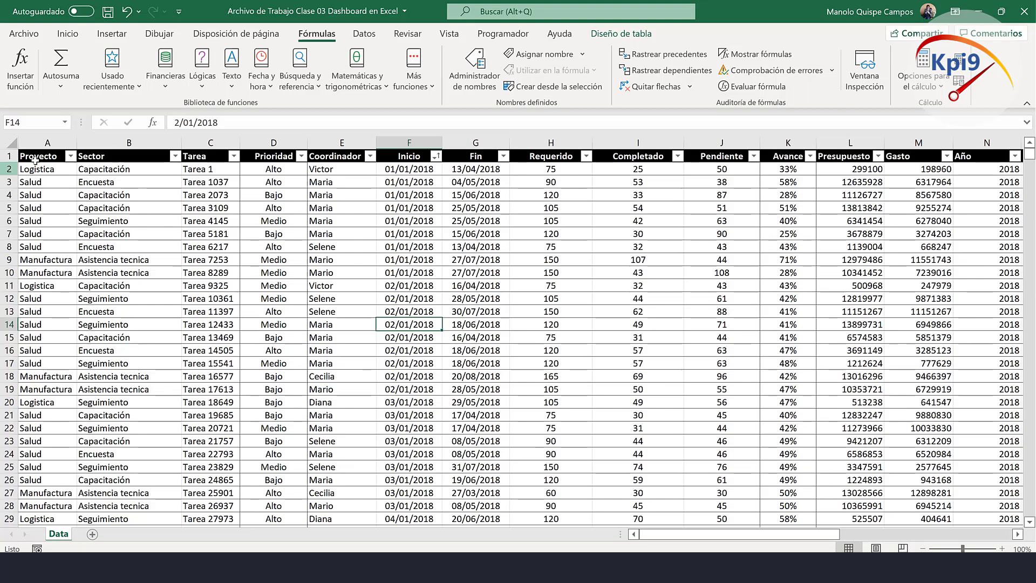
# Inspect the Data table's Proyecto, Sector and Tarea-through-Coordinador columns.
pyautogui.click(43, 141)
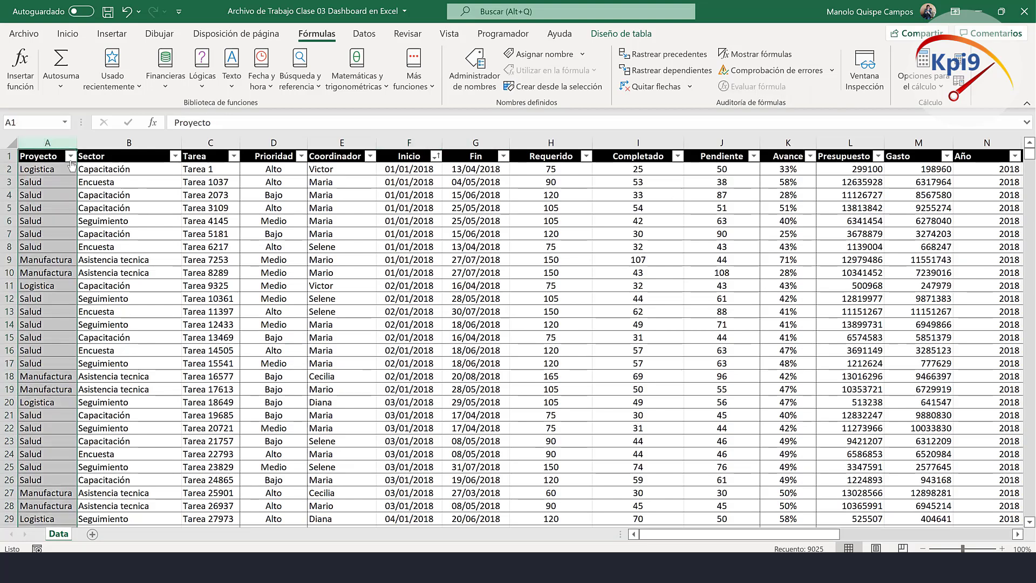
pyautogui.click(151, 143)
pyautogui.moveTo(210, 143); pyautogui.dragTo(316, 147)
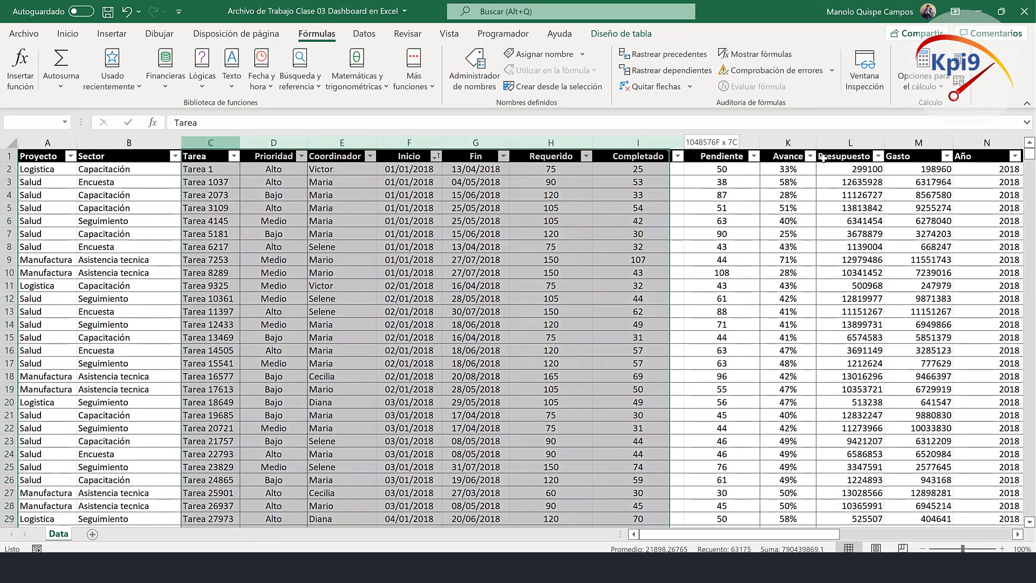
pyautogui.moveTo(317, 147)
pyautogui.mouseDown()
pyautogui.moveTo(1022, 162)
pyautogui.moveTo(5, 139)
pyautogui.moveTo(213, 209)
pyautogui.mouseUp()
pyautogui.click(209, 208)
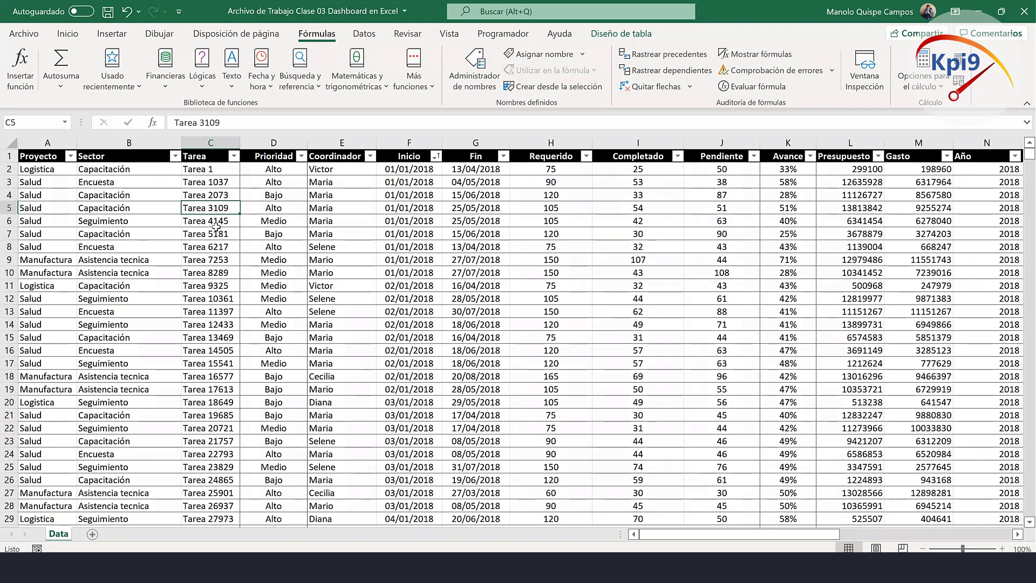
pyautogui.click(63, 142)
# Add a new blank worksheet after the Data sheet.
pyautogui.click(212, 281)
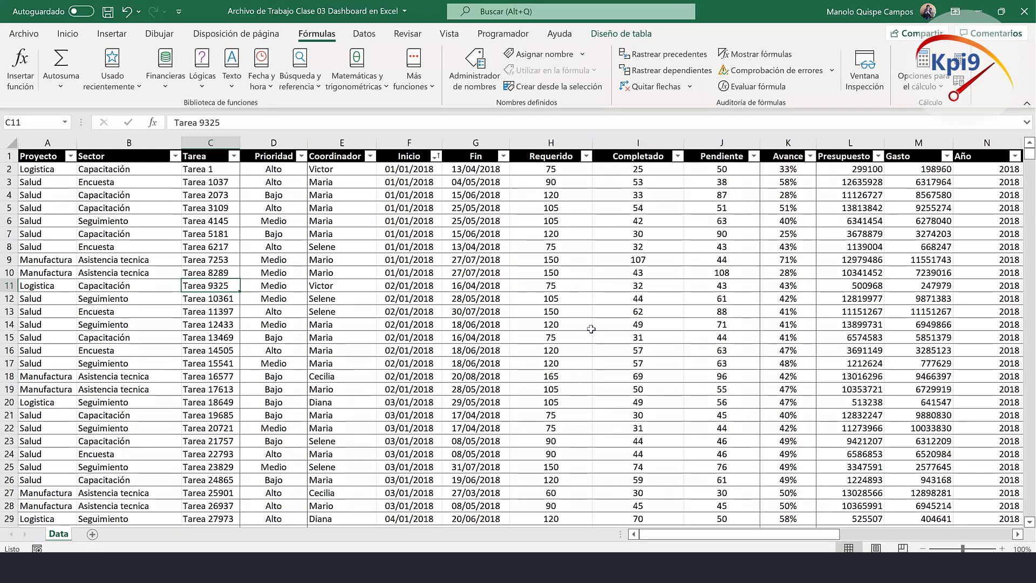
pyautogui.click(555, 339)
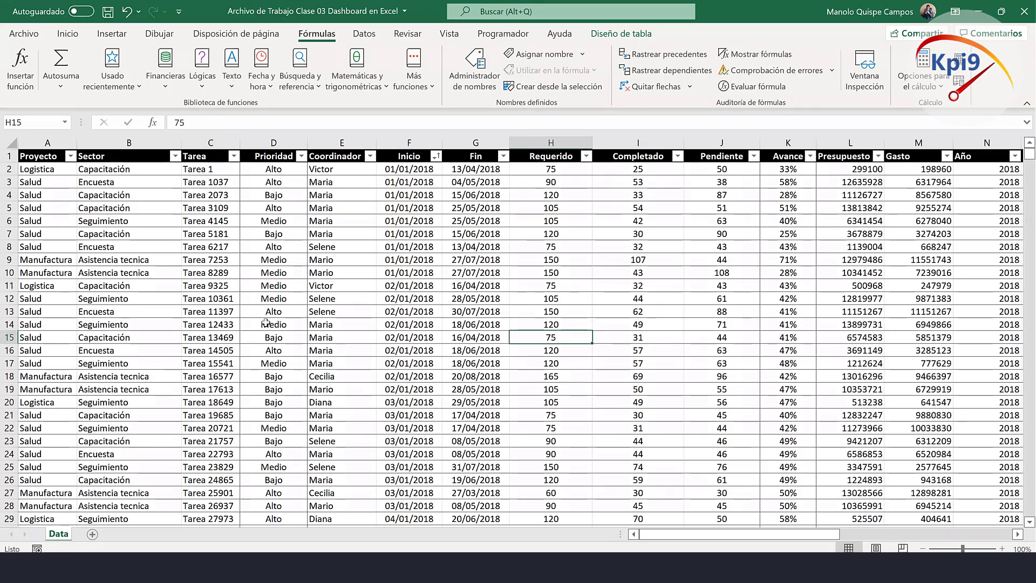
pyautogui.click(93, 534)
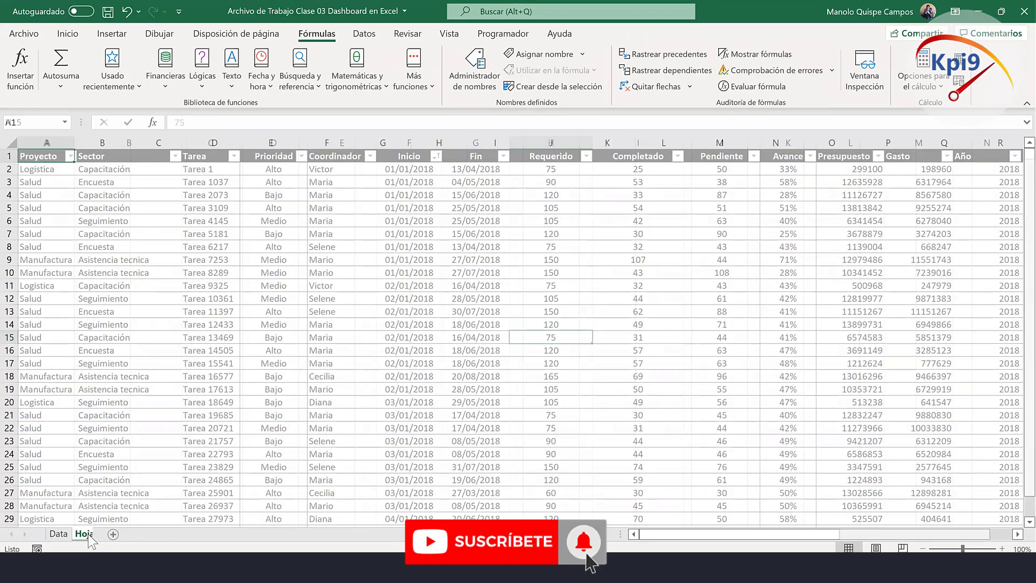
# Name the new sheet Calculos, hide its gridlines and zoom it to 120%.
pyautogui.write('C')
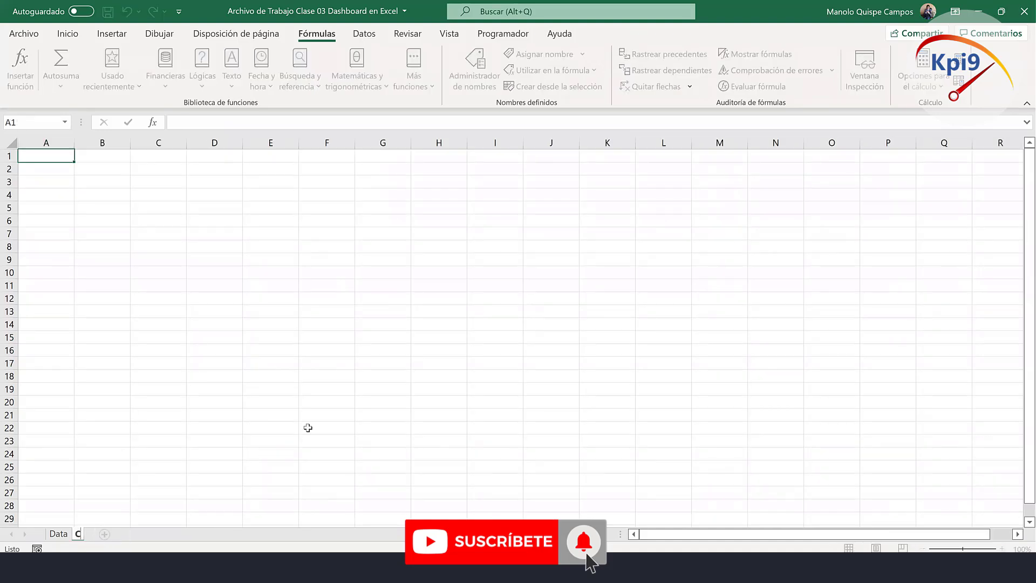
pyautogui.write('alculos')
pyautogui.press('Return')
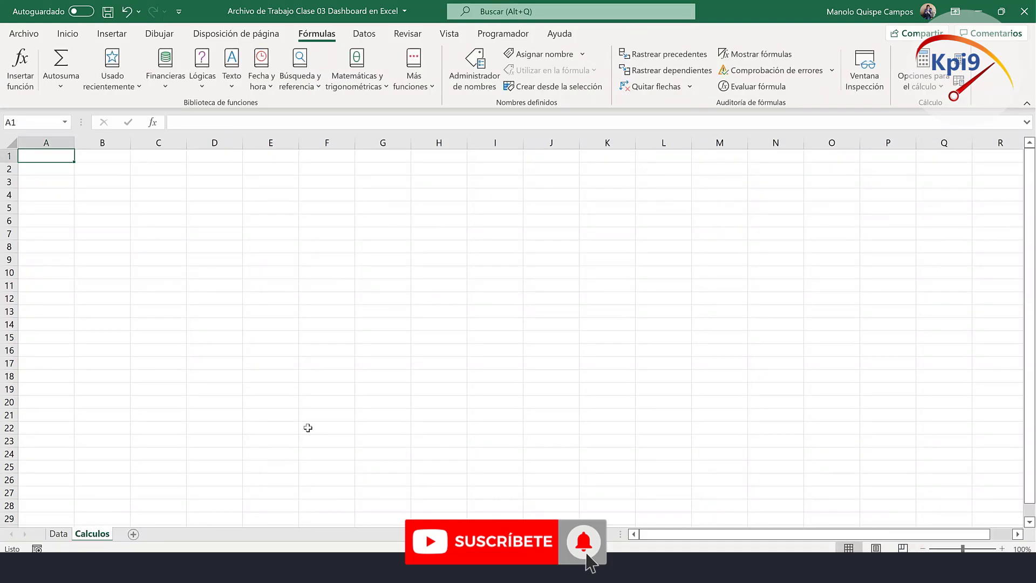
pyautogui.scroll(-2, 180, 21)
pyautogui.scroll(-1, 180, 17)
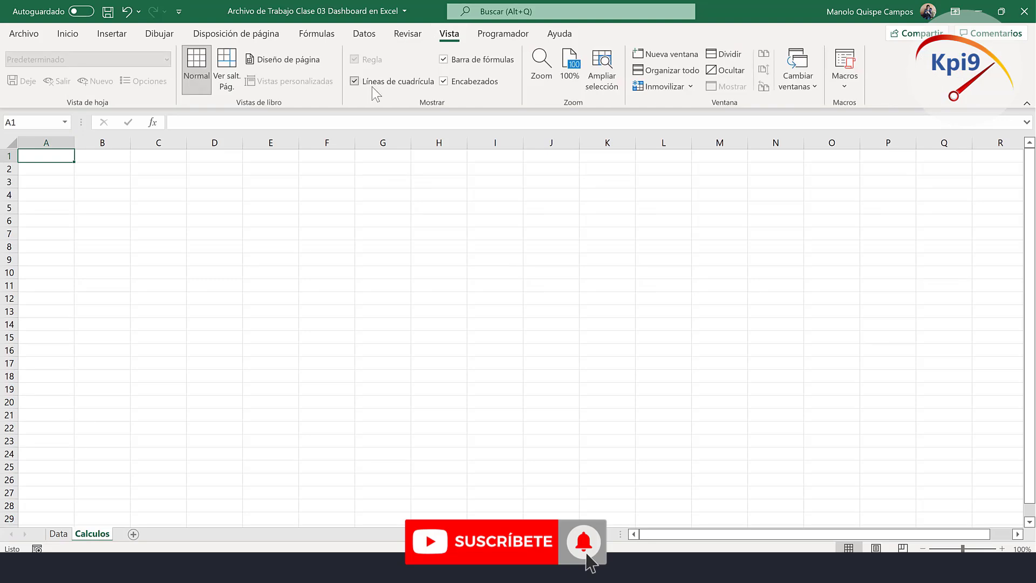
pyautogui.click(354, 81)
pyautogui.click(720, 311)
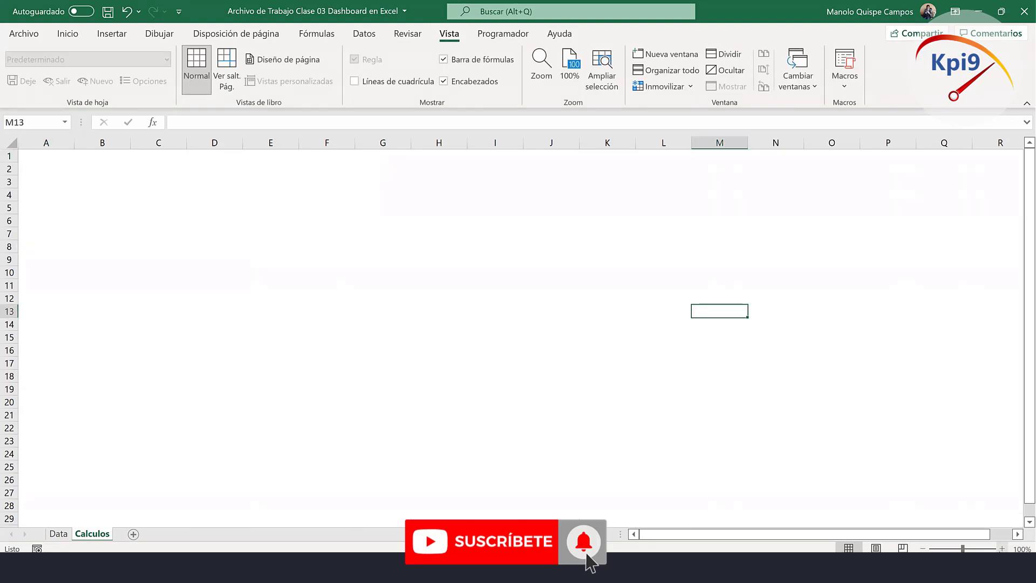
pyautogui.click(1003, 548)
pyautogui.click(1003, 549)
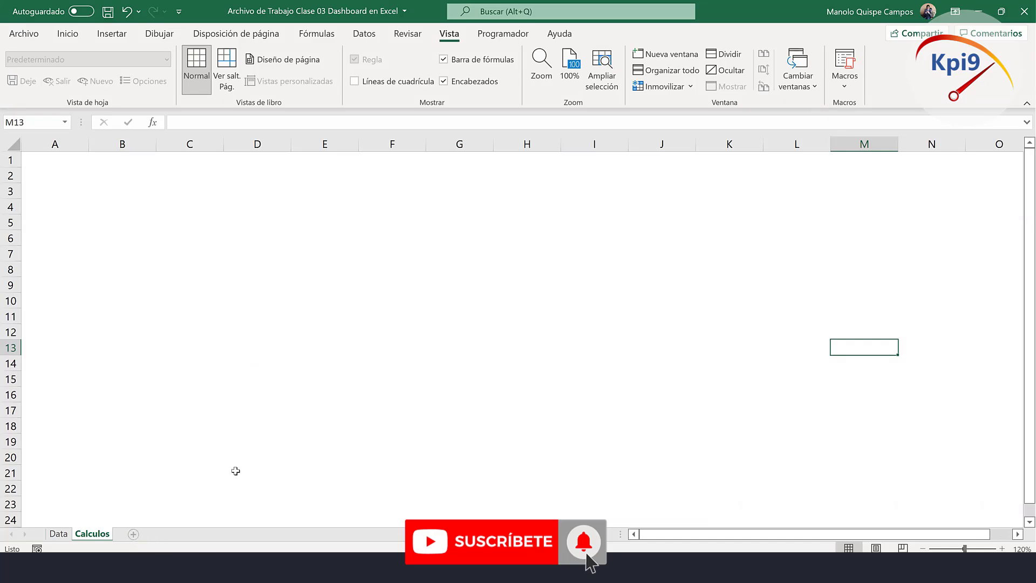
# Add another worksheet and name it Reporte.
pyautogui.click(133, 534)
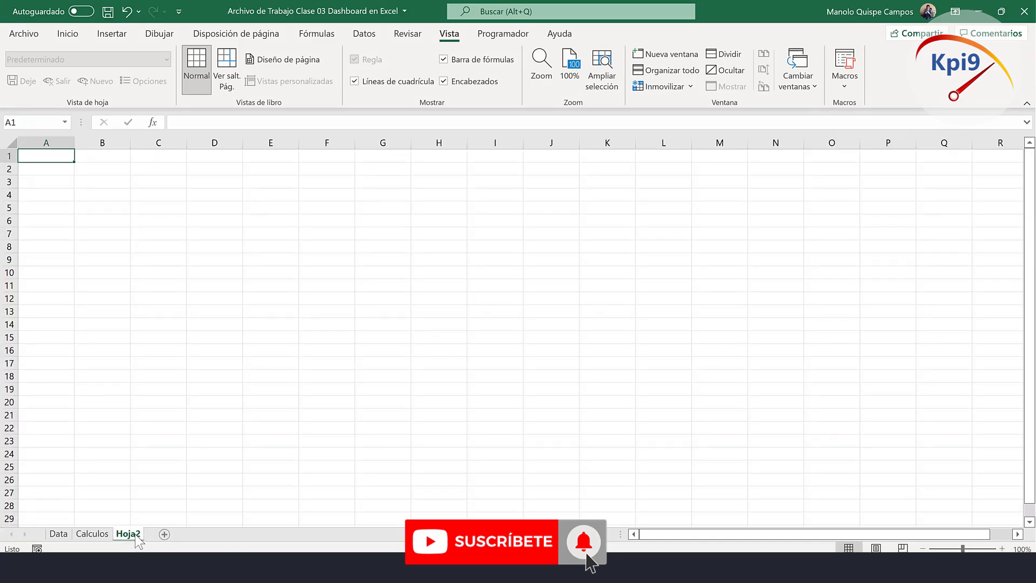
pyautogui.doubleClick(132, 535)
pyautogui.write('D')
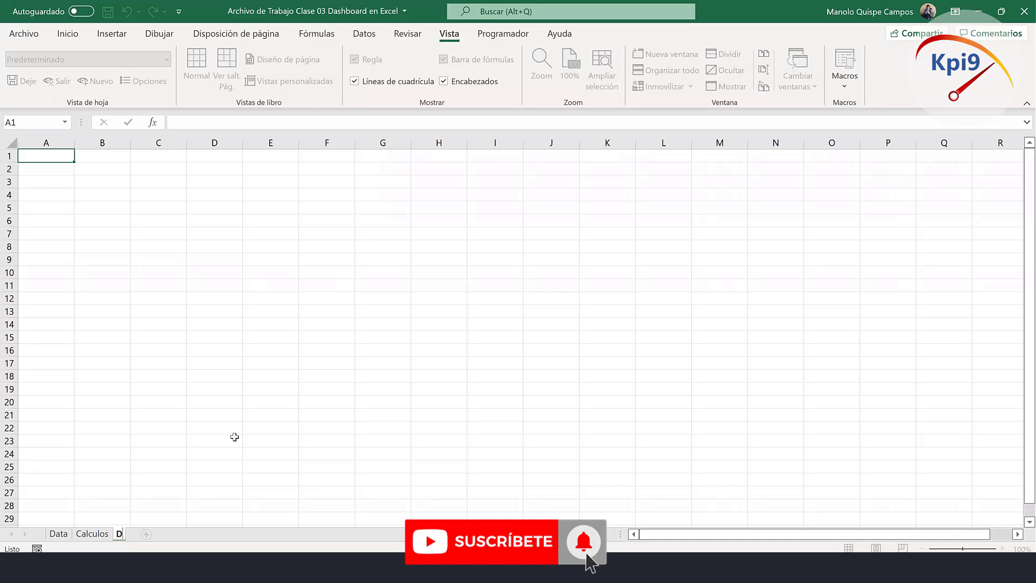
pyautogui.write('as')
pyautogui.press('BackSpace')
pyautogui.press('BackSpace')
pyautogui.press('BackSpace')
pyautogui.write('Re')
pyautogui.write('porte')
pyautogui.press('Return')
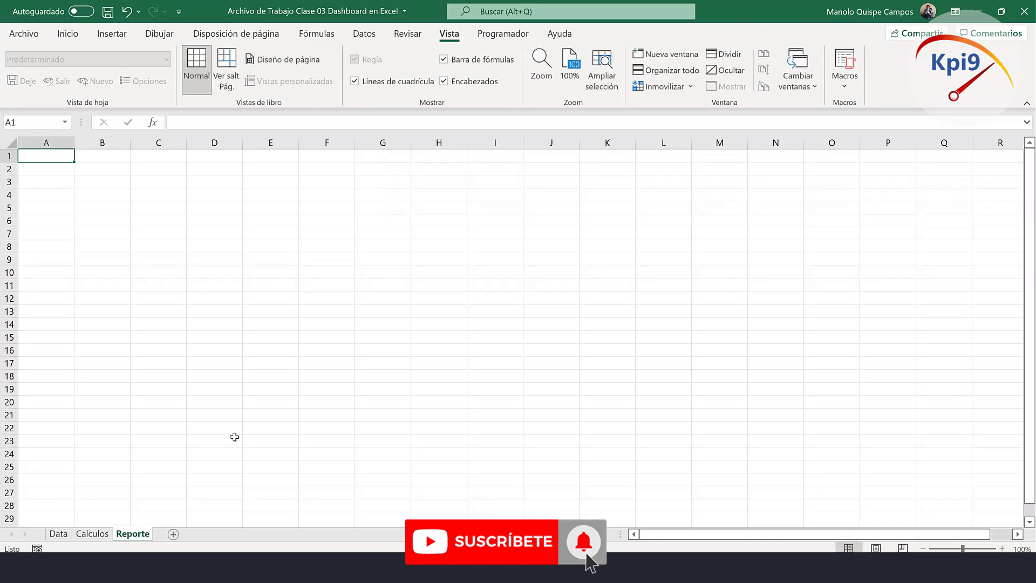
# Hide the gridlines on Reporte and return to the Data sheet.
pyautogui.click(378, 255)
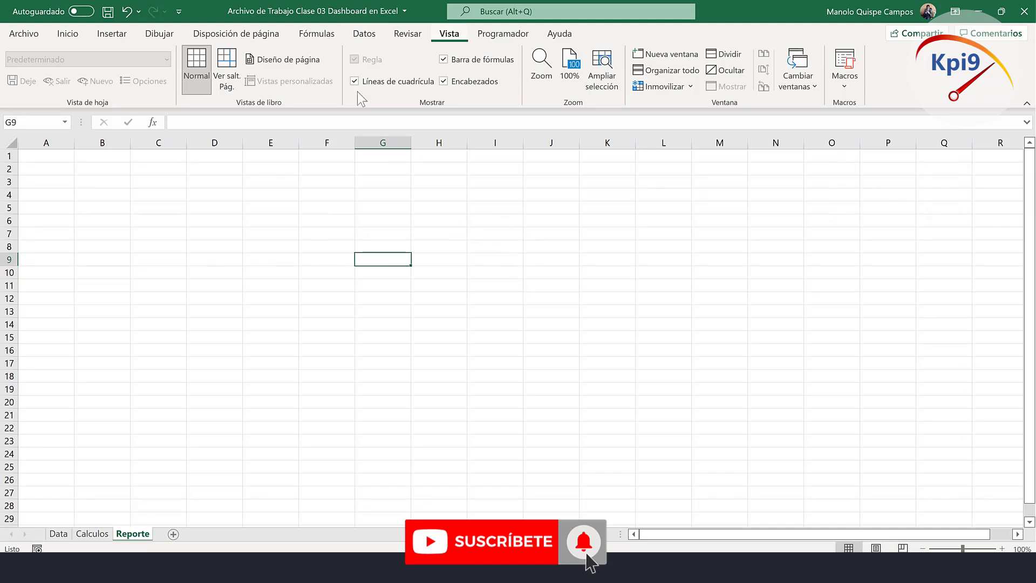
pyautogui.click(377, 209)
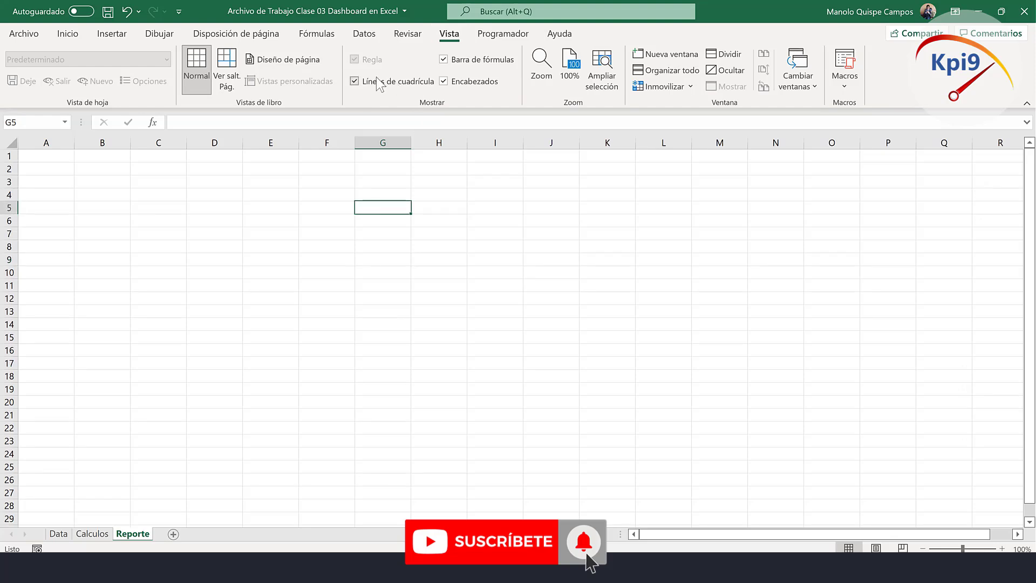
pyautogui.click(381, 82)
pyautogui.click(339, 181)
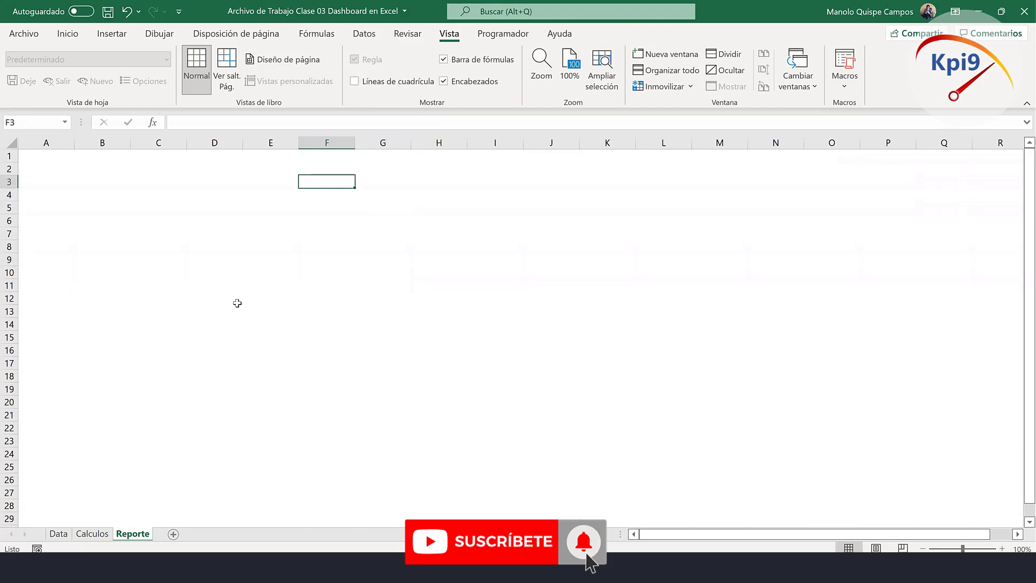
pyautogui.click(64, 533)
pyautogui.click(221, 358)
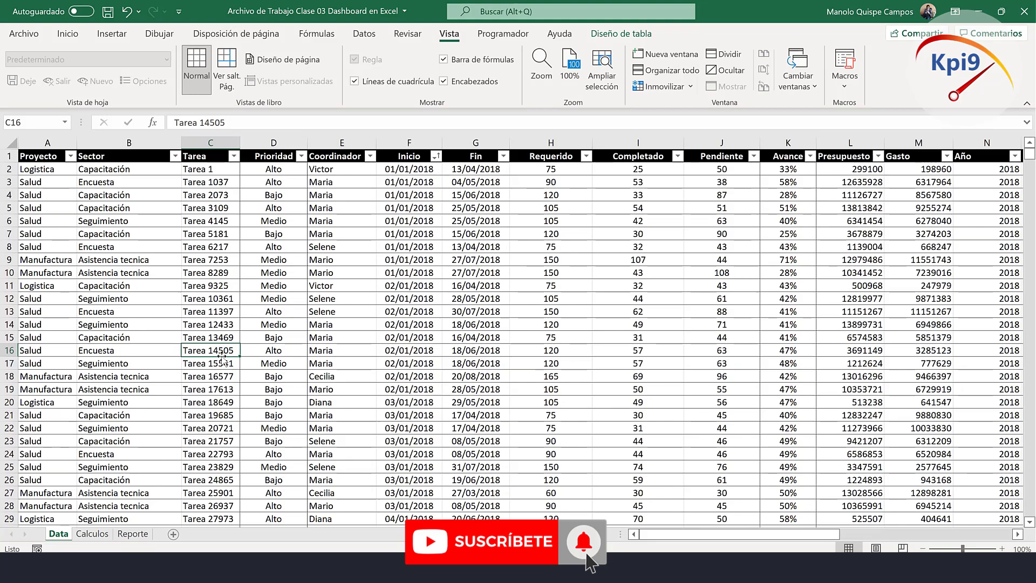
# Review the Proyecto and Sector filter lists and column selections on the Data table.
pyautogui.click(44, 142)
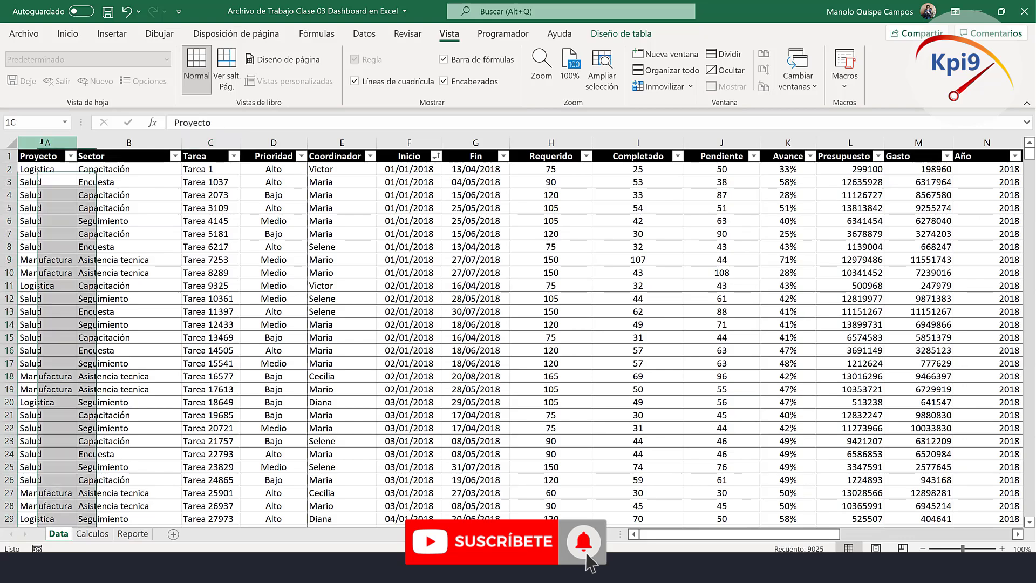
pyautogui.click(71, 156)
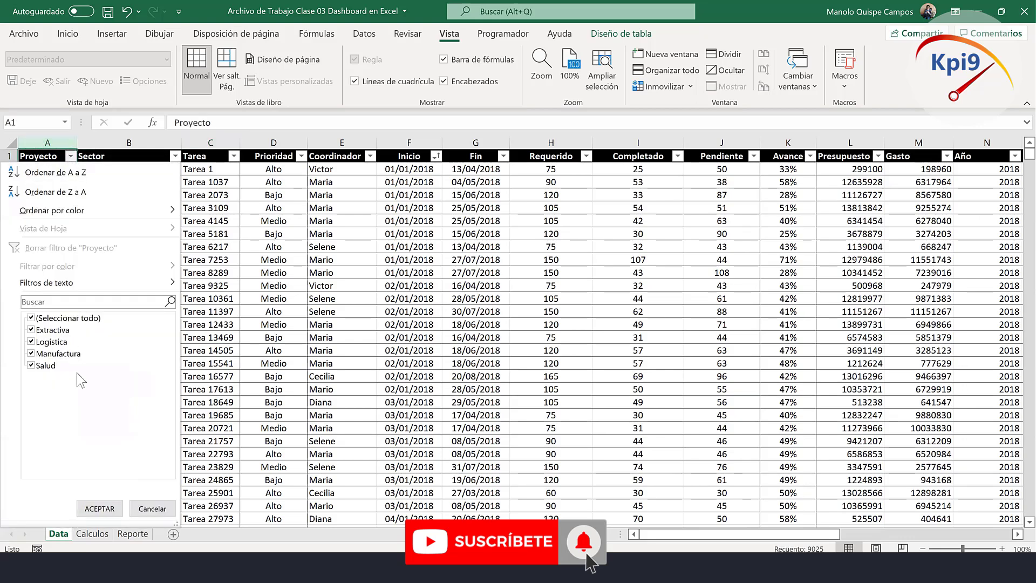
pyautogui.press('Escape')
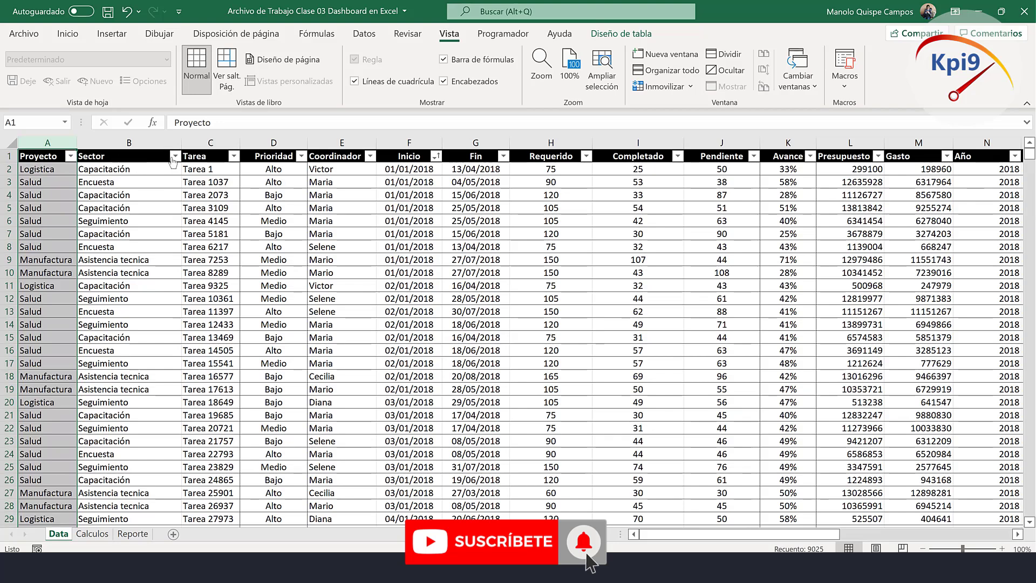
pyautogui.click(175, 156)
pyautogui.press('Escape')
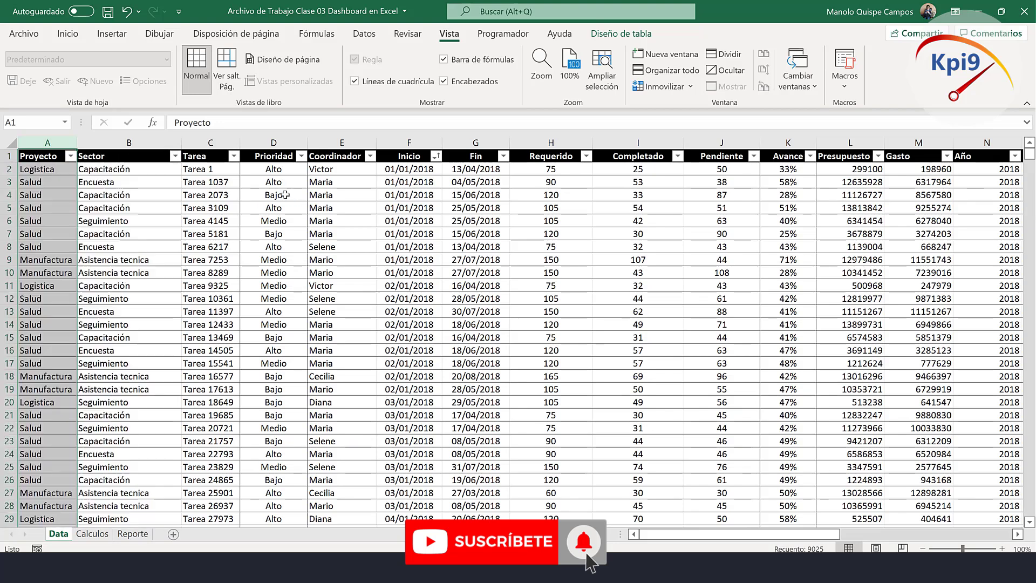
pyautogui.click(59, 146)
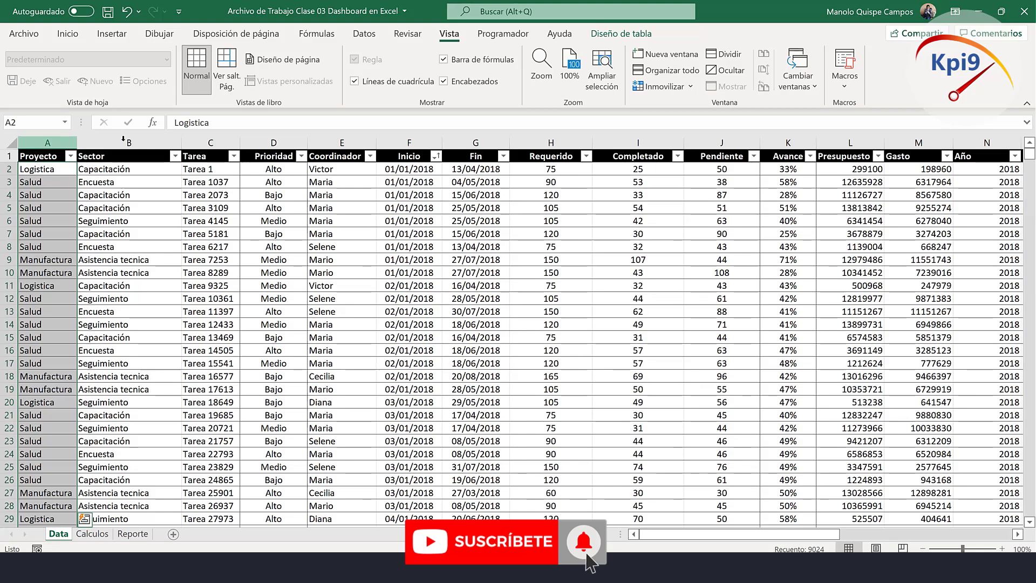
pyautogui.click(25, 146)
pyautogui.press('Right')
pyautogui.hotkey('ctrl', 'space')
pyautogui.hotkey('ctrl', 'space')
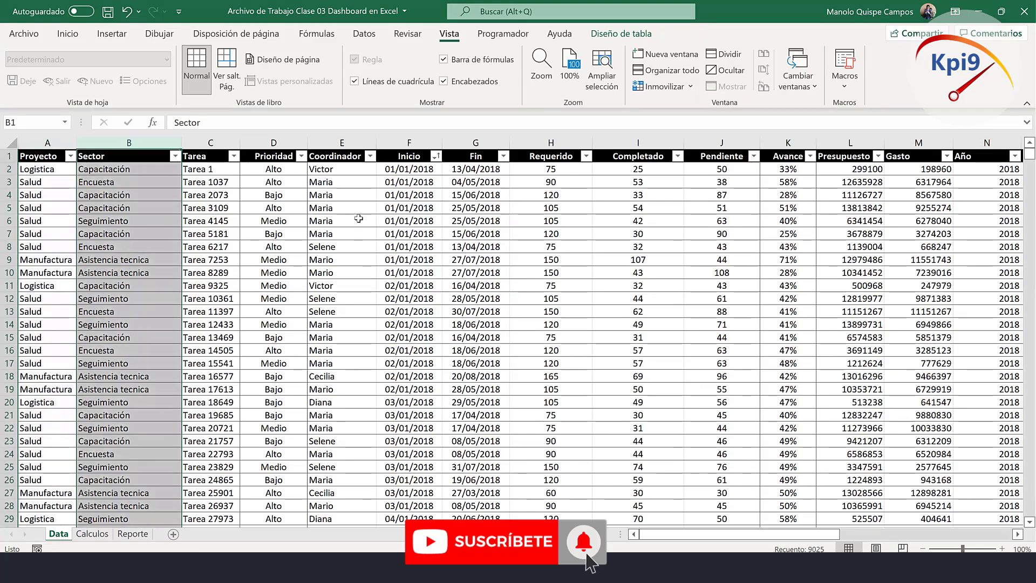
pyautogui.click(365, 220)
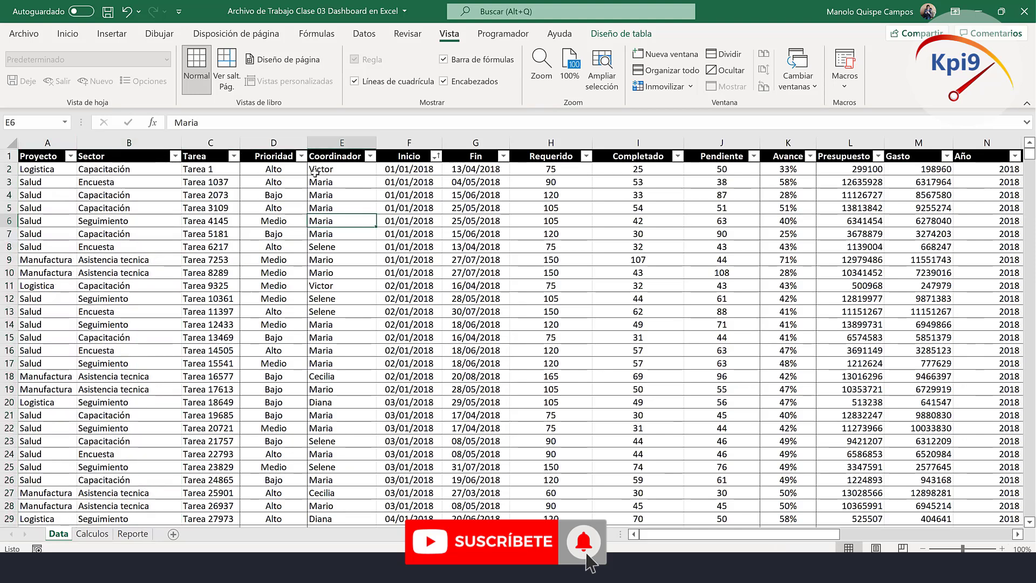
# Check the Pendiente formula and look over the Inicio and Mes columns.
pyautogui.click(274, 143)
pyautogui.click(721, 377)
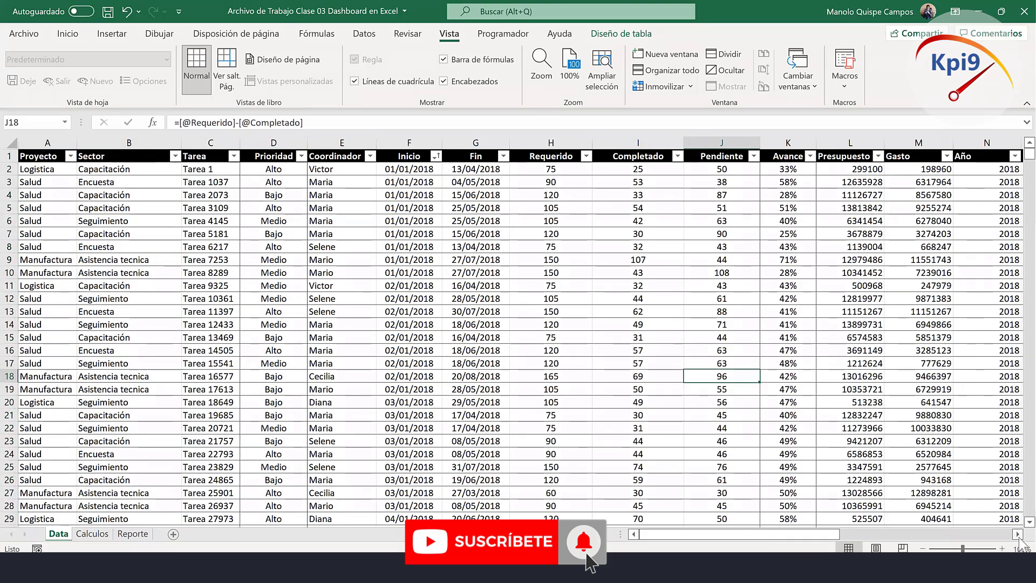
pyautogui.click(1018, 534)
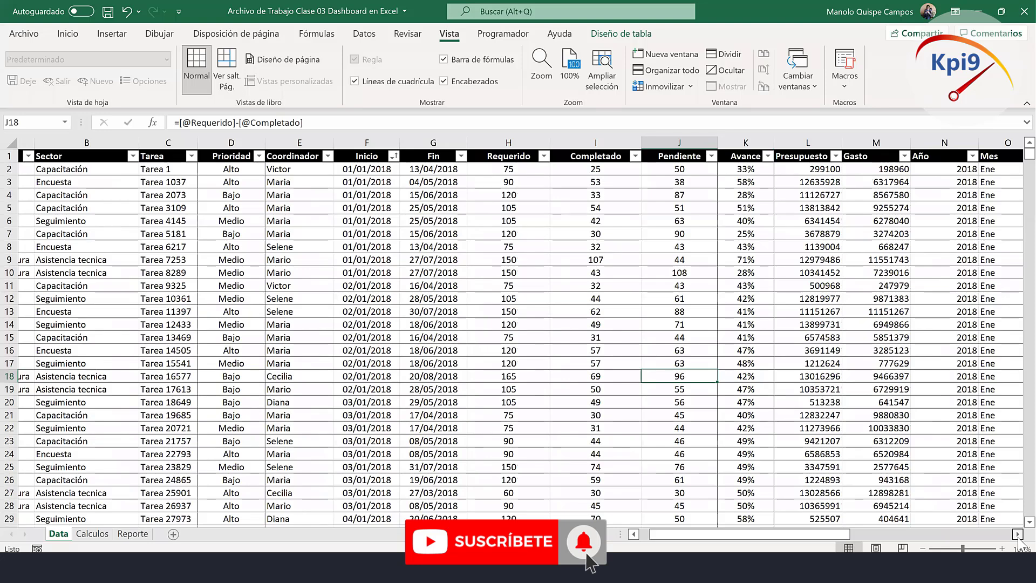
pyautogui.click(356, 143)
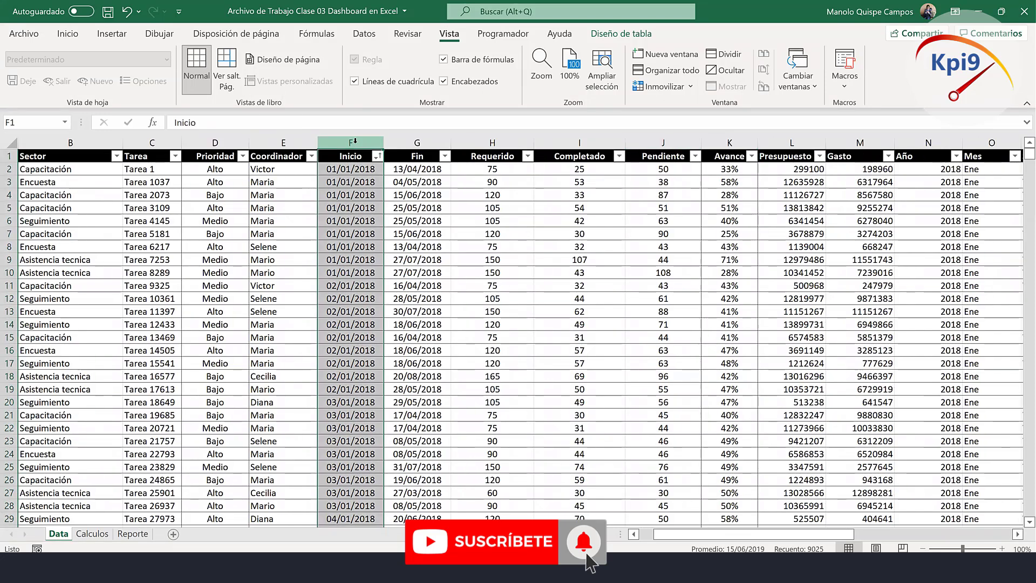
pyautogui.click(359, 203)
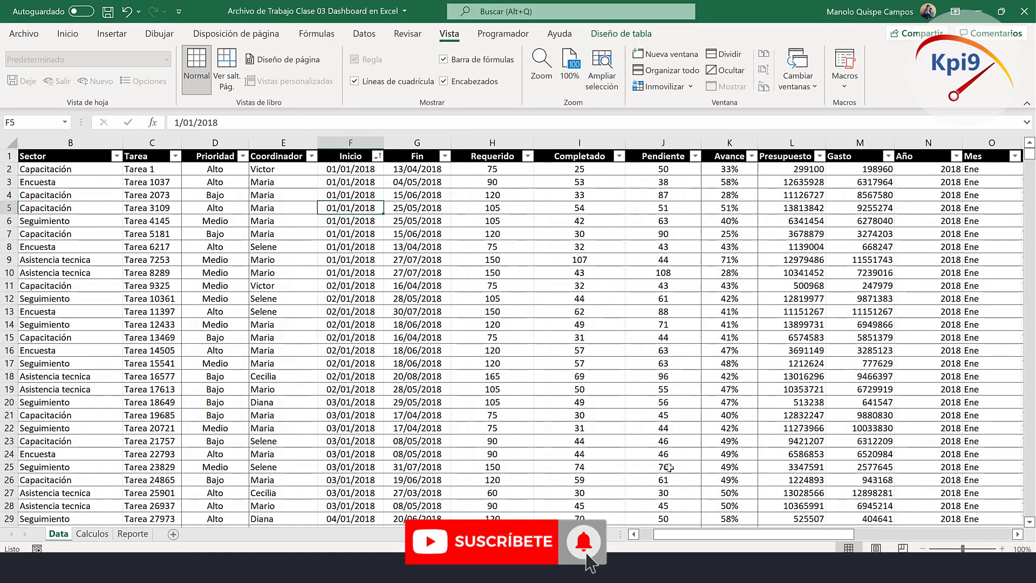
pyautogui.click(645, 534)
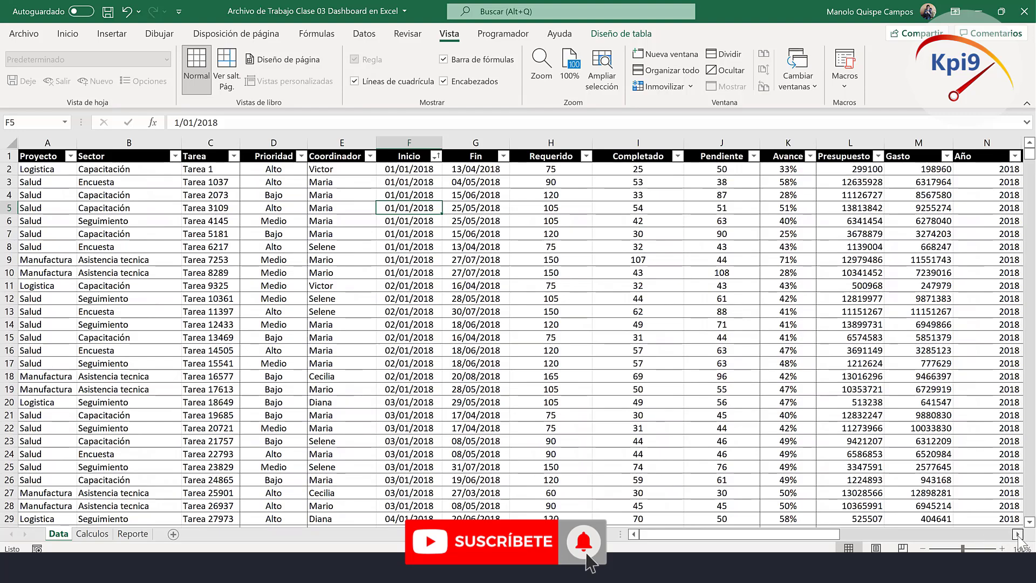
pyautogui.click(1018, 534)
pyautogui.hscroll(2, 820, 142)
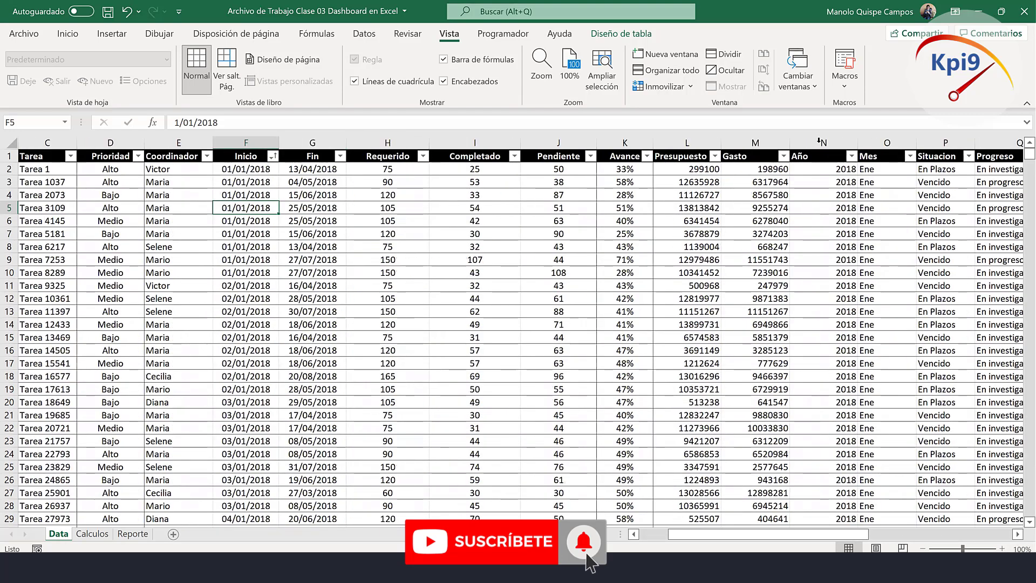
pyautogui.click(899, 143)
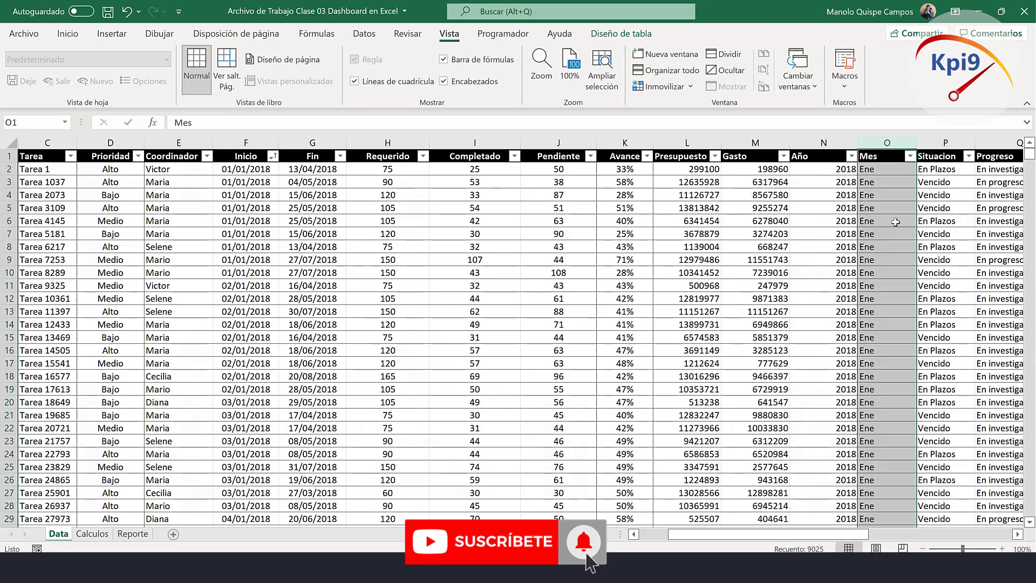
pyautogui.click(895, 222)
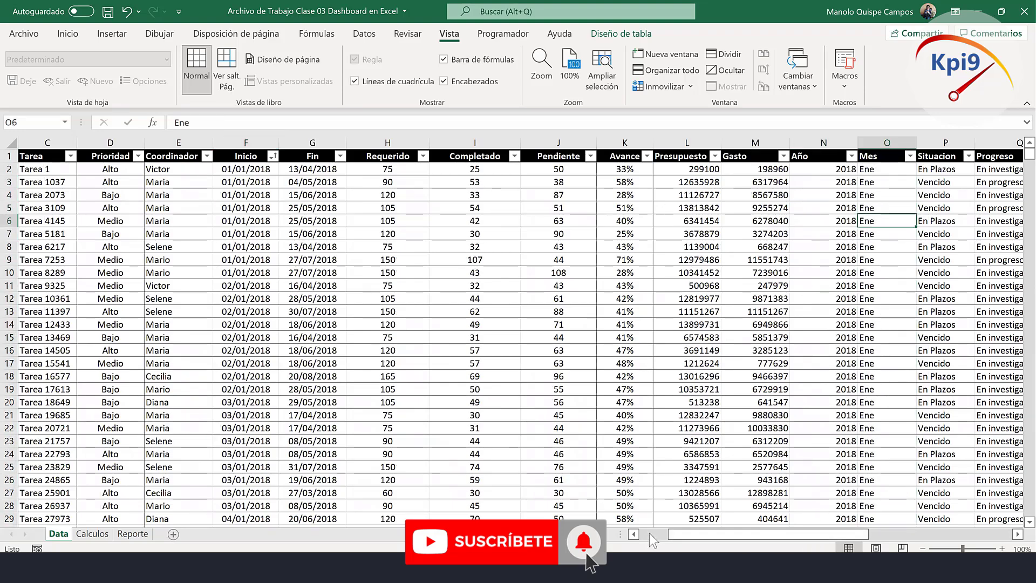
pyautogui.hscroll(-2, 649, 533)
# Examine the Coordinador header, the header row, an Inicio date and the Prioridad header.
pyautogui.click(325, 238)
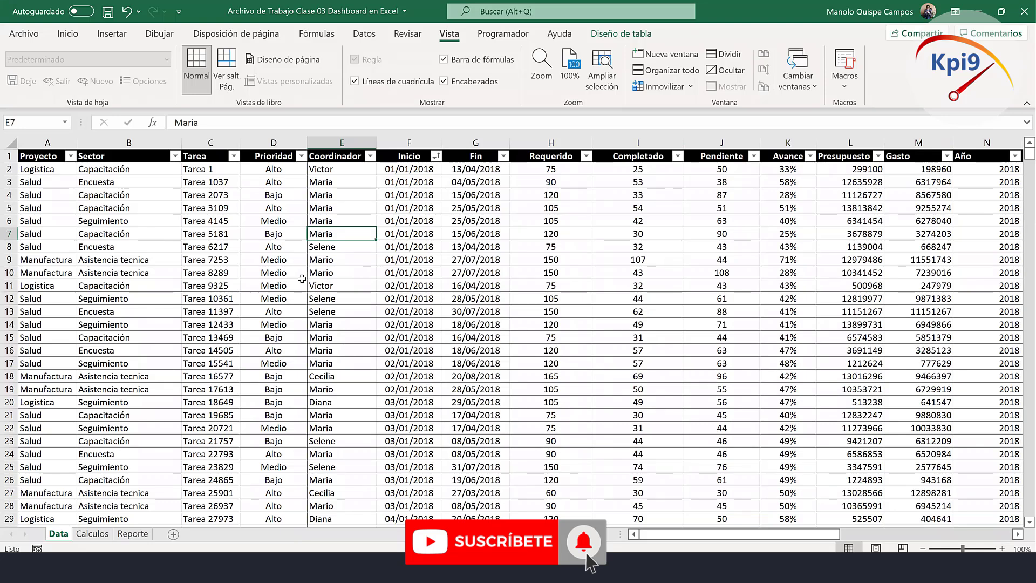
pyautogui.click(350, 161)
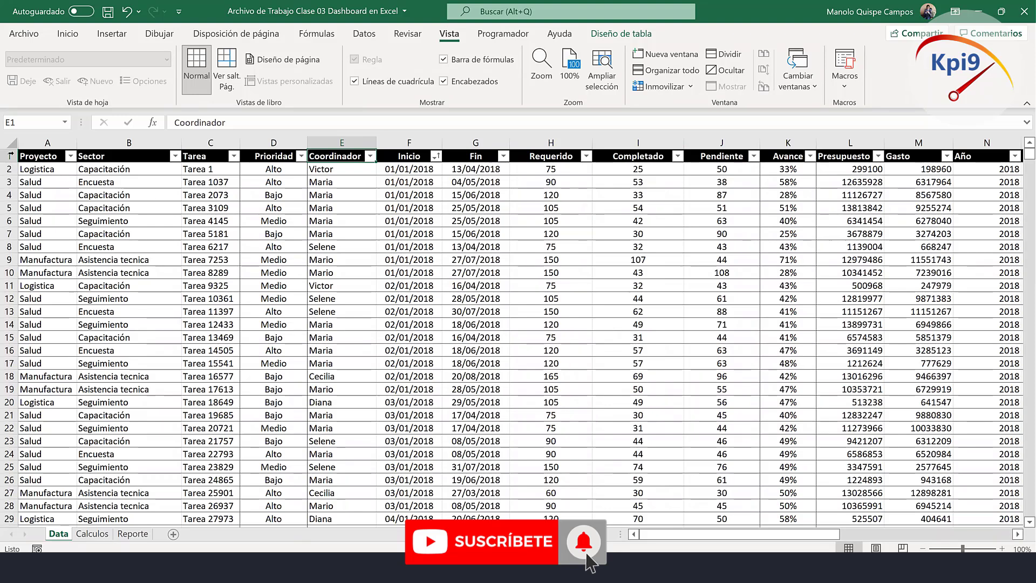
pyautogui.click(7, 155)
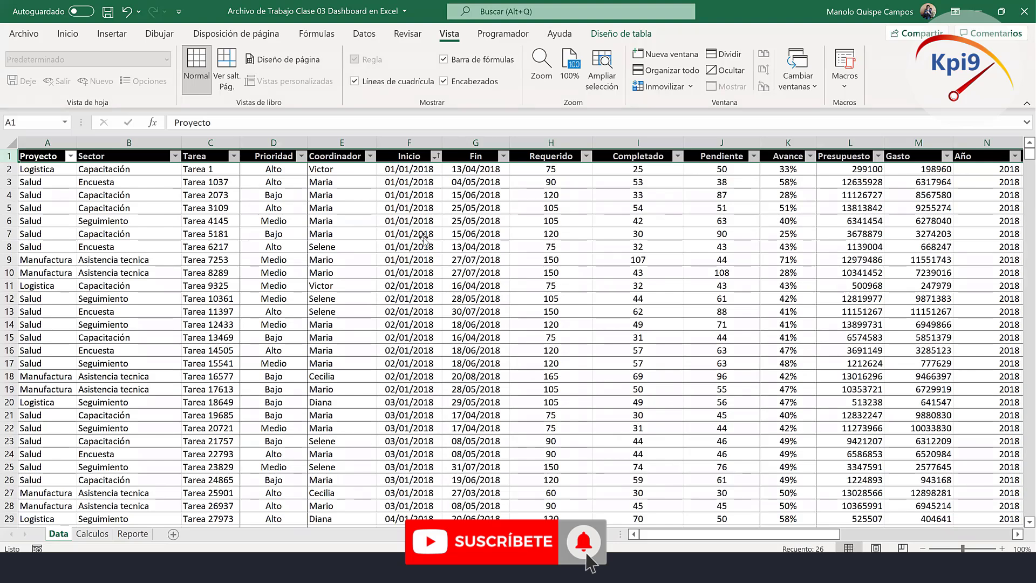
pyautogui.click(424, 239)
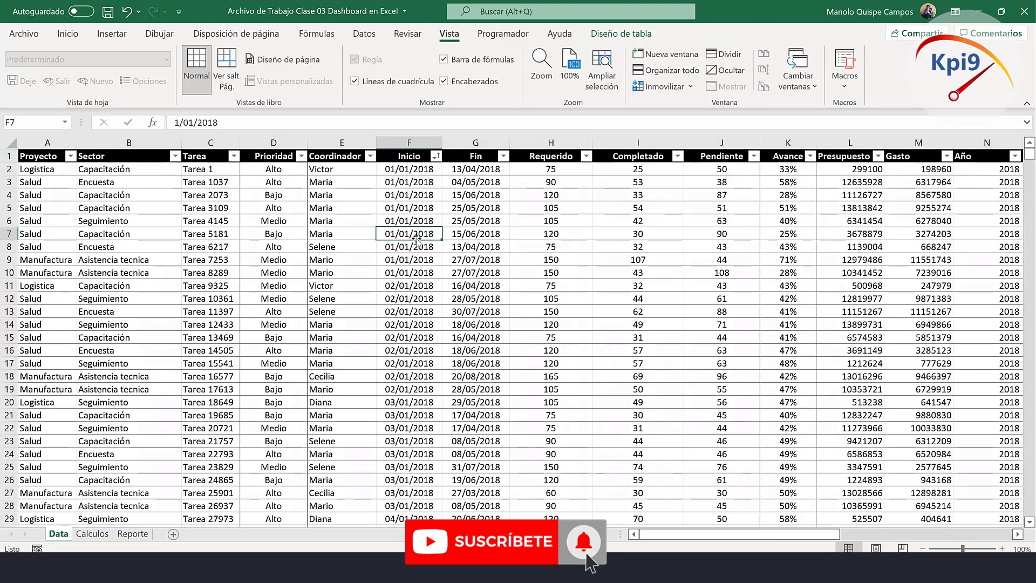
pyautogui.click(276, 157)
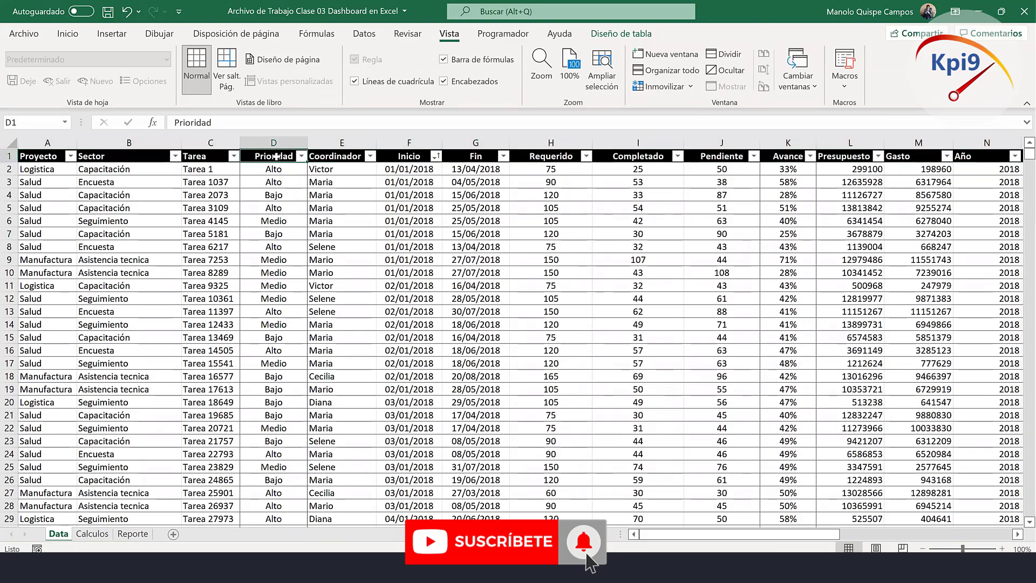
# Create names from the table's top row only (not left column), then jump to Proyecto.
pyautogui.hotkey('ctrl', 'a')
pyautogui.scroll(-5, 276, 156)
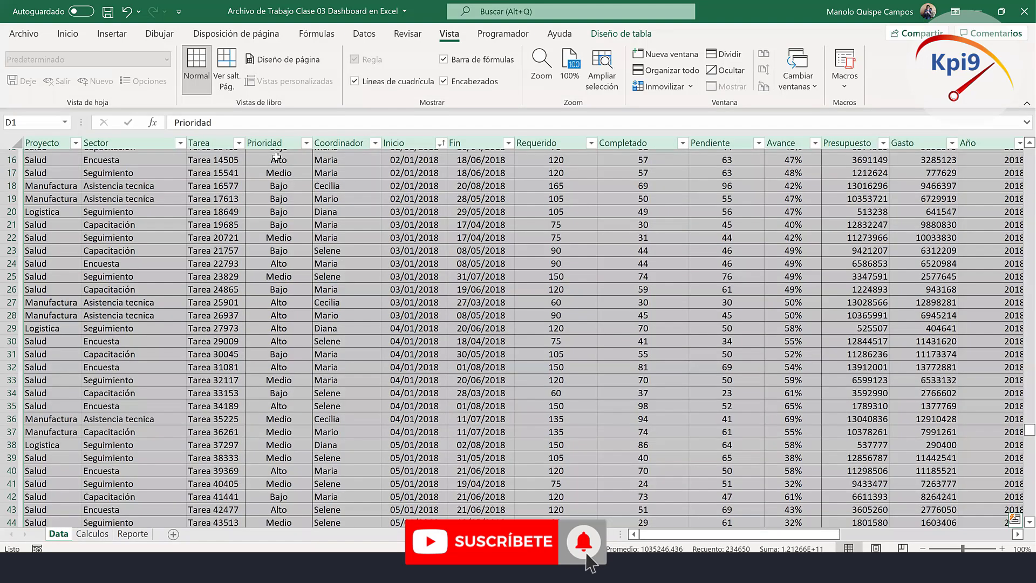
pyautogui.scroll(-20, 276, 156)
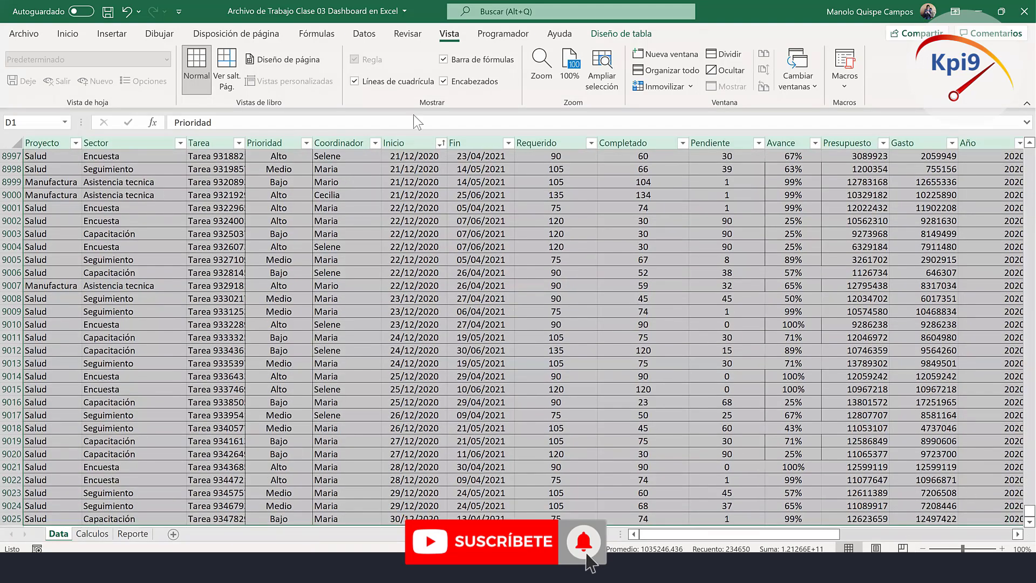
pyautogui.click(317, 34)
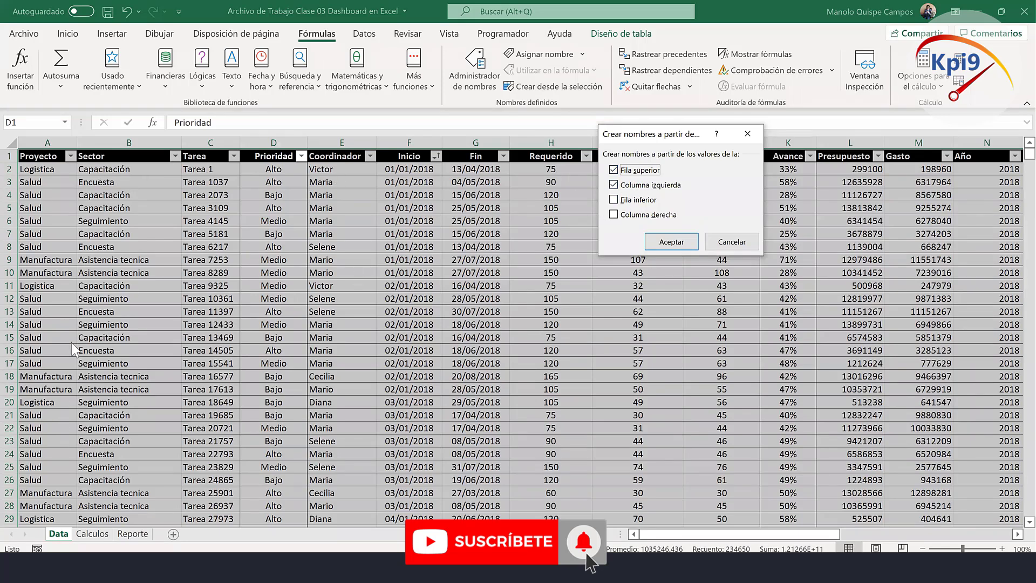
pyautogui.click(625, 186)
pyautogui.click(675, 243)
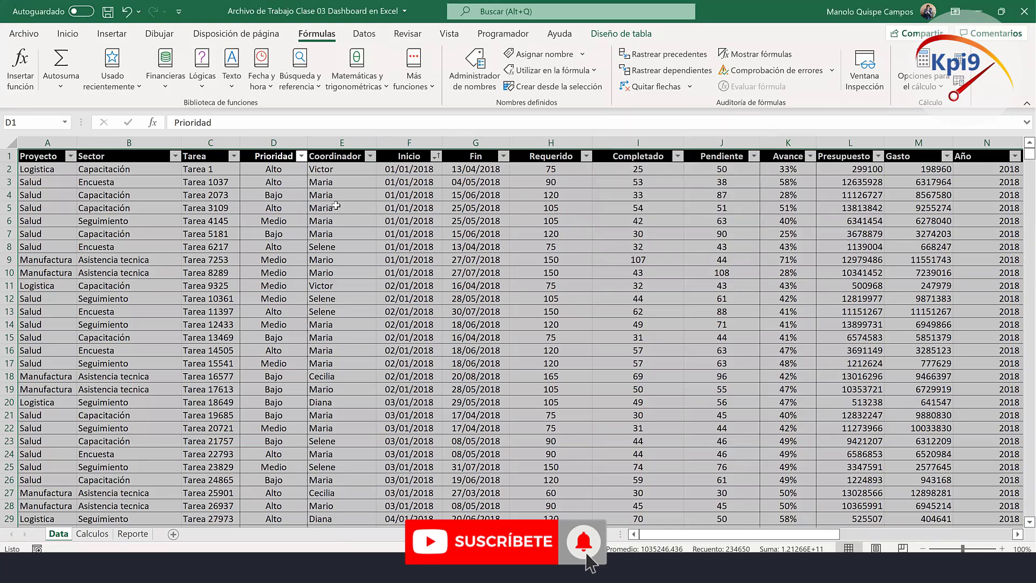
pyautogui.click(336, 208)
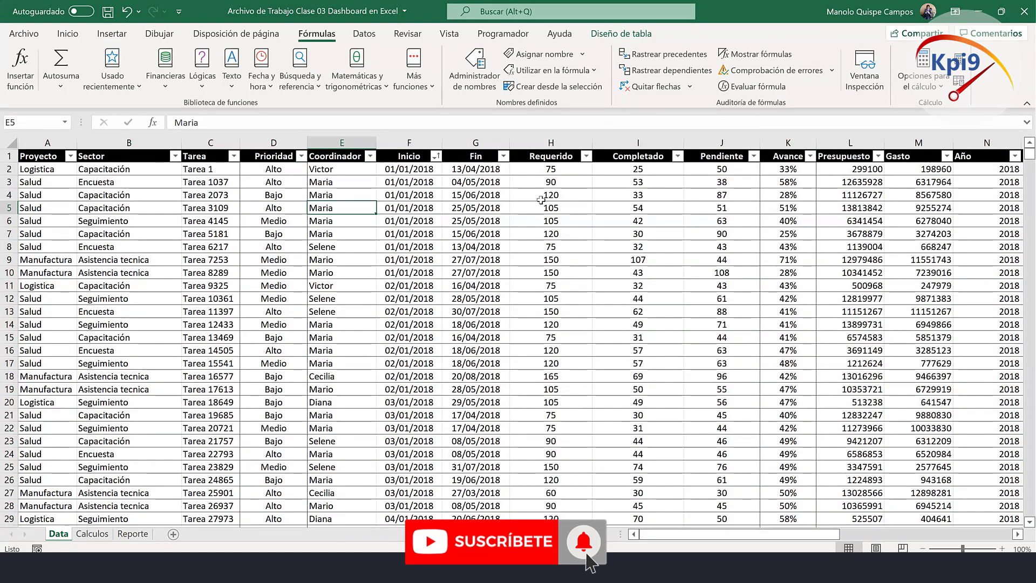
pyautogui.click(64, 123)
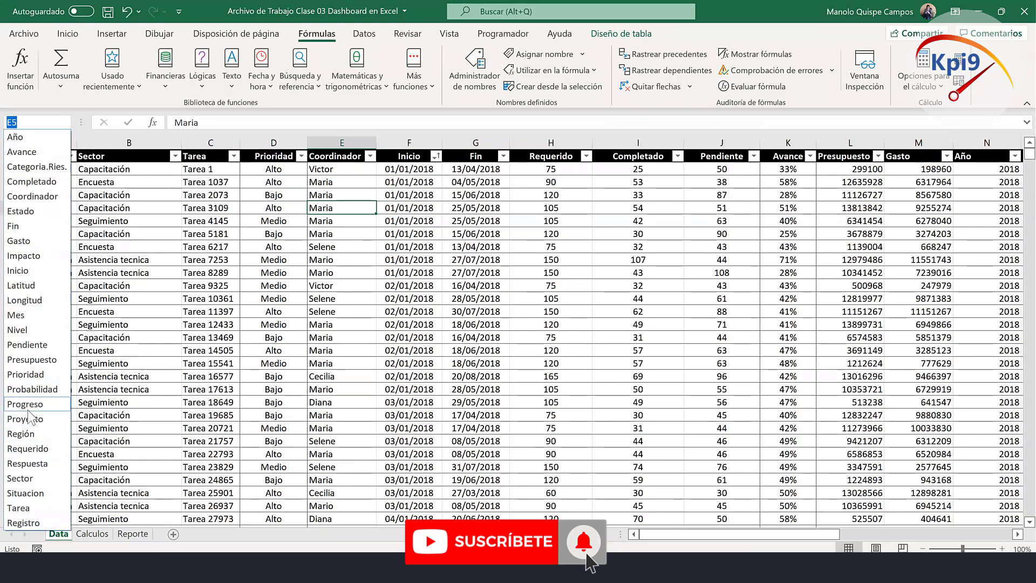
pyautogui.click(25, 419)
pyautogui.scroll(1, 101, 265)
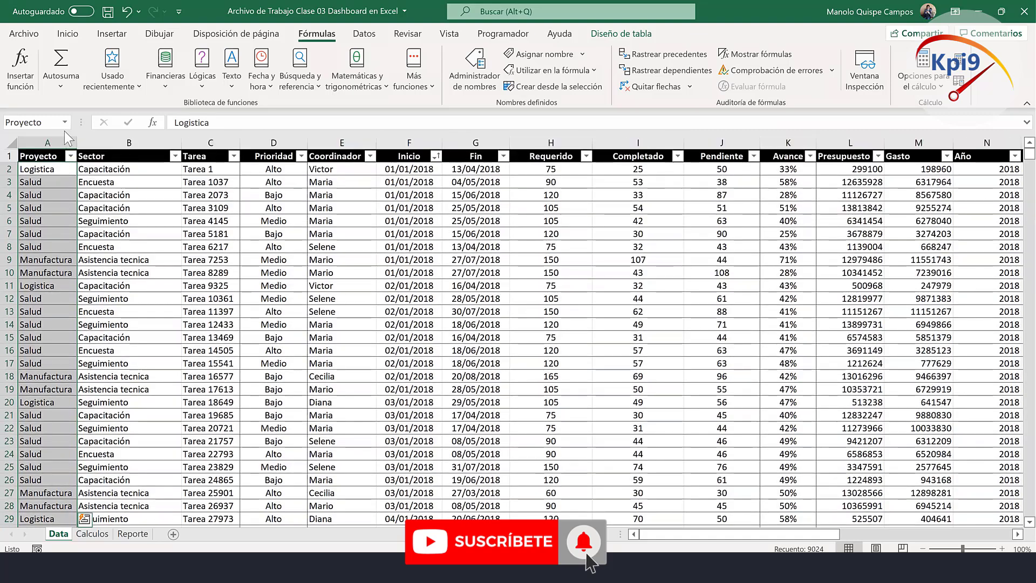
pyautogui.click(64, 123)
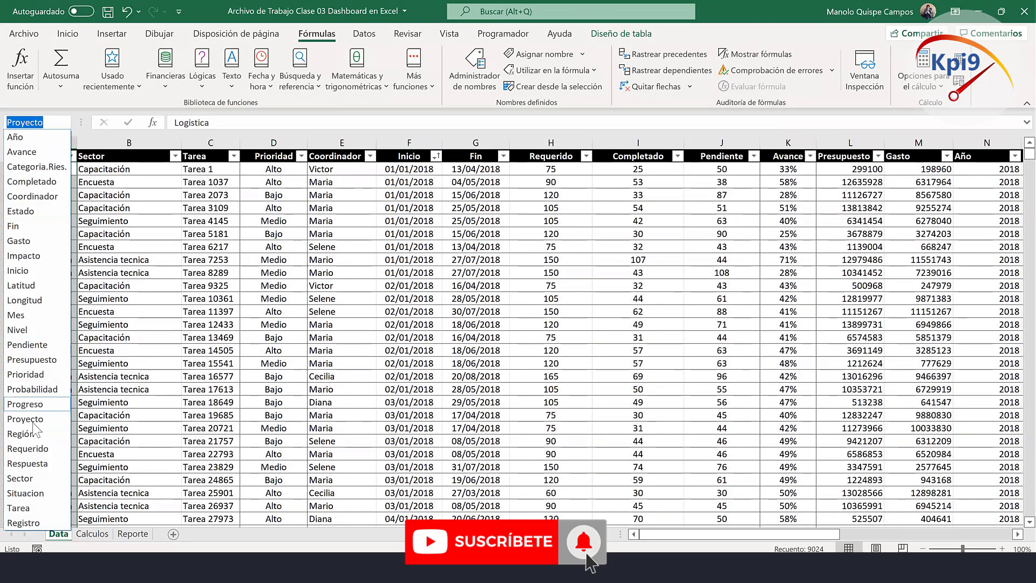
pyautogui.click(43, 196)
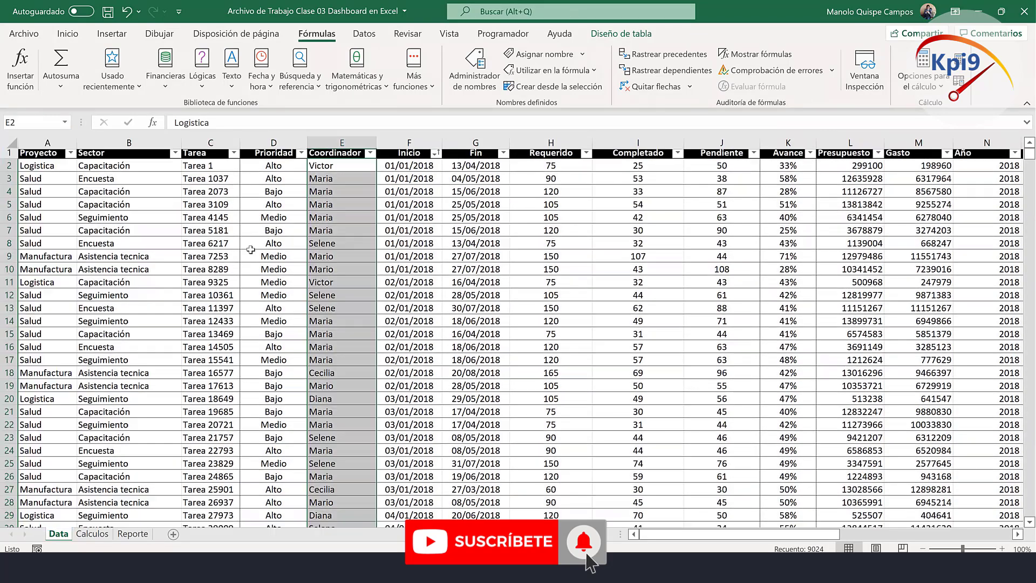
pyautogui.click(274, 209)
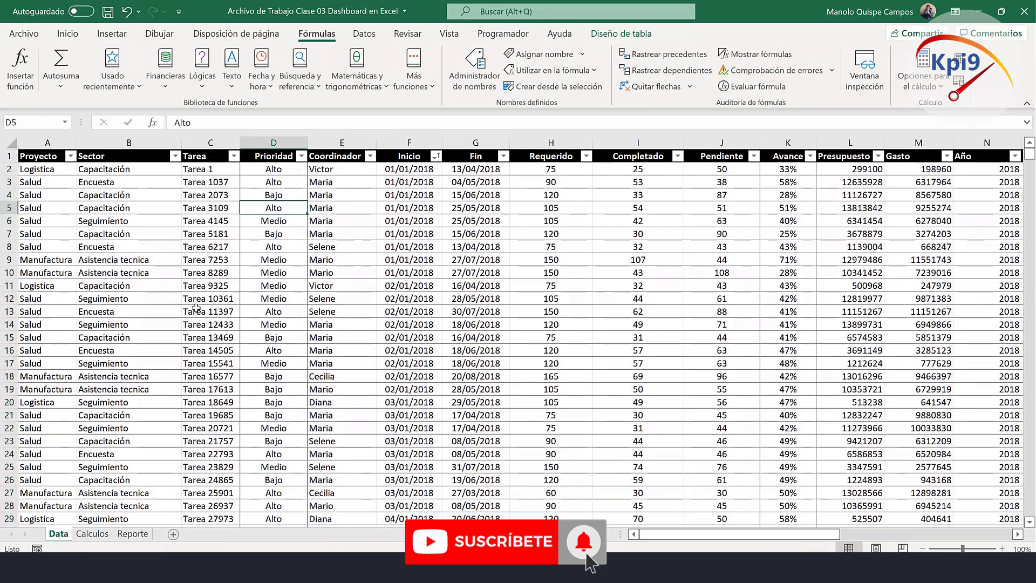
pyautogui.click(95, 534)
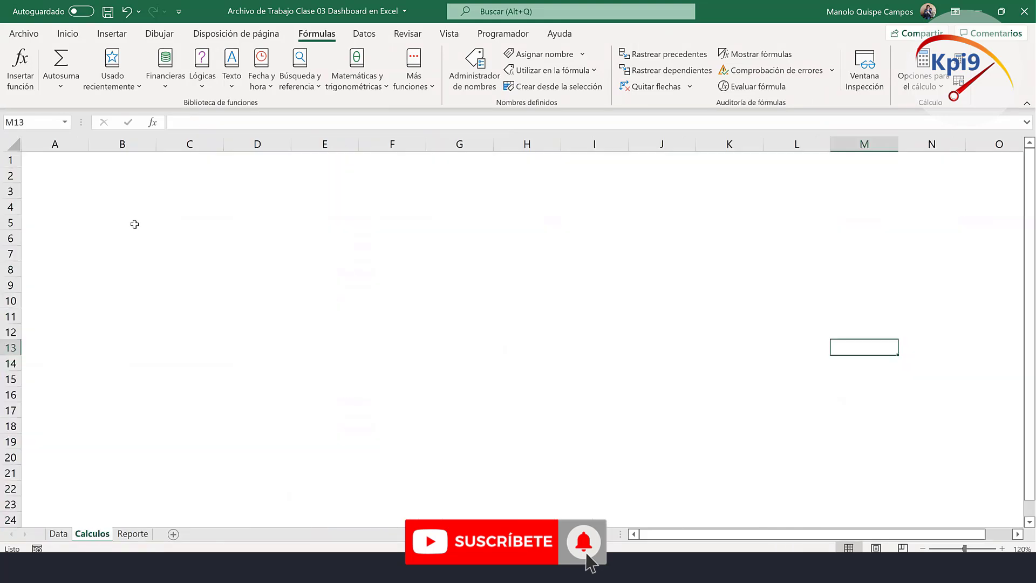
pyautogui.click(57, 178)
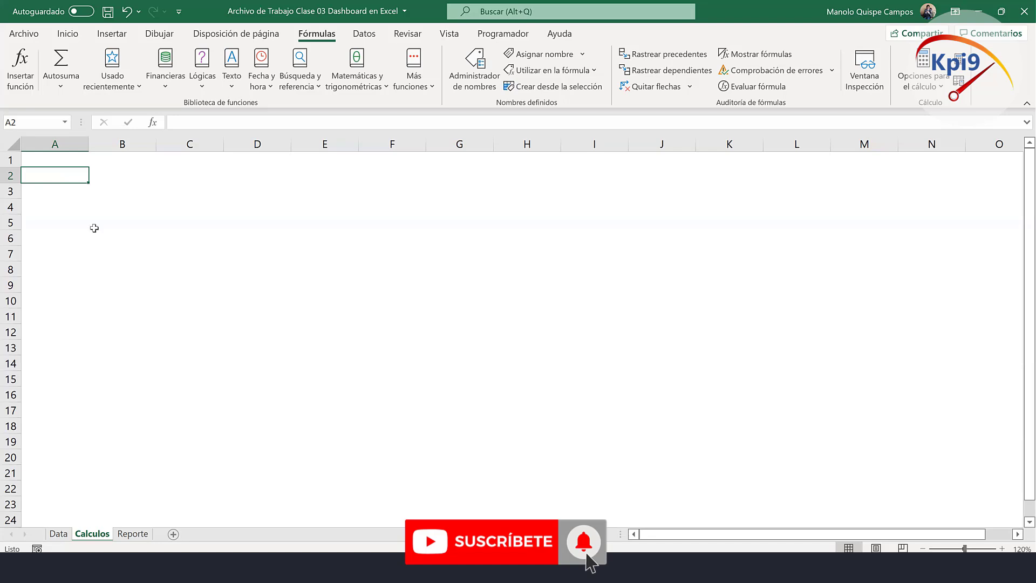
pyautogui.click(59, 533)
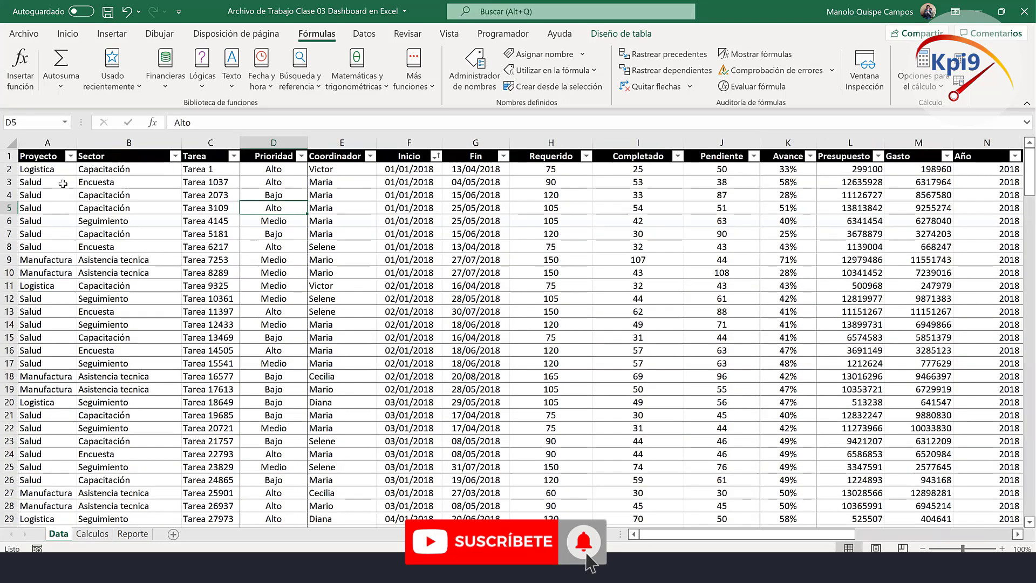
# Copy the Proyecto header from Data into Calculos cell B1.
pyautogui.hotkey('ctrl', 'a')
pyautogui.hotkey('ctrl', 'c')
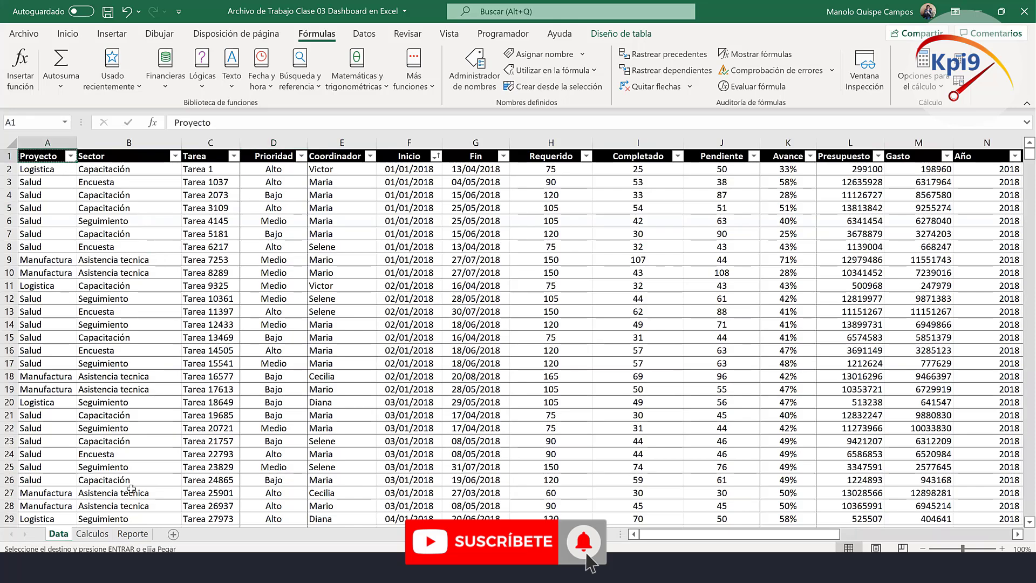
pyautogui.click(93, 534)
pyautogui.click(135, 162)
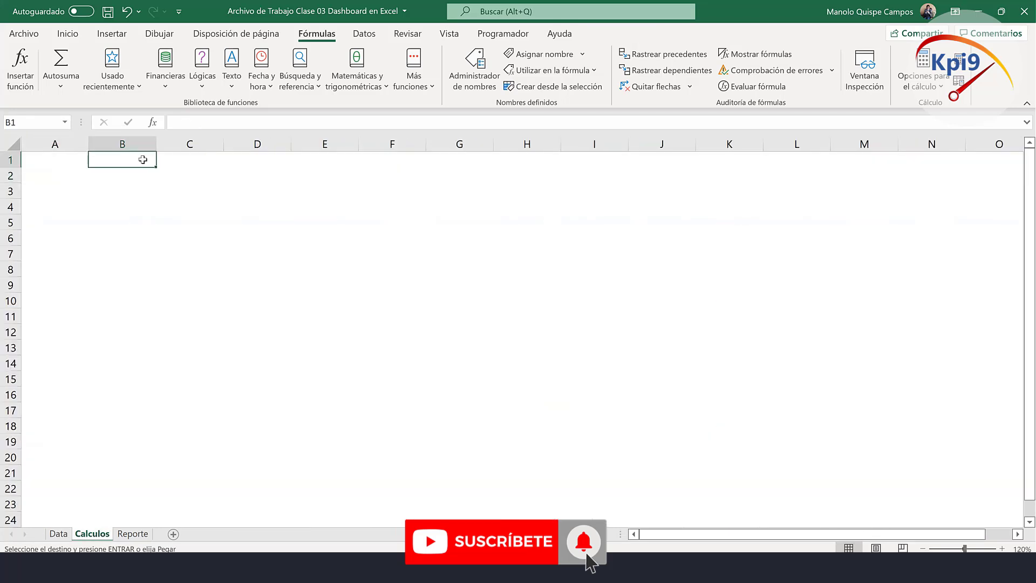
pyautogui.hotkey('ctrl', 'v')
pyautogui.click(154, 179)
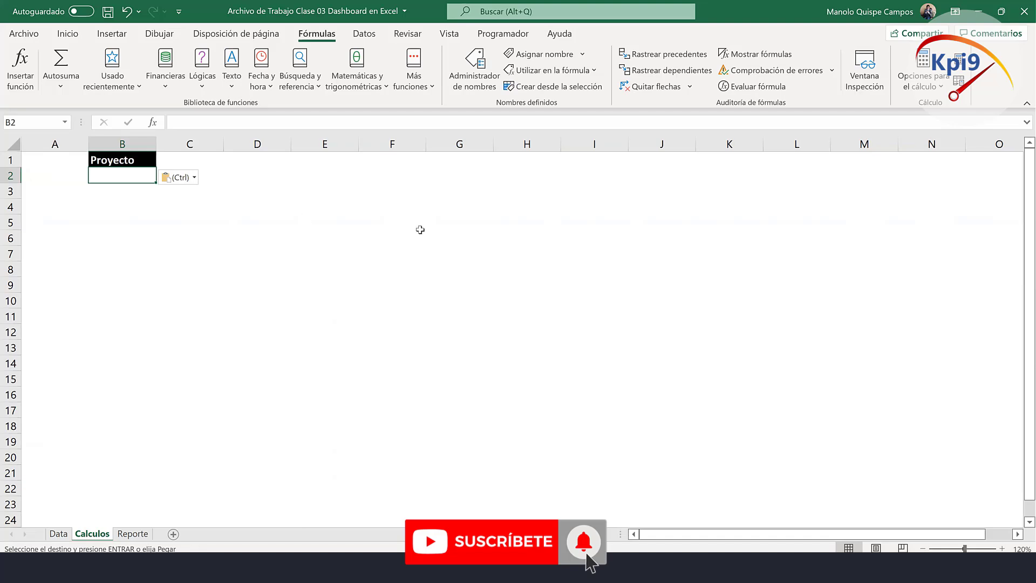
# Enter =UNICOS(Proyecto) in B2 to spill the four unique projects.
pyautogui.write('=')
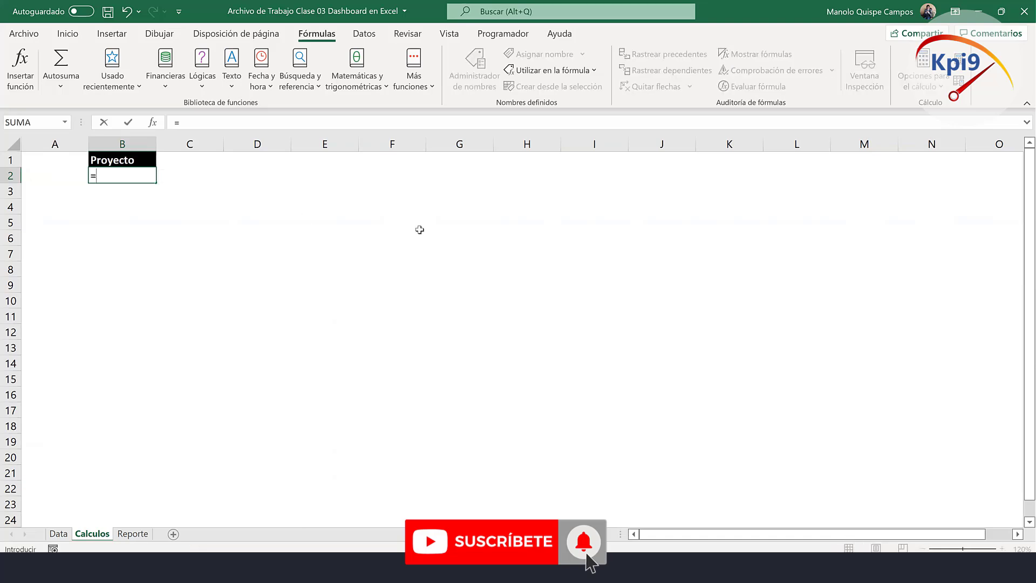
pyautogui.write('UNI')
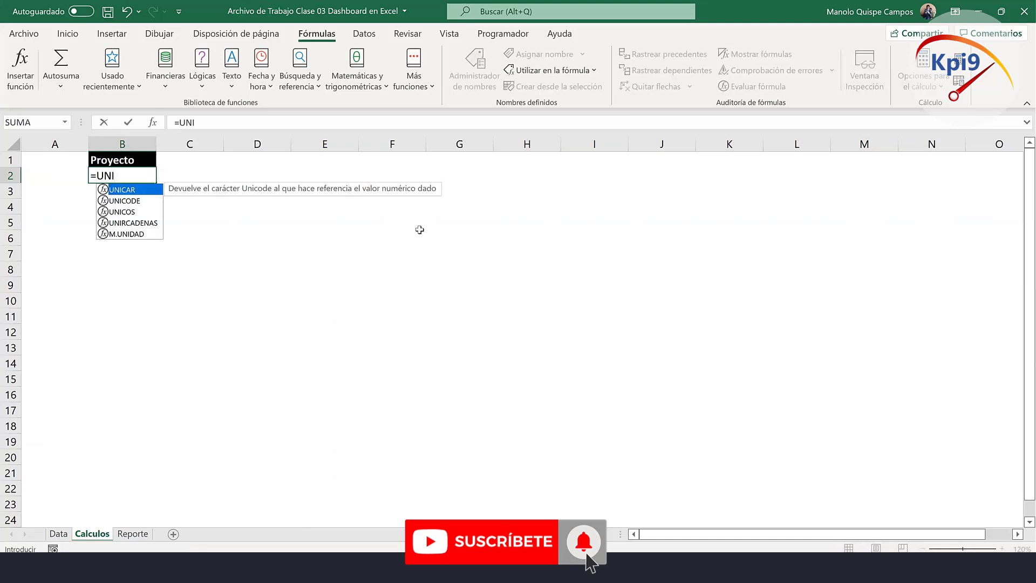
pyautogui.doubleClick(140, 212)
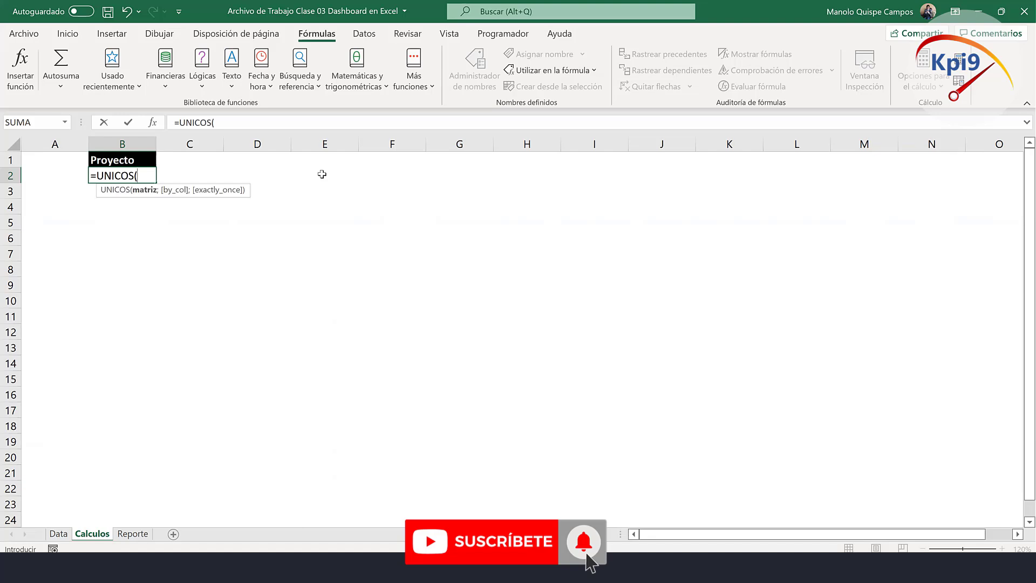
pyautogui.write('PRO')
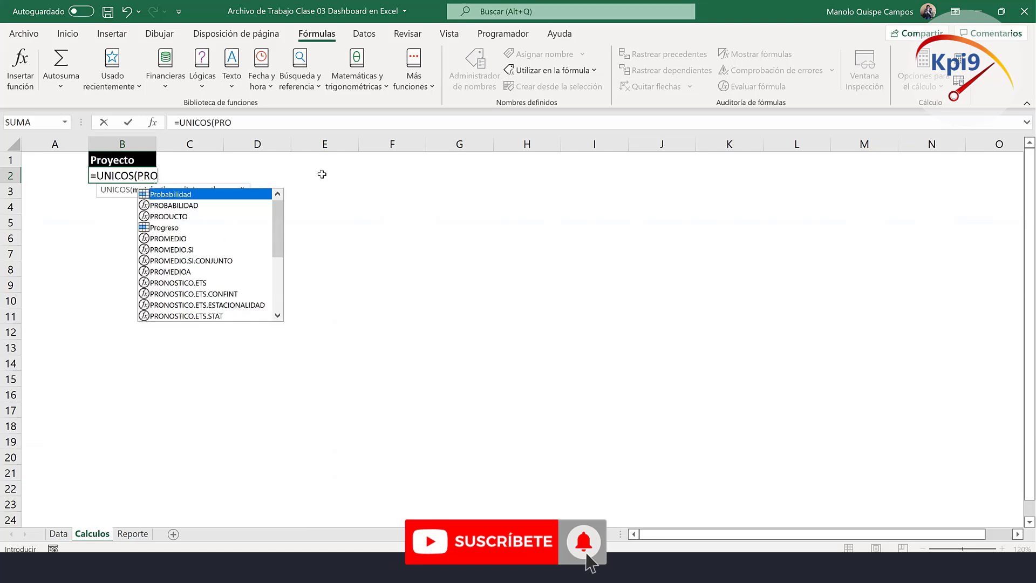
pyautogui.write('Y')
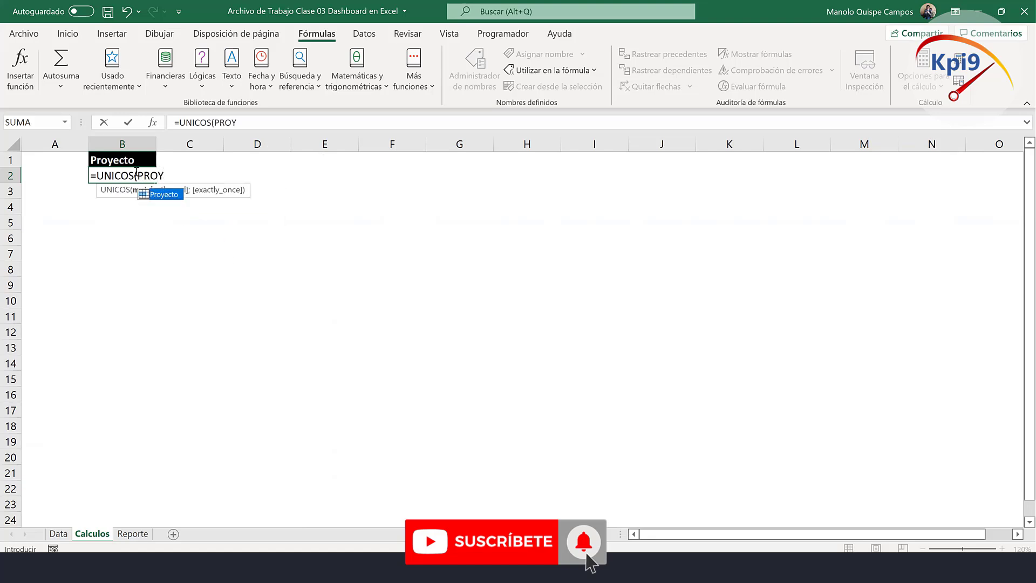
pyautogui.doubleClick(162, 194)
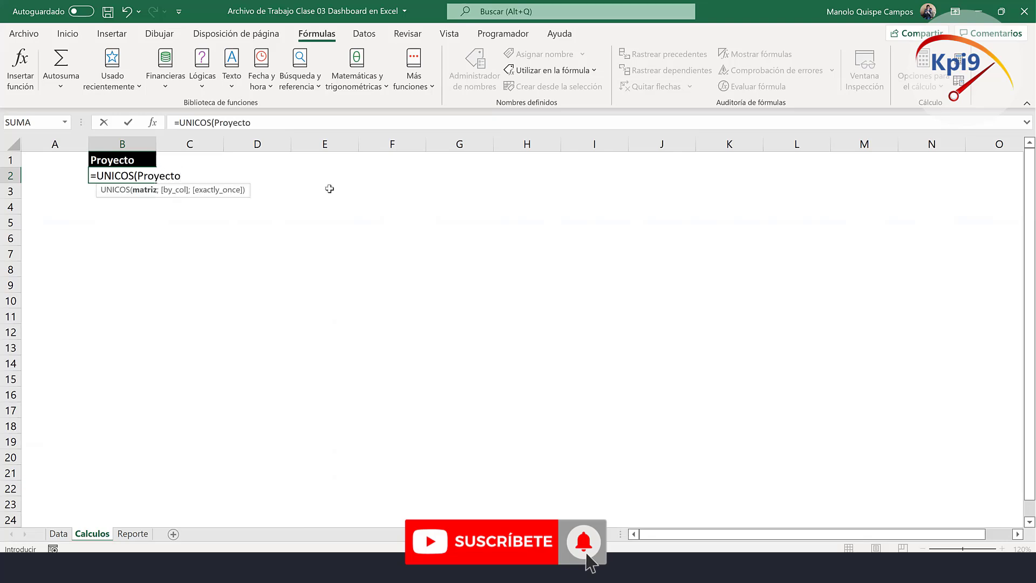
pyautogui.write(')')
pyautogui.press('Return')
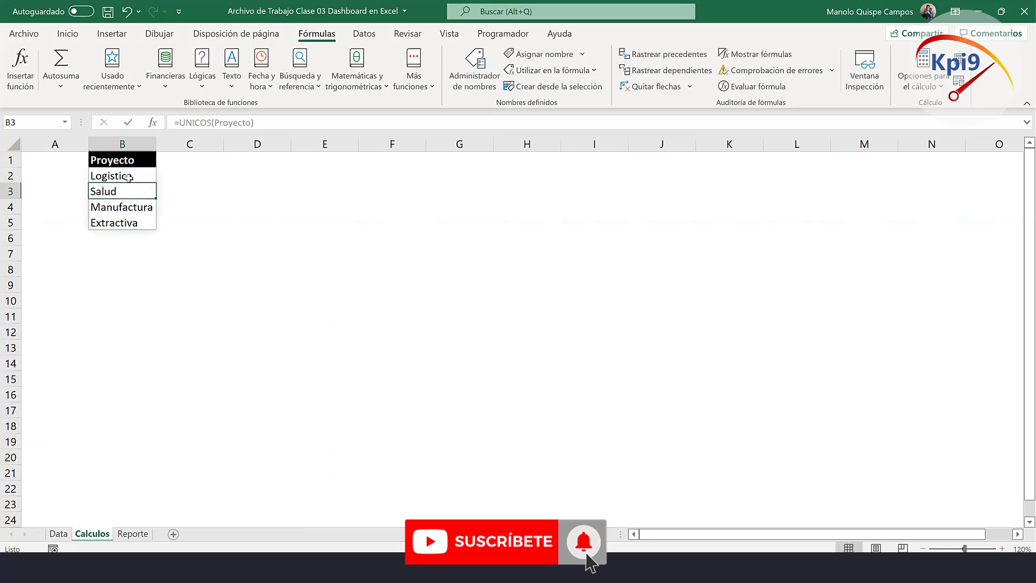
pyautogui.moveTo(129, 178); pyautogui.dragTo(127, 222)
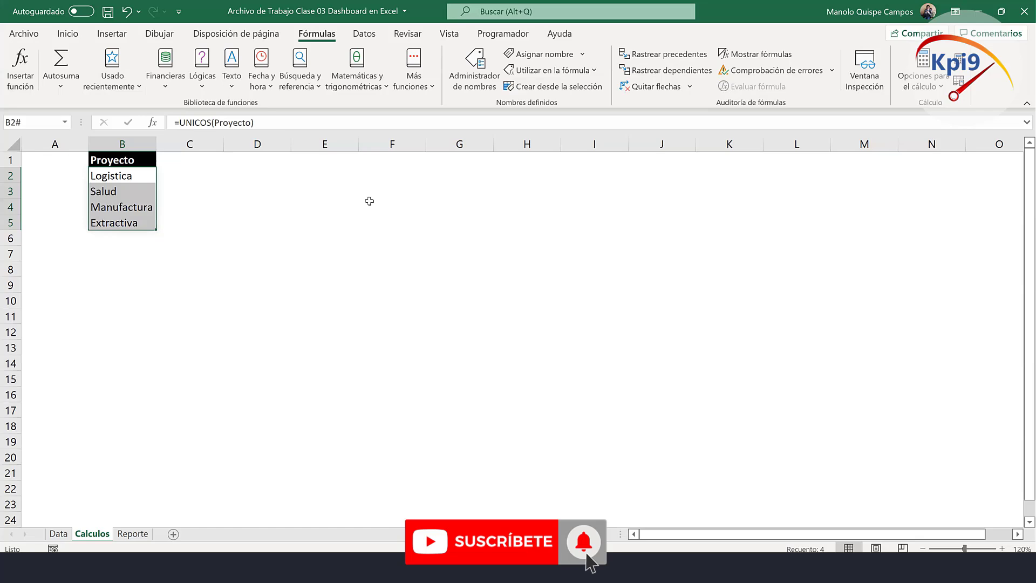
pyautogui.click(334, 210)
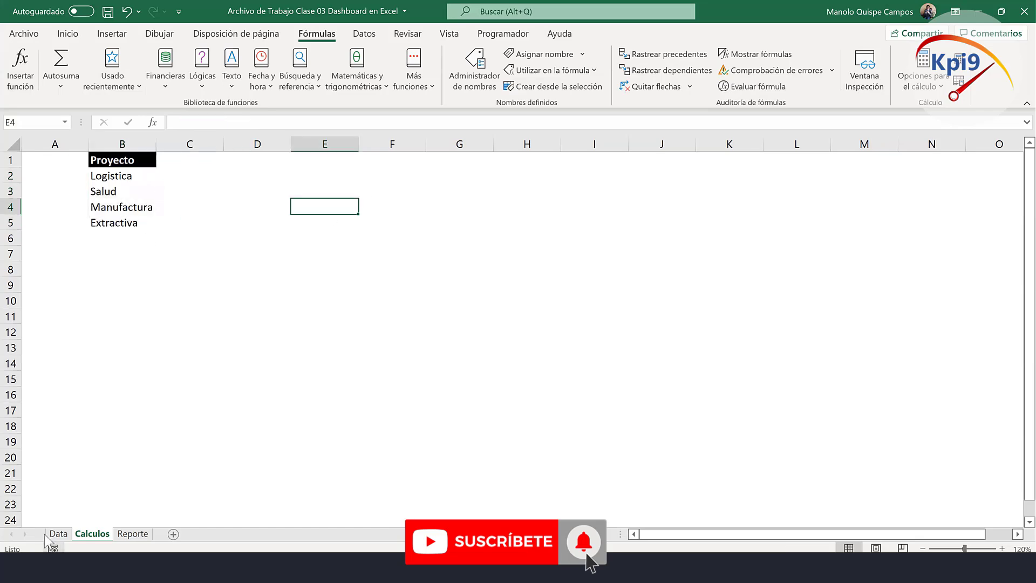
# Change Data!A5 to Ganadero, see the Calculos list update, undo it, then open Reporte.
pyautogui.click(58, 534)
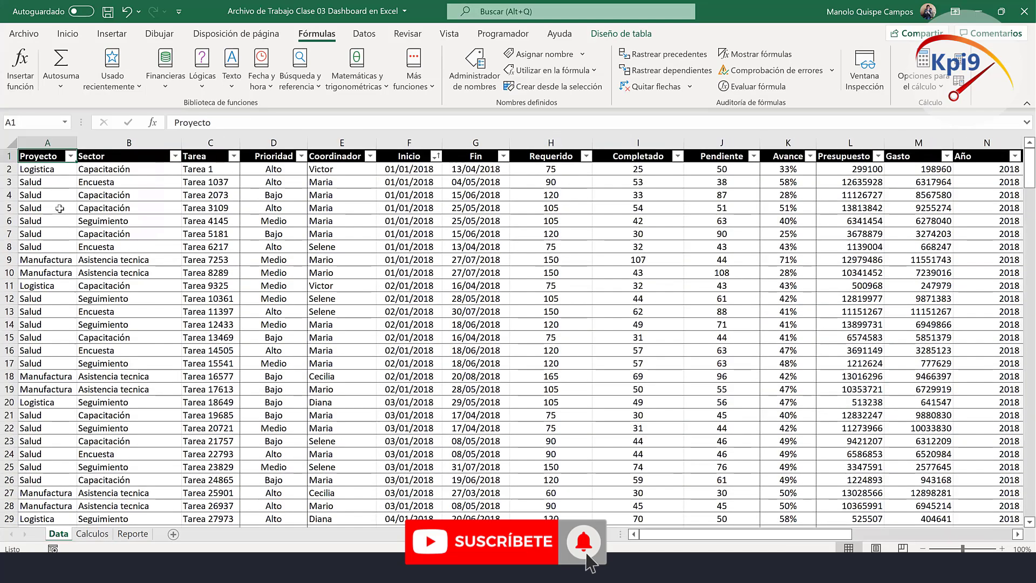
pyautogui.click(59, 208)
pyautogui.write('G')
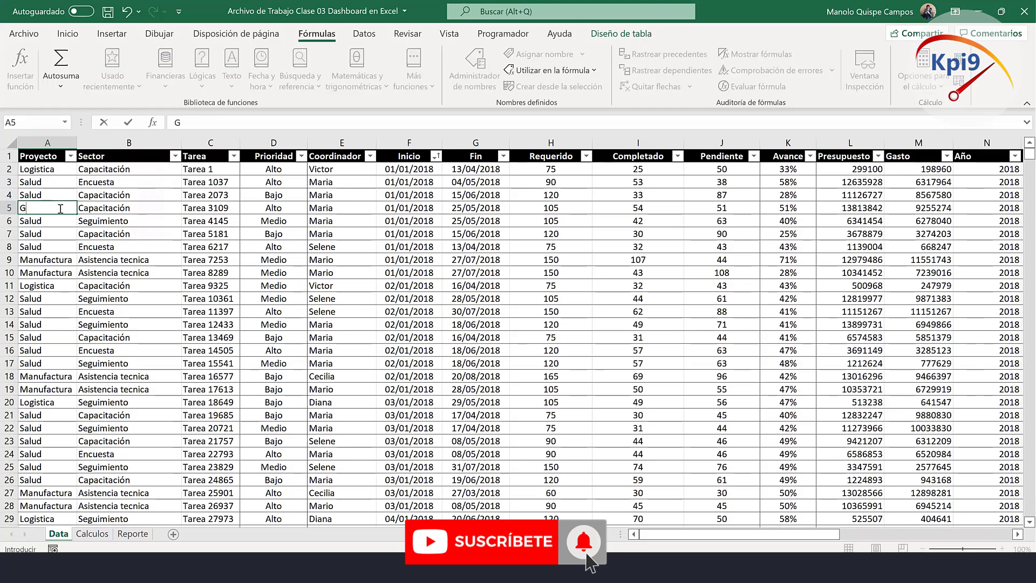
pyautogui.write('anadero')
pyautogui.press('Return')
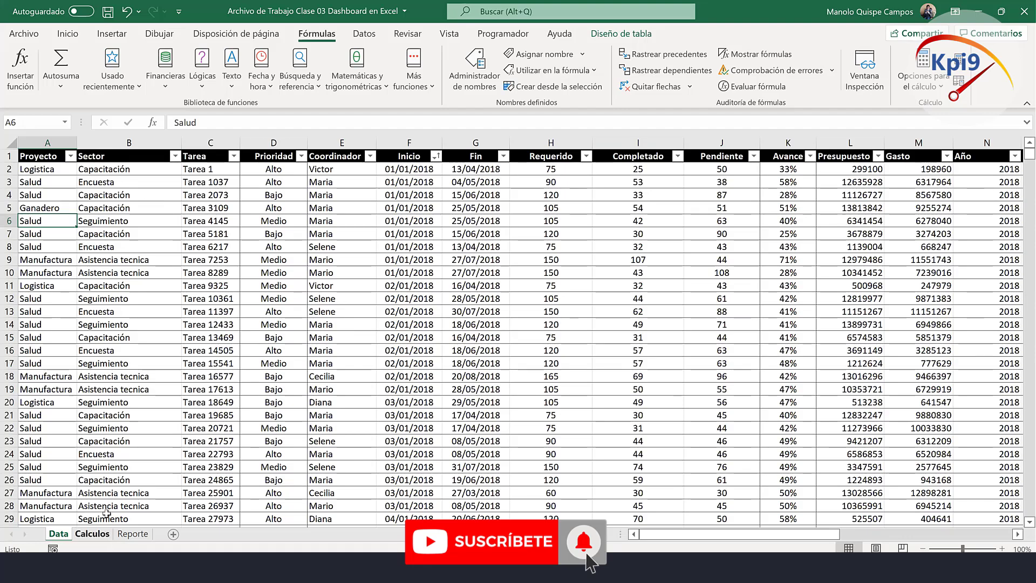
pyautogui.click(93, 534)
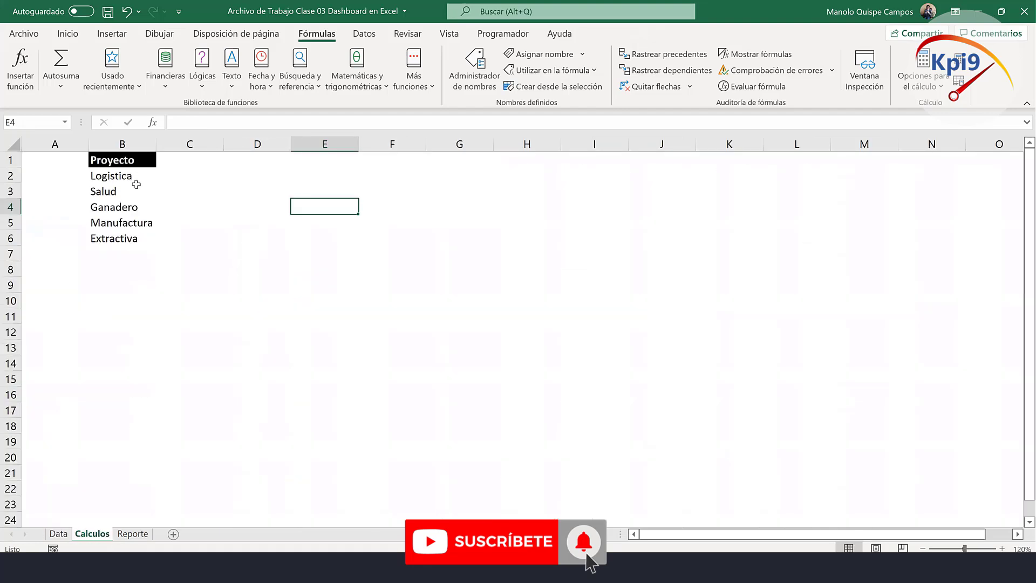
pyautogui.click(127, 11)
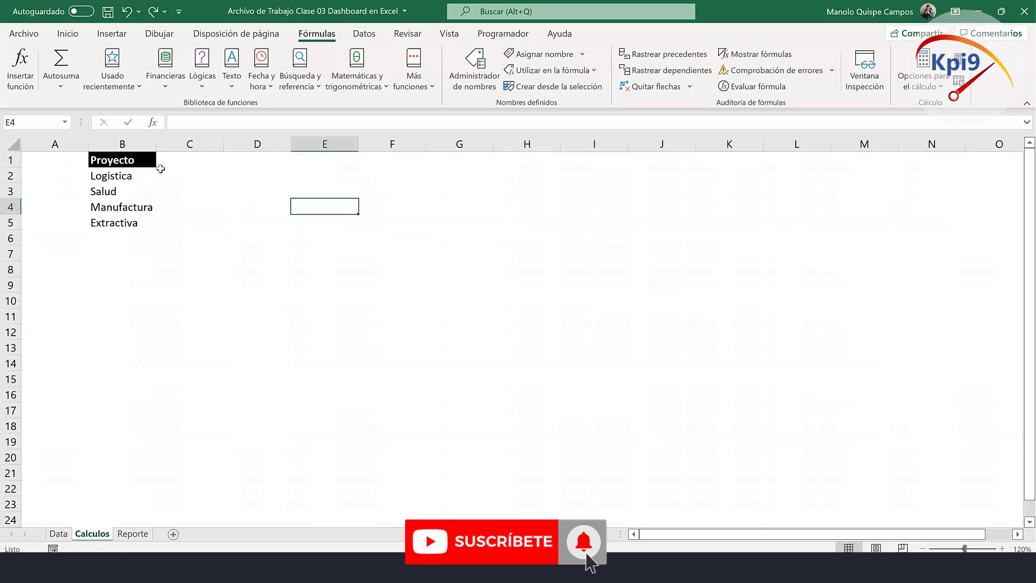
pyautogui.click(132, 534)
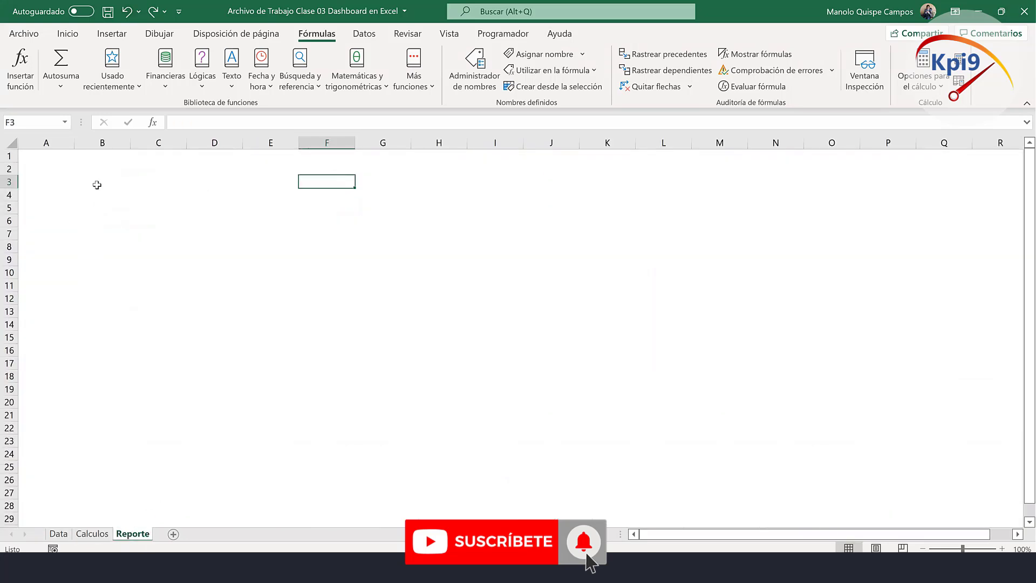
# Widen column B and give Reporte B3 a List validation sourced from =Calculos!$B$2#.
pyautogui.click(88, 185)
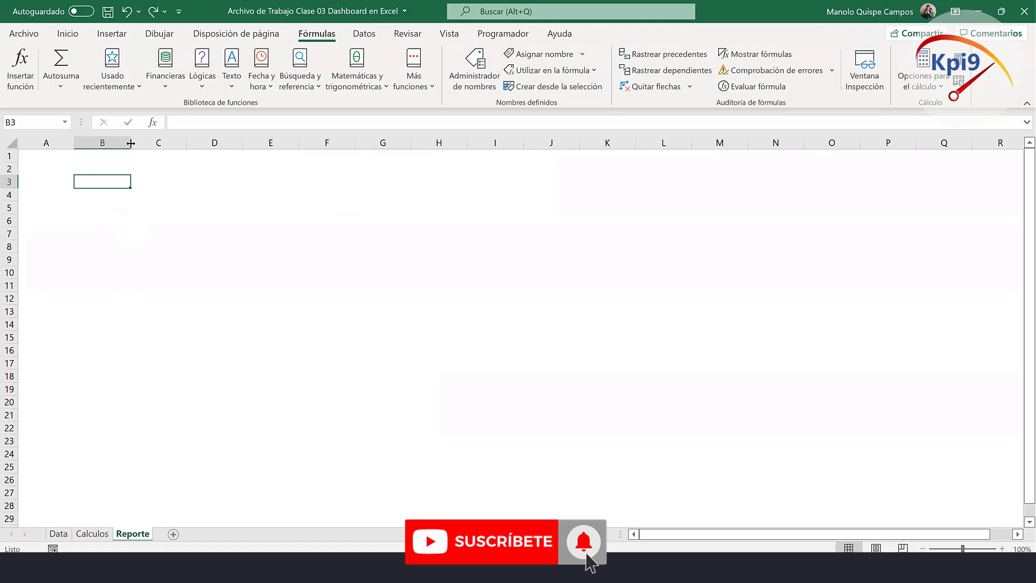
pyautogui.moveTo(131, 143); pyautogui.dragTo(176, 142)
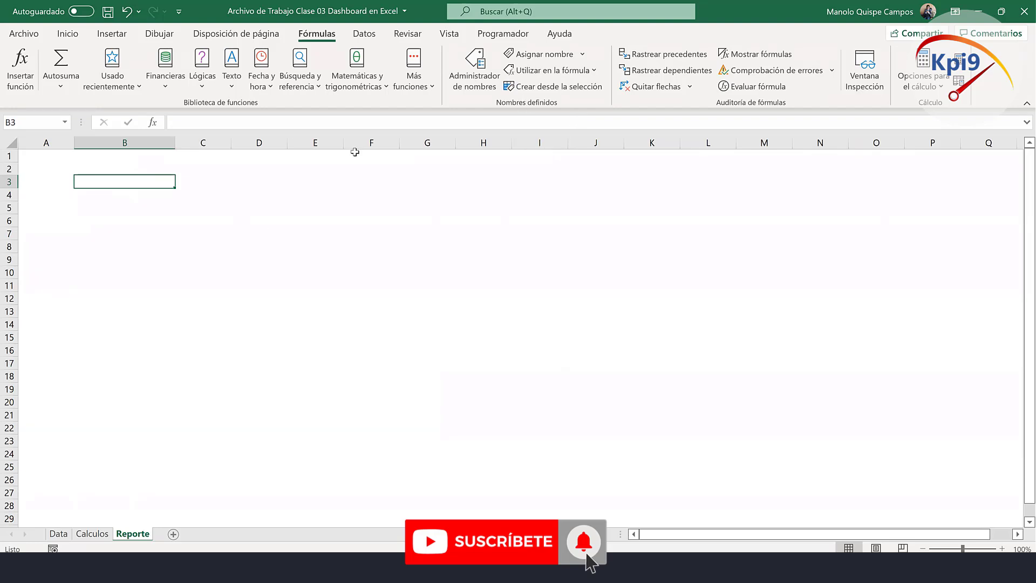
pyautogui.click(365, 33)
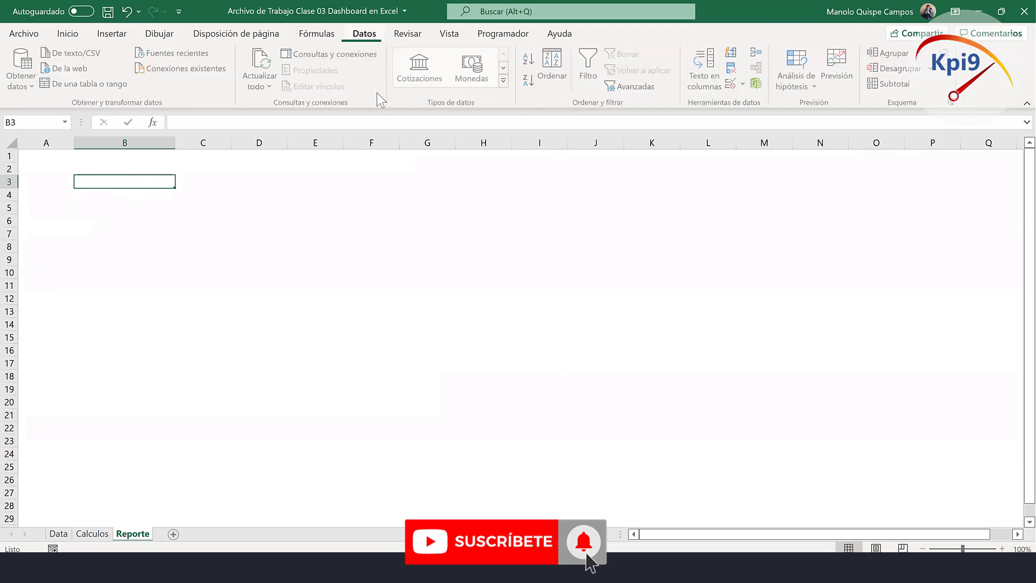
pyautogui.click(733, 84)
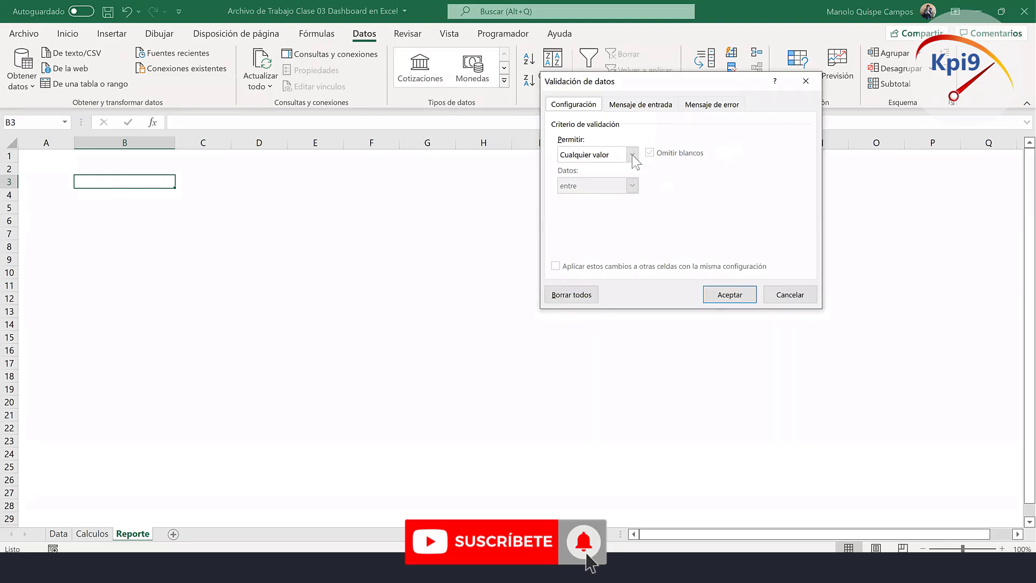
pyautogui.click(633, 154)
pyautogui.click(586, 198)
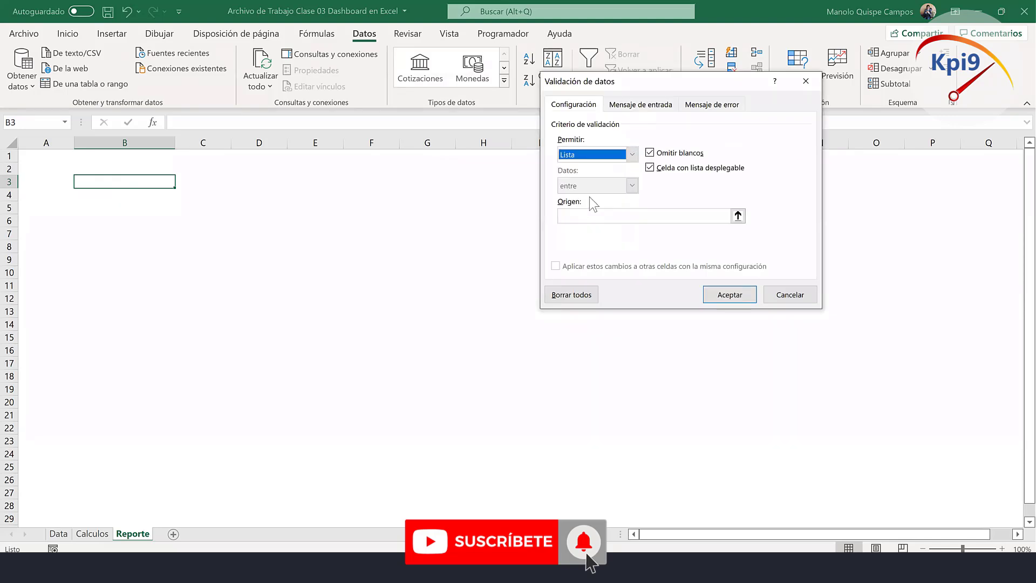
pyautogui.click(601, 216)
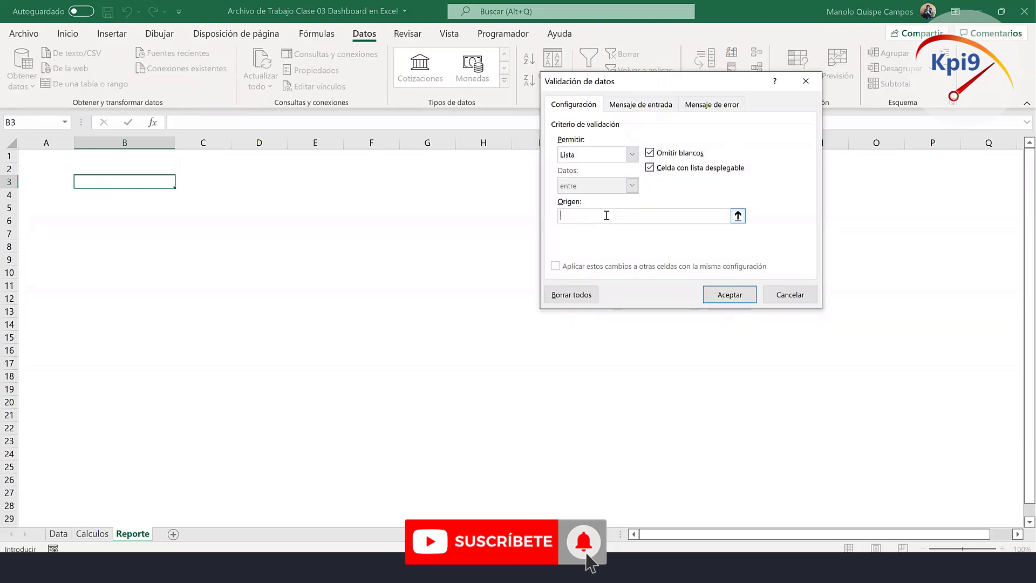
pyautogui.write('=')
pyautogui.click(91, 534)
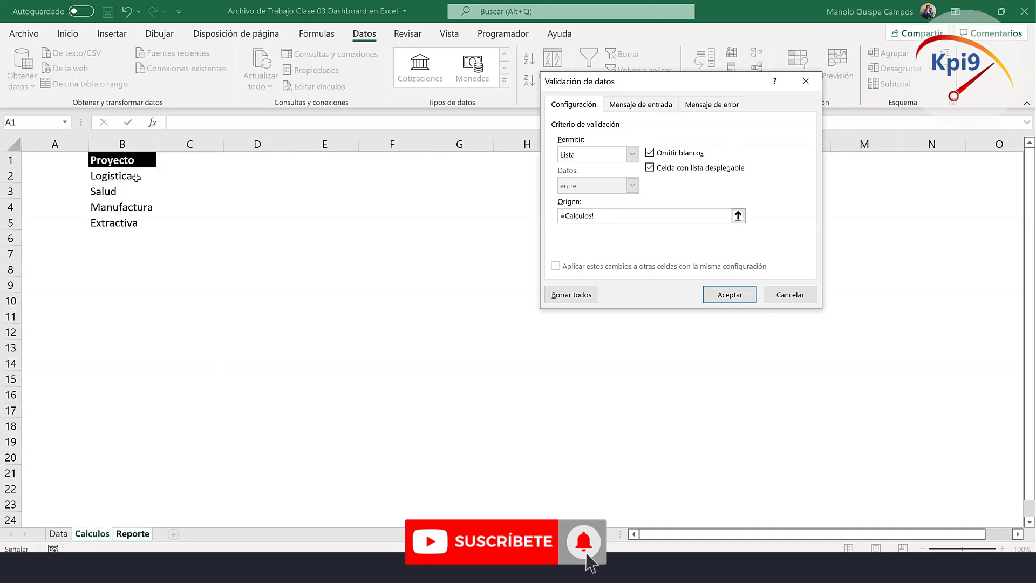
pyautogui.click(136, 177)
pyautogui.write('#')
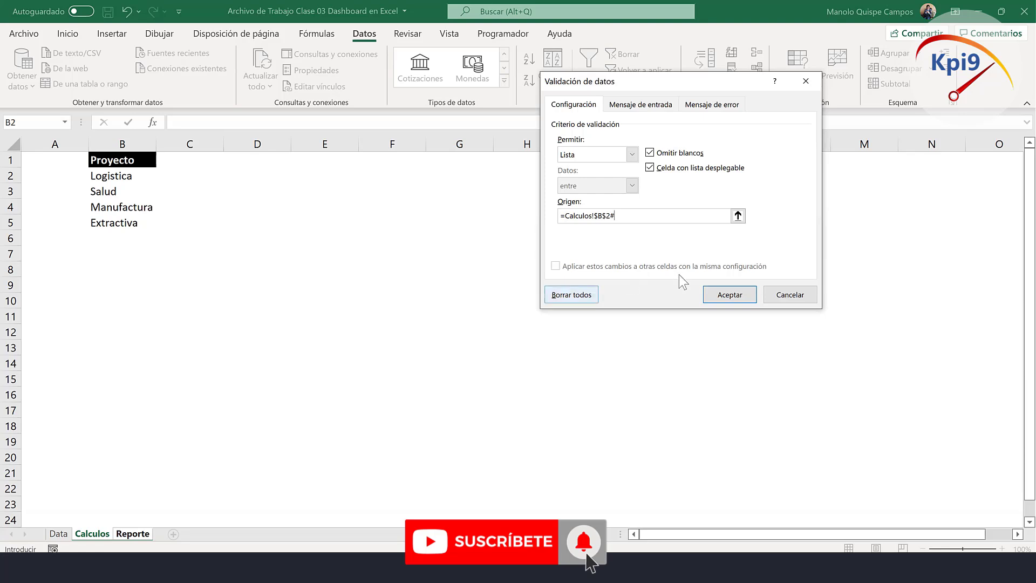
pyautogui.click(725, 292)
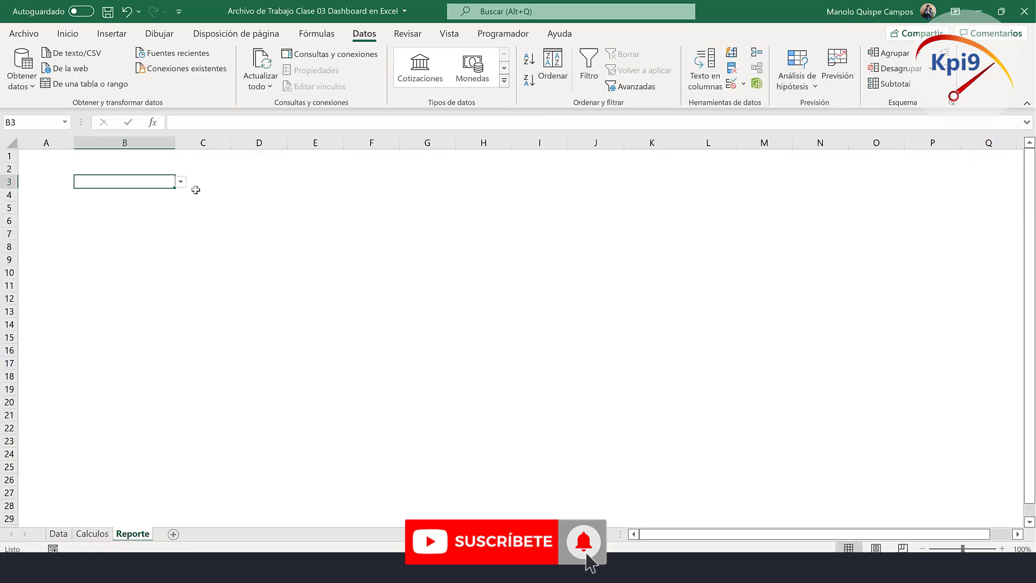
# Zoom in on Reporte and check B3's new project dropdown.
pyautogui.click(182, 182)
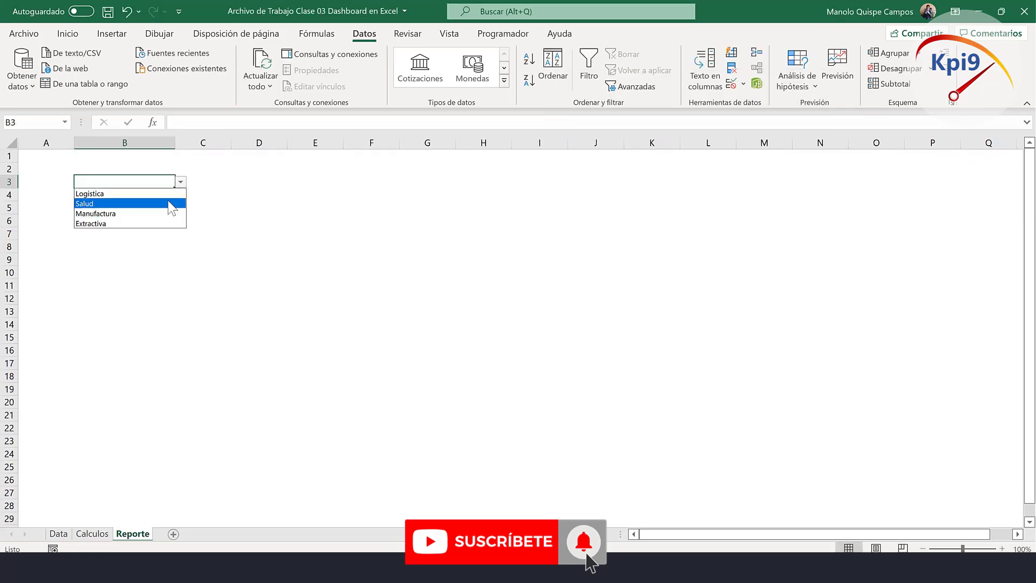
pyautogui.click(181, 182)
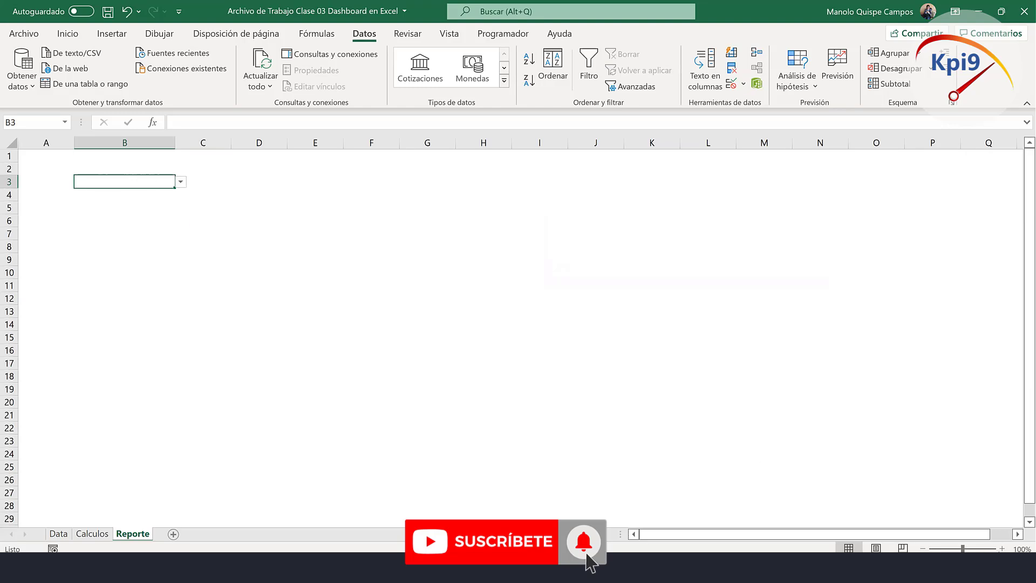
pyautogui.click(1001, 549)
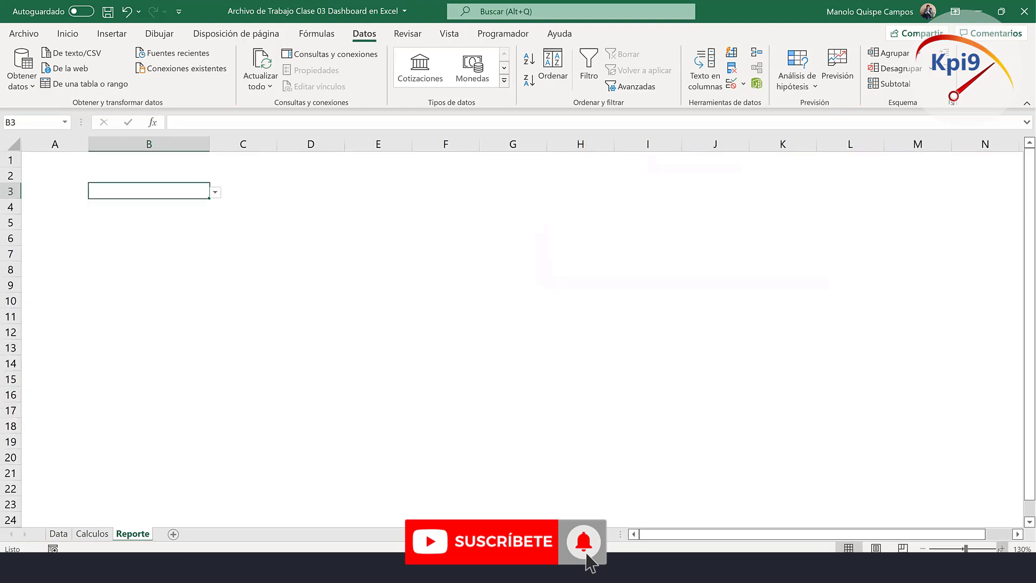
pyautogui.scroll(4, 263, 212)
pyautogui.click(267, 208)
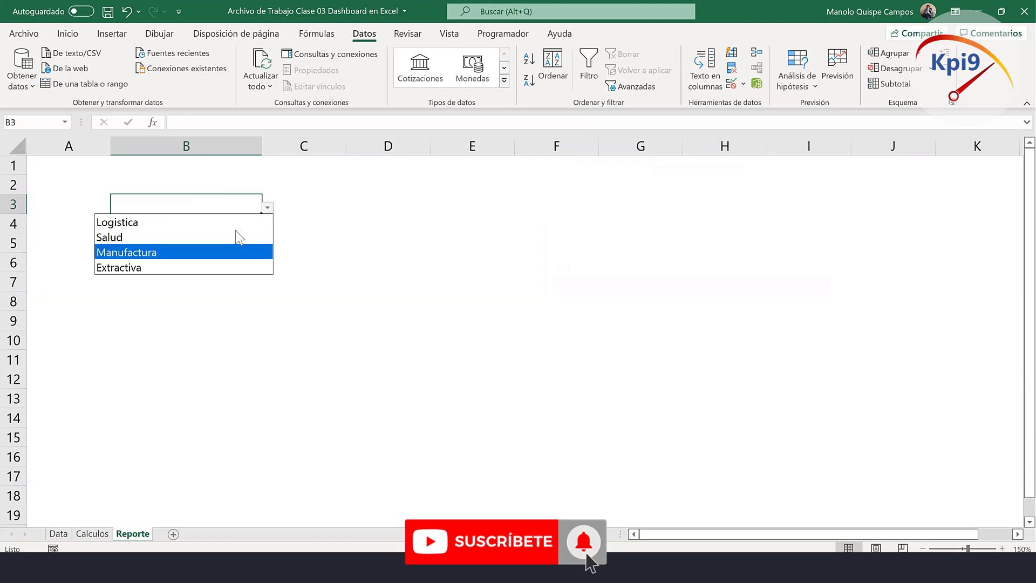
pyautogui.click(243, 306)
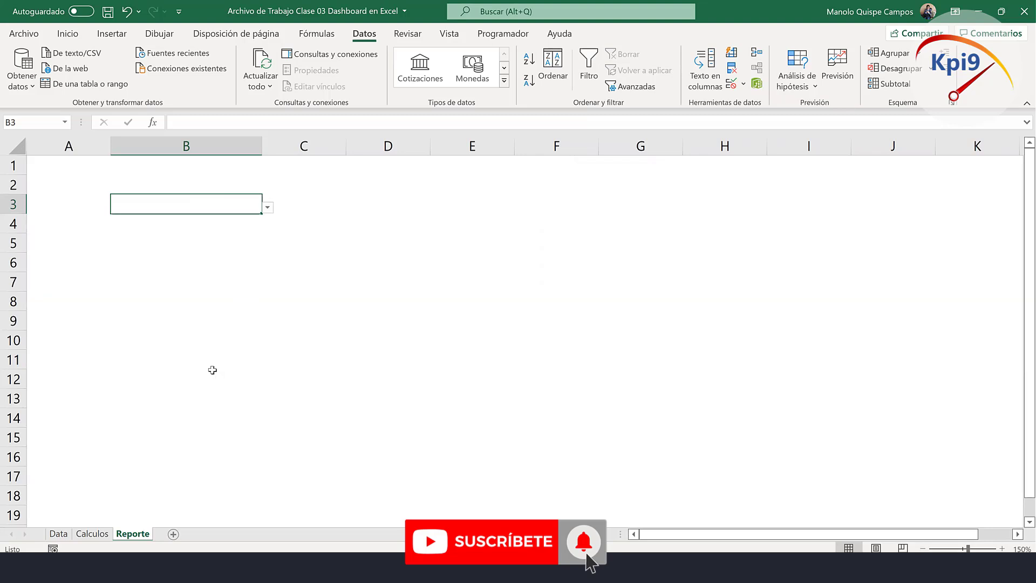
# Change Data cell A5 to Ganadero, correcting the 'Gandero' typo.
pyautogui.click(93, 534)
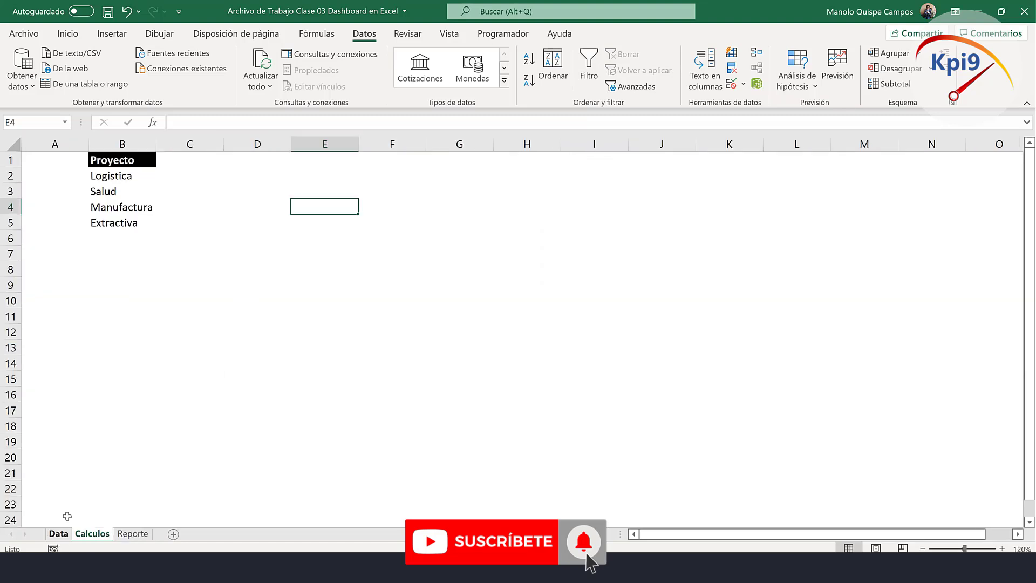
pyautogui.click(58, 534)
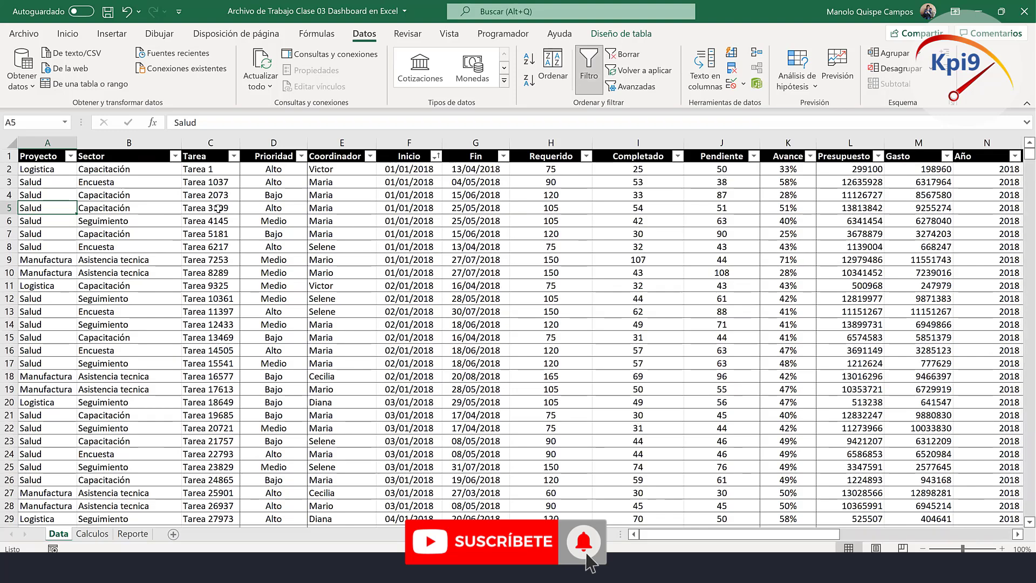
pyautogui.write('Gandero')
pyautogui.press('Return')
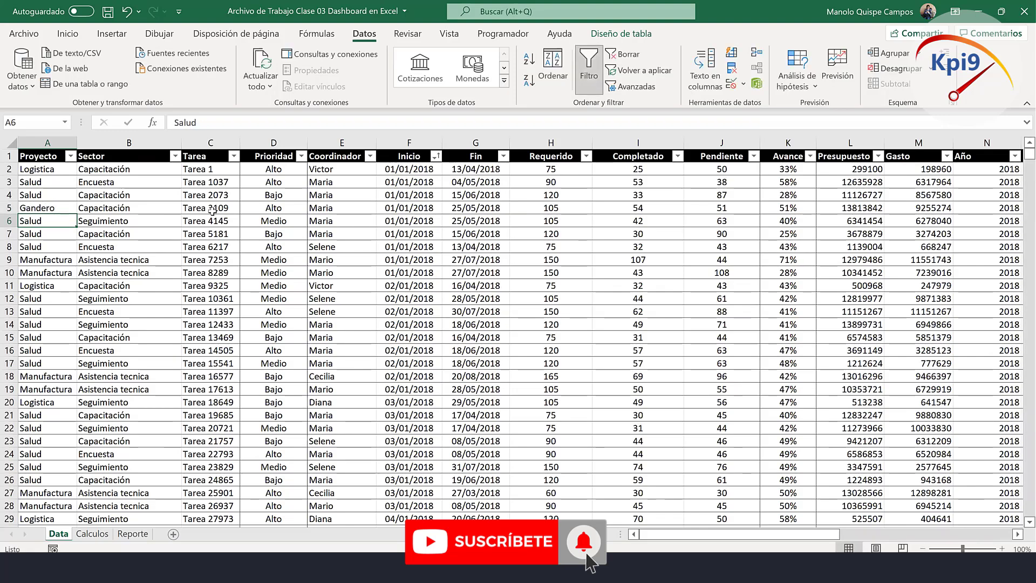
pyautogui.click(37, 210)
pyautogui.write('Ga')
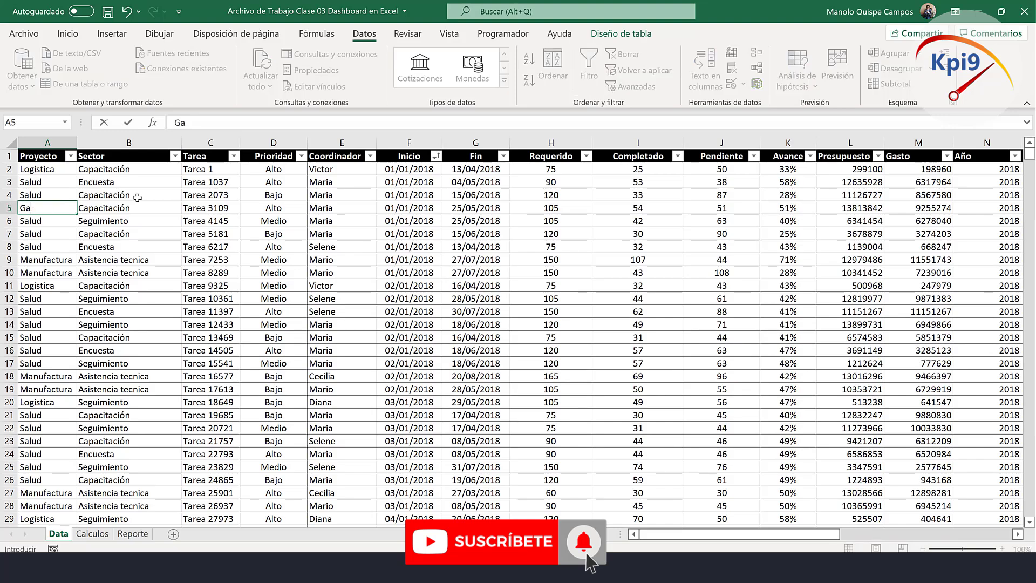
pyautogui.write('nadero')
pyautogui.press('Return')
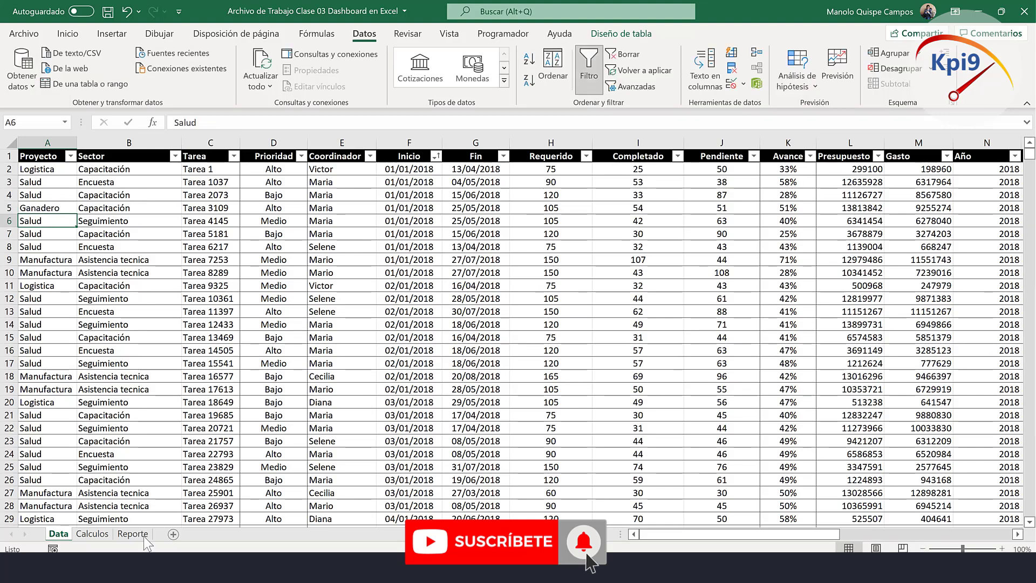
pyautogui.click(96, 526)
pyautogui.click(93, 535)
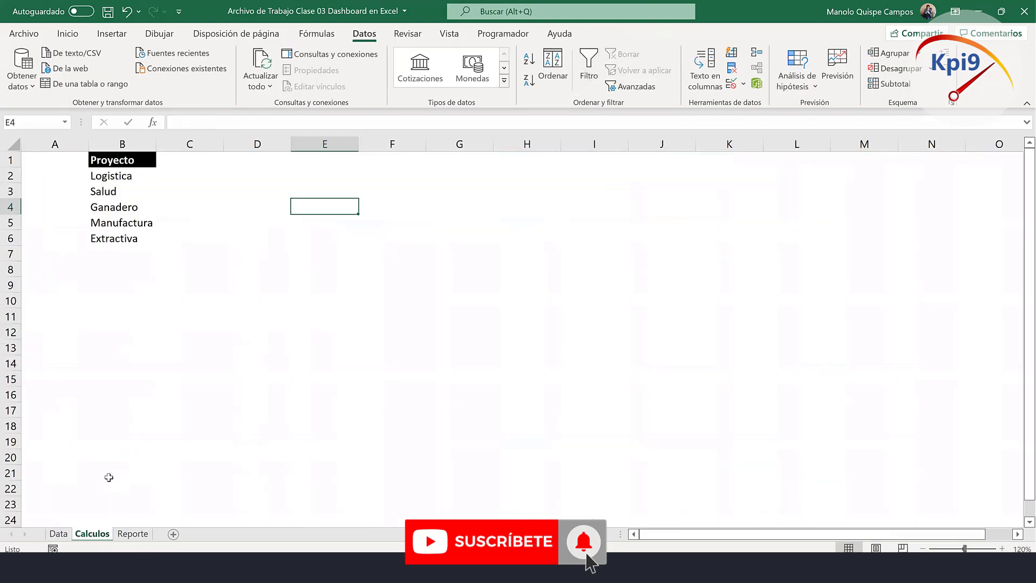
# Confirm Ganadero appears in the Calculos list and in B3's dropdown.
pyautogui.click(135, 207)
pyautogui.click(142, 537)
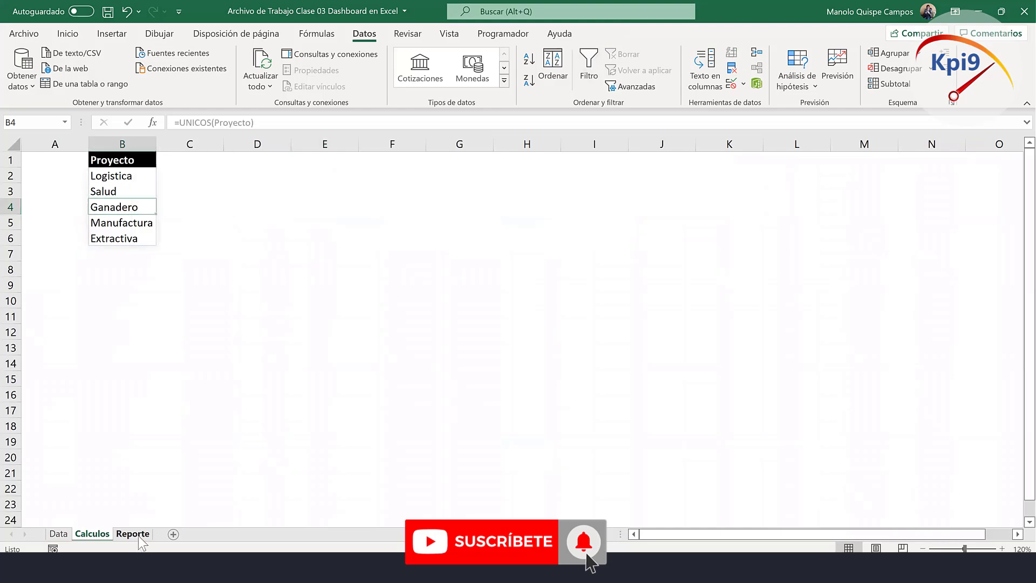
pyautogui.click(267, 207)
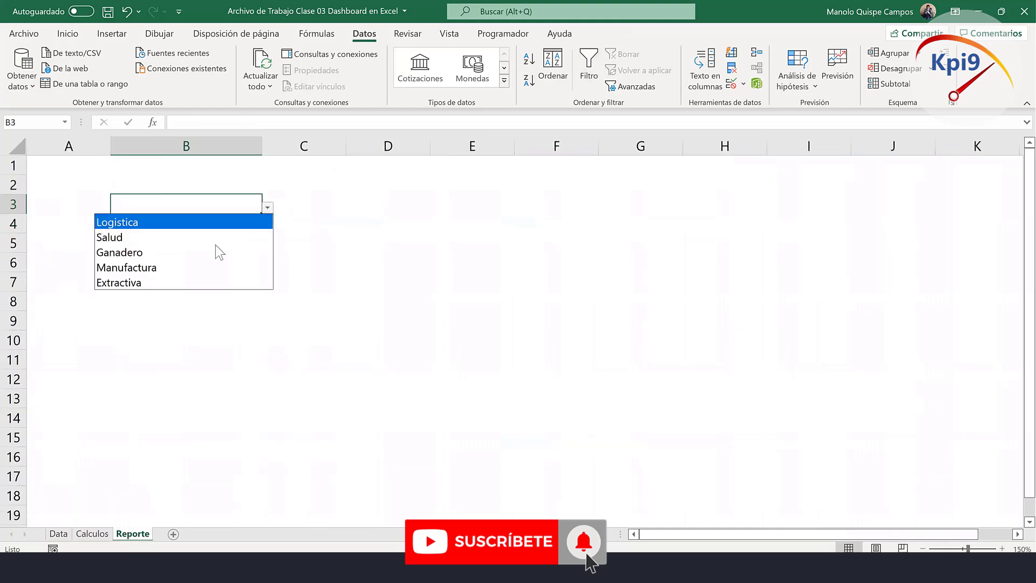
pyautogui.press('Escape')
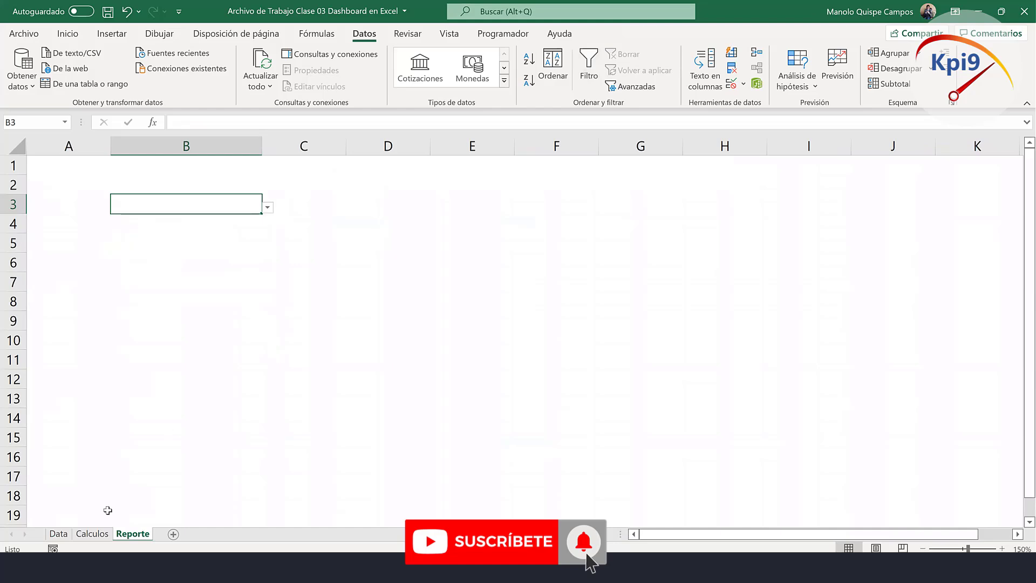
pyautogui.click(92, 534)
pyautogui.click(200, 278)
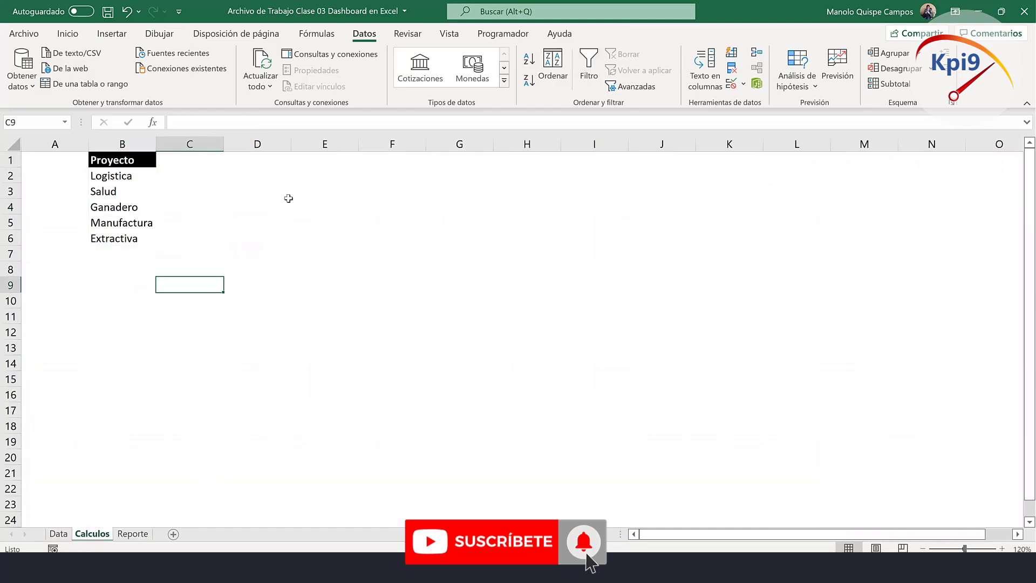
pyautogui.click(279, 169)
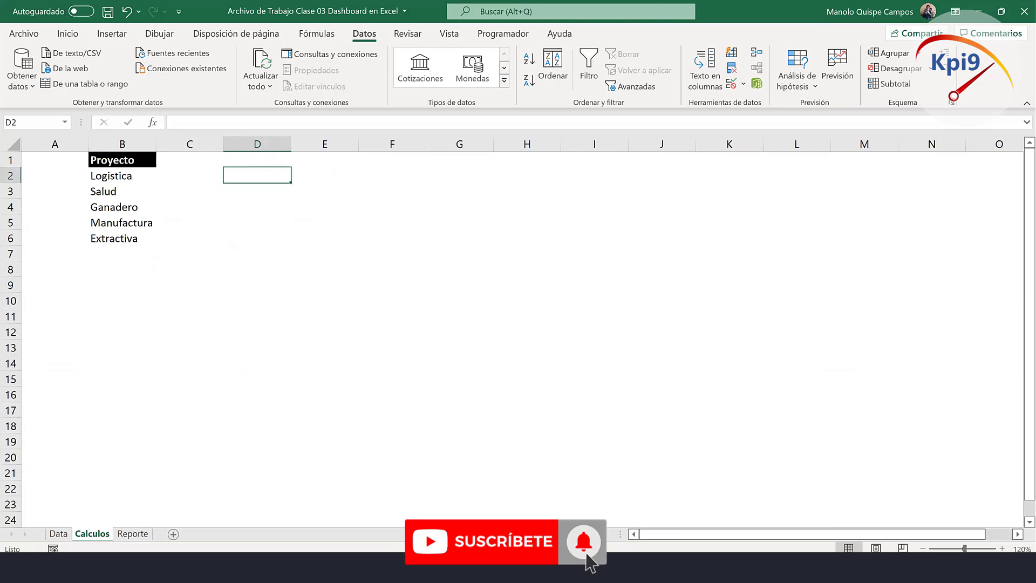
# Choose Salud as the project in Reporte B3.
pyautogui.click(133, 534)
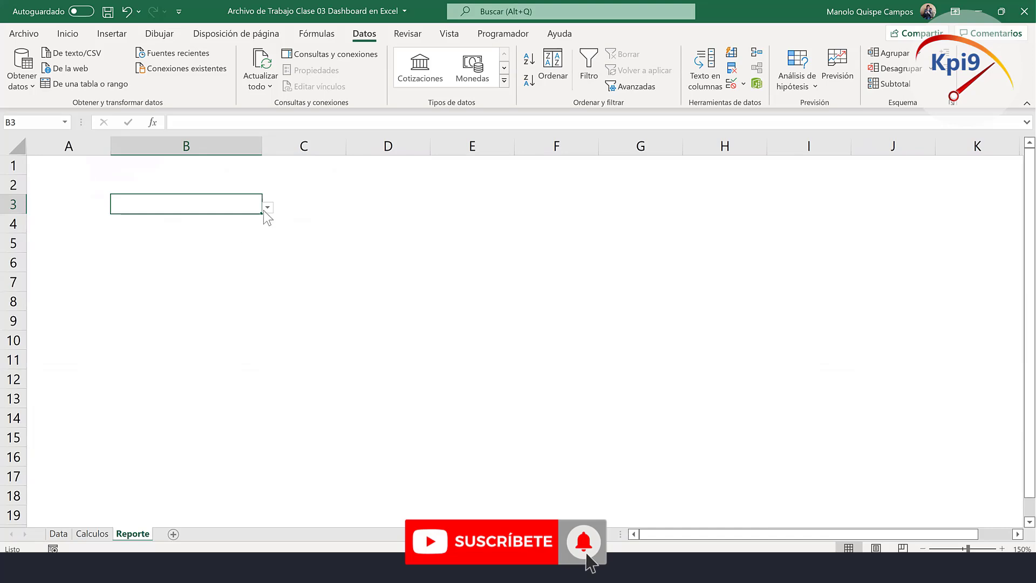
pyautogui.click(267, 208)
pyautogui.click(239, 237)
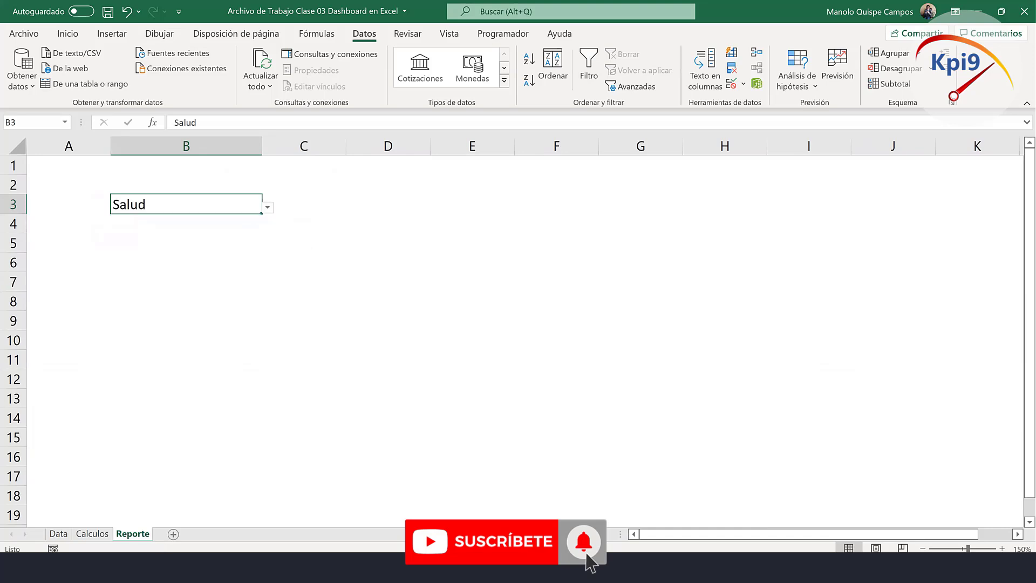
pyautogui.click(92, 534)
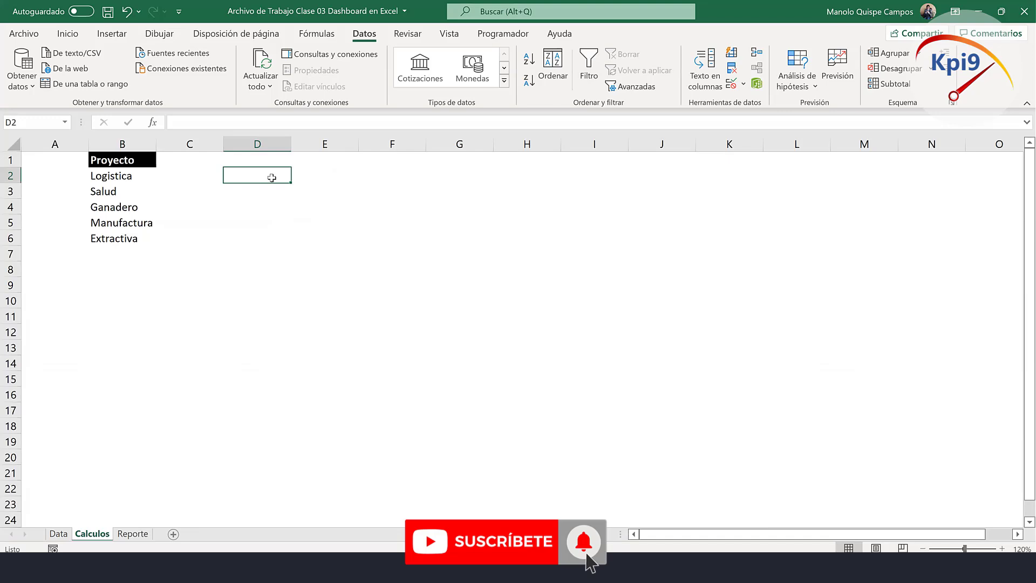
# Enter =Reporte!B3 in Calculos cell D2.
pyautogui.write('=')
pyautogui.click(133, 534)
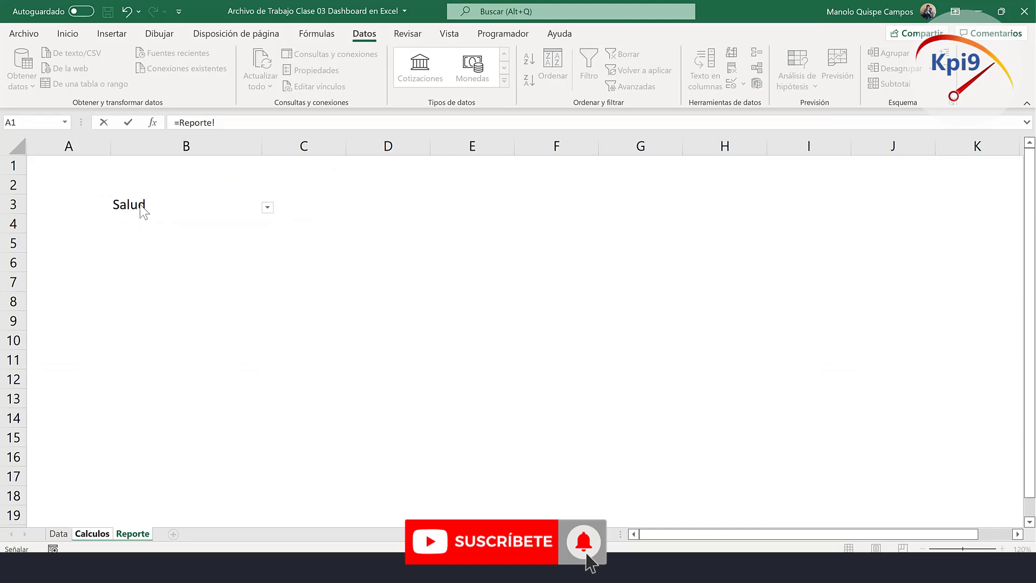
pyautogui.click(243, 124)
pyautogui.press('Return')
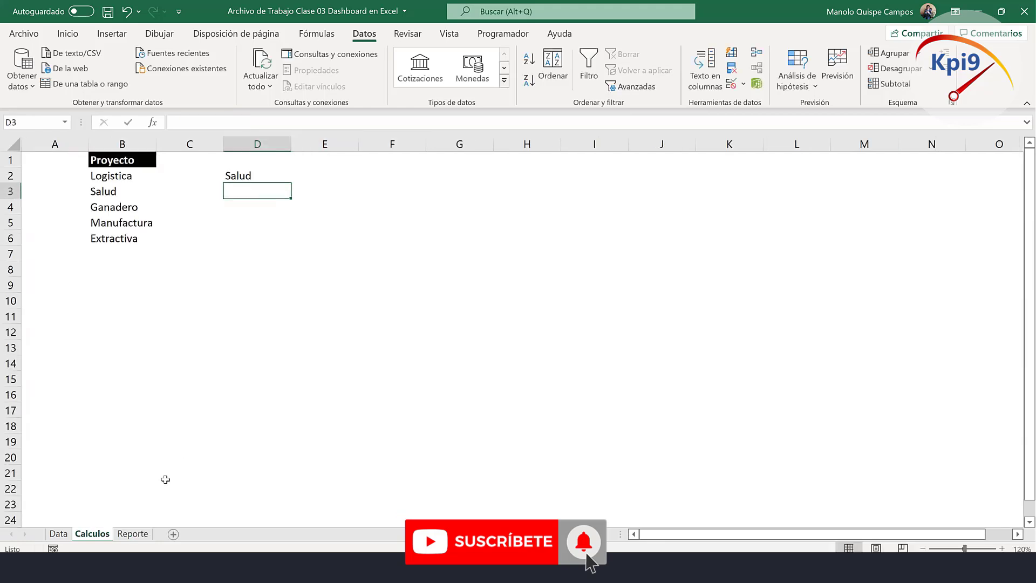
# Change the Reporte B3 project to Manufactura.
pyautogui.click(134, 533)
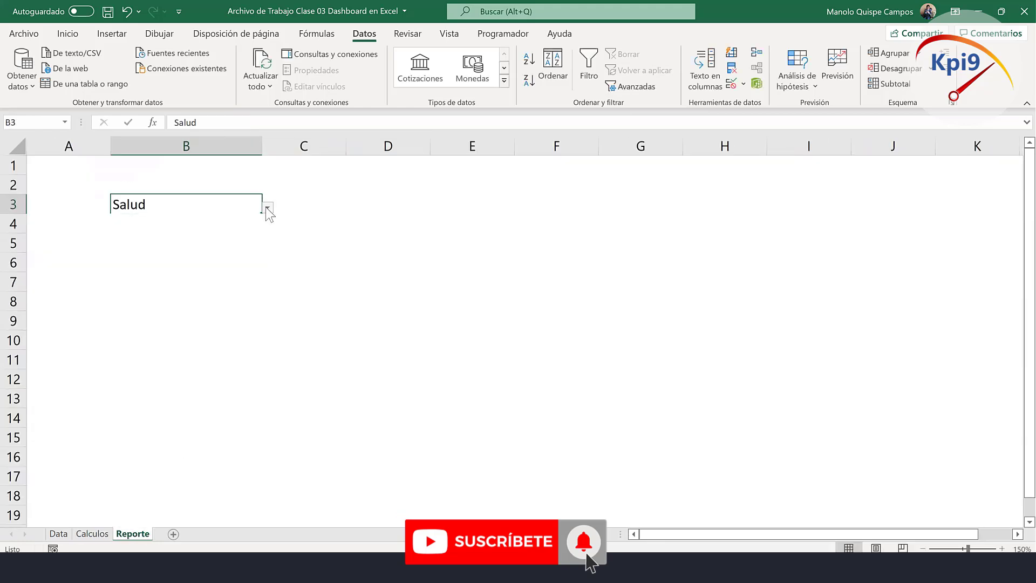
pyautogui.click(267, 207)
pyautogui.click(247, 268)
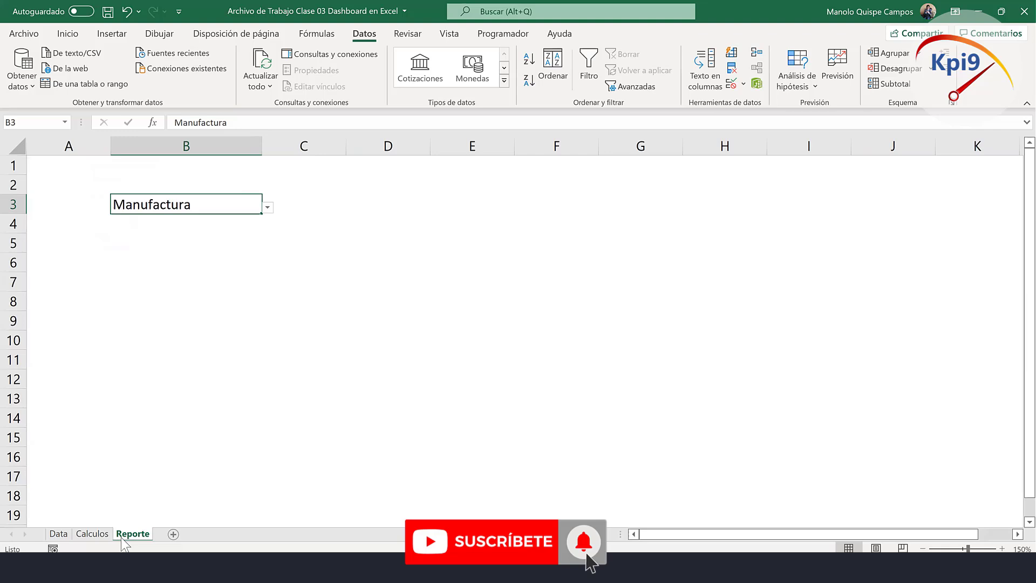
# Format Calculos D2 with a light gold fill and bold text.
pyautogui.click(92, 533)
pyautogui.click(248, 174)
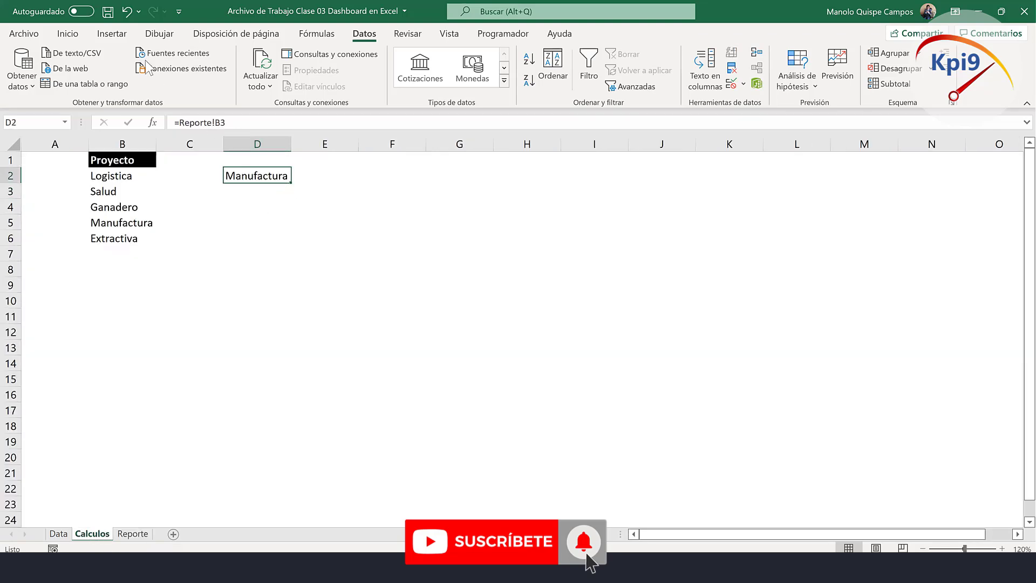
pyautogui.click(67, 33)
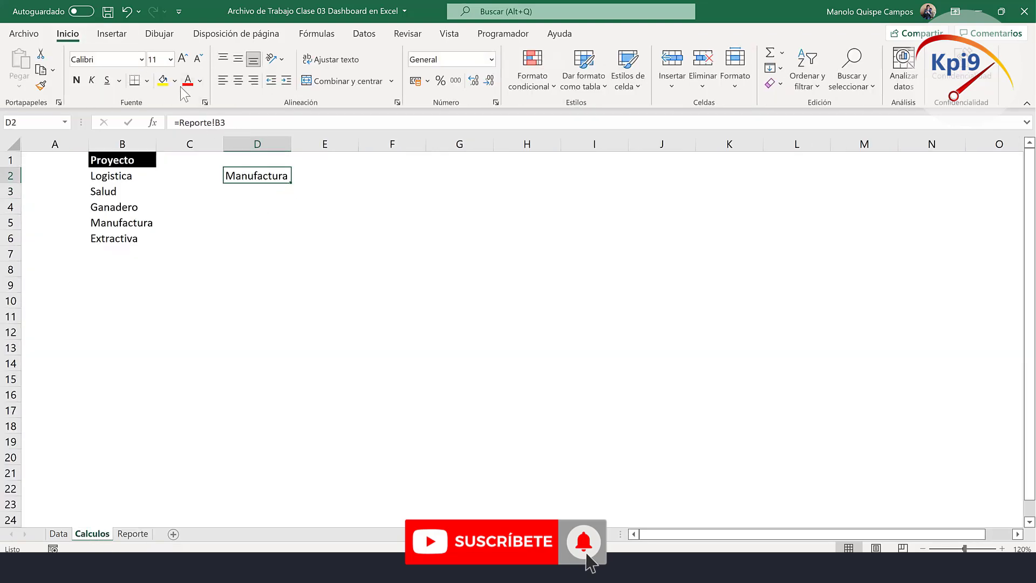
pyautogui.click(175, 81)
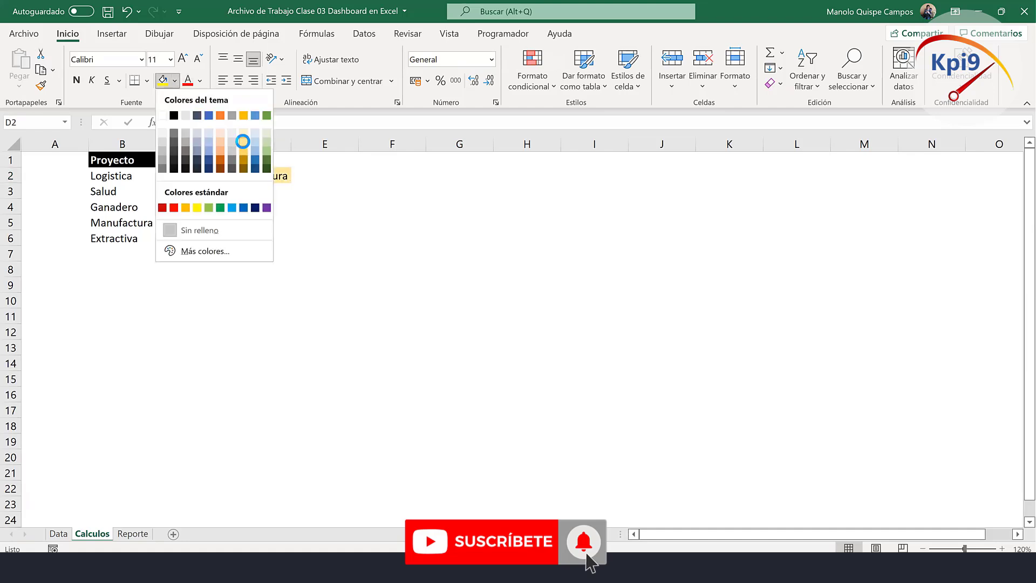
pyautogui.click(243, 142)
pyautogui.hotkey('ctrl', 'n')
pyautogui.click(245, 240)
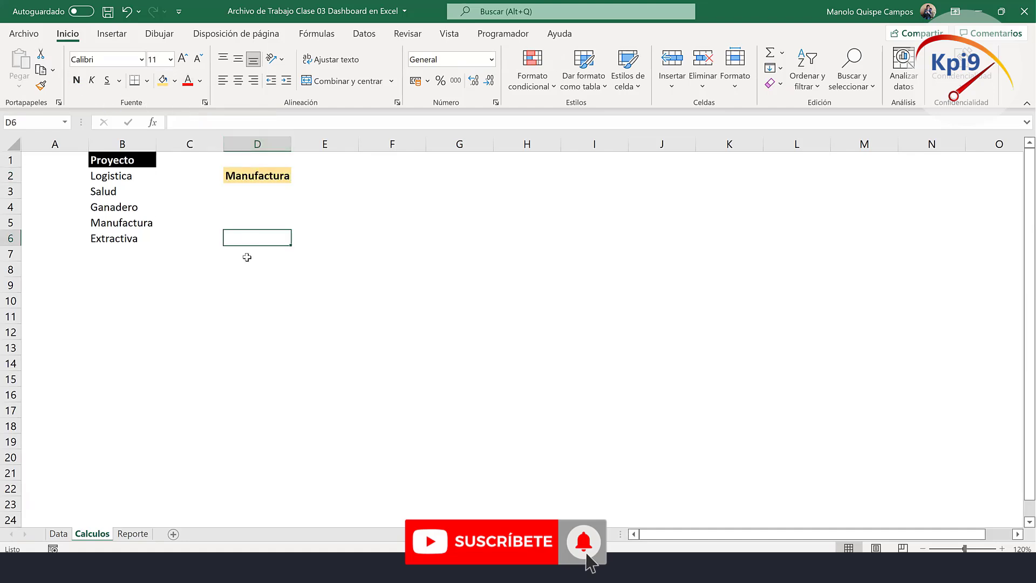
pyautogui.moveTo(139, 175); pyautogui.dragTo(140, 237)
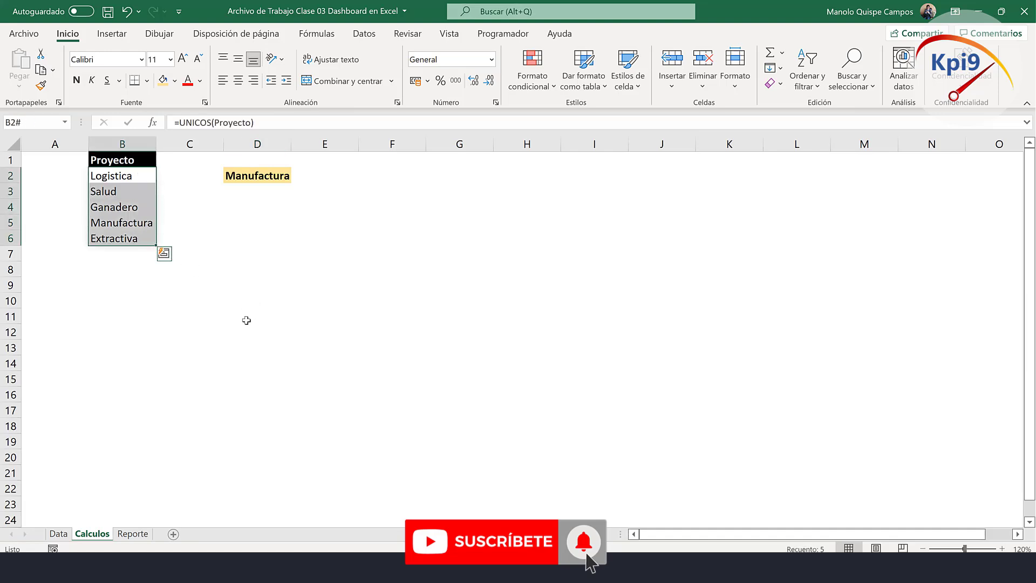
# Filter the Data table's Proyecto column to Extractiva and inspect its Sector list.
pyautogui.click(58, 534)
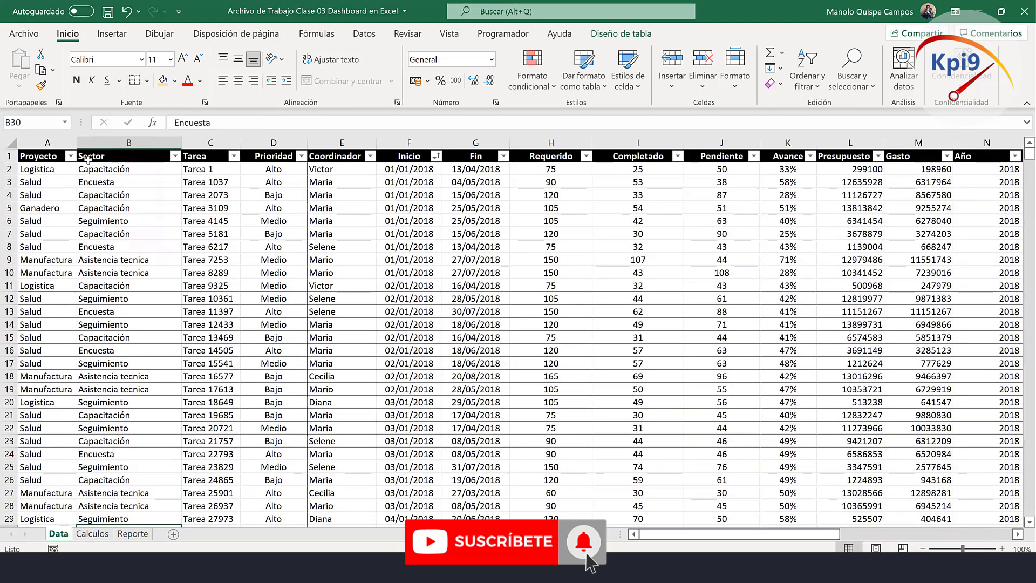
pyautogui.click(70, 157)
pyautogui.click(68, 318)
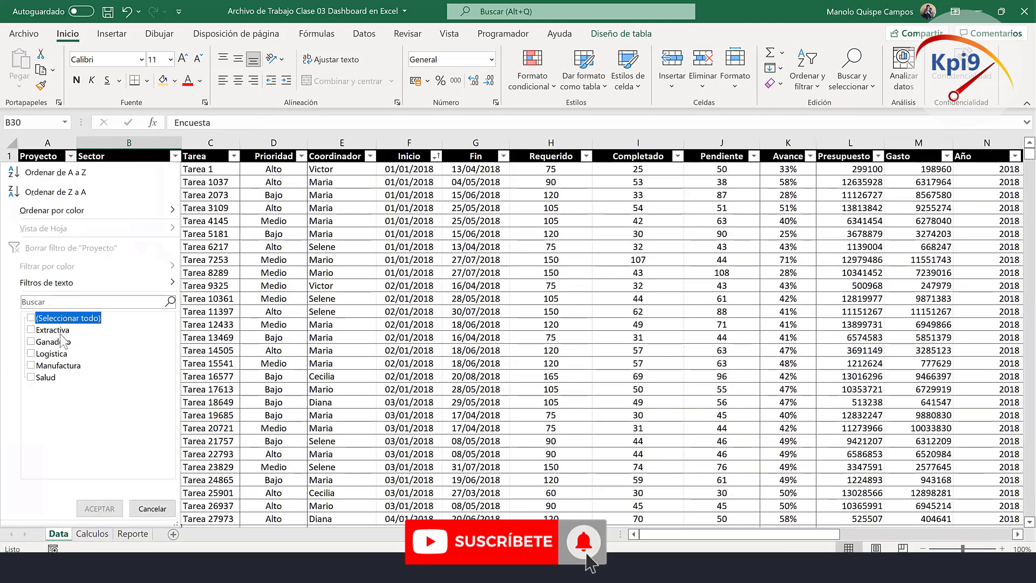
pyautogui.click(57, 330)
pyautogui.click(99, 508)
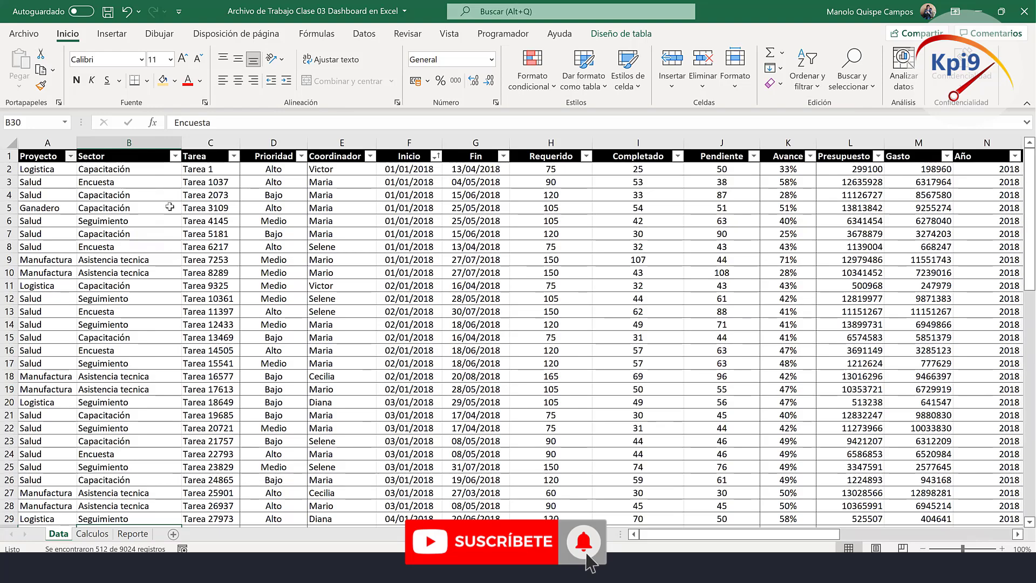
pyautogui.click(180, 156)
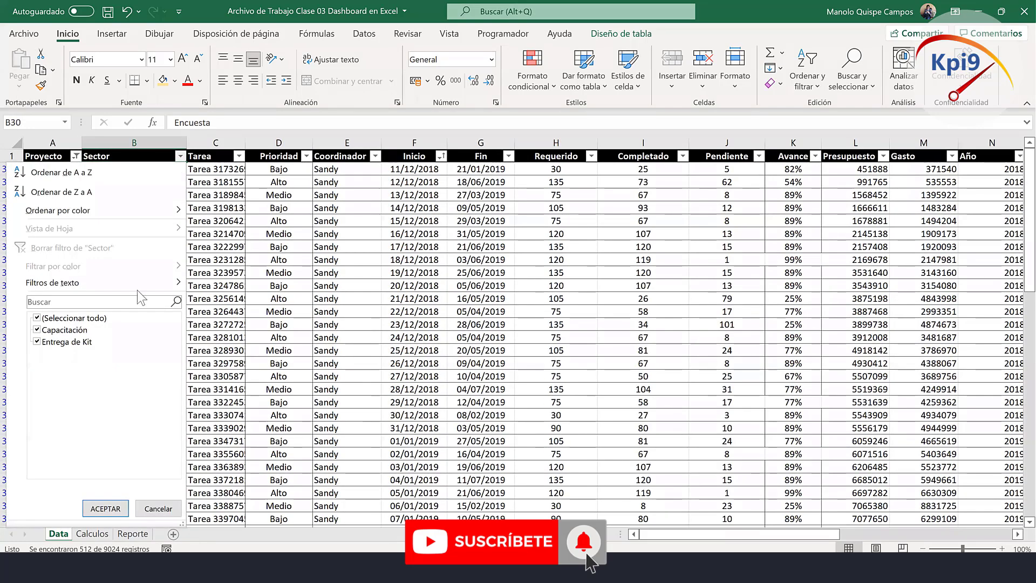
pyautogui.click(235, 326)
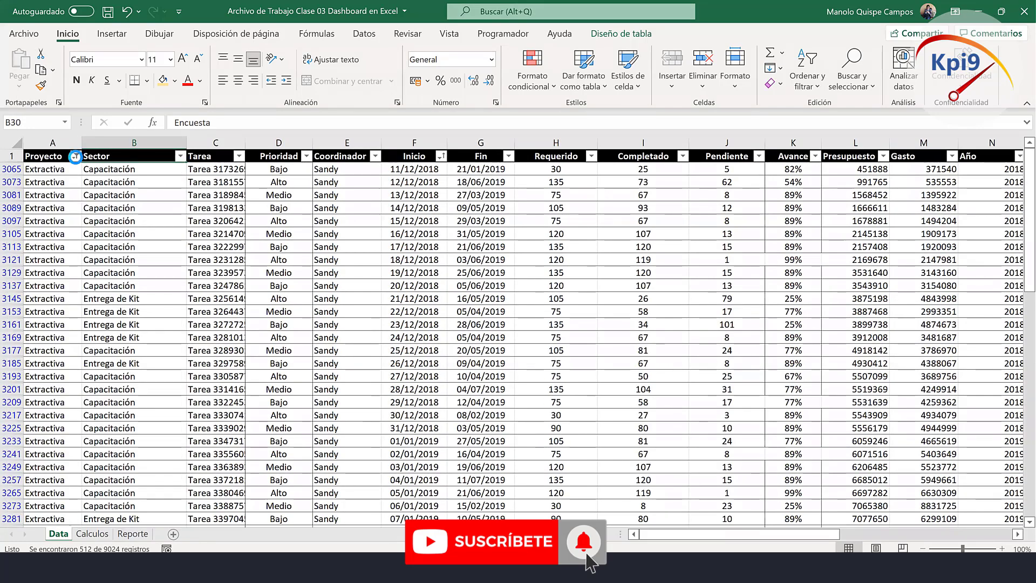
# Switch the Proyecto filter to Logistica and inspect which sectors it uses.
pyautogui.click(75, 156)
pyautogui.click(54, 330)
pyautogui.click(54, 354)
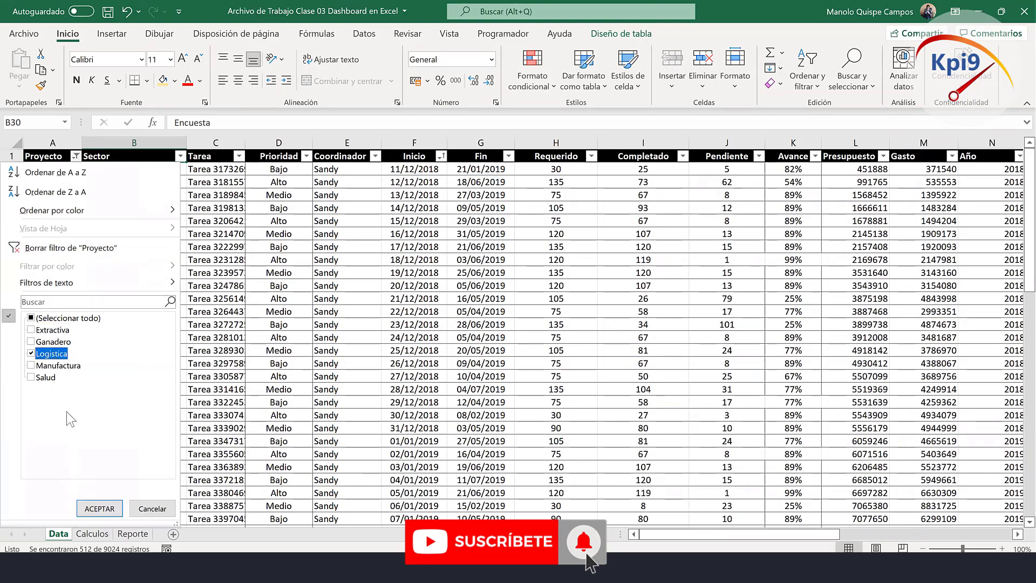
pyautogui.click(89, 507)
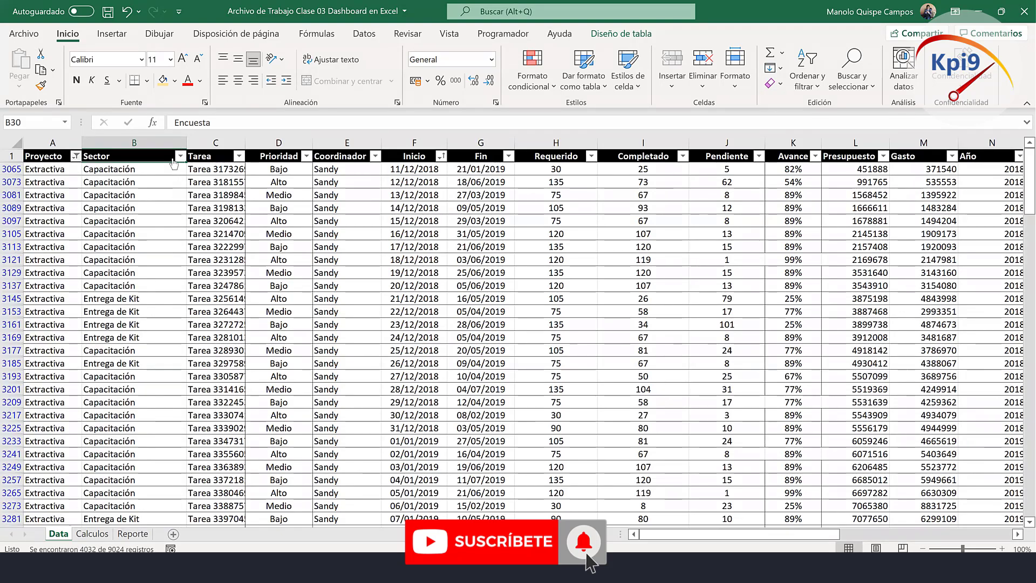
pyautogui.click(175, 157)
pyautogui.click(101, 509)
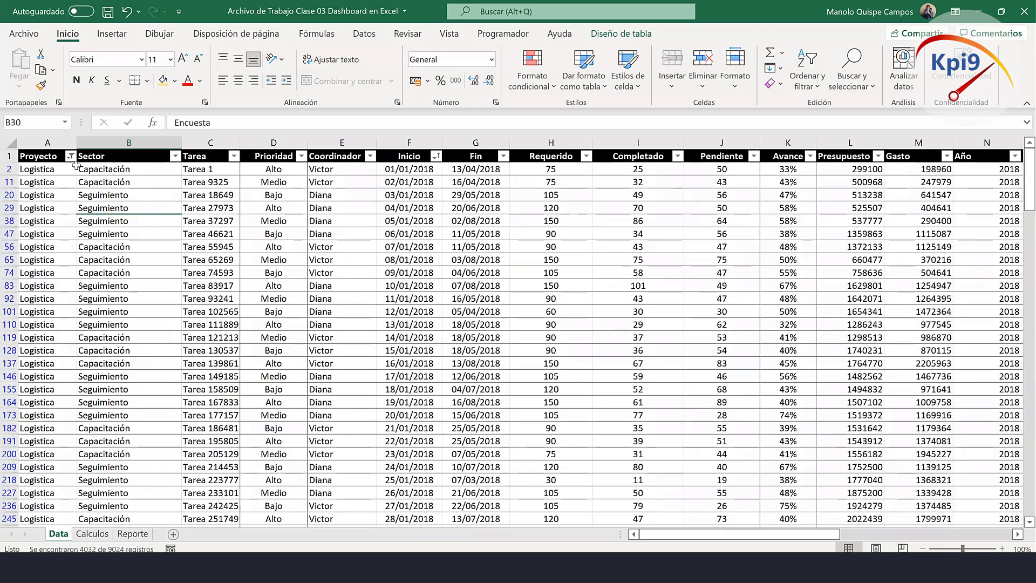
# Switch the Proyecto filter to Manufactura and inspect which sectors it uses.
pyautogui.click(70, 156)
pyautogui.click(31, 354)
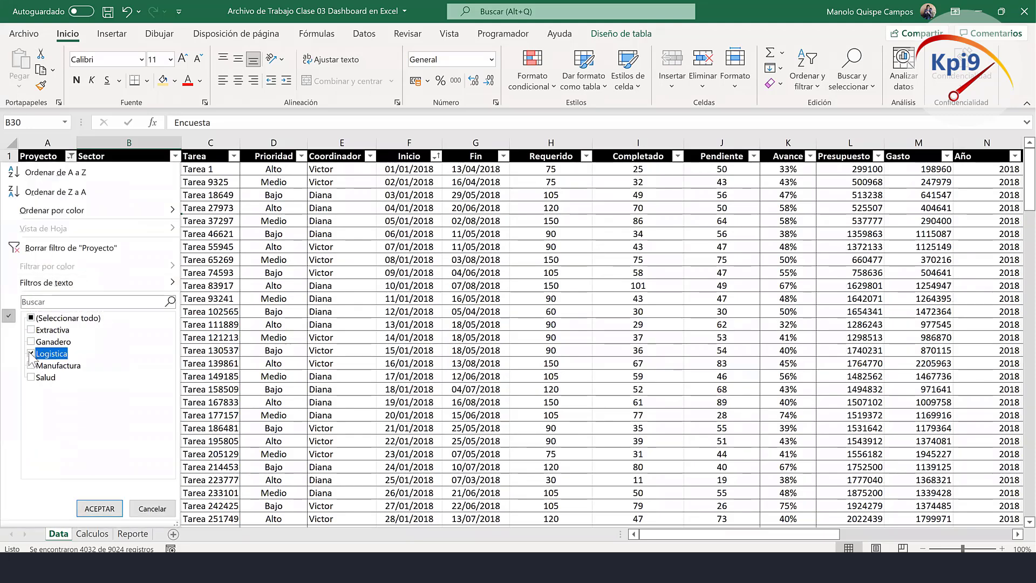
pyautogui.click(31, 366)
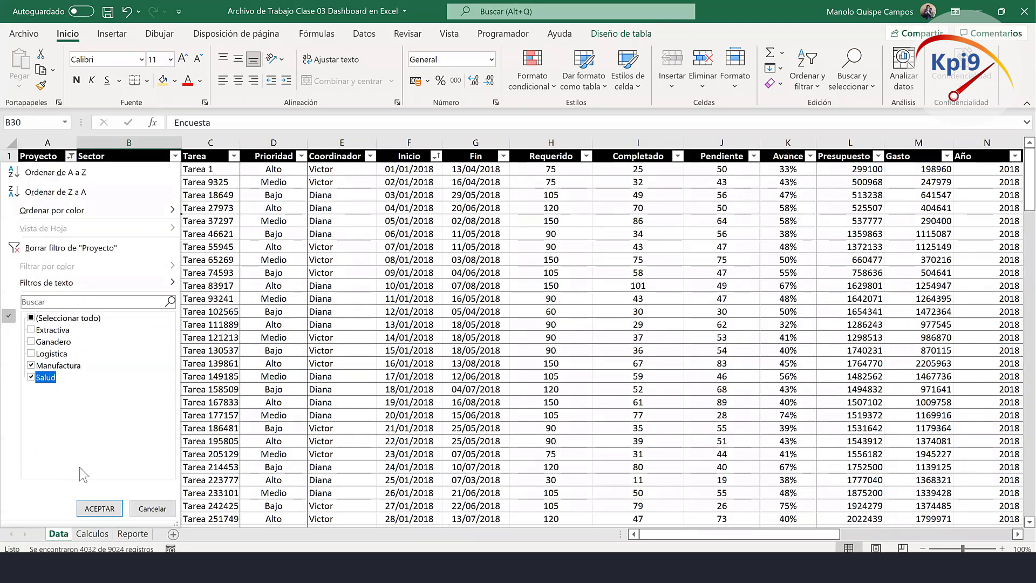
pyautogui.click(93, 508)
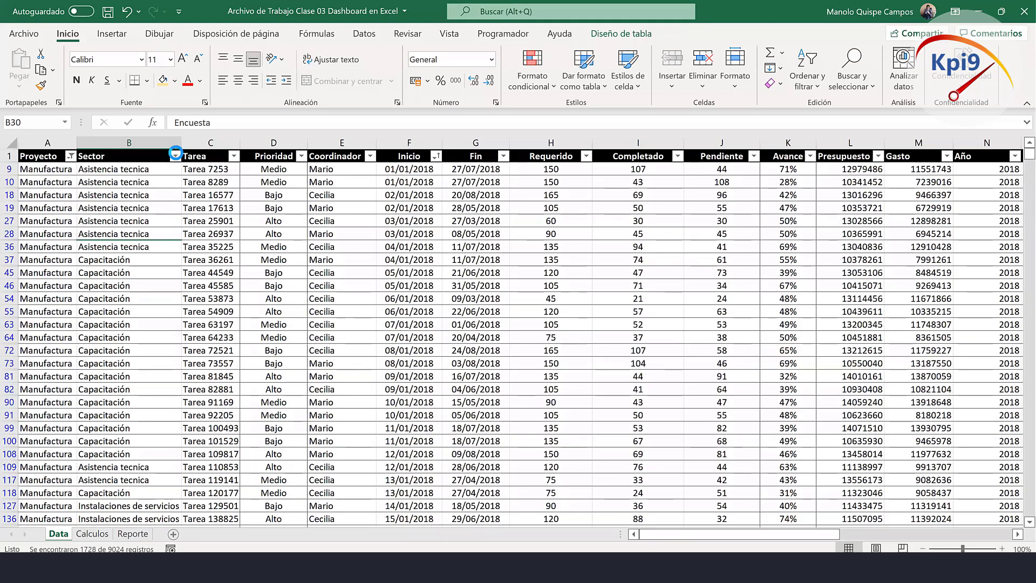
pyautogui.click(175, 156)
pyautogui.click(101, 508)
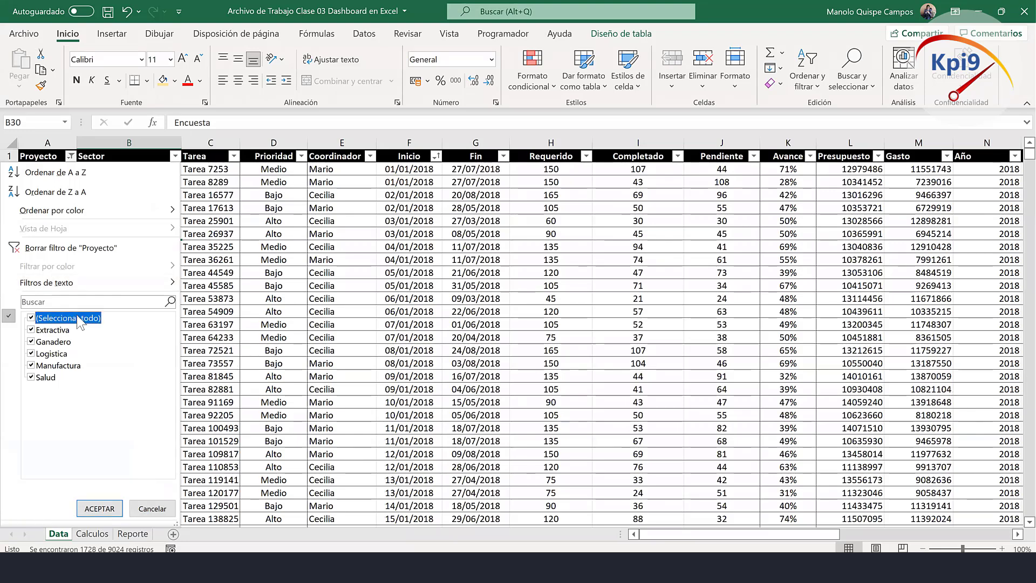
# Clear the Proyecto filter so every project's rows show again.
pyautogui.click(99, 508)
pyautogui.hotkey('ctrl', 'z')
pyautogui.click(245, 288)
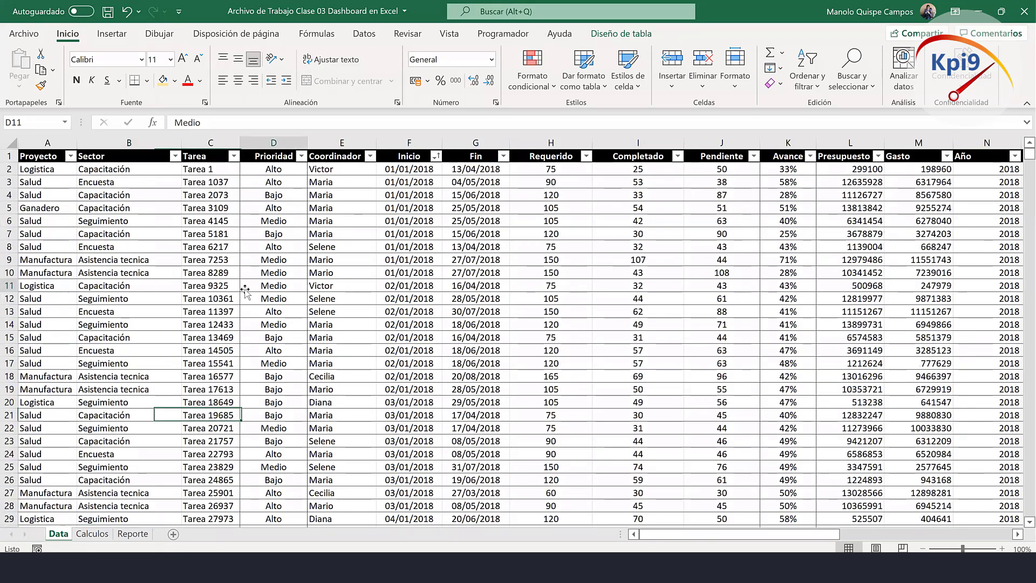
pyautogui.click(103, 535)
# Compare the unique project list in B2:B5 with the Data sheet's project entries.
pyautogui.click(254, 273)
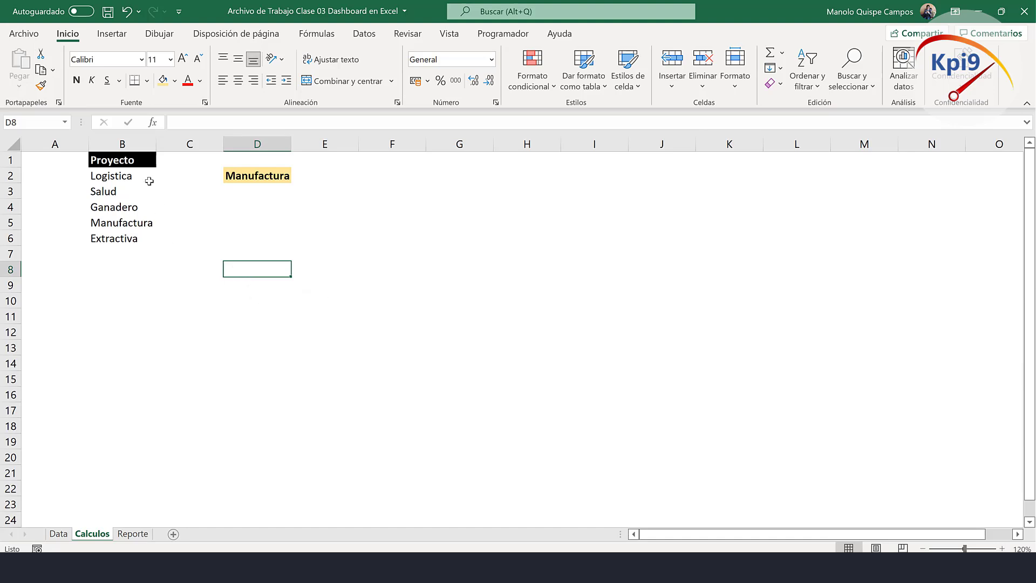
pyautogui.moveTo(147, 180); pyautogui.dragTo(135, 238)
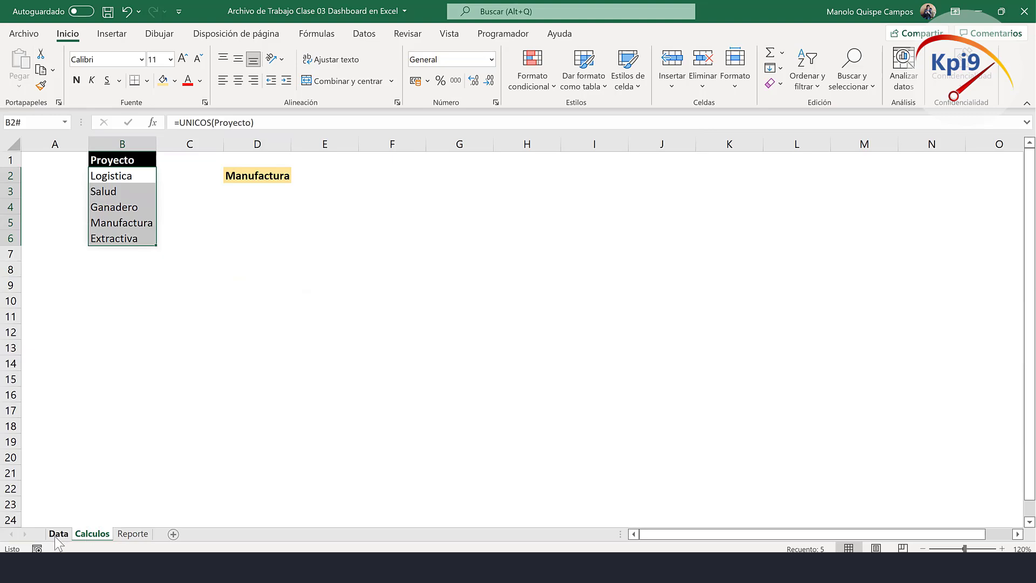
pyautogui.hotkey('ctrl', 'pageup')
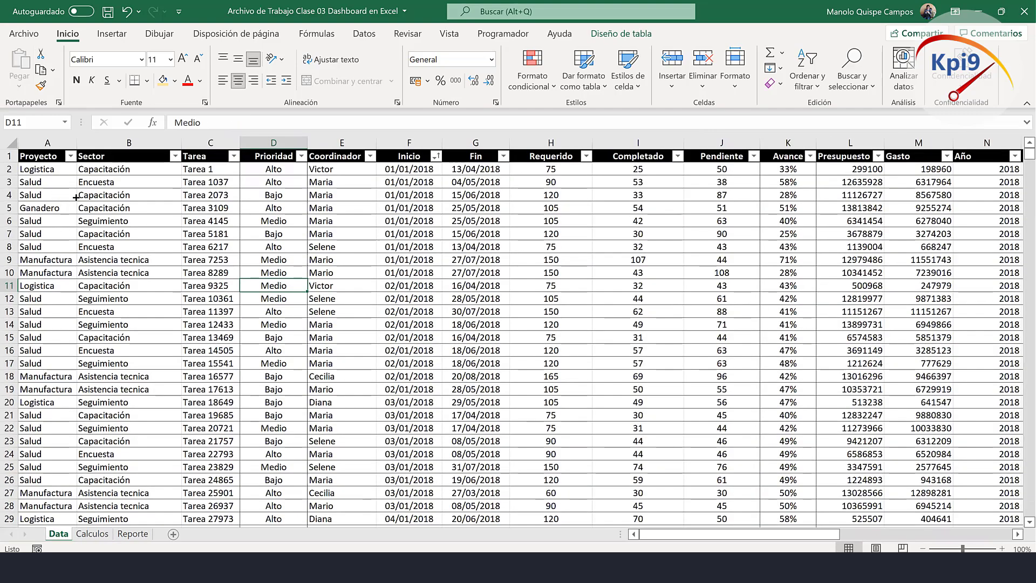
pyautogui.click(76, 197)
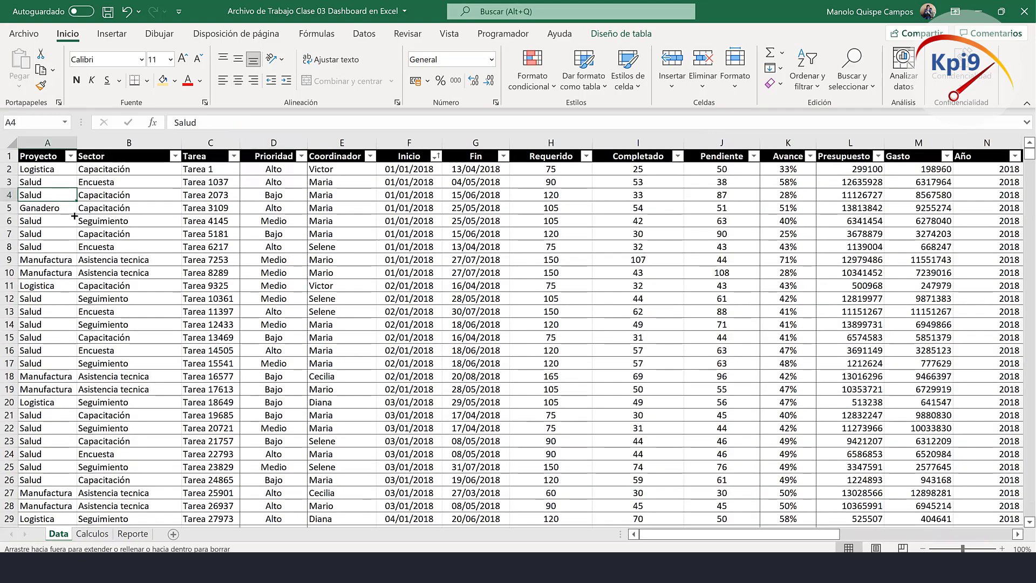
pyautogui.click(92, 534)
pyautogui.moveTo(142, 180); pyautogui.dragTo(142, 231)
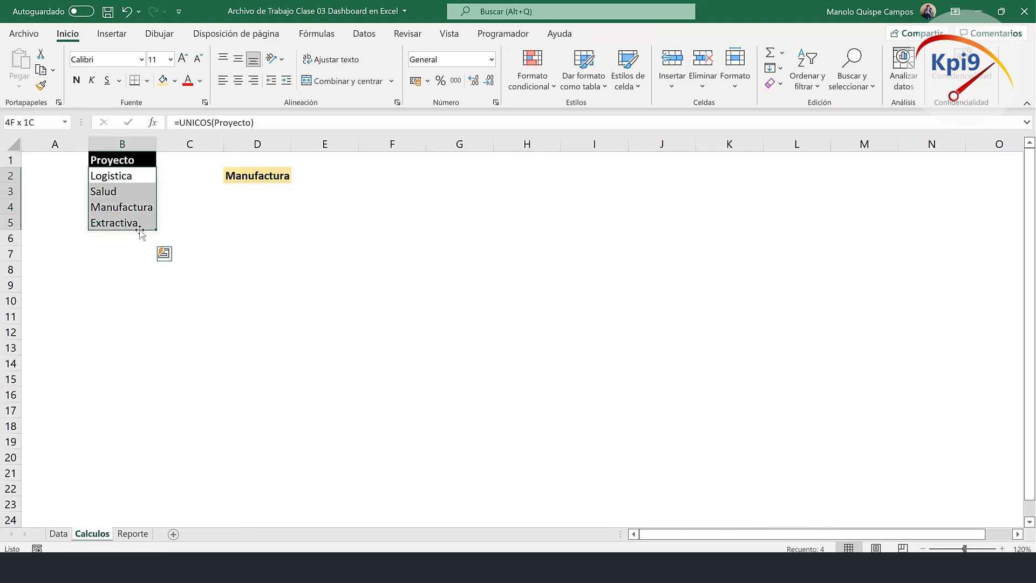
pyautogui.moveTo(246, 238); pyautogui.dragTo(691, 236)
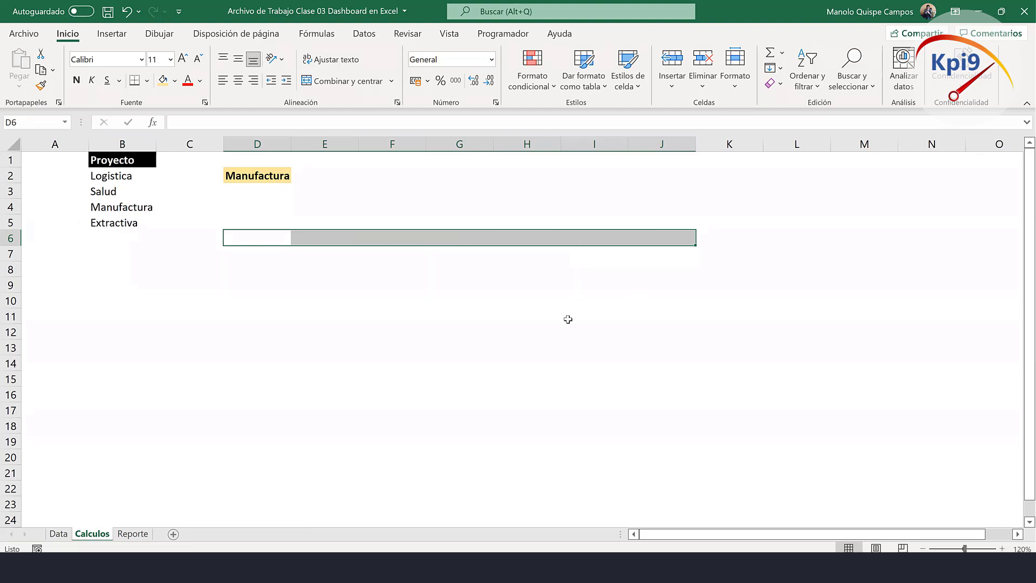
pyautogui.click(499, 341)
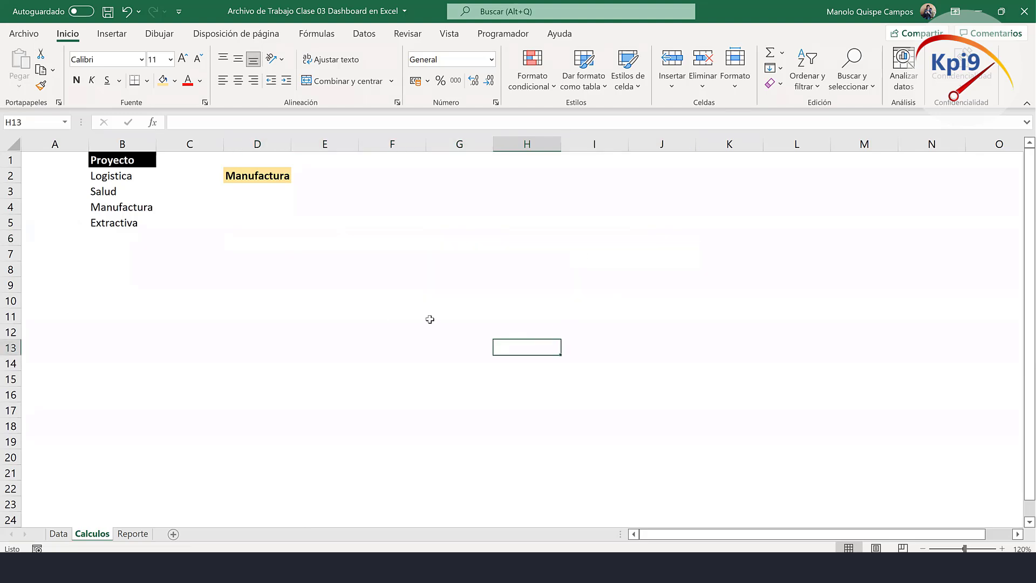
pyautogui.click(252, 256)
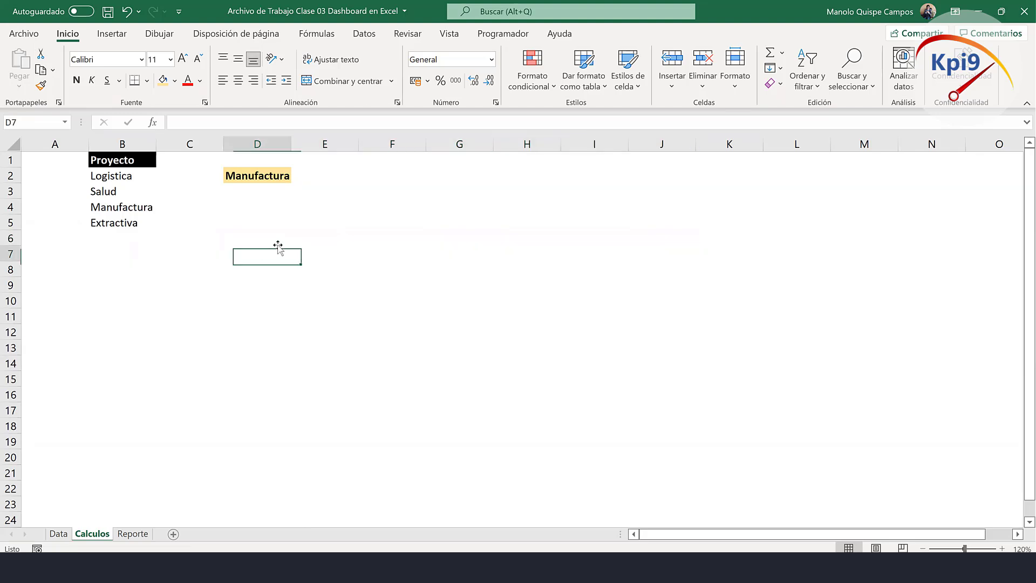
# Paste the Proyecto header from Data!A1 into Calculos D7 and select D8:G8 below it.
pyautogui.hotkey('ctrl', 'pageup')
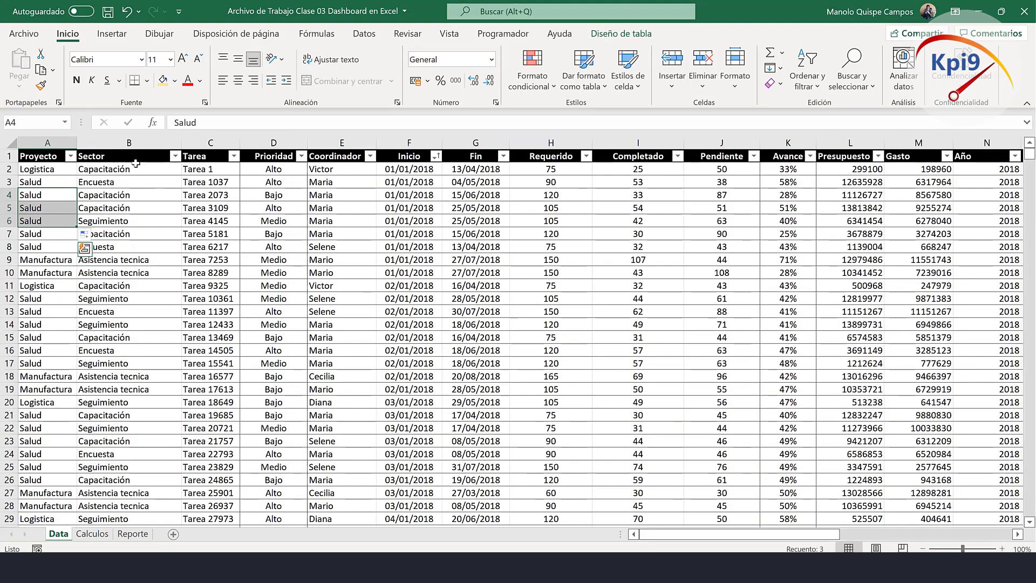
pyautogui.click(131, 159)
pyautogui.hotkey('ctrl', 'c')
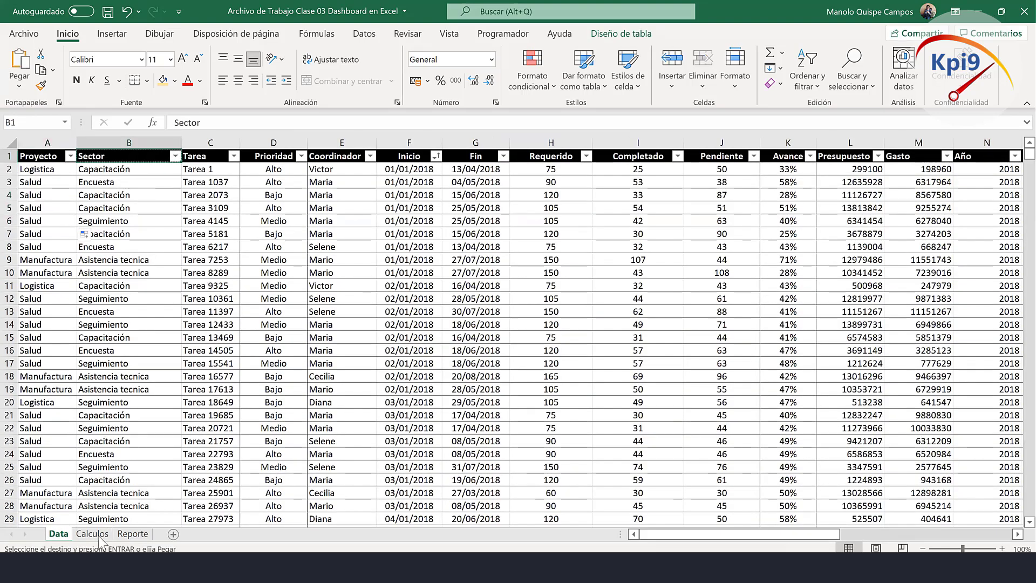
pyautogui.click(47, 157)
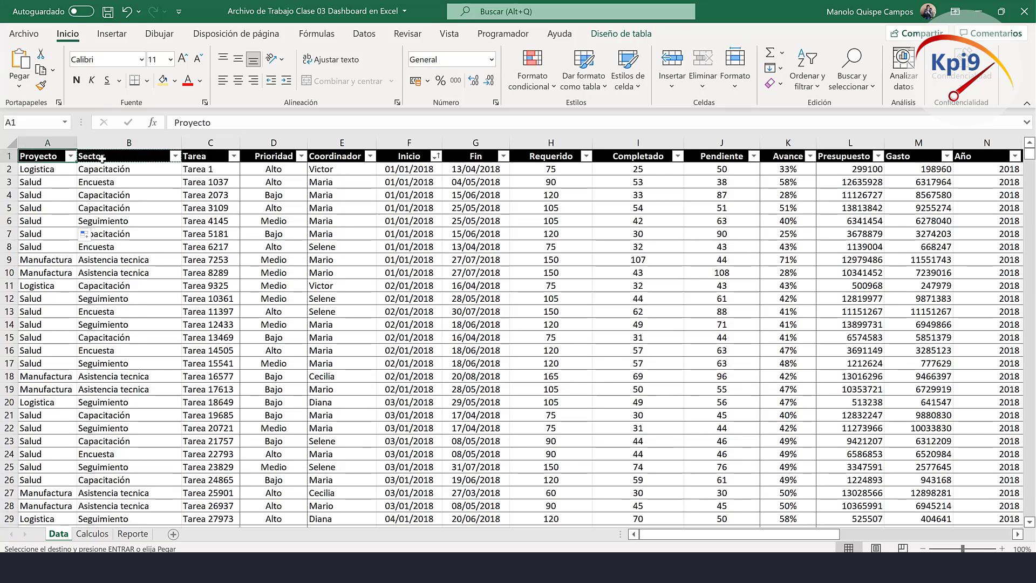
pyautogui.click(102, 159)
pyautogui.click(52, 158)
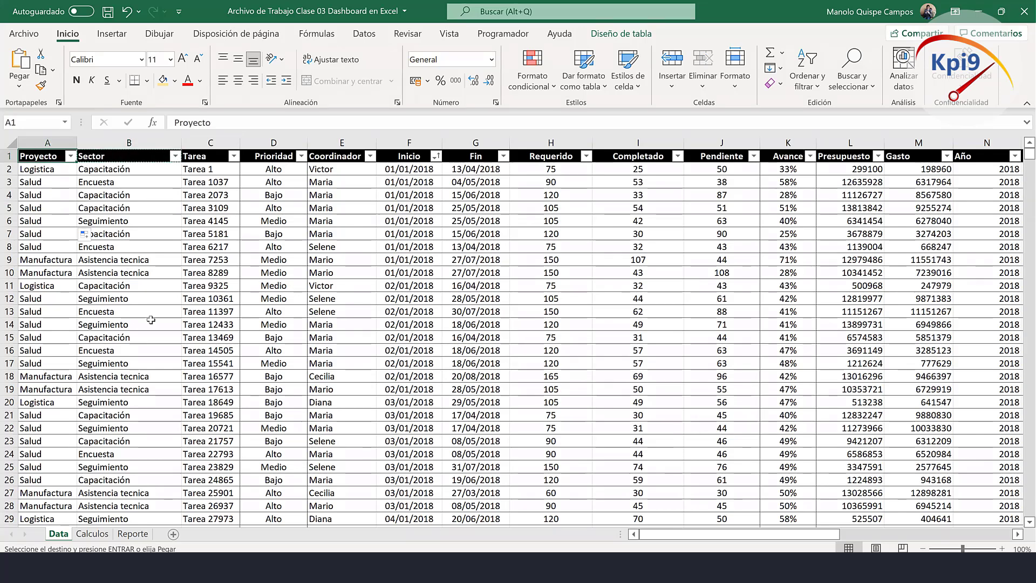
pyautogui.hotkey('ctrl', 'c')
pyautogui.click(92, 534)
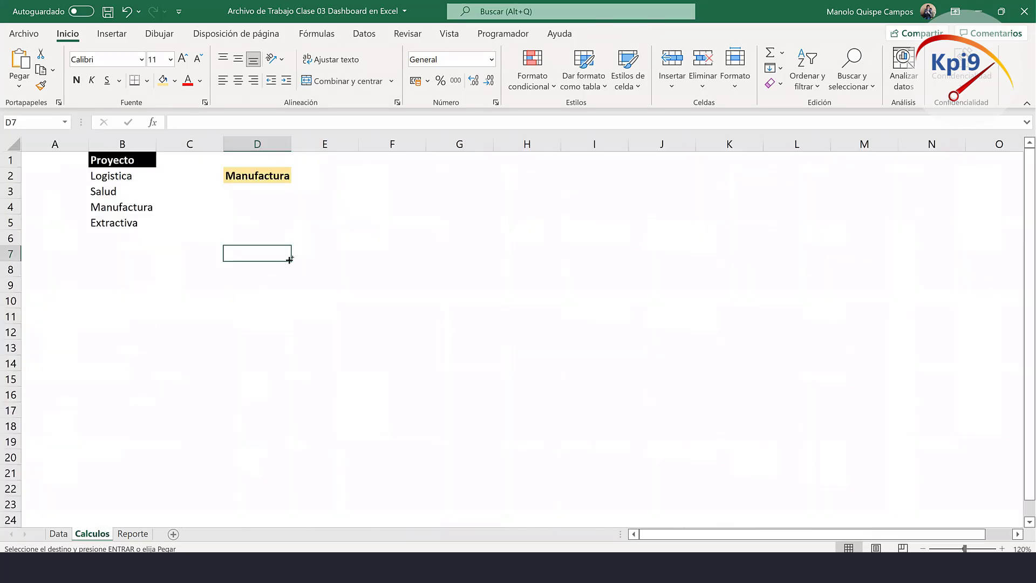
pyautogui.hotkey('ctrl', 'v')
pyautogui.click(274, 273)
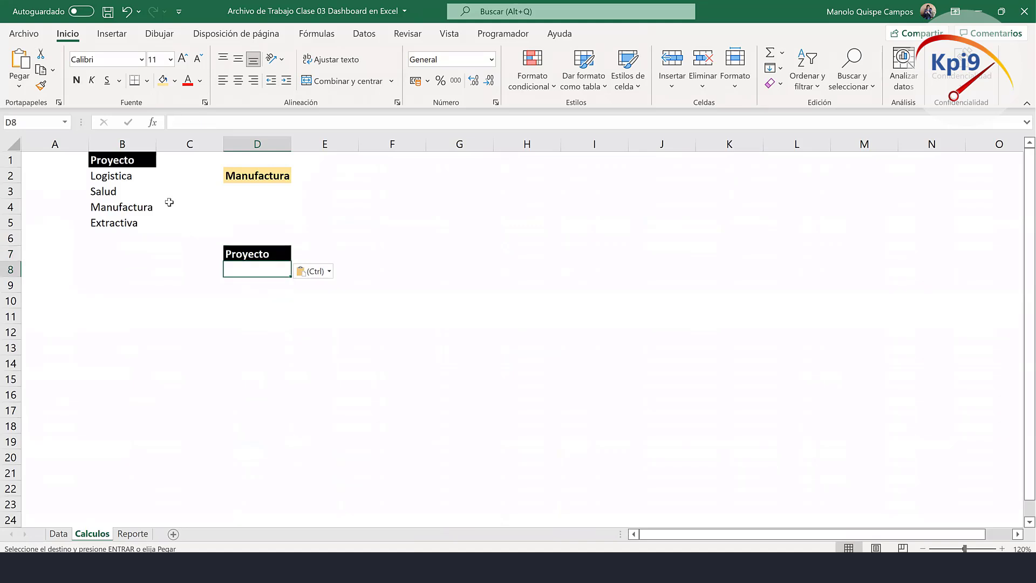
pyautogui.moveTo(152, 176); pyautogui.dragTo(147, 222)
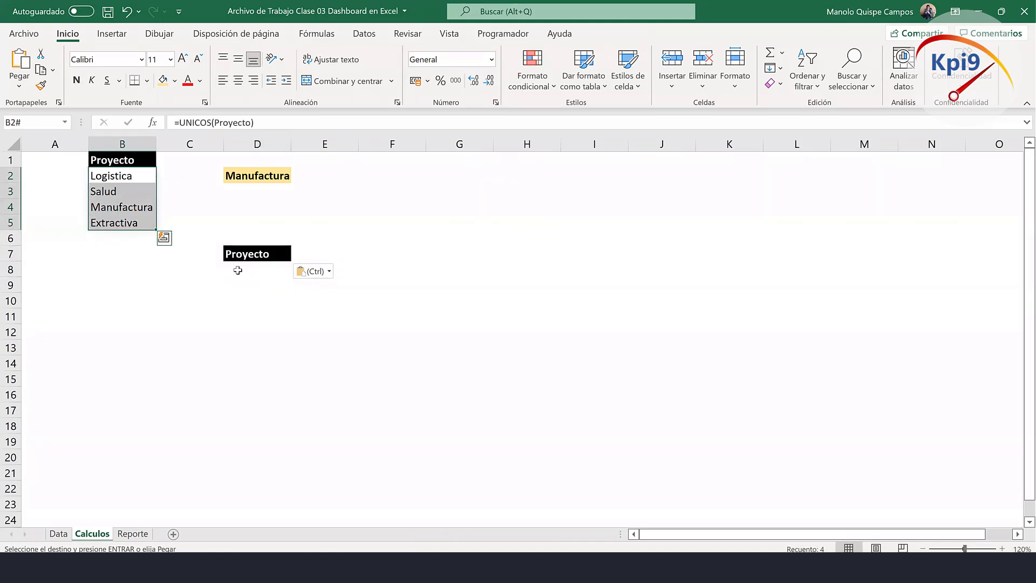
pyautogui.moveTo(235, 268); pyautogui.dragTo(607, 268)
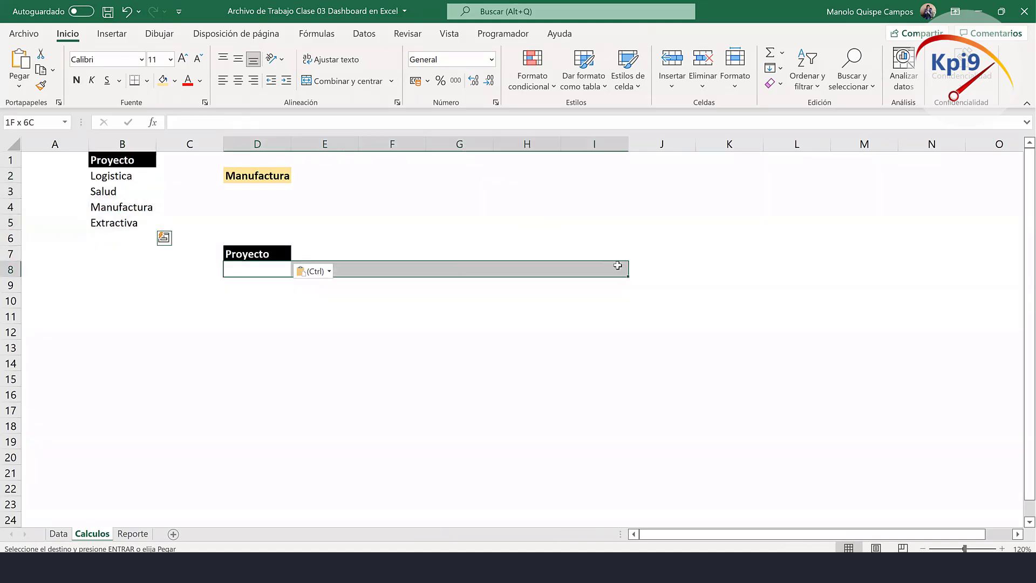
# Enter =TRANSPONER(B2#) in D8 to spill the four projects across row 8.
pyautogui.click(259, 268)
pyautogui.write('=')
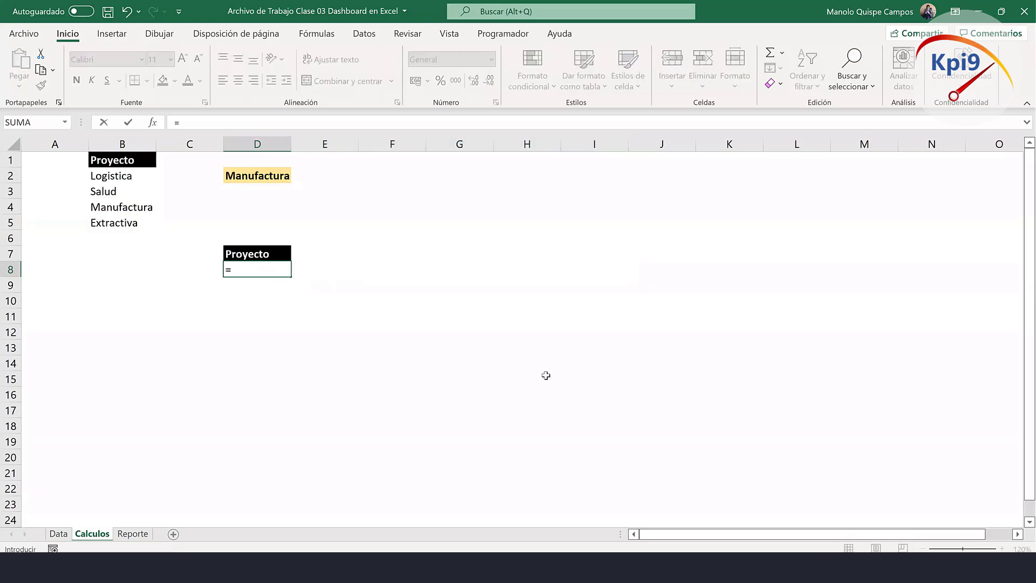
pyautogui.write('T')
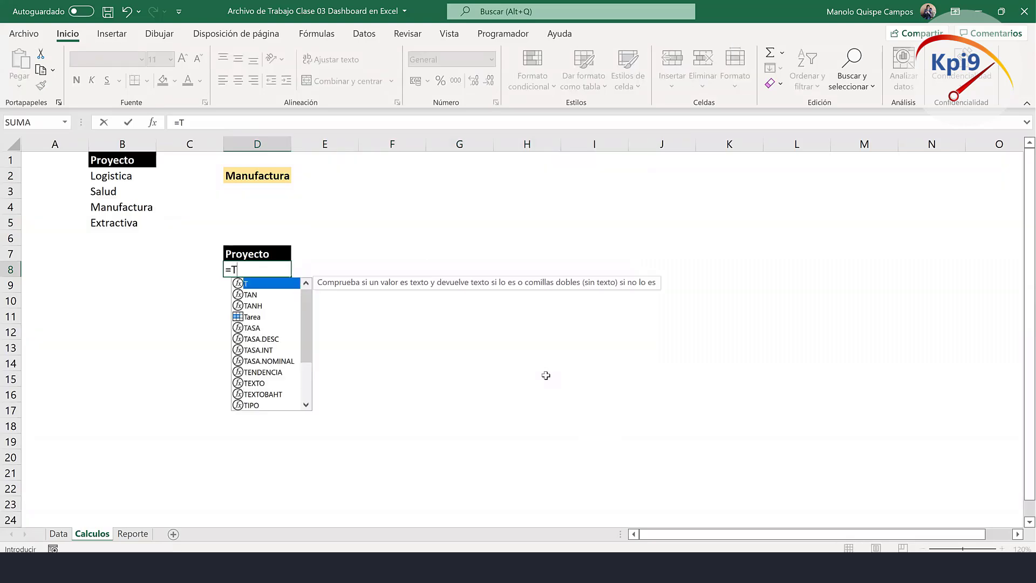
pyautogui.write('RA')
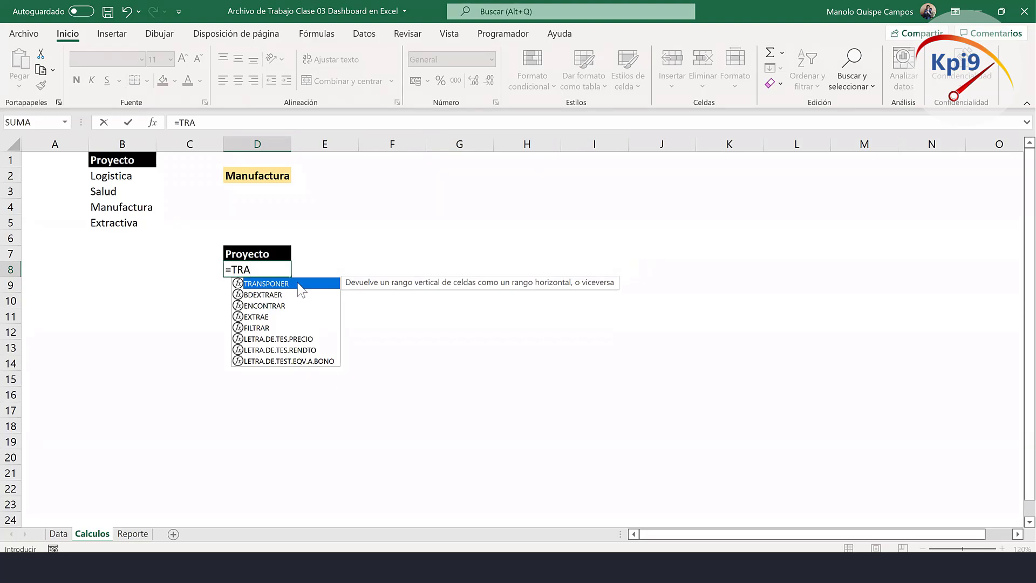
pyautogui.doubleClick(296, 285)
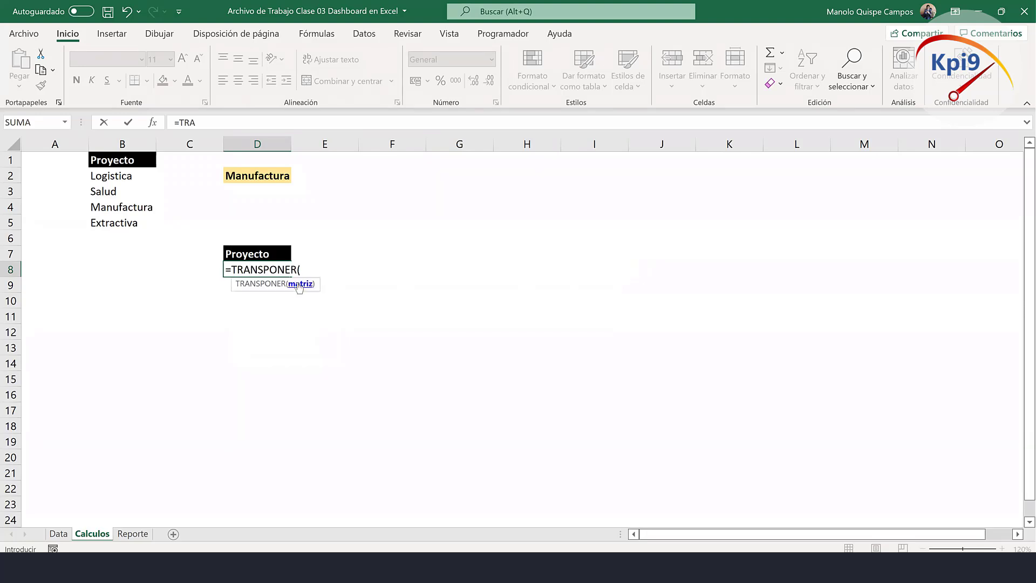
pyautogui.click(129, 176)
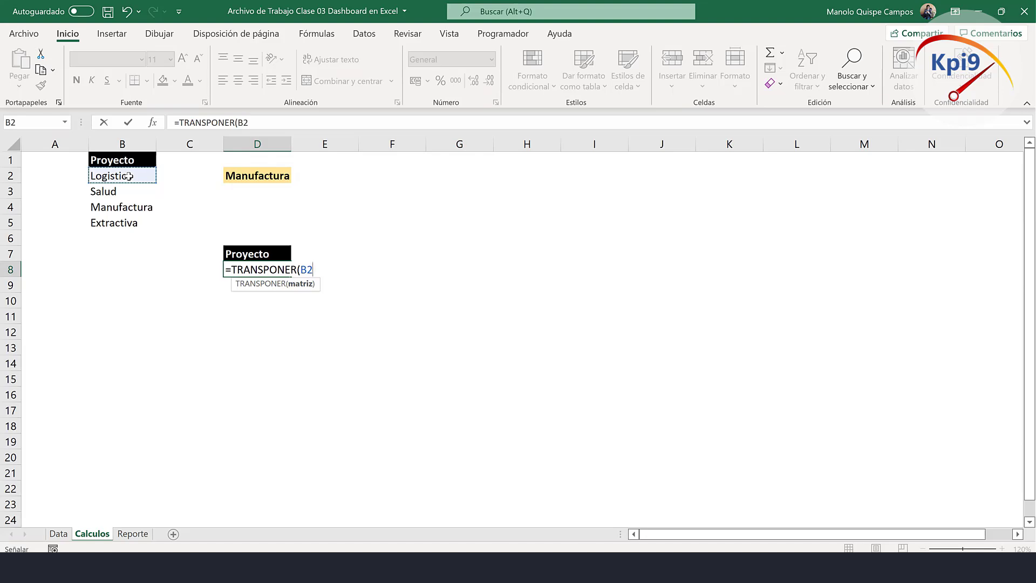
pyautogui.write('#')
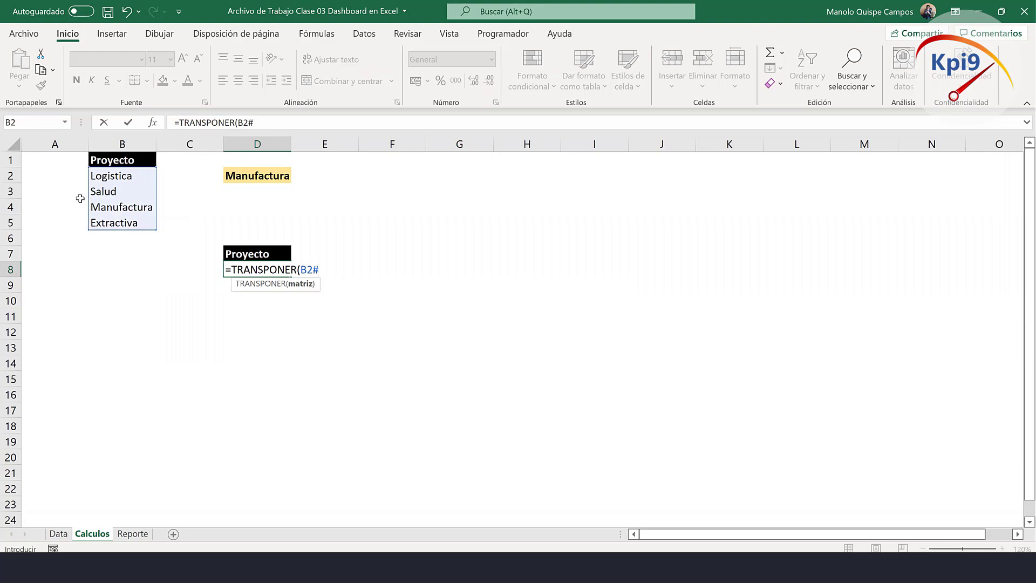
pyautogui.press('Return')
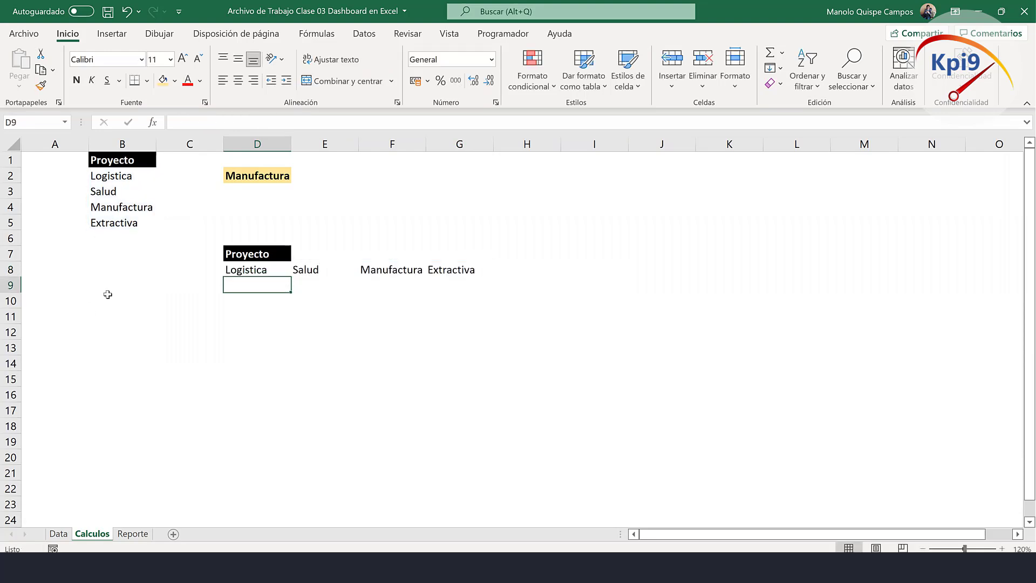
pyautogui.moveTo(240, 272); pyautogui.dragTo(459, 270)
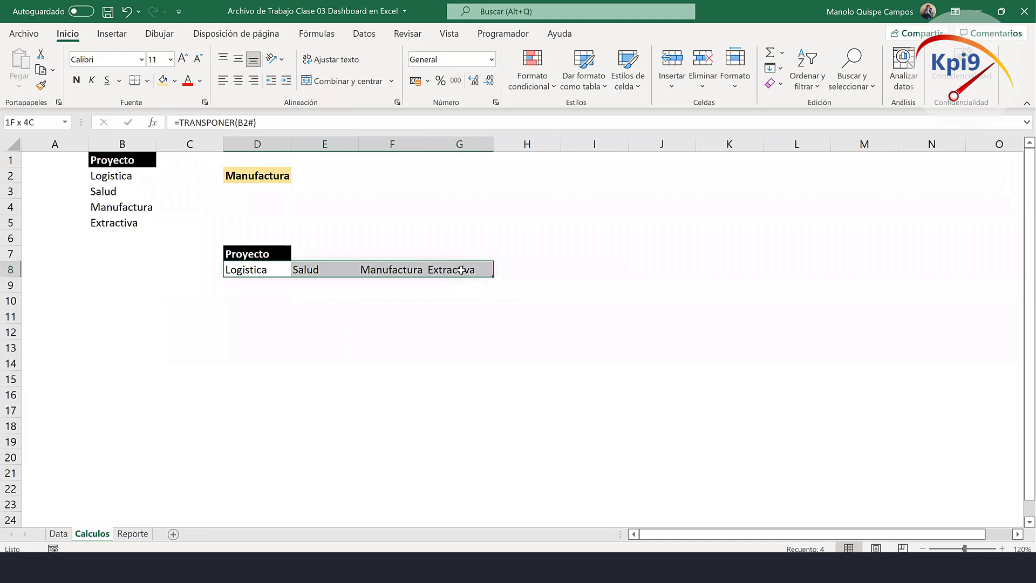
# Centre the project names in D8:G8 and widen columns D through G.
pyautogui.click(238, 80)
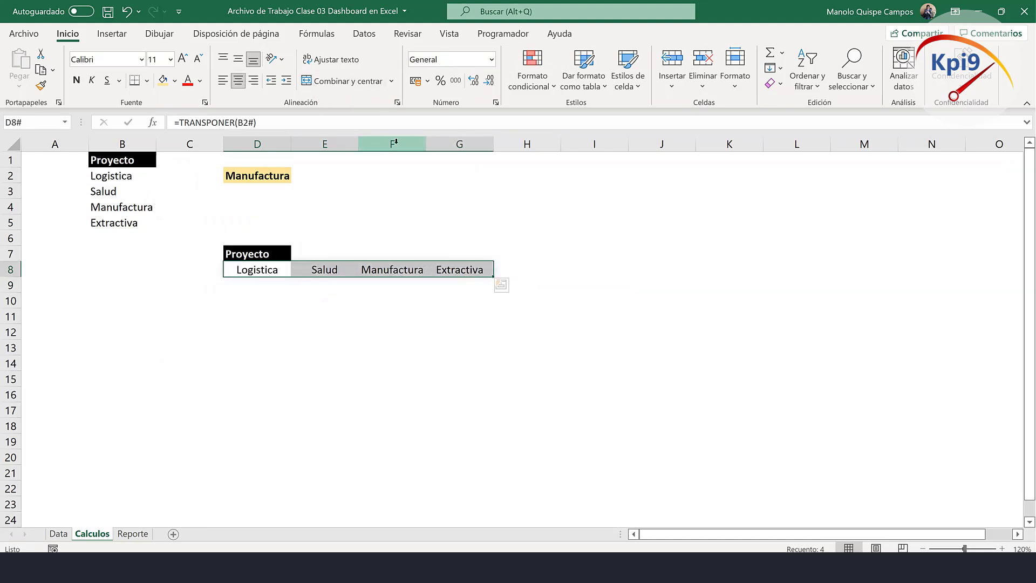
pyautogui.moveTo(259, 143)
pyautogui.mouseDown()
pyautogui.moveTo(489, 144)
pyautogui.moveTo(516, 259)
pyautogui.mouseUp()
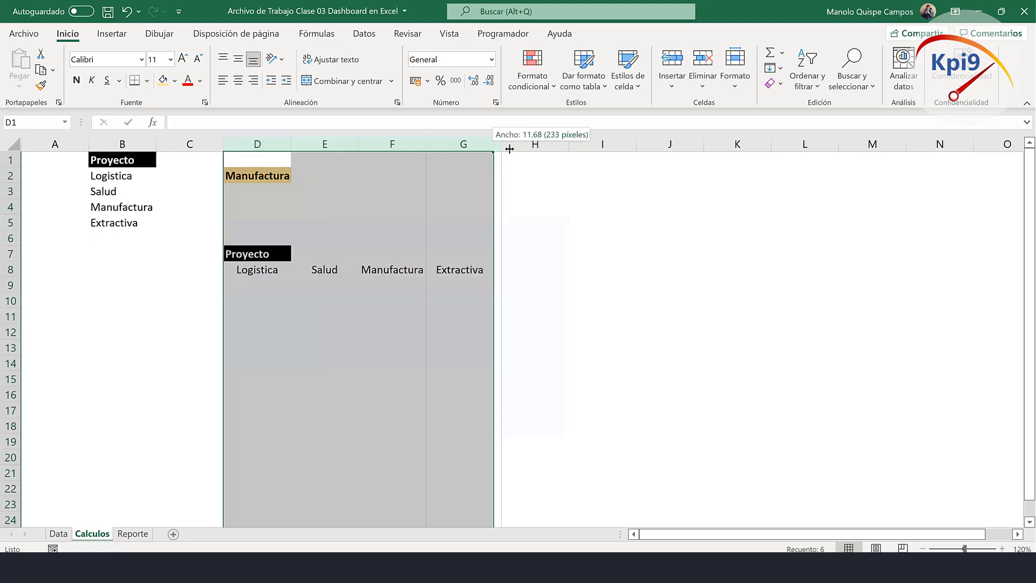
pyautogui.click(406, 327)
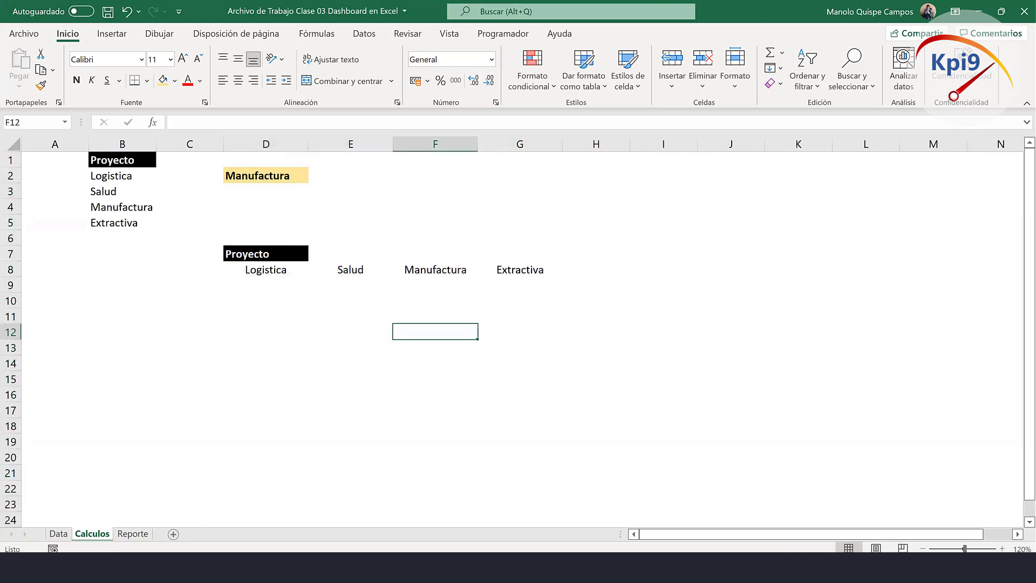
pyautogui.click(59, 534)
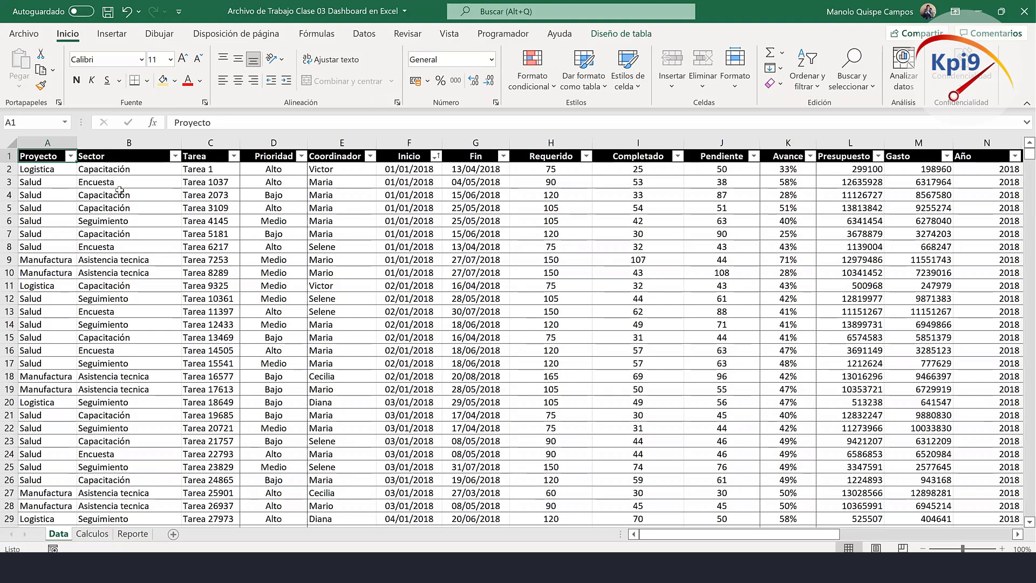
pyautogui.click(48, 202)
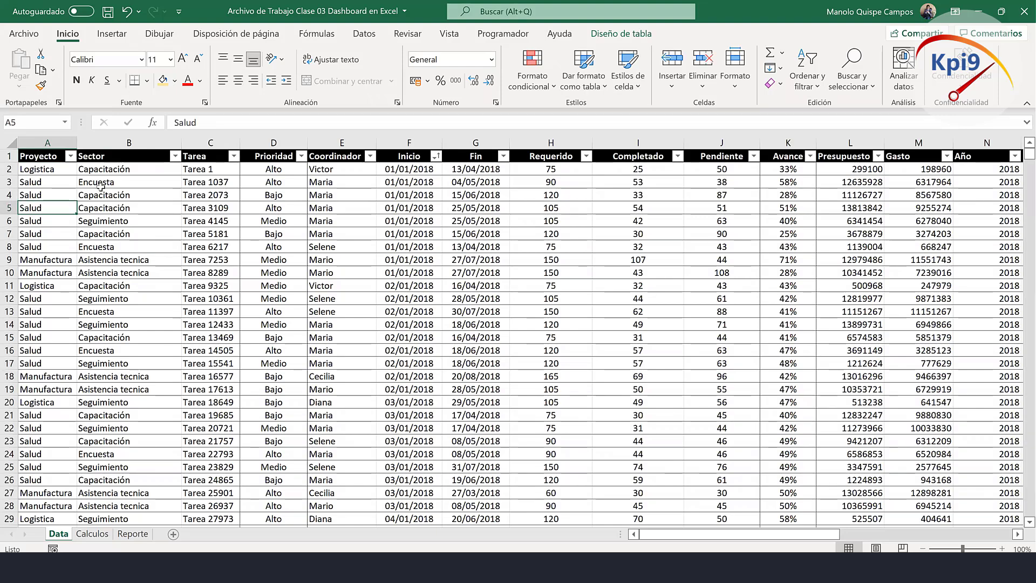
pyautogui.write('Gana')
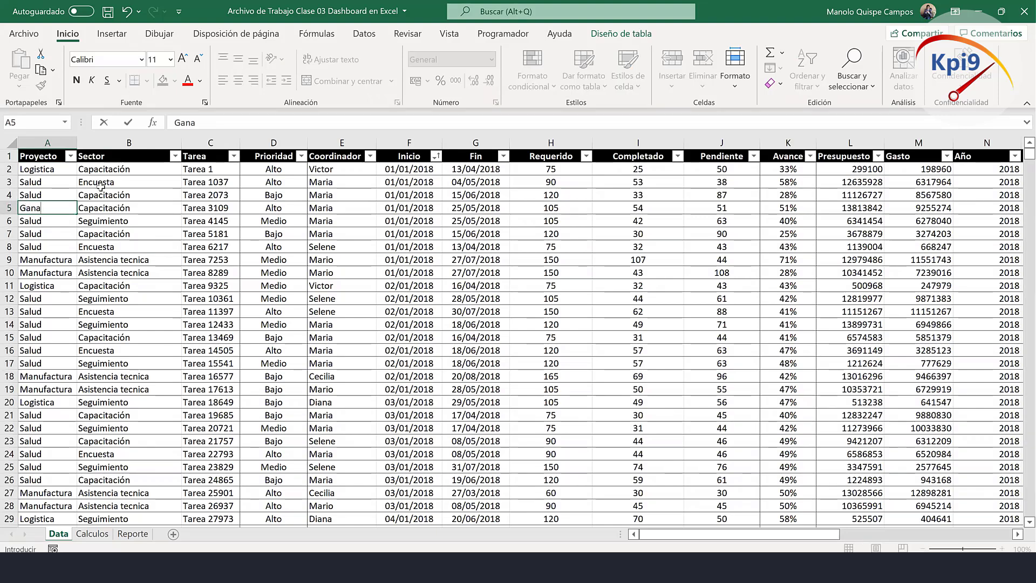
pyautogui.write('dero')
pyautogui.press('Return')
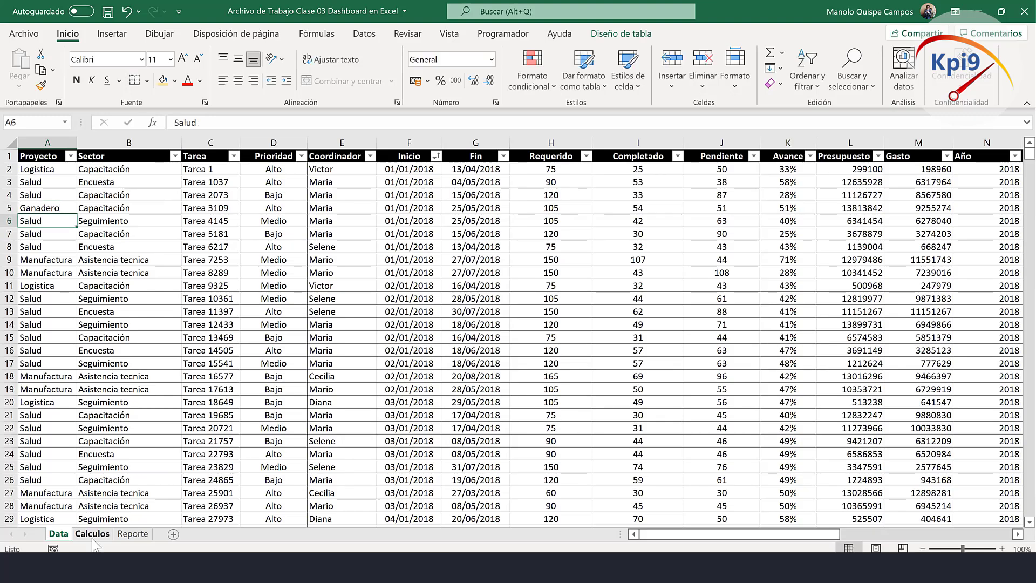
pyautogui.click(92, 534)
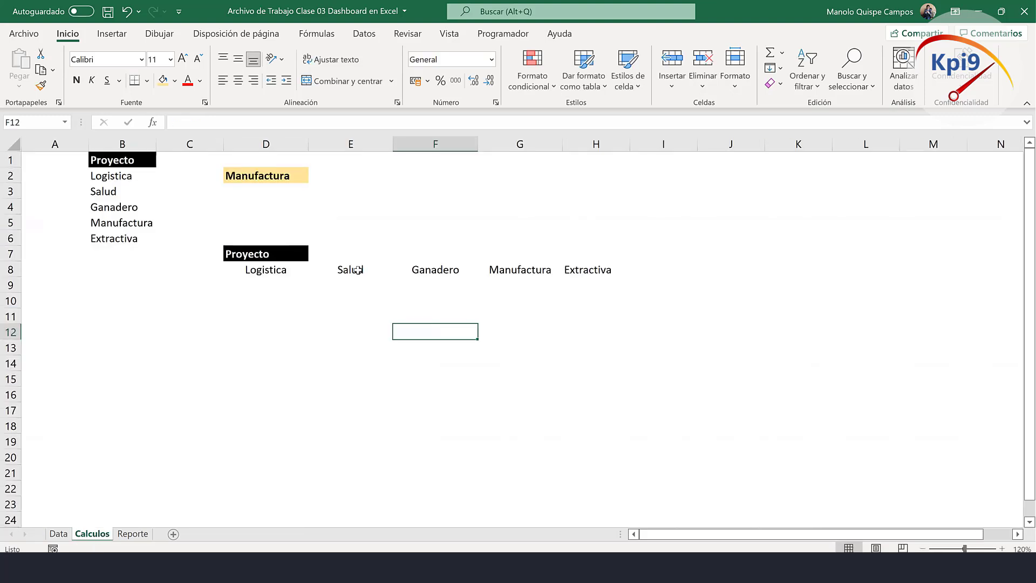
pyautogui.click(127, 13)
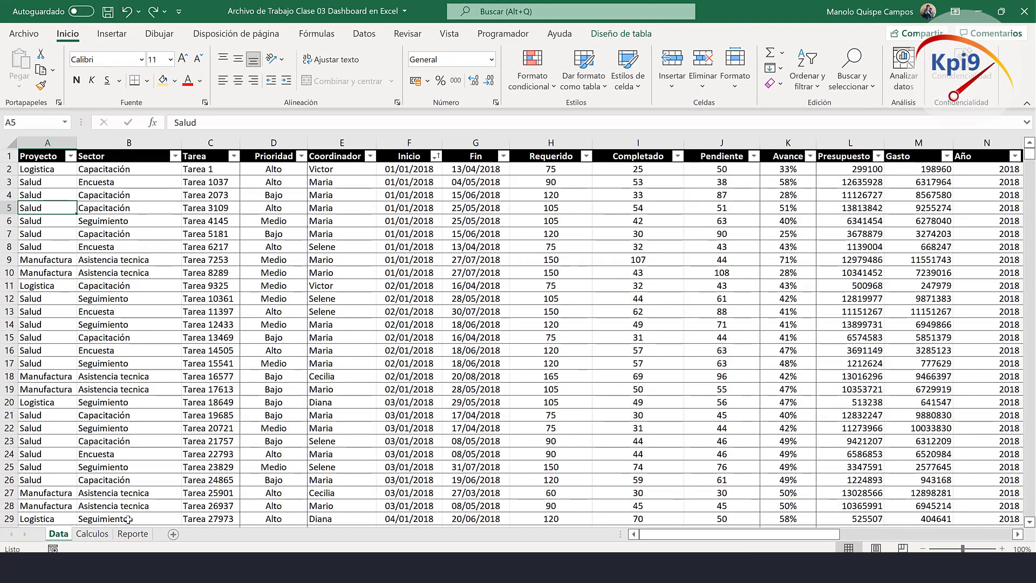
pyautogui.click(92, 534)
pyautogui.click(286, 286)
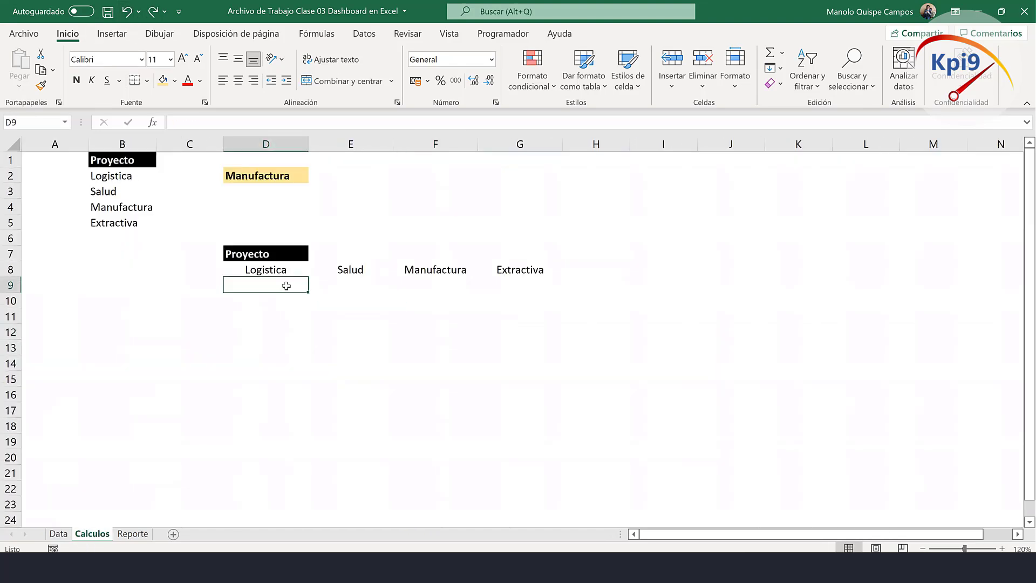
pyautogui.moveTo(286, 302)
pyautogui.mouseDown()
pyautogui.moveTo(454, 352)
pyautogui.moveTo(560, 326)
pyautogui.mouseUp()
pyautogui.moveTo(558, 286); pyautogui.dragTo(551, 338)
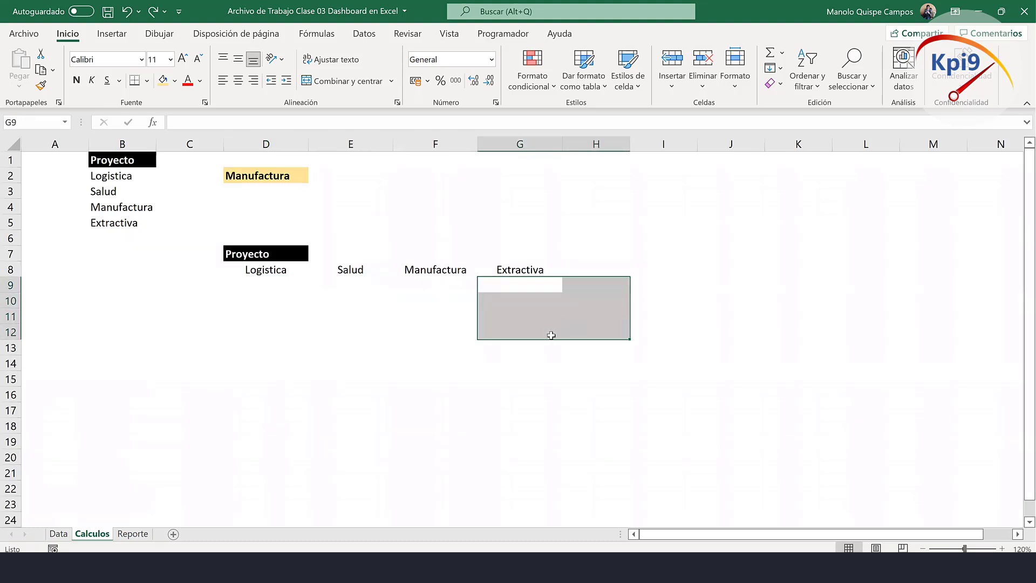
pyautogui.click(529, 315)
pyautogui.click(280, 288)
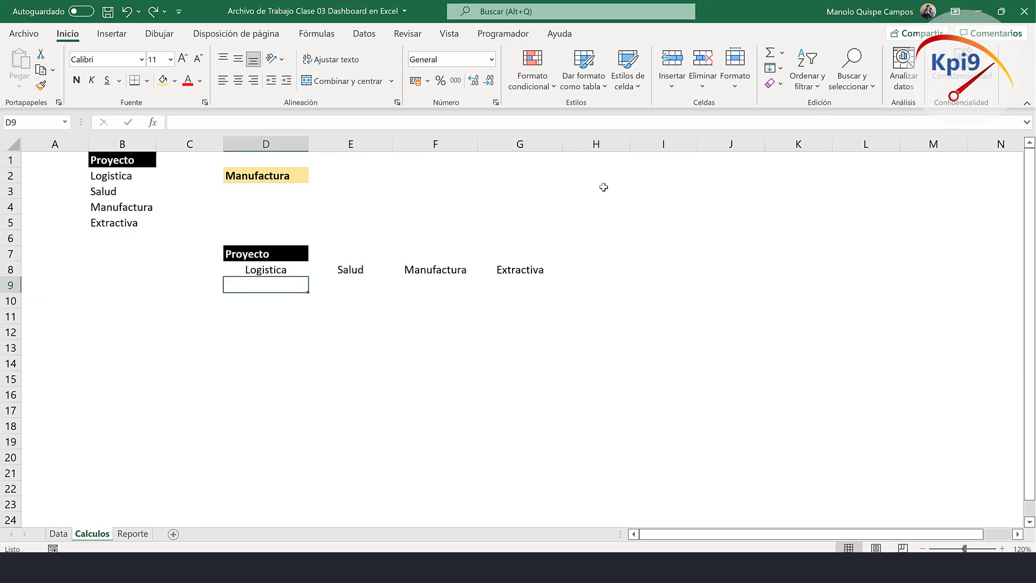
# Start a FILTRAR formula in D9, then cancel it.
pyautogui.write('=')
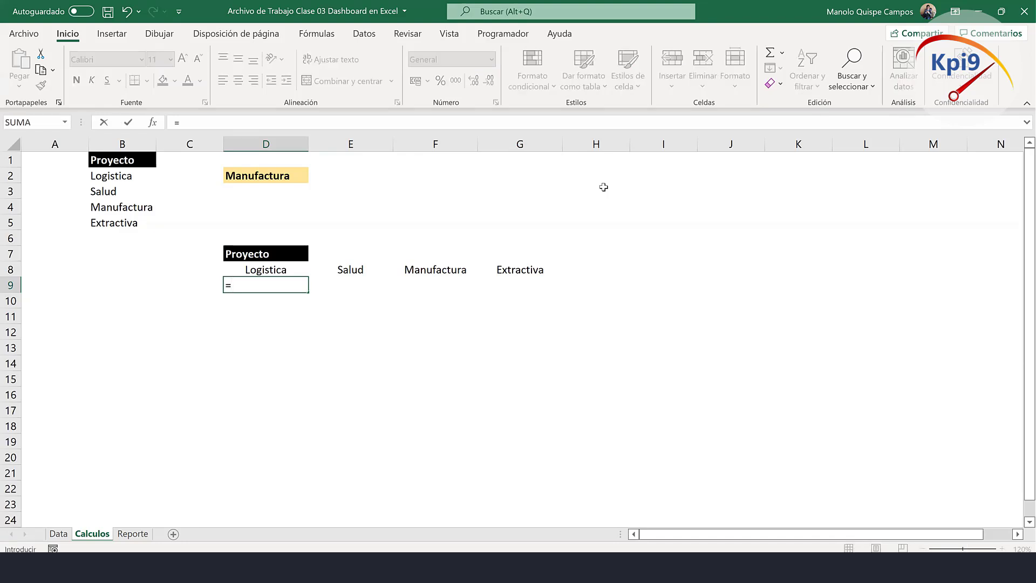
pyautogui.write('FIL')
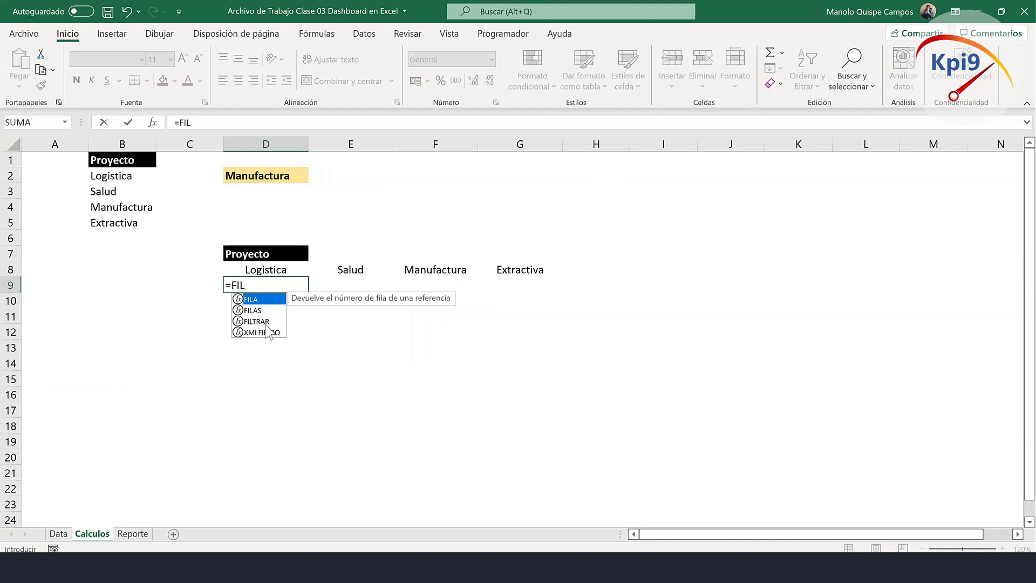
pyautogui.doubleClick(265, 322)
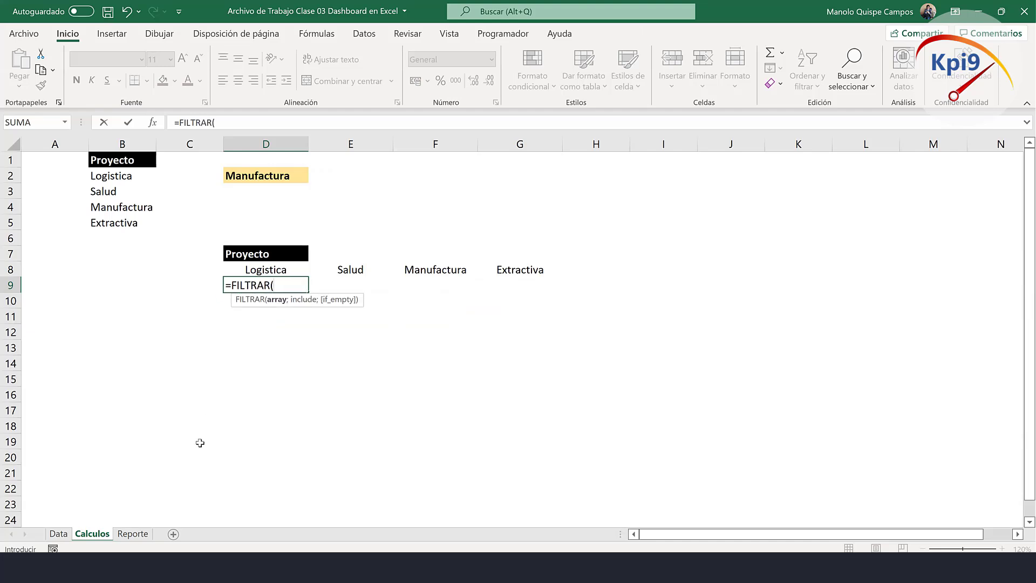
pyautogui.press('Escape')
# Copy the Sector header from Data cell B1 into Calculos cell C9.
pyautogui.click(58, 534)
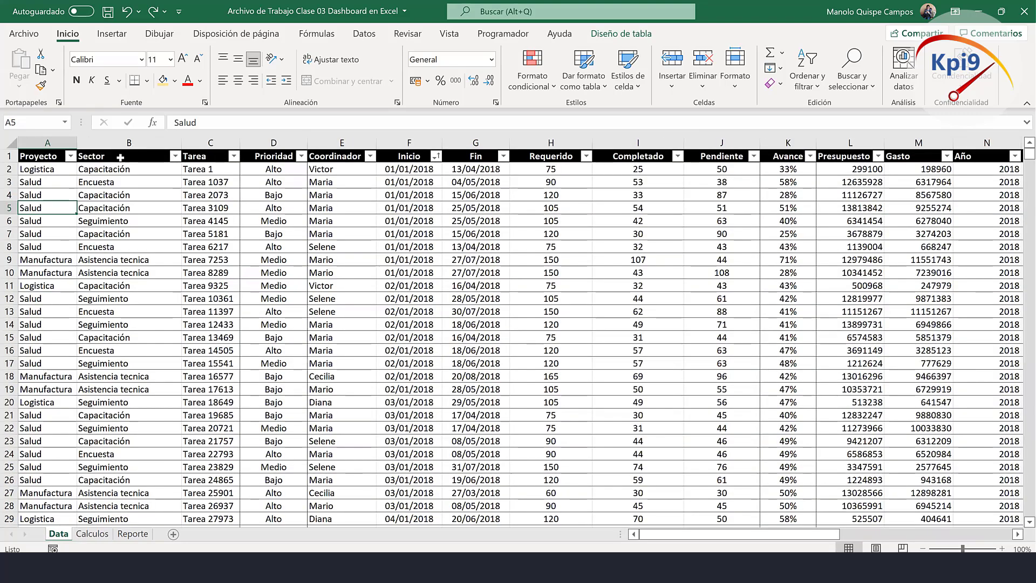
pyautogui.click(120, 159)
pyautogui.hotkey('ctrl', 'c')
pyautogui.click(93, 533)
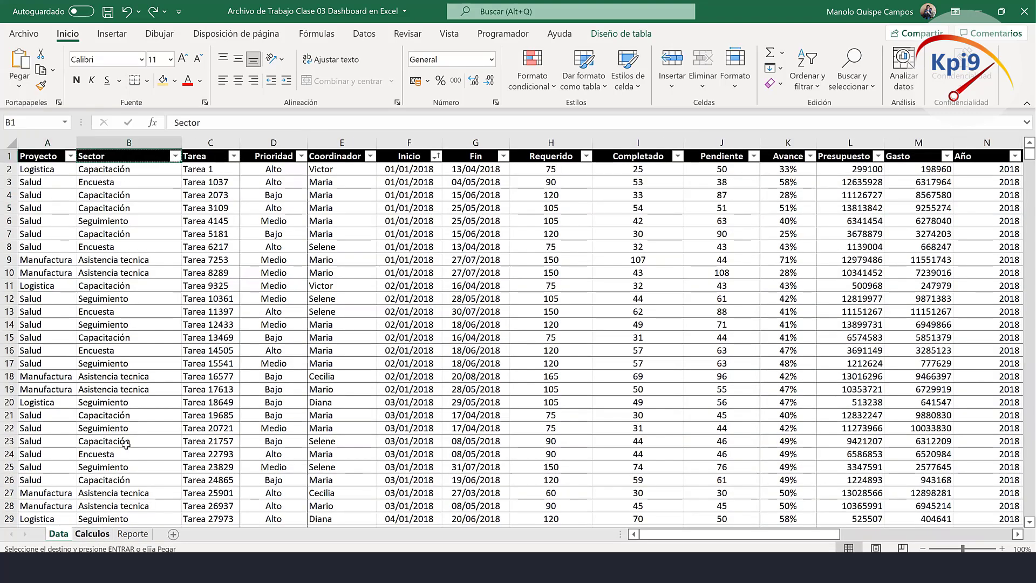
pyautogui.click(183, 286)
pyautogui.hotkey('ctrl', 'v')
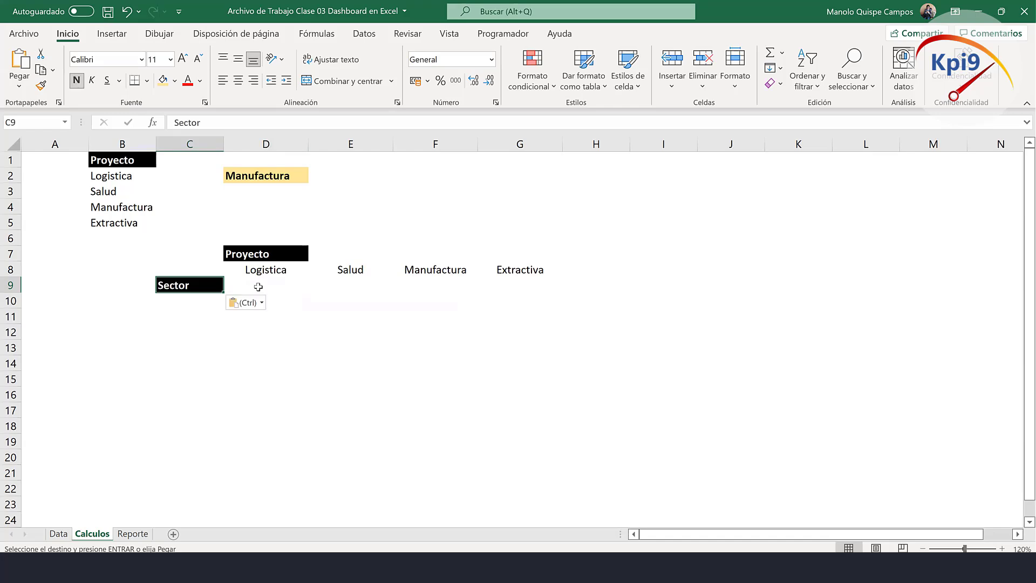
pyautogui.click(257, 286)
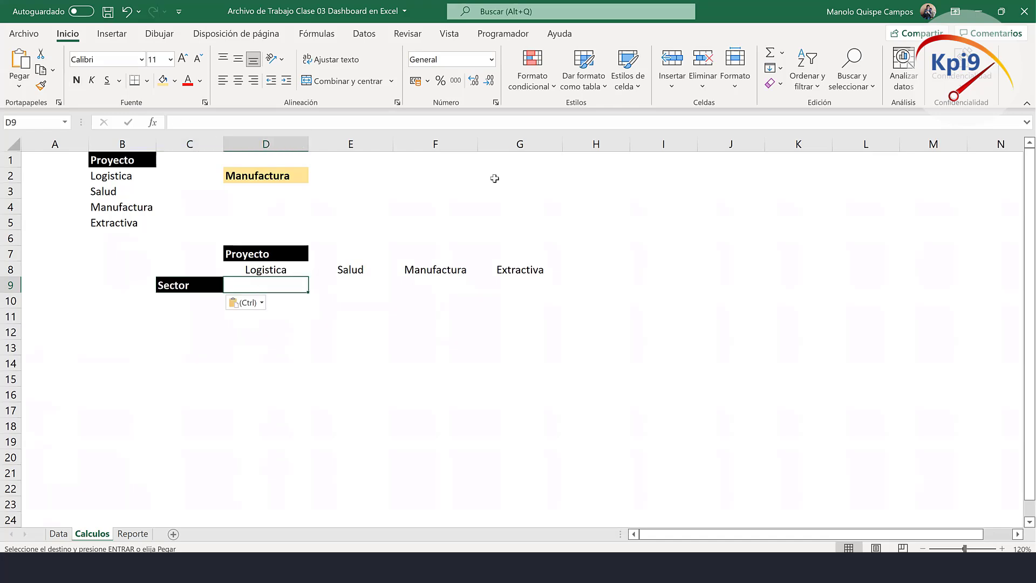
# Enter =FILTRAR(Sector;Proyecto=D8) in D9 to list Logistica's sectors down column D.
pyautogui.write('=FIL')
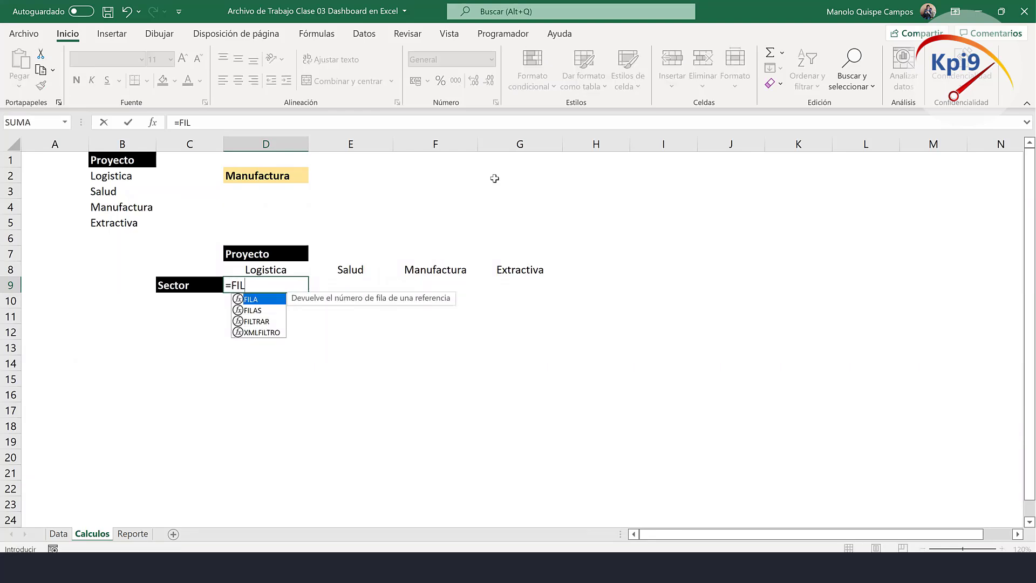
pyautogui.doubleClick(266, 322)
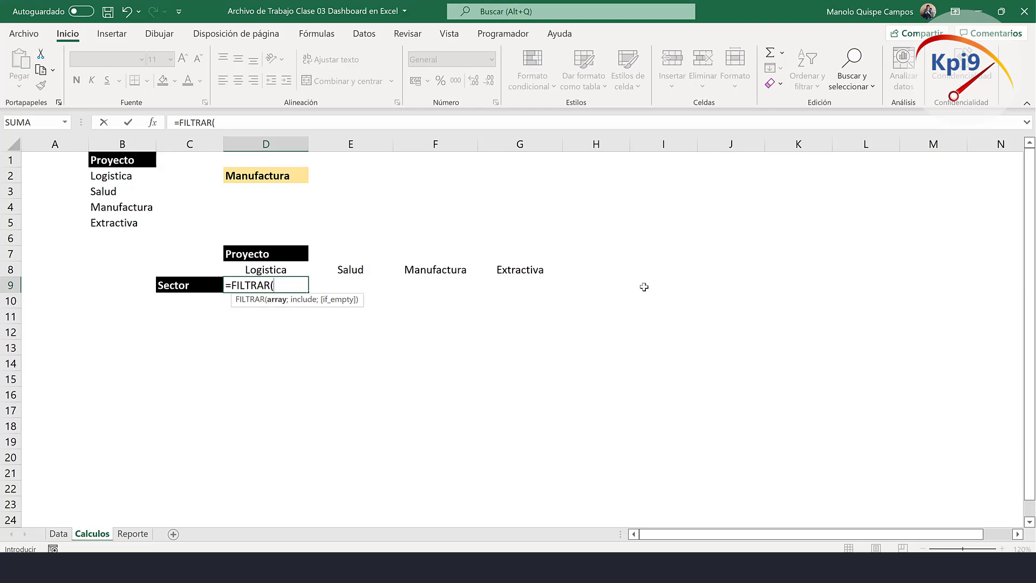
pyautogui.write('SEC')
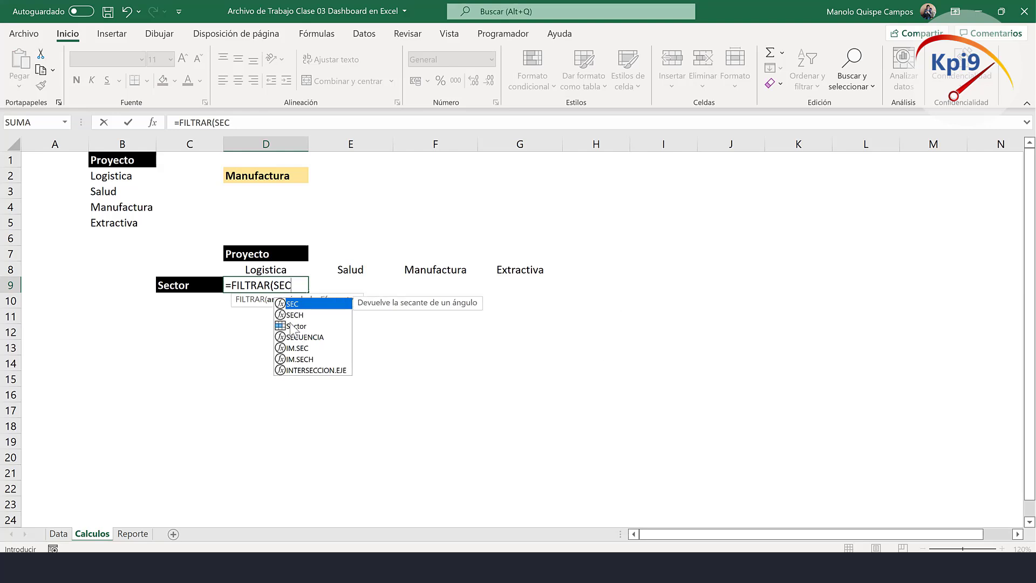
pyautogui.doubleClick(296, 326)
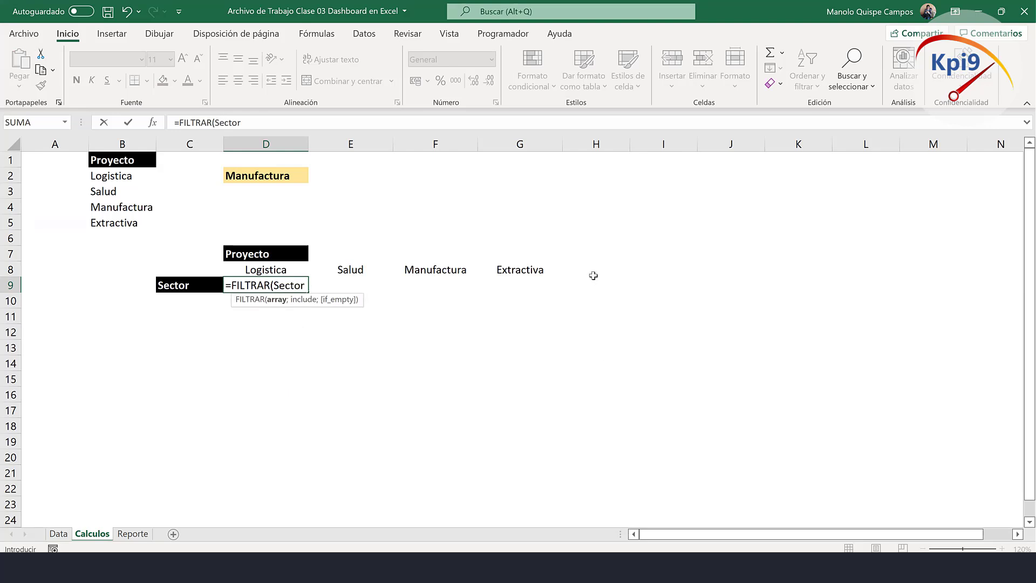
pyautogui.write(';')
pyautogui.write('PR')
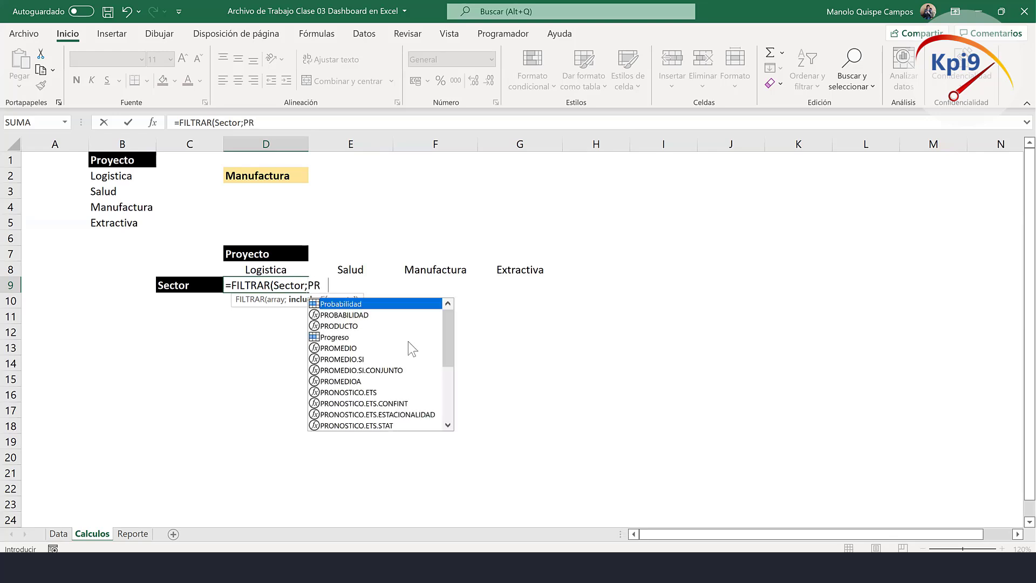
pyautogui.write('OY')
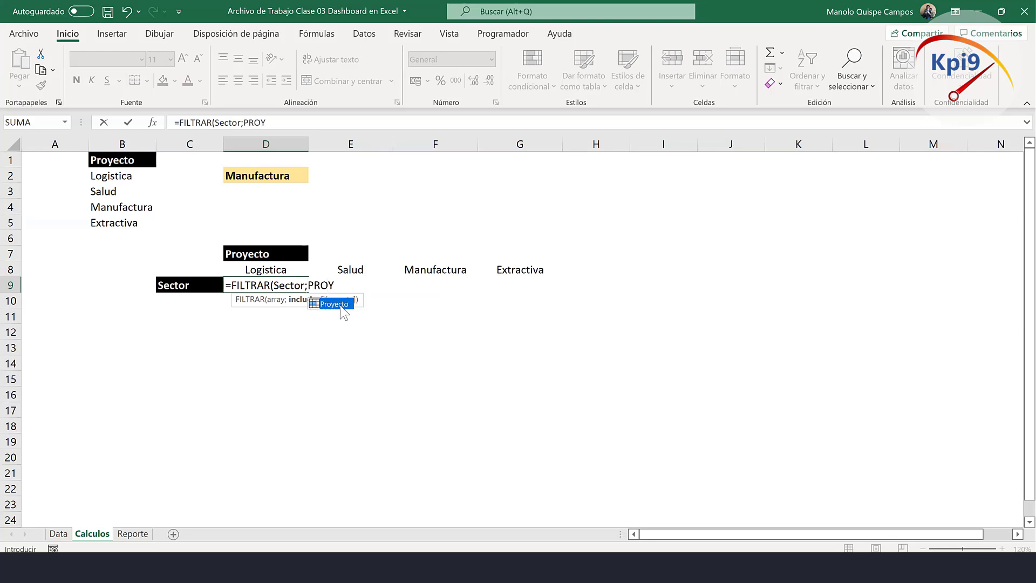
pyautogui.doubleClick(342, 306)
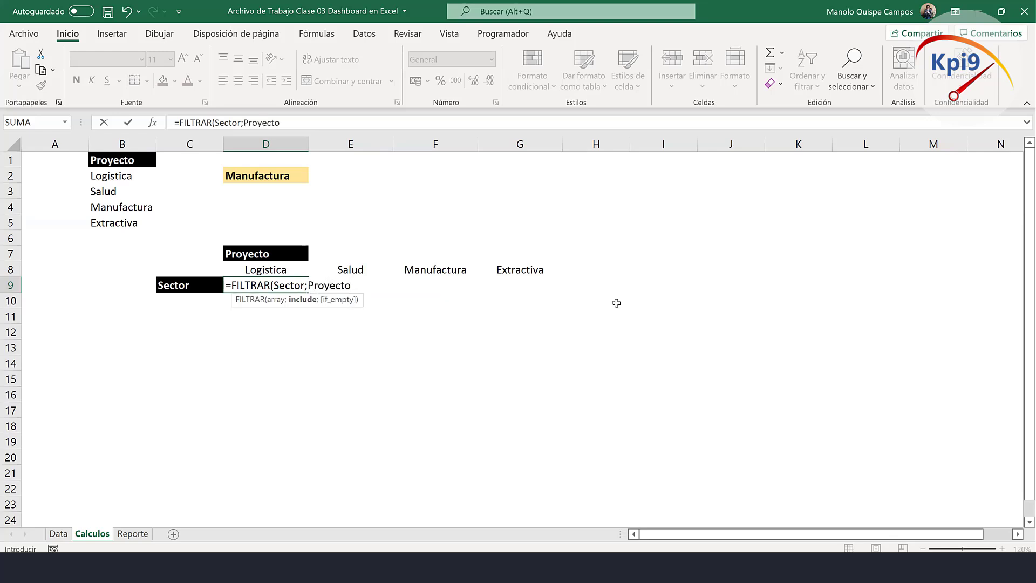
pyautogui.click(288, 269)
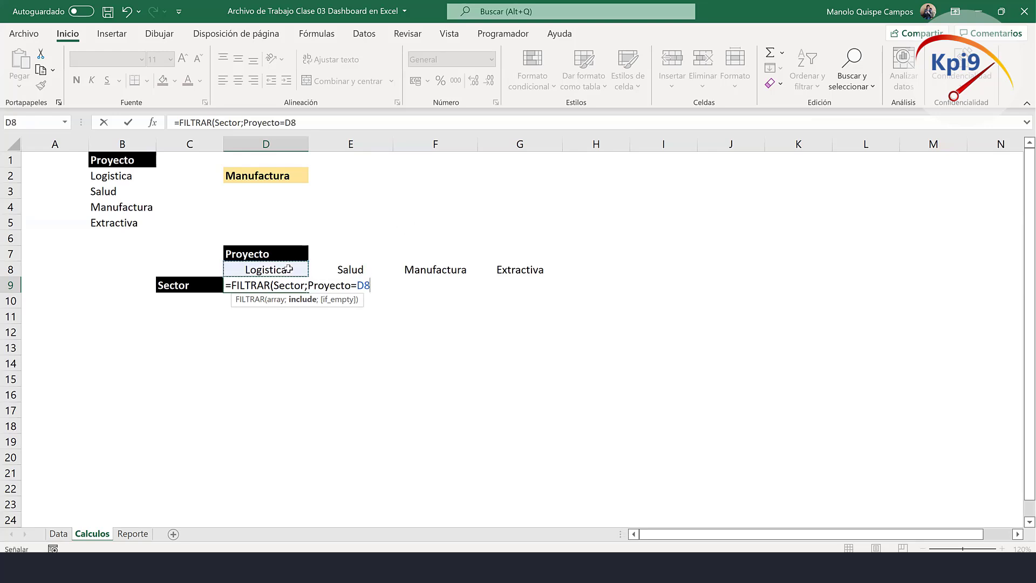
pyautogui.write(')')
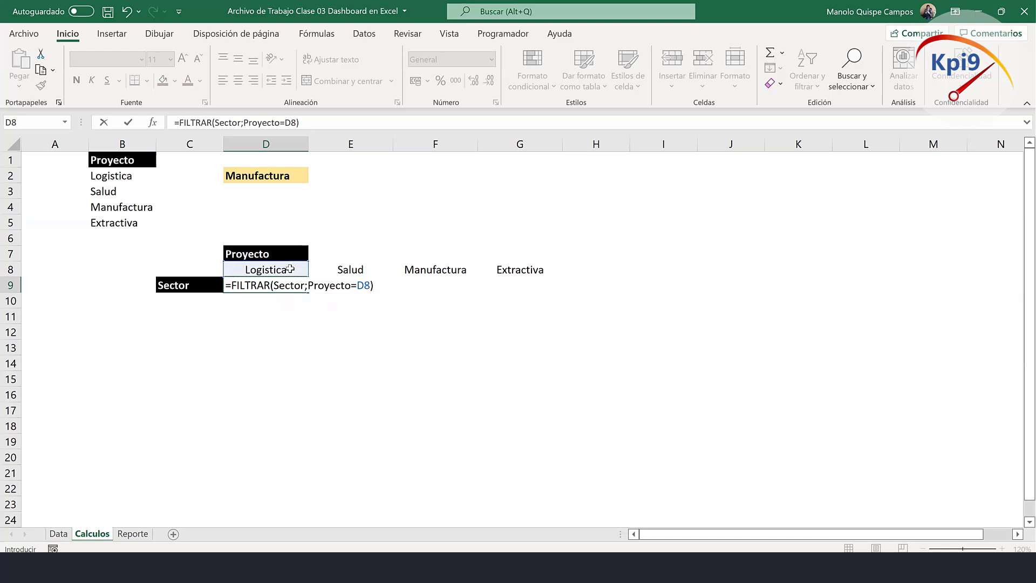
pyautogui.press('Return')
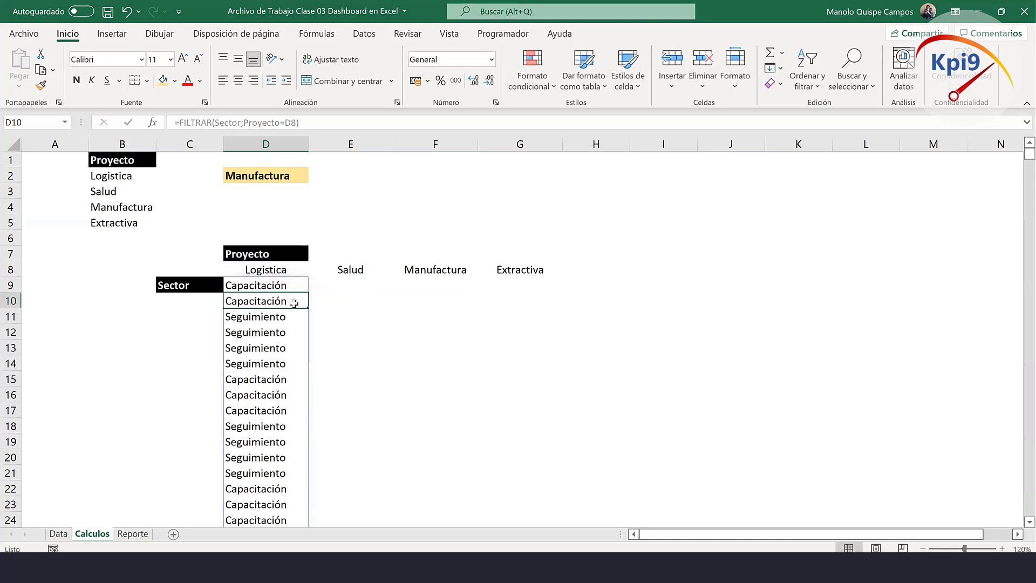
# Edit the D9 formula to wrap FILTRAR(Sector;Proyecto=D8) inside UNICOS.
pyautogui.scroll(-8, 294, 324)
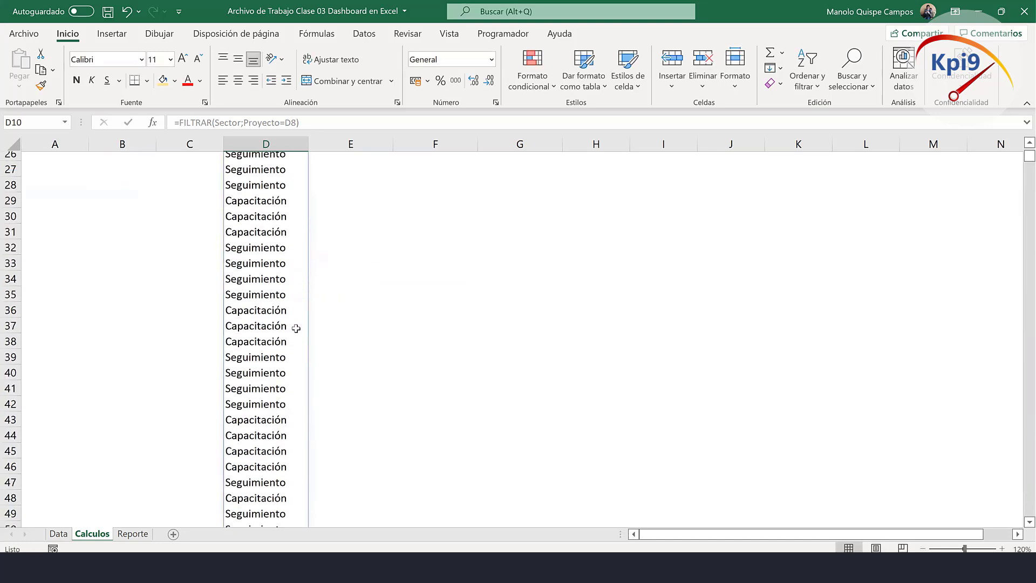
pyautogui.scroll(9, 296, 330)
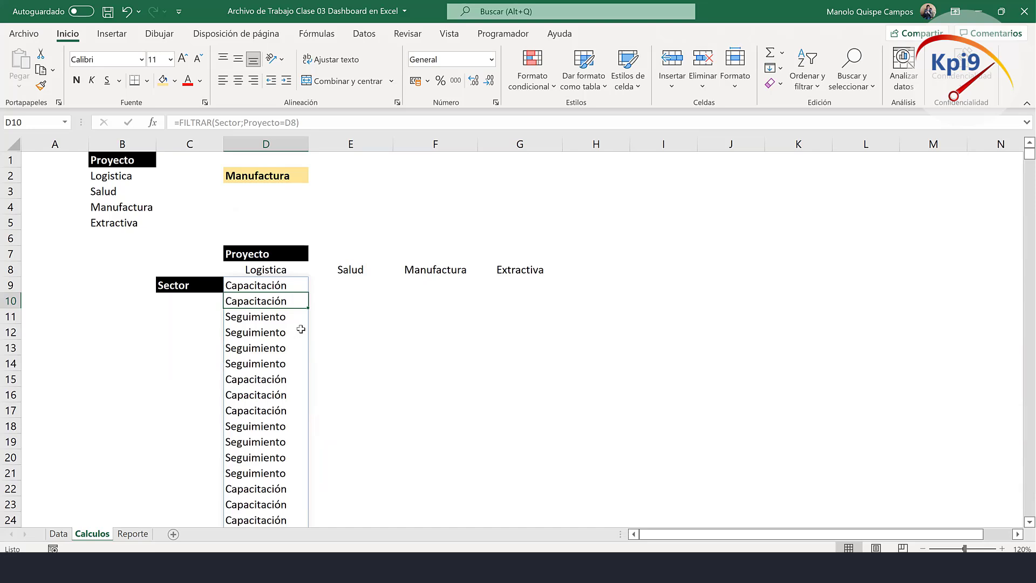
pyautogui.click(276, 284)
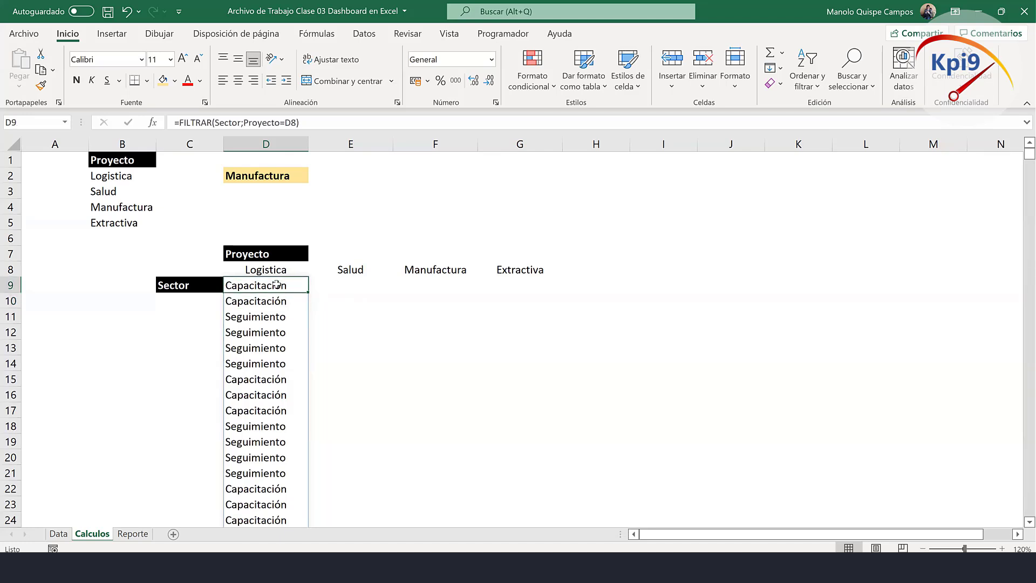
pyautogui.doubleClick(277, 285)
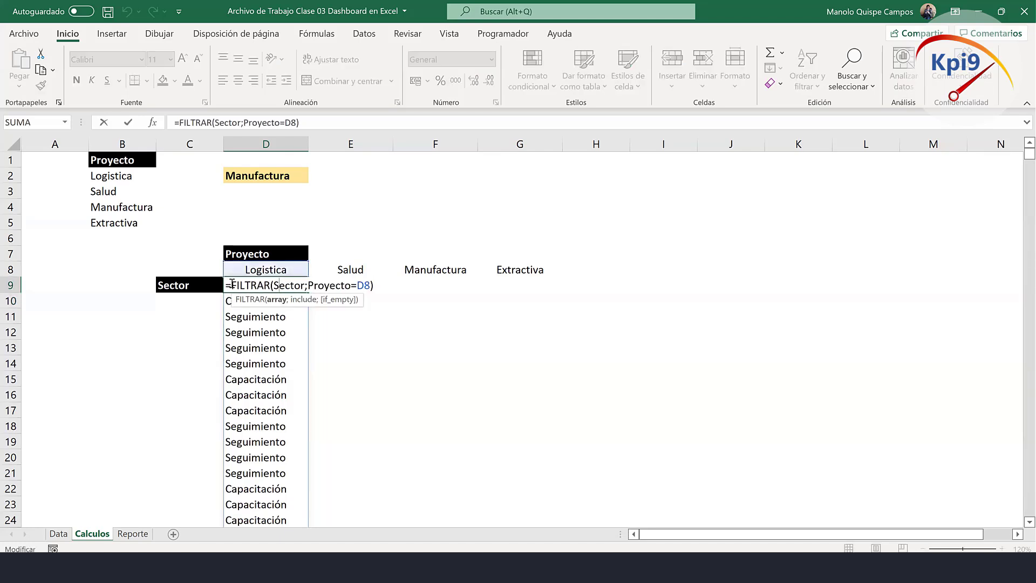
pyautogui.click(231, 285)
pyautogui.write('U')
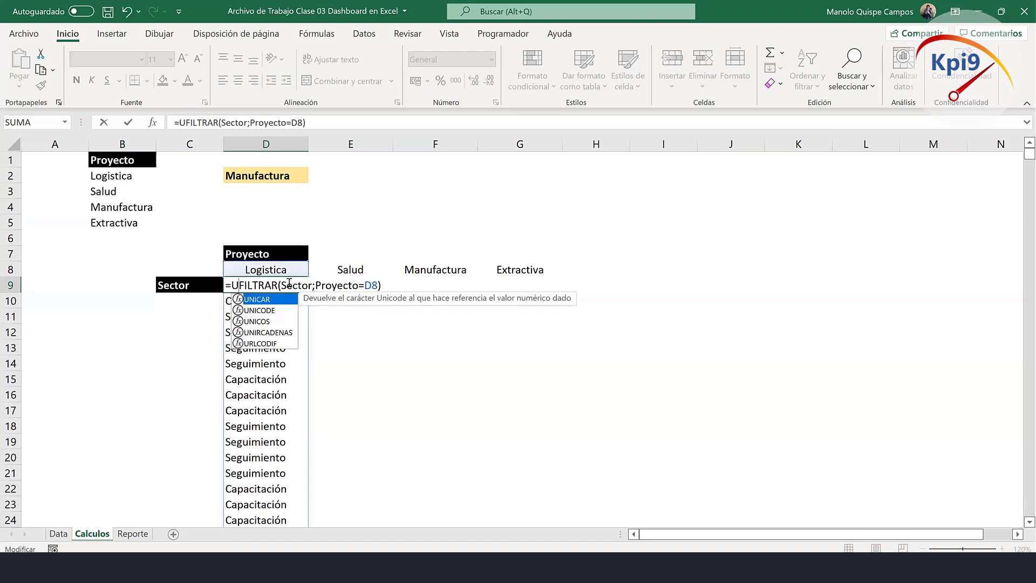
pyautogui.write('NI')
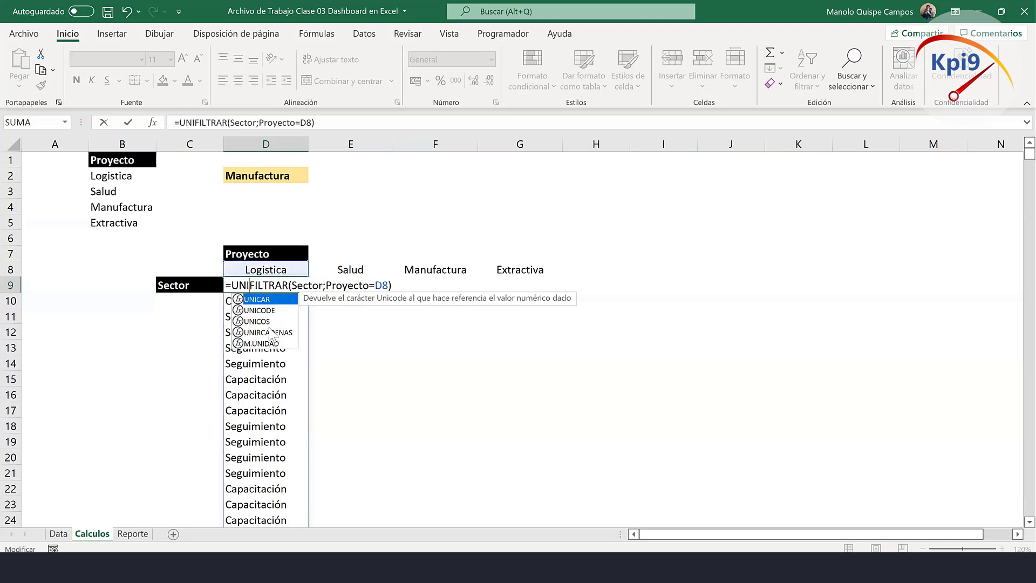
pyautogui.doubleClick(265, 322)
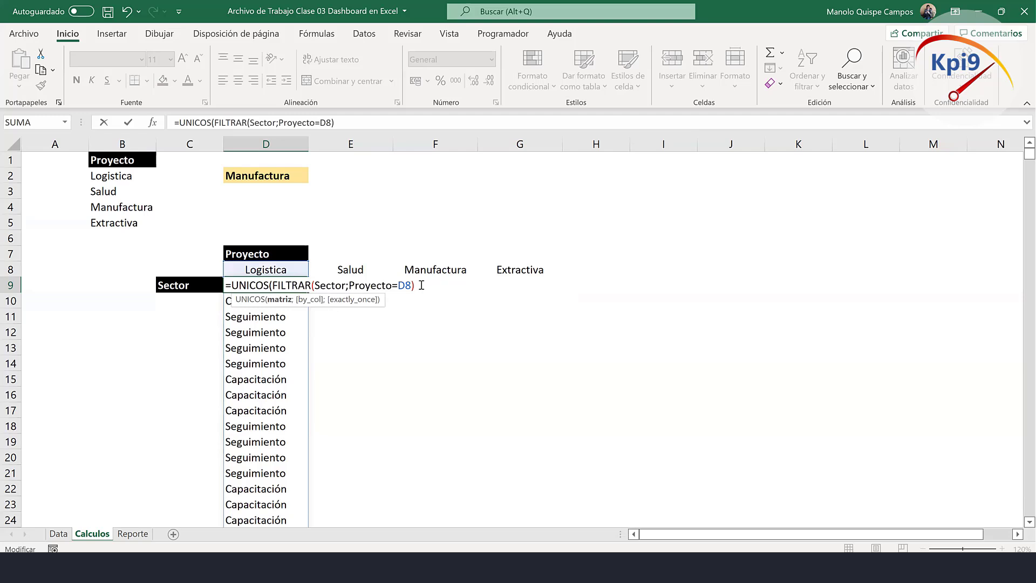
# Complete =UNICOS(FILTRAR(Sector;Proyecto=D8)) in D9 and fill it right through G9.
pyautogui.write(')')
pyautogui.press('Return')
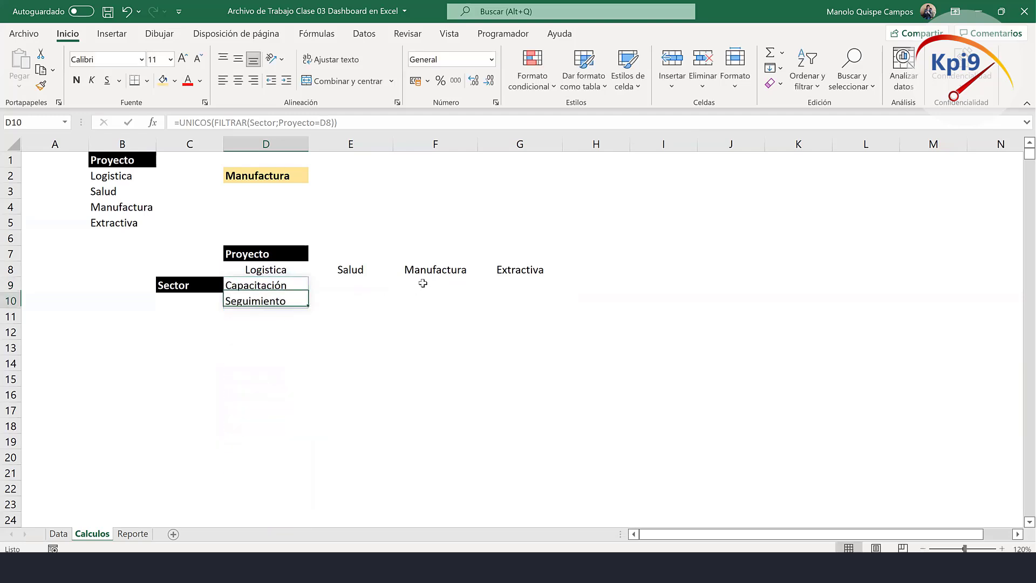
pyautogui.click(368, 352)
pyautogui.click(283, 268)
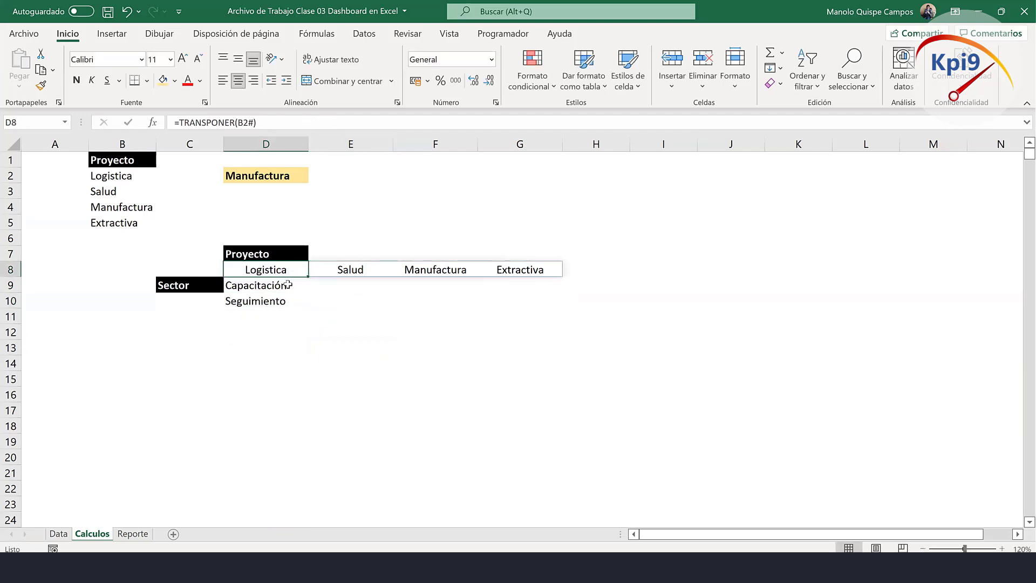
pyautogui.click(289, 287)
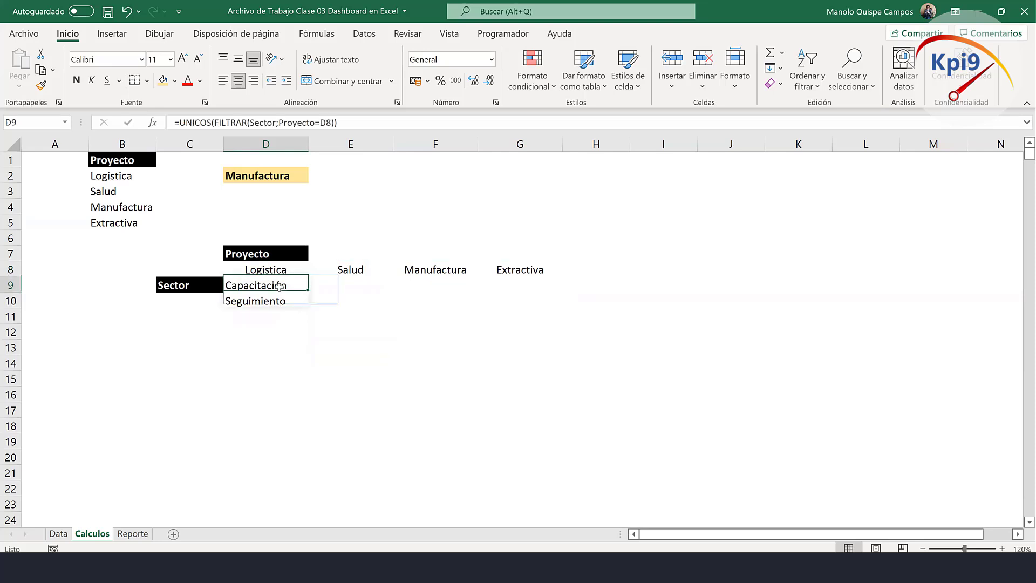
pyautogui.moveTo(306, 290); pyautogui.dragTo(561, 287)
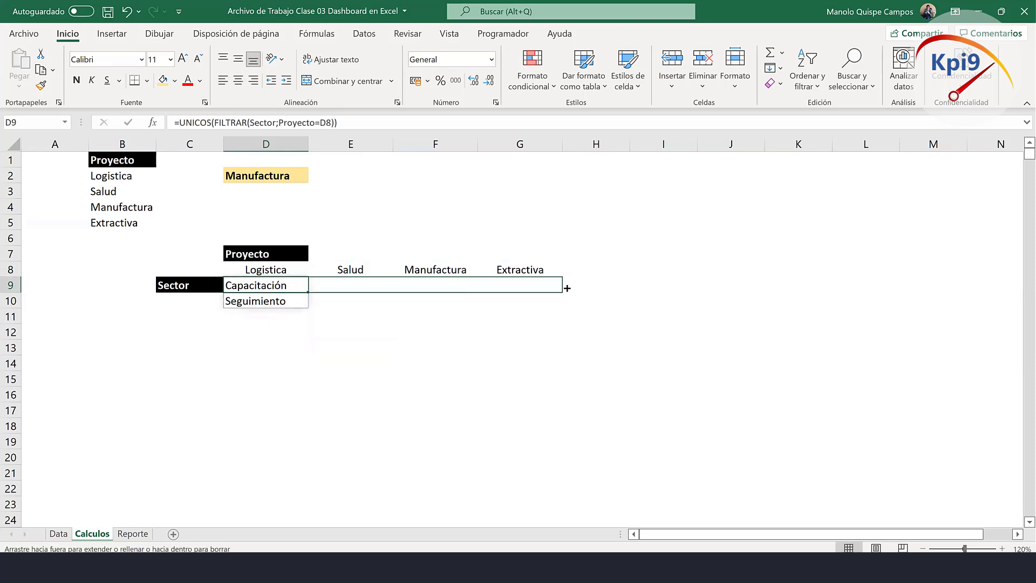
pyautogui.click(553, 365)
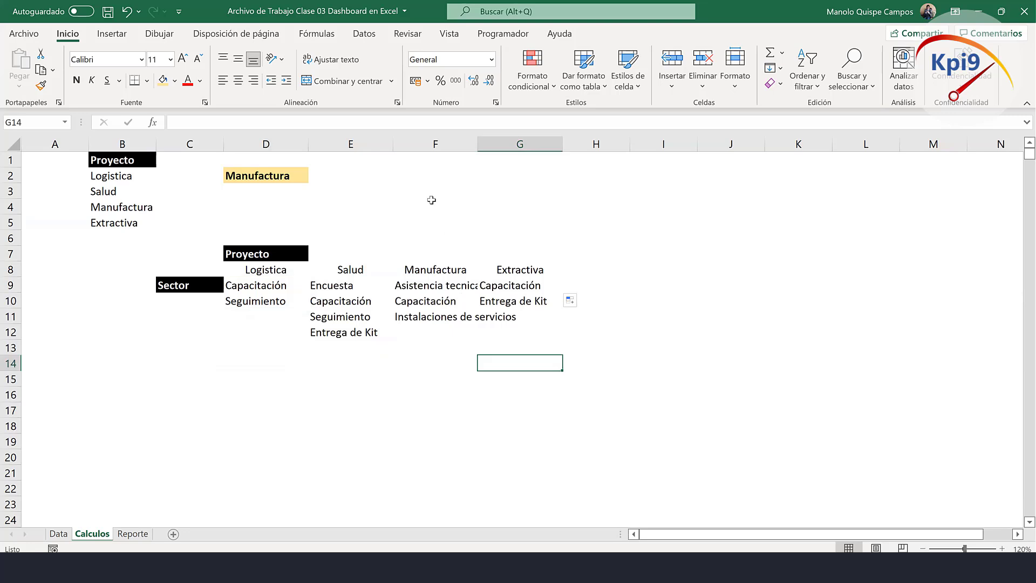
# Widen columns E and F and centre the sector lists in D9:G12.
pyautogui.moveTo(393, 144); pyautogui.dragTo(465, 144)
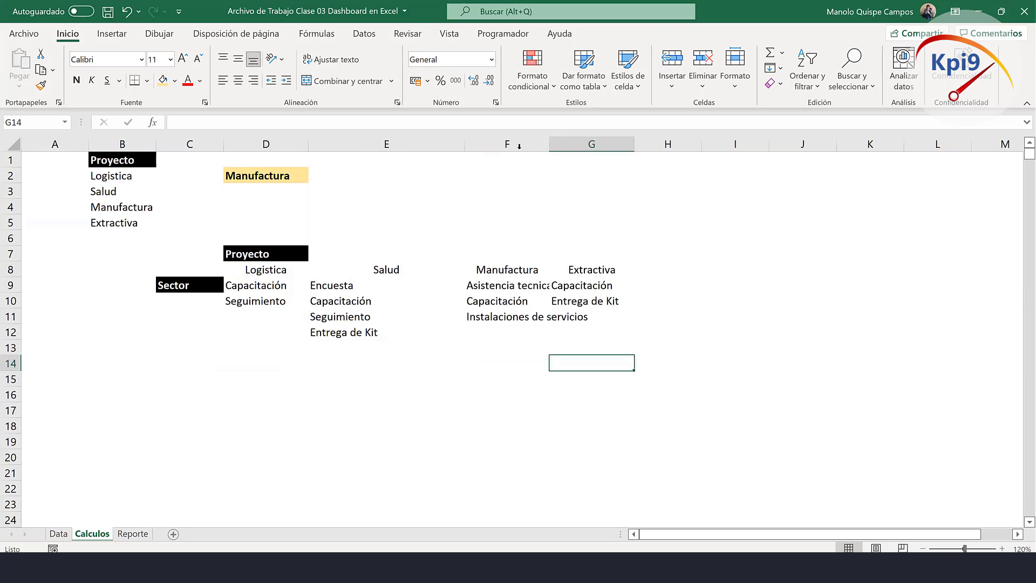
pyautogui.moveTo(549, 144); pyautogui.dragTo(588, 144)
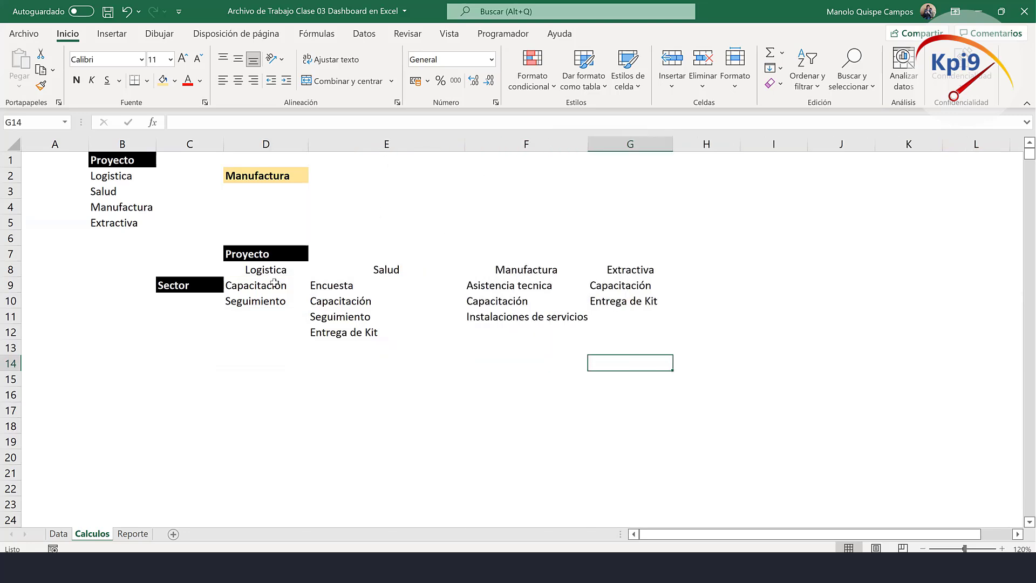
pyautogui.moveTo(259, 285); pyautogui.dragTo(634, 333)
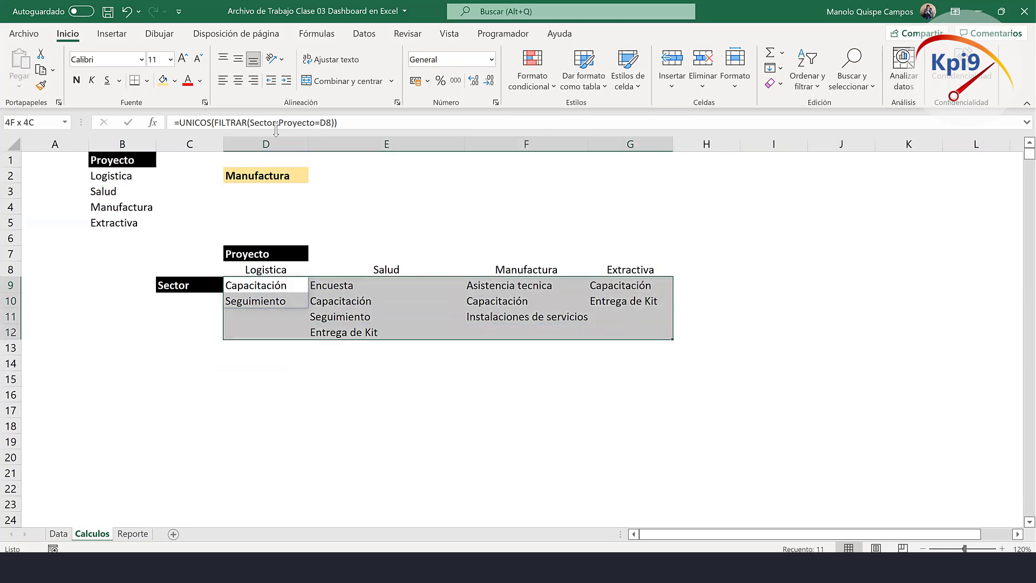
pyautogui.click(239, 81)
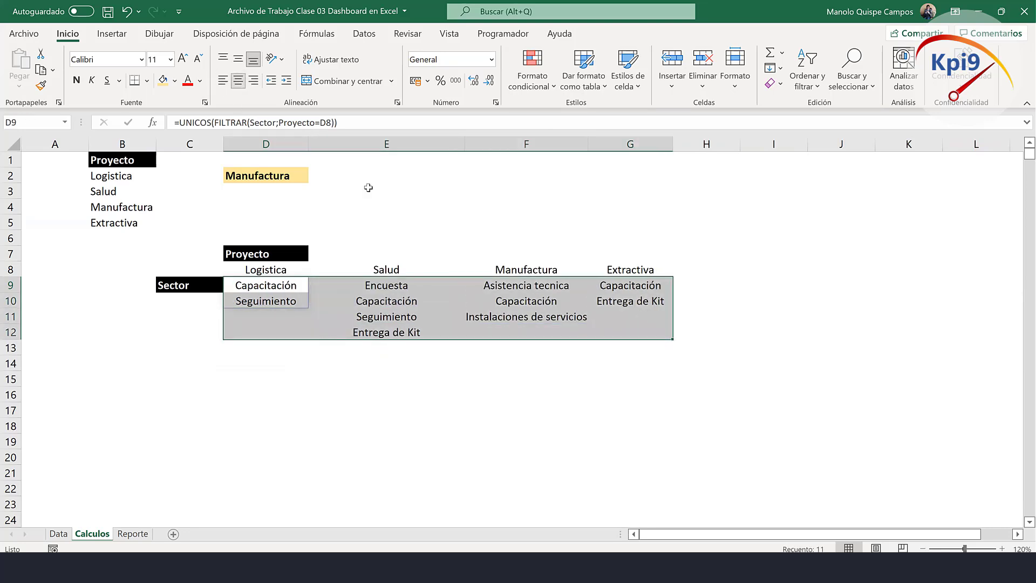
pyautogui.click(615, 332)
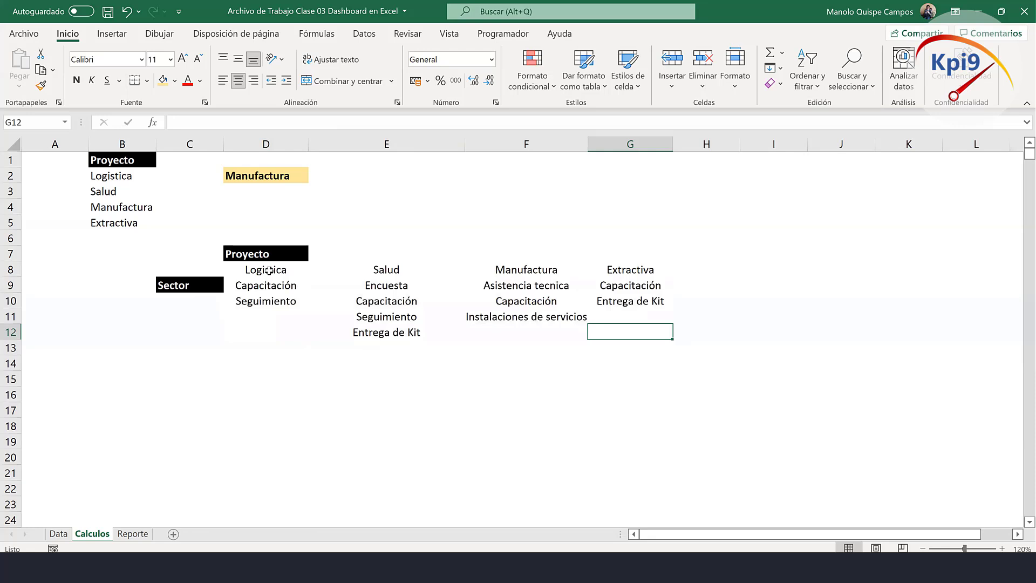
# Check the E8 header formula and widen column G slightly.
pyautogui.click(357, 274)
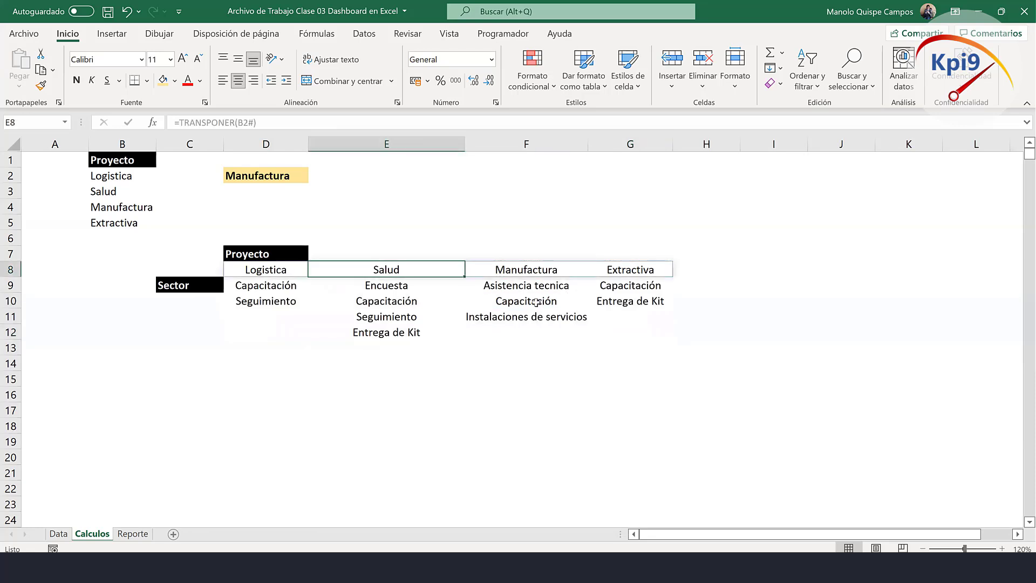
pyautogui.moveTo(673, 145); pyautogui.dragTo(687, 151)
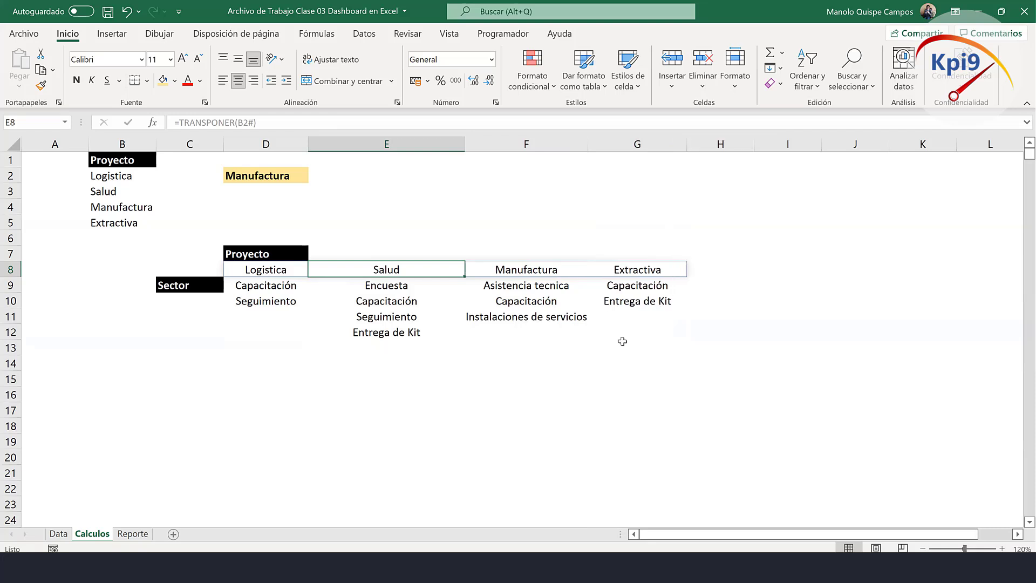
pyautogui.click(555, 375)
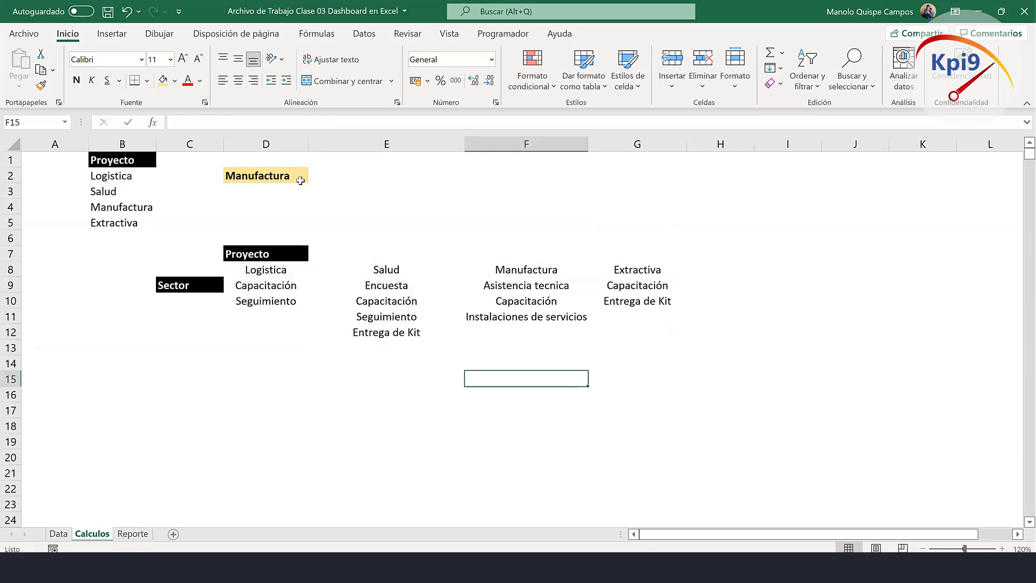
pyautogui.click(306, 174)
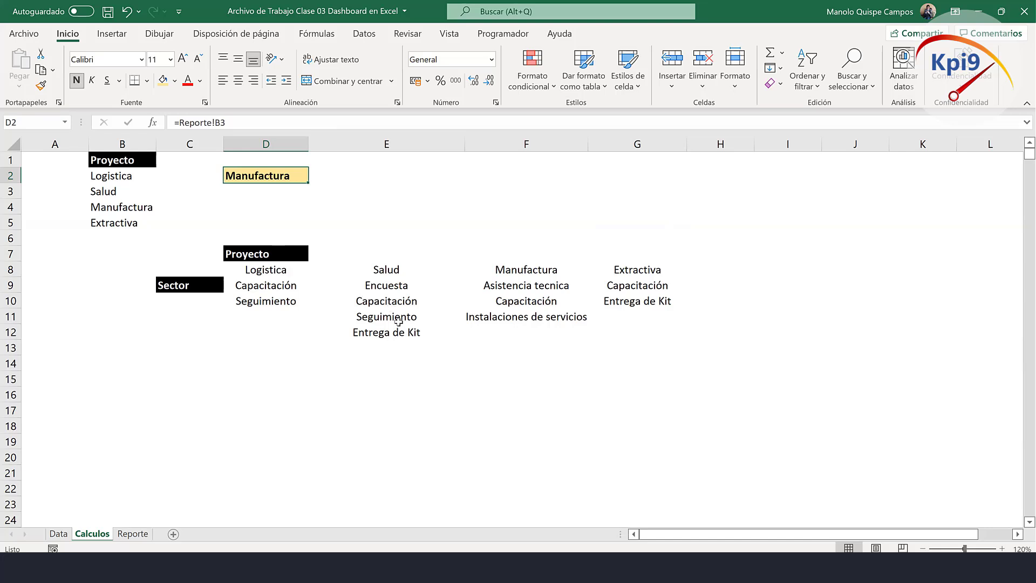
pyautogui.click(285, 289)
pyautogui.click(427, 332)
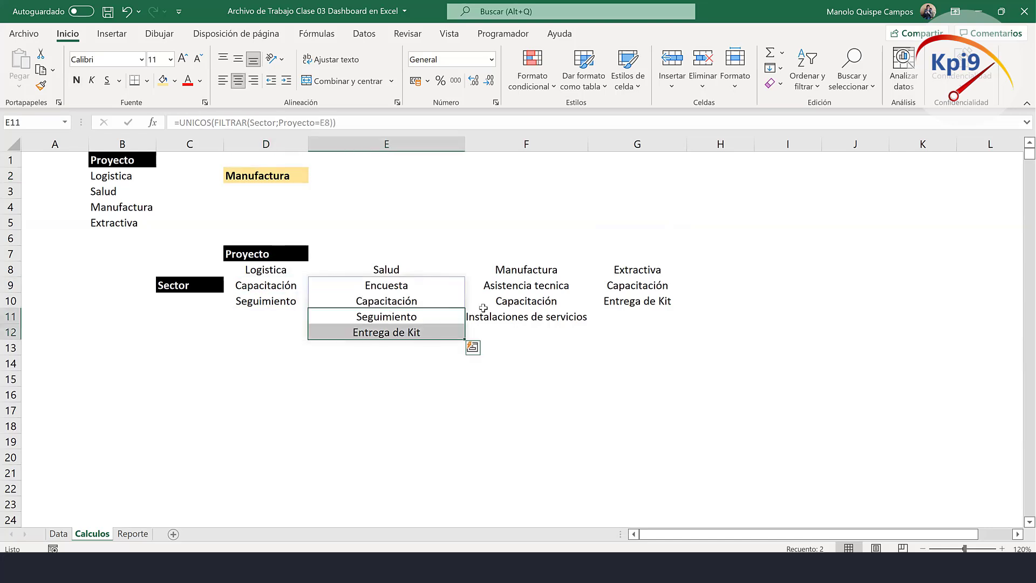
pyautogui.click(512, 302)
pyautogui.click(627, 301)
pyautogui.click(636, 285)
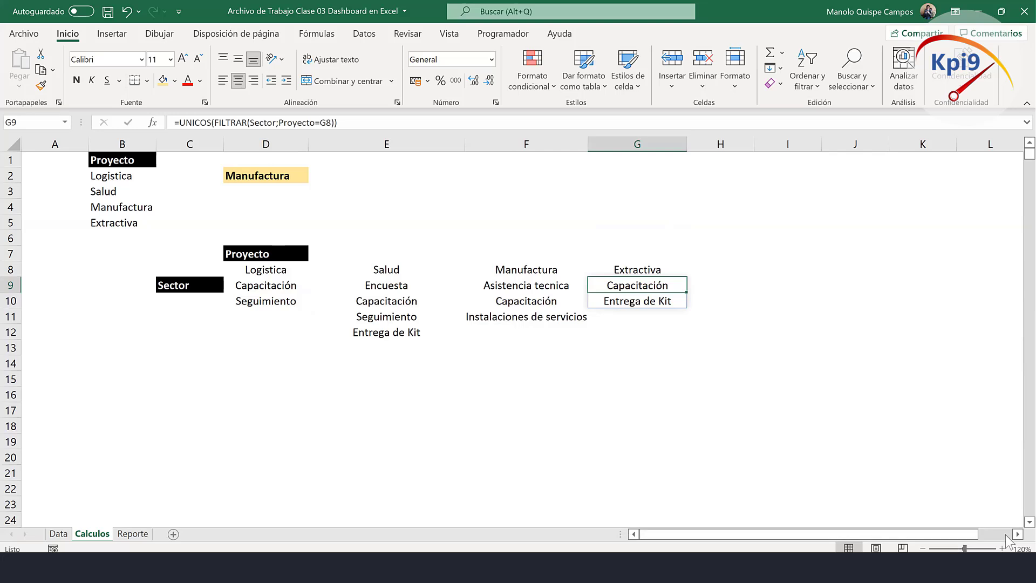
pyautogui.click(1017, 534)
pyautogui.click(1017, 534)
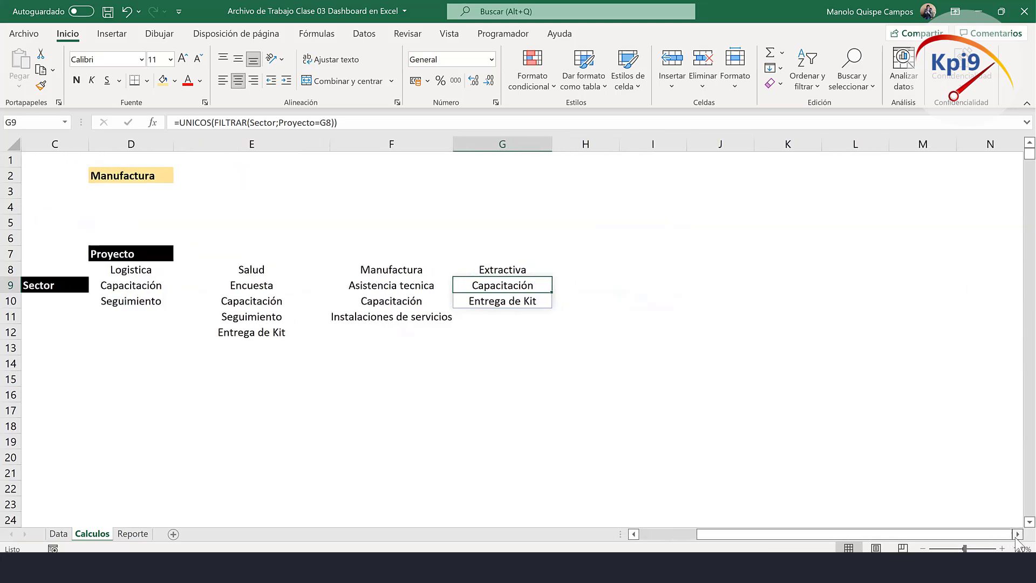
pyautogui.click(1018, 534)
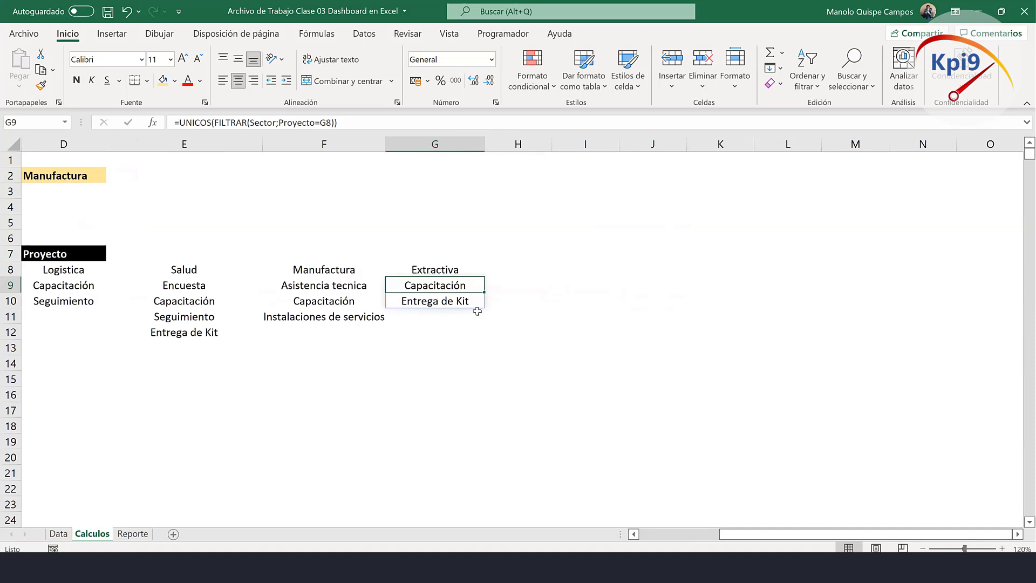
pyautogui.click(442, 271)
pyautogui.click(435, 288)
pyautogui.click(634, 534)
# Copy the Sector label from C9 and paste it into C17.
pyautogui.hscroll(-1, 230, 346)
pyautogui.click(131, 287)
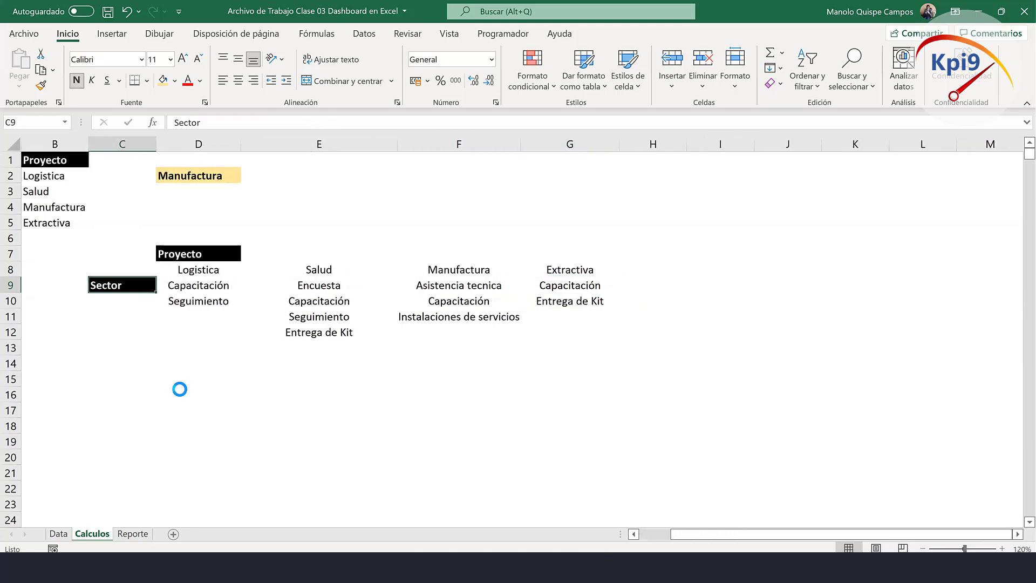
pyautogui.hotkey('ctrl', 'c')
pyautogui.click(120, 411)
pyautogui.hotkey('ctrl', 'v')
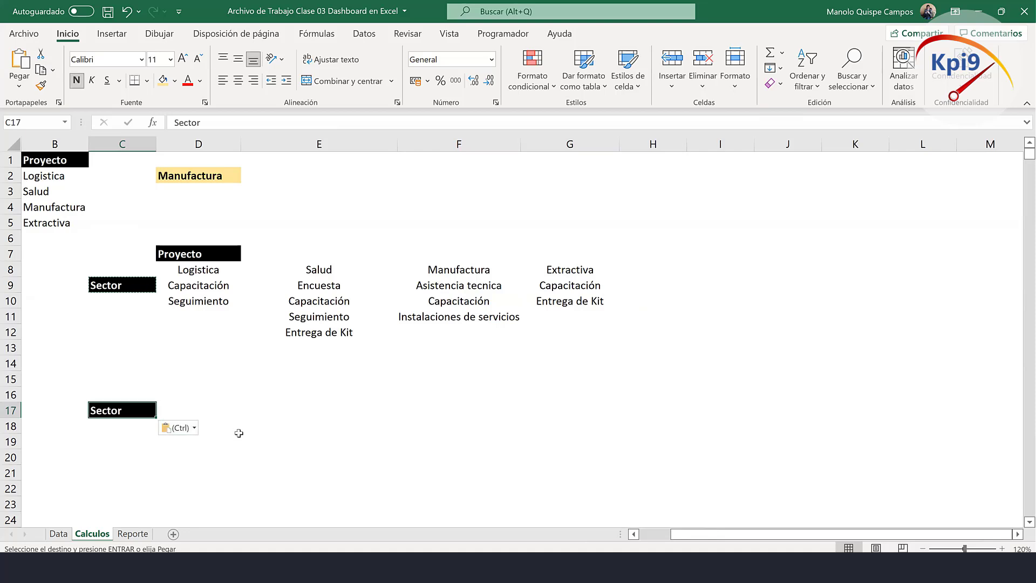
# Check the project choice in D2 and the Manufactura sector list, then return to D17.
pyautogui.click(212, 413)
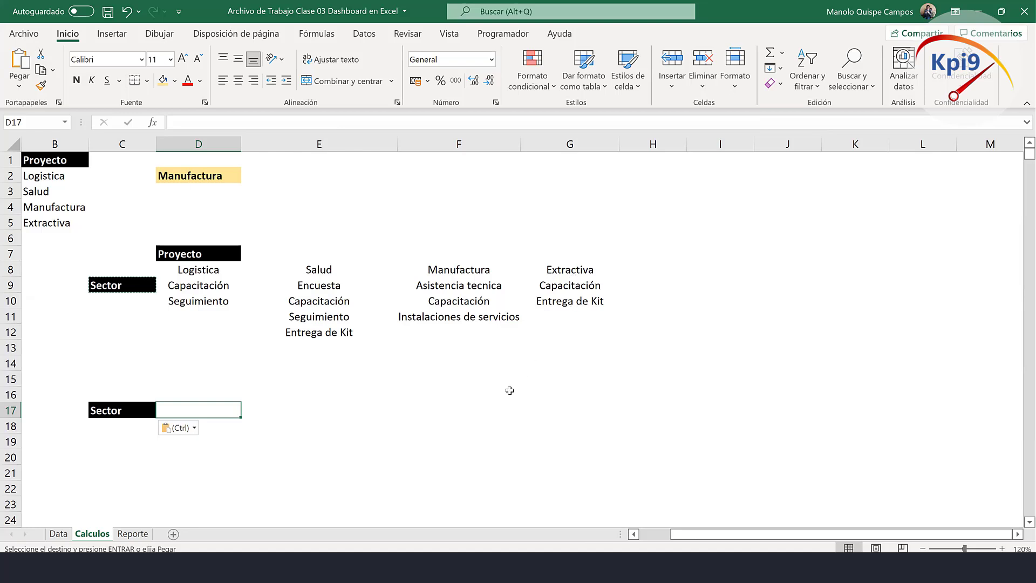
pyautogui.click(198, 174)
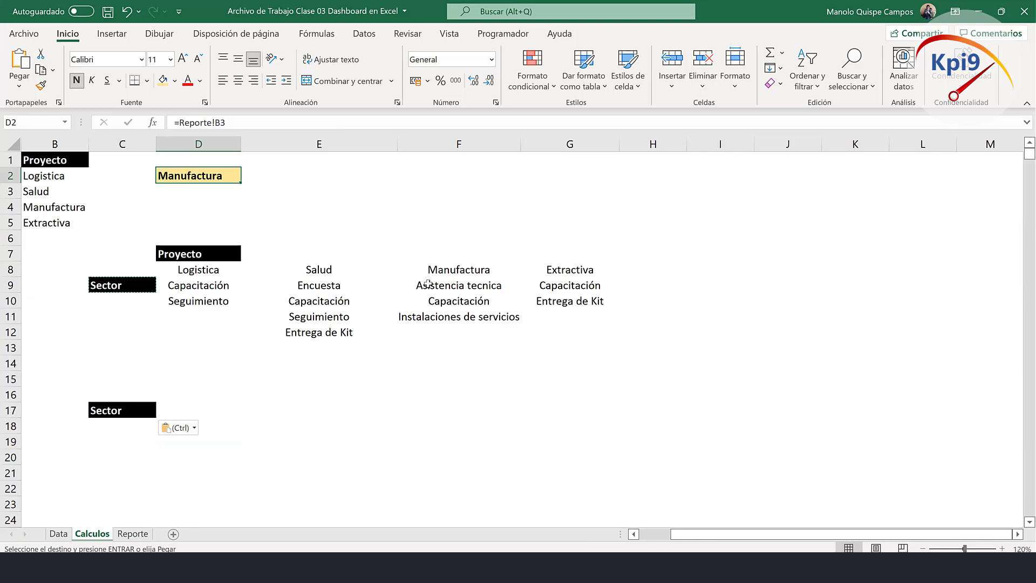
pyautogui.moveTo(428, 284); pyautogui.dragTo(431, 315)
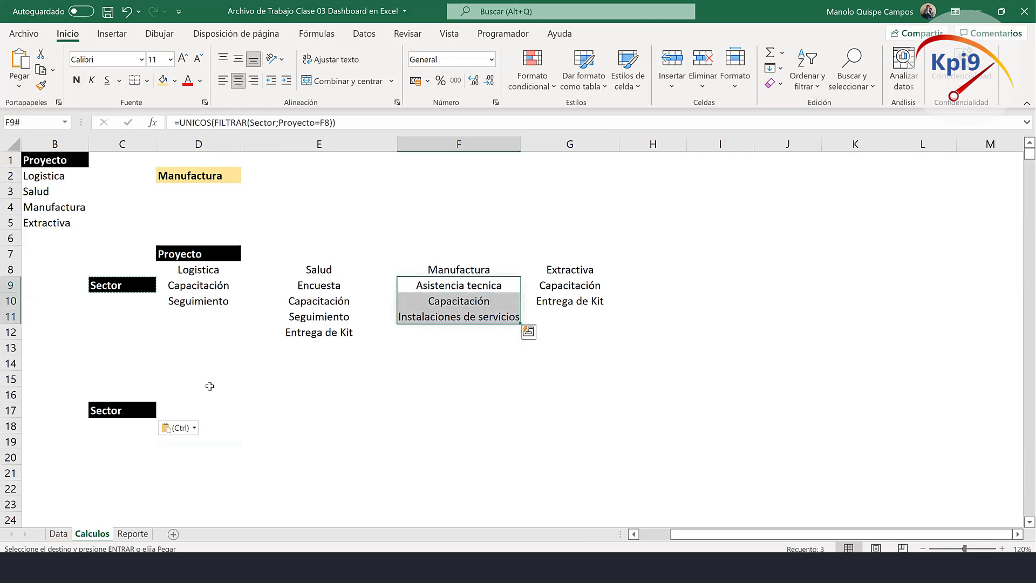
pyautogui.click(215, 409)
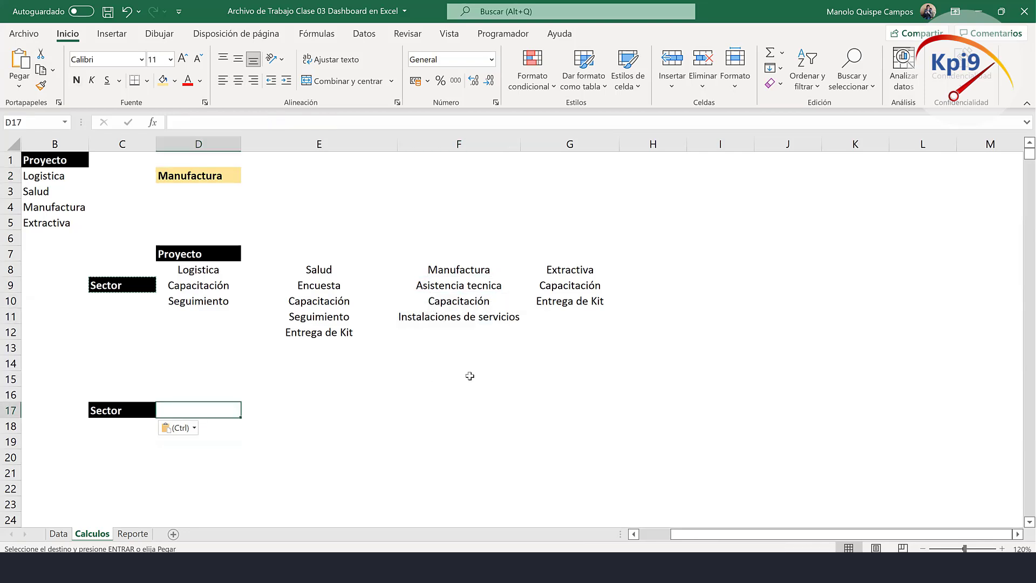
# Enter =BUSCARH($D$2;$D$8:$G$15;1;0) in D17 with absolute references, returning Manufactura.
pyautogui.write('=')
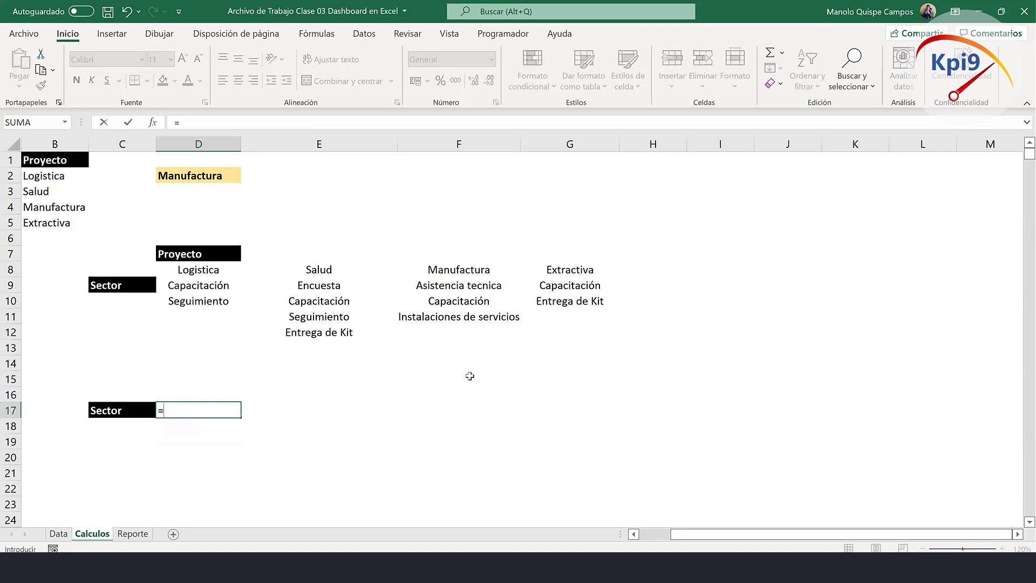
pyautogui.write('BUS')
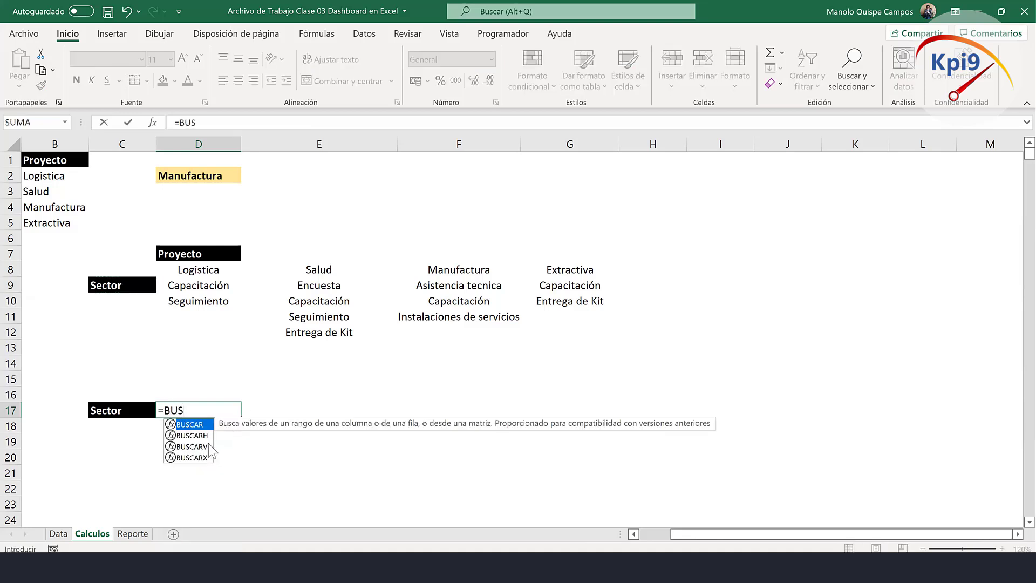
pyautogui.doubleClick(193, 436)
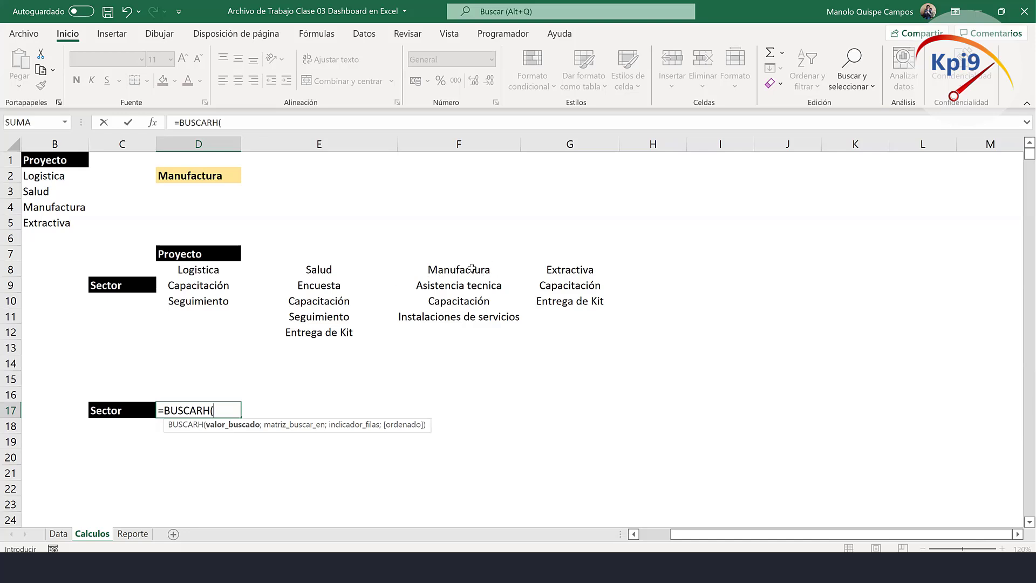
pyautogui.click(209, 177)
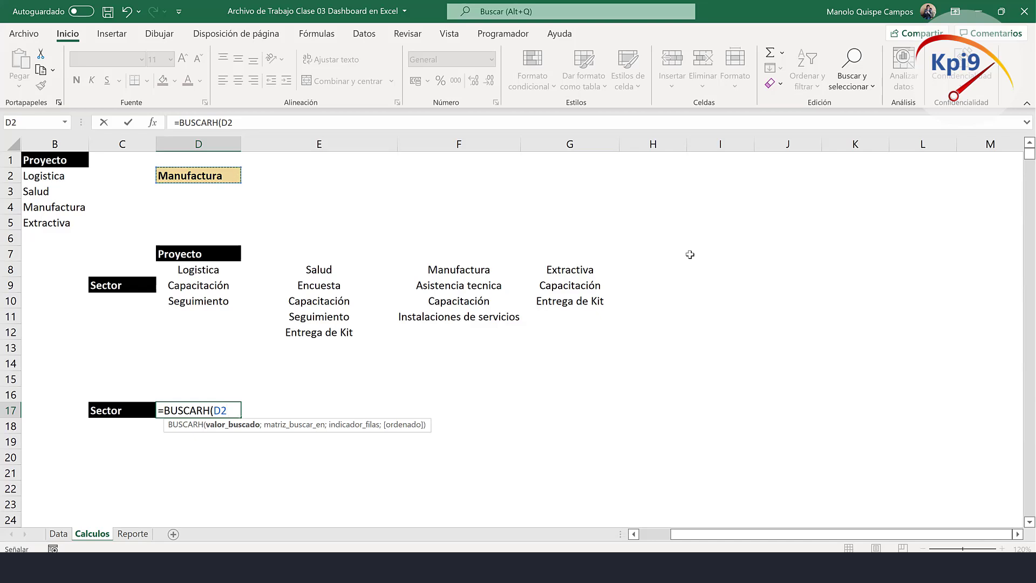
pyautogui.press('F4')
pyautogui.write('$D$2;')
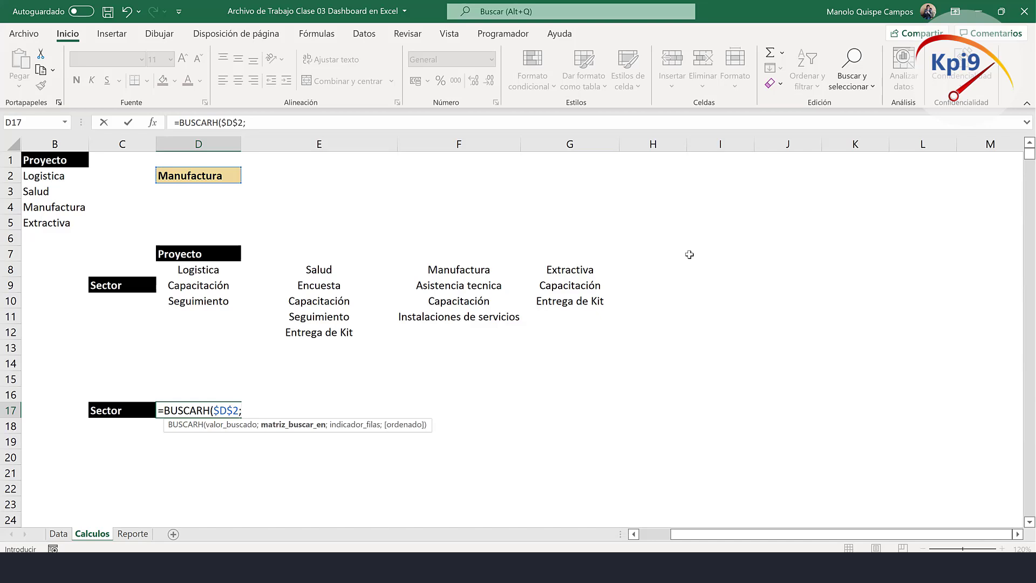
pyautogui.moveTo(178, 269); pyautogui.dragTo(574, 372)
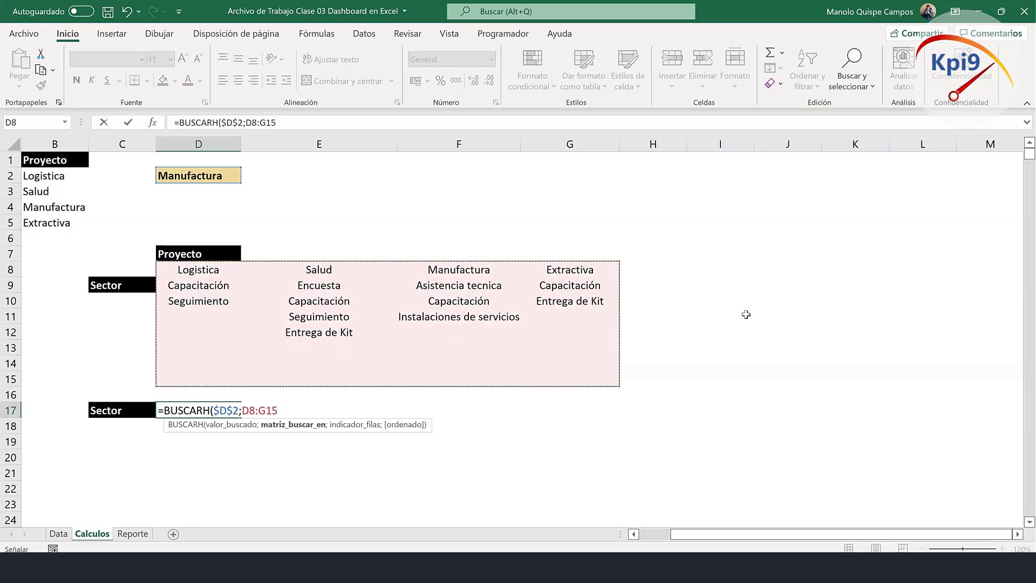
pyautogui.press('F4')
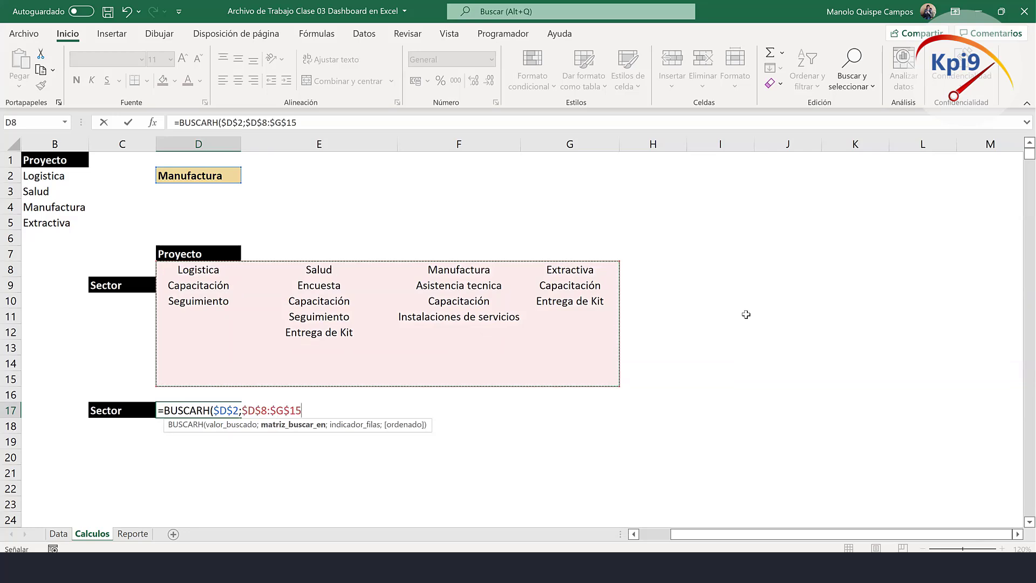
pyautogui.write(';1')
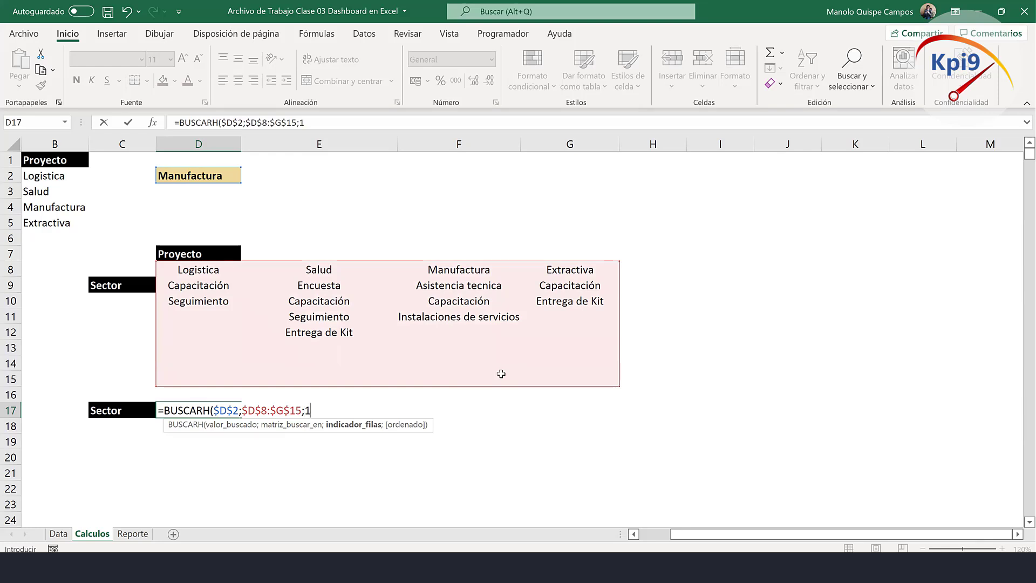
pyautogui.write(';0')
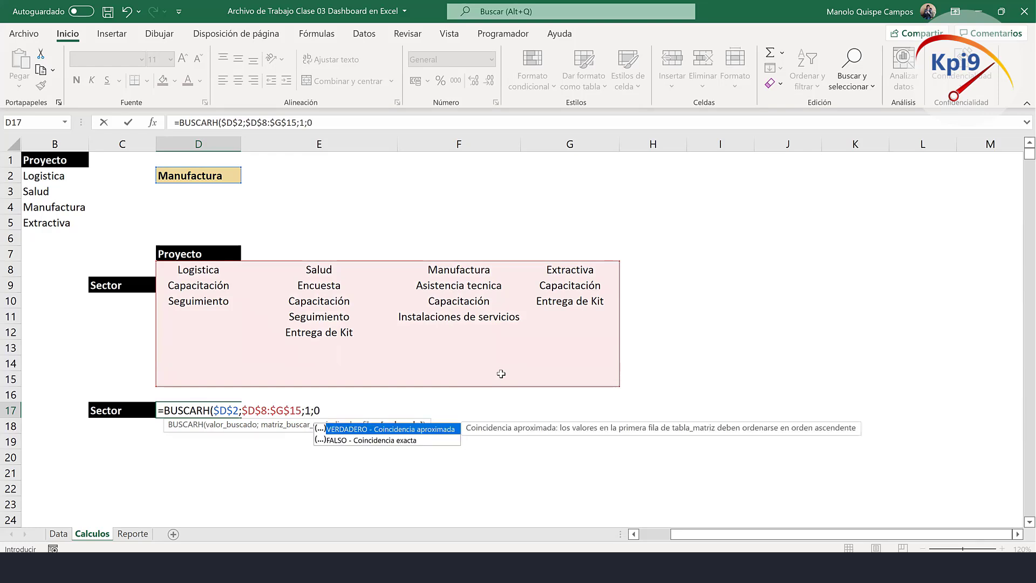
pyautogui.write(')')
pyautogui.press('Return')
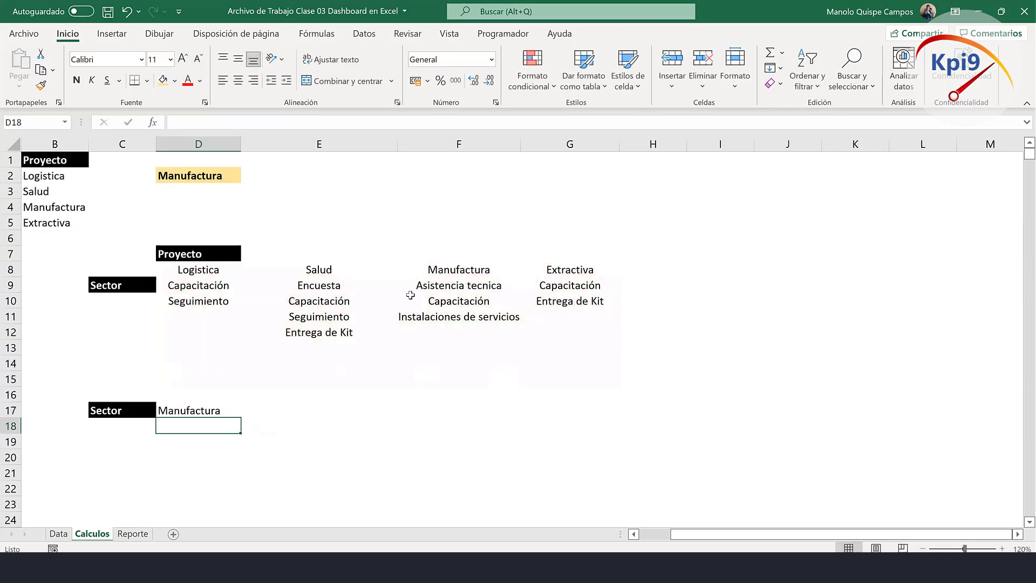
# Inspect the transposed project headers, the Manufactura column and D17's formula without changing it.
pyautogui.click(462, 270)
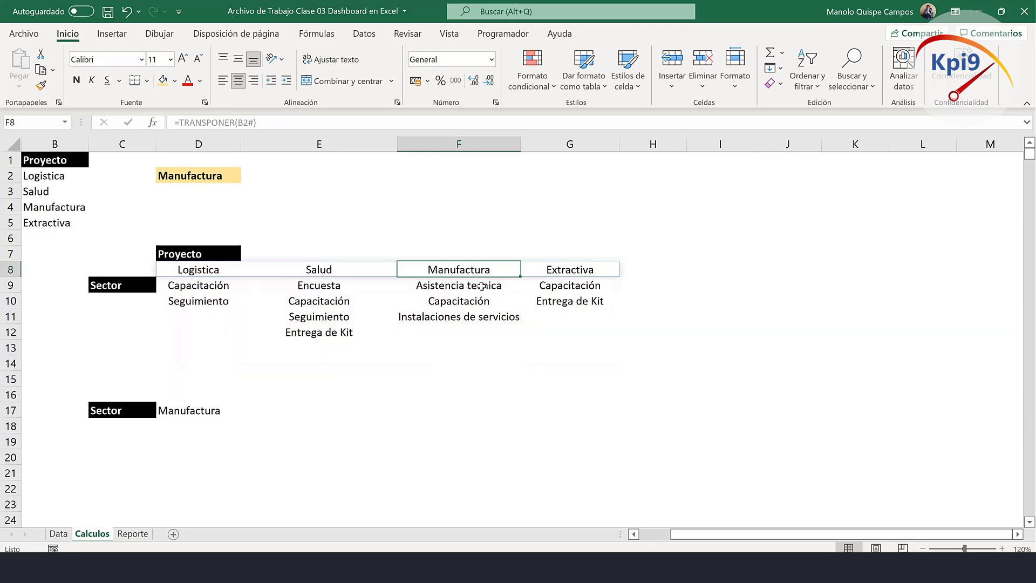
pyautogui.moveTo(483, 286); pyautogui.dragTo(487, 380)
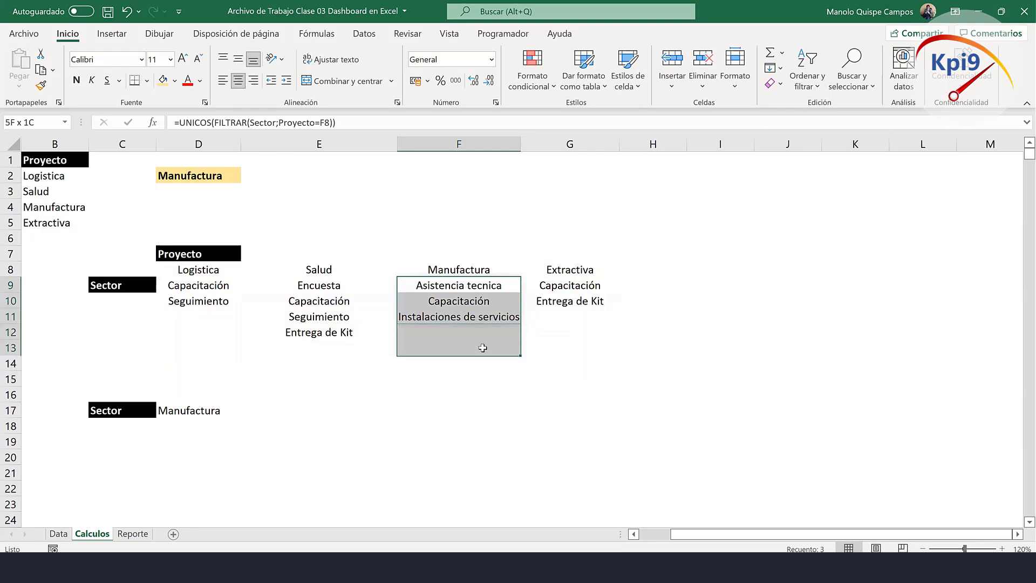
pyautogui.click(215, 411)
pyautogui.doubleClick(215, 411)
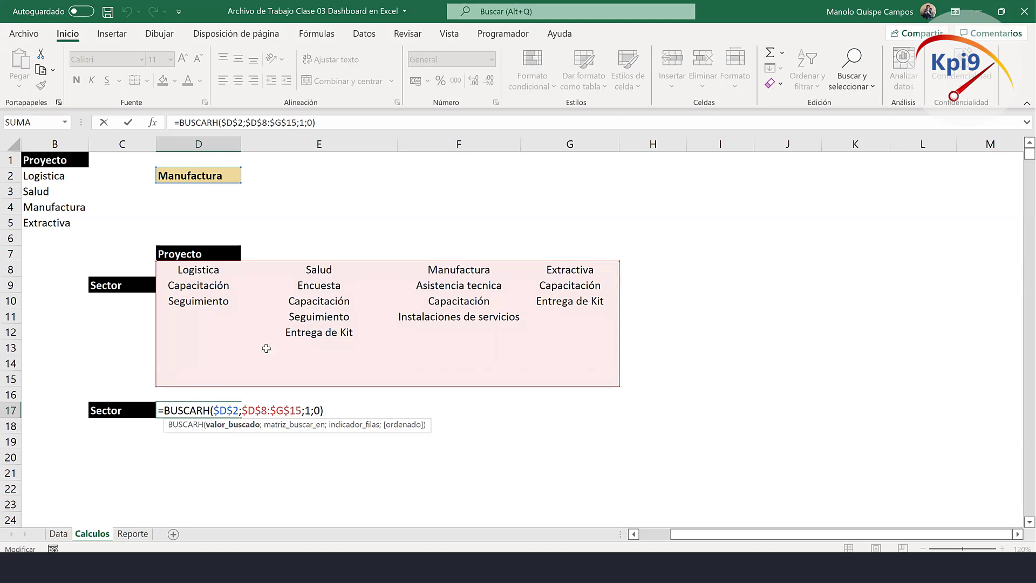
pyautogui.press('Escape')
# Review the Manufactura, Salud, Logistica and Extractiva sector list formulas.
pyautogui.click(482, 286)
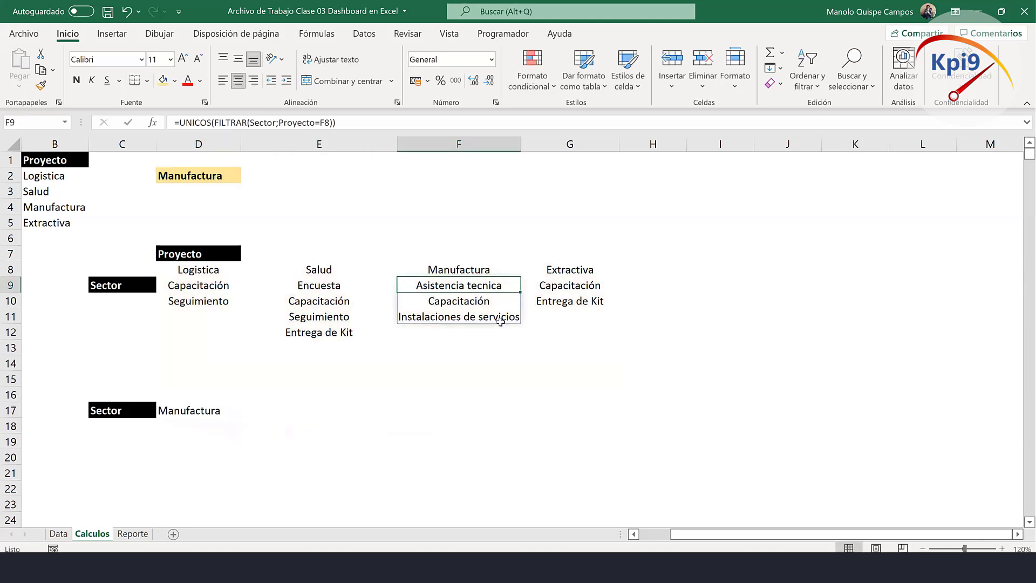
pyautogui.click(335, 286)
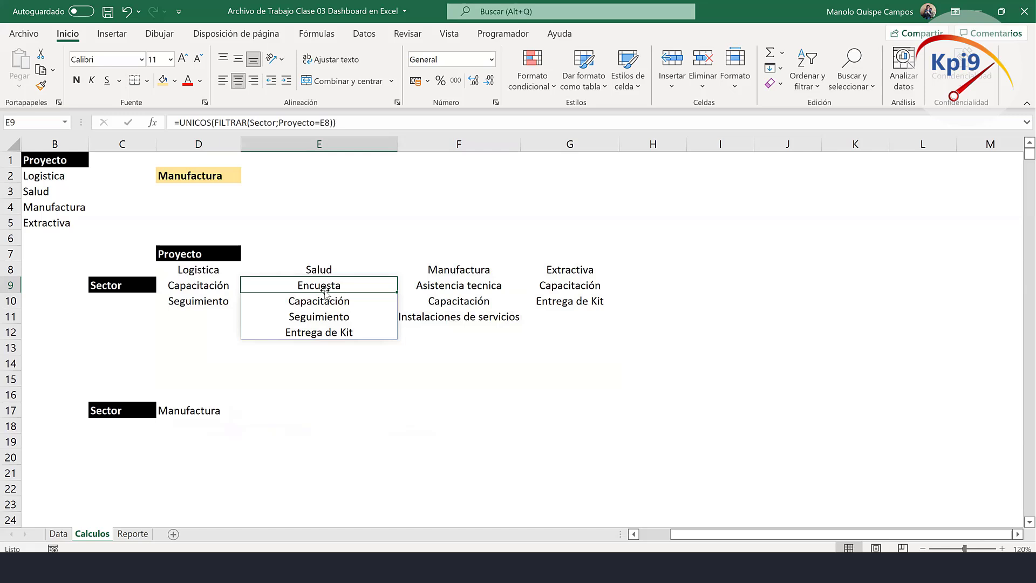
pyautogui.click(218, 288)
pyautogui.click(332, 291)
pyautogui.click(463, 286)
pyautogui.click(576, 281)
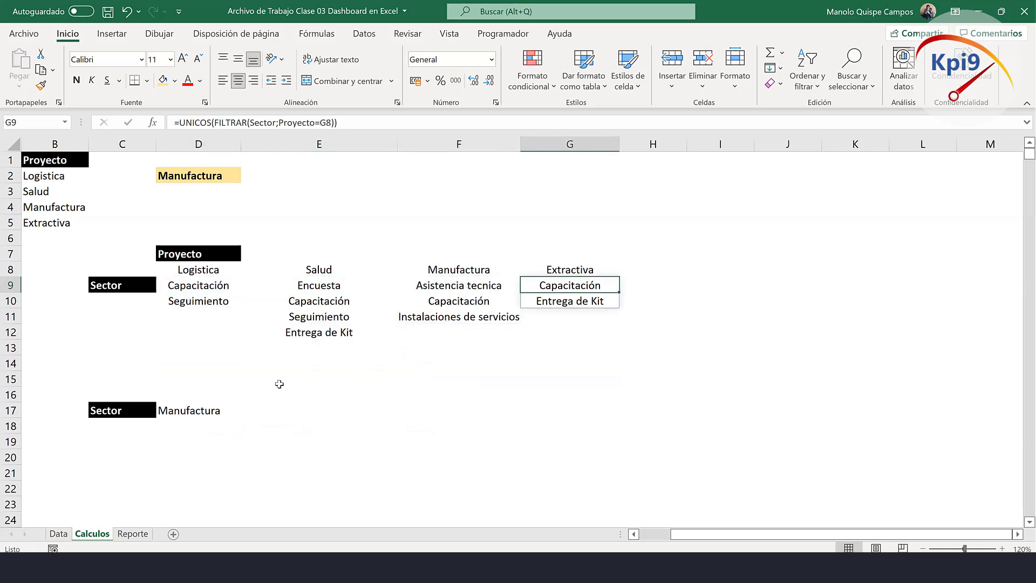
# Delete the row number 1 from D17's formula, leaving =BUSCARH($D$2;$D$8:$G$15;;0).
pyautogui.click(195, 412)
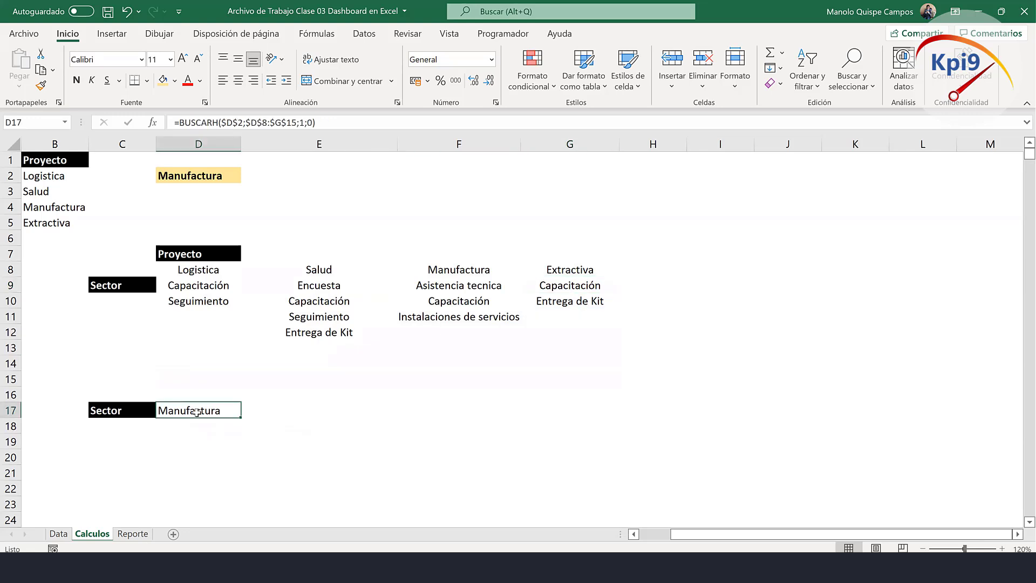
pyautogui.press('F2')
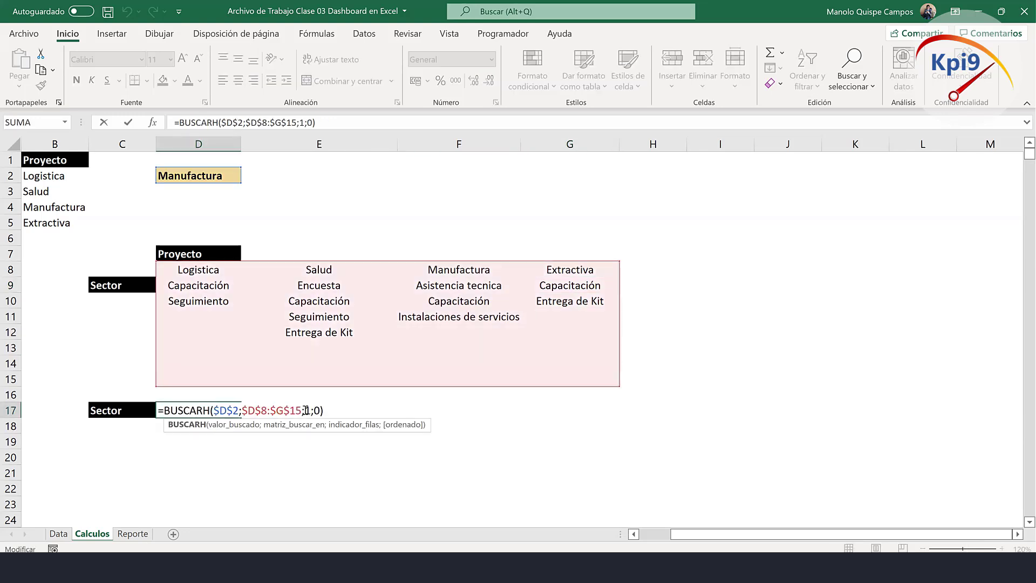
pyautogui.click(306, 411)
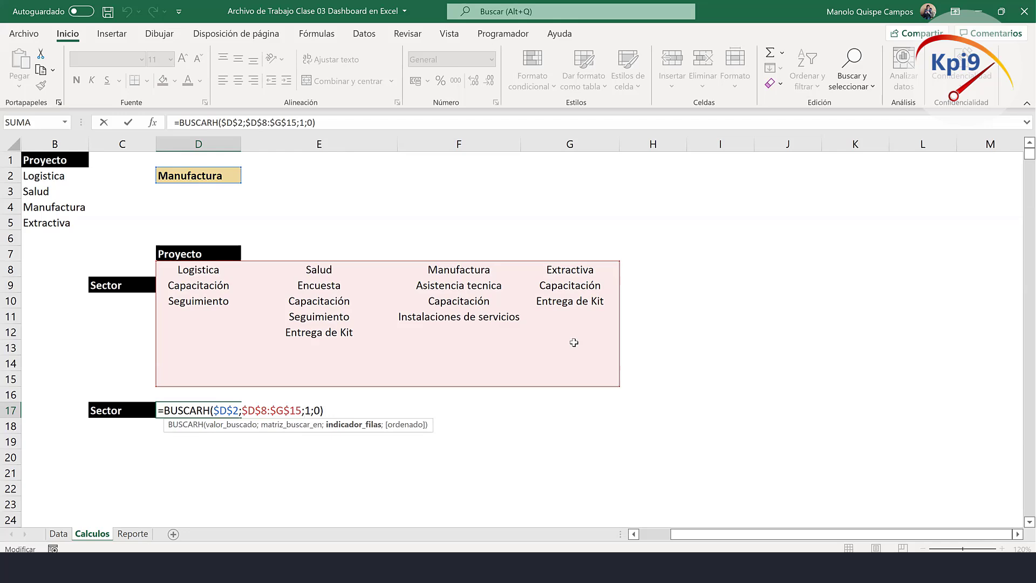
pyautogui.press('BackSpace')
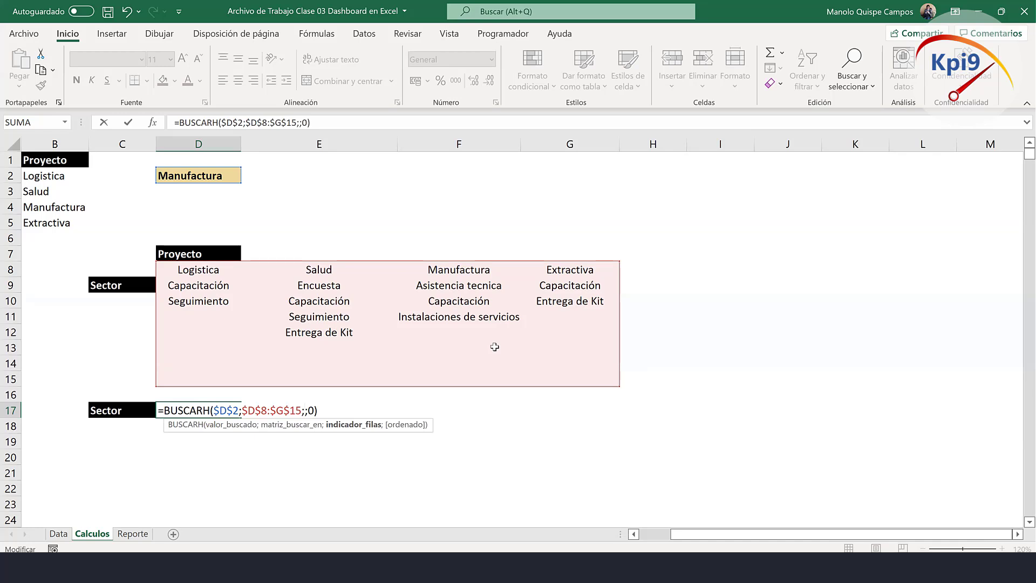
# Finish the D17 BUSCARH lookup with row index {2,3,4,5,6,7} and select the spilled row 17.
pyautogui.write('{')
pyautogui.write('2,')
pyautogui.write('3,4,')
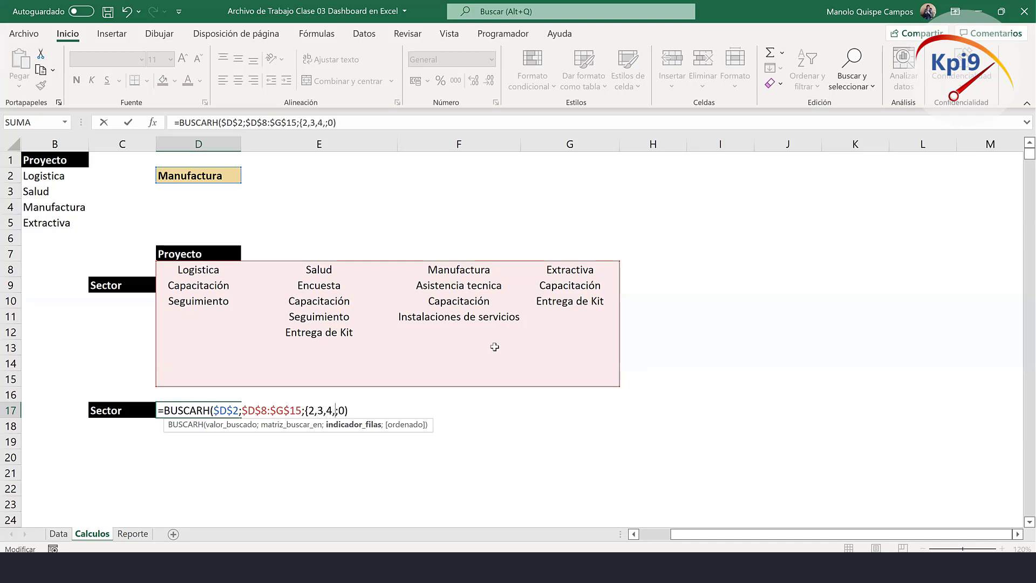
pyautogui.write('5,')
pyautogui.write('6,')
pyautogui.write('7,')
pyautogui.press('BackSpace')
pyautogui.write('}')
pyautogui.press('Return')
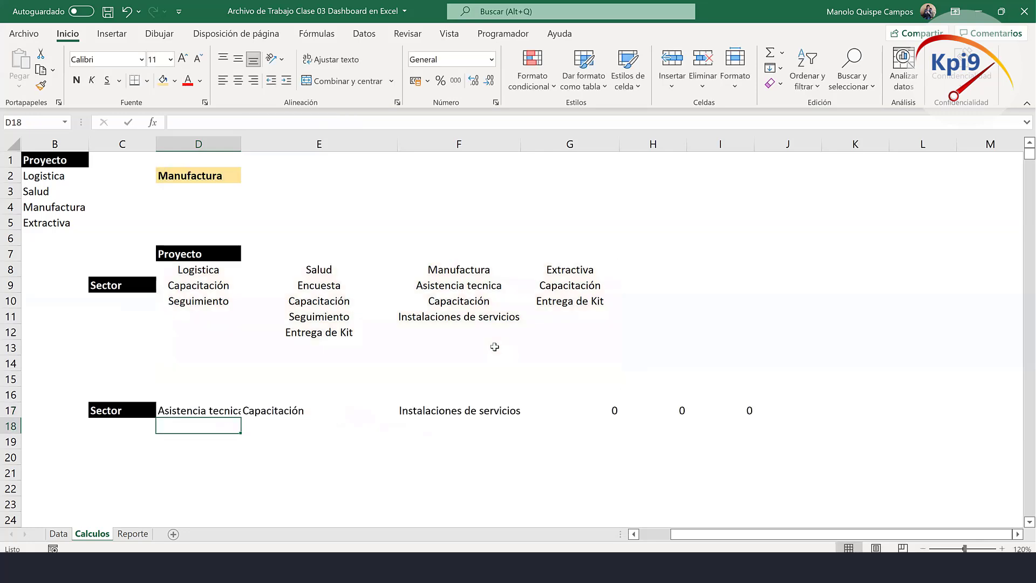
pyautogui.moveTo(196, 408)
pyautogui.mouseDown()
pyautogui.moveTo(422, 419)
pyautogui.moveTo(753, 413)
pyautogui.mouseUp()
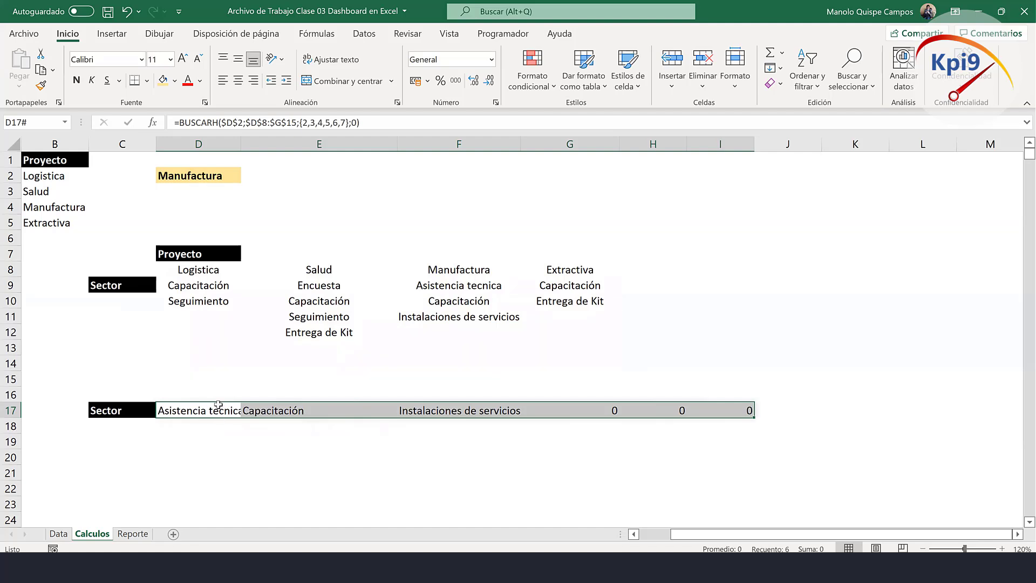
# Wrap the D17 BUSCARH lookup in TRANSPONER so the Manufactura sectors spill down D17:D22.
pyautogui.doubleClick(222, 409)
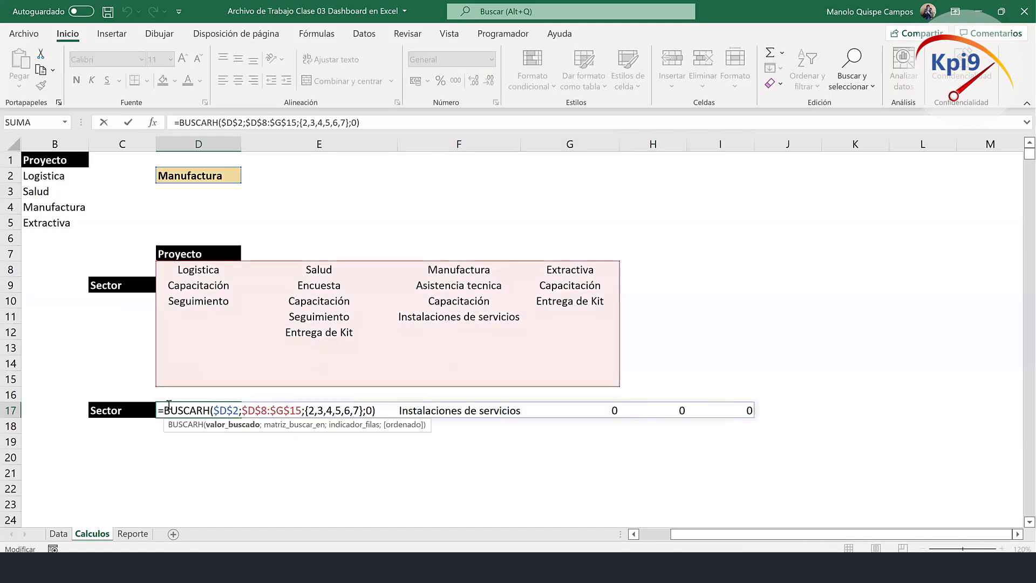
pyautogui.click(164, 410)
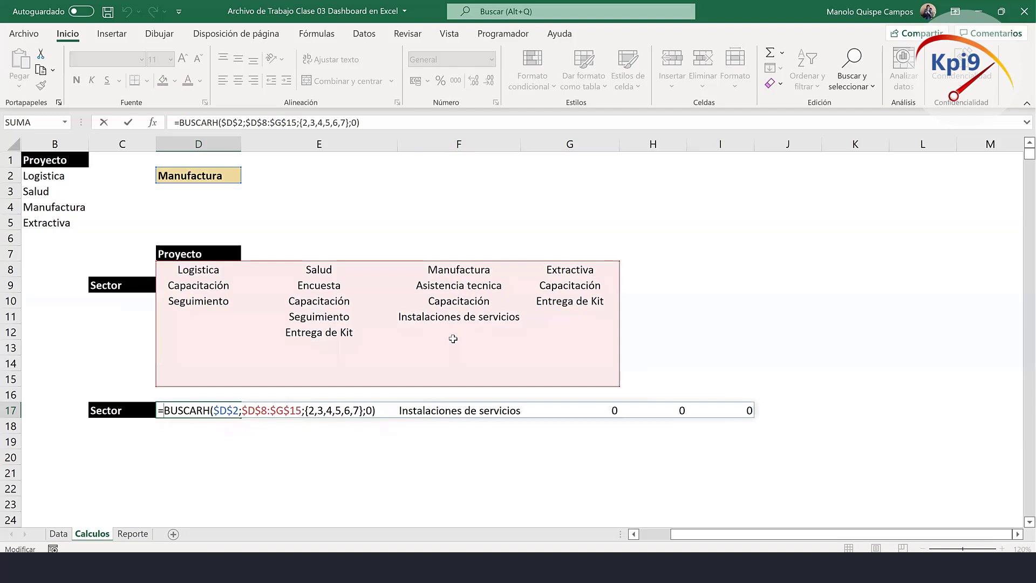
pyautogui.write('TRAS')
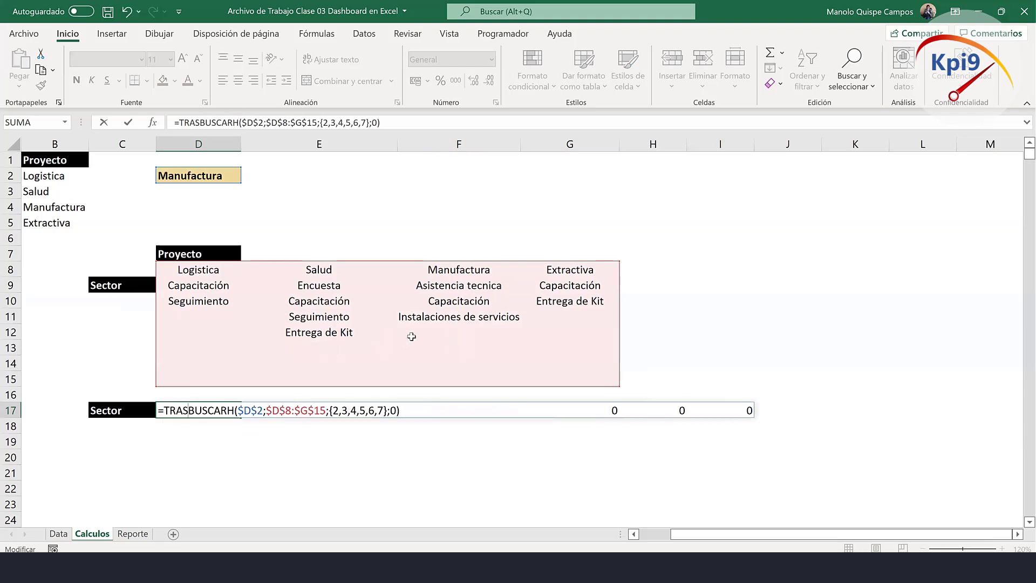
pyautogui.press('BackSpace')
pyautogui.write('N')
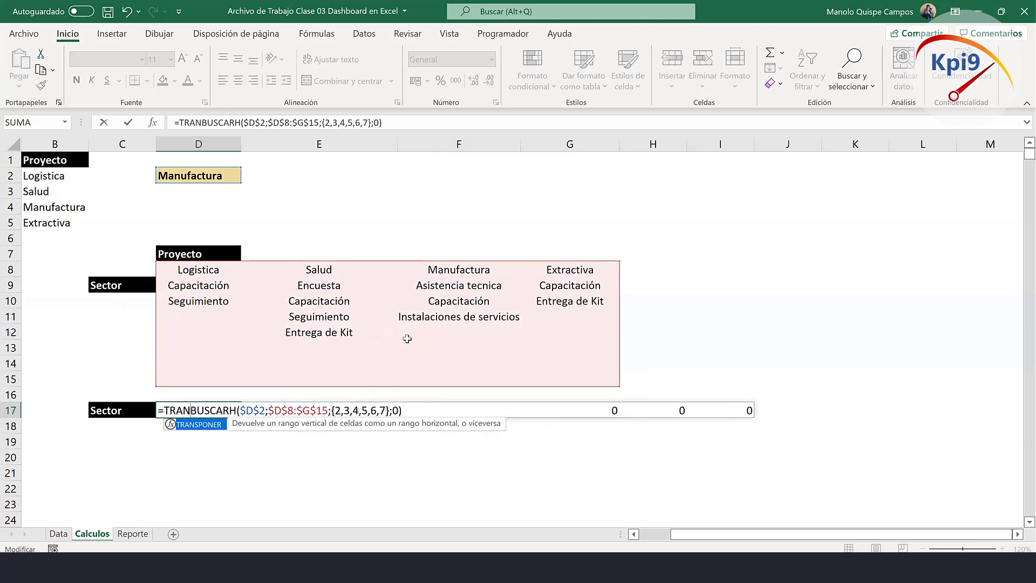
pyautogui.doubleClick(209, 426)
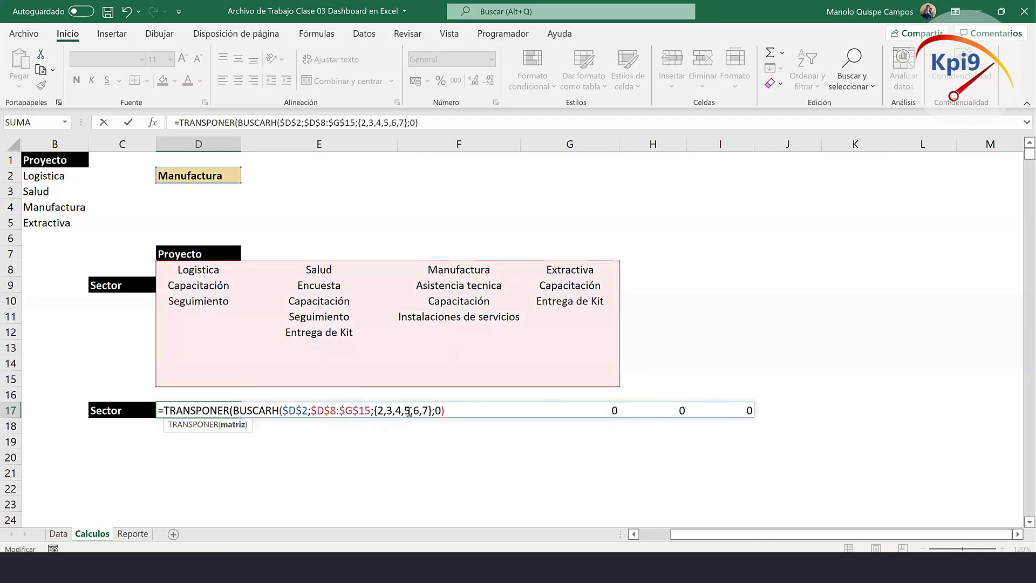
pyautogui.click(445, 409)
pyautogui.write(')')
pyautogui.press('Return')
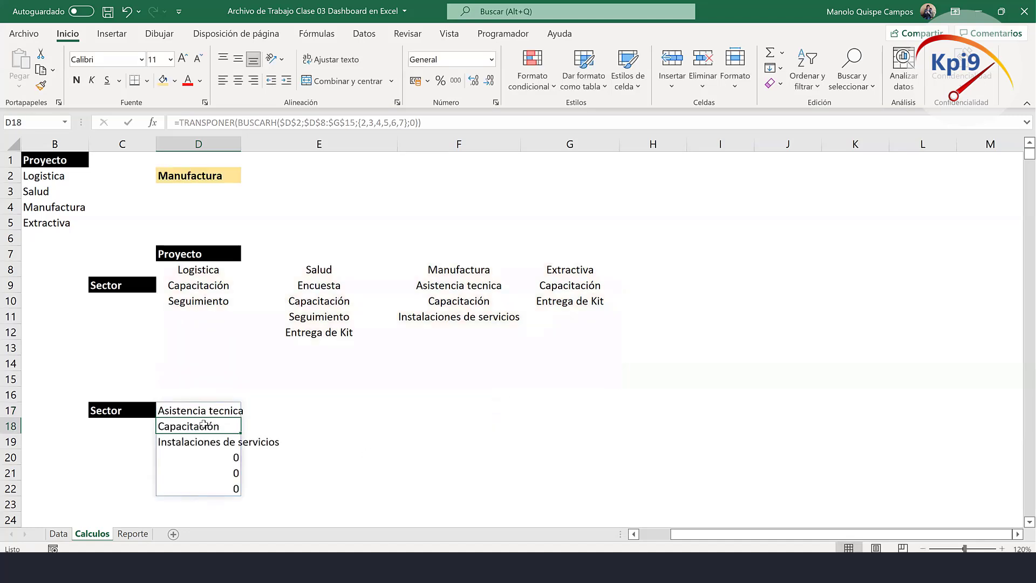
pyautogui.moveTo(189, 411); pyautogui.dragTo(236, 488)
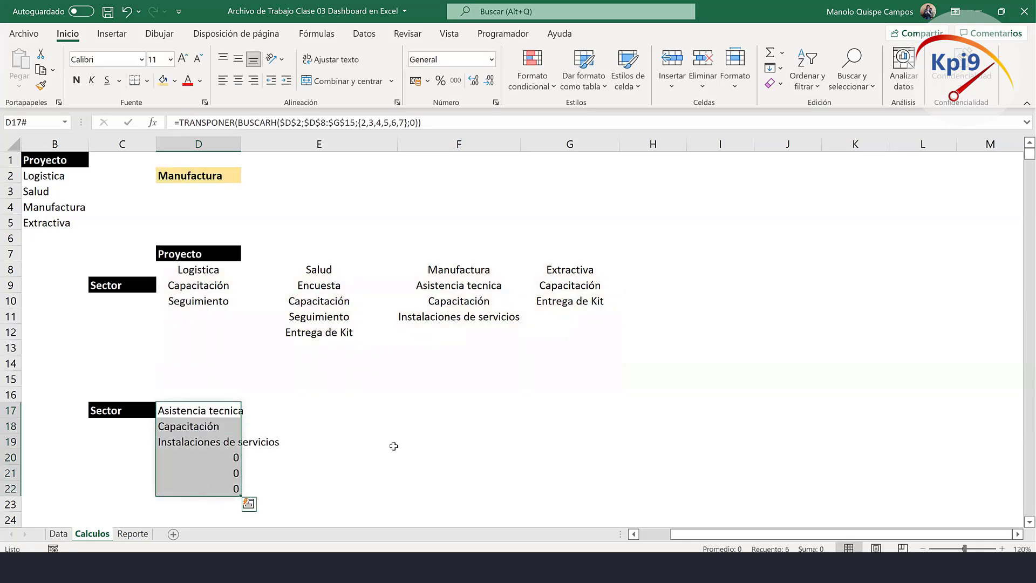
# Try Salud, then Extractiva, as the project name in D2.
pyautogui.click(216, 176)
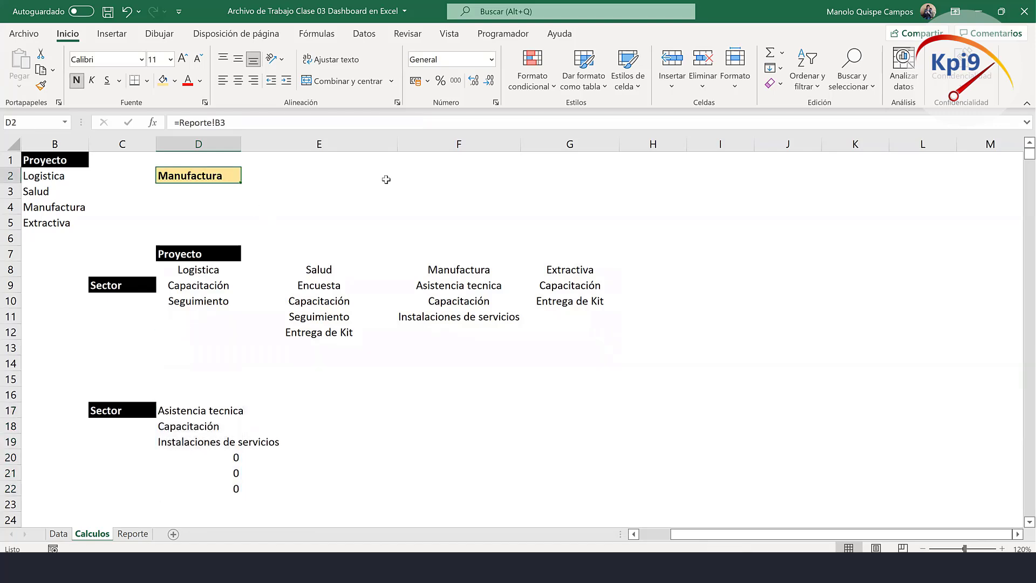
pyautogui.write('Salud')
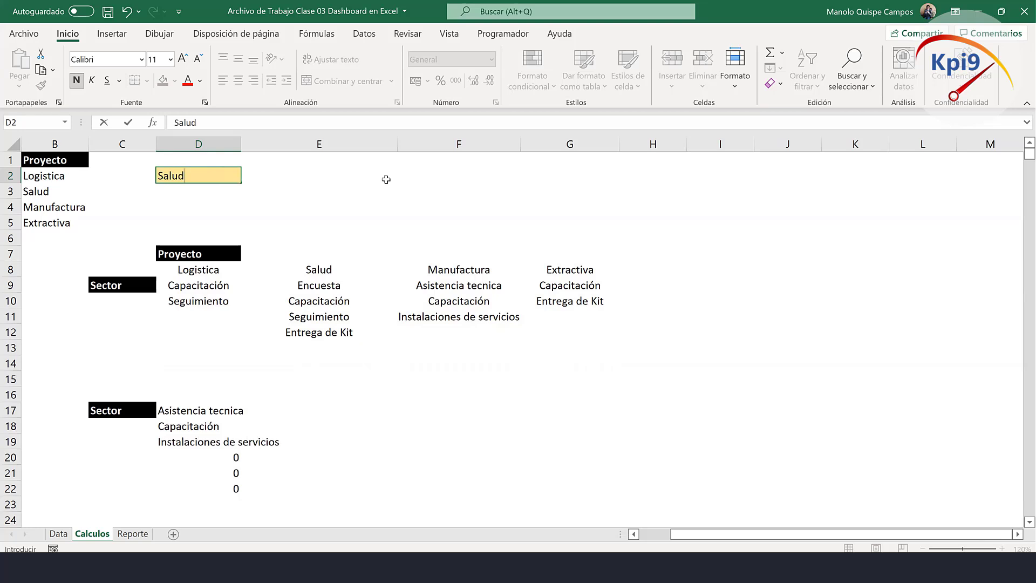
pyautogui.press('Return')
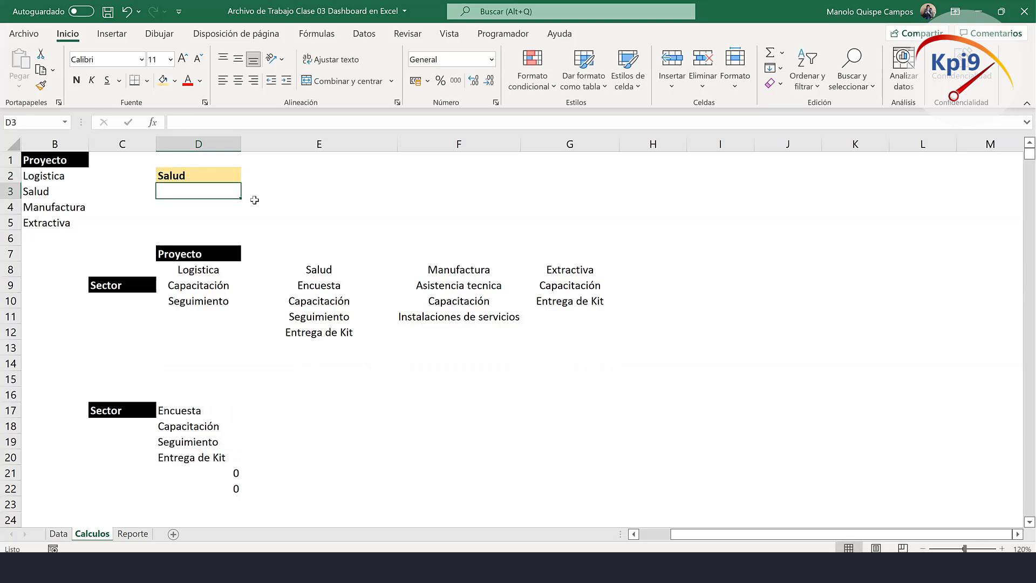
pyautogui.click(202, 169)
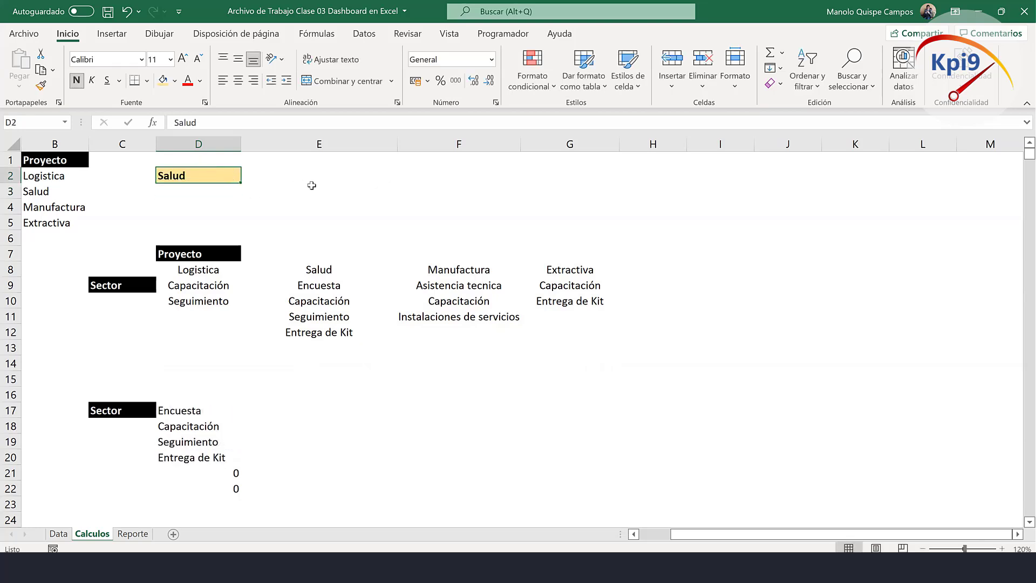
pyautogui.write('Ex')
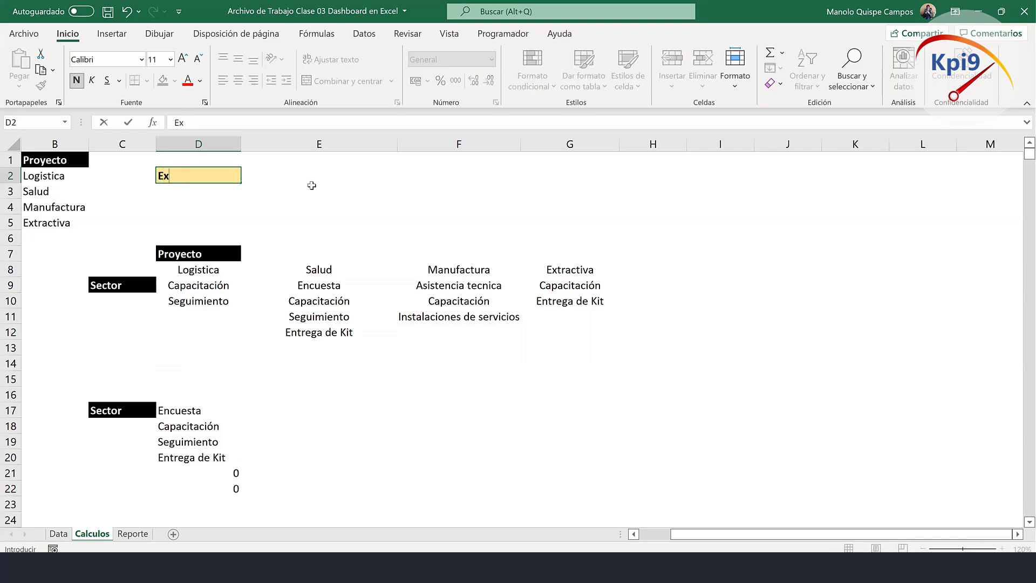
pyautogui.write('trativa')
pyautogui.press('Return')
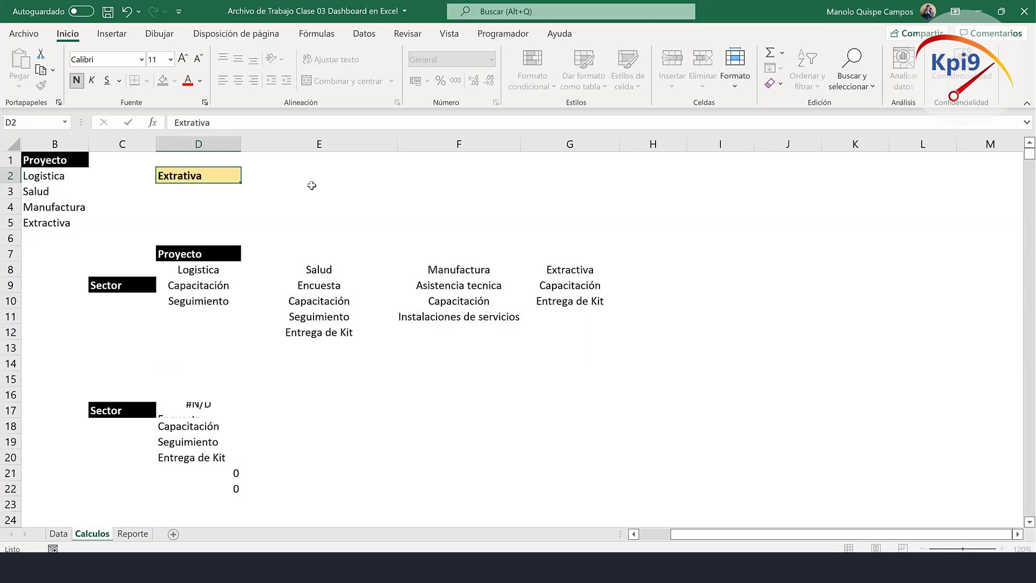
# Copy the Extractiva header from G8 into the project cell D2.
pyautogui.click(592, 267)
pyautogui.hotkey('ctrl', 'c')
pyautogui.click(222, 176)
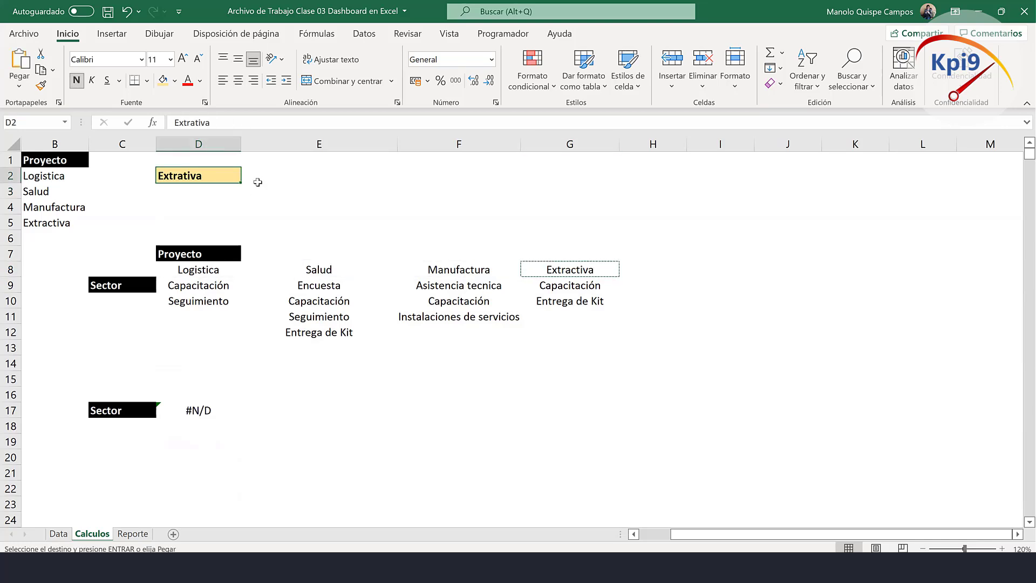
pyautogui.hotkey('ctrl', 'v')
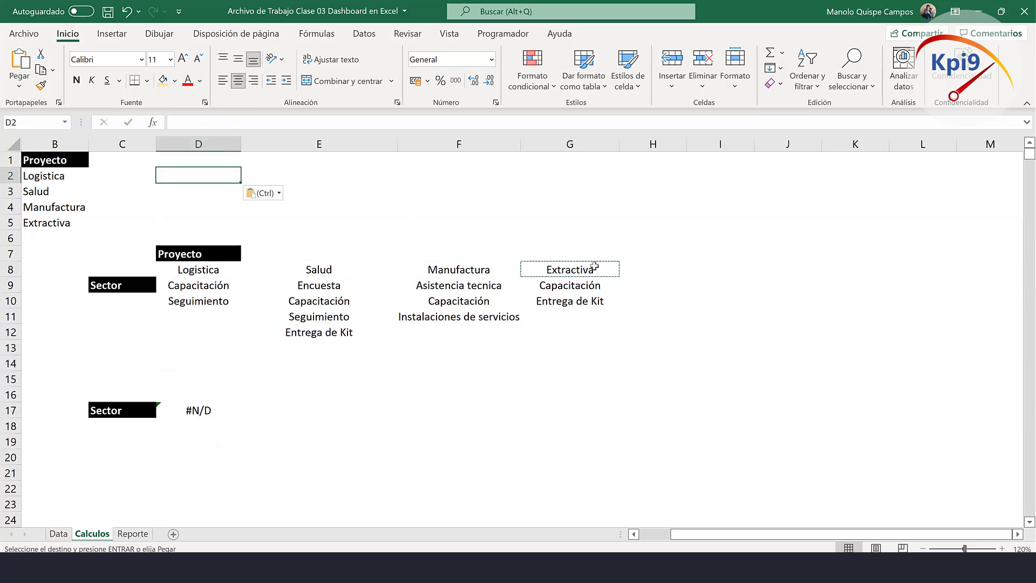
# Recheck the G8 header, then re-edit and confirm the D17 lookup formula.
pyautogui.click(592, 266)
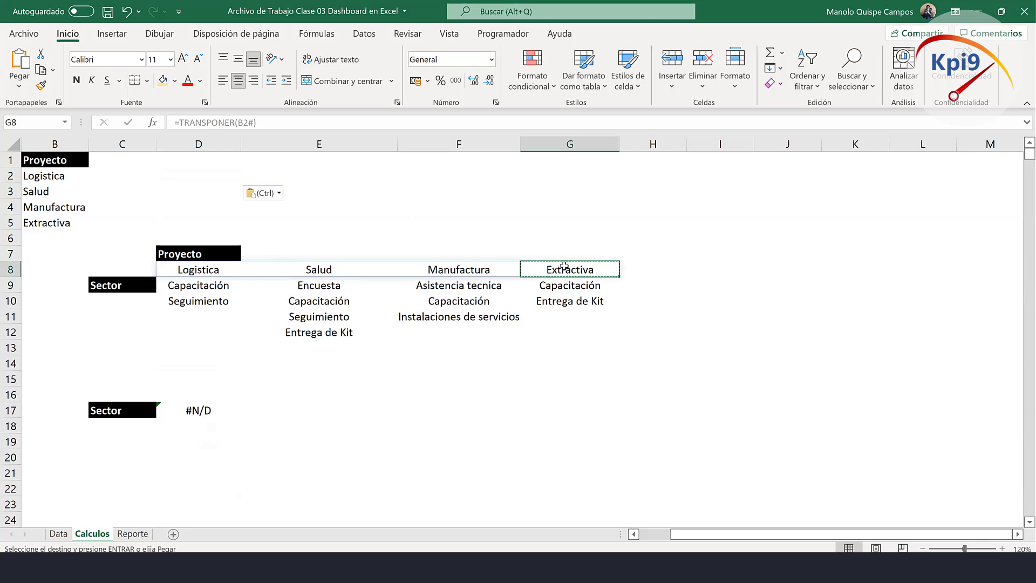
pyautogui.click(195, 168)
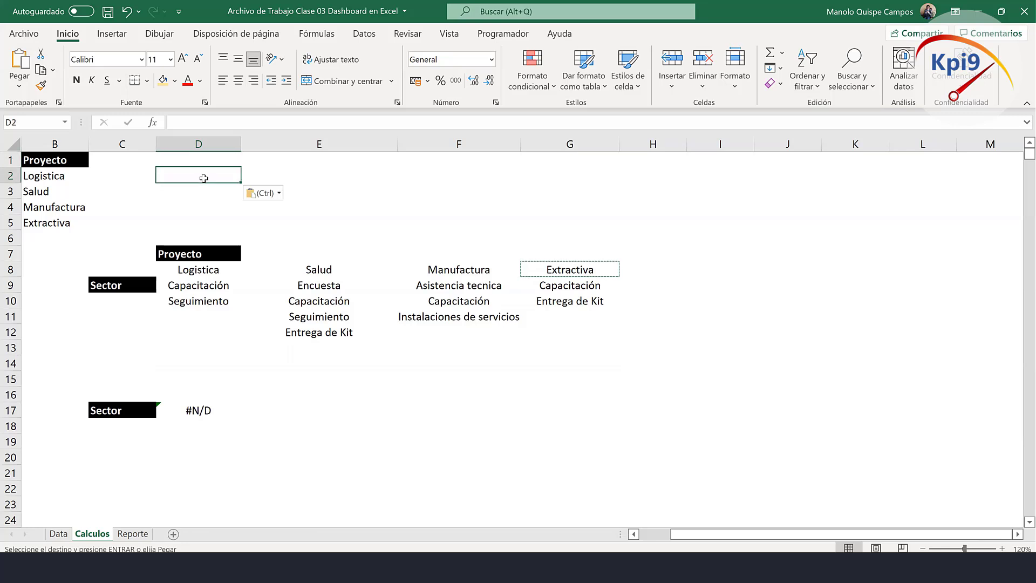
pyautogui.click(567, 273)
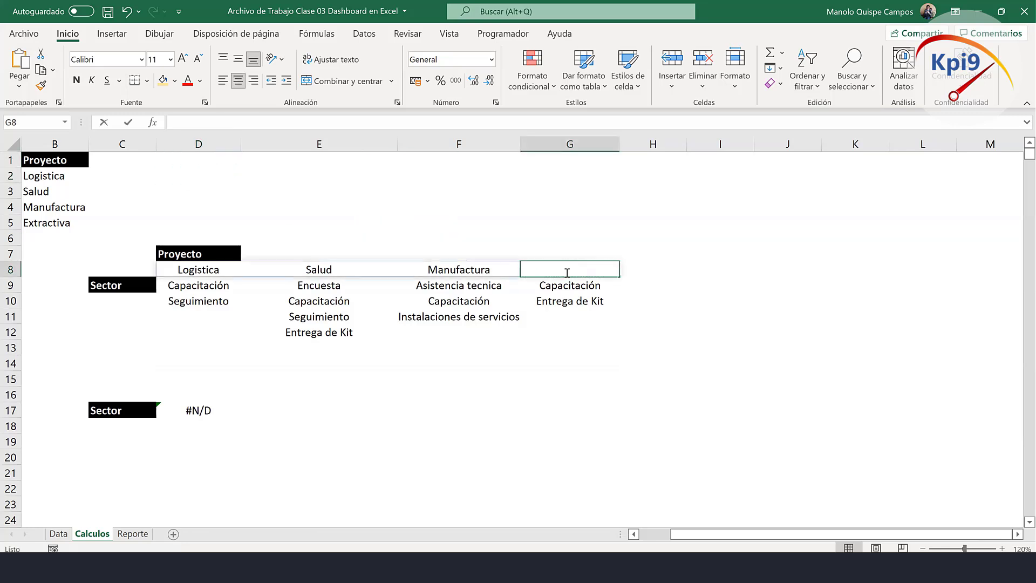
pyautogui.click(199, 414)
pyautogui.doubleClick(201, 411)
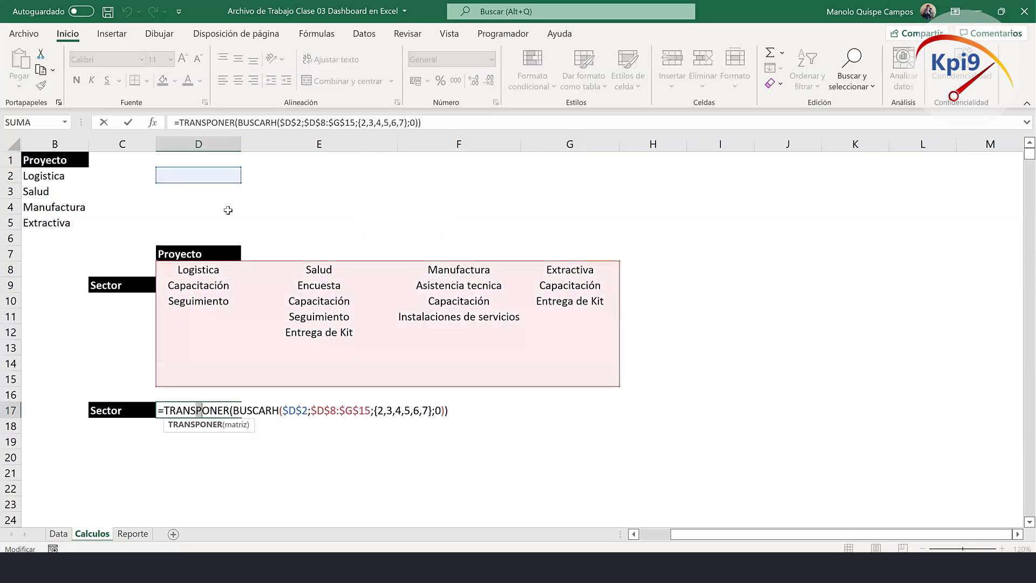
pyautogui.click(211, 174)
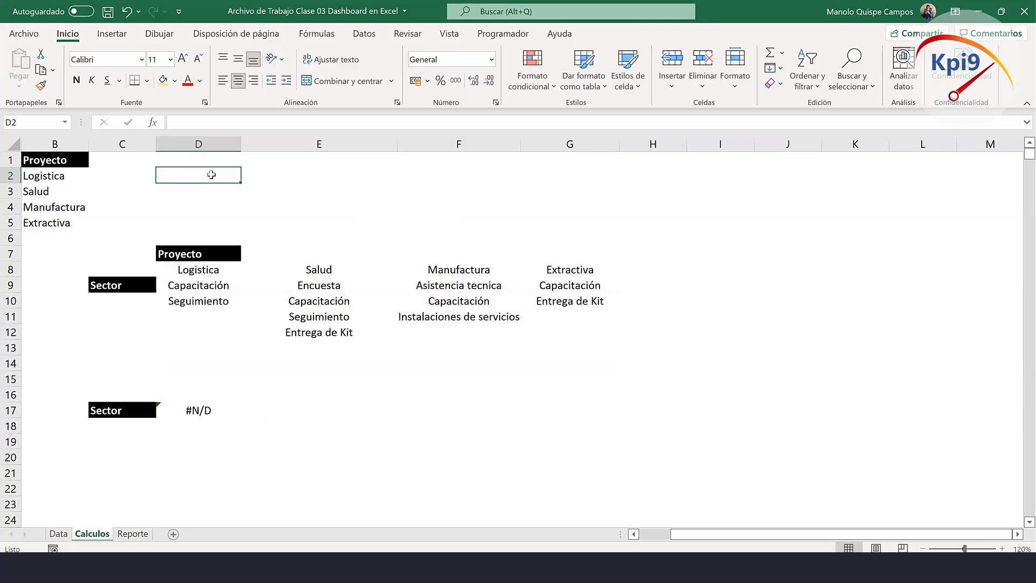
# Enter Extractiva in D2, then cancel a stray Salud entry in F8.
pyautogui.write('Extra')
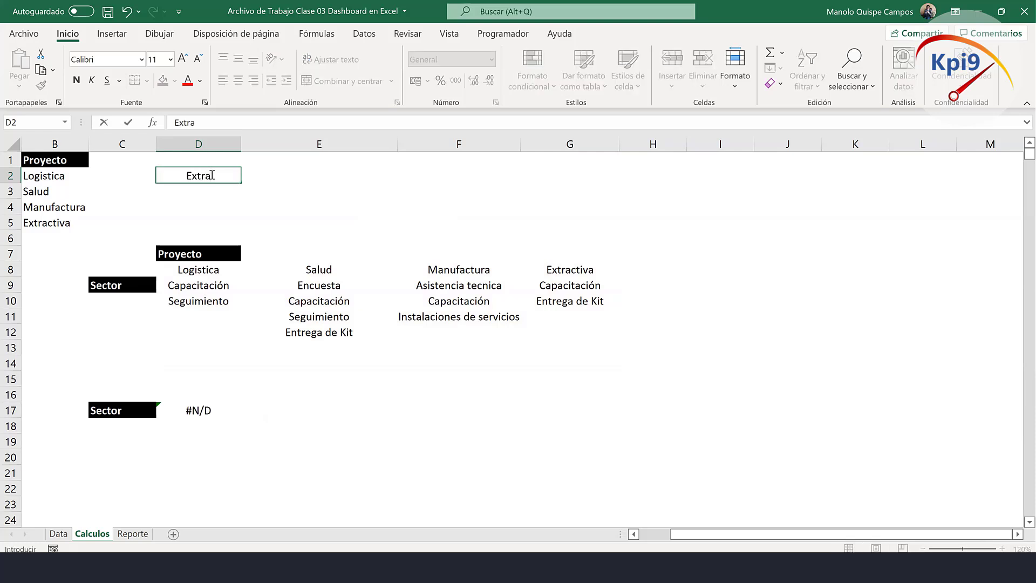
pyautogui.write('ctiva')
pyautogui.press('Return')
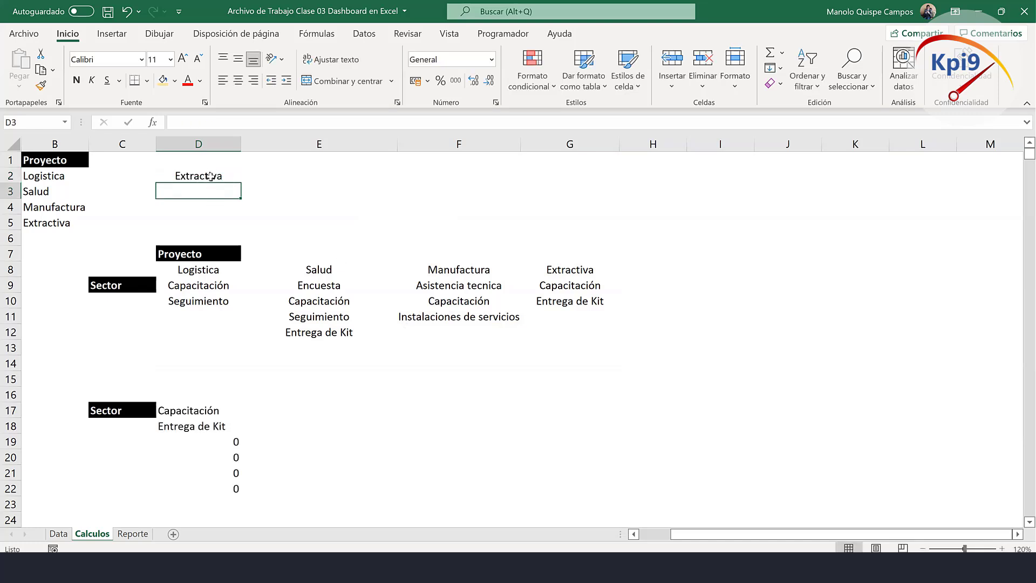
pyautogui.click(210, 176)
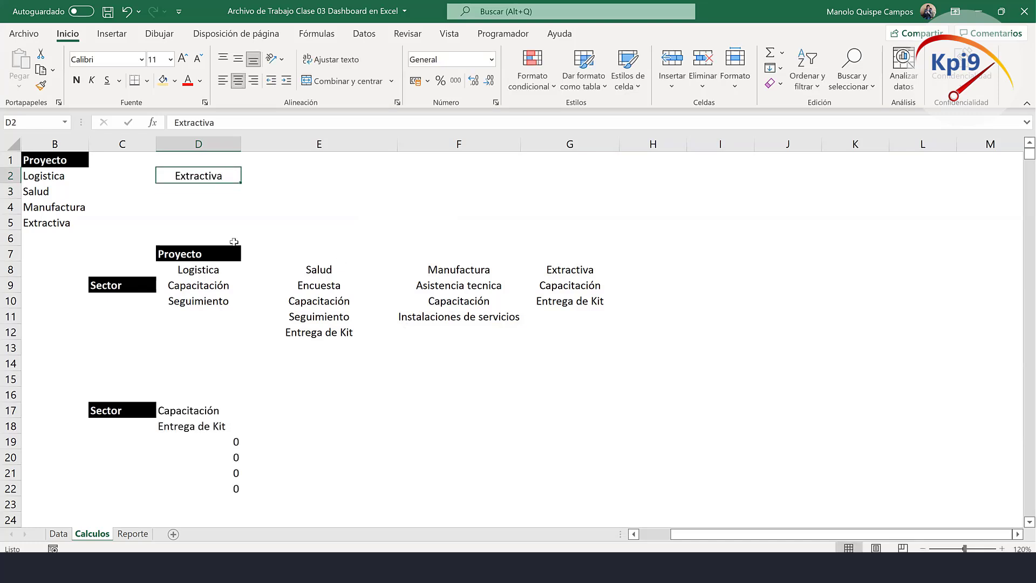
pyautogui.click(451, 271)
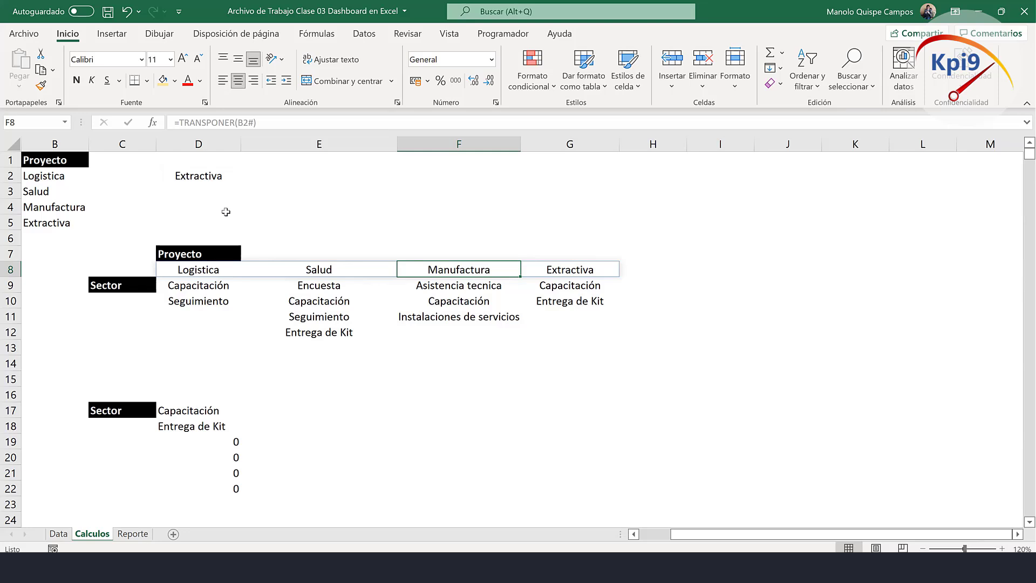
pyautogui.write('S')
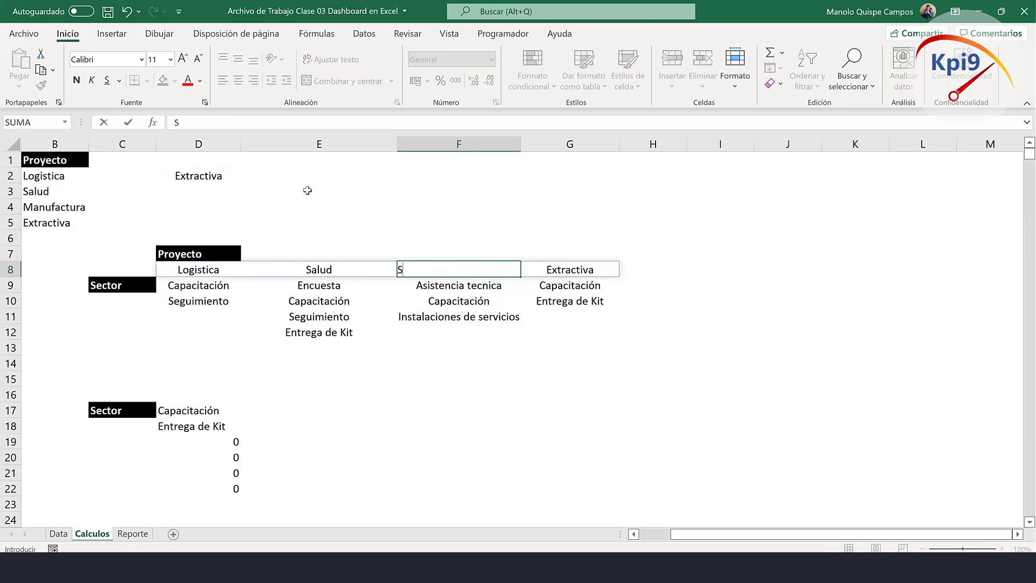
pyautogui.write('alud')
pyautogui.press('Escape')
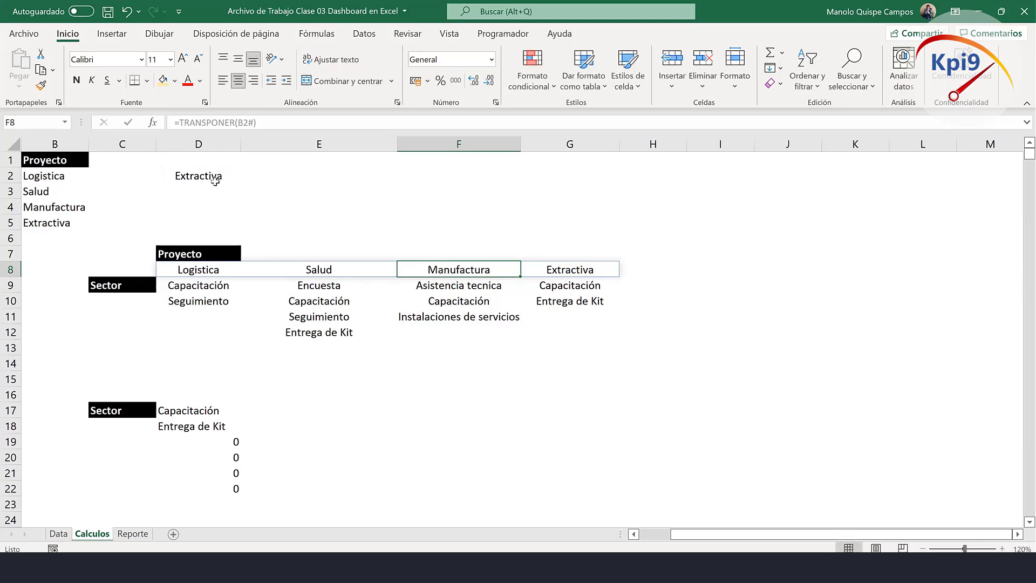
# Set D2 to Salud and check that D17's TRANSPONER lookup lists Salud's sectors.
pyautogui.click(203, 177)
pyautogui.write('Salud')
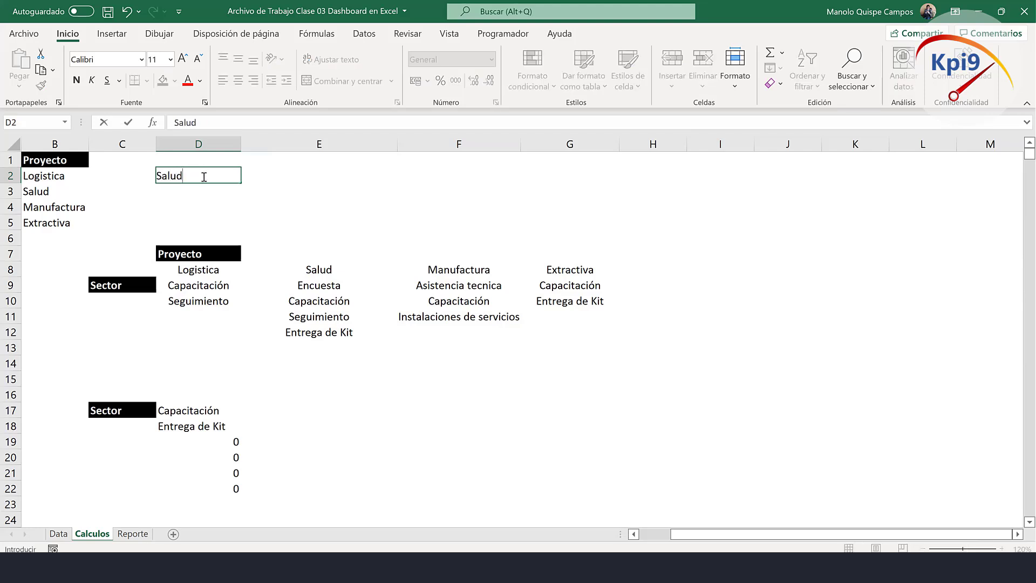
pyautogui.press('Return')
pyautogui.click(213, 411)
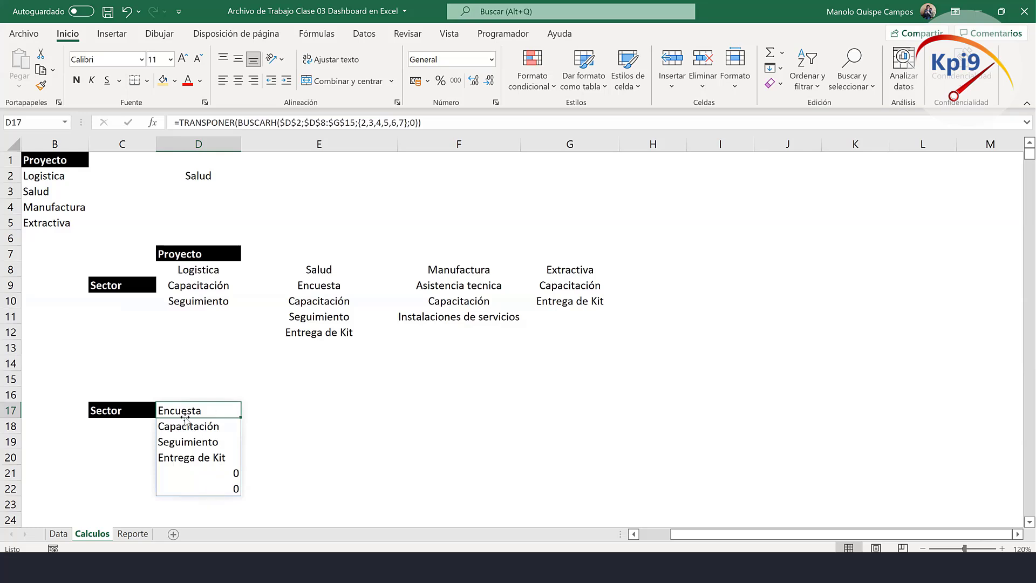
pyautogui.click(340, 412)
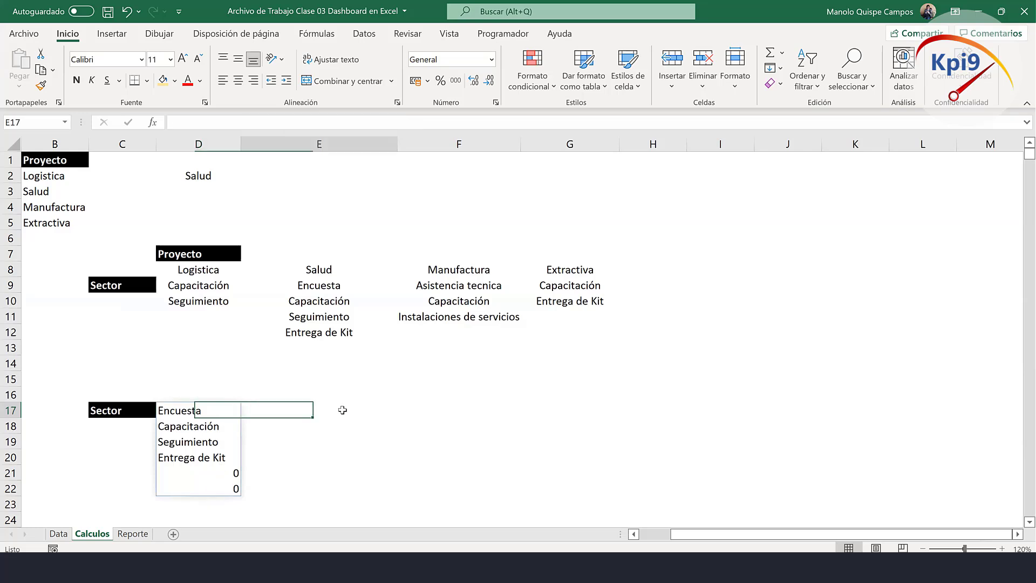
pyautogui.click(424, 408)
pyautogui.click(245, 413)
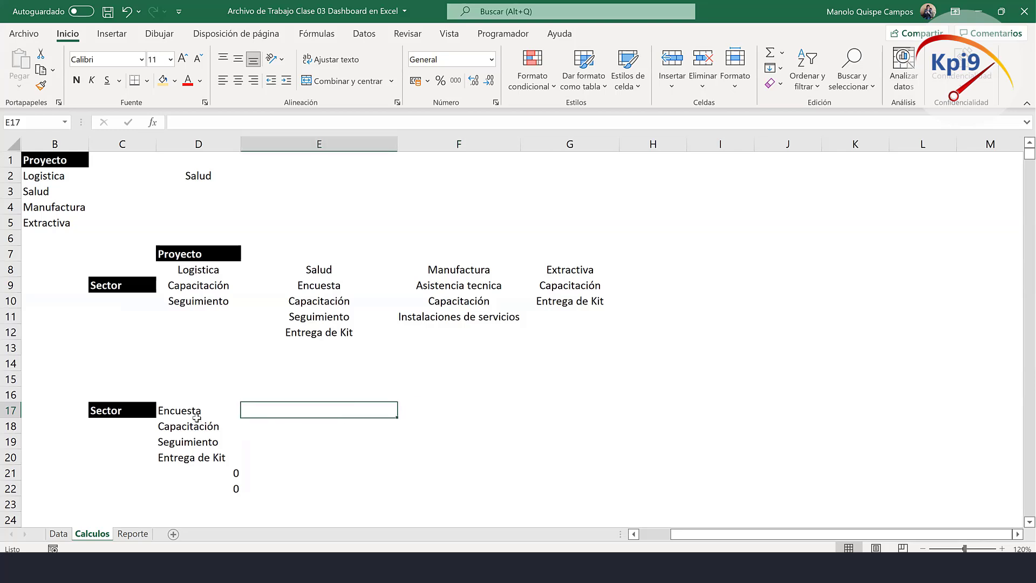
pyautogui.click(196, 415)
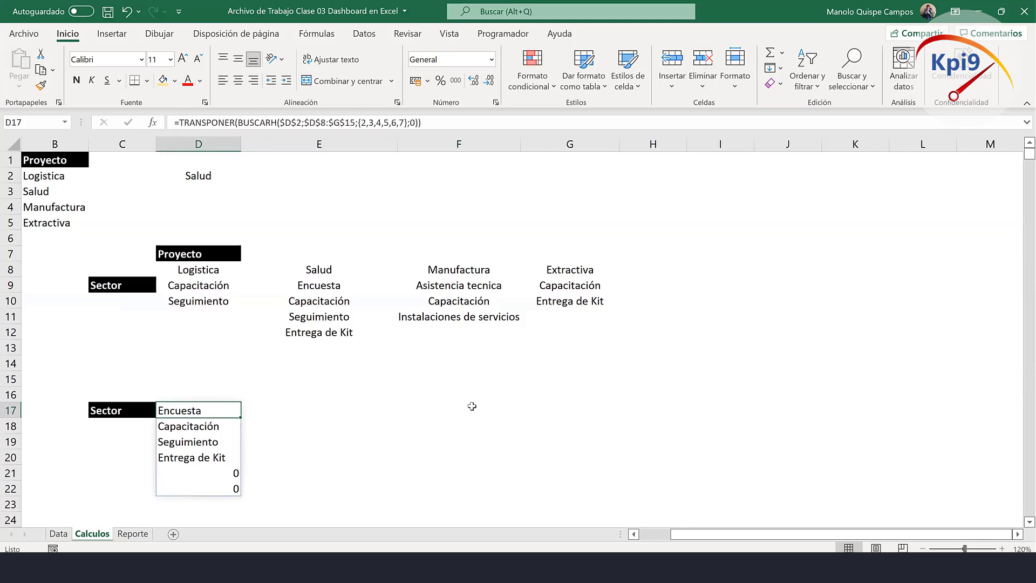
# Enter =FILTRAR(D17#;D17#>0) in F17 to list the sectors without zeros.
pyautogui.scroll(-1, 465, 404)
pyautogui.click(452, 359)
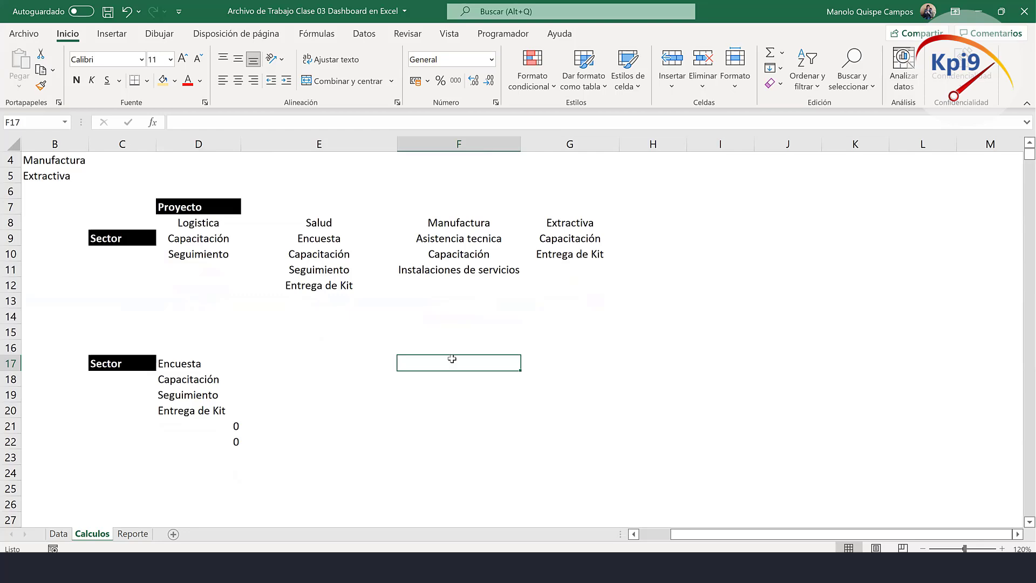
pyautogui.write('=F')
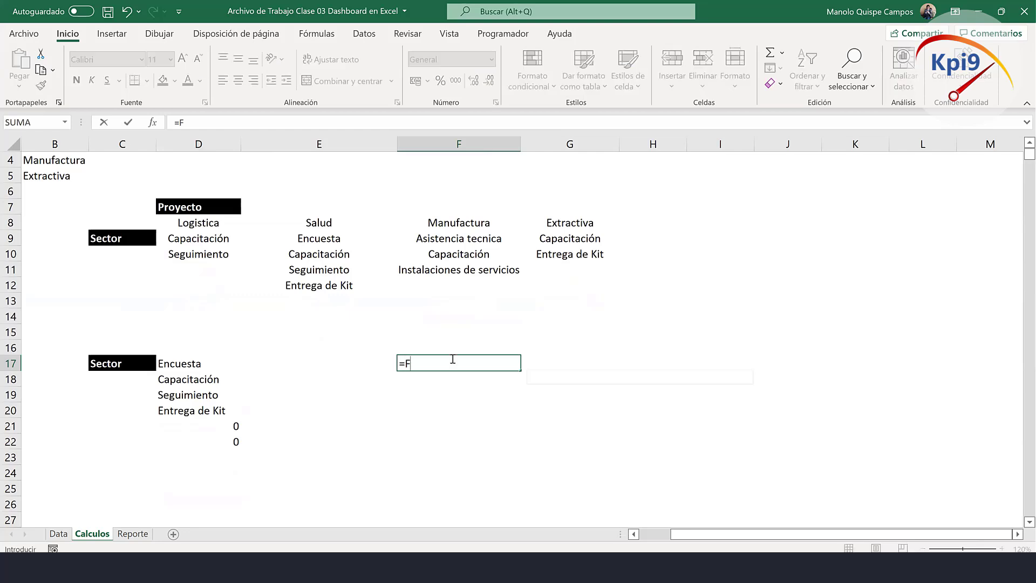
pyautogui.write('IL')
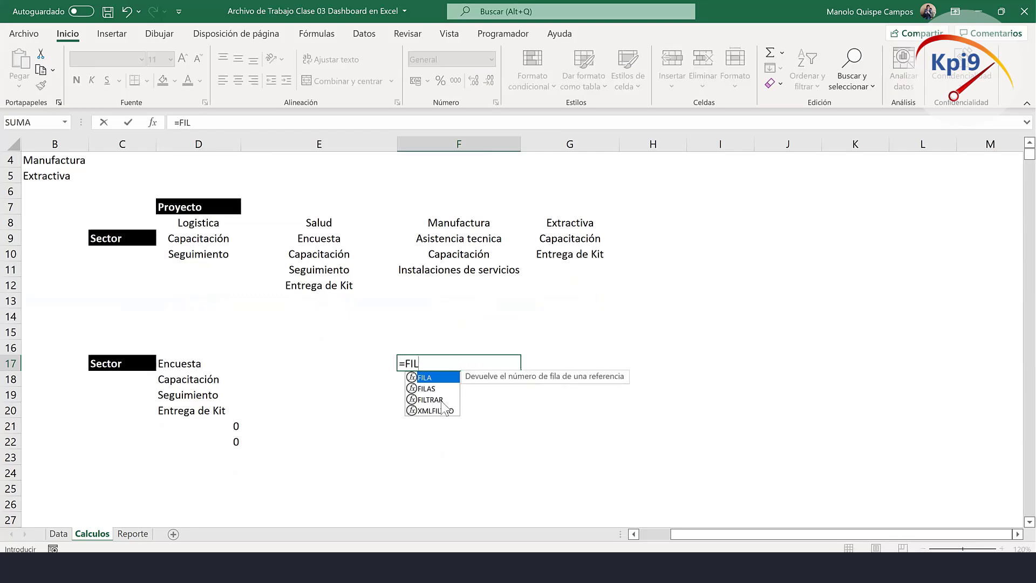
pyautogui.doubleClick(435, 400)
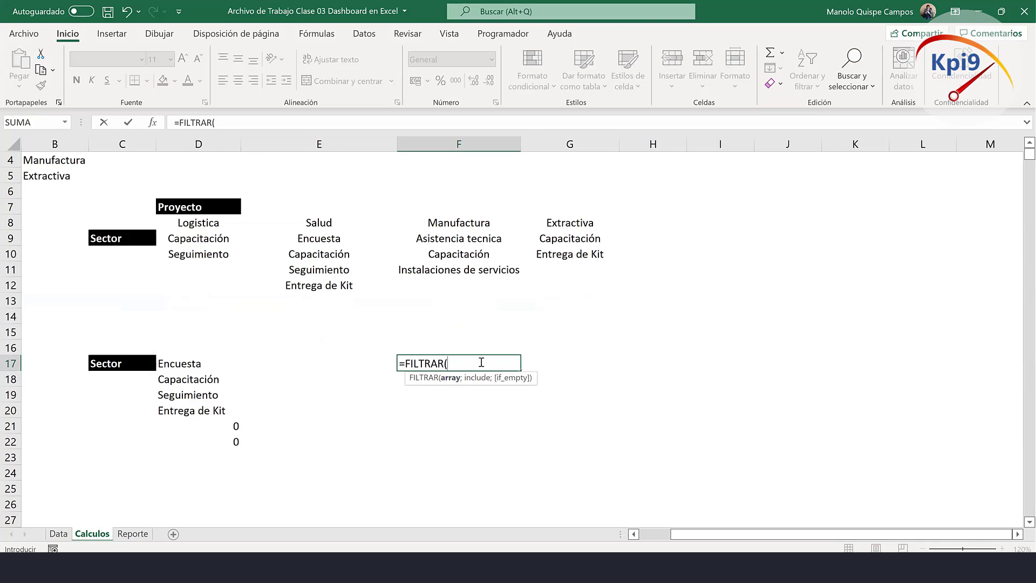
pyautogui.click(190, 364)
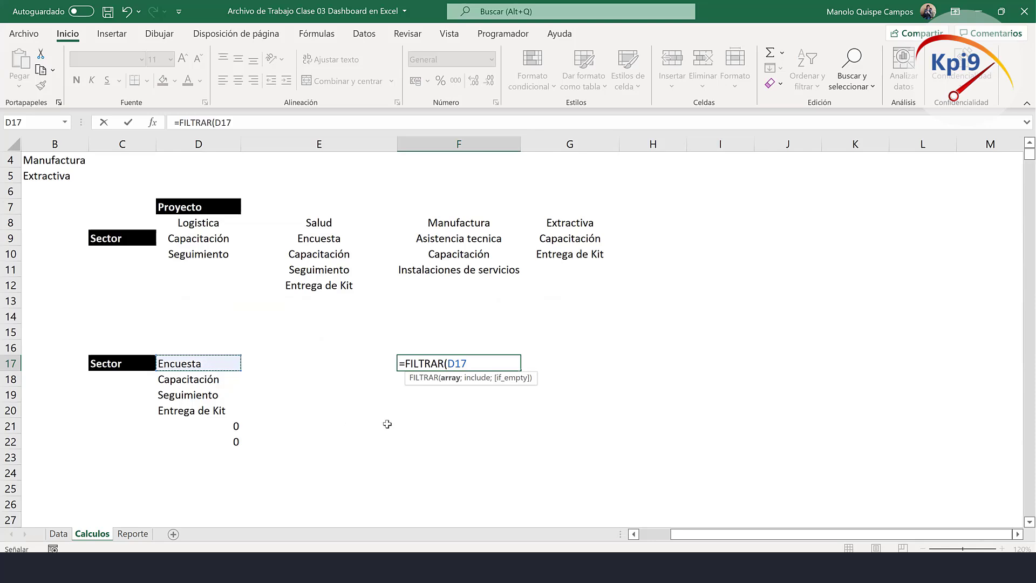
pyautogui.write('#')
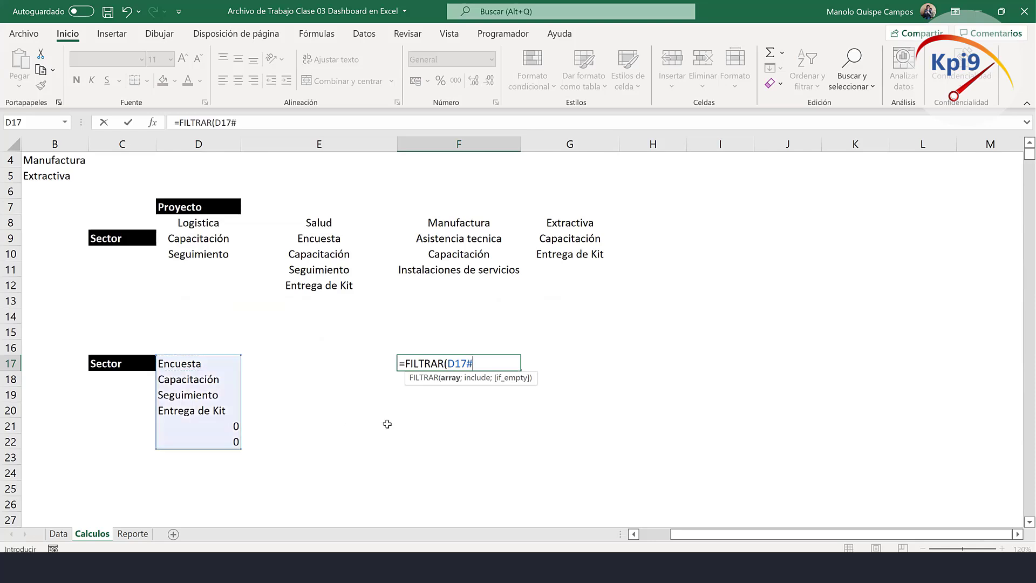
pyautogui.write(';')
pyautogui.click(221, 364)
pyautogui.write('#>0')
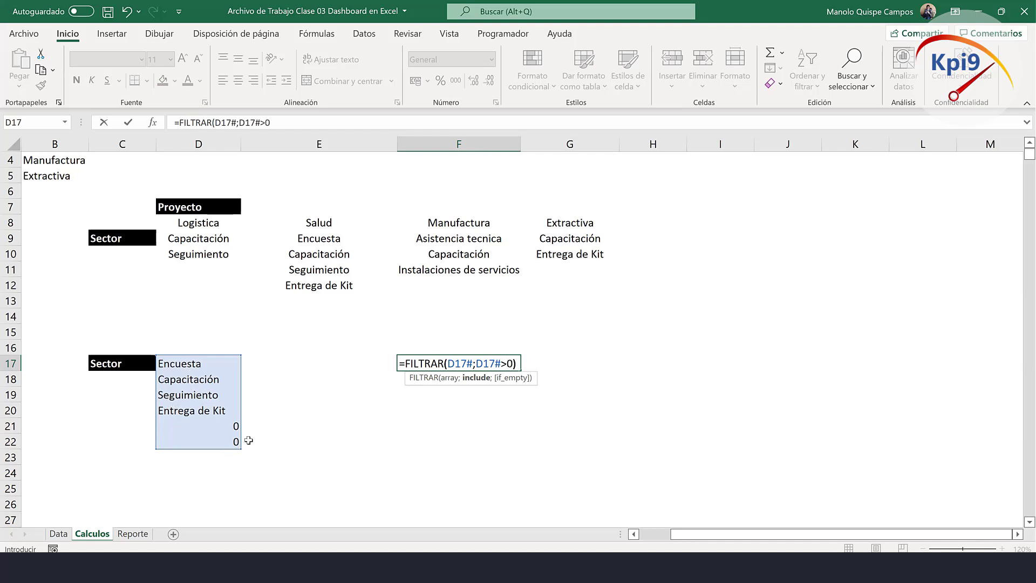
pyautogui.press('Return')
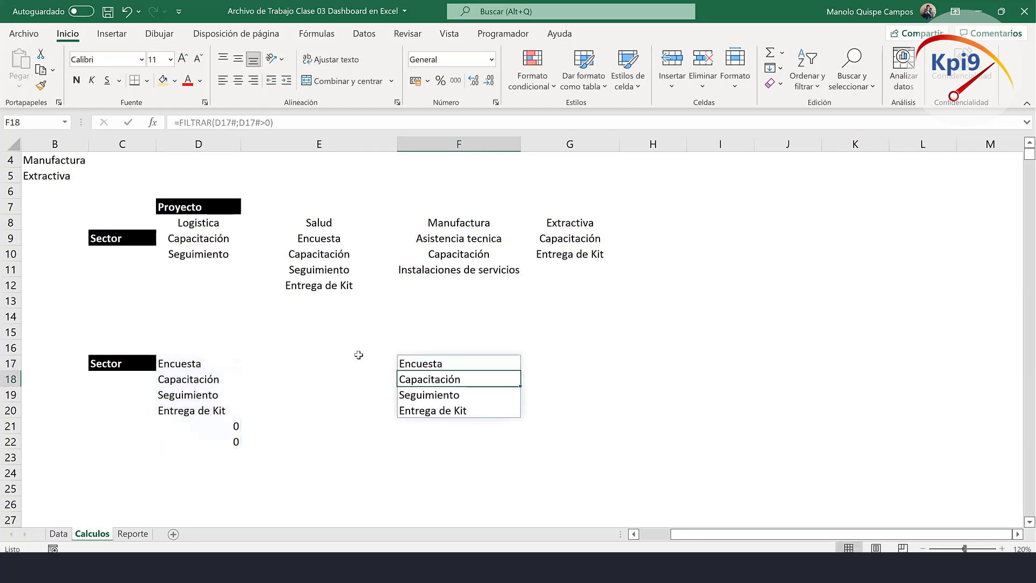
pyautogui.click(326, 347)
pyautogui.scroll(1, 216, 189)
# Start a D2 formula that references the Reporte sheet.
pyautogui.click(212, 177)
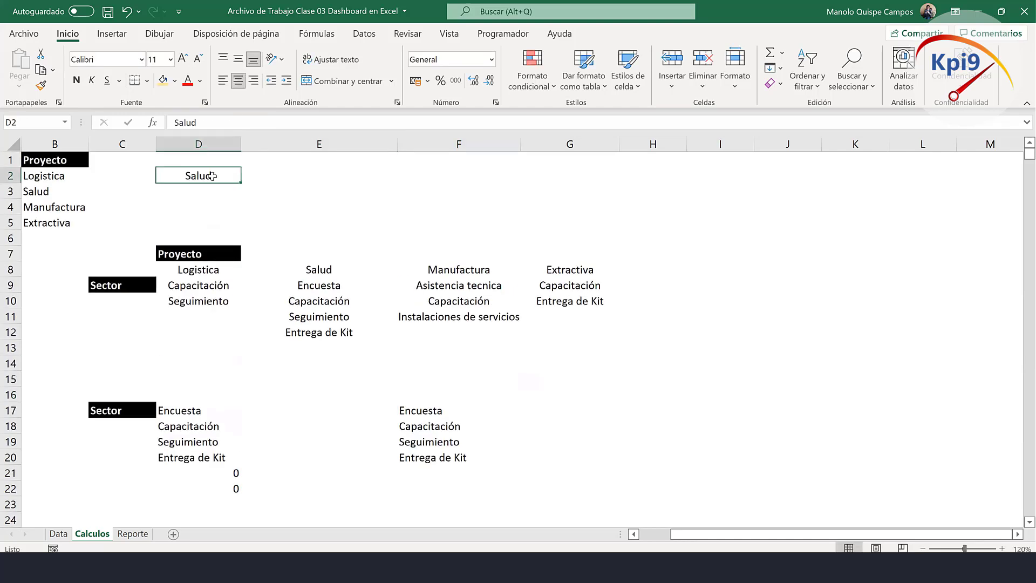
pyautogui.write('=')
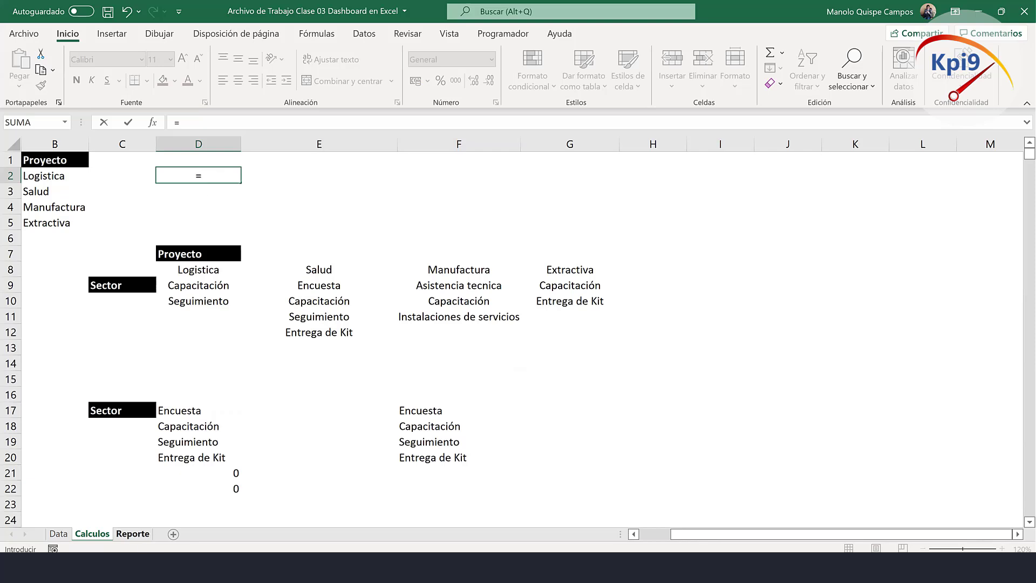
pyautogui.click(133, 533)
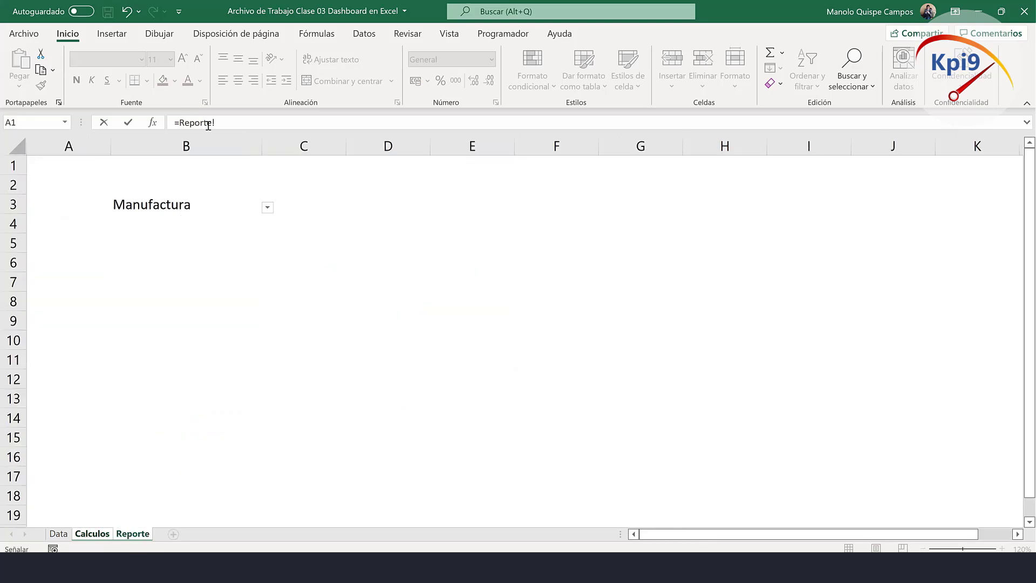
# Complete D2 as =Reporte!B3 and check F17's filtered Manufactura sector list.
pyautogui.click(248, 121)
pyautogui.press('Return')
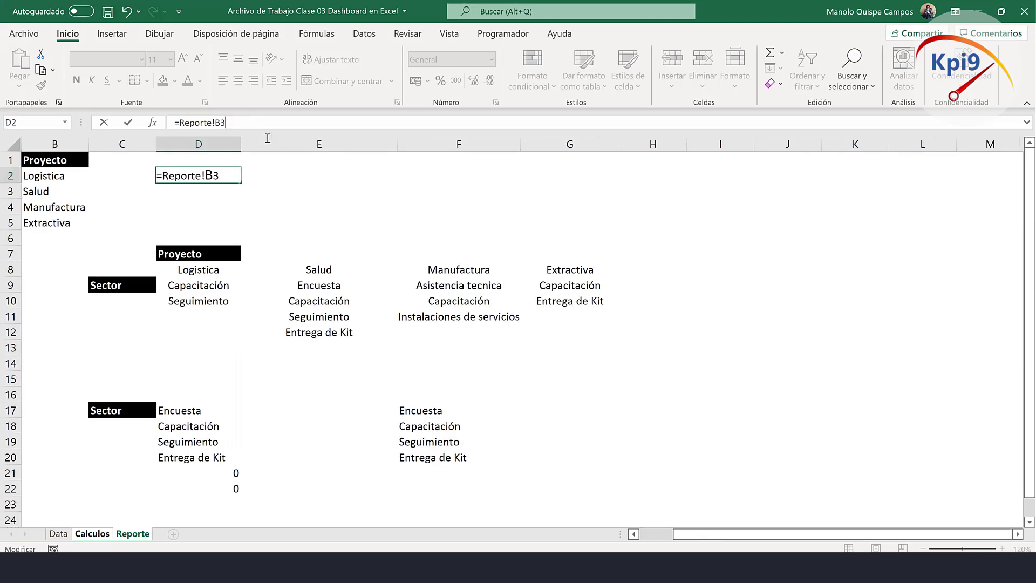
pyautogui.scroll(-2, 232, 426)
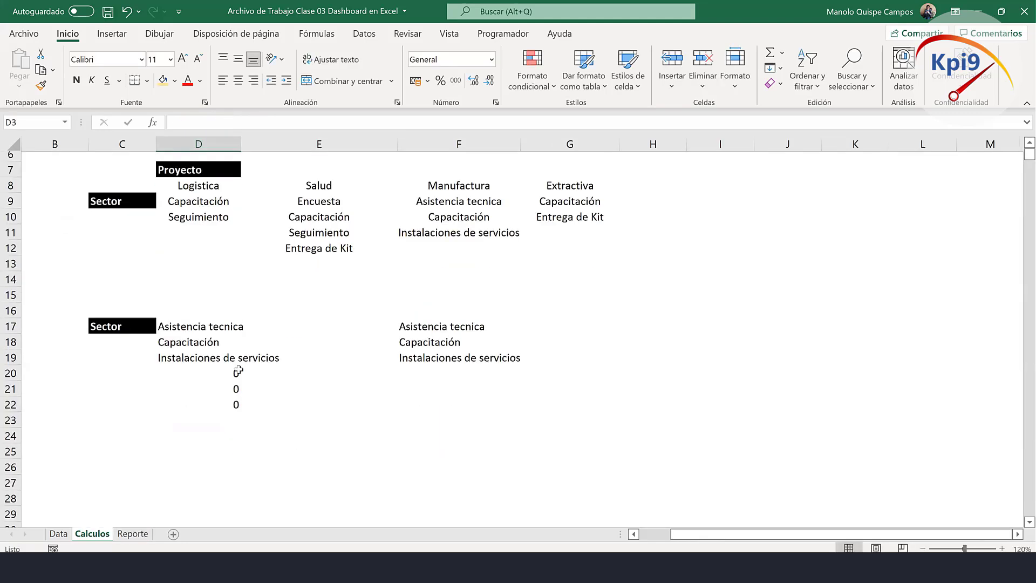
pyautogui.click(426, 339)
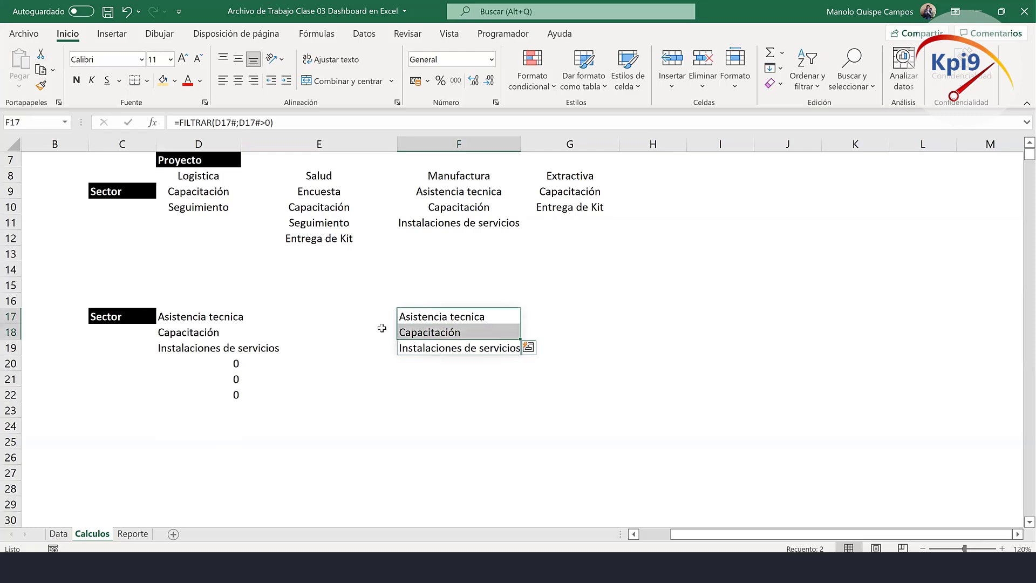
pyautogui.click(307, 317)
pyautogui.scroll(2, 308, 318)
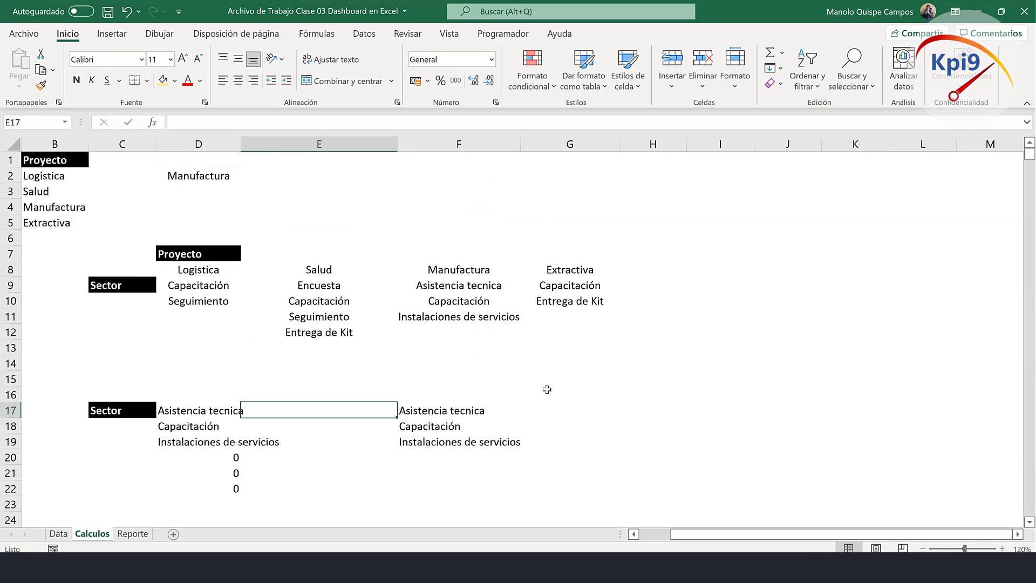
pyautogui.click(426, 413)
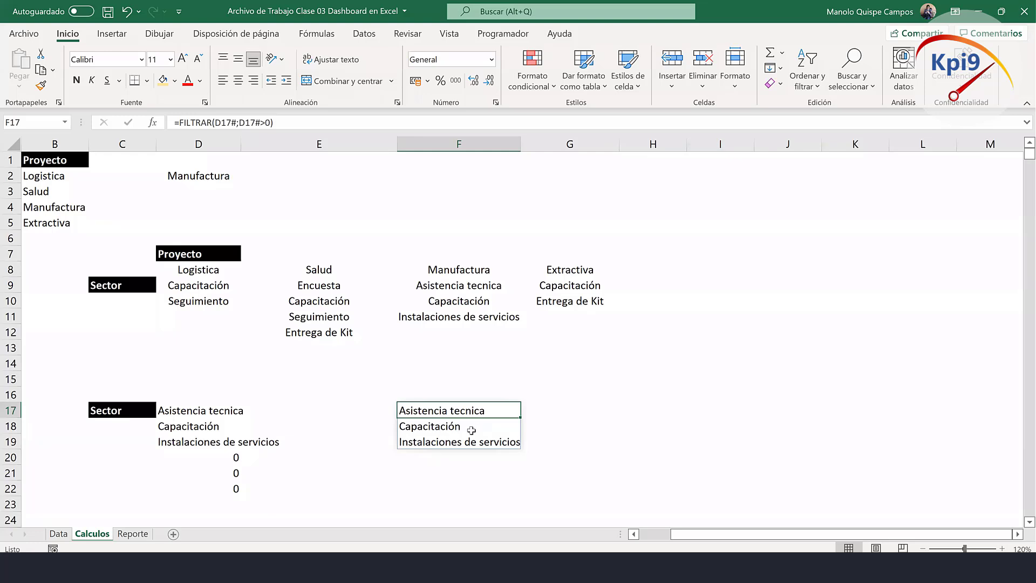
# Visit the Reporte sheet, return to Calculos and select the Proyecto label.
pyautogui.click(133, 534)
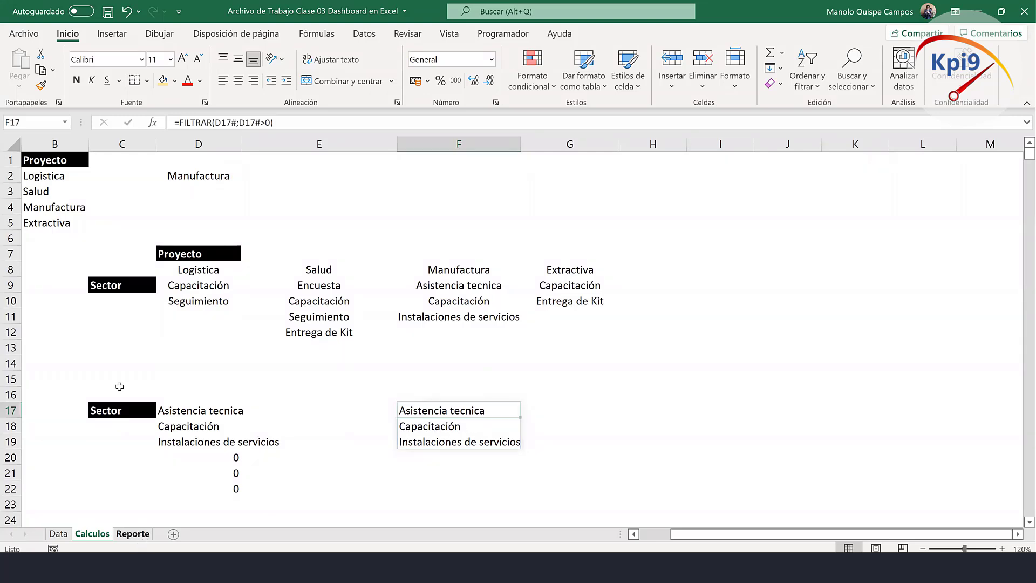
pyautogui.click(157, 252)
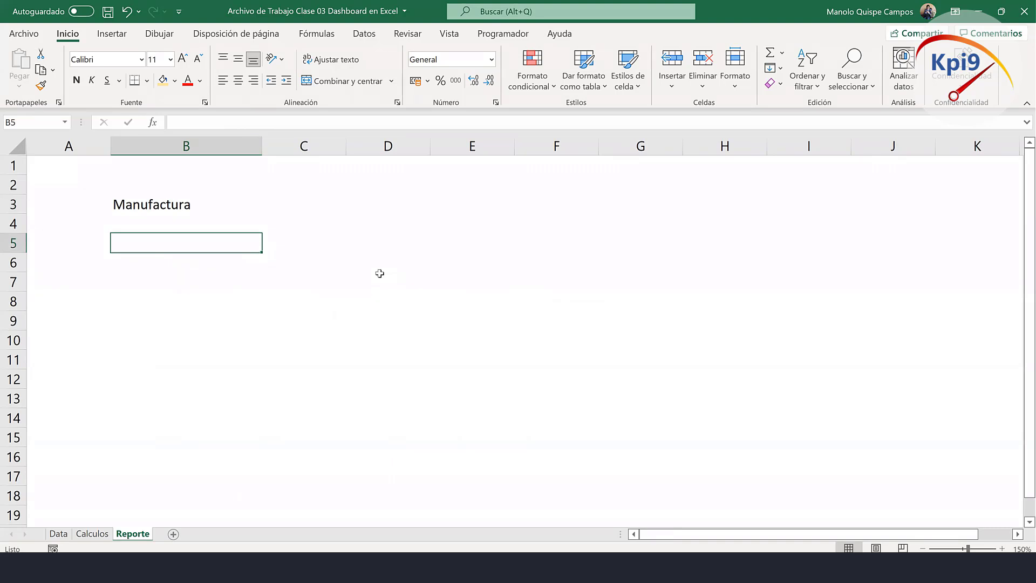
pyautogui.click(108, 533)
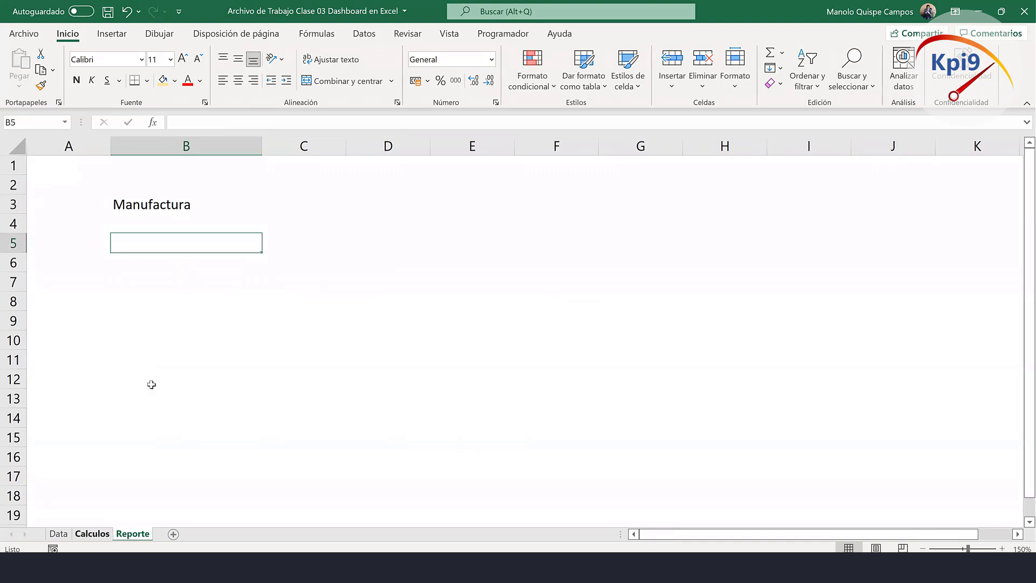
pyautogui.click(194, 249)
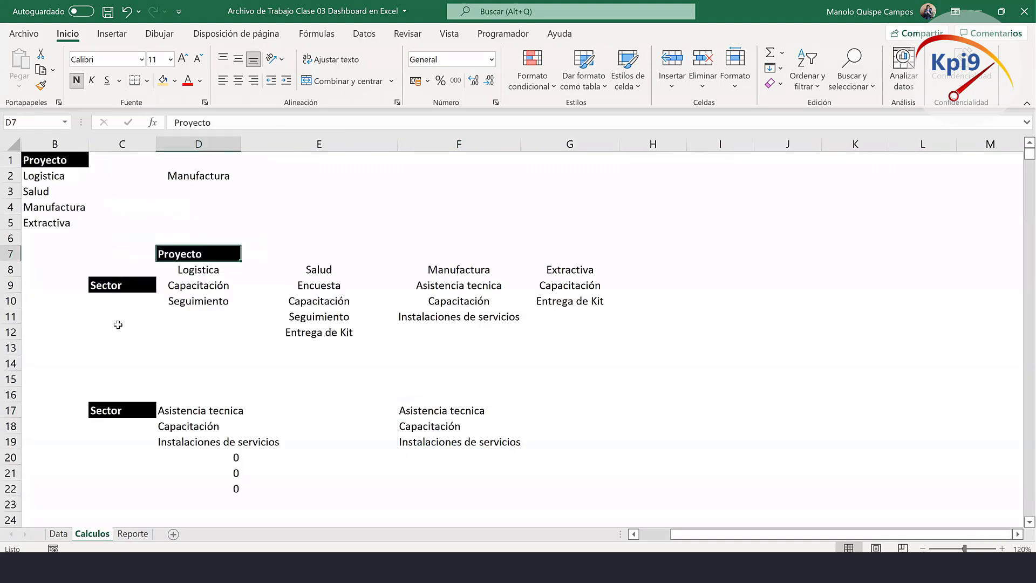
# Copy the Proyecto label from Calculos into Reporte cell A3.
pyautogui.click(118, 410)
pyautogui.hotkey('ctrl', 'c')
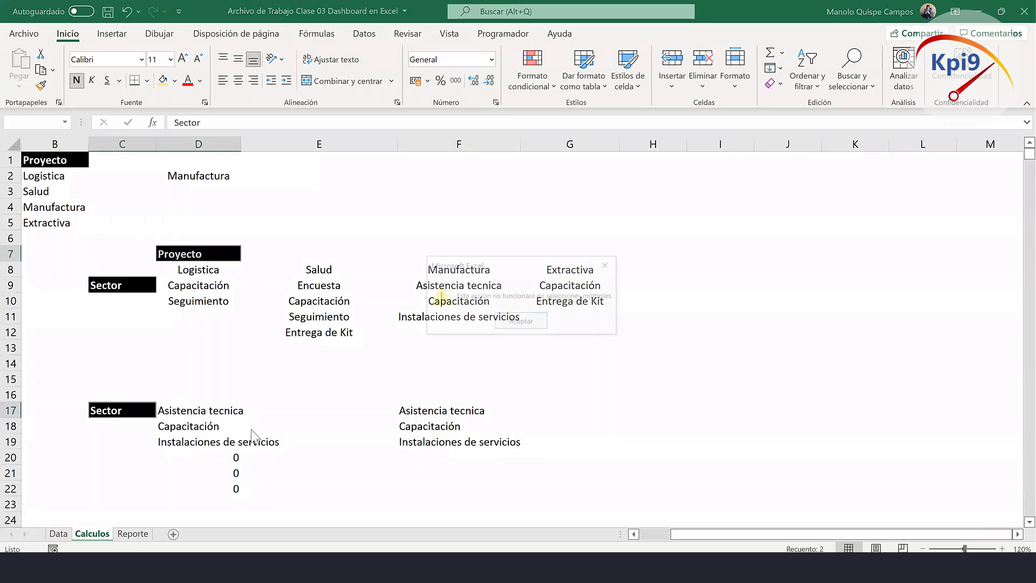
pyautogui.press('Return')
pyautogui.click(225, 247)
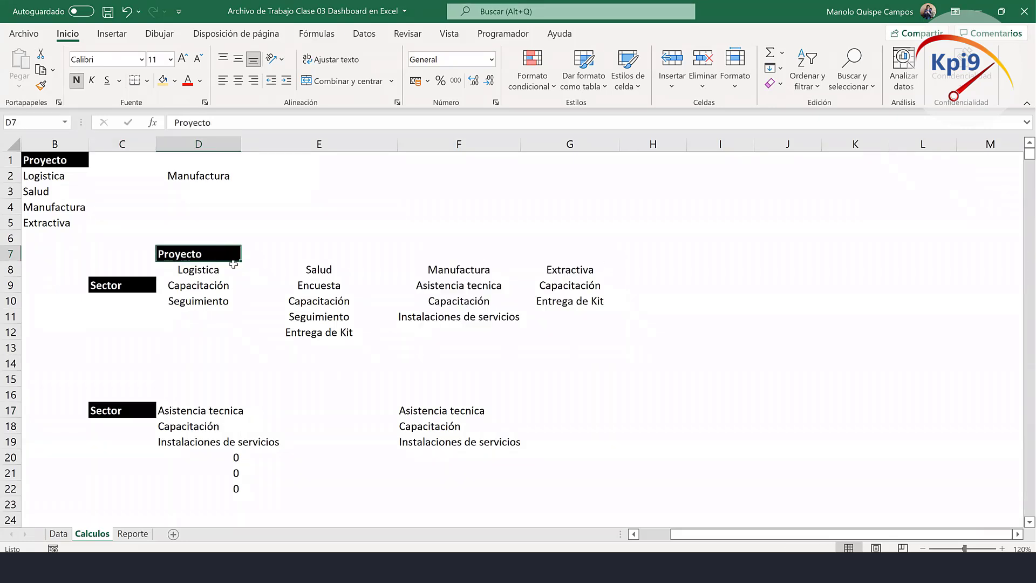
pyautogui.hotkey('ctrl', 'c')
pyautogui.click(133, 534)
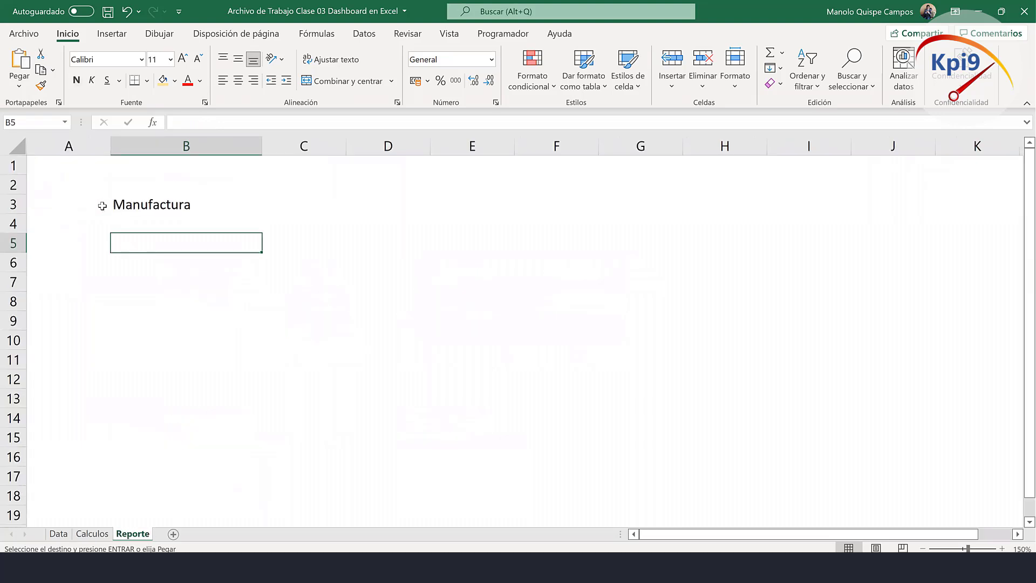
pyautogui.click(79, 203)
pyautogui.hotkey('ctrl', 'v')
# Copy the black Sector header from Calculos C17 into Reporte A5, then select B5.
pyautogui.click(92, 534)
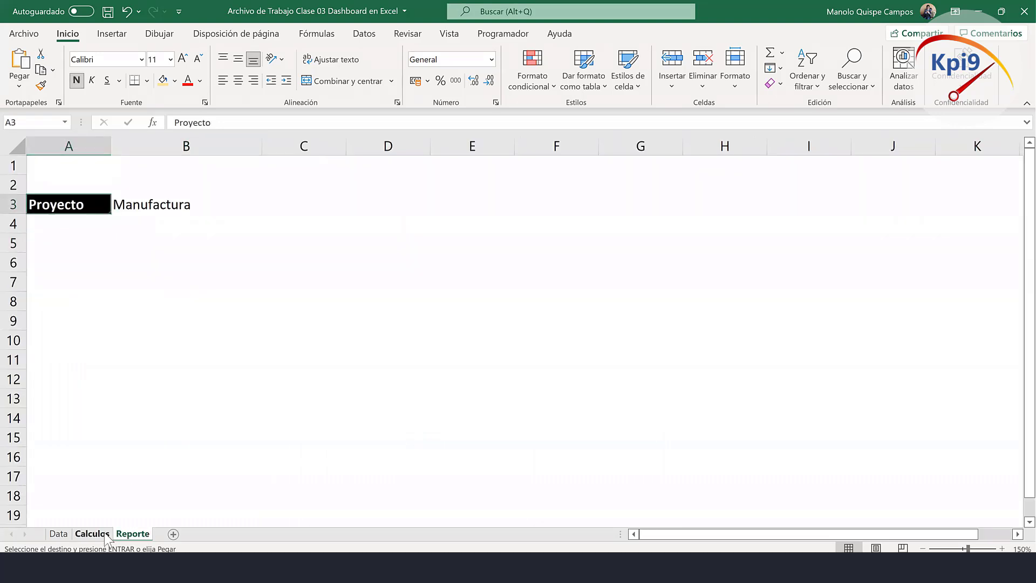
pyautogui.click(126, 411)
pyautogui.hotkey('ctrl', 'c')
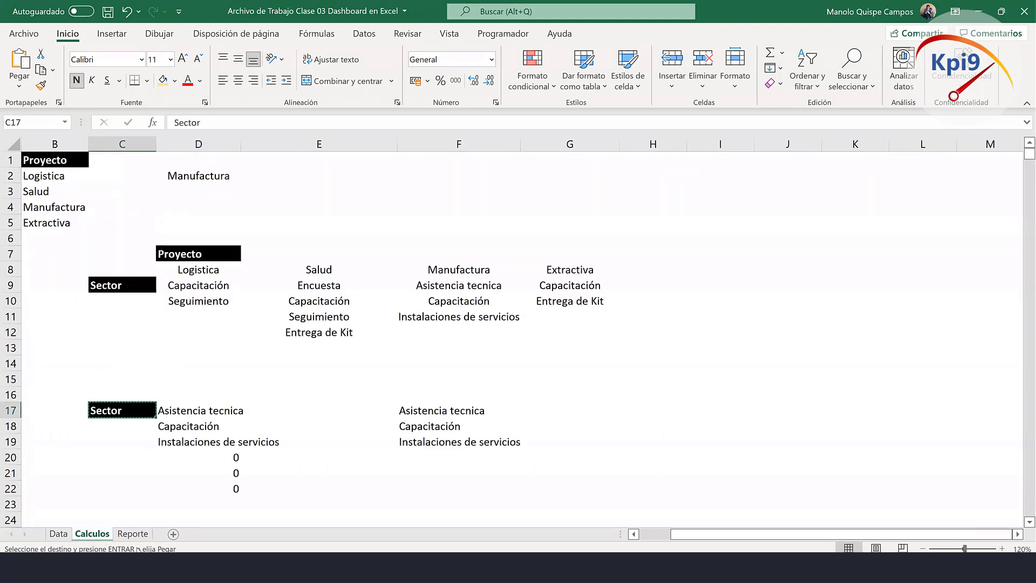
pyautogui.click(132, 534)
pyautogui.click(65, 257)
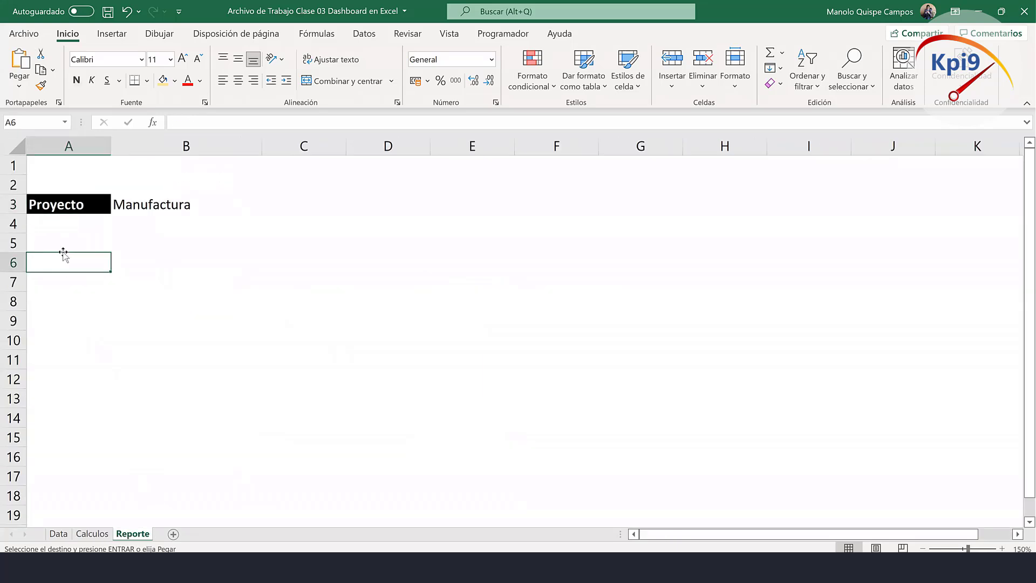
pyautogui.click(61, 249)
pyautogui.hotkey('ctrl', 'v')
pyautogui.click(173, 242)
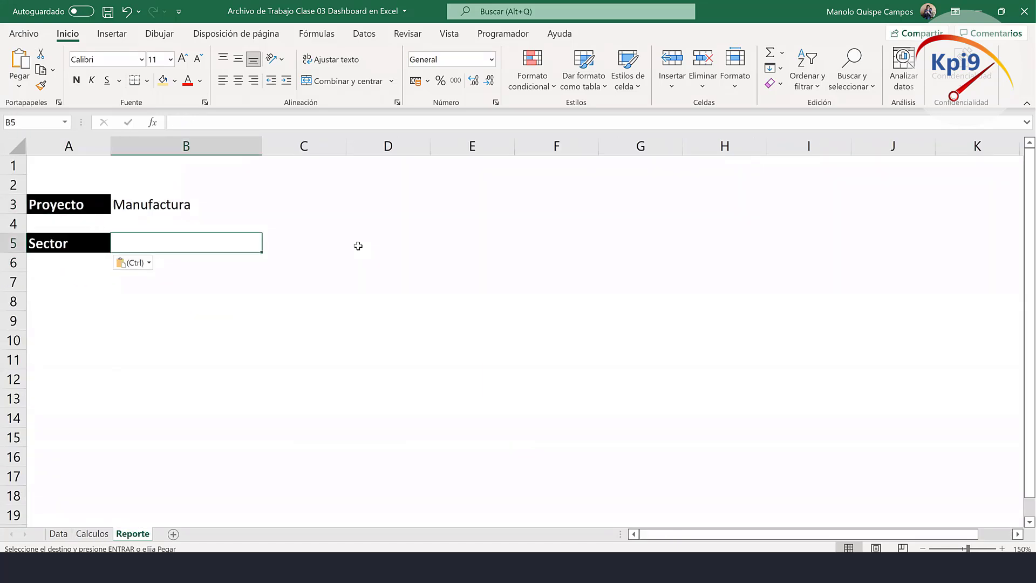
pyautogui.click(364, 34)
# Give Reporte B5 a List validation sourced from =Calculos!$F$17#.
pyautogui.click(732, 84)
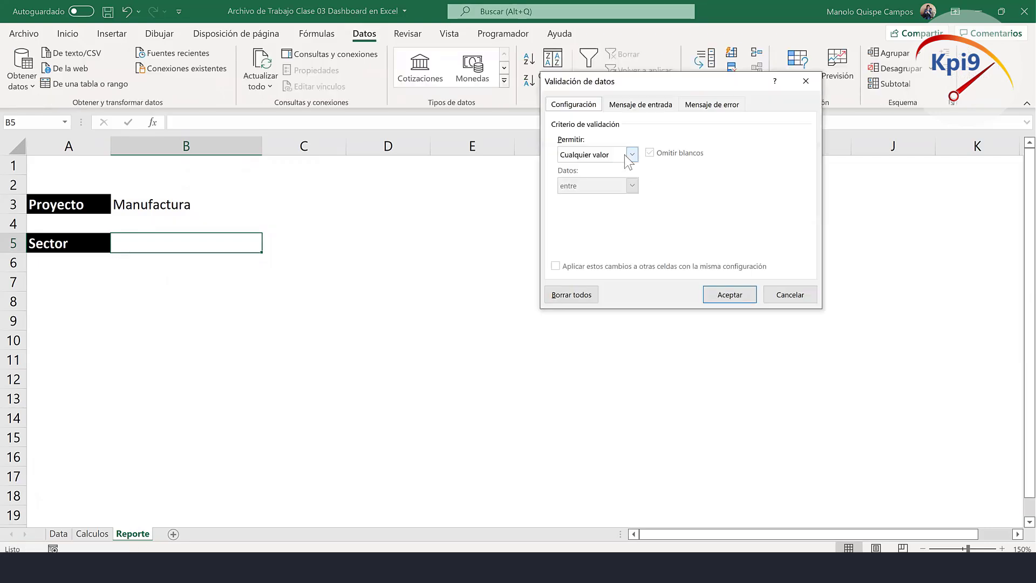
pyautogui.click(626, 155)
pyautogui.click(610, 198)
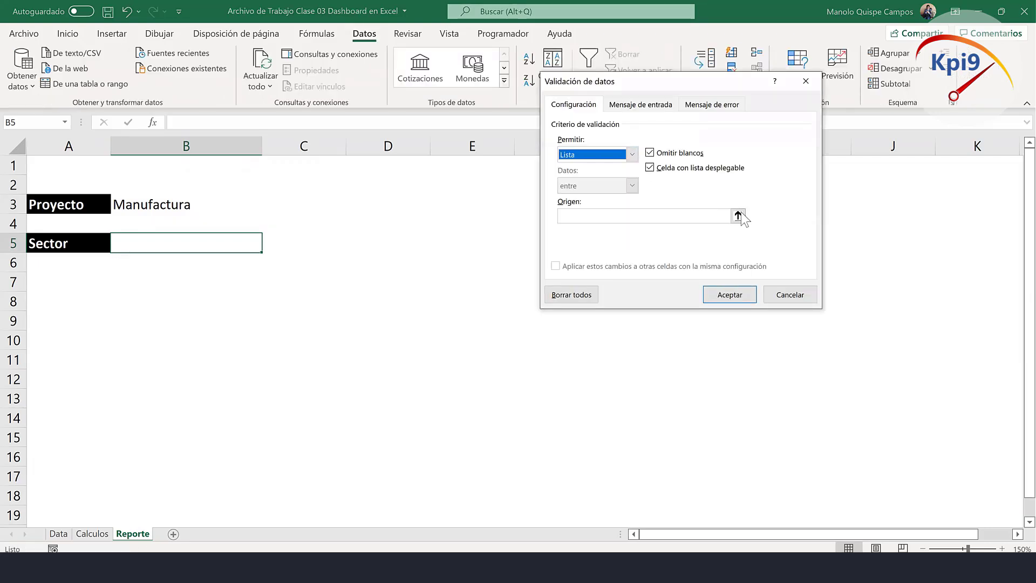
pyautogui.click(721, 215)
pyautogui.click(738, 216)
pyautogui.click(92, 533)
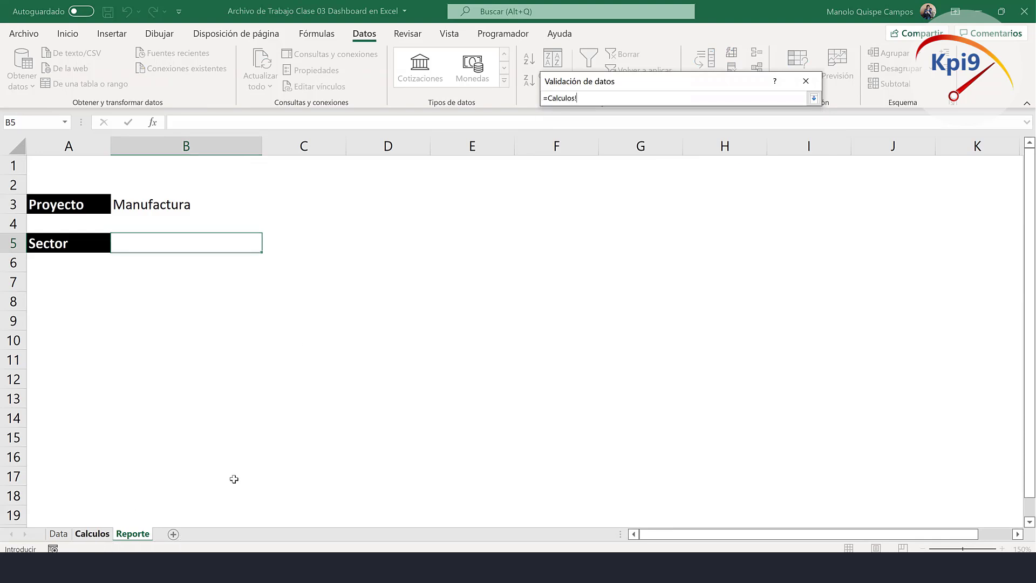
pyautogui.click(419, 412)
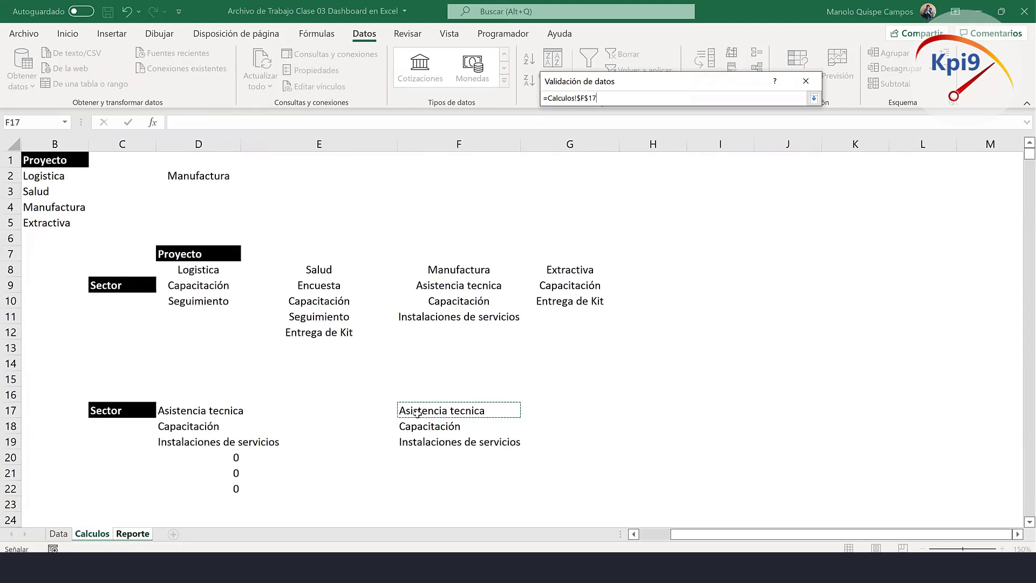
pyautogui.write('#')
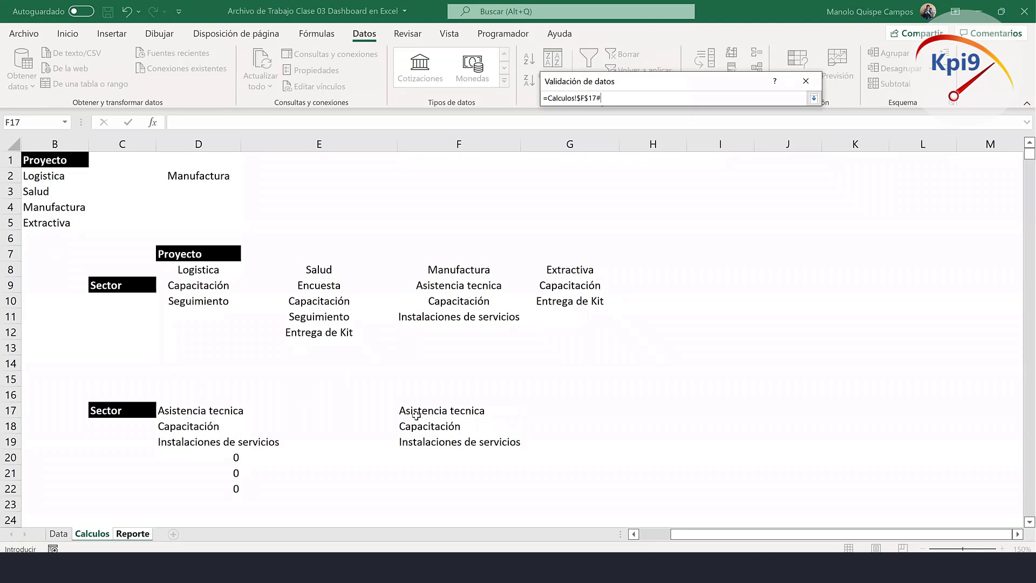
pyautogui.press('Return')
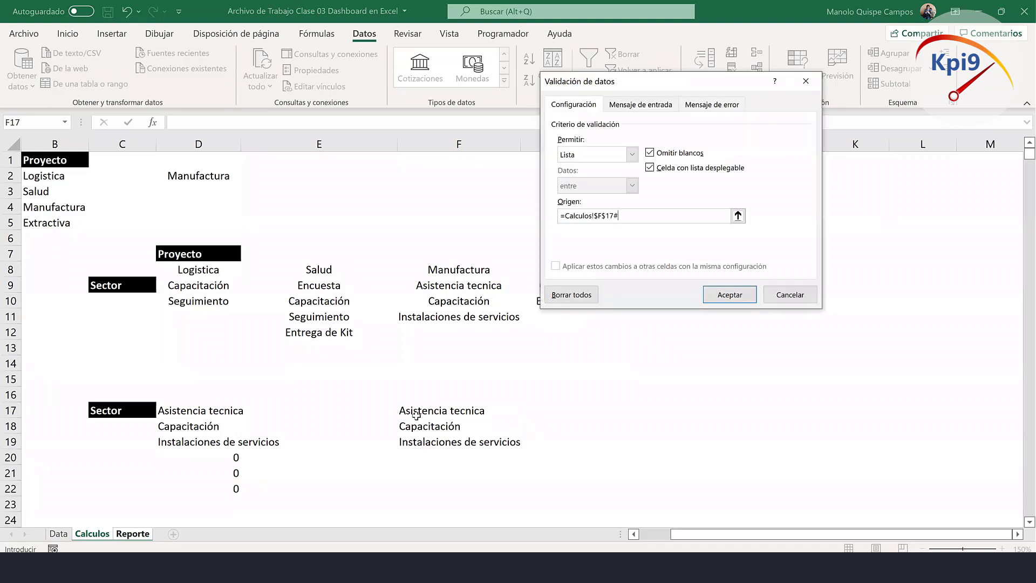
pyautogui.press('Return')
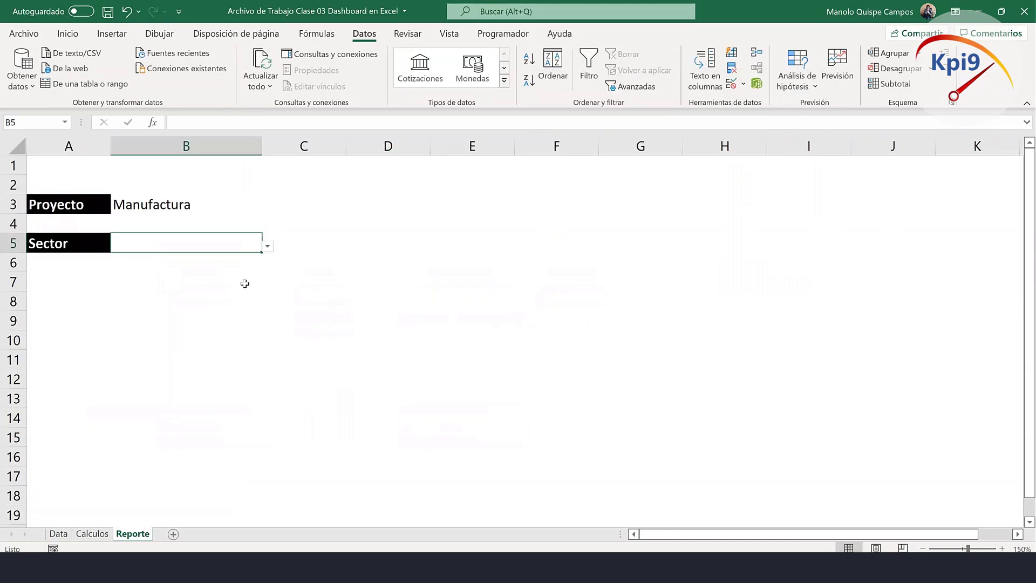
# Pick Asistencia tecnica, then test project Logistica with sector Capacitación.
pyautogui.click(268, 246)
pyautogui.click(222, 265)
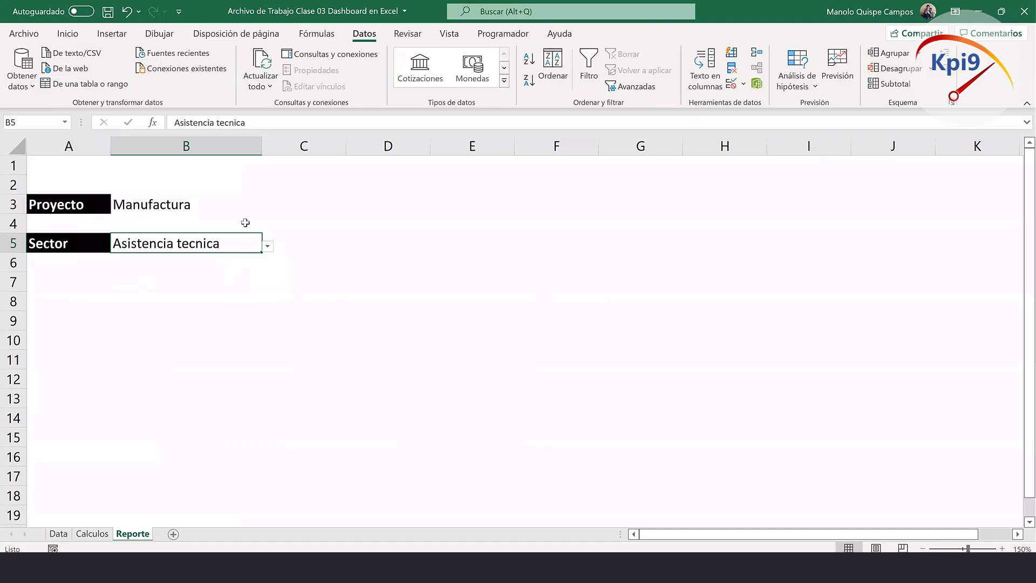
pyautogui.click(232, 201)
pyautogui.click(268, 207)
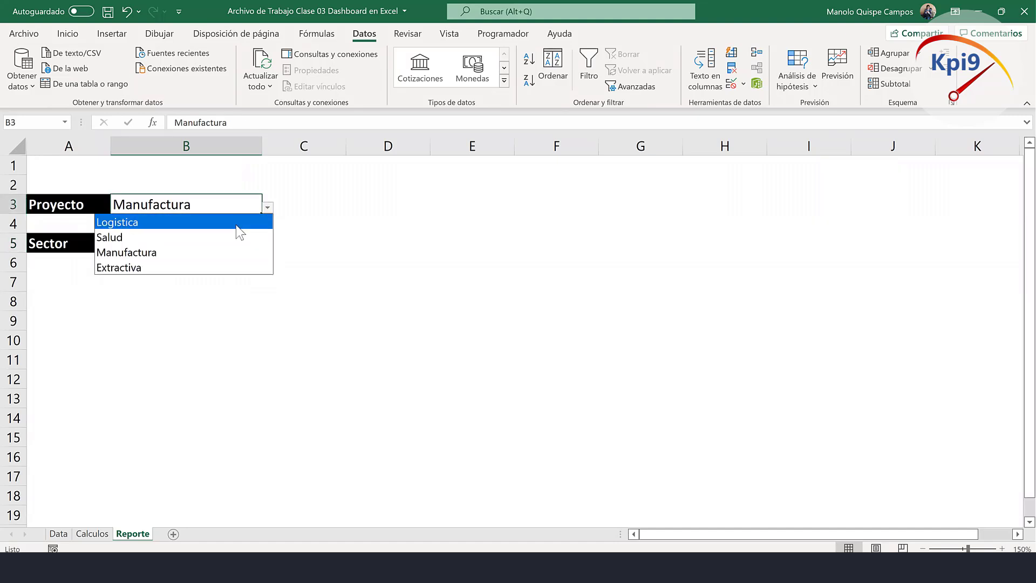
pyautogui.click(246, 223)
pyautogui.click(255, 243)
pyautogui.click(268, 247)
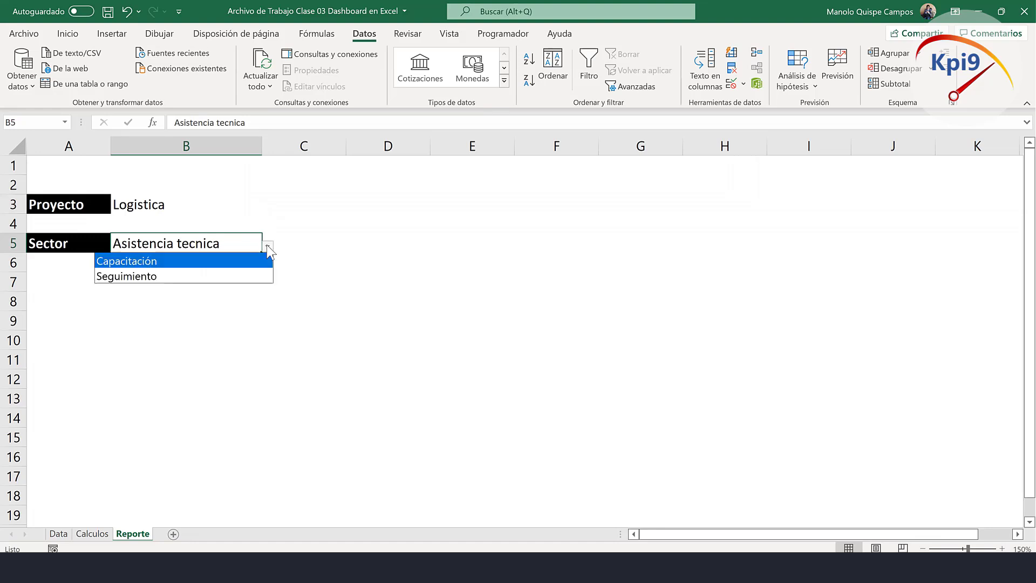
pyautogui.click(252, 262)
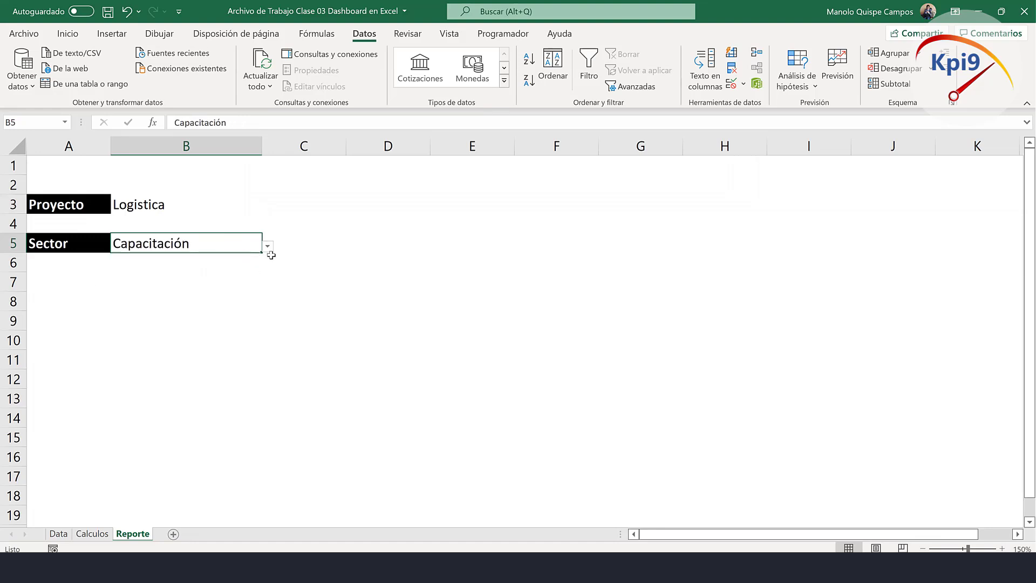
# Test Salud with Seguimiento, then Extractiva with Capacitación, as project and sector.
pyautogui.click(208, 208)
pyautogui.click(268, 207)
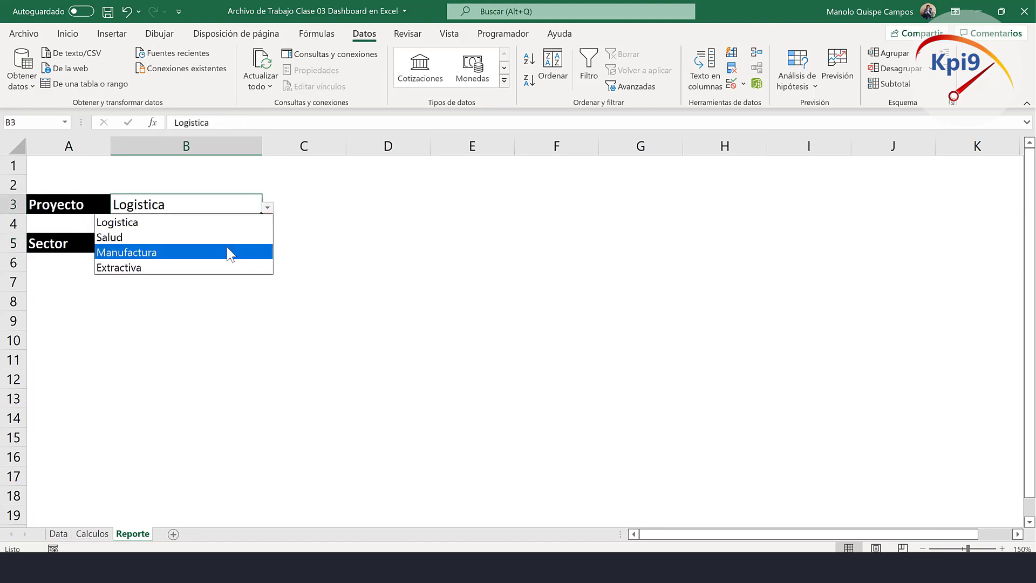
pyautogui.click(228, 238)
pyautogui.click(256, 244)
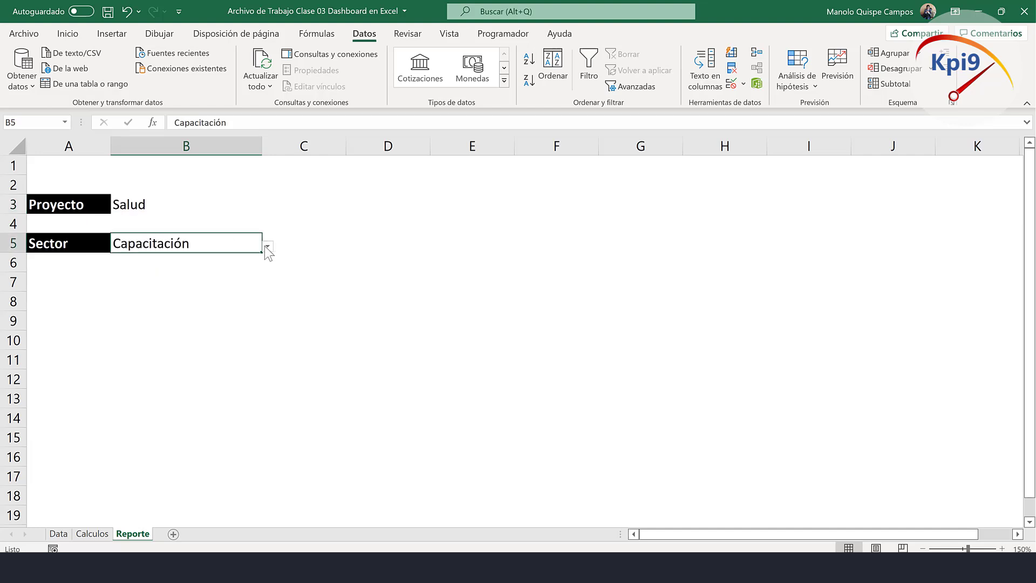
pyautogui.click(267, 247)
pyautogui.click(232, 292)
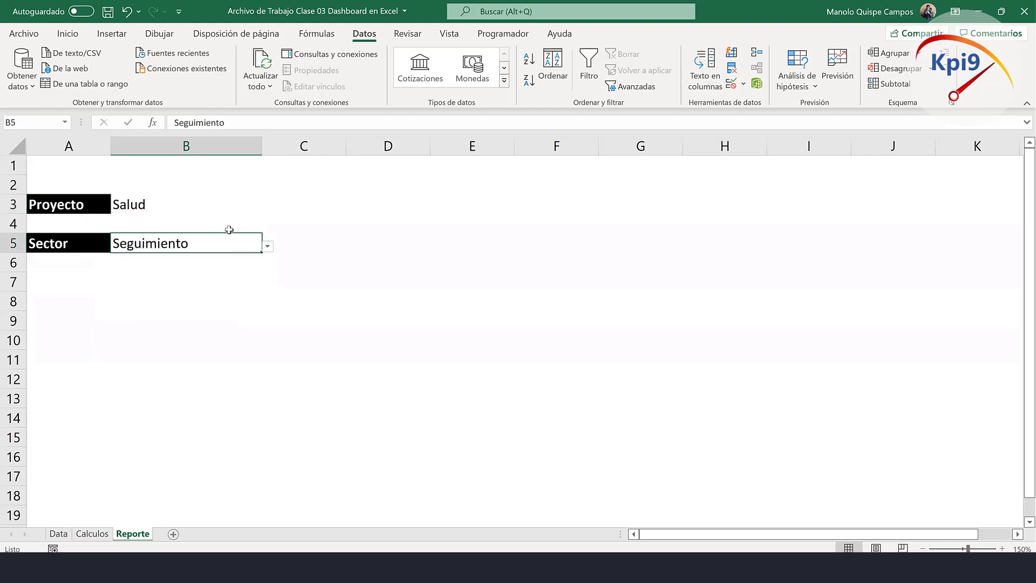
pyautogui.click(231, 208)
pyautogui.click(268, 207)
pyautogui.press('Escape')
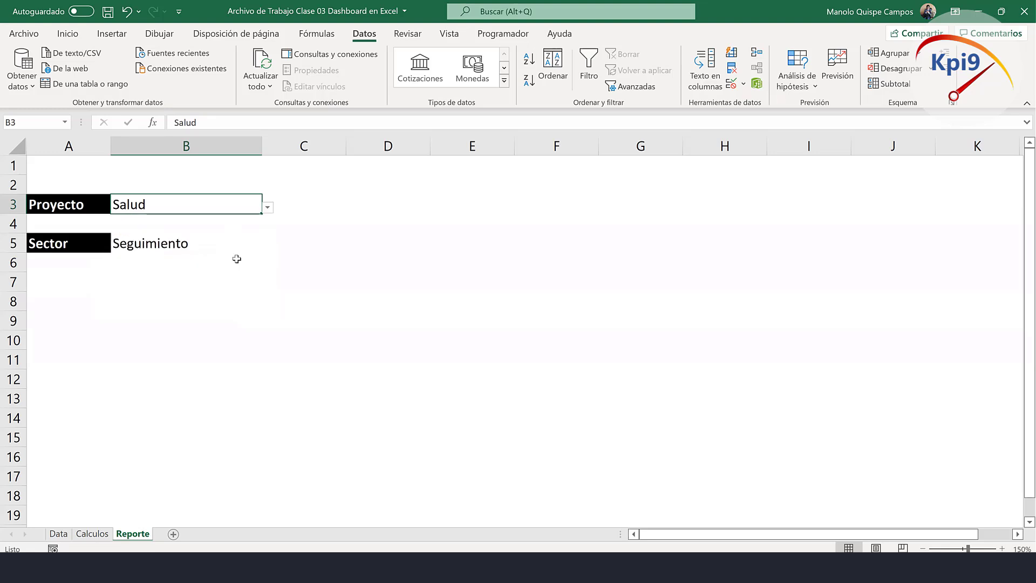
pyautogui.click(247, 241)
pyautogui.click(267, 247)
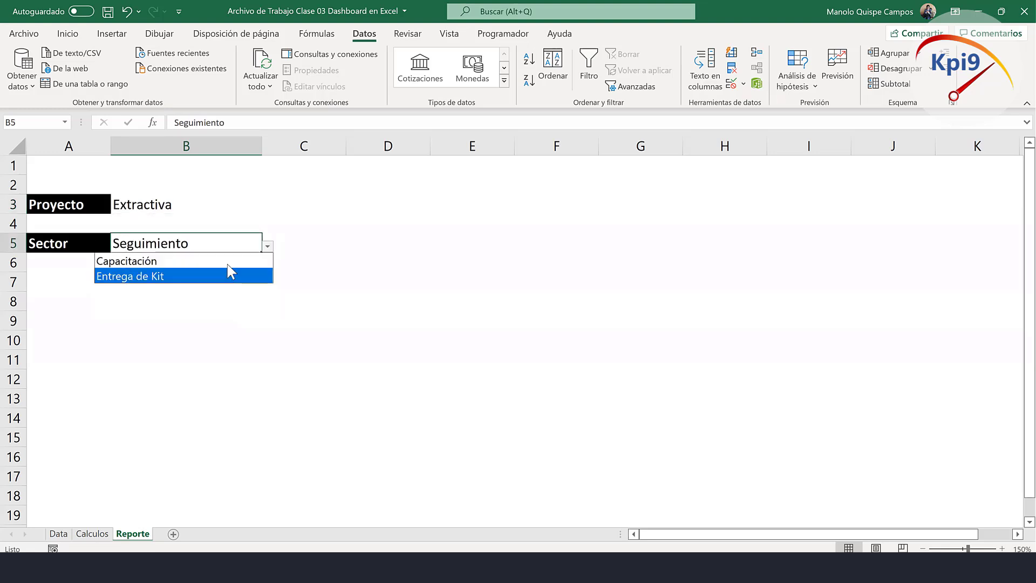
pyautogui.click(224, 261)
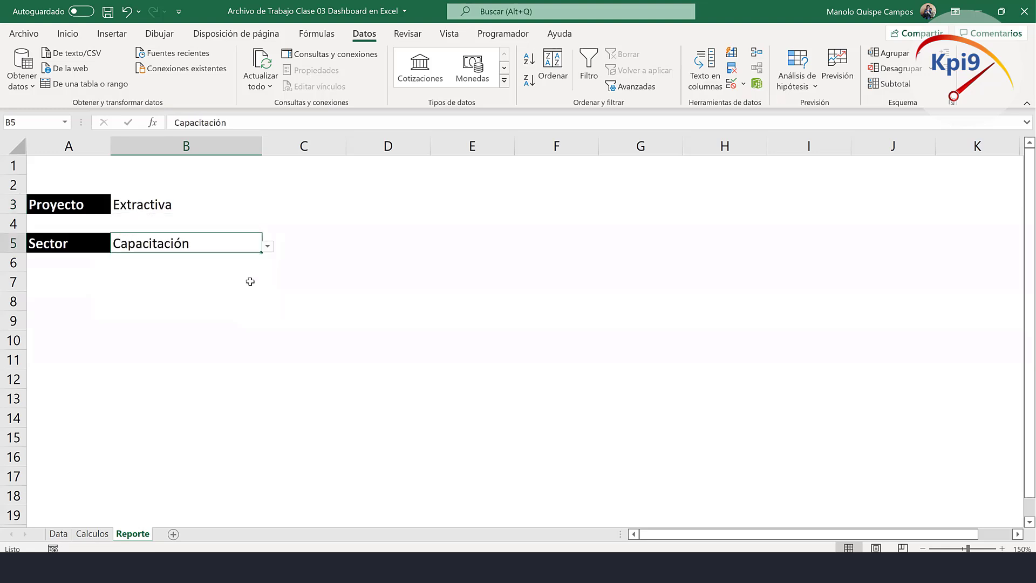
# Settle on Manufactura as Proyecto and Asistencia tecnica as Sector.
pyautogui.click(241, 205)
pyautogui.hotkey('alt', 'Down')
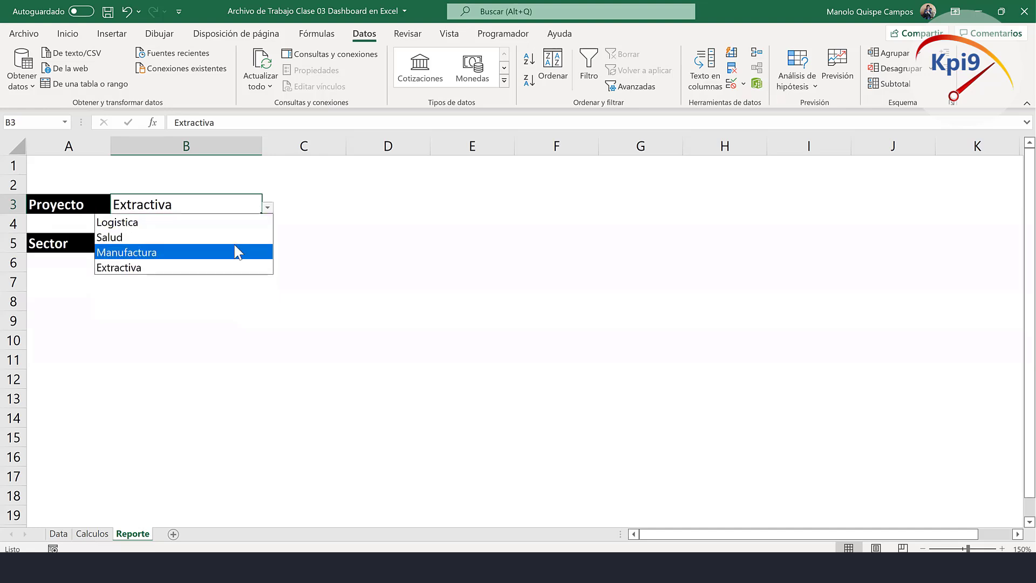
pyautogui.click(237, 252)
pyautogui.click(247, 241)
pyautogui.click(268, 246)
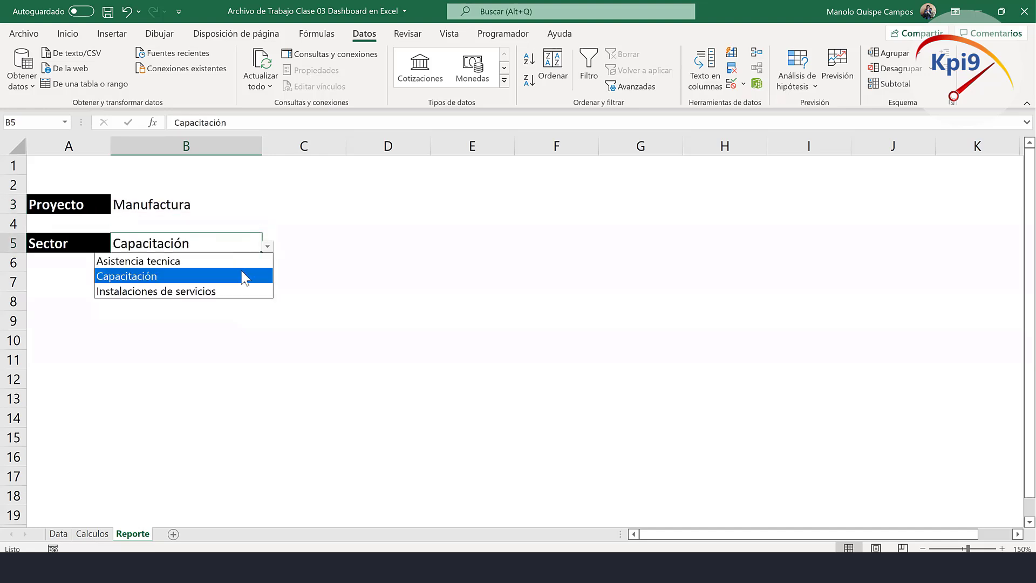
pyautogui.click(258, 284)
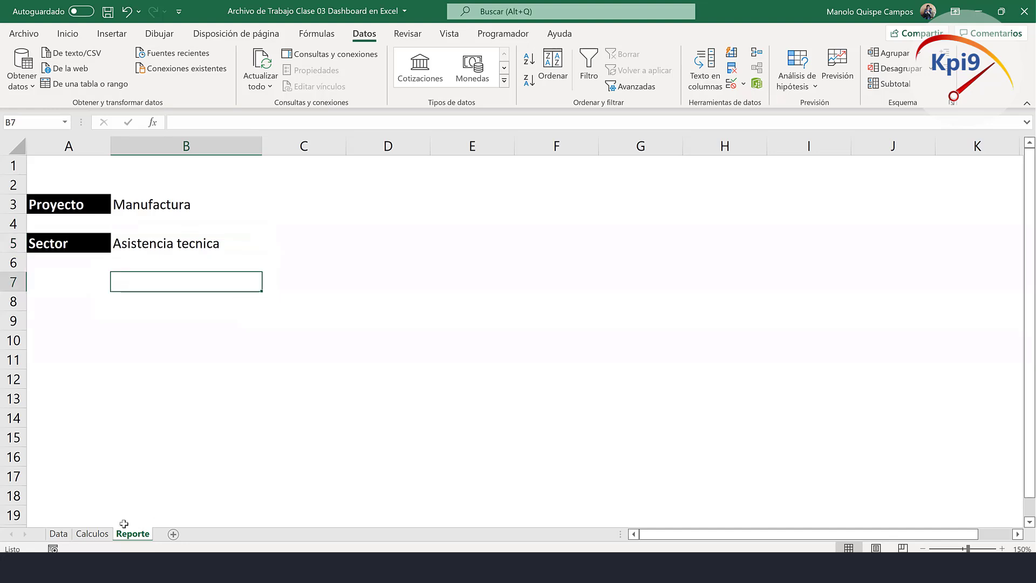
# Copy the Año column header from cell N1 of the Data sheet.
pyautogui.click(92, 533)
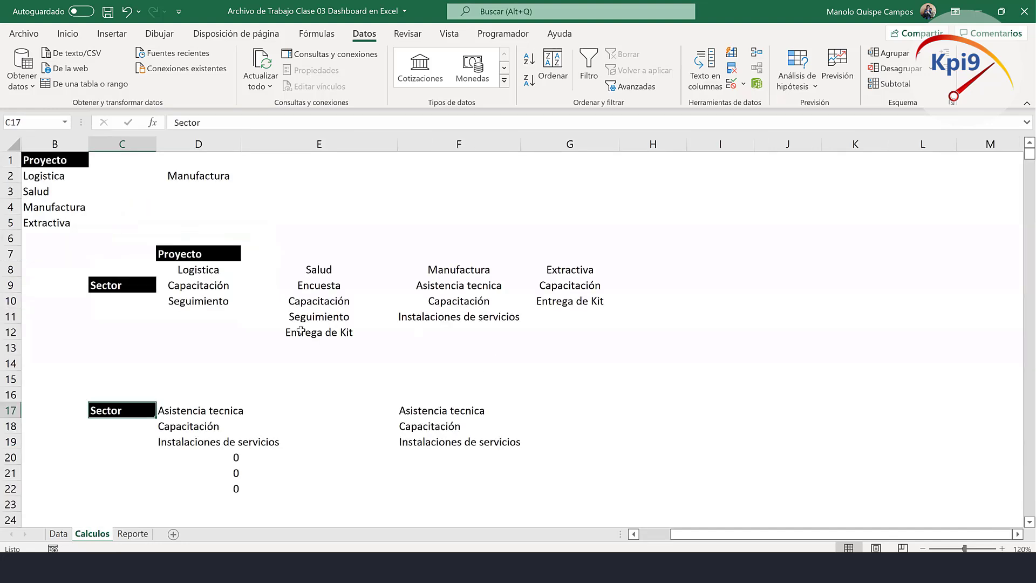
pyautogui.scroll(-1, 265, 360)
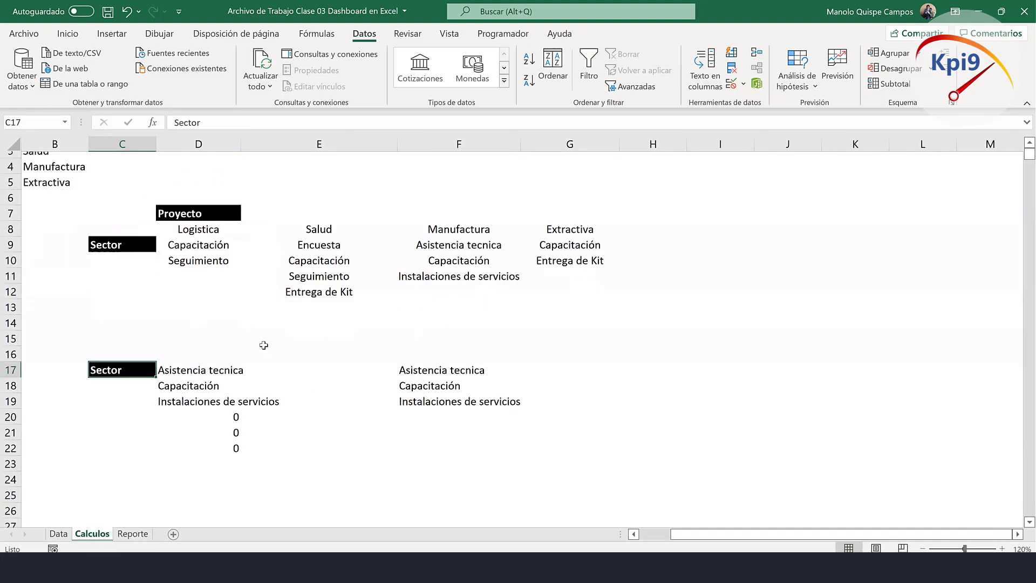
pyautogui.scroll(-2, 262, 343)
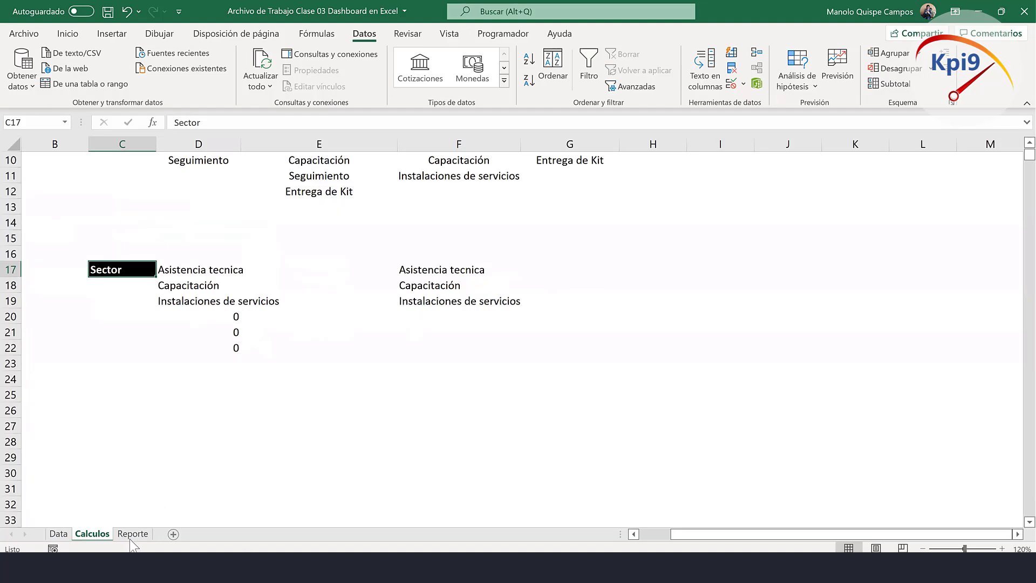
pyautogui.keyDown('ctrl'); pyautogui.click(58, 533); pyautogui.keyUp('ctrl')
pyautogui.hotkey('ctrl', 'pageup')
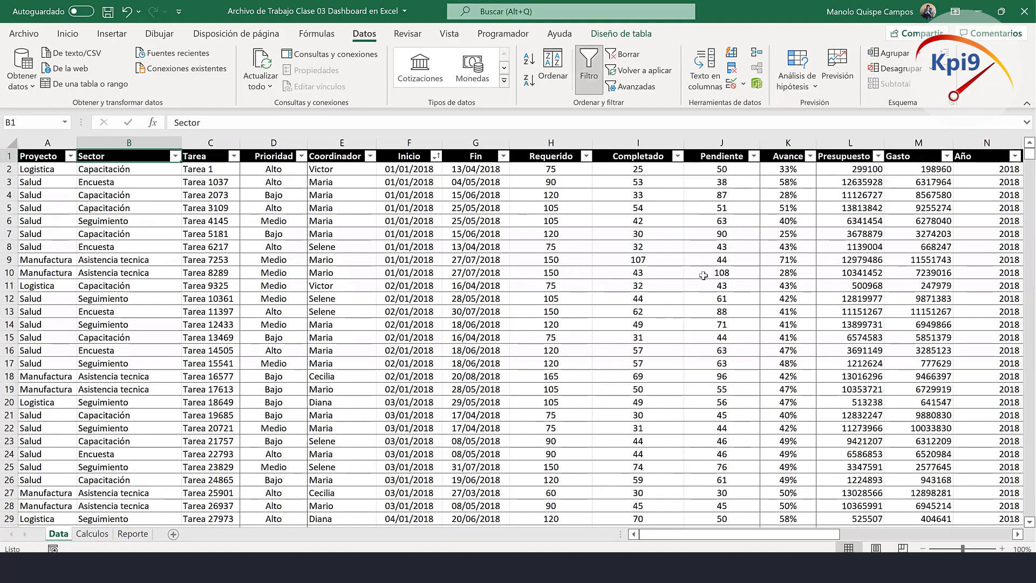
pyautogui.click(978, 162)
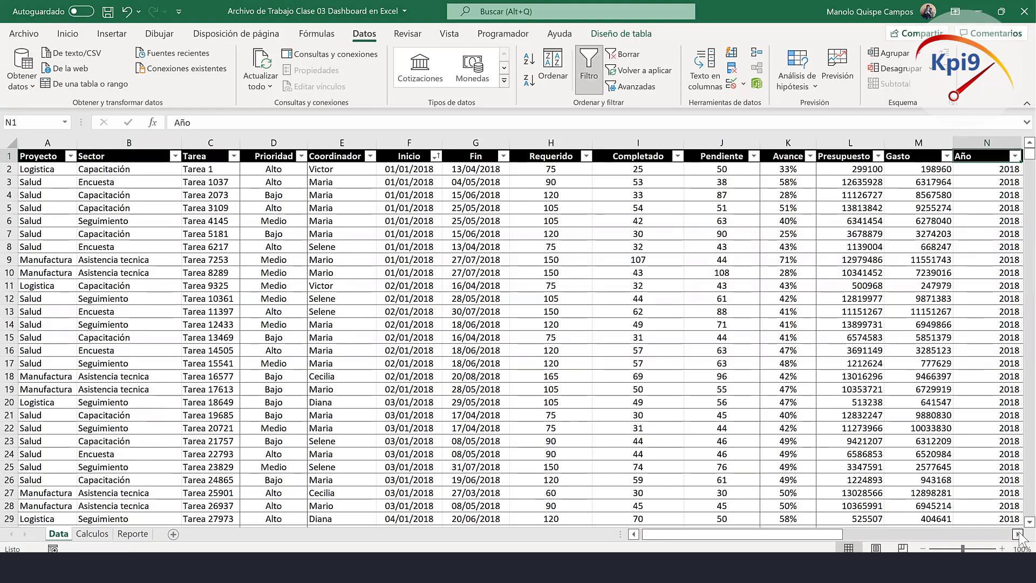
pyautogui.click(1018, 534)
pyautogui.hscroll(2, 820, 164)
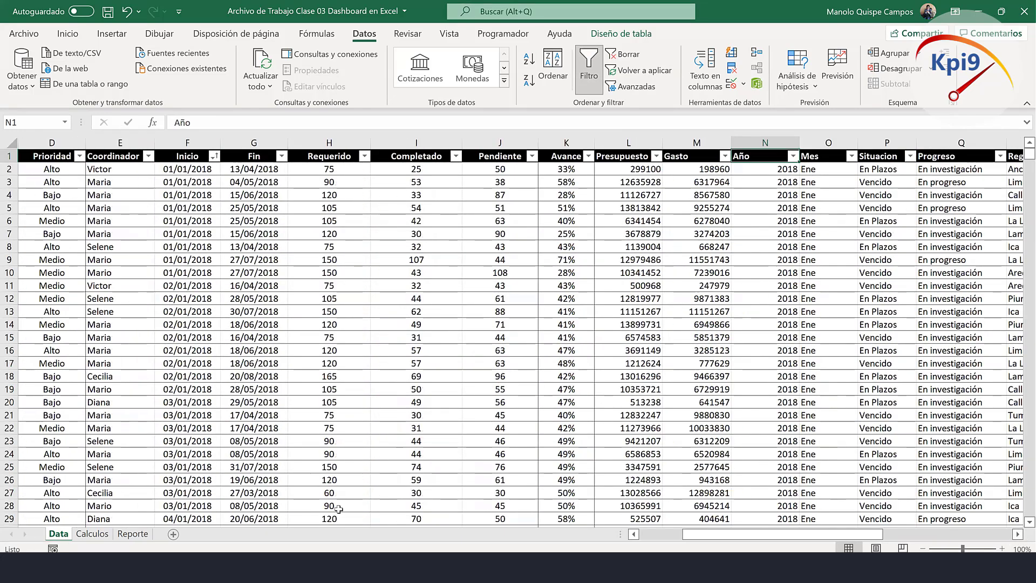
pyautogui.hotkey('ctrl', 'c')
# Paste the Año header into cell C26 on the Calculos sheet.
pyautogui.click(92, 534)
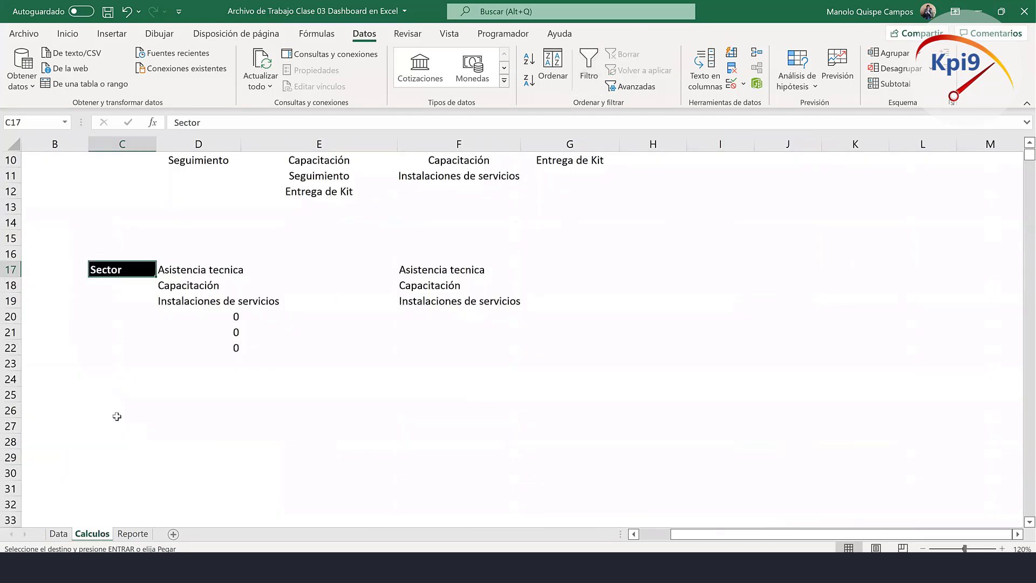
pyautogui.click(117, 412)
pyautogui.hotkey('ctrl', 'v')
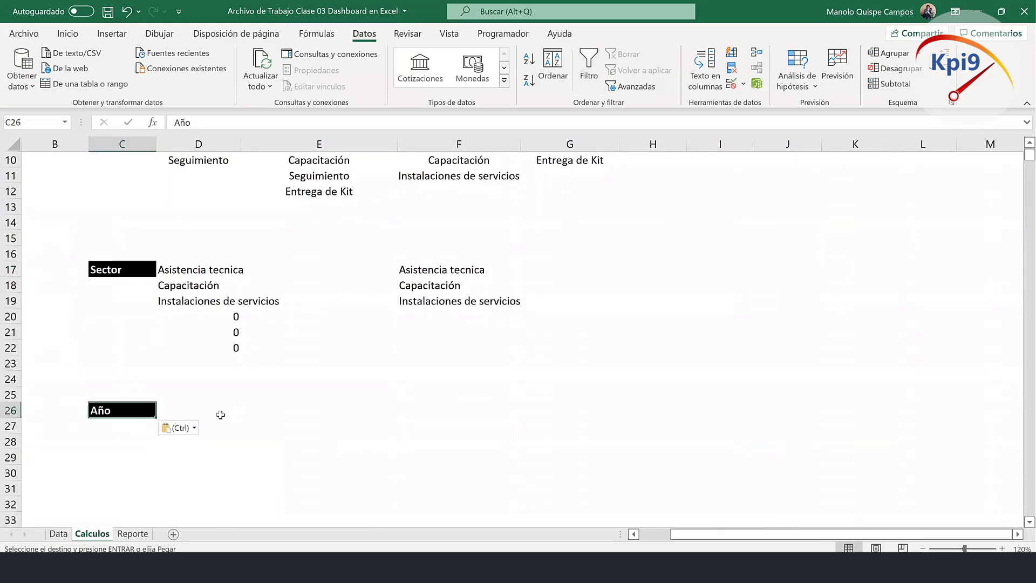
pyautogui.click(215, 410)
pyautogui.scroll(3, 280, 373)
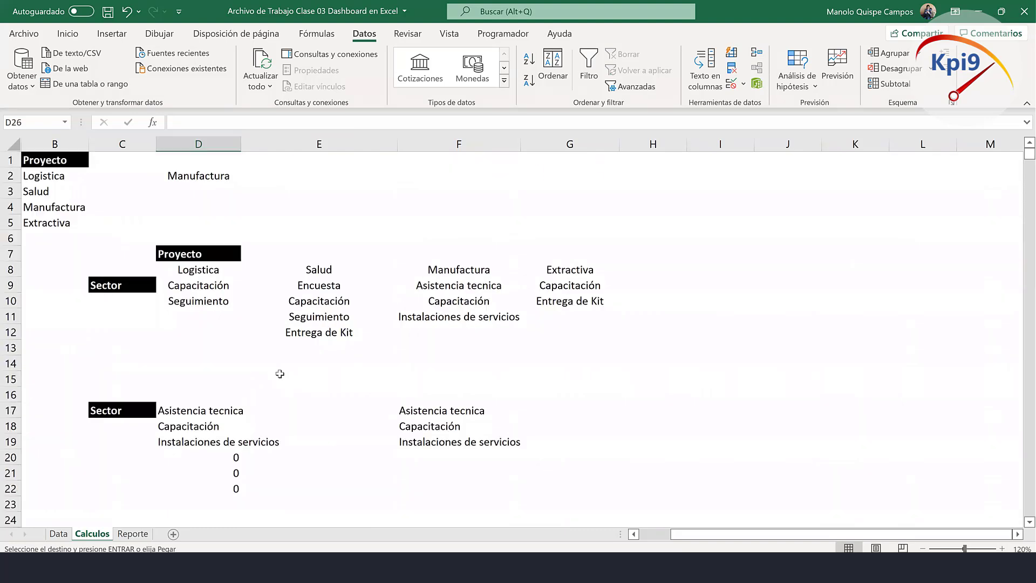
pyautogui.scroll(-1, 287, 384)
pyautogui.scroll(-1, 288, 385)
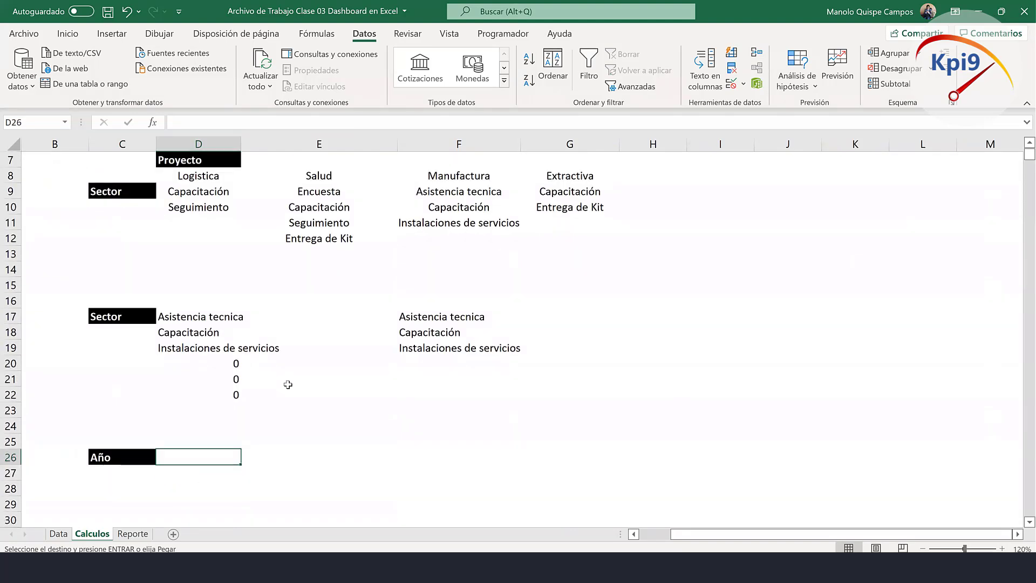
pyautogui.scroll(-1, 290, 386)
pyautogui.scroll(1, 438, 338)
pyautogui.scroll(1, 438, 340)
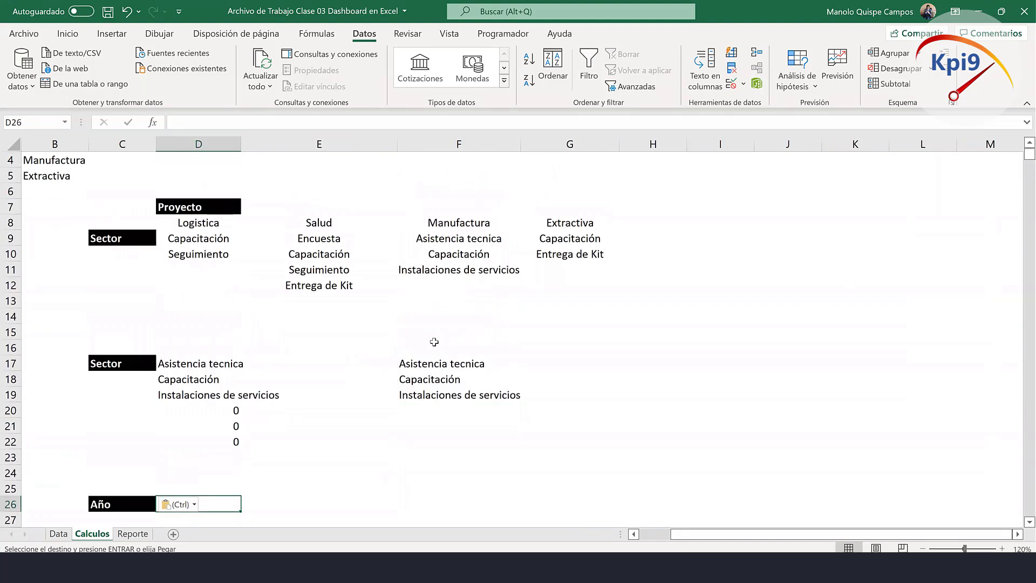
pyautogui.scroll(1, 435, 341)
# Check the linked project value and sector list formula, glance at Reporte, then select D2.
pyautogui.click(199, 173)
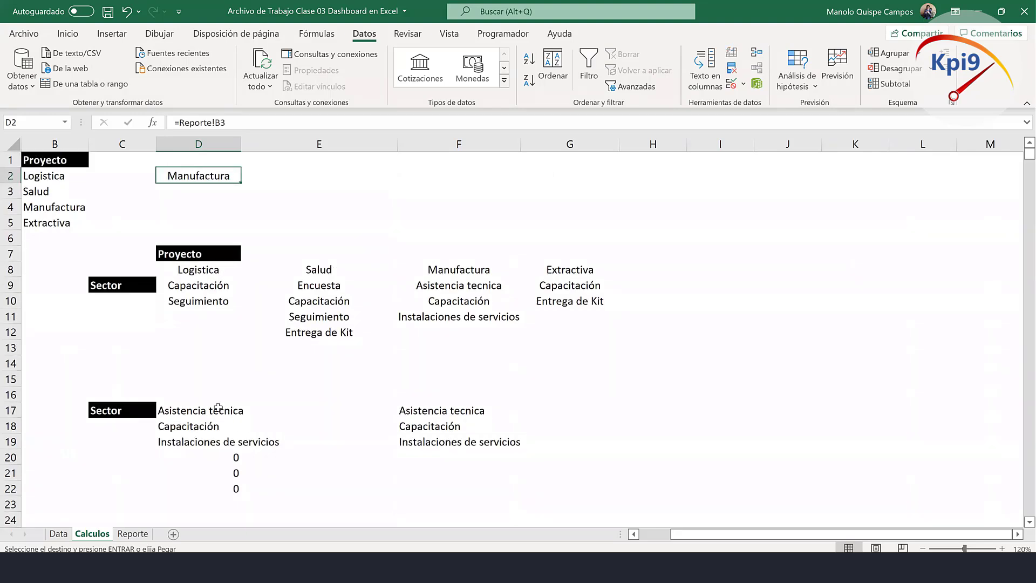
pyautogui.click(219, 409)
pyautogui.scroll(-2, 210, 442)
pyautogui.click(205, 459)
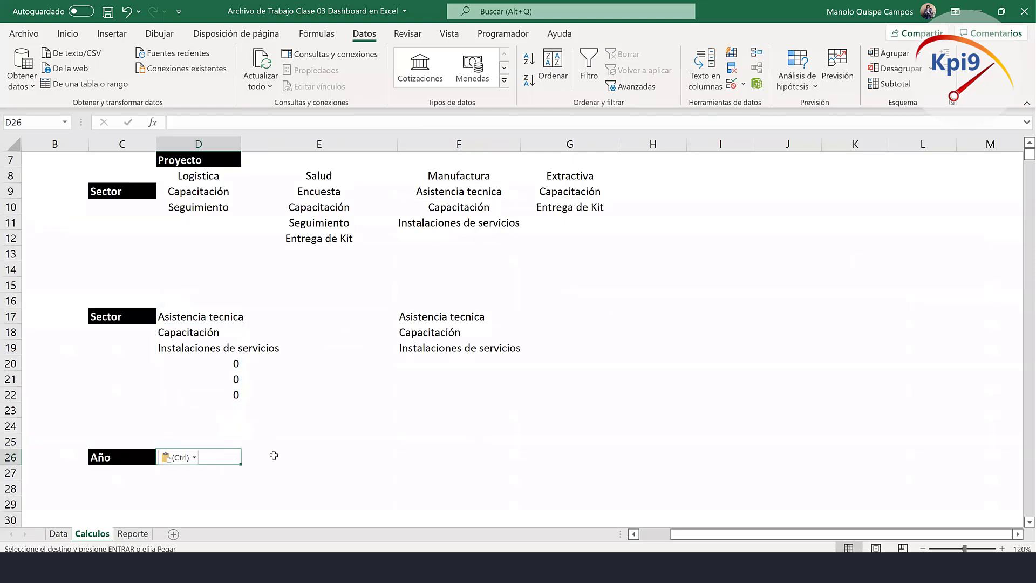
pyautogui.scroll(-1, 358, 441)
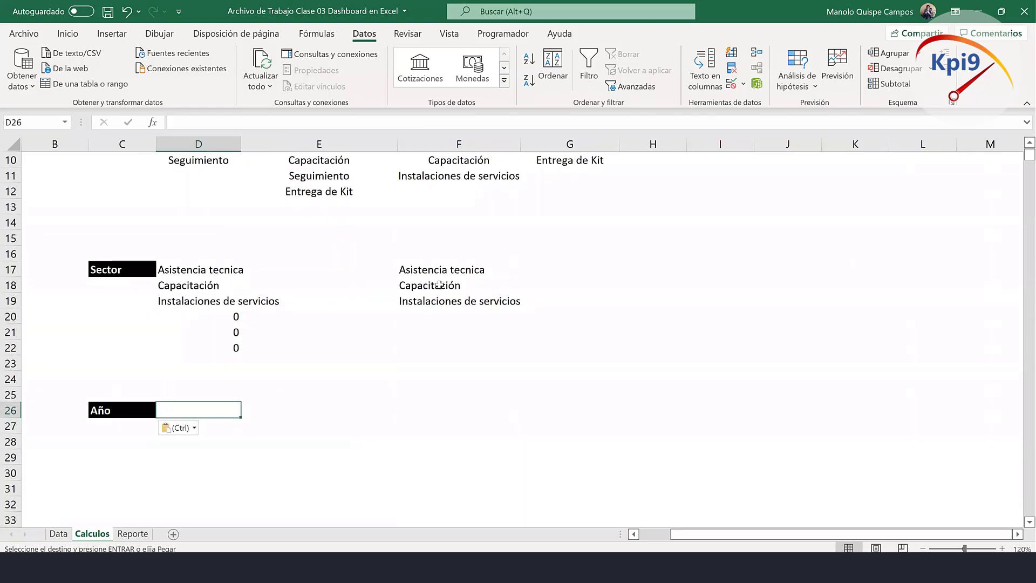
pyautogui.click(135, 534)
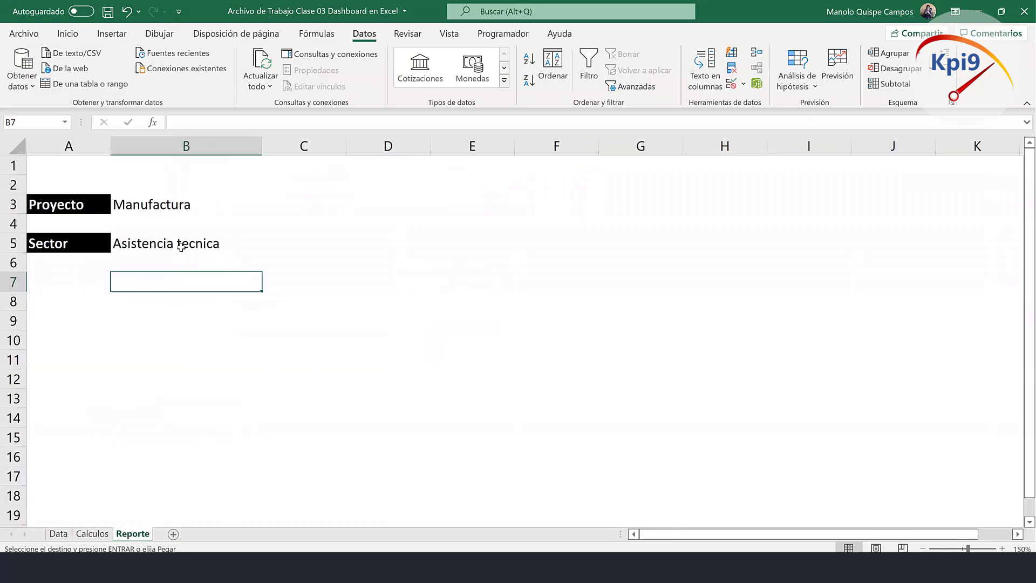
pyautogui.click(108, 529)
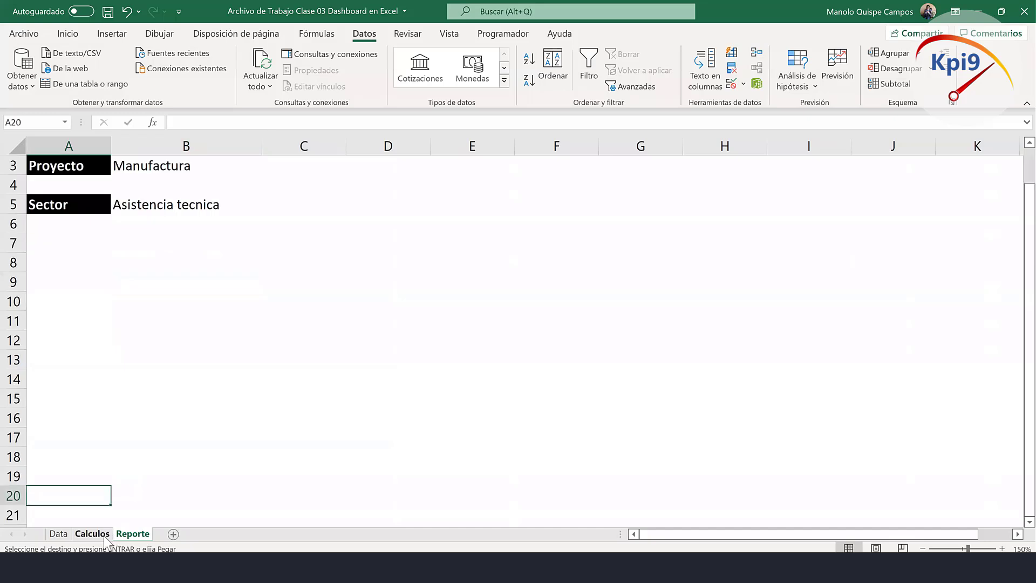
pyautogui.click(228, 178)
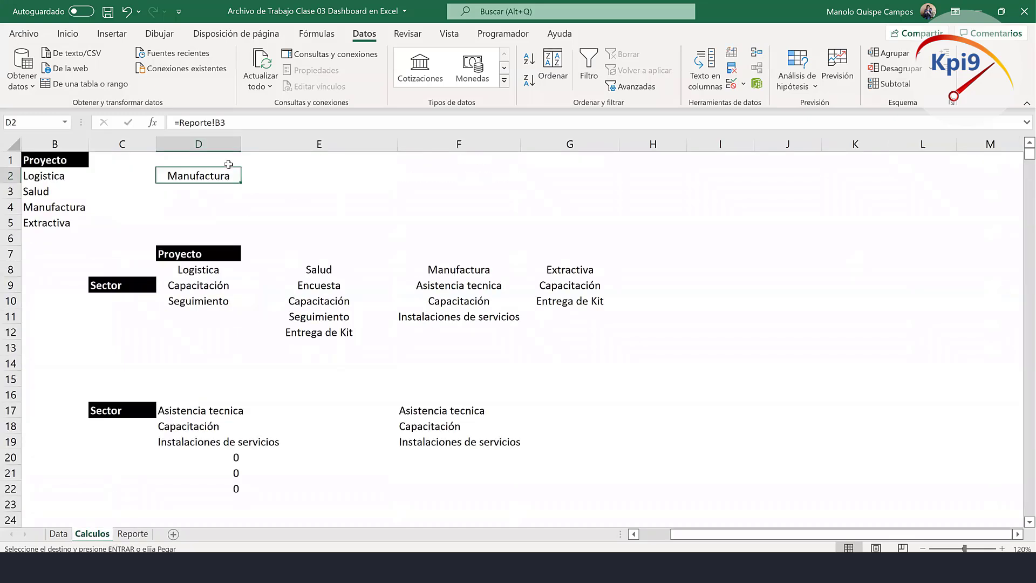
# Give Manufactura in D2 a yellow fill and bold text.
pyautogui.click(67, 33)
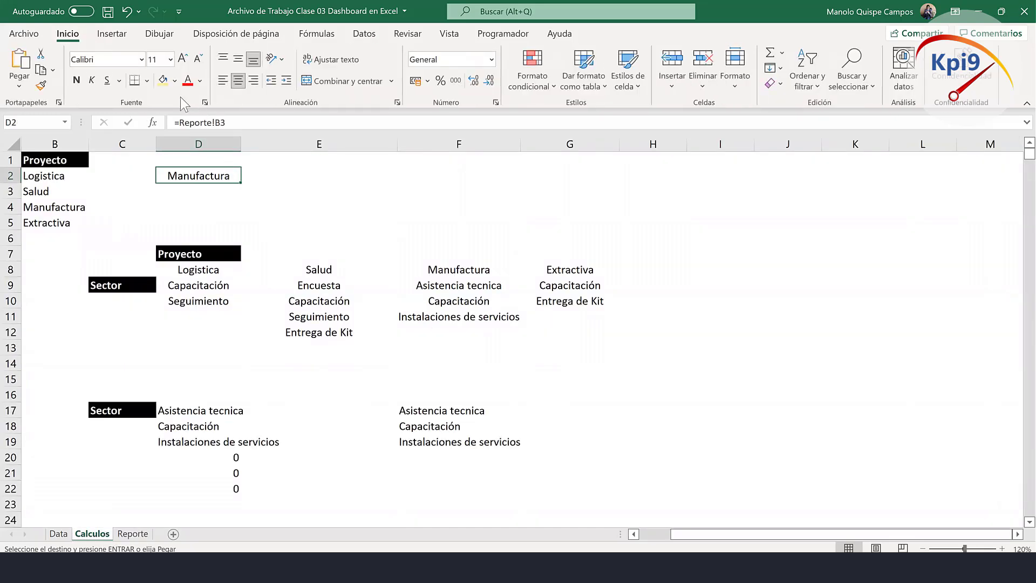
pyautogui.click(162, 80)
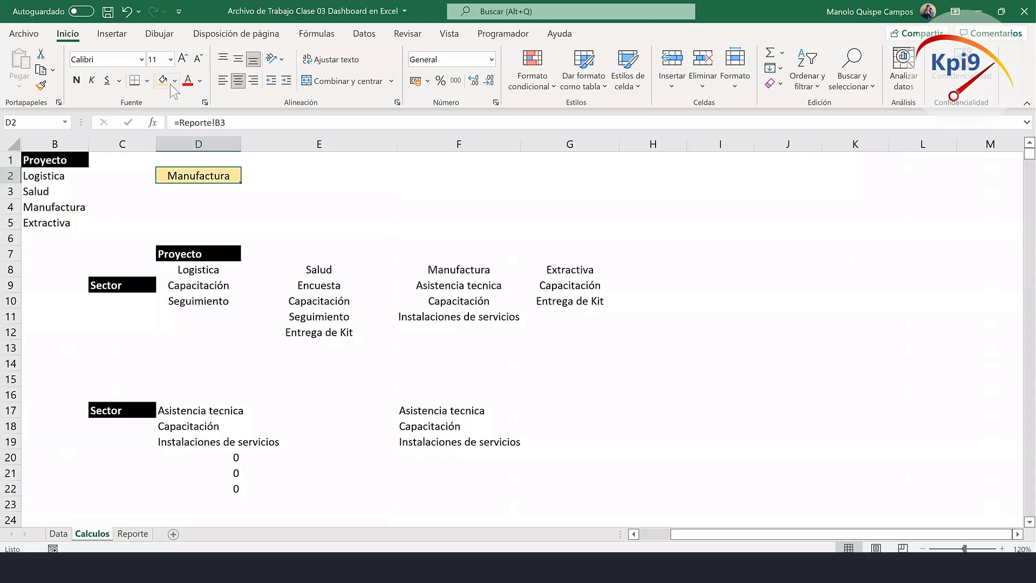
pyautogui.click(76, 79)
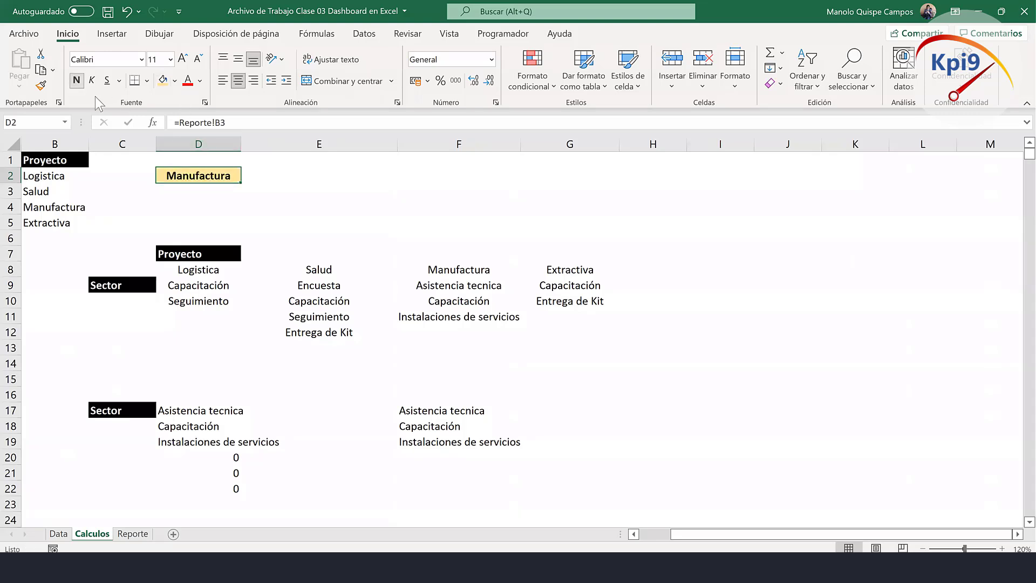
pyautogui.click(369, 178)
pyautogui.click(475, 175)
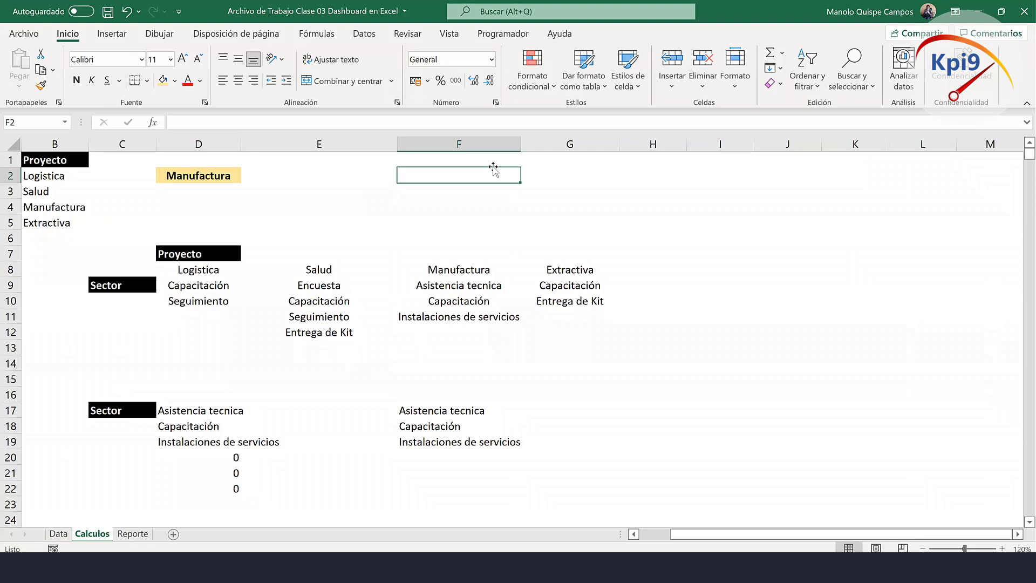
# Link E2 to =Reporte!B5 and format it centered, bold, with light orange fill.
pyautogui.click(350, 178)
pyautogui.write('=')
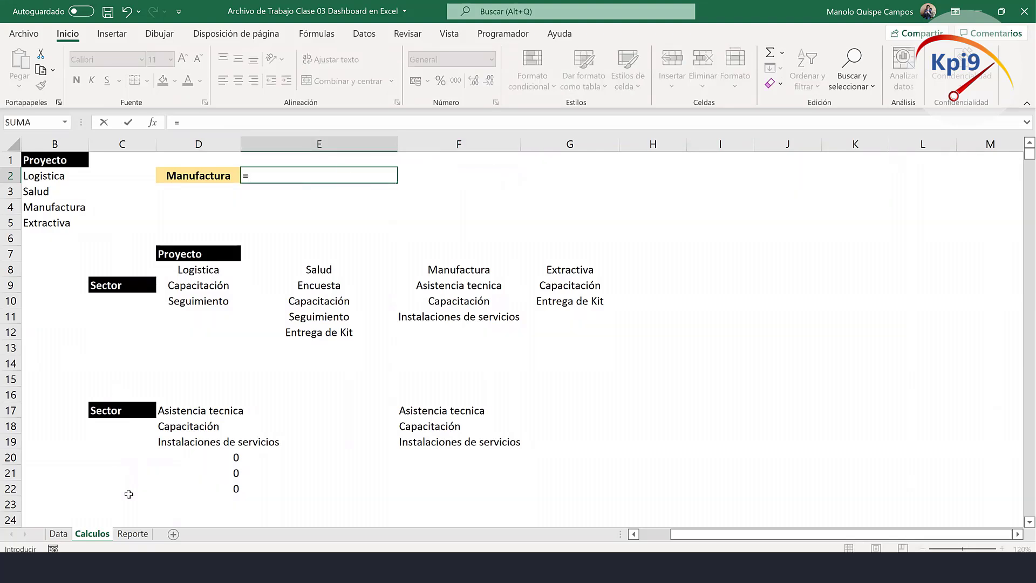
pyautogui.hotkey('ctrl', 'pagedown')
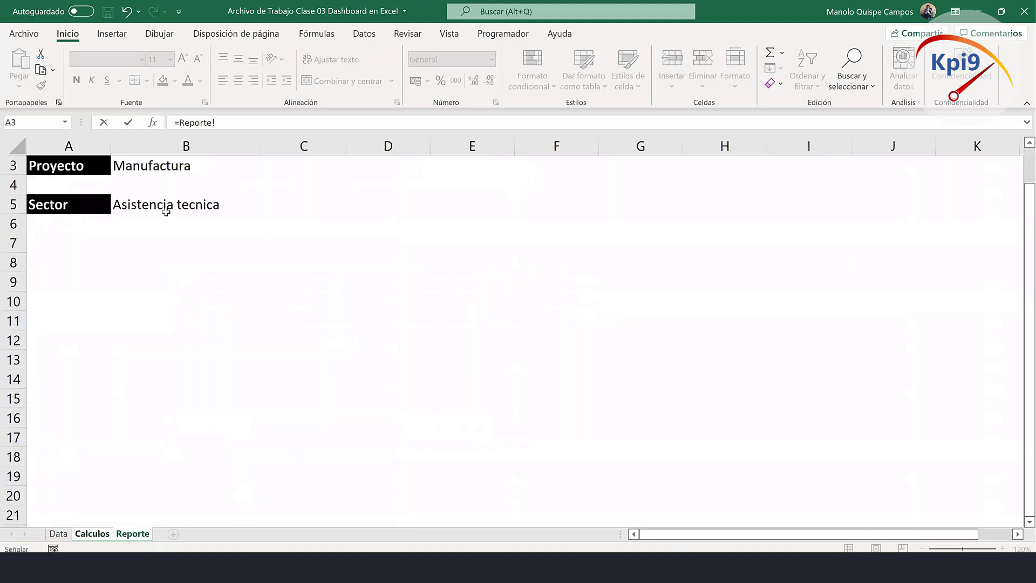
pyautogui.click(166, 212)
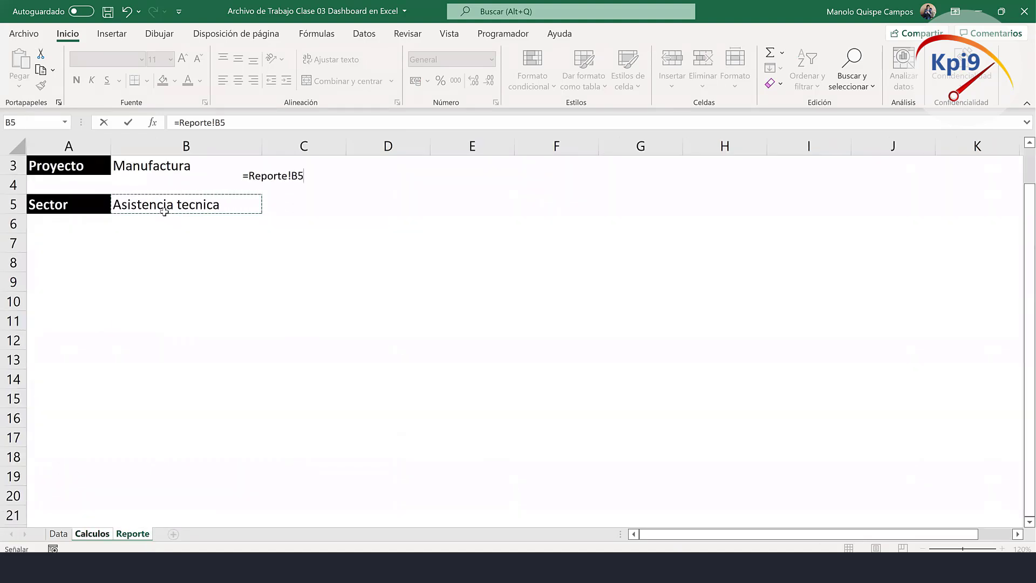
pyautogui.press('Return')
pyautogui.click(279, 178)
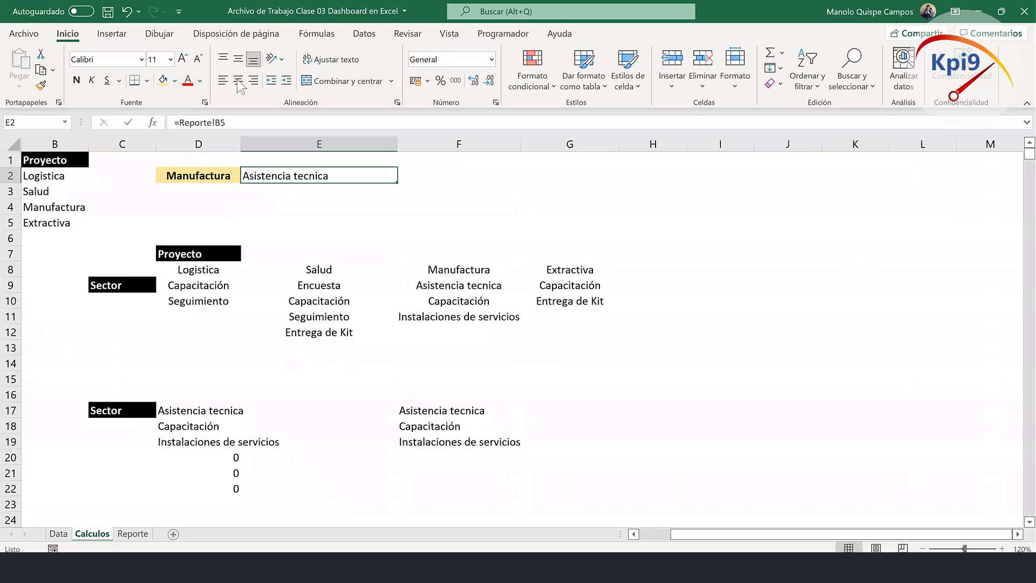
pyautogui.click(238, 80)
pyautogui.click(175, 80)
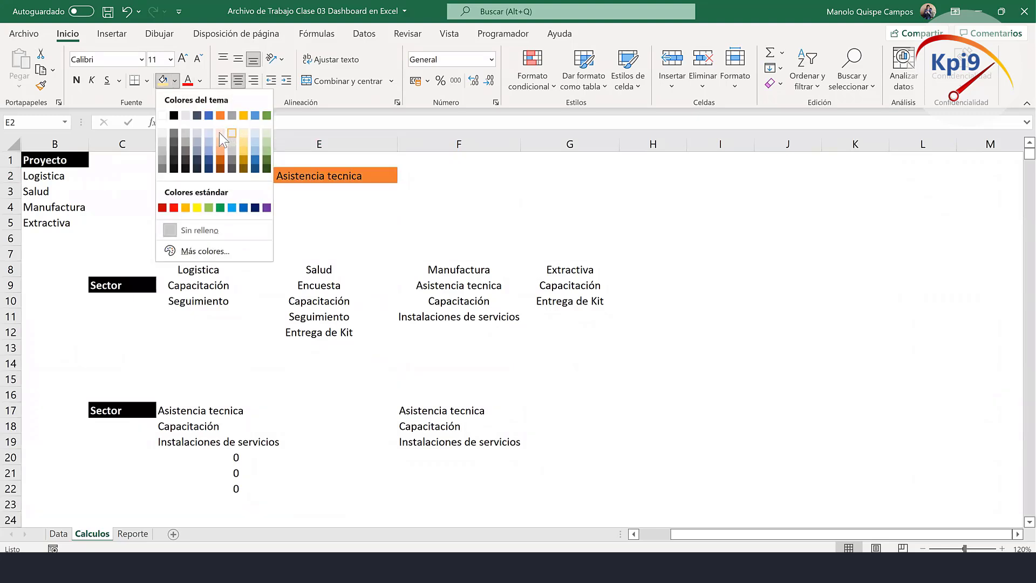
pyautogui.click(217, 134)
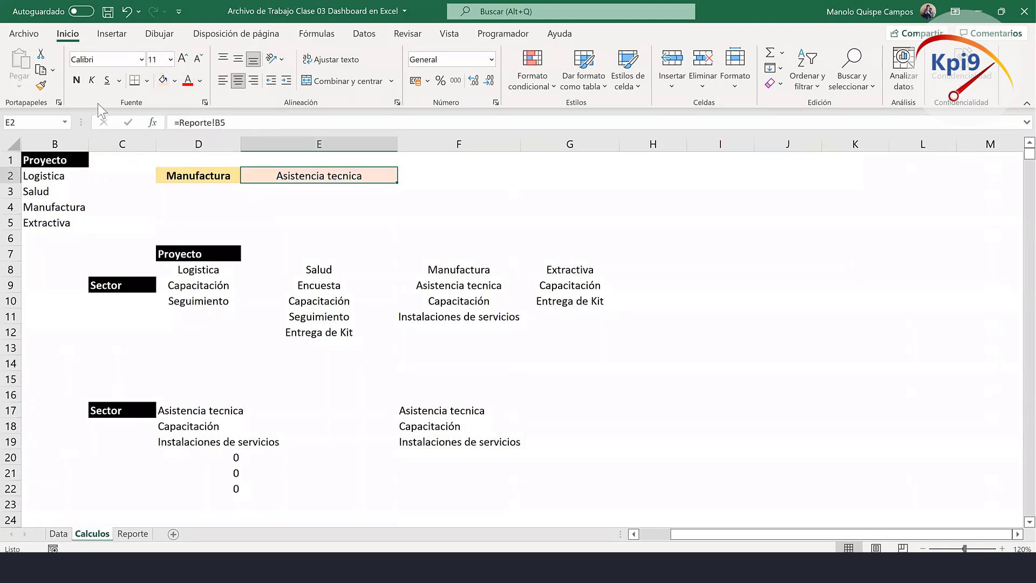
pyautogui.click(77, 81)
# Copy the Proyecto header from D7 into D1 and the Sector header from C9 into E1.
pyautogui.click(204, 163)
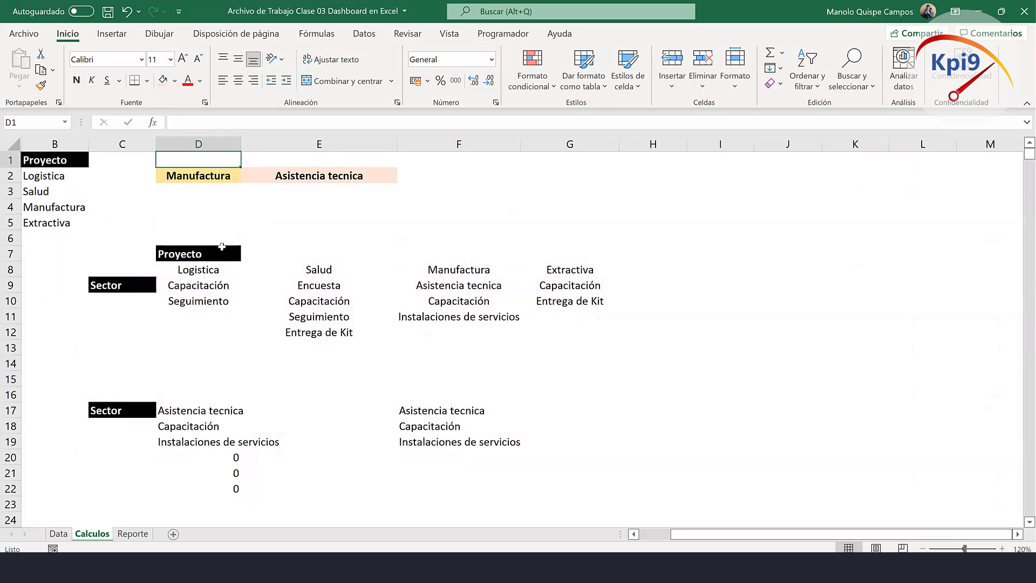
pyautogui.click(222, 246)
pyautogui.hotkey('ctrl', 'c')
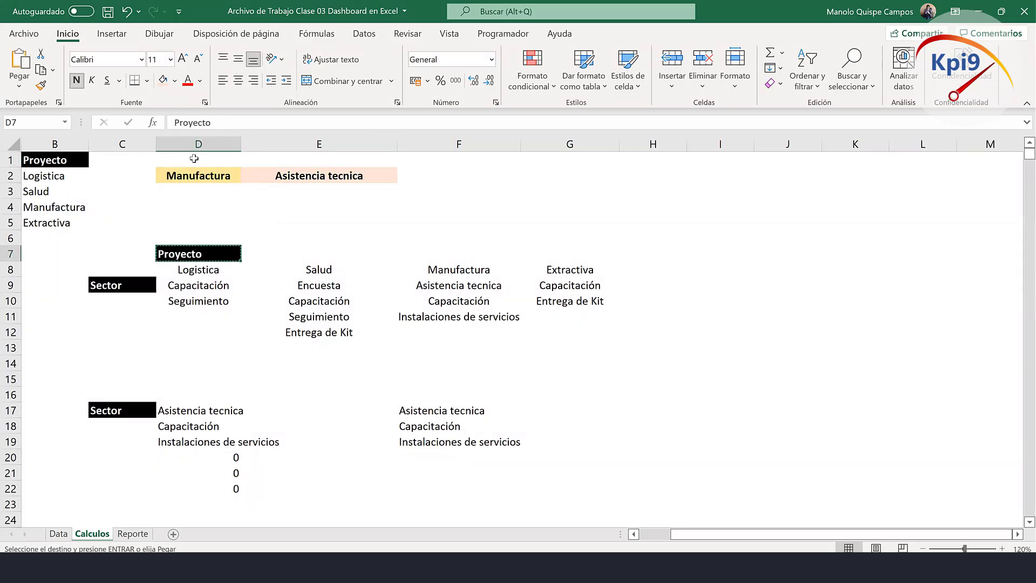
pyautogui.click(195, 158)
pyautogui.hotkey('ctrl', 'v')
pyautogui.click(132, 281)
pyautogui.hotkey('ctrl', 'c')
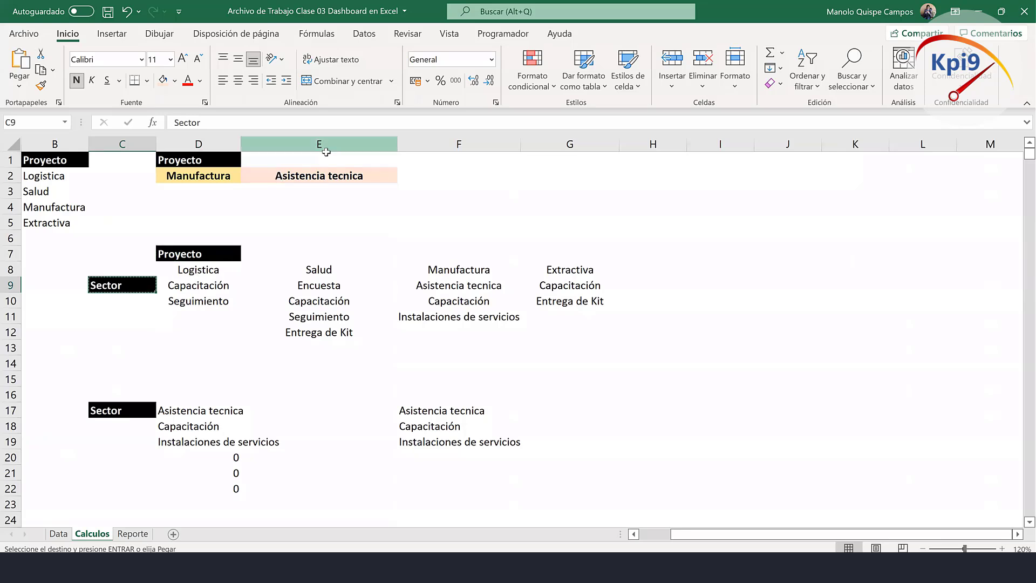
pyautogui.click(326, 158)
pyautogui.hotkey('ctrl', 'v')
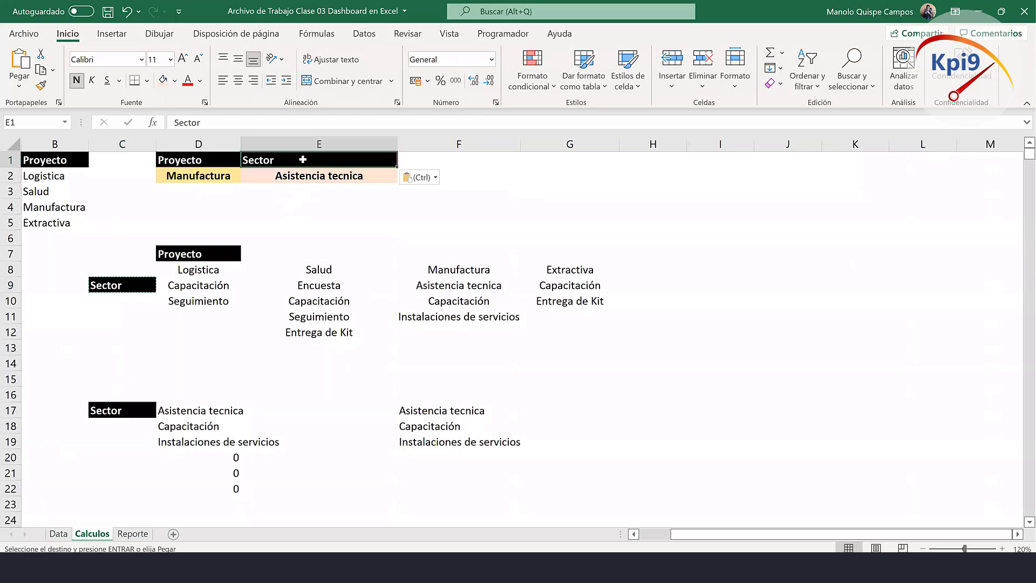
pyautogui.moveTo(217, 162); pyautogui.dragTo(306, 166)
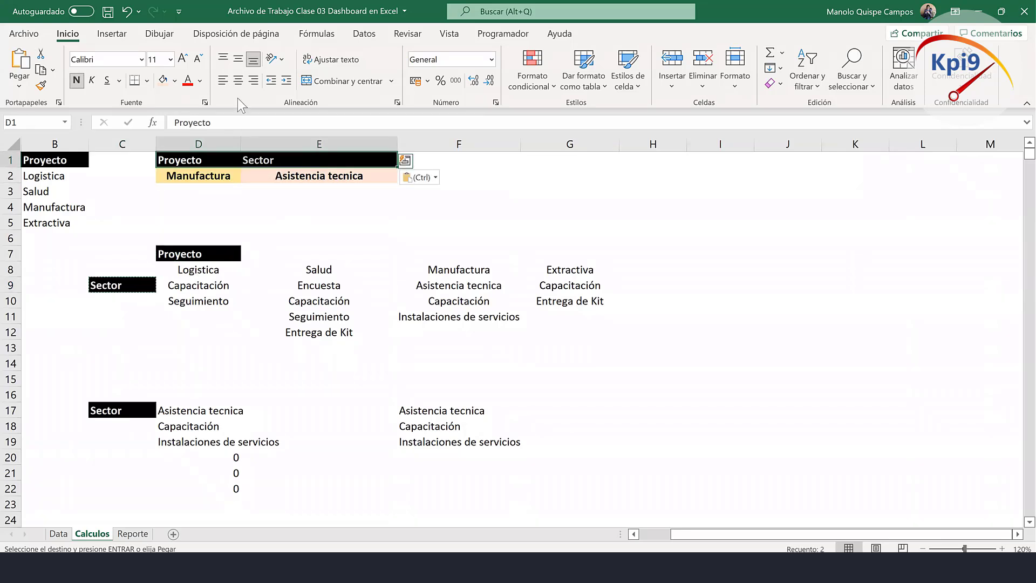
pyautogui.press('Escape')
# Select cell D26 beside the Año label.
pyautogui.click(324, 222)
pyautogui.scroll(-1, 285, 223)
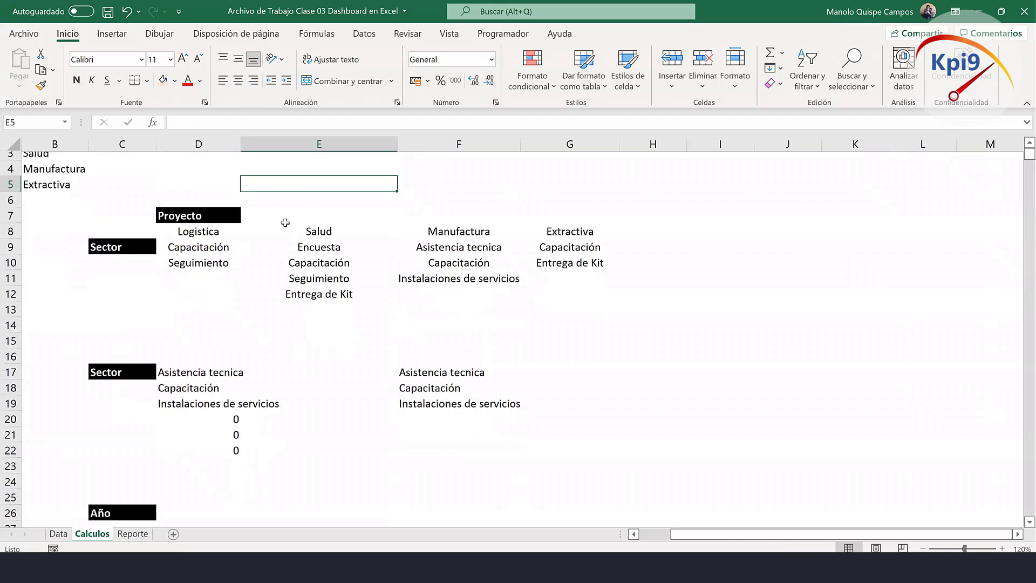
pyautogui.scroll(-3, 285, 222)
pyautogui.click(200, 360)
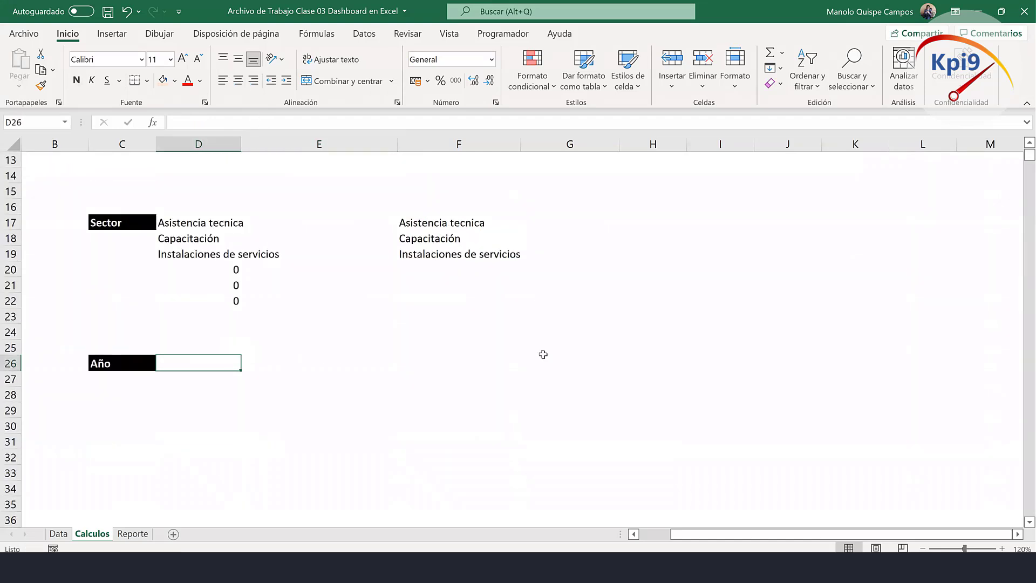
# Start the D26 formula as =FILTRAR(Año; using autocomplete.
pyautogui.write('=FIL')
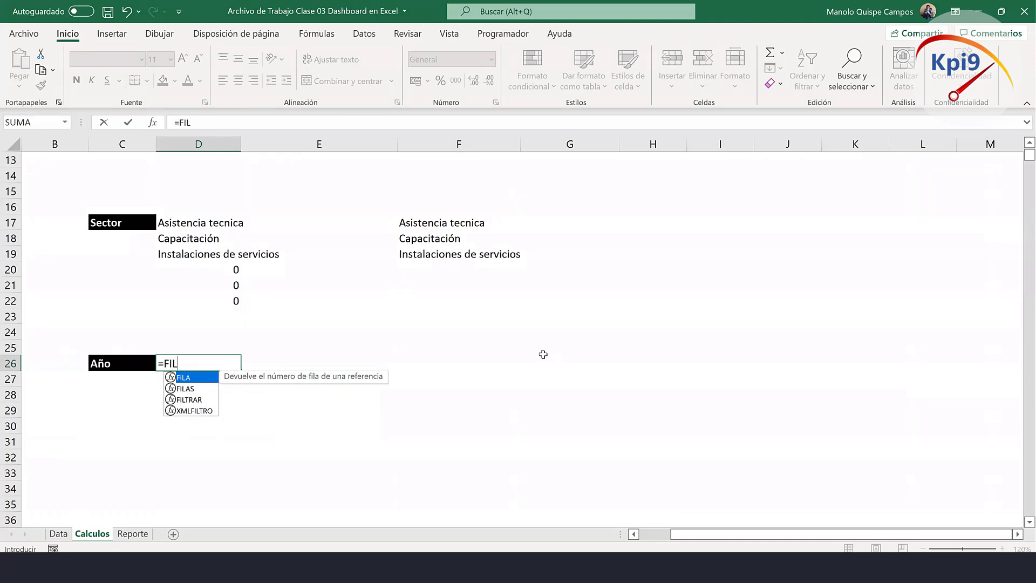
pyautogui.doubleClick(190, 400)
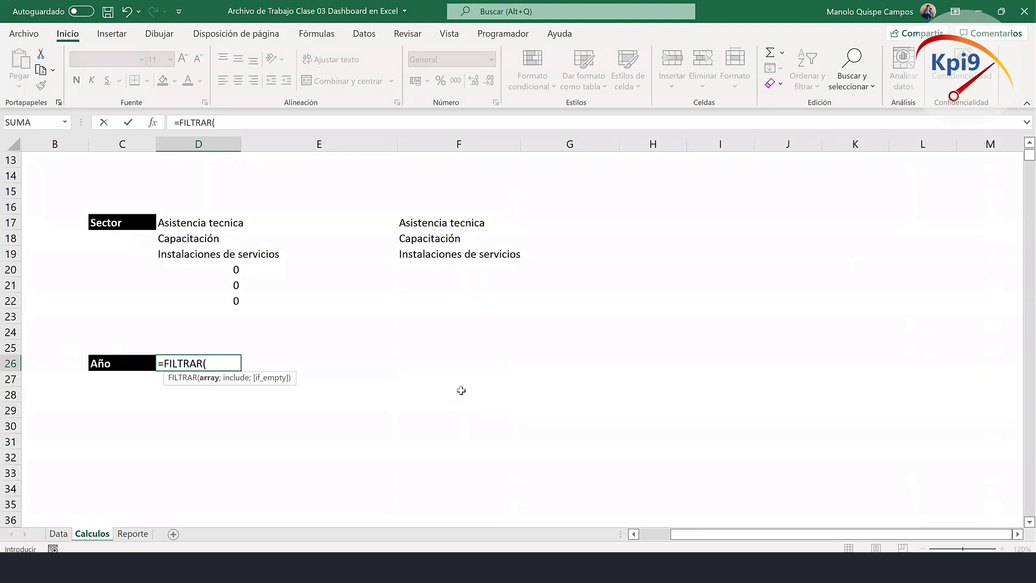
pyautogui.write('A')
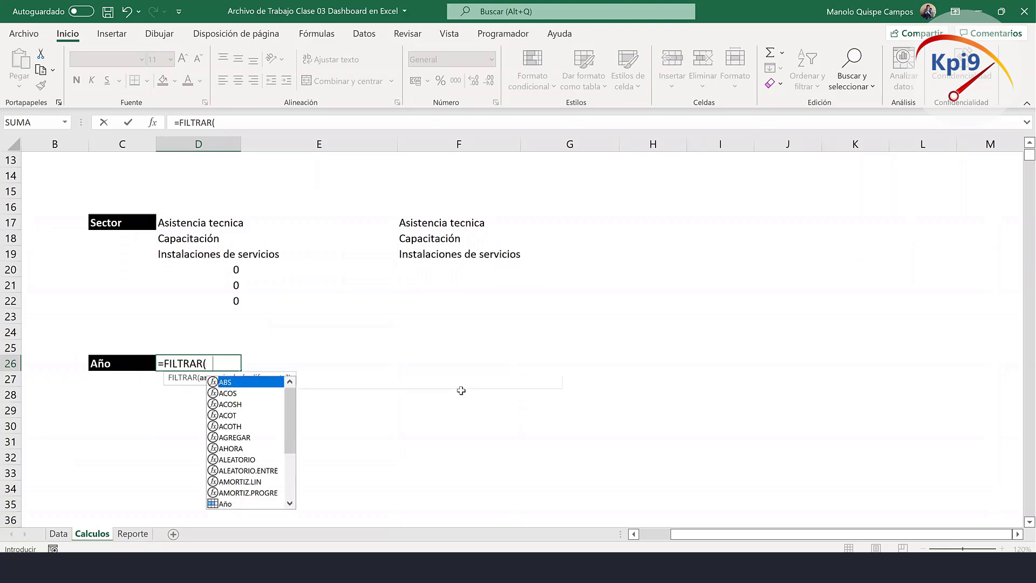
pyautogui.press('Escape')
pyautogui.write('ñ')
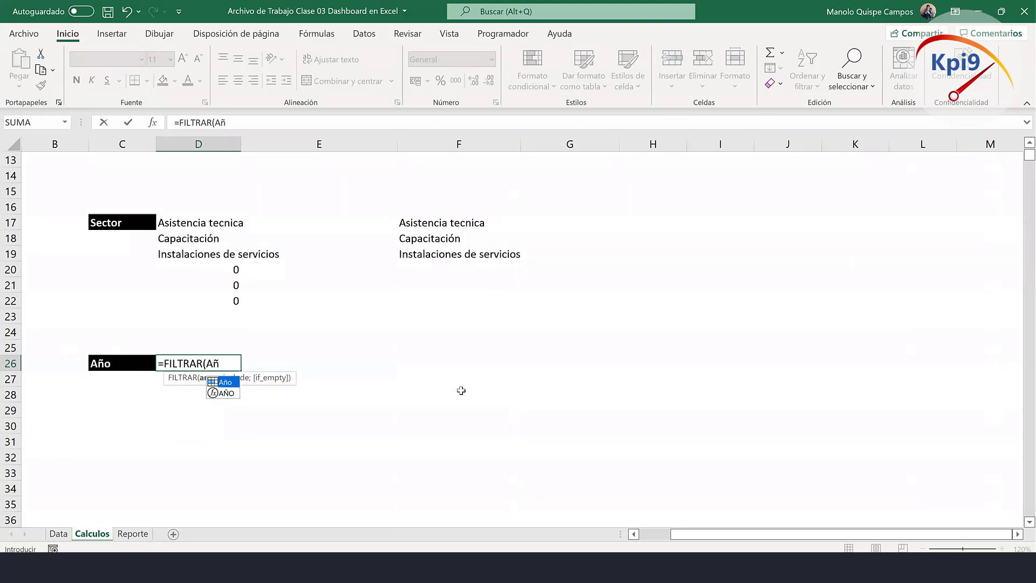
pyautogui.doubleClick(231, 384)
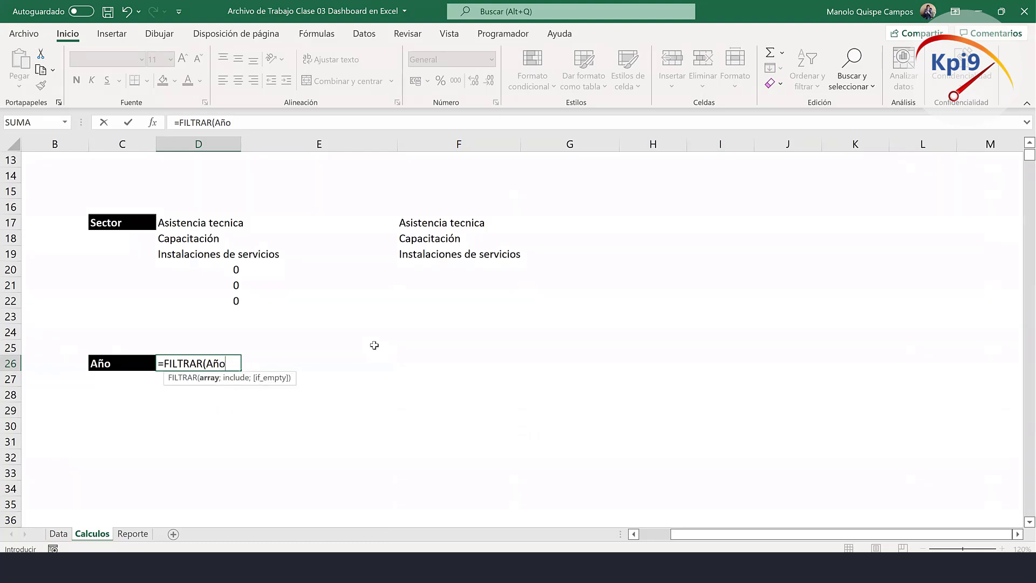
pyautogui.write(';')
pyautogui.scroll(3, 446, 289)
pyautogui.scroll(1, 447, 286)
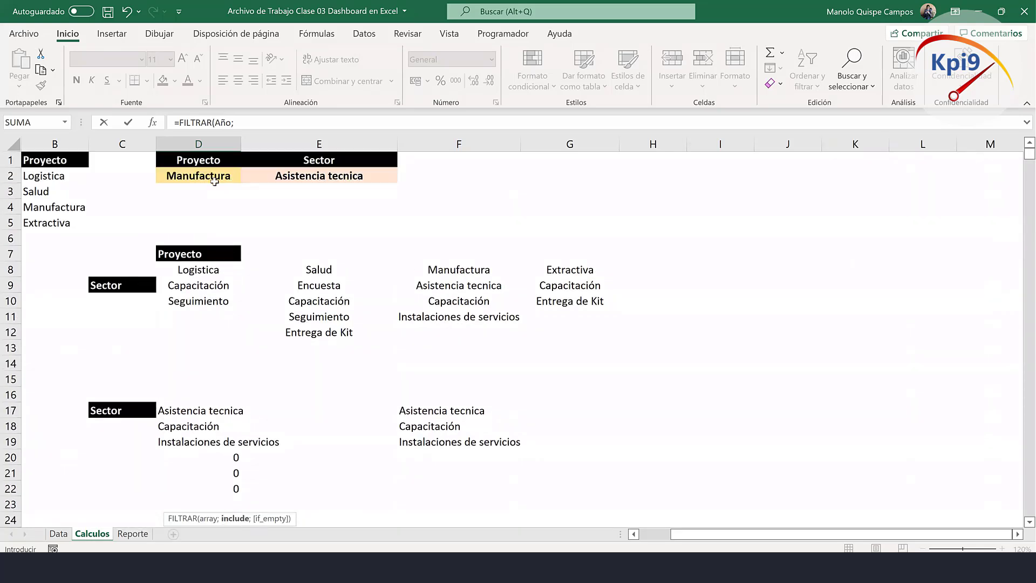
pyautogui.scroll(-3, 335, 234)
pyautogui.scroll(-2, 345, 281)
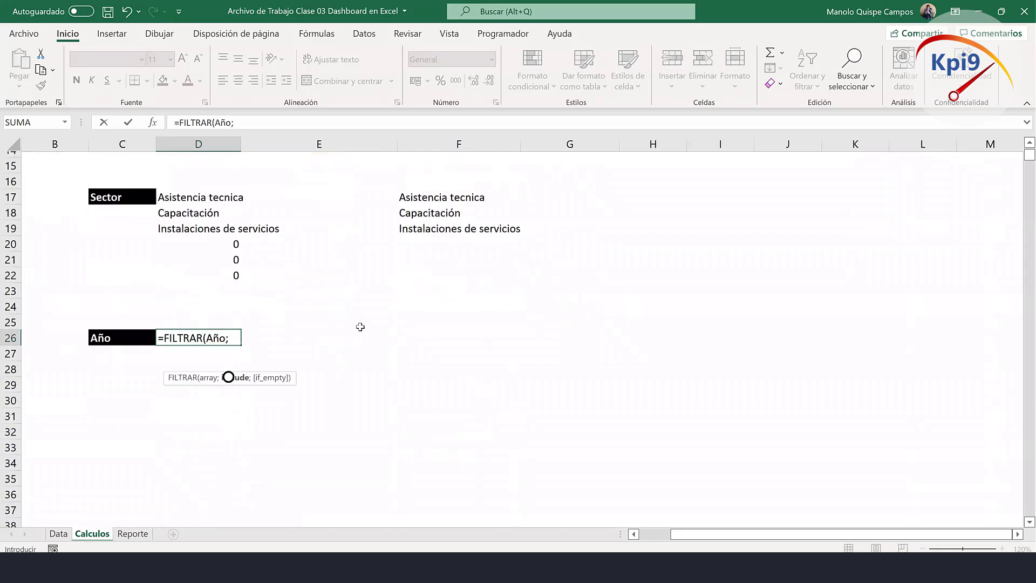
pyautogui.scroll(-1, 360, 327)
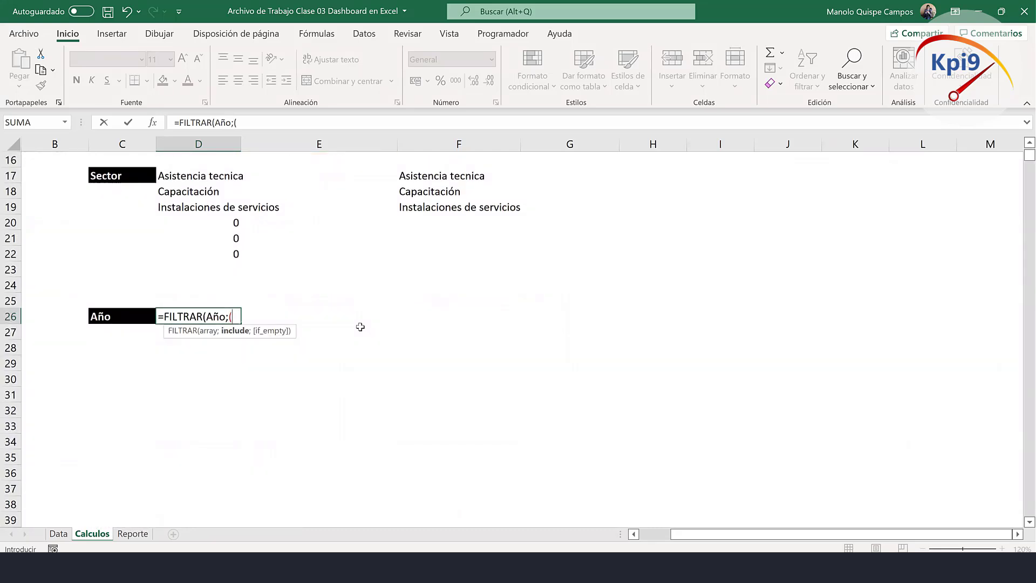
pyautogui.scroll(4, 366, 270)
pyautogui.scroll(1, 354, 273)
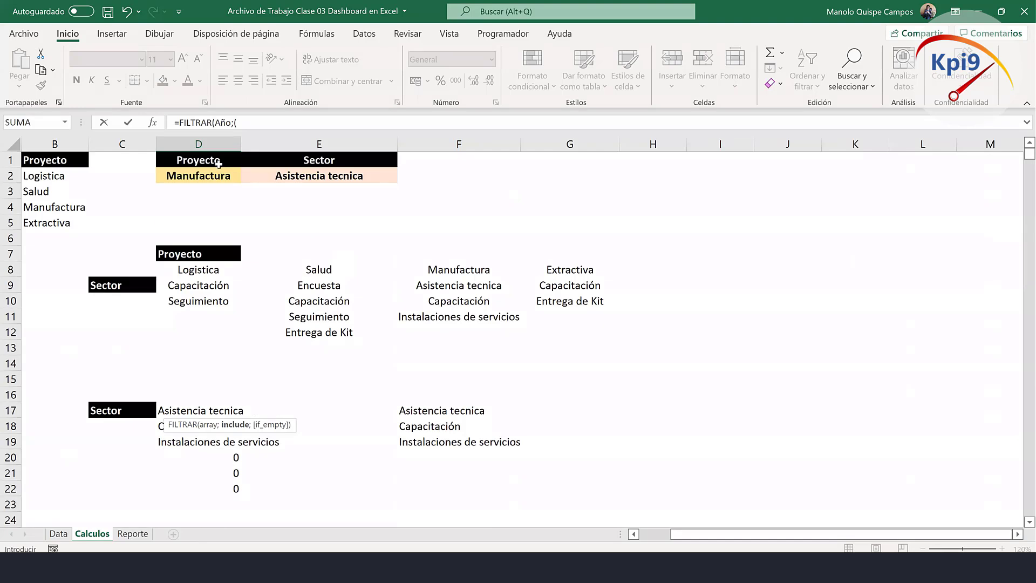
pyautogui.scroll(-2, 289, 270)
pyautogui.scroll(-3, 323, 302)
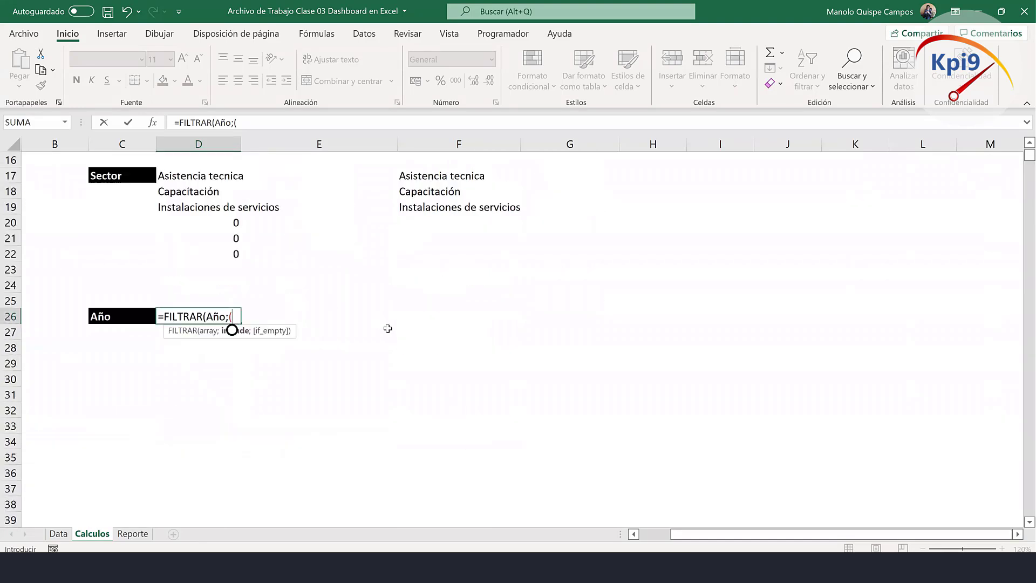
# Add the condition (Proyecto=$D$2) with an absolute reference to D2.
pyautogui.write('PROY')
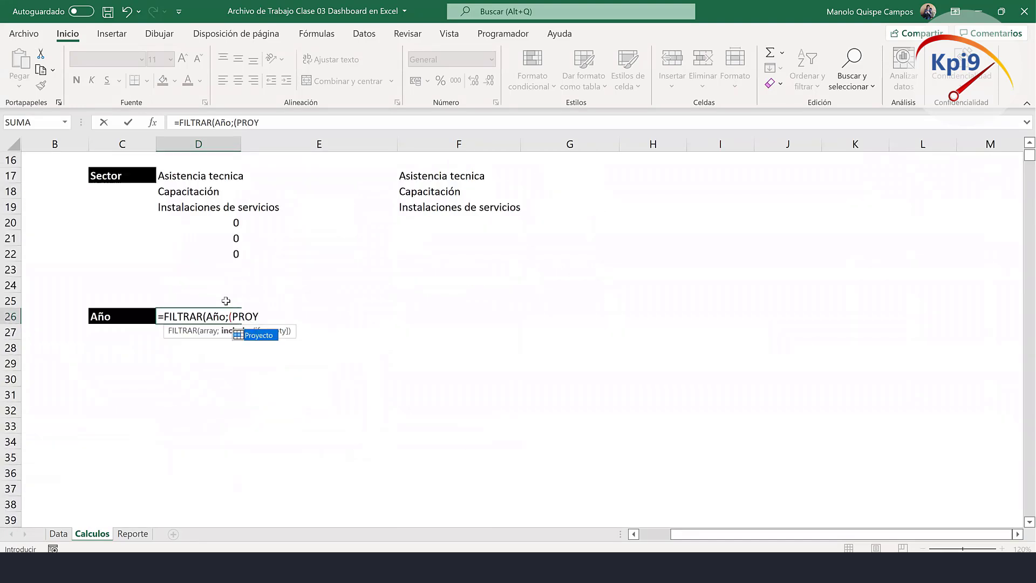
pyautogui.doubleClick(261, 335)
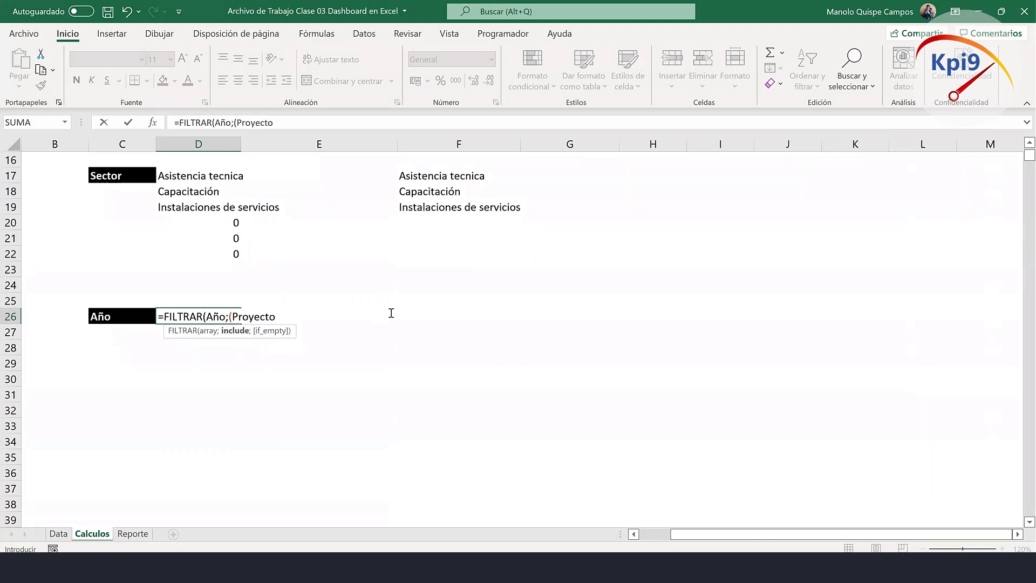
pyautogui.scroll(5, 300, 230)
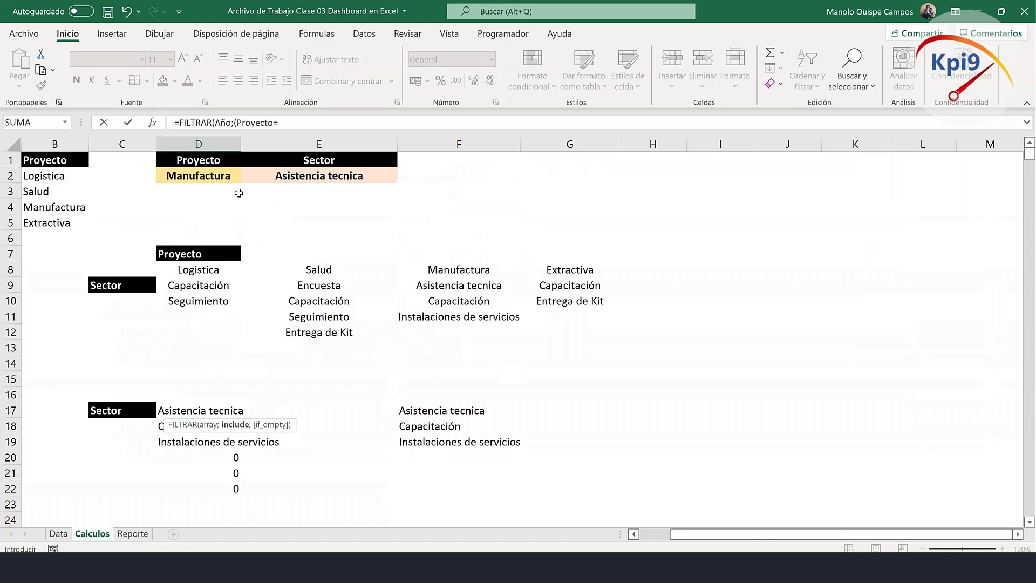
pyautogui.click(214, 179)
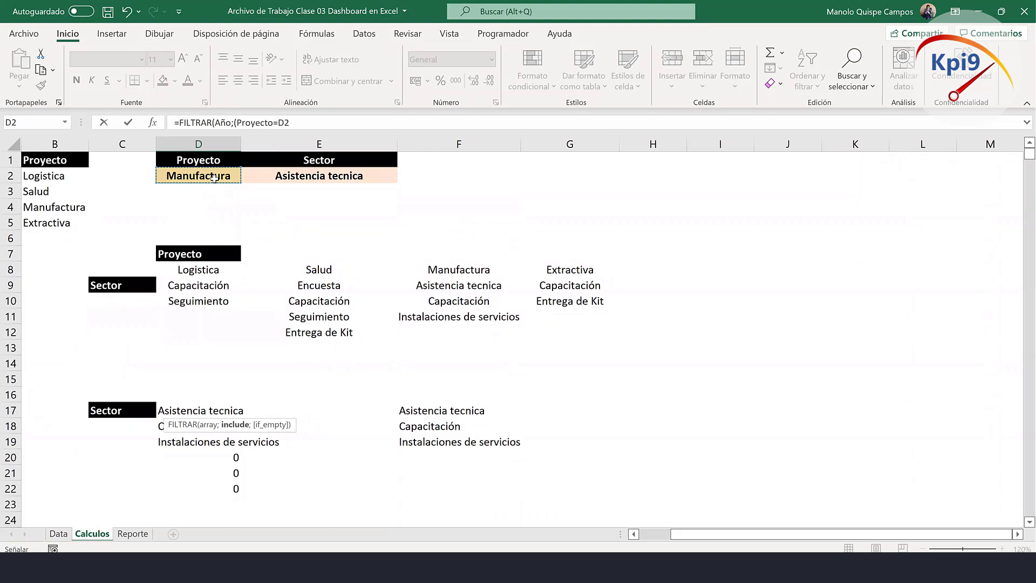
pyautogui.press('F4')
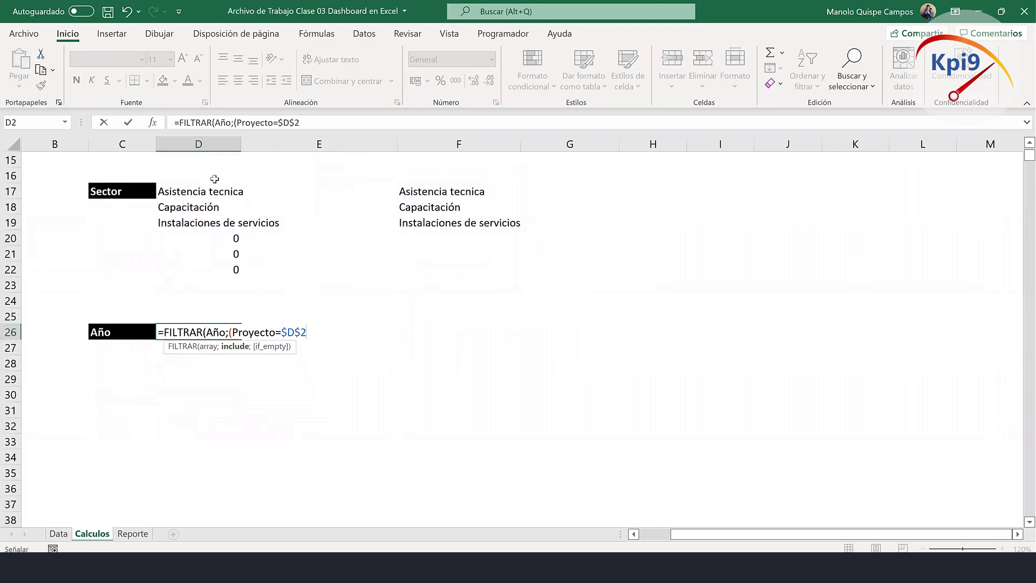
pyautogui.write(')*(')
# Insert the Sector range, declining Excel's suggested correction and missing-parenthesis warning.
pyautogui.scroll(3, 214, 179)
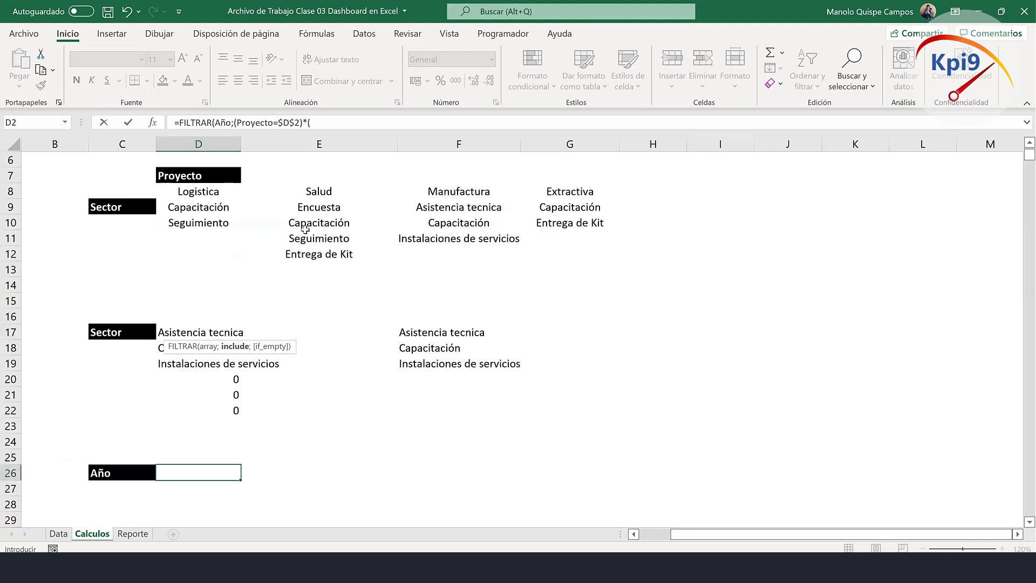
pyautogui.scroll(2, 270, 183)
pyautogui.scroll(-4, 410, 303)
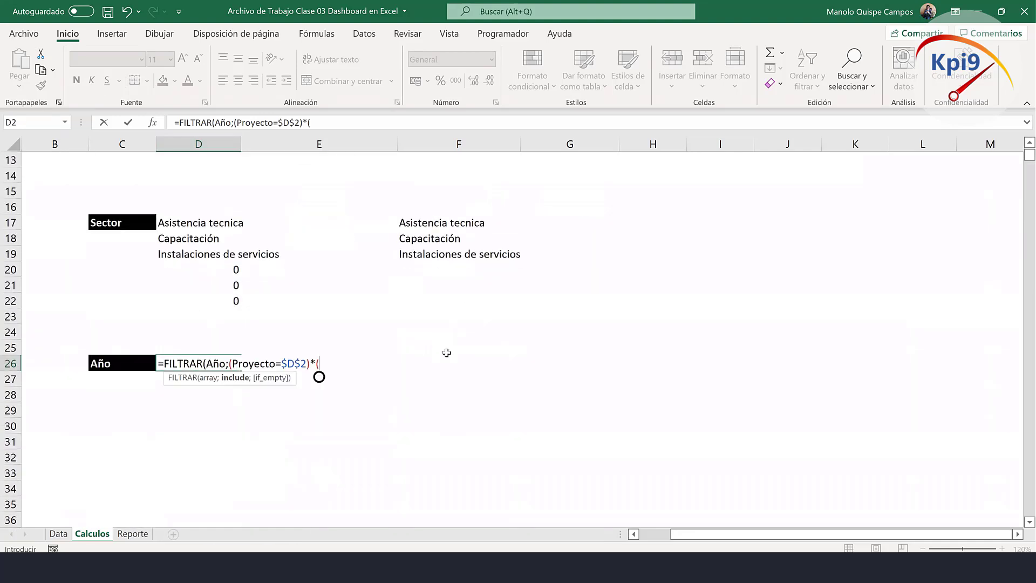
pyautogui.write('SEC')
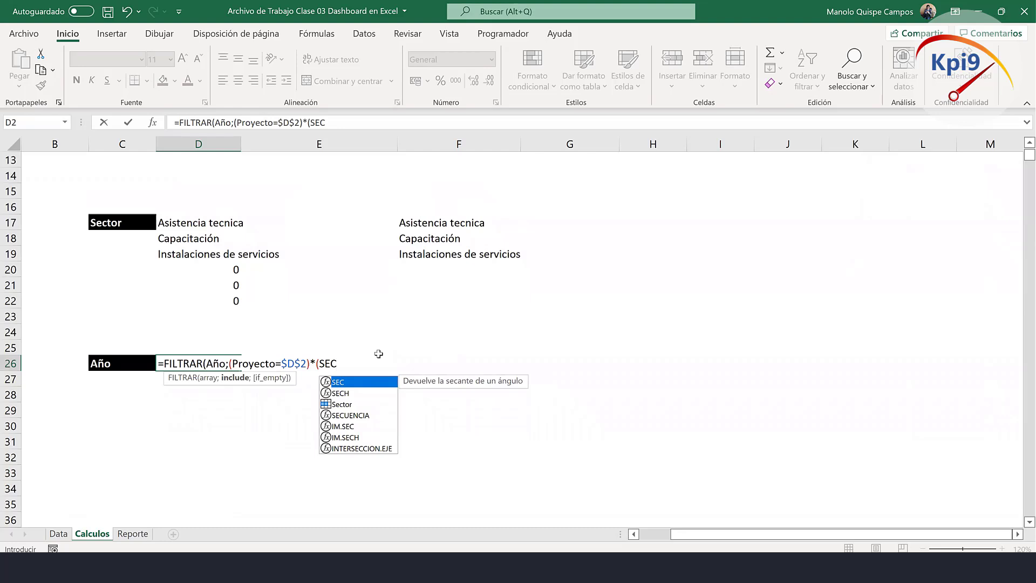
pyautogui.doubleClick(354, 404)
pyautogui.press('Return')
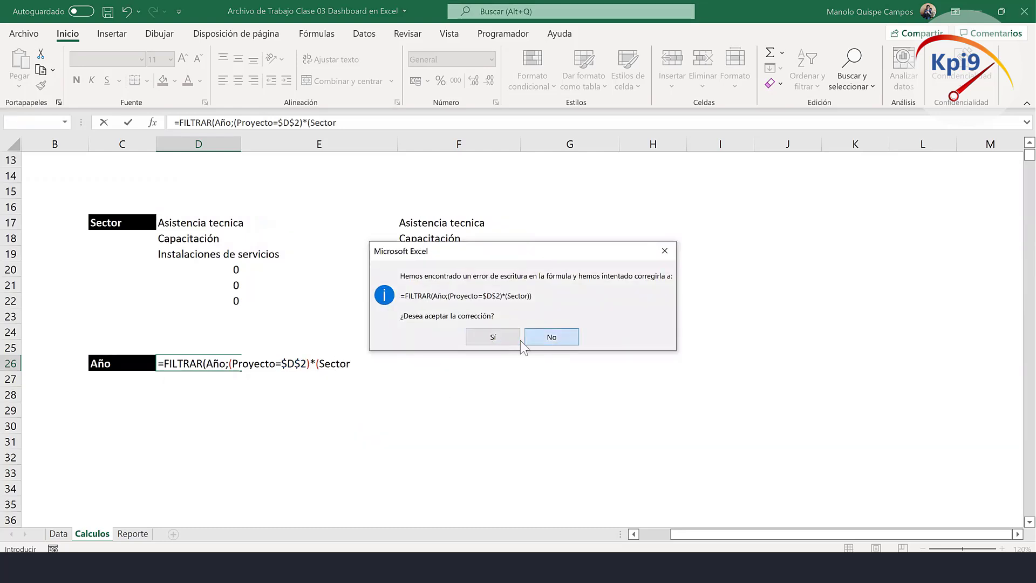
pyautogui.click(534, 337)
pyautogui.click(516, 324)
pyautogui.click(358, 362)
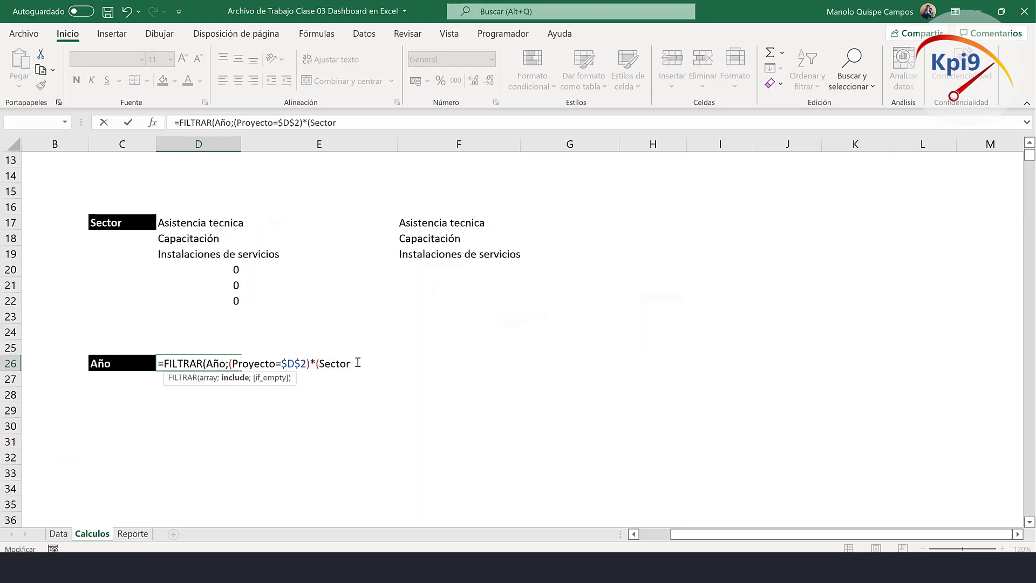
# Complete the second condition as Sector=$E$2 with an absolute reference.
pyautogui.write('=')
pyautogui.scroll(4, 361, 338)
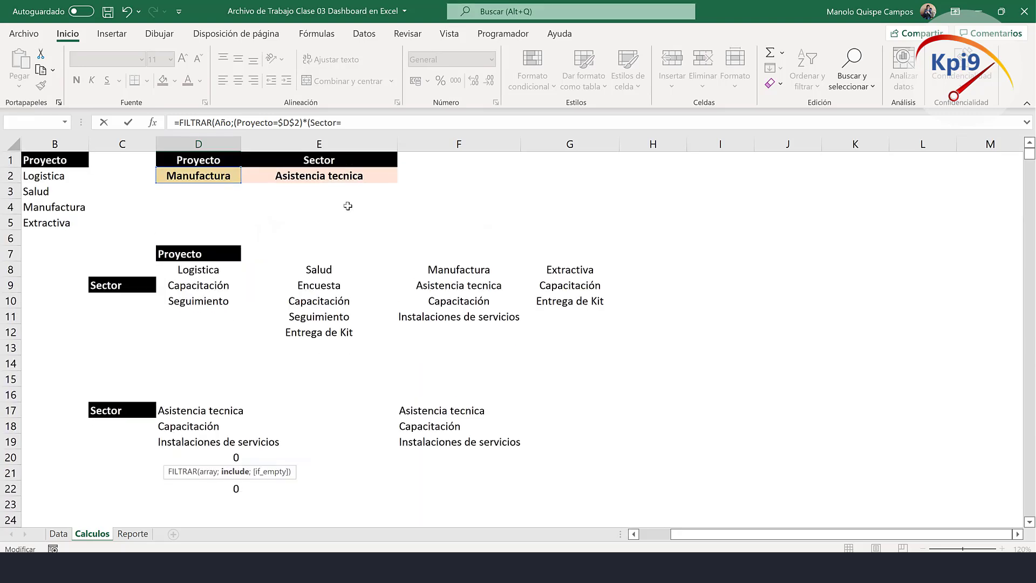
pyautogui.click(358, 176)
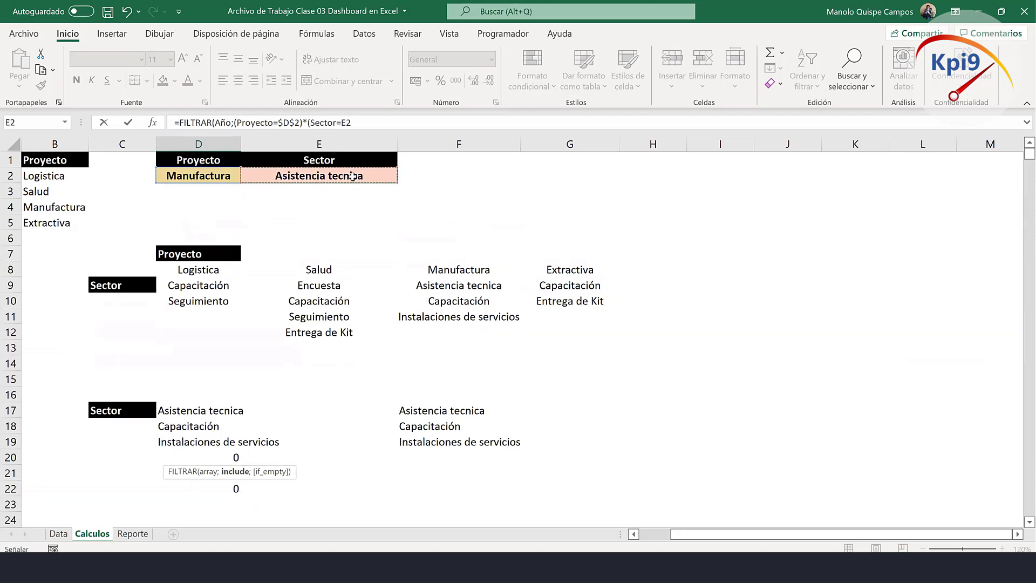
pyautogui.press('F4')
pyautogui.scroll(-5, 352, 176)
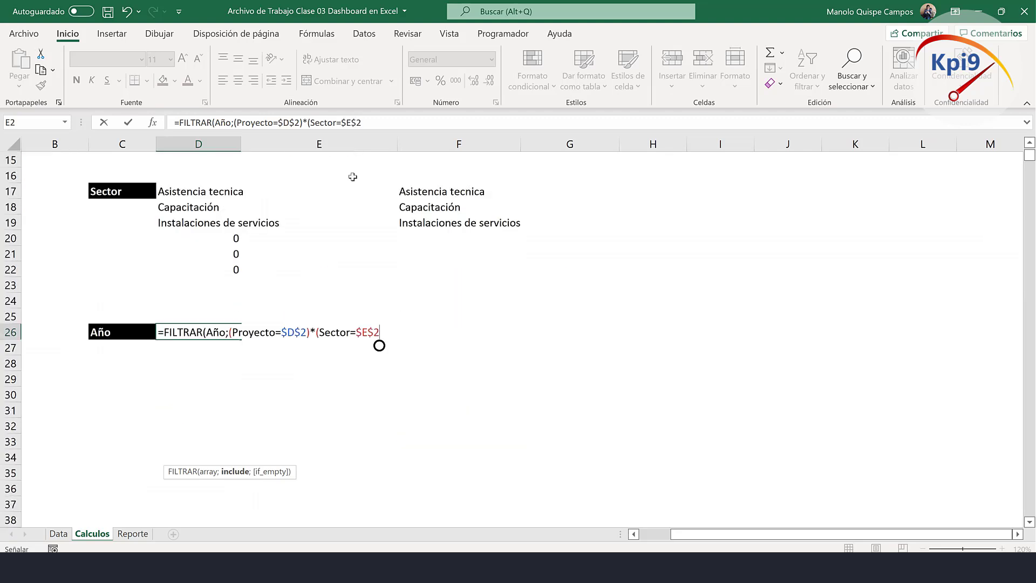
pyautogui.write(')')
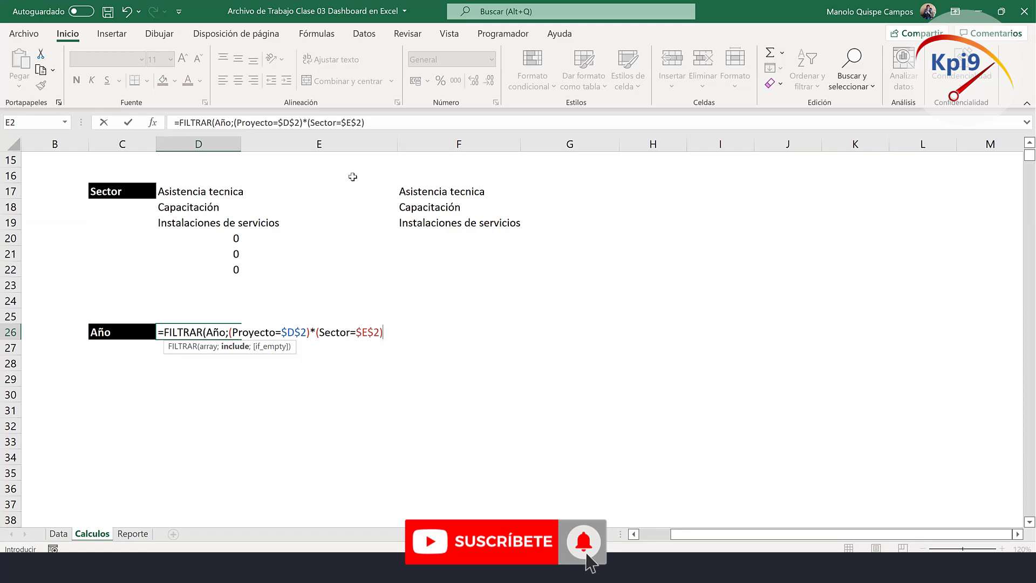
# Close the FILTRAR formula and wrap it in UNICOS so D26 lists 2018, 2019, 2020.
pyautogui.write(')')
pyautogui.press('Return')
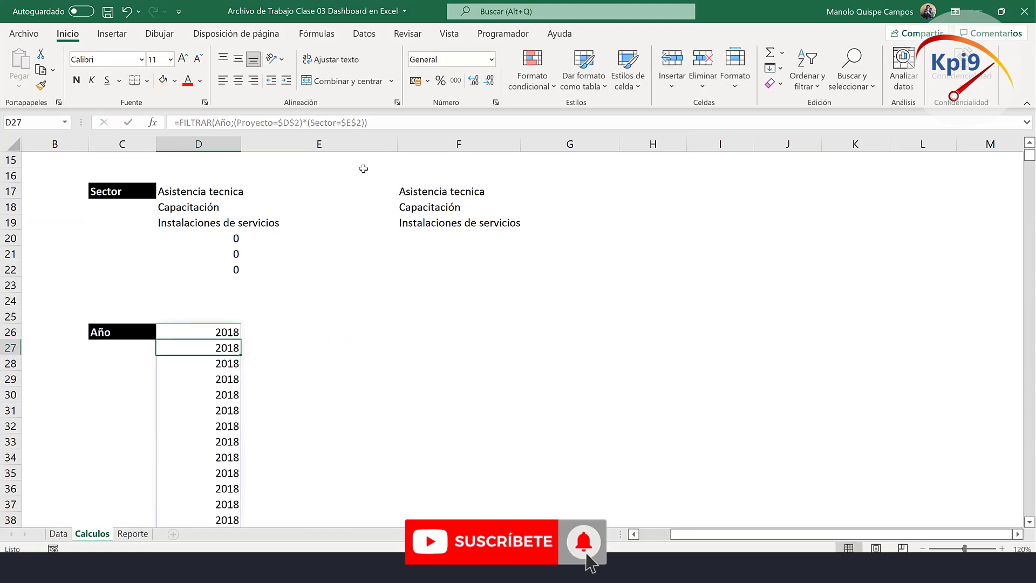
pyautogui.doubleClick(217, 330)
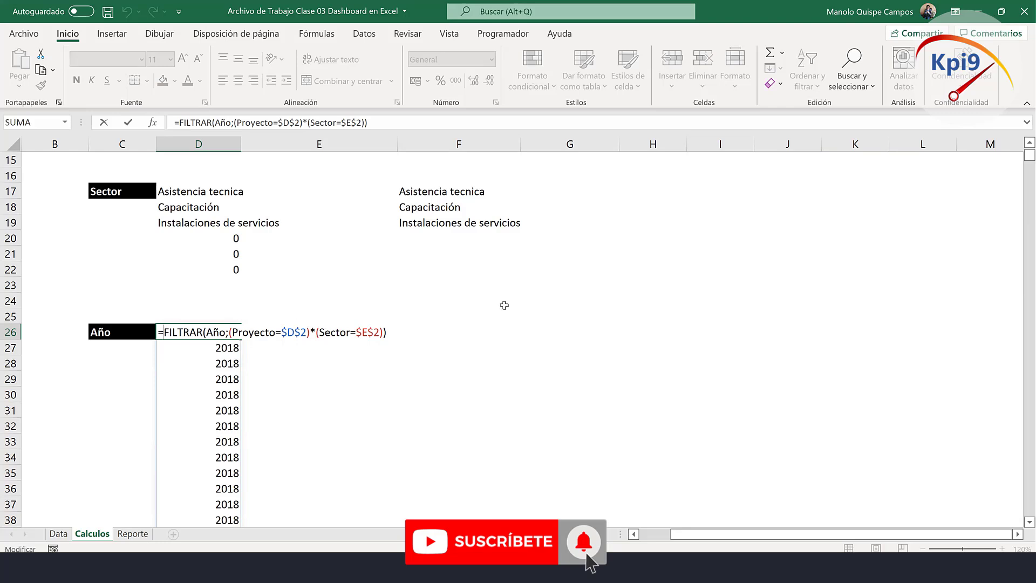
pyautogui.write('UNI')
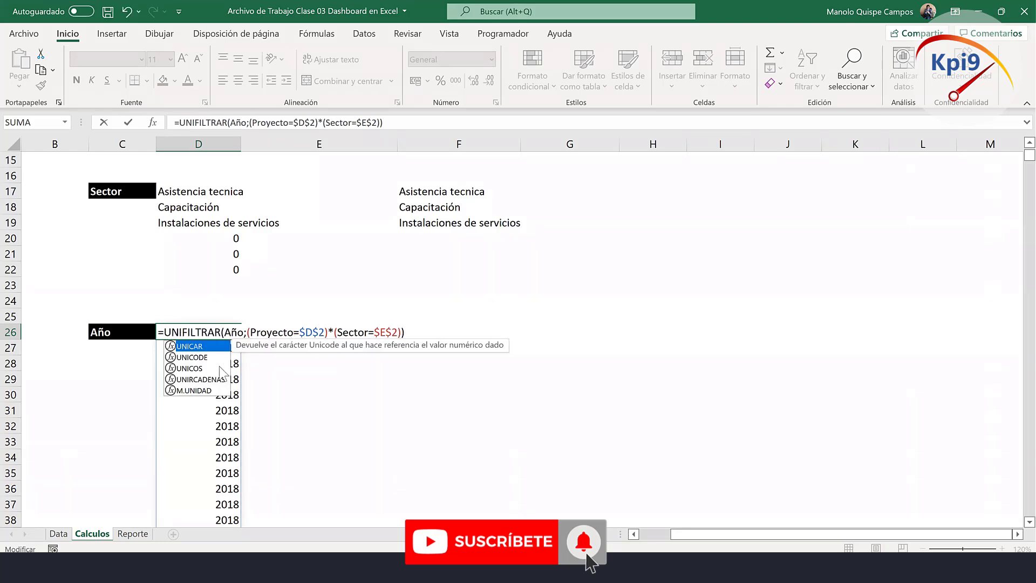
pyautogui.doubleClick(208, 368)
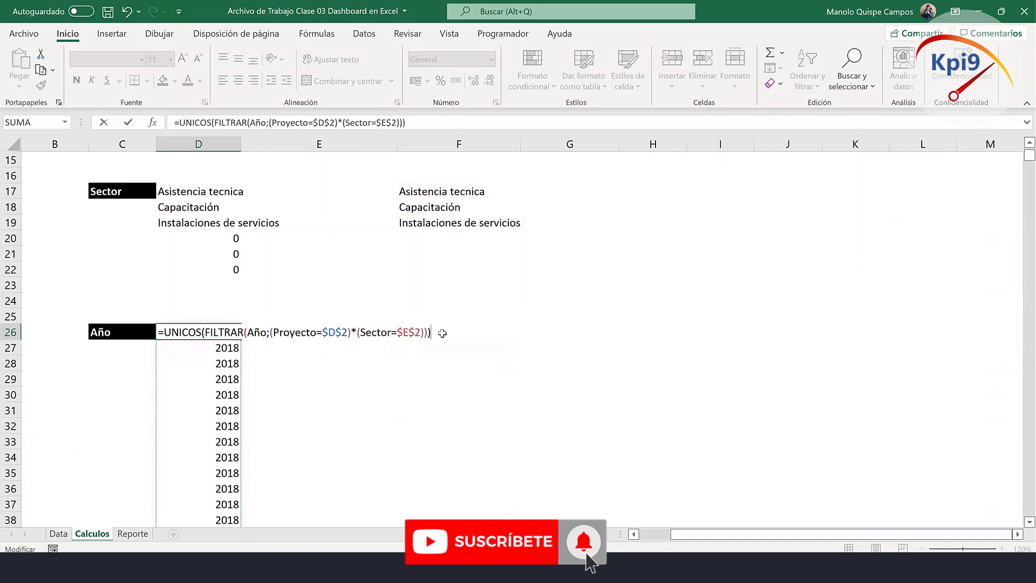
pyautogui.press('Return')
pyautogui.click(329, 421)
pyautogui.click(230, 332)
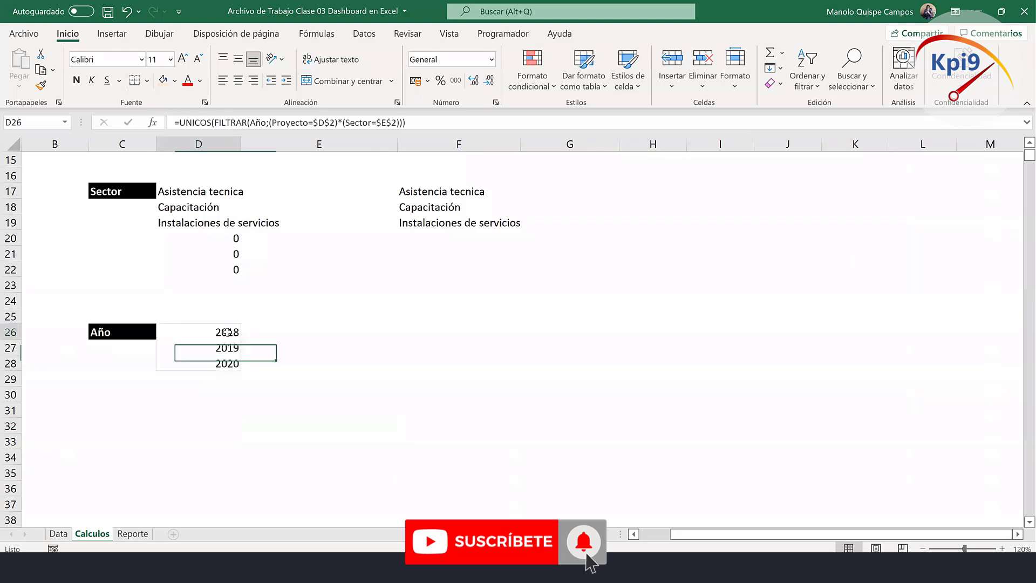
# Copy the Año label from Calculos C26 into cell A7 on Reporte.
pyautogui.click(133, 533)
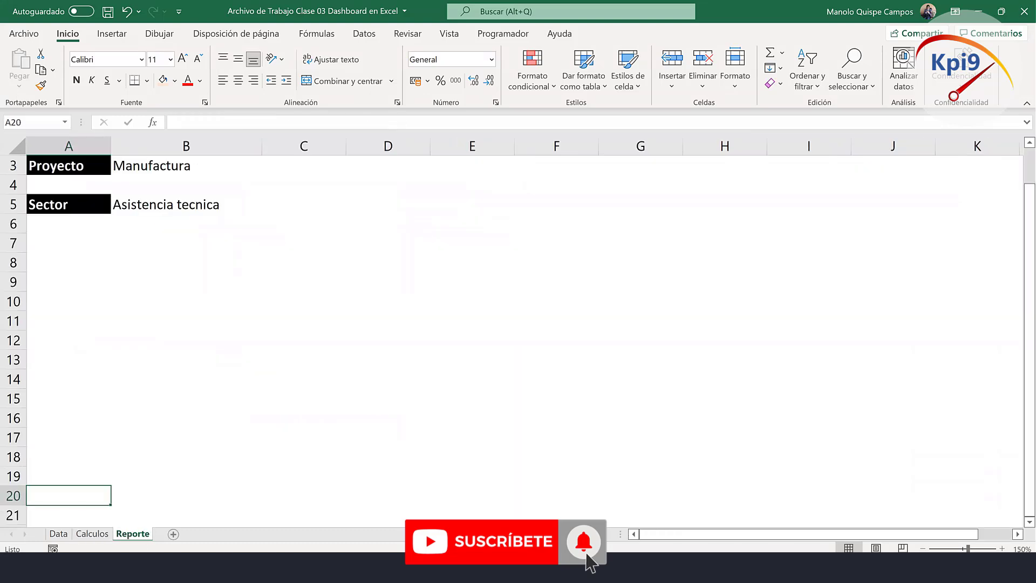
pyautogui.click(93, 534)
pyautogui.click(121, 332)
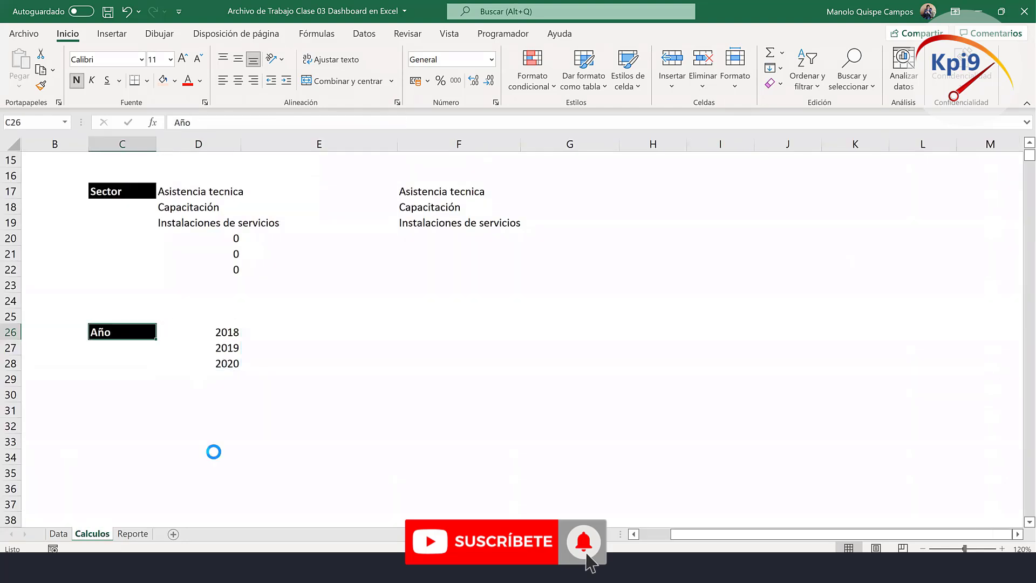
pyautogui.hotkey('ctrl', 'c')
pyautogui.click(132, 533)
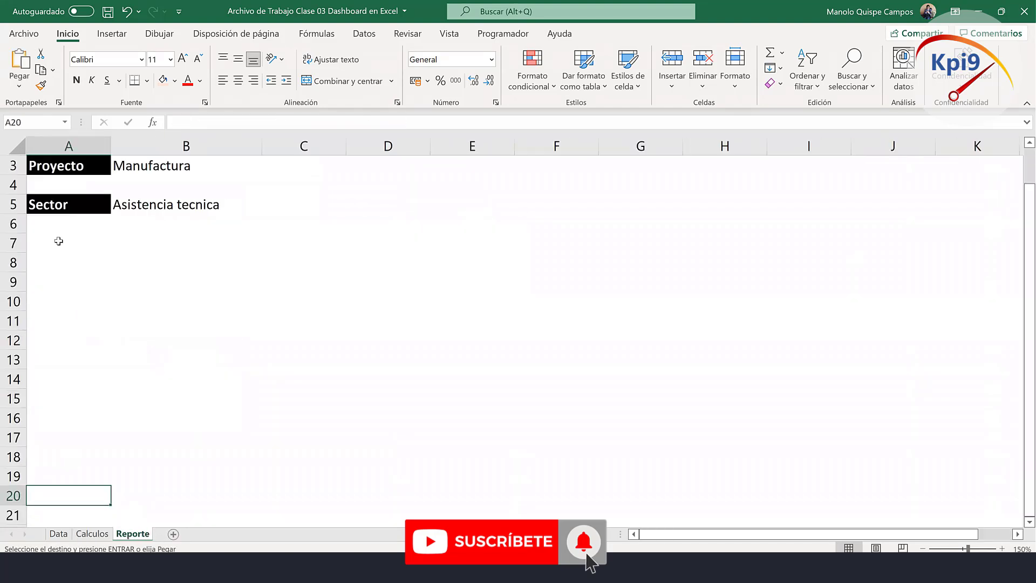
pyautogui.click(58, 242)
pyautogui.hotkey('ctrl', 'v')
# Give B7 a list validation sourced from =Calculos!$D$26# and select 2018.
pyautogui.click(173, 246)
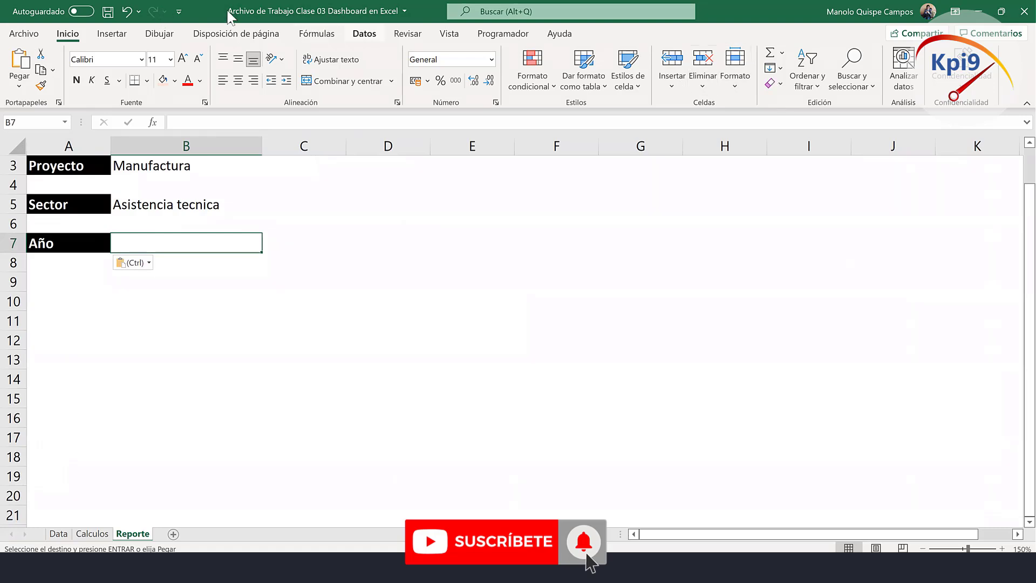
pyautogui.click(365, 33)
pyautogui.click(732, 83)
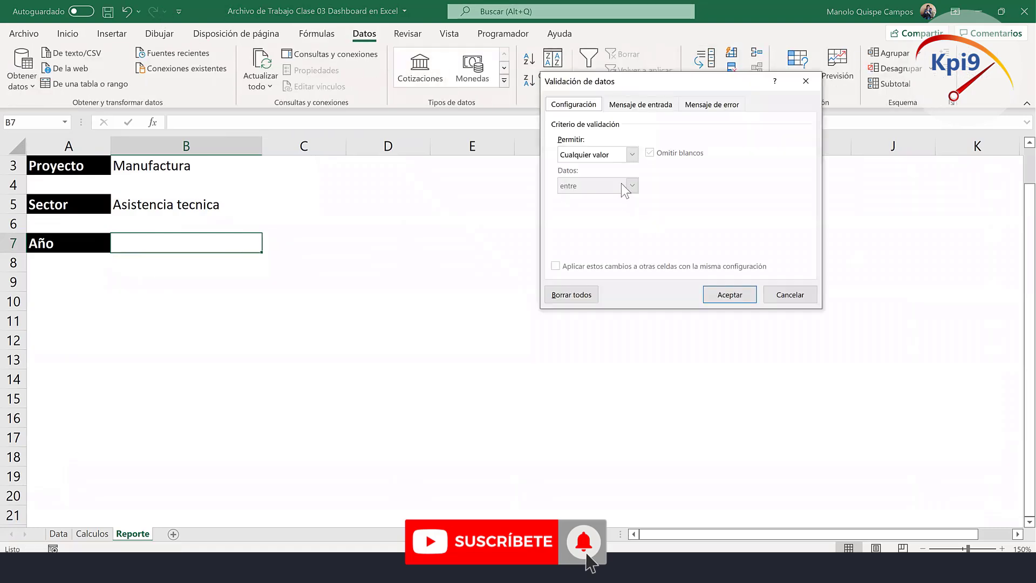
pyautogui.click(598, 154)
pyautogui.click(582, 197)
pyautogui.click(588, 218)
pyautogui.write('=')
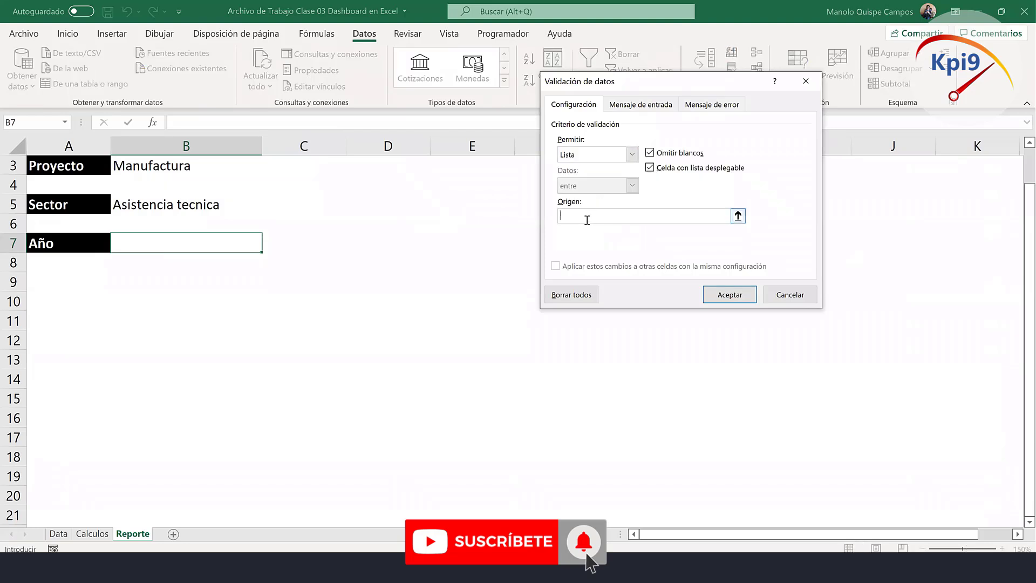
pyautogui.click(93, 534)
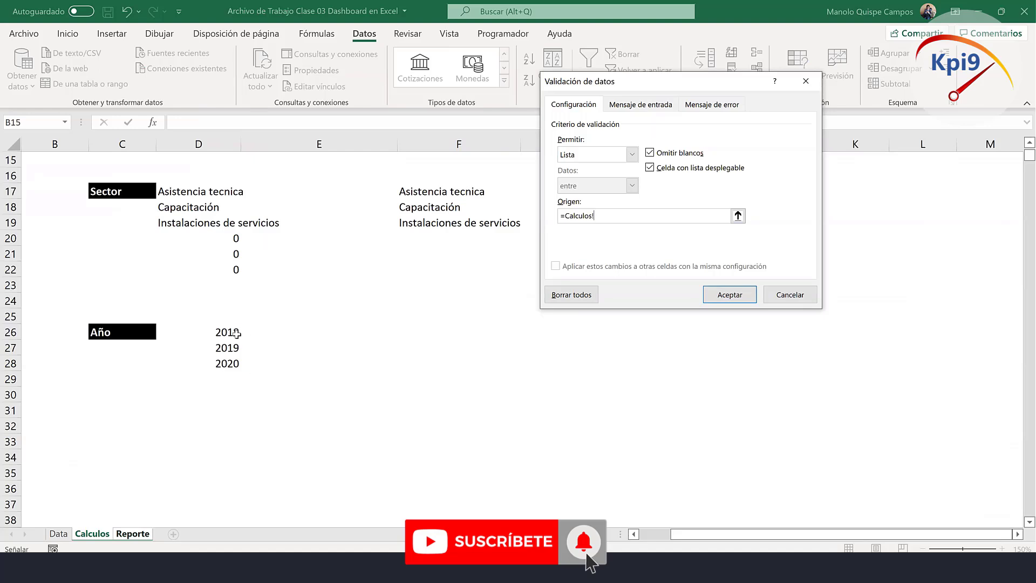
pyautogui.click(228, 333)
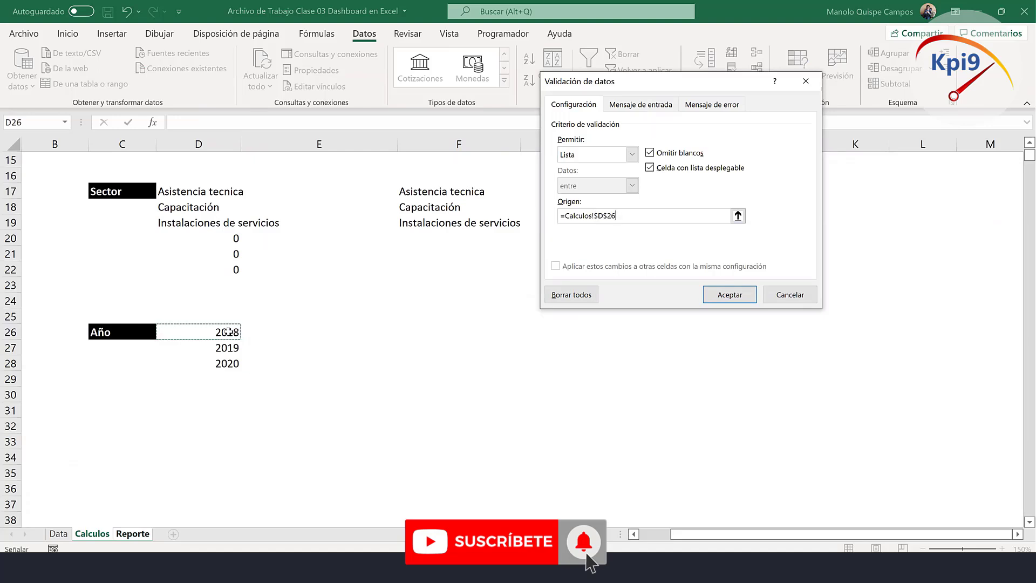
pyautogui.press('Return')
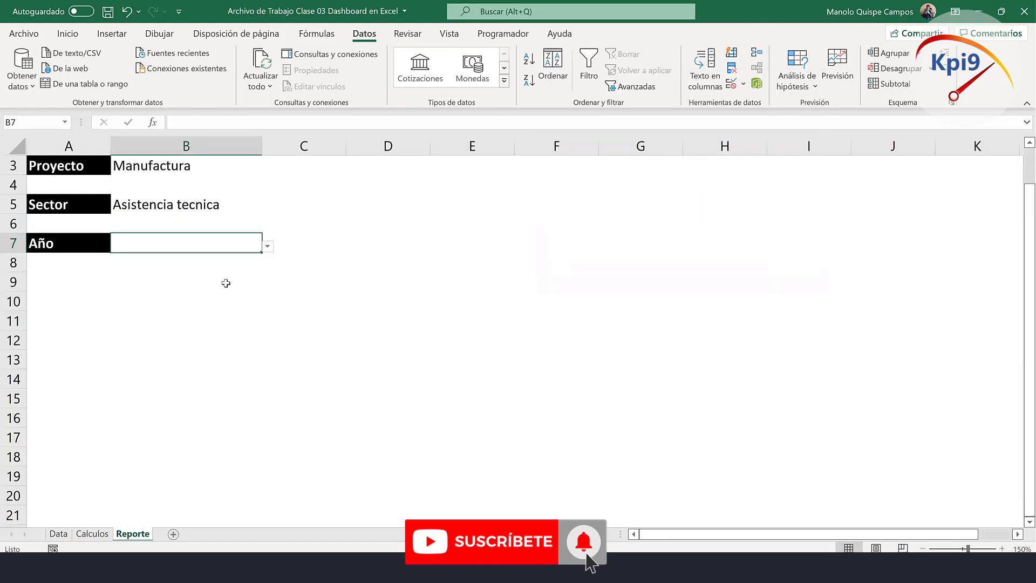
pyautogui.scroll(1, 263, 253)
pyautogui.click(267, 285)
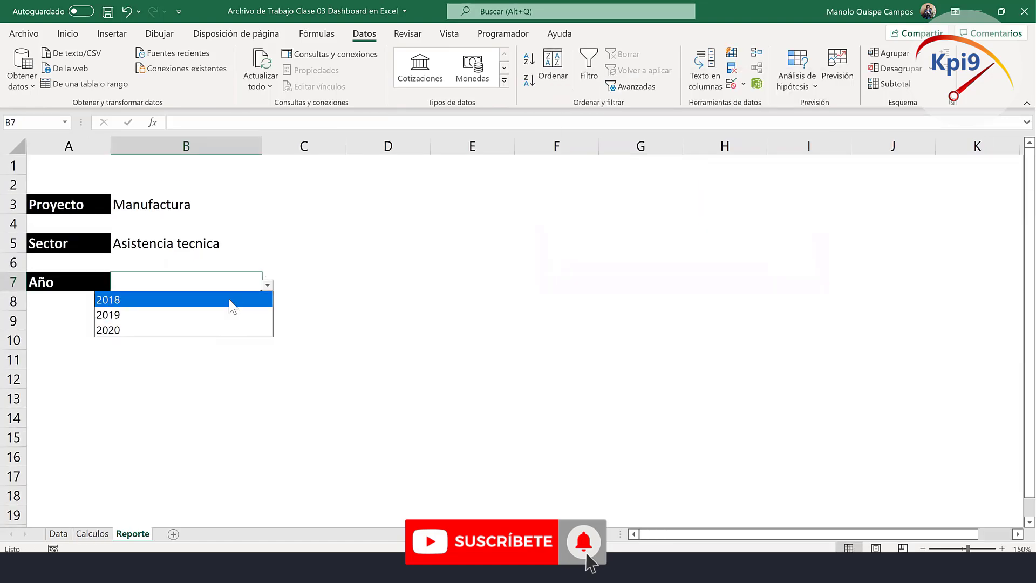
pyautogui.click(229, 300)
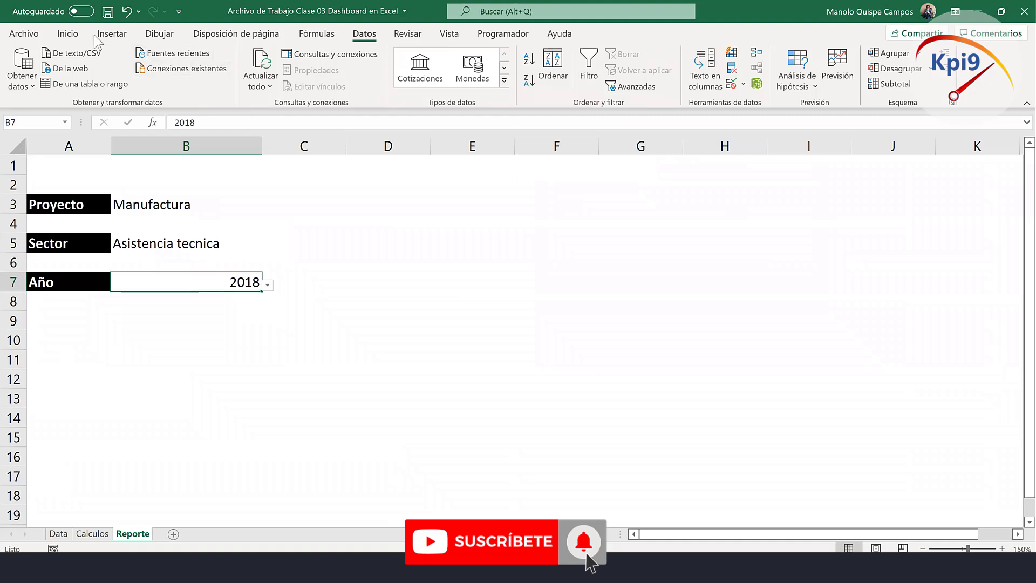
# Centre the year in Reporte!B7 and link Calculos!F2 to it with =Reporte!B7.
pyautogui.click(67, 34)
pyautogui.click(238, 81)
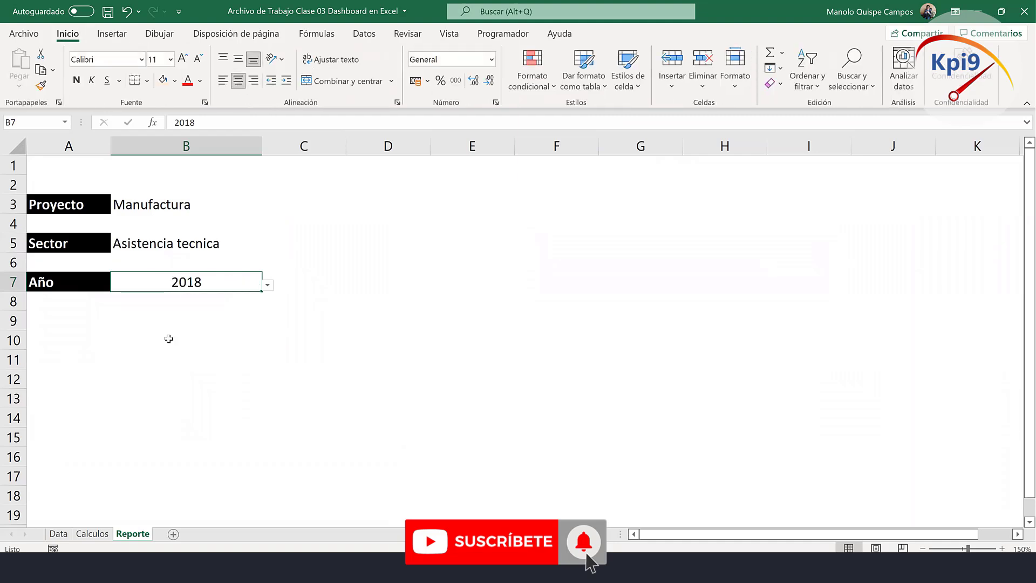
pyautogui.click(100, 534)
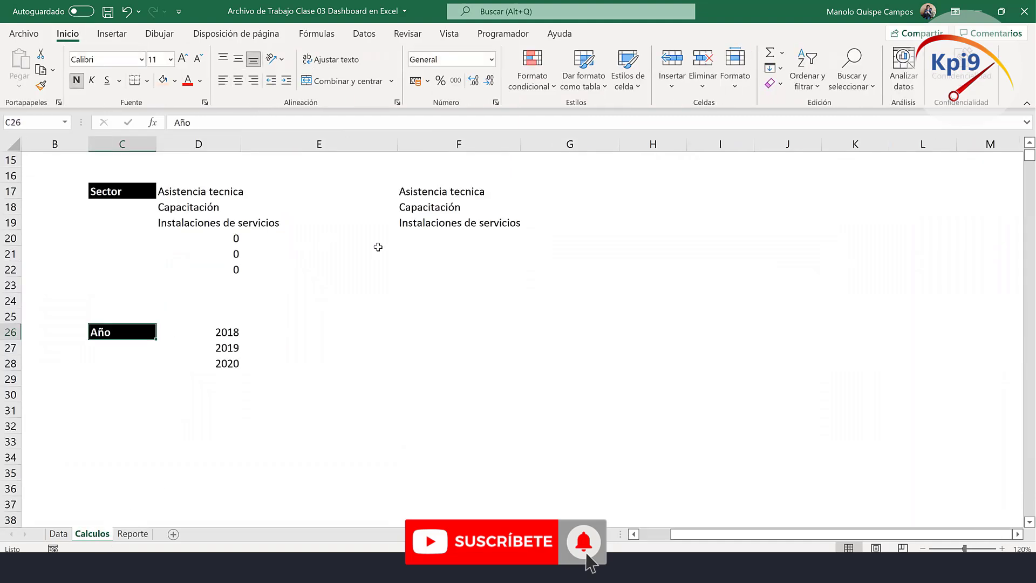
pyautogui.scroll(5, 399, 234)
pyautogui.click(458, 162)
pyautogui.click(458, 175)
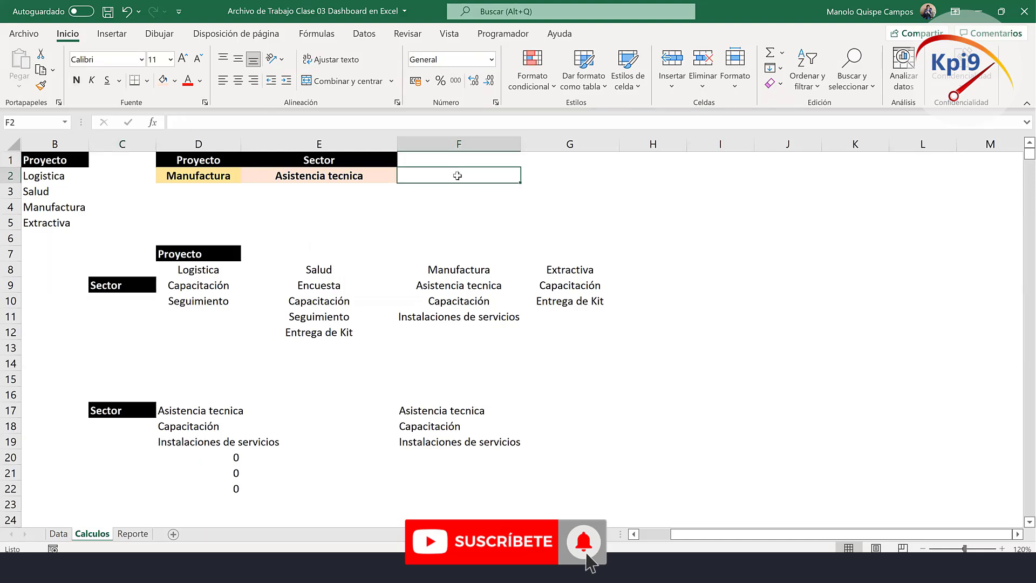
pyautogui.write('=')
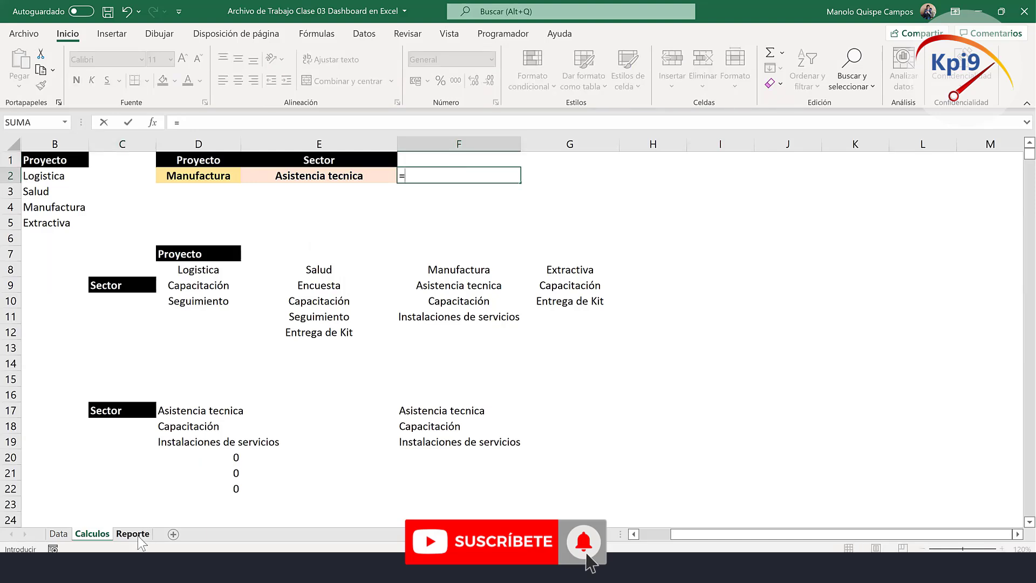
pyautogui.click(133, 533)
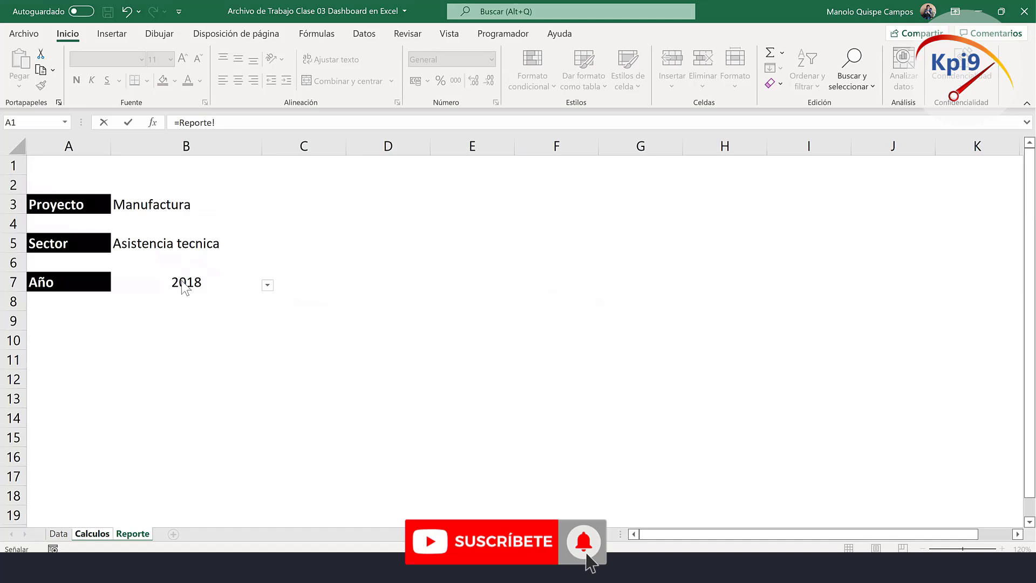
pyautogui.click(245, 123)
pyautogui.press('Return')
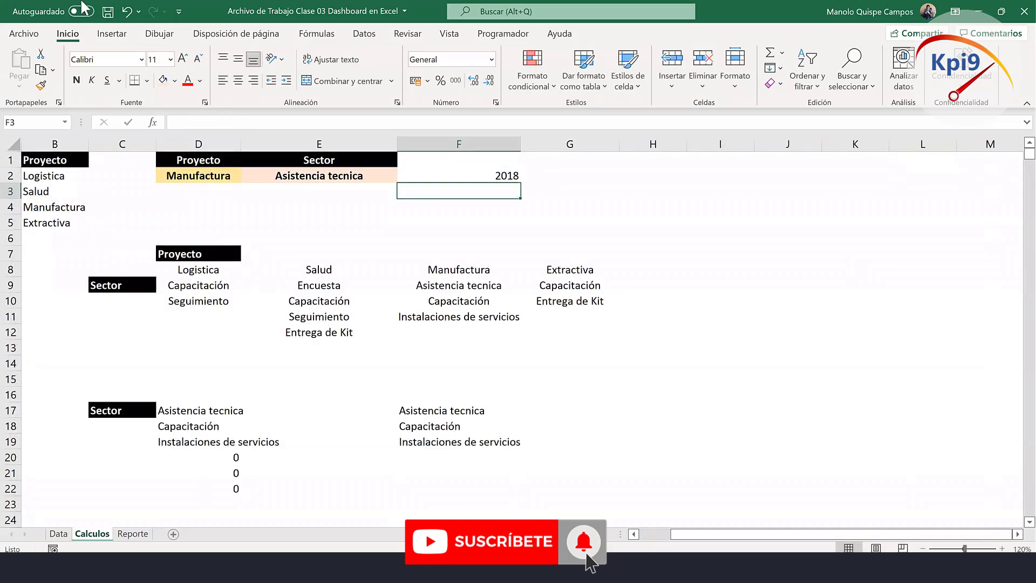
# Copy the Año label into F1, centre F1:F2 and give F2 a light green fill.
pyautogui.scroll(-2, 68, 344)
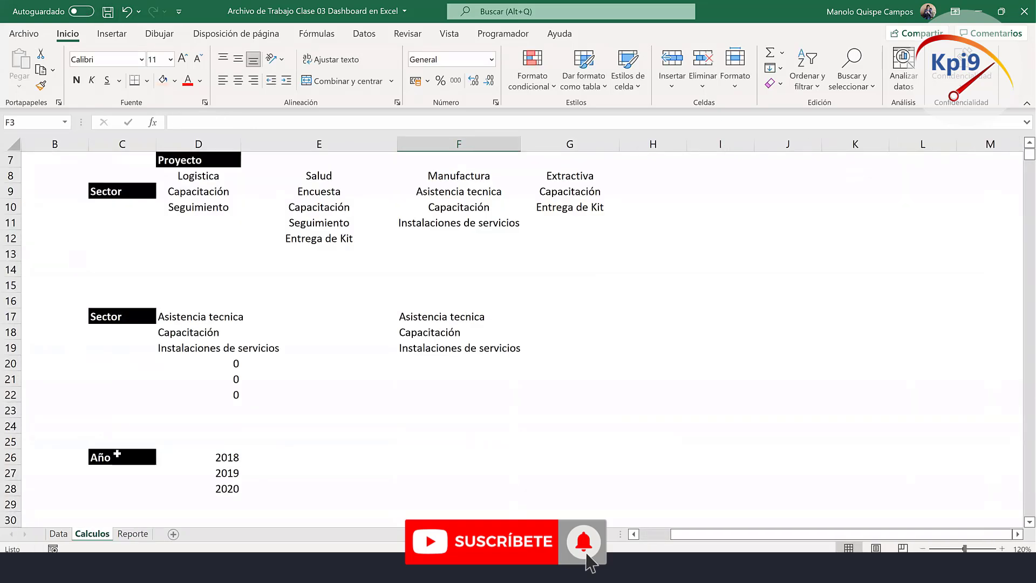
pyautogui.click(116, 453)
pyautogui.hotkey('ctrl', 'c')
pyautogui.scroll(2, 476, 215)
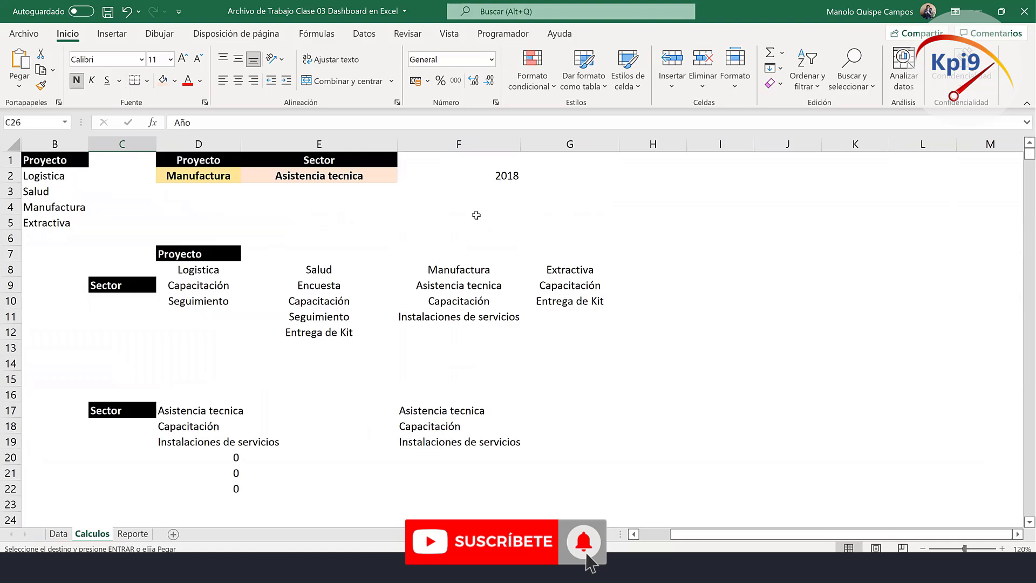
pyautogui.click(468, 160)
pyautogui.hotkey('ctrl', 'v')
pyautogui.click(468, 174)
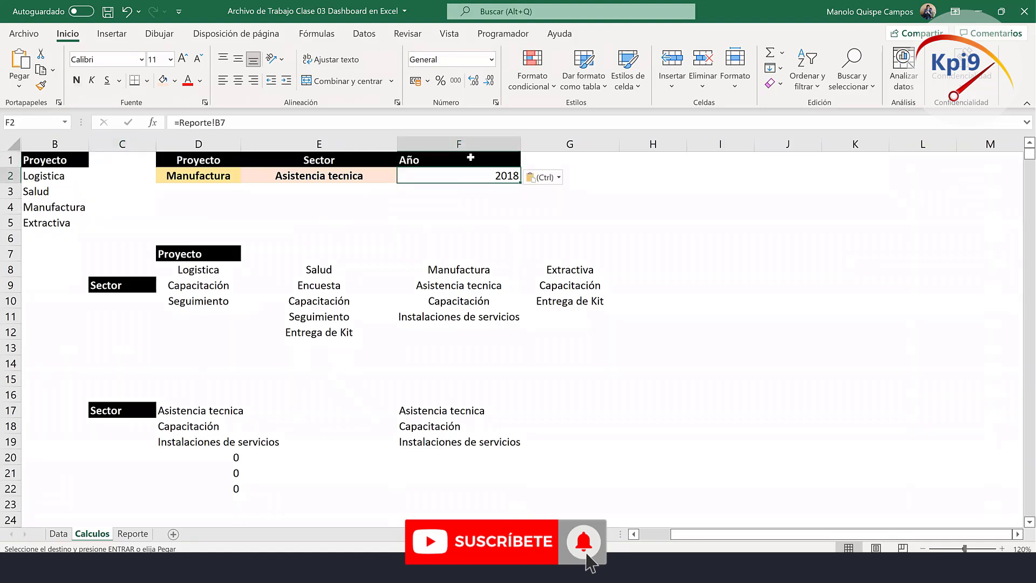
pyautogui.moveTo(471, 157); pyautogui.dragTo(473, 176)
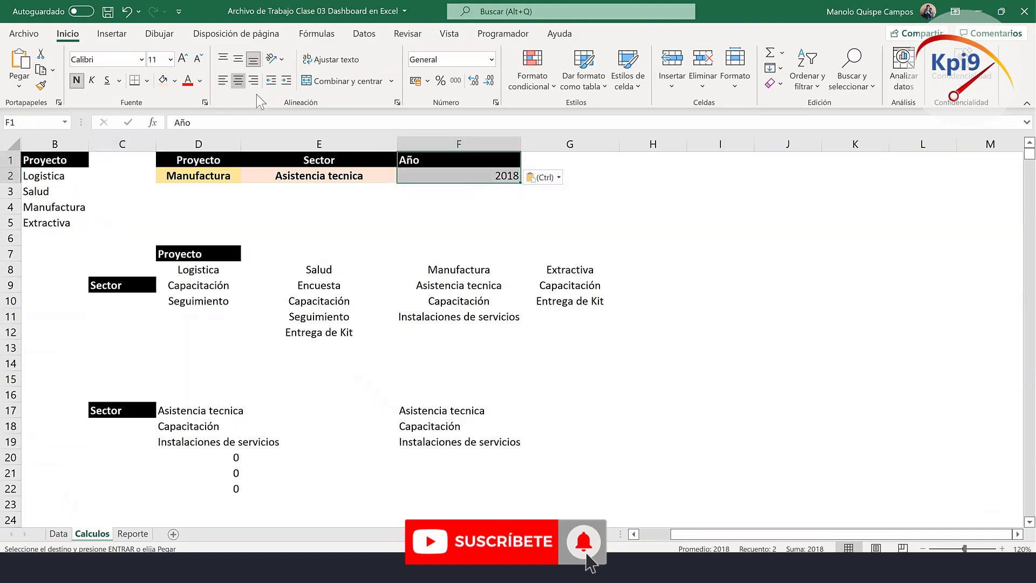
pyautogui.click(238, 80)
pyautogui.click(443, 176)
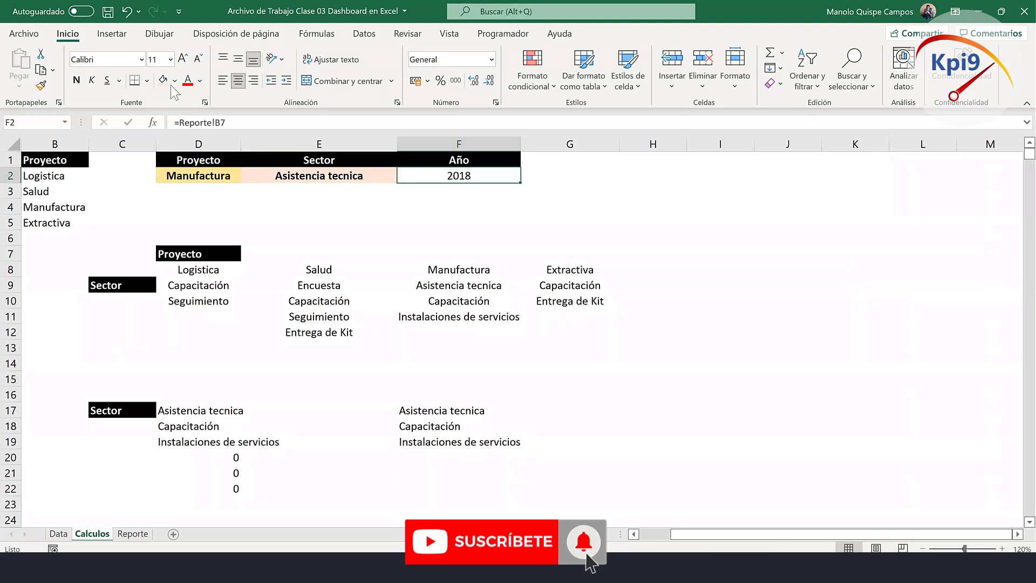
pyautogui.click(174, 81)
pyautogui.click(269, 134)
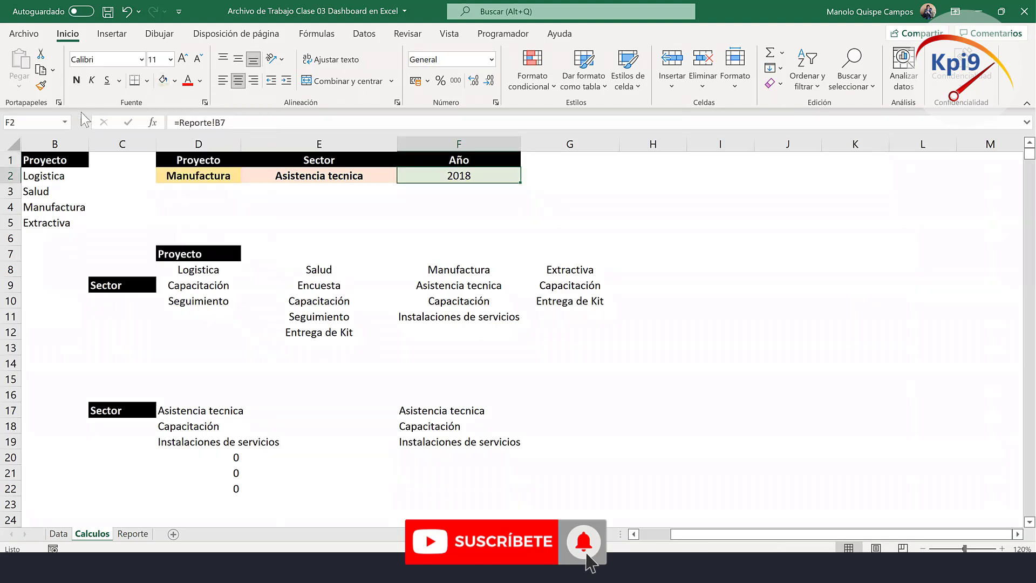
# Copy the Mes column header from the Data table into Calculos C32.
pyautogui.scroll(-2, 294, 220)
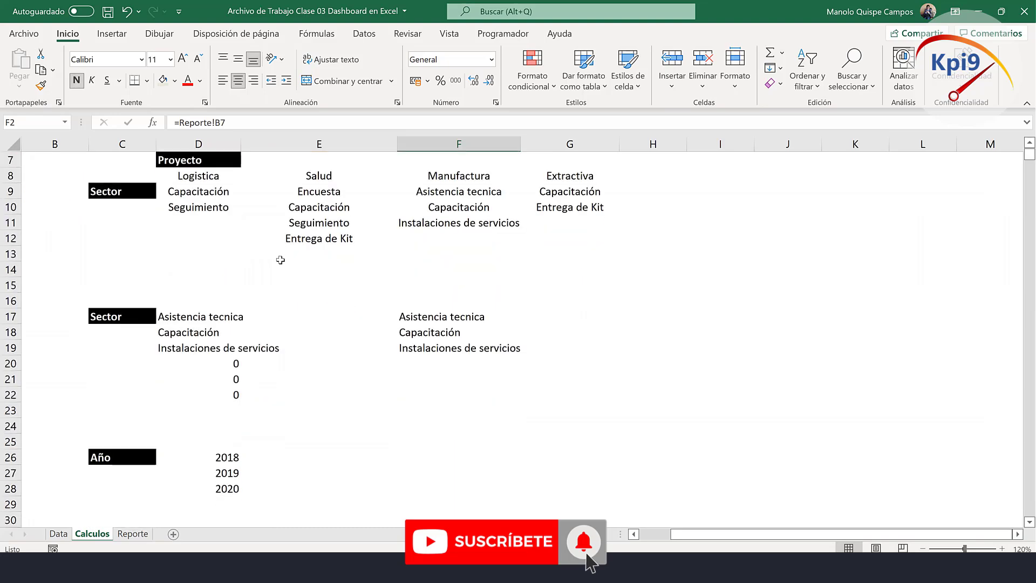
pyautogui.scroll(-2, 277, 254)
pyautogui.scroll(-1, 104, 440)
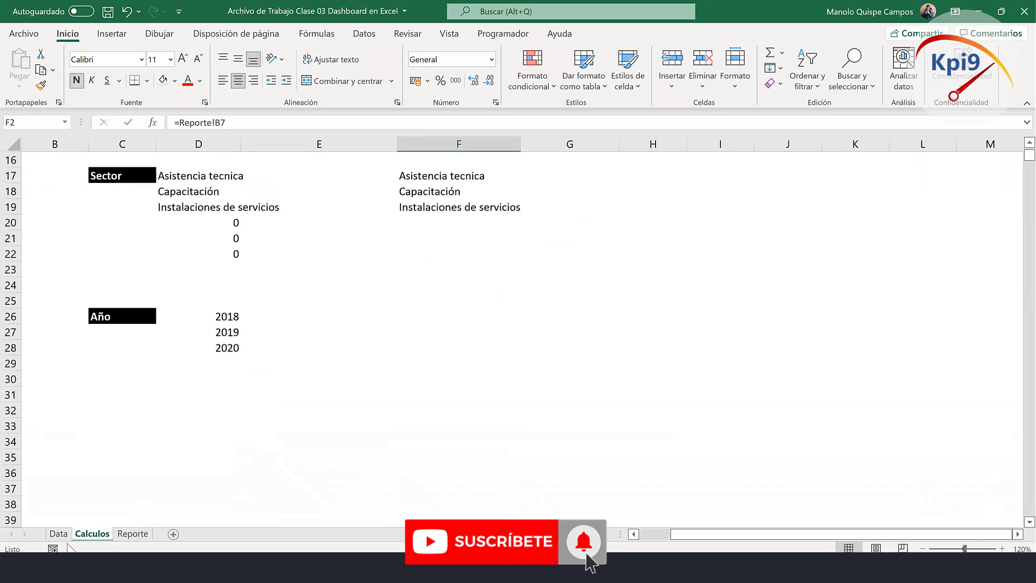
pyautogui.hotkey('ctrl', 'pageup')
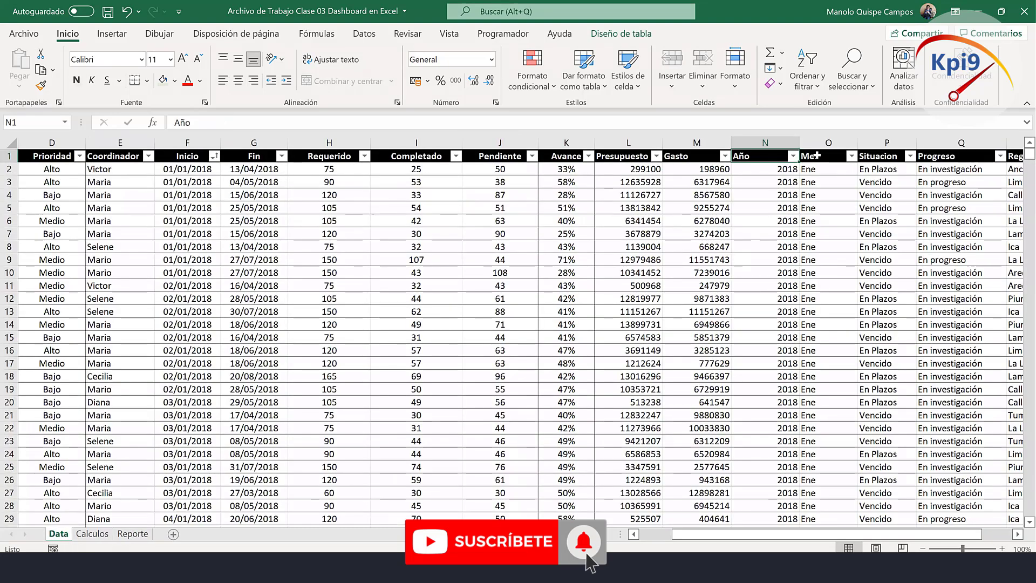
pyautogui.click(816, 156)
pyautogui.hotkey('ctrl', 'c')
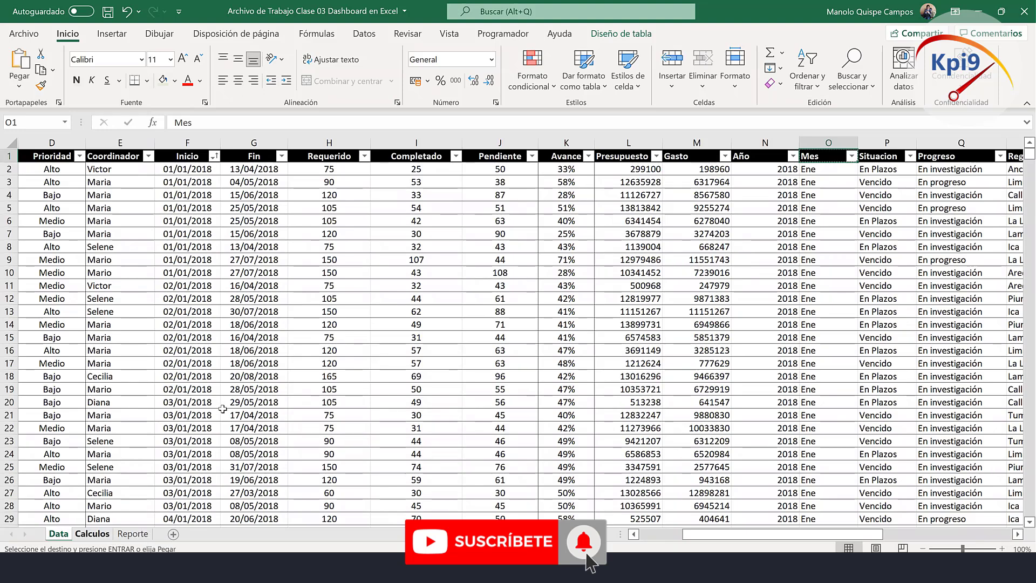
pyautogui.hotkey('ctrl', 'pagedown')
pyautogui.hotkey('ctrl', 'v')
pyautogui.scroll(-1, 273, 335)
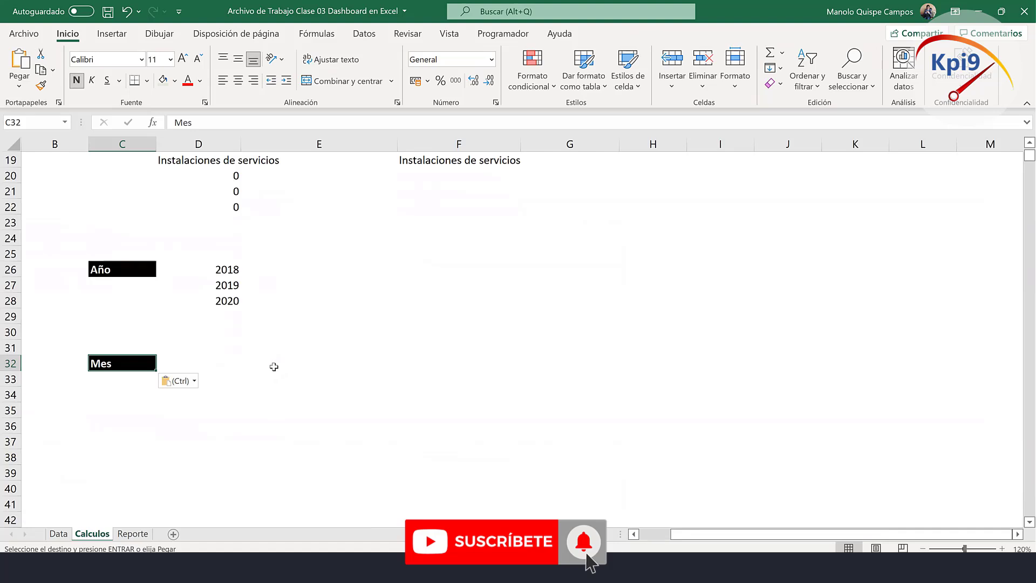
pyautogui.click(231, 364)
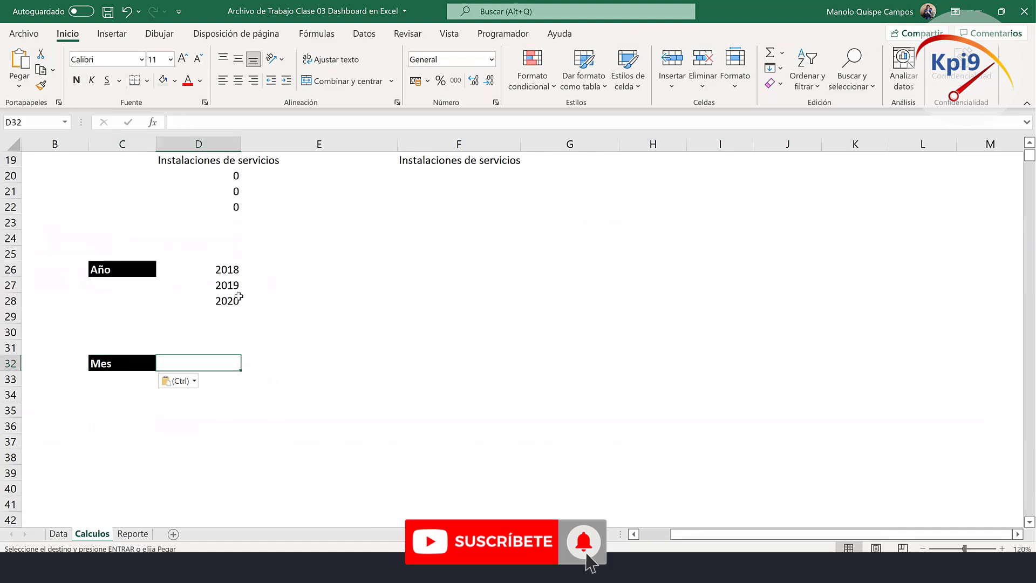
# Copy the year-list formula from D26 and start editing D32 beside Mes.
pyautogui.click(230, 268)
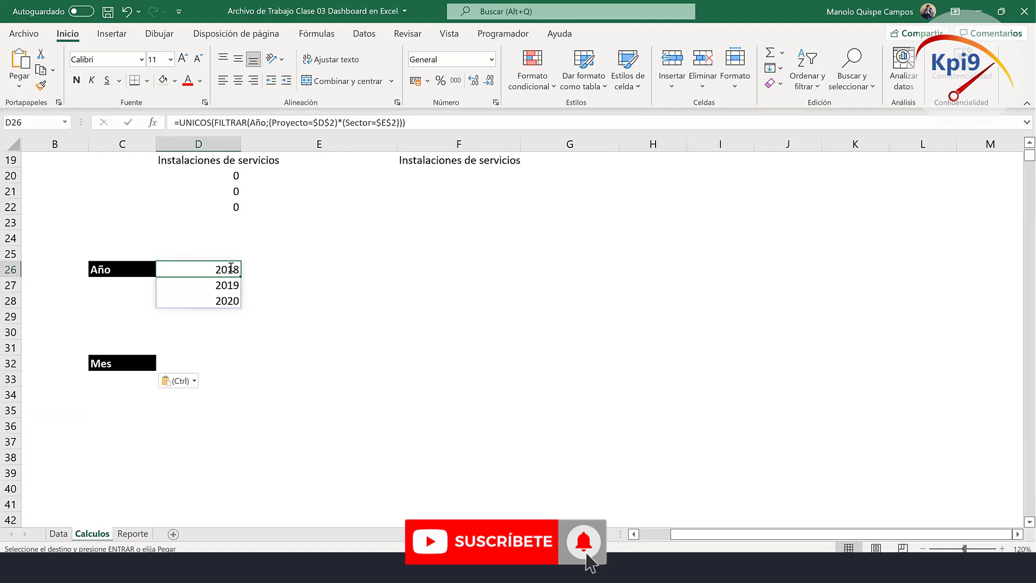
pyautogui.doubleClick(231, 267)
pyautogui.tripleClick(315, 276)
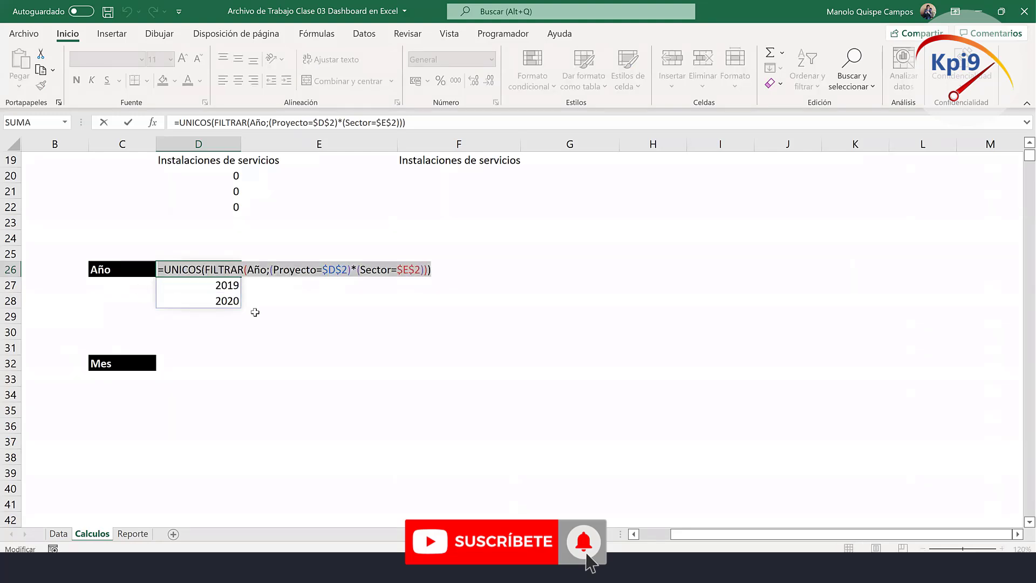
pyautogui.press('Escape')
pyautogui.click(198, 366)
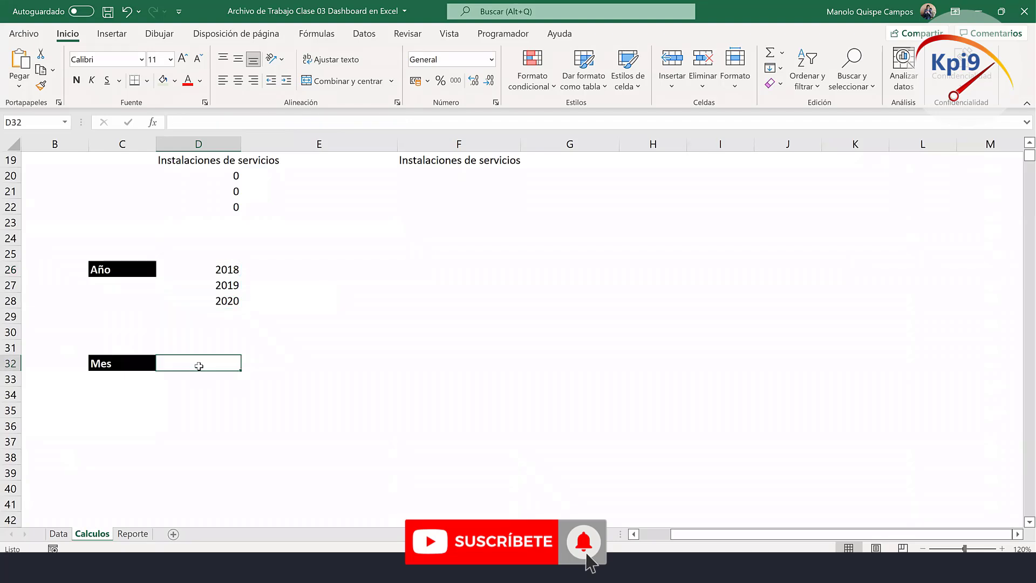
pyautogui.doubleClick(199, 366)
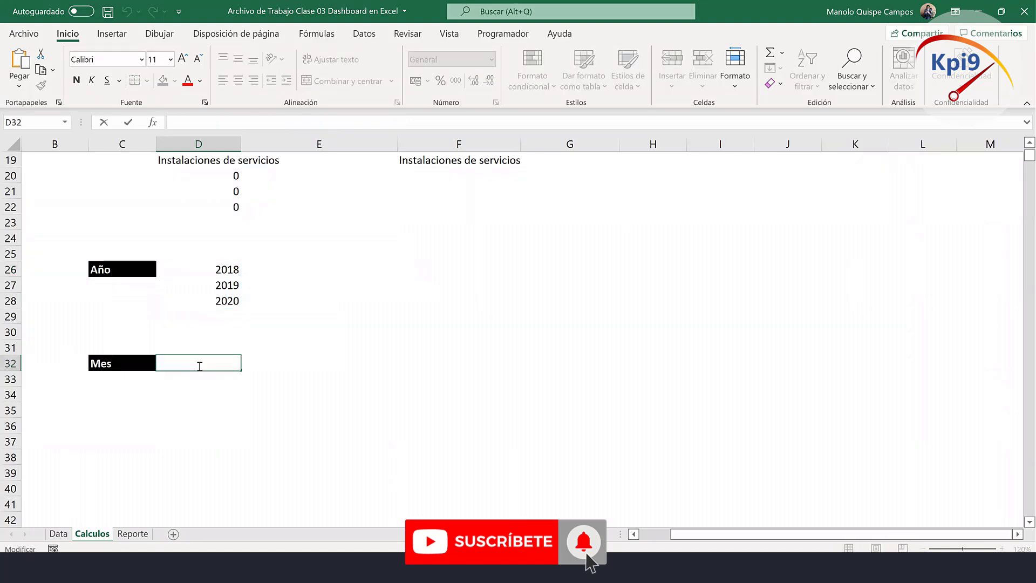
# Paste the year-list formula into D32, drop two closing parentheses and add the Año table.
pyautogui.hotkey('ctrl', 'v')
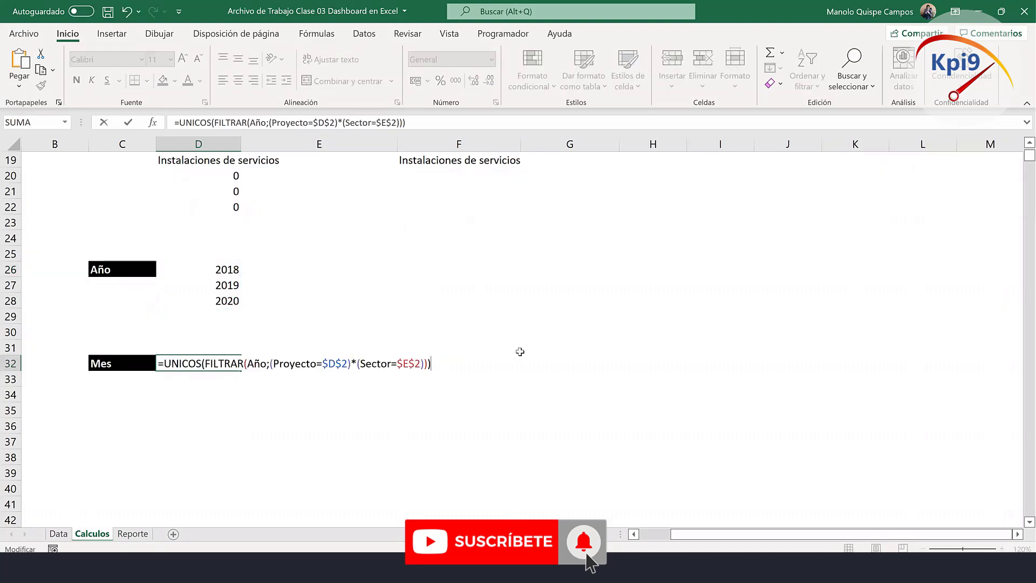
pyautogui.press('BackSpace')
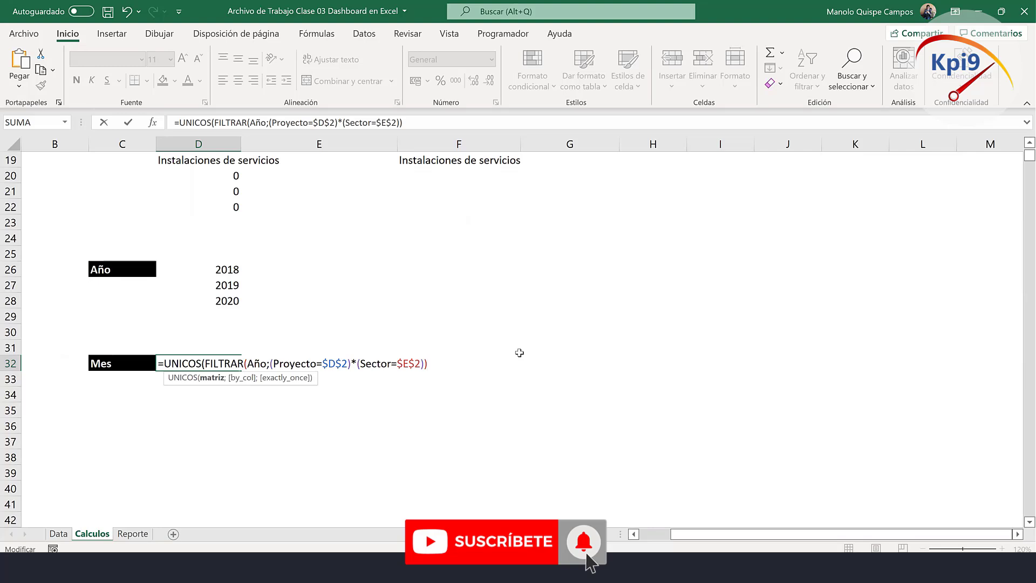
pyautogui.press('BackSpace')
pyautogui.write('*(')
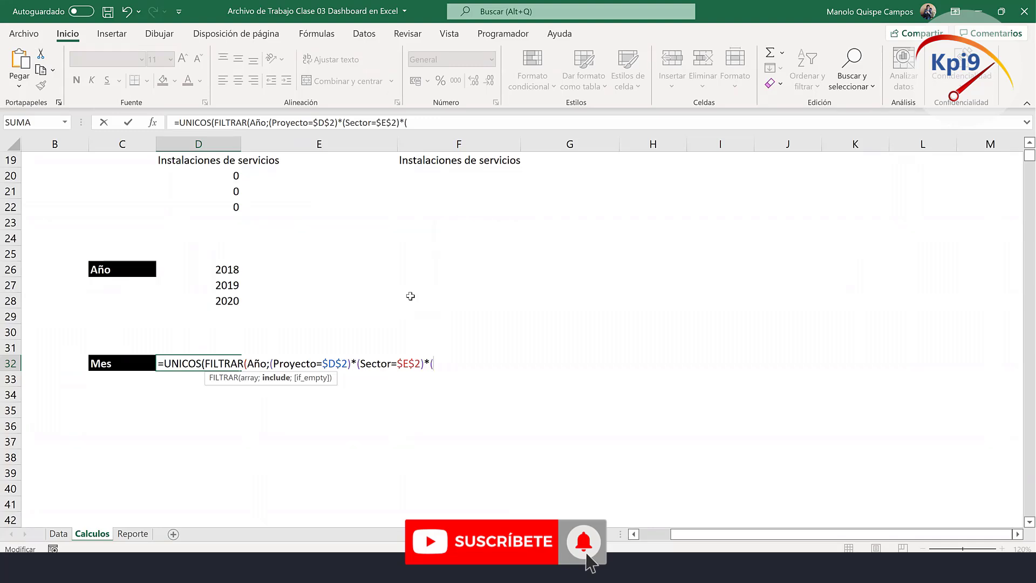
pyautogui.write('Añ')
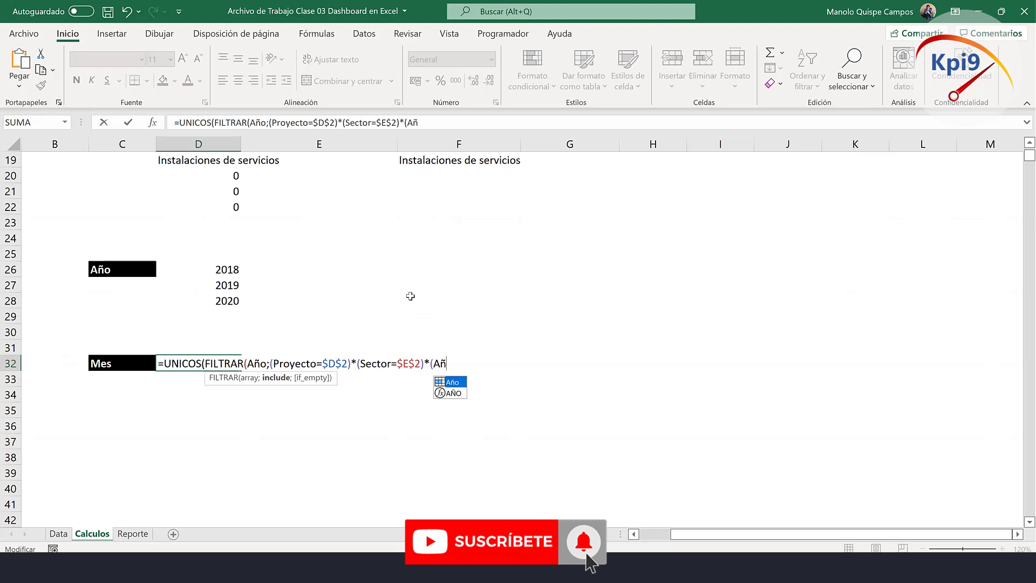
pyautogui.doubleClick(461, 383)
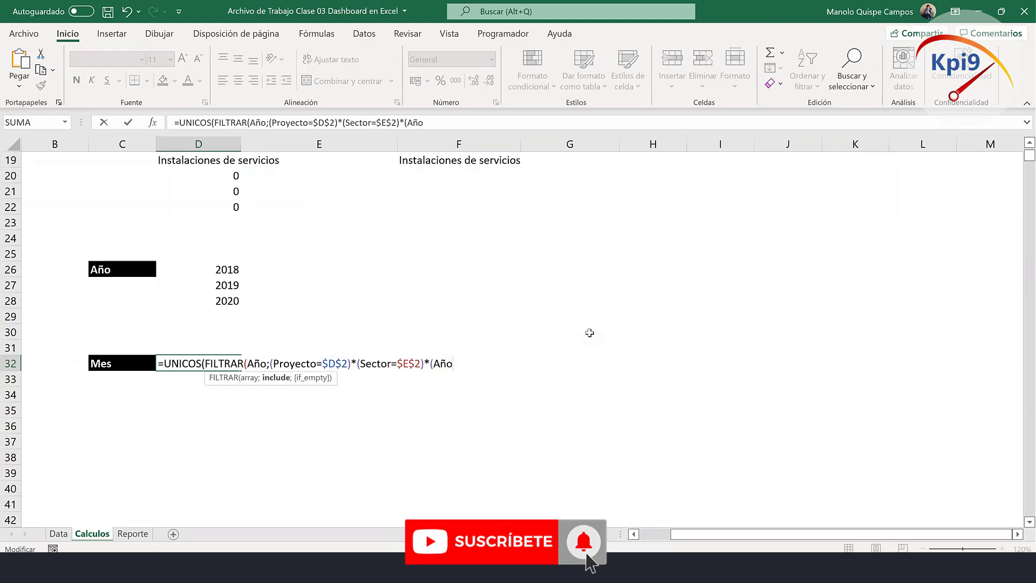
# Complete the condition as Año=$F$2, close the parentheses and confirm the formula.
pyautogui.write('=')
pyautogui.scroll(1, 509, 277)
pyautogui.scroll(4, 497, 237)
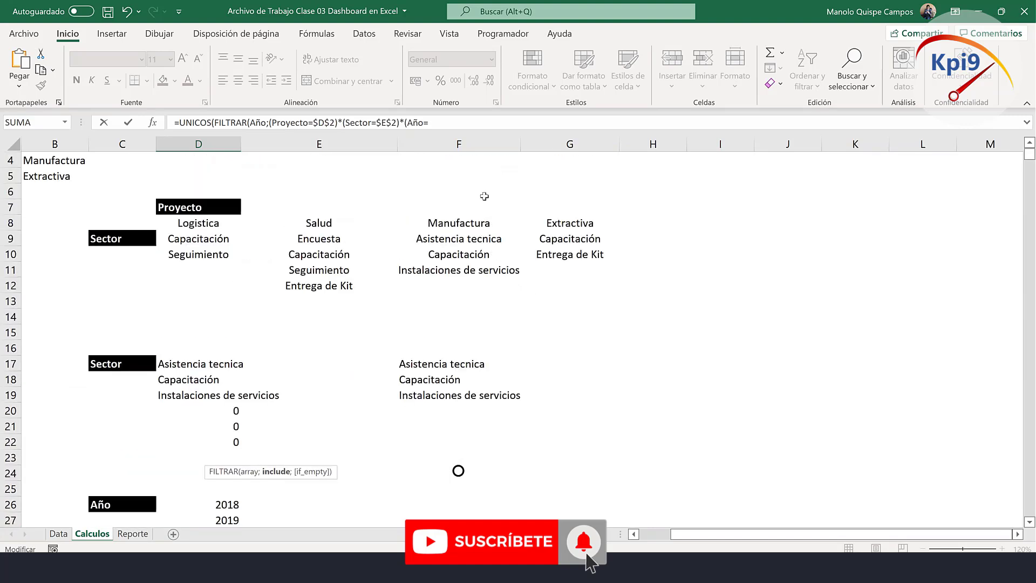
pyautogui.scroll(1, 484, 195)
pyautogui.click(475, 176)
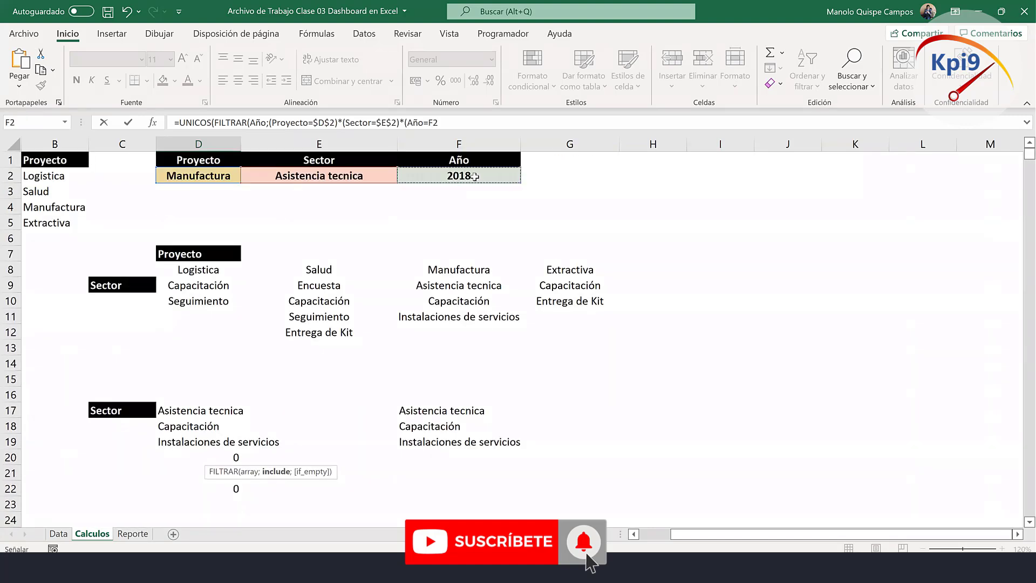
pyautogui.press('F4')
pyautogui.scroll(-7, 475, 176)
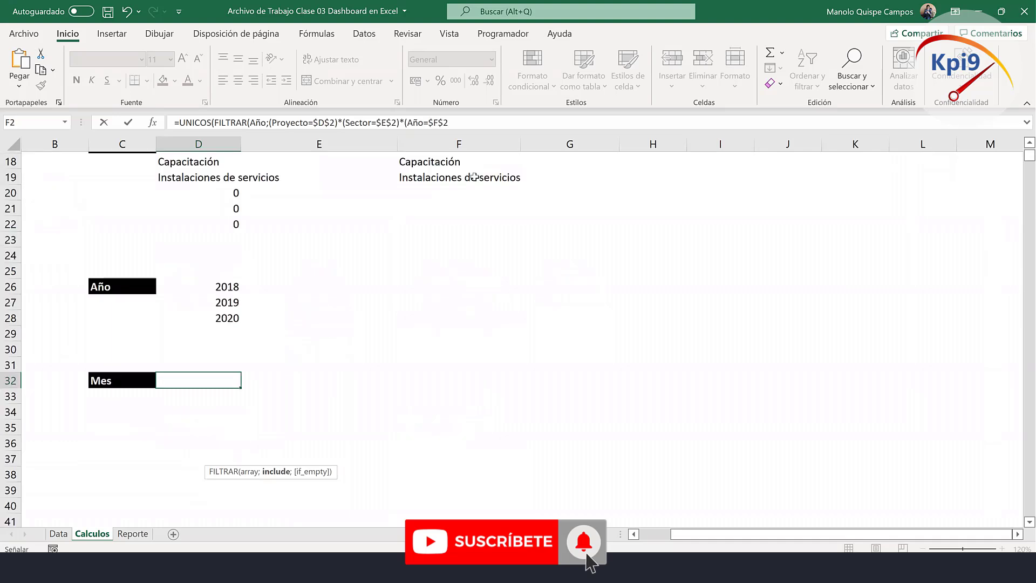
pyautogui.write(')')
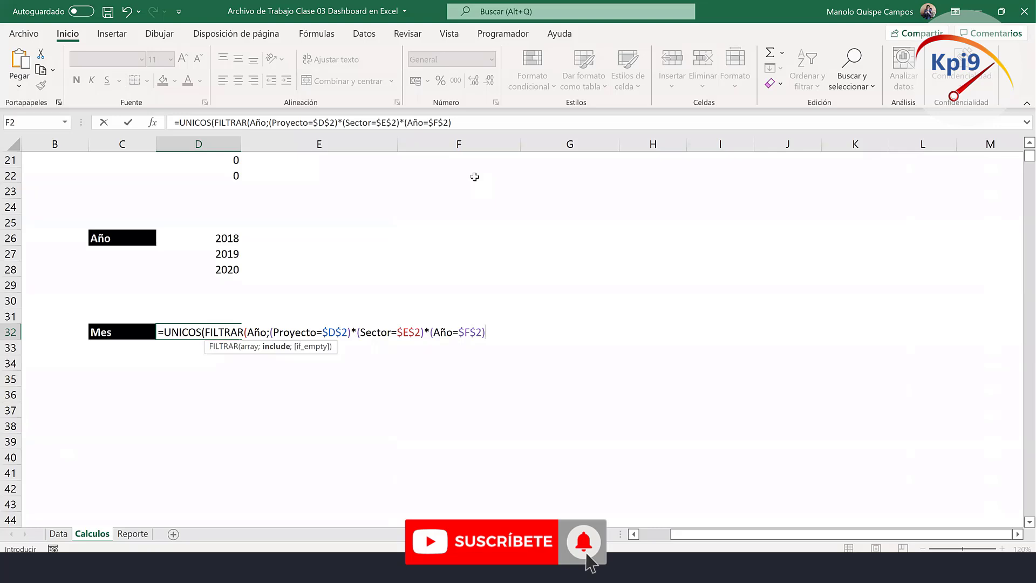
pyautogui.write(')')
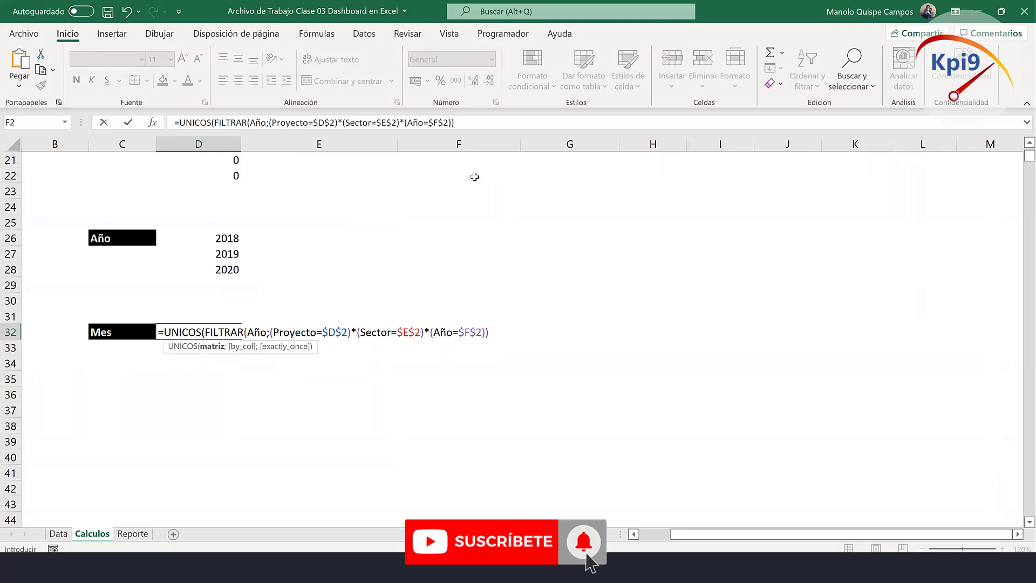
pyautogui.write(')')
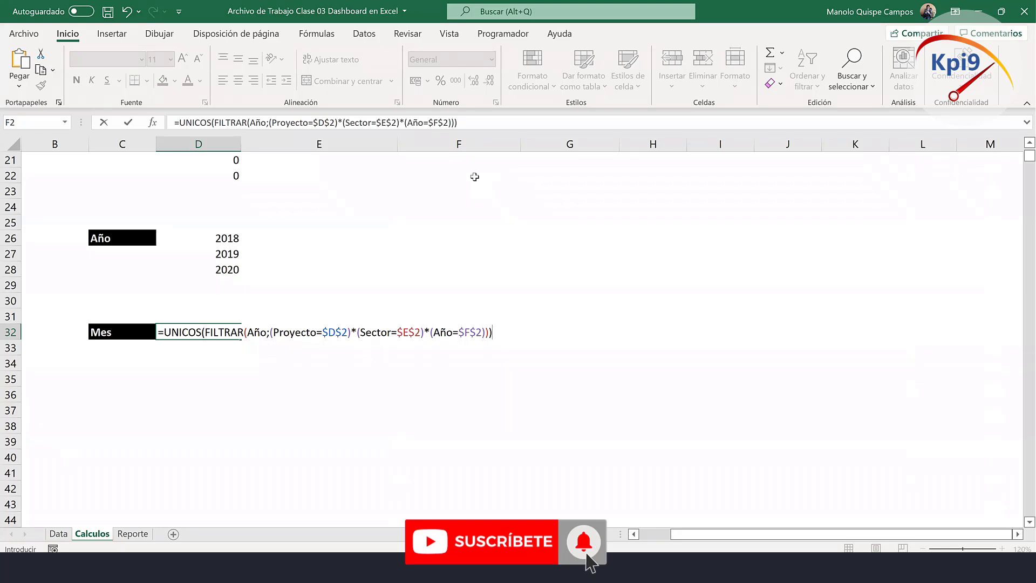
pyautogui.press('Return')
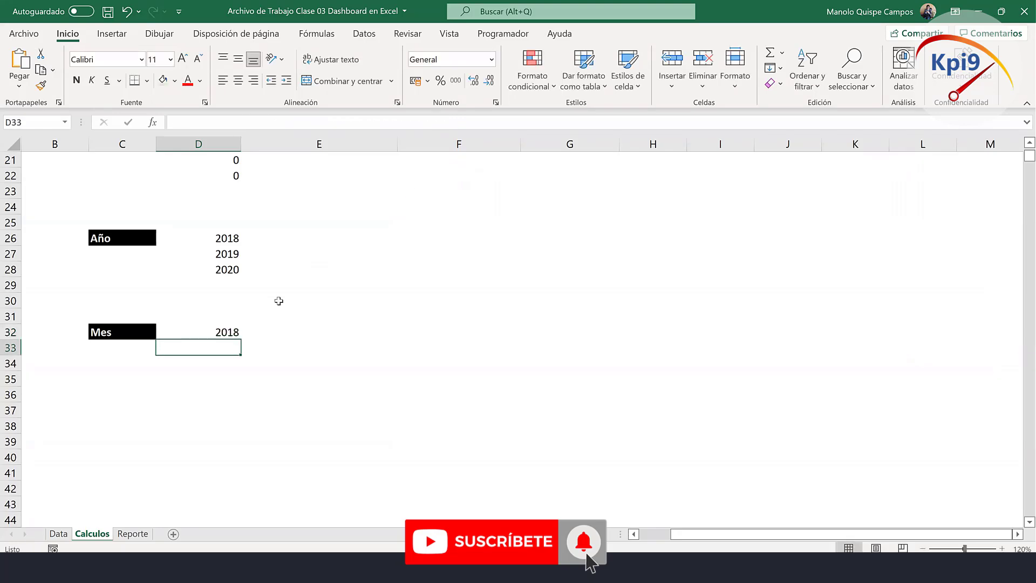
# Replace the Año argument in D32's FILTRAR with the Mes table, then select the spilled Ene and Feb.
pyautogui.doubleClick(217, 333)
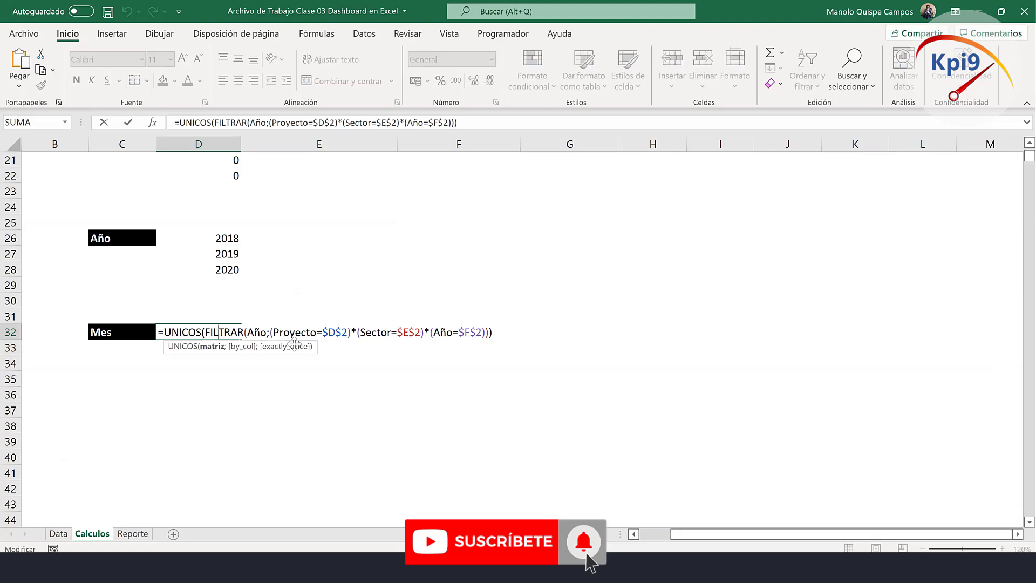
pyautogui.click(267, 332)
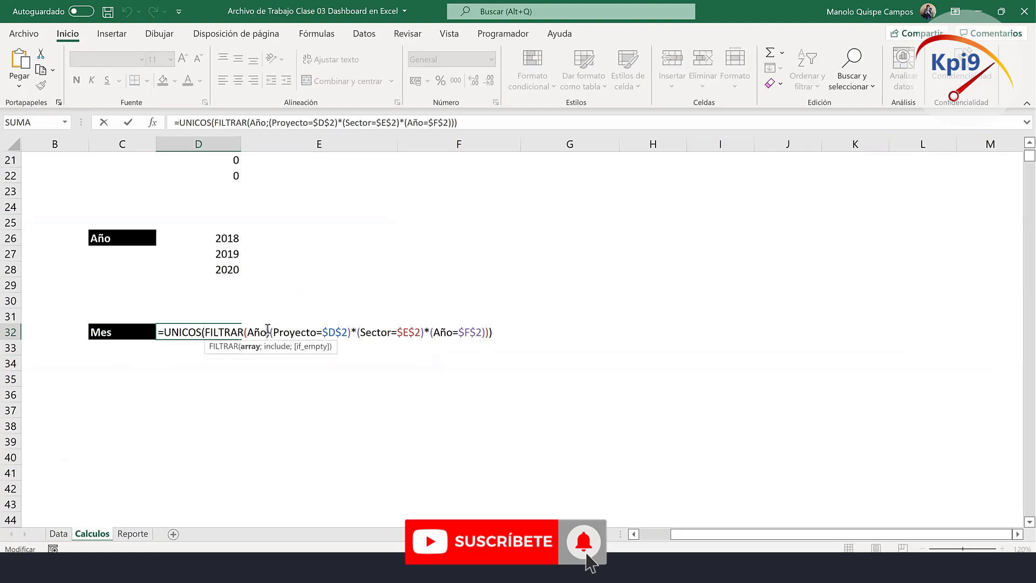
pyautogui.press('BackSpace')
pyautogui.press('BackSpace')
pyautogui.press('BackSpace')
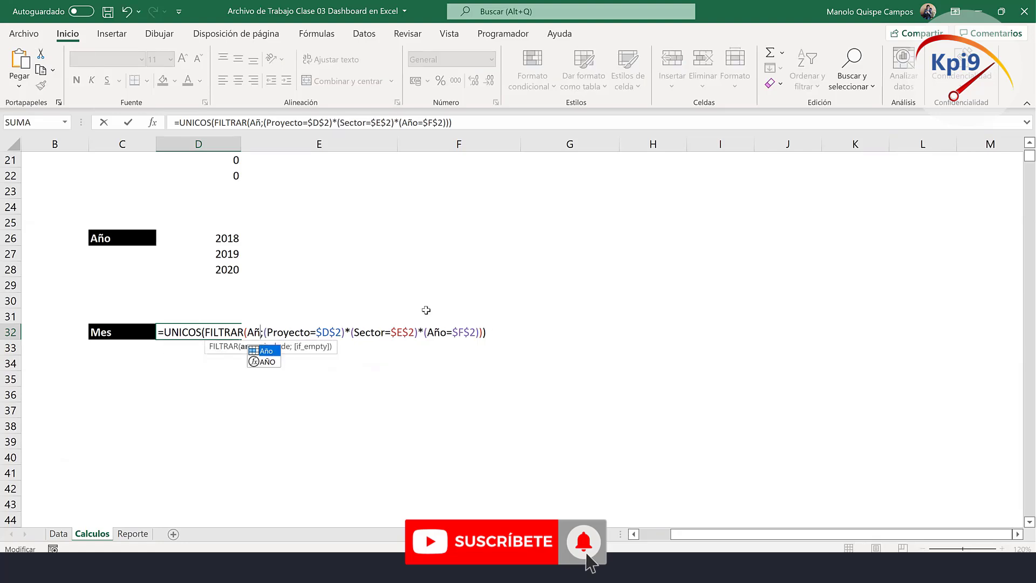
pyautogui.write('MES')
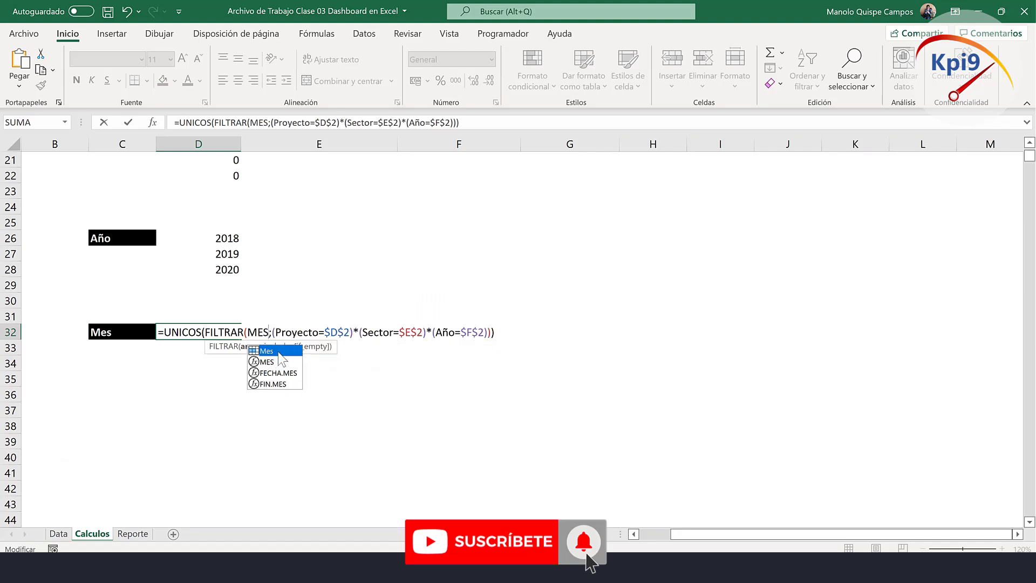
pyautogui.press('Tab')
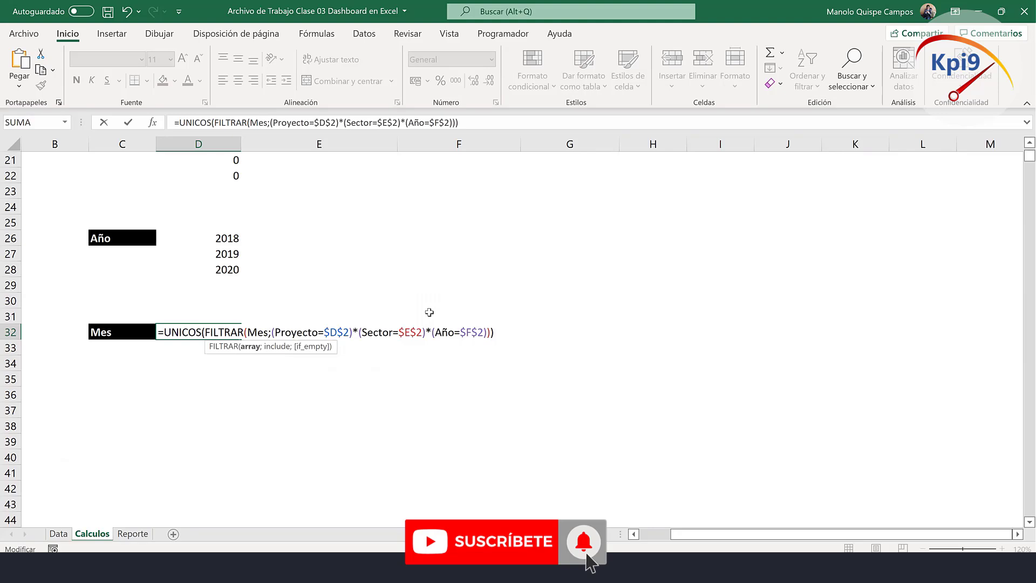
pyautogui.press('Return')
pyautogui.click(359, 346)
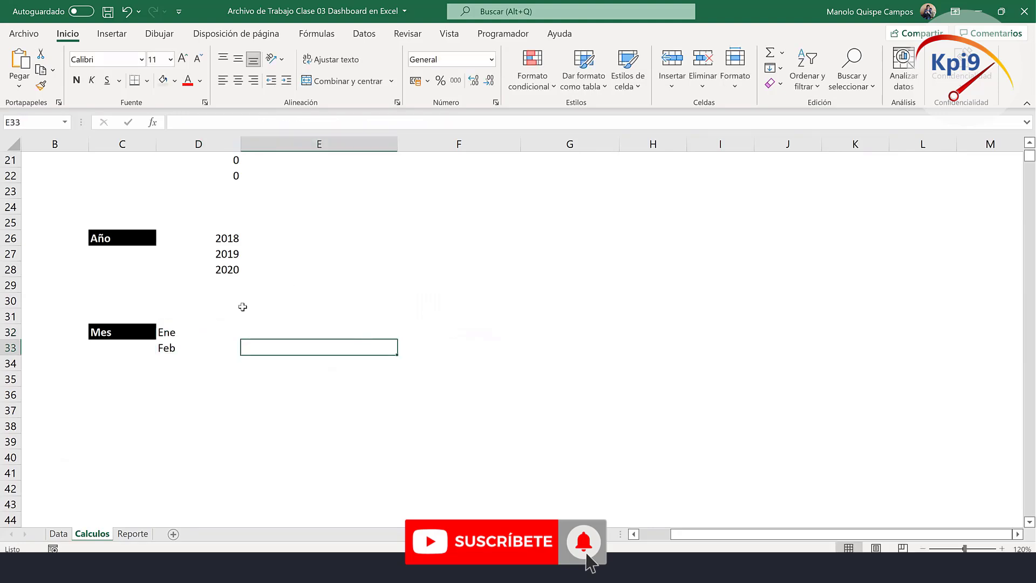
pyautogui.scroll(2, 211, 328)
pyautogui.scroll(5, 211, 330)
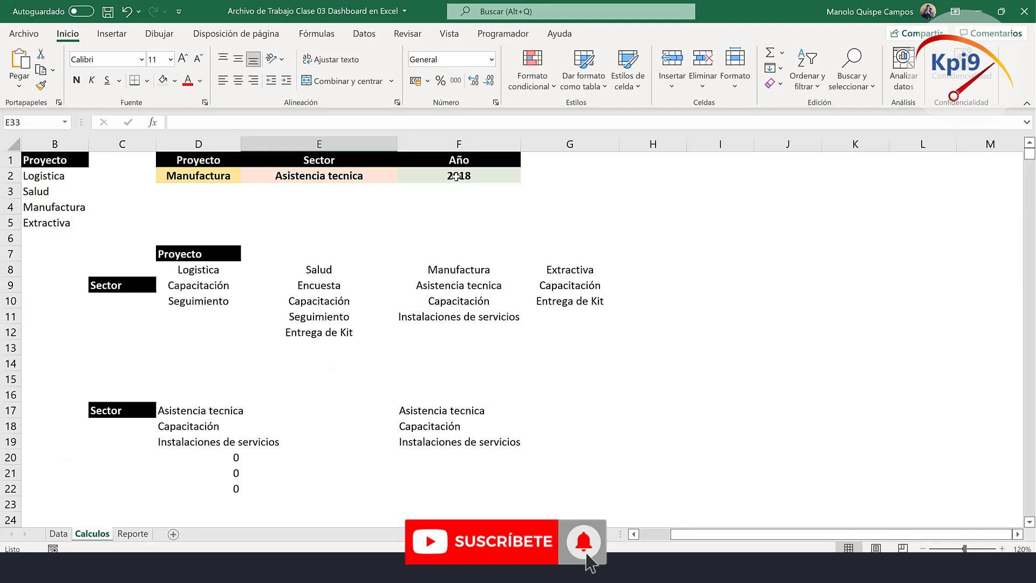
pyautogui.scroll(-5, 335, 259)
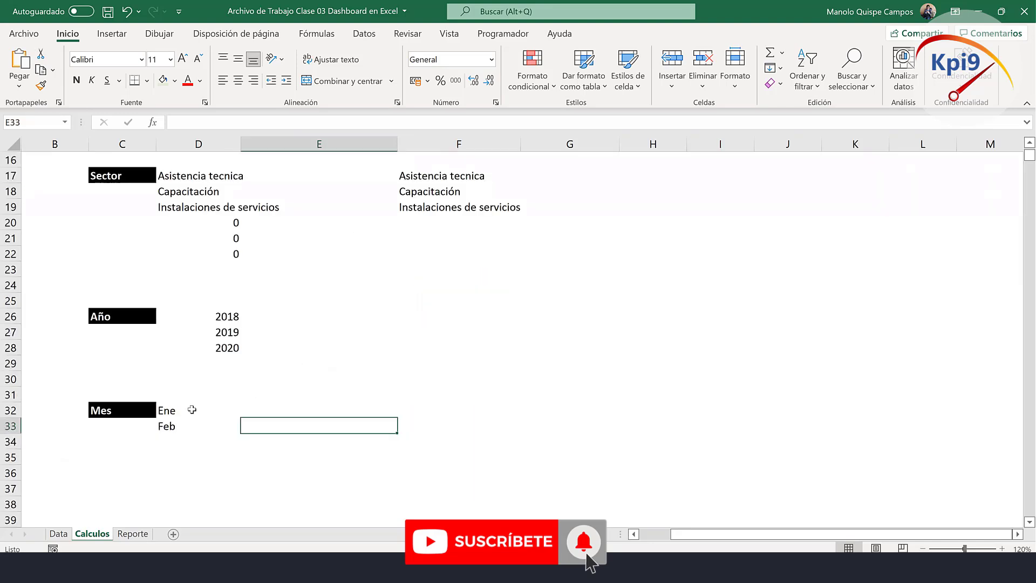
pyautogui.moveTo(191, 409); pyautogui.dragTo(195, 428)
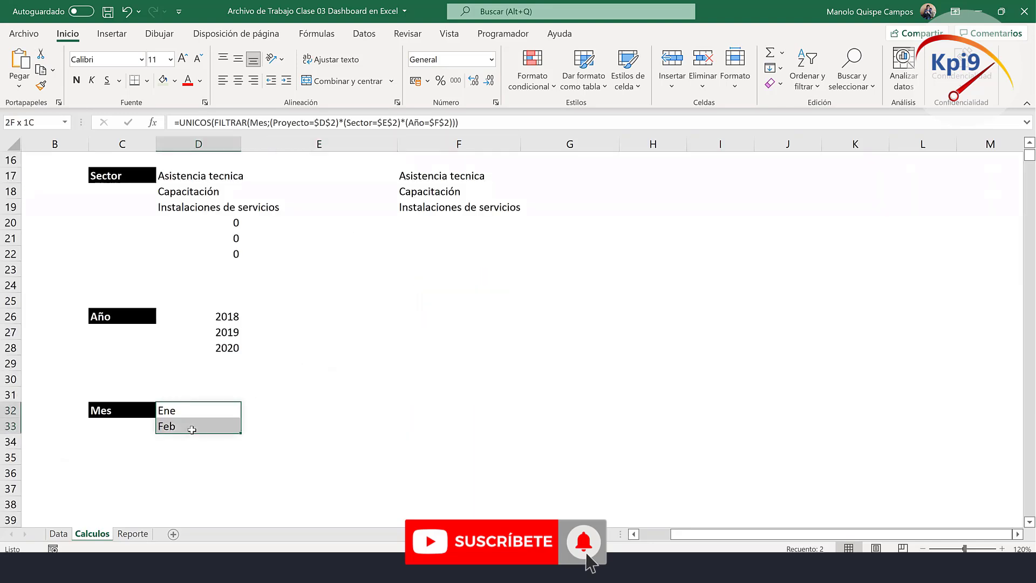
# Copy the black Mes label from Calculos into Reporte A9.
pyautogui.click(132, 535)
pyautogui.click(93, 535)
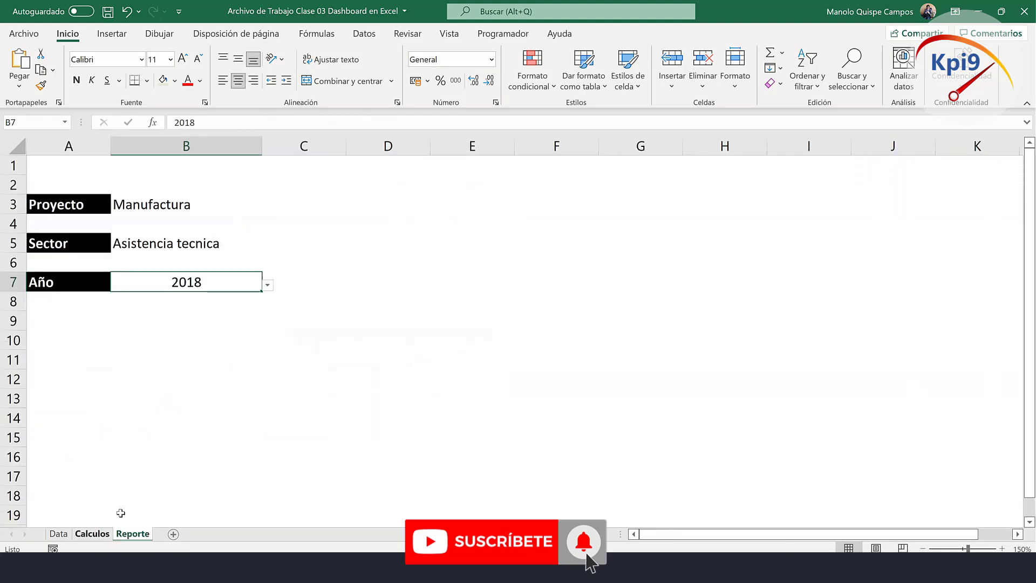
pyautogui.click(128, 413)
pyautogui.hotkey('ctrl', 'c')
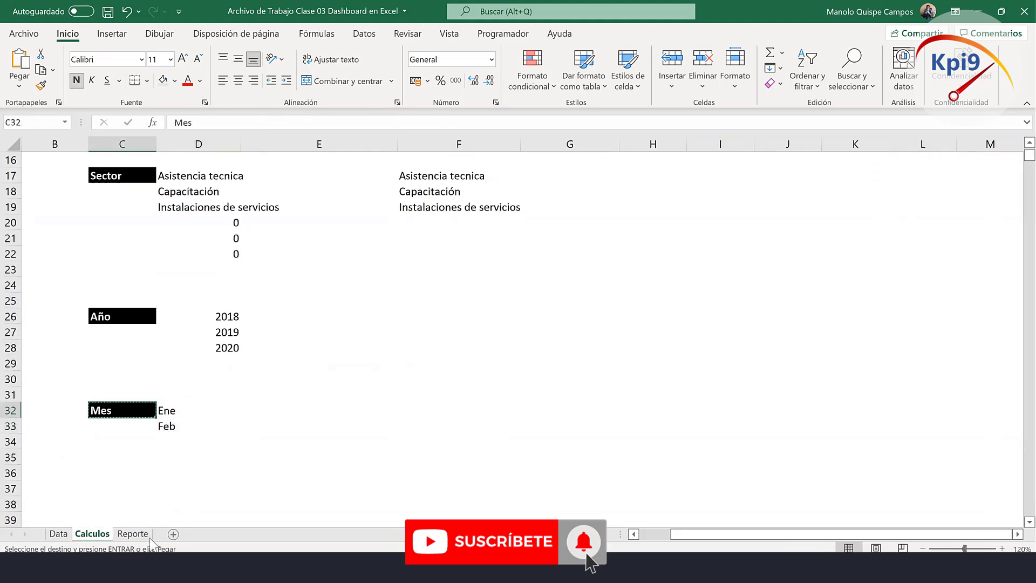
pyautogui.click(133, 535)
pyautogui.click(56, 325)
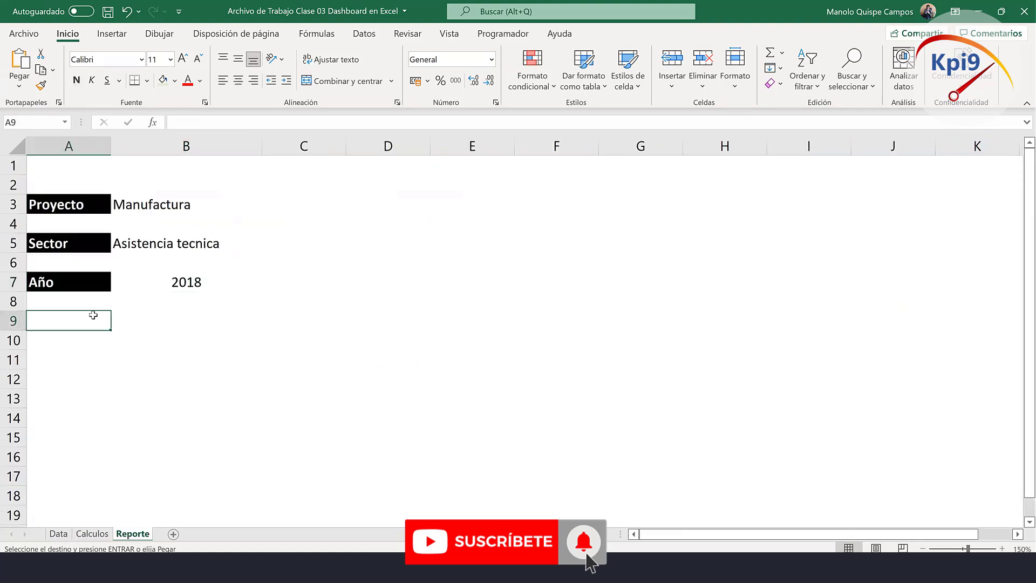
pyautogui.hotkey('ctrl', 'v')
# Add a List data validation to B9 sourced from =Calculos!$D$32#.
pyautogui.click(258, 321)
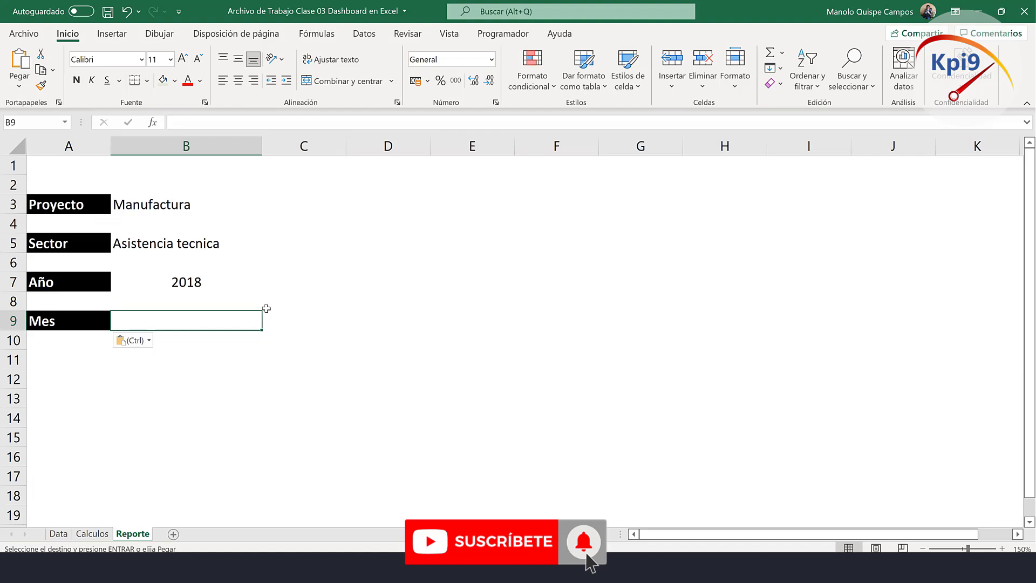
pyautogui.hotkey('alt', 'd')
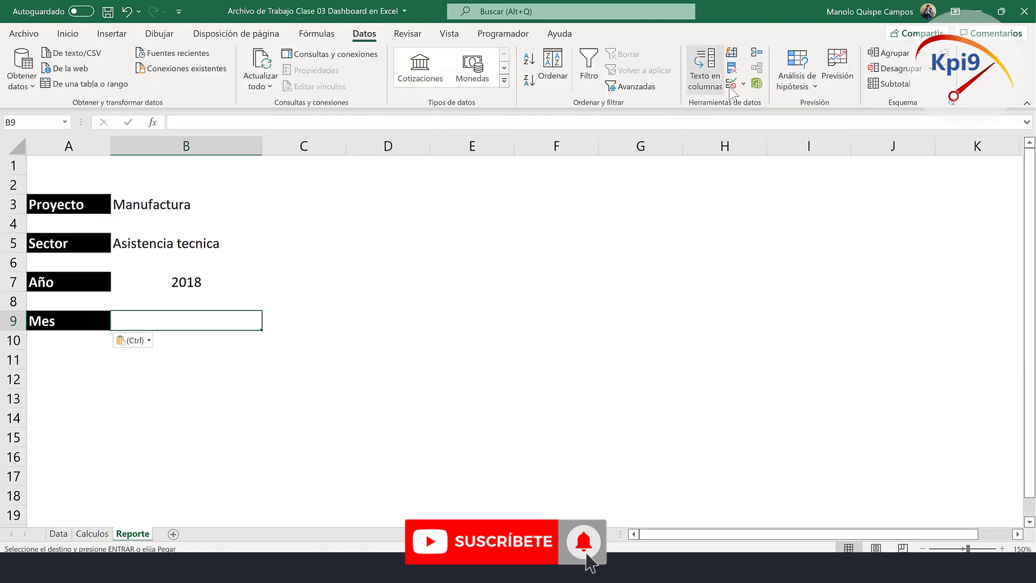
pyautogui.click(731, 84)
pyautogui.click(629, 155)
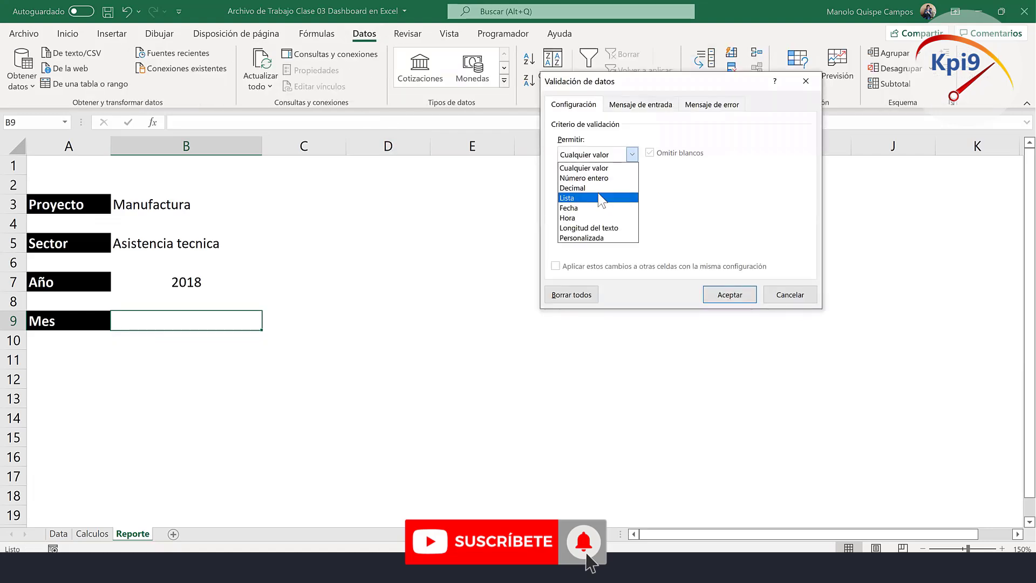
pyautogui.click(599, 197)
pyautogui.click(590, 217)
pyautogui.write('=')
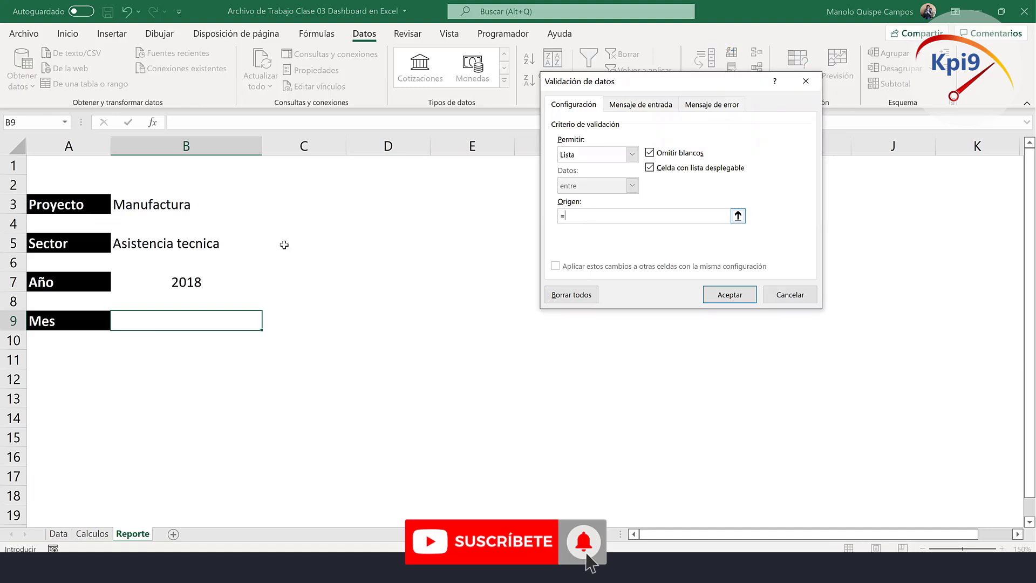
pyautogui.click(92, 534)
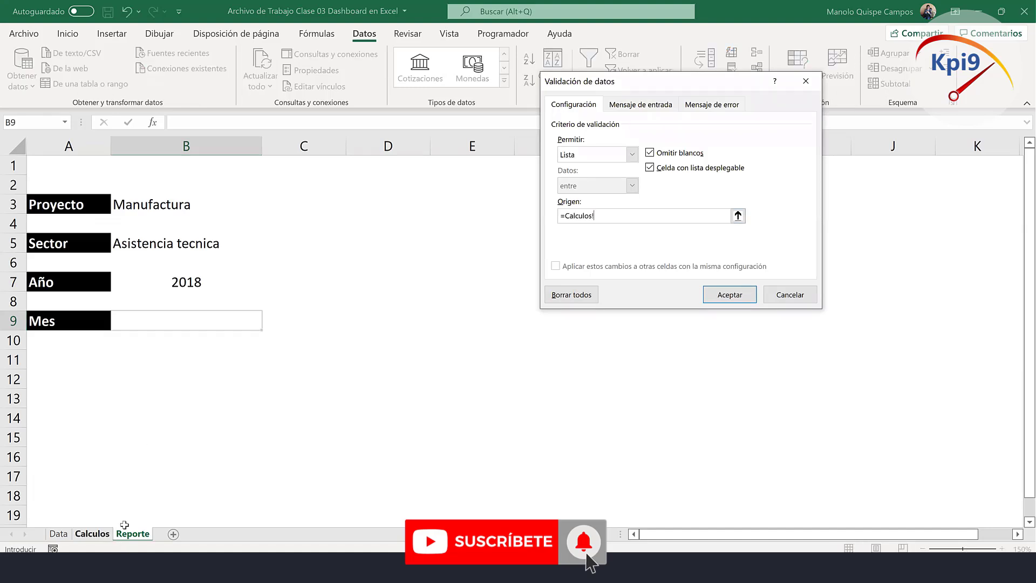
pyautogui.click(188, 413)
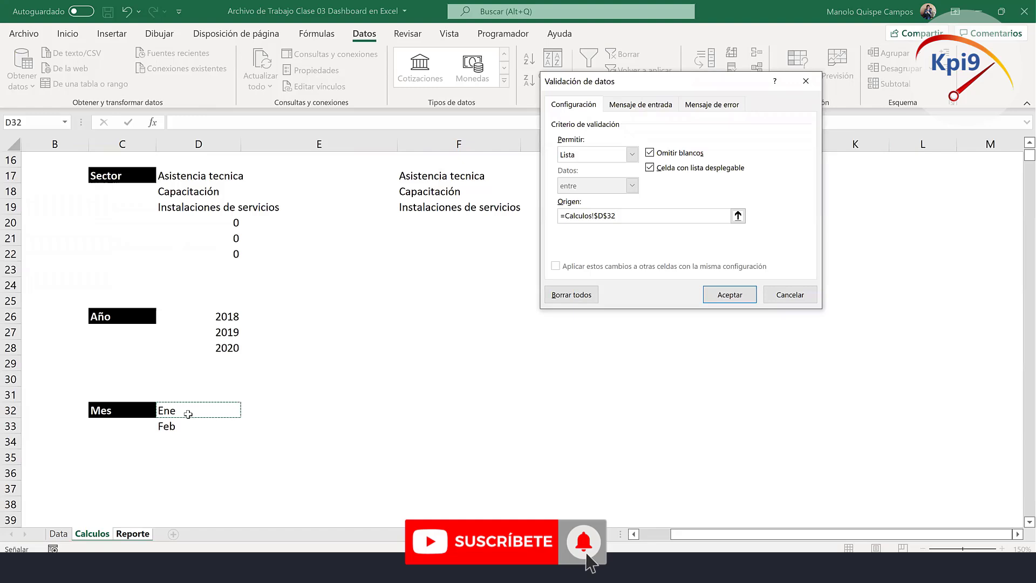
pyautogui.write('#')
pyautogui.press('Return')
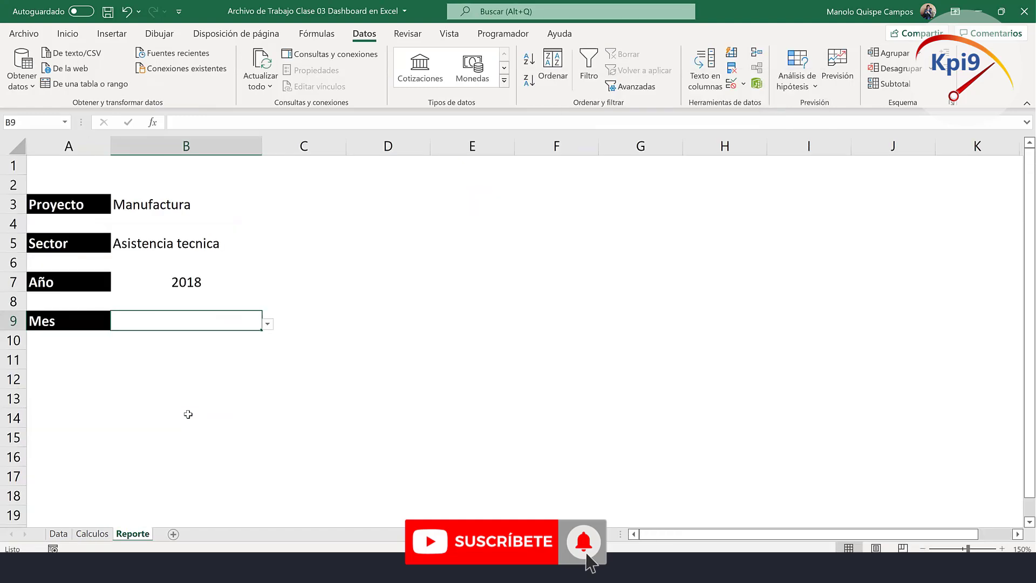
# Test the dropdowns by picking month Ene, then year 2019 and month Nov.
pyautogui.click(268, 323)
pyautogui.click(238, 338)
pyautogui.click(258, 283)
pyautogui.click(267, 285)
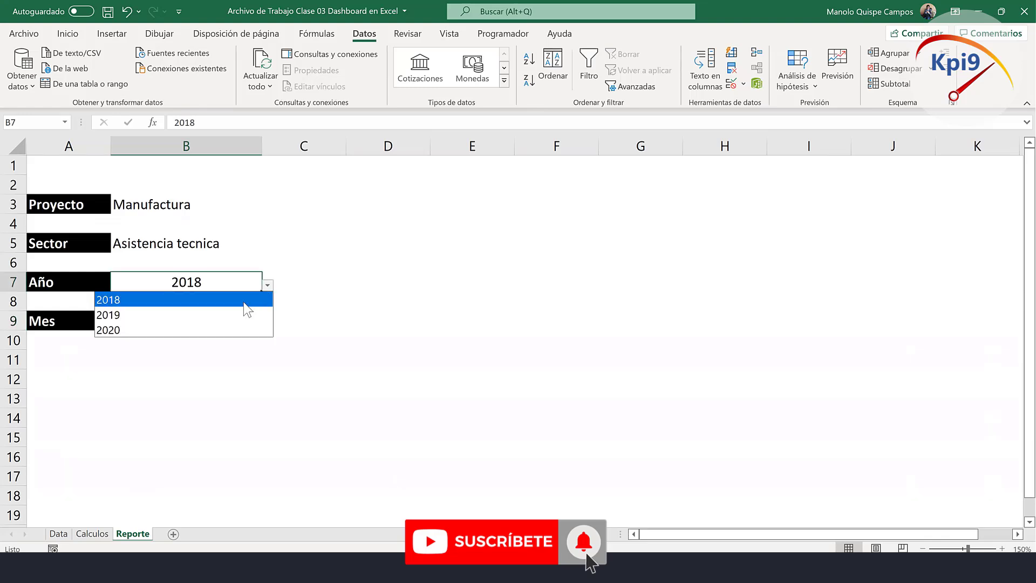
pyautogui.click(241, 316)
pyautogui.click(238, 321)
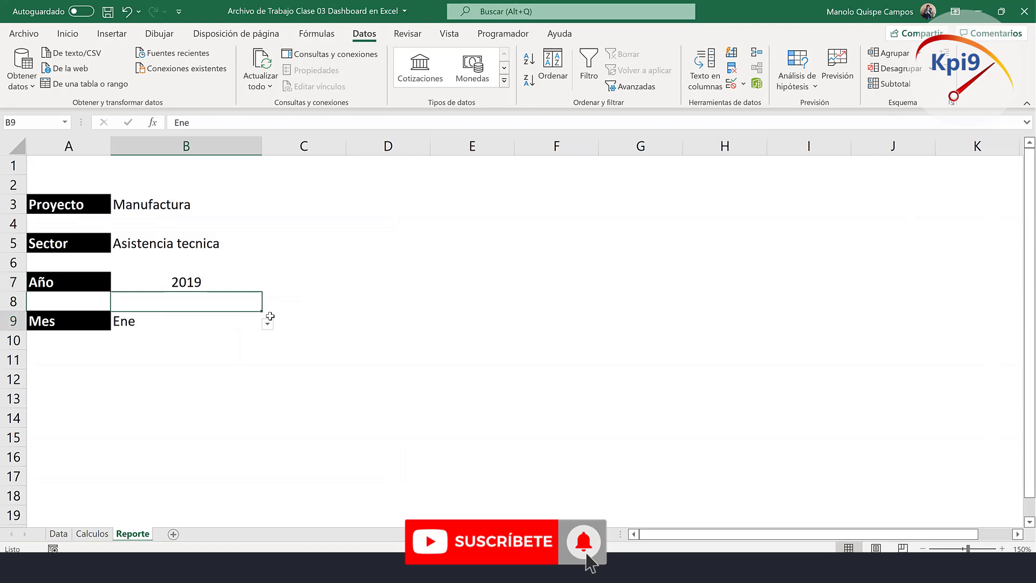
pyautogui.click(268, 324)
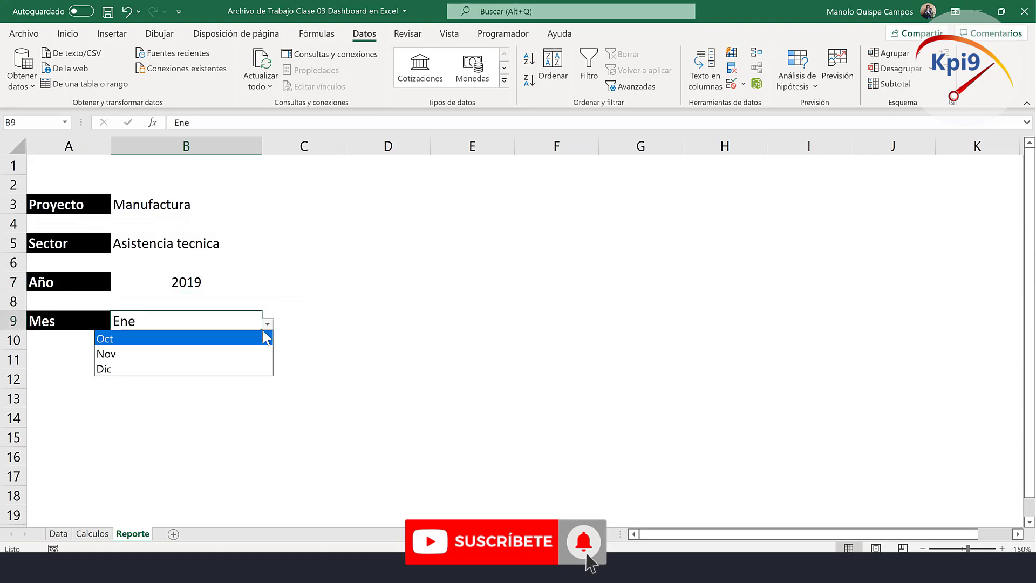
pyautogui.click(238, 349)
# Switch the year to 2020 and browse the month list, keeping Nov.
pyautogui.click(219, 286)
pyautogui.click(268, 285)
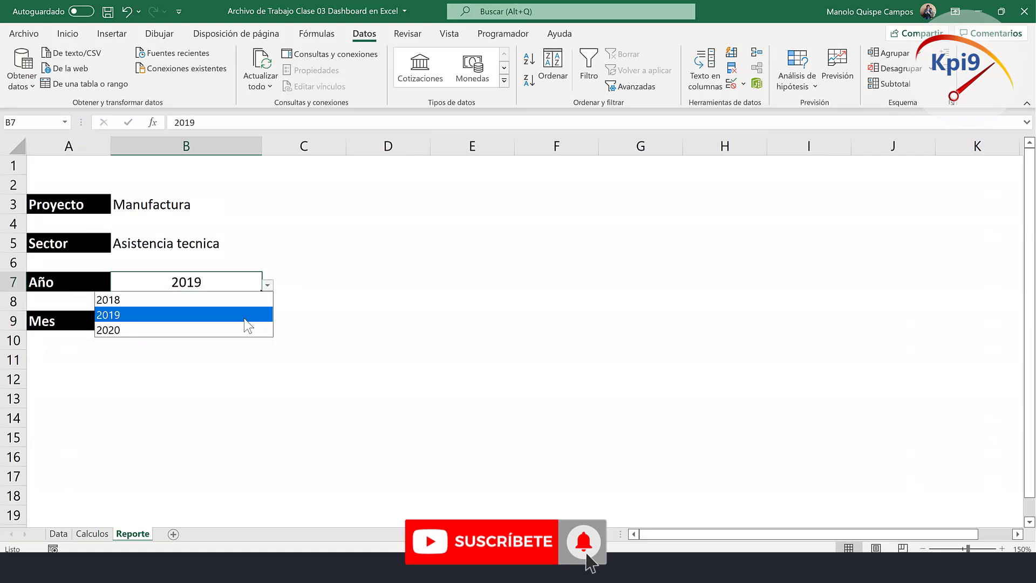
pyautogui.click(243, 330)
pyautogui.click(258, 323)
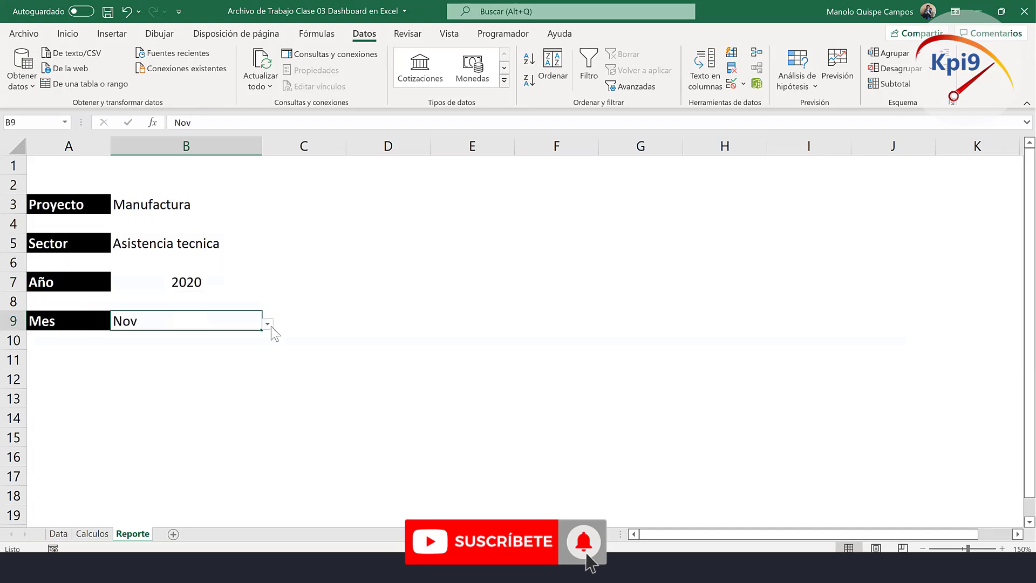
pyautogui.click(268, 324)
pyautogui.press('Escape')
pyautogui.click(268, 324)
pyautogui.scroll(2, 263, 353)
pyautogui.scroll(-2, 266, 355)
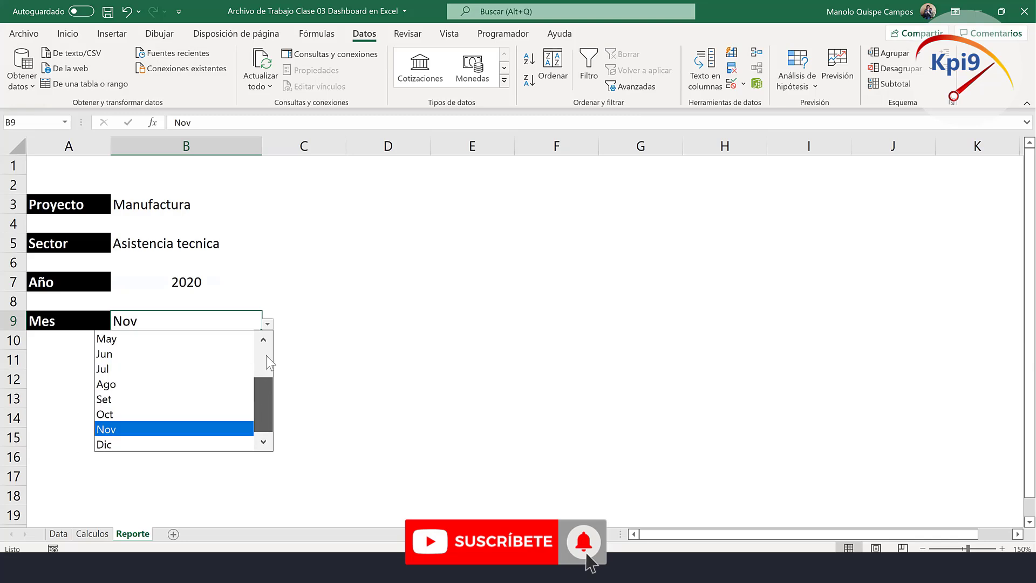
pyautogui.scroll(2, 266, 424)
pyautogui.scroll(-1, 260, 435)
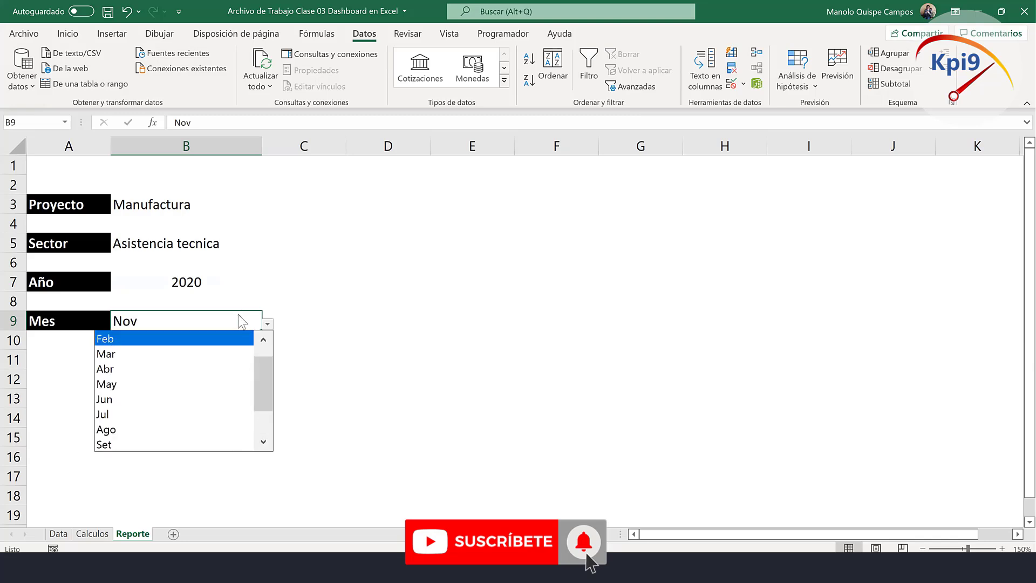
pyautogui.press('Escape')
# Choose project Salud and sector Seguimiento, then pick year 2018 from the updated list.
pyautogui.click(209, 204)
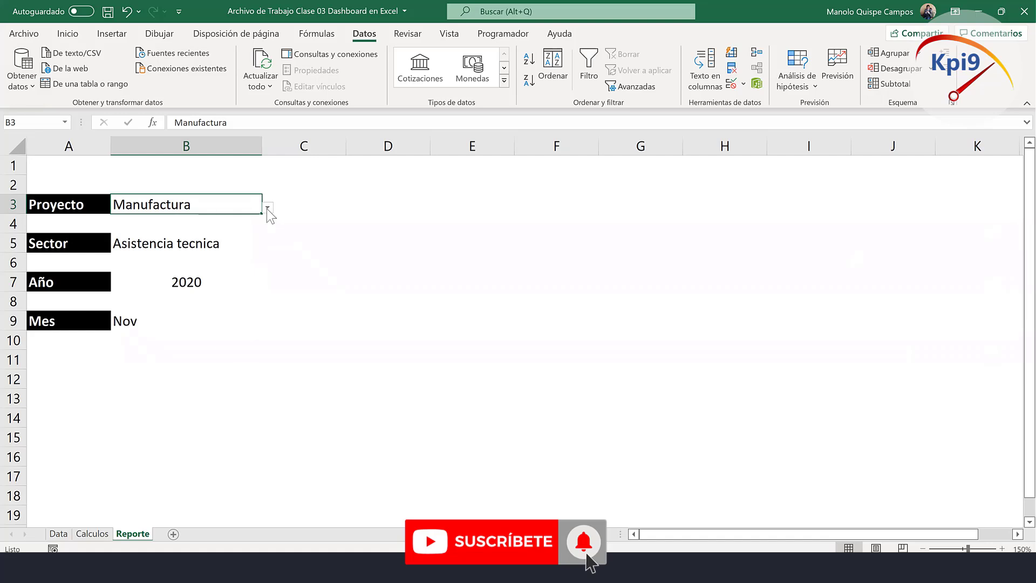
pyautogui.click(268, 207)
pyautogui.click(240, 238)
pyautogui.click(254, 243)
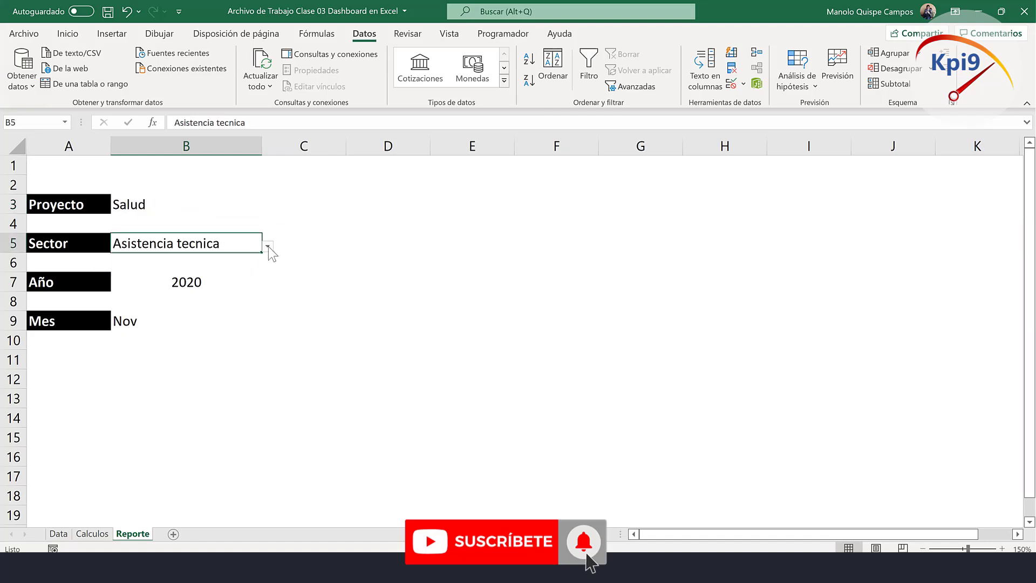
pyautogui.click(268, 247)
pyautogui.click(241, 292)
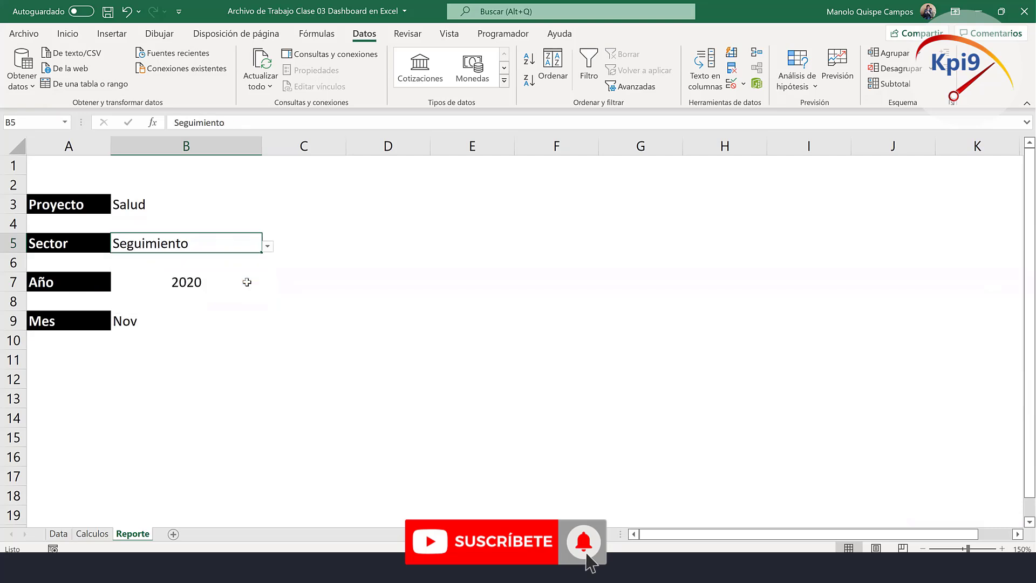
pyautogui.click(244, 282)
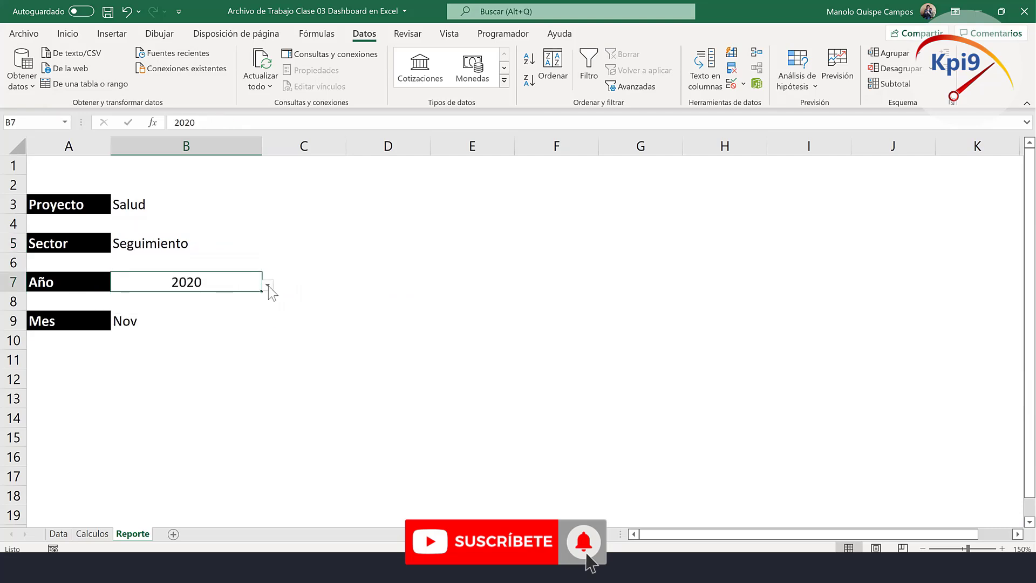
pyautogui.click(267, 286)
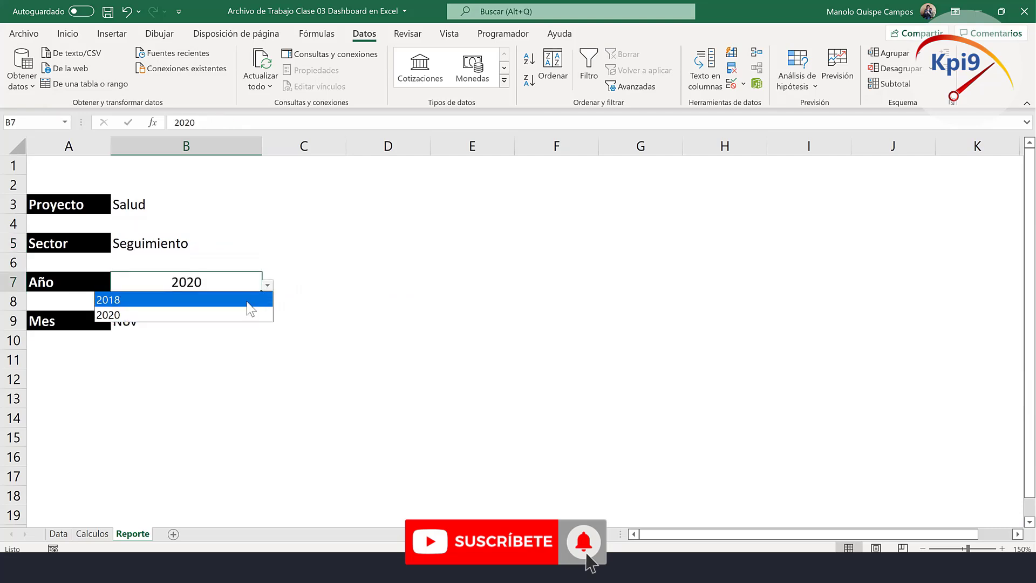
pyautogui.click(248, 301)
# Set the year back to 2020 and the month to Ago, then select B3:B9.
pyautogui.click(230, 327)
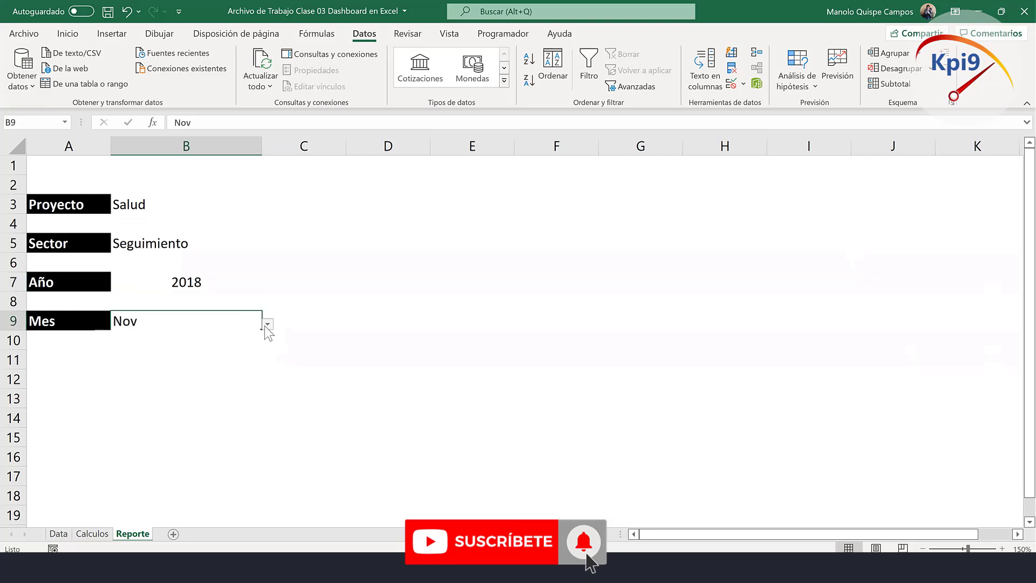
pyautogui.click(267, 323)
pyautogui.scroll(1, 241, 399)
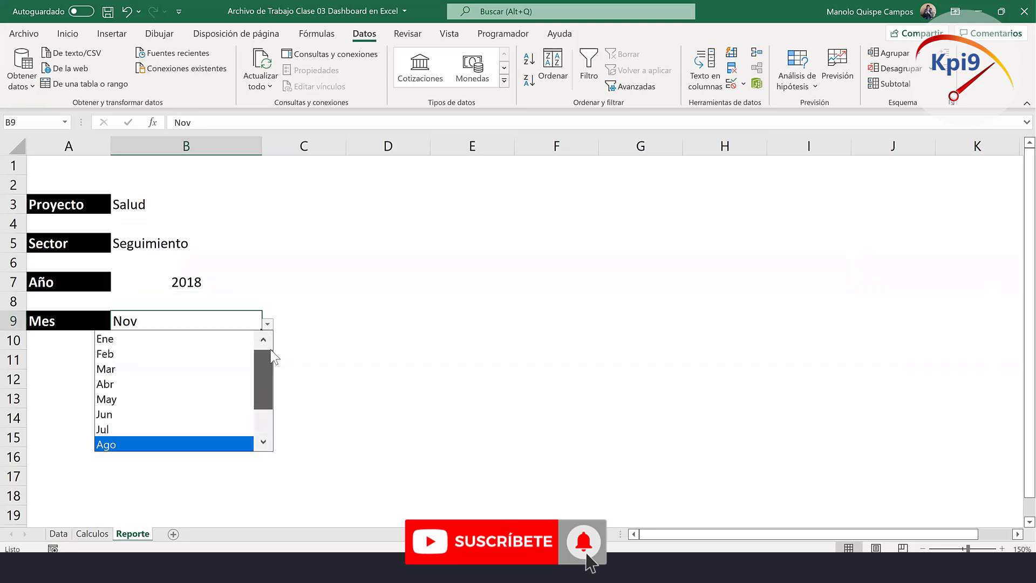
pyautogui.click(242, 285)
pyautogui.click(241, 284)
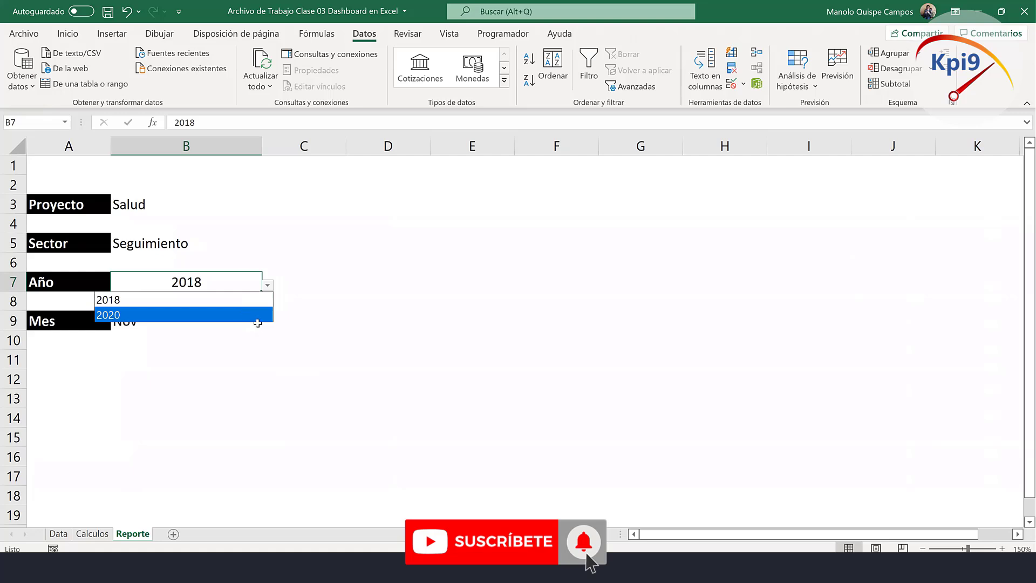
pyautogui.click(246, 316)
pyautogui.click(253, 322)
pyautogui.click(267, 324)
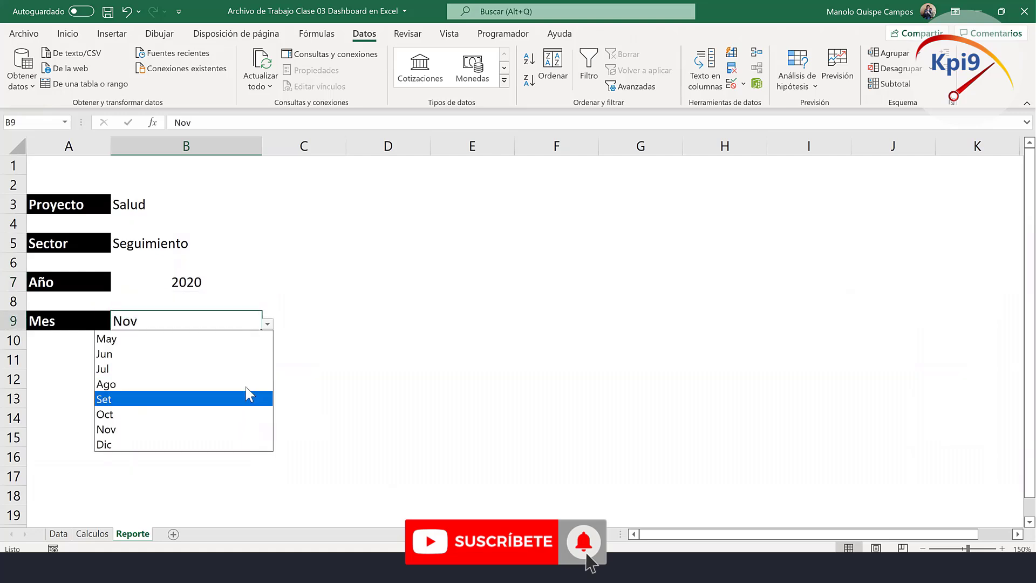
pyautogui.click(246, 383)
pyautogui.click(303, 359)
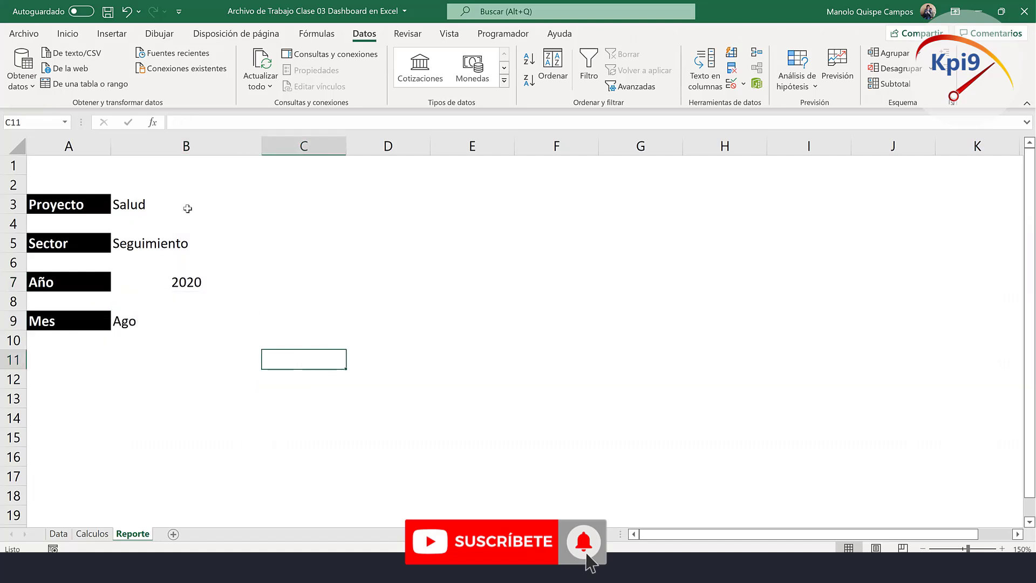
pyautogui.moveTo(186, 208); pyautogui.dragTo(183, 323)
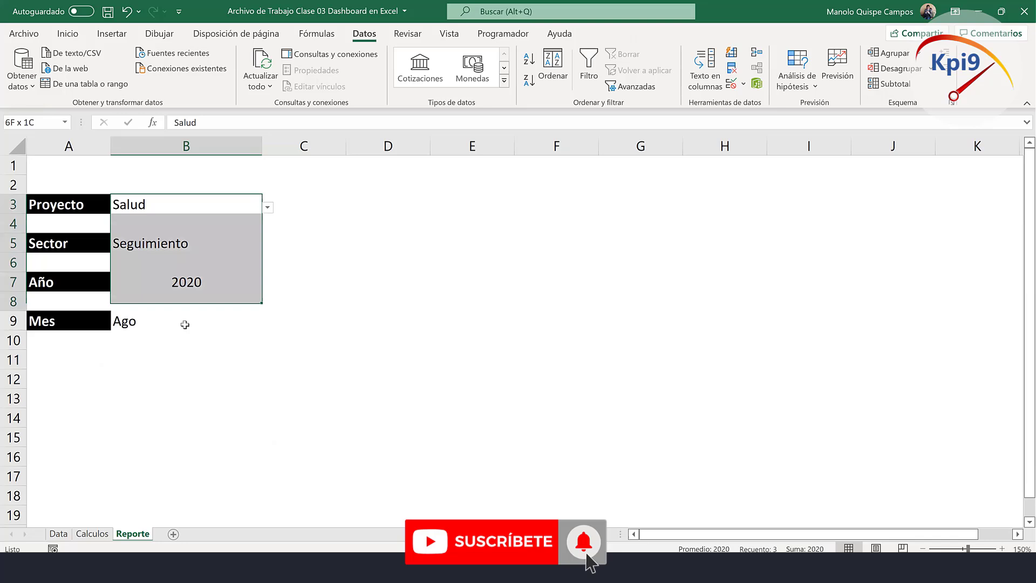
# Centre the selector values and give B3, B5, B7 and B9 all borders.
pyautogui.click(68, 34)
pyautogui.click(238, 80)
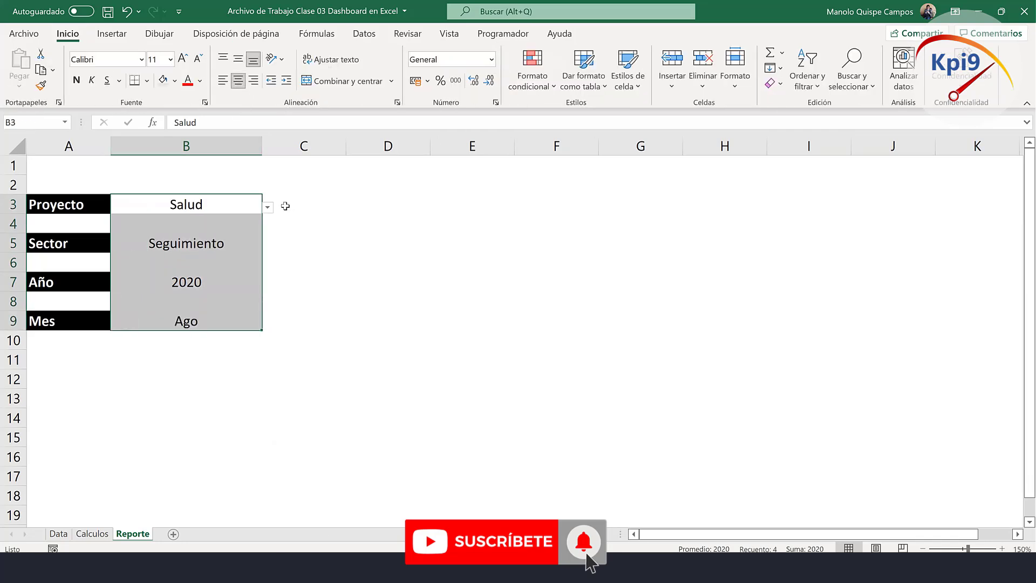
pyautogui.click(234, 205)
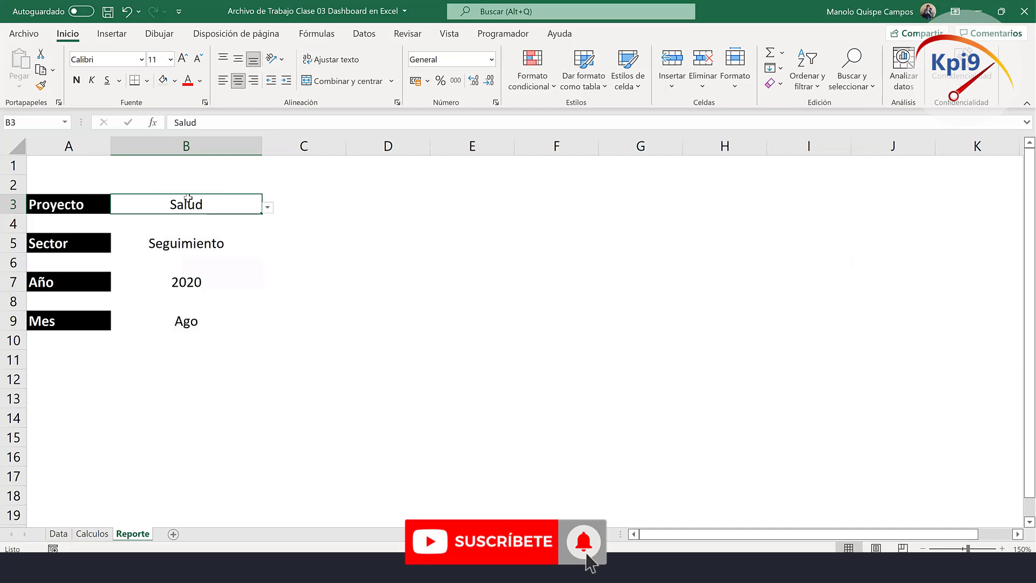
pyautogui.keyDown('ctrl'); pyautogui.click(191, 244); pyautogui.keyUp('ctrl')
pyautogui.keyDown('ctrl'); pyautogui.click(186, 282); pyautogui.keyUp('ctrl')
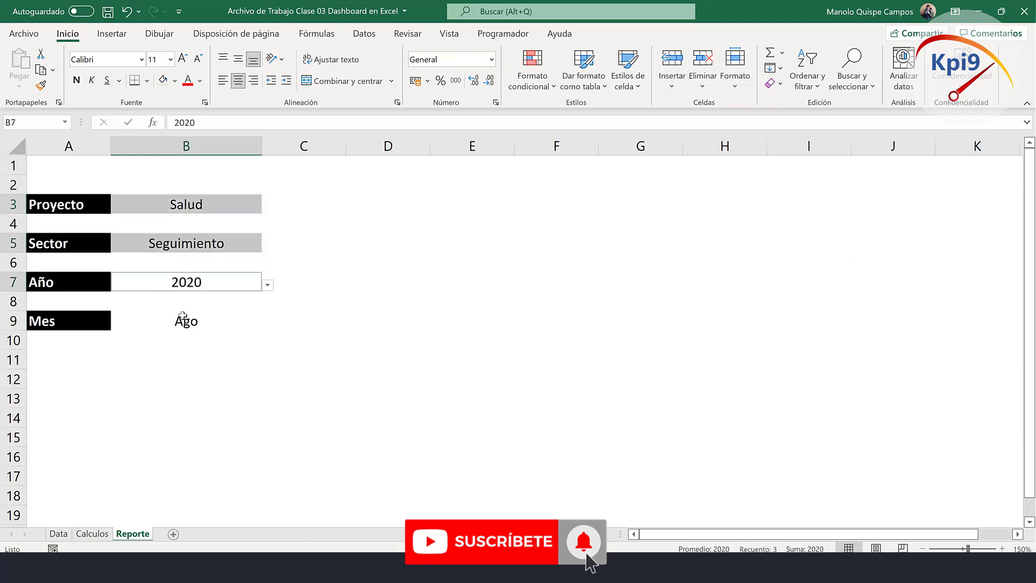
pyautogui.keyDown('ctrl'); pyautogui.click(179, 320); pyautogui.keyUp('ctrl')
pyautogui.click(147, 81)
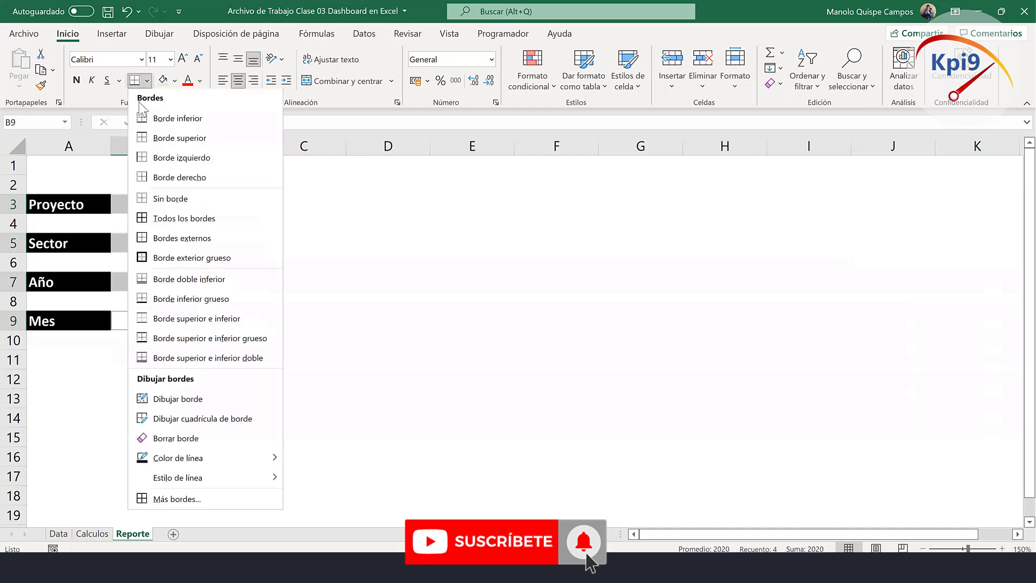
pyautogui.click(167, 229)
pyautogui.click(382, 318)
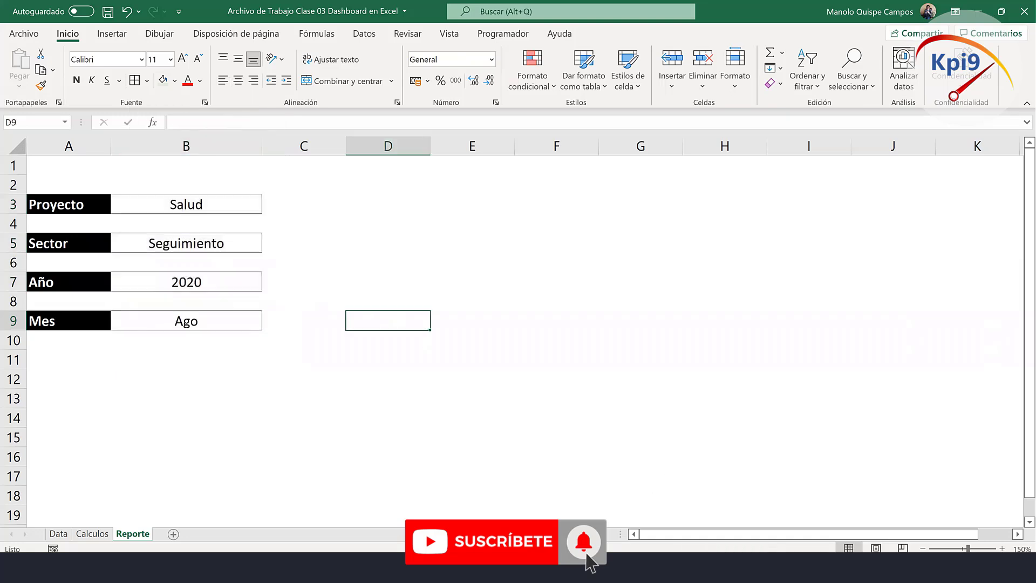
# Zoom the sheet to 100% and review the bordered selector cells B3:B9.
pyautogui.click(921, 549)
pyautogui.click(923, 548)
pyautogui.click(923, 548)
pyautogui.click(923, 549)
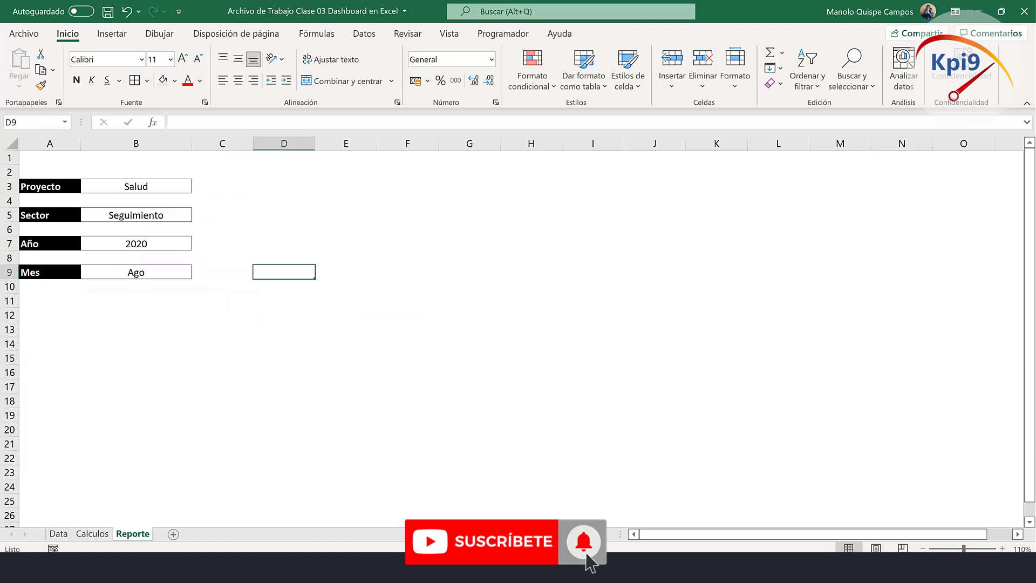
pyautogui.click(923, 548)
pyautogui.click(520, 416)
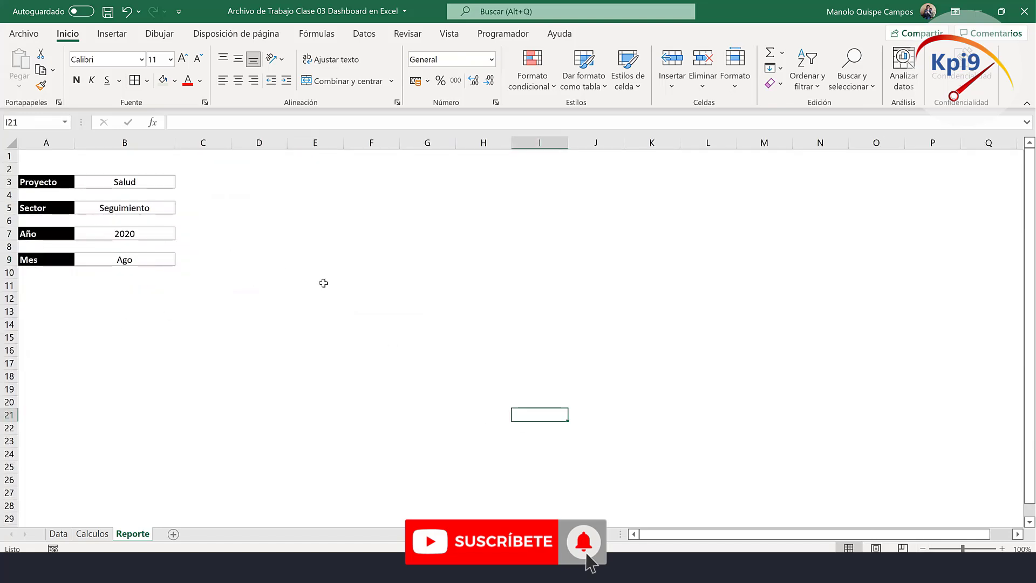
pyautogui.moveTo(145, 184); pyautogui.dragTo(151, 264)
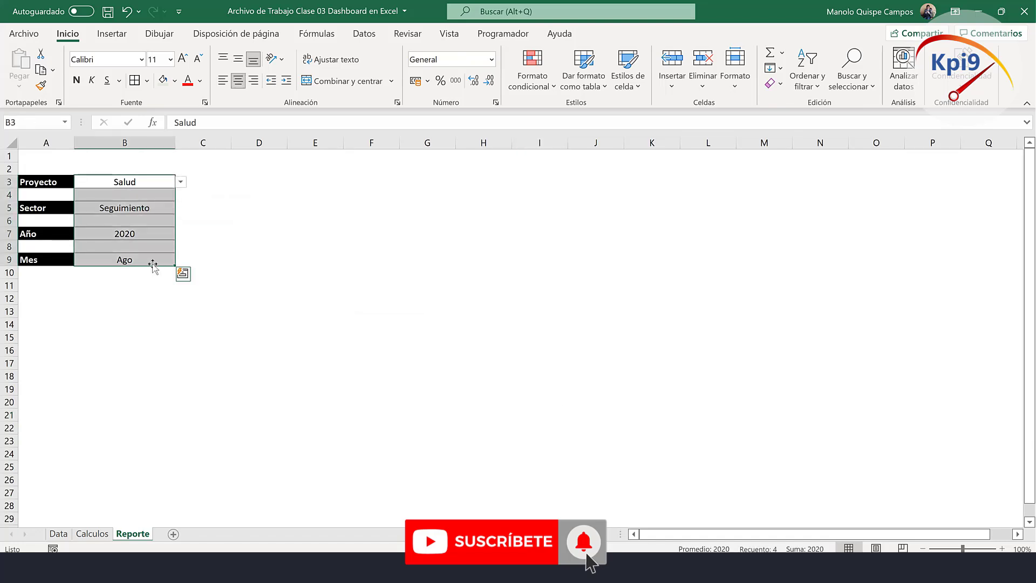
pyautogui.click(273, 178)
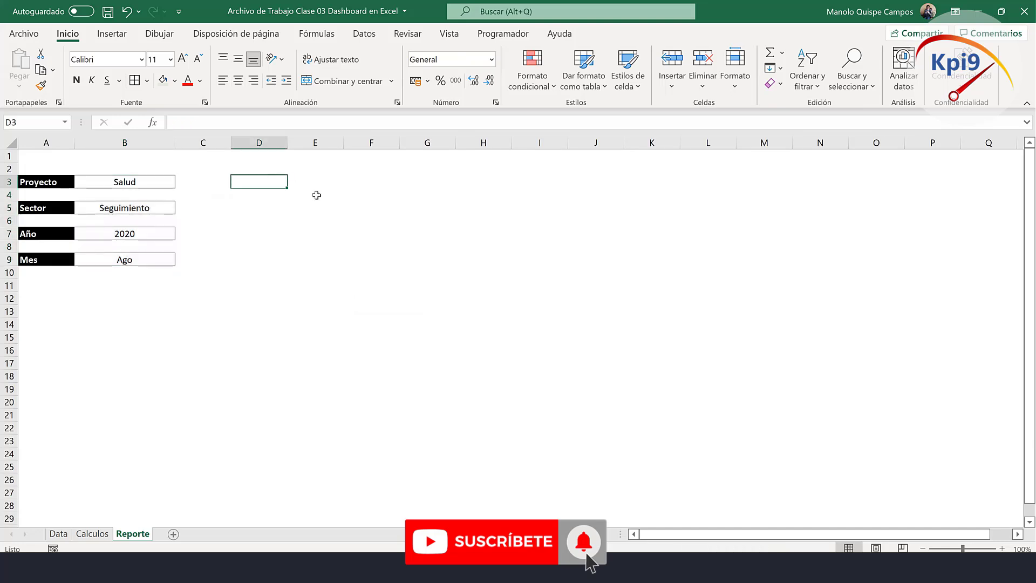
# On the Data sheet, select the Tarea and Inicio through Presupuesto headers, then clear that selection.
pyautogui.click(59, 533)
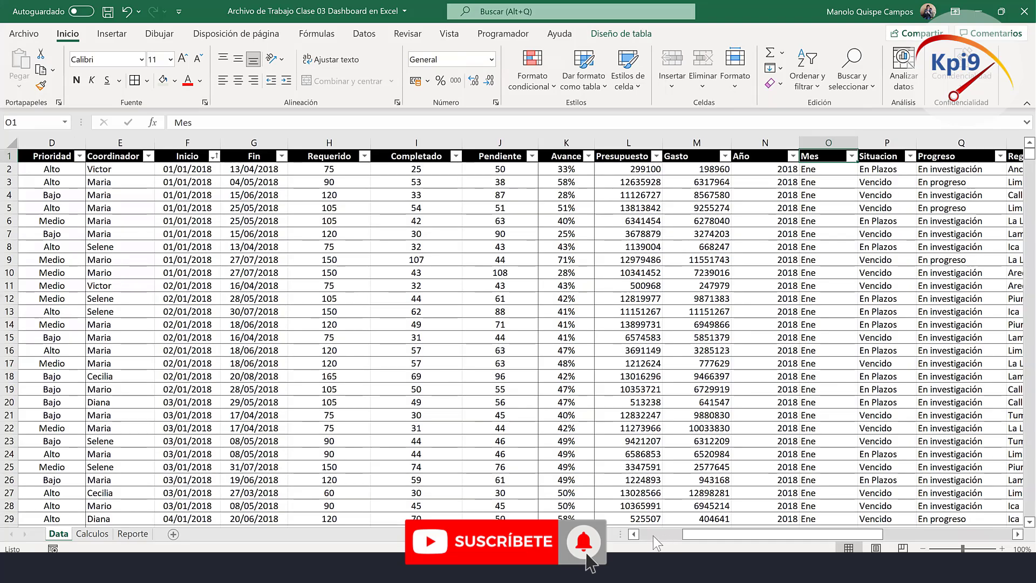
pyautogui.click(653, 534)
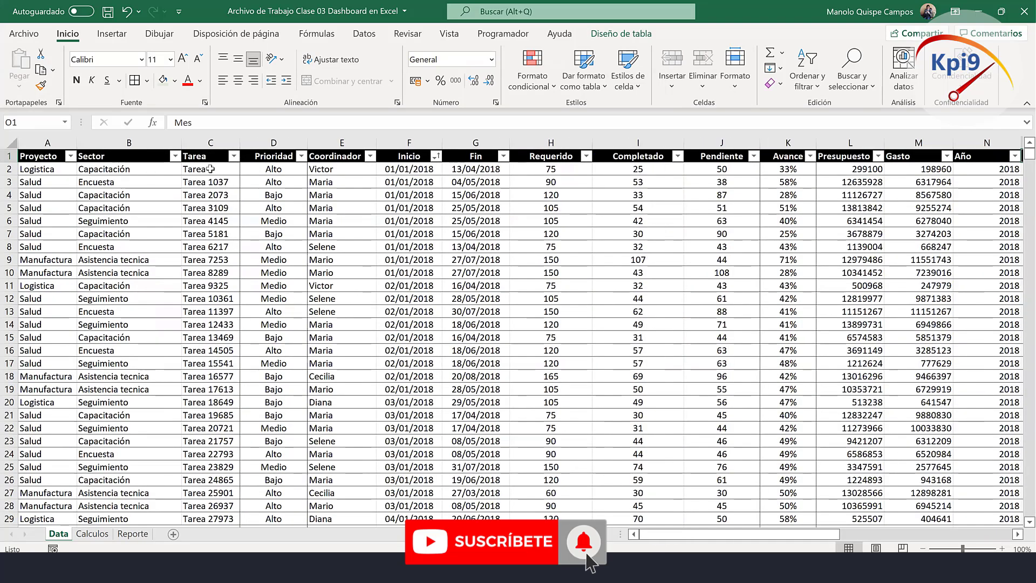
pyautogui.click(210, 161)
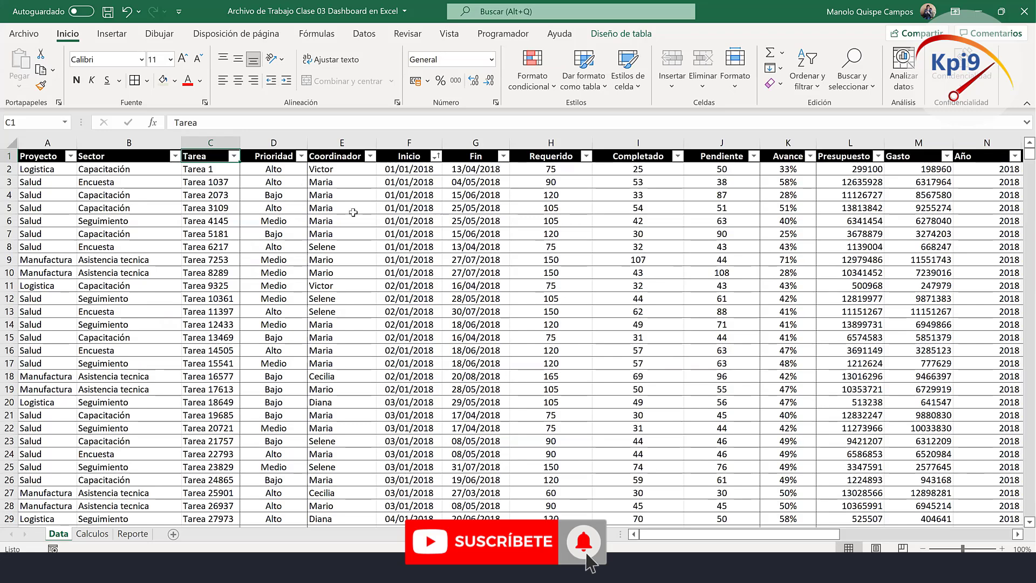
pyautogui.keyDown('ctrl'); pyautogui.click(417, 157); pyautogui.keyUp('ctrl')
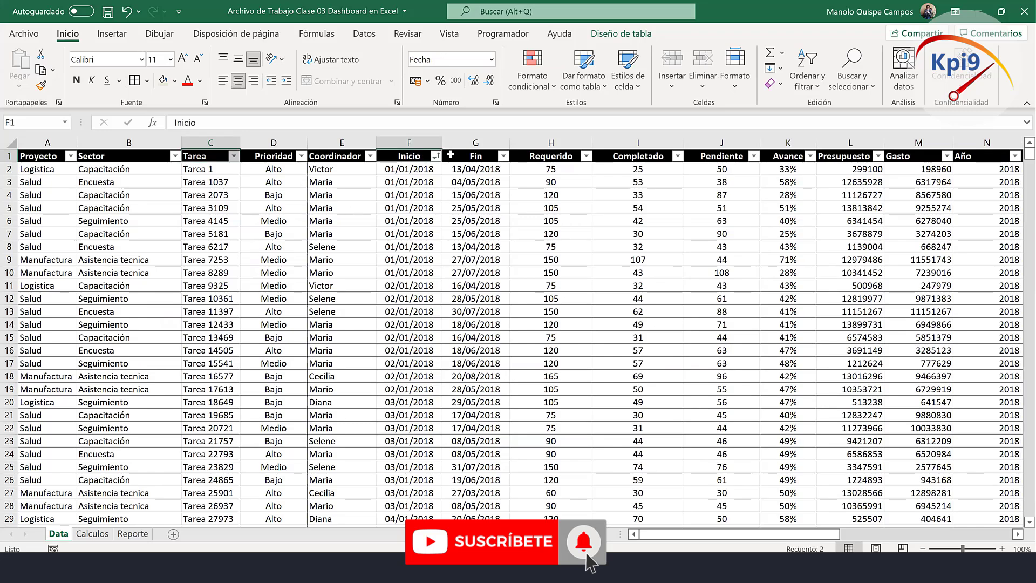
pyautogui.keyDown('ctrl'); pyautogui.click(468, 156); pyautogui.keyUp('ctrl')
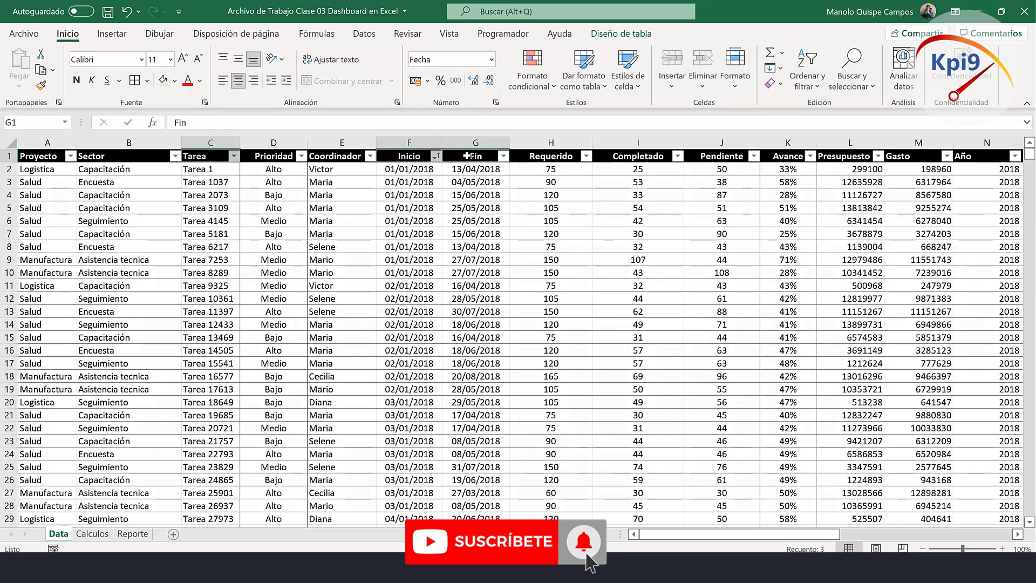
pyautogui.keyDown('ctrl'); pyautogui.click(547, 157); pyautogui.keyUp('ctrl')
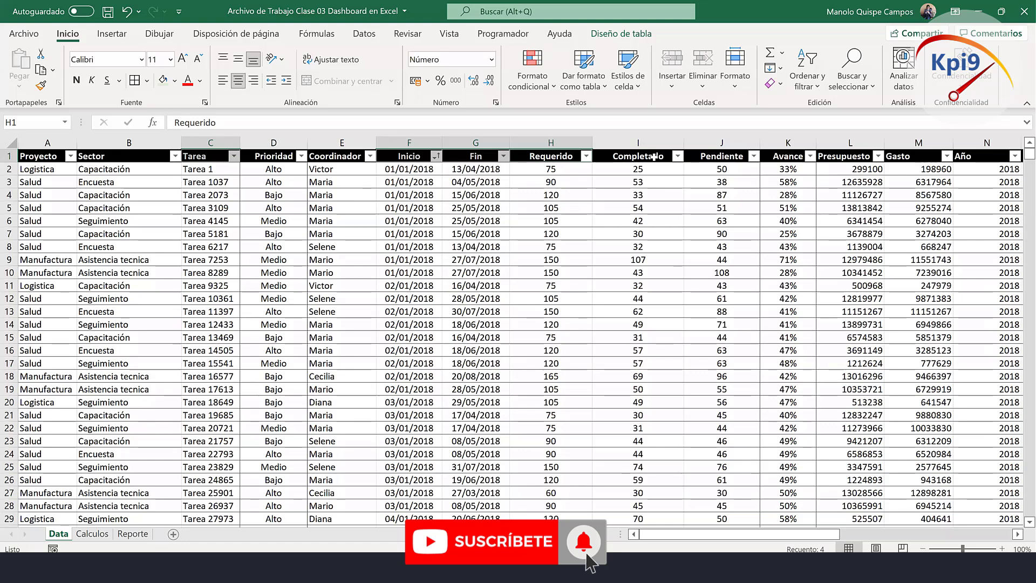
pyautogui.keyDown('ctrl'); pyautogui.click(659, 155); pyautogui.keyUp('ctrl')
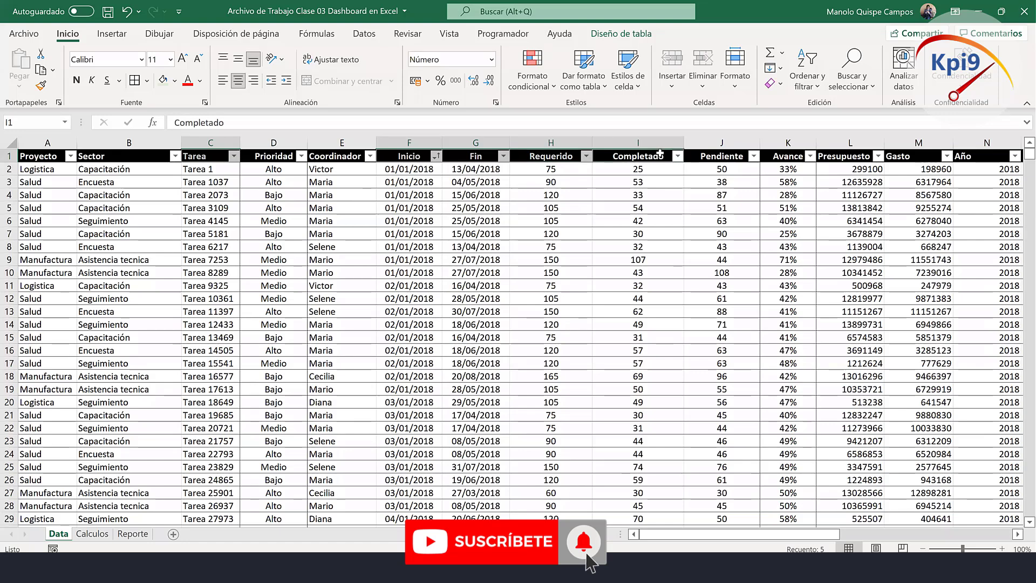
pyautogui.keyDown('ctrl'); pyautogui.click(721, 157); pyautogui.keyUp('ctrl')
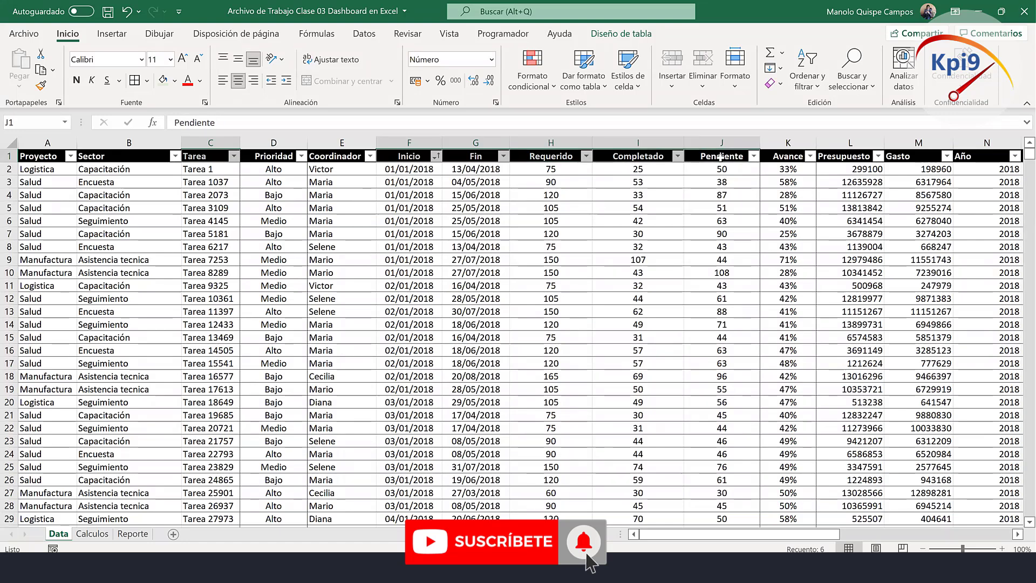
pyautogui.keyDown('ctrl'); pyautogui.click(785, 155); pyautogui.keyUp('ctrl')
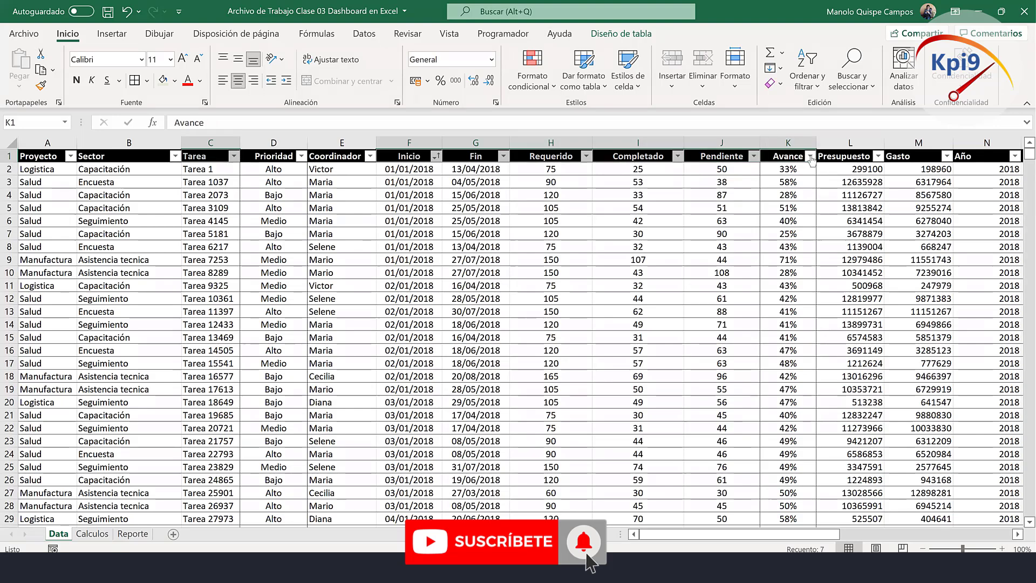
pyautogui.keyDown('ctrl'); pyautogui.click(832, 158); pyautogui.keyUp('ctrl')
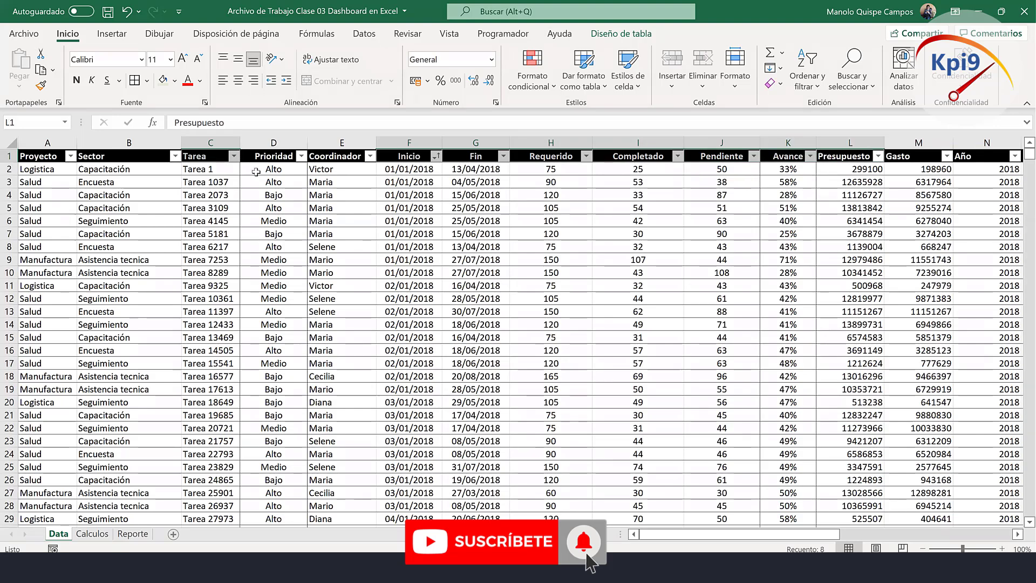
pyautogui.click(706, 199)
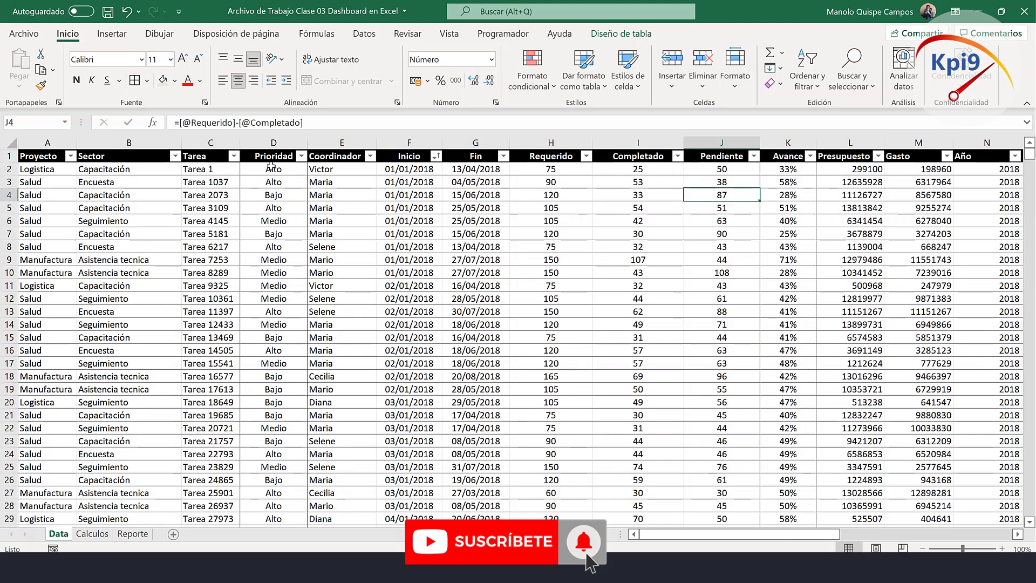
# Reselect the Tarea and Inicio–Presupuesto headers, copy them, and return to the Reporte sheet.
pyautogui.click(214, 157)
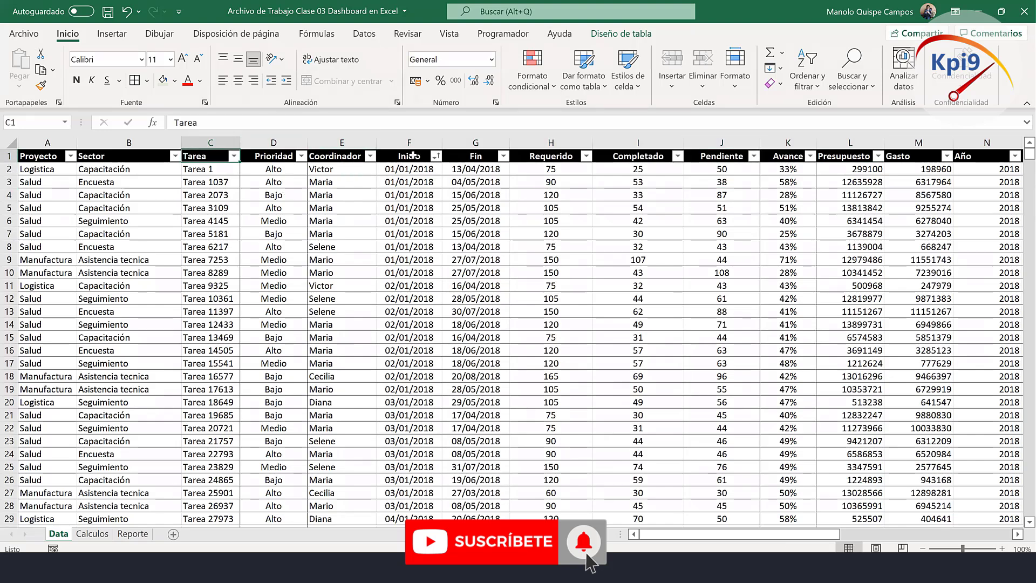
pyautogui.moveTo(408, 158); pyautogui.dragTo(476, 157)
pyautogui.moveTo(551, 156); pyautogui.dragTo(787, 158)
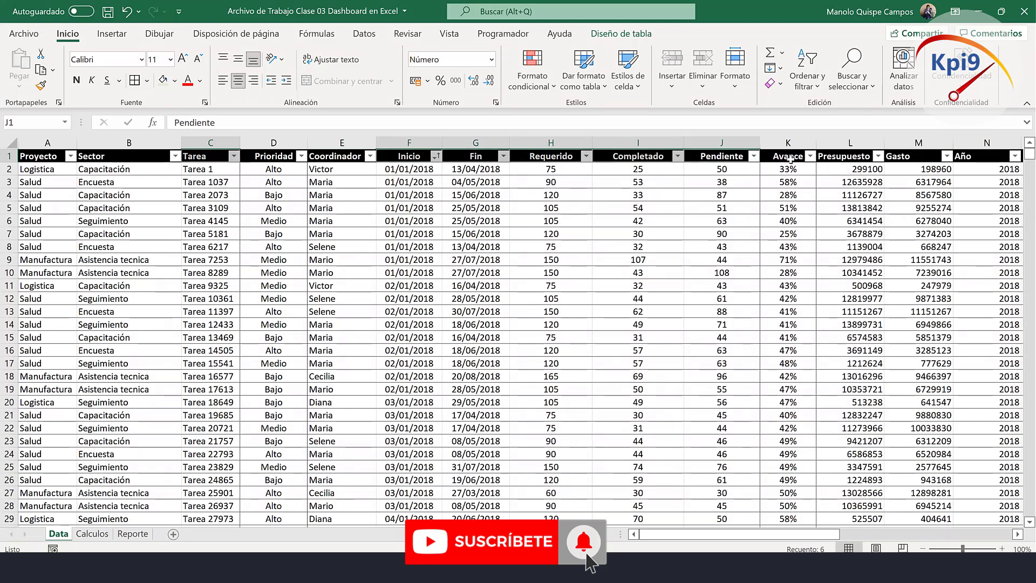
pyautogui.moveTo(790, 158); pyautogui.dragTo(853, 157)
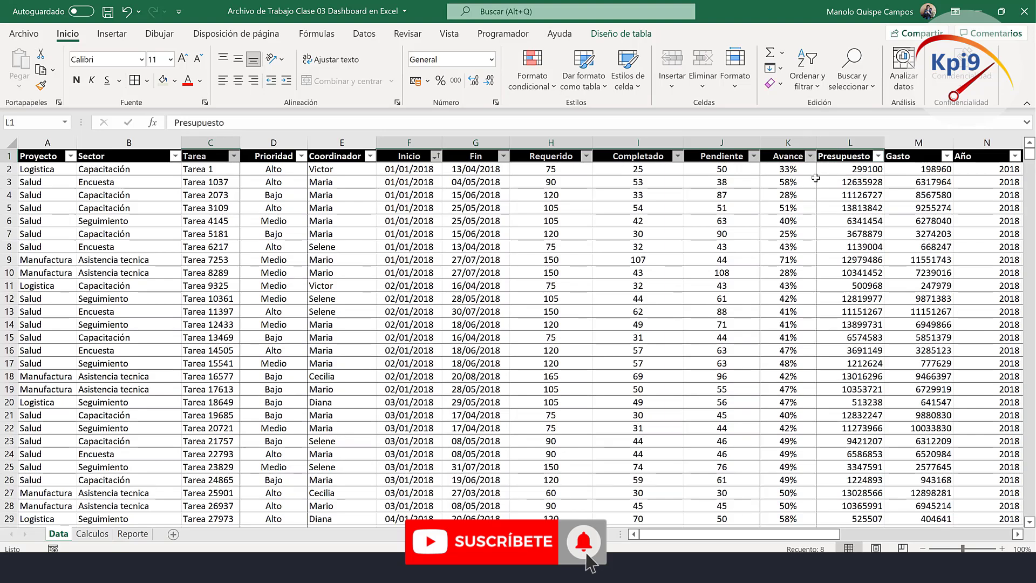
pyautogui.hotkey('ctrl', 'c')
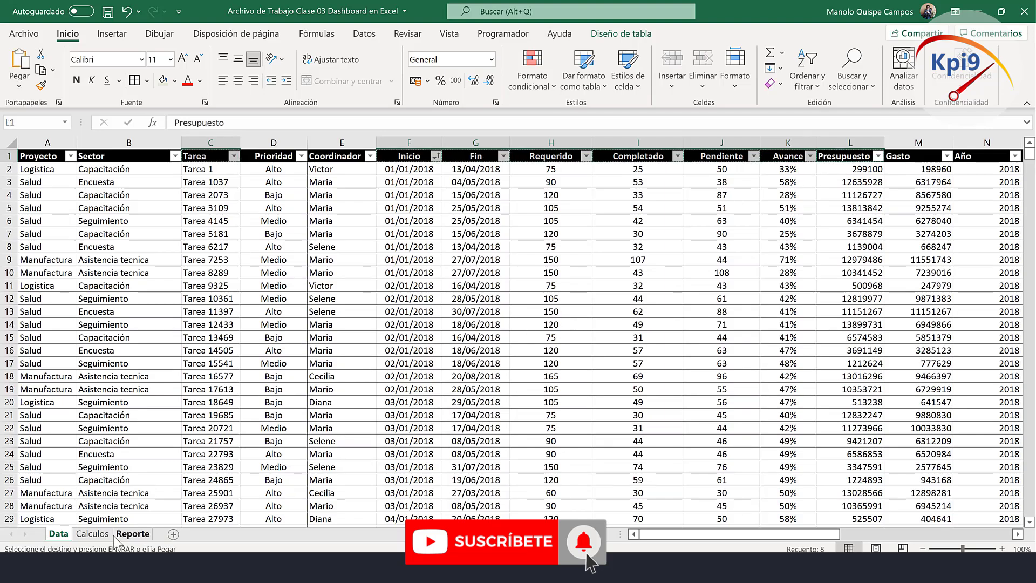
pyautogui.hotkey('ctrl', 'pagedown')
pyautogui.hotkey('ctrl', 'pagedown')
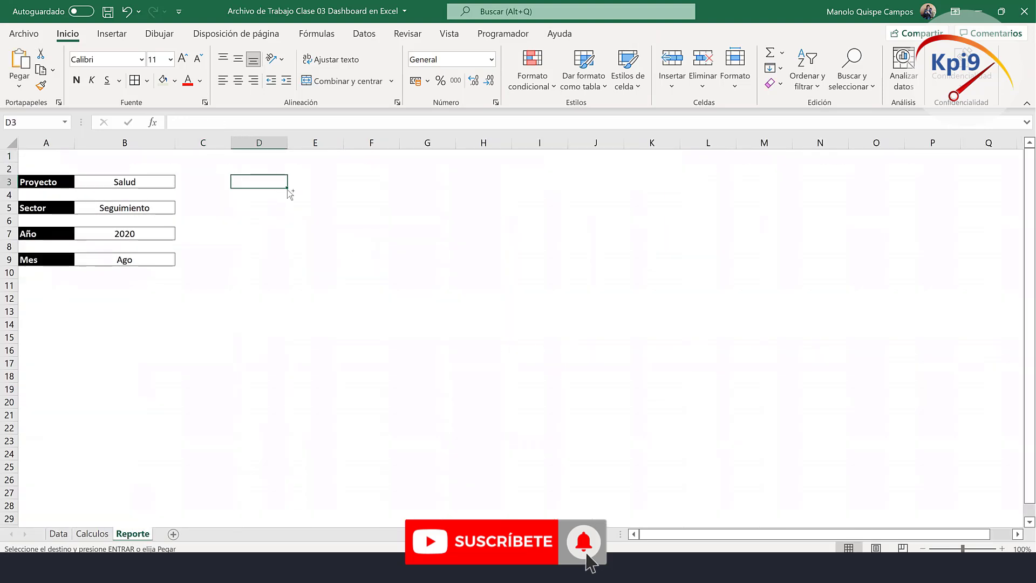
# Paste the Tarea–Presupuesto headers into Reporte D3:K3, check them, and select D4.
pyautogui.hotkey('ctrl', 'v')
pyautogui.click(415, 272)
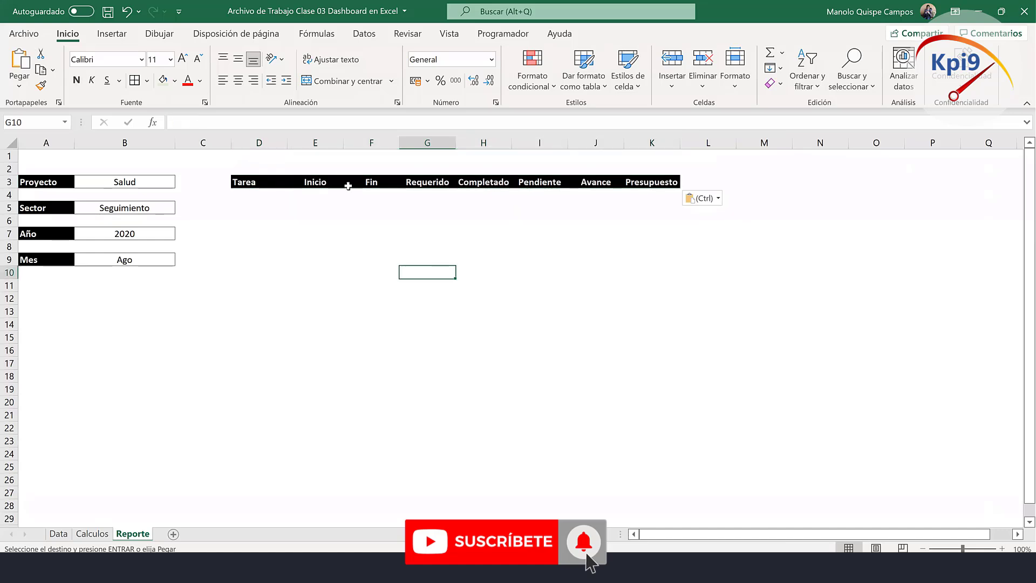
pyautogui.moveTo(243, 182); pyautogui.dragTo(664, 184)
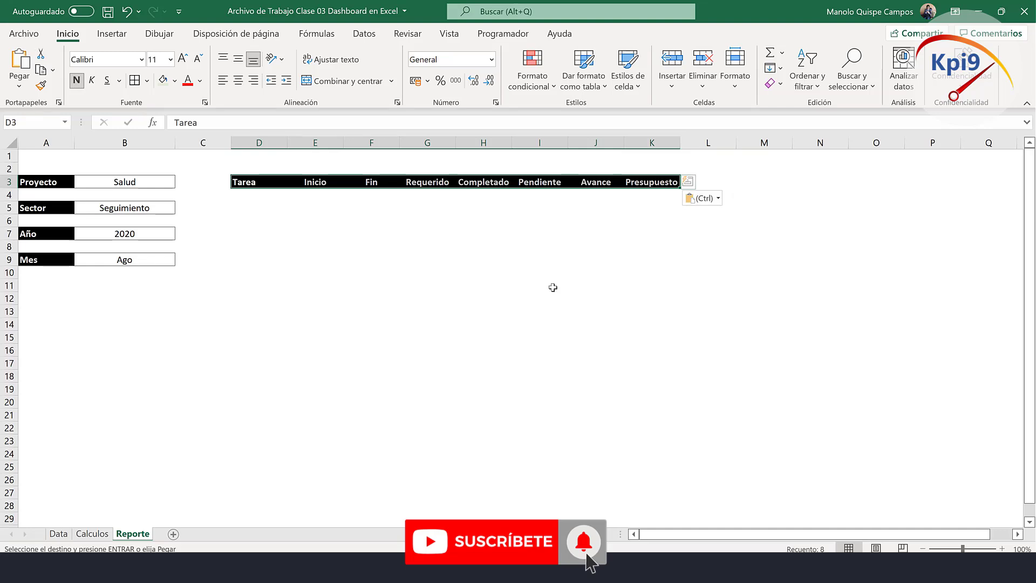
pyautogui.click(552, 287)
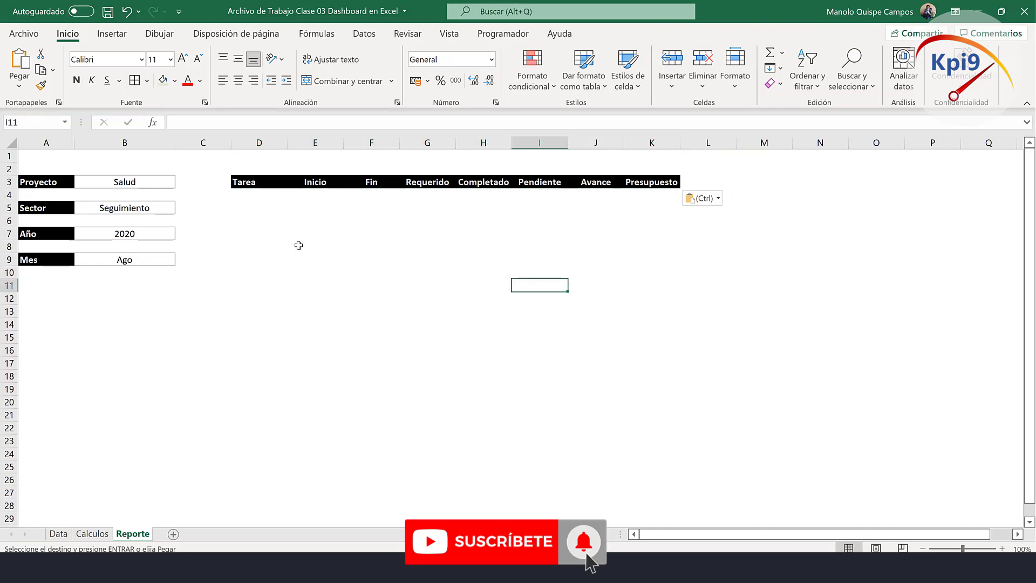
pyautogui.click(258, 196)
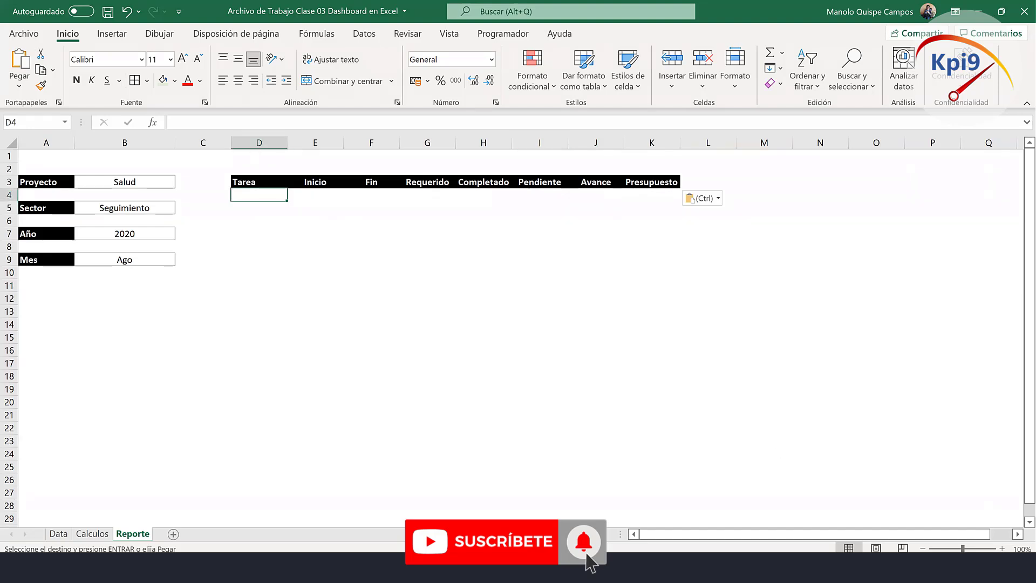
pyautogui.scroll(2, 459, 314)
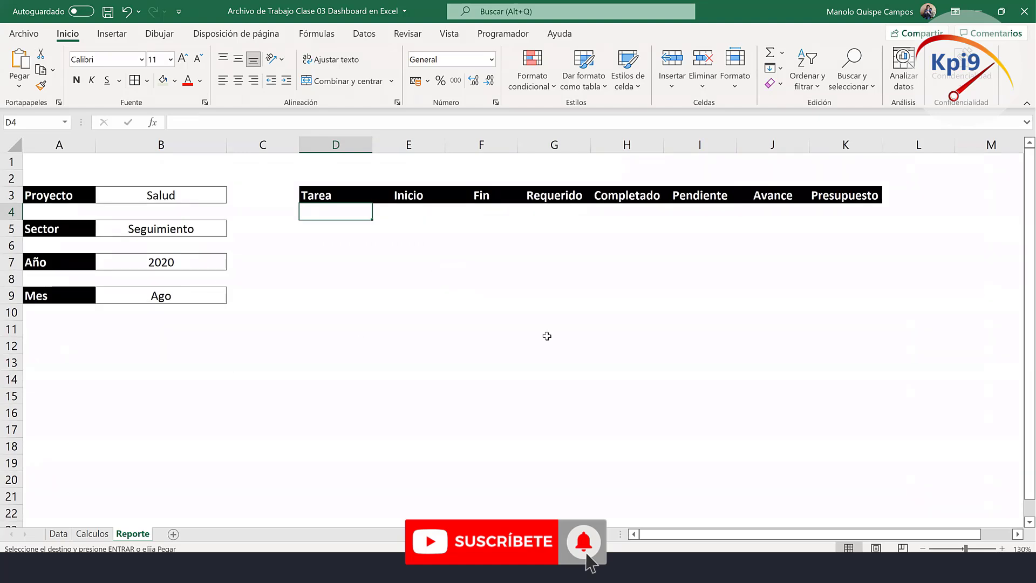
# Begin the formula =FILTRAR(Tarea; in D4, taking the Tarea column as the array.
pyautogui.write('=')
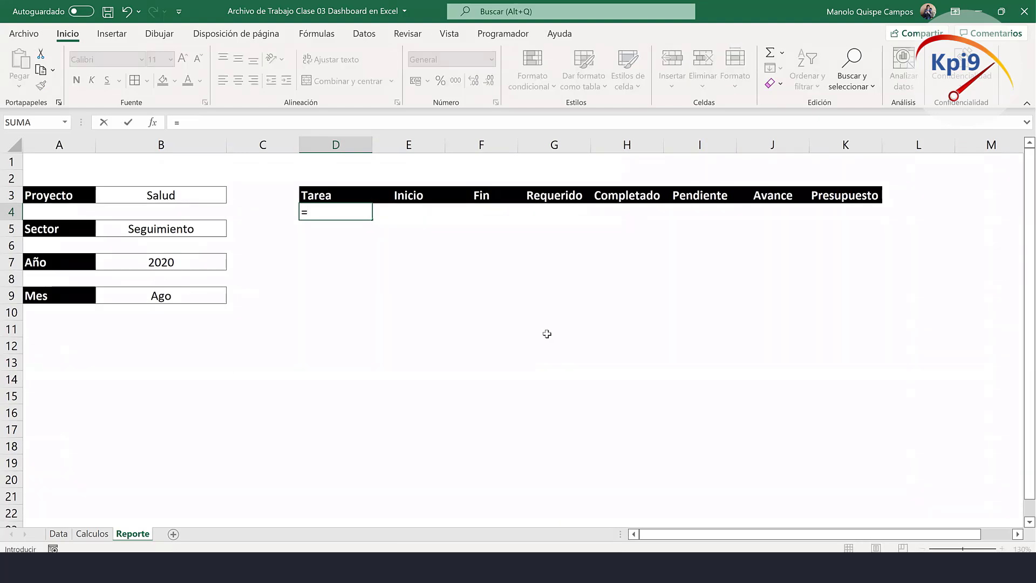
pyautogui.write('FIL')
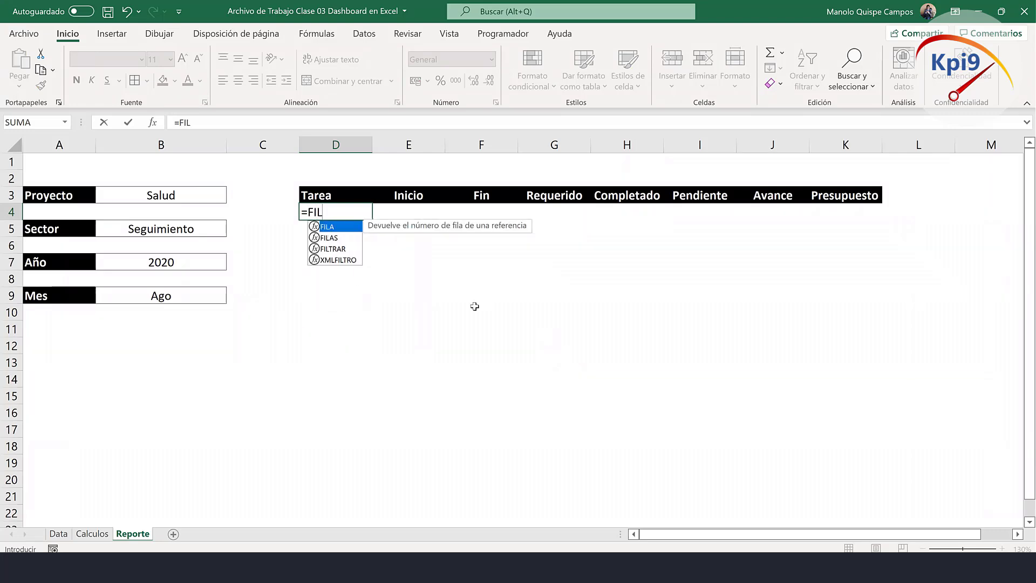
pyautogui.doubleClick(344, 249)
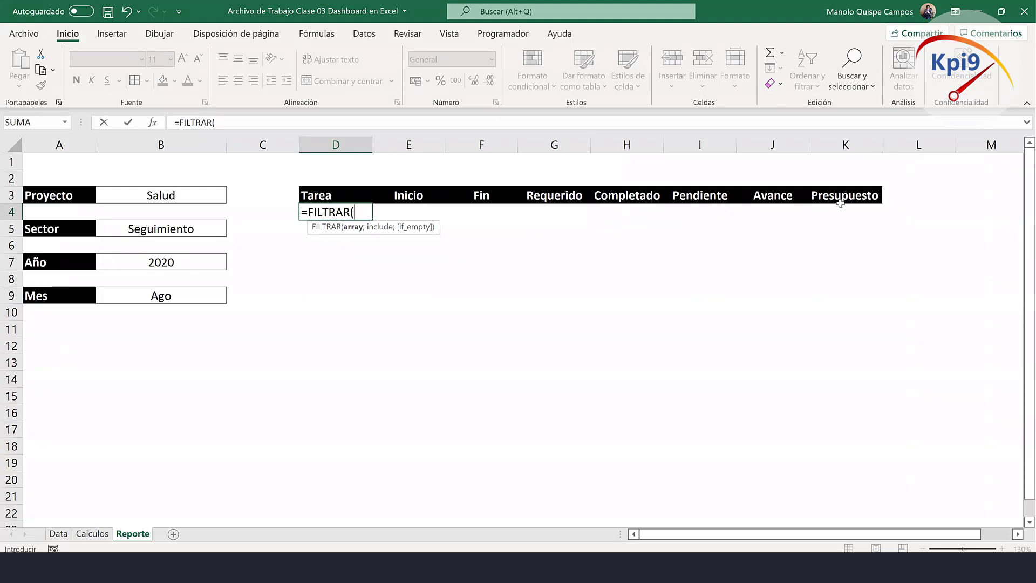
pyautogui.write('TAR')
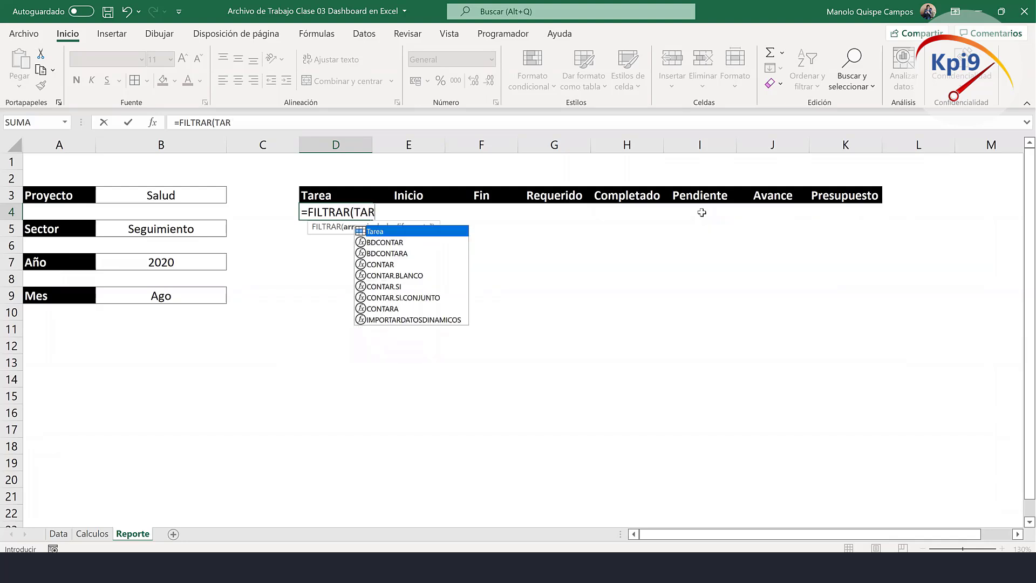
pyautogui.doubleClick(450, 231)
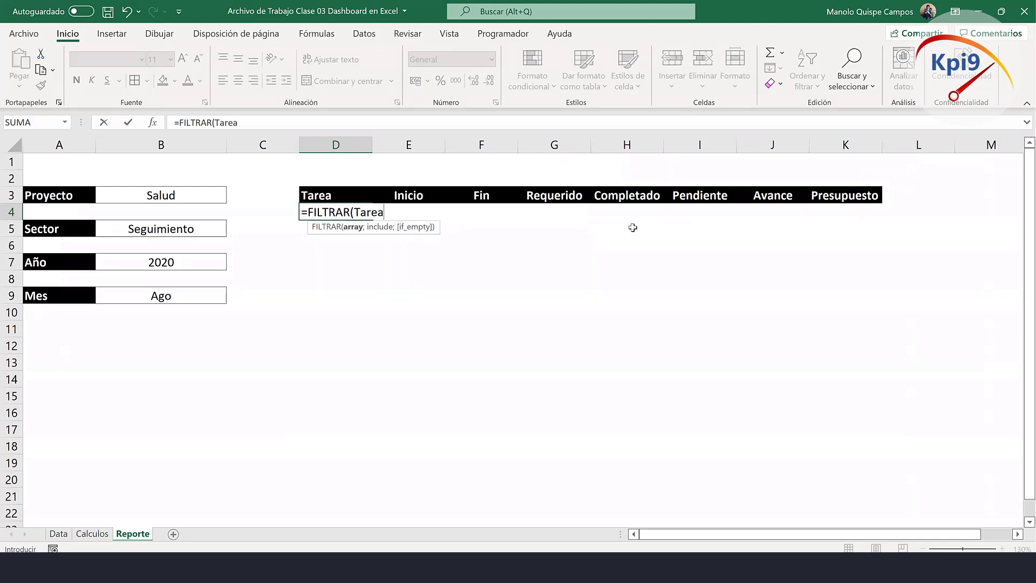
pyautogui.write(';(PROY')
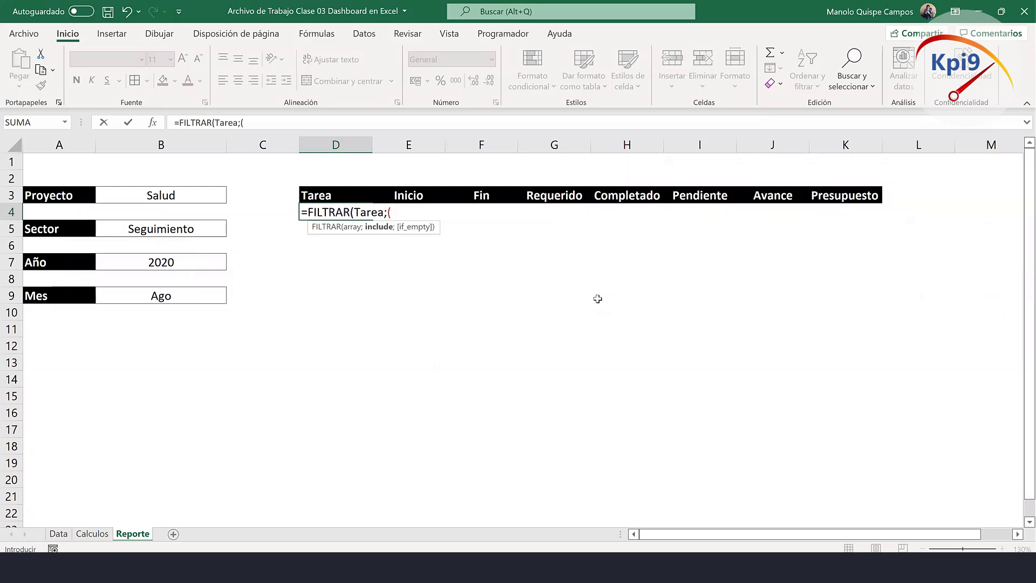
# Add the (Proyecto=$B$3)*(Sector=$B$5) conditions to the FILTRAR formula in D4.
pyautogui.write('PRO')
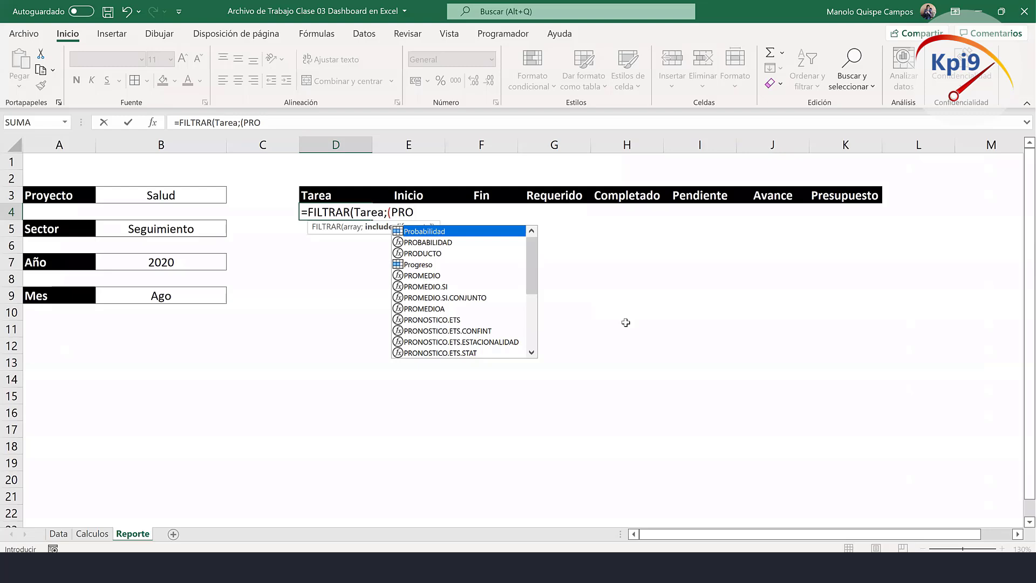
pyautogui.write('Y')
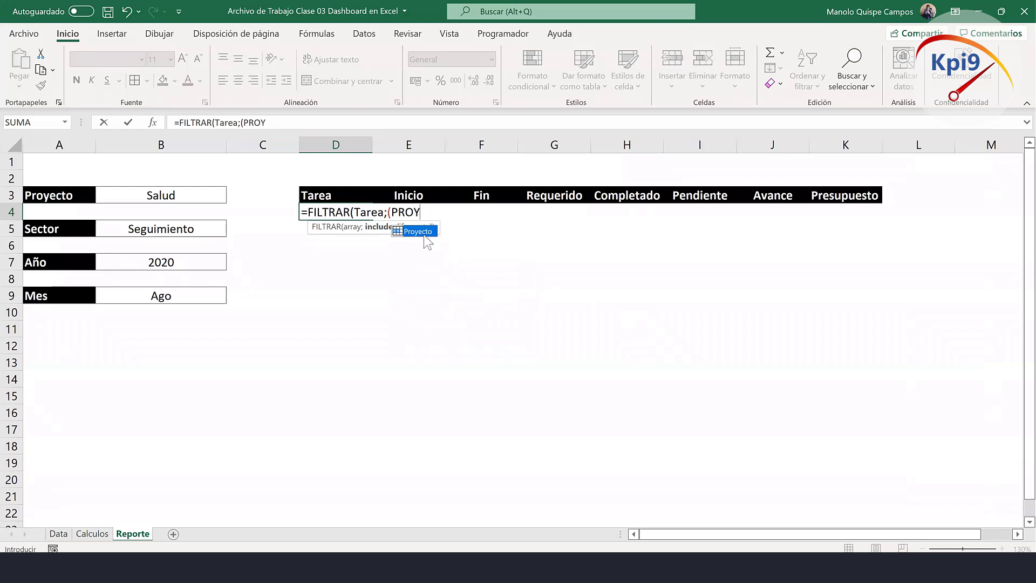
pyautogui.doubleClick(423, 235)
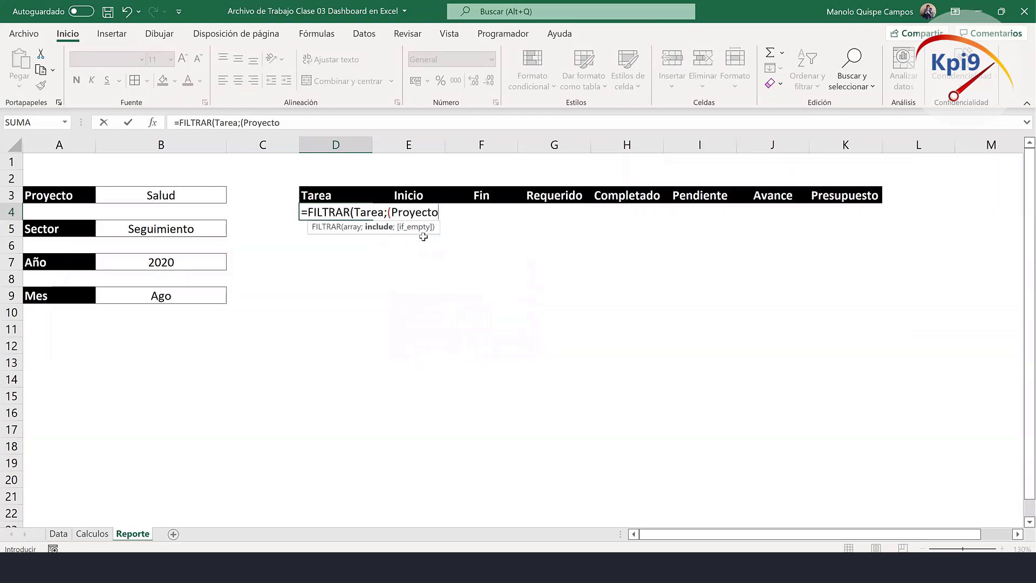
pyautogui.click(201, 194)
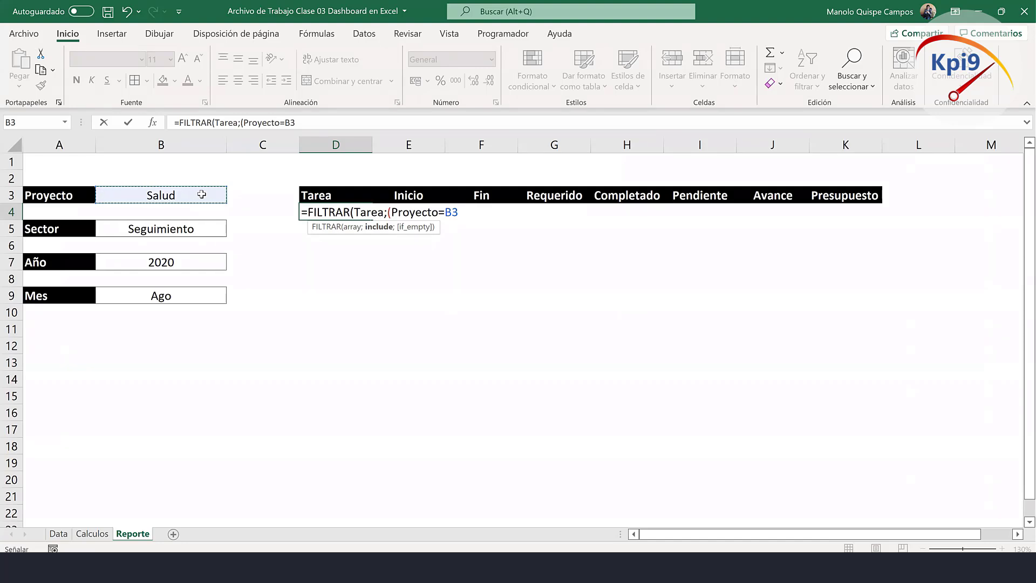
pyautogui.press('F4')
pyautogui.write(')')
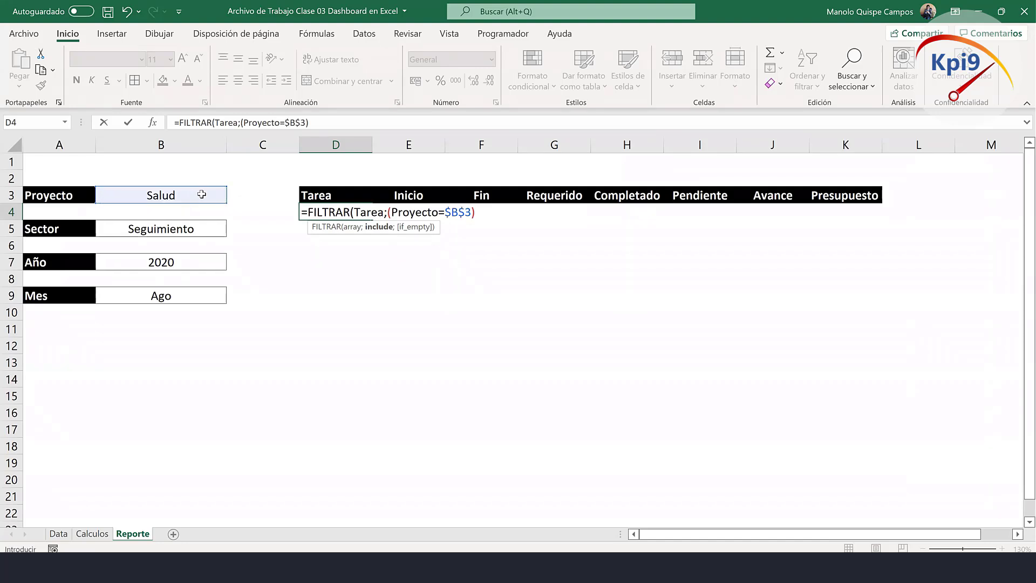
pyautogui.write('*(S')
pyautogui.write('EC')
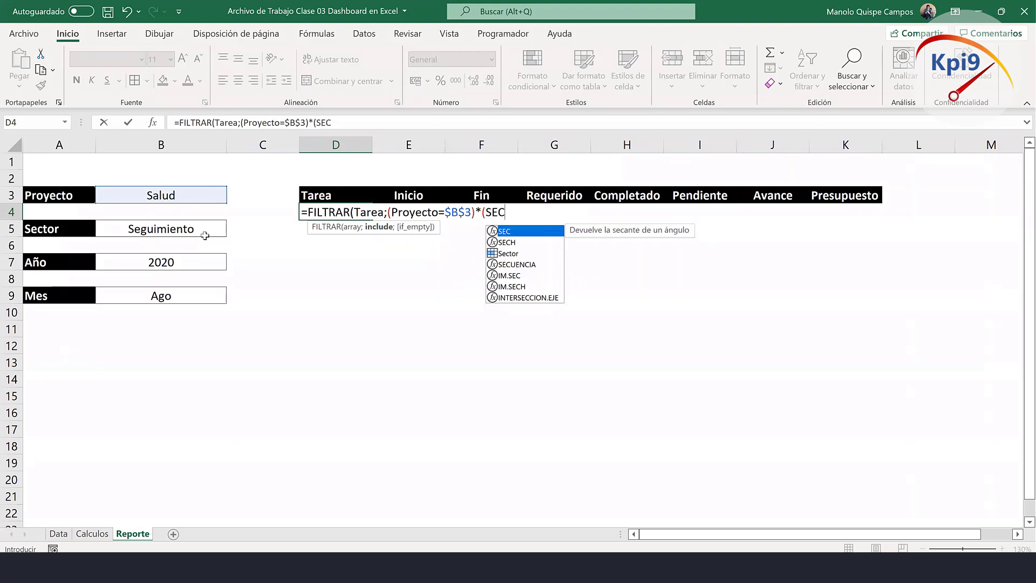
pyautogui.click(535, 254)
pyautogui.doubleClick(535, 253)
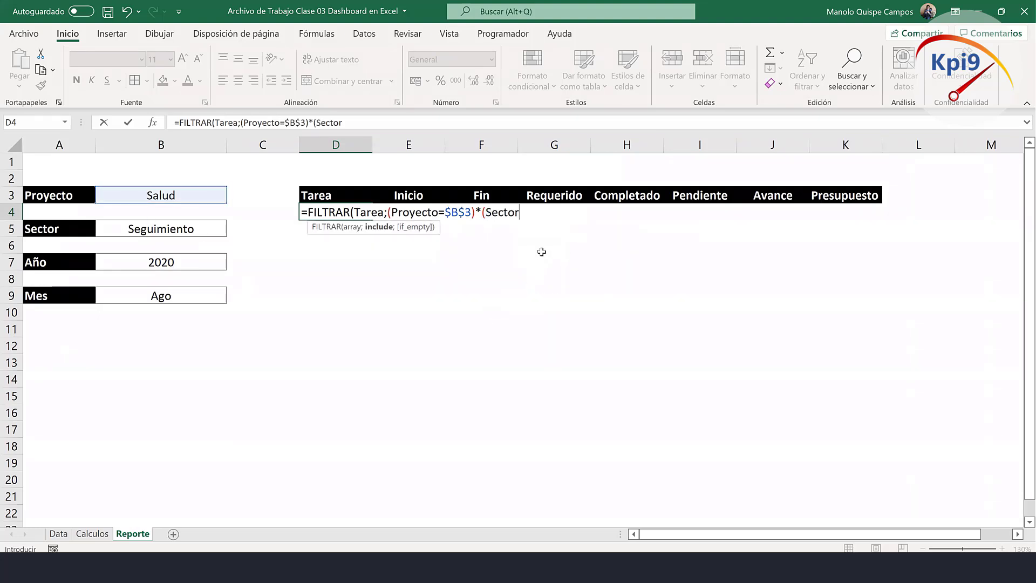
pyautogui.click(204, 231)
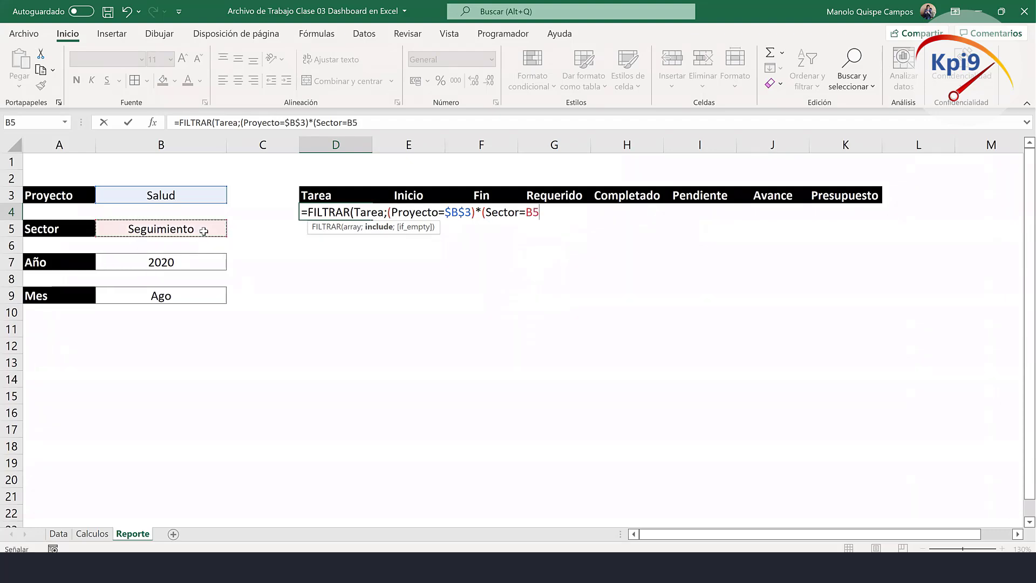
pyautogui.press('F4')
# Add the (Año=$B$7)*(Mes=$B$9) conditions and commit the formula so tasks spill.
pyautogui.write('$B$5)*(')
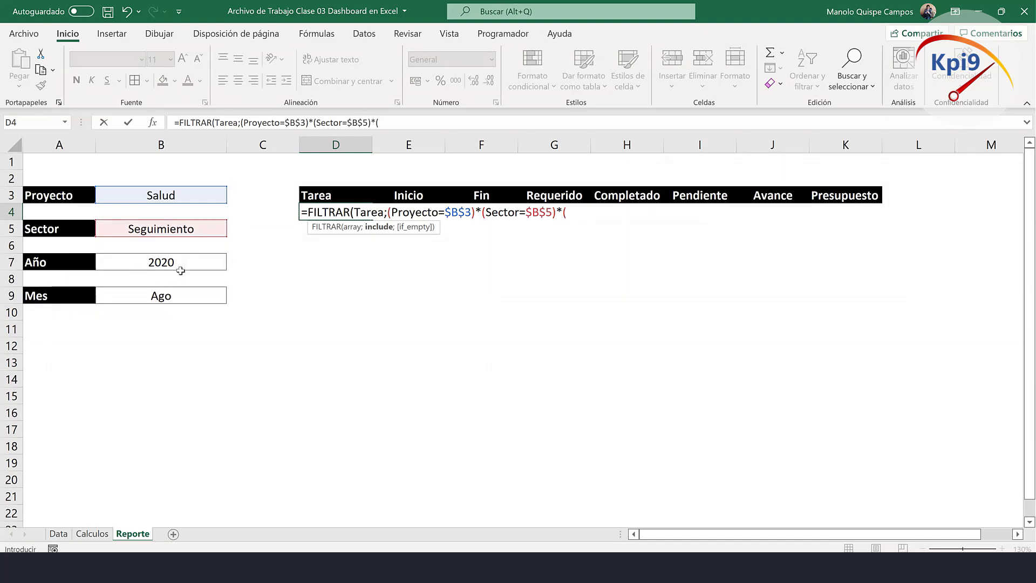
pyautogui.write('A')
pyautogui.write('ñ')
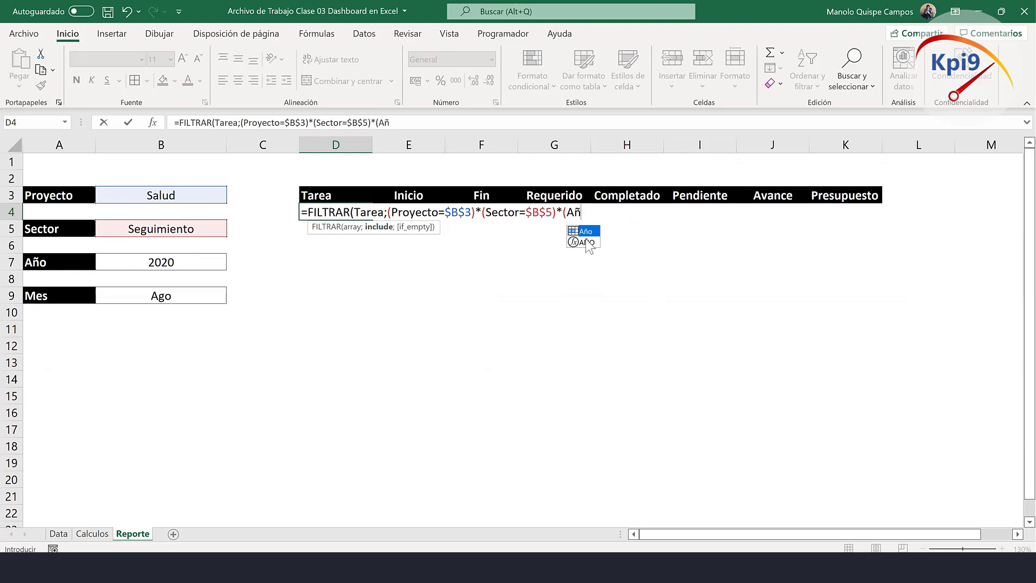
pyautogui.doubleClick(593, 231)
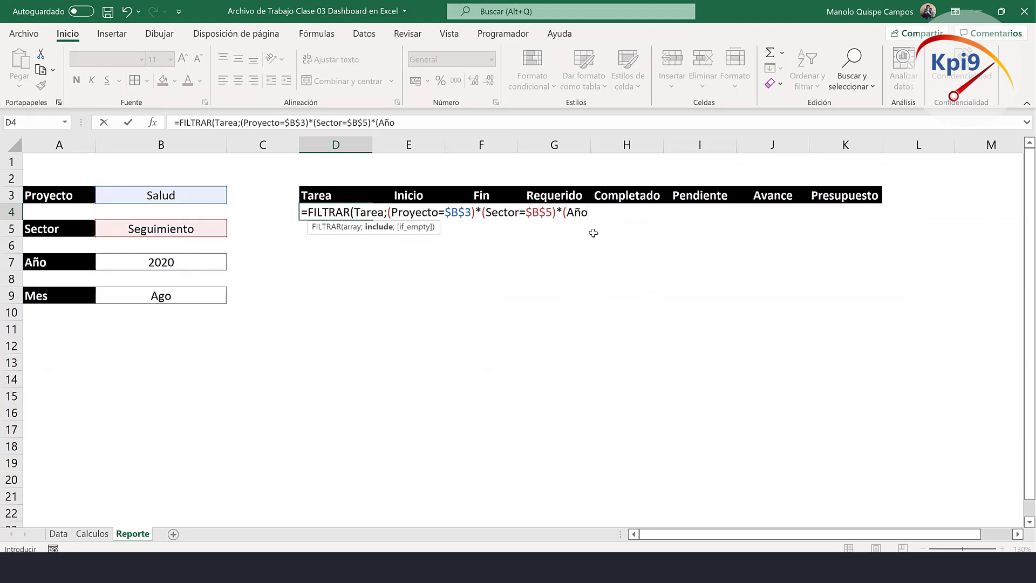
pyautogui.click(196, 263)
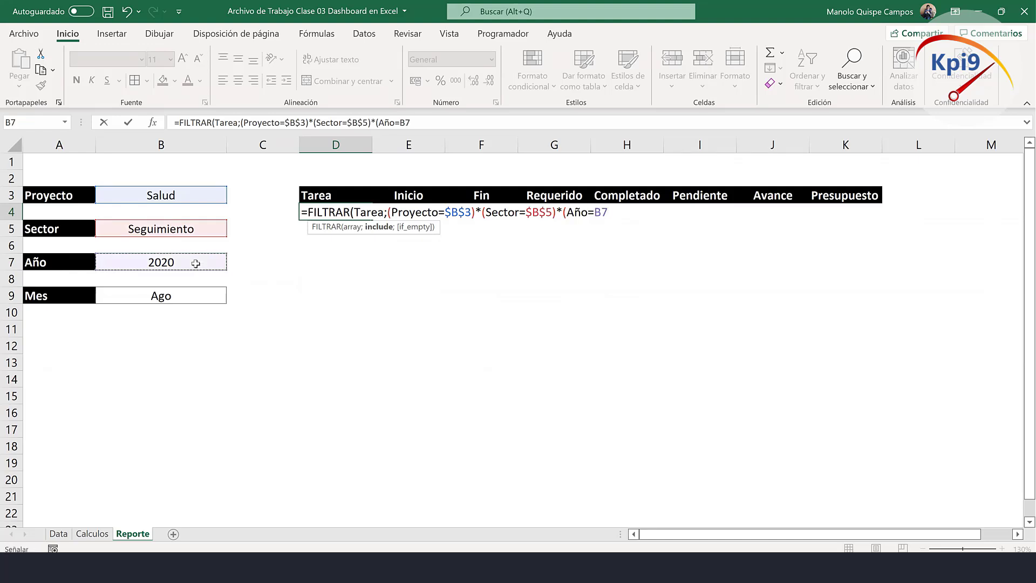
pyautogui.press('F4')
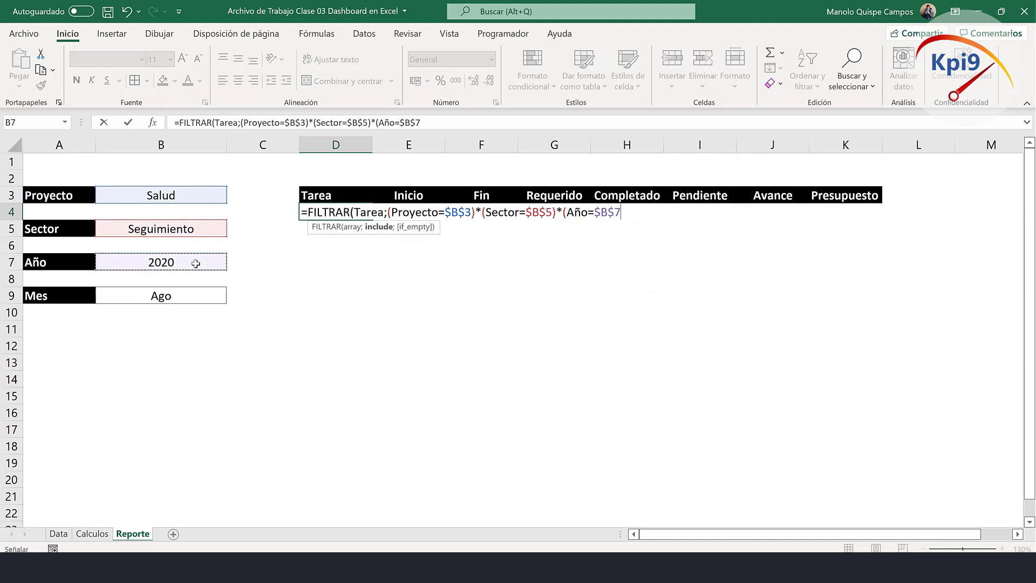
pyautogui.write(')*(')
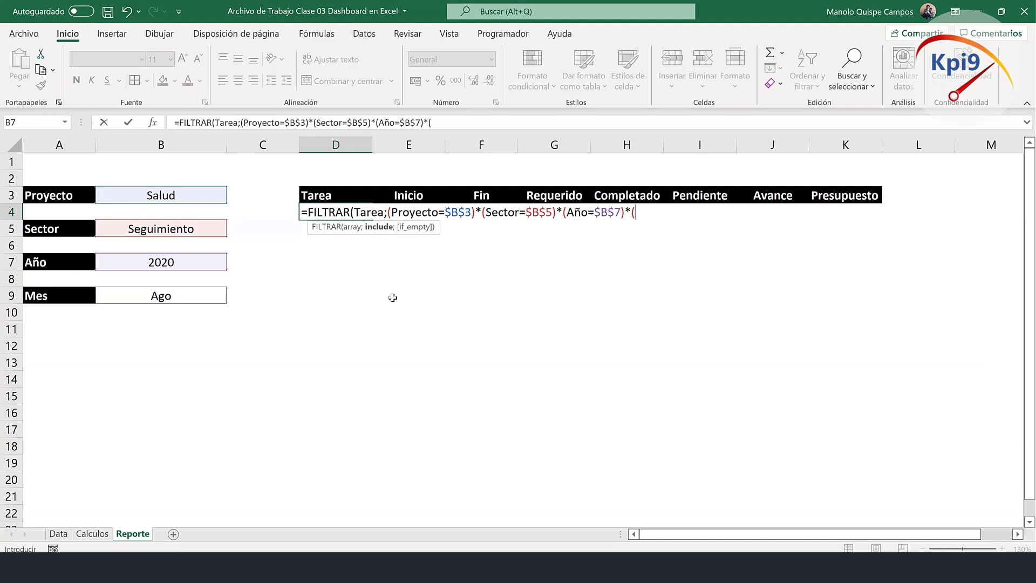
pyautogui.write('MES')
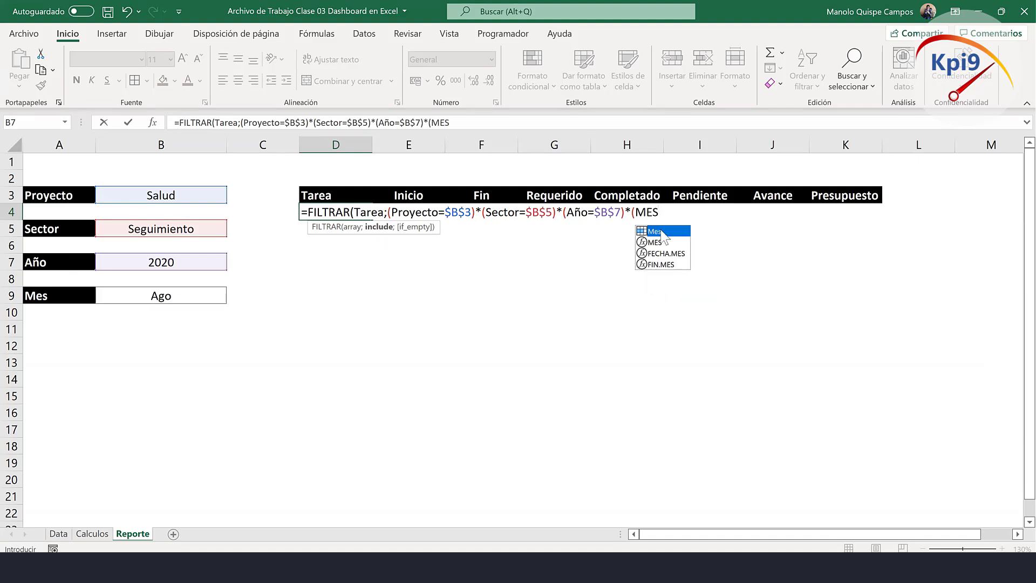
pyautogui.doubleClick(668, 231)
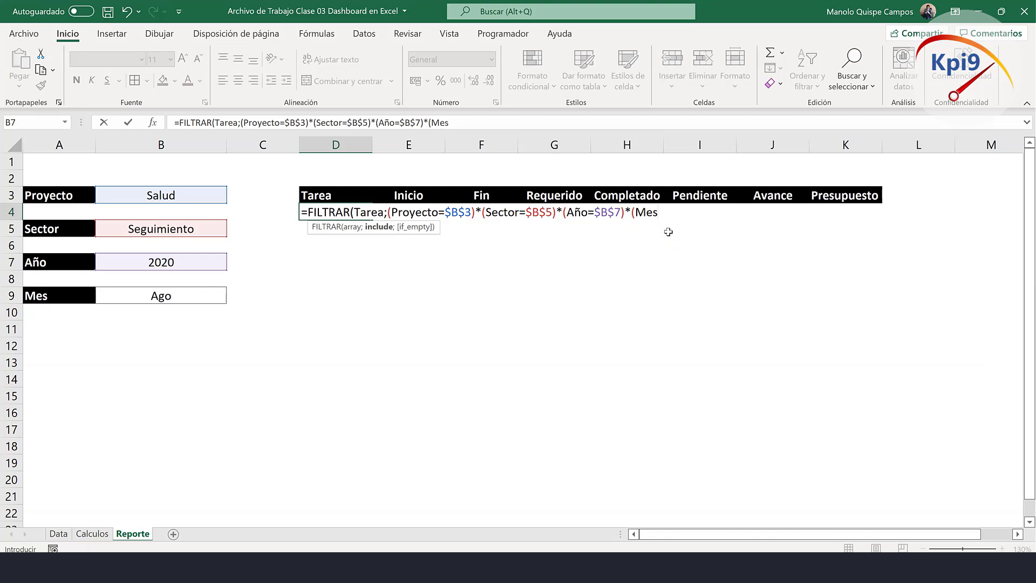
pyautogui.click(191, 301)
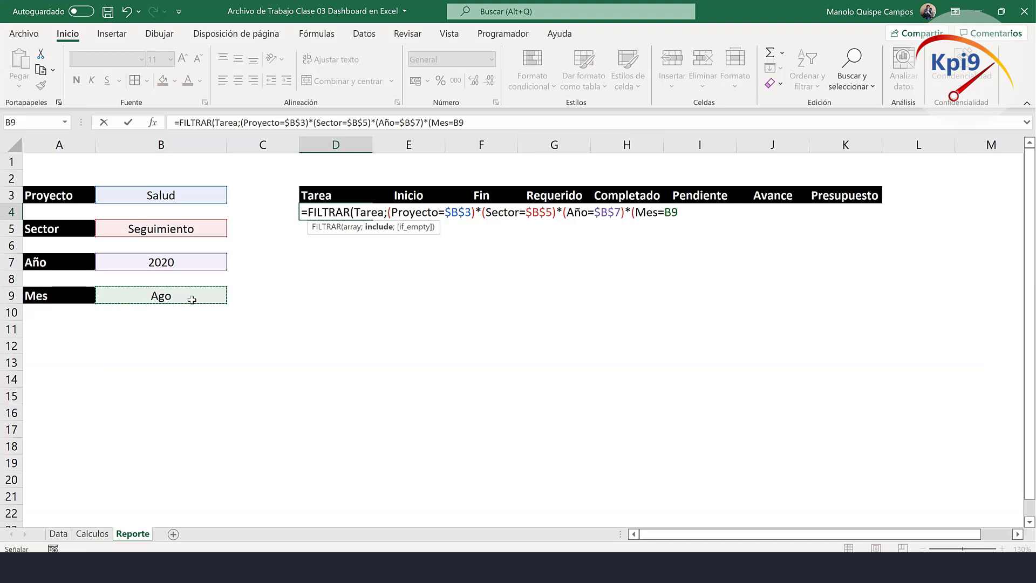
pyautogui.press('F4')
pyautogui.write(')')
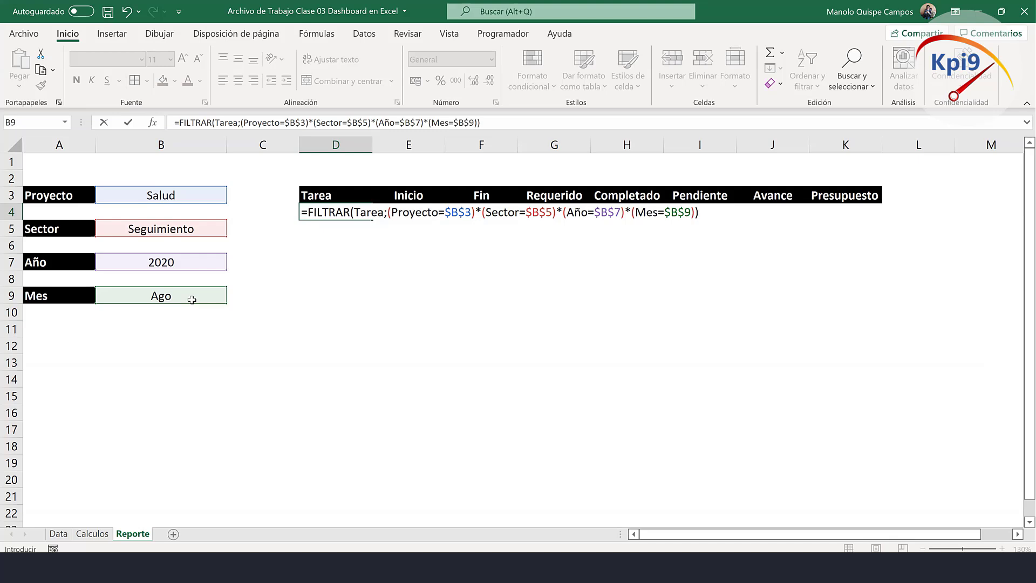
pyautogui.press('Return')
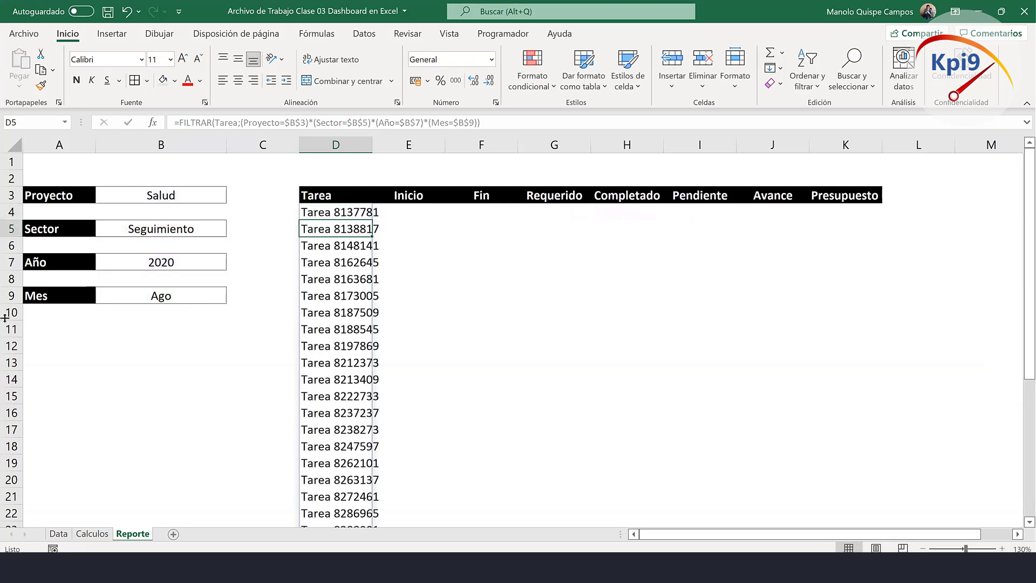
pyautogui.scroll(-3, 368, 308)
pyautogui.scroll(-3, 367, 308)
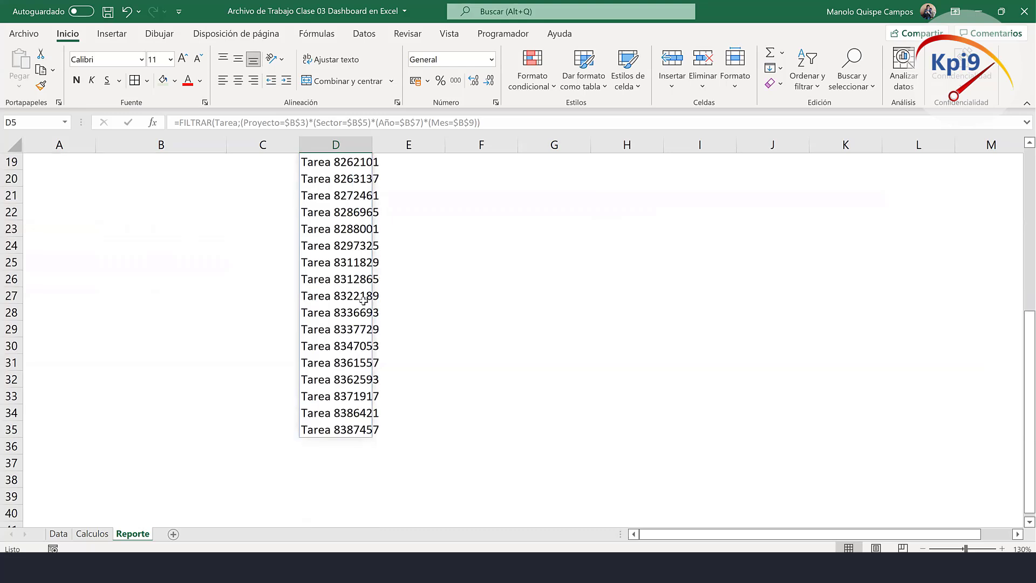
pyautogui.scroll(-1, 368, 308)
pyautogui.scroll(7, 363, 300)
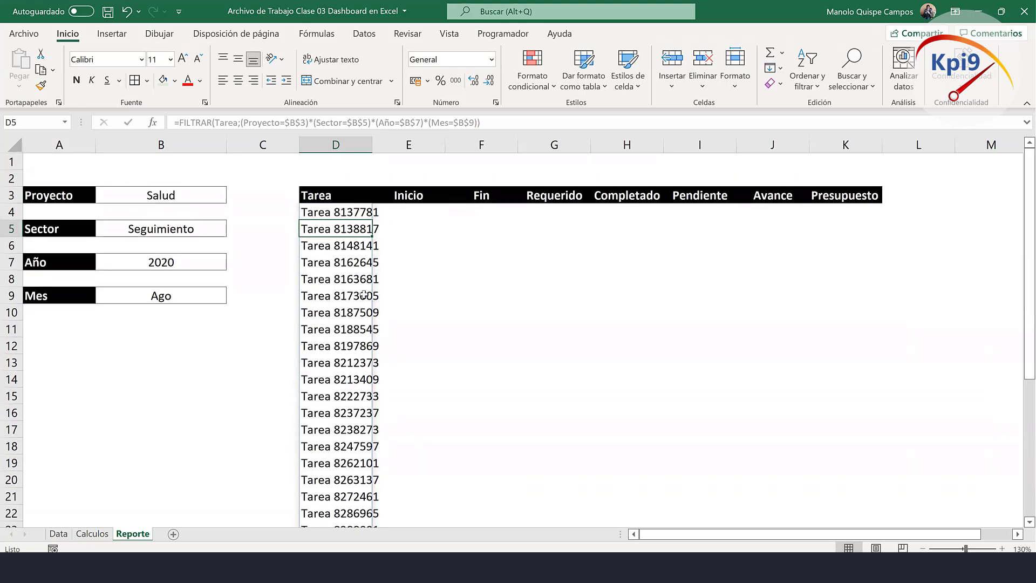
pyautogui.scroll(-1, 363, 293)
pyautogui.scroll(-5, 369, 288)
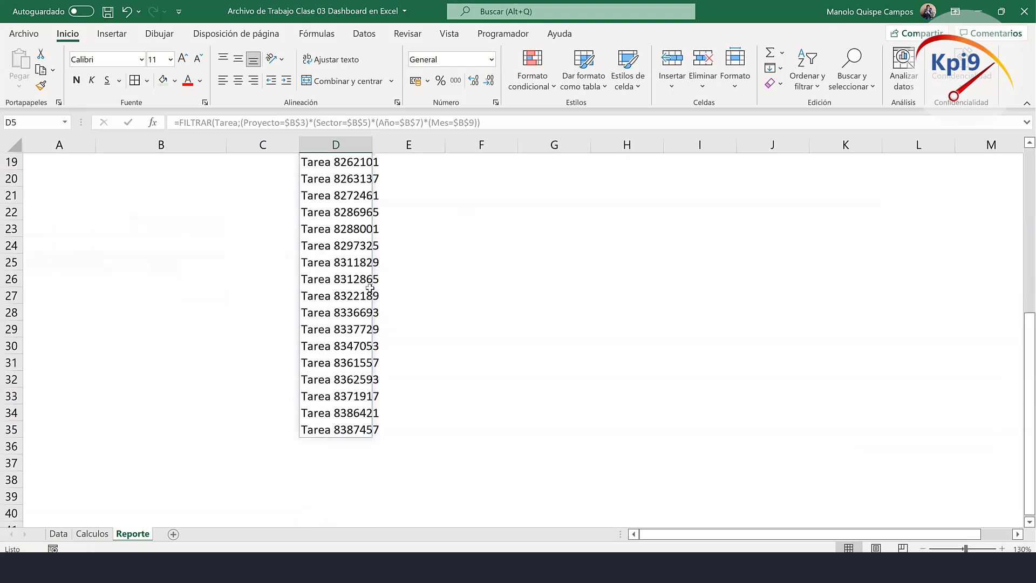
pyautogui.scroll(-1, 369, 293)
pyautogui.scroll(1, 350, 337)
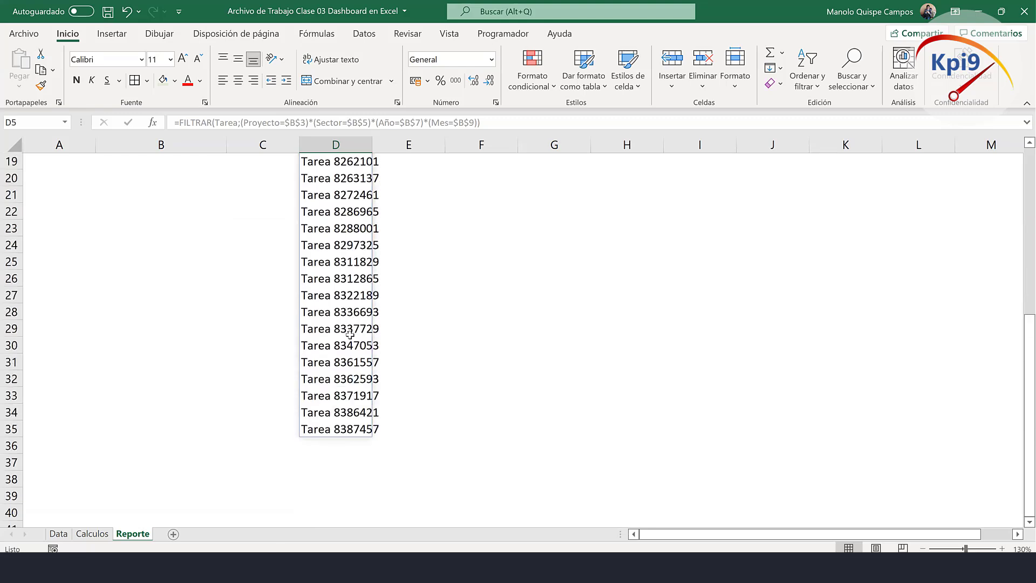
pyautogui.scroll(5, 350, 329)
pyautogui.scroll(1, 350, 329)
# Try May, Ago and Set in the B9 Mes filter and check the B7 year list.
pyautogui.click(222, 296)
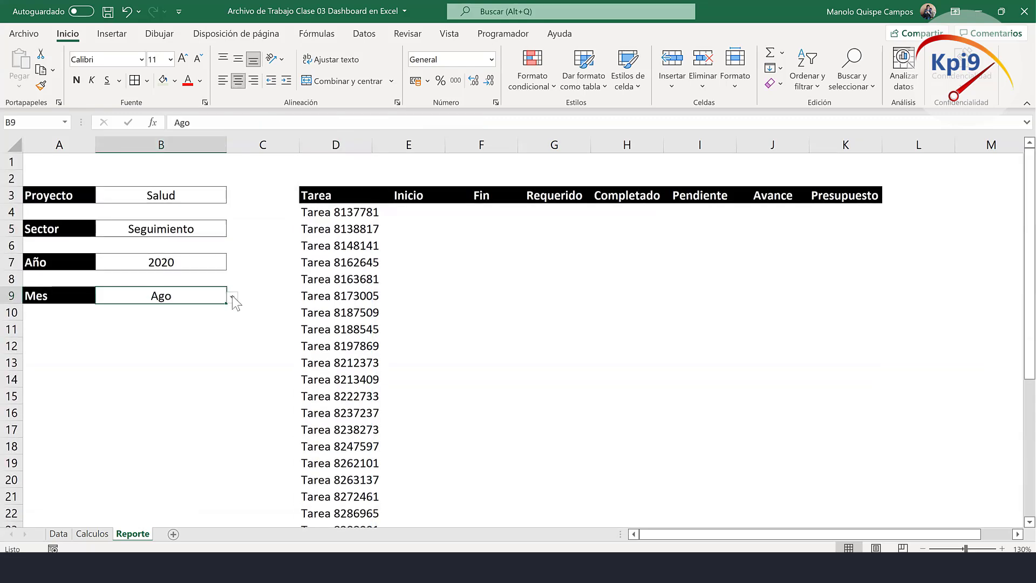
pyautogui.click(232, 297)
pyautogui.click(199, 313)
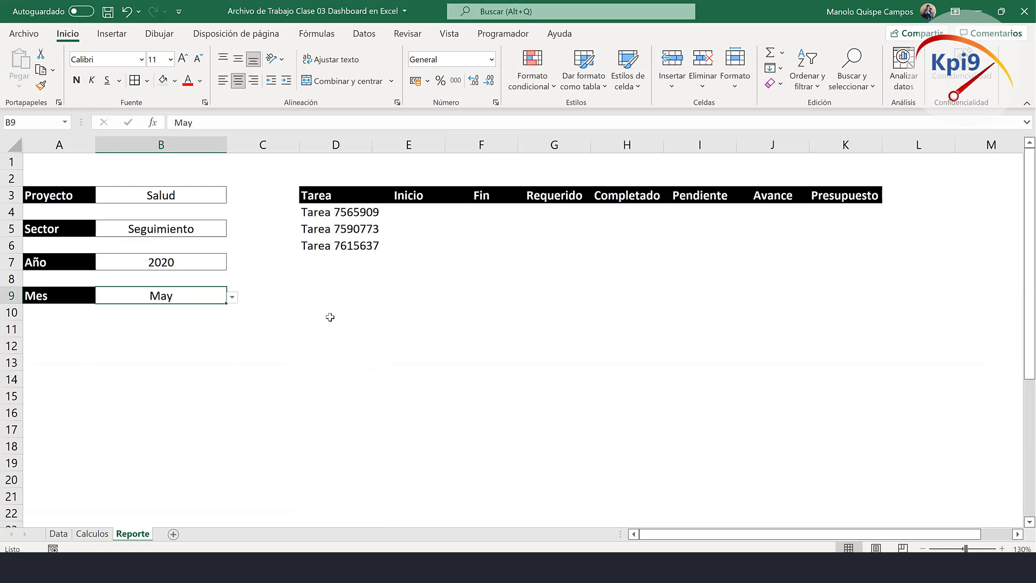
pyautogui.click(232, 297)
pyautogui.click(197, 354)
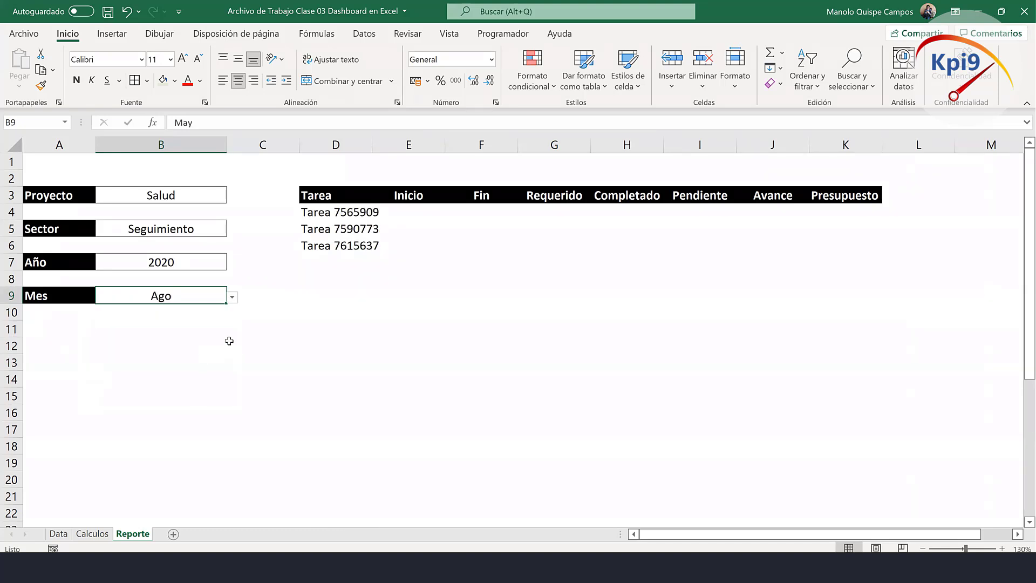
pyautogui.click(232, 298)
pyautogui.click(199, 363)
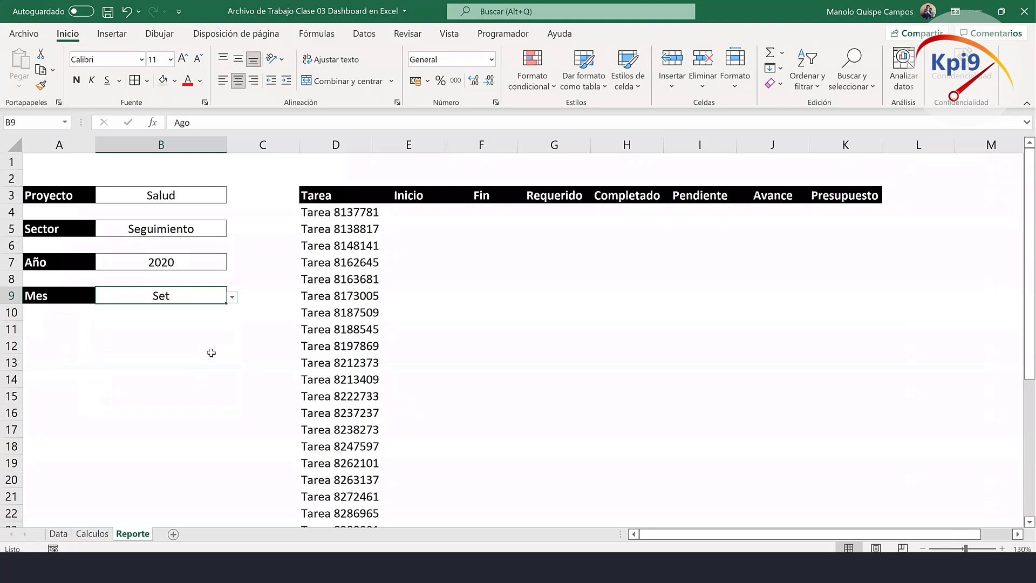
pyautogui.click(233, 295)
pyautogui.click(210, 291)
pyautogui.click(194, 263)
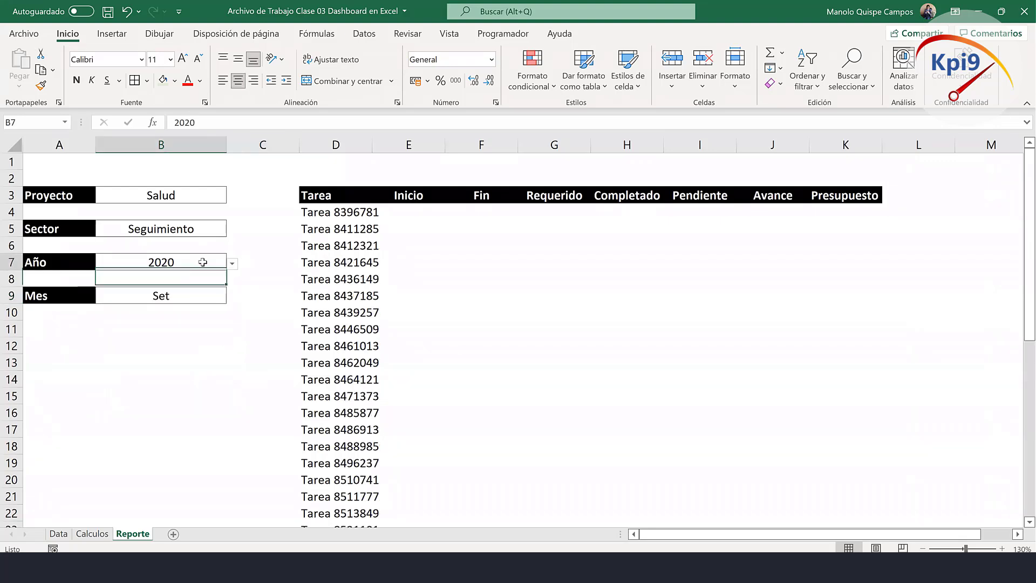
pyautogui.click(232, 264)
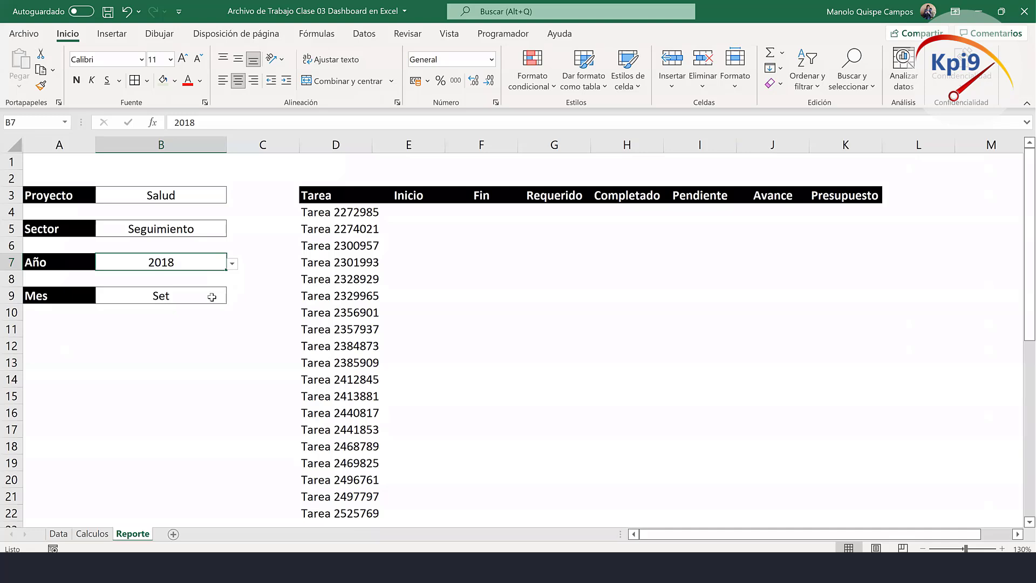
# Cycle the Mes filter through Jun, Set and Oct, ending on May.
pyautogui.click(209, 294)
pyautogui.click(233, 297)
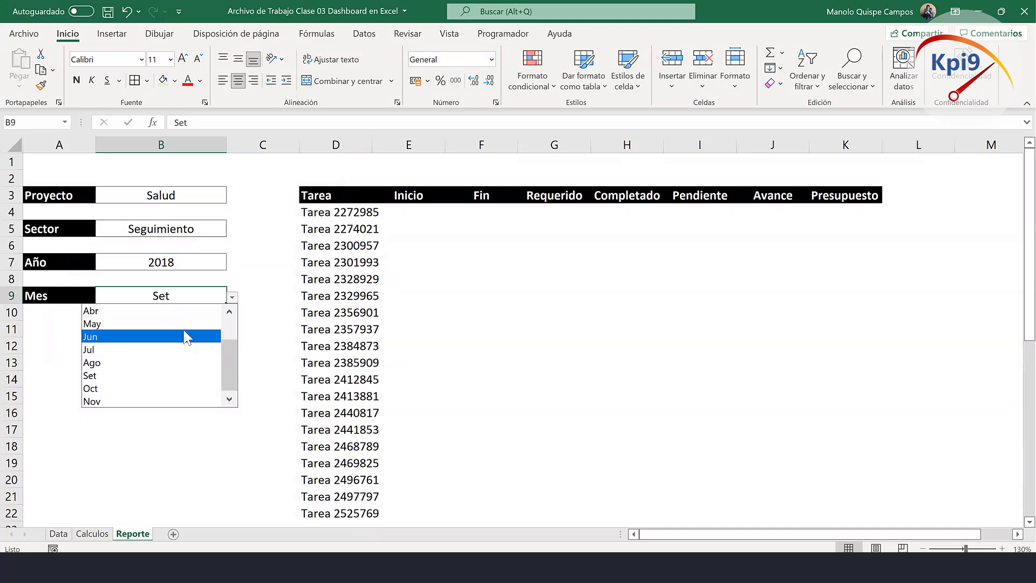
pyautogui.click(186, 336)
pyautogui.click(232, 297)
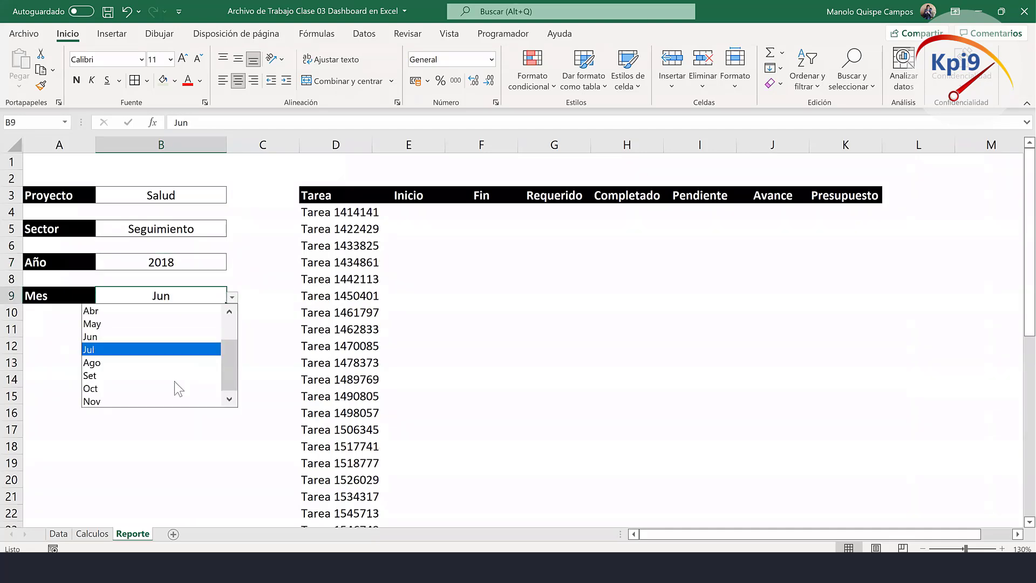
pyautogui.click(179, 376)
pyautogui.click(232, 297)
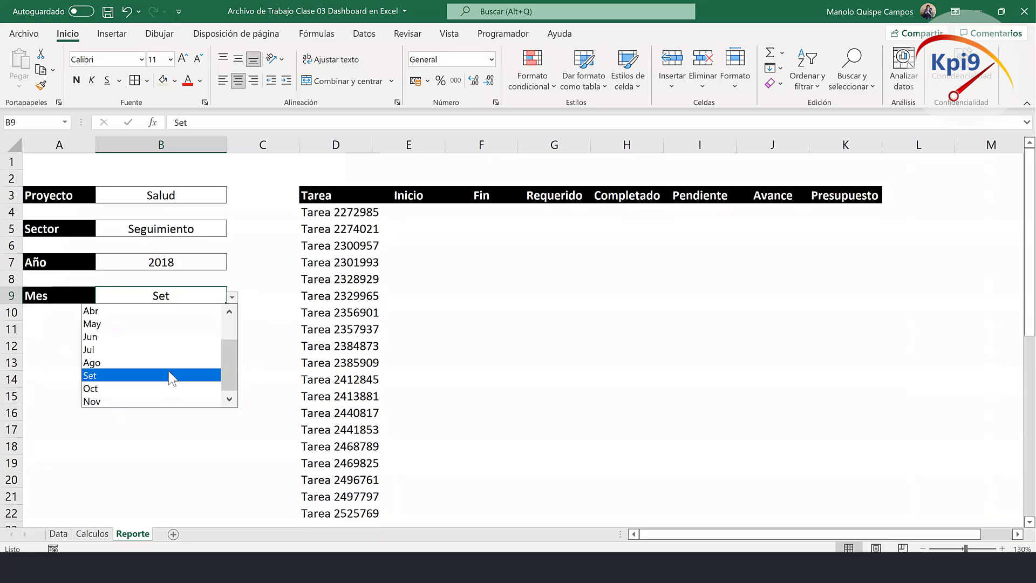
pyautogui.click(172, 388)
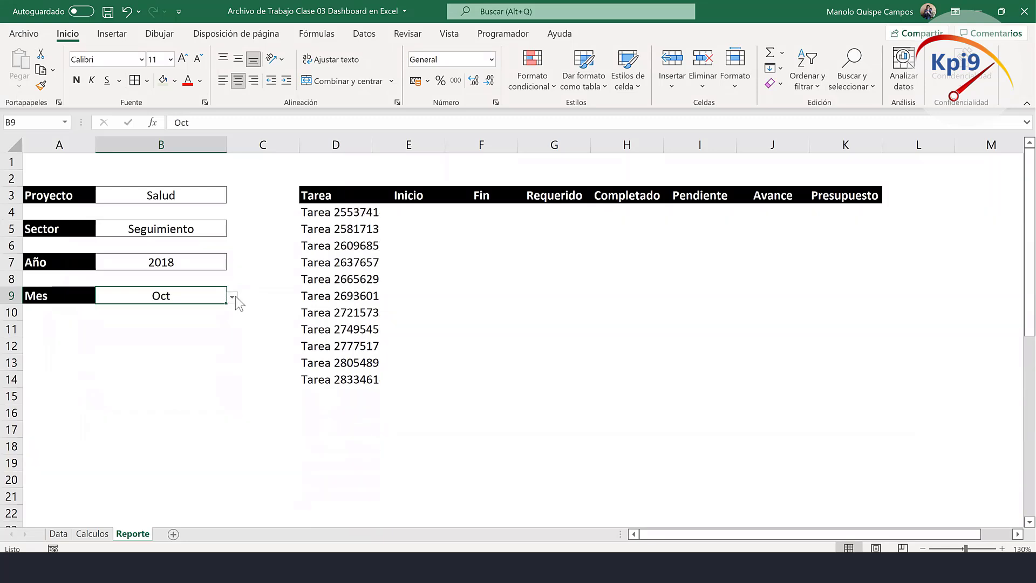
pyautogui.click(233, 296)
pyautogui.click(187, 326)
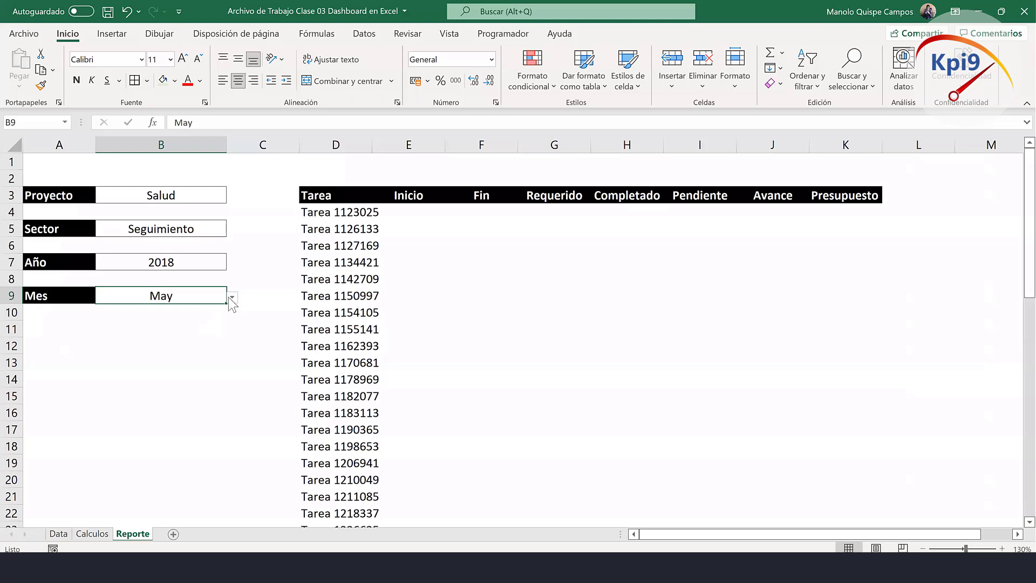
pyautogui.click(232, 298)
# Check the Año and Proyecto filter cells, then view the FILTRAR formula in D4.
pyautogui.click(199, 262)
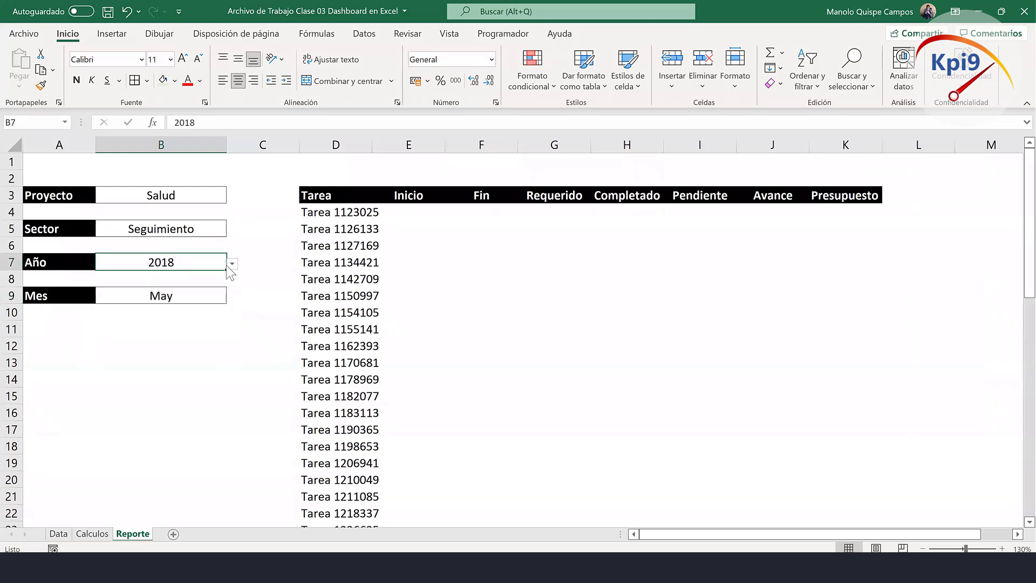
pyautogui.click(208, 197)
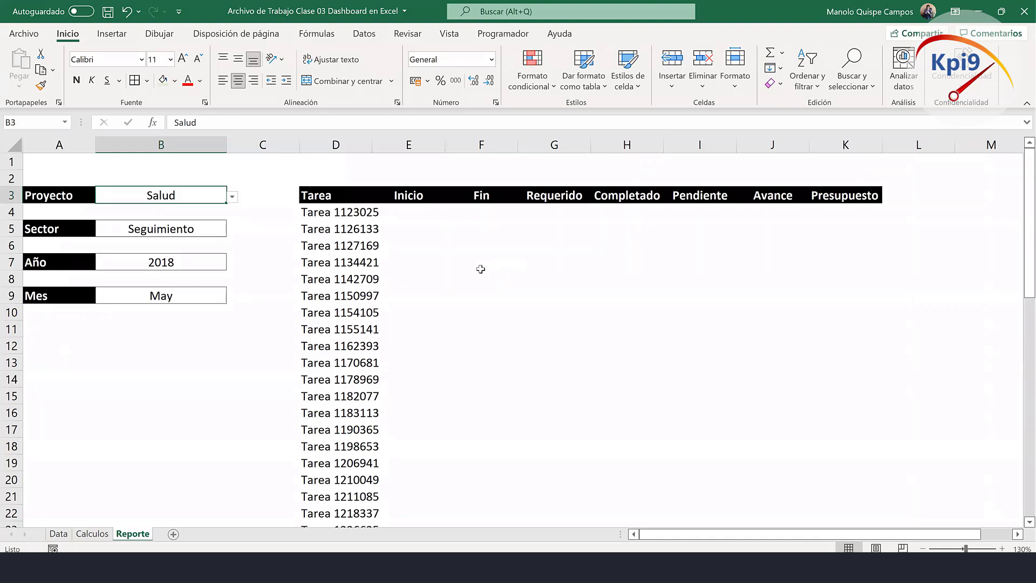
pyautogui.click(354, 215)
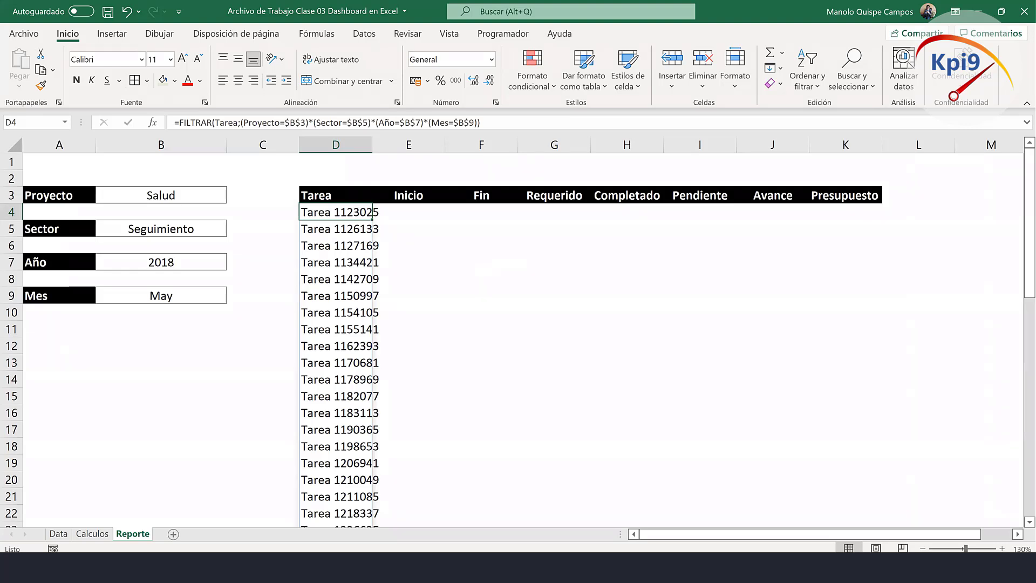
pyautogui.click(471, 280)
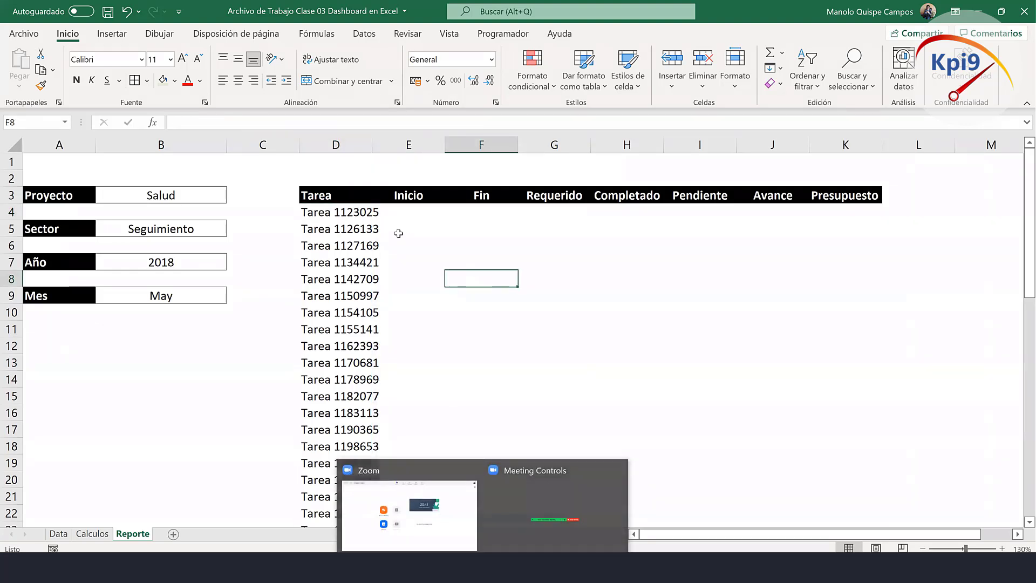
pyautogui.click(370, 216)
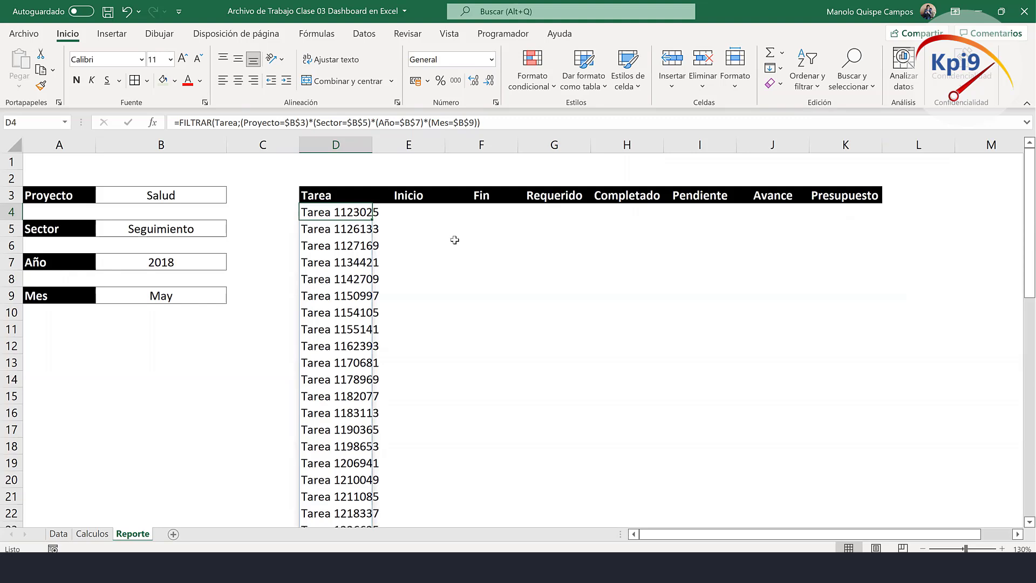
# Switch Proyecto in B3 to Manufactura and inspect D4's resulting #CALC! error.
pyautogui.click(180, 196)
pyautogui.click(232, 197)
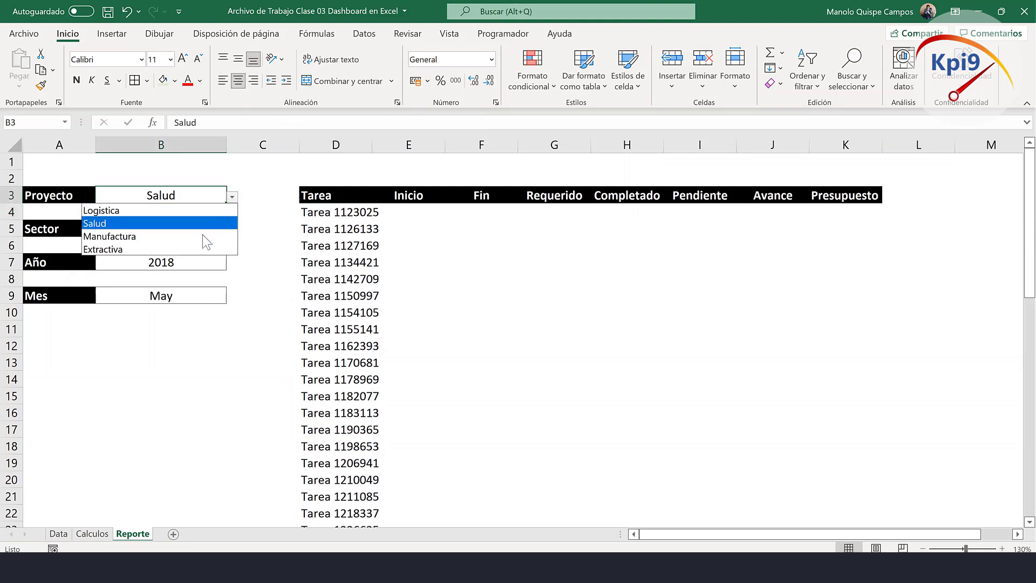
pyautogui.click(204, 236)
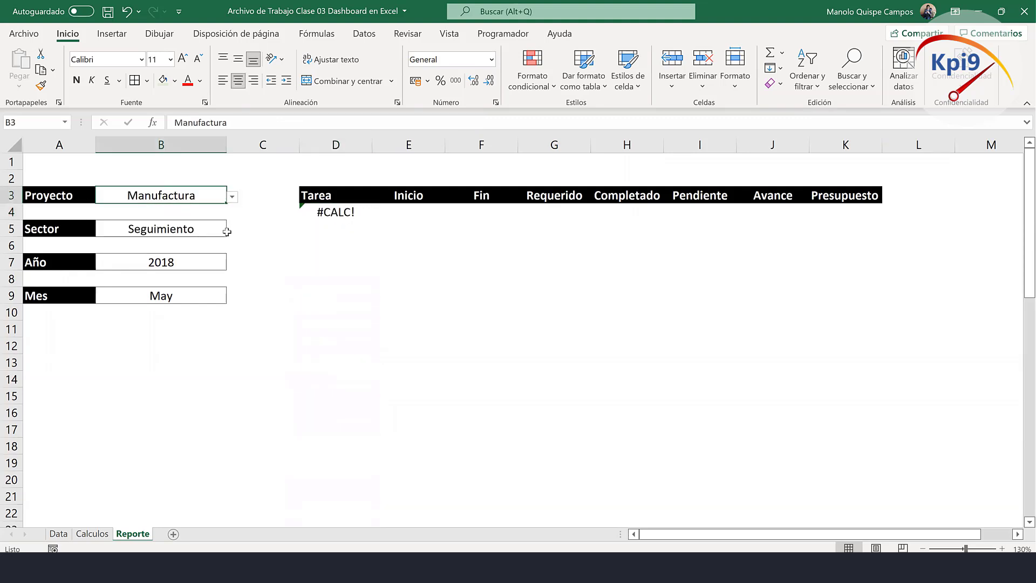
pyautogui.click(344, 216)
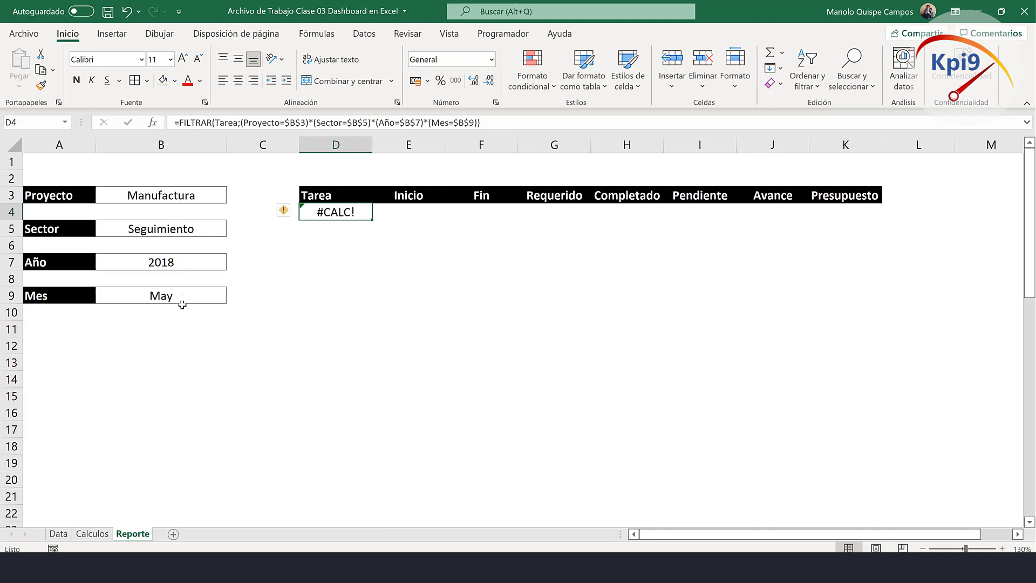
pyautogui.doubleClick(336, 213)
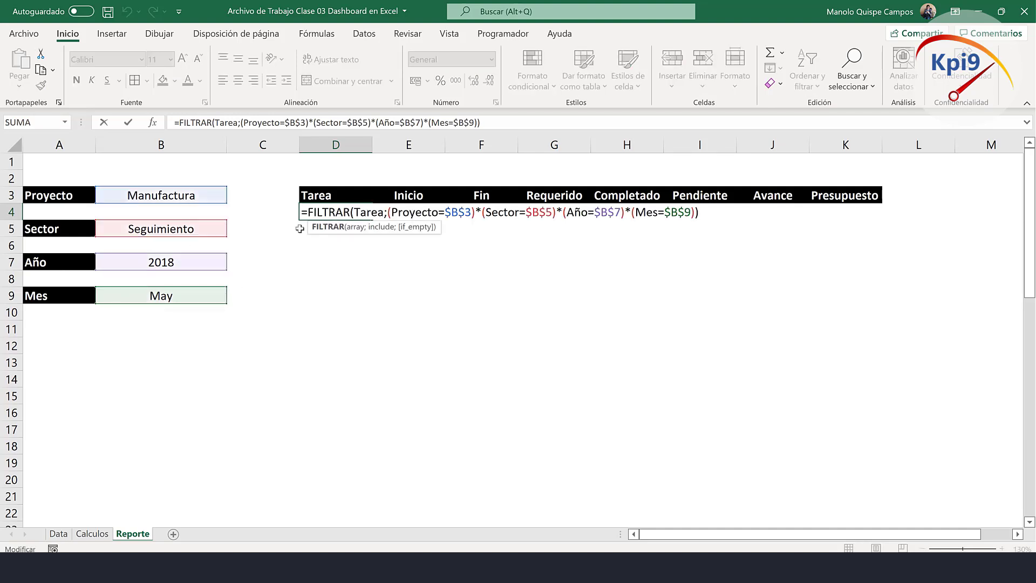
# Wrap D4's formula as SI.ERROR(FILTRAR(...);"Sin registro") to replace the #CALC! error.
pyautogui.click(308, 212)
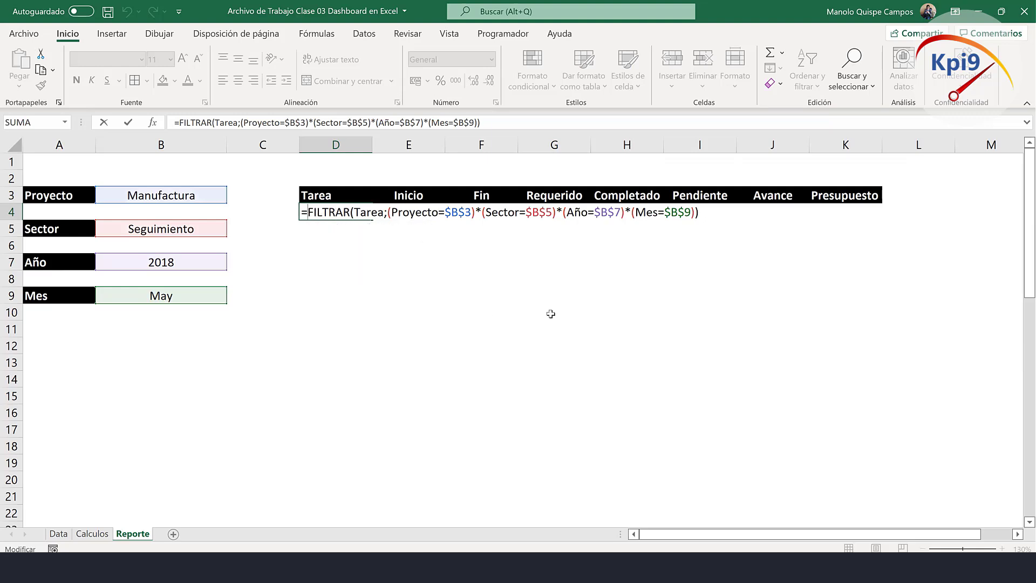
pyautogui.write('SI.')
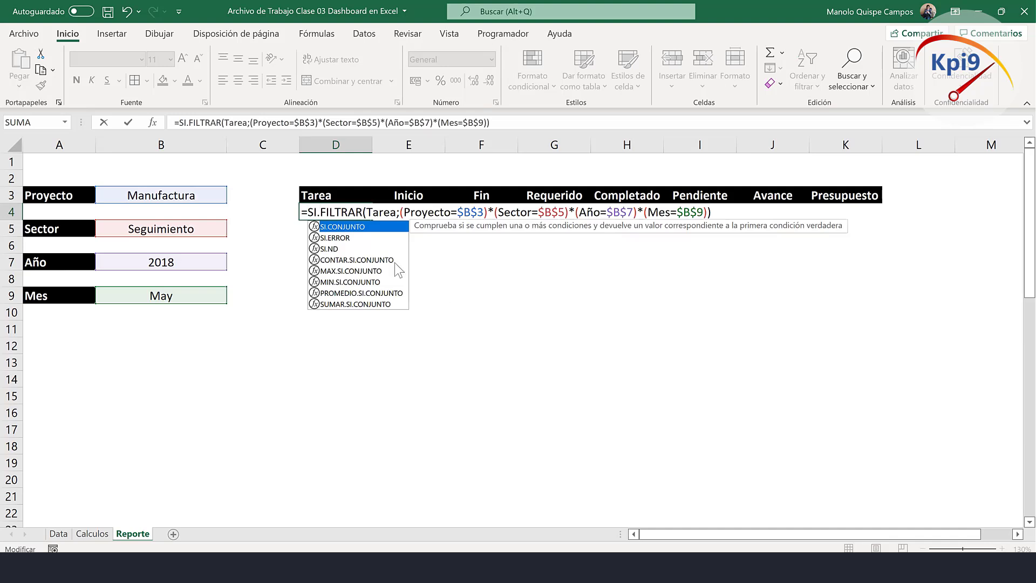
pyautogui.doubleClick(351, 238)
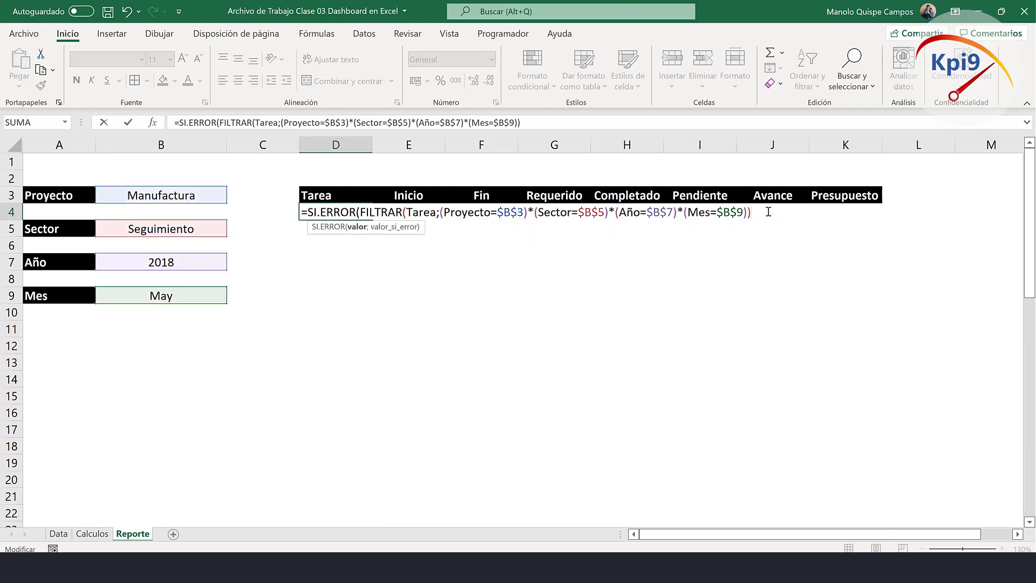
pyautogui.write(';')
pyautogui.write('N')
pyautogui.write('Sin r')
pyautogui.write('egistro')
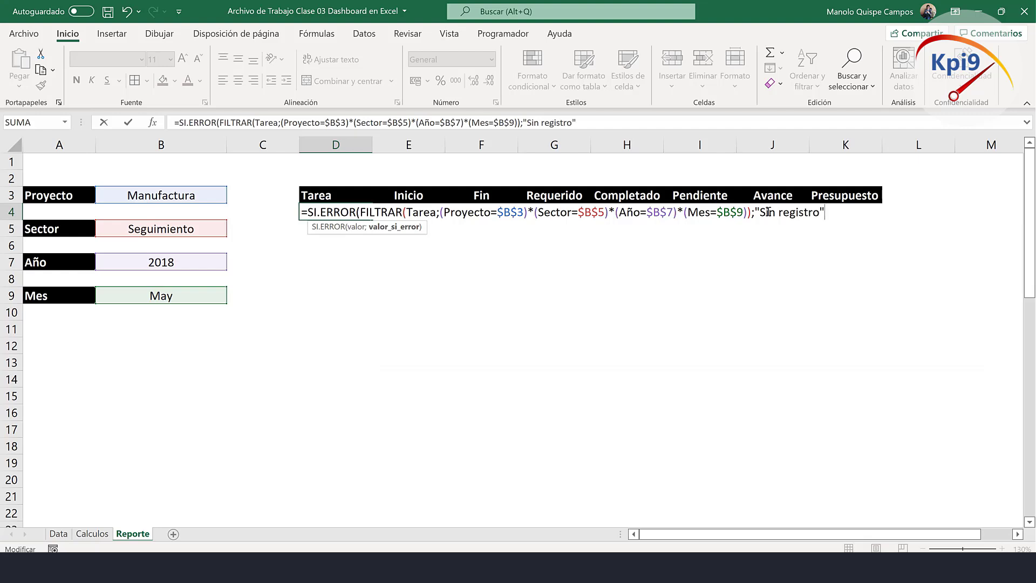
pyautogui.write(')')
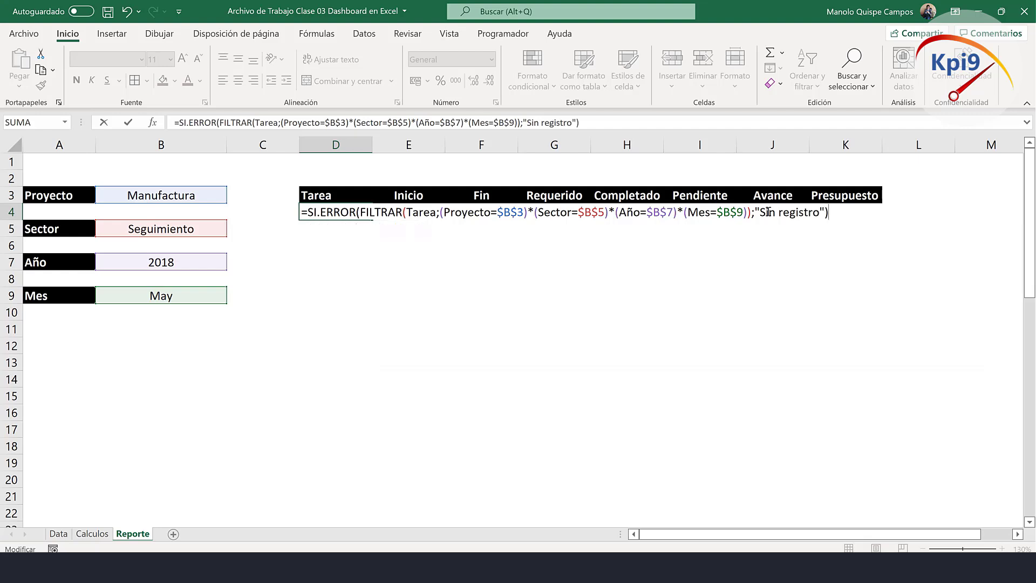
pyautogui.press('Return')
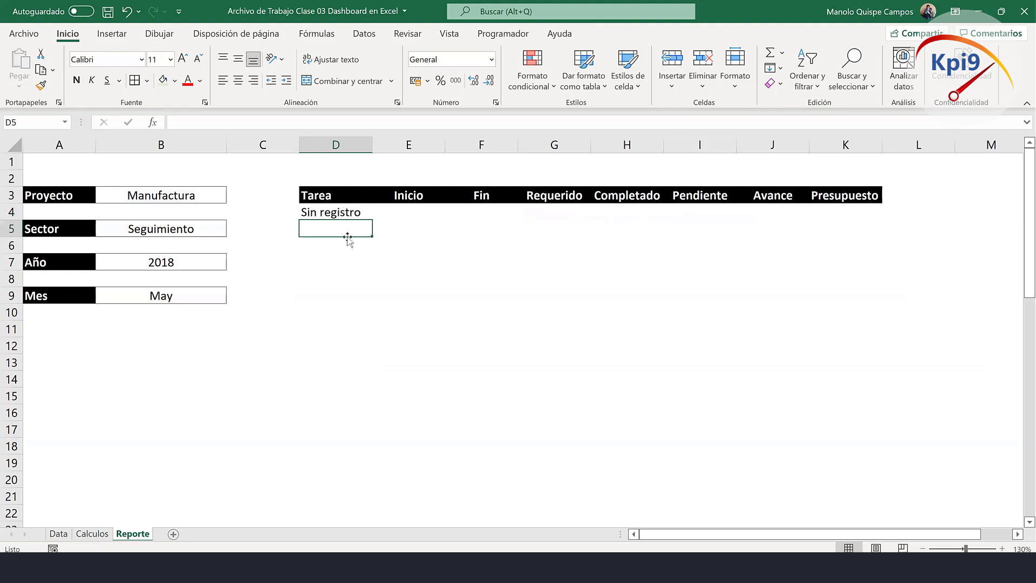
# Set Sector in B5 to Capacitación, keep Año at 2018, and set Mes in B9 to Ene.
pyautogui.click(203, 200)
pyautogui.click(203, 227)
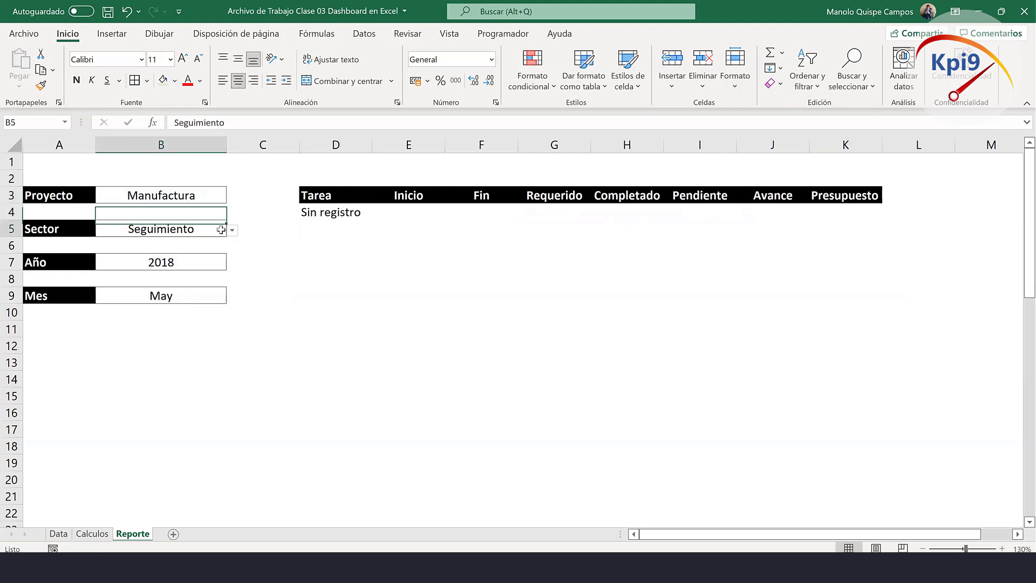
pyautogui.click(231, 230)
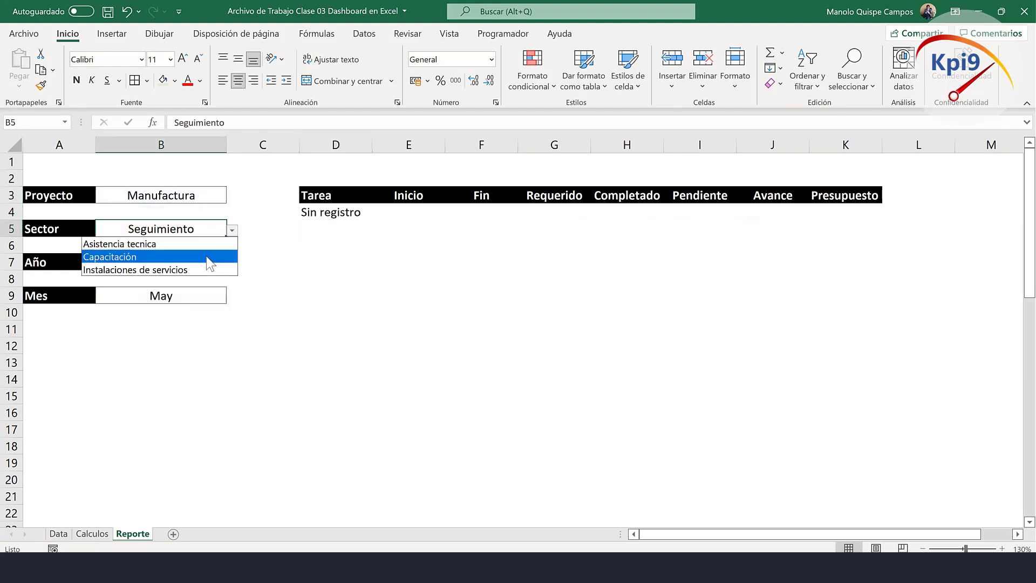
pyautogui.click(211, 258)
pyautogui.click(224, 264)
pyautogui.click(231, 264)
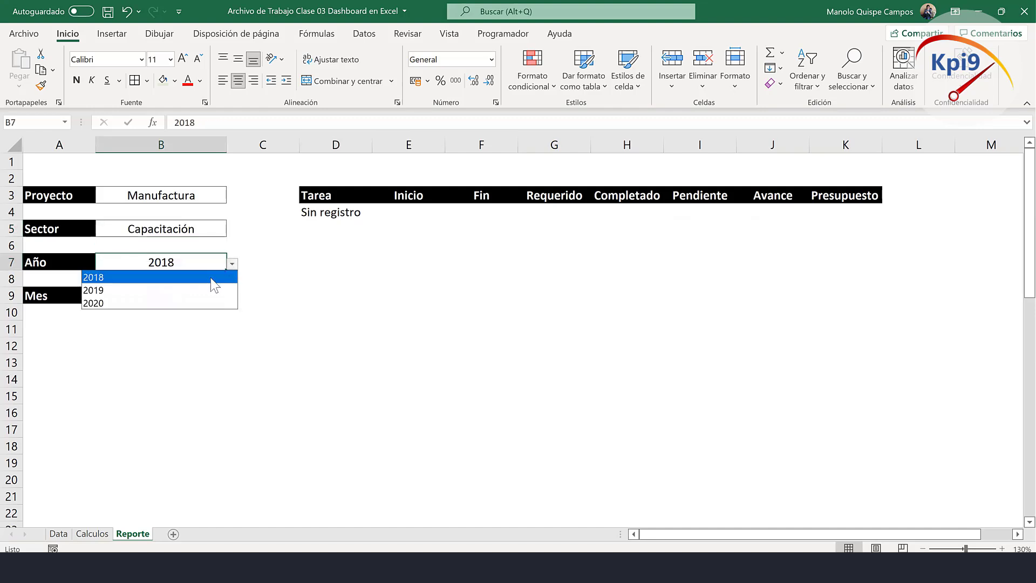
pyautogui.click(206, 280)
pyautogui.click(204, 298)
pyautogui.click(231, 297)
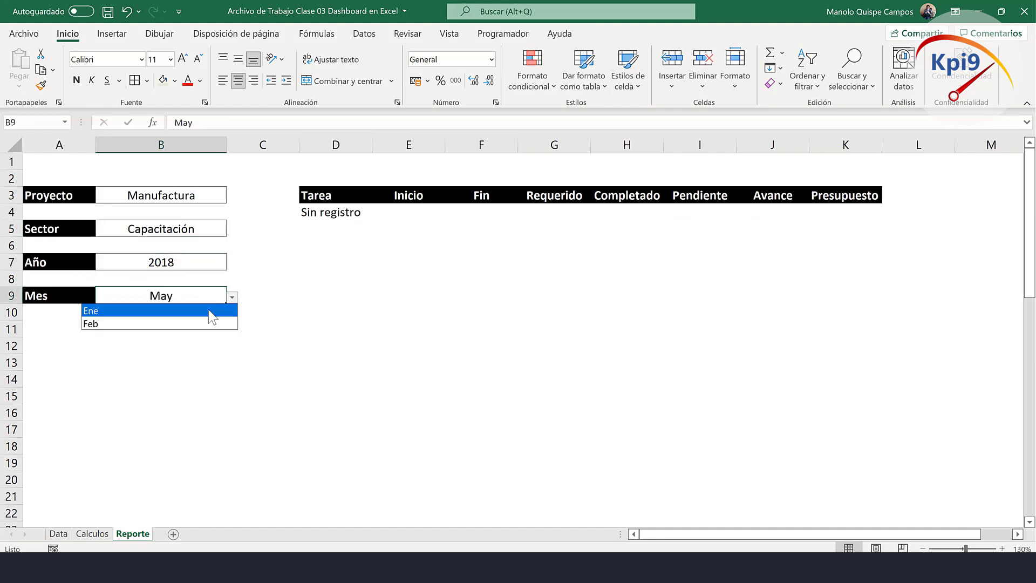
pyautogui.click(202, 309)
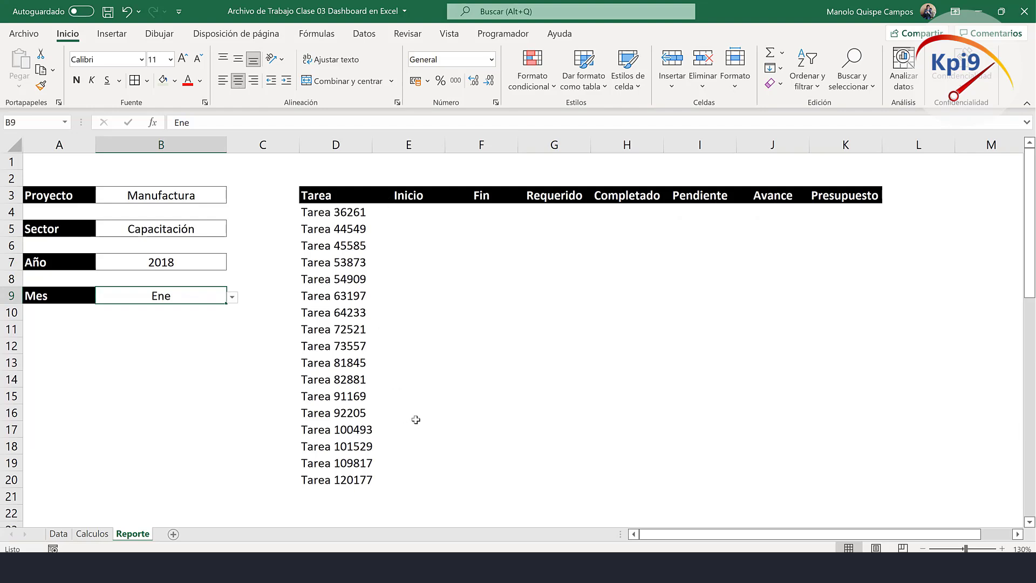
# Copy the D4 formula into E4 and change its SI.ERROR fallback to an empty string.
pyautogui.click(352, 210)
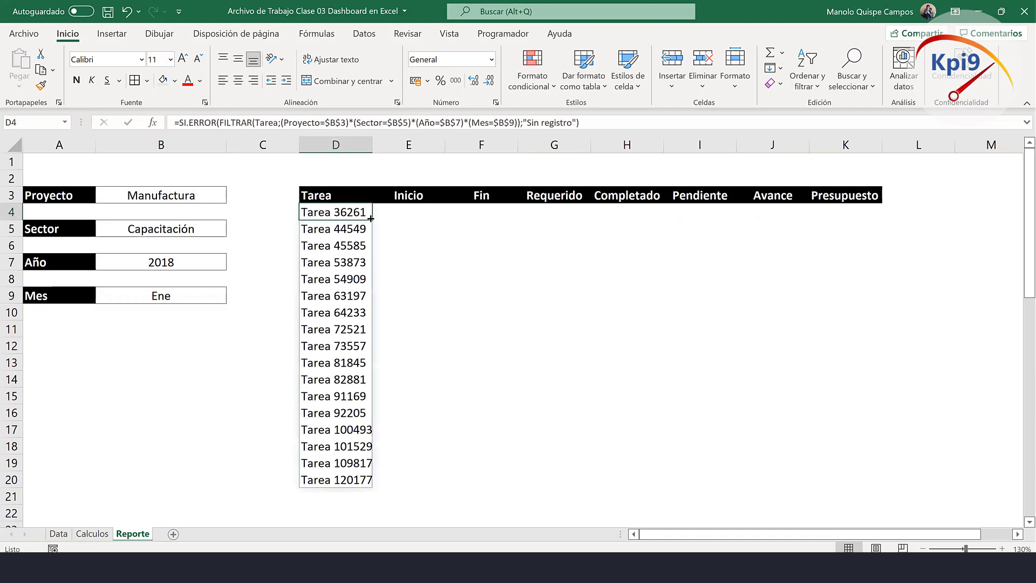
pyautogui.moveTo(373, 220); pyautogui.dragTo(437, 218)
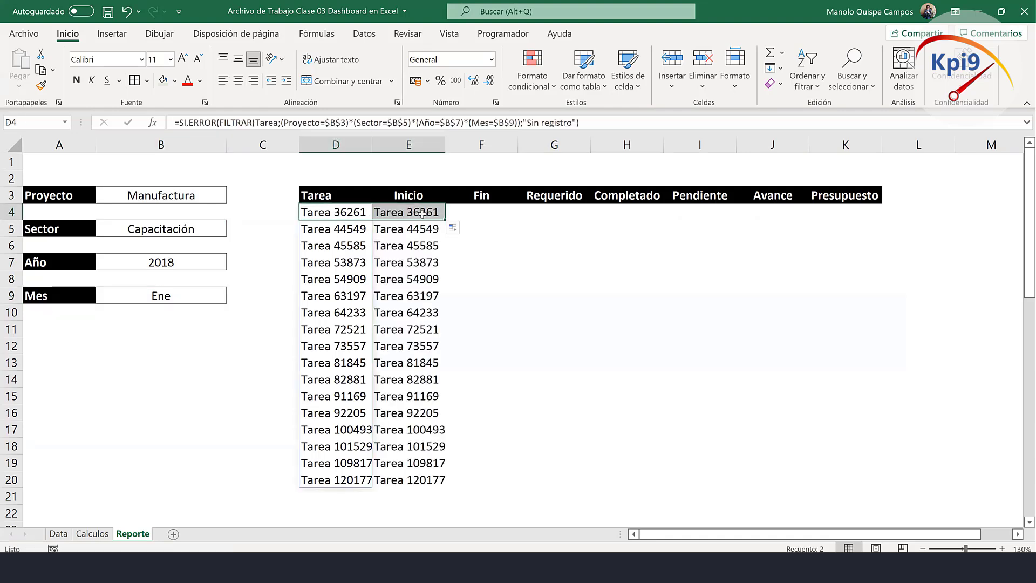
pyautogui.click(423, 213)
pyautogui.doubleClick(425, 214)
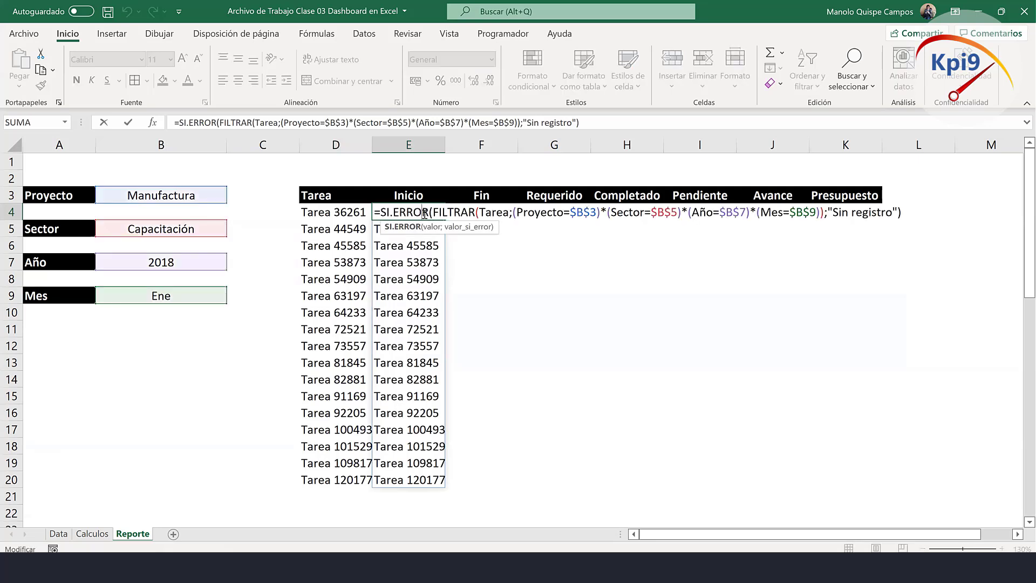
pyautogui.click(833, 212)
pyautogui.press('Delete')
pyautogui.press('Delete')
pyautogui.press('Delete')
pyautogui.press('Delete')
pyautogui.press('Delete')
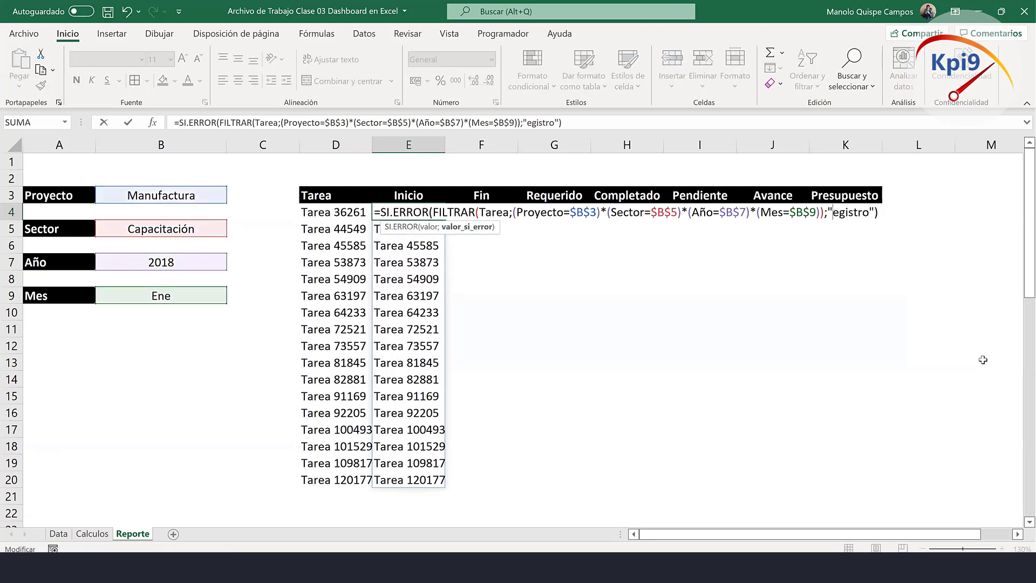
pyautogui.press('Delete')
pyautogui.press('Delete')
pyautogui.press('Delete')
pyautogui.press('Delete')
pyautogui.press('Delete')
pyautogui.press('Delete')
pyautogui.press('Delete')
pyautogui.press('Return')
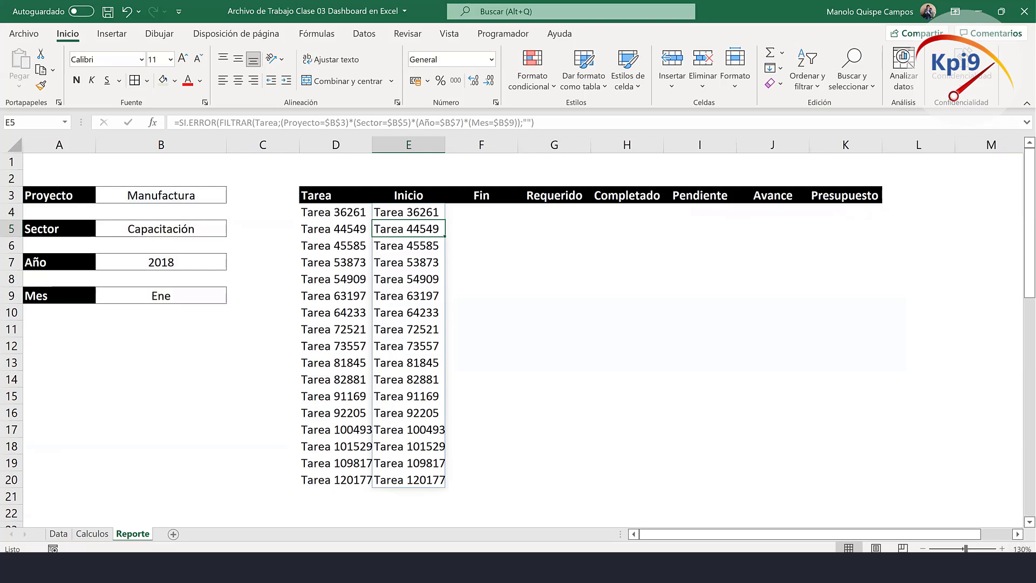
# After testing Extractiva, fill E4's formula across to K4 and set Proyecto to Salud.
pyautogui.click(197, 198)
pyautogui.click(232, 198)
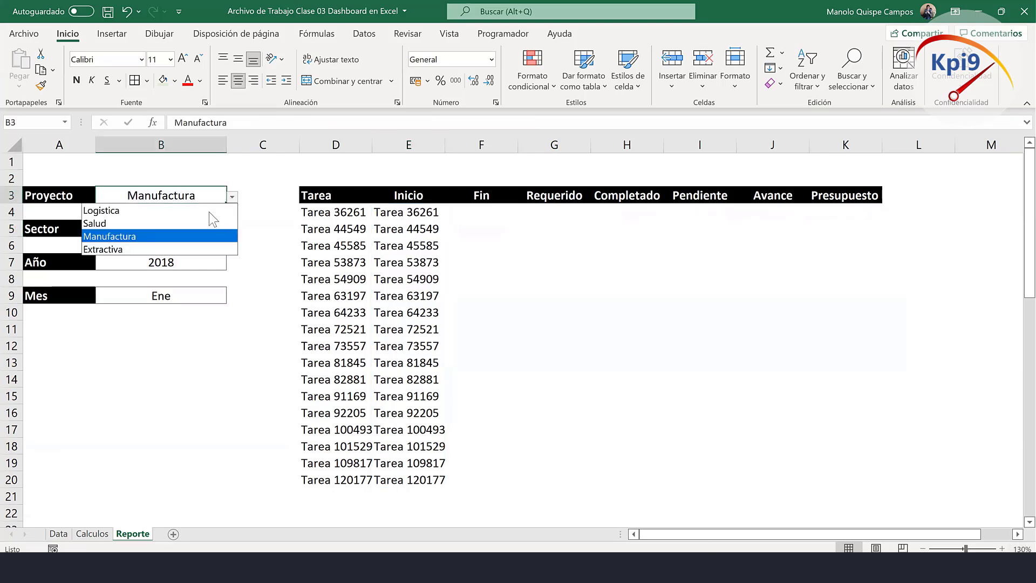
pyautogui.click(203, 249)
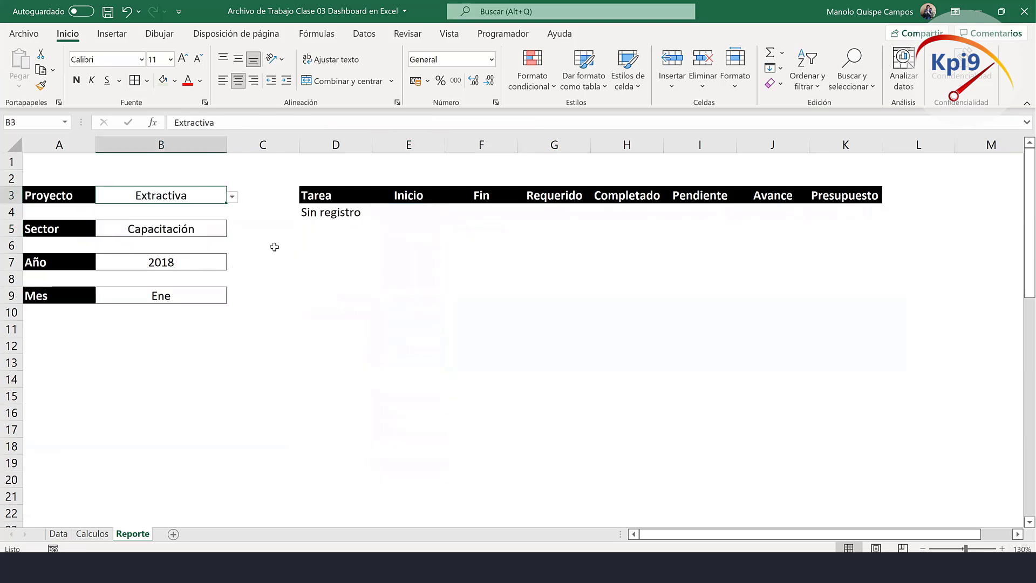
pyautogui.click(400, 216)
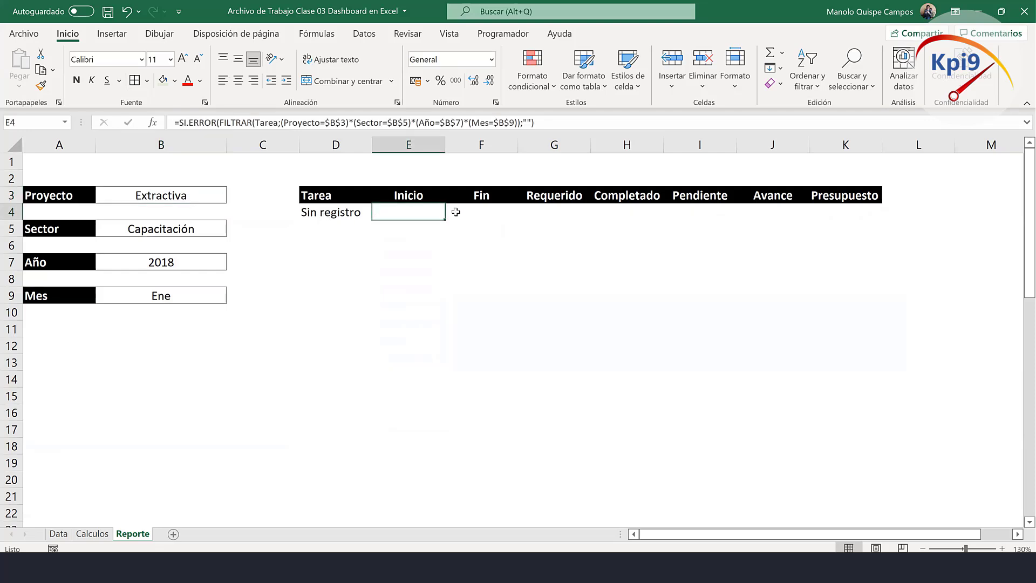
pyautogui.moveTo(446, 220); pyautogui.dragTo(874, 216)
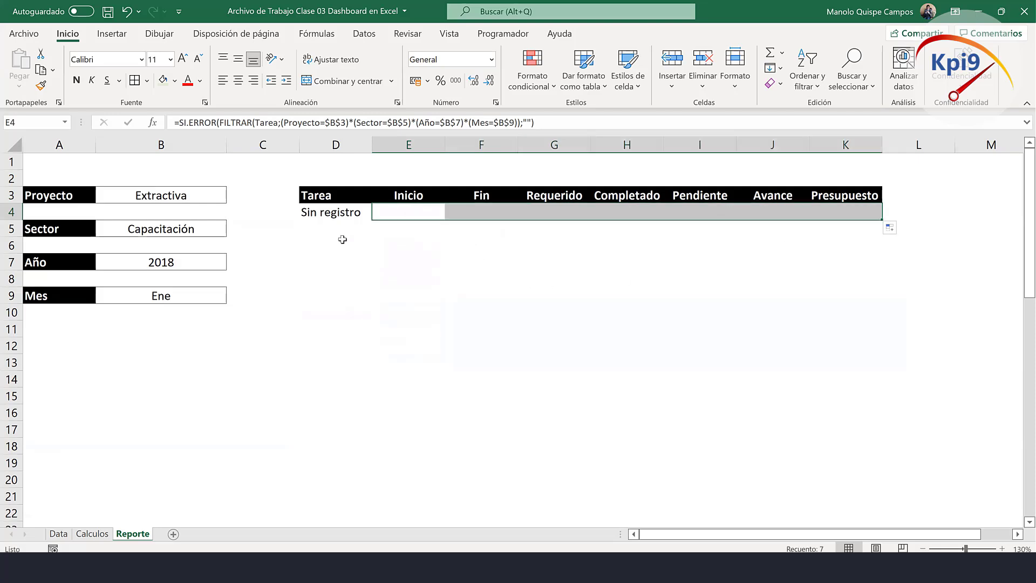
pyautogui.click(186, 197)
pyautogui.click(232, 197)
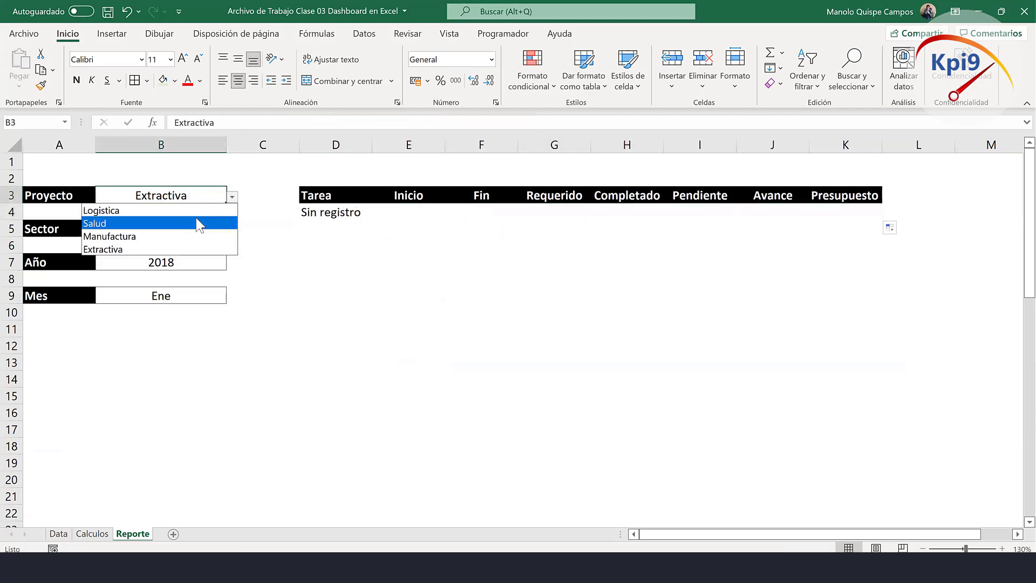
pyautogui.click(223, 222)
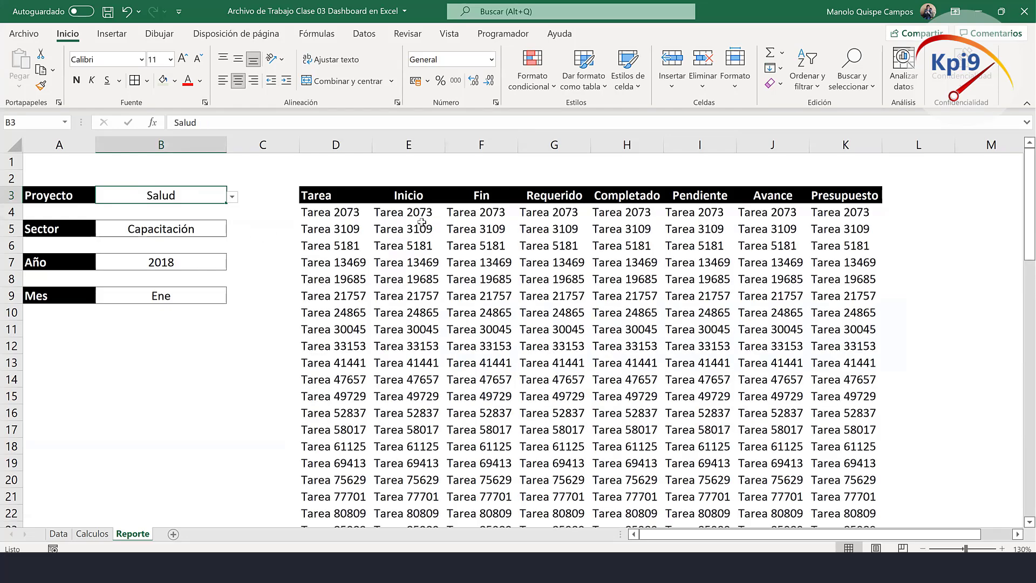
pyautogui.click(423, 213)
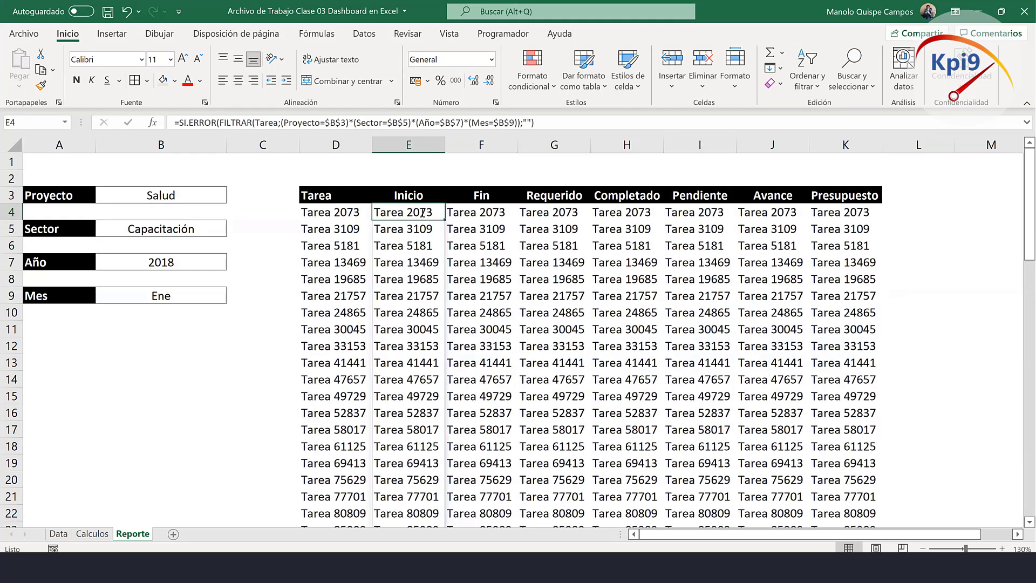
# Make the E4 and F4 formulas filter the Inicio and Fin columns instead of Tarea.
pyautogui.doubleClick(424, 213)
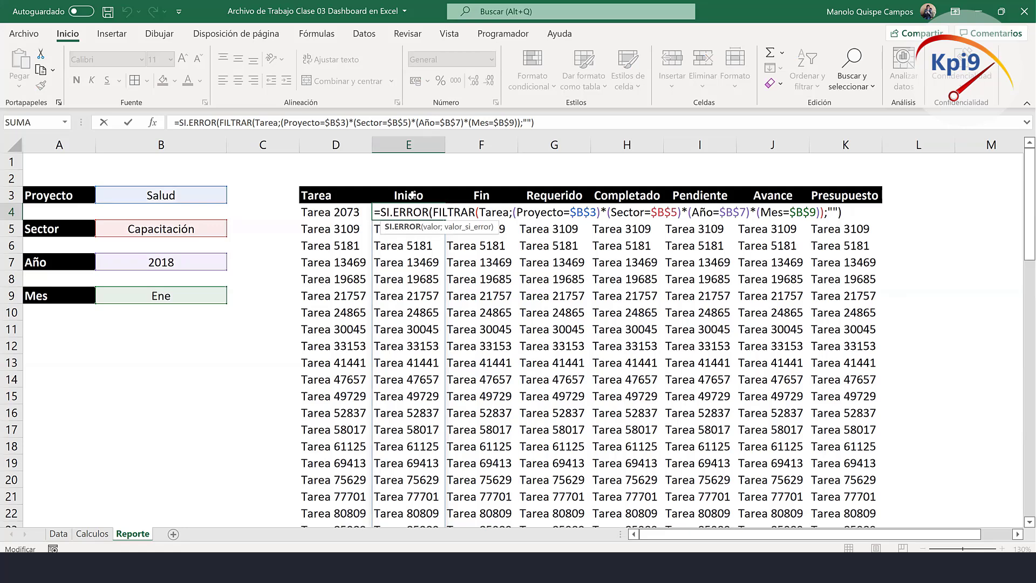
pyautogui.click(510, 213)
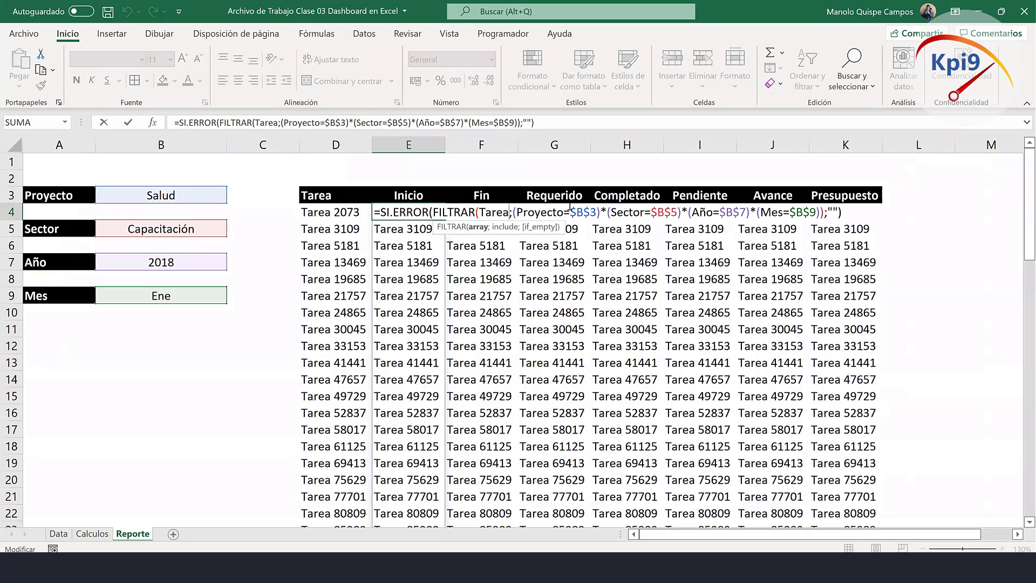
pyautogui.press('BackSpace')
pyautogui.press('BackSpace')
pyautogui.press('BackSpace')
pyautogui.write('ini')
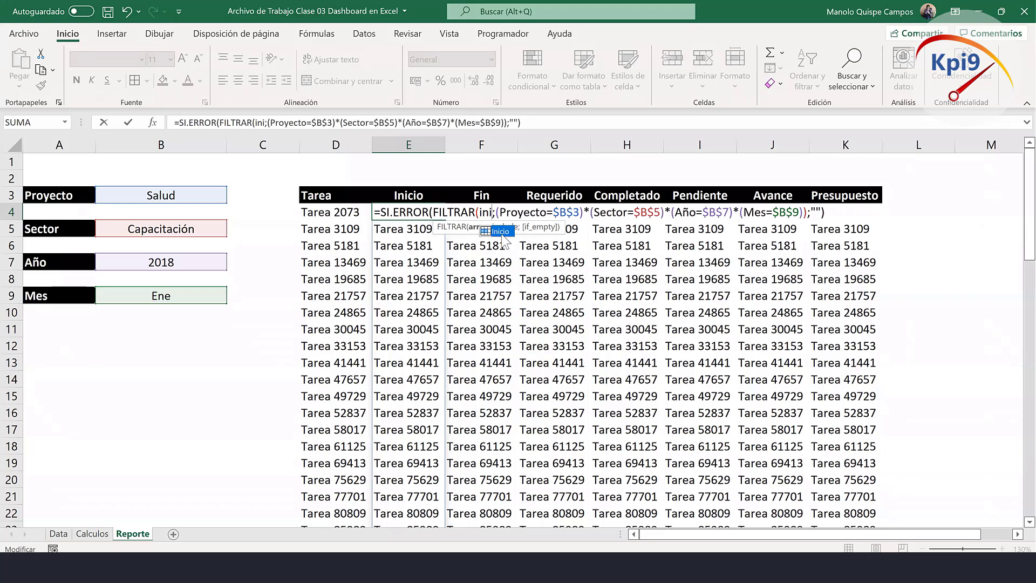
pyautogui.doubleClick(503, 232)
pyautogui.press('Return')
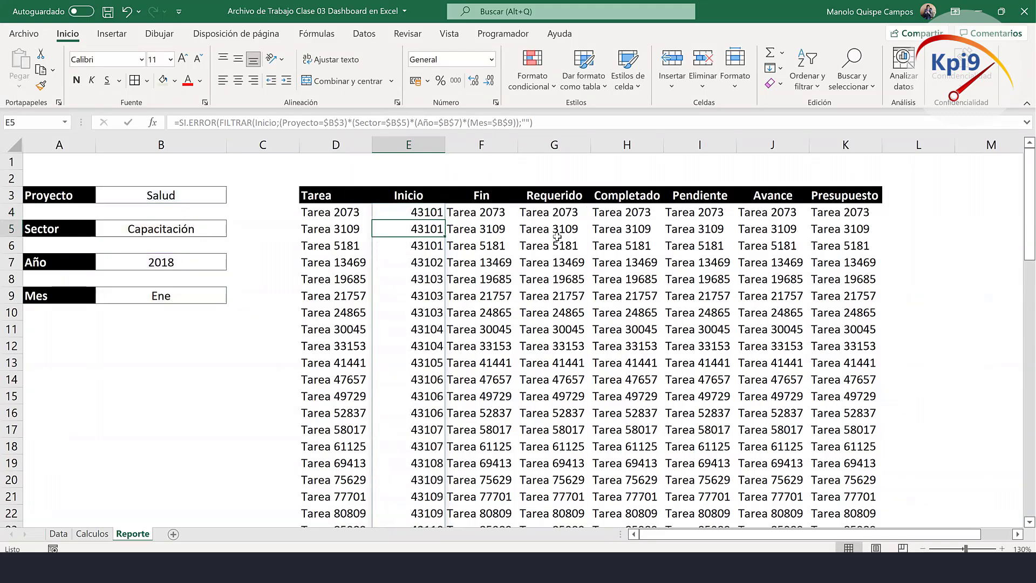
pyautogui.doubleClick(497, 210)
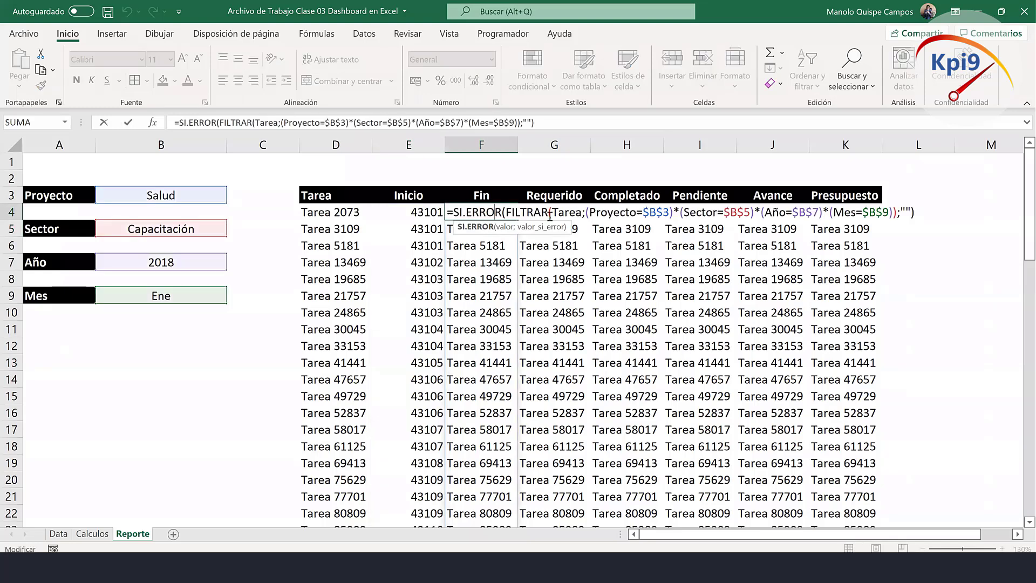
pyautogui.click(579, 212)
pyautogui.press('BackSpace')
pyautogui.press('BackSpace')
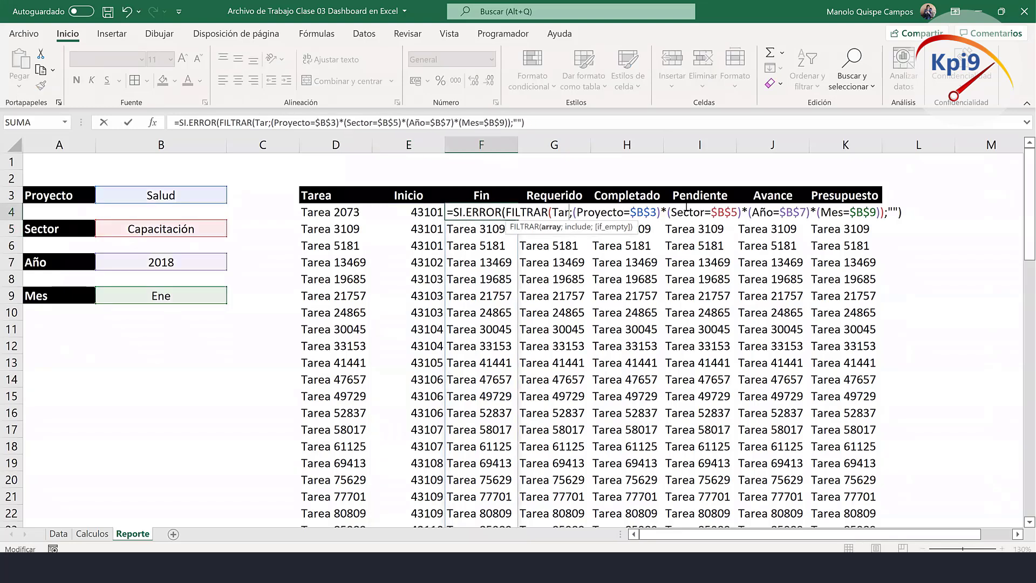
pyautogui.press('BackSpace')
pyautogui.press('BackSpace')
pyautogui.press('BackSpace')
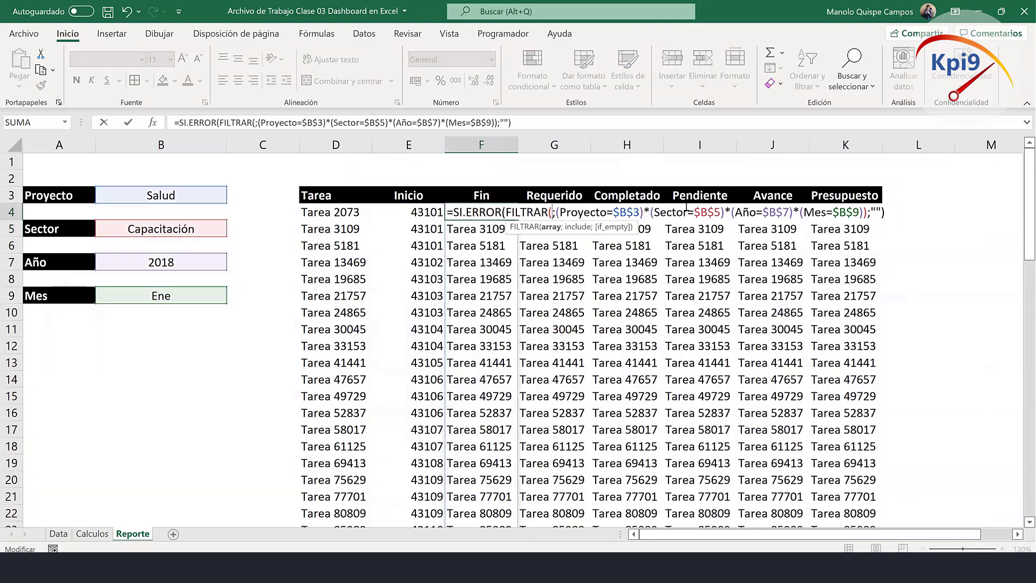
pyautogui.write('fin')
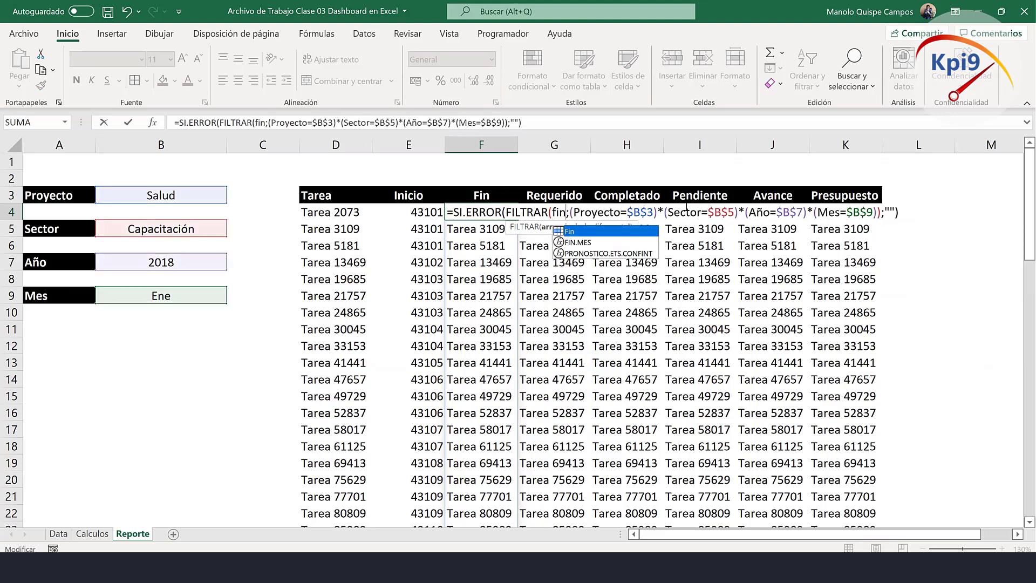
pyautogui.press('Return')
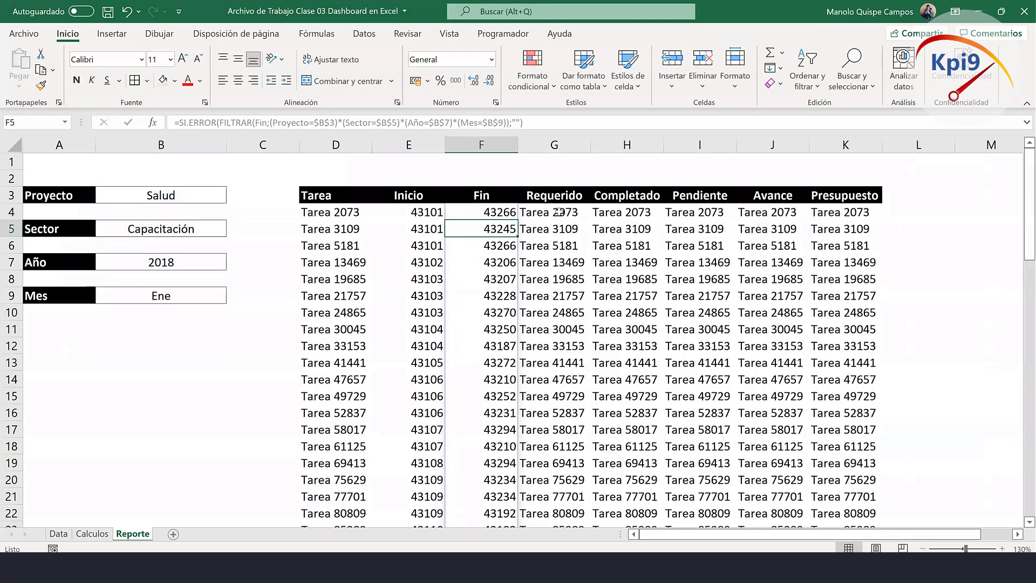
# Make the G4 and H4 formulas filter the Requerido and Completado columns.
pyautogui.doubleClick(559, 213)
pyautogui.click(630, 211)
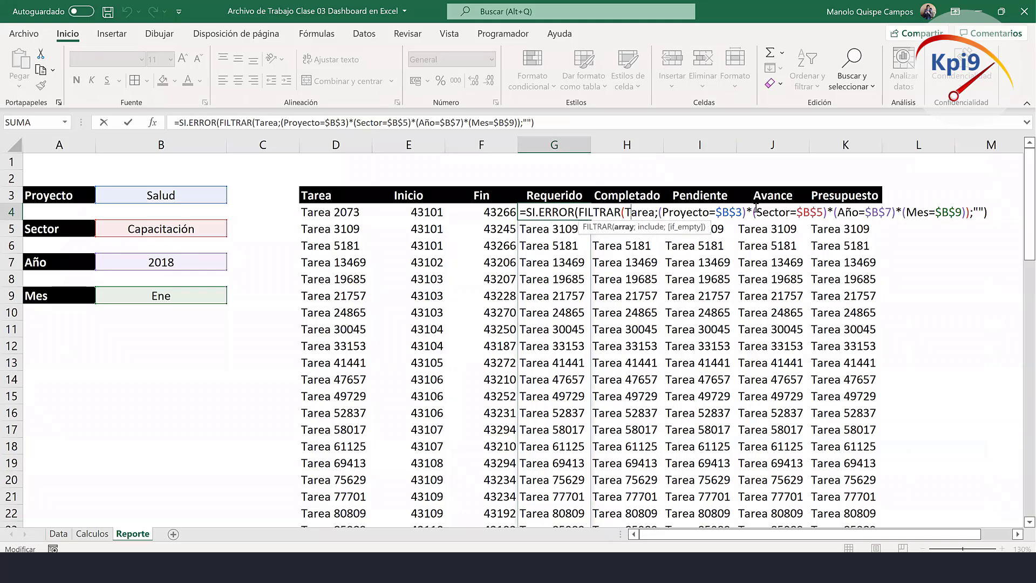
pyautogui.press('BackSpace')
pyautogui.press('BackSpace')
pyautogui.press('BackSpace')
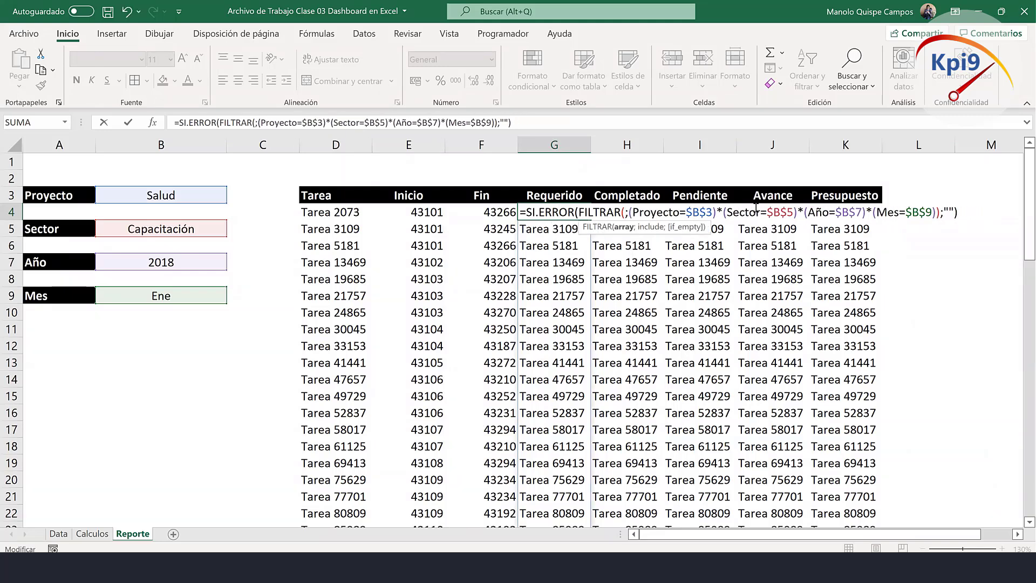
pyautogui.write('req')
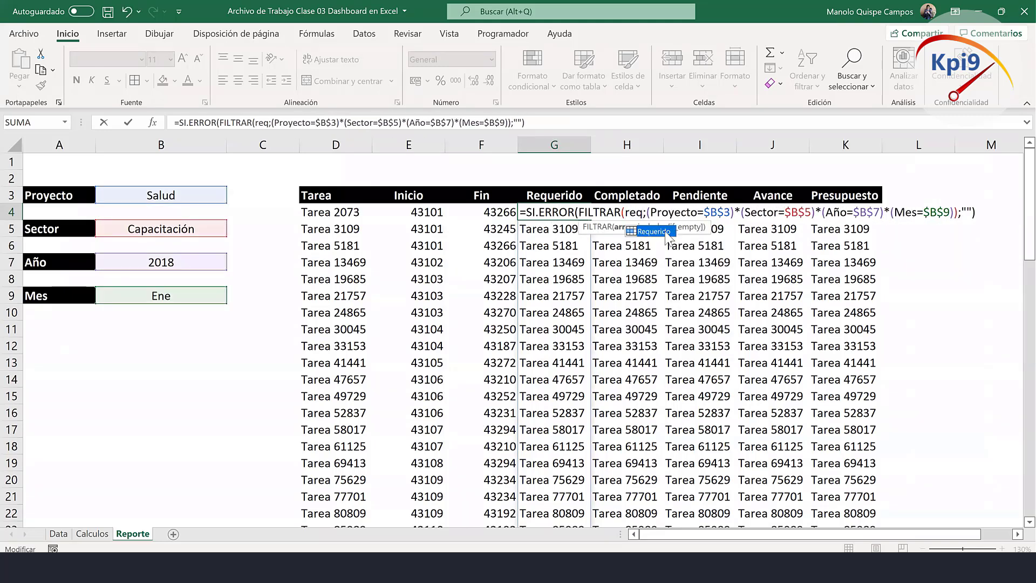
pyautogui.doubleClick(654, 231)
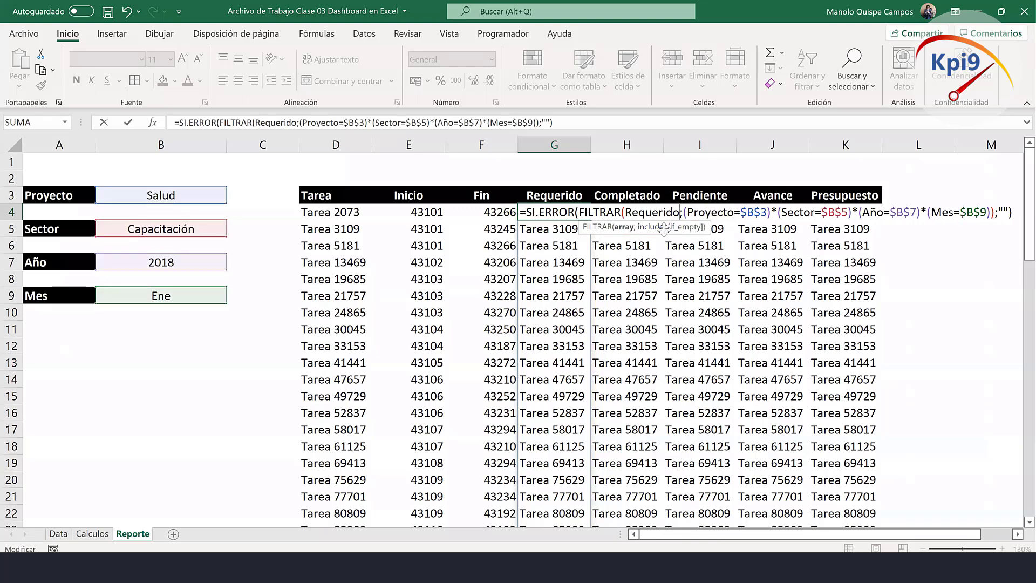
pyautogui.press('Return')
pyautogui.doubleClick(629, 214)
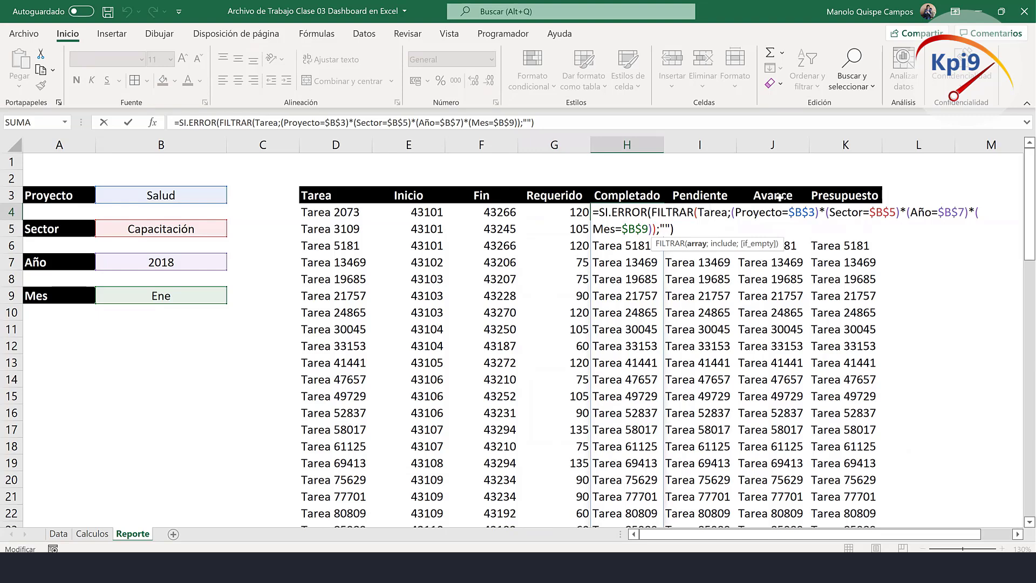
pyautogui.press('BackSpace')
pyautogui.press('BackSpace')
pyautogui.press('Delete')
pyautogui.press('Delete')
pyautogui.press('Delete')
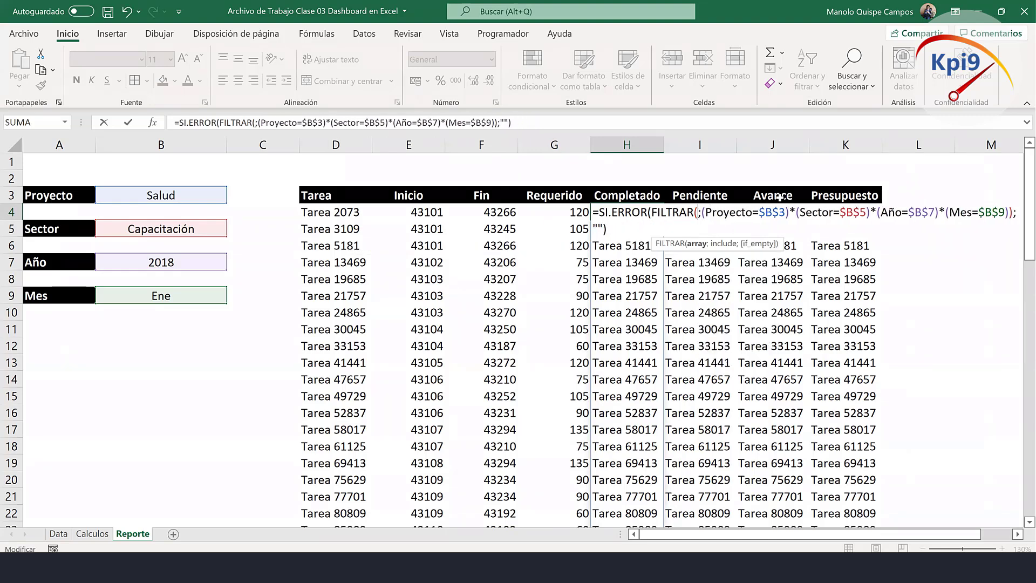
pyautogui.write('com')
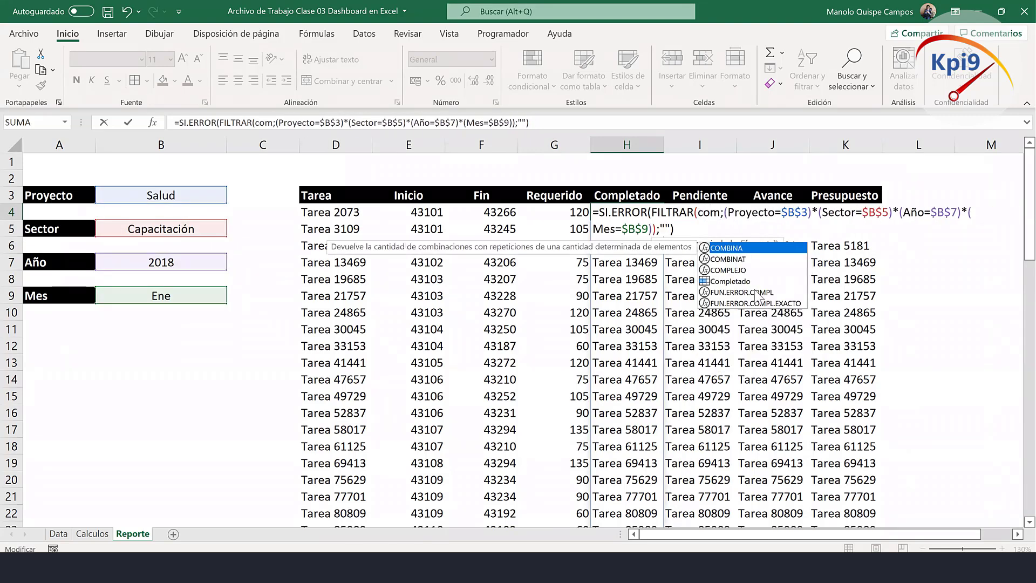
pyautogui.click(752, 281)
pyautogui.doubleClick(752, 281)
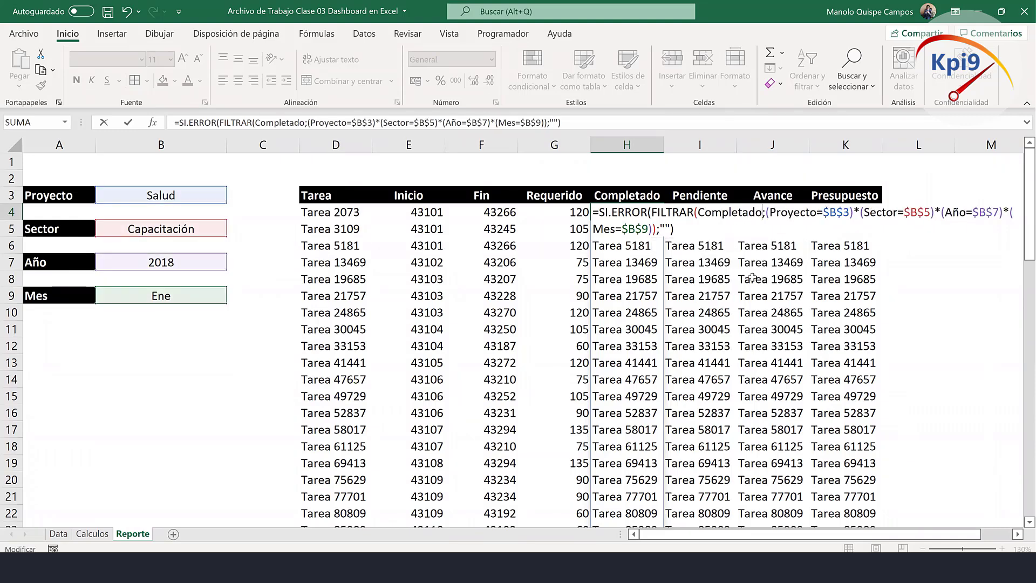
pyautogui.press('Return')
# Make the I4 and J4 formulas filter the Pendiente and Avance columns.
pyautogui.doubleClick(723, 210)
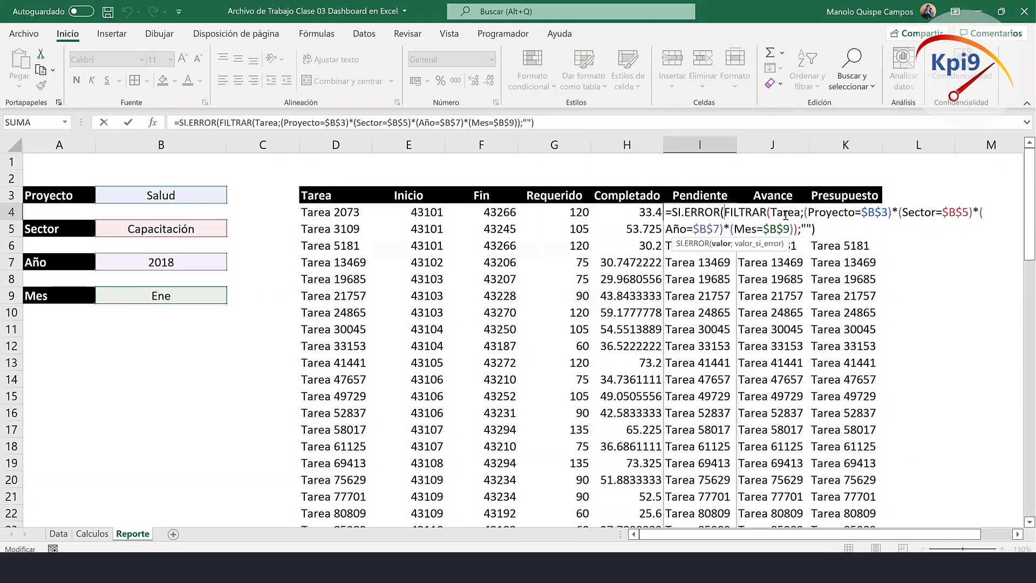
pyautogui.press('Right')
pyautogui.press('Right')
pyautogui.press('Right')
pyautogui.press('Delete')
pyautogui.press('Delete')
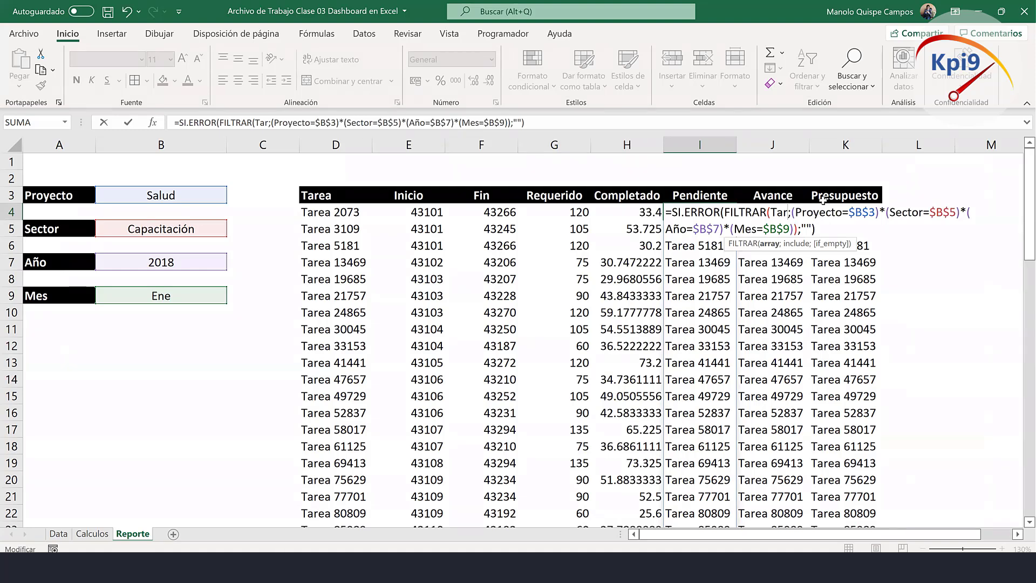
pyautogui.press('BackSpace')
pyautogui.press('BackSpace')
pyautogui.press('BackSpace')
pyautogui.write('pen')
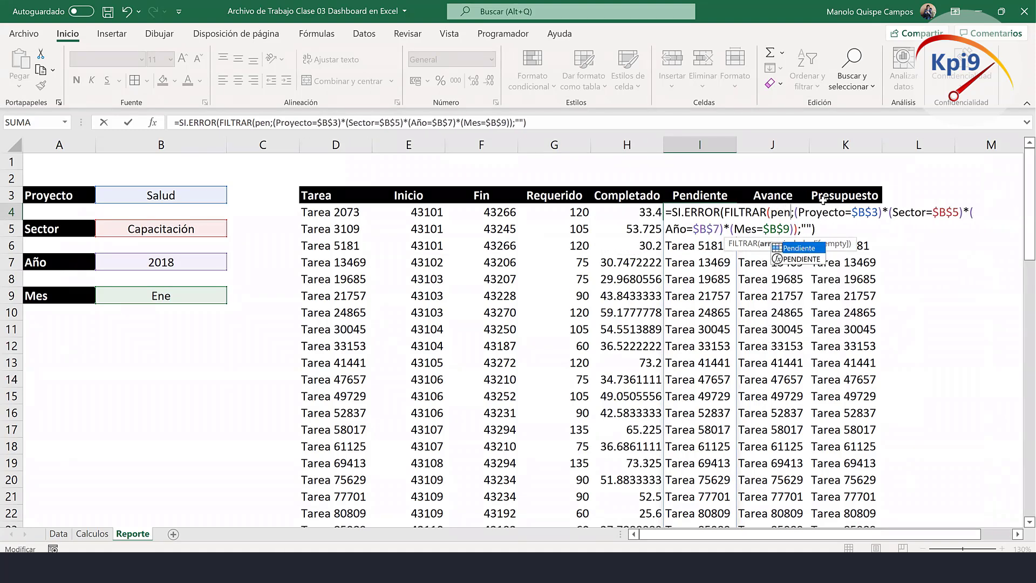
pyautogui.doubleClick(807, 248)
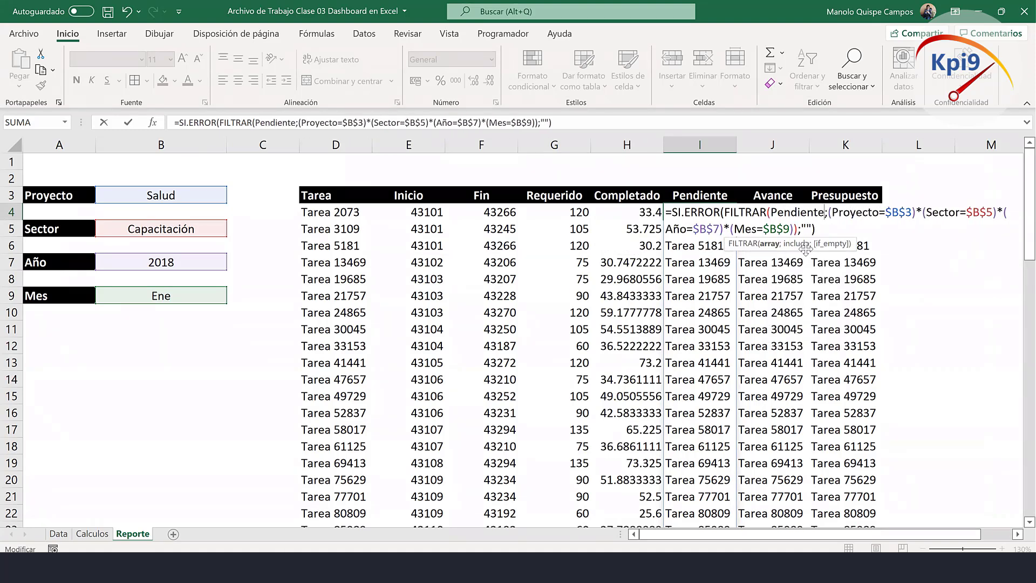
pyautogui.press('Return')
pyautogui.doubleClick(793, 211)
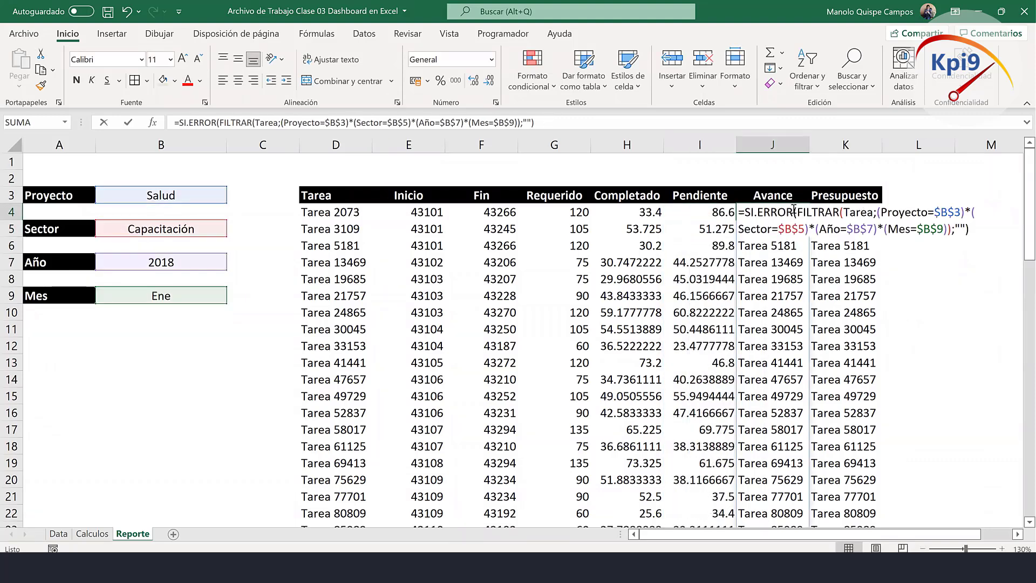
pyautogui.click(862, 212)
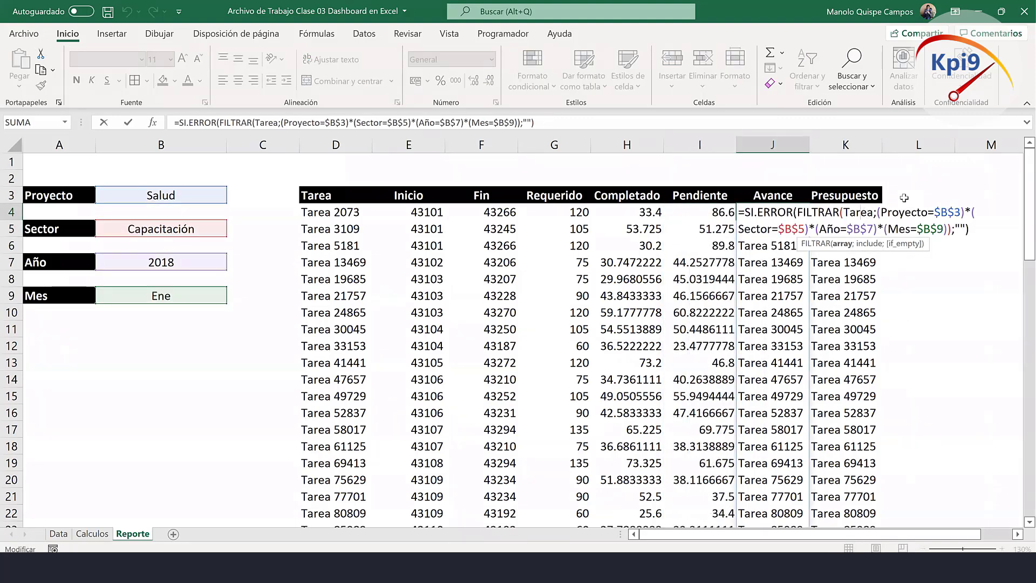
pyautogui.press('BackSpace')
pyautogui.press('BackSpace')
pyautogui.press('BackSpace')
pyautogui.press('BackSpace')
pyautogui.press('BackSpace')
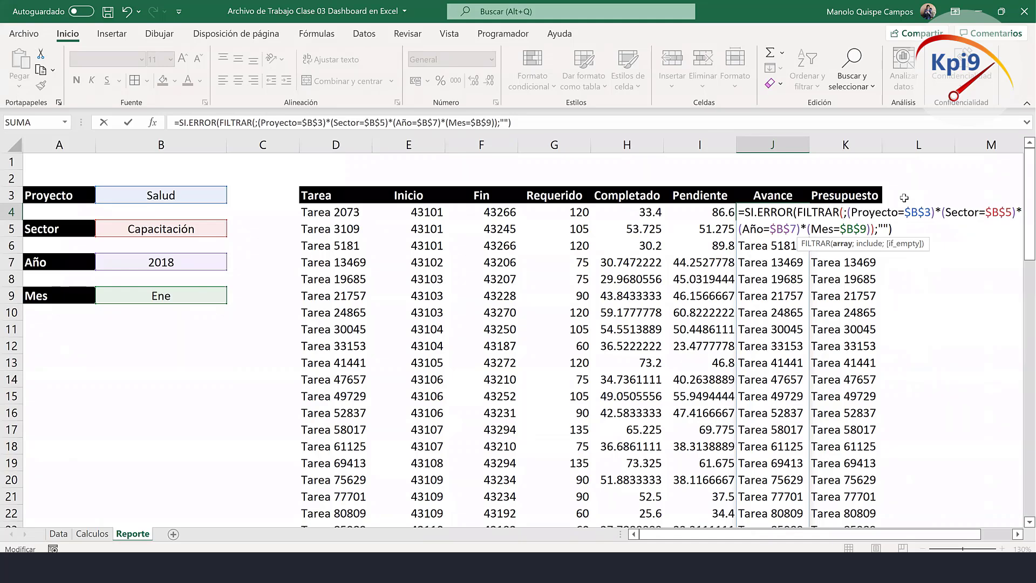
pyautogui.write('av')
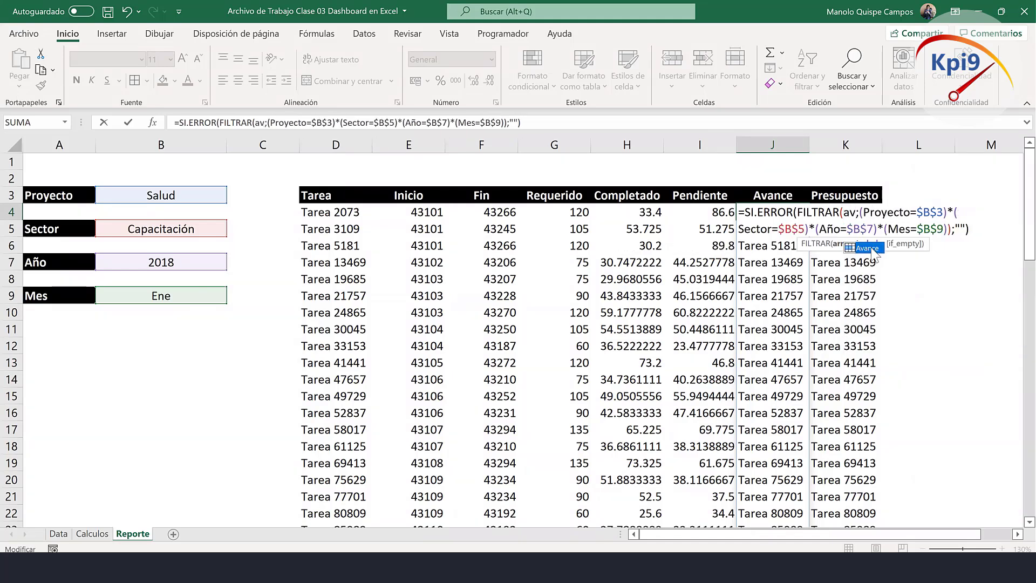
pyautogui.doubleClick(868, 247)
pyautogui.press('Return')
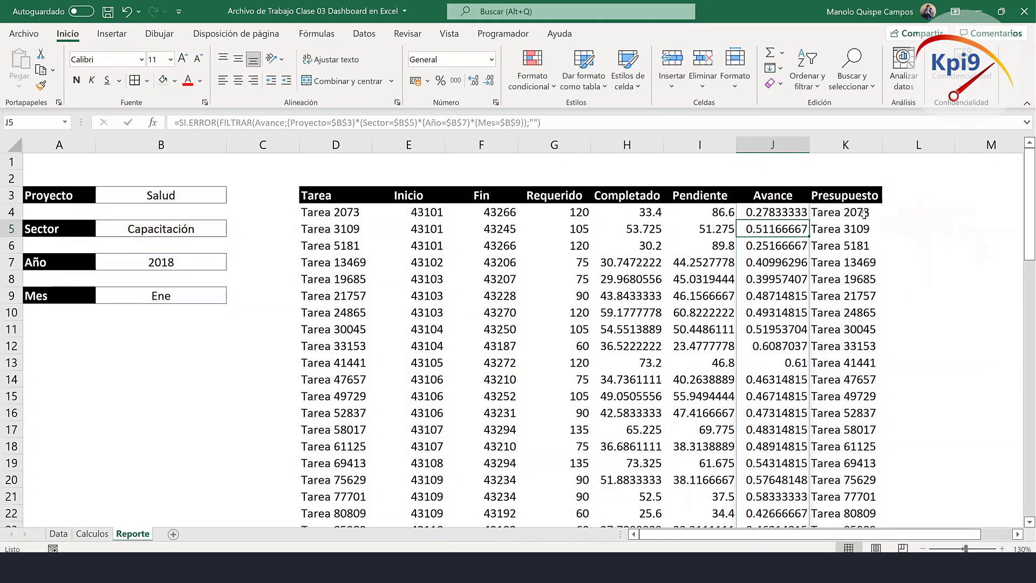
# Replace Tarea with Presupuesto in the K4 filter formula.
pyautogui.doubleClick(864, 215)
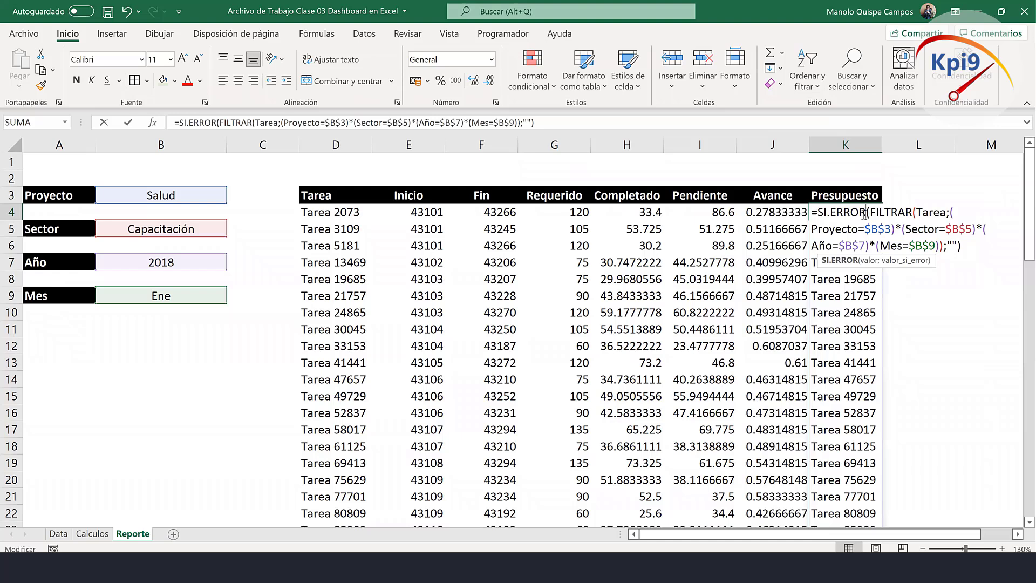
pyautogui.click(930, 212)
pyautogui.press('Delete')
pyautogui.press('Delete')
pyautogui.press('Delete')
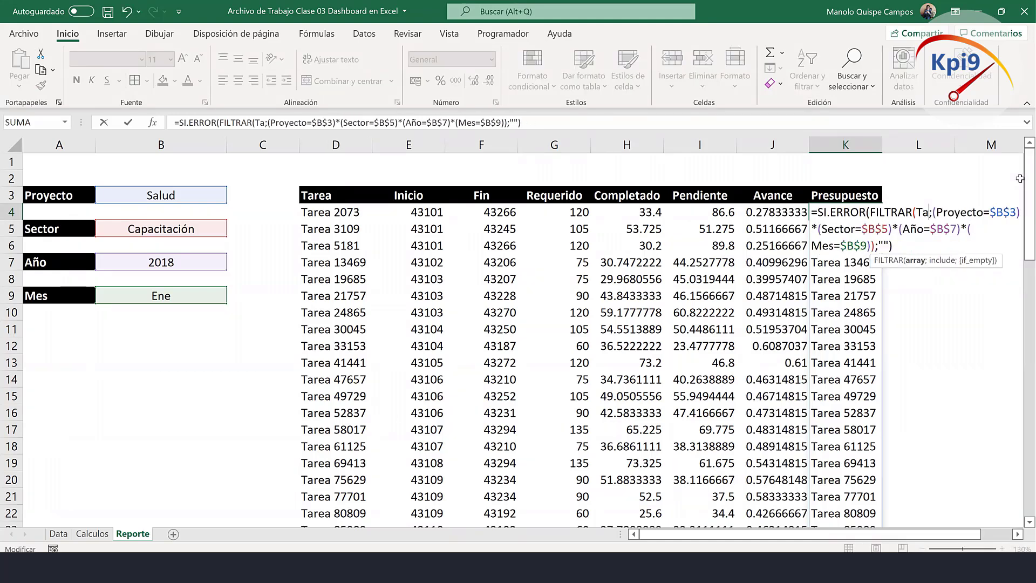
pyautogui.press('BackSpace')
pyautogui.press('BackSpace')
pyautogui.write('pre')
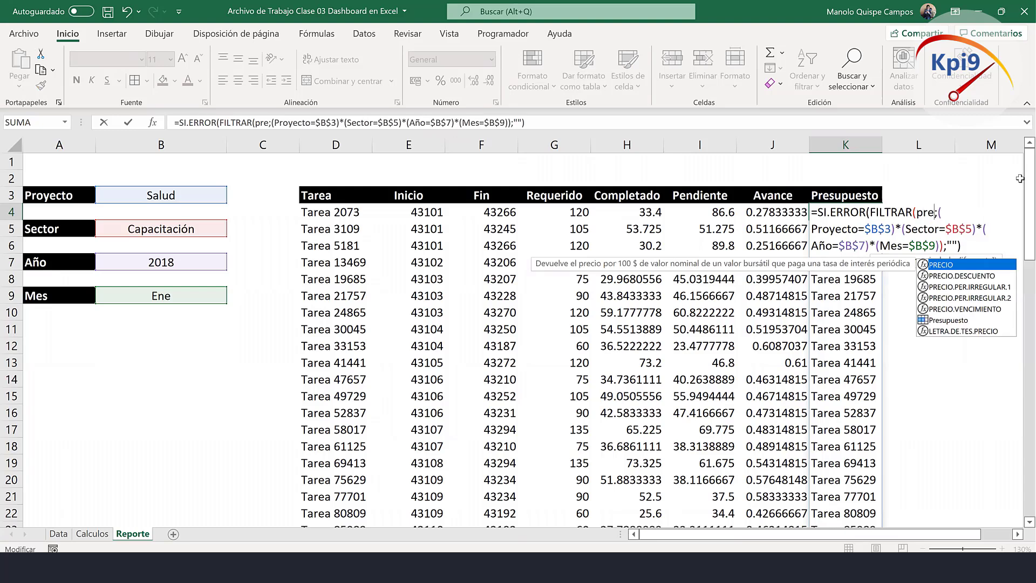
pyautogui.doubleClick(951, 320)
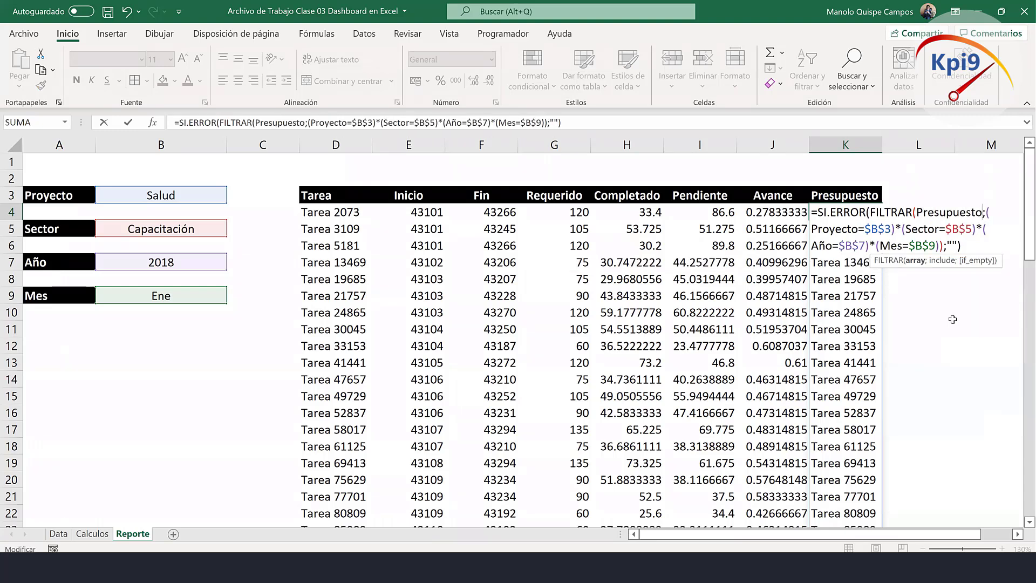
pyautogui.press('Return')
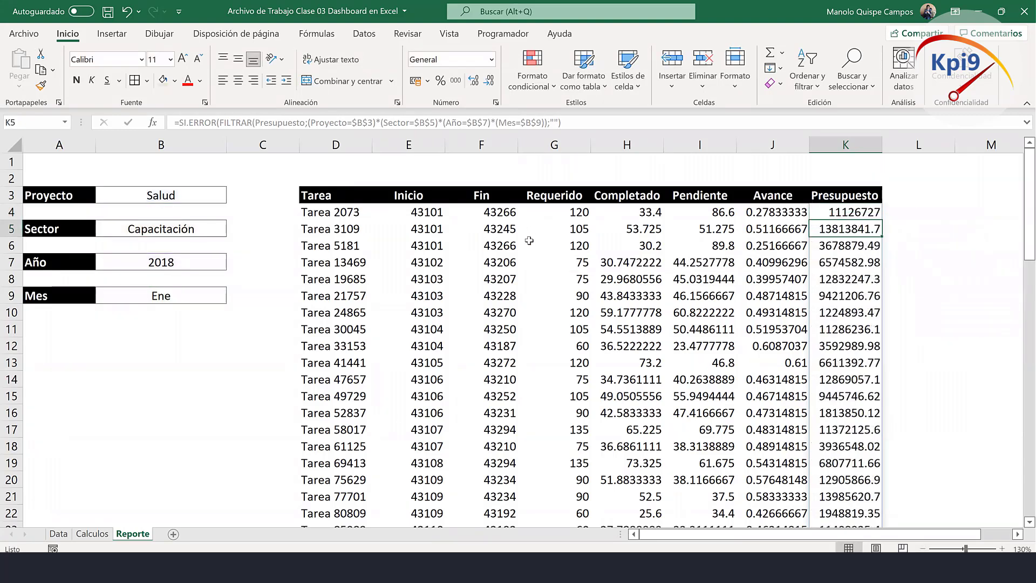
# Zoom out and move the task table down so its header sits at row 21 in columns A–H.
pyautogui.click(924, 548)
pyautogui.click(923, 548)
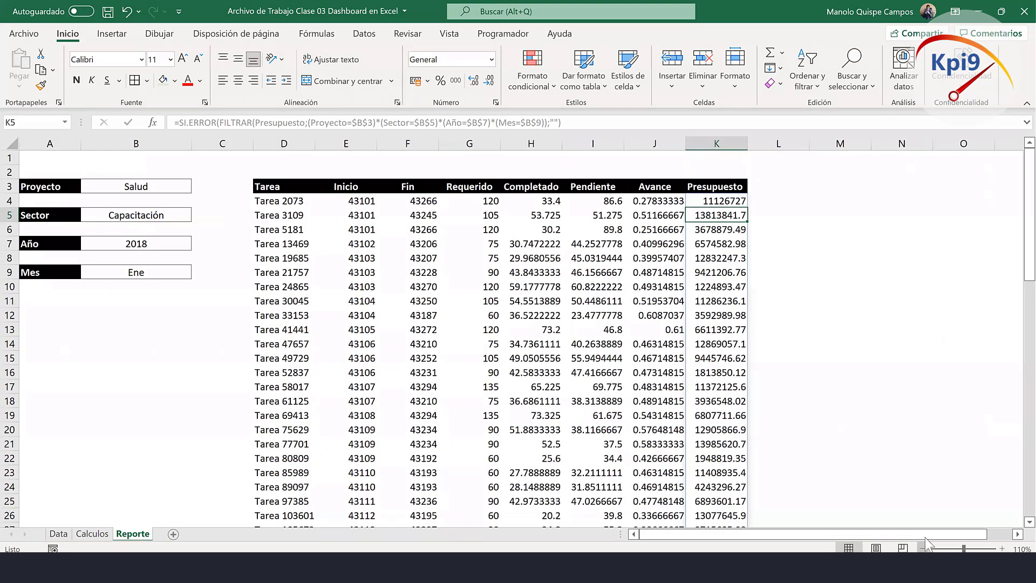
pyautogui.click(923, 548)
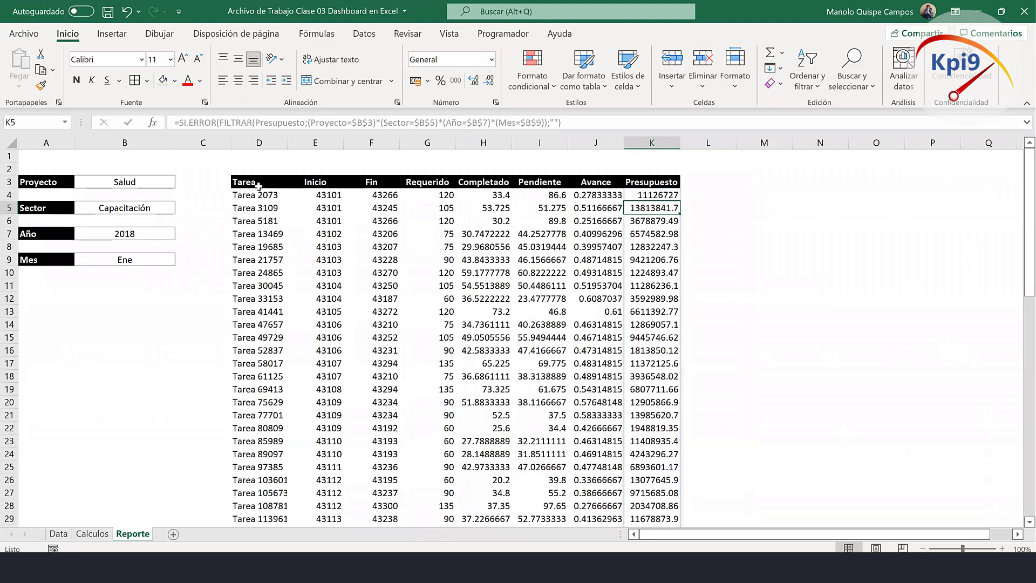
pyautogui.moveTo(258, 185)
pyautogui.mouseDown()
pyautogui.moveTo(661, 210)
pyautogui.moveTo(661, 234)
pyautogui.moveTo(376, 324)
pyautogui.mouseUp()
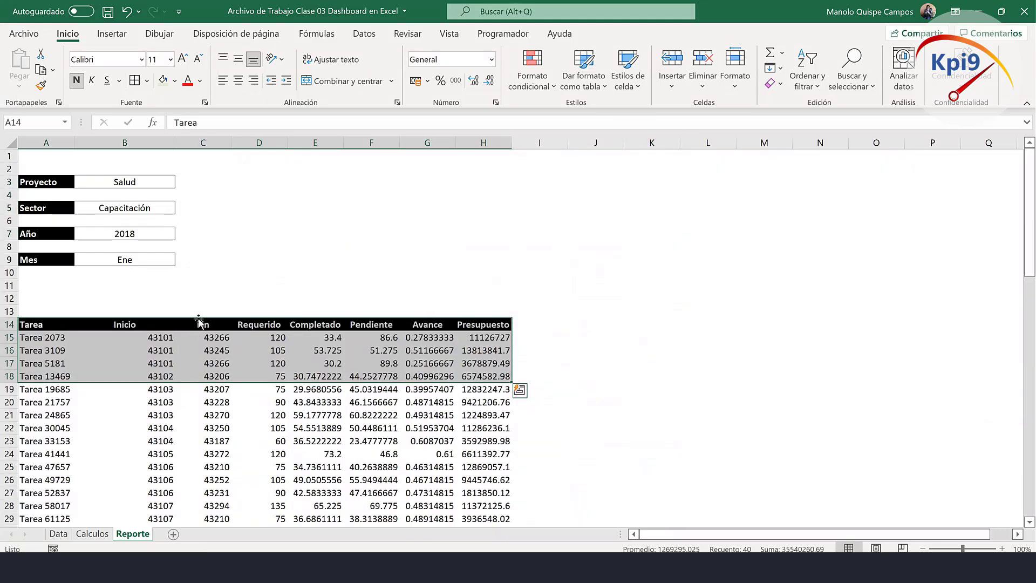
pyautogui.moveTo(200, 319); pyautogui.dragTo(199, 349)
pyautogui.moveTo(200, 354); pyautogui.dragTo(198, 420)
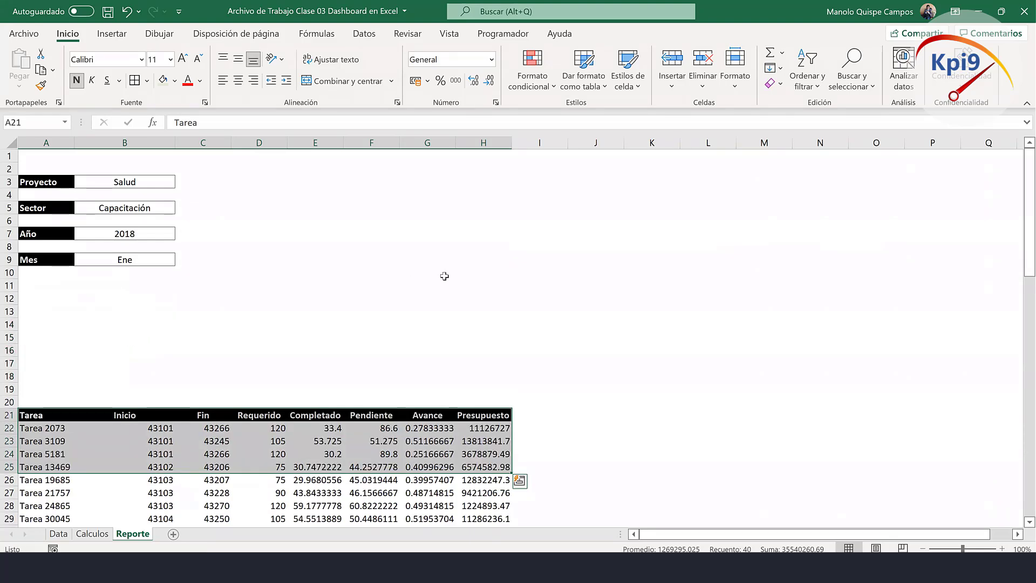
pyautogui.click(468, 262)
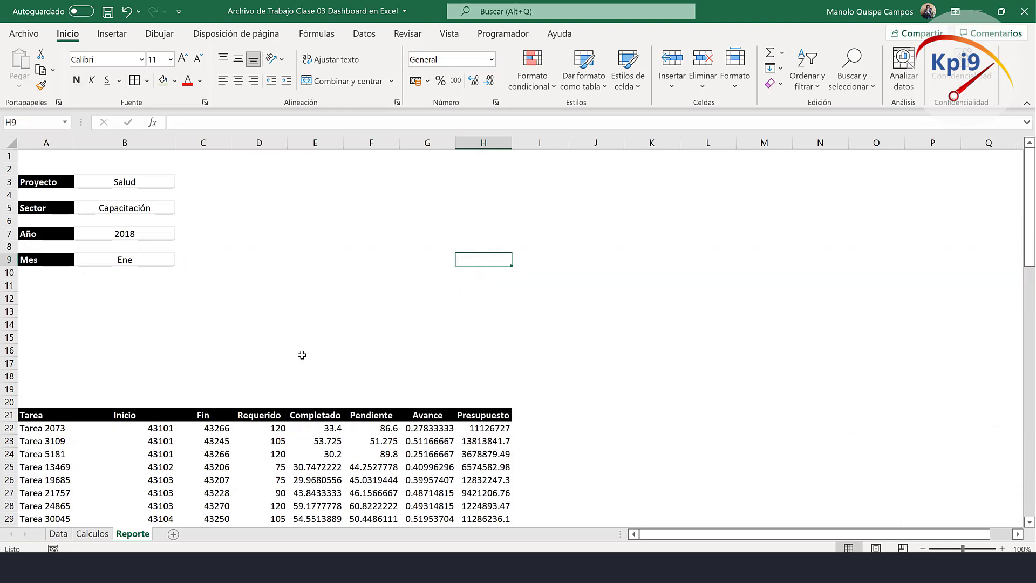
pyautogui.click(52, 429)
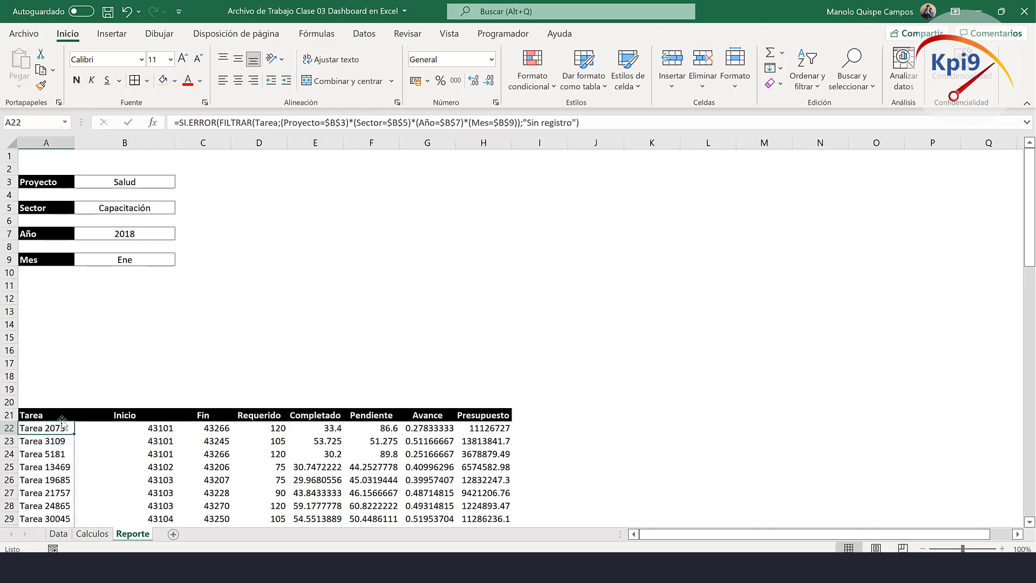
# Shift the Proyecto–Mes filter block down two rows to A5:B11.
pyautogui.moveTo(46, 182); pyautogui.dragTo(131, 260)
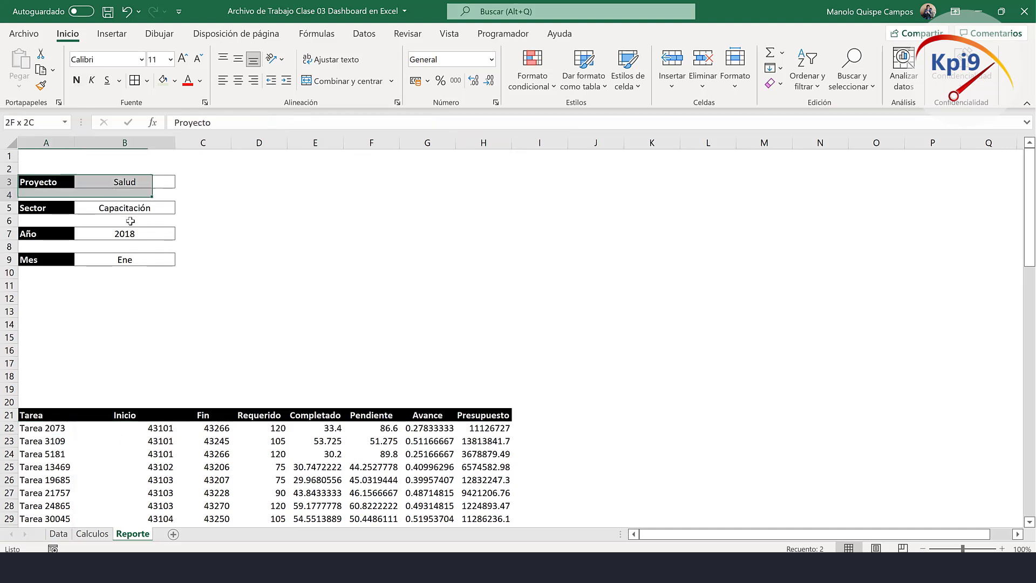
pyautogui.moveTo(152, 174); pyautogui.dragTo(151, 204)
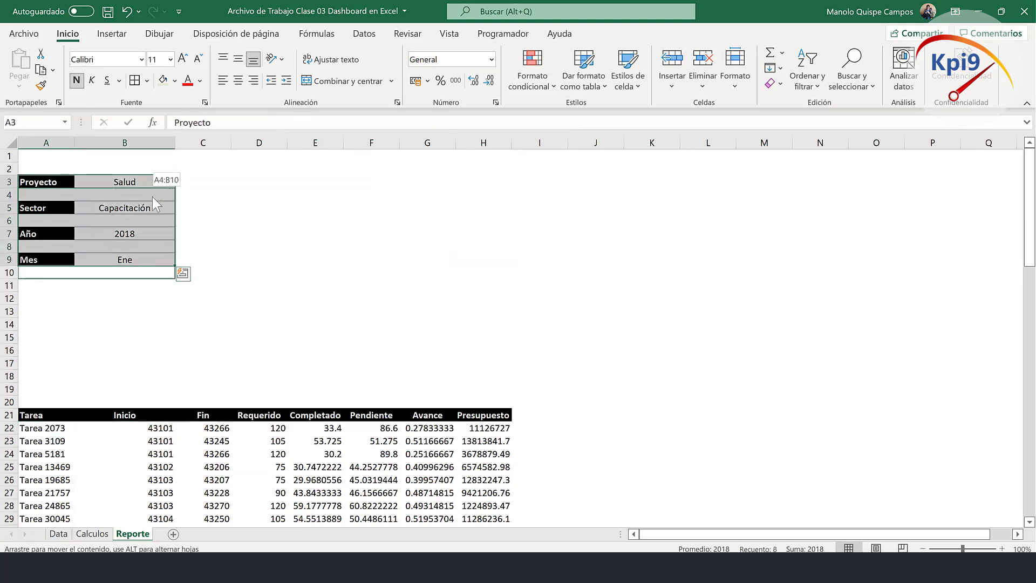
pyautogui.click(253, 204)
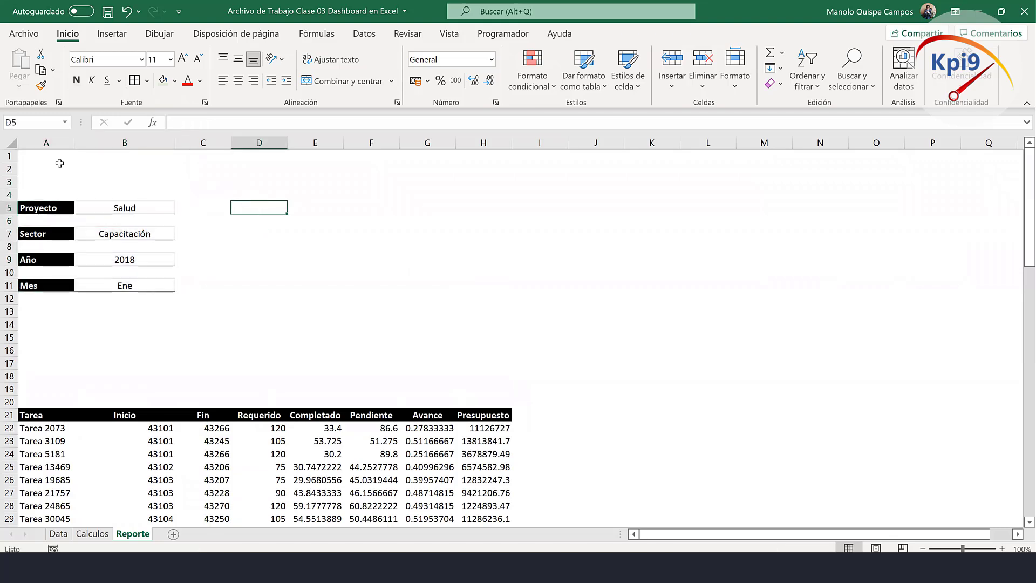
pyautogui.click(58, 167)
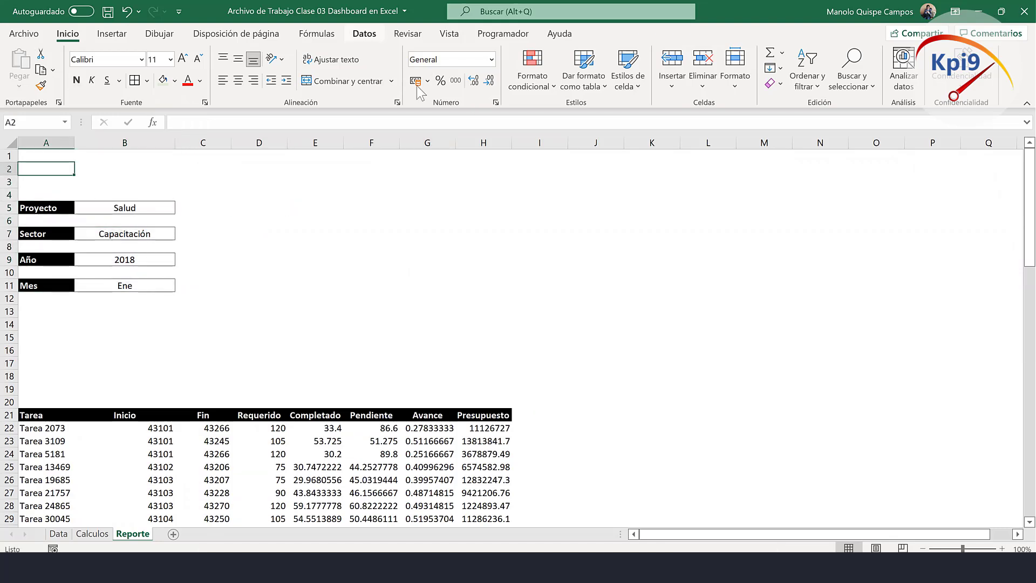
# Enter the heading 'Reporte de Tareas, Tiempos y Alcance' in cell A1 of the Reporte sheet.
pyautogui.click(112, 33)
pyautogui.click(169, 76)
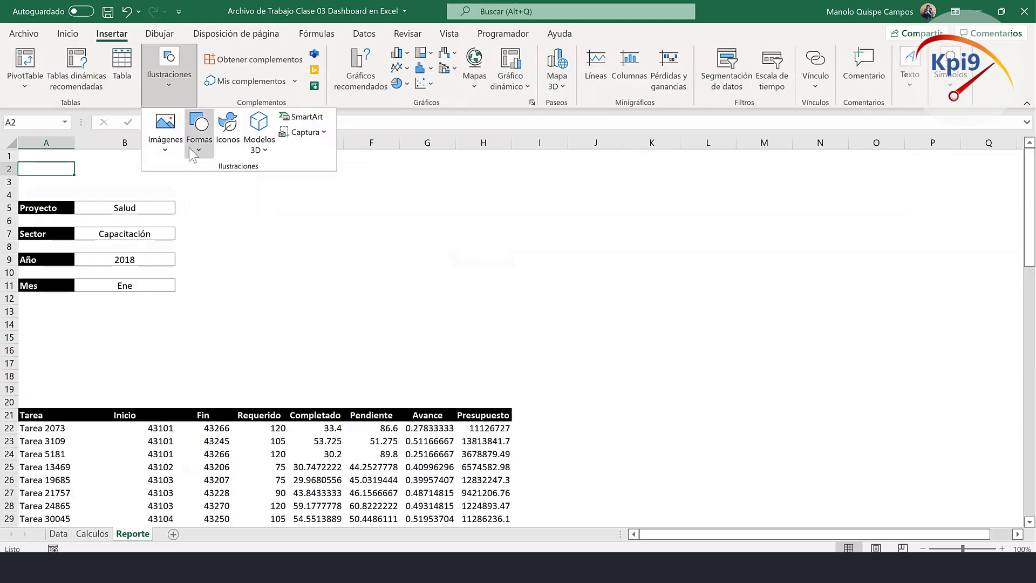
pyautogui.click(48, 156)
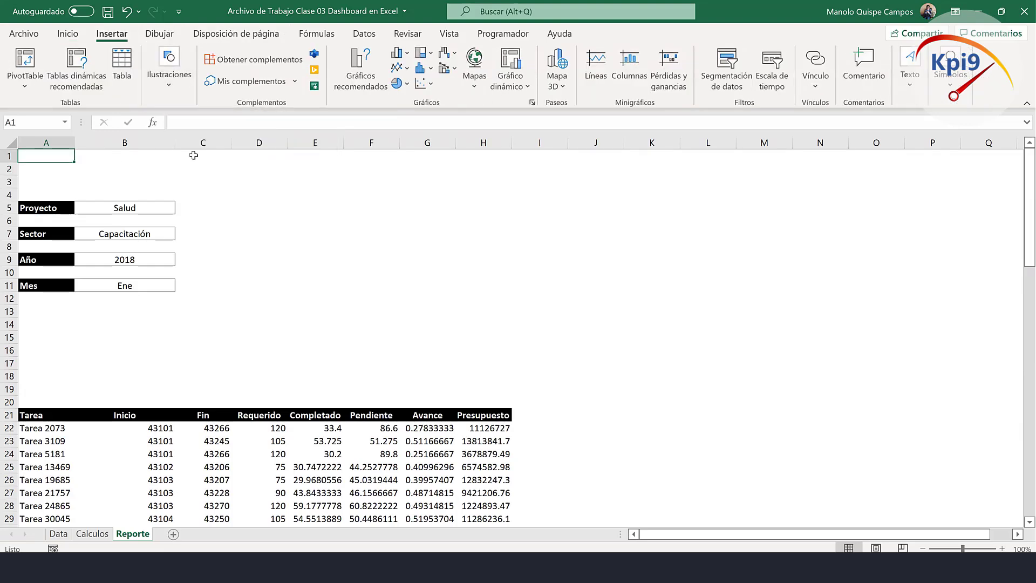
pyautogui.write('Reporte de')
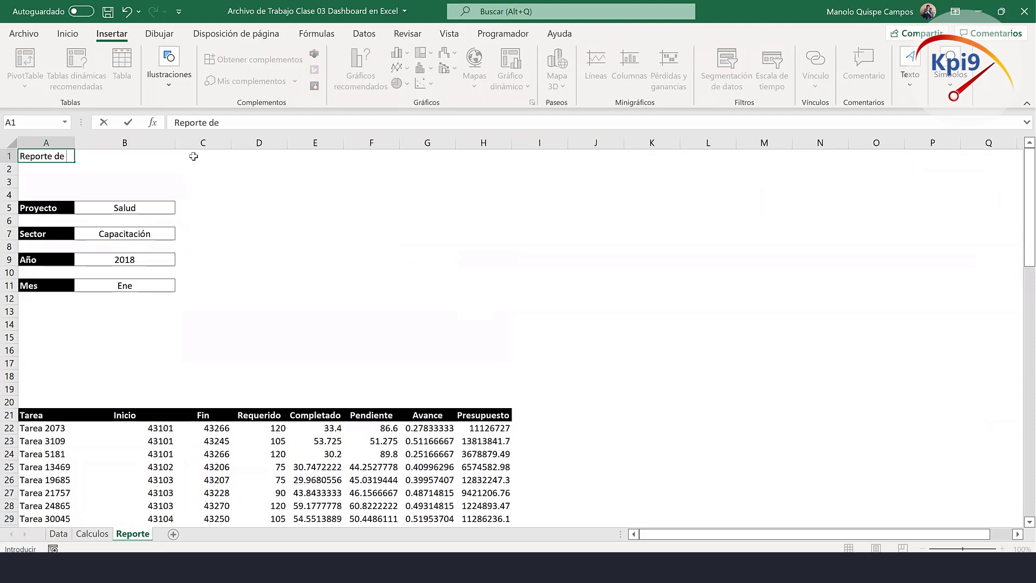
pyautogui.write(' Tareas')
pyautogui.write(', ')
pyautogui.write('tiempos')
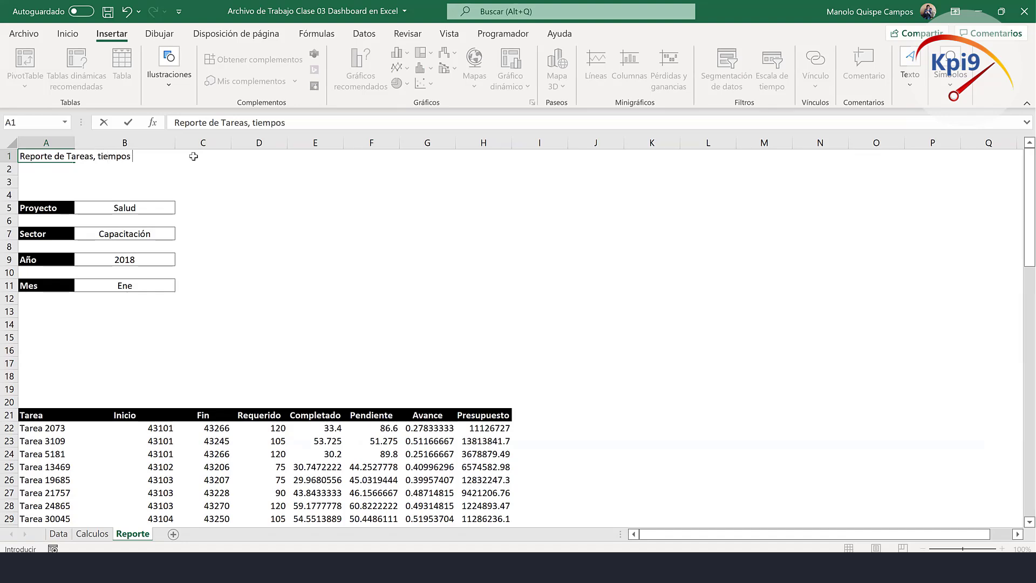
pyautogui.press('BackSpace')
pyautogui.press('BackSpace')
pyautogui.press('BackSpace')
pyautogui.write('Tiempos y Al')
pyautogui.write('cance')
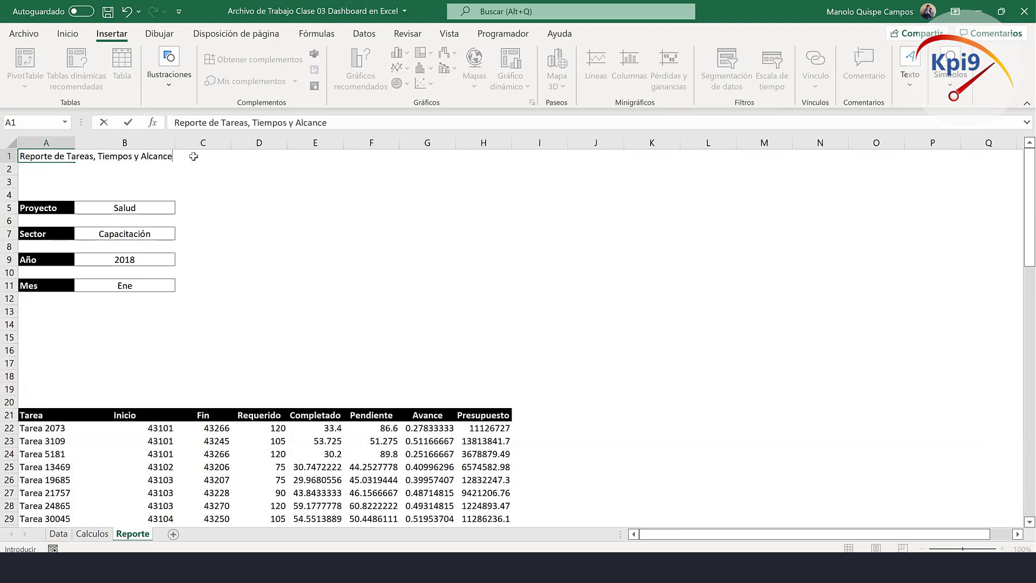
pyautogui.press('Return')
pyautogui.click(71, 157)
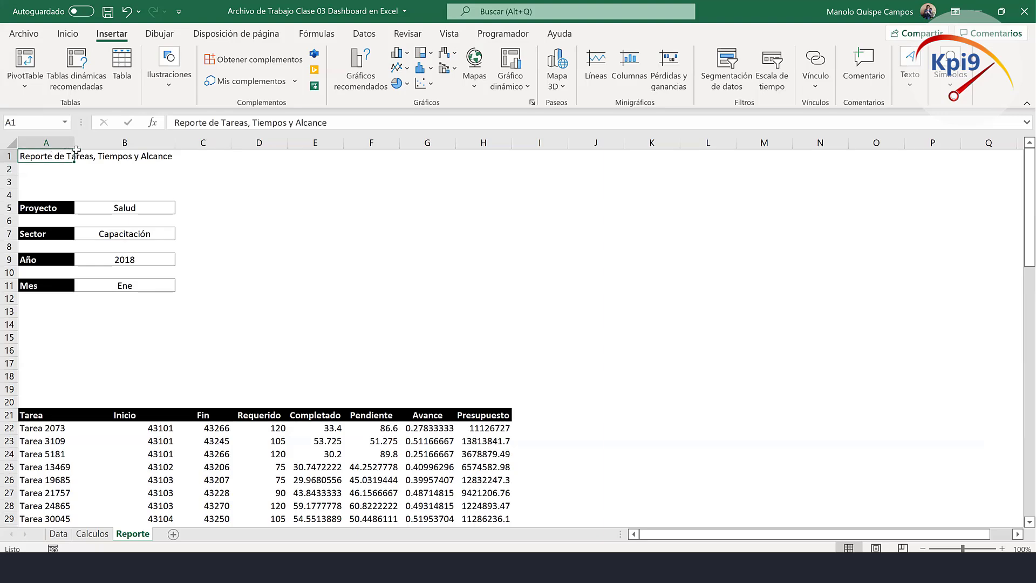
# Format the A1 title as bold, 22-point text in standard red.
pyautogui.click(68, 33)
pyautogui.click(75, 80)
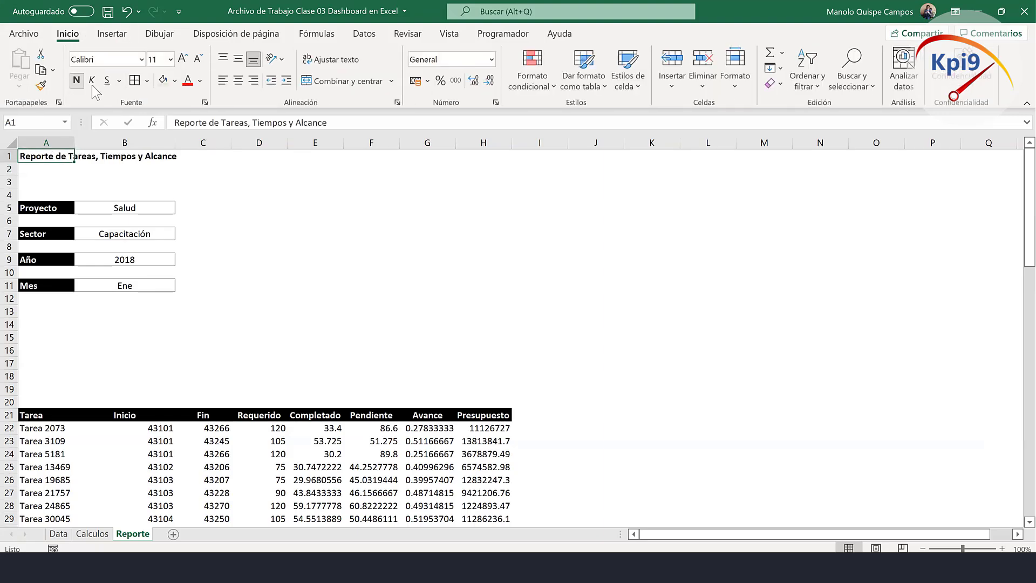
pyautogui.click(183, 58)
pyautogui.click(183, 58)
pyautogui.click(183, 58)
pyautogui.click(183, 58)
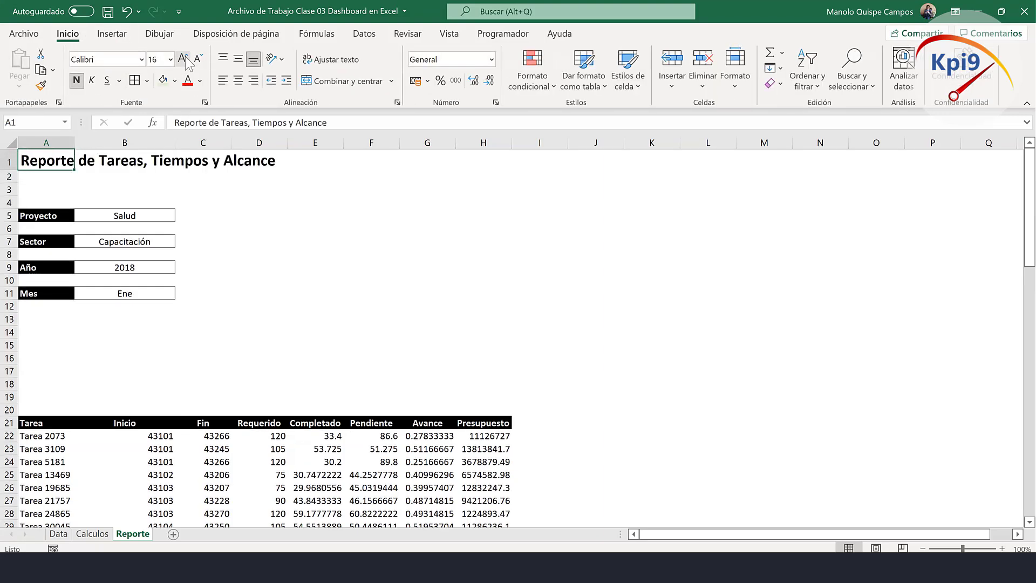
pyautogui.click(183, 58)
pyautogui.click(183, 58)
pyautogui.click(200, 80)
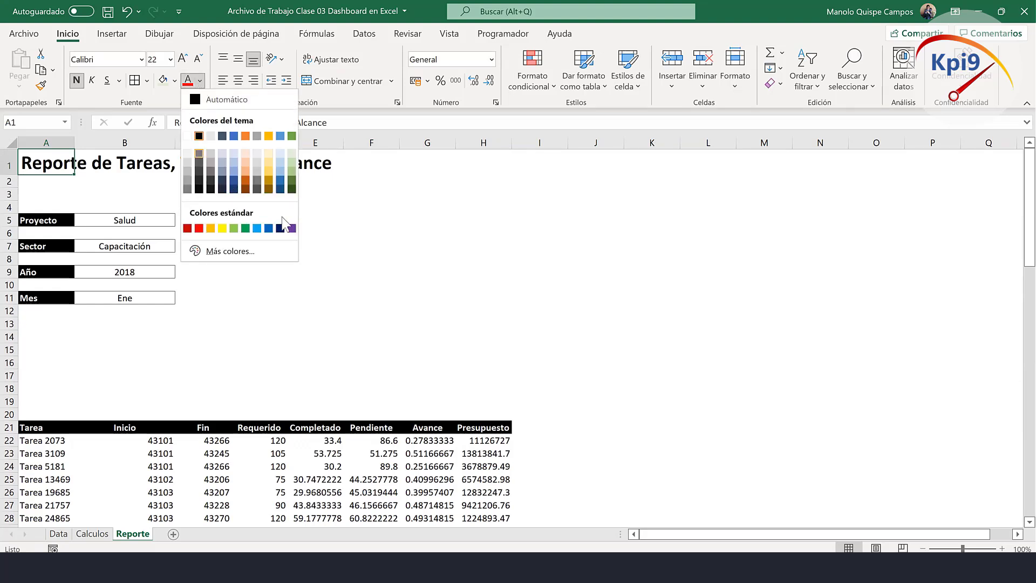
pyautogui.click(267, 227)
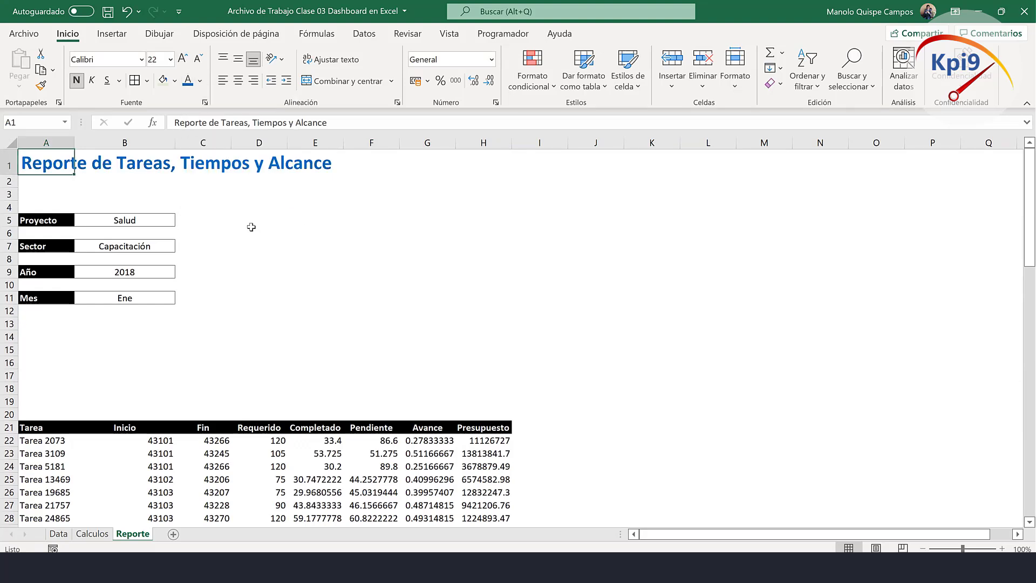
pyautogui.click(200, 80)
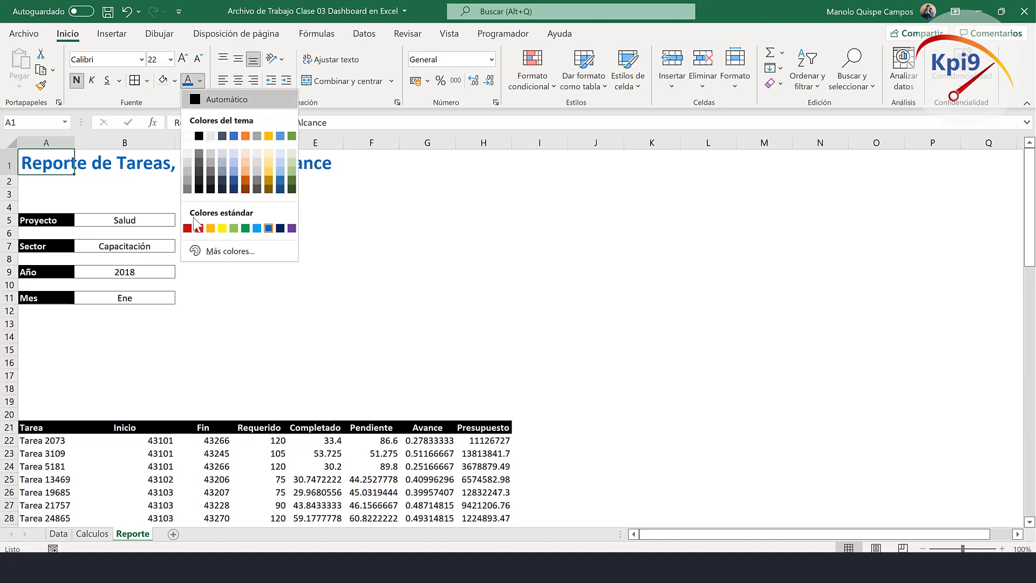
pyautogui.click(110, 195)
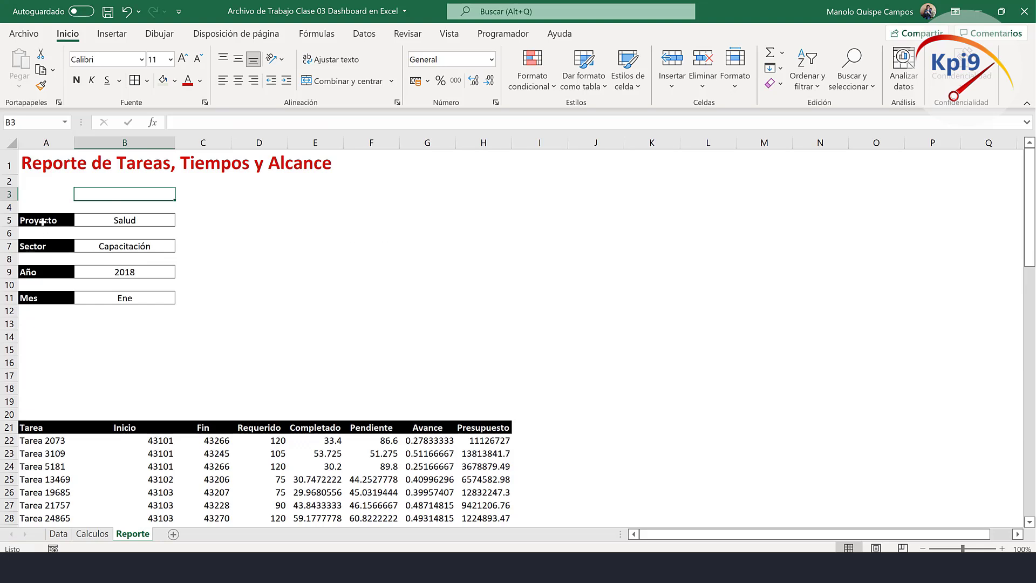
# Move the Proyecto pair up to row 3 and the Sector–Mes block up to start at row 5.
pyautogui.moveTo(43, 221)
pyautogui.mouseDown()
pyautogui.moveTo(124, 220)
pyautogui.moveTo(137, 206)
pyautogui.mouseUp()
pyautogui.moveTo(43, 246)
pyautogui.mouseDown()
pyautogui.moveTo(142, 271)
pyautogui.moveTo(143, 246)
pyautogui.mouseUp()
pyautogui.click(259, 220)
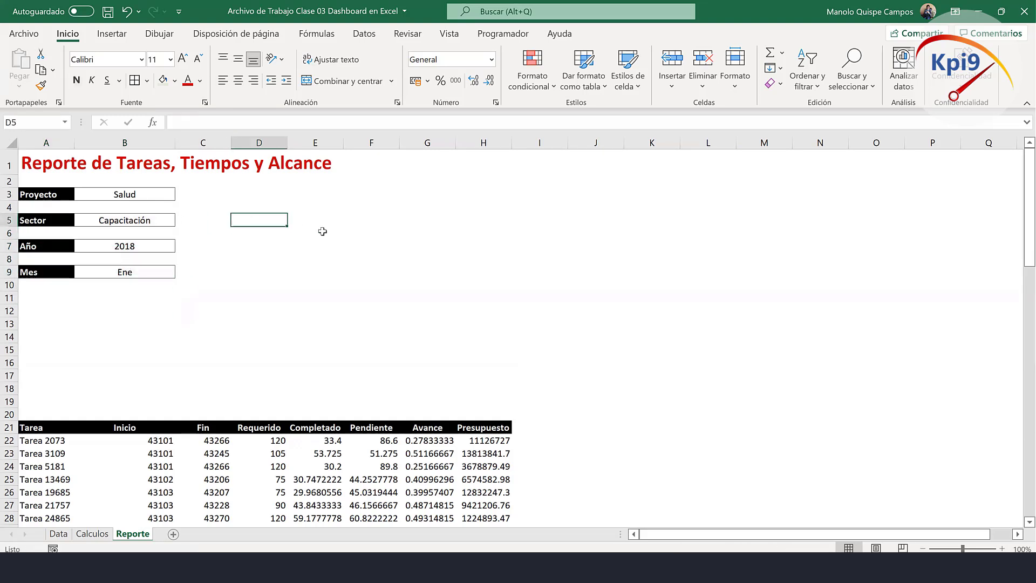
# Shrink spacer rows 4, 6 and 8 to a row height of 3.
pyautogui.click(8, 207)
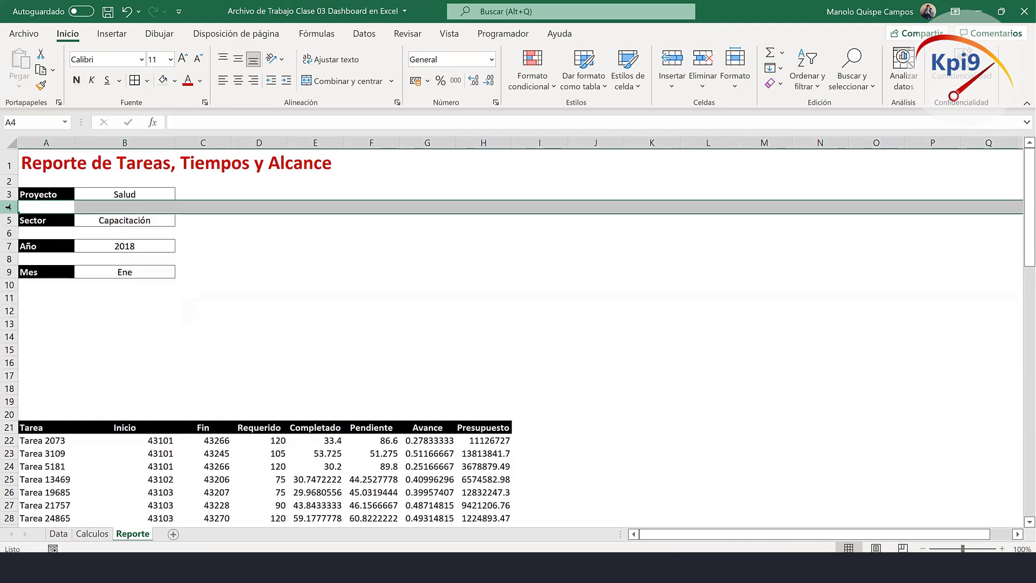
pyautogui.keyDown('ctrl'); pyautogui.click(8, 233); pyautogui.keyUp('ctrl')
pyautogui.keyDown('ctrl'); pyautogui.click(8, 258); pyautogui.keyUp('ctrl')
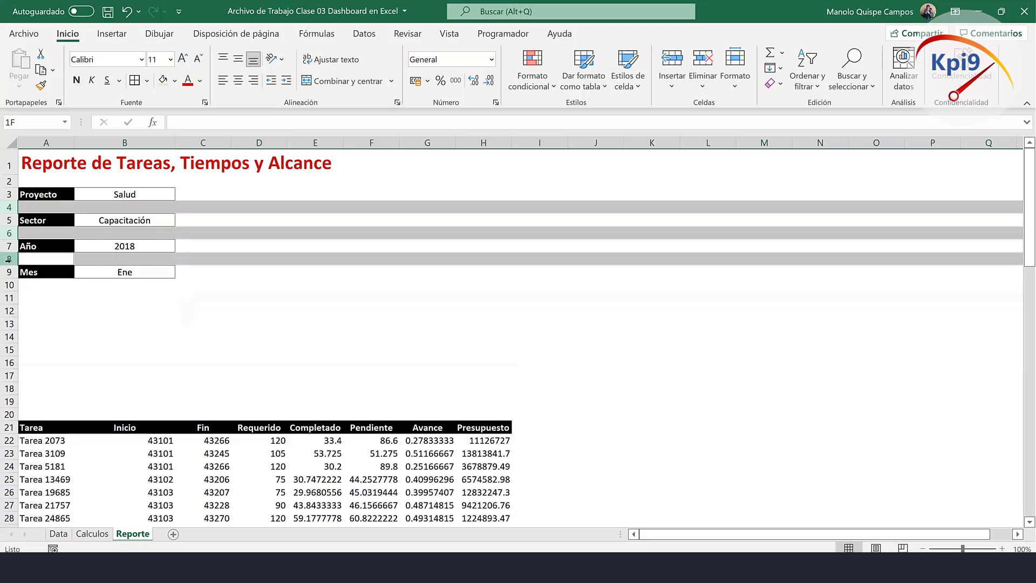
pyautogui.click(735, 78)
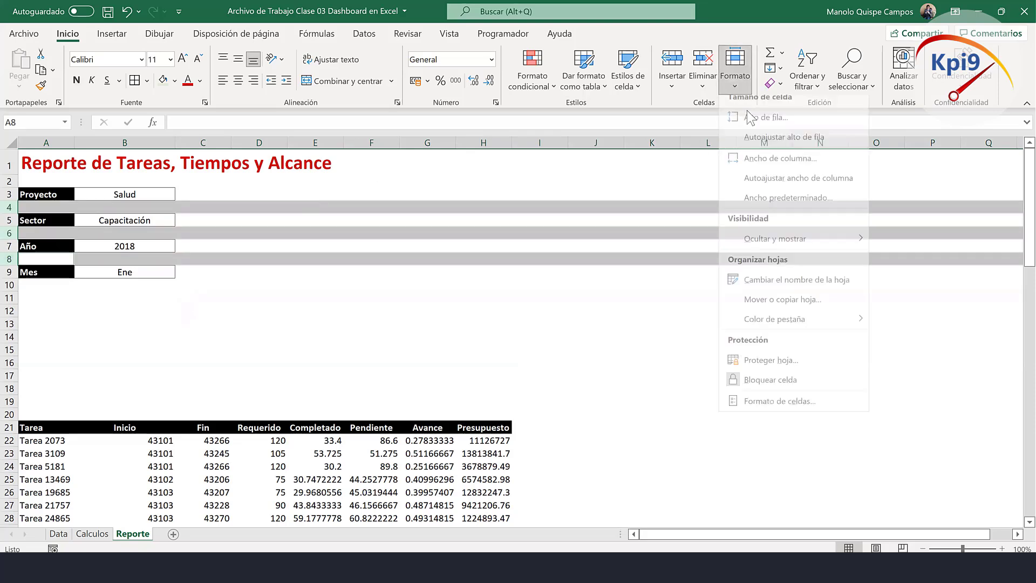
pyautogui.click(759, 128)
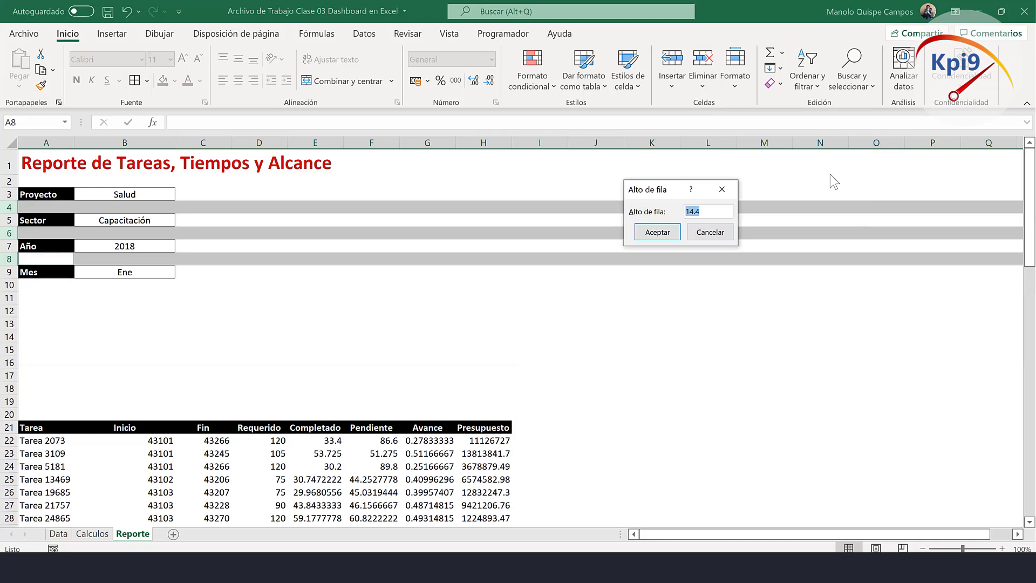
pyautogui.write('33')
pyautogui.press('Return')
pyautogui.click(406, 286)
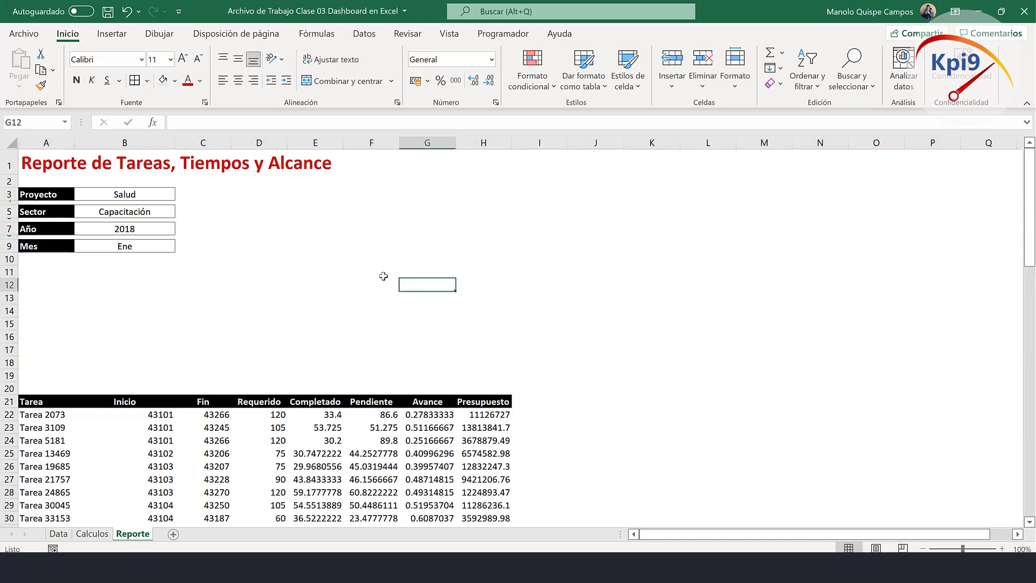
# Set the Proyecto filter to Manufactura and the Sector filter to Instalaciones de servicios.
pyautogui.click(164, 198)
pyautogui.click(181, 194)
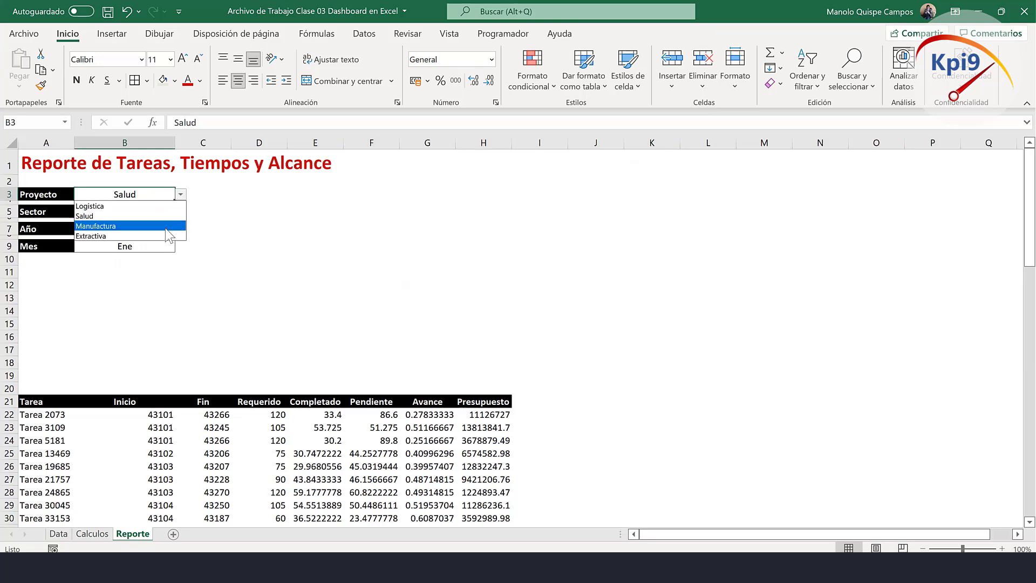
pyautogui.click(165, 225)
pyautogui.click(156, 211)
pyautogui.click(181, 211)
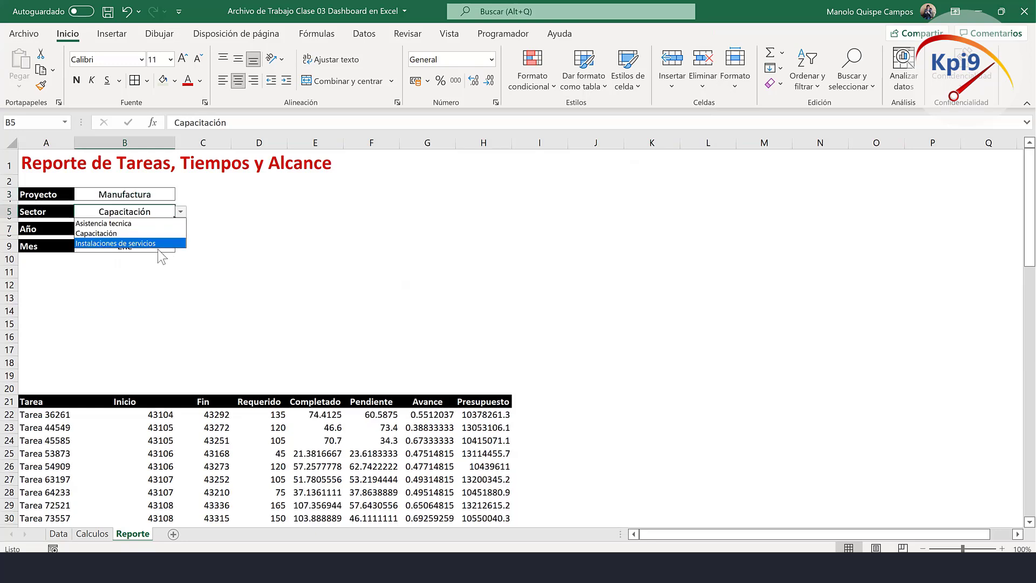
pyautogui.click(156, 243)
# Set the Año filter to 2019 and the Mes filter to Nov.
pyautogui.click(161, 227)
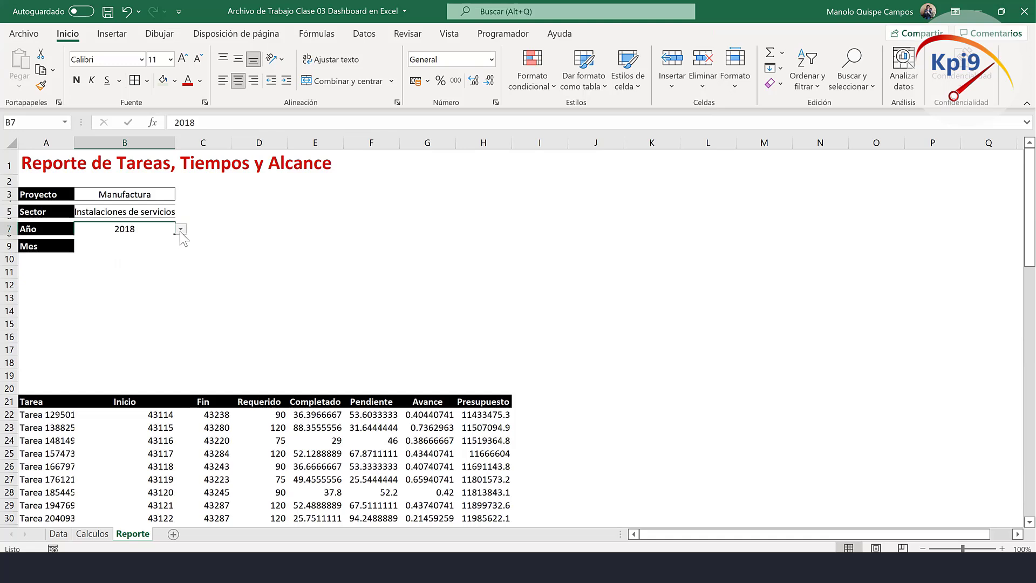
pyautogui.click(180, 230)
pyautogui.click(170, 244)
pyautogui.click(181, 229)
pyautogui.click(144, 252)
pyautogui.click(172, 246)
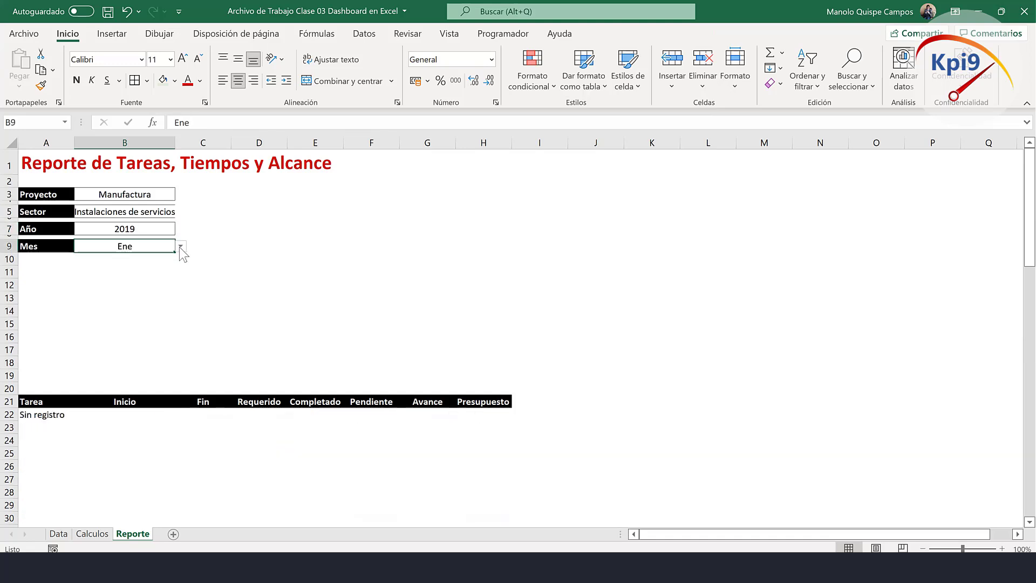
pyautogui.click(181, 246)
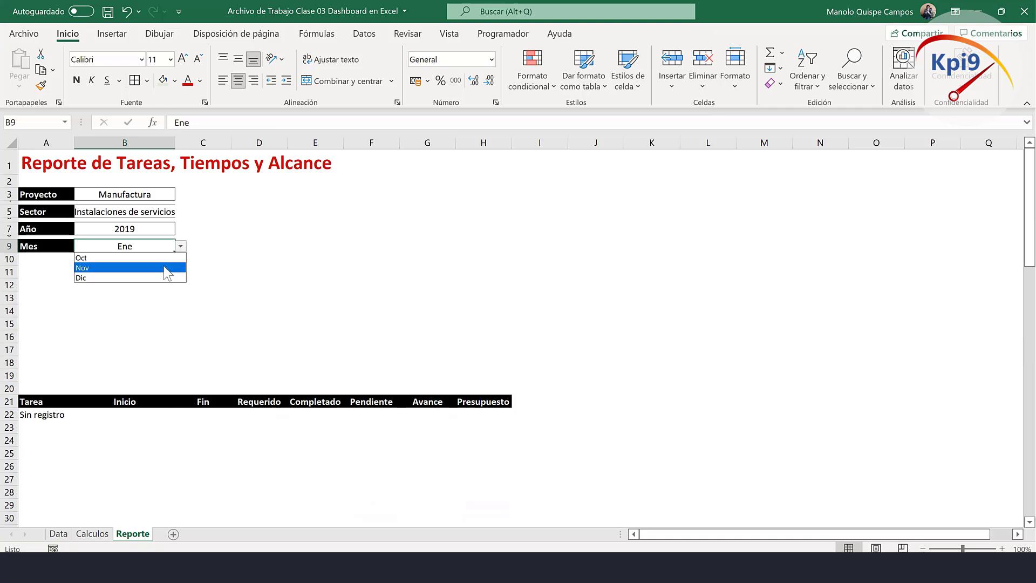
pyautogui.click(167, 267)
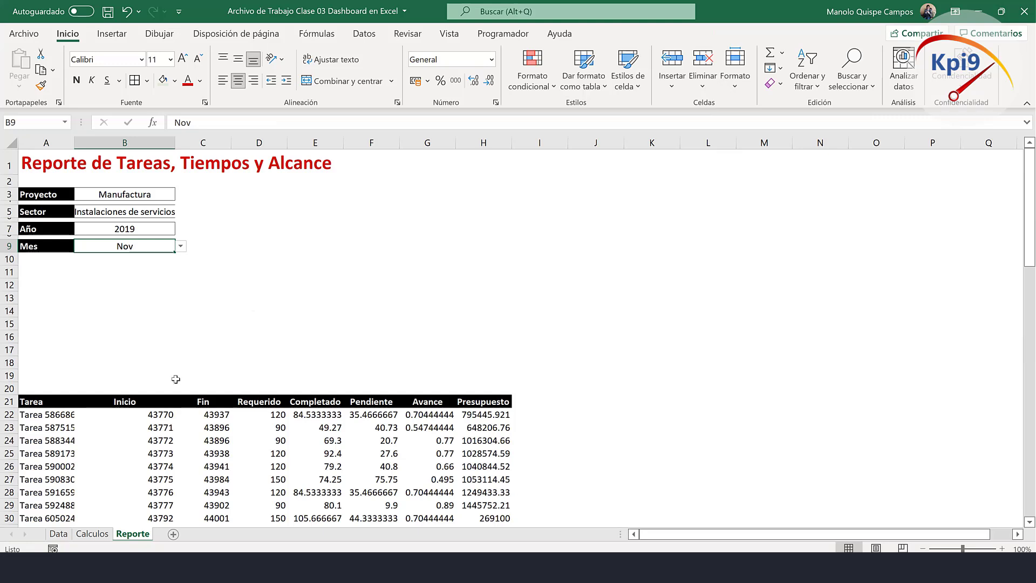
pyautogui.click(141, 414)
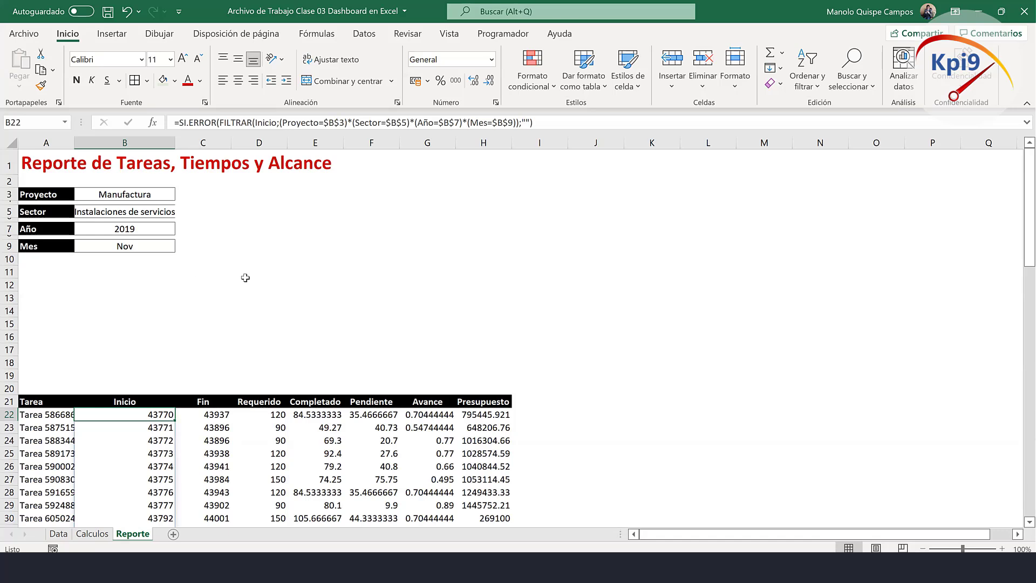
pyautogui.click(257, 296)
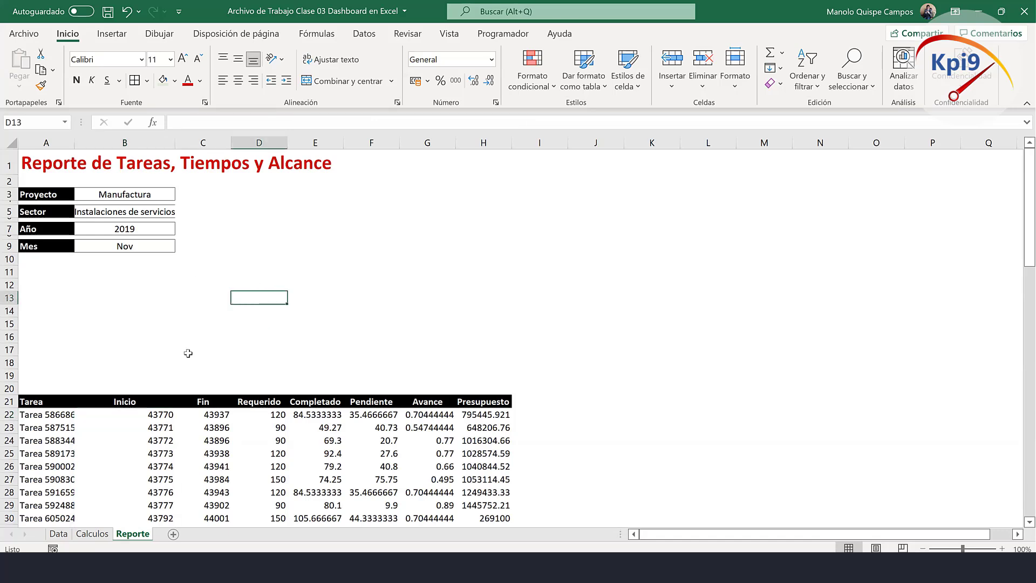
# On the Calculos sheet, enter the label 'Total Tareas' in B37.
pyautogui.click(93, 533)
pyautogui.scroll(-4, 126, 347)
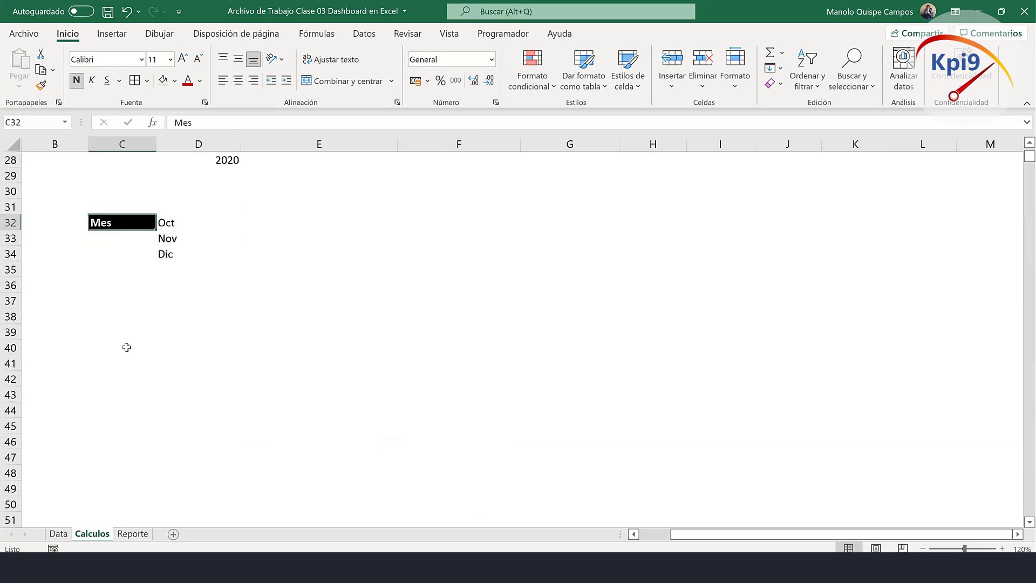
pyautogui.scroll(-3, 113, 322)
pyautogui.click(60, 254)
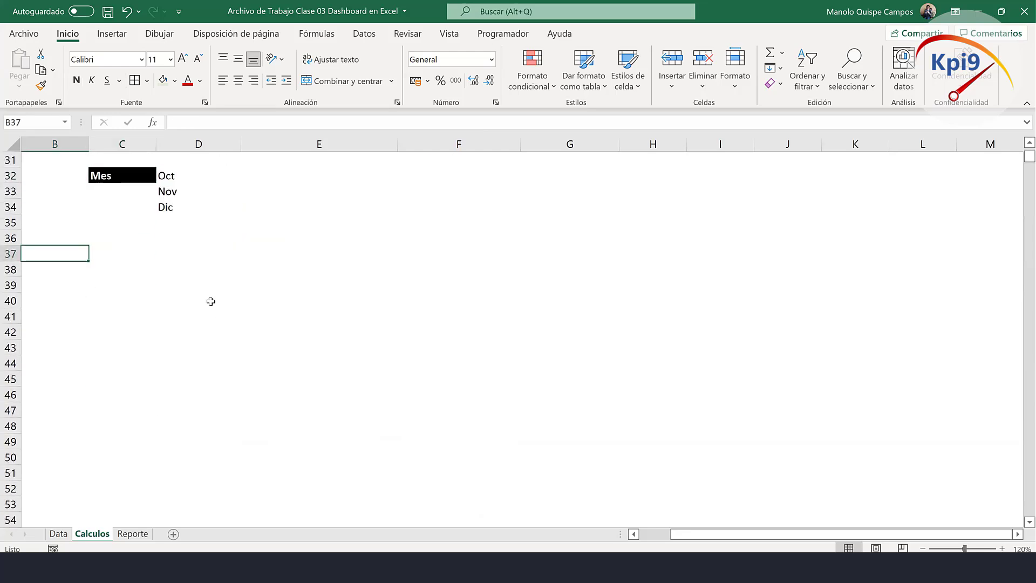
pyautogui.write('T')
pyautogui.write('otal')
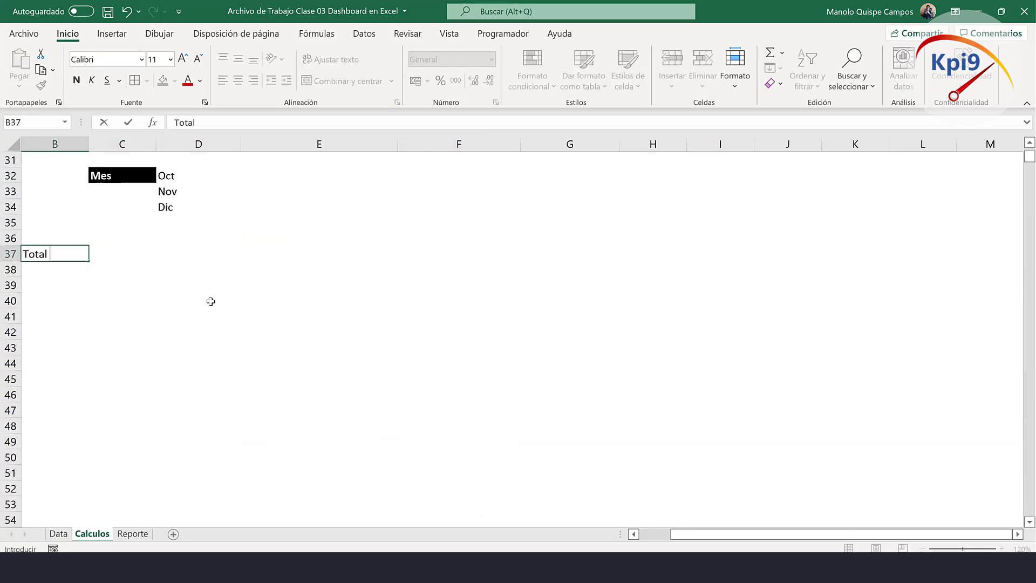
pyautogui.write('tareas')
pyautogui.press('BackSpace')
pyautogui.press('BackSpace')
pyautogui.press('BackSpace')
pyautogui.press('BackSpace')
pyautogui.press('BackSpace')
pyautogui.write('areas')
pyautogui.press('Tab')
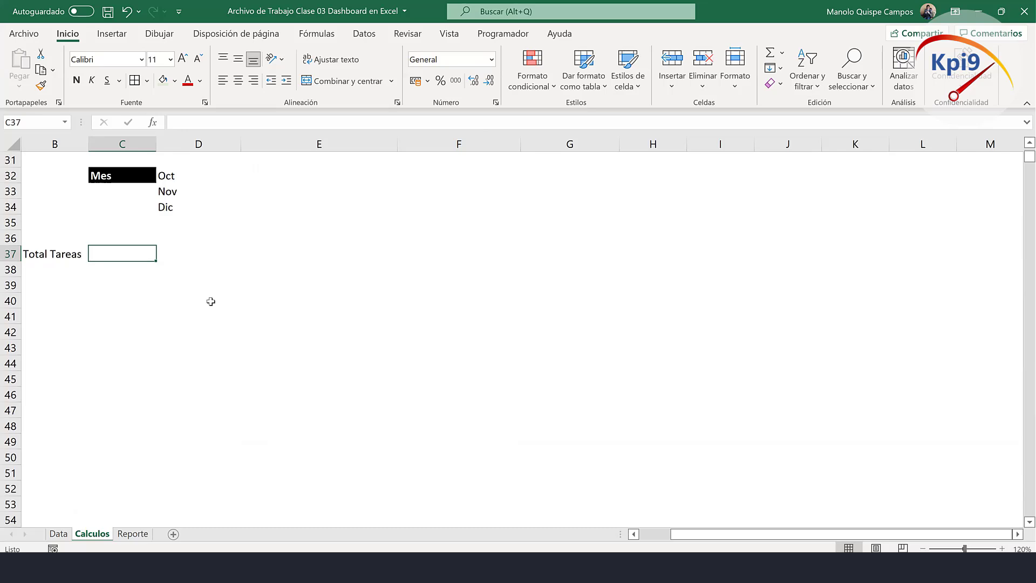
# Enter =CONTARA(Reporte!A22#) in C37 to count the tasks (16), then return to Reporte.
pyautogui.write('=CO')
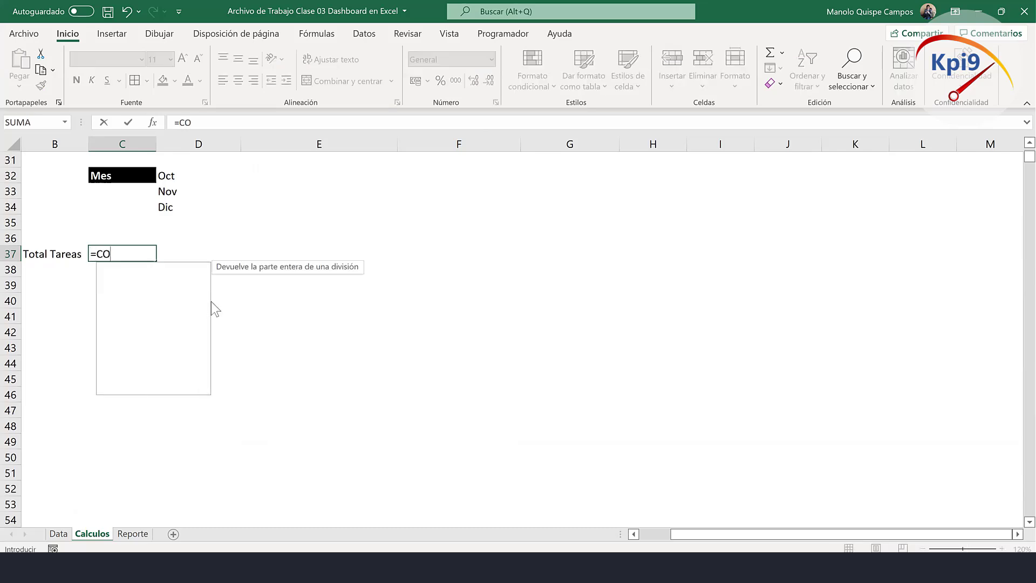
pyautogui.write('N')
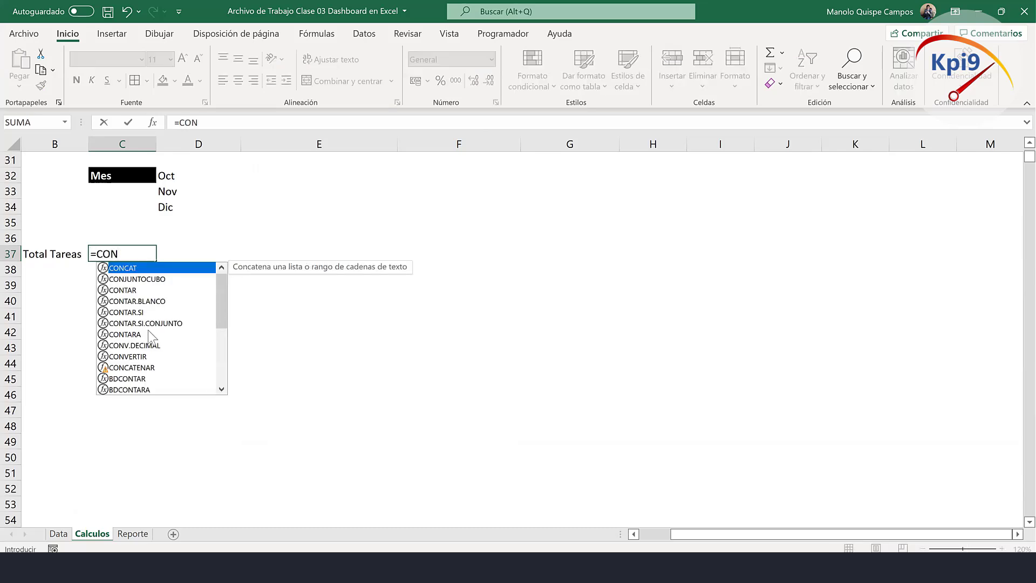
pyautogui.doubleClick(148, 334)
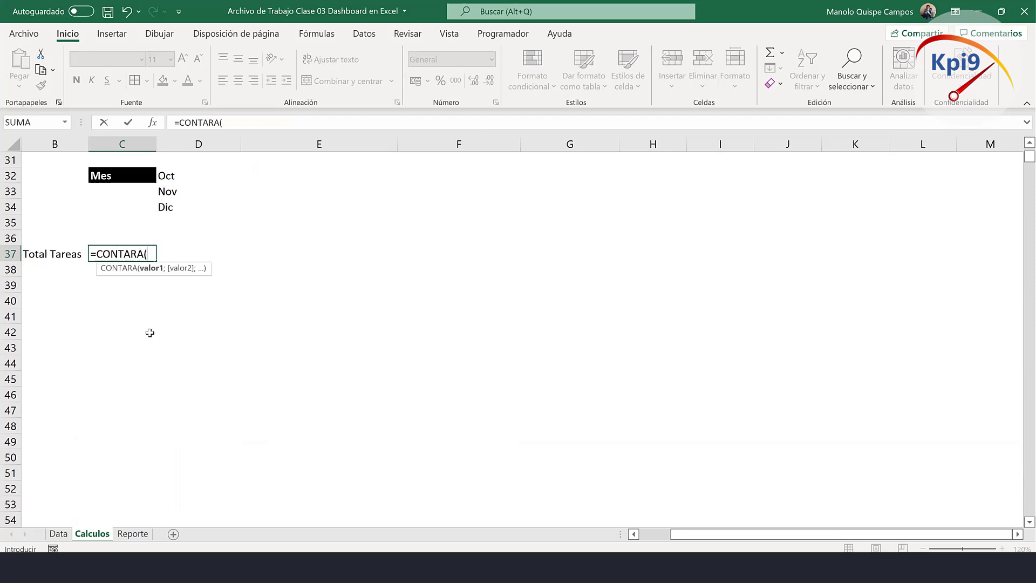
pyautogui.click(134, 533)
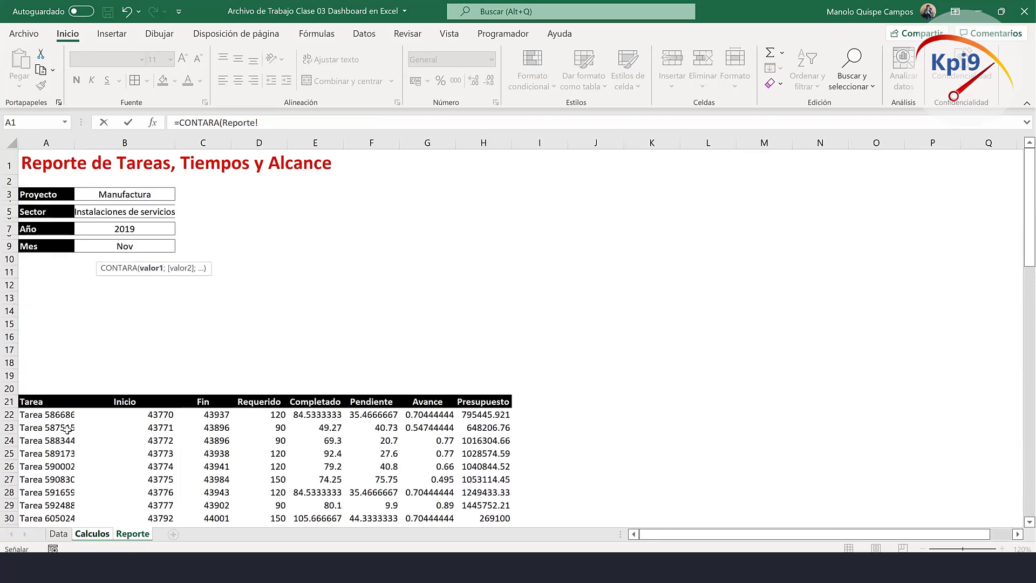
pyautogui.click(64, 415)
pyautogui.write('#')
pyautogui.press('Return')
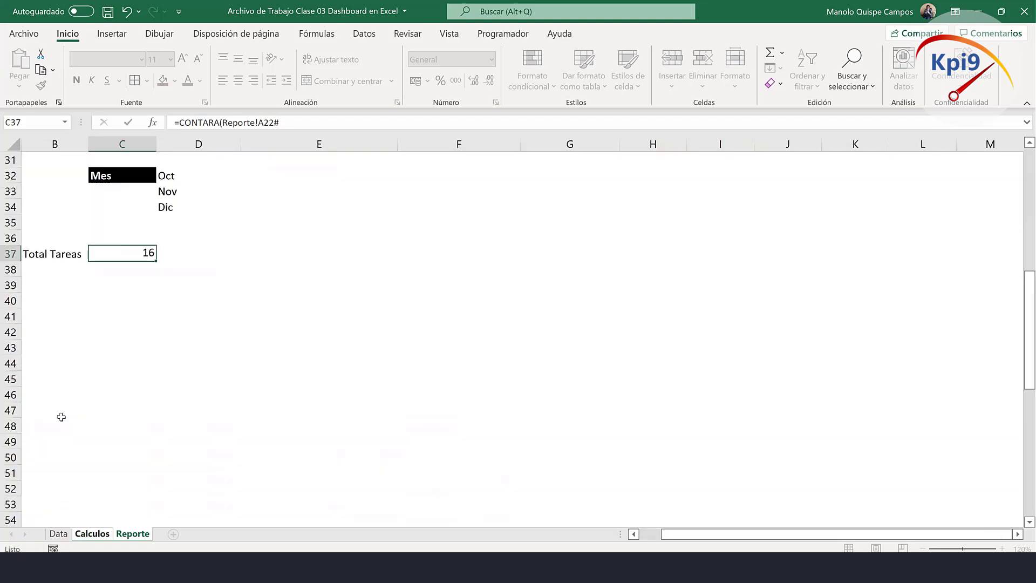
pyautogui.click(118, 252)
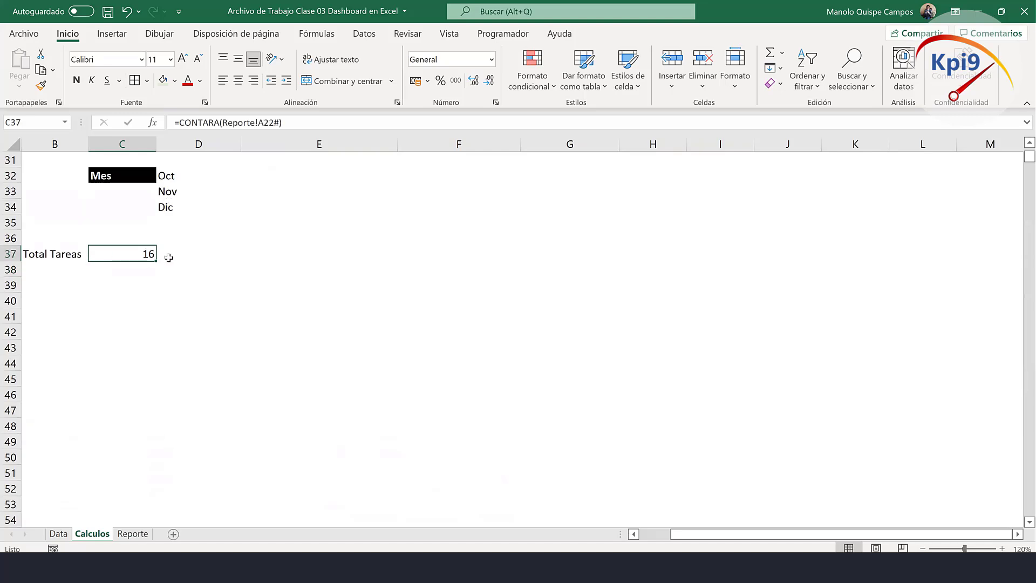
pyautogui.click(134, 534)
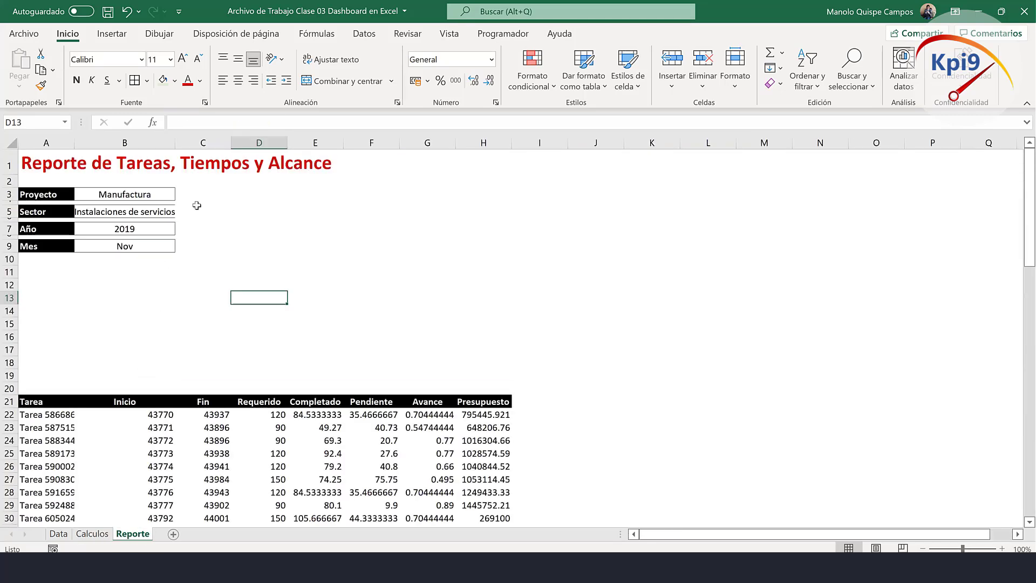
# Draw a rectangle card on the Reporte sheet just below the Mes filter row.
pyautogui.click(112, 34)
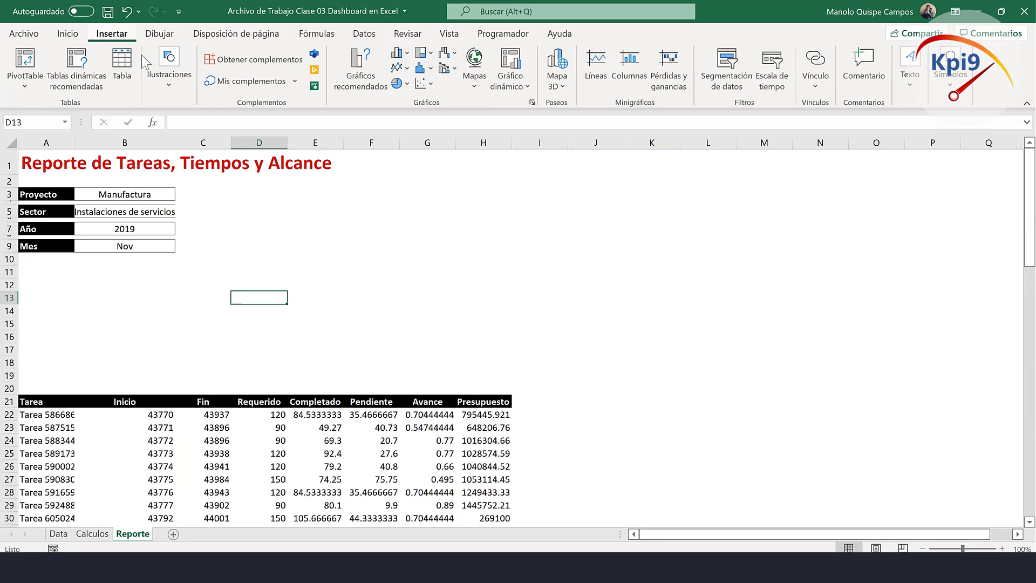
pyautogui.click(175, 83)
pyautogui.click(199, 151)
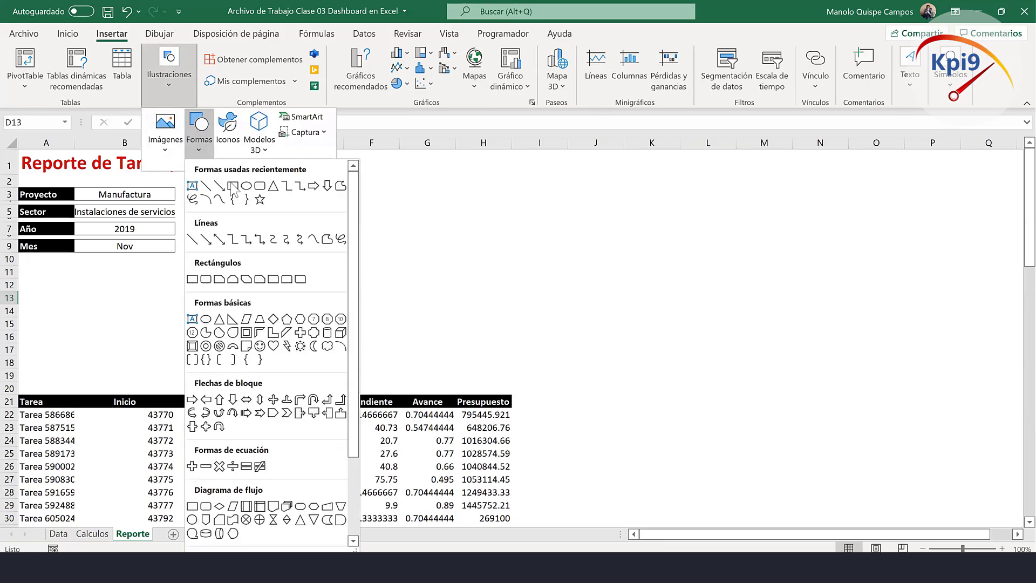
pyautogui.click(232, 186)
pyautogui.moveTo(31, 263); pyautogui.dragTo(166, 301)
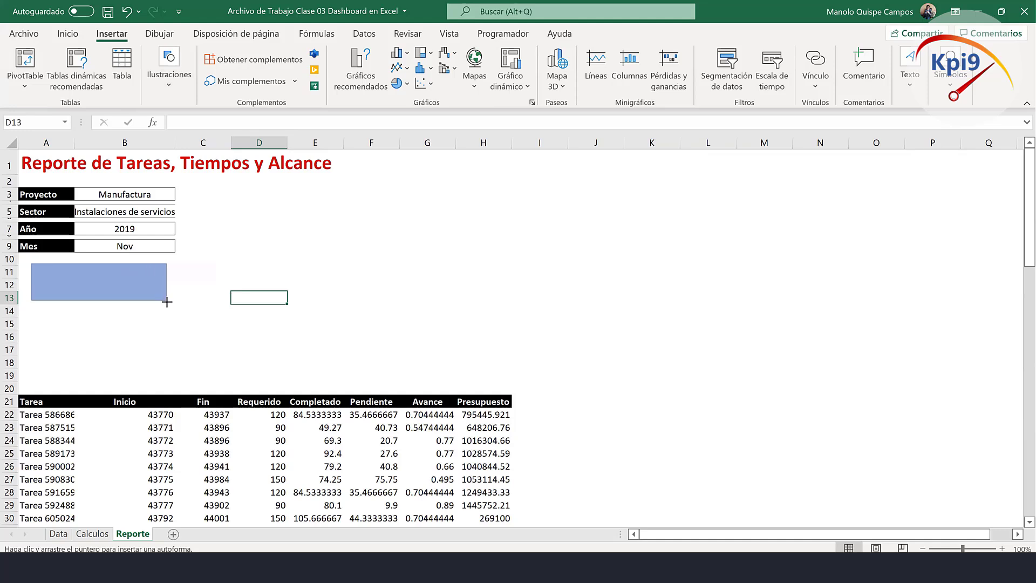
pyautogui.moveTo(166, 301); pyautogui.dragTo(172, 313)
pyautogui.moveTo(101, 290); pyautogui.dragTo(106, 288)
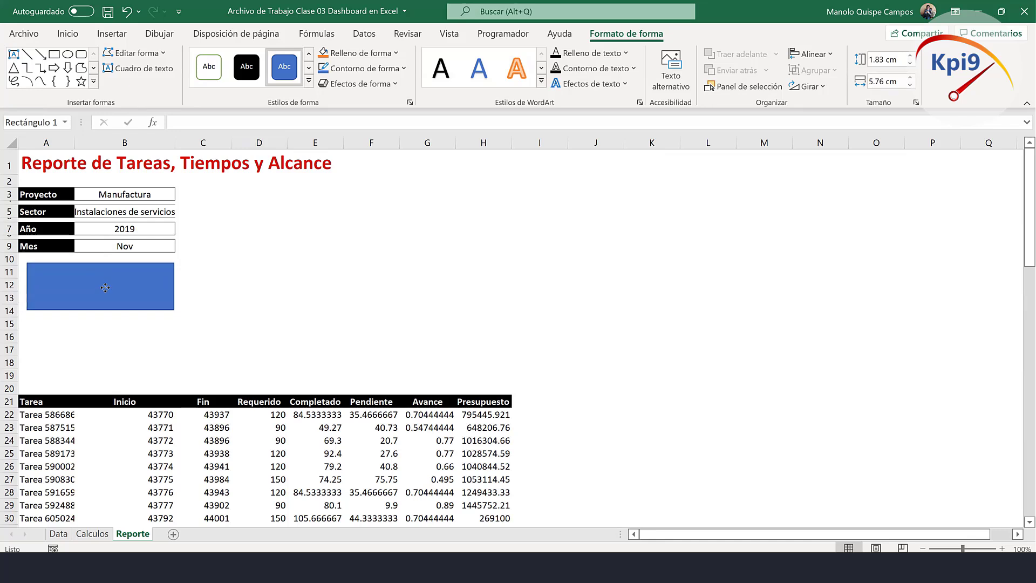
# Fill the rectangle white and give it an outer drop shadow.
pyautogui.click(360, 52)
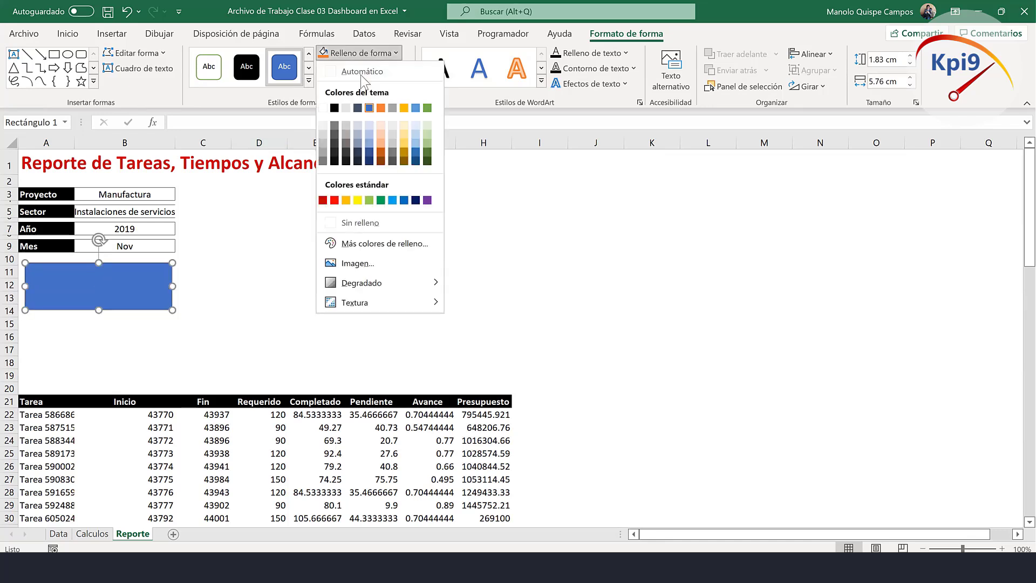
pyautogui.click(323, 108)
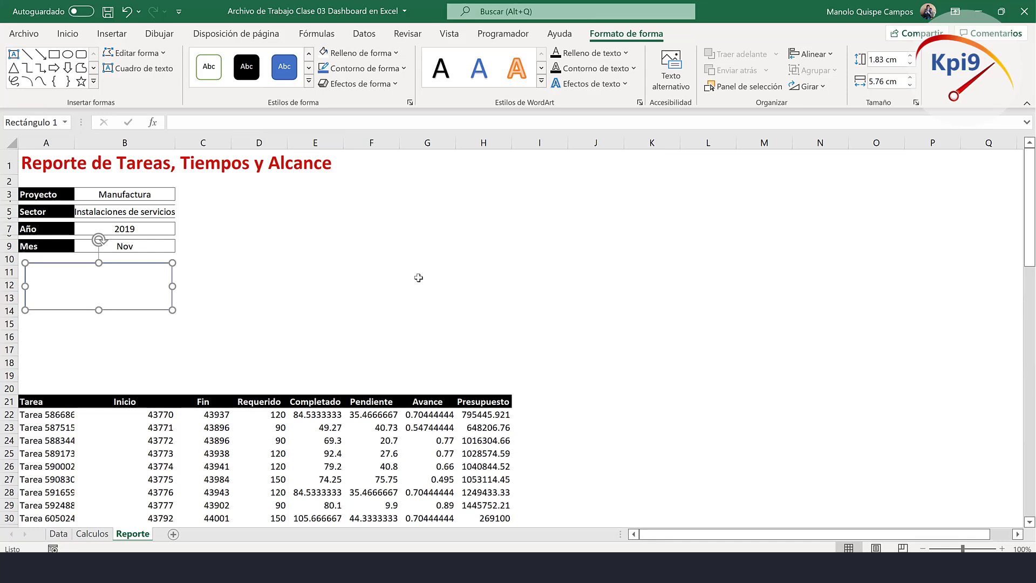
pyautogui.click(364, 68)
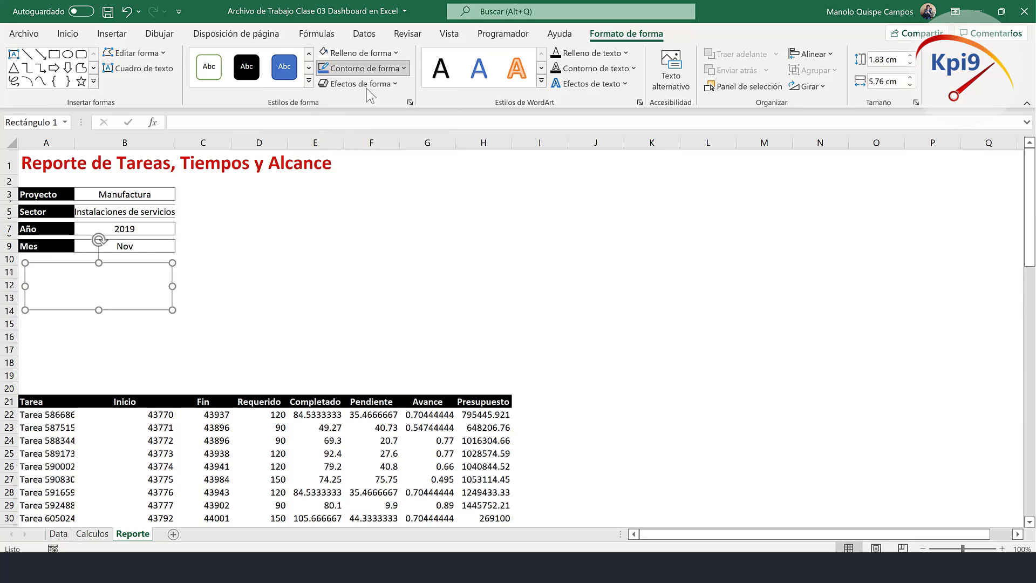
pyautogui.click(359, 83)
pyautogui.moveTo(370, 145)
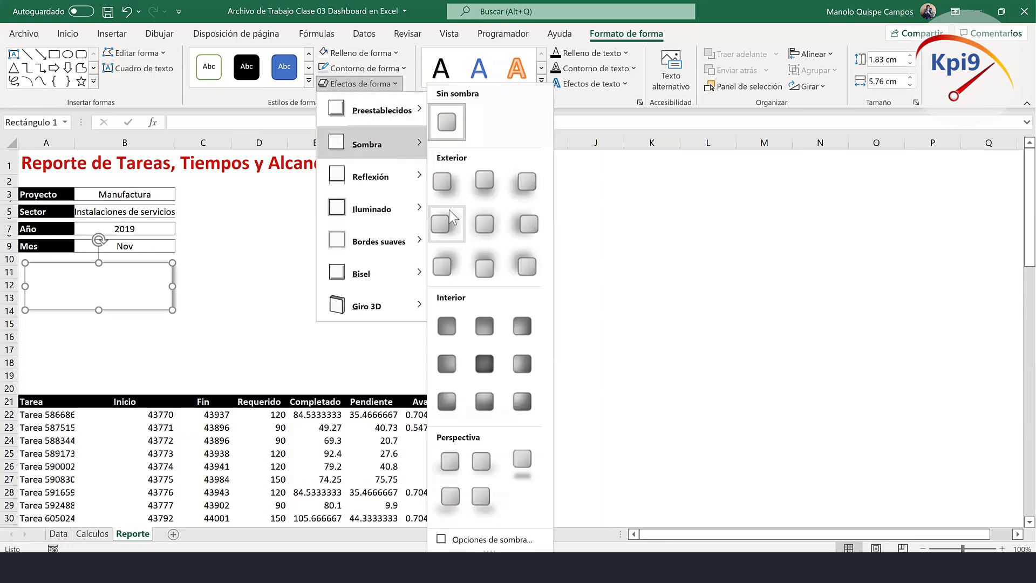
pyautogui.click(450, 189)
pyautogui.click(378, 259)
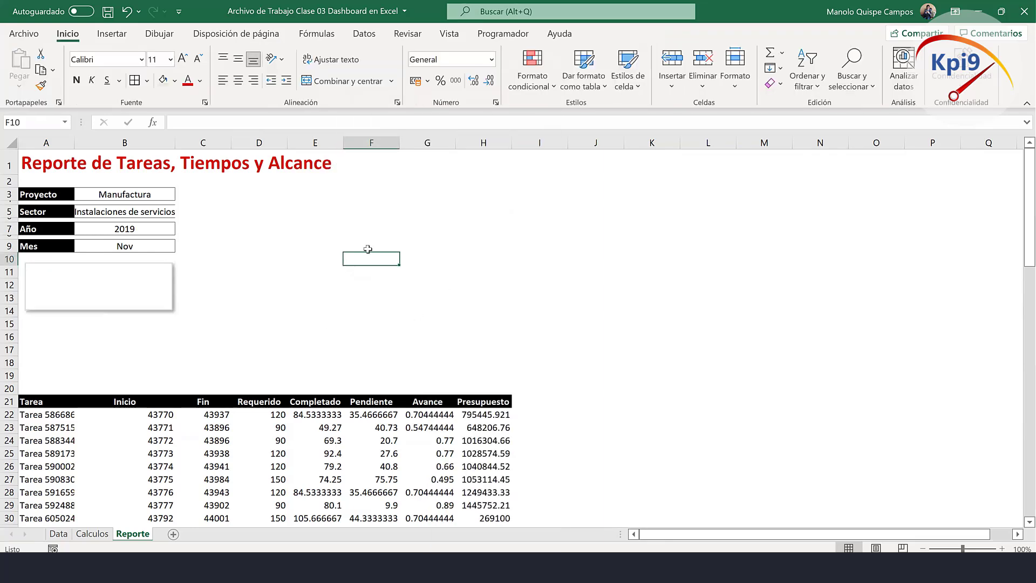
# Insert a text box linked to the 'Total Tareas' label cell on Calculos.
pyautogui.click(112, 34)
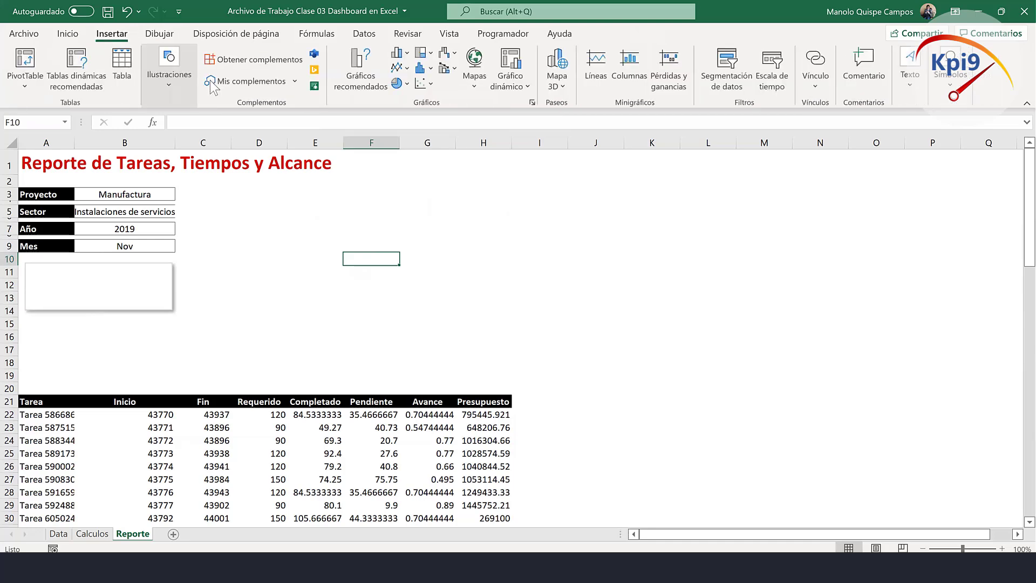
pyautogui.click(172, 86)
pyautogui.click(198, 144)
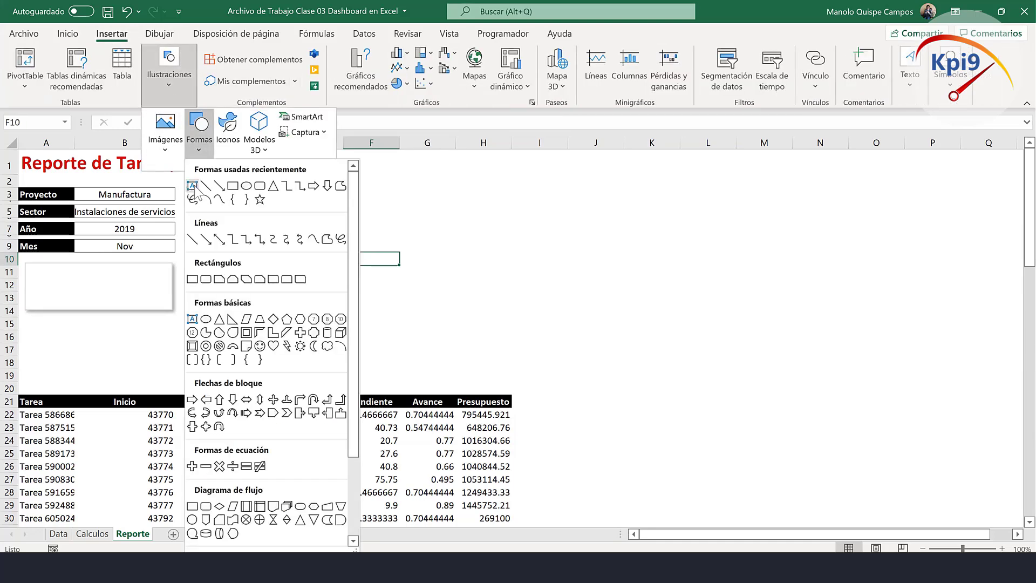
pyautogui.click(195, 197)
pyautogui.click(316, 232)
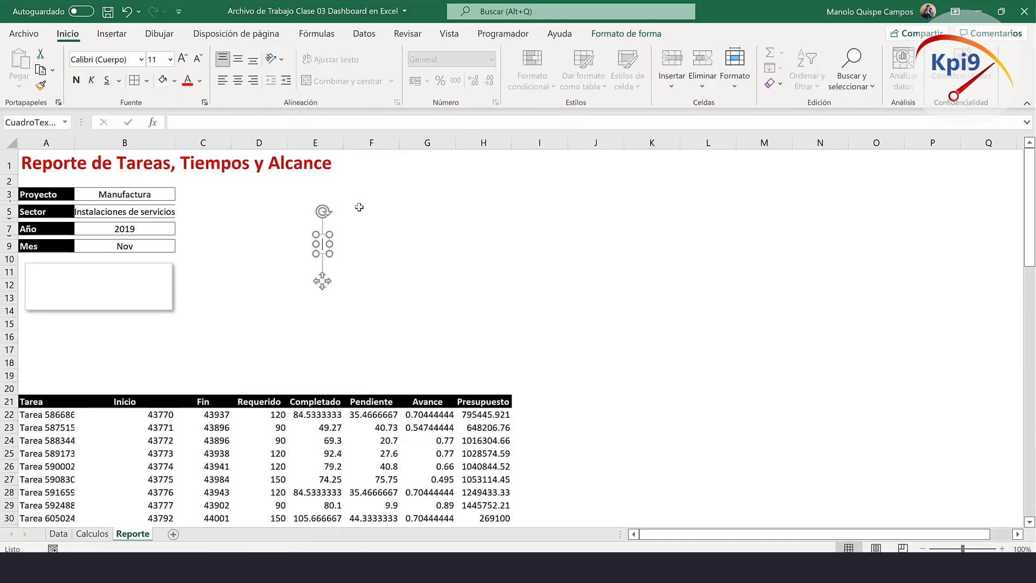
pyautogui.click(327, 123)
pyautogui.write('=Calculos!')
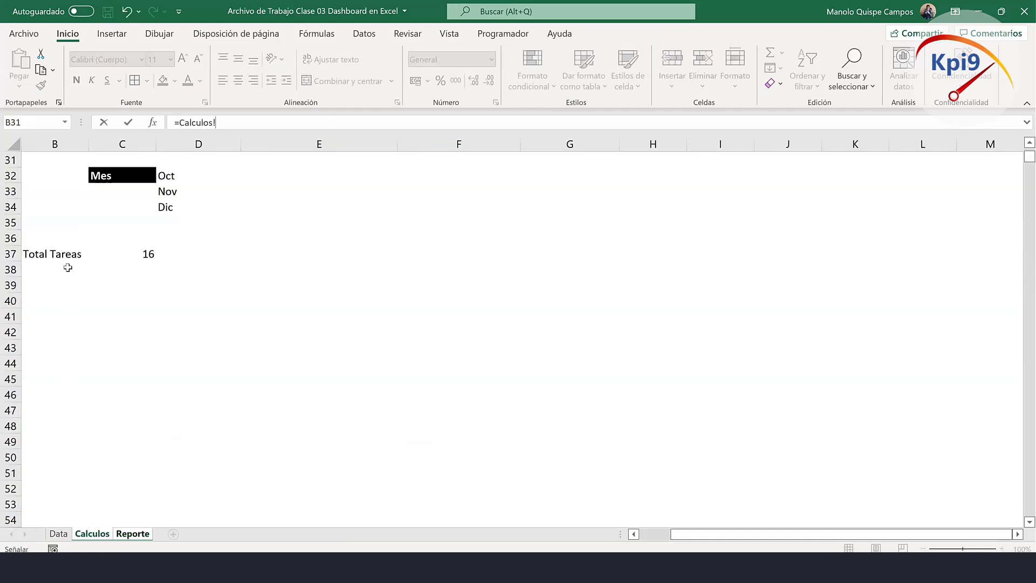
pyautogui.click(66, 252)
pyautogui.press('Return')
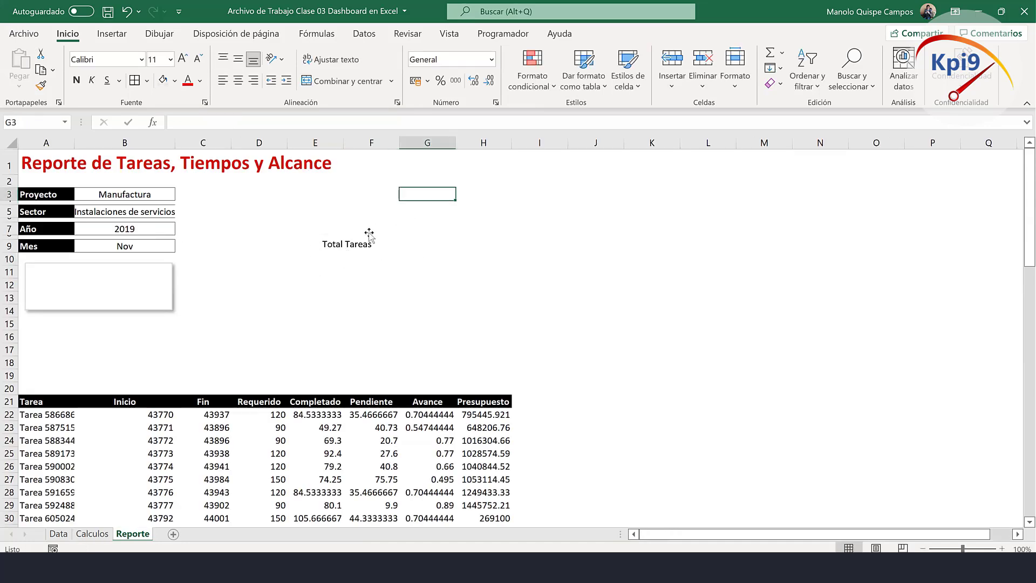
# Make the label bold, centred and Arial Narrow, and position it at the top of the card.
pyautogui.click(76, 80)
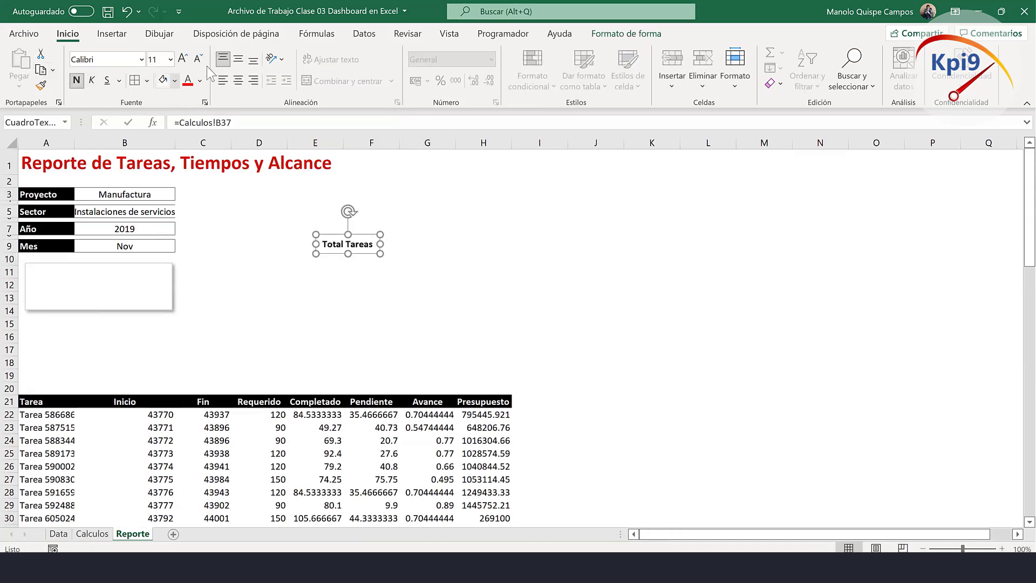
pyautogui.click(238, 58)
pyautogui.click(238, 80)
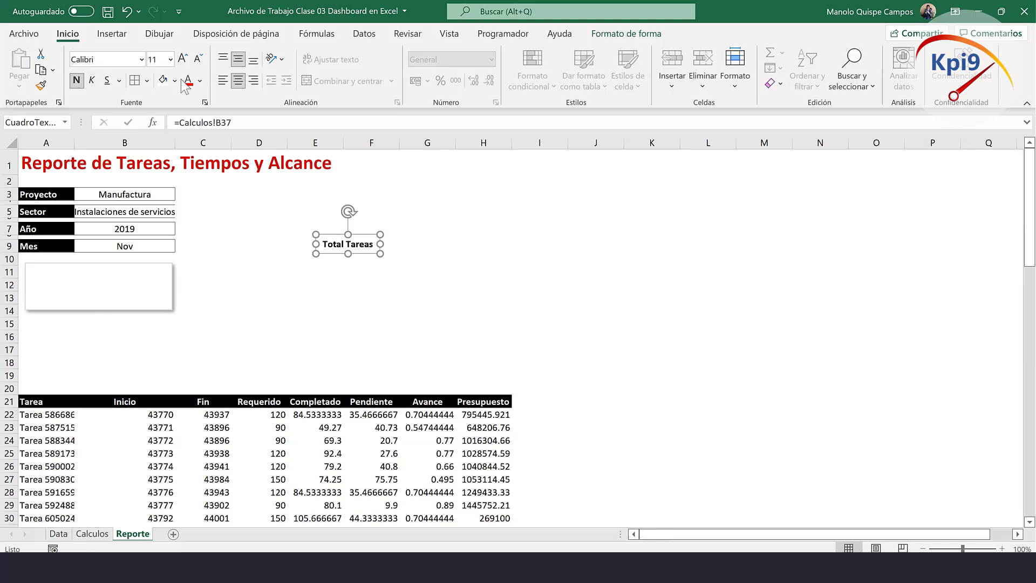
pyautogui.click(141, 59)
pyautogui.scroll(10, 165, 195)
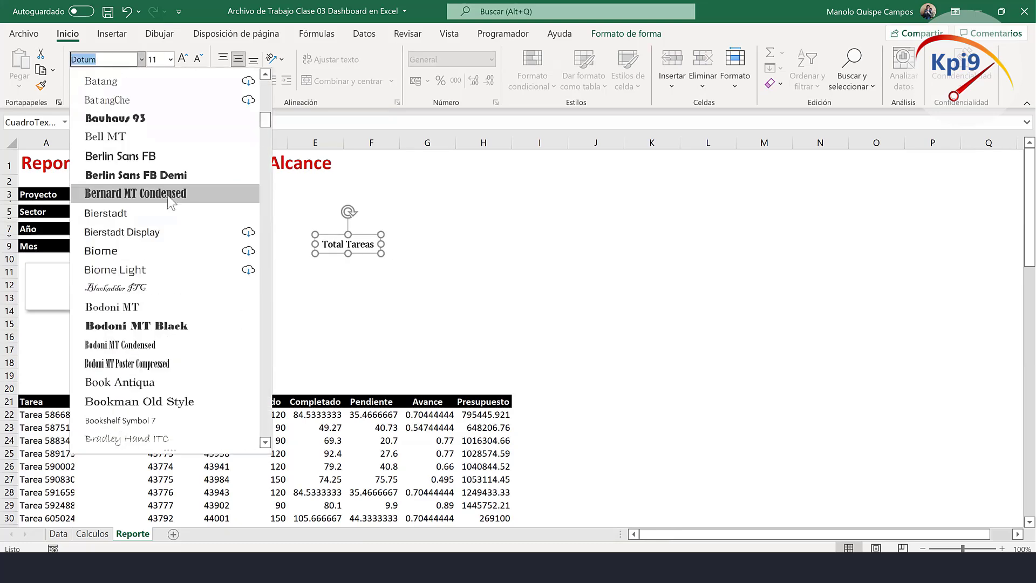
pyautogui.scroll(7, 168, 193)
pyautogui.scroll(7, 172, 184)
pyautogui.scroll(-1, 171, 189)
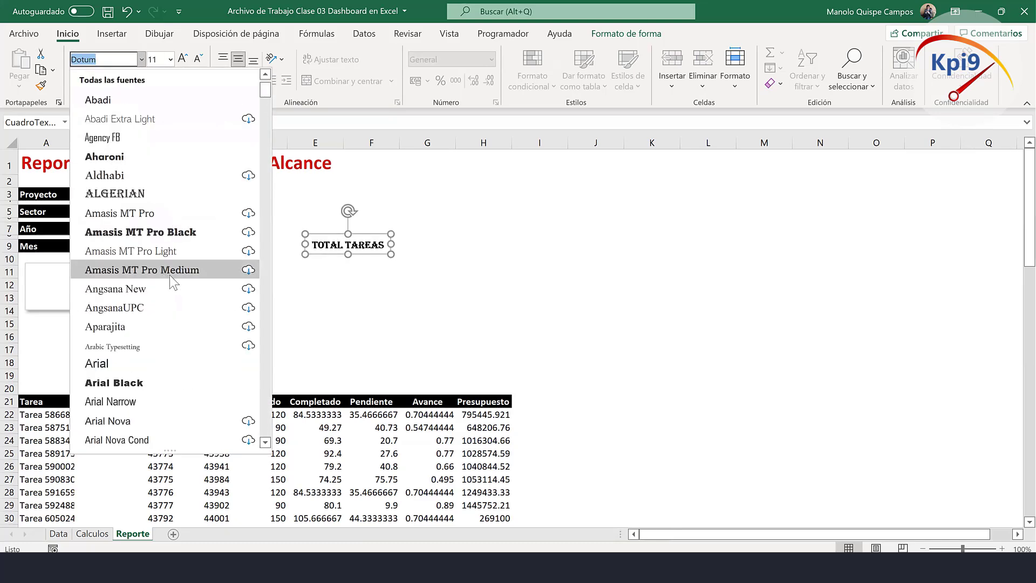
pyautogui.scroll(-1, 162, 324)
pyautogui.click(158, 346)
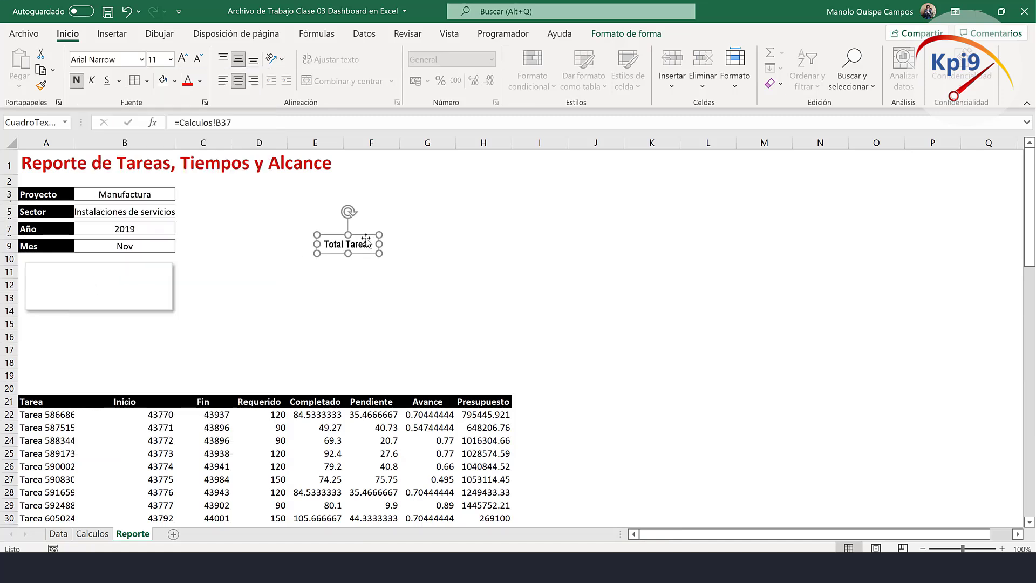
pyautogui.moveTo(366, 238); pyautogui.dragTo(120, 269)
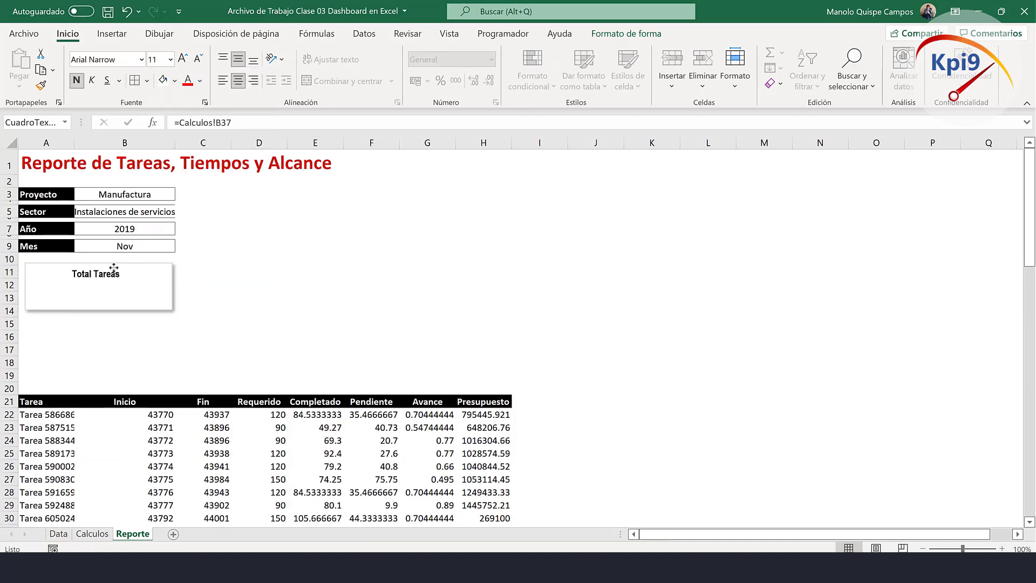
pyautogui.moveTo(120, 269); pyautogui.dragTo(122, 269)
pyautogui.click(289, 260)
# Duplicate the label below it and link the copy to Calculos!C37 so it shows 16.
pyautogui.click(117, 267)
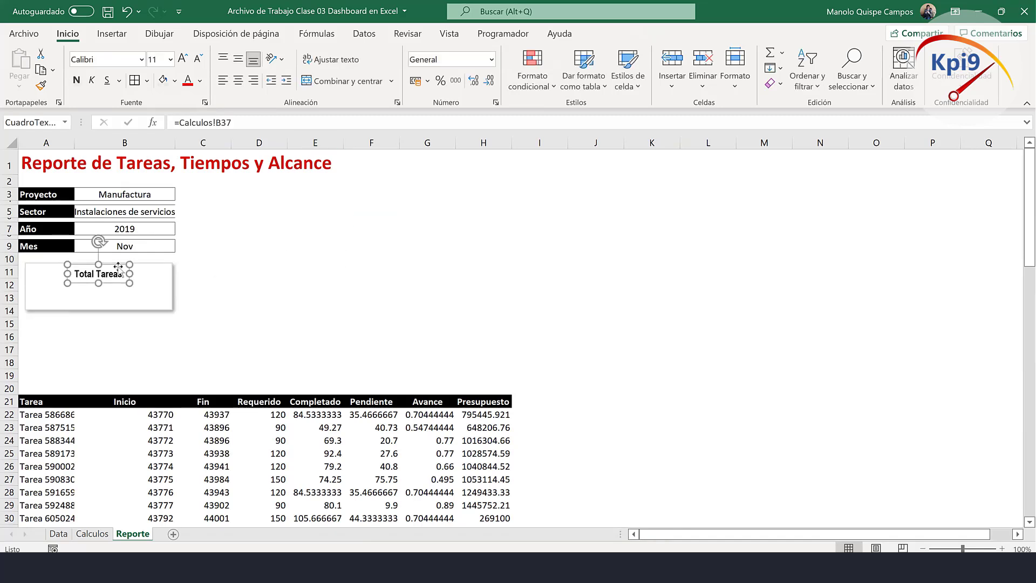
pyautogui.hotkey('ctrl', 'c')
pyautogui.hotkey('ctrl', 'v')
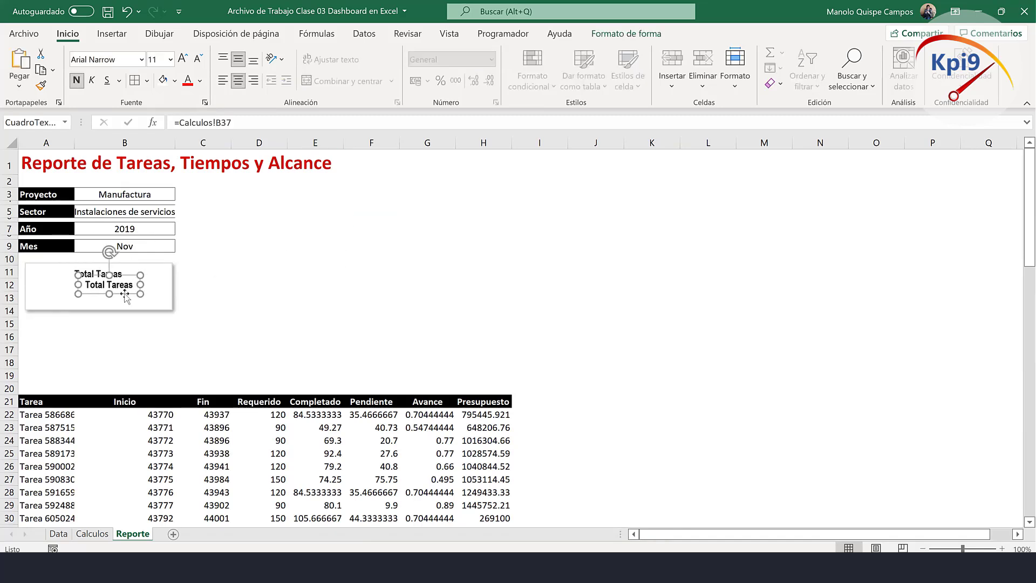
pyautogui.moveTo(125, 294); pyautogui.dragTo(114, 305)
pyautogui.moveTo(246, 122); pyautogui.dragTo(169, 122)
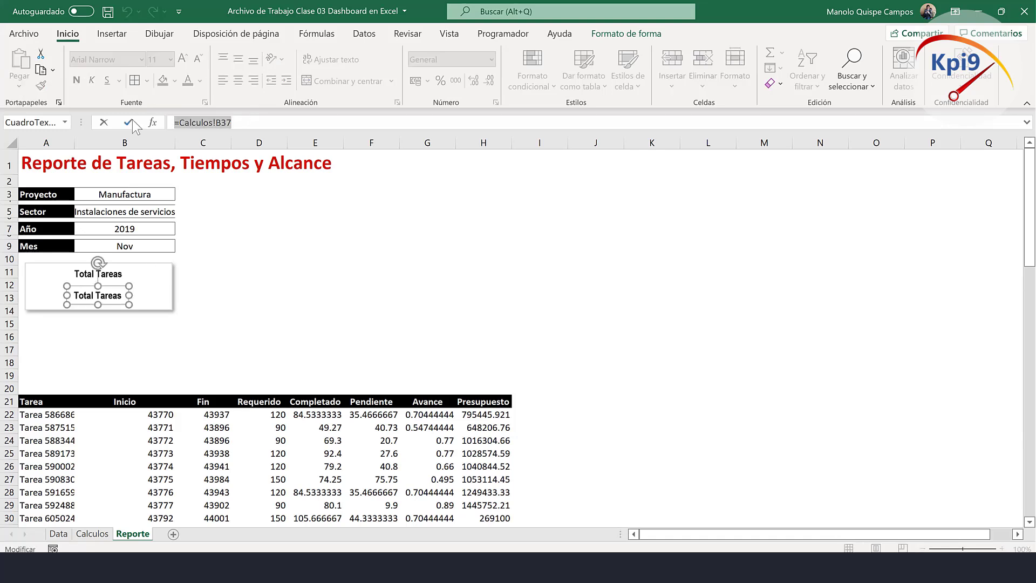
pyautogui.write('=')
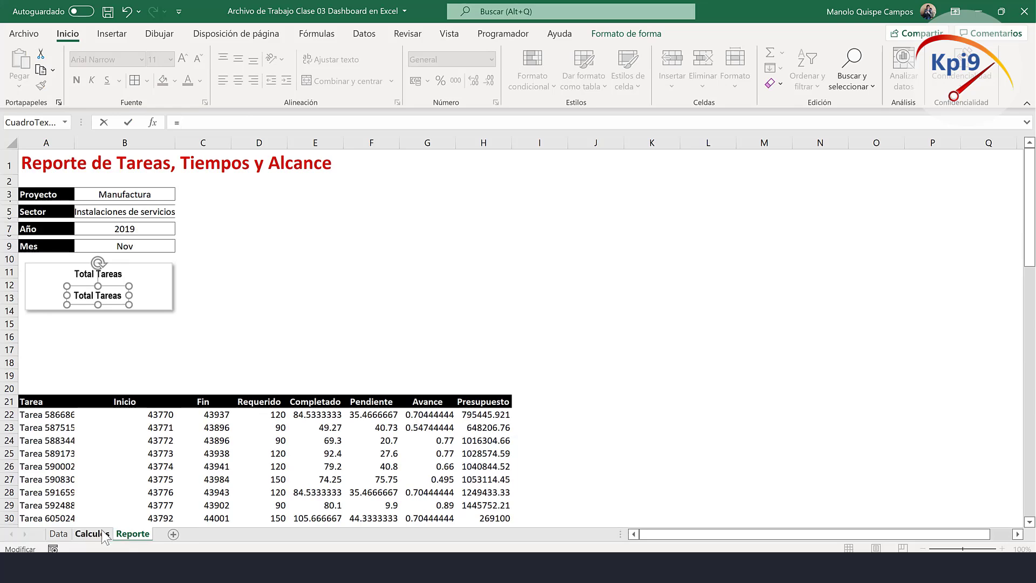
pyautogui.click(95, 534)
pyautogui.click(148, 255)
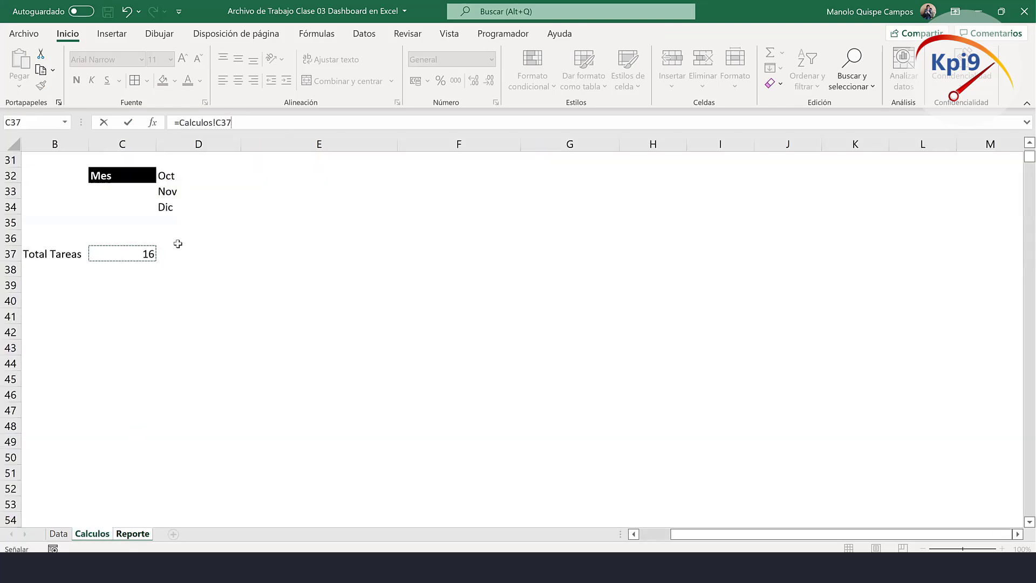
pyautogui.press('Return')
pyautogui.click(312, 273)
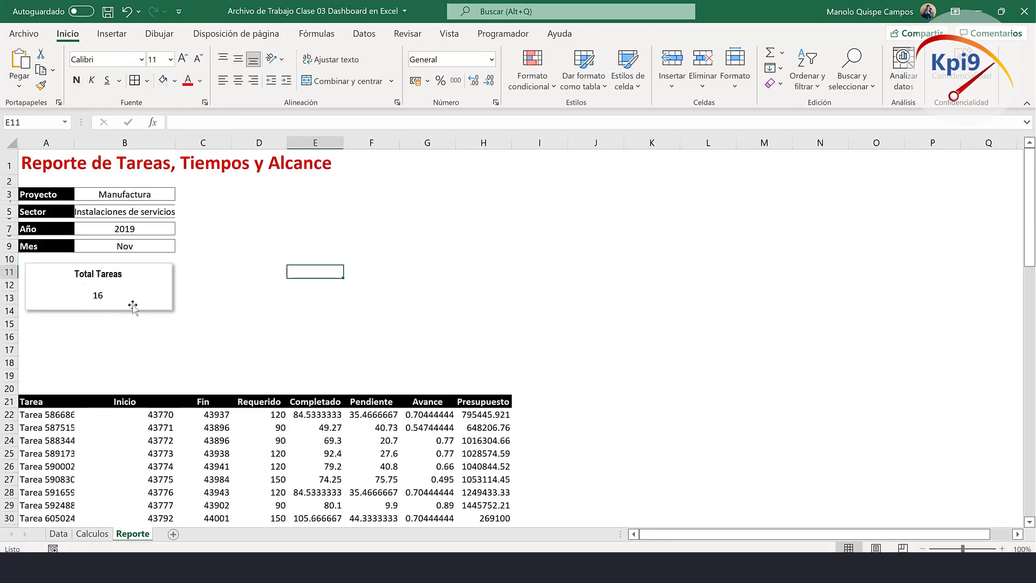
# Enlarge the 16, make it bold Arial Narrow, and widen its text box.
pyautogui.click(97, 295)
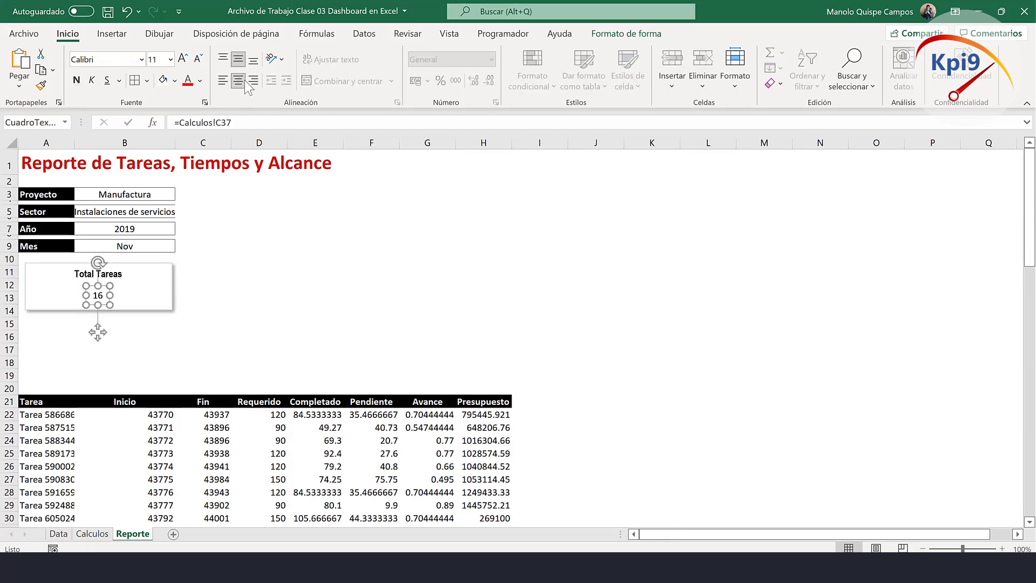
pyautogui.click(182, 58)
pyautogui.click(183, 58)
pyautogui.click(183, 58)
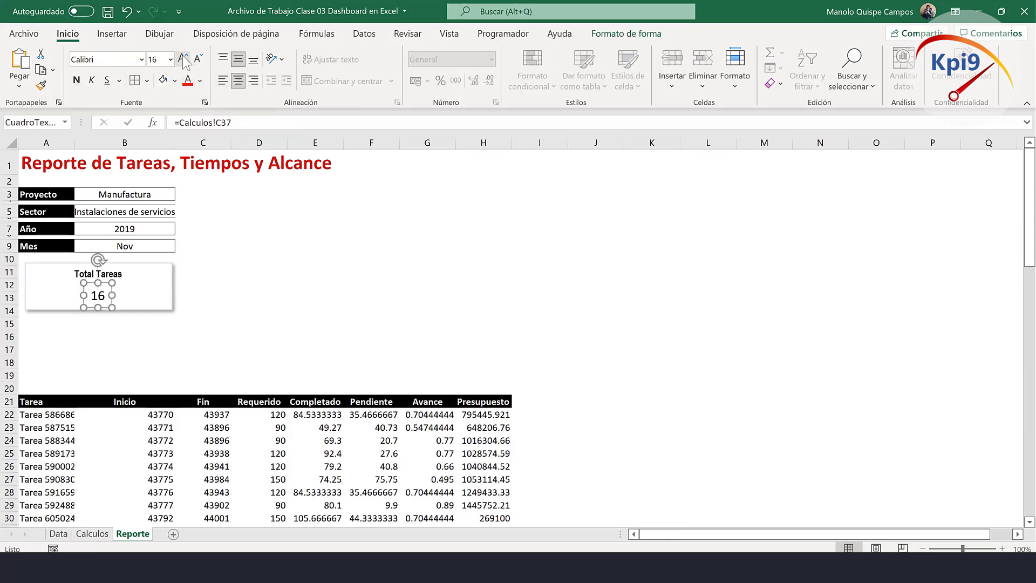
pyautogui.click(182, 58)
pyautogui.click(183, 59)
pyautogui.click(76, 80)
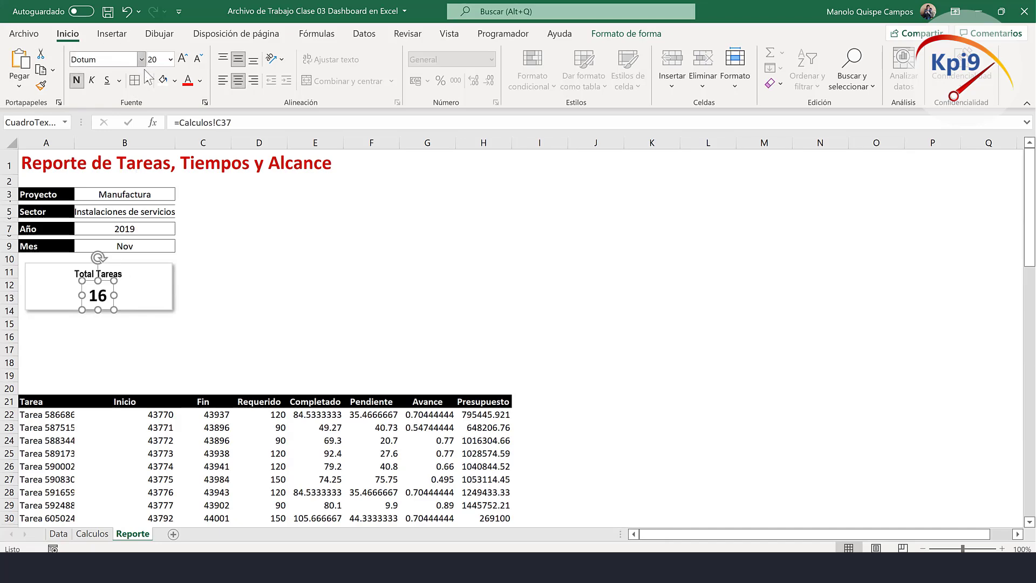
pyautogui.click(142, 60)
pyautogui.scroll(5, 245, 150)
pyautogui.scroll(3, 236, 190)
pyautogui.scroll(5, 204, 196)
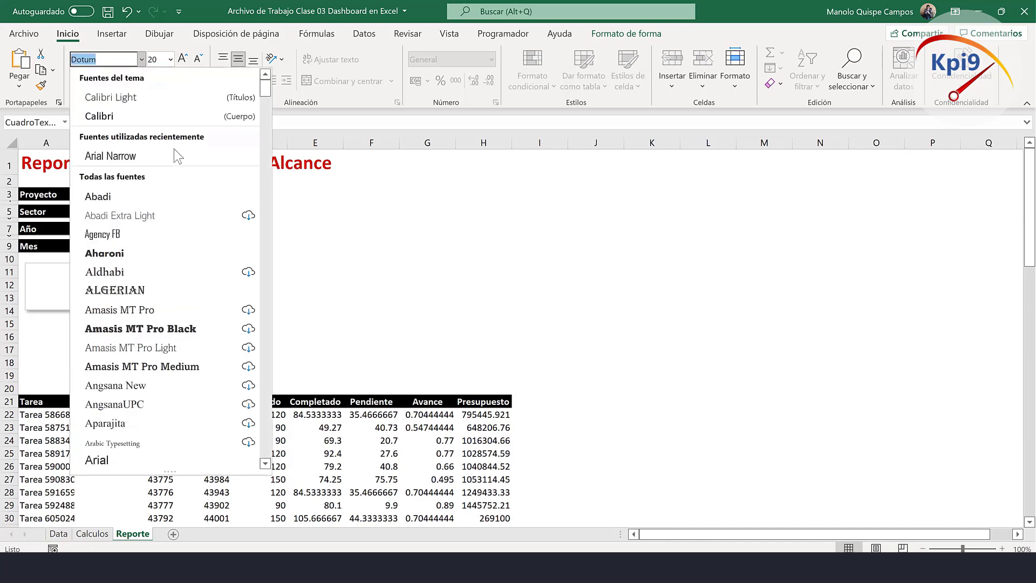
pyautogui.click(173, 155)
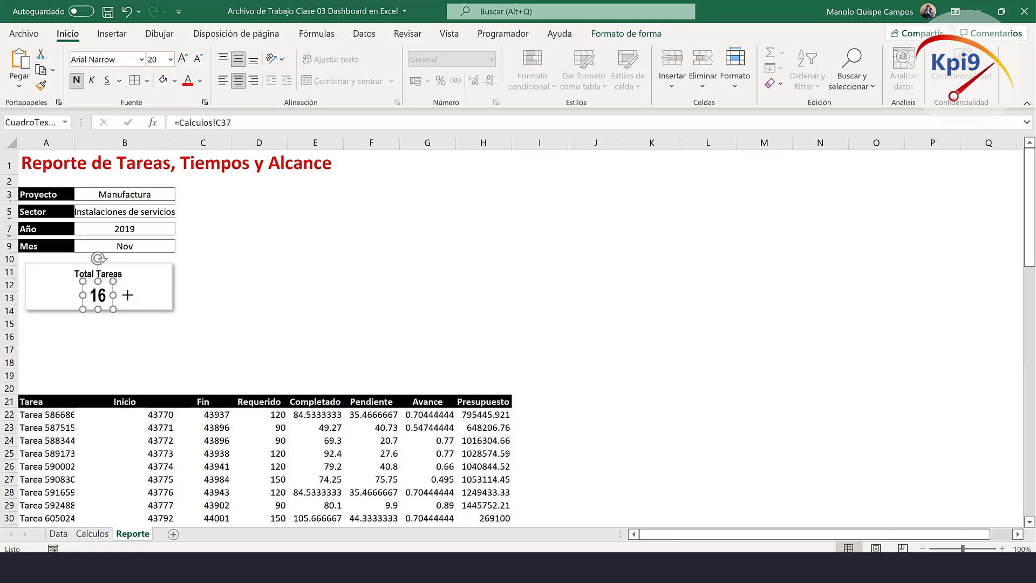
pyautogui.moveTo(113, 294)
pyautogui.mouseDown()
pyautogui.moveTo(134, 295)
pyautogui.moveTo(65, 291)
pyautogui.mouseUp()
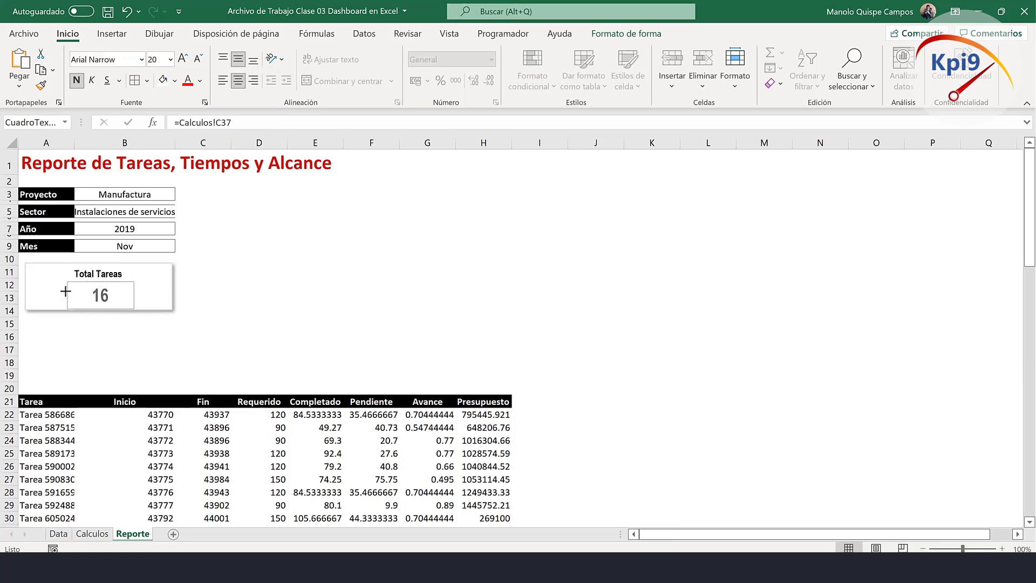
pyautogui.click(319, 228)
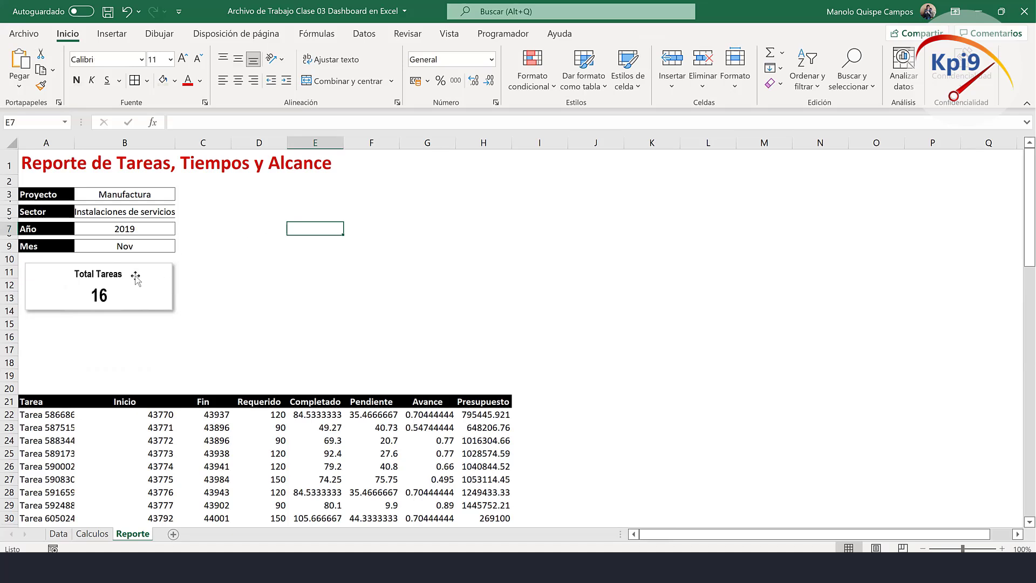
# Widen column B so the Sector name in B5 fits.
pyautogui.click(159, 198)
pyautogui.click(163, 211)
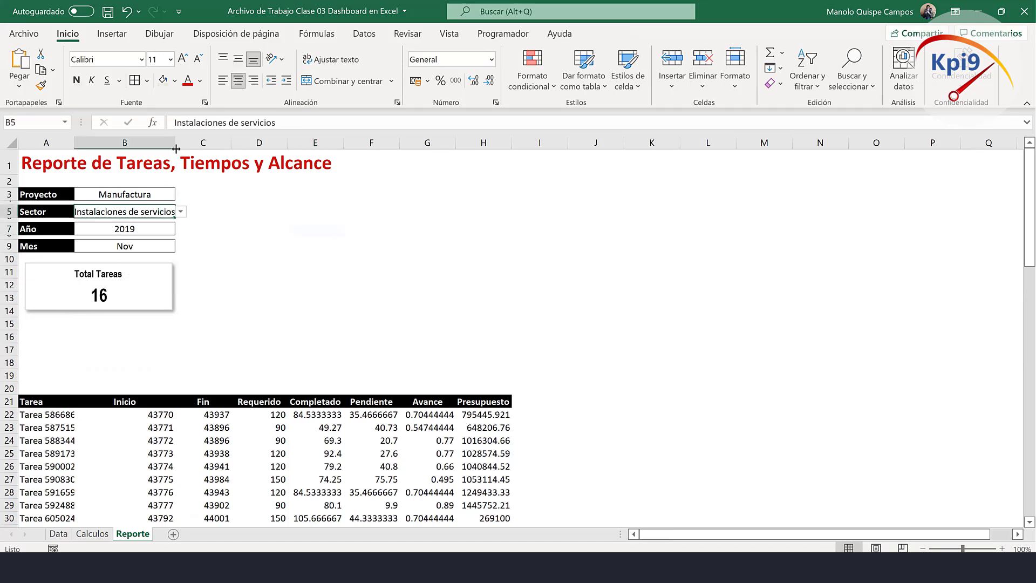
pyautogui.moveTo(175, 141); pyautogui.dragTo(190, 142)
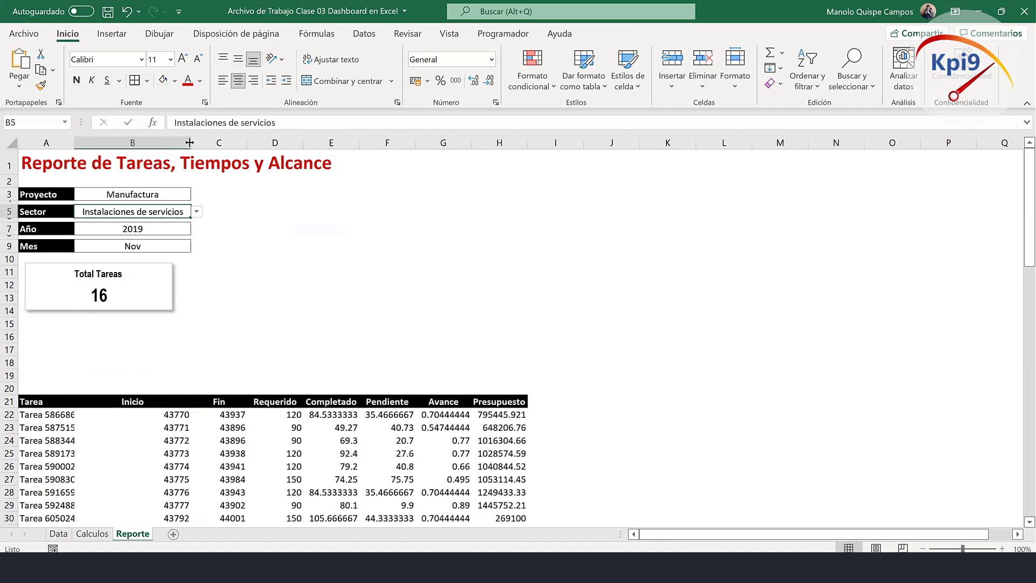
# Set the Sector filter to Capacitación and the Año filter to 2018.
pyautogui.click(197, 212)
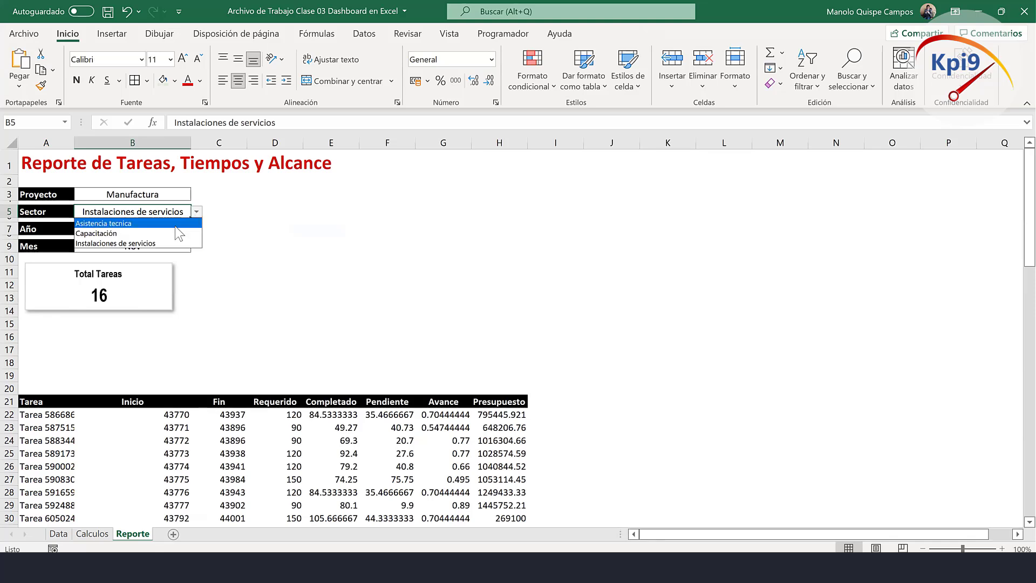
pyautogui.click(175, 225)
pyautogui.click(197, 212)
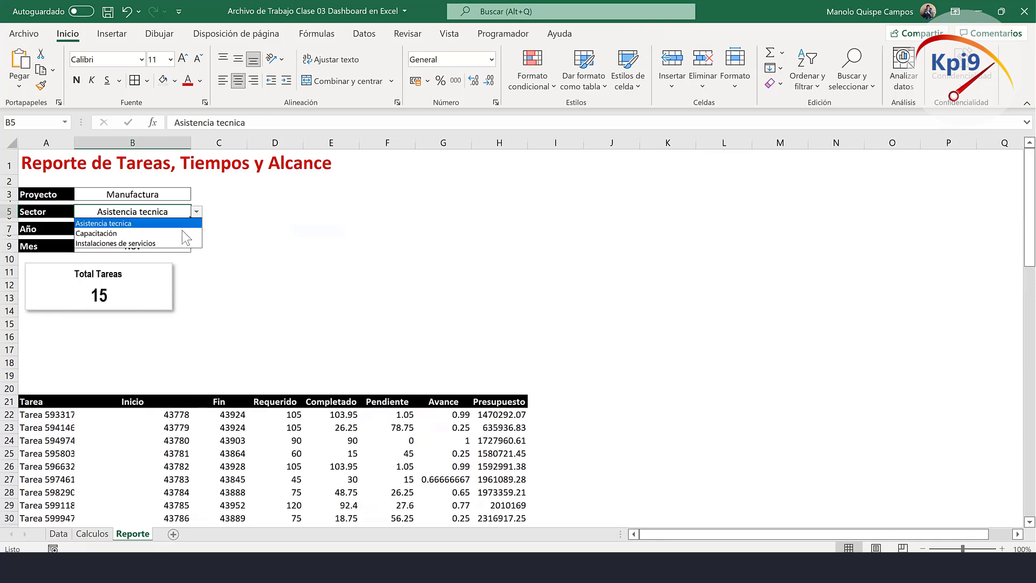
pyautogui.click(182, 233)
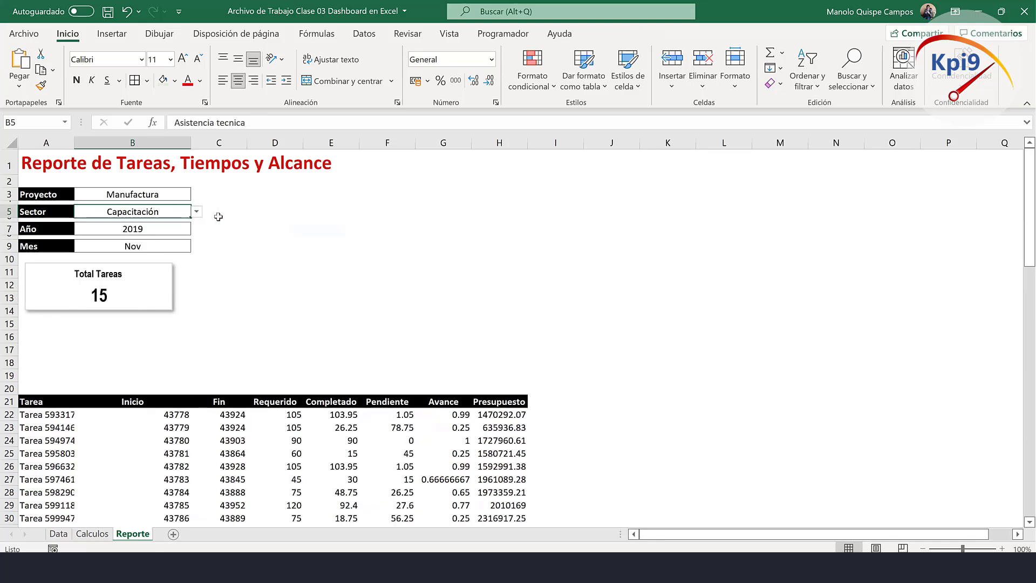
pyautogui.click(179, 228)
pyautogui.click(197, 229)
pyautogui.click(189, 234)
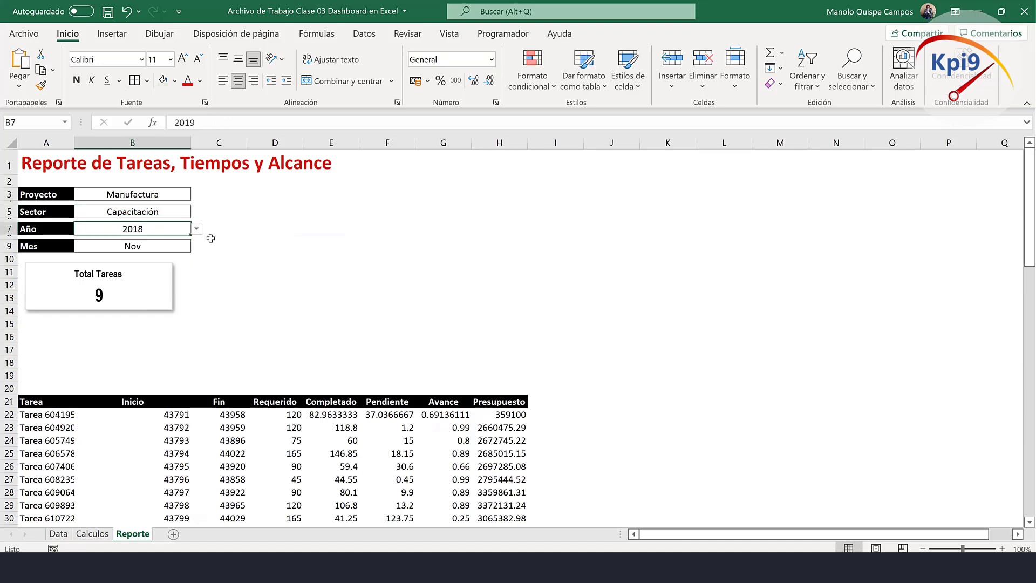
# Try Ene as the month, undo back to Nov, and check the FILTRAR formula in A22.
pyautogui.click(173, 247)
pyautogui.click(197, 247)
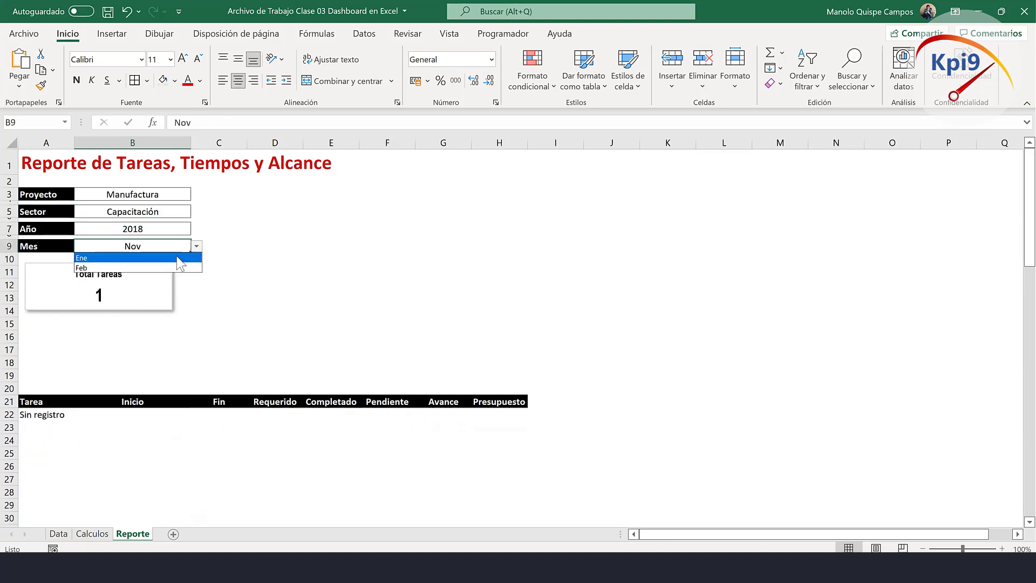
pyautogui.click(171, 258)
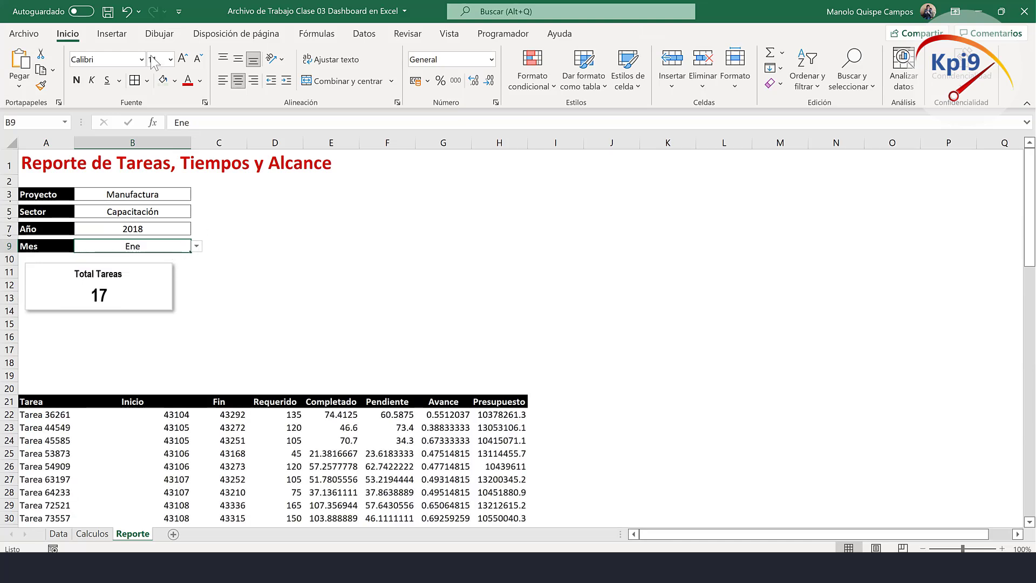
pyautogui.click(127, 11)
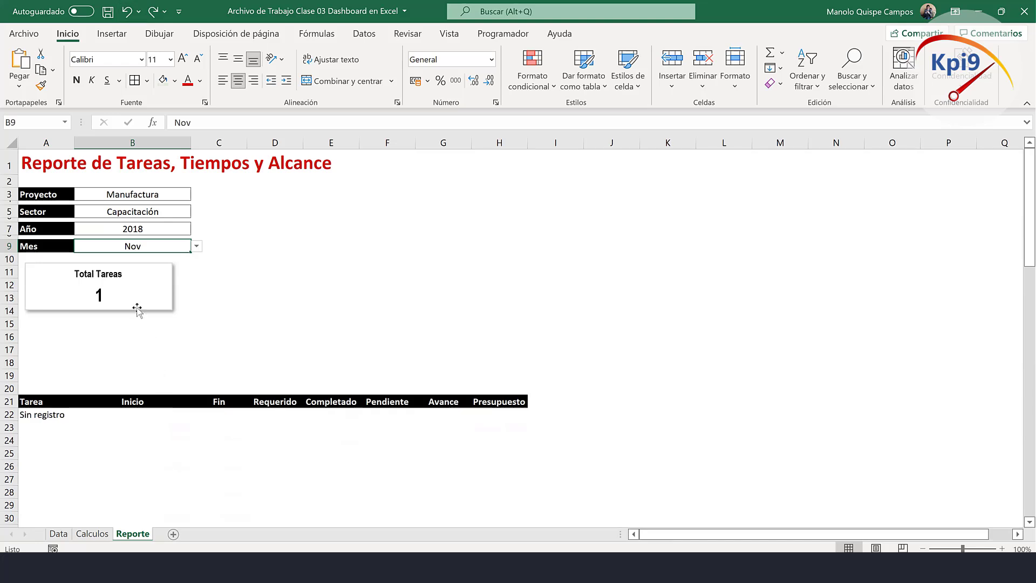
pyautogui.click(49, 414)
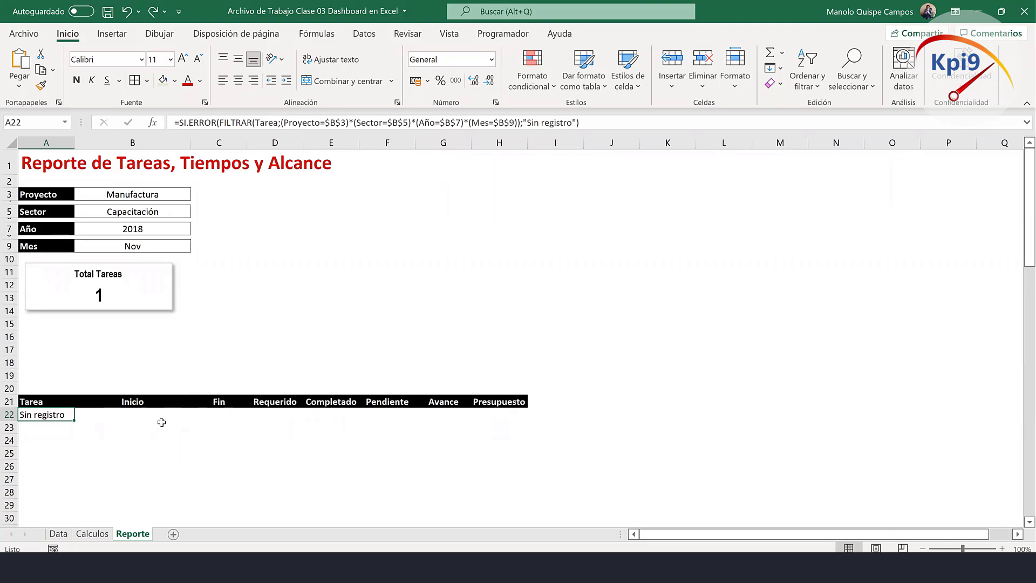
# Wrap the Calculos C37 Total Tareas formula in SI(Reporte!B22="";"";…) so it blanks when empty.
pyautogui.click(103, 532)
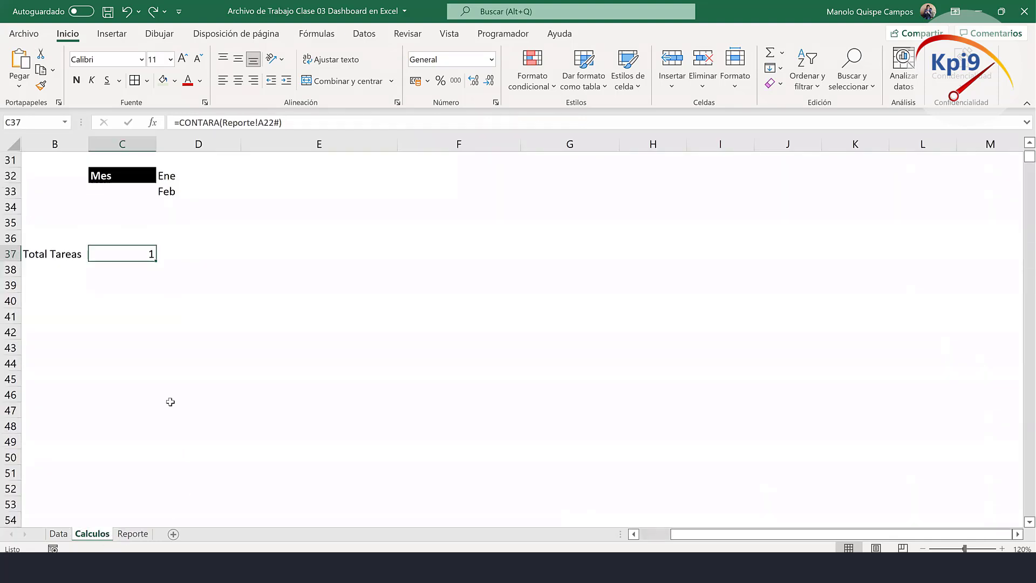
pyautogui.doubleClick(130, 254)
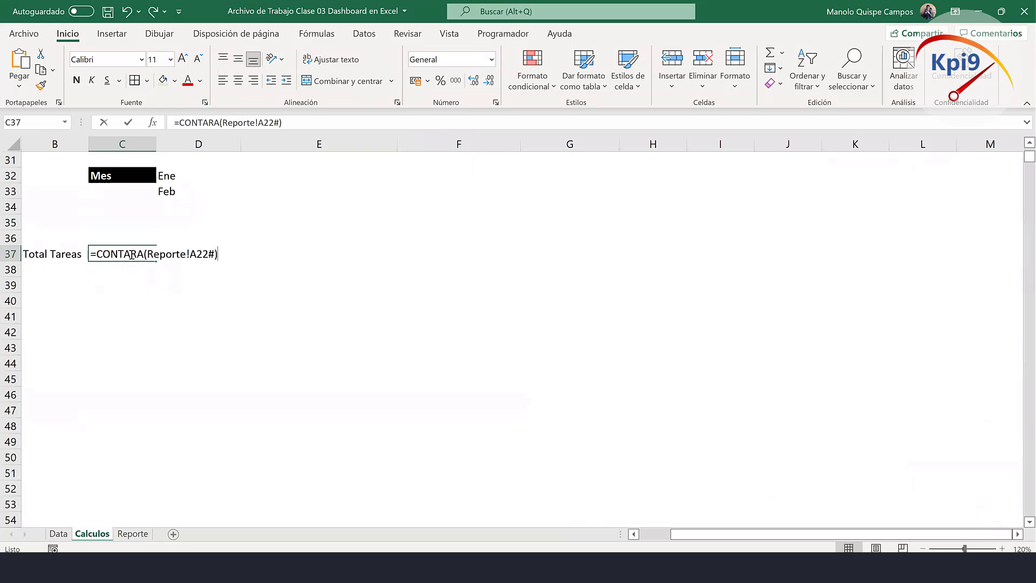
pyautogui.click(98, 253)
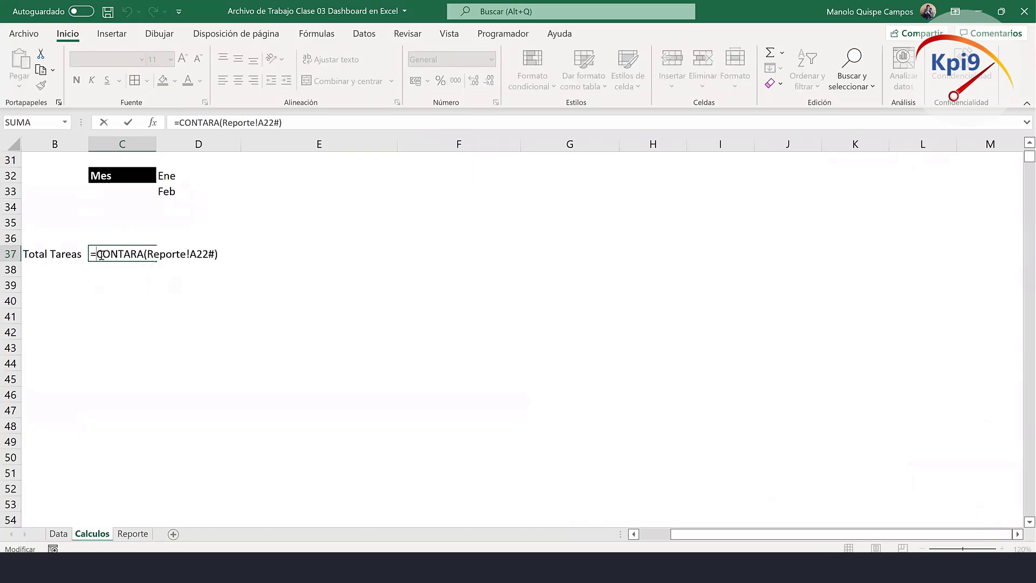
pyautogui.write('S')
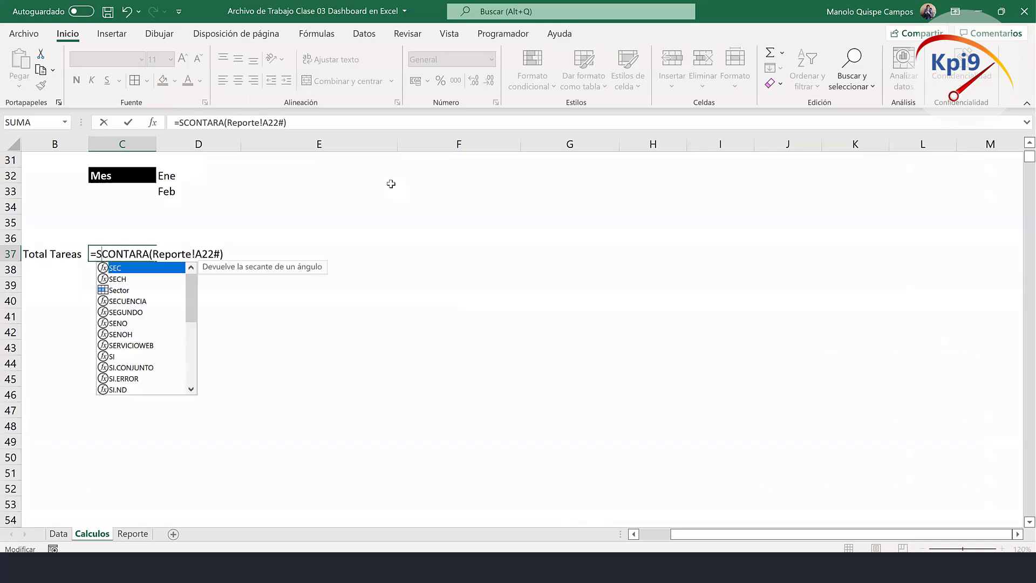
pyautogui.write('I(')
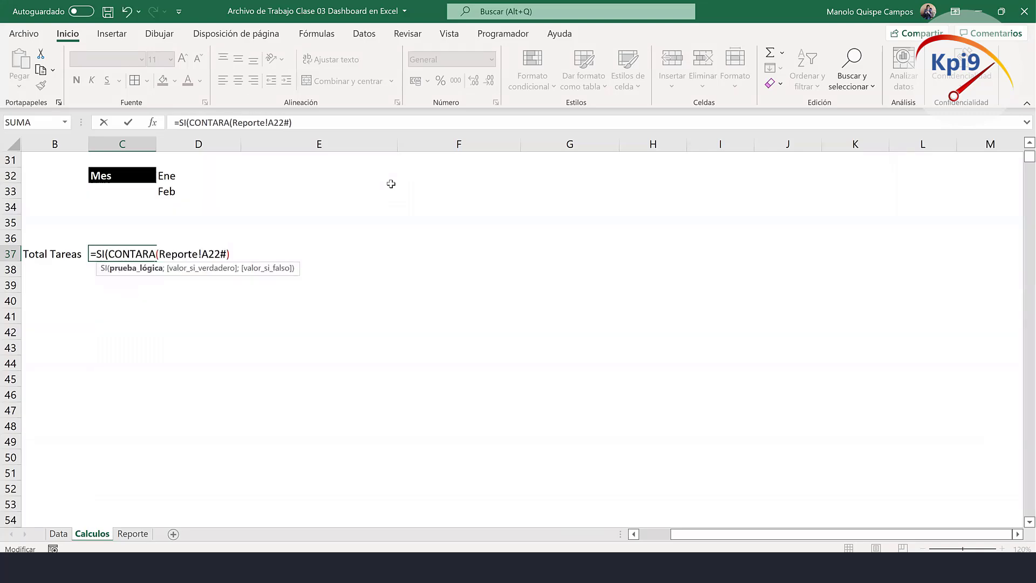
pyautogui.click(134, 534)
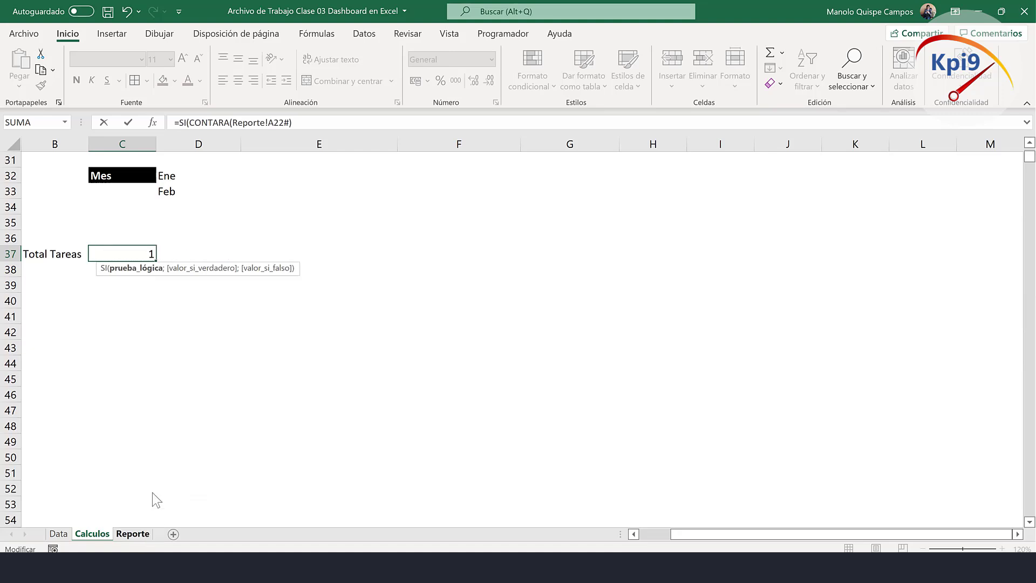
pyautogui.click(141, 416)
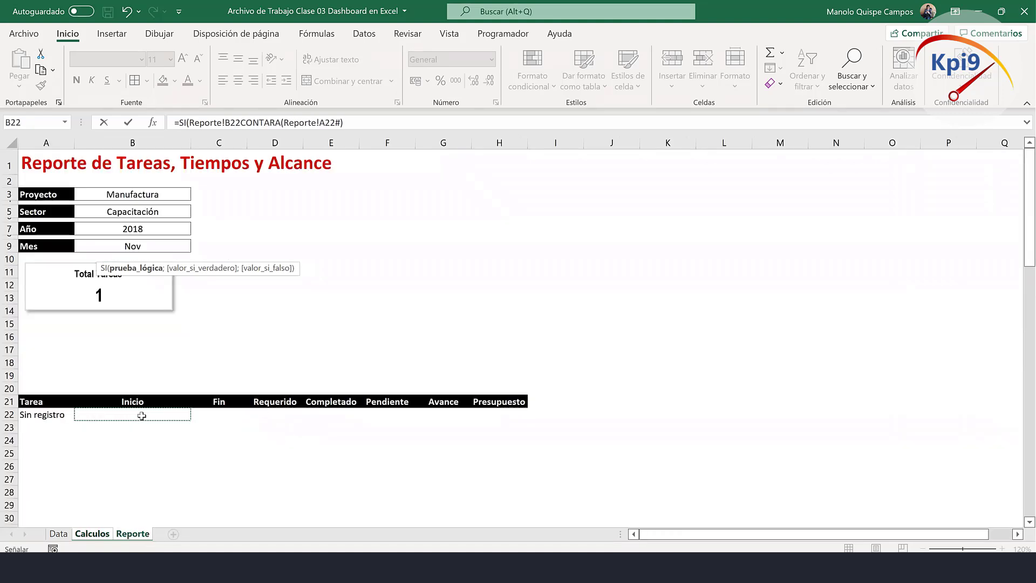
pyautogui.write('=')
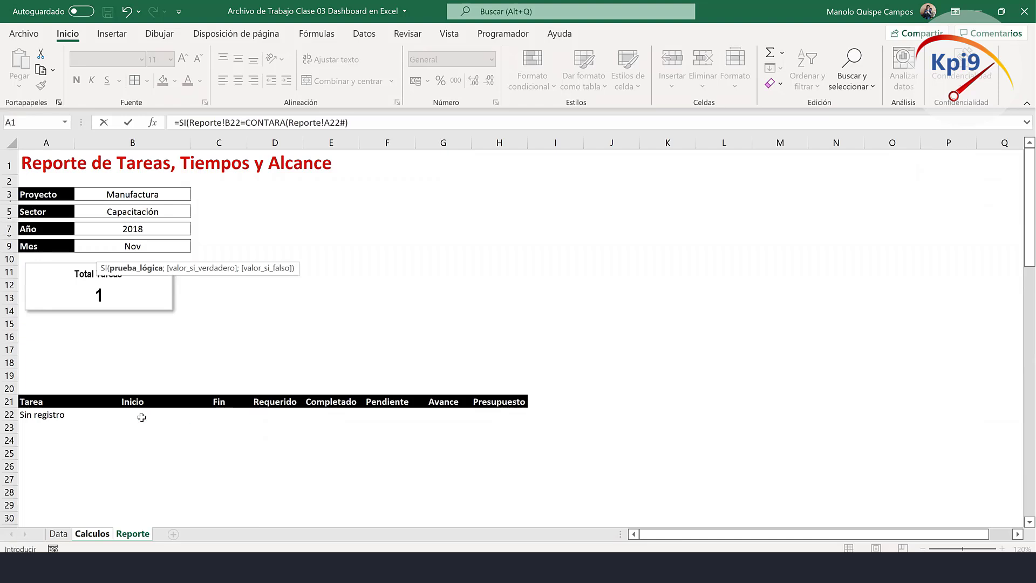
pyautogui.write('""')
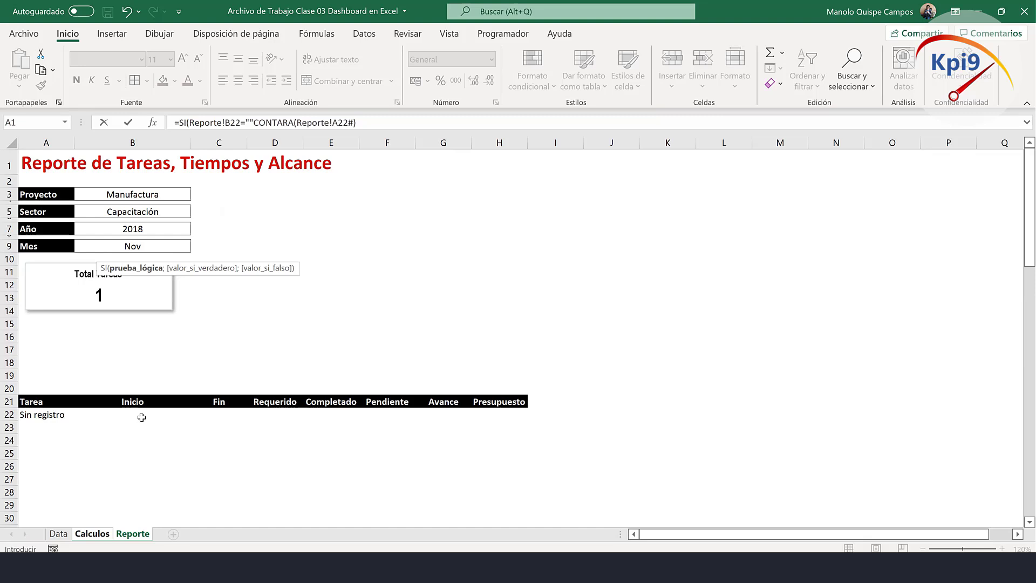
pyautogui.write(';')
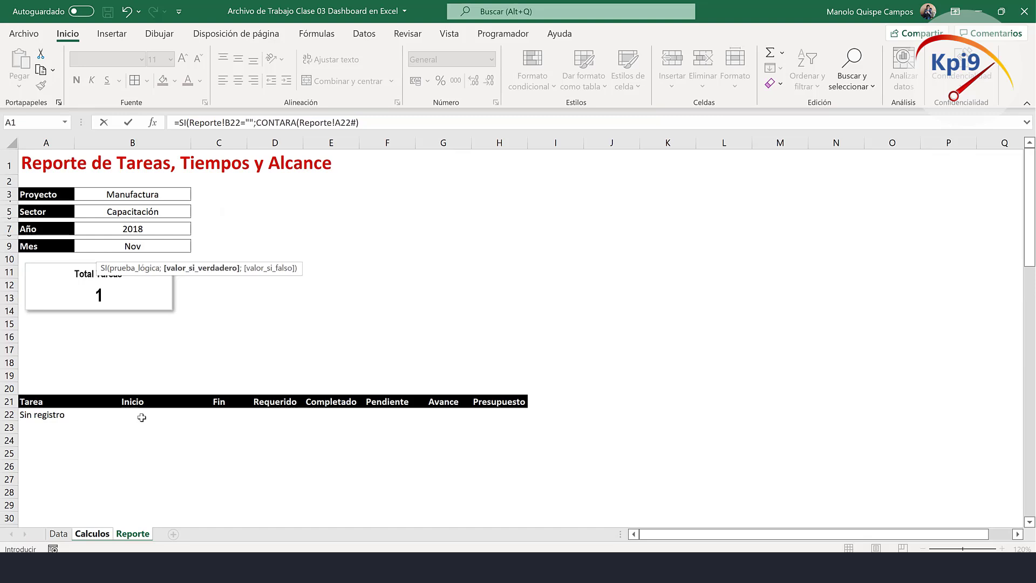
pyautogui.write('"";')
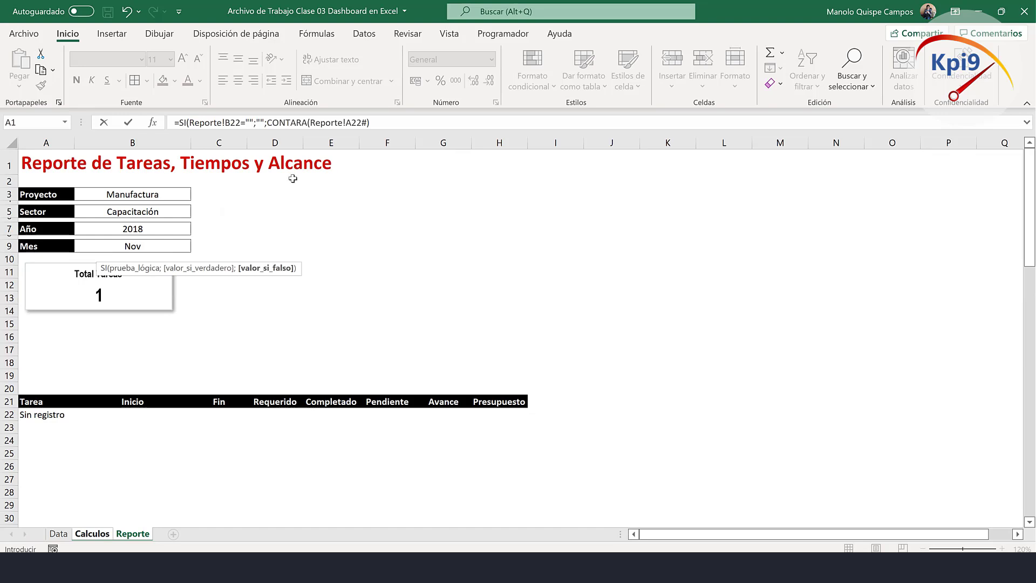
pyautogui.click(385, 124)
pyautogui.write(')')
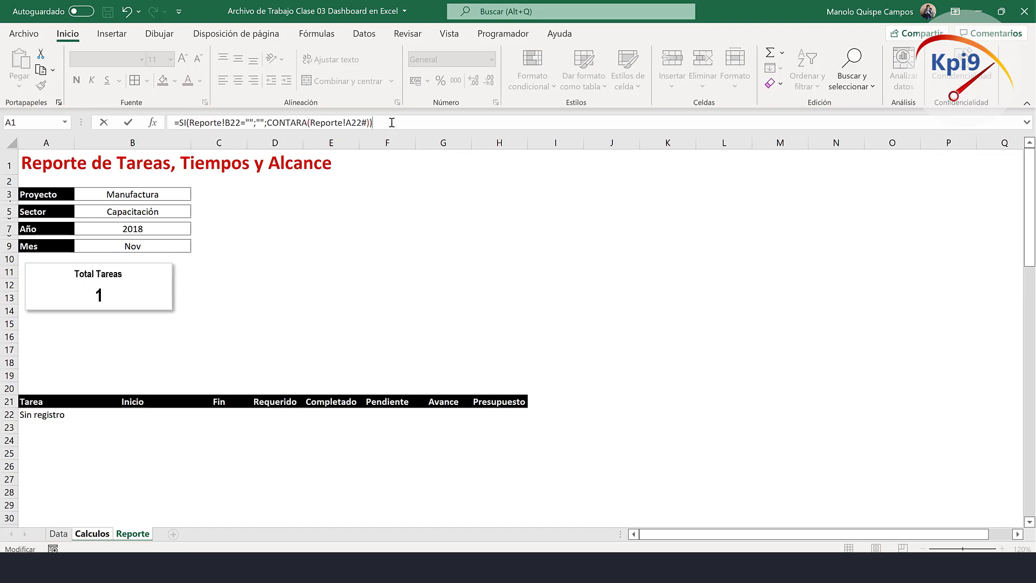
pyautogui.press('Return')
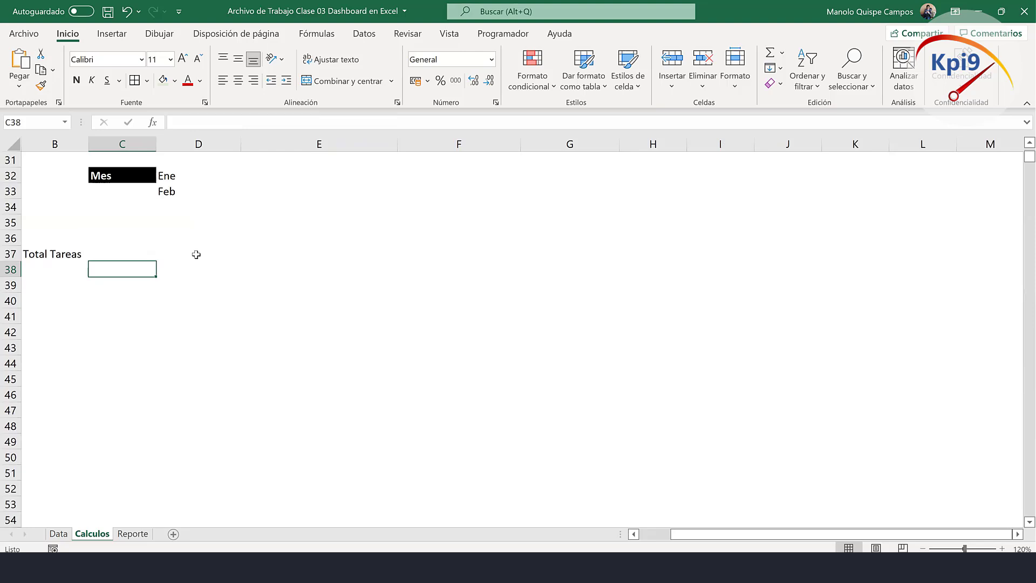
pyautogui.click(131, 251)
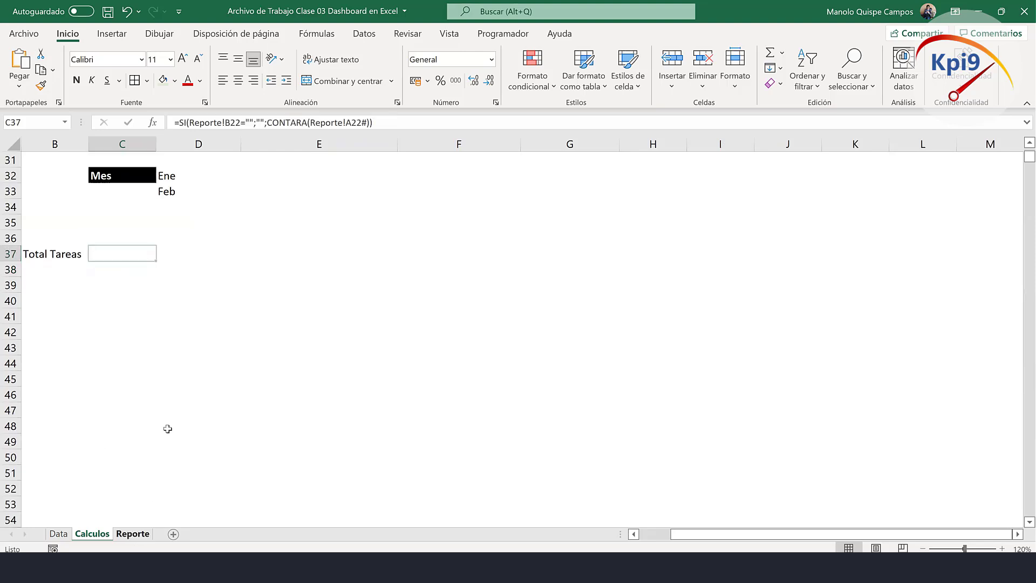
# On Reporte, change the B9 Mes filter from Ene to Feb.
pyautogui.hotkey('ctrl', 'pagedown')
pyautogui.click(321, 306)
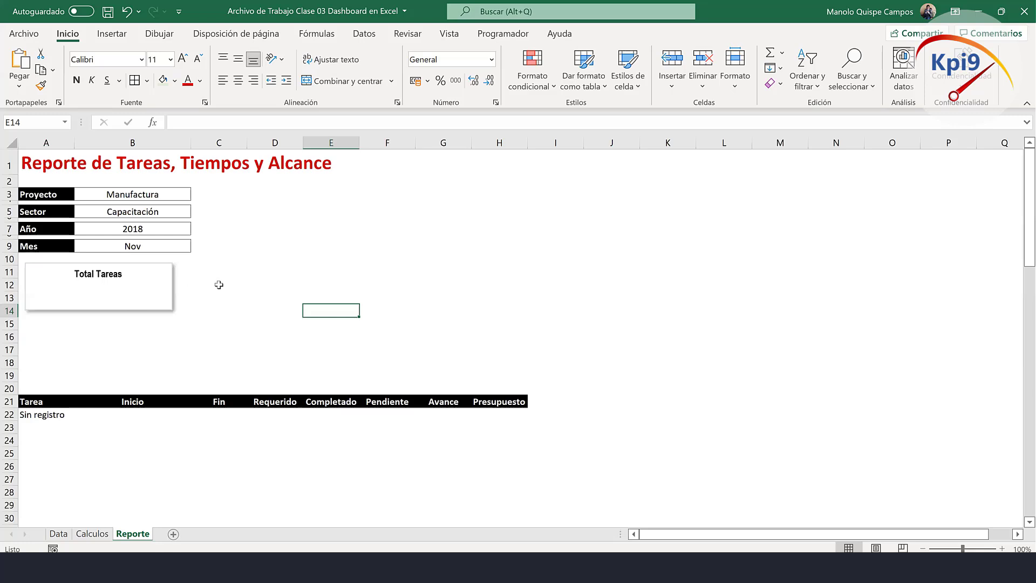
pyautogui.click(174, 244)
pyautogui.click(196, 246)
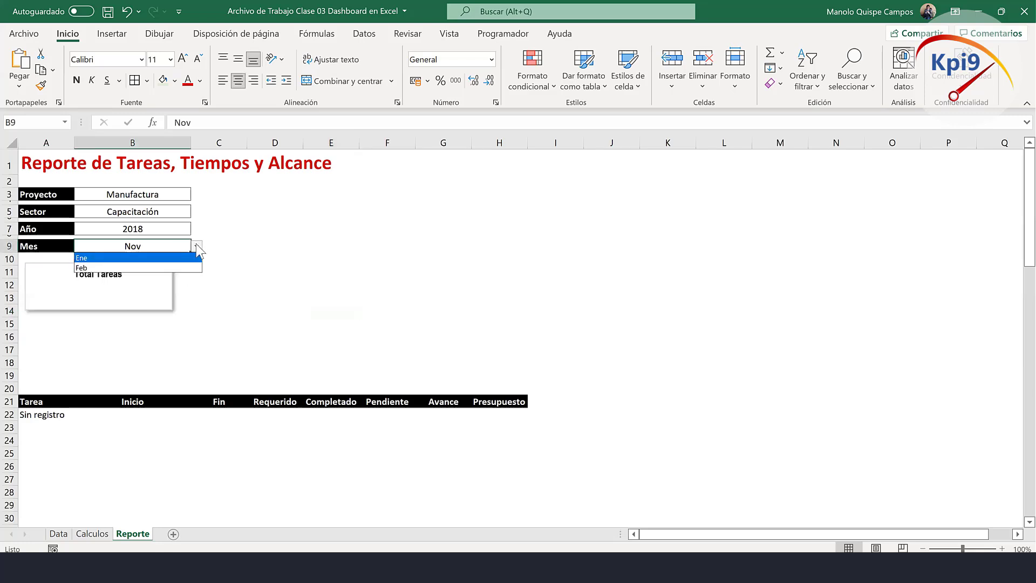
pyautogui.click(186, 258)
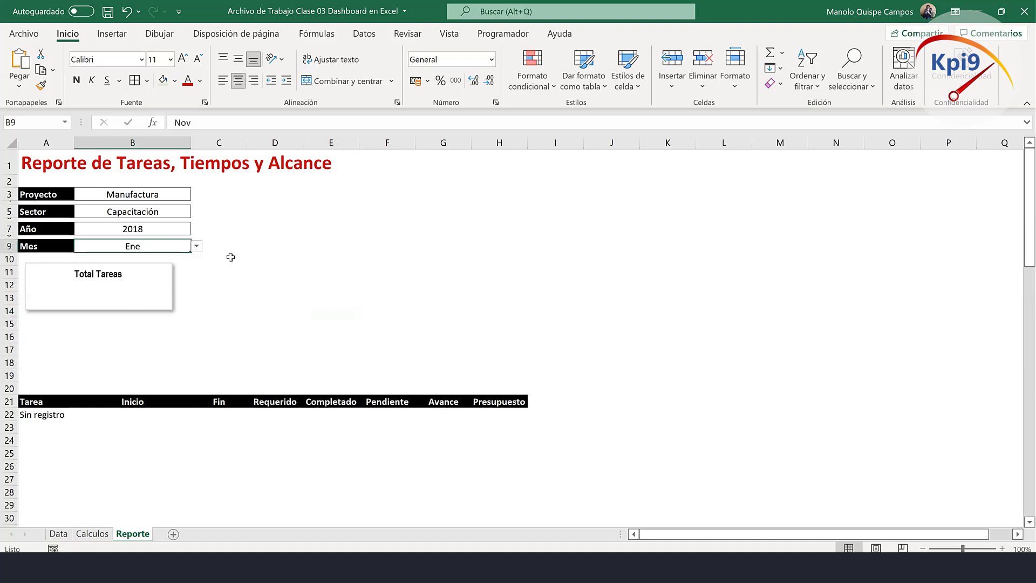
pyautogui.click(197, 246)
pyautogui.click(178, 268)
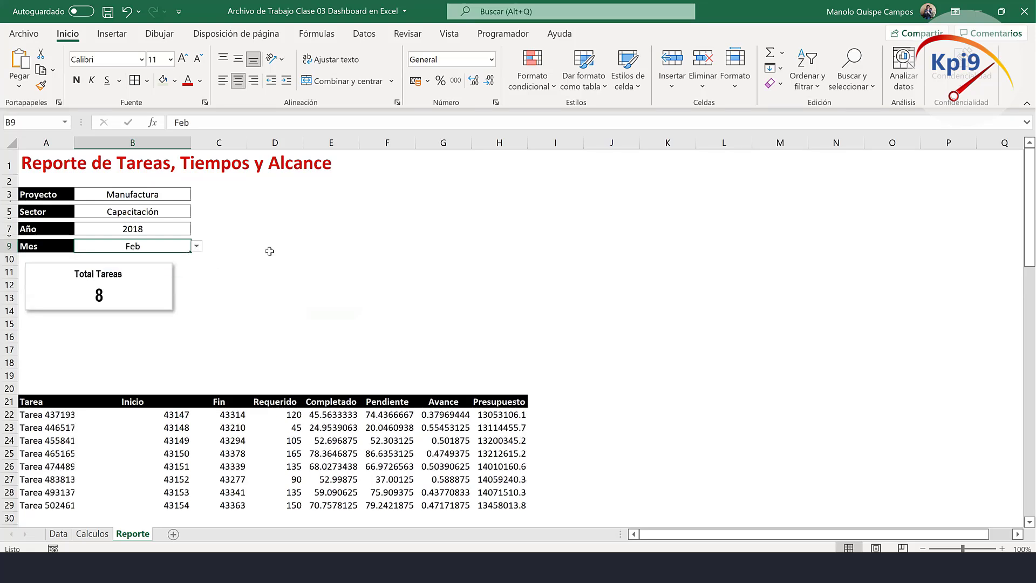
pyautogui.click(306, 246)
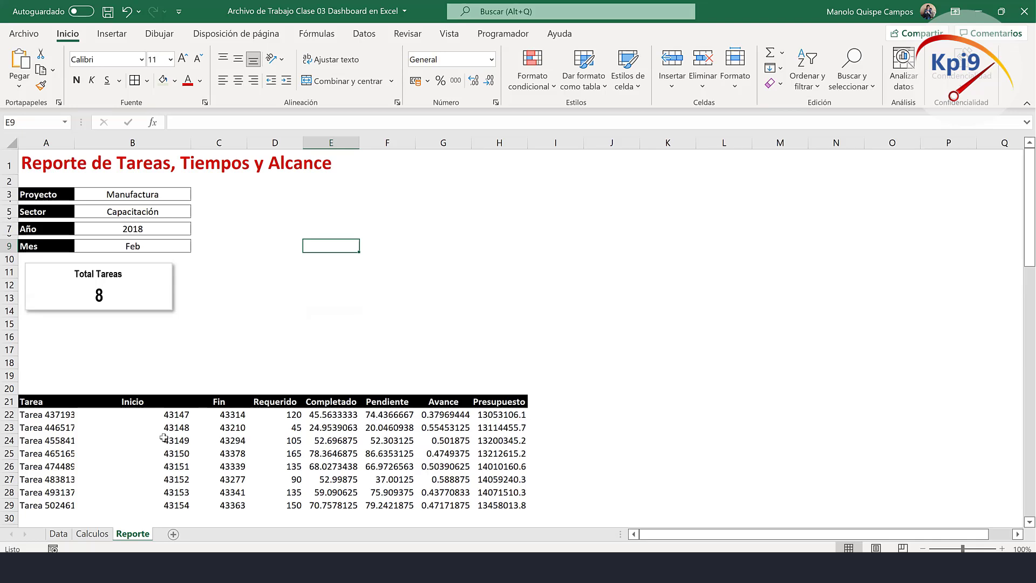
# Format the Inicio and Fin columns from row 22 as centred dates.
pyautogui.click(157, 415)
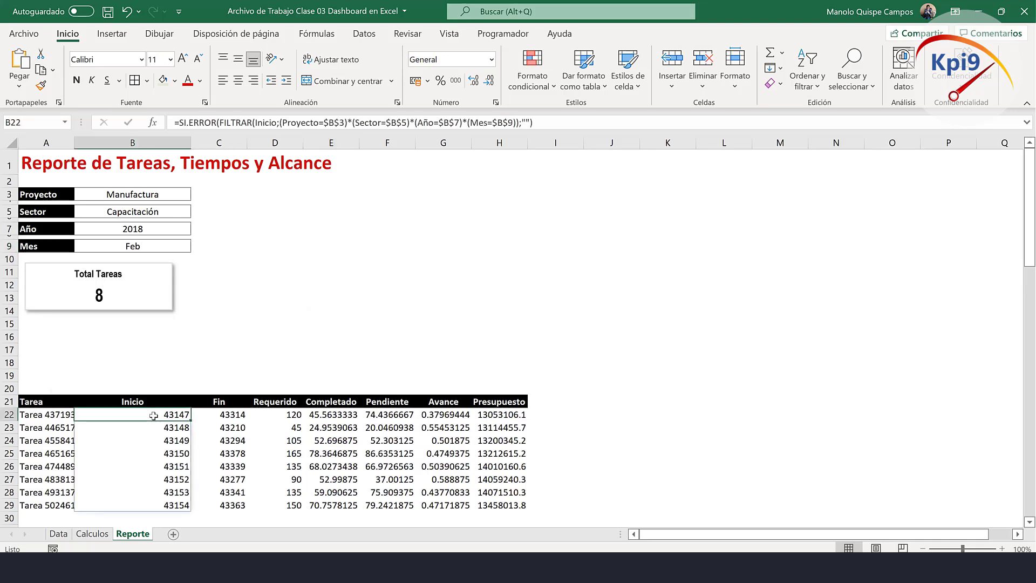
pyautogui.hotkey('ctrl', 'shift', 'Down')
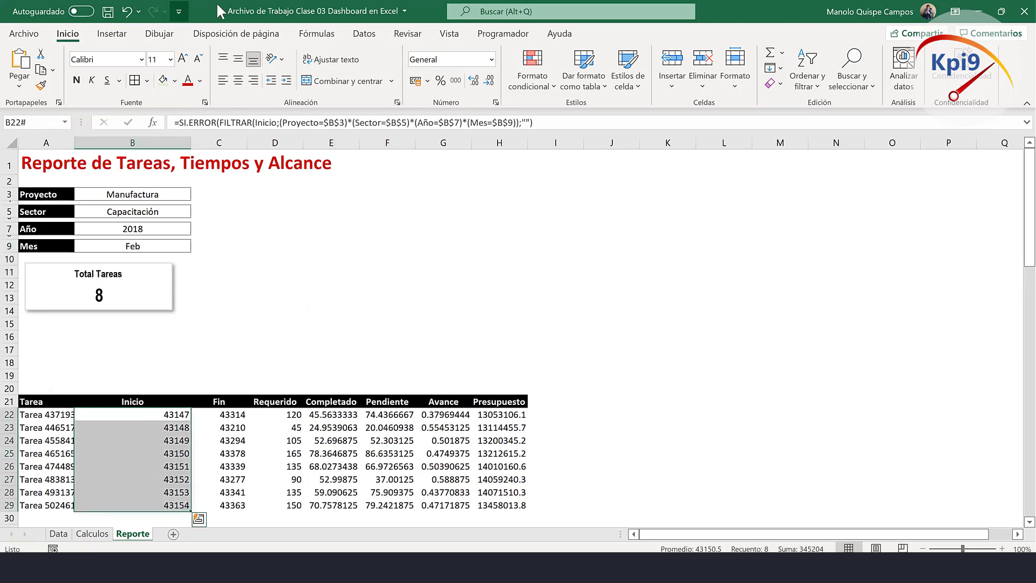
pyautogui.moveTo(170, 415); pyautogui.dragTo(184, 512)
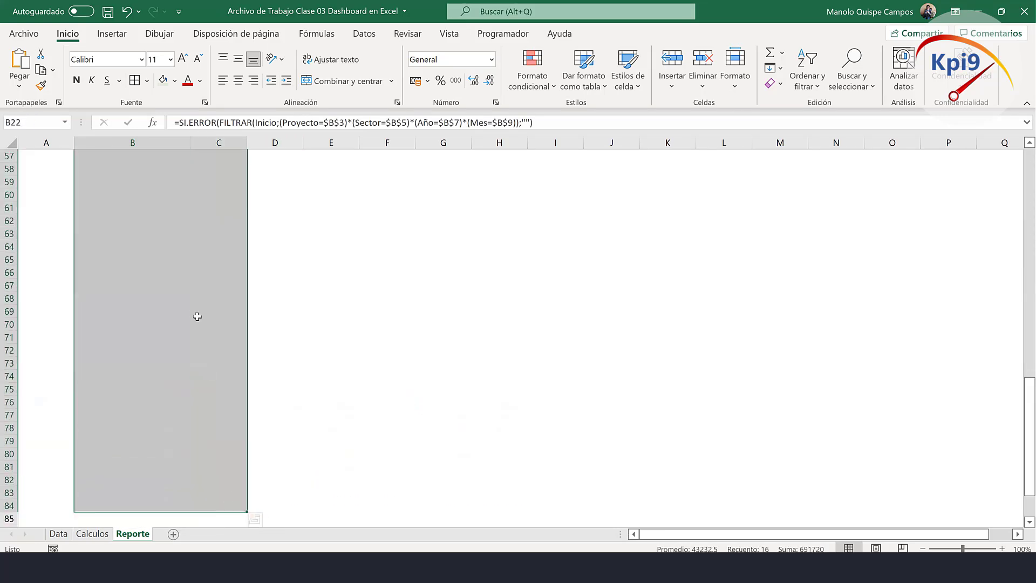
pyautogui.moveTo(190, 513); pyautogui.dragTo(223, 298)
pyautogui.scroll(9, 224, 297)
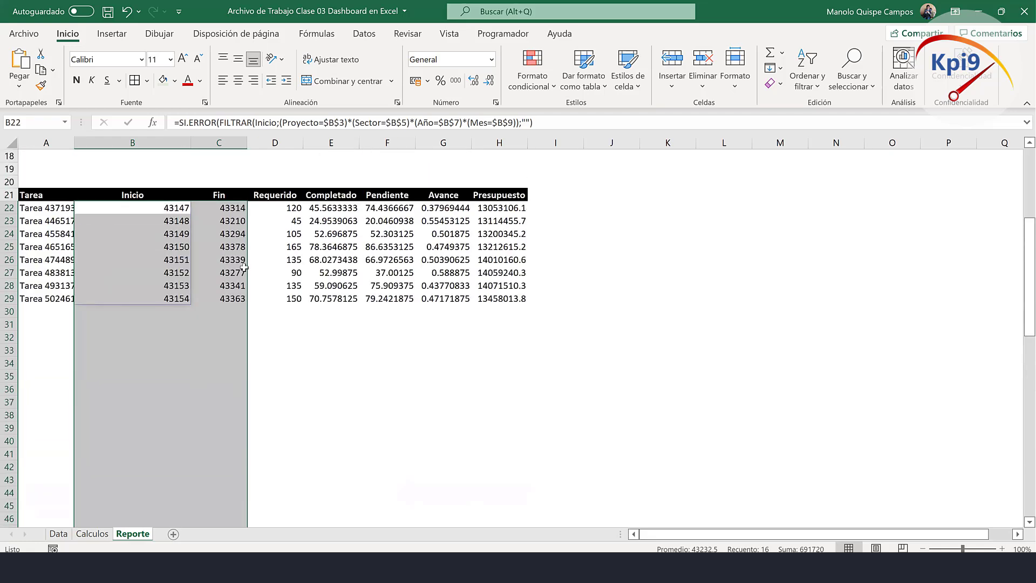
pyautogui.scroll(3, 259, 258)
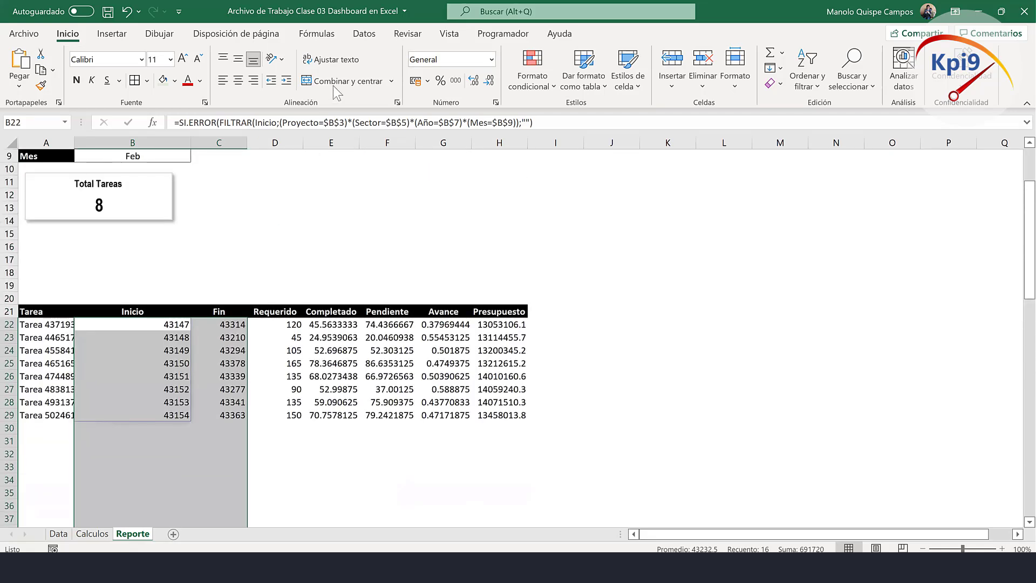
pyautogui.click(491, 61)
pyautogui.click(432, 200)
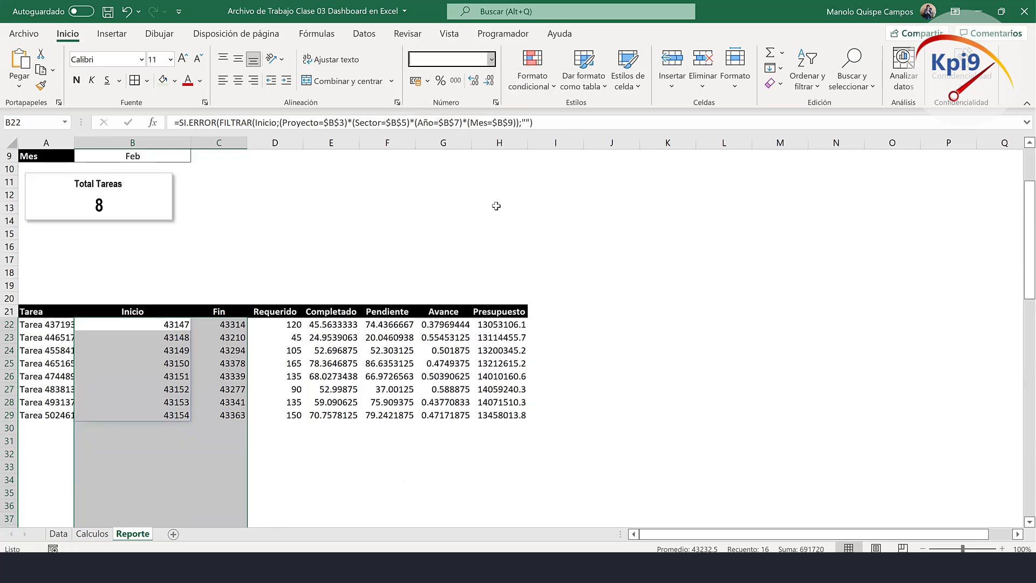
pyautogui.click(237, 81)
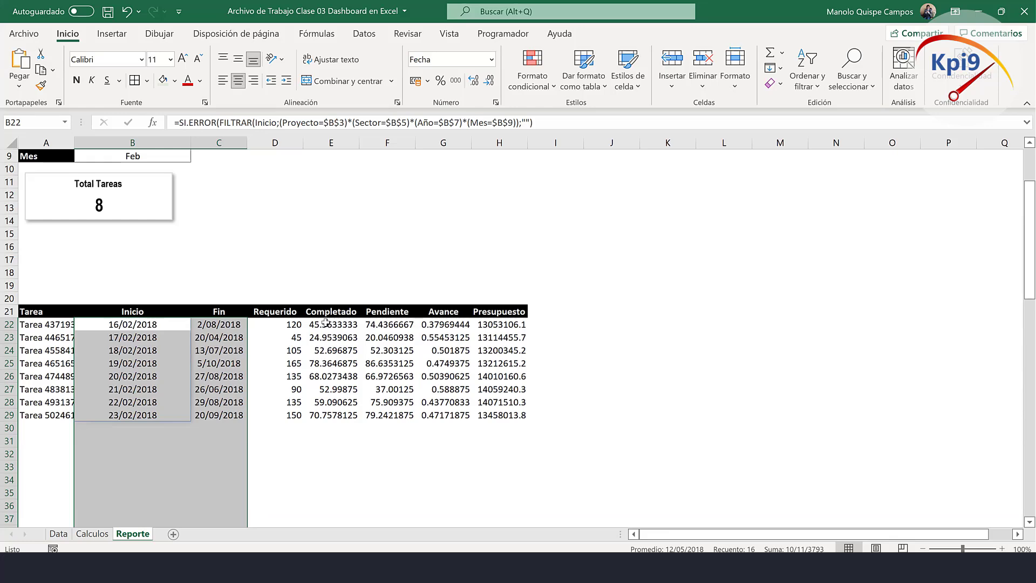
# Format Completado and Pendiente as centred whole numbers without decimals.
pyautogui.moveTo(326, 323); pyautogui.dragTo(381, 507)
pyautogui.click(491, 61)
pyautogui.click(477, 102)
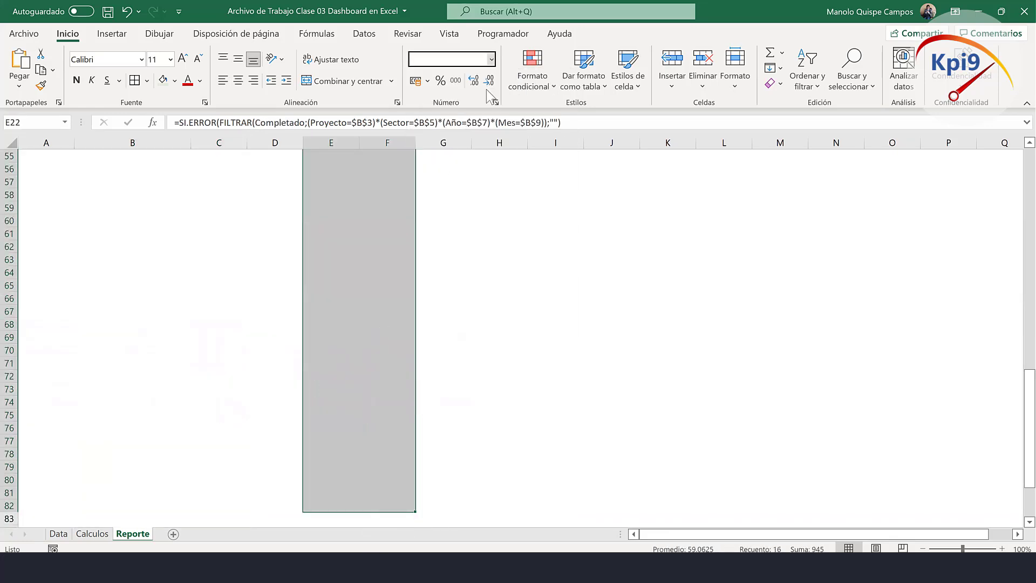
pyautogui.click(488, 82)
pyautogui.click(488, 82)
pyautogui.click(488, 82)
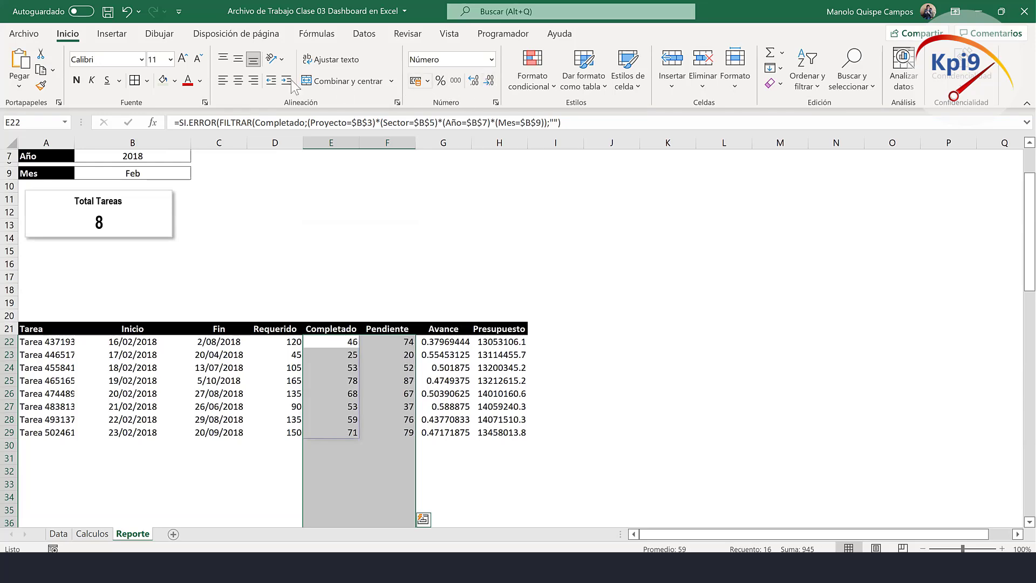
pyautogui.click(239, 80)
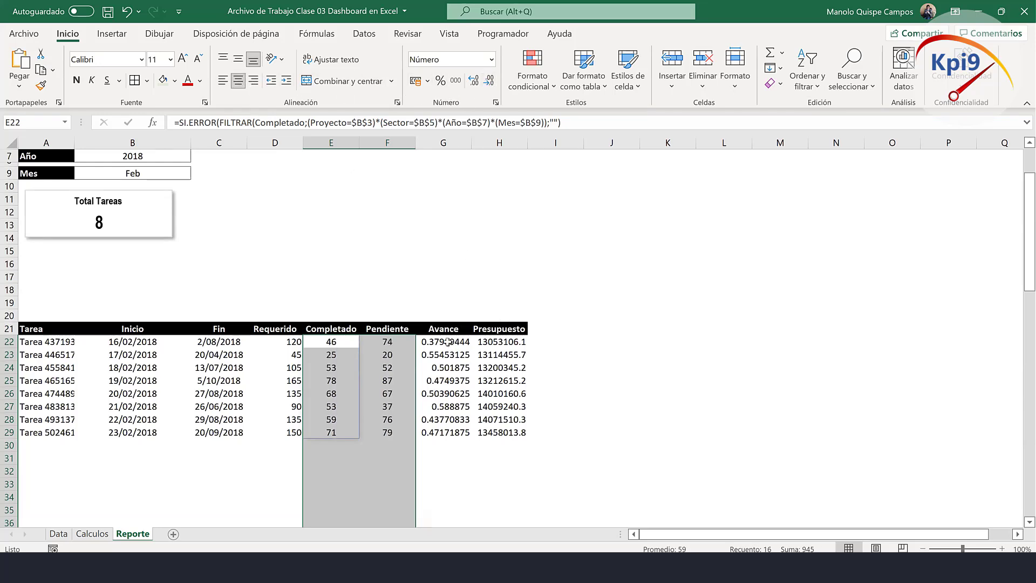
# Show Avance as centred percentages and Presupuesto as currency.
pyautogui.moveTo(447, 342); pyautogui.dragTo(444, 512)
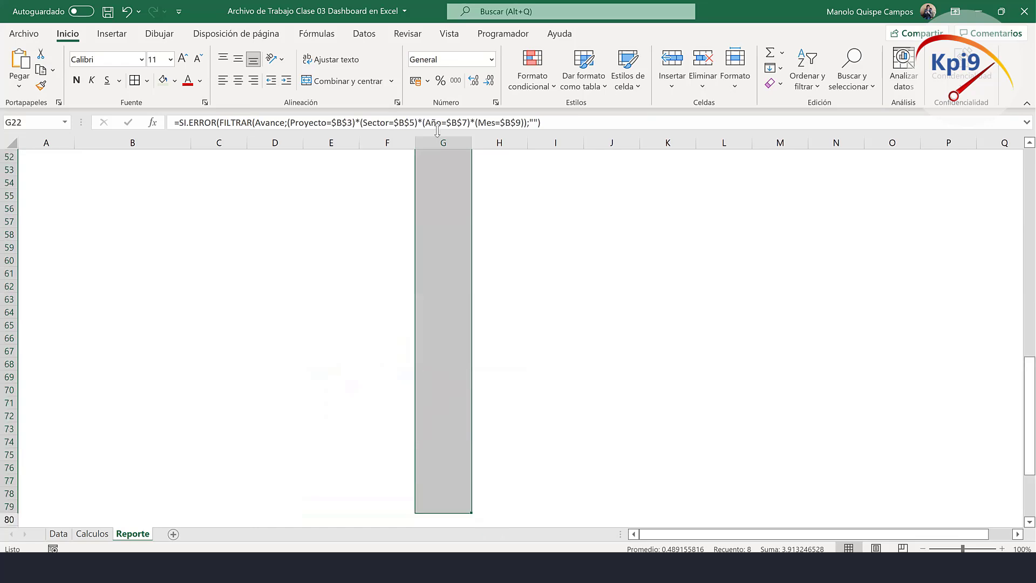
pyautogui.click(441, 80)
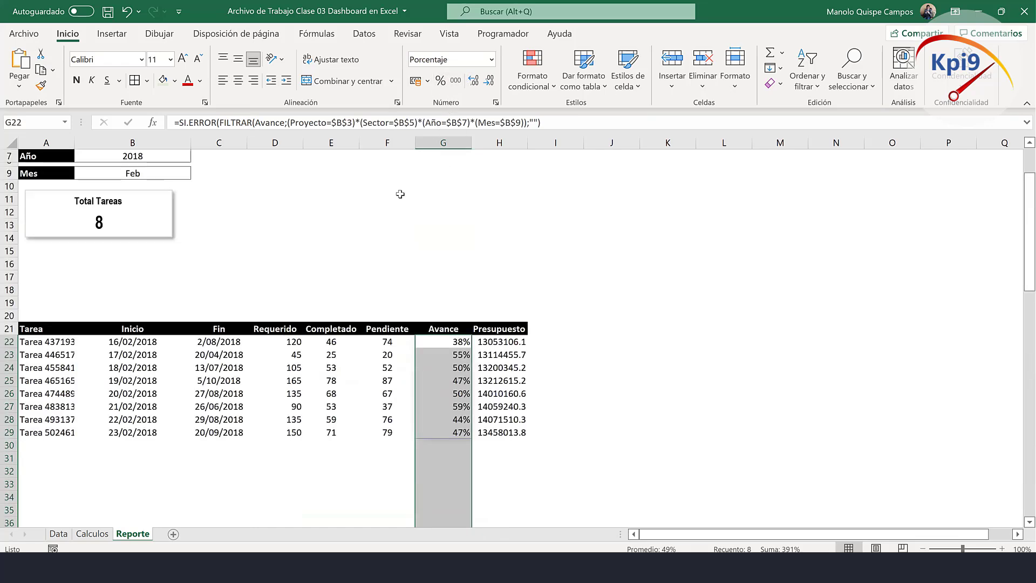
pyautogui.click(238, 81)
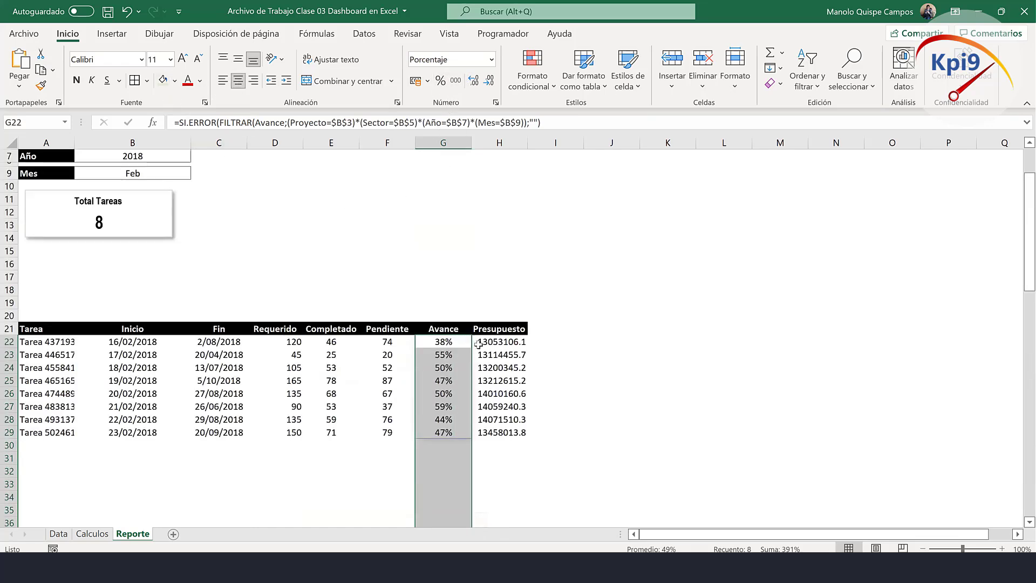
pyautogui.moveTo(478, 344); pyautogui.dragTo(527, 510)
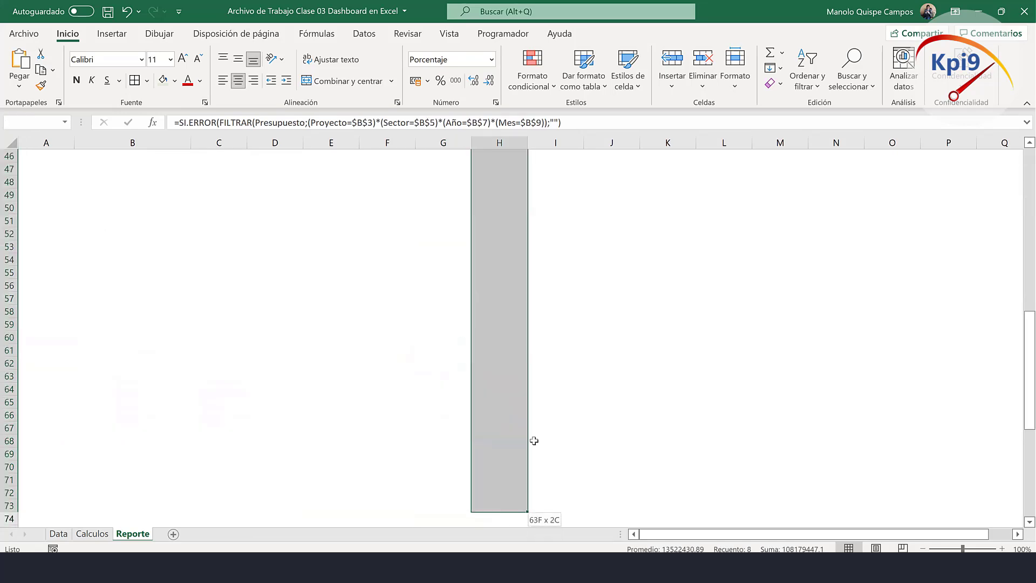
pyautogui.click(492, 60)
pyautogui.click(492, 60)
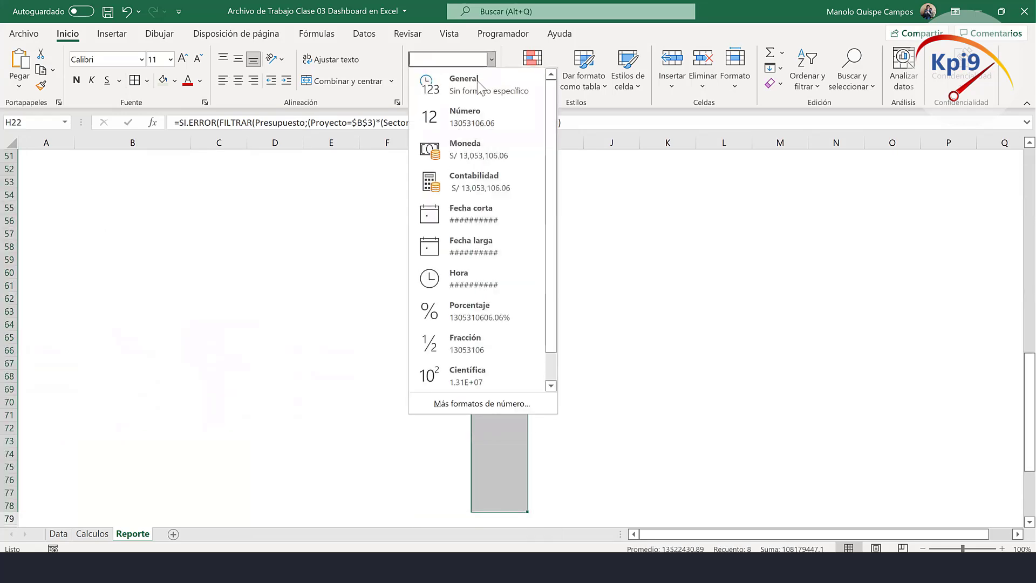
pyautogui.click(484, 154)
pyautogui.scroll(3, 535, 187)
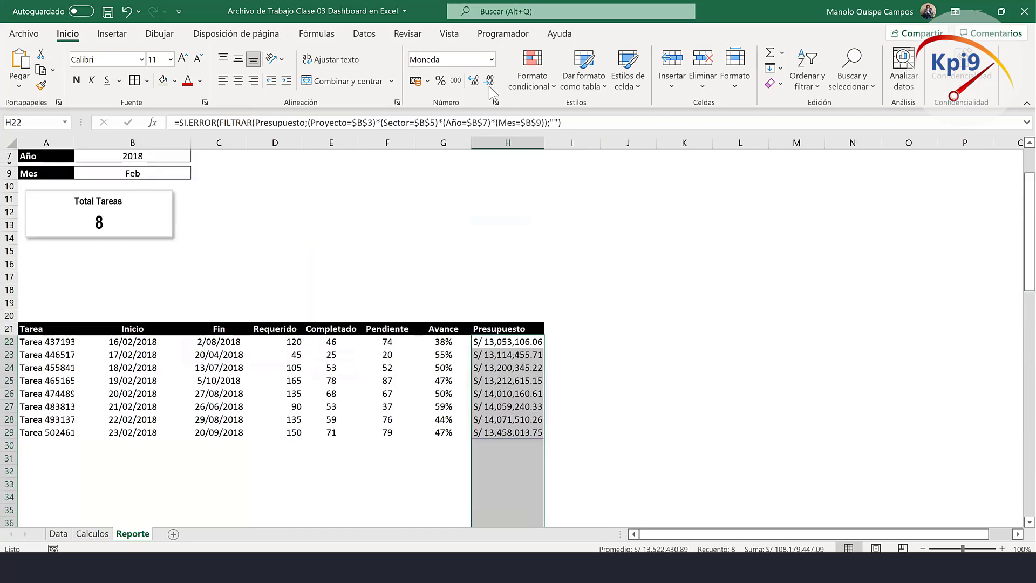
pyautogui.click(433, 211)
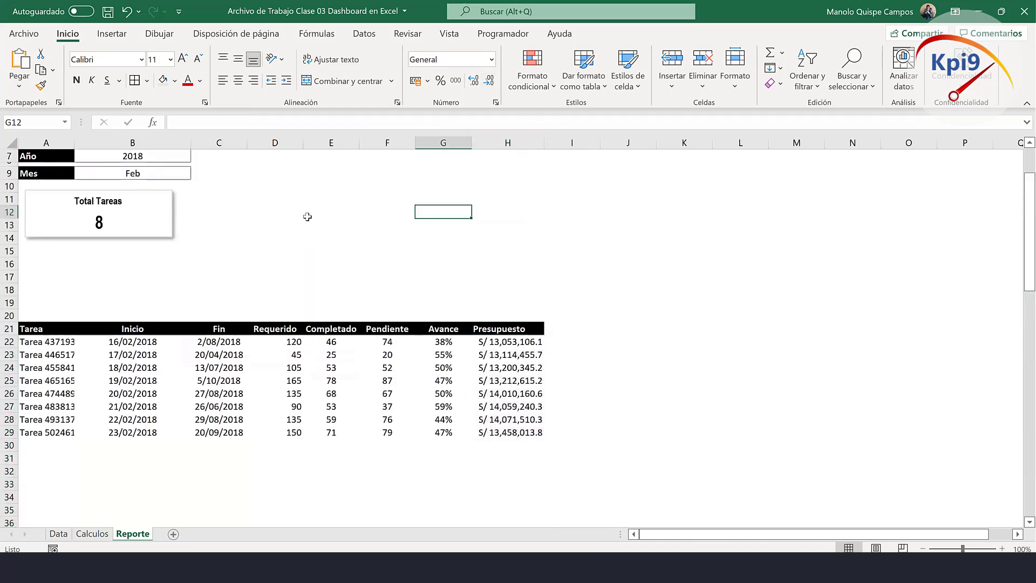
pyautogui.scroll(2, 311, 211)
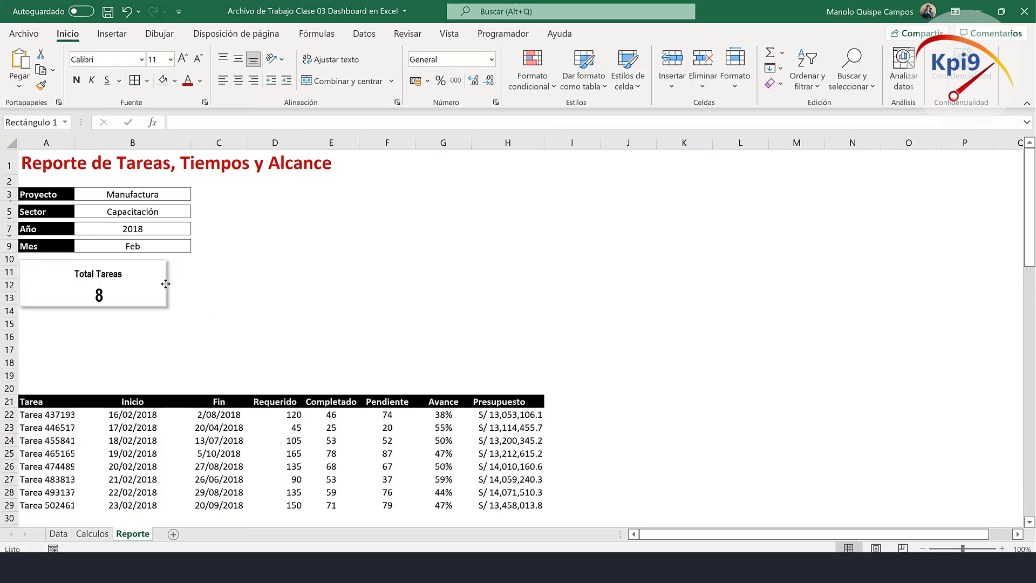
# Widen the Total Tareas card and reposition its title and 8 value inside it.
pyautogui.moveTo(171, 288); pyautogui.dragTo(192, 289)
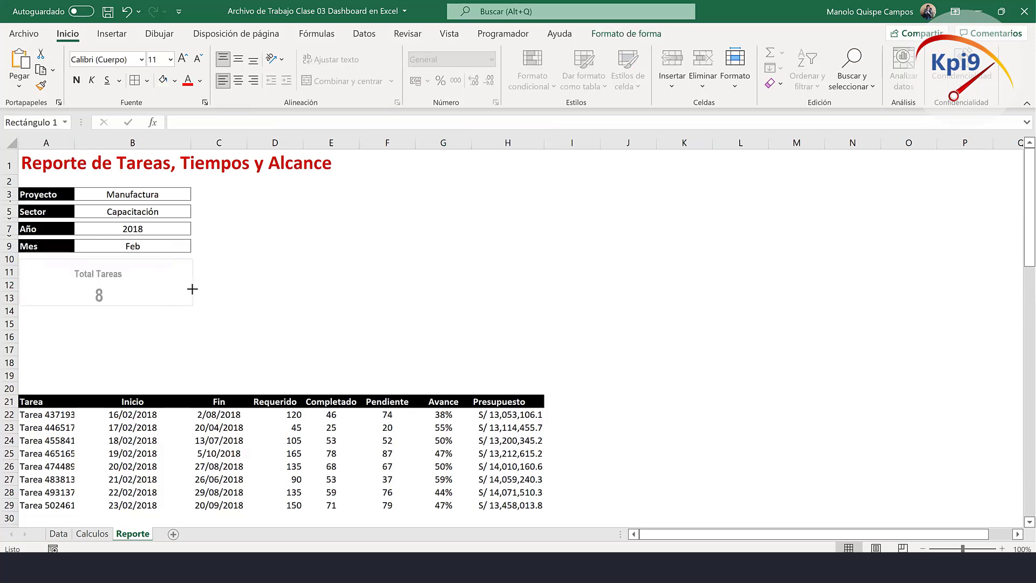
pyautogui.click(312, 297)
pyautogui.click(122, 281)
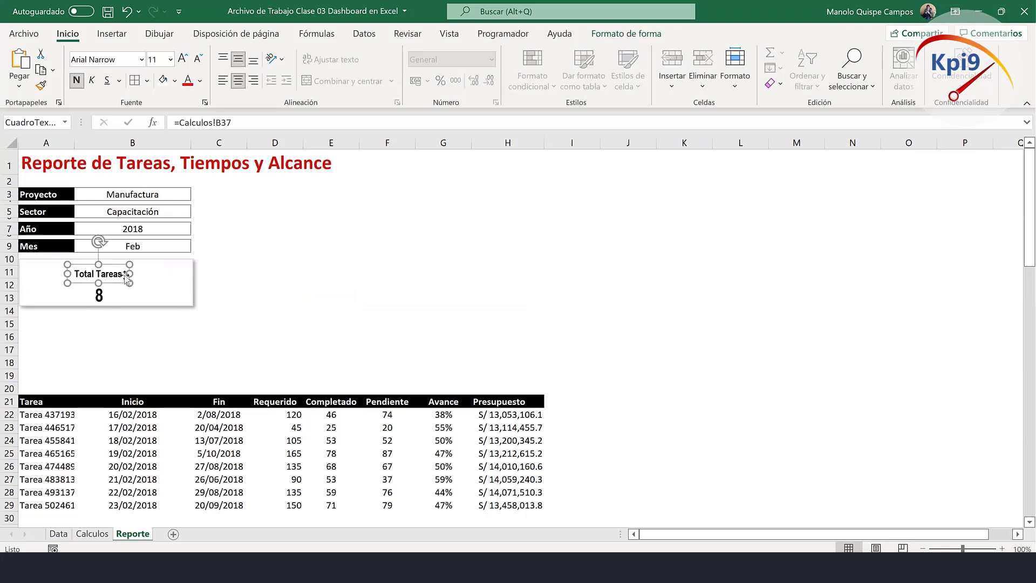
pyautogui.moveTo(120, 278); pyautogui.dragTo(116, 284)
pyautogui.click(117, 288)
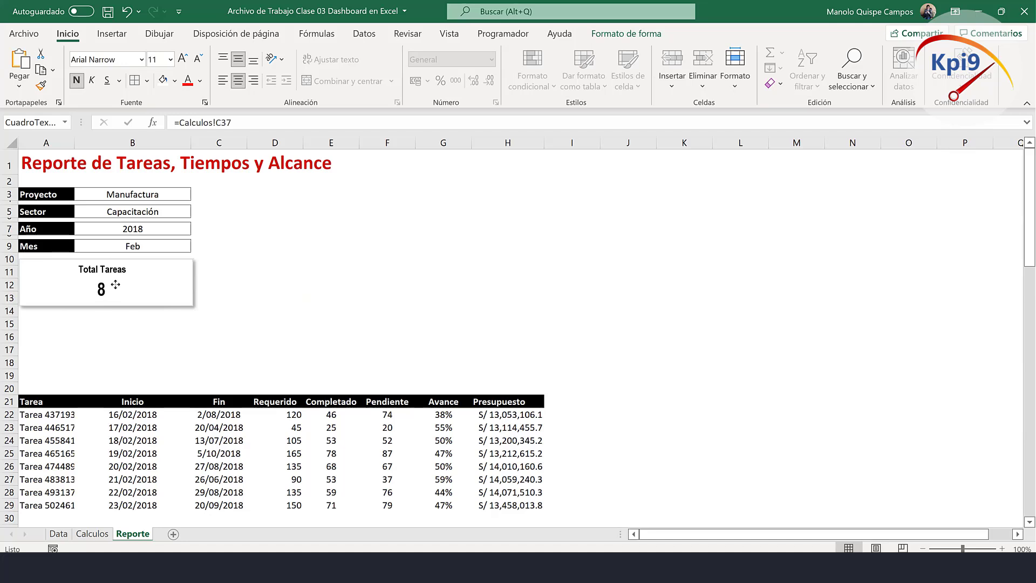
pyautogui.moveTo(116, 284); pyautogui.dragTo(118, 285)
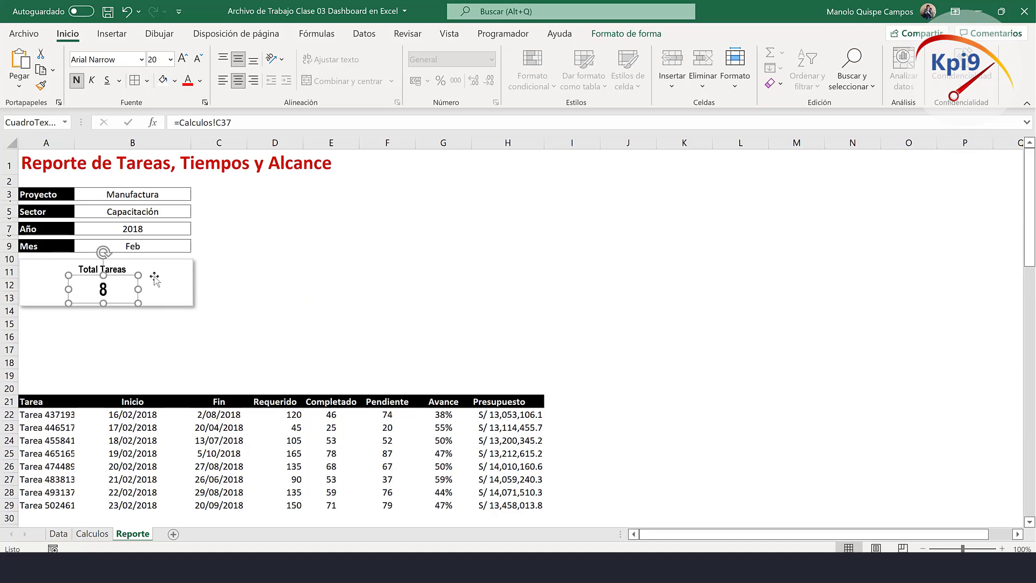
# Drag the title and value pieces below to form a second Total Tareas card.
pyautogui.click(126, 274)
pyautogui.click(121, 271)
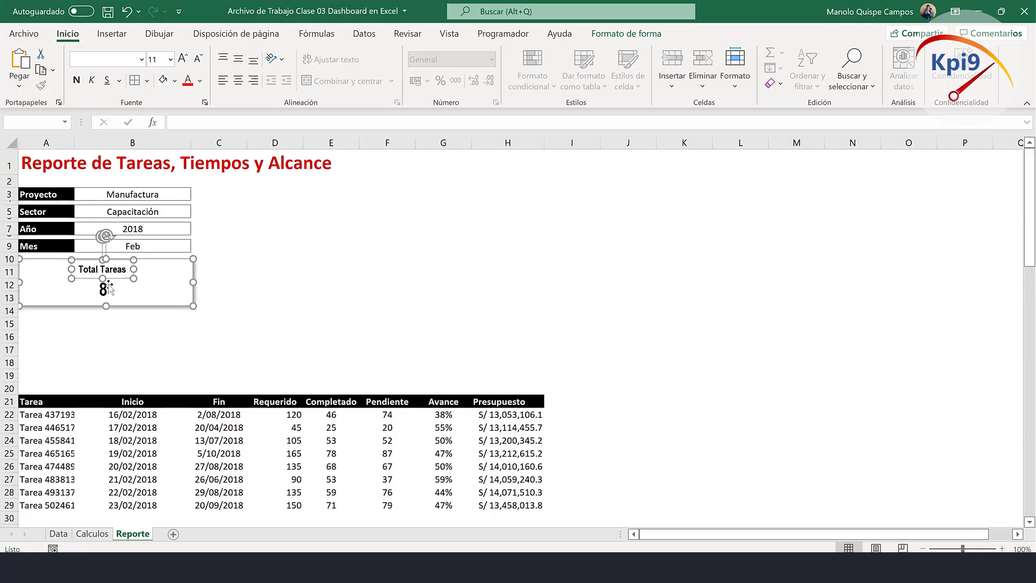
pyautogui.keyDown('ctrl'); pyautogui.click(108, 286); pyautogui.keyUp('ctrl')
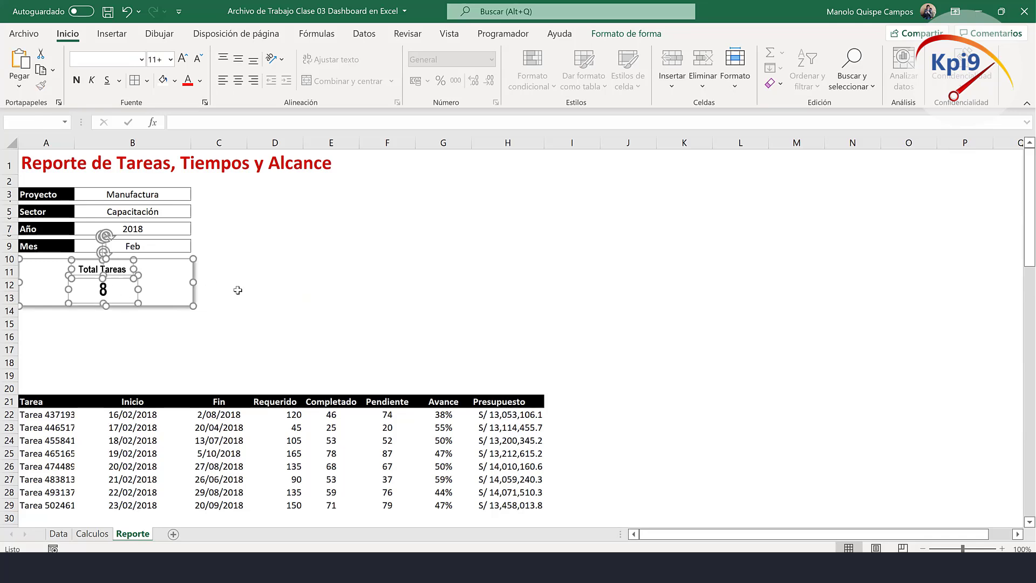
pyautogui.moveTo(200, 284)
pyautogui.mouseDown()
pyautogui.moveTo(211, 294)
pyautogui.moveTo(178, 315)
pyautogui.mouseUp()
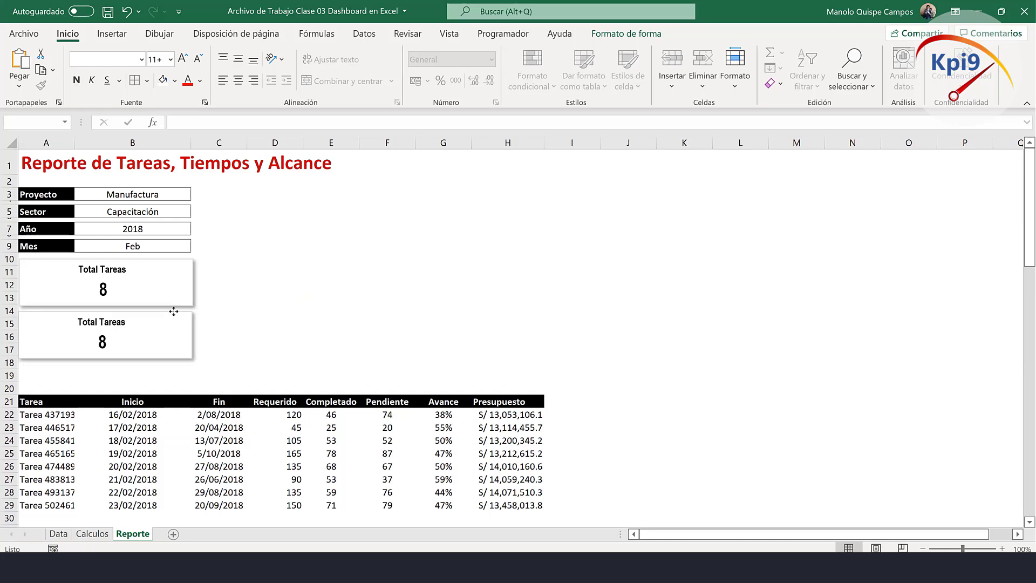
pyautogui.click(176, 311)
pyautogui.click(345, 262)
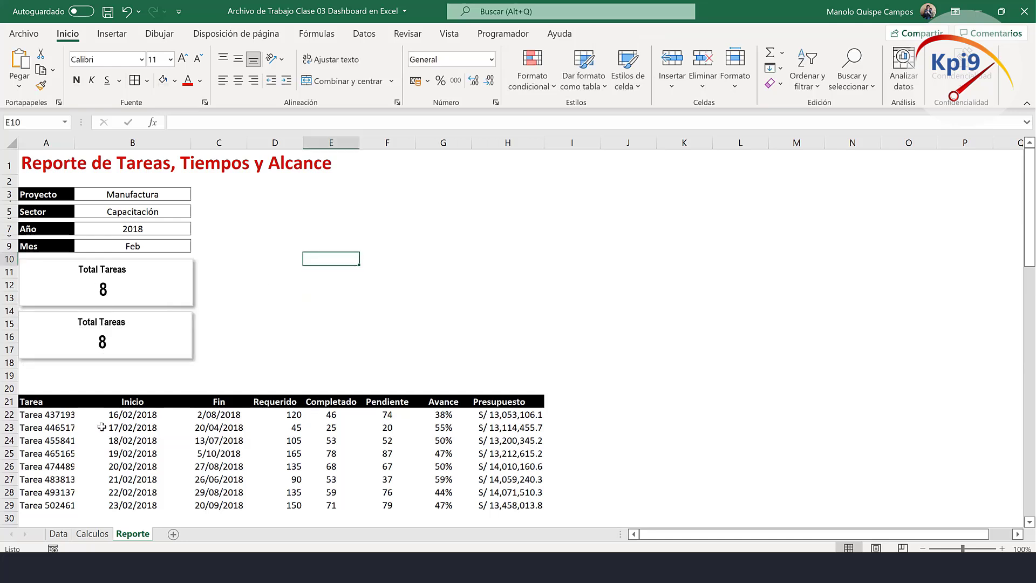
# Move the task table block A21:H26 down two rows.
pyautogui.click(57, 406)
pyautogui.moveTo(293, 408); pyautogui.dragTo(510, 467)
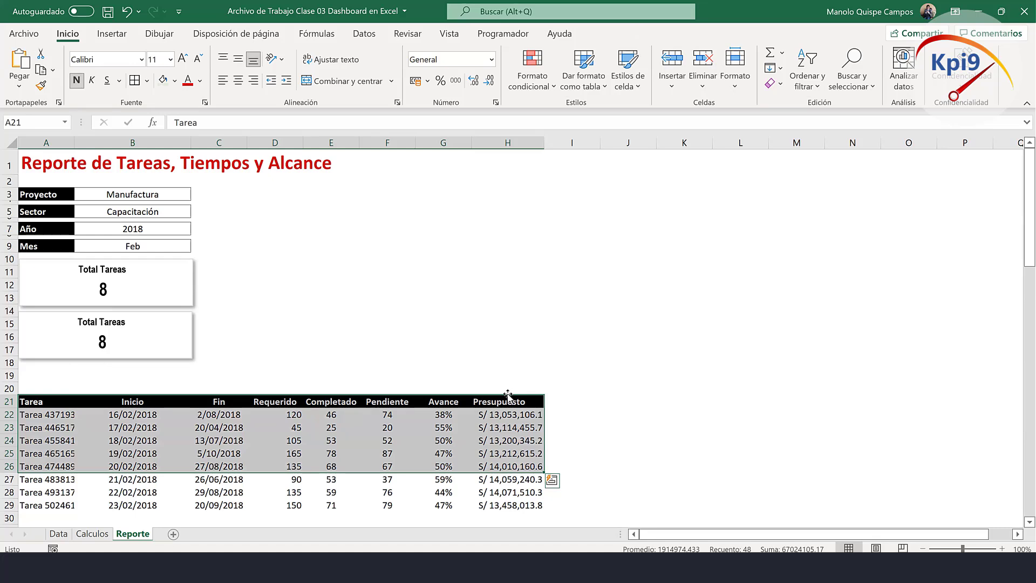
pyautogui.moveTo(507, 421); pyautogui.dragTo(507, 447)
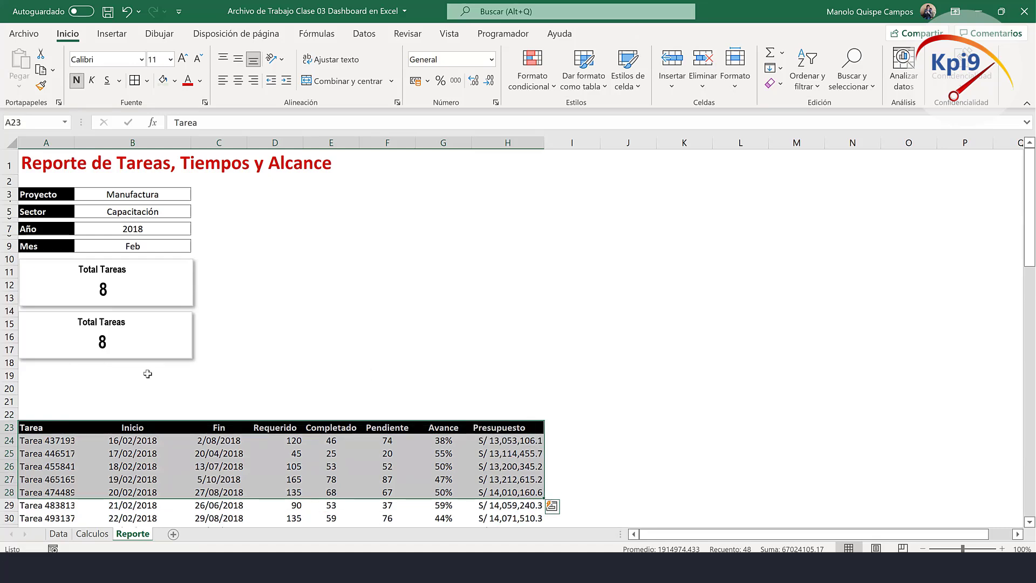
pyautogui.click(143, 387)
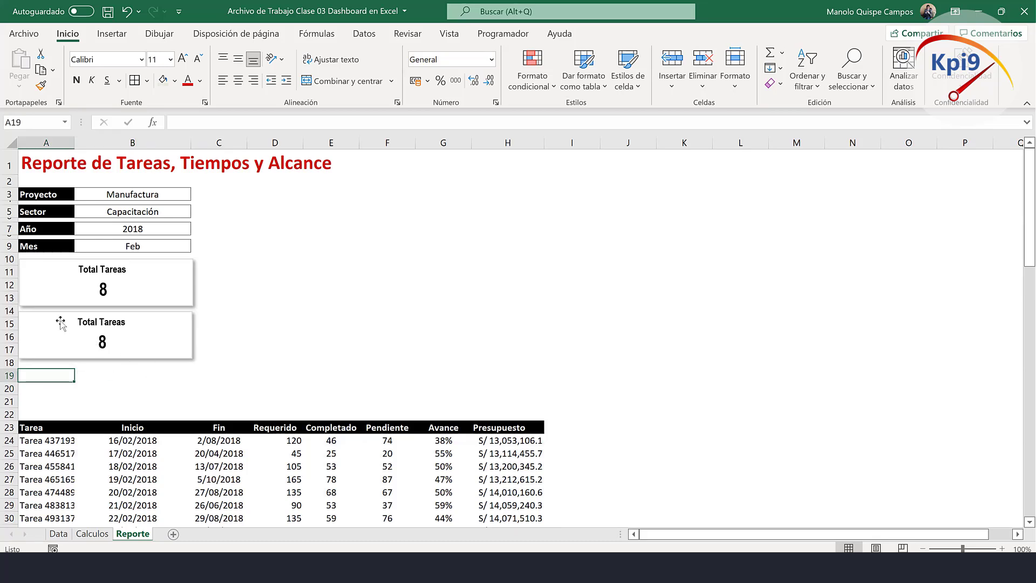
# Copy the second card's shape, title and number to make a third card below it.
pyautogui.click(88, 326)
pyautogui.keyDown('ctrl'); pyautogui.click(89, 323); pyautogui.keyUp('ctrl')
pyautogui.keyDown('ctrl'); pyautogui.click(124, 345); pyautogui.keyUp('ctrl')
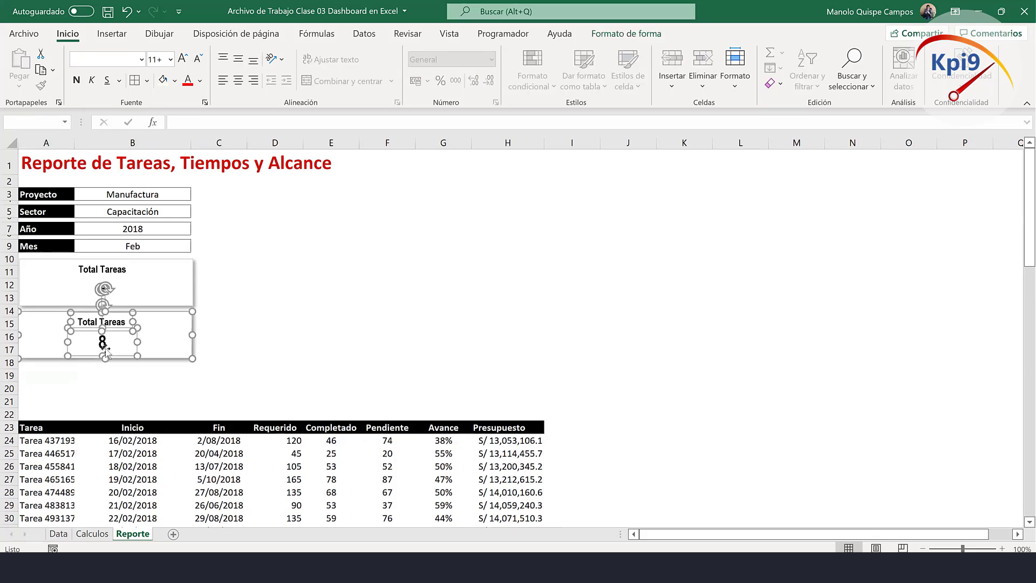
pyautogui.hotkey('ctrl', 'c')
pyautogui.moveTo(184, 313); pyautogui.dragTo(184, 370)
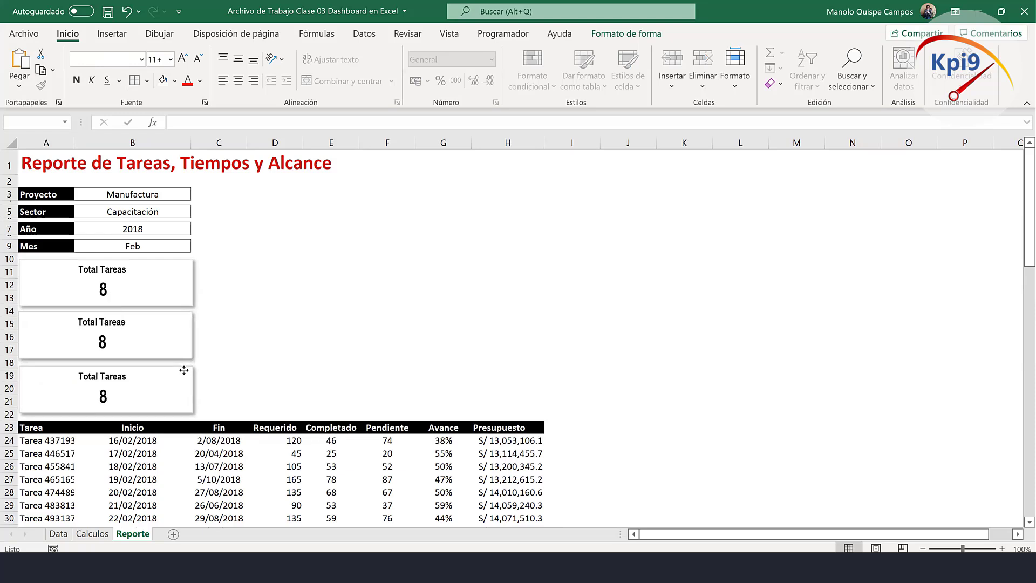
pyautogui.moveTo(184, 371); pyautogui.dragTo(184, 370)
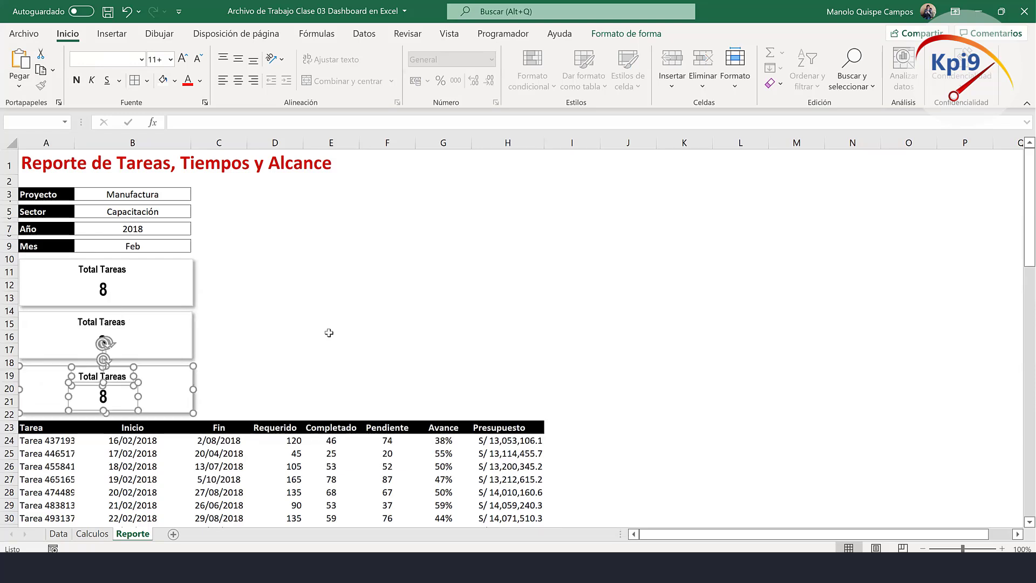
pyautogui.click(329, 326)
pyautogui.click(98, 322)
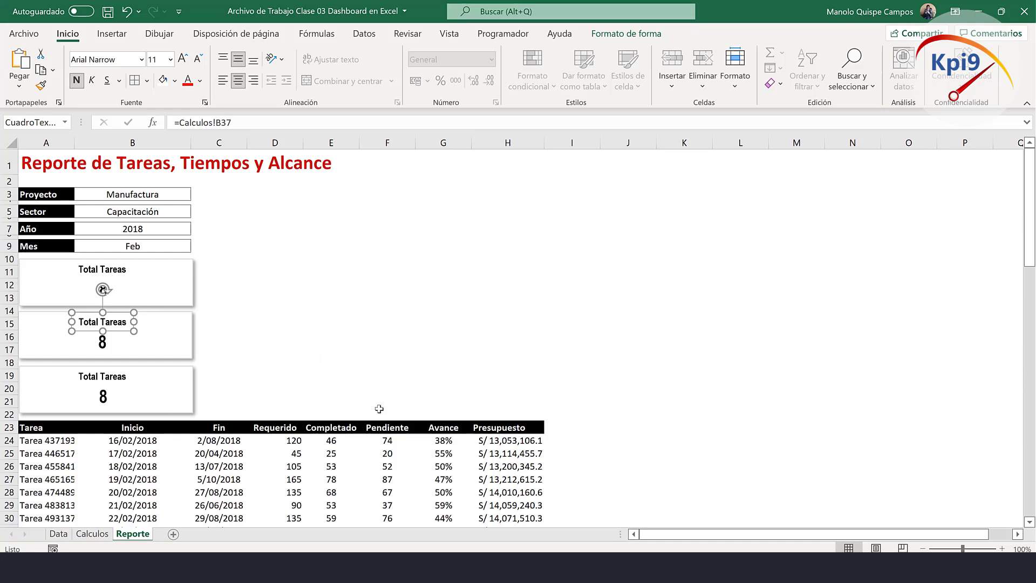
pyautogui.click(363, 339)
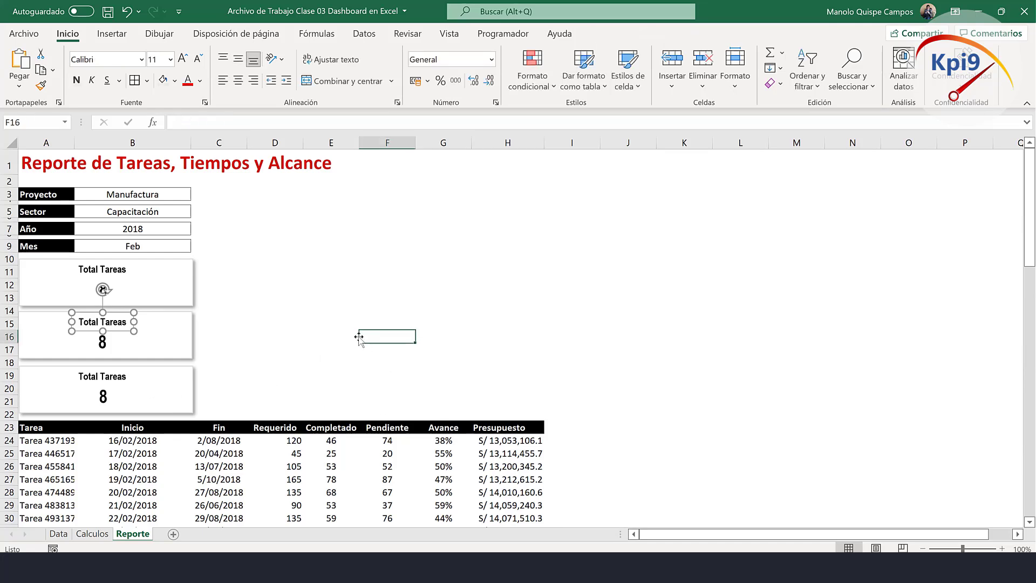
# On the Calculos sheet, enter the label Periodo in B39.
pyautogui.click(92, 534)
pyautogui.click(70, 287)
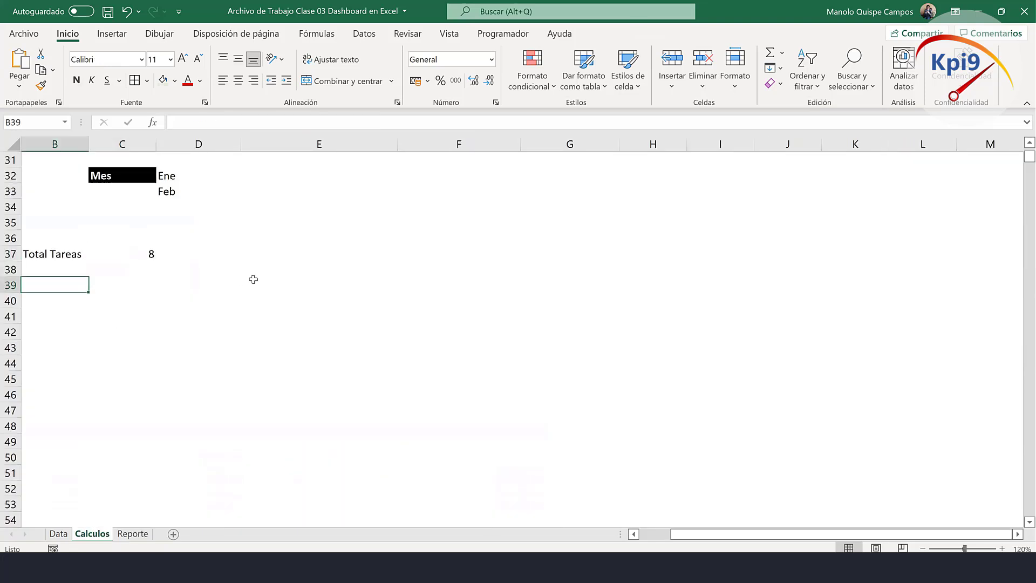
pyautogui.write('pER')
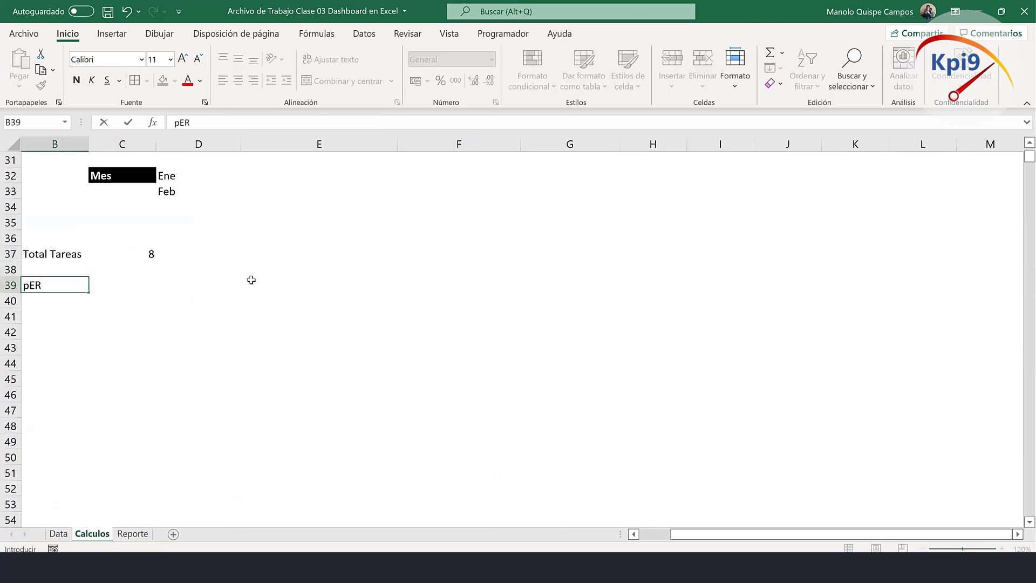
pyautogui.press('BackSpace')
pyautogui.press('BackSpace')
pyautogui.press('BackSpace')
pyautogui.write('o')
pyautogui.press('BackSpace')
pyautogui.write('odo')
pyautogui.press('Return')
pyautogui.press('Up')
pyautogui.press('Right')
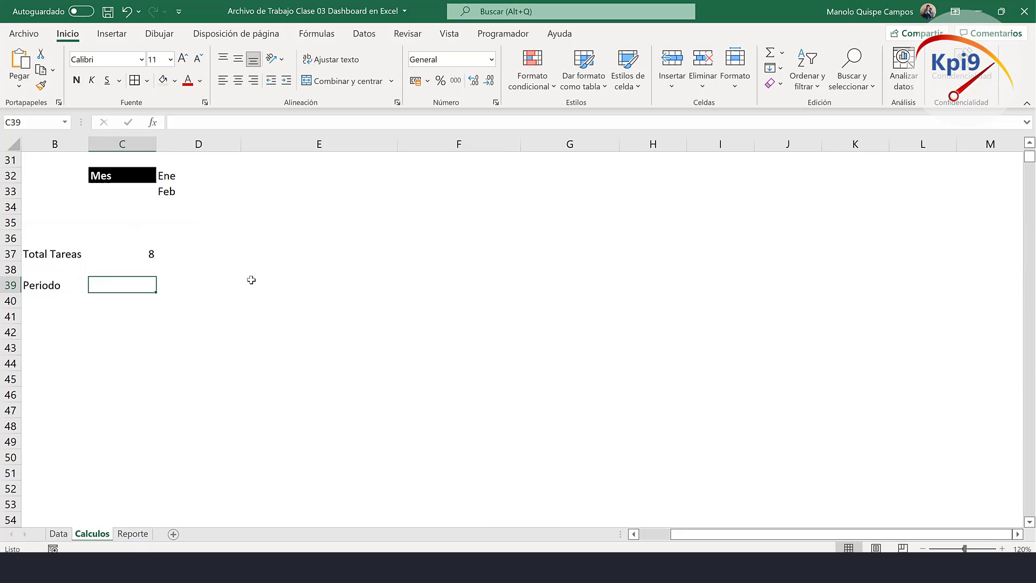
# Start the C39 formula as ="Del "&TEXTO( using autocomplete.
pyautogui.write('=')
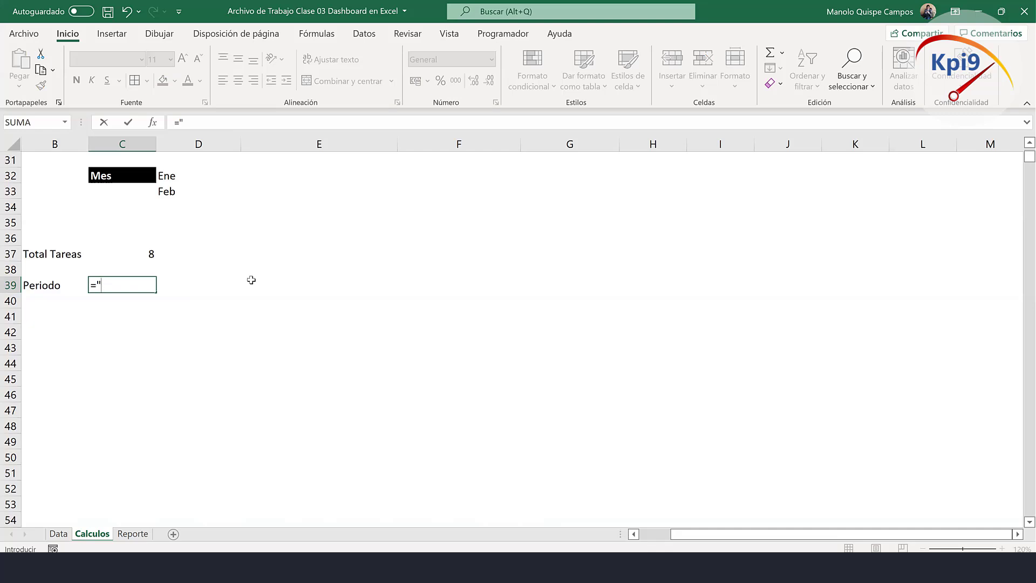
pyautogui.write('De')
pyautogui.write('l')
pyautogui.write(' "')
pyautogui.write('&')
pyautogui.write('te')
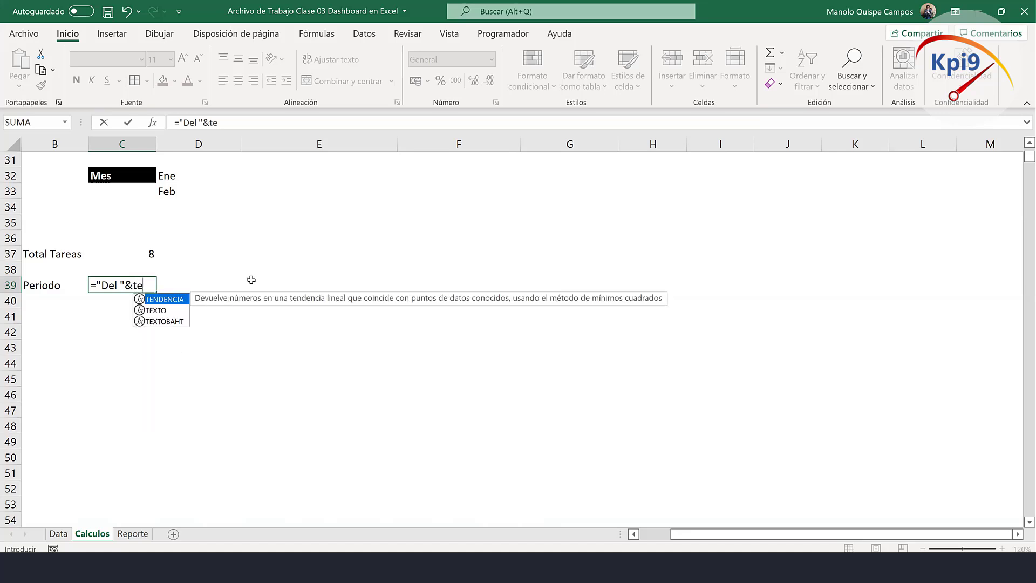
pyautogui.doubleClick(172, 310)
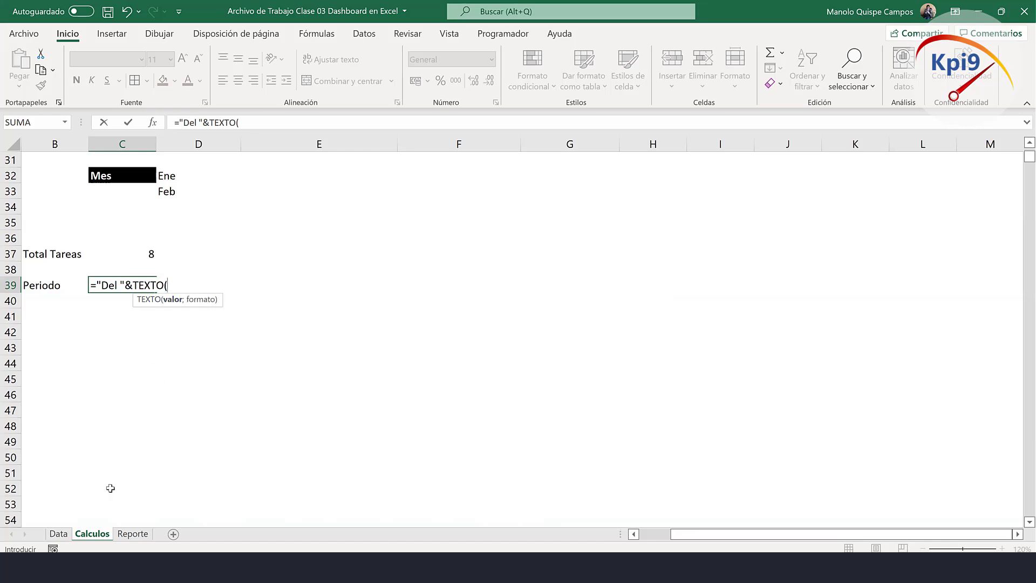
# Make TEXTO use MIN(Reporte!B24#) and begin the "DD- date format.
pyautogui.click(130, 535)
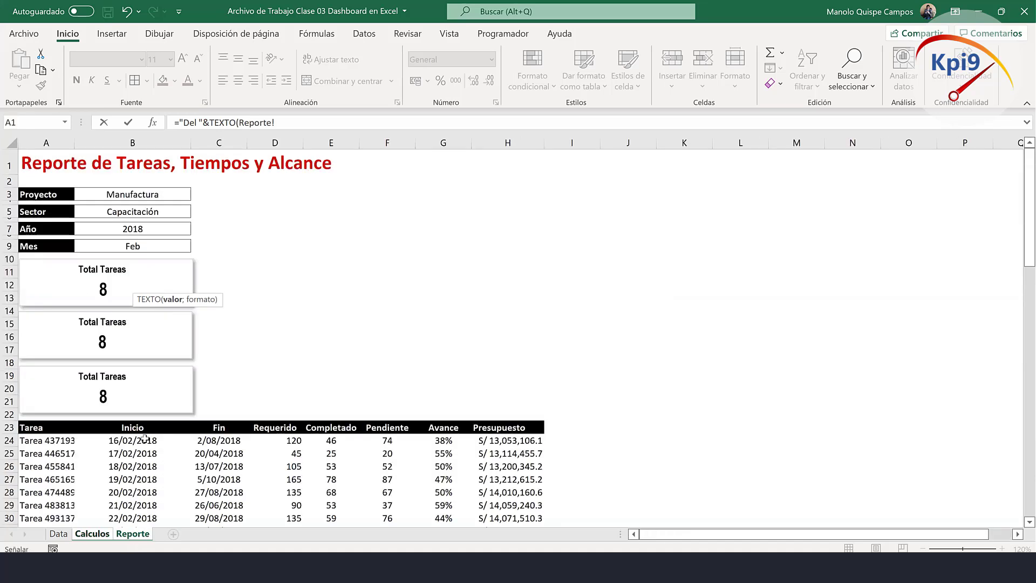
pyautogui.click(145, 439)
pyautogui.click(338, 122)
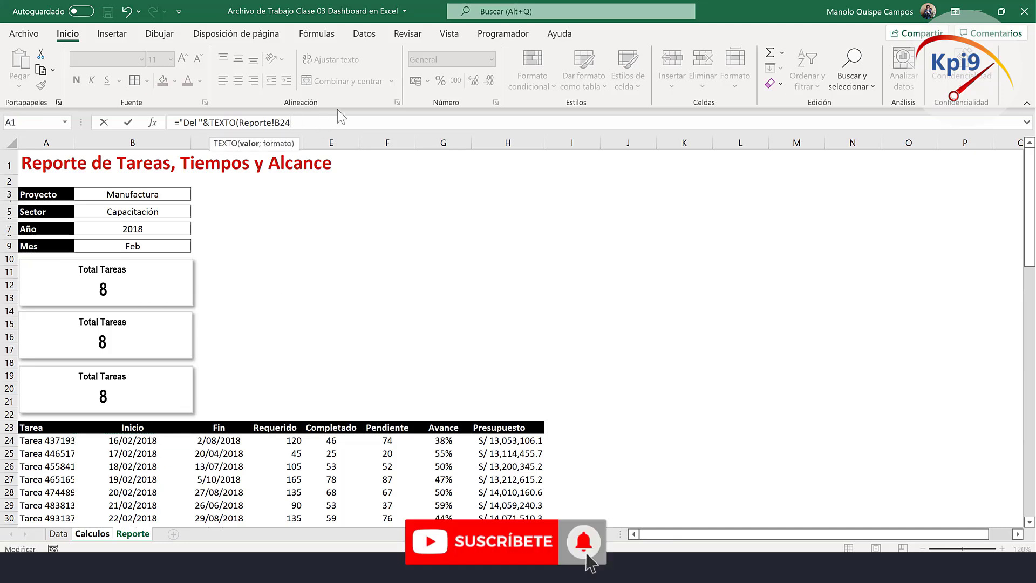
pyautogui.press('BackSpace')
pyautogui.press('BackSpace')
pyautogui.press('BackSpace')
pyautogui.press('BackSpace')
pyautogui.press('BackSpace')
pyautogui.press('BackSpace')
pyautogui.press('BackSpace')
pyautogui.press('BackSpace')
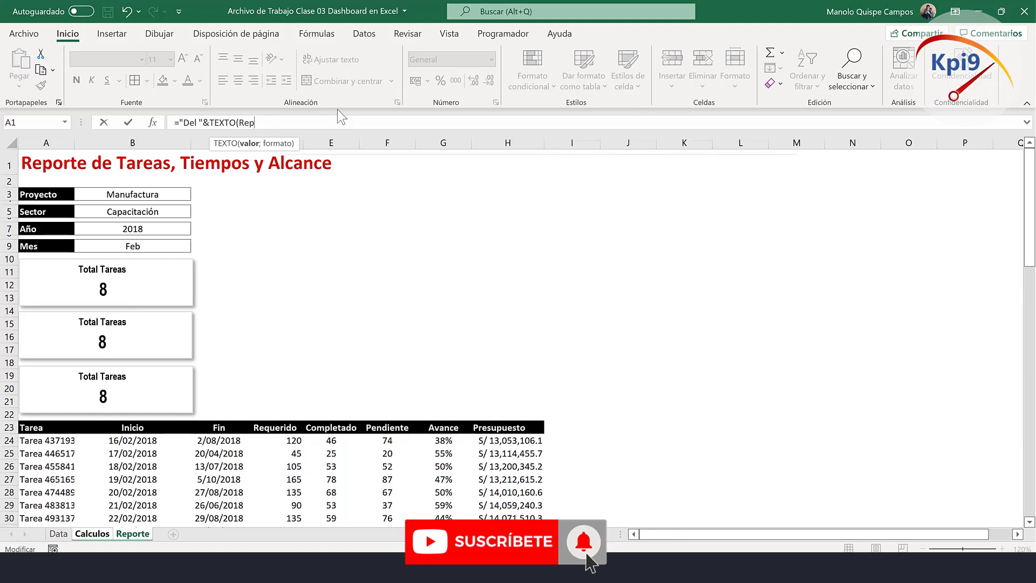
pyautogui.press('BackSpace')
pyautogui.press('BackSpace')
pyautogui.press('BackSpace')
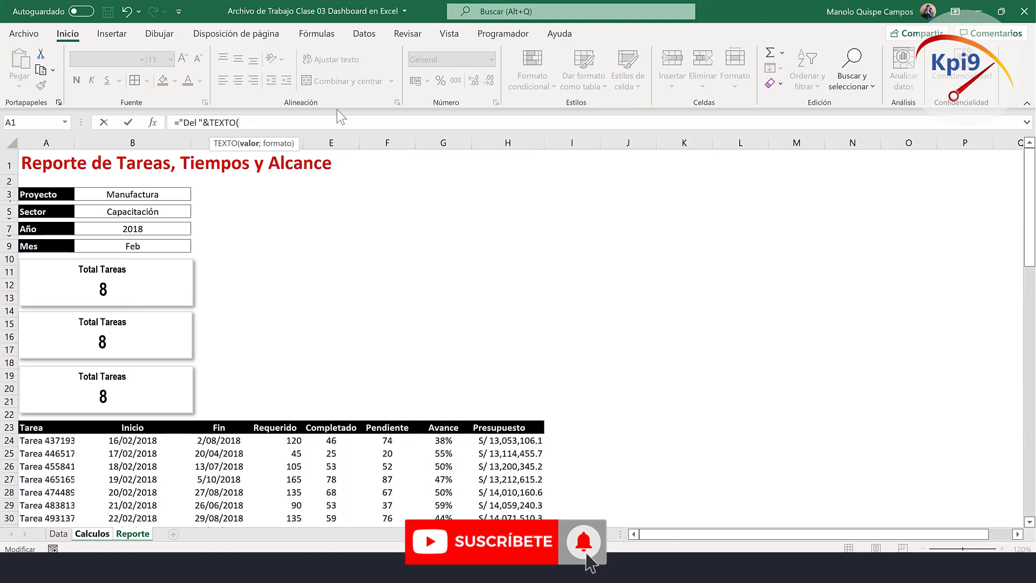
pyautogui.write('min')
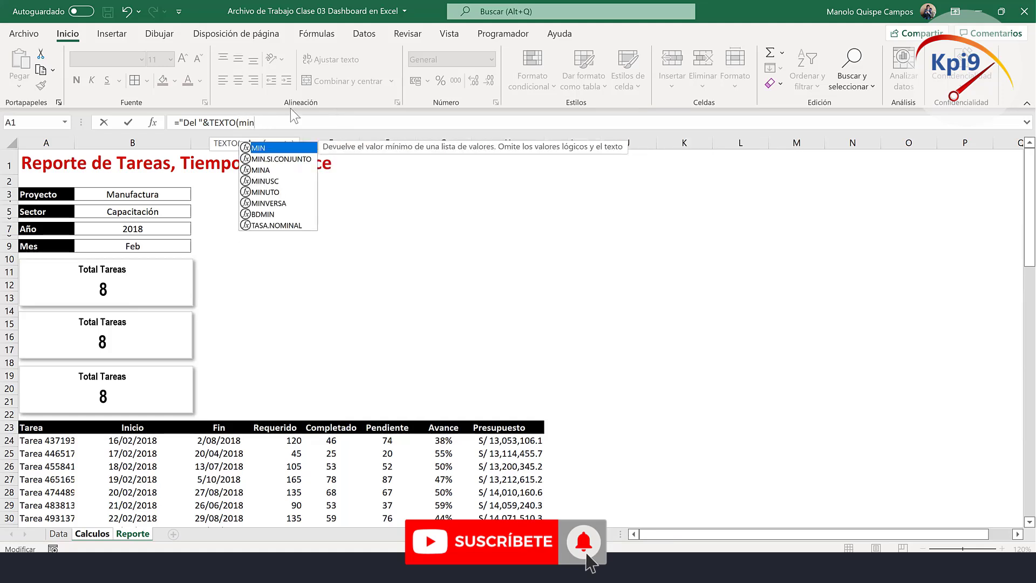
pyautogui.press('Tab')
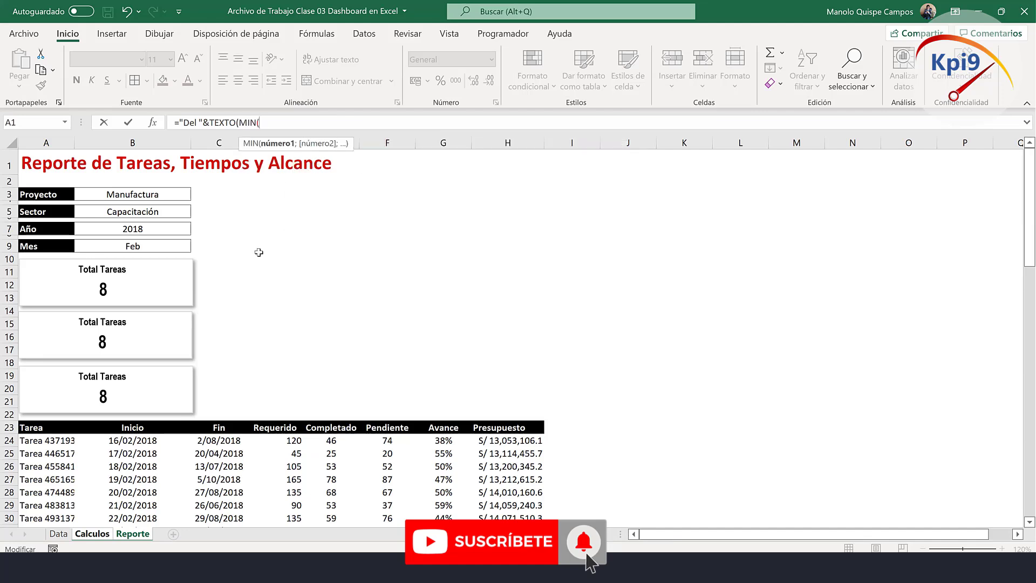
pyautogui.click(145, 440)
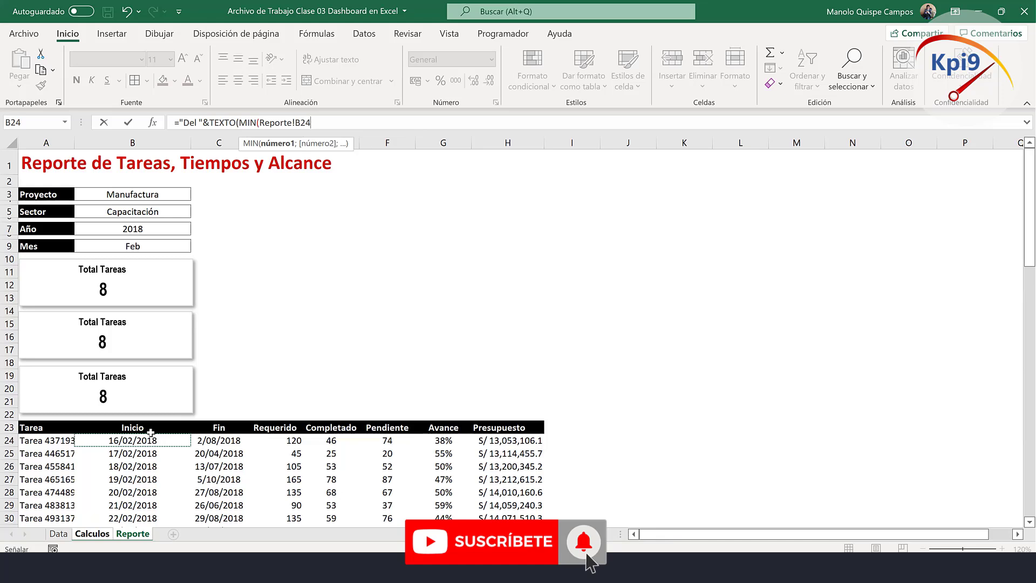
pyautogui.write('#')
pyautogui.write(')')
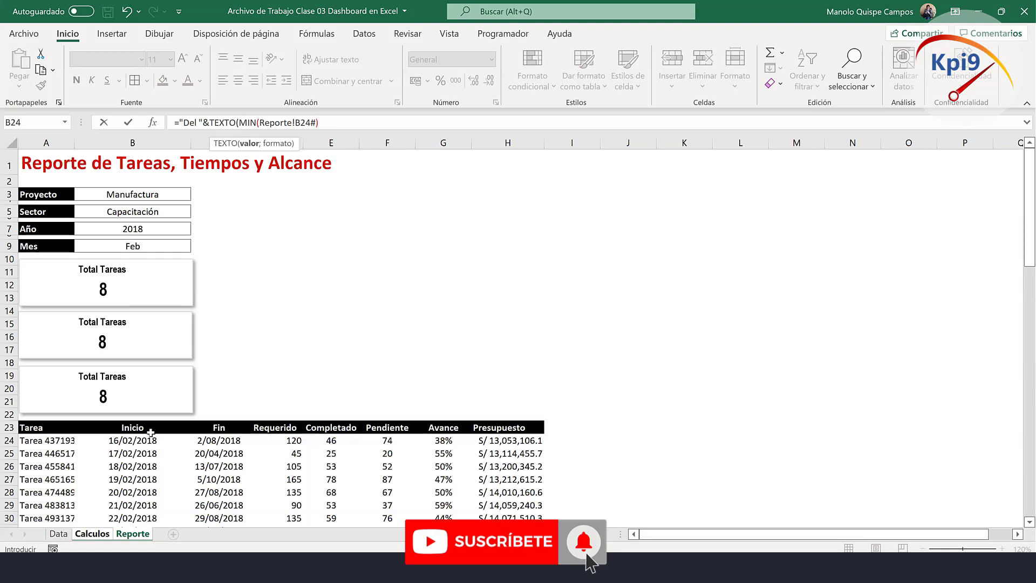
pyautogui.write(';')
pyautogui.write('"')
pyautogui.write('DD')
pyautogui.write('-MMM")')
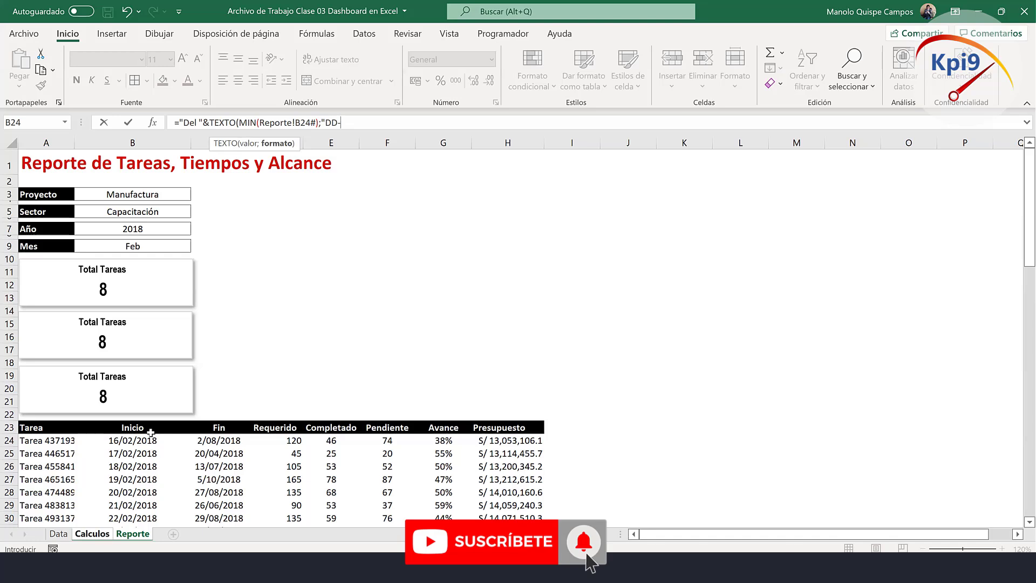
# Finish C39's TEXTO format as "DD-MMM" so Periodo shows Del 16-Feb.
pyautogui.write('M')
pyautogui.write('M')
pyautogui.write('"')
pyautogui.write(')')
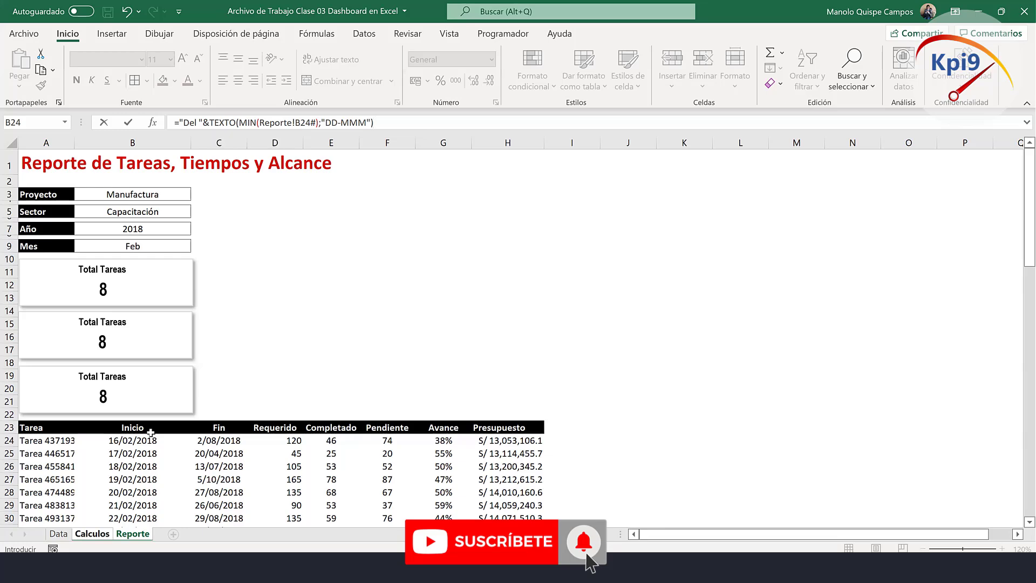
pyautogui.press('Return')
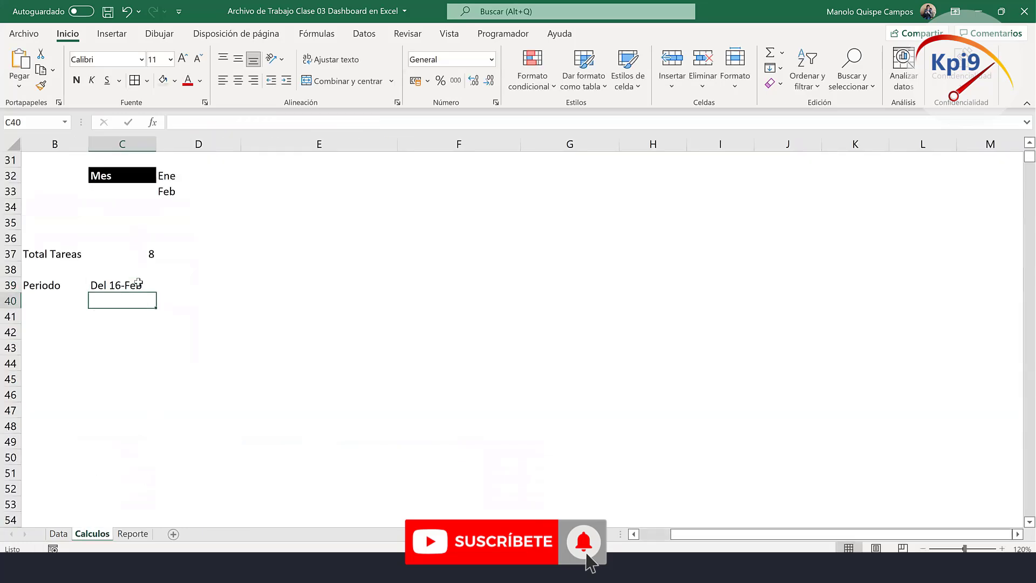
pyautogui.click(139, 281)
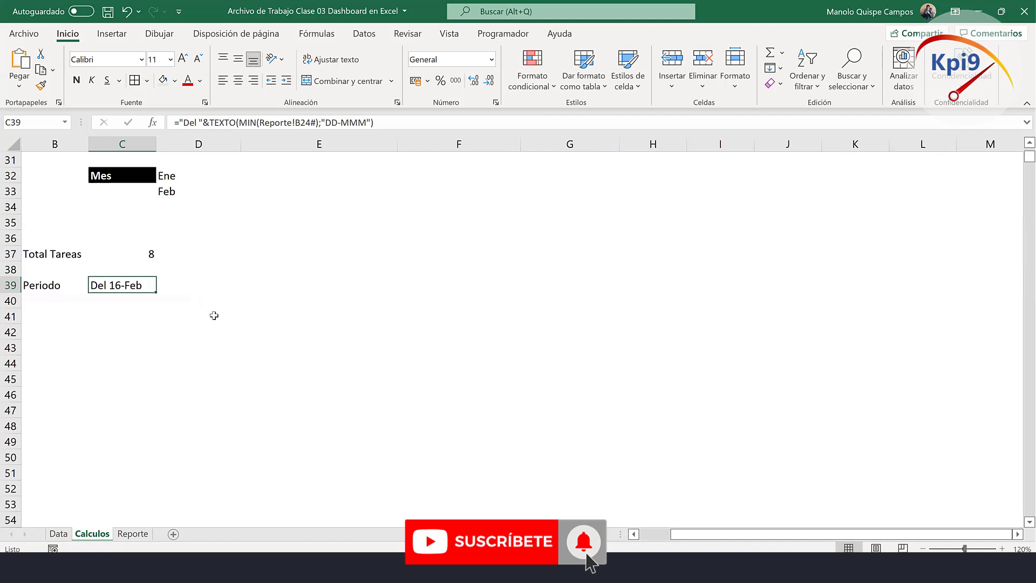
# Append &" al "&TEXTO(MAX(Reporte!C24#);"DD-MMM") to C39, giving Del 16-Feb al 05-Oct.
pyautogui.doubleClick(149, 288)
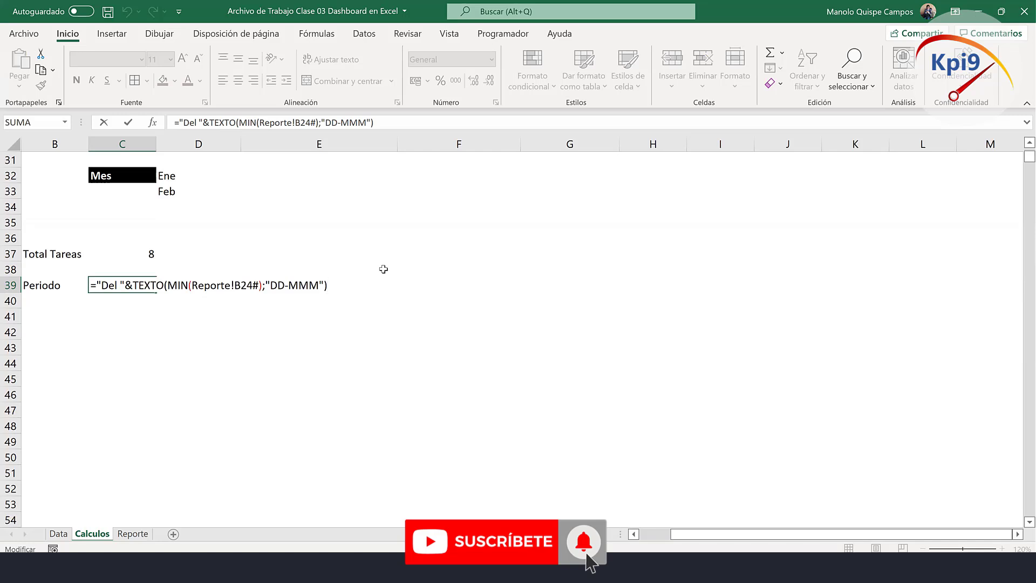
pyautogui.write('&')
pyautogui.write('"')
pyautogui.write(' a')
pyautogui.write('l "')
pyautogui.write('&')
pyautogui.write('TEX')
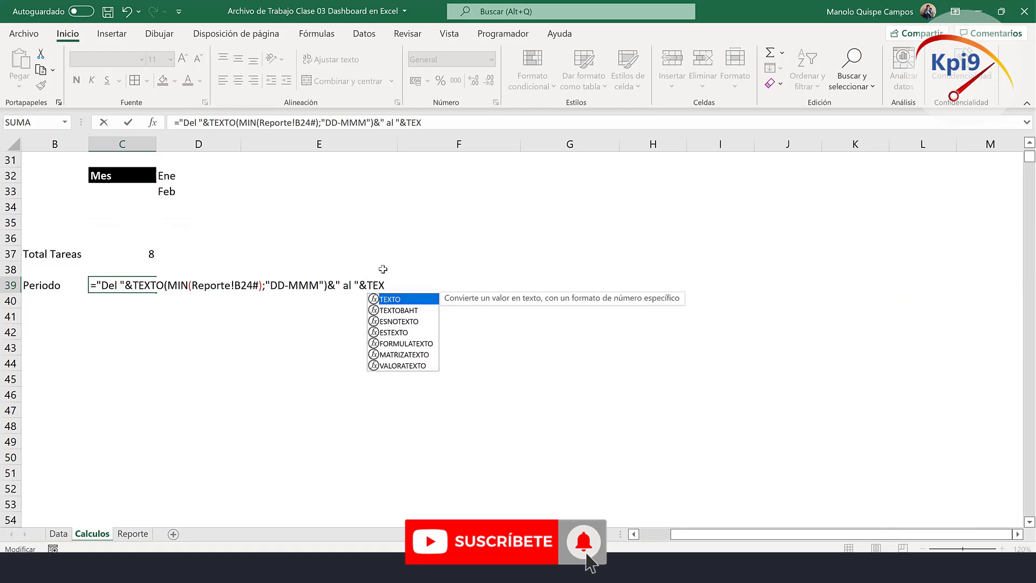
pyautogui.doubleClick(422, 300)
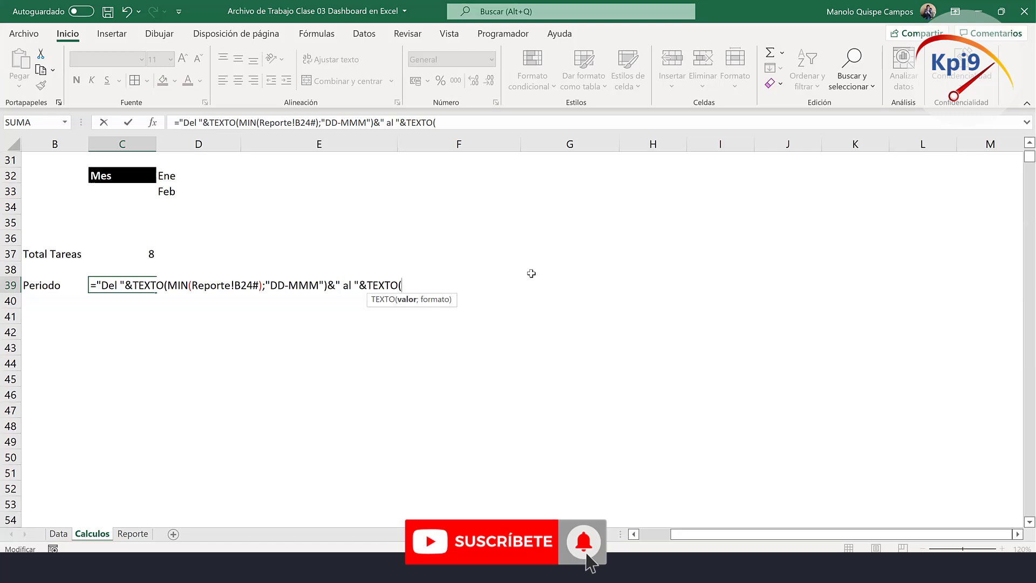
pyautogui.write('MAX')
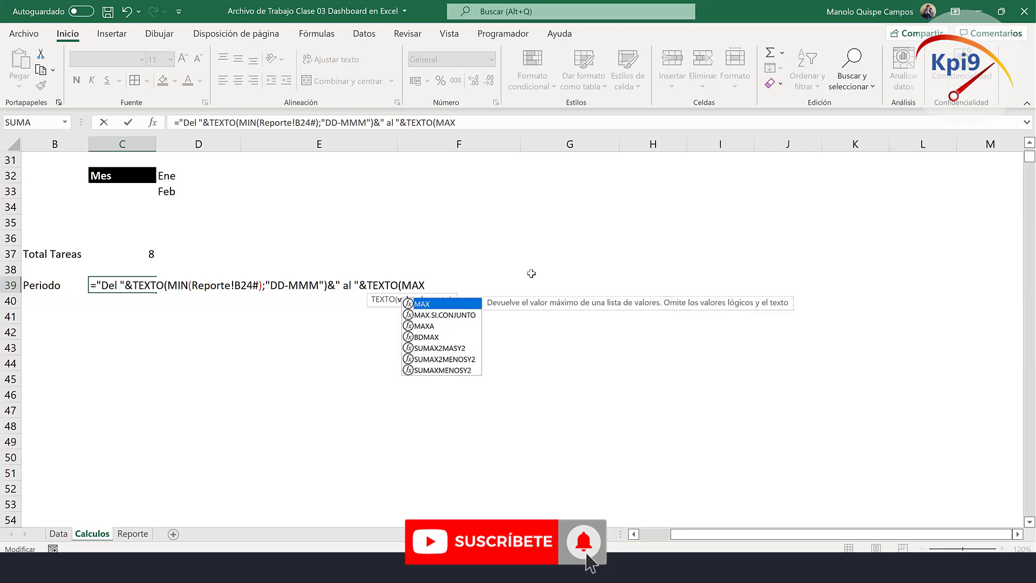
pyautogui.write('(')
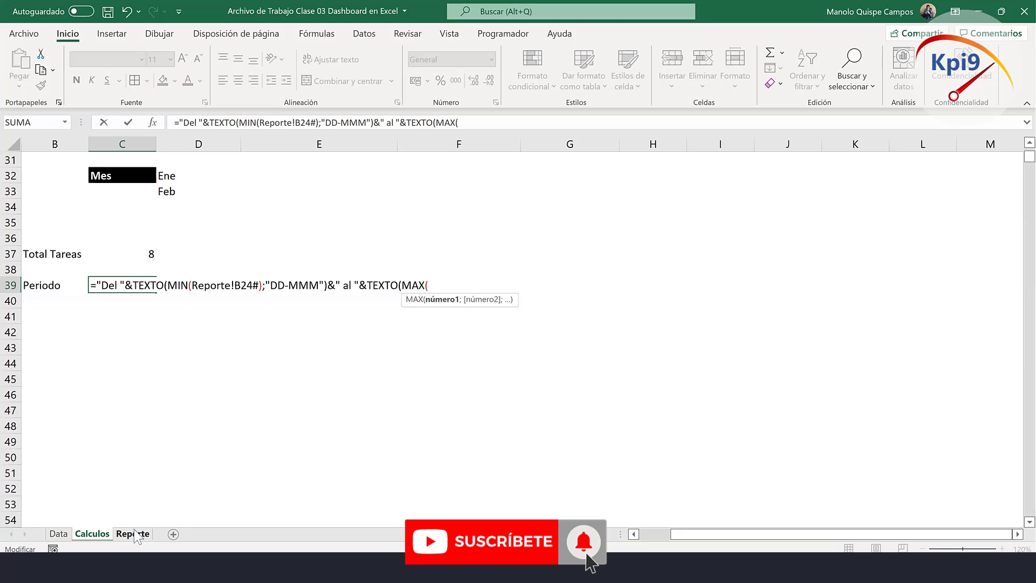
pyautogui.click(135, 534)
pyautogui.click(231, 440)
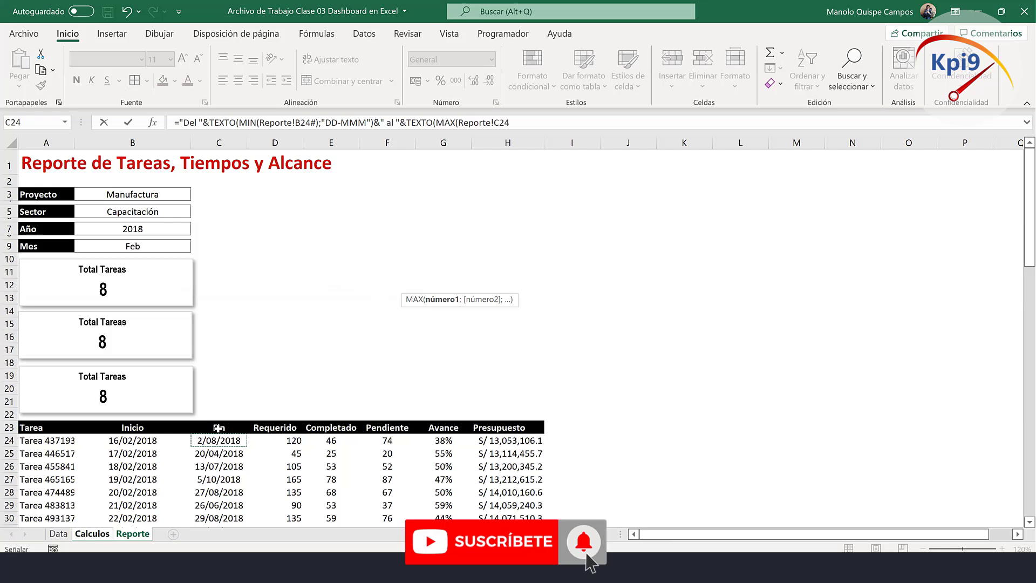
pyautogui.write('#)')
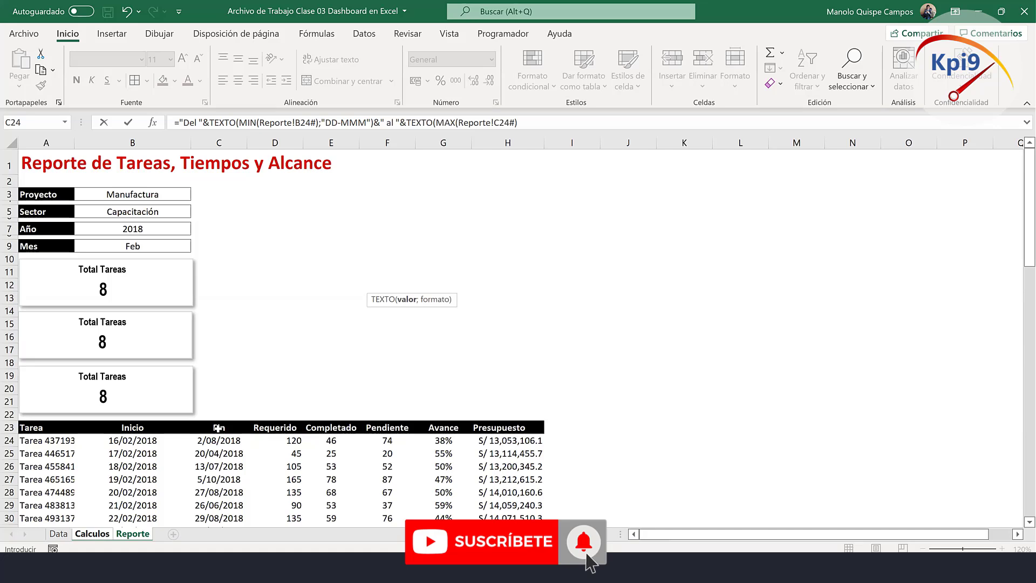
pyautogui.write(';')
pyautogui.write('DD-')
pyautogui.write('MMM"')
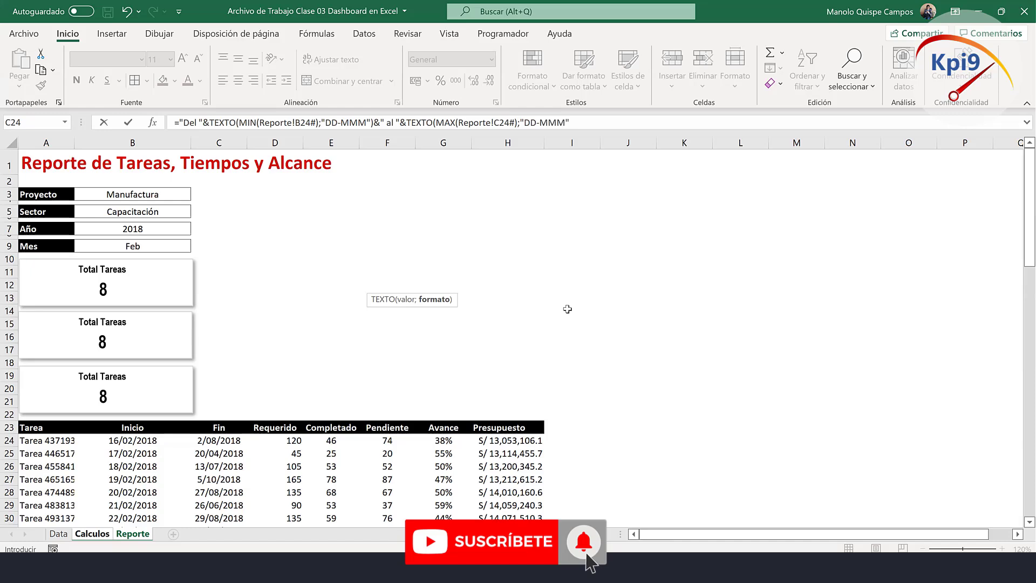
pyautogui.write(')')
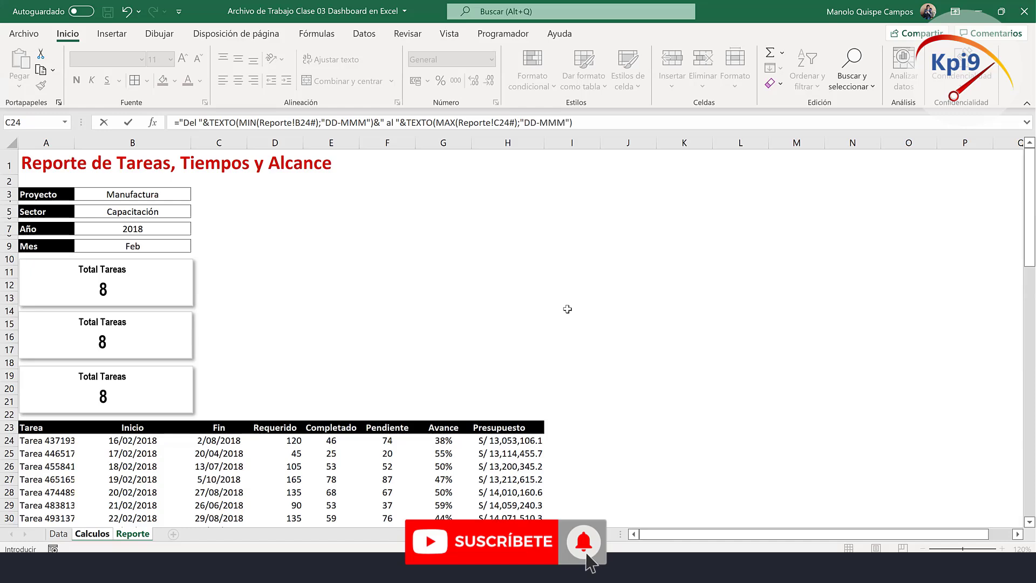
pyautogui.press('Return')
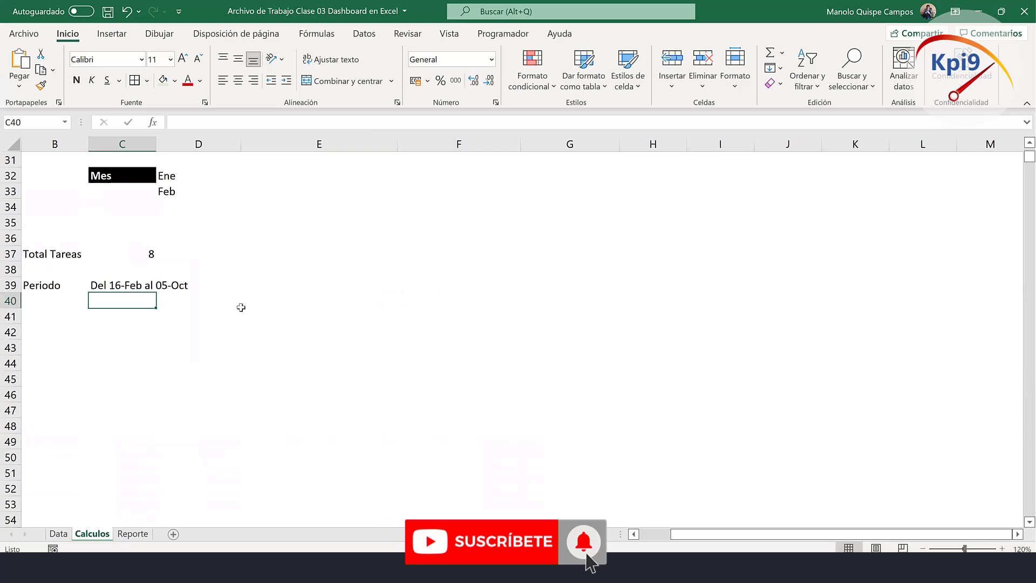
# Link the second card's title on Reporte to the Periodo label on Calculos.
pyautogui.click(127, 286)
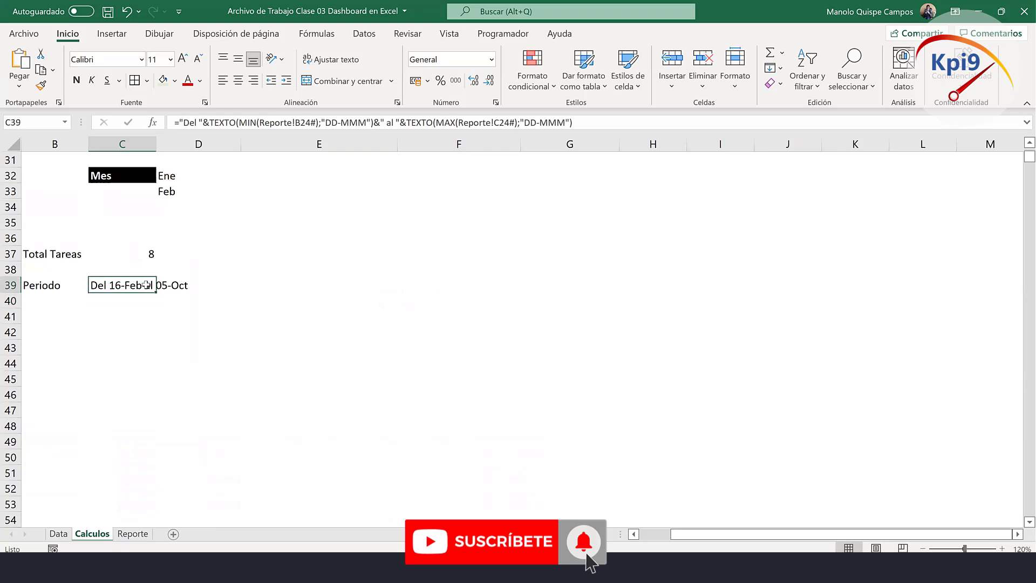
pyautogui.click(132, 534)
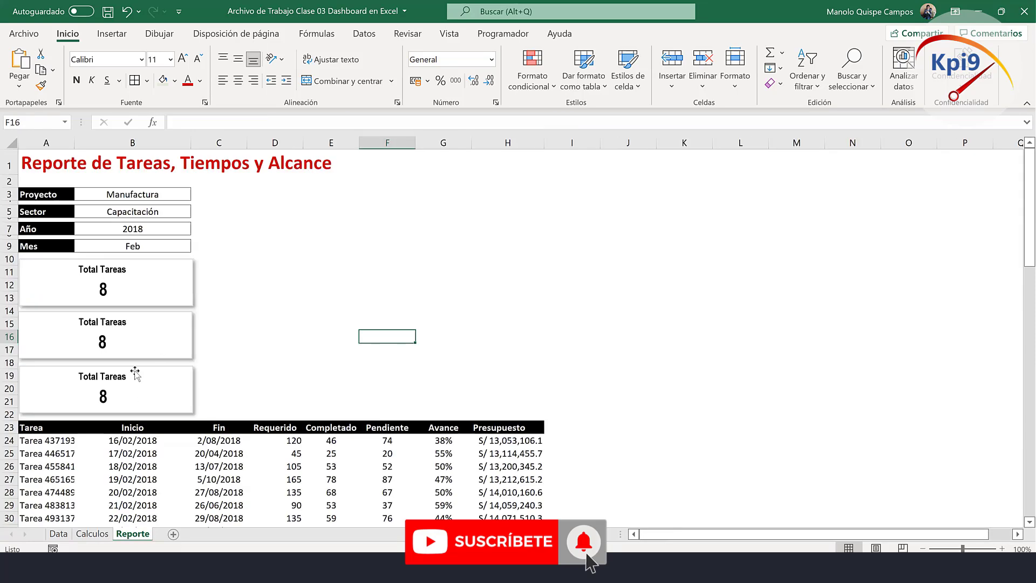
pyautogui.click(113, 324)
pyautogui.moveTo(258, 123); pyautogui.dragTo(99, 111)
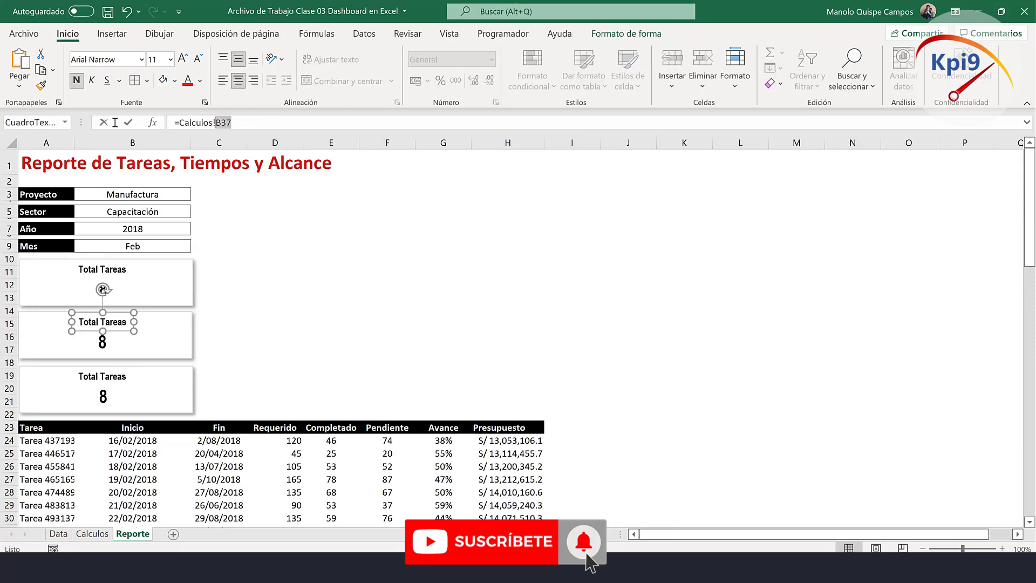
pyautogui.write('=')
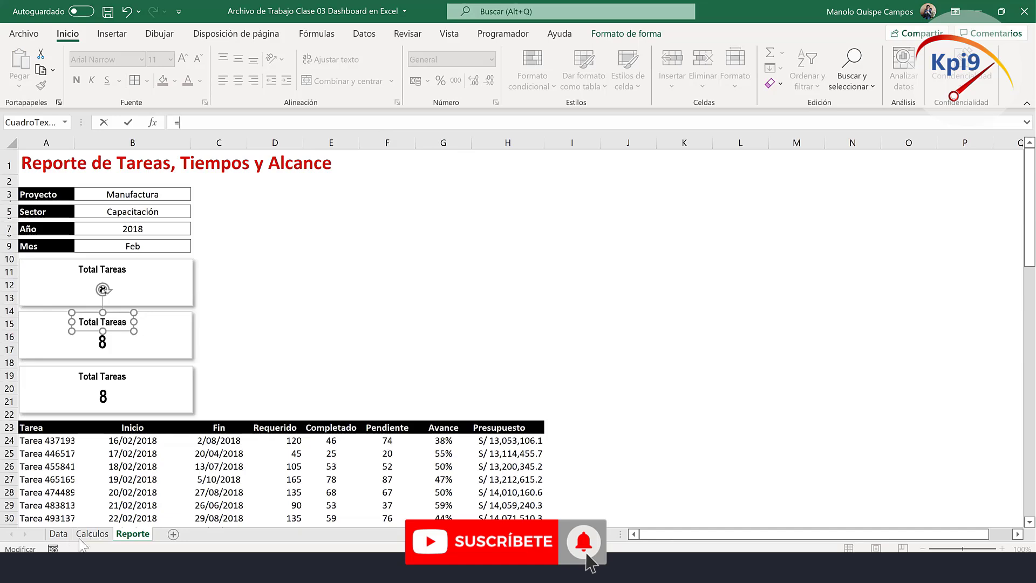
pyautogui.click(92, 534)
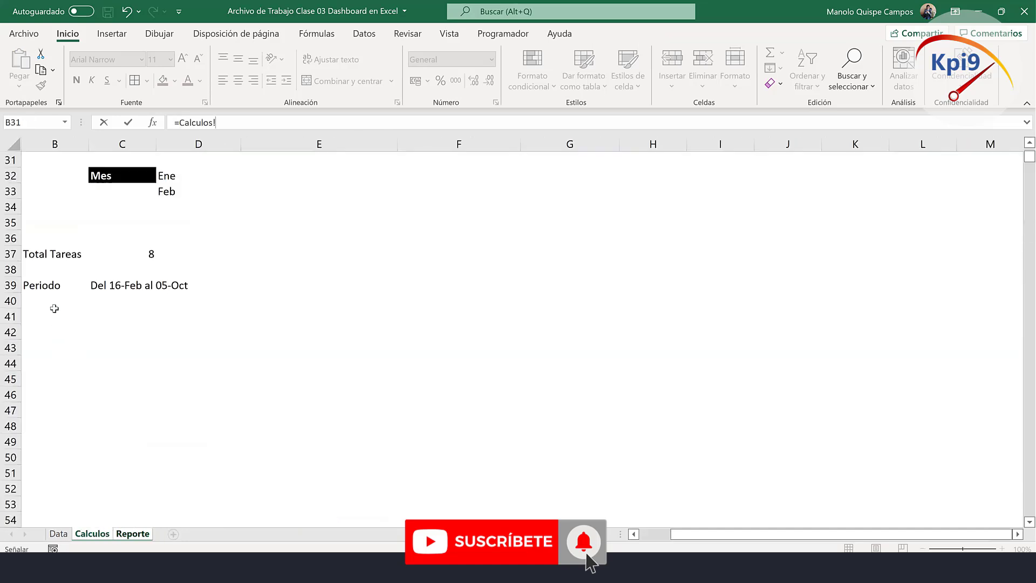
pyautogui.click(50, 287)
pyautogui.press('Return')
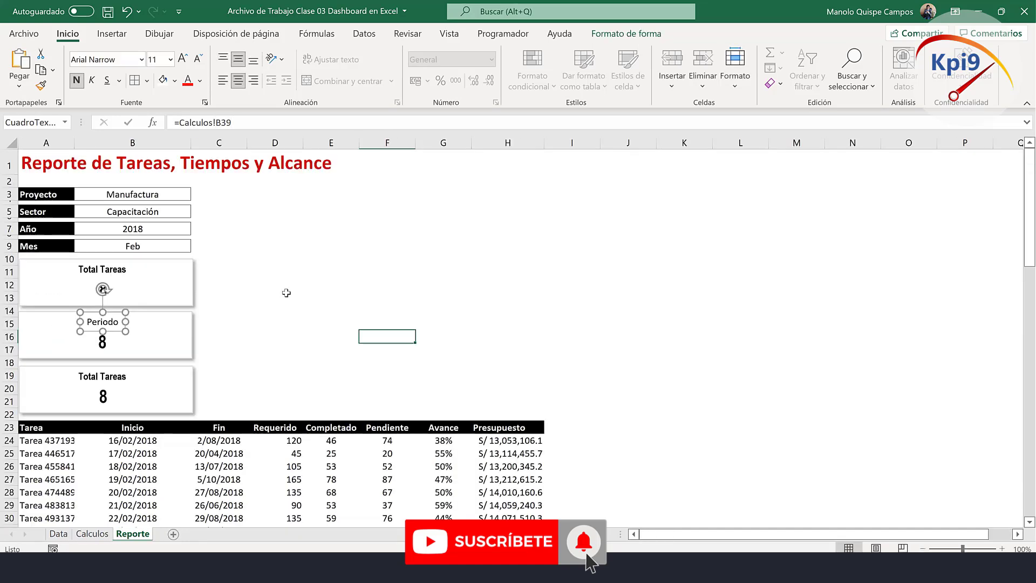
pyautogui.click(399, 275)
# Copy the Total Tareas title formatting onto the Periodo title.
pyautogui.click(119, 264)
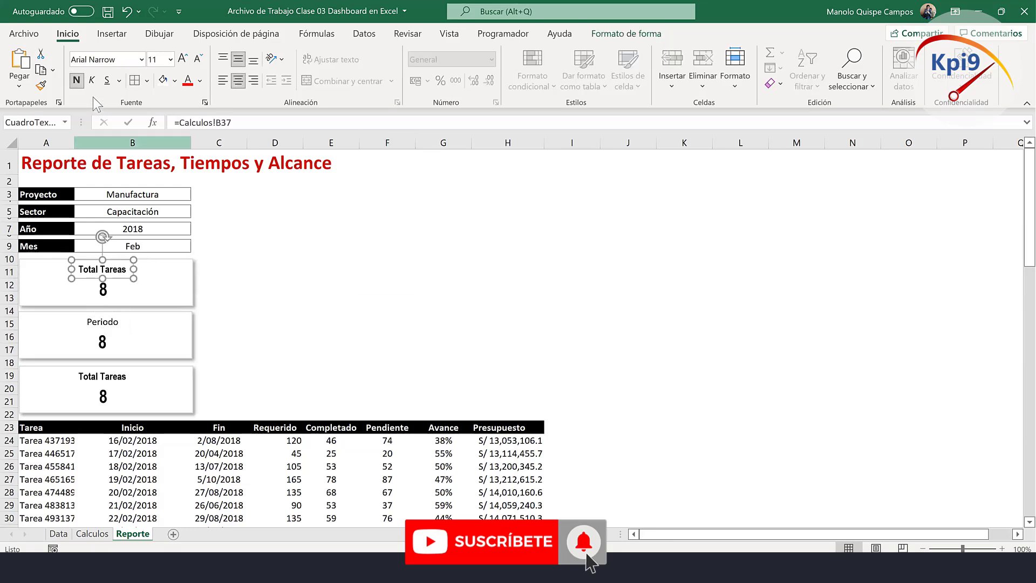
pyautogui.click(41, 85)
pyautogui.click(97, 318)
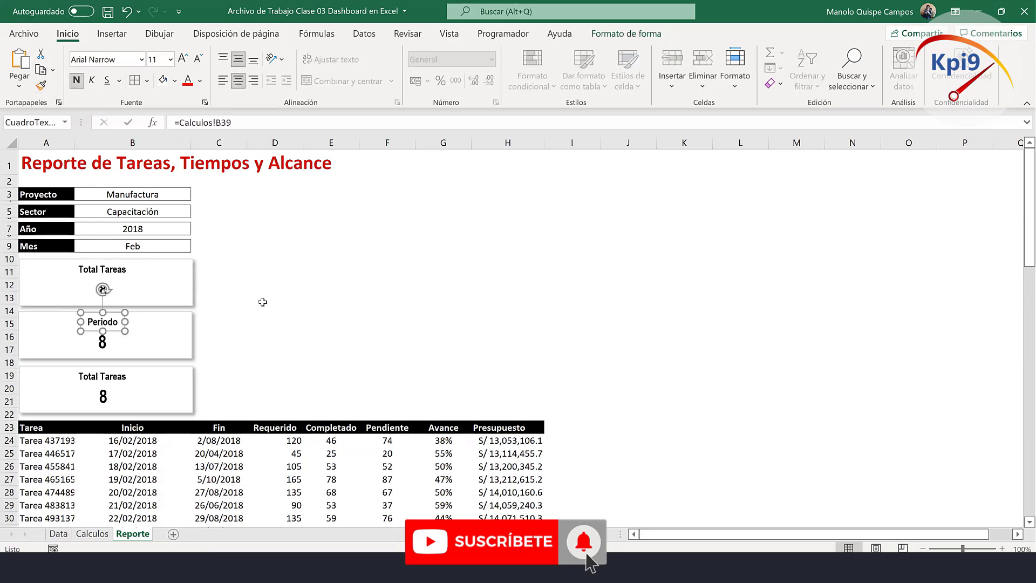
pyautogui.click(280, 294)
# Link the second card's value box to Calculos!C39 and widen it on both sides.
pyautogui.click(101, 344)
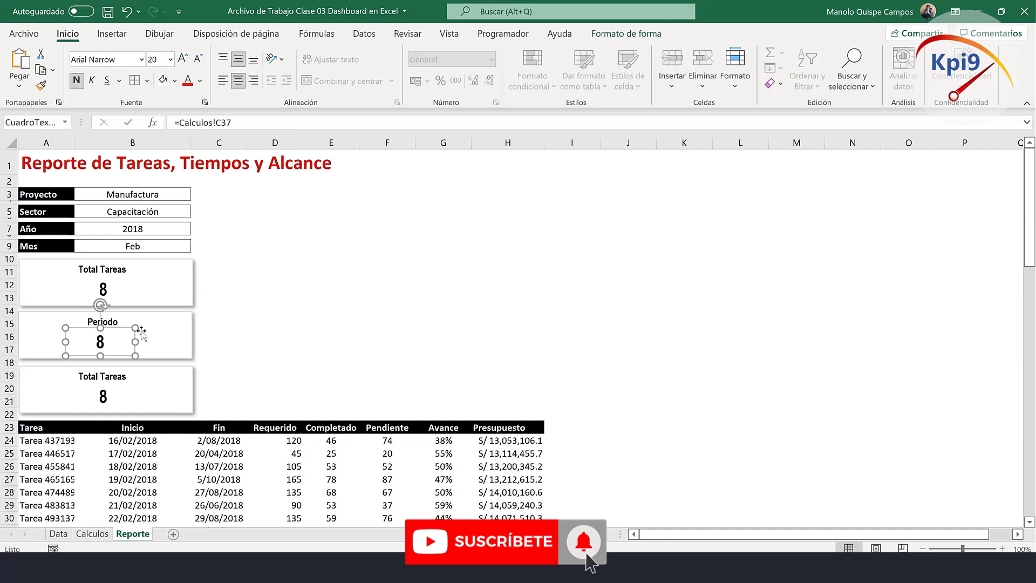
pyautogui.click(126, 11)
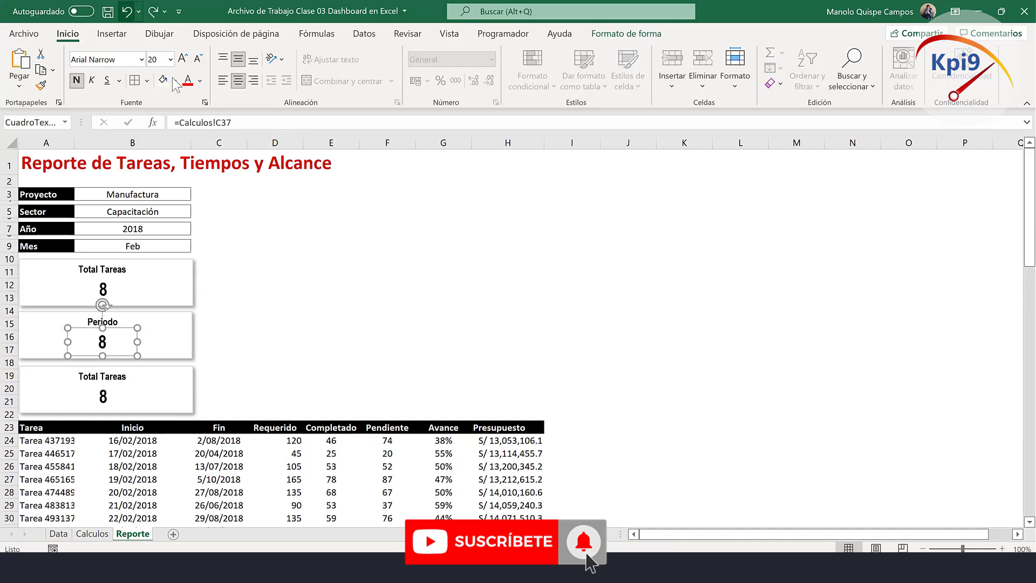
pyautogui.moveTo(249, 123); pyautogui.dragTo(178, 123)
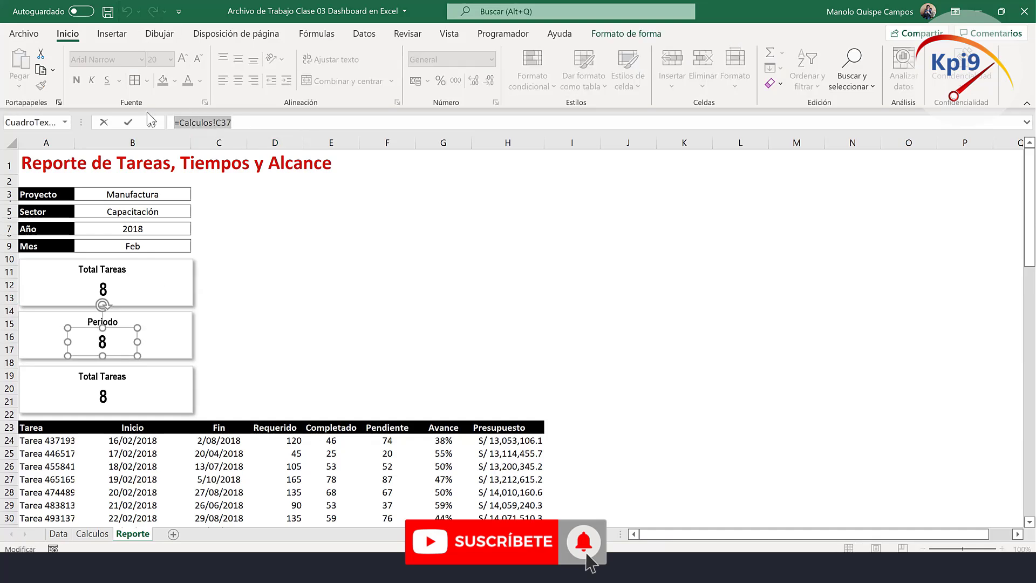
pyautogui.press('BackSpace')
pyautogui.click(103, 534)
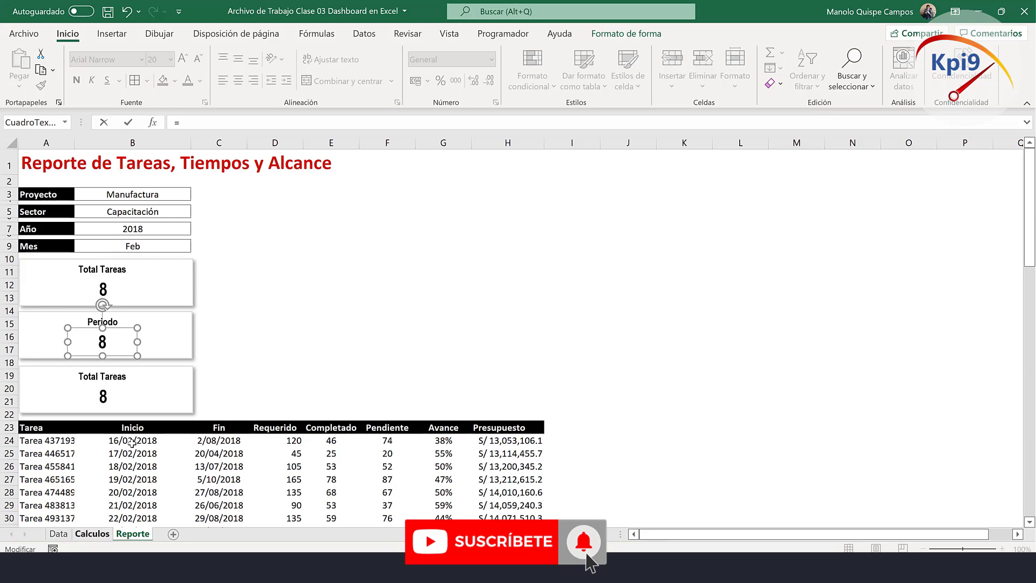
pyautogui.click(125, 285)
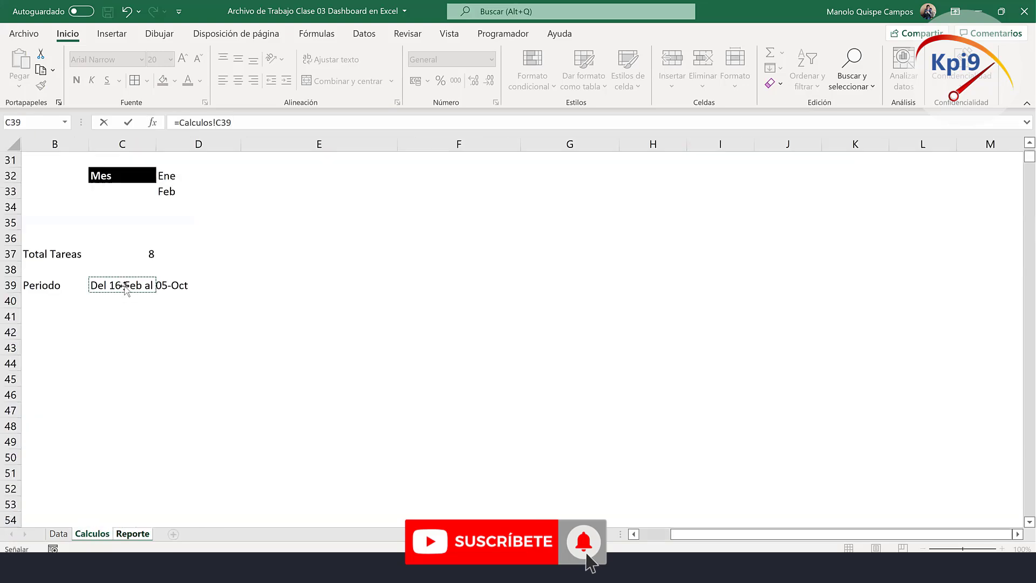
pyautogui.press('Return')
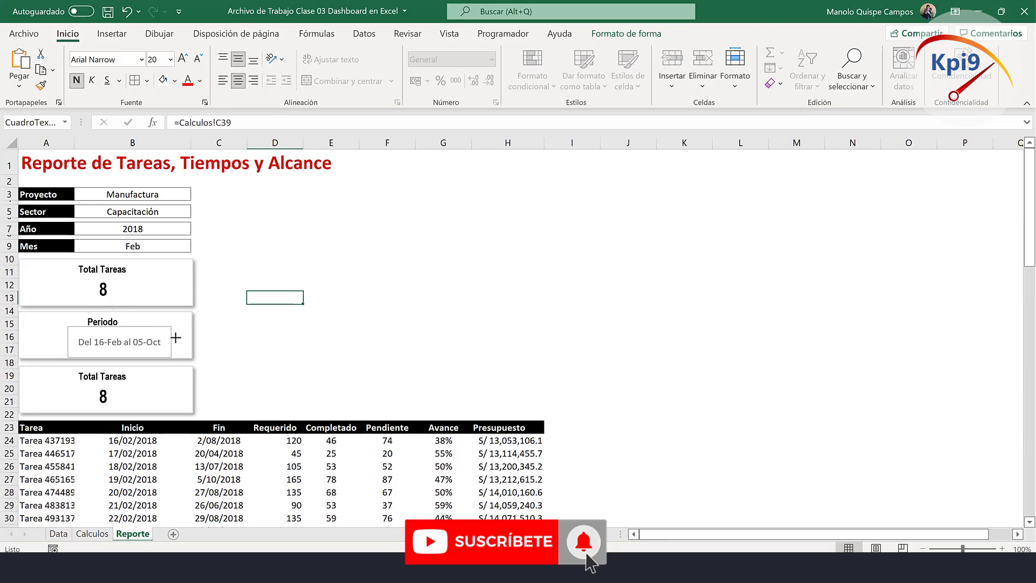
pyautogui.moveTo(138, 342); pyautogui.dragTo(179, 339)
pyautogui.moveTo(68, 342); pyautogui.dragTo(26, 338)
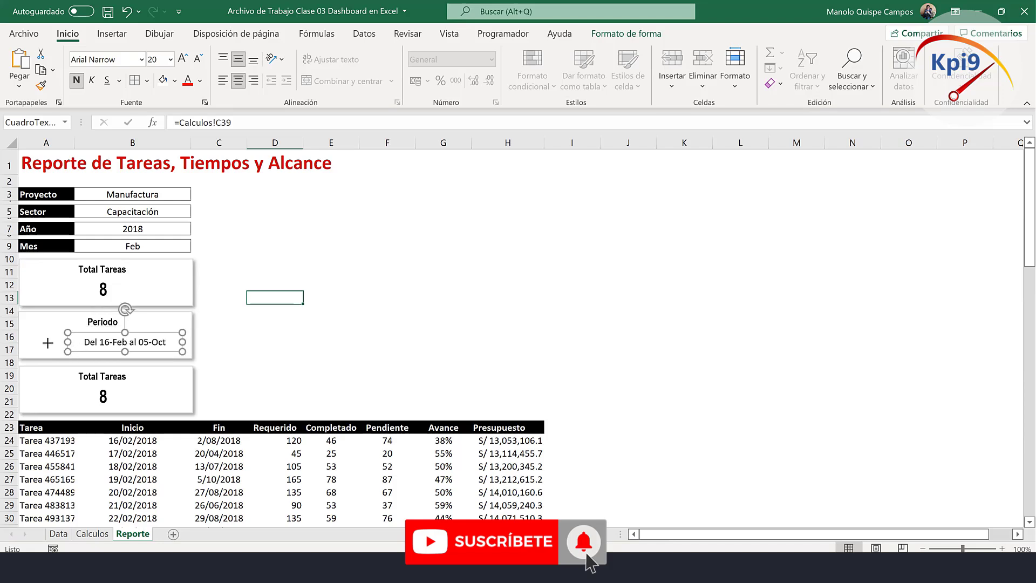
# Apply the Total Tareas number's large bold format to the Periodo value.
pyautogui.click(103, 296)
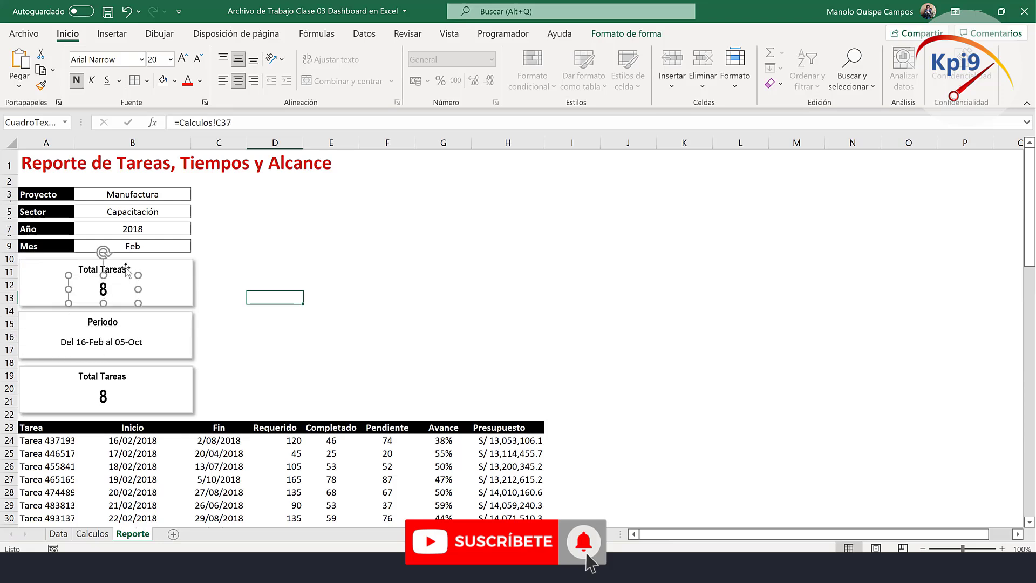
pyautogui.click(41, 85)
pyautogui.click(111, 343)
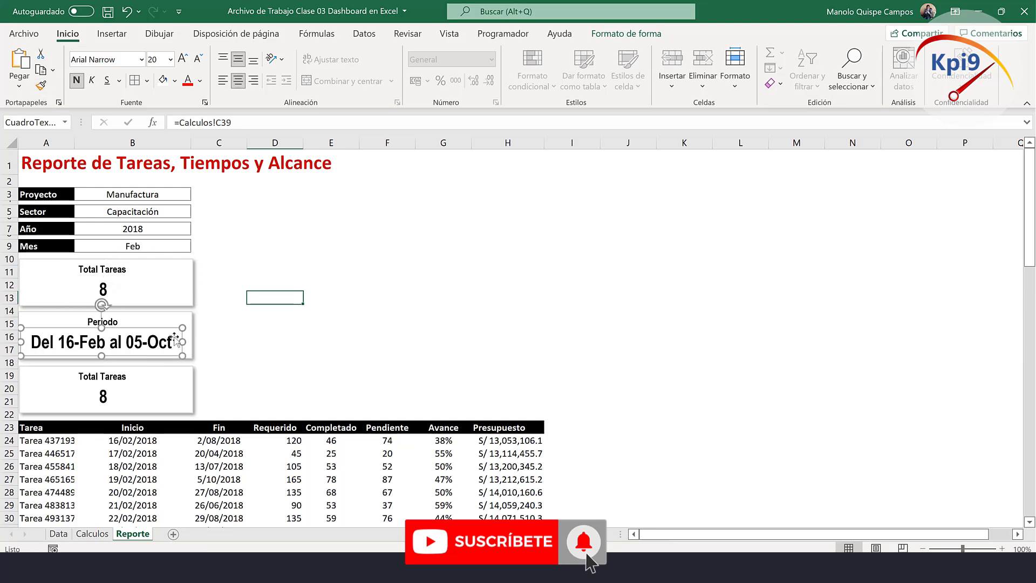
pyautogui.click(366, 332)
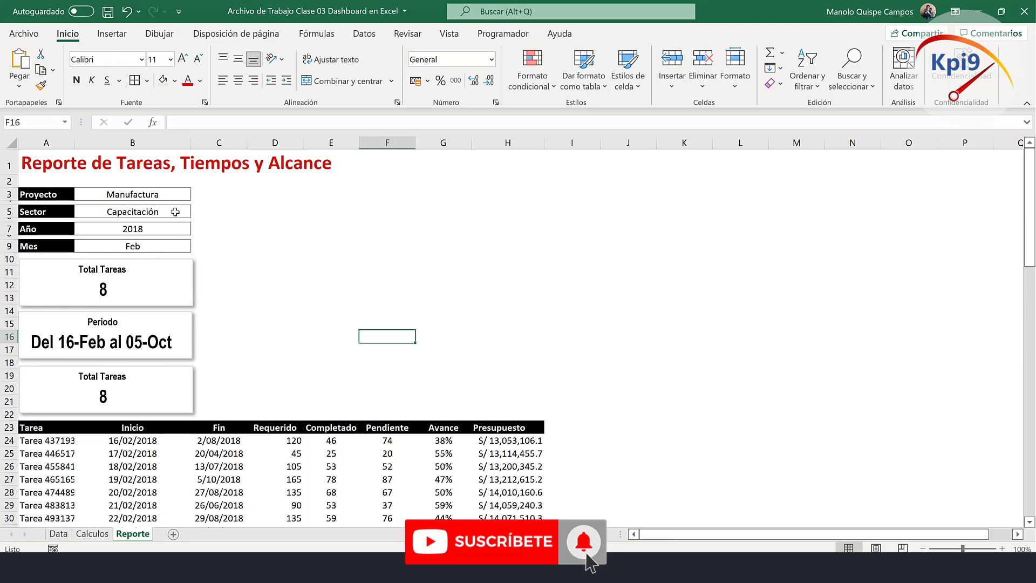
# Filter the report to year 2019 and month Oct, checking the change with undo and redo.
pyautogui.click(176, 228)
pyautogui.click(197, 228)
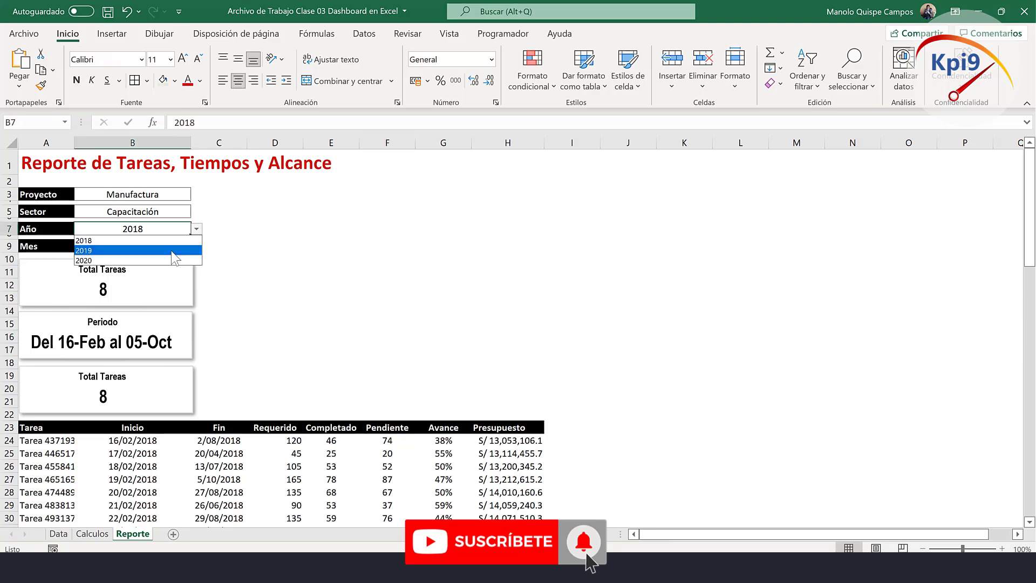
pyautogui.click(174, 250)
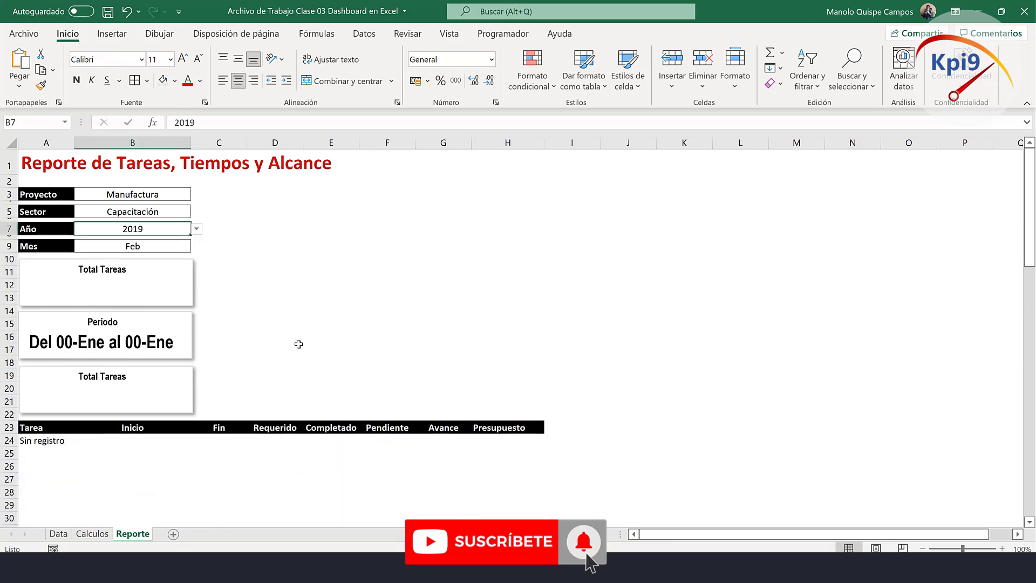
pyautogui.click(179, 247)
pyautogui.click(197, 246)
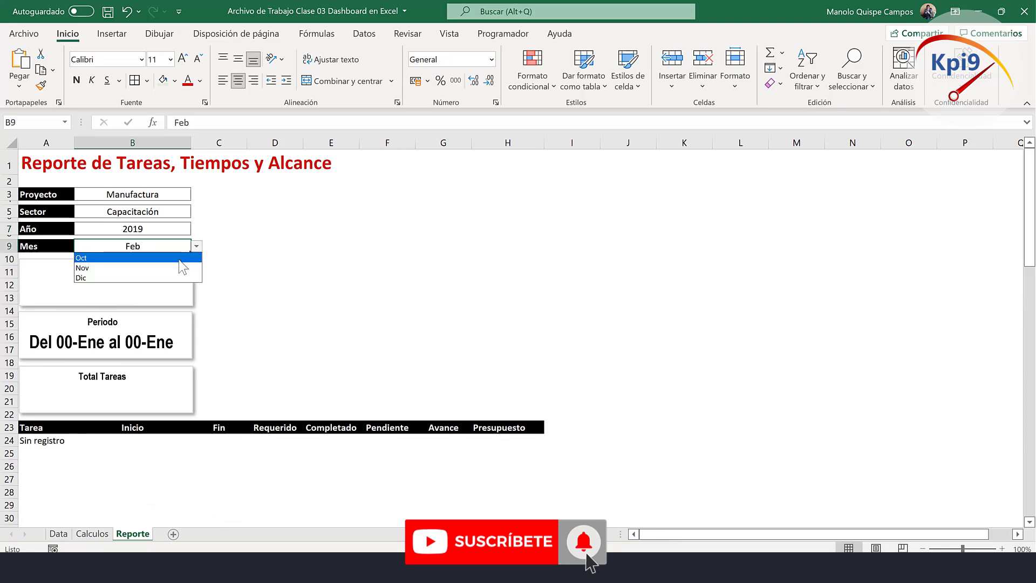
pyautogui.click(179, 258)
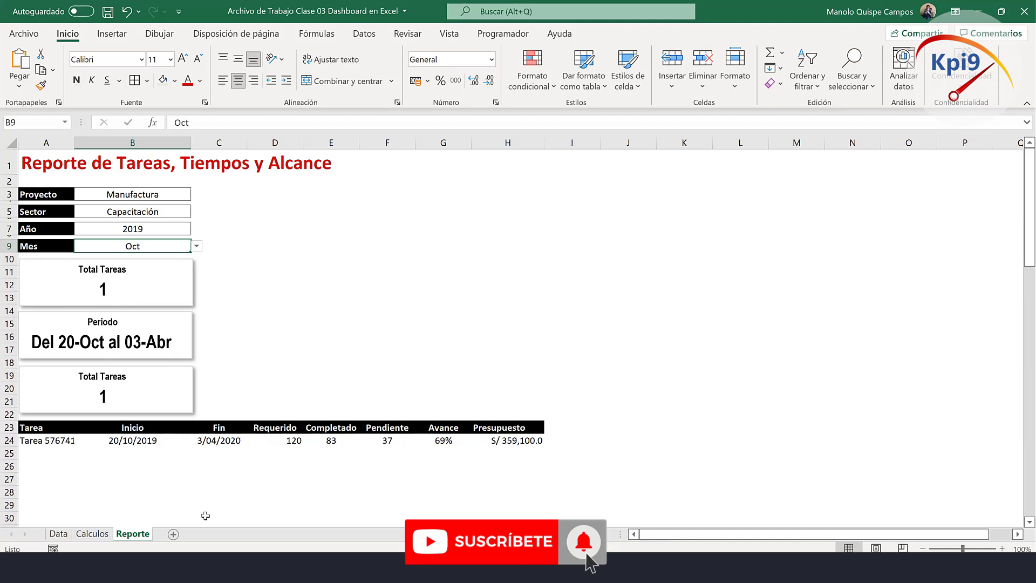
pyautogui.click(127, 11)
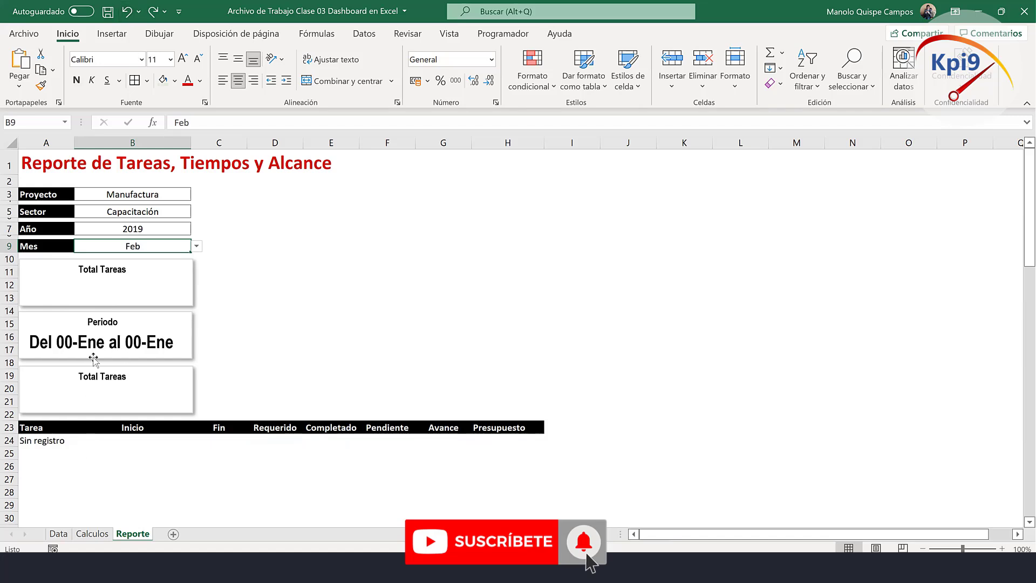
pyautogui.click(154, 11)
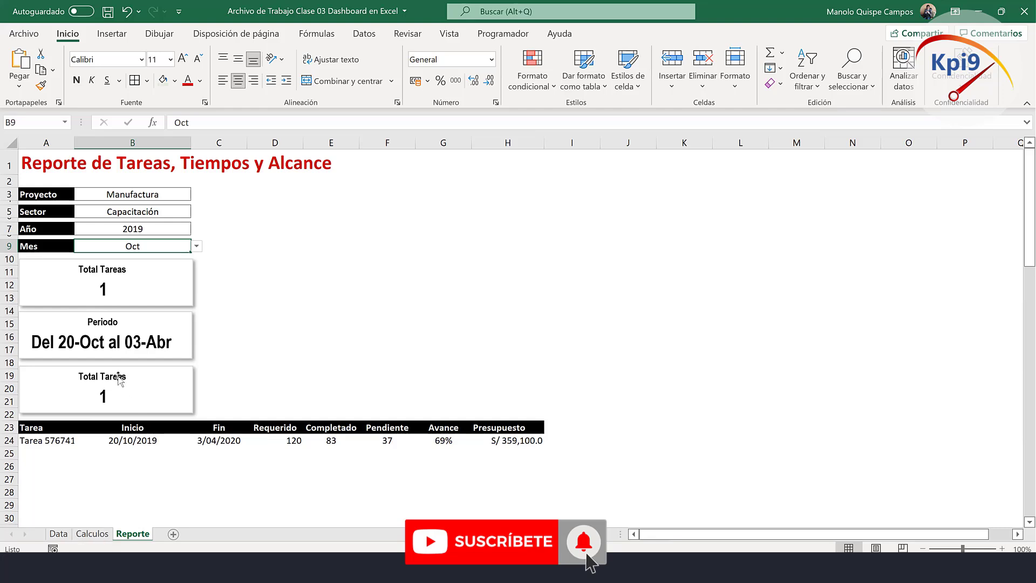
# Reduce the Periodo date text to 14 pt, then edit C39 on Calculos.
pyautogui.click(108, 345)
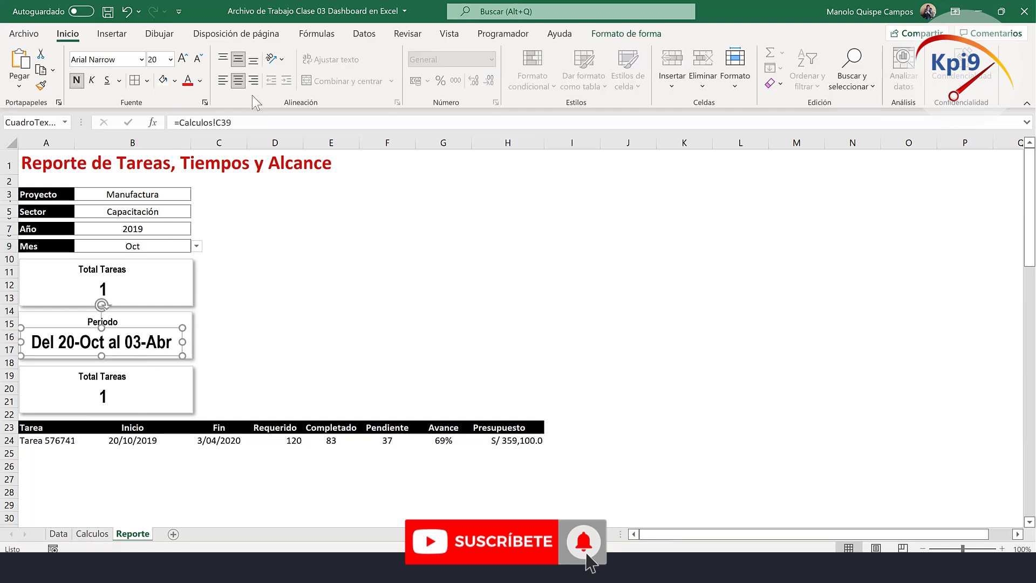
pyautogui.click(198, 60)
pyautogui.click(199, 60)
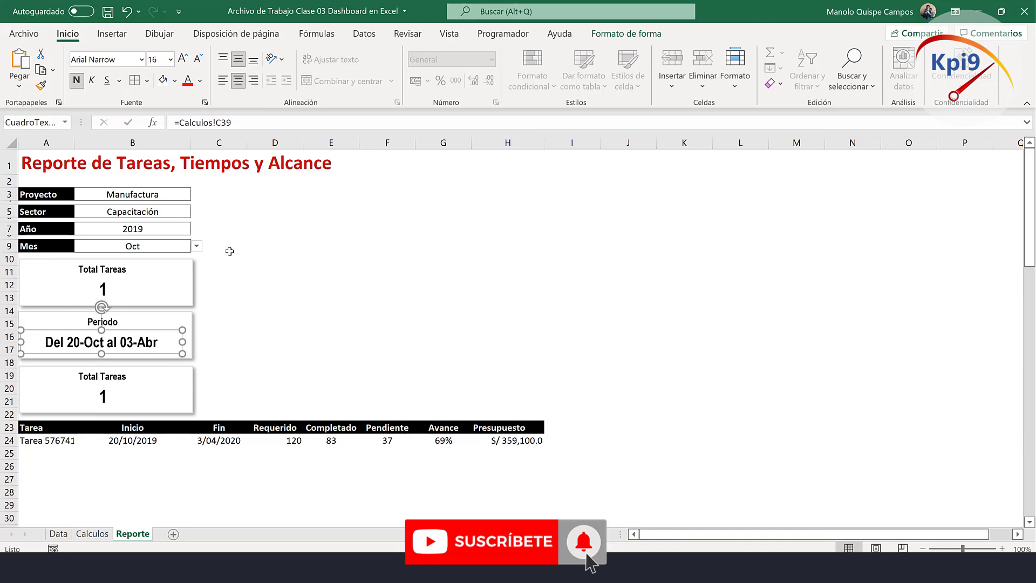
pyautogui.click(198, 58)
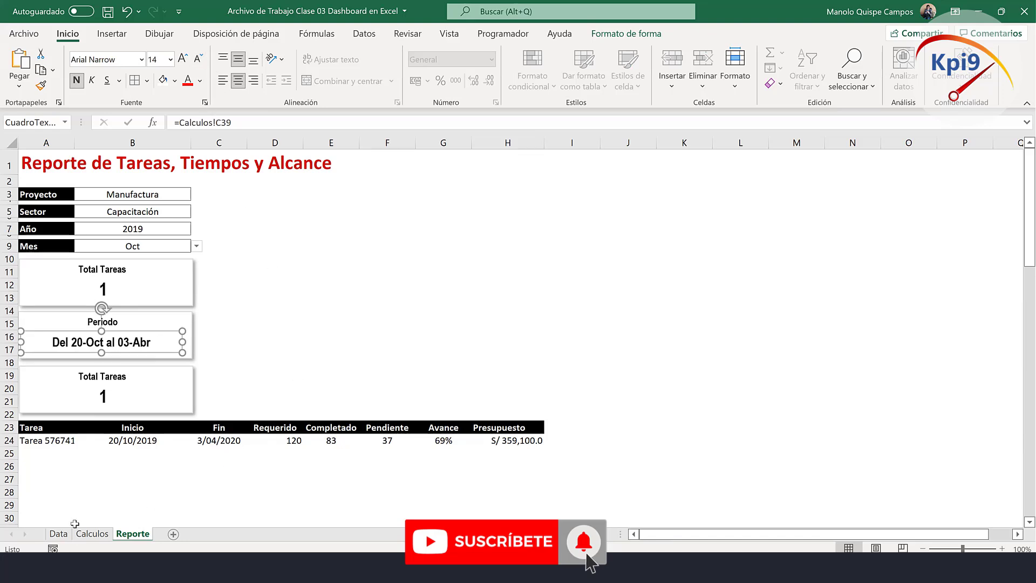
pyautogui.click(92, 534)
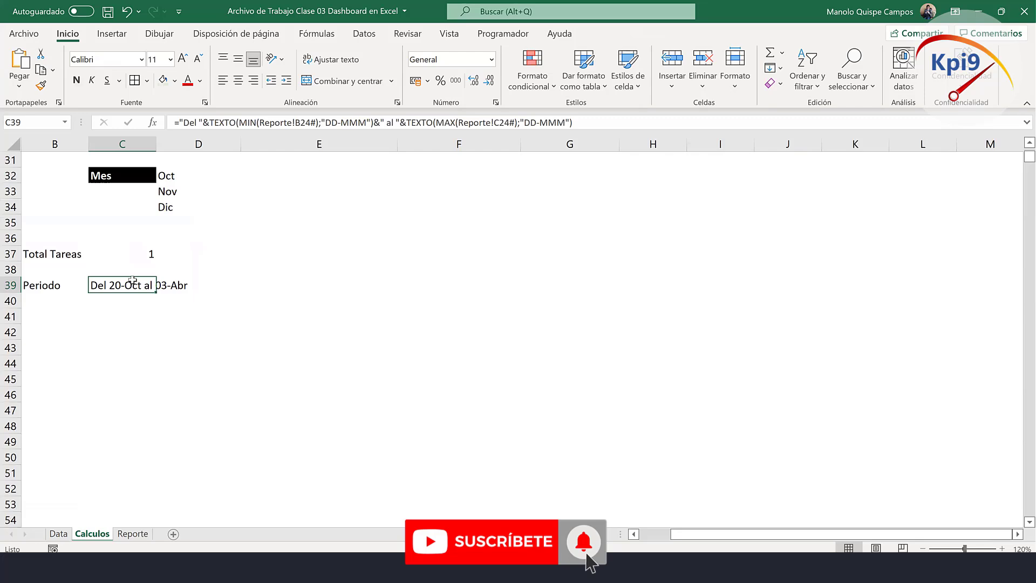
pyautogui.doubleClick(133, 284)
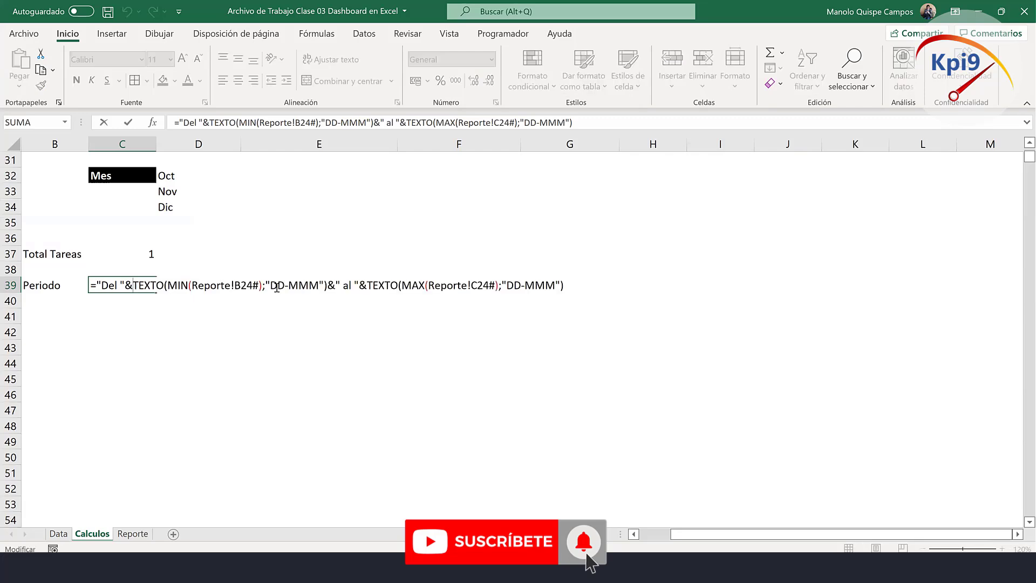
# Add -YYYY to both date formats in the Periodo formula.
pyautogui.click(319, 287)
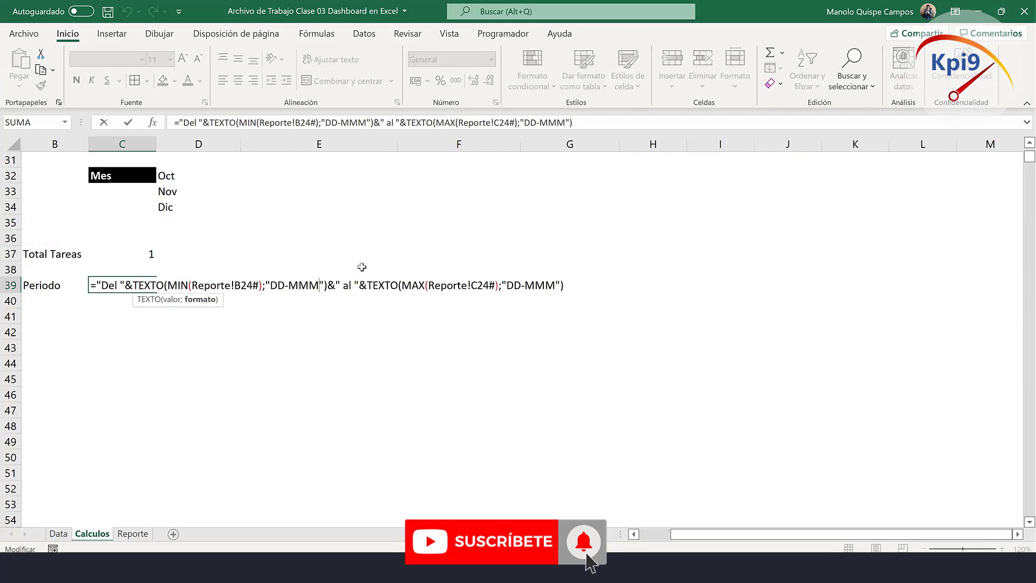
pyautogui.write('-')
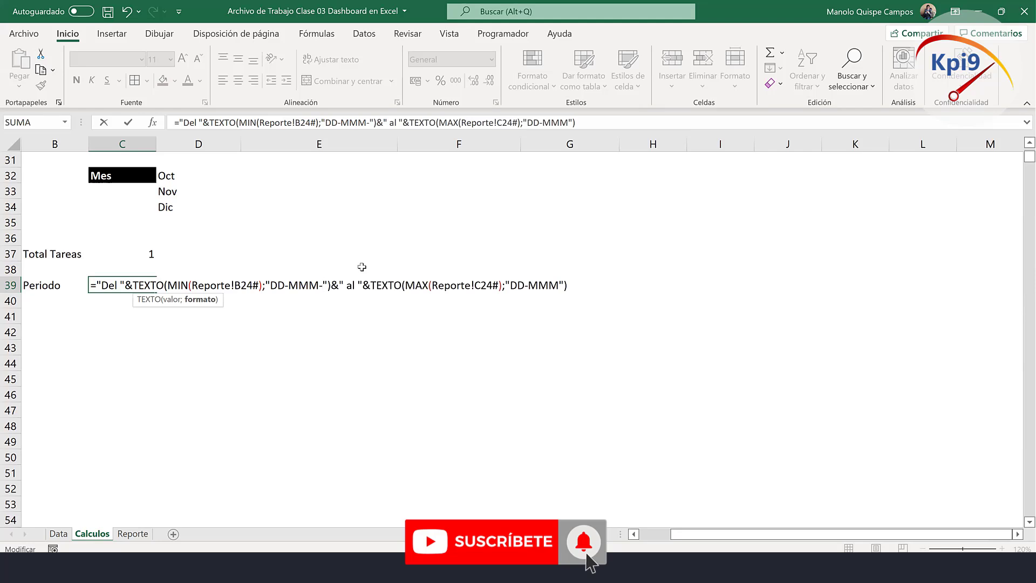
pyautogui.write('YYYY')
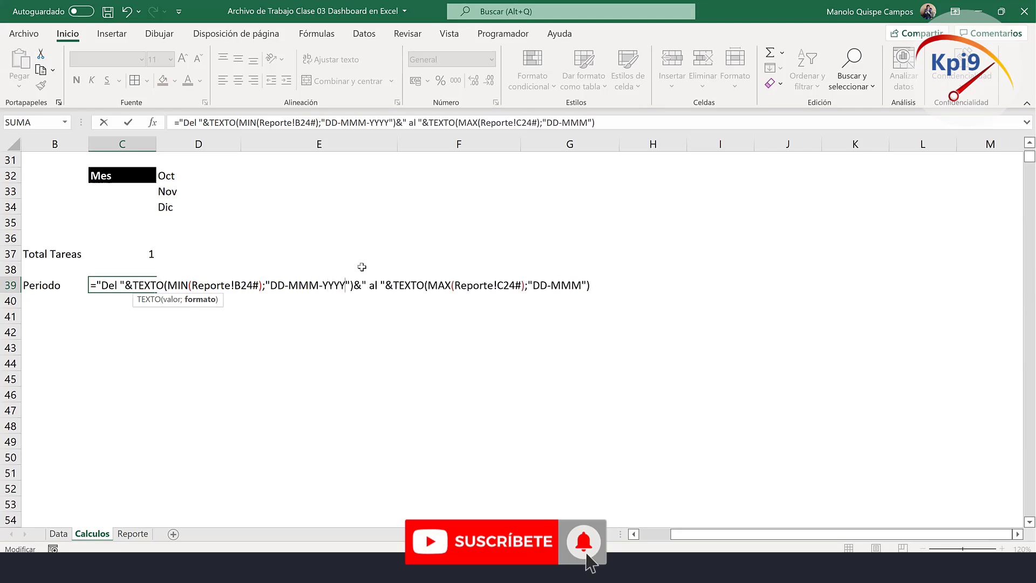
pyautogui.click(581, 283)
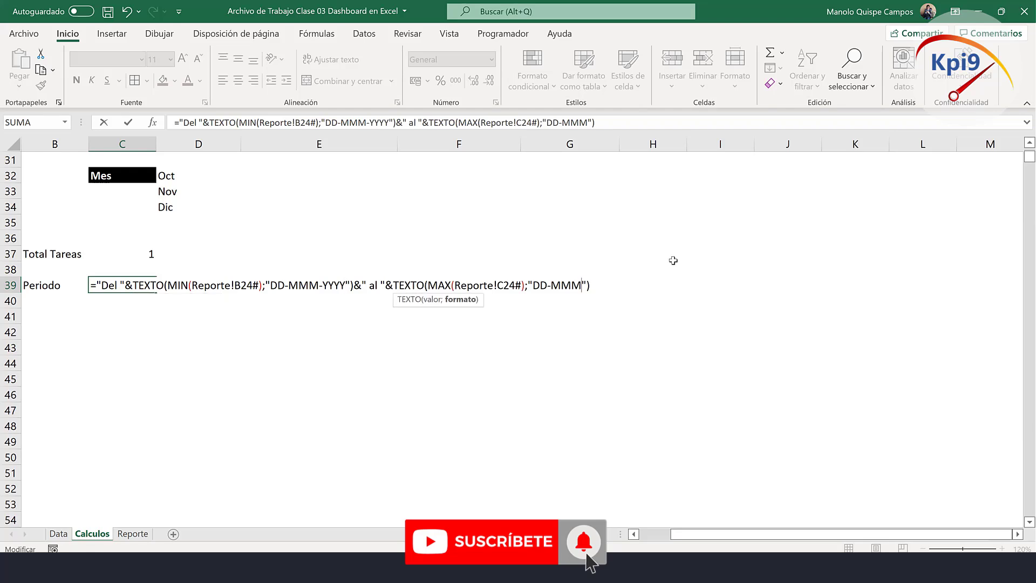
pyautogui.write('-YY')
pyautogui.write('YY')
pyautogui.press('Return')
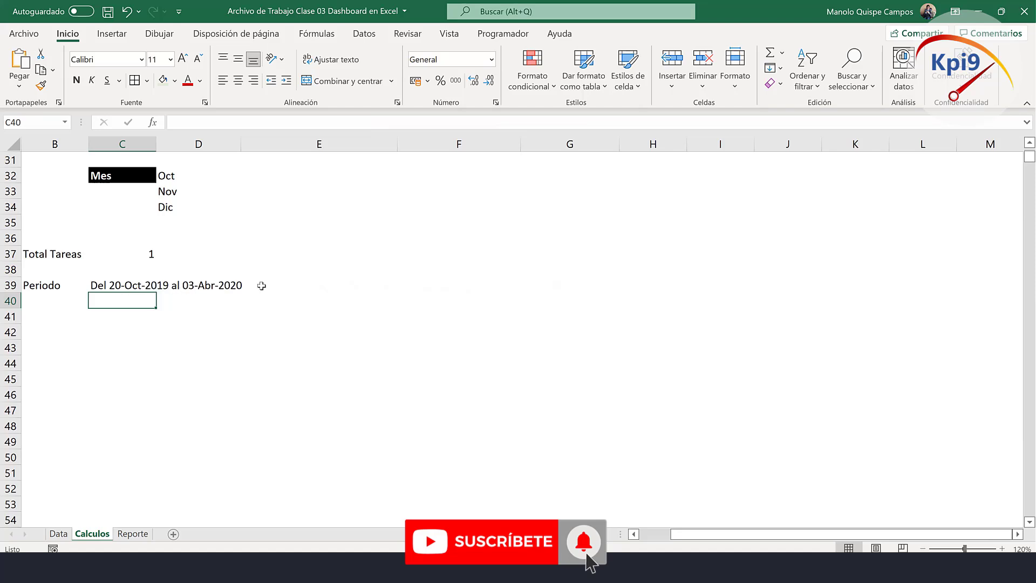
# Wrap the Periodo formula in SI(Reporte!$B$24="";"";…) so it blanks when no tasks exist.
pyautogui.click(117, 285)
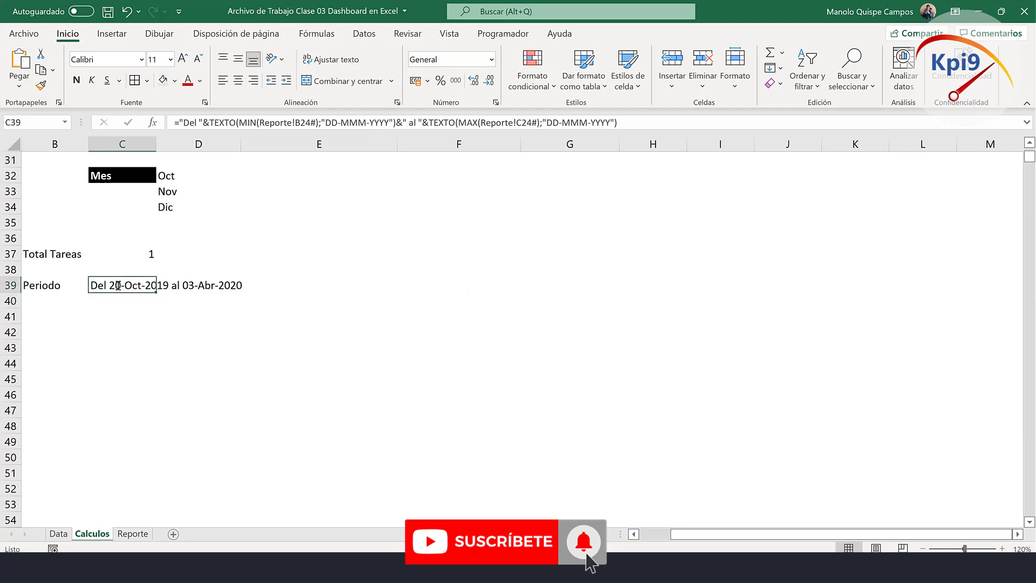
pyautogui.doubleClick(116, 286)
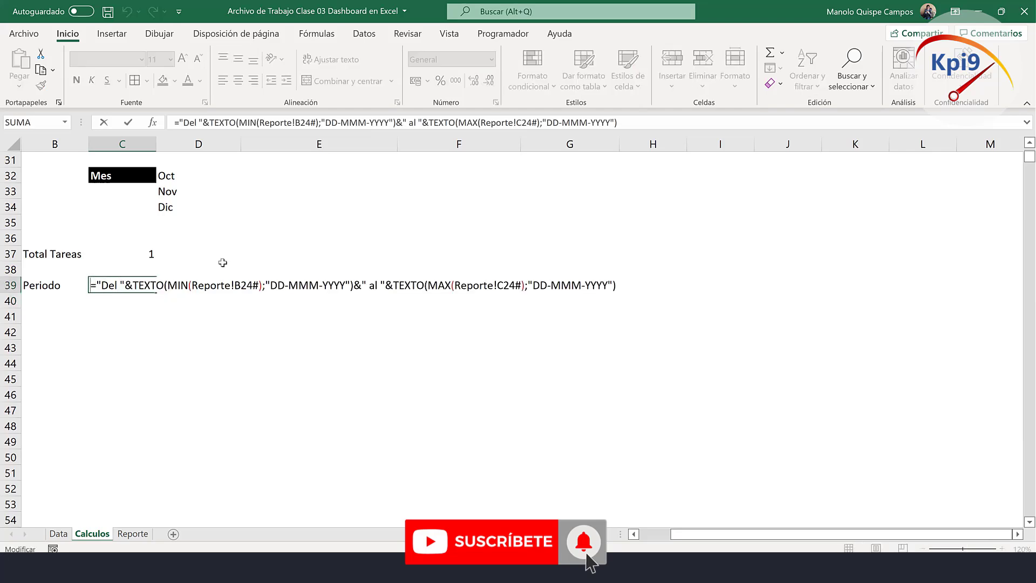
pyautogui.click(94, 285)
pyautogui.write('SI(')
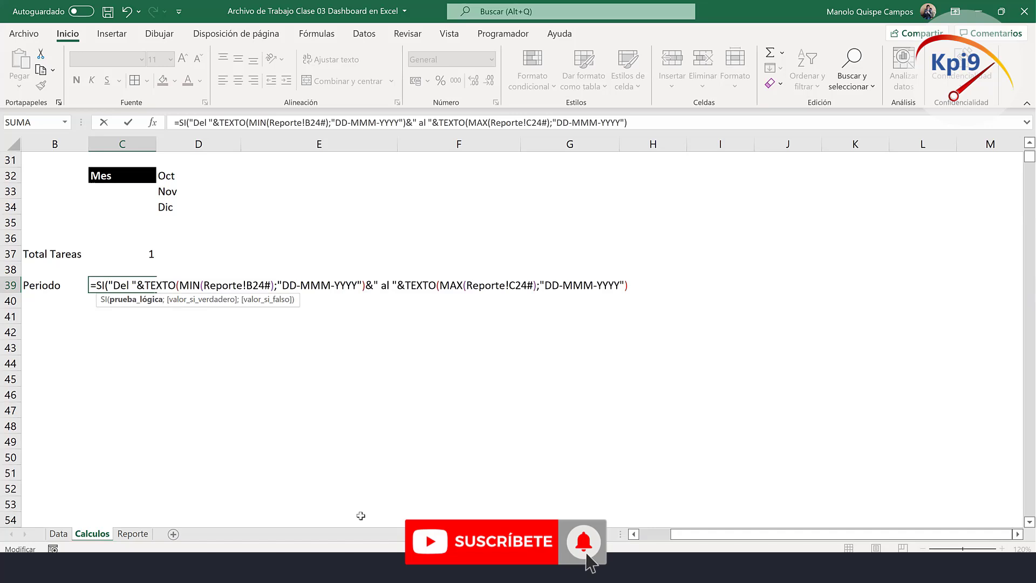
pyautogui.click(141, 532)
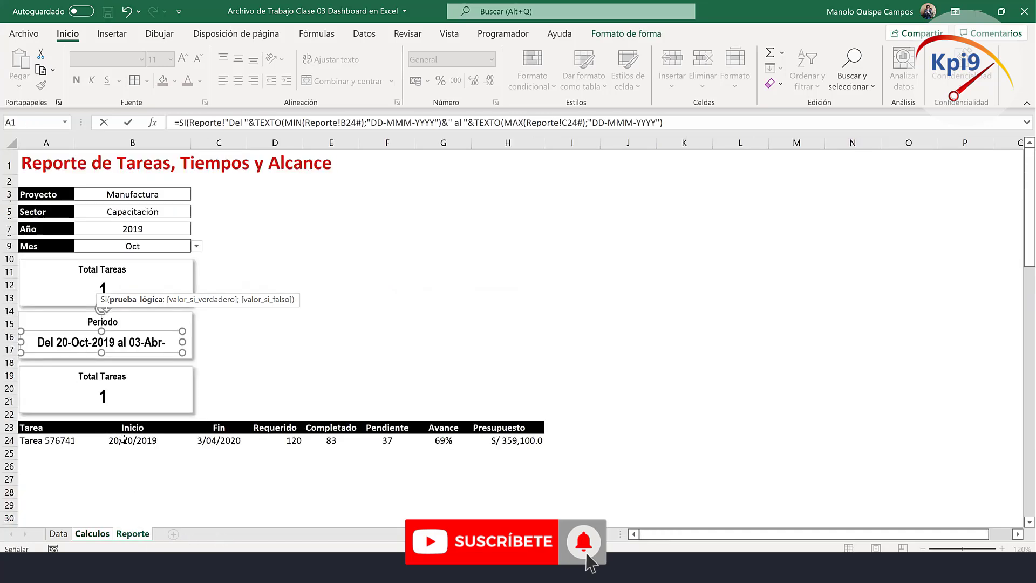
pyautogui.click(123, 439)
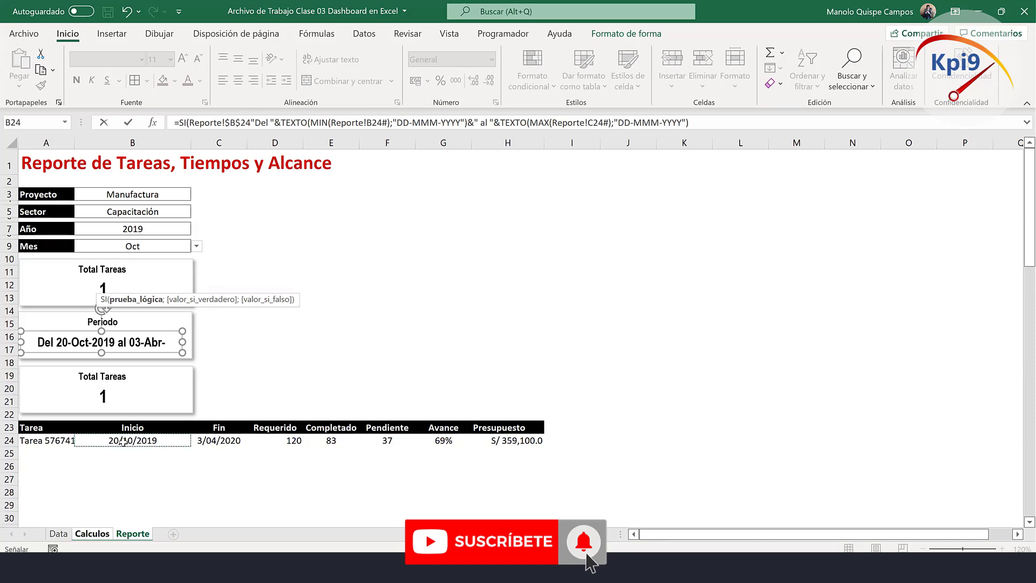
pyautogui.write('=""')
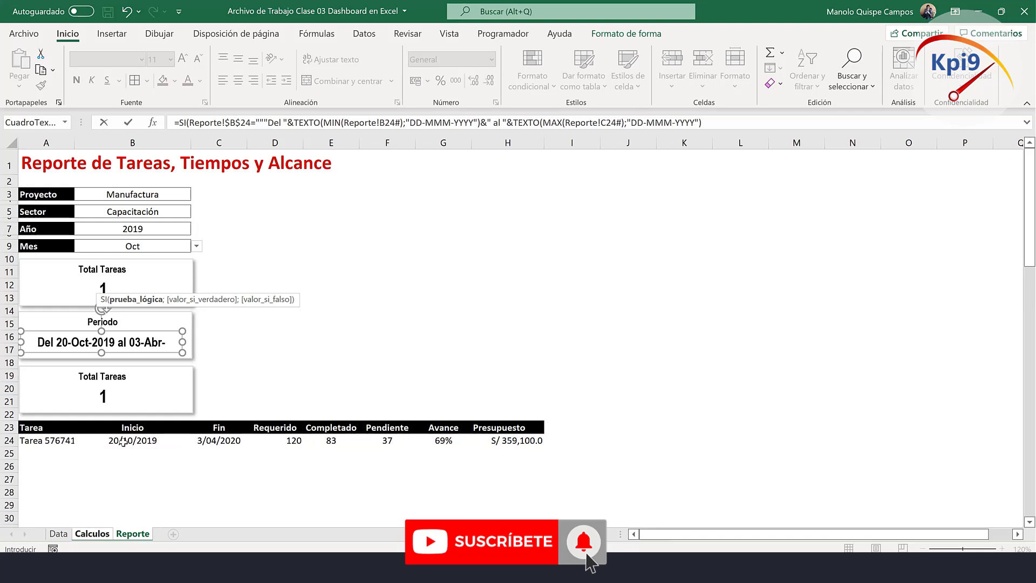
pyautogui.write(';""')
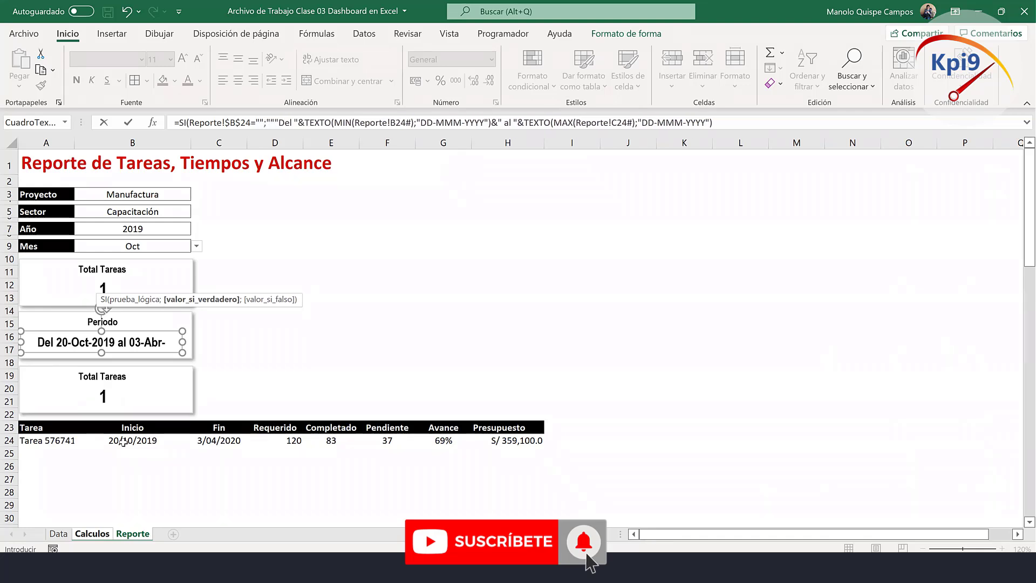
pyautogui.write(';')
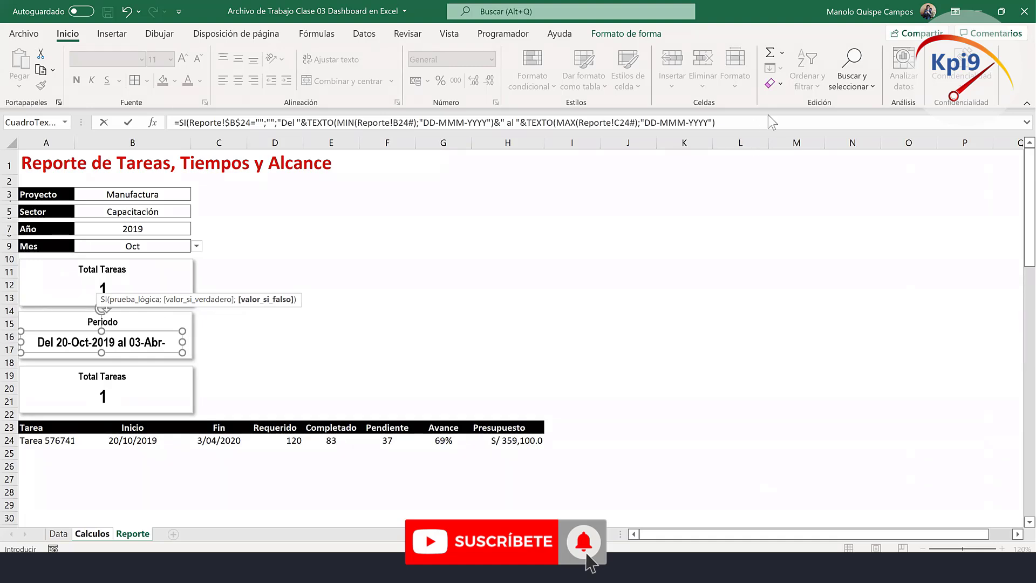
pyautogui.click(746, 122)
pyautogui.write(')')
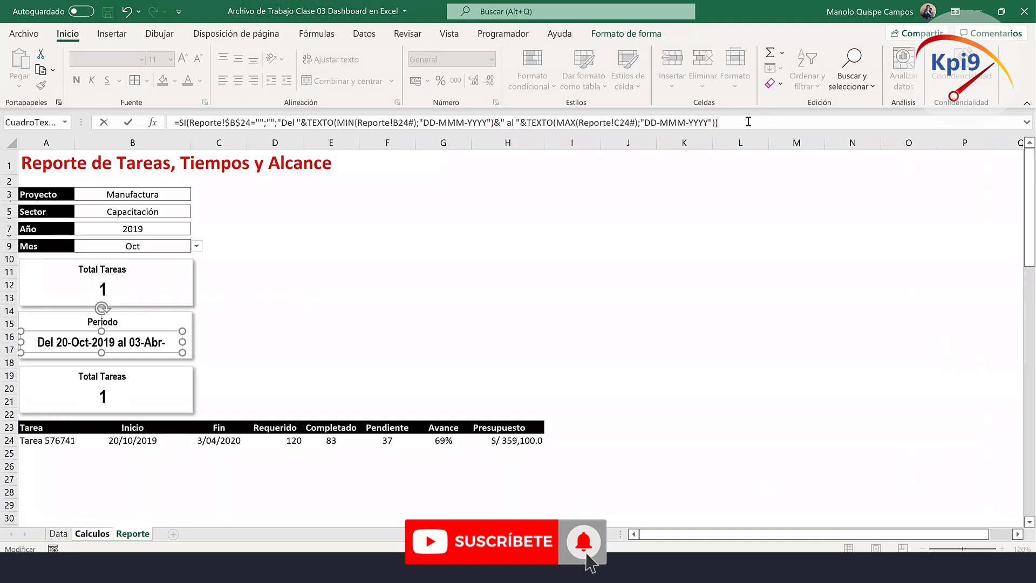
pyautogui.press('Return')
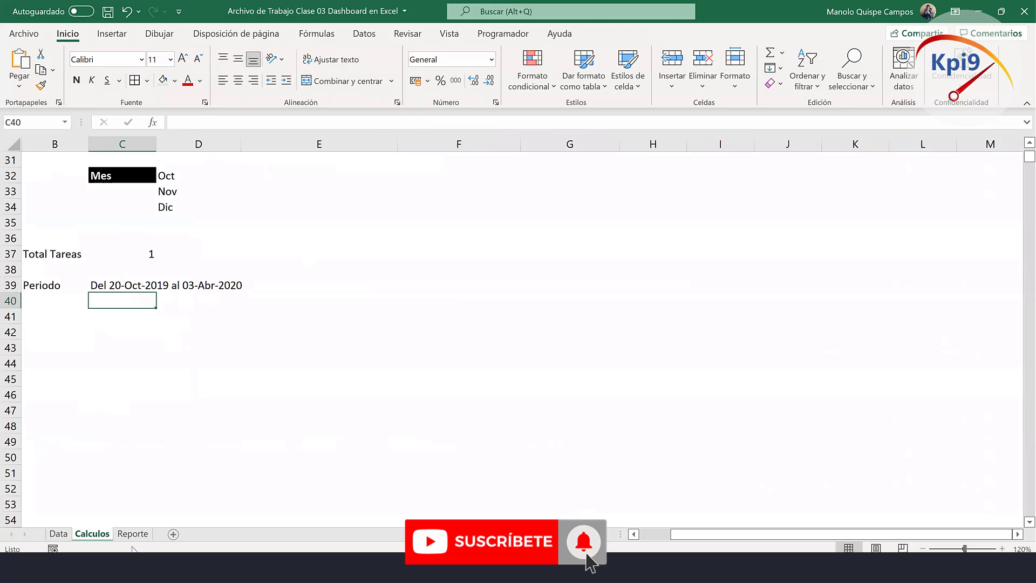
# Set the Año filter to 2020, then to 2018.
pyautogui.click(132, 534)
pyautogui.click(238, 257)
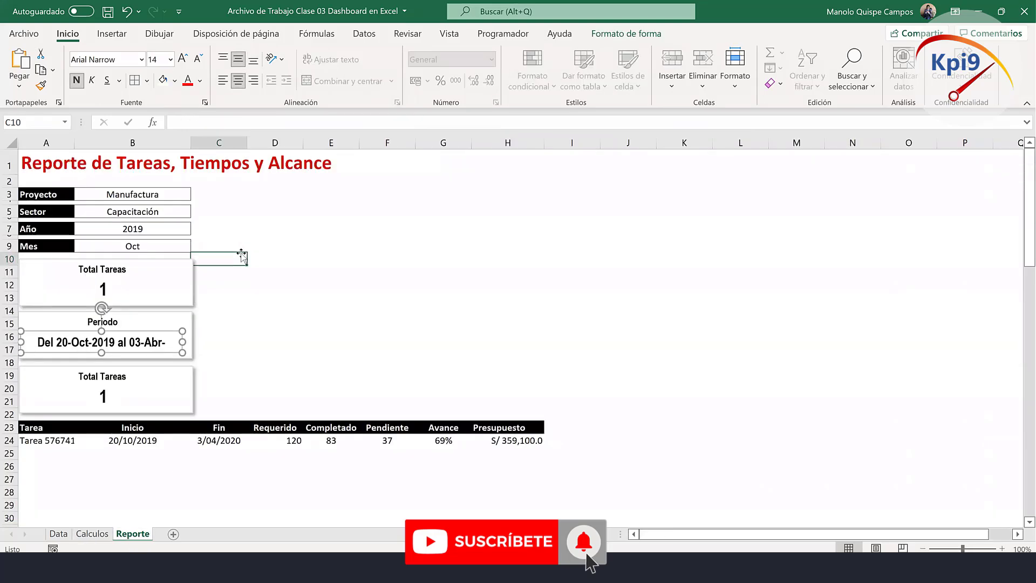
pyautogui.click(177, 244)
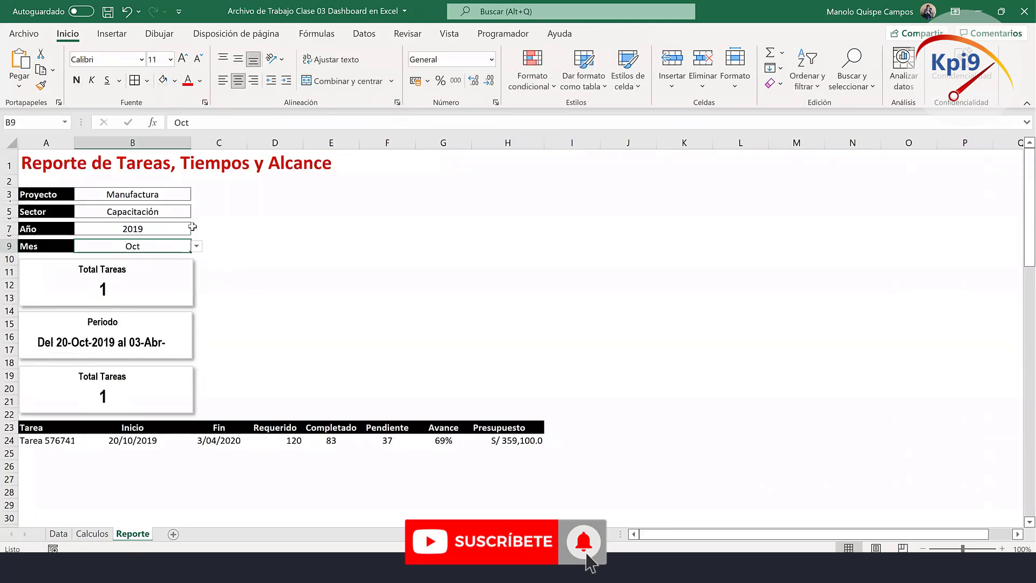
pyautogui.click(182, 233)
pyautogui.click(196, 229)
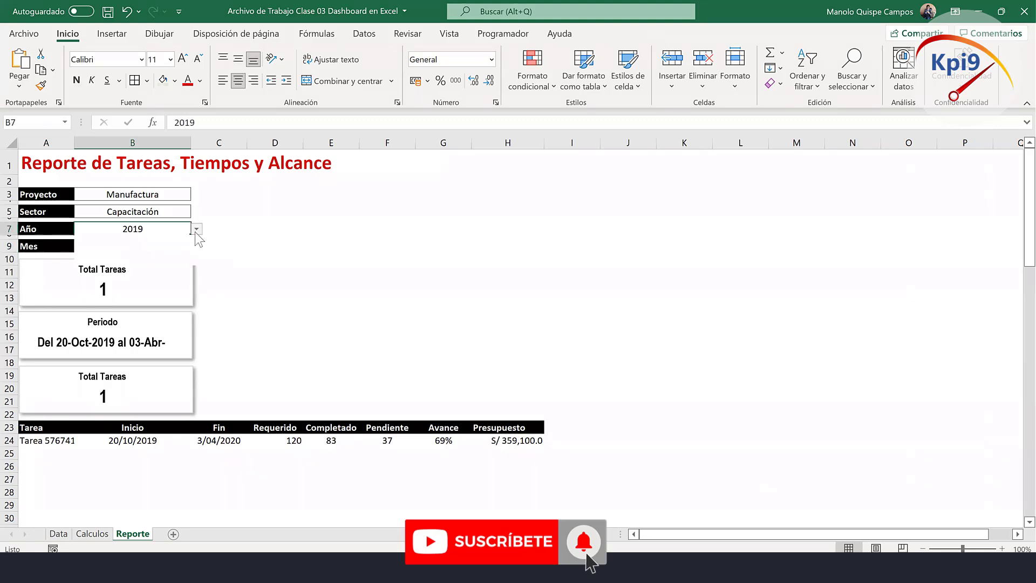
pyautogui.click(103, 250)
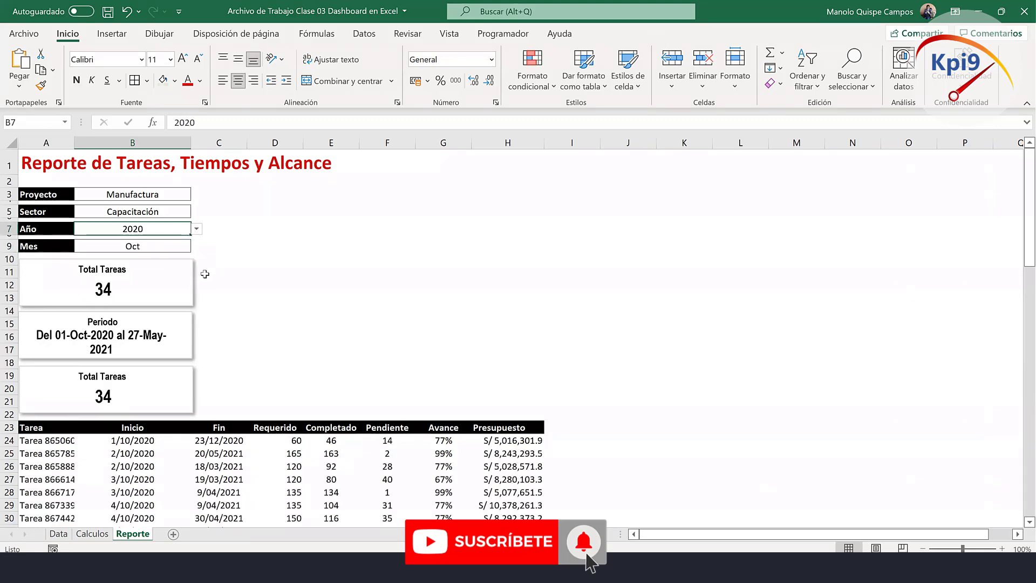
pyautogui.click(196, 229)
pyautogui.click(175, 241)
# Nudge the Periodo date text box two steps to the right.
pyautogui.click(123, 292)
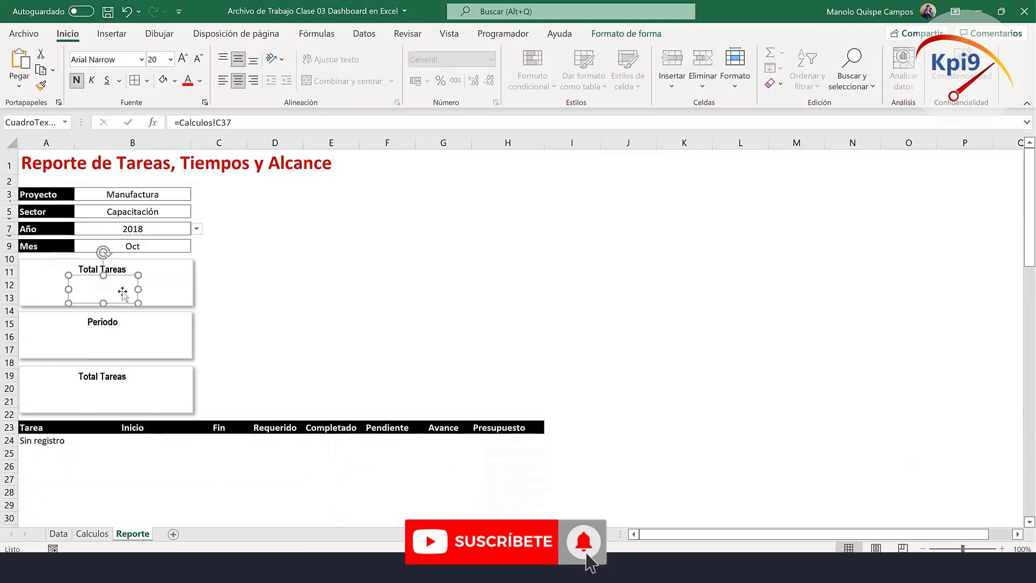
pyautogui.click(121, 348)
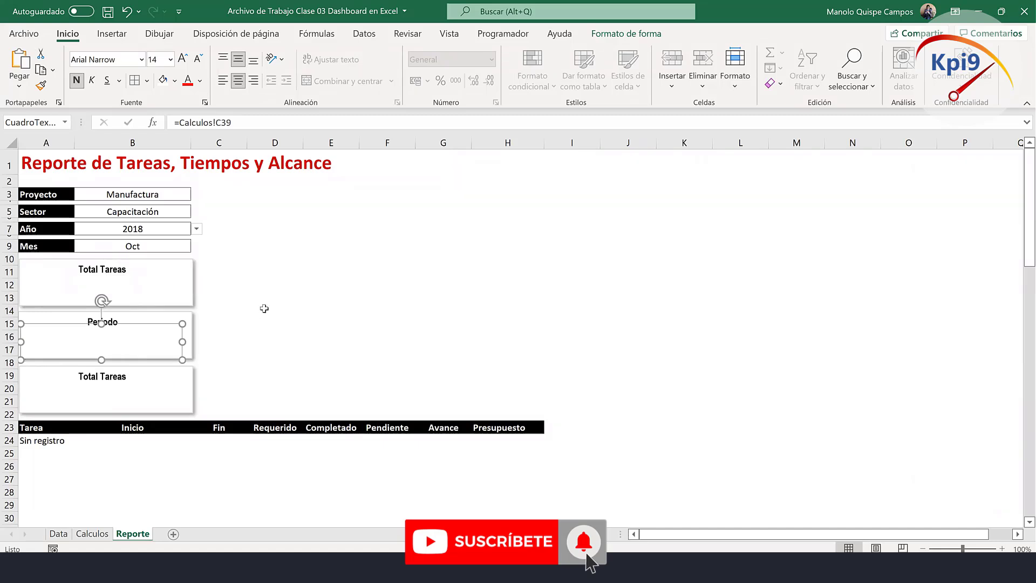
pyautogui.press('Right')
pyautogui.press('Right')
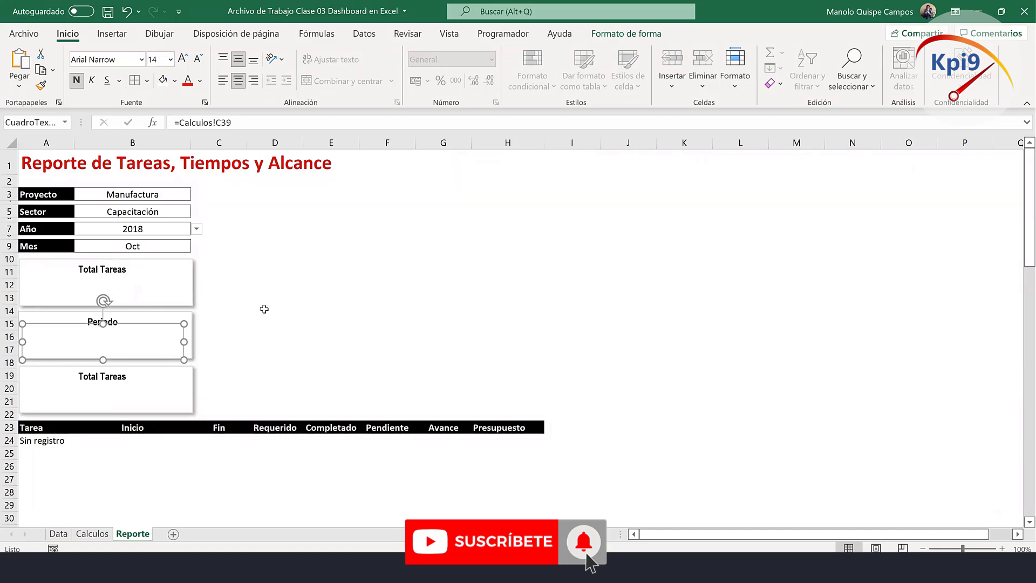
pyautogui.press('Right')
pyautogui.press('Right')
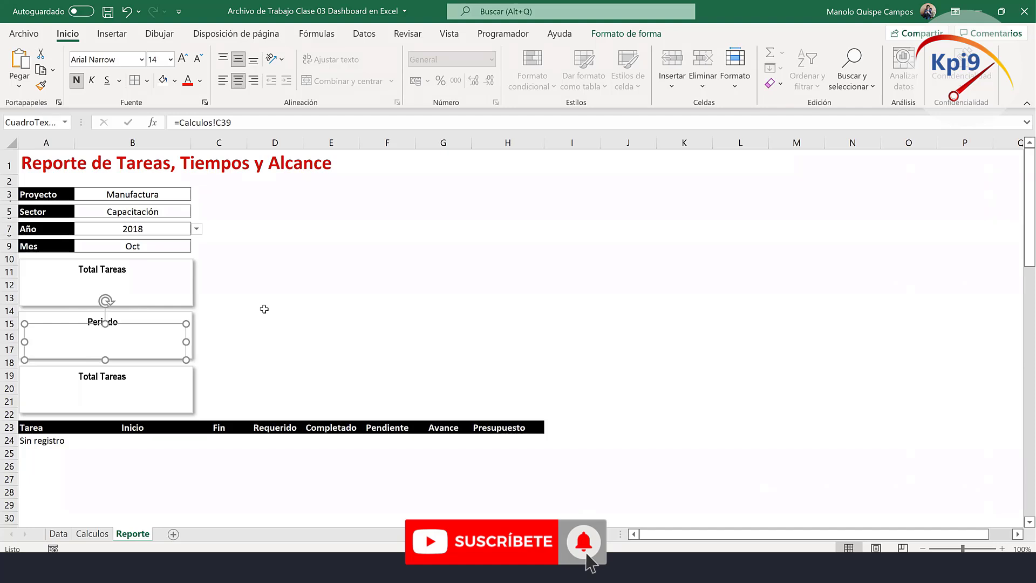
pyautogui.click(264, 309)
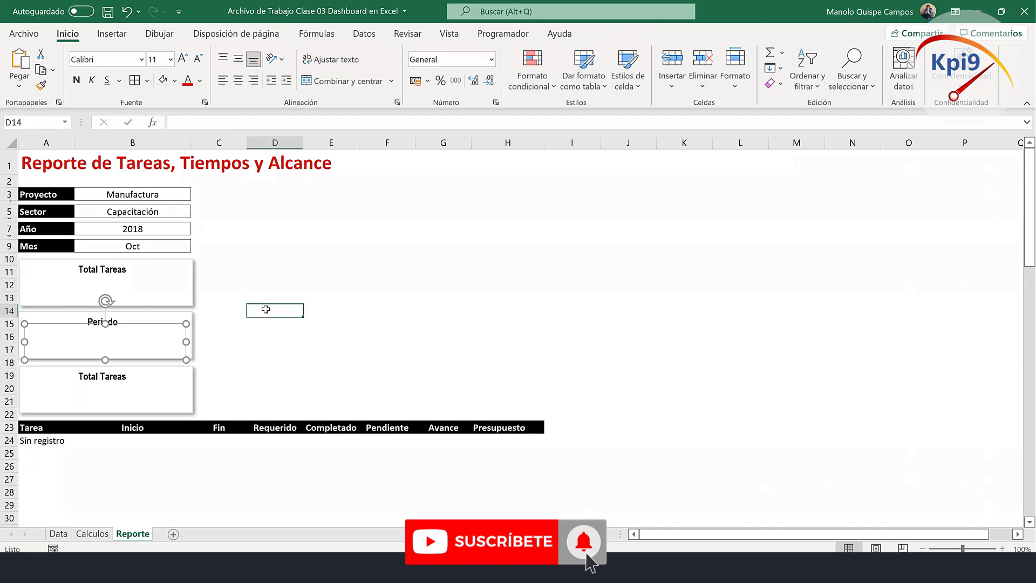
# Set the month filter to Feb and widen the Periodo box to fit Del 16-Feb-2018 al 05-Oct-2018.
pyautogui.click(172, 251)
pyautogui.click(197, 246)
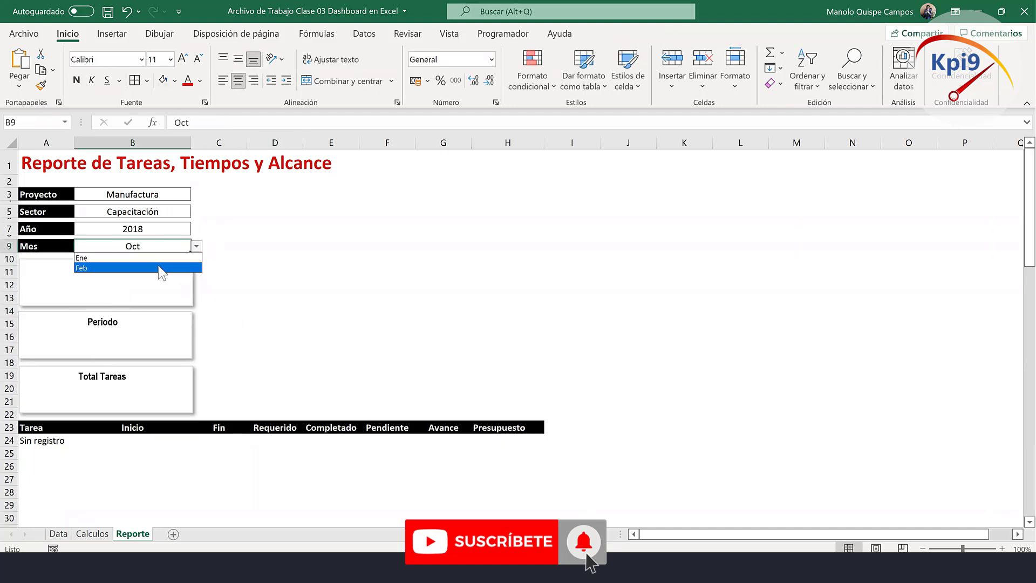
pyautogui.click(161, 268)
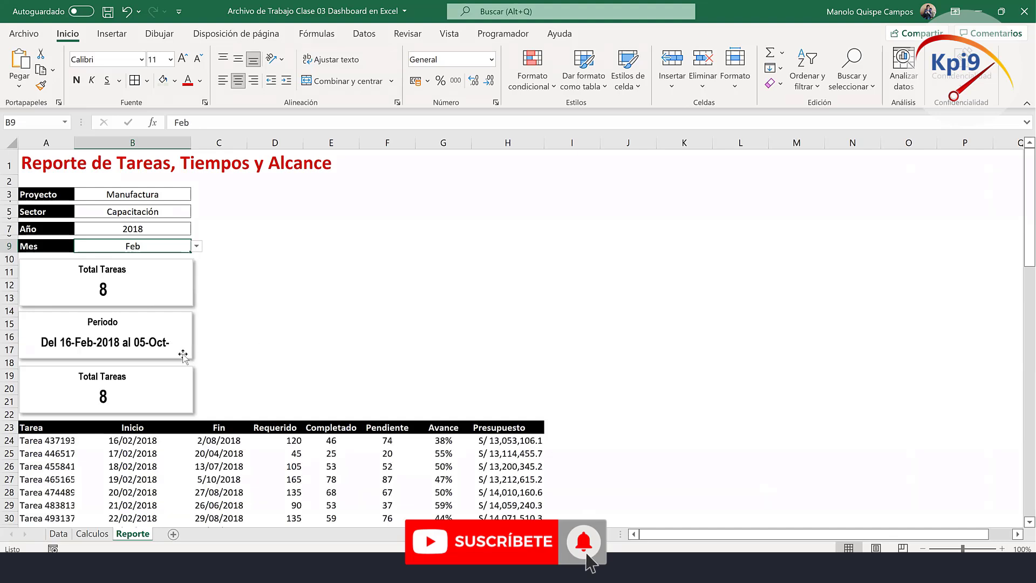
pyautogui.click(162, 350)
pyautogui.moveTo(24, 343); pyautogui.dragTo(20, 343)
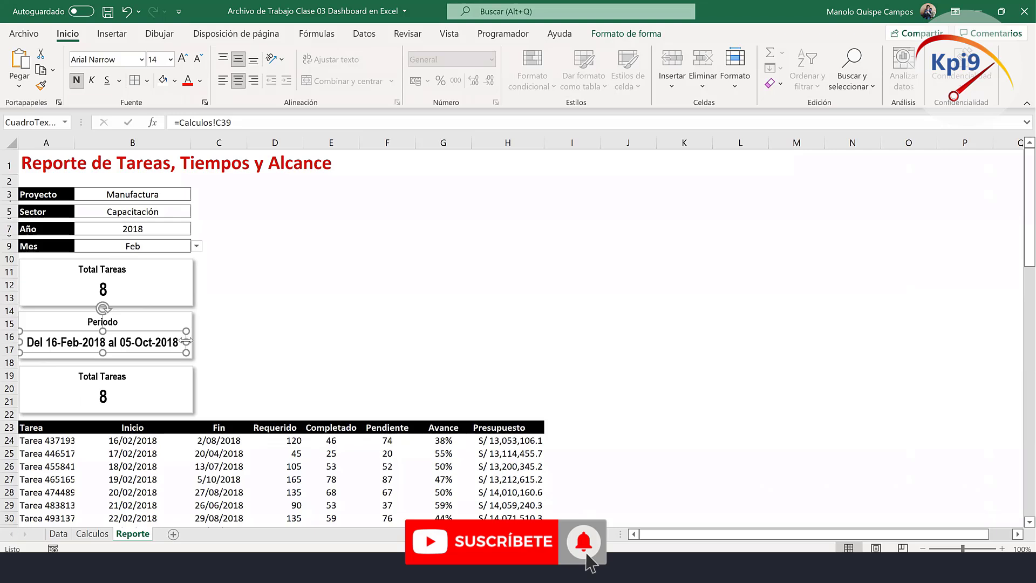
pyautogui.moveTo(186, 341); pyautogui.dragTo(190, 341)
pyautogui.click(371, 324)
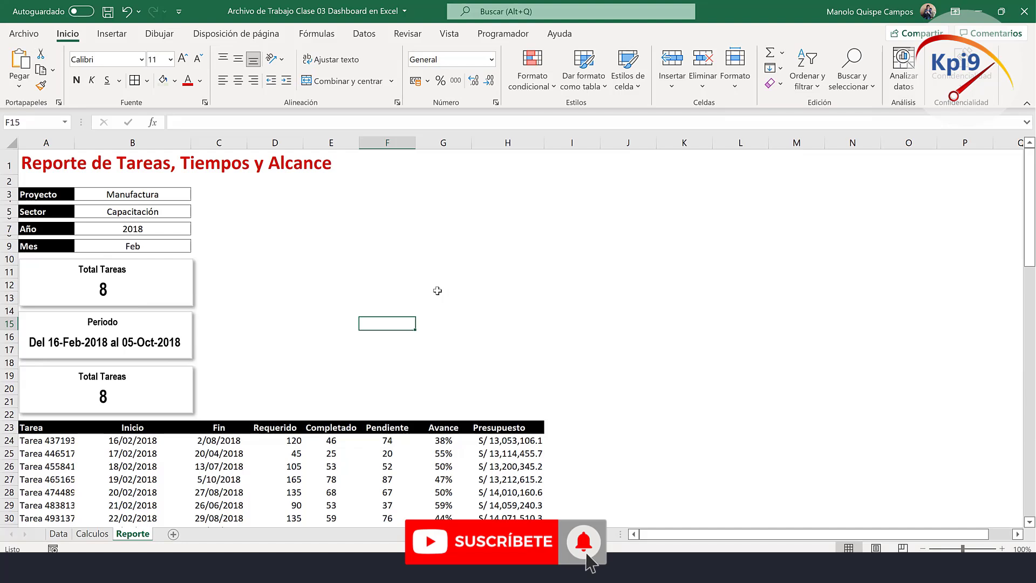
pyautogui.click(438, 290)
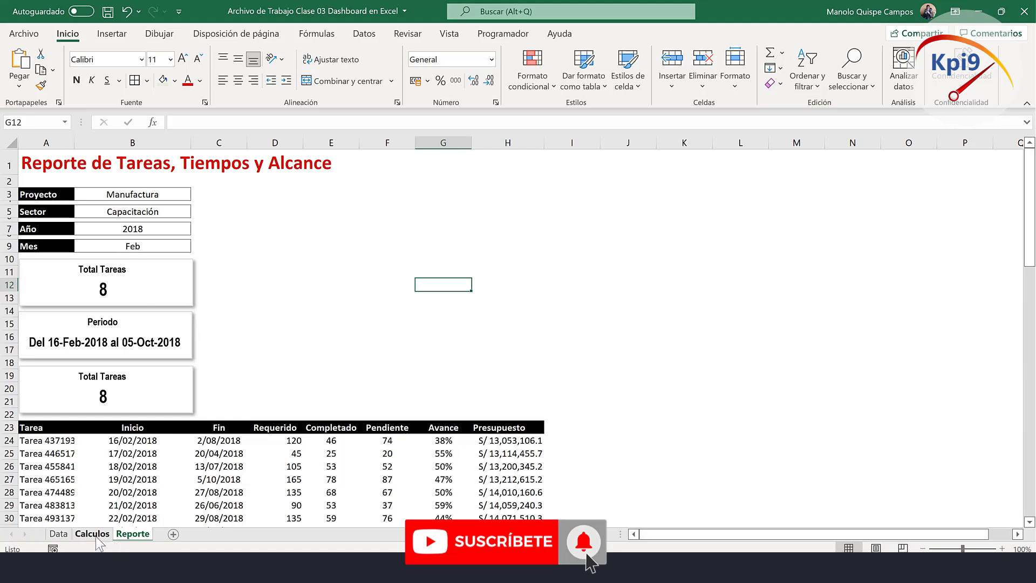
# On Calculos, add a Presupuesto label in B41 with =SUMA(Reporte!H24#) in C41.
pyautogui.hotkey('ctrl', 'pageup')
pyautogui.click(49, 317)
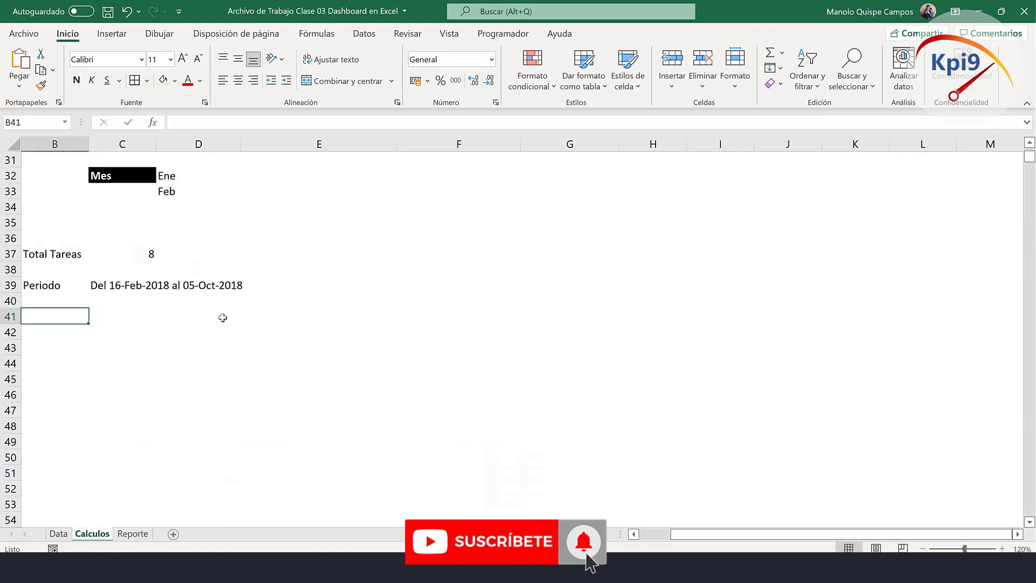
pyautogui.write('Pre')
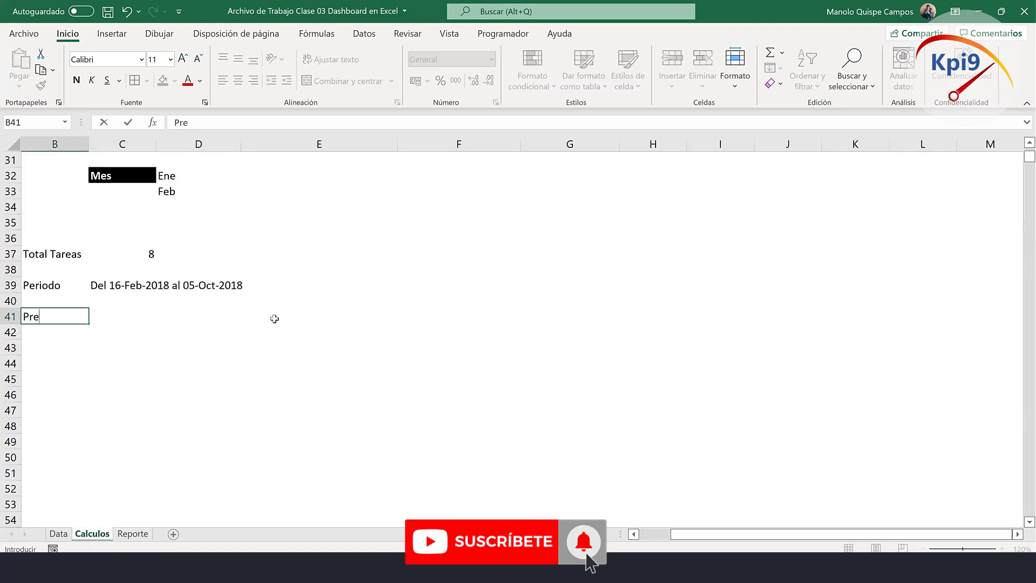
pyautogui.write('supuesto')
pyautogui.press('Tab')
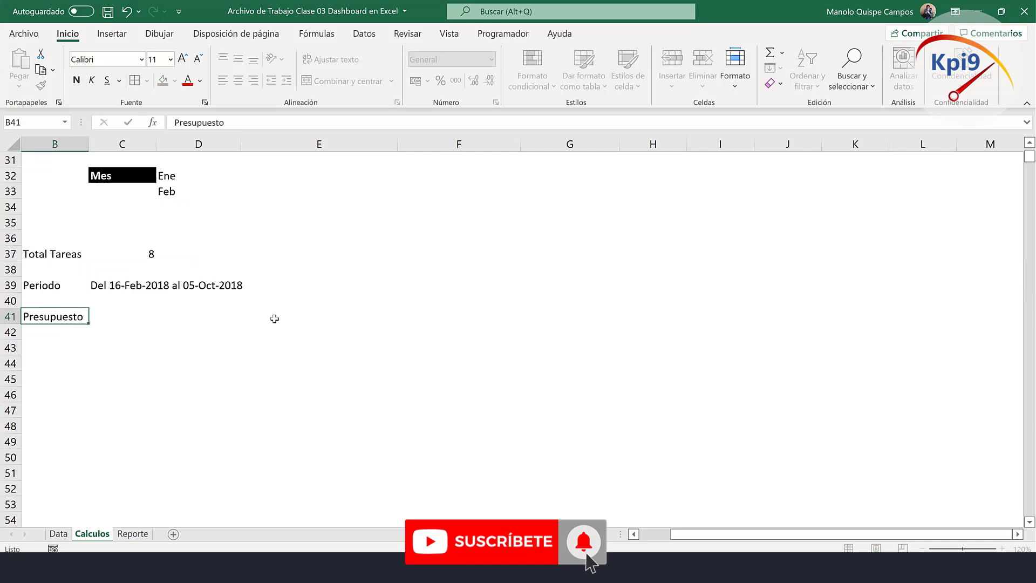
pyautogui.write('=s')
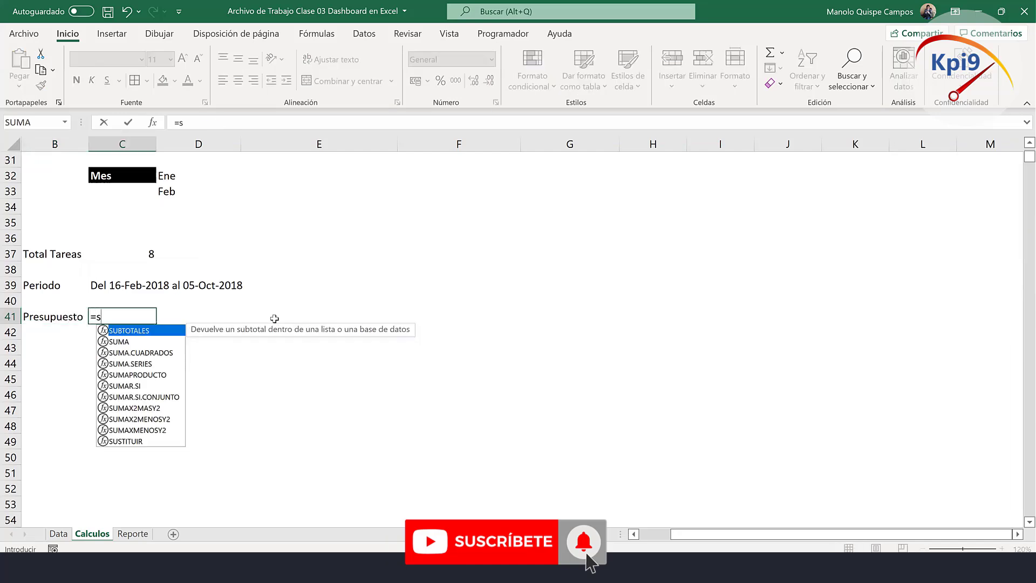
pyautogui.write('uma(')
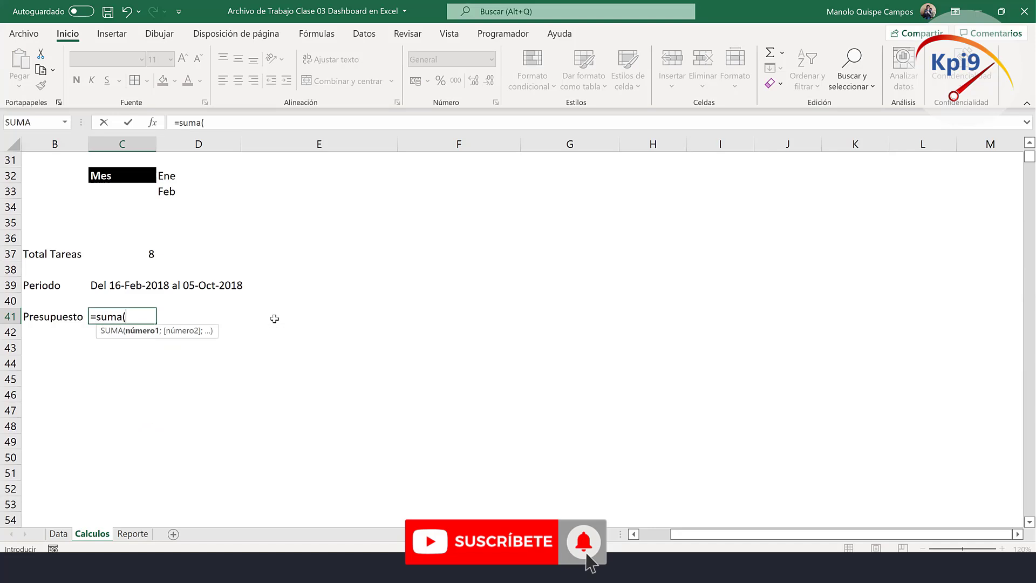
pyautogui.click(132, 534)
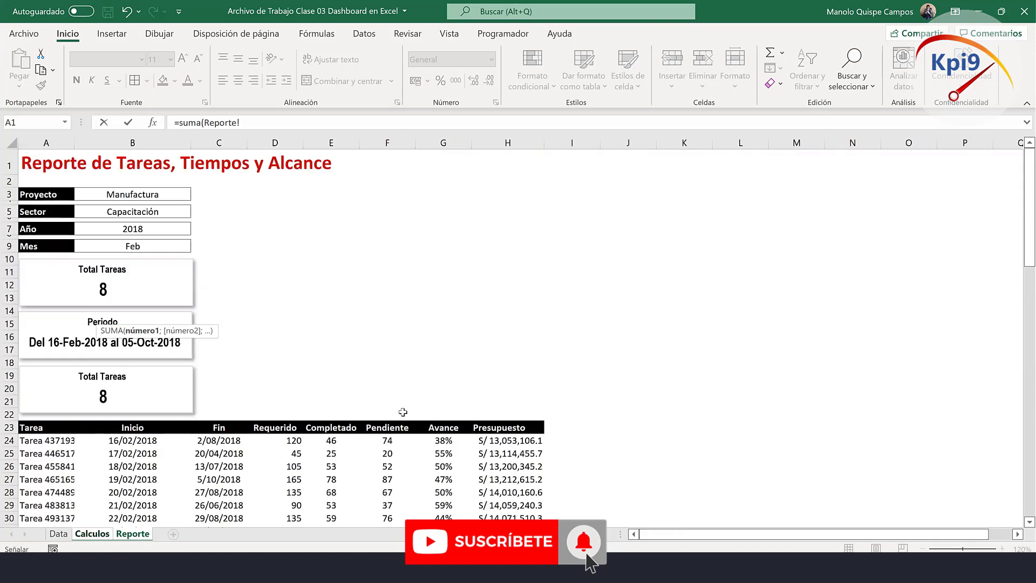
pyautogui.click(515, 439)
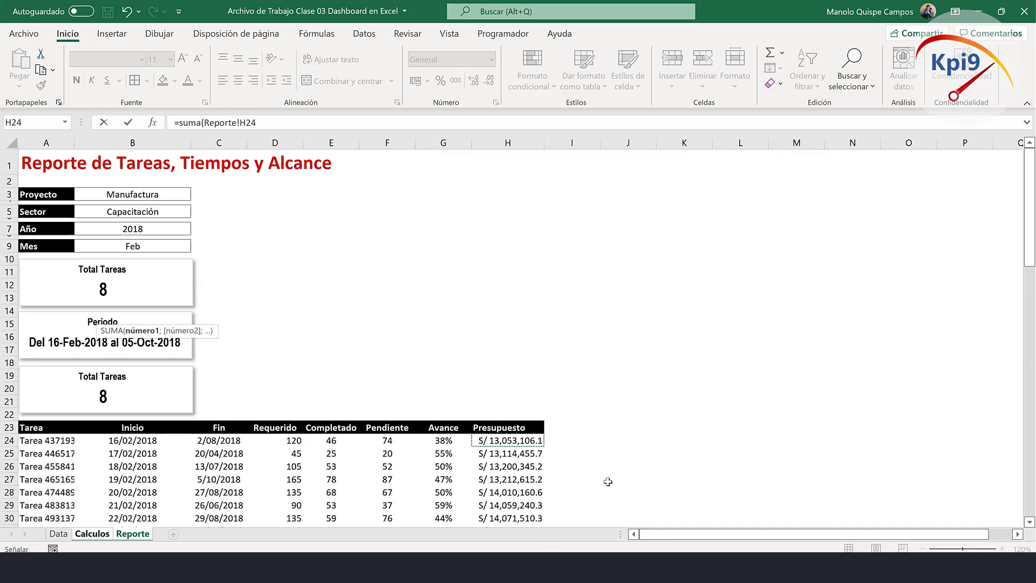
pyautogui.write('#')
pyautogui.write(')')
pyautogui.press('Return')
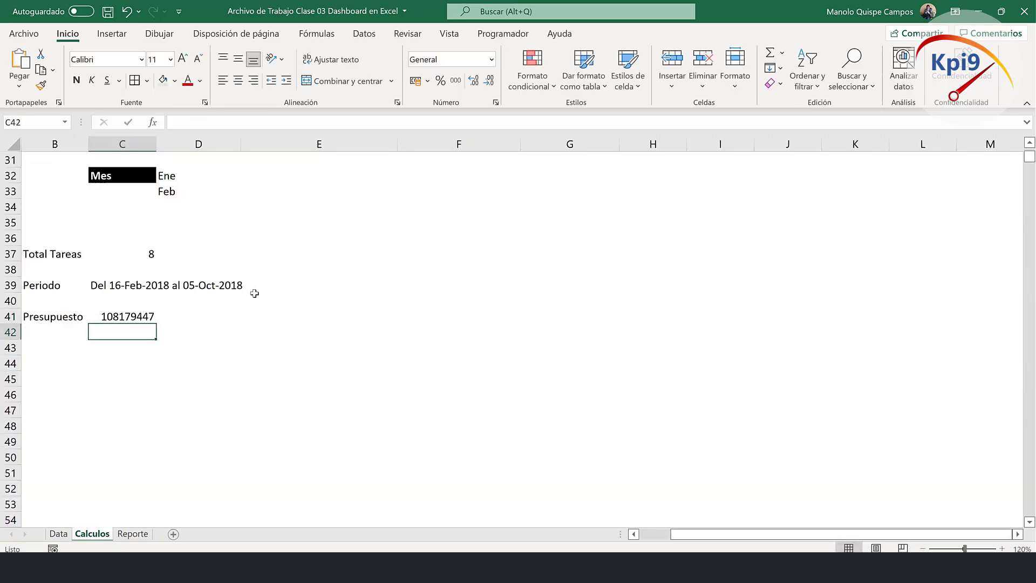
# Format the C41 total as Moneda with no decimals, showing S/ 108,179,447.
pyautogui.click(130, 316)
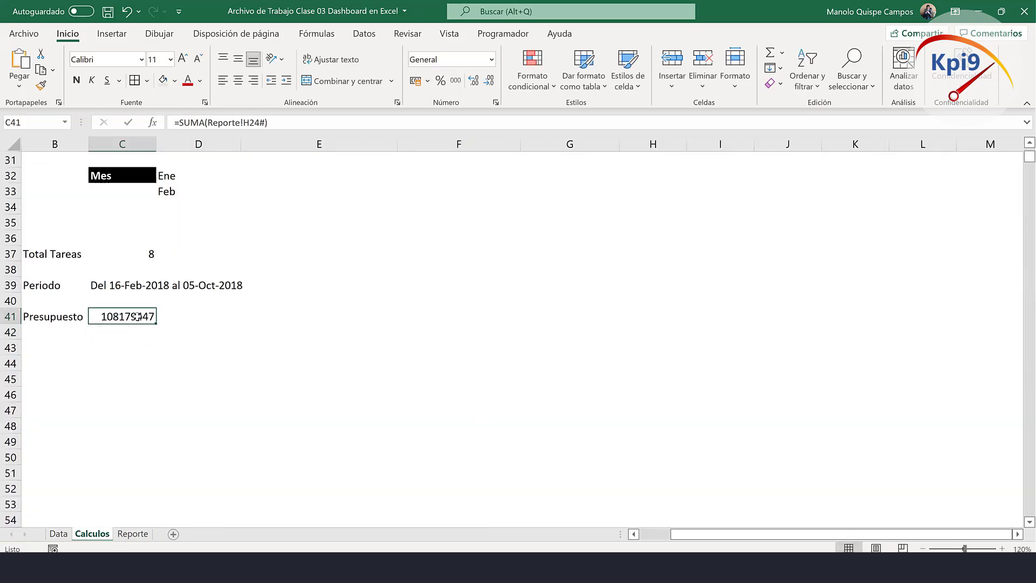
pyautogui.click(491, 59)
pyautogui.click(489, 160)
pyautogui.click(489, 81)
pyautogui.click(490, 82)
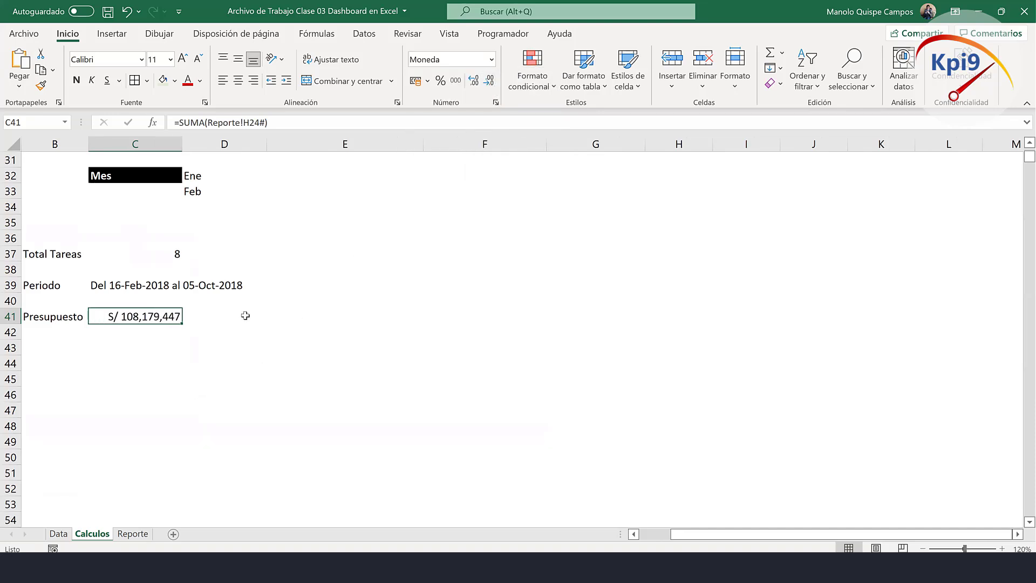
# On Reporte, select the third card's title and its linked cell reference.
pyautogui.click(133, 534)
pyautogui.click(115, 378)
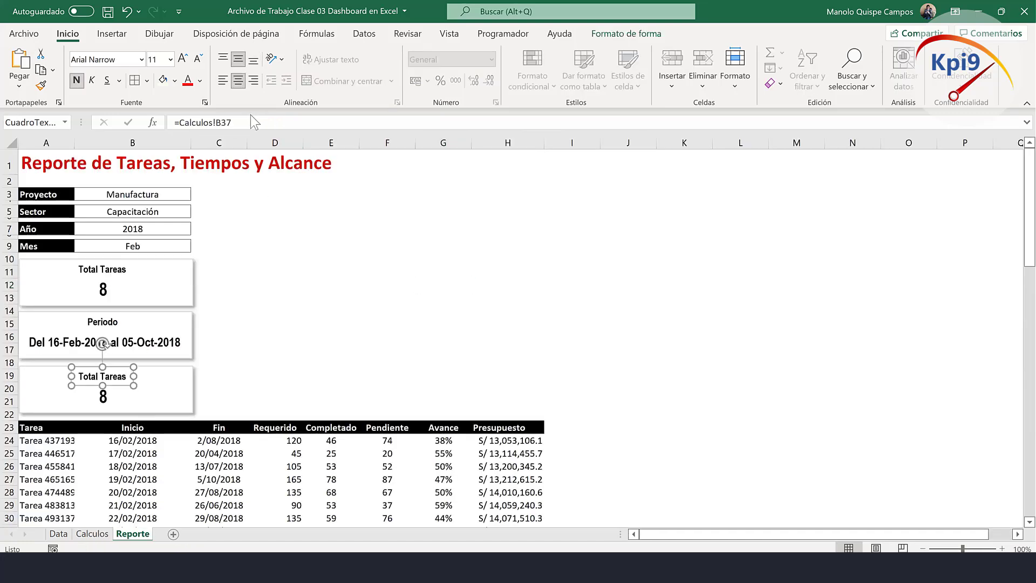
pyautogui.moveTo(251, 122); pyautogui.dragTo(181, 122)
# Link the third card's title to Calculos!B41 and give it the Total Tareas title style.
pyautogui.press('BackSpace')
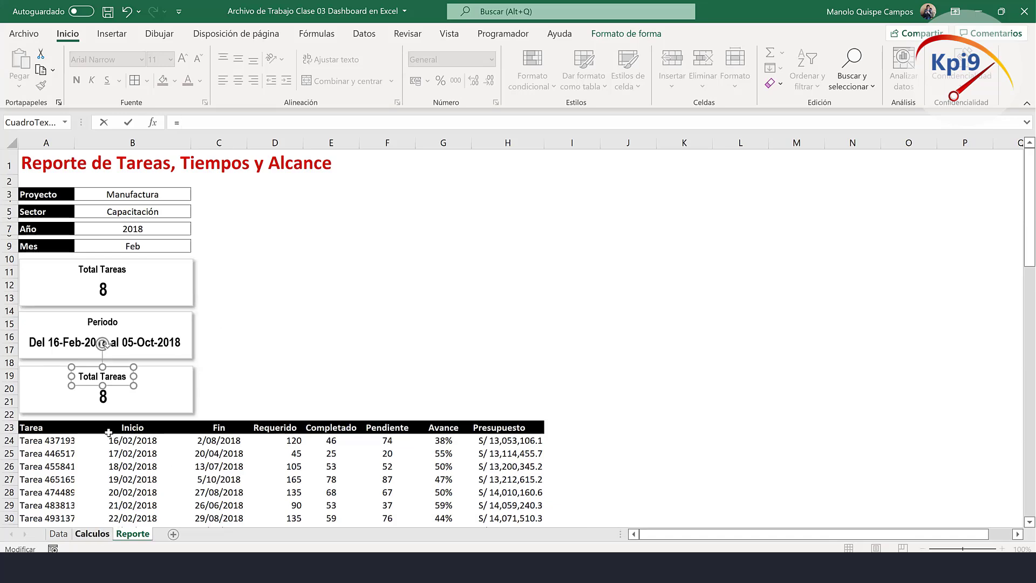
pyautogui.click(92, 533)
pyautogui.click(75, 318)
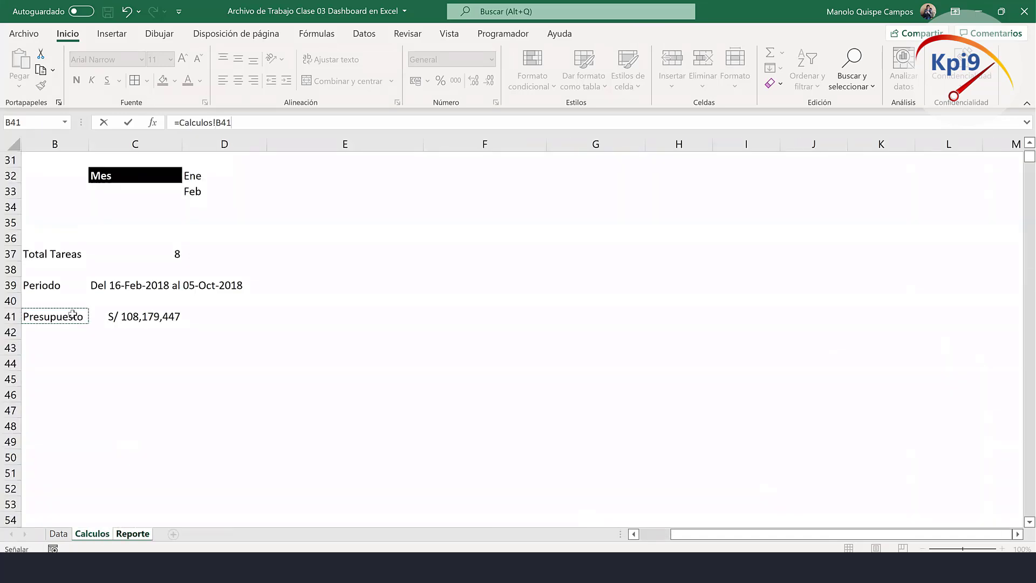
pyautogui.press('Return')
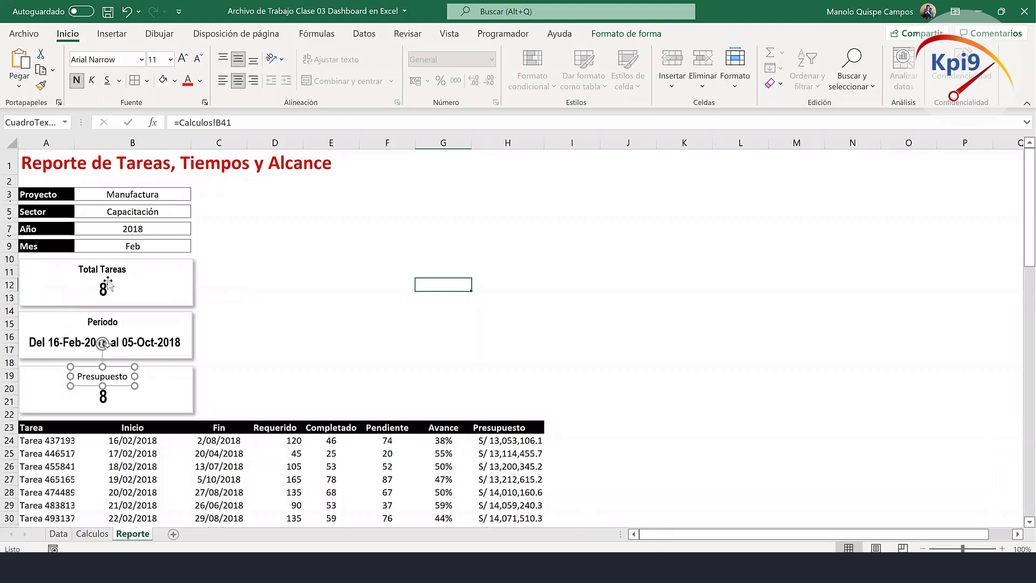
pyautogui.click(104, 271)
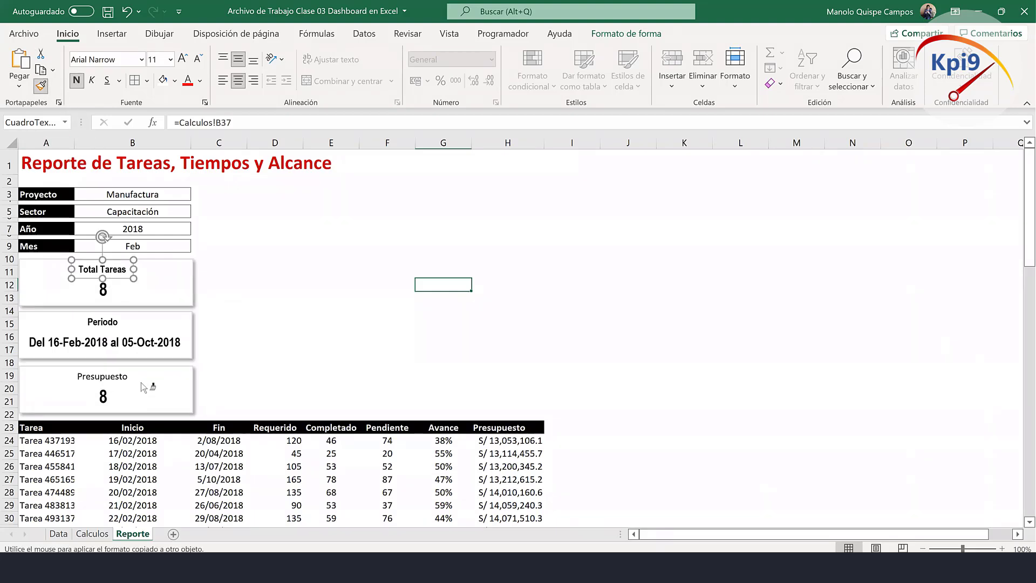
pyautogui.click(116, 377)
# Link the Presupuesto value box to =Calculos!C41 and widen it on both sides.
pyautogui.click(114, 400)
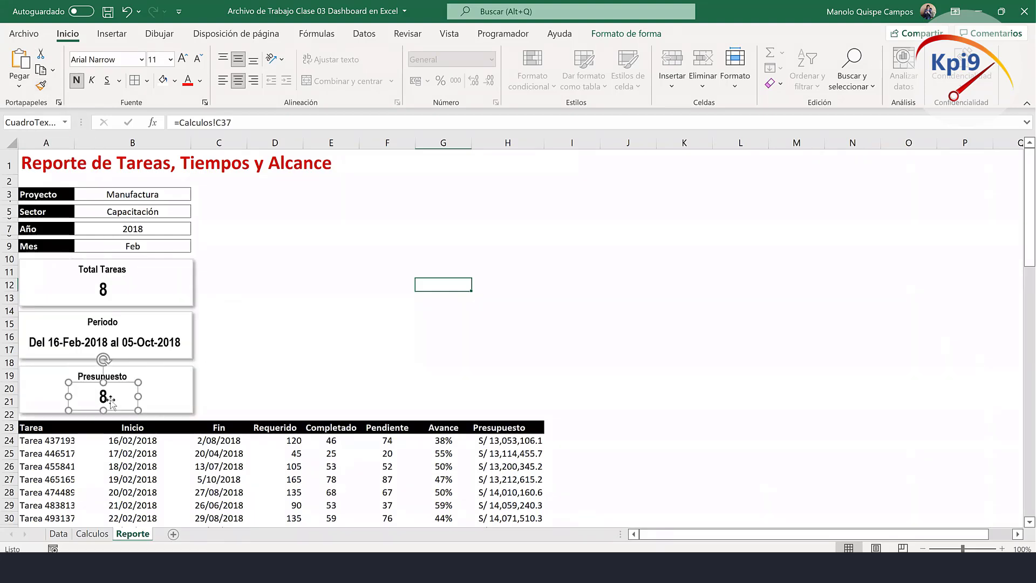
pyautogui.moveTo(249, 122); pyautogui.dragTo(167, 122)
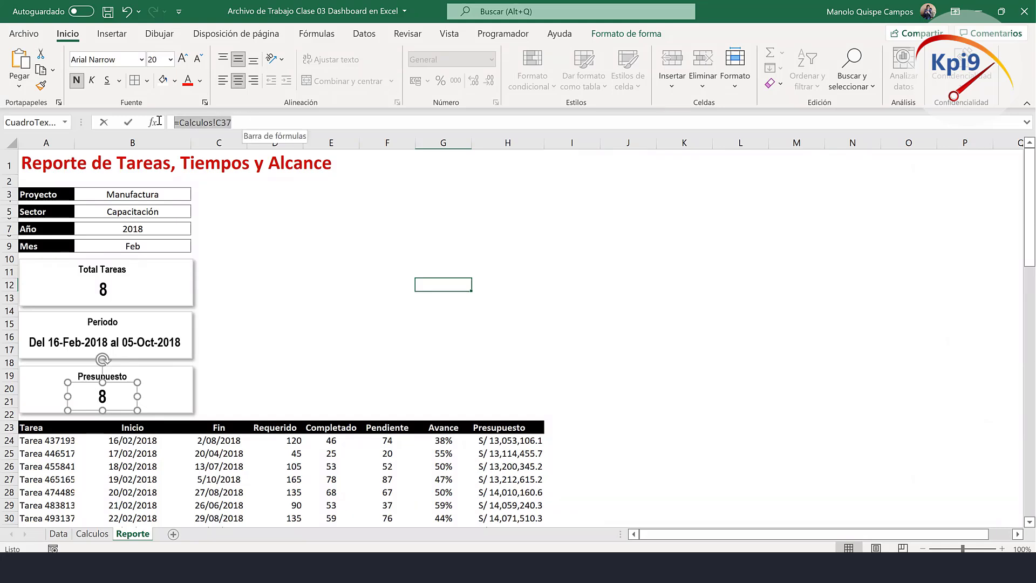
pyautogui.write('=')
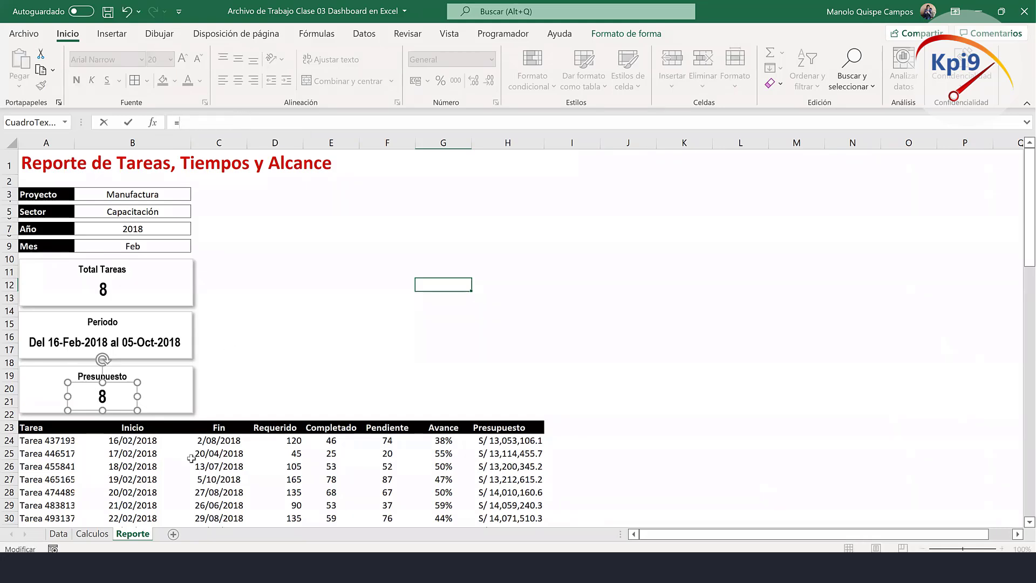
pyautogui.click(92, 534)
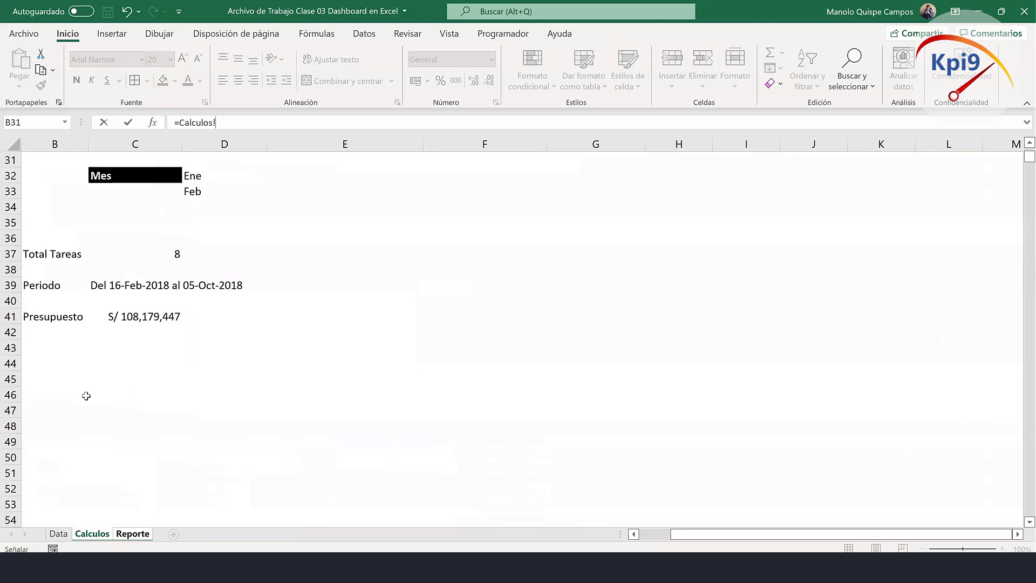
pyautogui.click(134, 320)
pyautogui.press('Return')
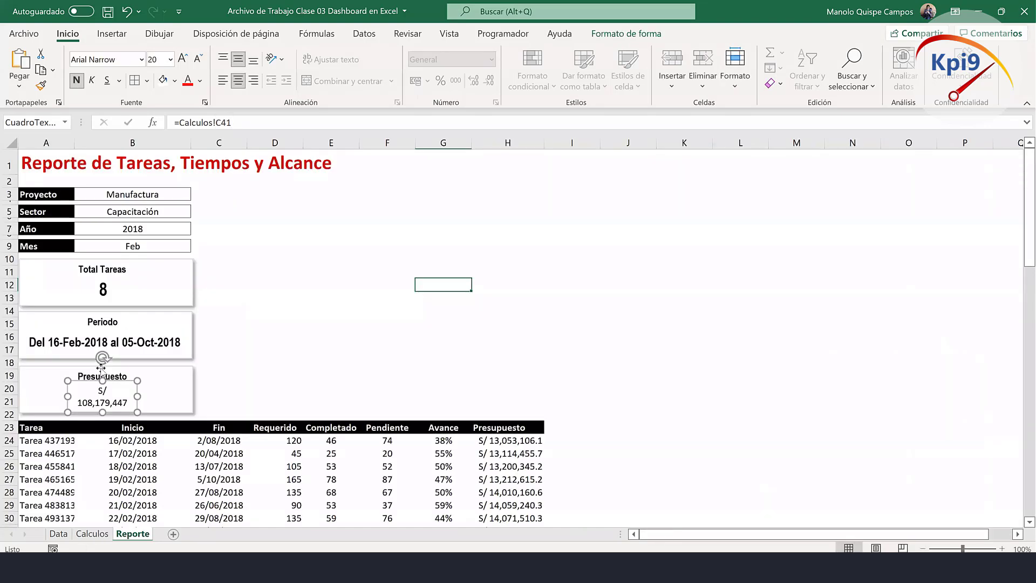
pyautogui.moveTo(137, 396); pyautogui.dragTo(181, 396)
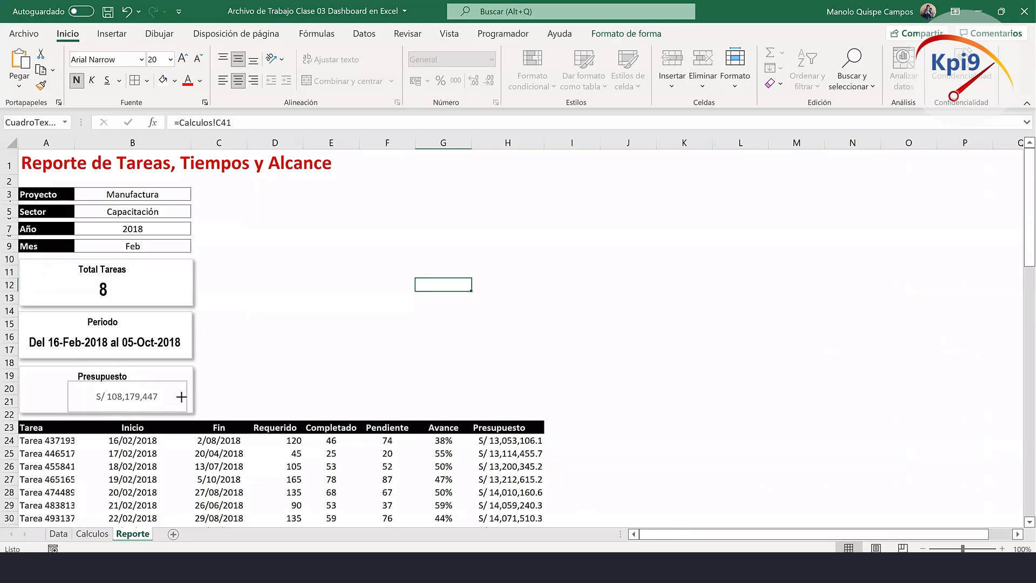
pyautogui.moveTo(67, 387); pyautogui.dragTo(24, 387)
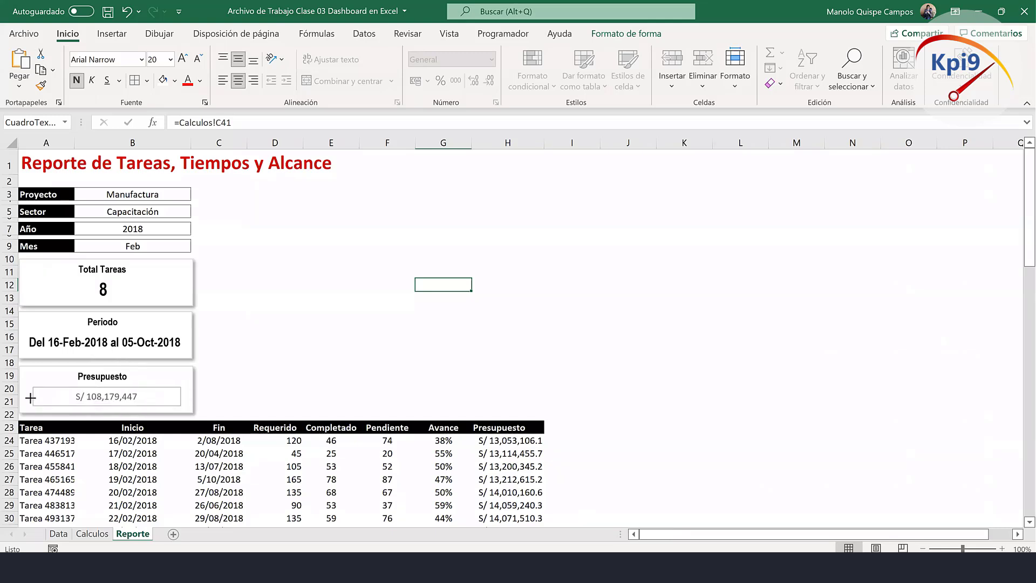
# Copy the Total Tareas value's large bold format onto the budget value.
pyautogui.click(104, 290)
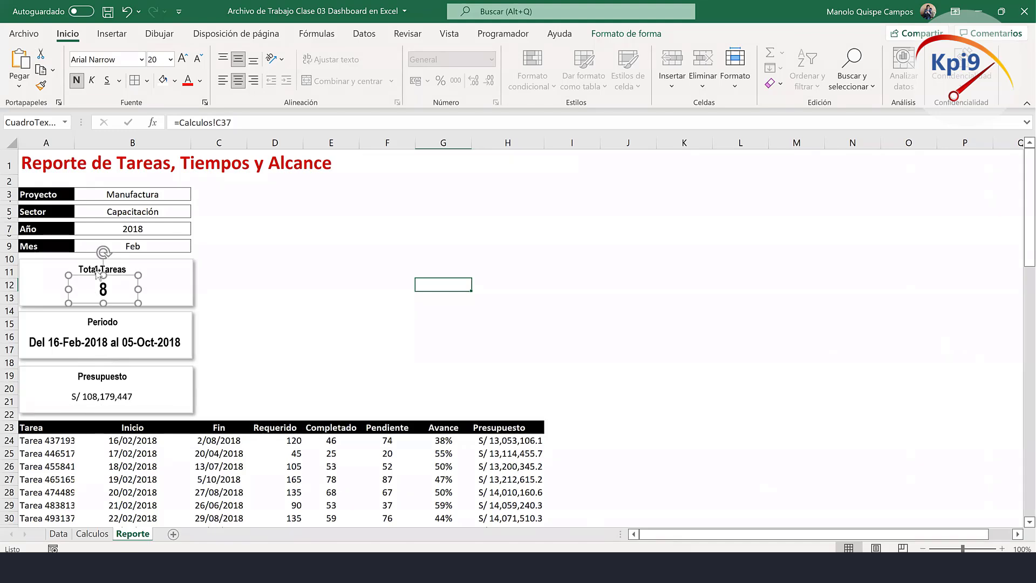
pyautogui.click(42, 85)
pyautogui.click(122, 396)
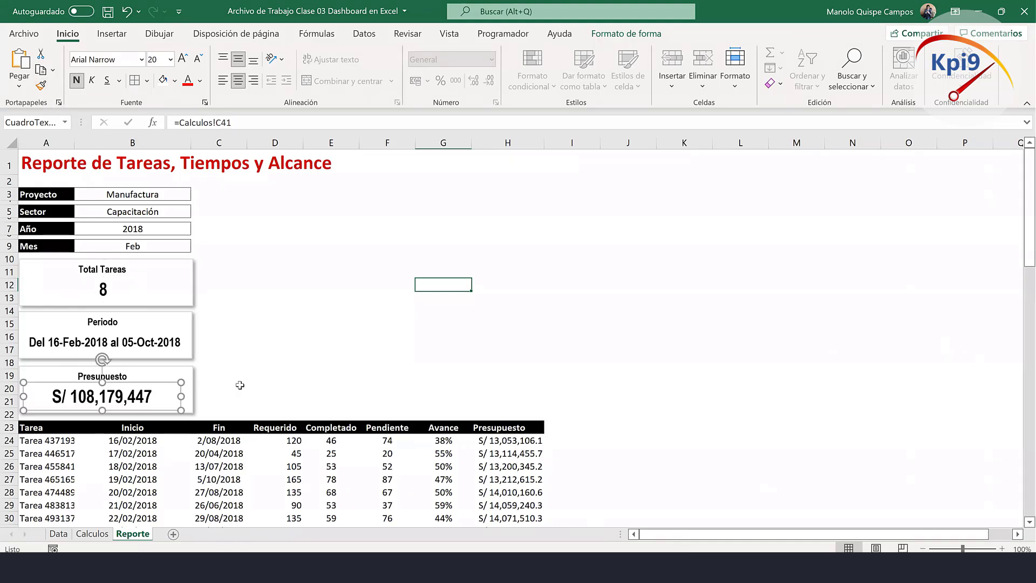
pyautogui.click(364, 311)
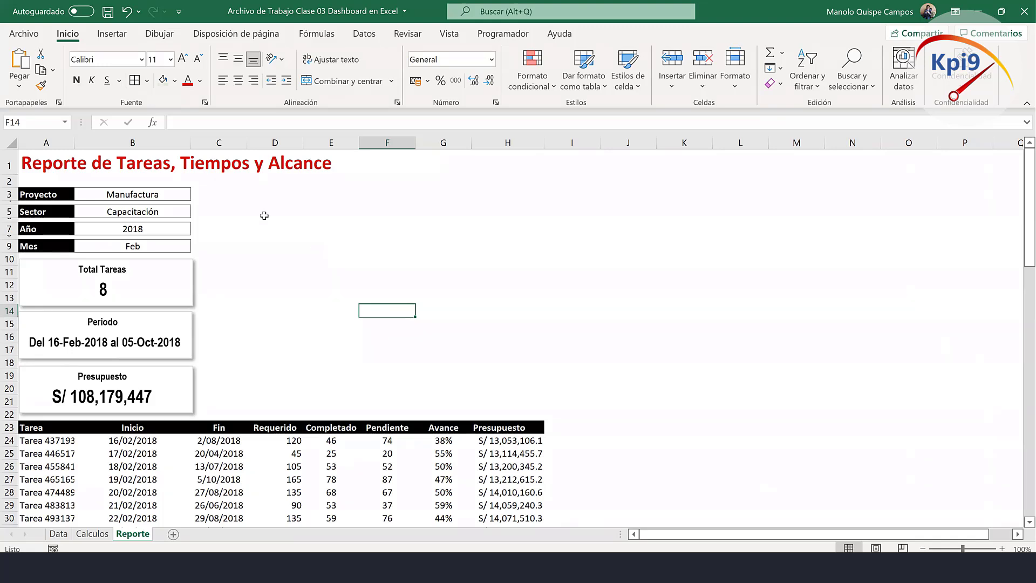
# Set the Mes filter to Ene and the Año filter to 2019, leaving Sin registro.
pyautogui.click(165, 195)
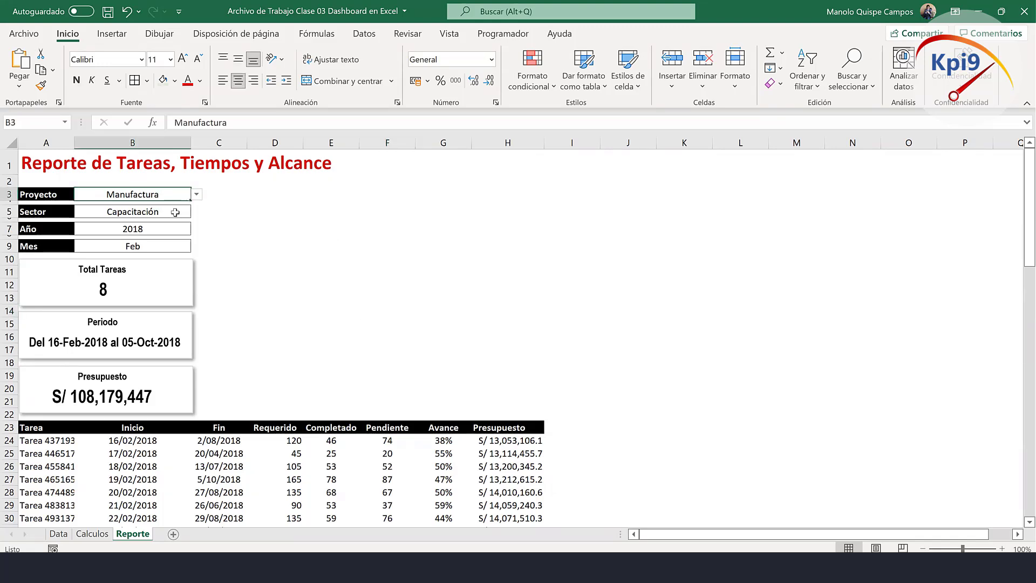
pyautogui.click(174, 213)
pyautogui.click(179, 230)
pyautogui.click(183, 246)
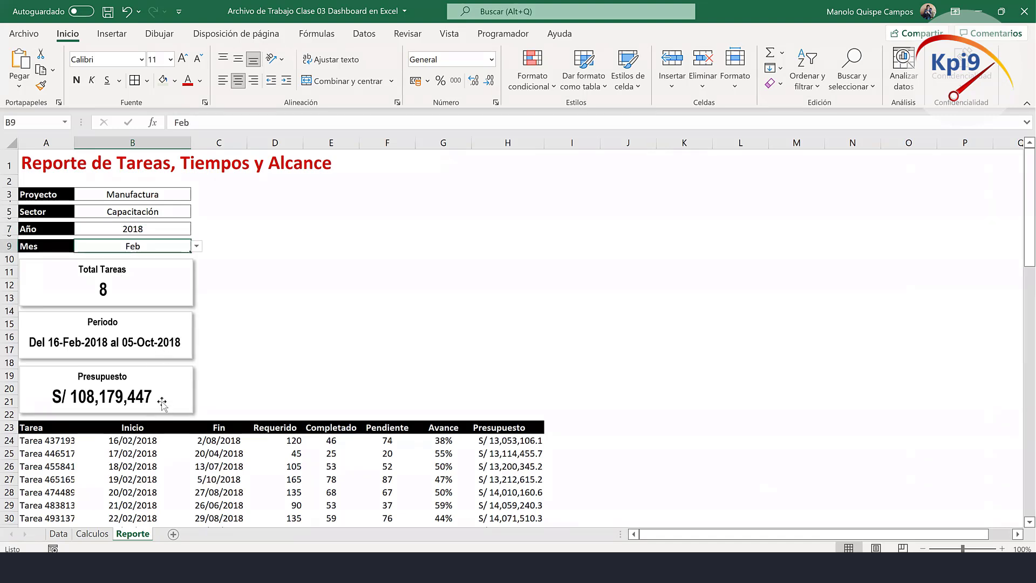
pyautogui.click(196, 247)
pyautogui.click(185, 260)
pyautogui.click(183, 230)
pyautogui.click(196, 229)
pyautogui.click(174, 252)
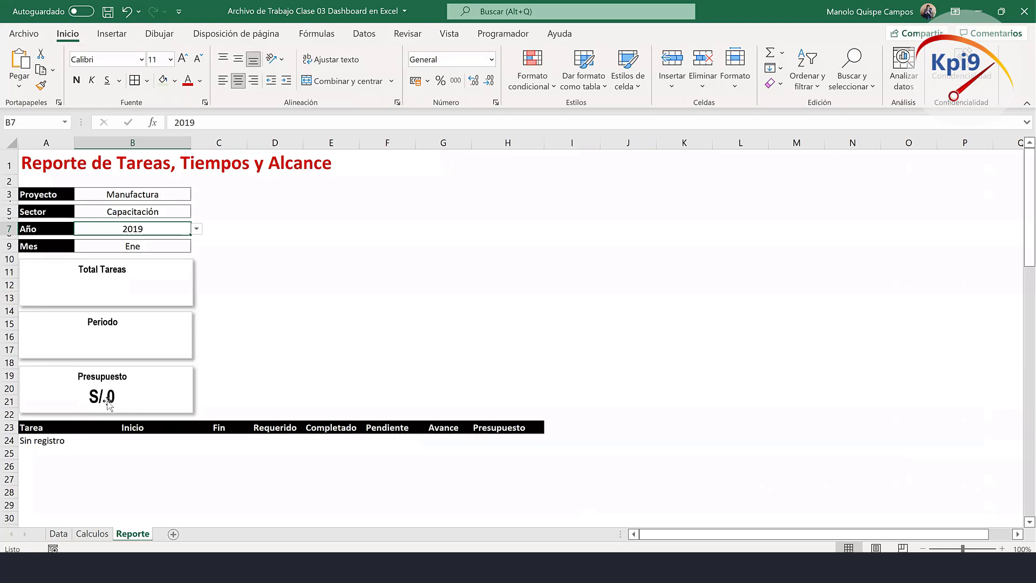
# Change C41 on Calculos to =SI(Reporte!B24="";"";SUMA(Reporte!H24#)) and return to Reporte.
pyautogui.click(92, 534)
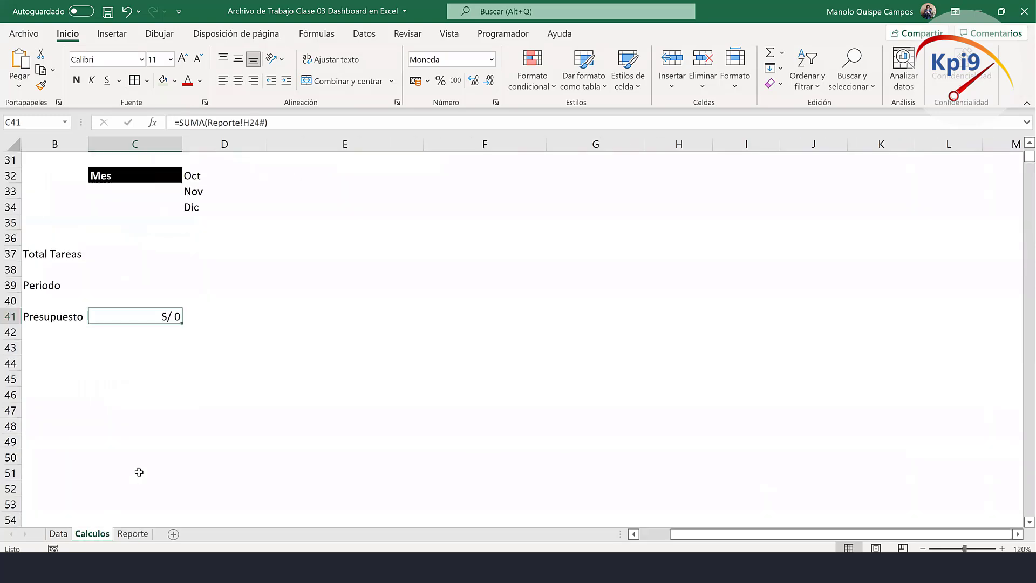
pyautogui.doubleClick(151, 317)
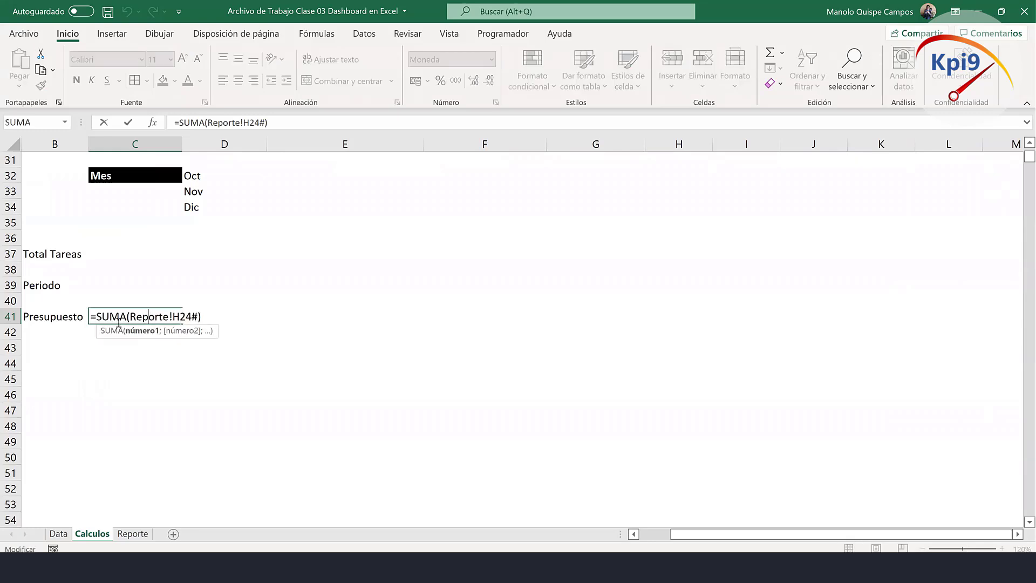
pyautogui.click(97, 316)
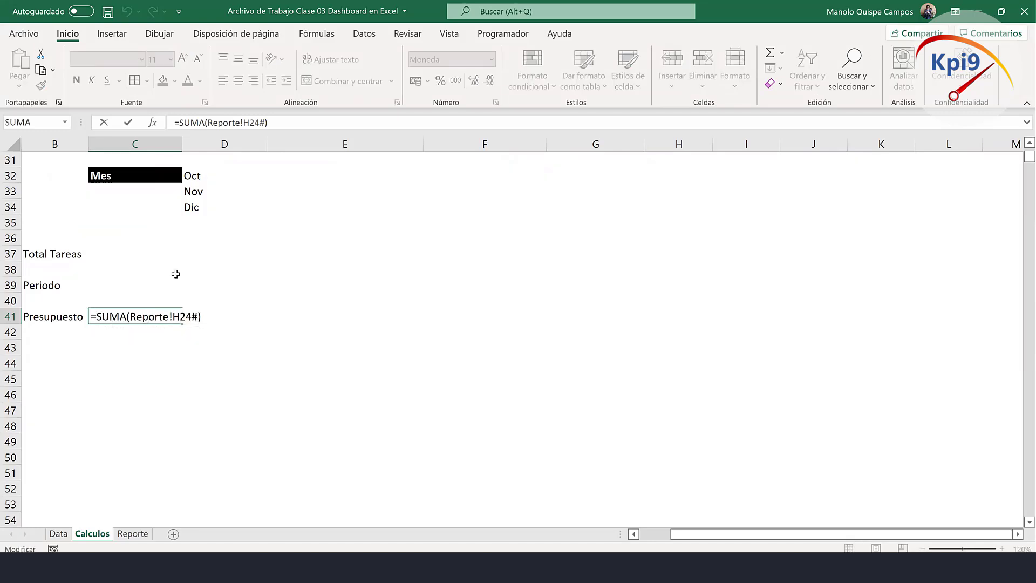
pyautogui.write('si(')
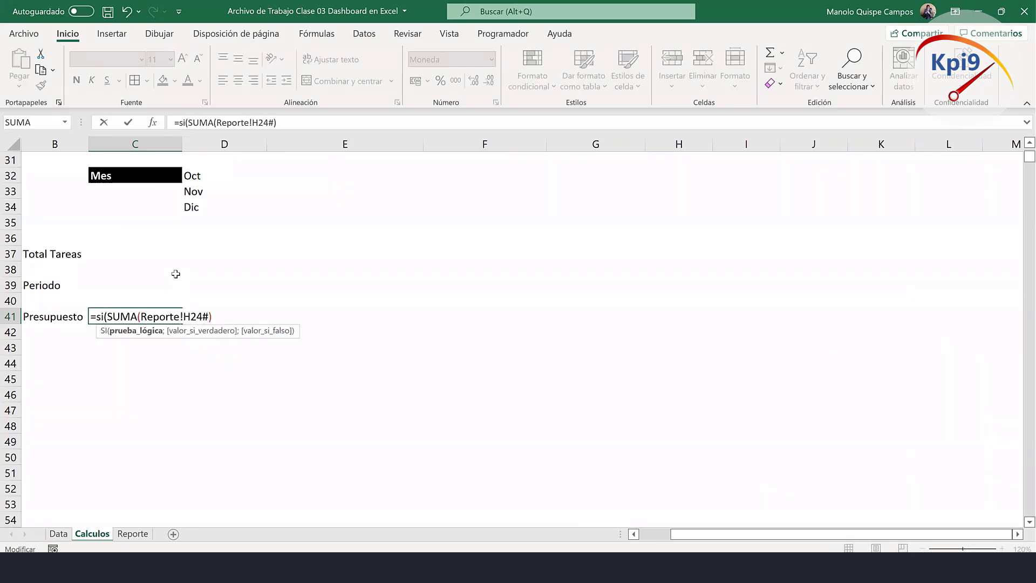
pyautogui.click(133, 534)
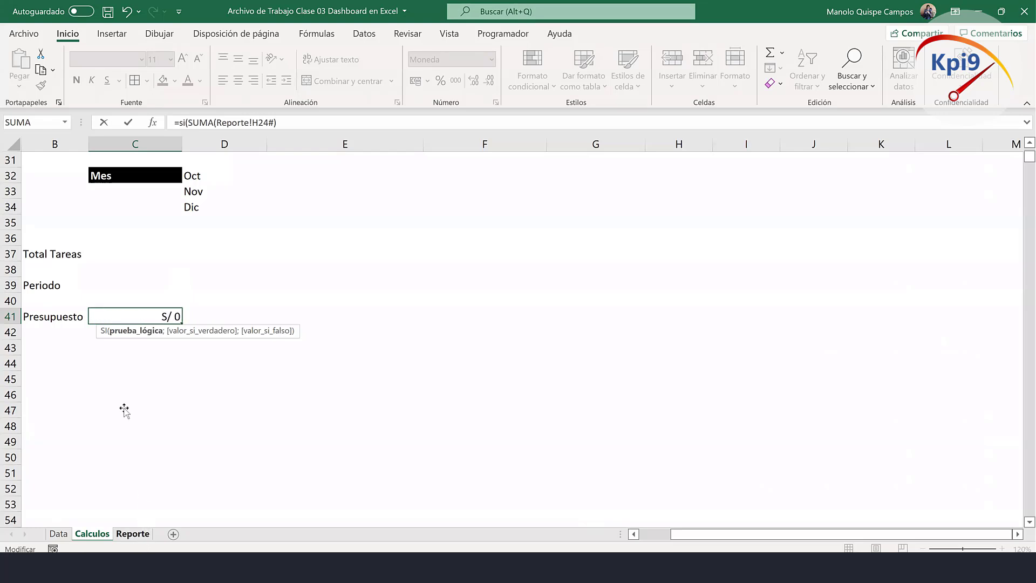
pyautogui.click(142, 440)
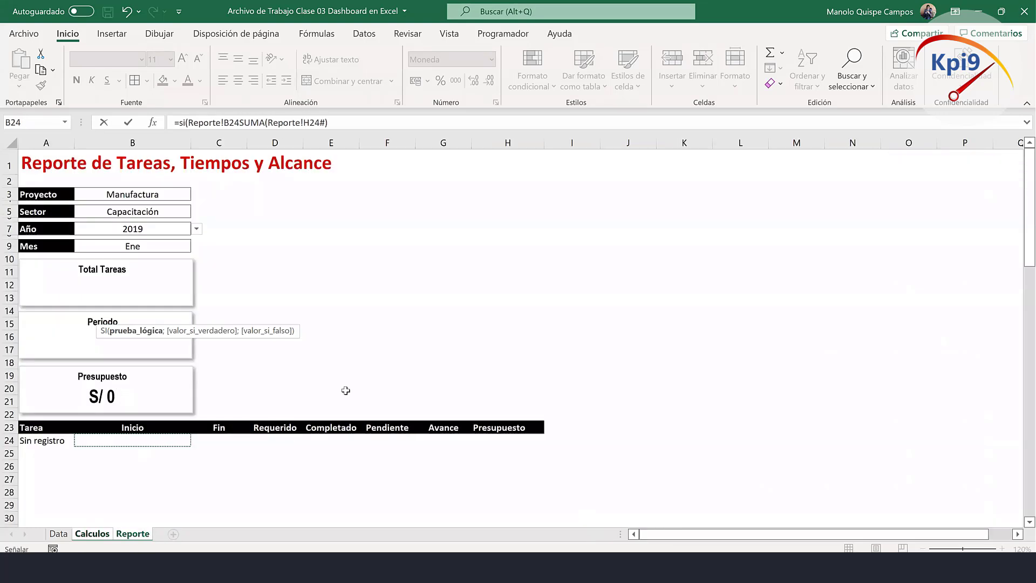
pyautogui.write('=""')
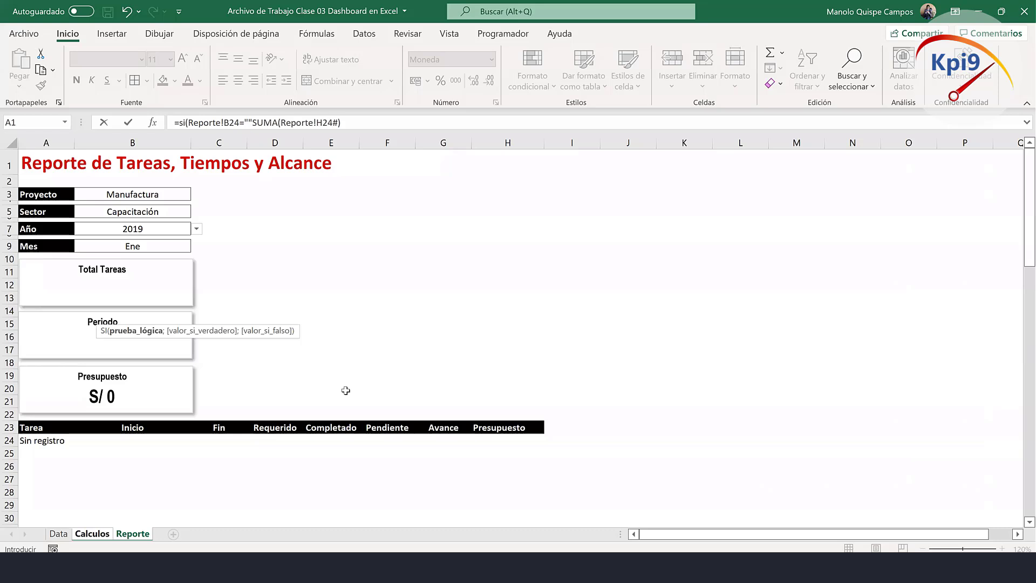
pyautogui.write(';""')
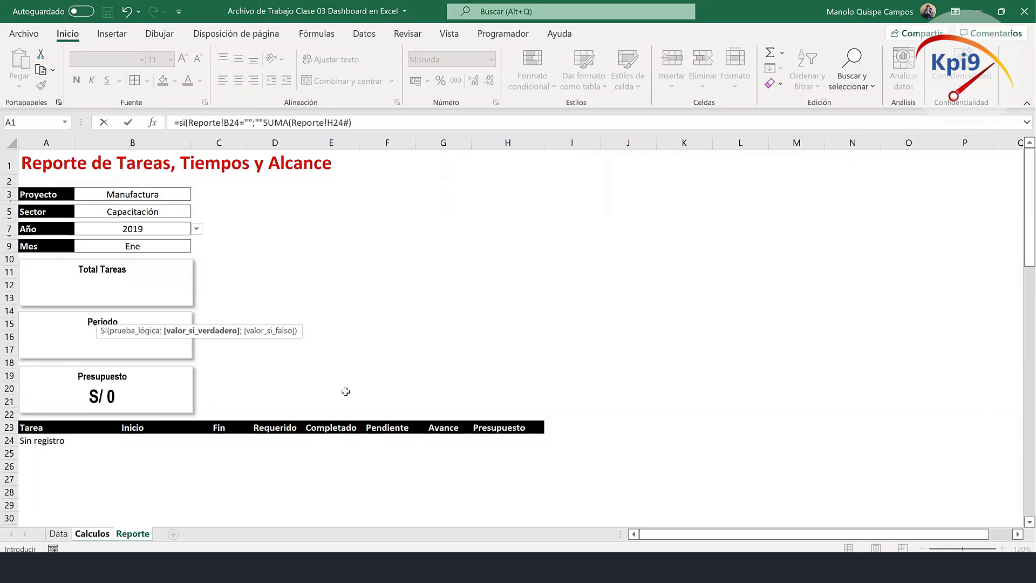
pyautogui.write(';')
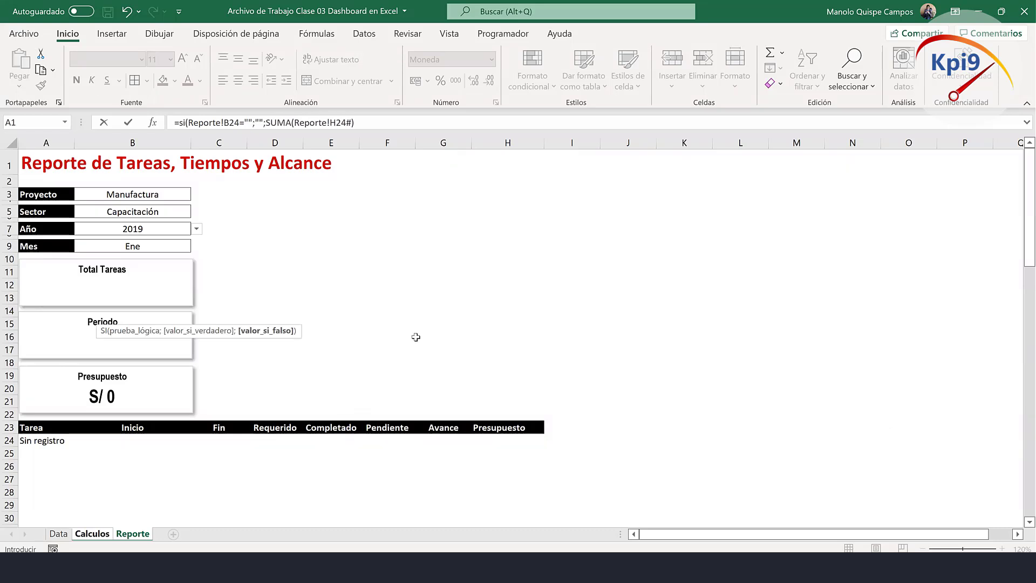
pyautogui.click(369, 122)
pyautogui.write(')')
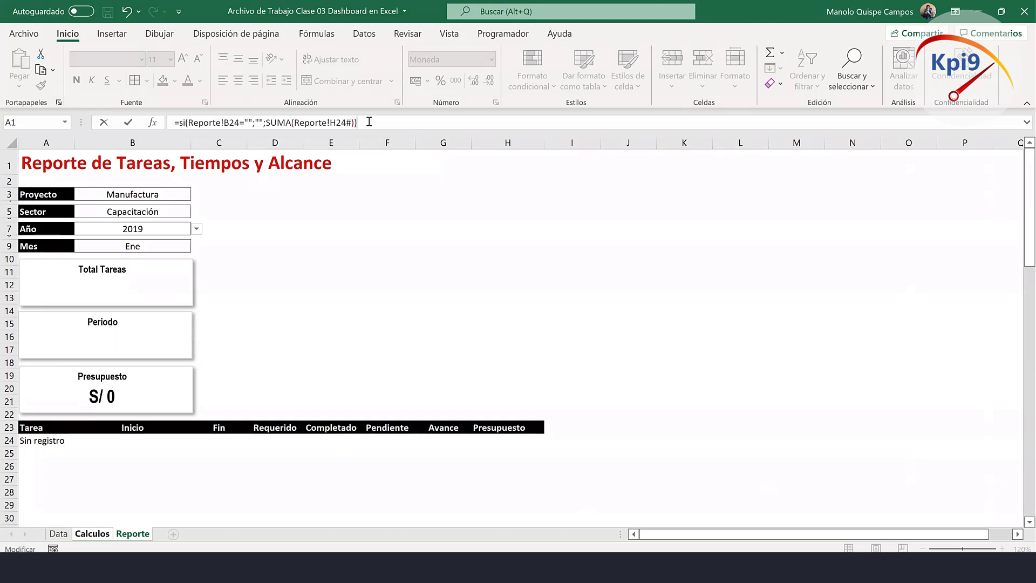
pyautogui.press('Return')
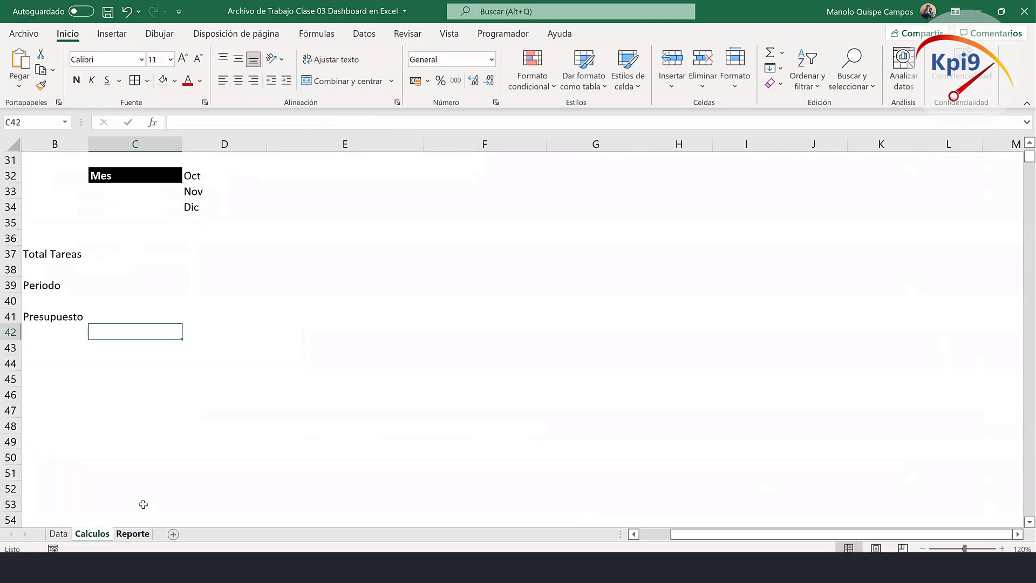
pyautogui.click(133, 534)
pyautogui.click(443, 271)
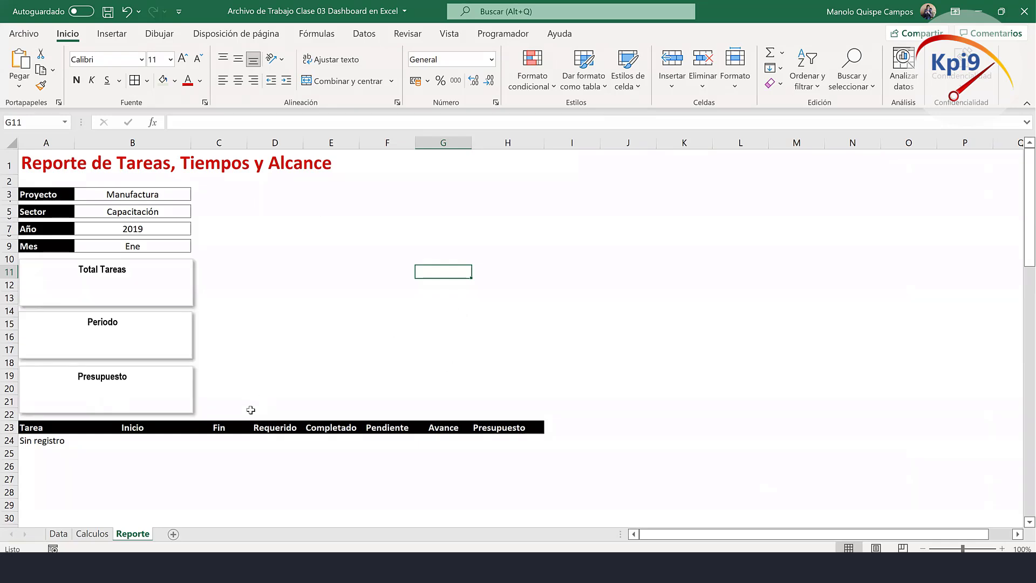
# Mark out the empty area D3:I21 beside the KPI cards, then clear the selection.
pyautogui.scroll(-1, 251, 410)
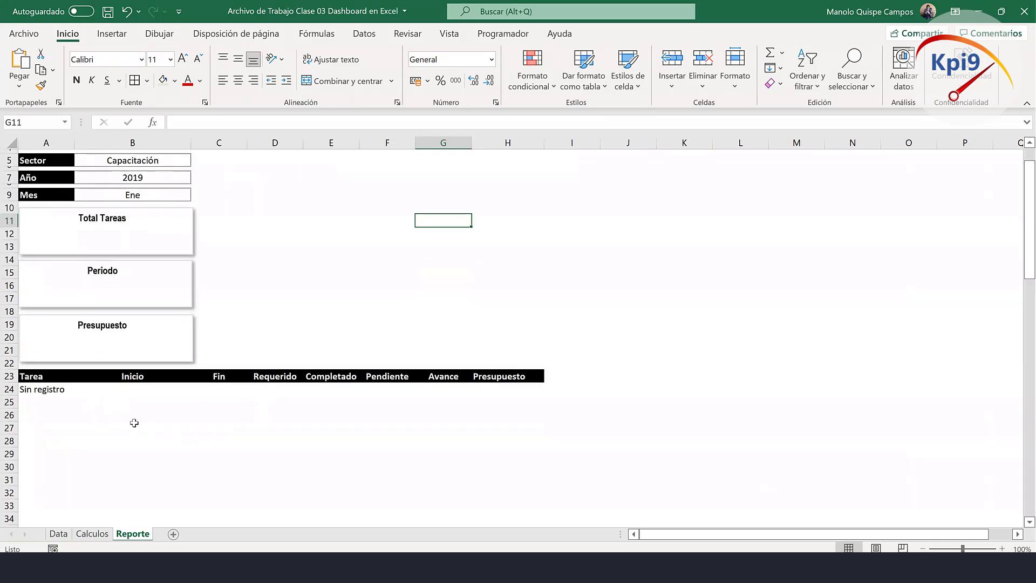
pyautogui.scroll(1, 271, 419)
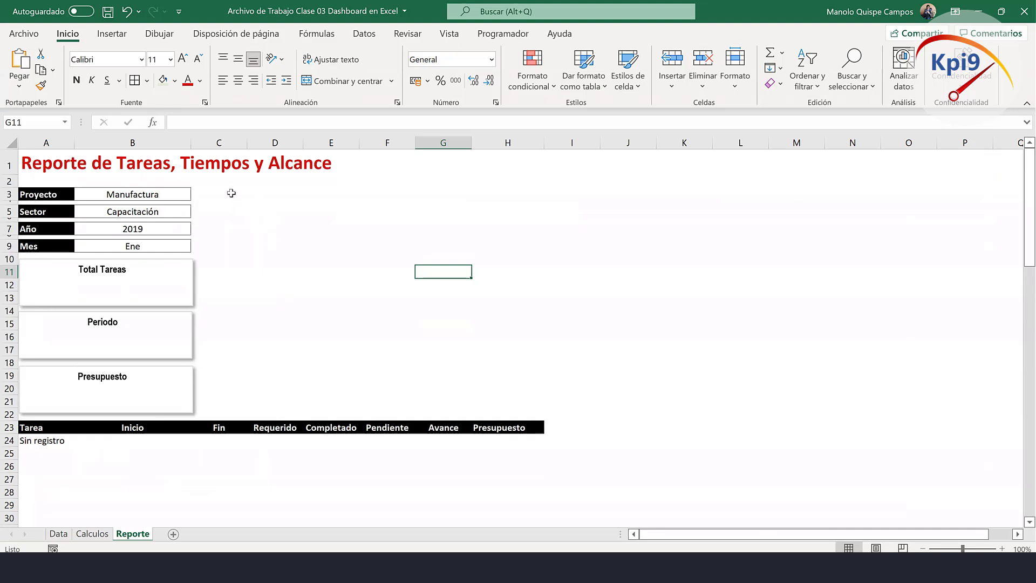
pyautogui.moveTo(231, 193); pyautogui.dragTo(556, 416)
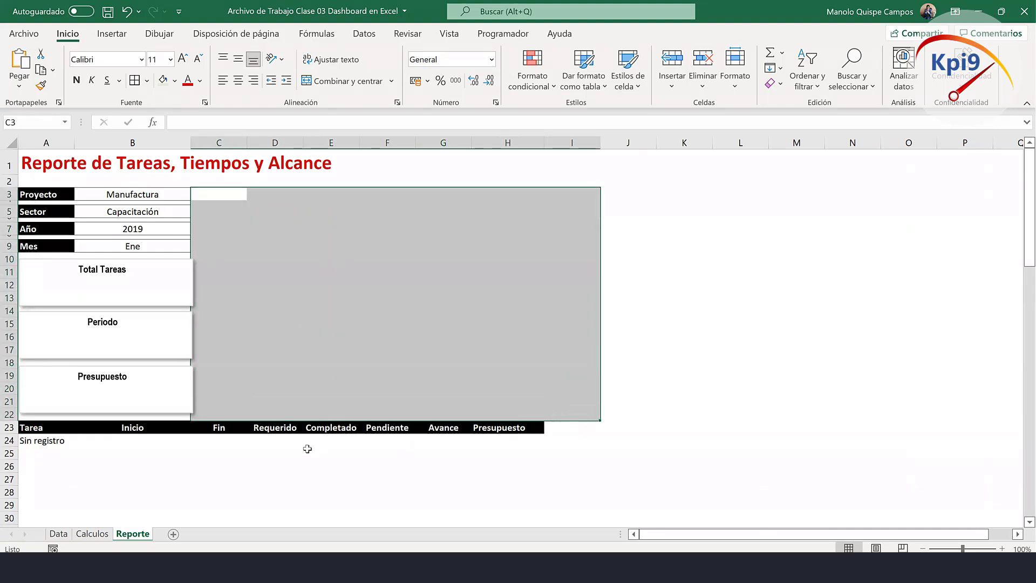
pyautogui.moveTo(322, 428); pyautogui.dragTo(398, 428)
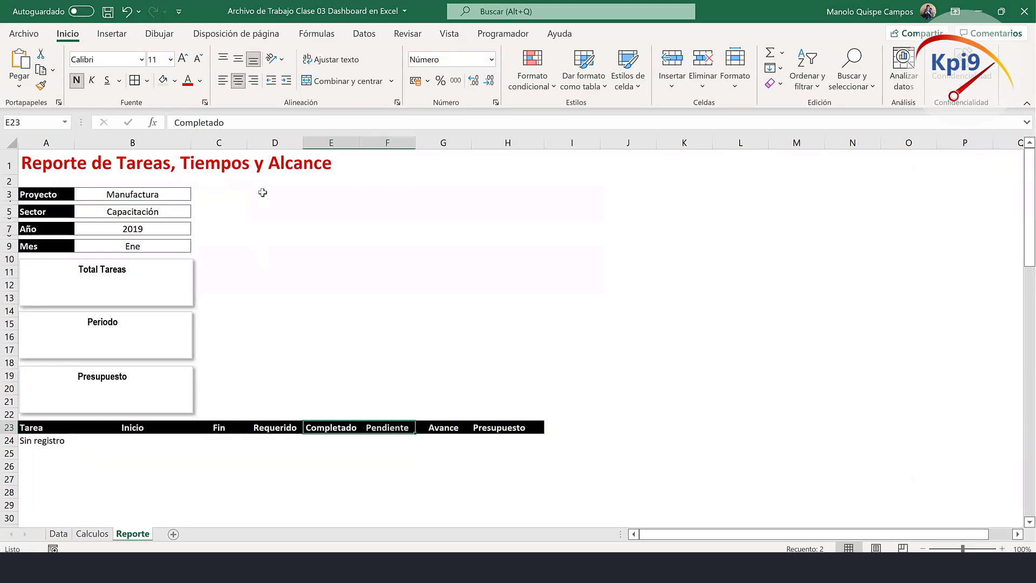
pyautogui.moveTo(260, 192); pyautogui.dragTo(557, 405)
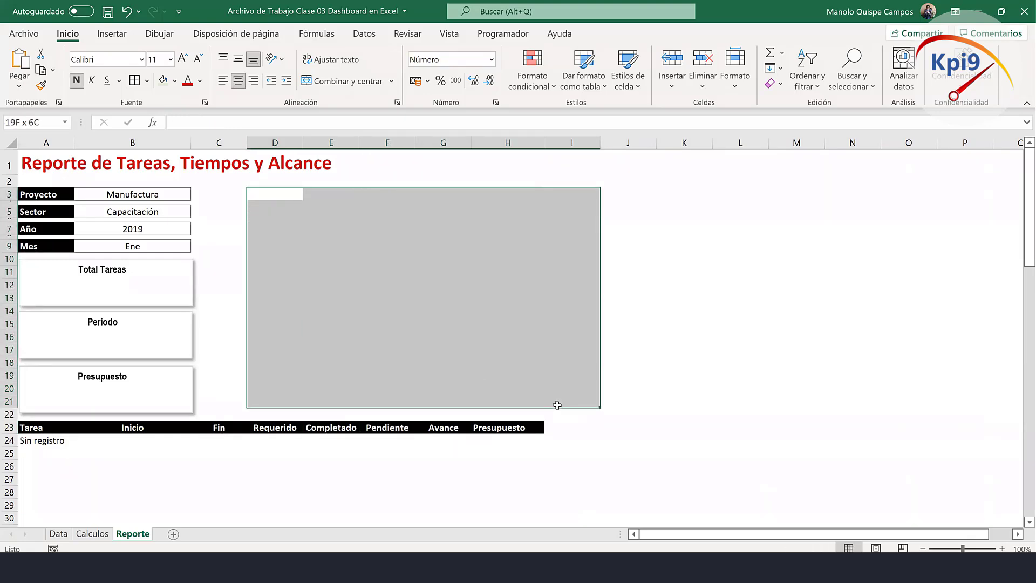
pyautogui.click(417, 300)
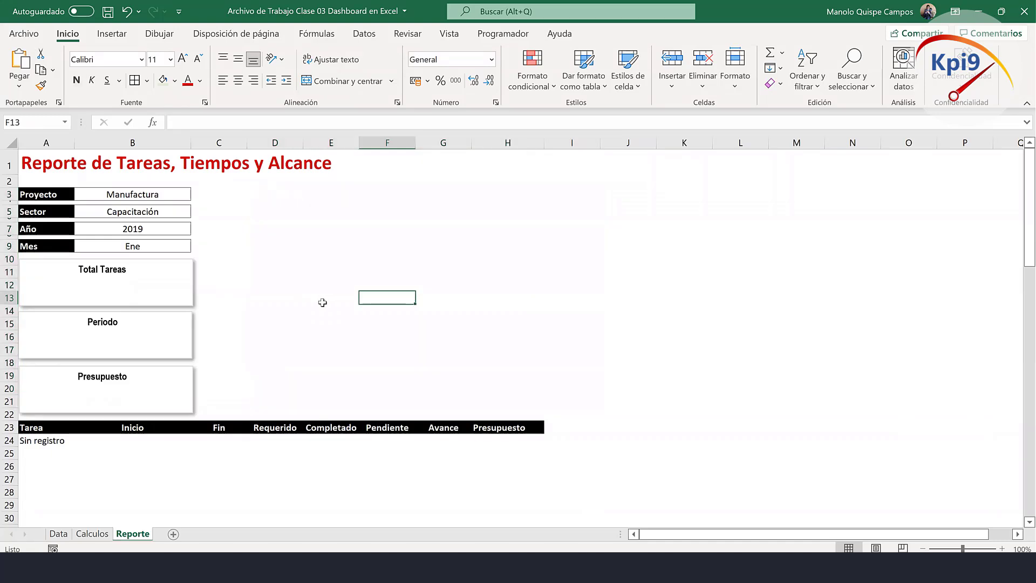
# Try year 2018 in the Año filter and months Feb, then Ene, in the Mes filter.
pyautogui.click(165, 227)
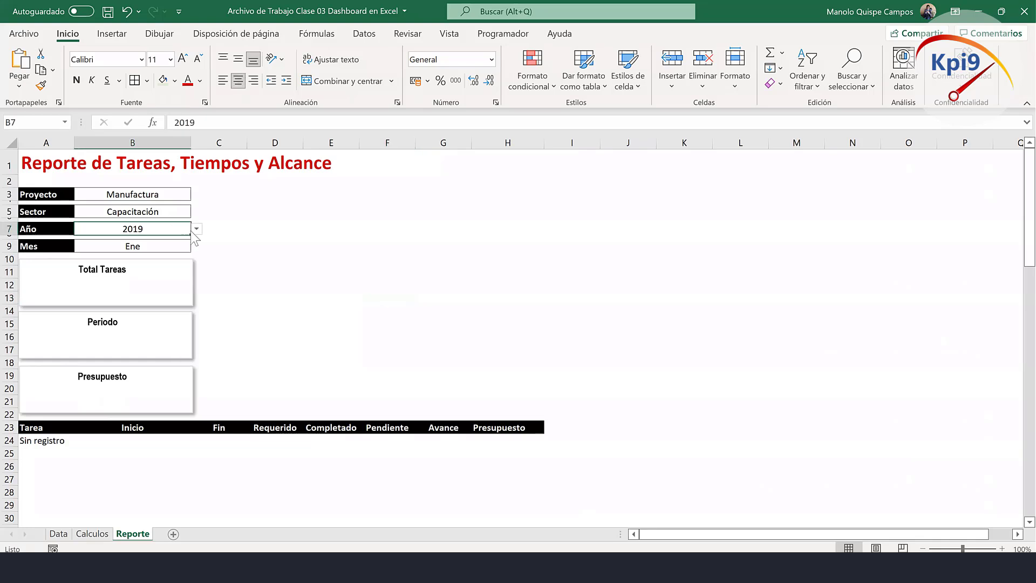
pyautogui.click(197, 229)
pyautogui.click(108, 250)
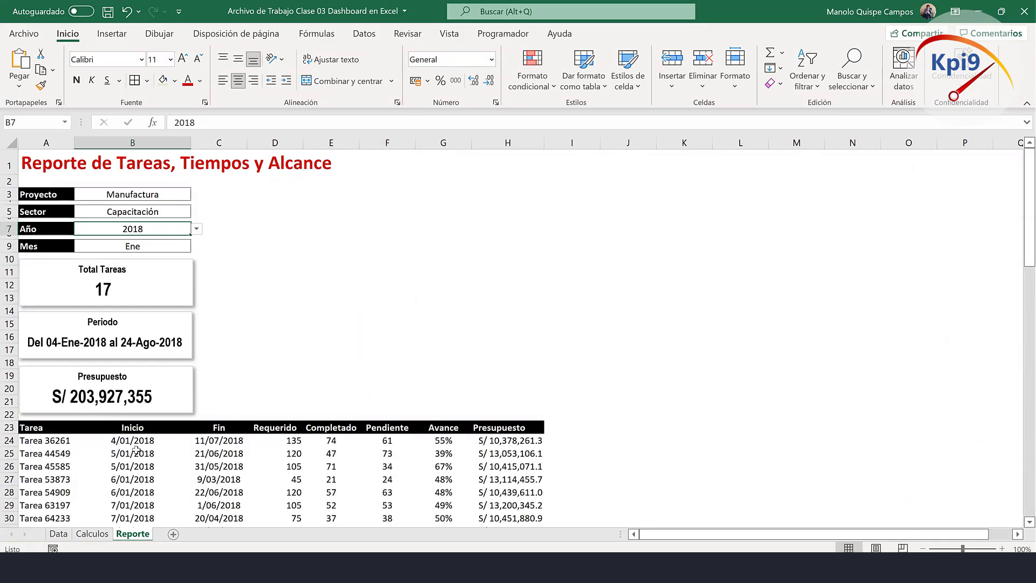
pyautogui.scroll(-5, 136, 450)
pyautogui.scroll(4, 214, 414)
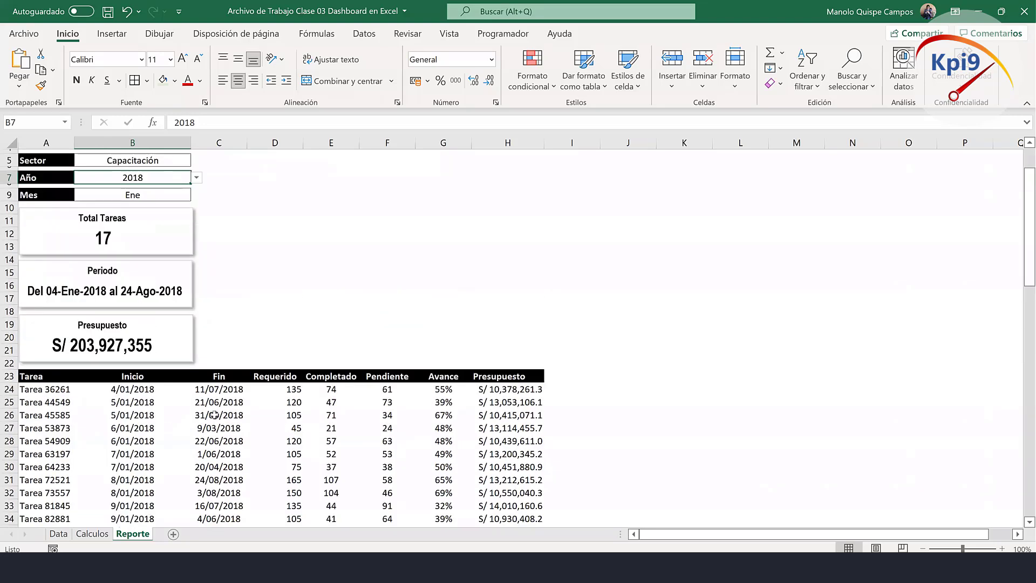
pyautogui.scroll(2, 214, 415)
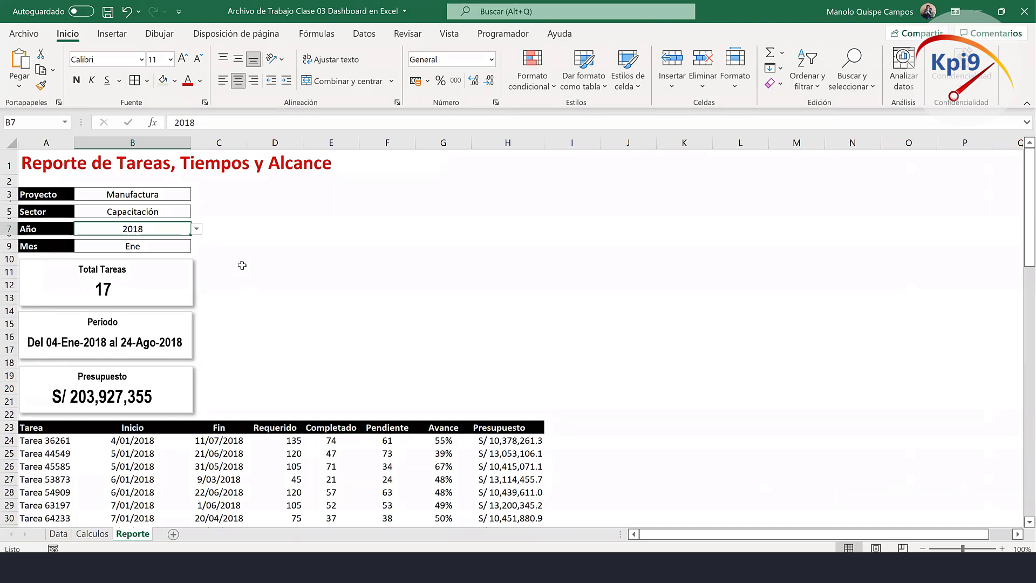
pyautogui.click(186, 246)
pyautogui.click(196, 246)
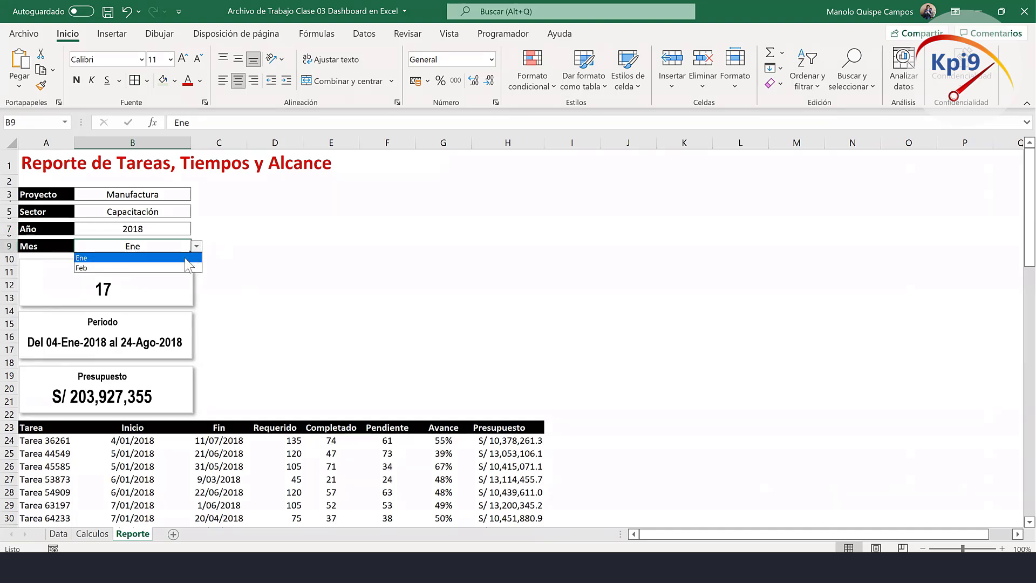
pyautogui.click(184, 268)
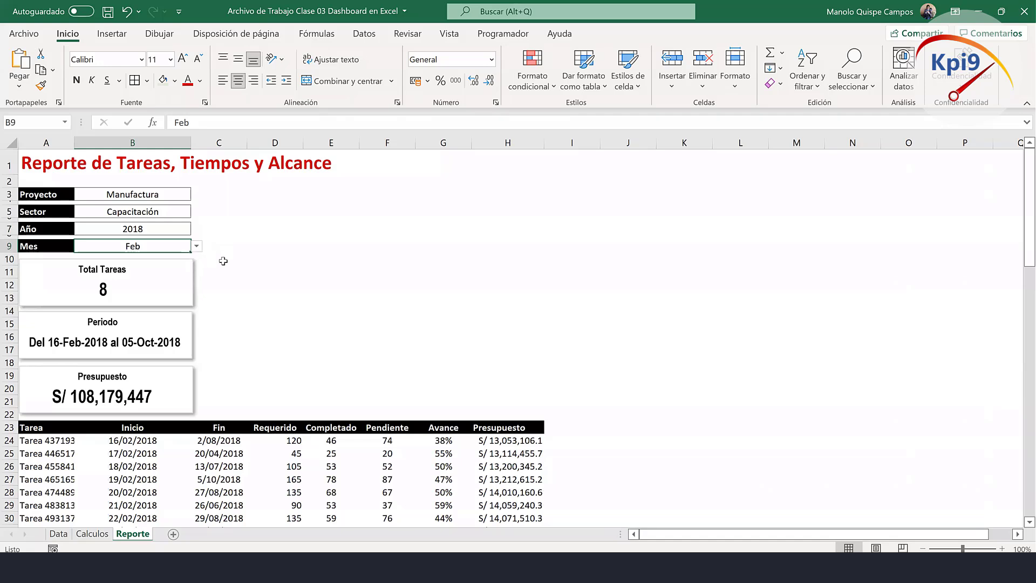
pyautogui.click(197, 246)
pyautogui.click(178, 259)
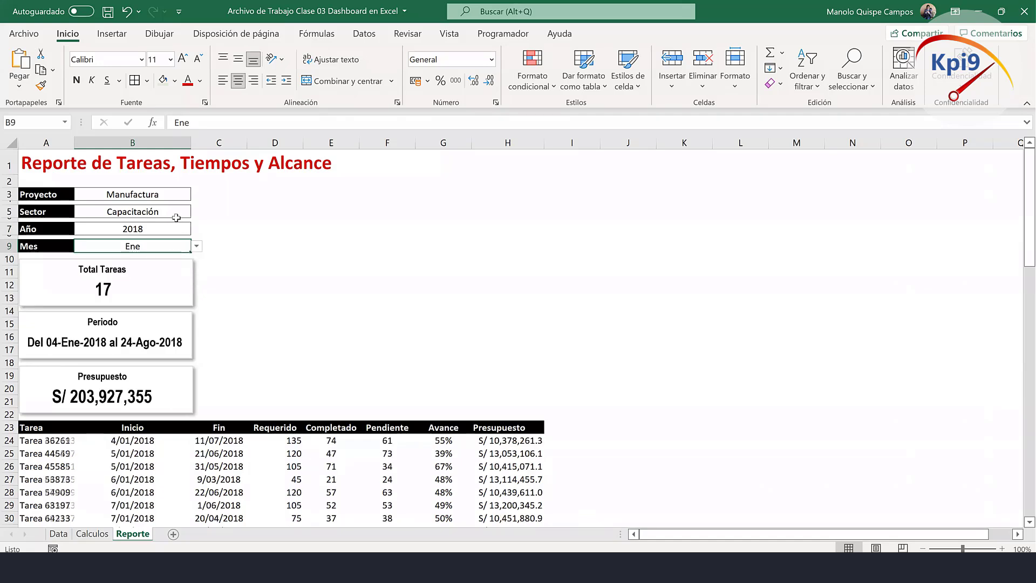
# Set the Proyecto filter to Salud and the Año filter to 2019.
pyautogui.click(171, 200)
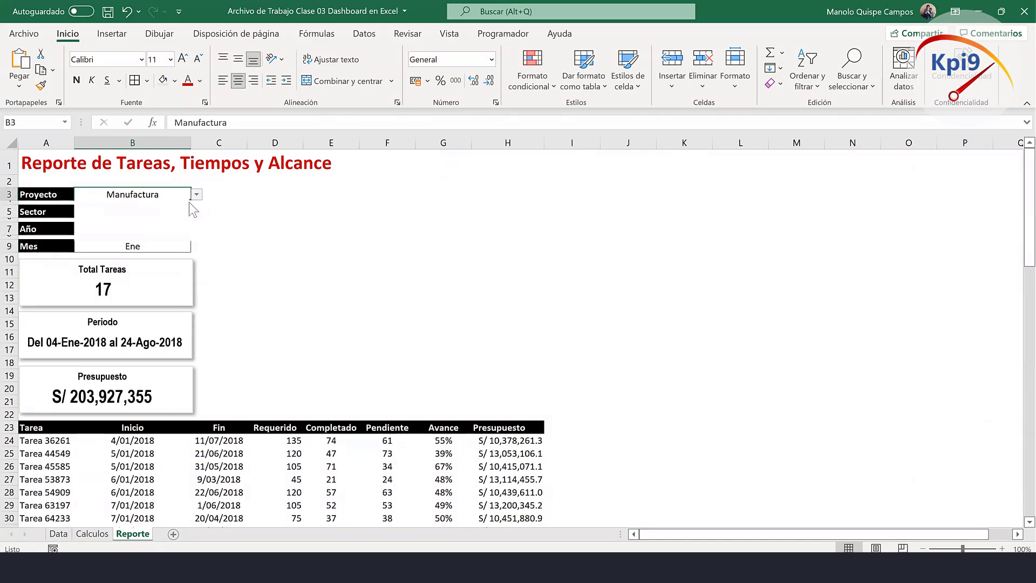
pyautogui.click(197, 194)
pyautogui.click(178, 228)
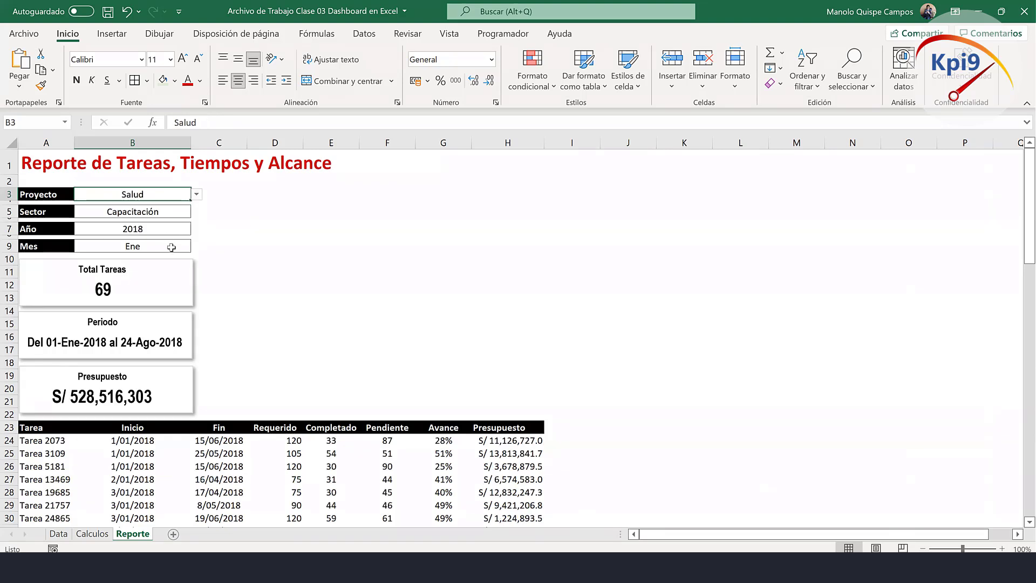
pyautogui.click(172, 229)
pyautogui.click(197, 228)
pyautogui.click(182, 247)
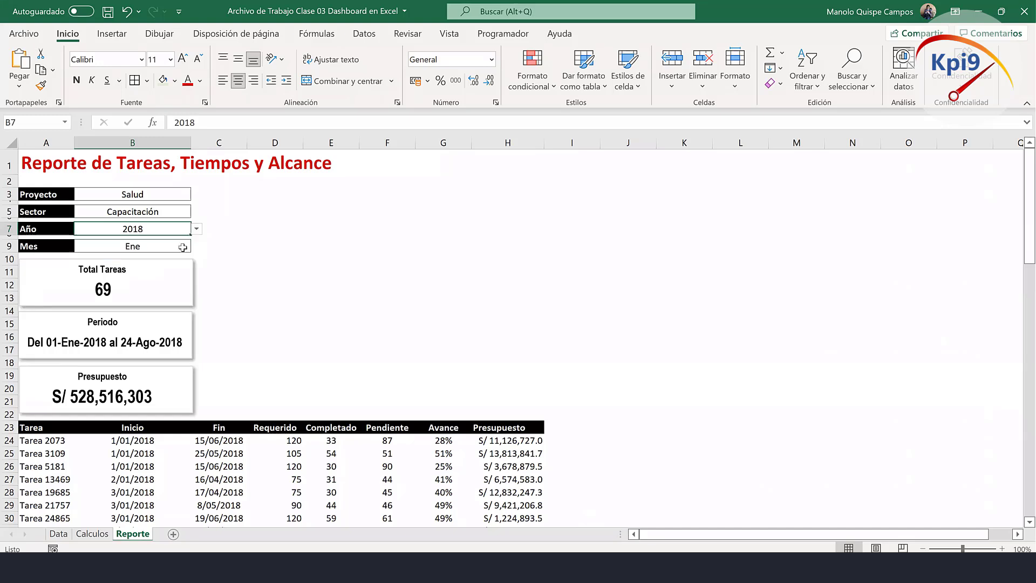
pyautogui.click(180, 246)
# Cycle the Mes filter through Feb, May and Ago, ending on Abr, showing 44 tasks.
pyautogui.click(196, 246)
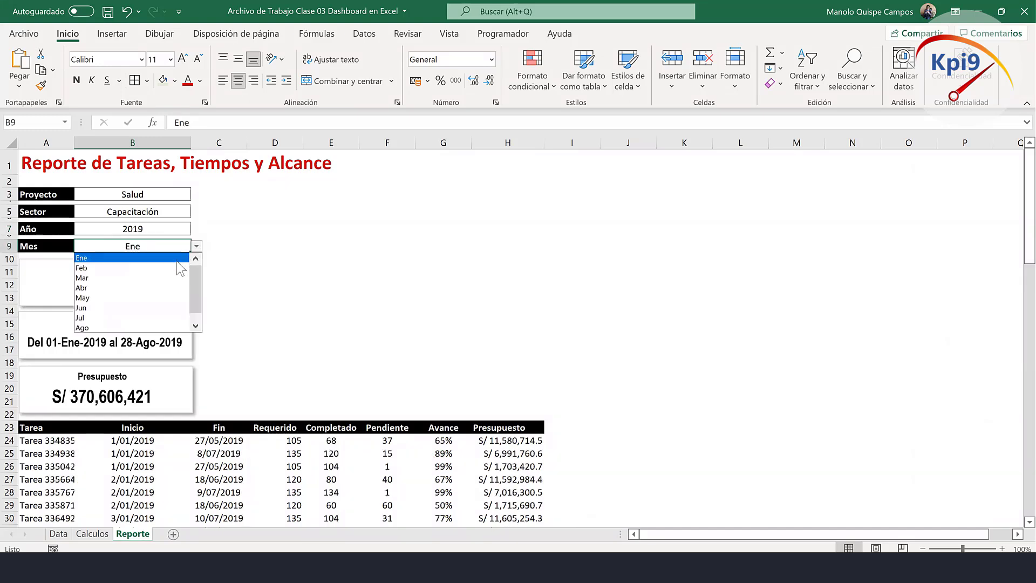
pyautogui.click(176, 267)
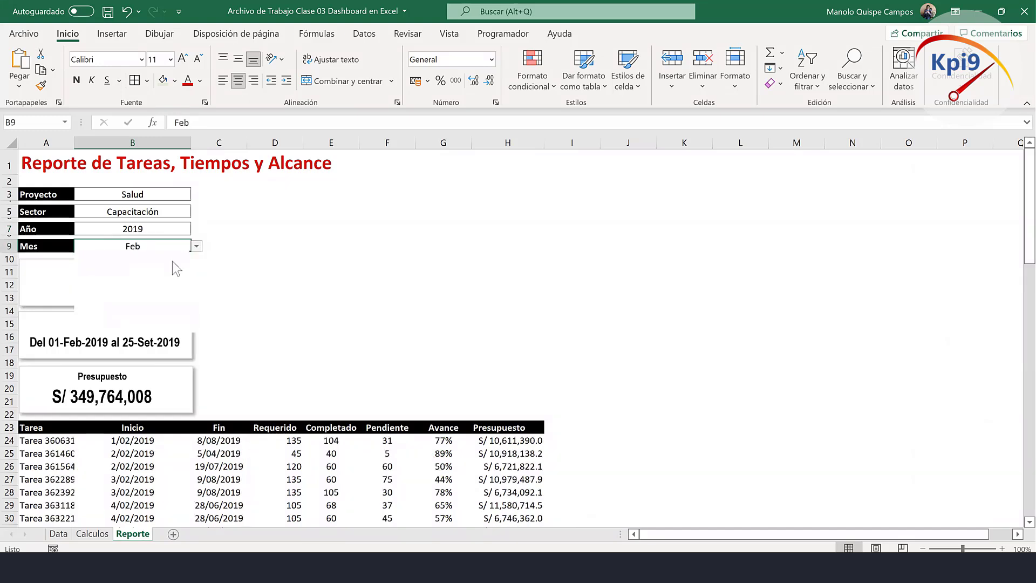
pyautogui.click(156, 288)
pyautogui.click(197, 248)
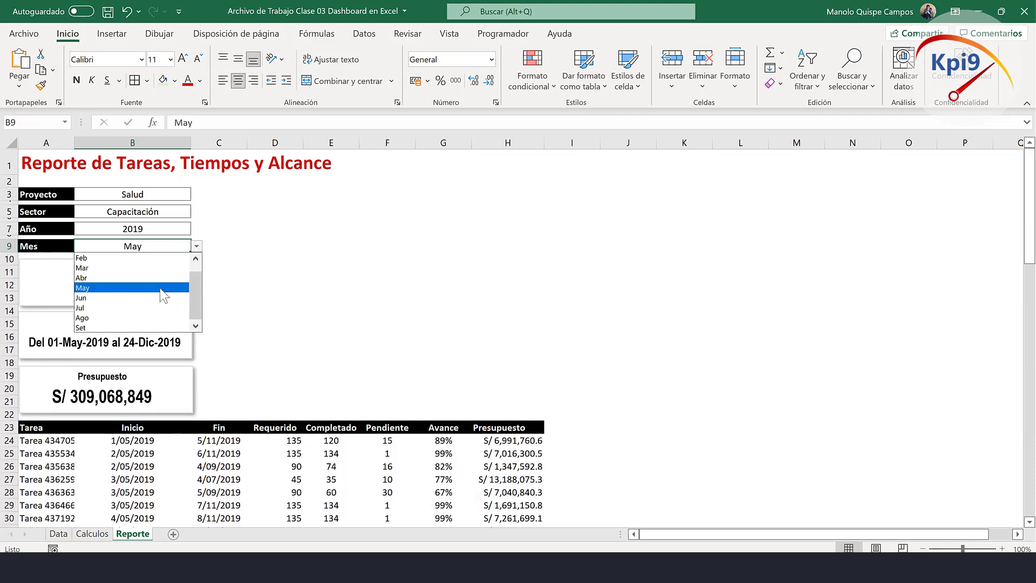
pyautogui.click(160, 289)
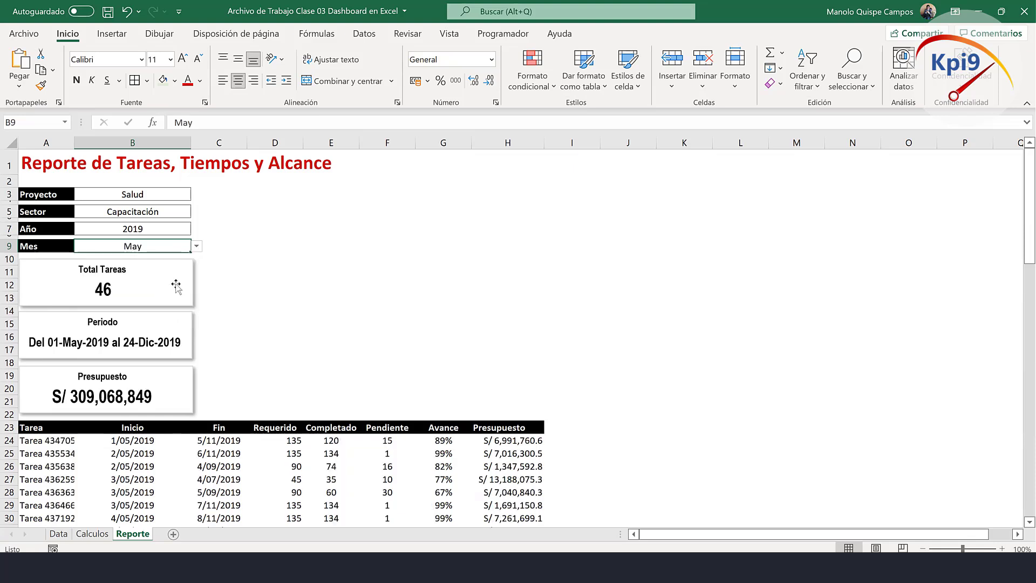
pyautogui.click(197, 246)
pyautogui.click(139, 322)
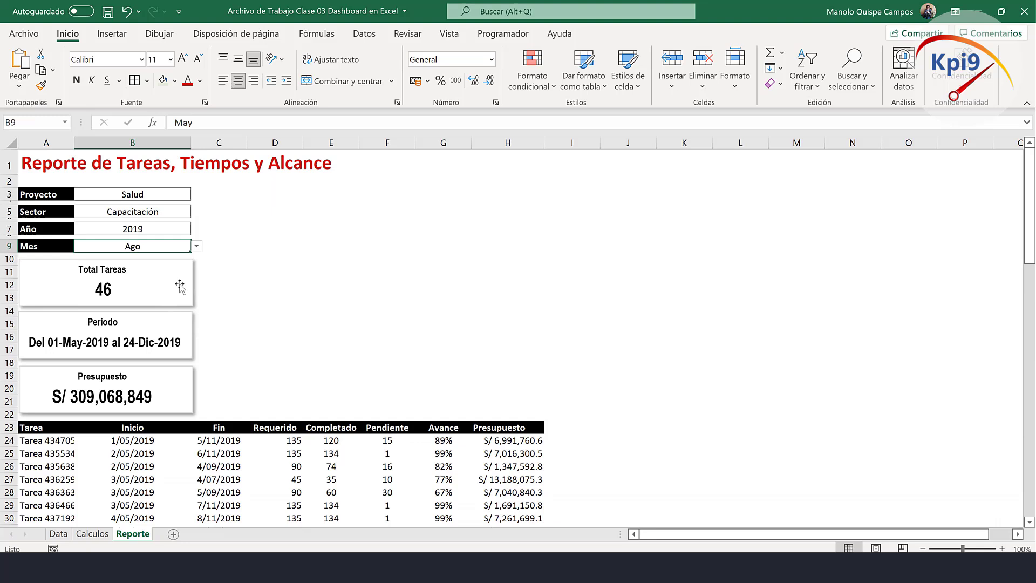
pyautogui.click(197, 246)
pyautogui.click(150, 280)
pyautogui.click(252, 257)
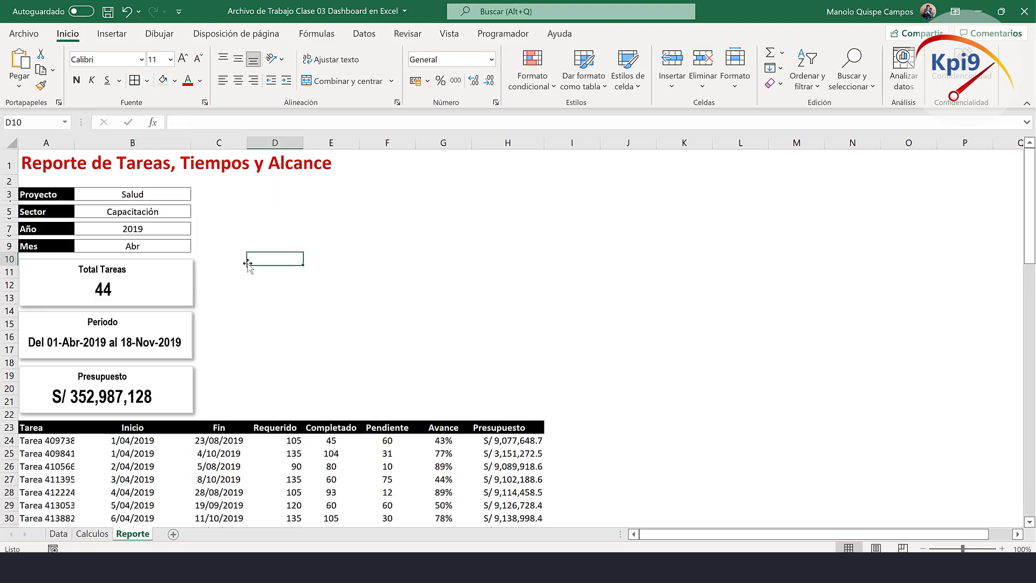
pyautogui.scroll(-3, 79, 437)
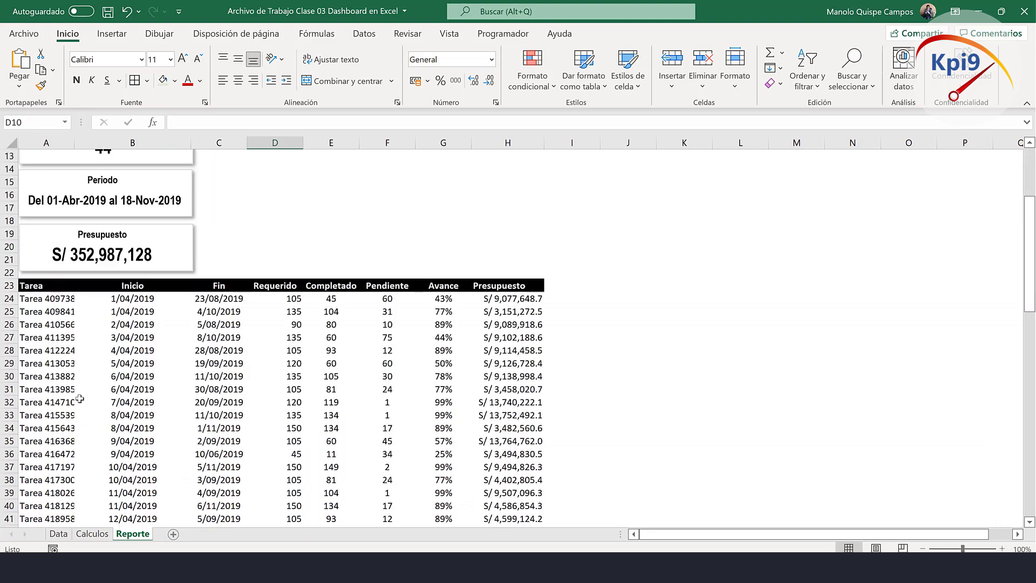
pyautogui.scroll(-4, 79, 398)
pyautogui.scroll(6, 80, 399)
pyautogui.scroll(2, 277, 264)
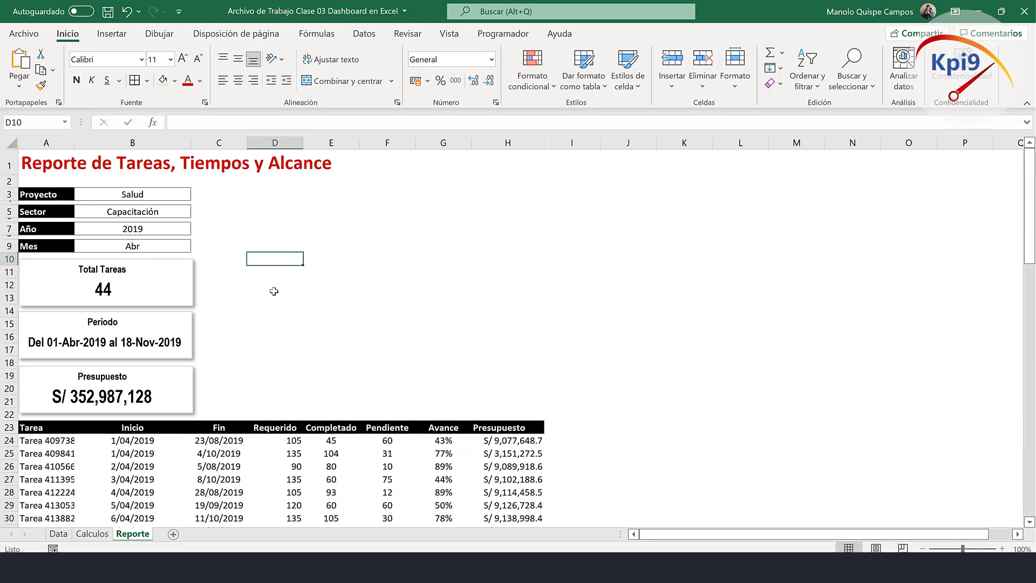
# Open the Data sheet and step along its headers from Coordinador to Región.
pyautogui.click(59, 538)
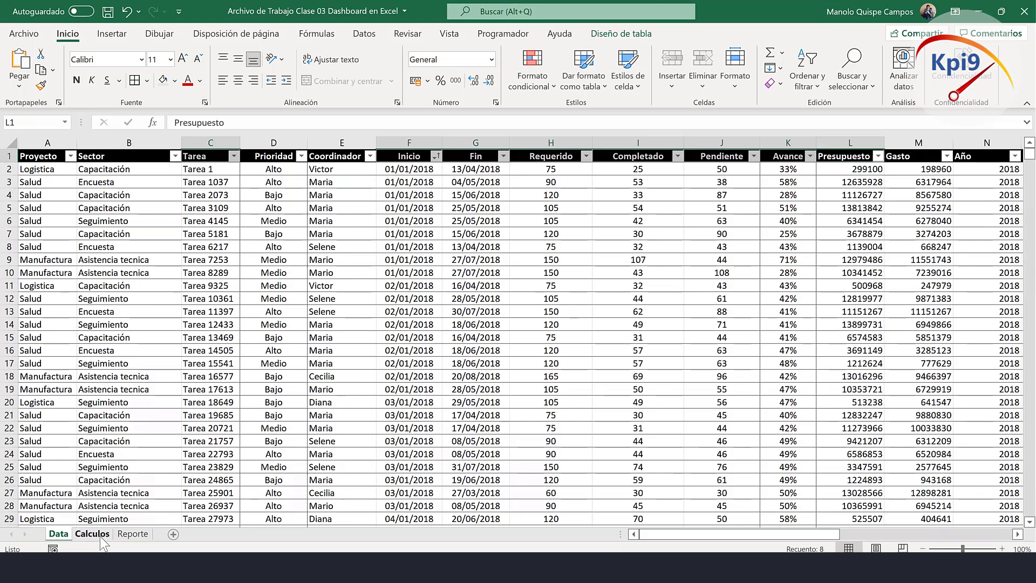
pyautogui.click(317, 232)
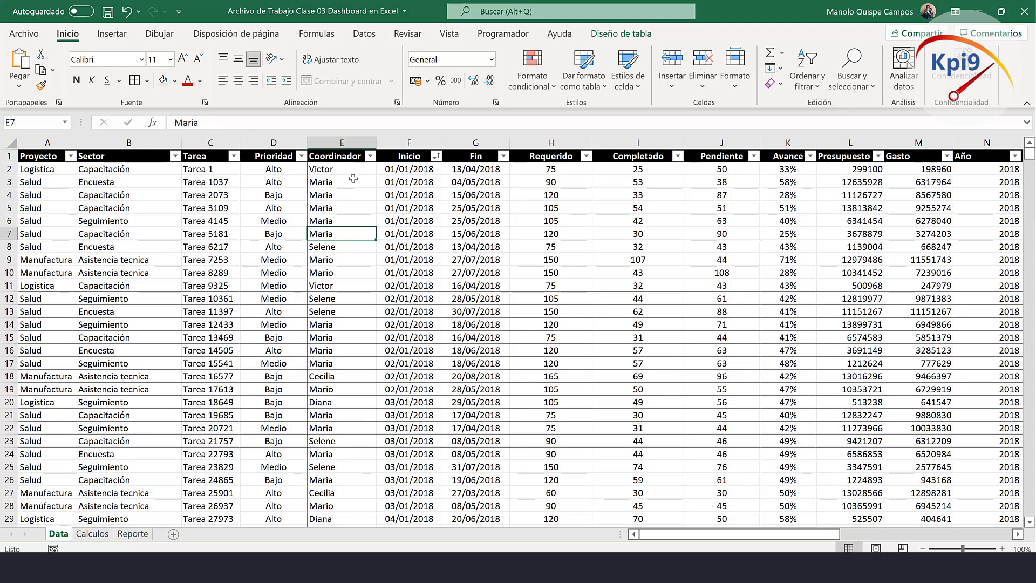
pyautogui.click(332, 157)
pyautogui.press('Right')
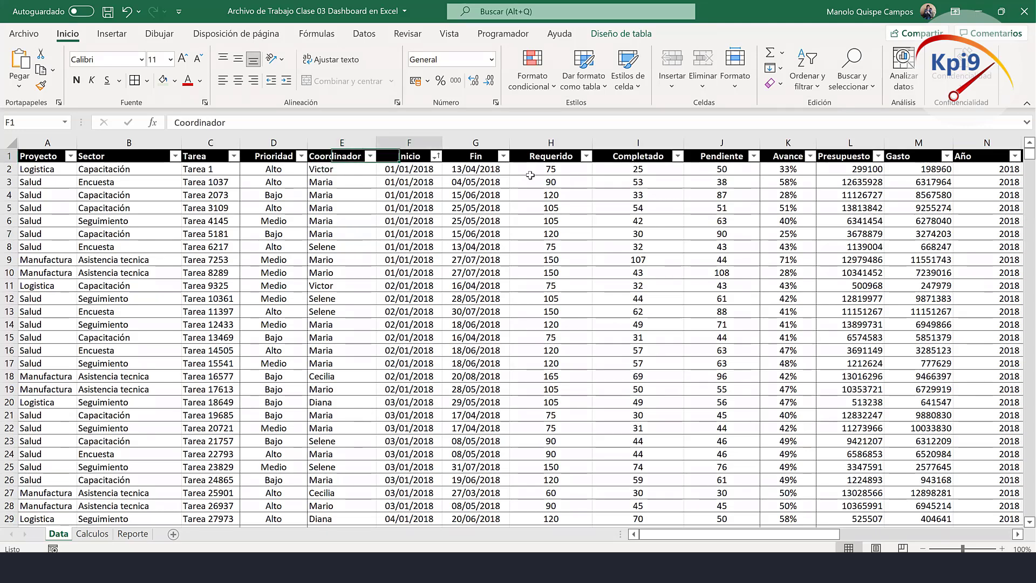
pyautogui.press('Right')
pyautogui.press('Right')
pyautogui.press('Right')
pyautogui.press('Right')
pyautogui.press('Right')
pyautogui.press('Right')
pyautogui.press('Right')
pyautogui.press('Right')
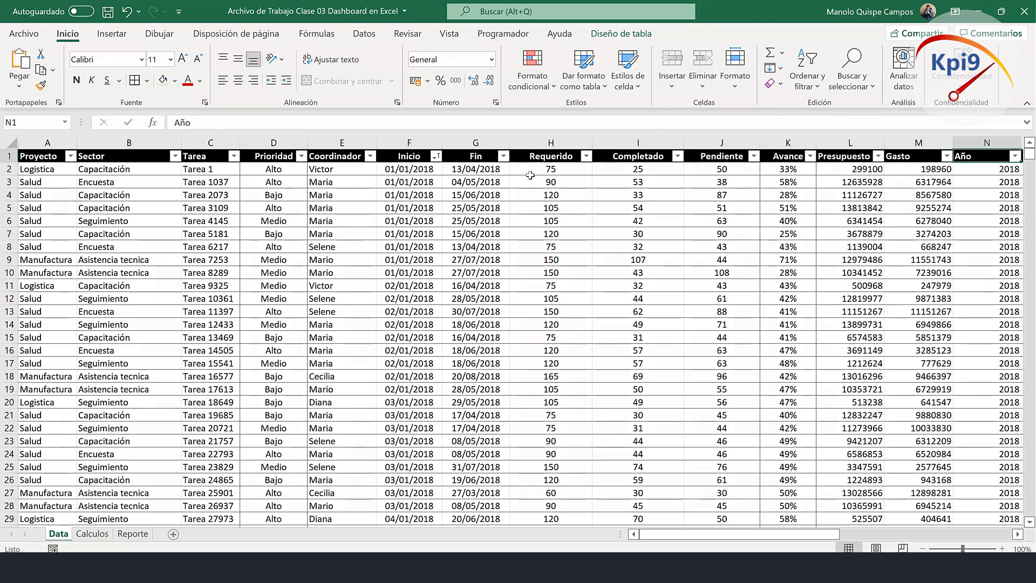
pyautogui.press('Right')
pyautogui.press('Right')
pyautogui.press('Right')
pyautogui.press('Right')
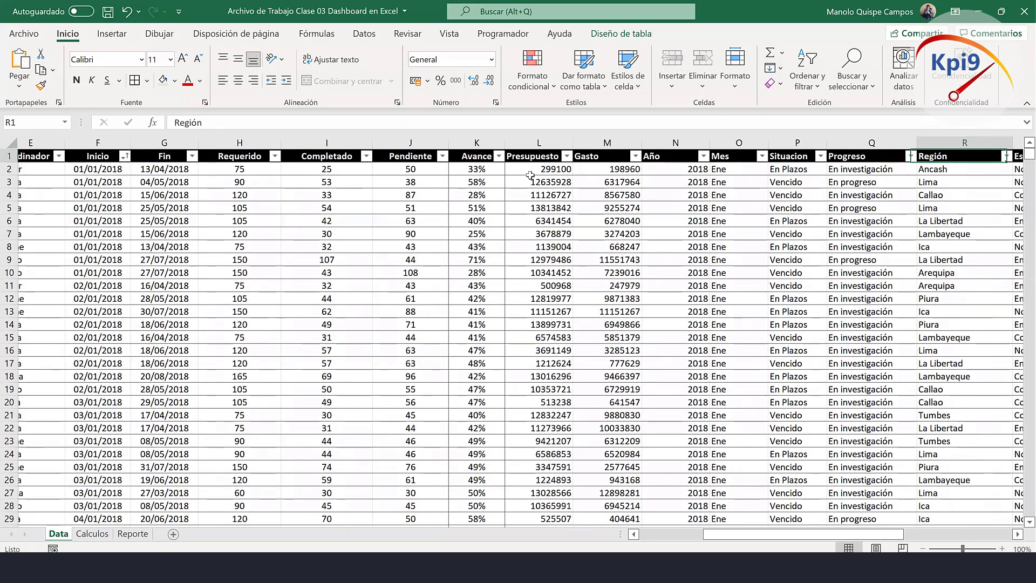
pyautogui.press('Right')
pyautogui.press('Right')
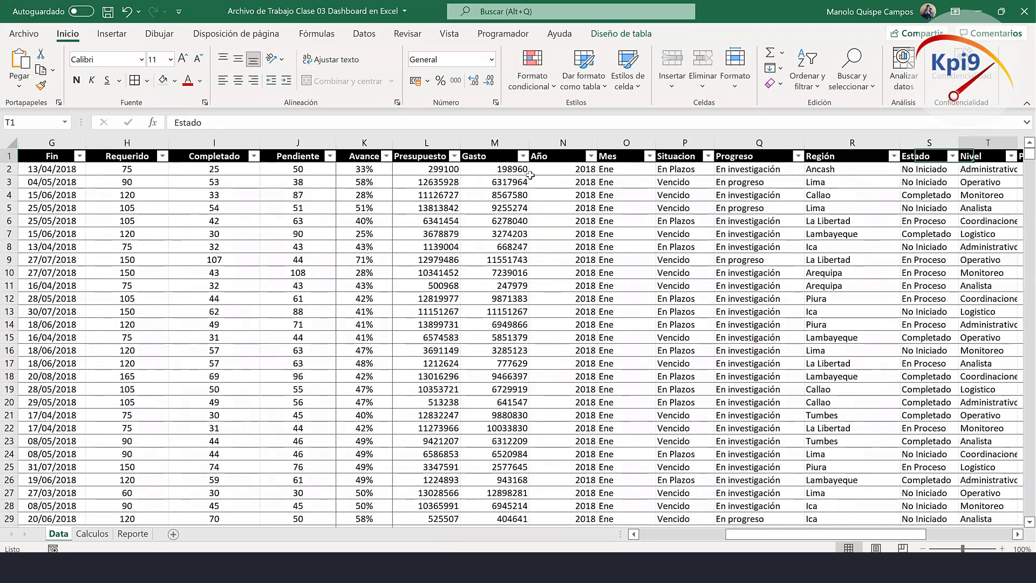
# Select the Prioridad header in D1 and copy it.
pyautogui.hotkey('ctrl', 'Right')
pyautogui.hotkey('ctrl', 'Right')
pyautogui.press('Left')
pyautogui.press('Left')
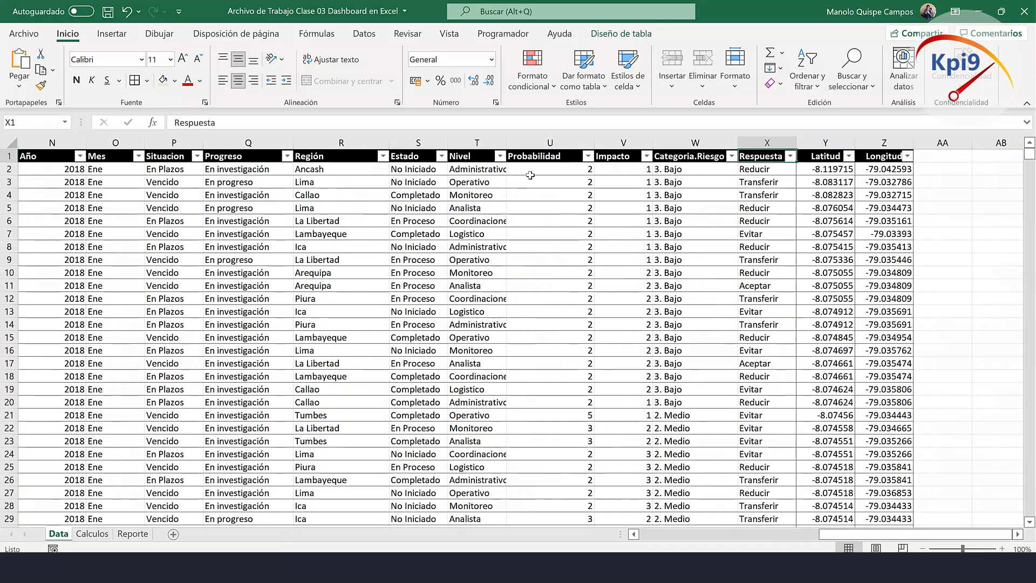
pyautogui.press('Left')
pyautogui.press('Left')
pyautogui.press('Left')
pyautogui.press('Left')
pyautogui.press('Left')
pyautogui.press('Left')
pyautogui.press('Left')
pyautogui.press('Left')
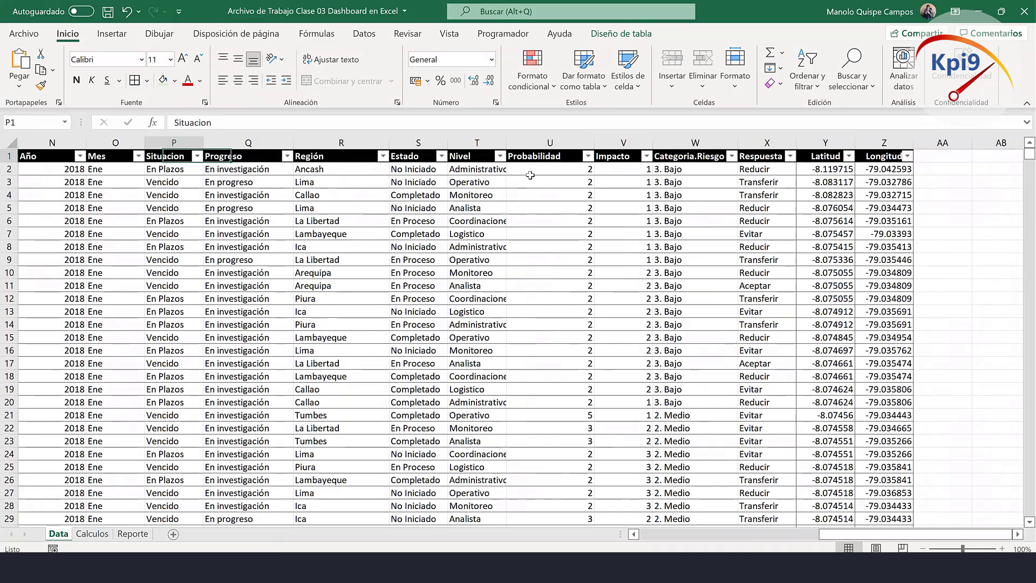
pyautogui.press('Left')
pyautogui.press('Left')
pyautogui.press('Left')
pyautogui.press('Left')
pyautogui.press('Left')
pyautogui.press('Left')
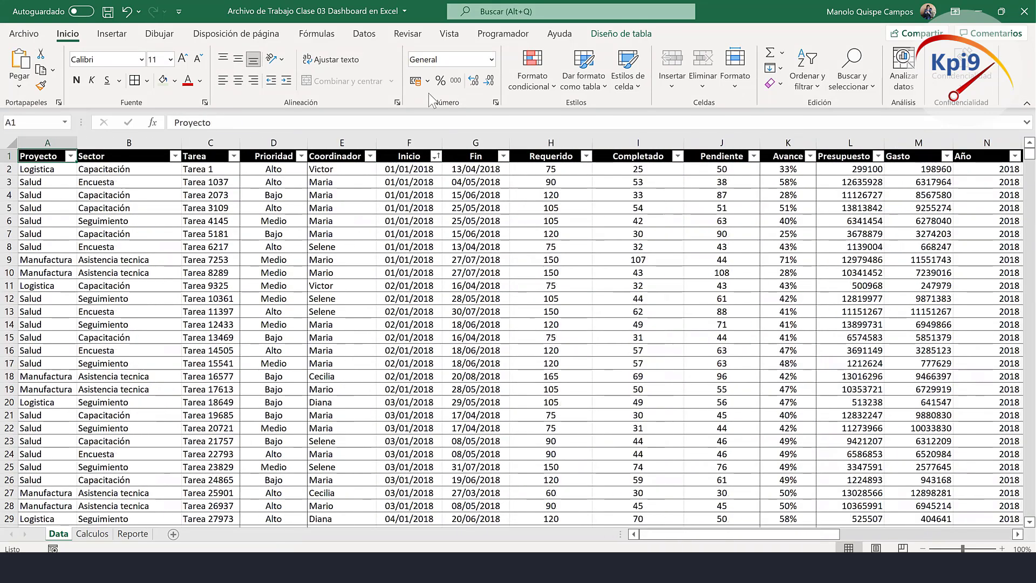
pyautogui.press('Right')
pyautogui.press('Right')
pyautogui.press('Right')
pyautogui.hotkey('ctrl', 'c')
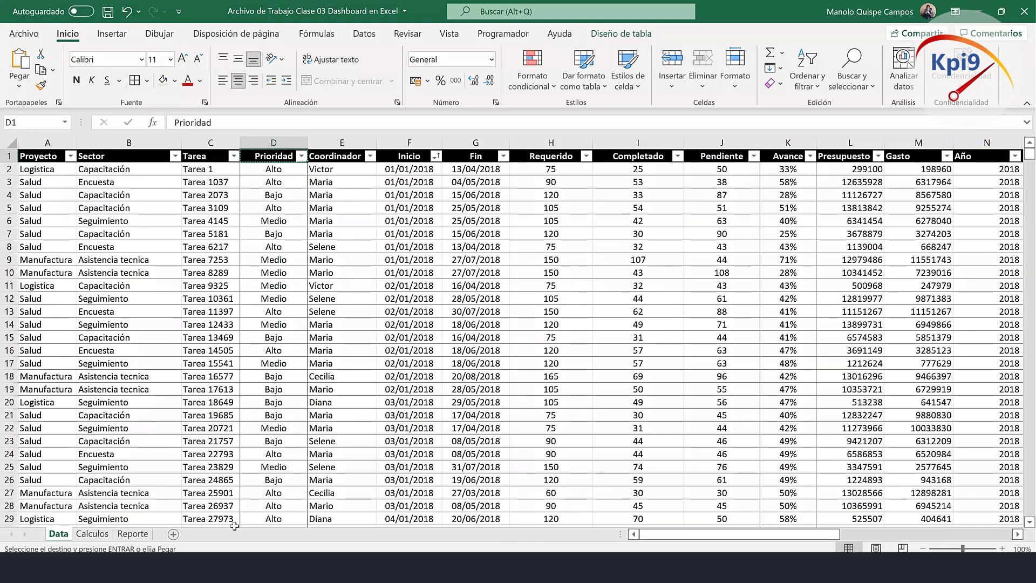
# Paste the Prioridad label into cell D3 on the Reporte sheet.
pyautogui.click(106, 534)
pyautogui.click(142, 532)
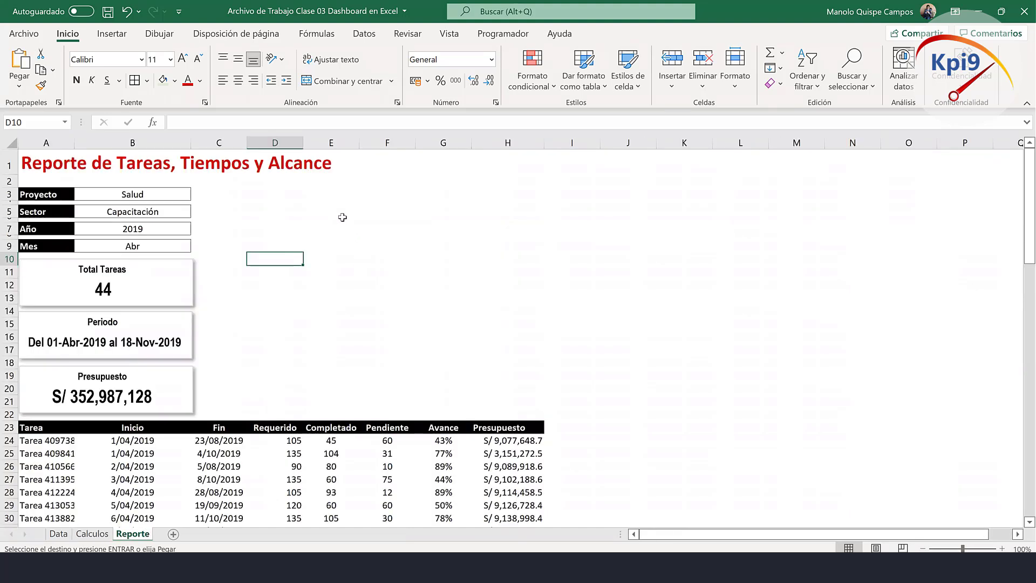
pyautogui.click(283, 196)
pyautogui.hotkey('ctrl', 'v')
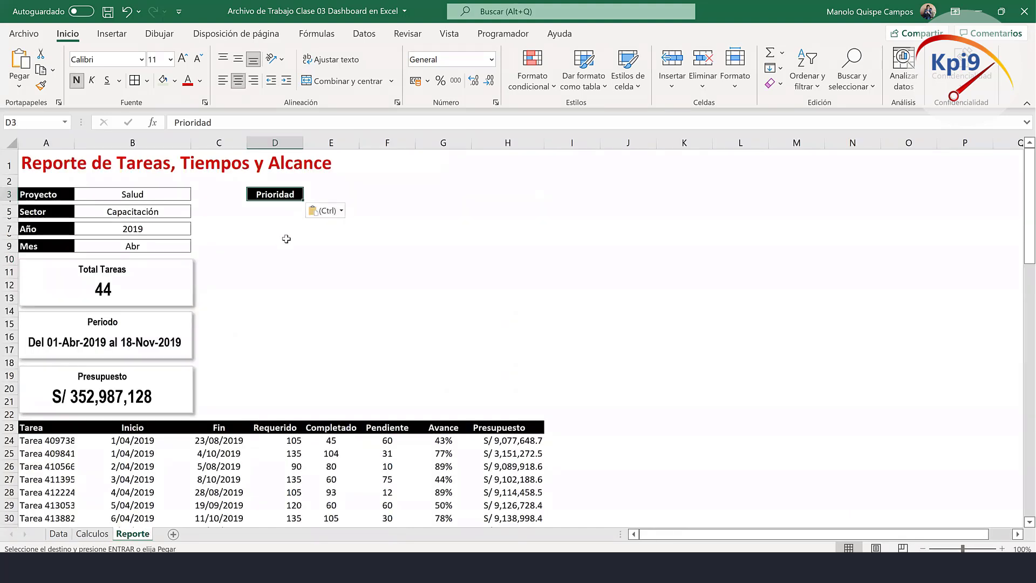
pyautogui.press('Down')
pyautogui.press('Down')
pyautogui.press('Down')
# Move the Prioridad label to G1 and centre it vertically.
pyautogui.click(334, 190)
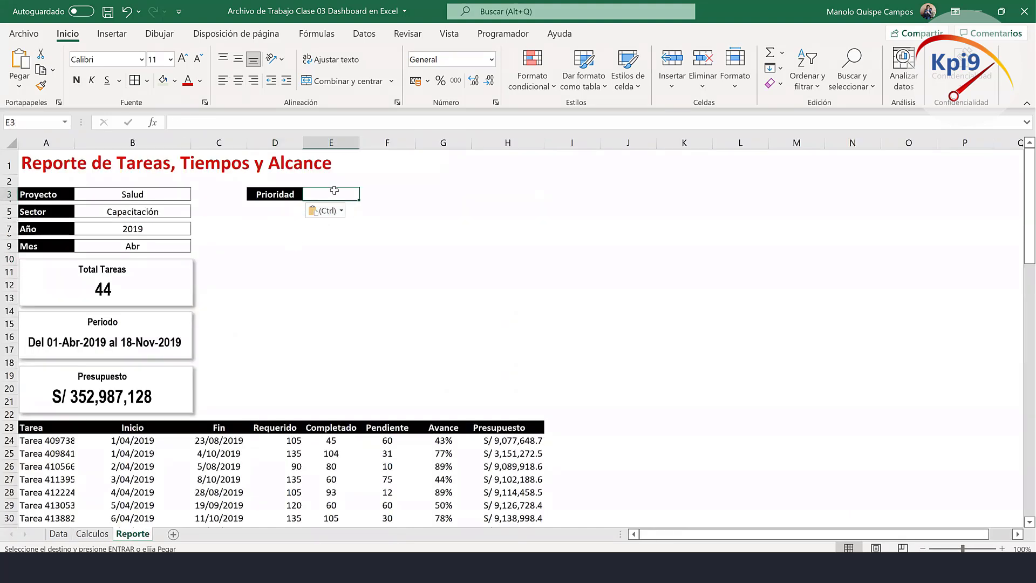
pyautogui.click(283, 196)
pyautogui.moveTo(283, 192); pyautogui.dragTo(424, 162)
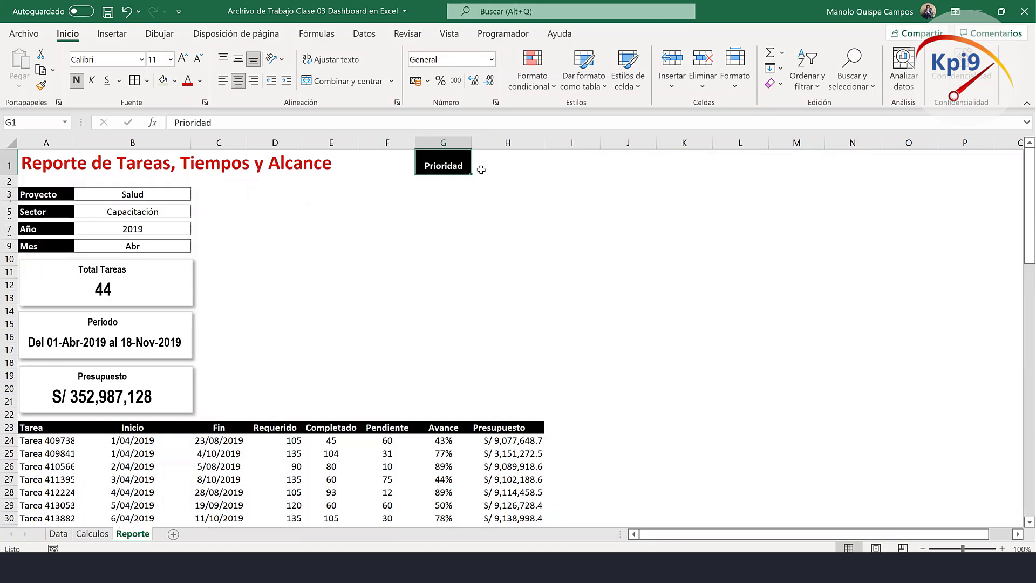
pyautogui.click(238, 59)
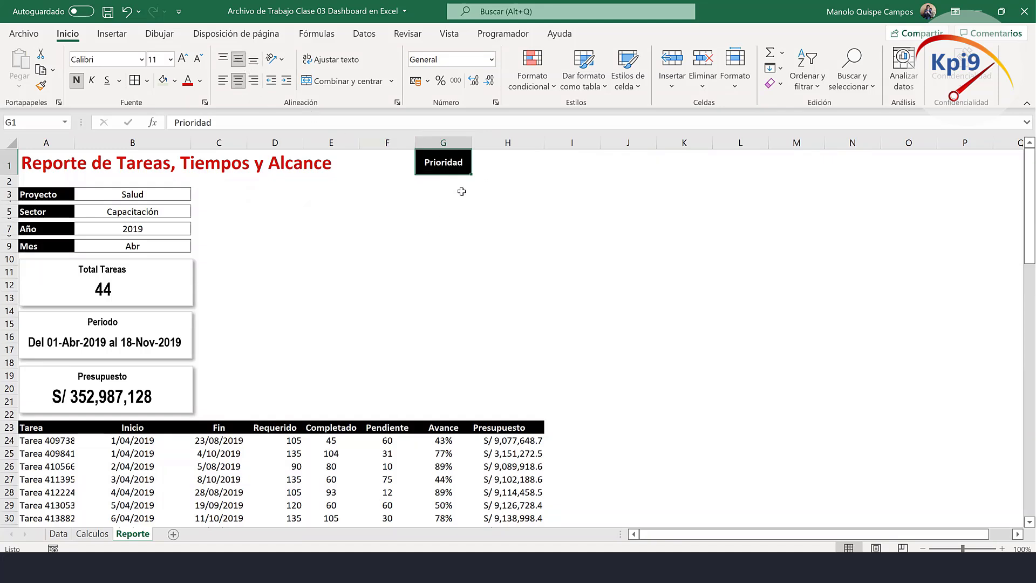
pyautogui.click(75, 441)
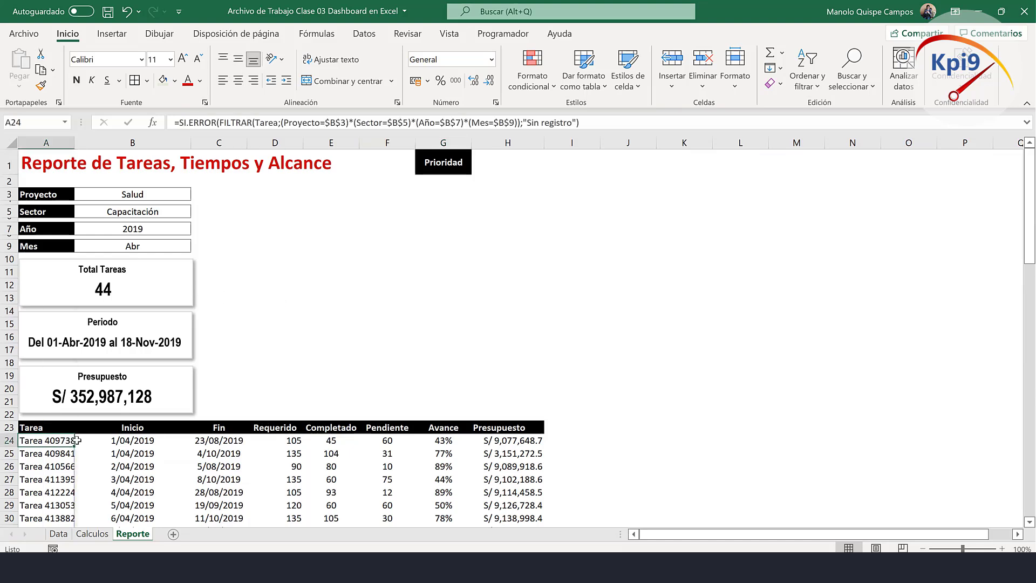
pyautogui.click(500, 161)
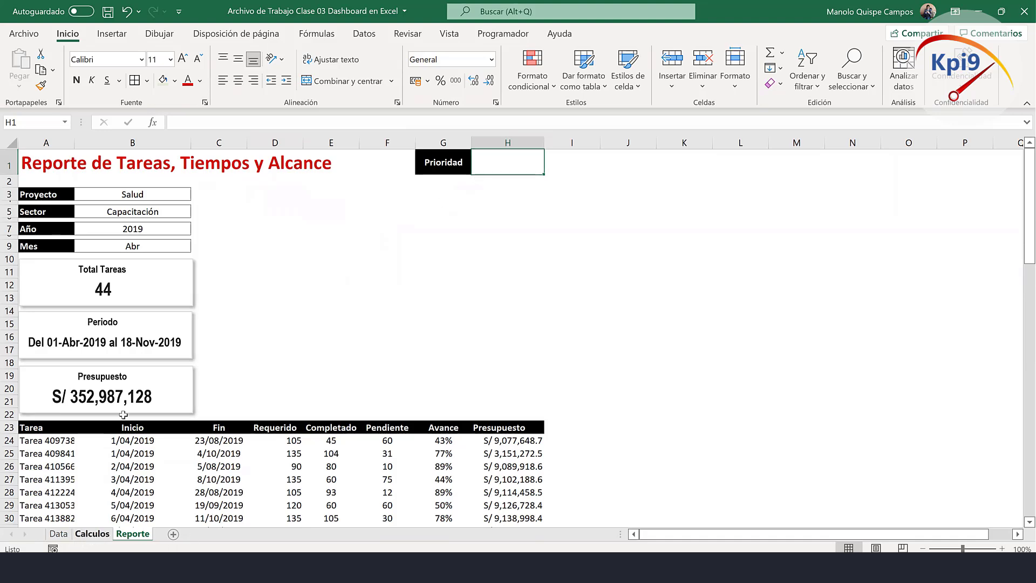
# Move the Total Tareas, Periodo and Presupuesto block down to B51:C55 on Calculos.
pyautogui.click(91, 534)
pyautogui.scroll(3, 215, 337)
pyautogui.scroll(2, 221, 347)
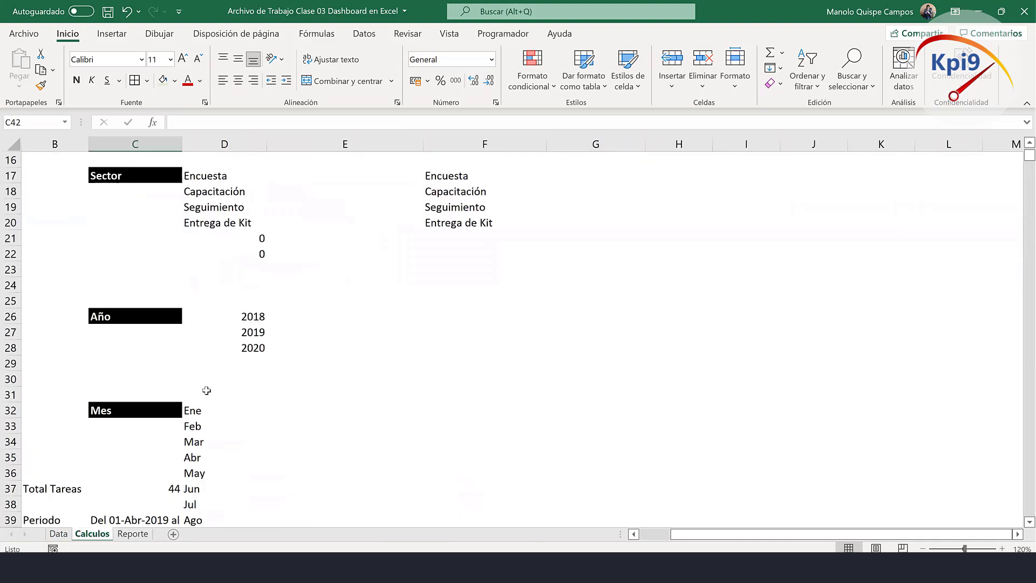
pyautogui.scroll(-1, 206, 389)
pyautogui.moveTo(74, 444); pyautogui.dragTo(159, 456)
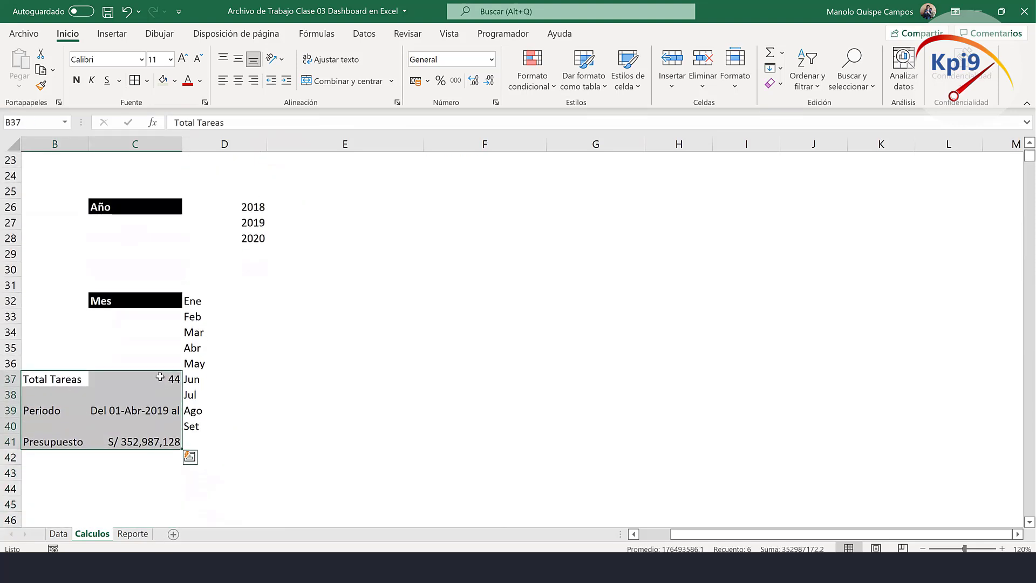
pyautogui.moveTo(157, 340)
pyautogui.mouseDown()
pyautogui.moveTo(154, 519)
pyautogui.moveTo(135, 503)
pyautogui.mouseUp()
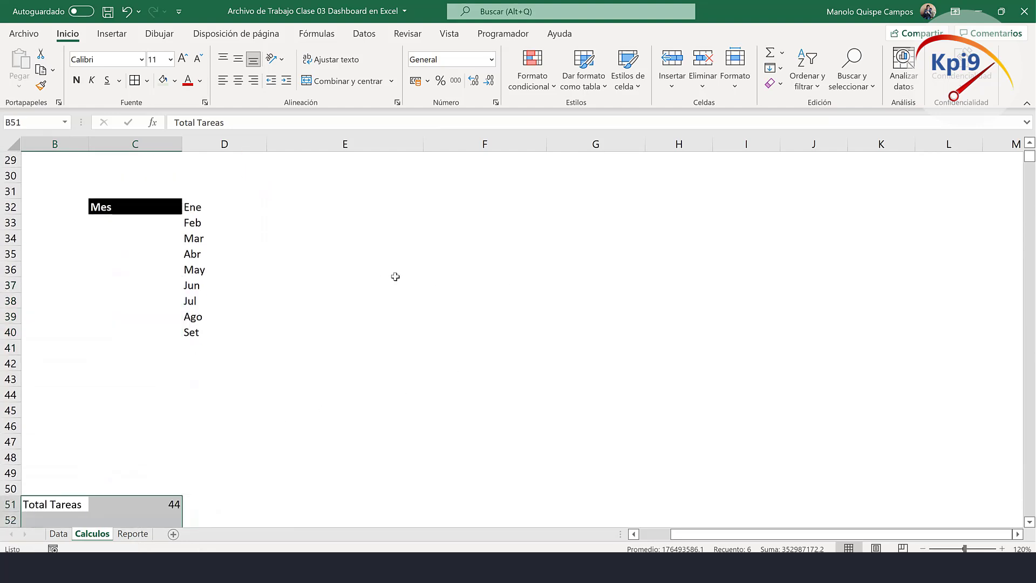
pyautogui.scroll(1, 399, 273)
# Copy the Prioridad header from Reporte G1 and go back to Calculos.
pyautogui.click(334, 255)
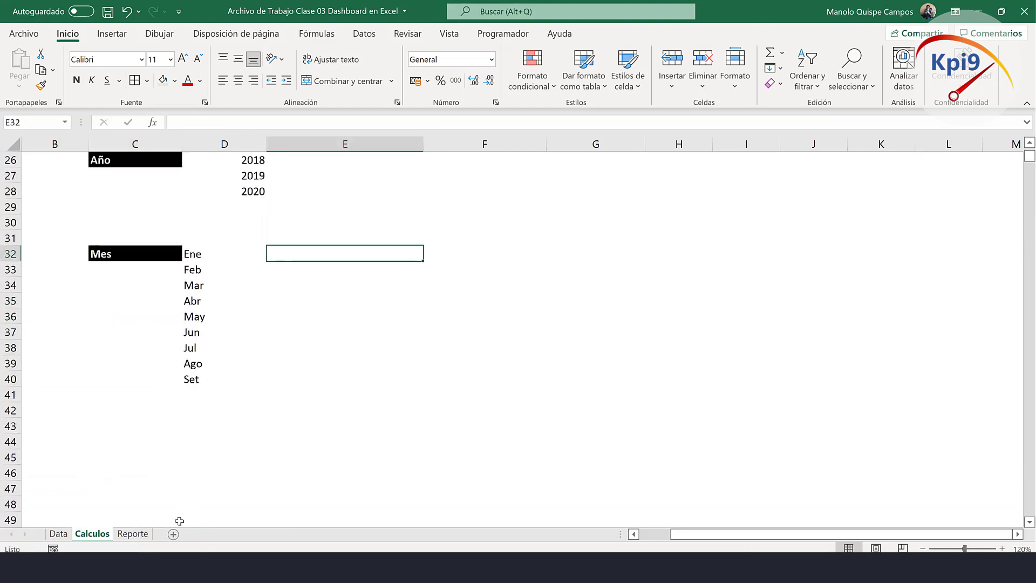
pyautogui.click(133, 534)
pyautogui.click(443, 162)
pyautogui.hotkey('ctrl', 'c')
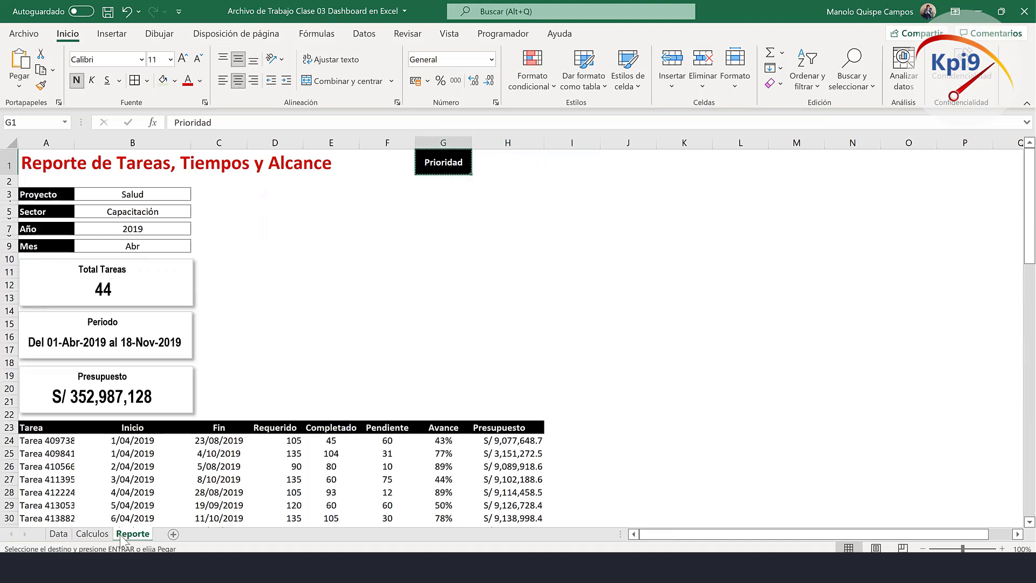
pyautogui.click(93, 533)
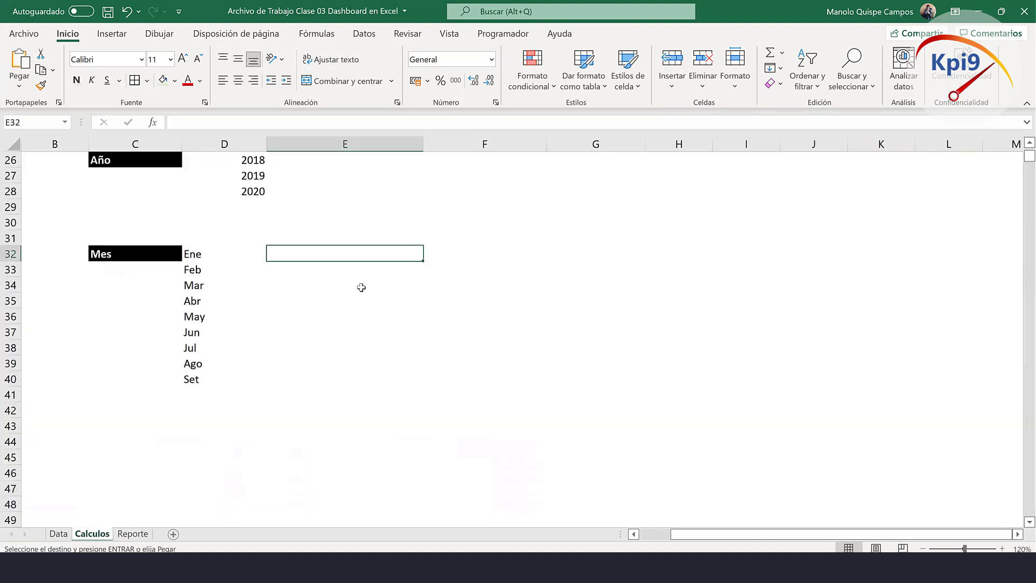
# Paste the Prioridad header into F32 and copy D32's UNICOS month formula into G32.
pyautogui.click(454, 253)
pyautogui.hotkey('ctrl', 'v')
pyautogui.click(489, 268)
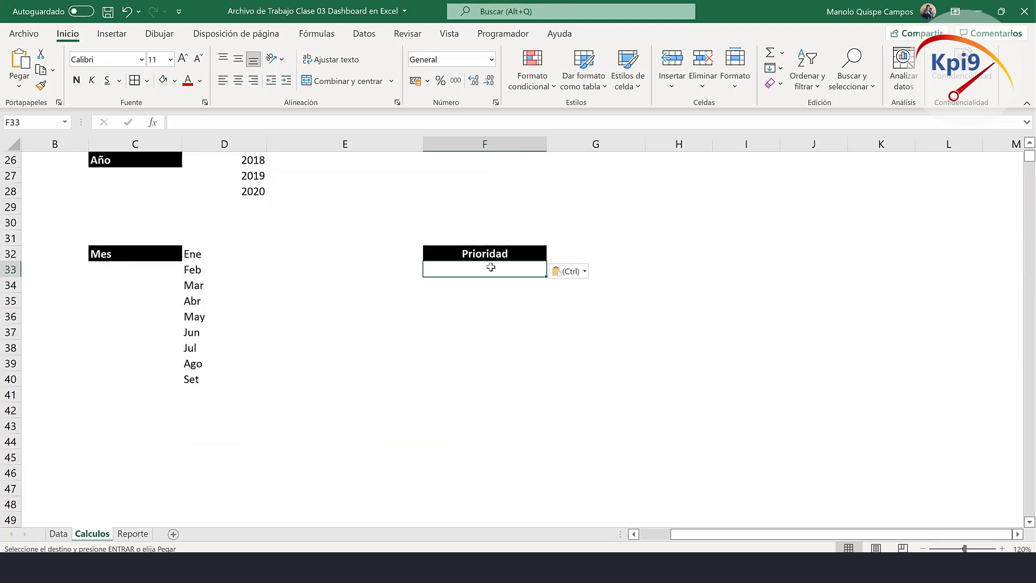
pyautogui.click(563, 252)
pyautogui.click(240, 250)
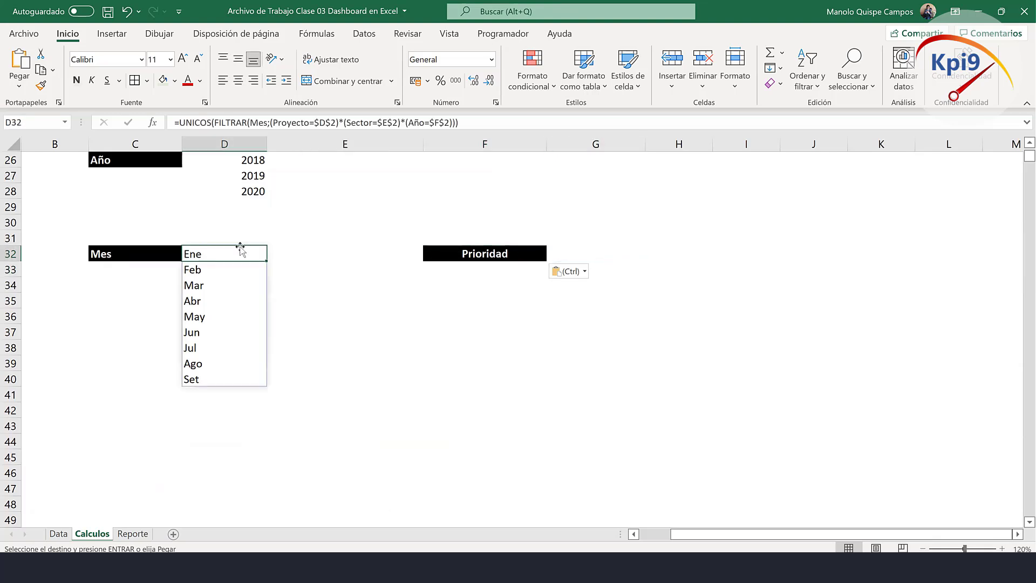
pyautogui.hotkey('ctrl', 'c')
pyautogui.click(587, 252)
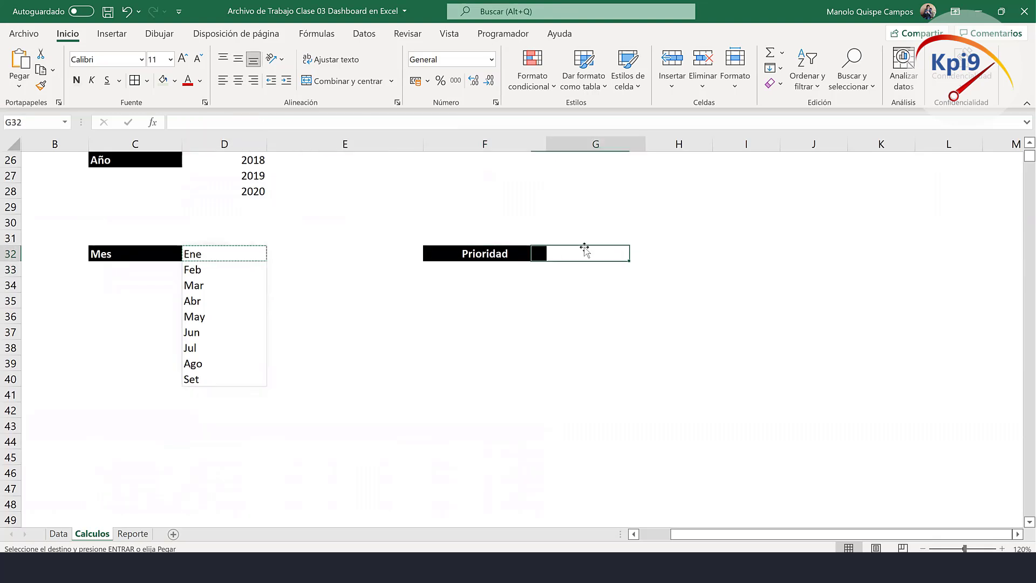
pyautogui.hotkey('ctrl', 'v')
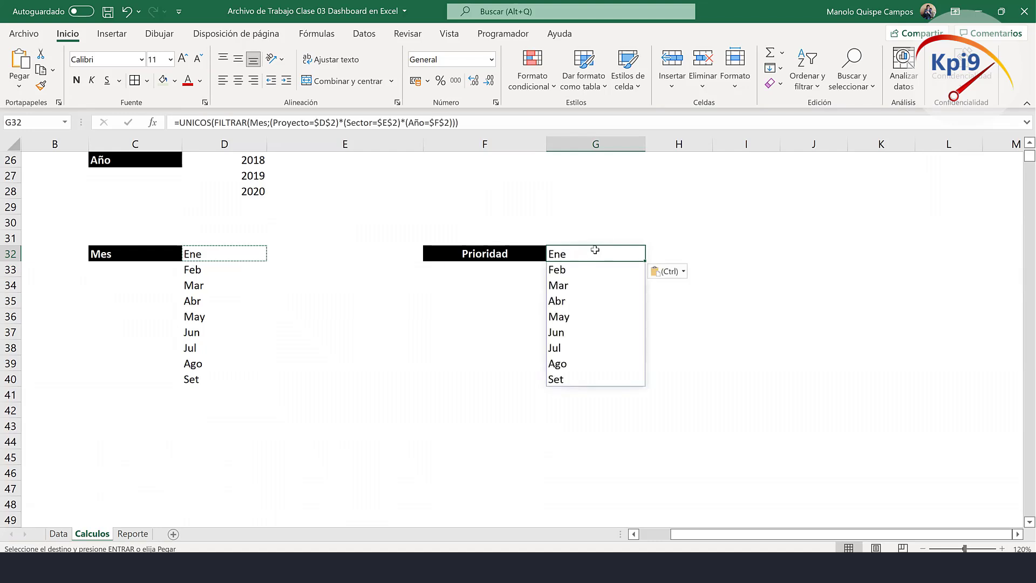
# Add a Mes=Reporte!$B$9 condition to the formula in G32.
pyautogui.doubleClick(595, 250)
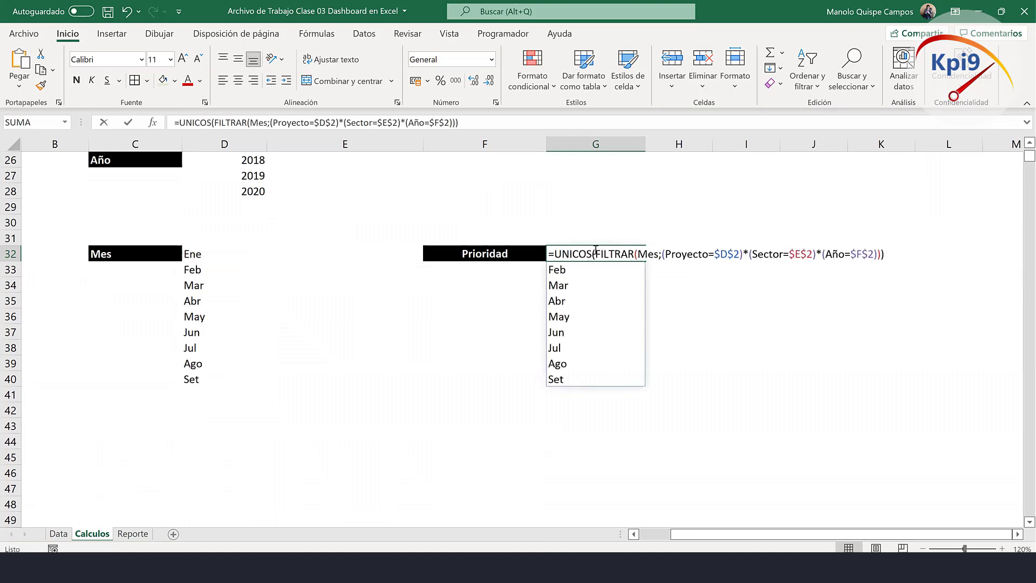
pyautogui.click(891, 251)
pyautogui.press('BackSpace')
pyautogui.press('BackSpace')
pyautogui.write('*(')
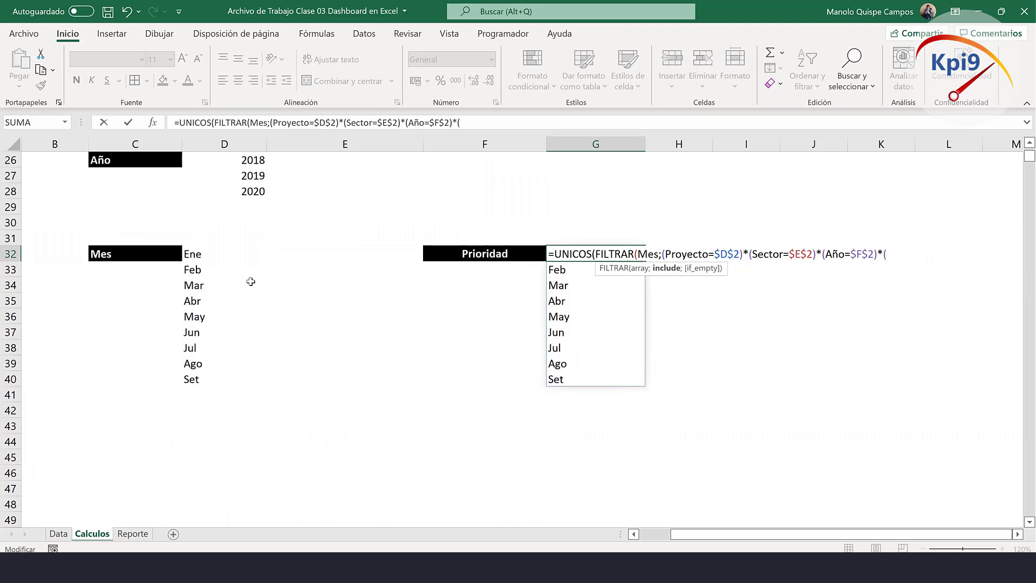
pyautogui.write('mes')
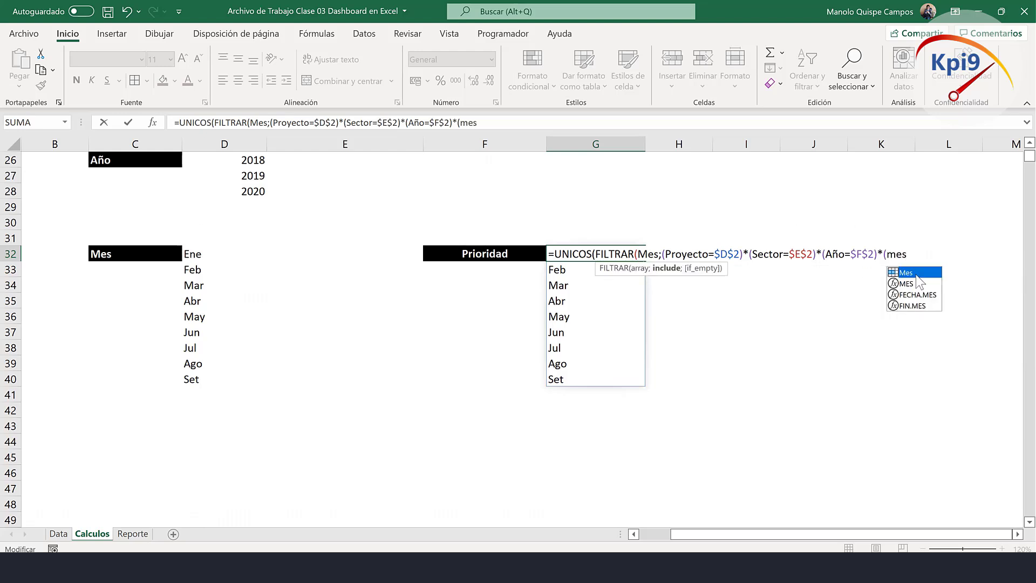
pyautogui.click(915, 275)
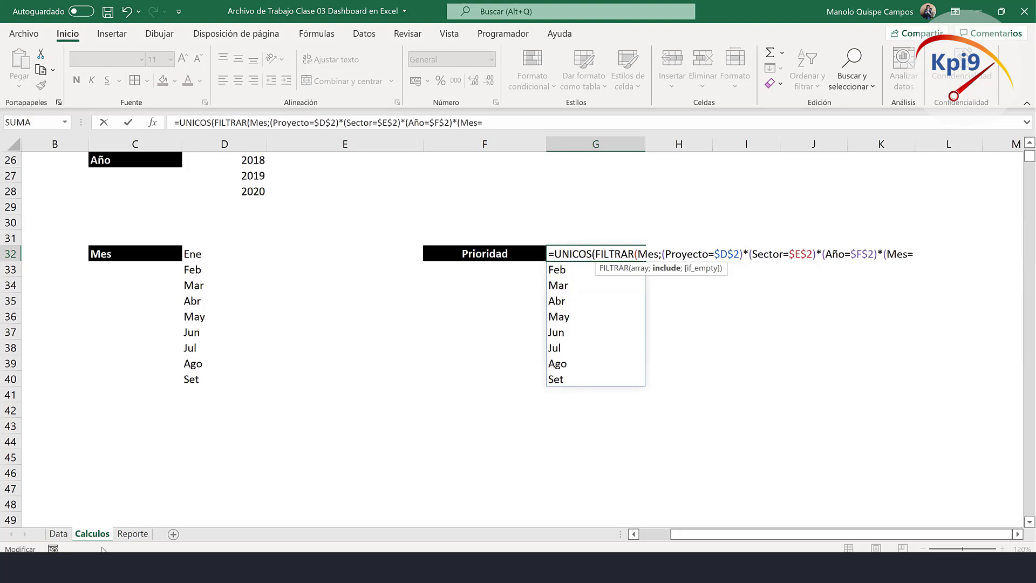
pyautogui.click(133, 534)
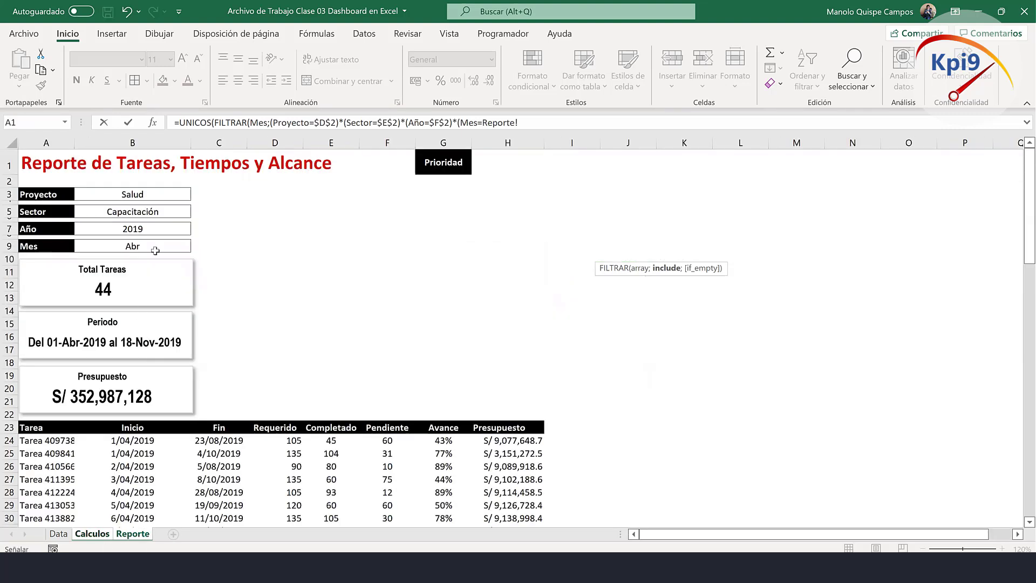
pyautogui.click(154, 246)
pyautogui.press('F4')
pyautogui.write(')')
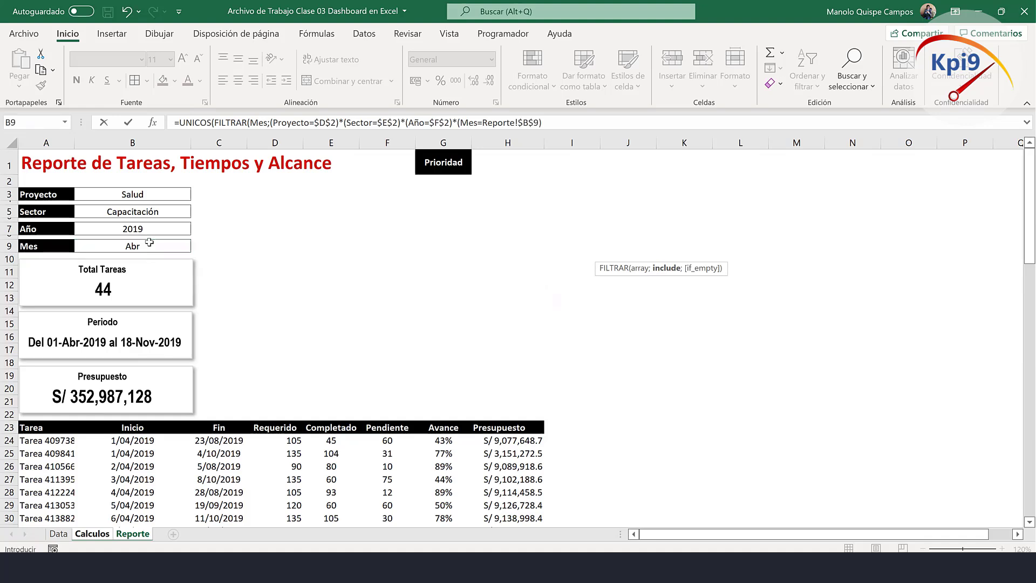
pyautogui.write(')')
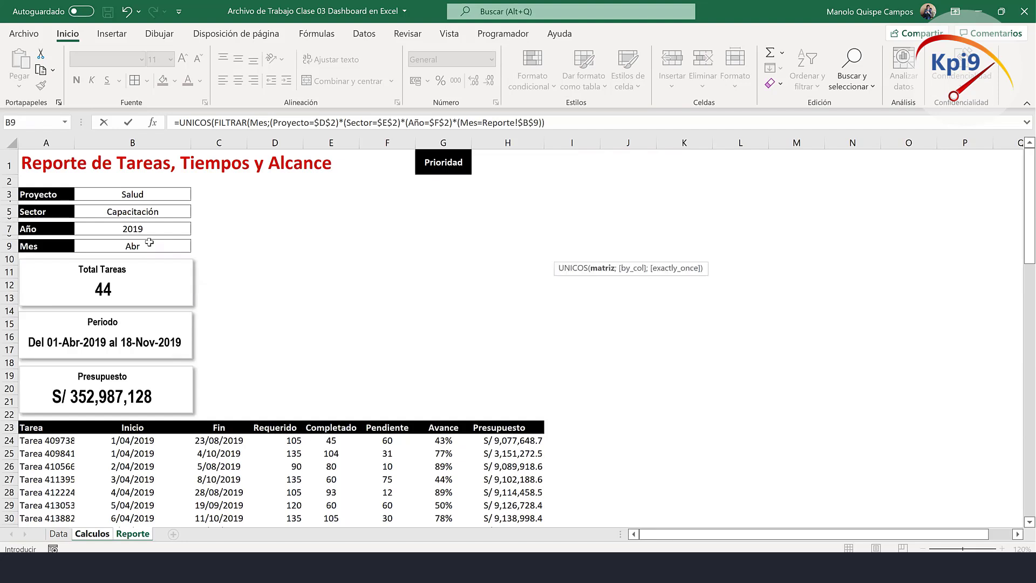
pyautogui.write(')')
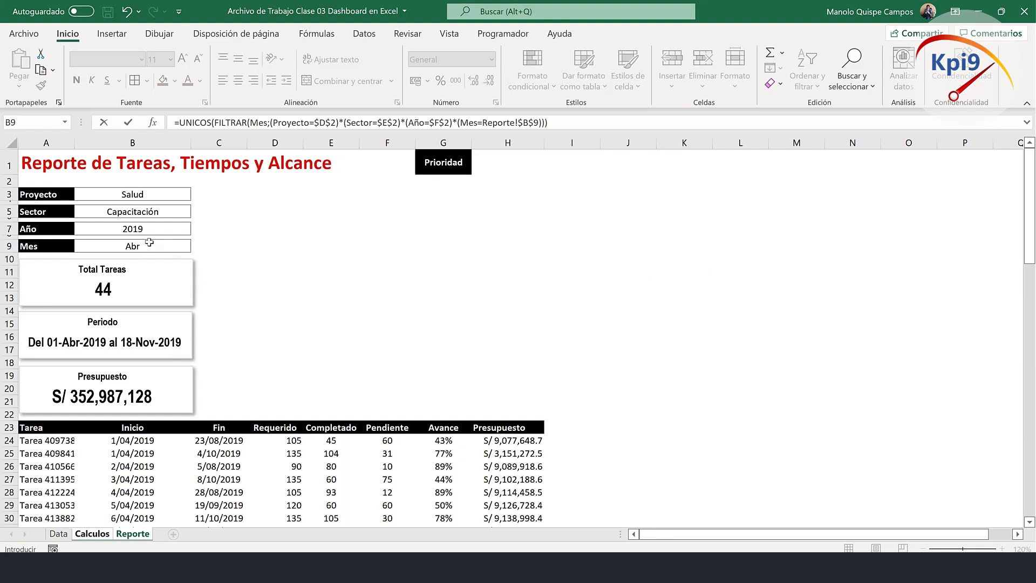
# Change the FILTRAR array to Prioridad so G32:G34 spills Alto, Medio and Bajo.
pyautogui.click(329, 121)
pyautogui.press('BackSpace')
pyautogui.press('Delete')
pyautogui.press('Delete')
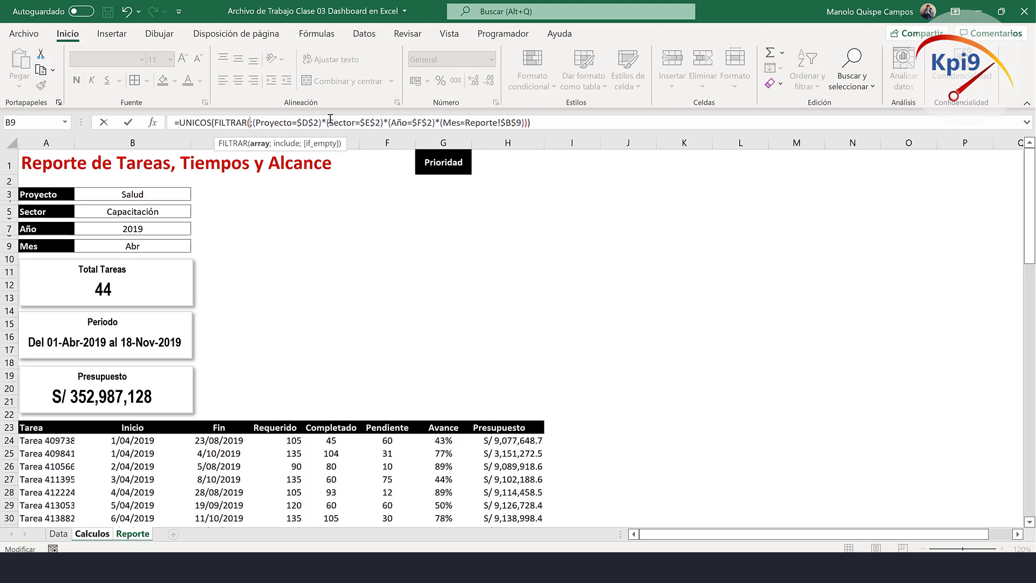
pyautogui.write('prio')
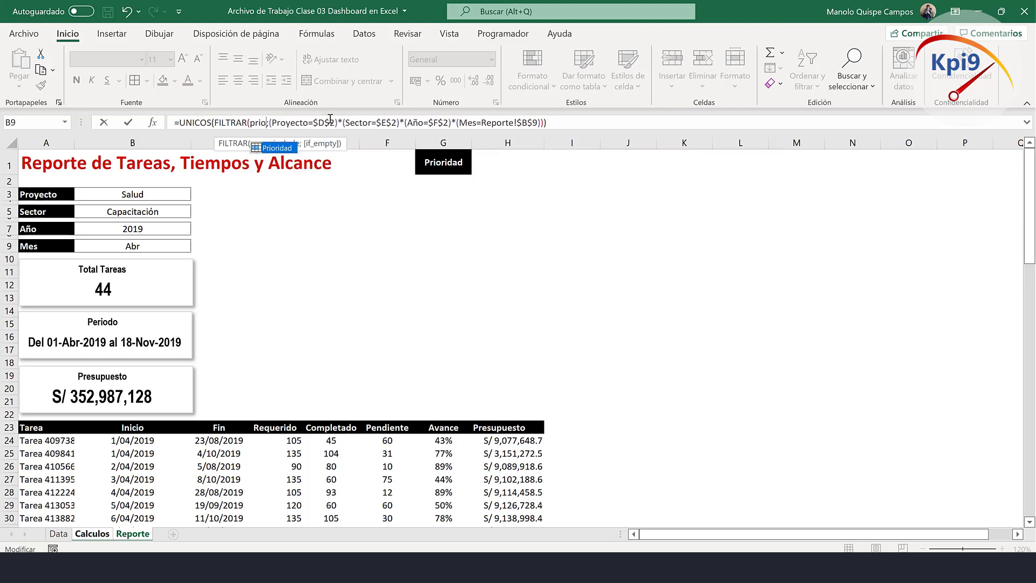
pyautogui.doubleClick(285, 149)
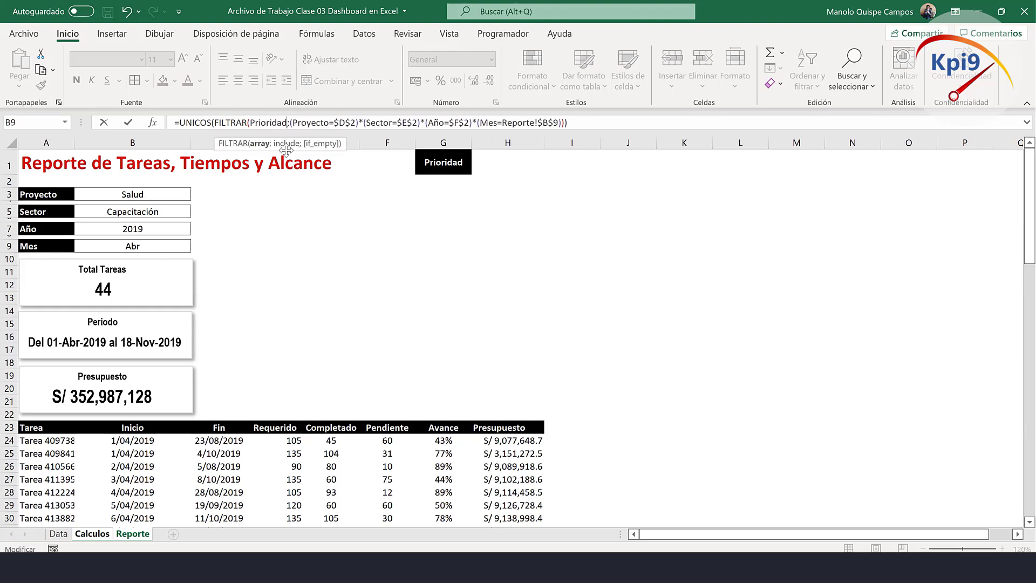
pyautogui.press('Return')
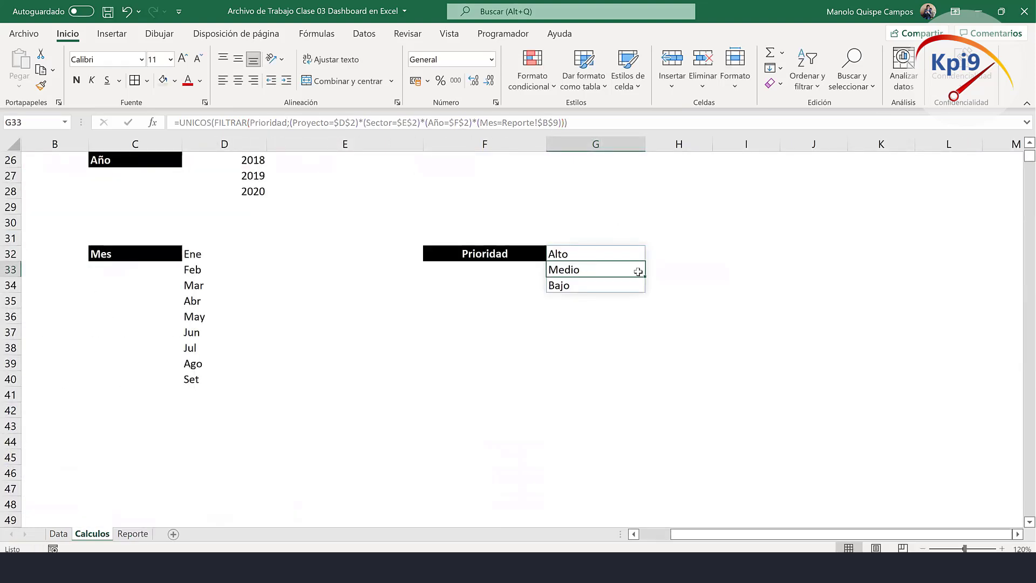
pyautogui.moveTo(625, 253); pyautogui.dragTo(625, 285)
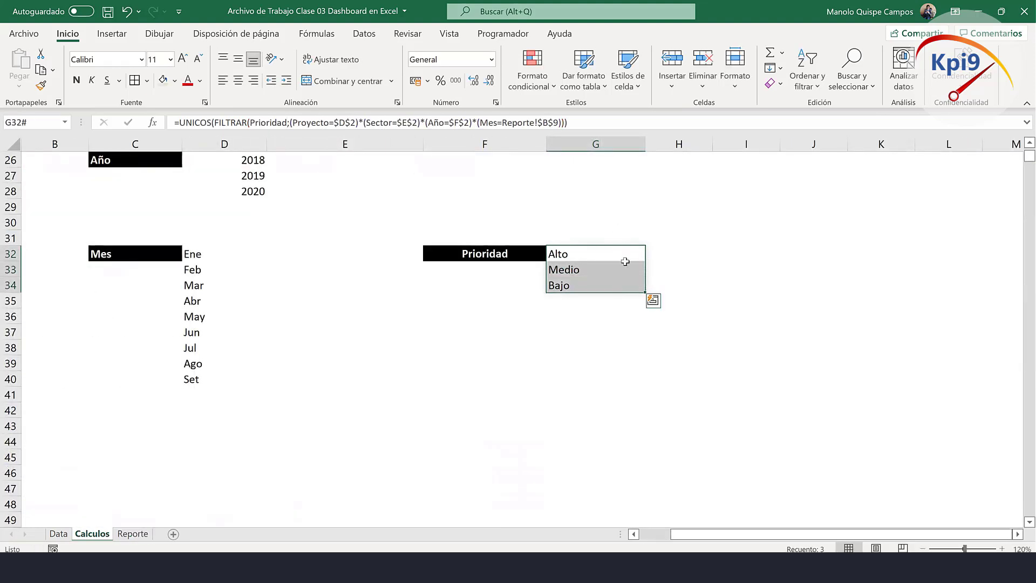
# Give Reporte cell H1 data validation that allows a List.
pyautogui.click(133, 534)
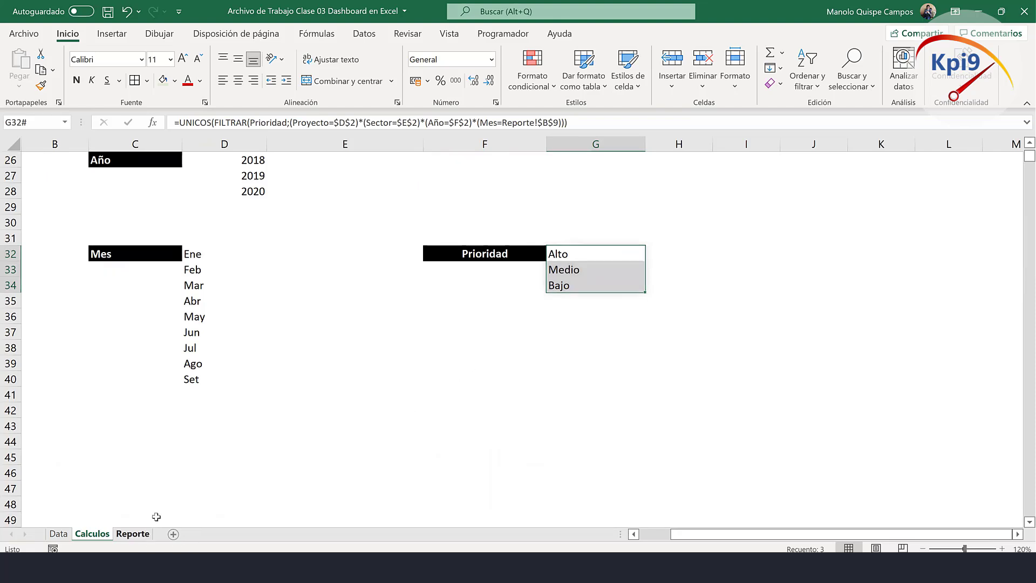
pyautogui.click(503, 158)
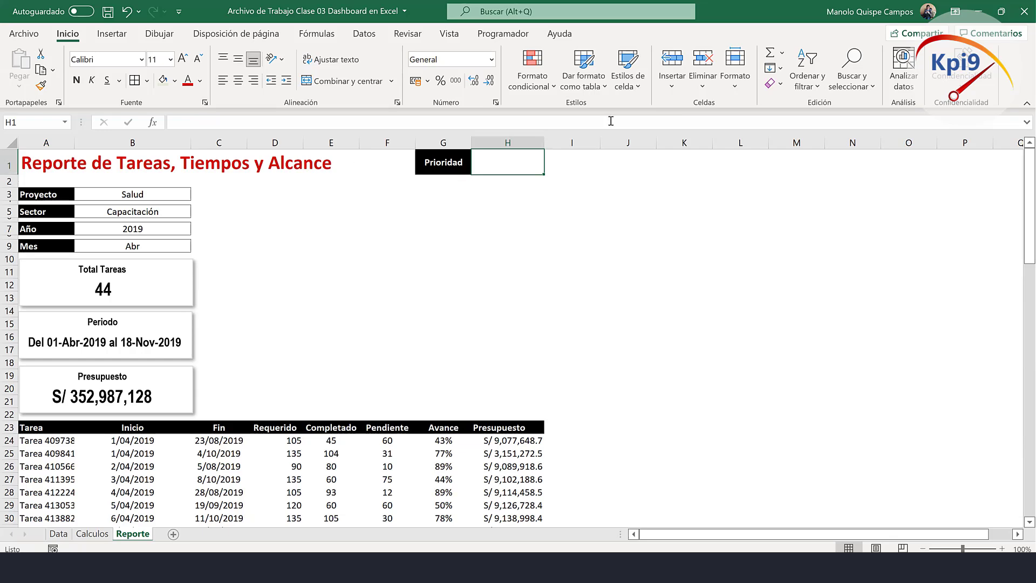
pyautogui.click(364, 34)
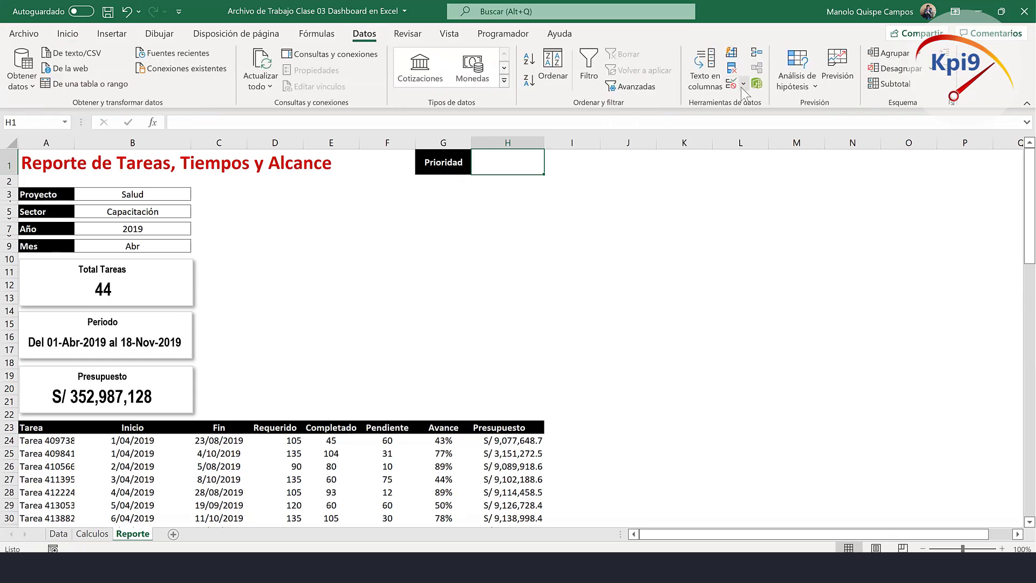
pyautogui.click(744, 84)
pyautogui.click(759, 105)
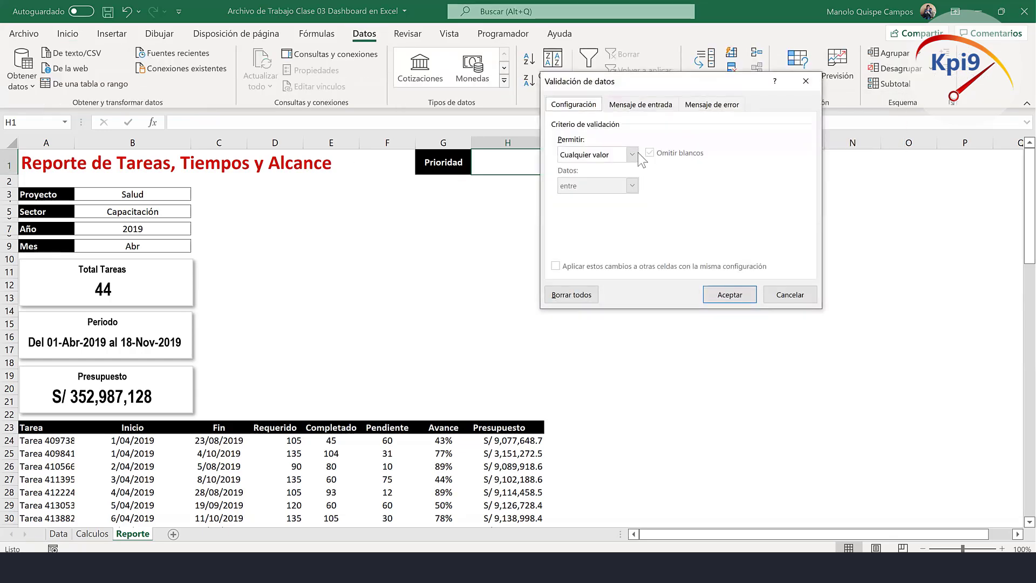
pyautogui.click(632, 155)
pyautogui.click(601, 198)
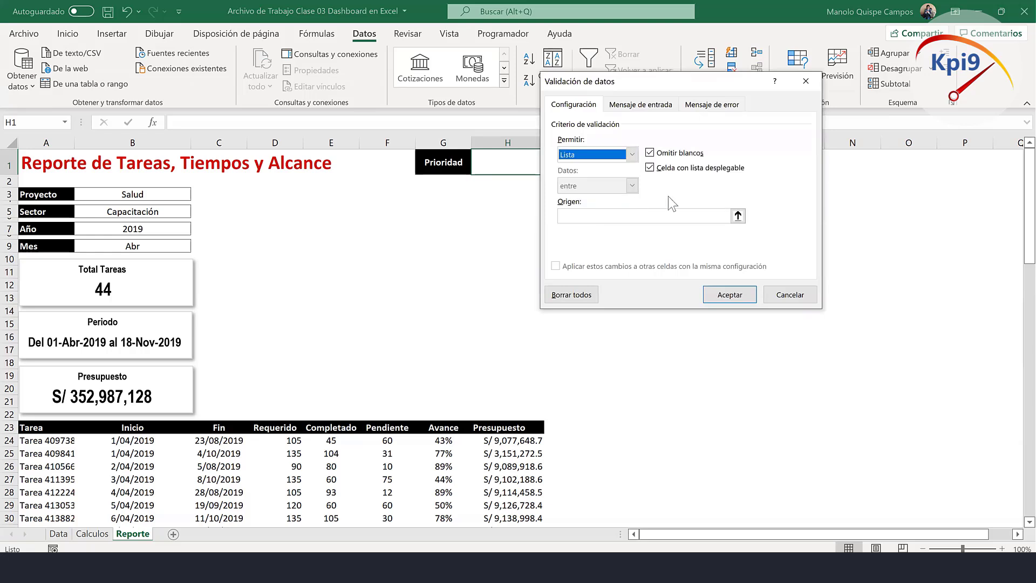
pyautogui.click(740, 215)
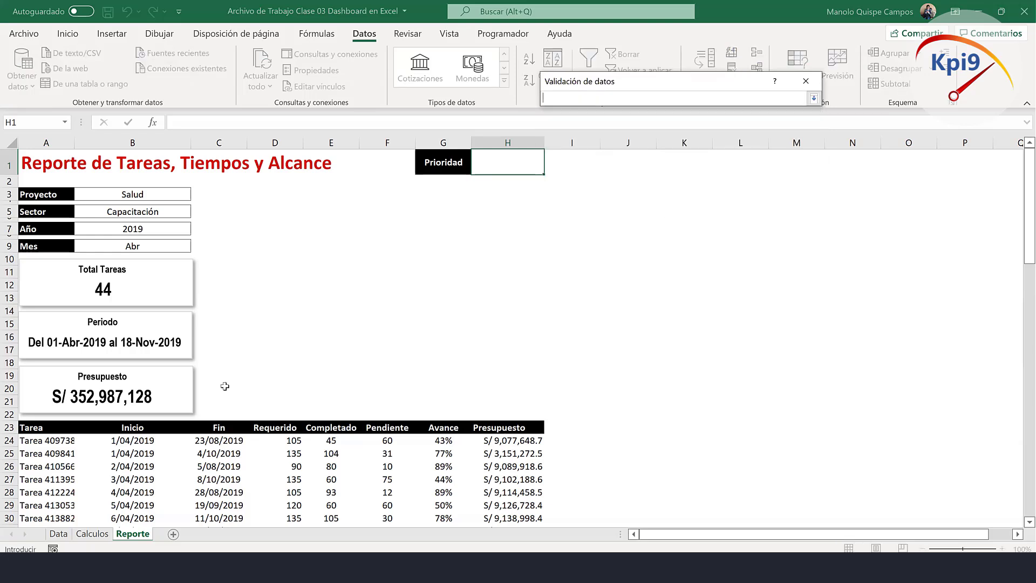
# Set the list source to =Calculos!$G$32# and choose Medio in H1.
pyautogui.click(92, 534)
pyautogui.click(576, 252)
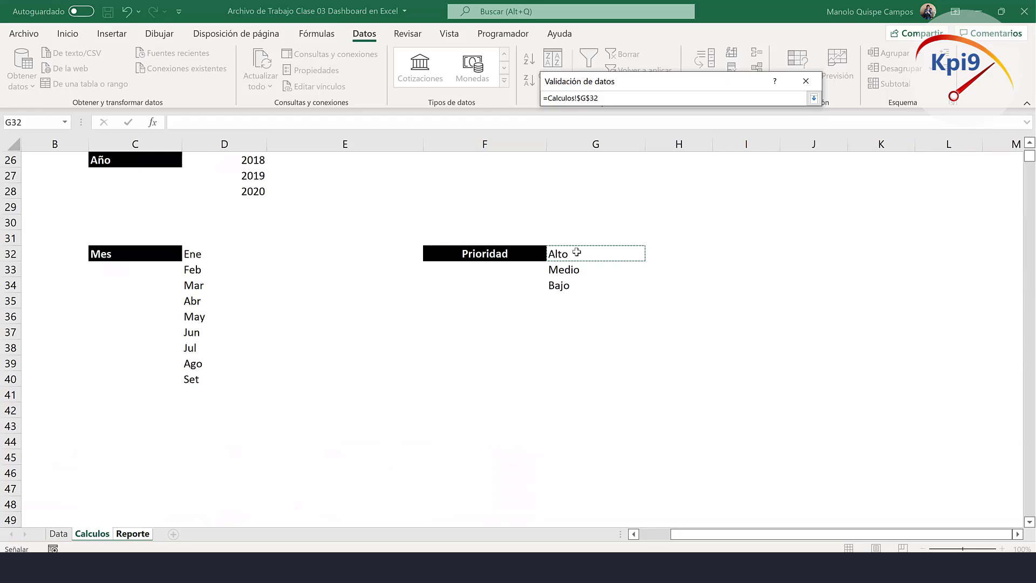
pyautogui.write('#')
pyautogui.press('Return')
pyautogui.press('Return')
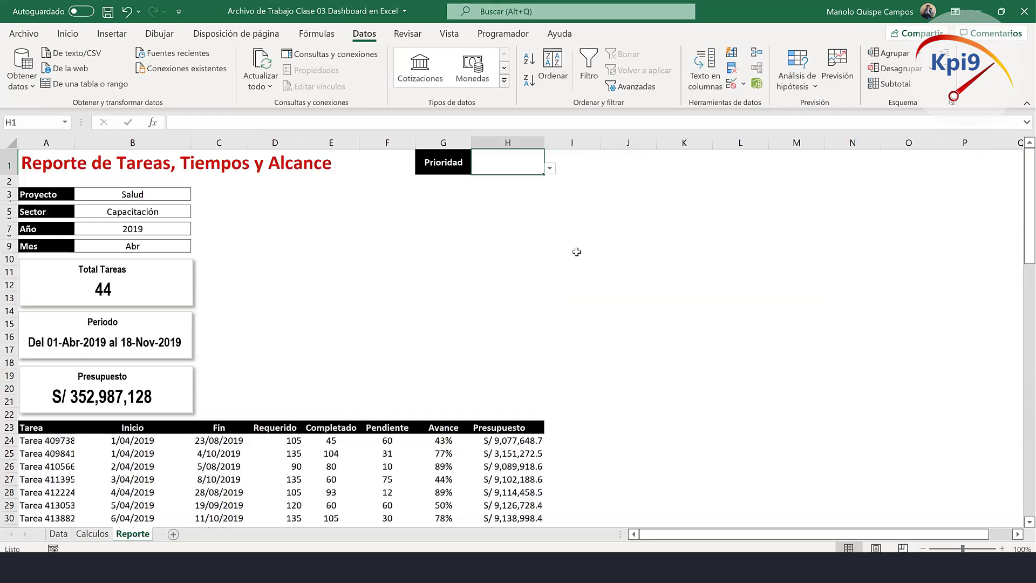
pyautogui.click(550, 168)
pyautogui.click(527, 188)
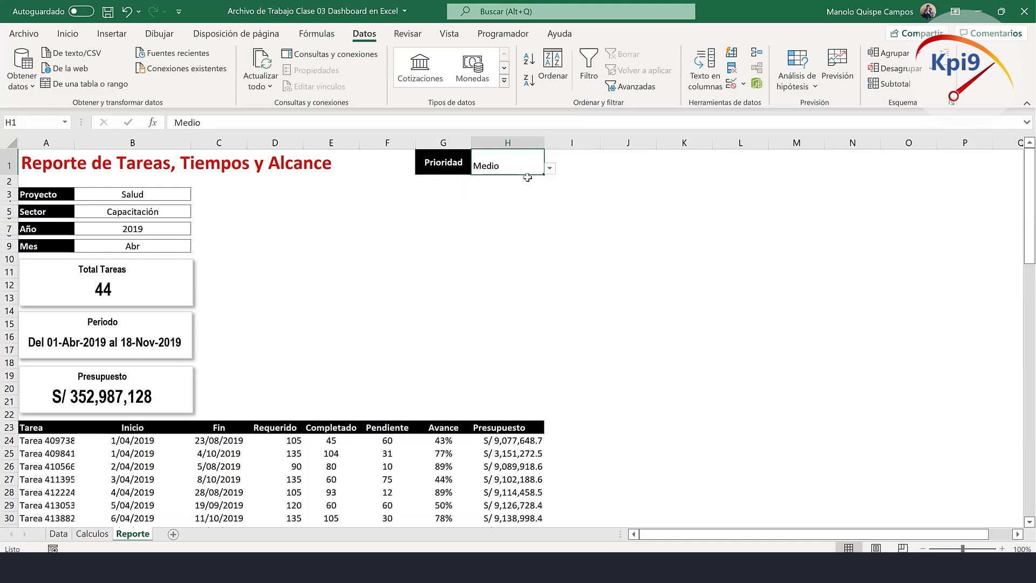
# Centre Medio vertically in cell H1.
pyautogui.click(81, 33)
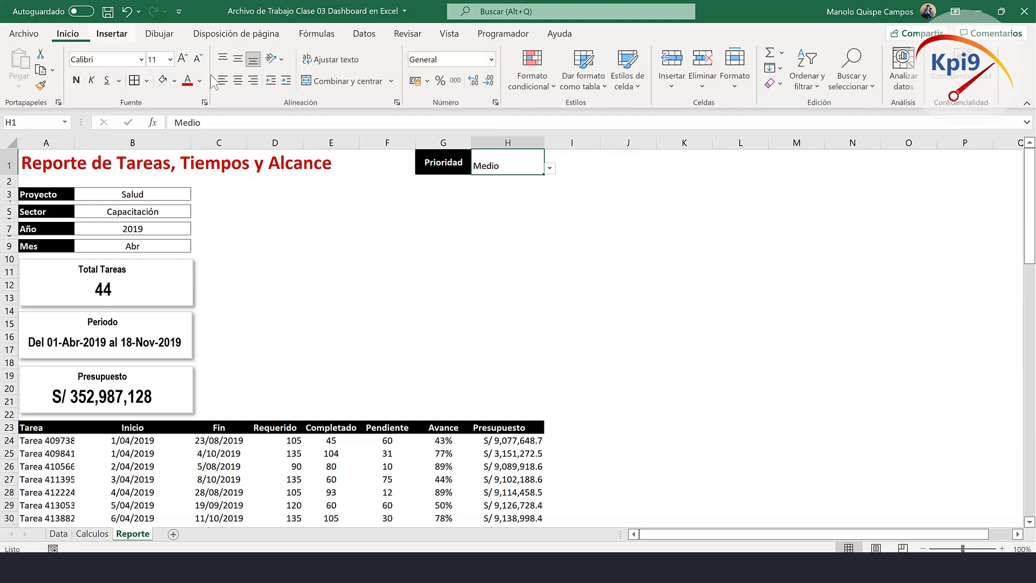
pyautogui.click(238, 58)
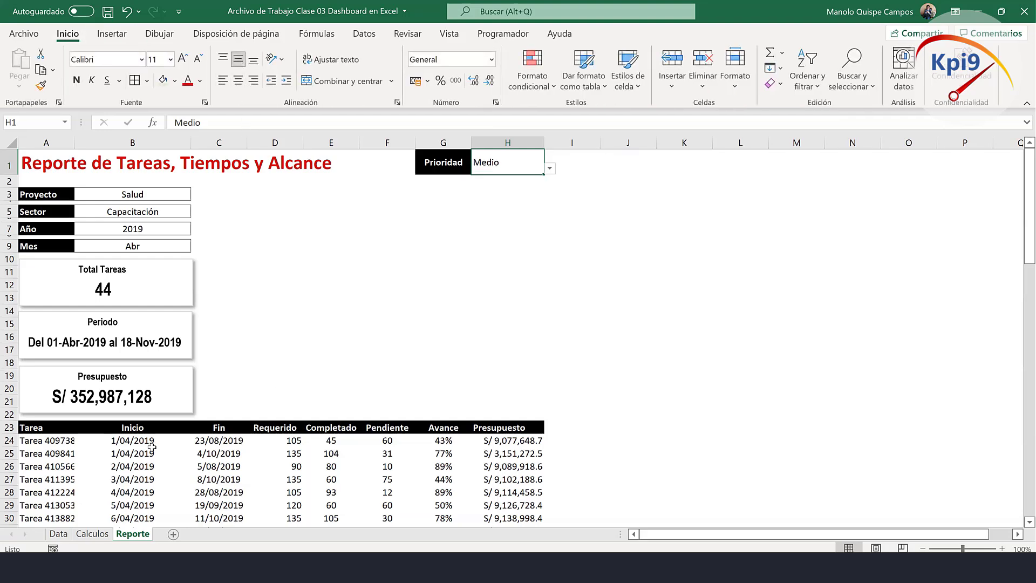
pyautogui.click(57, 440)
pyautogui.scroll(-1, 189, 334)
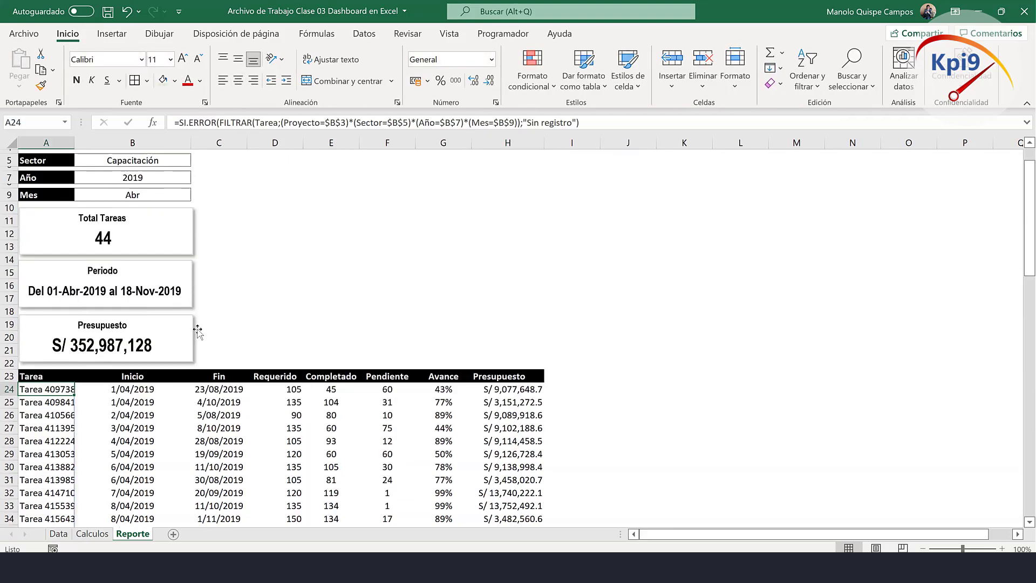
pyautogui.scroll(1, 249, 273)
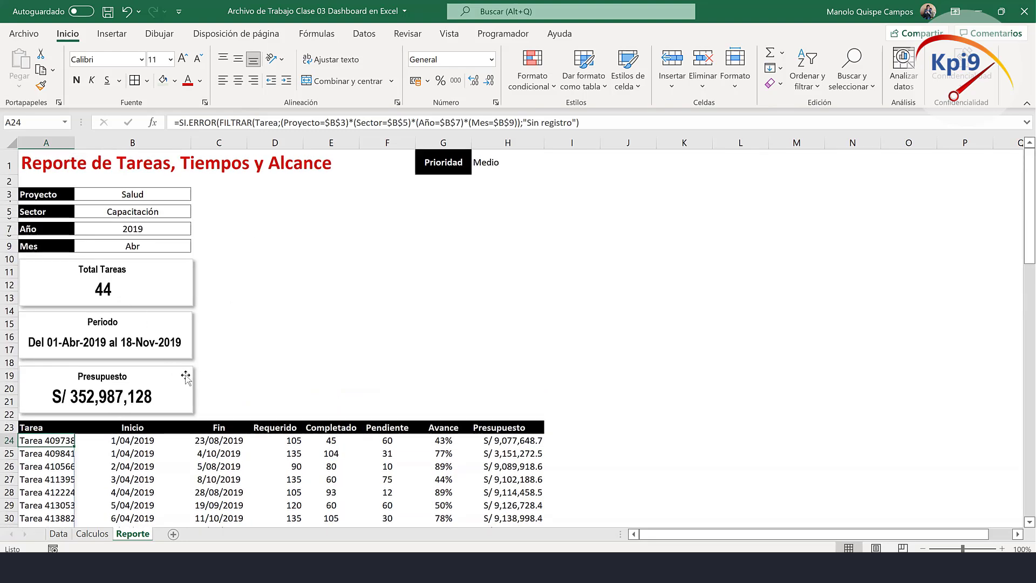
pyautogui.moveTo(249, 194); pyautogui.dragTo(258, 402)
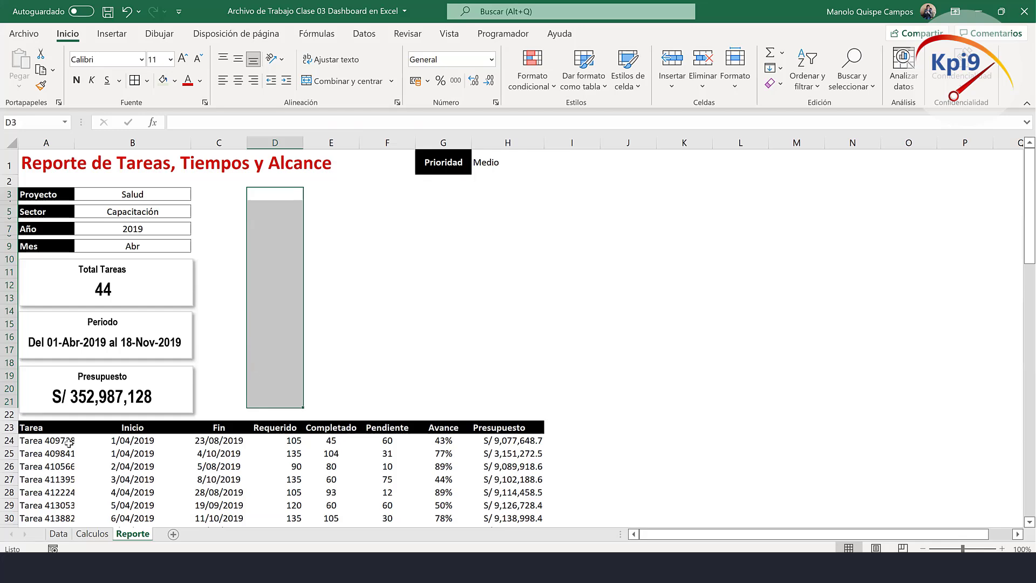
pyautogui.scroll(-1, 135, 418)
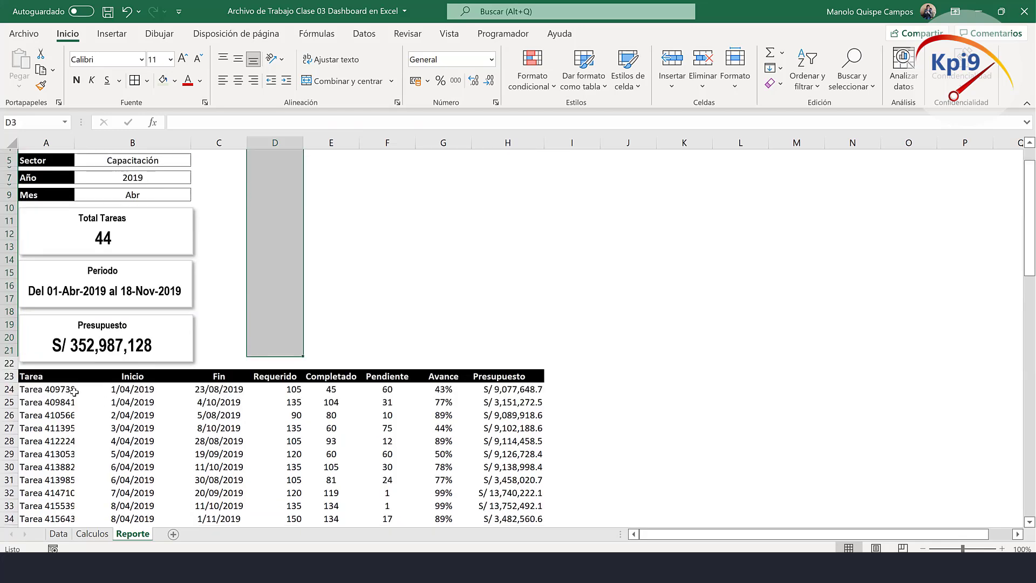
# Add *(Prioridad=$H$1) after the Mes condition in the A24 FILTRAR formula.
pyautogui.click(76, 392)
pyautogui.doubleClick(63, 389)
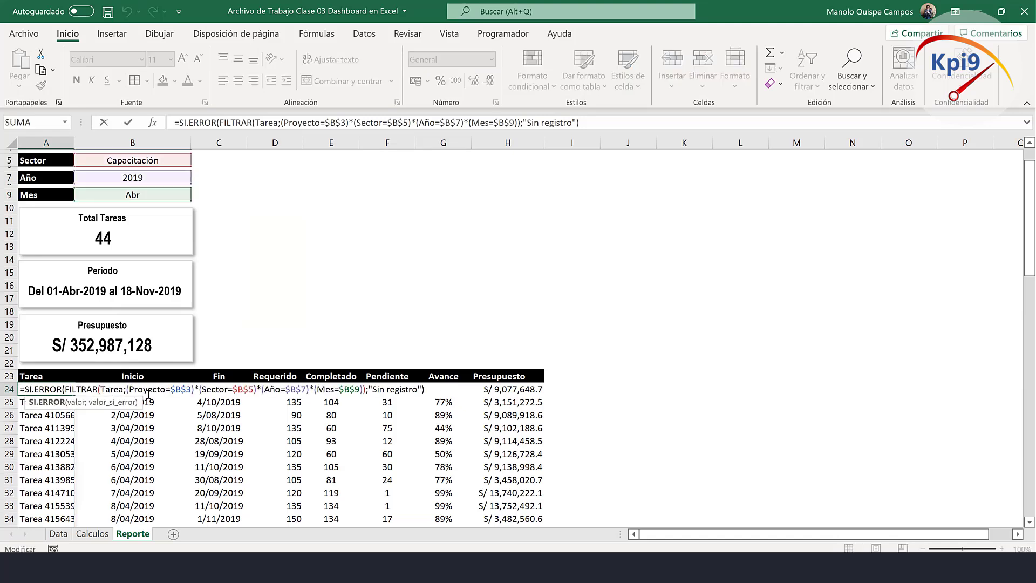
pyautogui.click(362, 389)
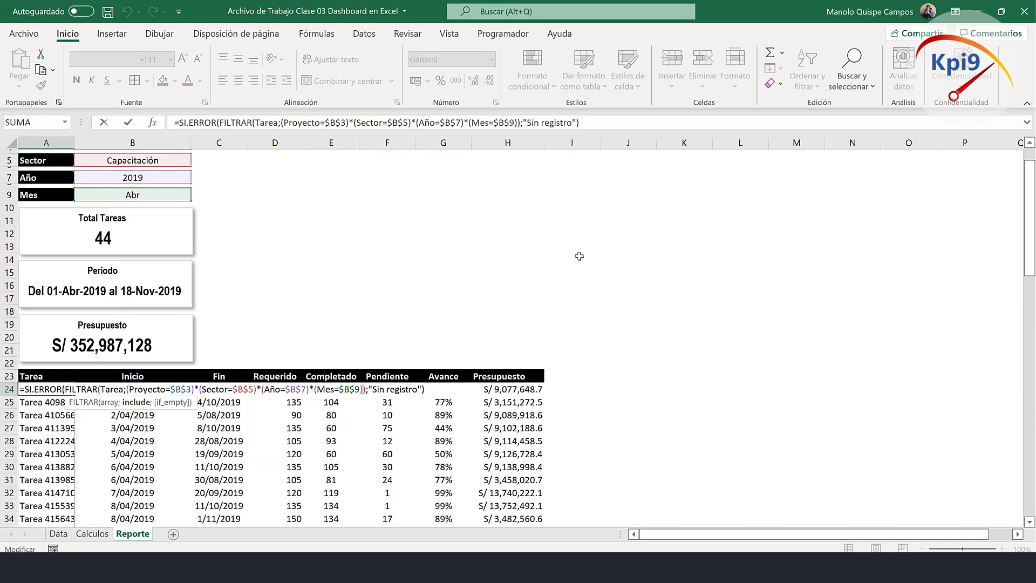
pyautogui.write('*')
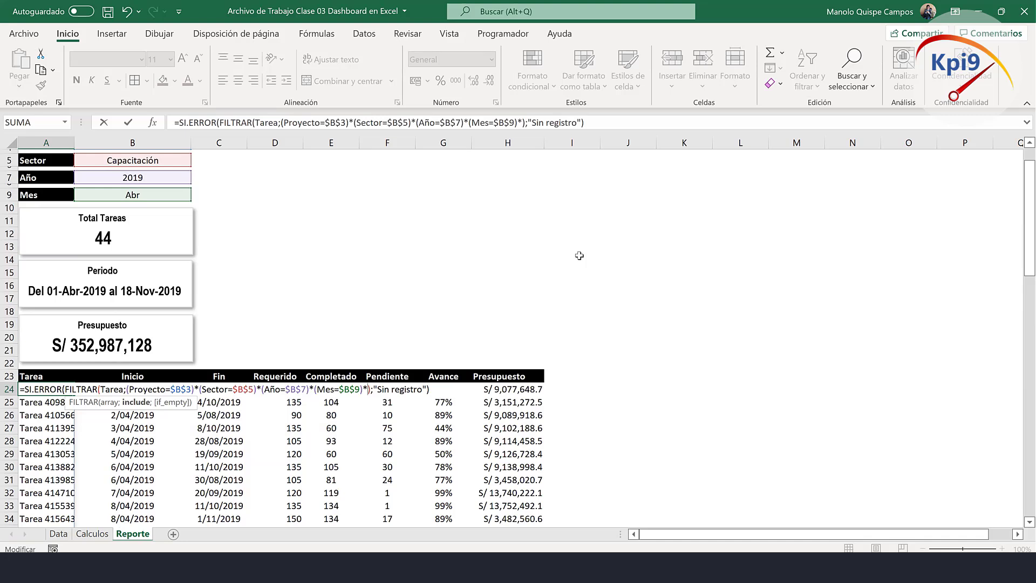
pyautogui.write('(')
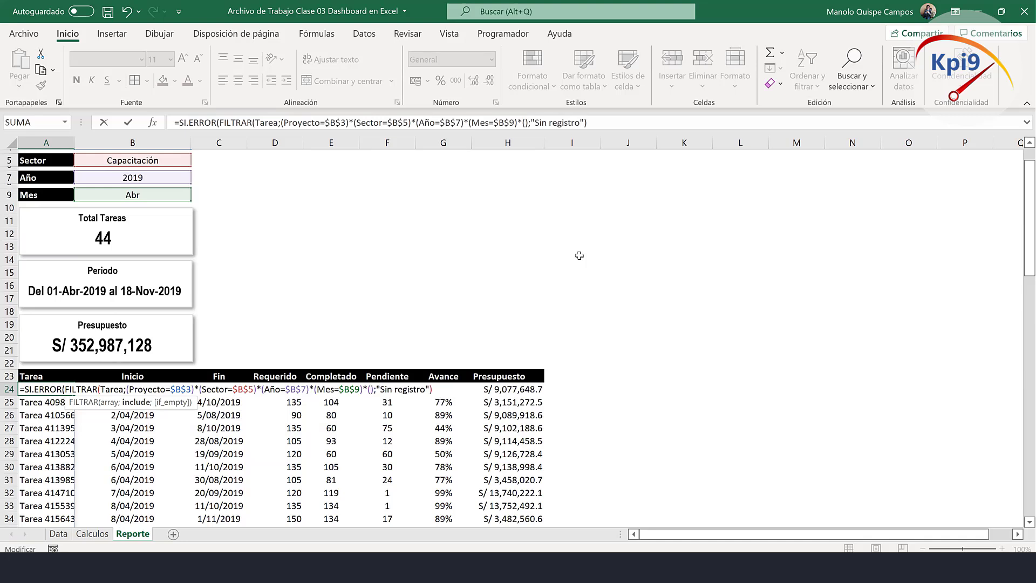
pyautogui.write('pri')
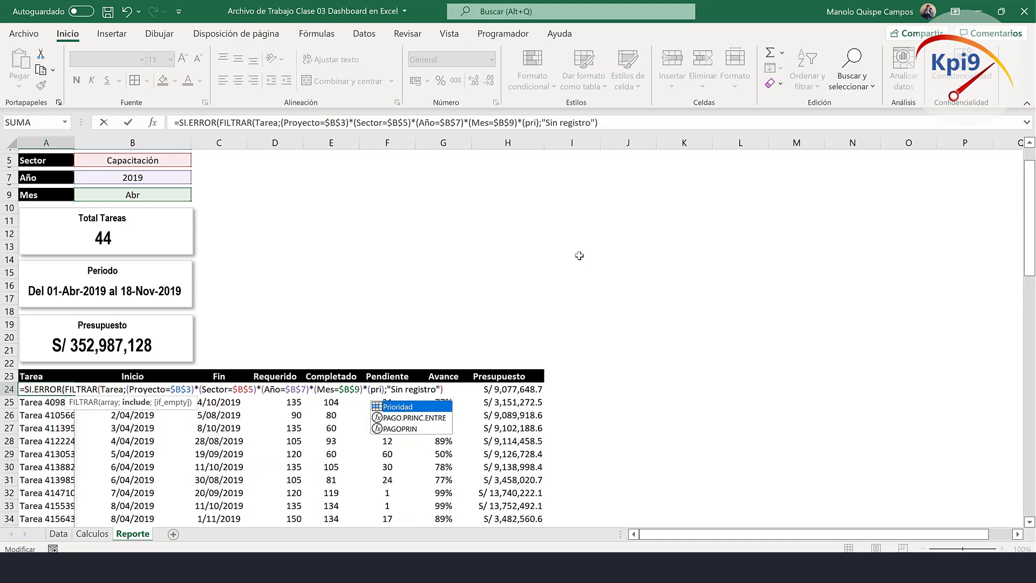
pyautogui.doubleClick(405, 407)
pyautogui.write('=')
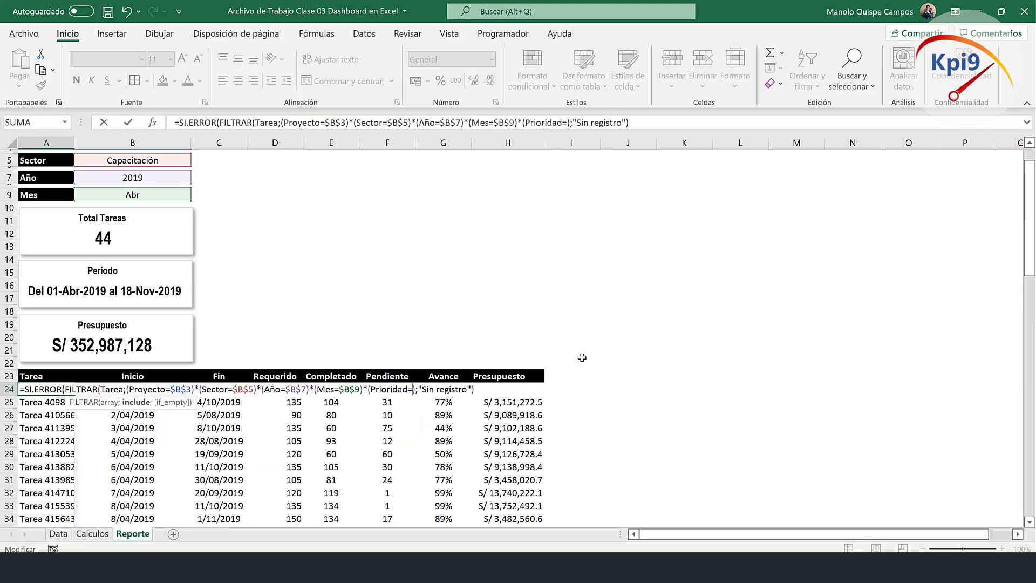
pyautogui.scroll(2, 539, 324)
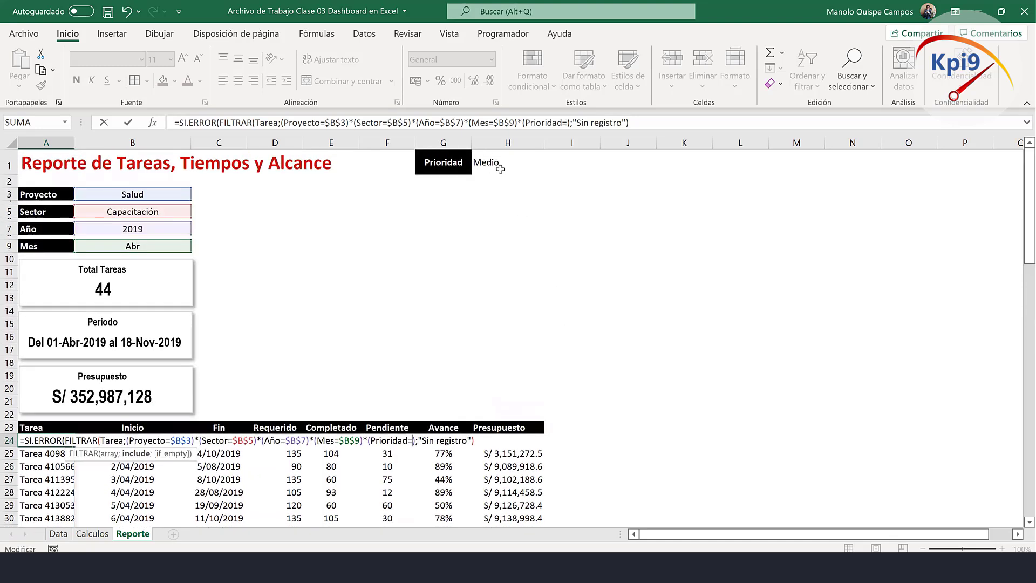
pyautogui.click(501, 169)
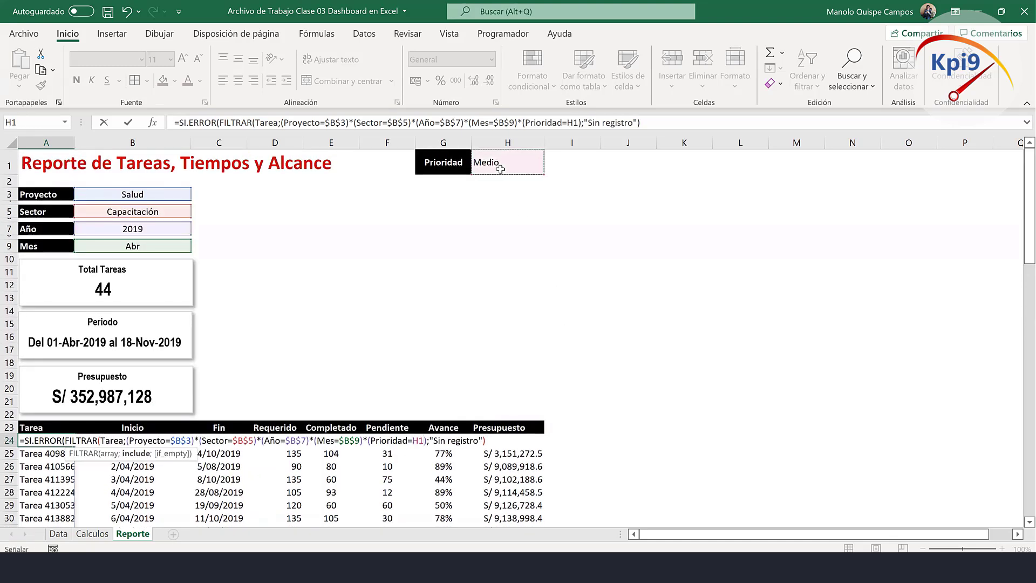
pyautogui.press('F4')
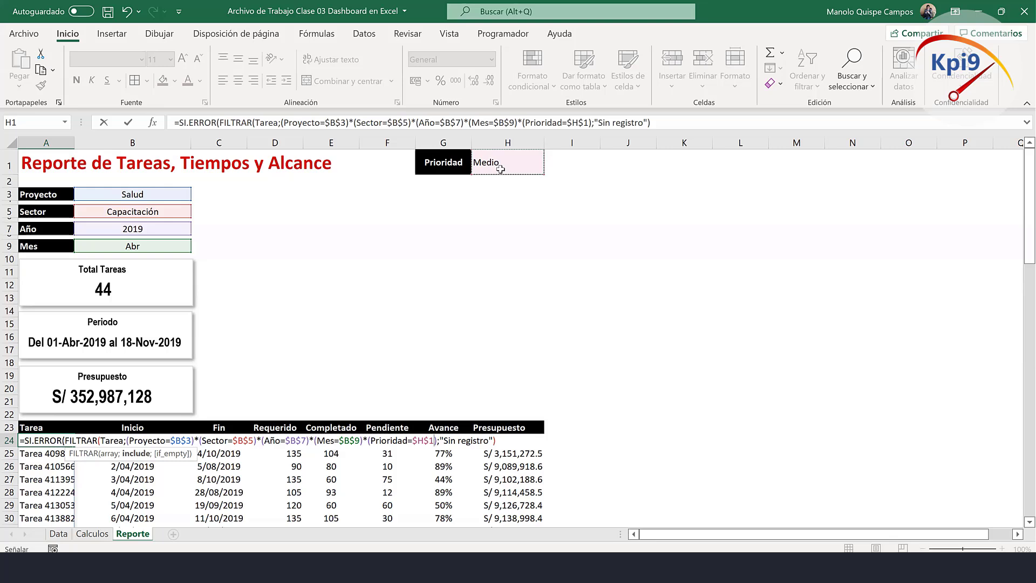
pyautogui.write(')')
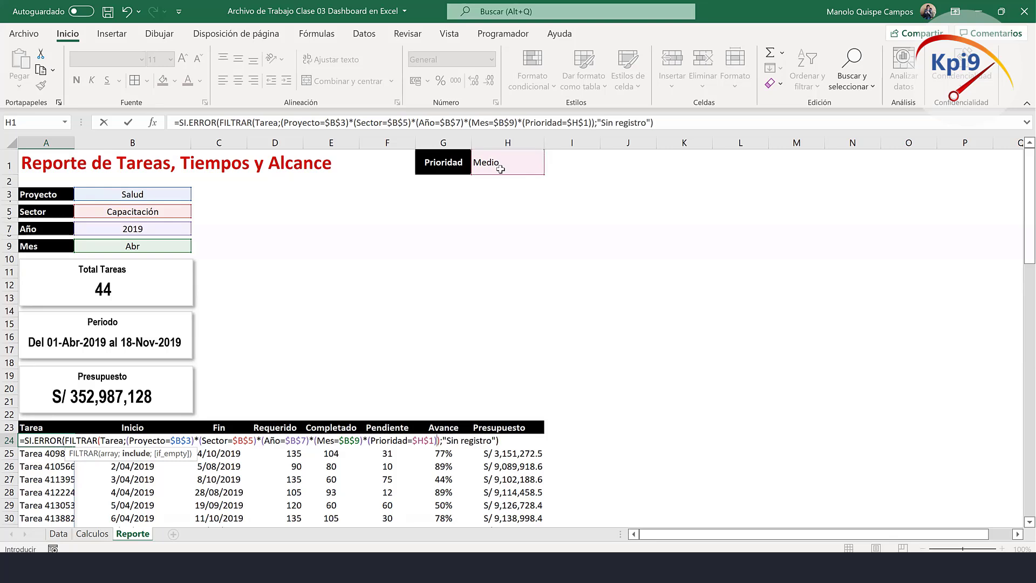
pyautogui.write(')')
# Dismiss the too-few-arguments warning and trim the A24 formula to end at (Prioridad=$H$1).
pyautogui.press('Return')
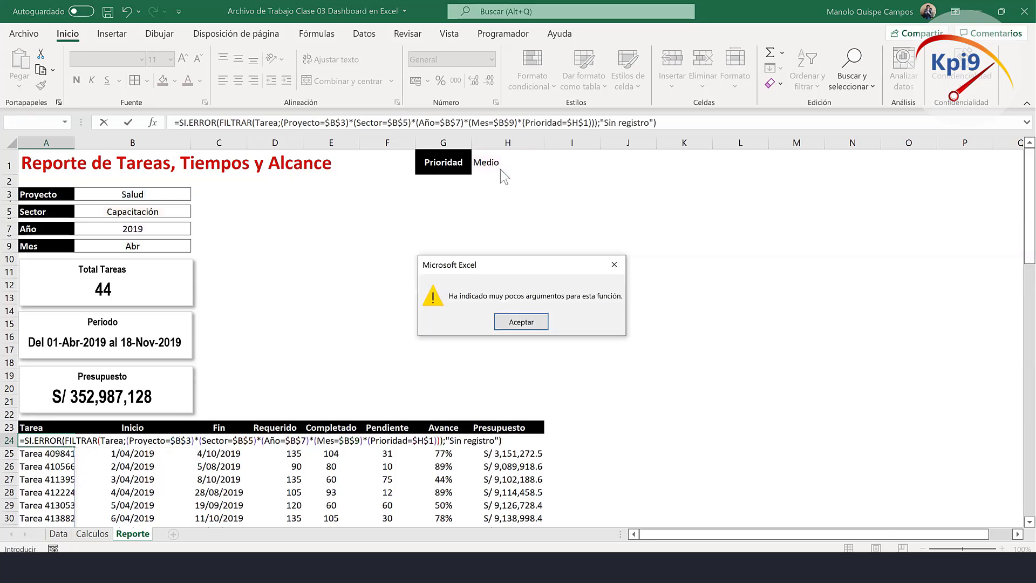
pyautogui.press('Return')
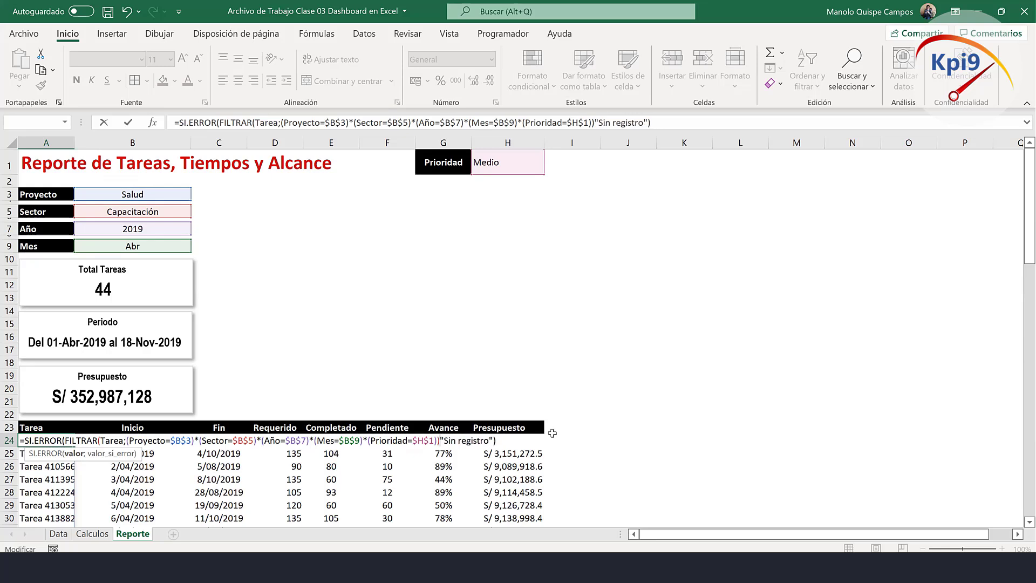
pyautogui.press('BackSpace')
pyautogui.press('BackSpace')
pyautogui.press('BackSpace')
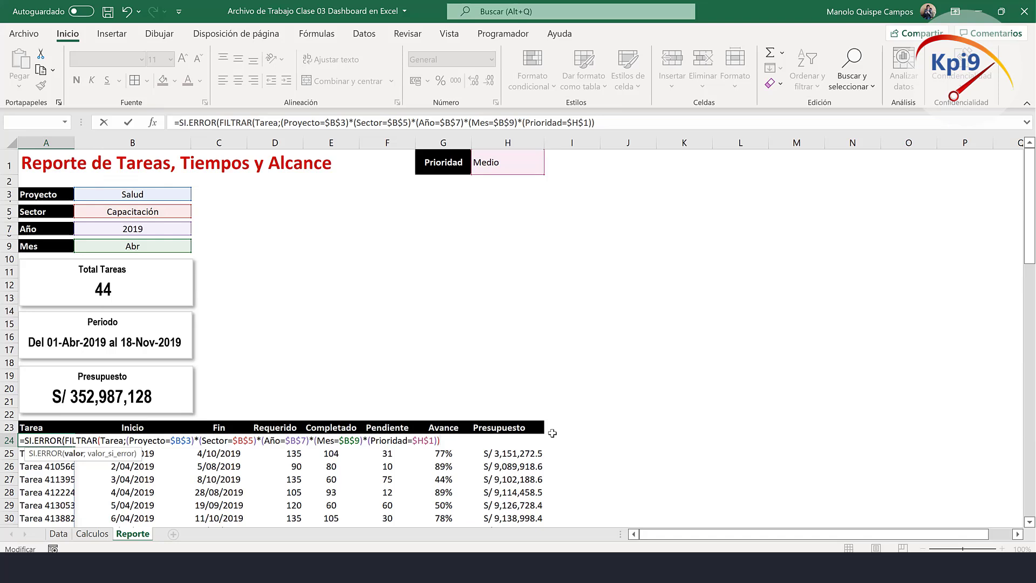
pyautogui.press('BackSpace')
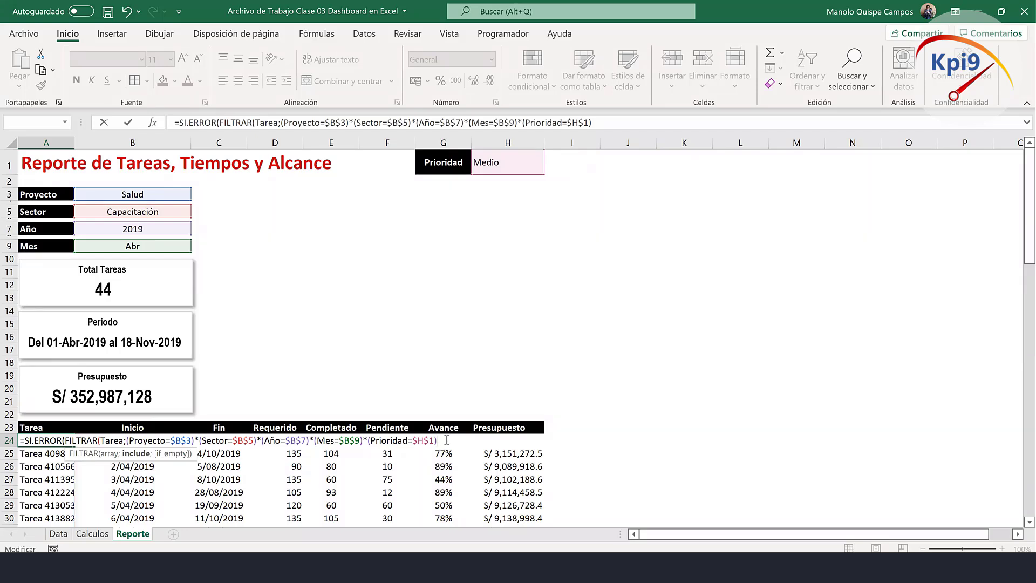
# Complete A24's formula with the "Sin registro" SI.ERROR fallback and commit it.
pyautogui.write(')')
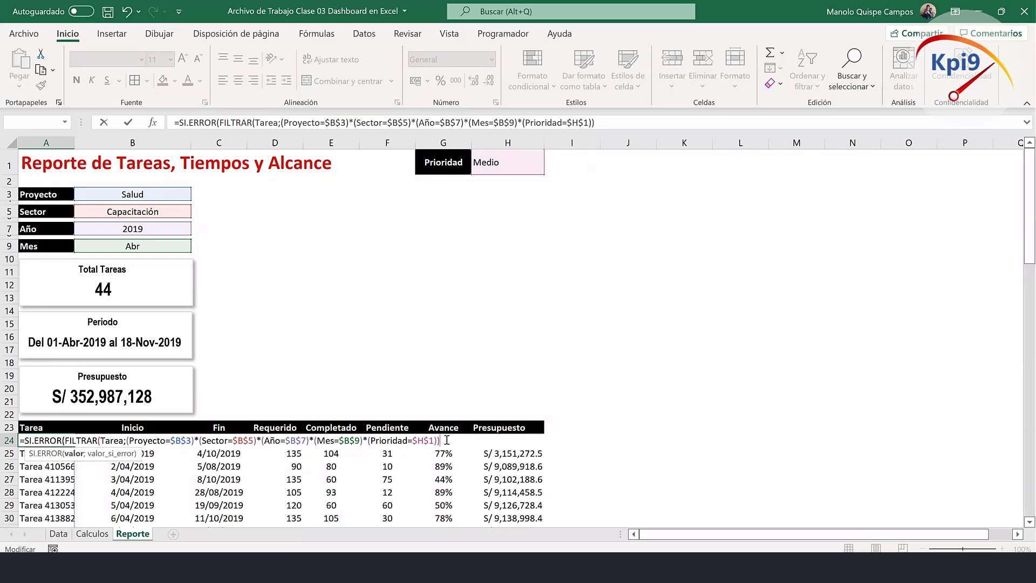
pyautogui.write(';"Si')
pyautogui.write('n registro")')
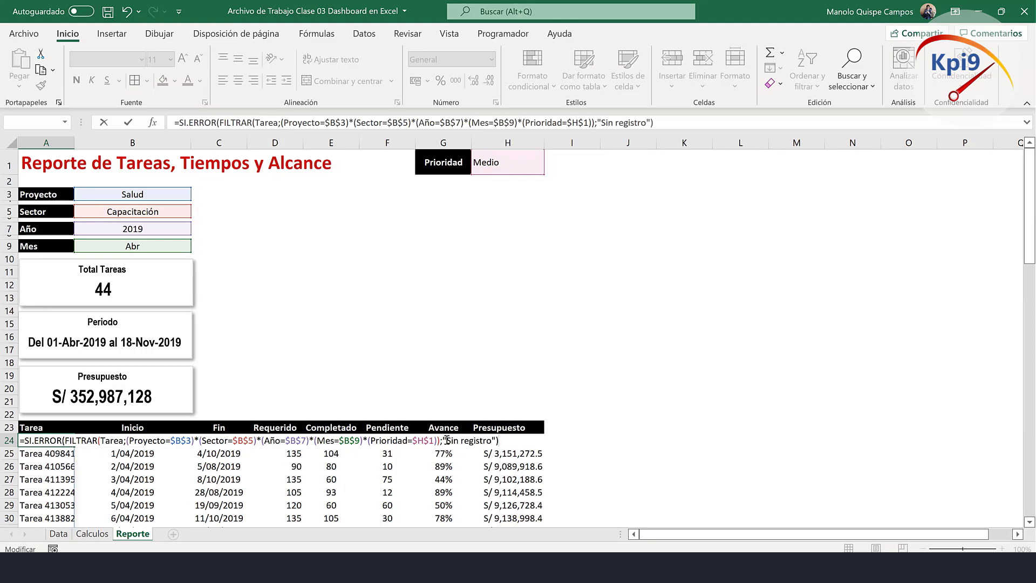
pyautogui.press('Return')
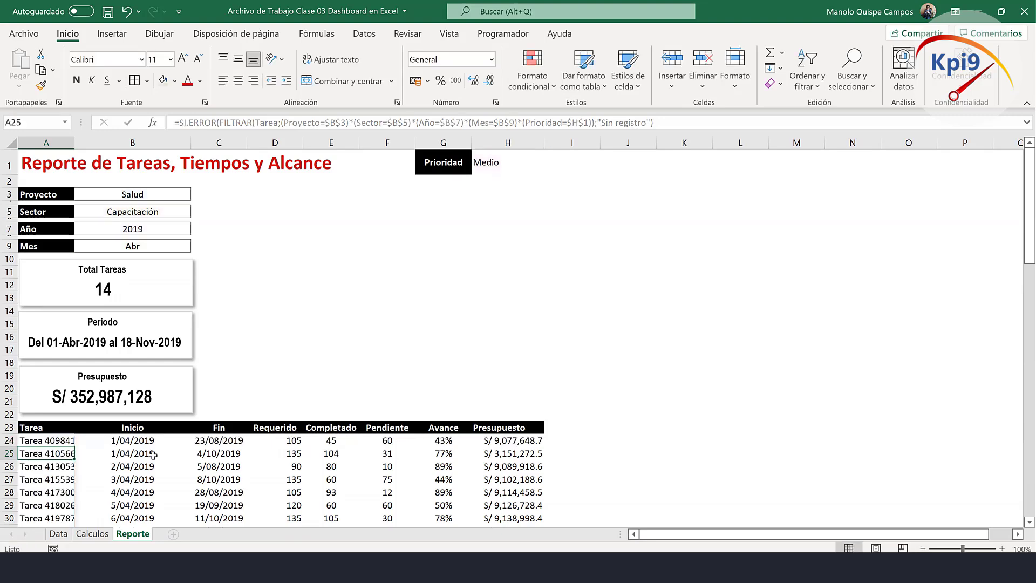
# Switch the H1 priority filter to Alto, then to Bajo.
pyautogui.scroll(-1, 154, 454)
pyautogui.scroll(1, 156, 437)
pyautogui.scroll(-3, 167, 370)
pyautogui.scroll(-1, 167, 370)
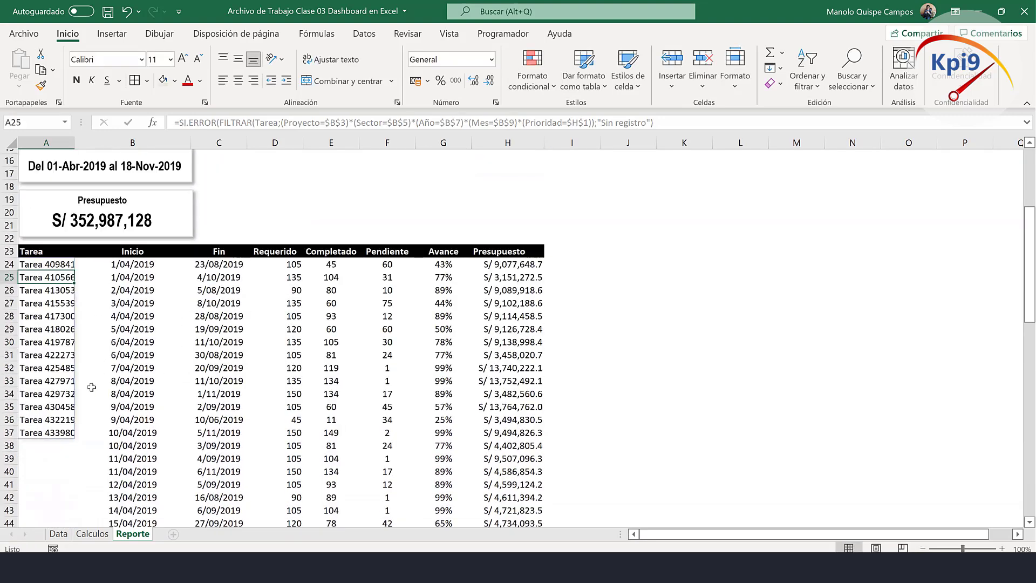
pyautogui.scroll(5, 108, 372)
pyautogui.click(512, 171)
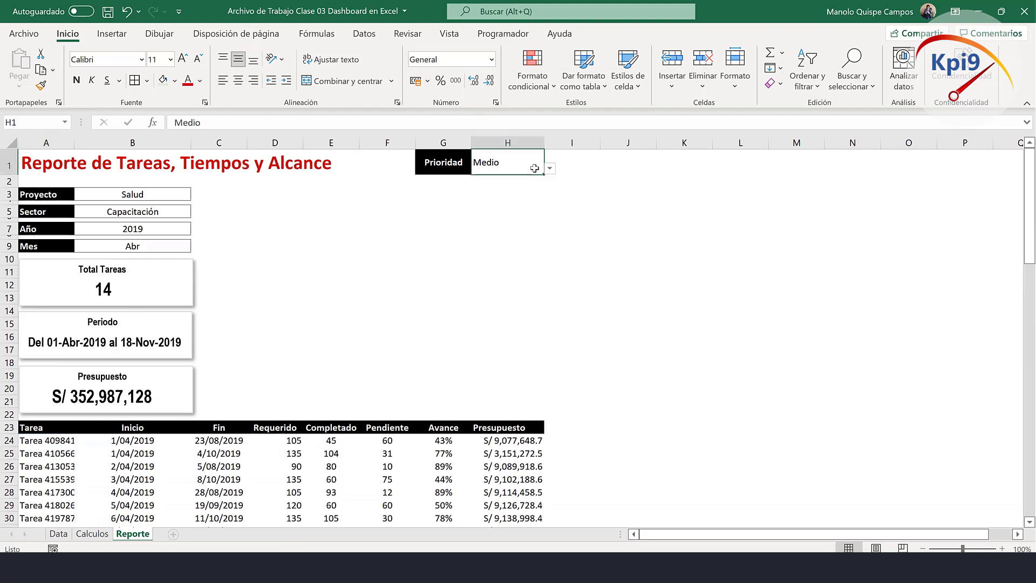
pyautogui.click(550, 169)
pyautogui.click(518, 180)
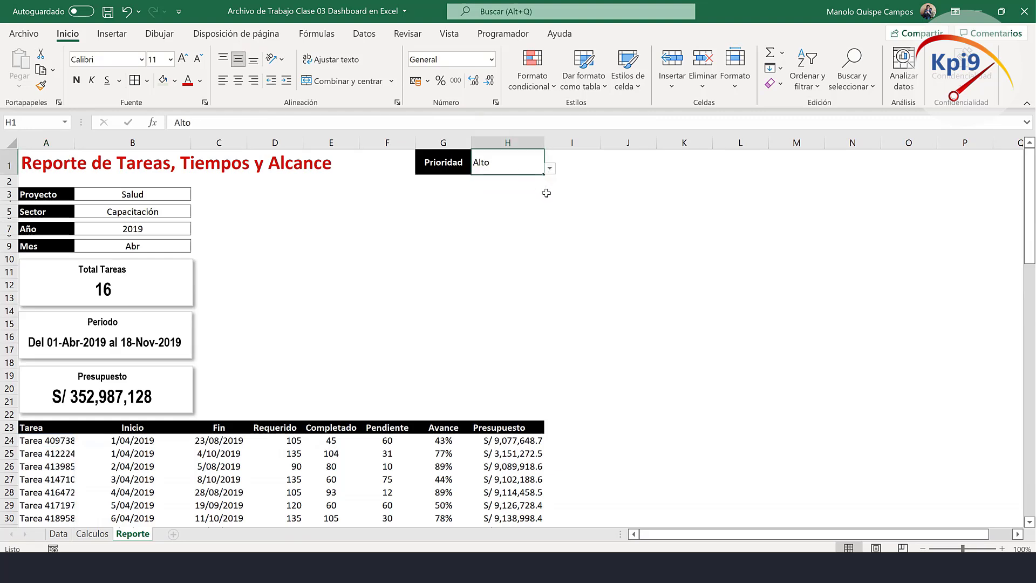
pyautogui.click(550, 169)
pyautogui.click(540, 200)
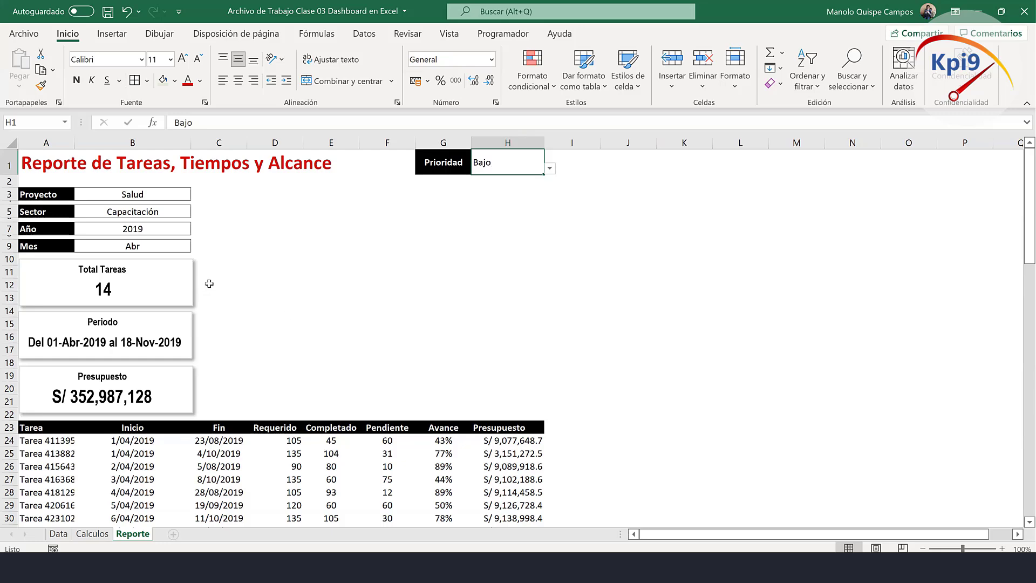
# Set the year filter in B7 to 2018 and the month filter in B9 to Jul.
pyautogui.scroll(-2, 271, 351)
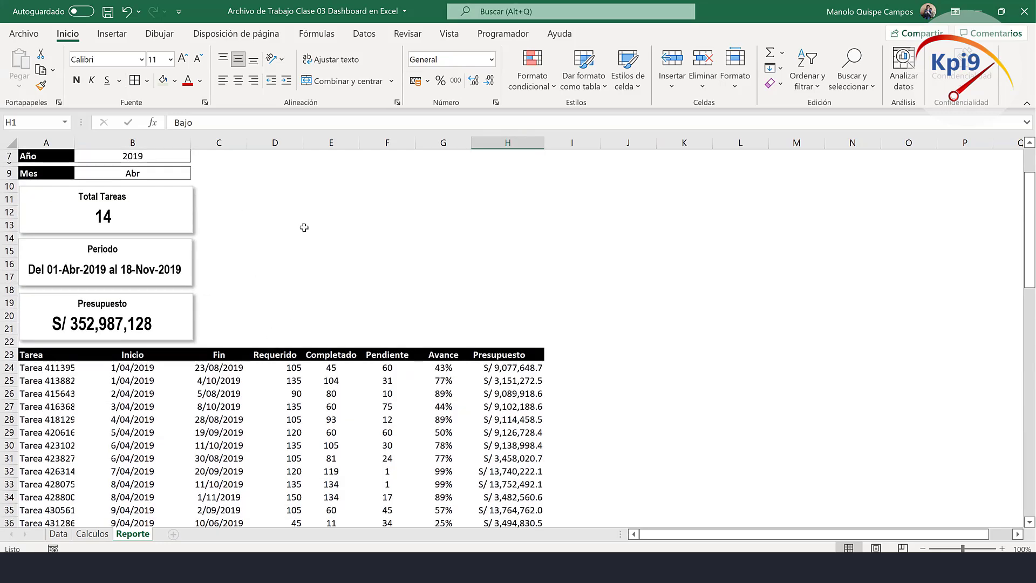
pyautogui.scroll(2, 309, 238)
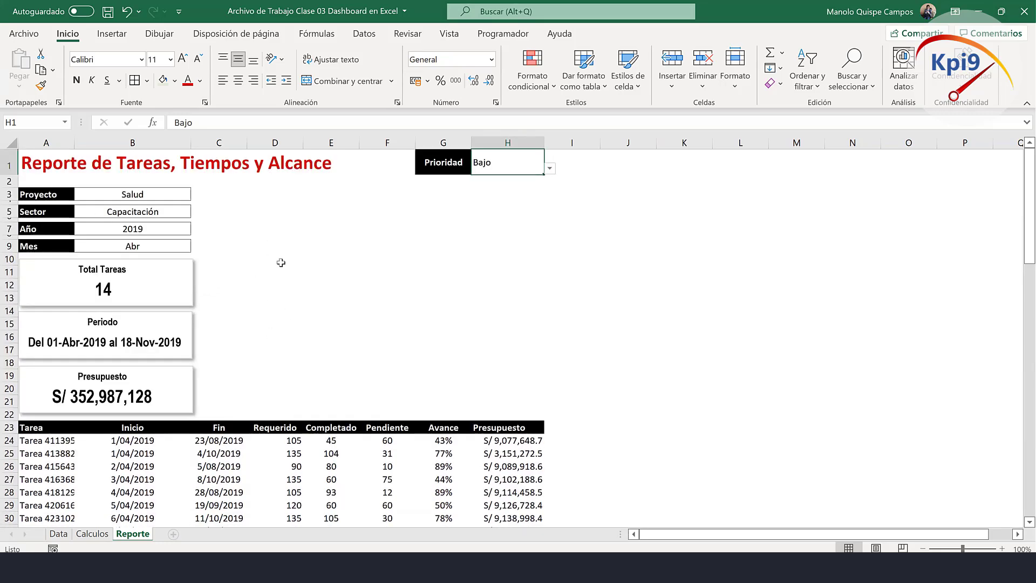
pyautogui.click(172, 232)
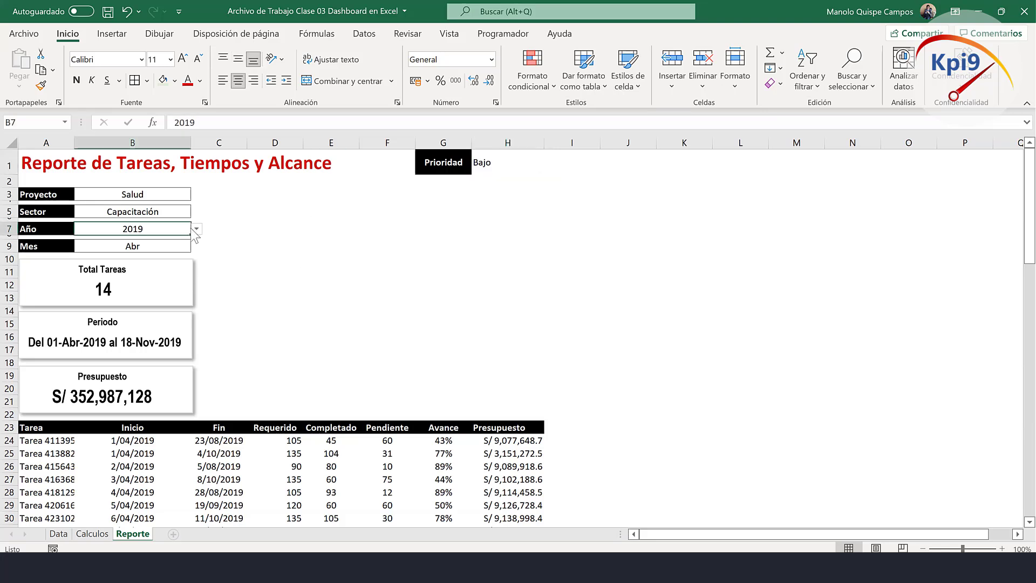
pyautogui.click(196, 228)
pyautogui.click(181, 238)
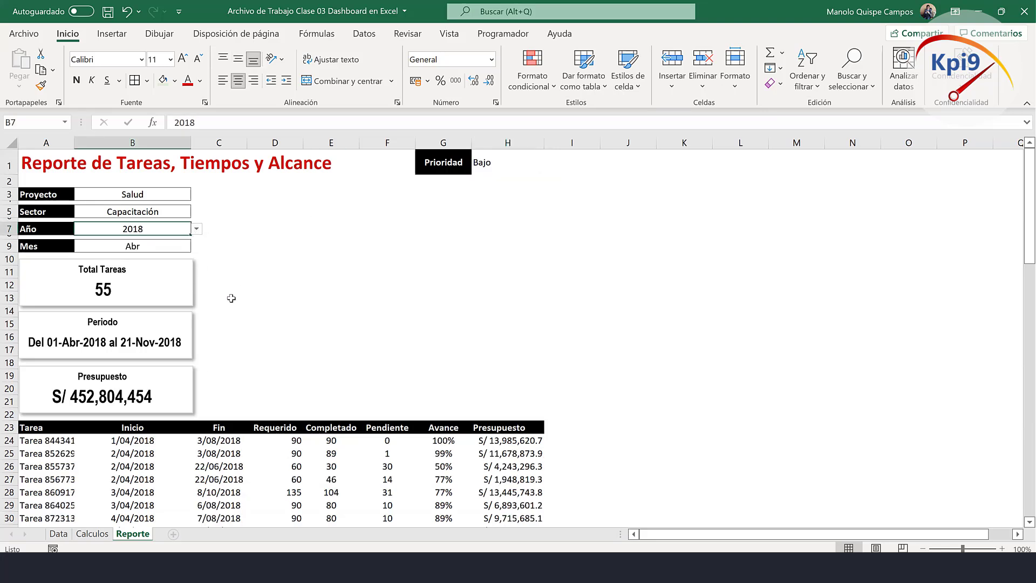
pyautogui.click(174, 244)
pyautogui.click(196, 246)
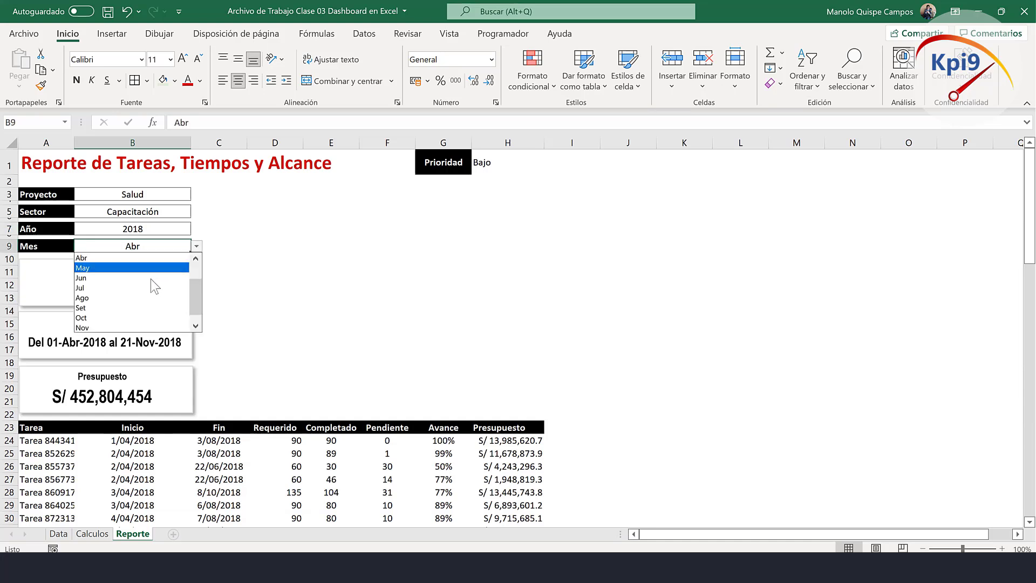
pyautogui.click(155, 287)
# Keep the priority at Bajo and change the month filter to Oct.
pyautogui.click(489, 162)
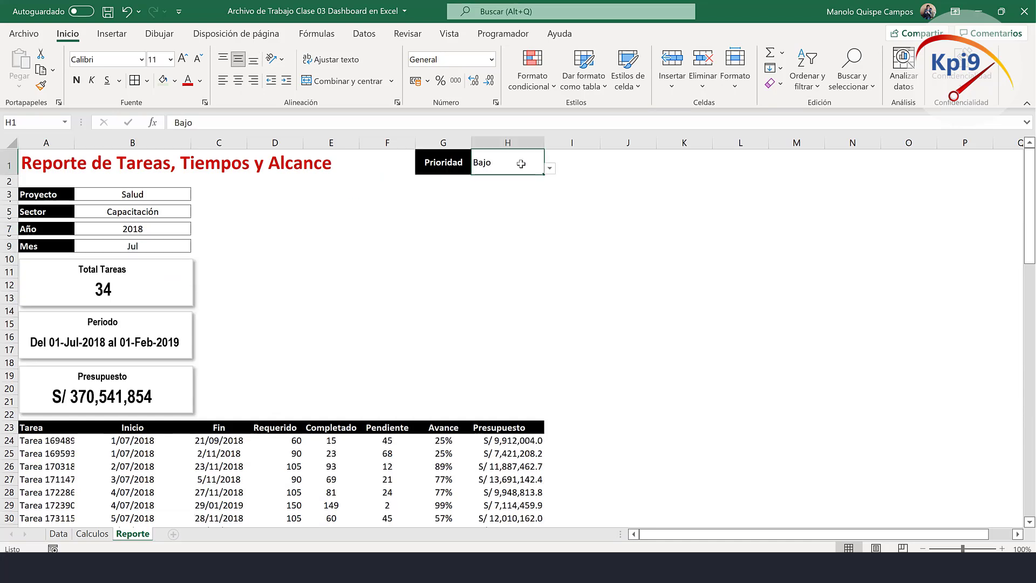
pyautogui.click(549, 168)
pyautogui.click(523, 180)
pyautogui.click(182, 245)
pyautogui.click(197, 246)
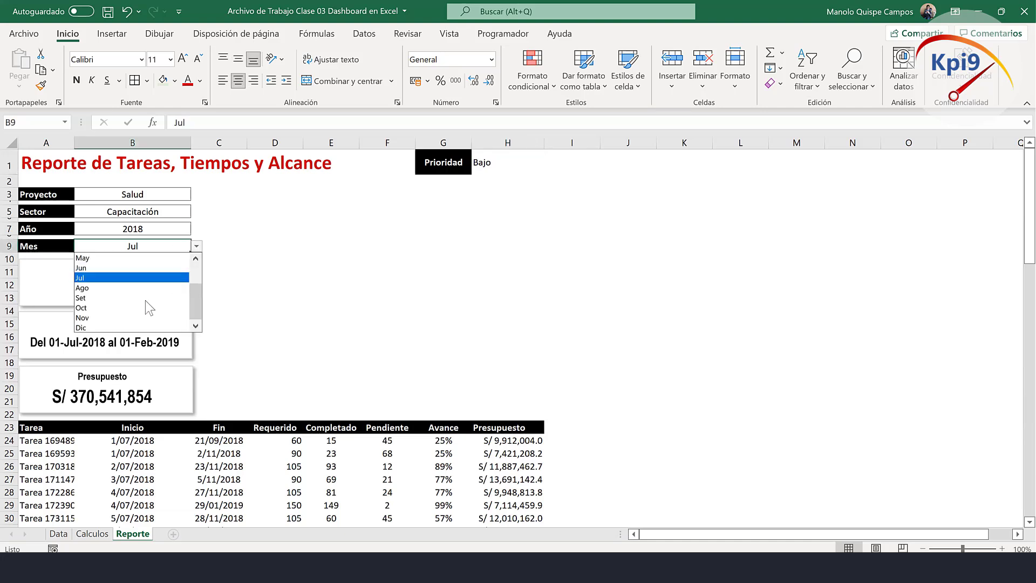
pyautogui.click(150, 311)
# Try priorities Medio and Alto in H1, ending on Bajo.
pyautogui.click(512, 167)
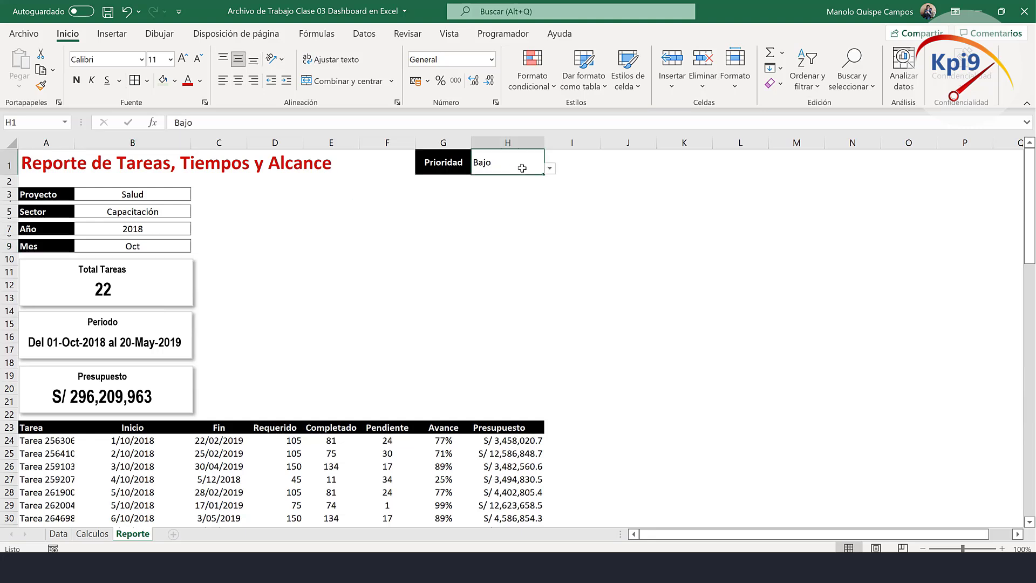
pyautogui.click(556, 166)
pyautogui.click(520, 162)
pyautogui.click(550, 168)
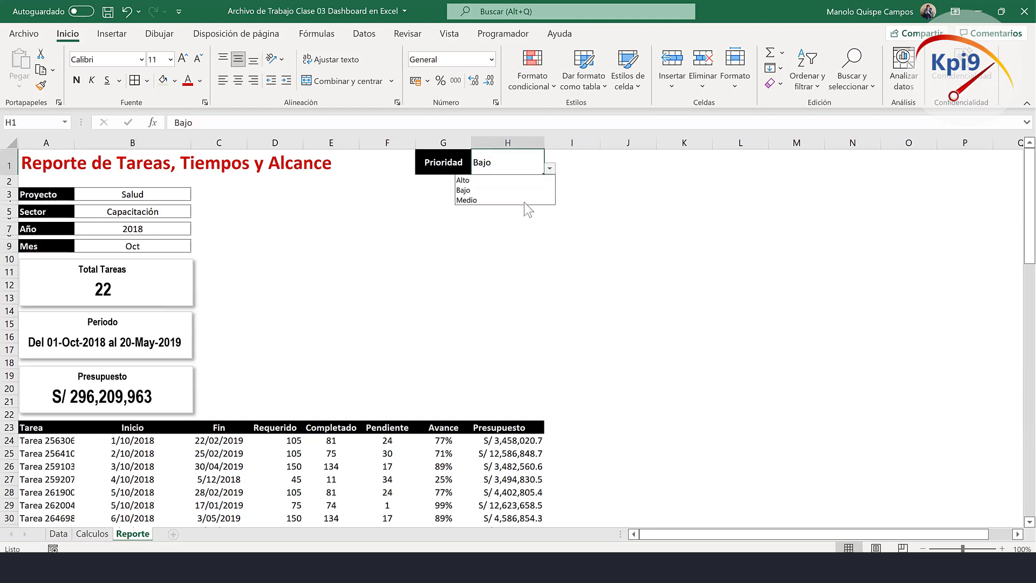
pyautogui.click(522, 202)
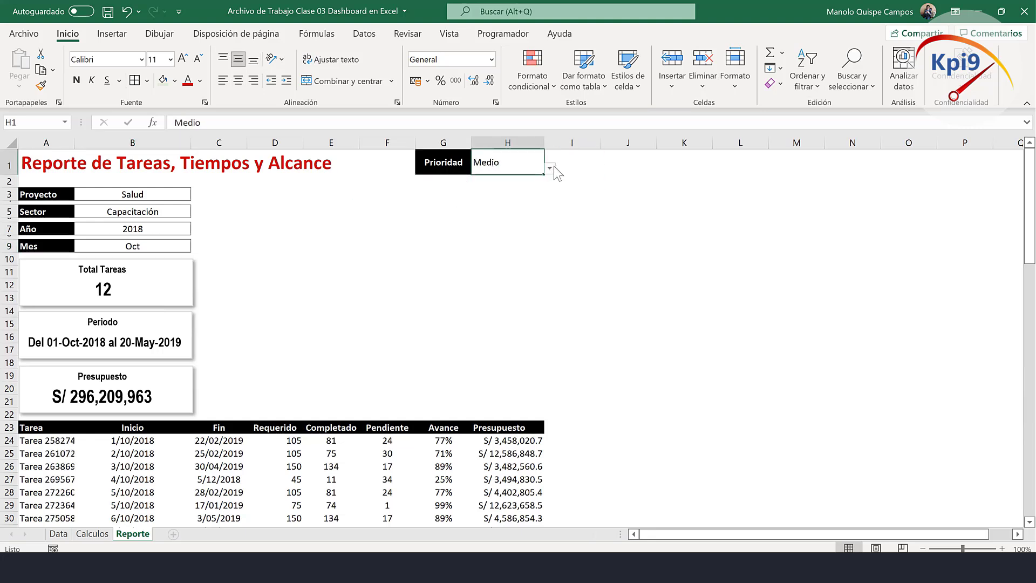
pyautogui.click(549, 169)
pyautogui.click(552, 185)
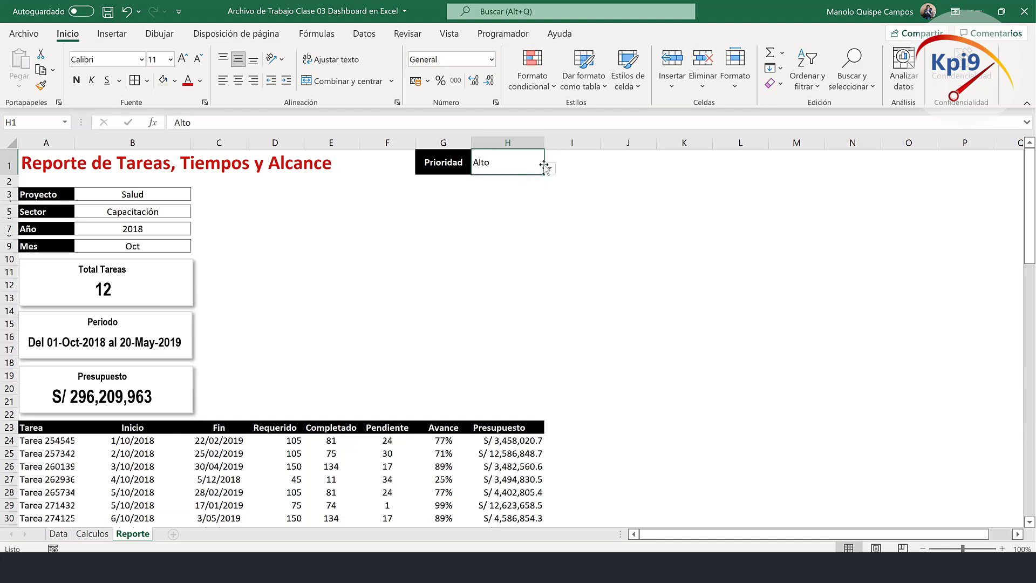
pyautogui.click(549, 168)
pyautogui.click(521, 193)
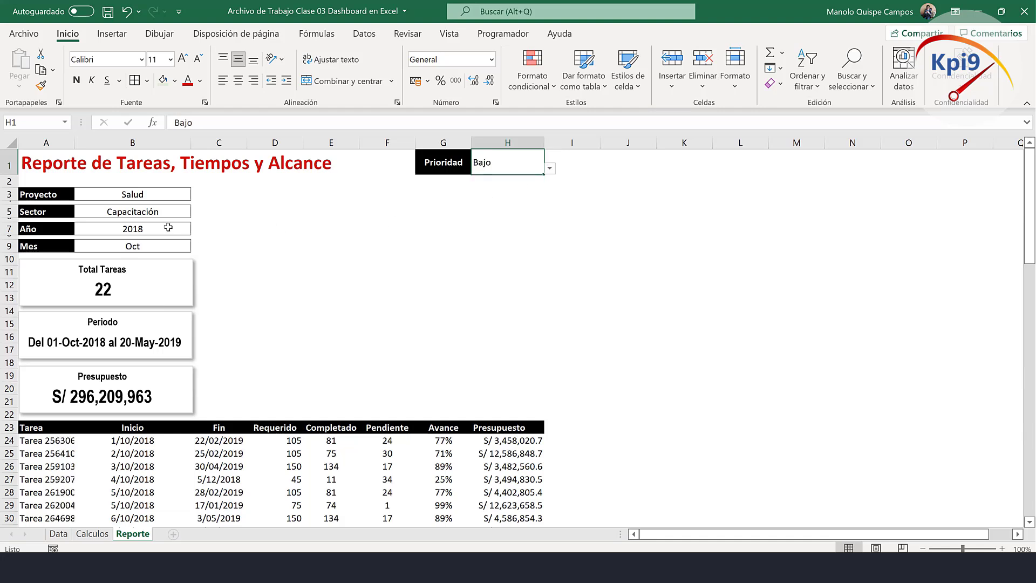
pyautogui.click(186, 212)
pyautogui.click(187, 196)
pyautogui.click(200, 191)
# Set the project filter to Logistica and try priorities Alto and Bajo, ending on Medio.
pyautogui.click(186, 194)
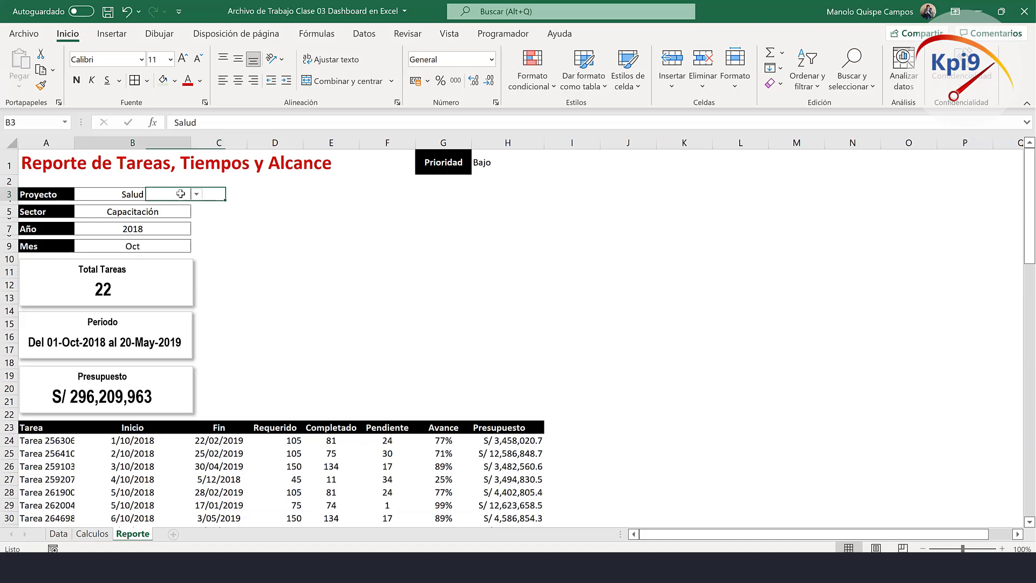
pyautogui.click(197, 194)
pyautogui.click(177, 205)
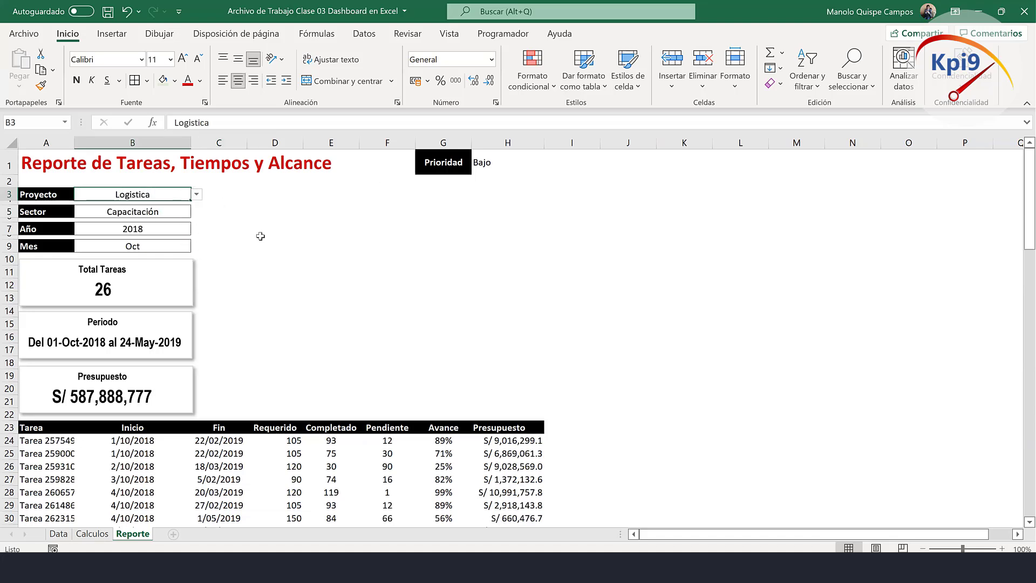
pyautogui.click(489, 164)
pyautogui.click(549, 168)
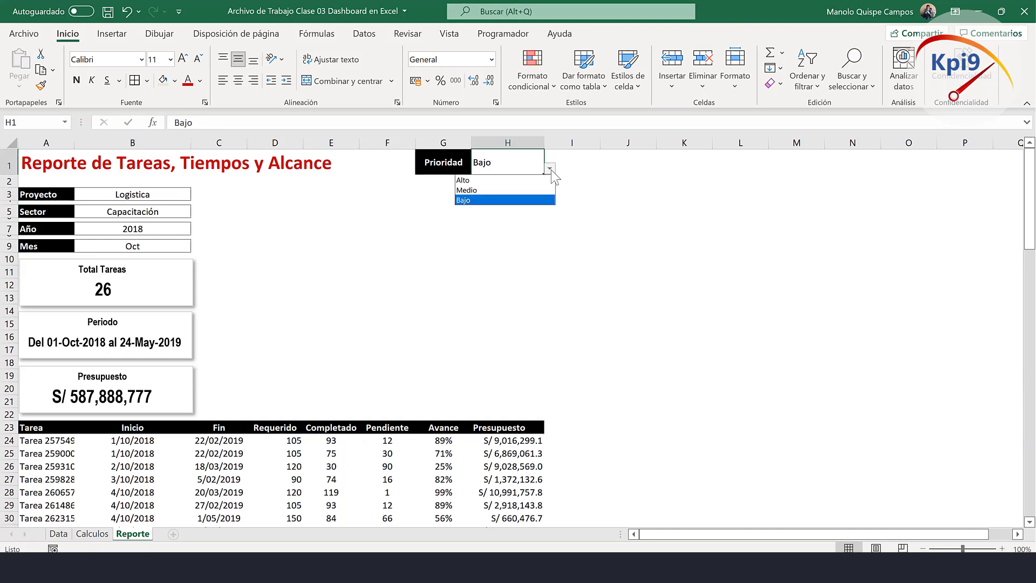
pyautogui.click(526, 182)
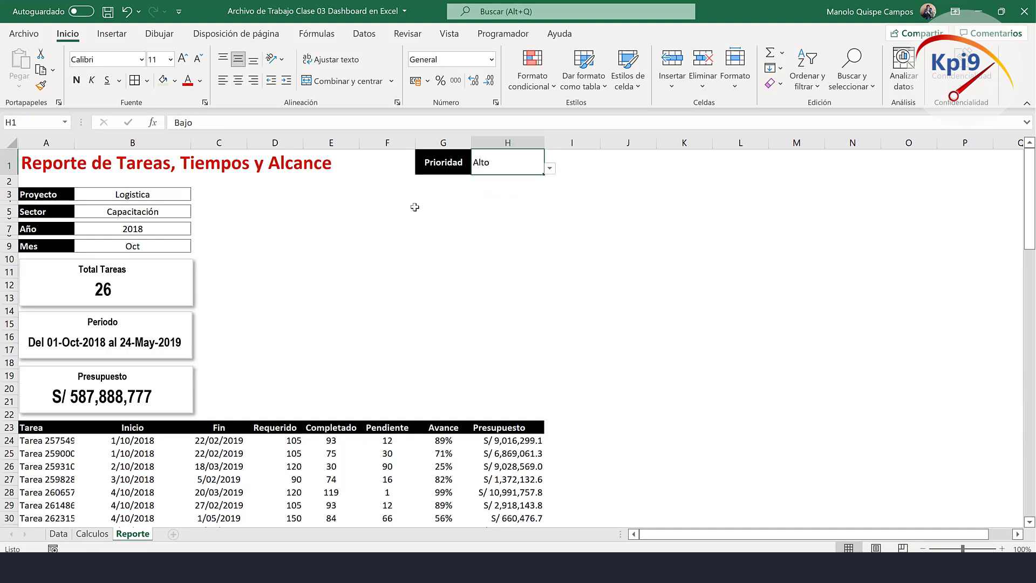
pyautogui.click(549, 170)
pyautogui.click(546, 198)
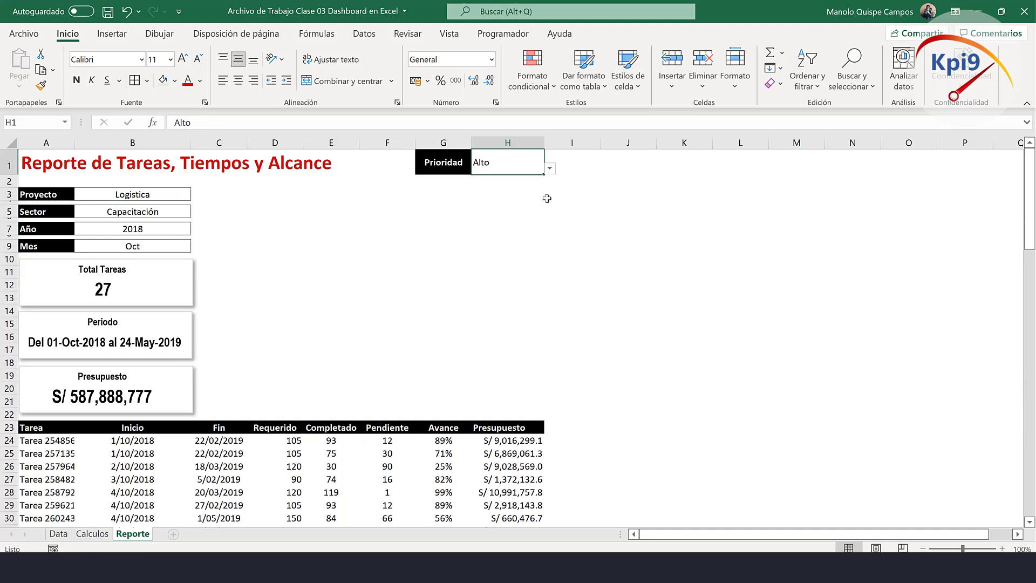
pyautogui.click(550, 168)
pyautogui.click(534, 190)
# Try months May and Set in the B9 filter, ending on Nov.
pyautogui.click(189, 246)
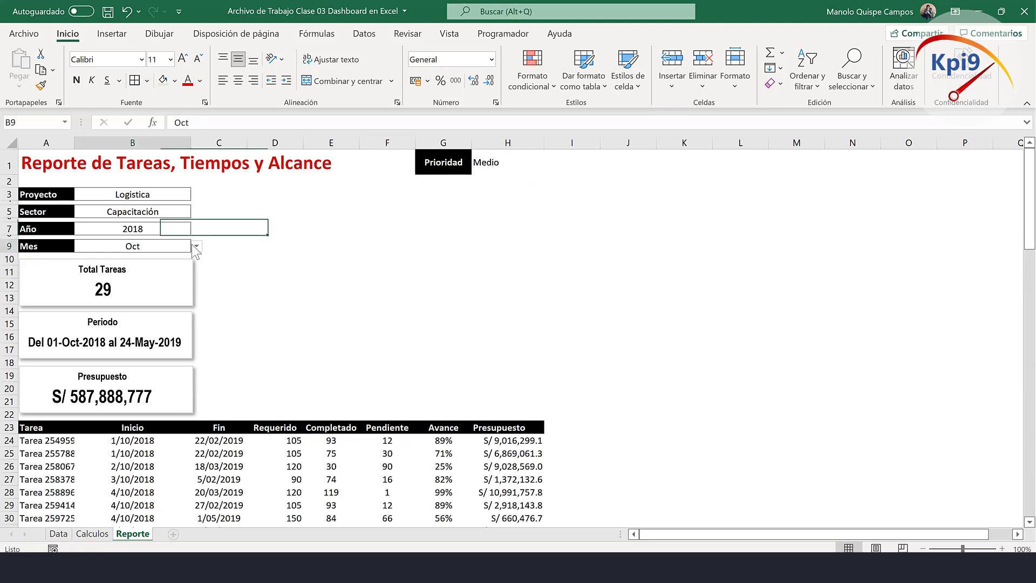
pyautogui.click(196, 246)
pyautogui.click(161, 256)
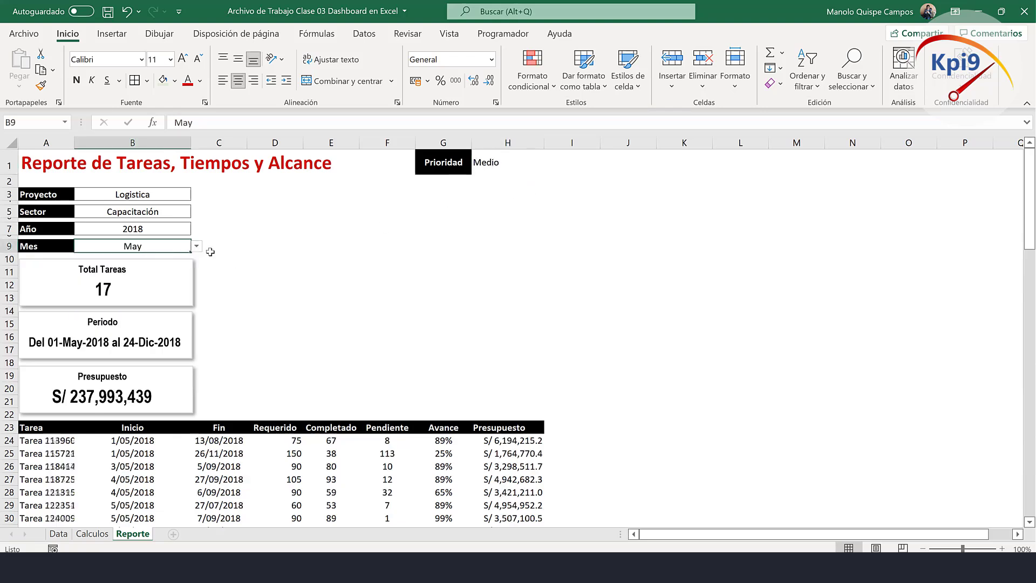
pyautogui.click(196, 246)
pyautogui.click(160, 300)
pyautogui.click(197, 246)
pyautogui.click(150, 320)
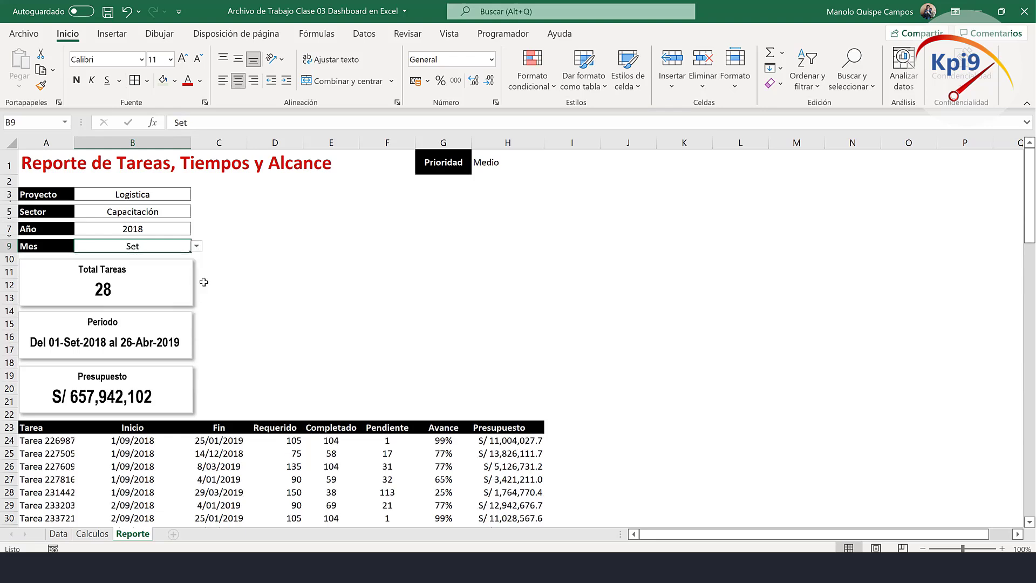
pyautogui.click(196, 246)
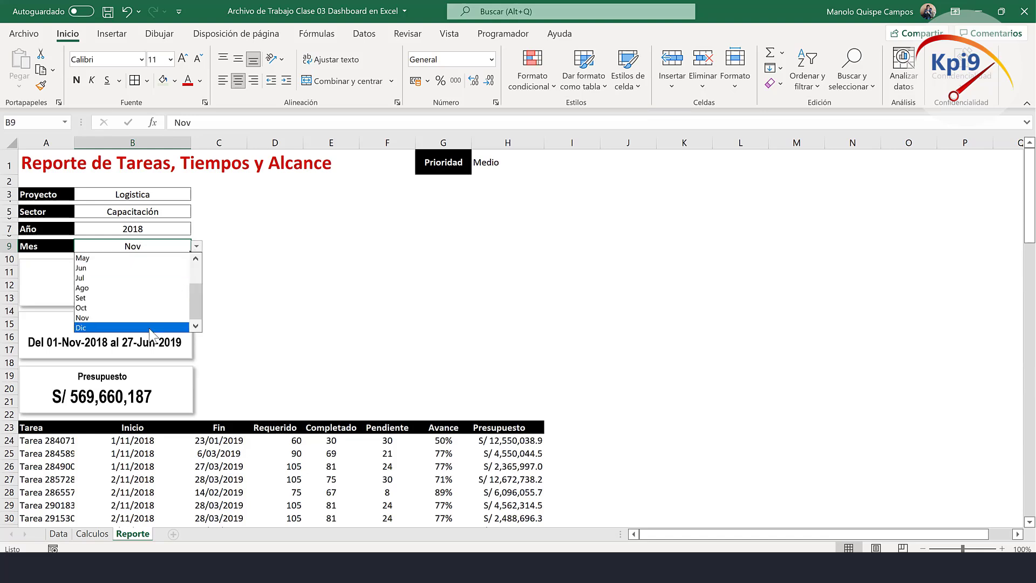
pyautogui.click(154, 317)
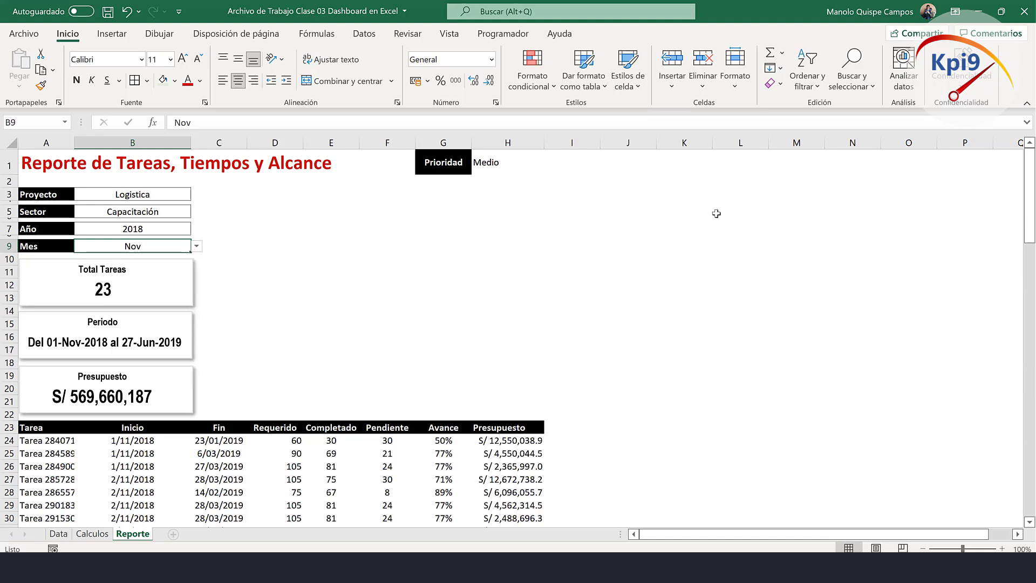
# Add an outside border around the Prioridad/Medio cells G1:H1.
pyautogui.moveTo(726, 200); pyautogui.dragTo(842, 470)
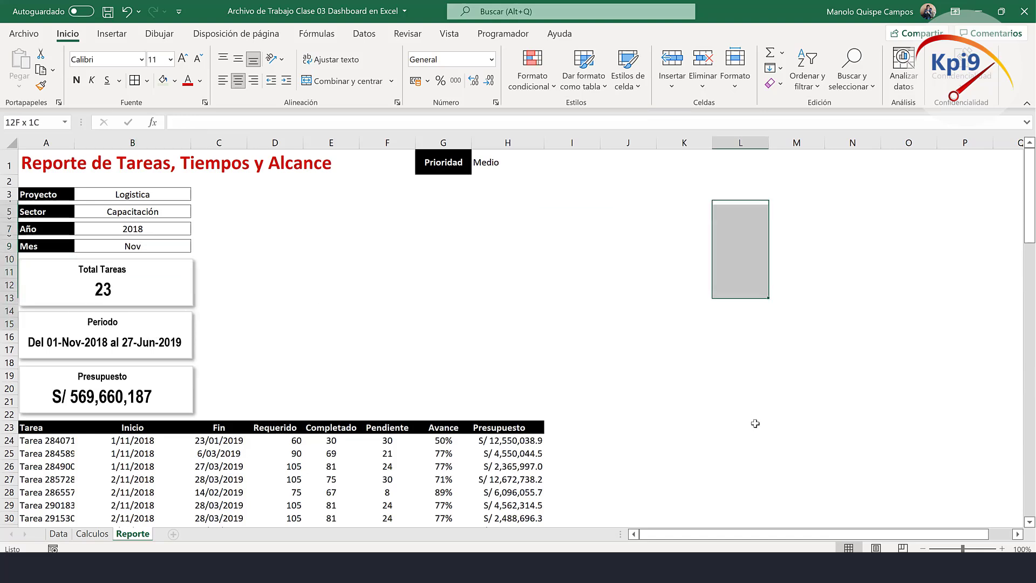
pyautogui.click(609, 244)
pyautogui.moveTo(464, 165); pyautogui.dragTo(507, 164)
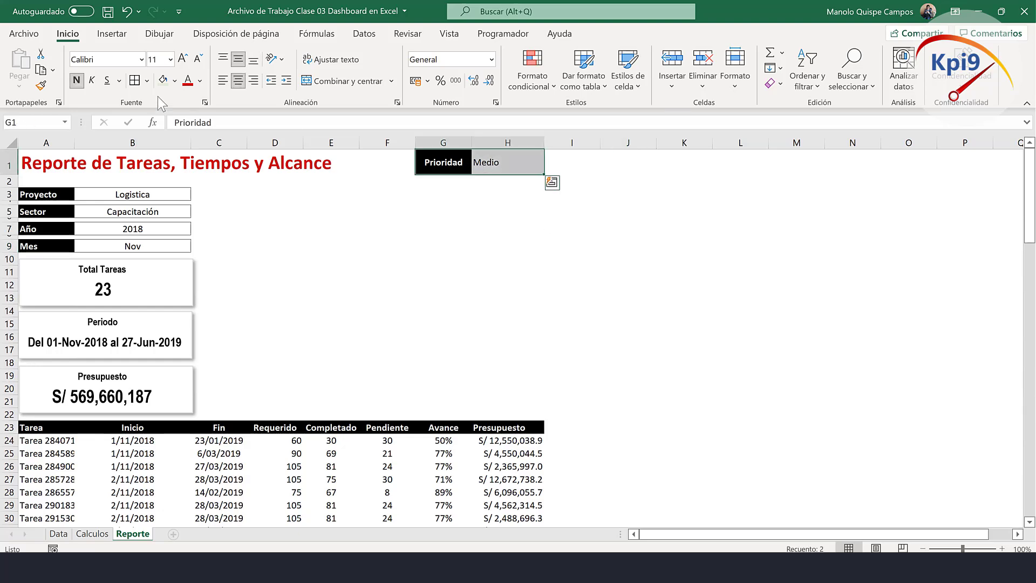
pyautogui.click(135, 85)
pyautogui.moveTo(621, 309); pyautogui.dragTo(616, 298)
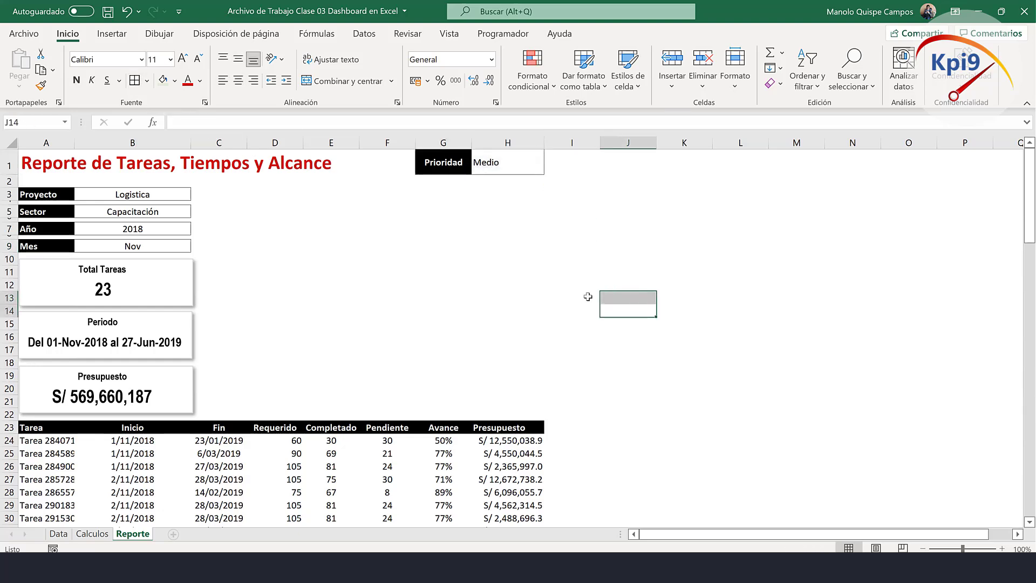
pyautogui.scroll(-2, 306, 327)
pyautogui.scroll(-2, 305, 328)
pyautogui.scroll(-3, 302, 328)
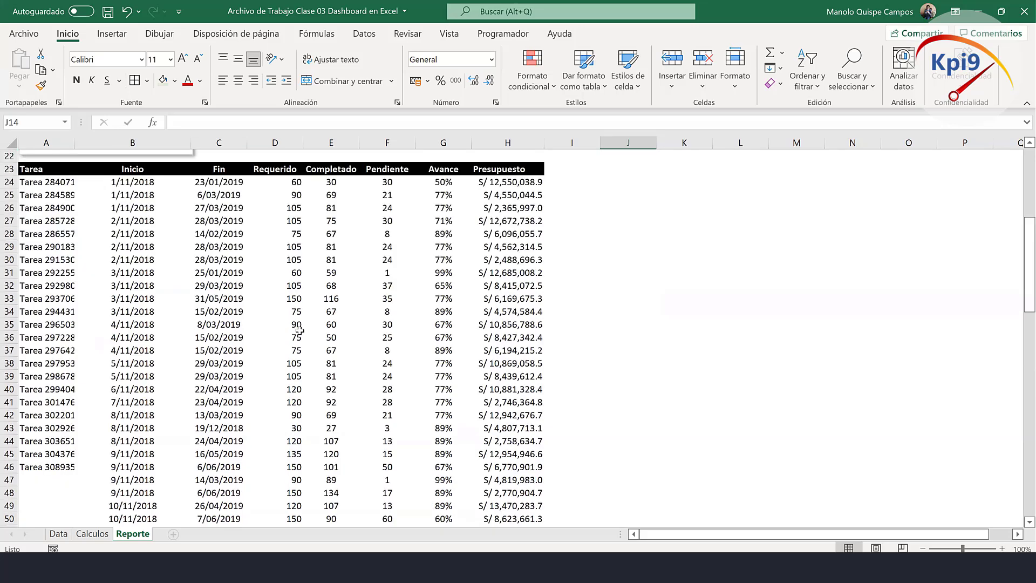
pyautogui.scroll(-1, 299, 329)
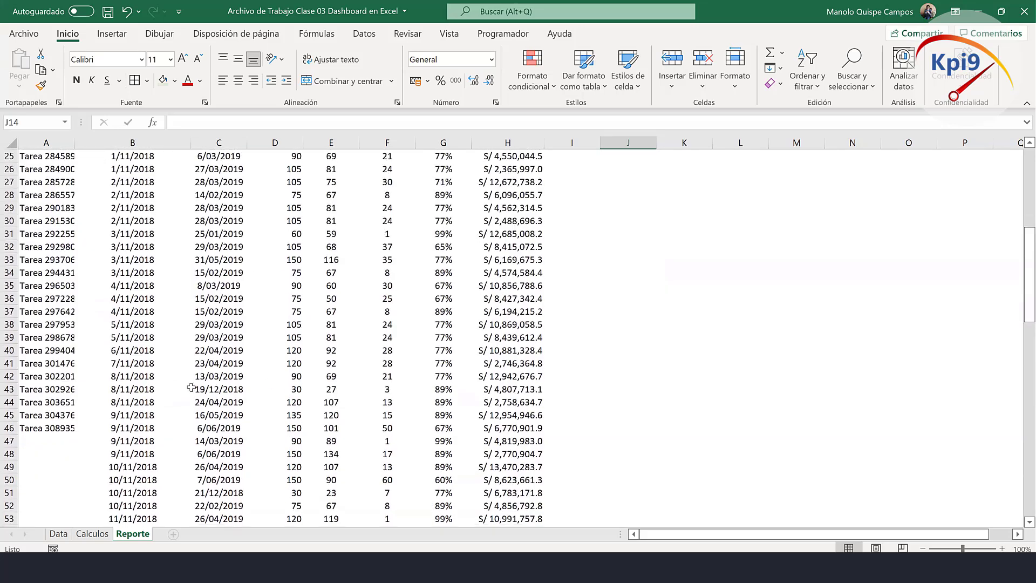
pyautogui.scroll(3, 433, 344)
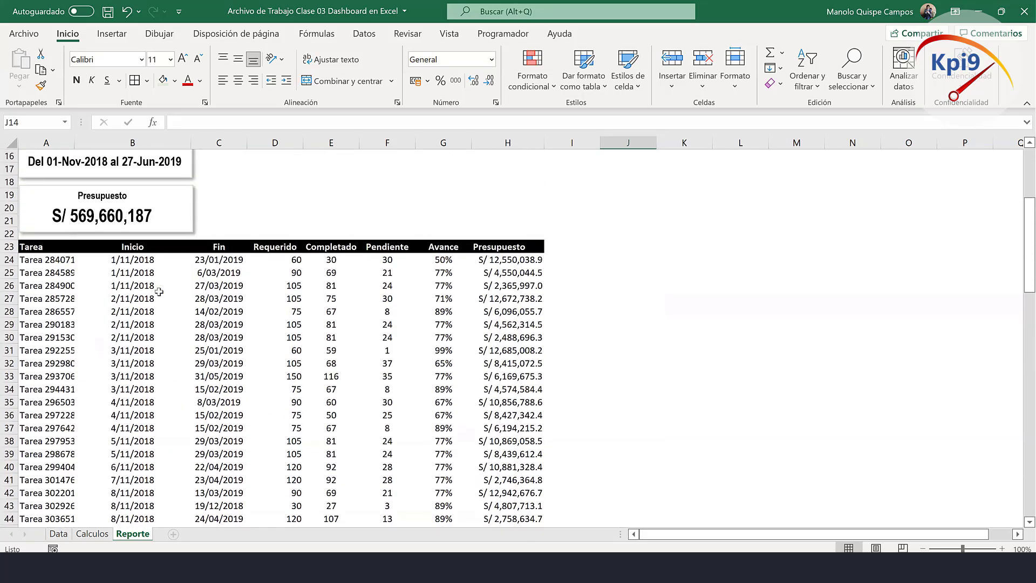
# Copy the *(Prioridad=$H$1) condition from A24's task formula.
pyautogui.click(156, 259)
pyautogui.hotkey('ctrl', 'shift', 'Down')
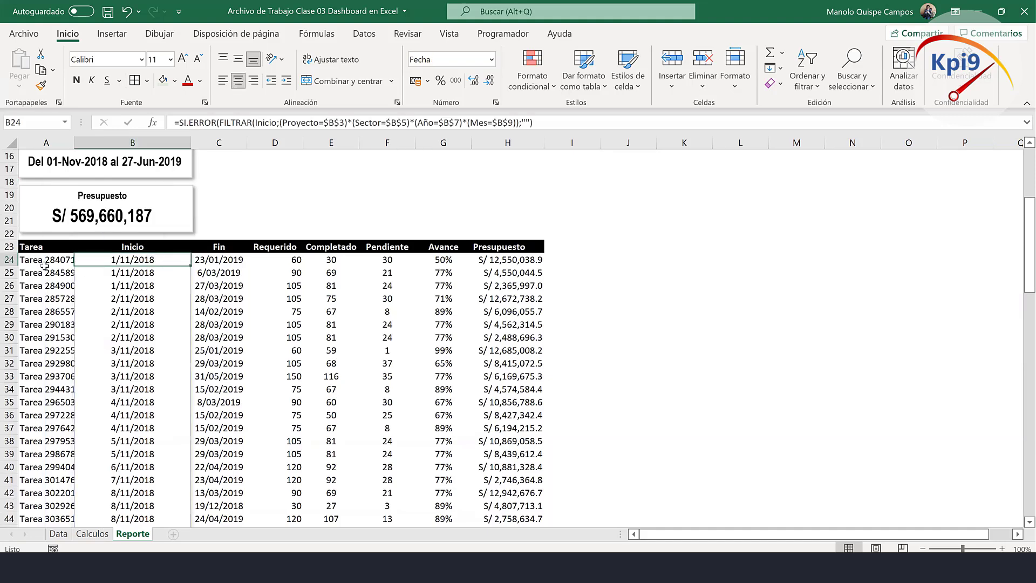
pyautogui.click(43, 264)
pyautogui.doubleClick(45, 262)
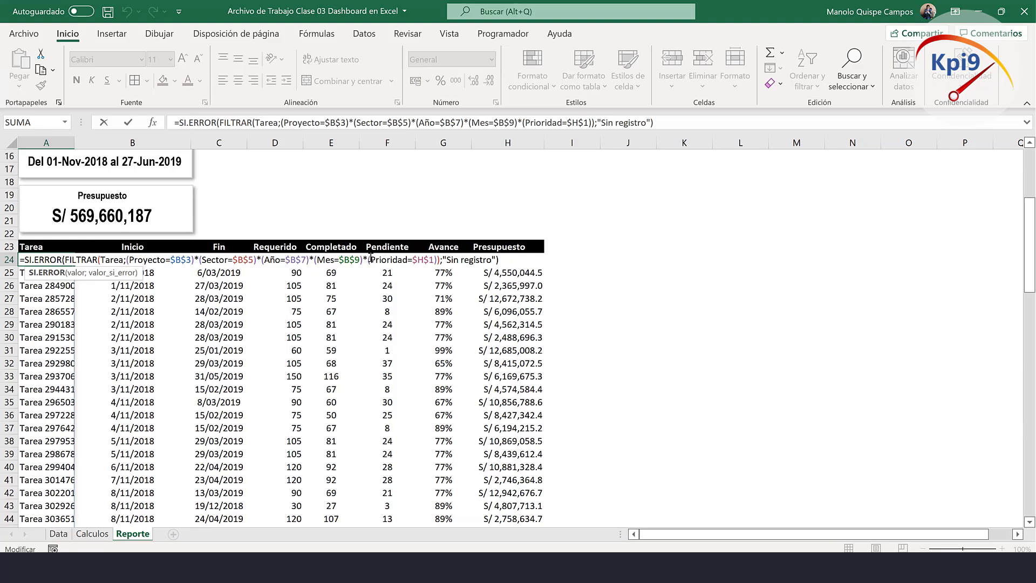
pyautogui.moveTo(385, 258); pyautogui.dragTo(534, 261)
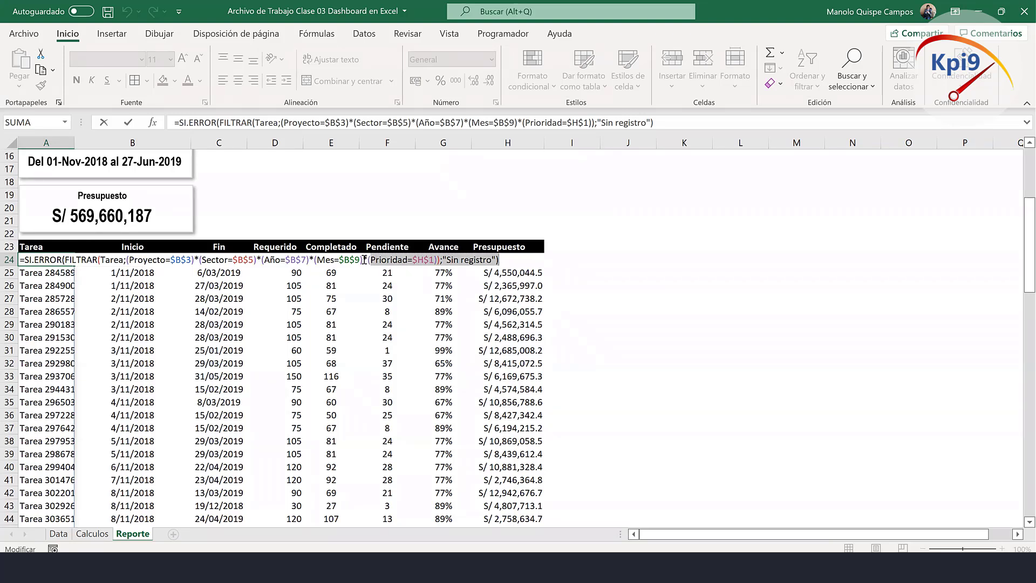
pyautogui.moveTo(363, 259); pyautogui.dragTo(529, 261)
pyautogui.hotkey('ctrl', 'c')
pyautogui.press('Escape')
# Paste the priority condition into B24's Inicio formula.
pyautogui.click(135, 261)
pyautogui.doubleClick(134, 261)
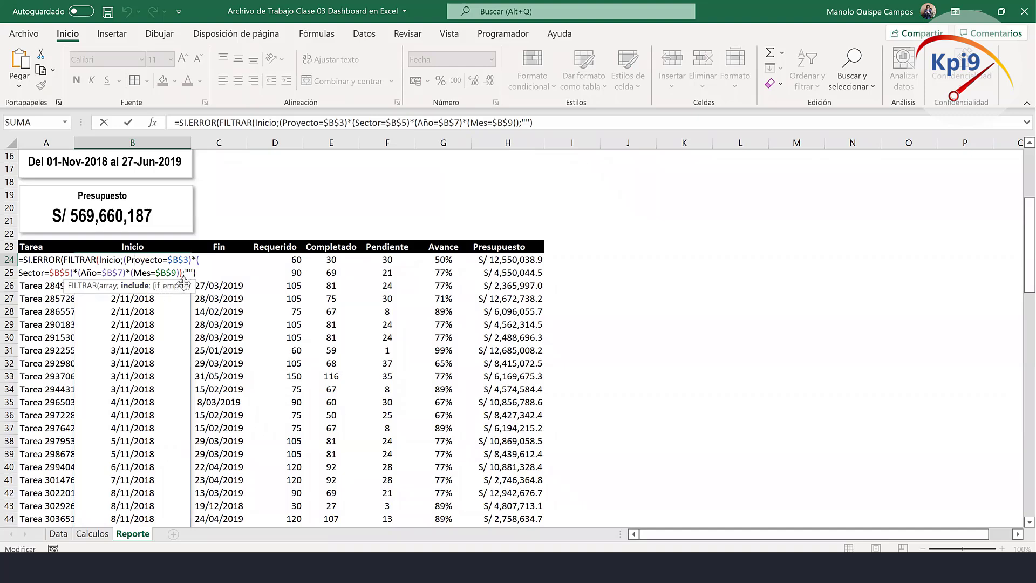
pyautogui.moveTo(179, 273); pyautogui.dragTo(360, 277)
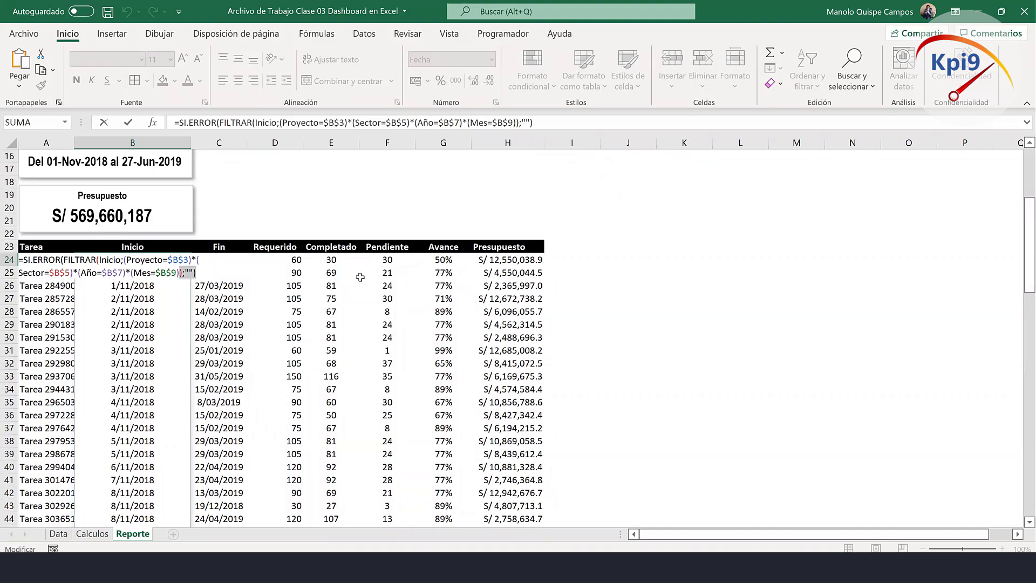
pyautogui.write('*(Prioridad=$H$1));"Sin registro")')
pyautogui.press('Return')
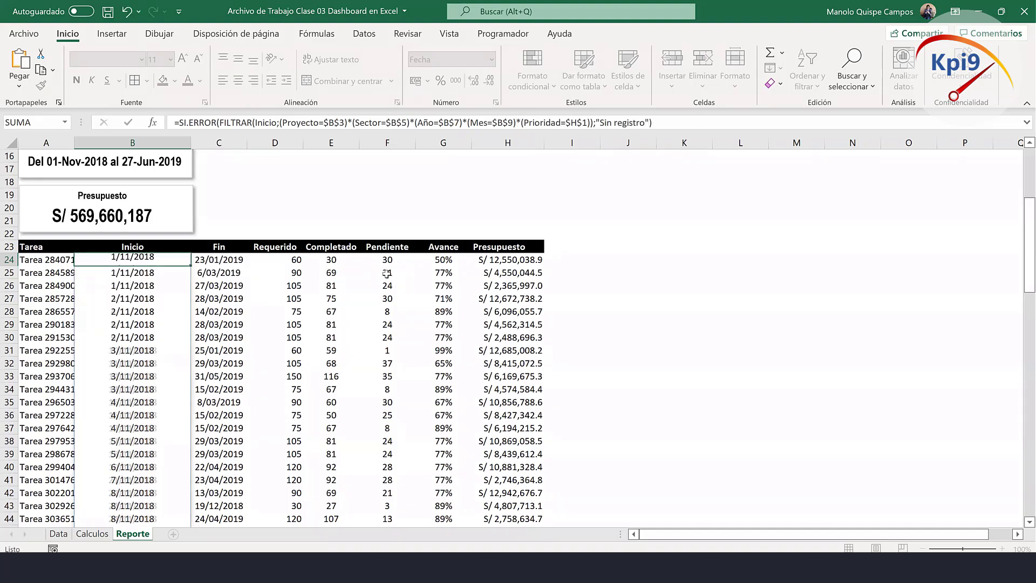
pyautogui.scroll(-4, 168, 398)
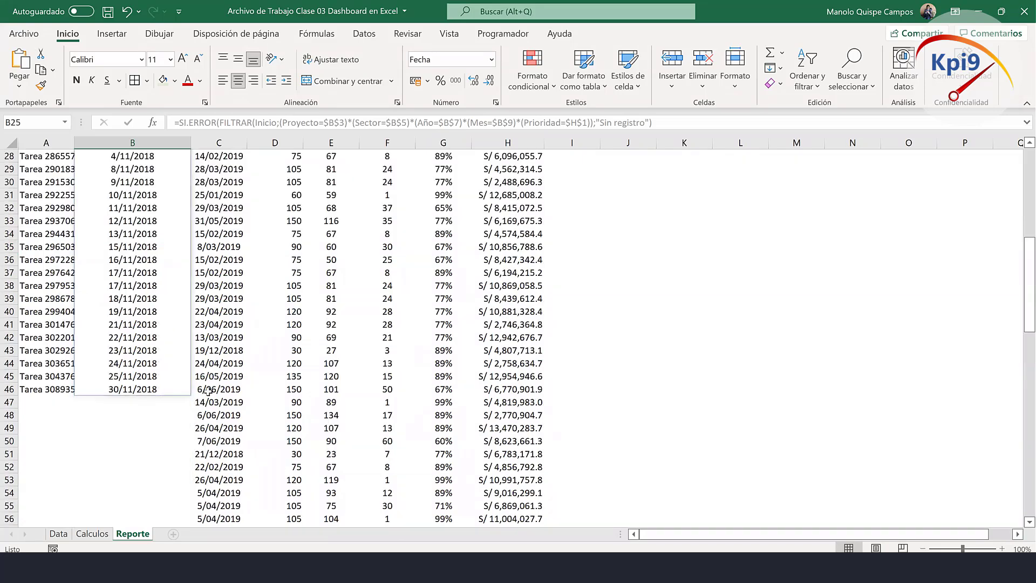
pyautogui.scroll(-1, 205, 370)
pyautogui.scroll(5, 270, 334)
pyautogui.scroll(3, 224, 282)
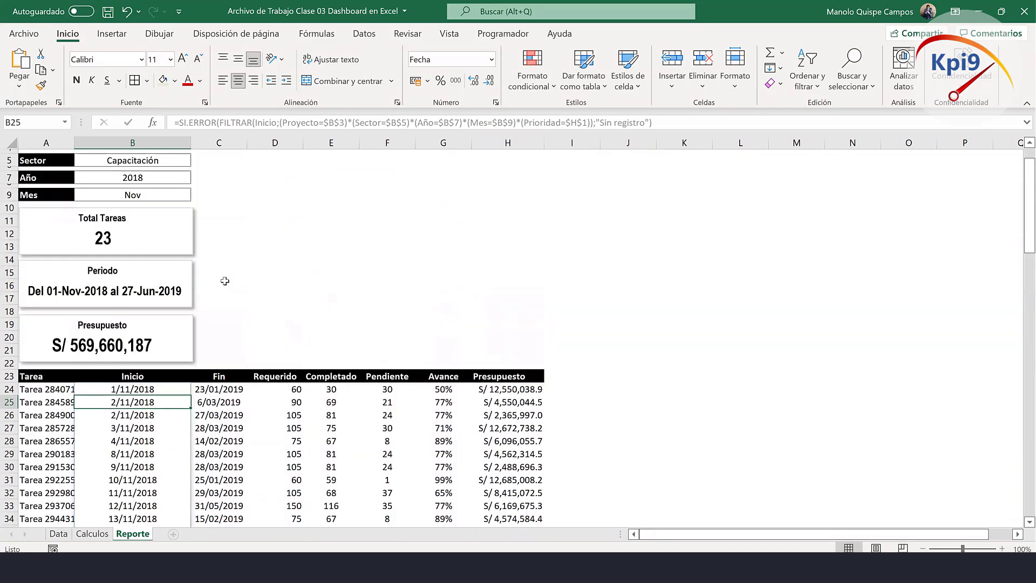
# Replace B24's "Sin registro" fallback with "" so it shows blank.
pyautogui.doubleClick(170, 387)
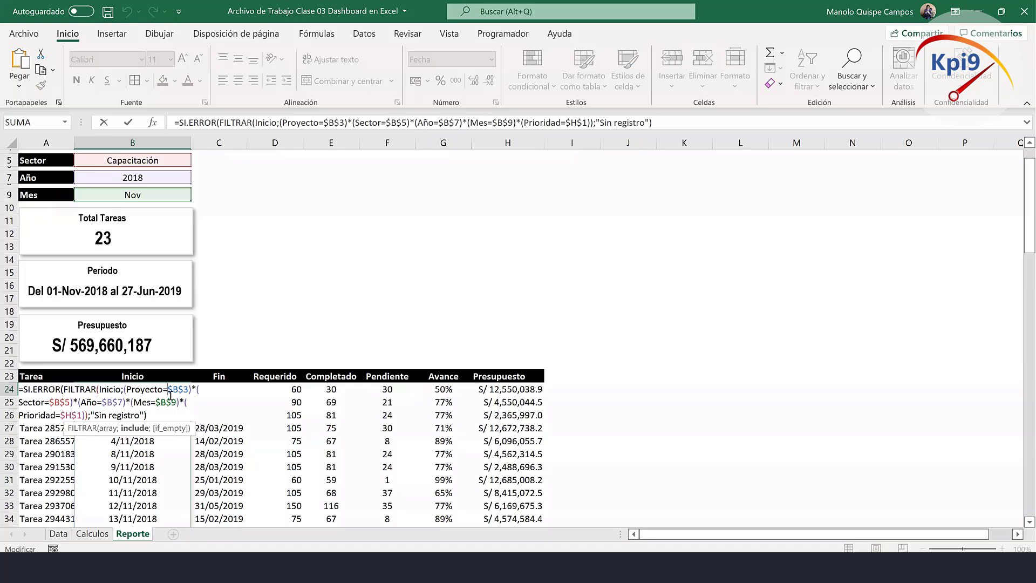
pyautogui.click(95, 415)
pyautogui.press('Delete')
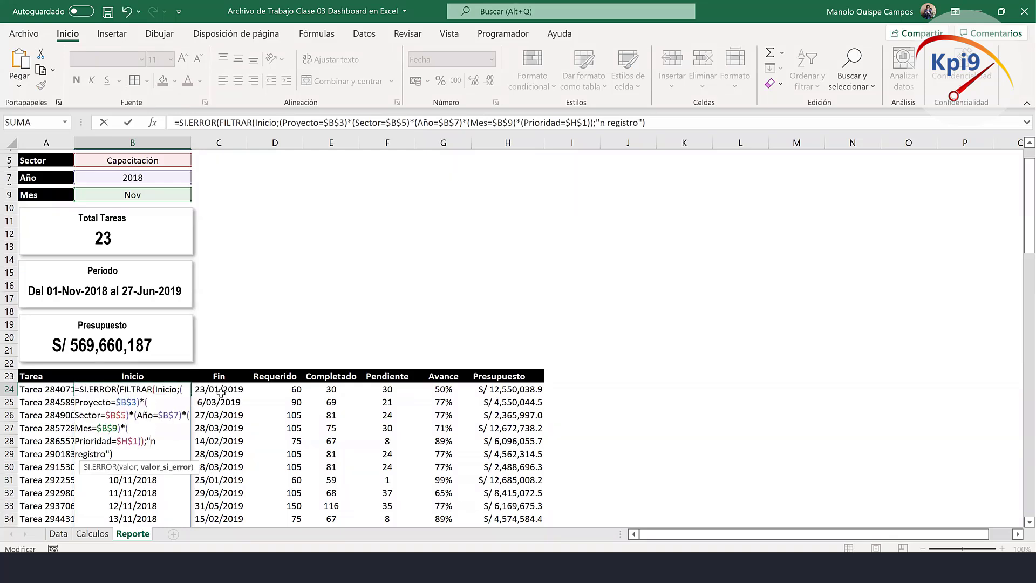
pyautogui.press('Delete')
pyautogui.press('Delete')
pyautogui.press('Delete')
pyautogui.press('Delete')
pyautogui.press('Delete')
pyautogui.press('Delete')
pyautogui.press('Delete')
pyautogui.press('Delete')
pyautogui.press('Delete')
pyautogui.press('Delete')
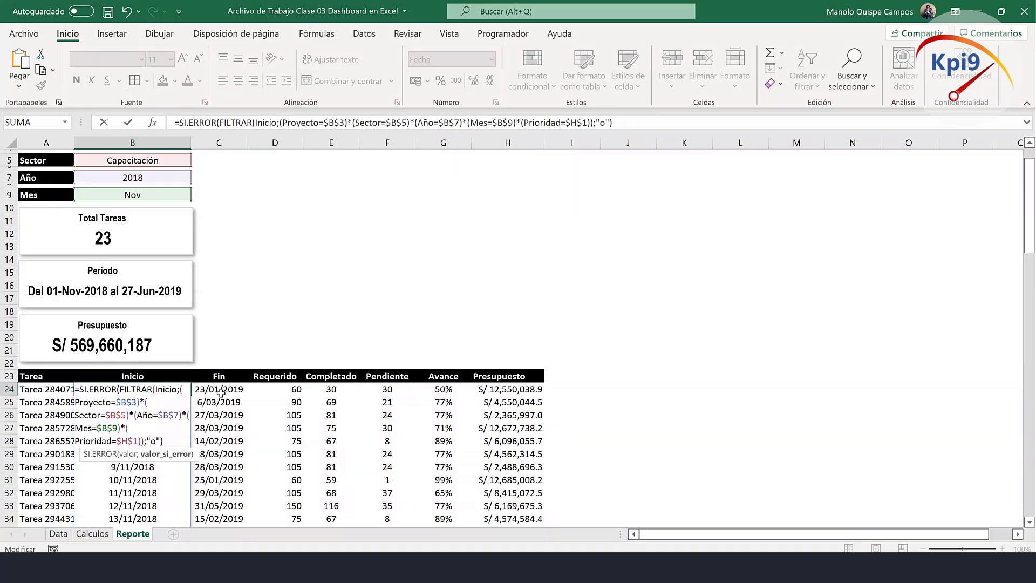
pyautogui.press('Delete')
pyautogui.press('Return')
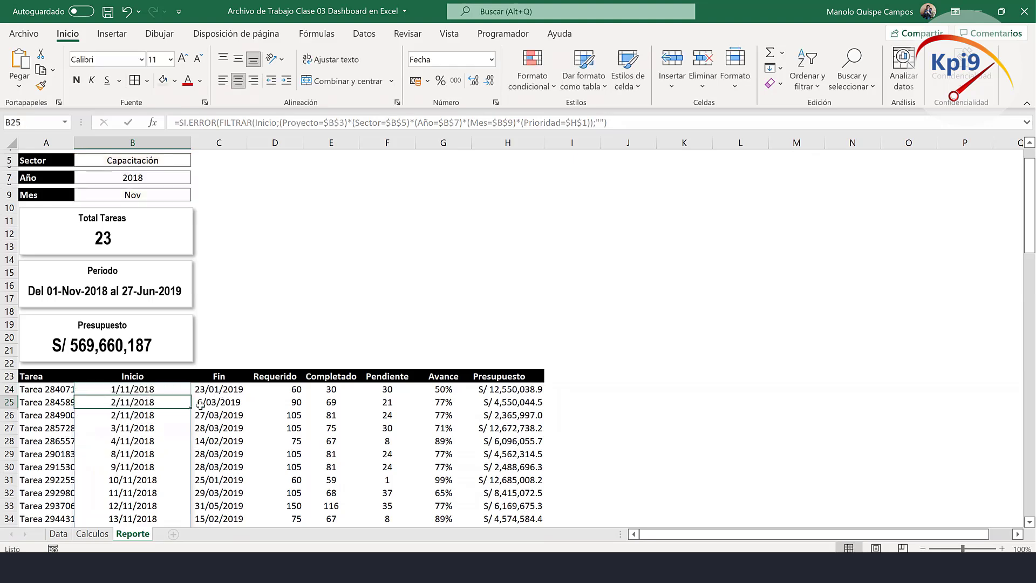
pyautogui.doubleClick(165, 389)
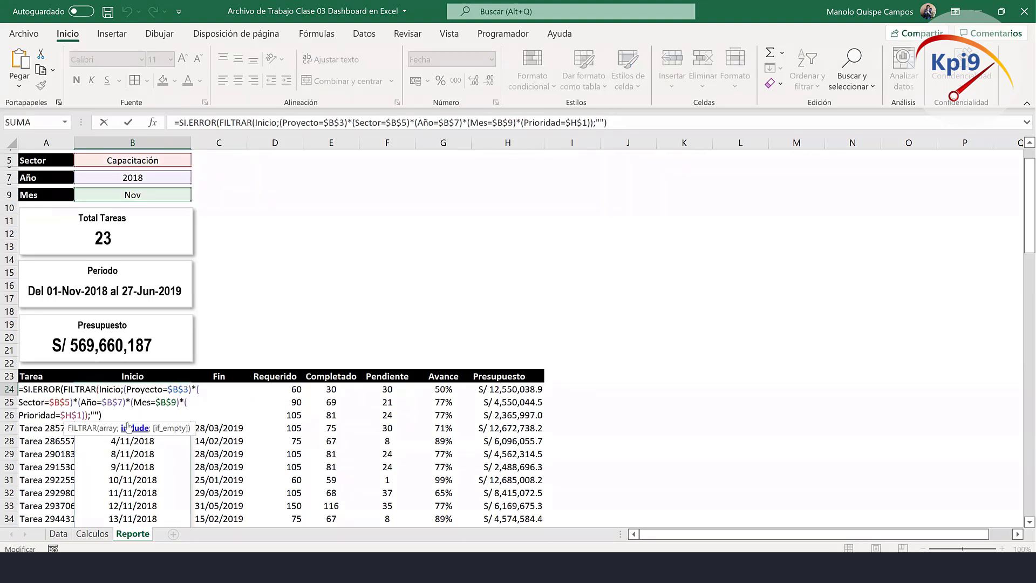
pyautogui.moveTo(179, 402); pyautogui.dragTo(223, 420)
pyautogui.press('Delete')
pyautogui.press('Return')
# Add the priority condition to C24's Fin formula.
pyautogui.click(234, 389)
pyautogui.doubleClick(233, 389)
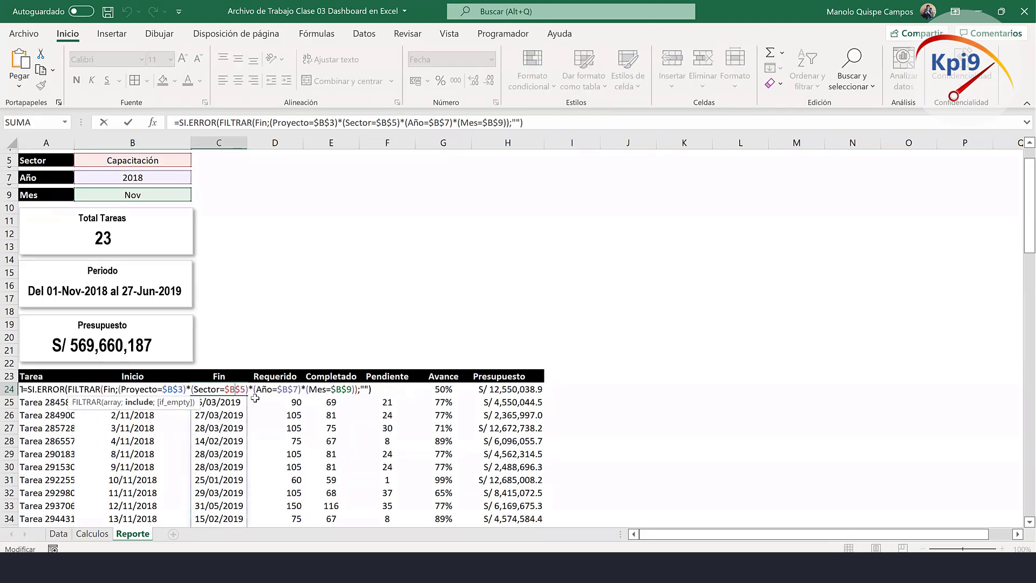
pyautogui.click(355, 389)
pyautogui.hotkey('ctrl', 'v')
pyautogui.press('Return')
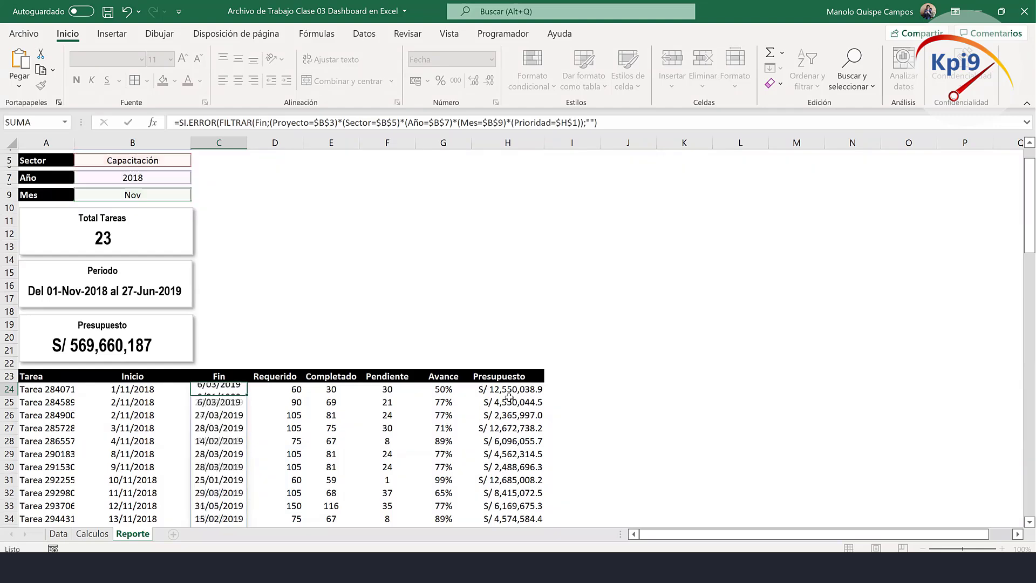
pyautogui.click(287, 390)
# Append *(Prioridad=$H$1) with a "" fallback to D24's Requerido formula.
pyautogui.doubleClick(286, 390)
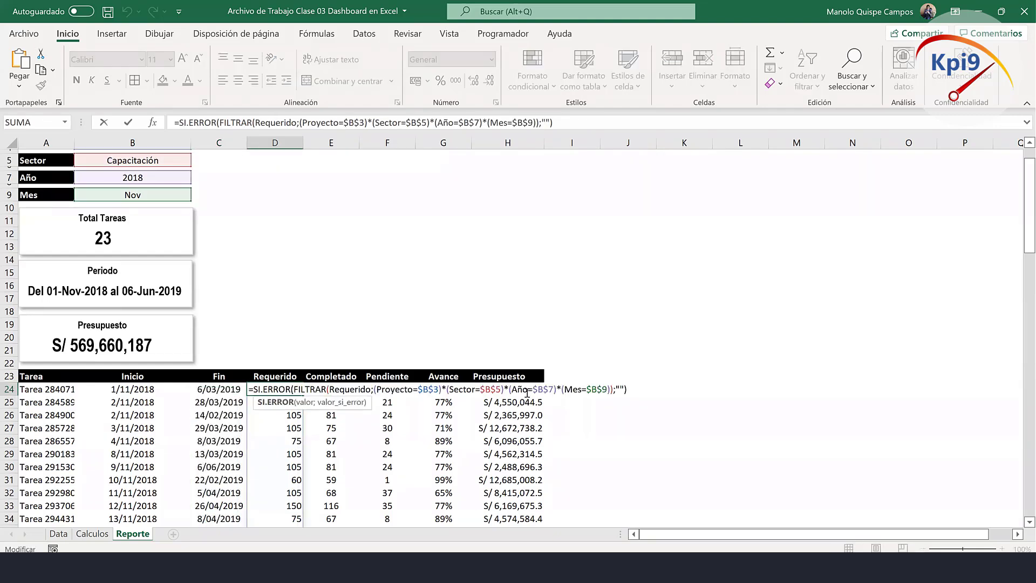
pyautogui.moveTo(611, 389); pyautogui.dragTo(704, 394)
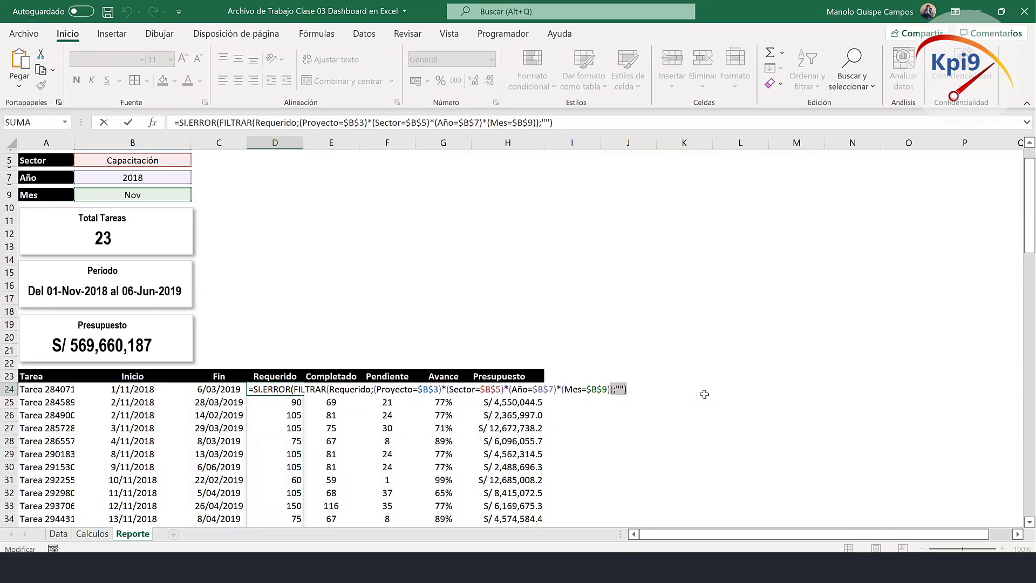
pyautogui.press('Delete')
pyautogui.write('*(Prioridad=$H$1));"")')
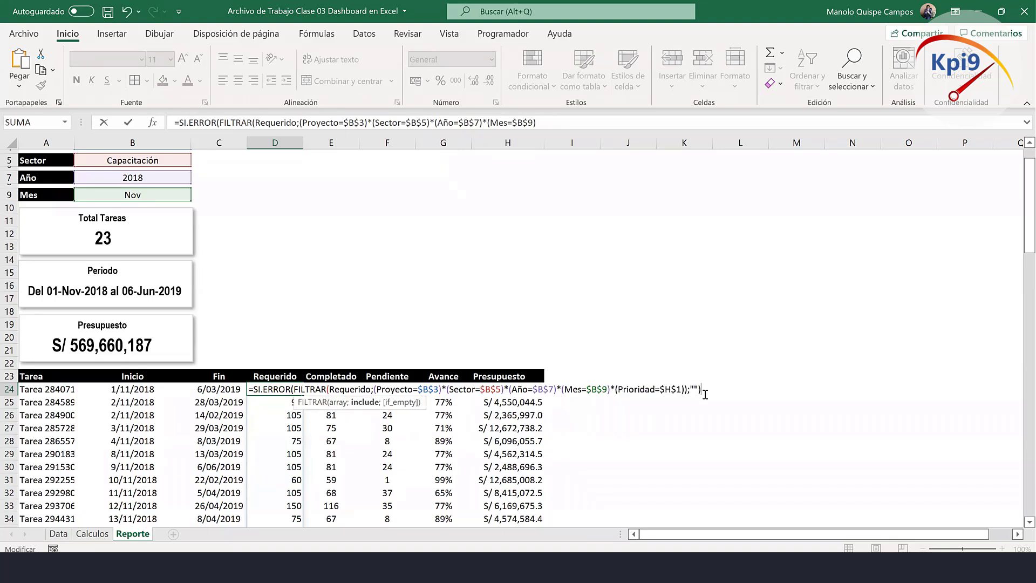
pyautogui.press('Return')
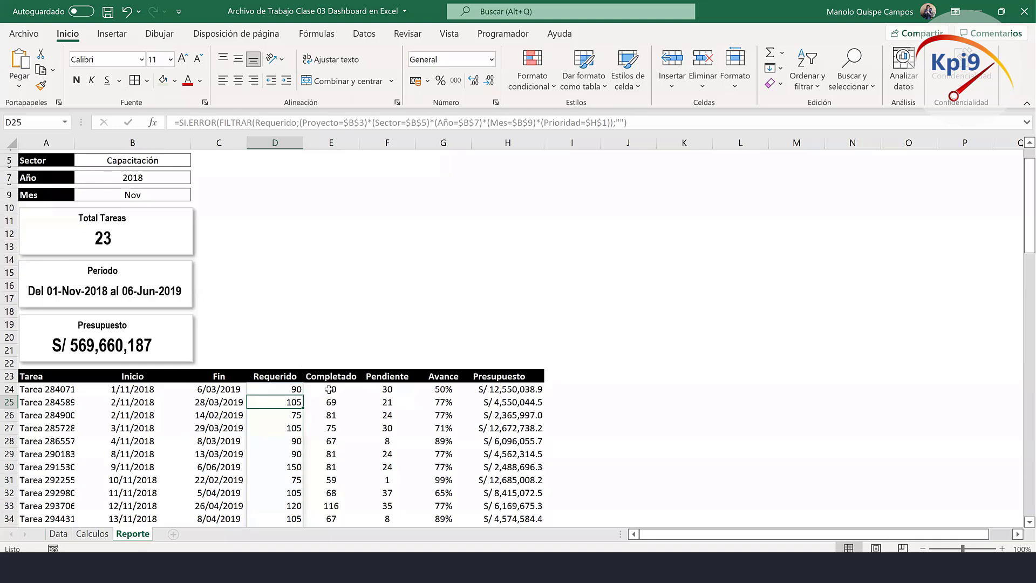
# Append *(Prioridad=$H$1) with a "" fallback to E24's Completado formula.
pyautogui.doubleClick(329, 389)
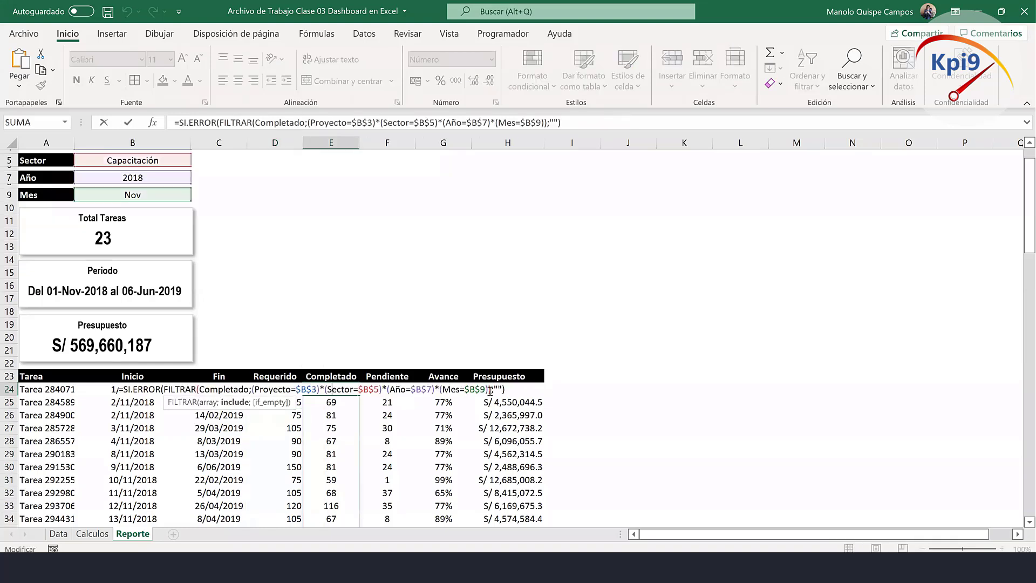
pyautogui.moveTo(487, 389); pyautogui.dragTo(505, 389)
pyautogui.press('Delete')
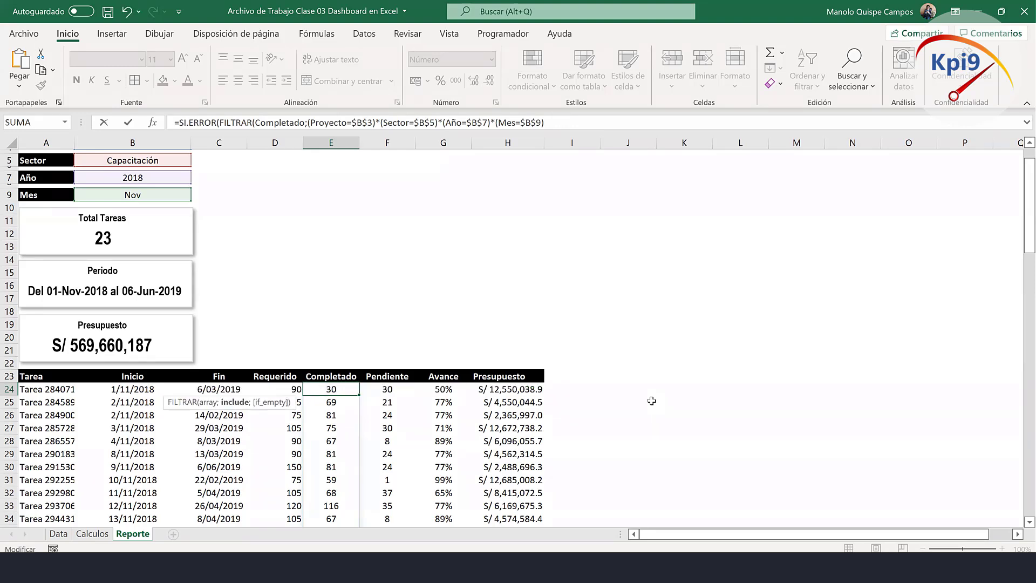
pyautogui.write('*(Prioridad=$H$1));"")')
pyautogui.press('Return')
# Add the priority condition to F24 Pendiente and G24 Avance formulas.
pyautogui.doubleClick(378, 391)
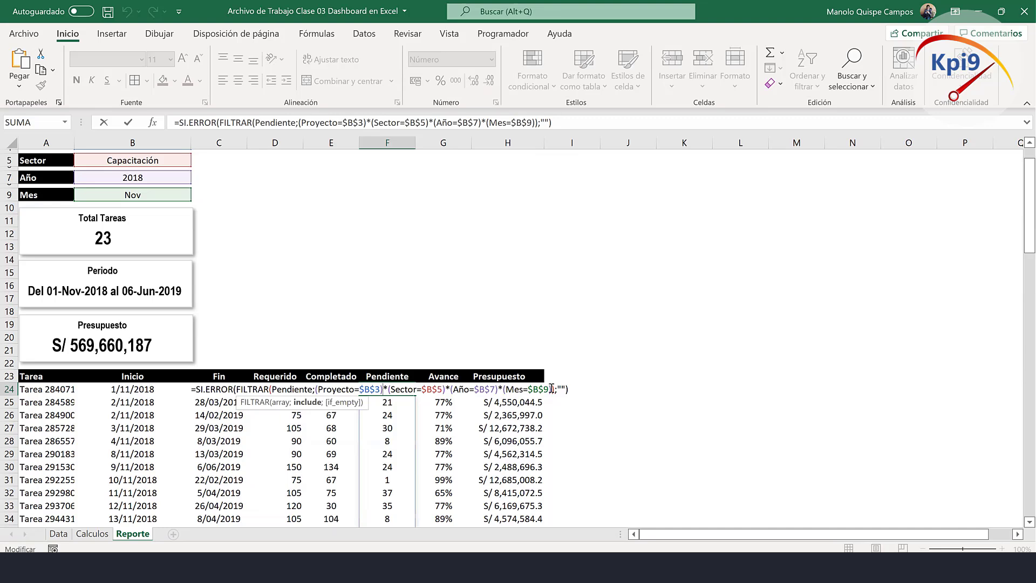
pyautogui.write('*(Prioridad=$H$1)')
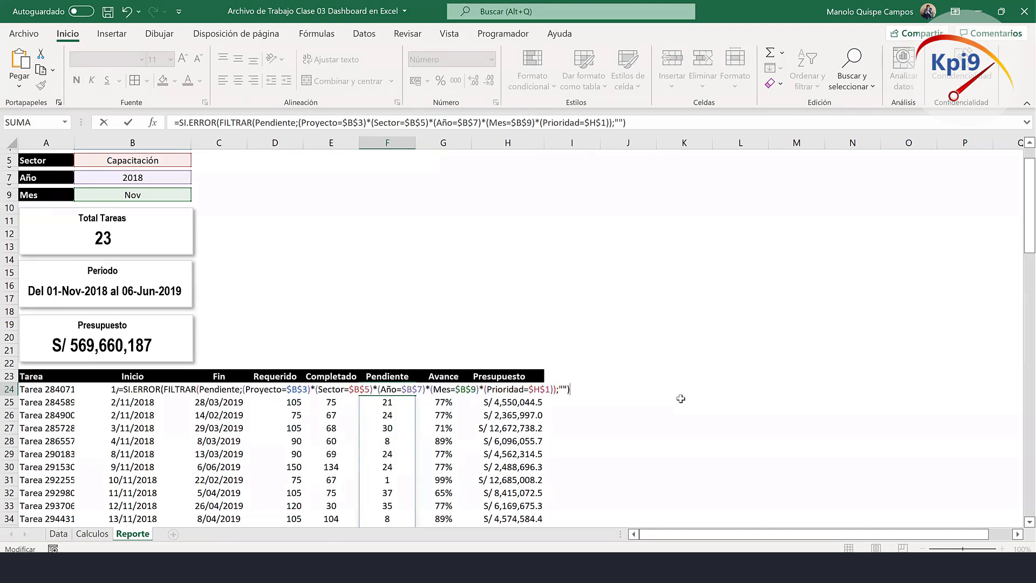
pyautogui.press('Return')
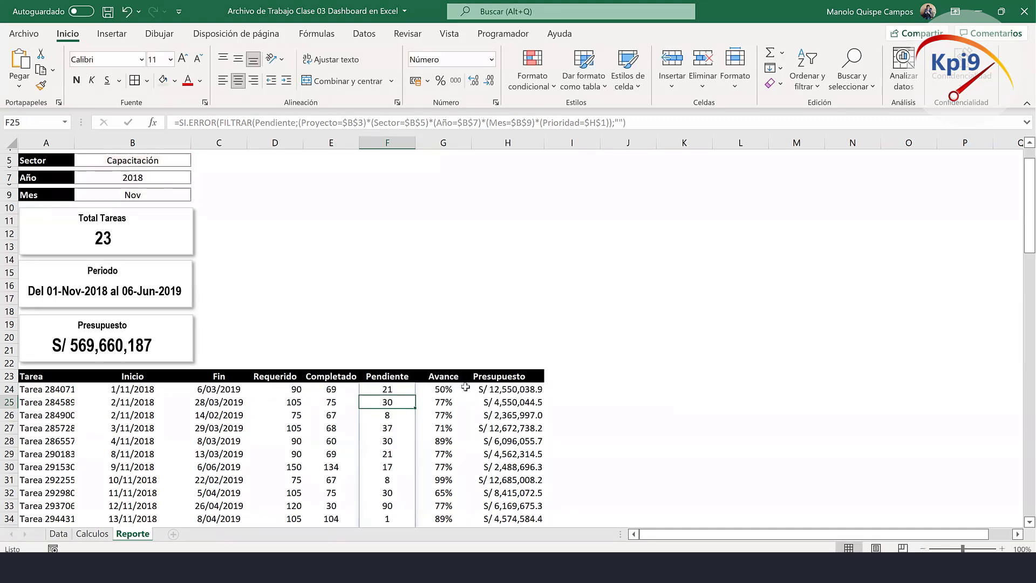
pyautogui.doubleClick(465, 388)
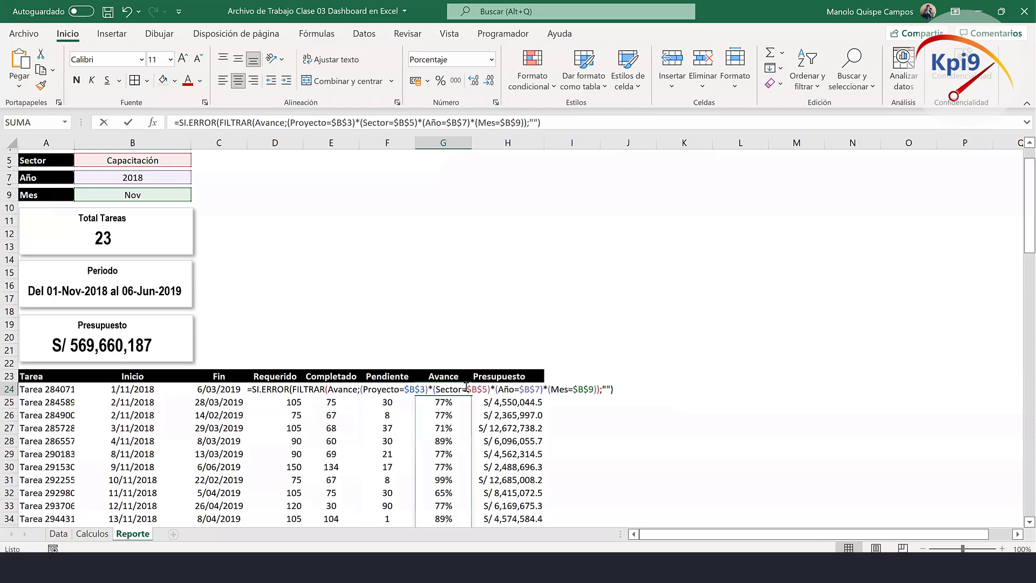
pyautogui.click(598, 389)
pyautogui.press('Delete')
pyautogui.press('Delete')
pyautogui.press('Delete')
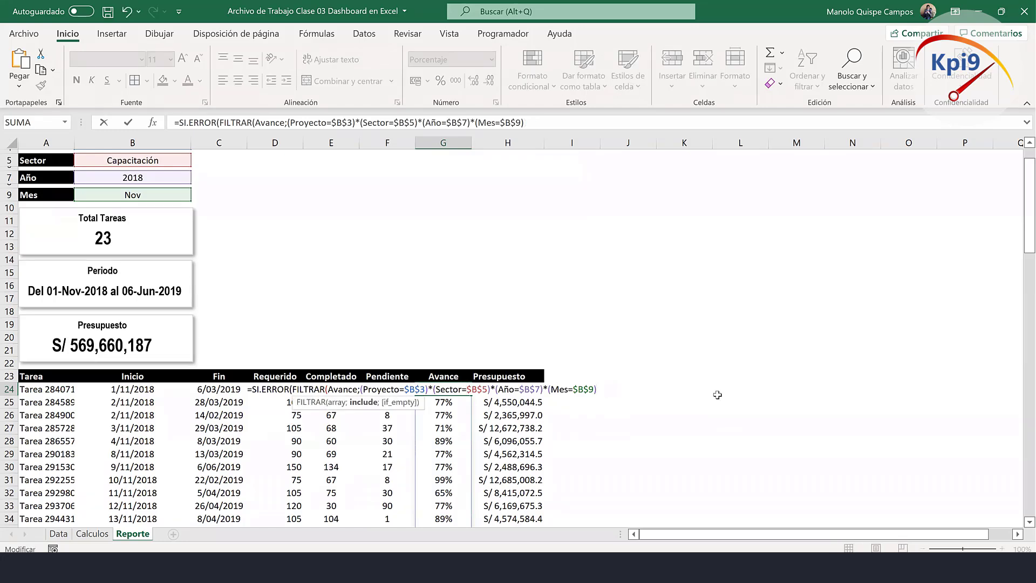
pyautogui.write(');"")')
pyautogui.press('Return')
# Append *(Prioridad=$H$1) with a "" fallback to H24's Presupuesto formula.
pyautogui.click(527, 388)
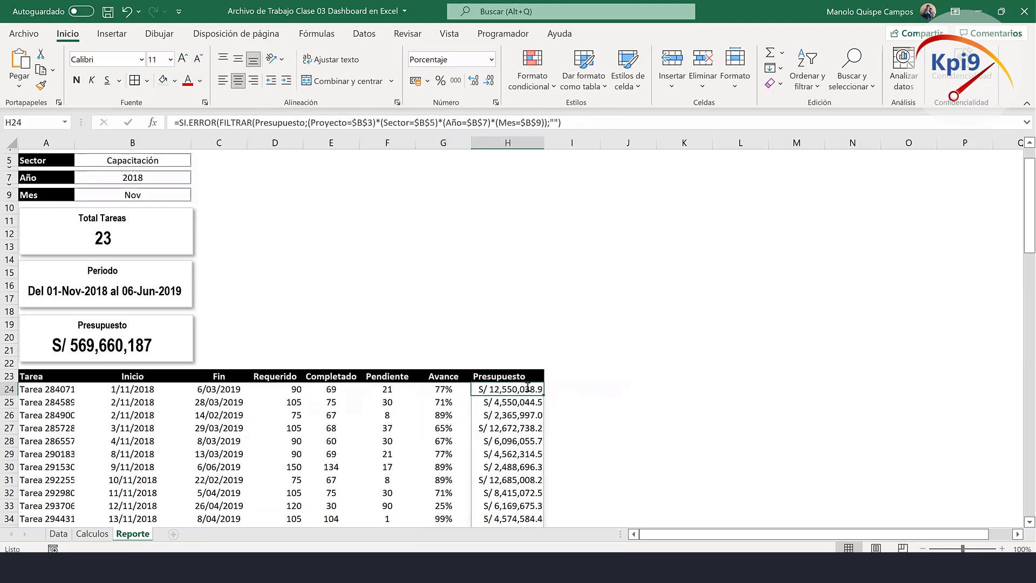
pyautogui.doubleClick(528, 388)
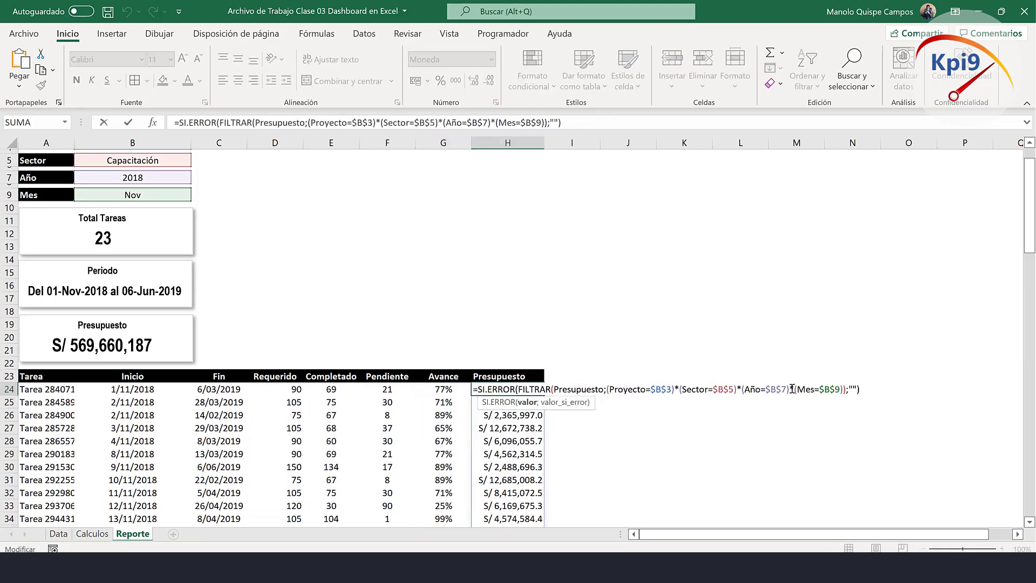
pyautogui.moveTo(789, 389); pyautogui.dragTo(911, 394)
pyautogui.press('Right')
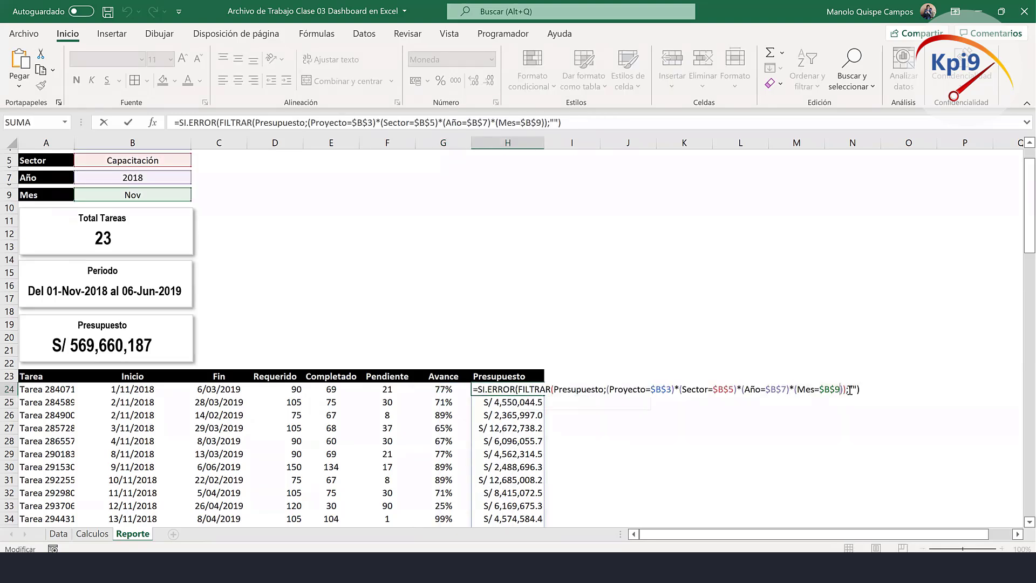
pyautogui.press('Left')
pyautogui.press('Left')
pyautogui.hotkey('shift', 'Left')
pyautogui.hotkey('shift', 'Left')
pyautogui.press('BackSpace')
pyautogui.press('Delete')
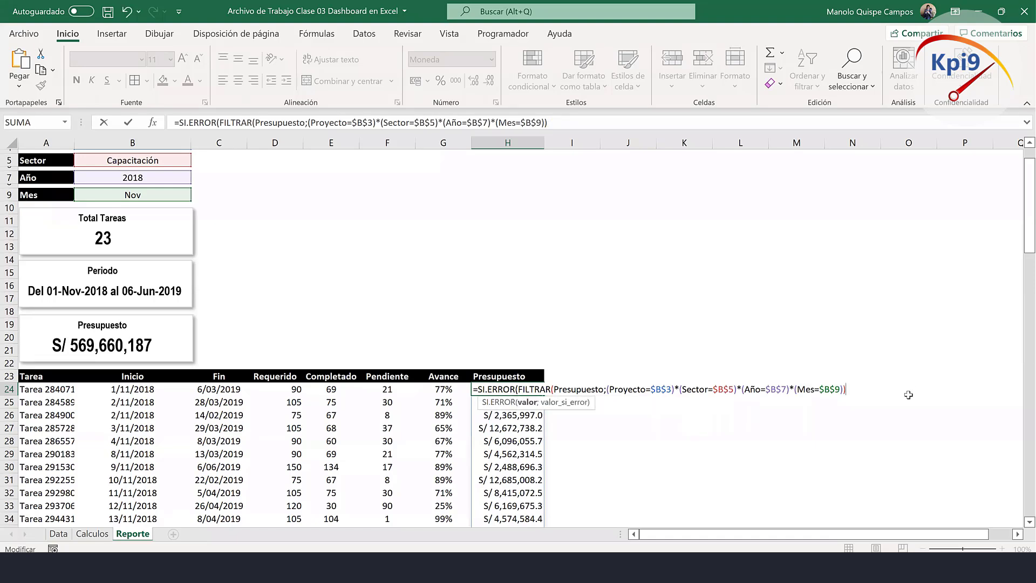
pyautogui.press('BackSpace')
pyautogui.press('BackSpace')
pyautogui.write('*(Prioridad=$H$1));"")')
pyautogui.press('Return')
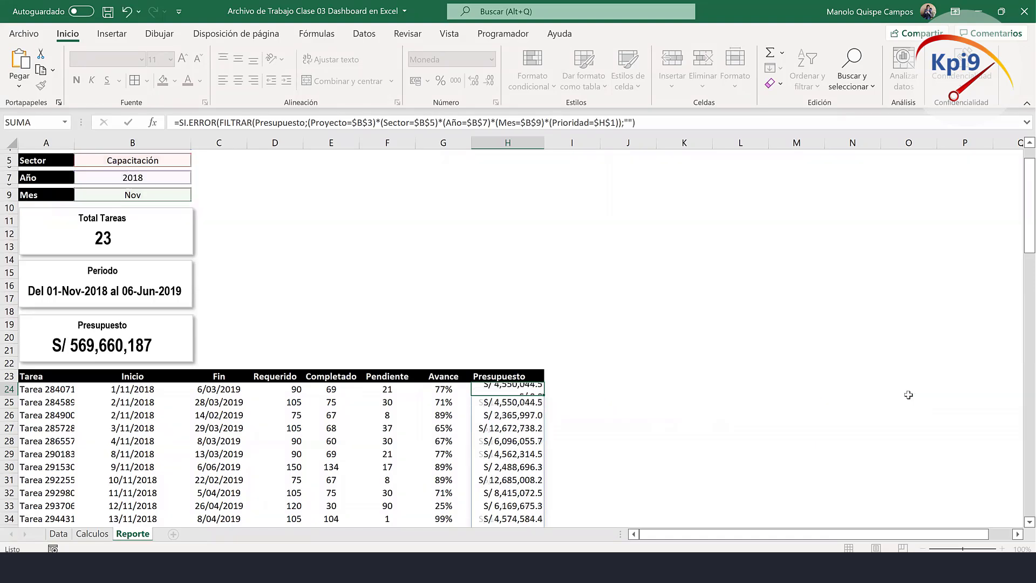
pyautogui.scroll(-1, 499, 365)
pyautogui.scroll(-3, 507, 365)
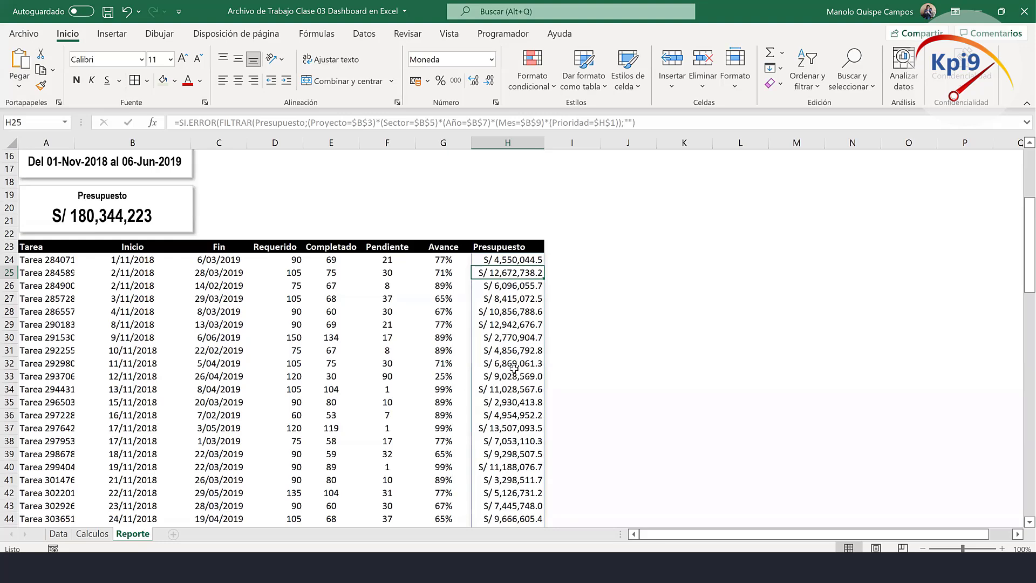
pyautogui.scroll(-5, 513, 369)
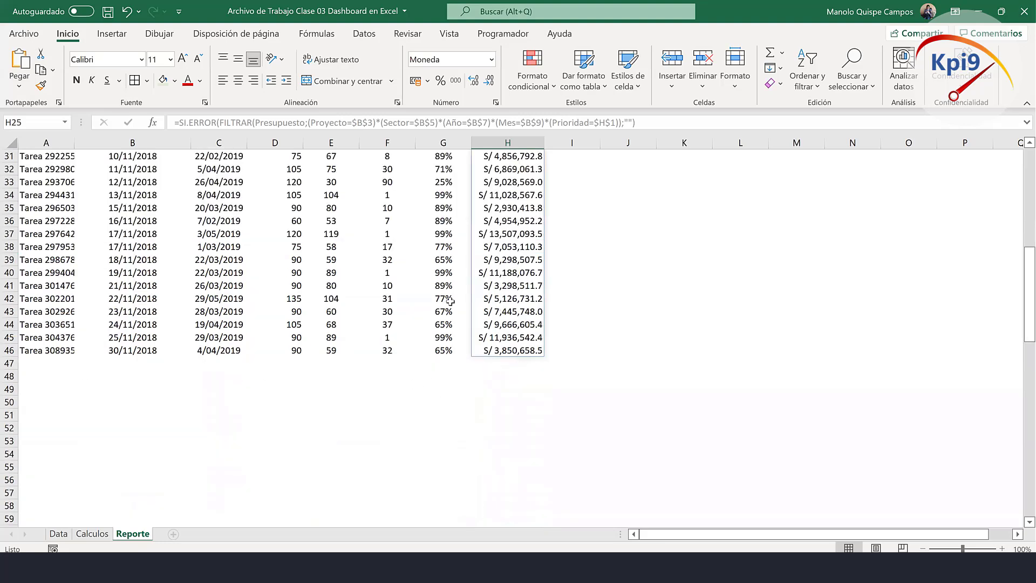
pyautogui.scroll(4, 450, 301)
pyautogui.scroll(6, 550, 281)
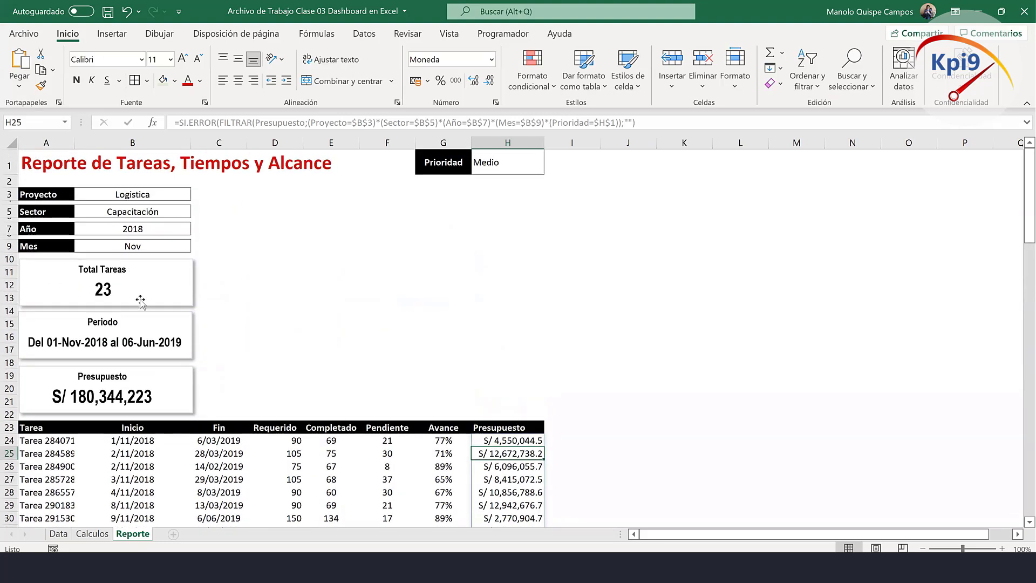
pyautogui.click(492, 273)
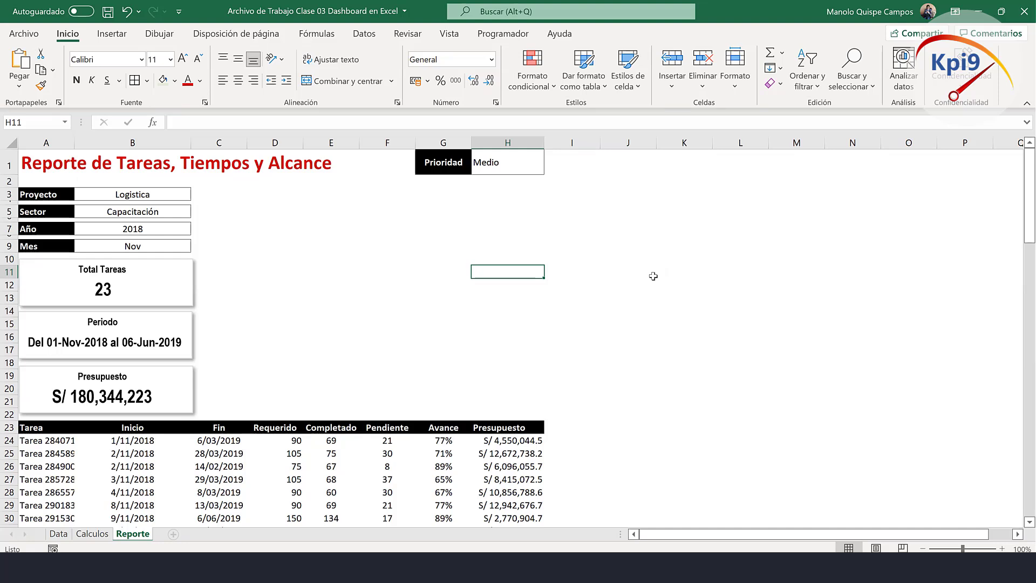
pyautogui.moveTo(329, 440); pyautogui.dragTo(384, 519)
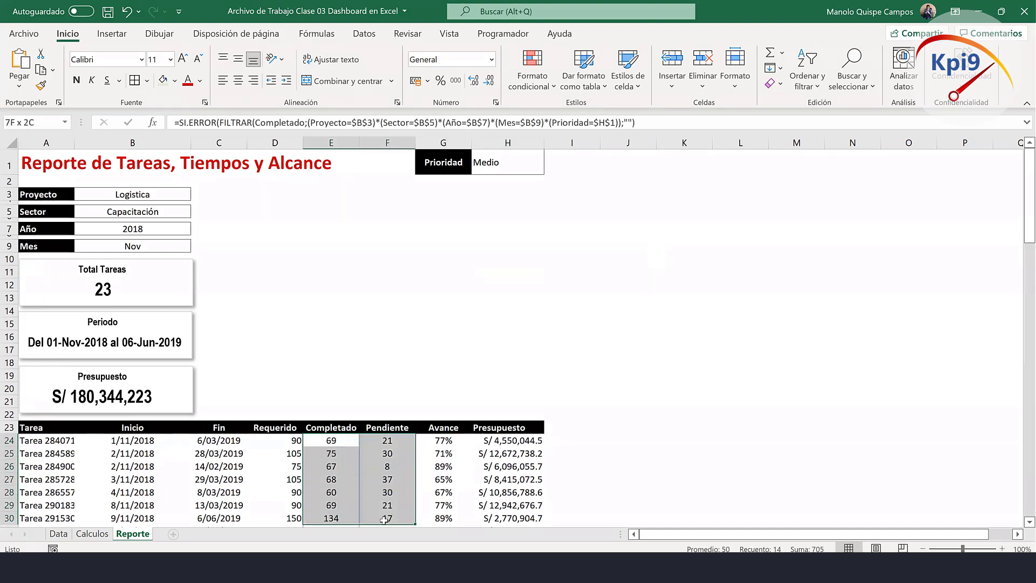
pyautogui.click(671, 334)
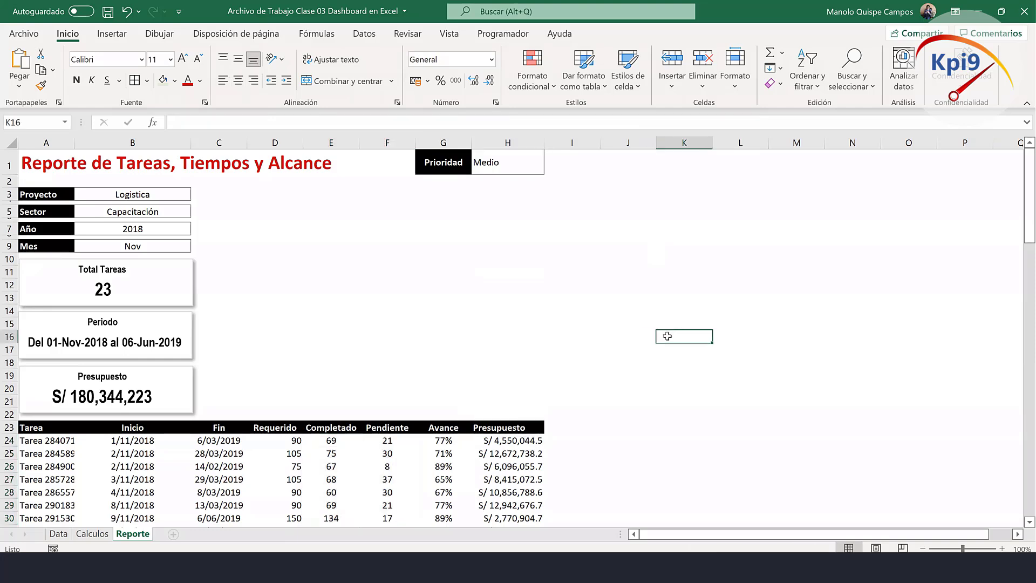
pyautogui.scroll(-1, 658, 339)
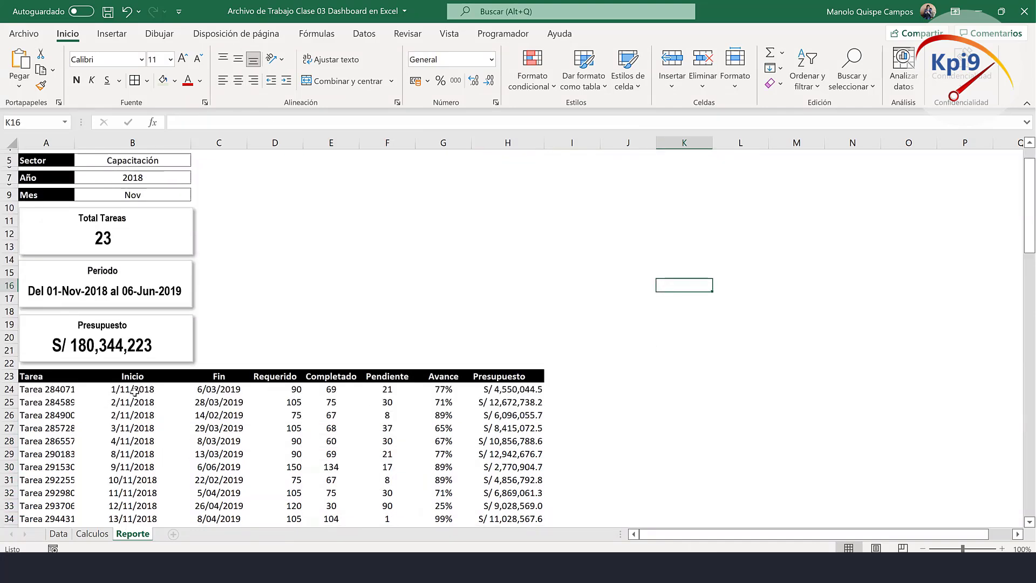
# Format the start dates B24:B31 as General numbers.
pyautogui.moveTo(135, 389); pyautogui.dragTo(165, 481)
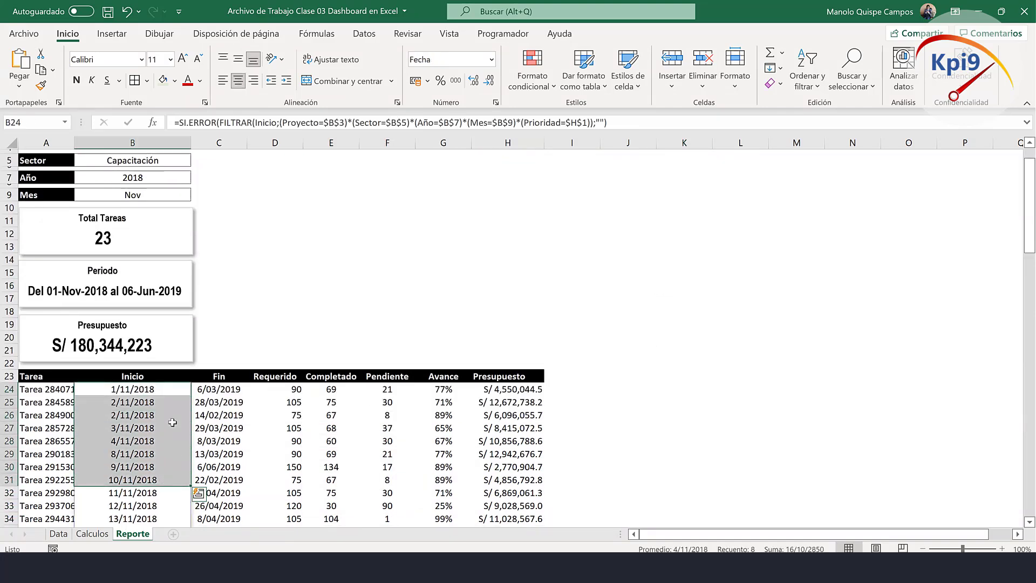
pyautogui.click(492, 60)
pyautogui.click(475, 78)
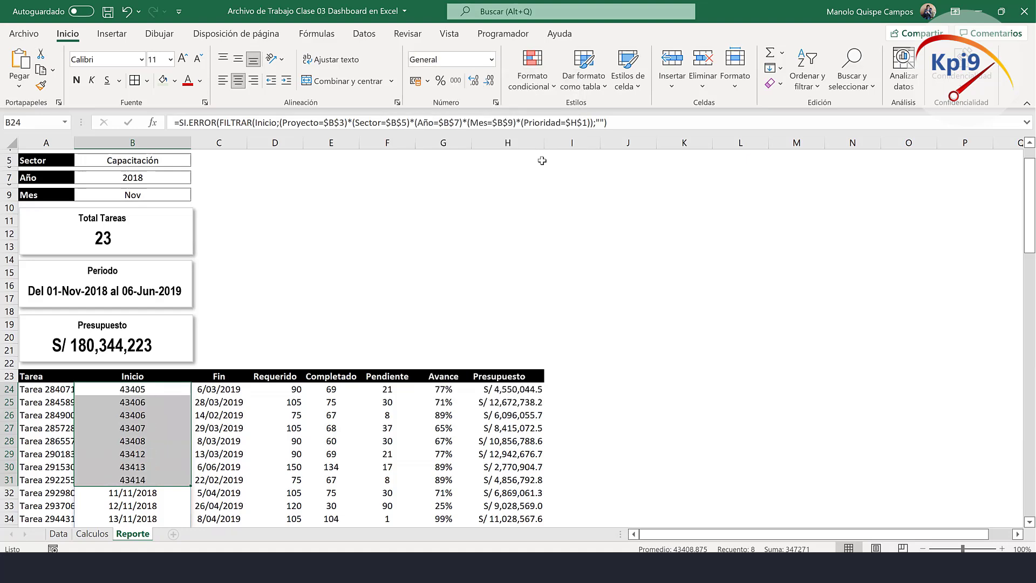
pyautogui.click(738, 404)
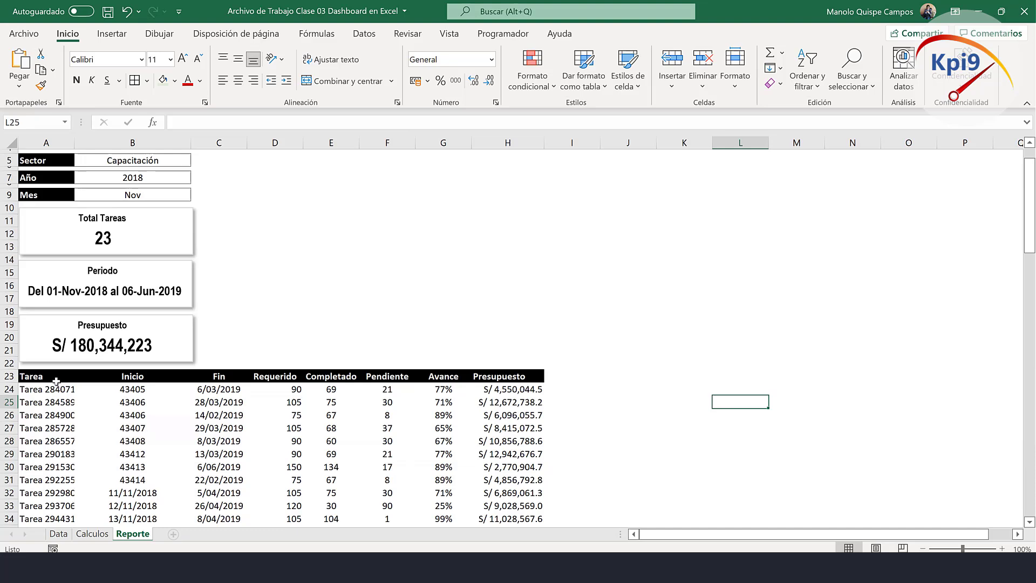
# Select A24:A31, B24:B31 and E24:E31 together as chart data.
pyautogui.moveTo(57, 382); pyautogui.dragTo(54, 471)
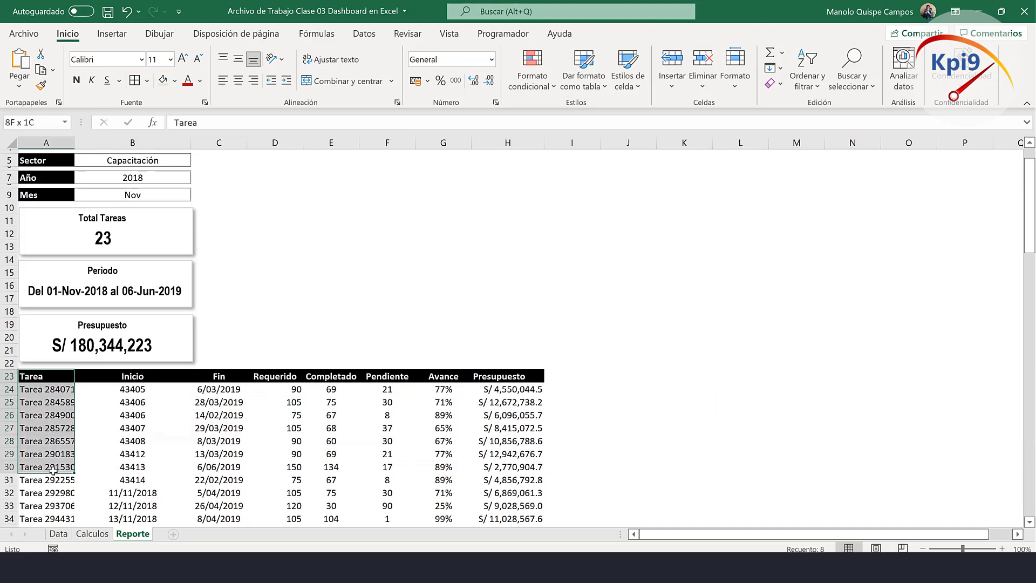
pyautogui.click(58, 388)
pyautogui.hotkey('shift', 'Down')
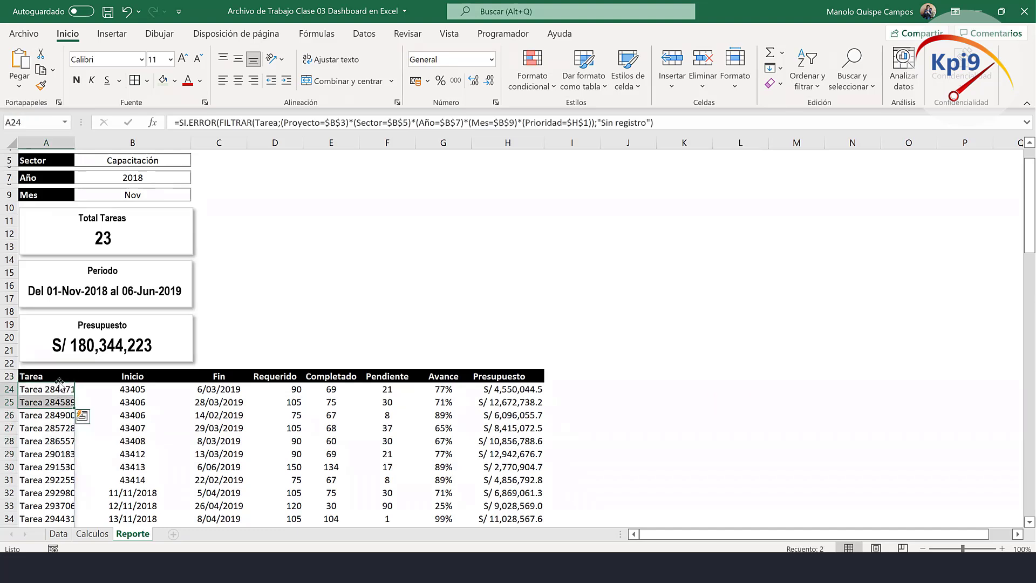
pyautogui.moveTo(58, 389); pyautogui.dragTo(54, 479)
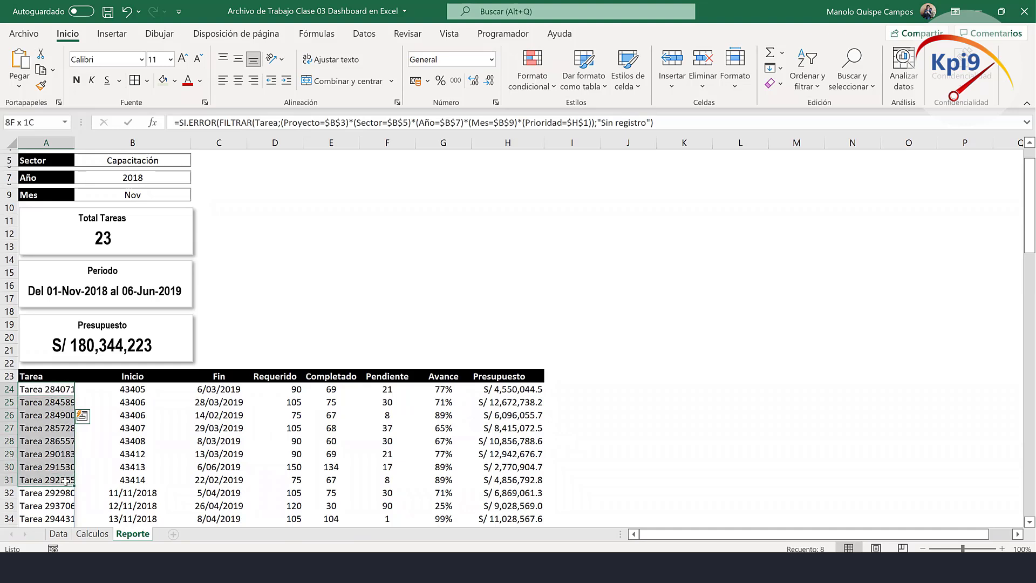
pyautogui.moveTo(141, 389); pyautogui.dragTo(141, 475)
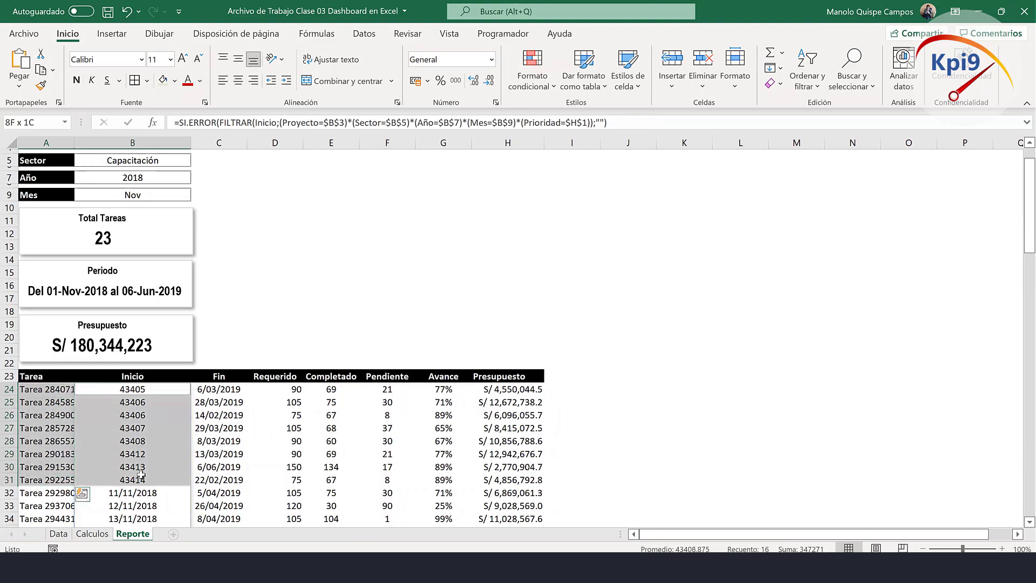
pyautogui.keyDown('ctrl'); pyautogui.click(330, 391); pyautogui.keyUp('ctrl')
pyautogui.moveTo(333, 415); pyautogui.dragTo(335, 473)
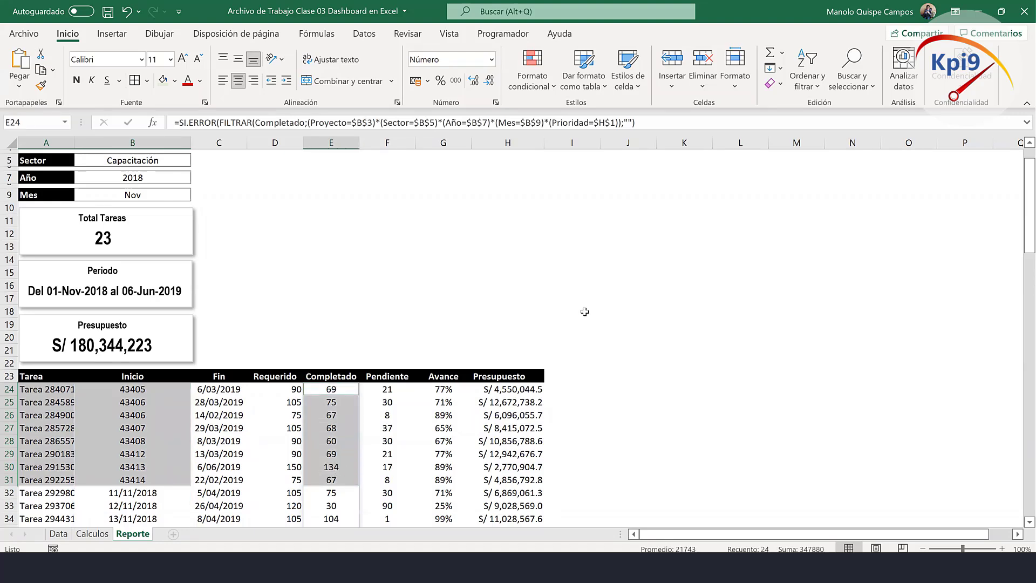
# Insert a stacked bar chart of the task data.
pyautogui.click(119, 42)
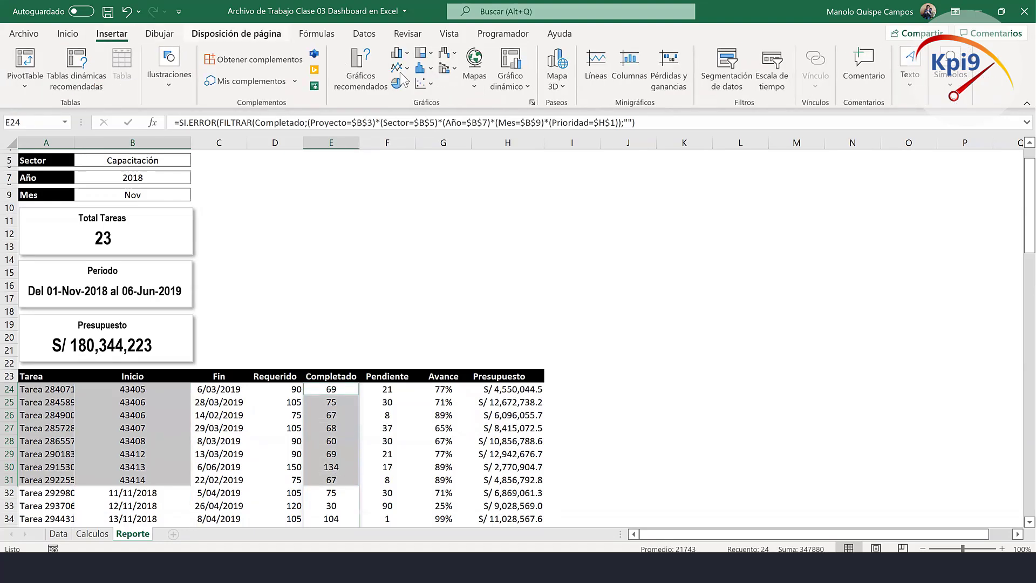
pyautogui.click(400, 54)
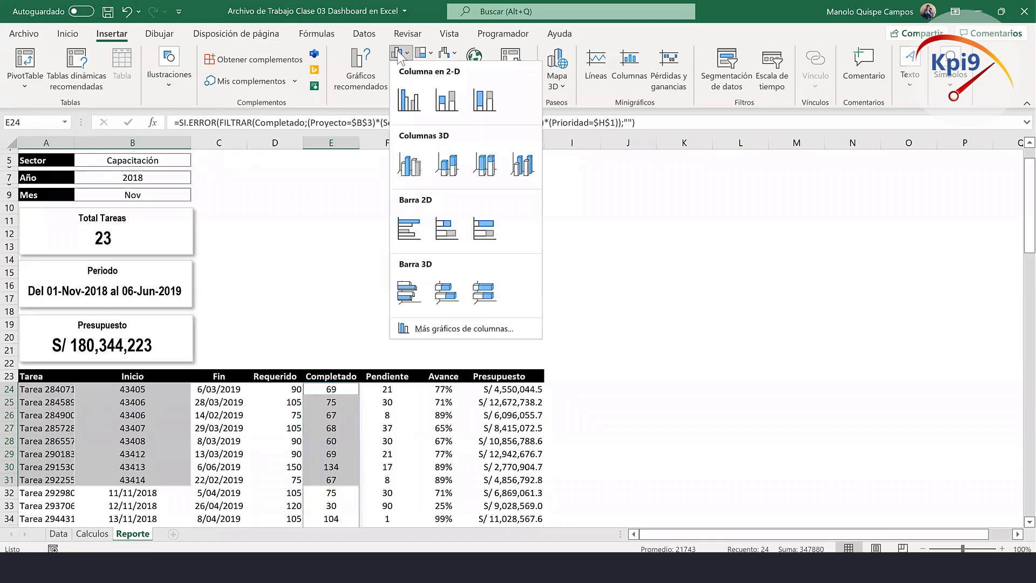
pyautogui.click(457, 220)
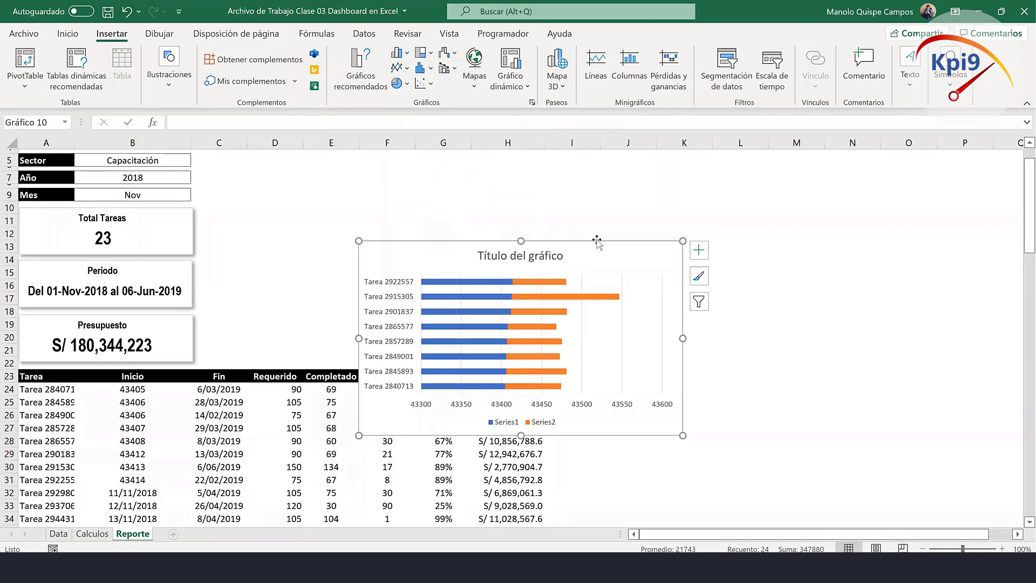
# Move the chart up beside the summary boxes and widen it on both sides.
pyautogui.moveTo(728, 231); pyautogui.dragTo(858, 186)
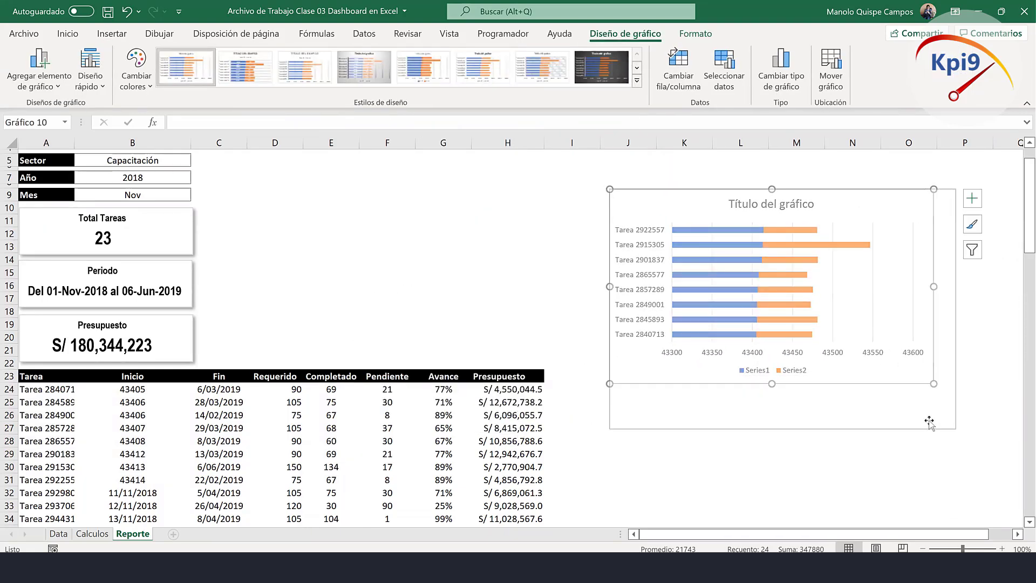
pyautogui.moveTo(933, 385)
pyautogui.mouseDown()
pyautogui.moveTo(956, 429)
pyautogui.moveTo(888, 399)
pyautogui.moveTo(954, 512)
pyautogui.mouseUp()
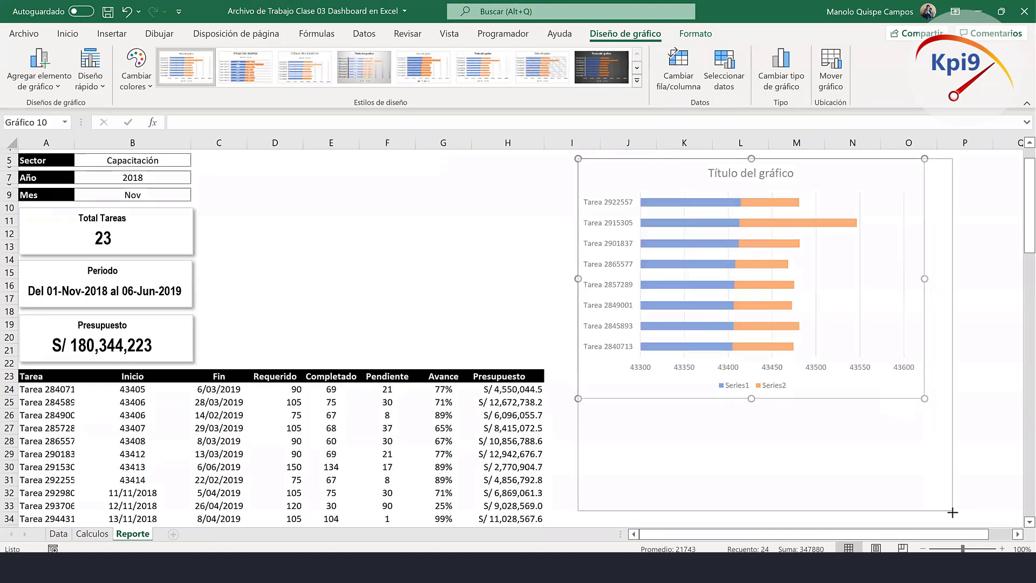
pyautogui.moveTo(580, 335); pyautogui.dragTo(654, 349)
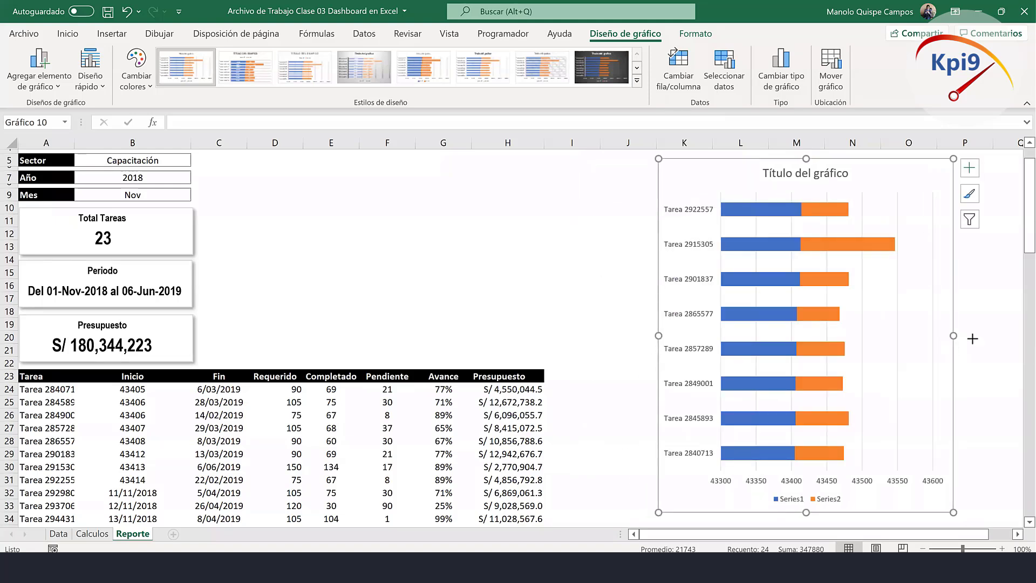
pyautogui.moveTo(973, 338); pyautogui.dragTo(1011, 338)
pyautogui.moveTo(660, 336); pyautogui.dragTo(564, 336)
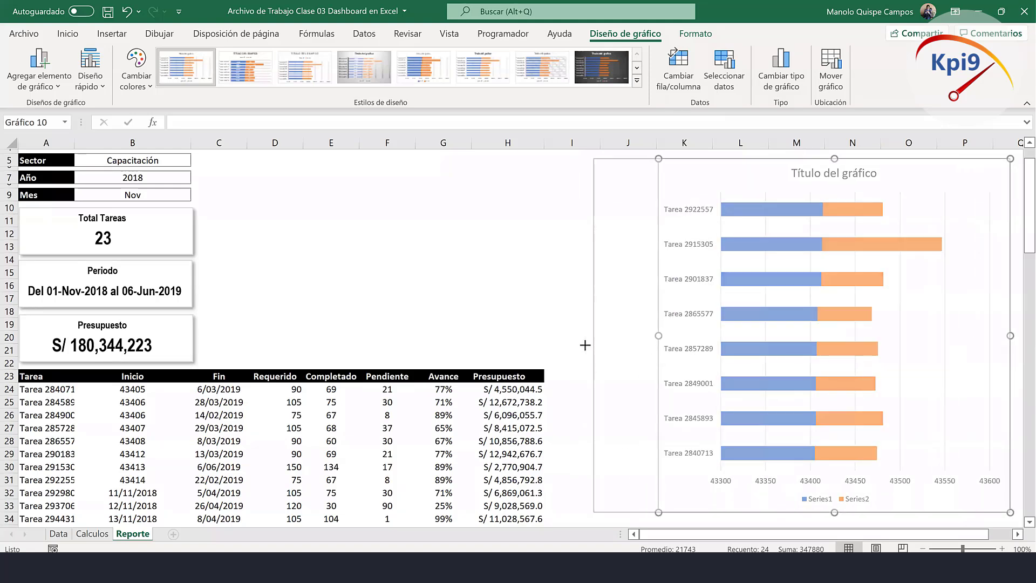
pyautogui.click(475, 234)
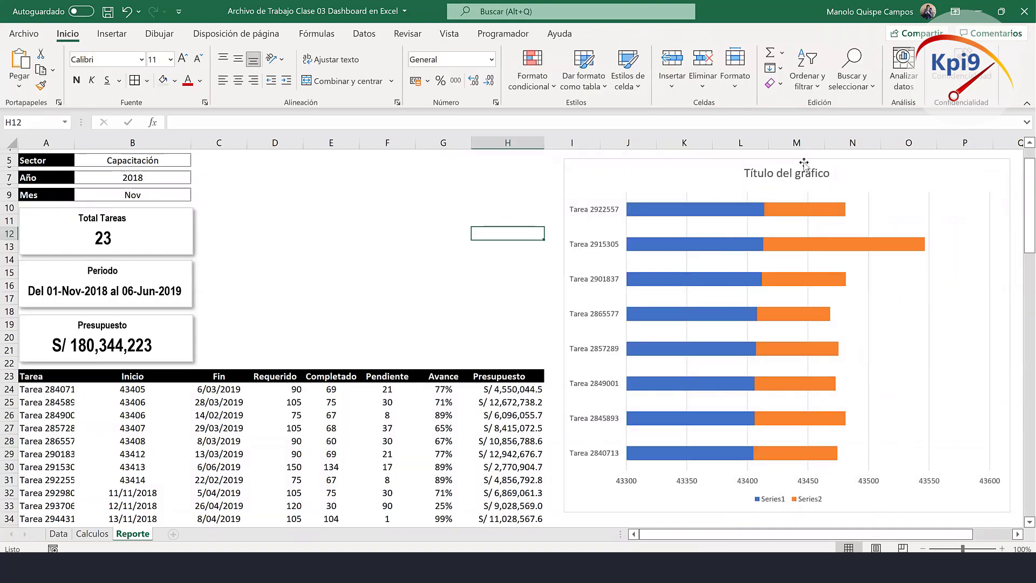
# Extend the chart's top edge up to row 1.
pyautogui.click(796, 163)
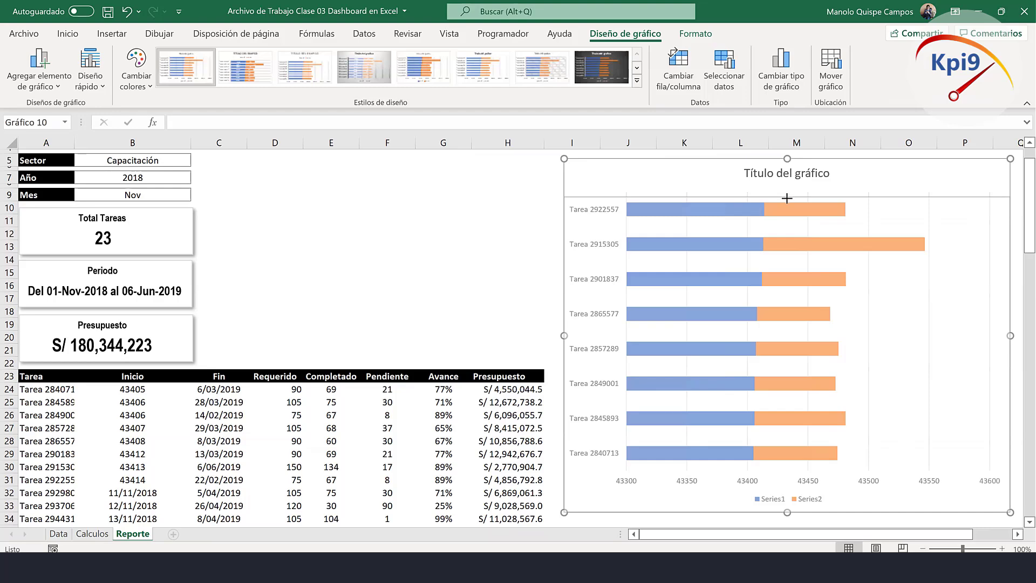
pyautogui.moveTo(788, 191); pyautogui.dragTo(788, 198)
pyautogui.click(749, 174)
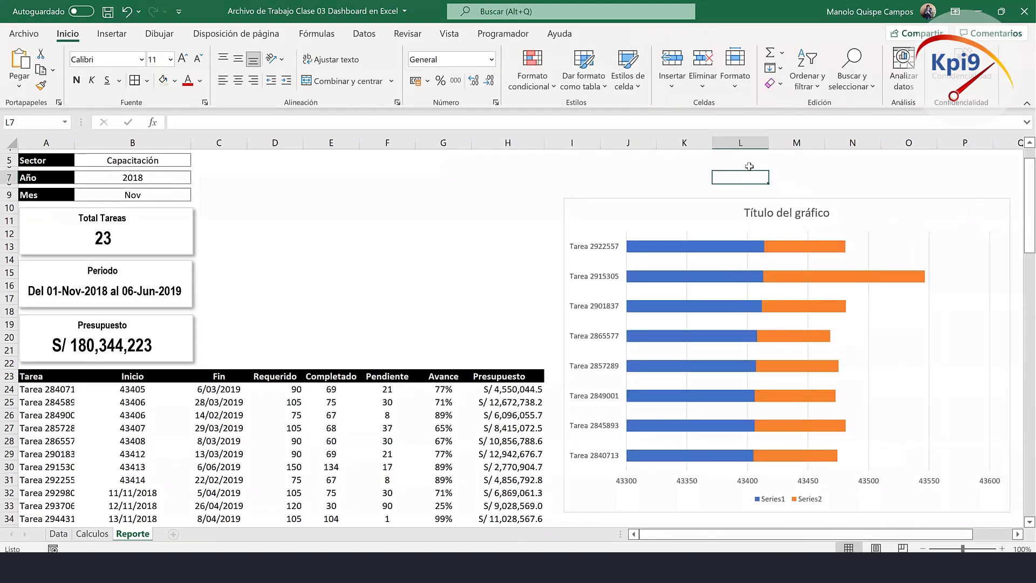
pyautogui.scroll(2, 460, 207)
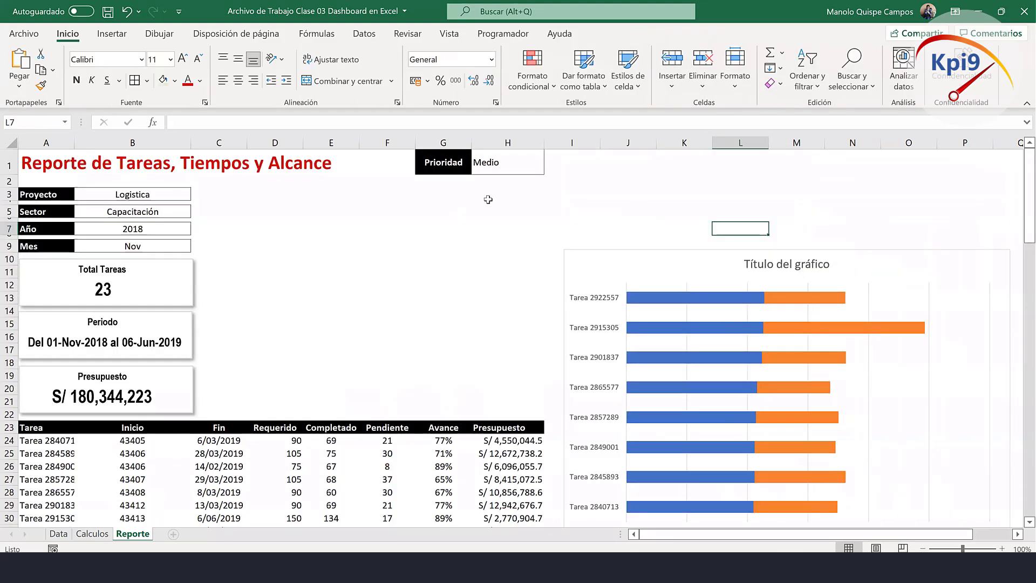
pyautogui.click(792, 246)
pyautogui.click(773, 255)
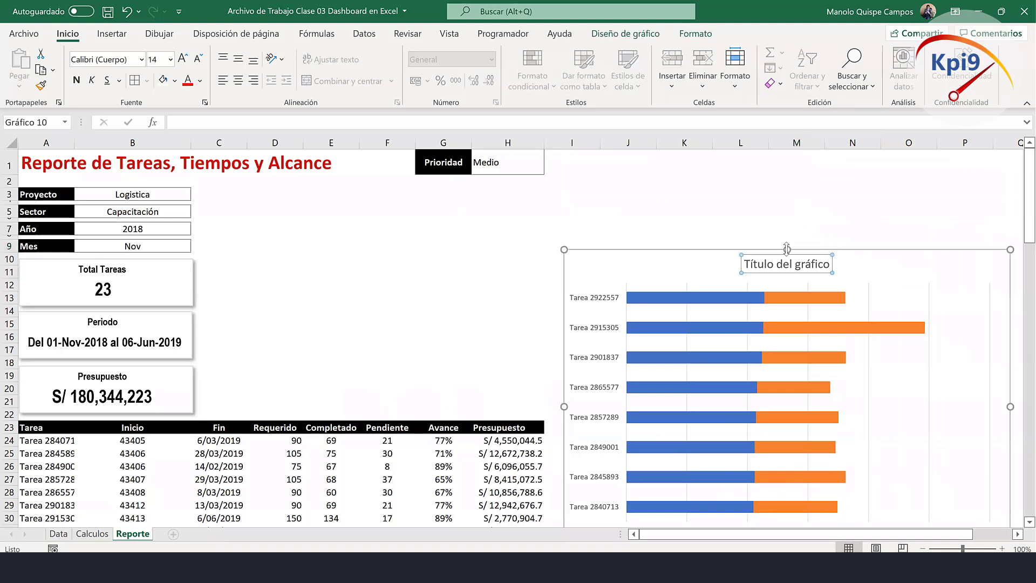
pyautogui.moveTo(787, 249); pyautogui.dragTo(800, 157)
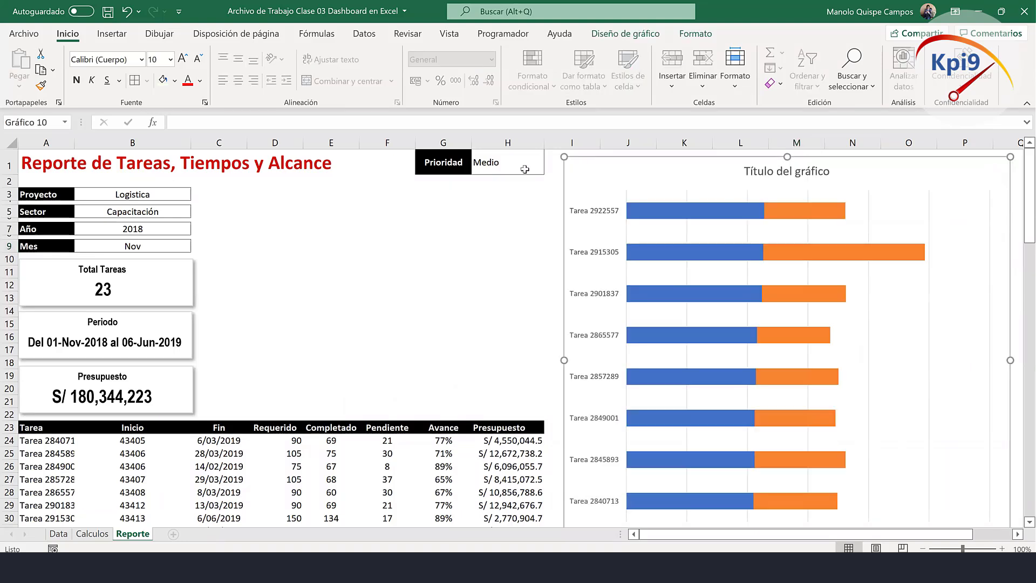
pyautogui.click(532, 165)
# Set the Prioridad filter in H1 to Alto, then to Bajo, showing 26 tasks.
pyautogui.click(549, 168)
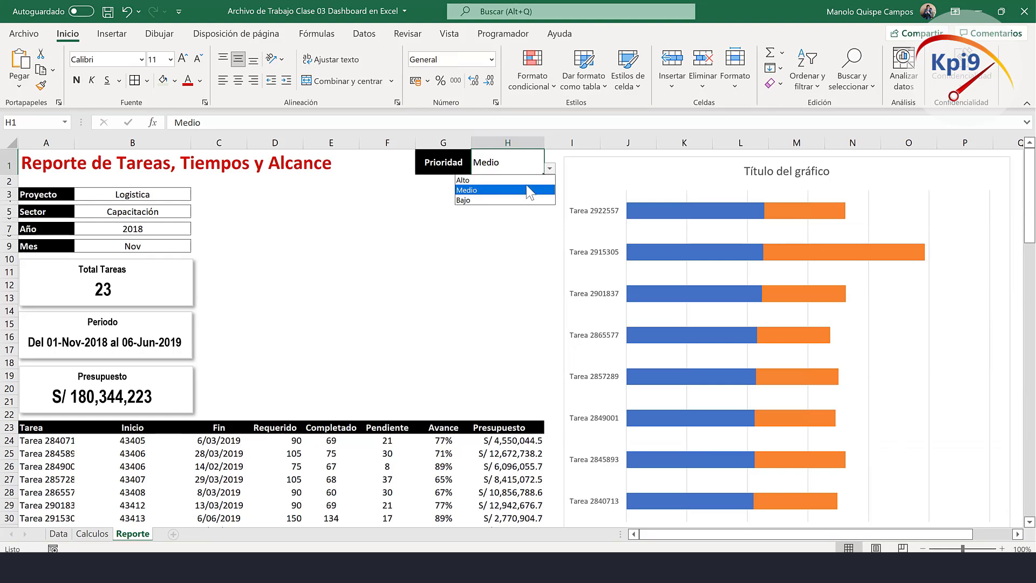
pyautogui.click(523, 181)
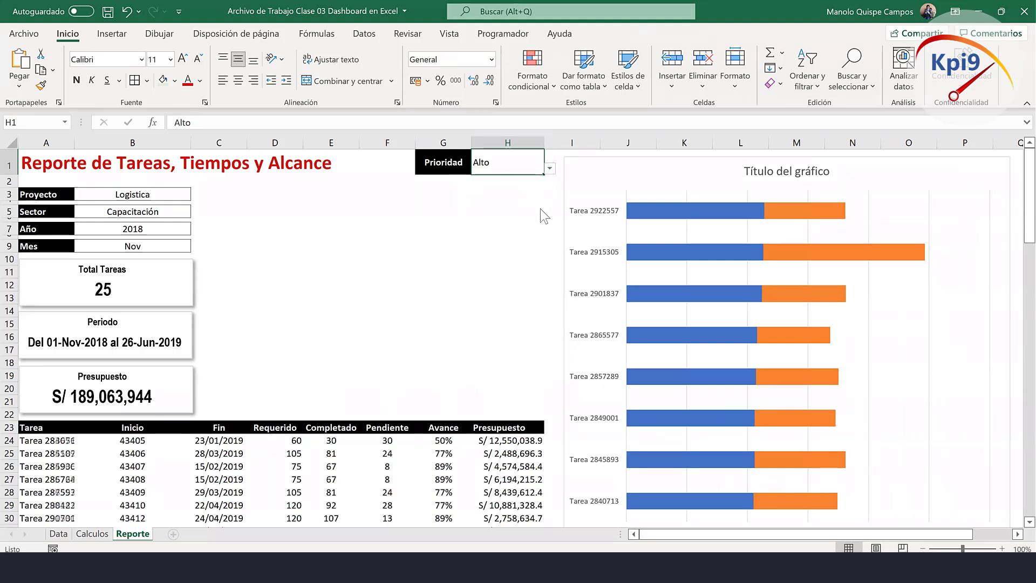
pyautogui.click(549, 168)
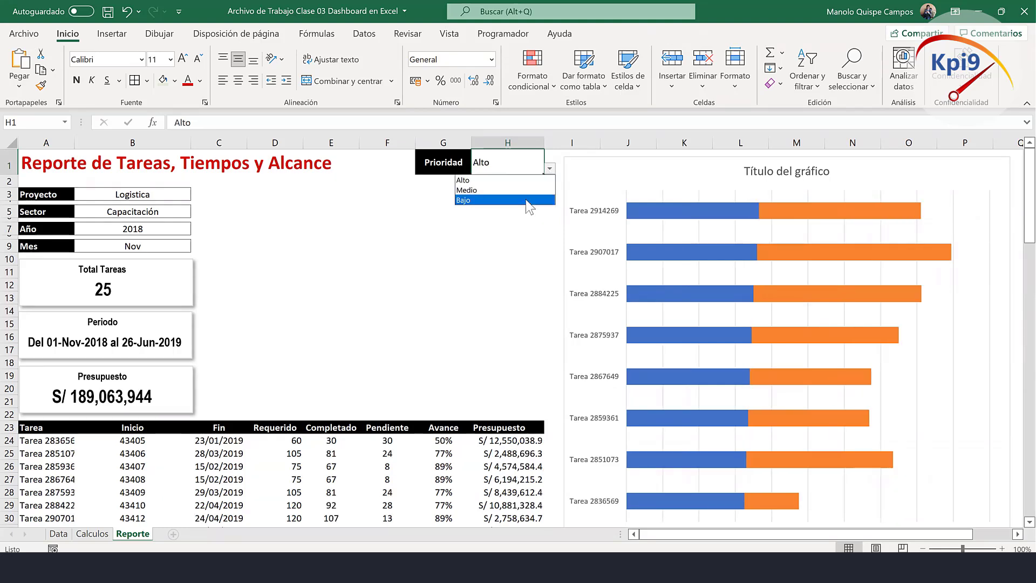
pyautogui.click(525, 199)
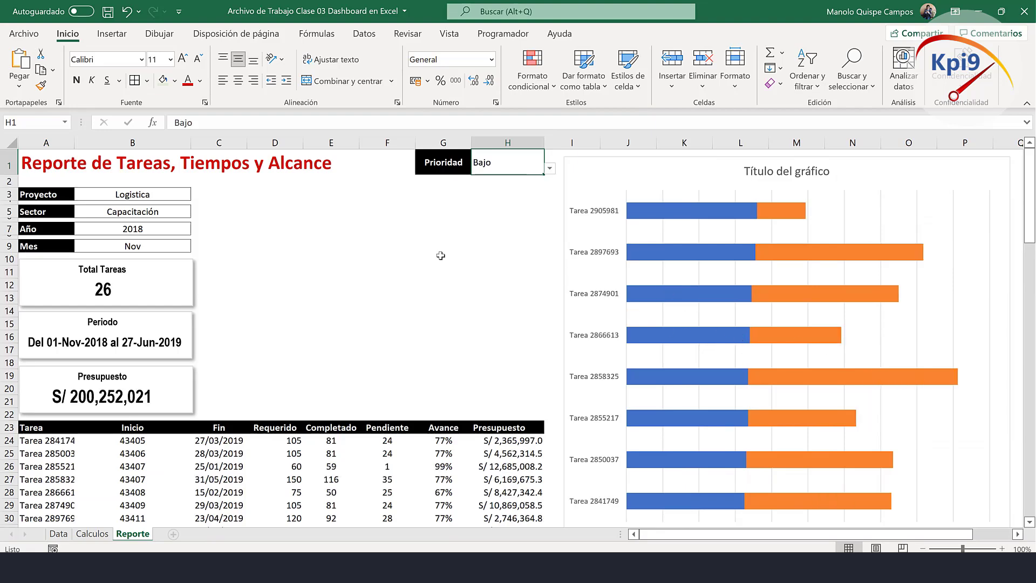
pyautogui.scroll(-1, 318, 262)
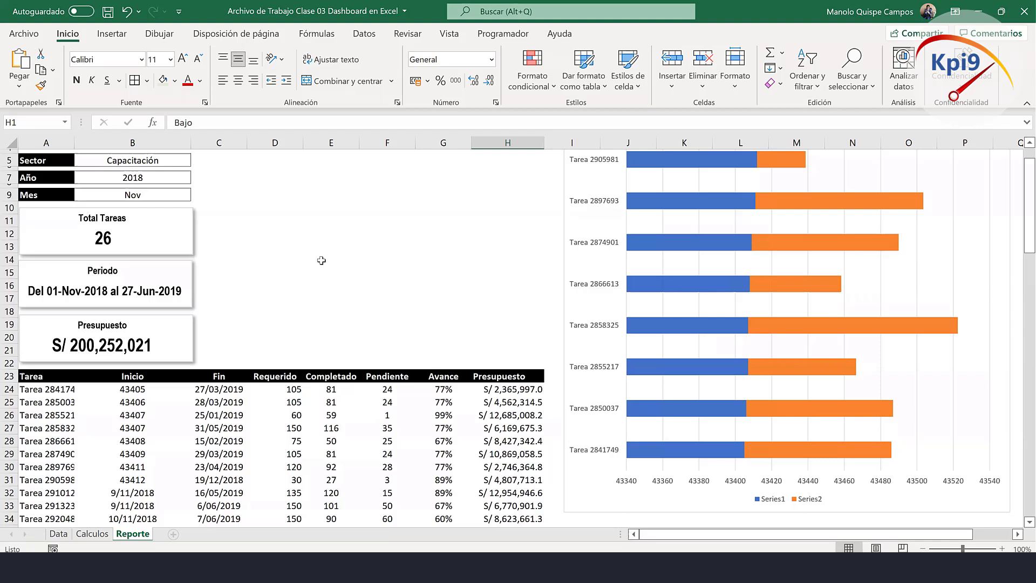
# Copy B32's date formatting onto B24:B31 with Format Painter.
pyautogui.click(142, 389)
pyautogui.click(140, 487)
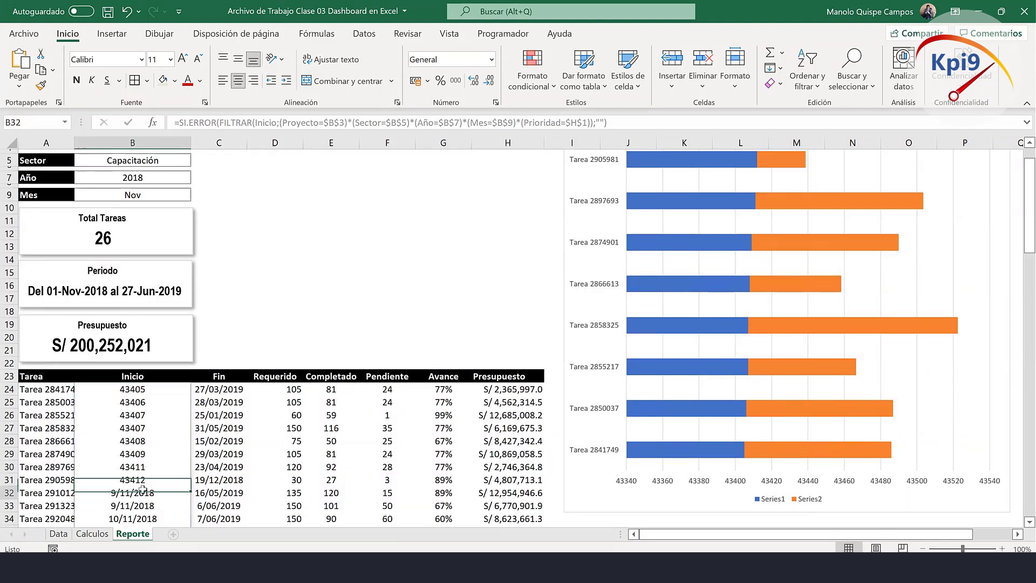
pyautogui.click(41, 86)
pyautogui.moveTo(141, 389); pyautogui.dragTo(146, 479)
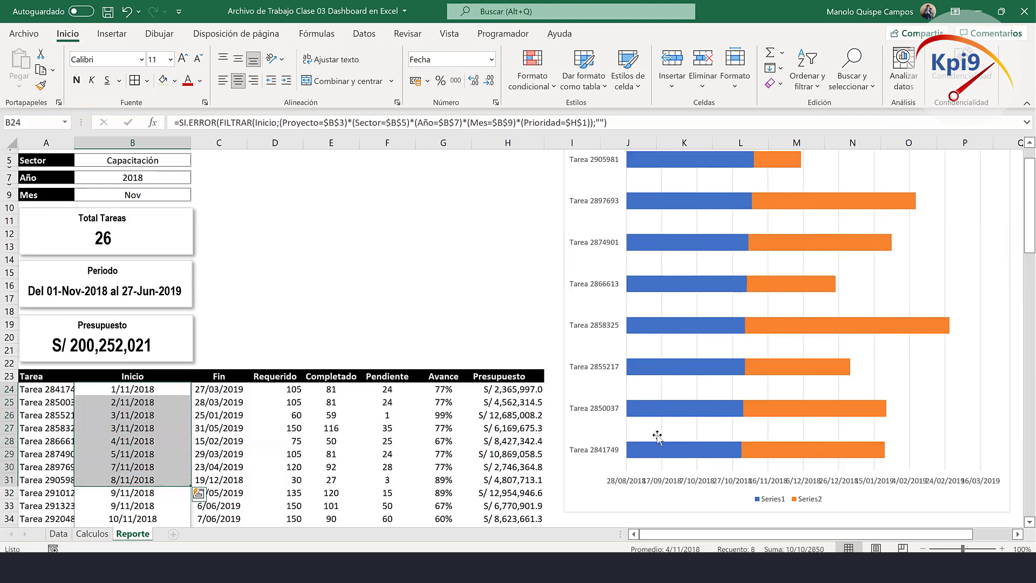
# Give the Inicio and Fin cells B24:C73 the custom DD-MMM date format.
pyautogui.moveTo(165, 389); pyautogui.dragTo(236, 393)
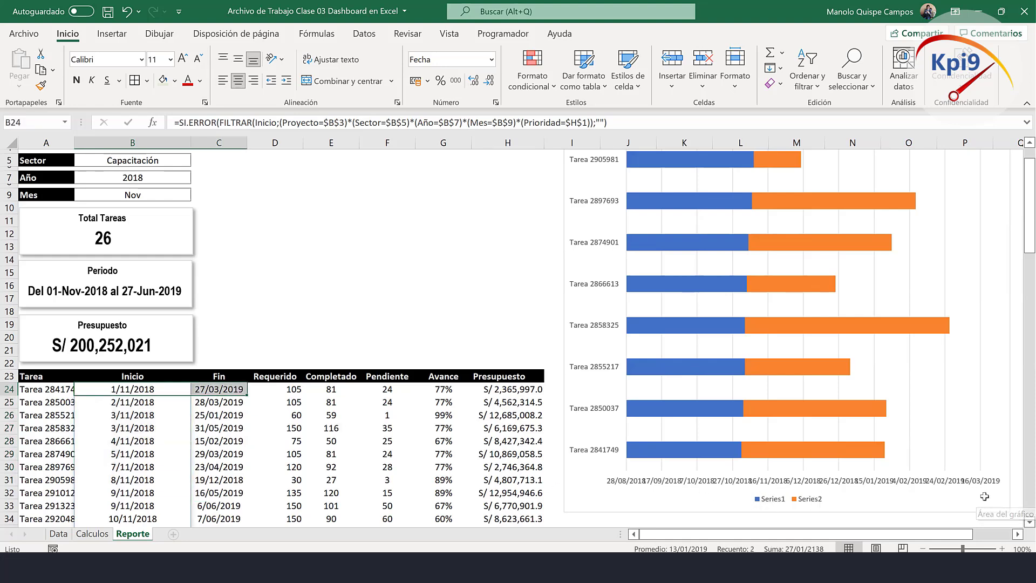
pyautogui.hotkey('ctrl', 'shift', 'Down')
pyautogui.scroll(-2, 596, 372)
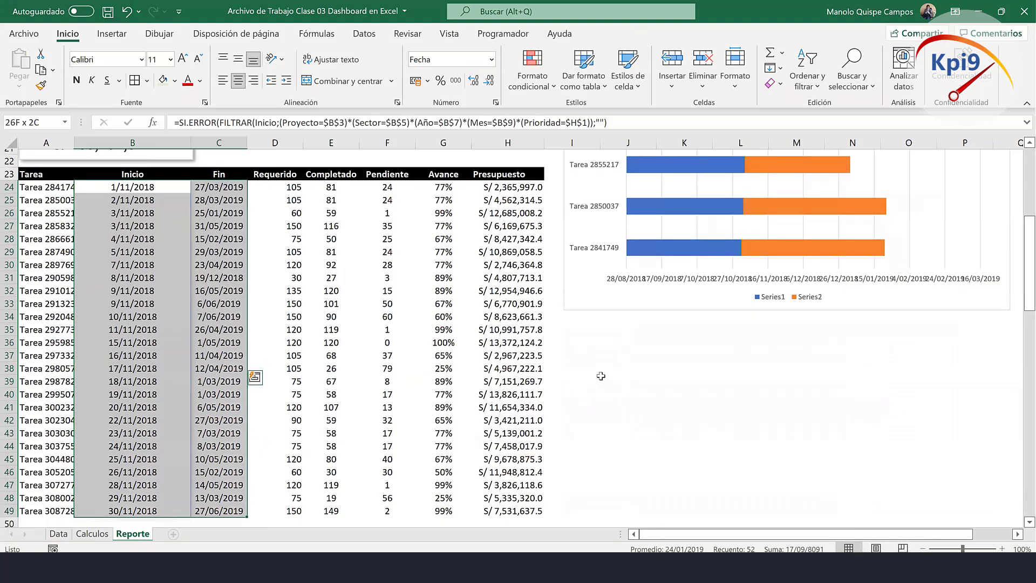
pyautogui.scroll(-2, 596, 373)
pyautogui.hotkey('shift', 'Down')
pyautogui.hotkey('shift', 'Down')
pyautogui.hotkey('shift', 'Down')
pyautogui.hotkey('shift', 'Down')
pyautogui.hotkey('shift', 'Down')
pyautogui.hotkey('shift', 'Down')
pyautogui.hotkey('shift', 'Down')
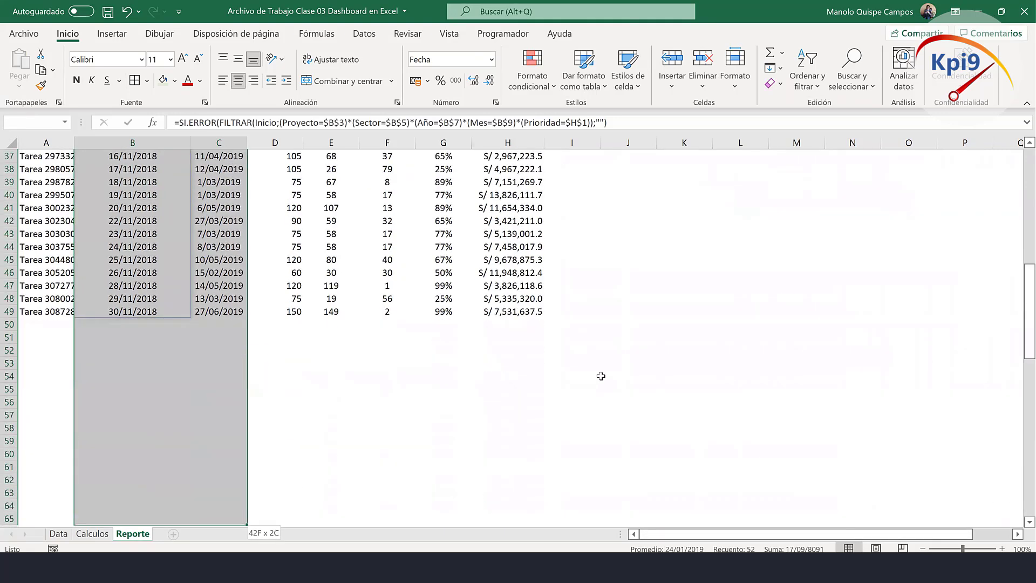
pyautogui.hotkey('shift', 'Down')
pyautogui.hotkey('shift', 'Down')
pyautogui.hotkey('shift', 'Down')
pyautogui.hotkey('shift', 'Down')
pyautogui.hotkey('shift', 'Down')
pyautogui.hotkey('shift', 'Down')
pyautogui.hotkey('shift', 'Down')
pyautogui.hotkey('shift', 'Down')
pyautogui.hotkey('shift', 'Down')
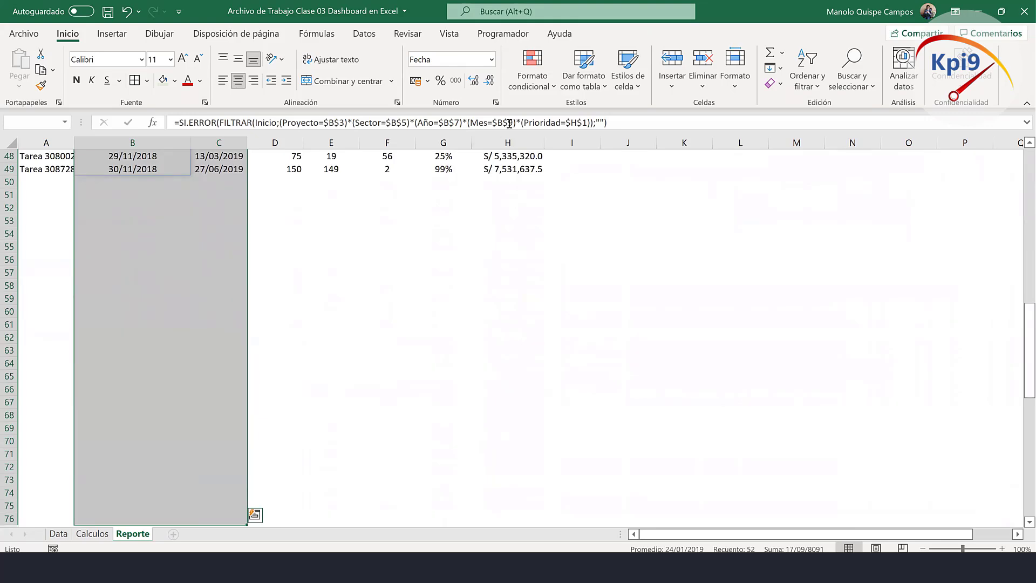
pyautogui.click(491, 60)
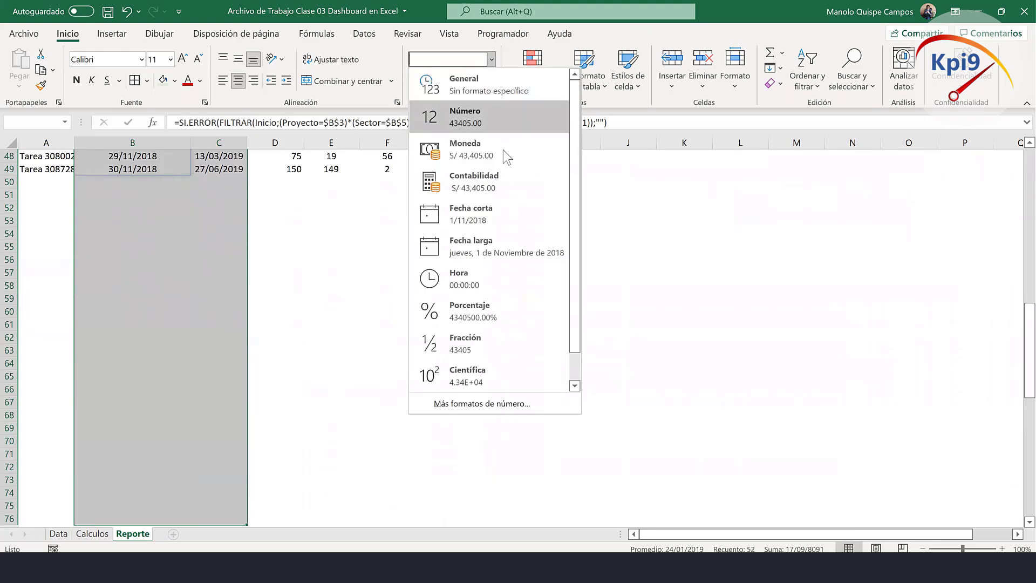
pyautogui.click(511, 403)
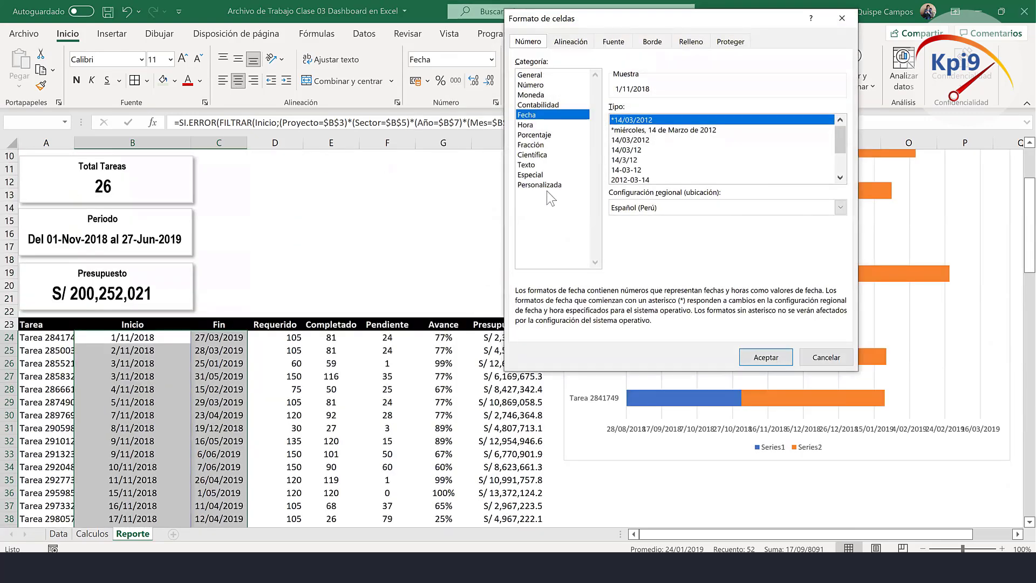
pyautogui.click(555, 186)
pyautogui.moveTo(676, 121); pyautogui.dragTo(555, 118)
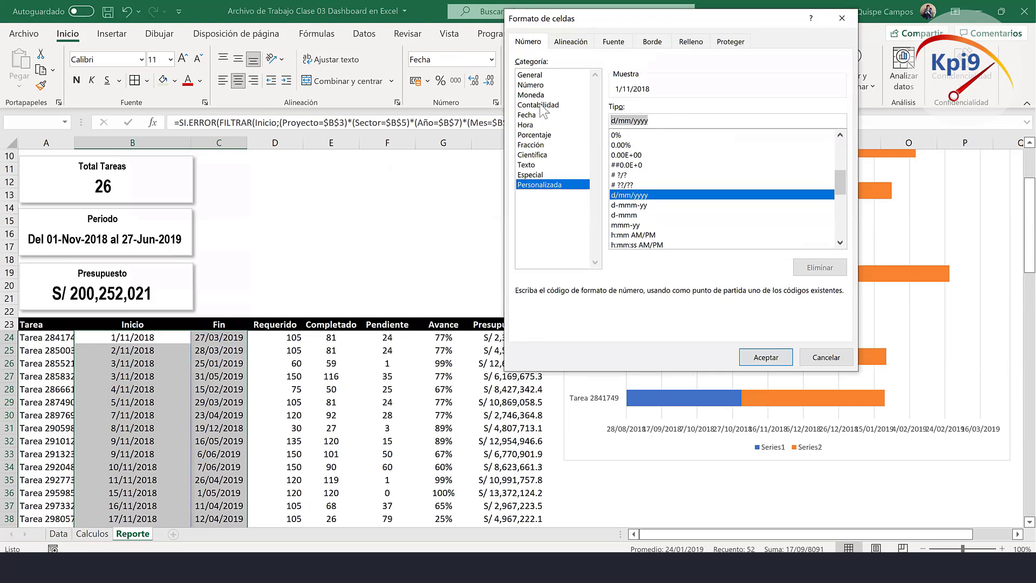
pyautogui.write('DD-MMM')
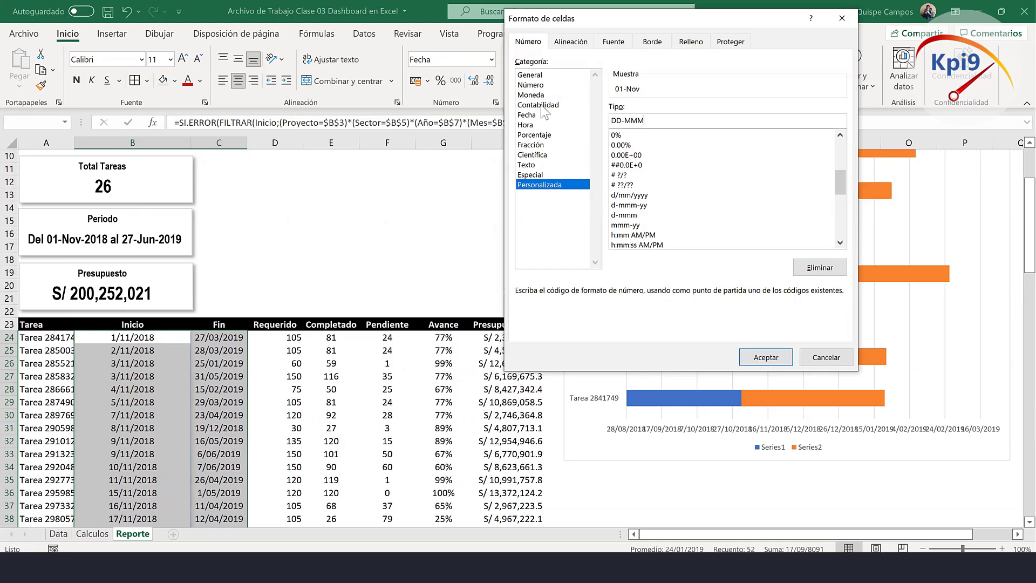
pyautogui.press('Return')
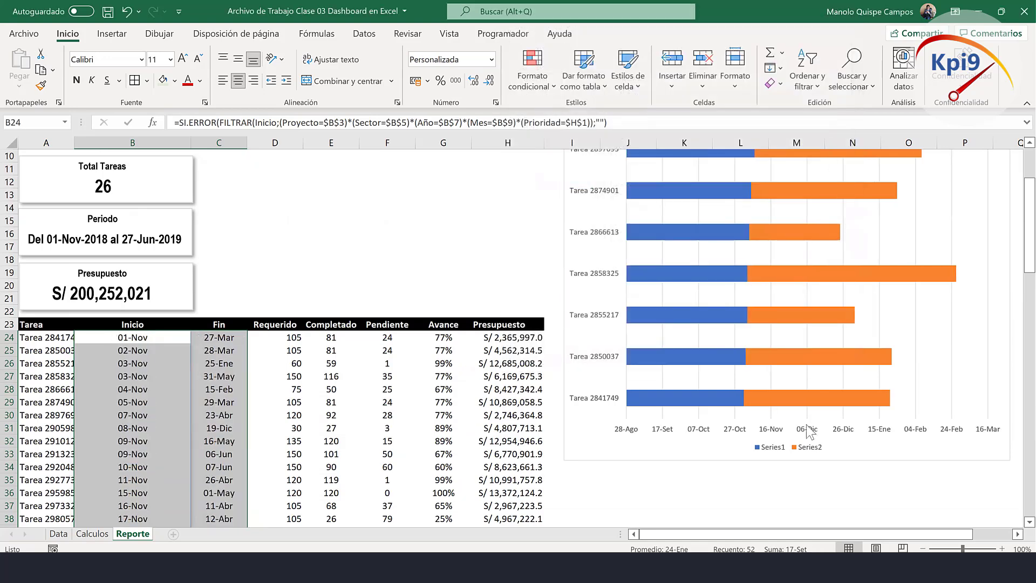
pyautogui.scroll(3, 680, 340)
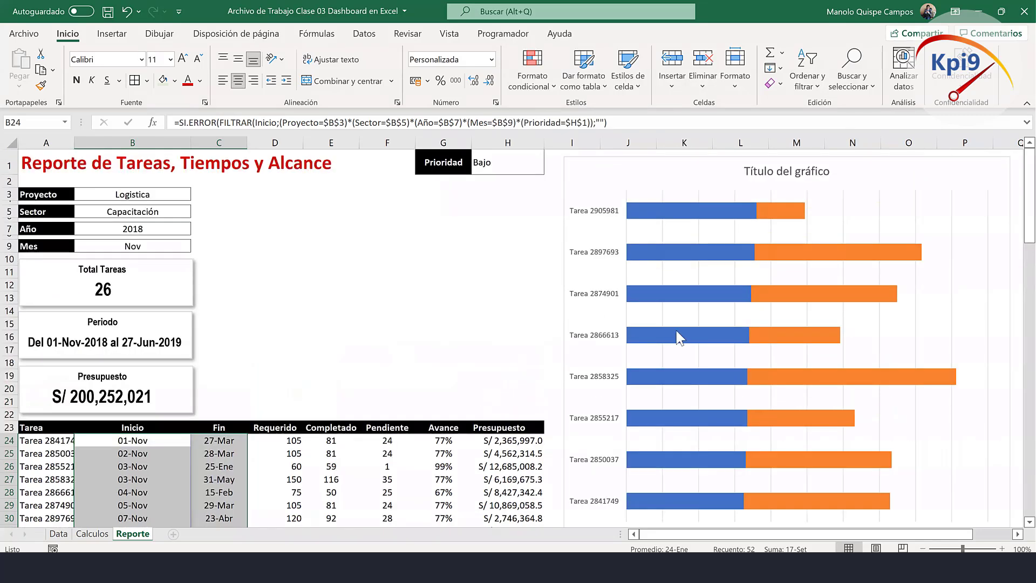
# Look over the chart's date axis and task label axis.
pyautogui.scroll(-1, 677, 343)
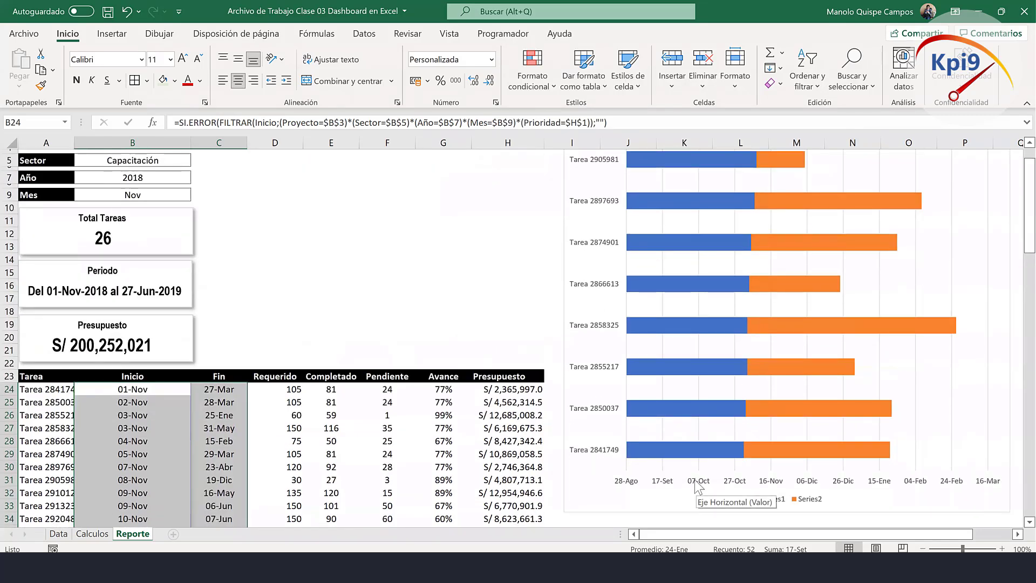
pyautogui.rightClick(698, 482)
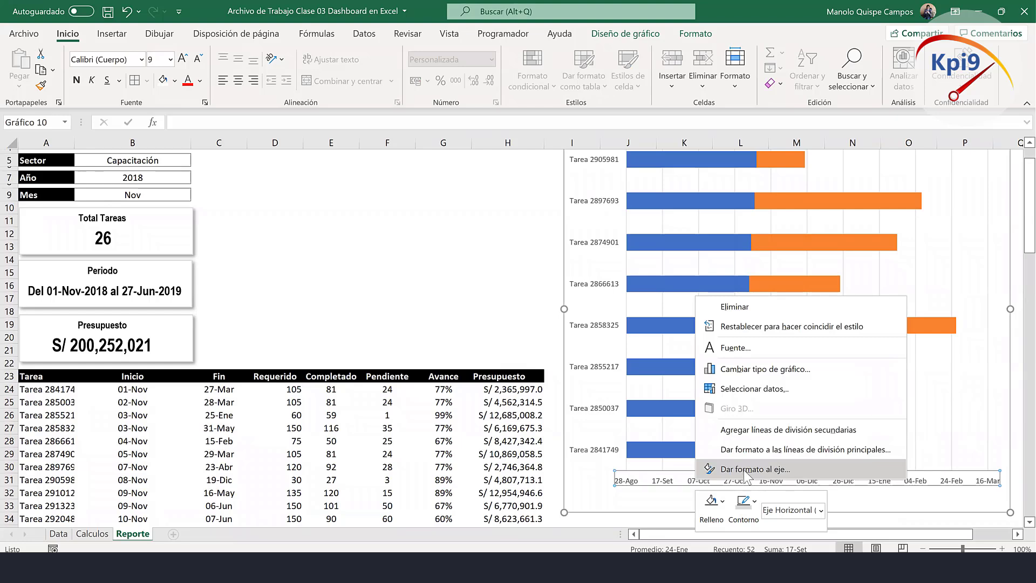
pyautogui.click(605, 456)
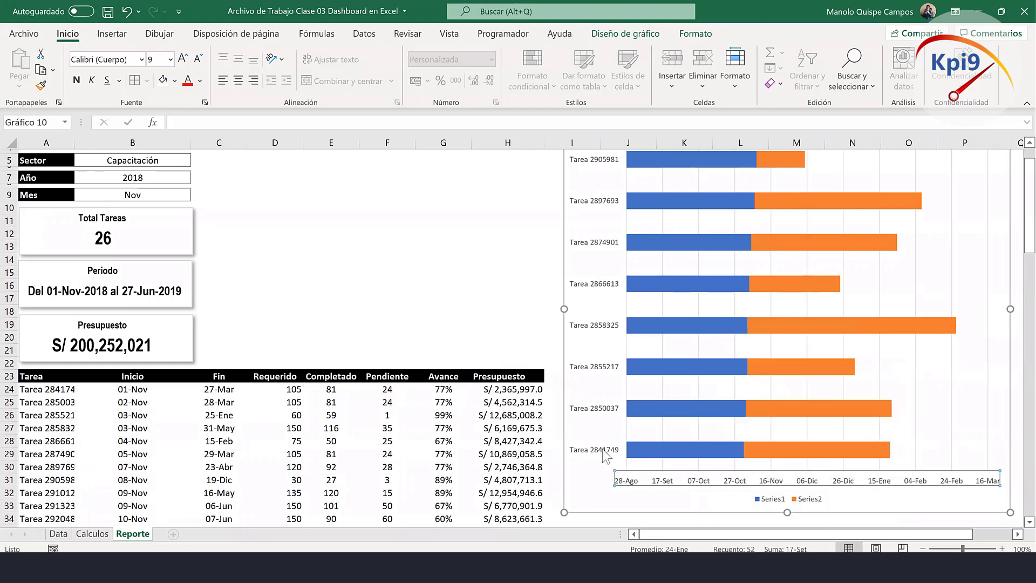
pyautogui.click(598, 413)
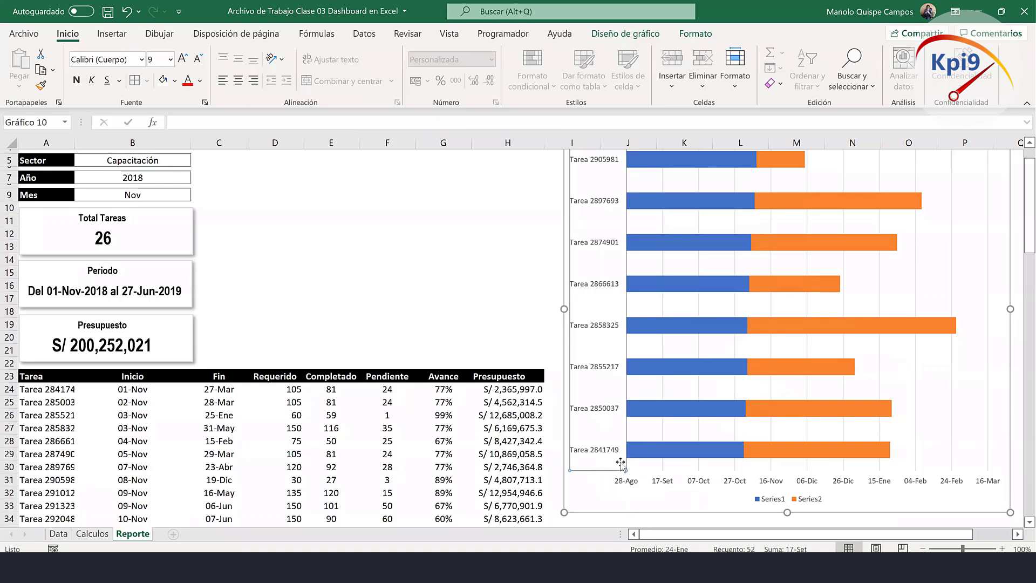
pyautogui.scroll(1, 614, 231)
pyautogui.scroll(1, 613, 231)
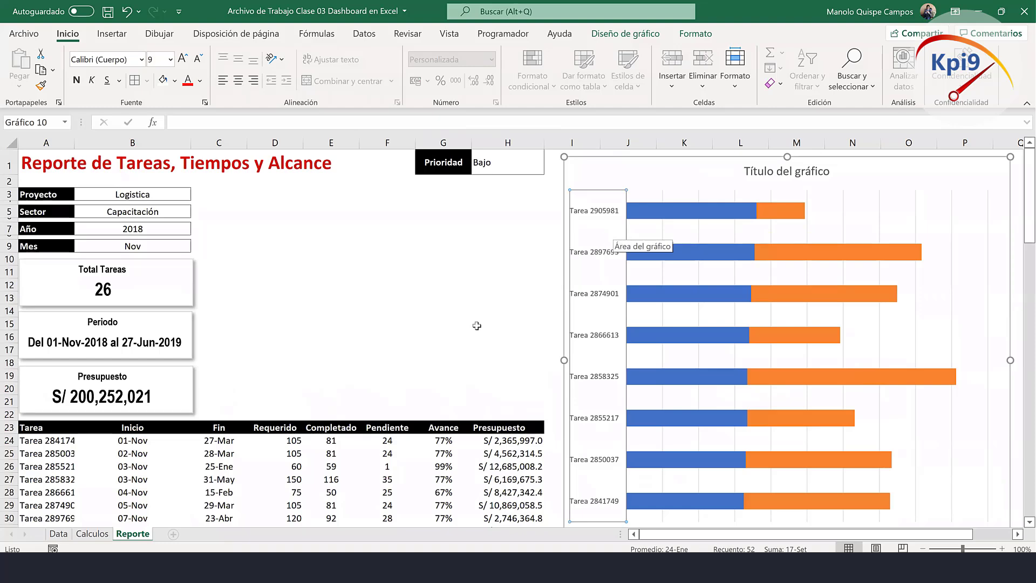
pyautogui.scroll(-2, 477, 325)
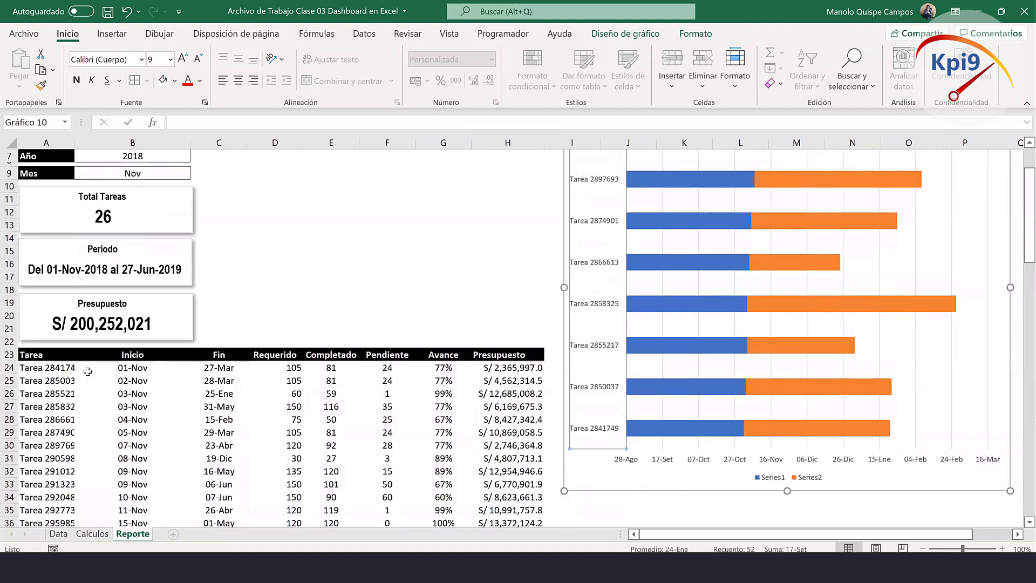
pyautogui.scroll(2, 518, 287)
pyautogui.click(516, 284)
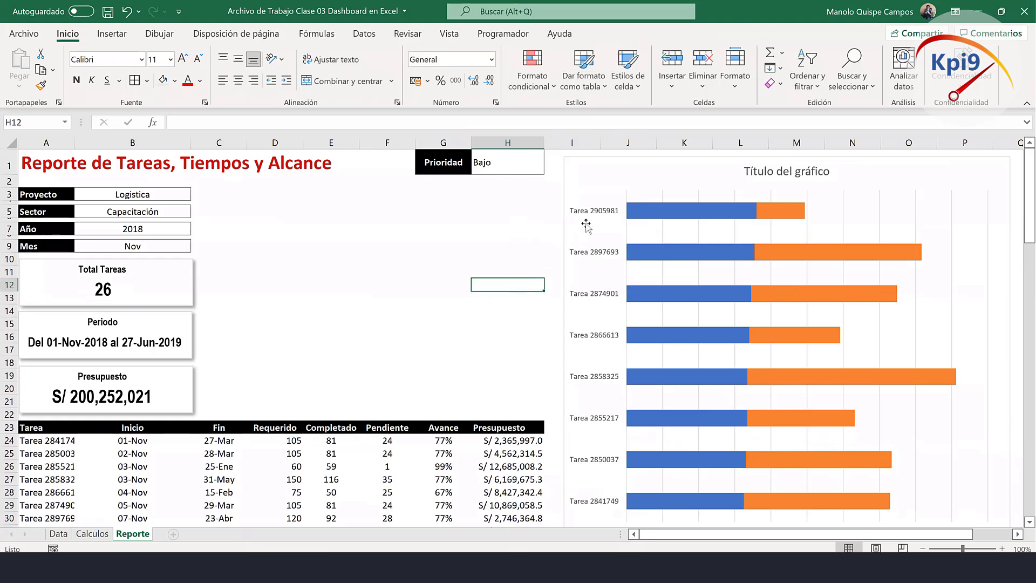
# Widen column A so full task names like Tarea 2841749 show.
pyautogui.click(69, 444)
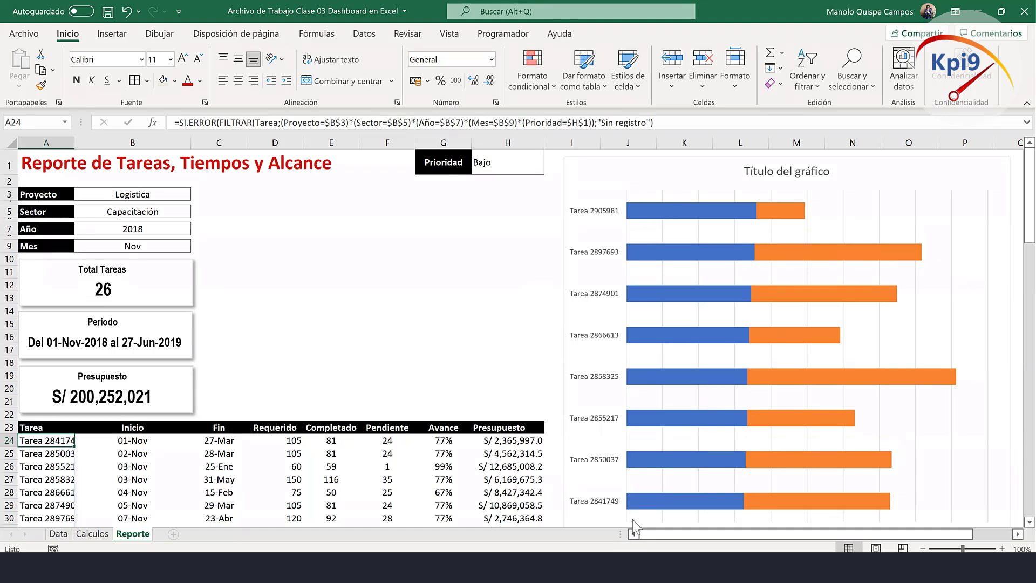
pyautogui.click(656, 337)
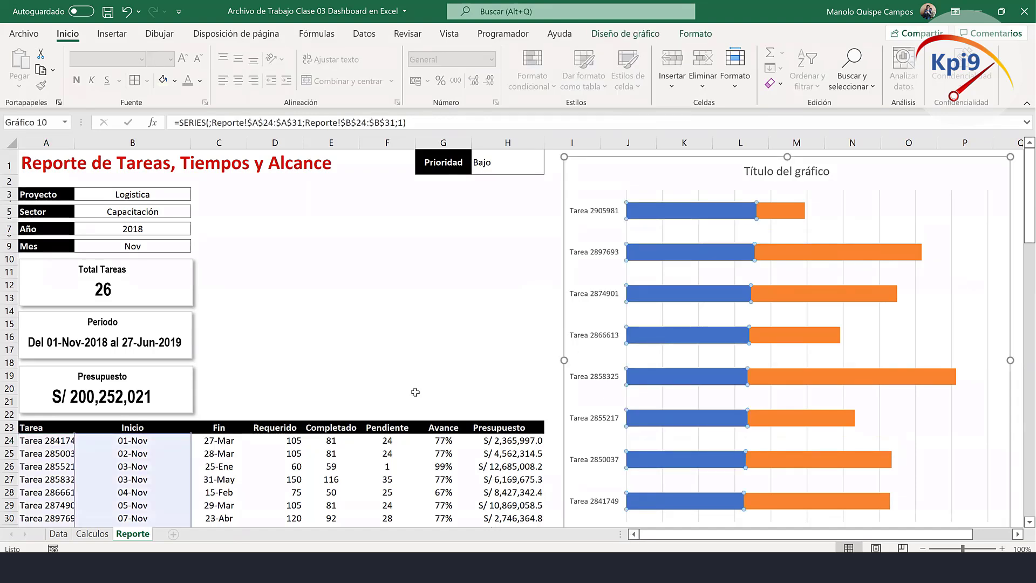
pyautogui.click(387, 323)
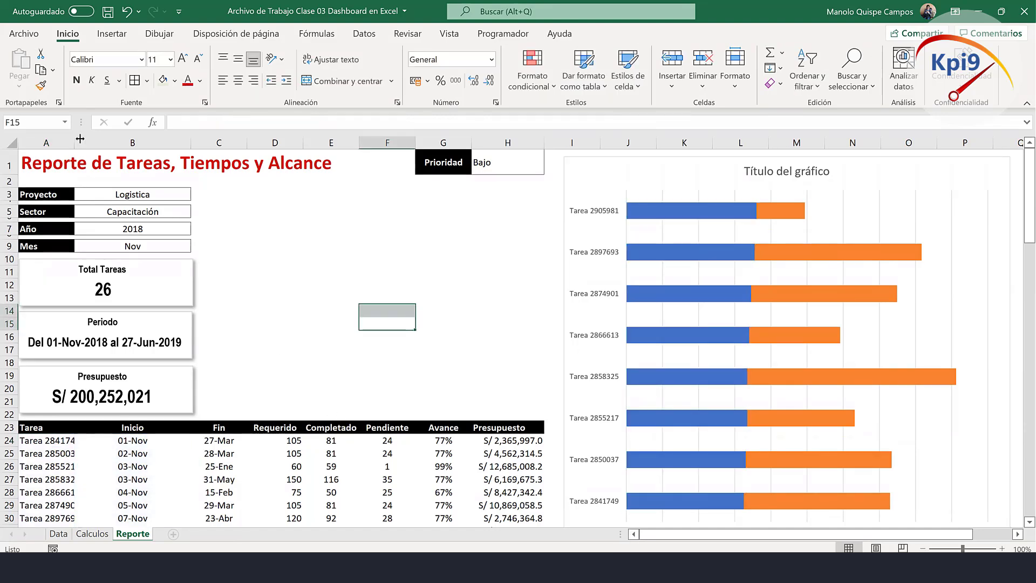
pyautogui.moveTo(74, 143); pyautogui.dragTo(82, 142)
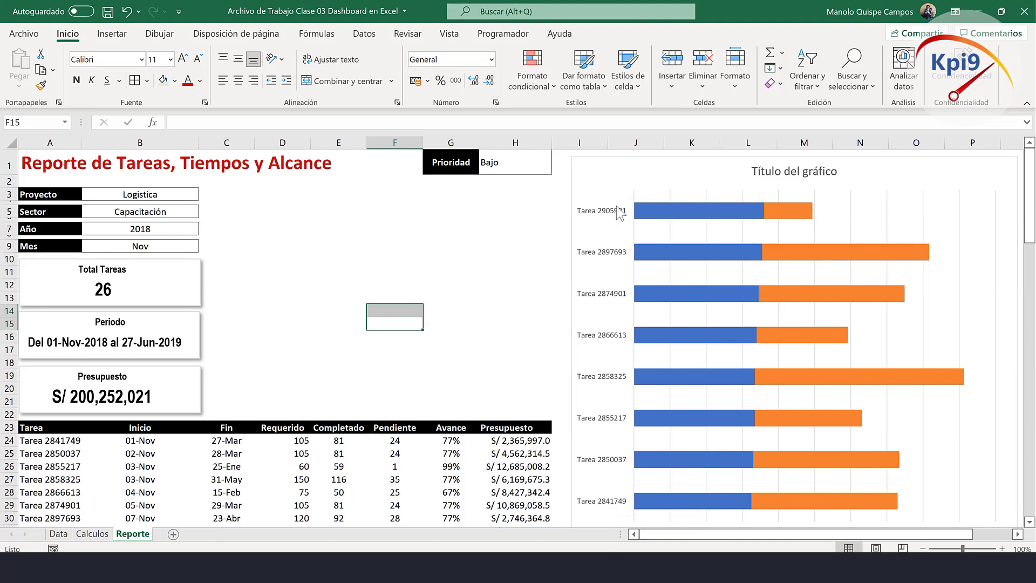
# Set the task axis to categories in reverse order, putting Tarea 2841749 first.
pyautogui.rightClick(616, 246)
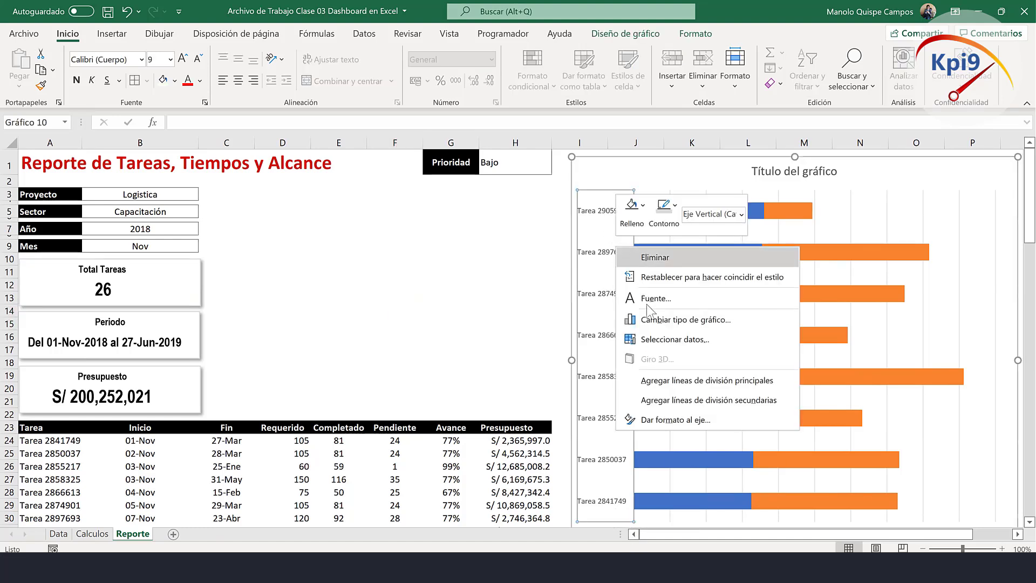
pyautogui.click(677, 422)
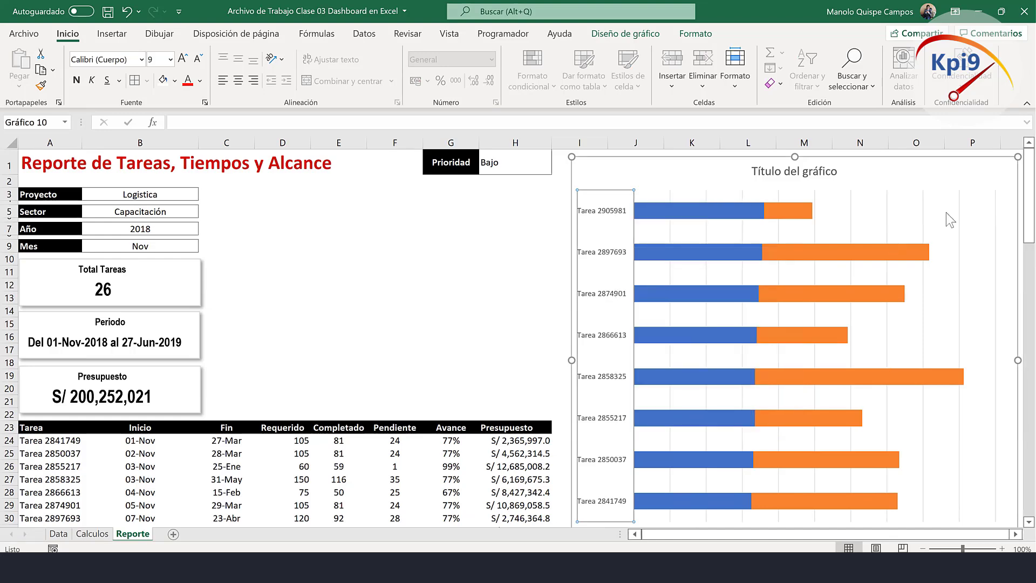
pyautogui.click(869, 449)
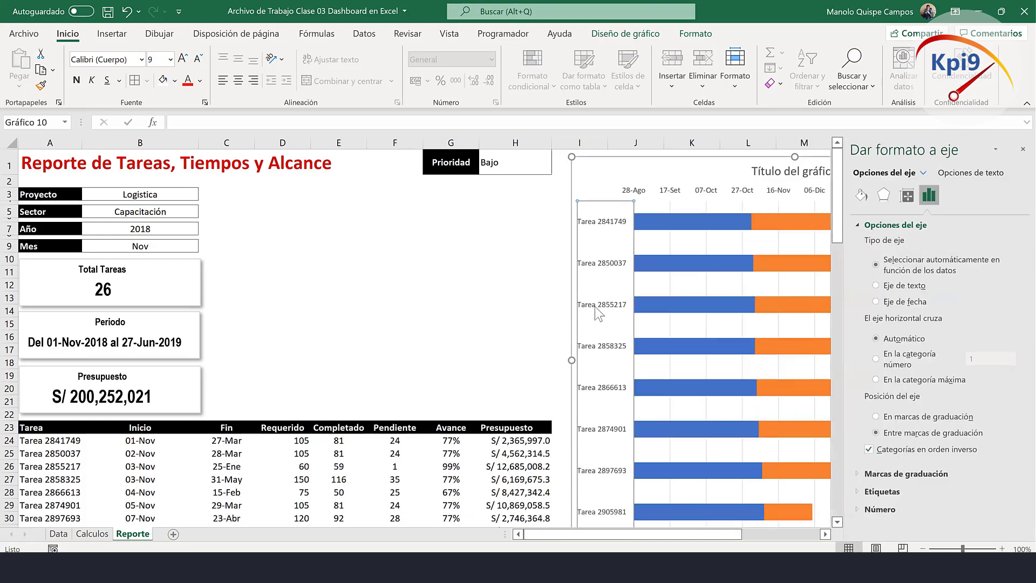
pyautogui.click(1023, 149)
pyautogui.click(418, 272)
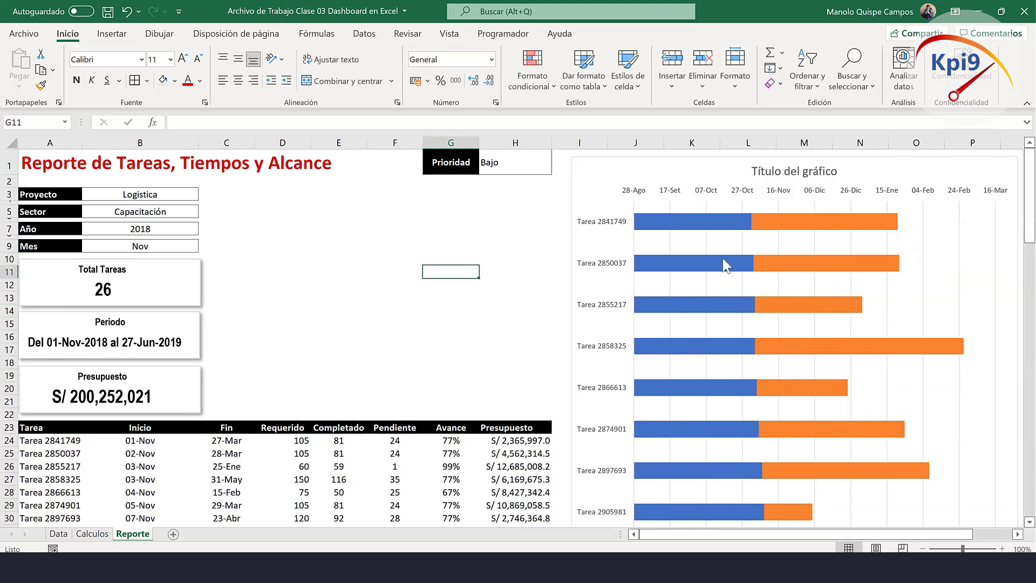
pyautogui.click(742, 249)
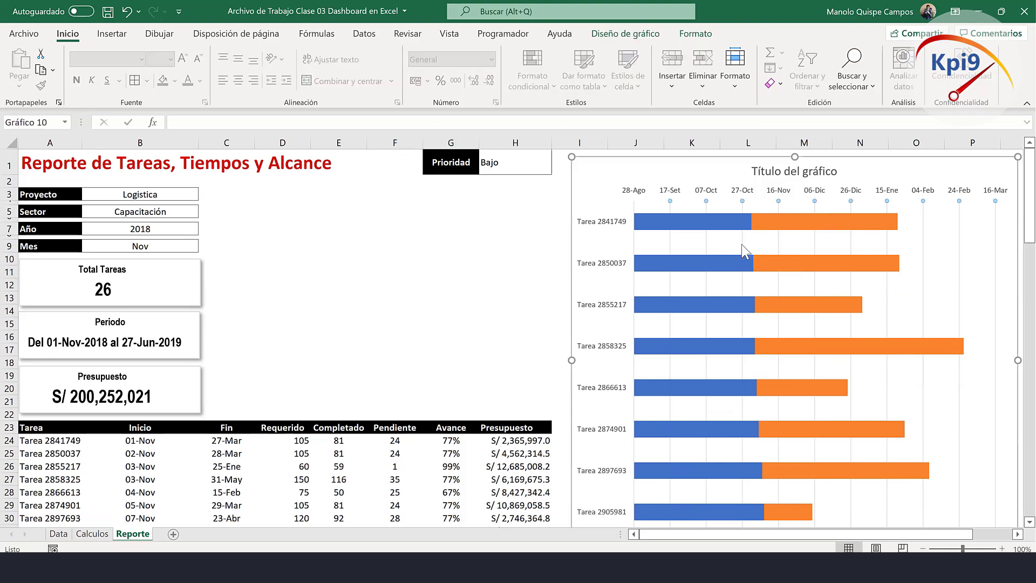
pyautogui.click(743, 246)
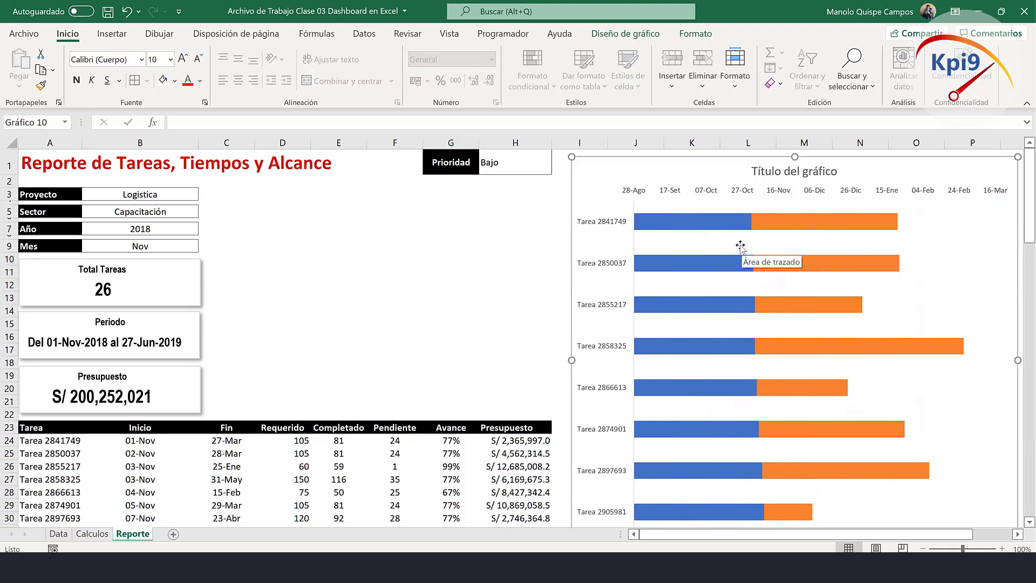
# Give the blue start-date bars no fill so they become invisible.
pyautogui.click(713, 223)
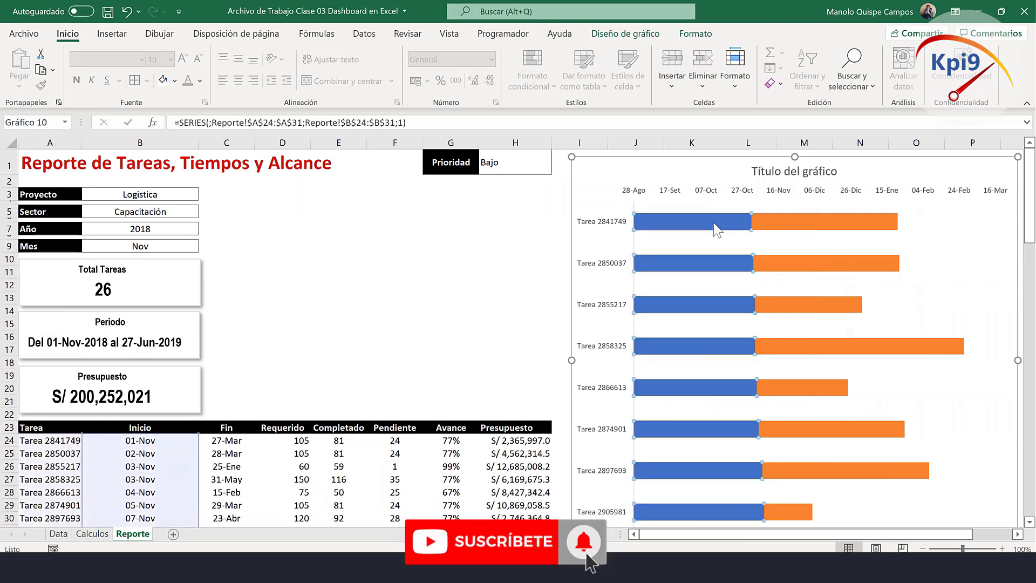
pyautogui.rightClick(713, 222)
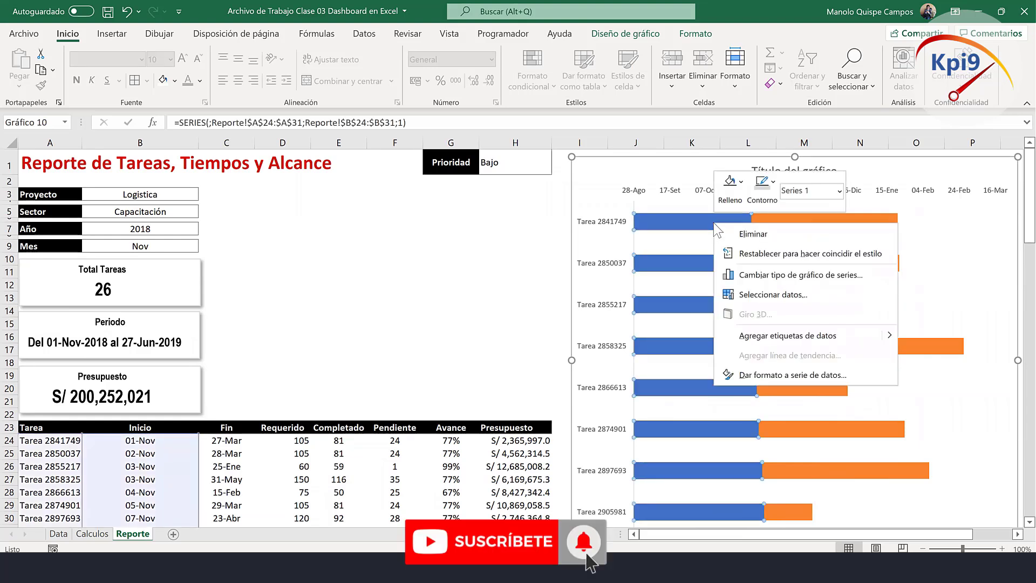
pyautogui.click(731, 184)
pyautogui.click(769, 372)
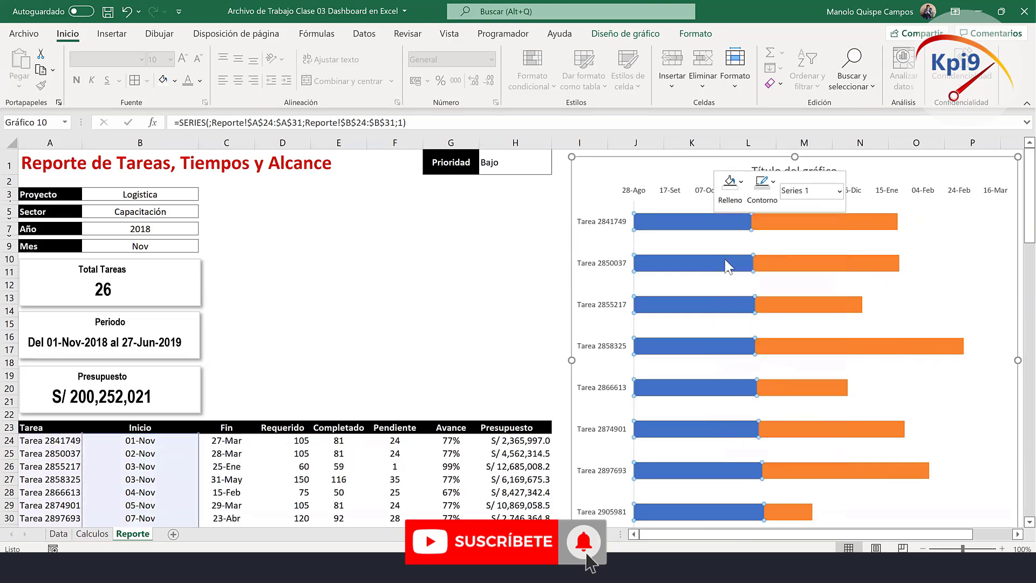
# Fill the orange Completado bars with dark green.
pyautogui.click(825, 217)
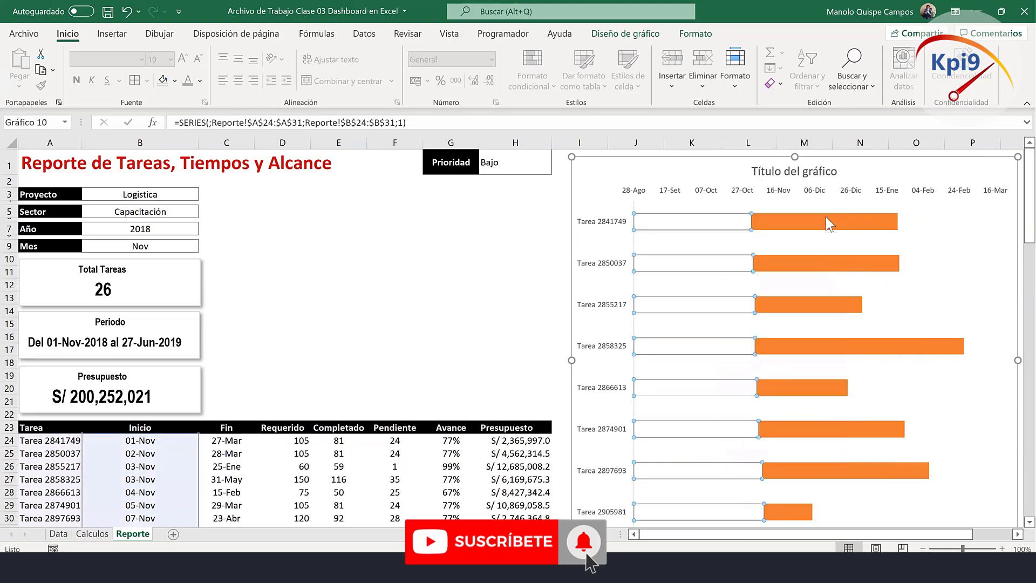
pyautogui.rightClick(822, 220)
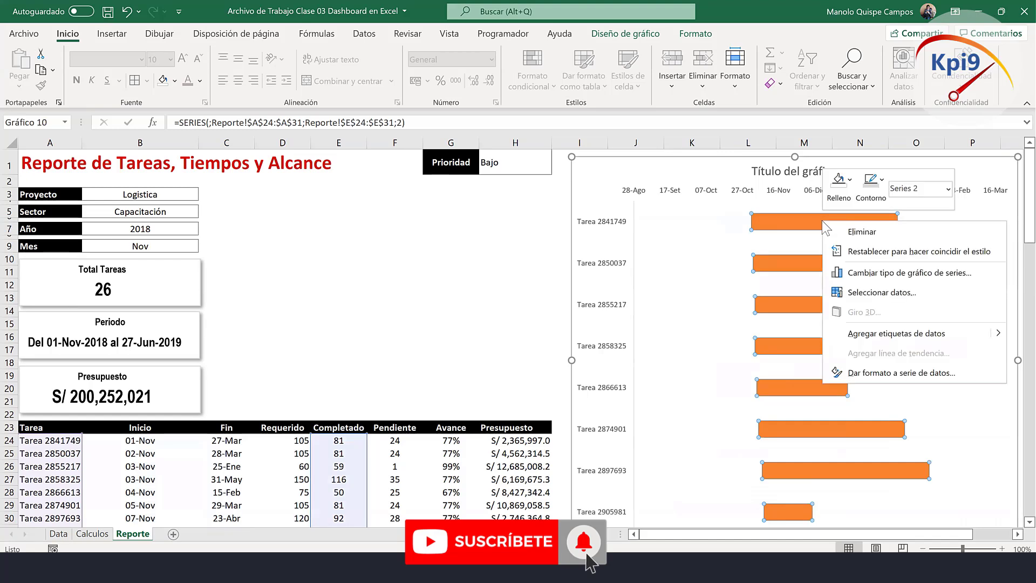
pyautogui.click(839, 183)
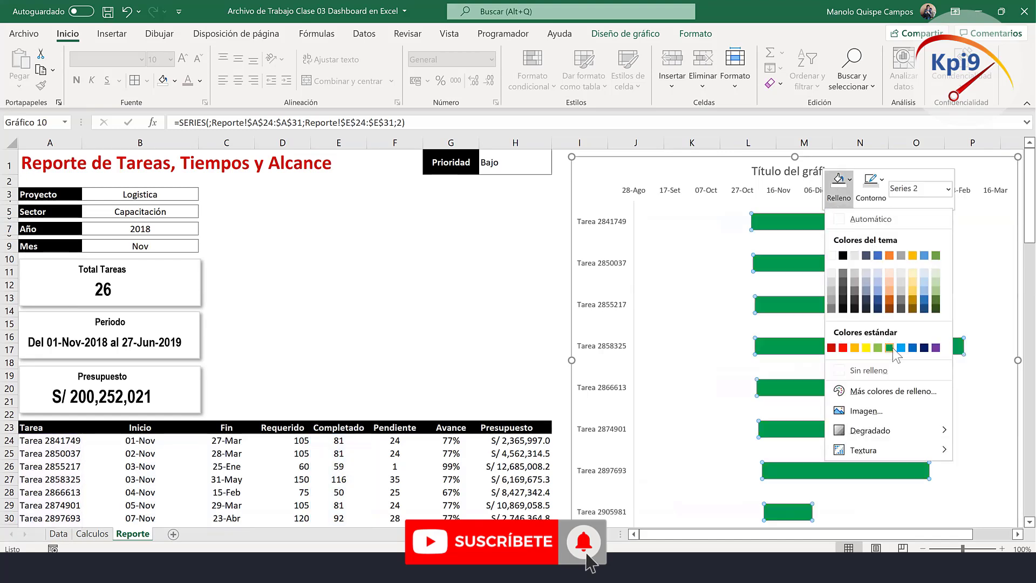
pyautogui.click(937, 301)
pyautogui.click(463, 275)
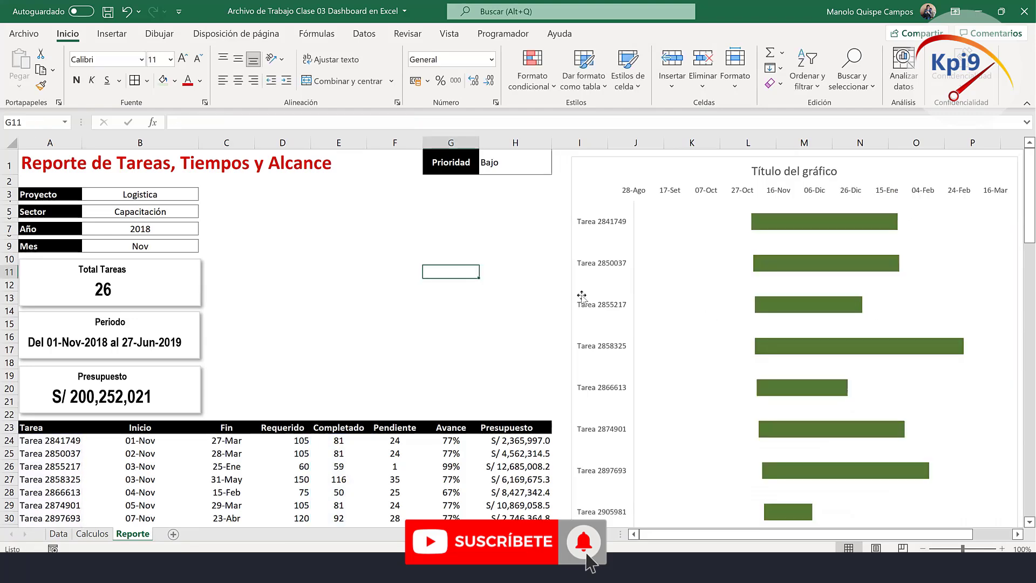
pyautogui.scroll(-2, 764, 372)
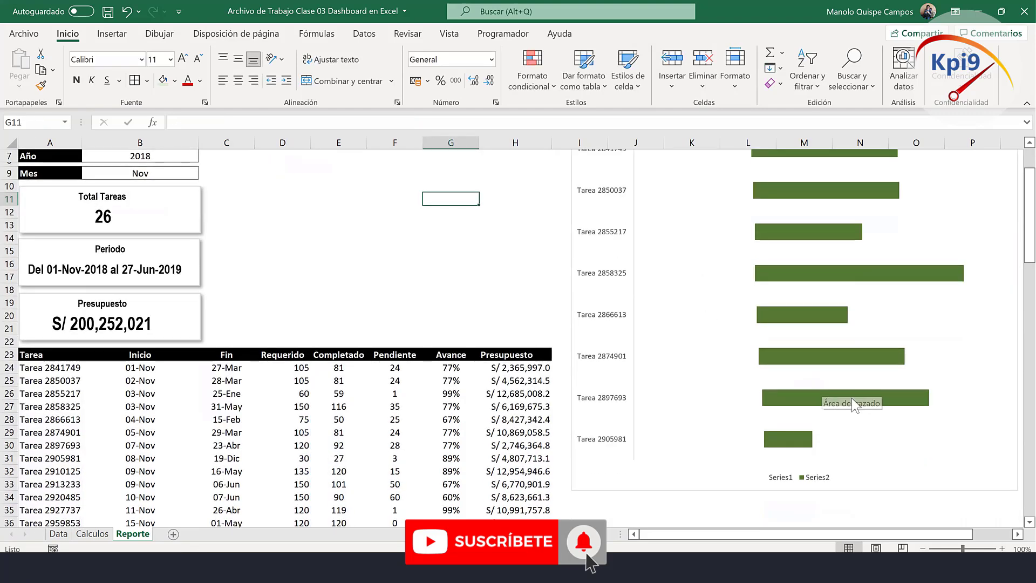
pyautogui.scroll(1, 877, 372)
pyautogui.scroll(1, 874, 345)
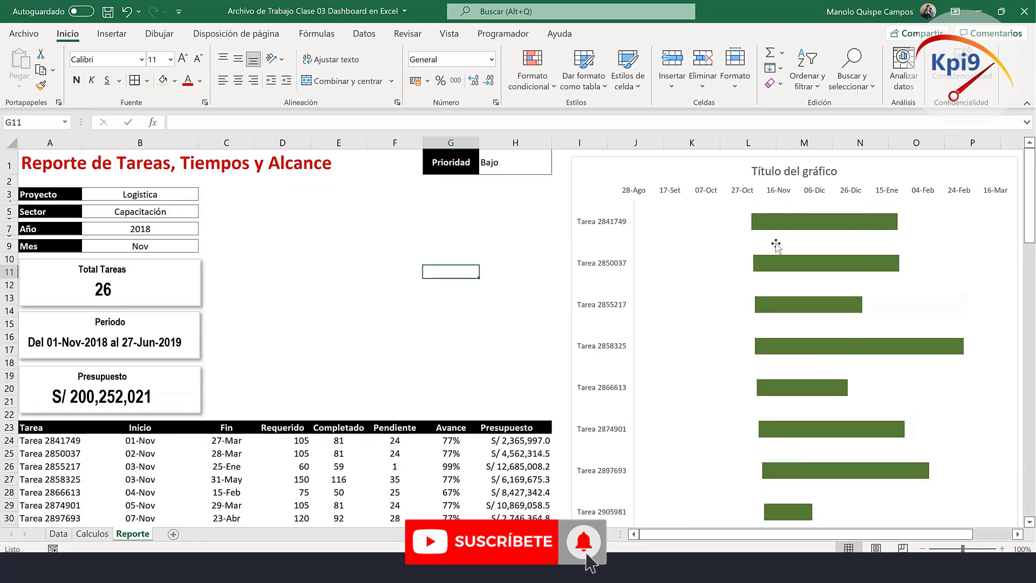
pyautogui.click(800, 222)
pyautogui.scroll(-1, 195, 510)
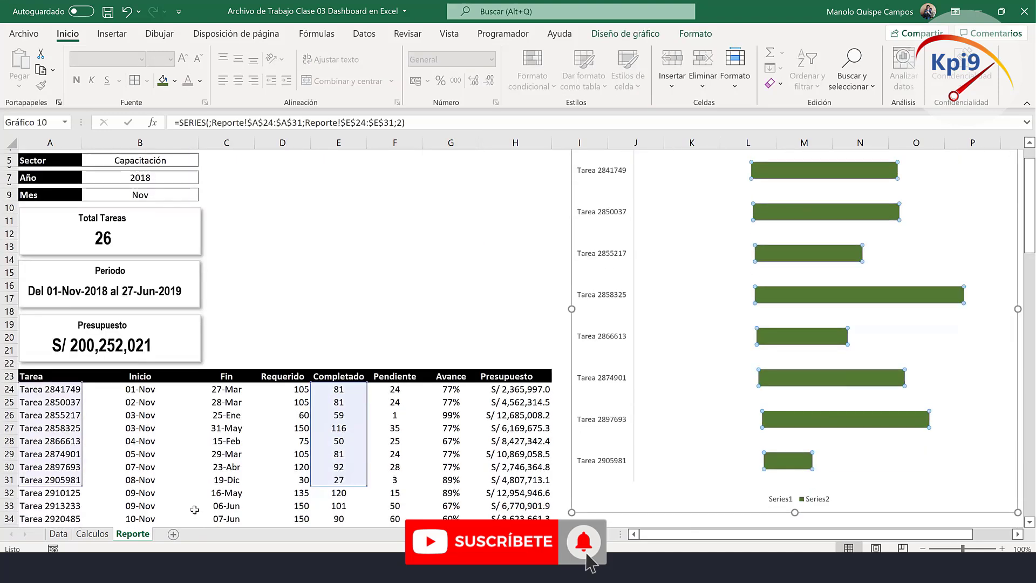
# Add a Pendiente series named from F23 with values F24:F31 to the chart.
pyautogui.rightClick(940, 294)
pyautogui.click(858, 364)
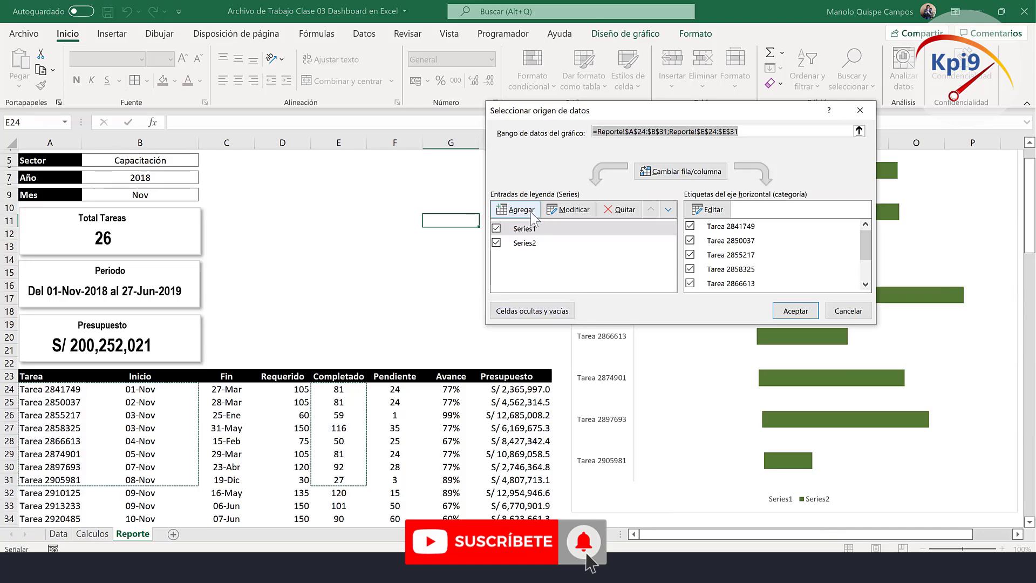
pyautogui.click(526, 214)
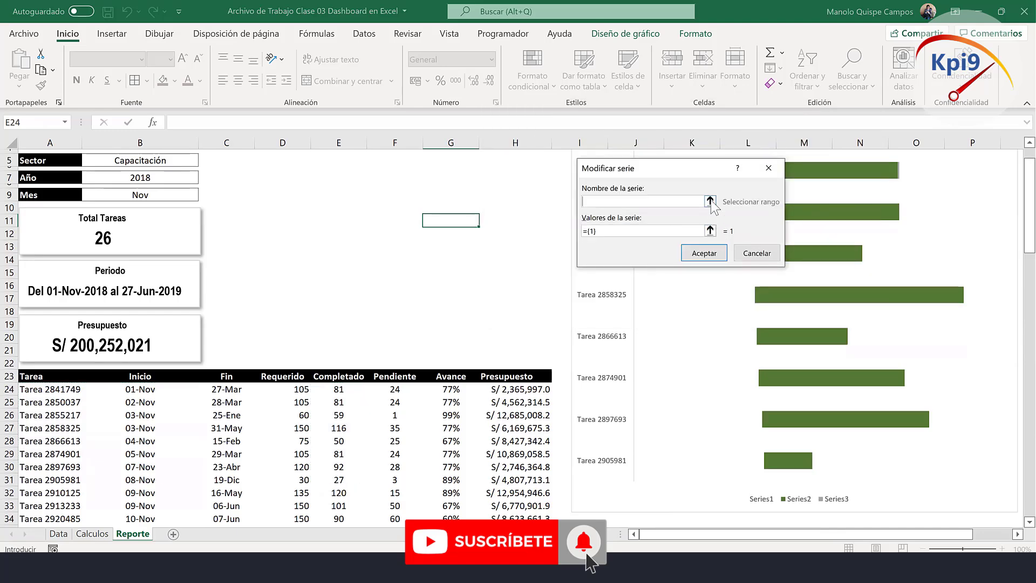
pyautogui.click(710, 201)
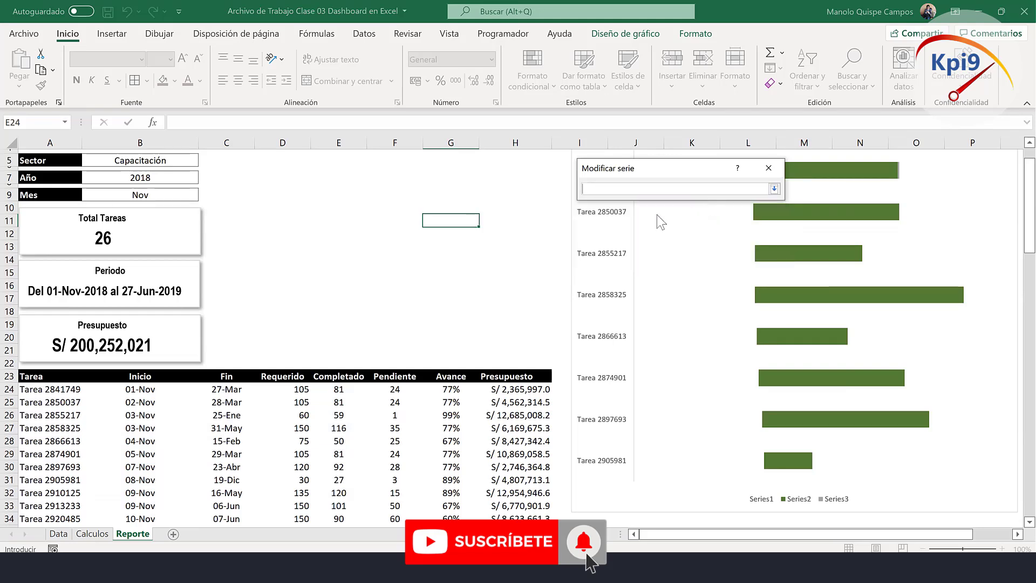
pyautogui.click(415, 379)
pyautogui.click(774, 189)
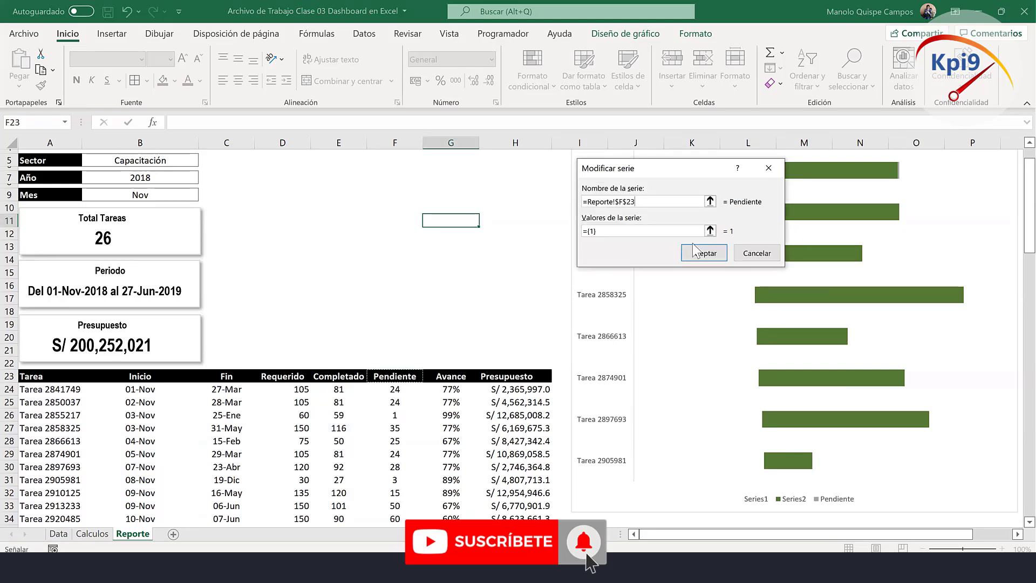
pyautogui.click(710, 231)
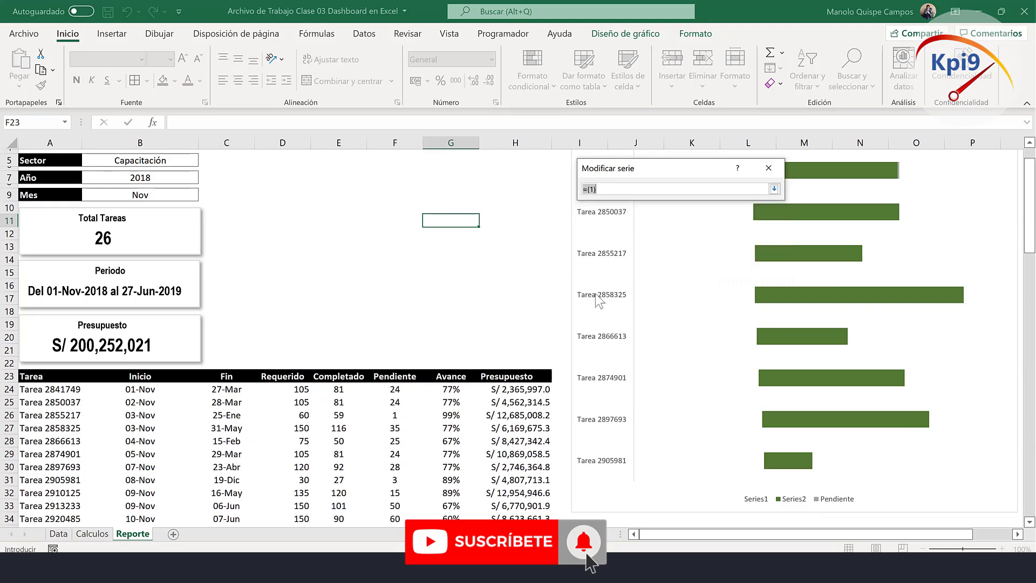
pyautogui.moveTo(400, 389); pyautogui.dragTo(405, 480)
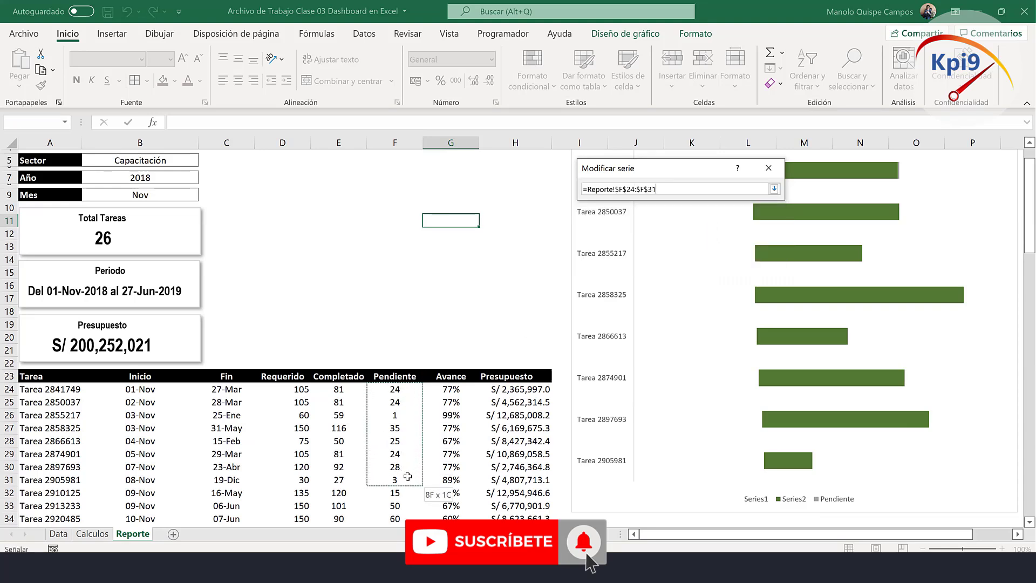
pyautogui.press('Return')
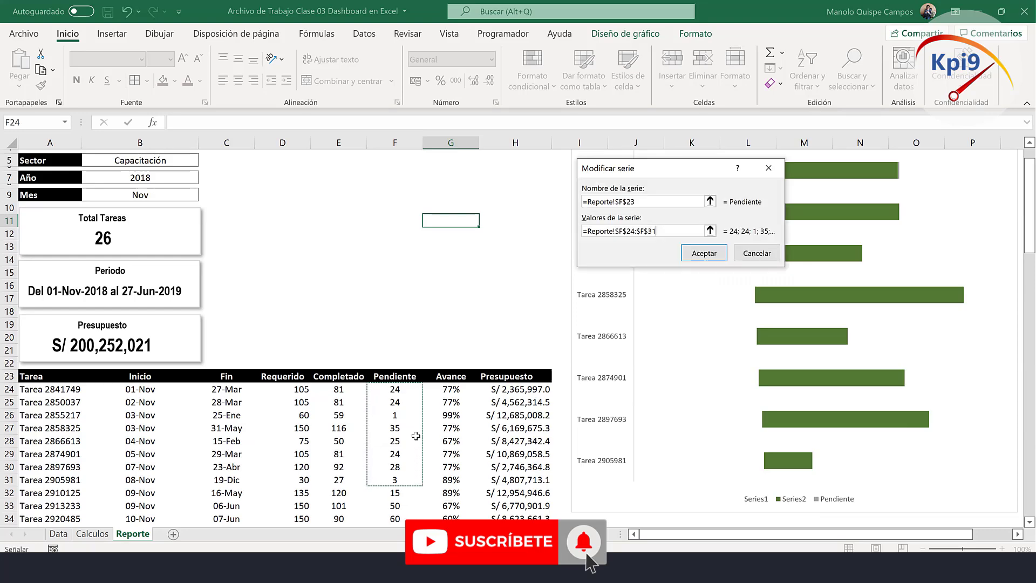
pyautogui.press('Return')
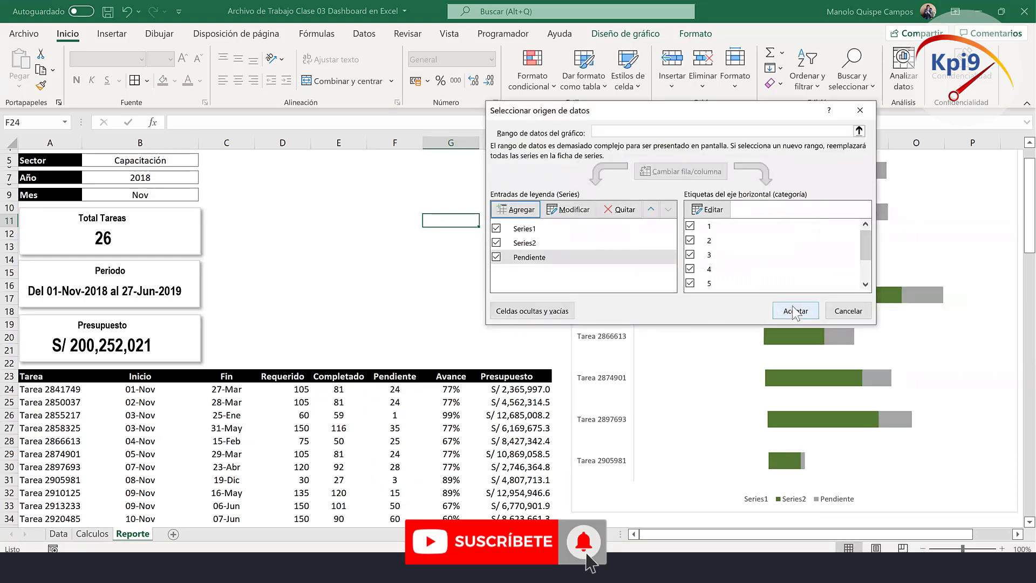
pyautogui.click(795, 311)
pyautogui.click(463, 275)
# Fill the Pendiente bars red.
pyautogui.scroll(2, 518, 280)
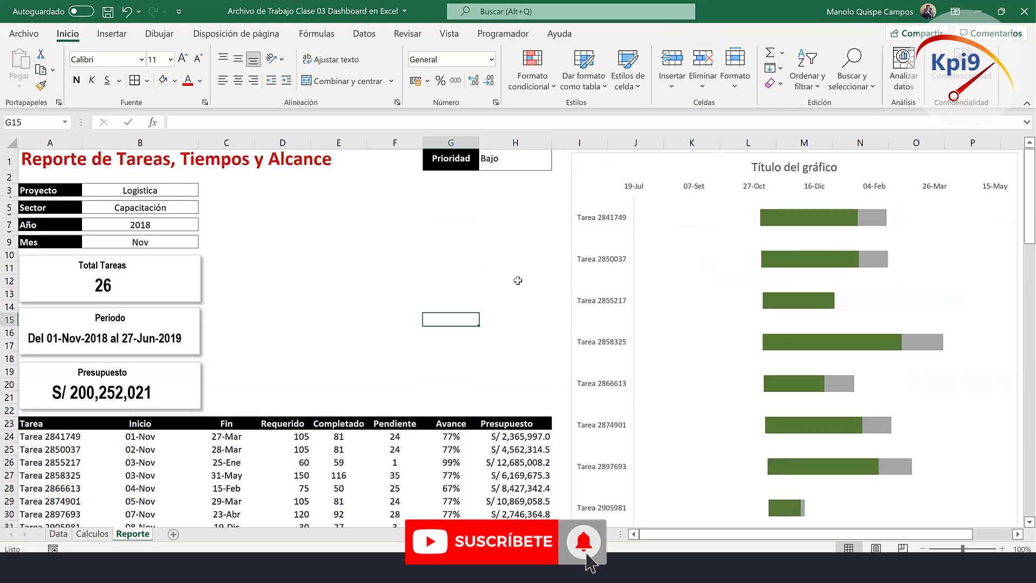
pyautogui.rightClick(870, 220)
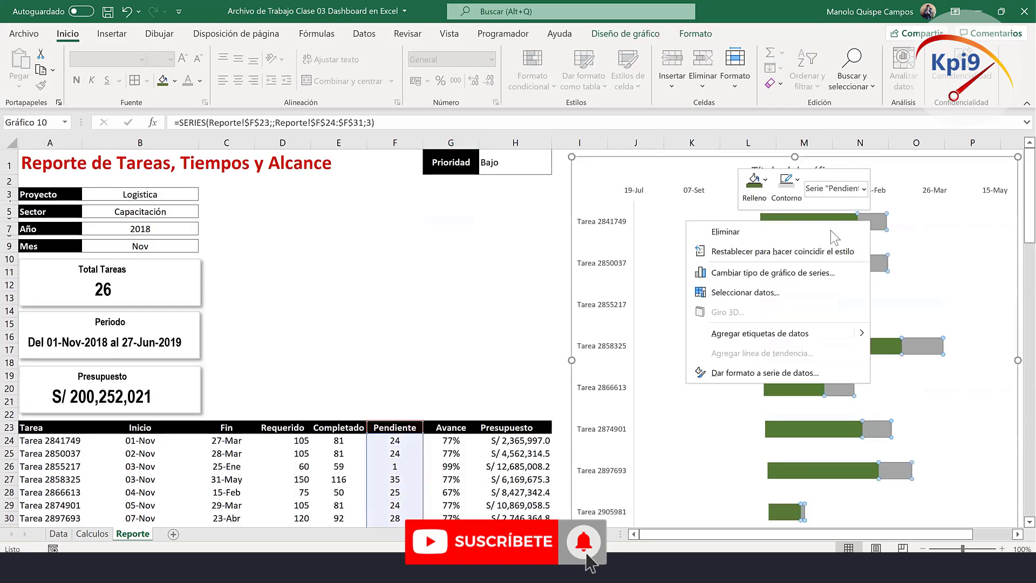
pyautogui.click(765, 193)
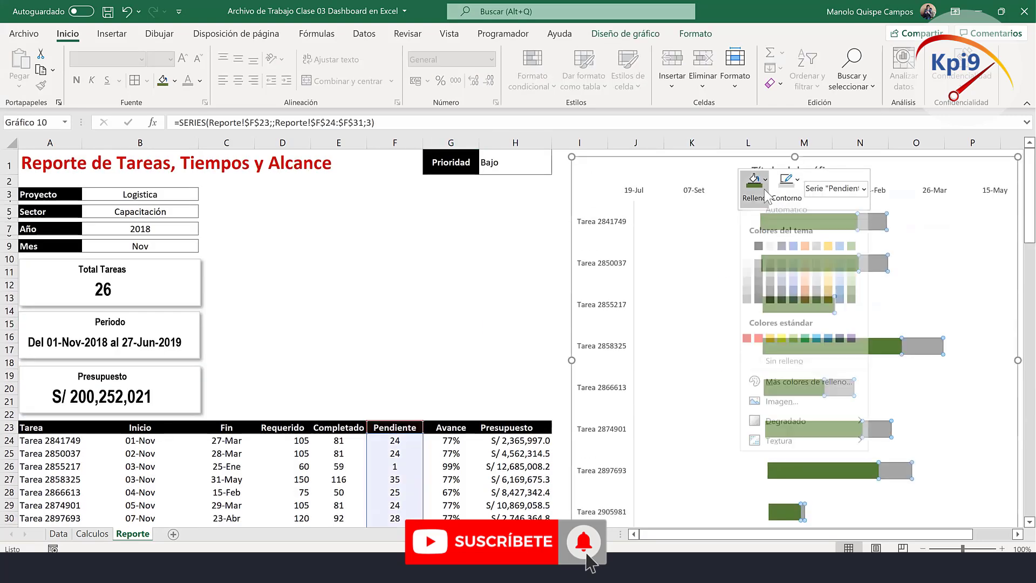
pyautogui.click(760, 348)
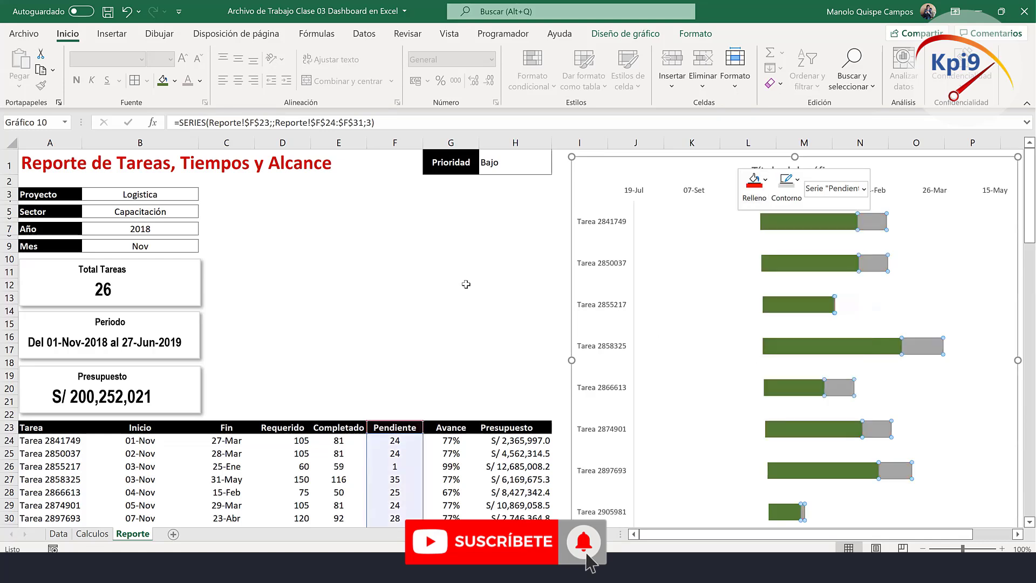
pyautogui.click(432, 297)
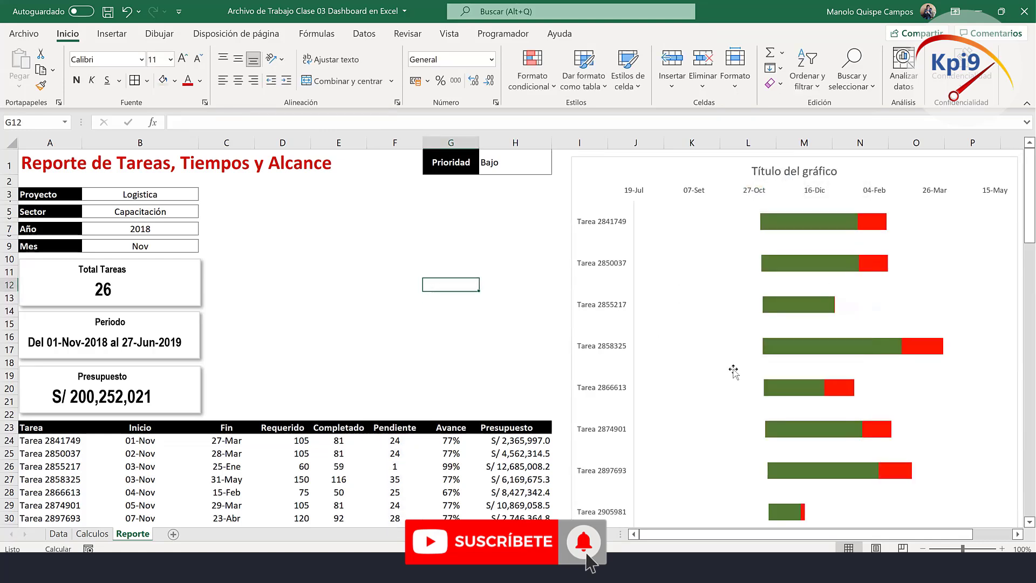
# Add value labels to the green bars in larger white Arial Narrow text.
pyautogui.rightClick(806, 224)
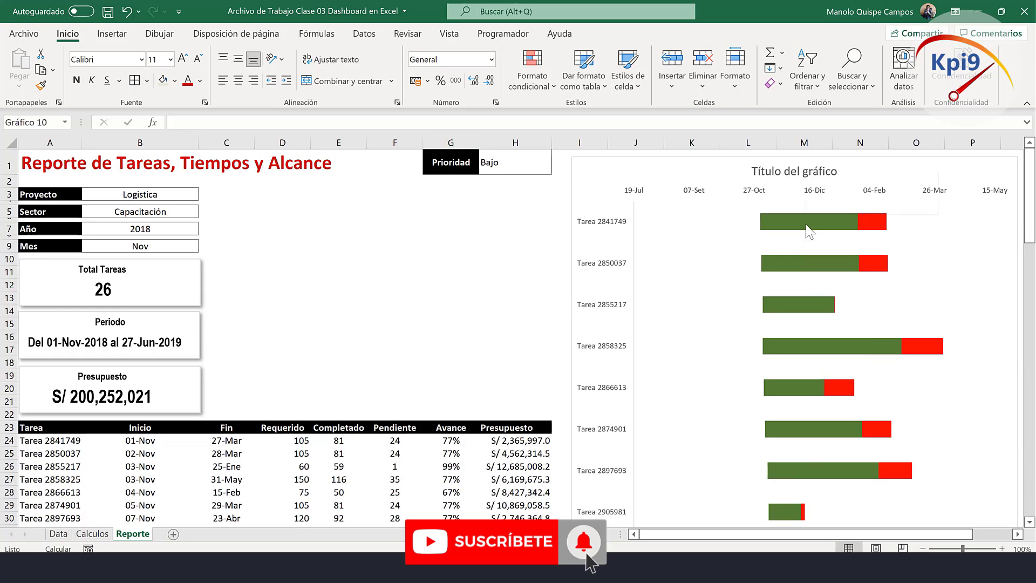
pyautogui.click(885, 338)
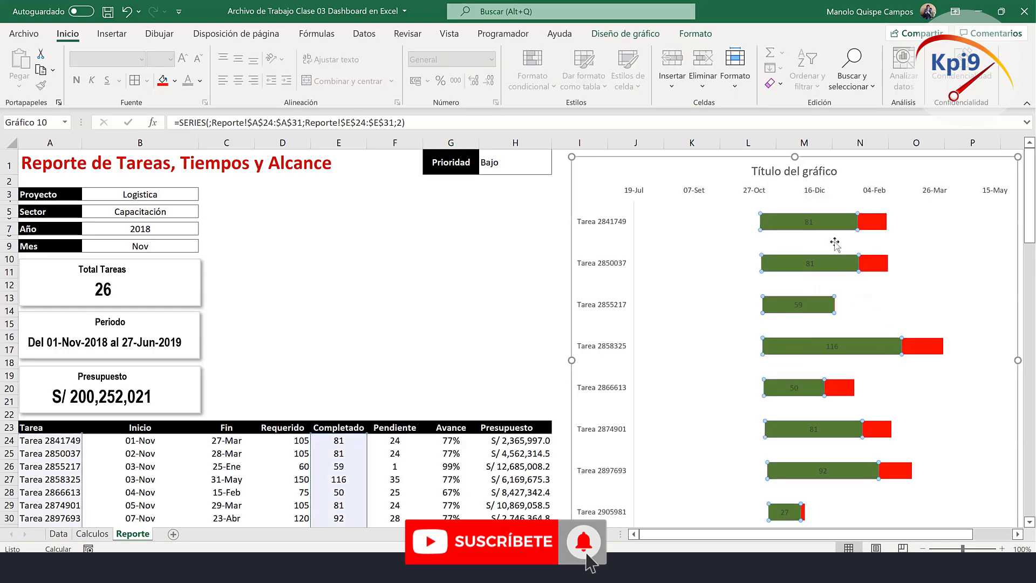
pyautogui.click(805, 224)
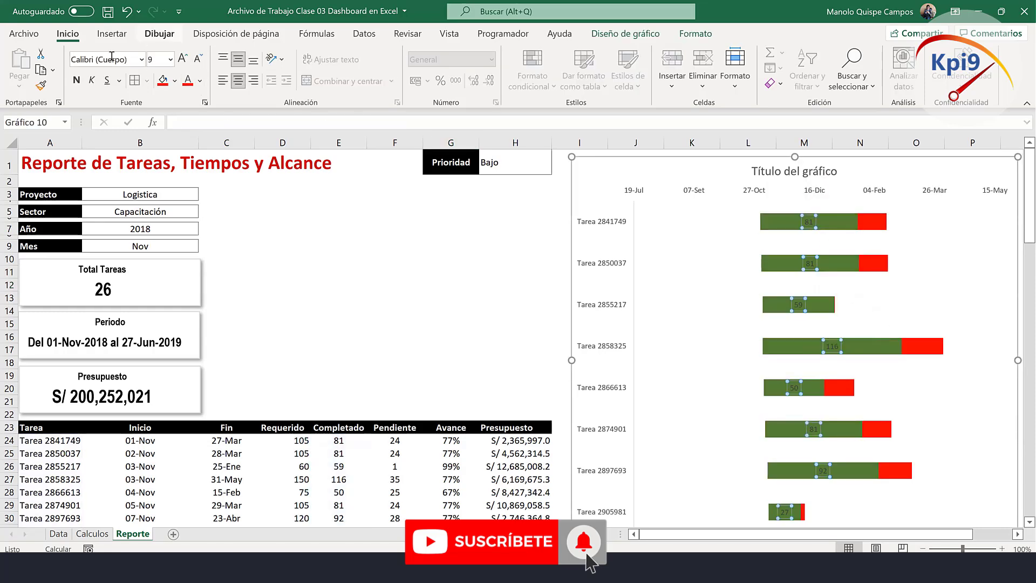
pyautogui.click(183, 57)
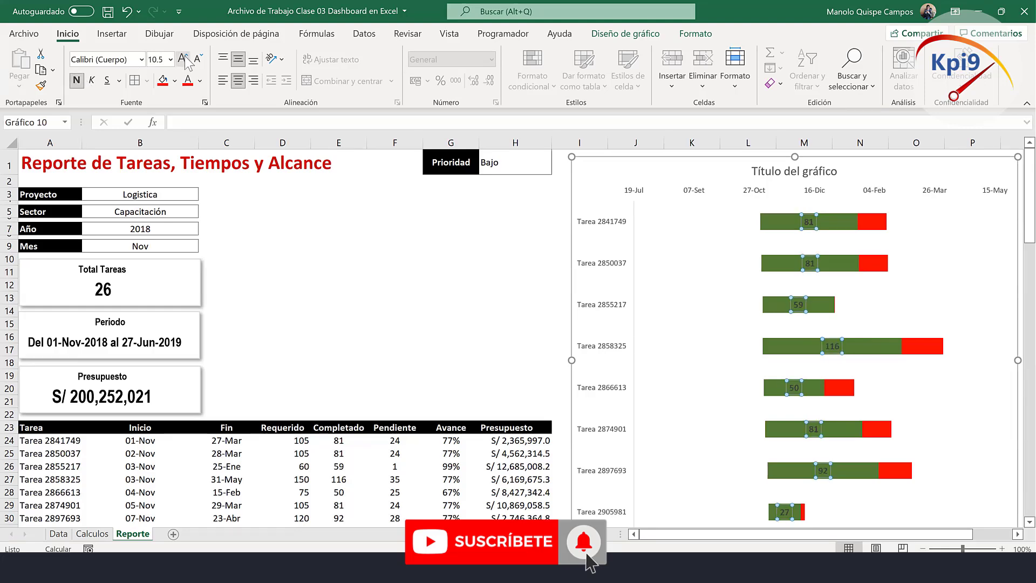
pyautogui.click(183, 57)
pyautogui.click(141, 59)
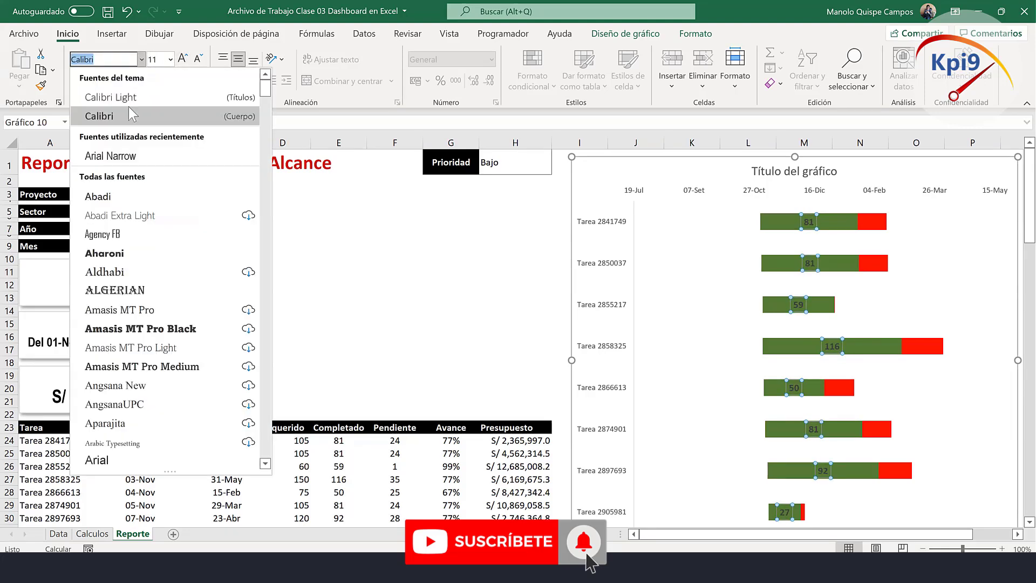
pyautogui.click(139, 157)
pyautogui.click(202, 85)
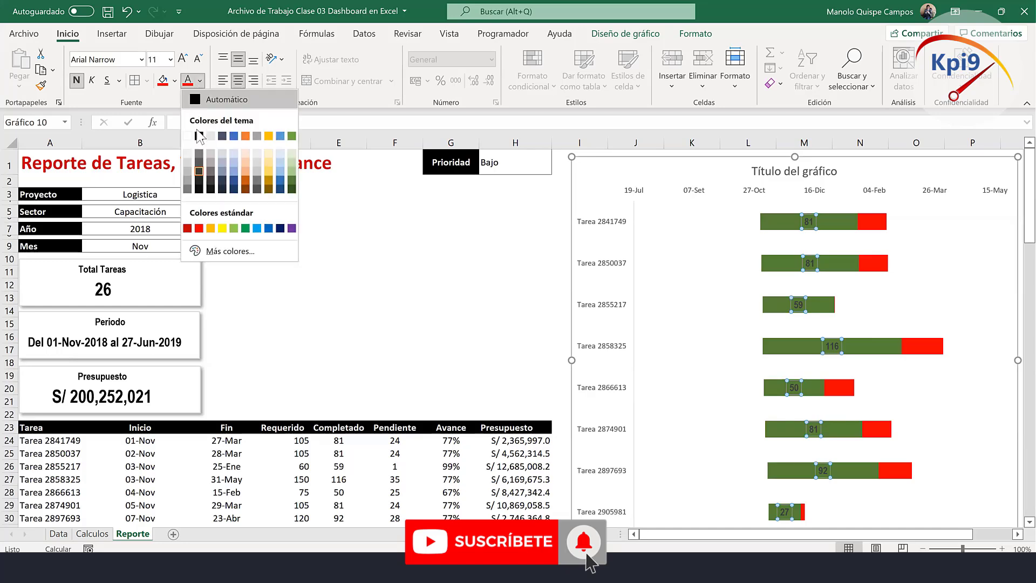
pyautogui.click(190, 139)
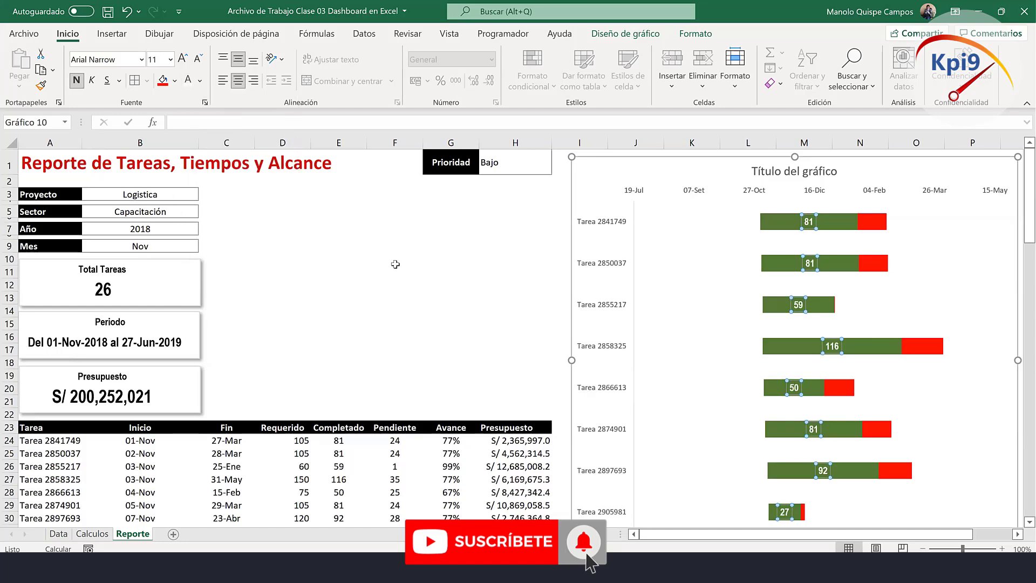
pyautogui.click(396, 264)
# Add value labels to the red Pendiente bars, enlarged, bold, with a new font.
pyautogui.click(883, 226)
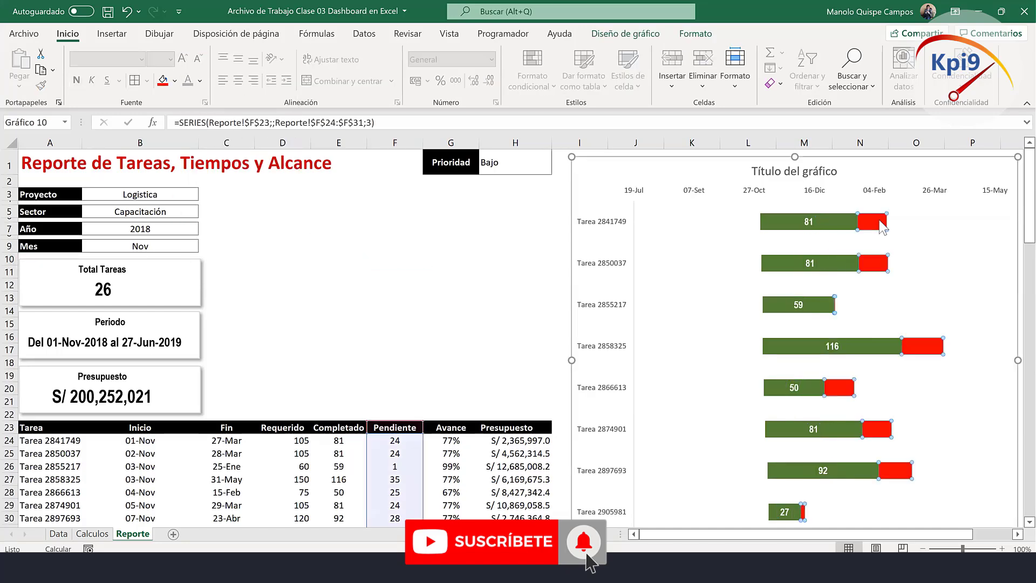
pyautogui.rightClick(883, 227)
pyautogui.press('Escape')
pyautogui.click(879, 216)
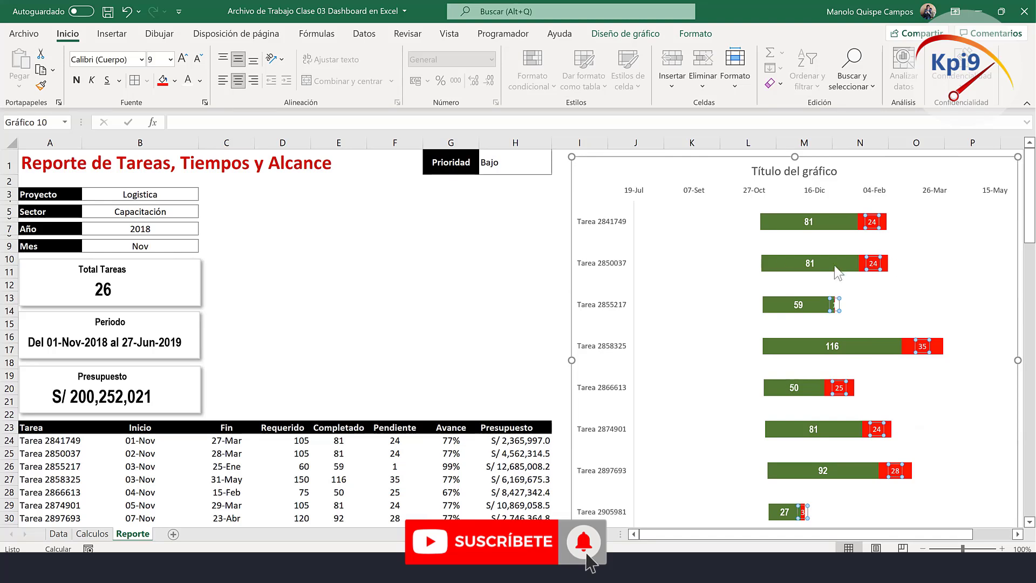
pyautogui.click(183, 57)
pyautogui.click(182, 57)
pyautogui.click(183, 57)
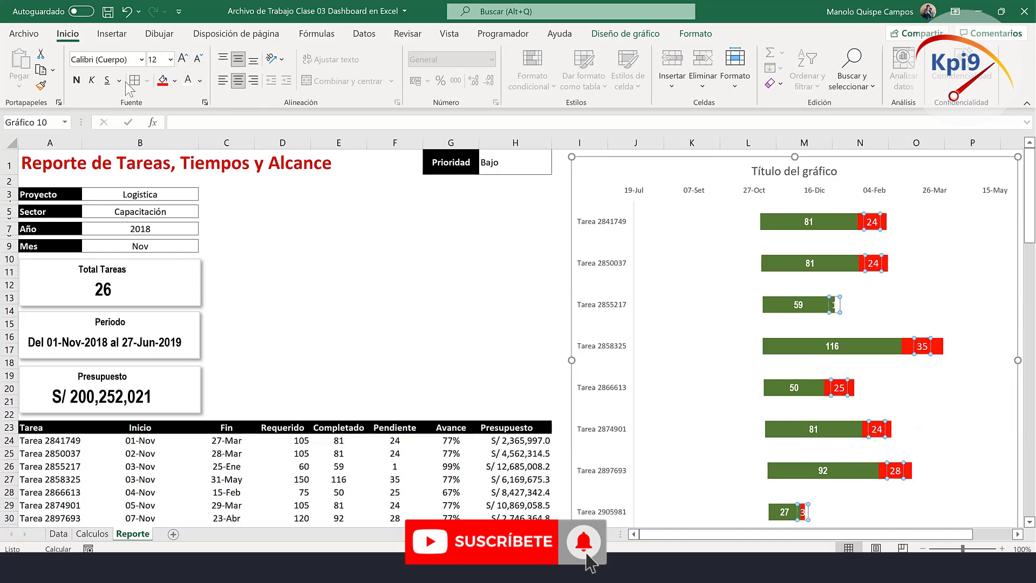
pyautogui.click(77, 80)
pyautogui.click(142, 59)
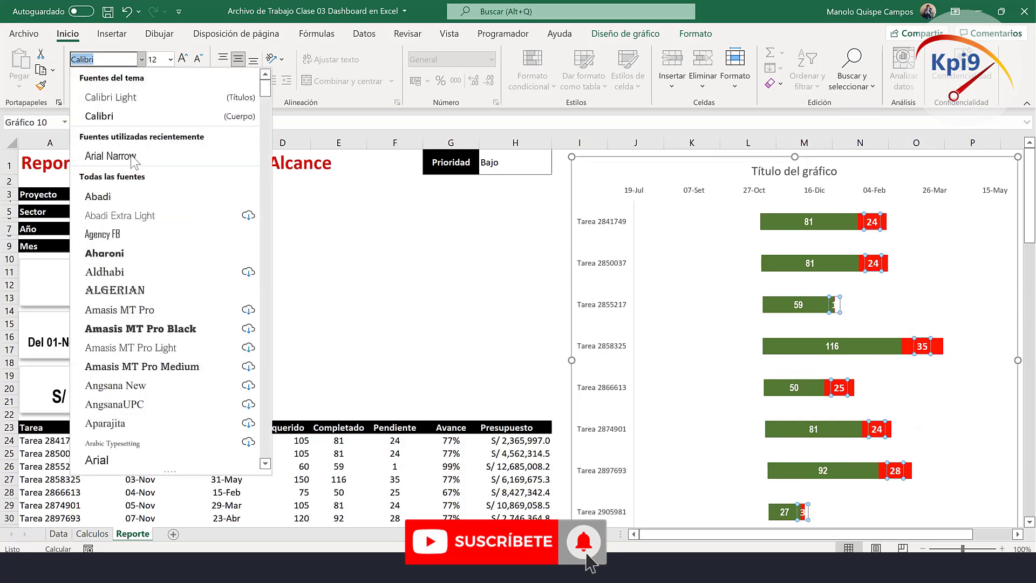
pyautogui.click(92, 114)
pyautogui.click(348, 258)
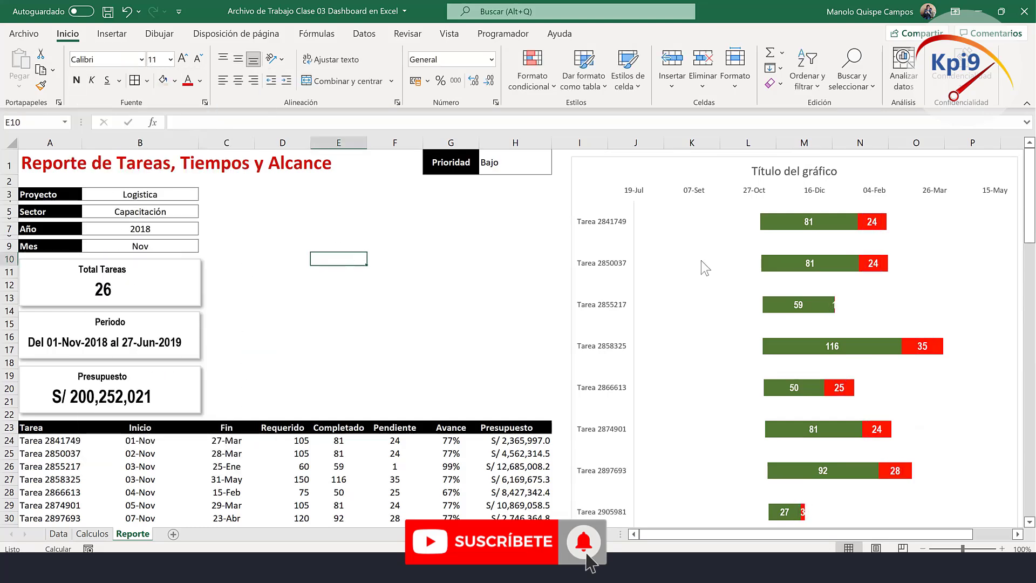
# Label the invisible start bars with the Avance percentages from the worksheet cells.
pyautogui.click(734, 218)
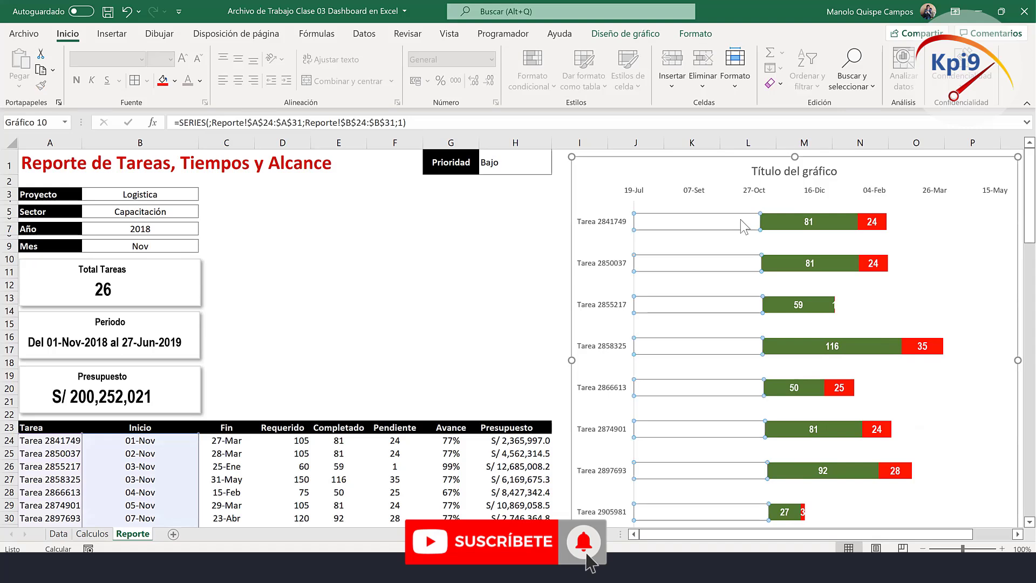
pyautogui.rightClick(740, 219)
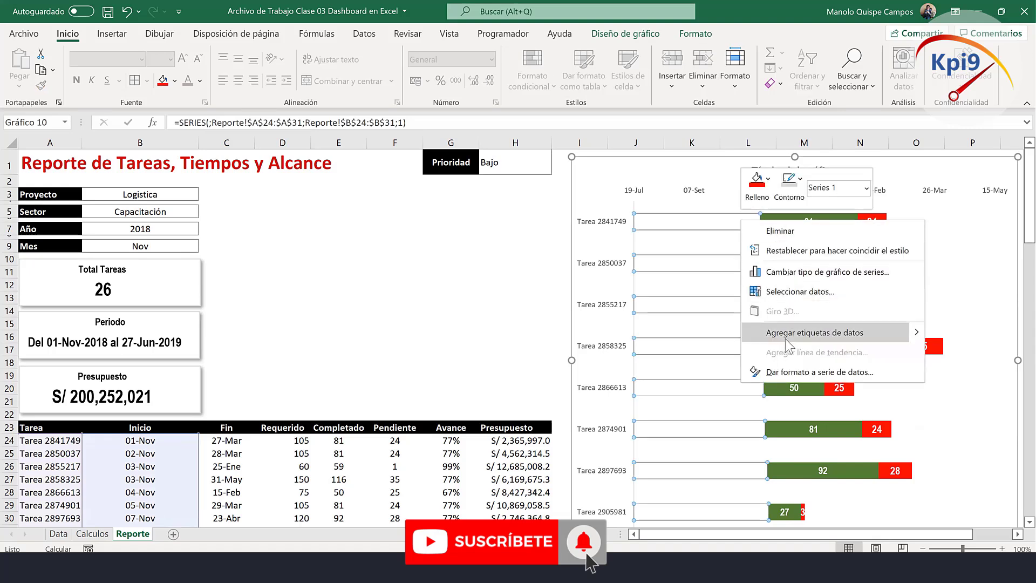
pyautogui.click(785, 332)
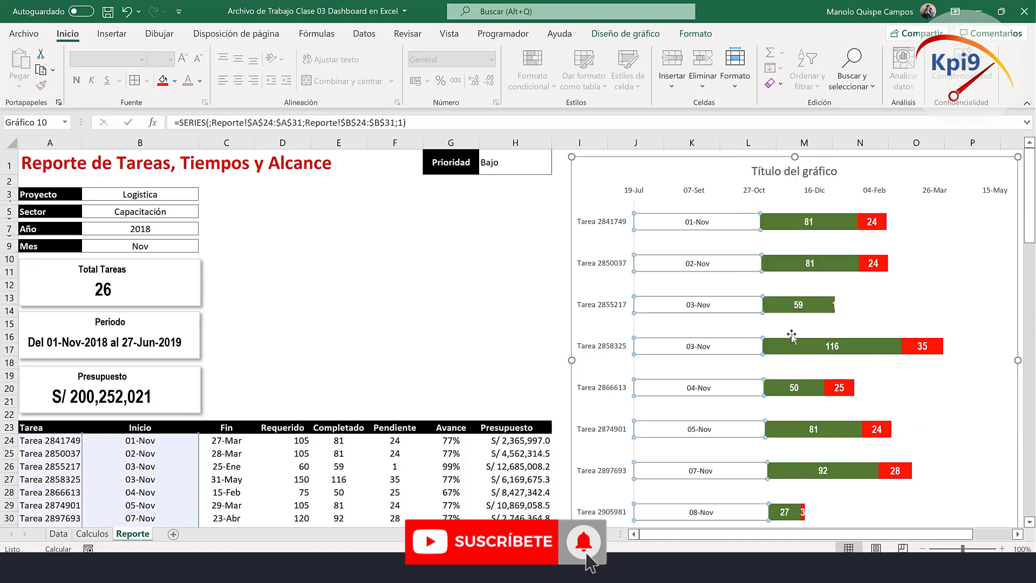
pyautogui.click(700, 222)
pyautogui.rightClick(700, 223)
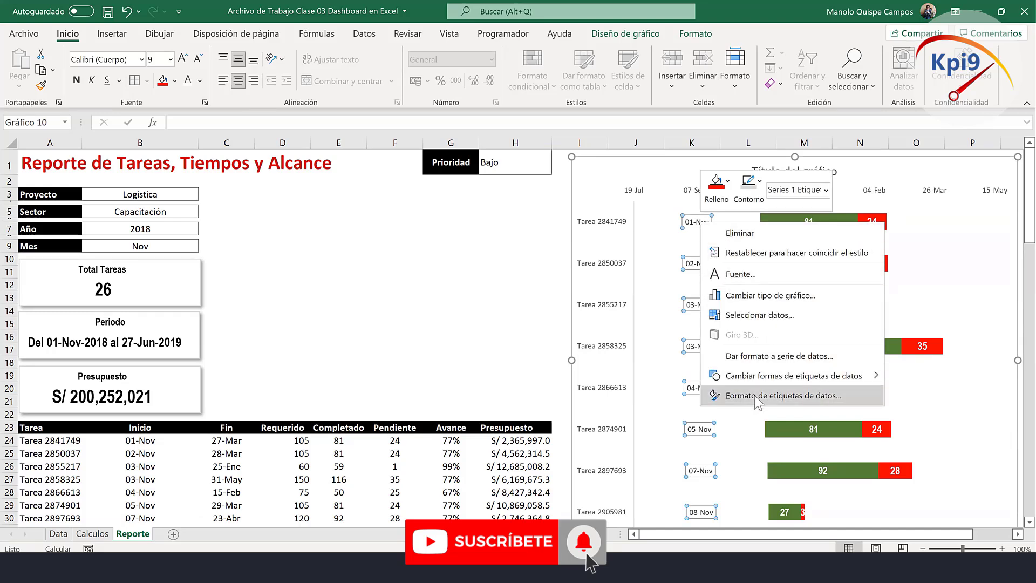
pyautogui.click(756, 395)
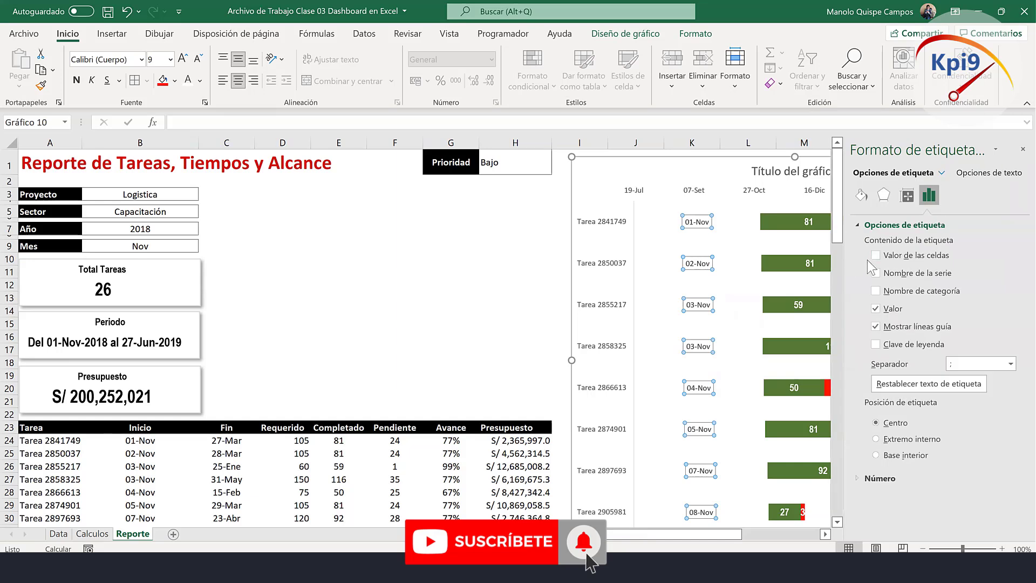
pyautogui.click(899, 258)
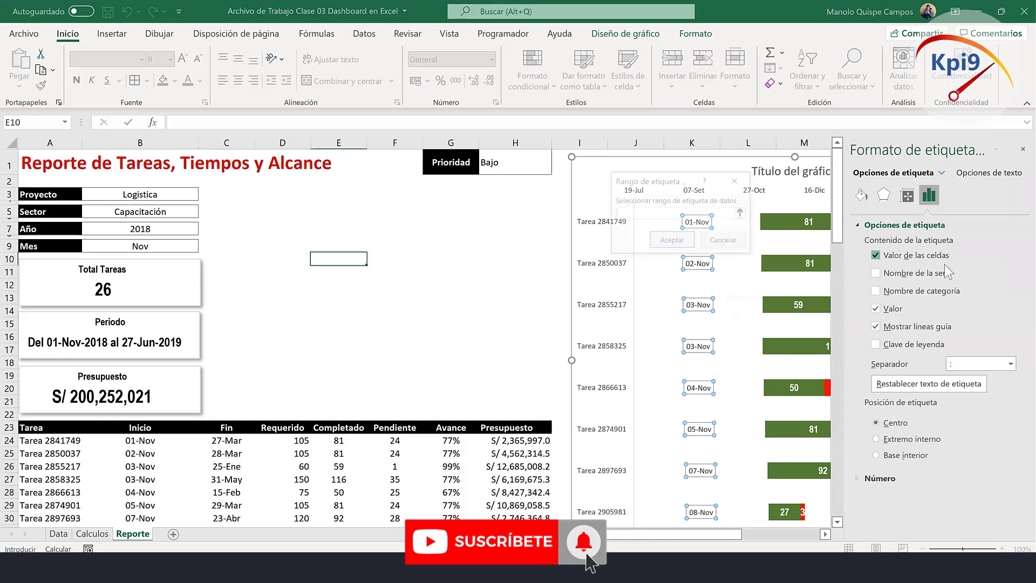
pyautogui.click(743, 213)
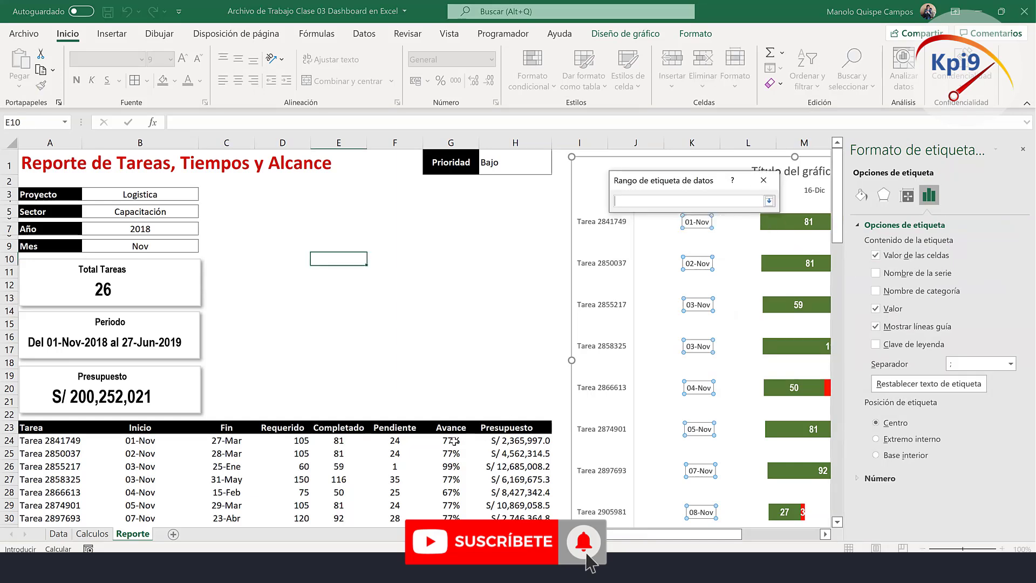
pyautogui.moveTo(455, 440)
pyautogui.mouseDown()
pyautogui.moveTo(454, 539)
pyautogui.moveTo(458, 441)
pyautogui.mouseUp()
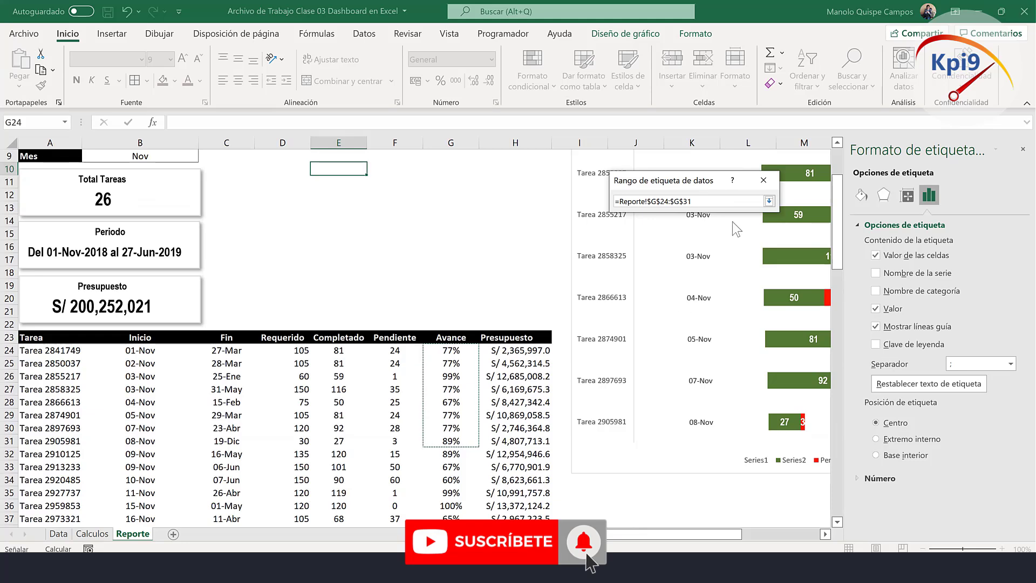
pyautogui.click(769, 200)
pyautogui.click(698, 240)
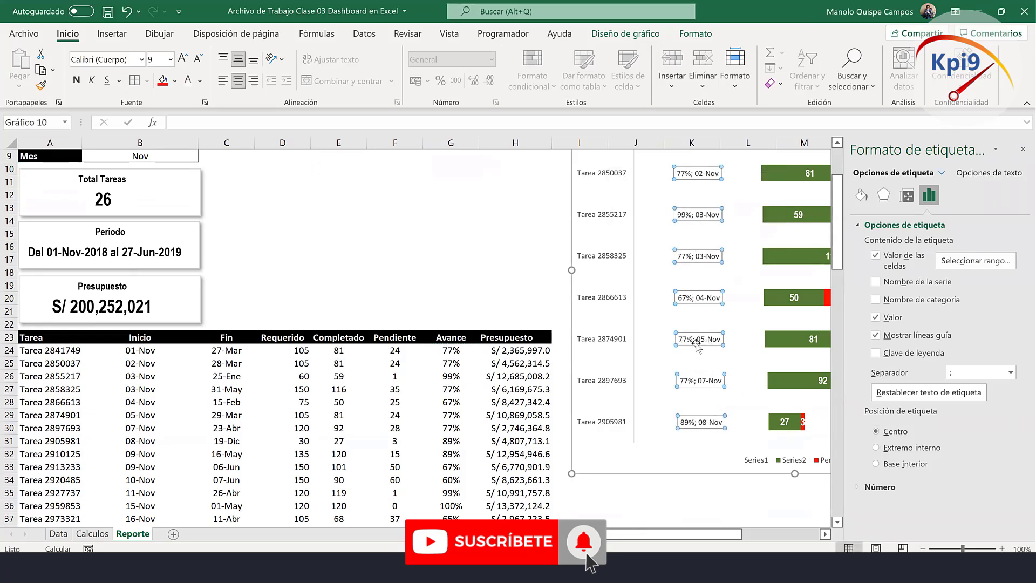
pyautogui.click(875, 317)
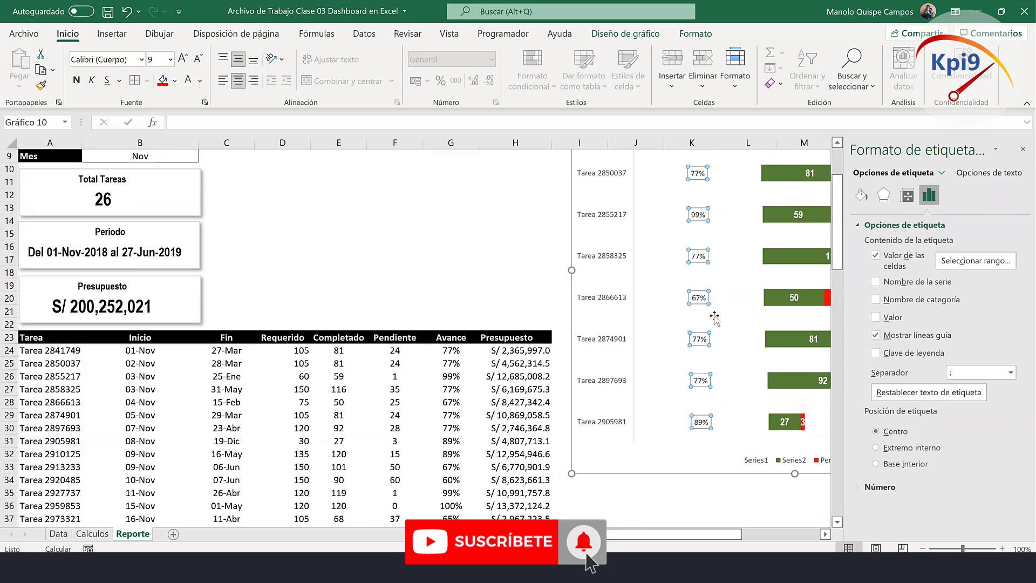
pyautogui.click(1022, 149)
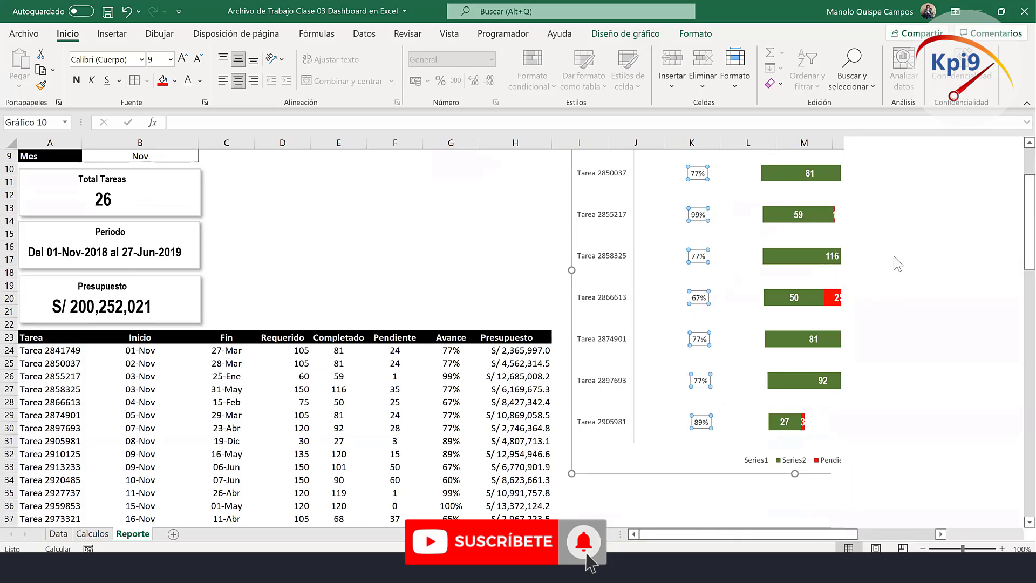
pyautogui.scroll(3, 892, 265)
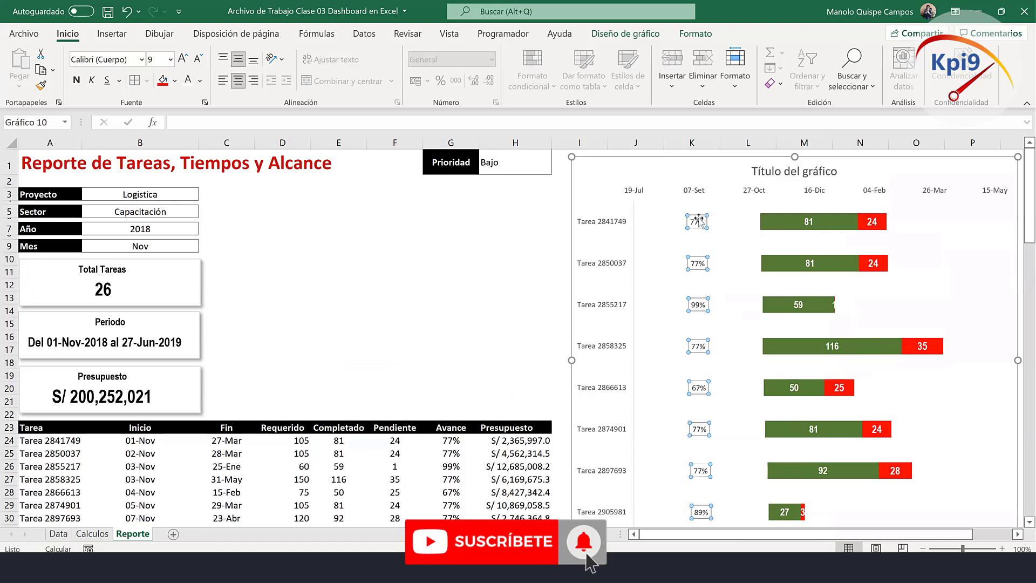
# Position the percentage labels Inside End in larger, bold Arial Narrow text.
pyautogui.rightClick(700, 223)
pyautogui.click(737, 391)
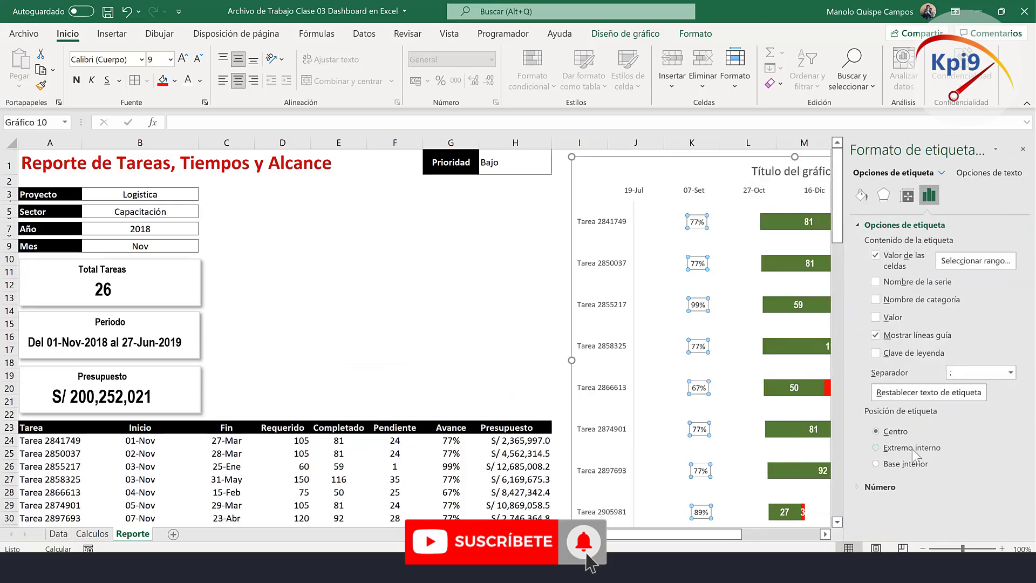
pyautogui.click(911, 448)
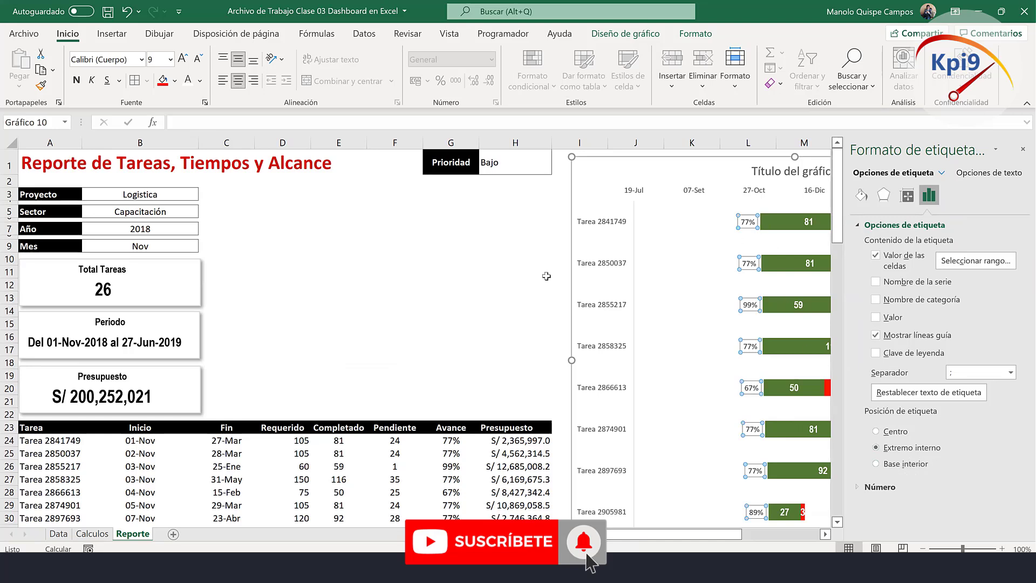
pyautogui.click(76, 82)
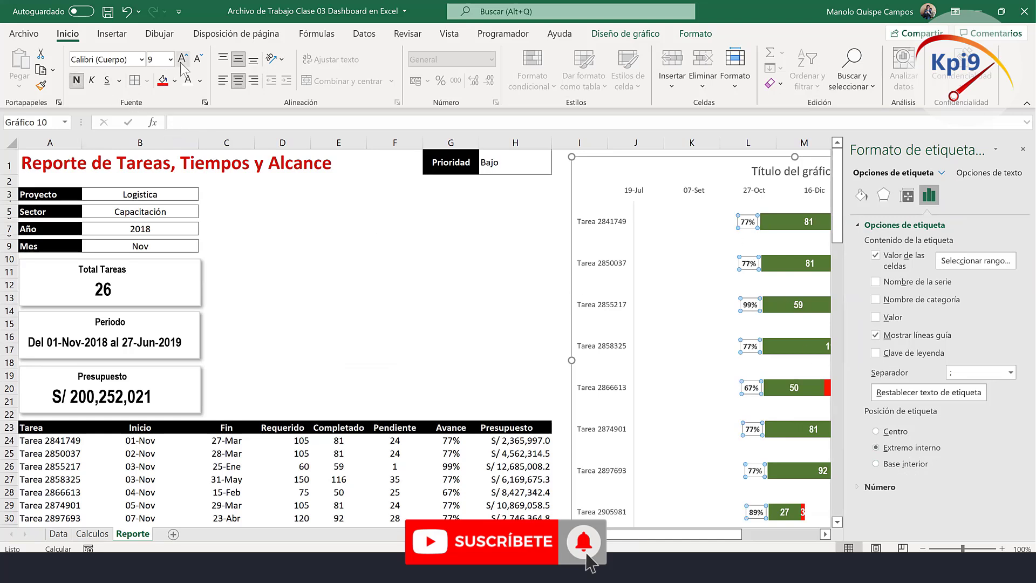
pyautogui.click(184, 58)
pyautogui.click(141, 59)
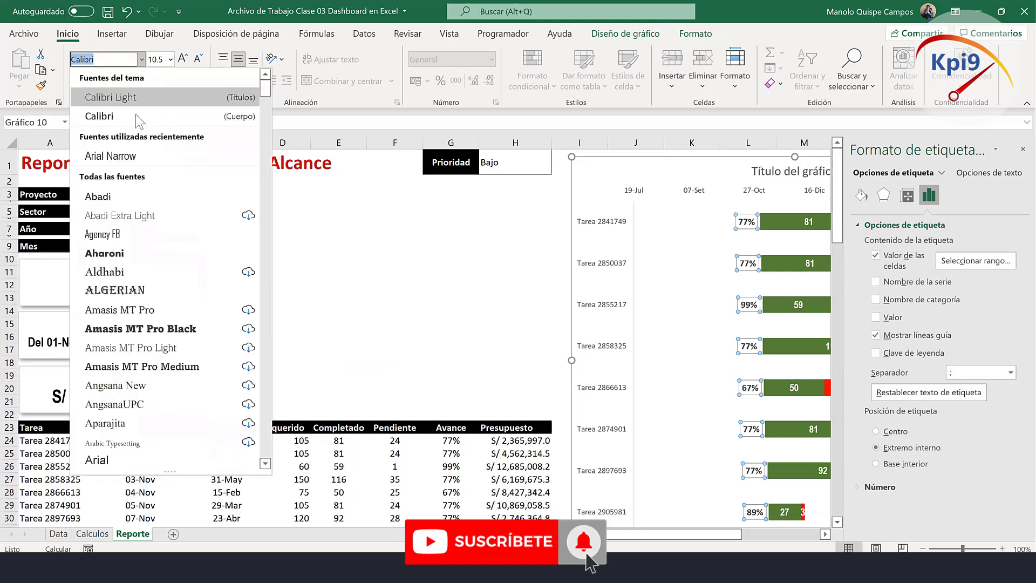
pyautogui.click(124, 156)
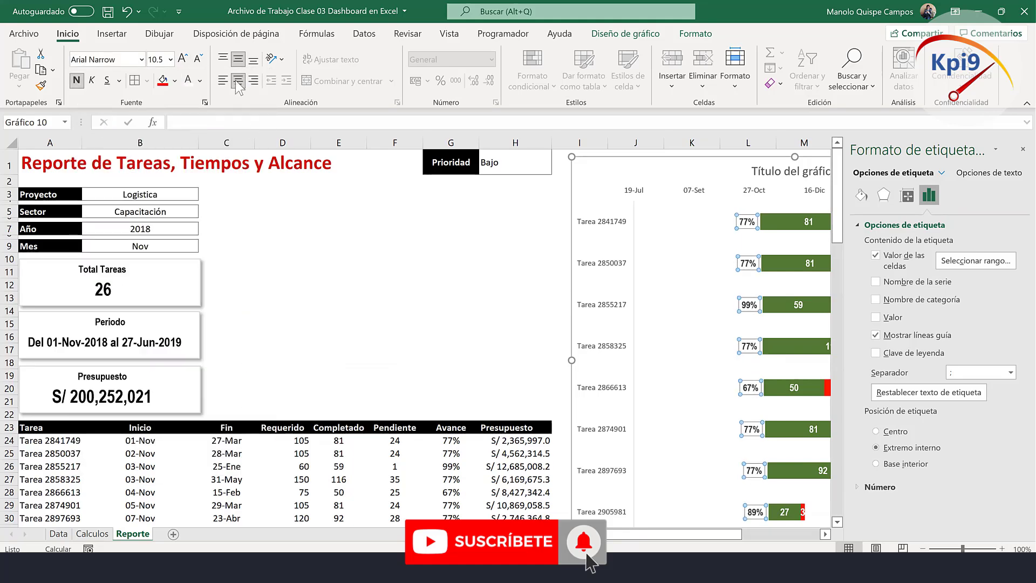
pyautogui.click(183, 58)
pyautogui.click(351, 285)
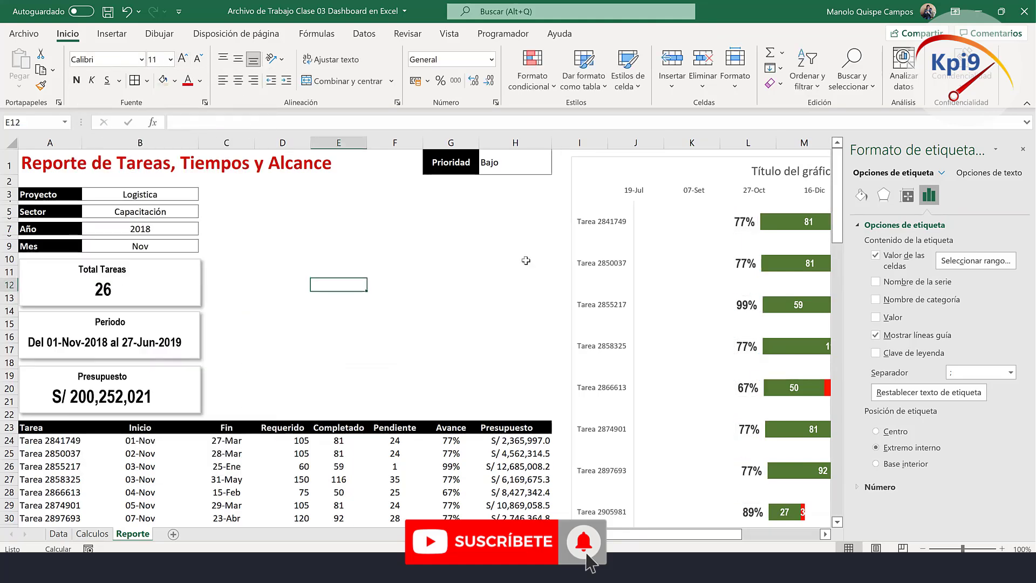
pyautogui.click(1021, 151)
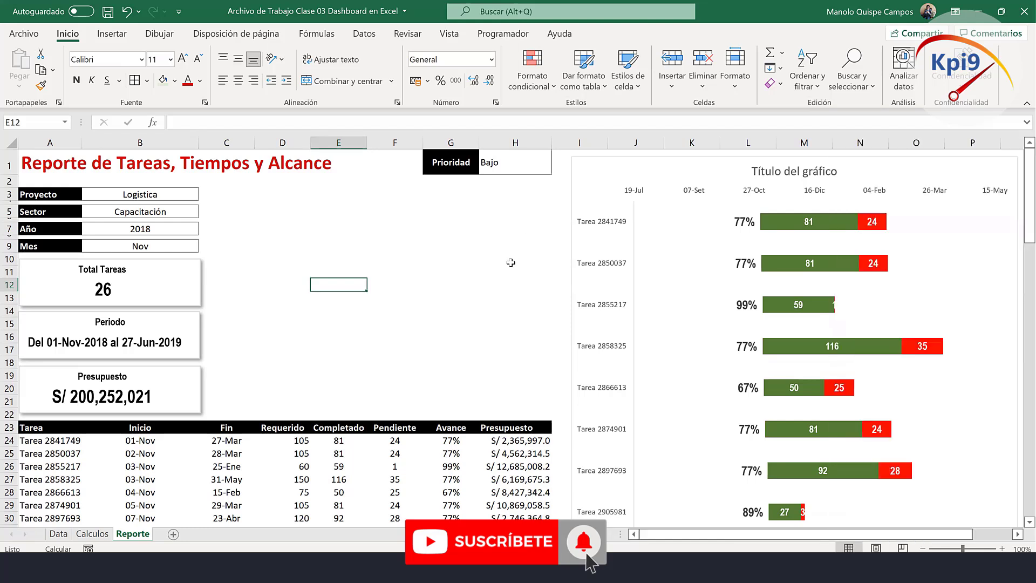
pyautogui.moveTo(782, 159); pyautogui.dragTo(787, 156)
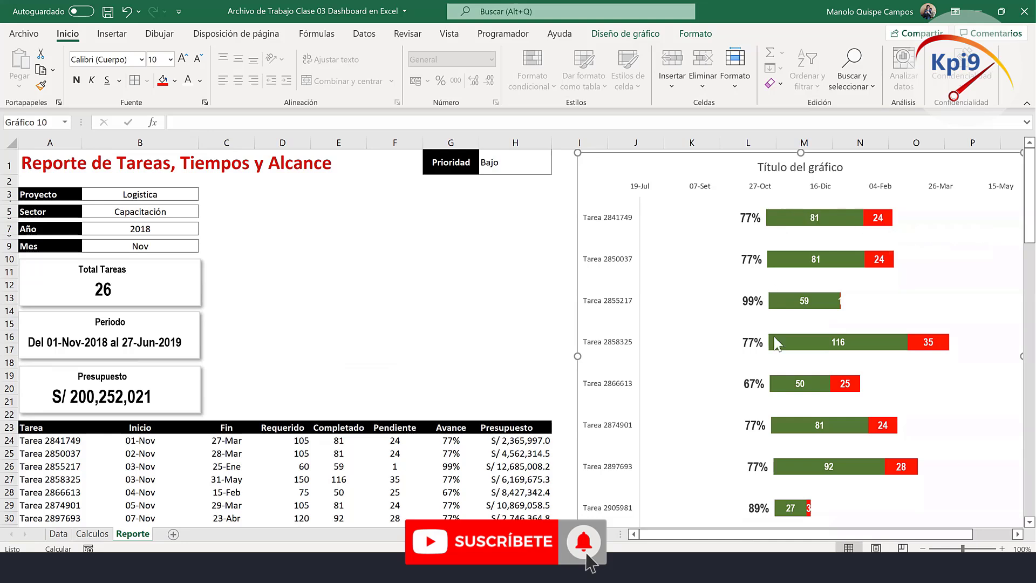
# Set the Sector filter to Seguimiento and the Año filter to 2019.
pyautogui.click(502, 296)
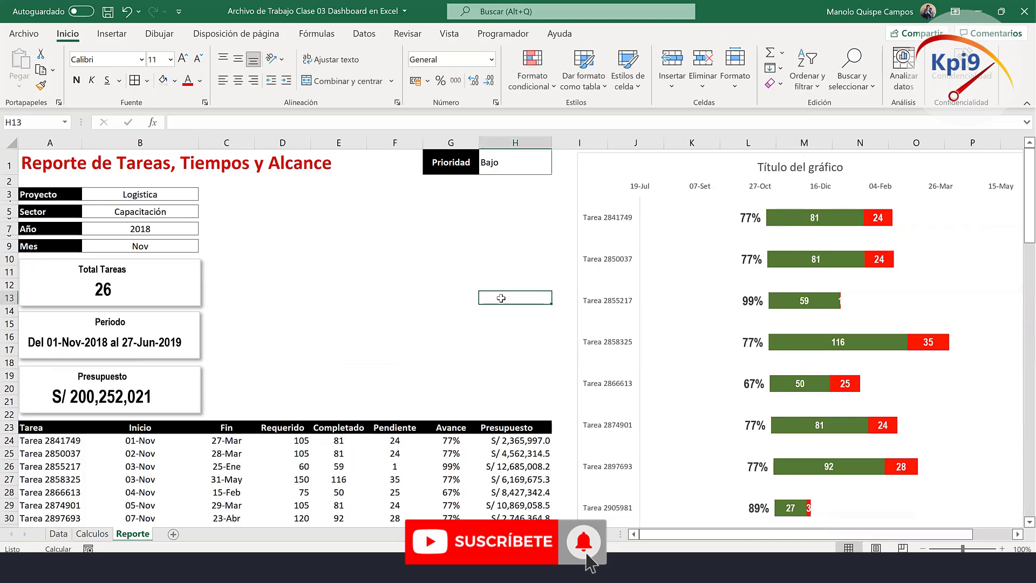
pyautogui.click(162, 195)
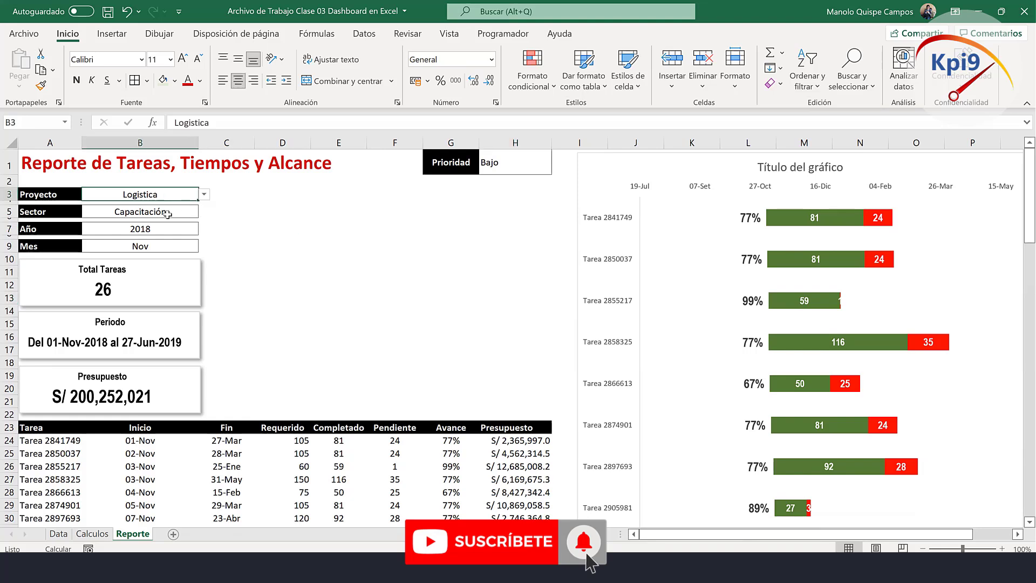
pyautogui.click(167, 213)
pyautogui.click(204, 212)
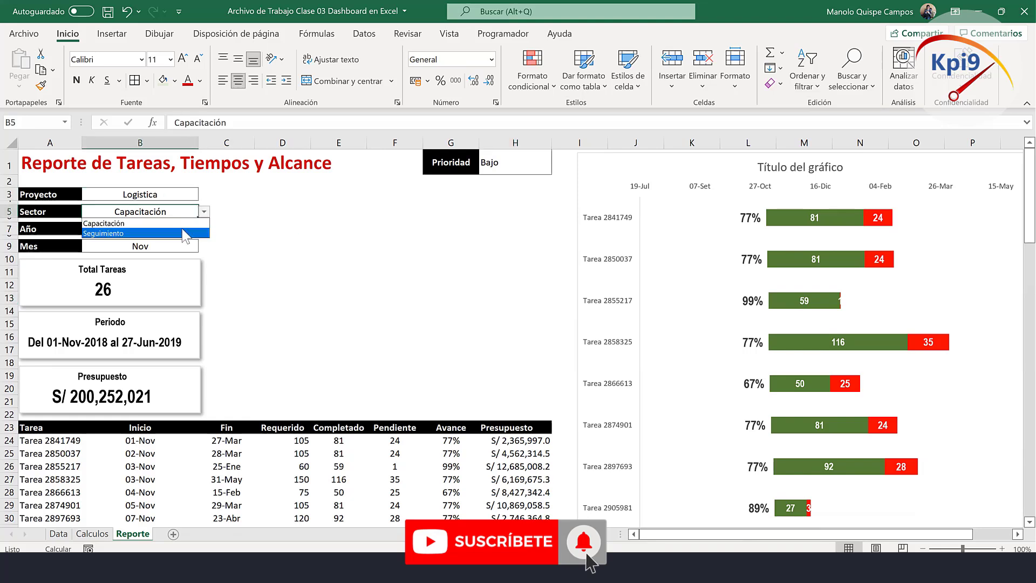
pyautogui.click(186, 234)
pyautogui.click(196, 231)
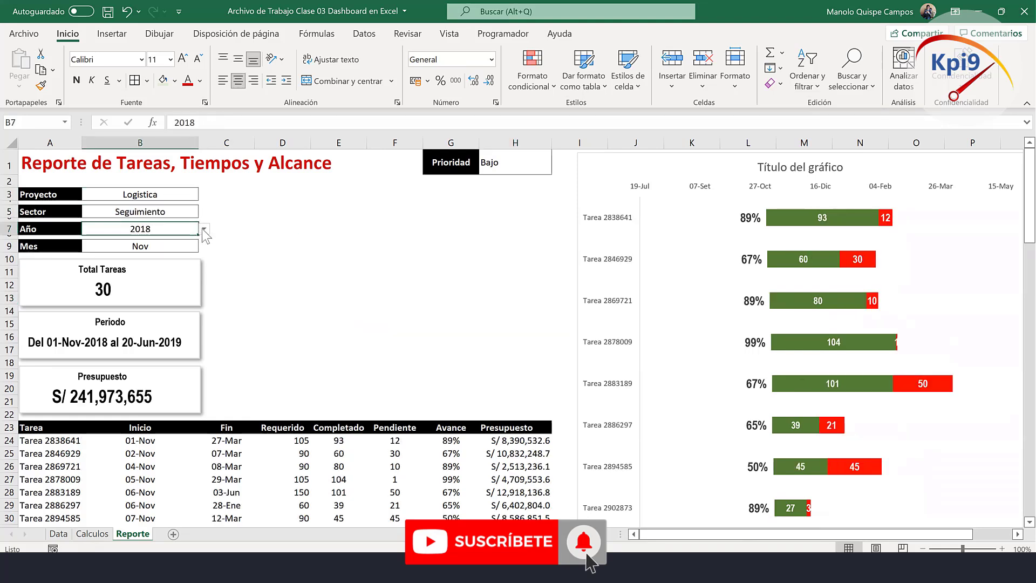
pyautogui.click(203, 229)
pyautogui.click(196, 248)
# Set the Mes filter to May and the H1 priority filter to Medio.
pyautogui.click(183, 244)
pyautogui.click(204, 246)
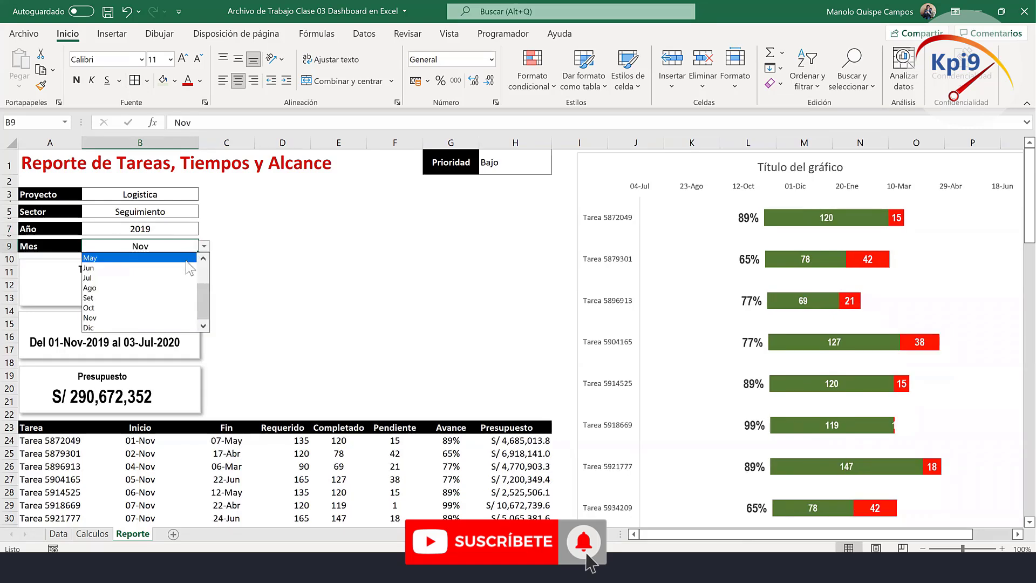
pyautogui.click(185, 261)
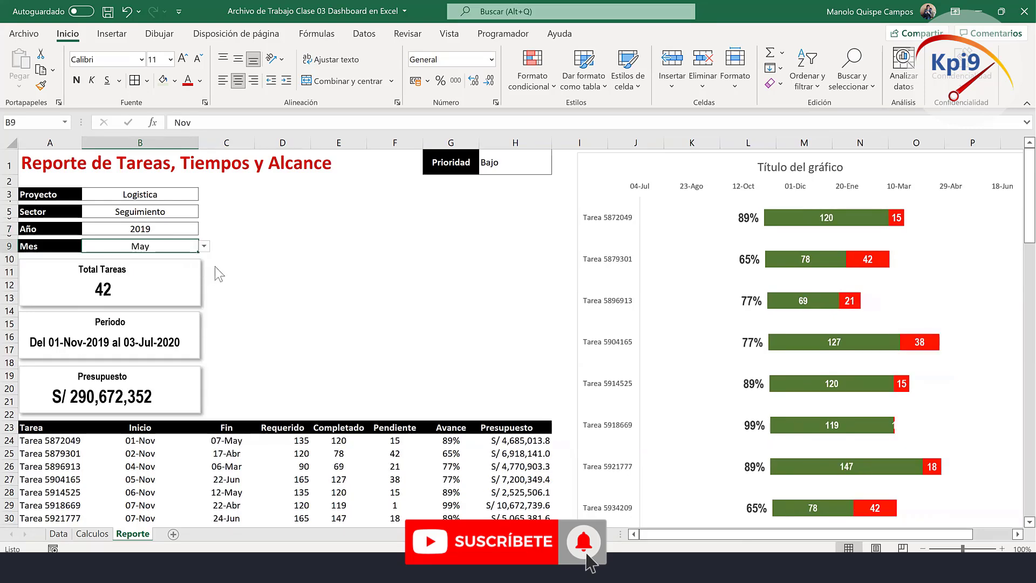
pyautogui.click(513, 165)
pyautogui.click(557, 168)
pyautogui.click(521, 193)
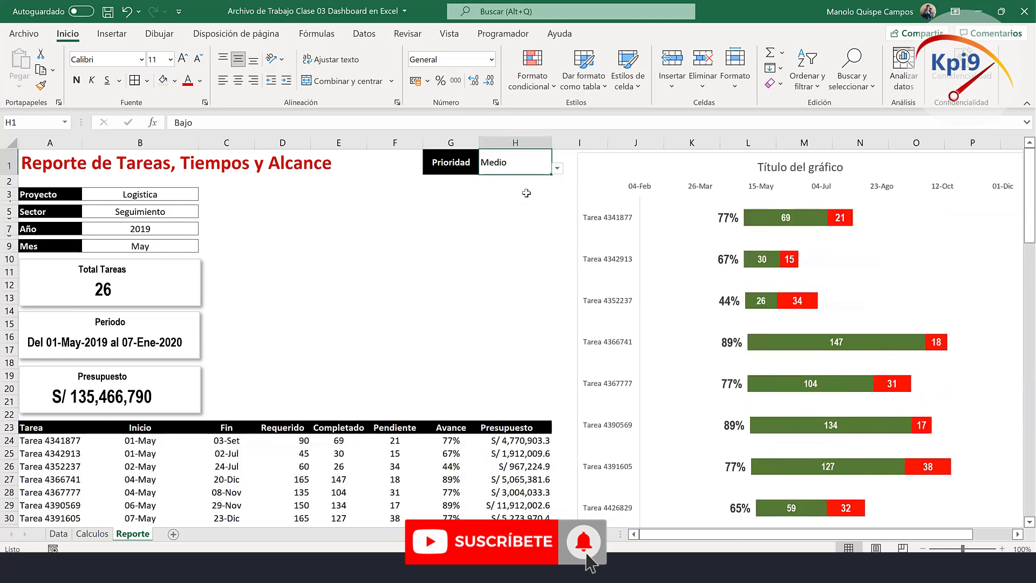
# Change the Proyecto filter to Extractiva and the Sector filter to Capacitación.
pyautogui.click(181, 194)
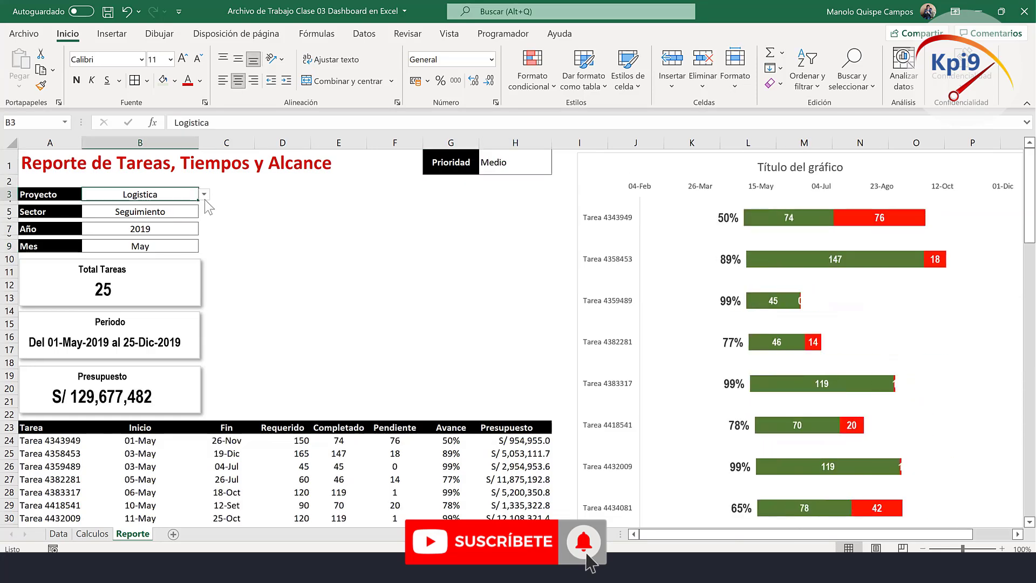
pyautogui.click(204, 194)
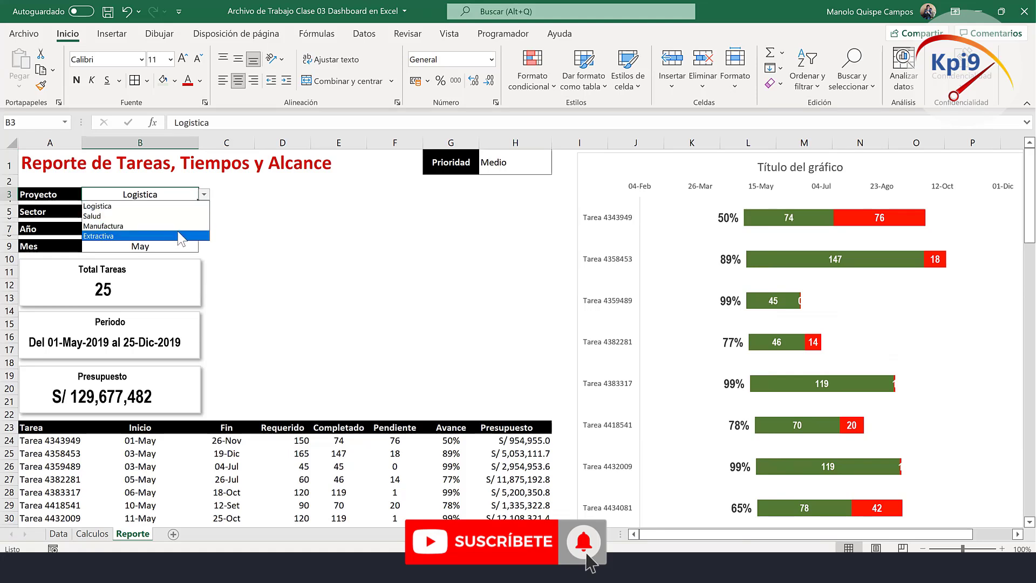
pyautogui.click(178, 236)
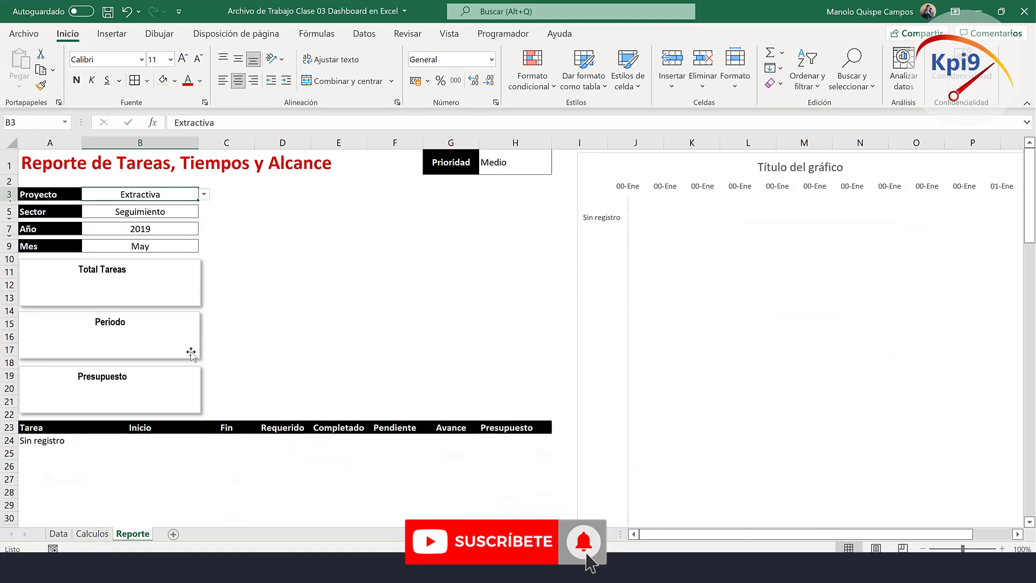
pyautogui.click(173, 211)
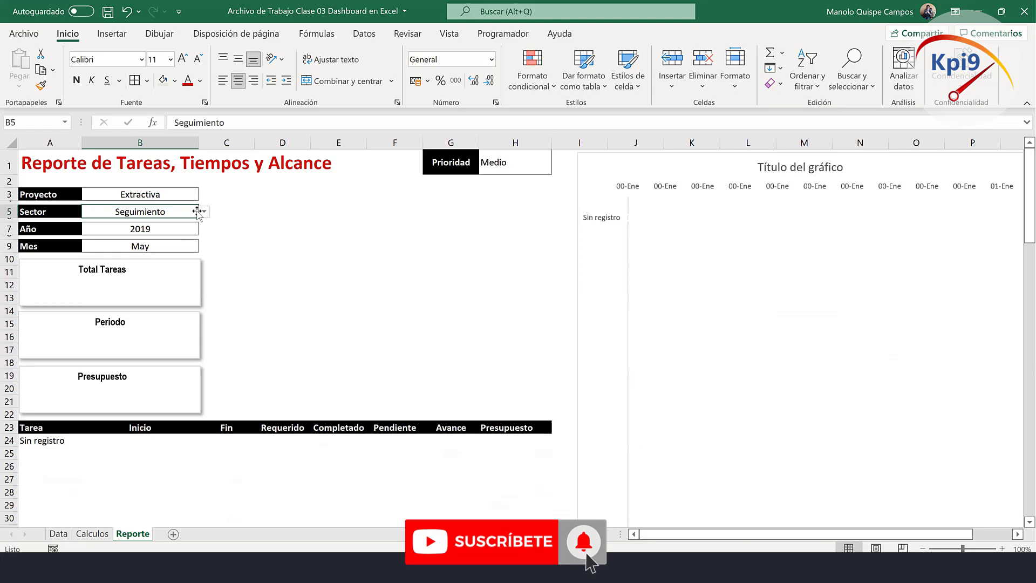
pyautogui.click(204, 212)
pyautogui.click(190, 227)
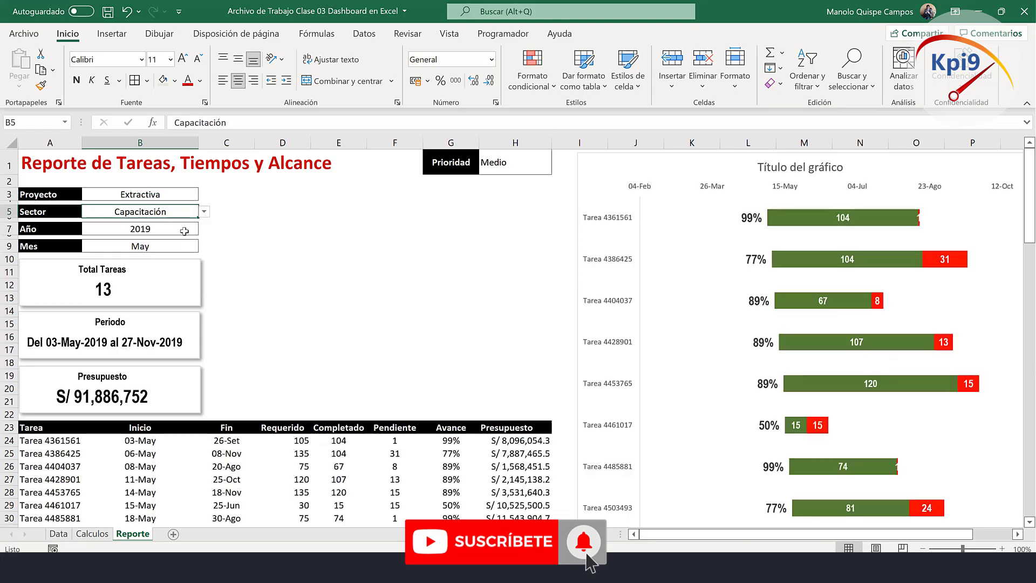
# Set the Año filter to 2018 and the Mes filter to Dic.
pyautogui.click(195, 229)
pyautogui.click(204, 230)
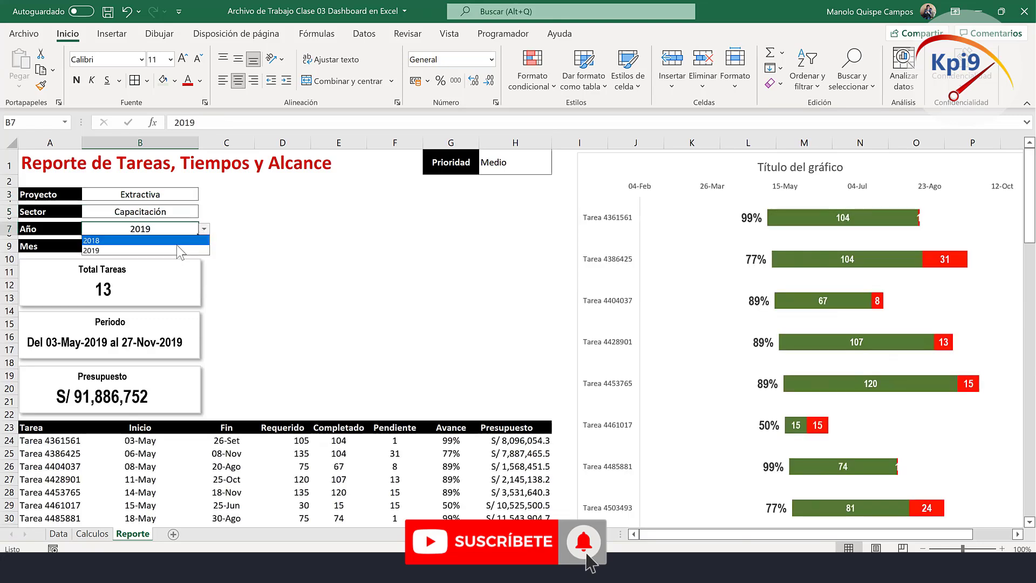
pyautogui.click(172, 246)
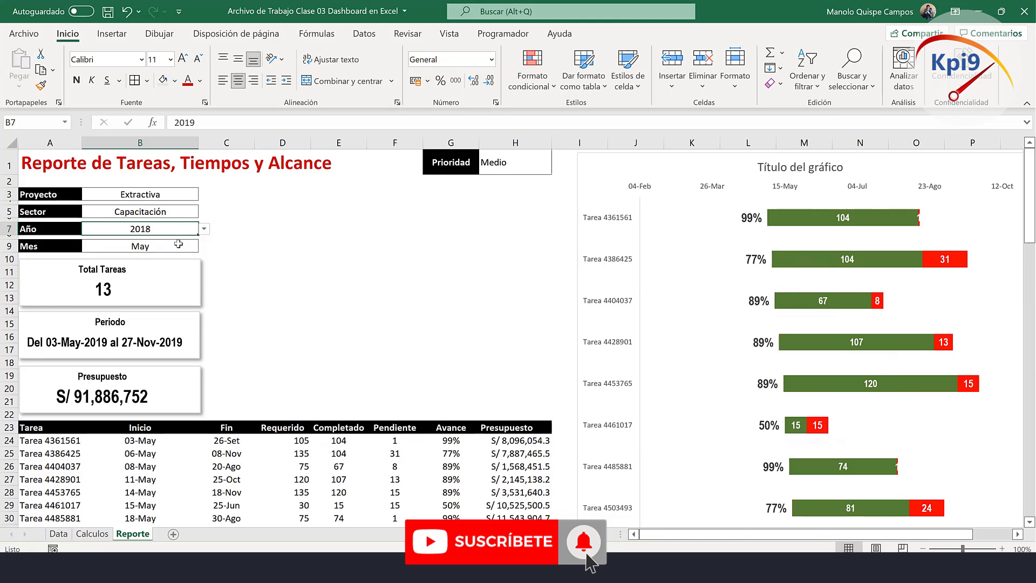
pyautogui.click(189, 247)
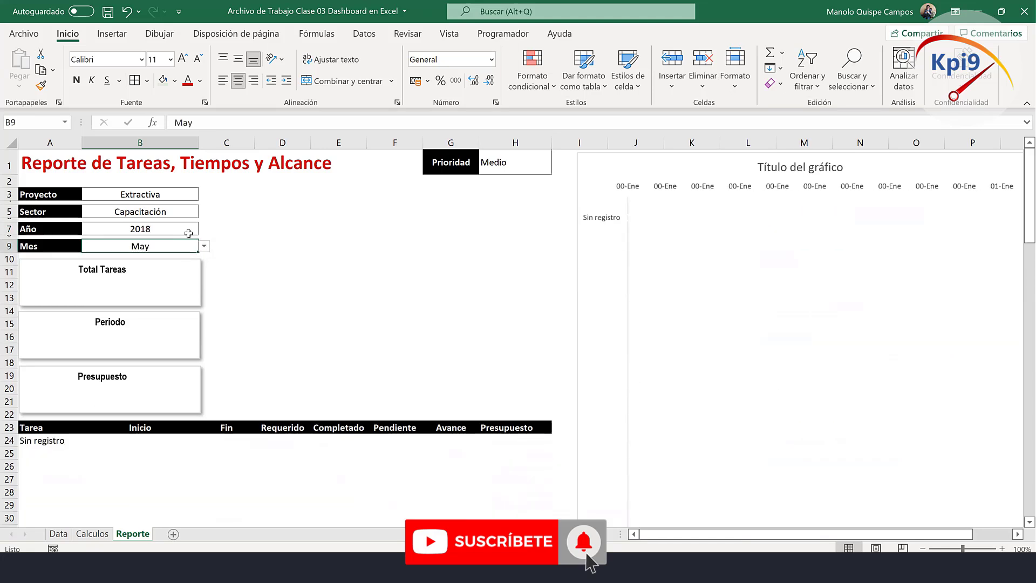
pyautogui.click(204, 246)
pyautogui.click(190, 257)
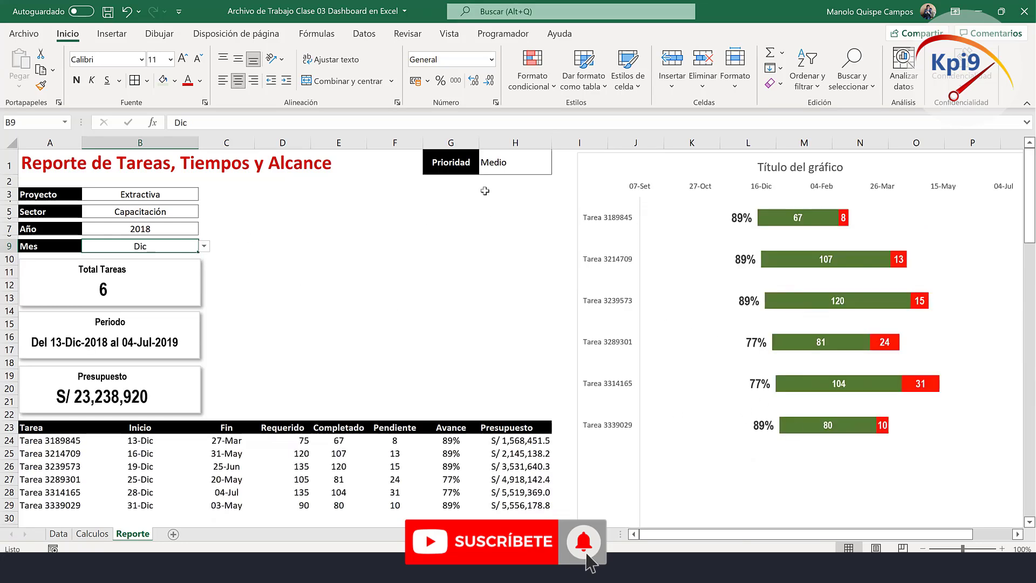
pyautogui.click(502, 170)
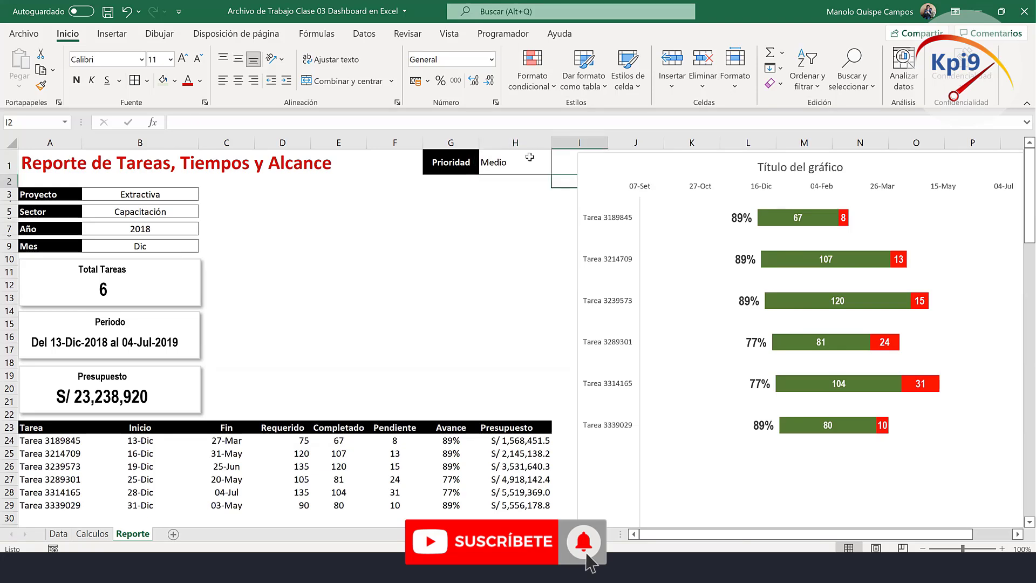
# Switch the H1 priority through Bajo and Medio to Alto, then inspect the task-list filter formula.
pyautogui.click(557, 169)
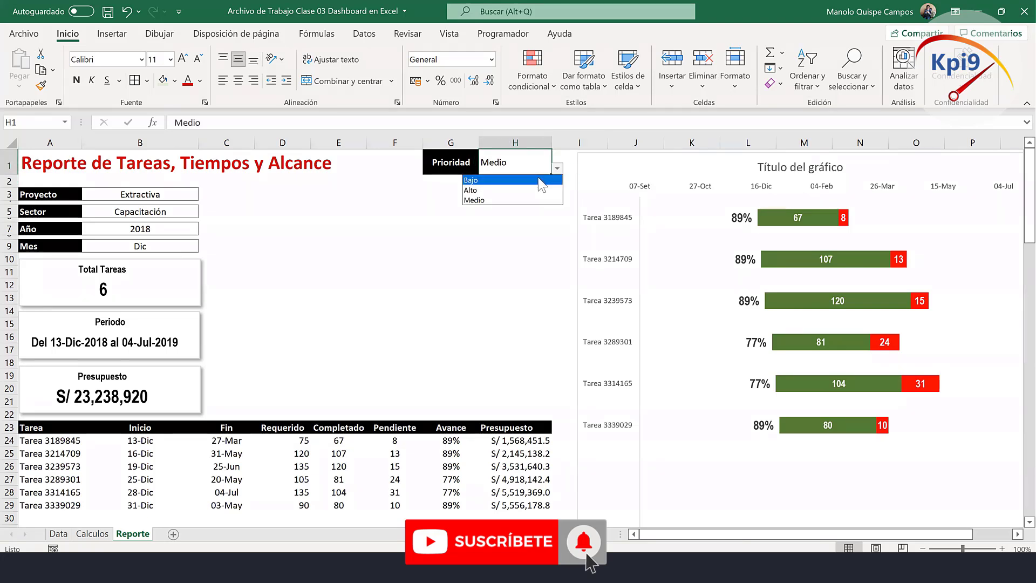
pyautogui.click(539, 180)
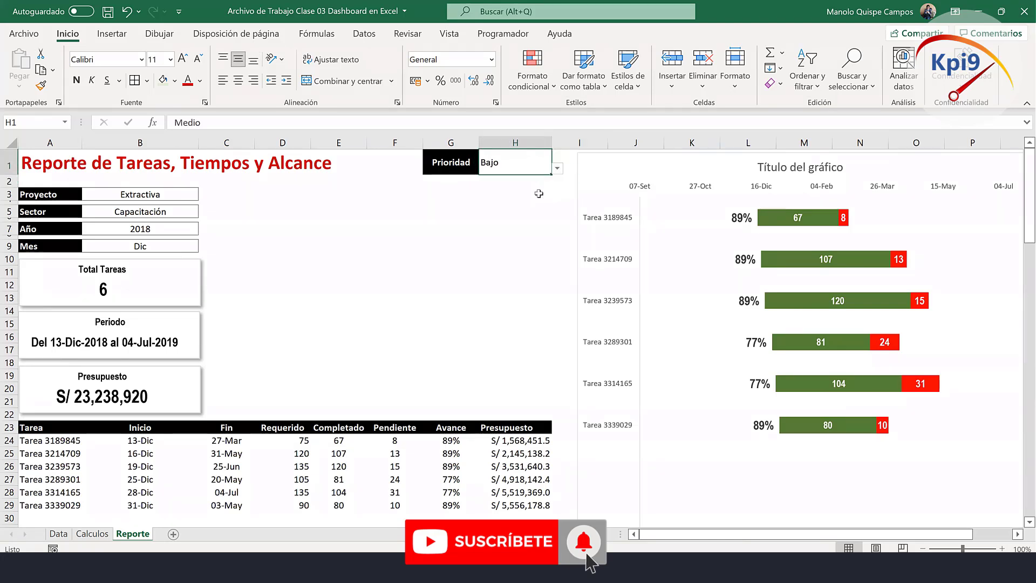
pyautogui.click(557, 169)
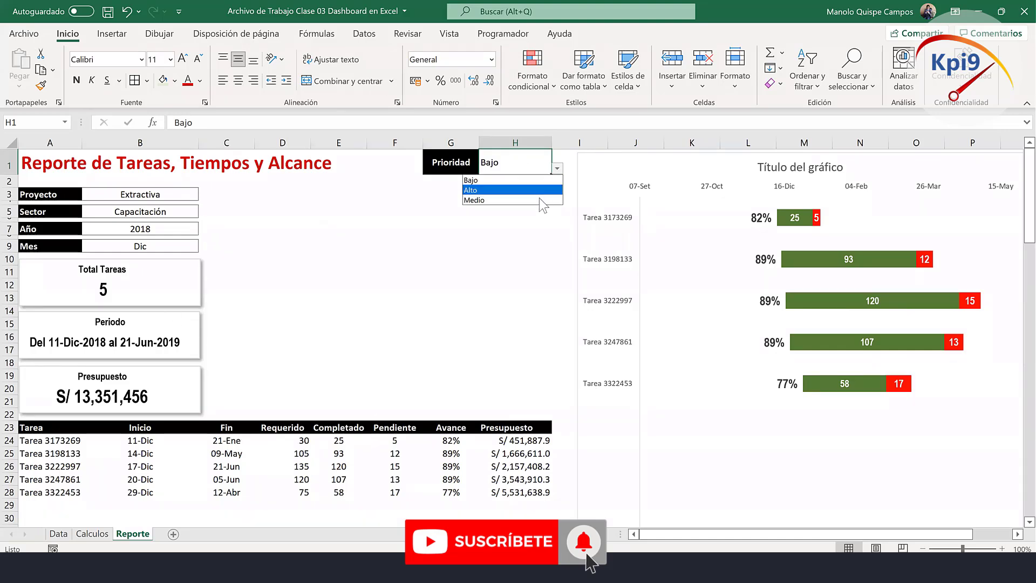
pyautogui.click(539, 199)
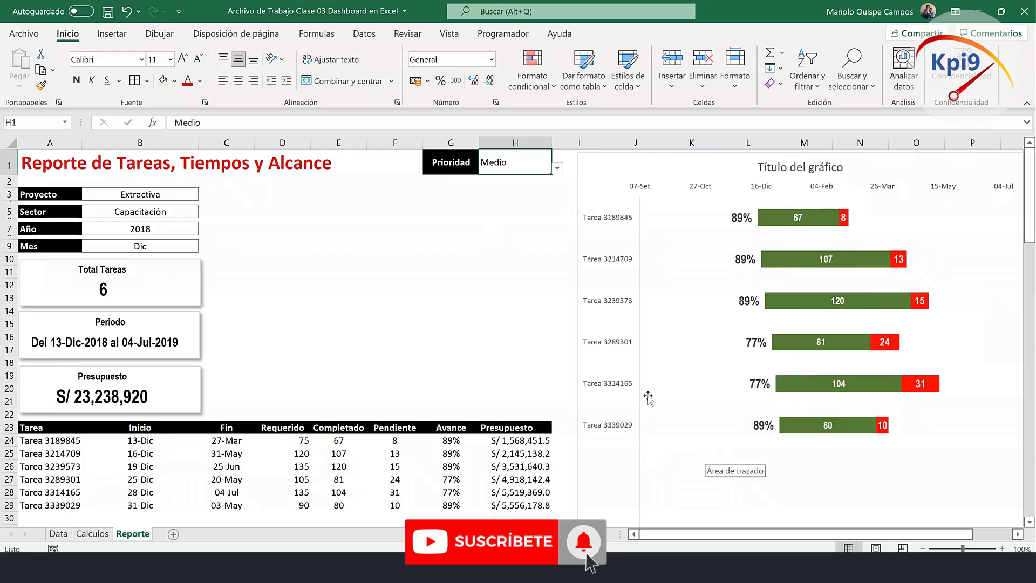
pyautogui.click(557, 169)
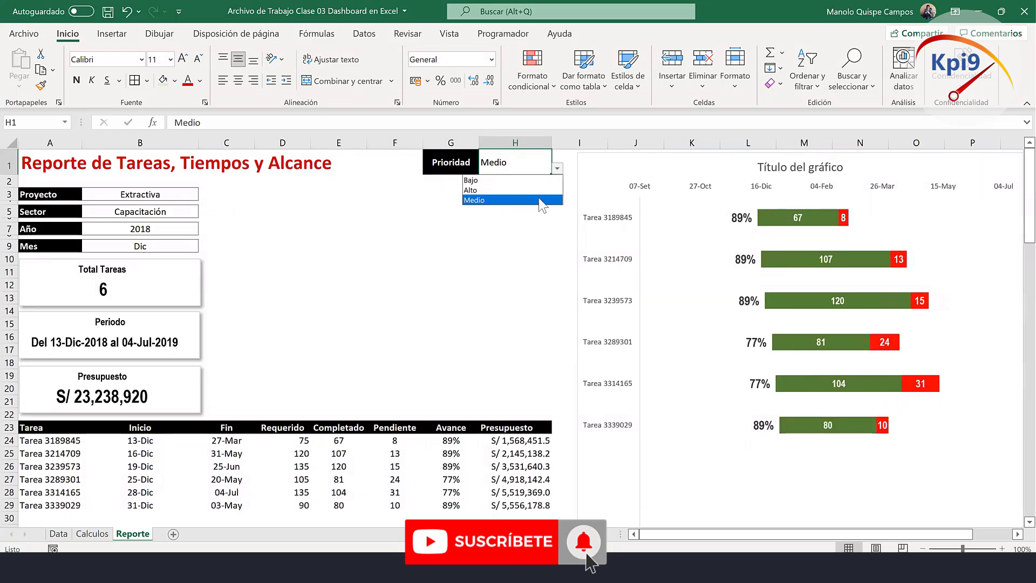
pyautogui.click(533, 190)
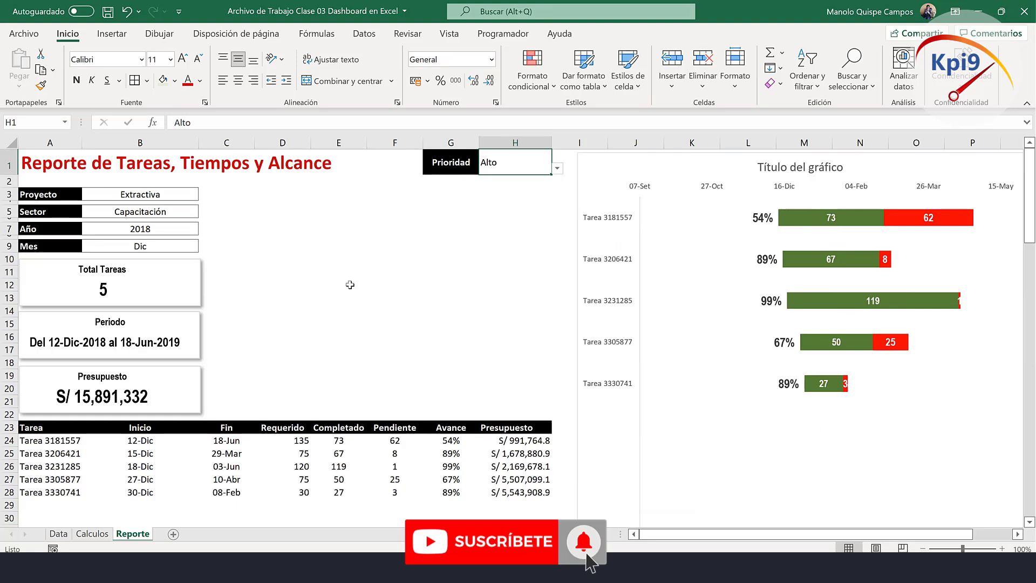
pyautogui.click(69, 446)
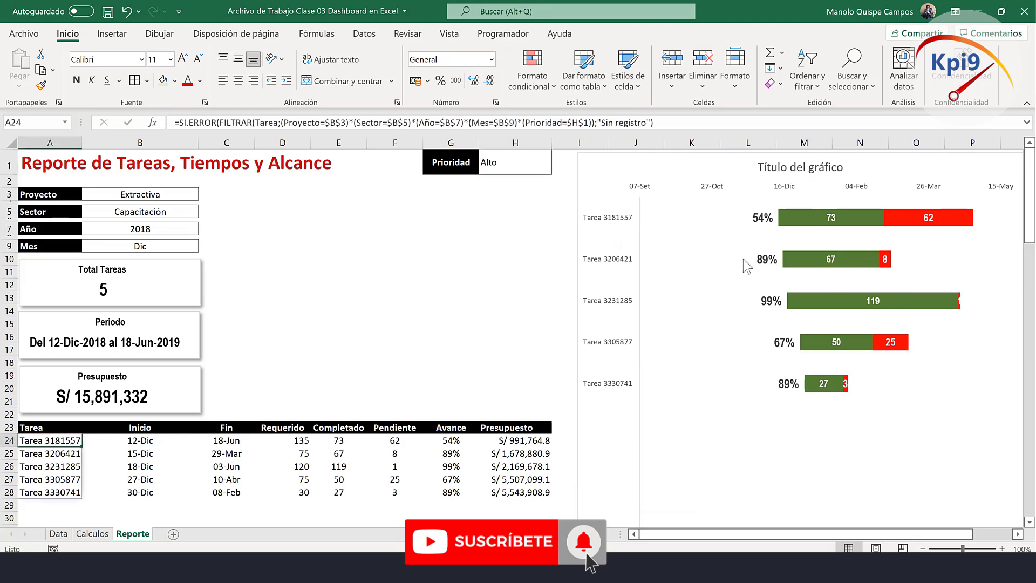
# Inspect the filter formulas of the Inicio, Requerido, Completado, Pendiente and Avance columns.
pyautogui.click(162, 442)
pyautogui.click(286, 442)
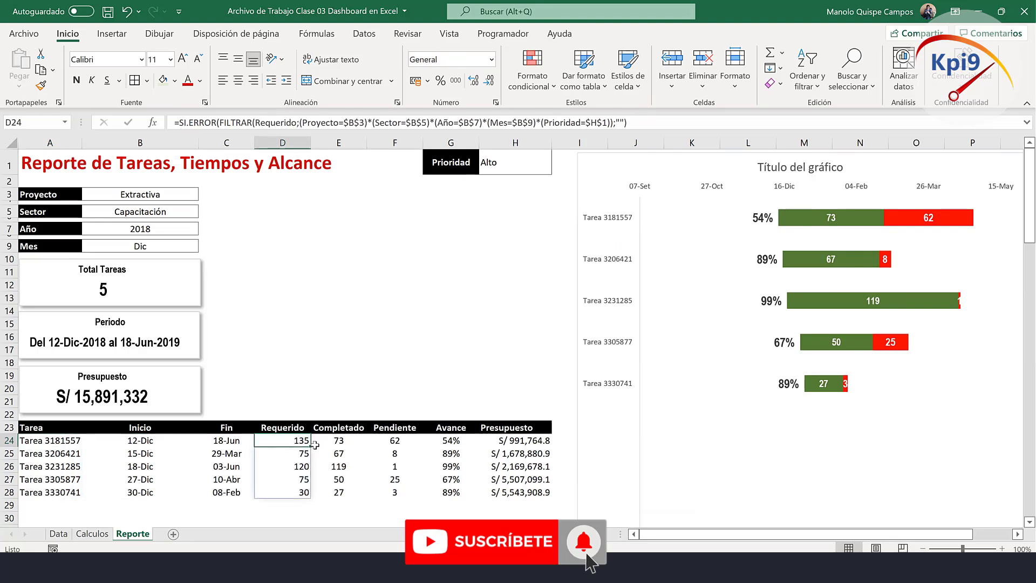
pyautogui.click(327, 443)
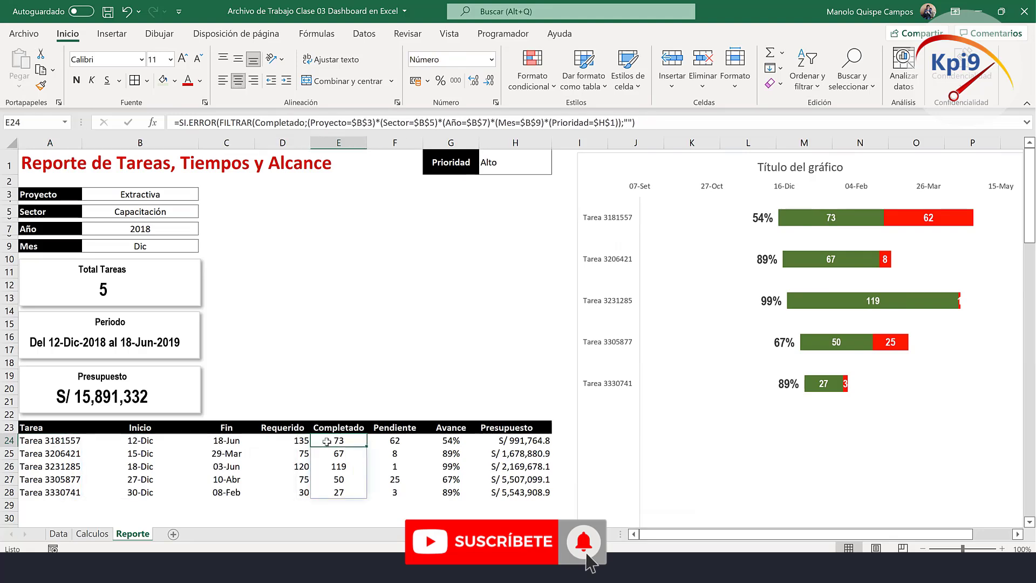
pyautogui.click(398, 442)
pyautogui.click(451, 442)
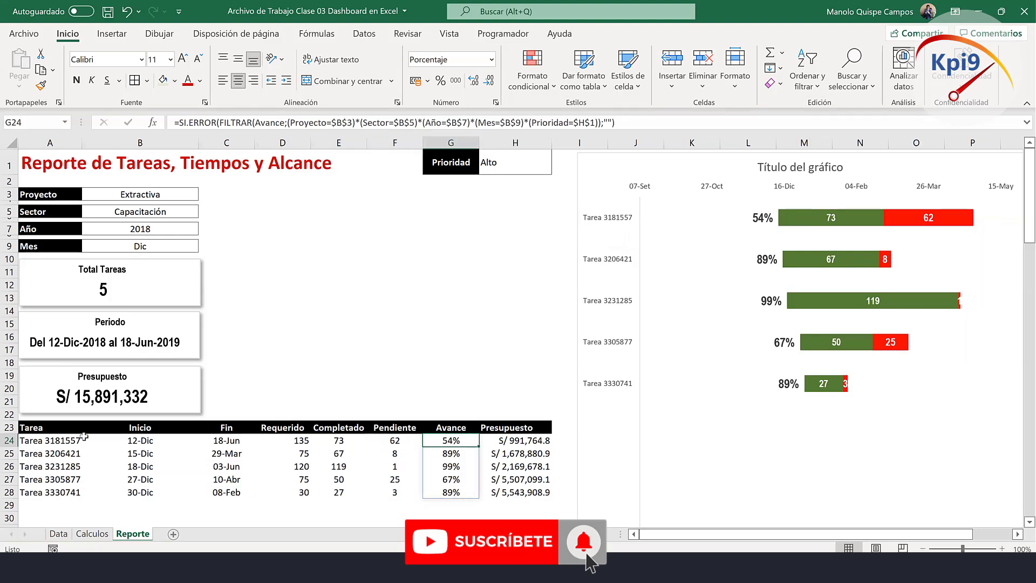
pyautogui.click(60, 441)
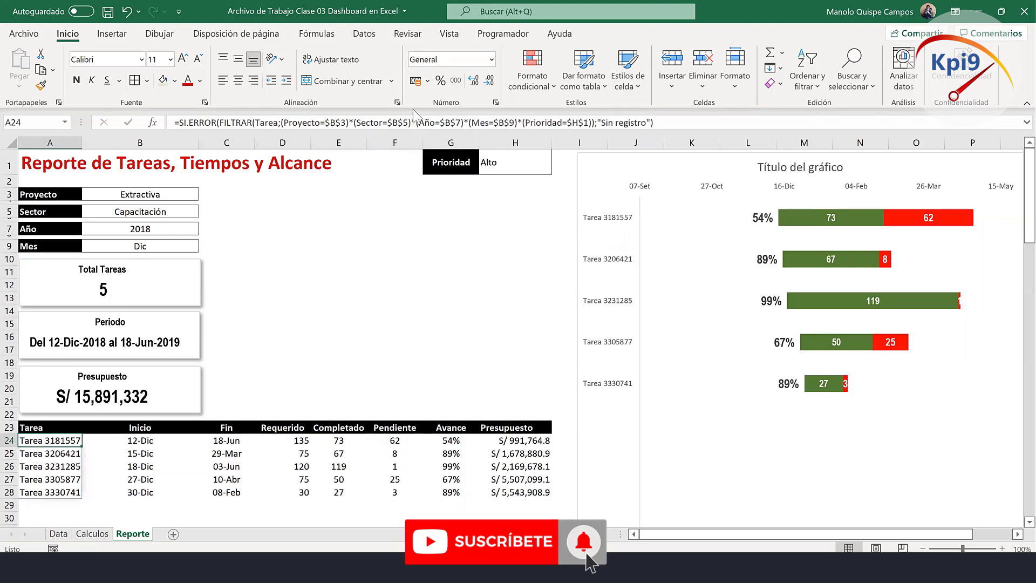
# Define the name GTAREA as the spilled range =Reporte!$A$24# in Name Manager.
pyautogui.click(318, 34)
pyautogui.click(486, 75)
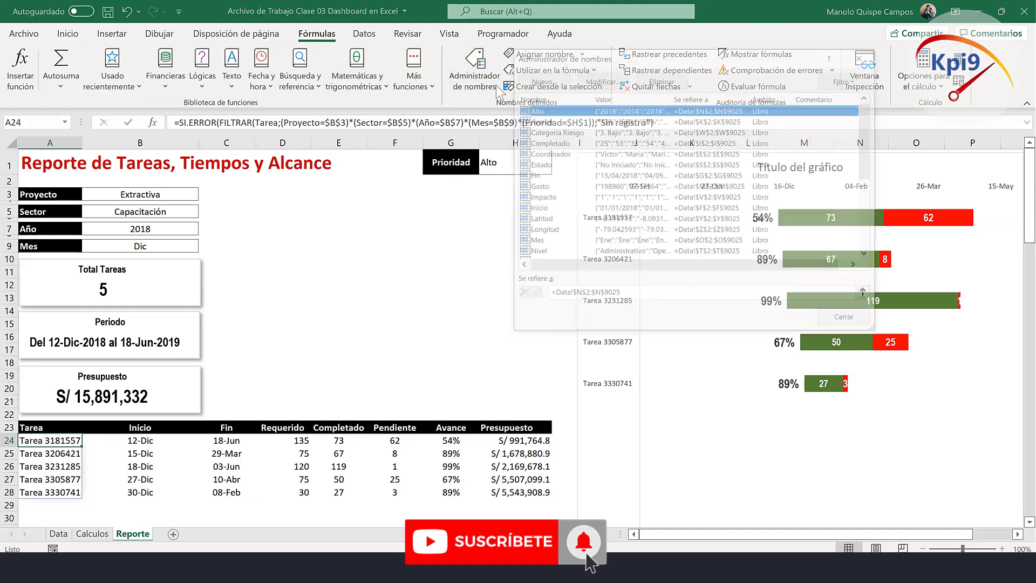
pyautogui.click(545, 81)
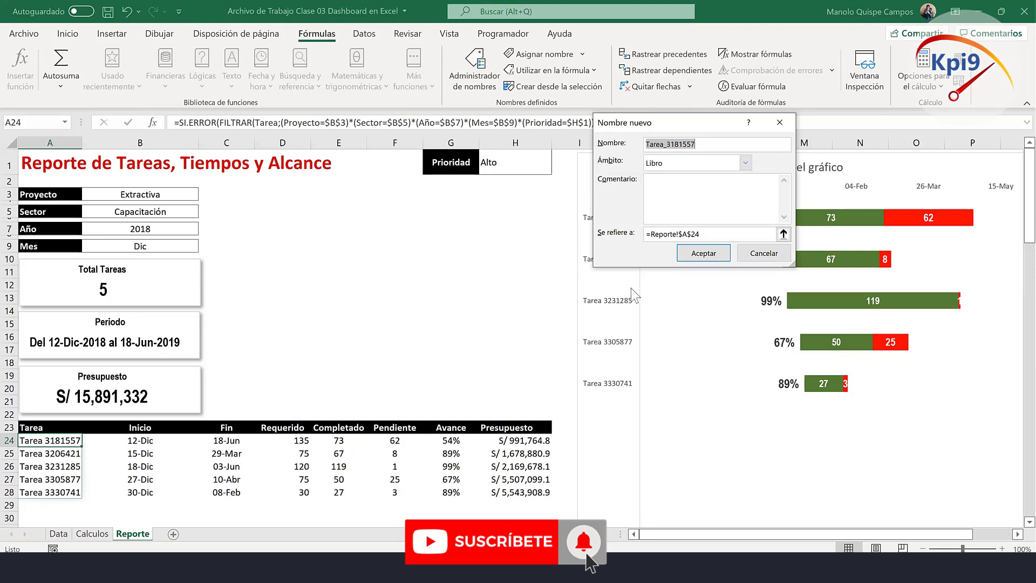
pyautogui.write('G')
pyautogui.write('TARE')
pyautogui.write('A')
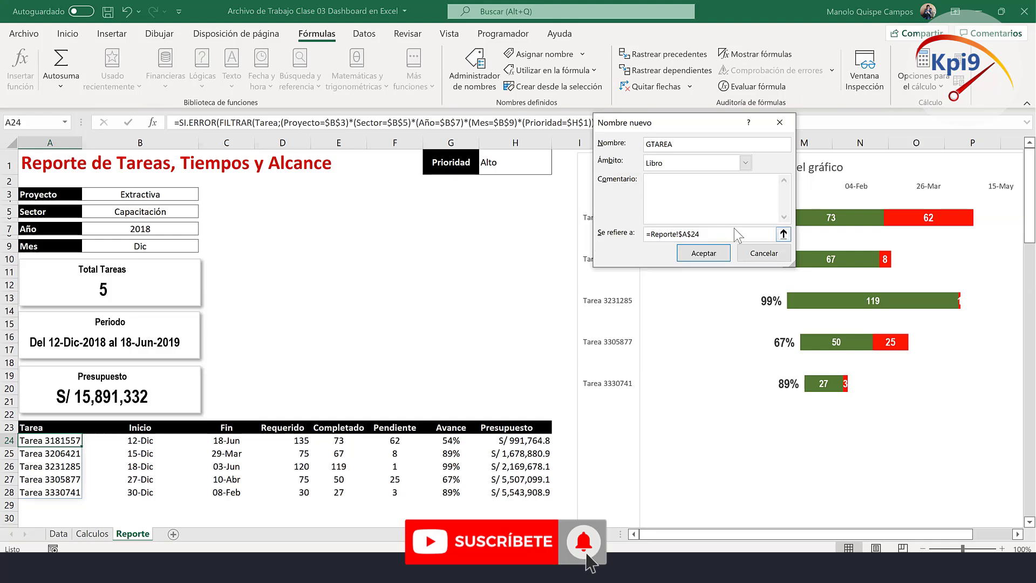
pyautogui.click(783, 233)
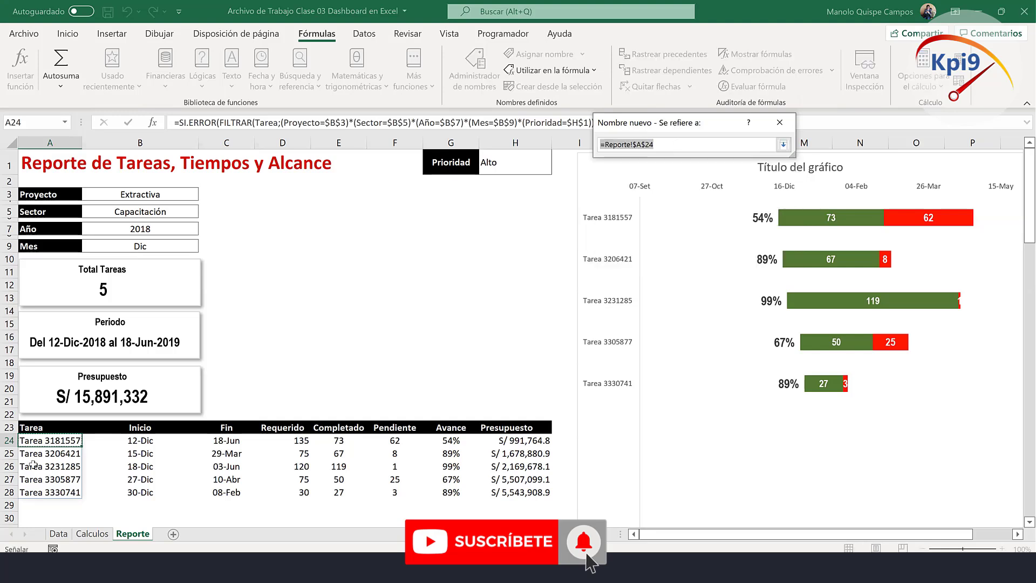
pyautogui.click(45, 442)
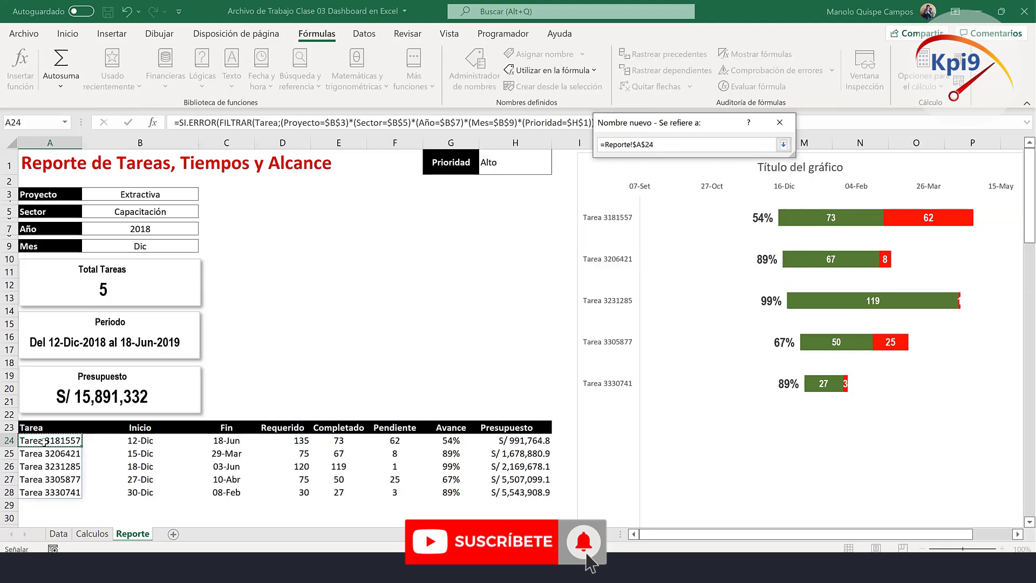
pyautogui.write('#')
pyautogui.click(784, 145)
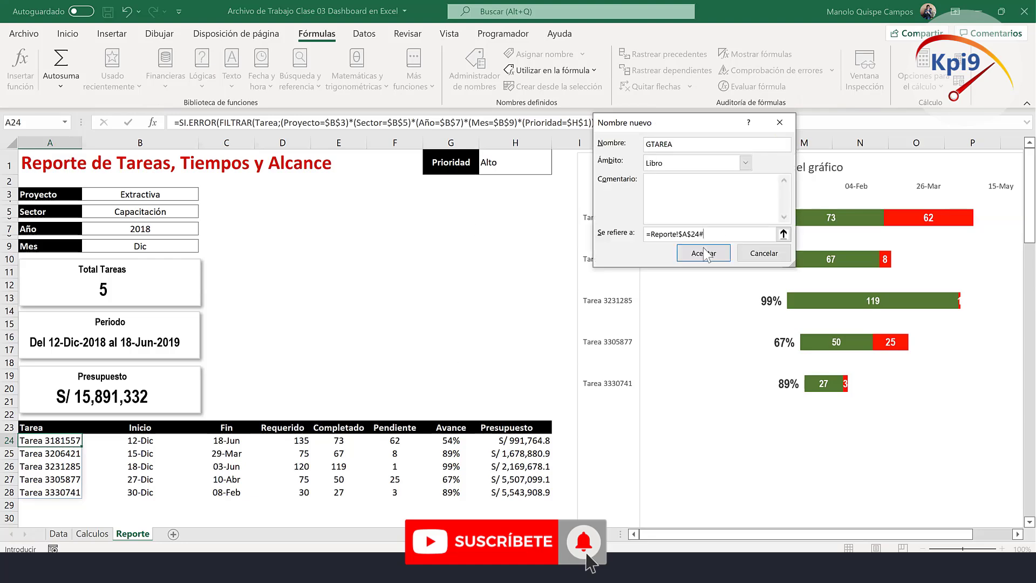
pyautogui.click(704, 253)
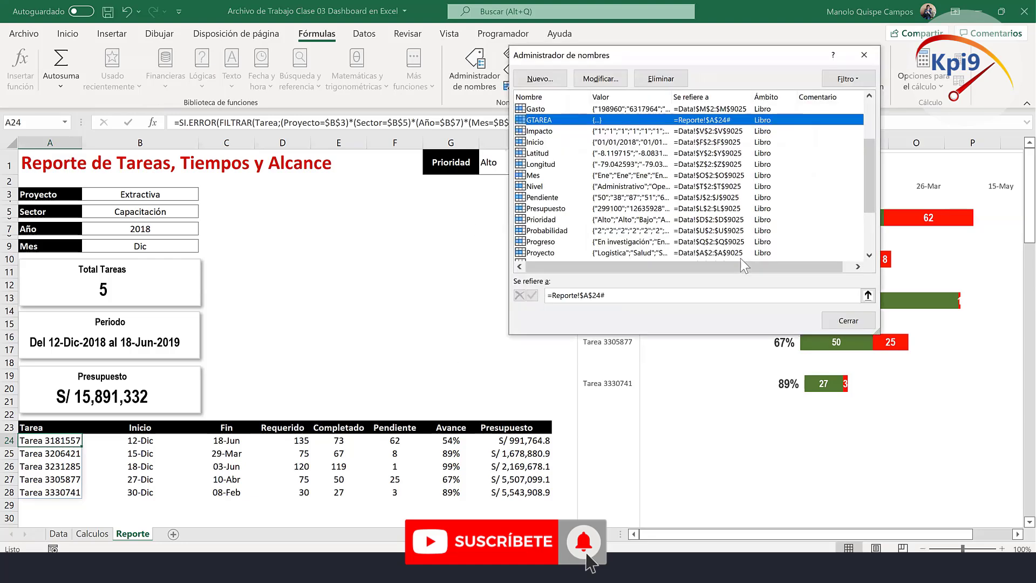
# Define the name GINICIO as the spilled range starting at B24 (B24#).
pyautogui.click(549, 81)
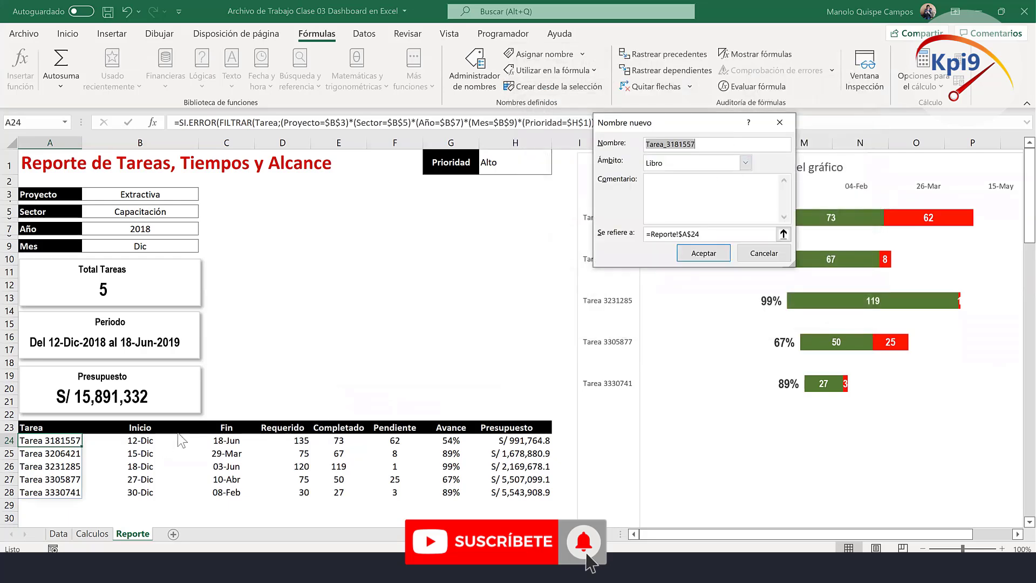
pyautogui.write('GINICIO')
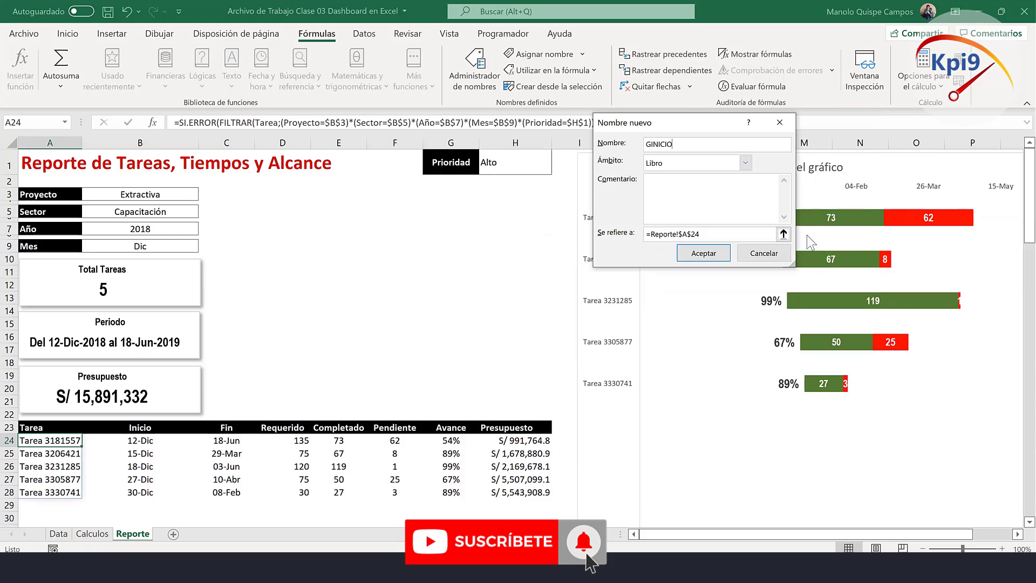
pyautogui.click(784, 234)
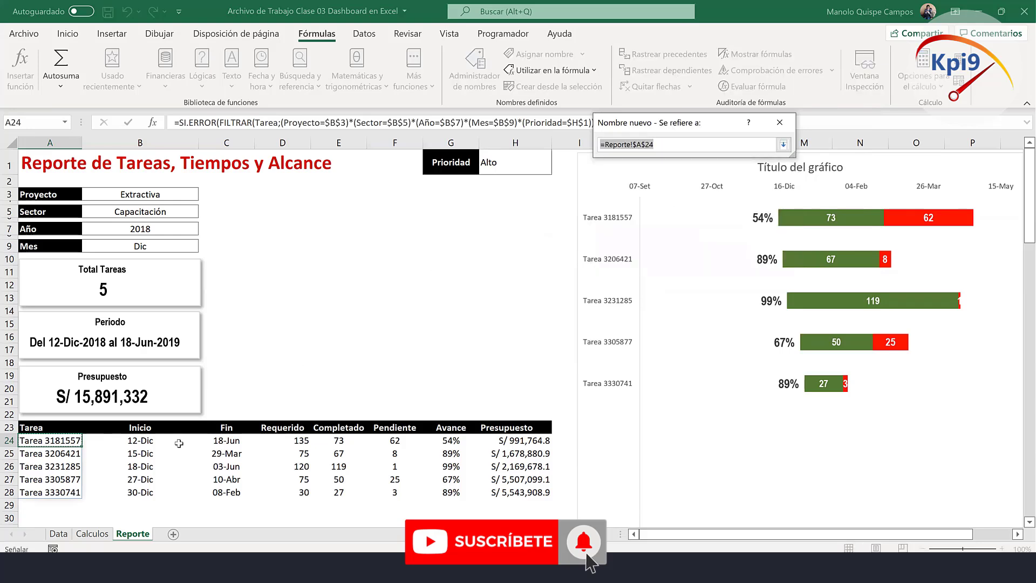
pyautogui.click(151, 442)
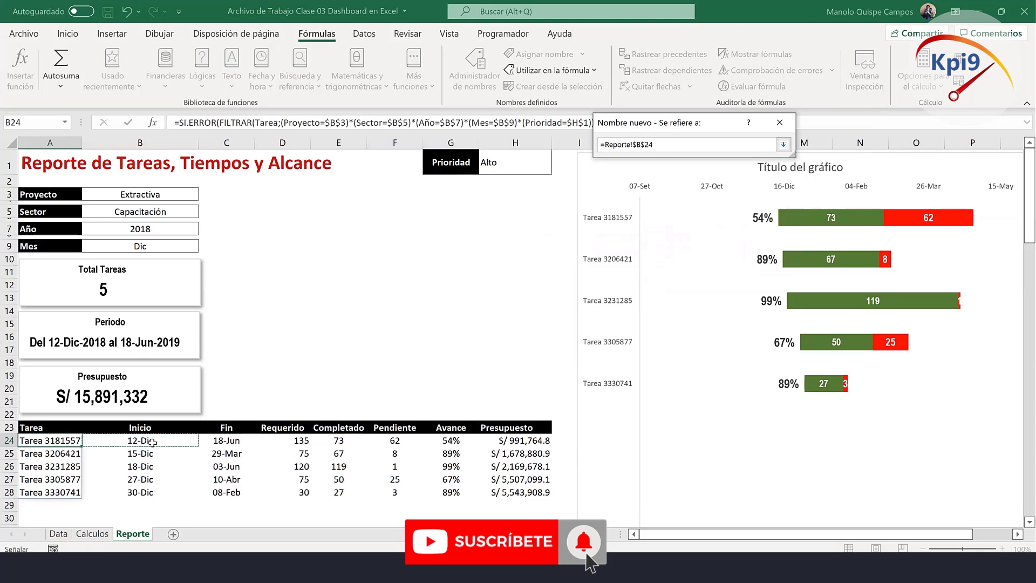
pyautogui.write('#')
pyautogui.click(783, 145)
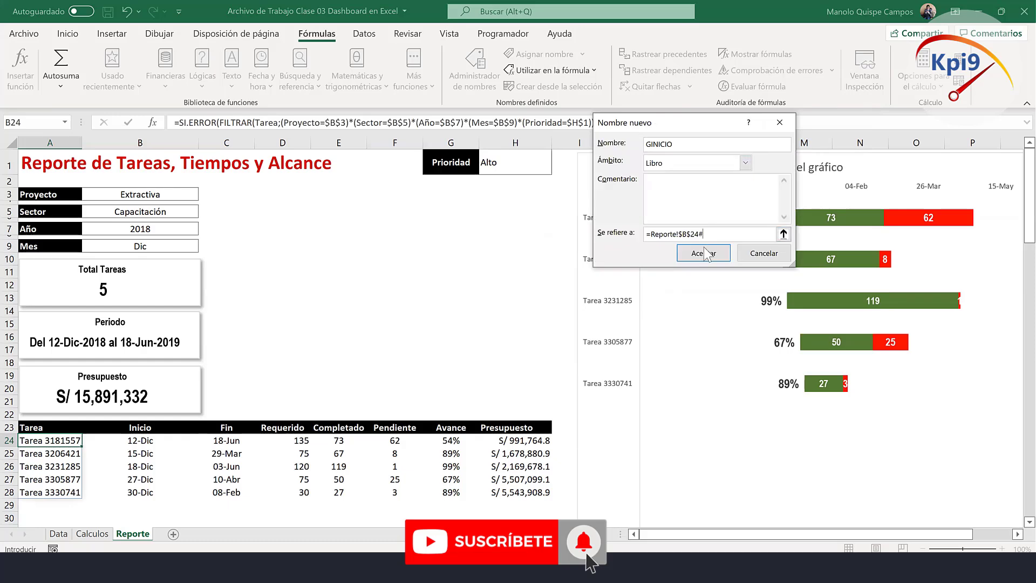
pyautogui.click(697, 253)
# Define the name GCOMPLETADO referring to the range starting at cell E24.
pyautogui.click(540, 79)
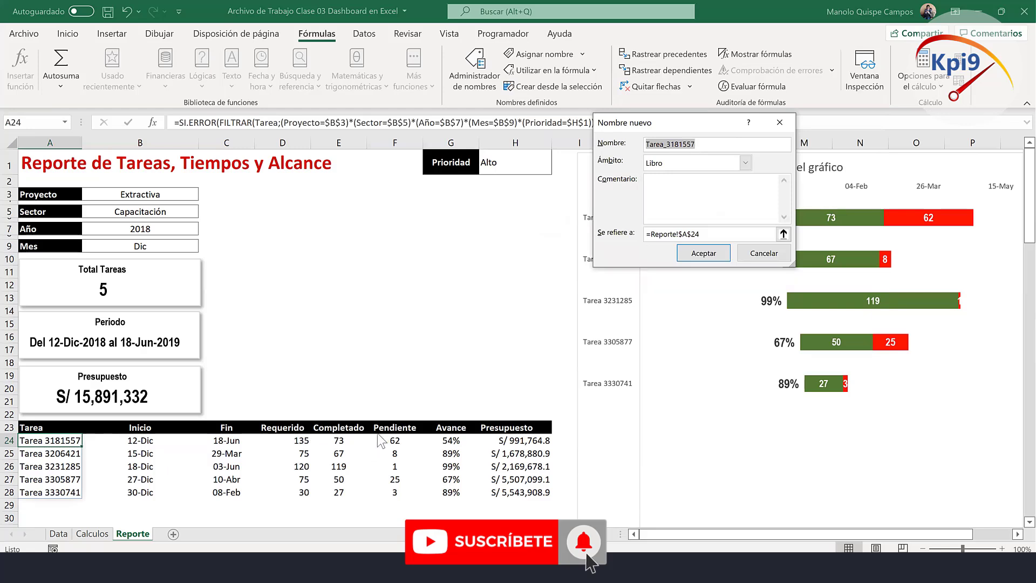
pyautogui.write('GCOMPLETADO')
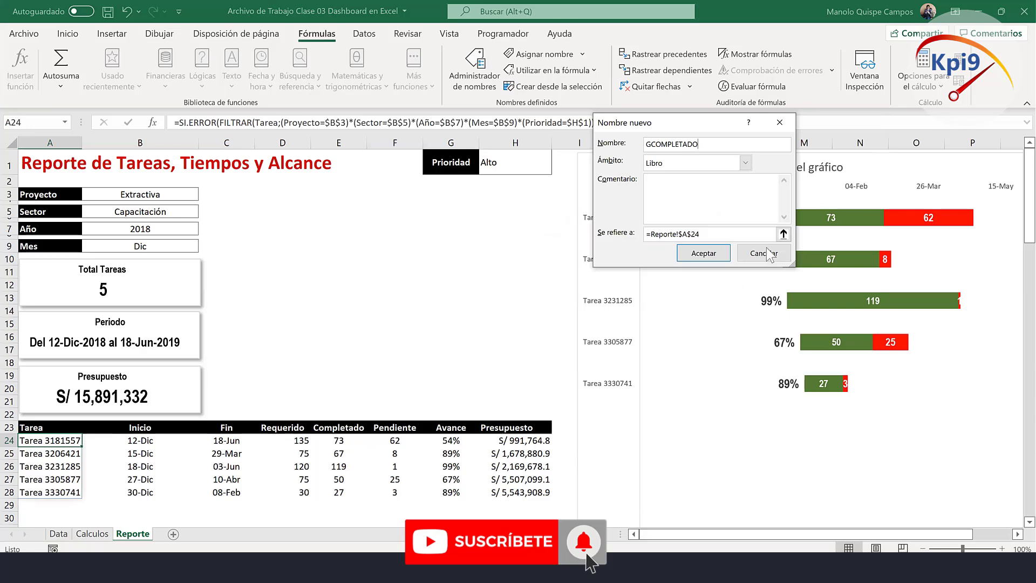
pyautogui.click(783, 234)
pyautogui.click(352, 441)
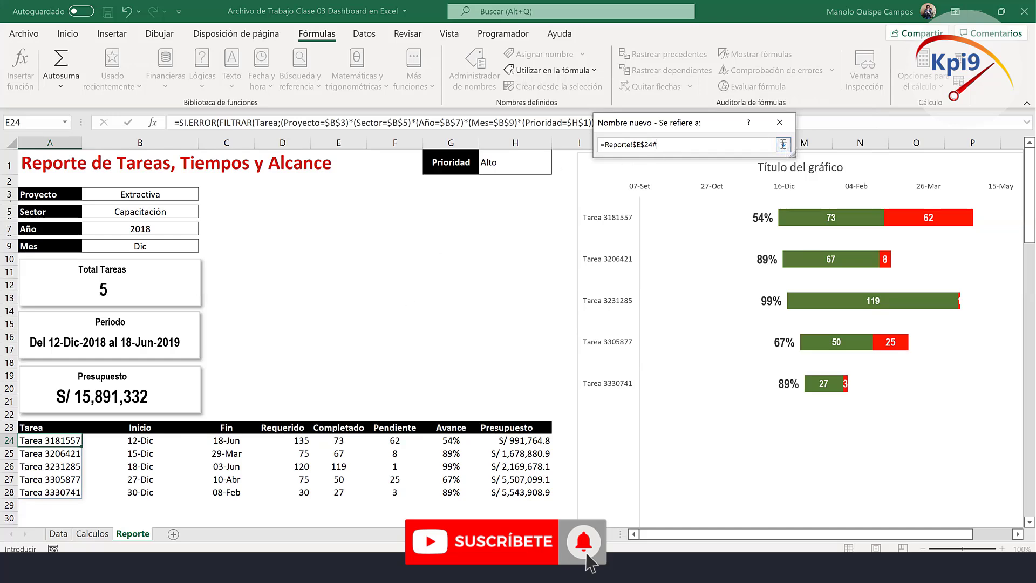
pyautogui.click(783, 144)
pyautogui.click(699, 256)
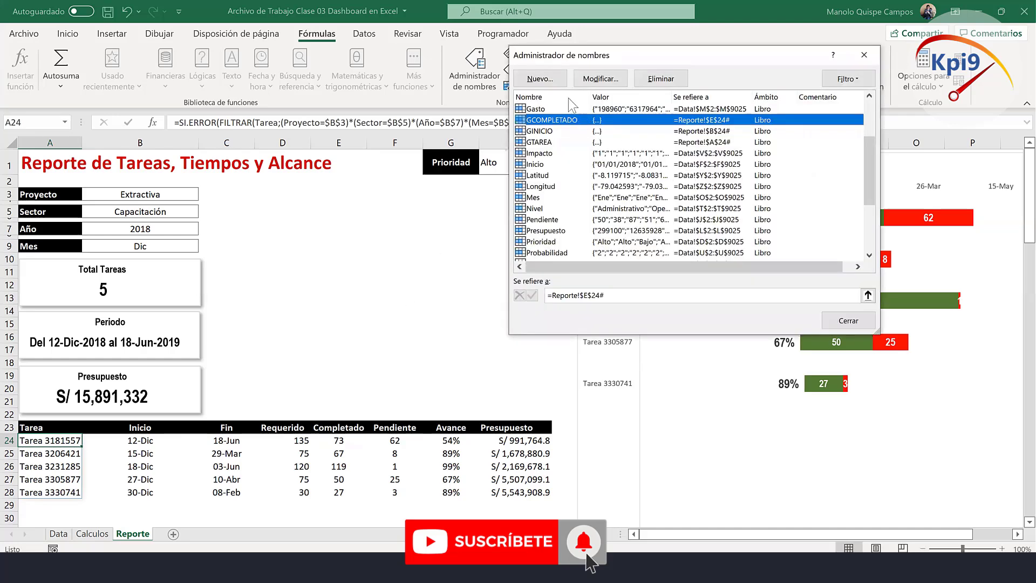
# Define the name GPENDIENTE as the spilled range =Reporte!$F$24#.
pyautogui.click(540, 78)
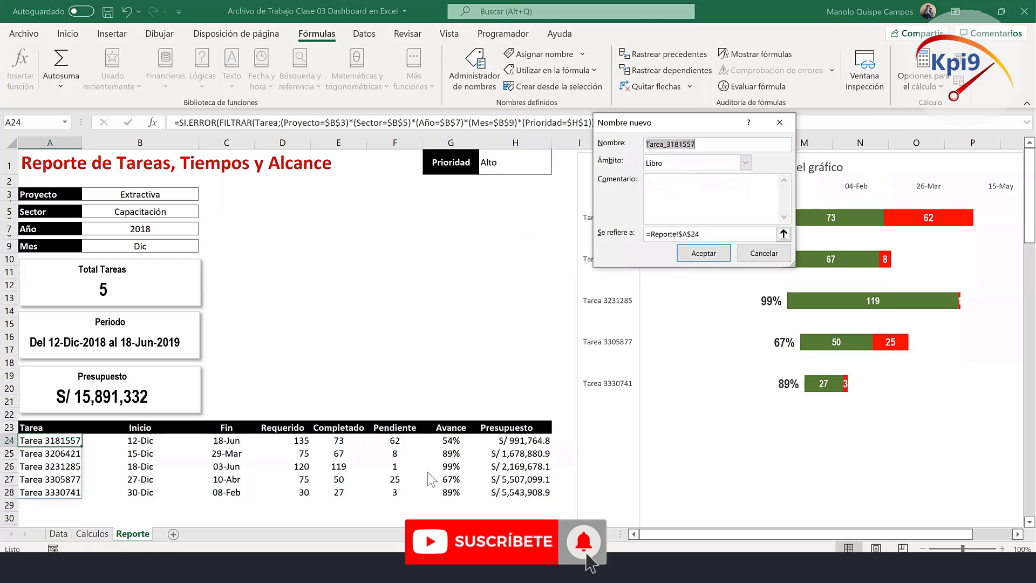
pyautogui.write('GPENDI')
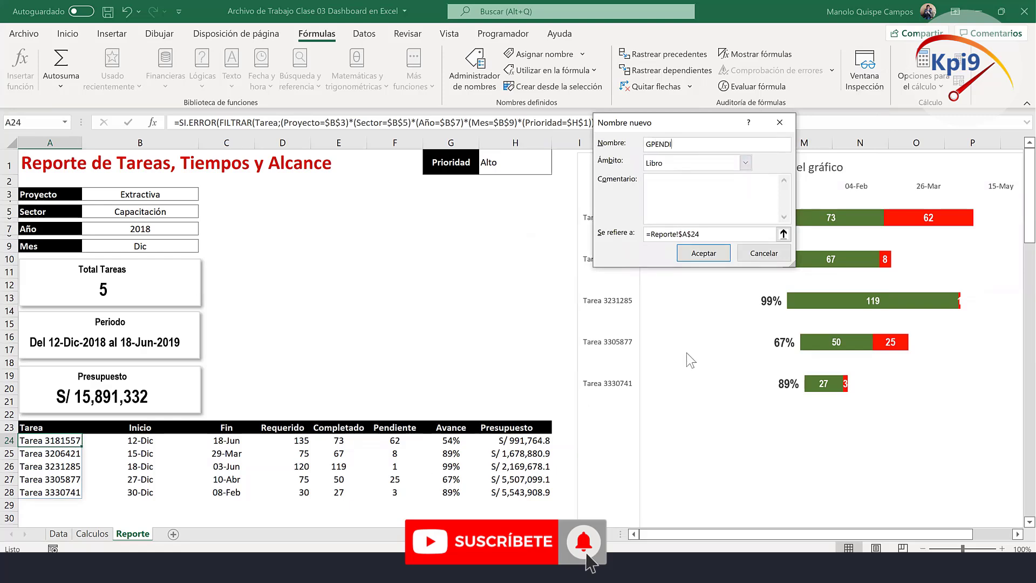
pyautogui.write('ENTE')
pyautogui.click(772, 233)
pyautogui.click(780, 234)
pyautogui.click(404, 440)
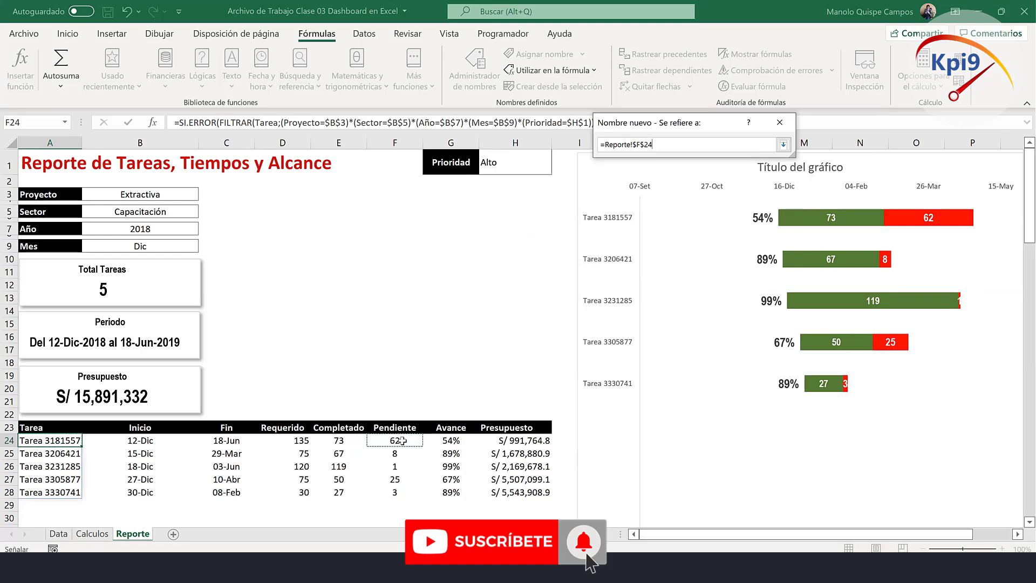
pyautogui.write('#')
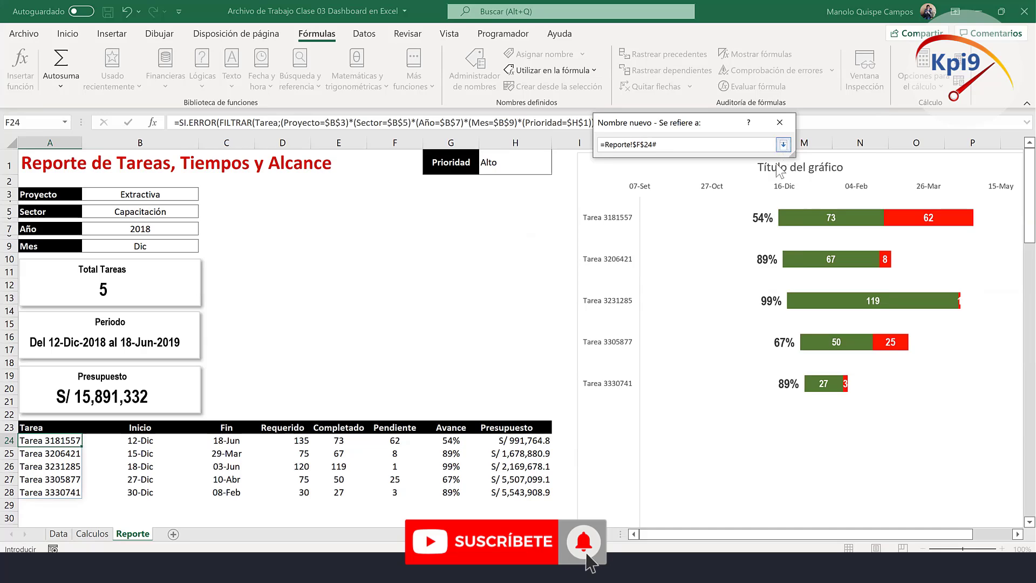
pyautogui.click(783, 144)
pyautogui.click(703, 253)
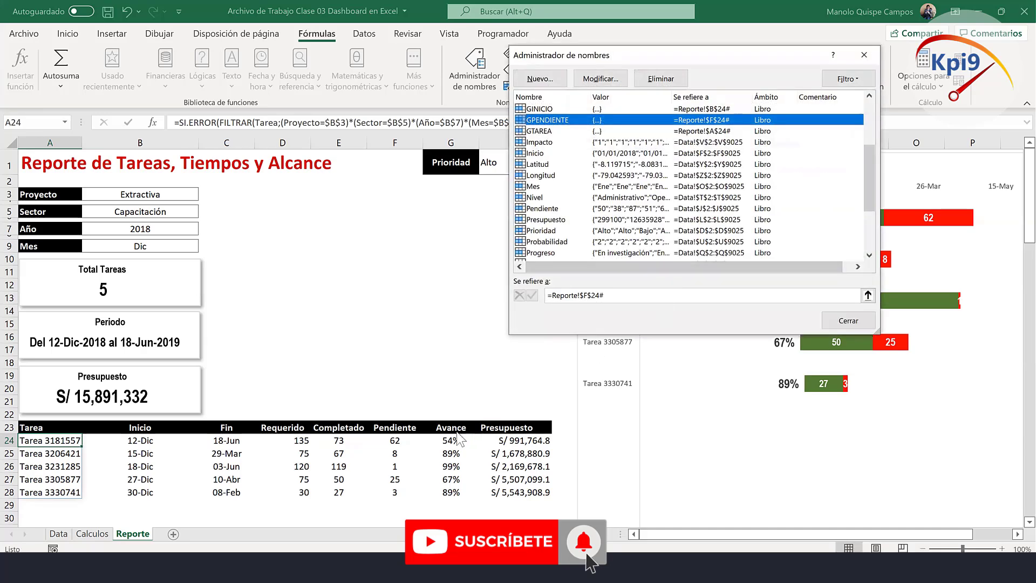
# Define GAVANCE as =Reporte!$G$24# and close Name Manager.
pyautogui.click(540, 78)
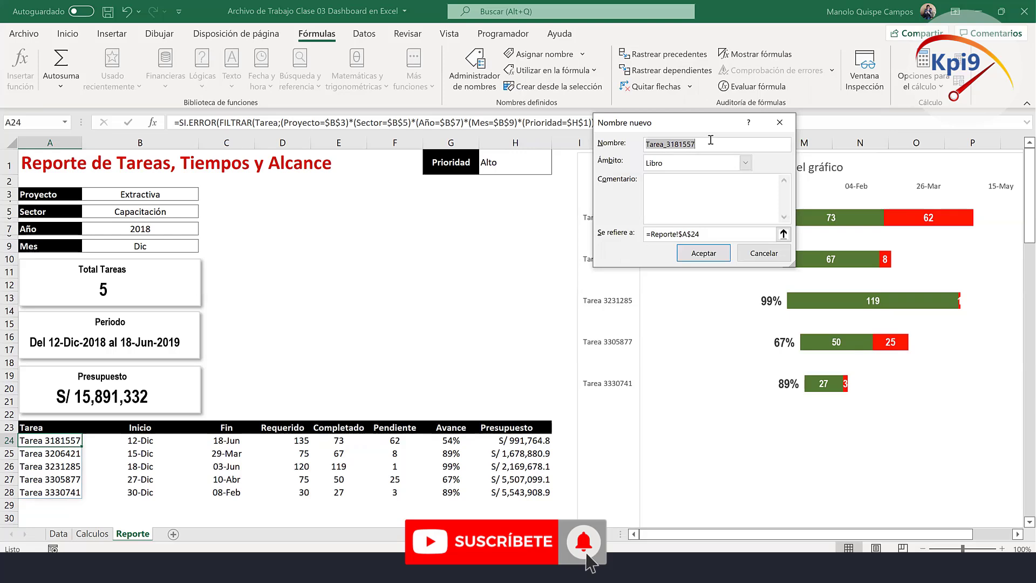
pyautogui.write('GAVANCE')
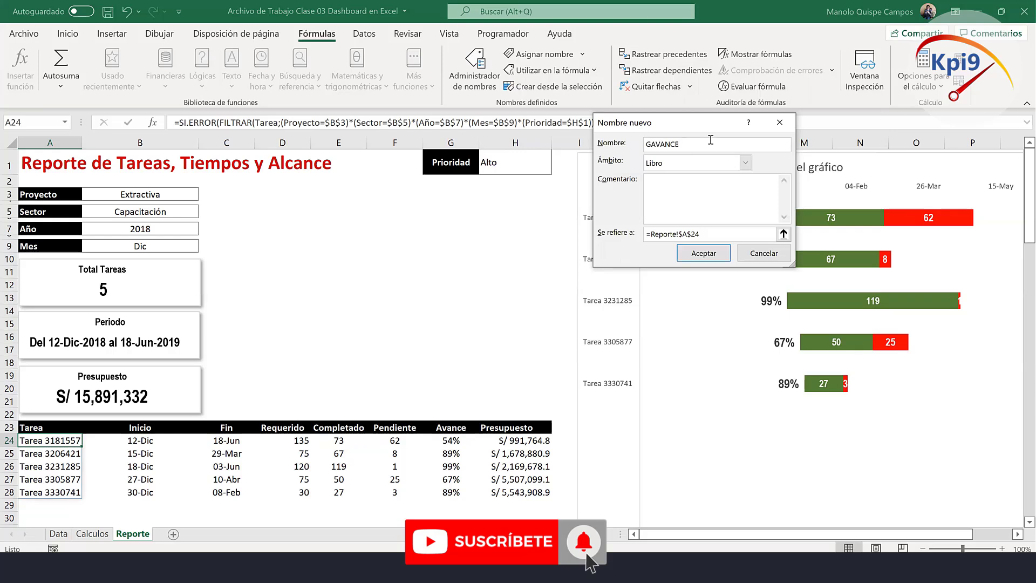
pyautogui.click(783, 234)
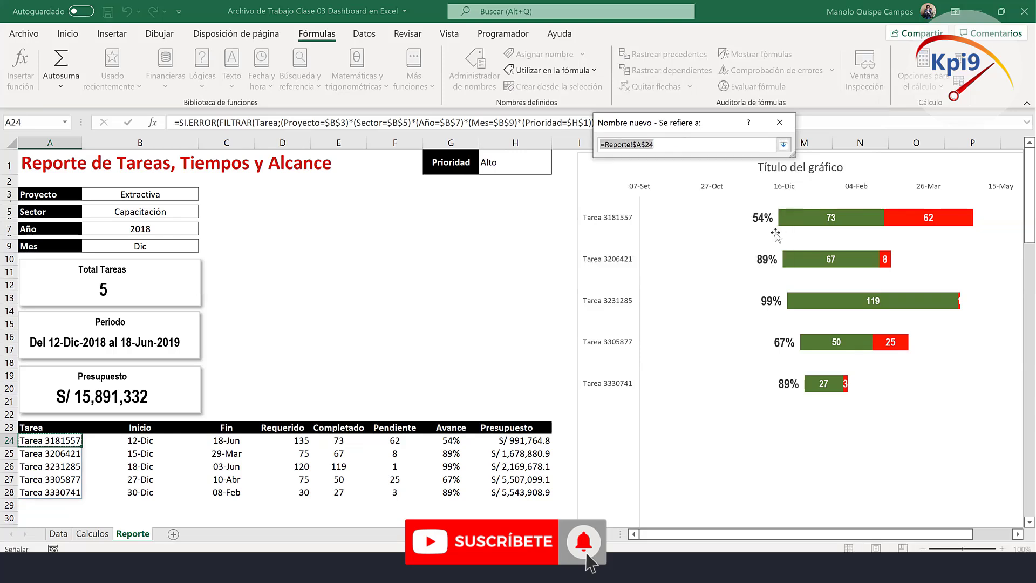
pyautogui.click(451, 440)
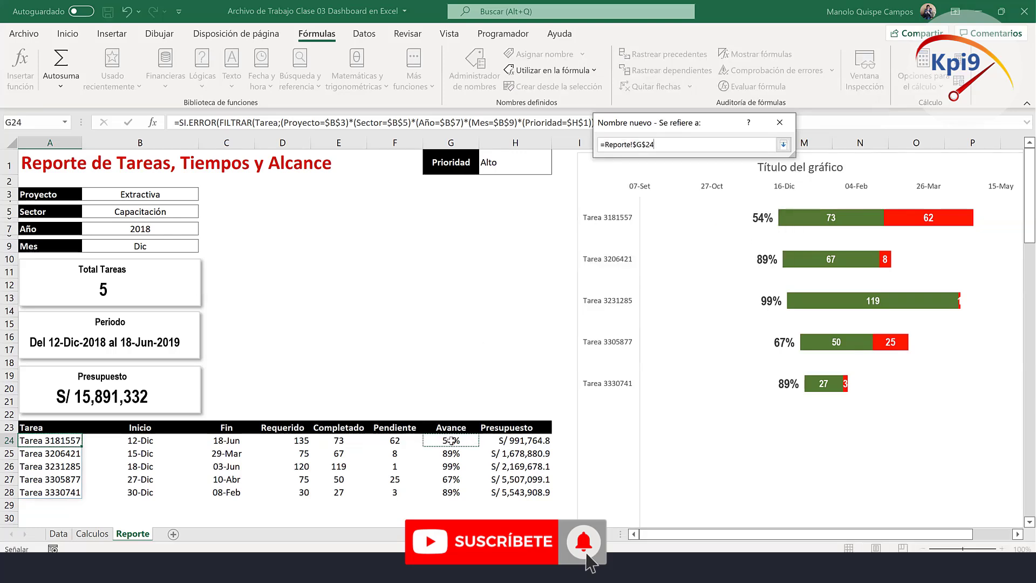
pyautogui.write('#')
pyautogui.click(783, 145)
pyautogui.click(700, 252)
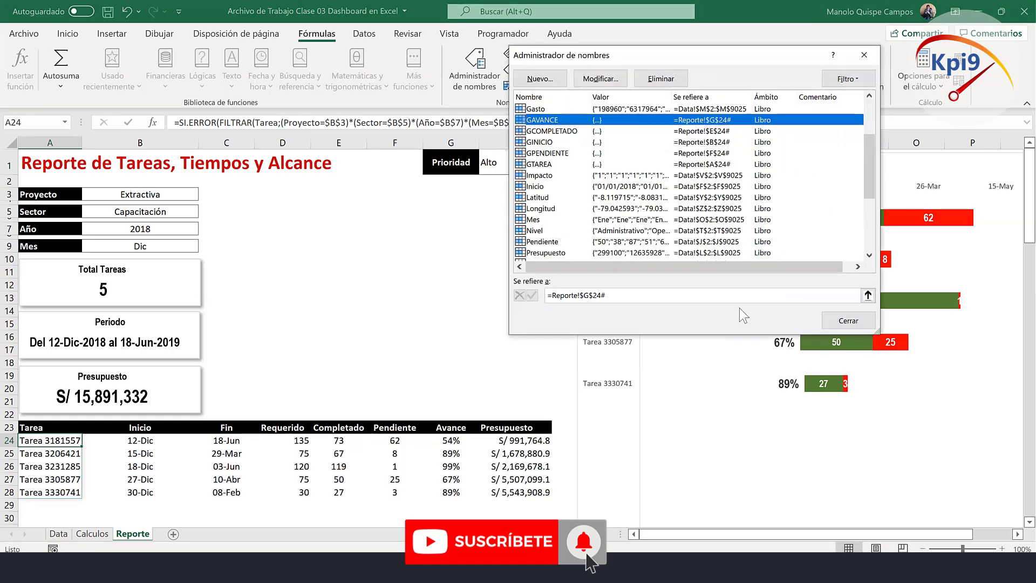
pyautogui.click(848, 321)
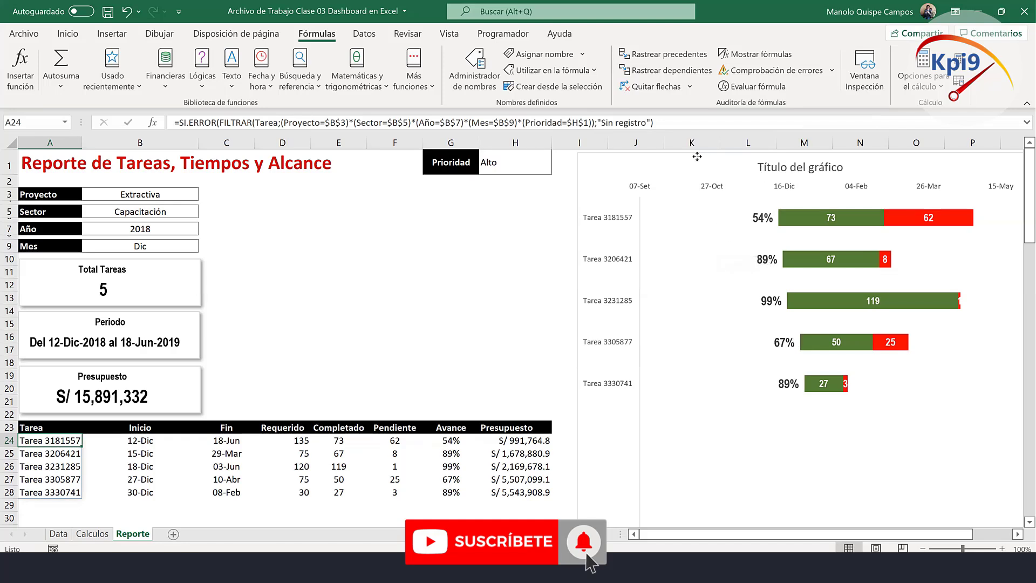
# Nudge the Gantt chart up-left and adjust its bottom edge to about row 30.
pyautogui.moveTo(697, 157); pyautogui.dragTo(699, 154)
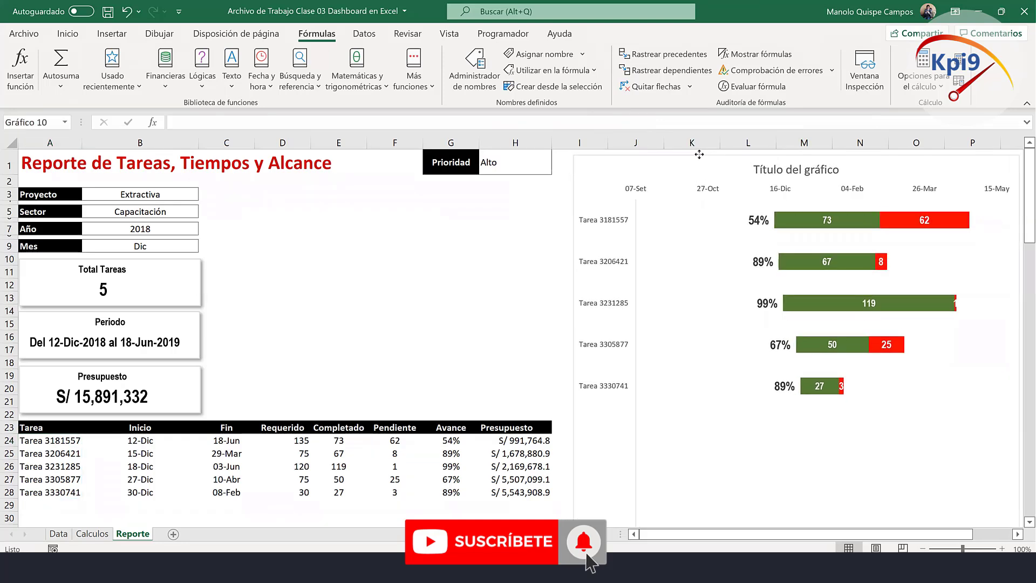
pyautogui.moveTo(700, 155); pyautogui.dragTo(695, 151)
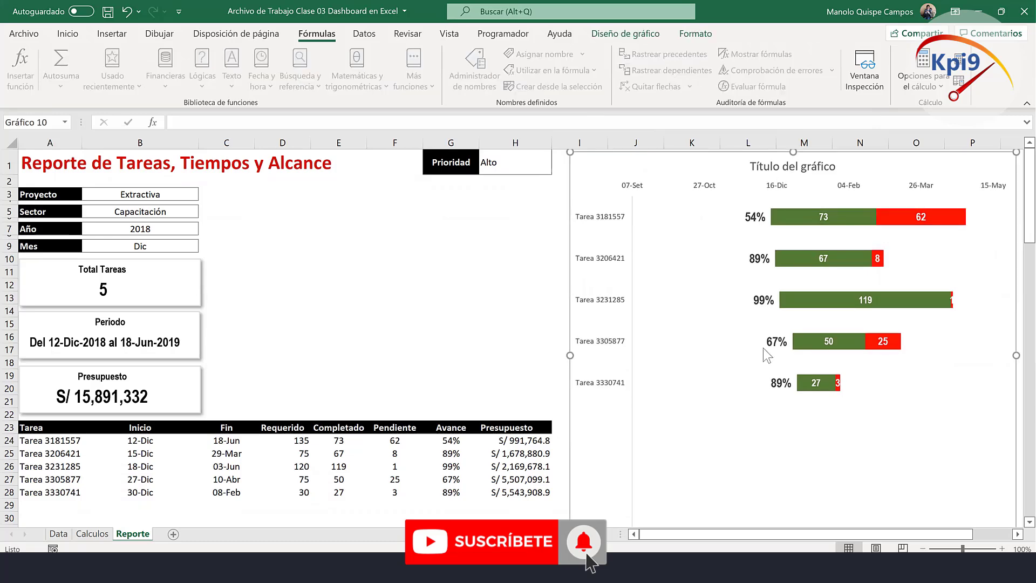
pyautogui.scroll(-1, 803, 384)
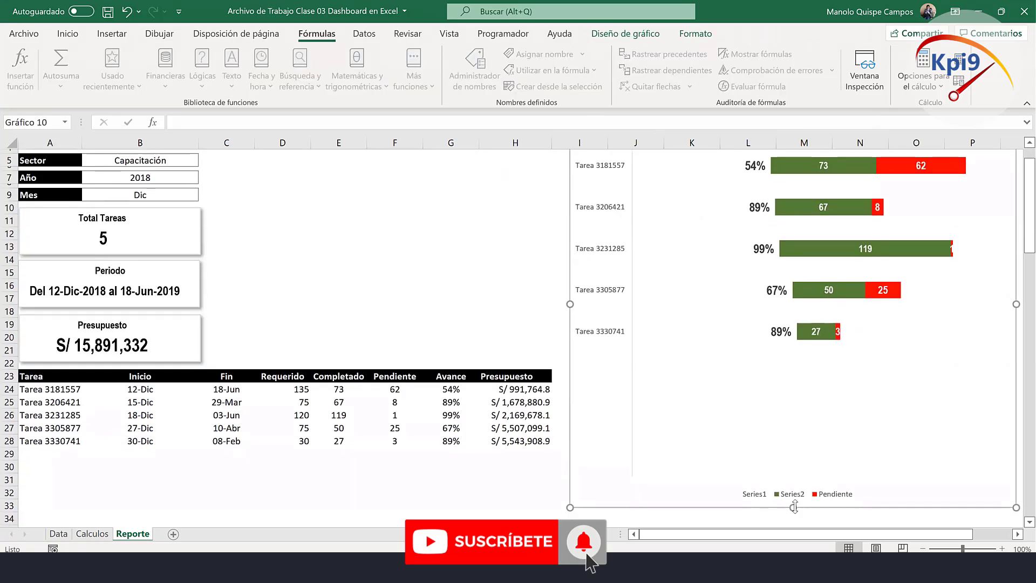
pyautogui.moveTo(794, 507); pyautogui.dragTo(794, 452)
pyautogui.scroll(1, 451, 275)
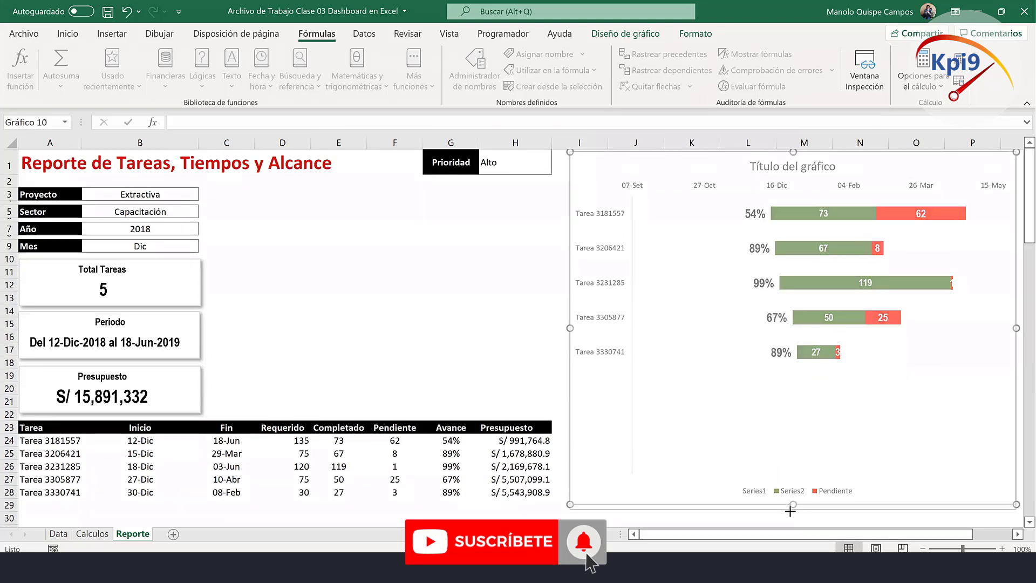
pyautogui.moveTo(790, 512); pyautogui.dragTo(790, 518)
# Narrow the Gantt chart from its left side and nudge it slightly right and down.
pyautogui.click(409, 307)
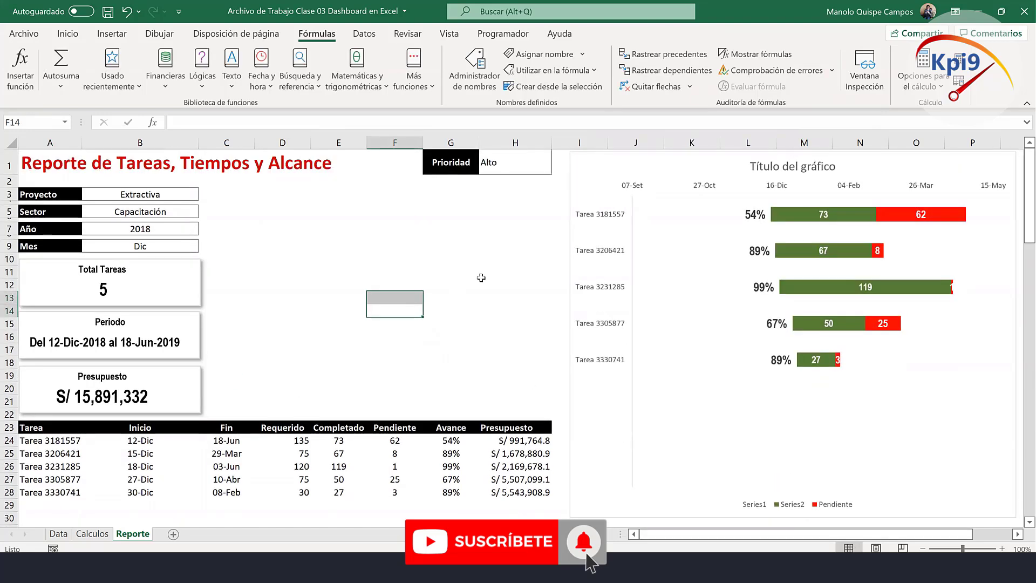
pyautogui.click(570, 344)
pyautogui.moveTo(570, 336); pyautogui.dragTo(631, 346)
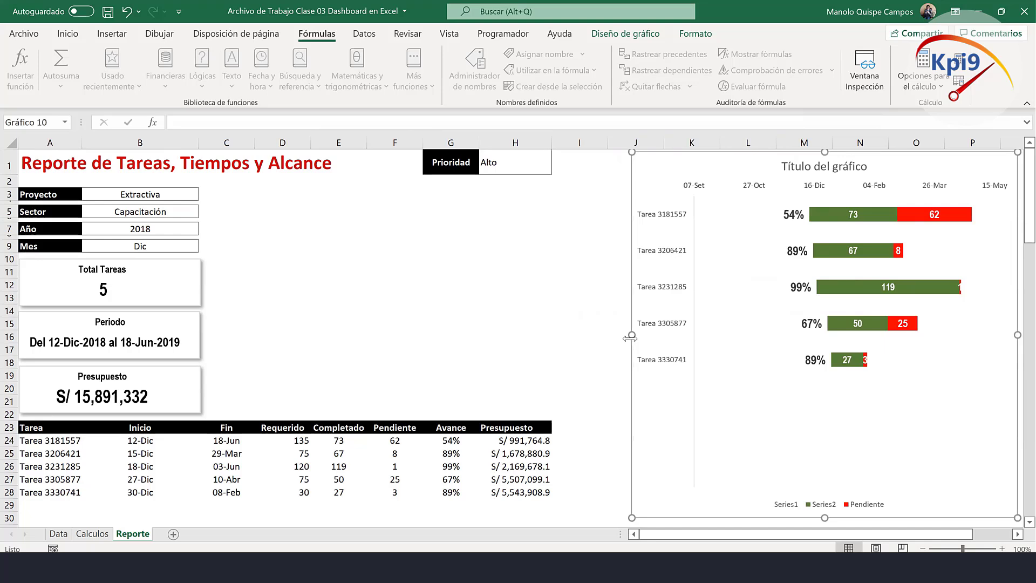
pyautogui.moveTo(637, 339); pyautogui.dragTo(642, 339)
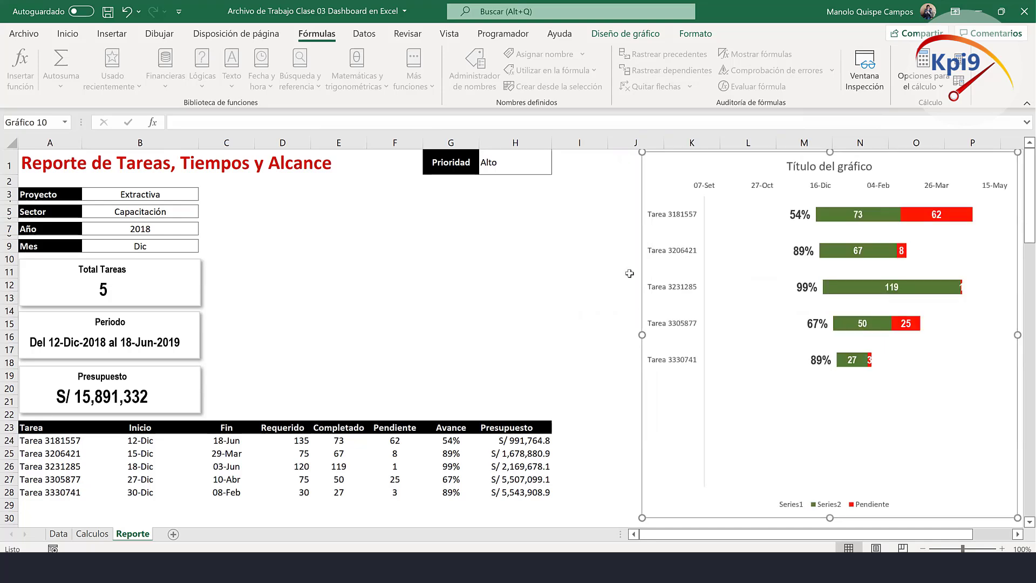
pyautogui.click(600, 260)
pyautogui.click(448, 163)
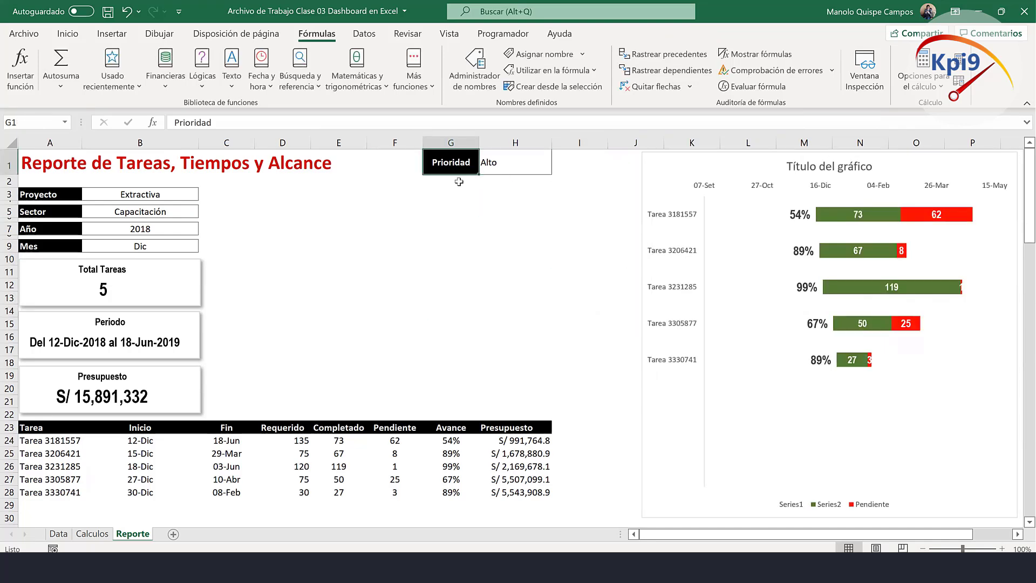
pyautogui.click(668, 158)
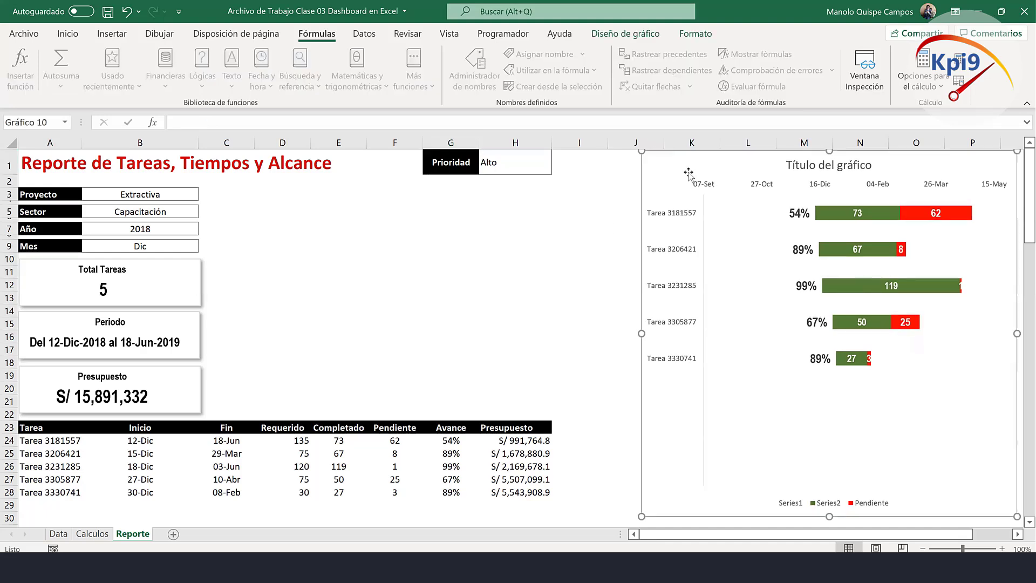
pyautogui.moveTo(721, 156); pyautogui.dragTo(723, 158)
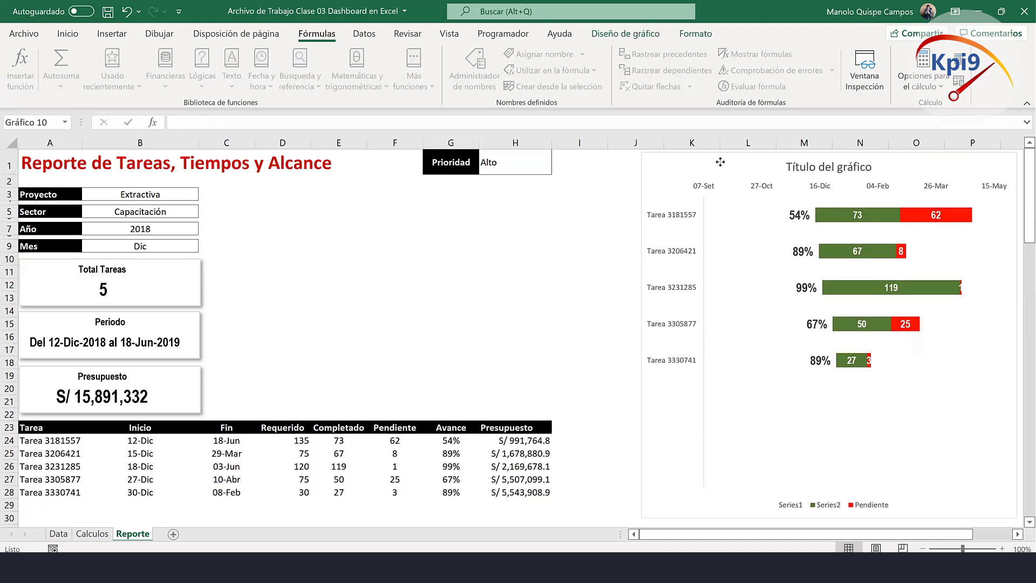
# In Select Data, rename Series1 to Inicio using =Reporte!$B$23 as its name.
pyautogui.rightClick(839, 211)
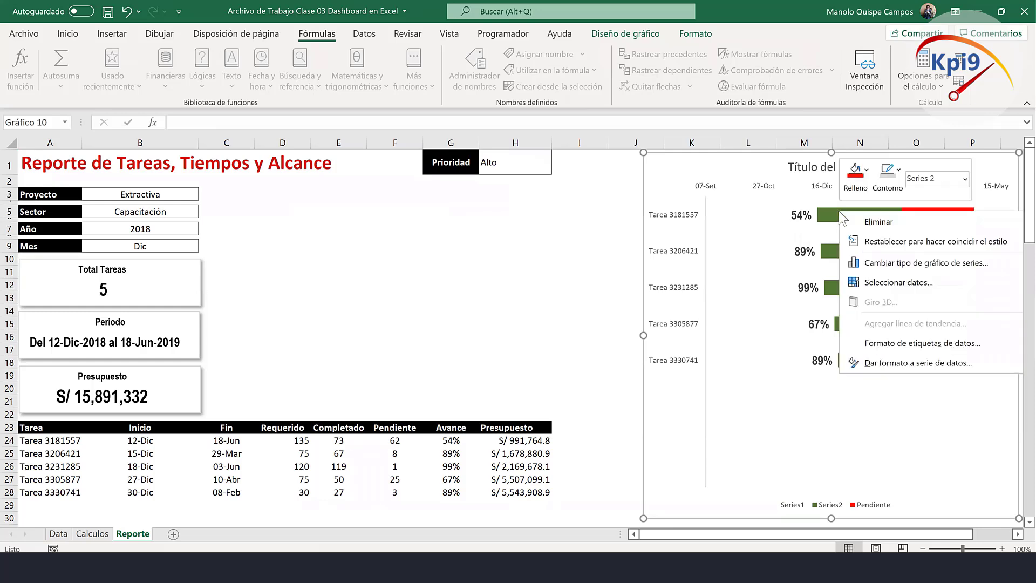
pyautogui.click(897, 282)
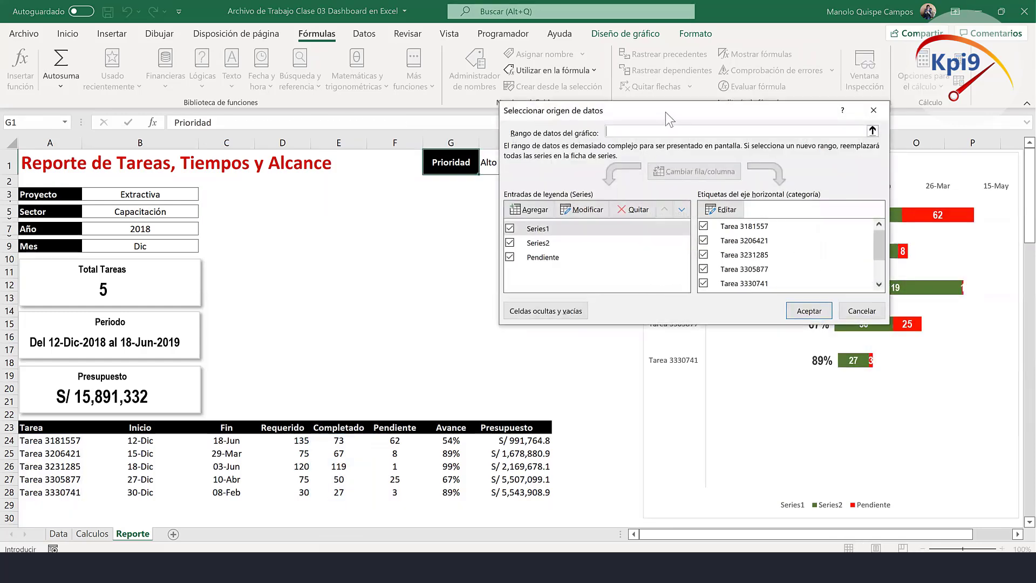
pyautogui.moveTo(666, 112); pyautogui.dragTo(739, 146)
pyautogui.click(646, 263)
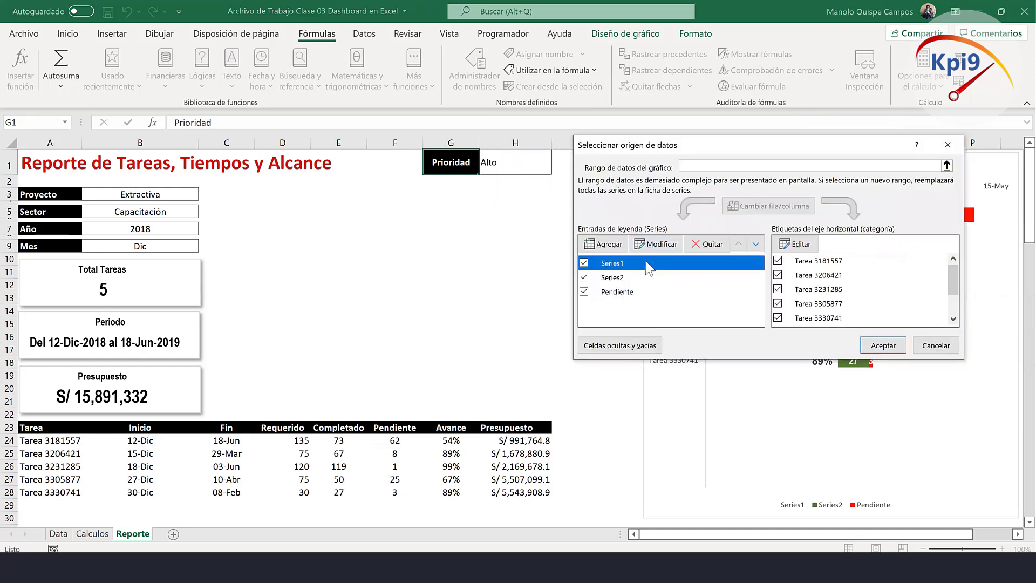
pyautogui.click(659, 253)
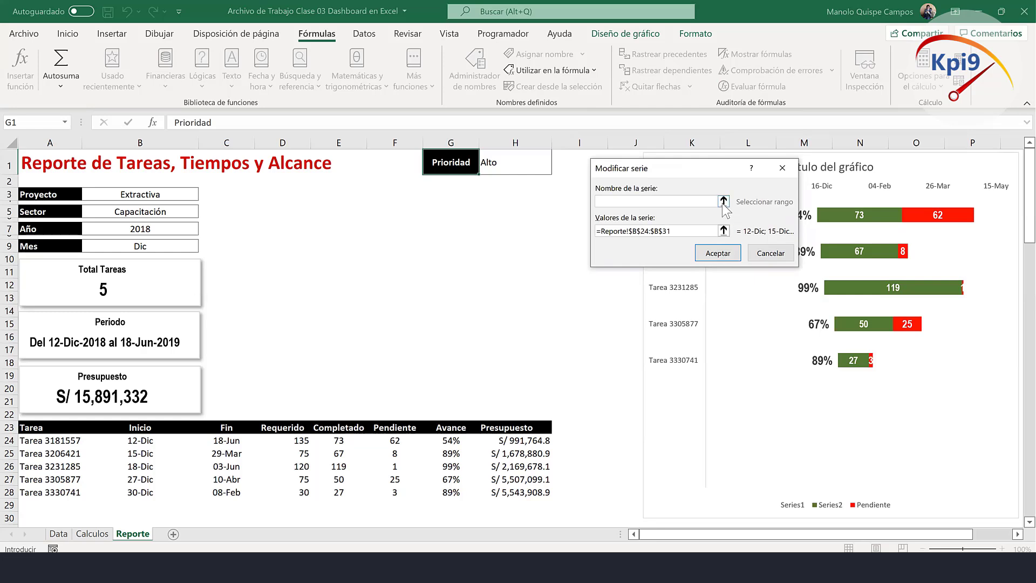
pyautogui.click(724, 201)
pyautogui.click(151, 428)
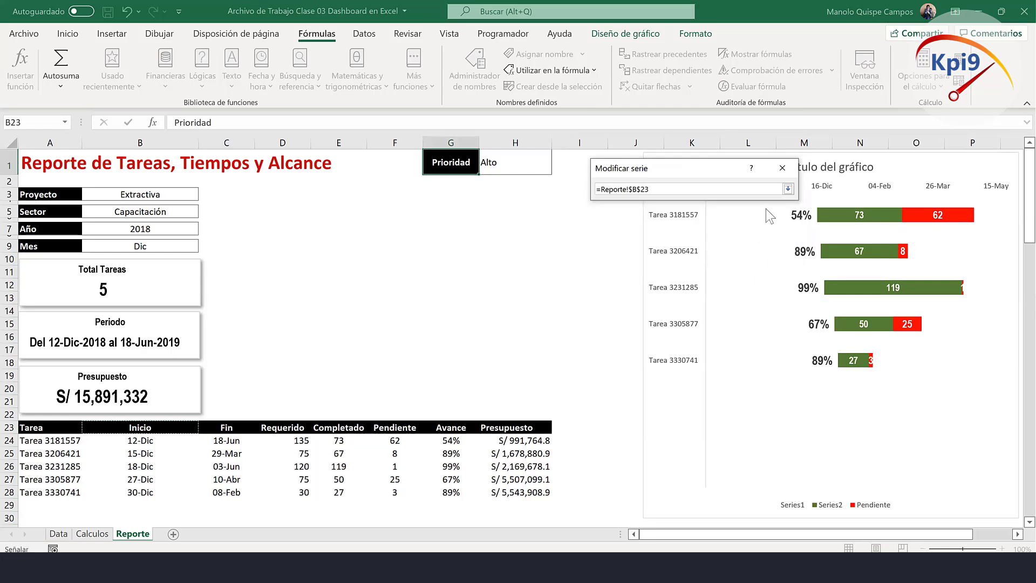
pyautogui.click(787, 189)
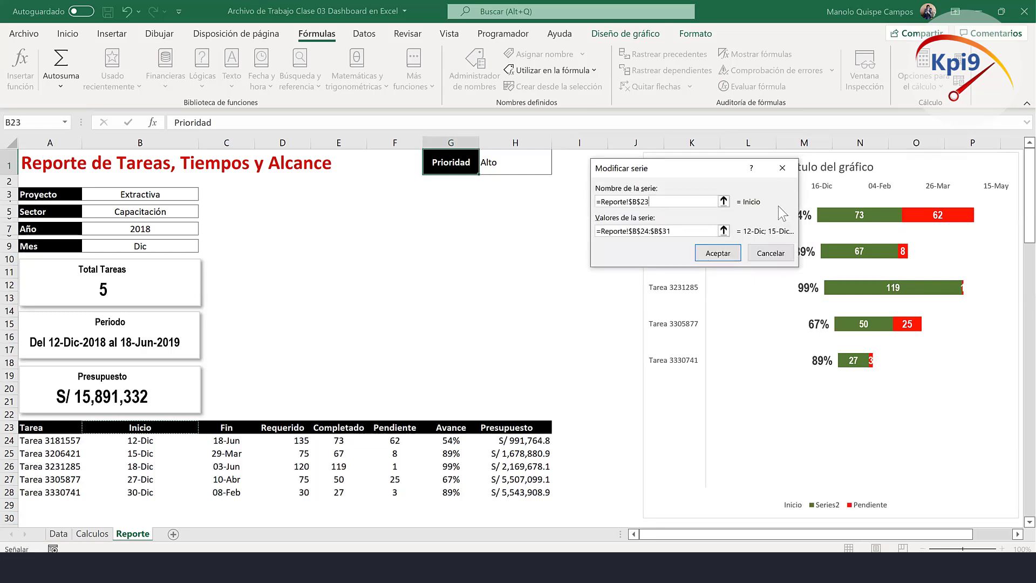
# Start erasing Series1's existing Valores reference.
pyautogui.click(683, 231)
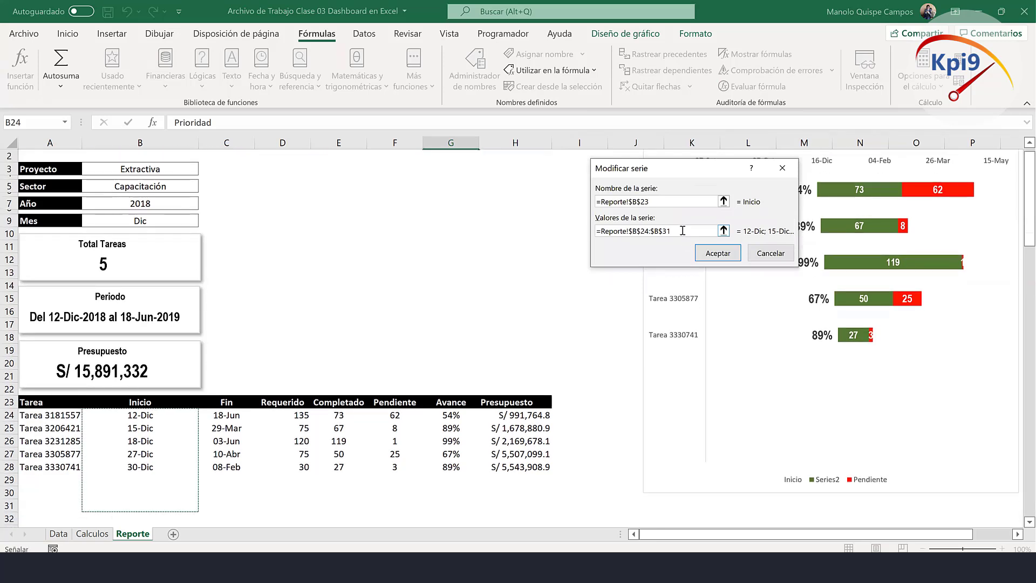
pyautogui.press('BackSpace')
pyautogui.press('BackSpace')
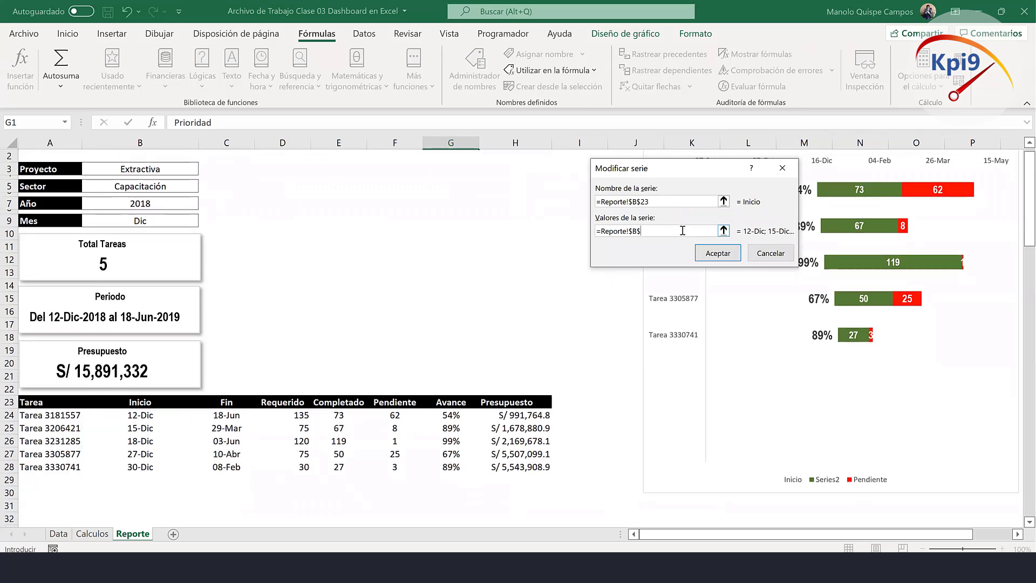
pyautogui.press('BackSpace')
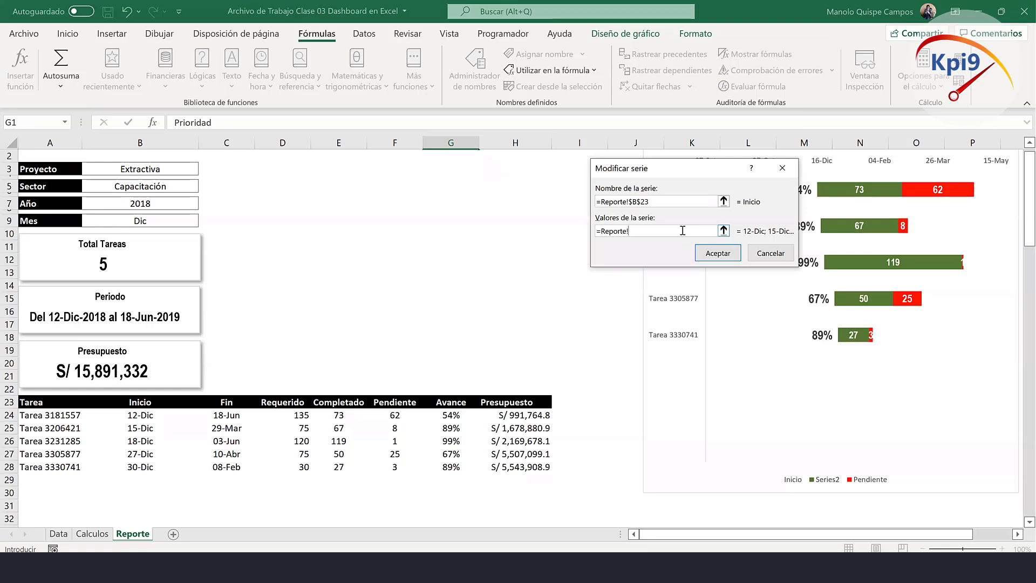
# Set the Inicio series values to the named range GINICIO.
pyautogui.press('F3')
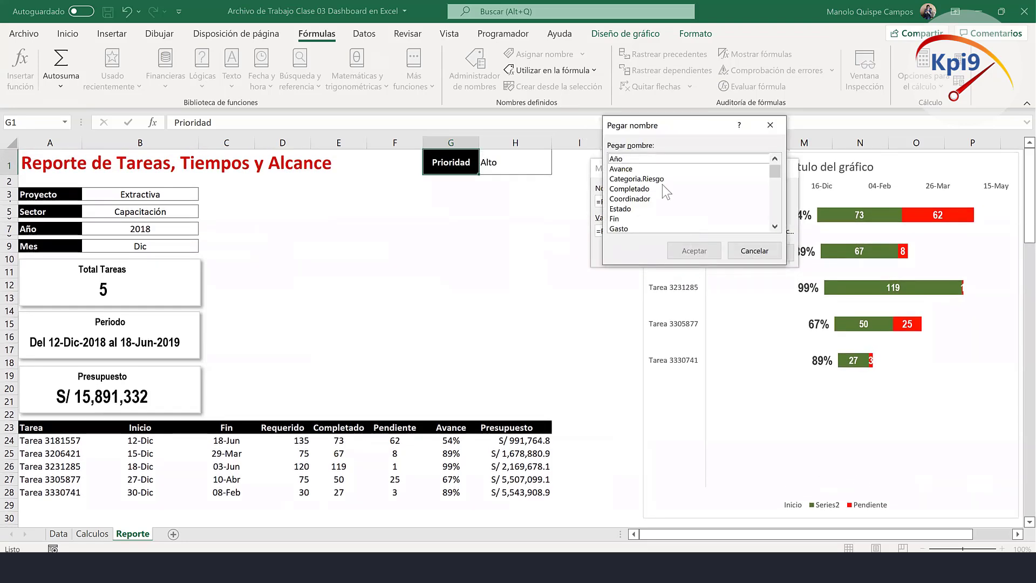
pyautogui.scroll(-1, 662, 183)
pyautogui.scroll(-1, 724, 199)
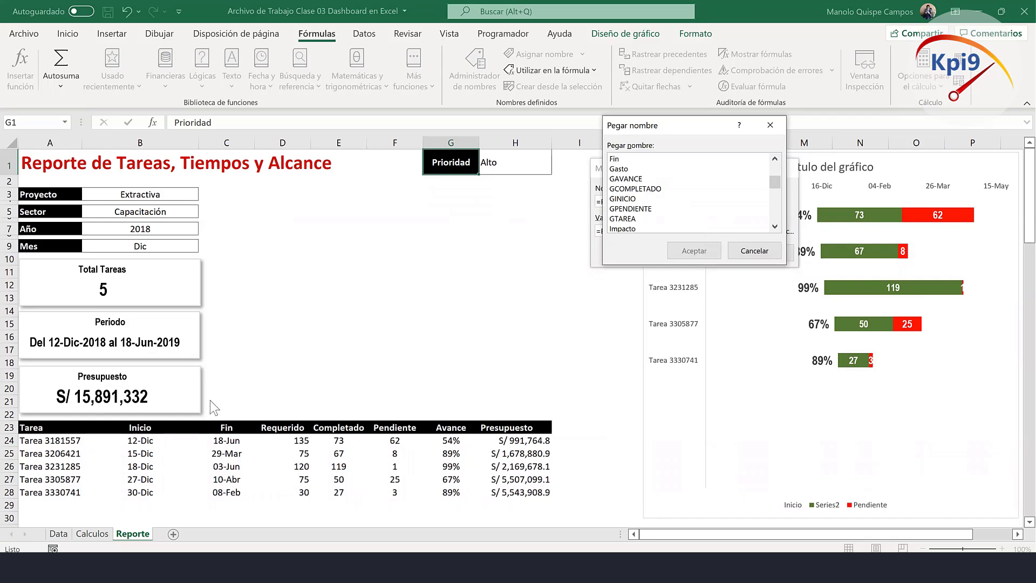
pyautogui.click(633, 199)
pyautogui.click(684, 252)
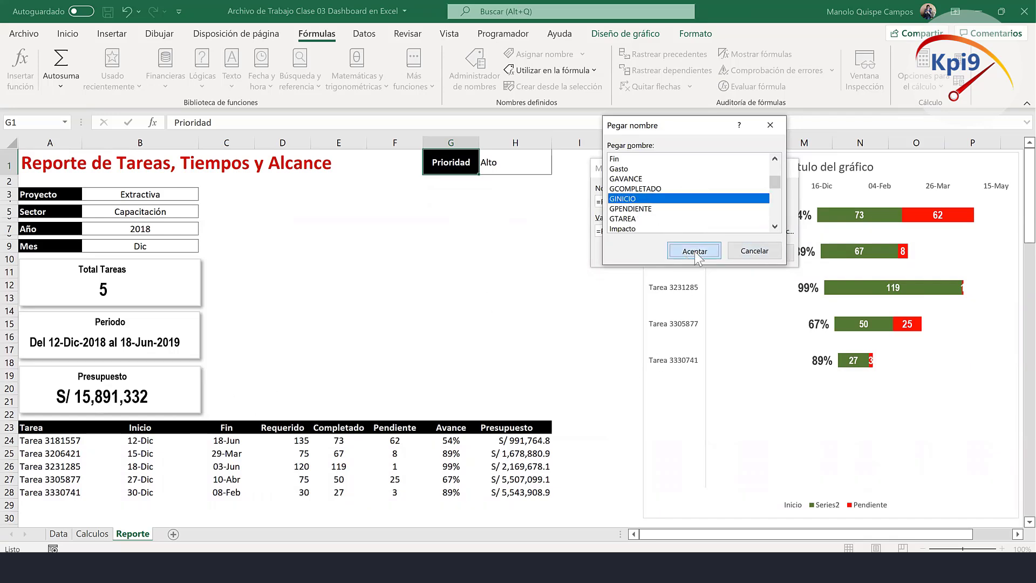
pyautogui.click(717, 258)
# Rename Series2 to Completado, taking its name from cell E23.
pyautogui.click(619, 278)
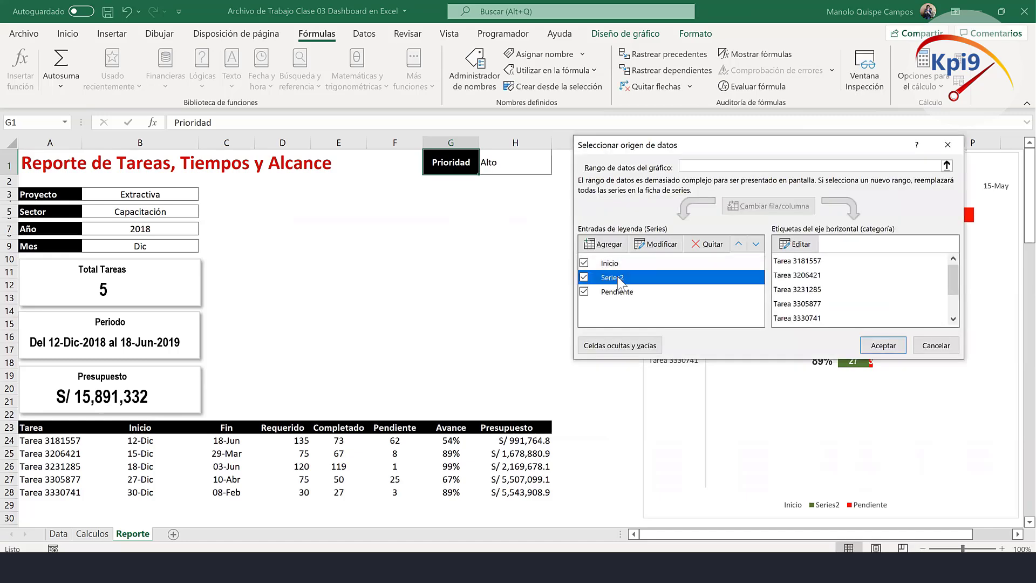
pyautogui.click(657, 248)
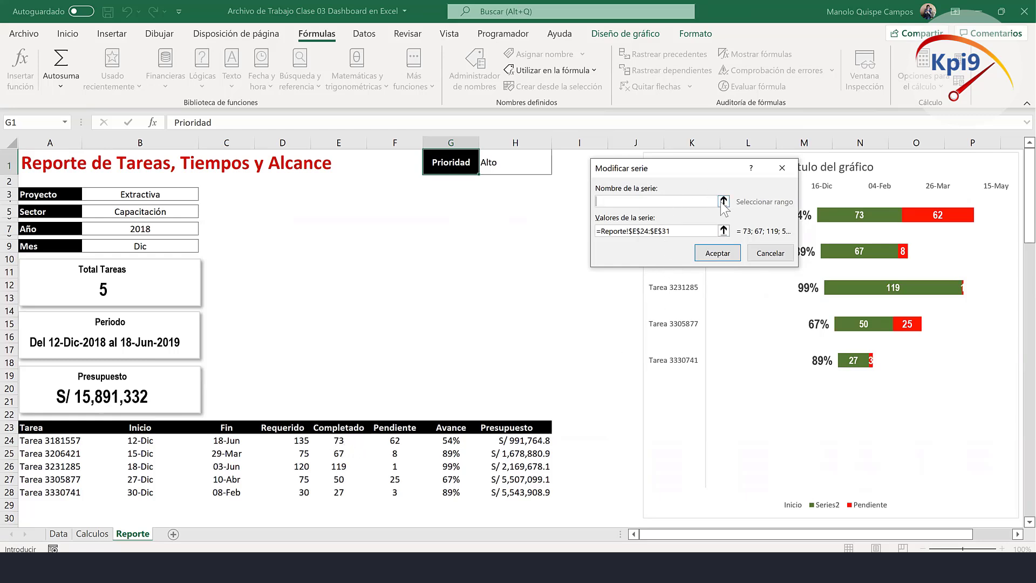
pyautogui.click(338, 433)
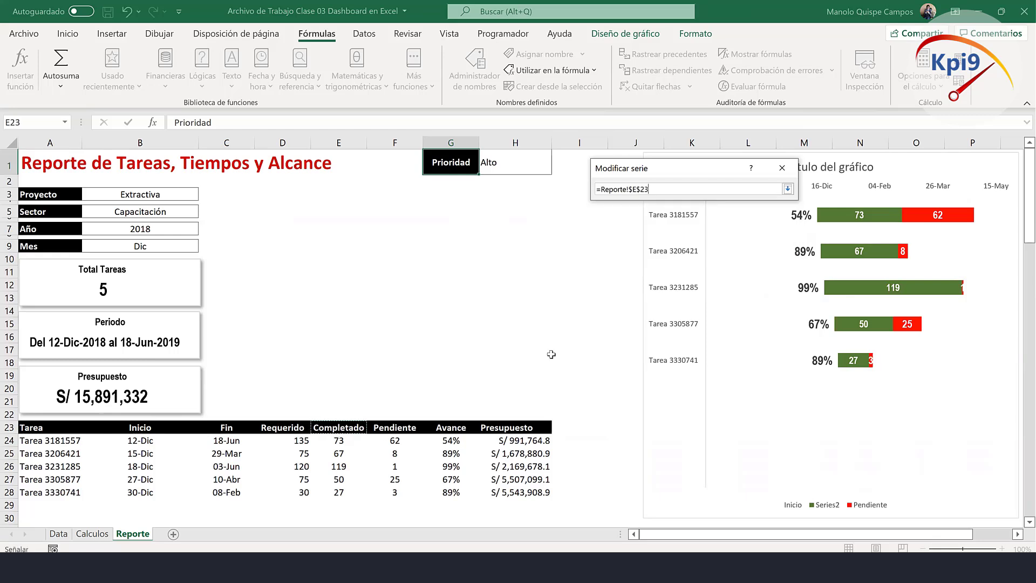
pyautogui.click(788, 188)
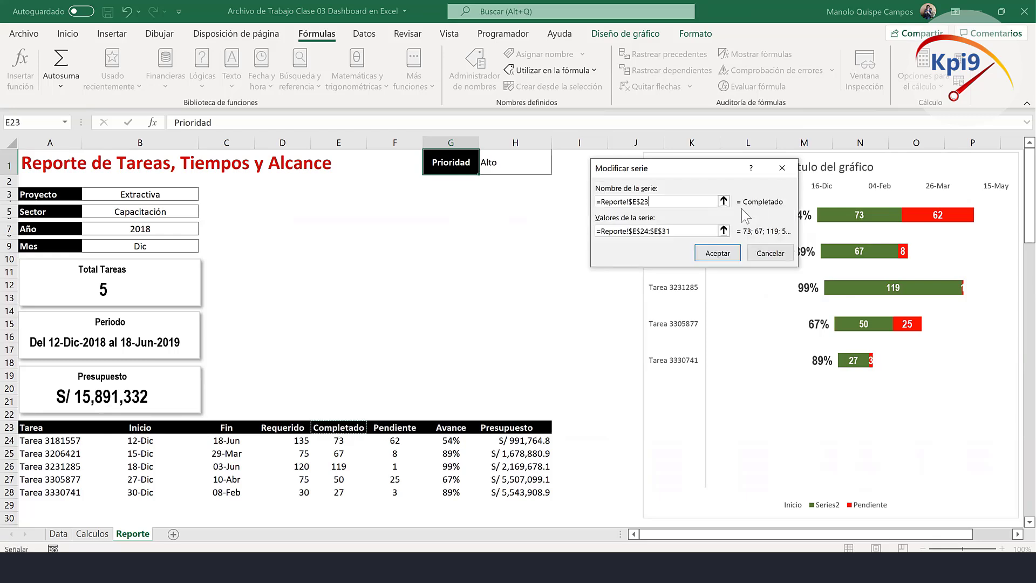
# Replace the Completado series values with the named range GCOMPLETADO.
pyautogui.click(684, 230)
pyautogui.press('BackSpace')
pyautogui.press('BackSpace')
pyautogui.press('BackSpace')
pyautogui.press('BackSpace')
pyautogui.press('BackSpace')
pyautogui.press('BackSpace')
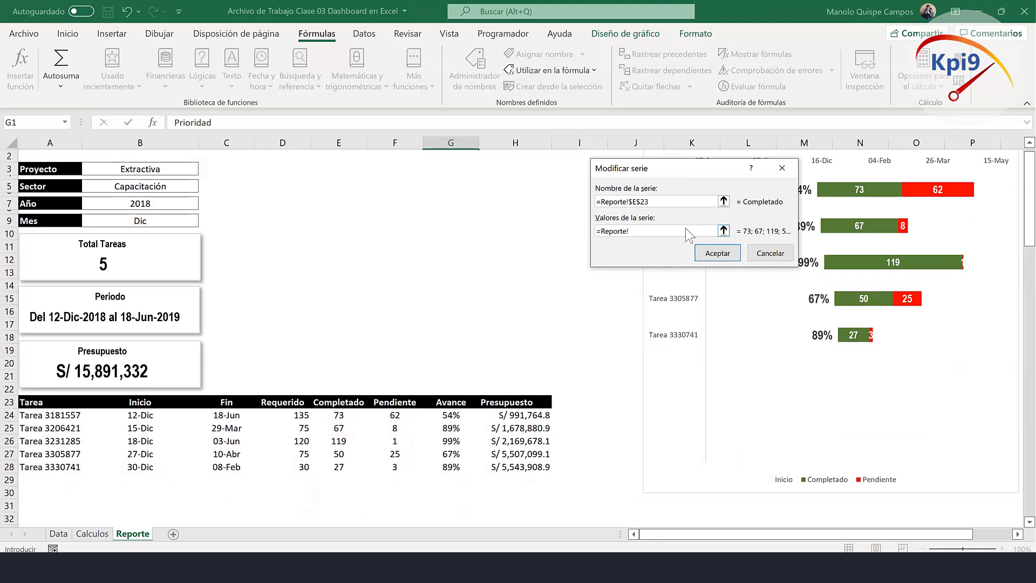
pyautogui.press('F3')
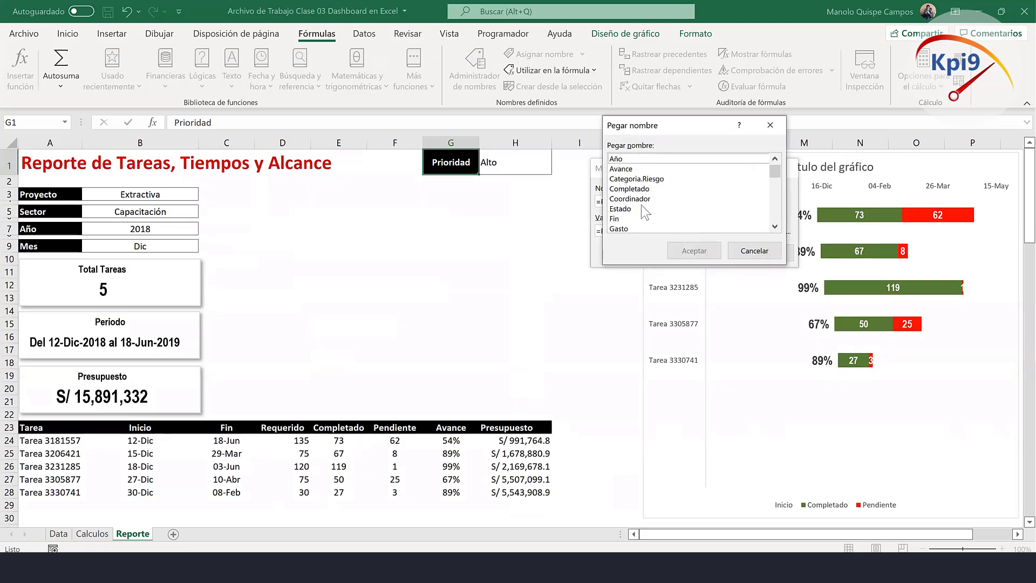
pyautogui.scroll(-1, 701, 199)
pyautogui.scroll(-1, 701, 199)
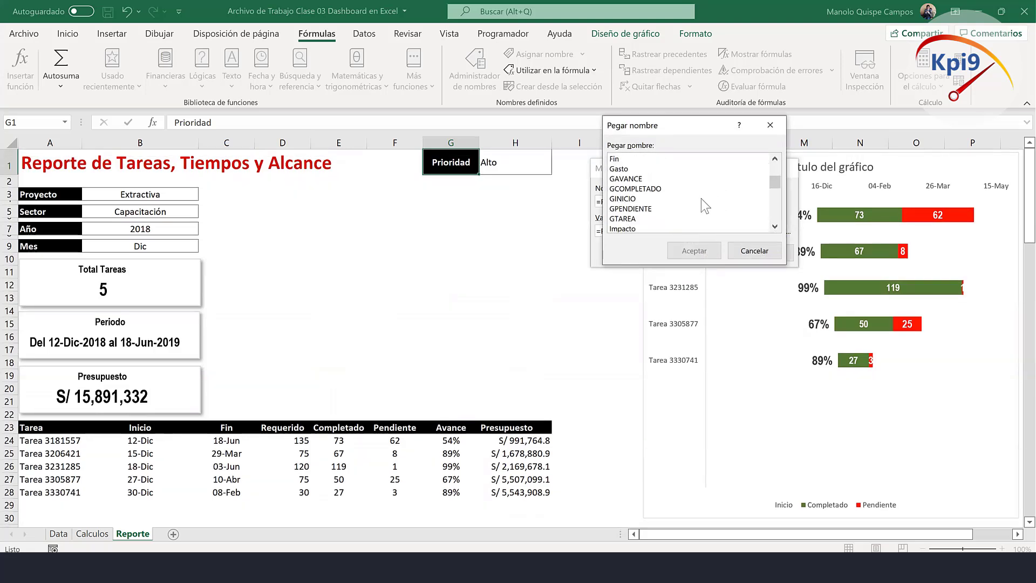
pyautogui.click(655, 189)
pyautogui.click(683, 251)
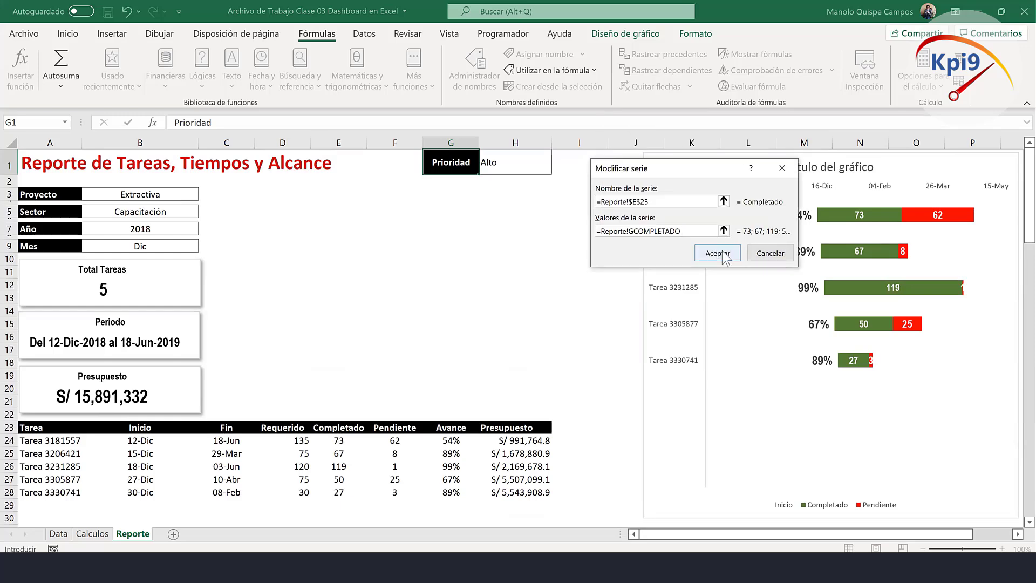
pyautogui.click(740, 258)
pyautogui.click(646, 290)
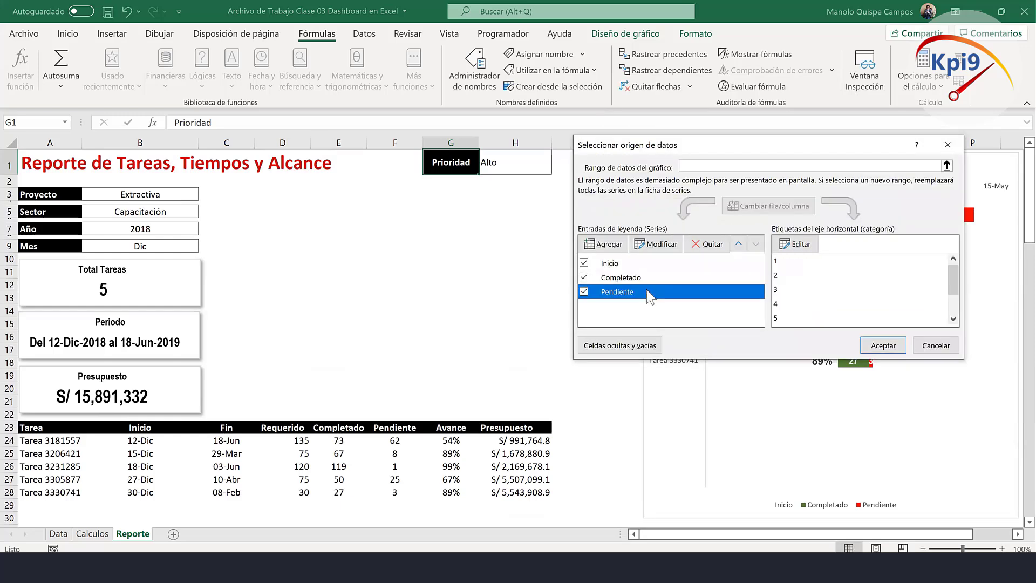
pyautogui.click(802, 247)
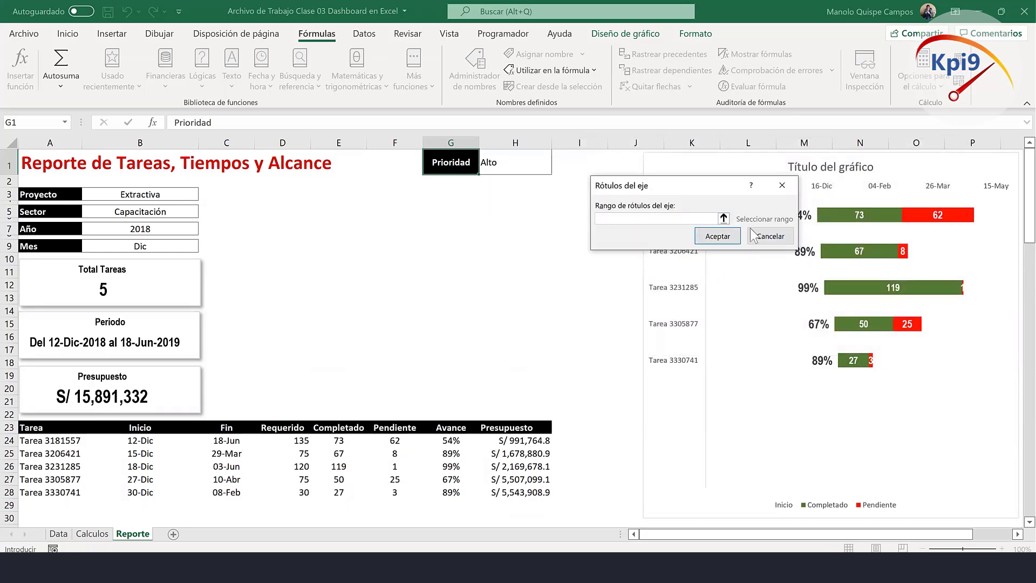
# Replace the Pendiente series values with the named range GPENDIENTE.
pyautogui.click(769, 238)
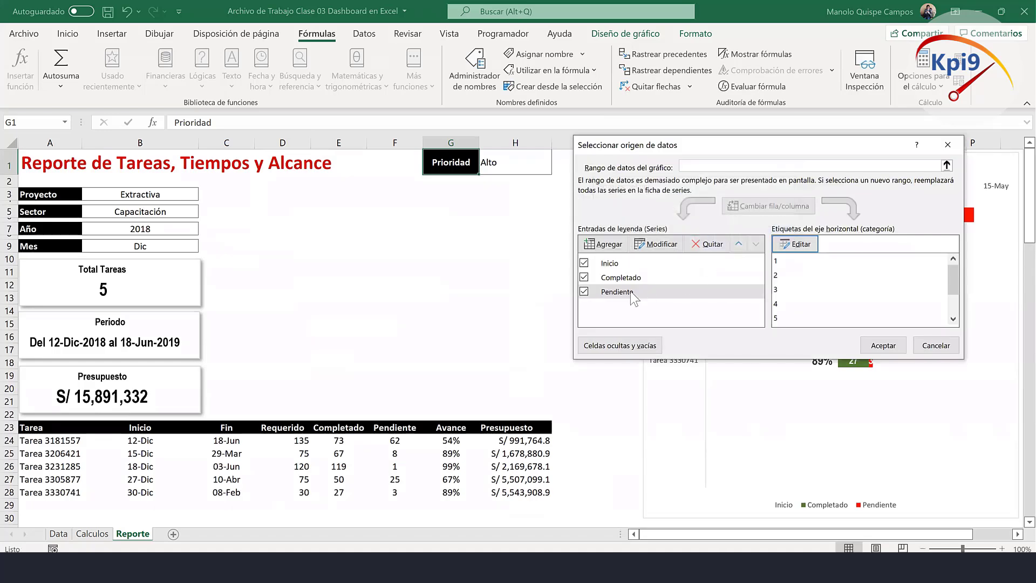
pyautogui.click(632, 296)
pyautogui.click(663, 247)
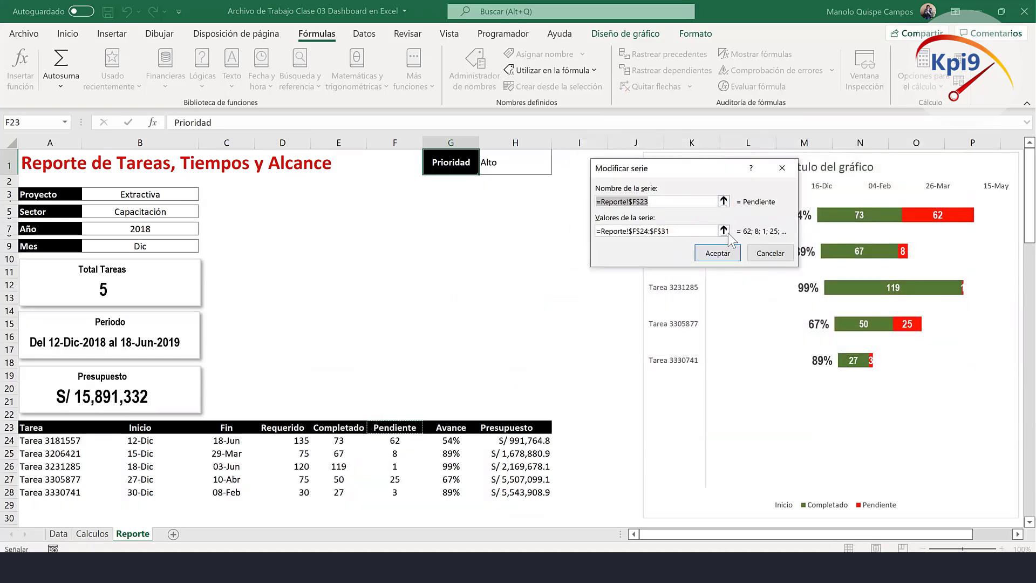
pyautogui.click(682, 231)
pyautogui.press('BackSpace')
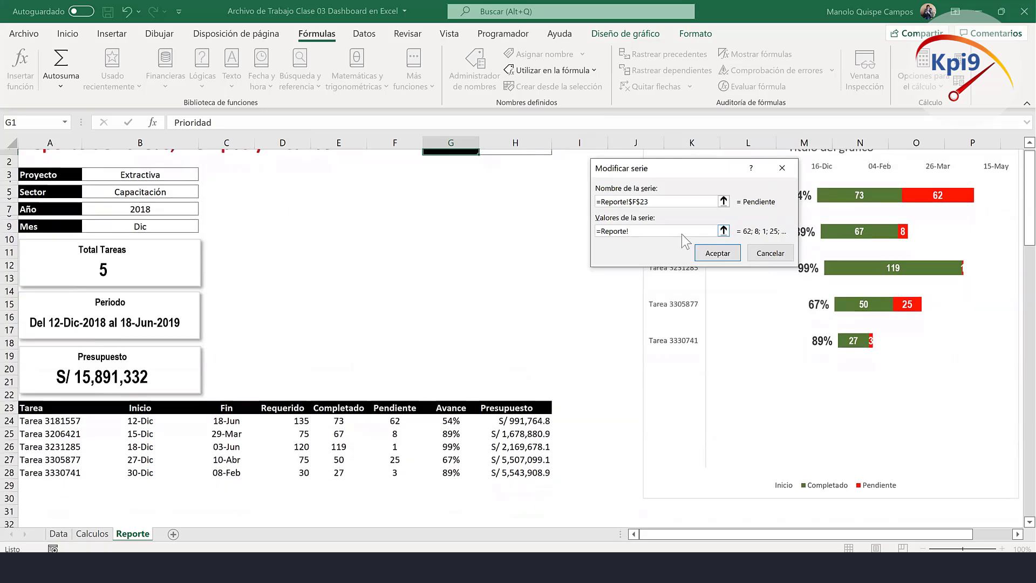
pyautogui.press('F3')
pyautogui.scroll(-1, 666, 190)
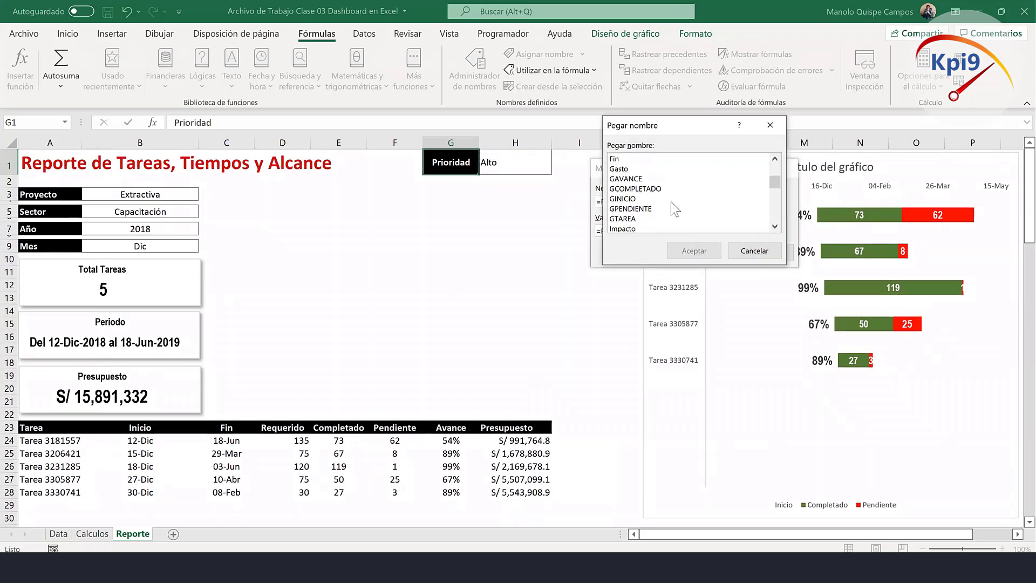
pyautogui.click(655, 208)
pyautogui.click(701, 257)
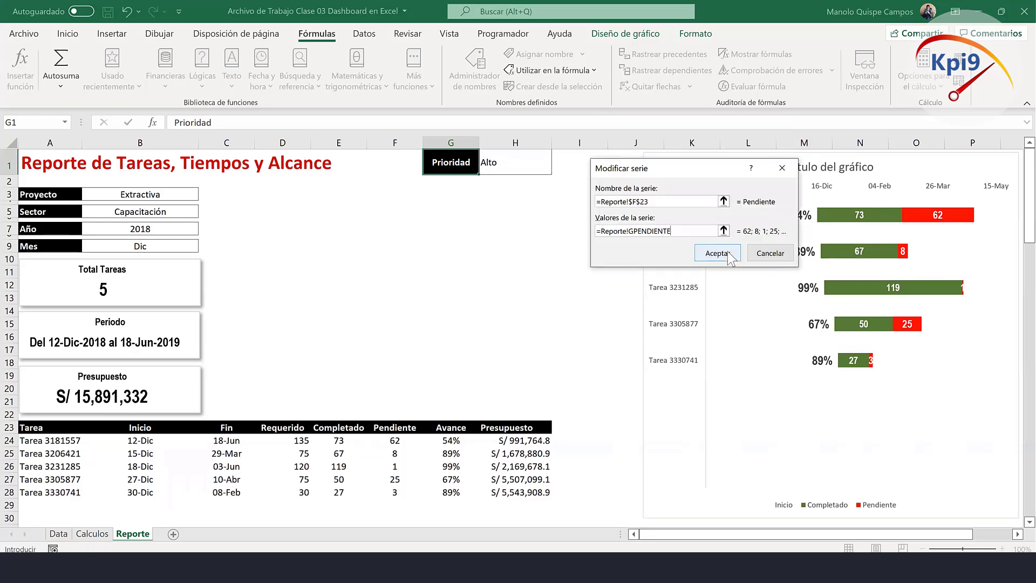
pyautogui.click(705, 248)
# Set the horizontal task axis labels to GTAREA and apply the data source.
pyautogui.click(633, 267)
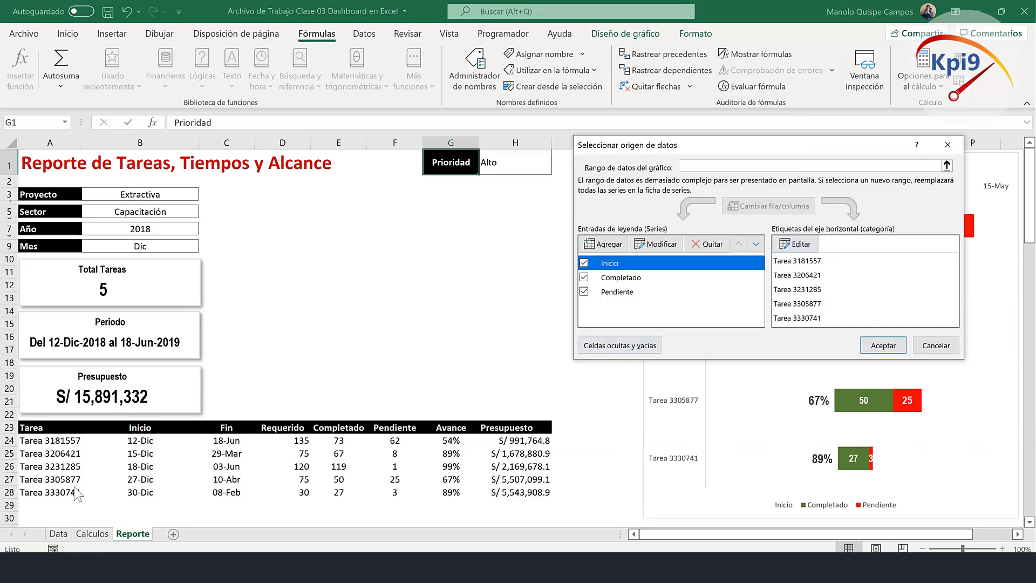
pyautogui.click(802, 250)
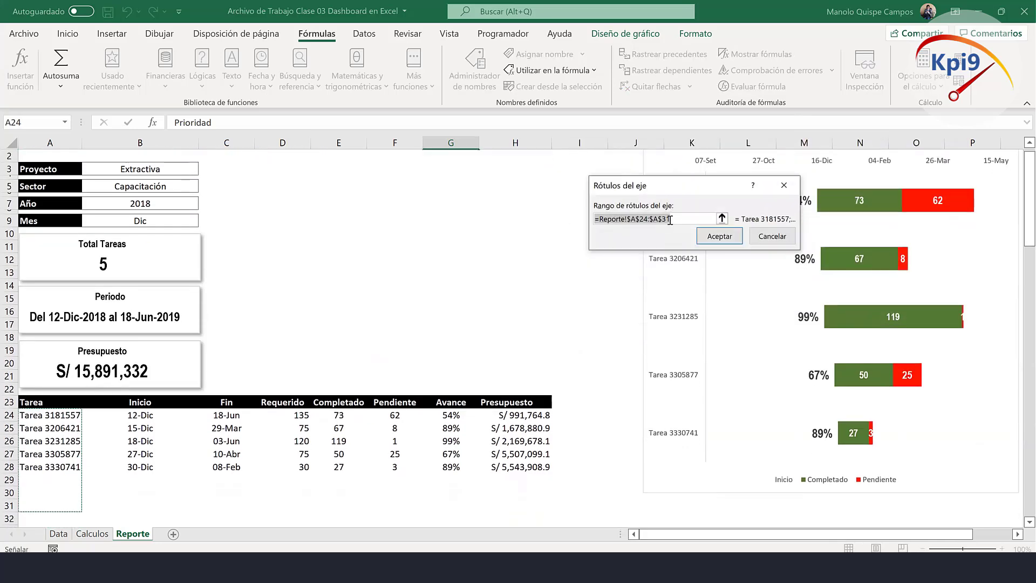
pyautogui.click(700, 214)
pyautogui.press('BackSpace')
pyautogui.press('BackSpace')
pyautogui.press('BackSpace')
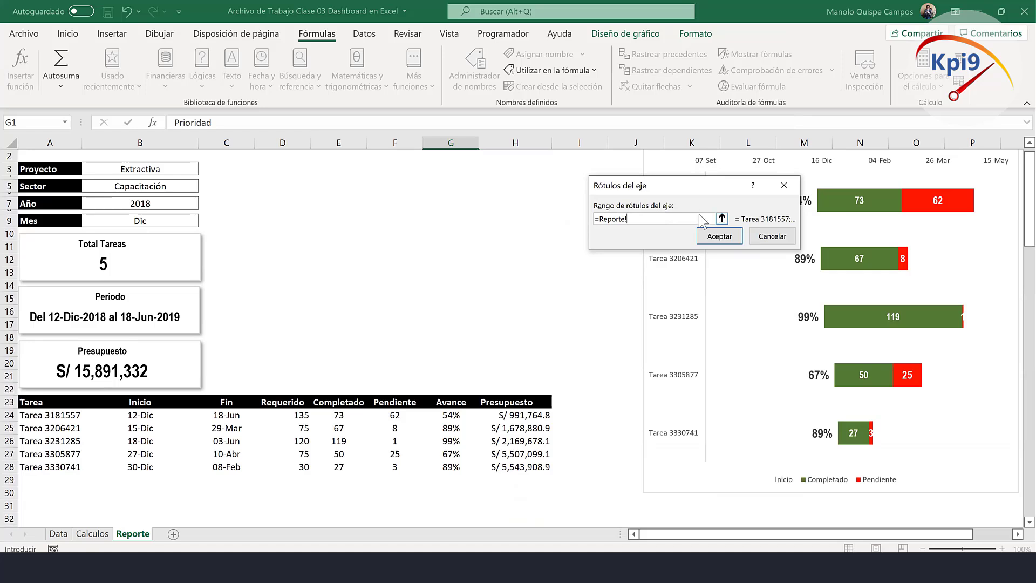
pyautogui.press('F3')
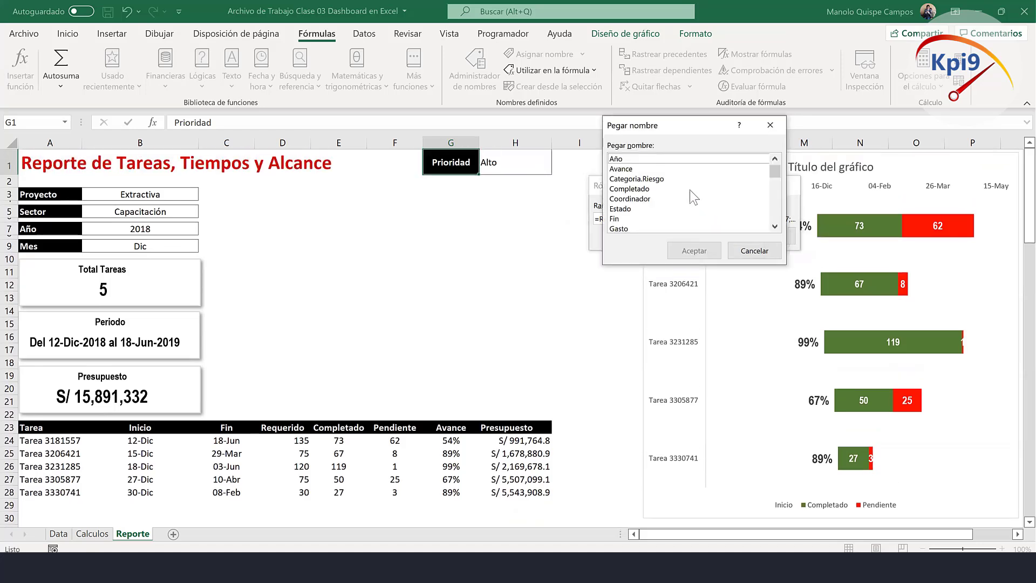
pyautogui.scroll(-1, 690, 189)
pyautogui.scroll(-1, 687, 199)
pyautogui.click(632, 219)
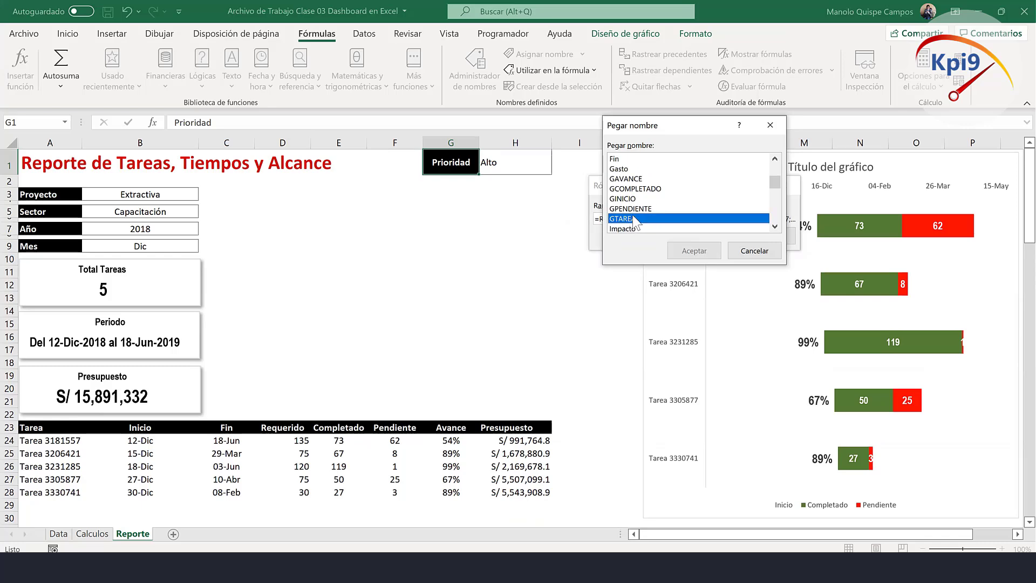
pyautogui.click(694, 250)
pyautogui.click(723, 238)
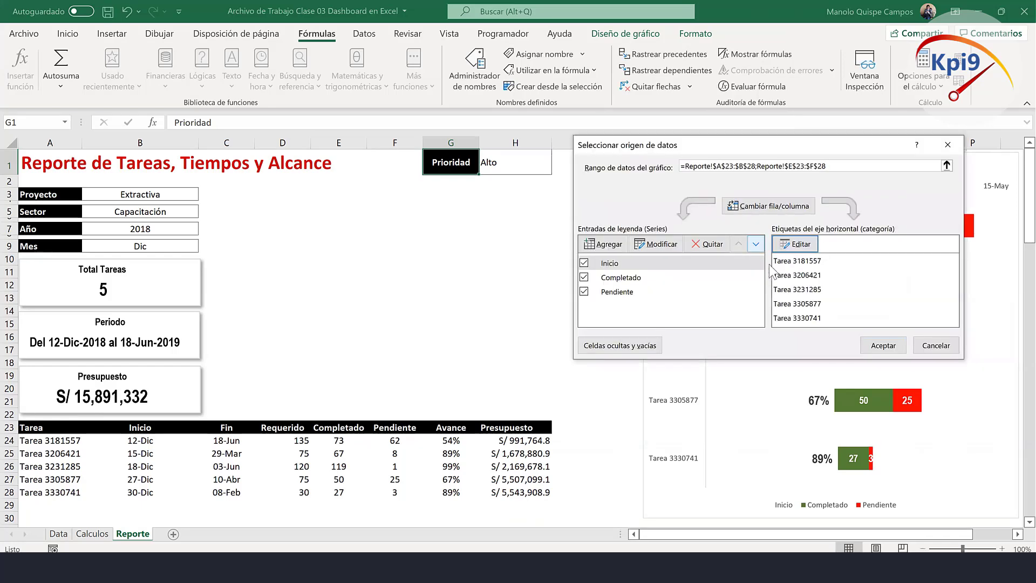
pyautogui.click(881, 347)
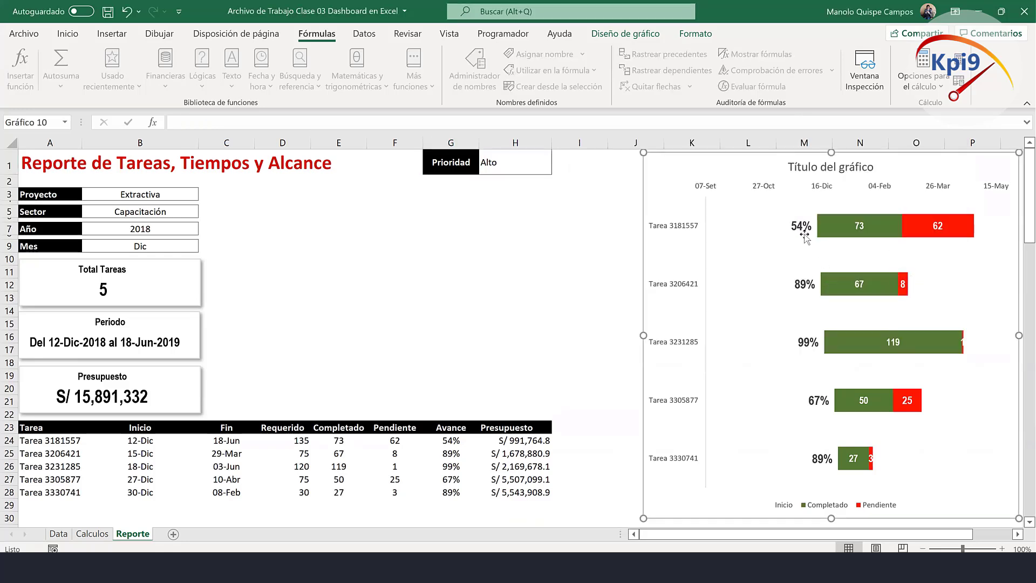
# Make the percentage data labels take their values from the named range GAVANCE.
pyautogui.click(800, 226)
pyautogui.rightClick(801, 230)
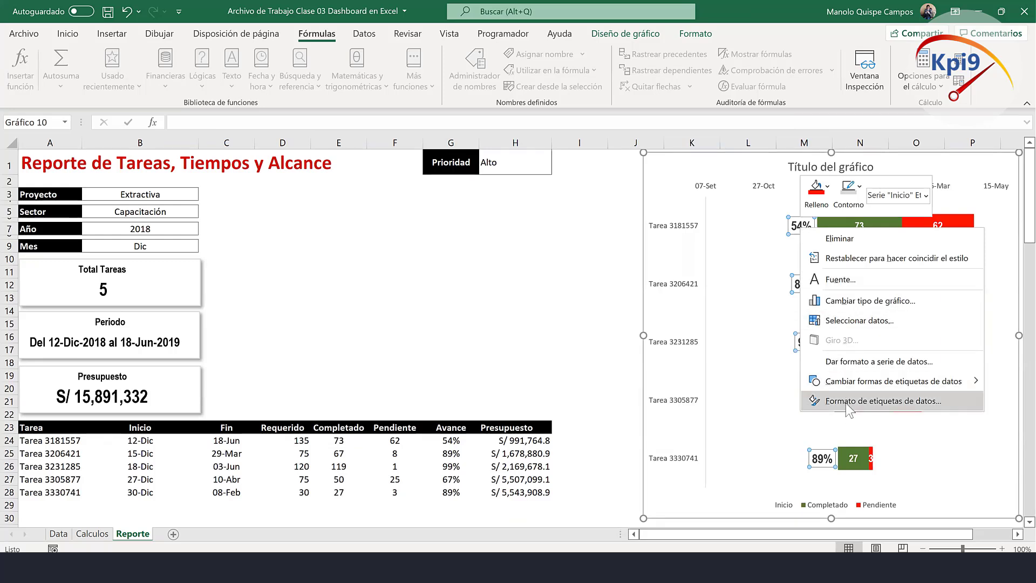
pyautogui.click(852, 401)
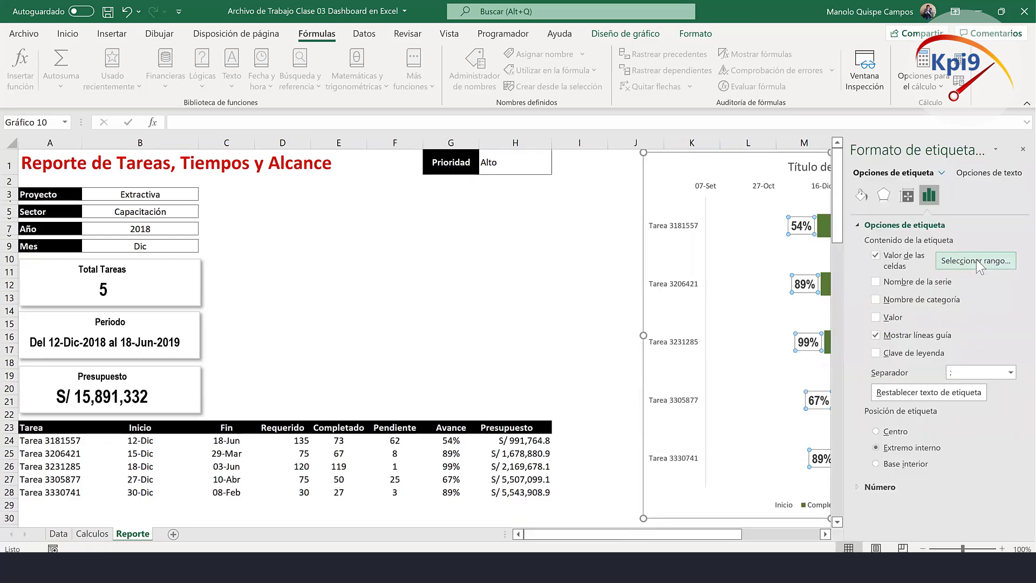
pyautogui.click(976, 259)
pyautogui.click(805, 250)
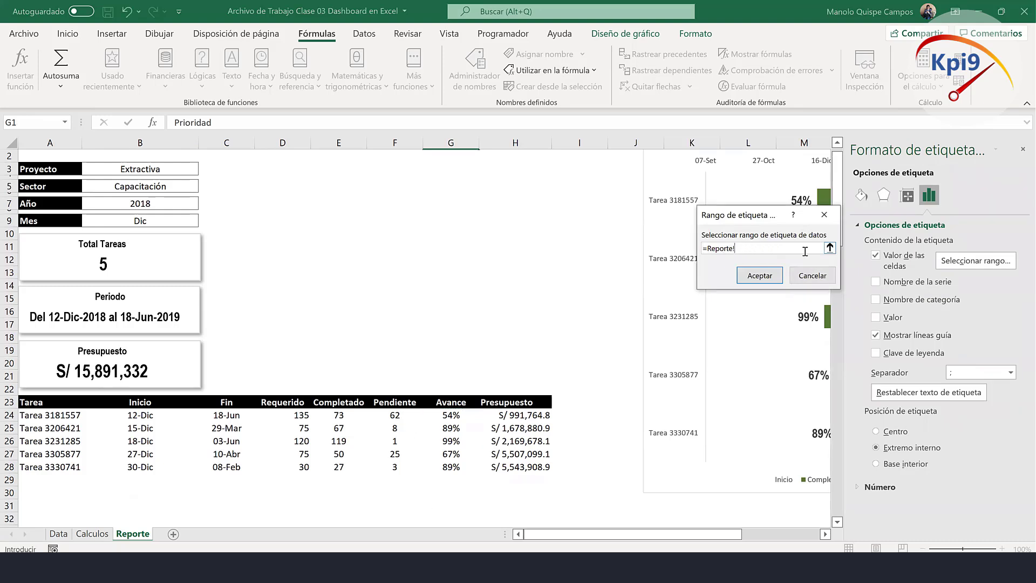
pyautogui.press('F3')
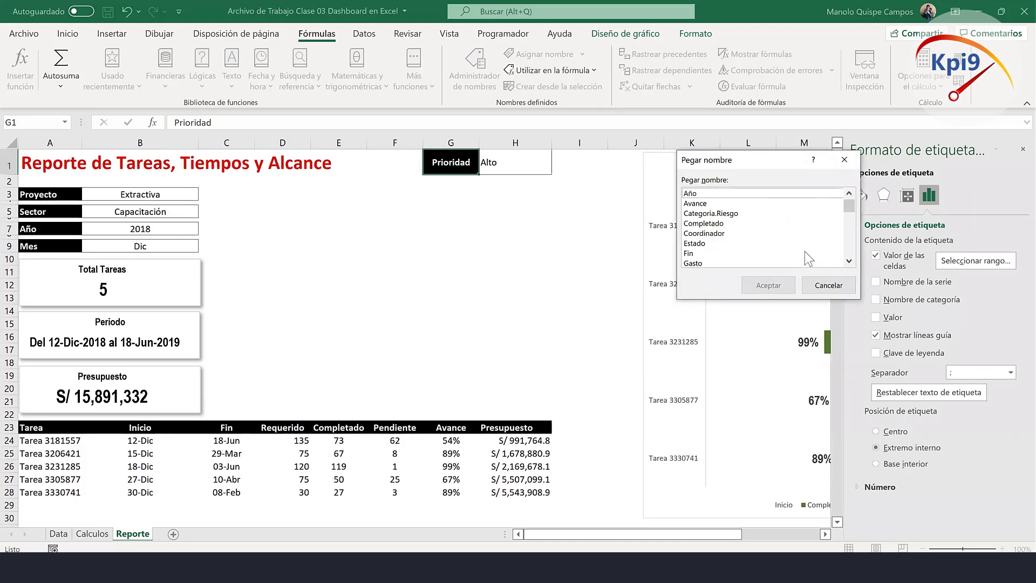
pyautogui.scroll(-1, 750, 219)
pyautogui.scroll(-1, 721, 230)
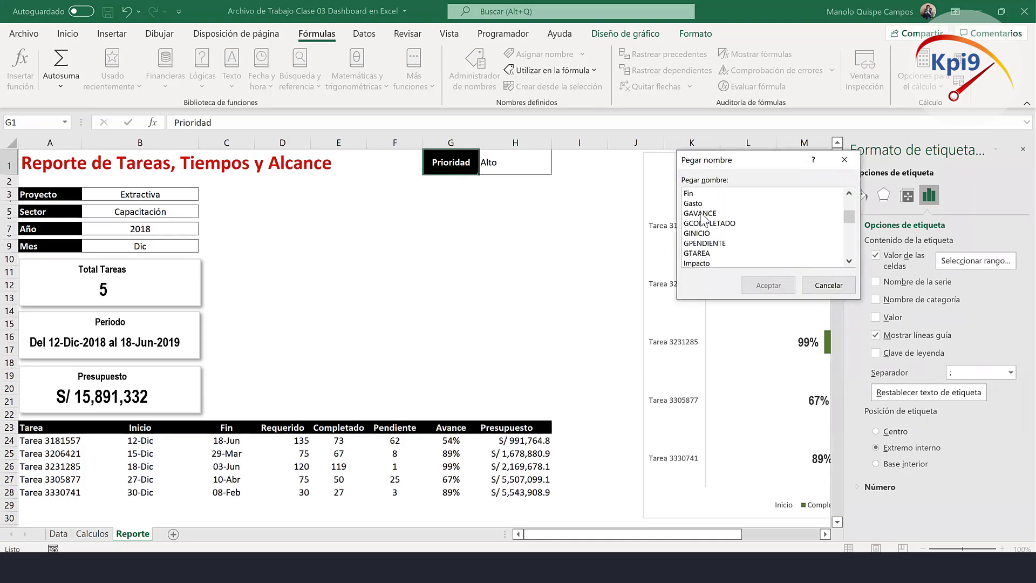
pyautogui.click(701, 213)
pyautogui.click(768, 285)
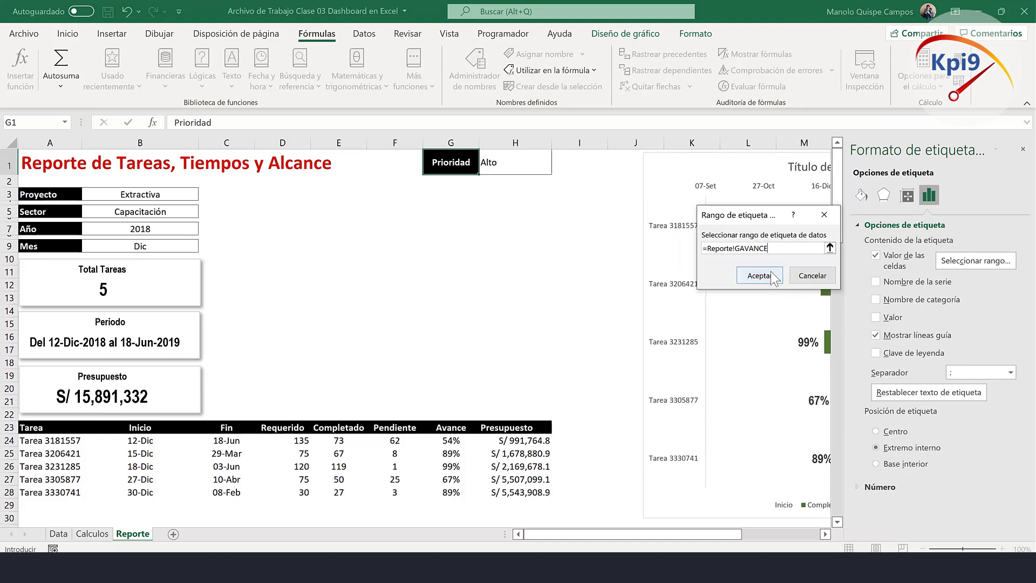
pyautogui.click(758, 276)
pyautogui.click(1023, 149)
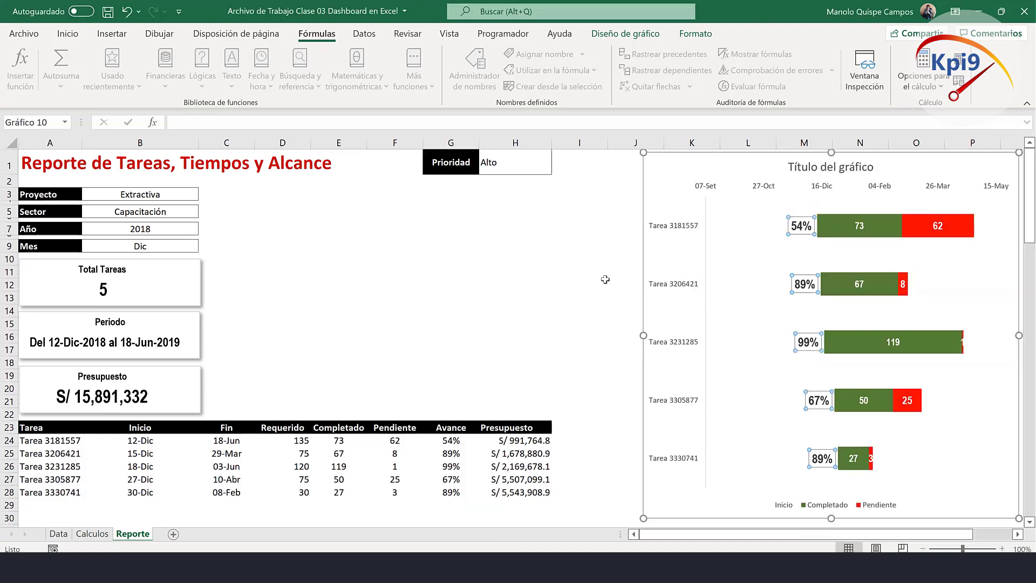
# Replace the chart title text with 'Avance de Tareas'.
pyautogui.click(840, 171)
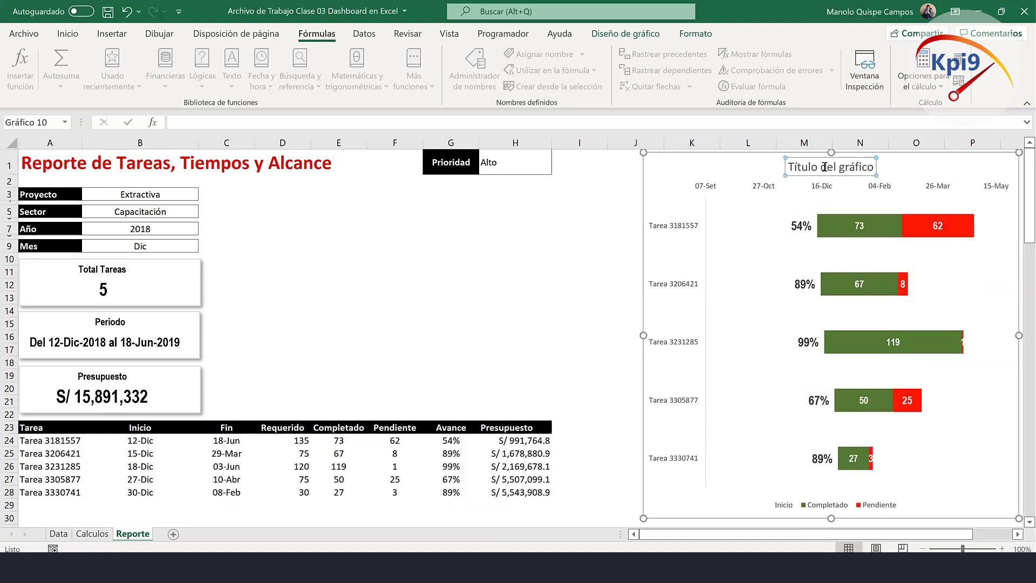
pyautogui.click(791, 166)
pyautogui.press('BackSpace')
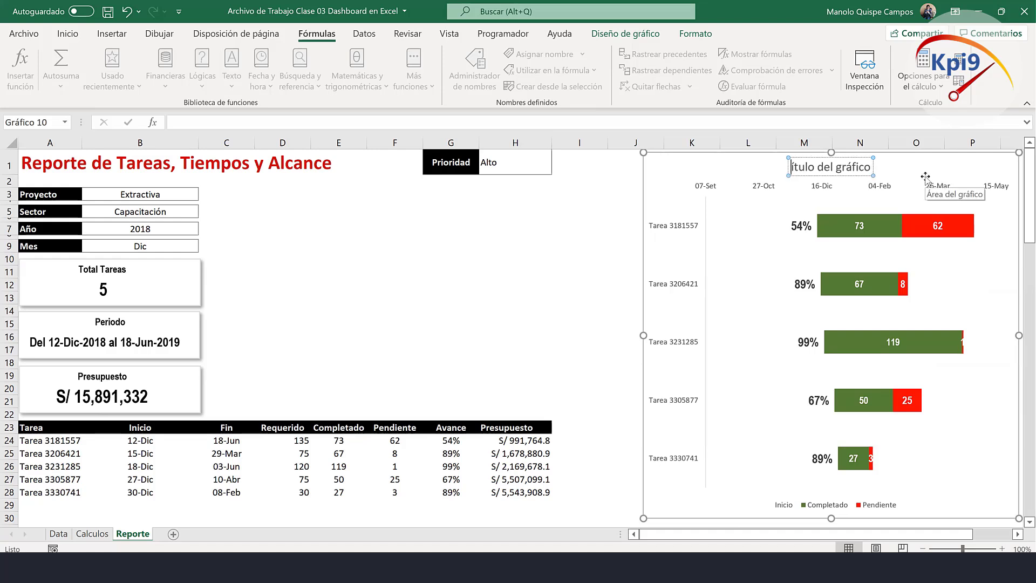
pyautogui.write('Avance')
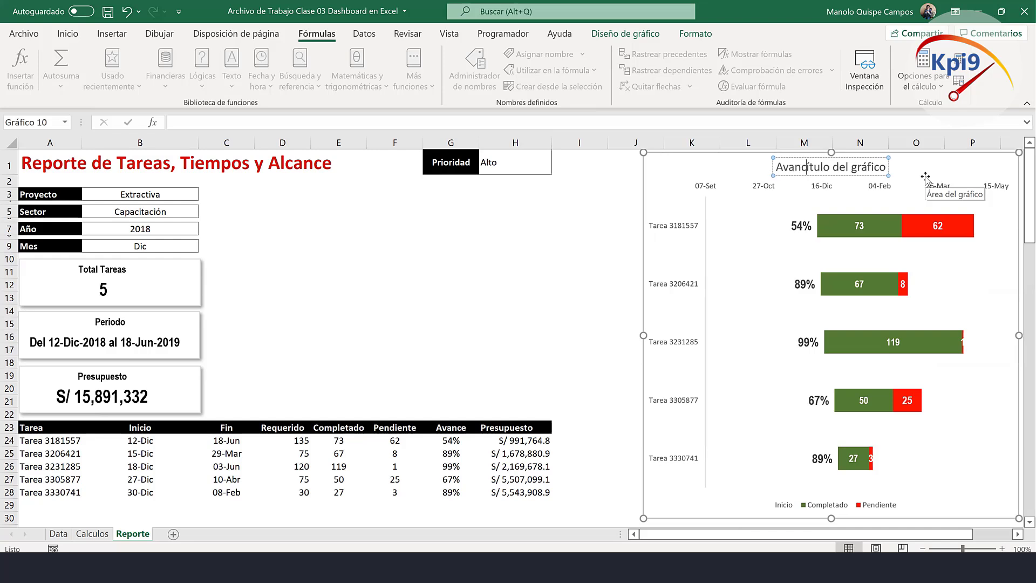
pyautogui.write(' de Tareas')
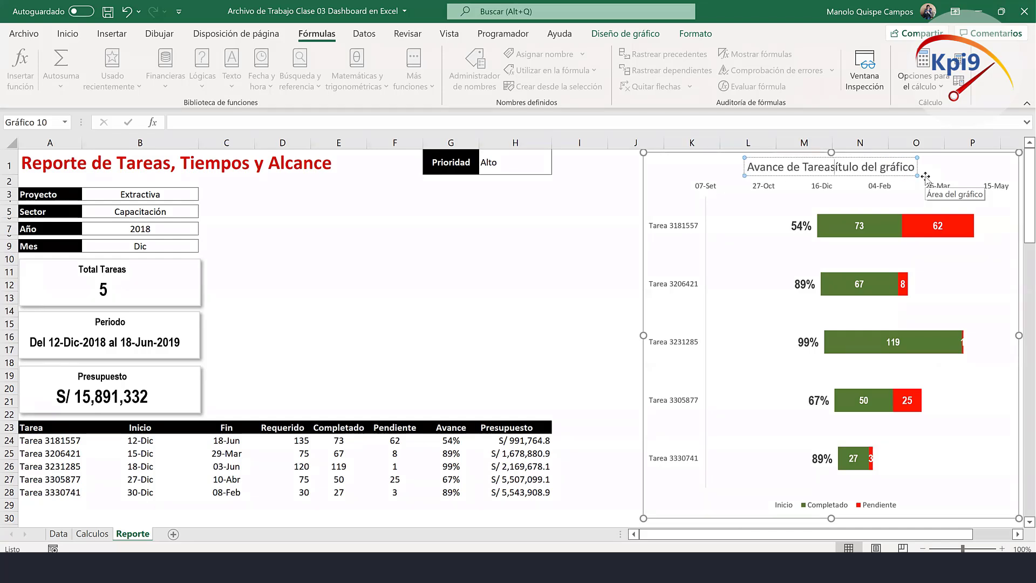
pyautogui.press('Delete')
pyautogui.press('Delete')
pyautogui.press('Delete')
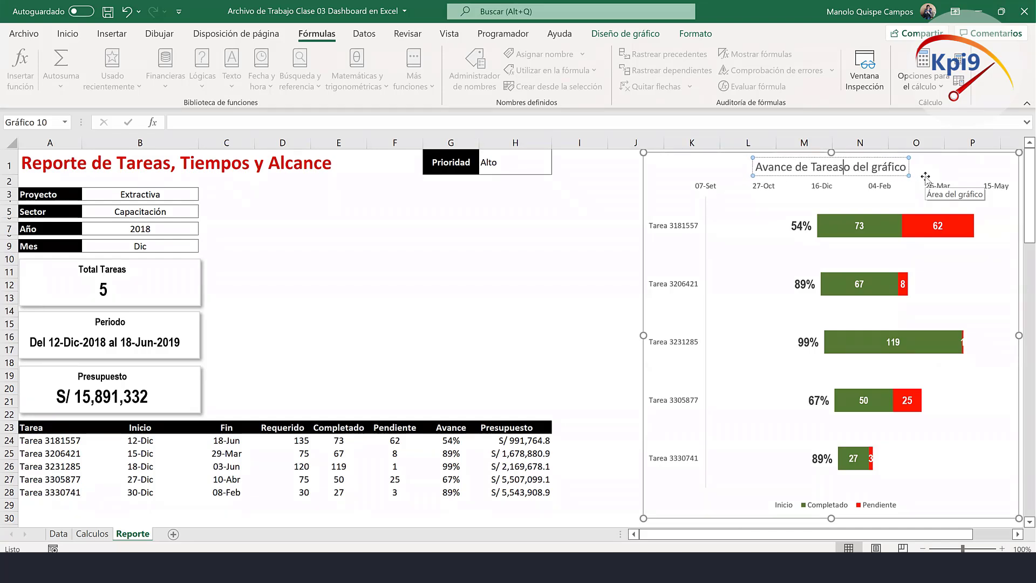
pyautogui.press('Delete')
pyautogui.press('Delete')
pyautogui.press('Delete')
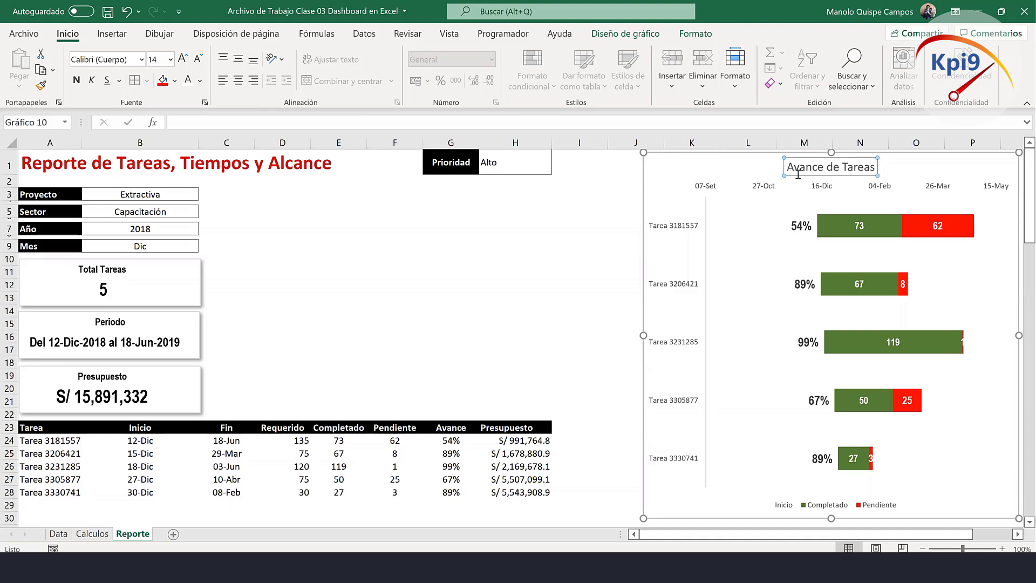
# Shrink the chart title to 11 pt and make it bold.
pyautogui.click(198, 58)
pyautogui.click(198, 57)
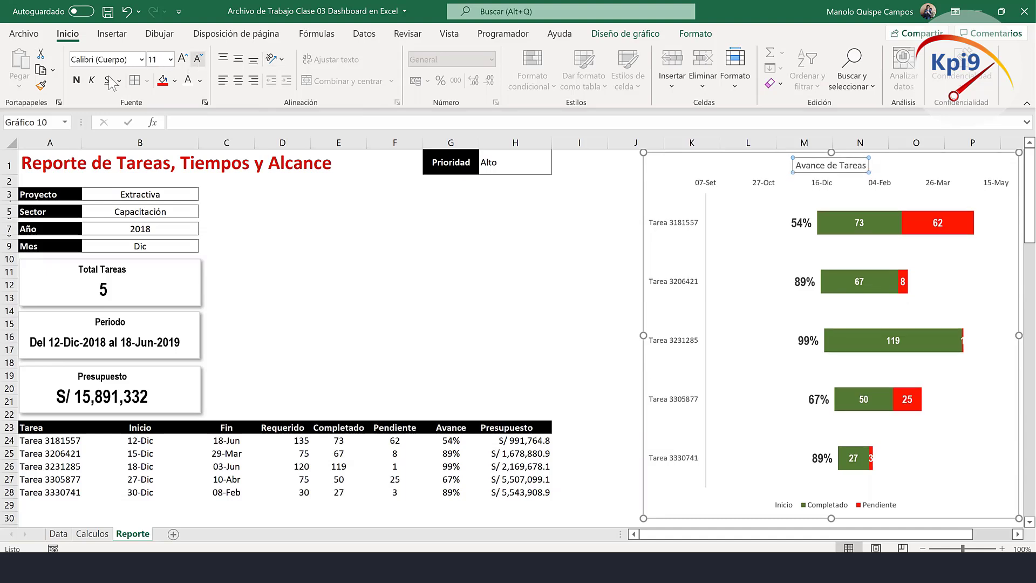
pyautogui.click(76, 80)
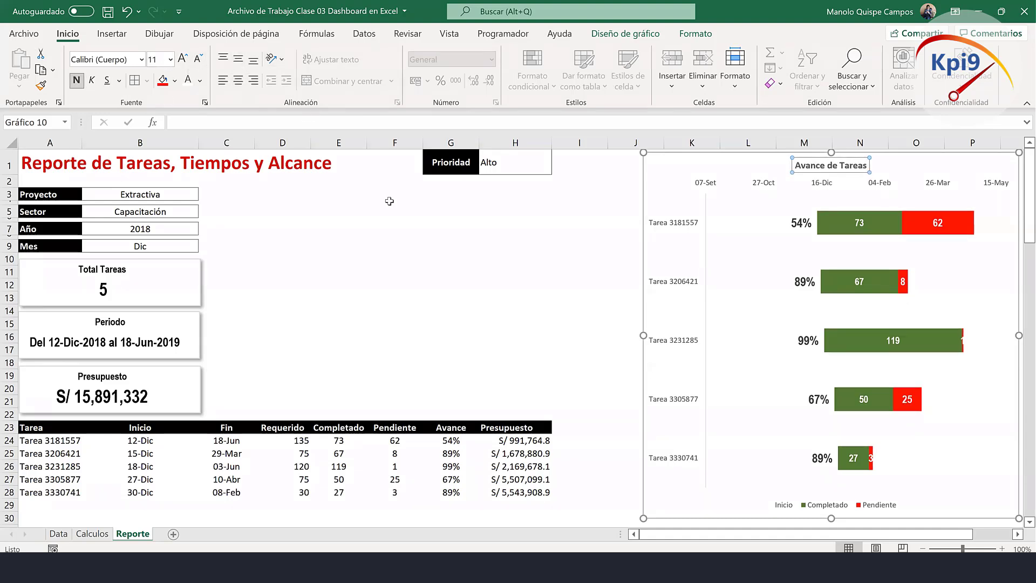
pyautogui.click(451, 246)
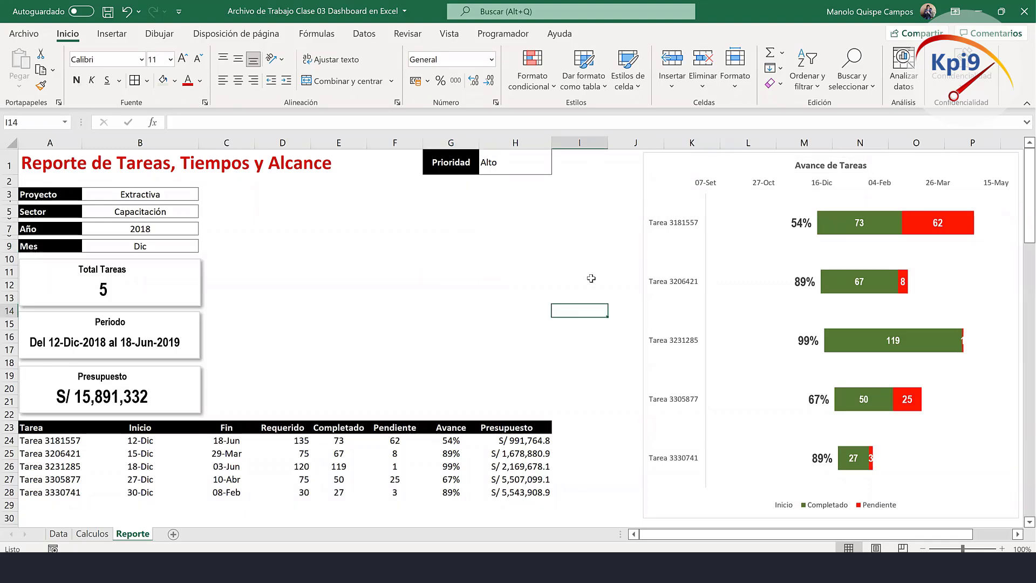
pyautogui.click(660, 229)
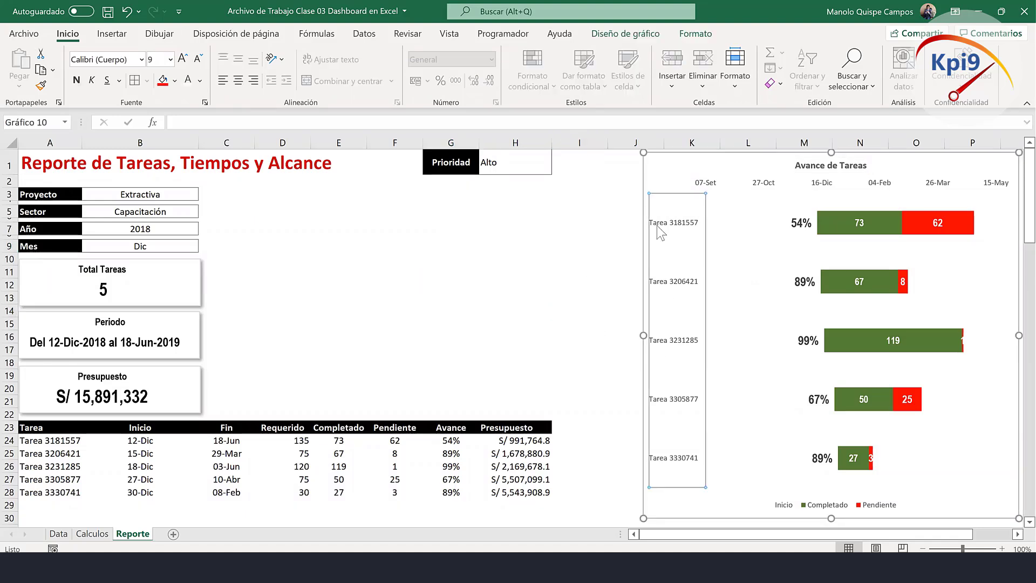
# Bold the task name axis labels, then switch the H1 priority filter from Bajo to Medio.
pyautogui.click(77, 80)
pyautogui.click(543, 257)
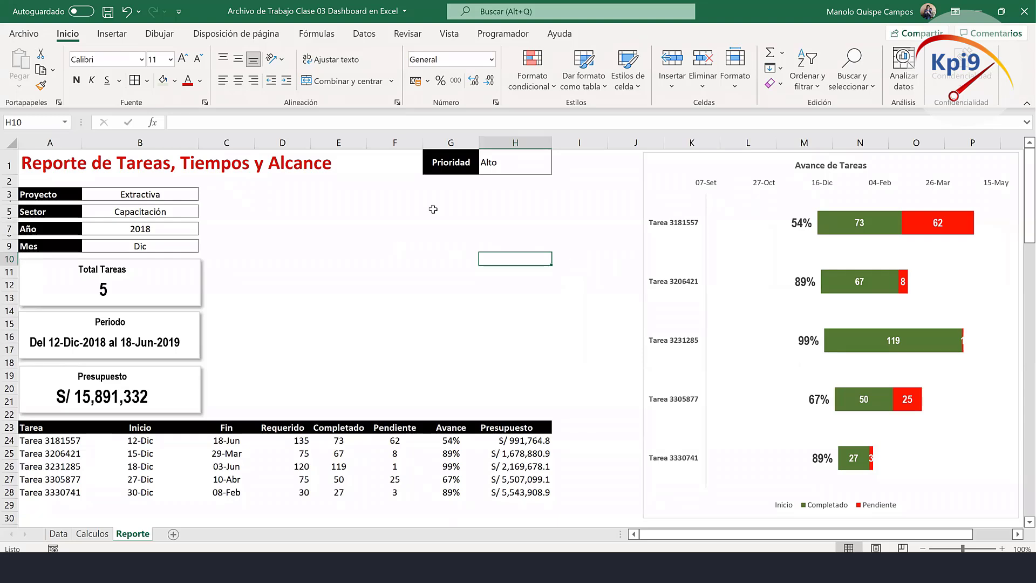
pyautogui.click(498, 162)
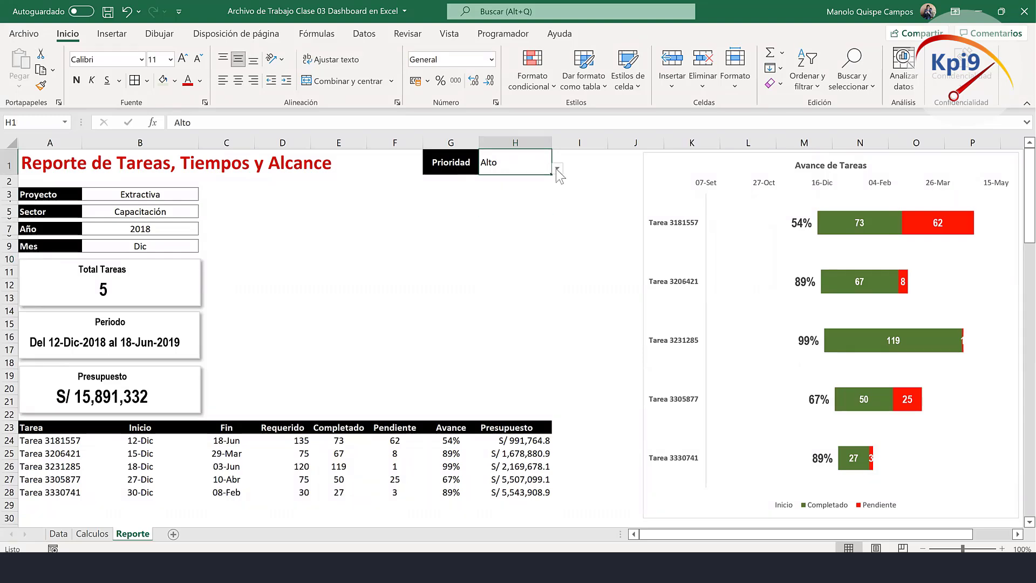
pyautogui.click(557, 168)
pyautogui.click(539, 186)
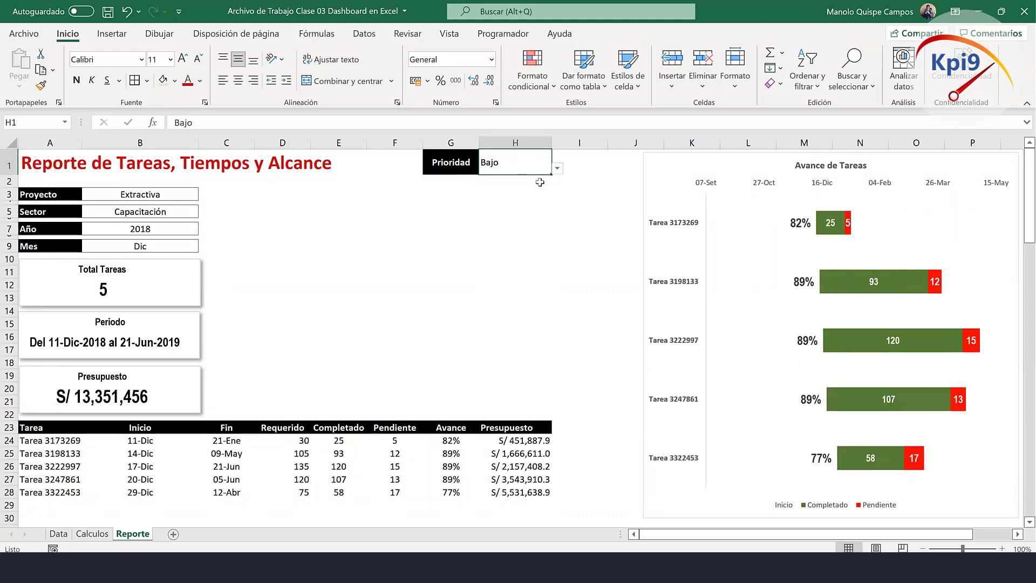
pyautogui.click(557, 168)
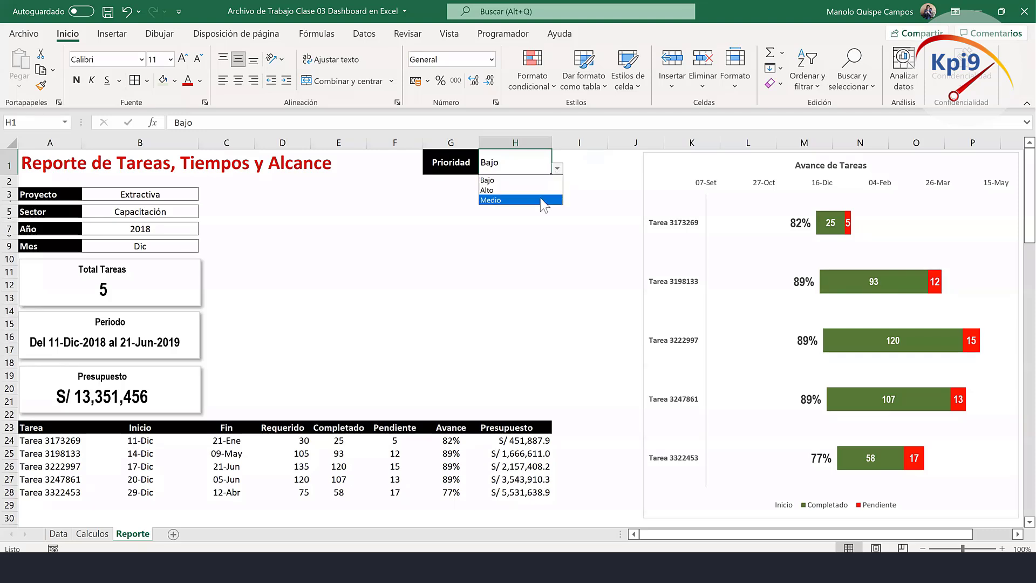
pyautogui.click(540, 198)
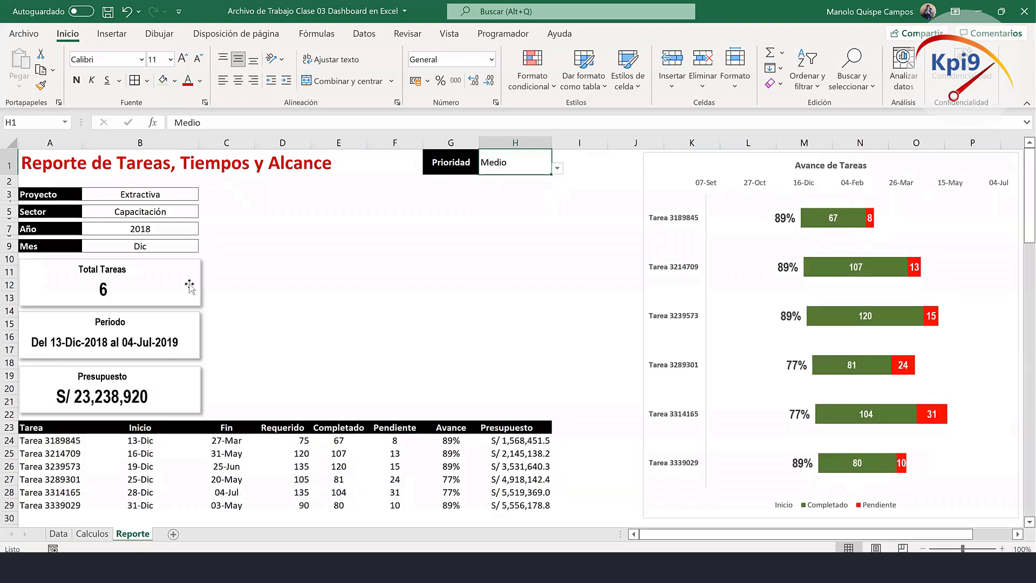
# Filter the report to year 2019 and month Ene.
pyautogui.click(185, 246)
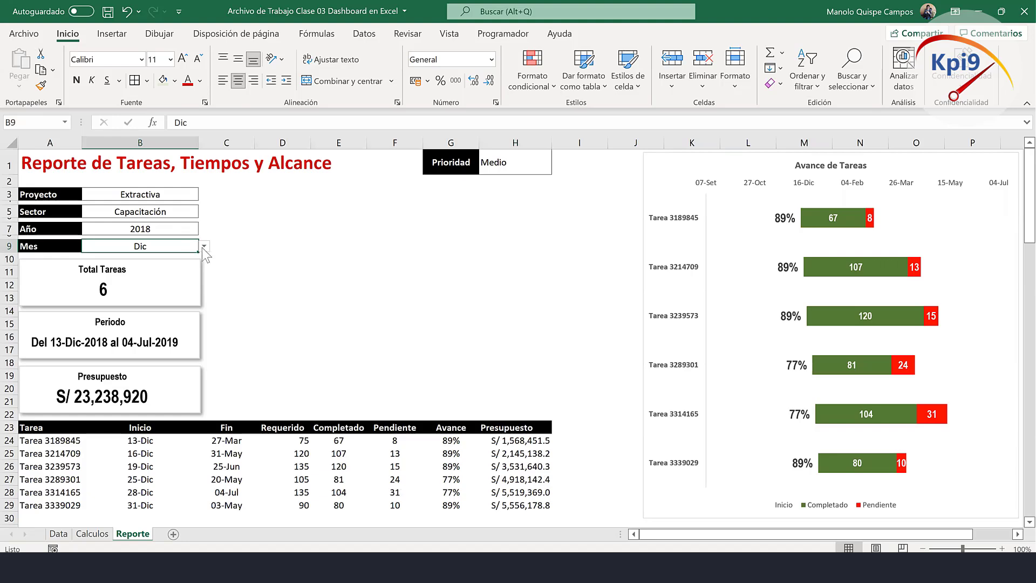
pyautogui.click(204, 246)
pyautogui.click(188, 229)
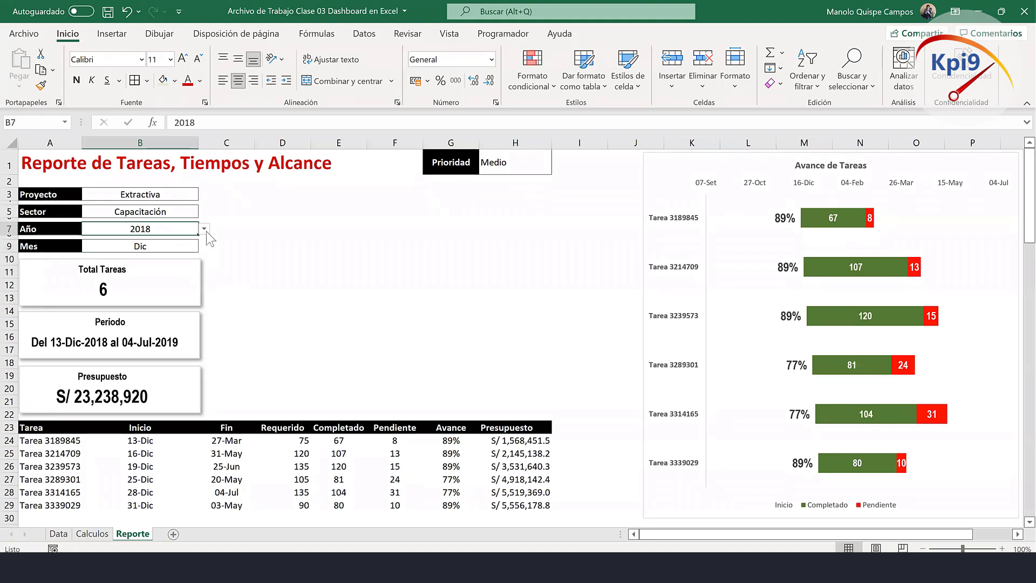
pyautogui.click(204, 229)
pyautogui.click(192, 251)
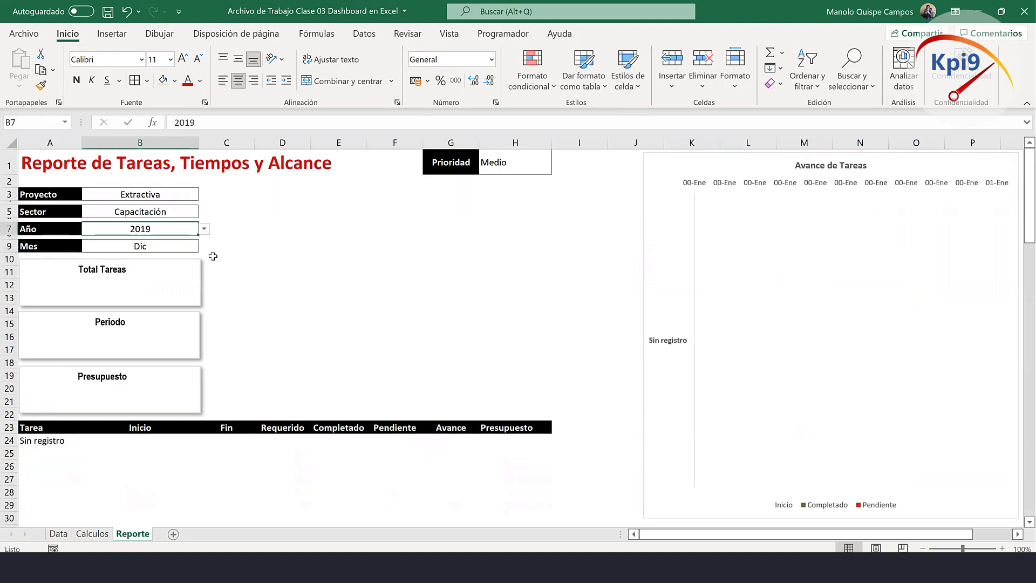
pyautogui.click(192, 247)
pyautogui.click(204, 246)
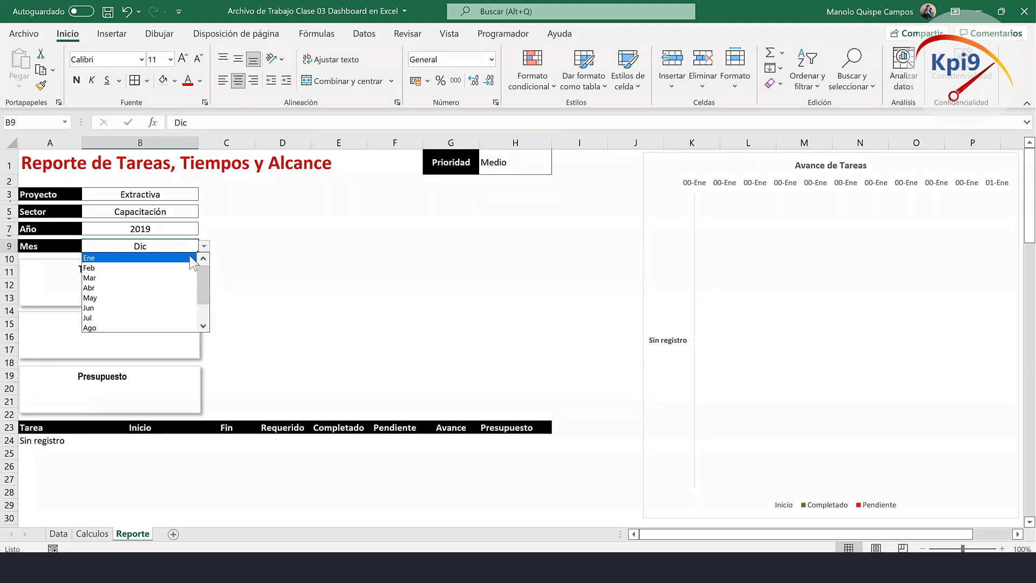
pyautogui.click(173, 259)
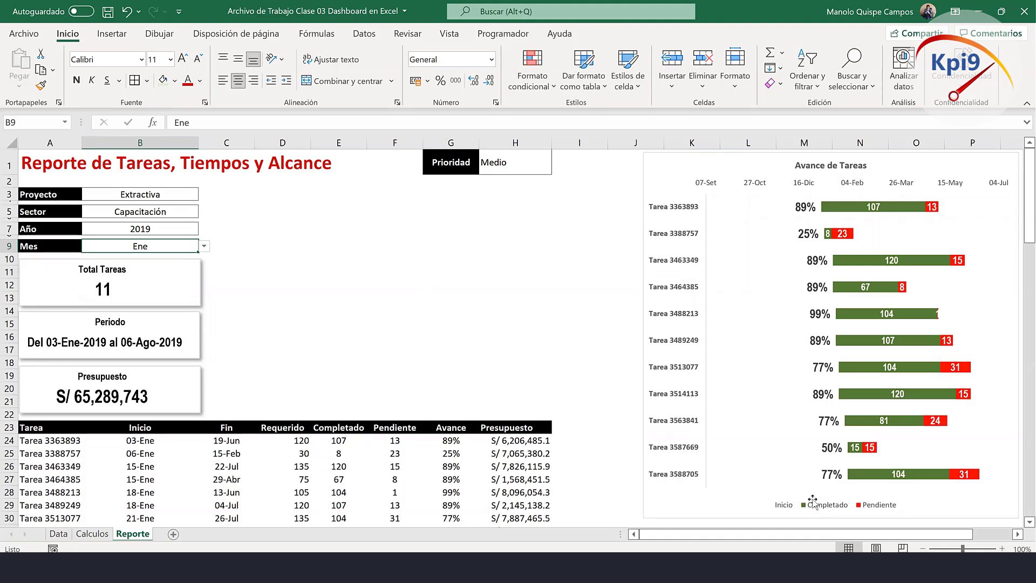
# Toggle priority Bajo then Medio, and set the month filter to Abr.
pyautogui.click(521, 162)
pyautogui.click(557, 168)
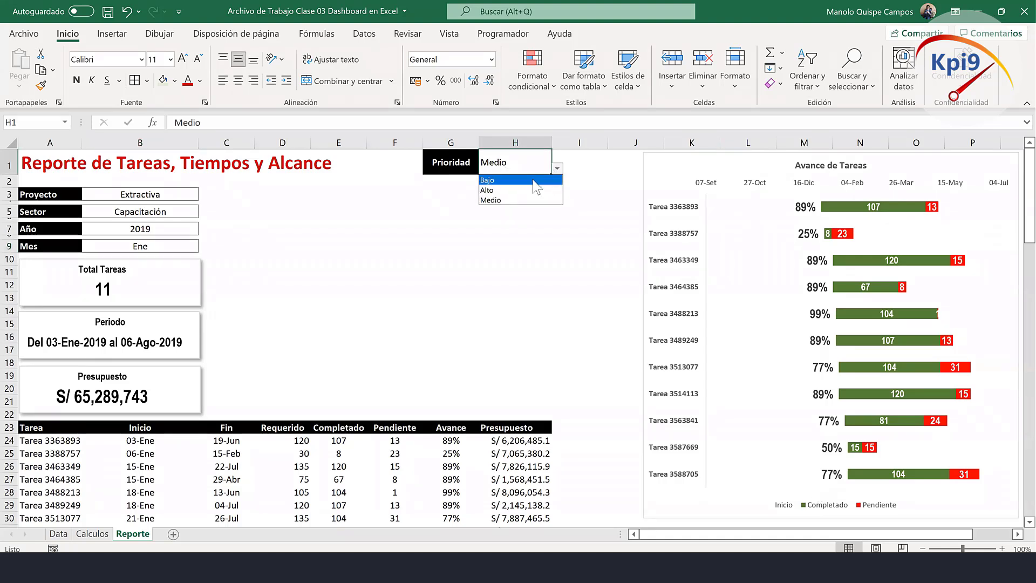
pyautogui.click(542, 179)
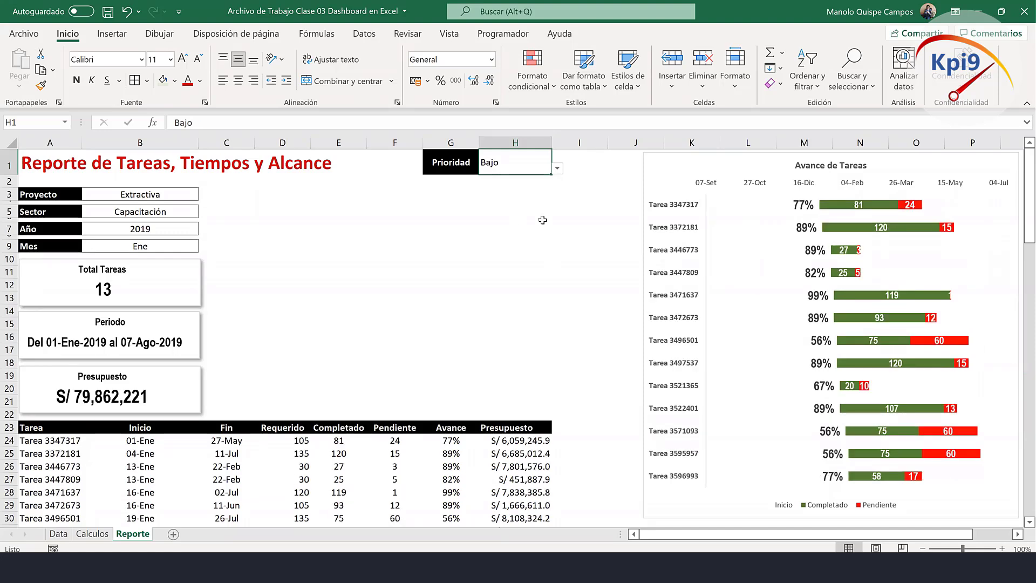
pyautogui.click(557, 169)
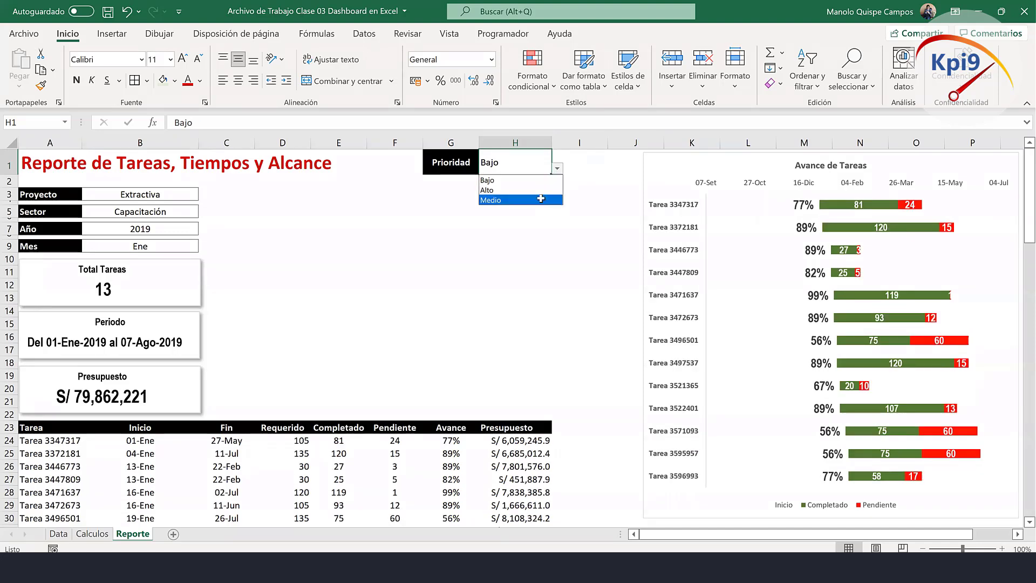
pyautogui.click(542, 199)
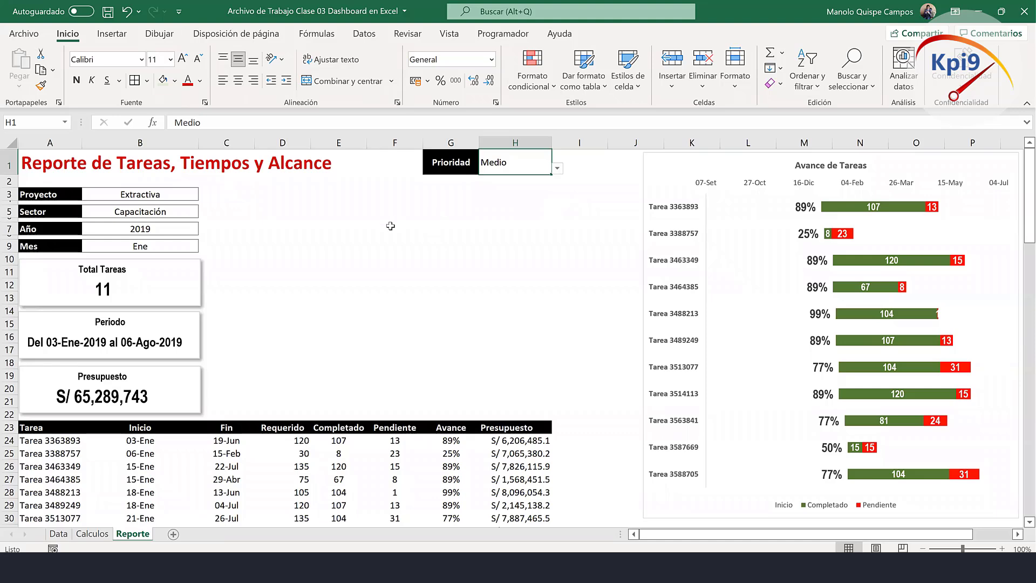
pyautogui.click(185, 245)
pyautogui.click(204, 246)
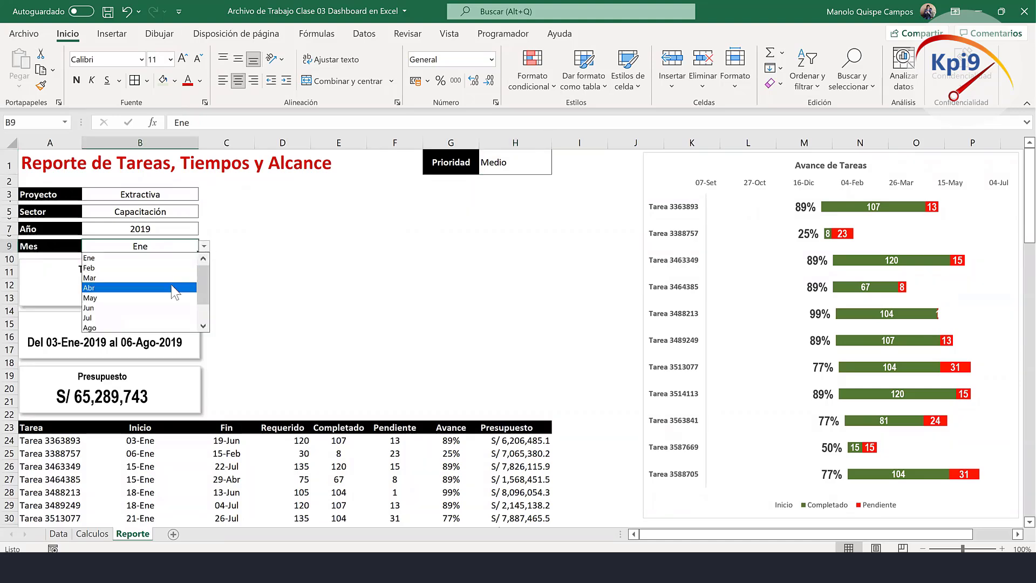
pyautogui.click(173, 288)
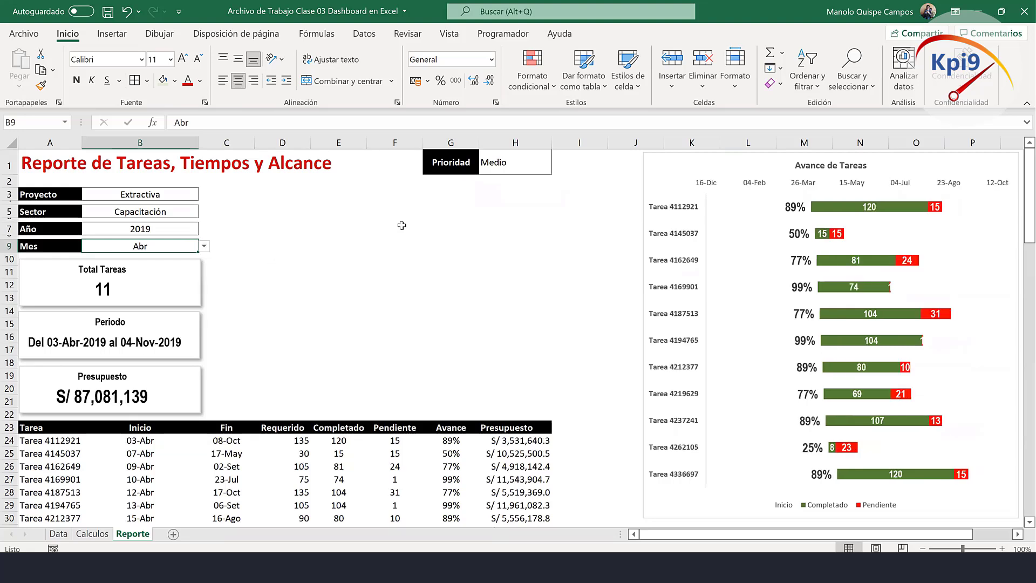
# Try Bajo priority, return to Medio, and keep the month on Abr.
pyautogui.click(522, 165)
pyautogui.click(556, 169)
pyautogui.click(487, 180)
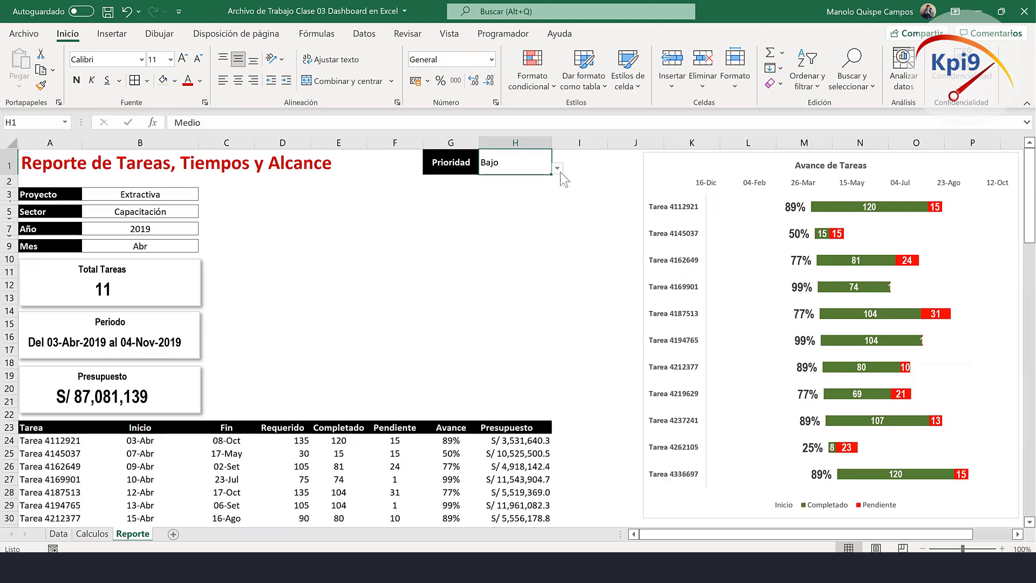
pyautogui.click(557, 168)
pyautogui.click(509, 198)
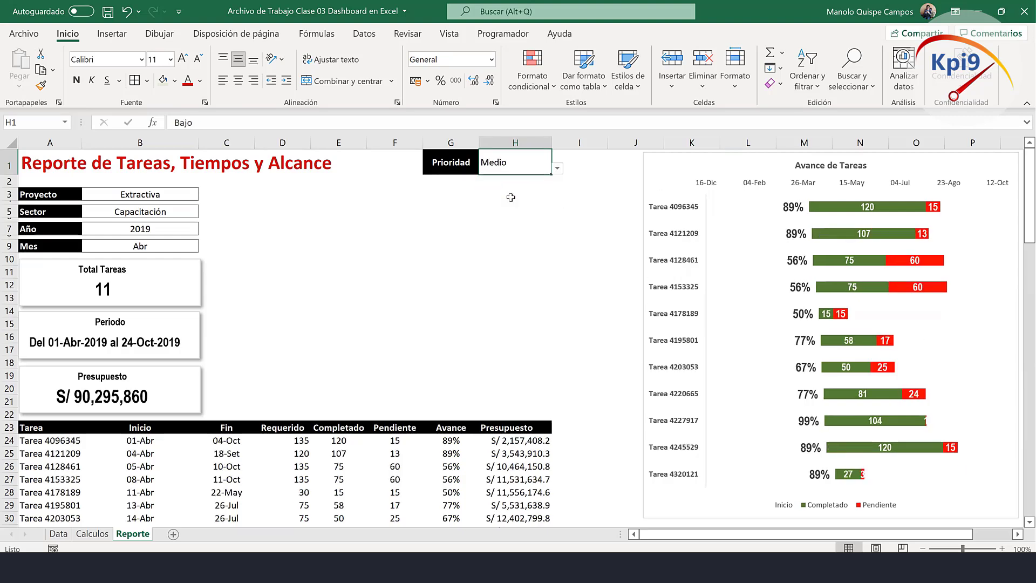
pyautogui.click(178, 247)
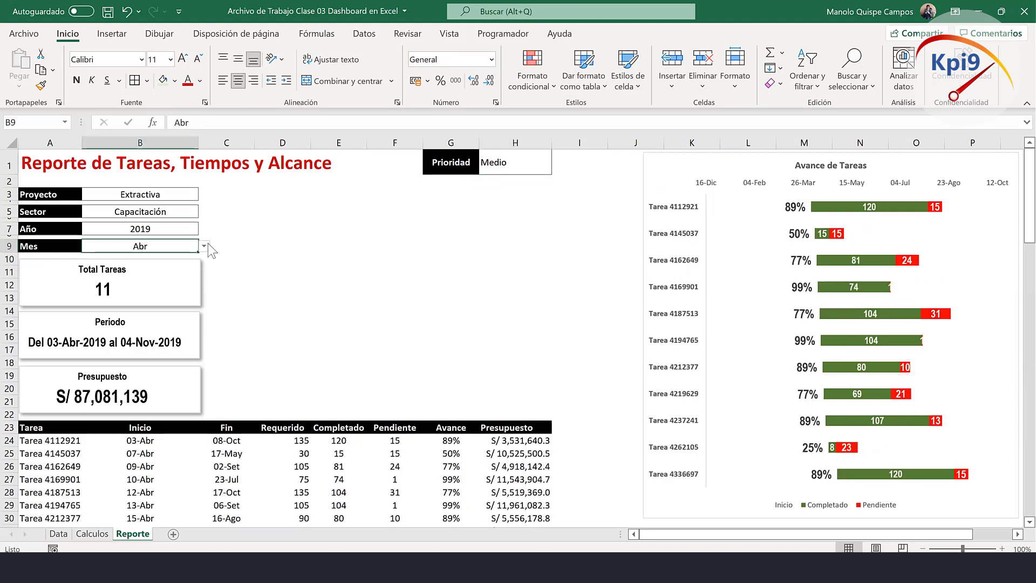
pyautogui.click(204, 246)
pyautogui.click(168, 228)
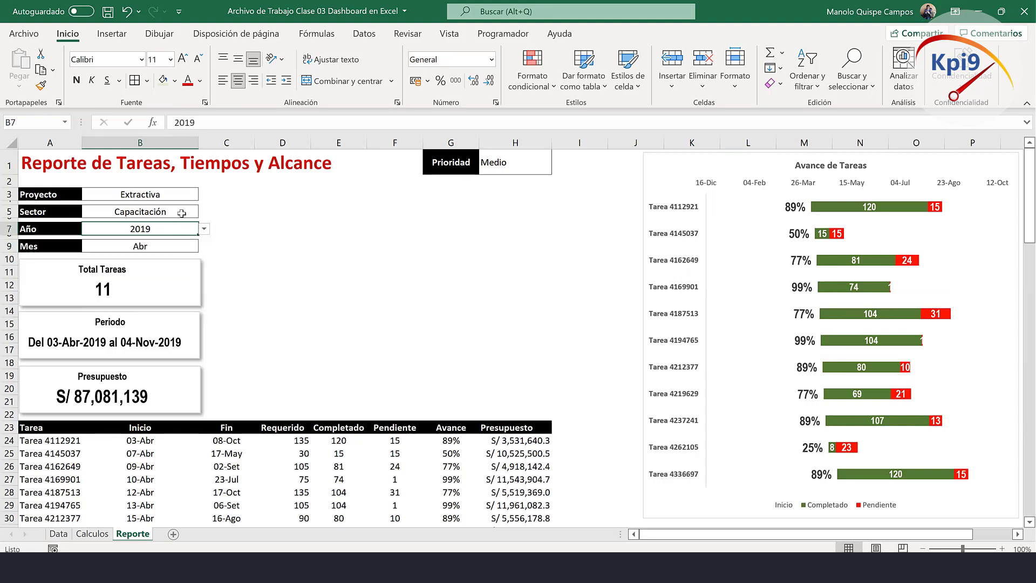
# Filter the sector to Entrega de Kit and try year 2018 with month Dic.
pyautogui.click(182, 213)
pyautogui.click(204, 212)
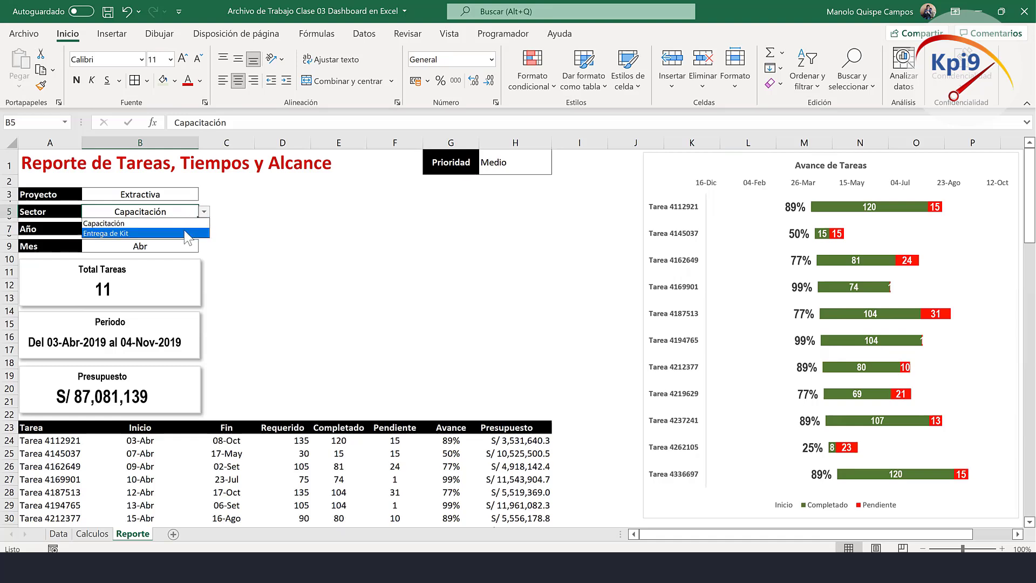
pyautogui.click(186, 234)
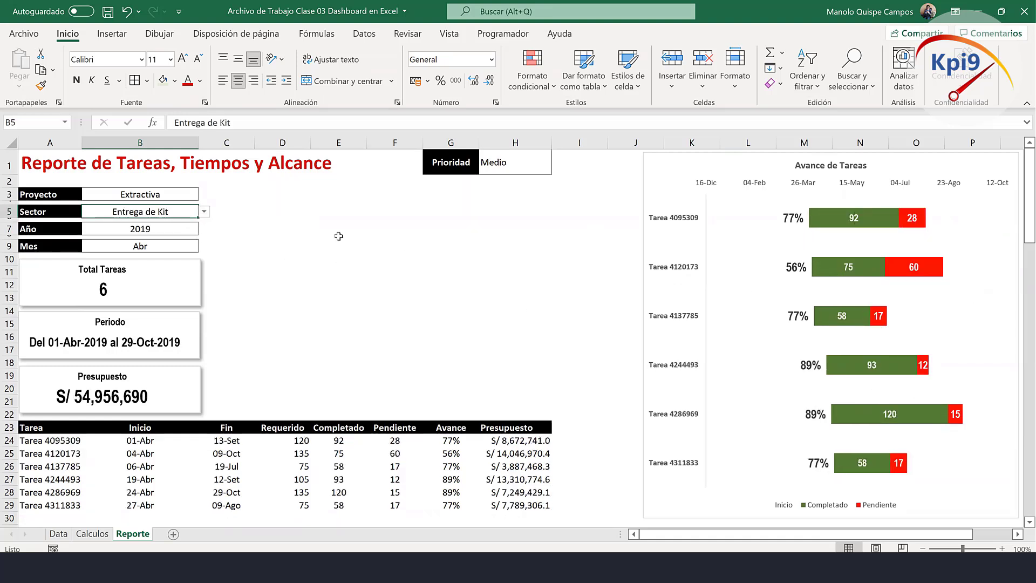
pyautogui.click(172, 231)
pyautogui.click(205, 229)
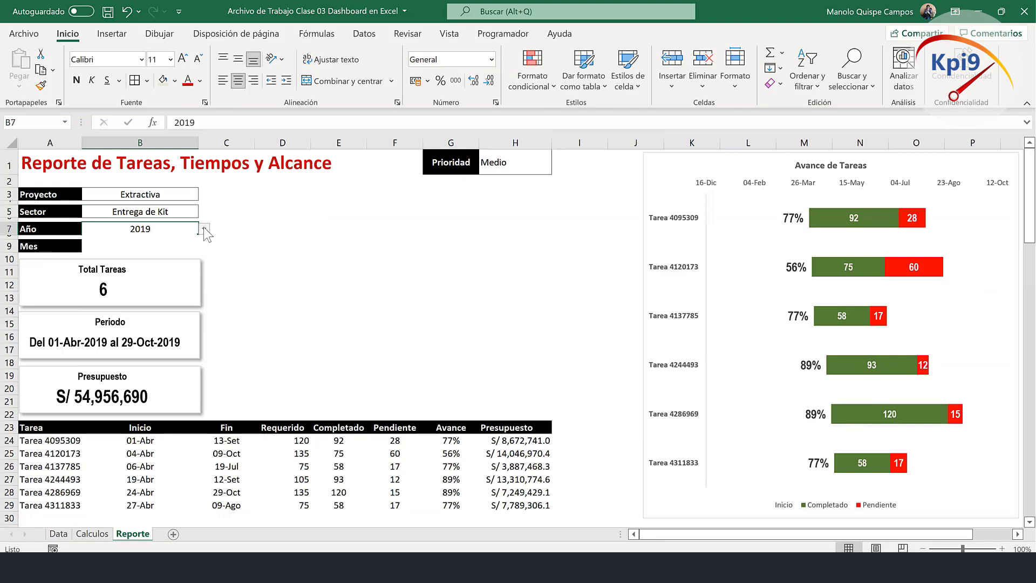
pyautogui.click(182, 244)
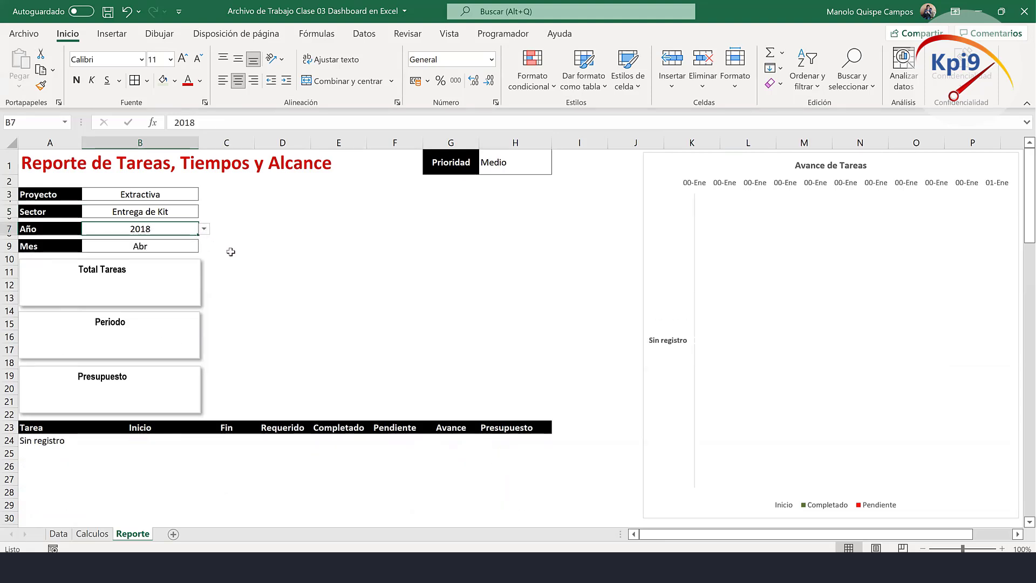
pyautogui.click(173, 246)
pyautogui.click(204, 246)
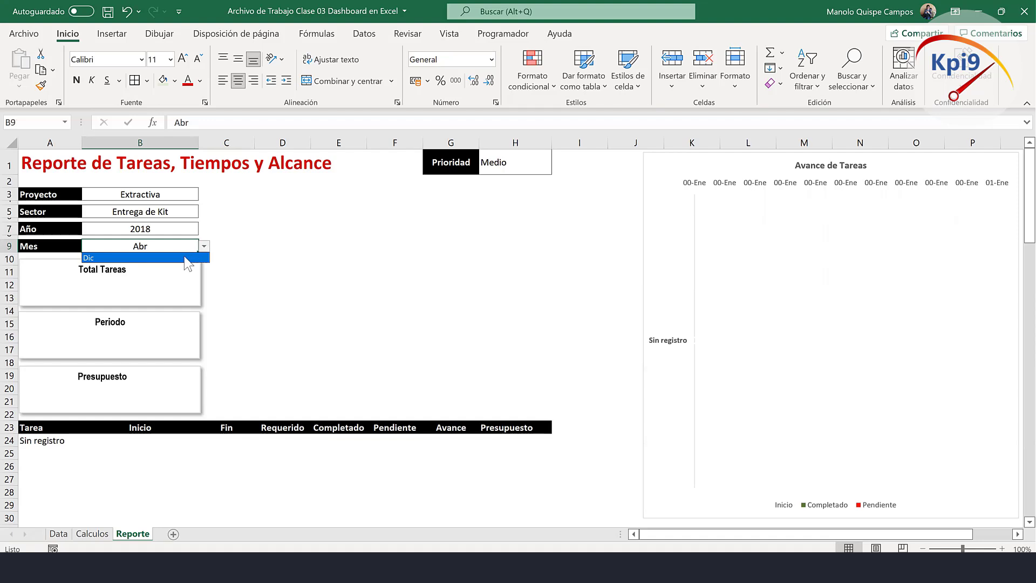
pyautogui.click(185, 258)
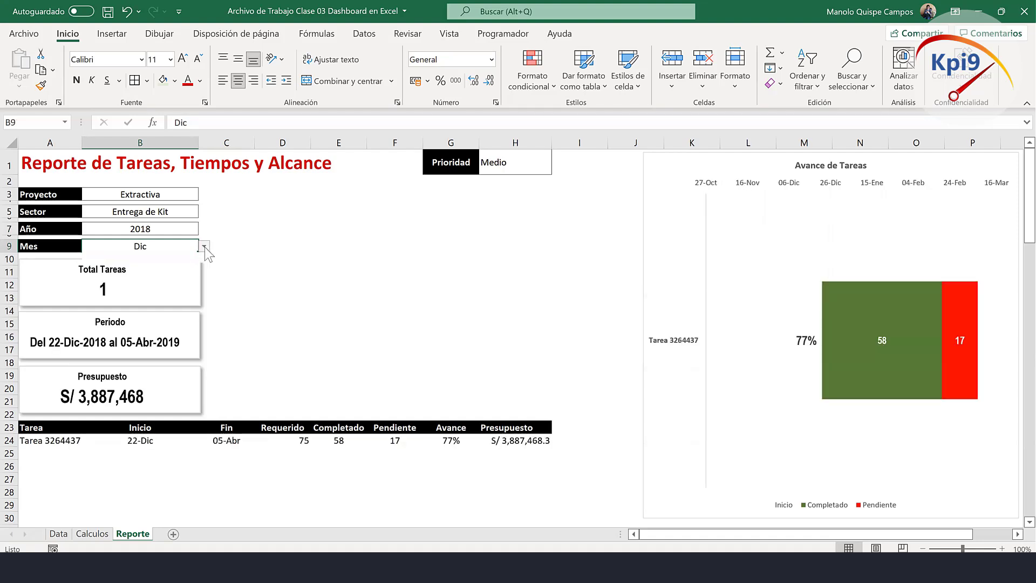
pyautogui.click(204, 246)
pyautogui.press('Escape')
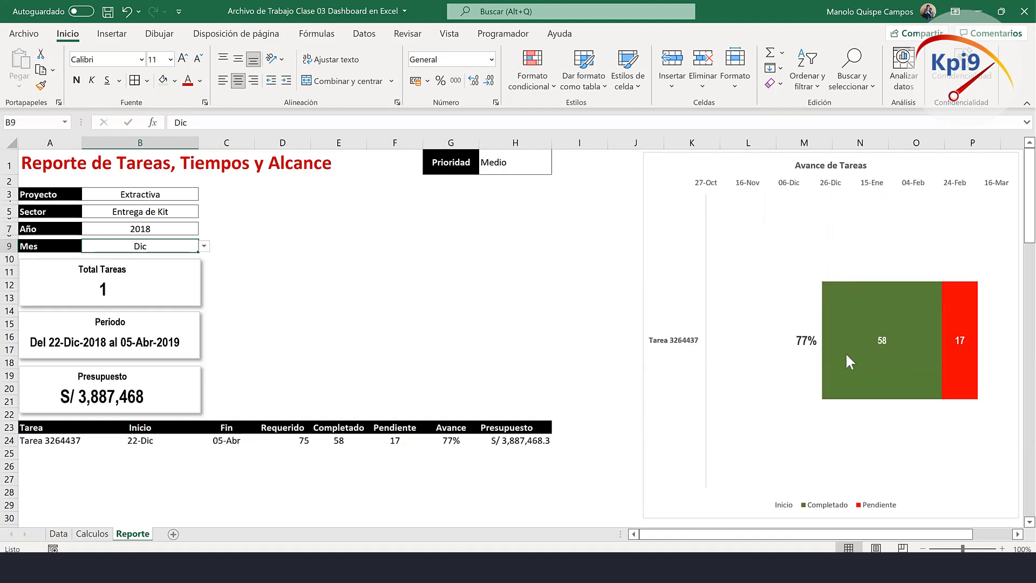
# Set the priority filter to Alto, then to Bajo.
pyautogui.click(510, 165)
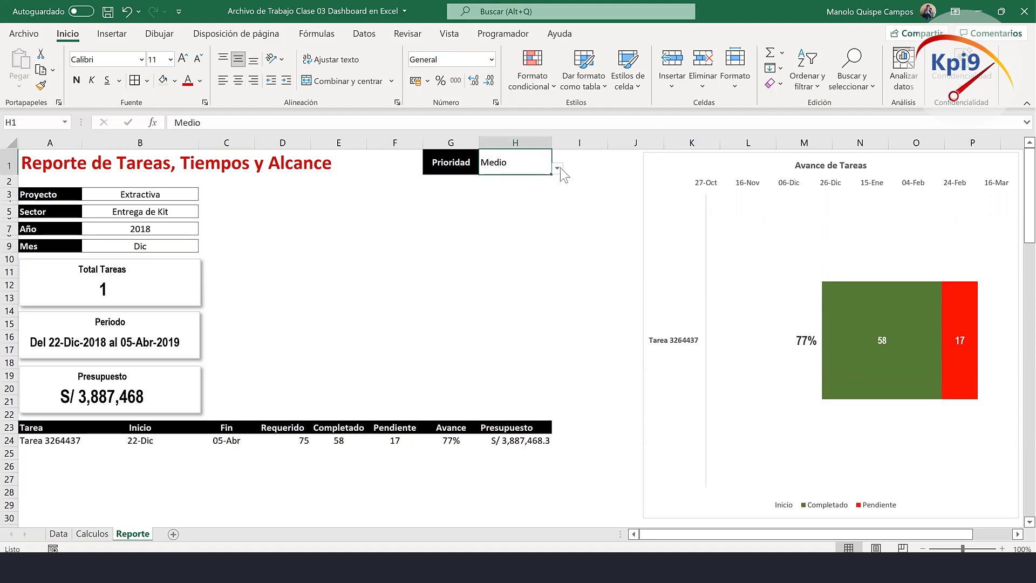
pyautogui.click(557, 169)
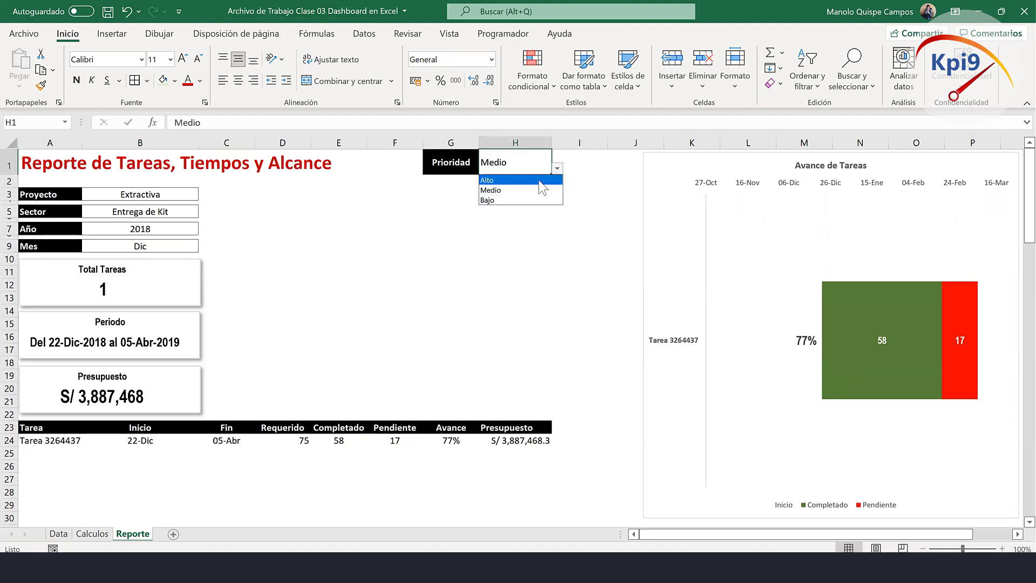
pyautogui.click(539, 180)
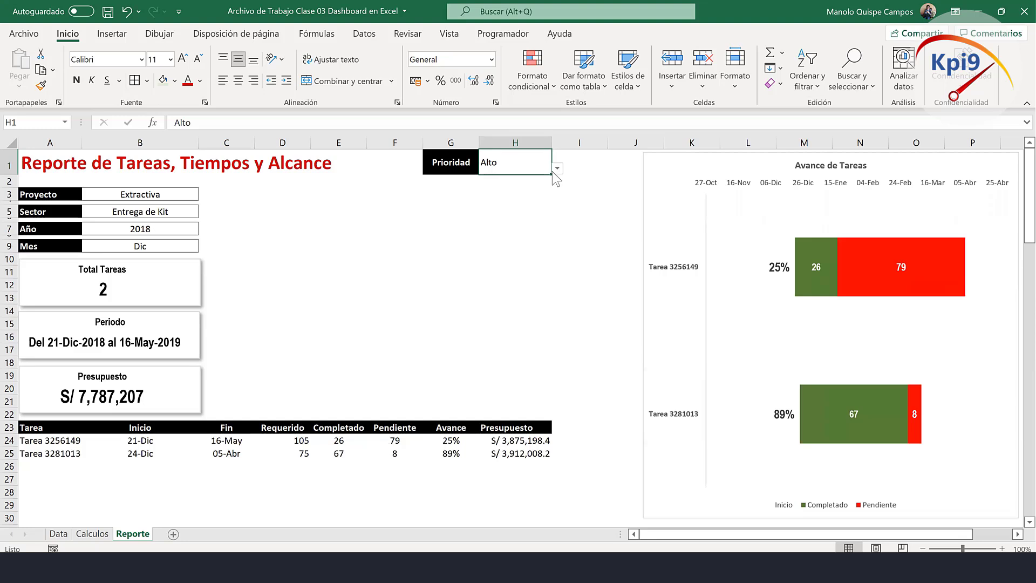
pyautogui.click(557, 168)
pyautogui.click(535, 204)
# Set the year filter back to 2019 and the month to May.
pyautogui.click(174, 236)
pyautogui.click(204, 229)
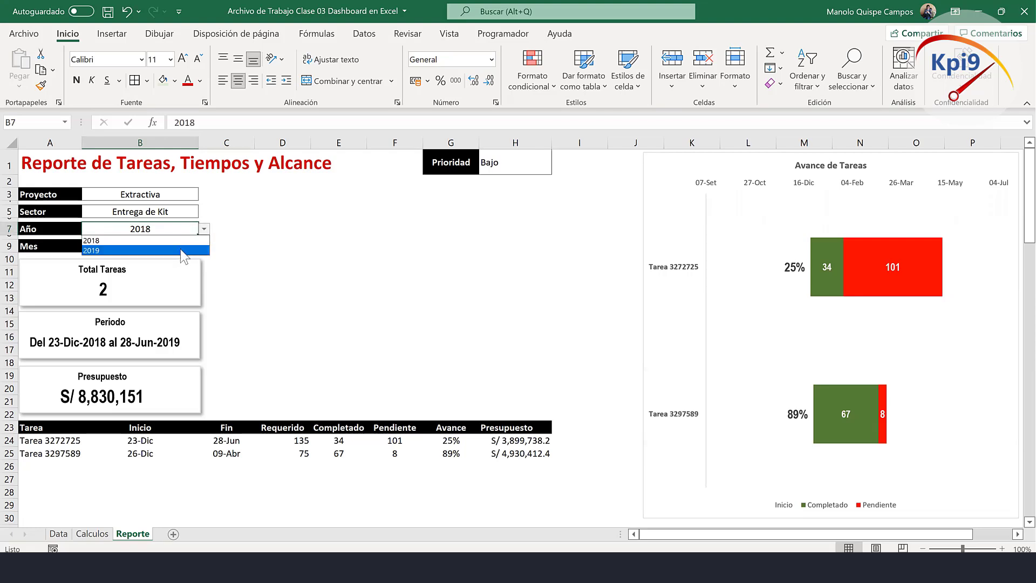
pyautogui.click(181, 250)
pyautogui.click(184, 246)
pyautogui.click(204, 246)
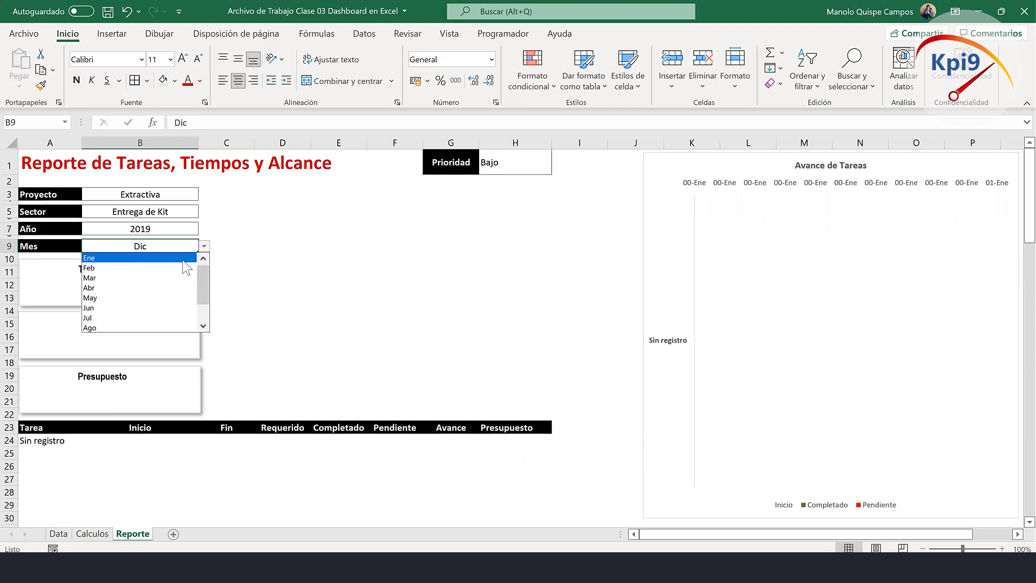
pyautogui.click(171, 298)
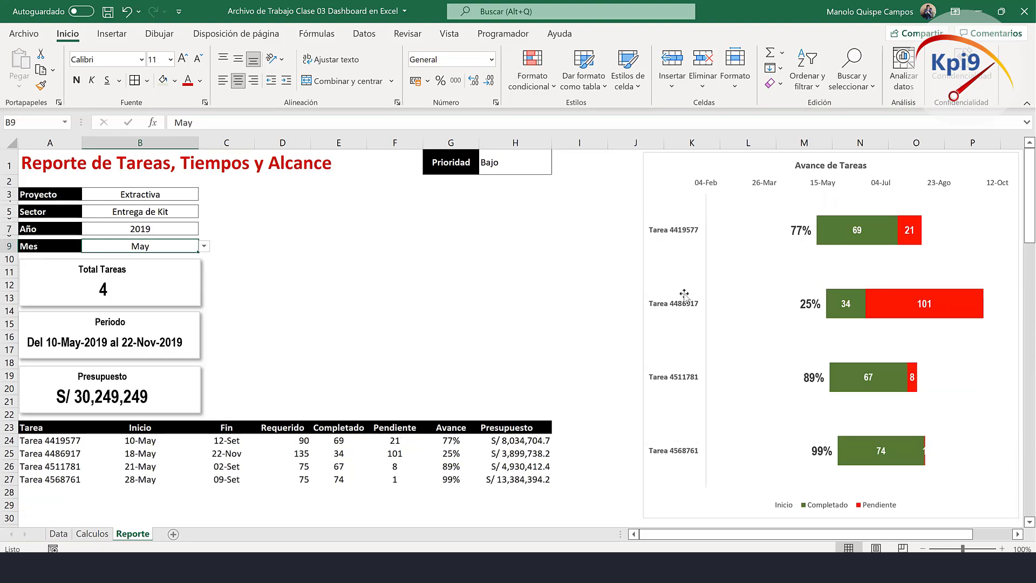
pyautogui.click(487, 274)
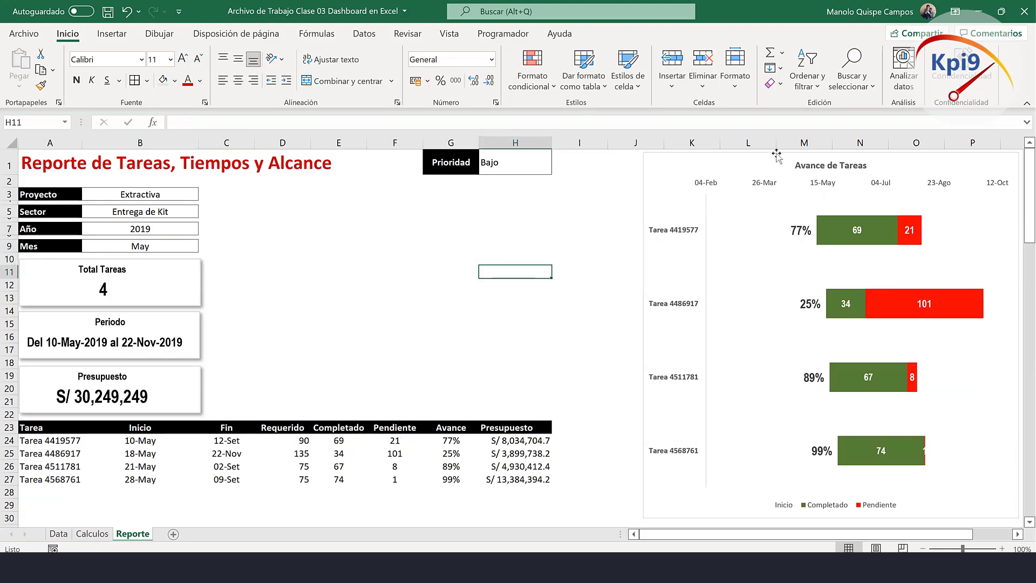
# Apply an outer drop shadow to the Avance de Tareas chart.
pyautogui.click(777, 155)
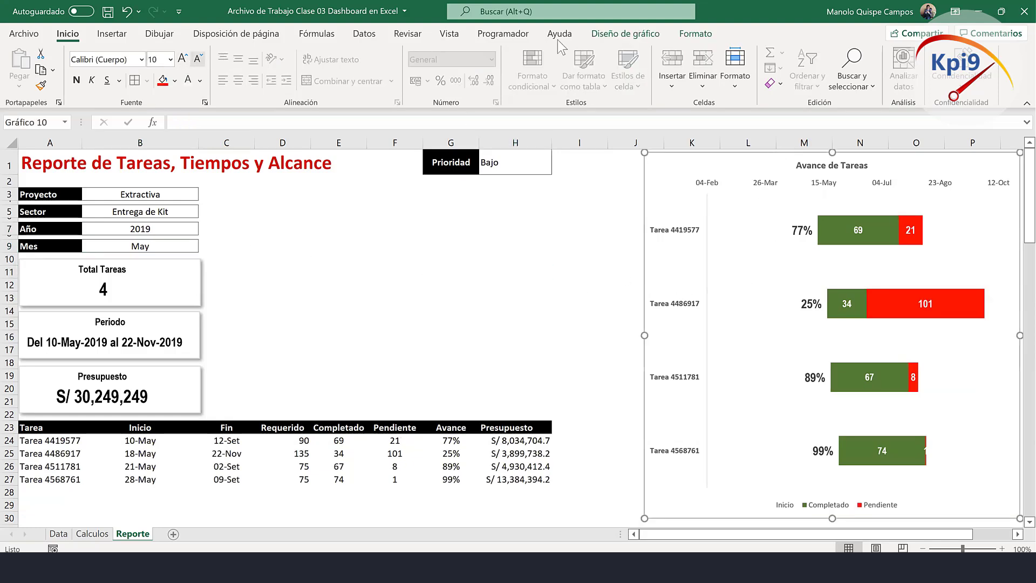
pyautogui.click(695, 36)
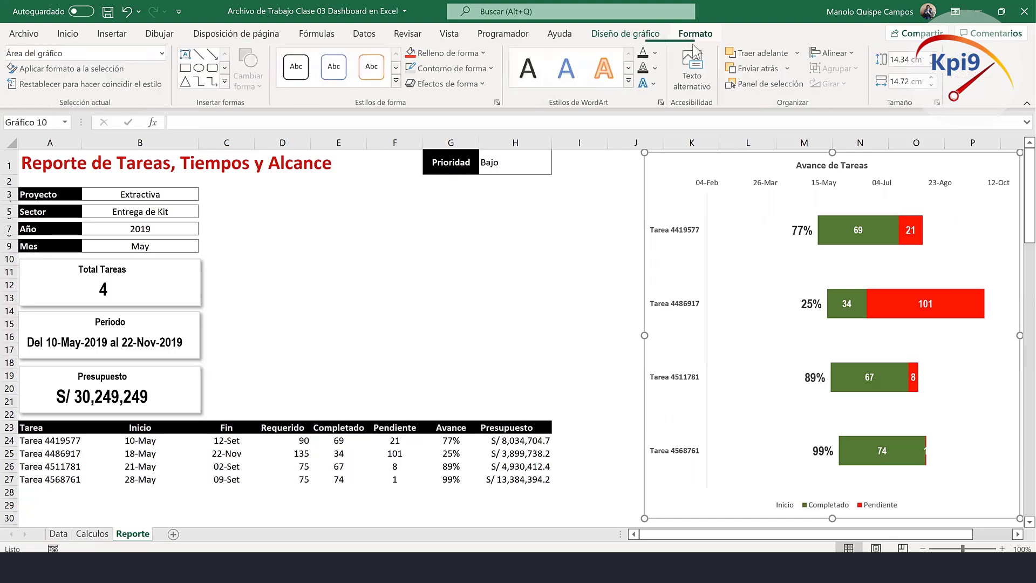
pyautogui.click(448, 84)
pyautogui.moveTo(460, 144)
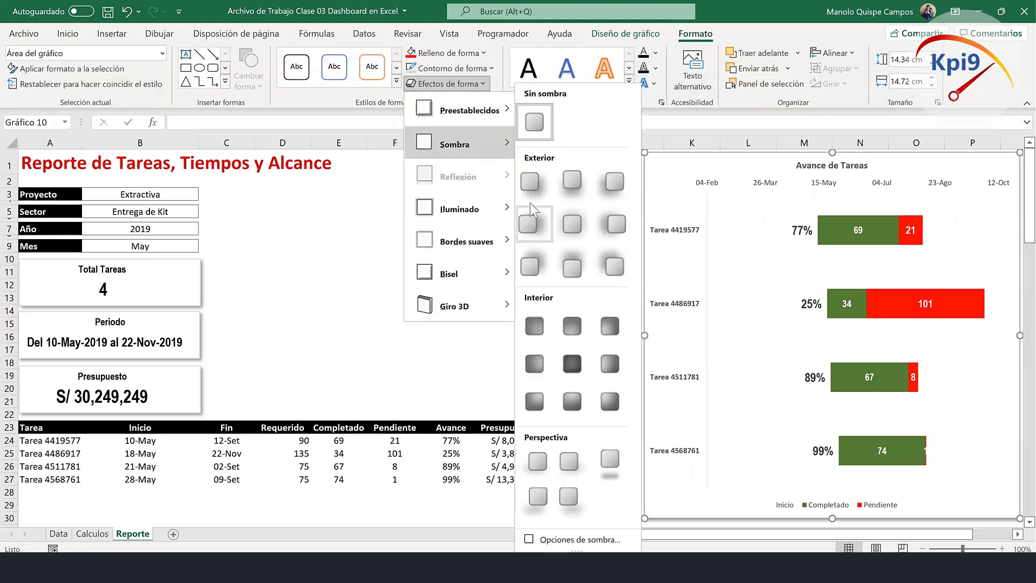
pyautogui.click(548, 228)
pyautogui.click(548, 228)
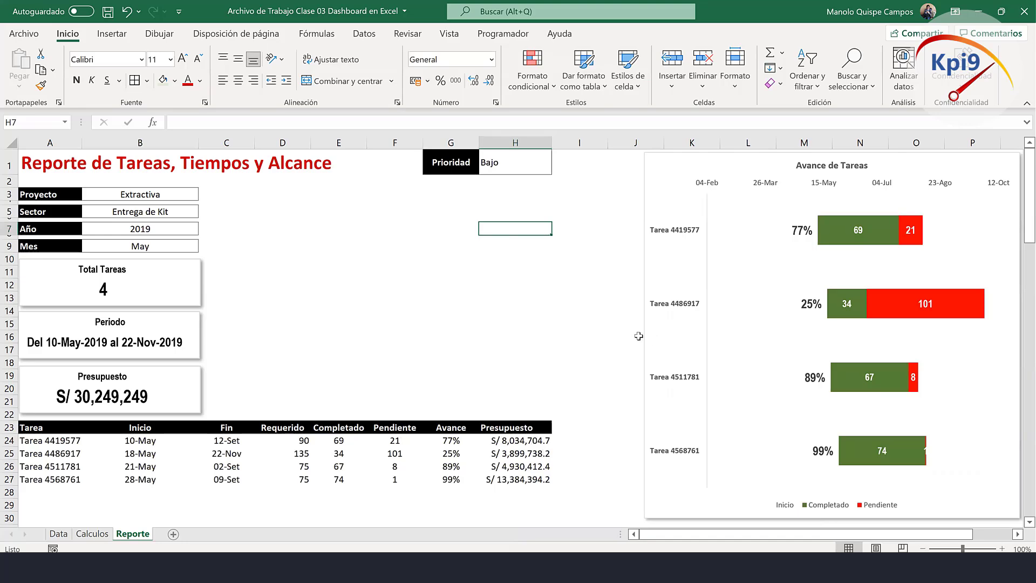
# Nudge the chart slightly left and down, then go to the Data sheet.
pyautogui.moveTo(640, 343); pyautogui.dragTo(624, 356)
pyautogui.click(502, 324)
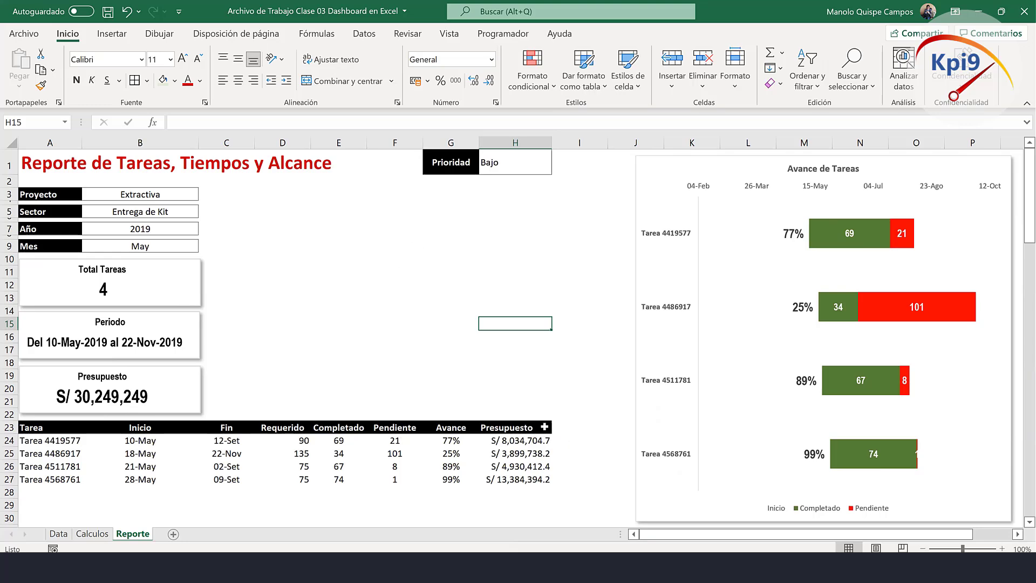
pyautogui.click(545, 426)
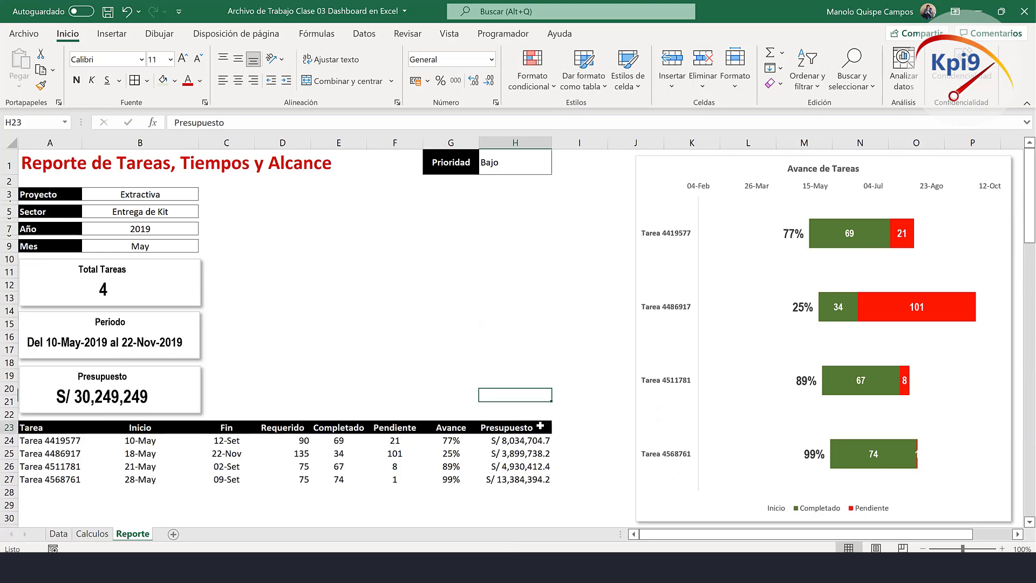
pyautogui.click(58, 533)
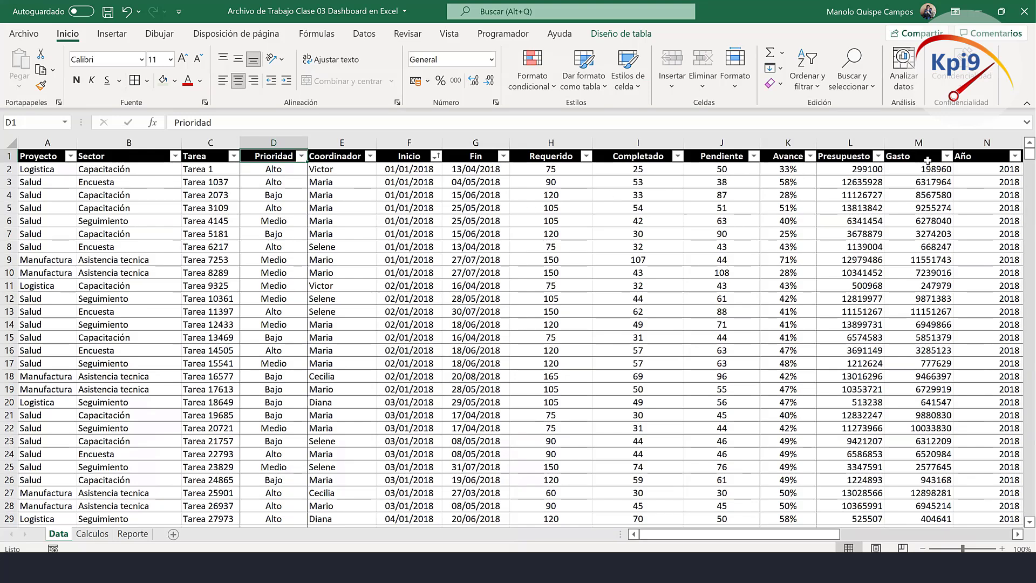
pyautogui.click(912, 156)
pyautogui.hotkey('ctrl', 'c')
pyautogui.click(133, 533)
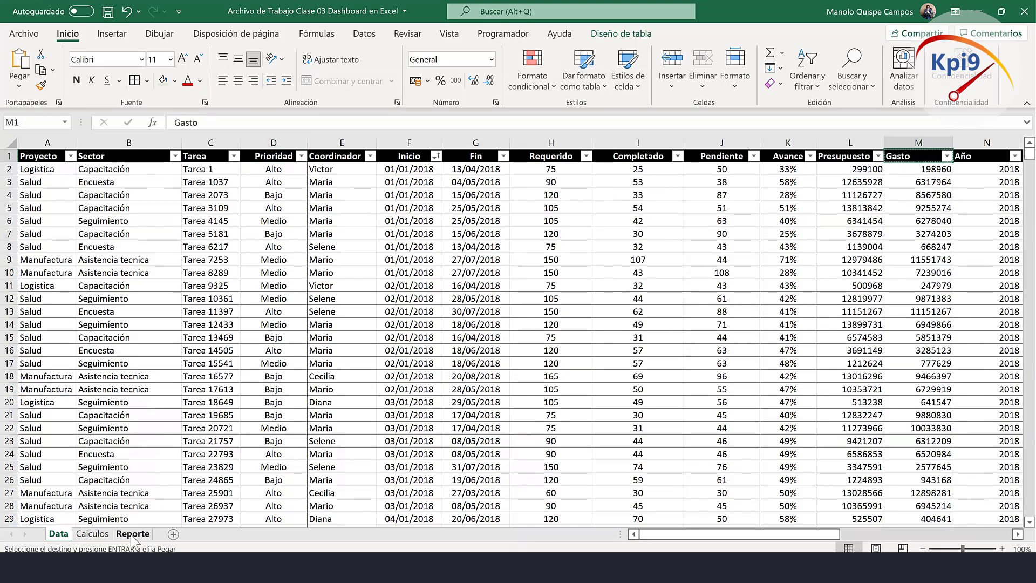
pyautogui.click(568, 426)
pyautogui.hotkey('ctrl', 'v')
pyautogui.click(629, 444)
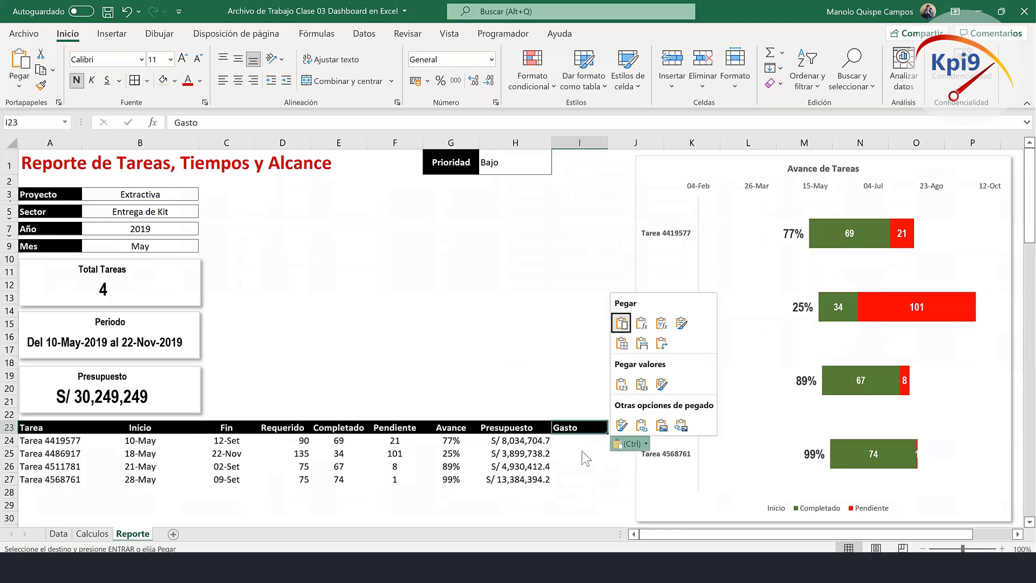
pyautogui.press('Escape')
pyautogui.click(545, 441)
pyautogui.moveTo(555, 446); pyautogui.dragTo(588, 441)
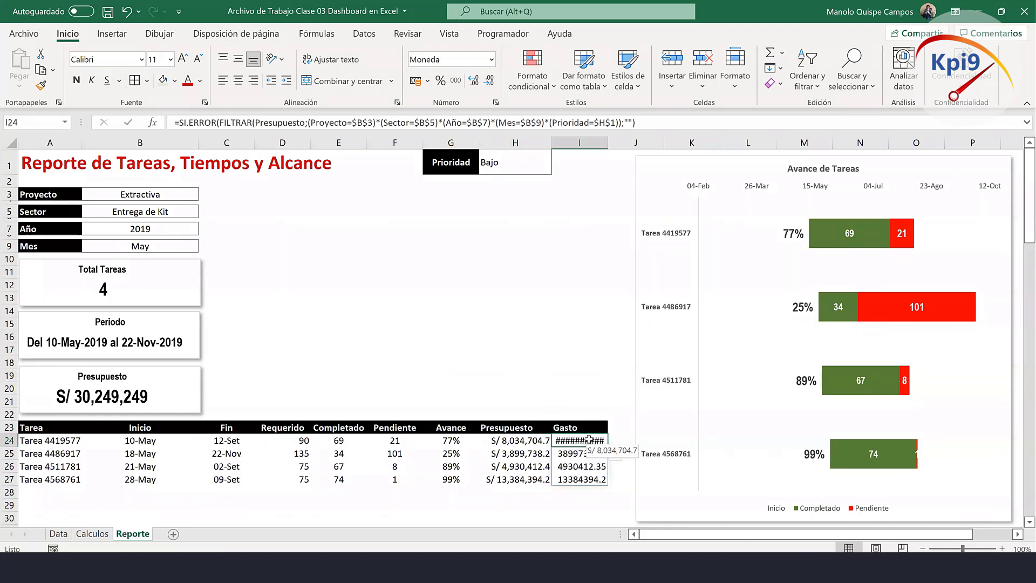
pyautogui.doubleClick(590, 440)
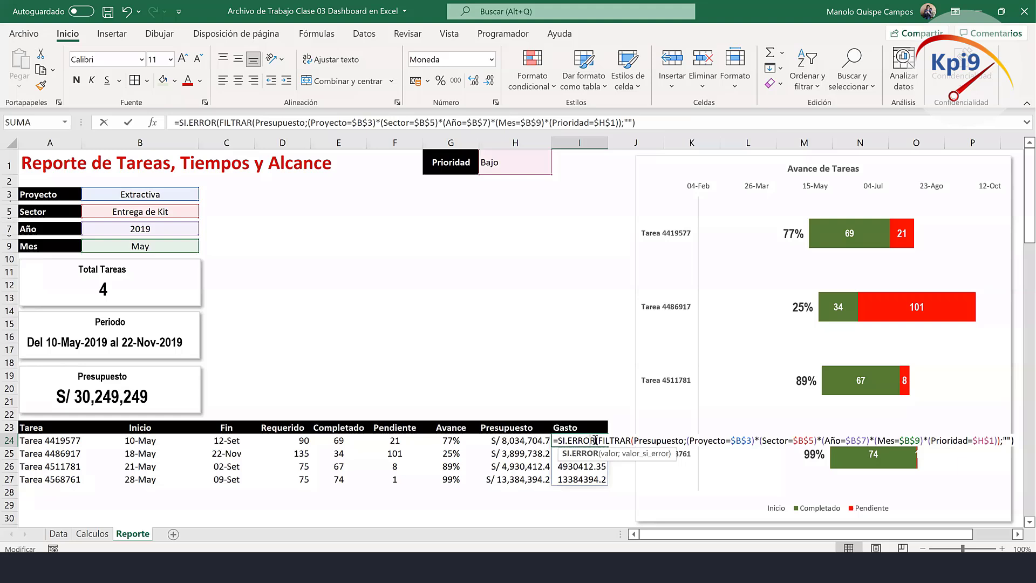
pyautogui.click(679, 439)
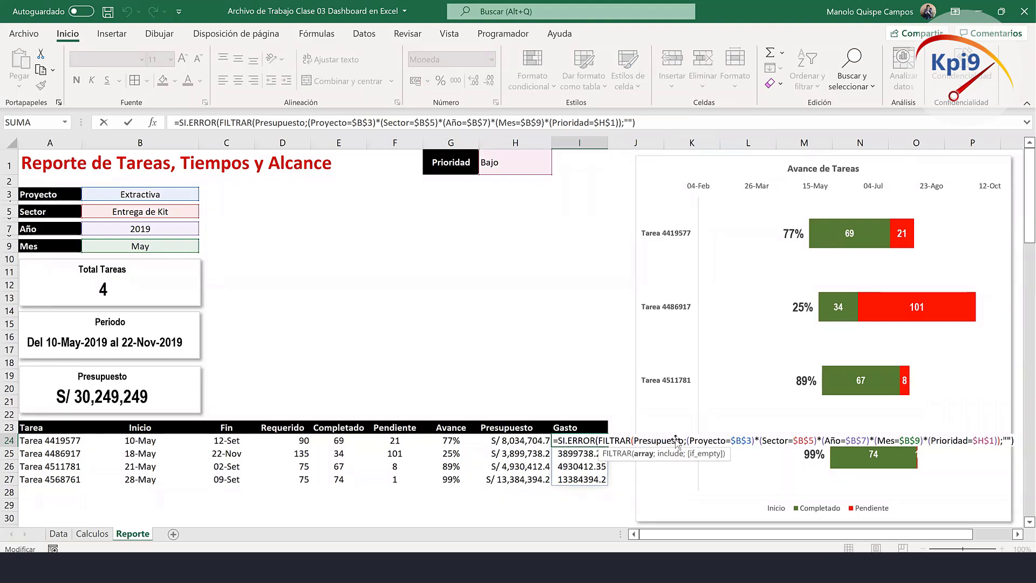
pyautogui.click(288, 123)
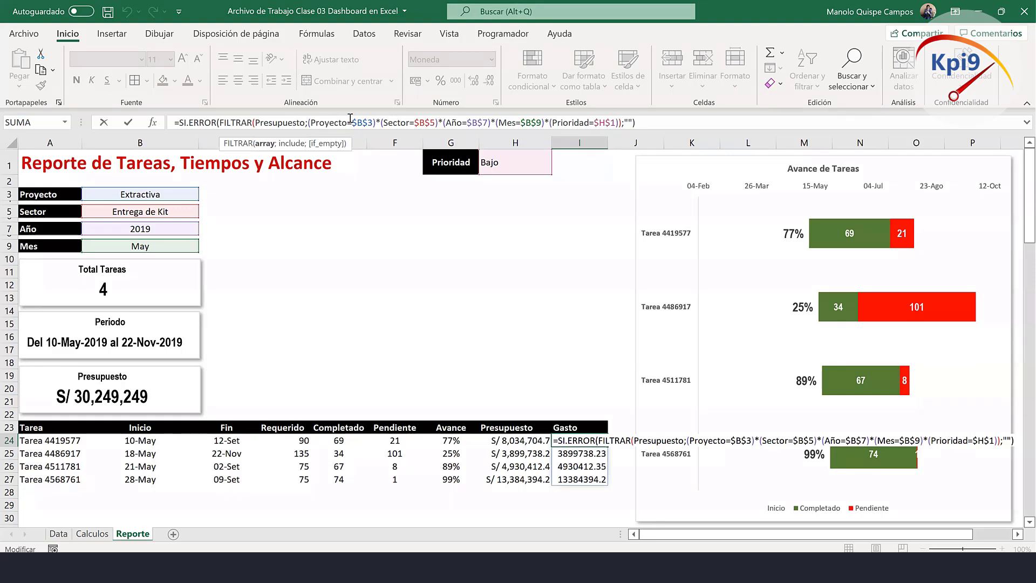
pyautogui.press('BackSpace')
pyautogui.press('BackSpace')
pyautogui.press('BackSpace')
pyautogui.press('BackSpace')
pyautogui.press('BackSpace')
pyautogui.press('BackSpace')
pyautogui.press('BackSpace')
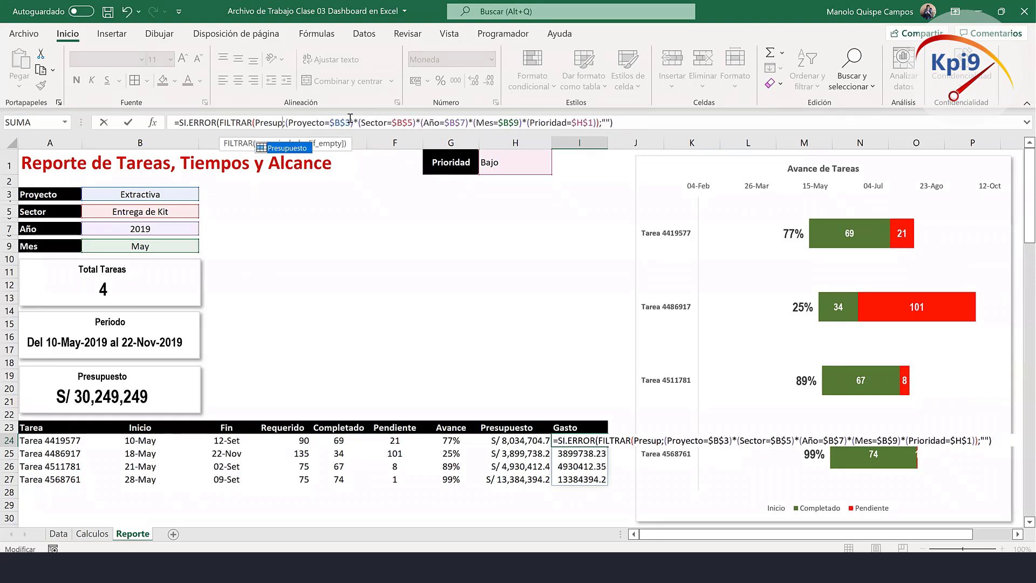
pyautogui.press('BackSpace')
pyautogui.press('BackSpace')
pyautogui.press('BackSpace')
pyautogui.press('BackSpace')
pyautogui.write('gas')
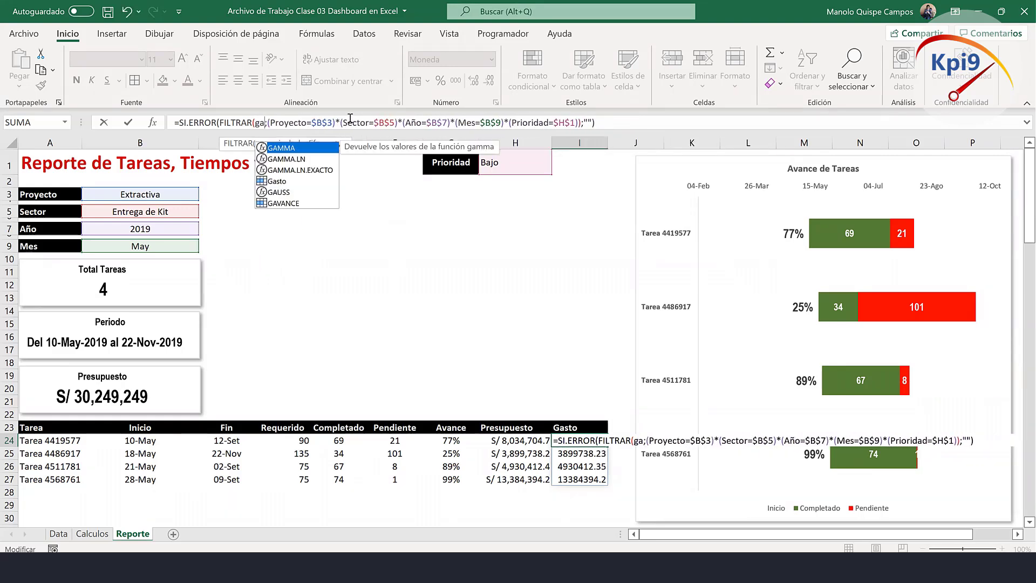
pyautogui.doubleClick(277, 149)
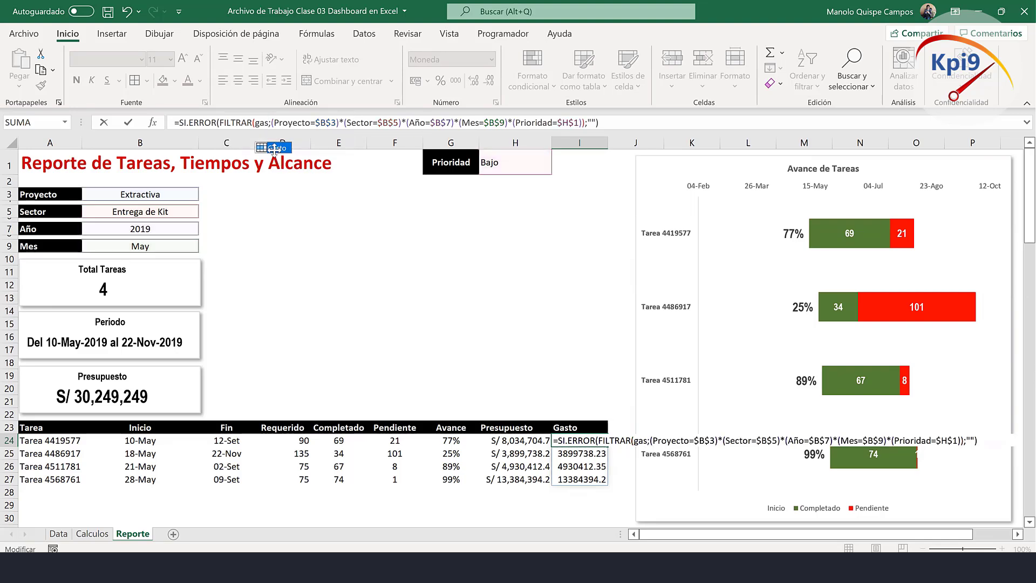
pyautogui.press('Return')
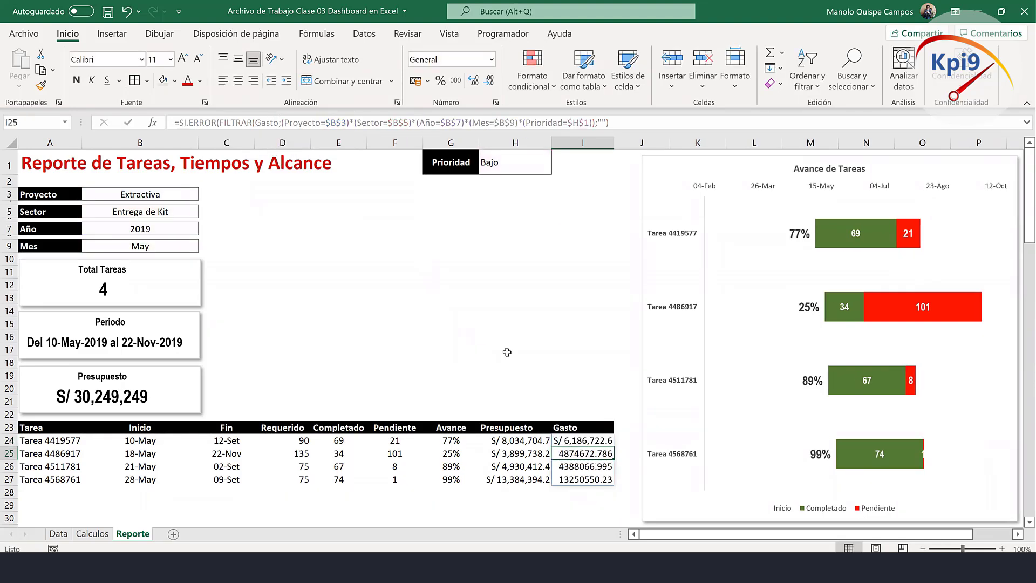
pyautogui.click(508, 349)
pyautogui.moveTo(643, 359); pyautogui.dragTo(639, 359)
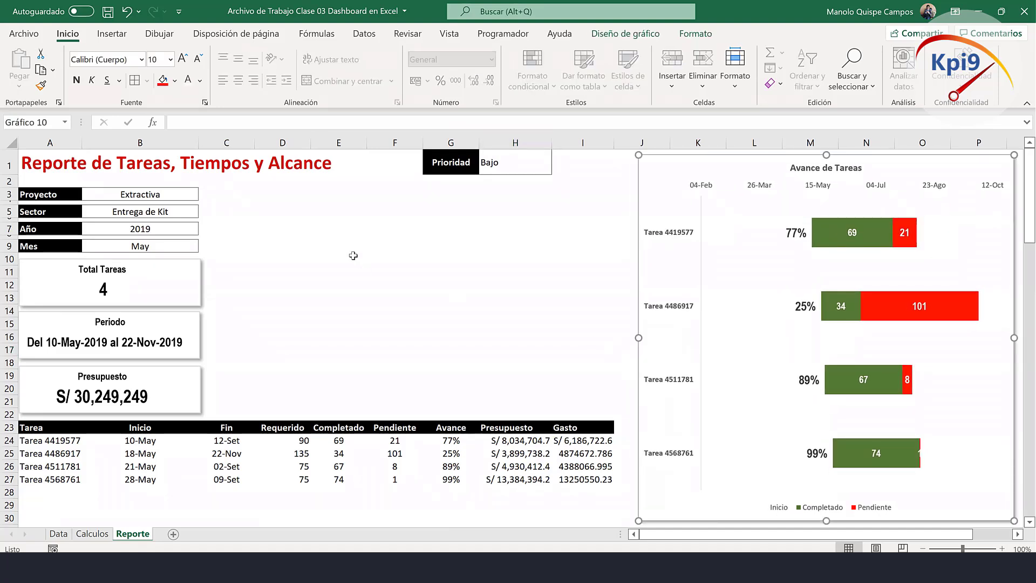
pyautogui.click(324, 260)
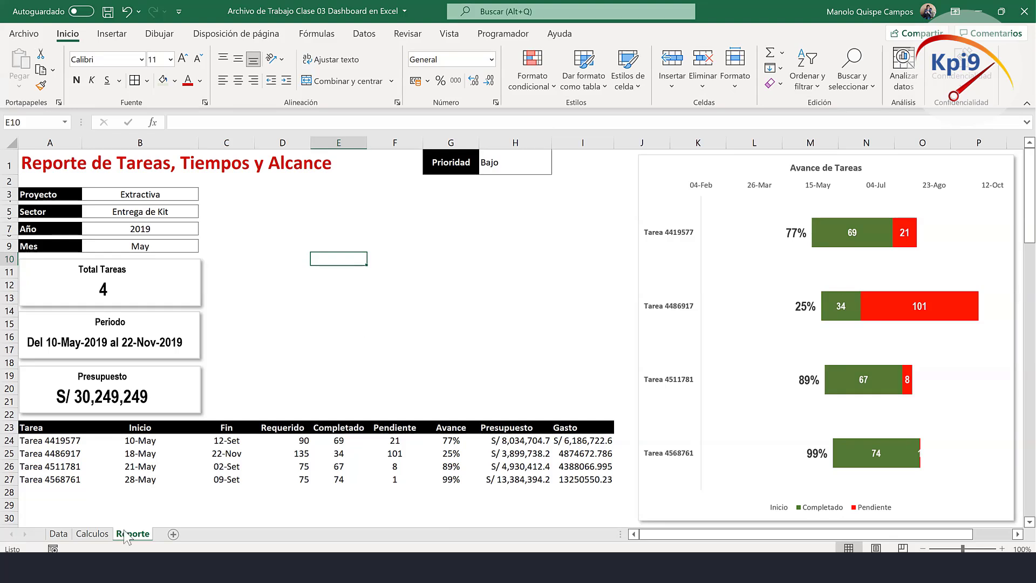
pyautogui.click(461, 444)
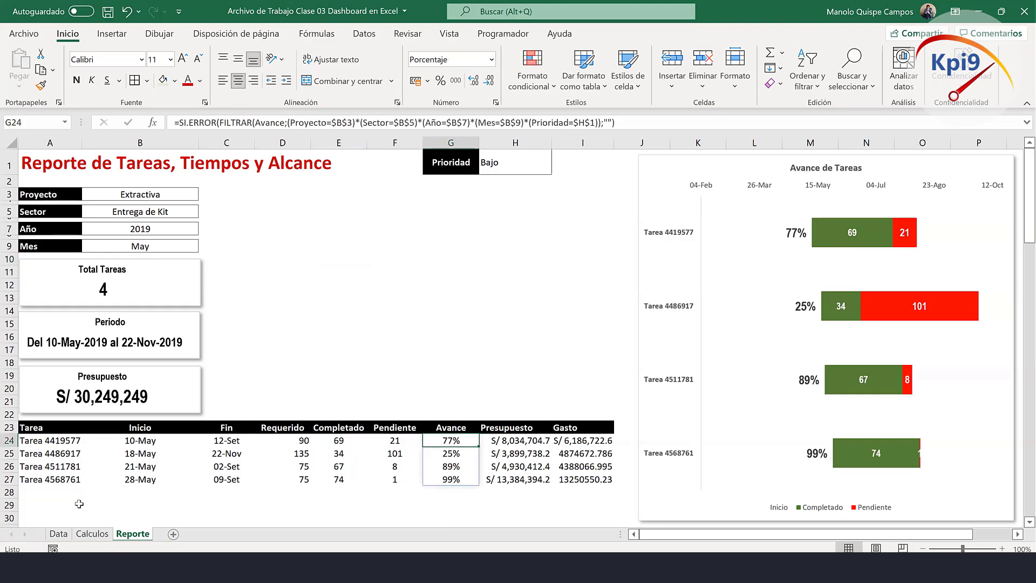
# On Calculos, enter the label 'Porcentaje de Avance' in B58.
pyautogui.click(92, 534)
pyautogui.scroll(-3, 102, 391)
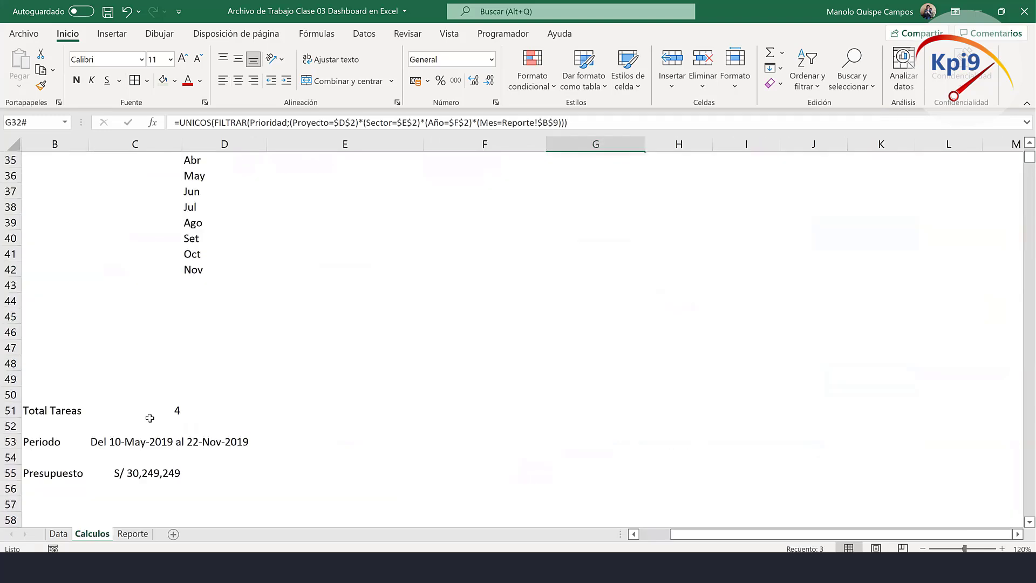
pyautogui.scroll(-1, 150, 427)
pyautogui.scroll(-1, 108, 429)
pyautogui.click(58, 424)
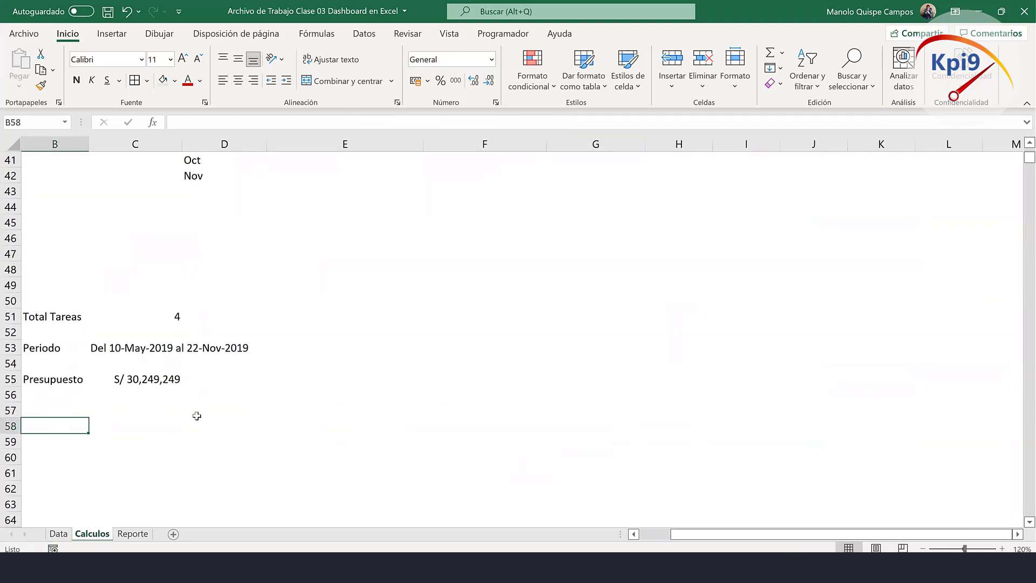
pyautogui.scroll(-1, 215, 414)
pyautogui.write('Po')
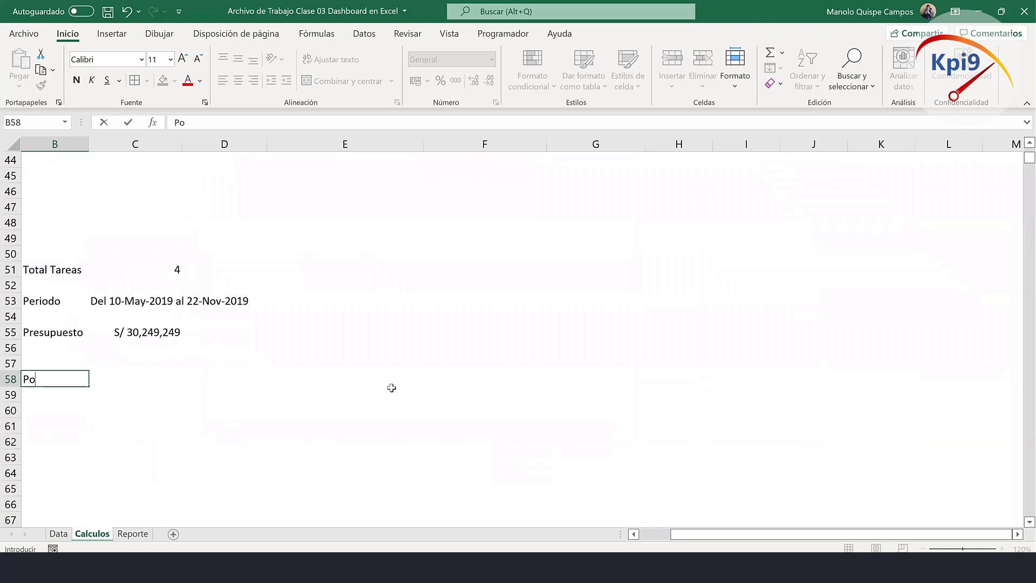
pyautogui.write('rcenta')
pyautogui.write('je de A')
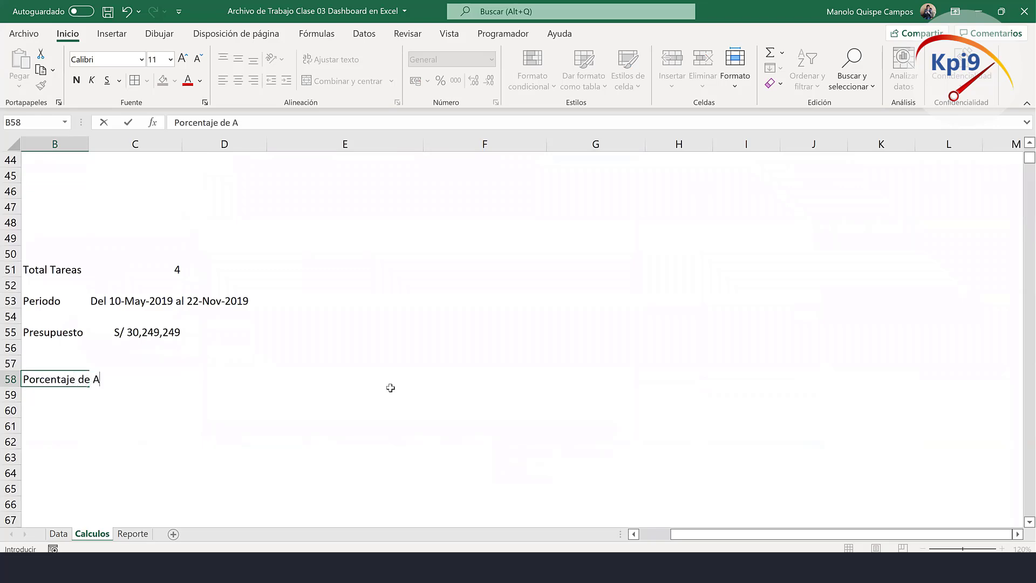
pyautogui.write('vance')
pyautogui.press('Tab')
pyautogui.press('Tab')
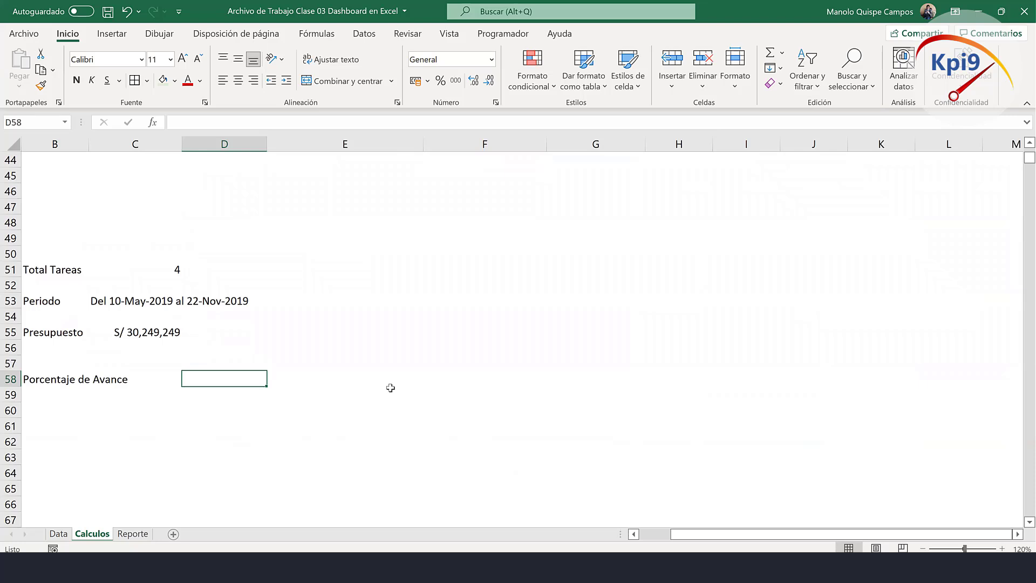
# In D58, enter =PROMEDIO(Reporte!G24#) to average the Reporte Avance column, giving 73%.
pyautogui.write('=')
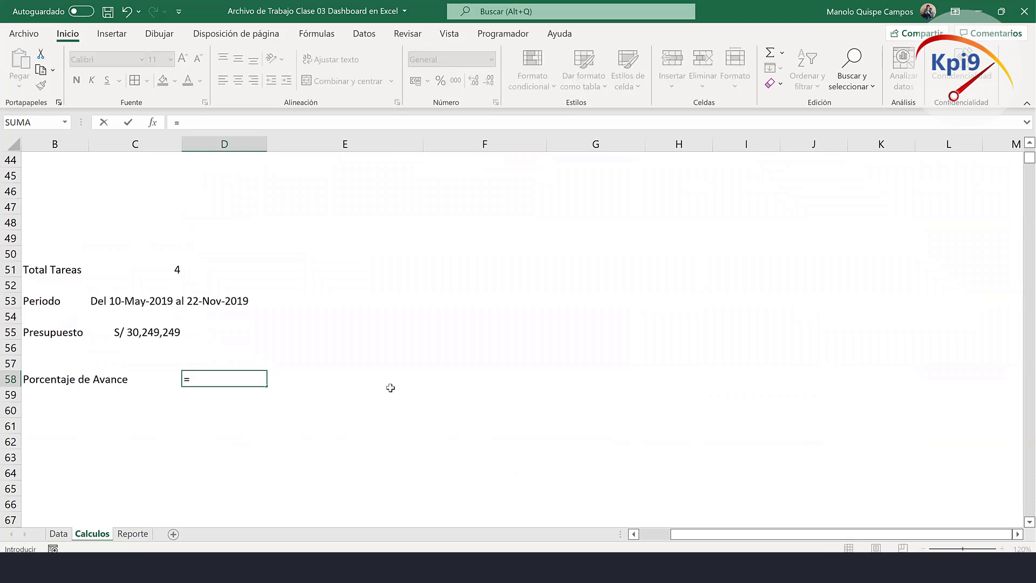
pyautogui.write('prom')
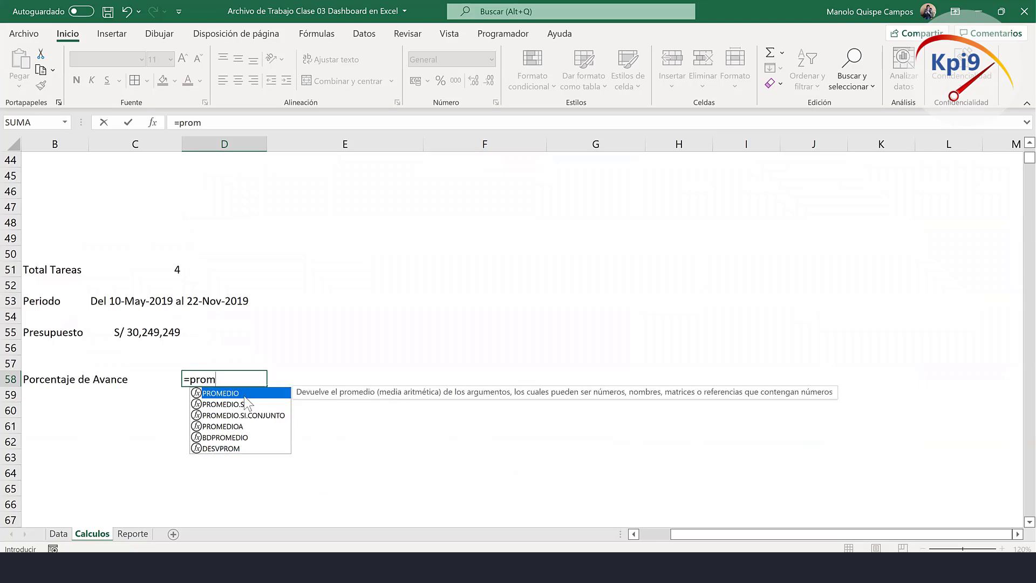
pyautogui.press('Tab')
pyautogui.click(134, 534)
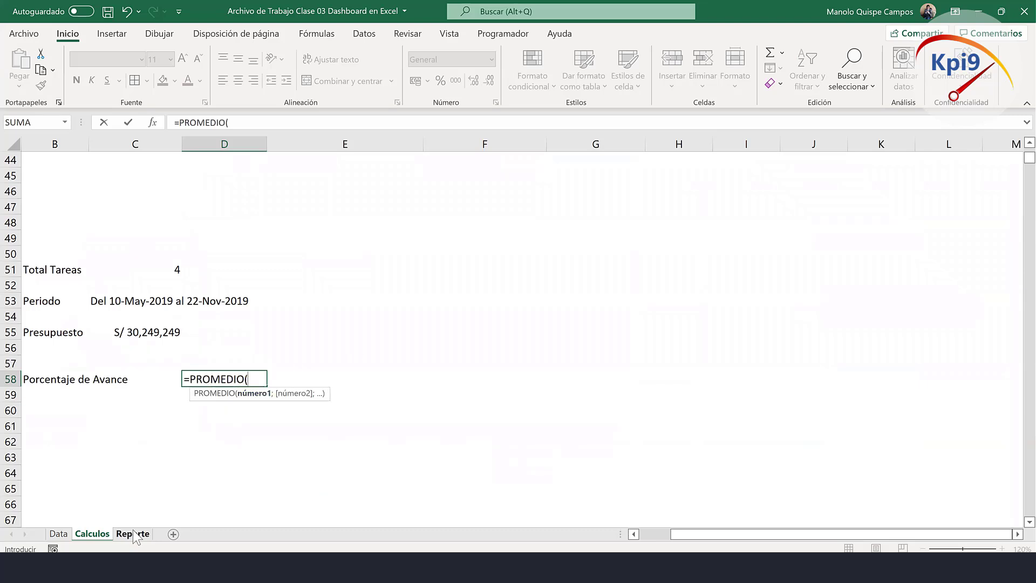
pyautogui.click(451, 440)
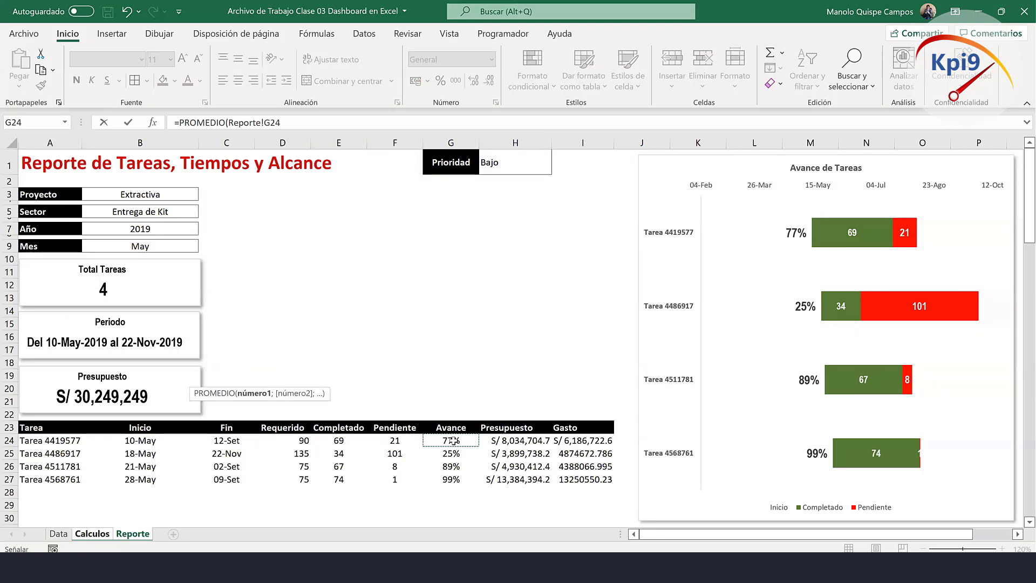
pyautogui.write('#')
pyautogui.press('Return')
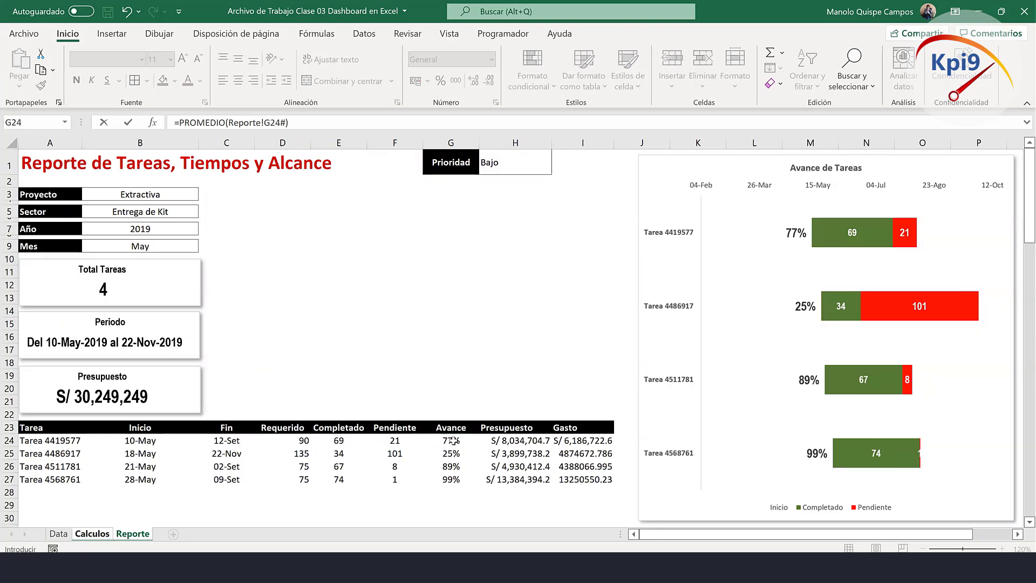
pyautogui.doubleClick(233, 381)
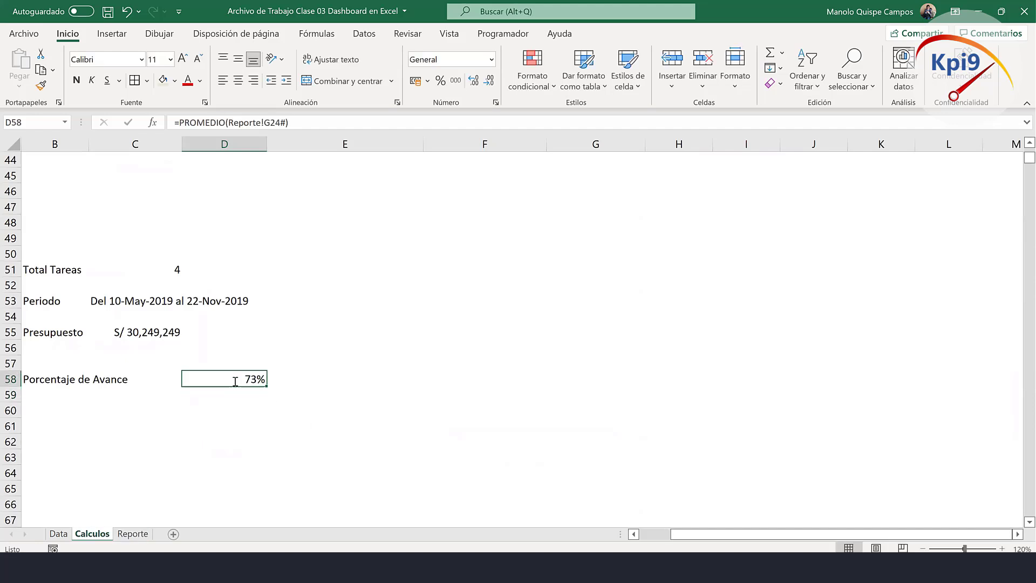
pyautogui.write('`')
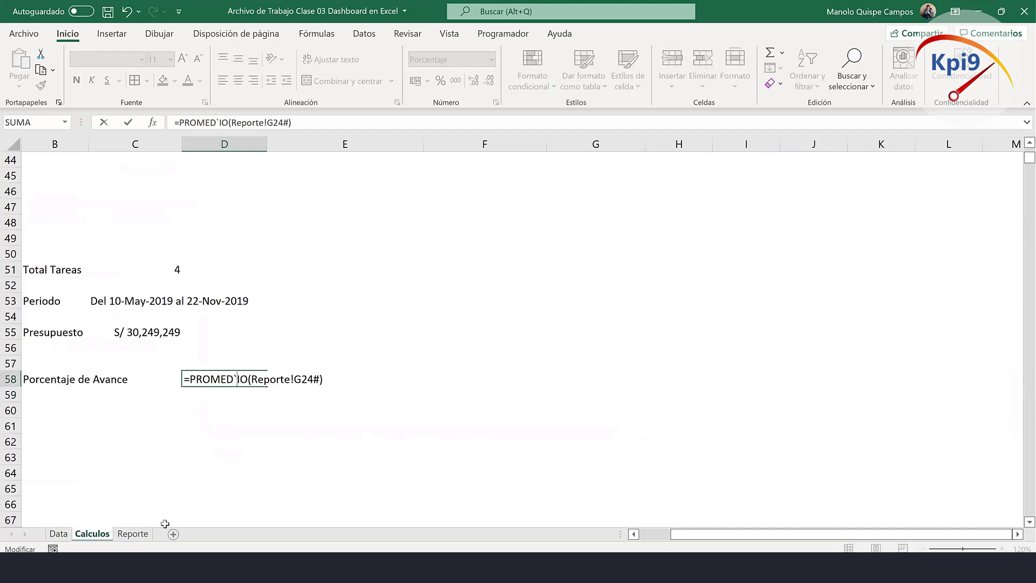
pyautogui.press('Escape')
# Set the Reporte Año filter to 2018, check D58 shows #¡DIV/0!, then undo back to 2019.
pyautogui.click(143, 533)
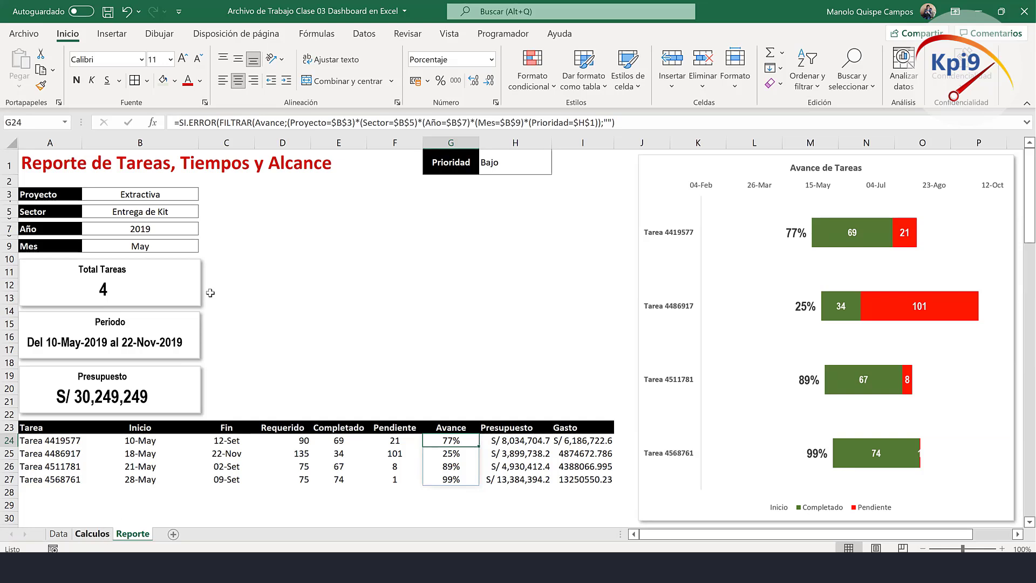
pyautogui.click(186, 230)
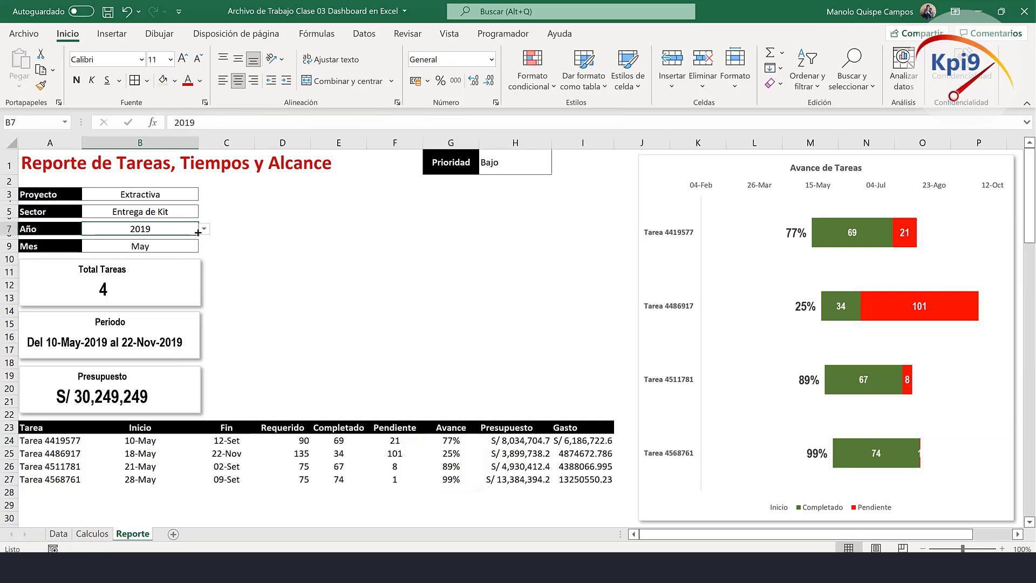
pyautogui.click(204, 228)
pyautogui.click(135, 241)
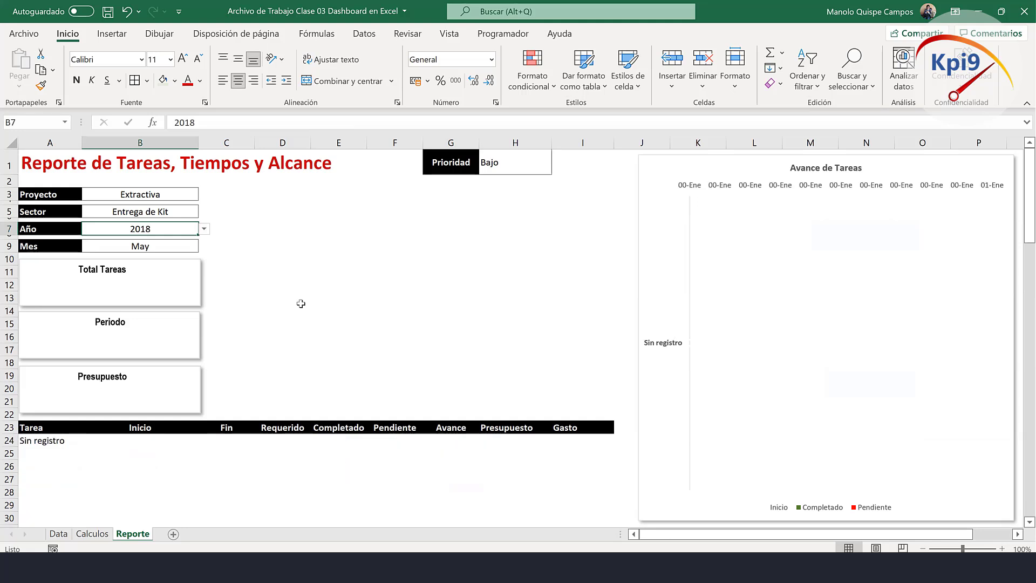
pyautogui.click(102, 537)
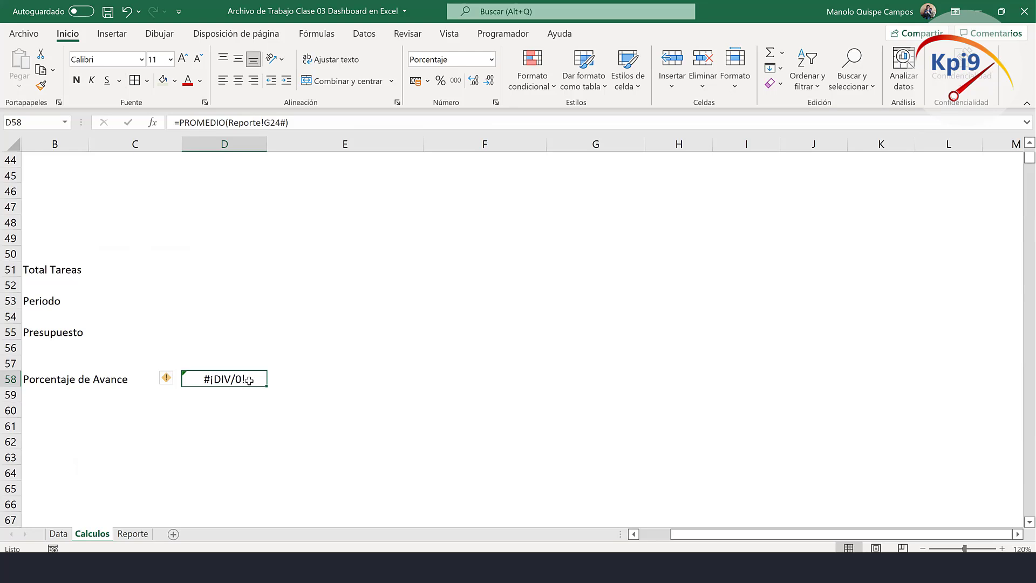
pyautogui.click(127, 11)
pyautogui.hotkey('ctrl', 'z')
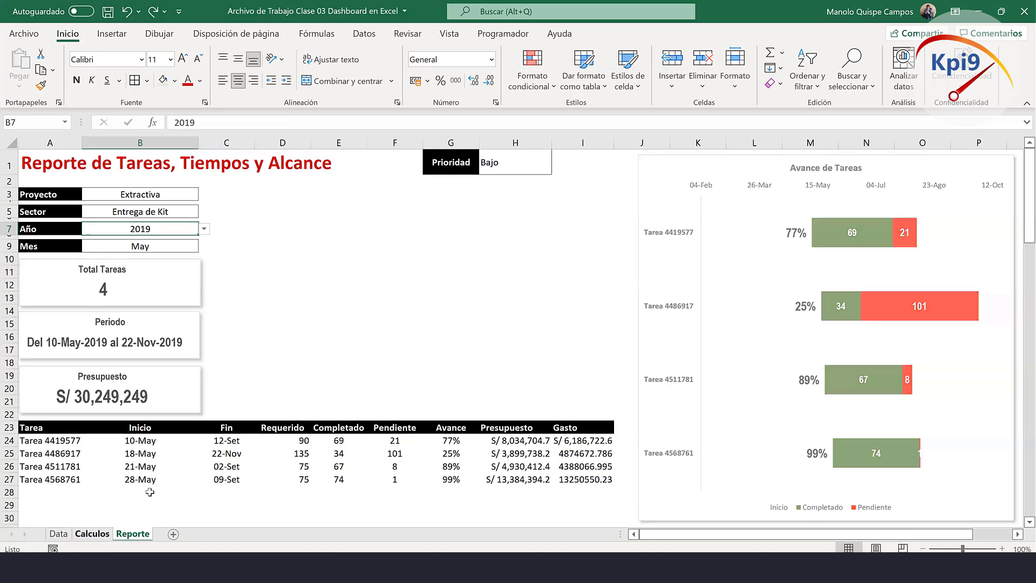
# Wrap the D58 average in SI.ERROR with an empty-text fallback.
pyautogui.hotkey('ctrl', 'pageup')
pyautogui.doubleClick(230, 381)
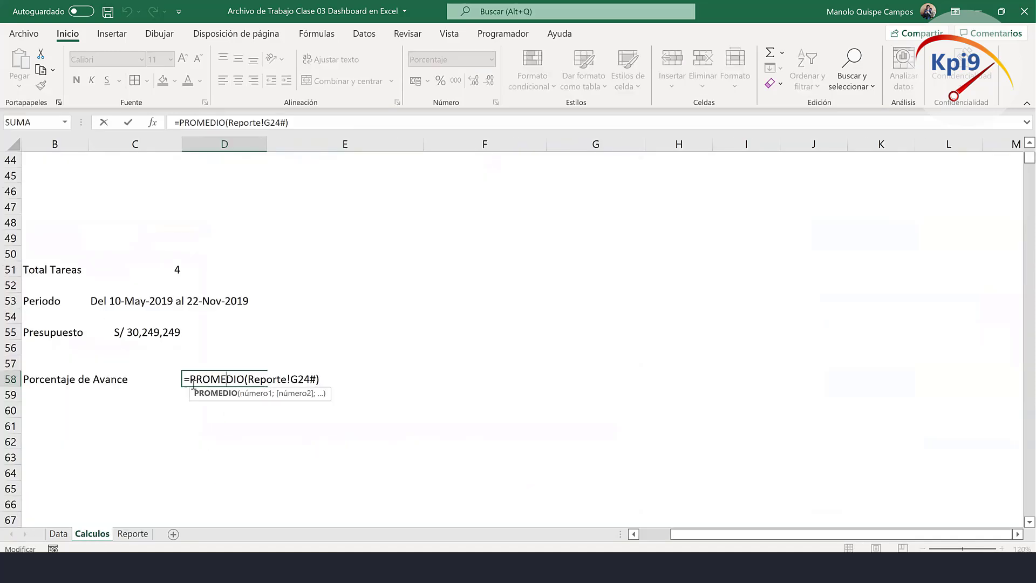
pyautogui.click(190, 380)
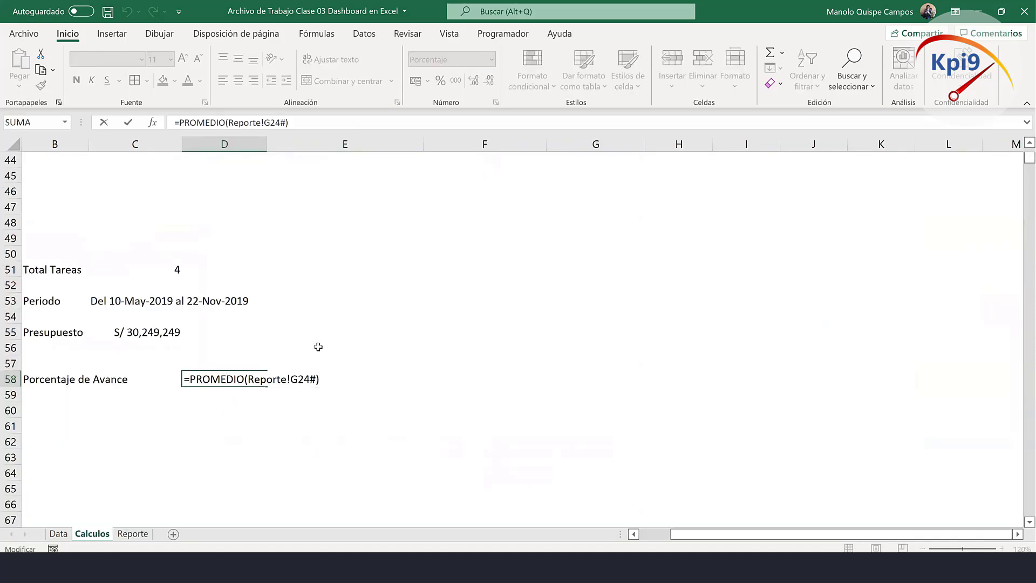
pyautogui.write('SI')
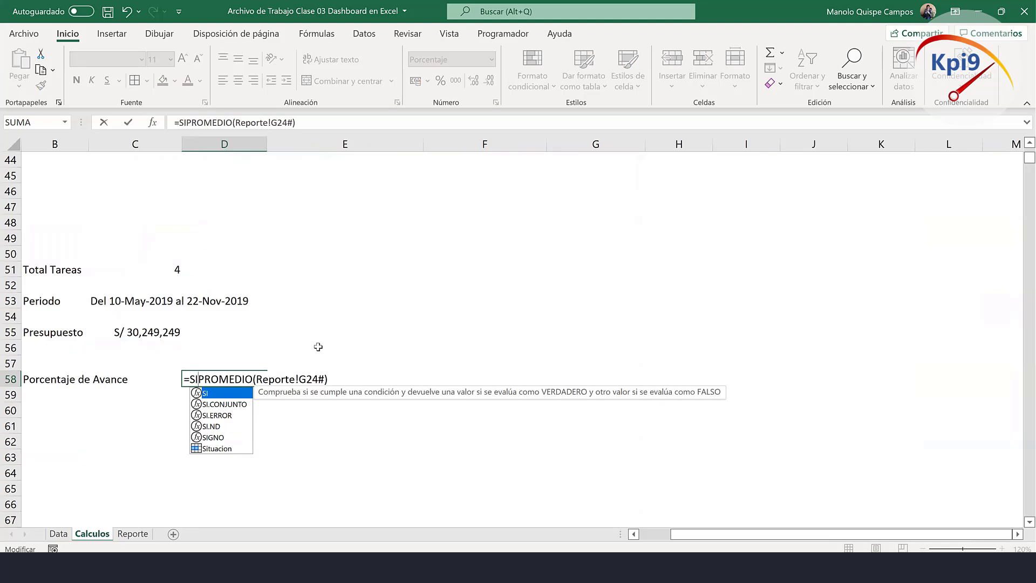
pyautogui.write('.')
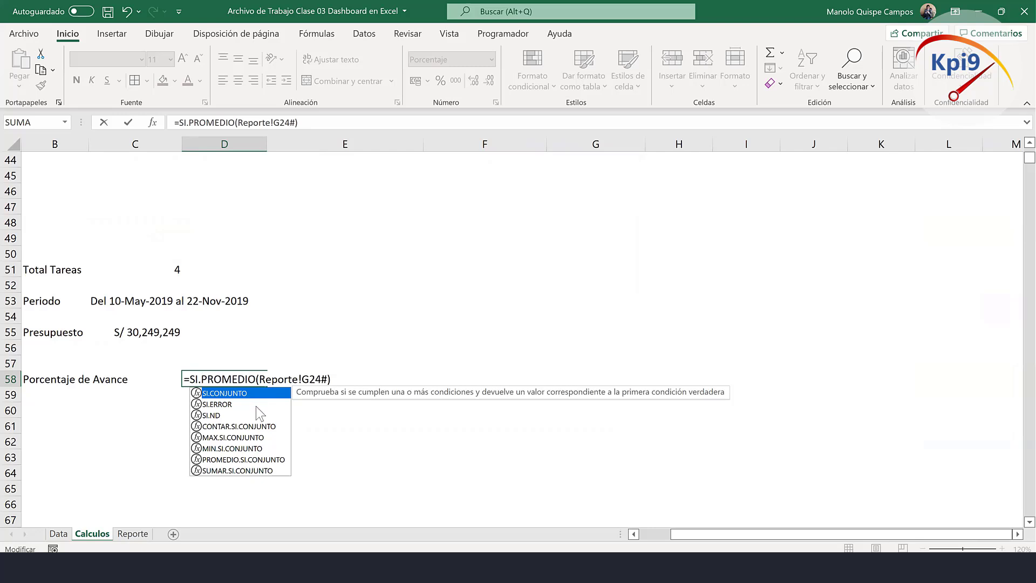
pyautogui.doubleClick(255, 406)
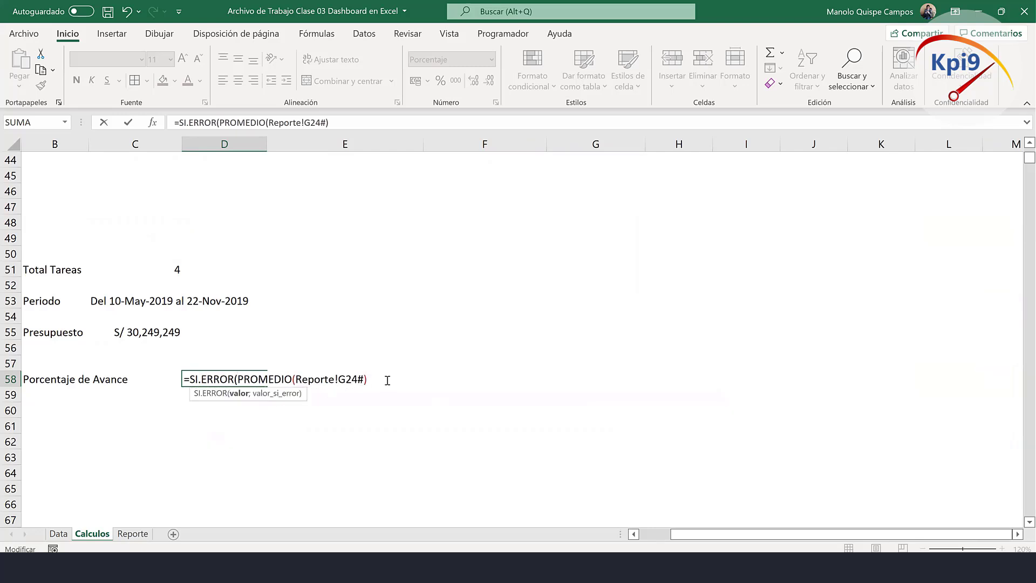
pyautogui.write(';""')
pyautogui.write(')')
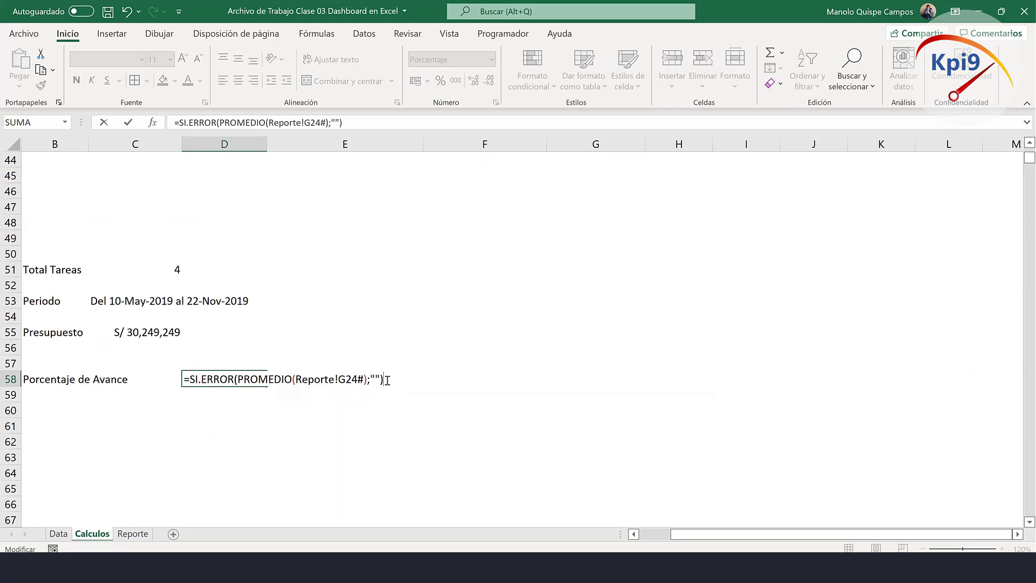
pyautogui.press('Return')
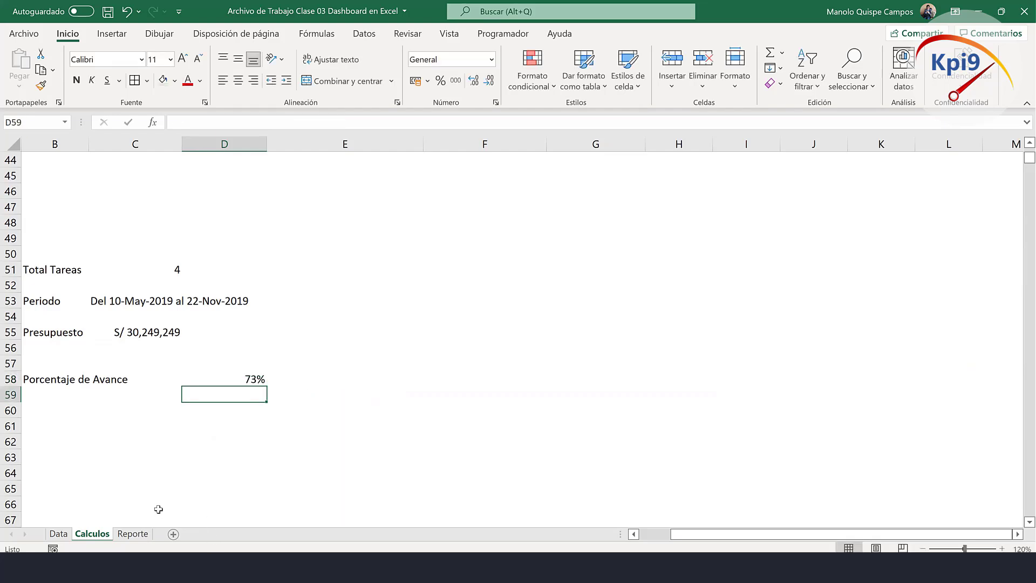
# Set the Reporte year to 2018 and check the D58 result on Calculos.
pyautogui.click(132, 533)
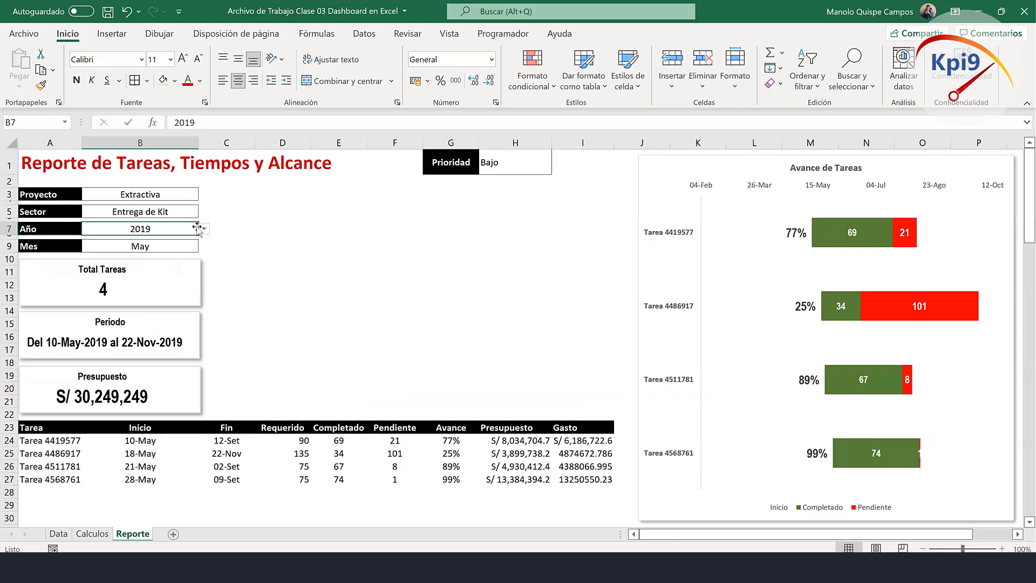
pyautogui.click(204, 230)
pyautogui.click(192, 240)
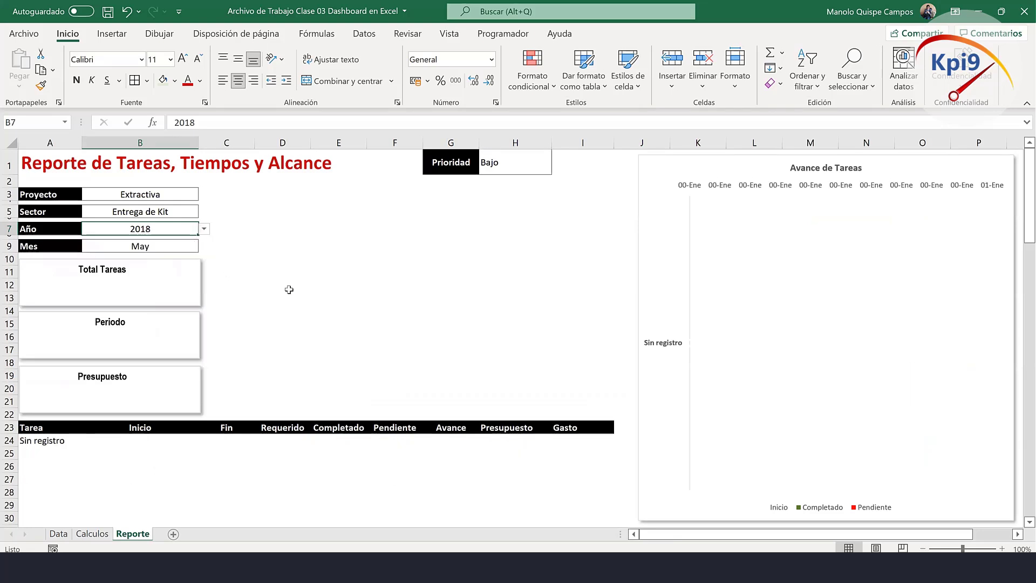
pyautogui.click(92, 533)
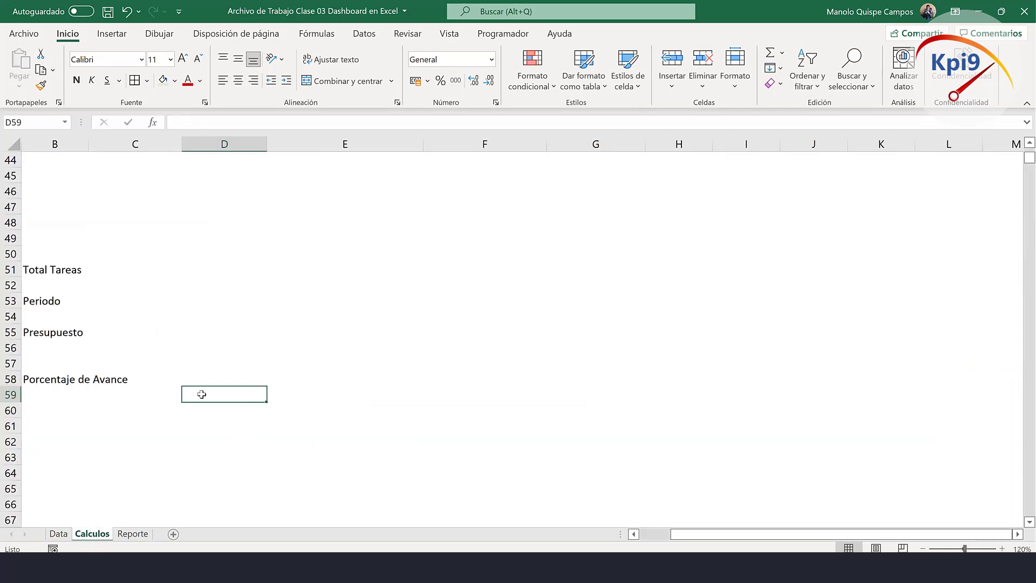
pyautogui.click(230, 378)
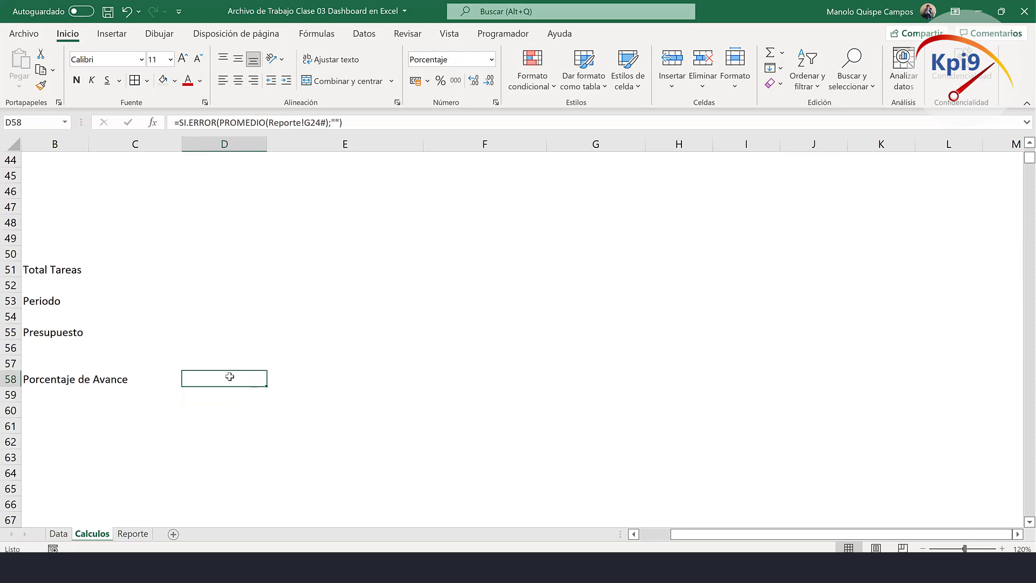
pyautogui.click(133, 533)
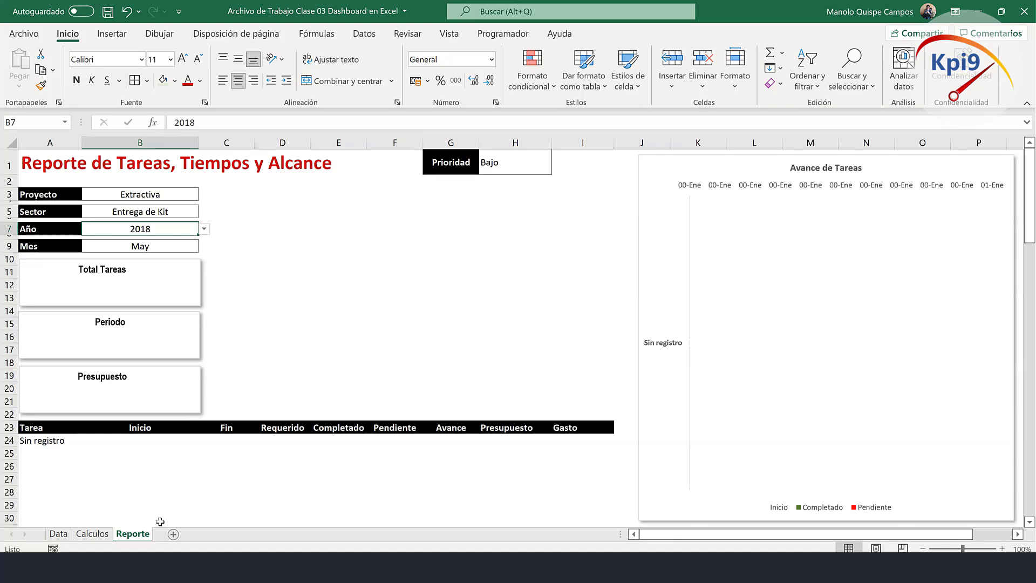
# Change the SI.ERROR fallback in D58 so errors return 0.
pyautogui.click(107, 535)
pyautogui.doubleClick(232, 381)
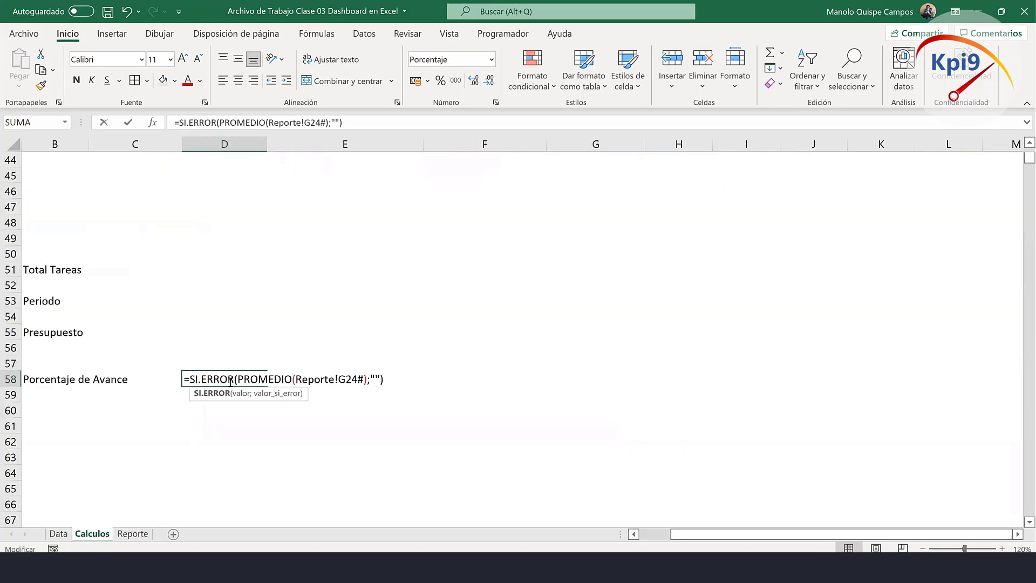
pyautogui.click(372, 377)
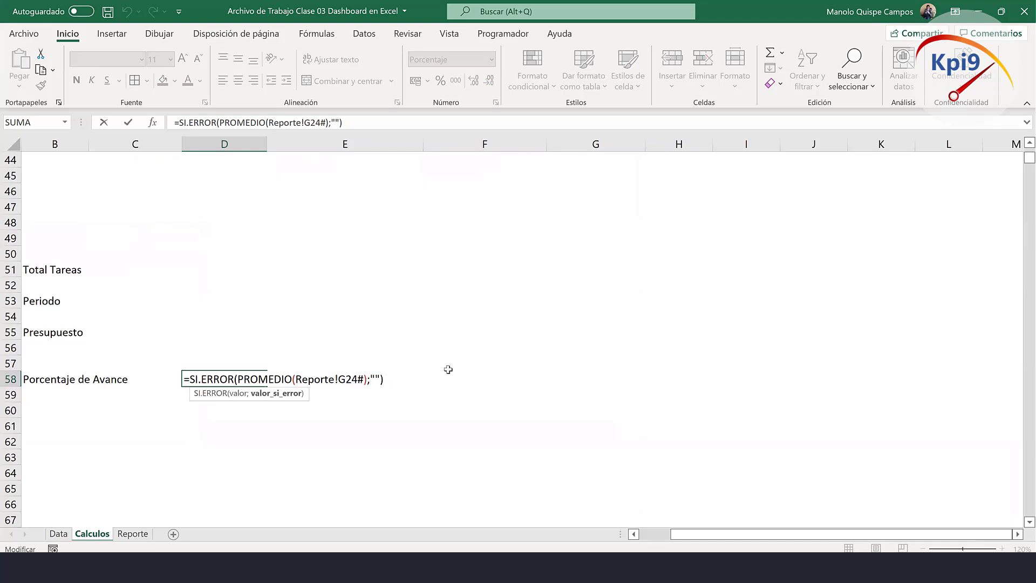
pyautogui.press('Delete')
pyautogui.press('Delete')
pyautogui.press('Return')
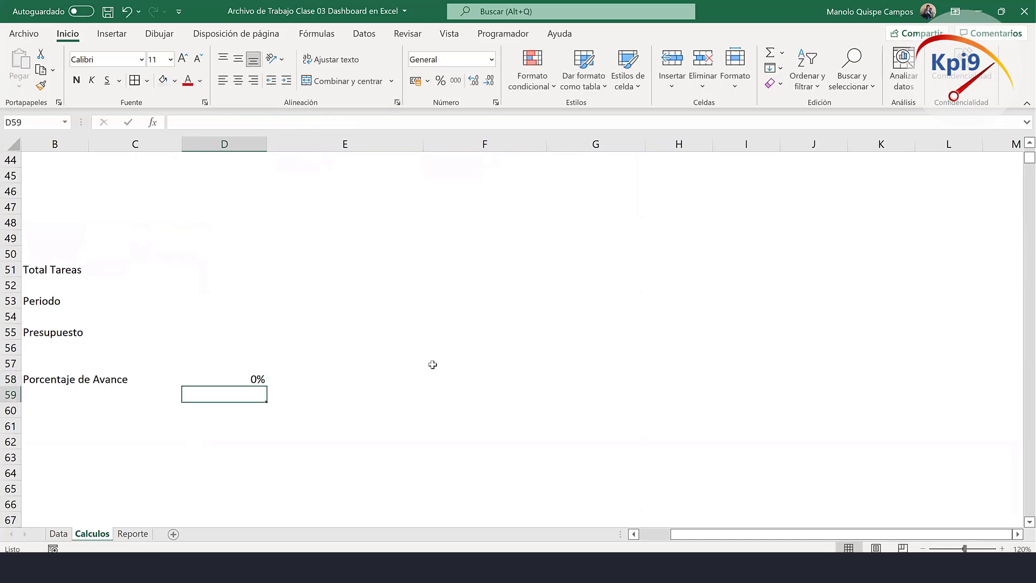
# Set the Reporte month (Mes) to Dic.
pyautogui.click(141, 531)
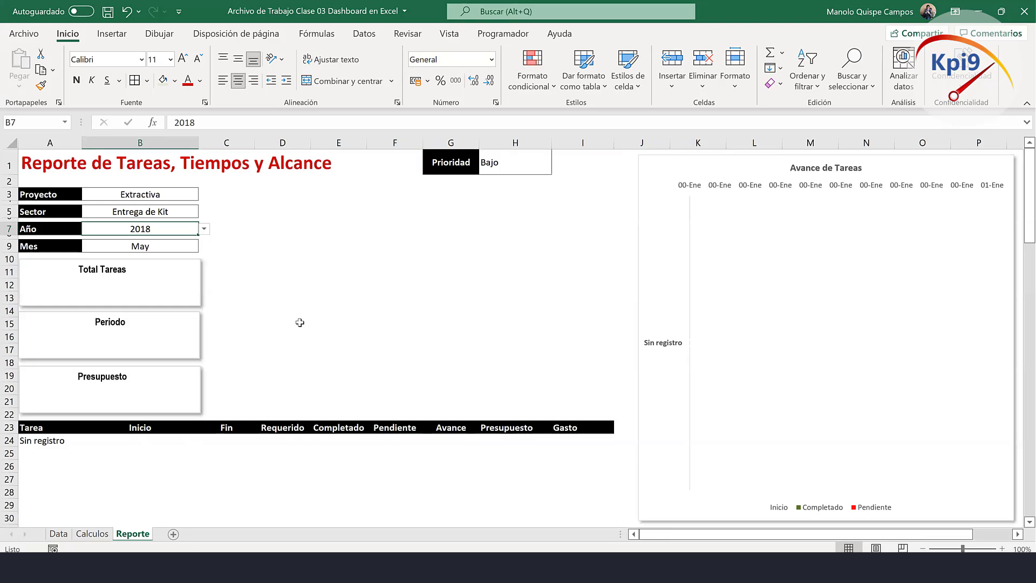
pyautogui.click(178, 243)
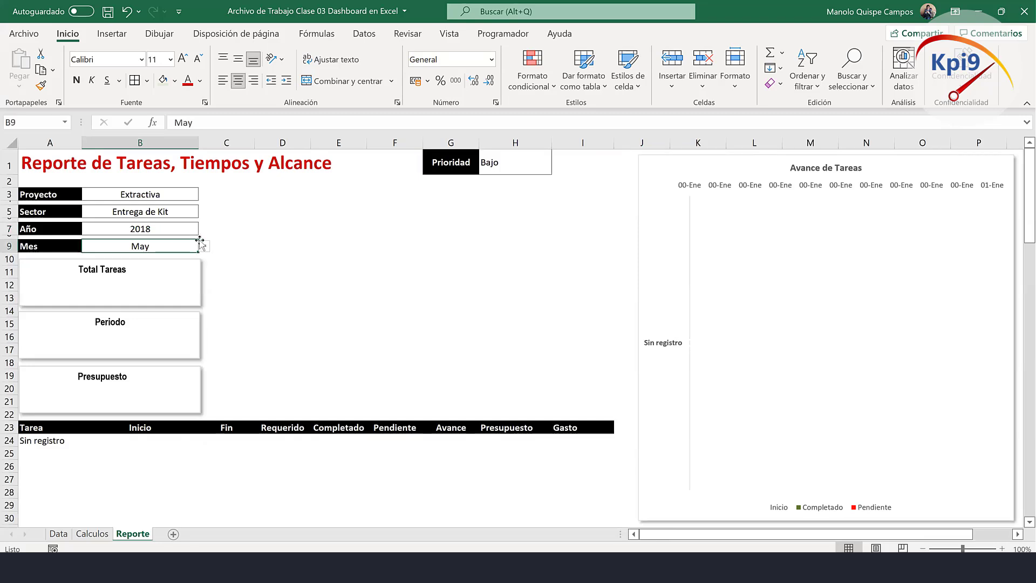
pyautogui.click(204, 246)
pyautogui.click(173, 258)
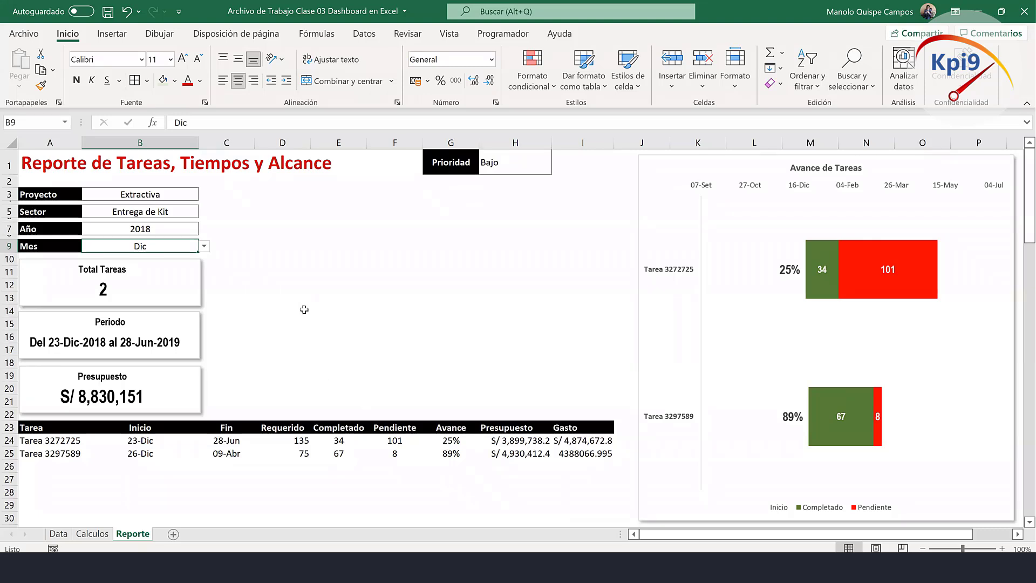
# Centre the resulting 57% in D58 on Calculos.
pyautogui.click(92, 533)
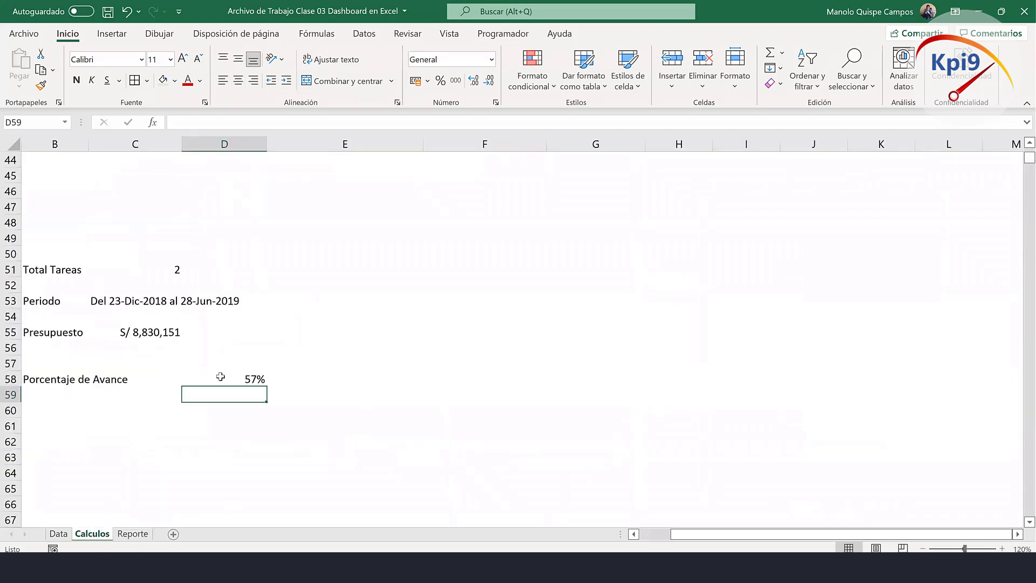
pyautogui.click(219, 378)
pyautogui.click(238, 80)
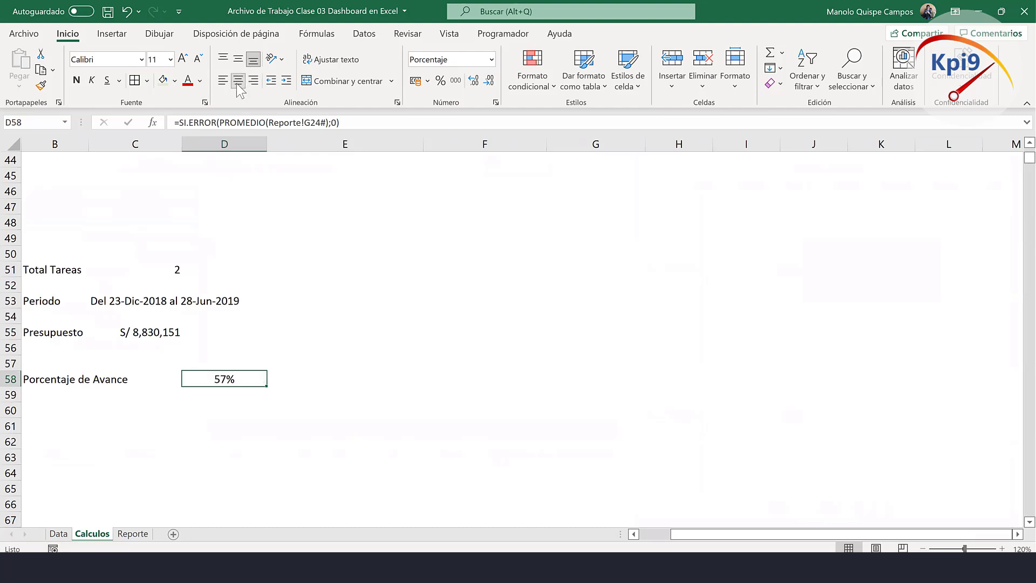
pyautogui.click(319, 225)
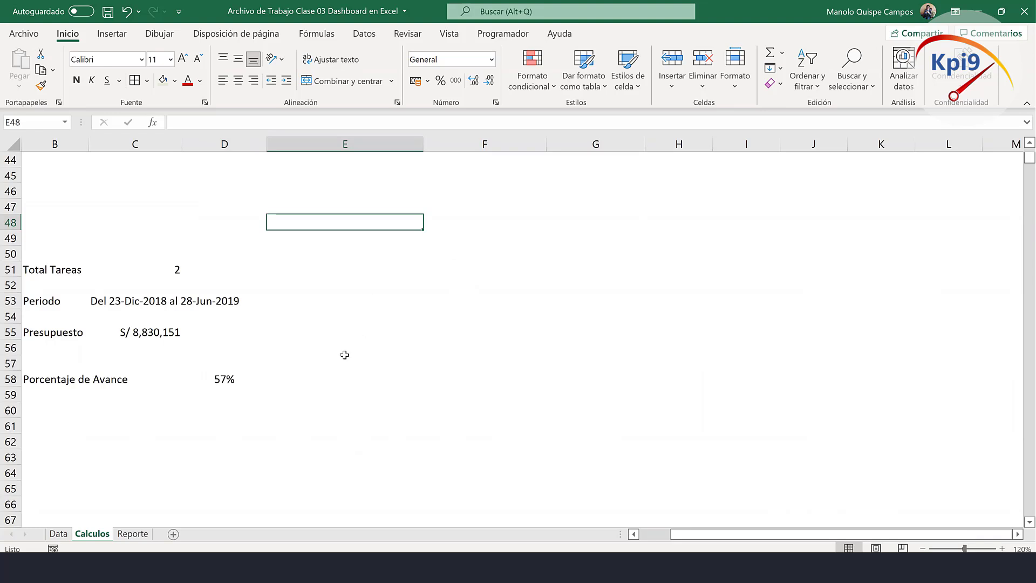
pyautogui.scroll(-1, 337, 340)
# Enter the labels Velocimetro in B60 and Tacometro in B62.
pyautogui.scroll(-1, 216, 332)
pyautogui.click(101, 322)
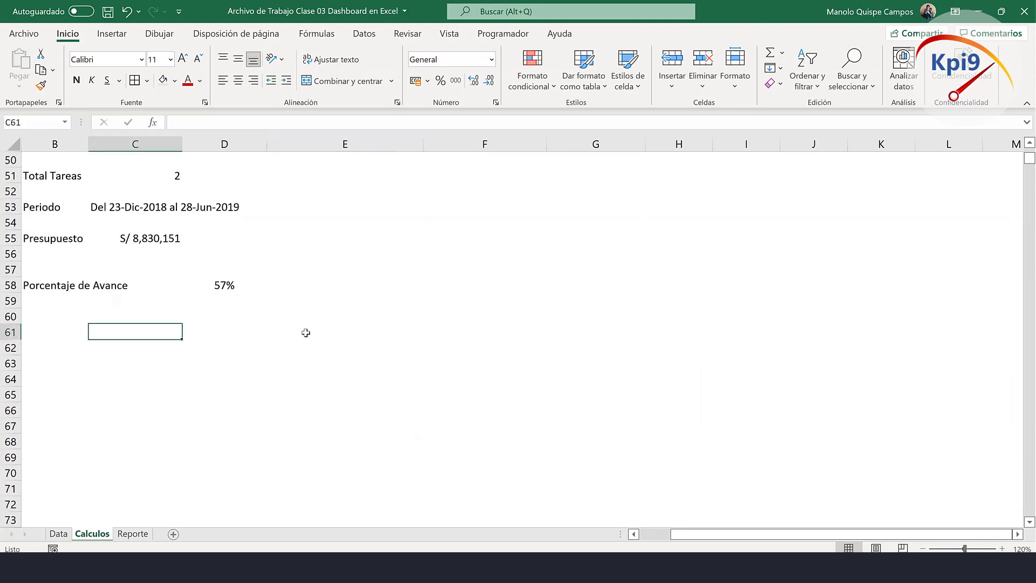
pyautogui.click(74, 319)
pyautogui.write('Vel')
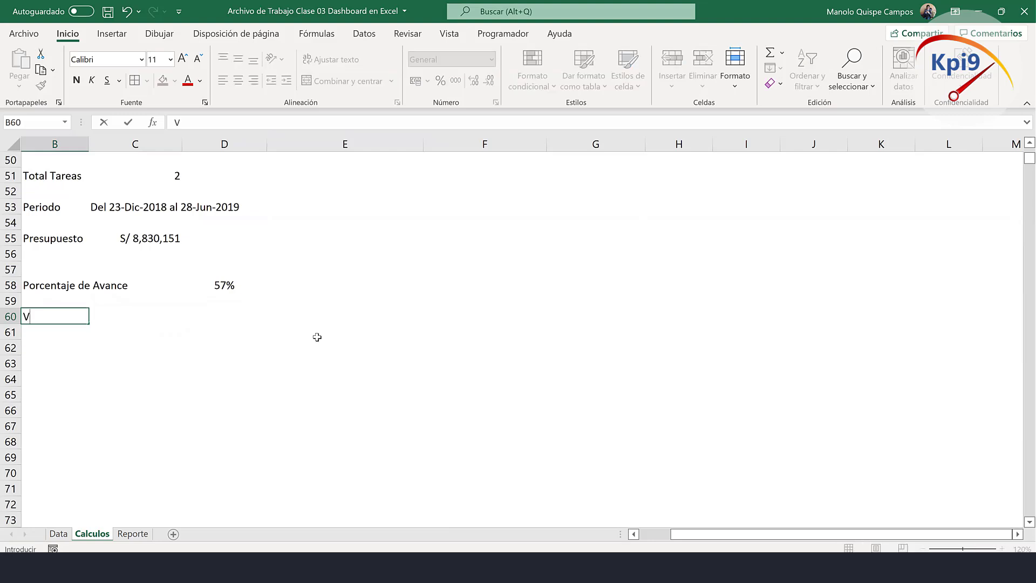
pyautogui.write('ocimetro')
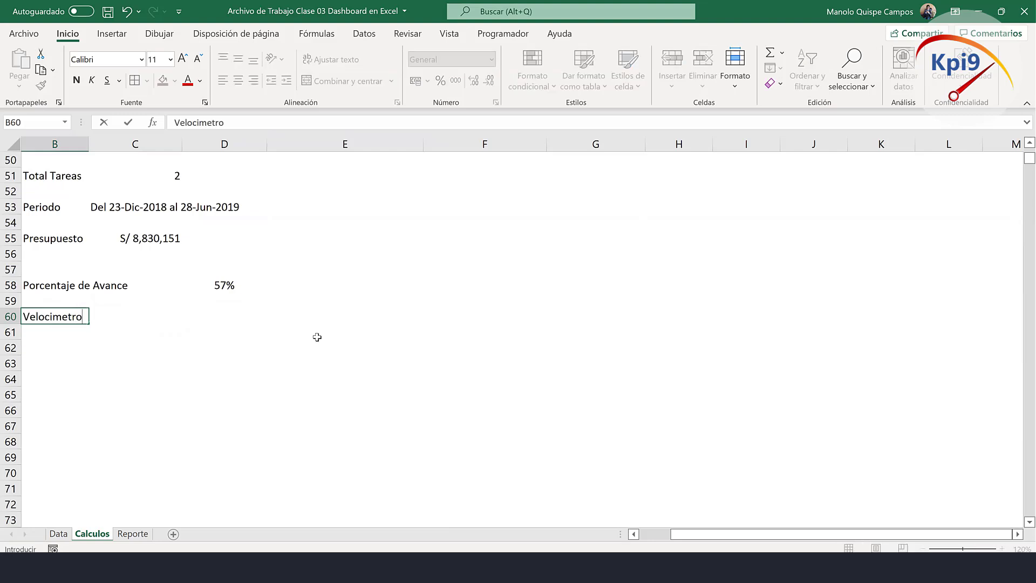
pyautogui.press('Return')
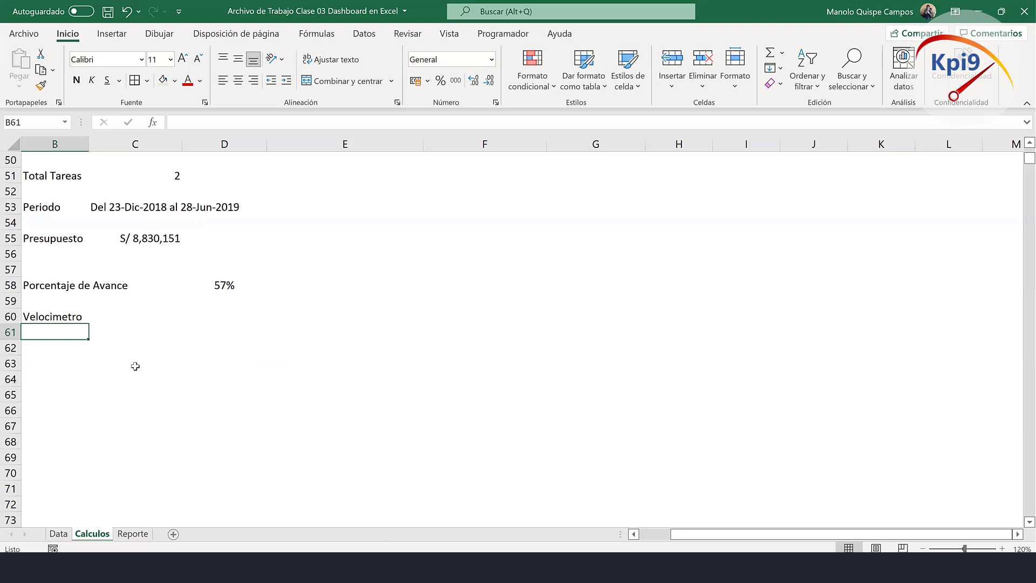
pyautogui.press('Down')
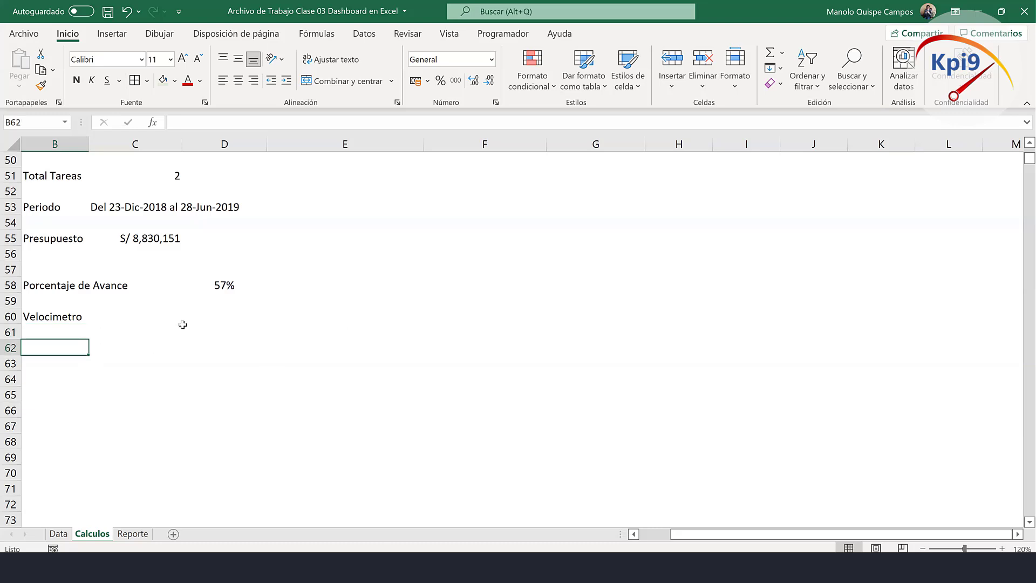
pyautogui.write('Taco')
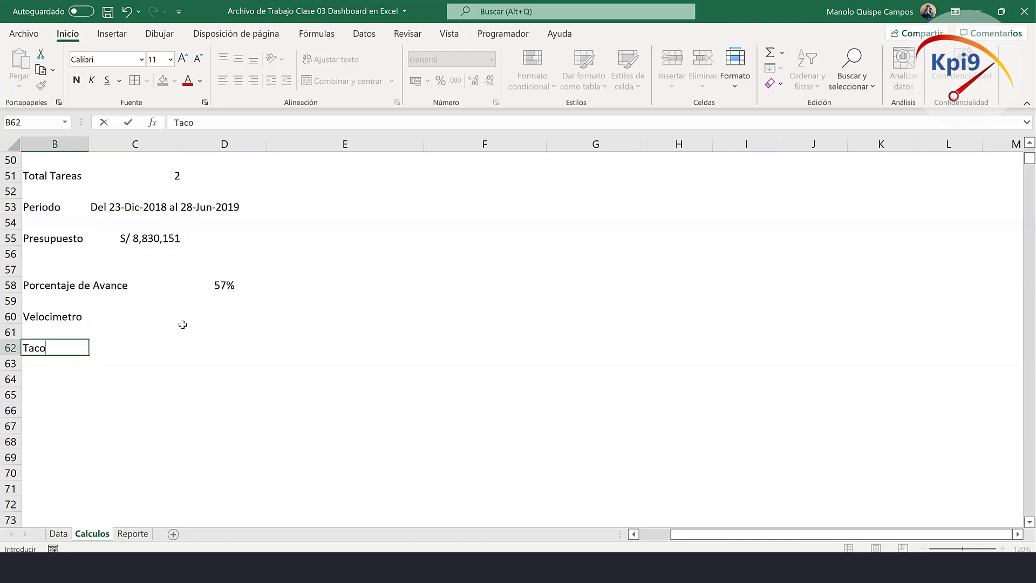
pyautogui.write('metro')
pyautogui.press('Return')
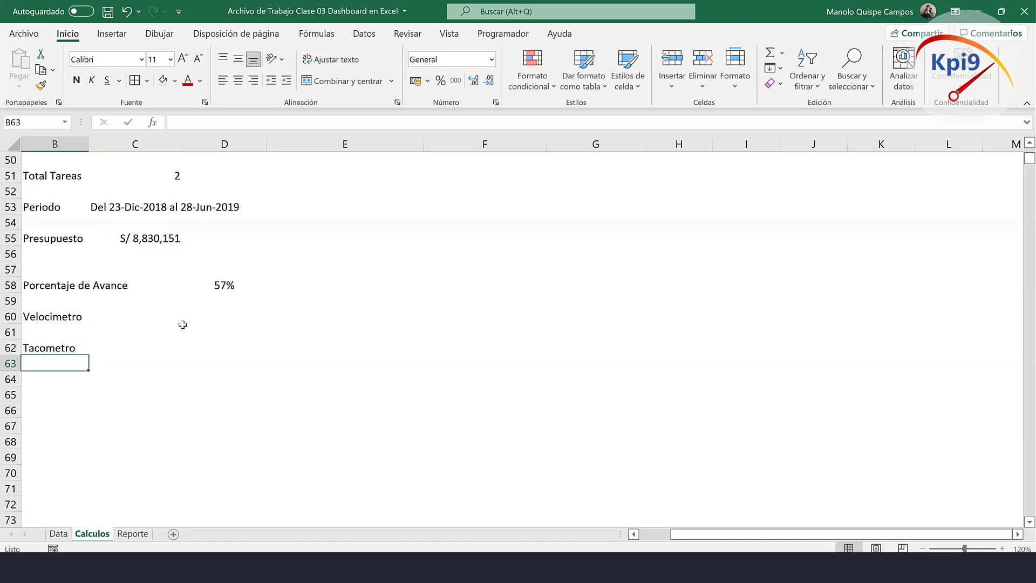
# List the colours Rojo, Amarillo, Verde and Blanco in B64:B67.
pyautogui.press('Down')
pyautogui.press('Up')
pyautogui.press('Down')
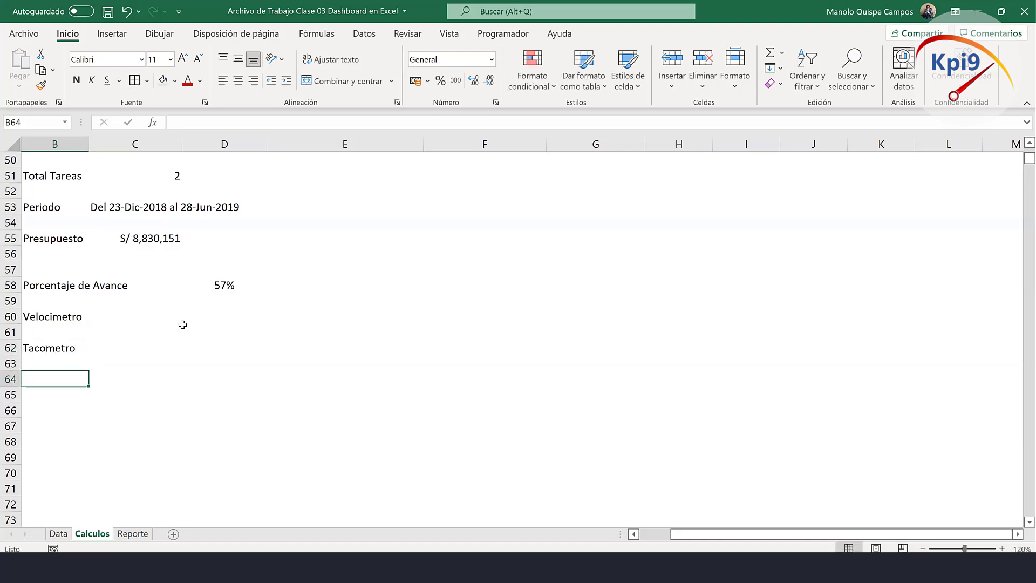
pyautogui.write('Rojo')
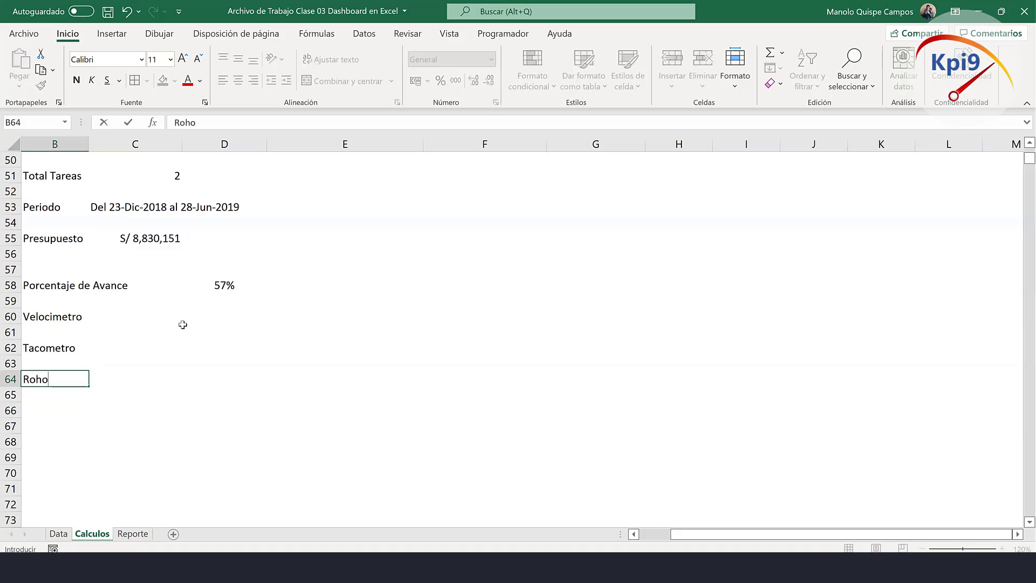
pyautogui.press('BackSpace')
pyautogui.press('BackSpace')
pyautogui.press('Return')
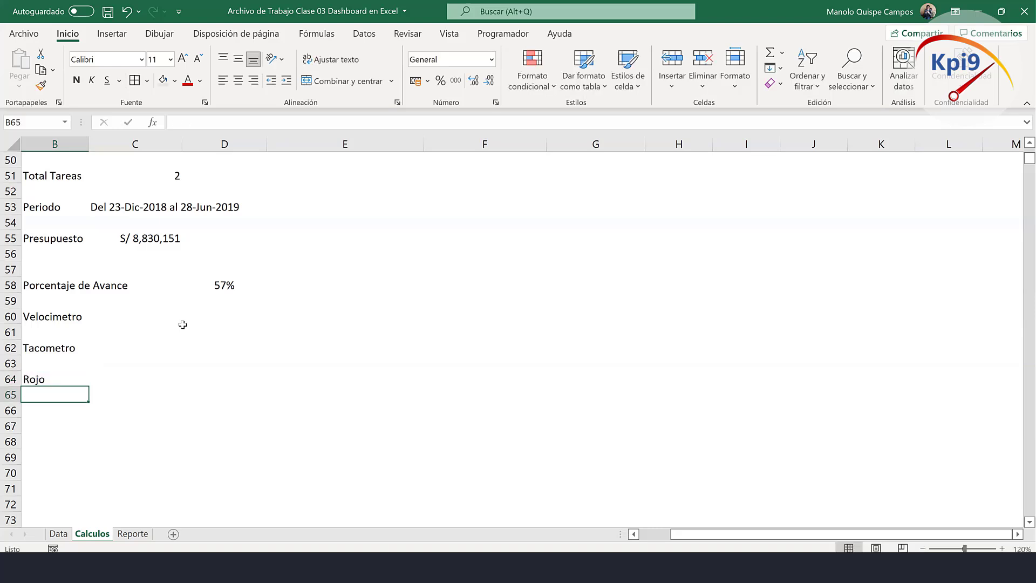
pyautogui.write('Amarillo')
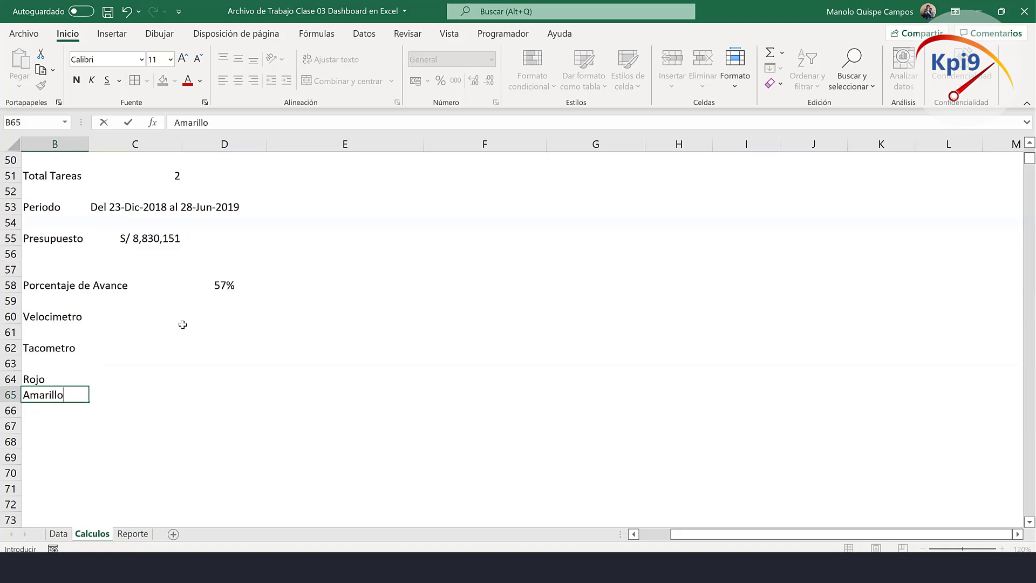
pyautogui.press('Return')
pyautogui.write('Verde')
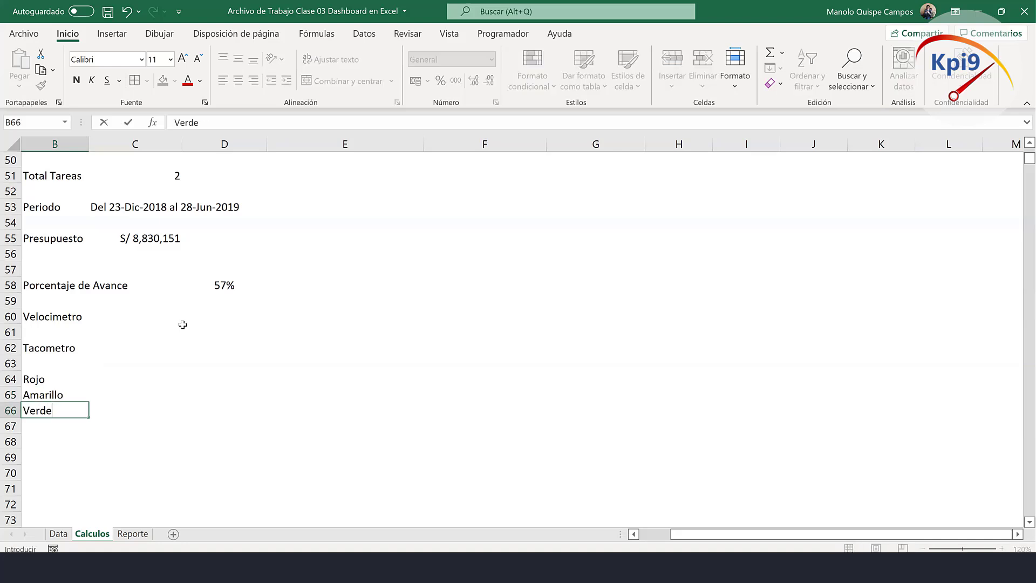
pyautogui.press('Return')
pyautogui.write('Blanco')
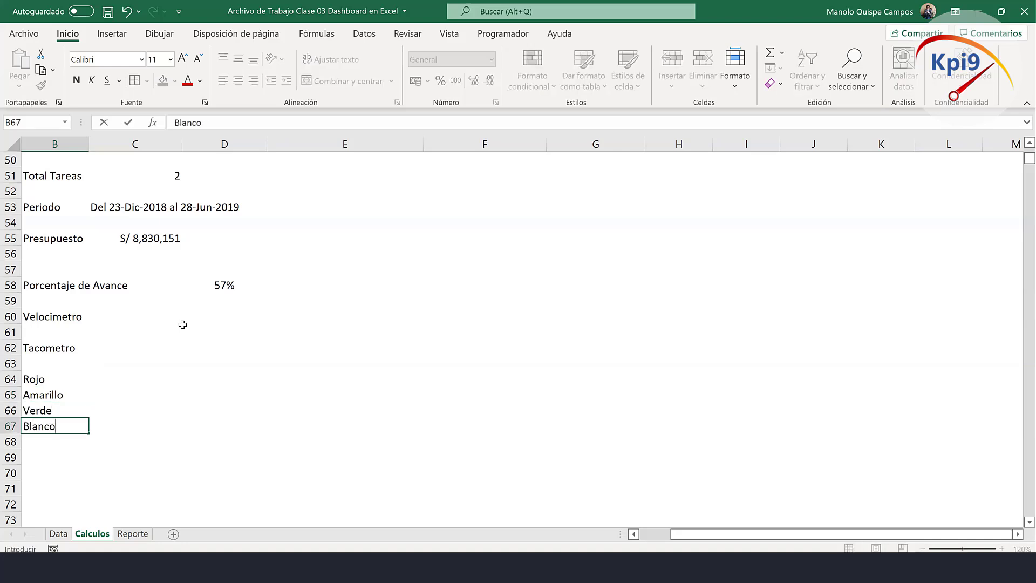
pyautogui.press('Return')
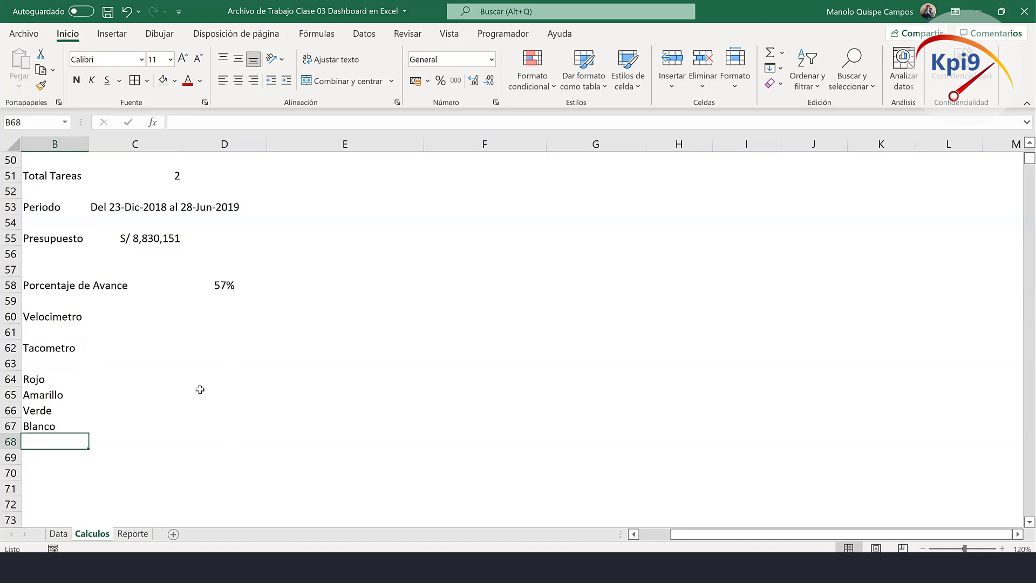
# Format the colour value cells C64:C67 as centred percentages.
pyautogui.moveTo(79, 381); pyautogui.dragTo(97, 426)
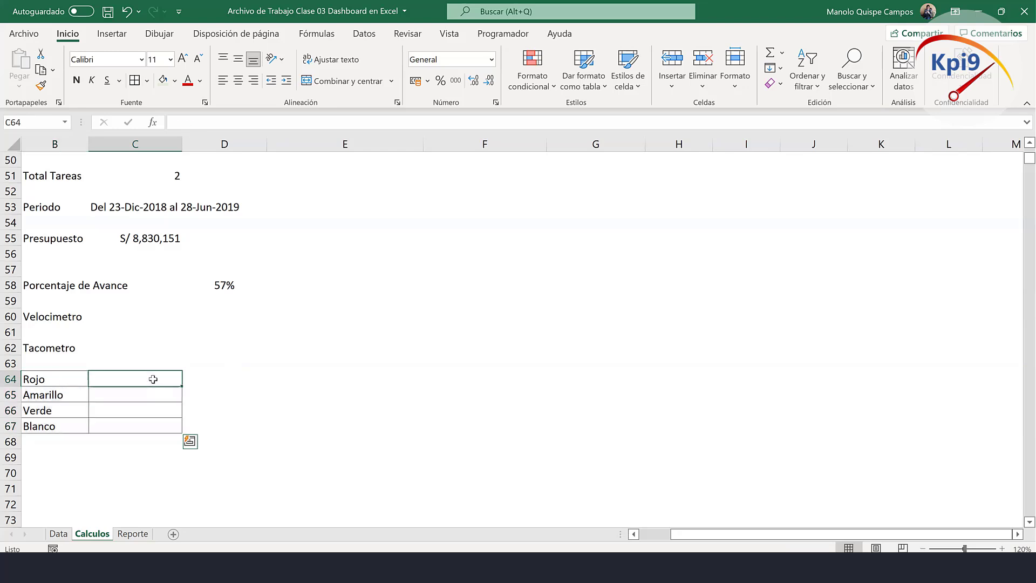
pyautogui.moveTo(154, 382); pyautogui.dragTo(147, 426)
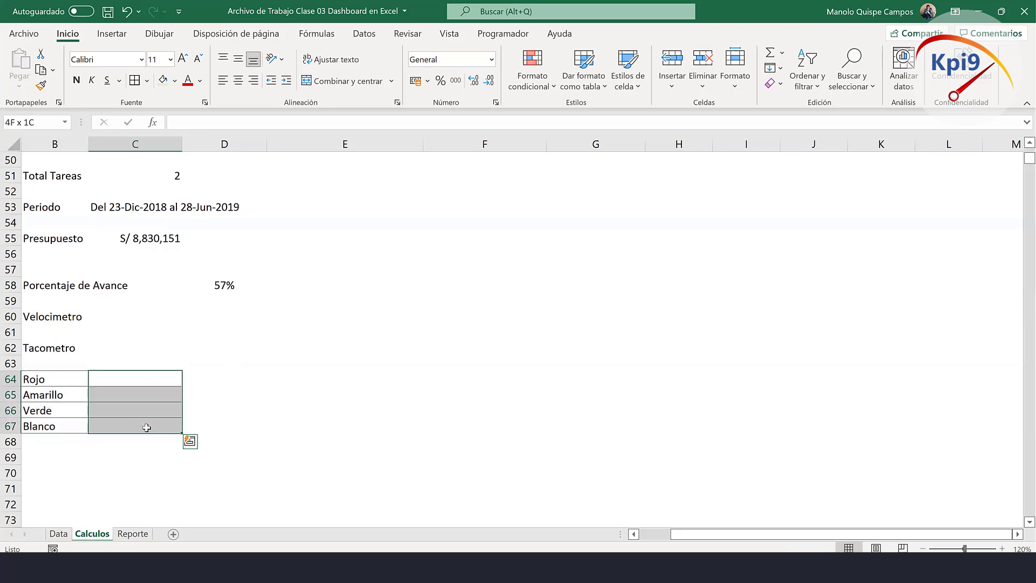
pyautogui.click(441, 80)
pyautogui.click(238, 80)
# Enter 30%, 30%, 30% and 60% for Rojo, Amarillo, Verde and Blanco.
pyautogui.click(139, 382)
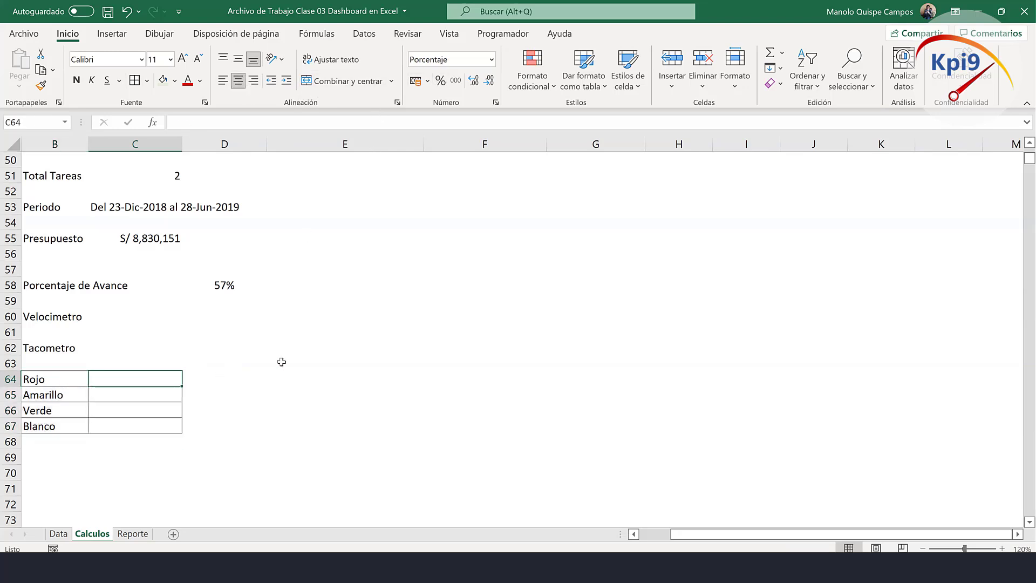
pyautogui.write('30')
pyautogui.press('Return')
pyautogui.write('30')
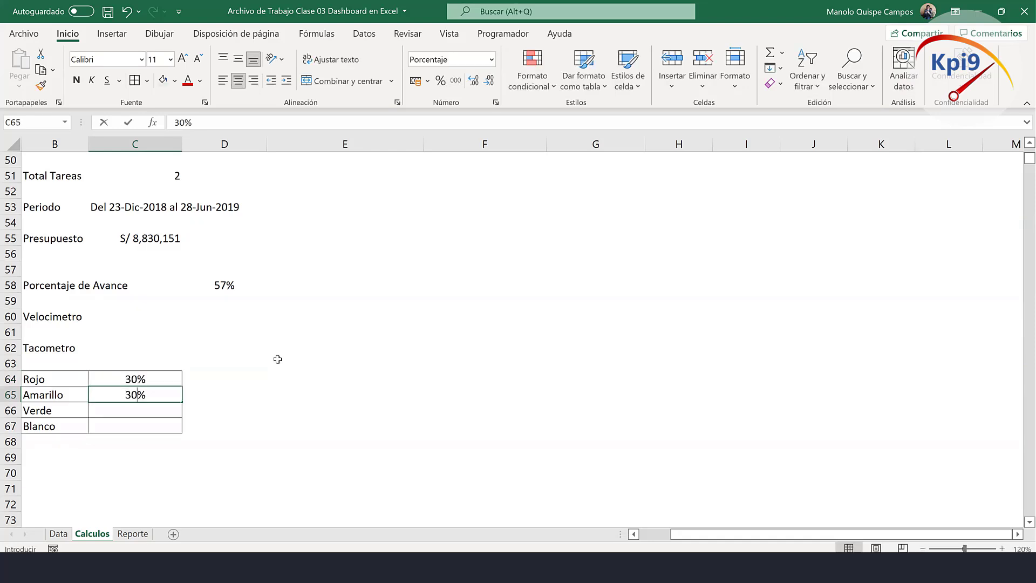
pyautogui.press('Return')
pyautogui.write('30')
pyautogui.press('Return')
pyautogui.write('6')
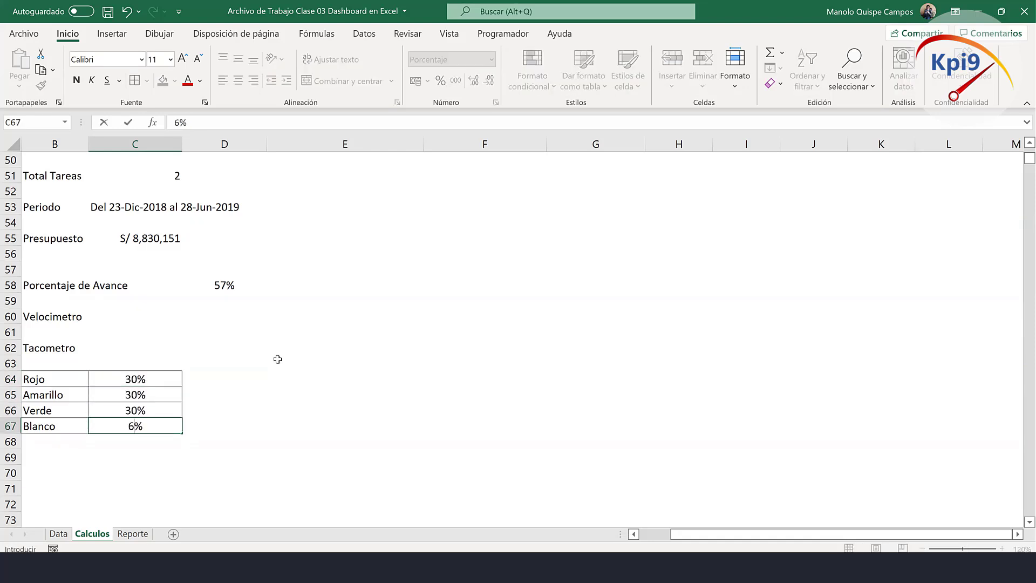
pyautogui.write('0')
pyautogui.press('Return')
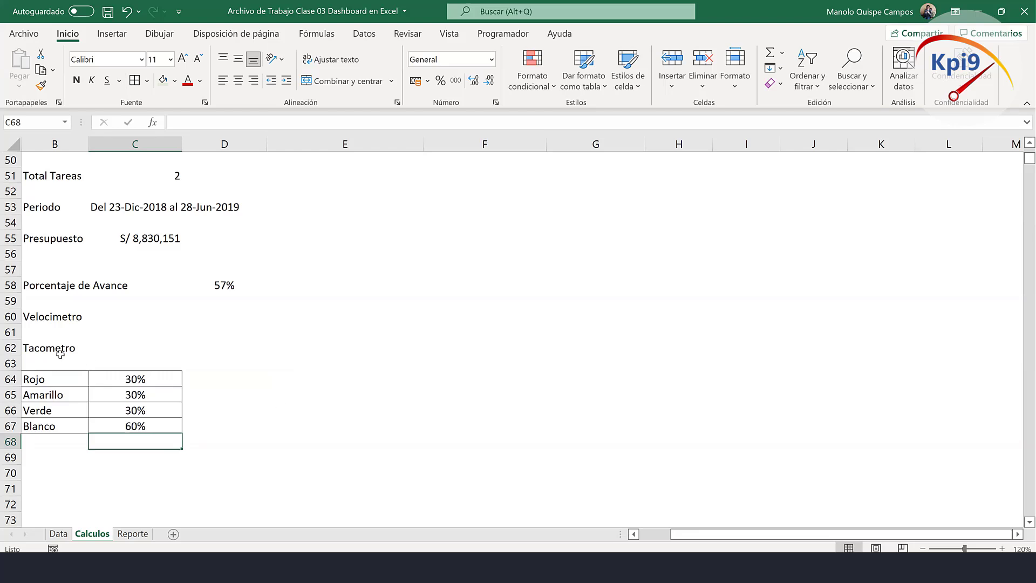
# Make the Tacometro heading bold.
pyautogui.moveTo(81, 348); pyautogui.dragTo(109, 341)
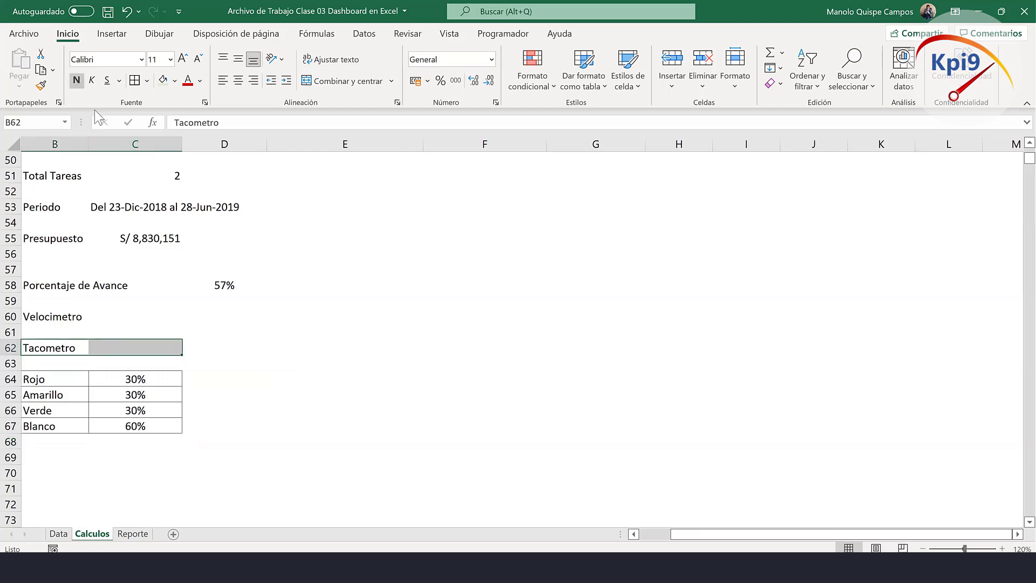
pyautogui.click(76, 80)
pyautogui.click(297, 361)
pyautogui.click(218, 279)
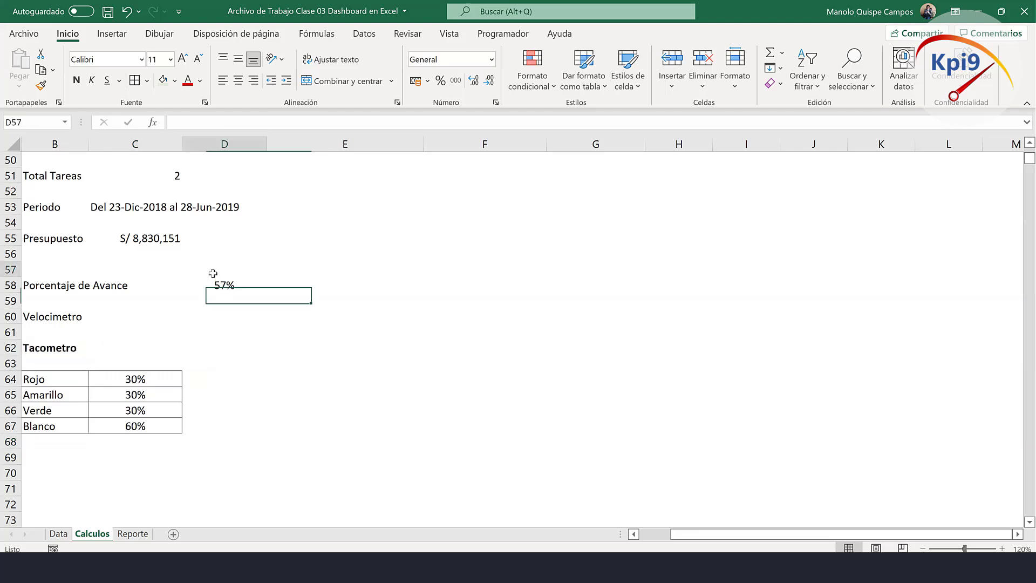
pyautogui.click(228, 268)
pyautogui.click(75, 285)
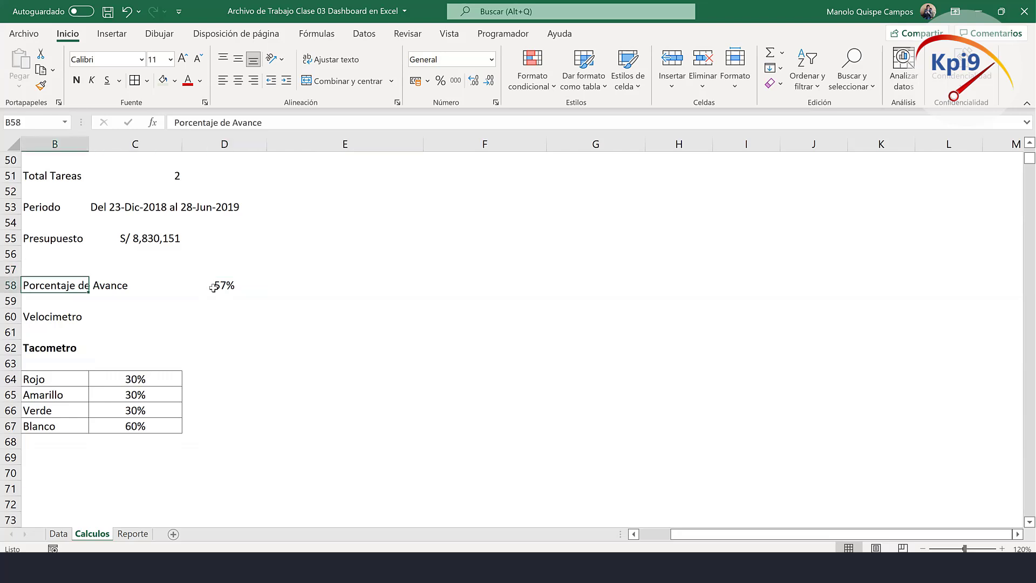
# Add the header Indicador in D57 and centre it with the 57% value.
pyautogui.click(221, 279)
pyautogui.click(229, 270)
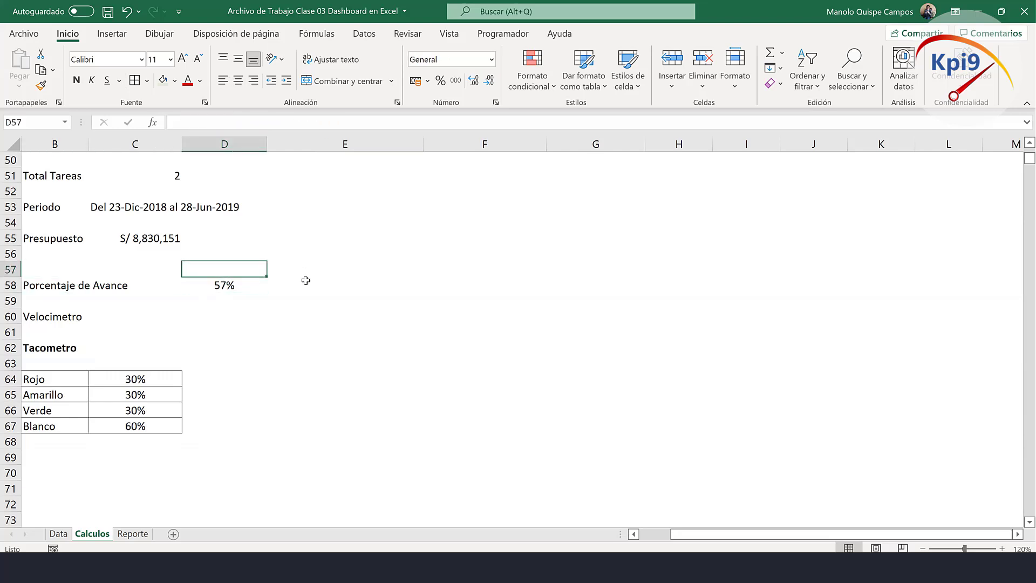
pyautogui.write('Indicador')
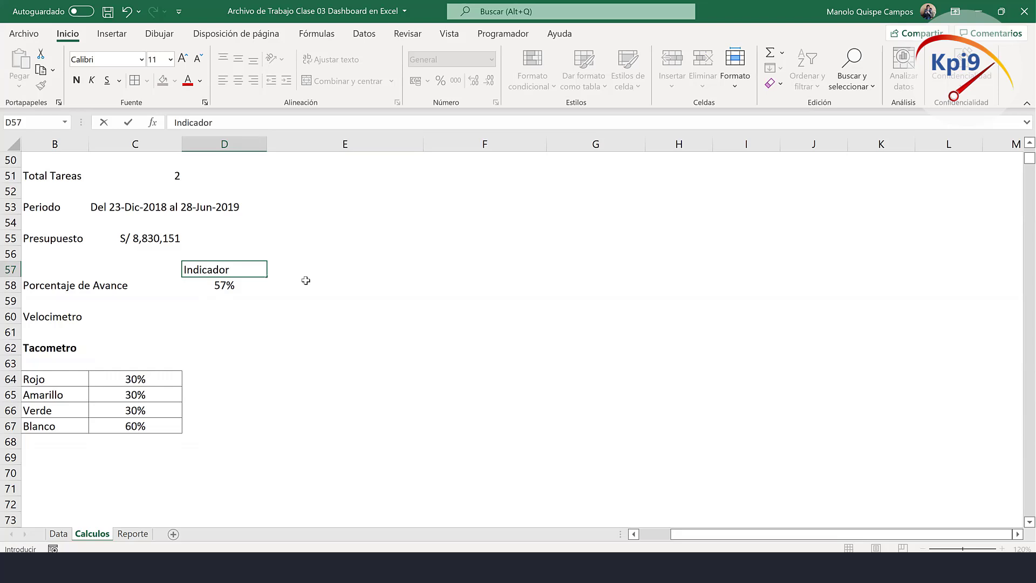
pyautogui.press('Up')
pyautogui.moveTo(229, 268); pyautogui.dragTo(354, 287)
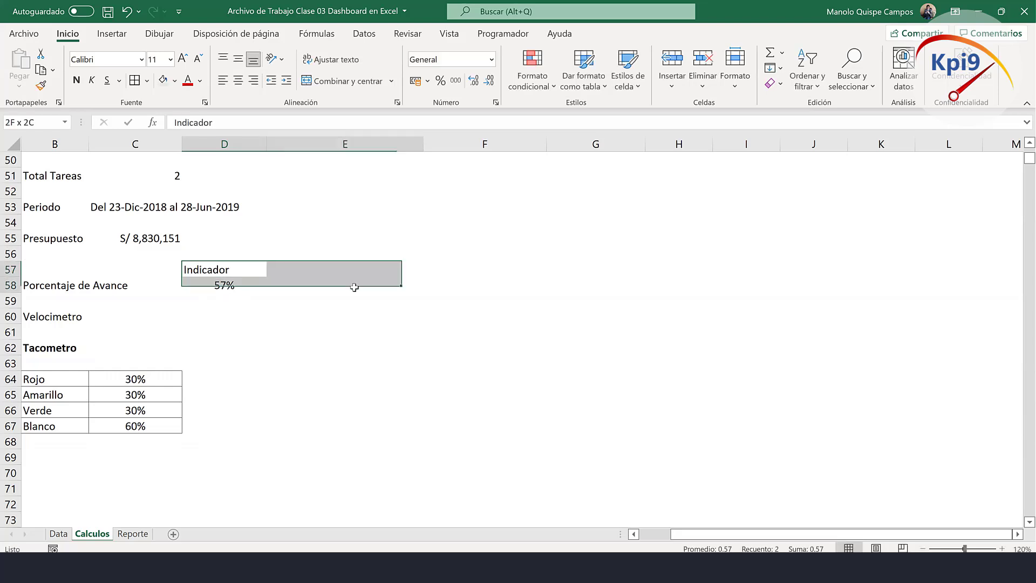
pyautogui.click(248, 78)
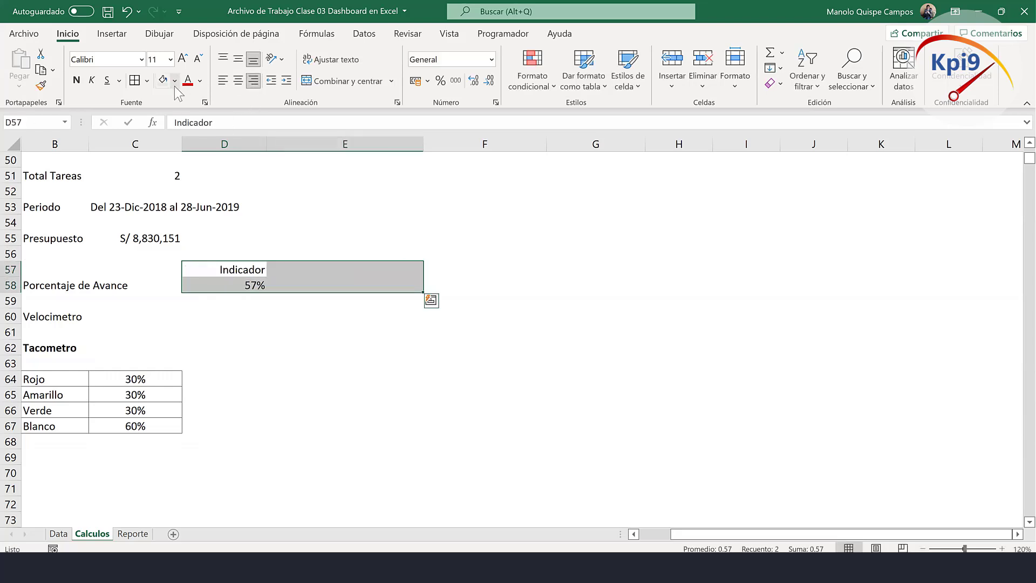
pyautogui.click(238, 80)
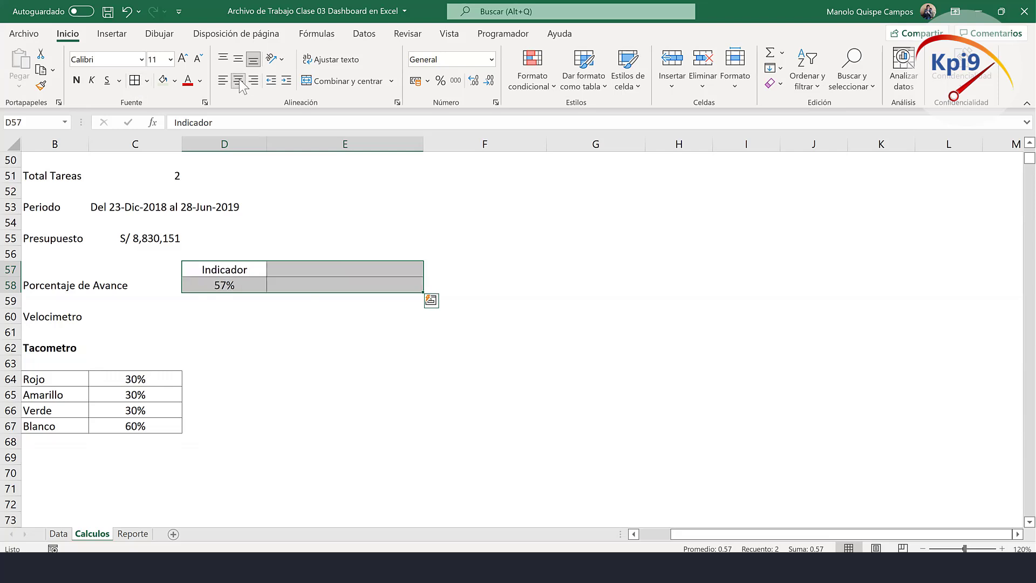
# Add the headers Aguja in E57 and '1.75-los anteriores' in F57.
pyautogui.click(305, 269)
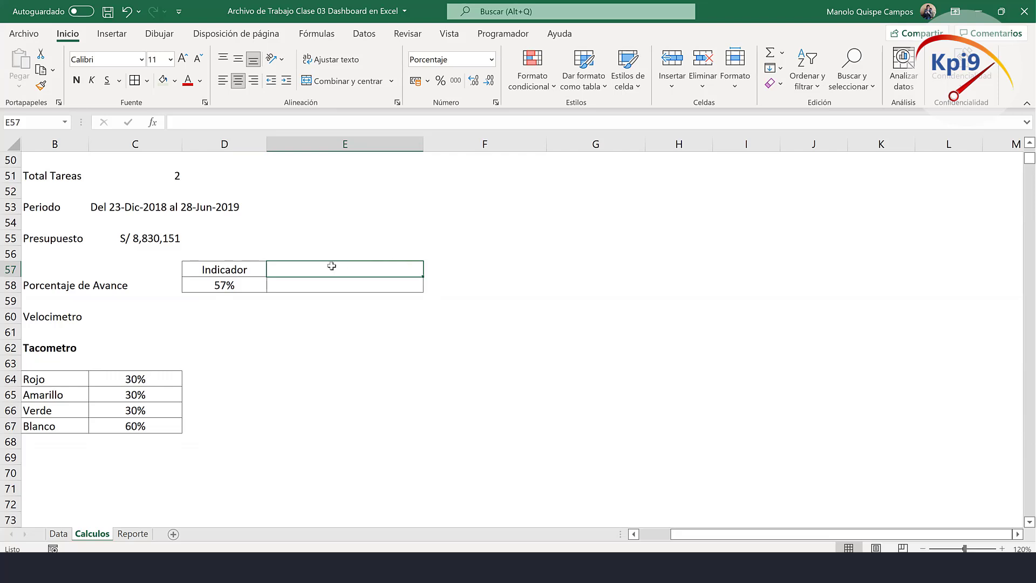
pyautogui.moveTo(332, 265); pyautogui.dragTo(474, 282)
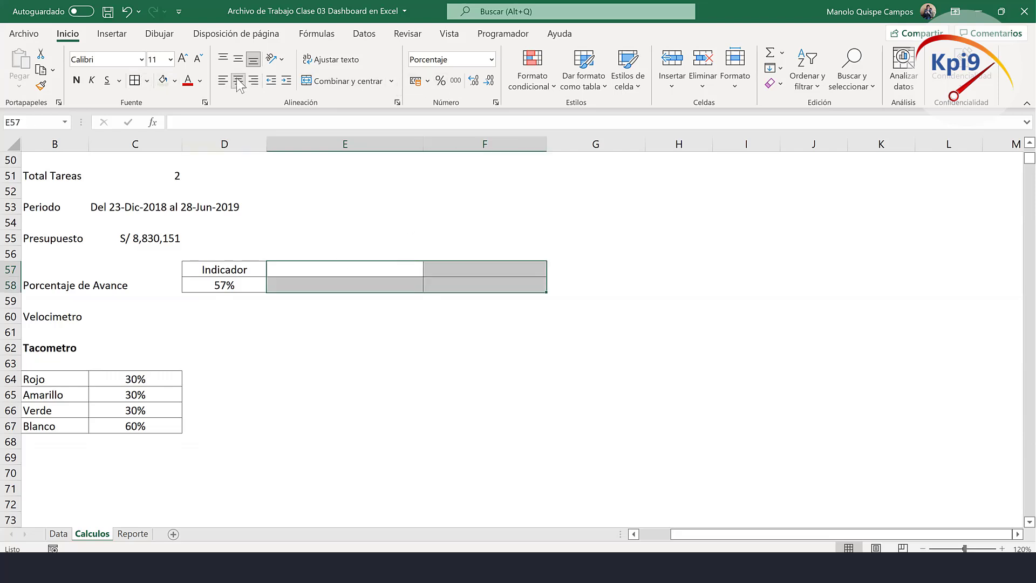
pyautogui.click(393, 250)
pyautogui.click(305, 271)
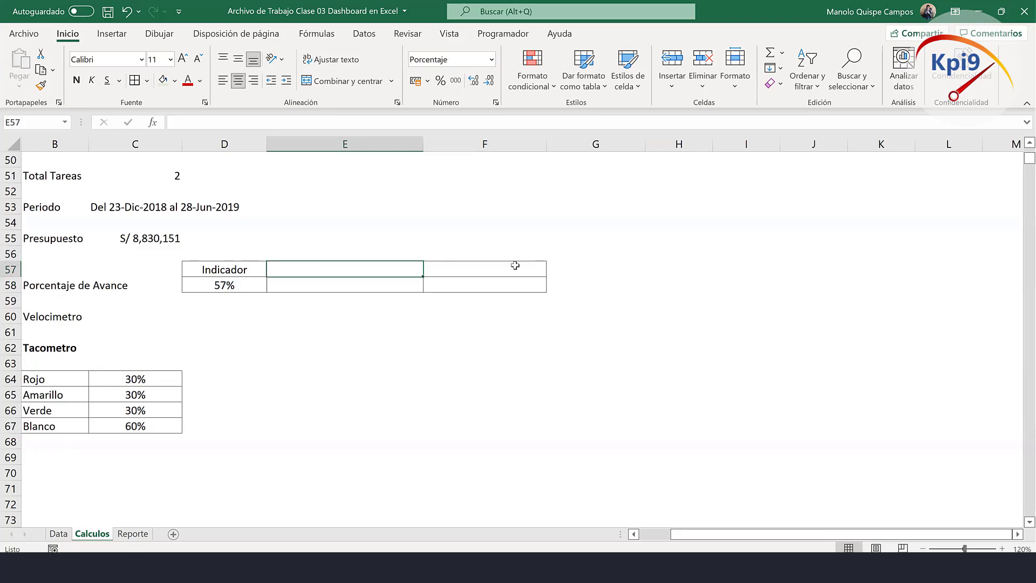
pyautogui.write('Aguja')
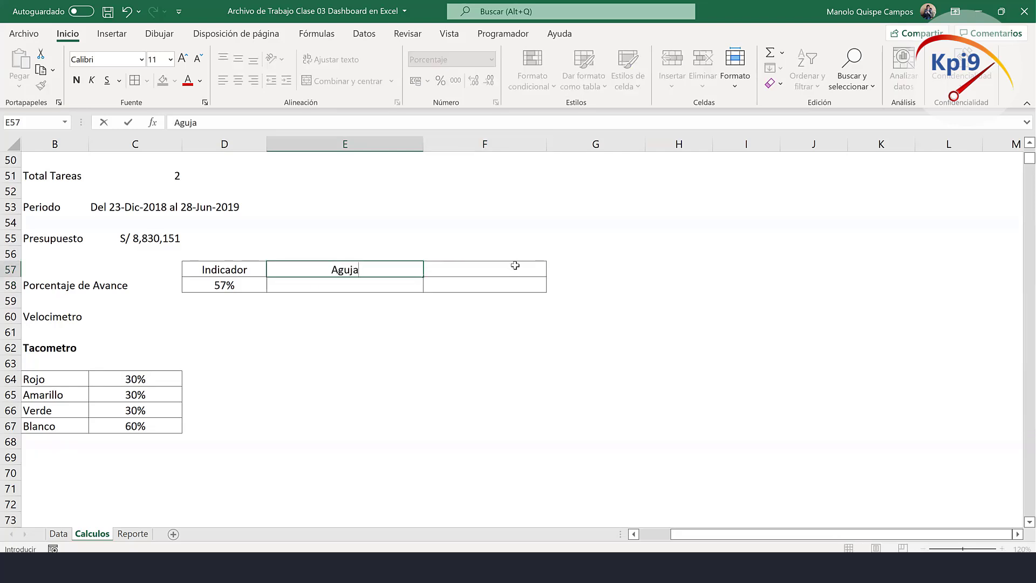
pyautogui.click(515, 266)
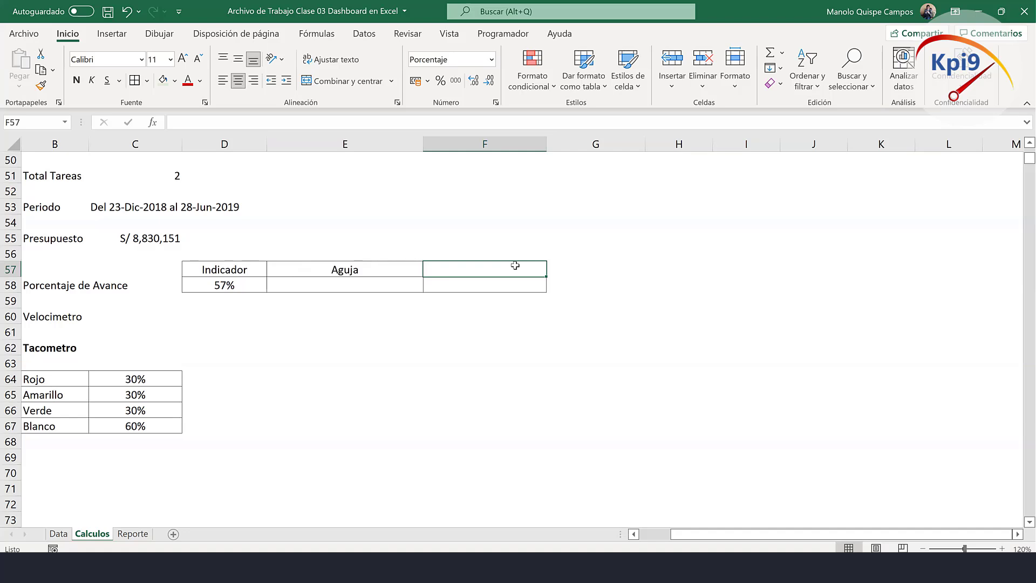
pyautogui.write('1.7')
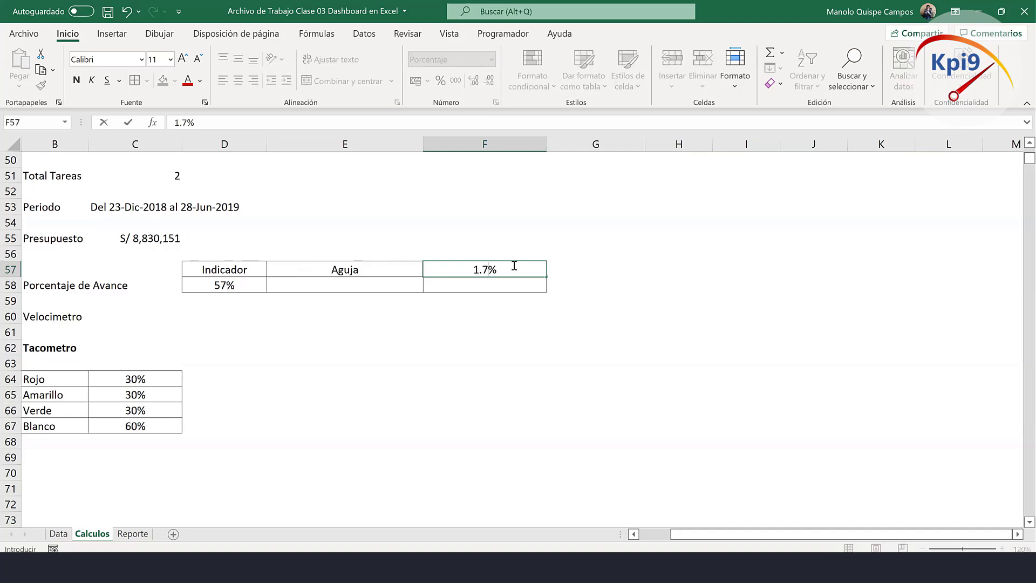
pyautogui.write('5-')
pyautogui.write('los ')
pyautogui.write('anteriores')
pyautogui.press('Delete')
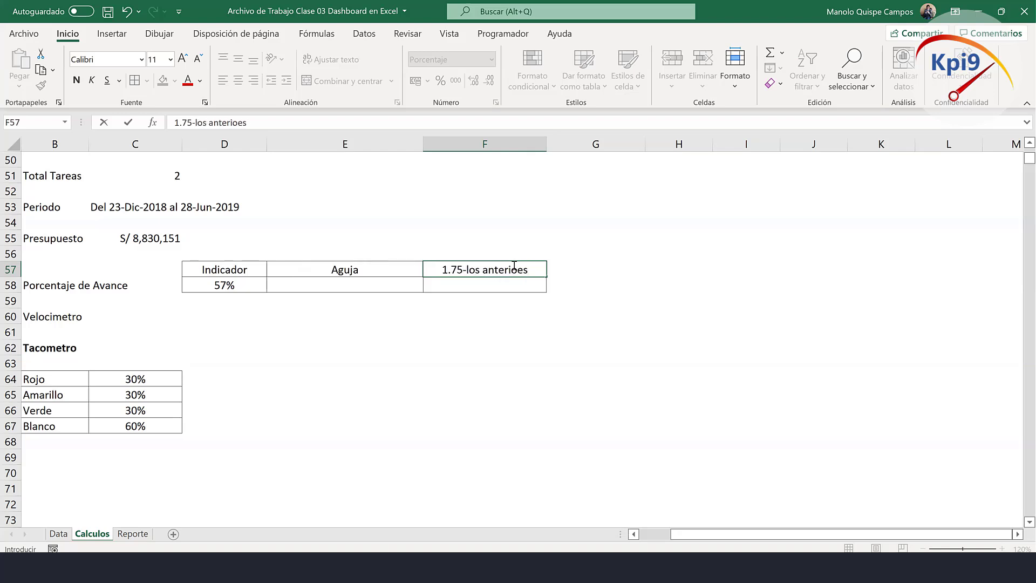
pyautogui.press('Return')
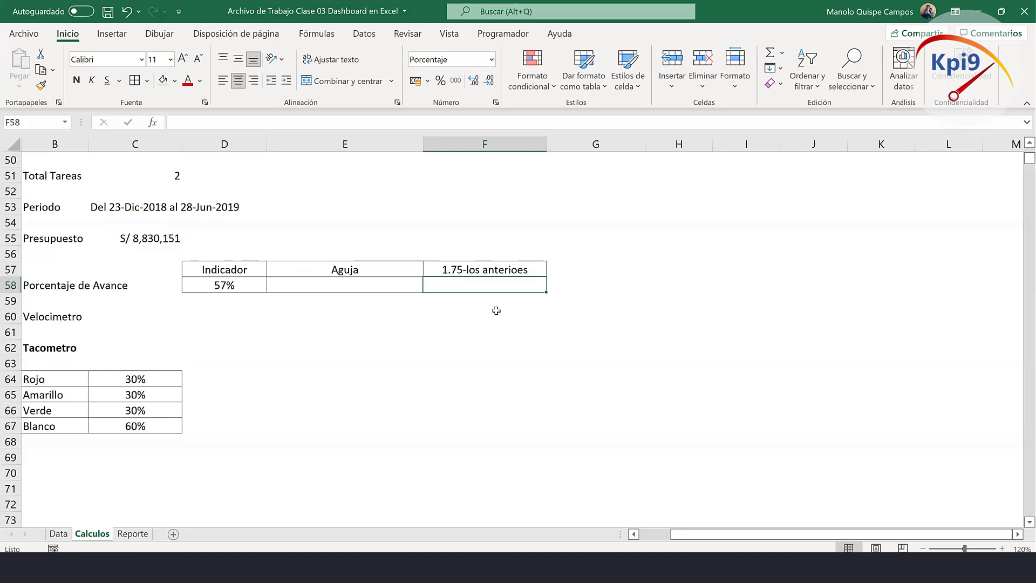
# Enter 5% for Aguja and =1.75-SUMA(D58:E58) beside it, giving 113%.
pyautogui.click(367, 285)
pyautogui.write('5')
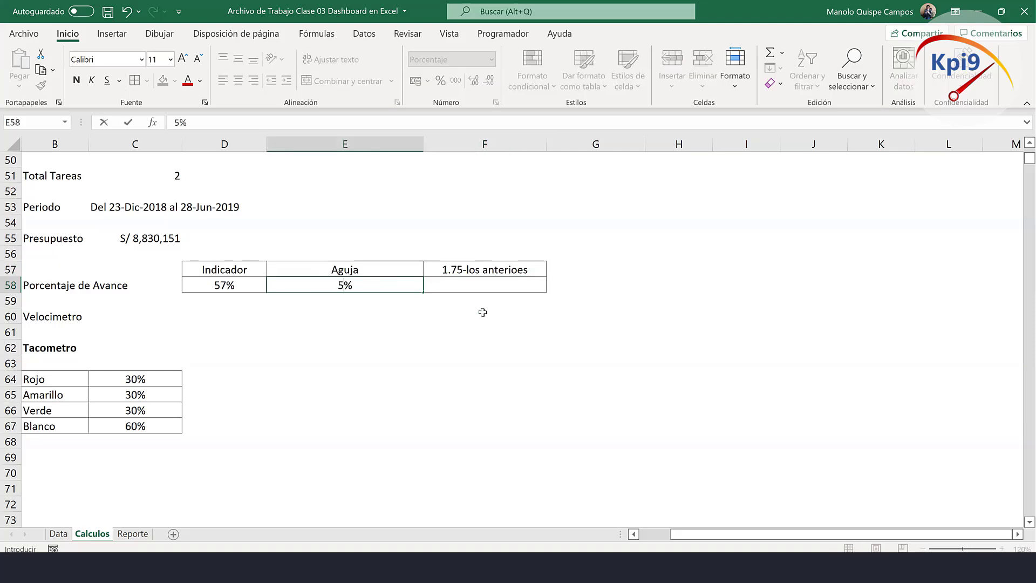
pyautogui.press('Tab')
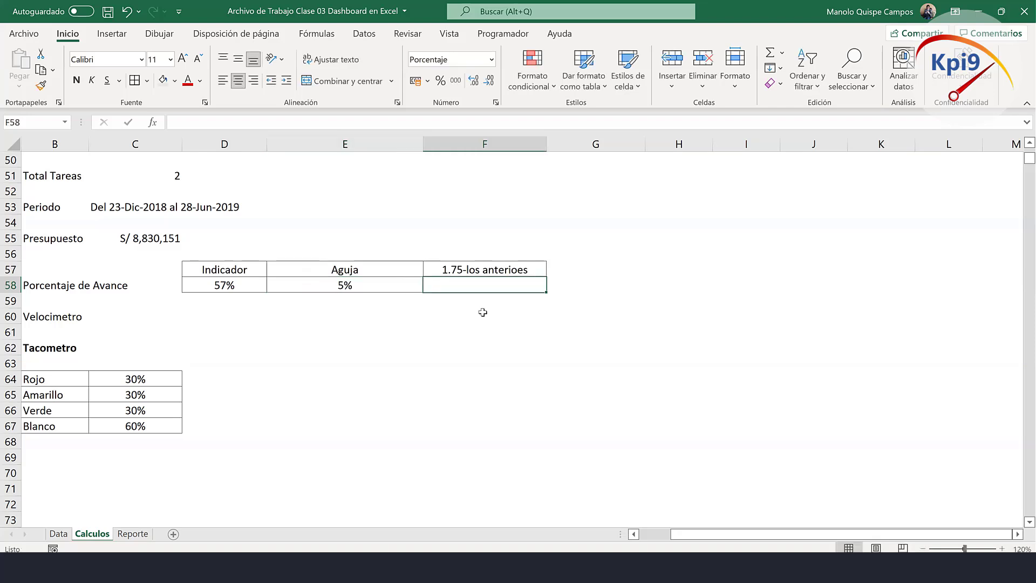
pyautogui.write('=1.7')
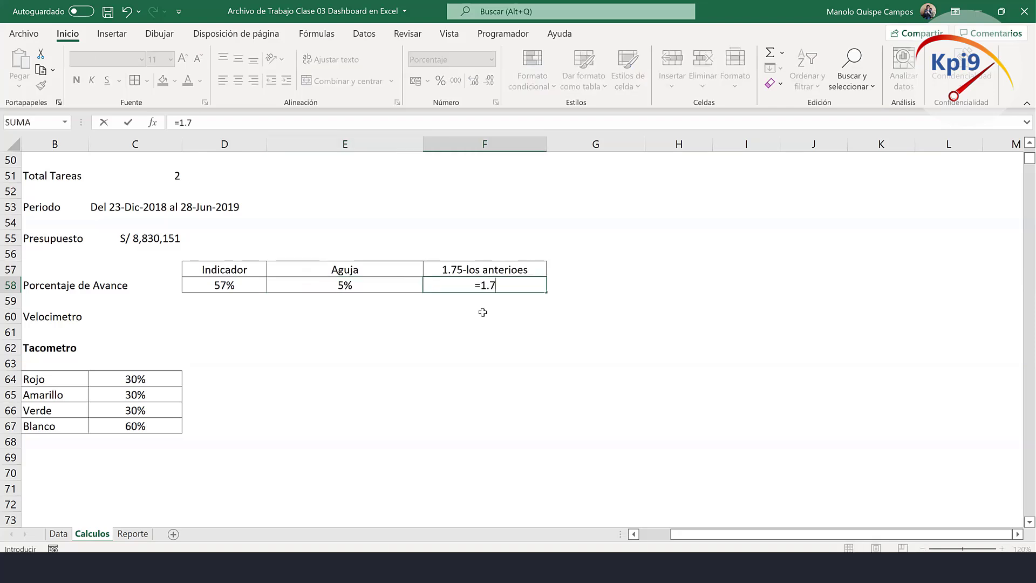
pyautogui.write('5-su')
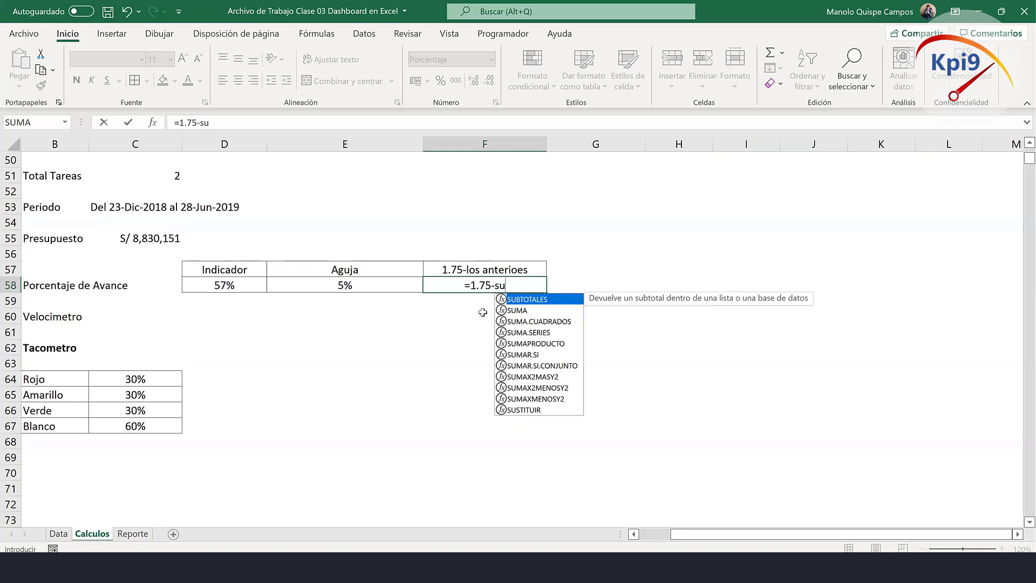
pyautogui.write('ma(')
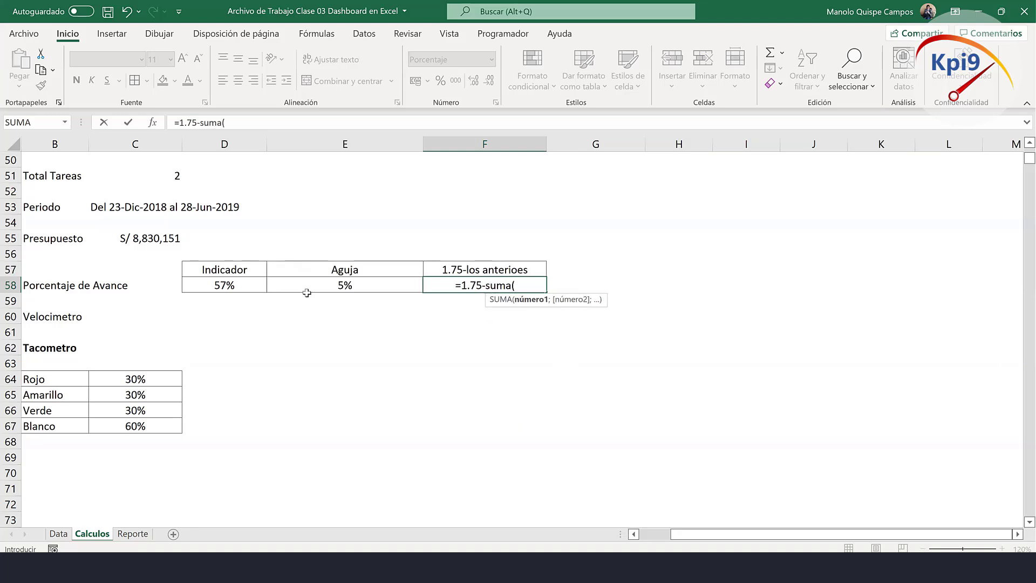
pyautogui.moveTo(253, 289); pyautogui.dragTo(324, 287)
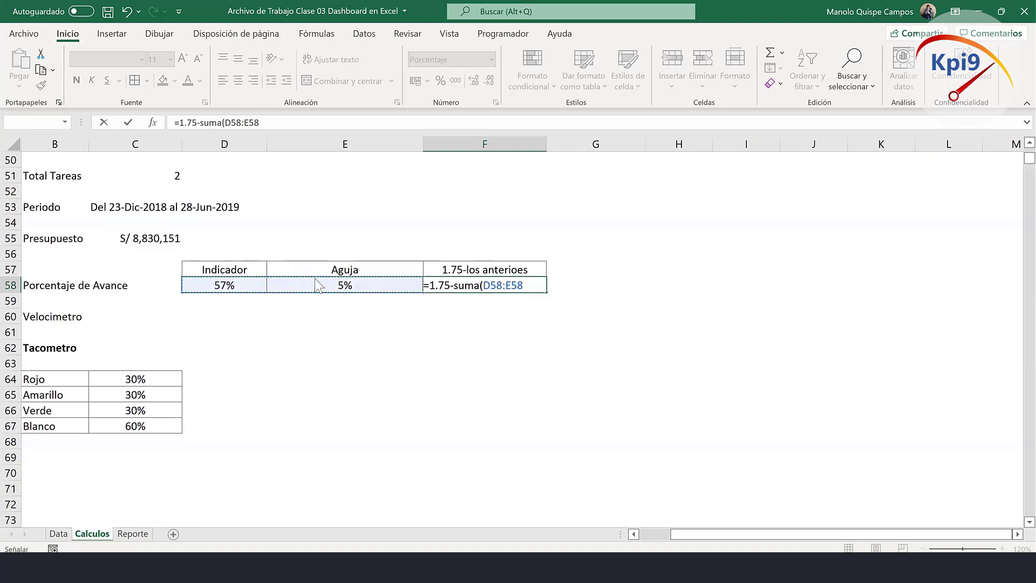
pyautogui.press('Return')
pyautogui.press('Return')
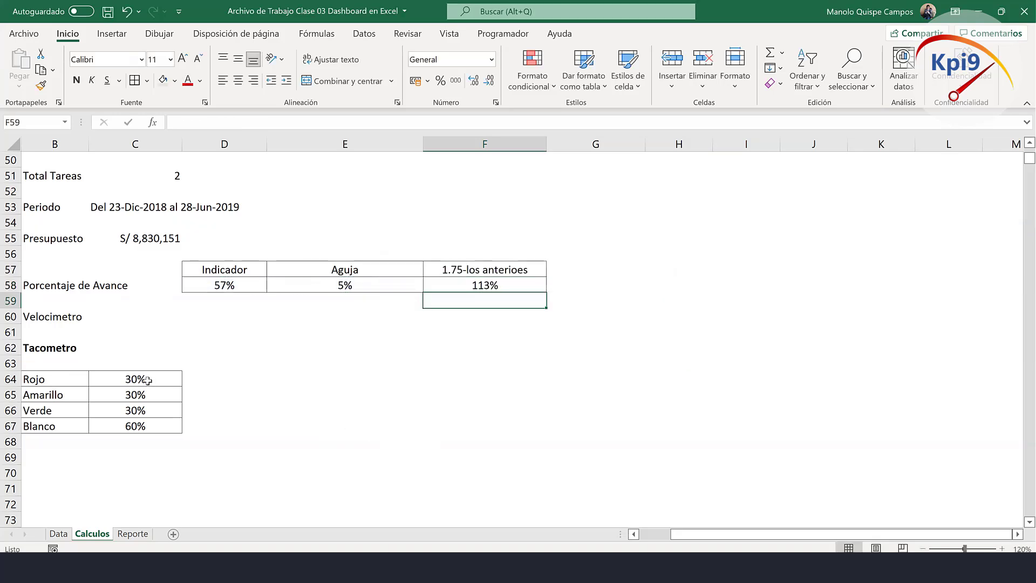
# Move the needle table down two rows and add a bold 'Aguja' title above it.
pyautogui.moveTo(148, 381); pyautogui.dragTo(156, 426)
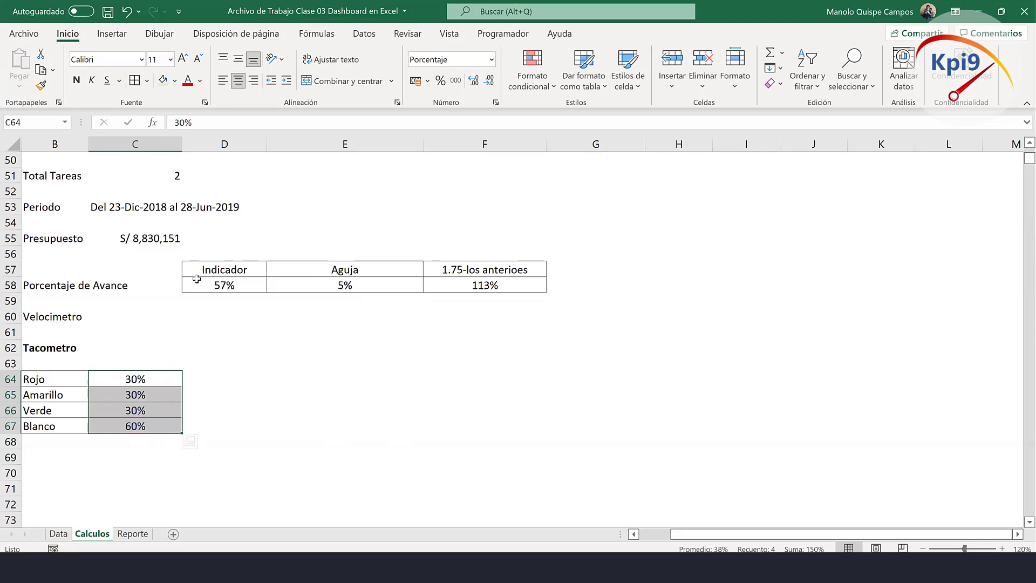
pyautogui.moveTo(195, 268)
pyautogui.mouseDown()
pyautogui.moveTo(475, 286)
pyautogui.moveTo(475, 321)
pyautogui.mouseUp()
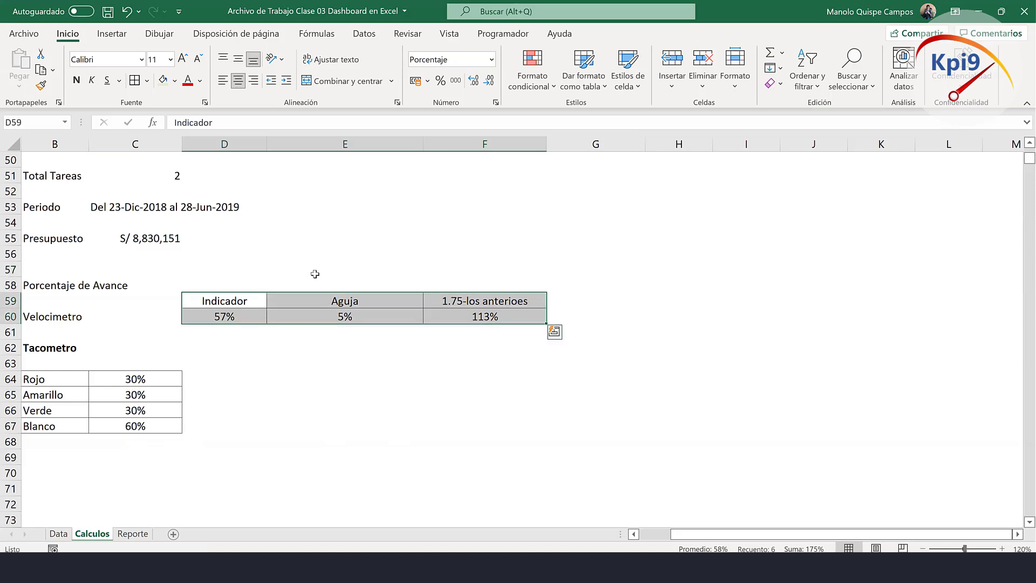
pyautogui.click(238, 283)
pyautogui.write('Aguj')
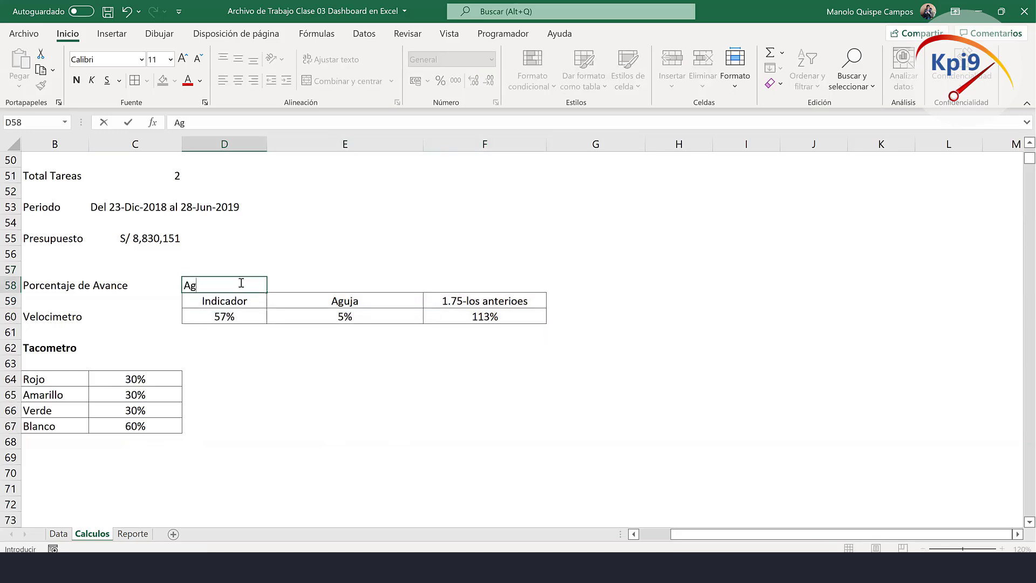
pyautogui.write('a')
pyautogui.press('Return')
pyautogui.press('Up')
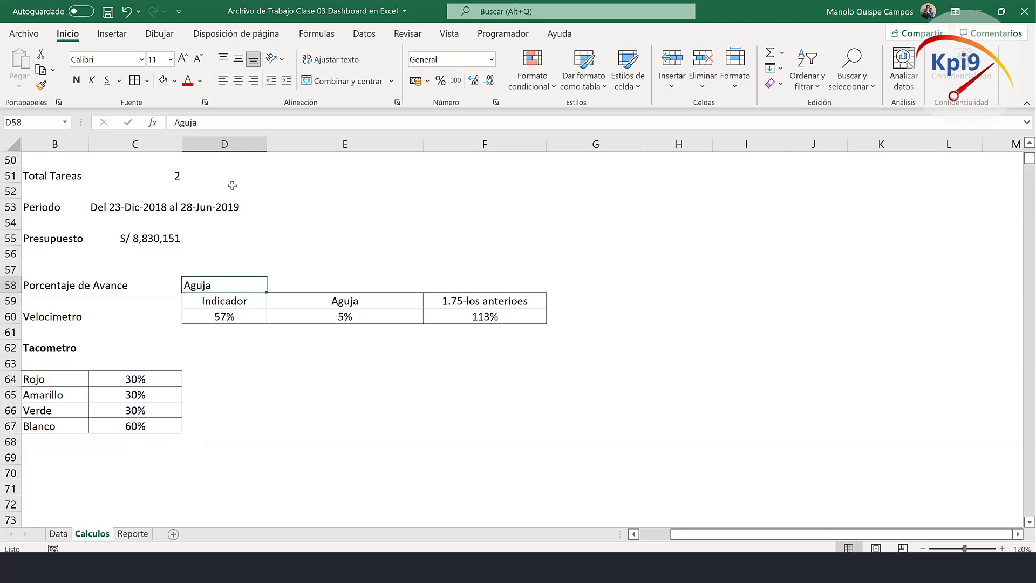
pyautogui.click(76, 80)
pyautogui.click(317, 380)
pyautogui.moveTo(135, 379); pyautogui.dragTo(135, 426)
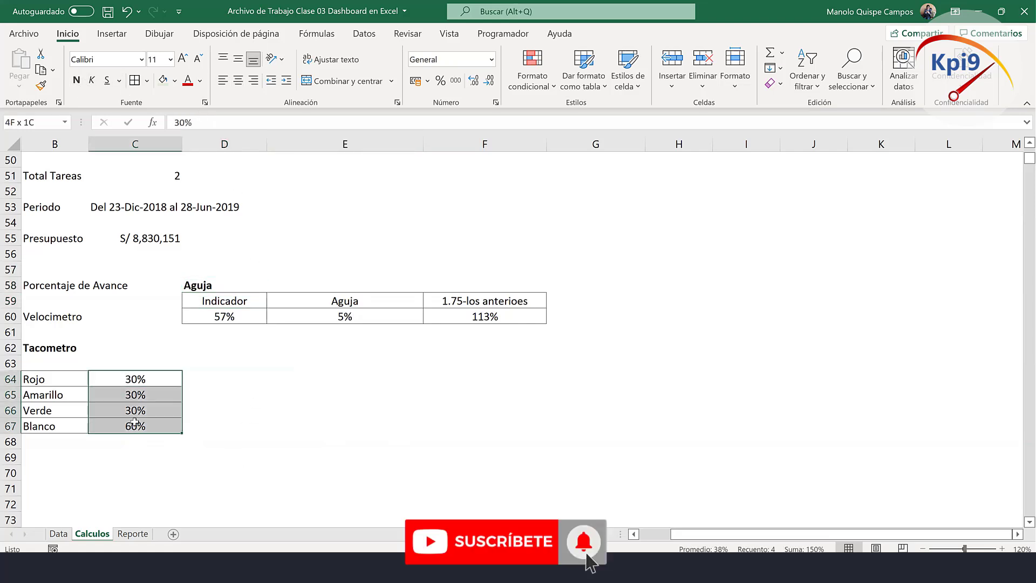
# Insert a doughnut (Anillos) chart of C64:C67, remove its title, and select its data series.
pyautogui.click(112, 34)
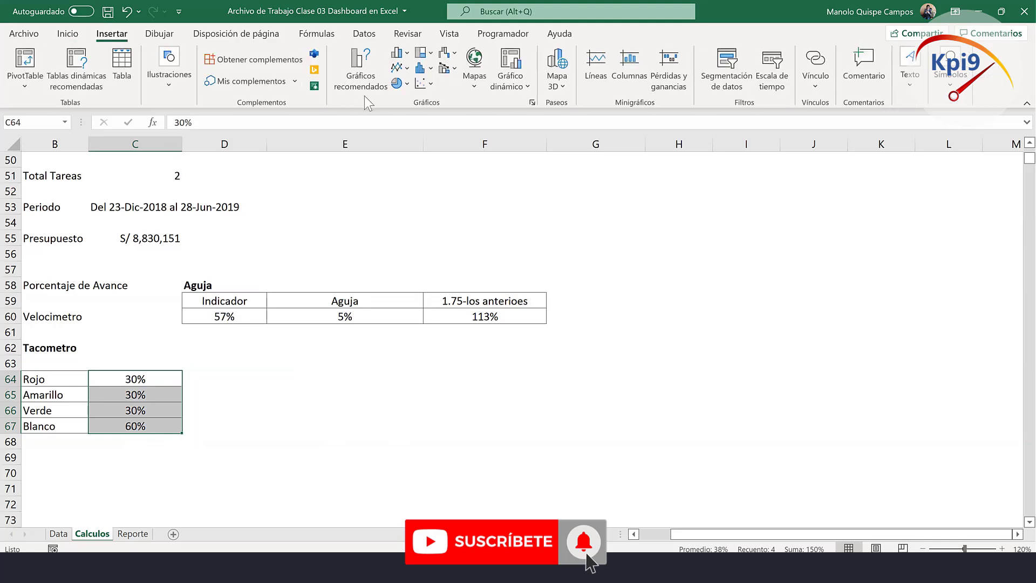
pyautogui.click(409, 87)
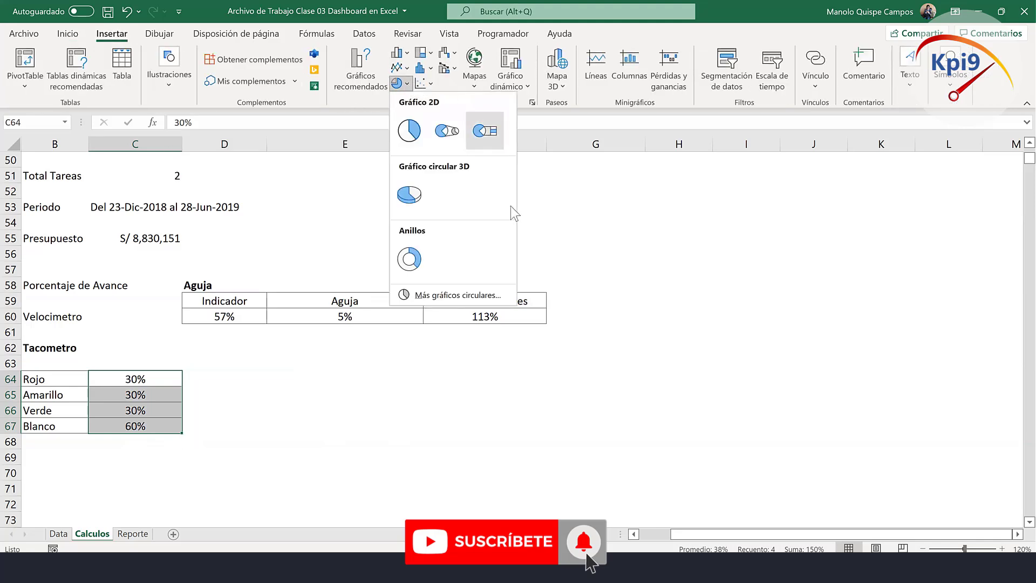
pyautogui.click(409, 258)
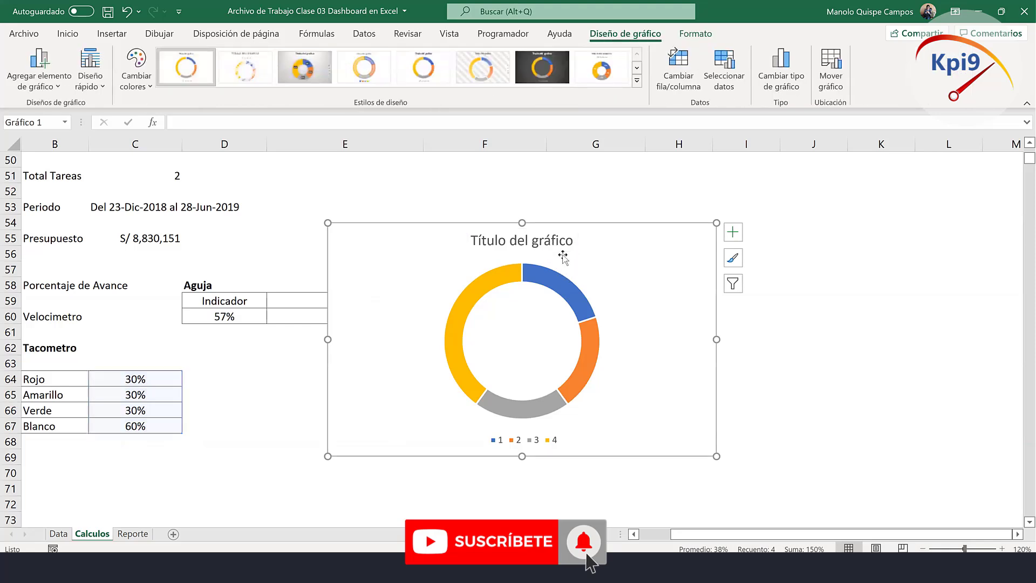
pyautogui.press('Delete')
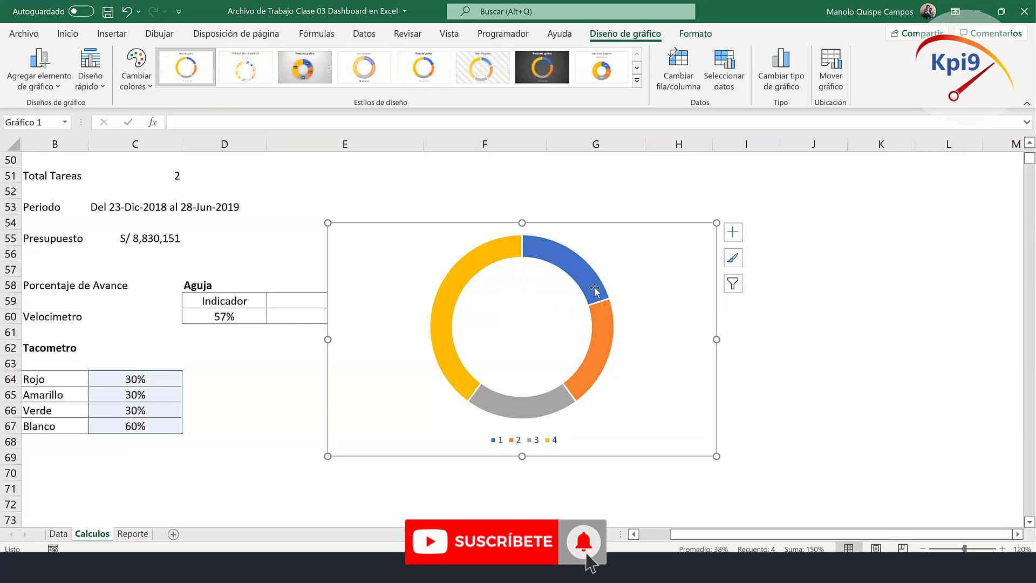
pyautogui.moveTo(577, 263)
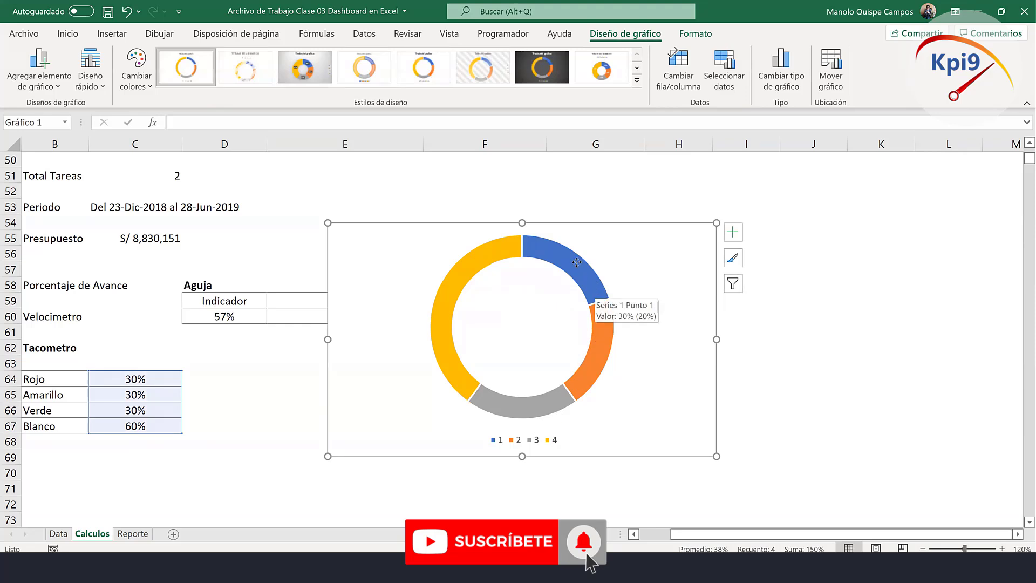
pyautogui.click(577, 263)
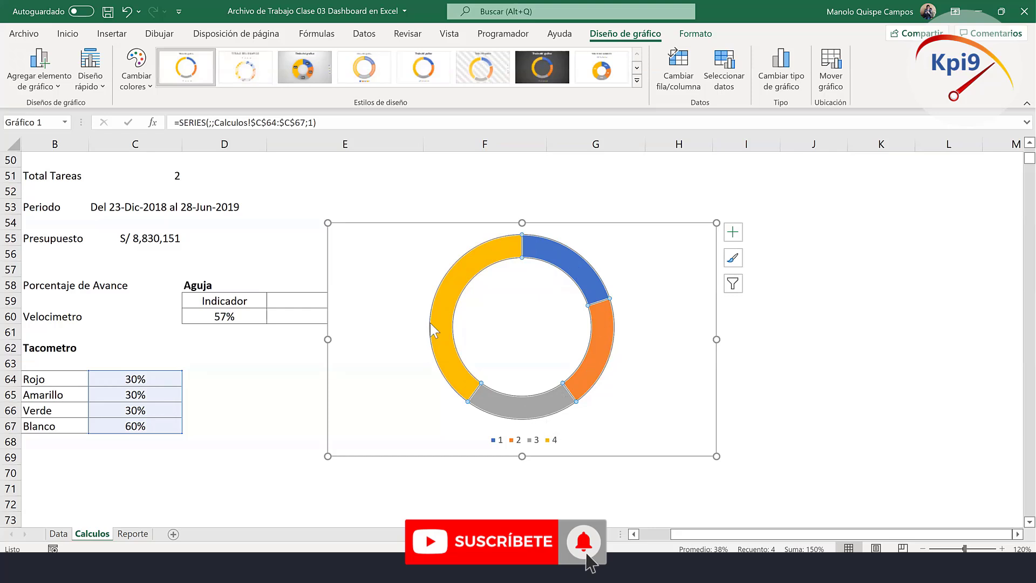
pyautogui.moveTo(442, 326)
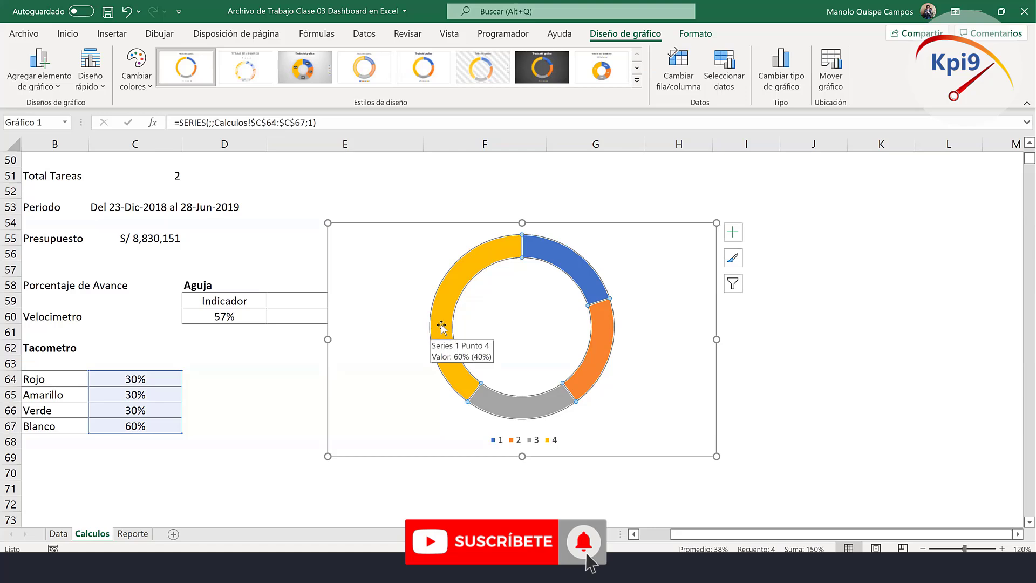
# Open Format Data Series for the doughnut and set the first slice angle to 240°.
pyautogui.rightClick(448, 330)
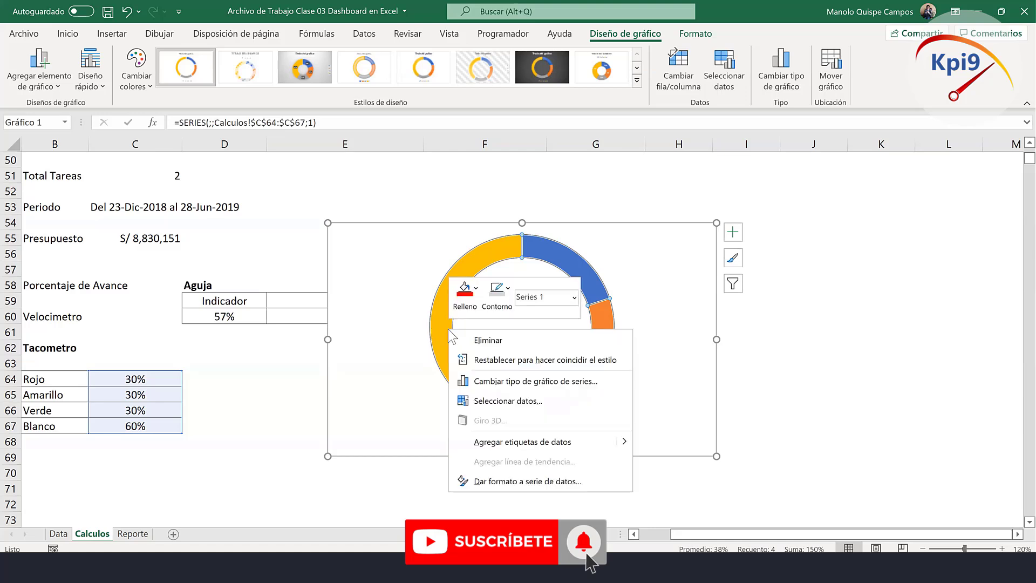
pyautogui.click(536, 476)
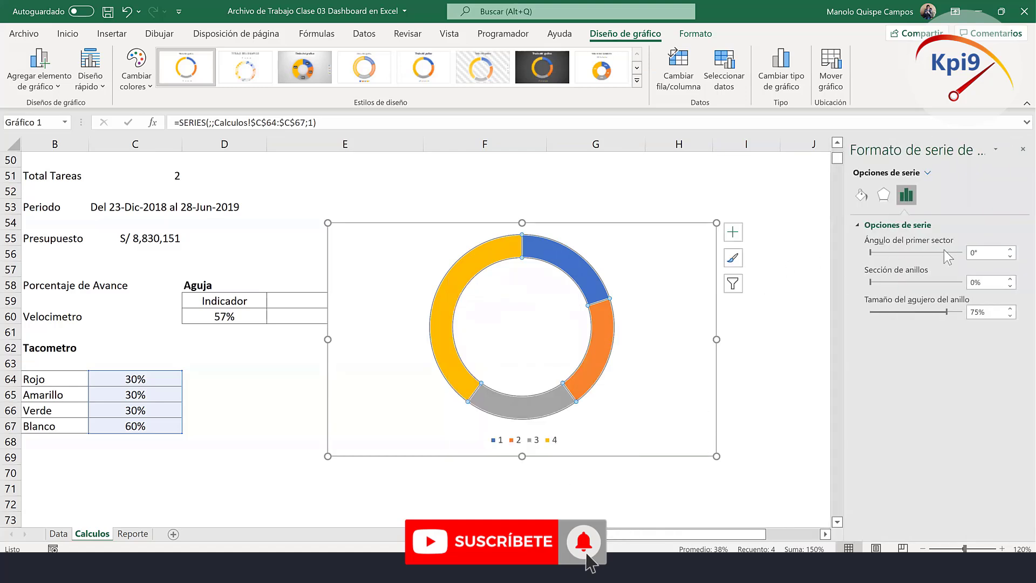
pyautogui.doubleClick(993, 256)
pyautogui.write('240')
pyautogui.click(1011, 250)
pyautogui.click(1011, 249)
pyautogui.click(1010, 249)
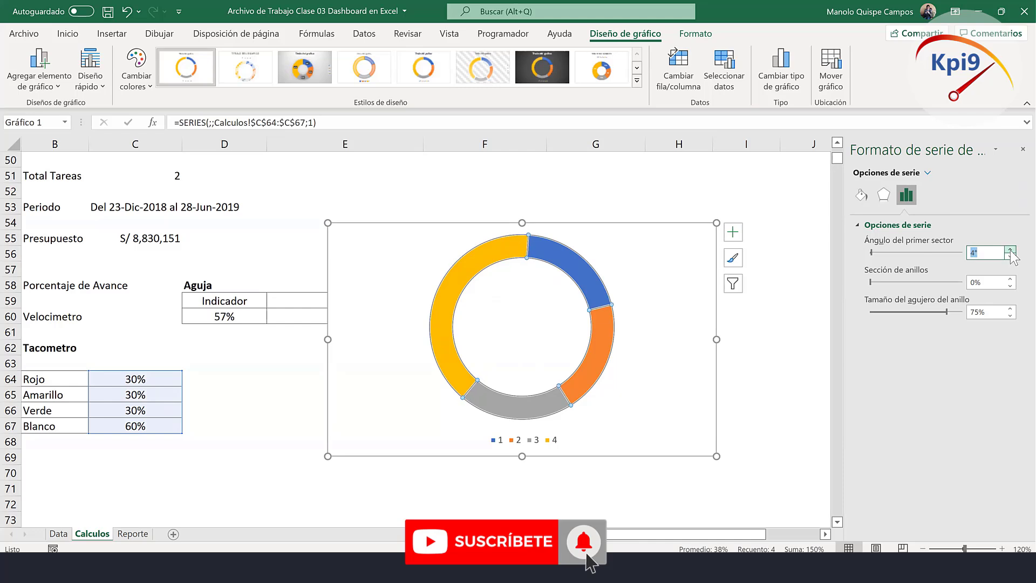
pyautogui.click(1010, 249)
pyautogui.click(1010, 249)
pyautogui.click(1010, 250)
pyautogui.click(1010, 249)
pyautogui.click(1010, 249)
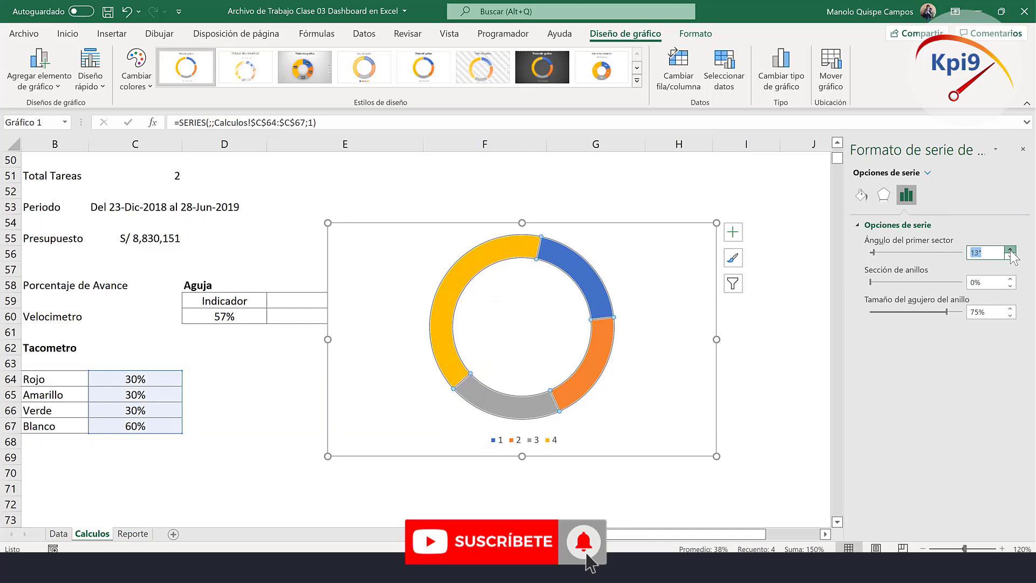
pyautogui.click(1010, 249)
pyautogui.click(1010, 249)
pyautogui.click(1010, 250)
pyautogui.write('240')
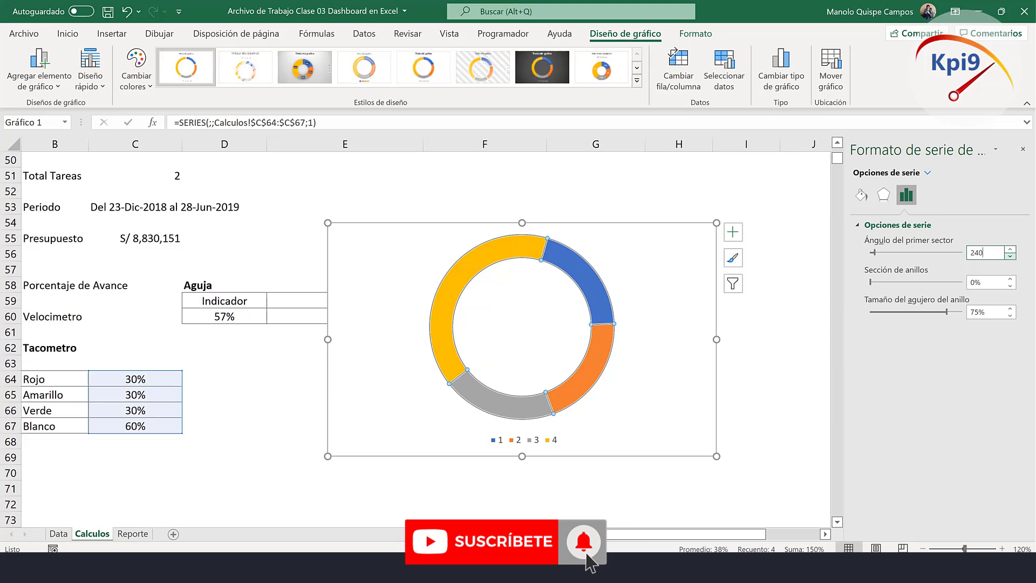
pyautogui.press('Return')
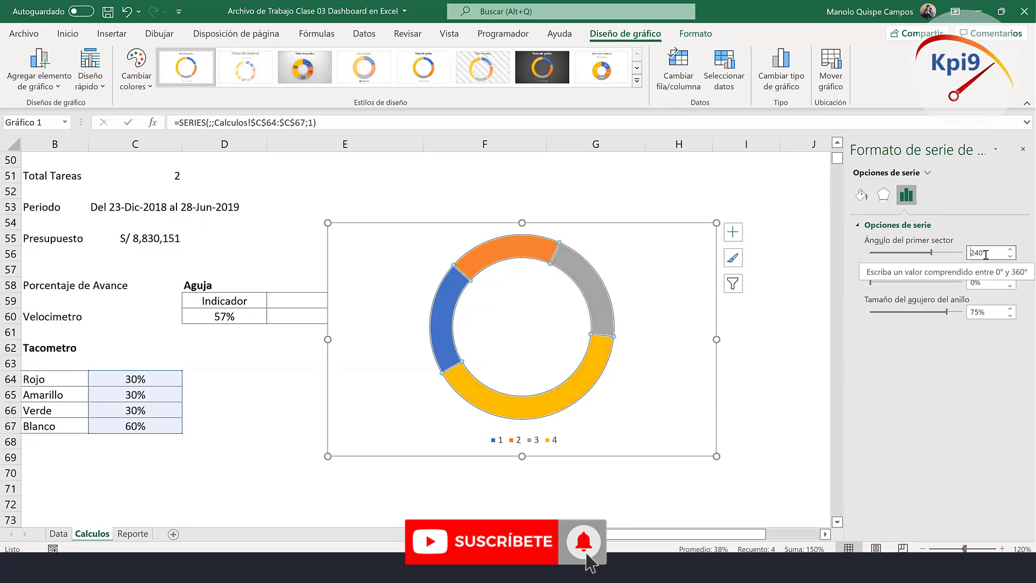
# Fine-tune the doughnut's first slice angle to 250° and check the rotation.
pyautogui.moveTo(993, 252); pyautogui.dragTo(963, 250)
pyautogui.write('252')
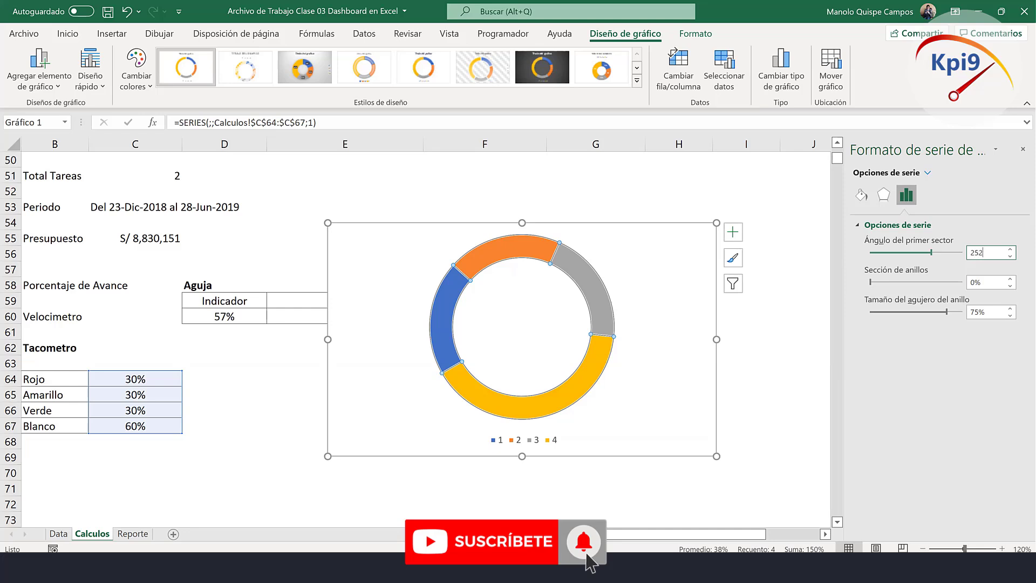
pyautogui.press('Return')
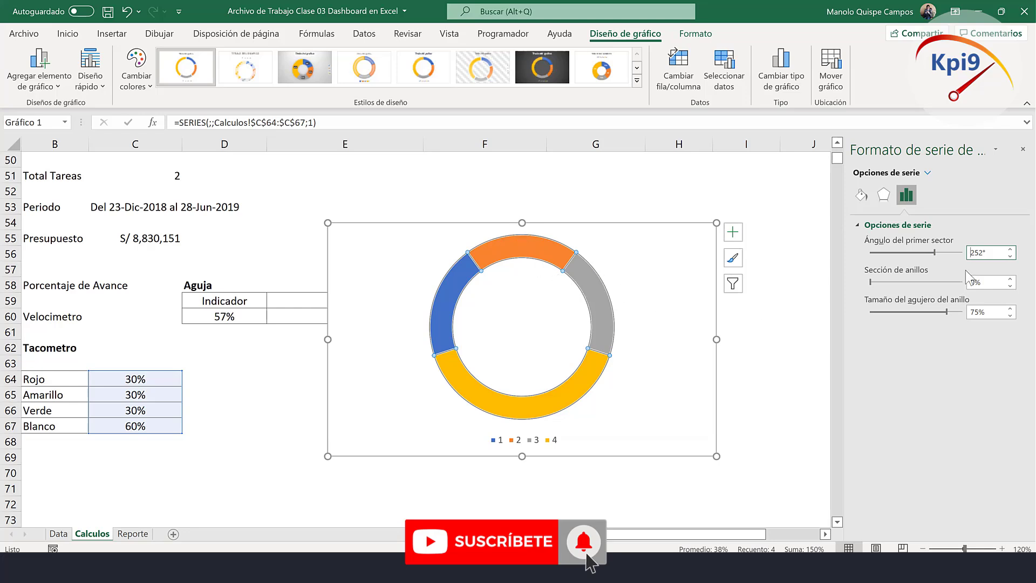
pyautogui.click(1011, 255)
pyautogui.click(1011, 256)
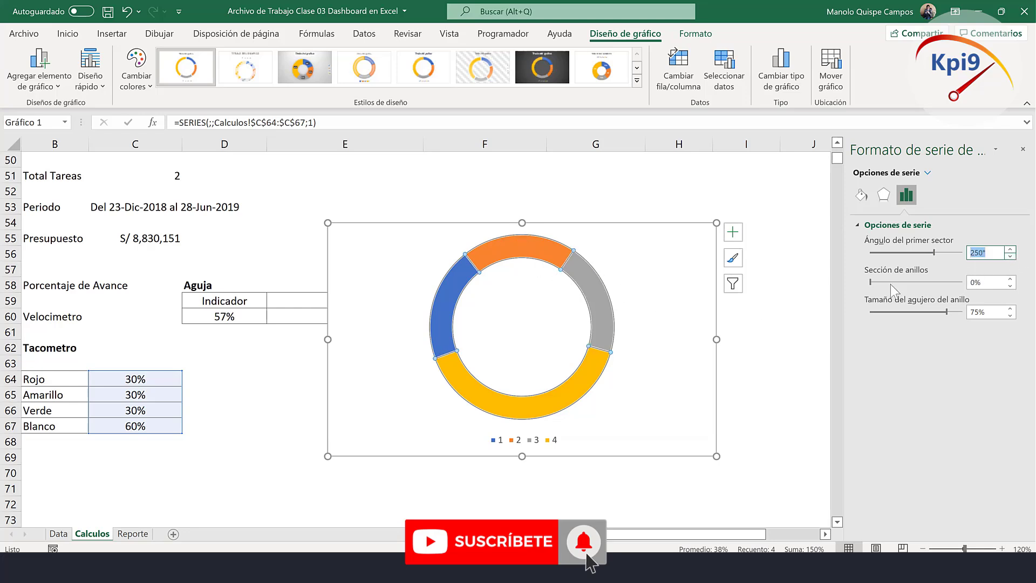
pyautogui.click(763, 343)
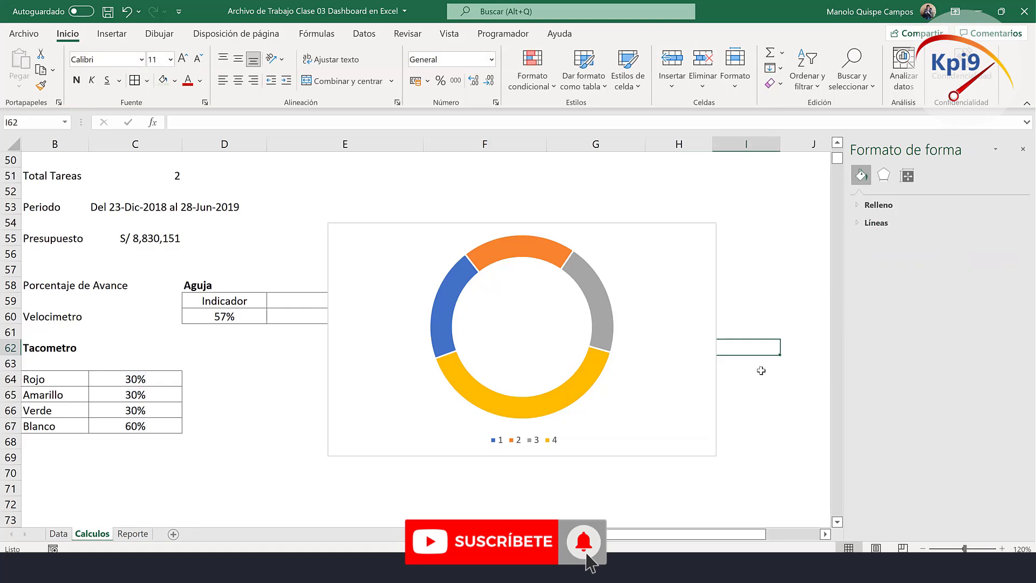
pyautogui.click(602, 331)
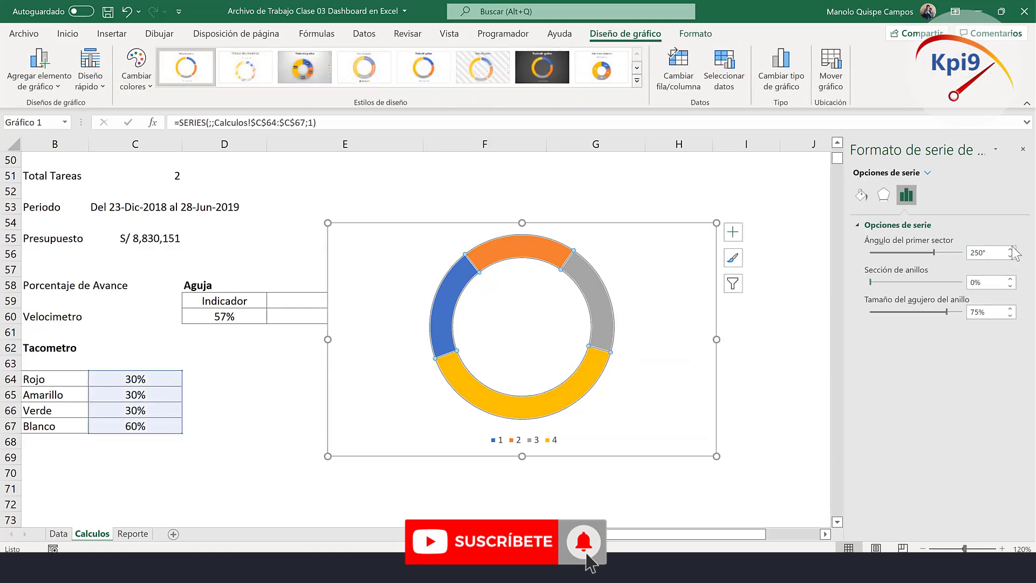
pyautogui.click(1009, 249)
pyautogui.click(1010, 256)
pyautogui.click(784, 317)
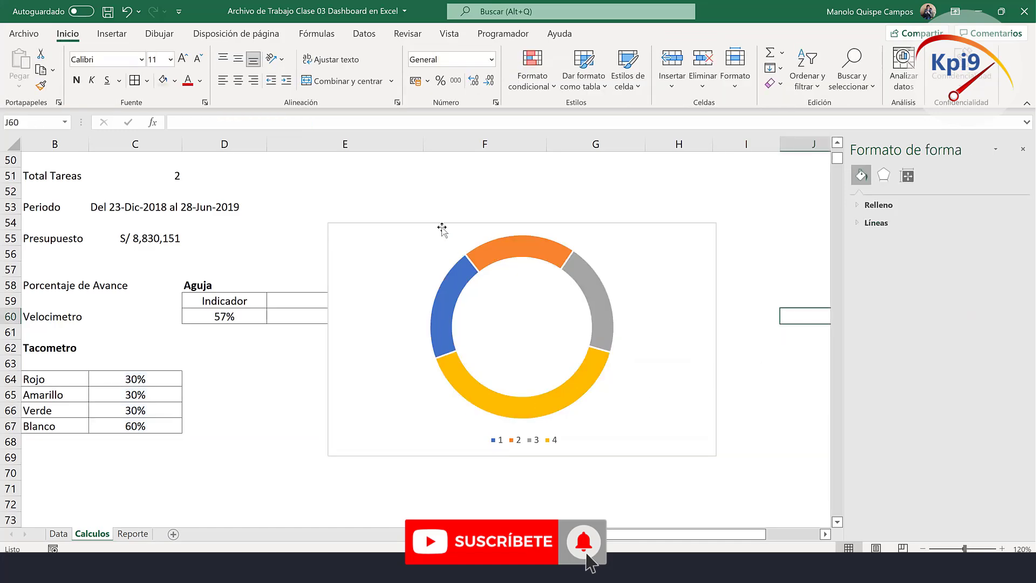
# Move and narrow the doughnut chart so it sits right of the Aguja table.
pyautogui.moveTo(441, 230)
pyautogui.mouseDown()
pyautogui.moveTo(578, 260)
pyautogui.moveTo(485, 210)
pyautogui.mouseUp()
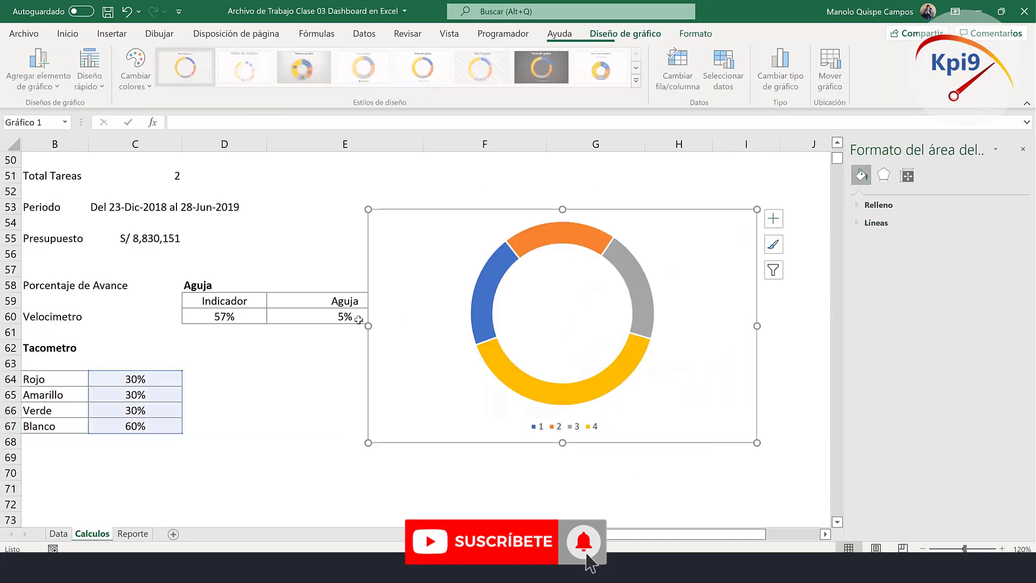
pyautogui.moveTo(369, 326); pyautogui.dragTo(470, 326)
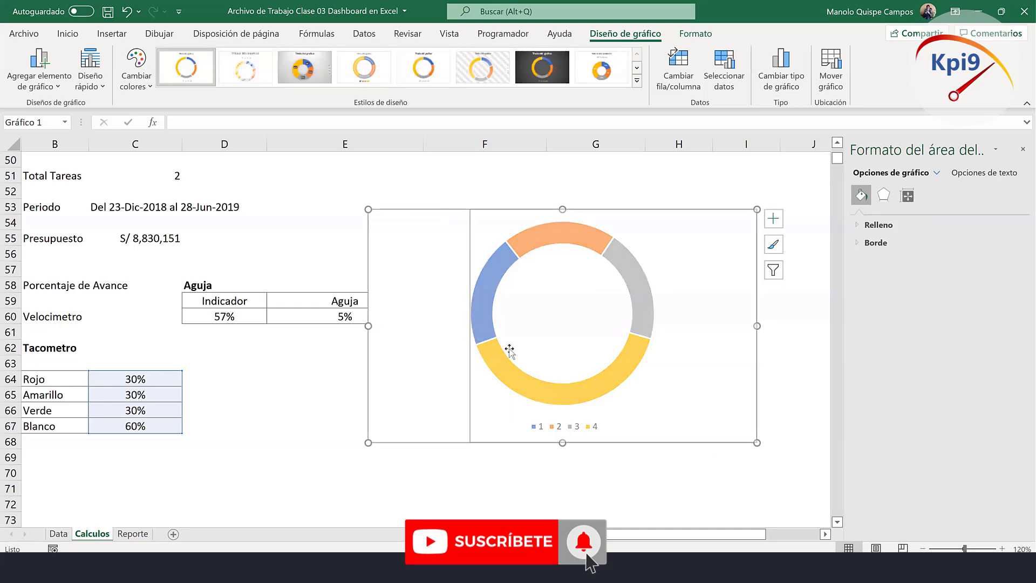
pyautogui.moveTo(552, 435); pyautogui.dragTo(618, 419)
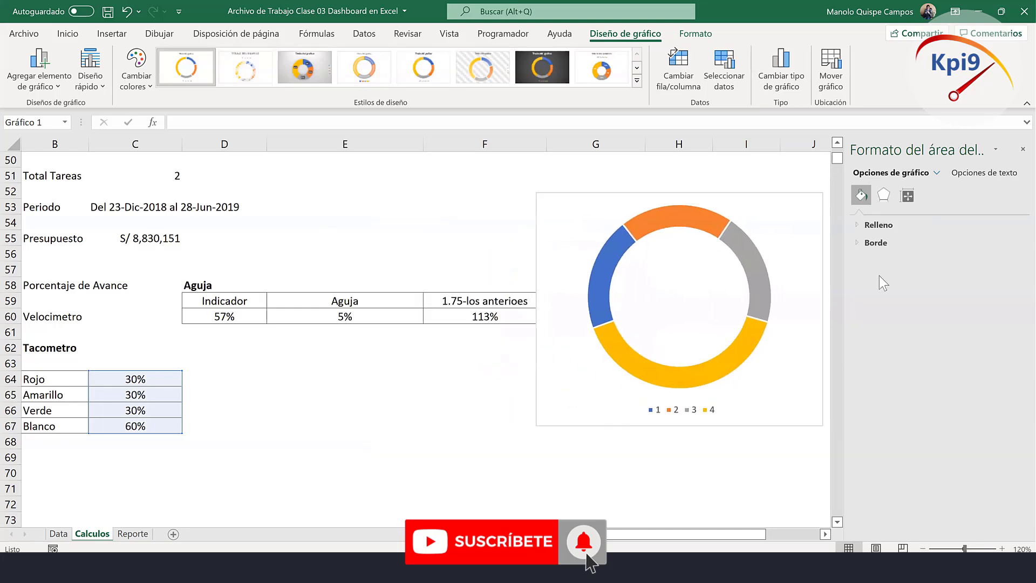
pyautogui.moveTo(536, 310); pyautogui.dragTo(566, 309)
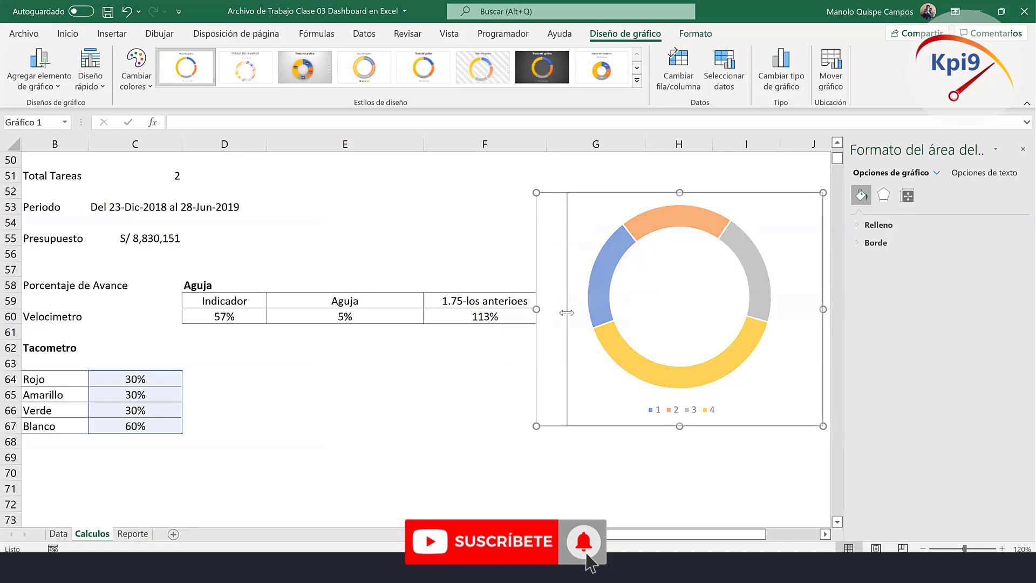
pyautogui.moveTo(571, 373); pyautogui.dragTo(557, 381)
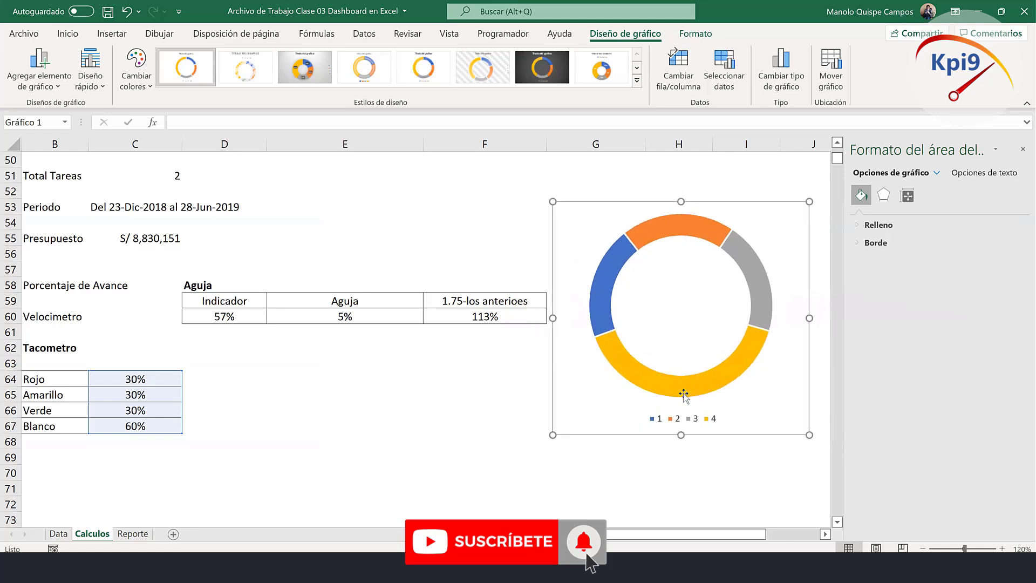
# Give the large 60% bottom slice No fill and No line.
pyautogui.click(706, 386)
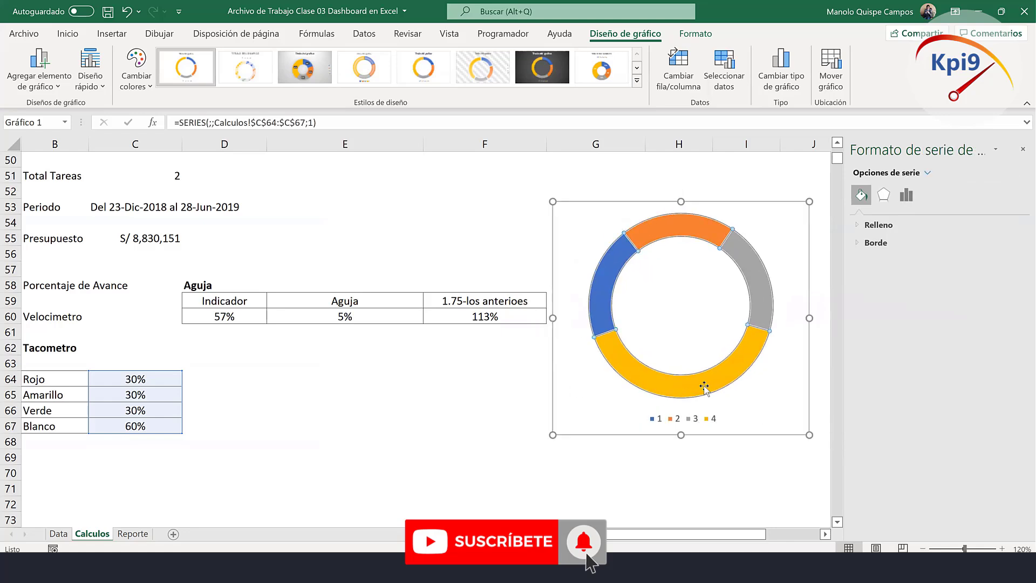
pyautogui.moveTo(637, 371)
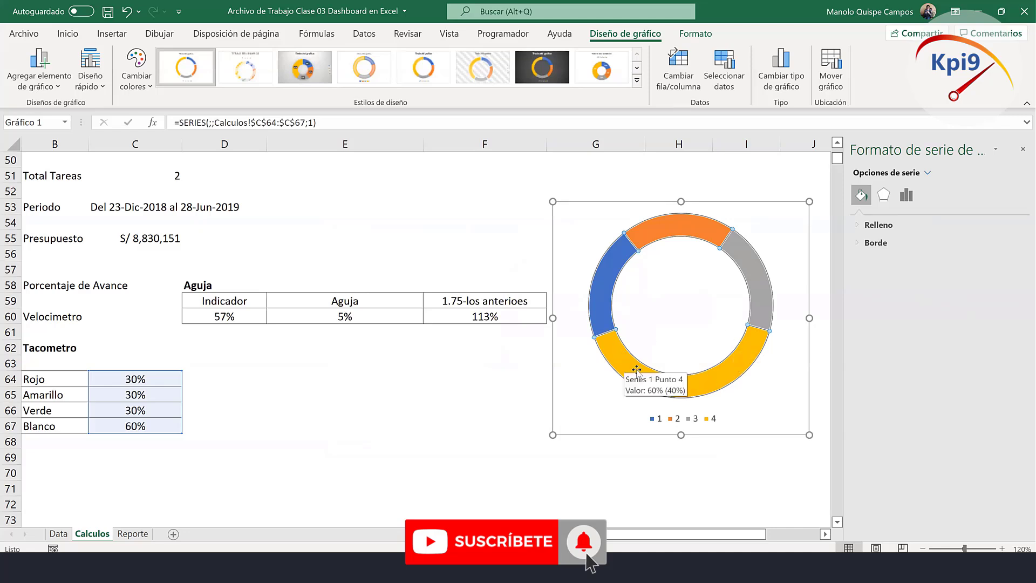
pyautogui.click(712, 376)
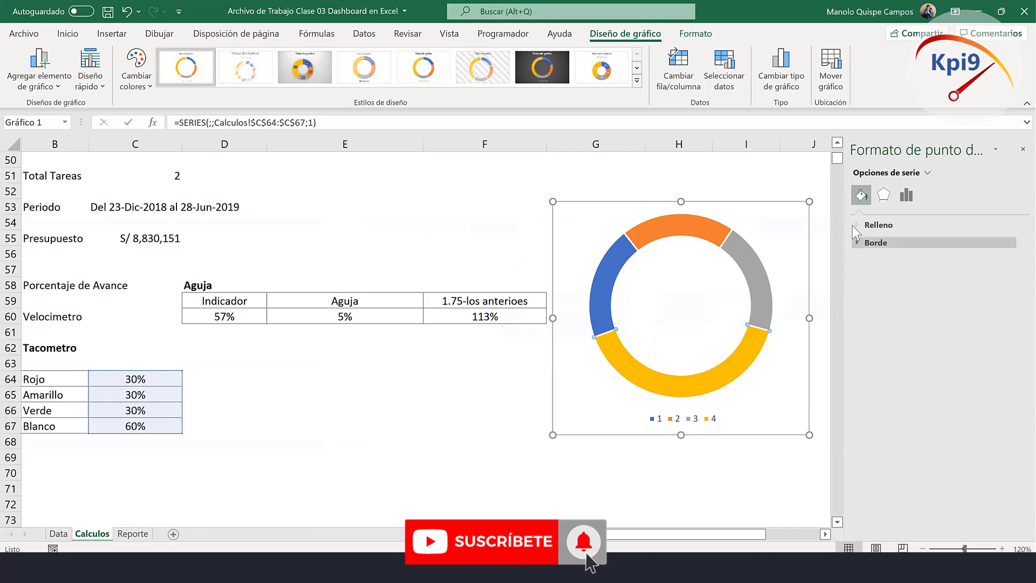
pyautogui.click(885, 225)
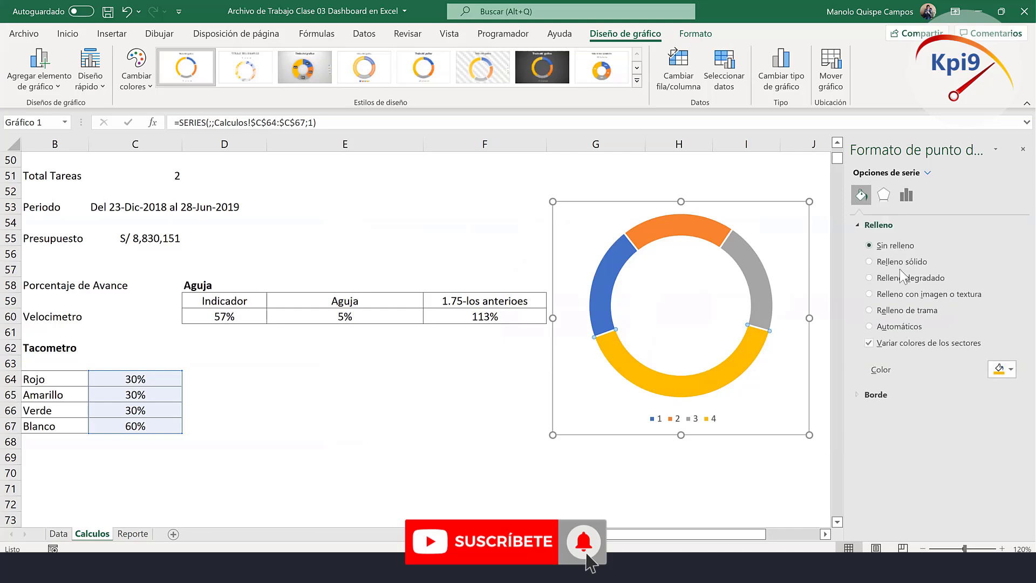
pyautogui.click(895, 246)
pyautogui.click(876, 368)
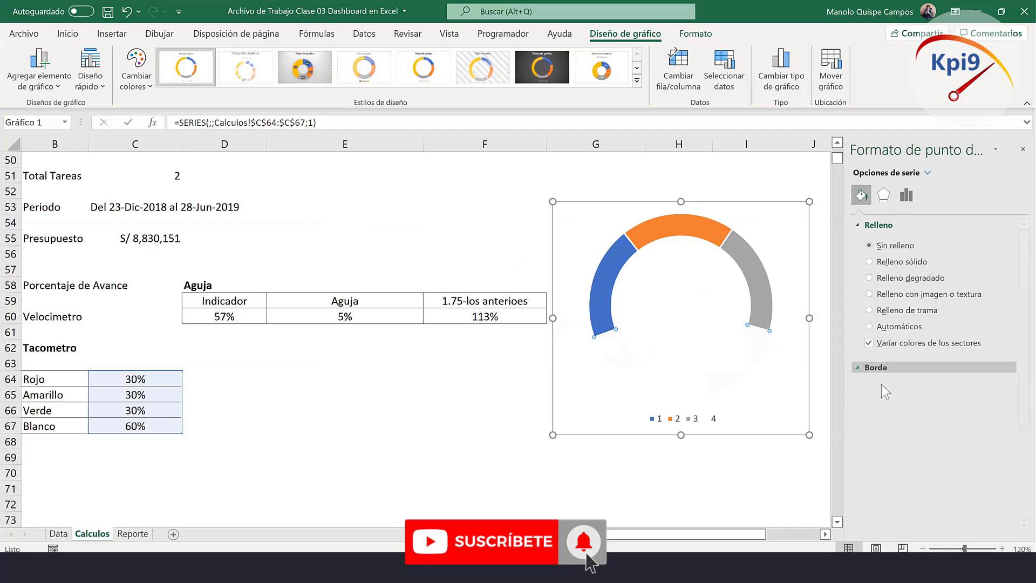
pyautogui.click(642, 475)
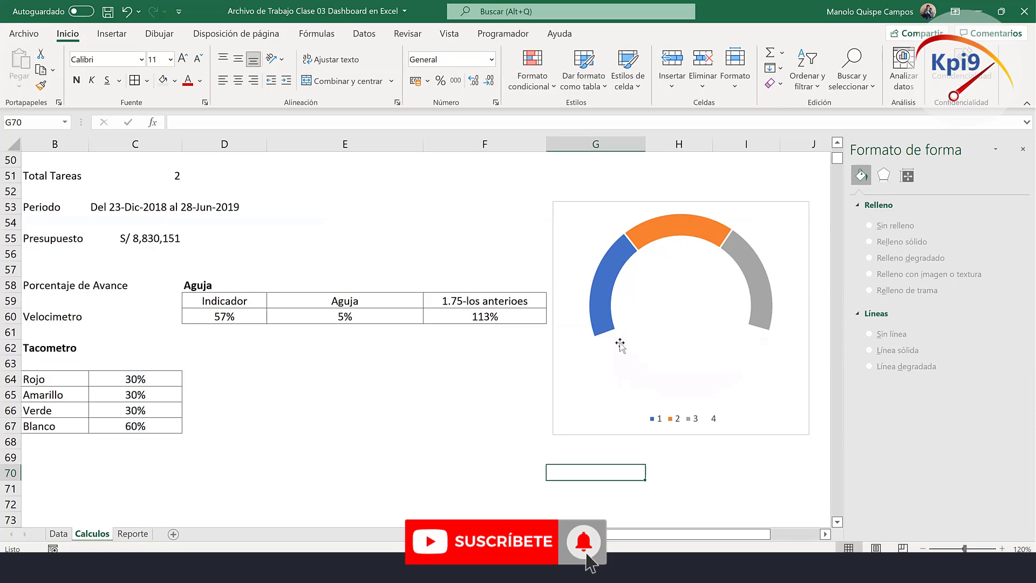
# Fill the left gauge segment solid red.
pyautogui.click(604, 273)
pyautogui.click(604, 273)
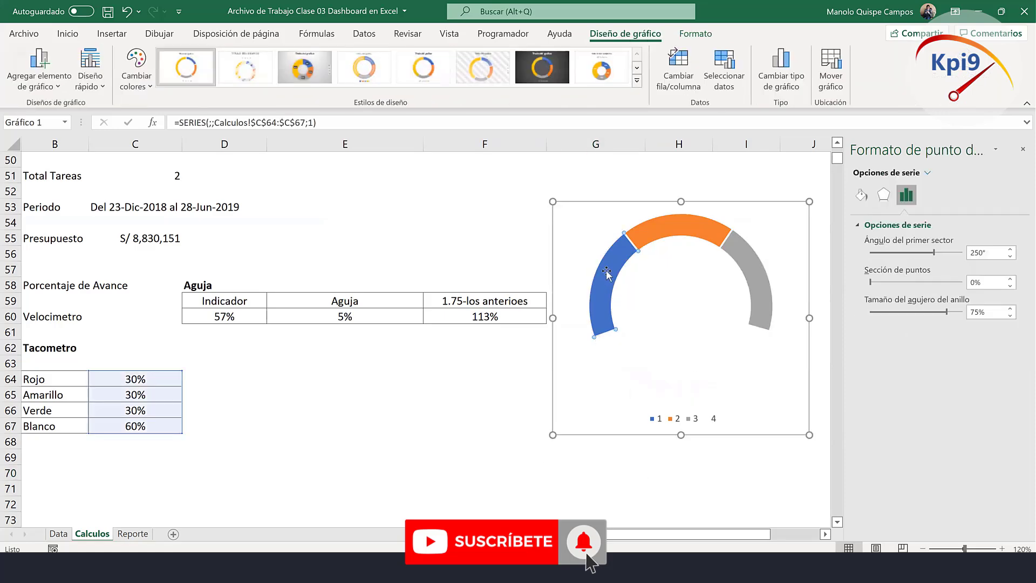
pyautogui.click(861, 195)
pyautogui.click(916, 261)
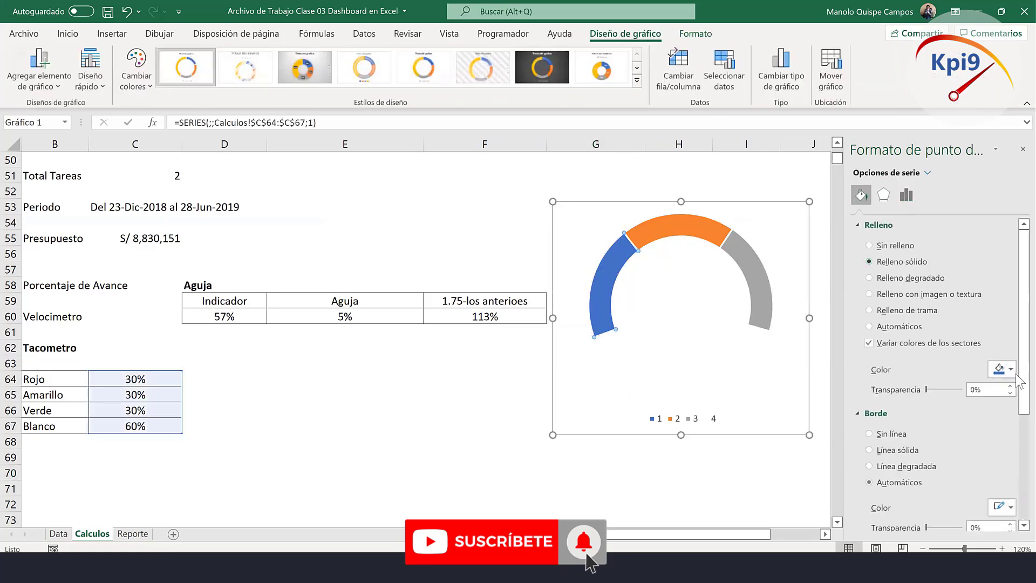
pyautogui.click(1003, 369)
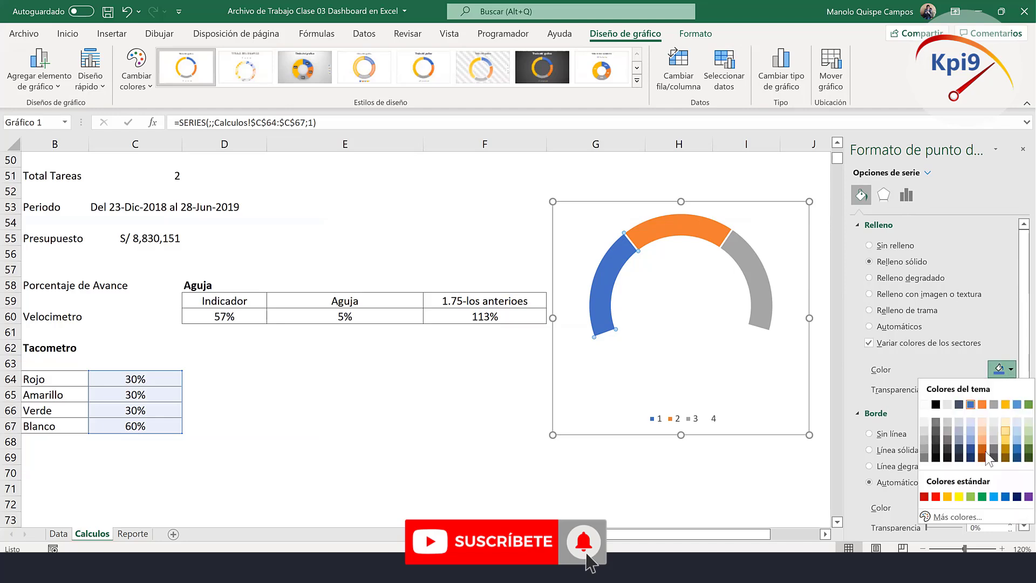
pyautogui.click(935, 497)
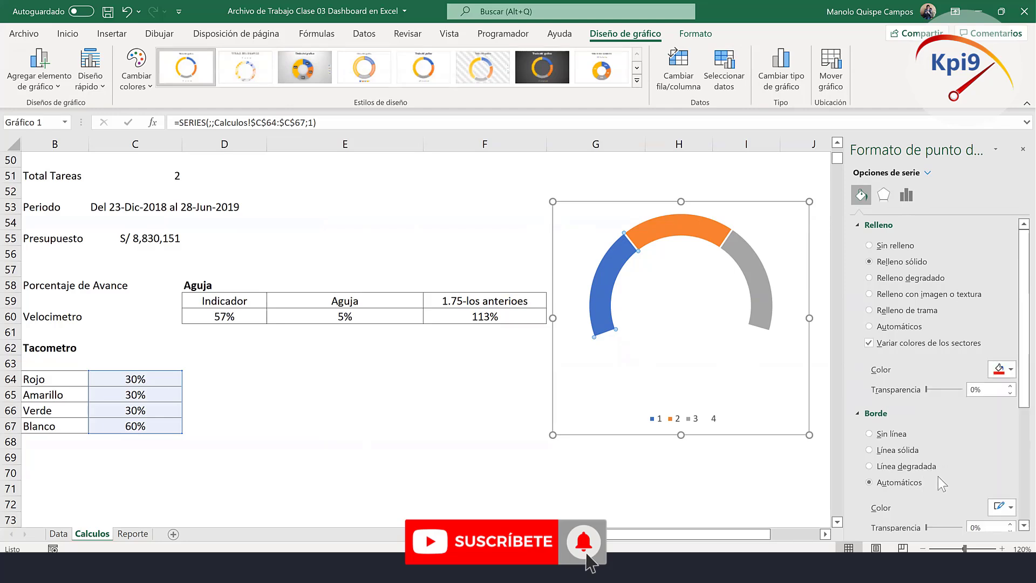
# Fill the top gauge segment solid yellow.
pyautogui.click(705, 229)
pyautogui.click(870, 261)
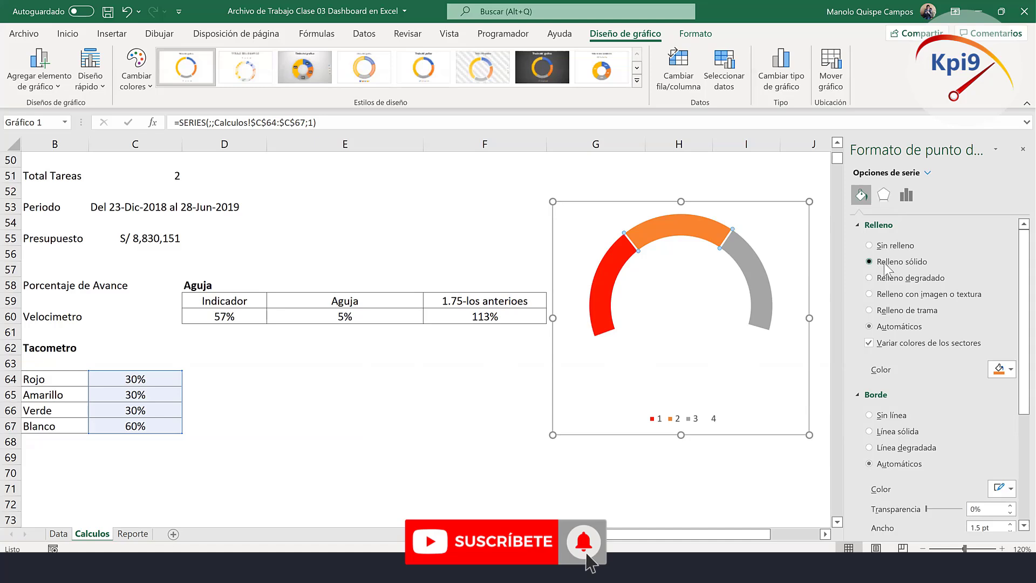
pyautogui.click(1011, 369)
pyautogui.click(1007, 405)
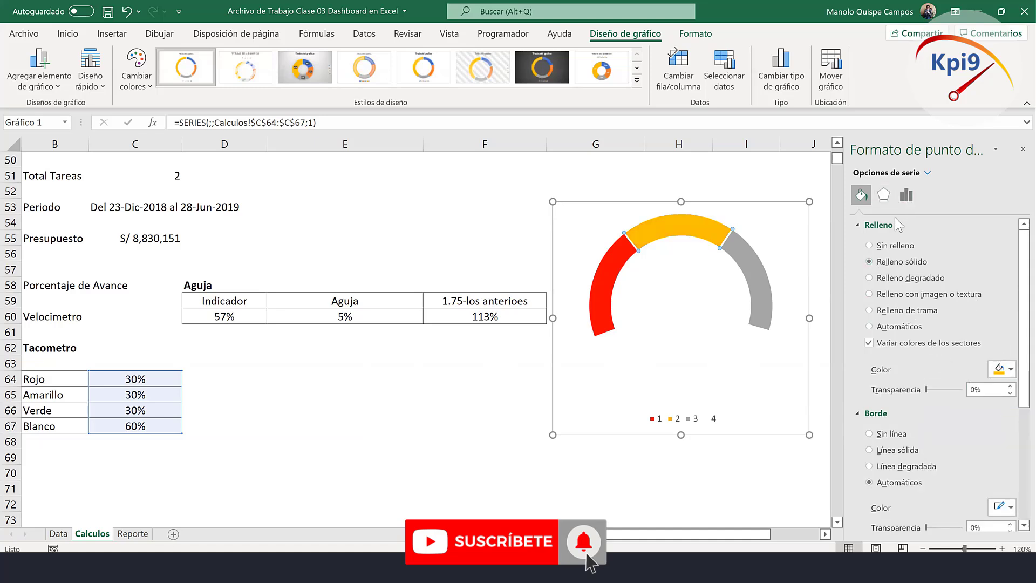
# Fill the right gauge segment solid green.
pyautogui.click(754, 267)
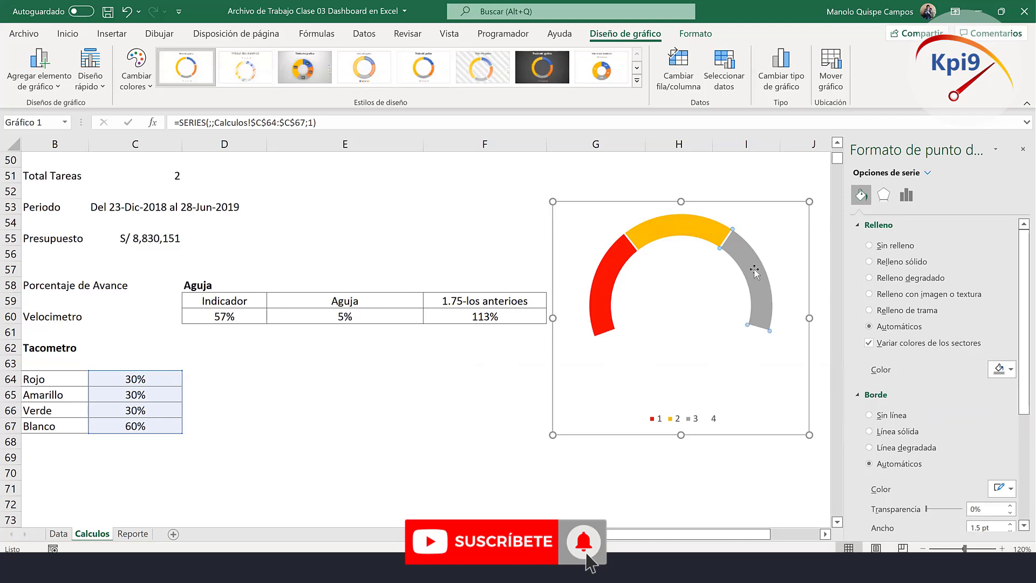
pyautogui.click(1004, 370)
pyautogui.click(1007, 371)
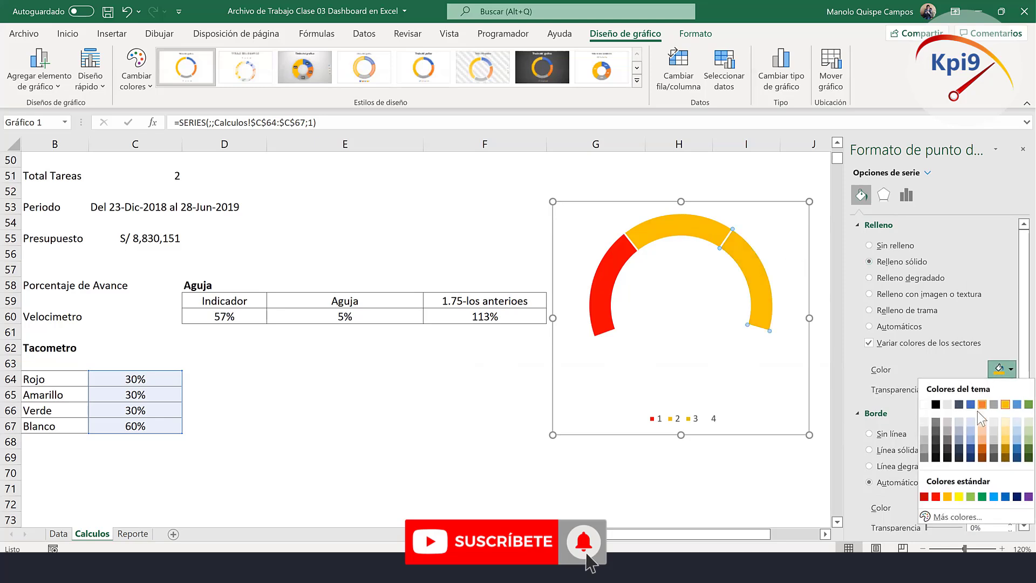
pyautogui.click(982, 496)
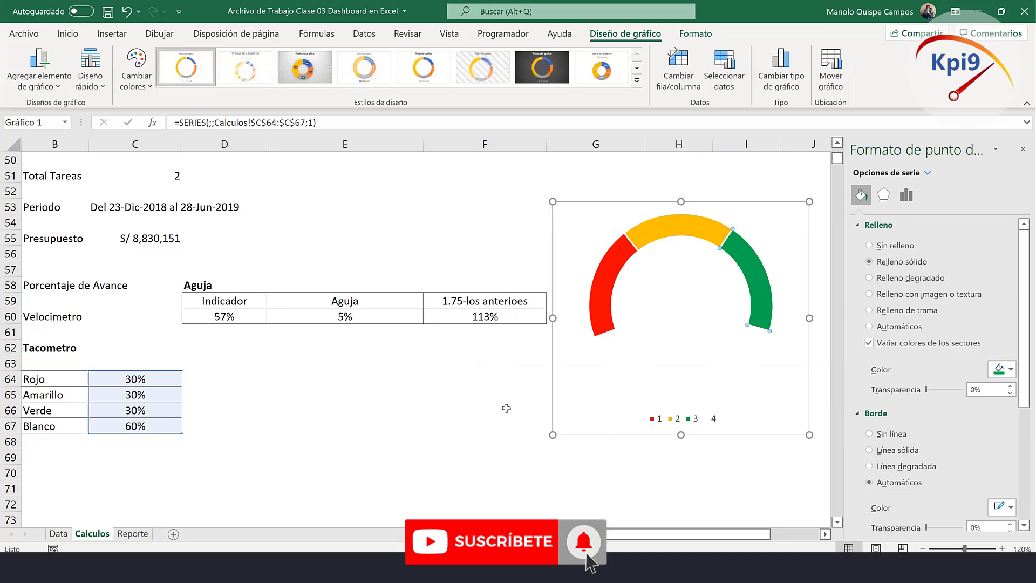
pyautogui.click(454, 415)
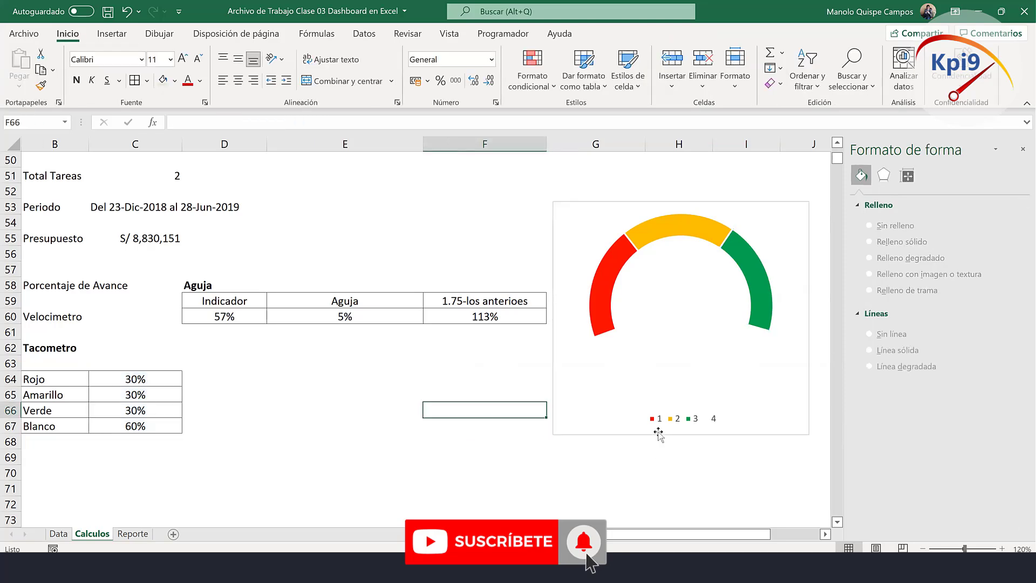
# Add a second chart series whose values are the Aguja cells Calculos!D60:F60.
pyautogui.rightClick(703, 239)
pyautogui.click(778, 306)
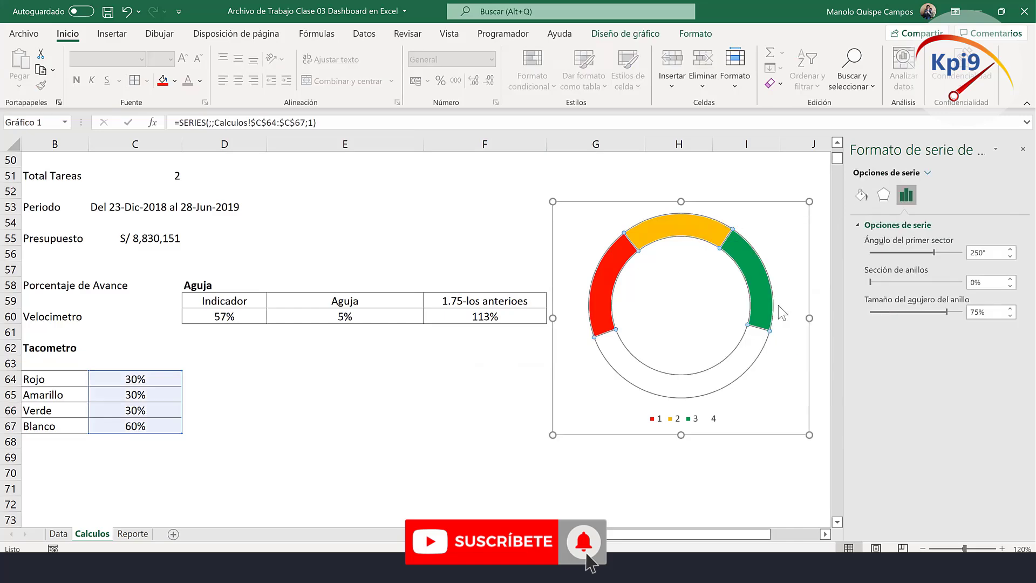
pyautogui.click(610, 245)
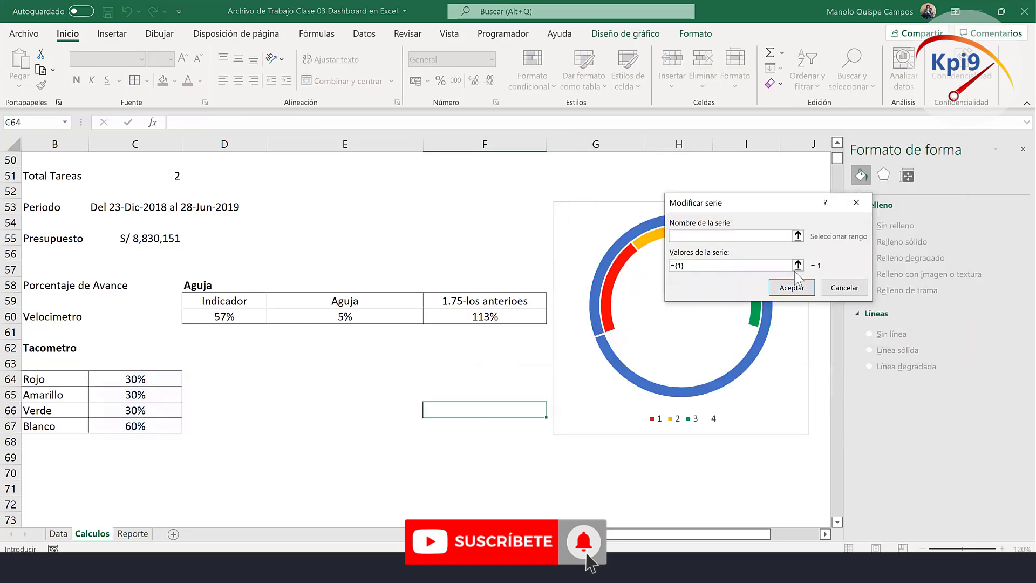
pyautogui.moveTo(795, 205); pyautogui.dragTo(963, 285)
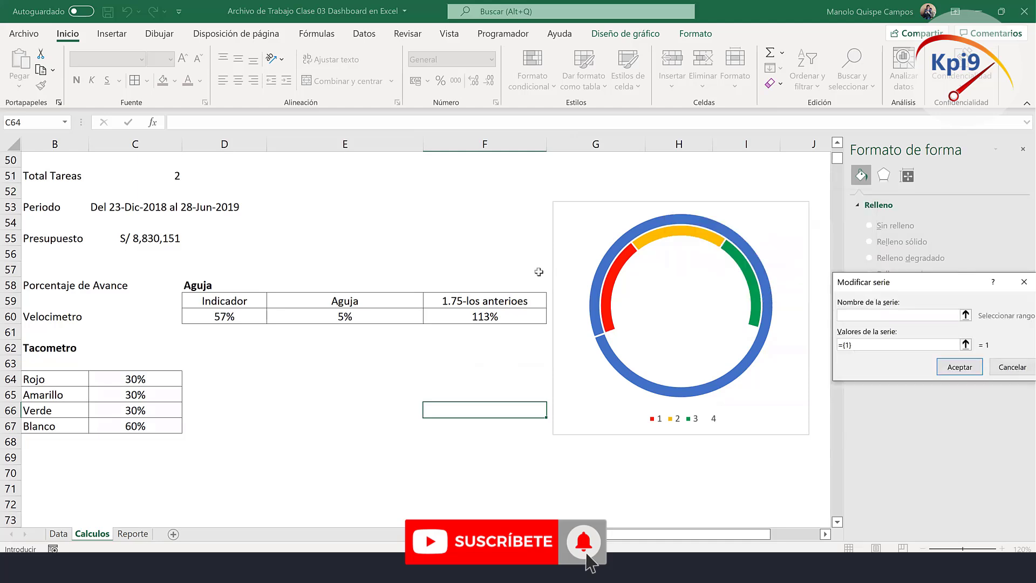
pyautogui.click(966, 344)
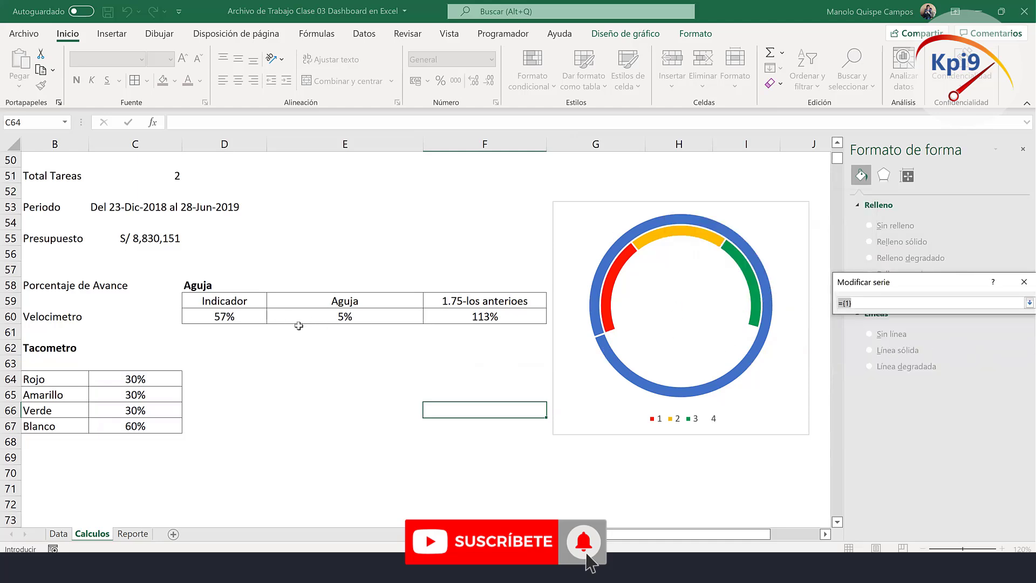
pyautogui.moveTo(245, 317); pyautogui.dragTo(477, 318)
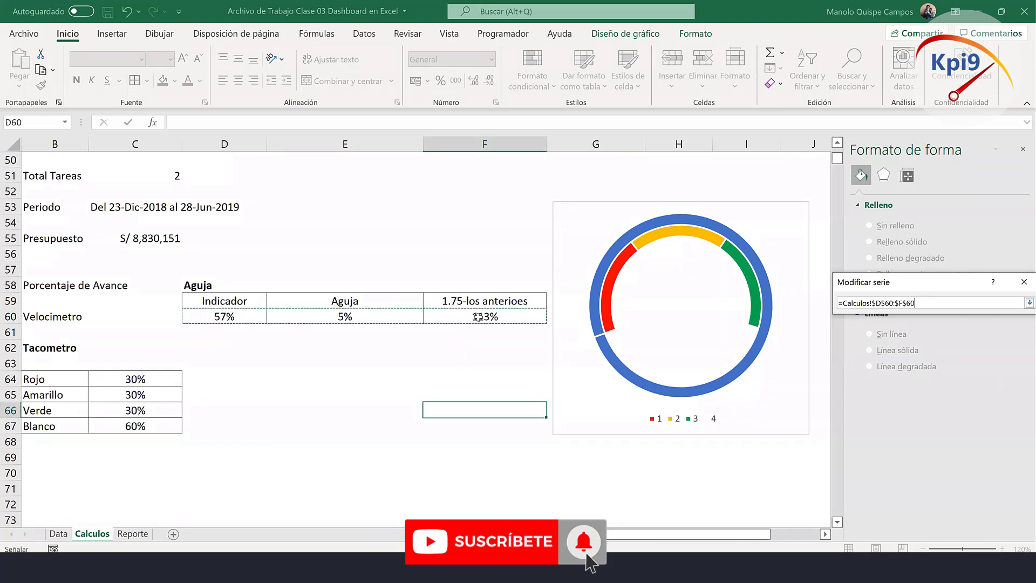
pyautogui.press('Return')
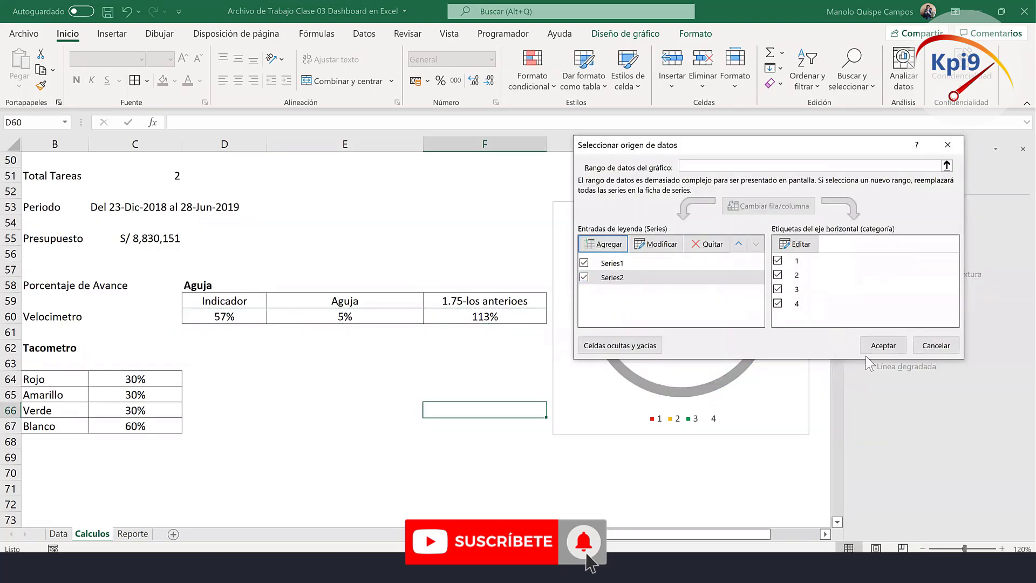
pyautogui.click(873, 348)
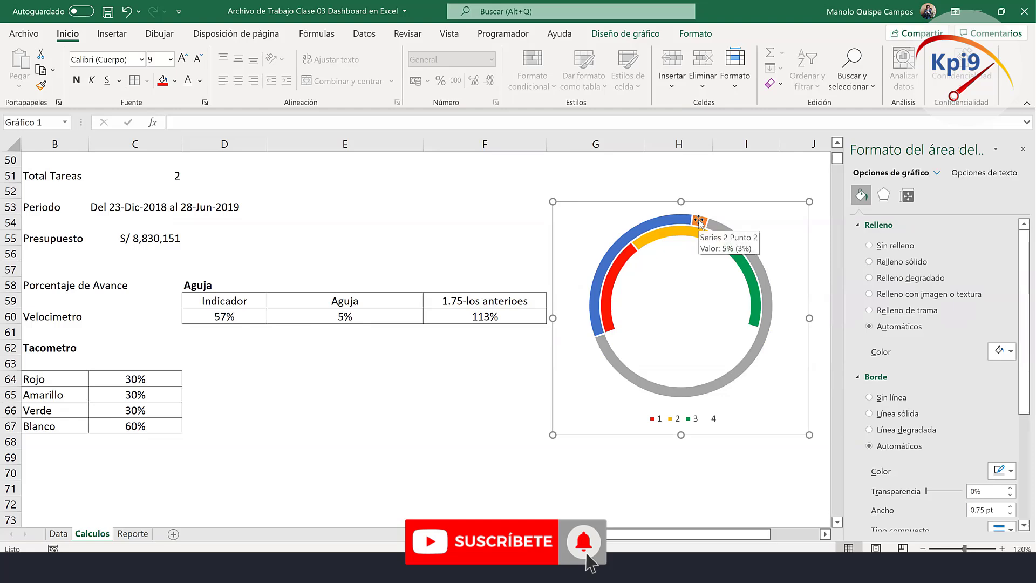
pyautogui.click(700, 221)
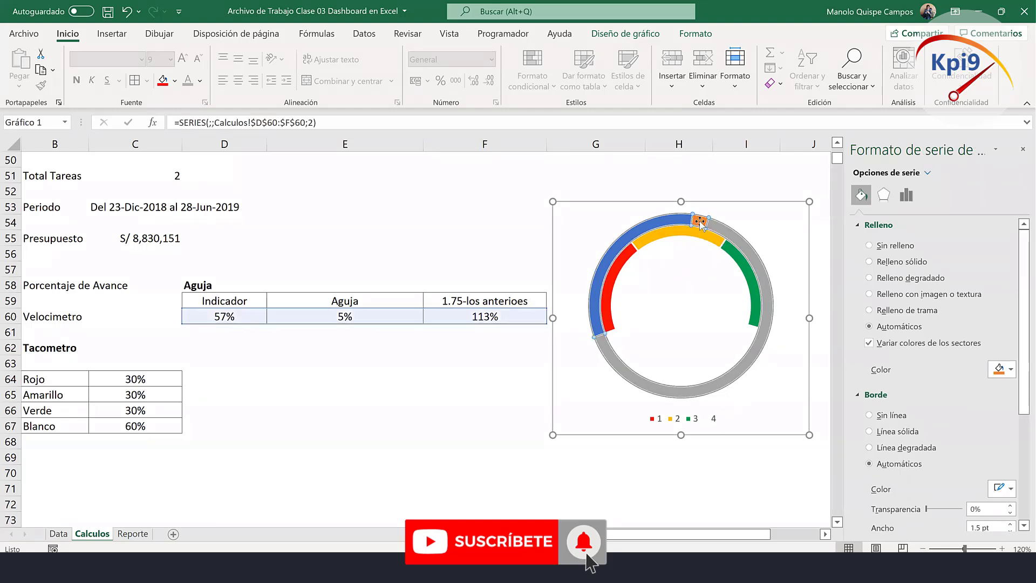
pyautogui.rightClick(700, 221)
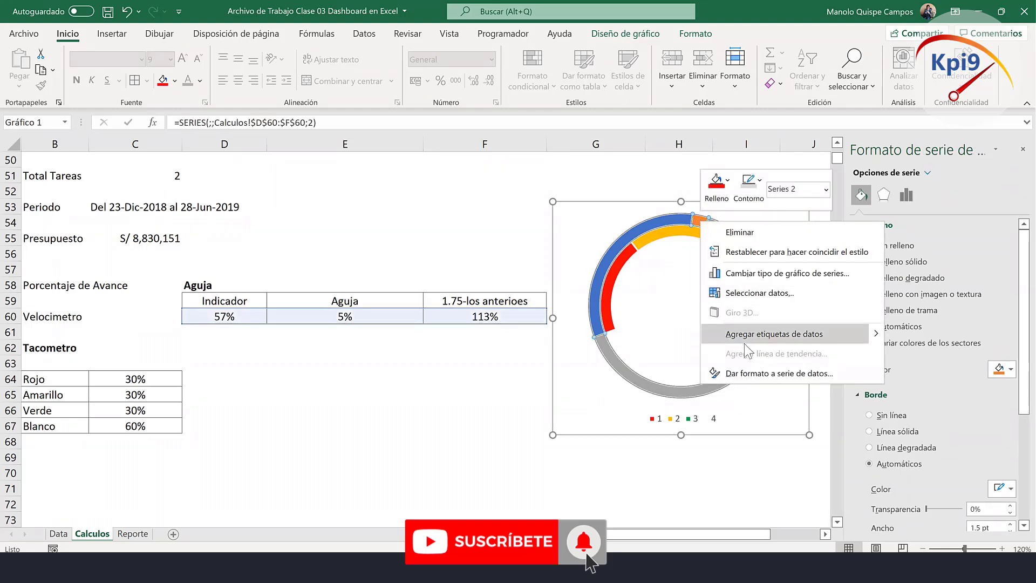
# Make the chart a combo with Series2 as Circular (pie) and Series1 as doughnut.
pyautogui.click(775, 276)
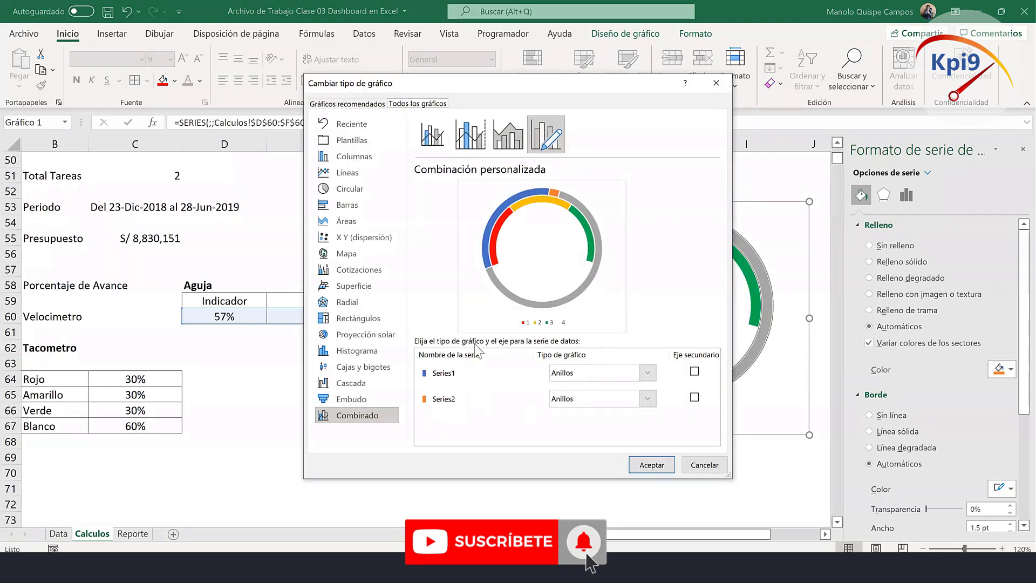
pyautogui.click(647, 399)
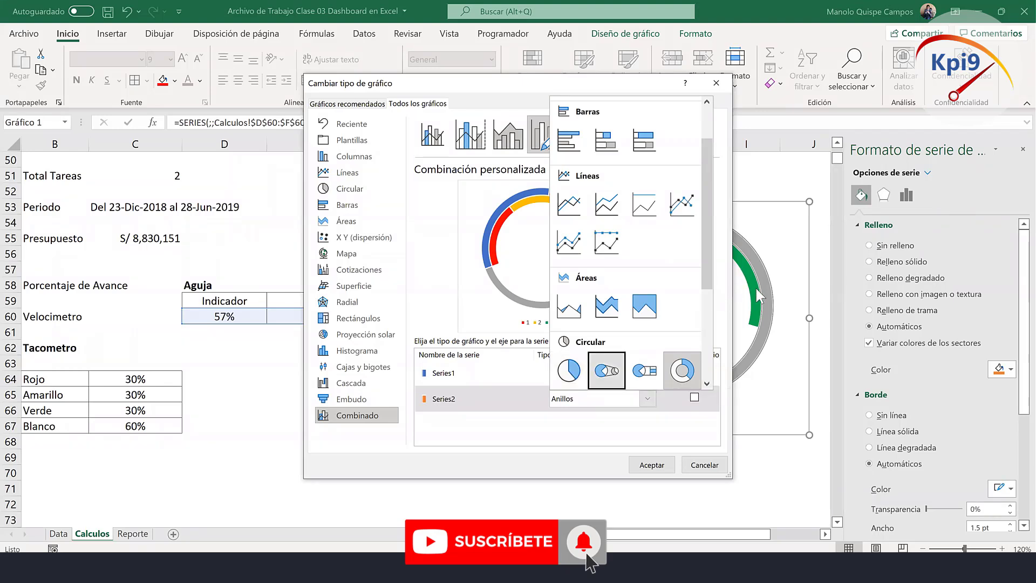
pyautogui.click(569, 370)
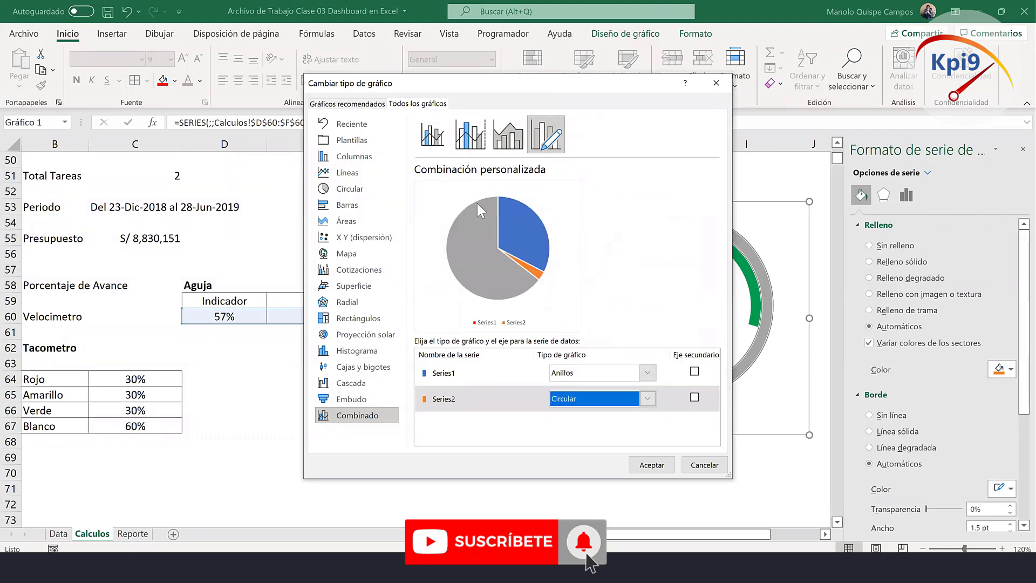
pyautogui.click(653, 463)
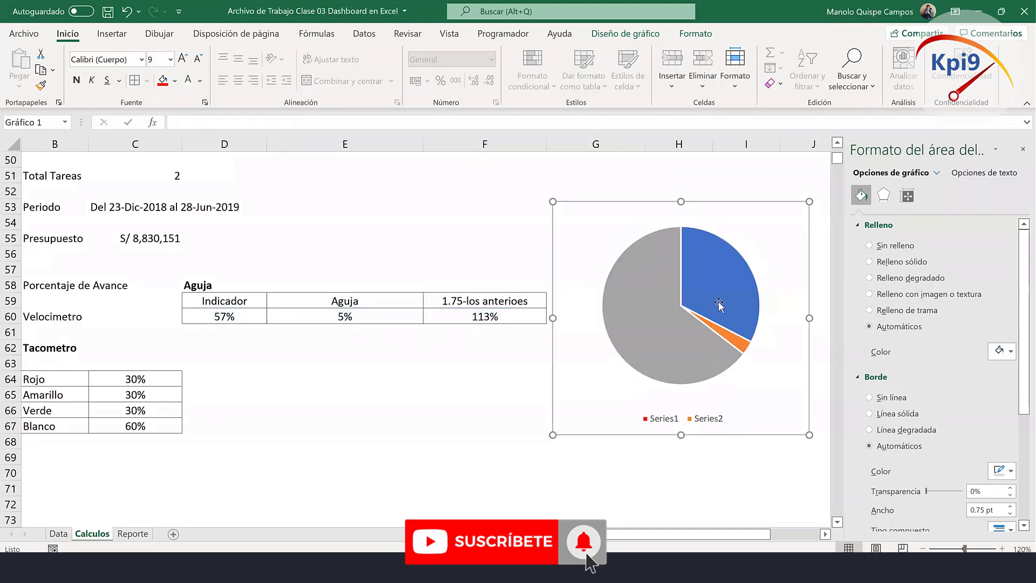
# Set the Series2 pie's first slice angle to 250°, swinging the needle wedge upward.
pyautogui.click(719, 301)
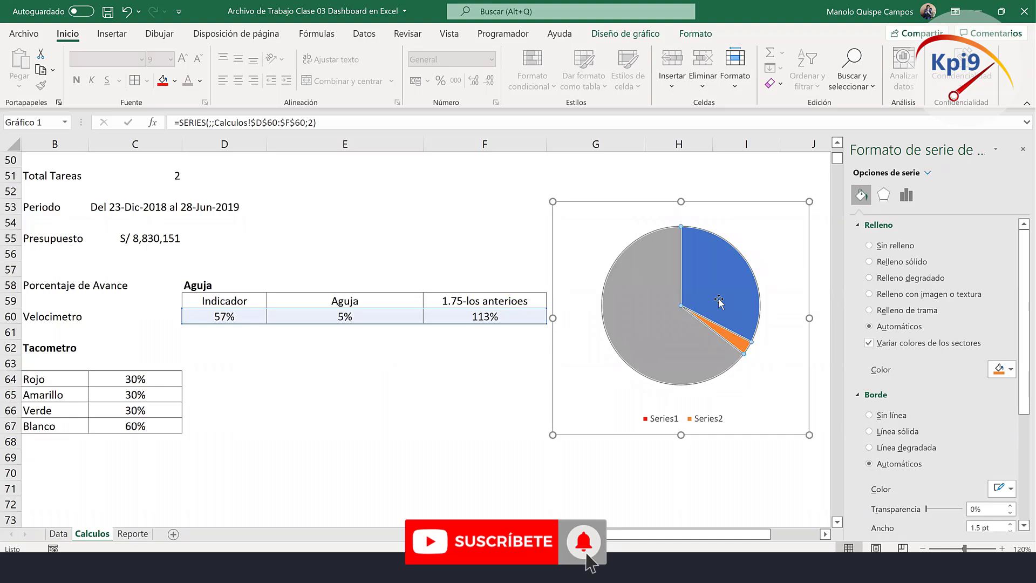
pyautogui.rightClick(720, 300)
pyautogui.click(763, 449)
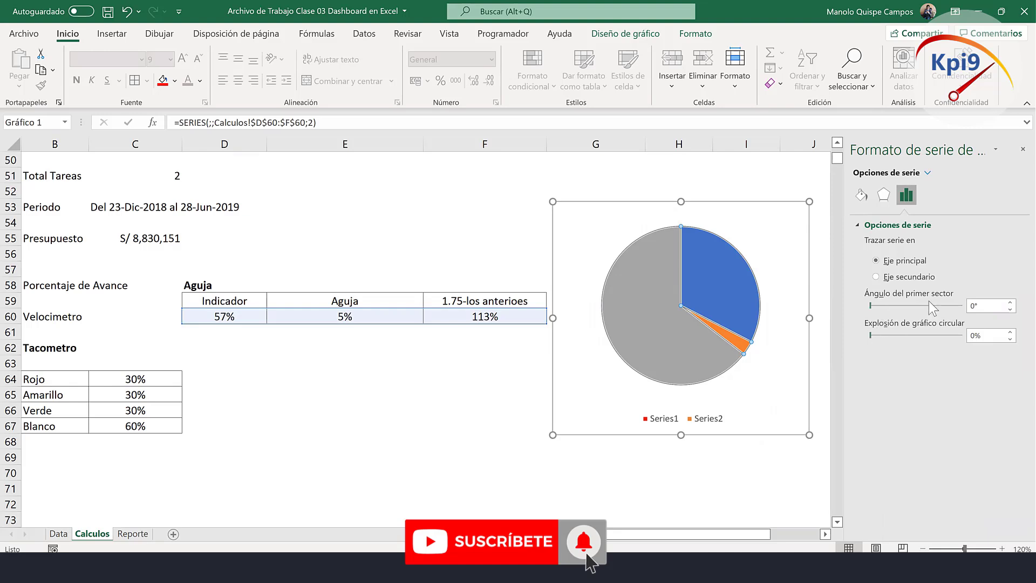
pyautogui.moveTo(991, 306); pyautogui.dragTo(937, 305)
pyautogui.write('250')
pyautogui.press('Return')
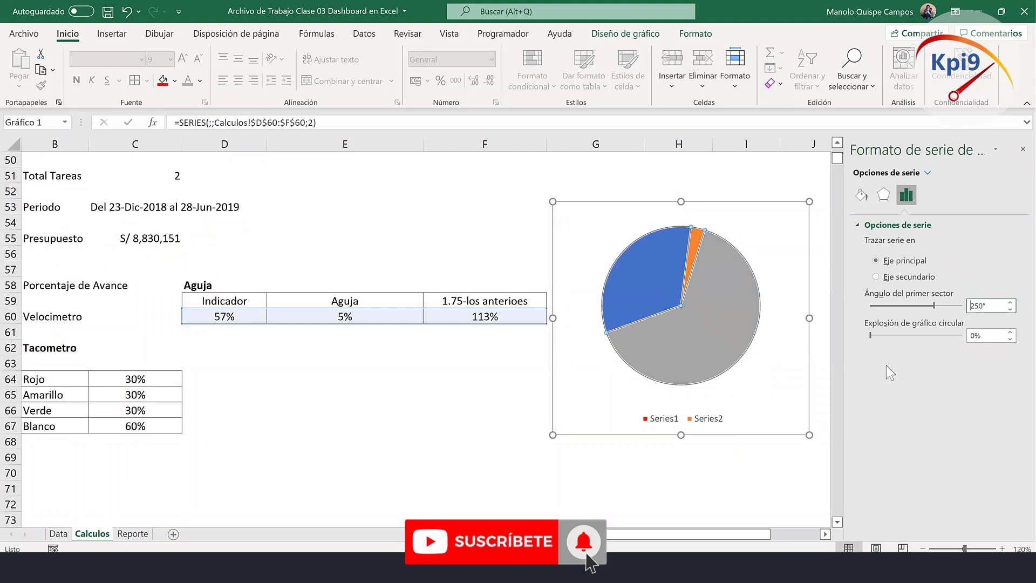
pyautogui.click(862, 193)
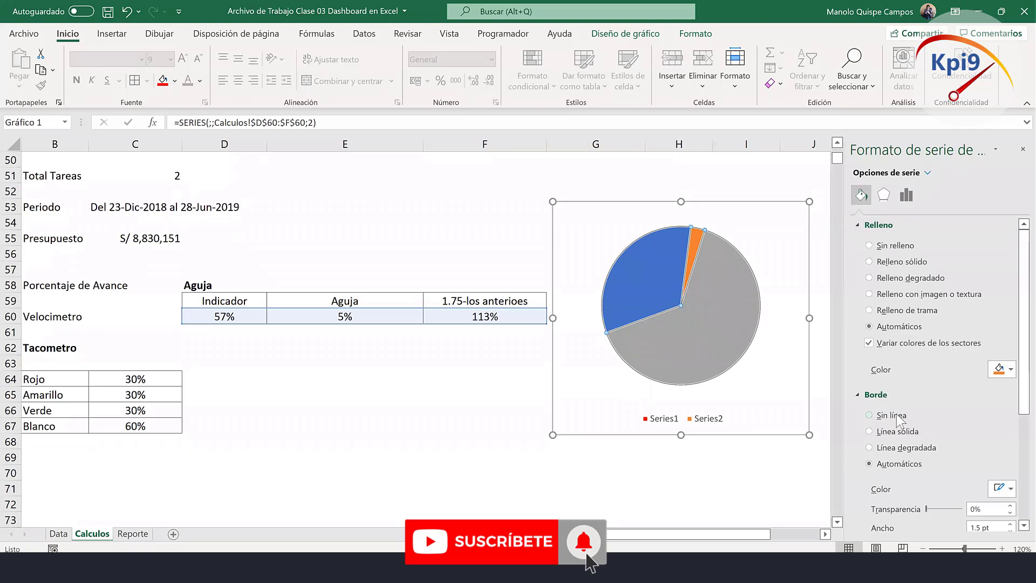
# Remove the pie's outlines and give its grey and blue slices No fill.
pyautogui.click(898, 416)
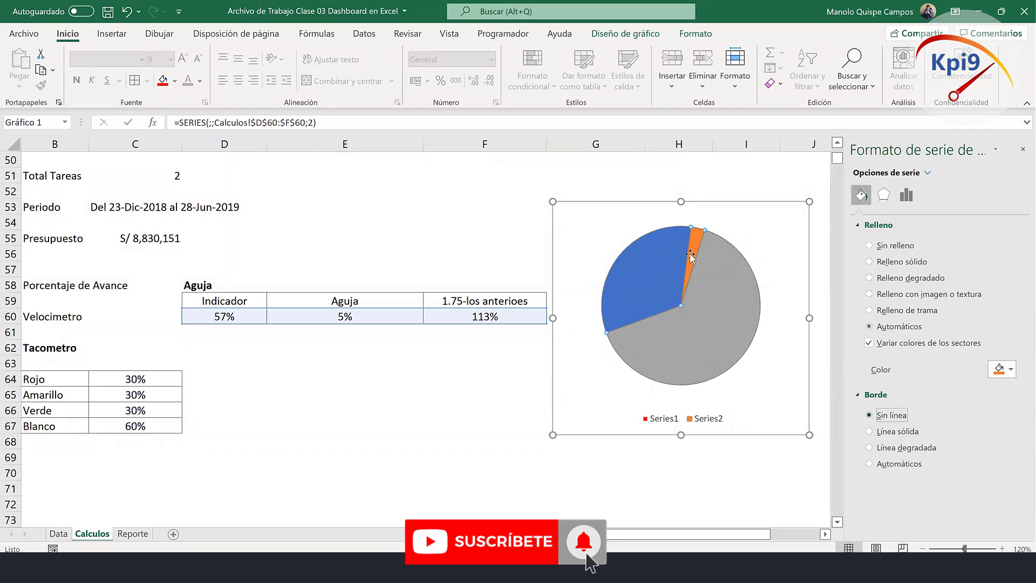
pyautogui.click(714, 271)
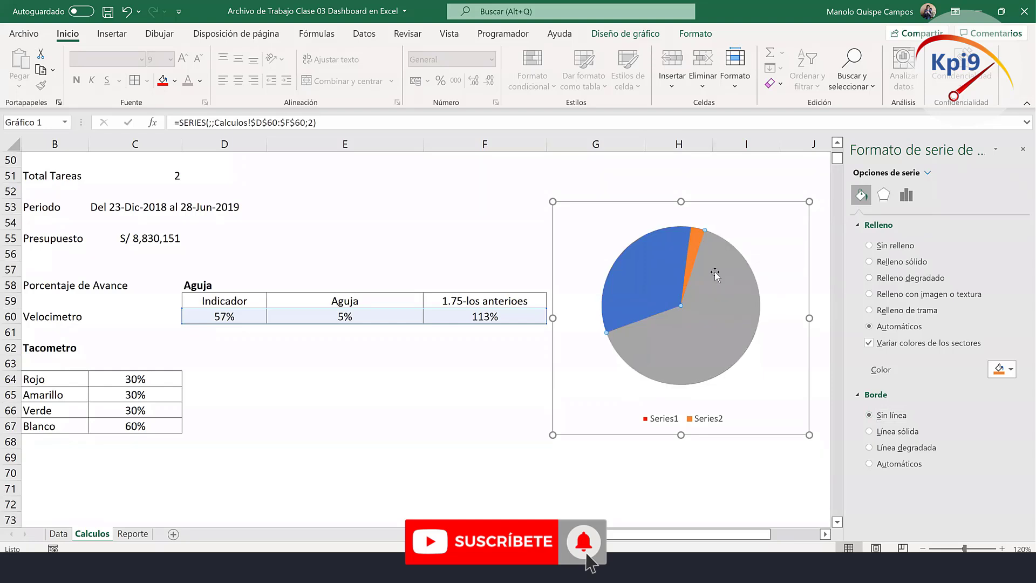
pyautogui.click(869, 245)
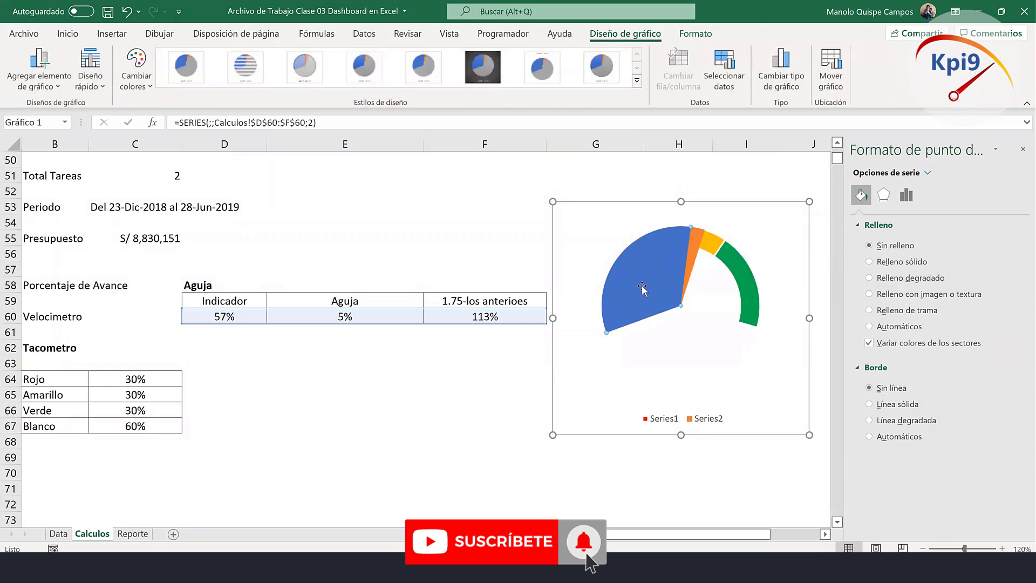
pyautogui.hotkey('ctrl', 'z')
pyautogui.click(892, 246)
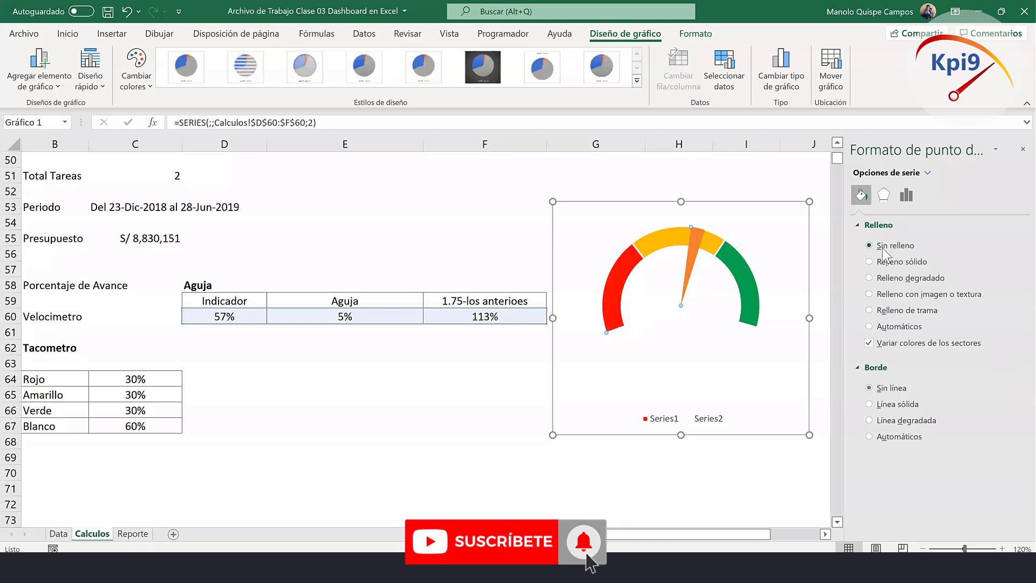
# Fill the needle slice solid black.
pyautogui.click(696, 244)
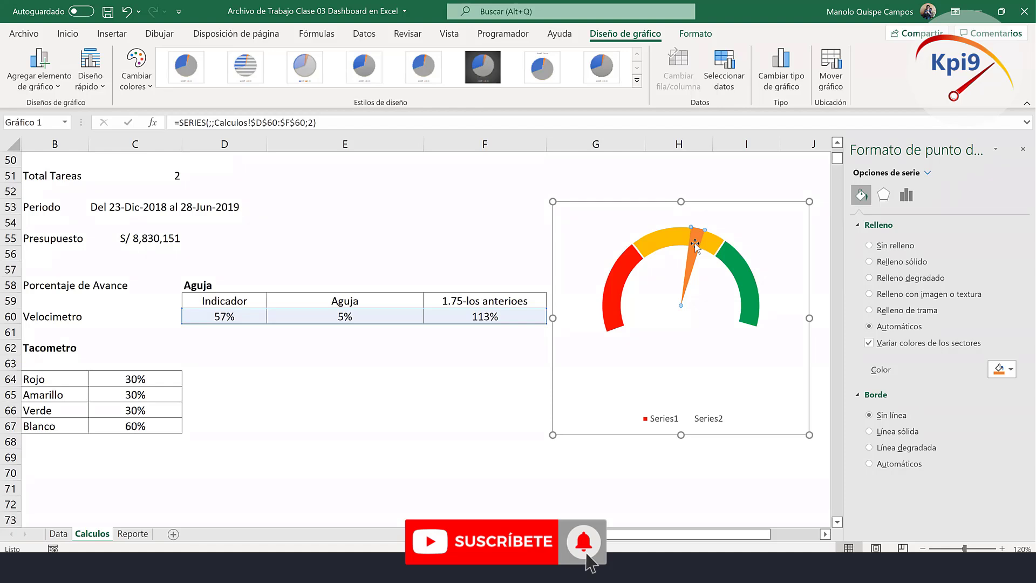
pyautogui.click(869, 261)
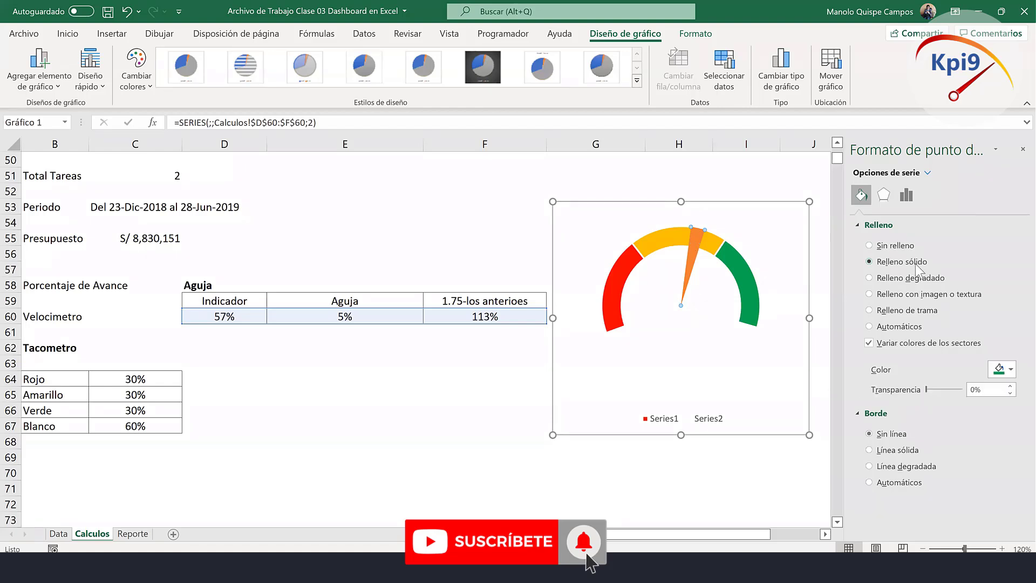
pyautogui.click(1002, 371)
pyautogui.click(939, 410)
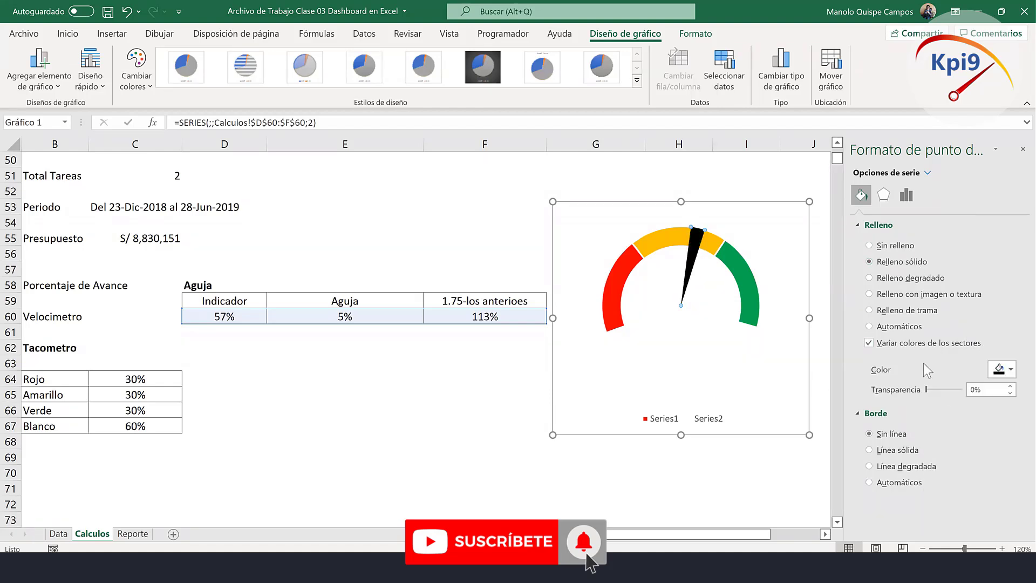
# Give the black needle an outer offset shadow preset.
pyautogui.click(885, 195)
pyautogui.click(908, 226)
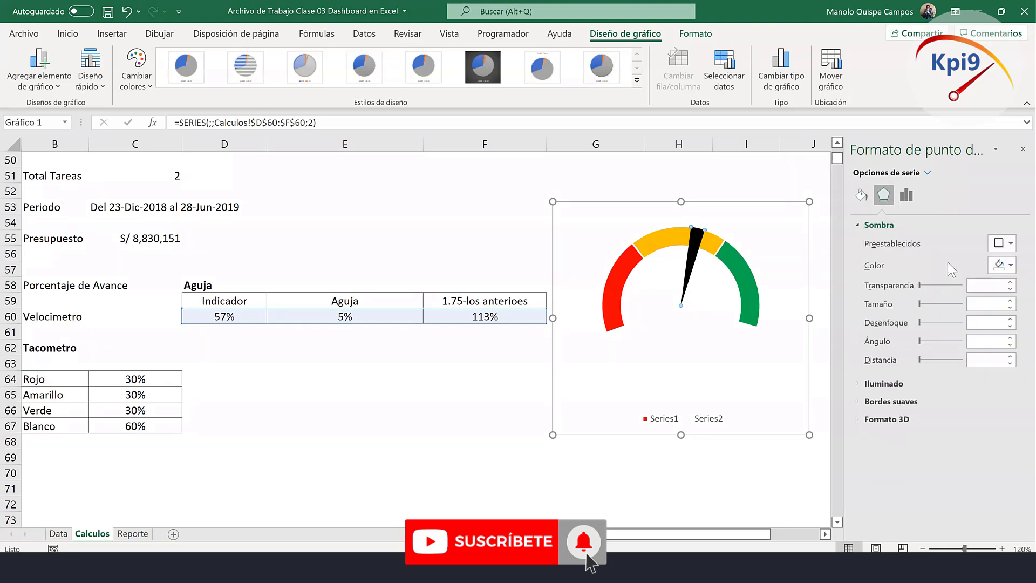
pyautogui.click(1008, 245)
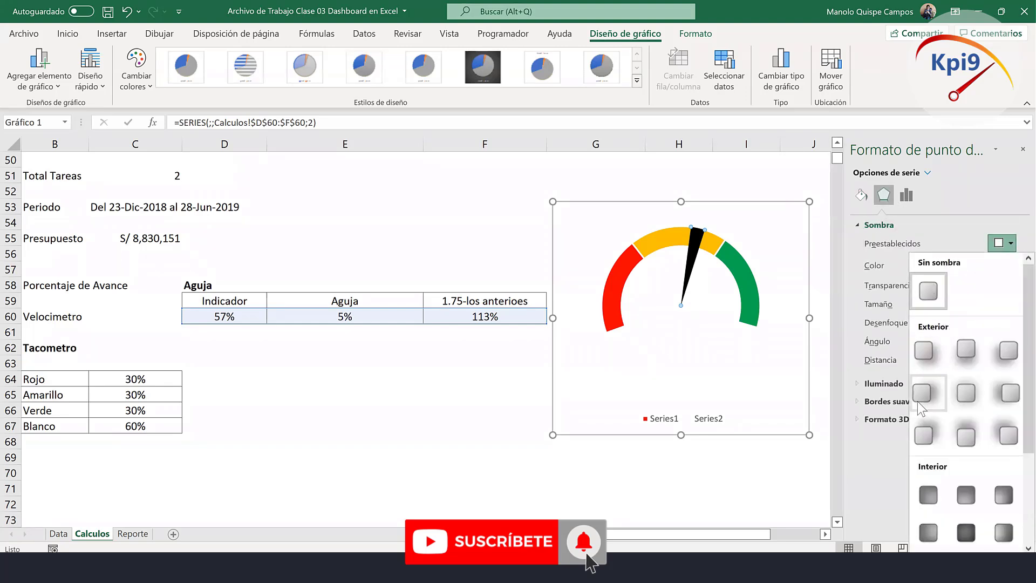
pyautogui.click(935, 393)
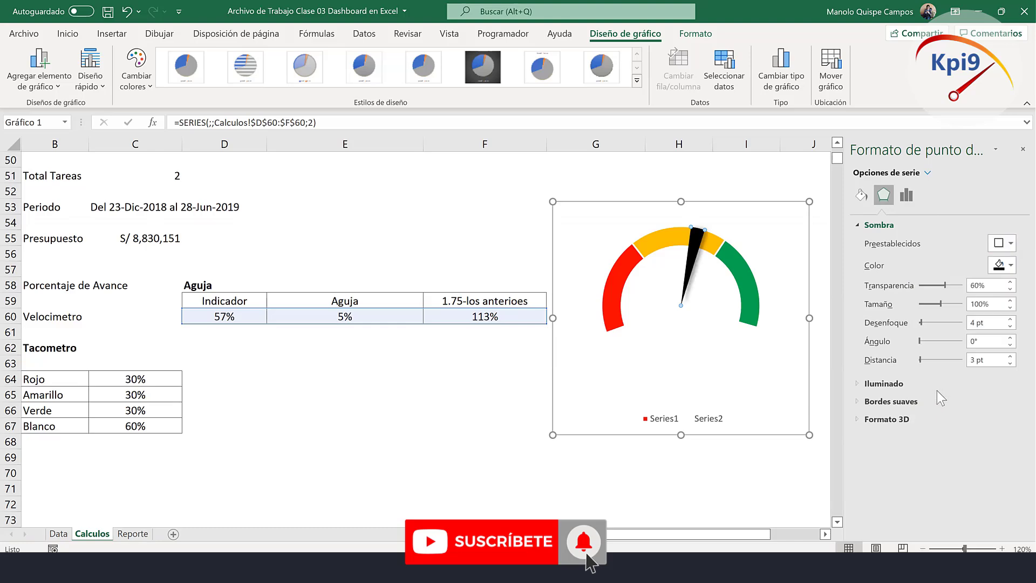
# Delete the chart legend, then narrow the chart and shift it slightly left and up.
pyautogui.click(488, 413)
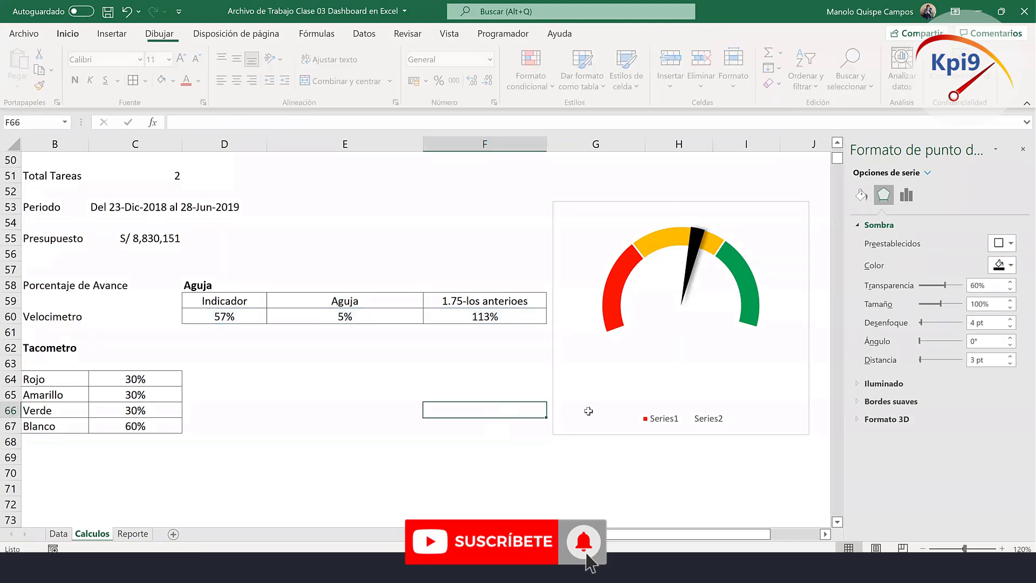
pyautogui.click(667, 421)
pyautogui.click(667, 424)
pyautogui.press('Delete')
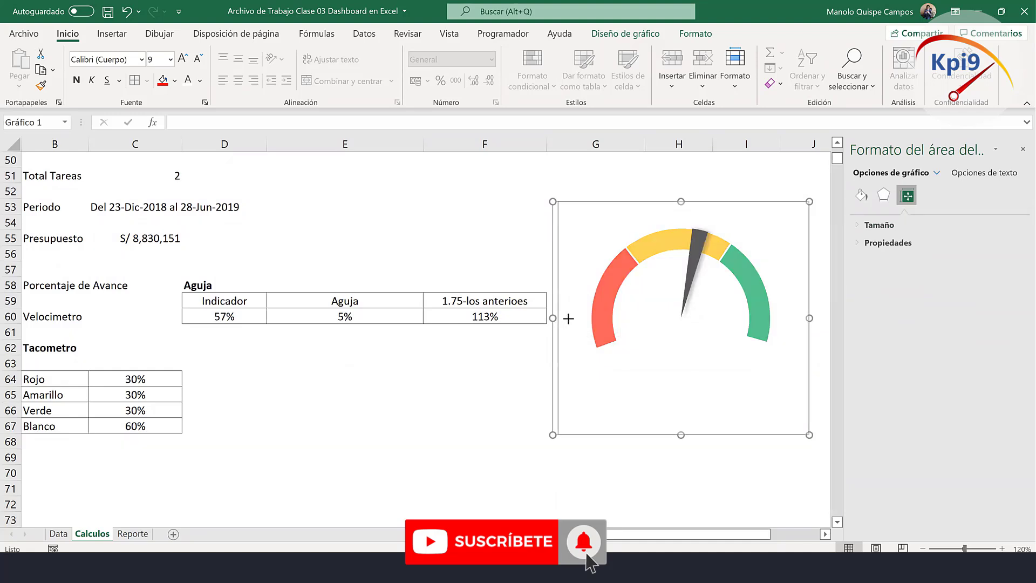
pyautogui.moveTo(553, 318); pyautogui.dragTo(573, 318)
pyautogui.moveTo(720, 438); pyautogui.dragTo(703, 436)
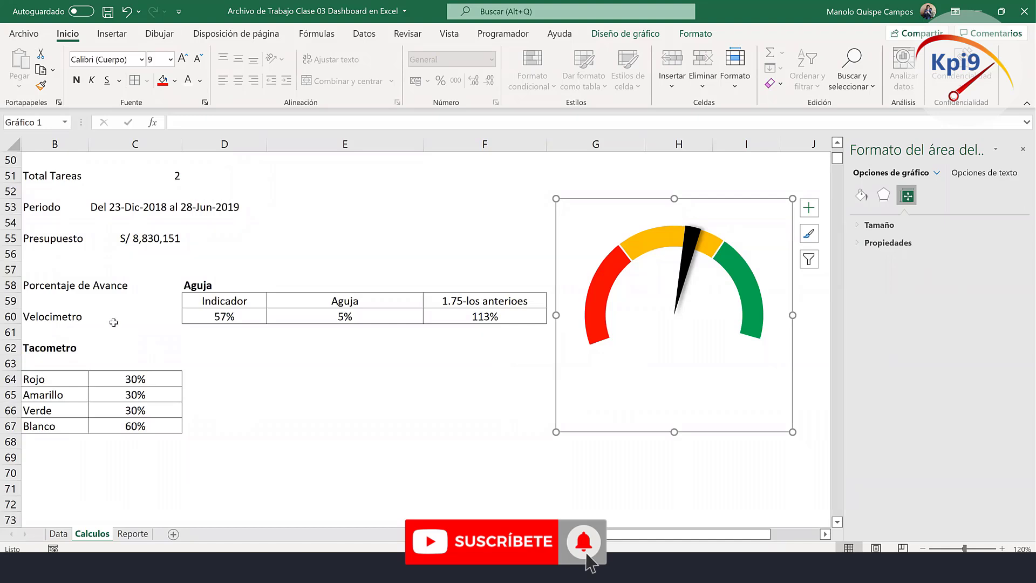
# Test the needle with Indicador values 0% then 100%, and select the Rojo–Verde band percentages.
pyautogui.click(205, 316)
pyautogui.write('0')
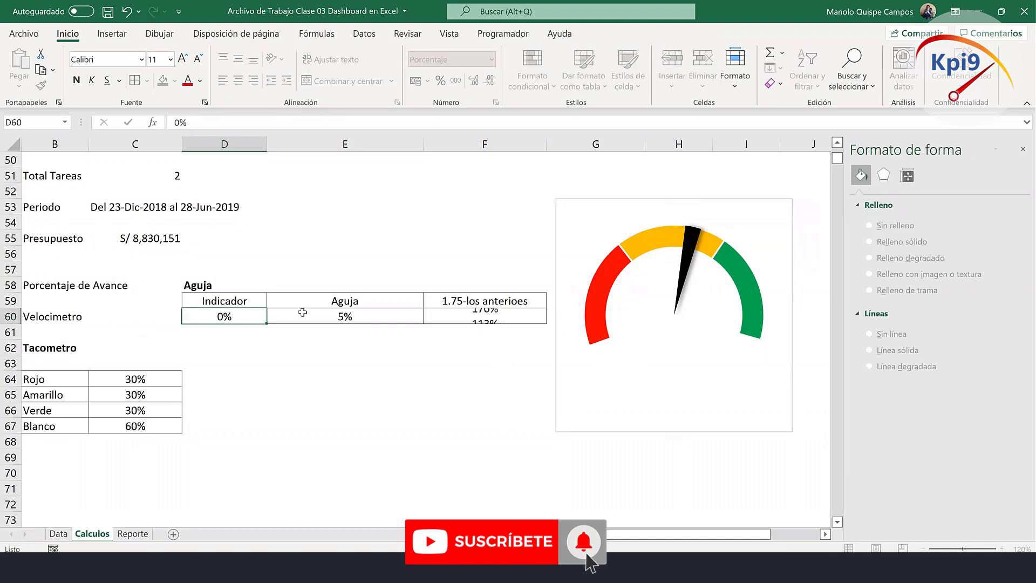
pyautogui.press('Return')
pyautogui.click(255, 315)
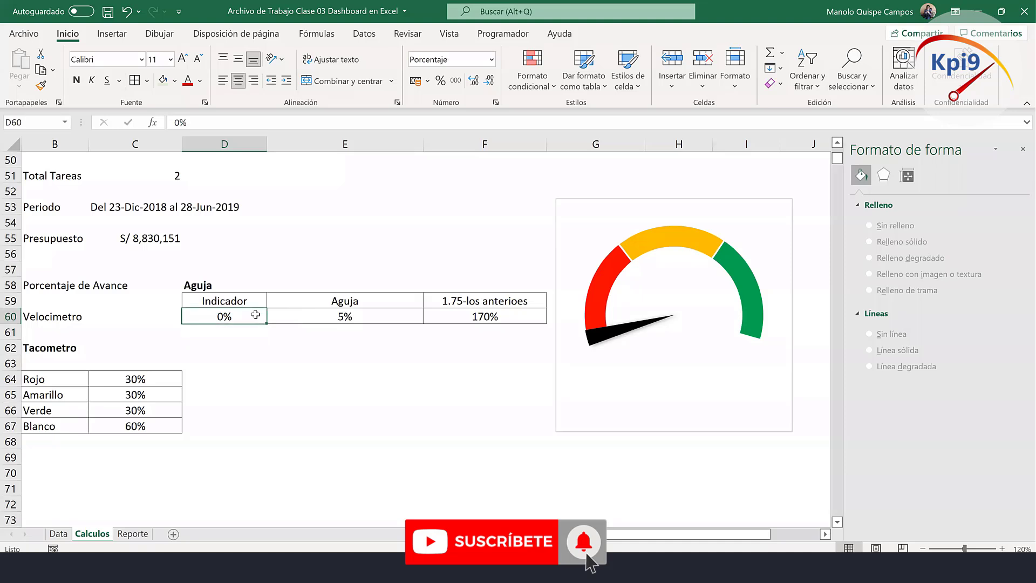
pyautogui.write('100')
pyautogui.press('Return')
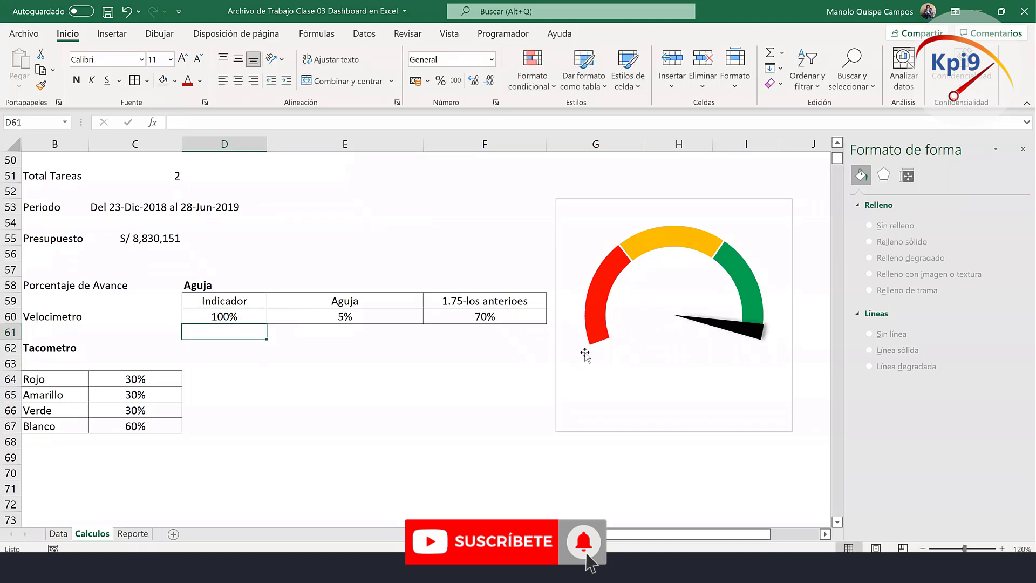
pyautogui.click(161, 380)
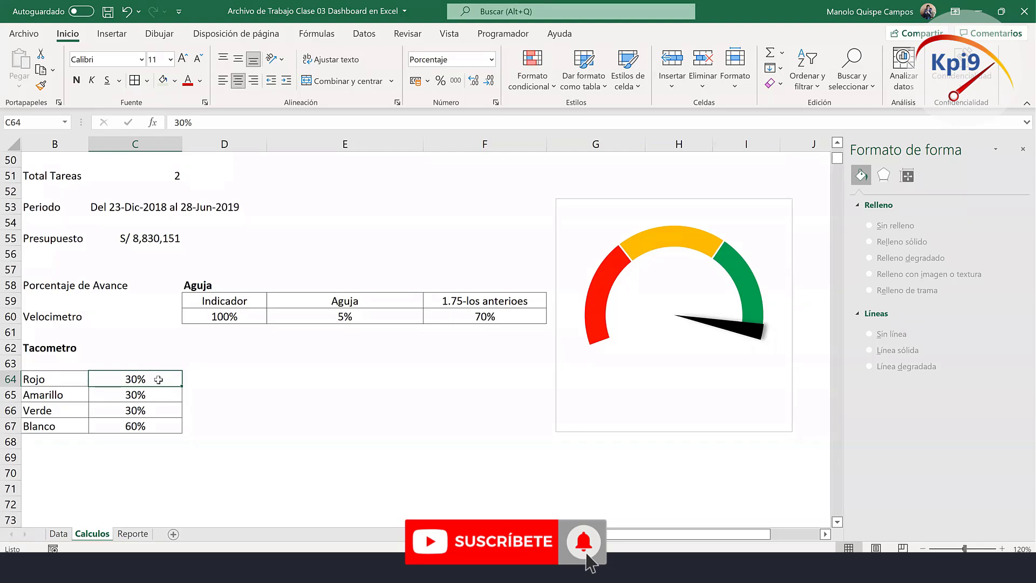
pyautogui.moveTo(155, 381); pyautogui.dragTo(160, 413)
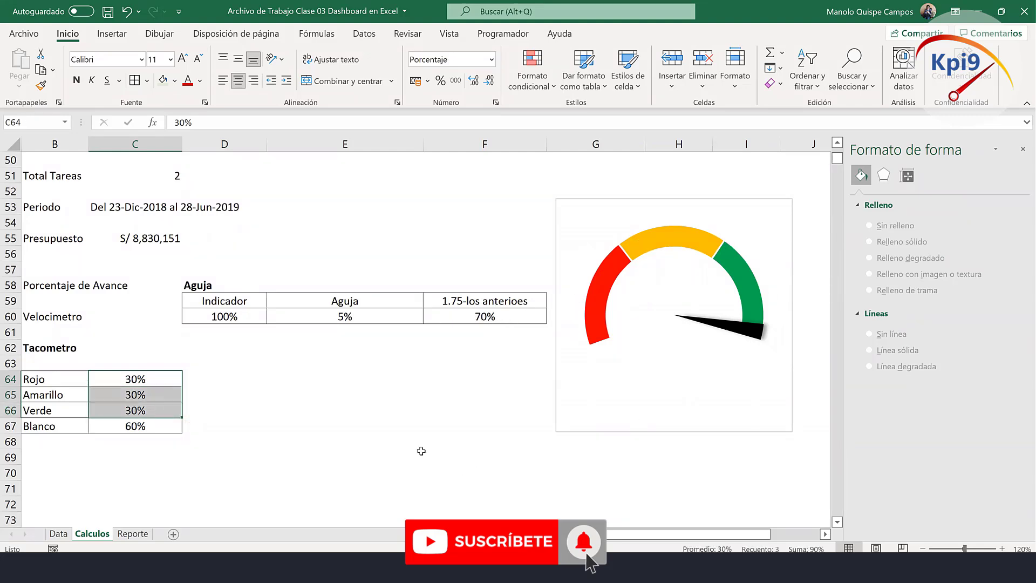
# Label the first band No Aceptable with the range Menor a 50%.
pyautogui.click(280, 381)
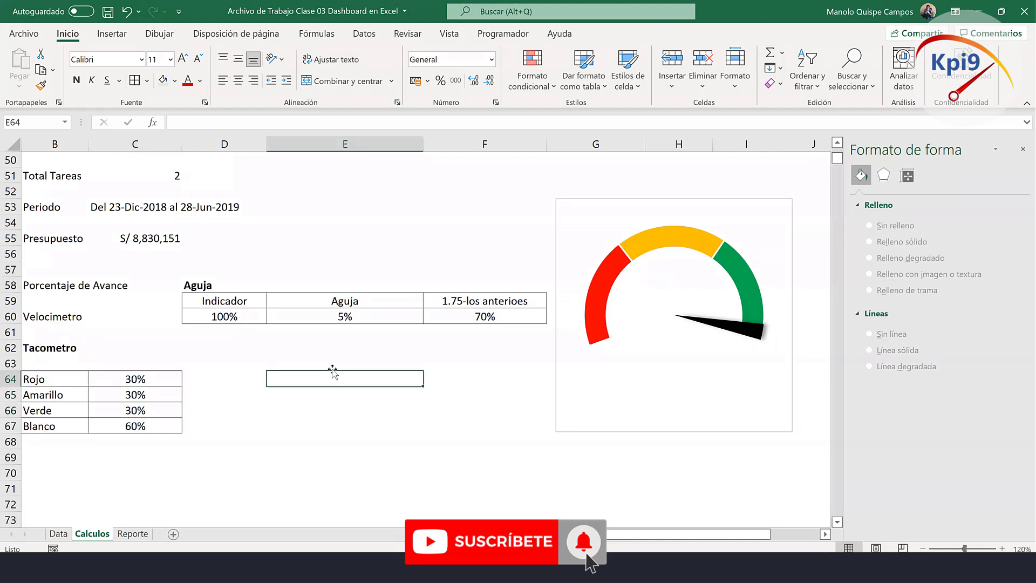
pyautogui.click(256, 379)
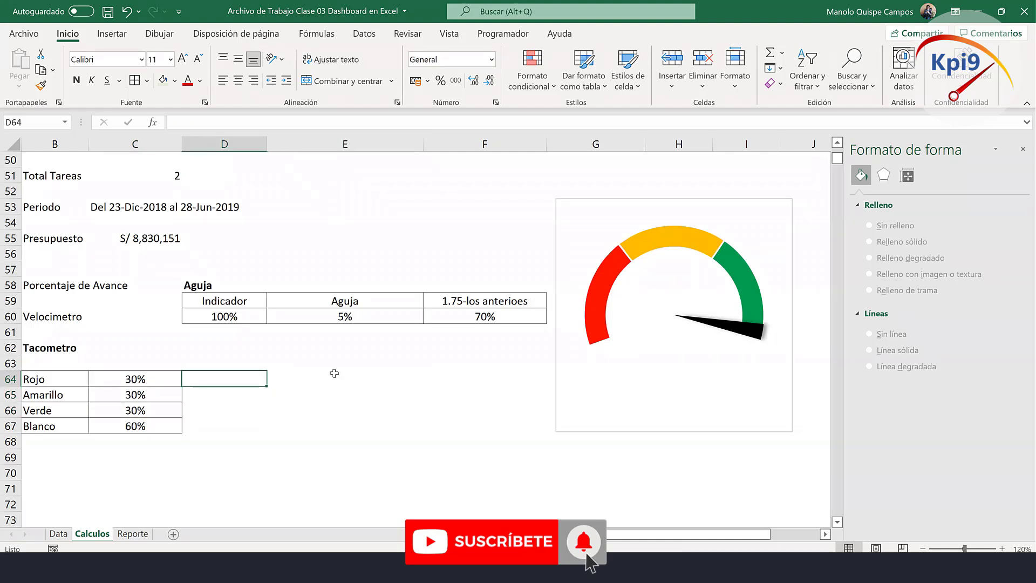
pyautogui.click(315, 381)
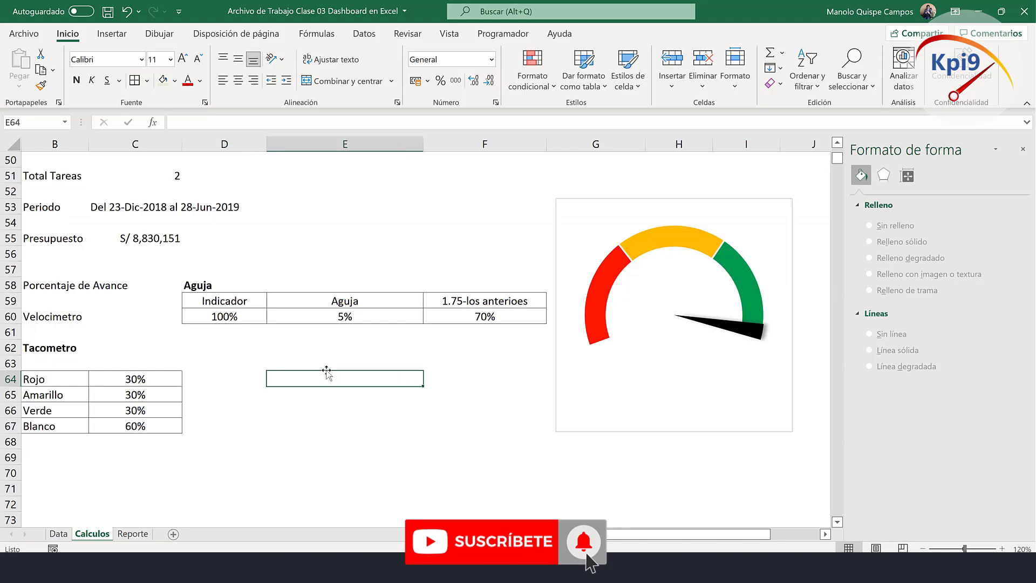
pyautogui.click(461, 378)
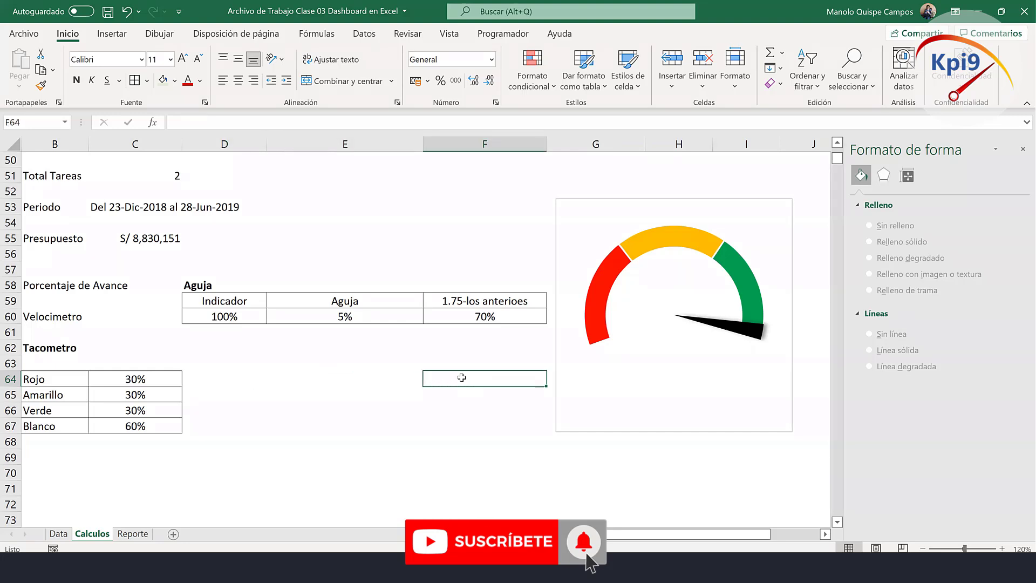
pyautogui.click(382, 382)
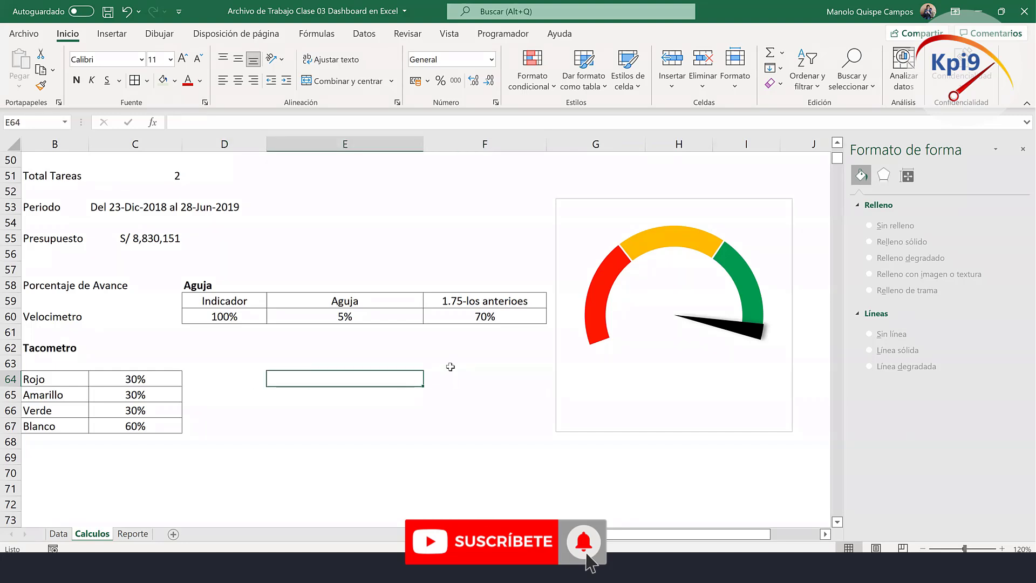
pyautogui.write('No Ac')
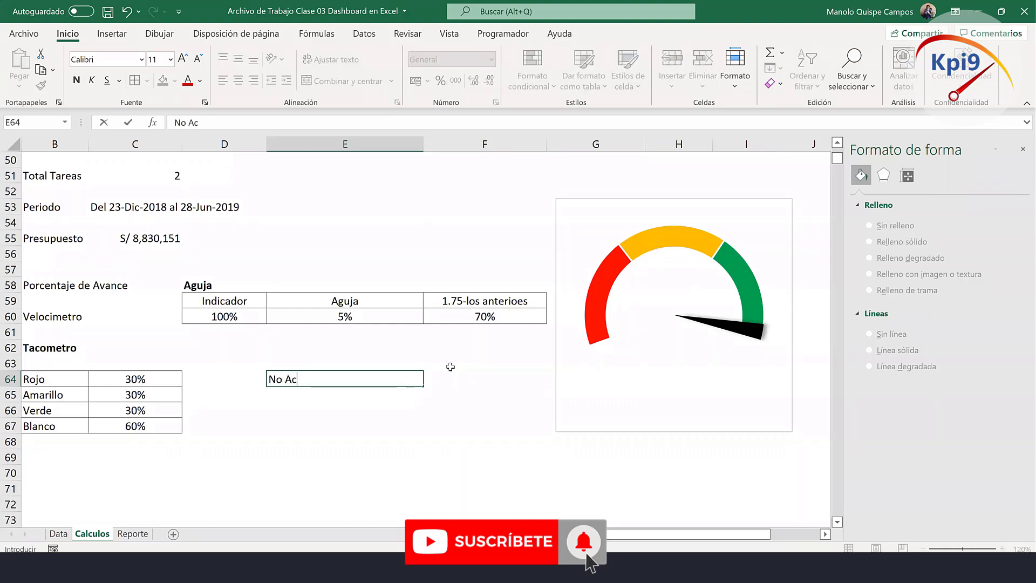
pyautogui.write('eptable')
pyautogui.press('Tab')
pyautogui.write('Meno')
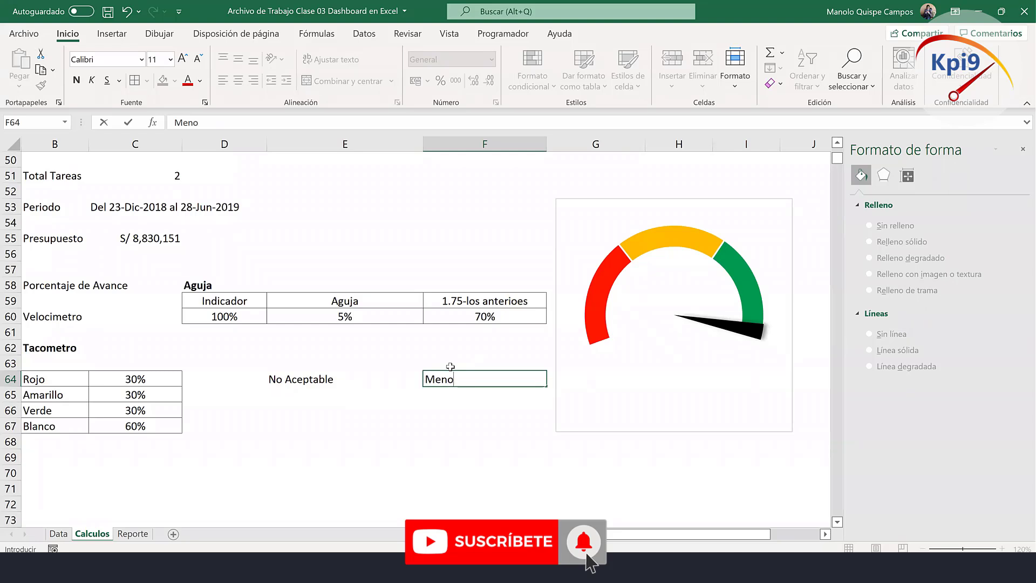
pyautogui.write('r a 50')
pyautogui.write('%')
pyautogui.press('Return')
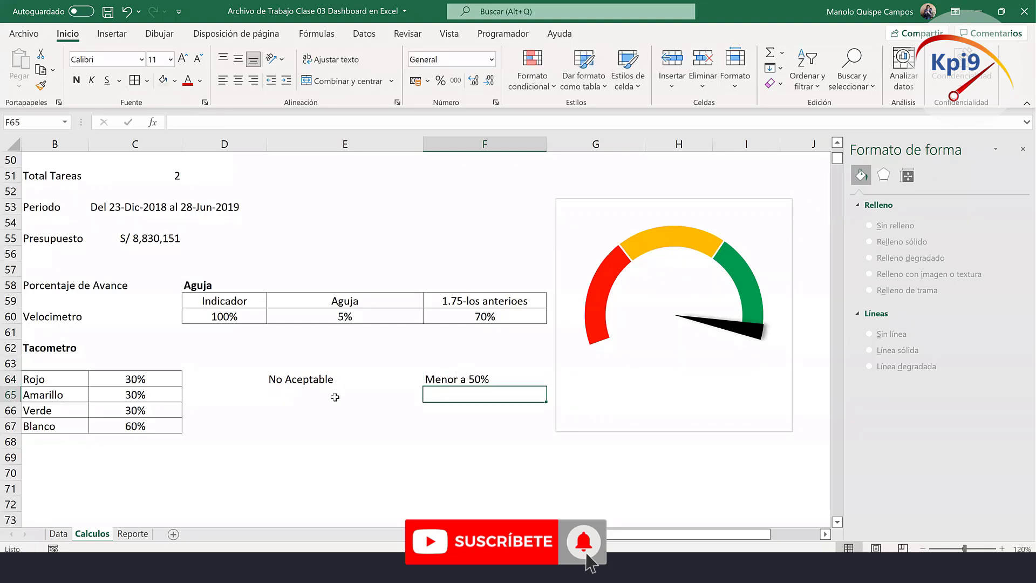
# Add the Intermedia band with the range 50% a 75%.
pyautogui.click(335, 397)
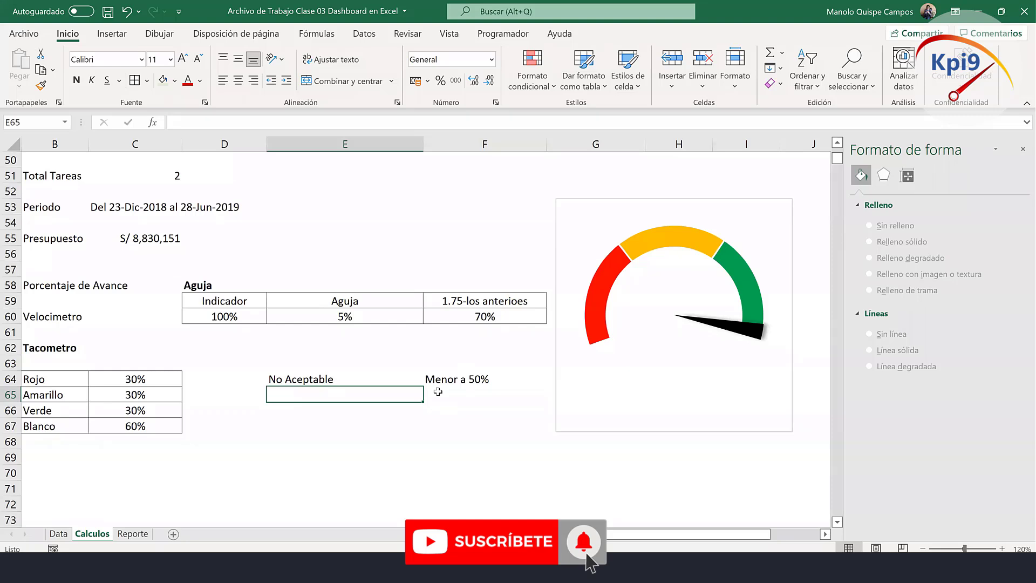
pyautogui.write('Inte')
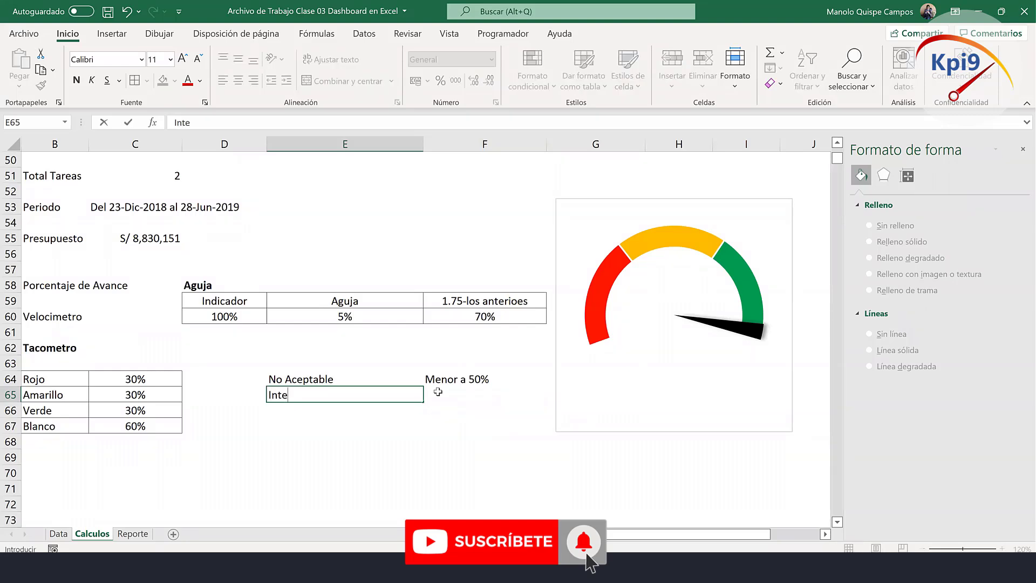
pyautogui.write('rmedia')
pyautogui.click(437, 392)
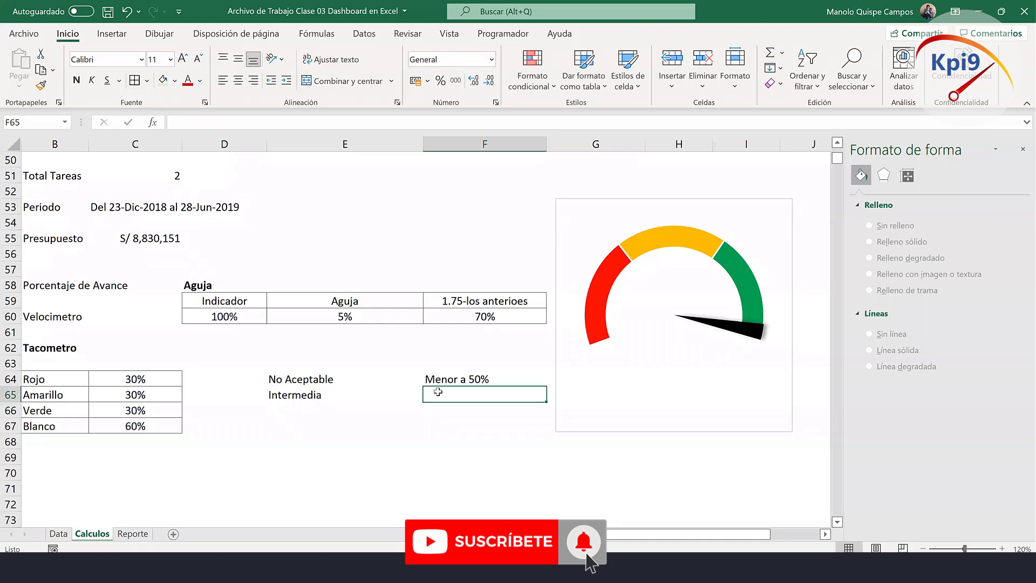
pyautogui.write('50% a 7')
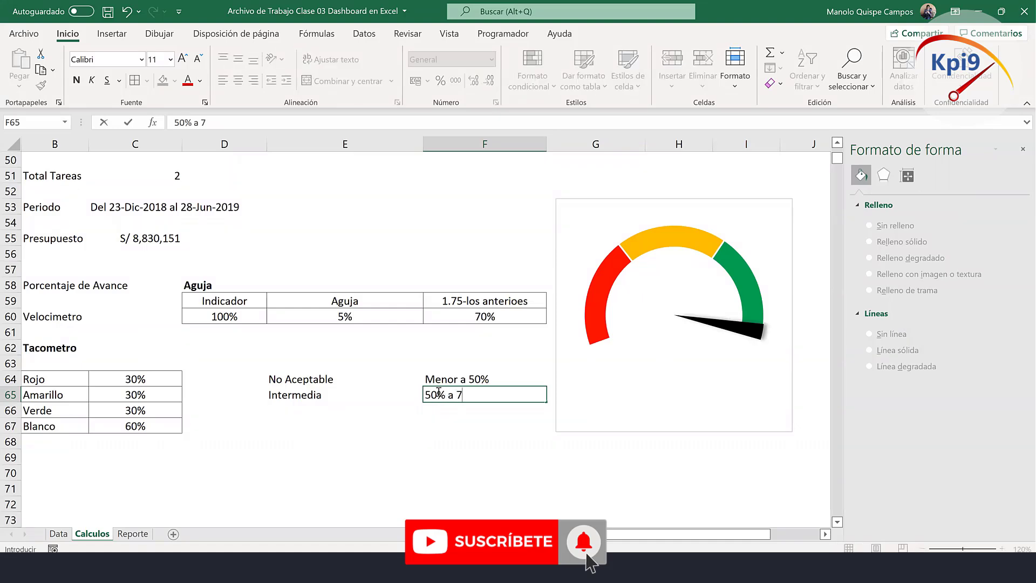
pyautogui.write('5%')
pyautogui.press('Return')
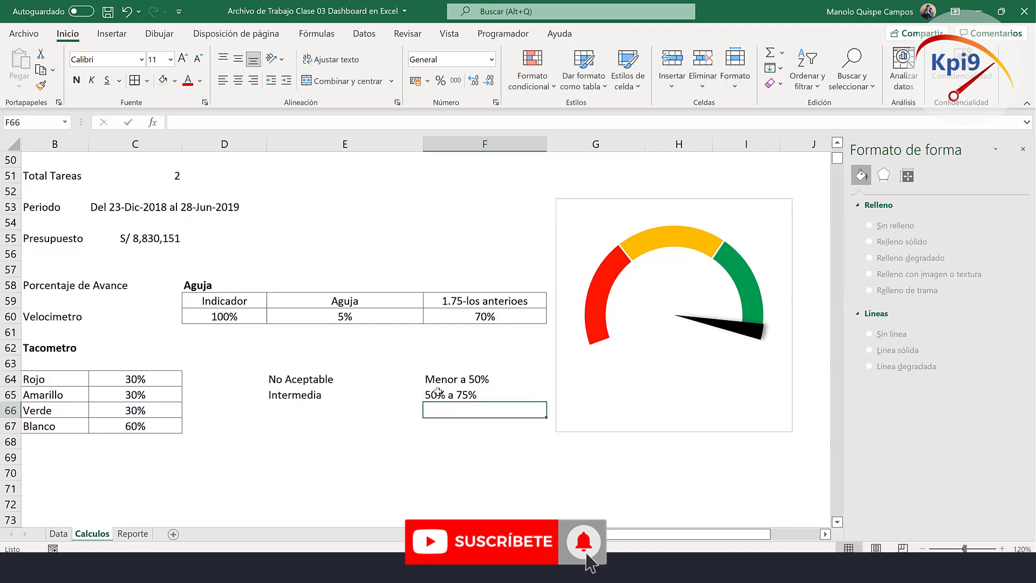
# Add the Aceptable band with the range Mayor a 75%.
pyautogui.press('Left')
pyautogui.write('Ace')
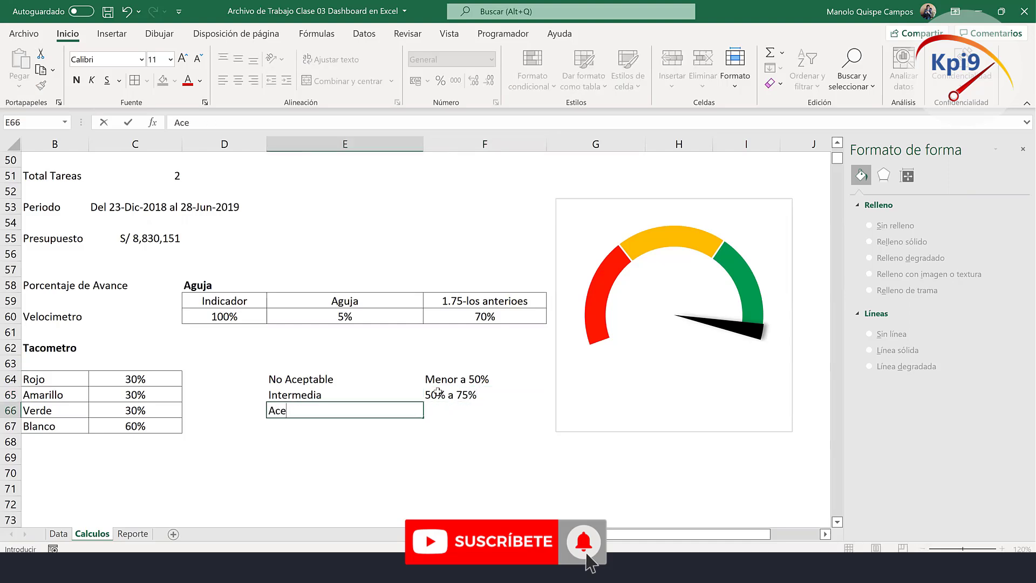
pyautogui.write('ptable')
pyautogui.press('Right')
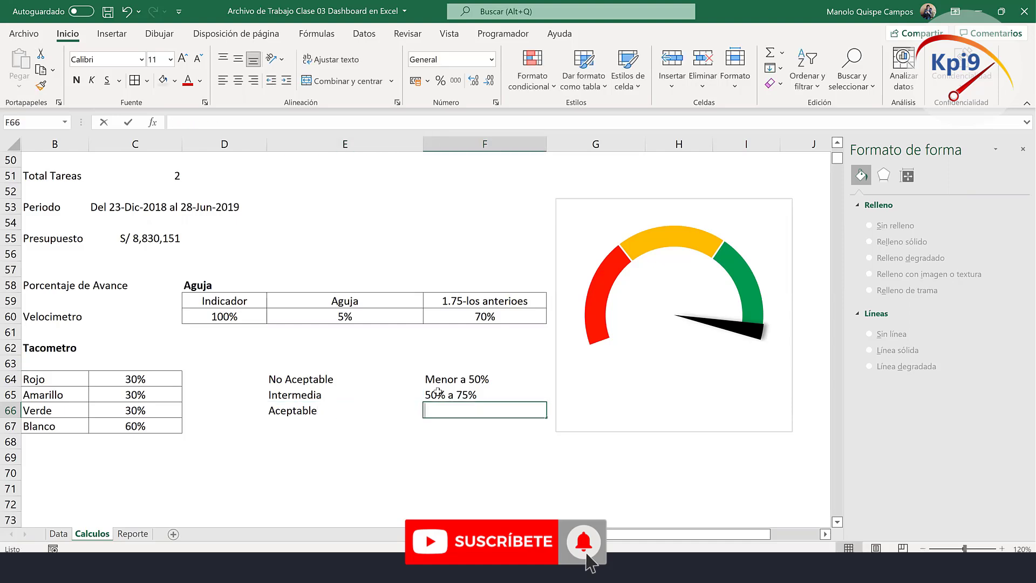
pyautogui.write('Mayor a ')
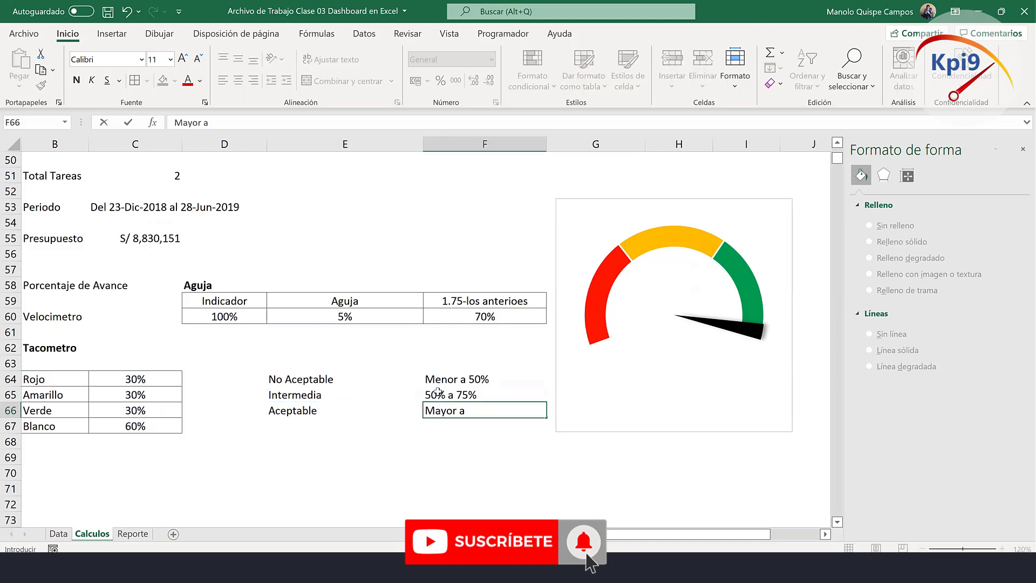
pyautogui.write('75%')
pyautogui.press('Return')
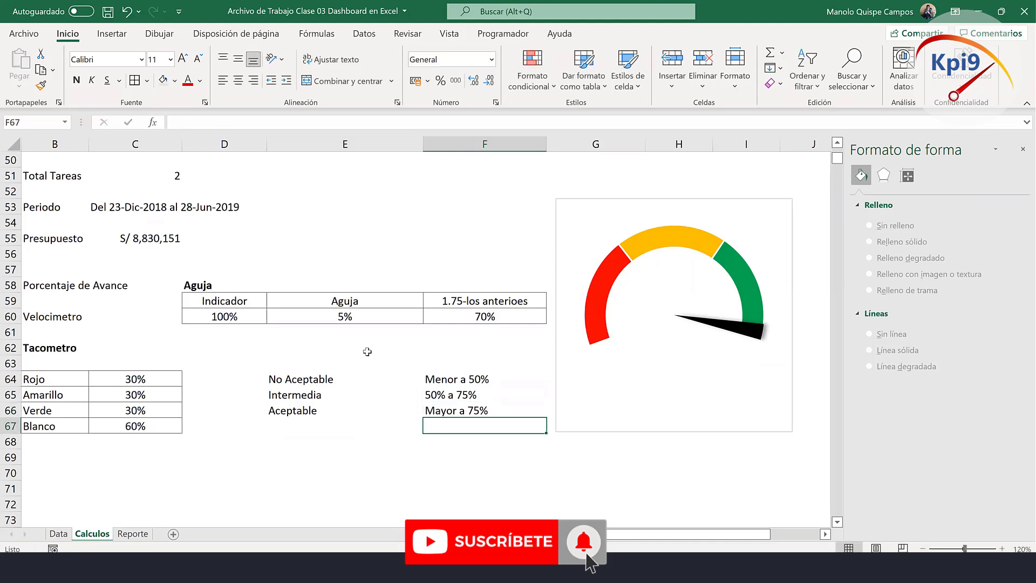
# Review the Tacometro percentages and set the Indicador to 50% to centre the needle.
pyautogui.click(478, 377)
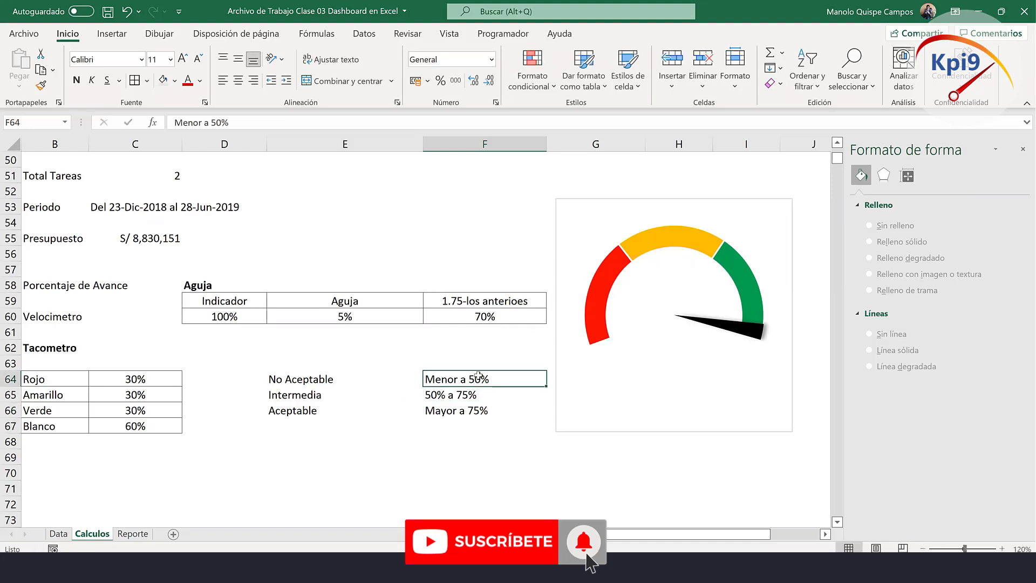
pyautogui.moveTo(139, 380); pyautogui.dragTo(140, 427)
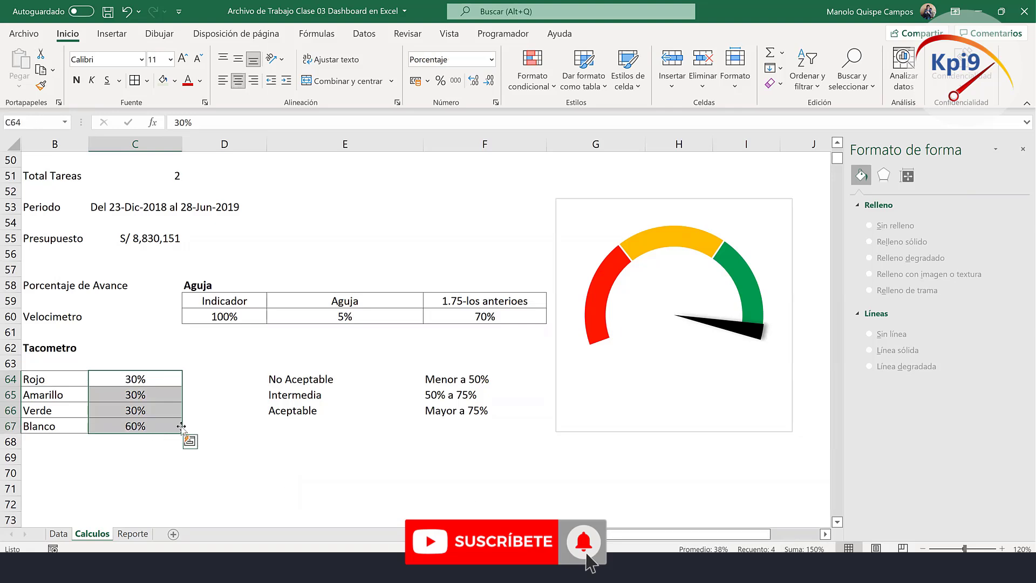
pyautogui.moveTo(159, 382); pyautogui.dragTo(162, 403)
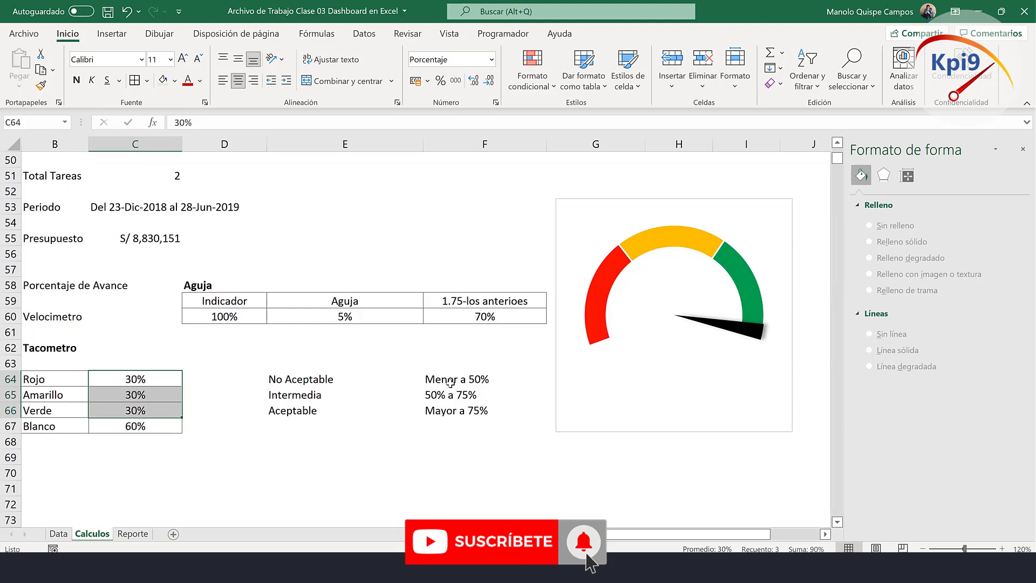
pyautogui.click(238, 318)
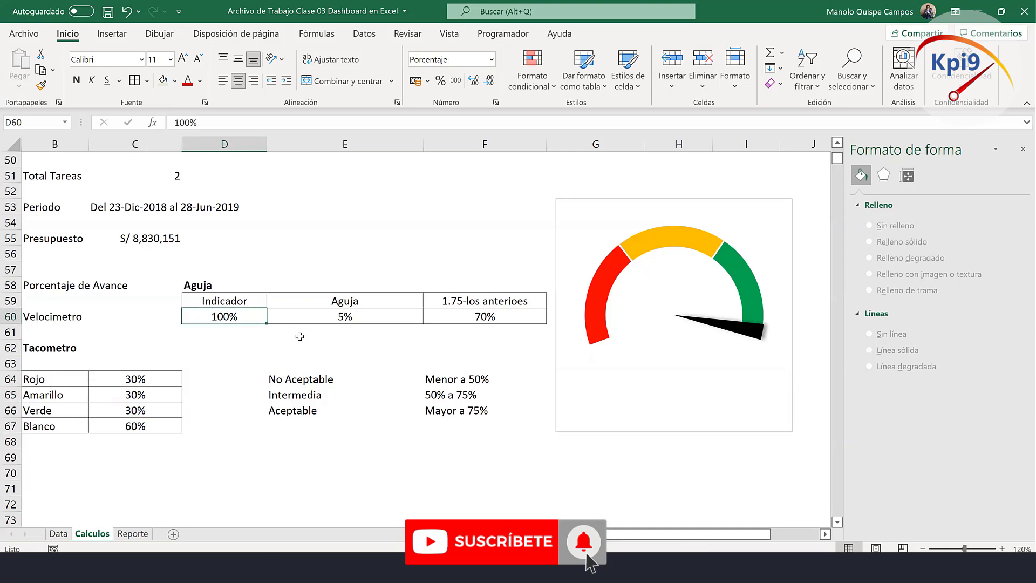
pyautogui.write('50')
pyautogui.press('Return')
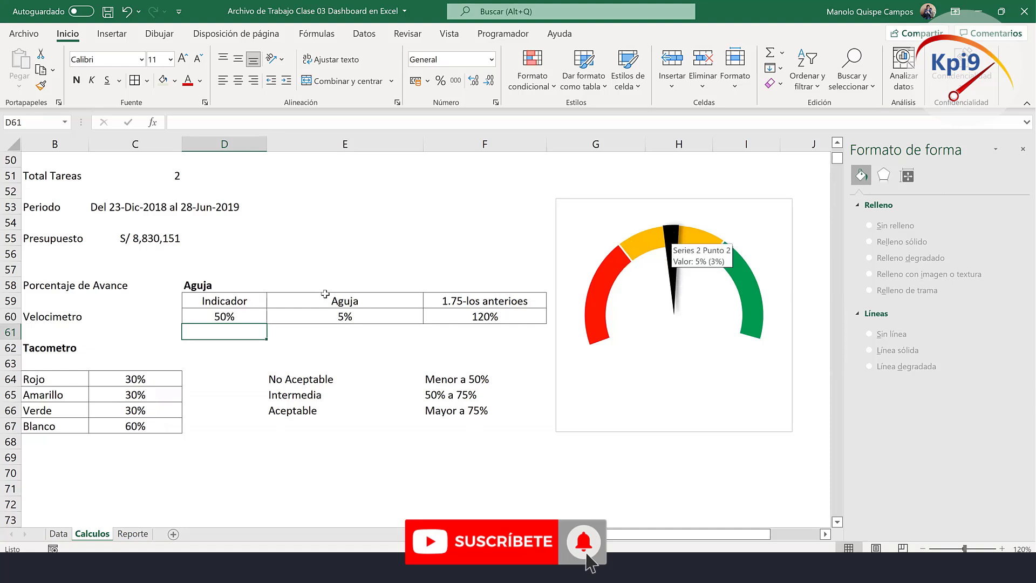
# Set the band shares to Rojo 40%, Amarillo 25% and Verde 25%.
pyautogui.click(141, 380)
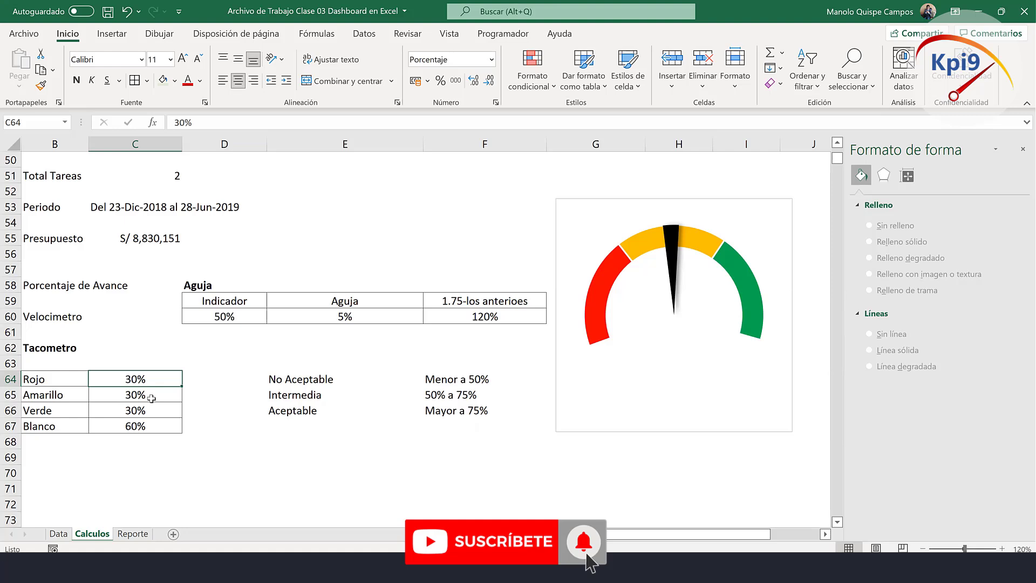
pyautogui.click(151, 397)
pyautogui.click(151, 379)
pyautogui.keyDown('shift'); pyautogui.click(156, 410); pyautogui.keyUp('shift')
pyautogui.click(156, 381)
pyautogui.write('40')
pyautogui.press('Return')
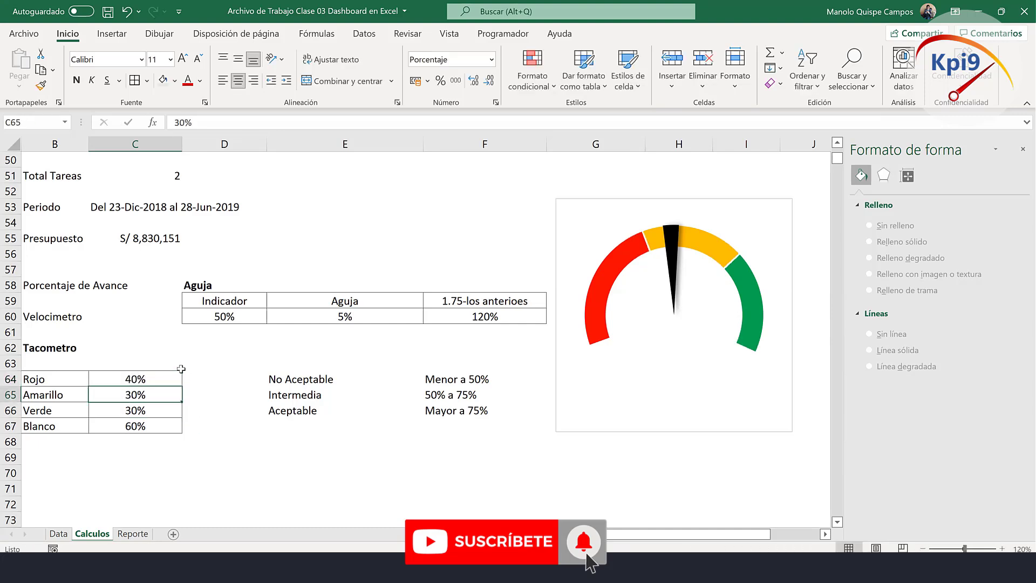
pyautogui.write('1')
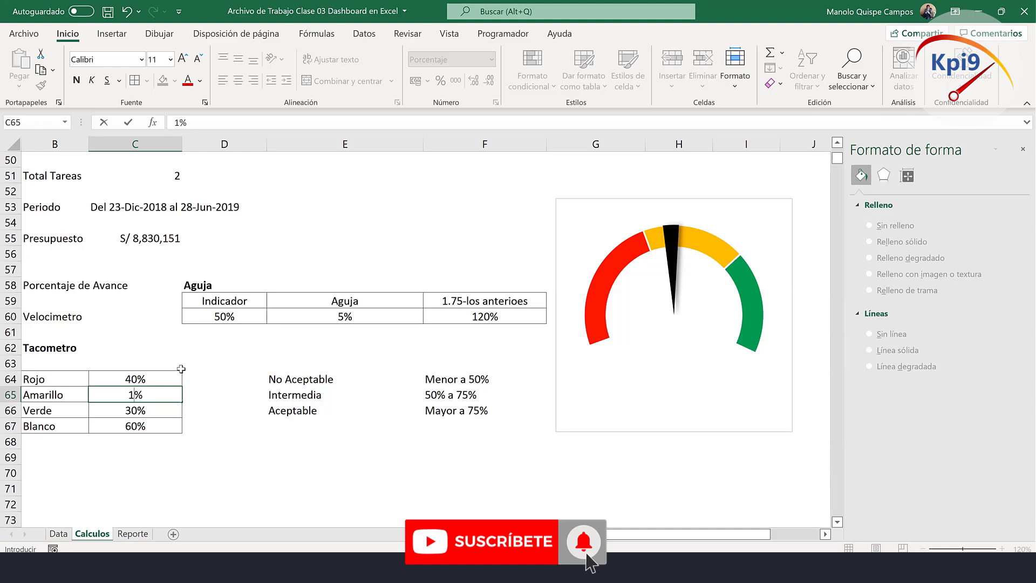
pyautogui.press('BackSpace')
pyautogui.write('25')
pyautogui.press('Return')
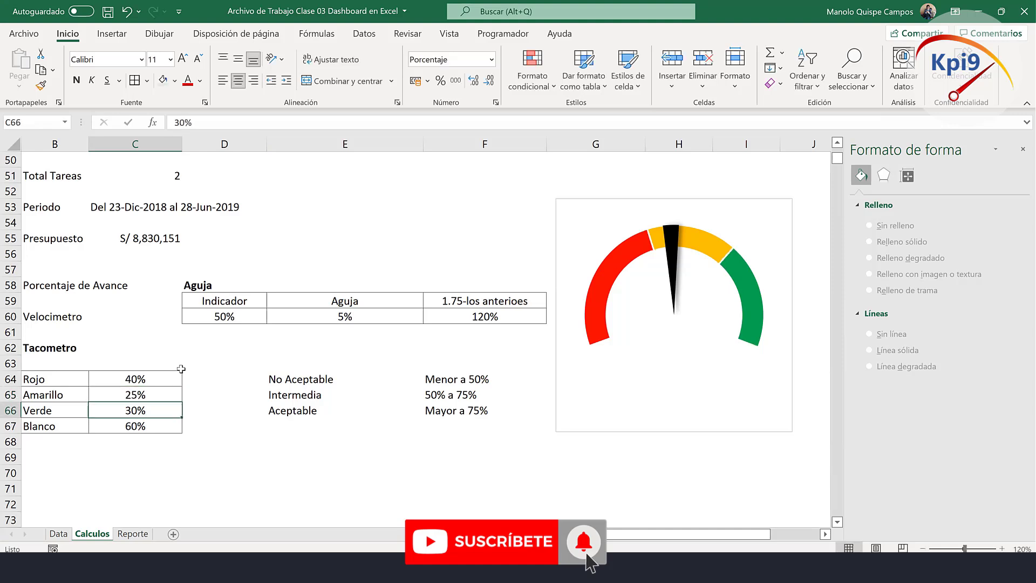
pyautogui.write('25')
pyautogui.hotkey('ctrl', 'Return')
pyautogui.press('Return')
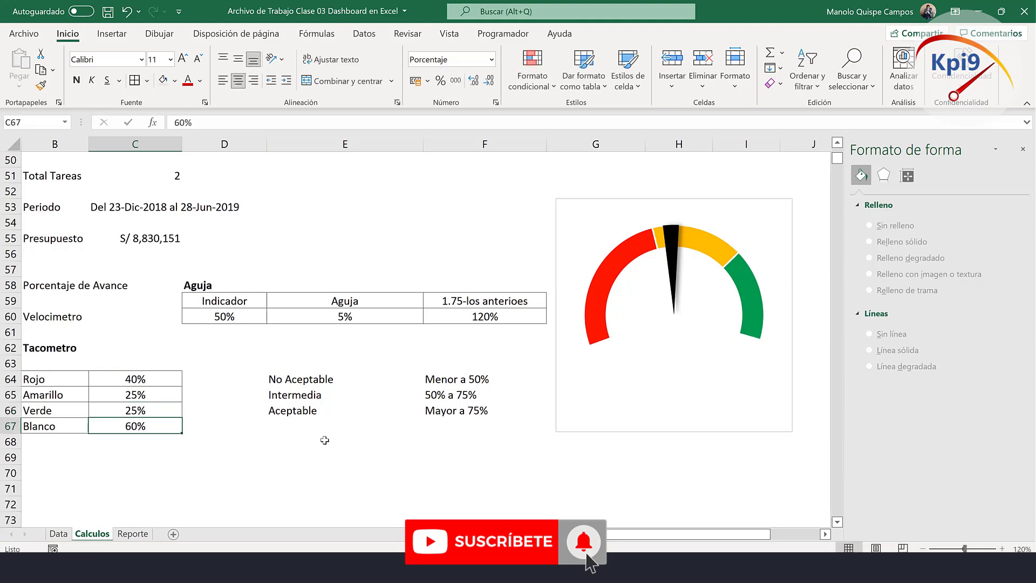
# Change the Rojo share to 45% and the Verde share to 20%.
pyautogui.click(145, 381)
pyautogui.write('45')
pyautogui.press('Return')
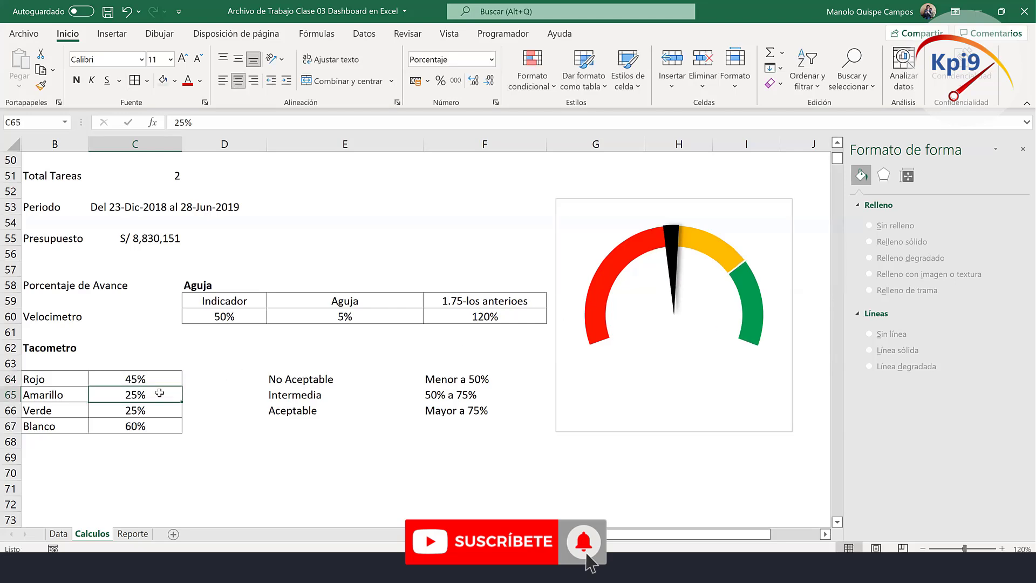
pyautogui.click(155, 411)
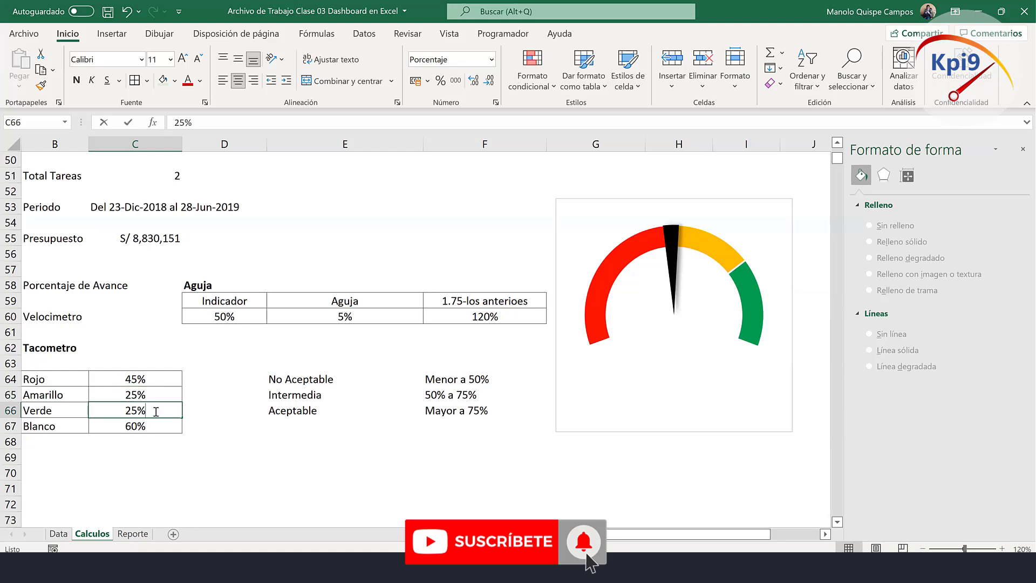
pyautogui.write('20')
pyautogui.press('Return')
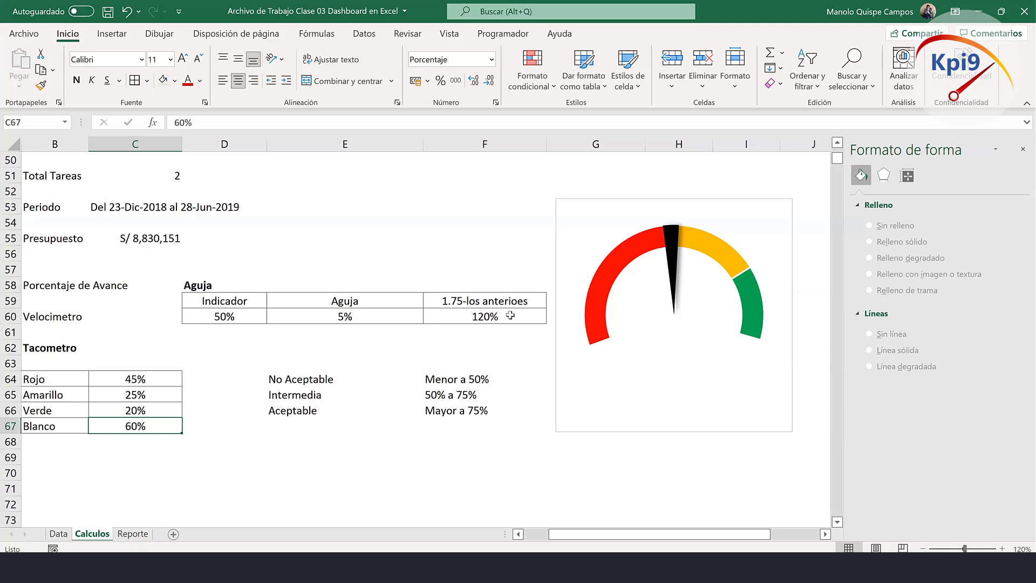
pyautogui.click(251, 314)
# Set the indicator to 51% and the needle width in E60 to 3%.
pyautogui.write('5')
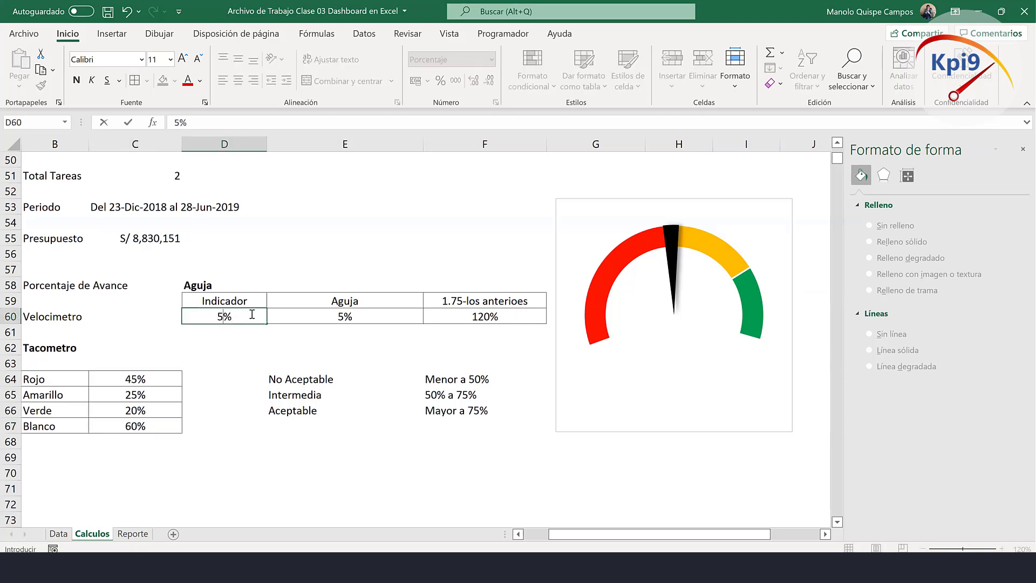
pyautogui.write('1')
pyautogui.press('Return')
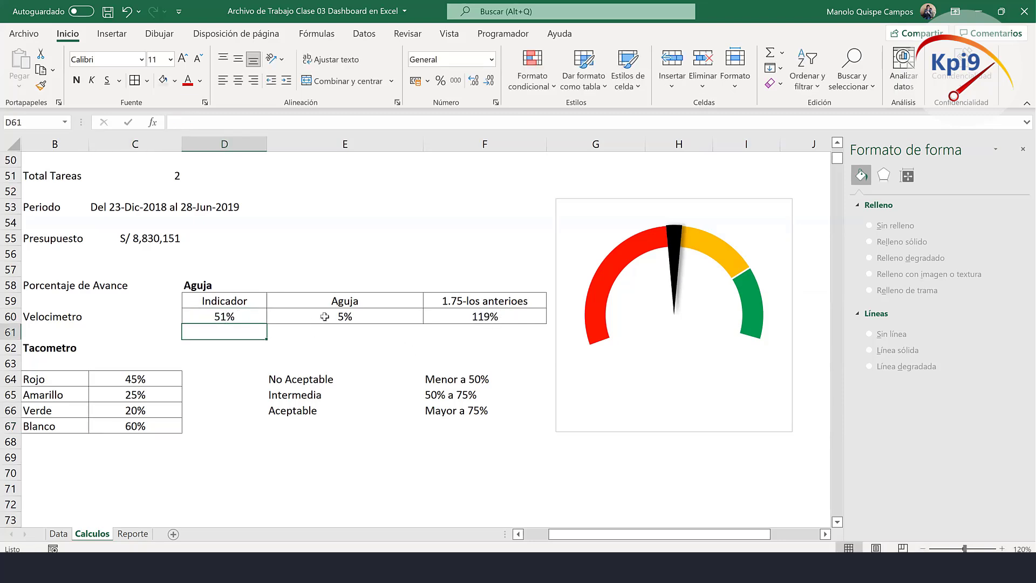
pyautogui.click(329, 317)
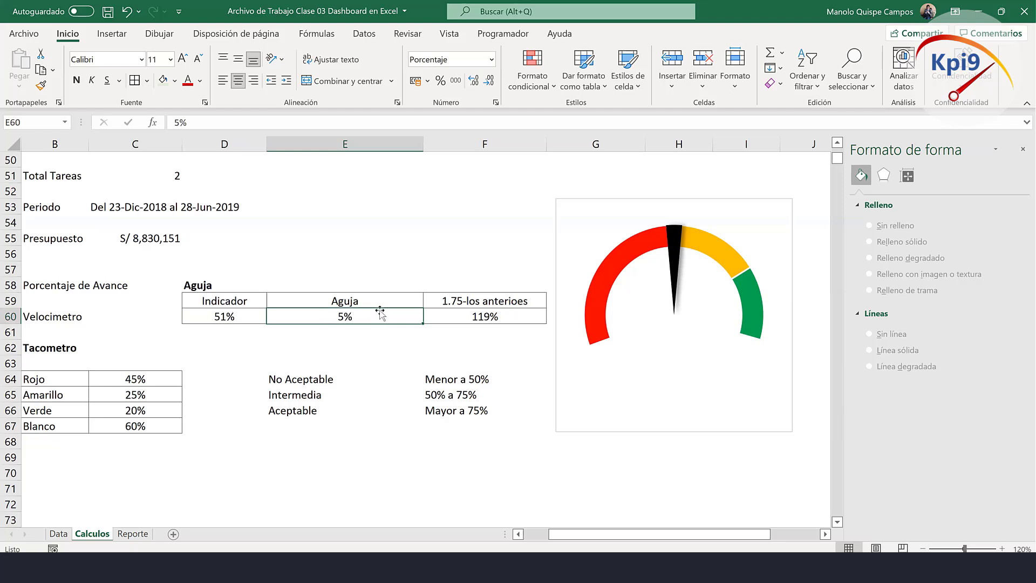
pyautogui.write('3')
pyautogui.press('Return')
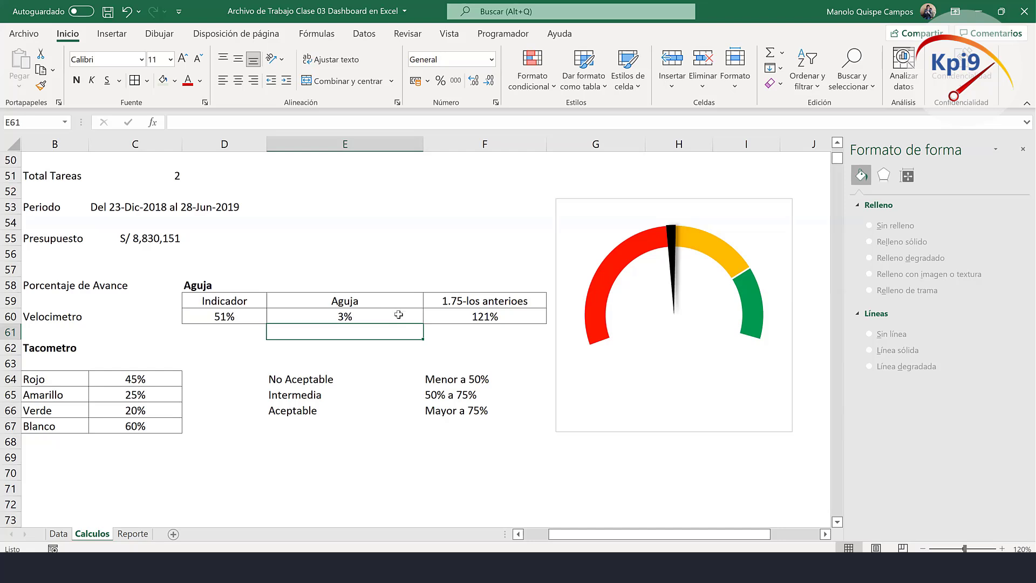
# Change the F60 remainder formula's constant from 1.75 to 1.73.
pyautogui.click(495, 316)
pyautogui.doubleClick(457, 318)
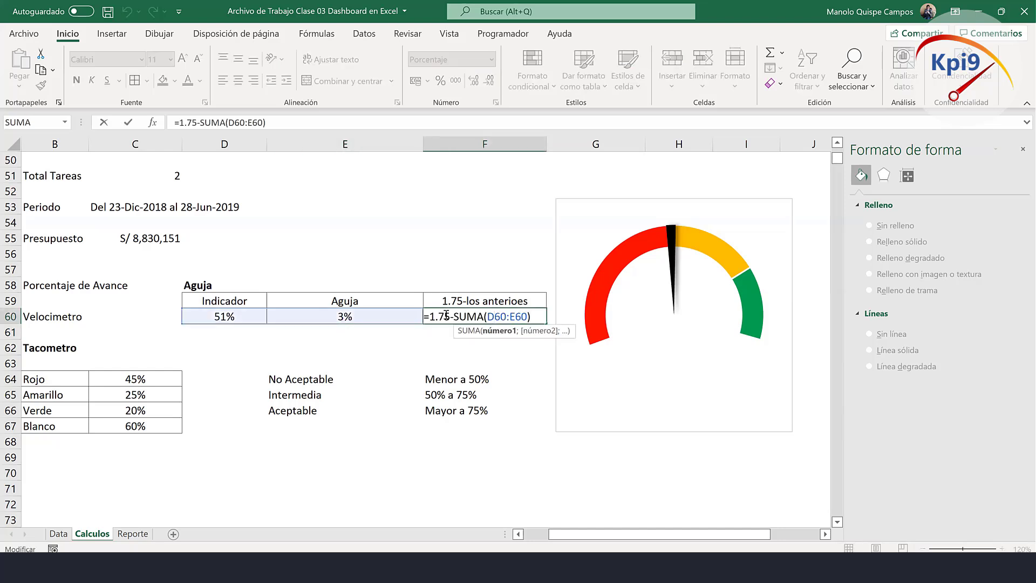
pyautogui.click(446, 316)
pyautogui.press('BackSpace')
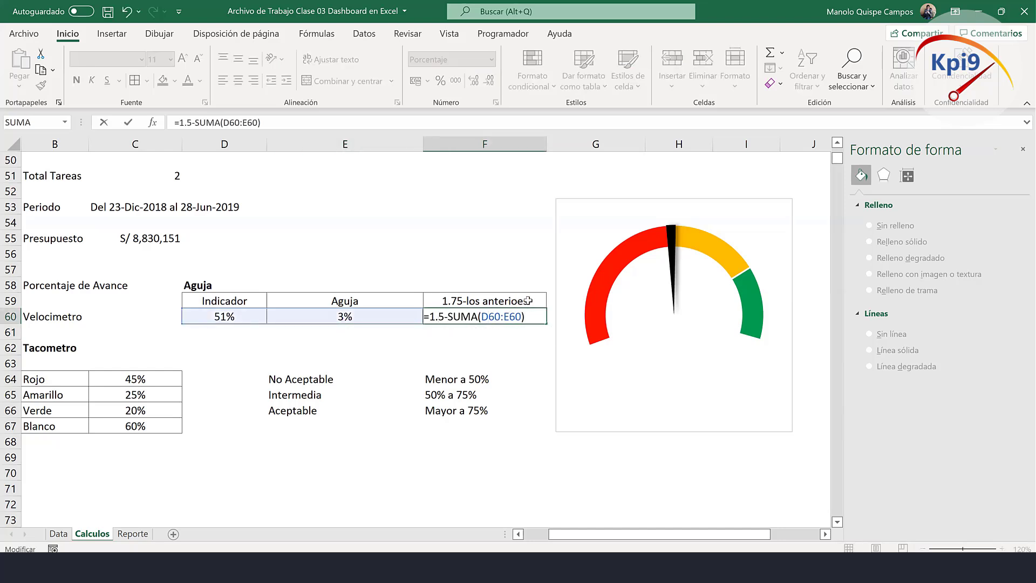
pyautogui.write('7')
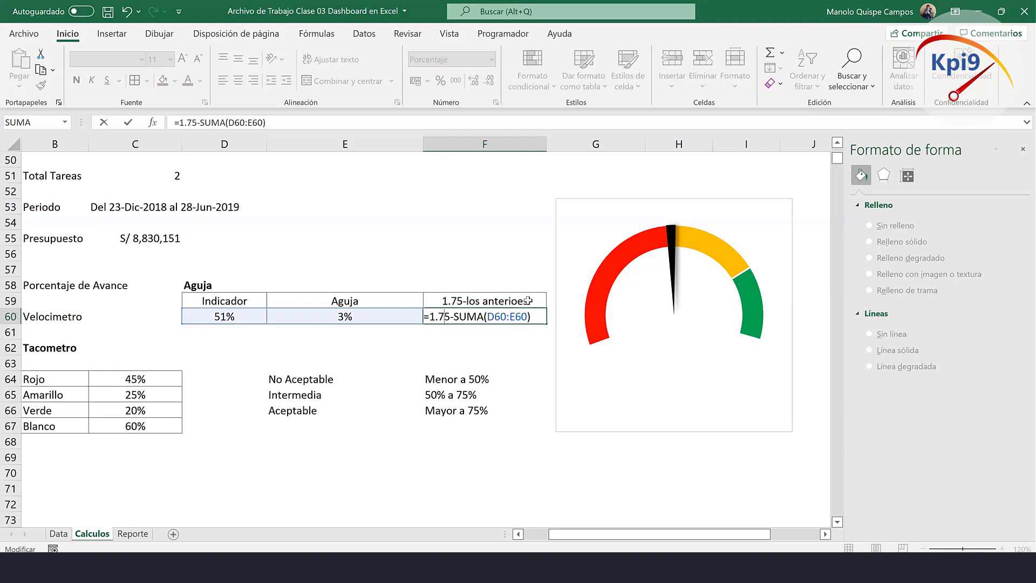
pyautogui.write('3')
pyautogui.press('Delete')
pyautogui.press('Return')
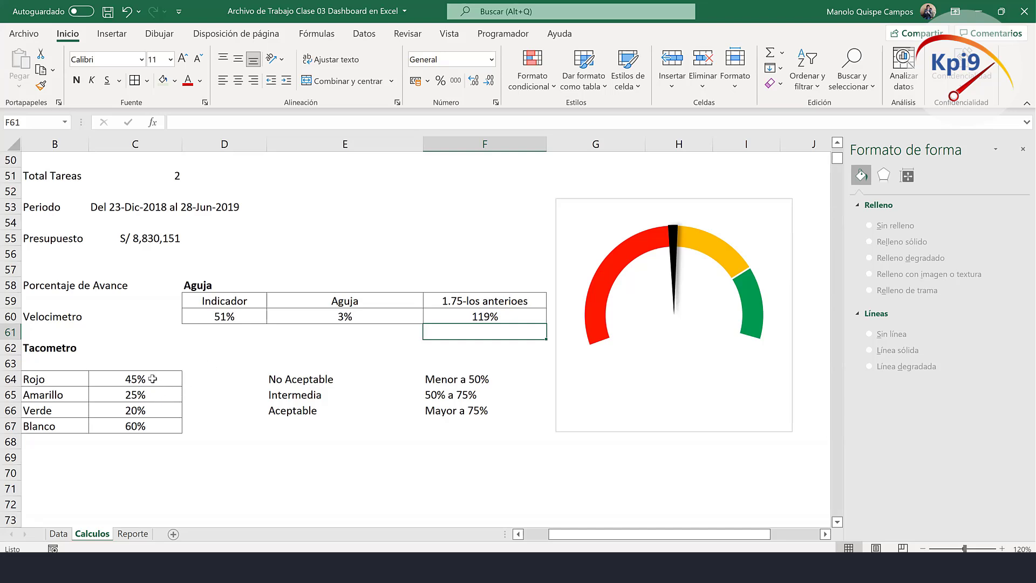
# Test the indicator at 75%, then set Verde to 25% and Amarillo to 20%.
pyautogui.click(219, 320)
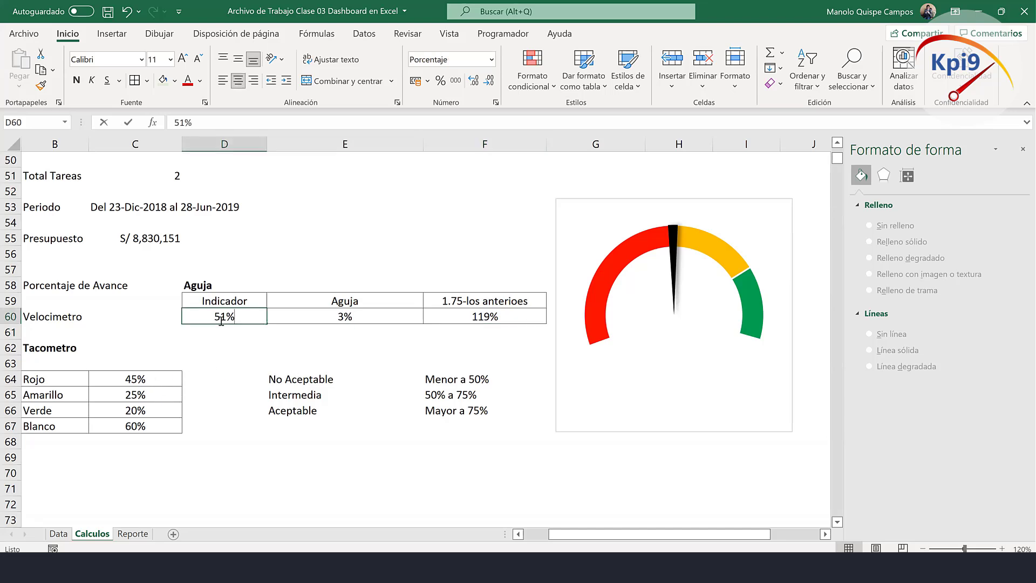
pyautogui.write('75')
pyautogui.press('Return')
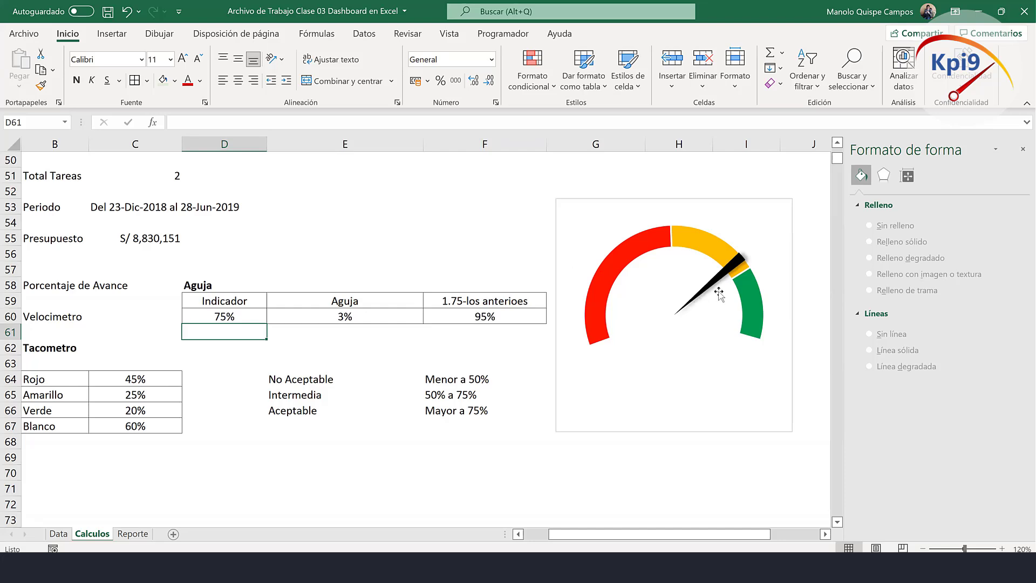
pyautogui.moveTo(749, 303)
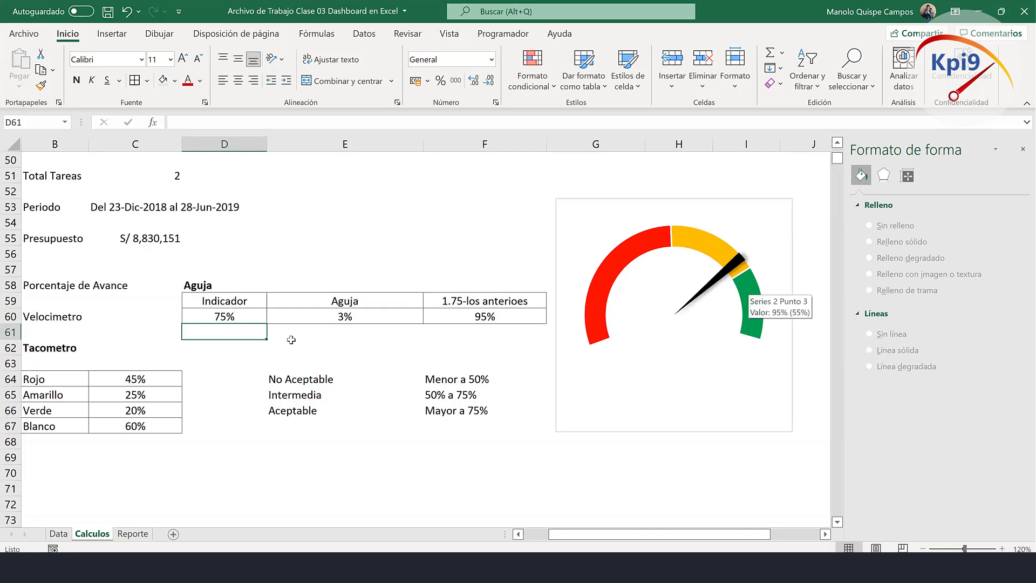
pyautogui.click(156, 410)
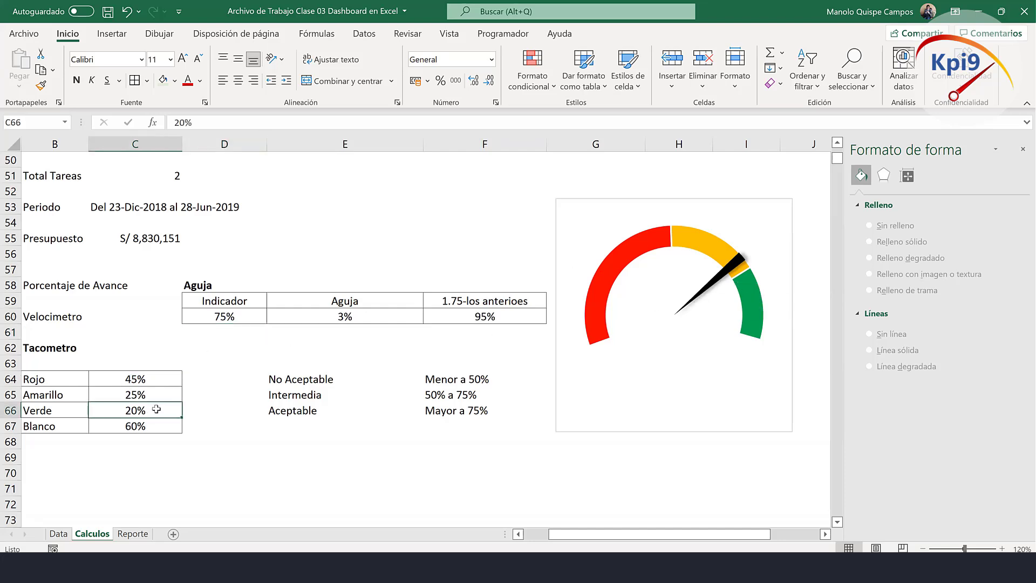
pyautogui.write('25')
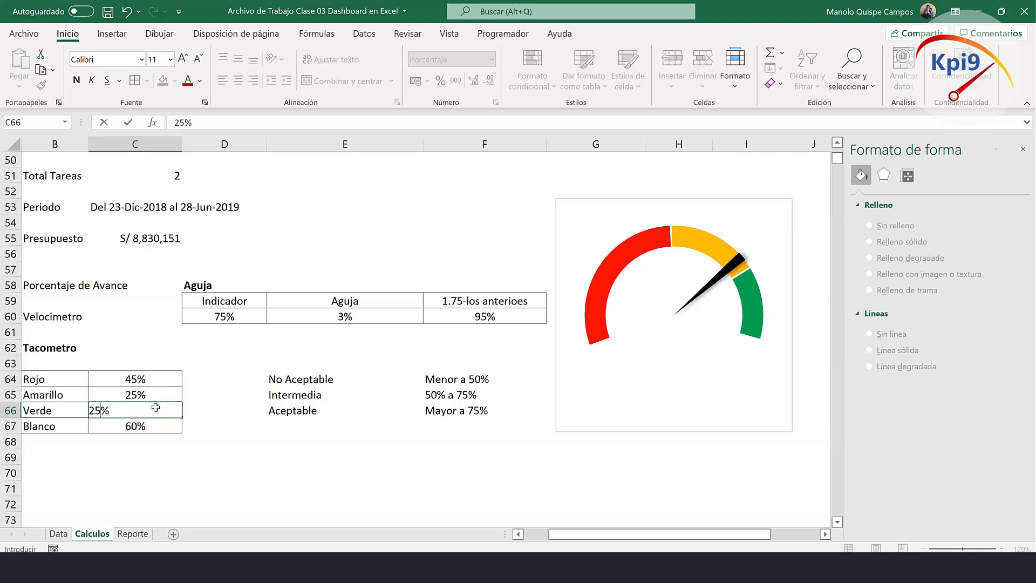
pyautogui.press('Return')
pyautogui.click(149, 398)
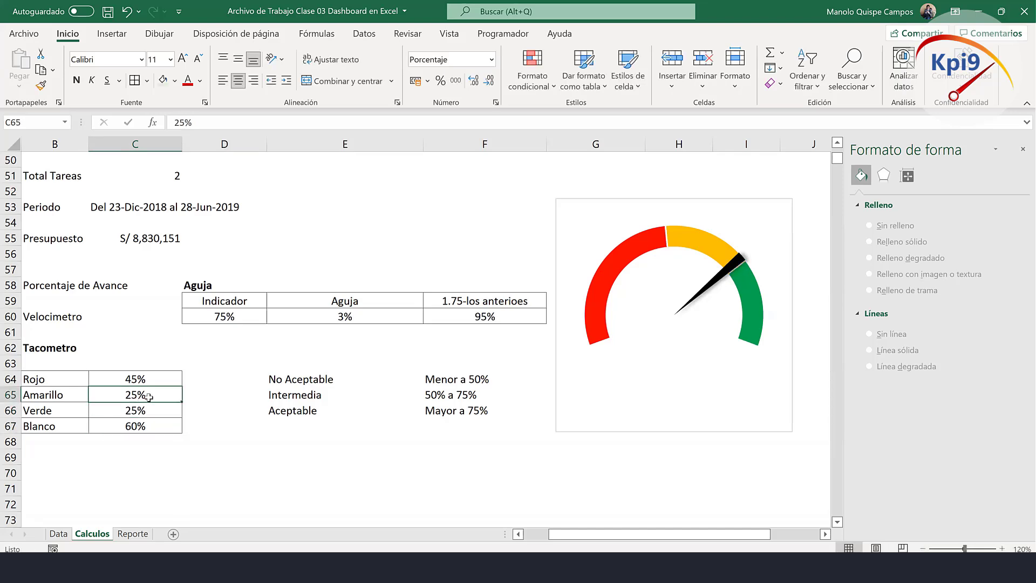
pyautogui.write('20')
pyautogui.press('Return')
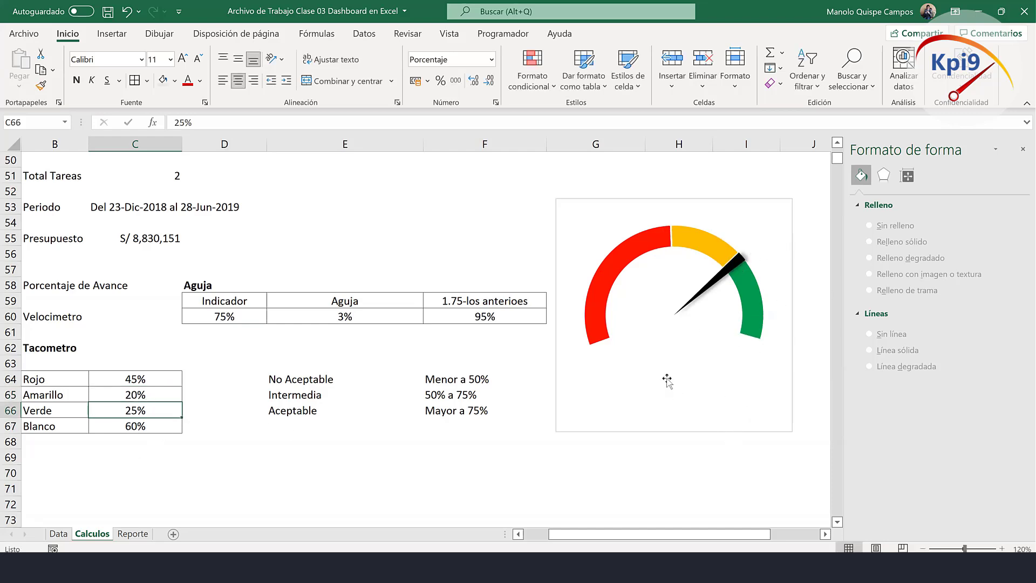
# Test the indicator at 100%, set needle width to 4%, and begin a SI formula in D60.
pyautogui.click(246, 318)
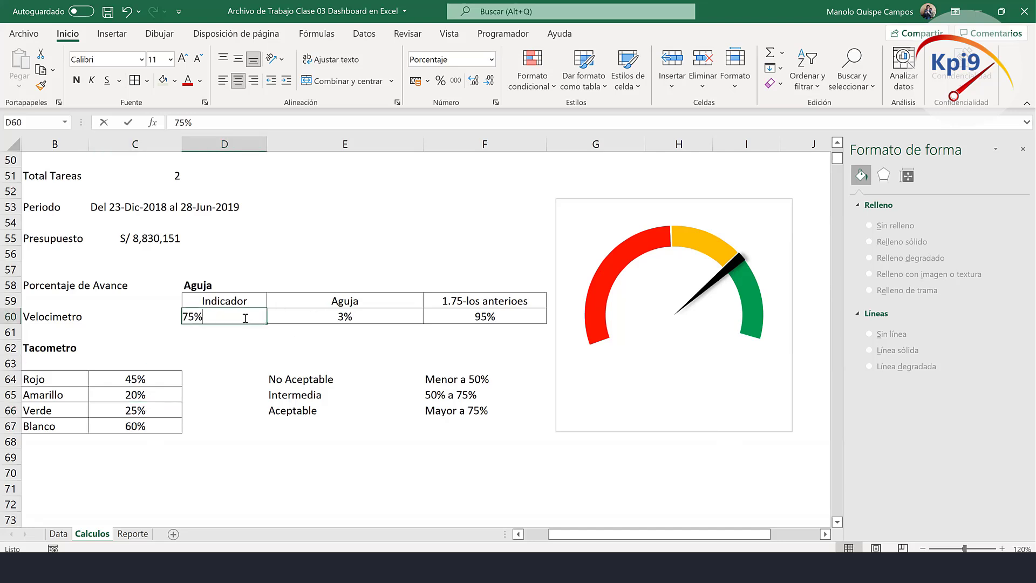
pyautogui.write('100')
pyautogui.press('Return')
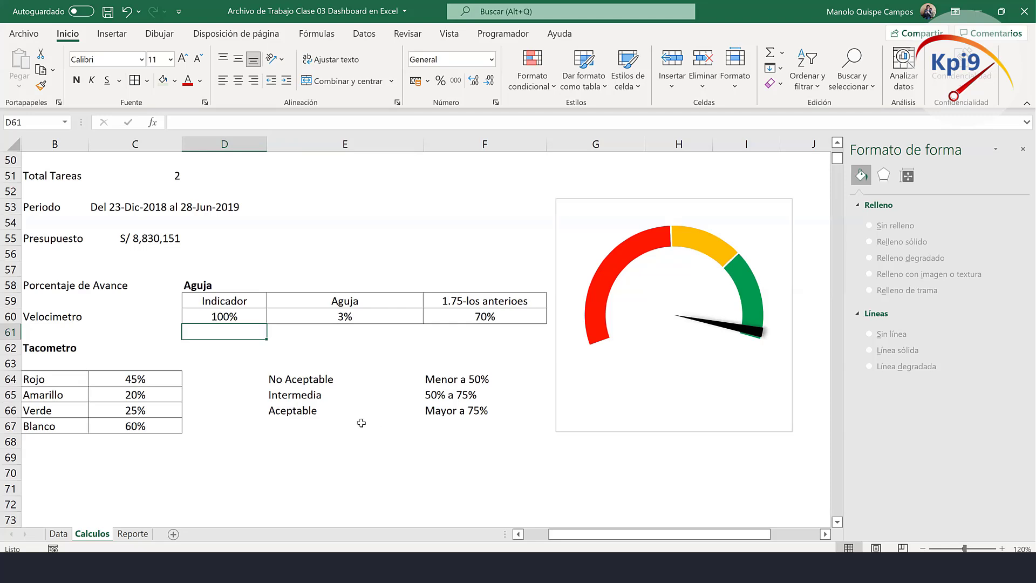
pyautogui.click(377, 320)
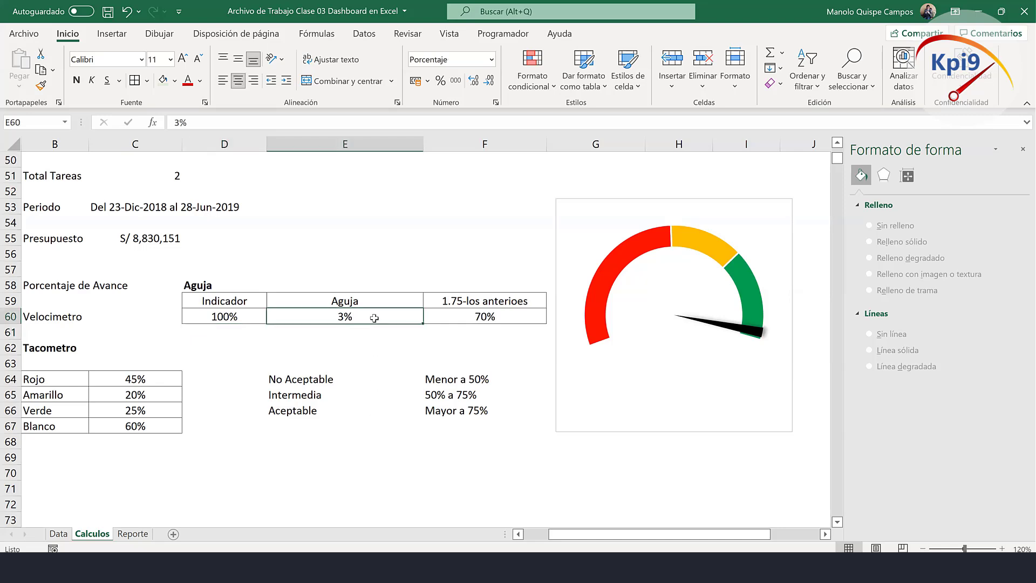
pyautogui.write('4')
pyautogui.press('Return')
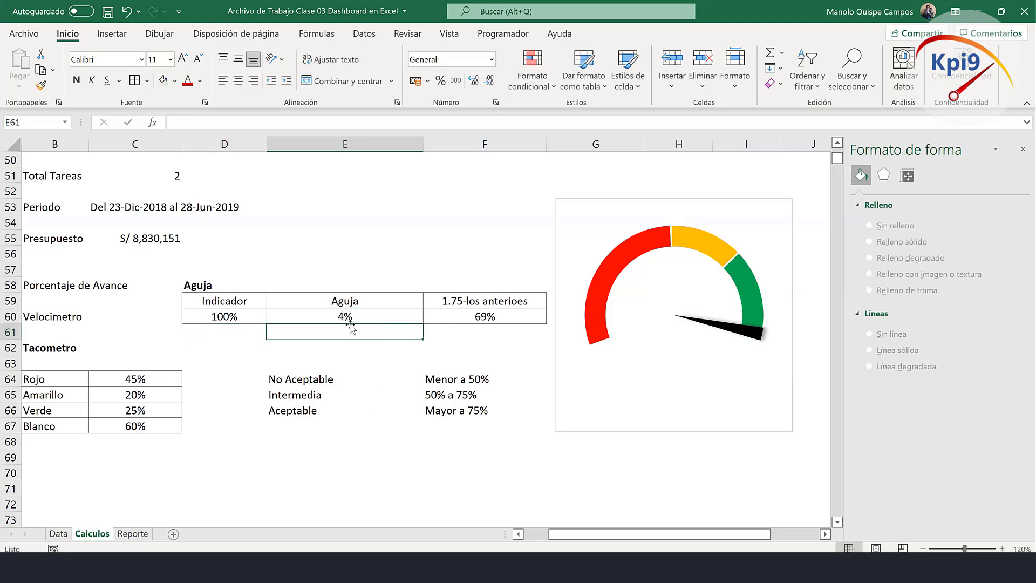
pyautogui.click(252, 314)
pyautogui.write('=')
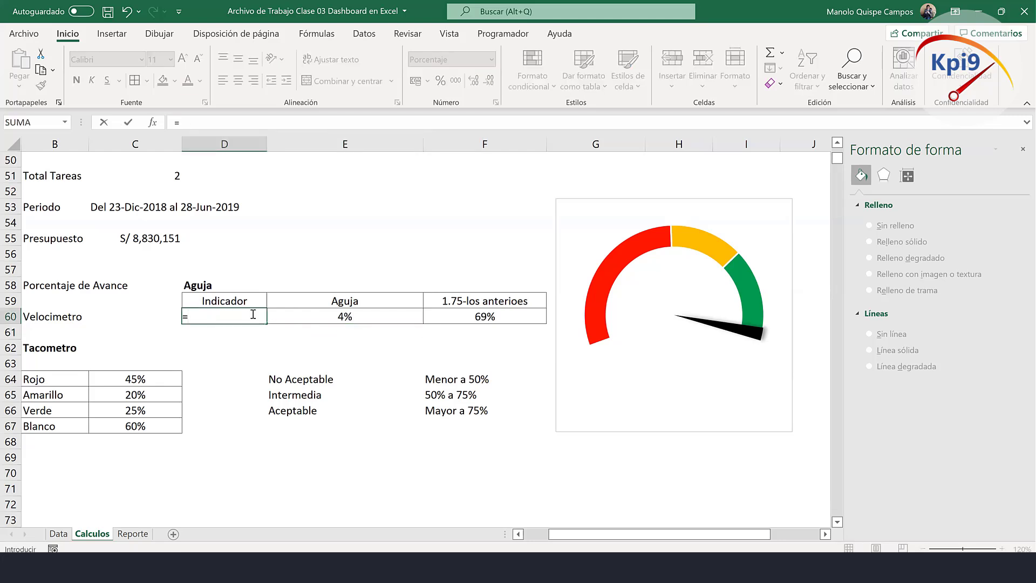
pyautogui.write('s')
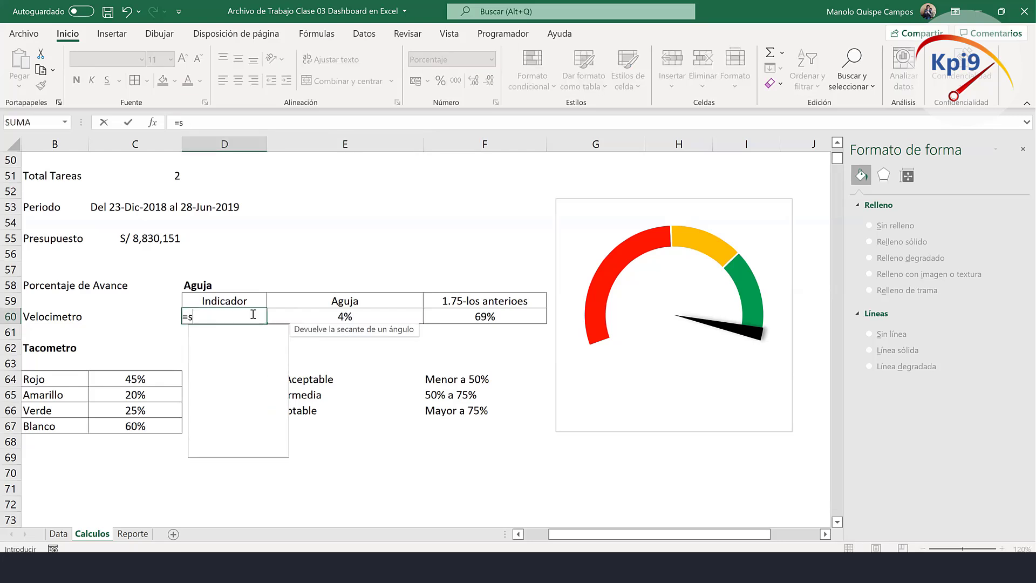
pyautogui.write('i.')
# Enter =SI.ERROR(PROMEDIO(Reporte!G24#);) in D60 to average the Avance column.
pyautogui.click(250, 340)
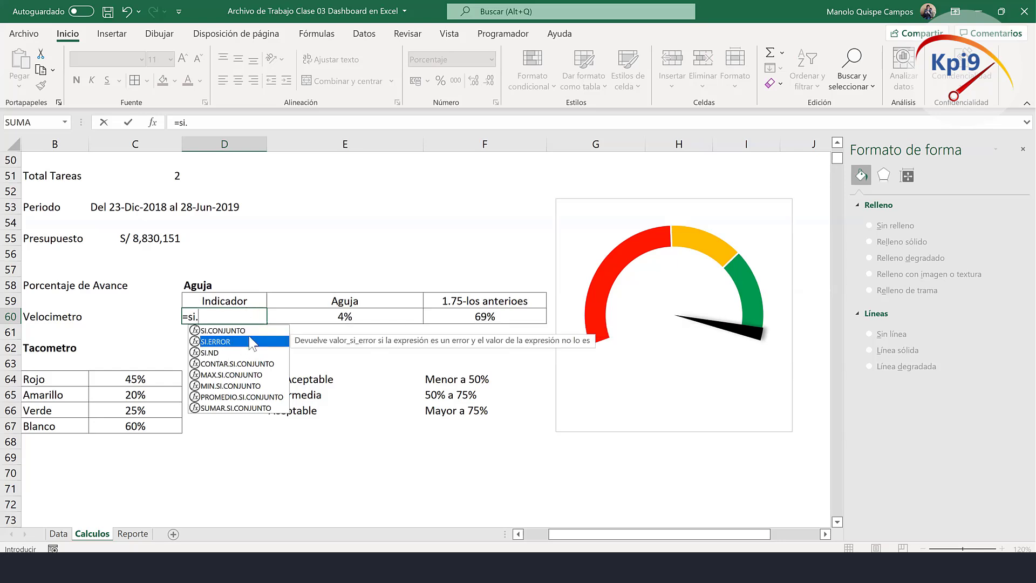
pyautogui.doubleClick(249, 341)
pyautogui.write('pro')
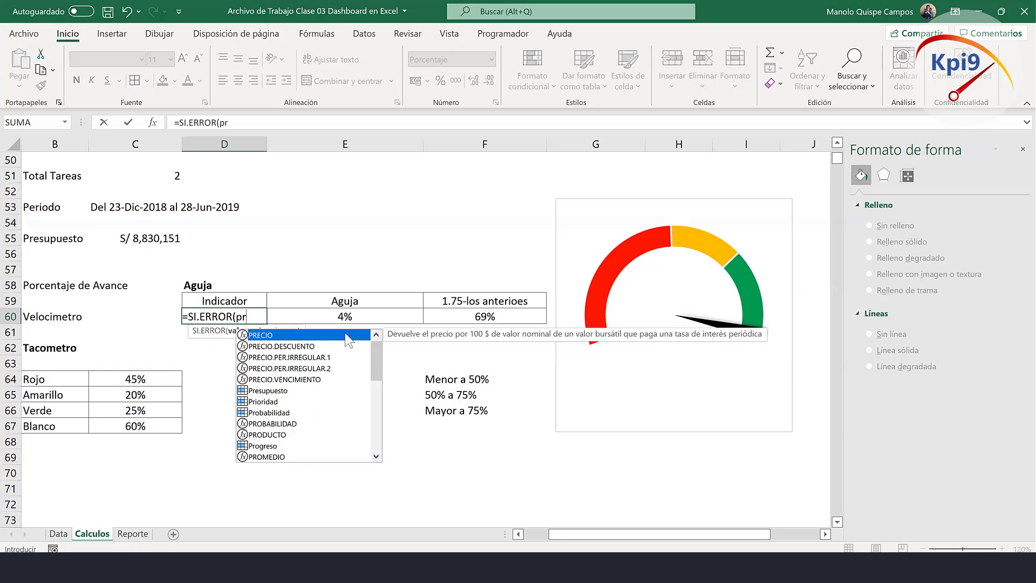
pyautogui.doubleClick(307, 377)
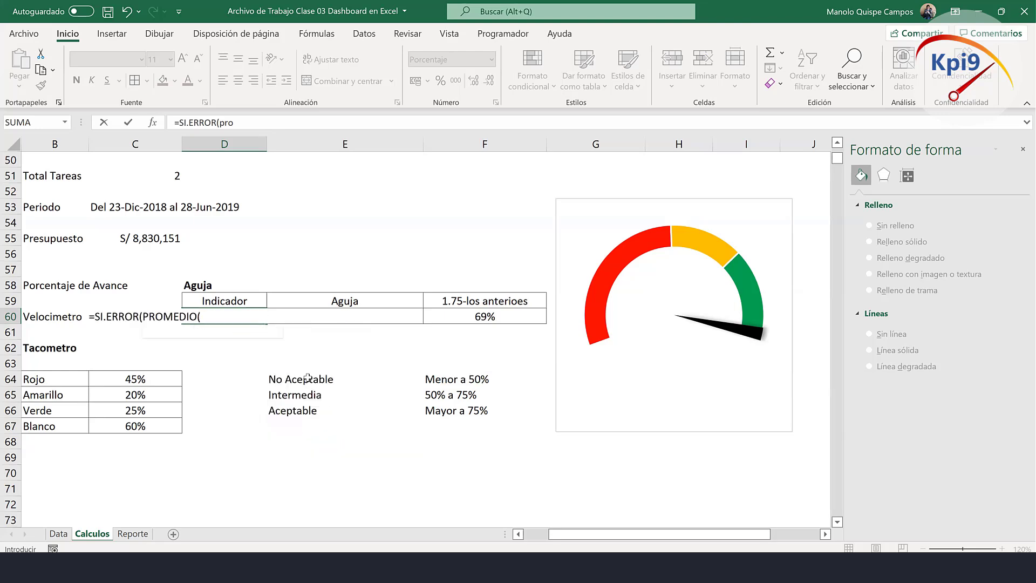
pyautogui.click(133, 534)
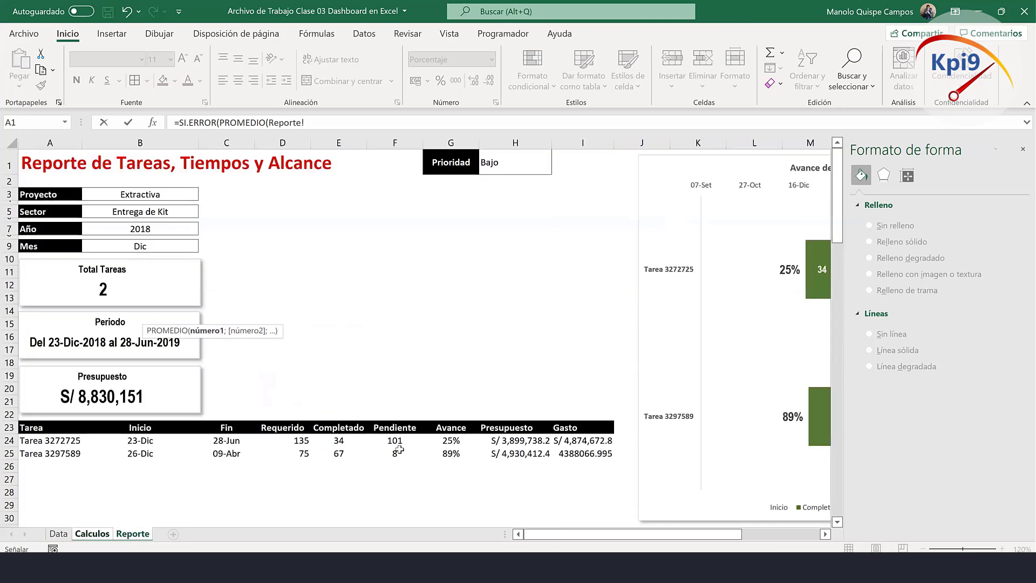
pyautogui.click(457, 441)
pyautogui.write('#')
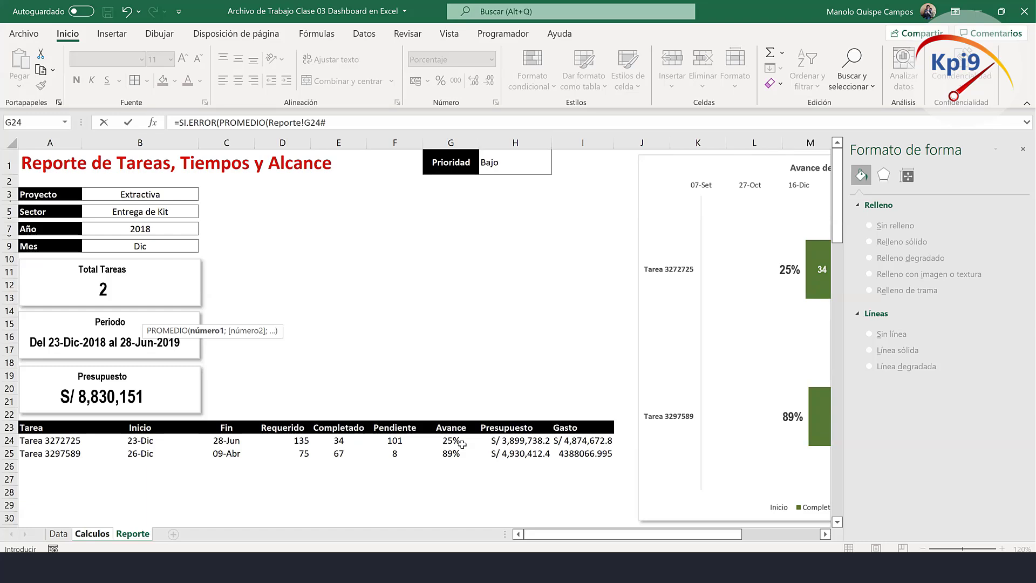
pyautogui.write(')')
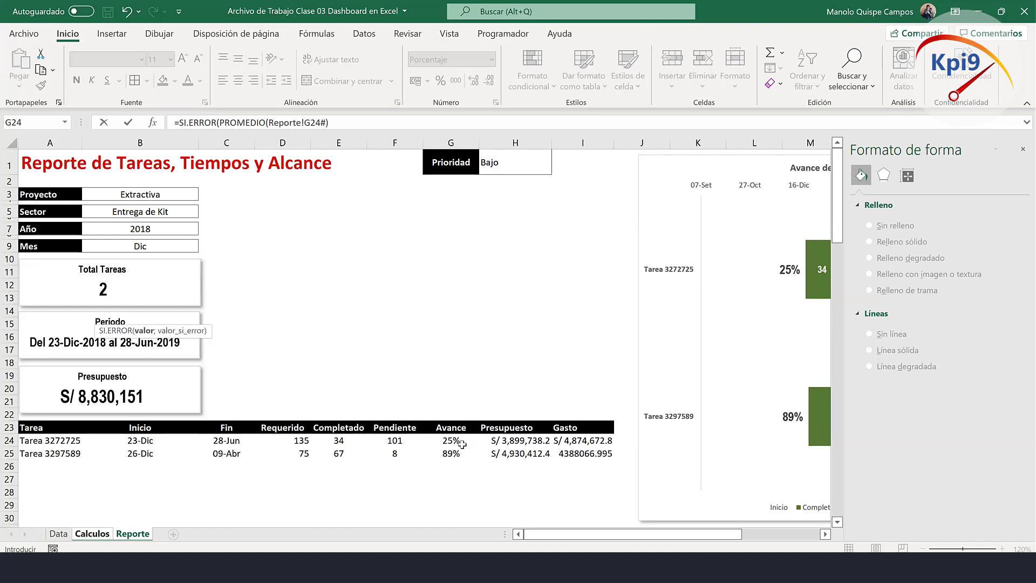
pyautogui.write(';0')
pyautogui.press('Return')
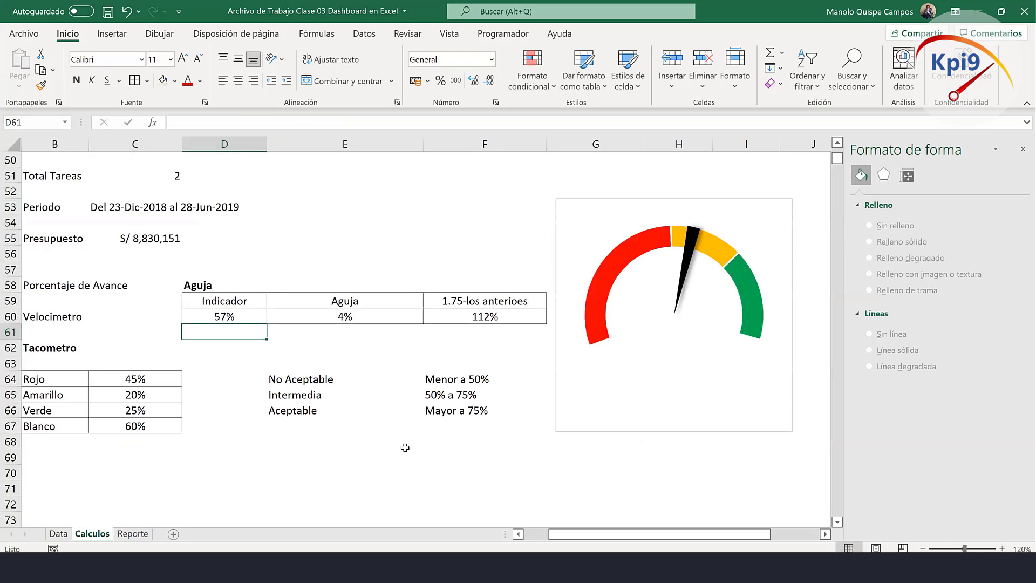
# Paste the gauge chart onto the Reporte sheet beside the filters and shrink it.
pyautogui.click(569, 433)
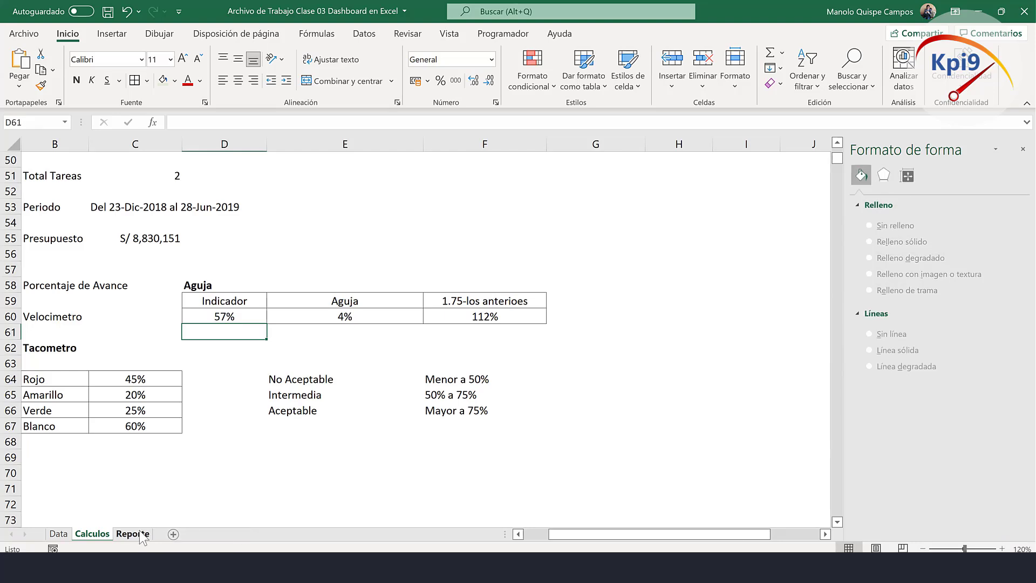
pyautogui.click(120, 533)
pyautogui.hotkey('ctrl', 'v')
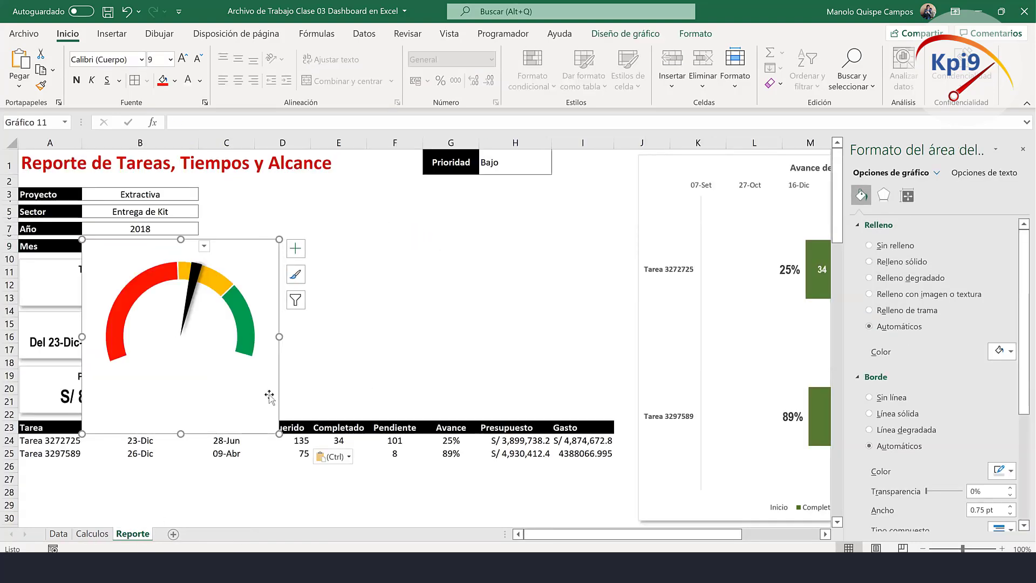
pyautogui.moveTo(270, 399); pyautogui.dragTo(391, 339)
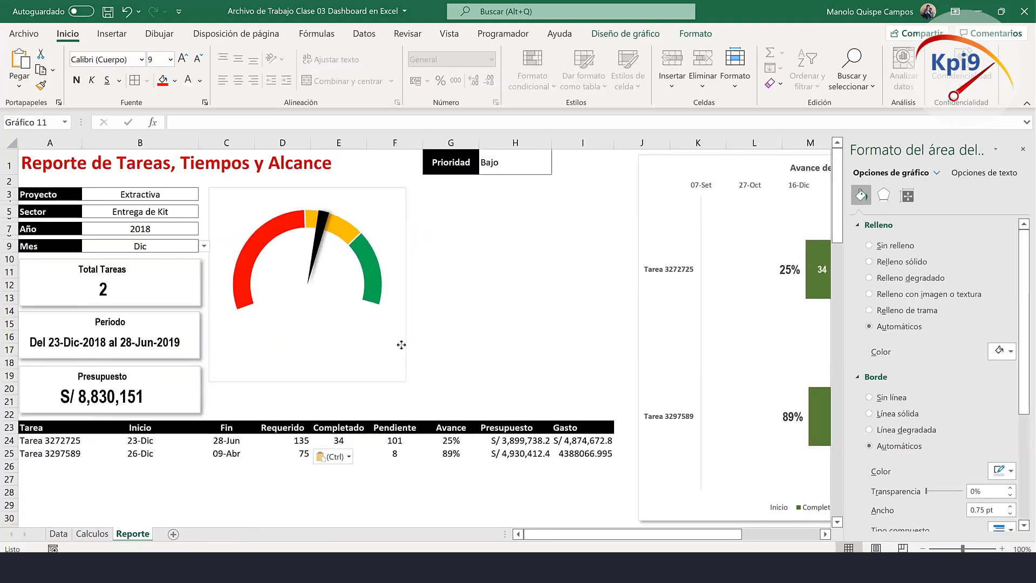
pyautogui.moveTo(404, 383); pyautogui.dragTo(341, 311)
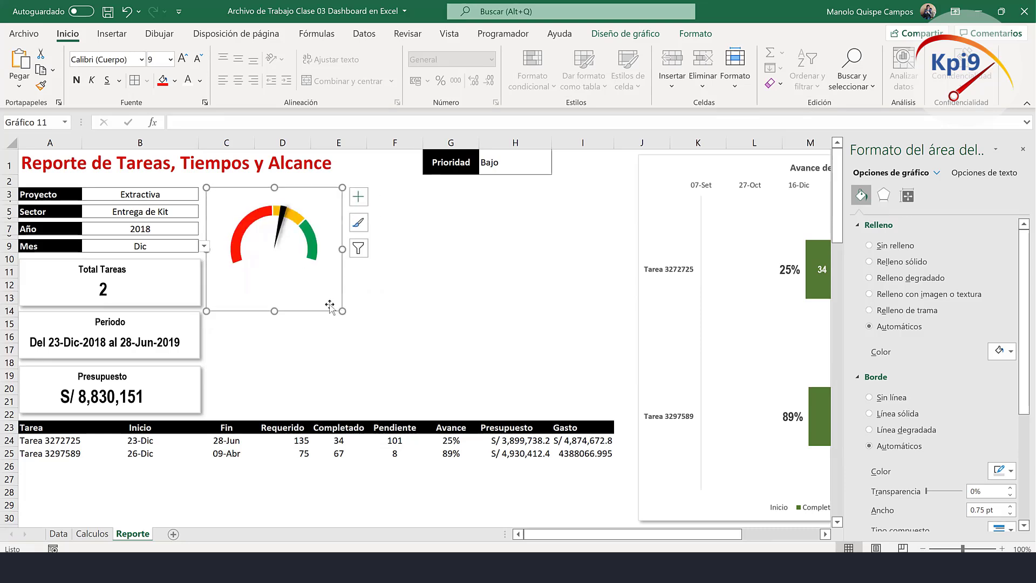
# Enlarge the gauge's plot area so the dial fills more of the chart.
pyautogui.click(313, 284)
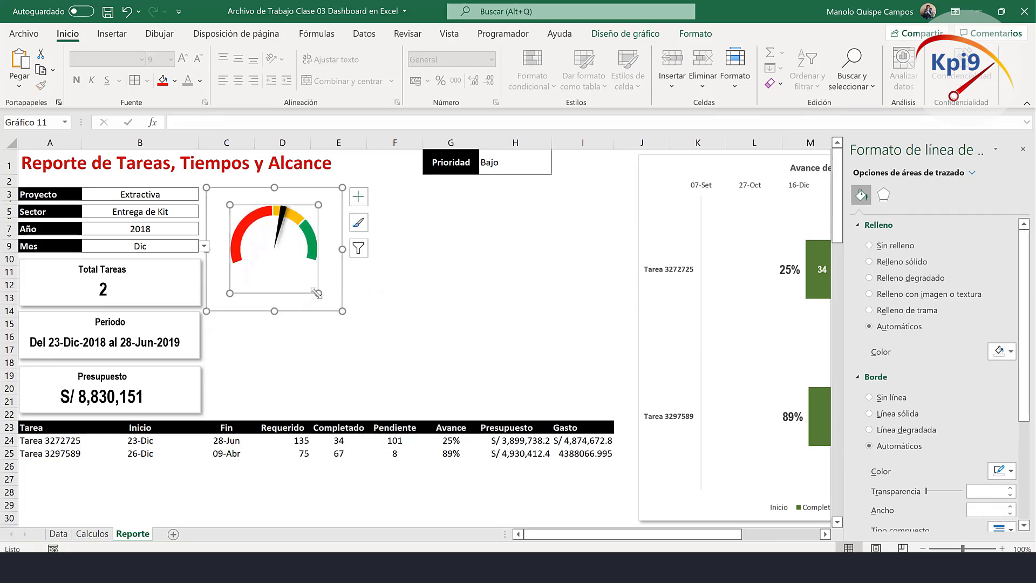
pyautogui.moveTo(318, 292); pyautogui.dragTo(325, 300)
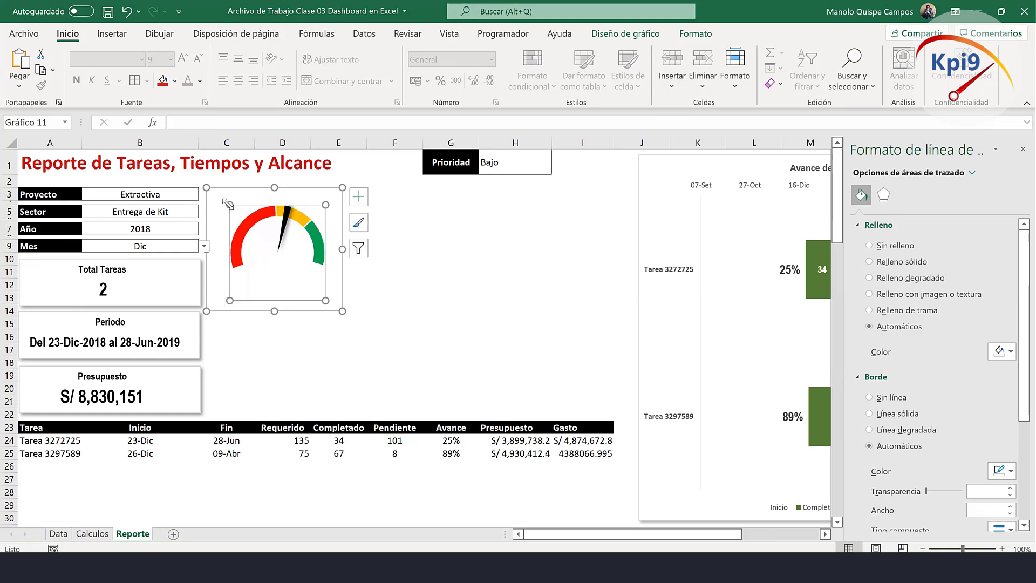
pyautogui.moveTo(228, 204); pyautogui.dragTo(217, 192)
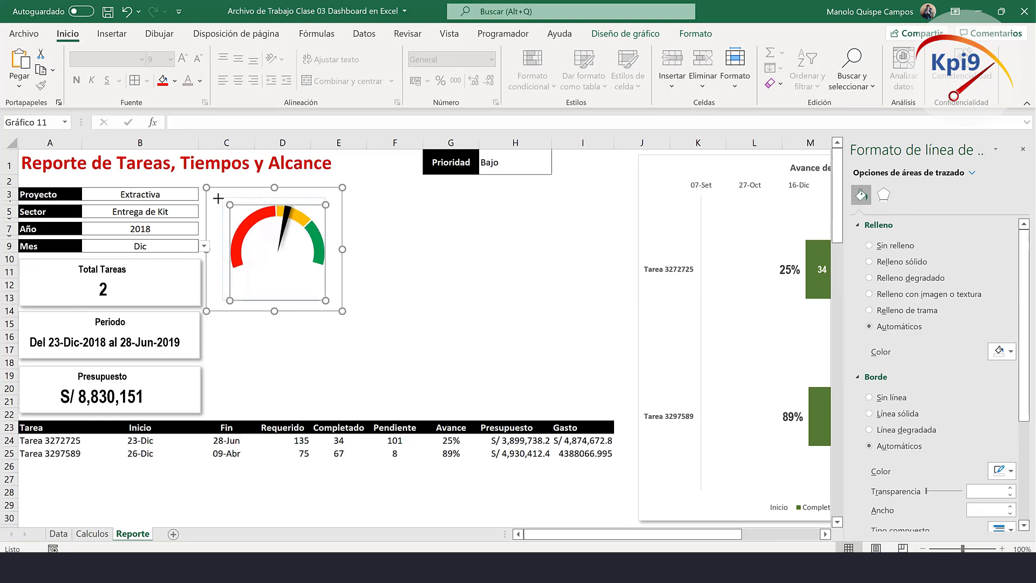
pyautogui.click(426, 272)
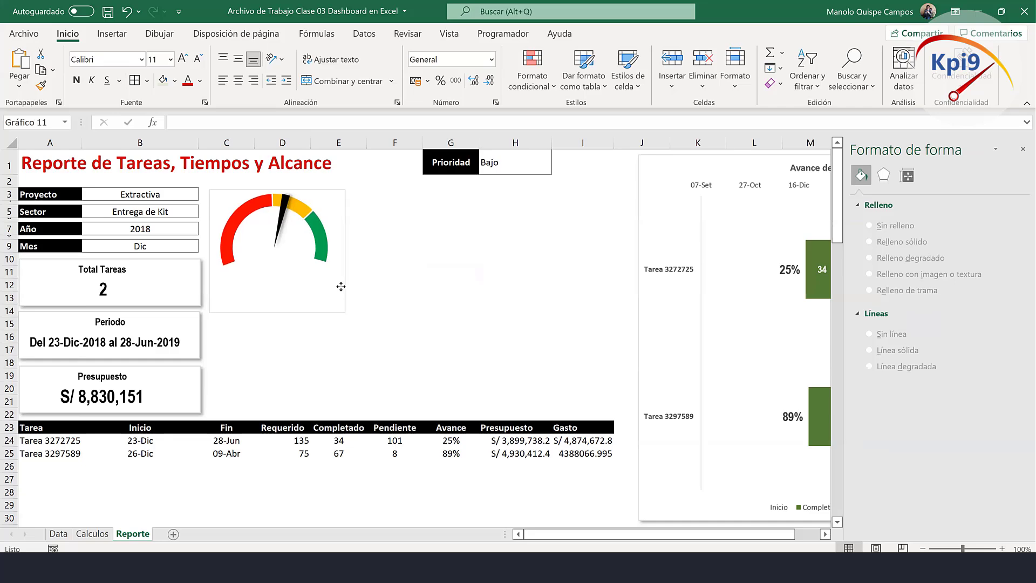
# Set the chart area to Sin relleno and Sin línea, and nudge it into place.
pyautogui.click(341, 287)
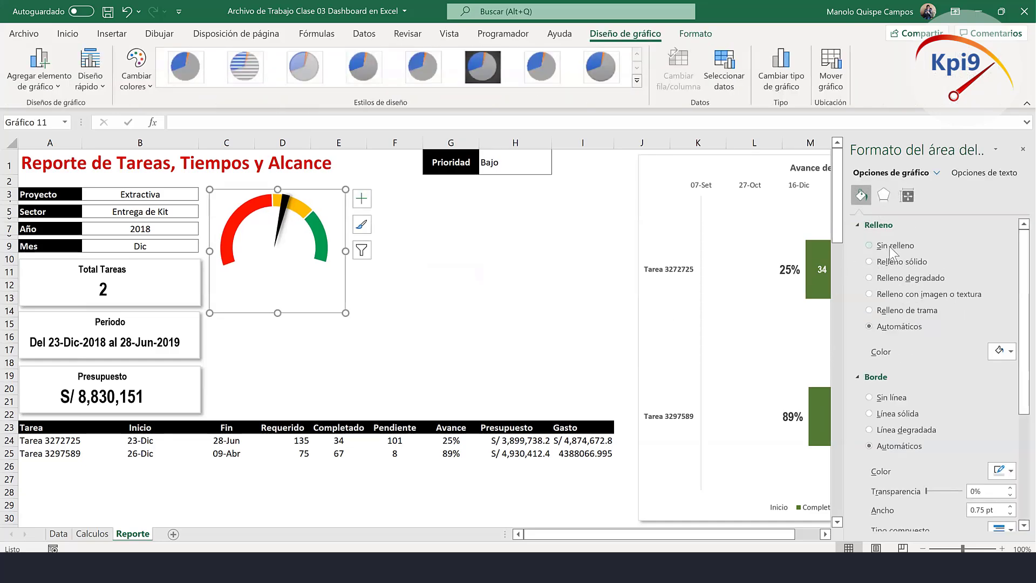
pyautogui.click(894, 246)
pyautogui.click(891, 370)
pyautogui.click(500, 322)
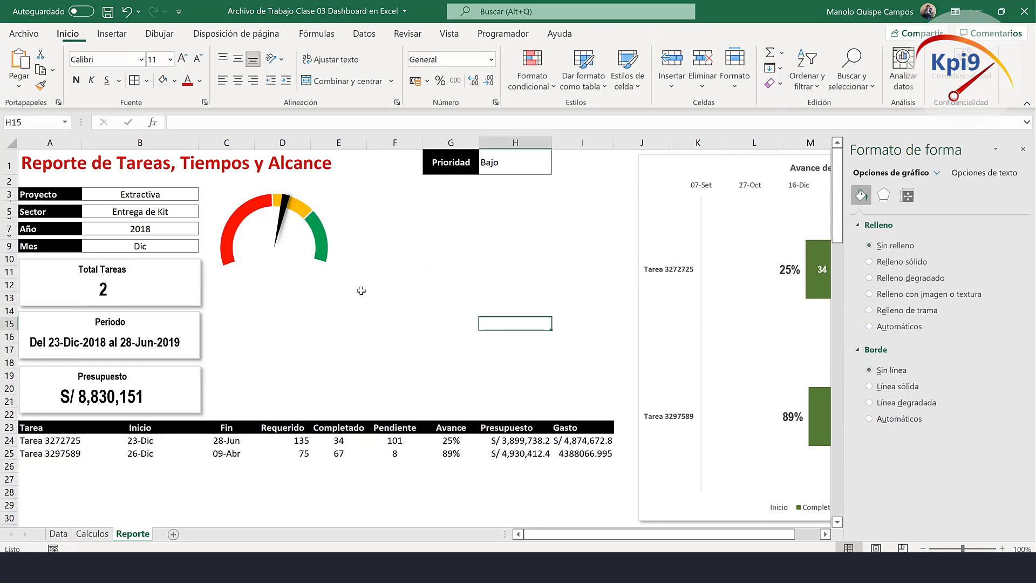
pyautogui.click(344, 288)
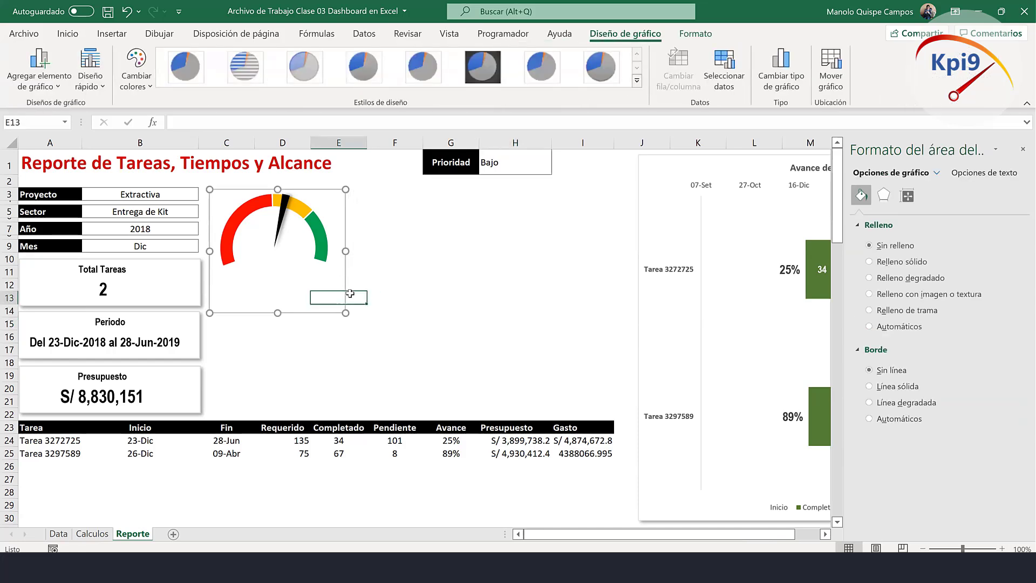
pyautogui.click(348, 296)
pyautogui.click(340, 294)
pyautogui.moveTo(340, 294); pyautogui.dragTo(346, 295)
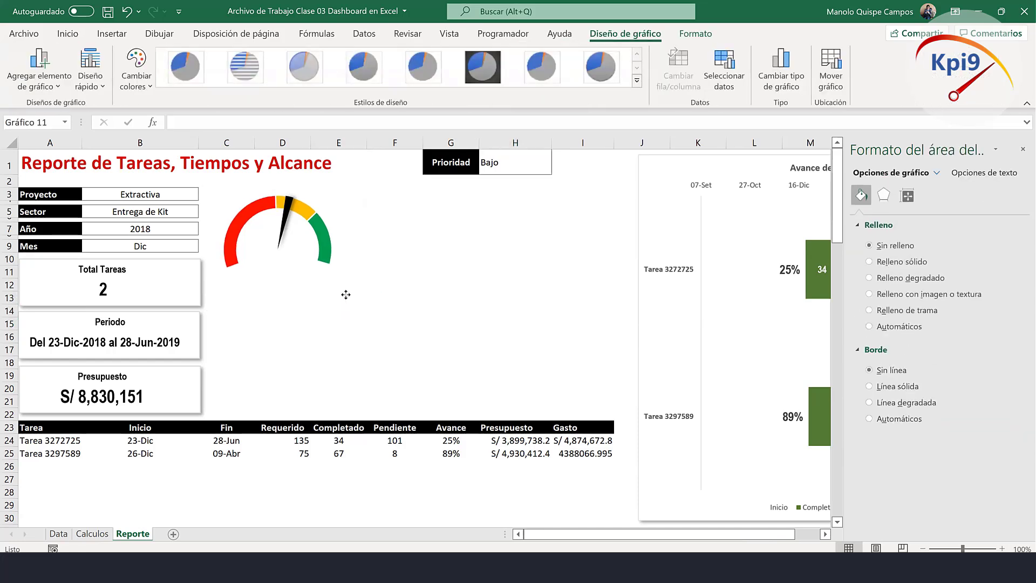
pyautogui.click(424, 269)
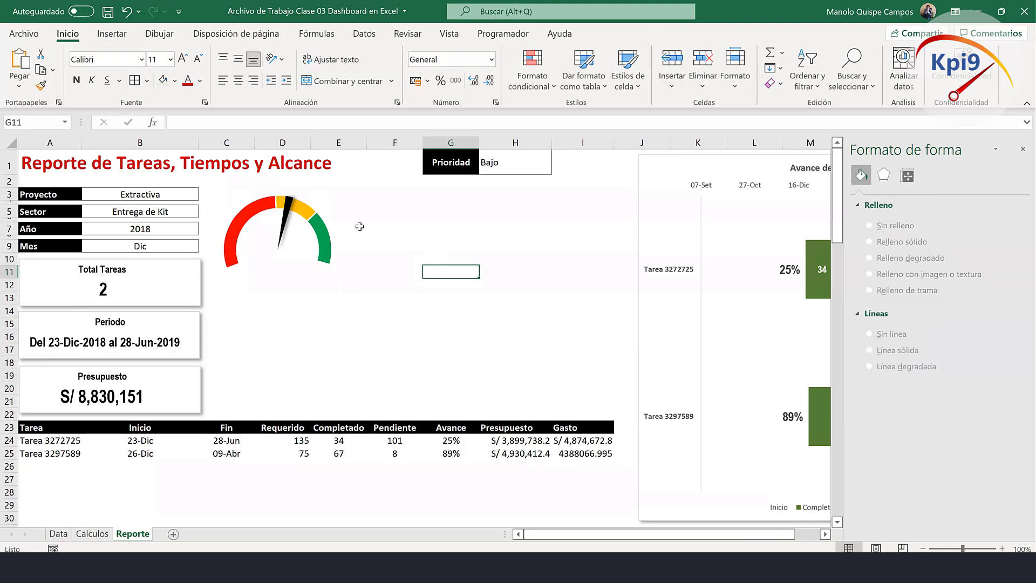
# Draw a small ellipse from Formas at the gauge needle's pivot.
pyautogui.click(111, 33)
pyautogui.click(169, 76)
pyautogui.click(200, 132)
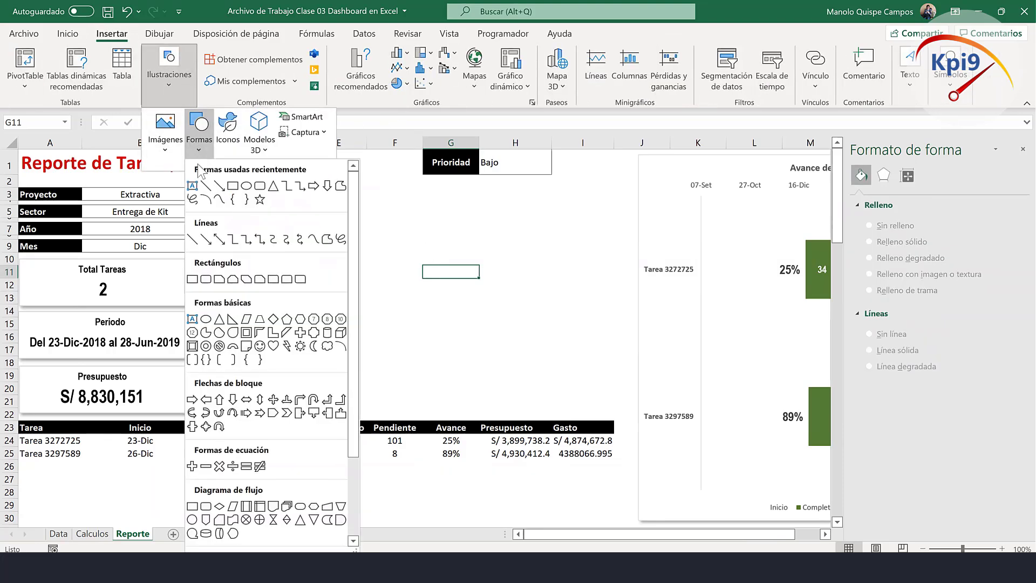
pyautogui.click(207, 319)
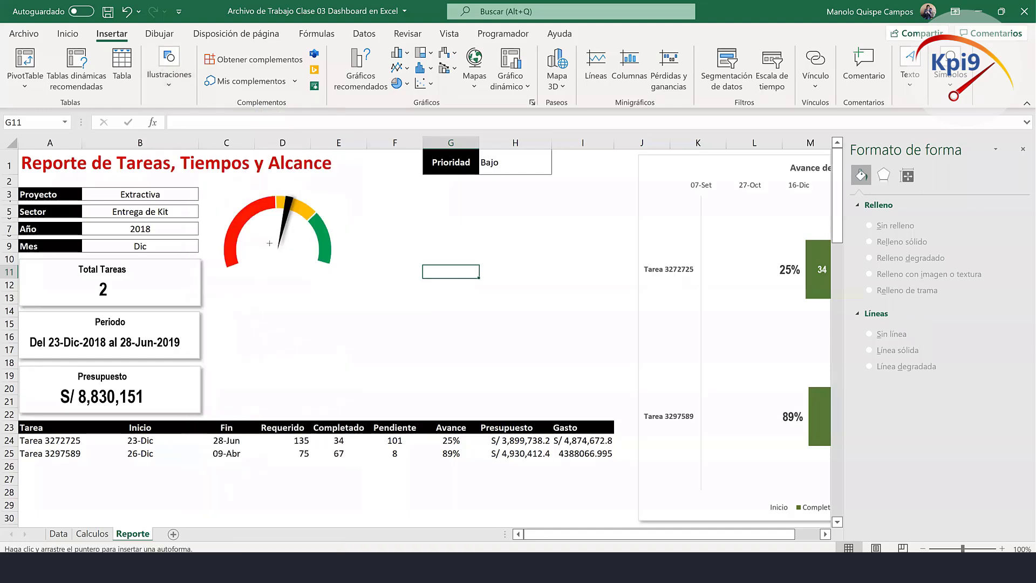
pyautogui.moveTo(284, 256); pyautogui.dragTo(284, 252)
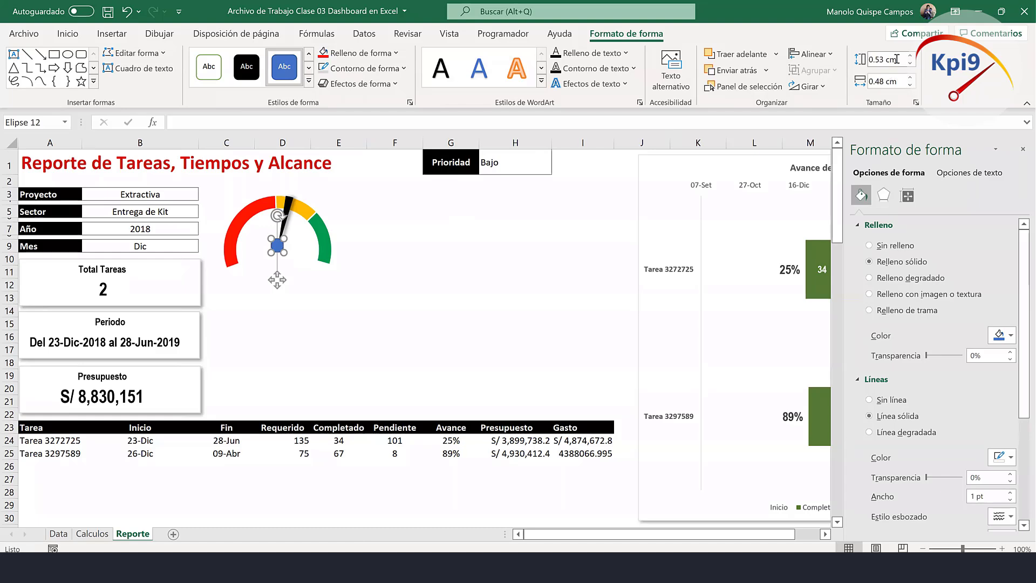
# Size the circle to 0.5 × 0.5 cm and centre it on the pivot.
pyautogui.click(898, 59)
pyautogui.write('0.')
pyautogui.write('5')
pyautogui.press('Return')
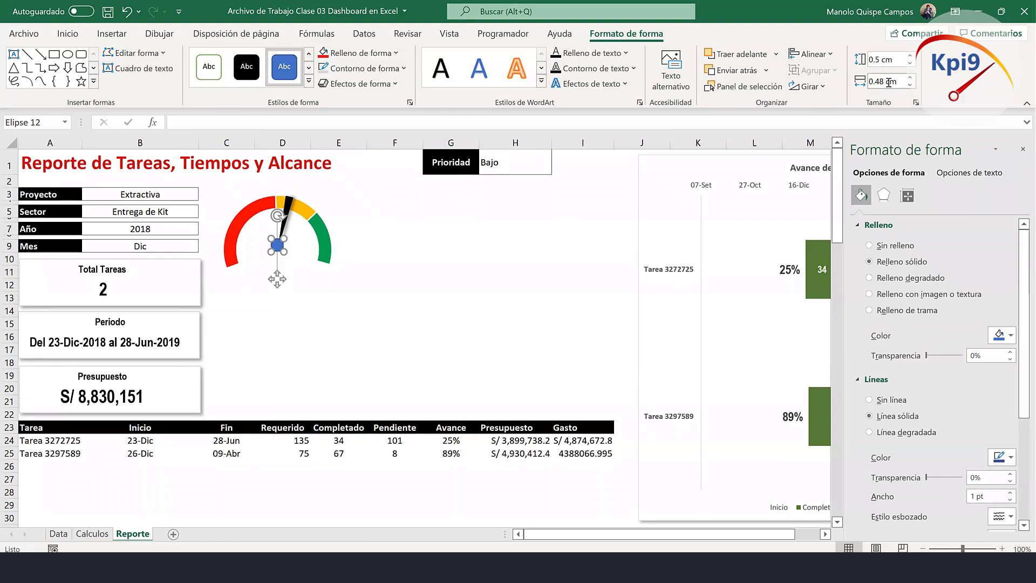
pyautogui.click(888, 81)
pyautogui.write('0.5')
pyautogui.press('Return')
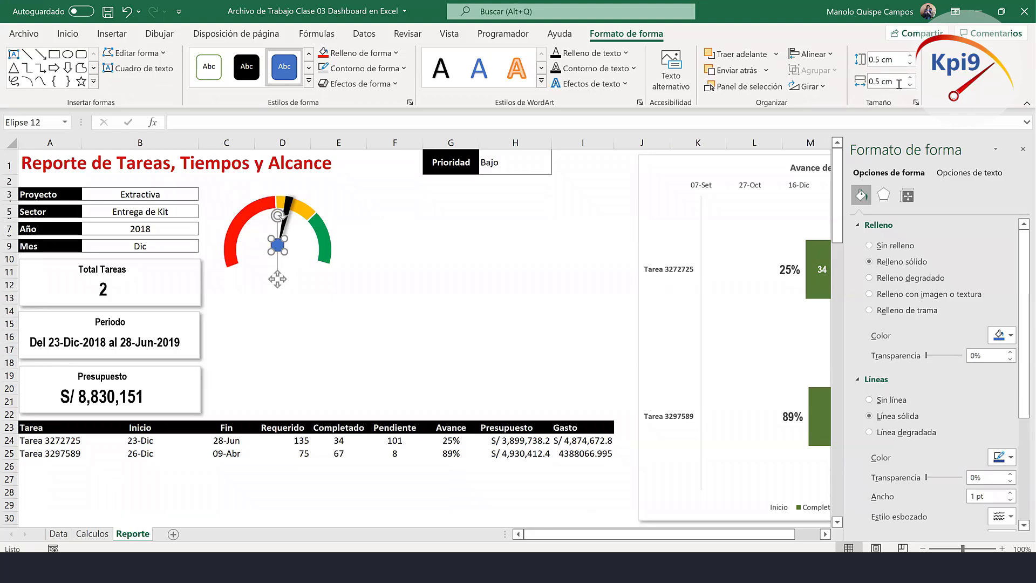
pyautogui.moveTo(279, 245); pyautogui.dragTo(280, 248)
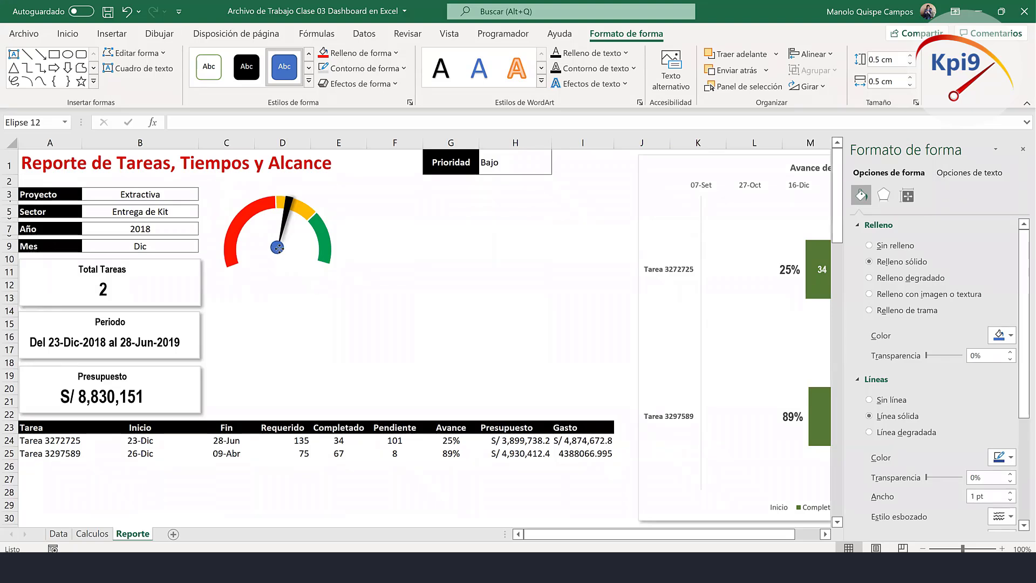
# Fill the circle black with no outline and a bevel effect.
pyautogui.click(365, 53)
pyautogui.click(334, 107)
pyautogui.click(356, 68)
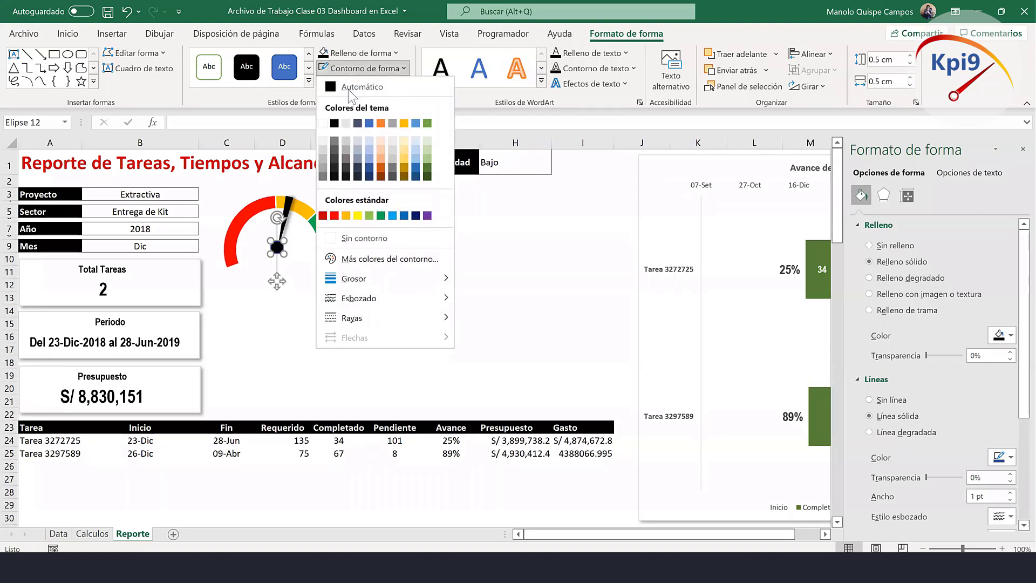
pyautogui.click(356, 238)
pyautogui.click(360, 83)
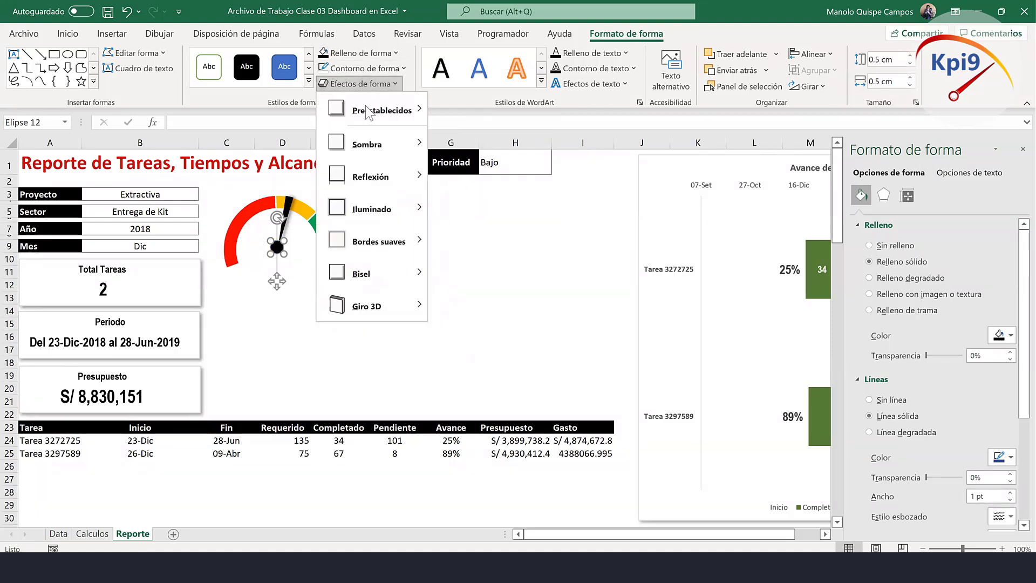
pyautogui.moveTo(371, 273)
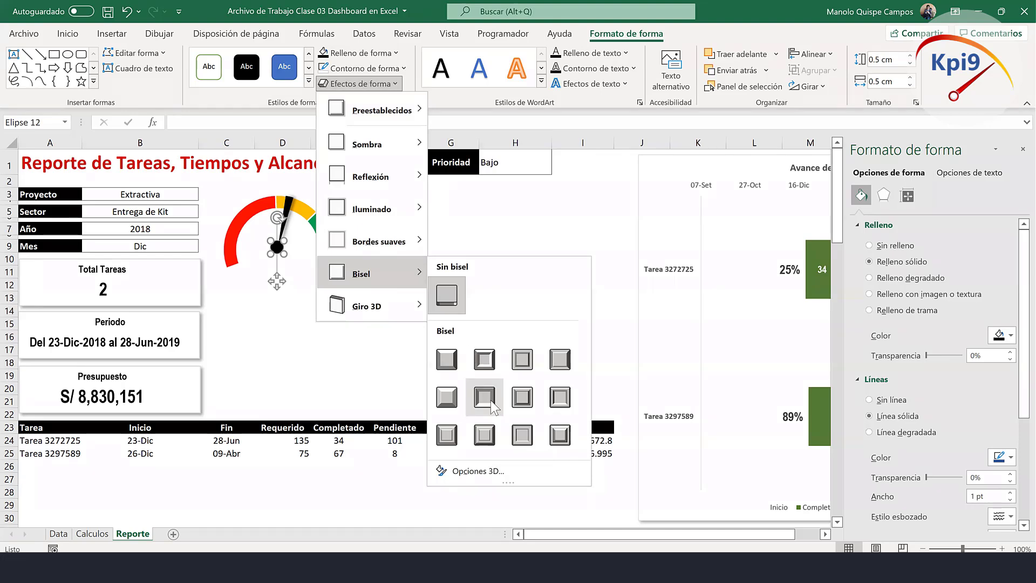
pyautogui.click(485, 397)
pyautogui.click(516, 271)
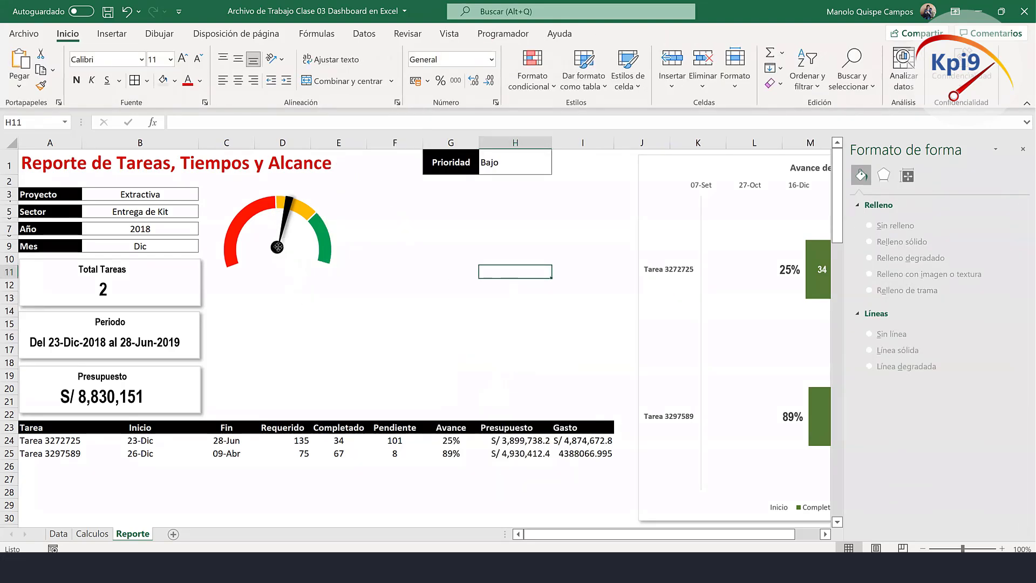
pyautogui.click(277, 247)
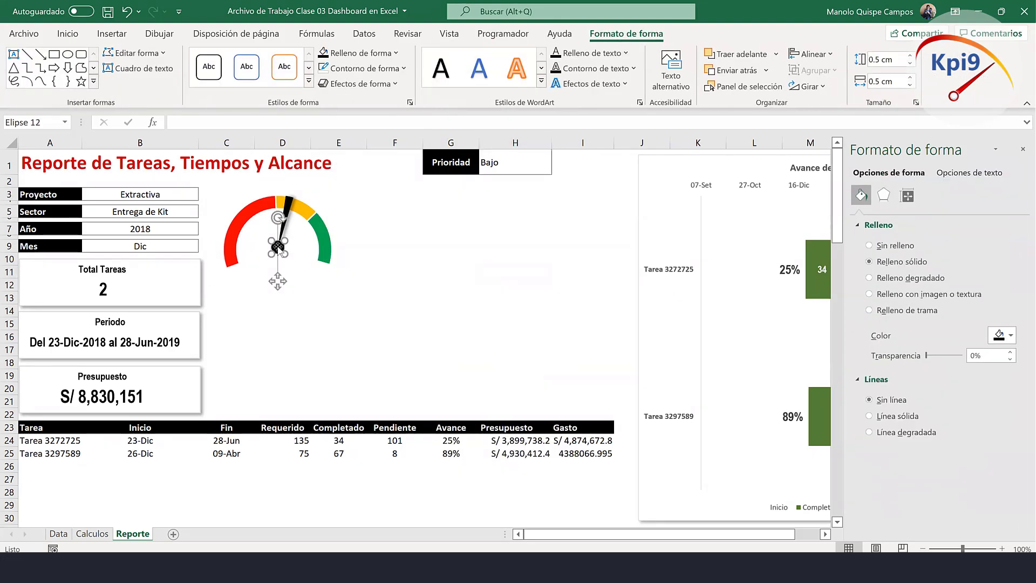
pyautogui.click(538, 313)
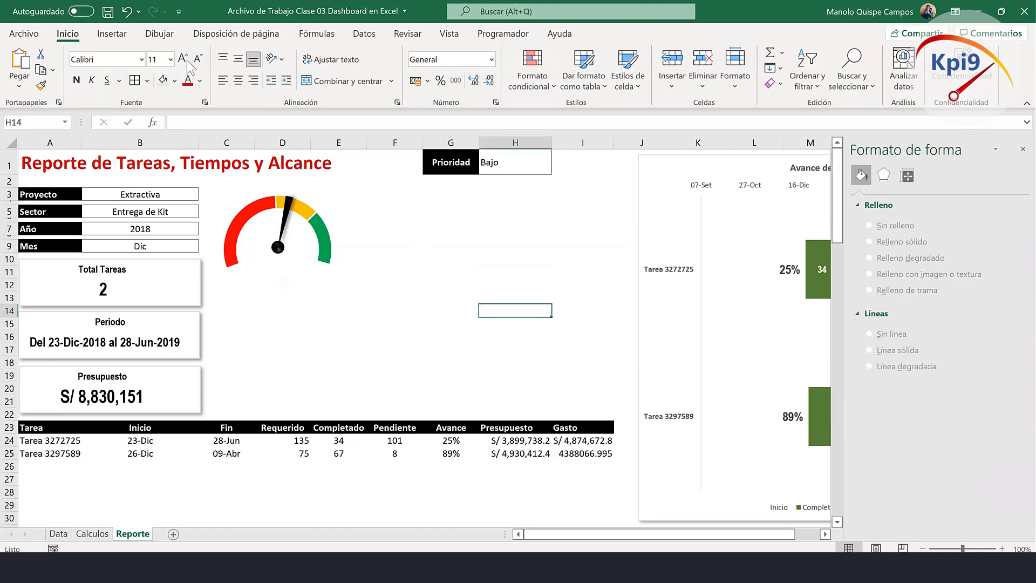
# Copy the Total Tareas value box below the gauge and link it to Calculos!D60, showing 57%.
pyautogui.click(107, 292)
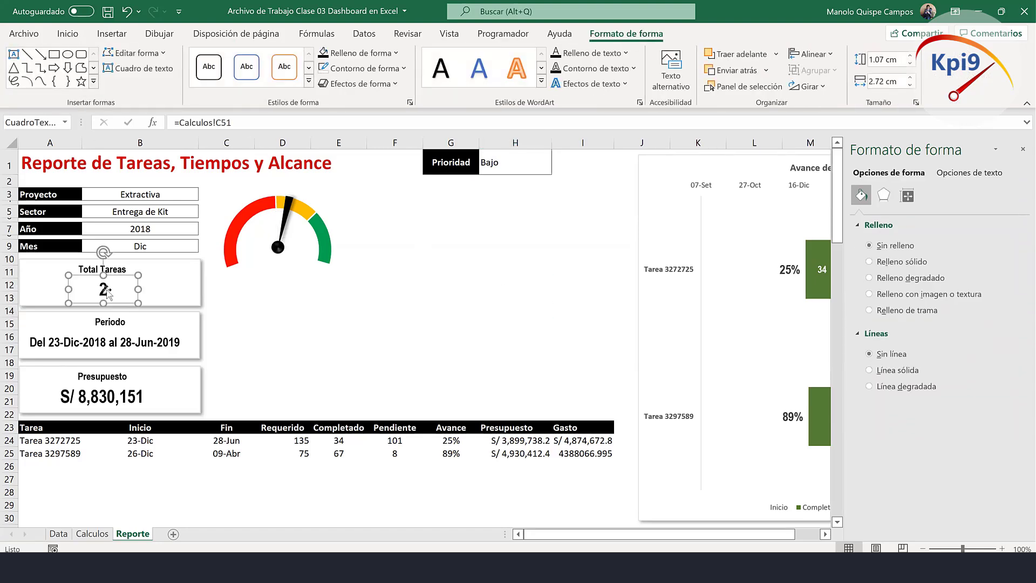
pyautogui.moveTo(108, 293); pyautogui.dragTo(294, 258)
pyautogui.moveTo(232, 123); pyautogui.dragTo(174, 122)
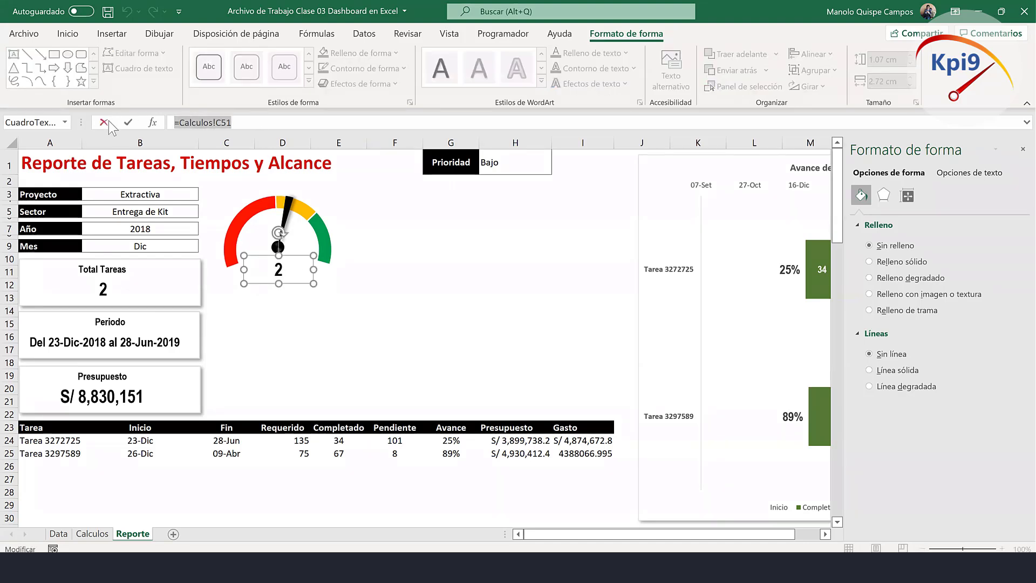
pyautogui.write('=')
pyautogui.click(93, 534)
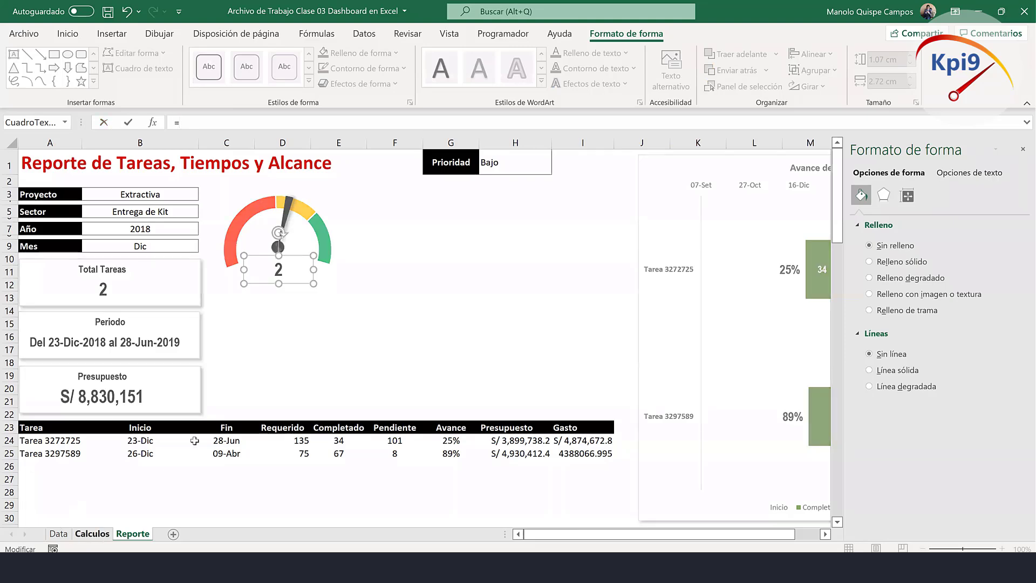
pyautogui.click(231, 317)
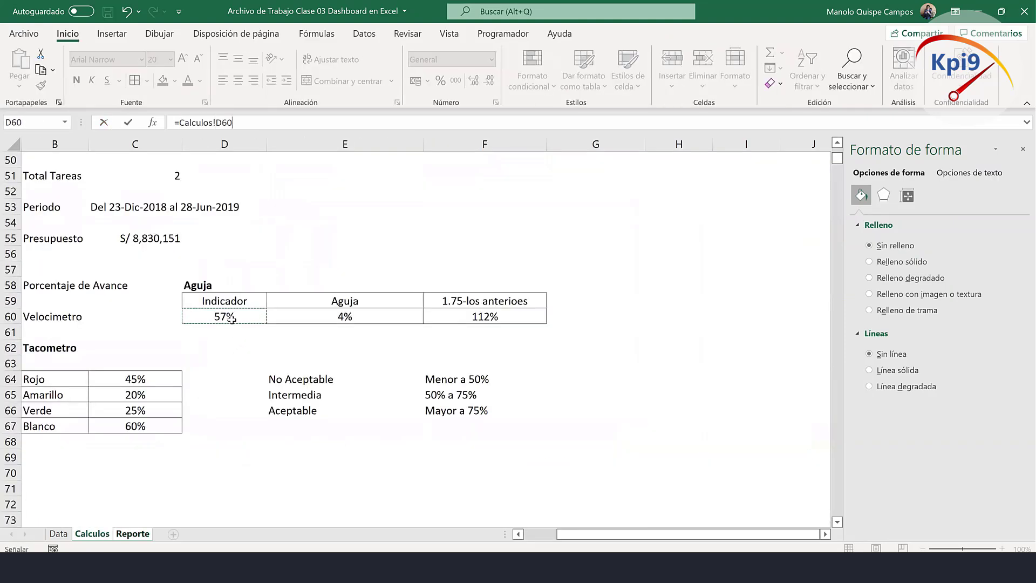
pyautogui.press('Return')
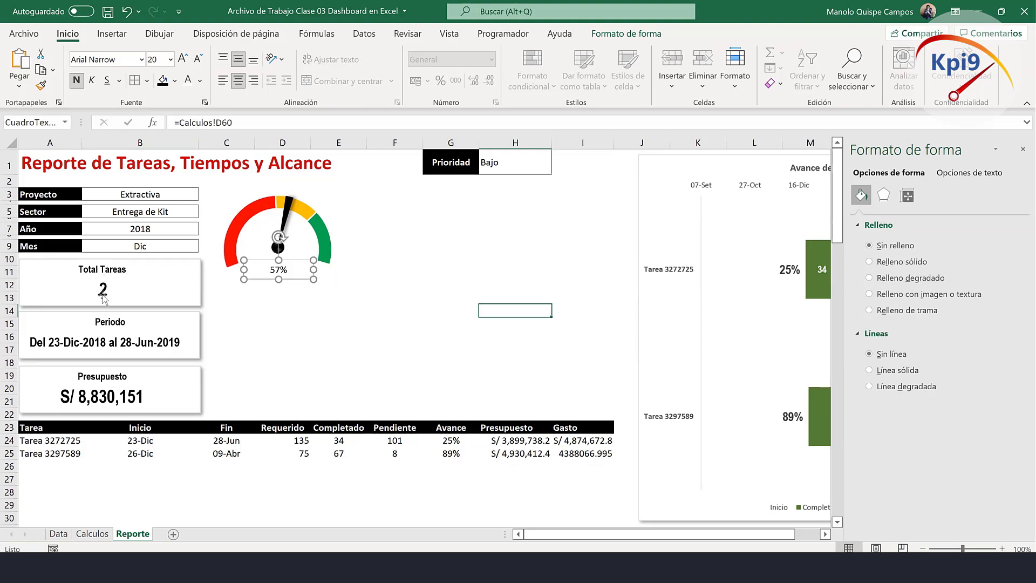
# Copy the Total Tareas number style onto the 57% label and centre it under the needle.
pyautogui.click(100, 292)
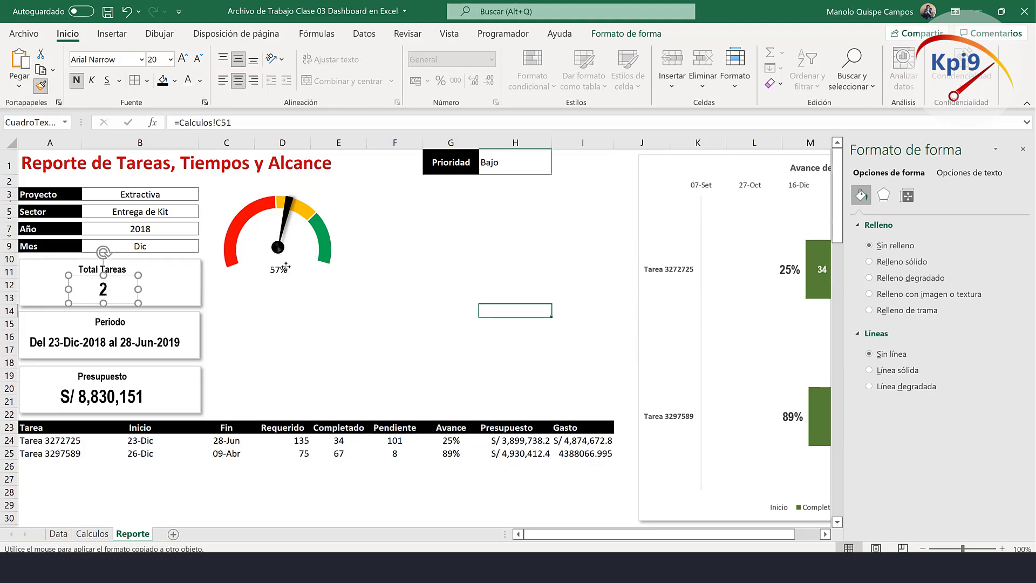
pyautogui.click(303, 284)
pyautogui.moveTo(298, 283); pyautogui.dragTo(303, 280)
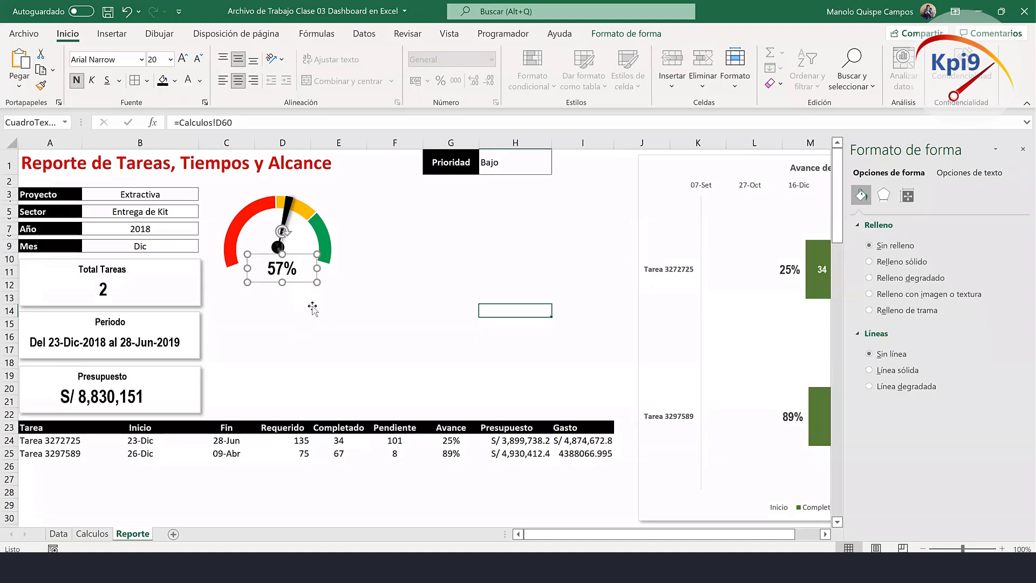
# Insert a new text box on the report beside the gauge.
pyautogui.click(111, 33)
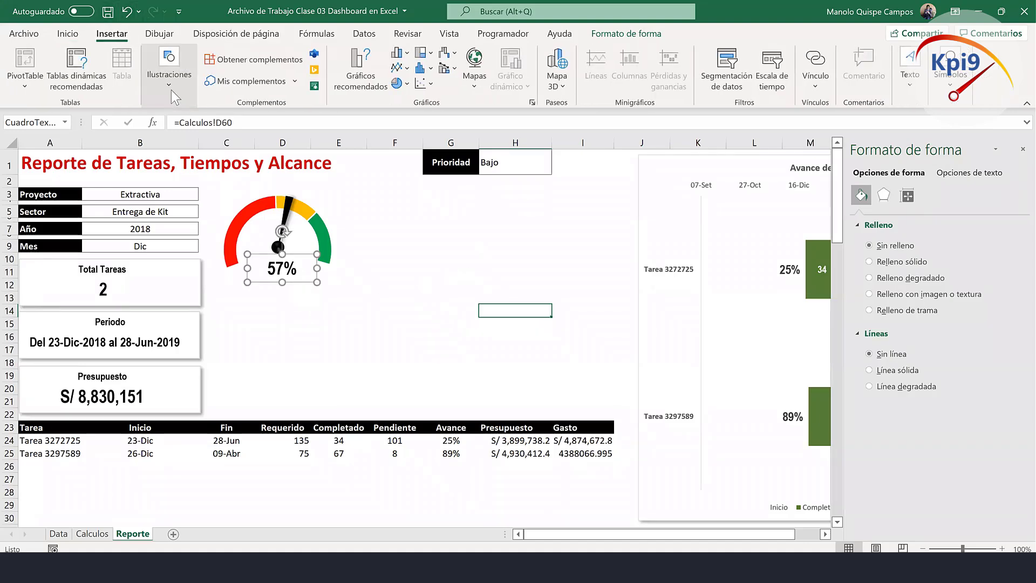
pyautogui.click(169, 65)
pyautogui.click(199, 130)
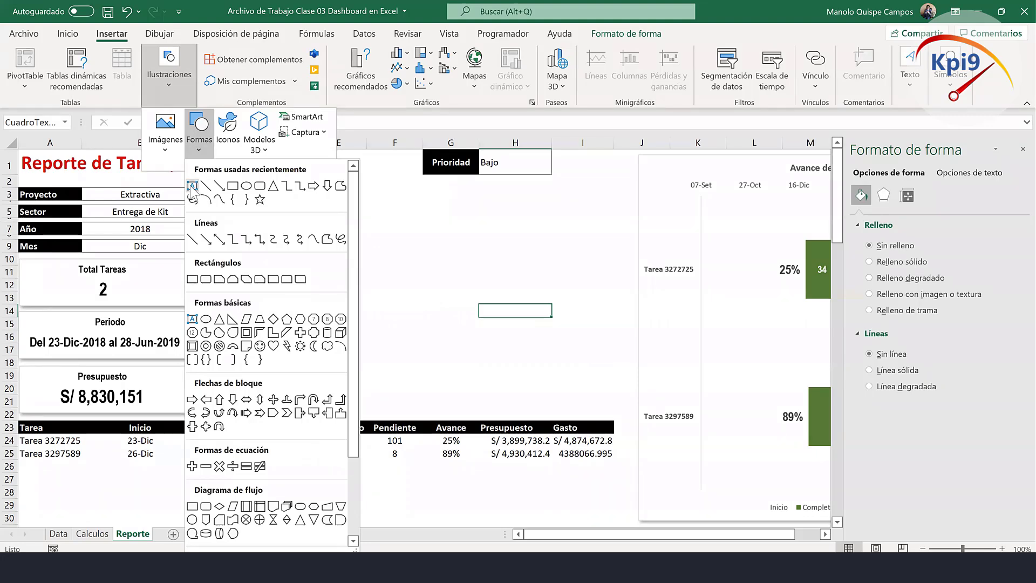
pyautogui.click(193, 146)
pyautogui.click(453, 276)
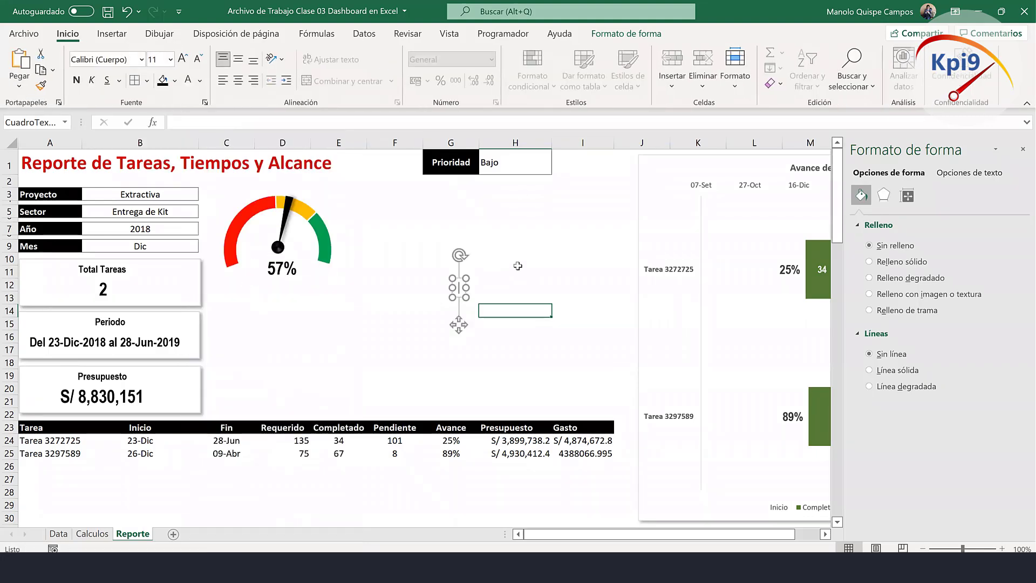
# Link the new text box to Calculos!B58 to show 'Porcentaje de Avance' and move it above the gauge.
pyautogui.click(378, 129)
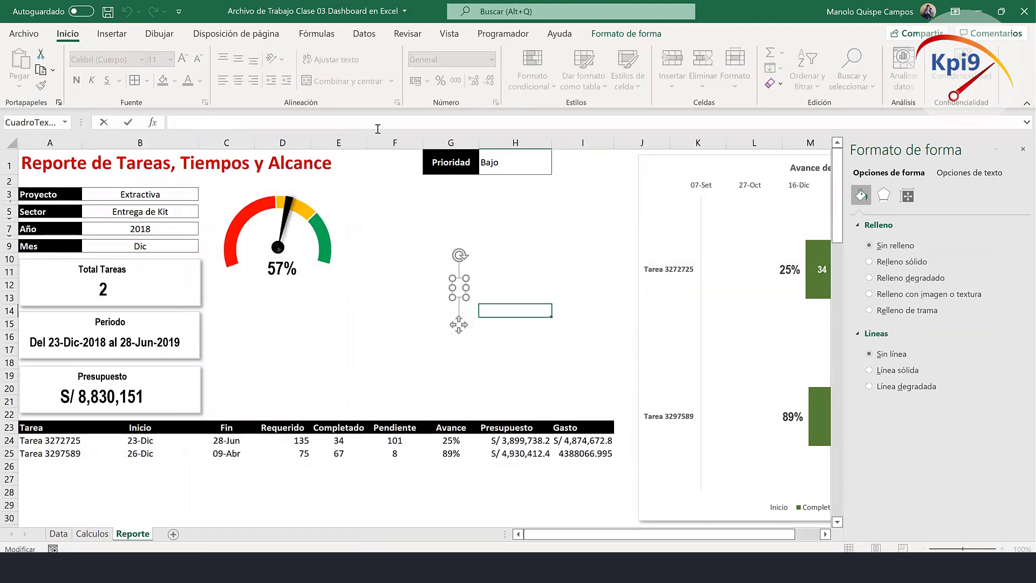
pyautogui.write('=')
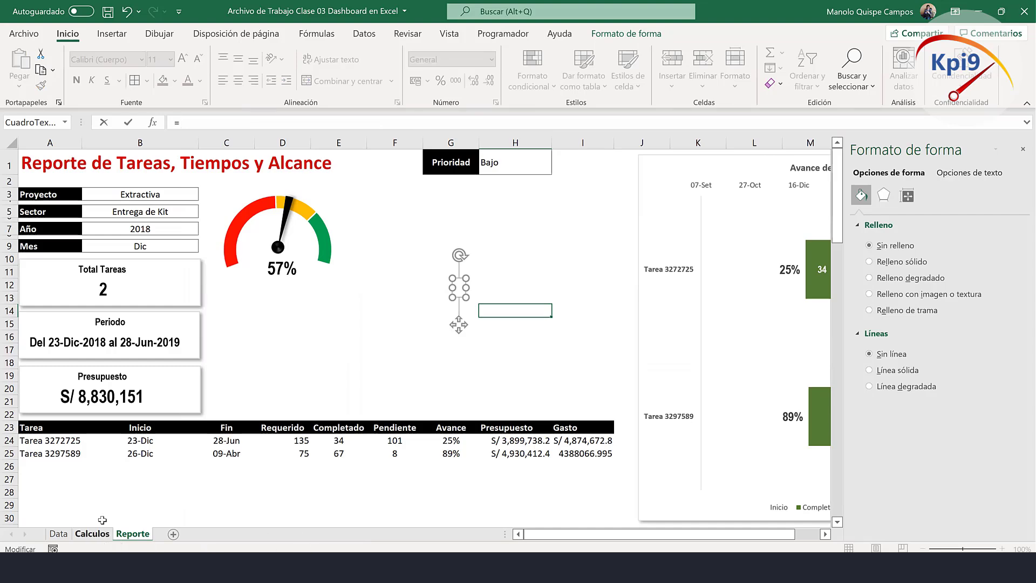
pyautogui.click(93, 533)
pyautogui.click(43, 289)
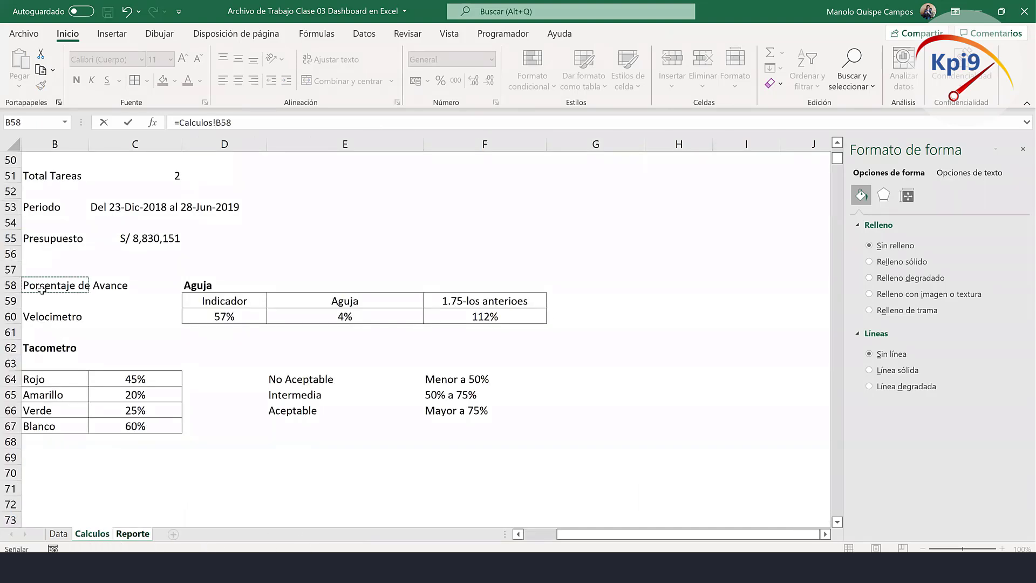
pyautogui.press('Return')
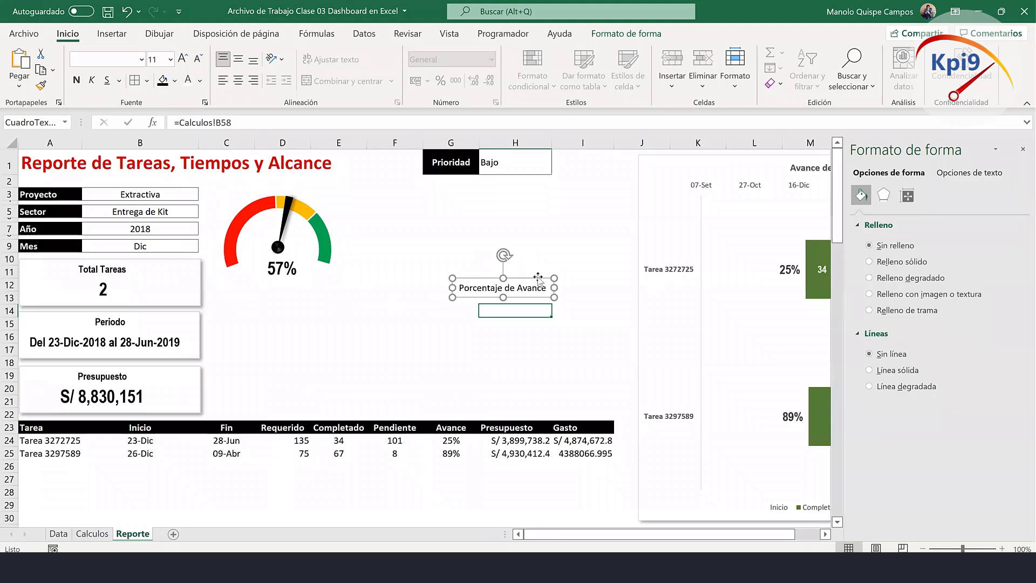
pyautogui.moveTo(527, 289); pyautogui.dragTo(318, 194)
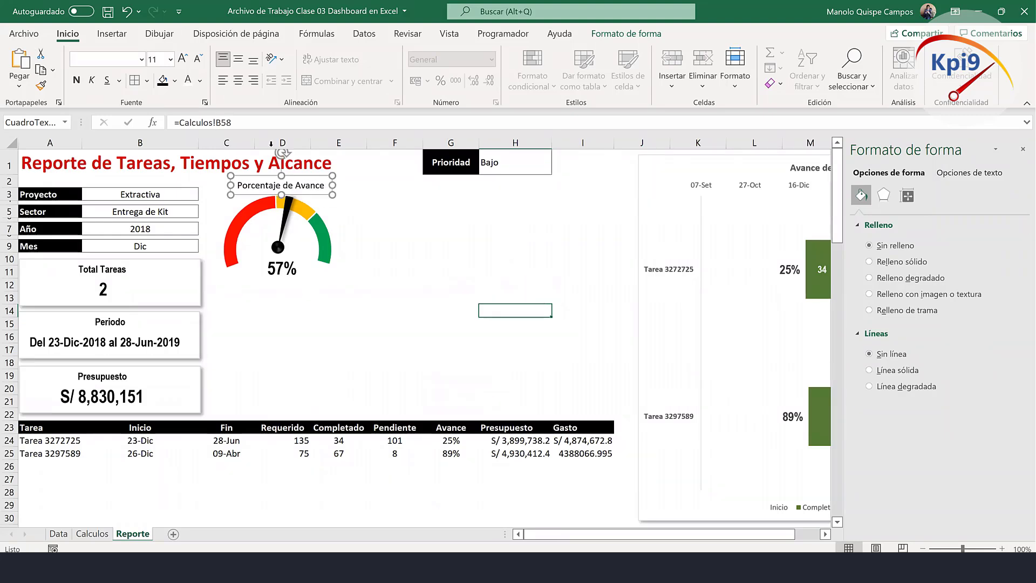
# Make the gauge title bold Arial Narrow and fine-tune its position above the gauge.
pyautogui.click(76, 79)
pyautogui.click(142, 59)
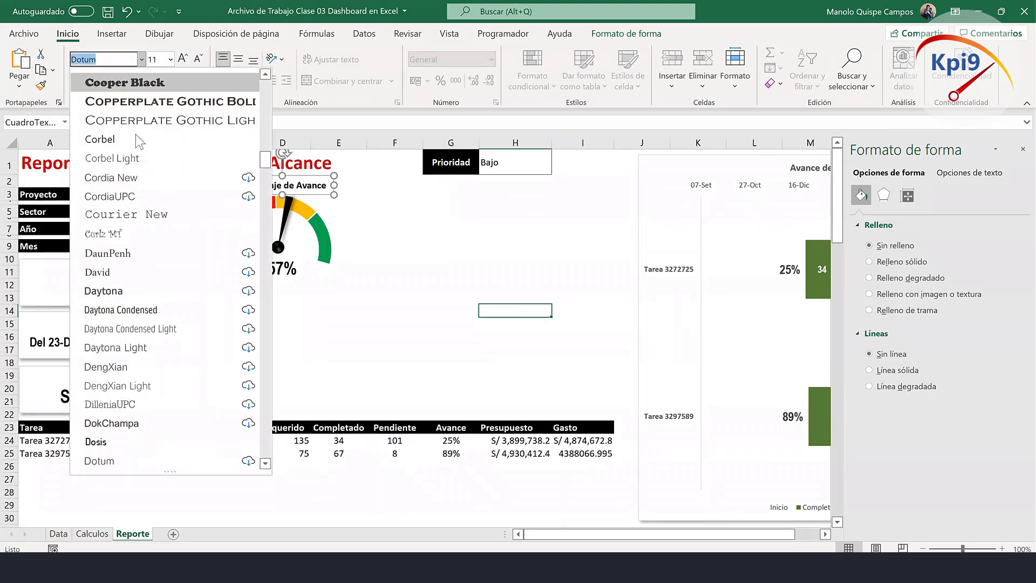
pyautogui.scroll(5, 144, 152)
pyautogui.scroll(5, 145, 152)
pyautogui.scroll(10, 145, 153)
pyautogui.scroll(2, 145, 152)
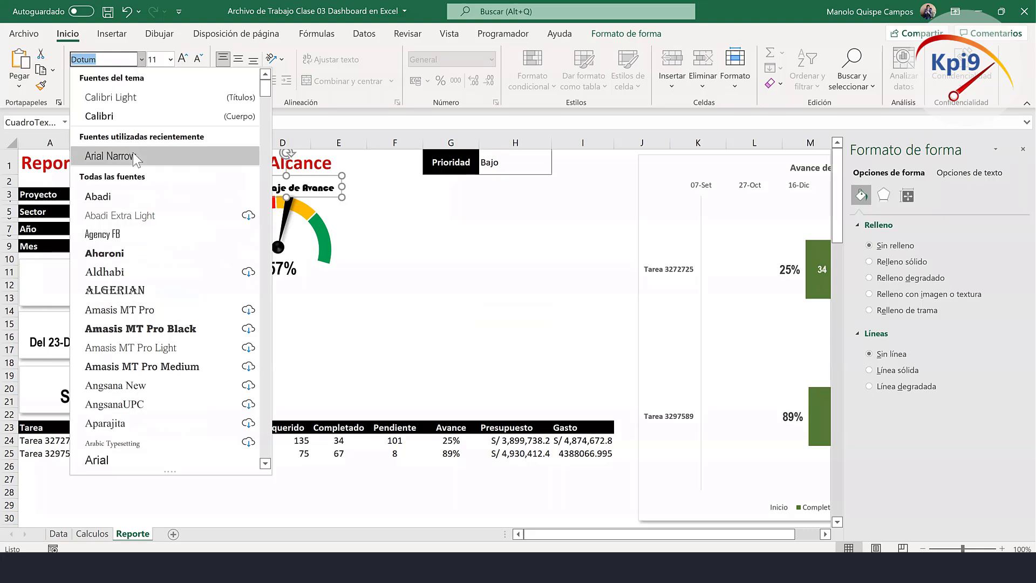
pyautogui.click(142, 155)
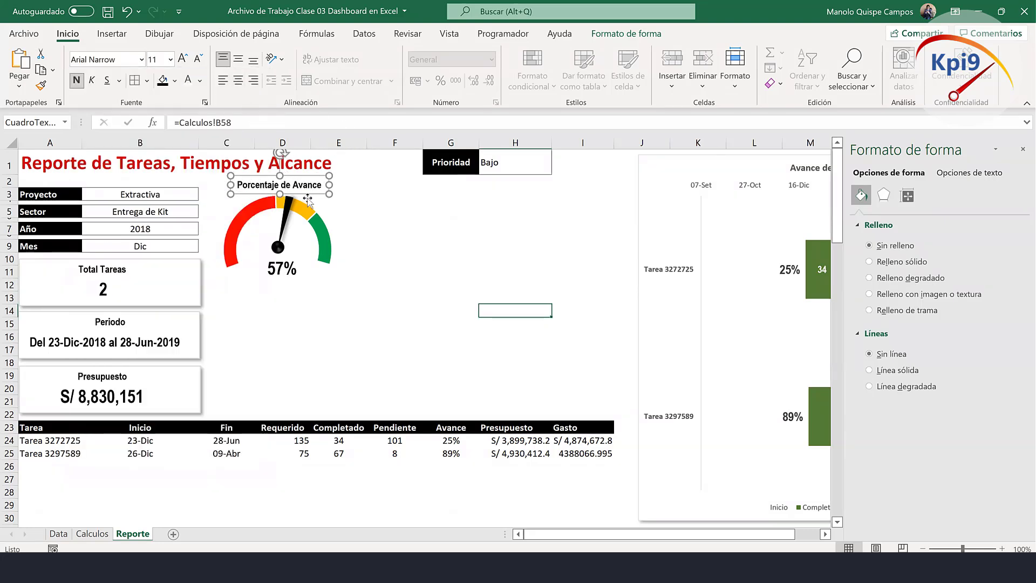
pyautogui.moveTo(315, 192); pyautogui.dragTo(318, 193)
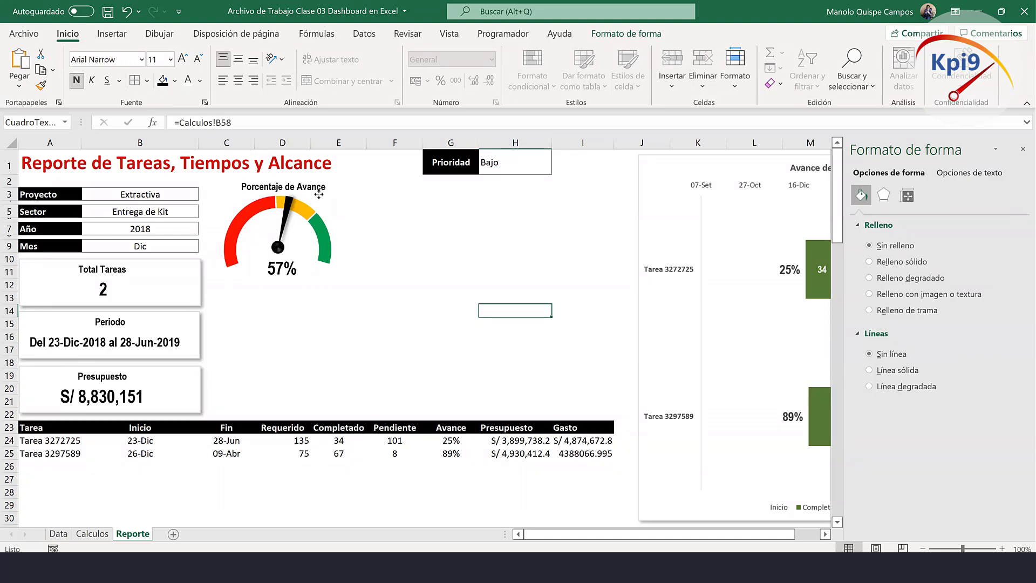
pyautogui.moveTo(318, 193); pyautogui.dragTo(318, 194)
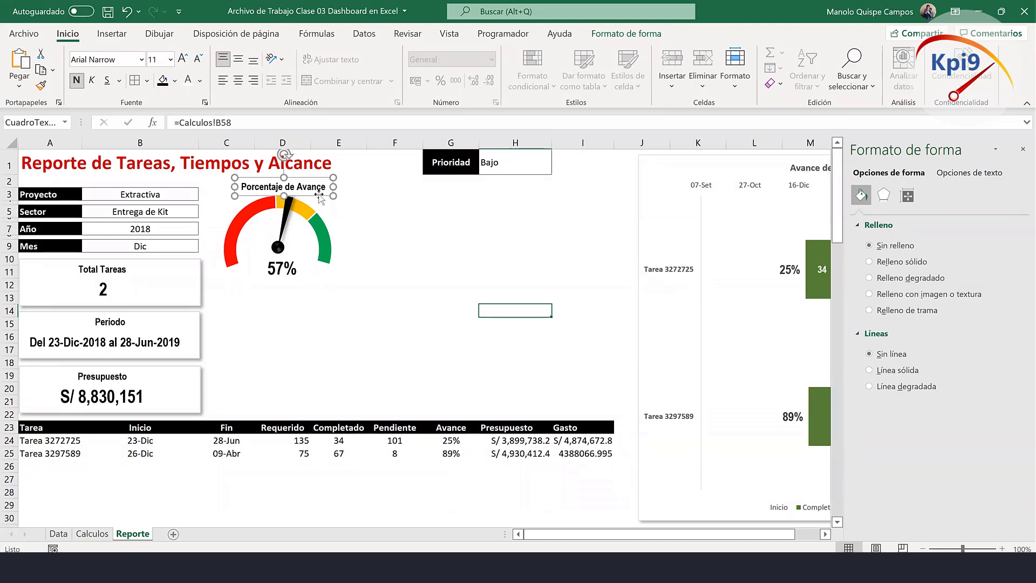
# Nudge the 57% label, needle and arc down together, then adjust the 57% label.
pyautogui.click(277, 255)
pyautogui.keyDown('ctrl'); pyautogui.click(277, 247); pyautogui.keyUp('ctrl')
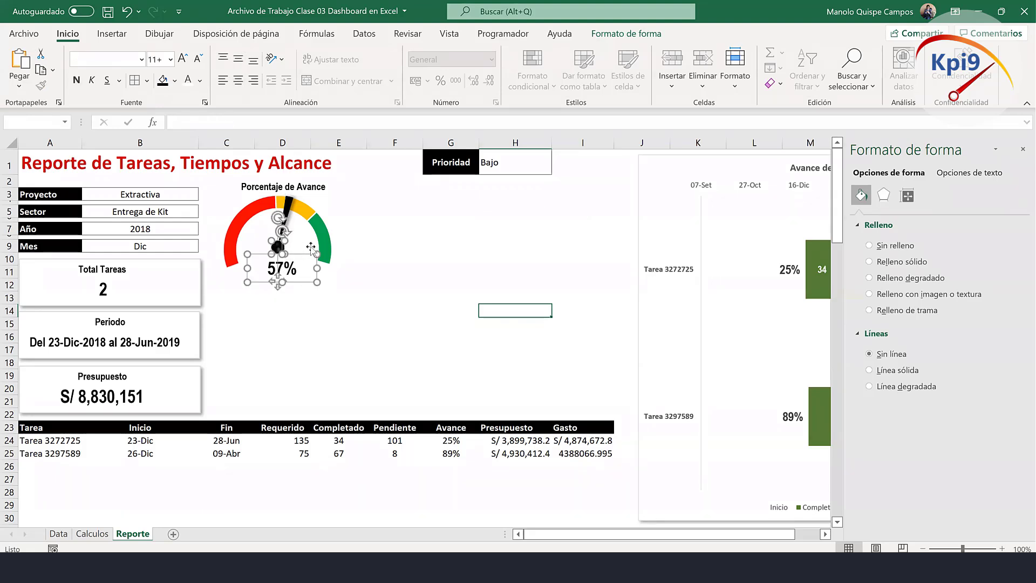
pyautogui.keyDown('ctrl'); pyautogui.click(316, 247); pyautogui.keyUp('ctrl')
pyautogui.press('Down')
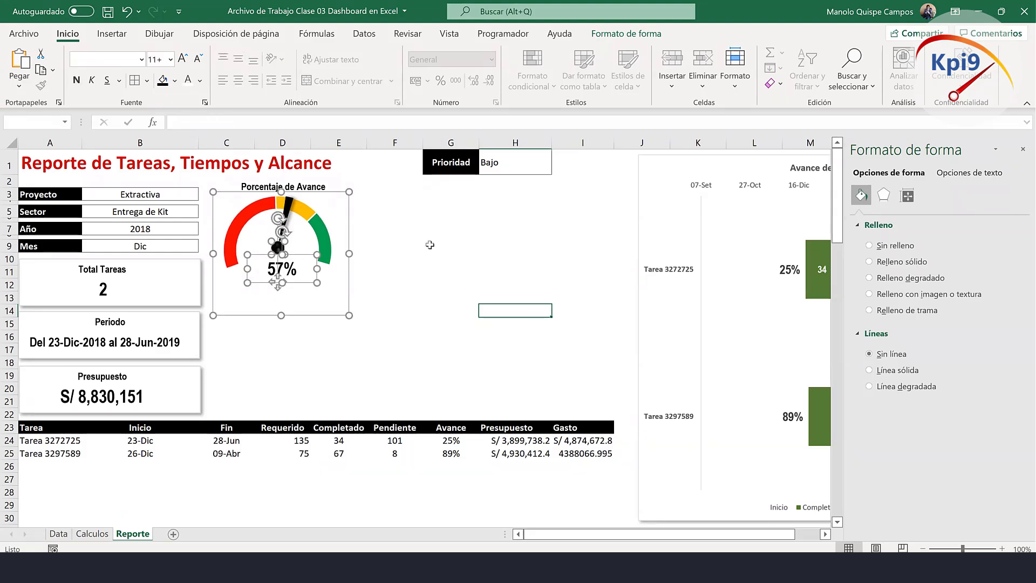
pyautogui.press('Down')
pyautogui.press('Down')
pyautogui.press('Down')
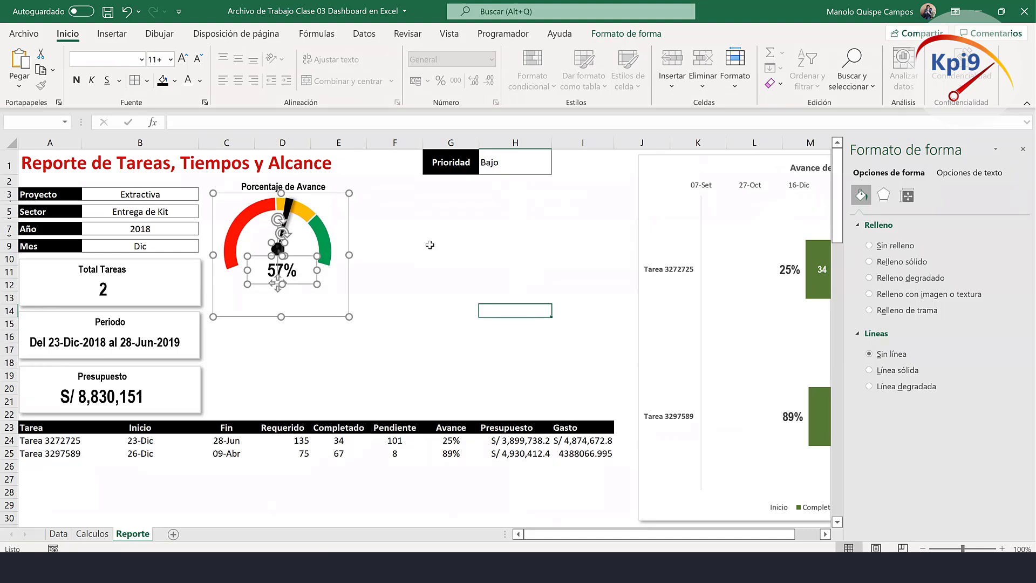
pyautogui.click(429, 283)
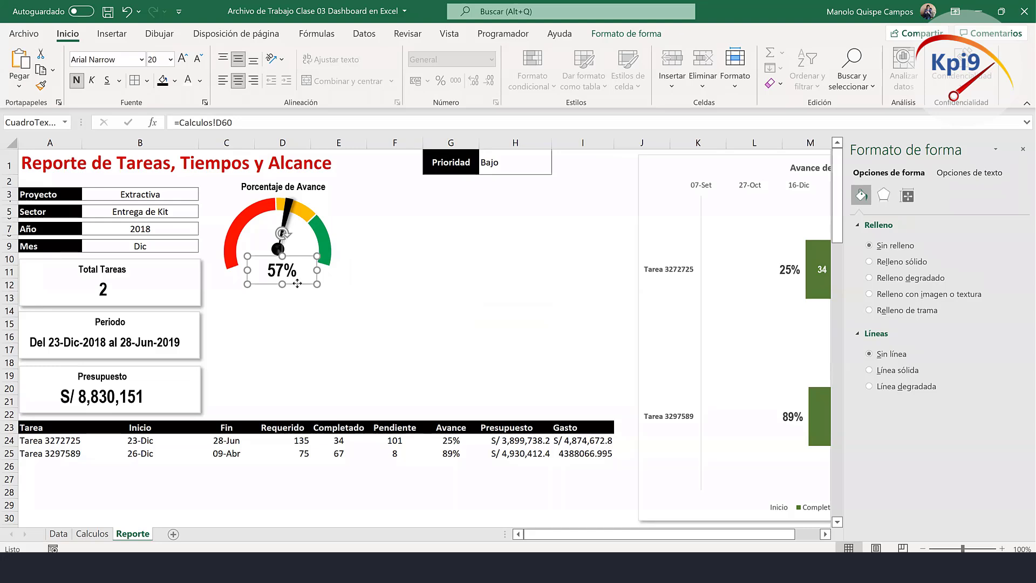
pyautogui.moveTo(296, 284); pyautogui.dragTo(297, 283)
pyautogui.click(466, 244)
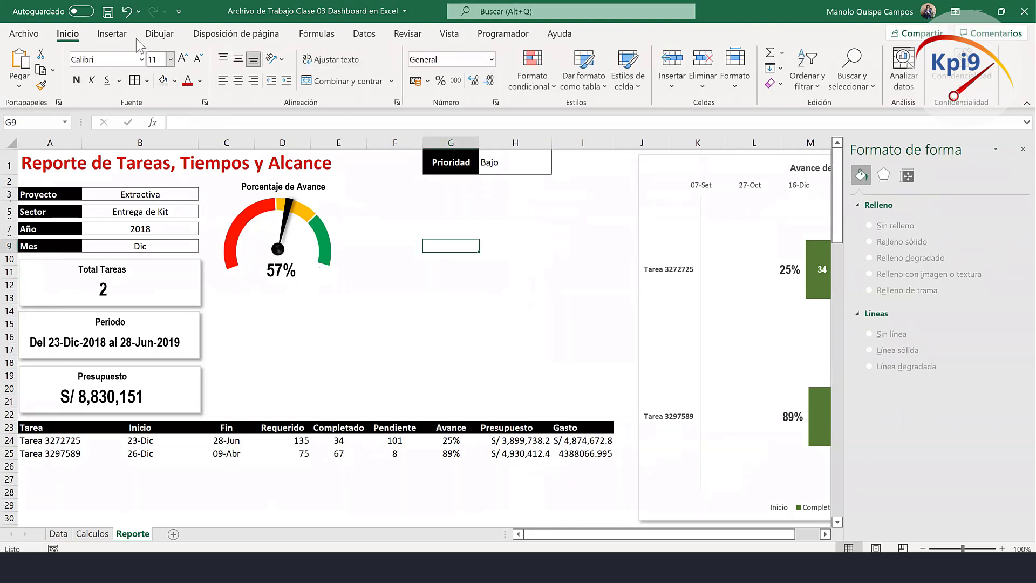
# Draw a rounded rectangle covering the gauge.
pyautogui.click(111, 34)
pyautogui.click(169, 70)
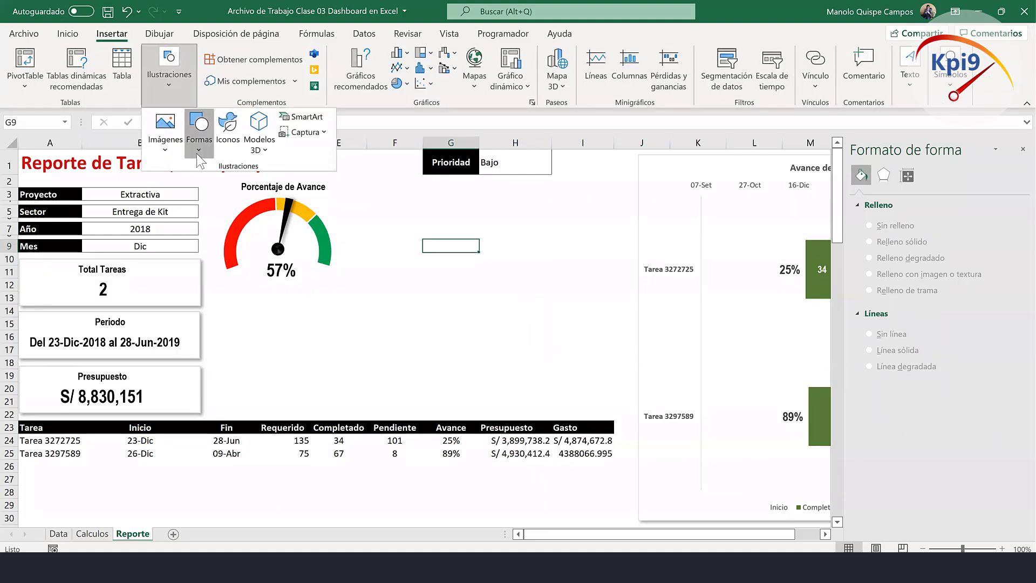
pyautogui.click(199, 130)
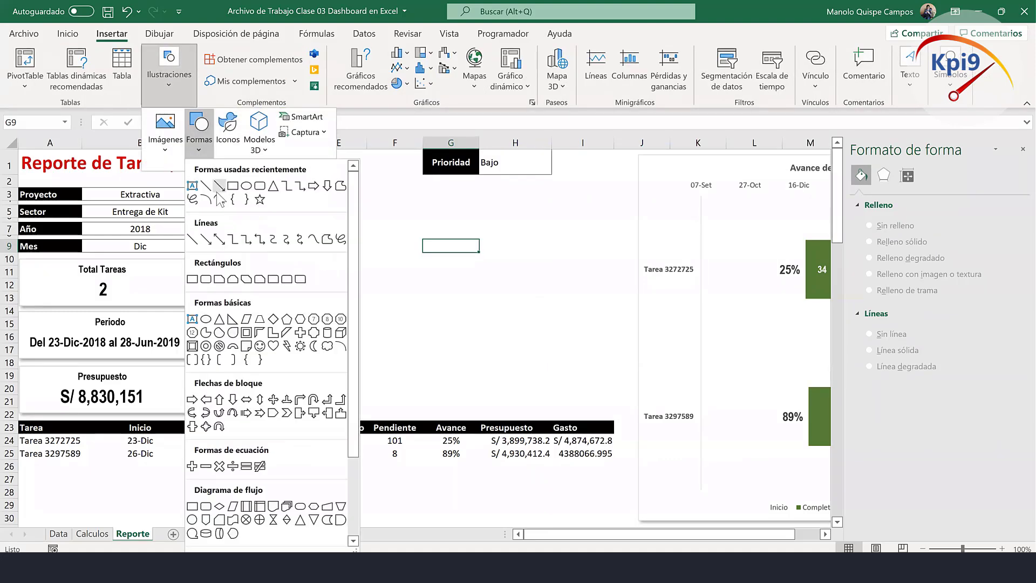
pyautogui.click(259, 187)
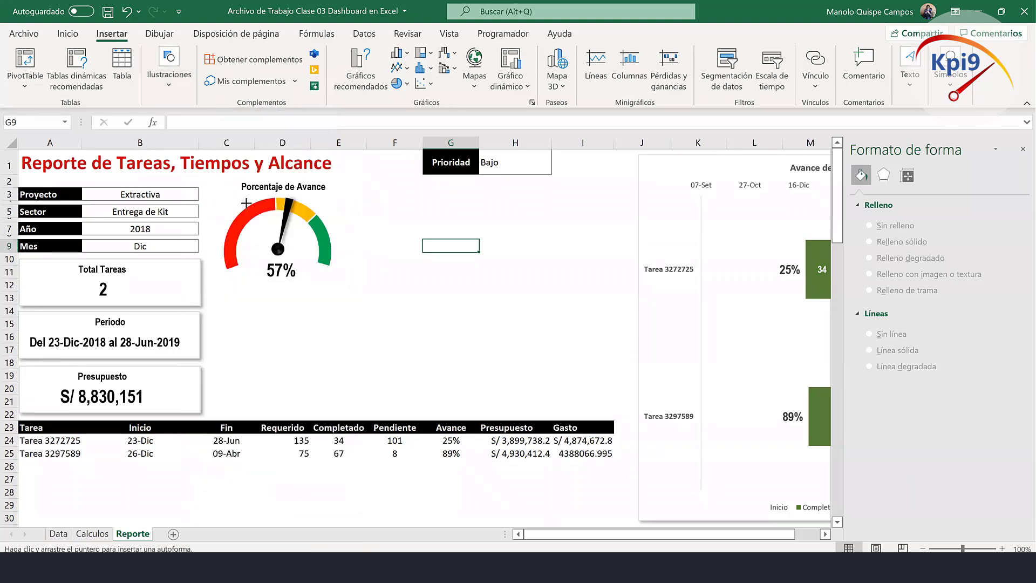
pyautogui.moveTo(208, 177); pyautogui.dragTo(350, 294)
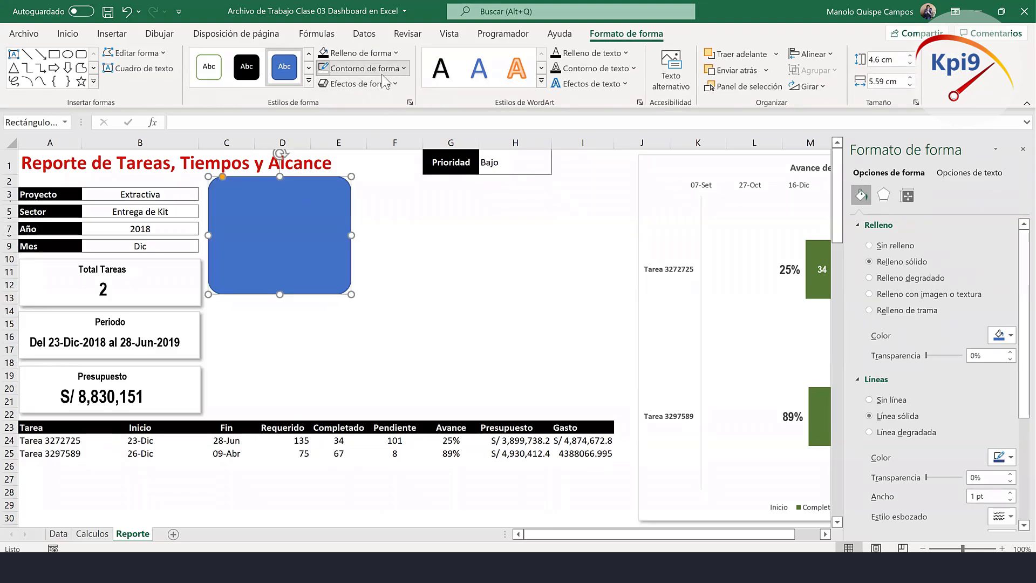
# Give the rectangle no outline, a white fill and a bevel effect.
pyautogui.click(361, 68)
pyautogui.click(353, 238)
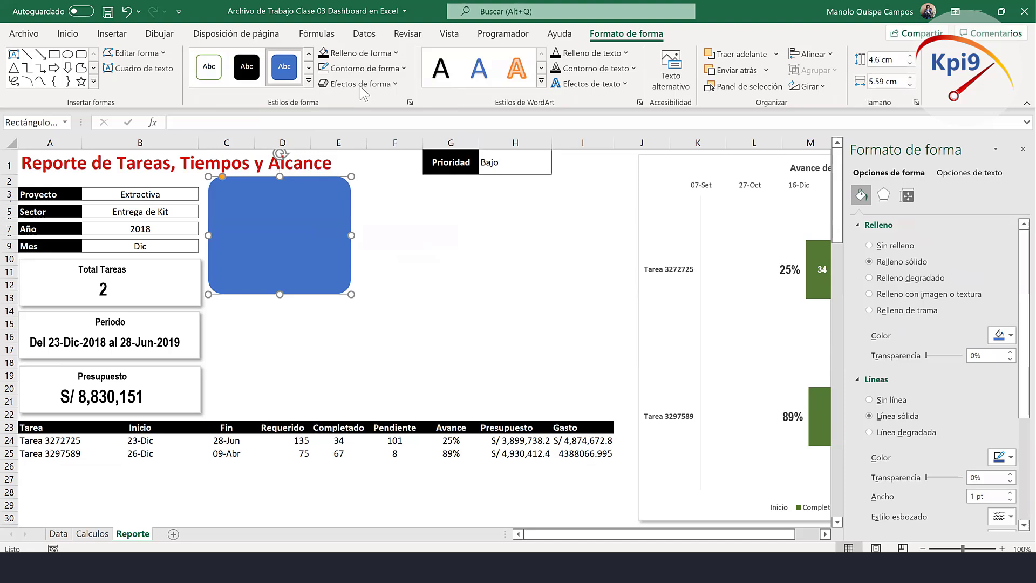
pyautogui.click(375, 53)
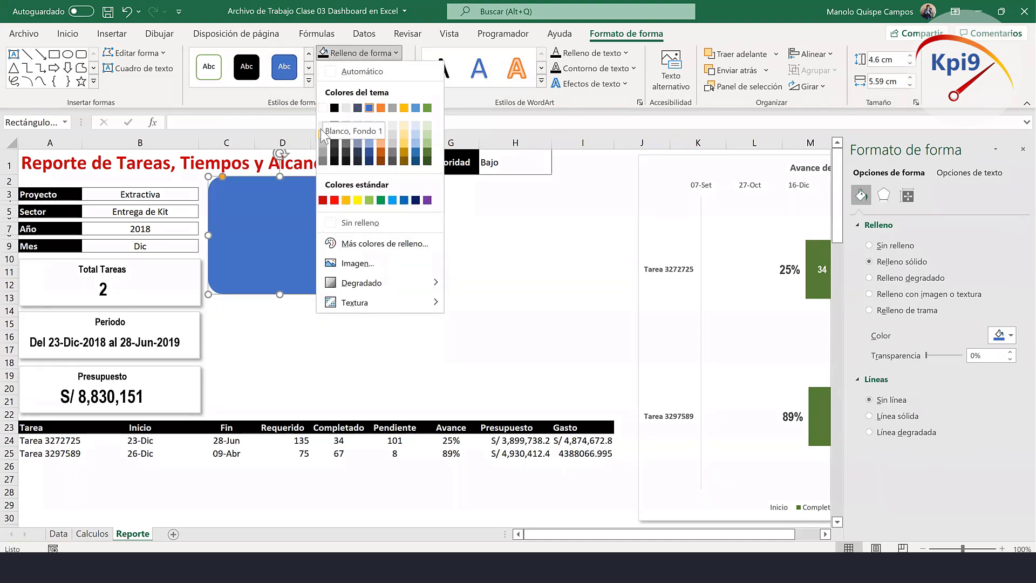
pyautogui.click(322, 108)
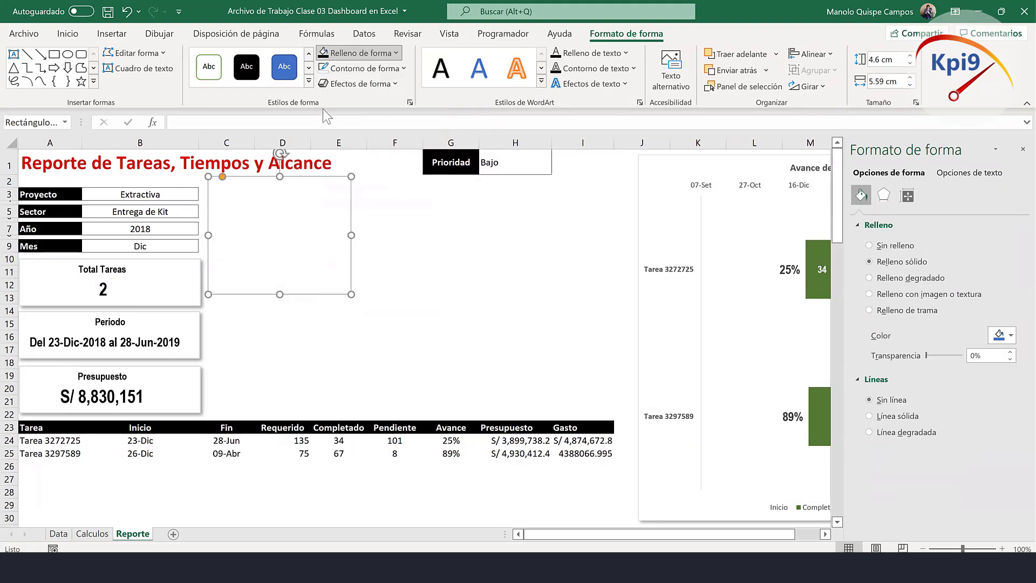
pyautogui.click(372, 84)
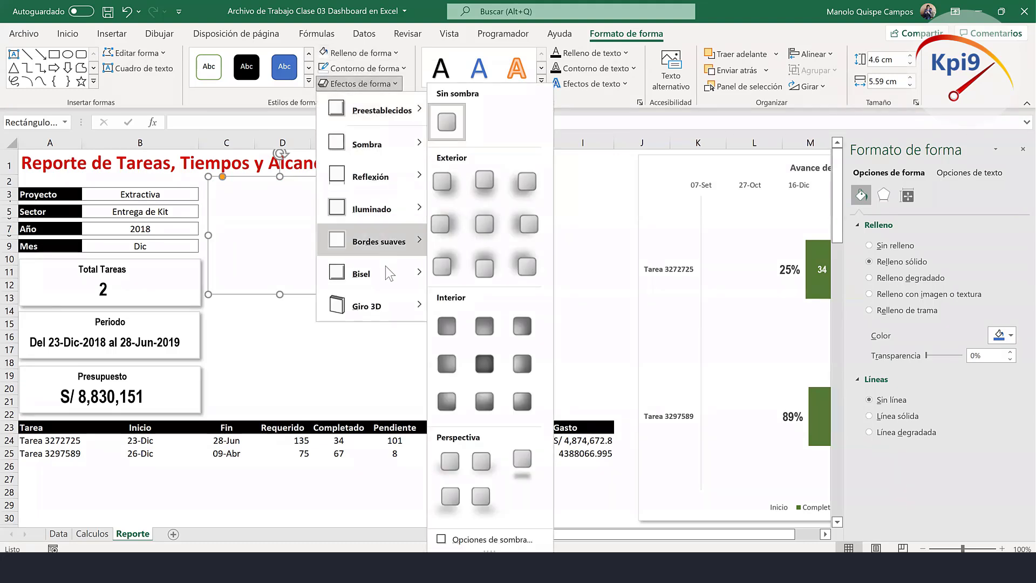
pyautogui.moveTo(361, 273)
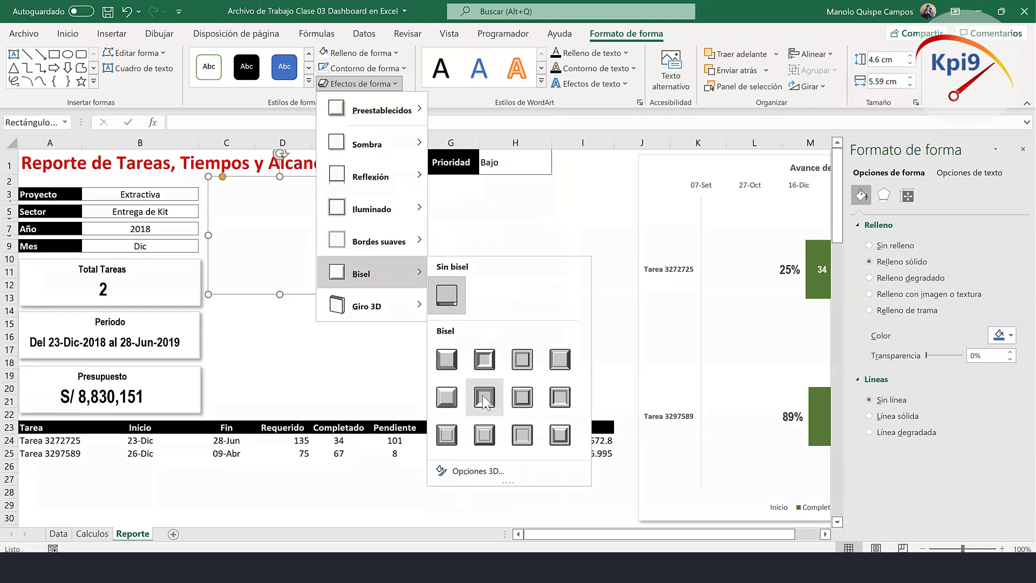
pyautogui.click(484, 401)
# Send the rectangle behind the gauge, resize it to fit, and close the formatting panel.
pyautogui.rightClick(314, 256)
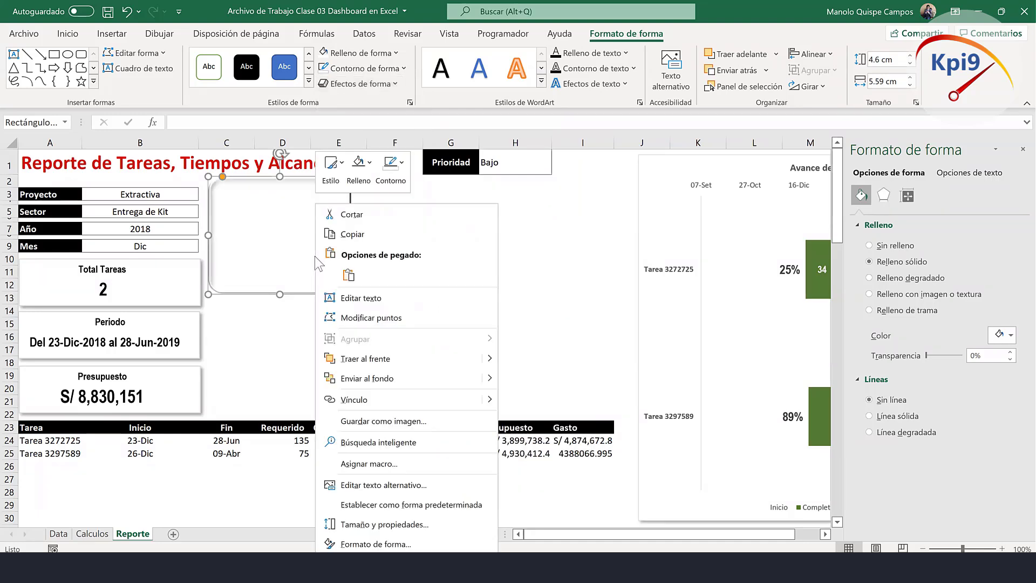
pyautogui.click(399, 378)
pyautogui.click(433, 287)
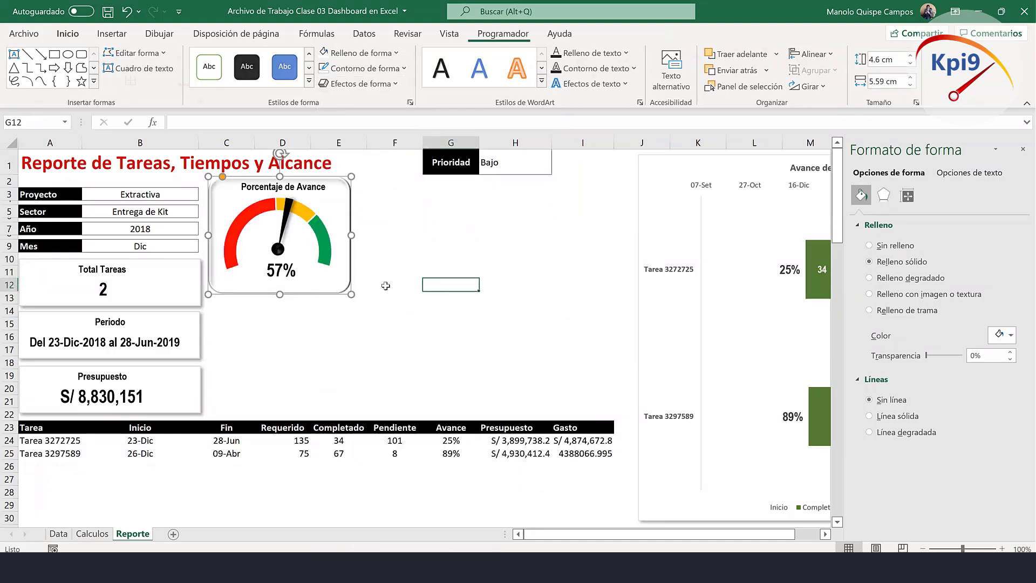
pyautogui.click(346, 236)
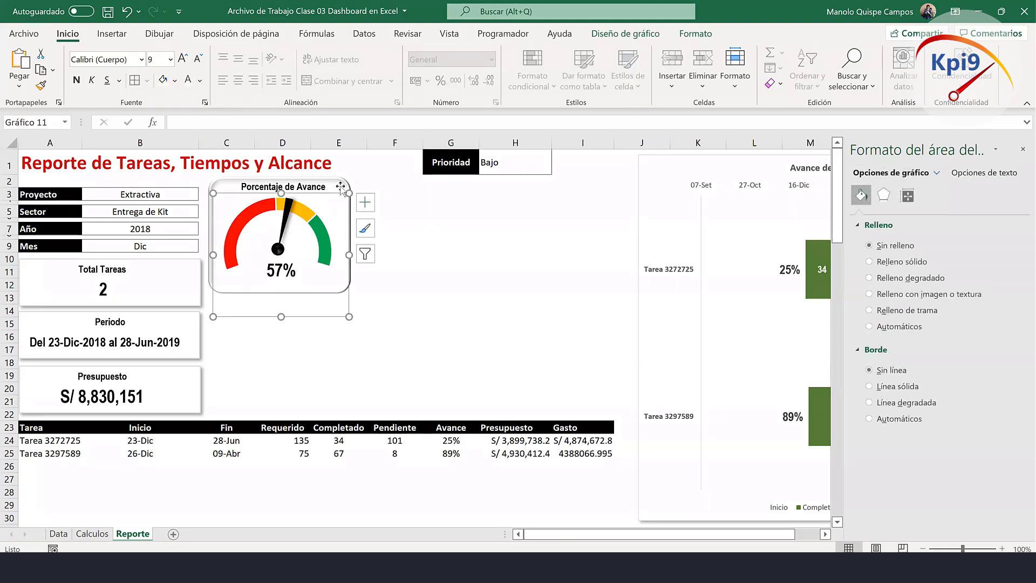
pyautogui.click(353, 236)
pyautogui.moveTo(353, 236); pyautogui.dragTo(349, 236)
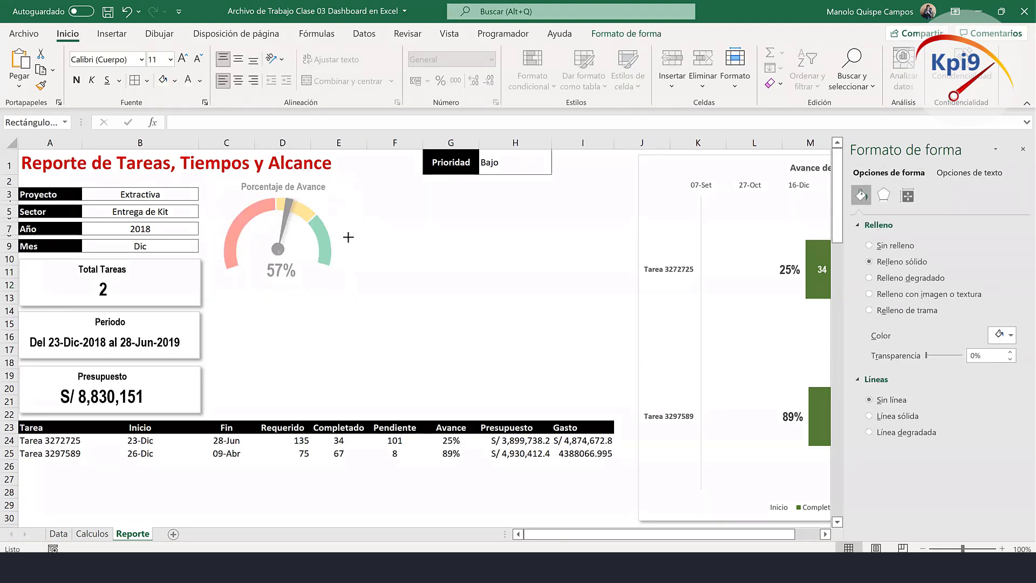
pyautogui.moveTo(278, 295); pyautogui.dragTo(277, 289)
pyautogui.click(439, 283)
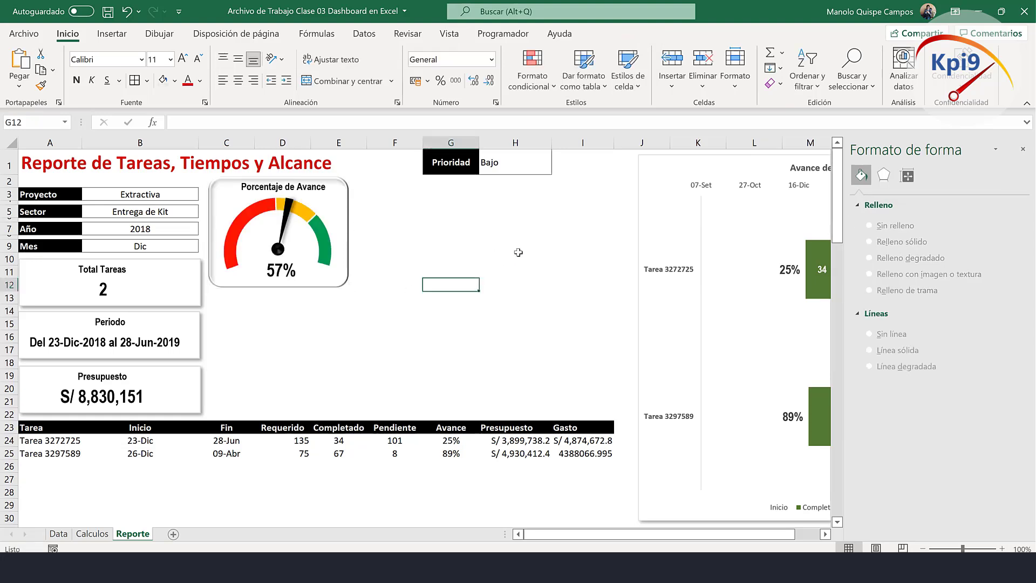
pyautogui.click(1022, 150)
pyautogui.click(516, 297)
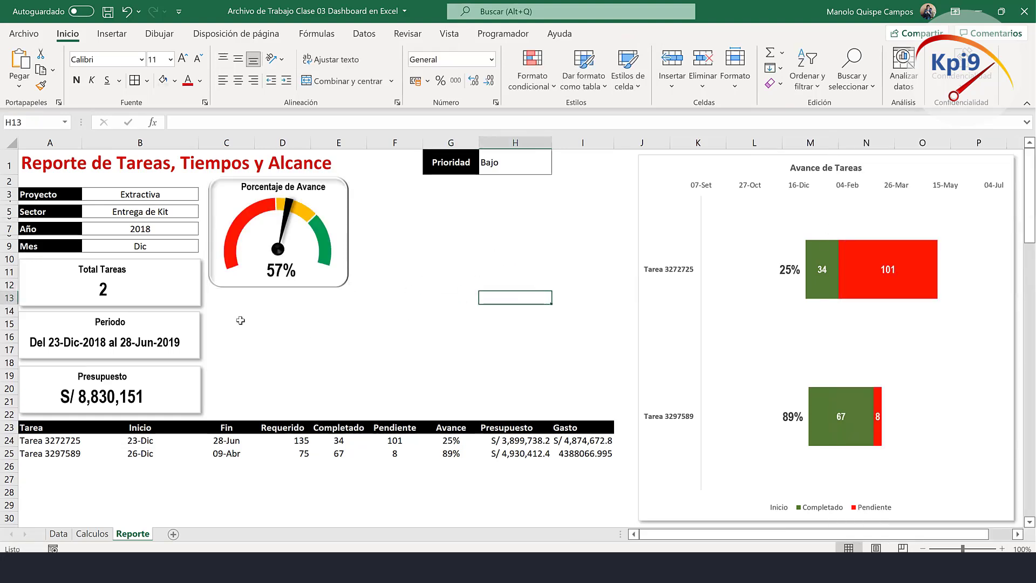
# Set the report filters to Sector Capacitación, Año 2019 and Mes Mar.
pyautogui.click(192, 211)
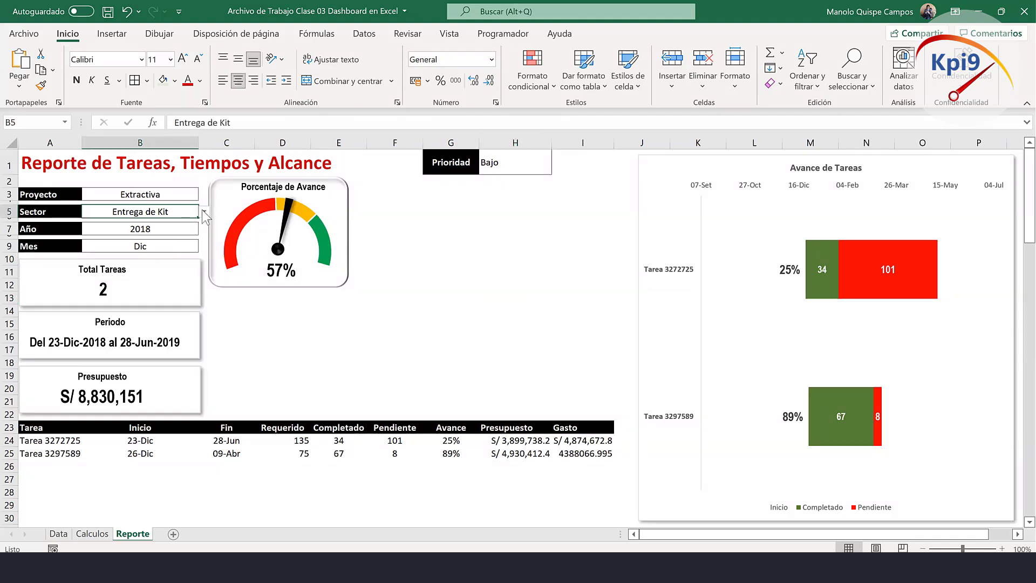
pyautogui.click(204, 212)
pyautogui.click(178, 223)
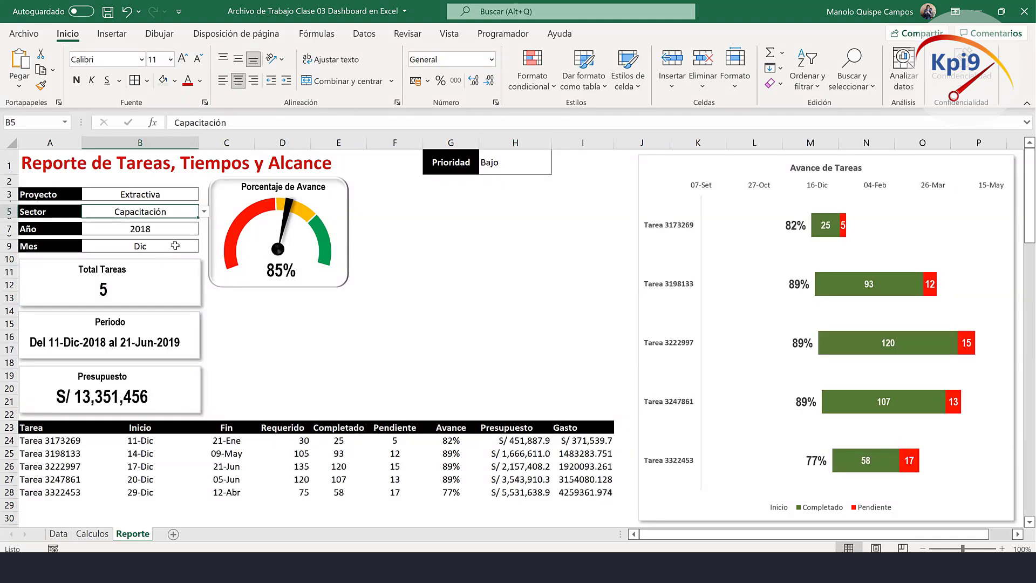
pyautogui.click(179, 227)
pyautogui.click(204, 229)
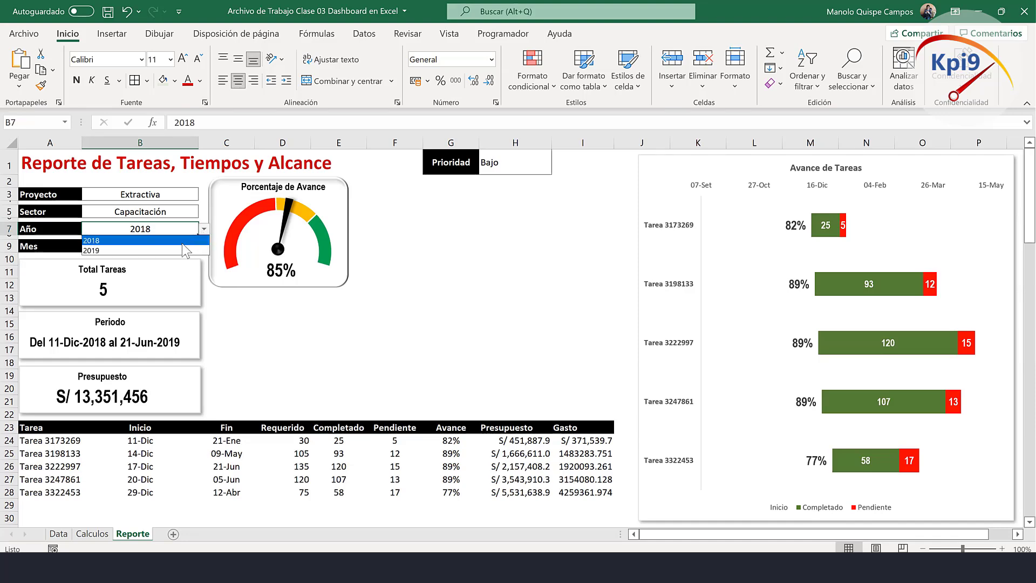
pyautogui.click(181, 250)
pyautogui.click(199, 243)
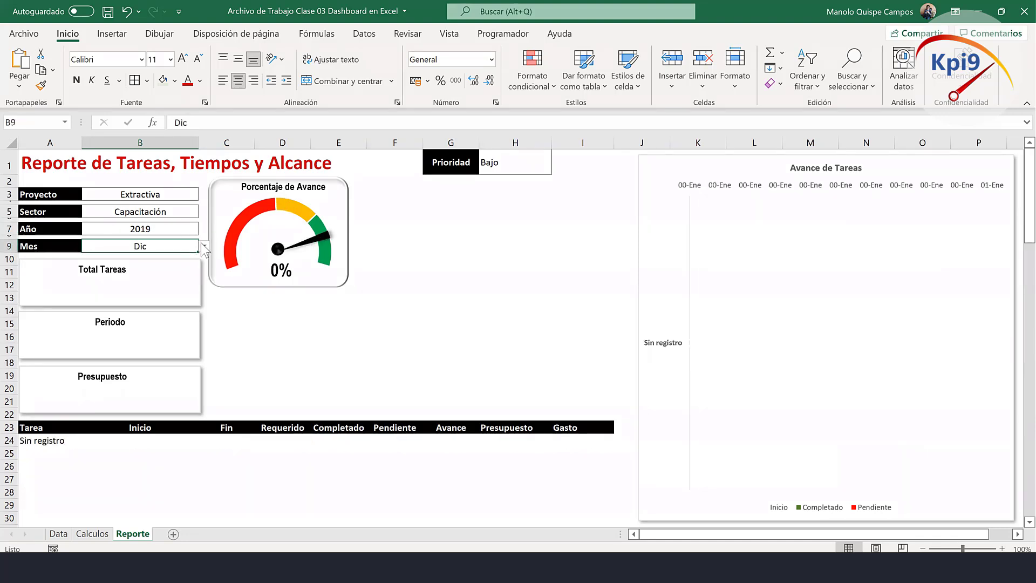
pyautogui.click(203, 244)
pyautogui.click(162, 277)
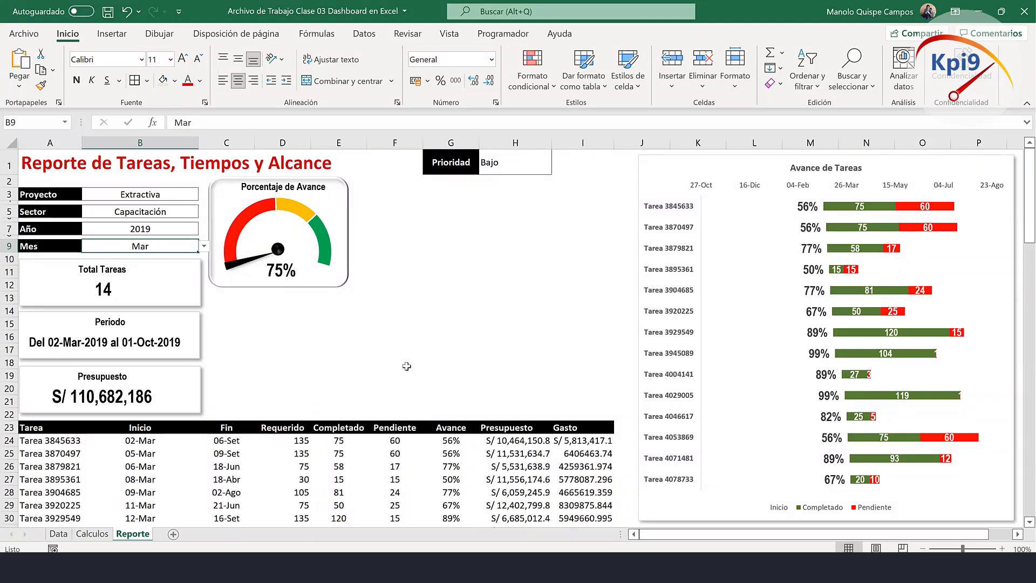
# Inspect the average progress formula in Calculos!D60 without changing it, then return to Reporte.
pyautogui.click(93, 534)
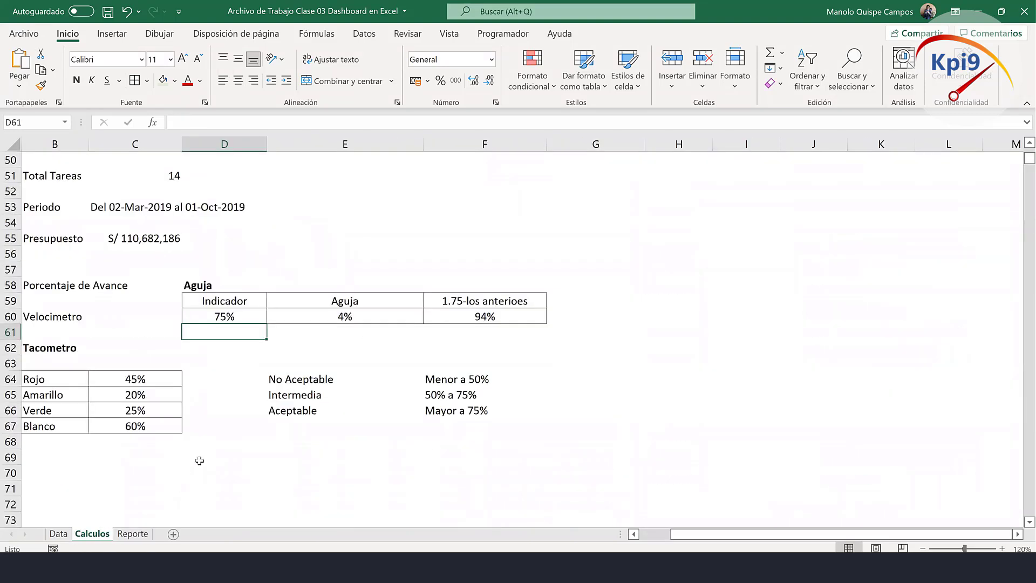
pyautogui.click(230, 317)
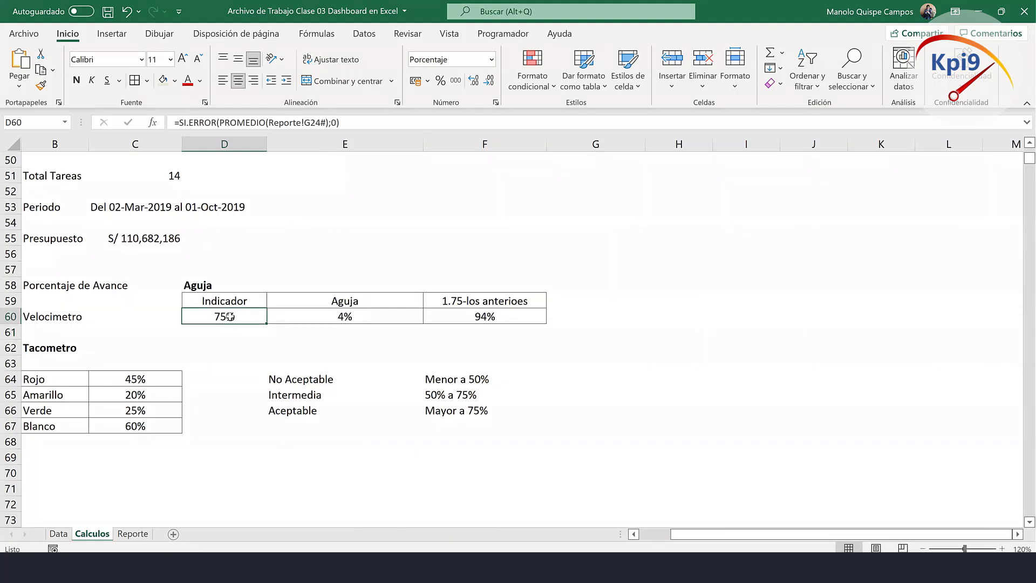
pyautogui.doubleClick(230, 317)
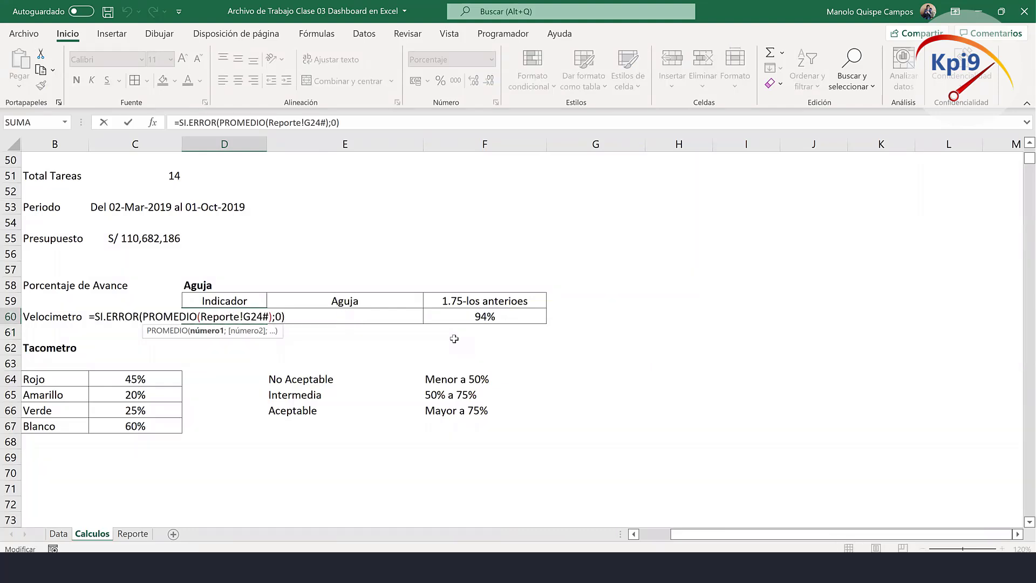
pyautogui.press('Escape')
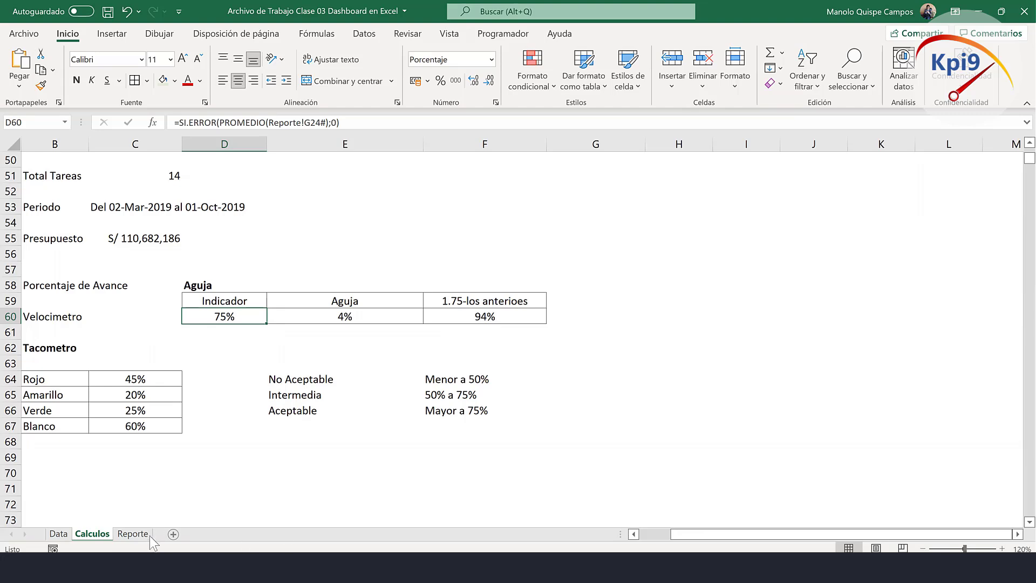
pyautogui.hotkey('ctrl', 'pagedown')
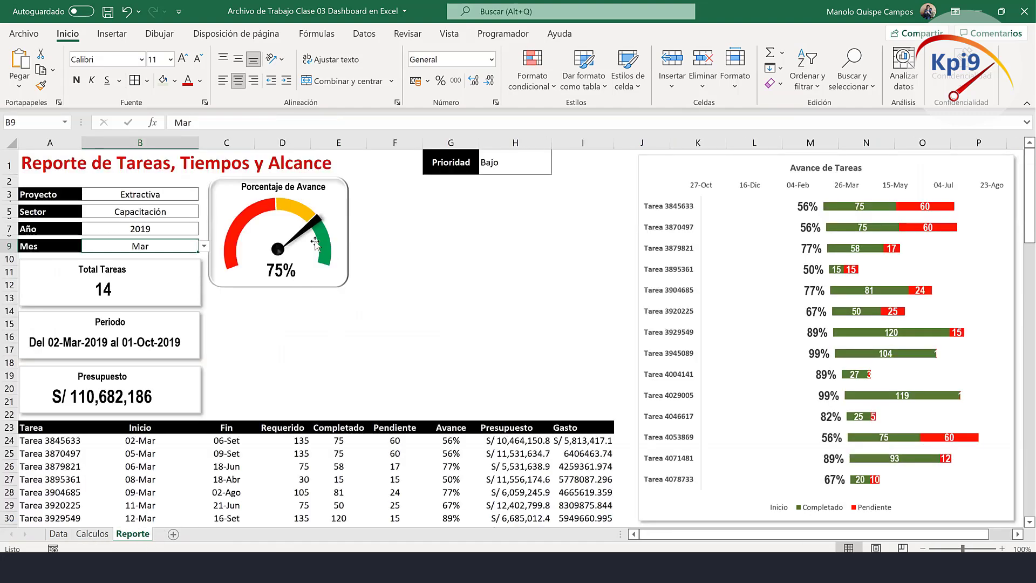
# Try the Mes filter at May, Set and Ene, and the Año filter at 2018.
pyautogui.click(405, 350)
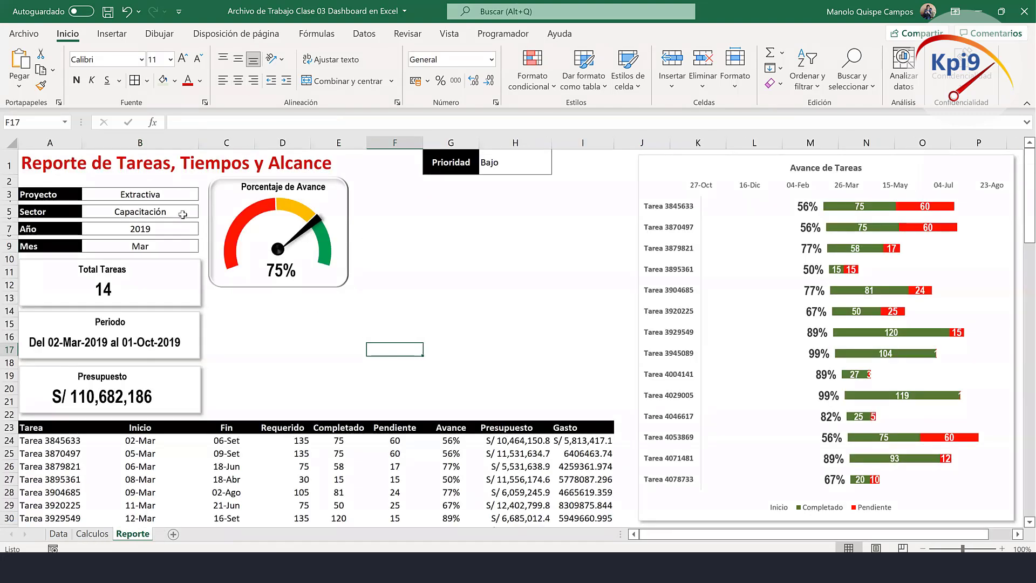
pyautogui.click(183, 246)
pyautogui.click(204, 246)
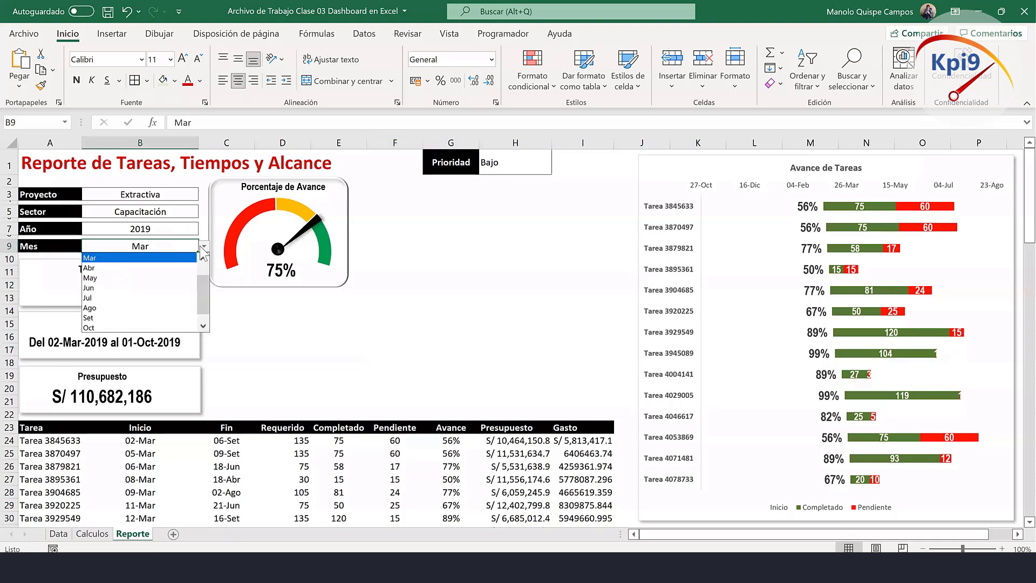
pyautogui.click(179, 287)
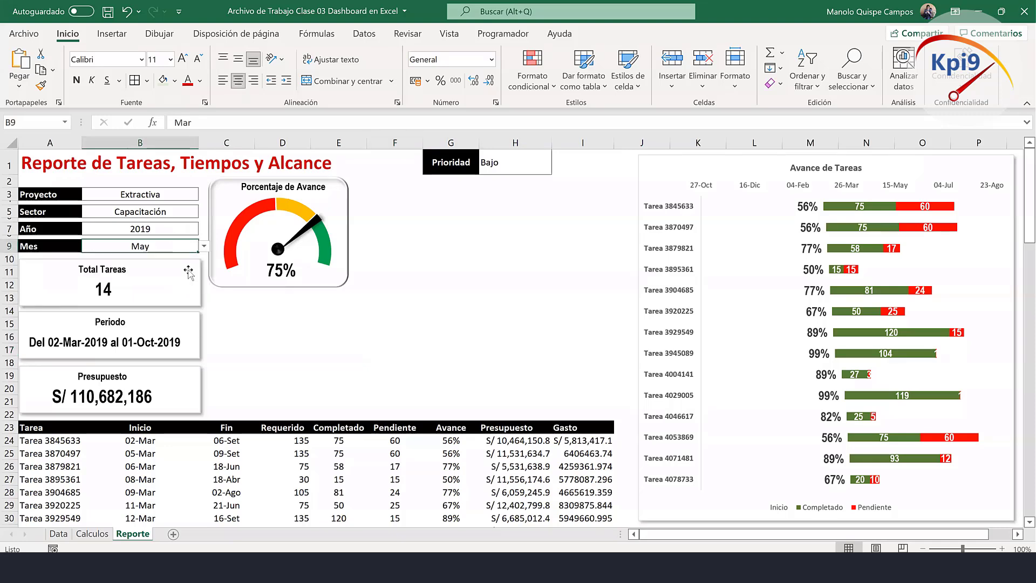
pyautogui.click(204, 246)
pyautogui.click(183, 315)
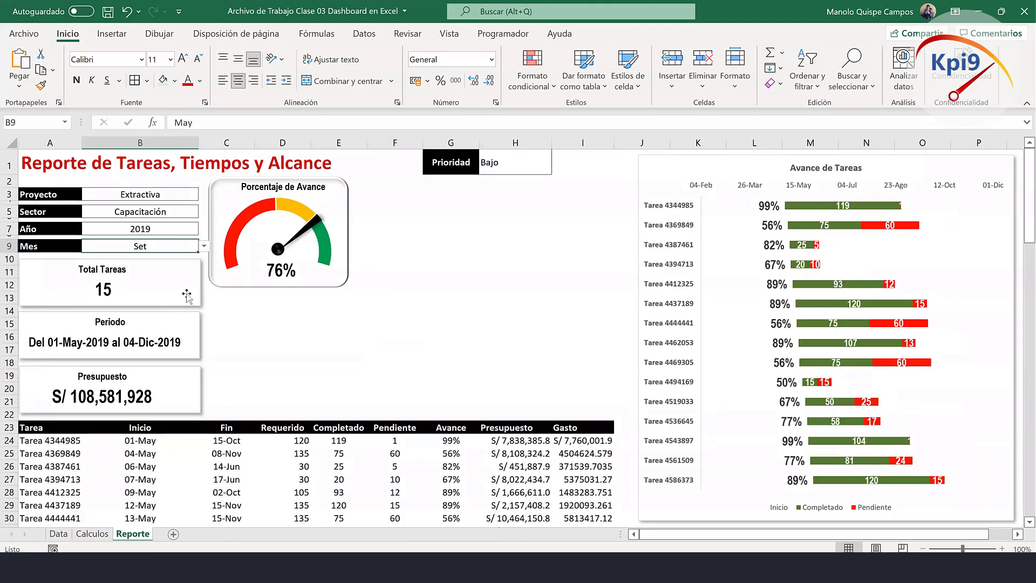
pyautogui.click(204, 246)
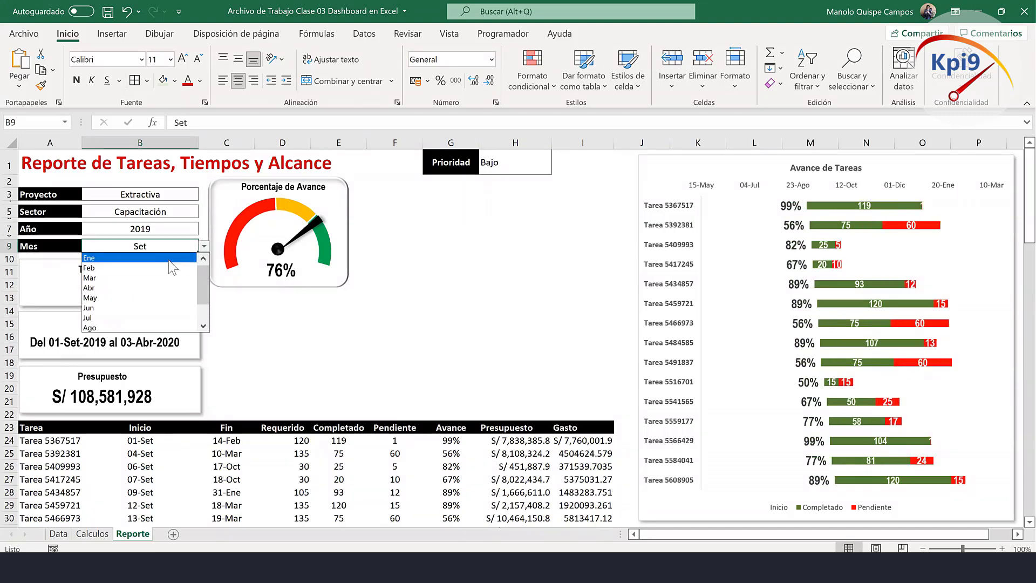
pyautogui.click(194, 258)
pyautogui.click(178, 228)
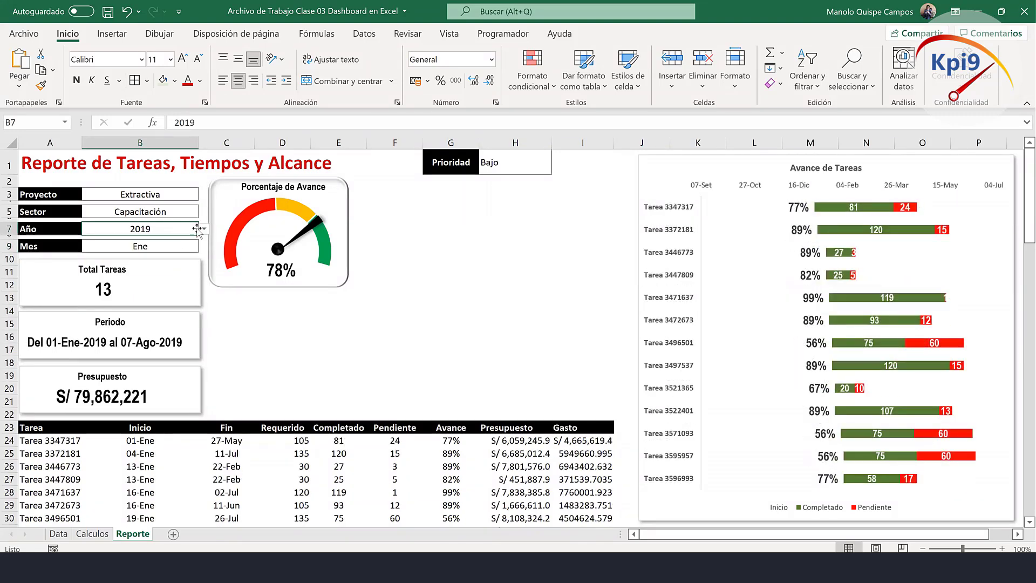
pyautogui.click(203, 229)
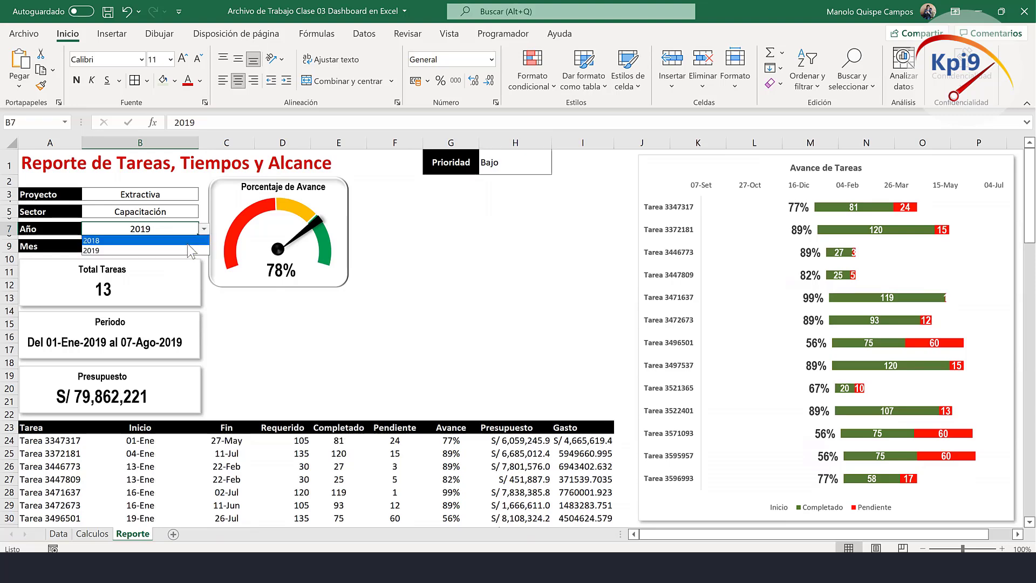
pyautogui.click(188, 242)
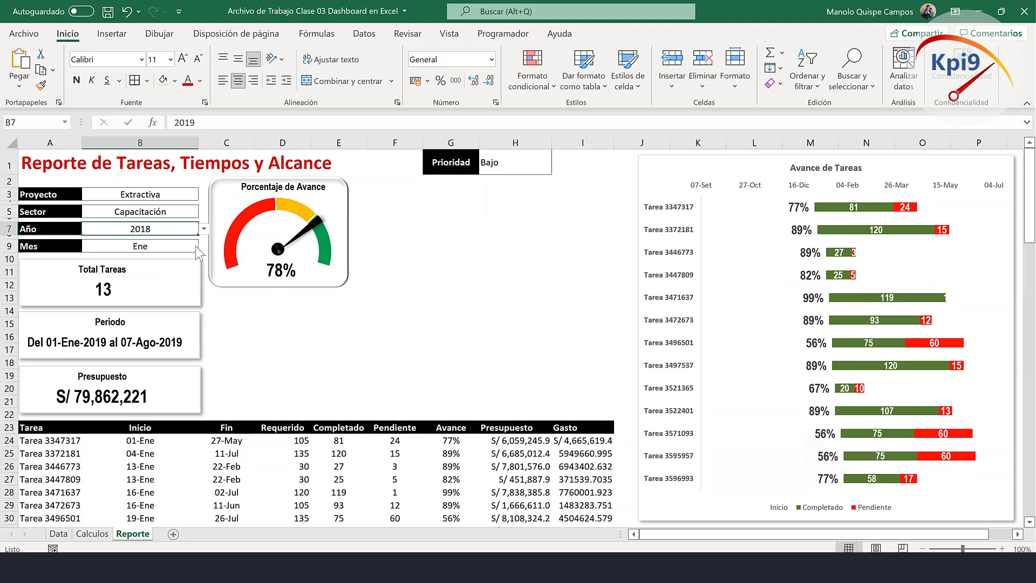
pyautogui.click(348, 348)
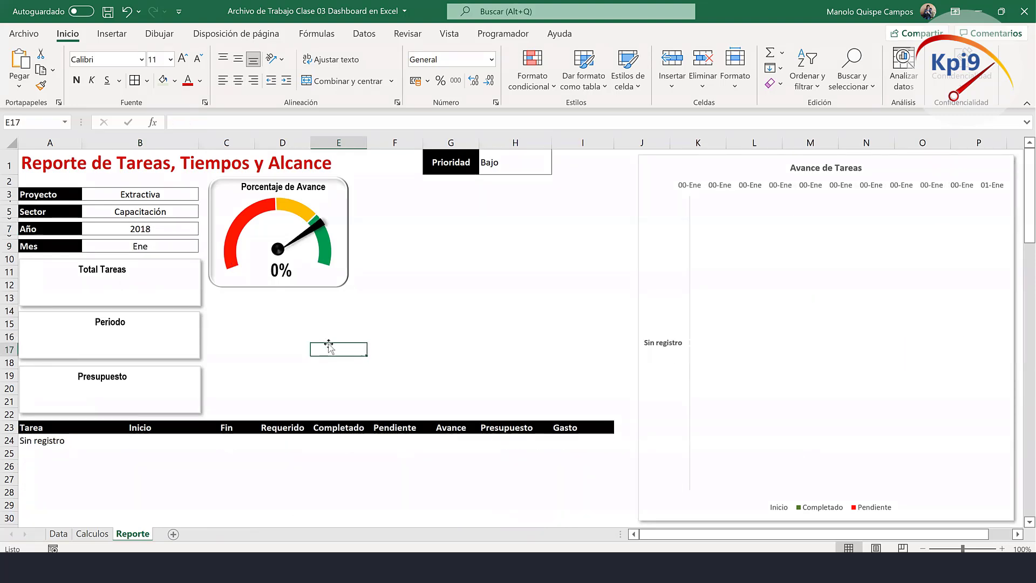
# Set the Año filter back to 2019, checking the indicator values on Calculos.
pyautogui.click(95, 533)
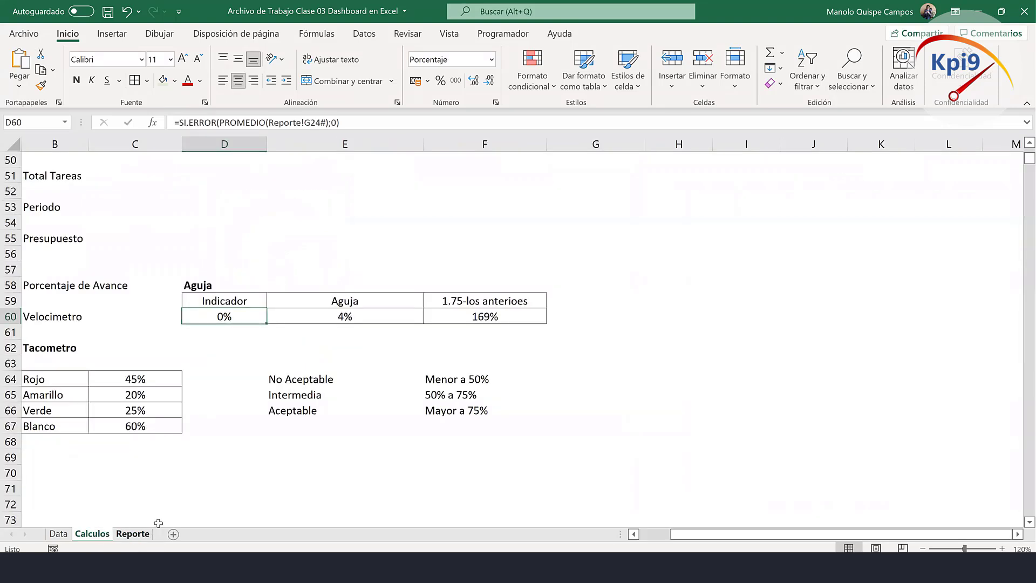
pyautogui.click(141, 532)
pyautogui.click(183, 231)
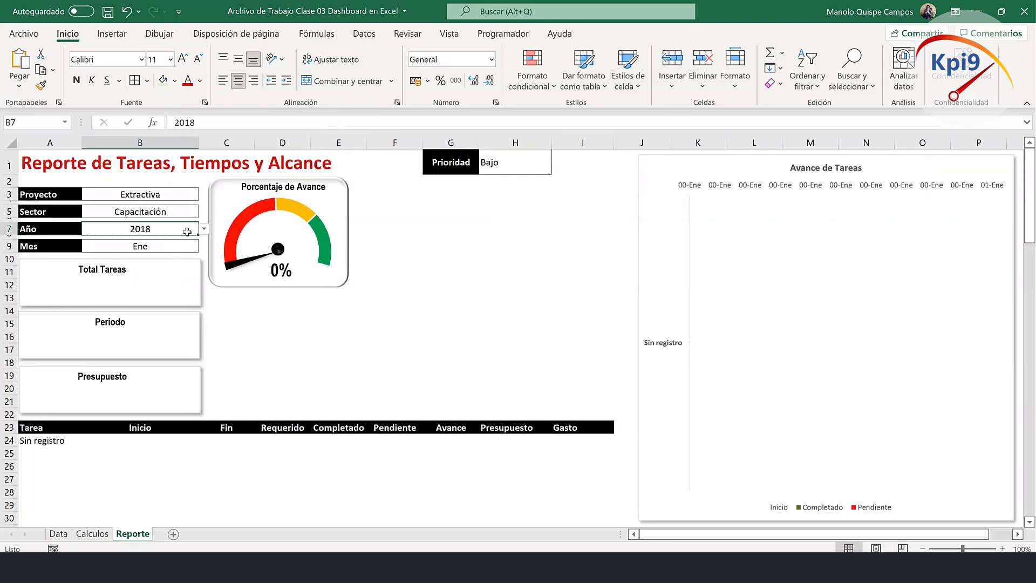
pyautogui.click(205, 229)
pyautogui.click(170, 250)
pyautogui.click(227, 349)
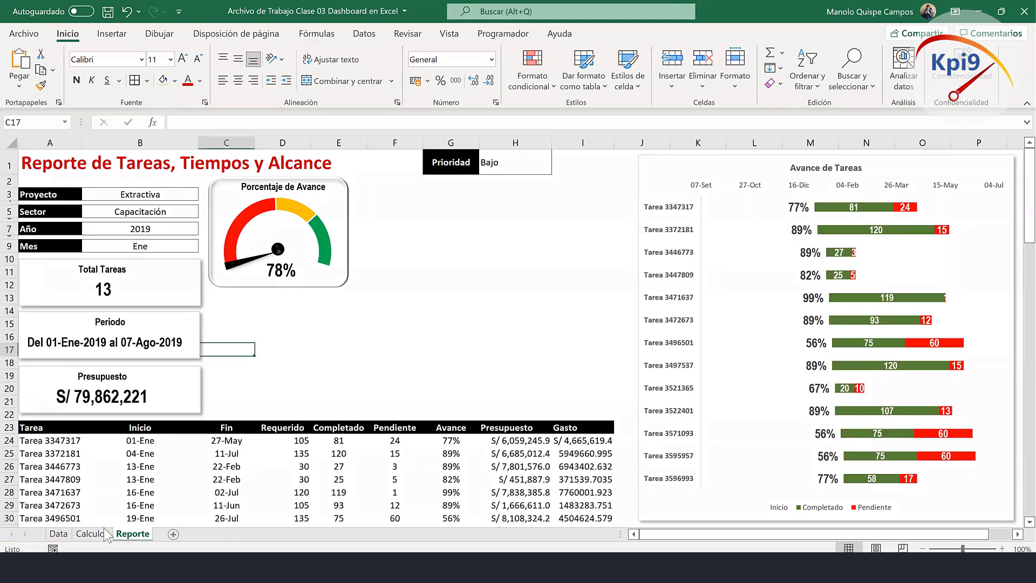
pyautogui.click(92, 533)
pyautogui.click(132, 533)
pyautogui.click(382, 302)
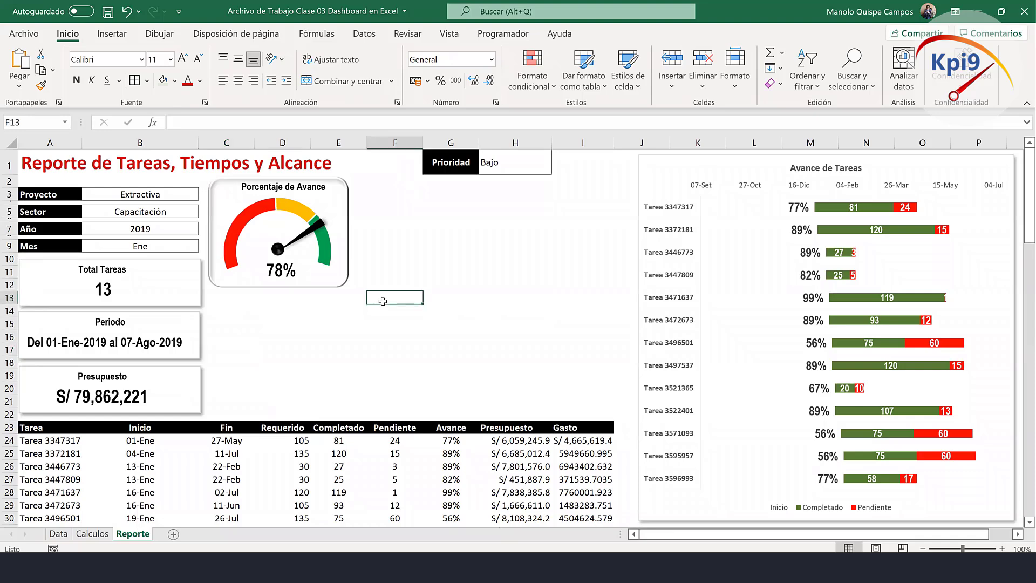
# Set the Sector filter to Entrega de Kit, check the 69% indicator, and save the workbook.
pyautogui.click(183, 218)
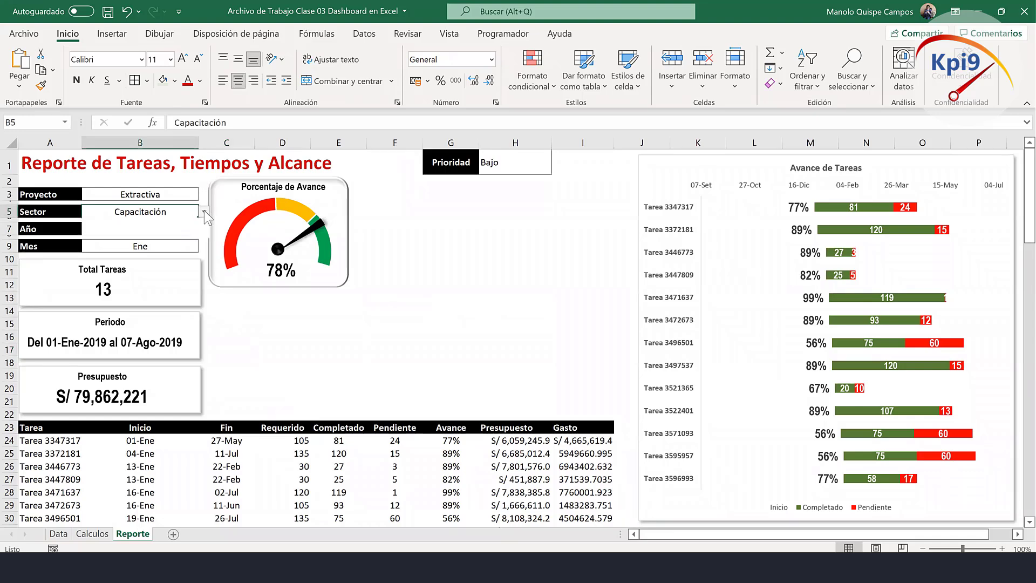
pyautogui.click(204, 211)
pyautogui.click(193, 222)
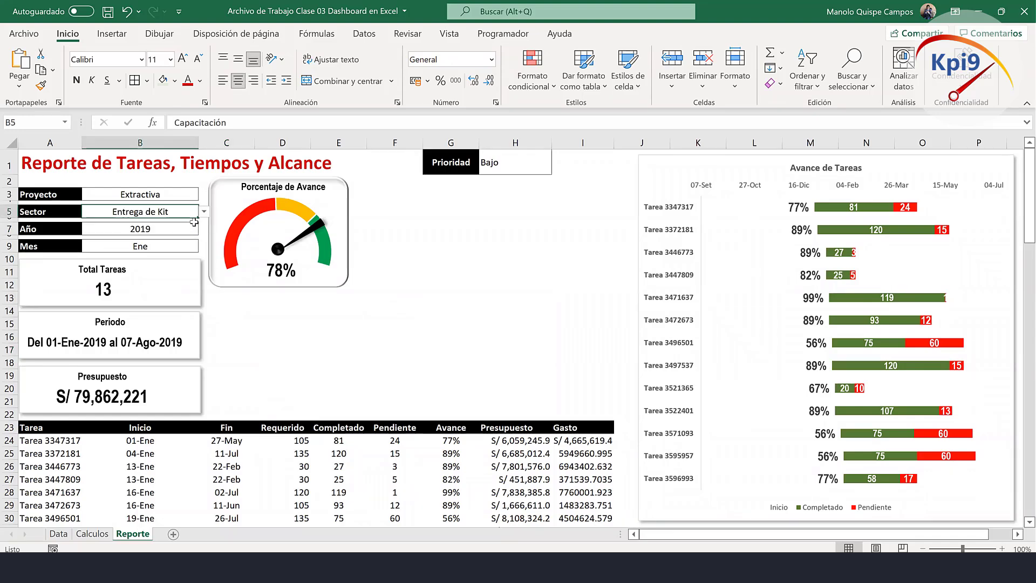
pyautogui.click(324, 322)
pyautogui.click(100, 534)
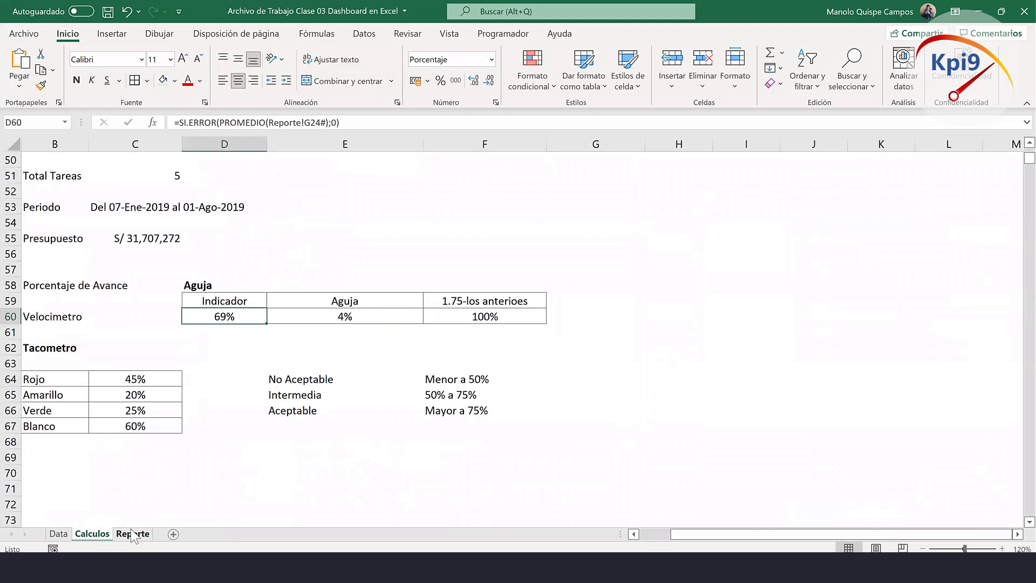
pyautogui.click(133, 534)
pyautogui.click(376, 352)
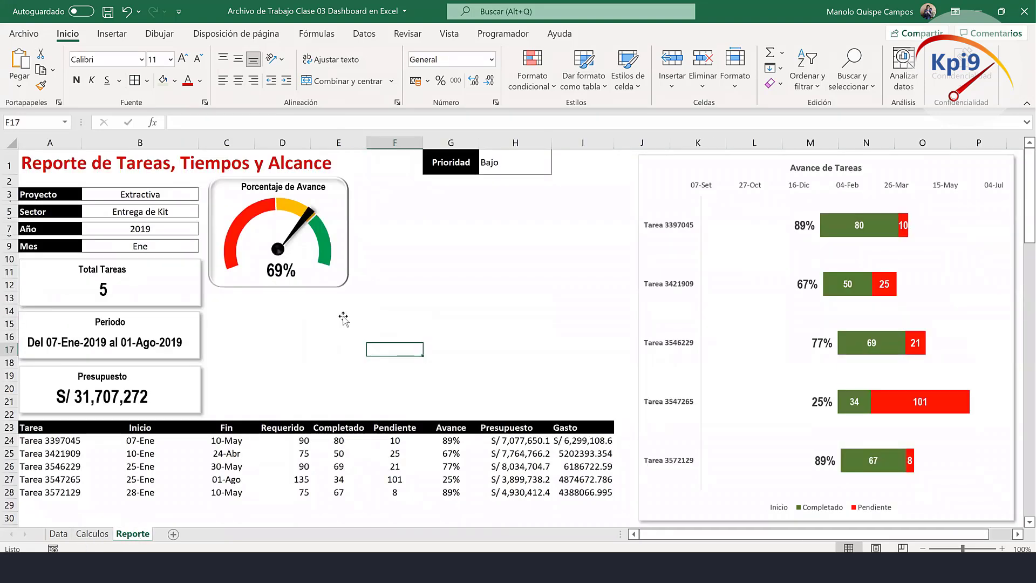
pyautogui.click(108, 11)
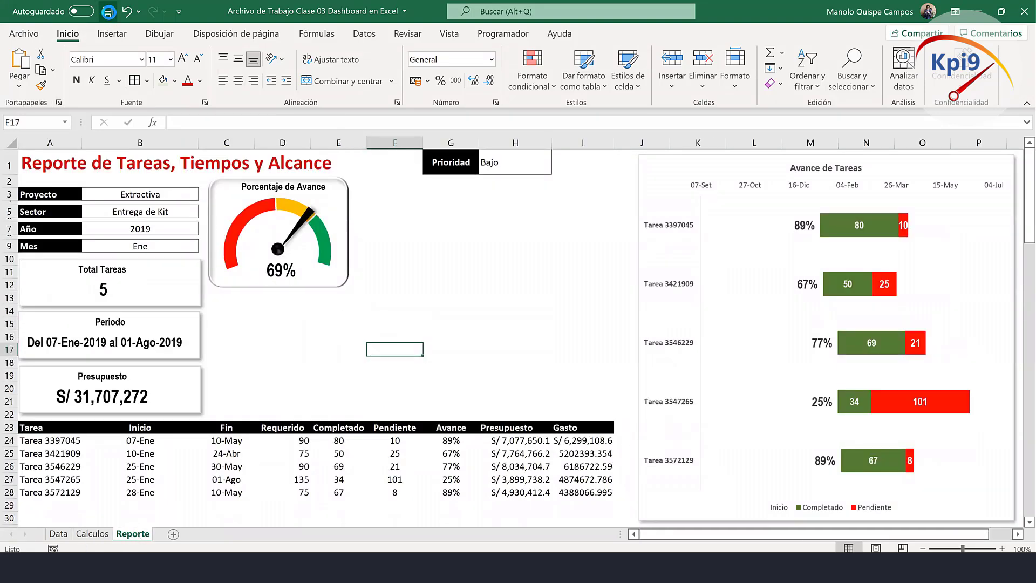
# Close the workbook and reopen 'Archivo de Trabajo Clase 03 Dashboard en Excel' from Escritorio, sorted by date.
pyautogui.click(1024, 11)
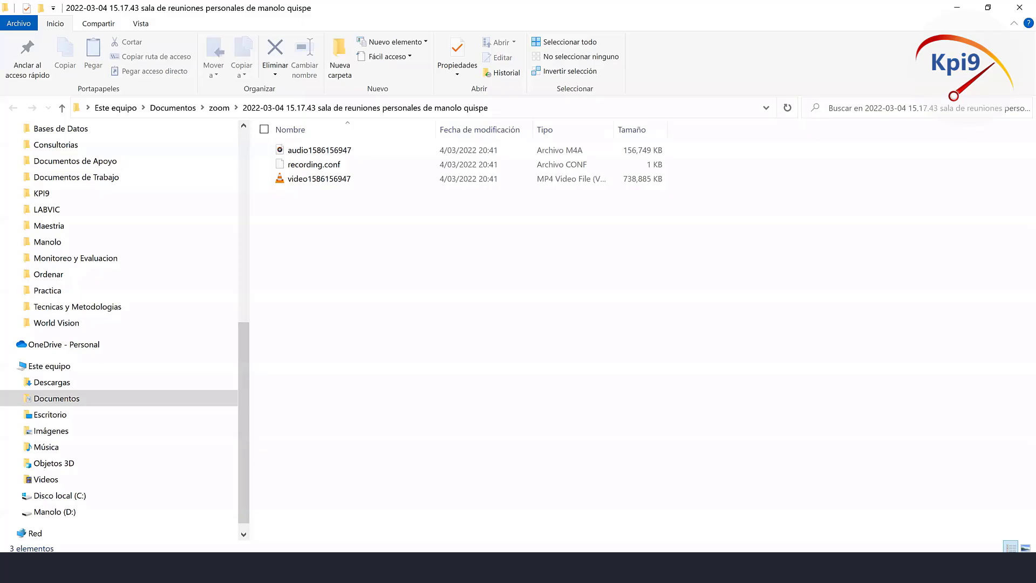
pyautogui.click(49, 419)
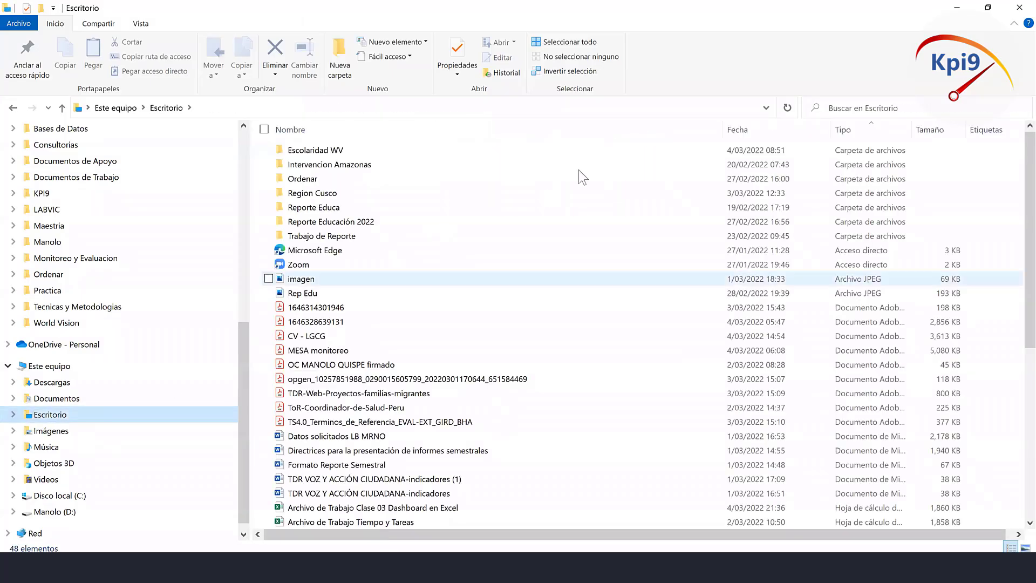
pyautogui.click(748, 126)
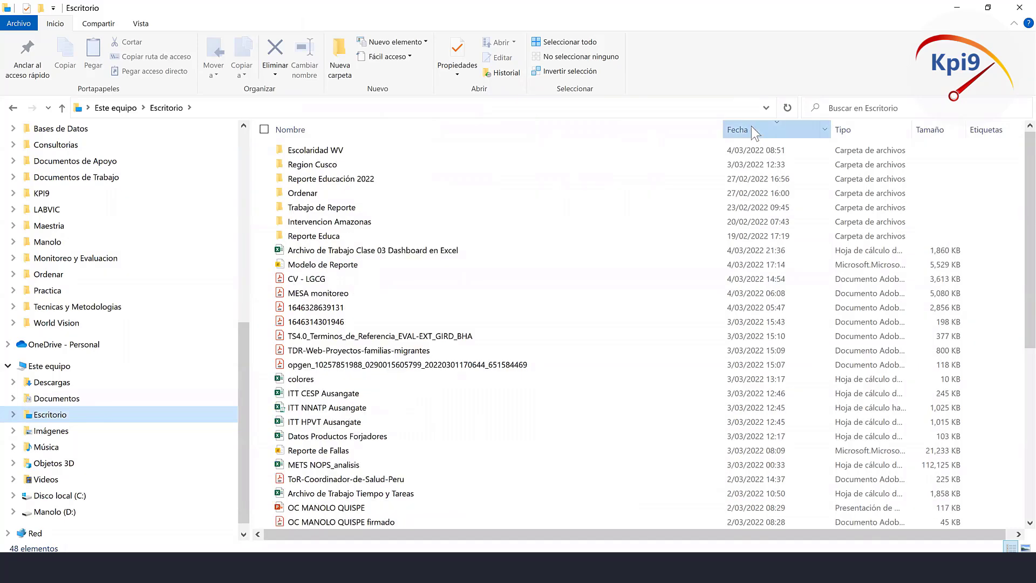
pyautogui.click(752, 128)
pyautogui.click(753, 126)
pyautogui.click(430, 253)
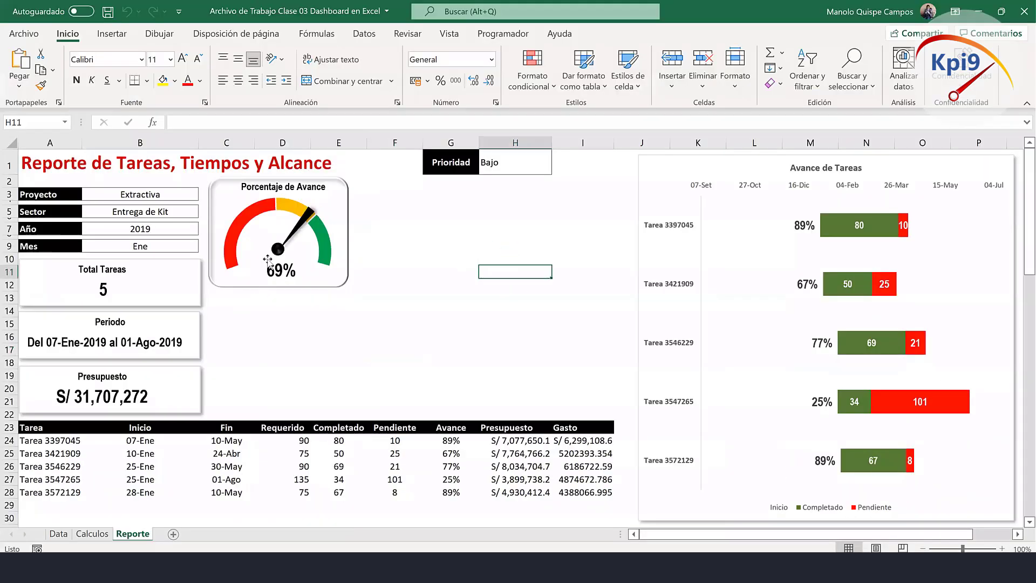
# Try several months, settling on Mes Nov, and set Año to 2018.
pyautogui.click(161, 244)
pyautogui.click(204, 247)
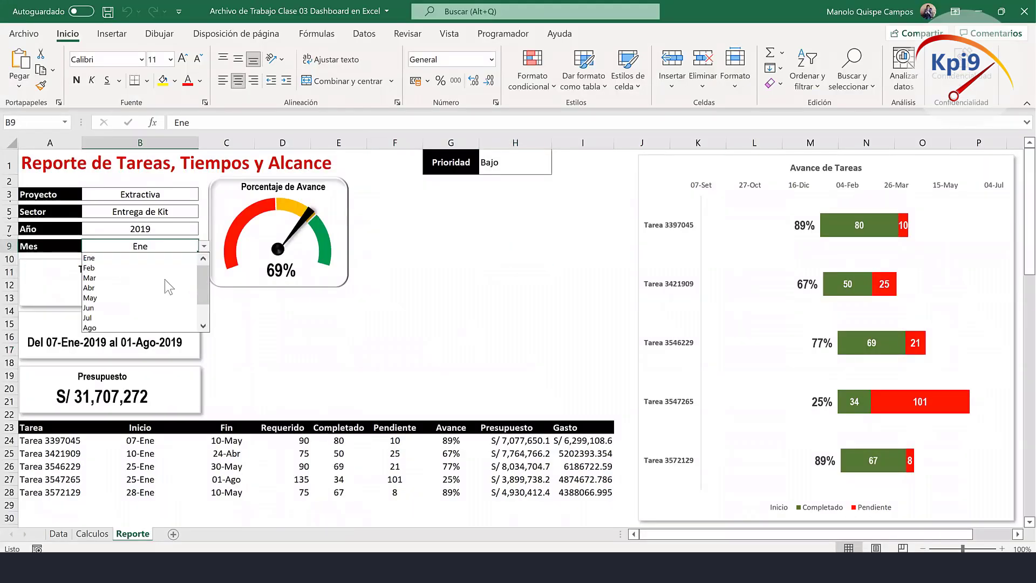
pyautogui.press('Escape')
pyautogui.click(204, 245)
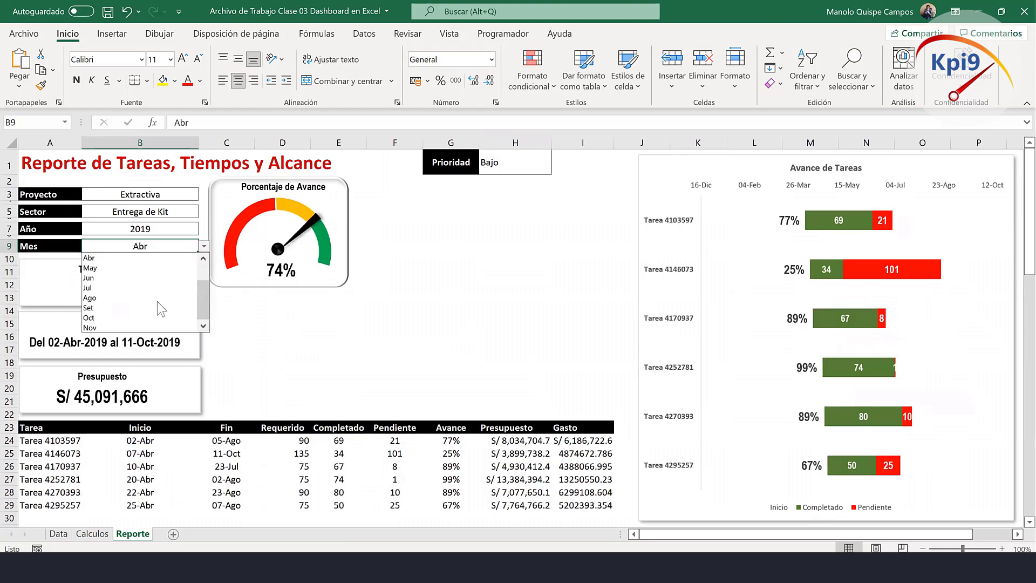
pyautogui.click(173, 307)
pyautogui.click(204, 246)
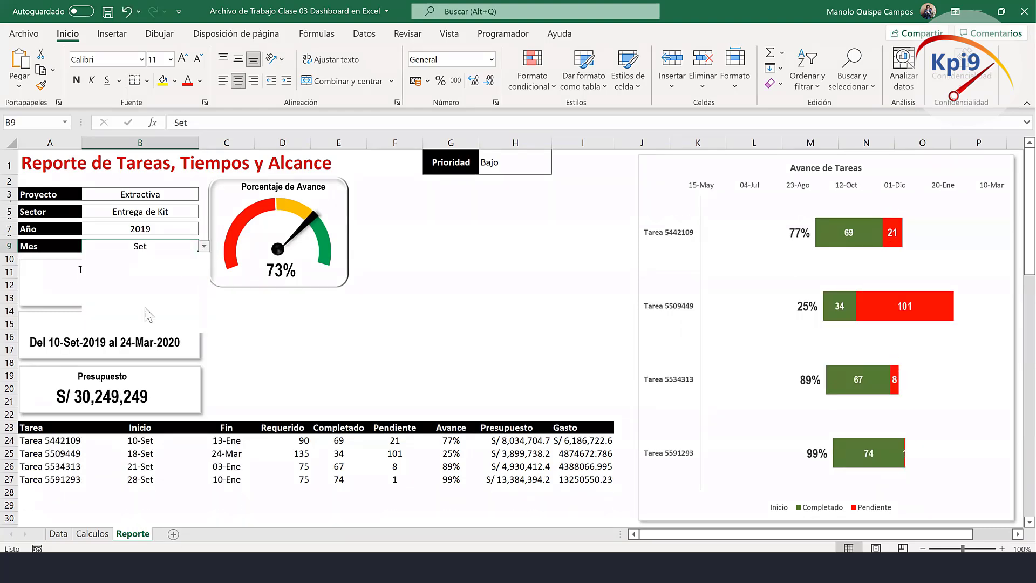
pyautogui.click(142, 328)
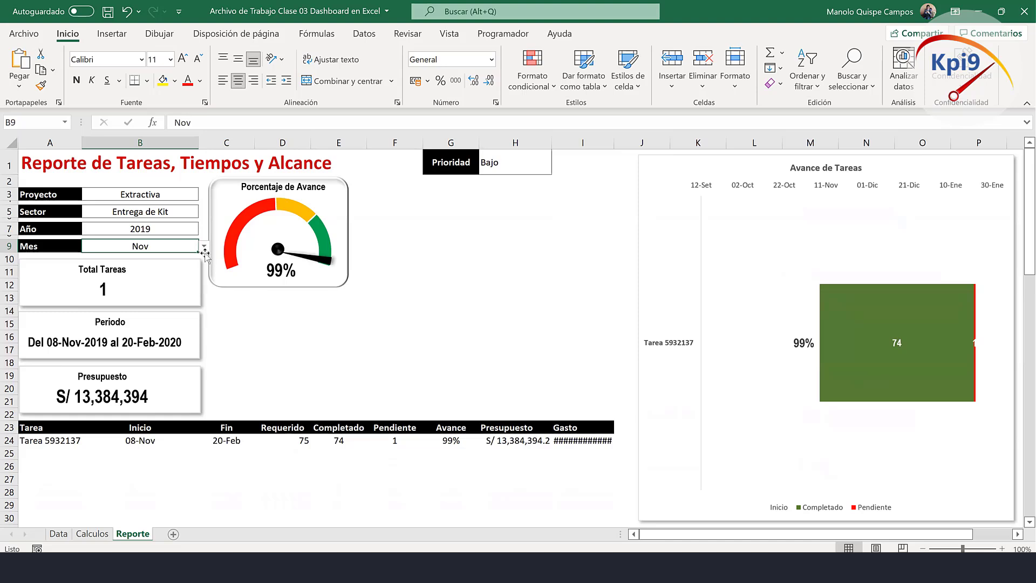
pyautogui.click(192, 229)
pyautogui.click(204, 229)
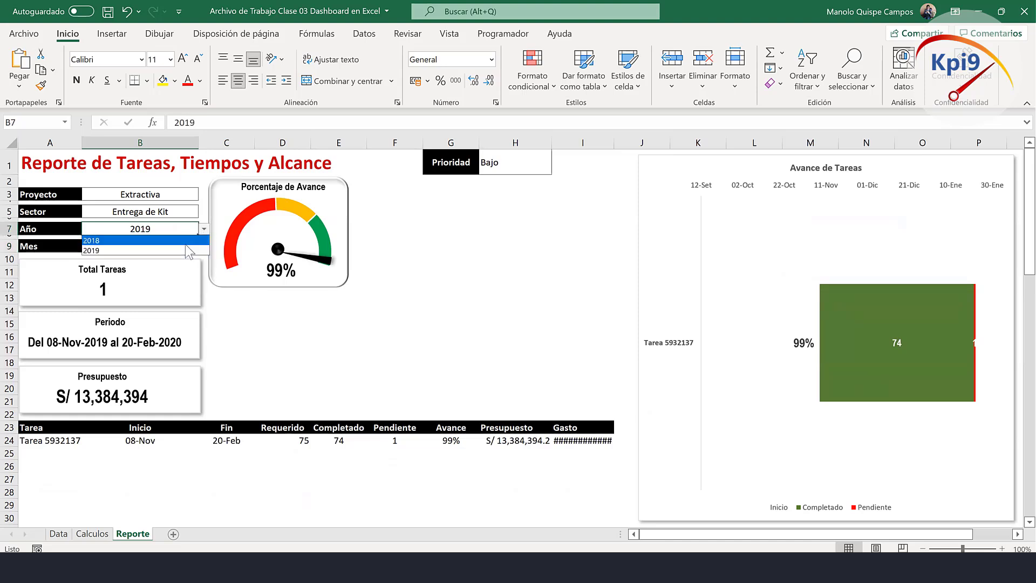
pyautogui.click(186, 244)
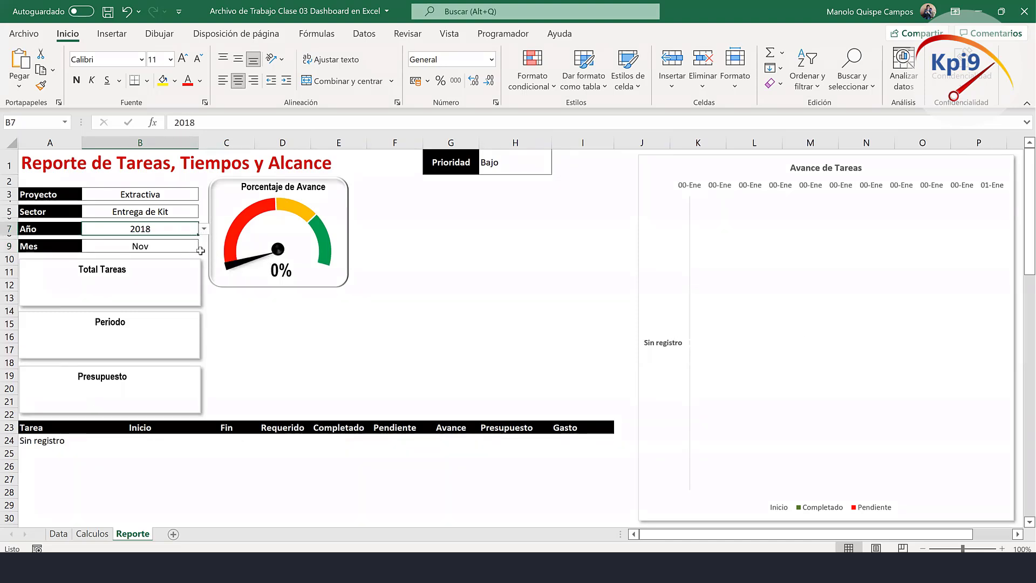
# Set Sector to Capacitación and Mes to Dic (5 tasks at 85%), and save the workbook.
pyautogui.click(189, 212)
pyautogui.click(205, 212)
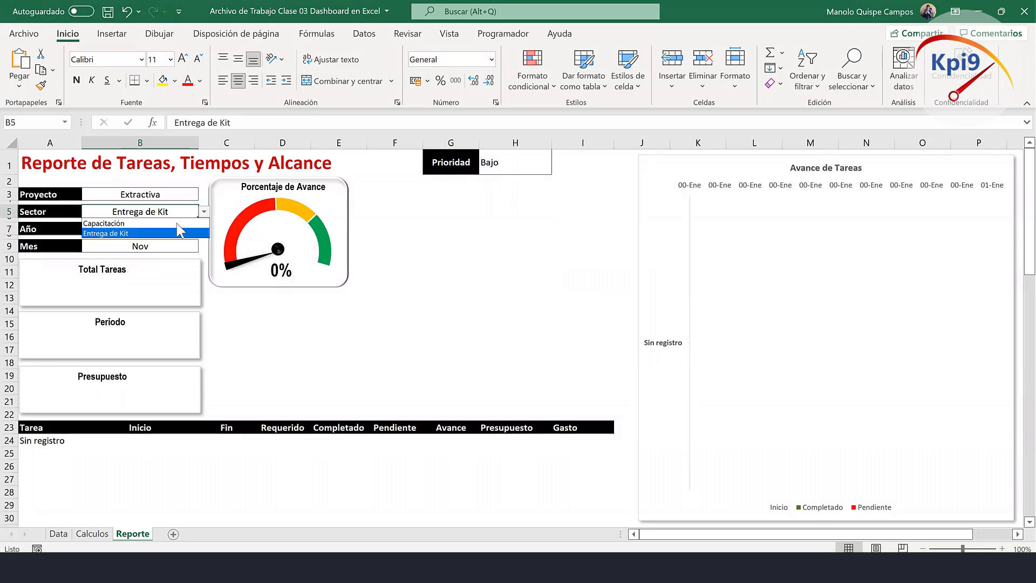
pyautogui.click(173, 224)
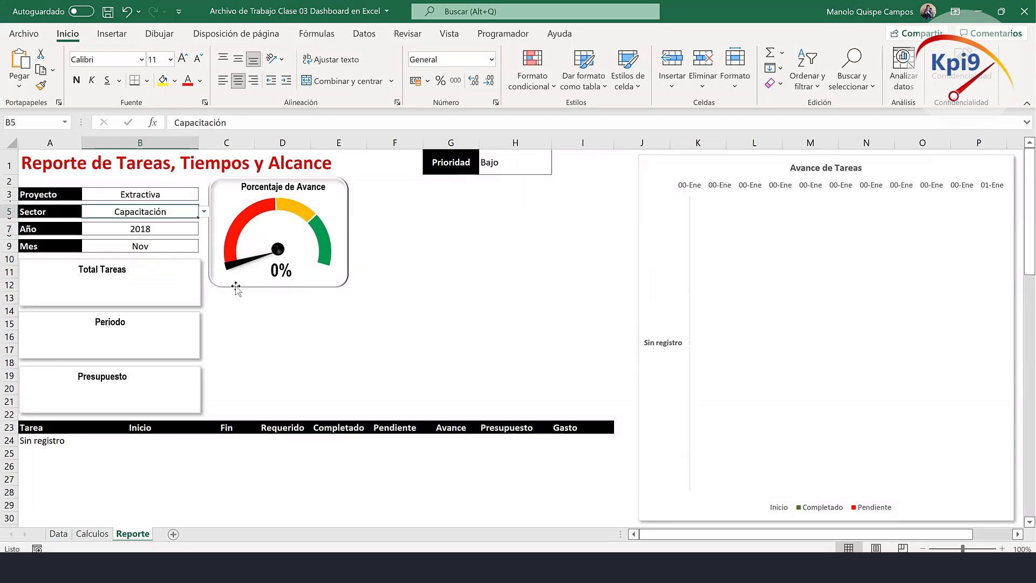
pyautogui.click(186, 229)
pyautogui.click(212, 236)
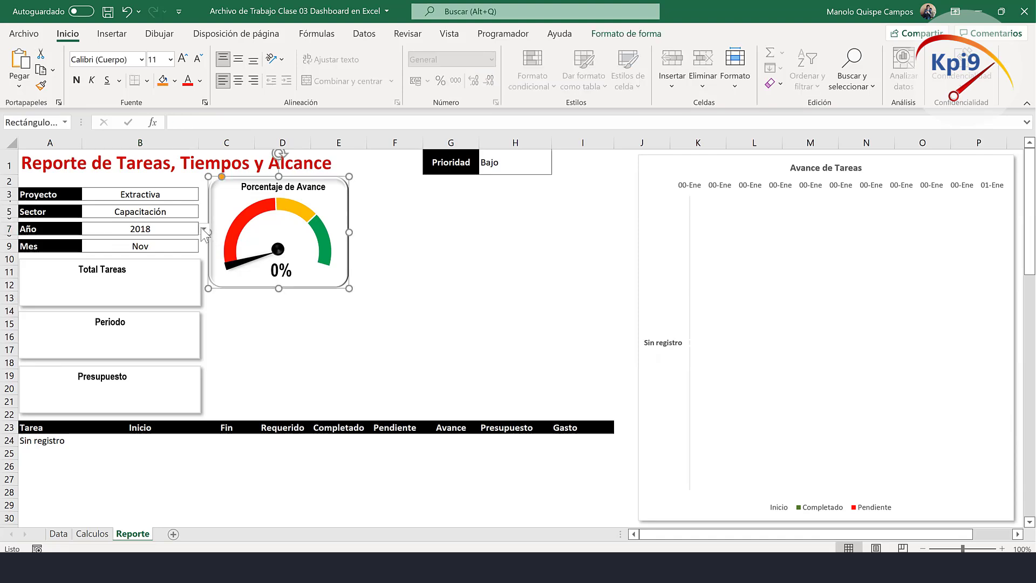
pyautogui.click(179, 230)
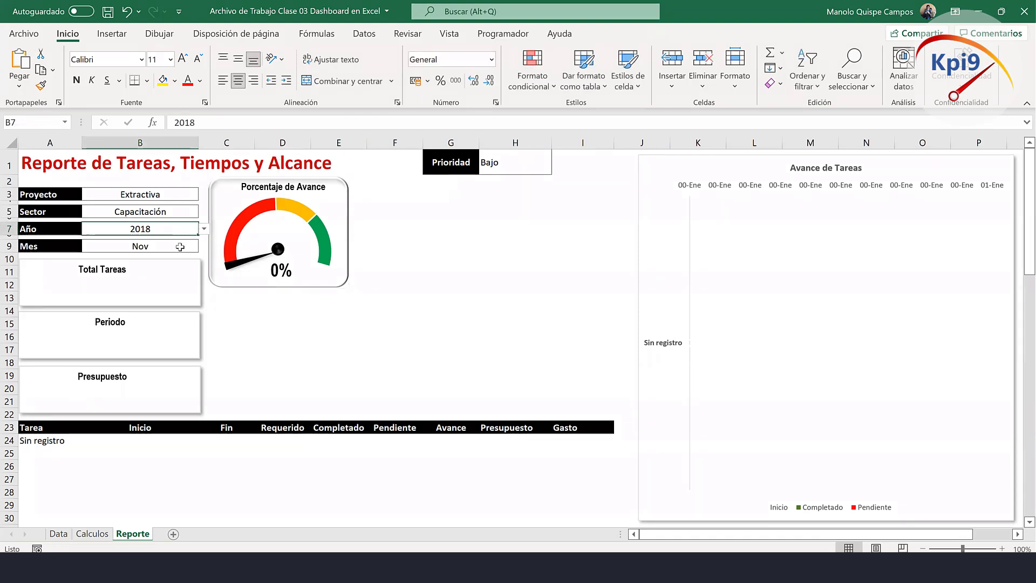
pyautogui.click(179, 246)
pyautogui.click(204, 246)
pyautogui.click(184, 258)
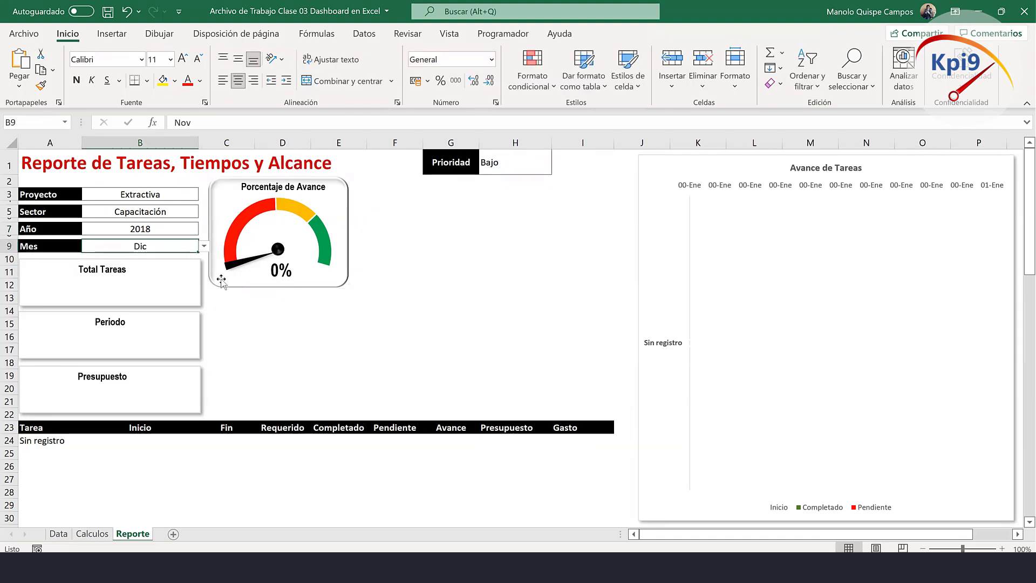
pyautogui.click(375, 340)
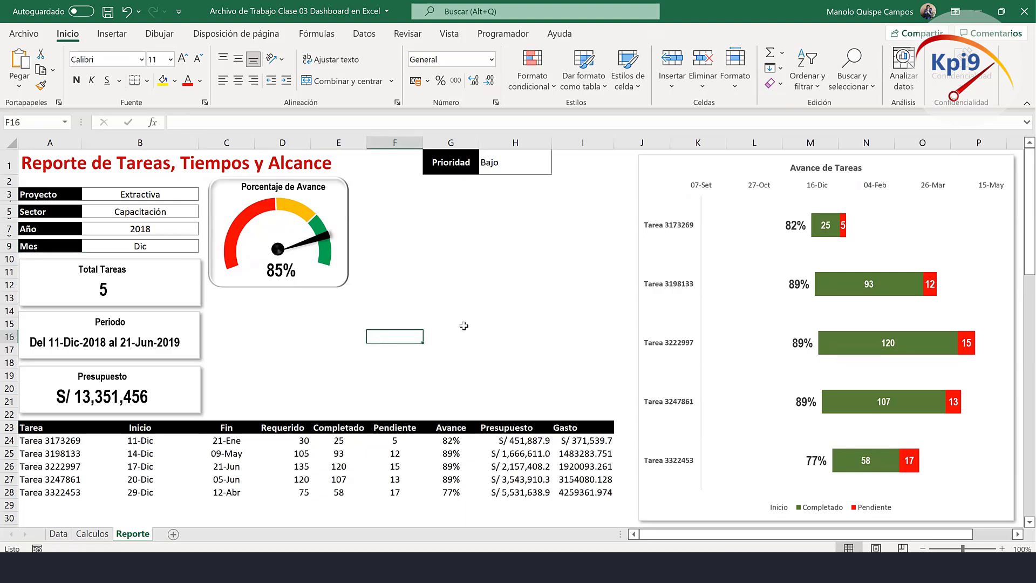
pyautogui.click(108, 12)
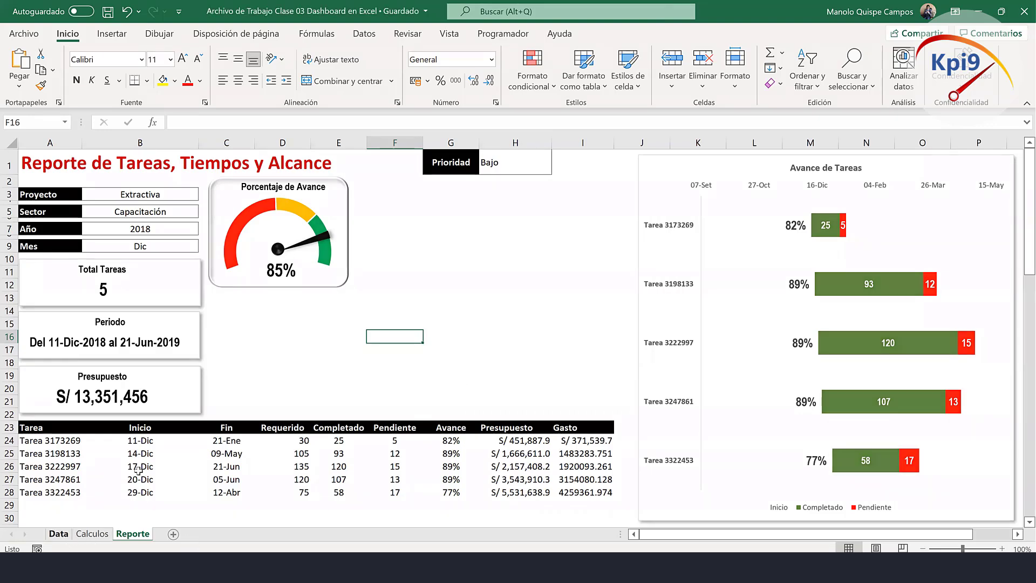
pyautogui.hotkey('ctrl', 'pageup')
pyautogui.hotkey('ctrl', 'pageup')
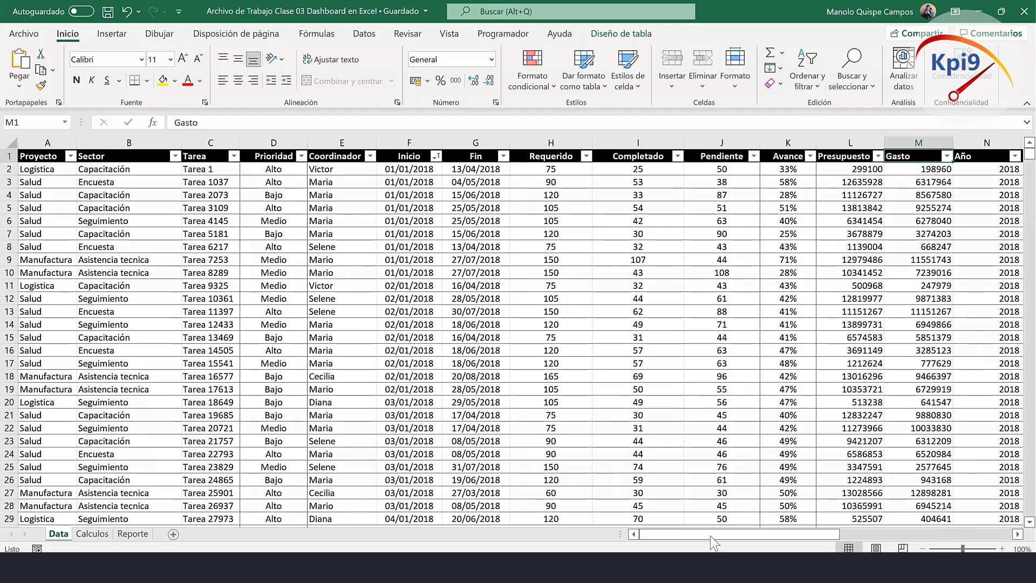
# Scroll to the Nivel column, view its filter values unchanged, then return to Reporte.
pyautogui.moveTo(710, 535); pyautogui.dragTo(887, 533)
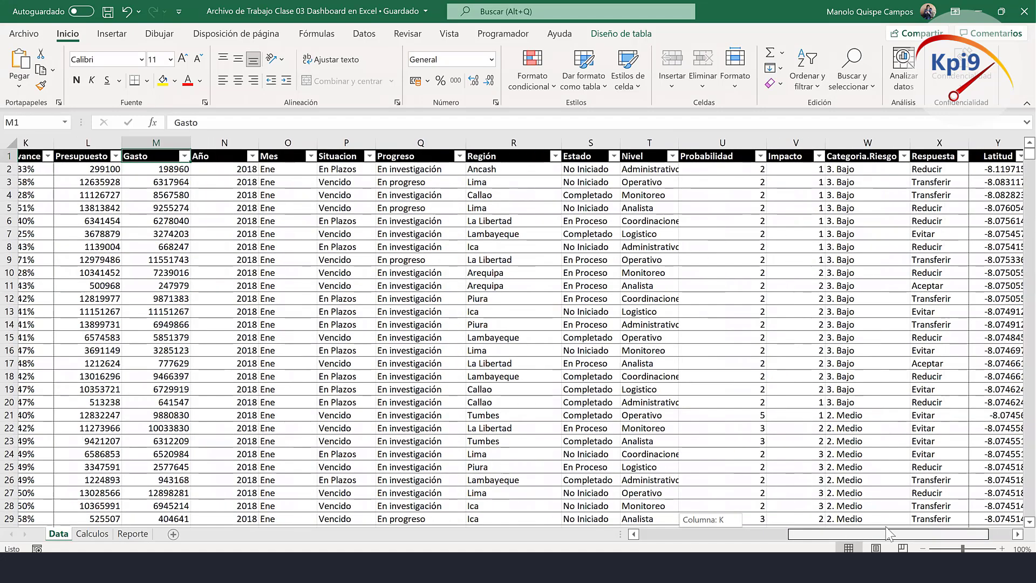
pyautogui.moveTo(882, 525); pyautogui.dragTo(906, 526)
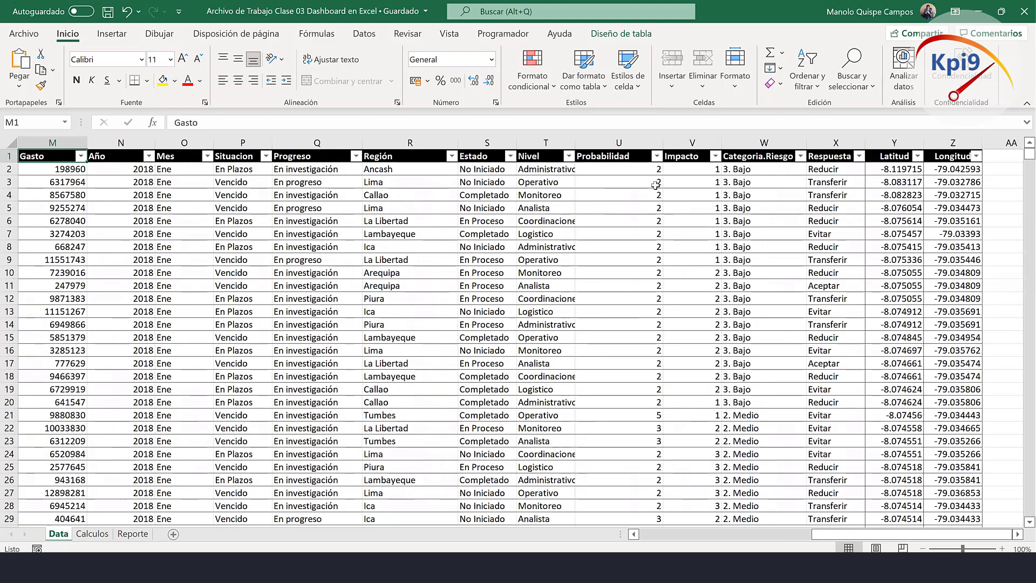
pyautogui.click(568, 156)
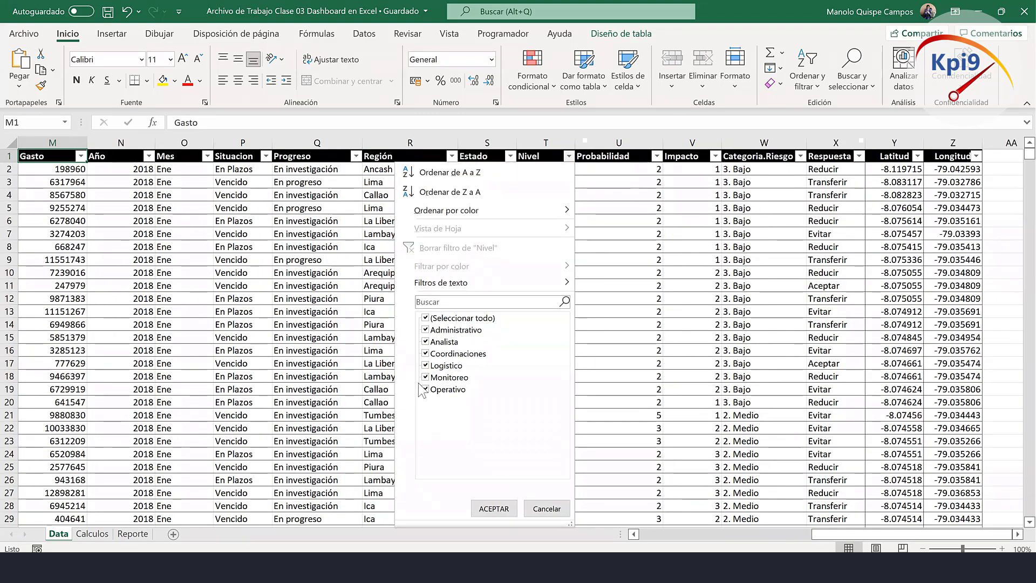
pyautogui.click(493, 508)
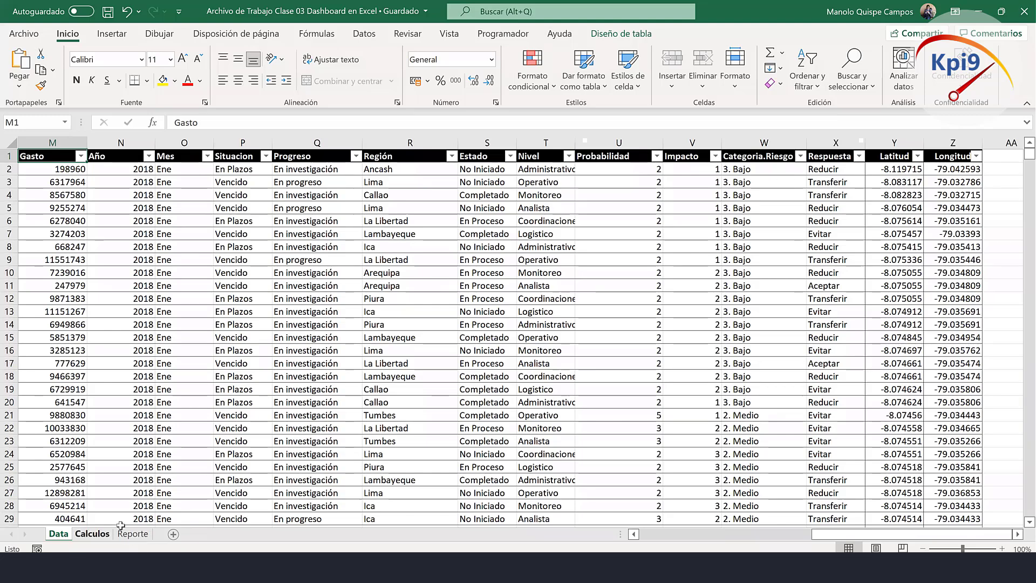
pyautogui.click(132, 533)
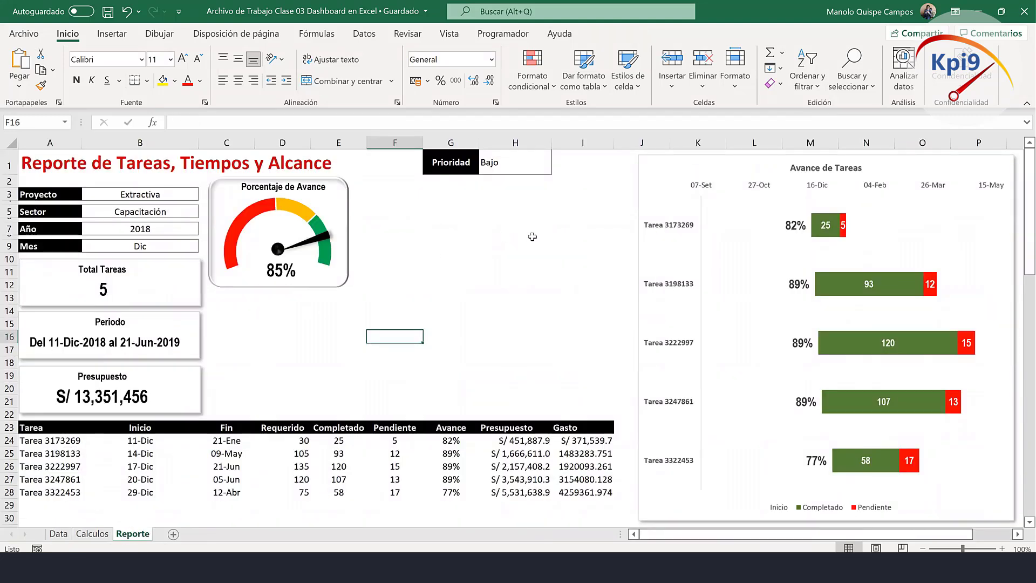
# Check the FILTRAR formula in Reporte!A24, then return to the top of the Calculos sheet.
pyautogui.click(100, 536)
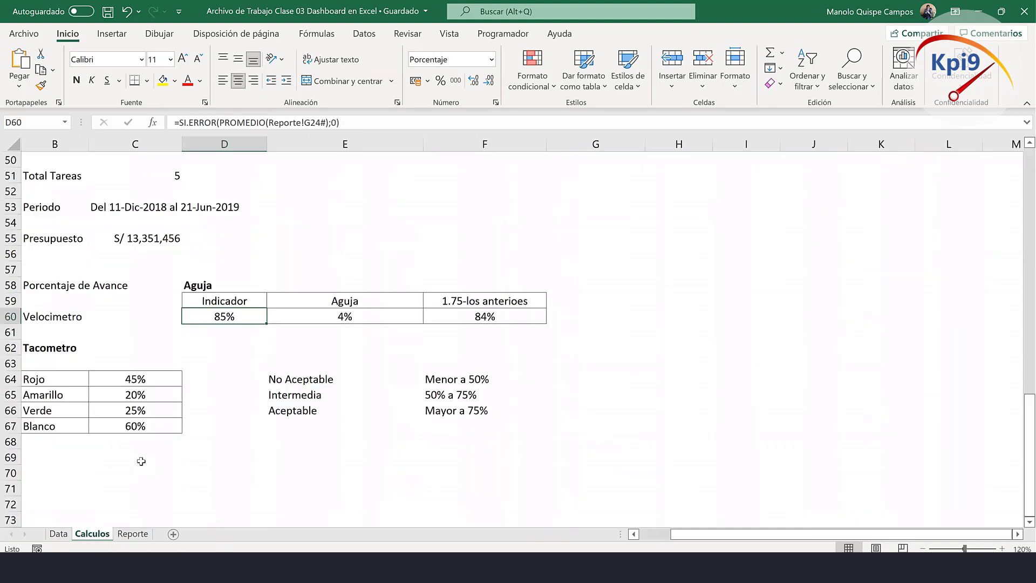
pyautogui.click(134, 535)
pyautogui.click(59, 440)
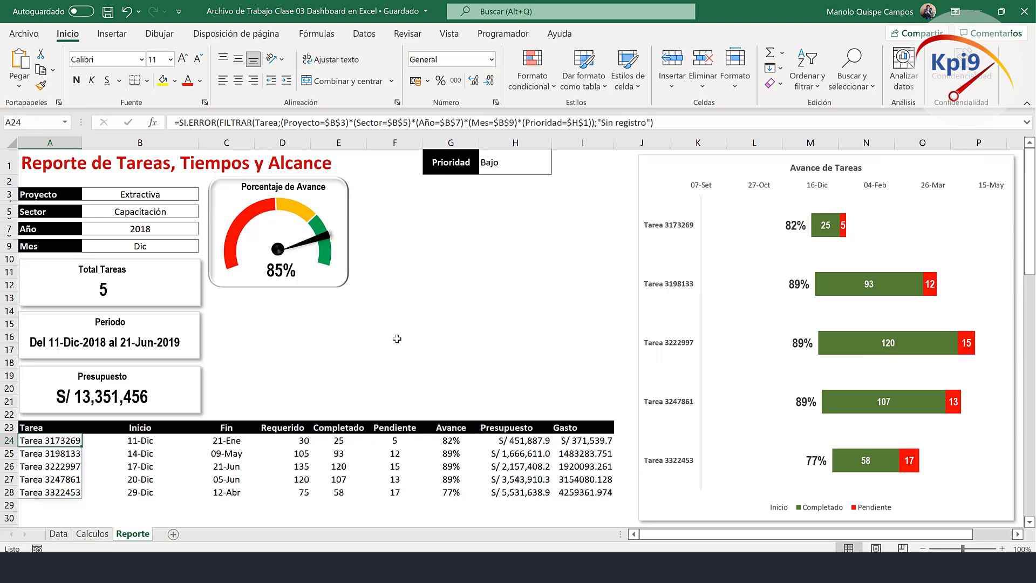
pyautogui.click(94, 533)
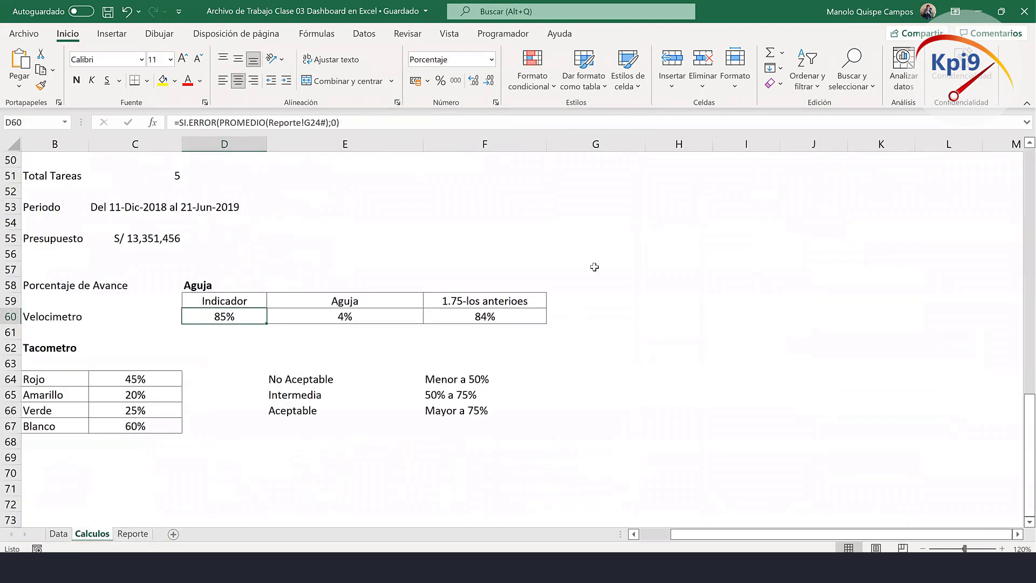
pyautogui.scroll(6, 593, 270)
pyautogui.scroll(10, 592, 271)
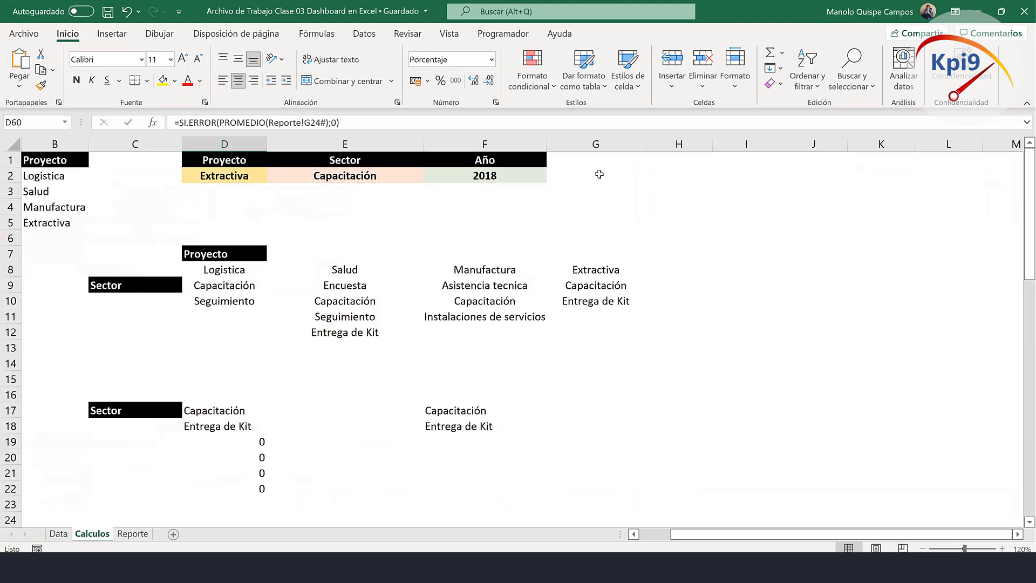
# Add a Mes header in Calculos!G1 and link G2 to the month filter with =Reporte!B9.
pyautogui.click(133, 533)
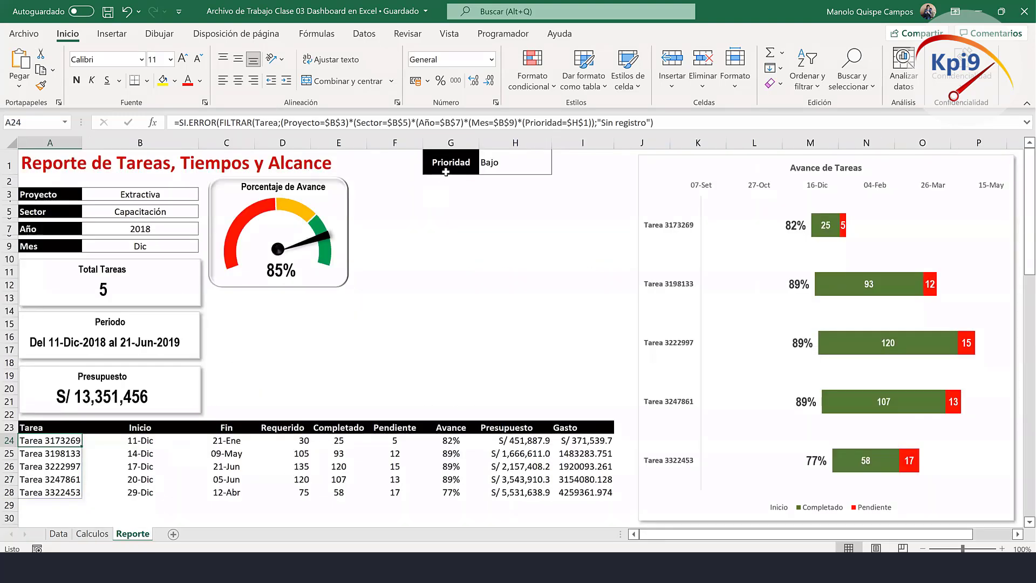
pyautogui.hotkey('ctrl', 'c')
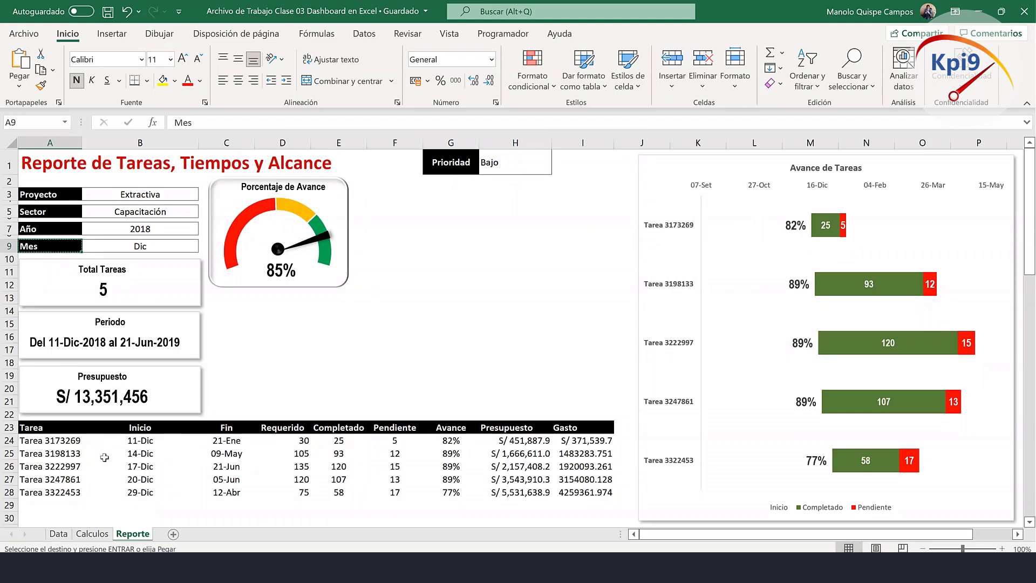
pyautogui.click(92, 533)
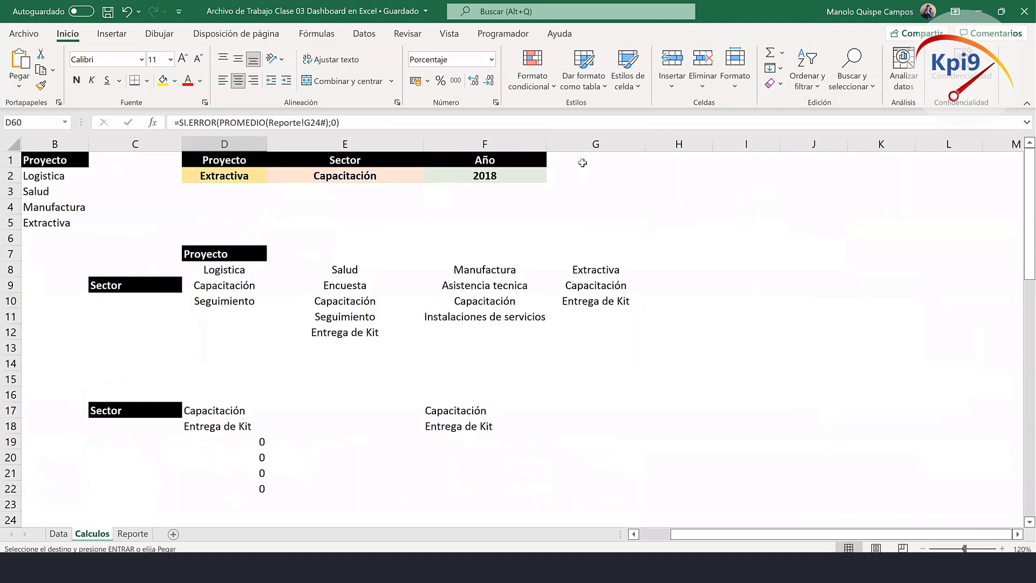
pyautogui.click(582, 162)
pyautogui.hotkey('ctrl', 'v')
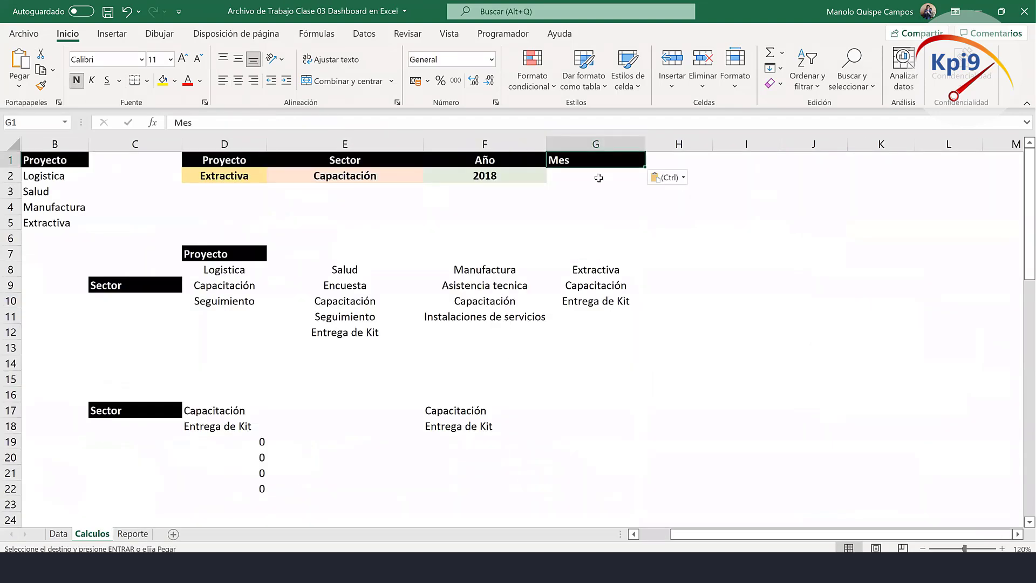
pyautogui.click(600, 176)
pyautogui.write('=')
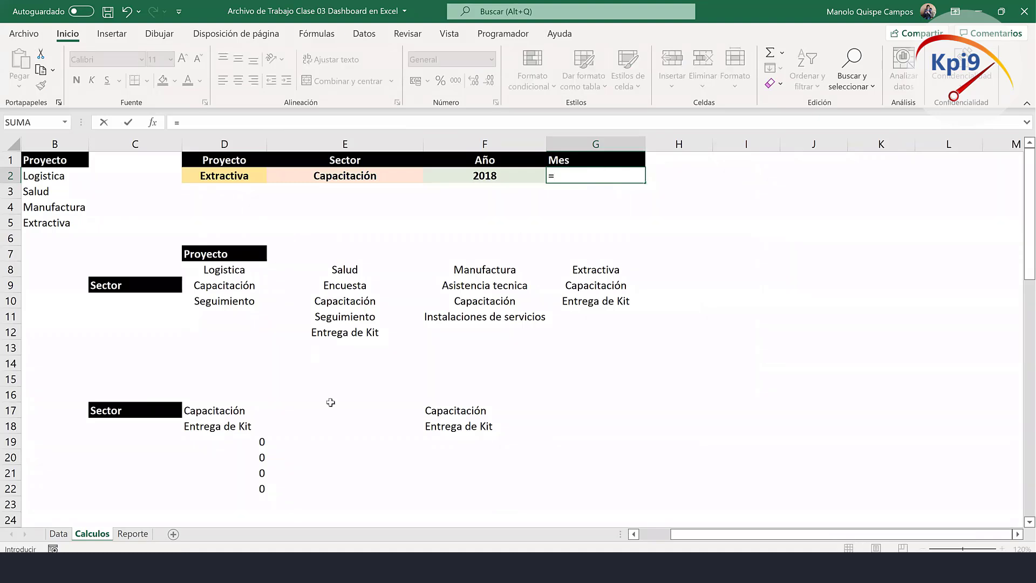
pyautogui.click(132, 533)
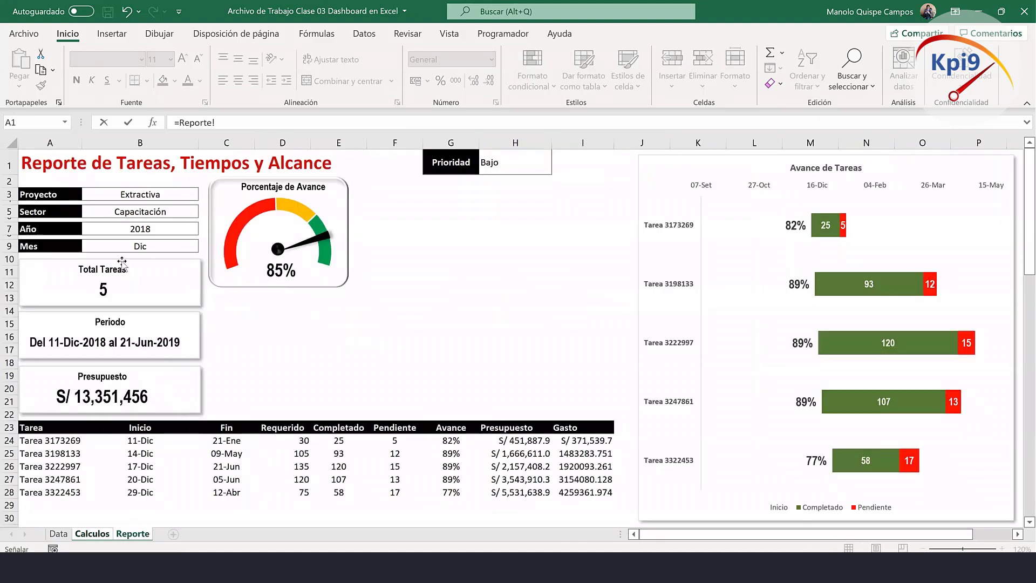
pyautogui.click(142, 244)
pyautogui.press('Return')
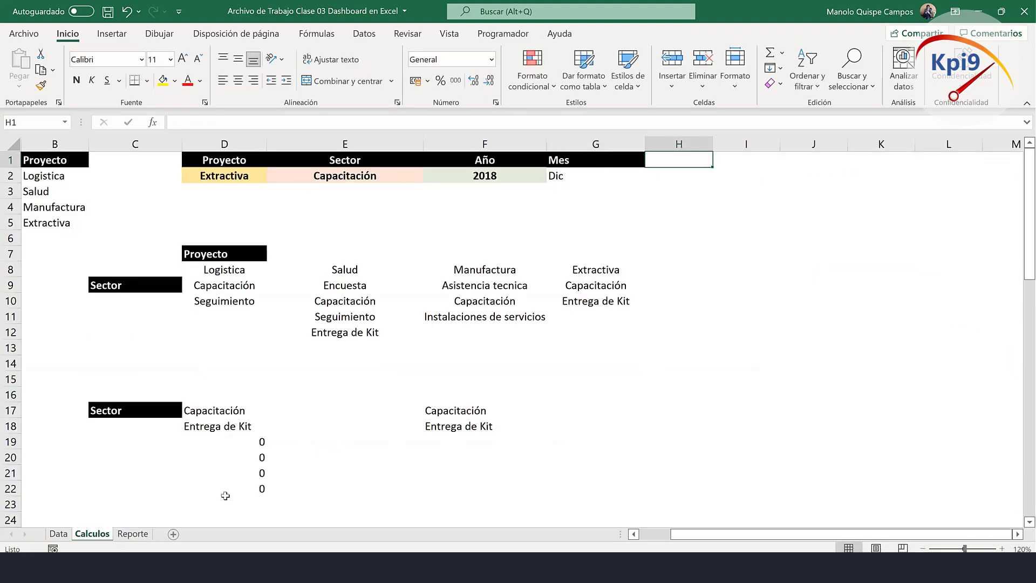
# Add a Prioridad header in H1 and link H2 to the dashboard filter with =Reporte!H1.
pyautogui.click(141, 534)
pyautogui.click(468, 163)
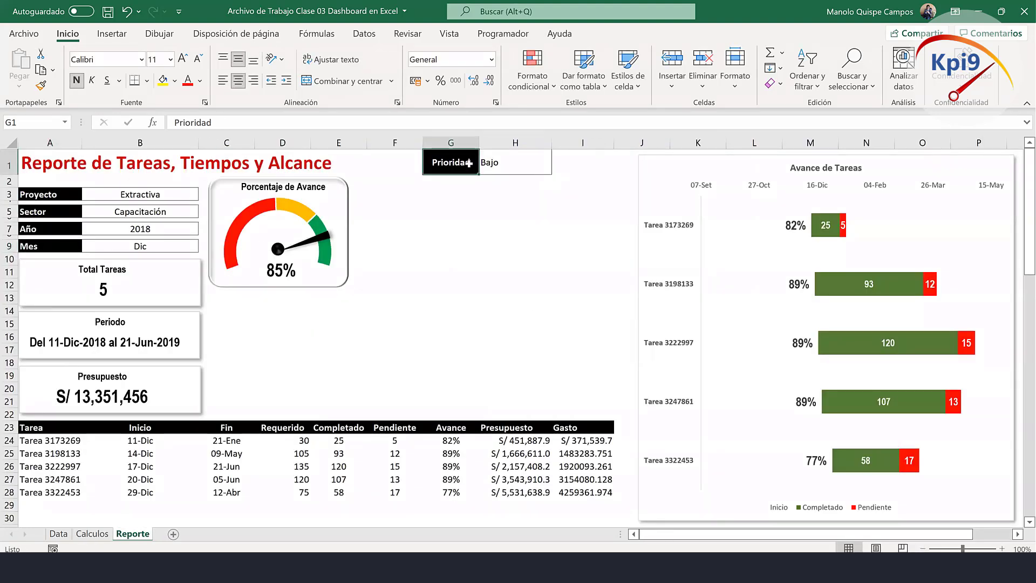
pyautogui.hotkey('ctrl', 'c')
pyautogui.click(91, 534)
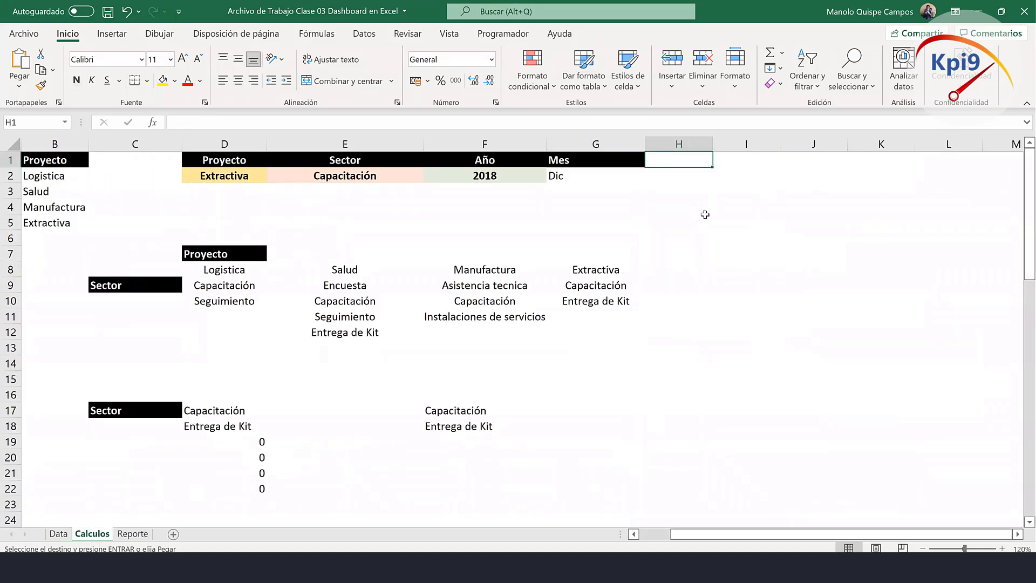
pyautogui.click(681, 161)
pyautogui.hotkey('ctrl', 'v')
pyautogui.click(682, 173)
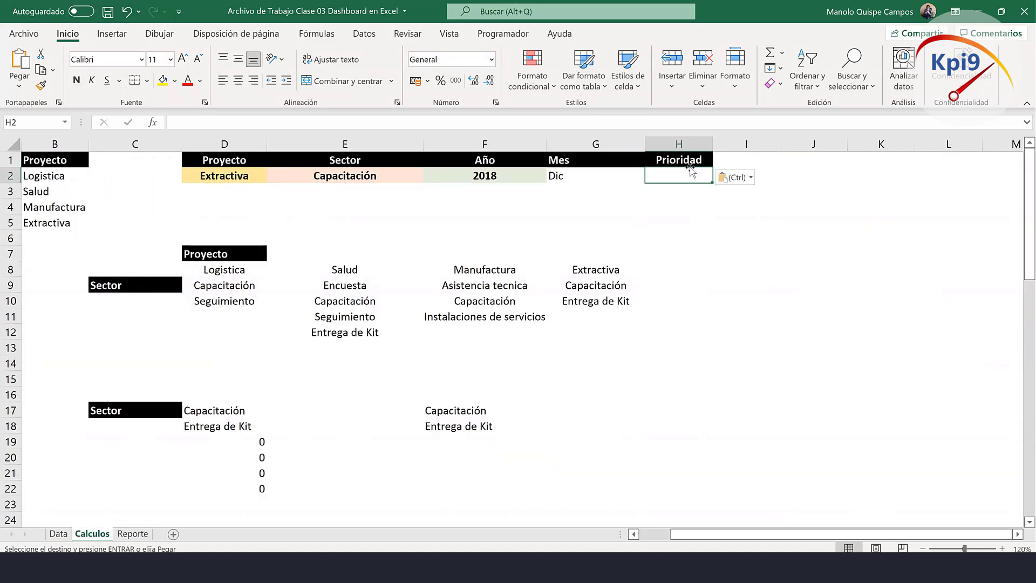
pyautogui.write('=')
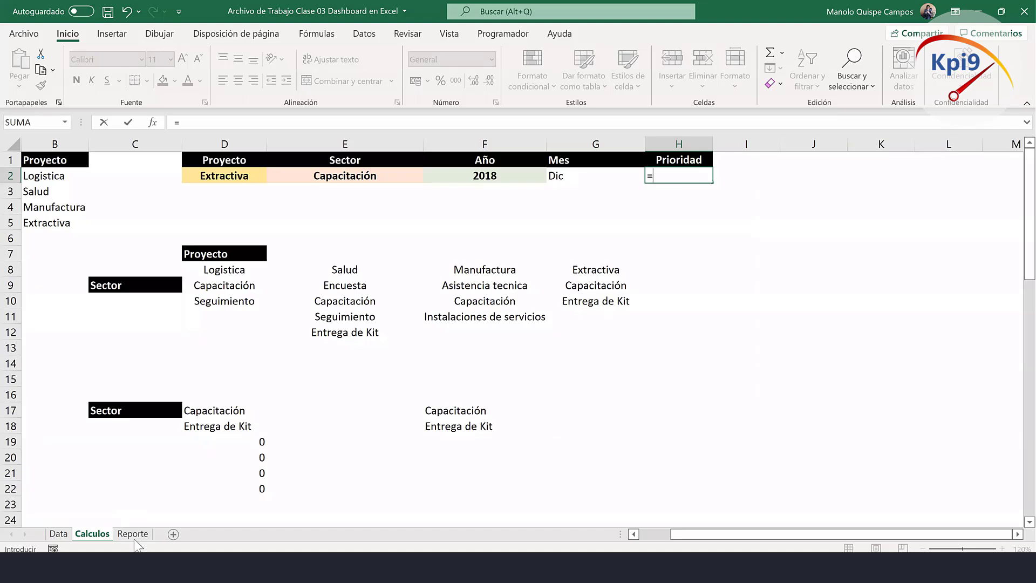
pyautogui.click(135, 536)
pyautogui.click(516, 160)
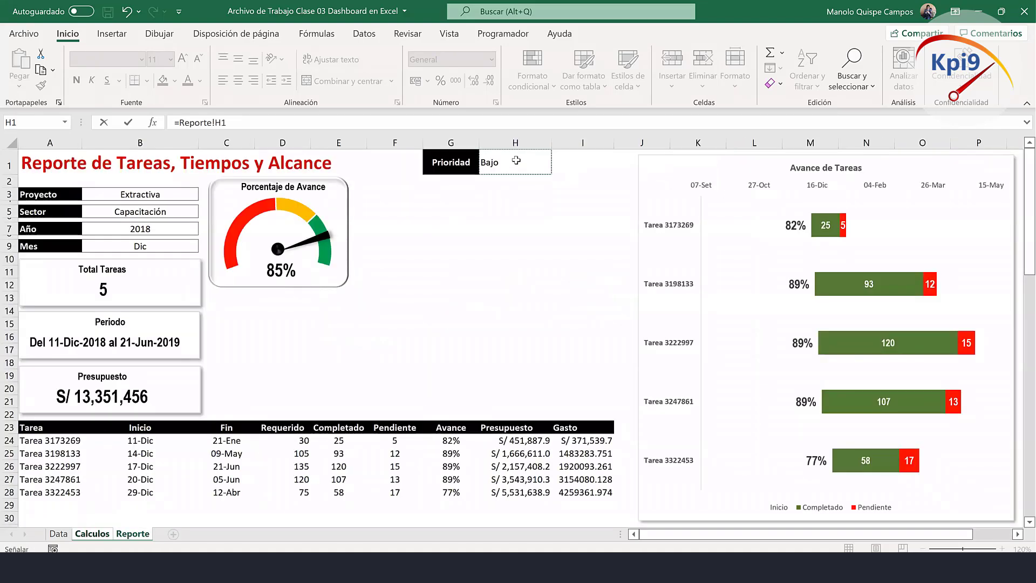
pyautogui.press('Return')
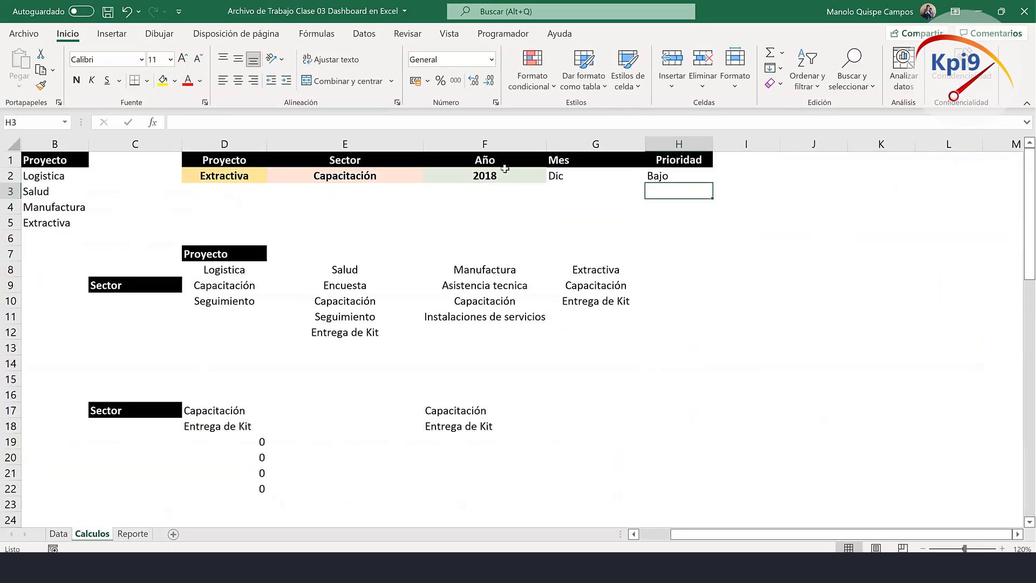
# Centre G2:H2, then shade G2 light blue and H2 grey.
pyautogui.moveTo(563, 171); pyautogui.dragTo(672, 175)
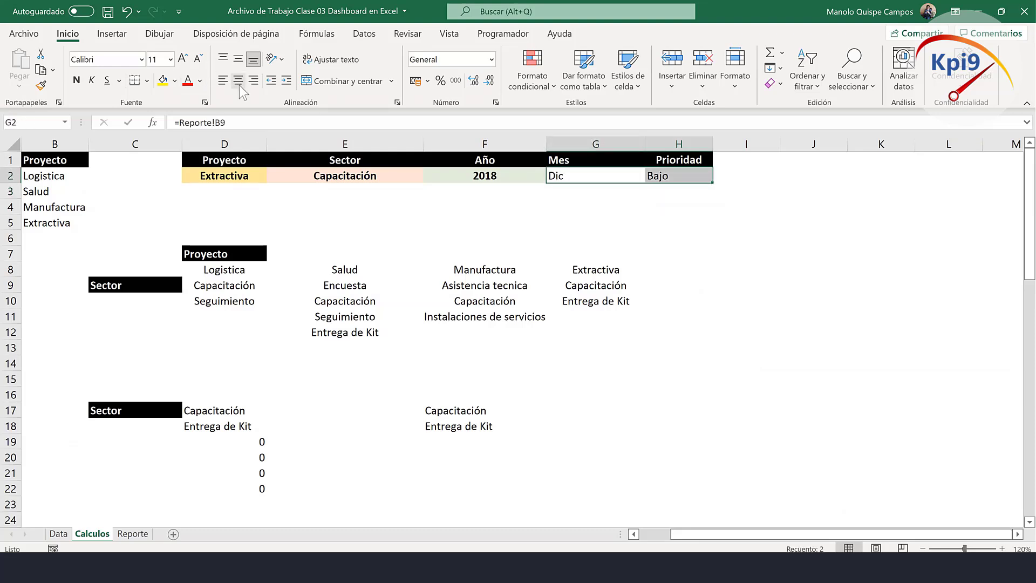
pyautogui.click(591, 178)
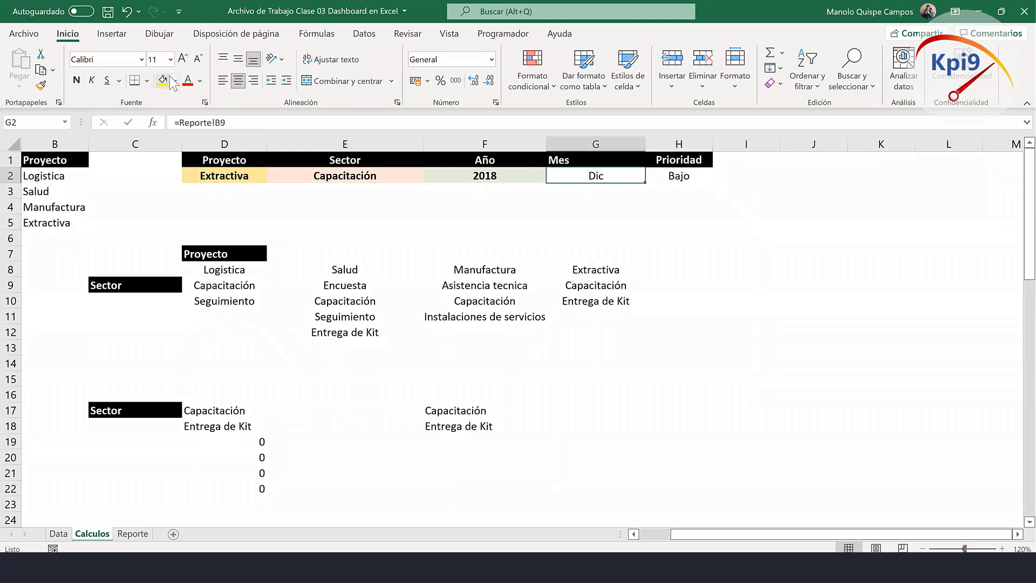
pyautogui.click(175, 81)
pyautogui.click(211, 130)
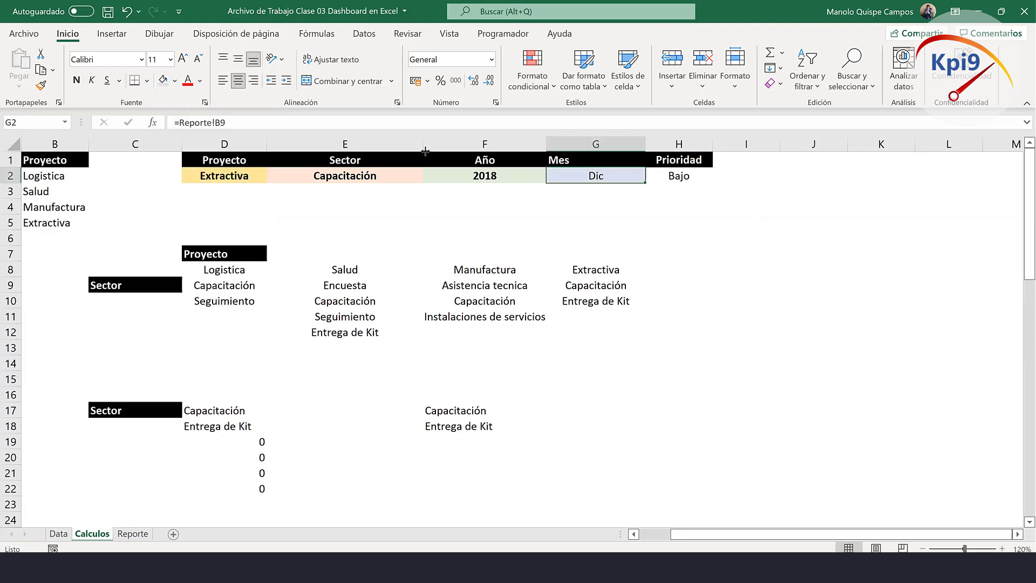
pyautogui.click(665, 176)
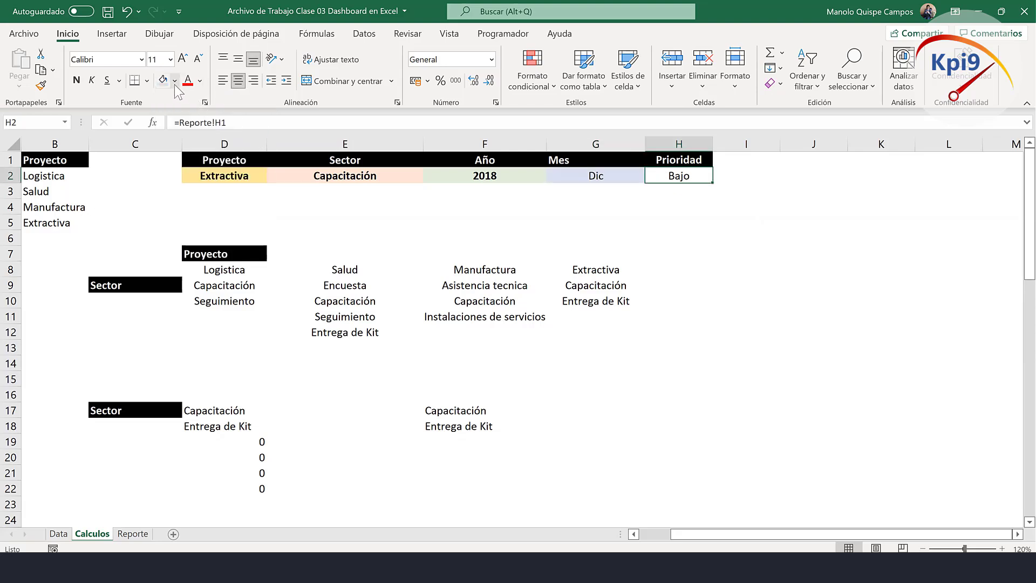
pyautogui.click(175, 81)
pyautogui.click(189, 142)
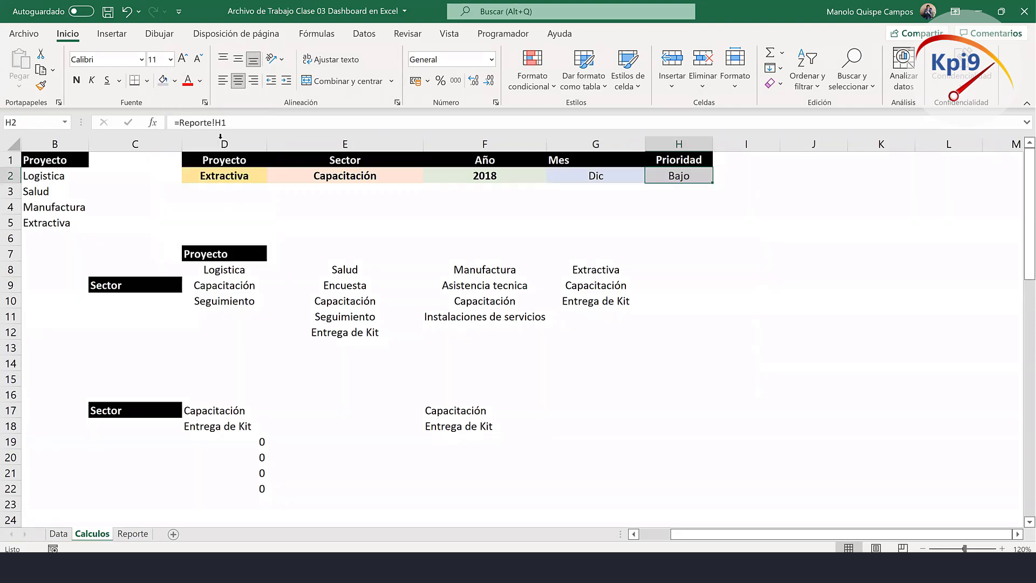
pyautogui.click(845, 239)
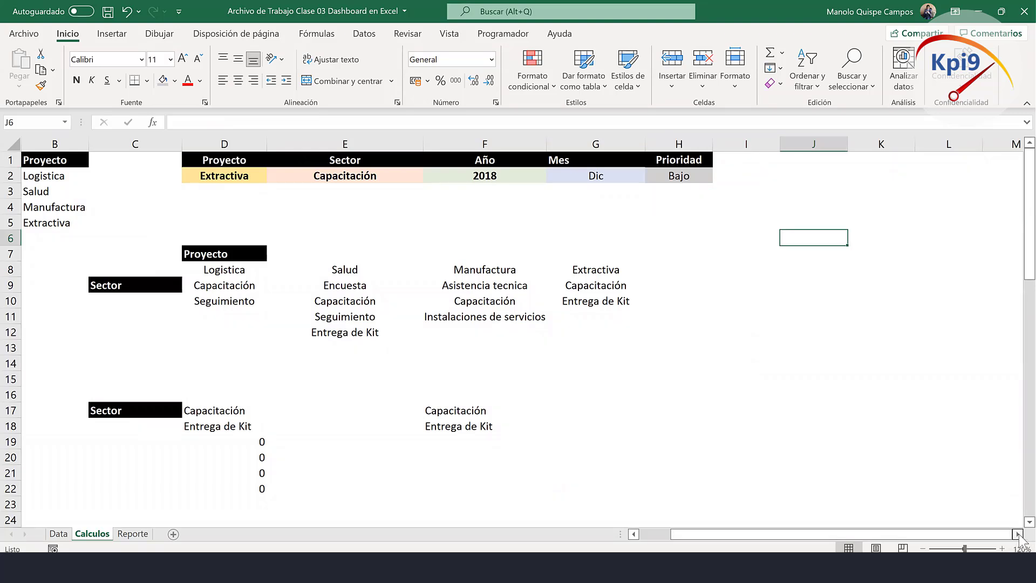
pyautogui.click(1018, 535)
pyautogui.click(1018, 534)
pyautogui.click(1018, 534)
pyautogui.click(1018, 535)
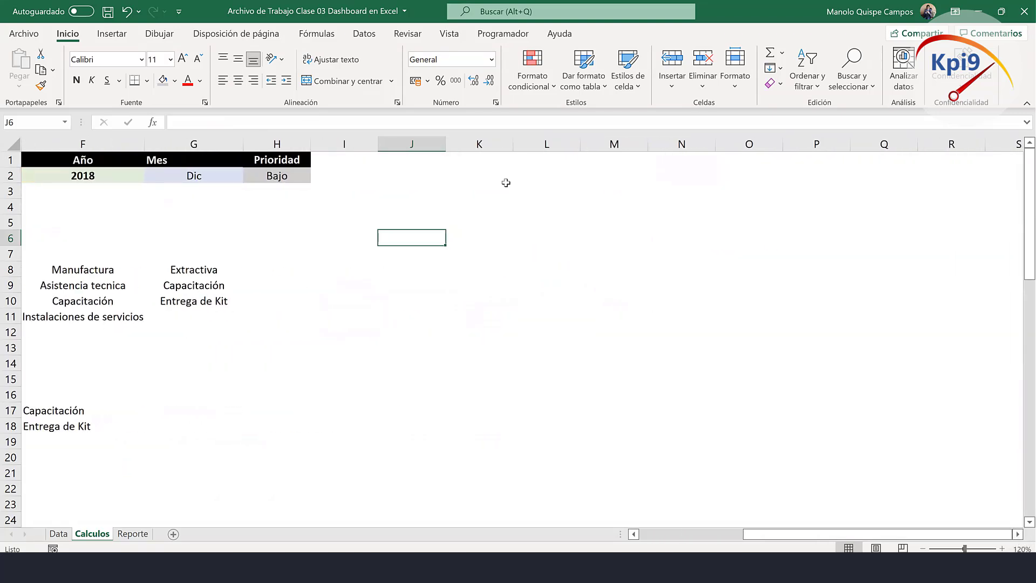
# Copy the Nivel header from the Data sheet into Calculos!K1.
pyautogui.click(58, 533)
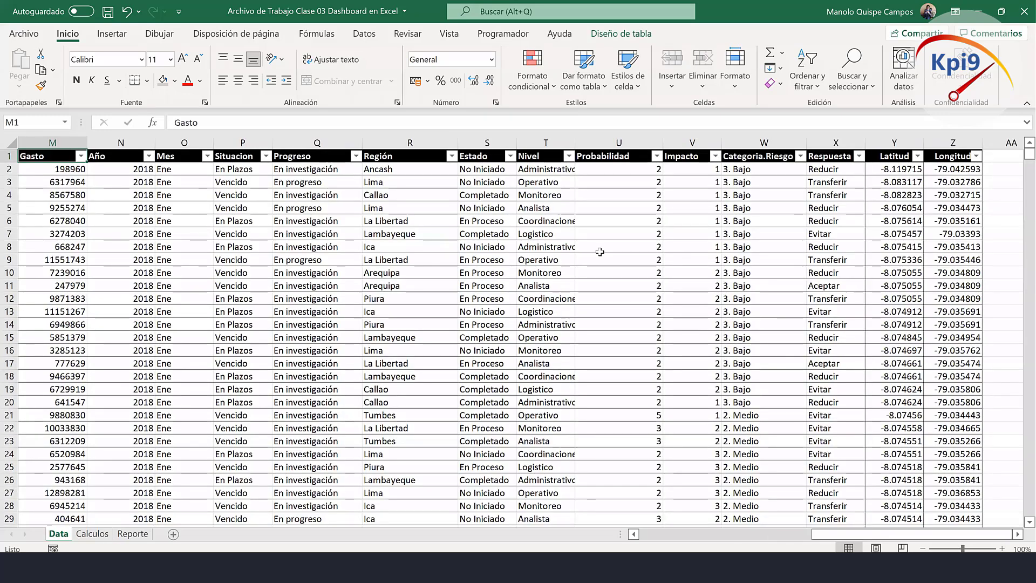
pyautogui.click(537, 158)
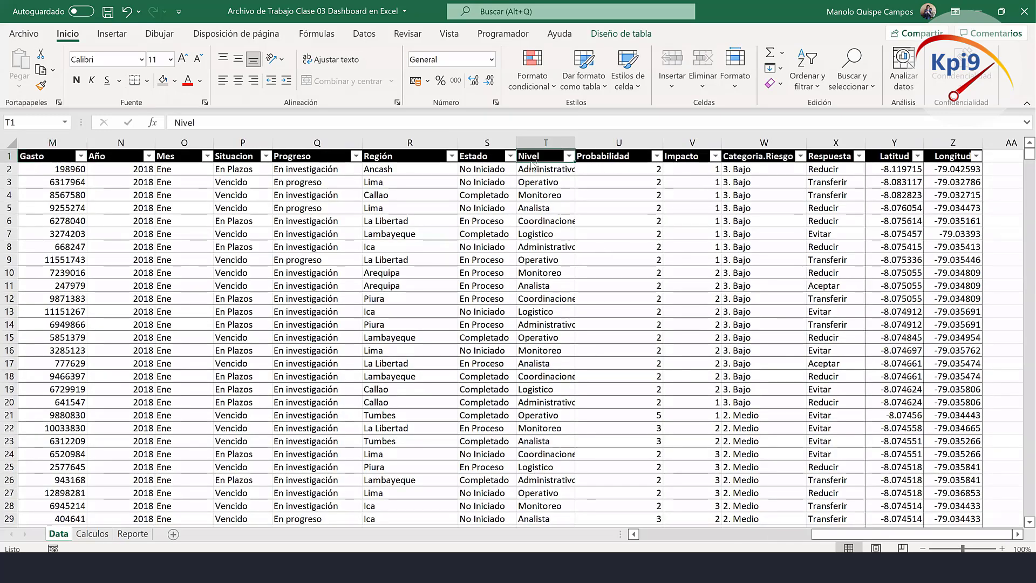
pyautogui.hotkey('ctrl', 'c')
pyautogui.click(93, 534)
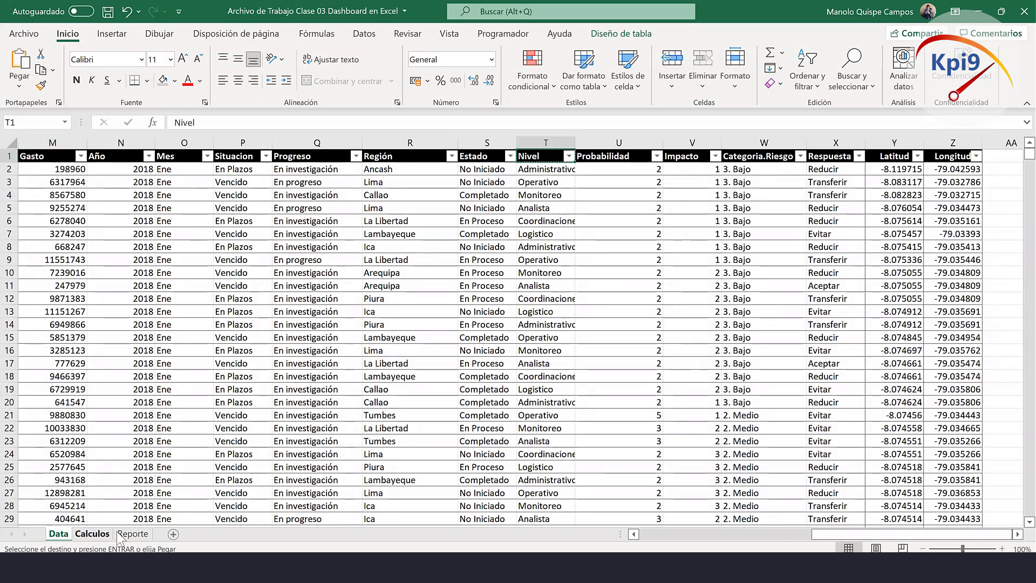
pyautogui.click(501, 164)
pyautogui.hotkey('ctrl', 'v')
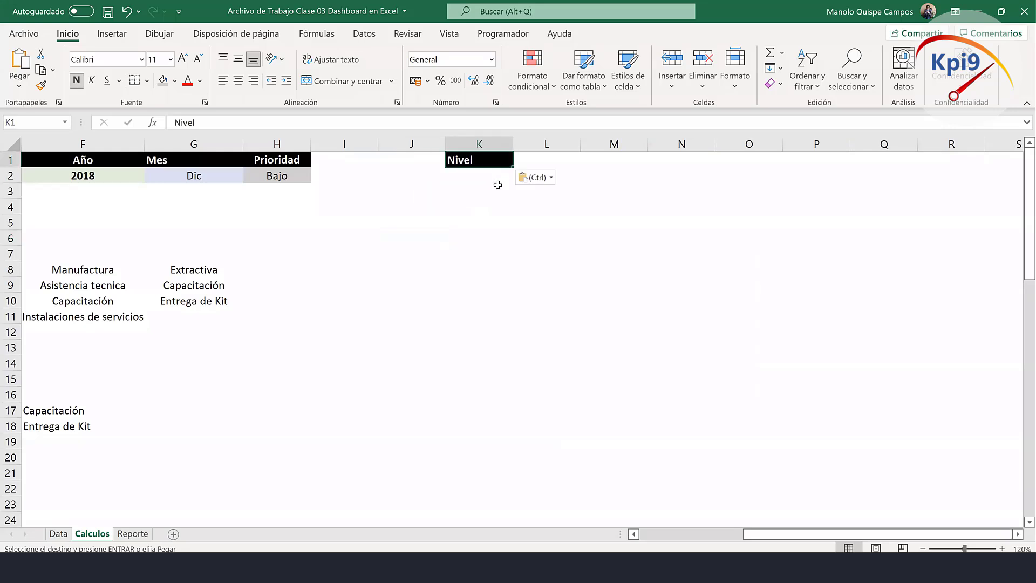
# Enter =UNICOS(Nivel) in K2 to list the six Nivel values, and widen column K.
pyautogui.click(491, 176)
pyautogui.write('=')
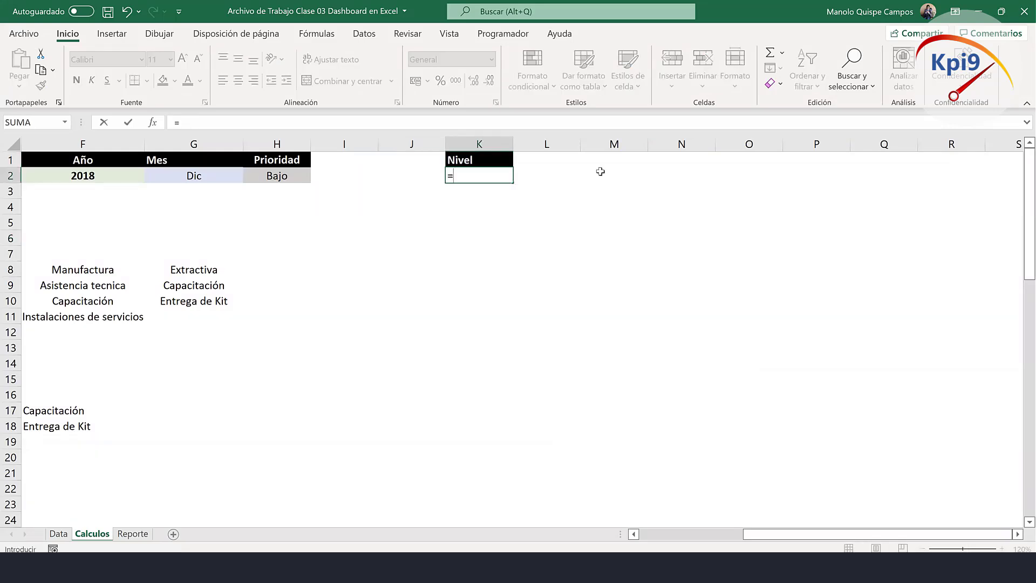
pyautogui.write('uni')
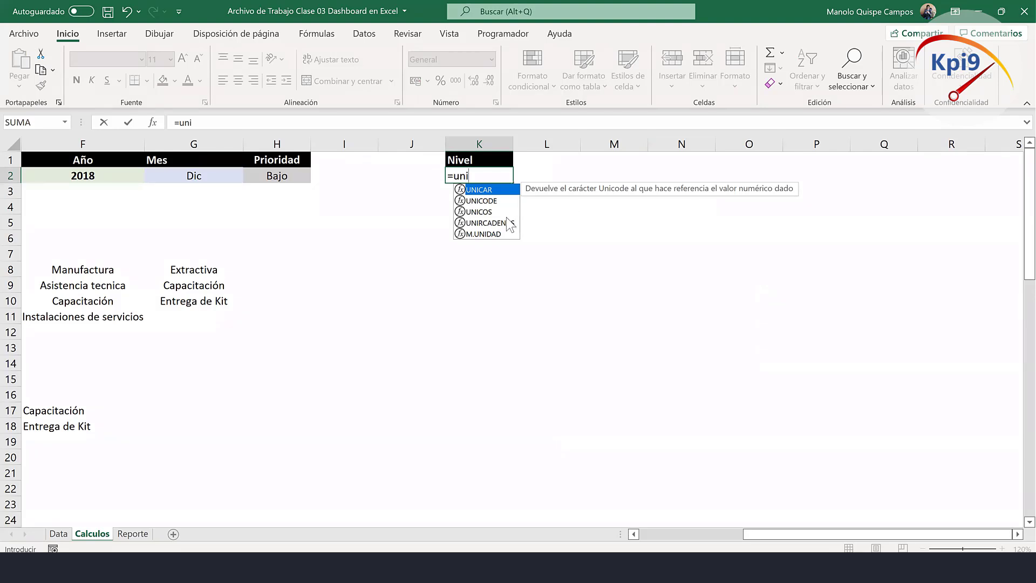
pyautogui.press('Down')
pyautogui.press('Down')
pyautogui.press('Tab')
pyautogui.write('ni')
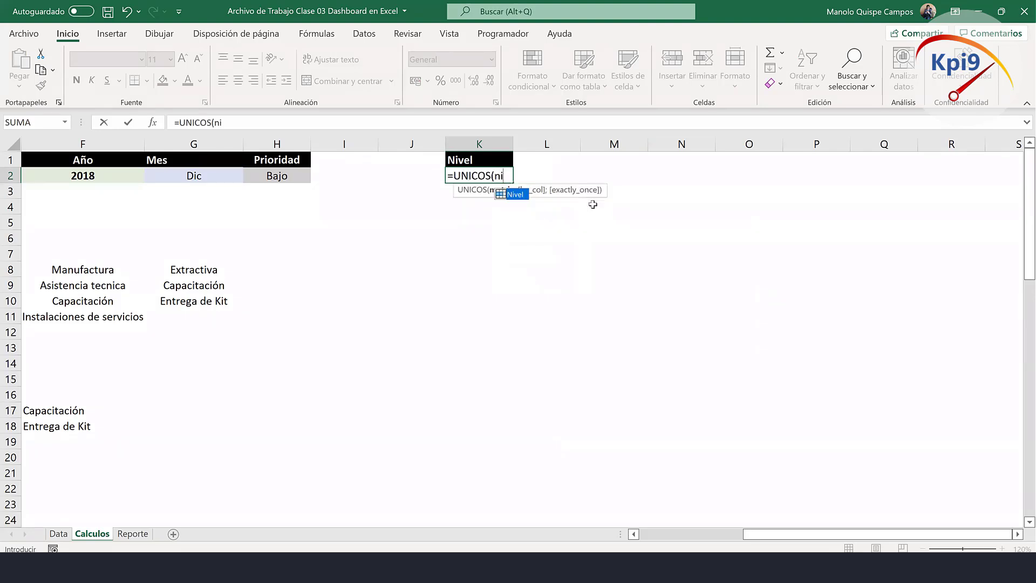
pyautogui.doubleClick(520, 195)
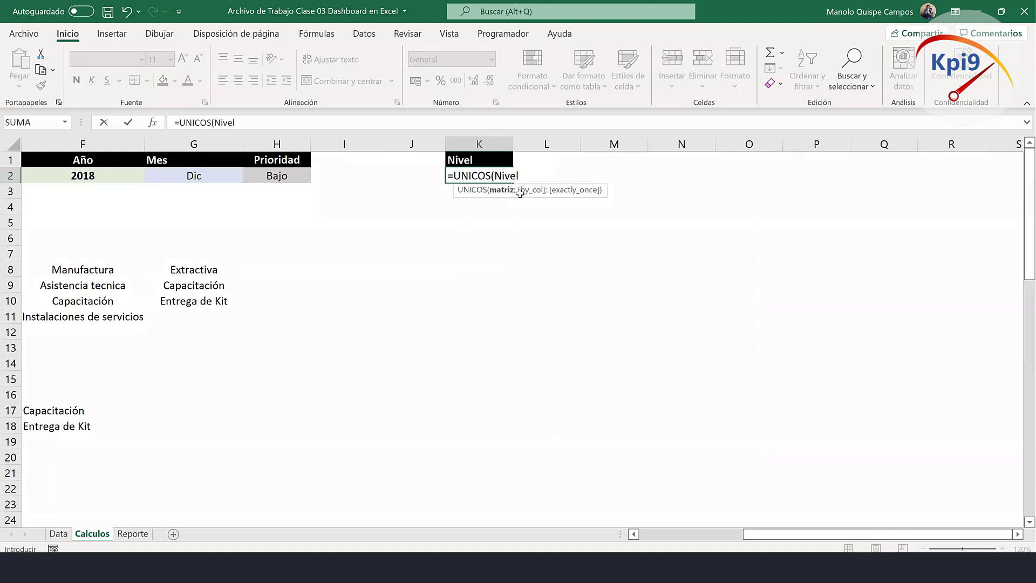
pyautogui.press('Return')
pyautogui.moveTo(513, 144); pyautogui.dragTo(559, 154)
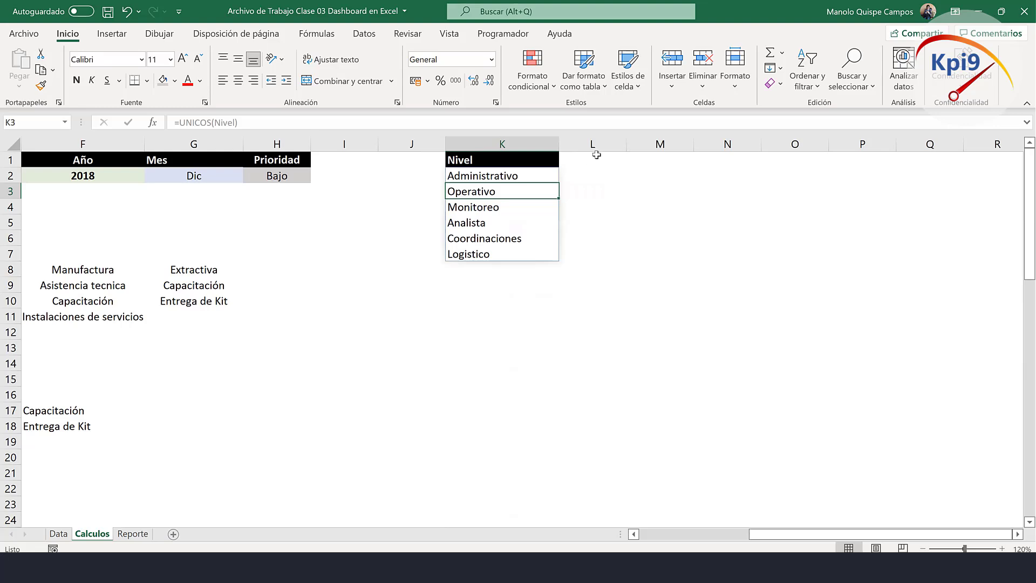
pyautogui.click(596, 155)
pyautogui.click(597, 177)
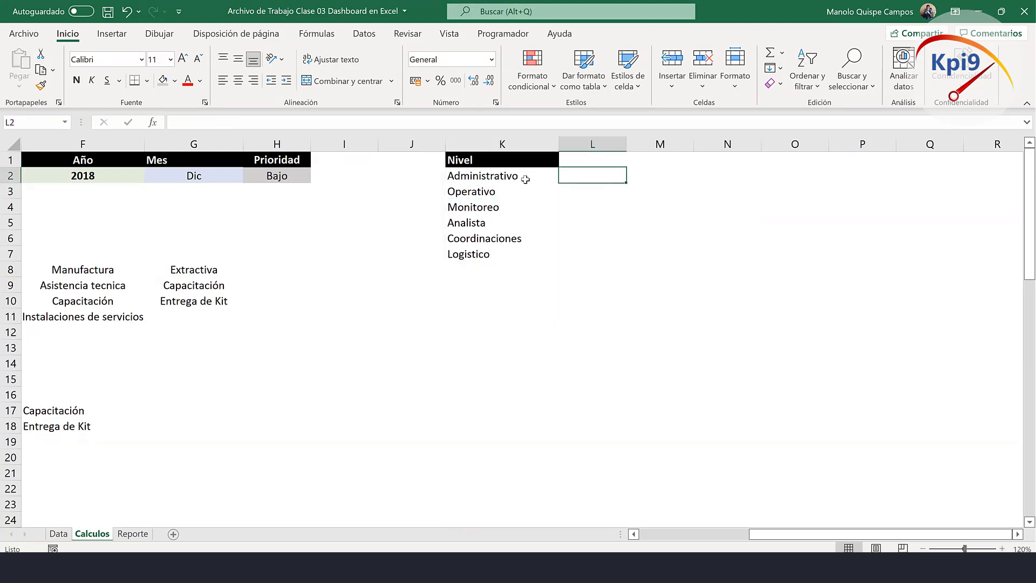
pyautogui.click(634, 534)
pyautogui.click(634, 535)
# Widen column L and start =PROMEDIO.SI.CONJUNTO in L2, averaging the Avance column.
pyautogui.click(510, 174)
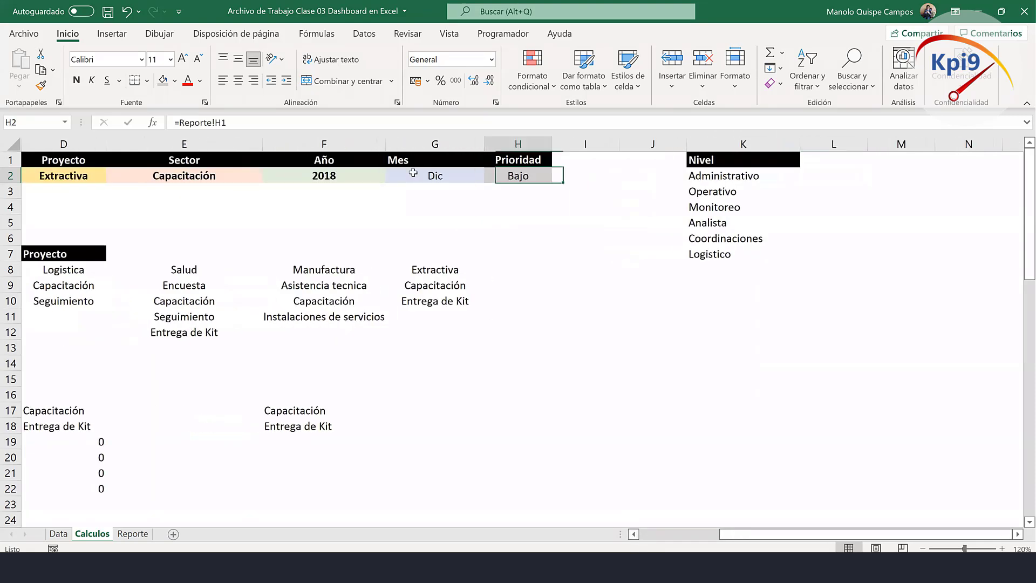
pyautogui.moveTo(412, 172); pyautogui.dragTo(63, 176)
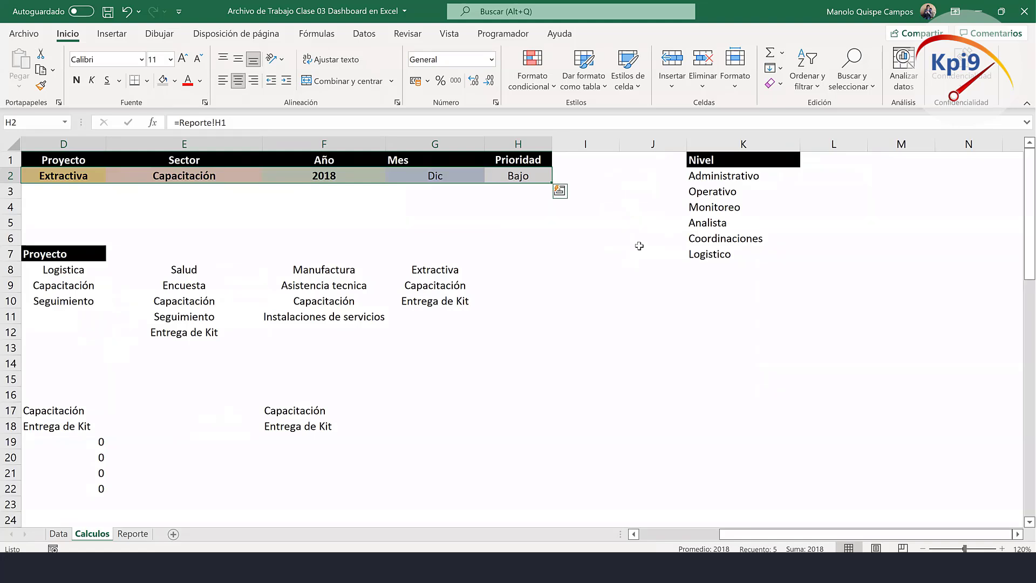
pyautogui.click(838, 179)
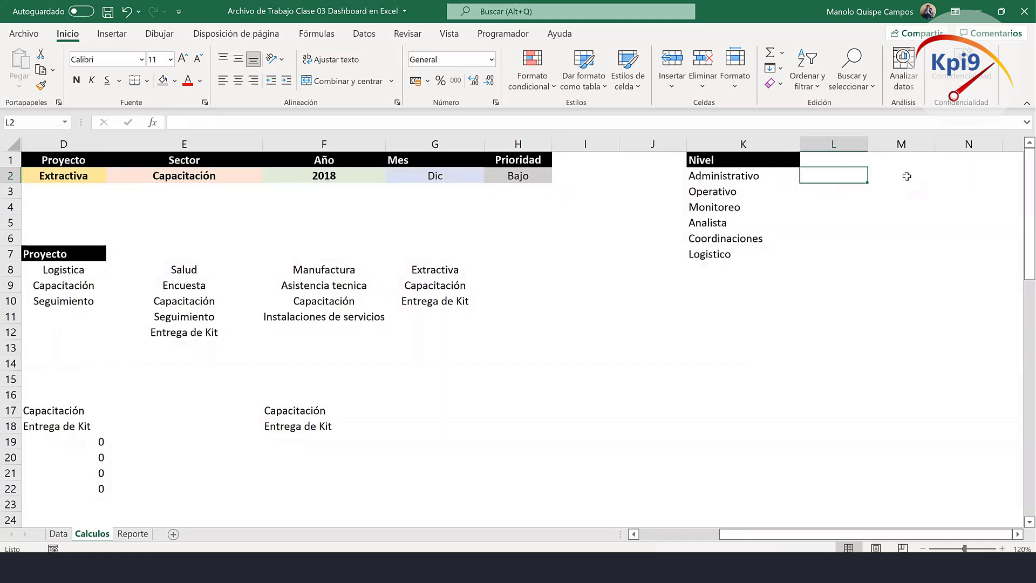
pyautogui.moveTo(870, 142)
pyautogui.mouseDown()
pyautogui.moveTo(974, 145)
pyautogui.moveTo(869, 143)
pyautogui.mouseUp()
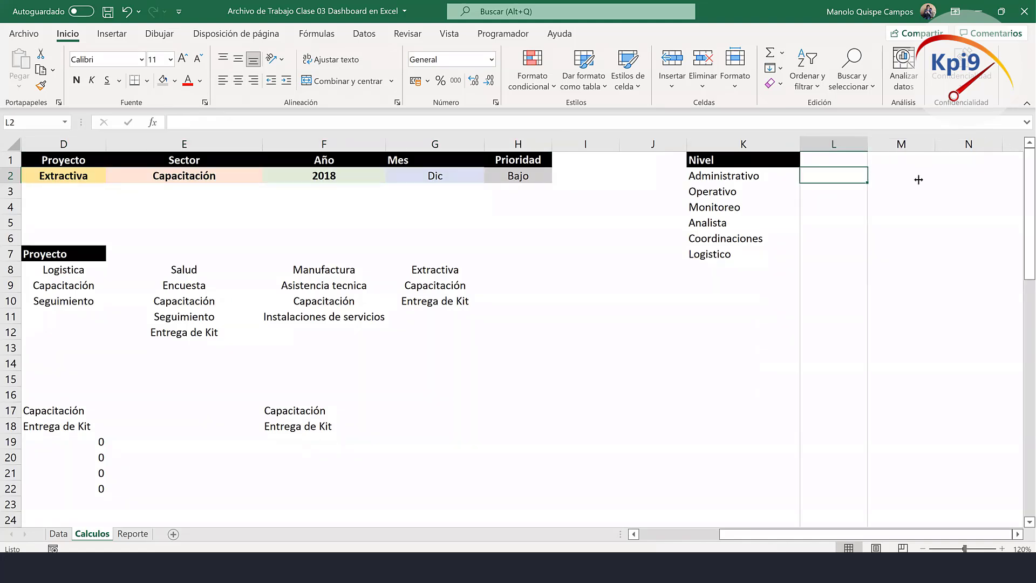
pyautogui.click(941, 363)
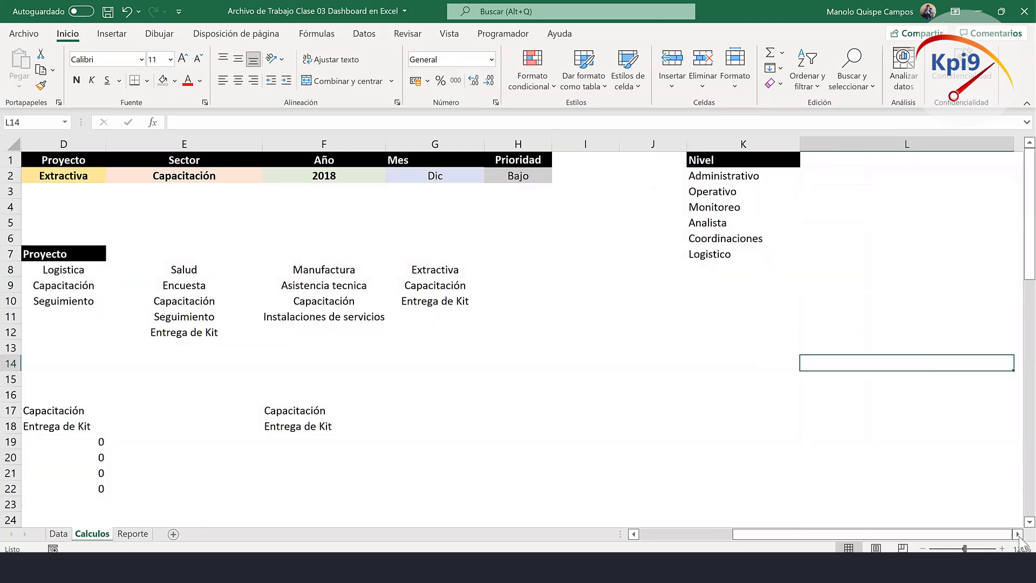
pyautogui.click(1018, 534)
pyautogui.hscroll(1, 1002, 525)
pyautogui.click(724, 178)
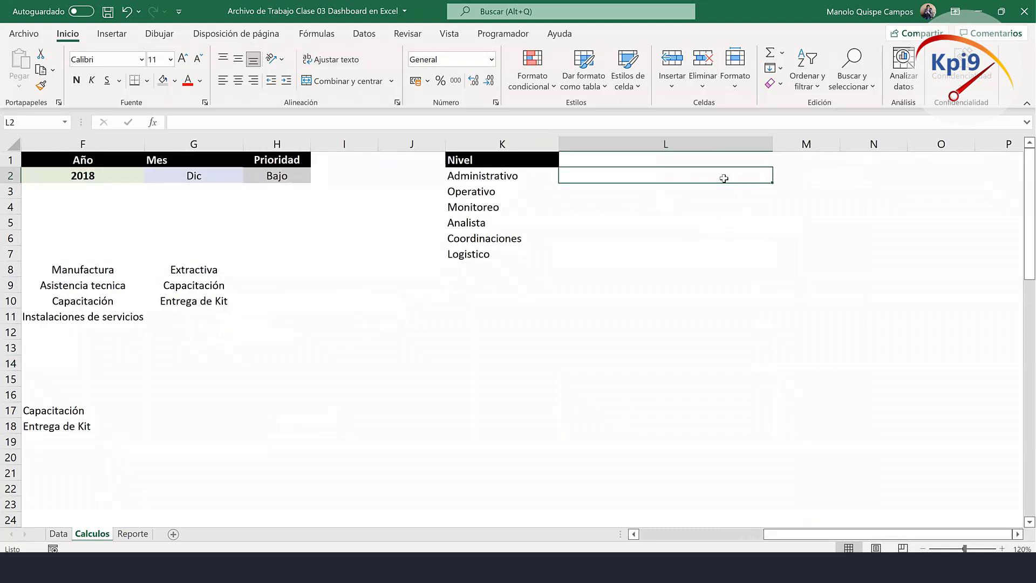
pyautogui.write('=pro')
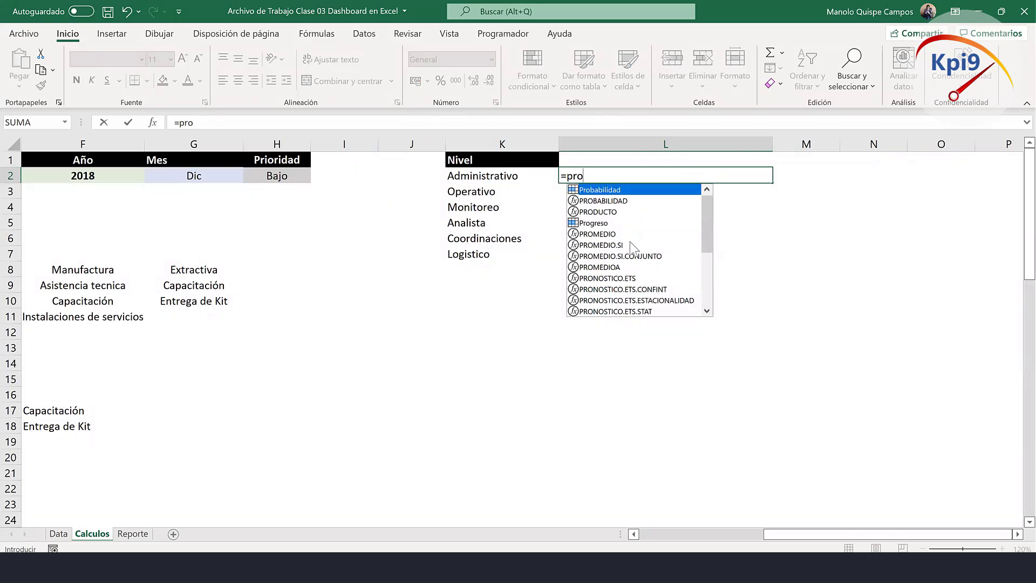
pyautogui.doubleClick(637, 255)
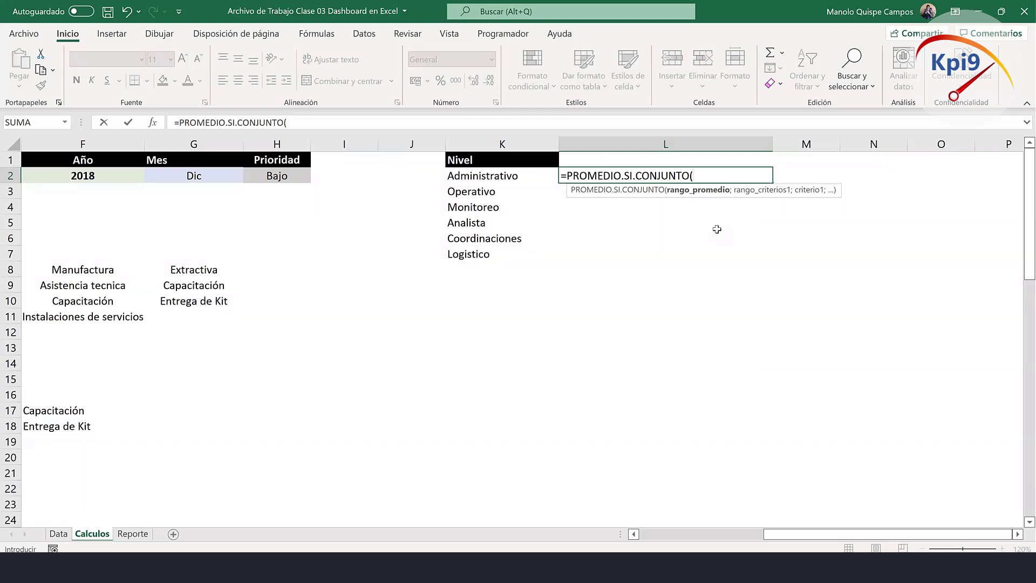
pyautogui.write('ava')
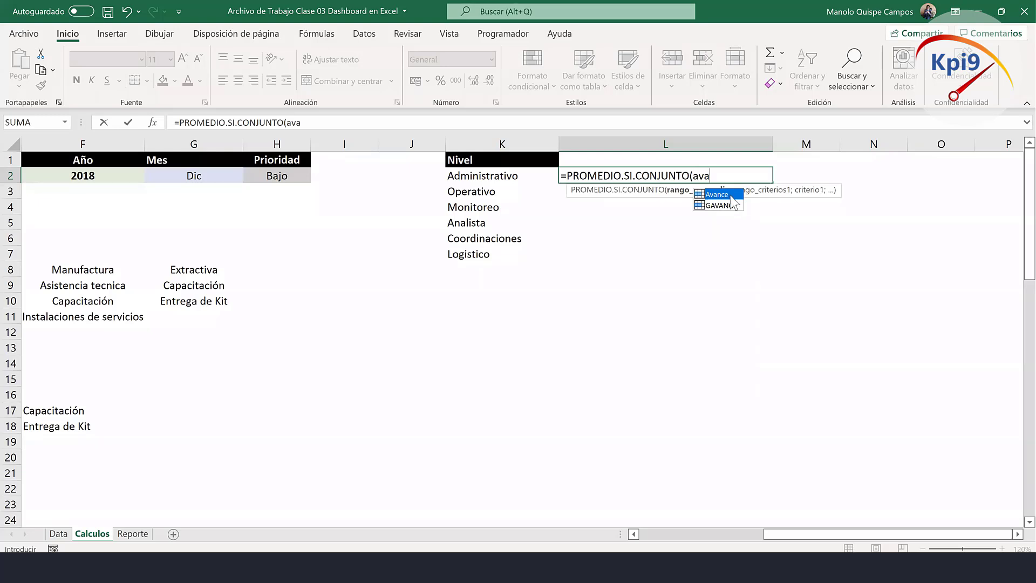
pyautogui.doubleClick(728, 196)
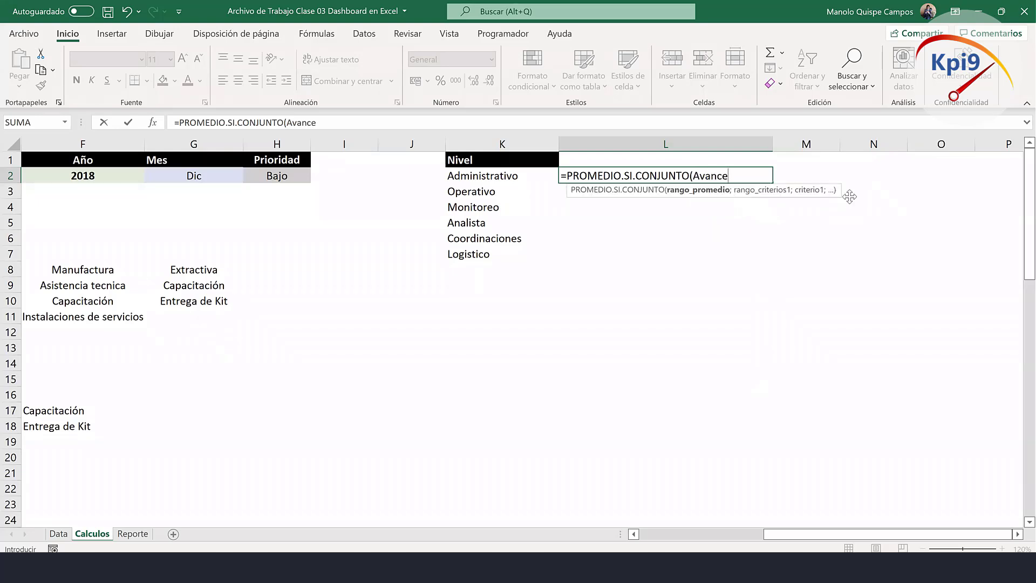
# Add Proyecto/$D$2 and Sector/$E$2 criteria to the L2 average.
pyautogui.write(';')
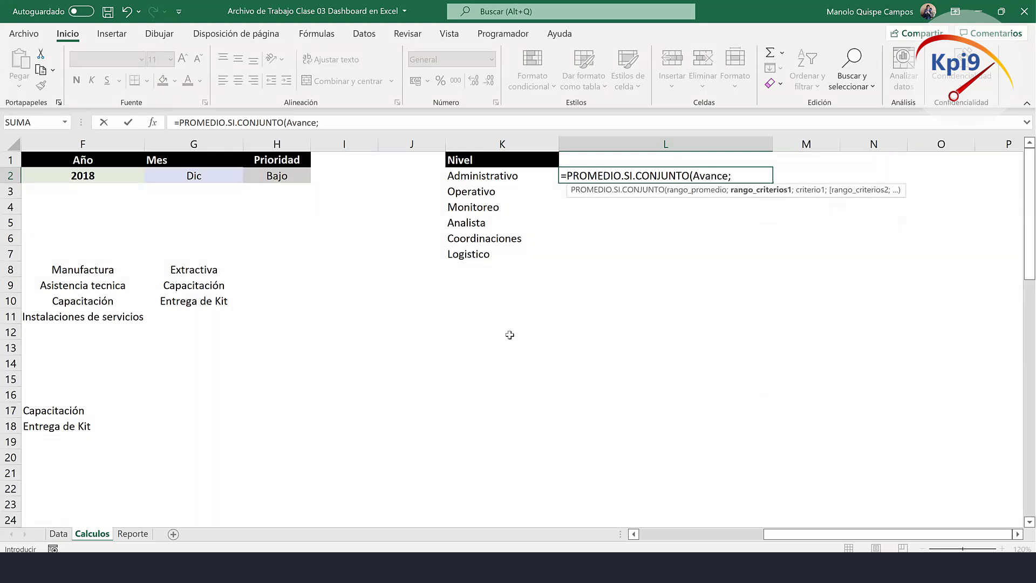
pyautogui.write('pro')
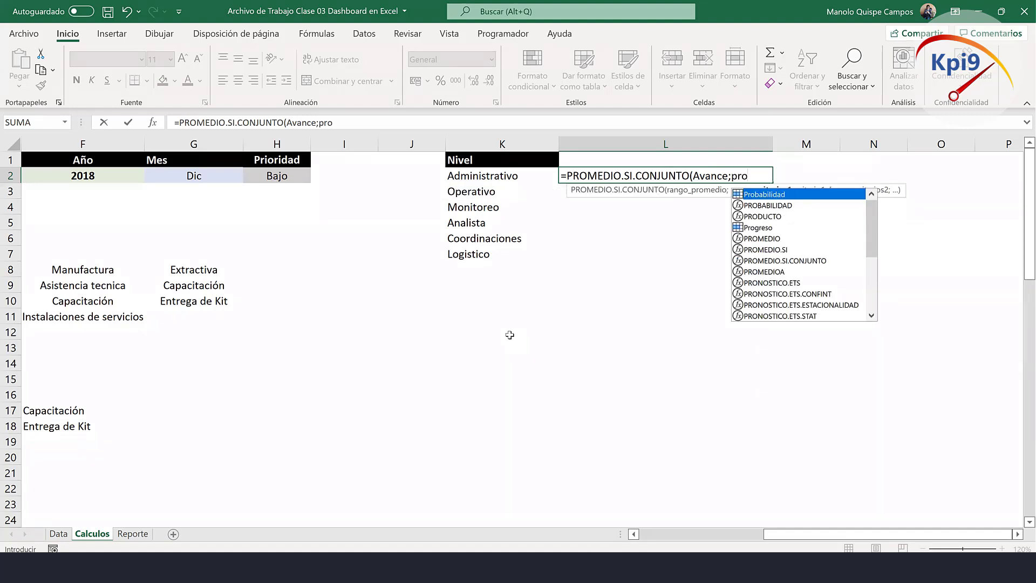
pyautogui.write('y')
pyautogui.doubleClick(760, 196)
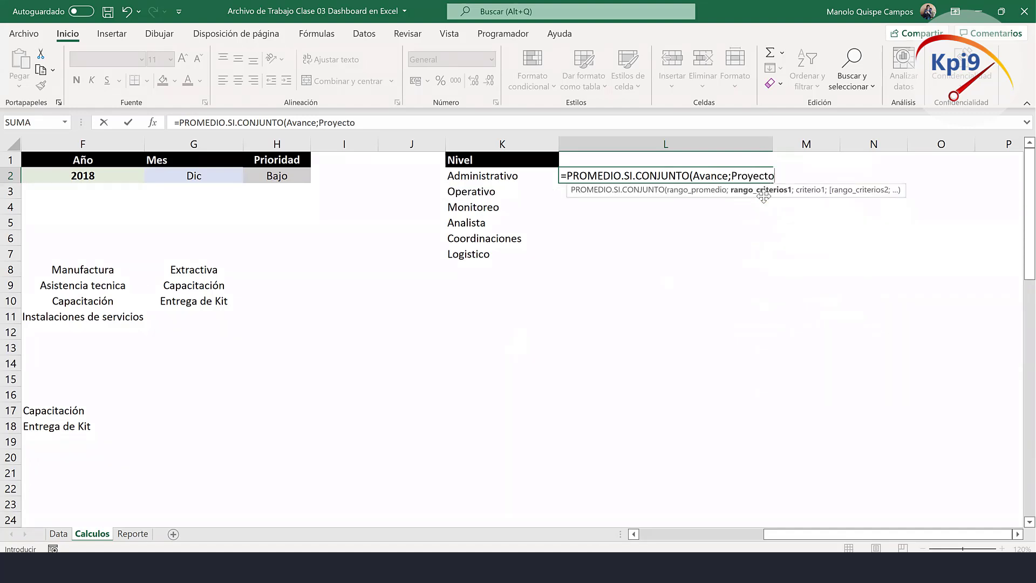
pyautogui.write(';')
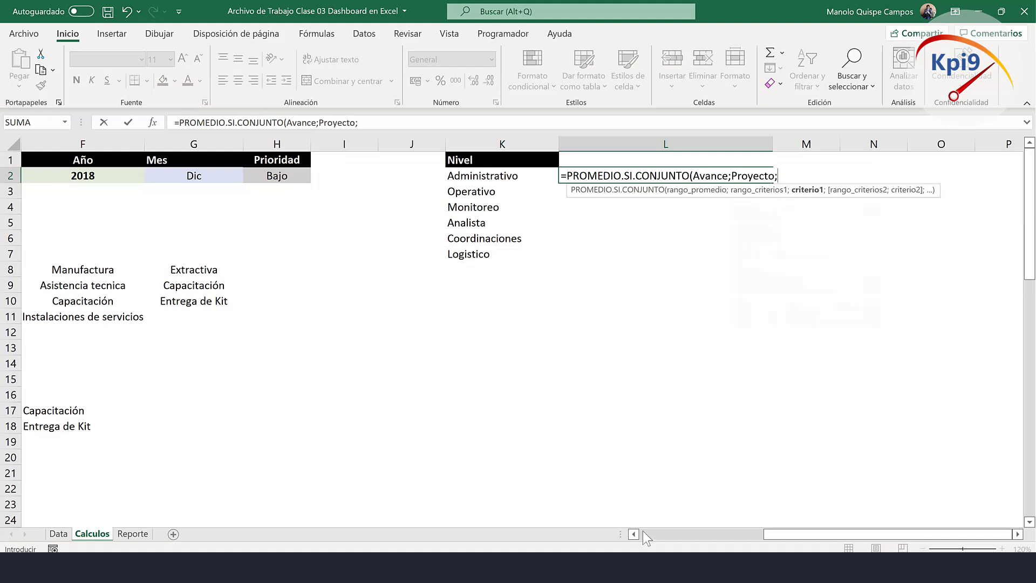
pyautogui.click(634, 534)
pyautogui.click(634, 534)
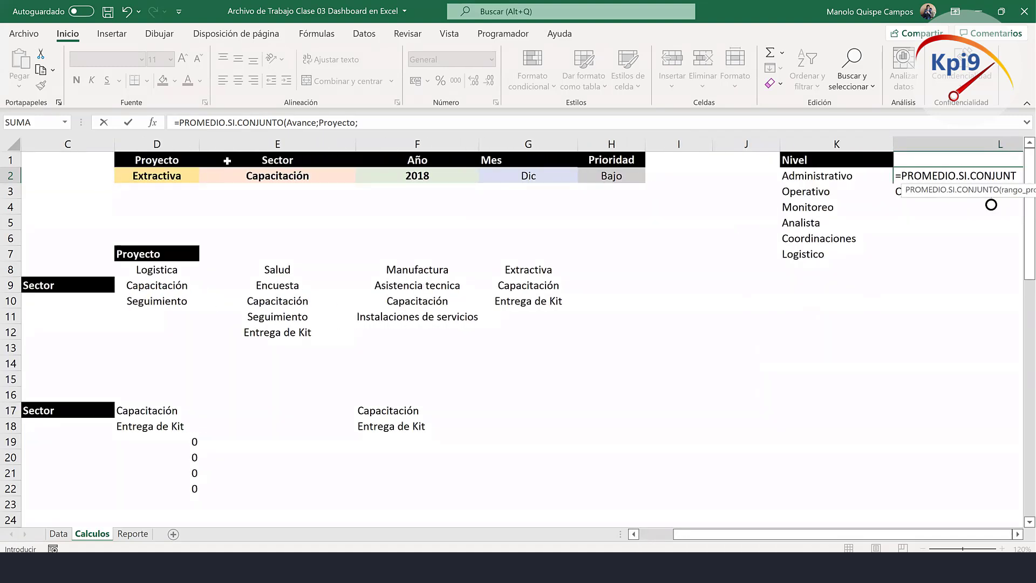
pyautogui.click(166, 176)
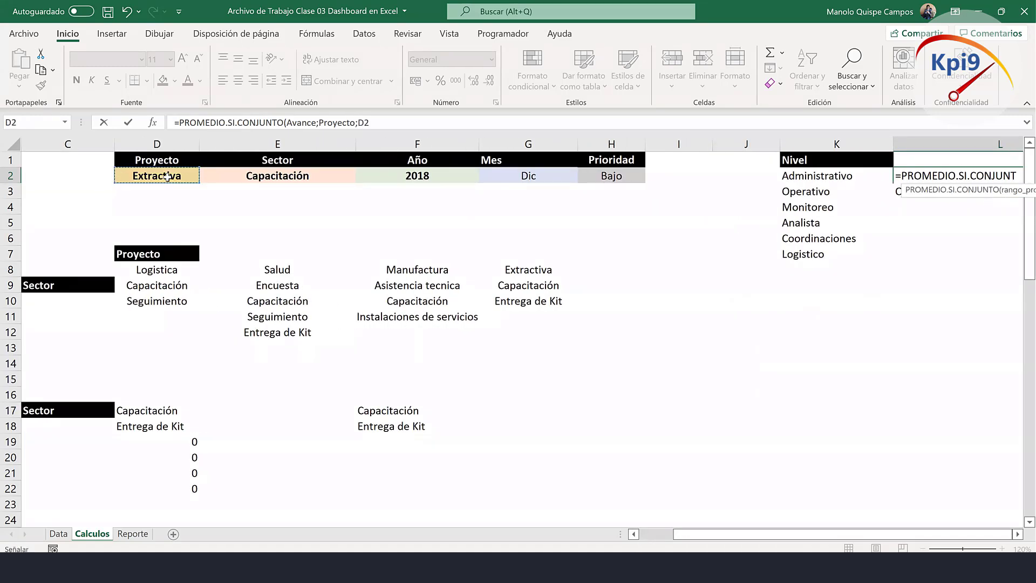
pyautogui.press('F4')
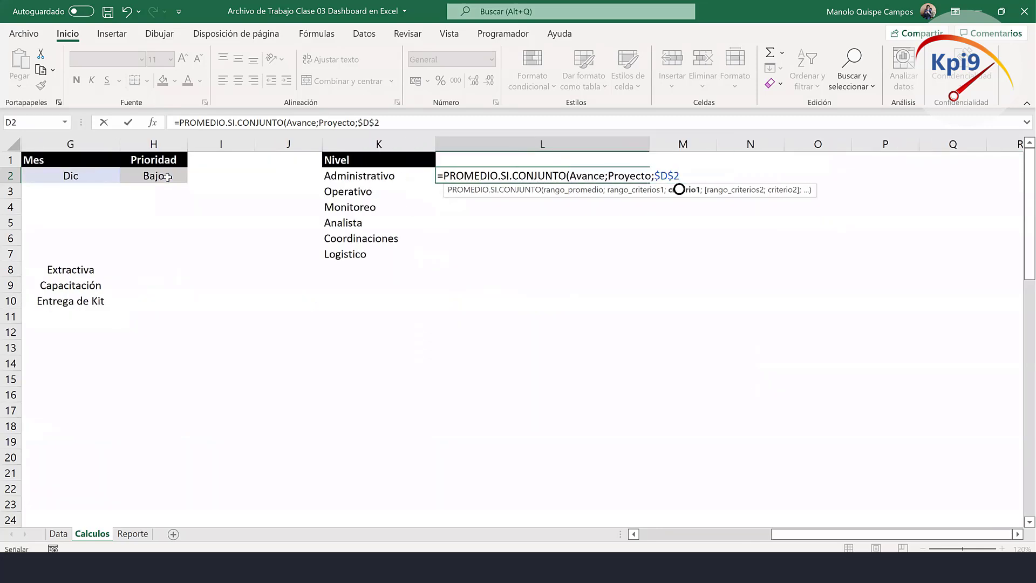
pyautogui.write(';')
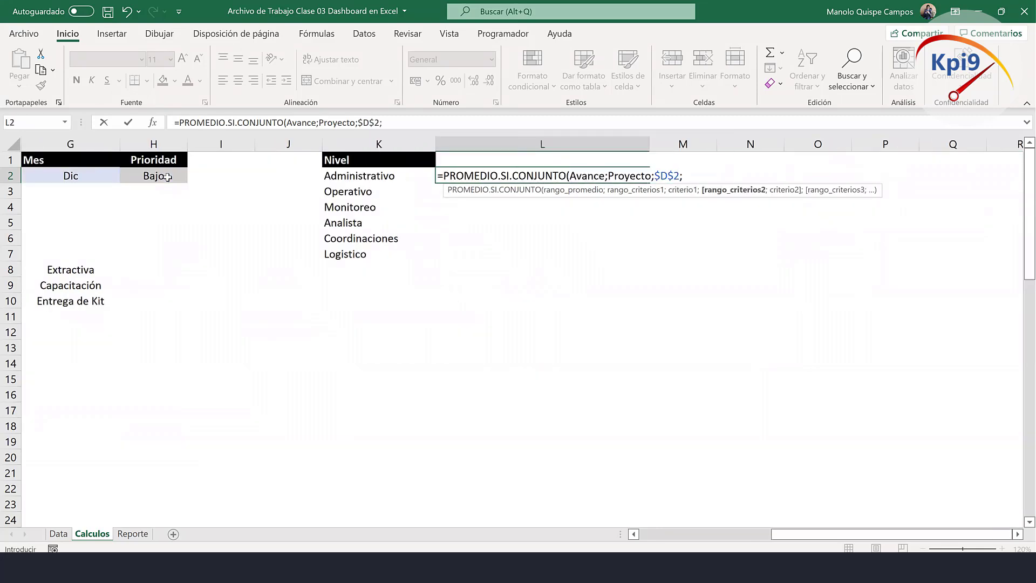
pyautogui.write('sec')
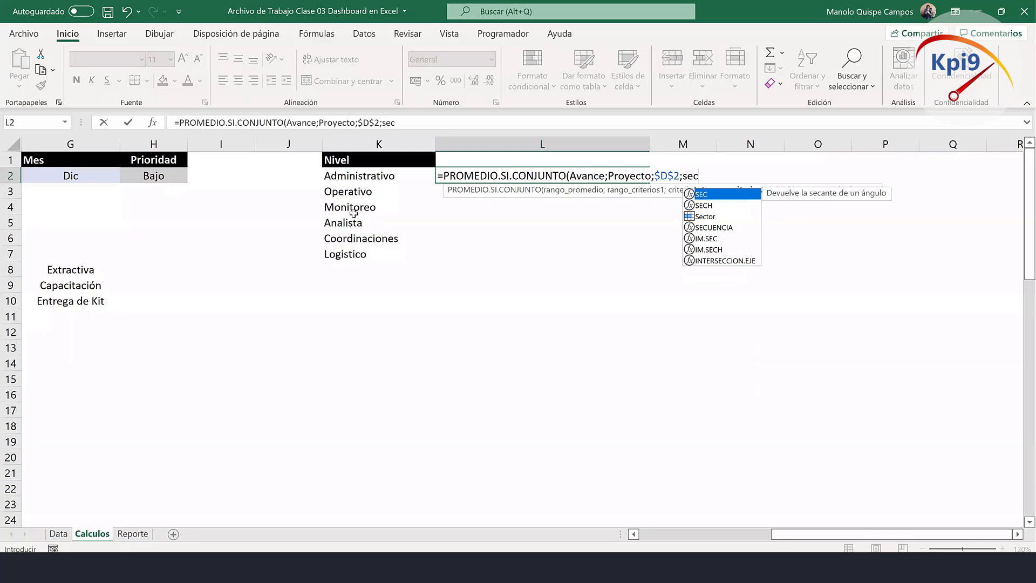
pyautogui.click(729, 219)
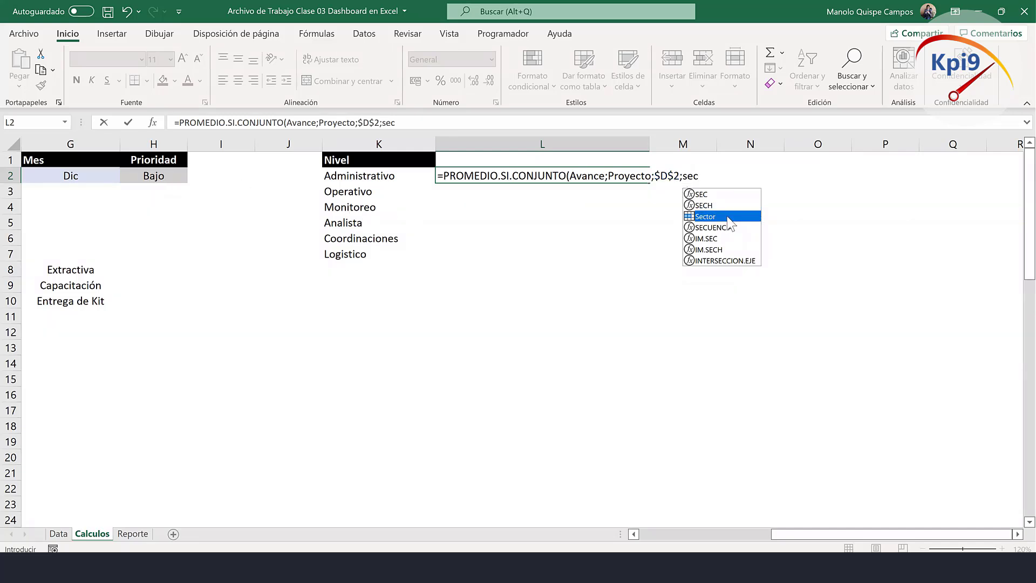
pyautogui.doubleClick(728, 217)
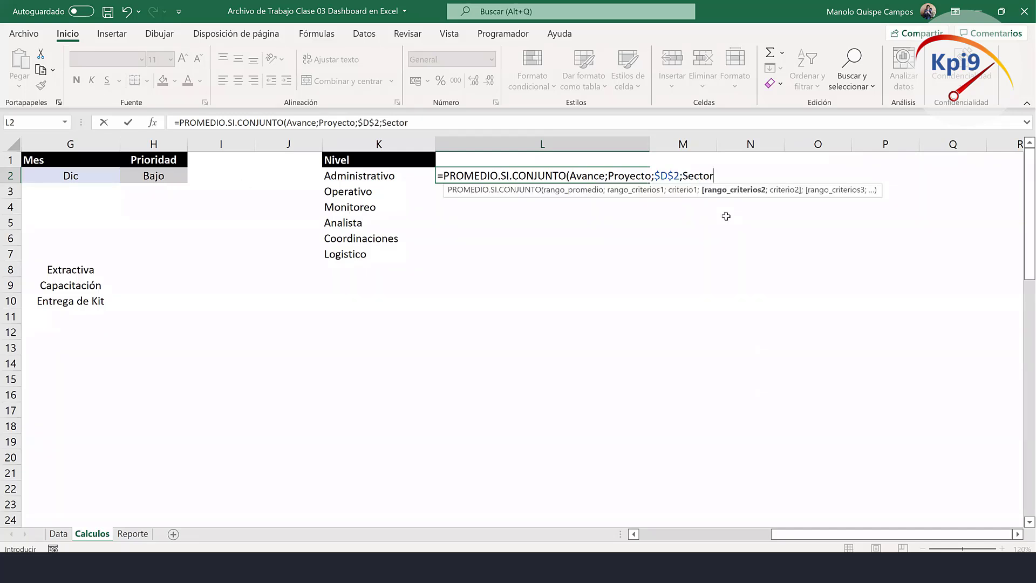
pyautogui.write(';')
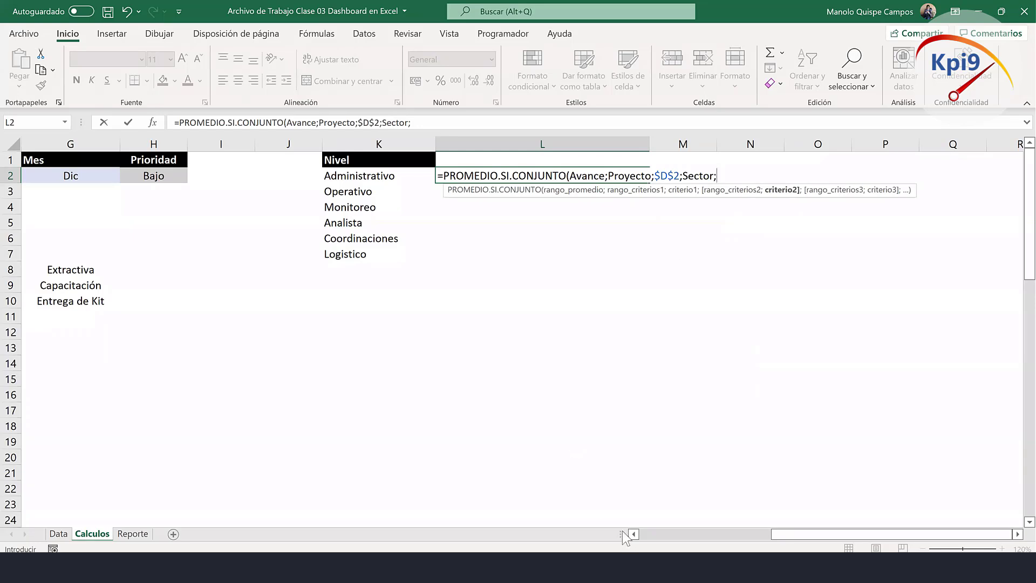
pyautogui.hscroll(-2, 556, 414)
pyautogui.hscroll(-2, 556, 414)
pyautogui.hscroll(-1, 556, 414)
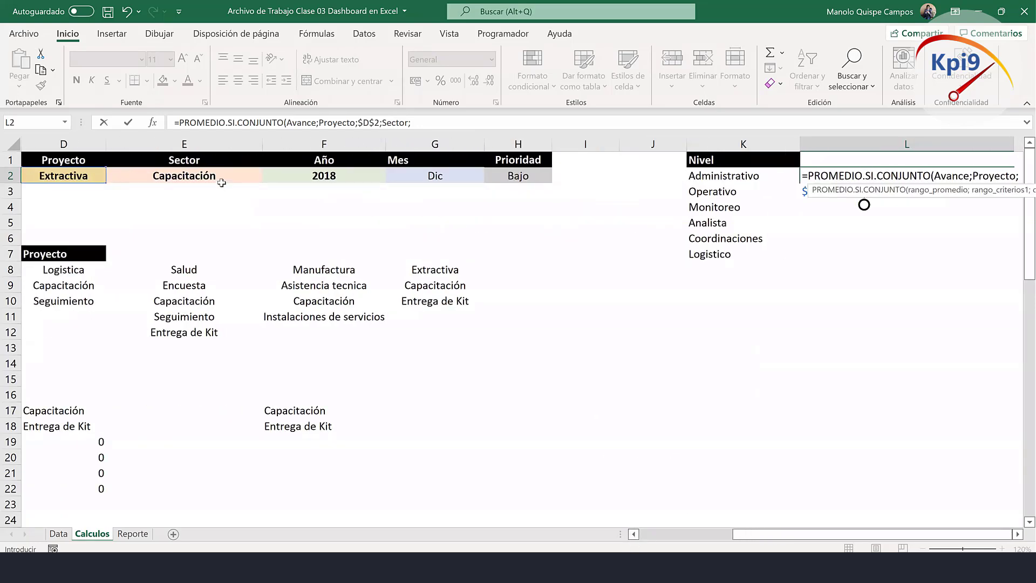
pyautogui.click(213, 173)
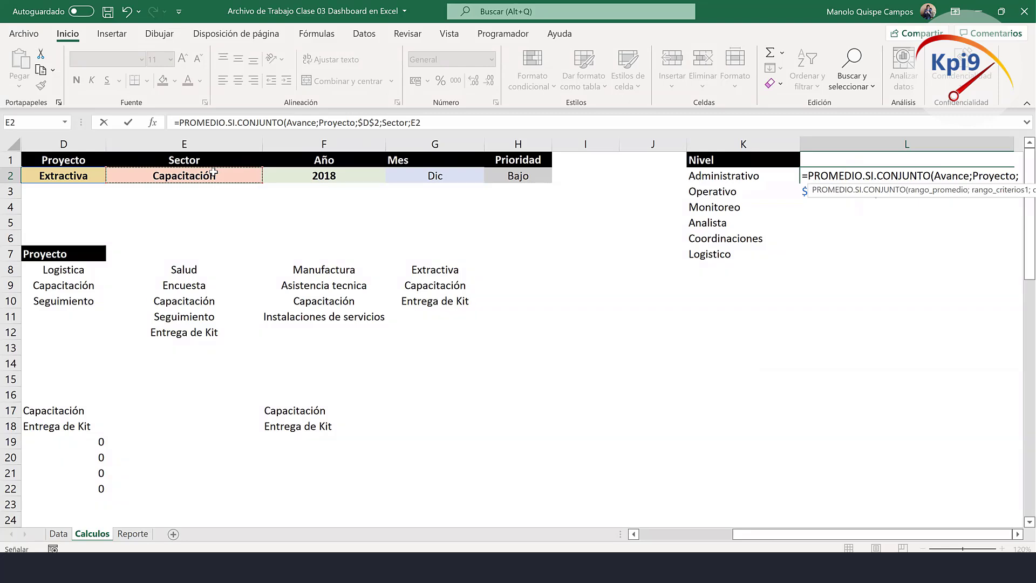
pyautogui.press('F4')
# Add Año/$F$2, Mes/G2 and Prioridad/$H$2 criteria and commit the L2 formula.
pyautogui.write('$E$2;')
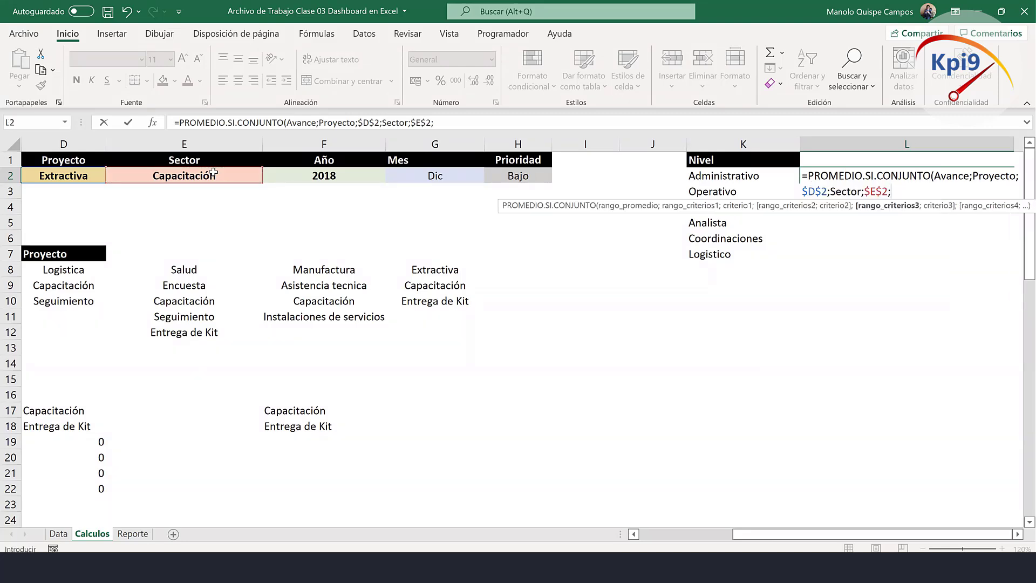
pyautogui.write('a')
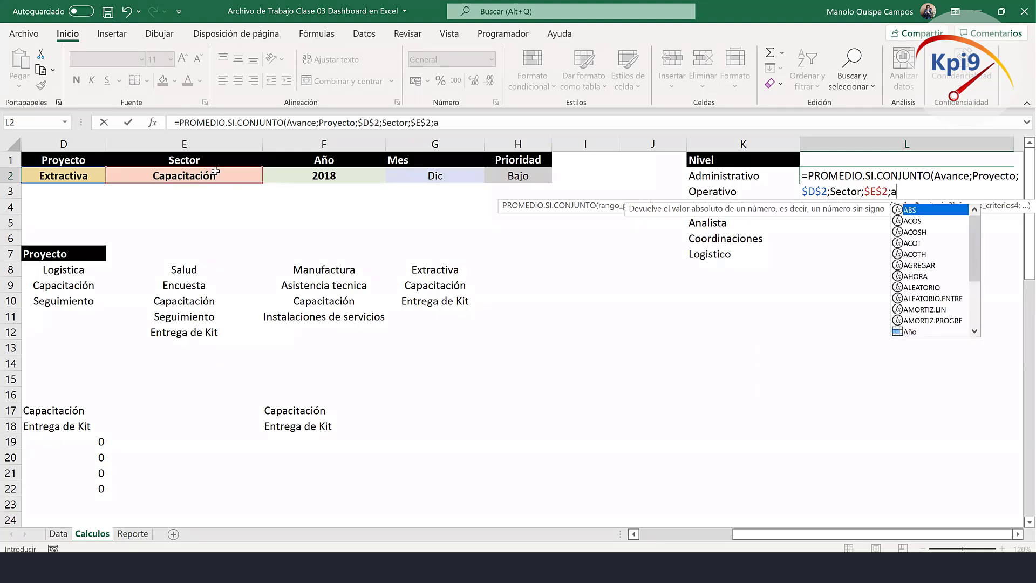
pyautogui.write('l')
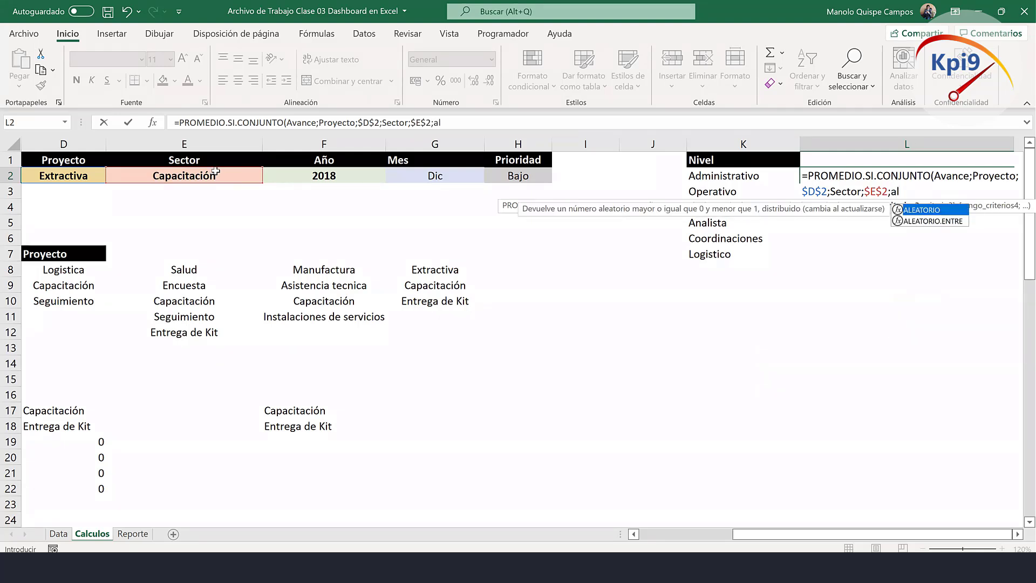
pyautogui.press('BackSpace')
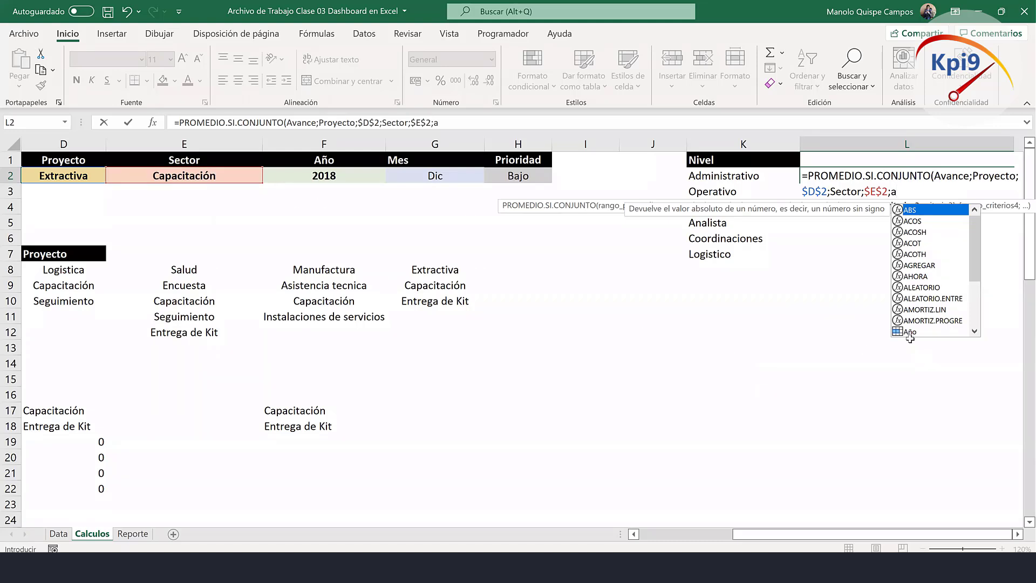
pyautogui.doubleClick(911, 332)
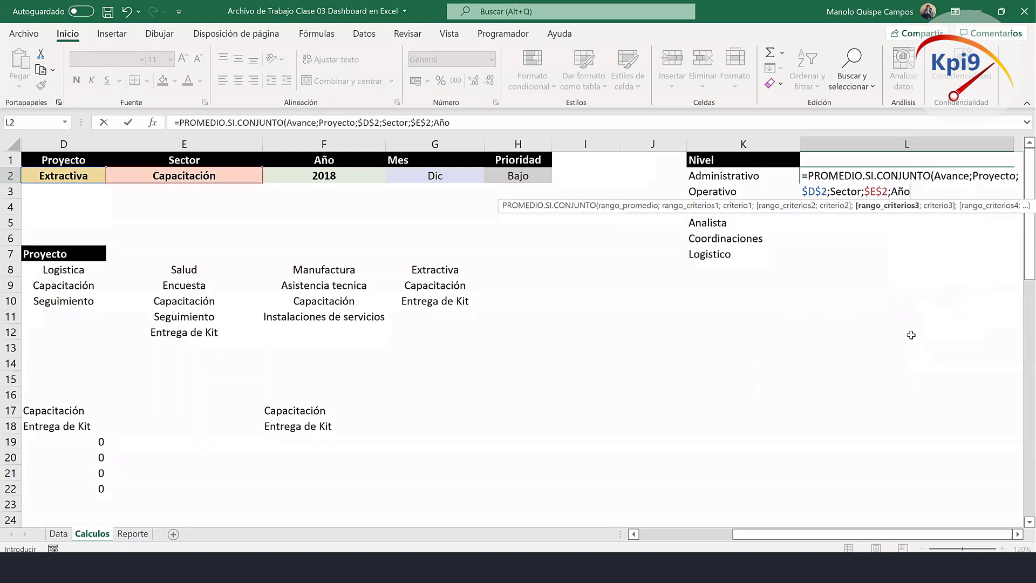
pyautogui.write(';')
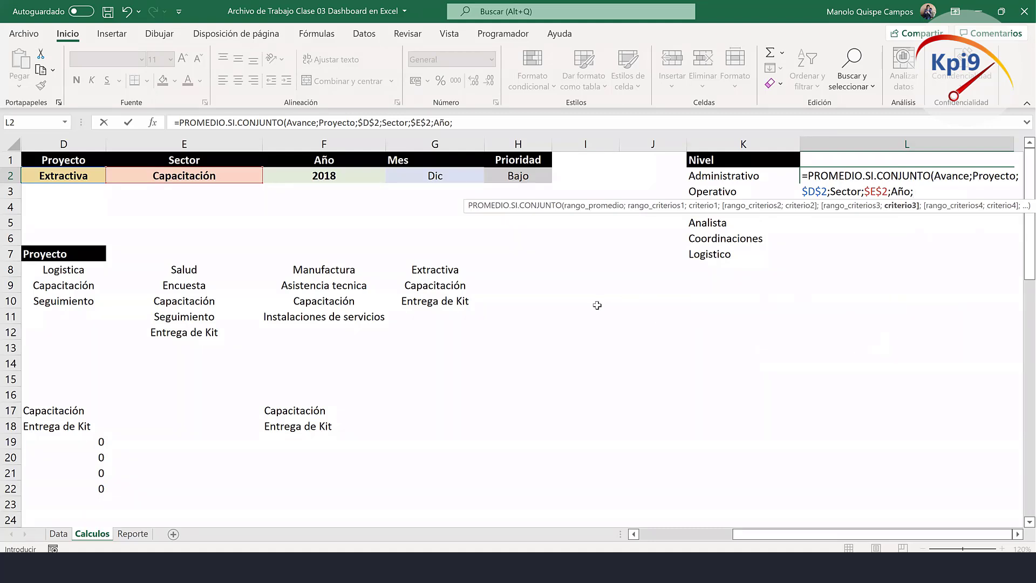
pyautogui.click(348, 172)
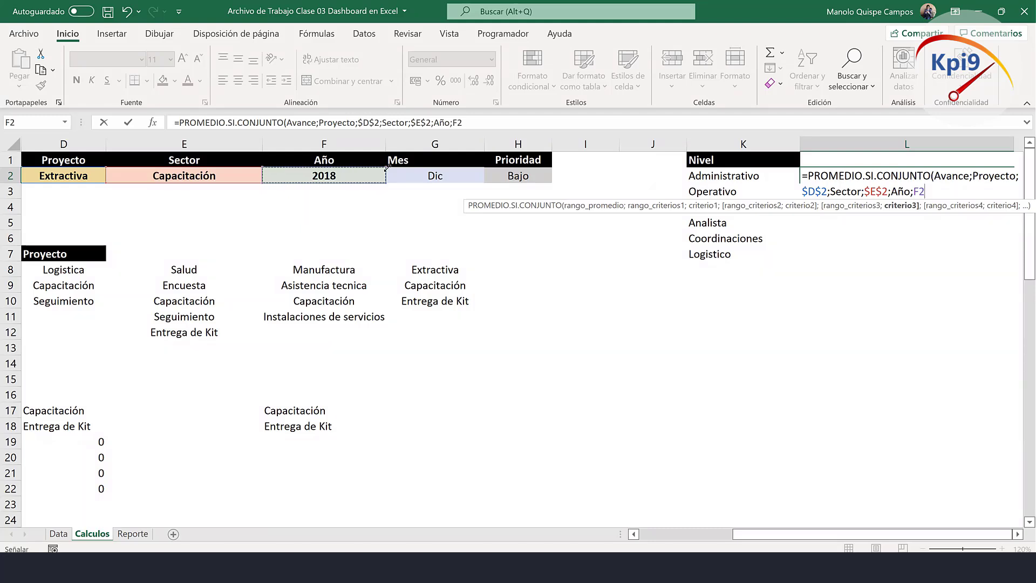
pyautogui.press('F4')
pyautogui.write('$F$2;')
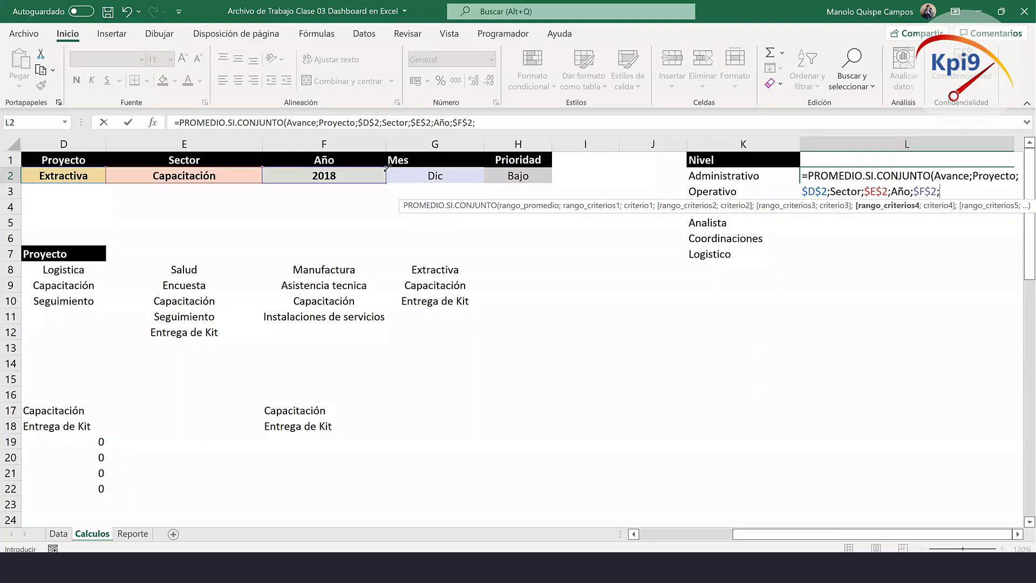
pyautogui.write('m')
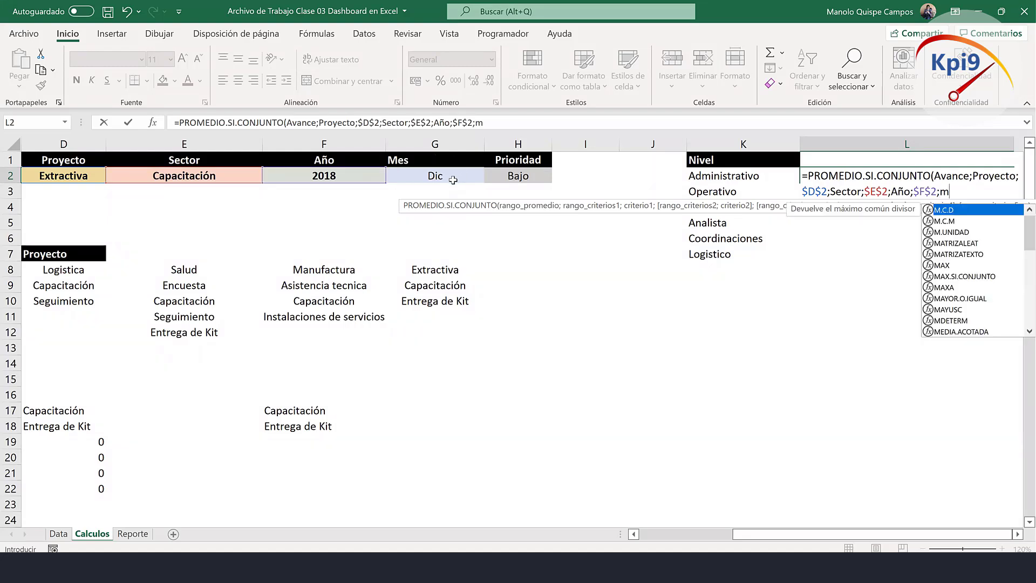
pyautogui.write('es')
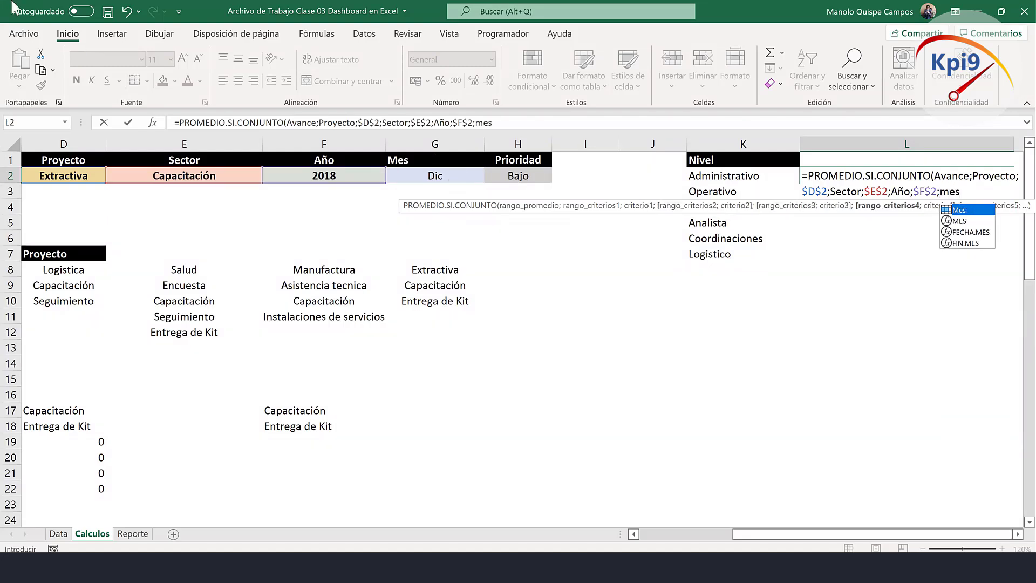
pyautogui.doubleClick(960, 210)
pyautogui.write(';')
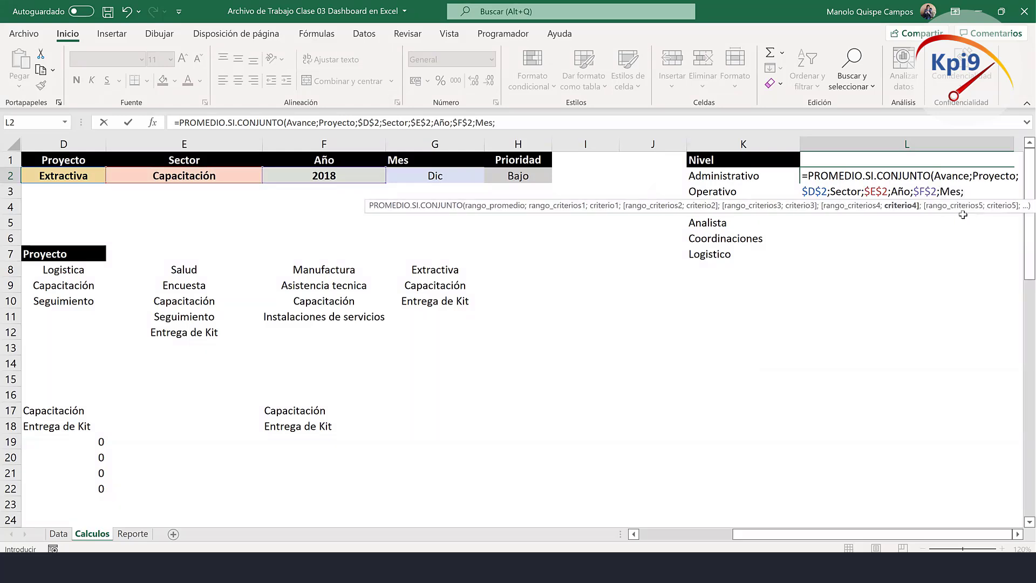
pyautogui.click(468, 177)
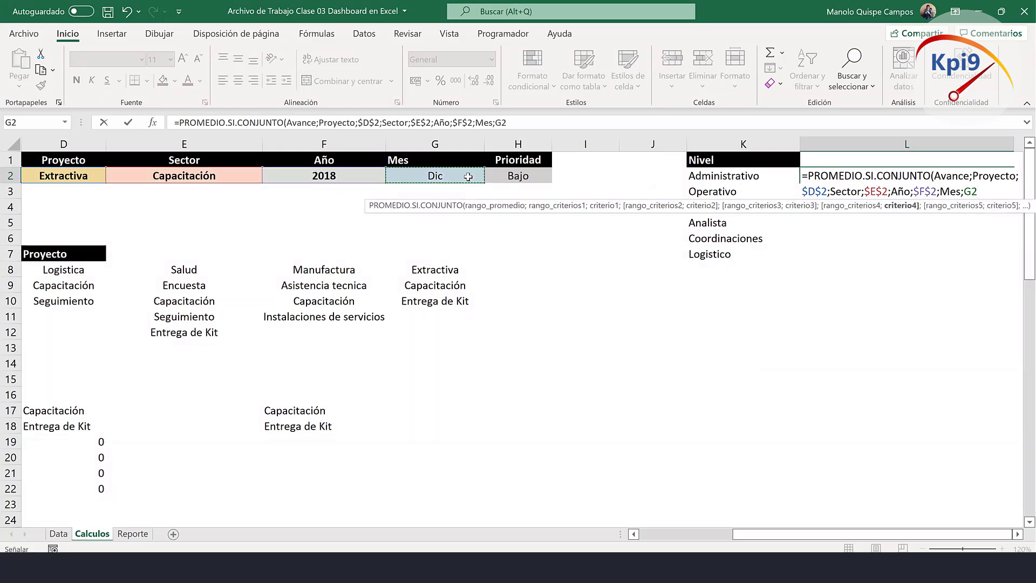
pyautogui.write(';')
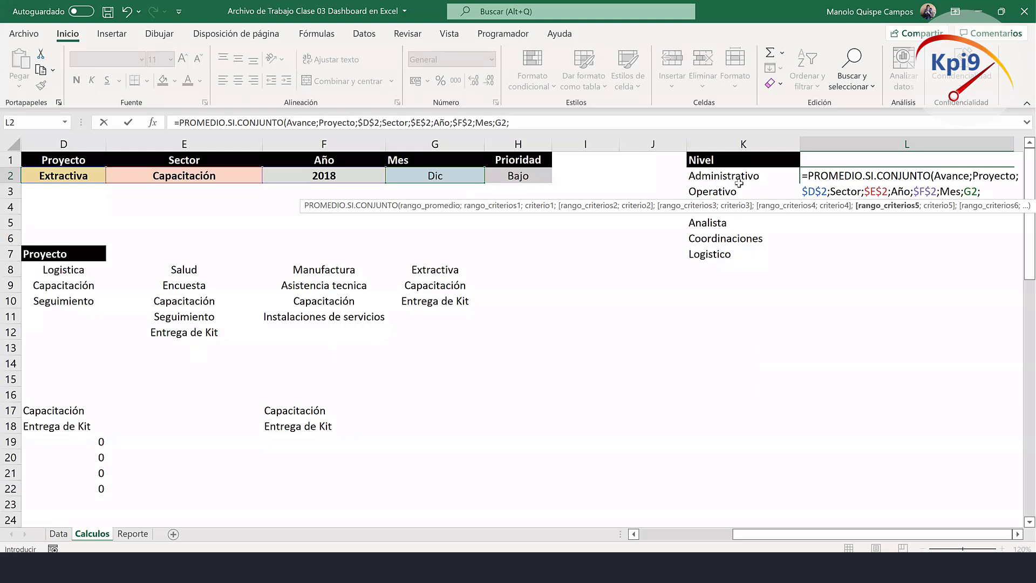
pyautogui.write('p')
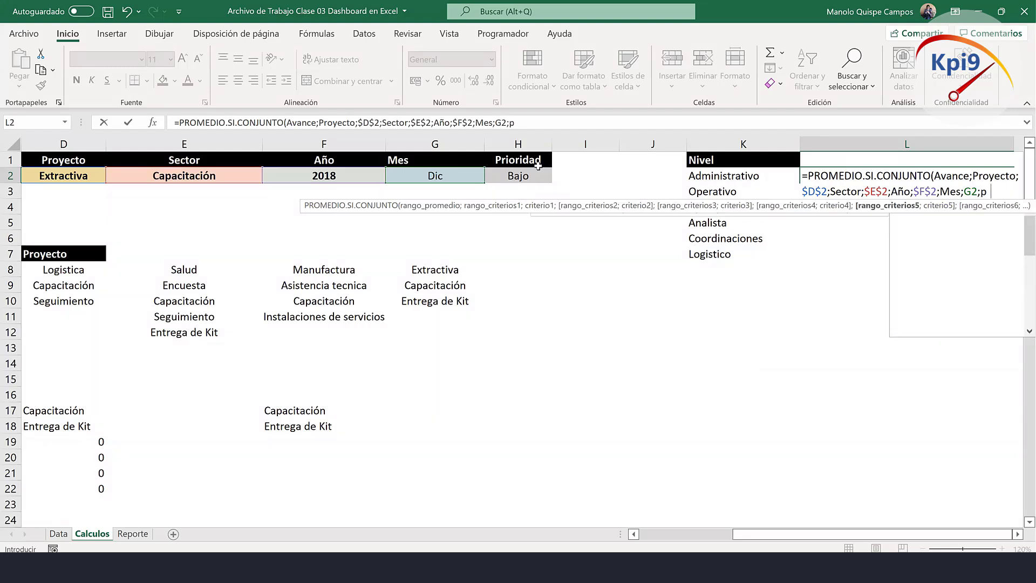
pyautogui.write('rio')
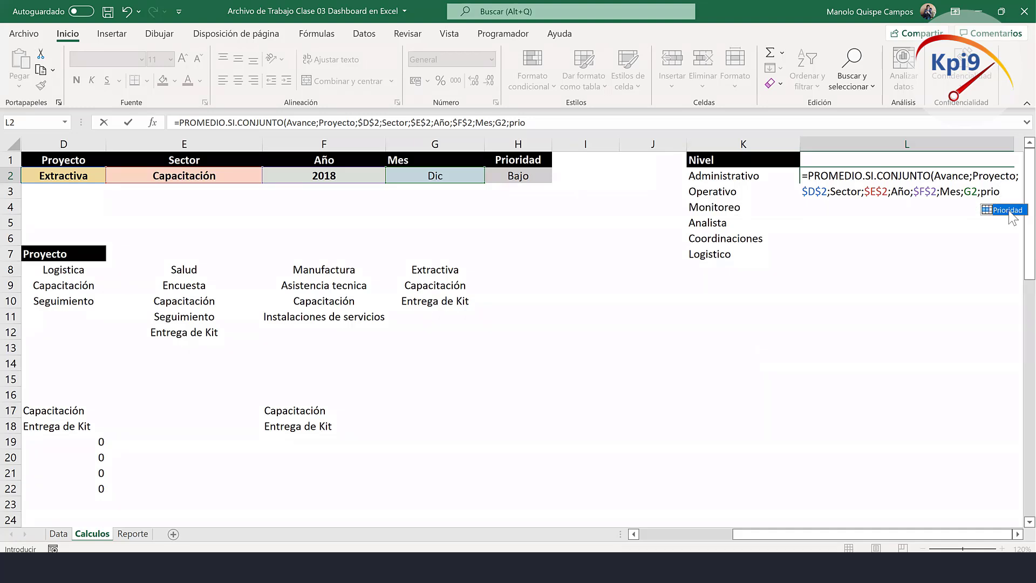
pyautogui.doubleClick(1005, 210)
pyautogui.write(';')
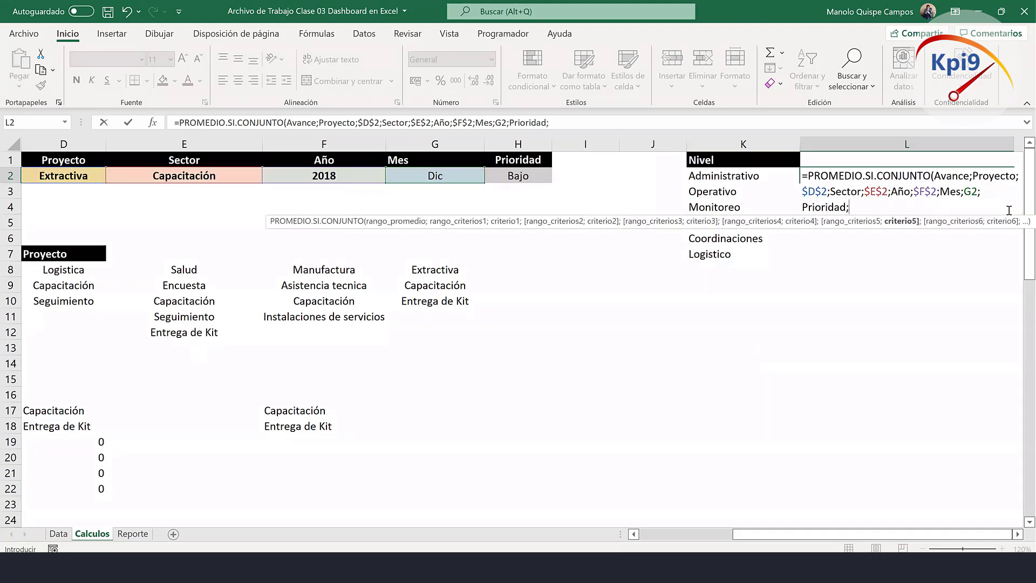
pyautogui.click(530, 176)
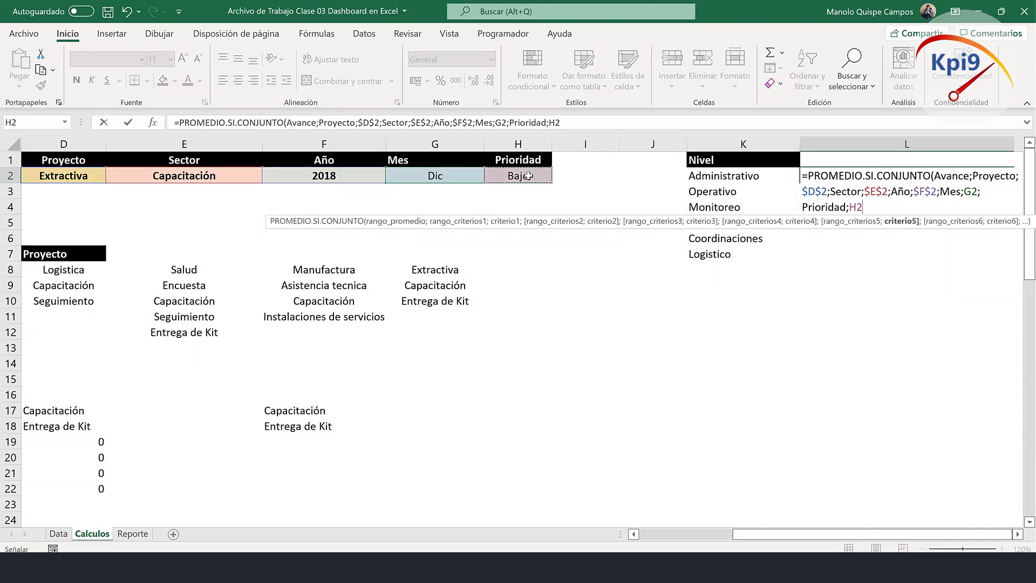
pyautogui.press('F4')
pyautogui.press('Return')
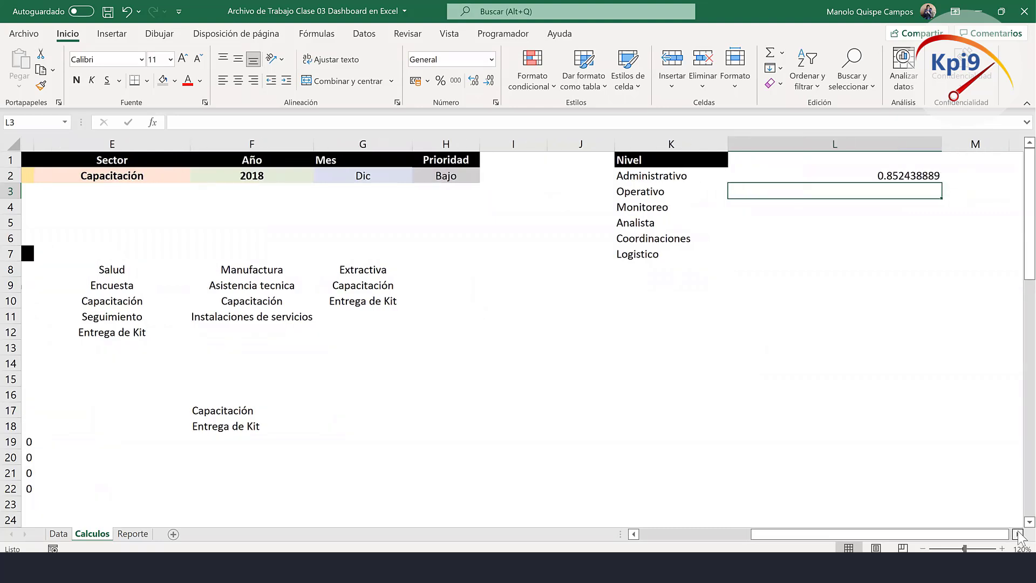
# Centre L2, format it as a percentage, and fill it down through L7.
pyautogui.hscroll(5, 694, 393)
pyautogui.click(538, 173)
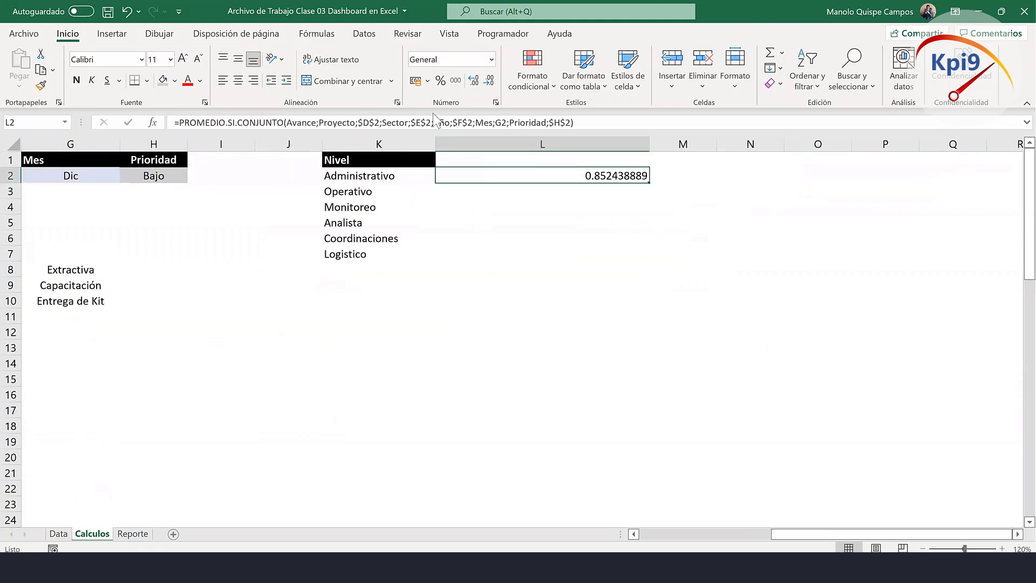
pyautogui.click(238, 81)
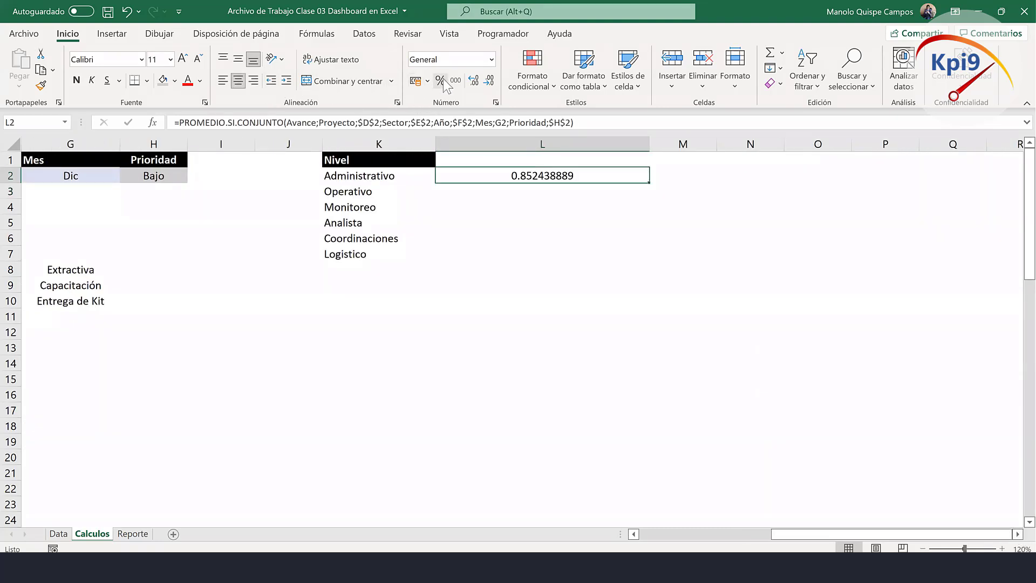
pyautogui.click(440, 80)
pyautogui.moveTo(649, 184); pyautogui.dragTo(650, 255)
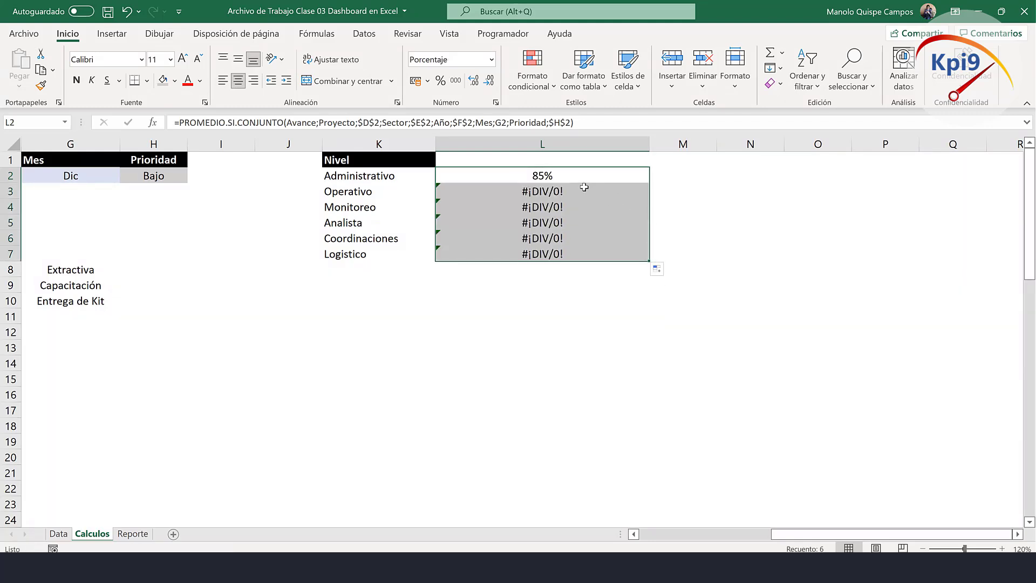
# Lock the Mes criterion to $G$2 in L2 and refill L2:L7, showing 85% for every Nivel.
pyautogui.click(574, 175)
pyautogui.doubleClick(573, 175)
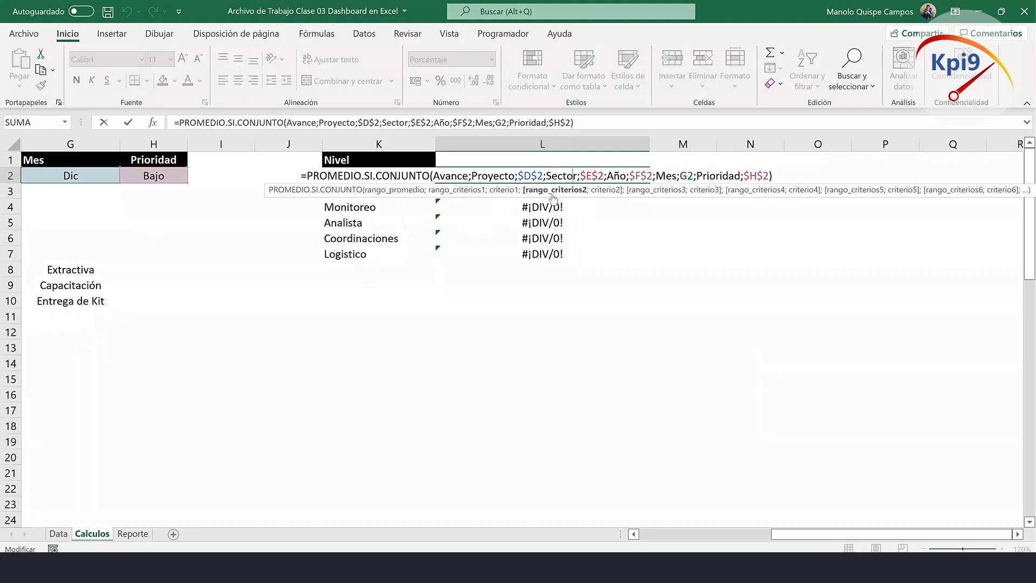
pyautogui.click(682, 177)
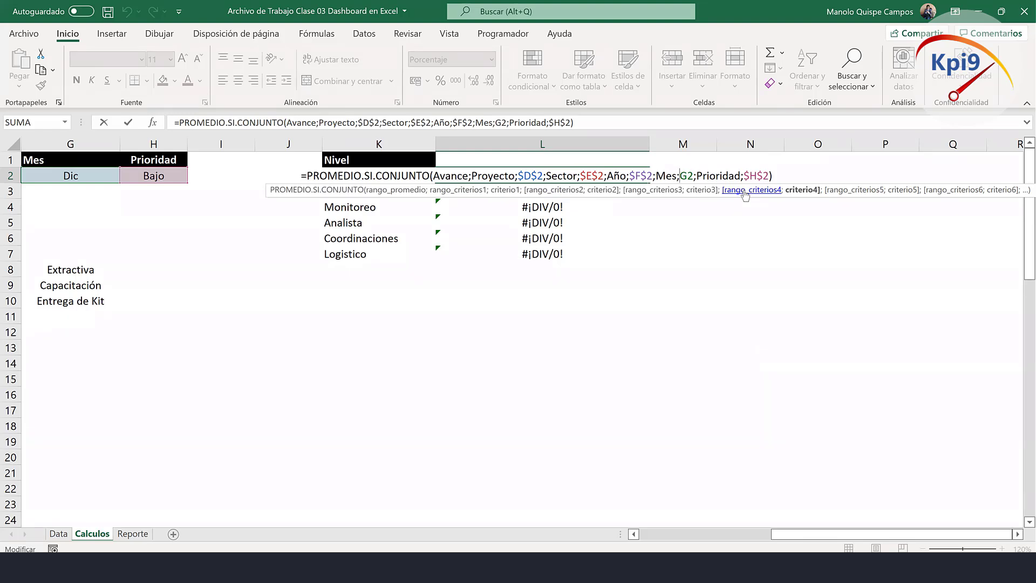
pyautogui.press('F4')
pyautogui.press('Return')
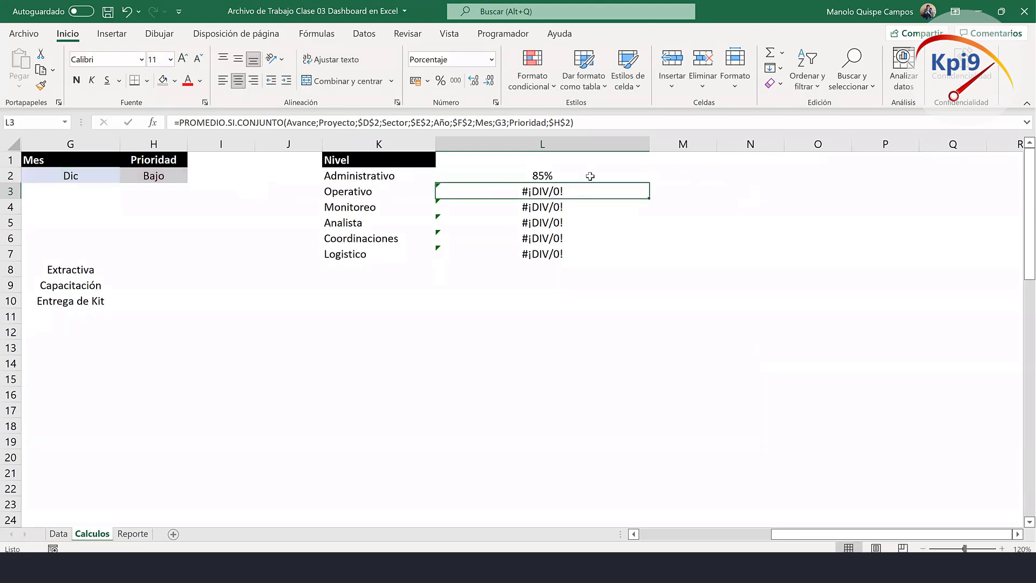
pyautogui.click(589, 176)
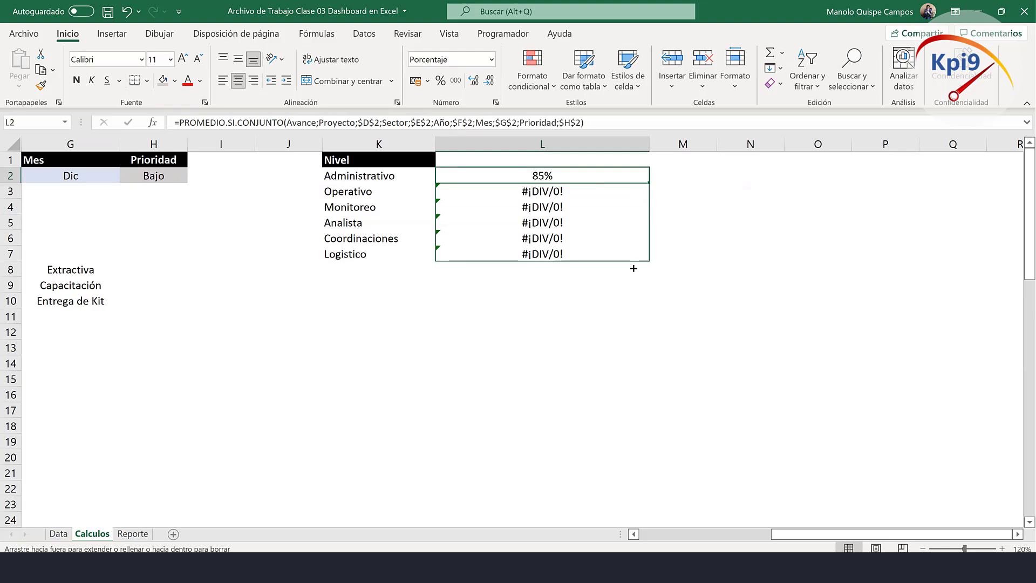
pyautogui.moveTo(651, 180); pyautogui.dragTo(634, 258)
pyautogui.doubleClick(593, 178)
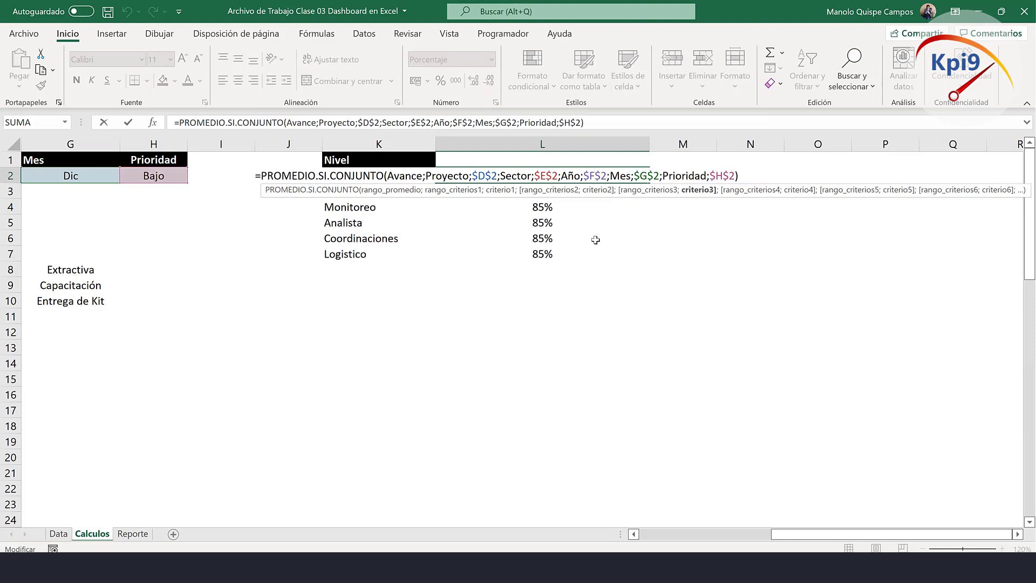
pyautogui.press('Escape')
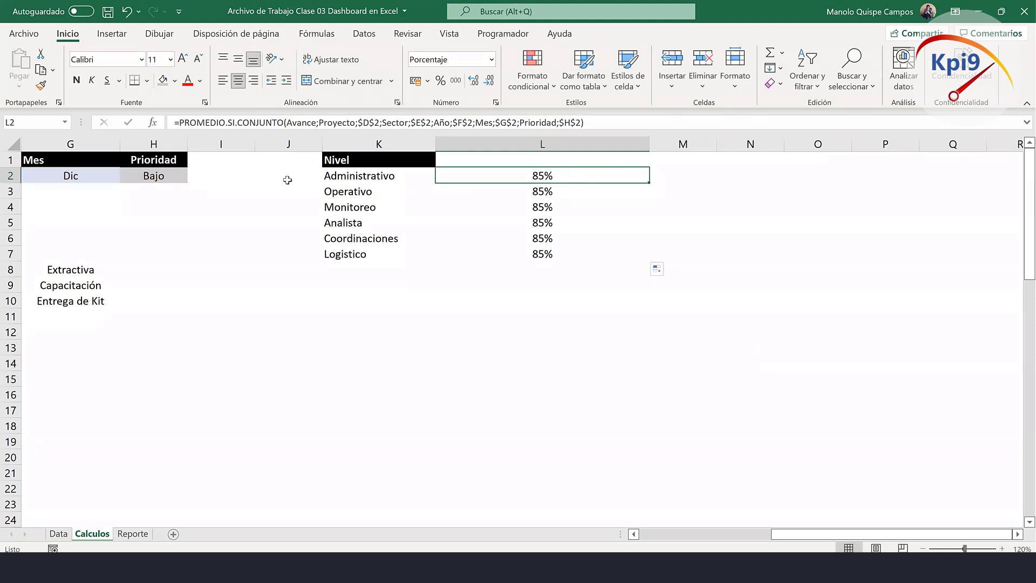
# Append a Nivel;K2 criterion to the L2 average, which now returns #¡DIV/0! for Administrativo.
pyautogui.click(337, 177)
pyautogui.doubleClick(524, 172)
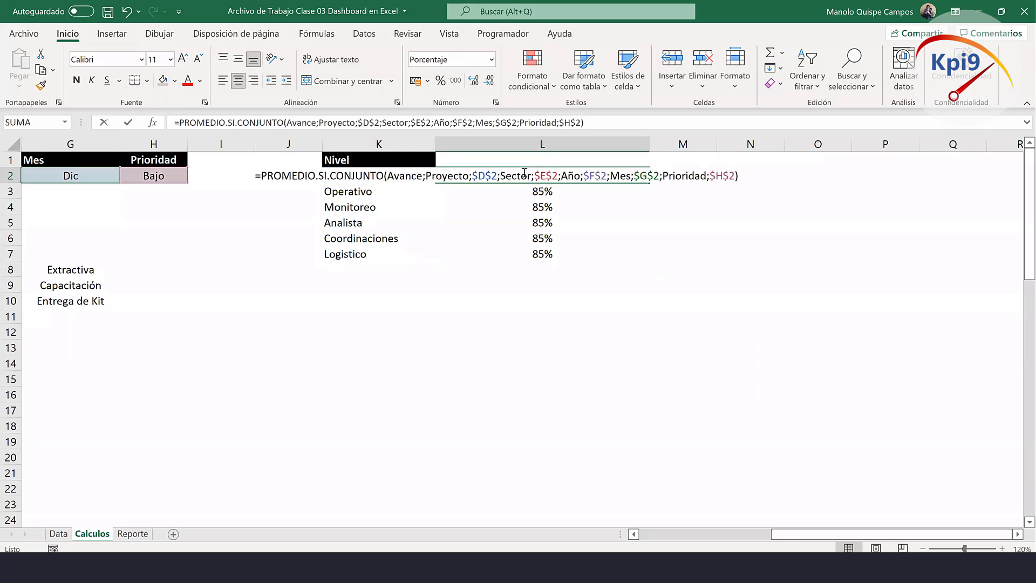
pyautogui.press('End')
pyautogui.press('BackSpace')
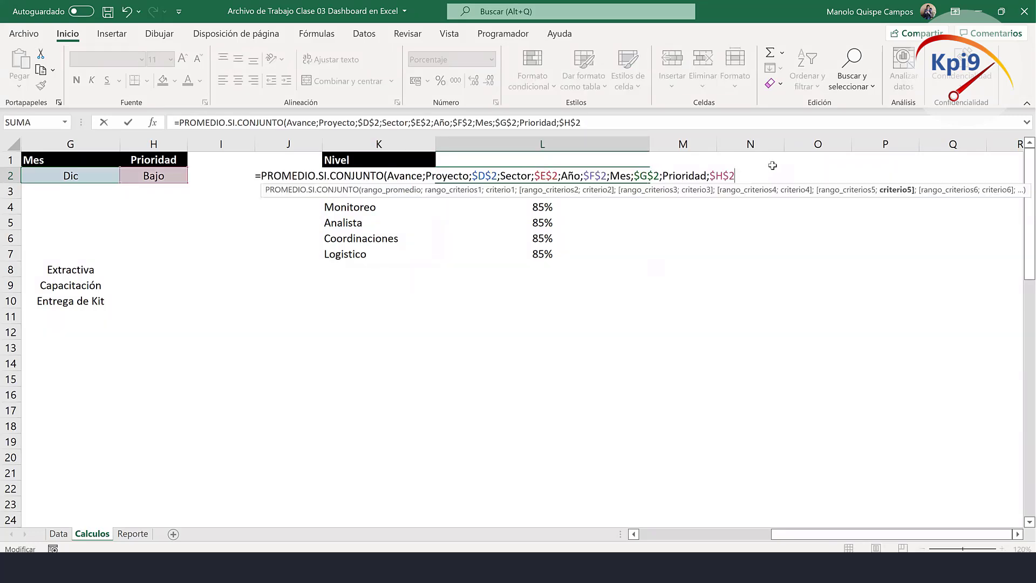
pyautogui.write(';')
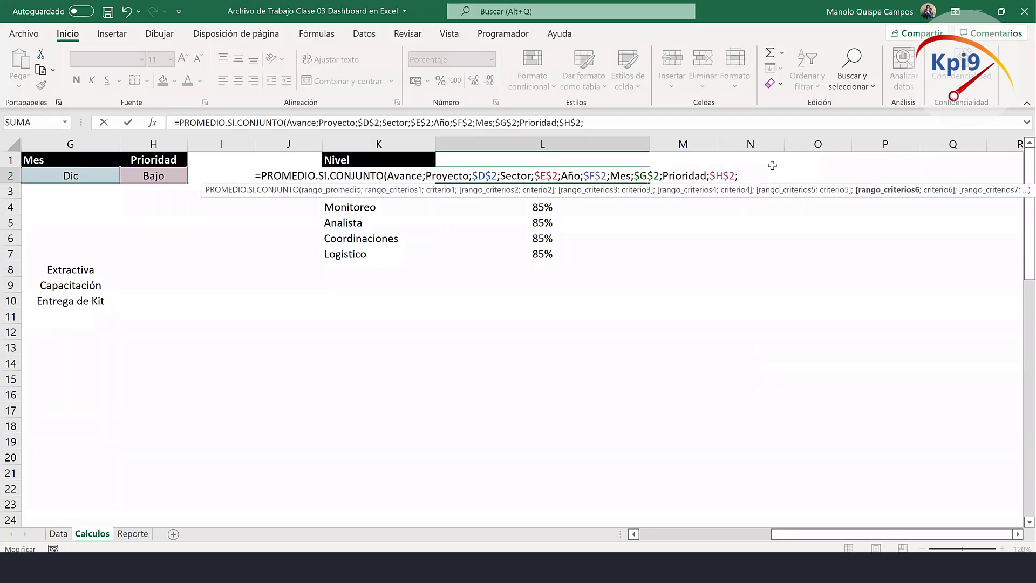
pyautogui.write('niv')
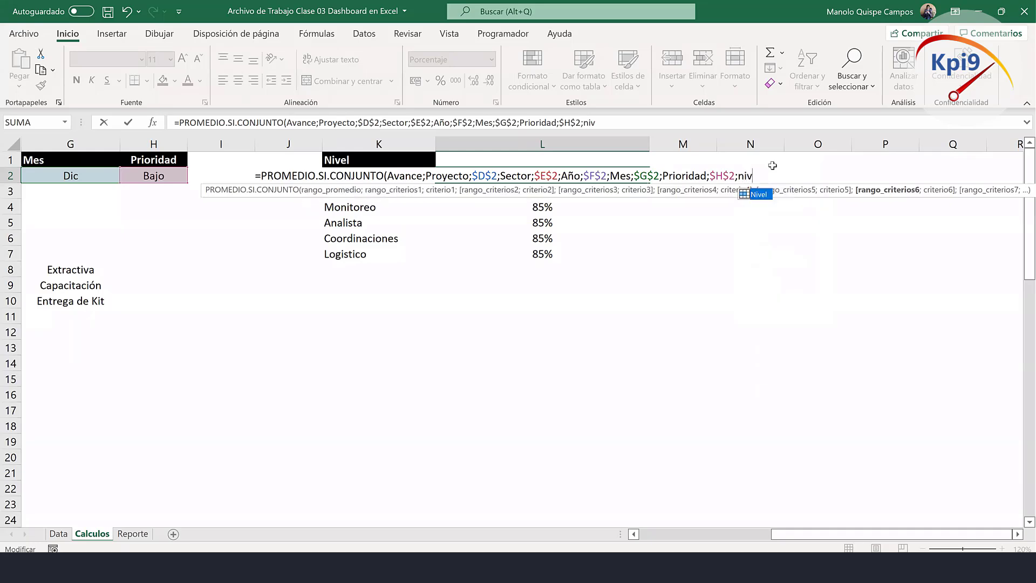
pyautogui.doubleClick(760, 195)
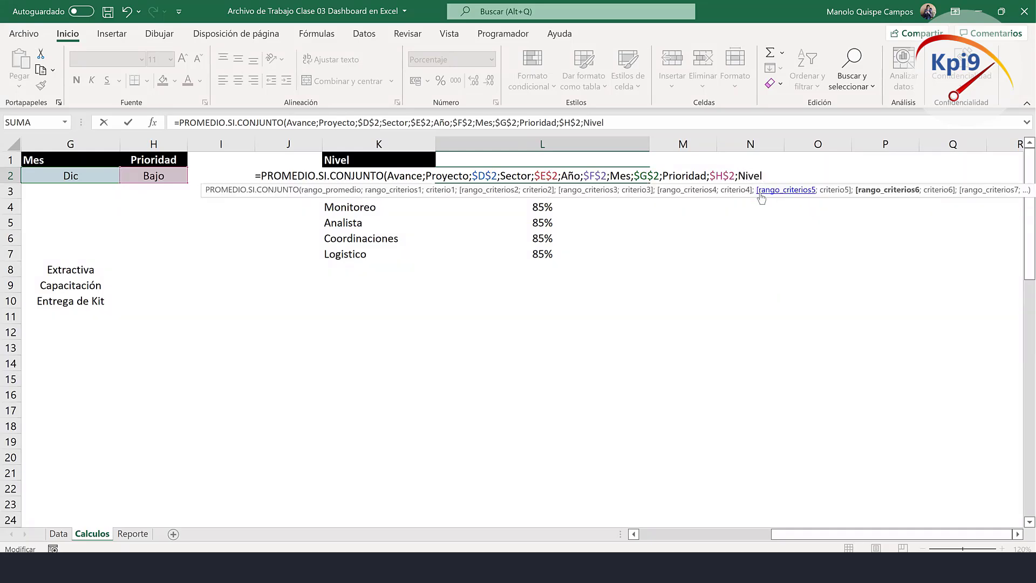
pyautogui.write(';')
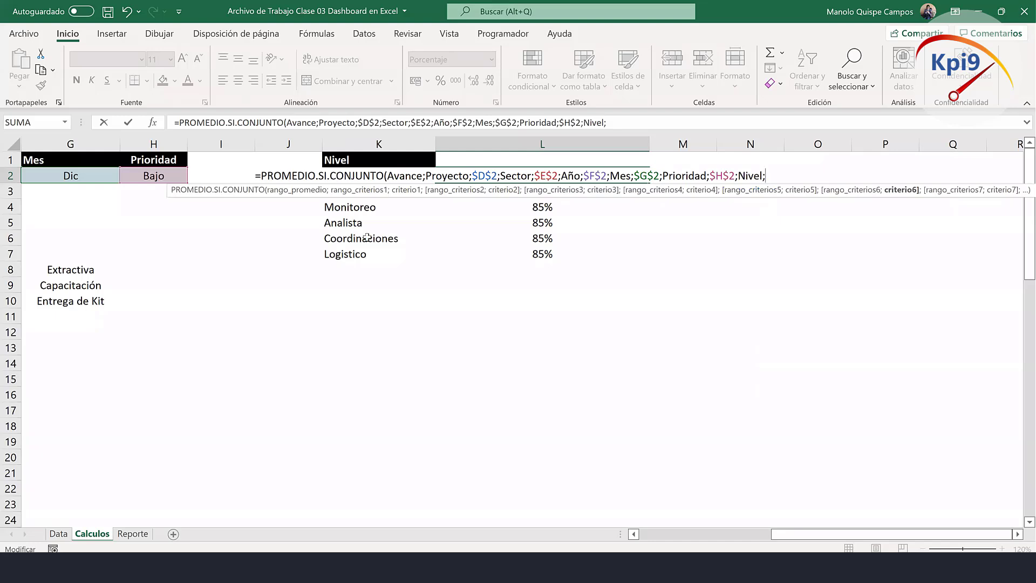
pyautogui.click(355, 159)
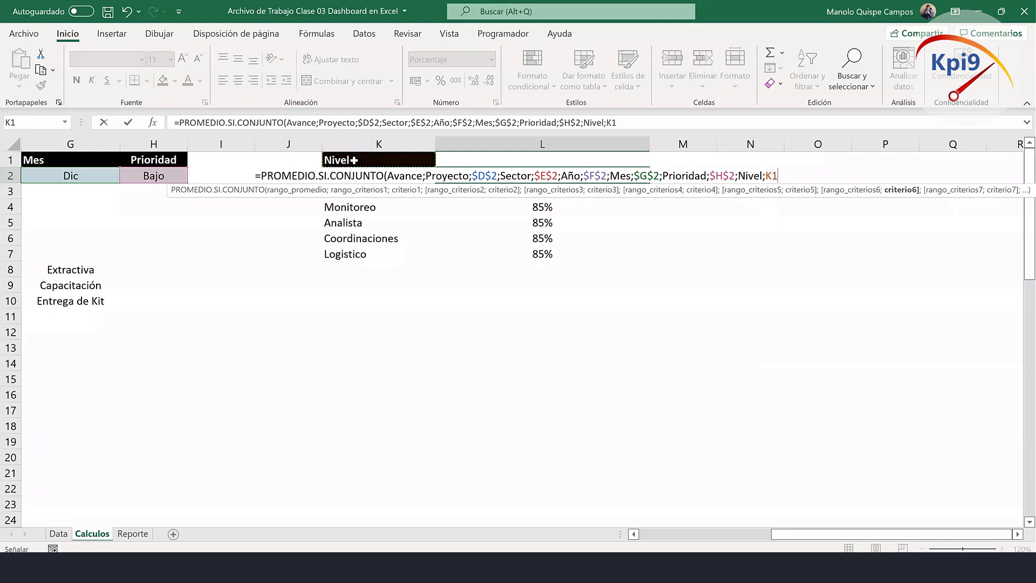
pyautogui.press('Down')
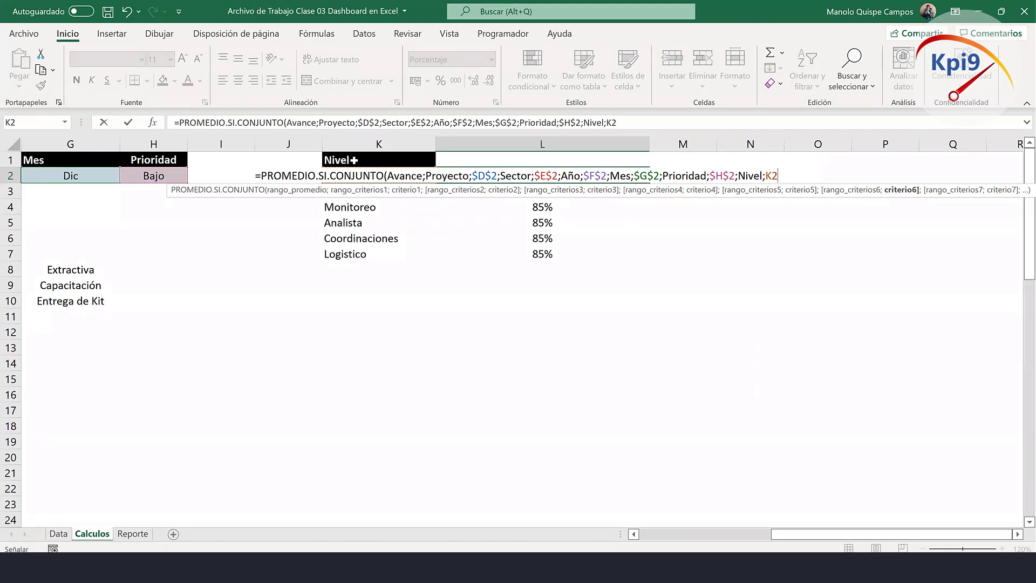
pyautogui.press('Return')
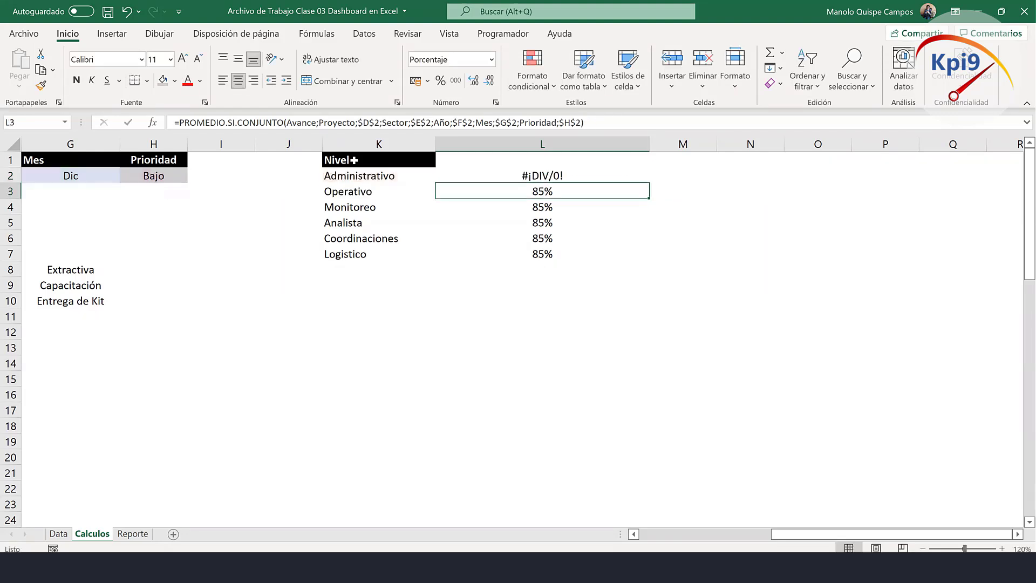
pyautogui.doubleClick(565, 175)
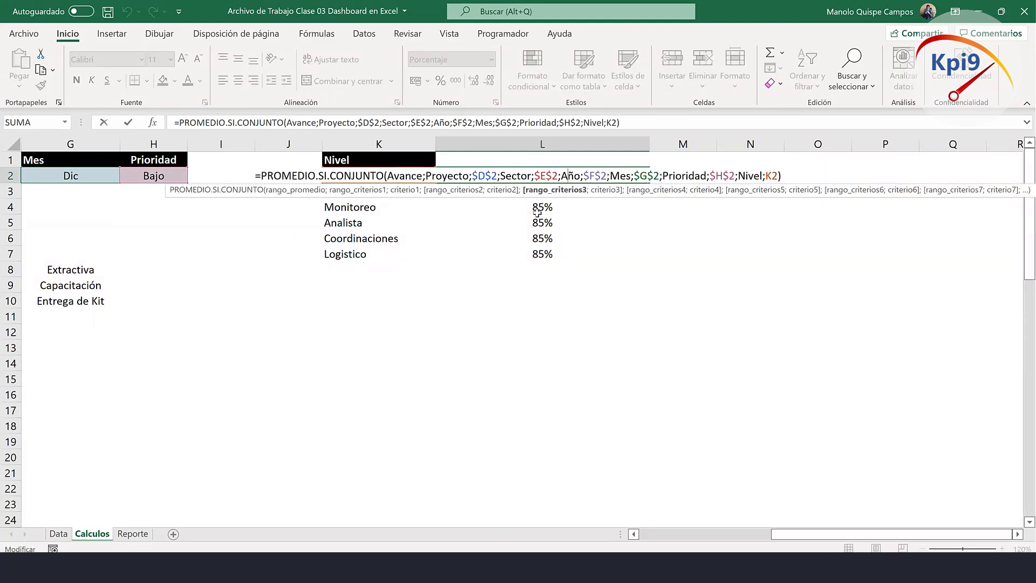
pyautogui.press('Return')
pyautogui.click(577, 171)
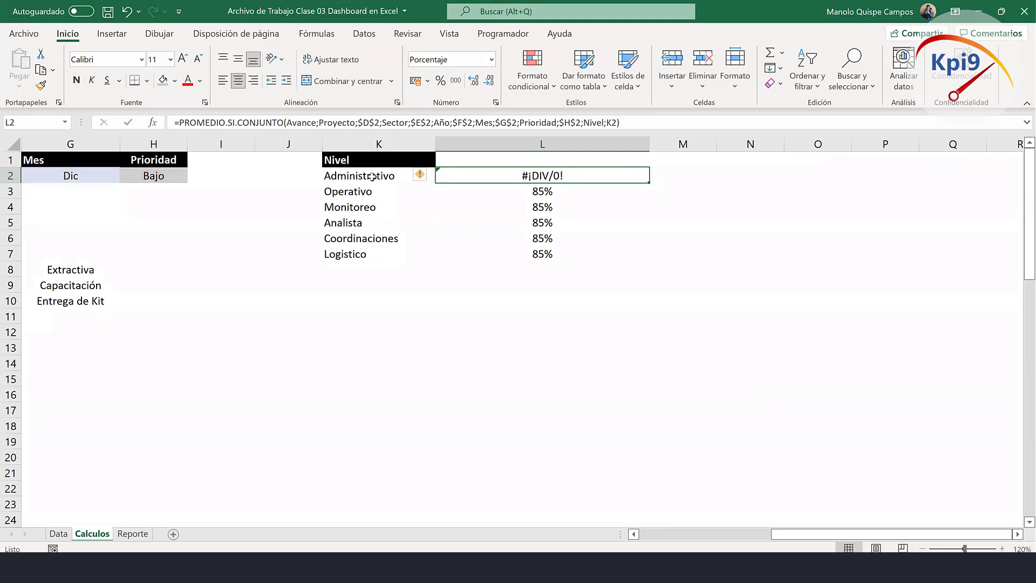
# Begin inserting SI.ERROR into the L2 average formula, then discard the mistaken edit.
pyautogui.doubleClick(536, 177)
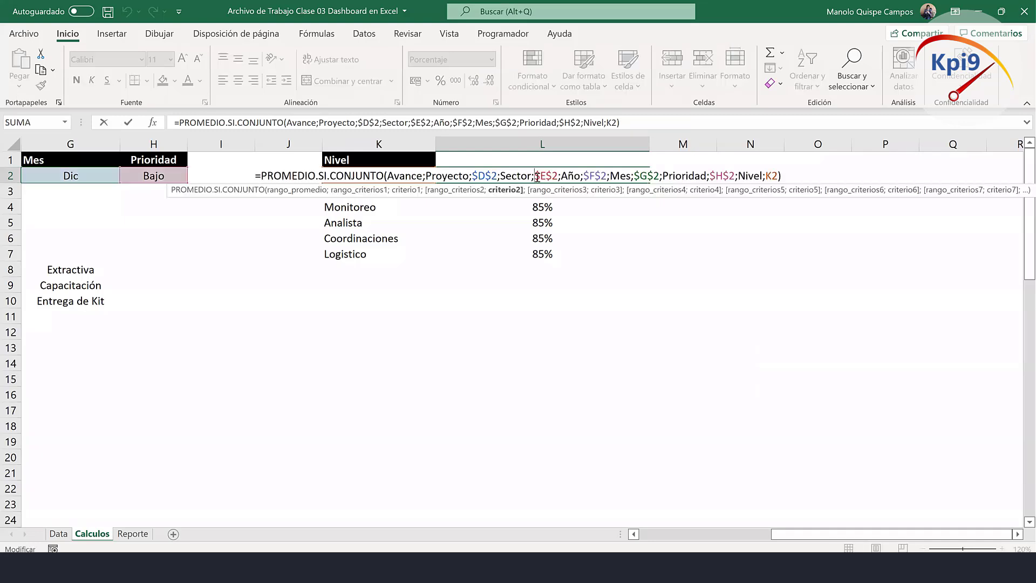
pyautogui.click(261, 176)
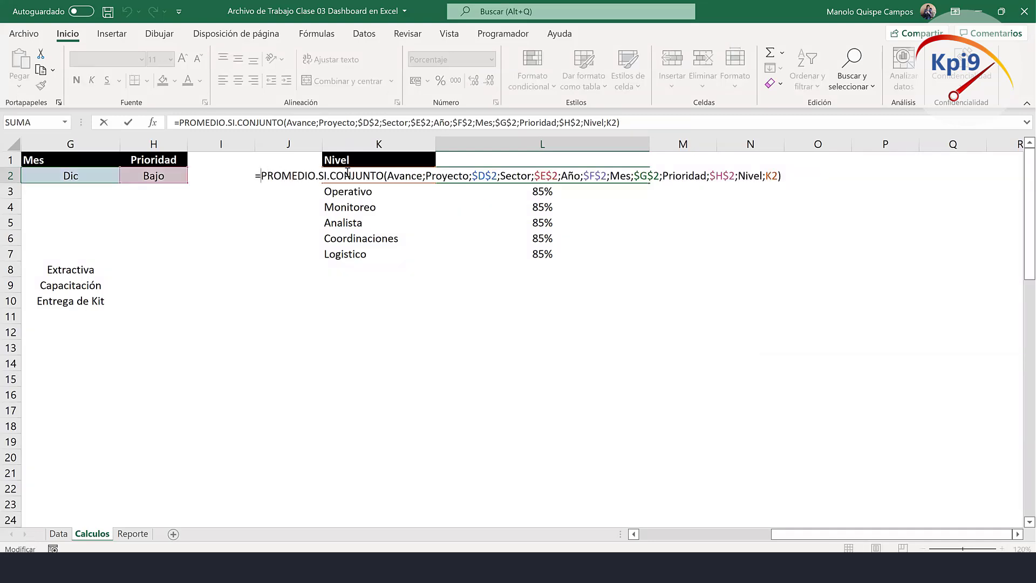
pyautogui.write('si.')
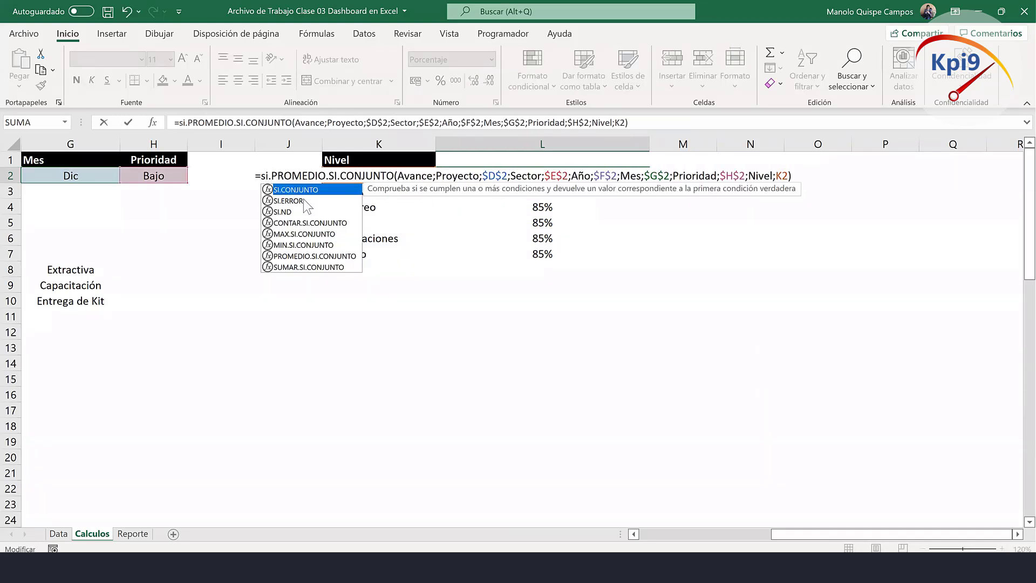
pyautogui.click(306, 201)
pyautogui.doubleClick(306, 201)
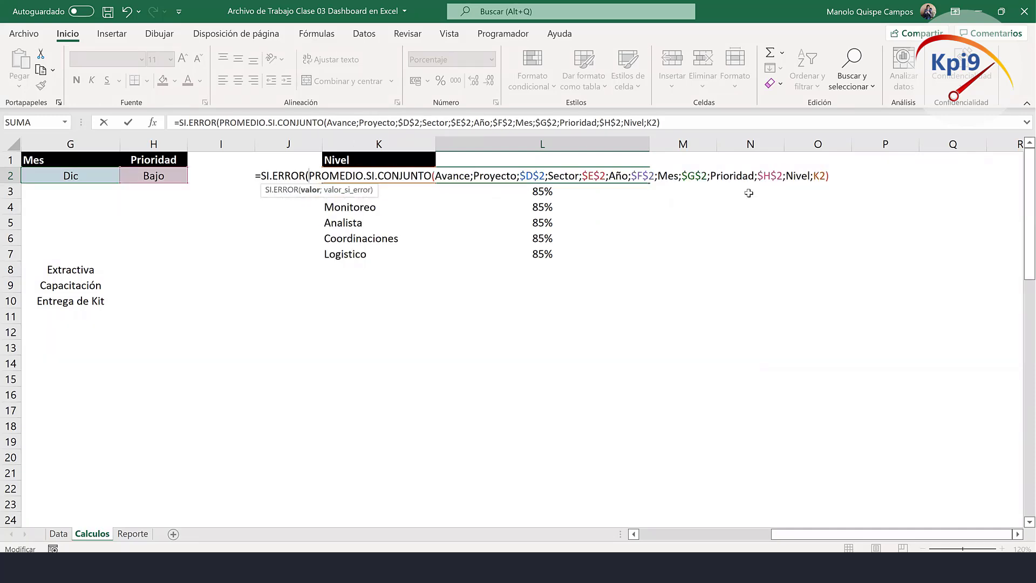
pyautogui.moveTo(820, 176); pyautogui.dragTo(886, 176)
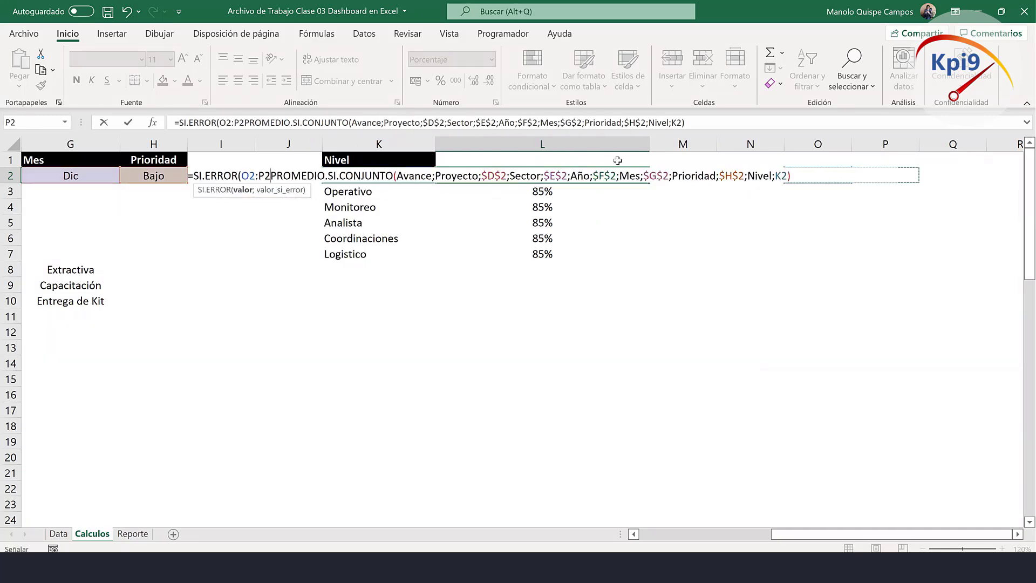
pyautogui.press('Escape')
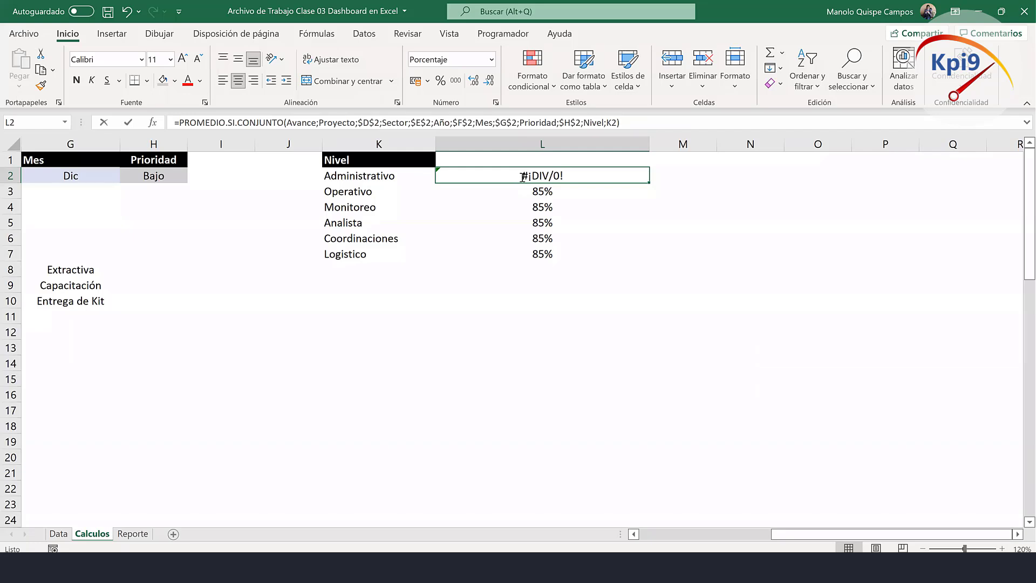
# Wrap the L2 average formula in SI.ERROR with ;$H$2 as the fallback, now showing 0%.
pyautogui.doubleClick(522, 175)
pyautogui.click(261, 175)
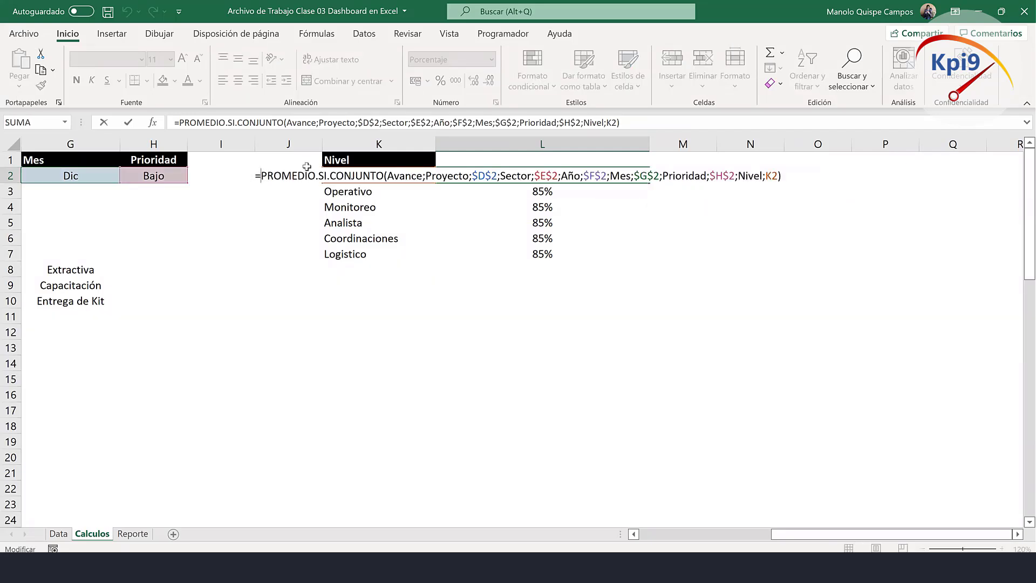
pyautogui.write('si.')
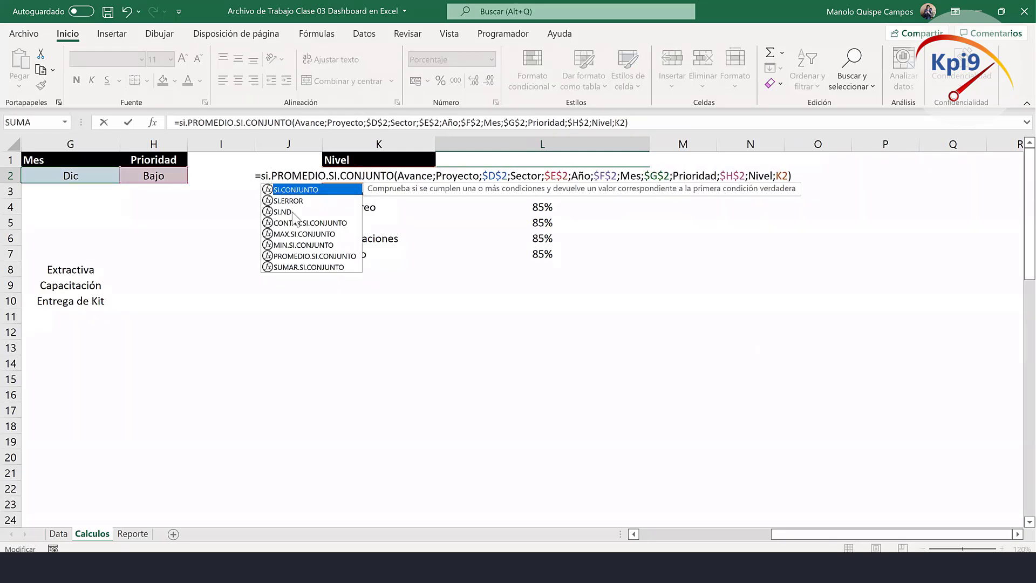
pyautogui.doubleClick(308, 202)
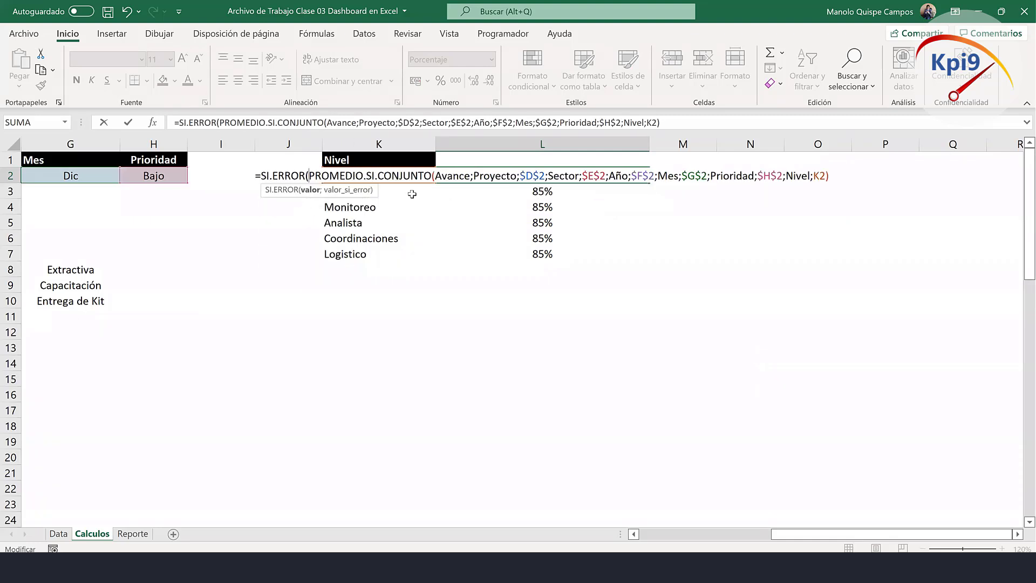
pyautogui.click(828, 176)
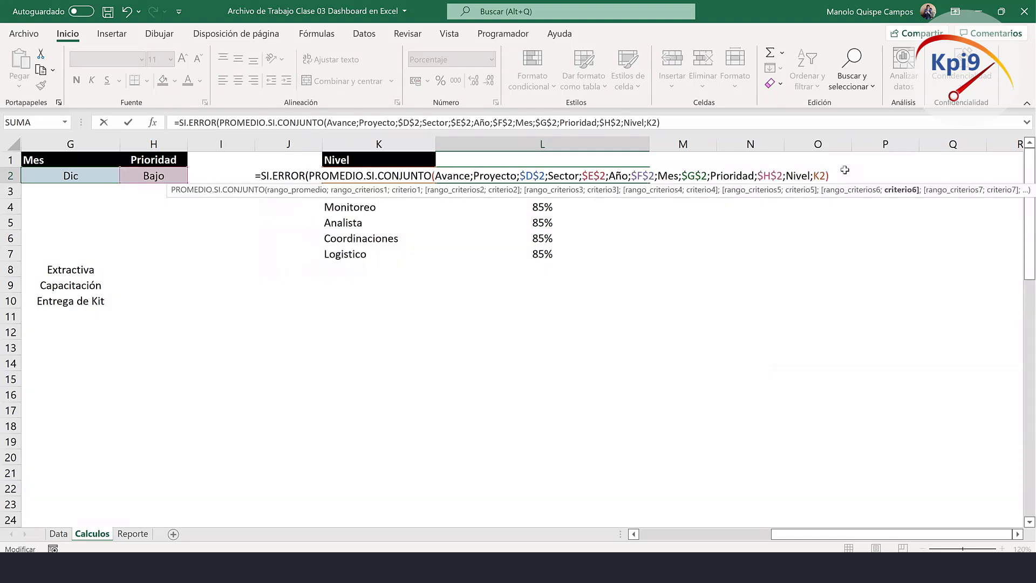
pyautogui.press('Right')
pyautogui.write(';$H$2')
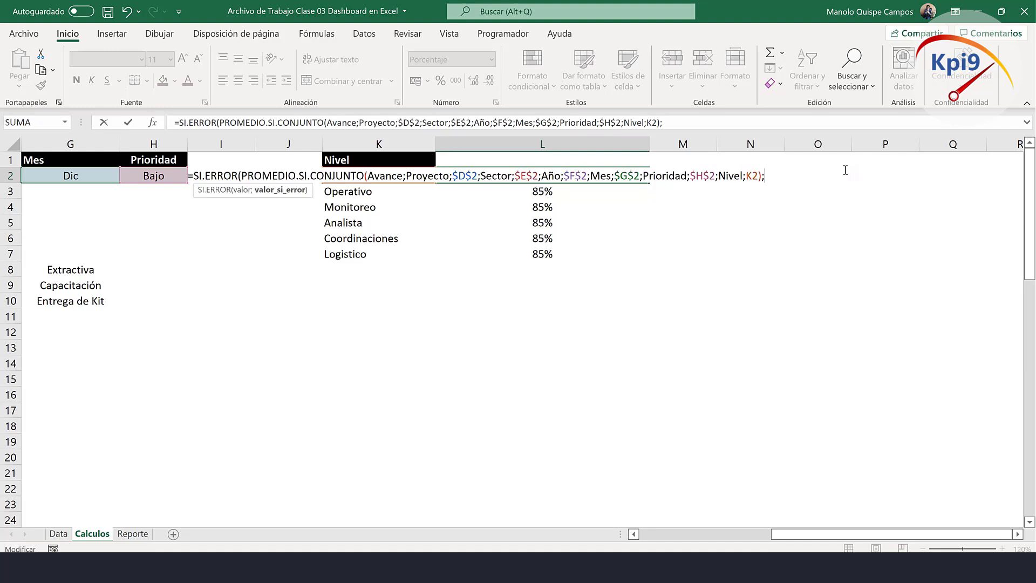
pyautogui.write(')')
pyautogui.press('Return')
# Fill the error-safe L2 formula down through L7 and check the Analista result in L5.
pyautogui.click(630, 174)
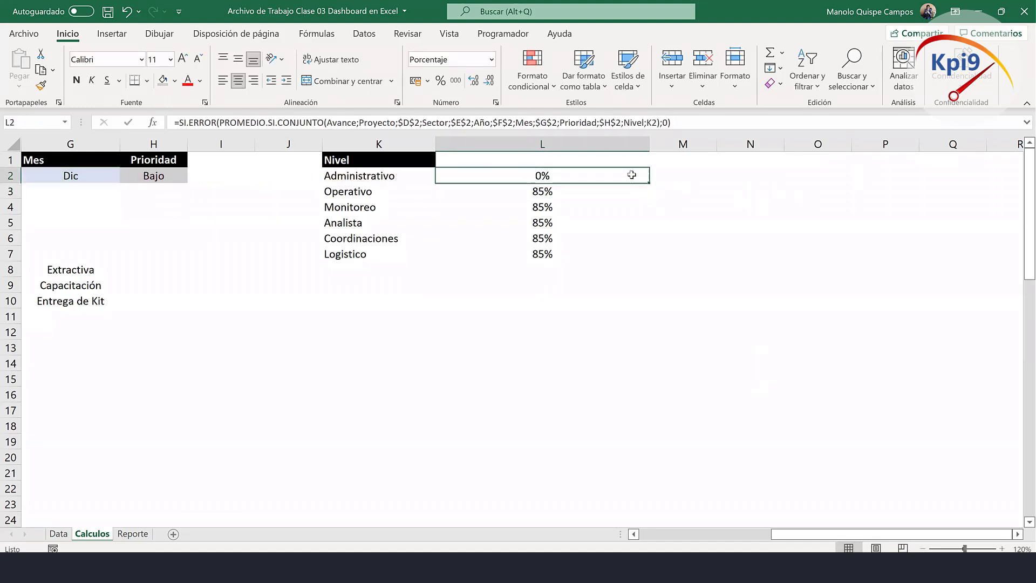
pyautogui.moveTo(650, 183); pyautogui.dragTo(636, 262)
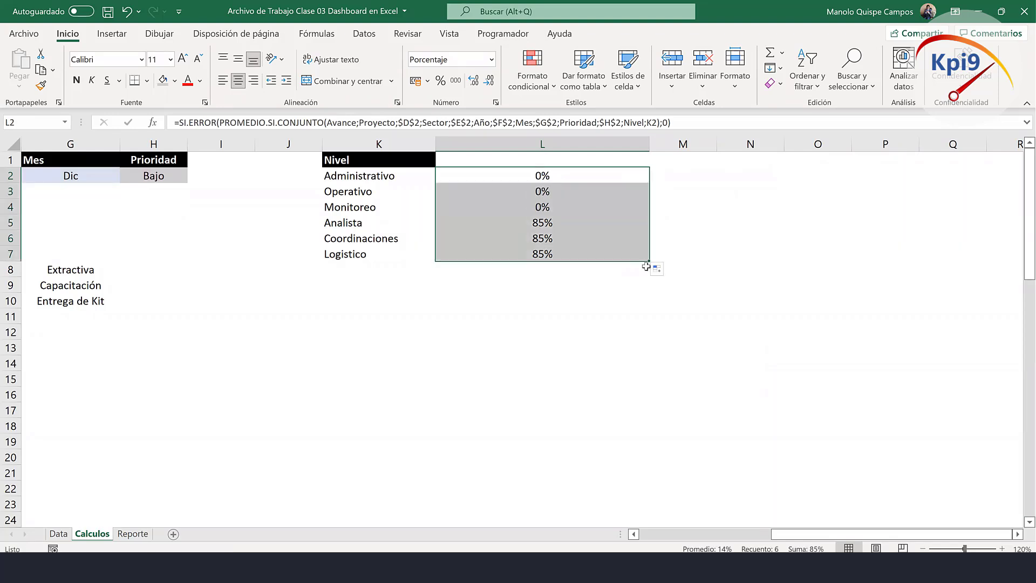
pyautogui.click(551, 228)
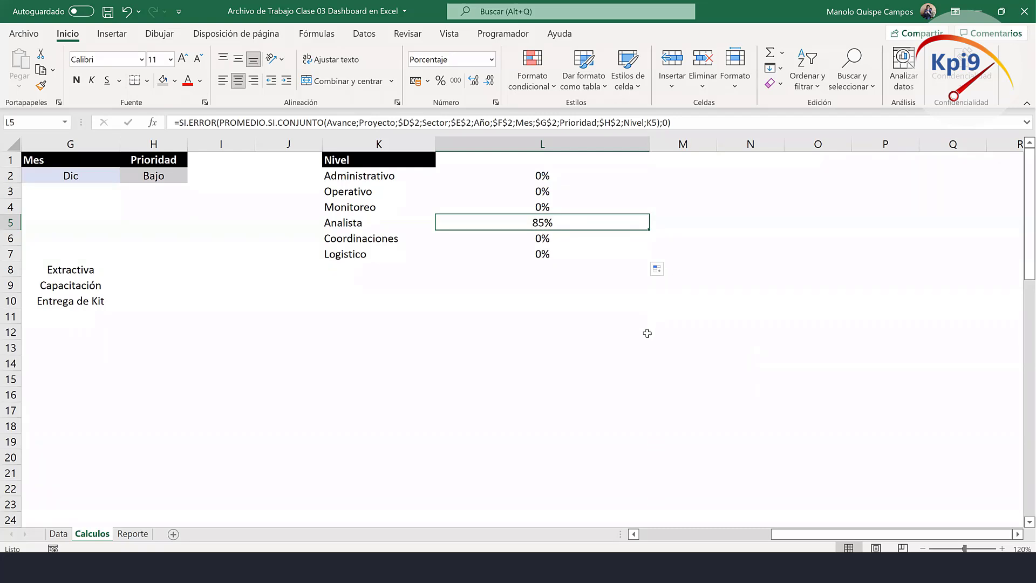
# Head column L as 'Indicador', center L1:L7 and narrow column L.
pyautogui.click(596, 155)
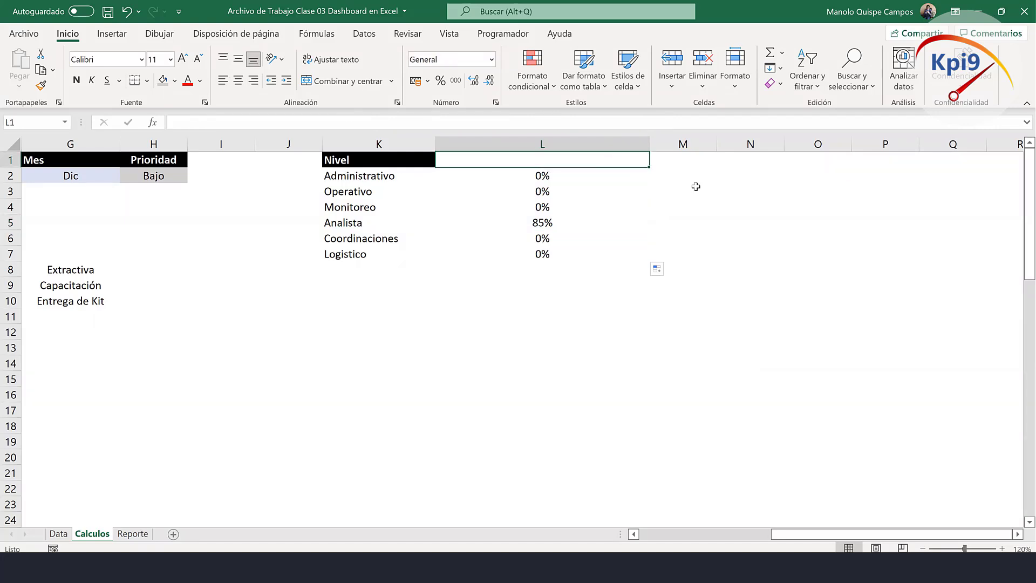
pyautogui.write('Indicador')
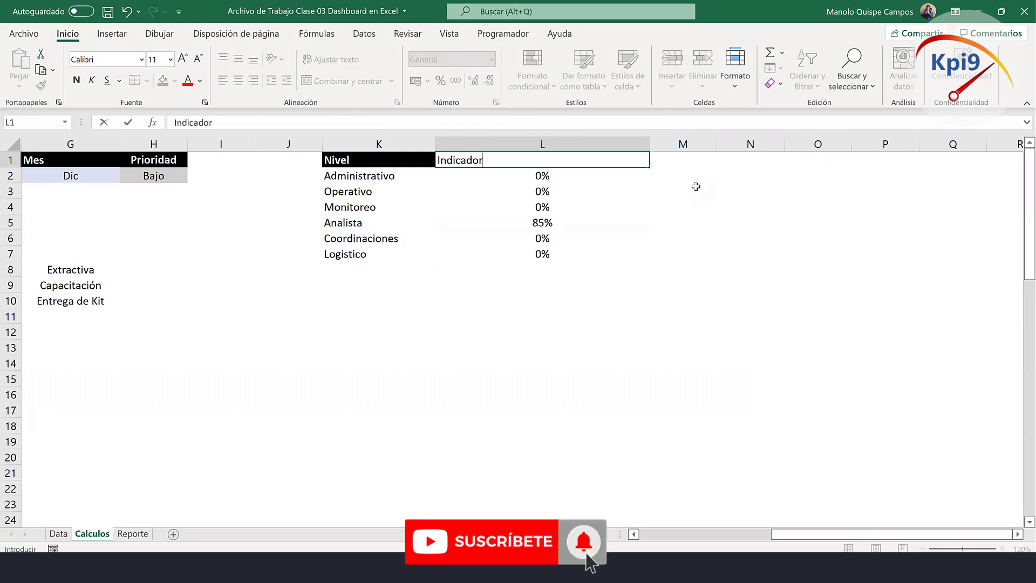
pyautogui.press('Return')
pyautogui.moveTo(579, 163); pyautogui.dragTo(592, 254)
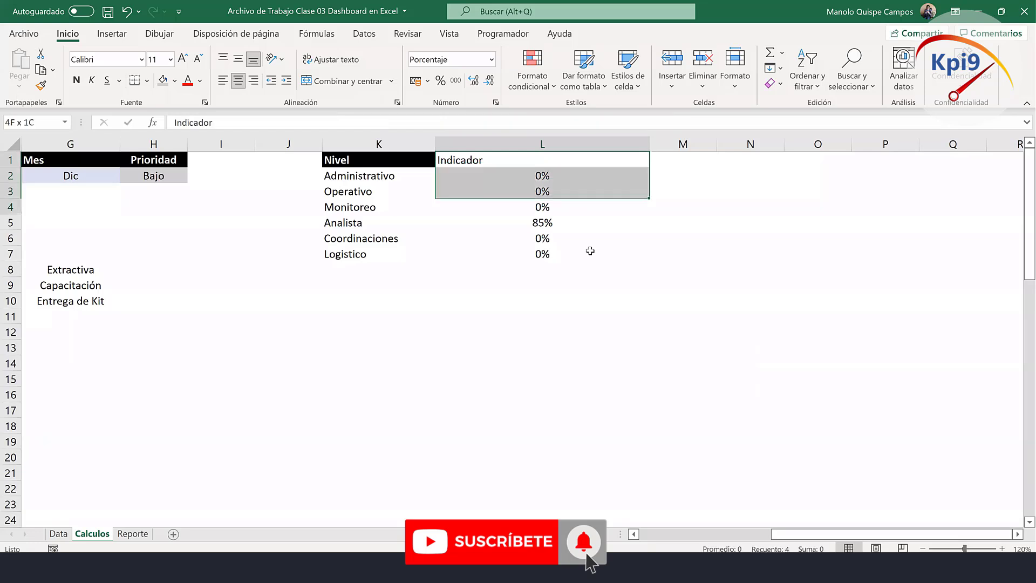
pyautogui.click(238, 80)
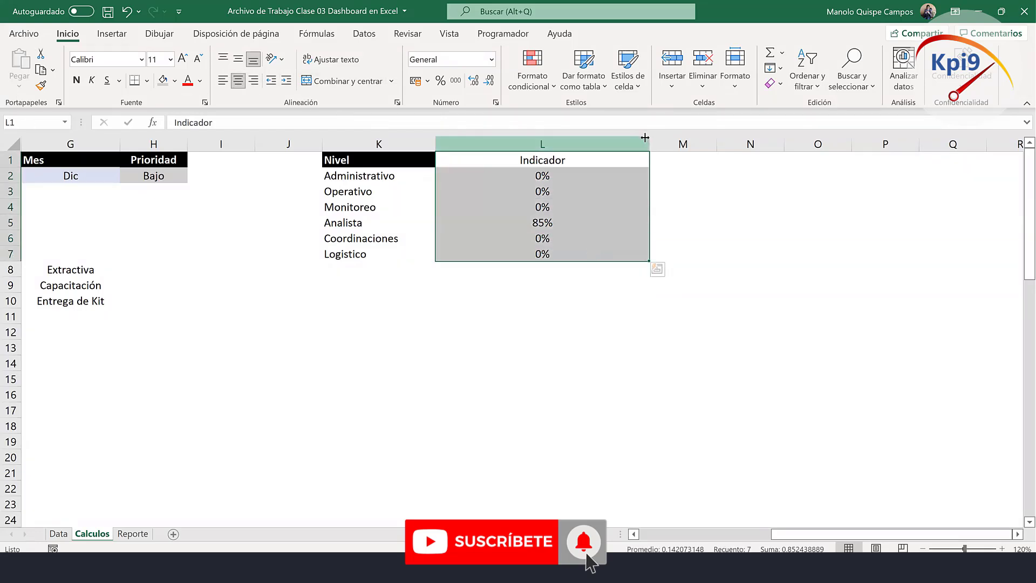
pyautogui.moveTo(649, 144); pyautogui.dragTo(543, 145)
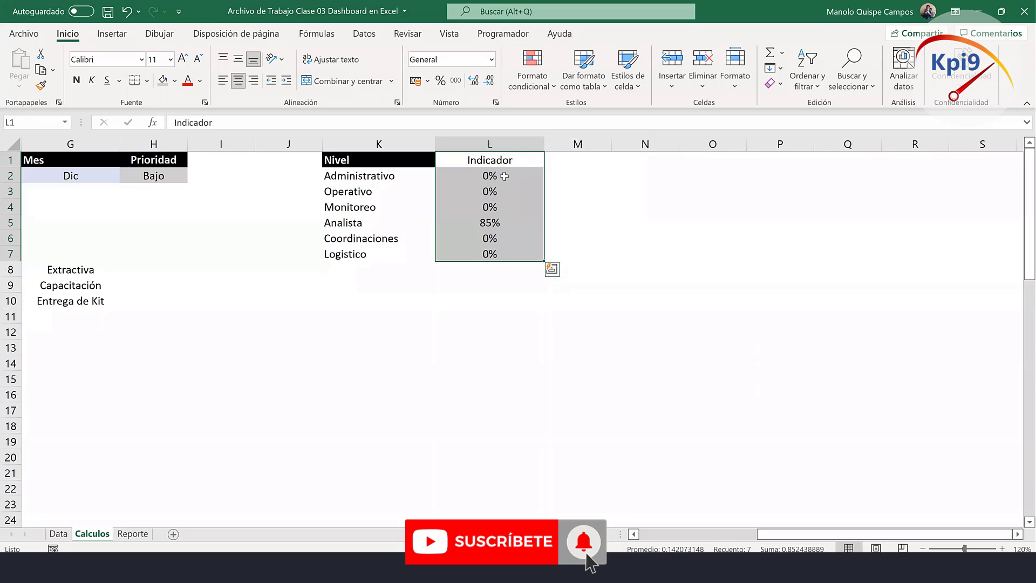
# Remove the Prioridad;$H$2 criterion from L2's SI.ERROR formula and fill it down to L7.
pyautogui.doubleClick(506, 176)
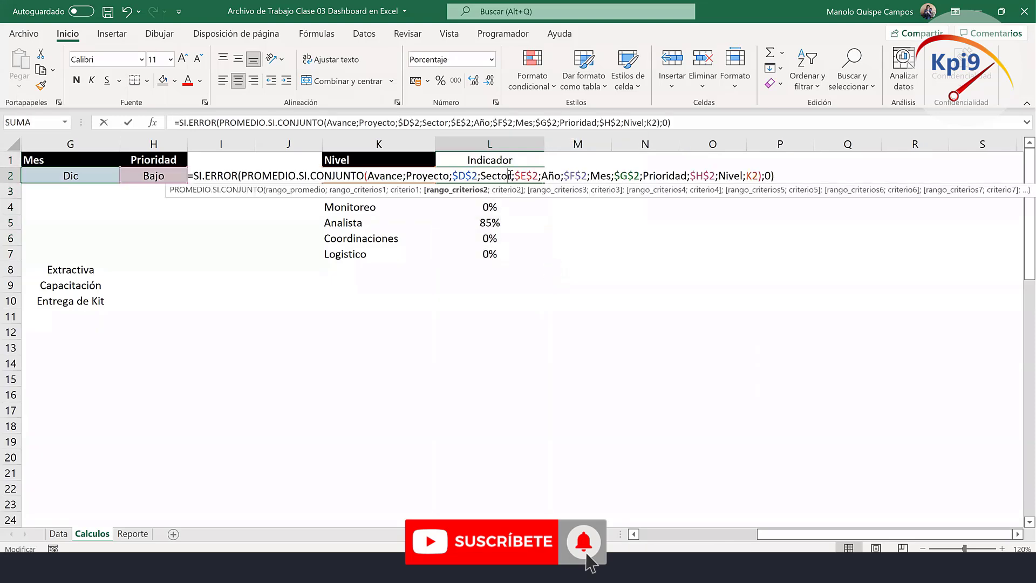
pyautogui.click(643, 175)
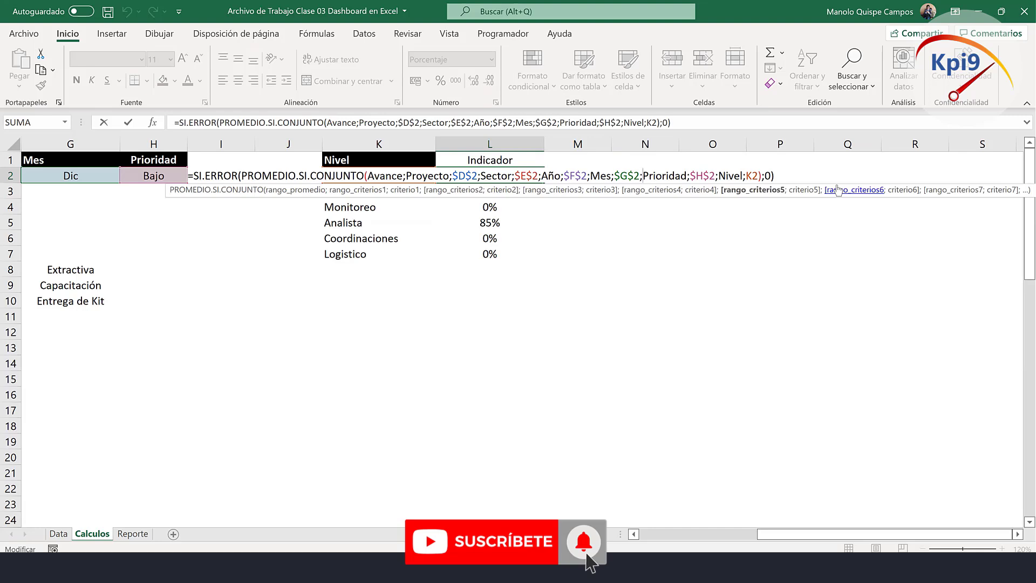
pyautogui.press('Delete')
pyautogui.press('Delete')
pyautogui.press('Delete')
pyautogui.press('Delete')
pyautogui.press('Delete')
pyautogui.press('Delete')
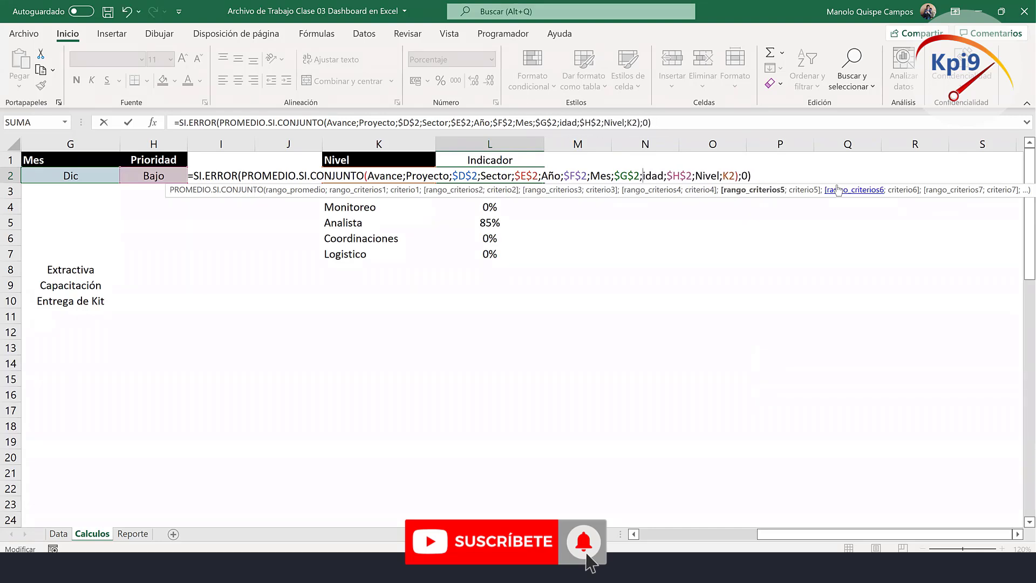
pyautogui.press('Delete')
pyautogui.press('Delete')
pyautogui.press('Delete')
pyautogui.press('Delete')
pyautogui.press('Delete')
pyautogui.press('Delete')
pyautogui.press('Delete')
pyautogui.press('Delete')
pyautogui.press('Delete')
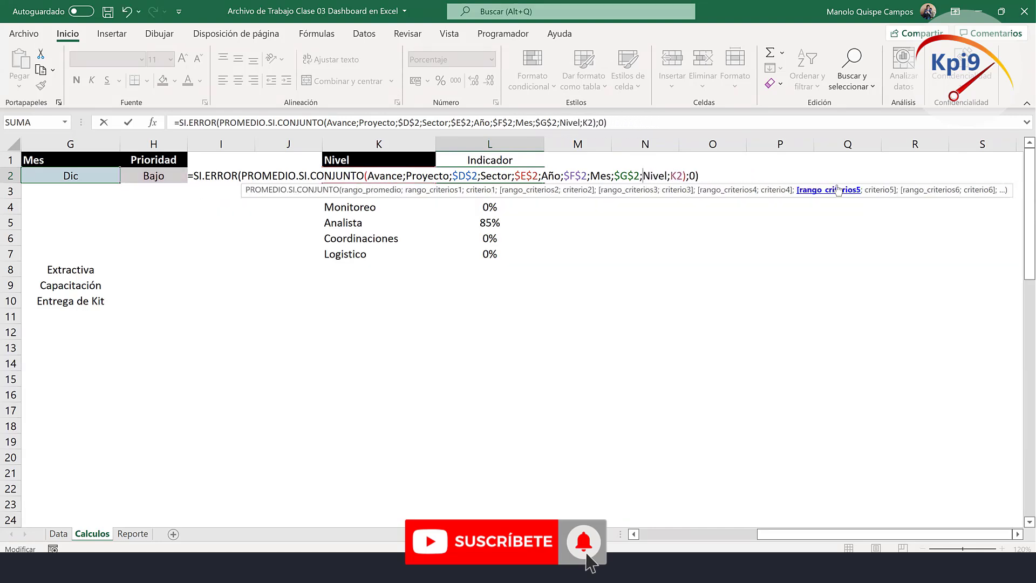
pyautogui.press('Return')
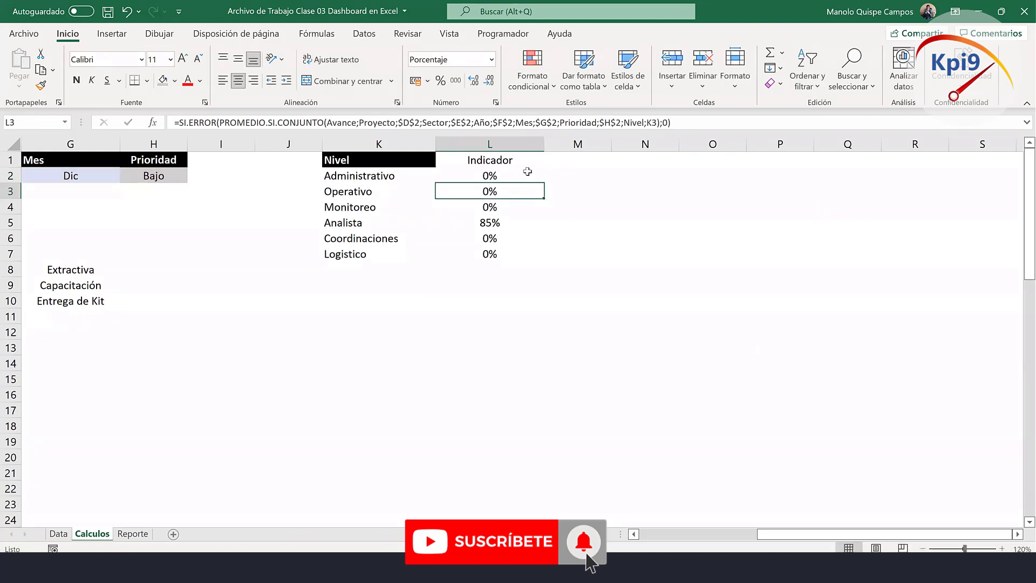
pyautogui.click(528, 172)
pyautogui.moveTo(544, 183); pyautogui.dragTo(534, 258)
pyautogui.click(522, 256)
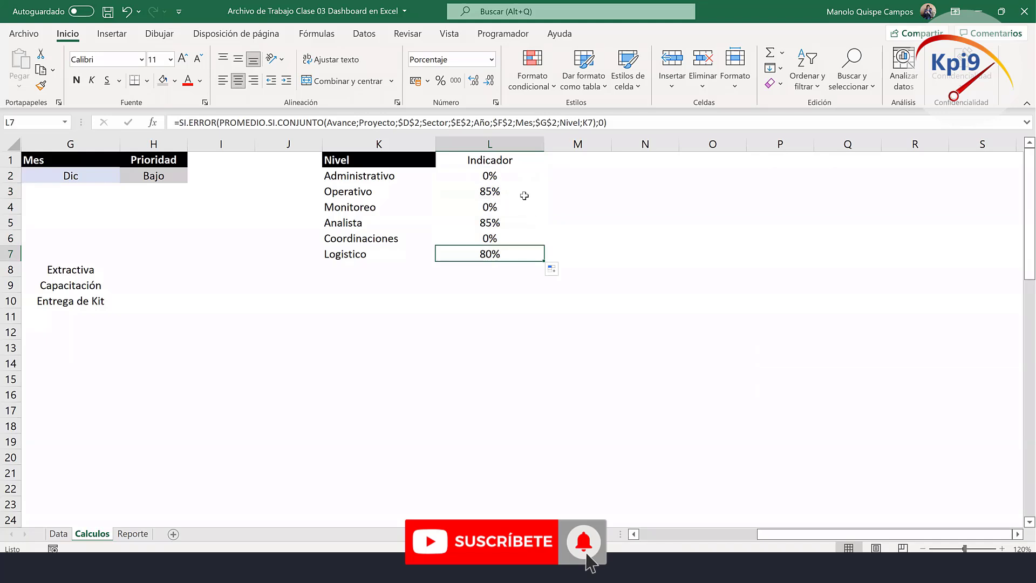
pyautogui.click(513, 172)
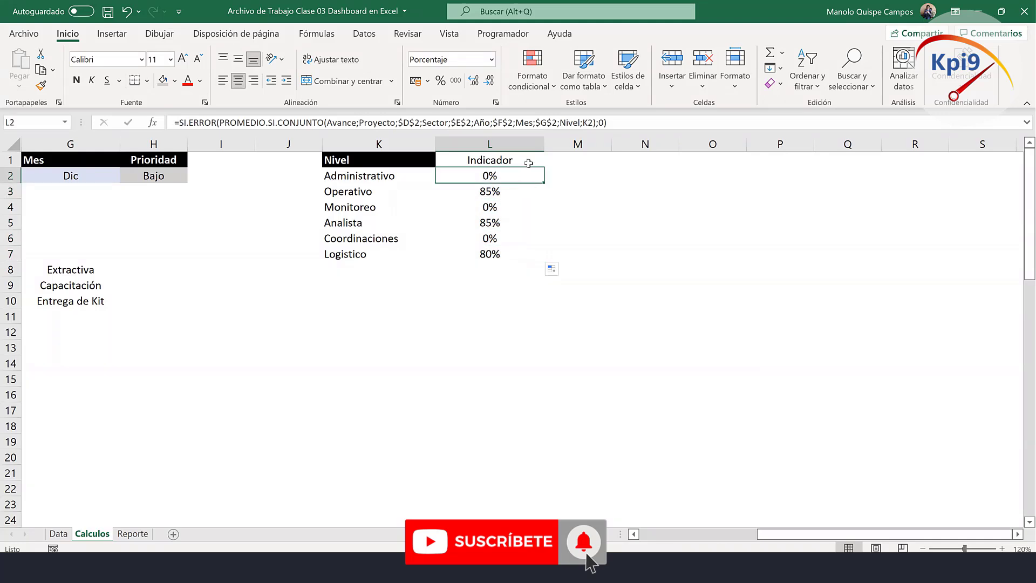
pyautogui.click(571, 164)
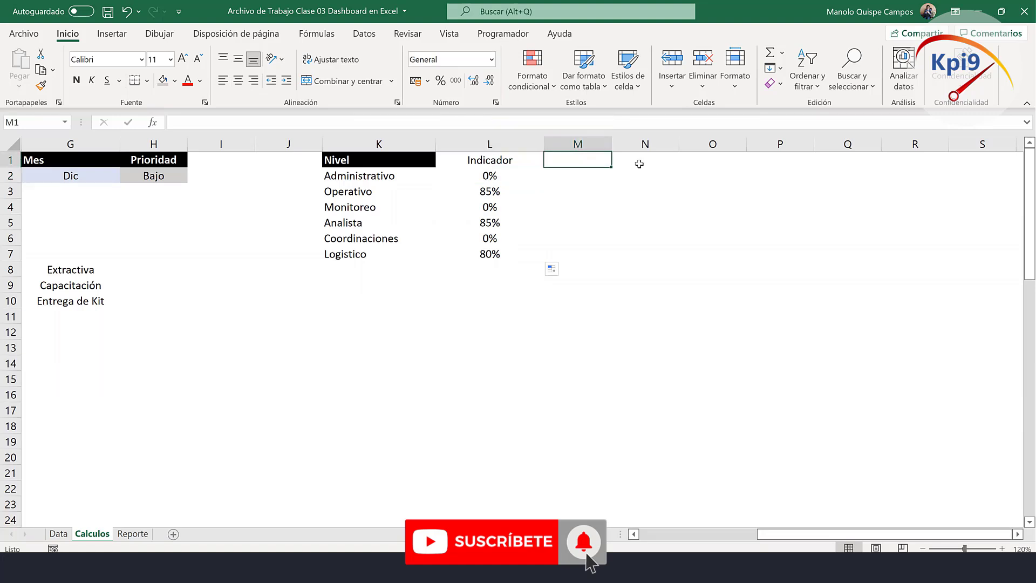
# Head column M 'Complemento' and enter =1-L2 in M2.
pyautogui.write('Complemento')
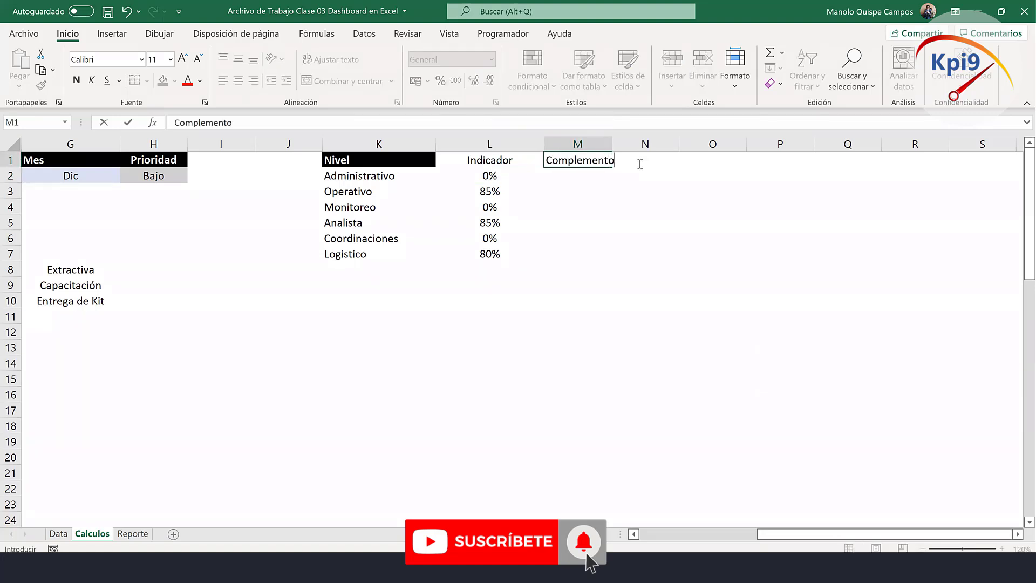
pyautogui.press('Return')
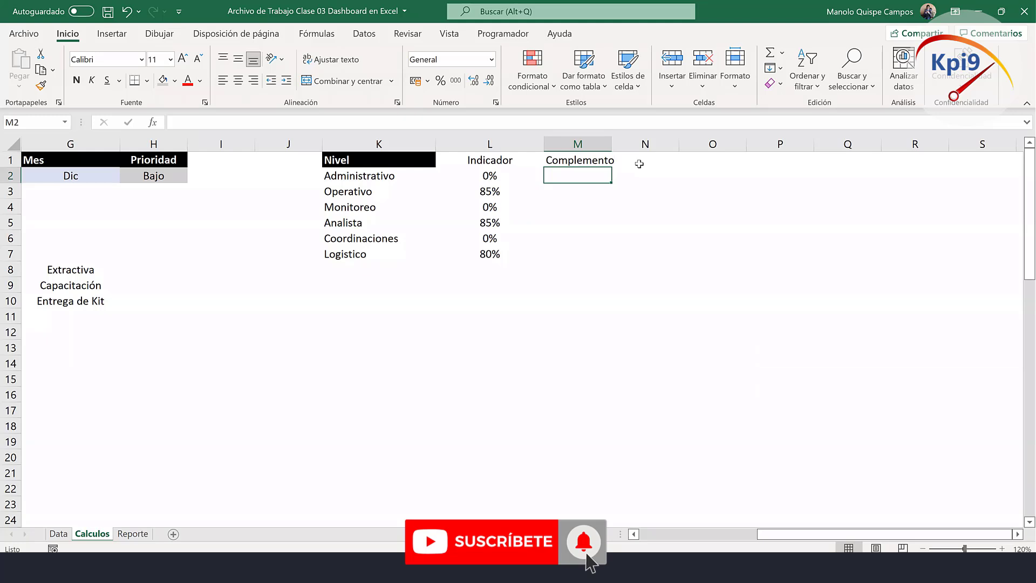
pyautogui.write('=1-')
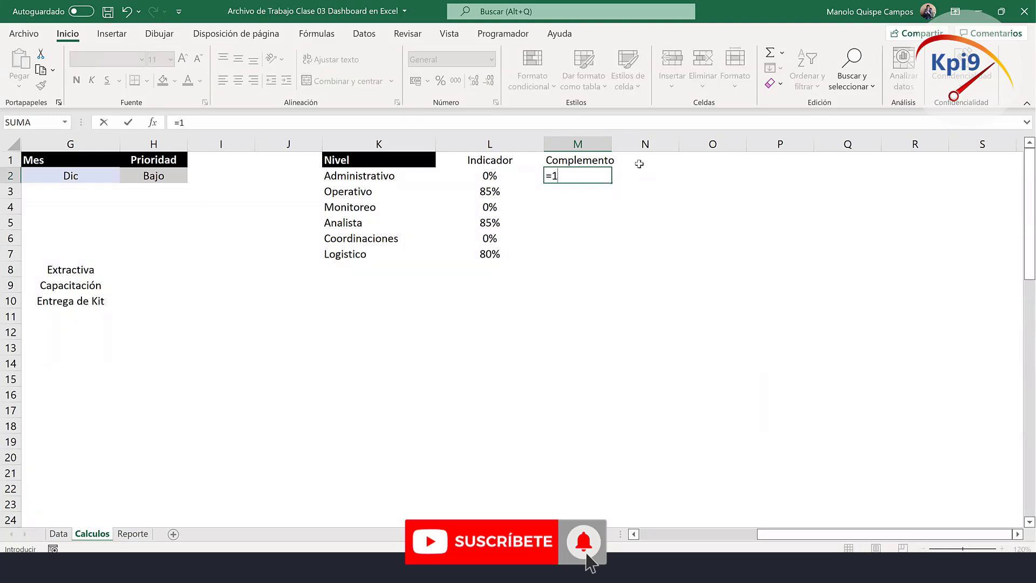
pyautogui.click(497, 176)
pyautogui.press('Return')
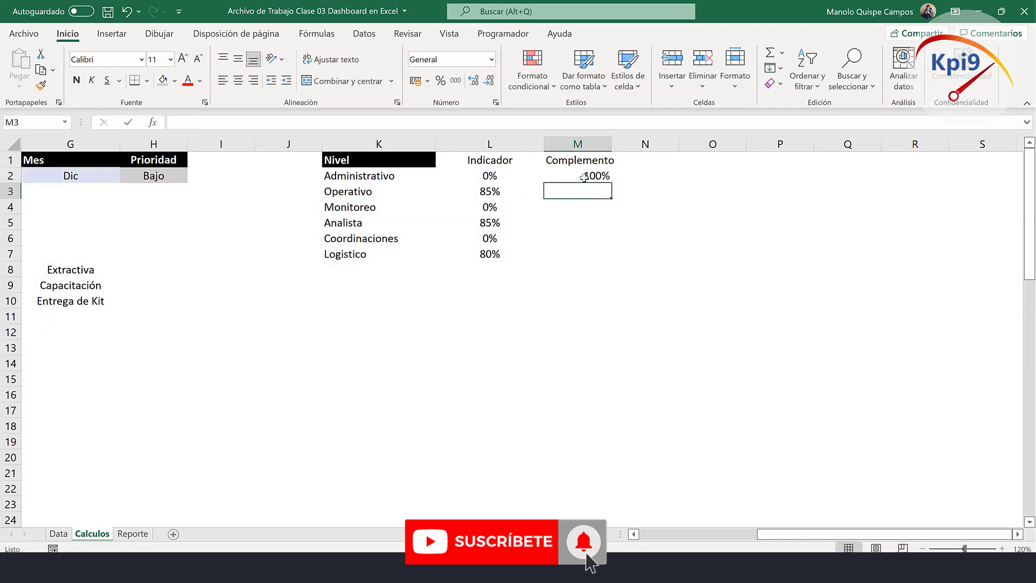
# Fill the complement formula down to M7 and select the Operativo values L3:M3.
pyautogui.click(584, 177)
pyautogui.moveTo(611, 183); pyautogui.dragTo(611, 260)
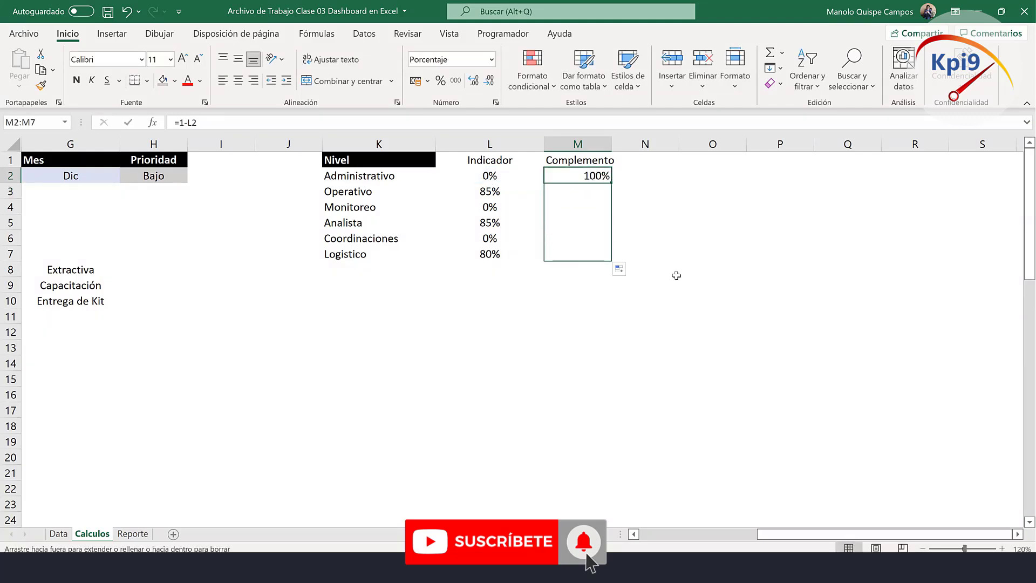
pyautogui.click(717, 258)
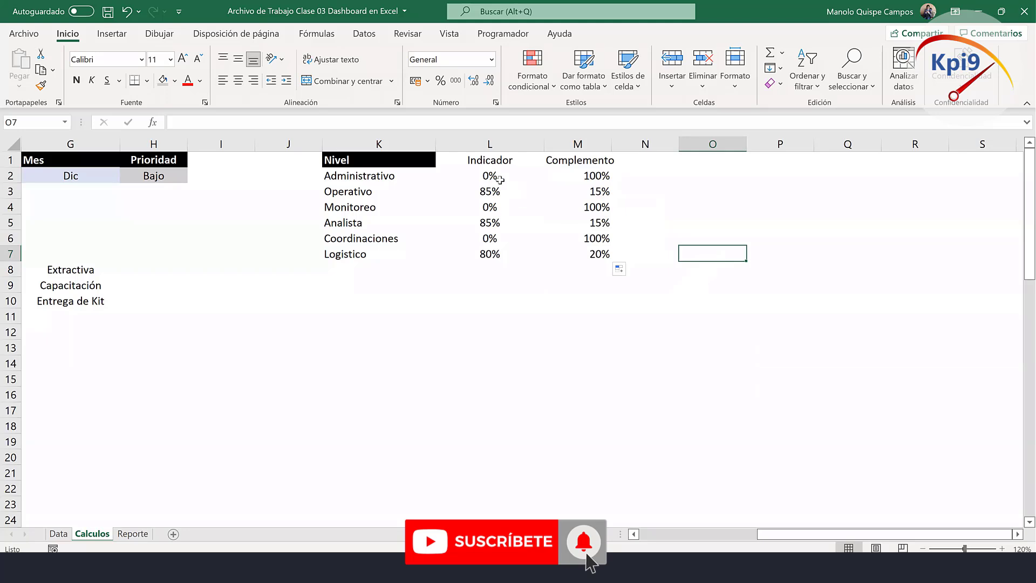
pyautogui.moveTo(491, 189); pyautogui.dragTo(578, 191)
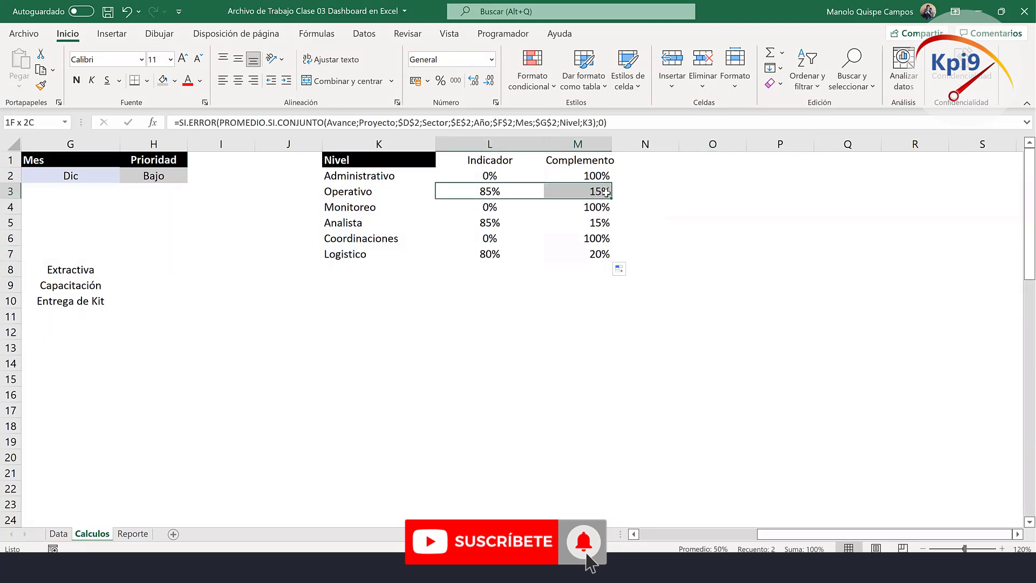
# Insert a doughnut chart of the Operativo values and place it below the table, rows 11–19.
pyautogui.click(121, 37)
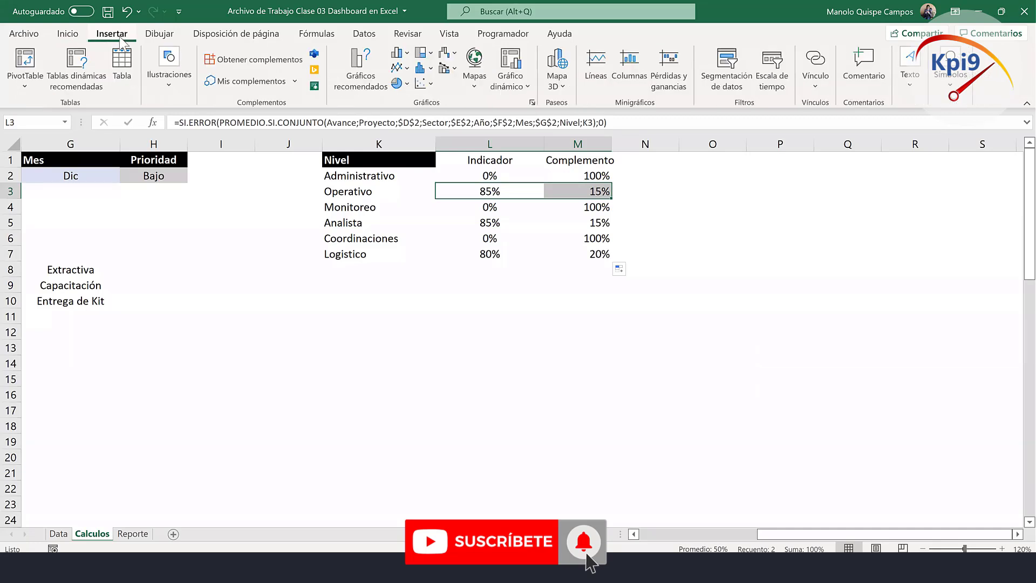
pyautogui.click(181, 84)
pyautogui.click(400, 84)
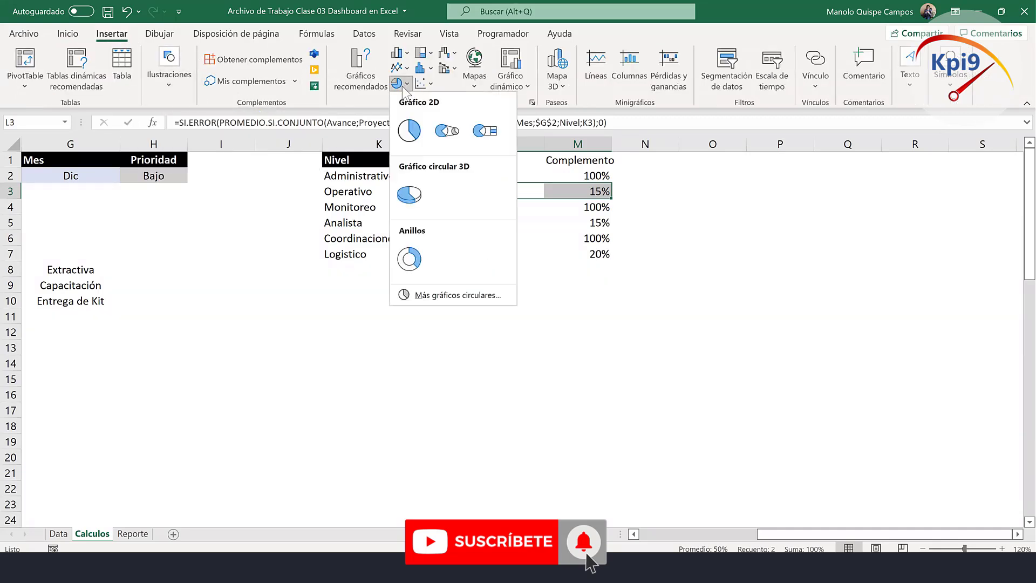
pyautogui.click(410, 260)
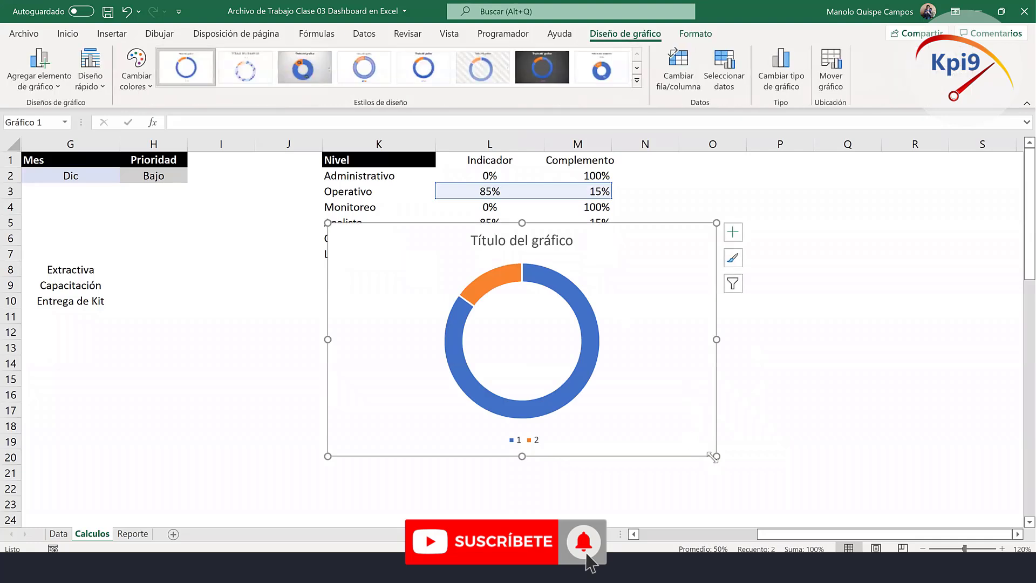
pyautogui.moveTo(715, 456)
pyautogui.mouseDown()
pyautogui.moveTo(510, 358)
pyautogui.moveTo(574, 445)
pyautogui.mouseUp()
# Delete the doughnut chart's title and legend.
pyautogui.click(527, 336)
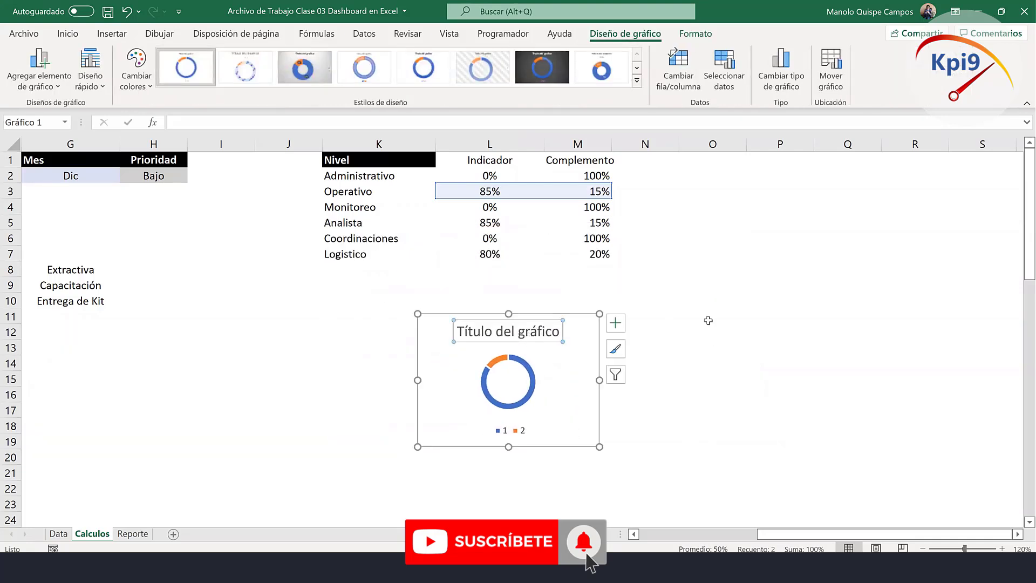
pyautogui.press('Delete')
pyautogui.click(521, 435)
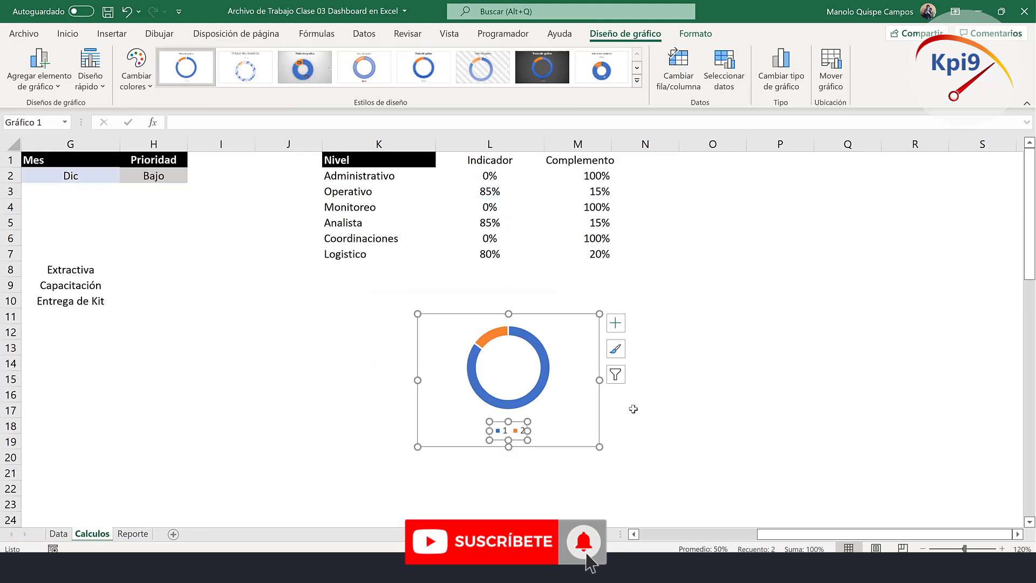
pyautogui.press('Delete')
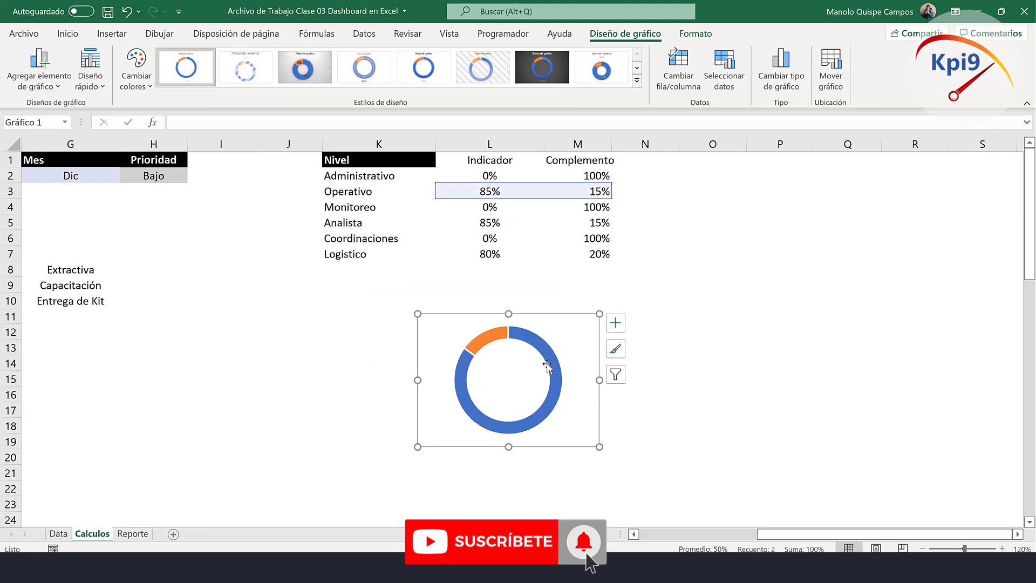
# Fill the doughnut's 85% slice with solid orange.
pyautogui.doubleClick(550, 364)
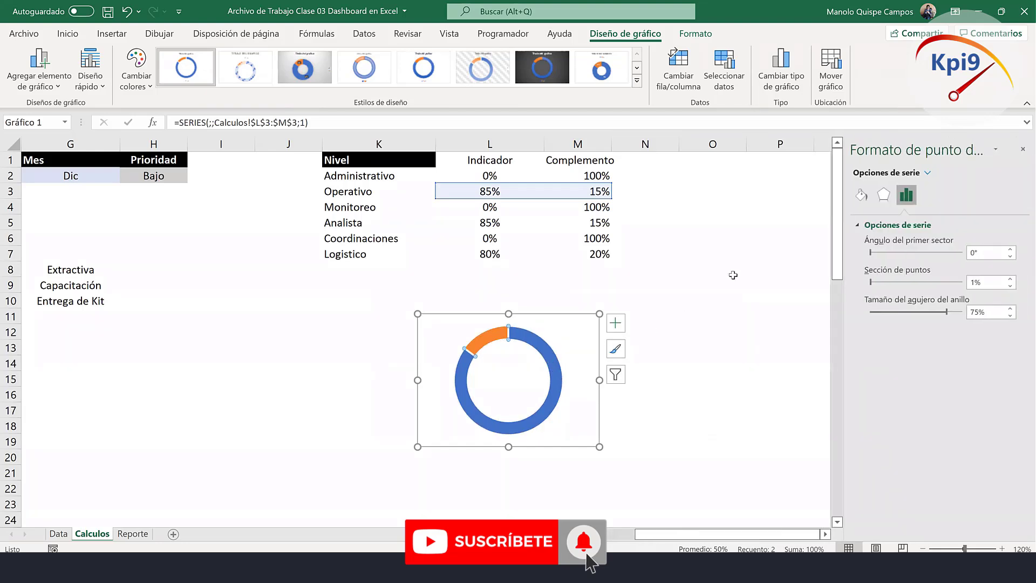
pyautogui.click(126, 12)
pyautogui.click(125, 12)
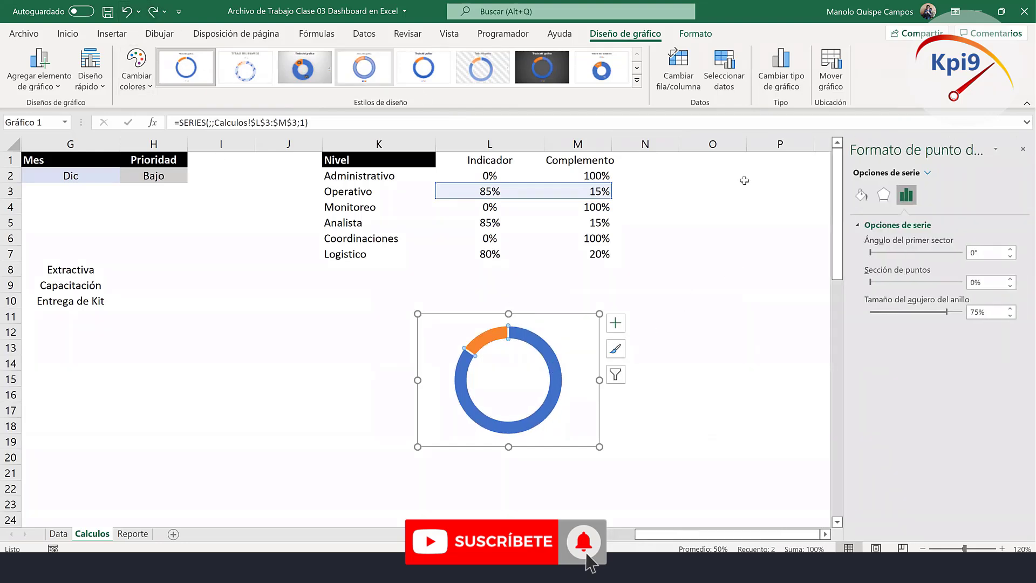
pyautogui.click(862, 194)
pyautogui.click(878, 224)
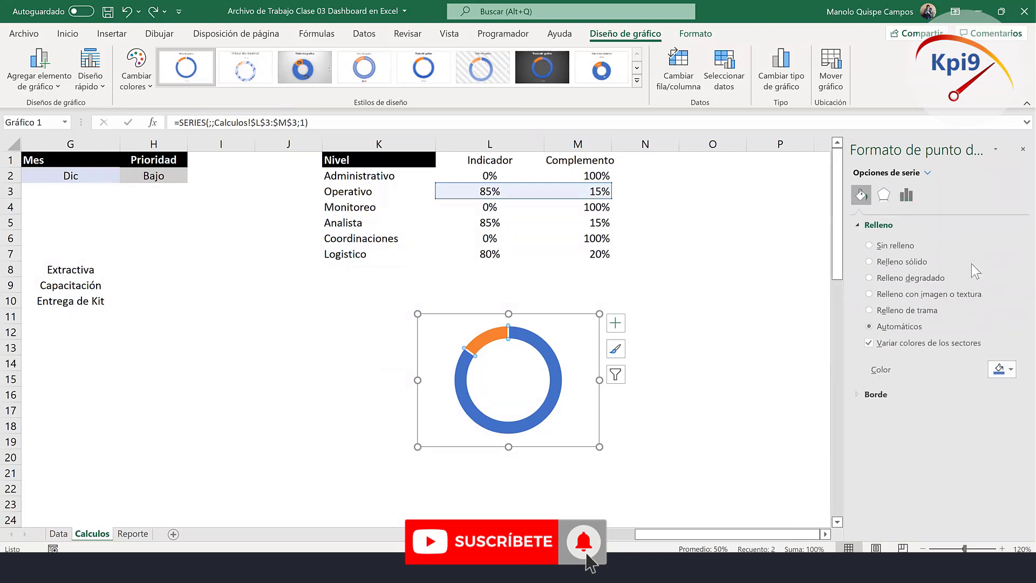
pyautogui.click(1006, 371)
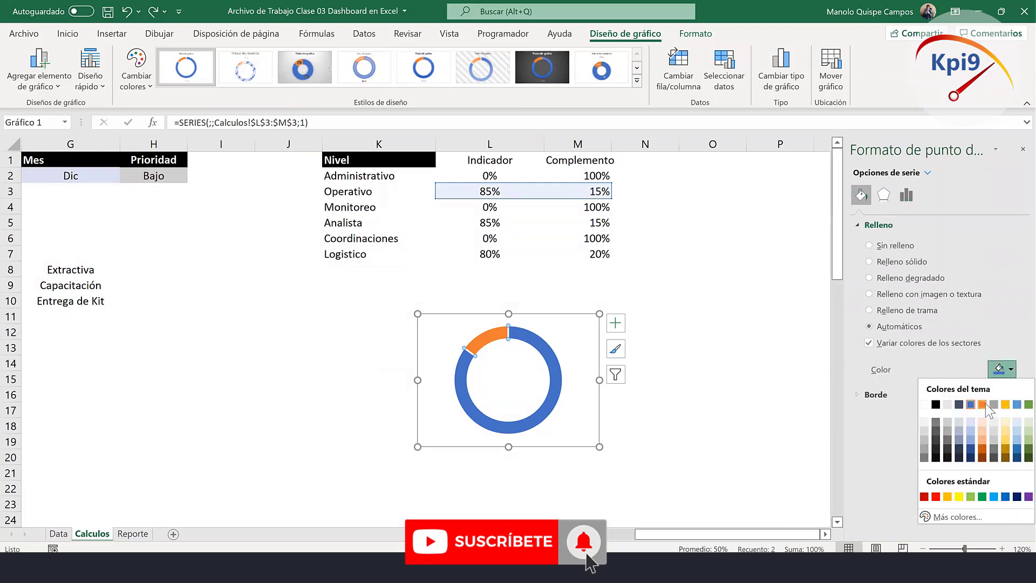
pyautogui.click(982, 405)
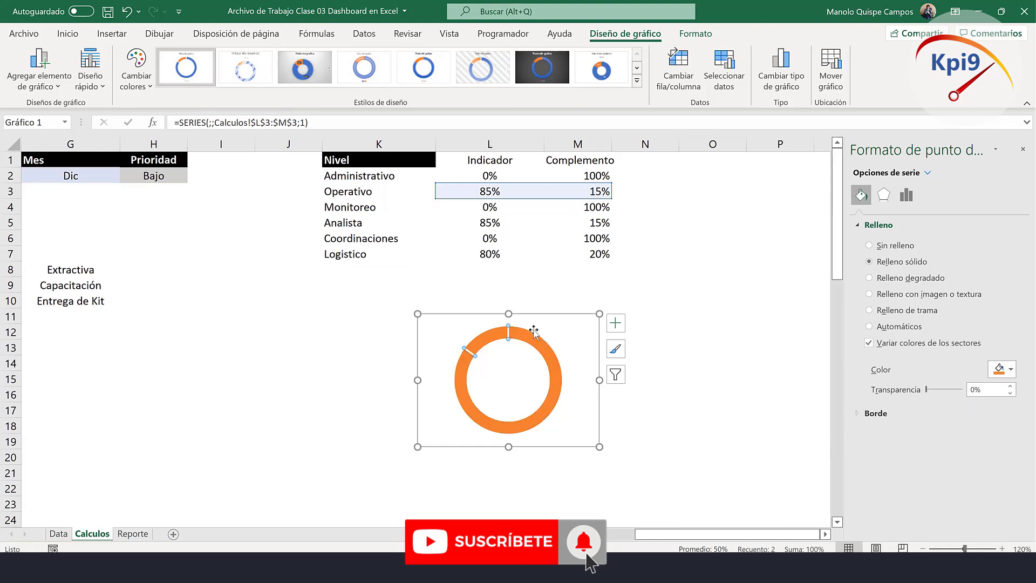
# Make the 15% complement slice unfilled and borderless.
pyautogui.click(495, 339)
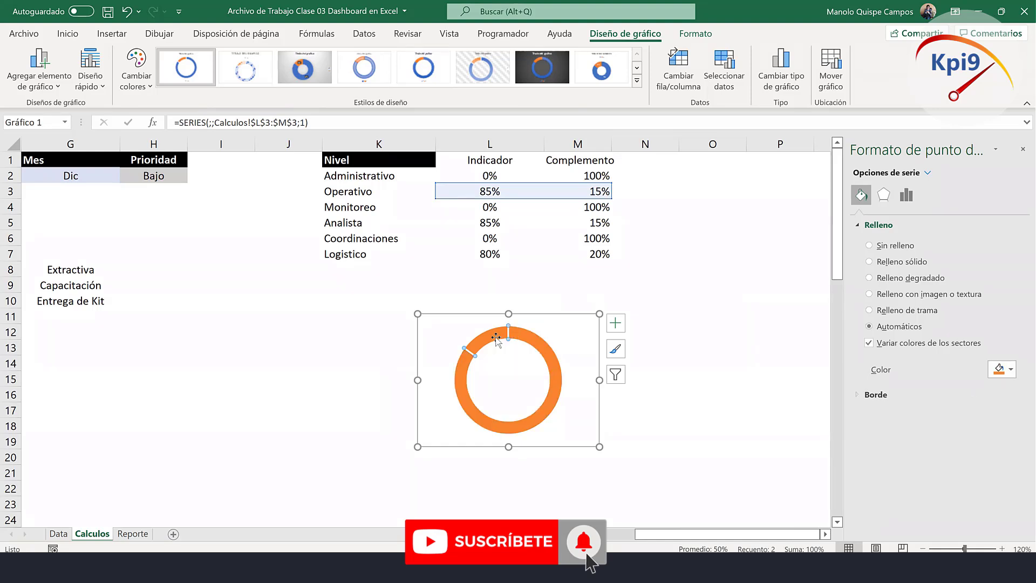
pyautogui.click(896, 245)
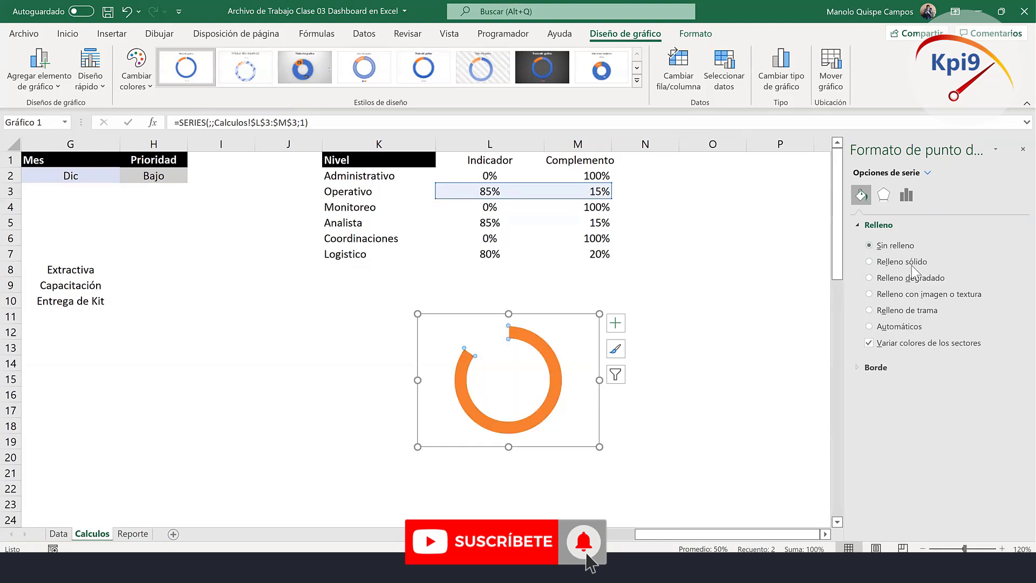
pyautogui.click(880, 369)
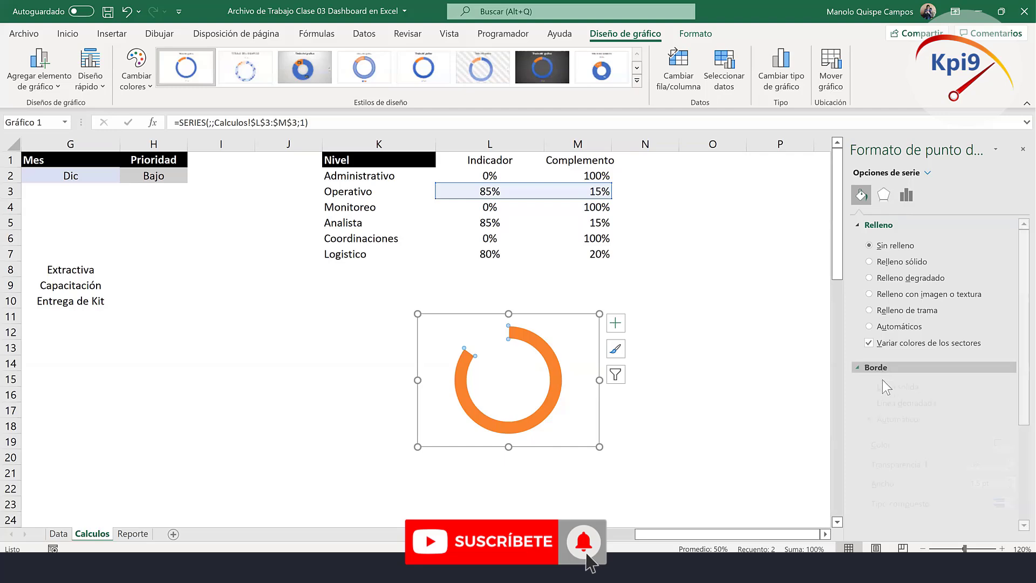
pyautogui.click(745, 381)
# Enlarge the doughnut hole to about 90% and shrink the chart.
pyautogui.click(551, 378)
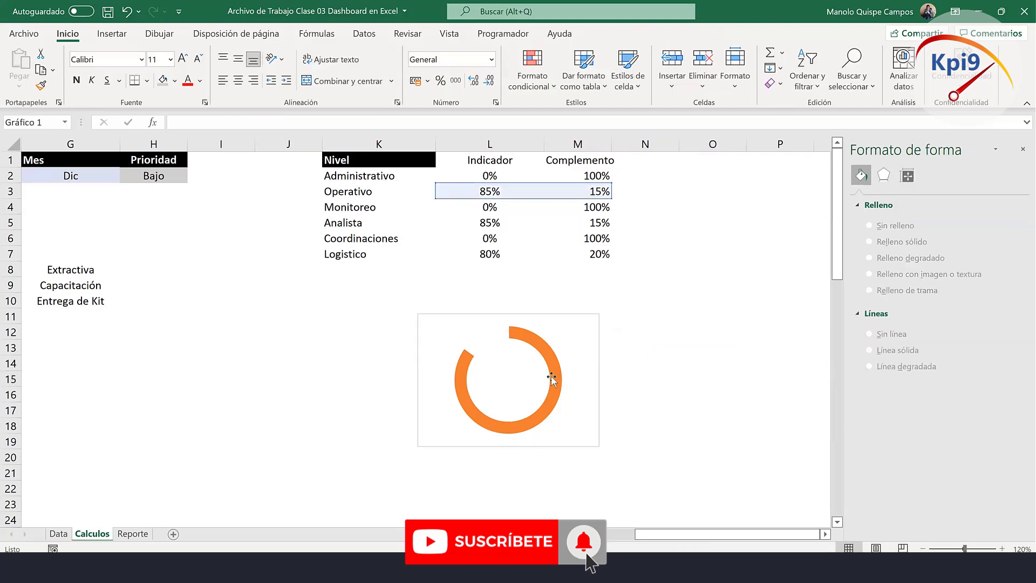
pyautogui.rightClick(556, 381)
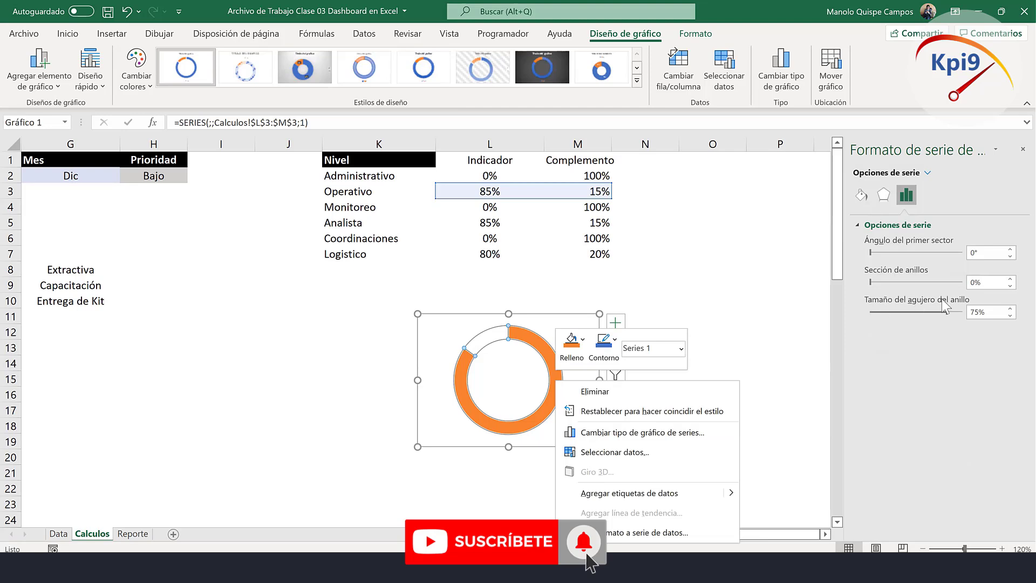
pyautogui.moveTo(945, 311); pyautogui.dragTo(963, 312)
pyautogui.click(752, 382)
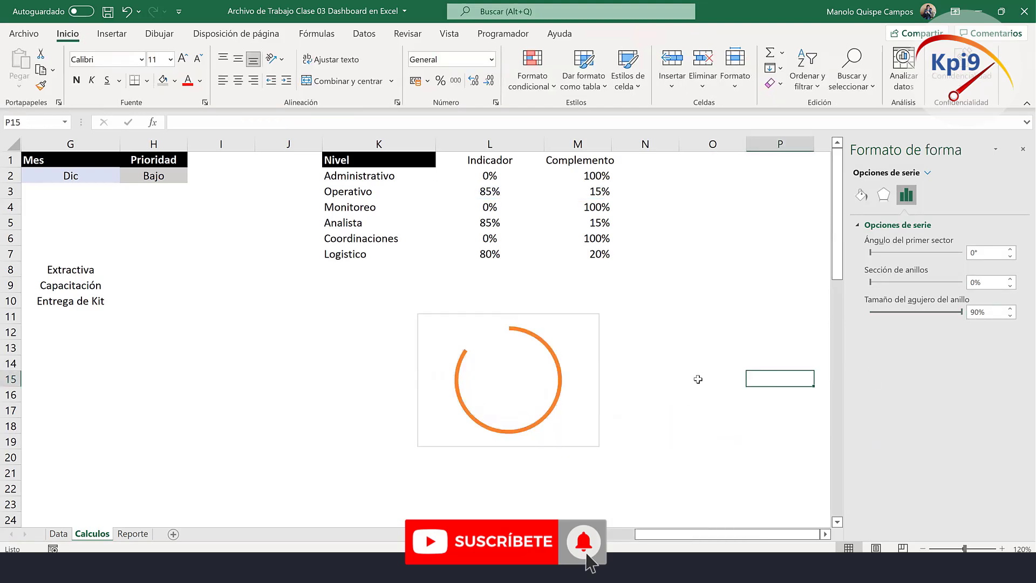
pyautogui.click(595, 440)
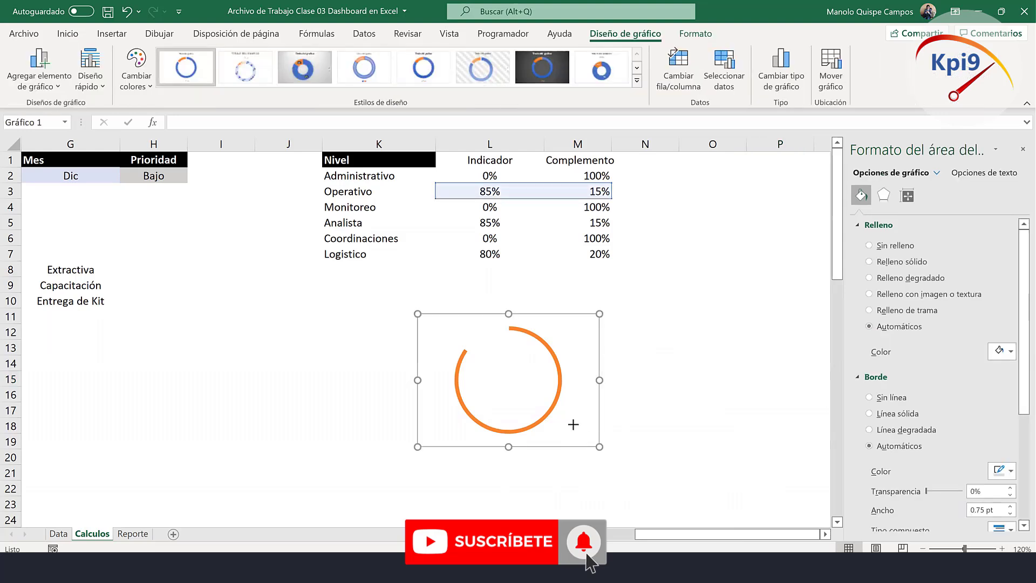
pyautogui.moveTo(598, 446); pyautogui.dragTo(511, 391)
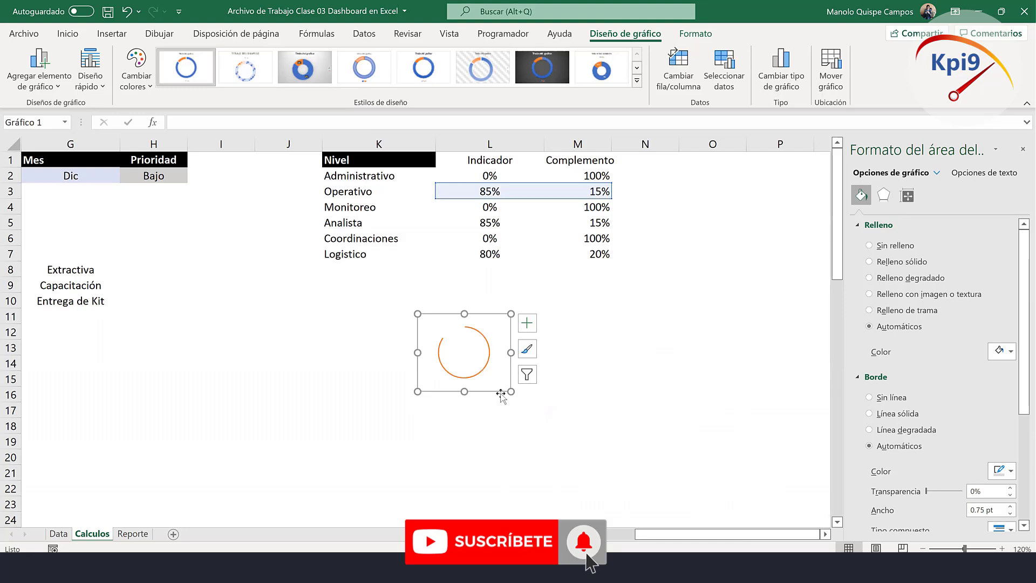
# Set the doughnut hole size back to 80%.
pyautogui.click(487, 367)
pyautogui.rightClick(489, 374)
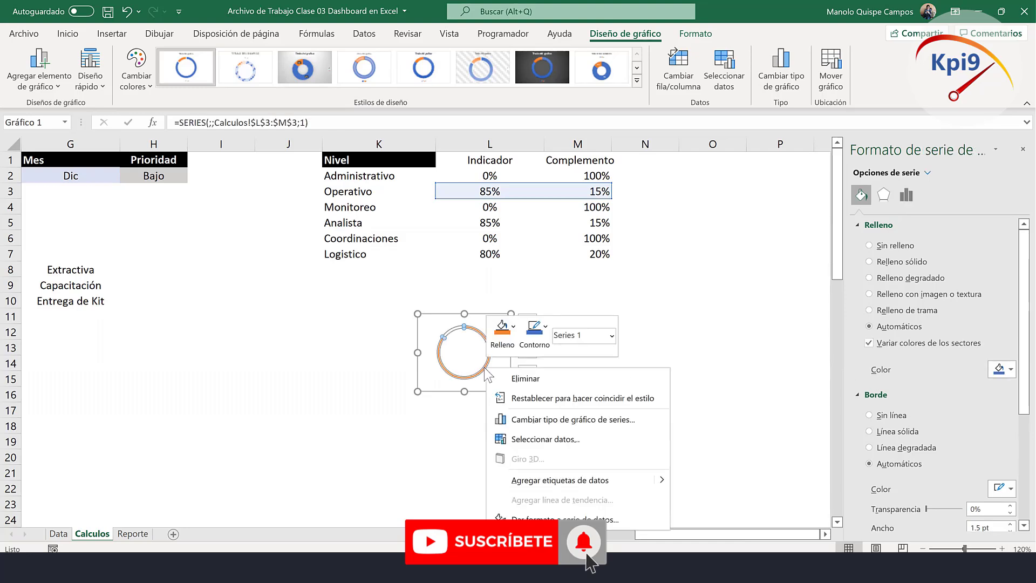
pyautogui.click(539, 519)
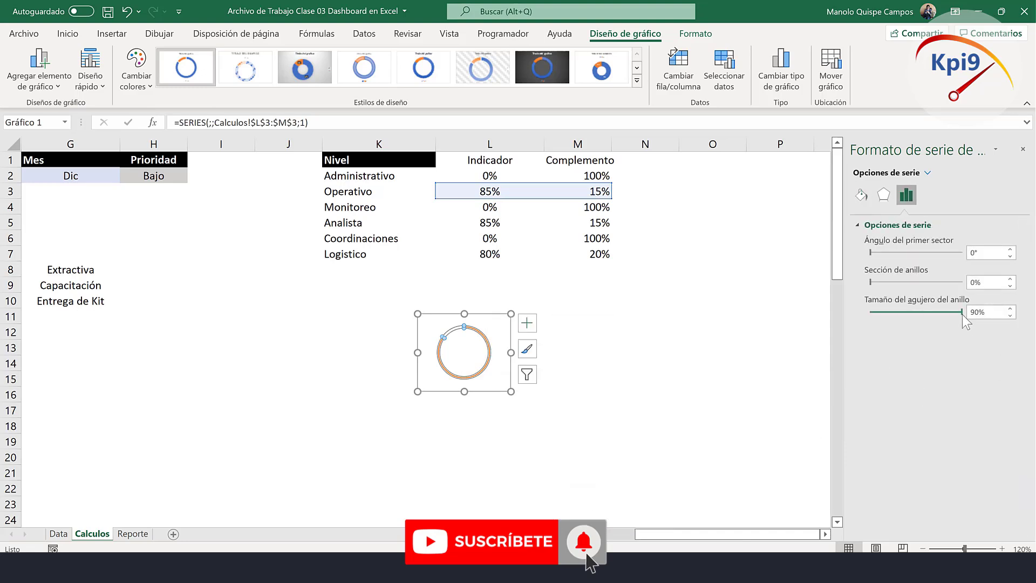
pyautogui.moveTo(962, 312); pyautogui.dragTo(959, 313)
pyautogui.moveTo(957, 312); pyautogui.dragTo(953, 312)
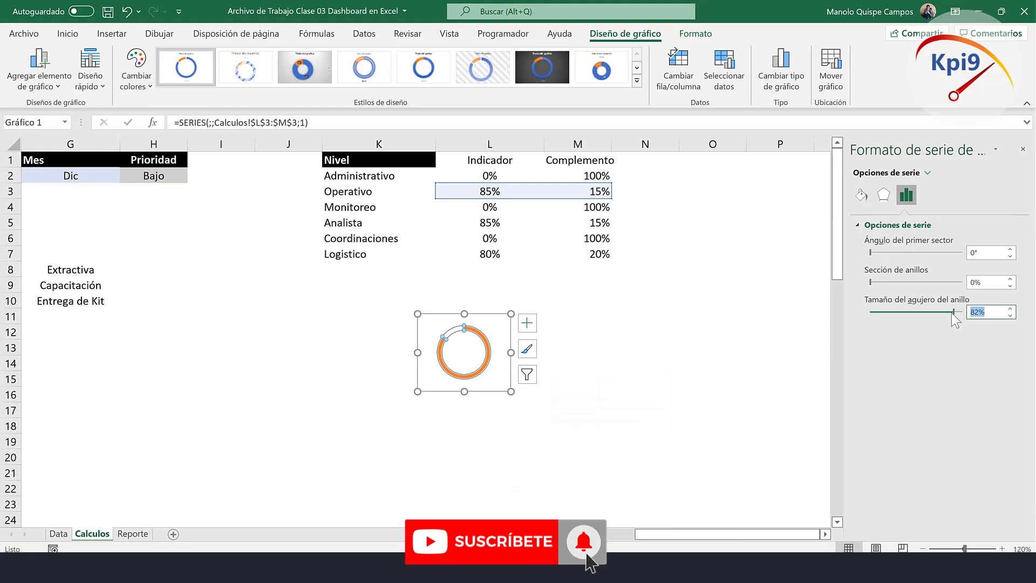
pyautogui.write('8')
pyautogui.click(672, 330)
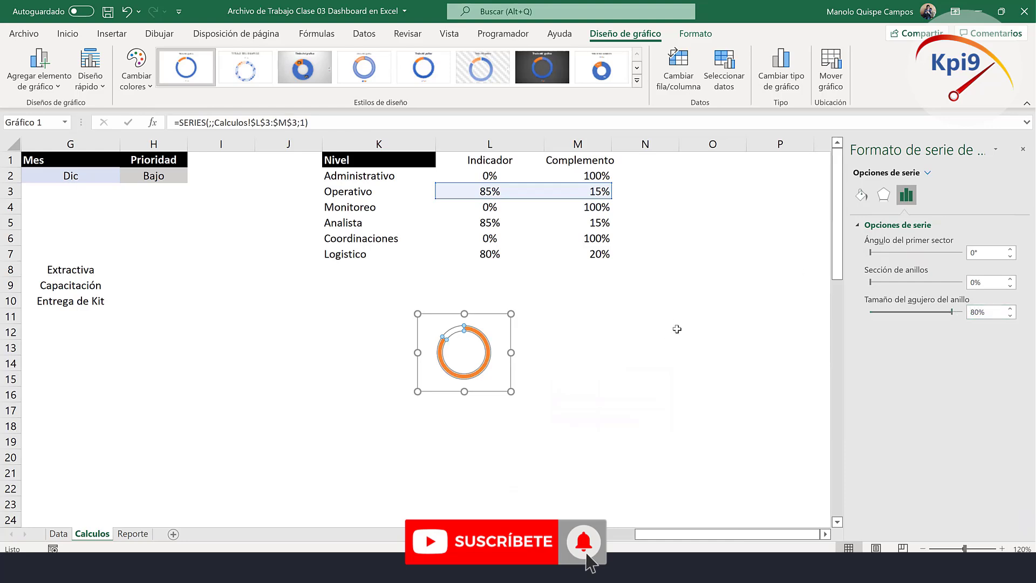
# Remove the chart area's fill and border and cut the chart from Calculos.
pyautogui.click(506, 382)
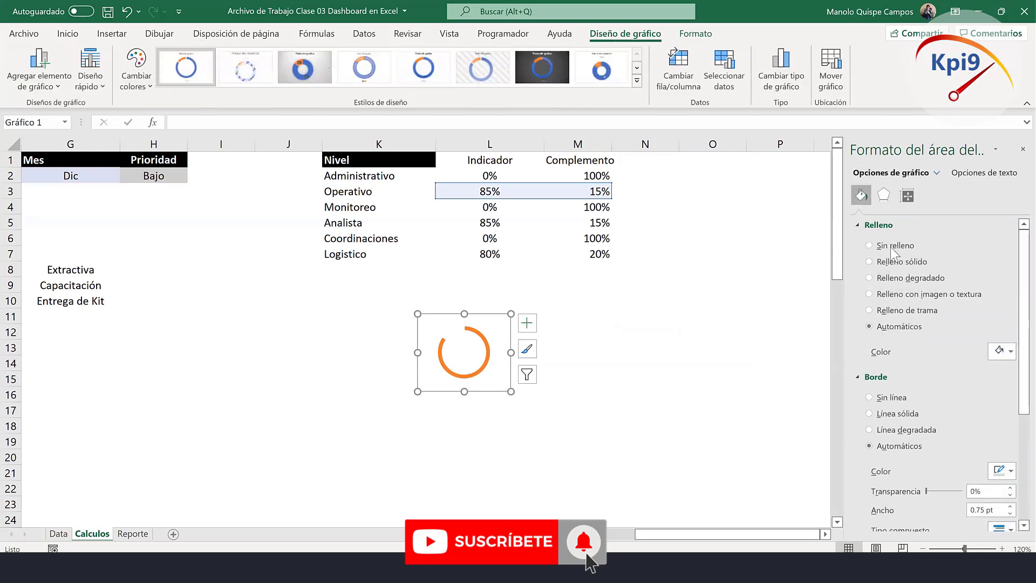
pyautogui.click(896, 247)
pyautogui.click(903, 371)
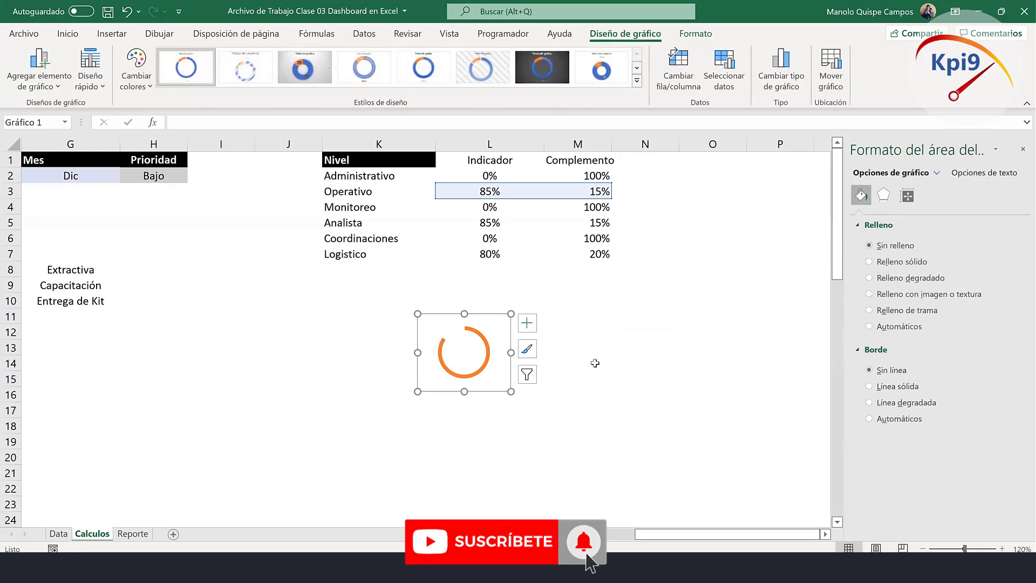
pyautogui.hotkey('ctrl', 'x')
# Paste the ring chart on the Reporte sheet to the right of the progress gauge.
pyautogui.click(129, 534)
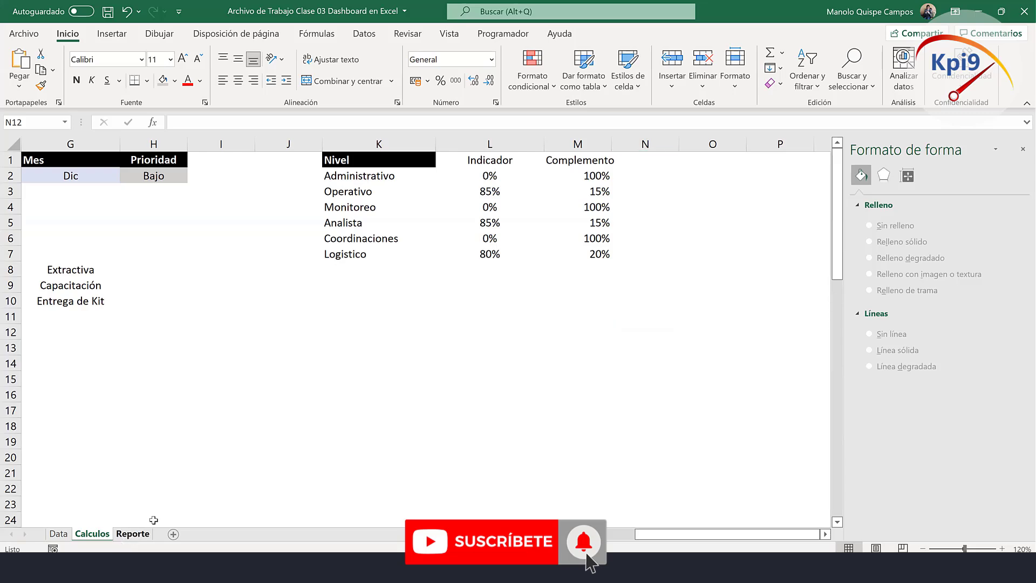
pyautogui.hotkey('ctrl', 'v')
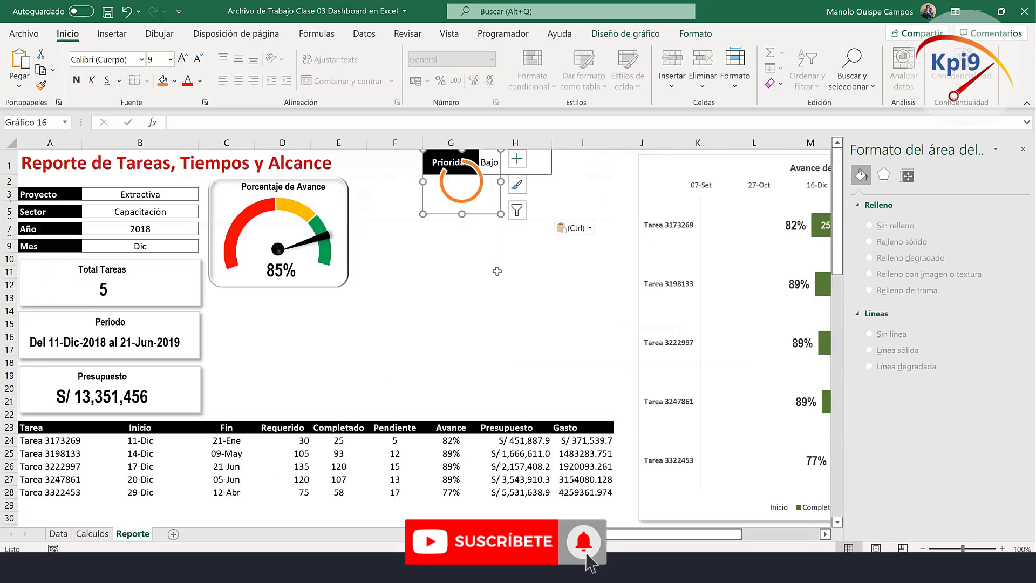
pyautogui.moveTo(483, 217); pyautogui.dragTo(575, 265)
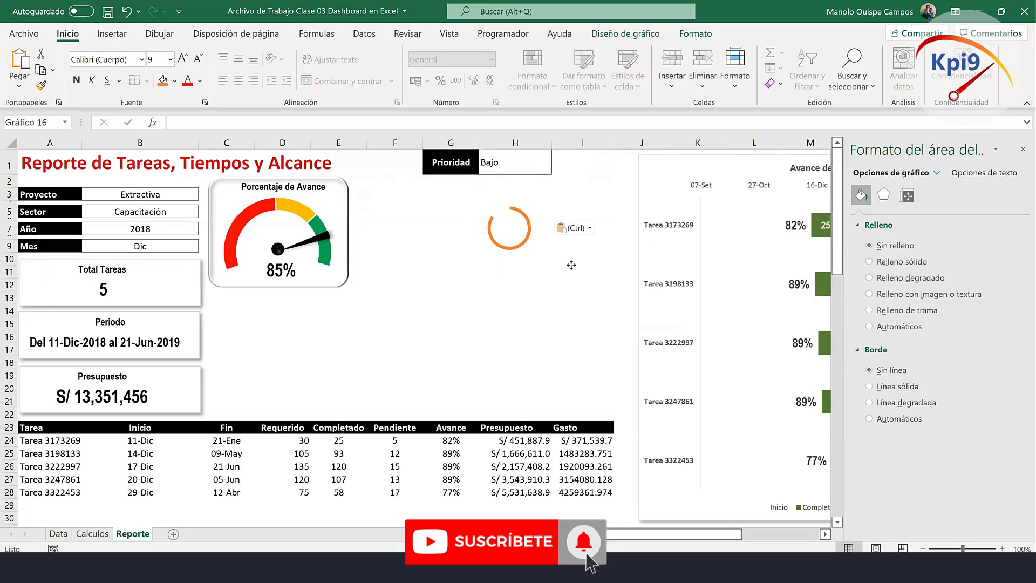
pyautogui.click(554, 299)
# Bring up the Shapes gallery to choose the Donut shape.
pyautogui.click(111, 33)
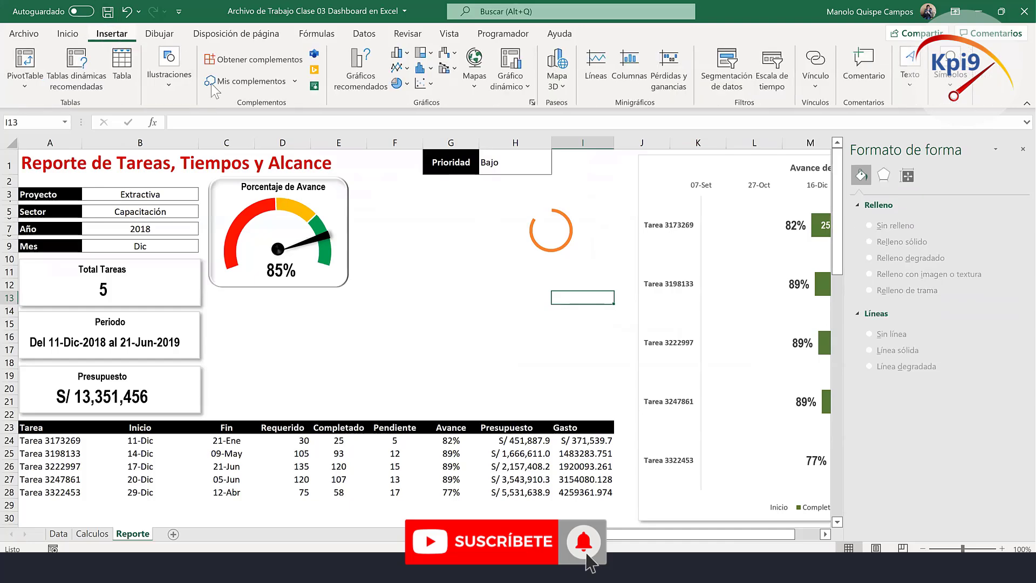
pyautogui.click(169, 67)
pyautogui.click(199, 135)
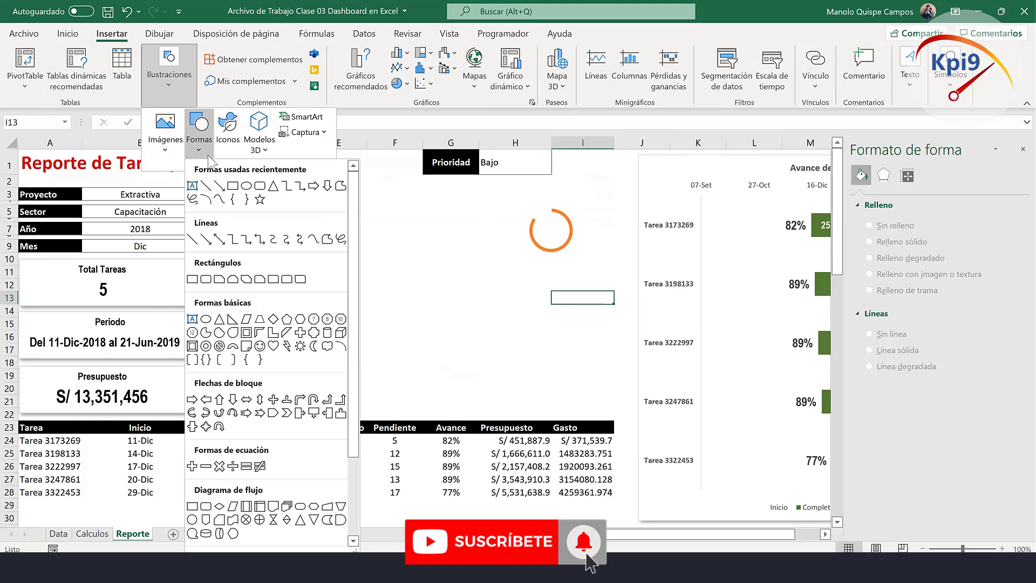
# Draw a blue donut shape beside the orange ring chart and adjust the chart's position.
pyautogui.click(206, 346)
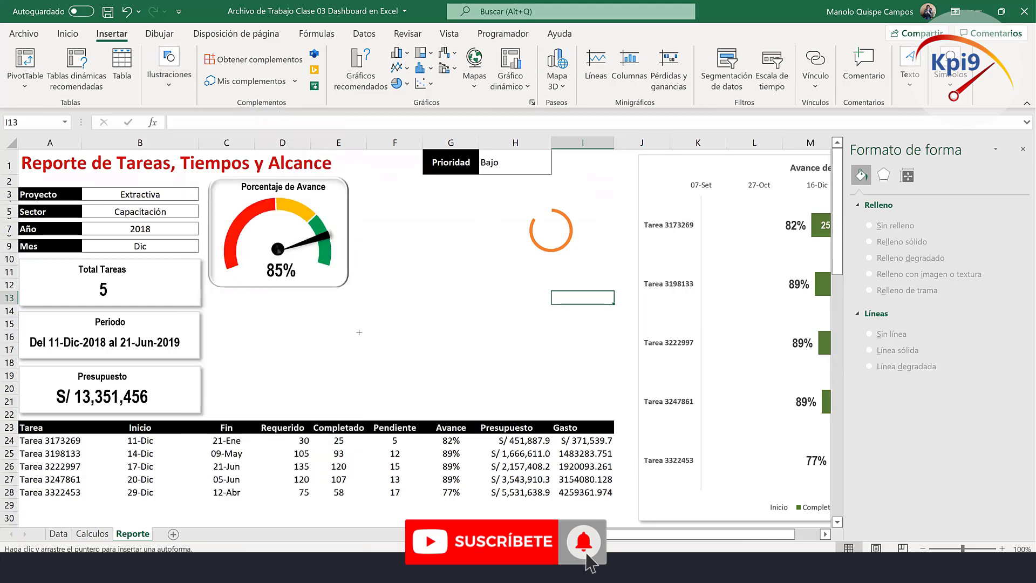
pyautogui.moveTo(450, 286); pyautogui.dragTo(502, 332)
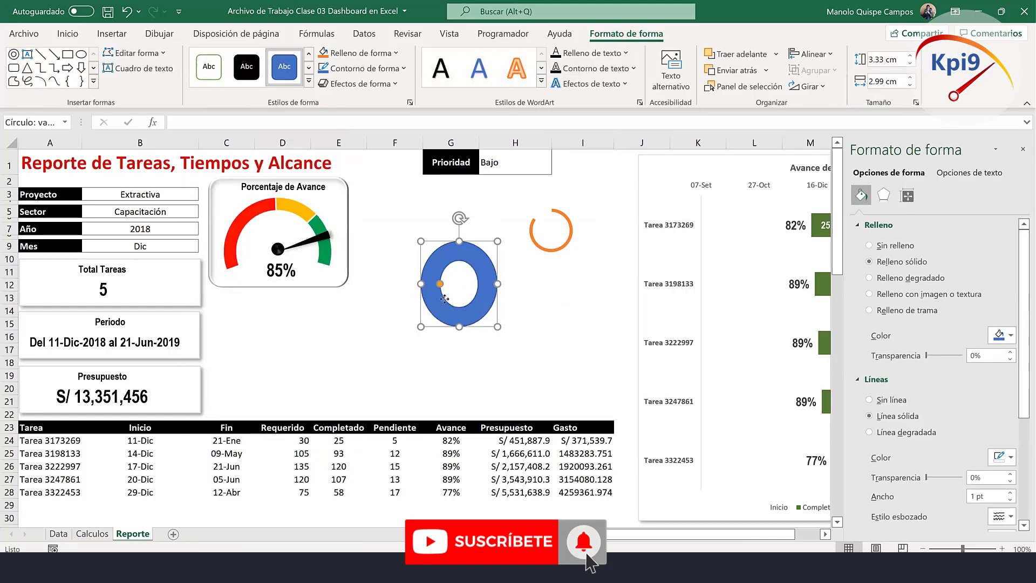
pyautogui.moveTo(483, 289); pyautogui.dragTo(454, 292)
pyautogui.click(586, 263)
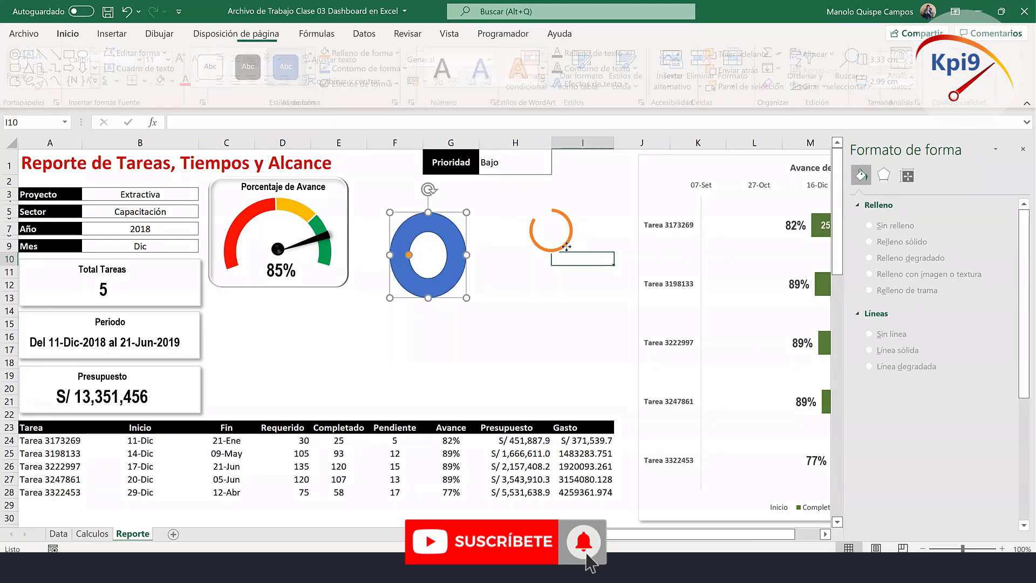
pyautogui.moveTo(585, 263); pyautogui.dragTo(594, 270)
pyautogui.moveTo(597, 274); pyautogui.dragTo(594, 276)
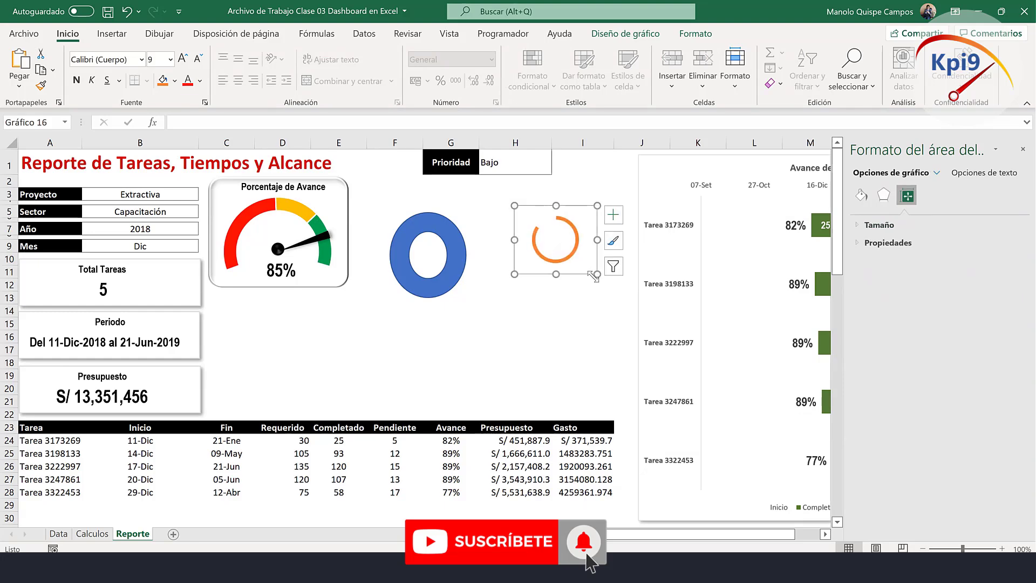
# Check the Calculos sheet, then resize the orange ring chart on Reporte.
pyautogui.click(498, 331)
pyautogui.click(93, 533)
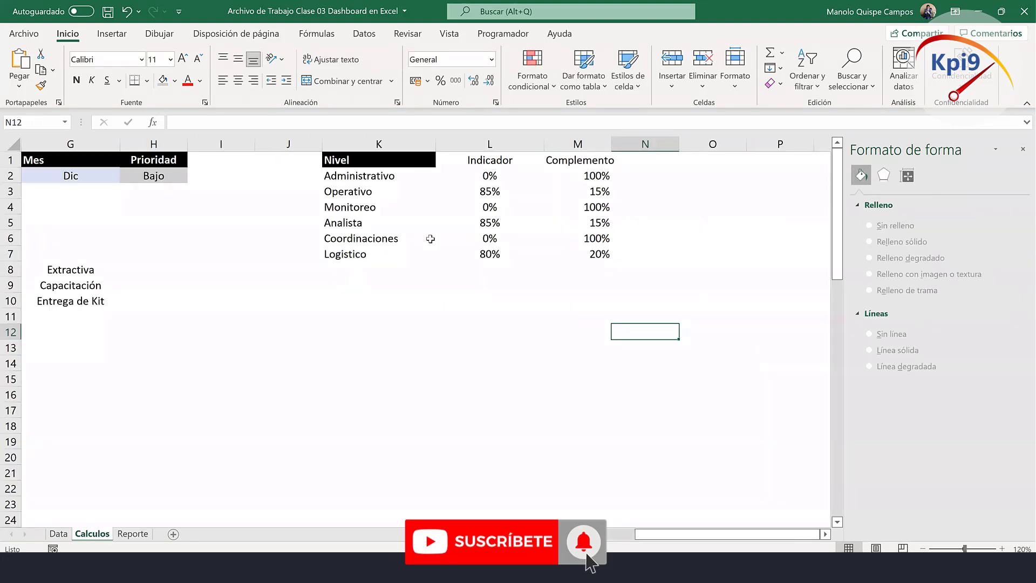
pyautogui.click(135, 534)
pyautogui.click(453, 269)
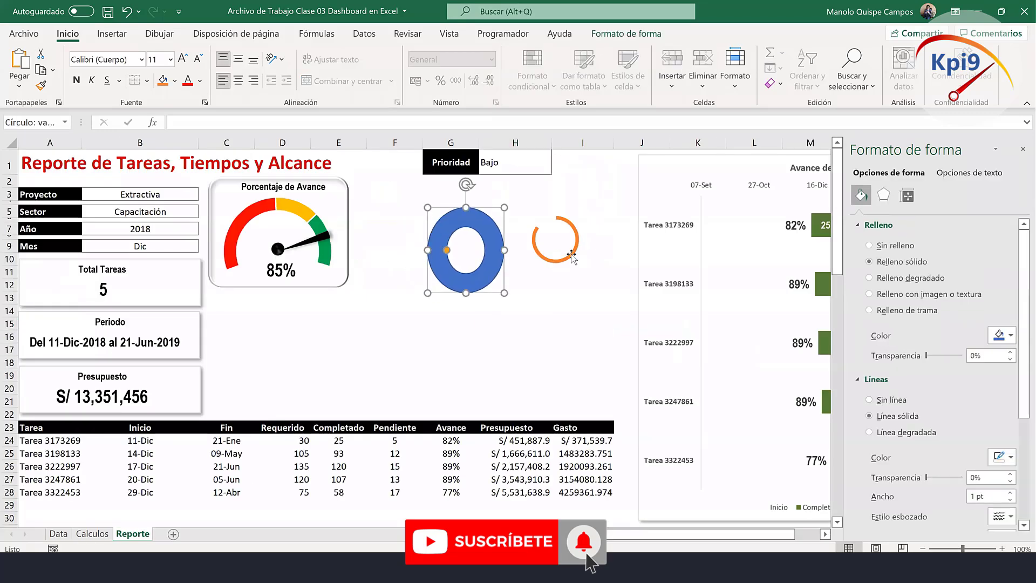
pyautogui.click(569, 254)
pyautogui.moveTo(597, 274)
pyautogui.mouseDown()
pyautogui.moveTo(616, 292)
pyautogui.moveTo(594, 279)
pyautogui.mouseUp()
# Move the blue donut onto the orange ring and shorten it to fit.
pyautogui.click(461, 257)
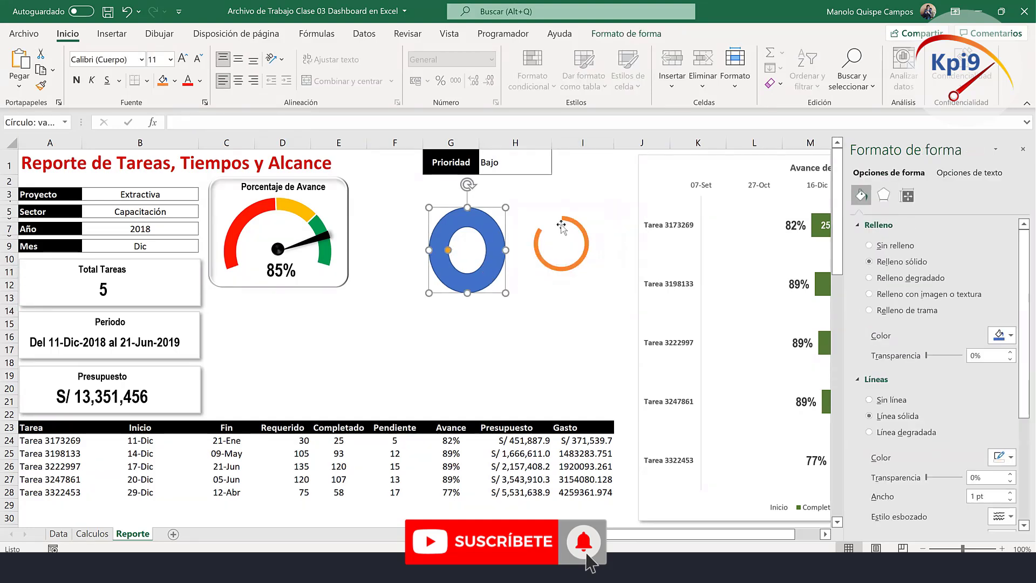
pyautogui.moveTo(496, 237); pyautogui.dragTo(586, 229)
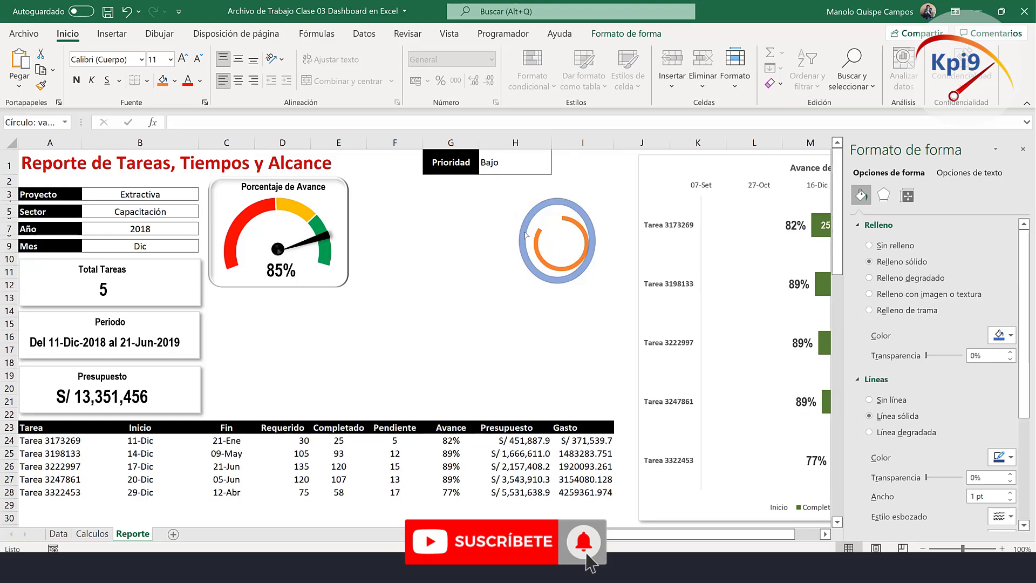
pyautogui.click(537, 229)
pyautogui.moveTo(595, 223); pyautogui.dragTo(596, 224)
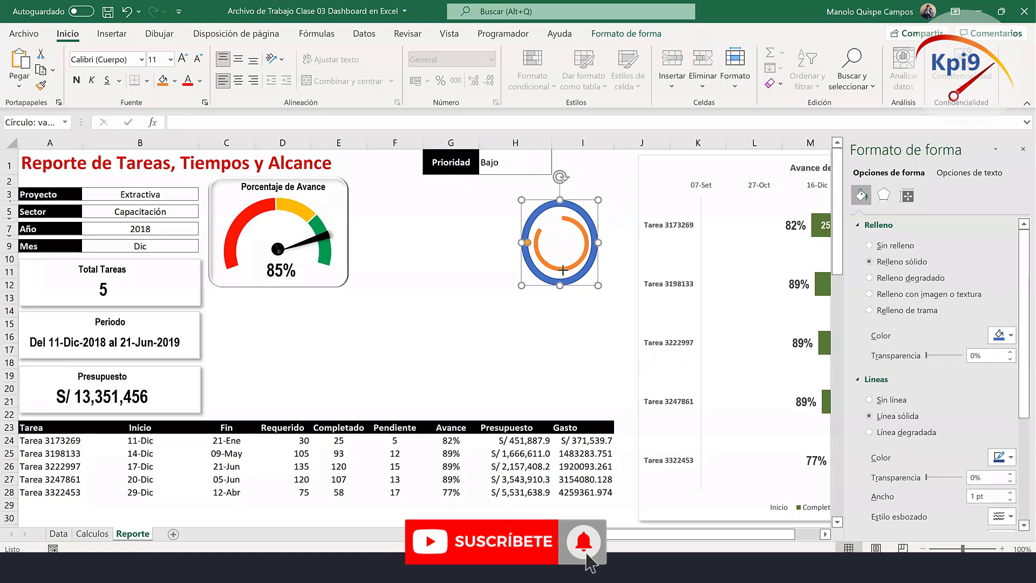
pyautogui.moveTo(560, 285); pyautogui.dragTo(560, 271)
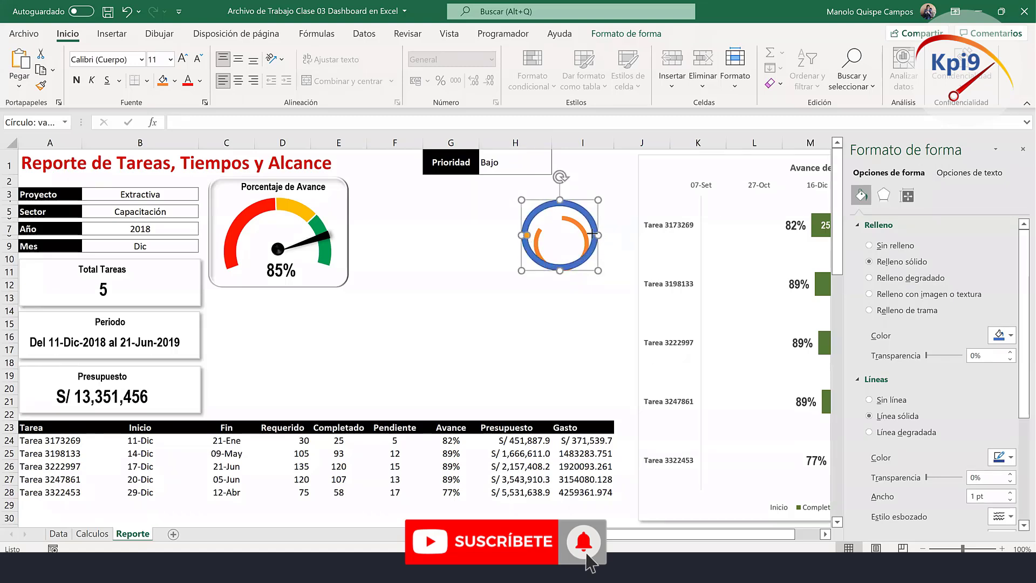
pyautogui.moveTo(593, 234); pyautogui.dragTo(592, 232)
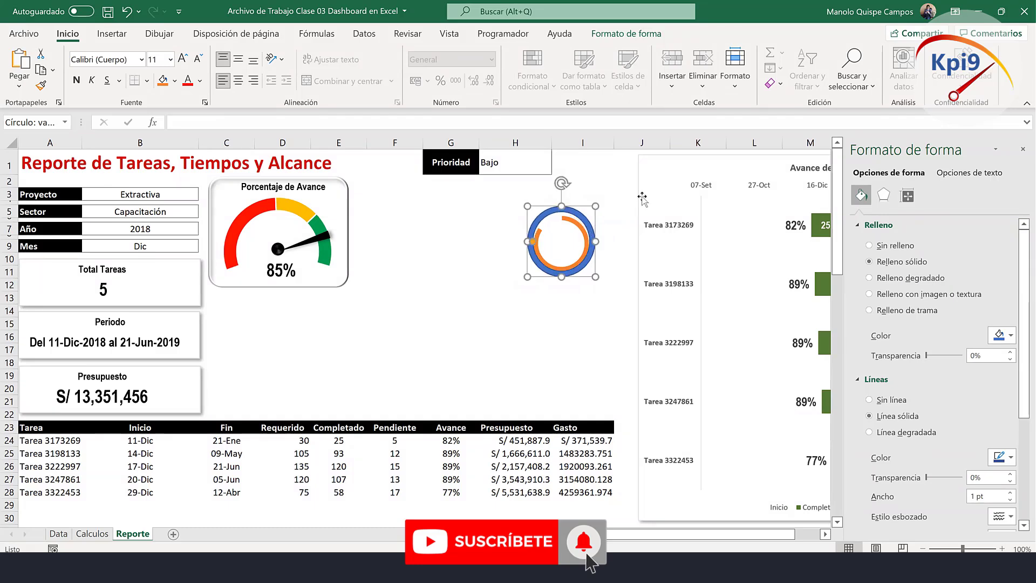
# Fine-tune the blue circle's position and size to about 2.79 × 2.75 cm, concentric with the ring.
pyautogui.hotkey('ctrl', 'Down')
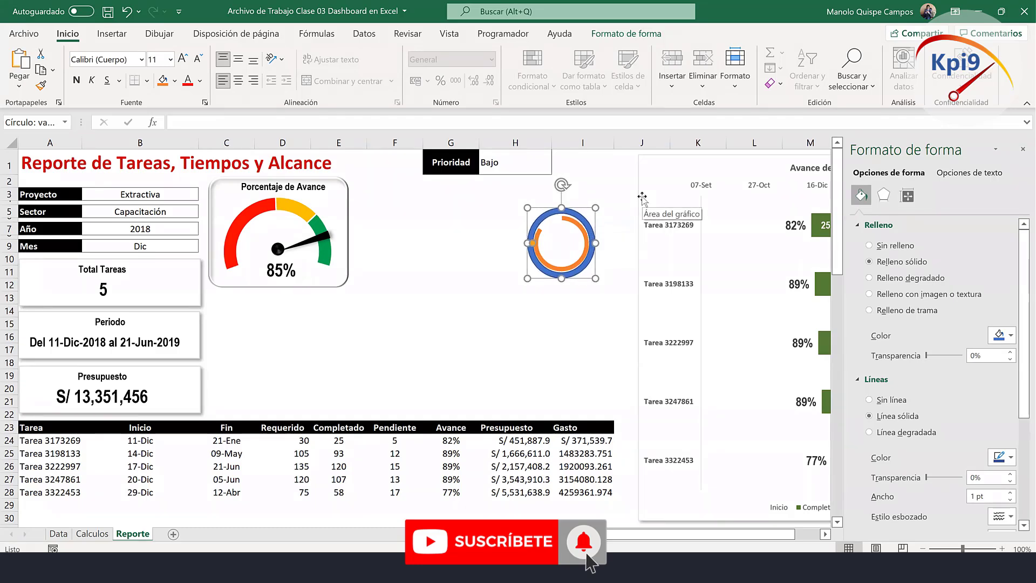
pyautogui.hotkey('ctrl', 'Left')
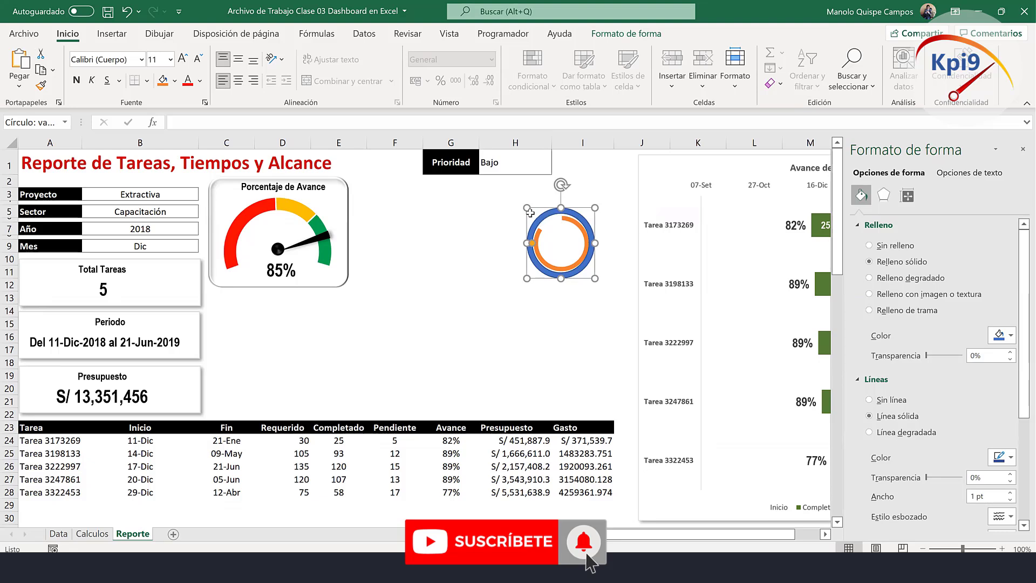
pyautogui.moveTo(526, 207); pyautogui.dragTo(524, 205)
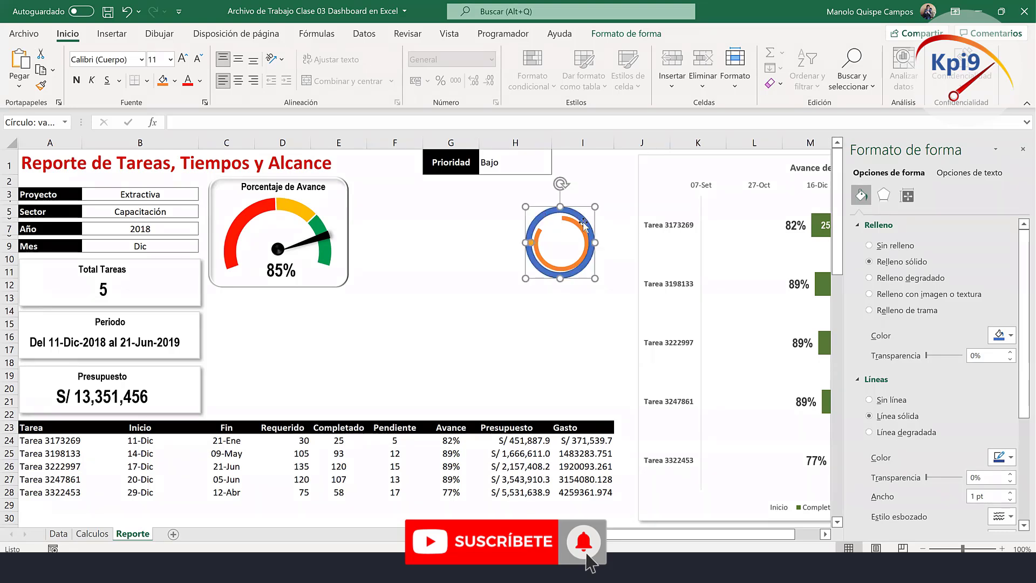
pyautogui.press('Right')
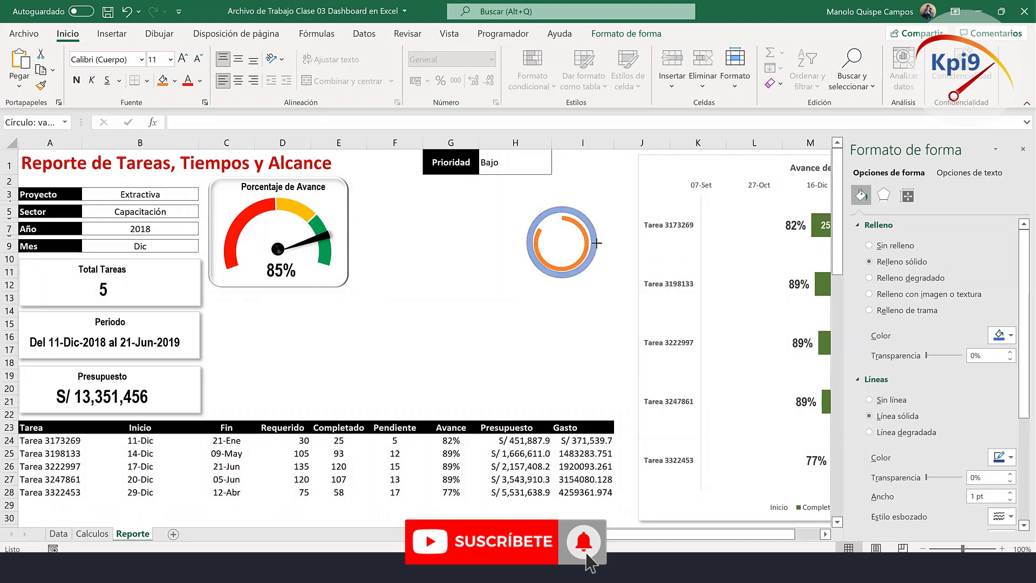
pyautogui.moveTo(596, 243); pyautogui.dragTo(598, 243)
# Size the circle to 2.8 × 2.8 cm and nudge it back to centre.
pyautogui.click(626, 34)
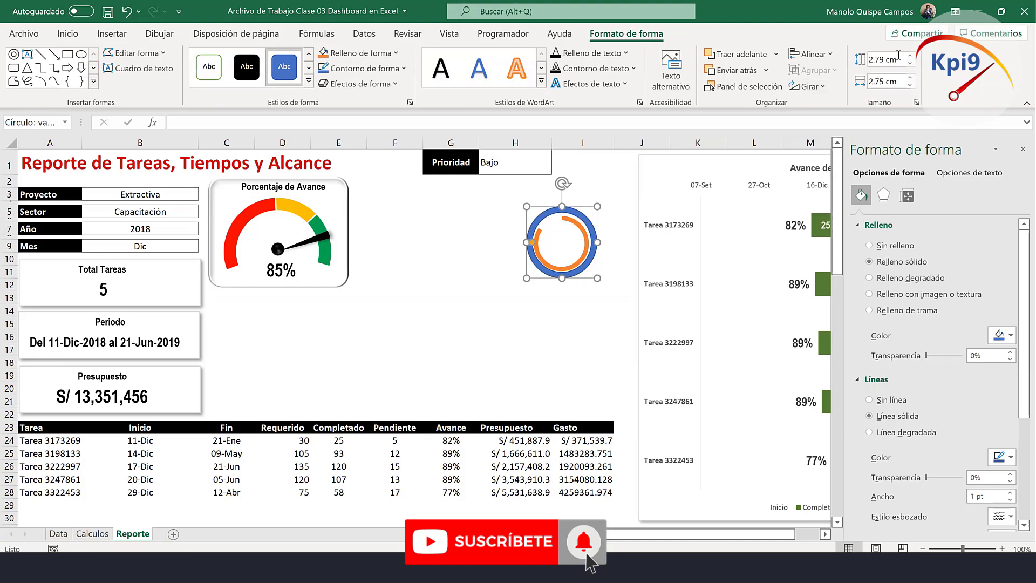
pyautogui.click(899, 58)
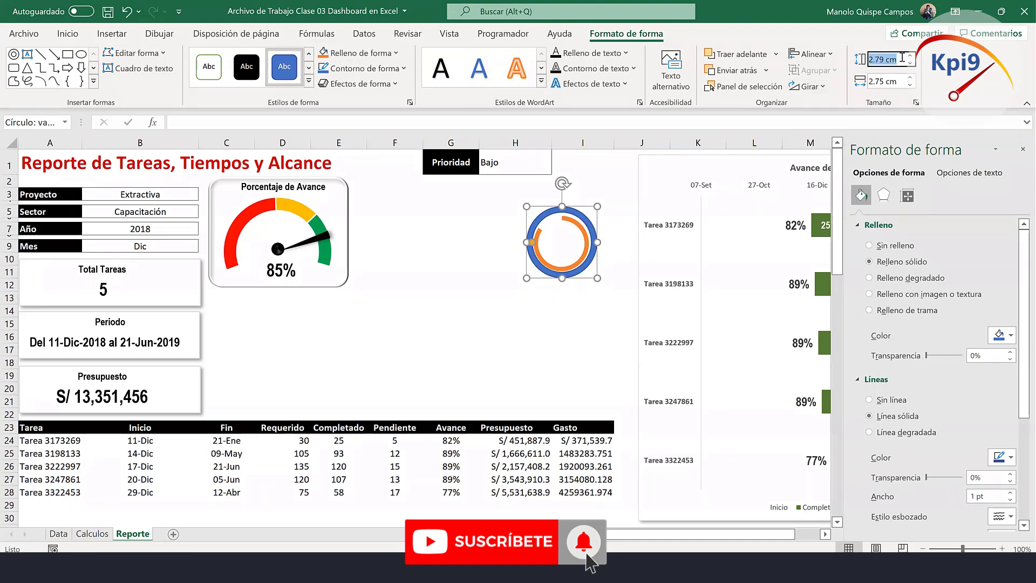
pyautogui.write('2')
pyautogui.click(898, 80)
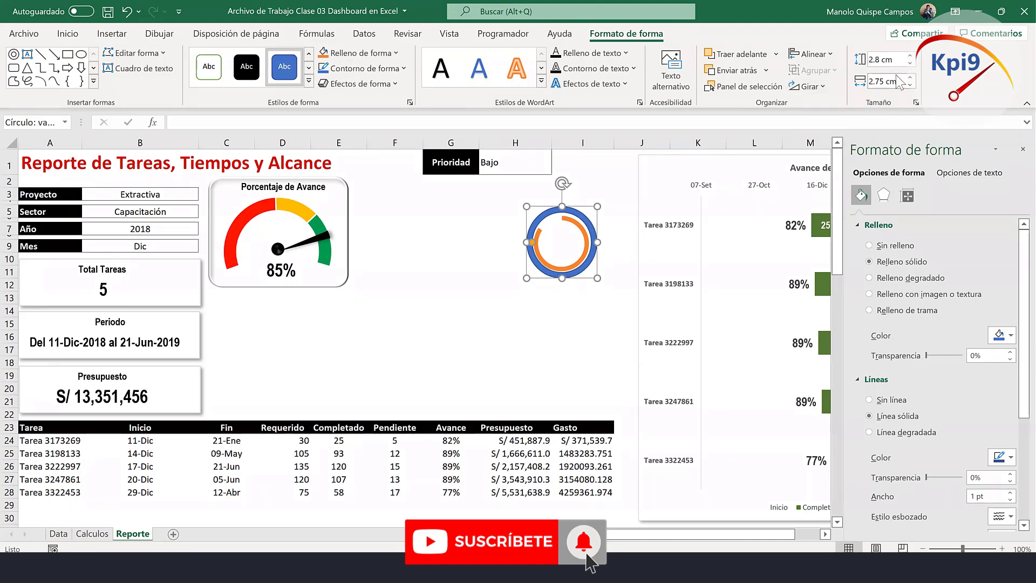
pyautogui.write('2.8')
pyautogui.press('Return')
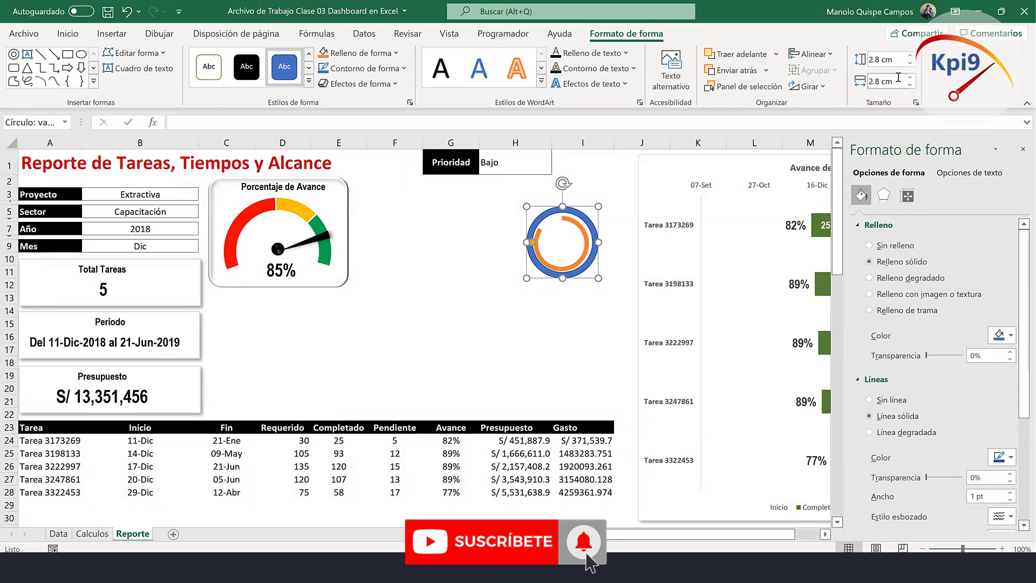
pyautogui.press('Left')
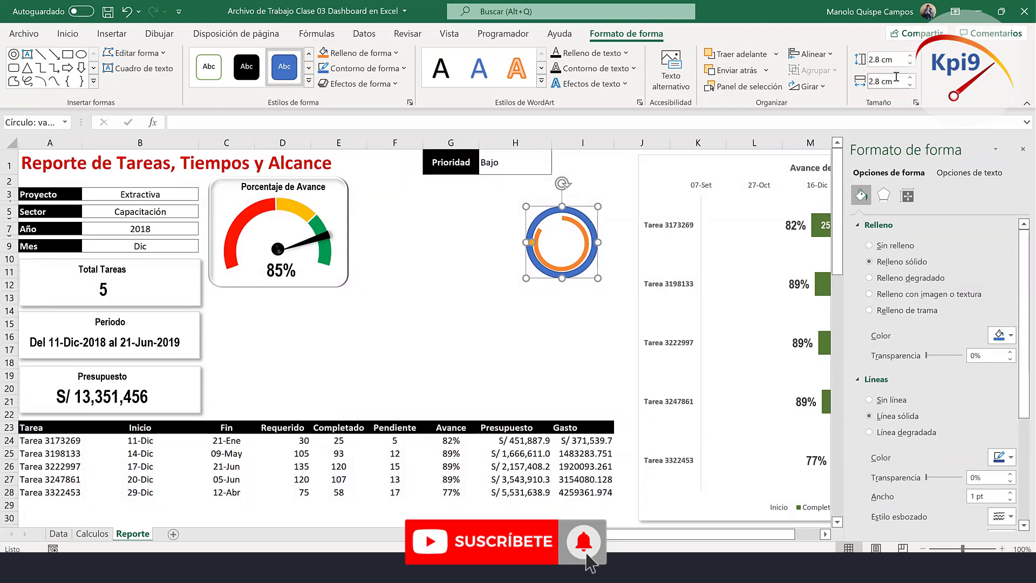
pyautogui.press('Left')
pyautogui.press('Left')
pyautogui.press('Down')
pyautogui.press('Down')
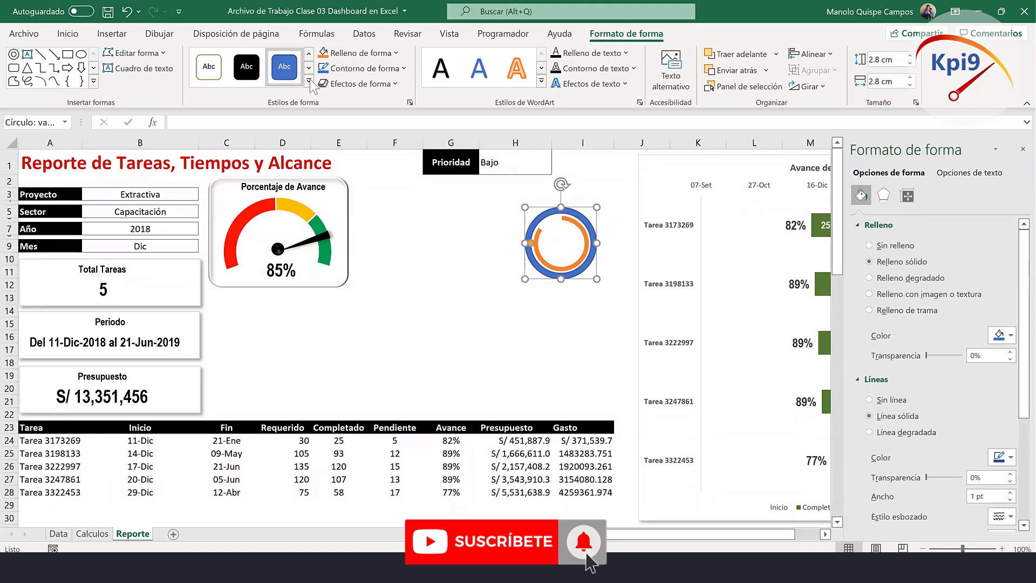
# Remove the circle's outline and fill it dark grey.
pyautogui.click(361, 68)
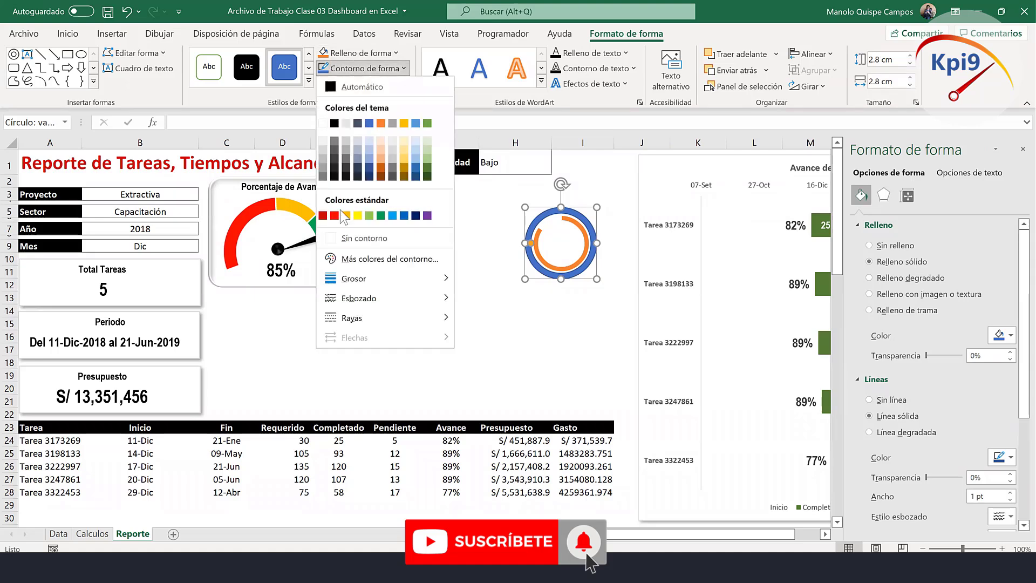
pyautogui.click(351, 238)
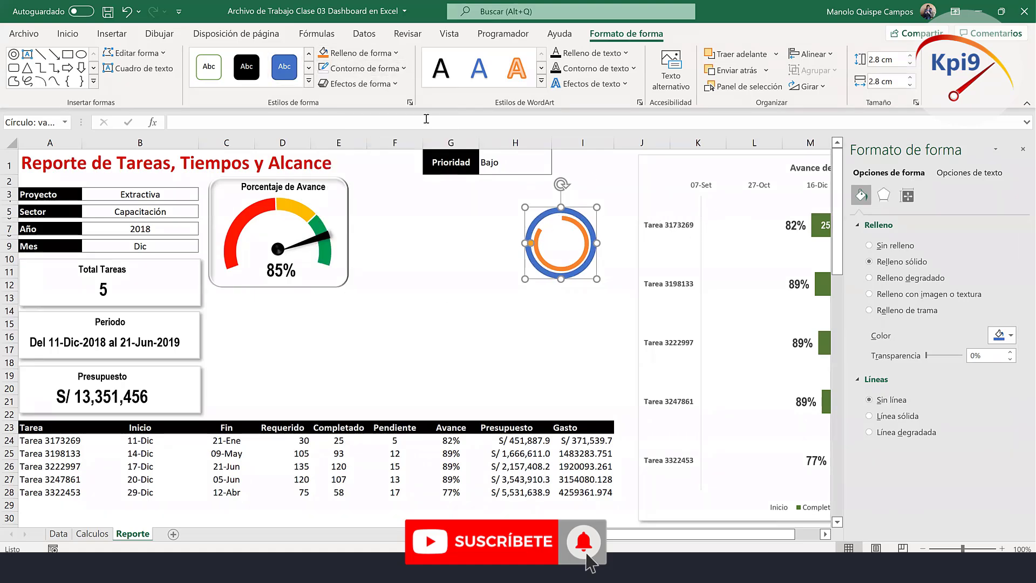
pyautogui.click(395, 53)
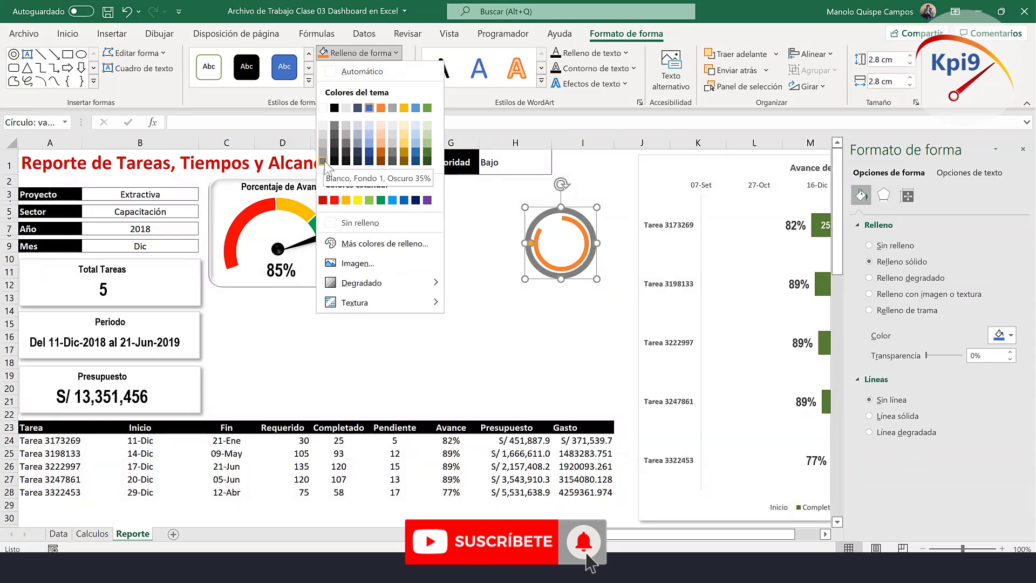
pyautogui.click(358, 153)
pyautogui.click(448, 282)
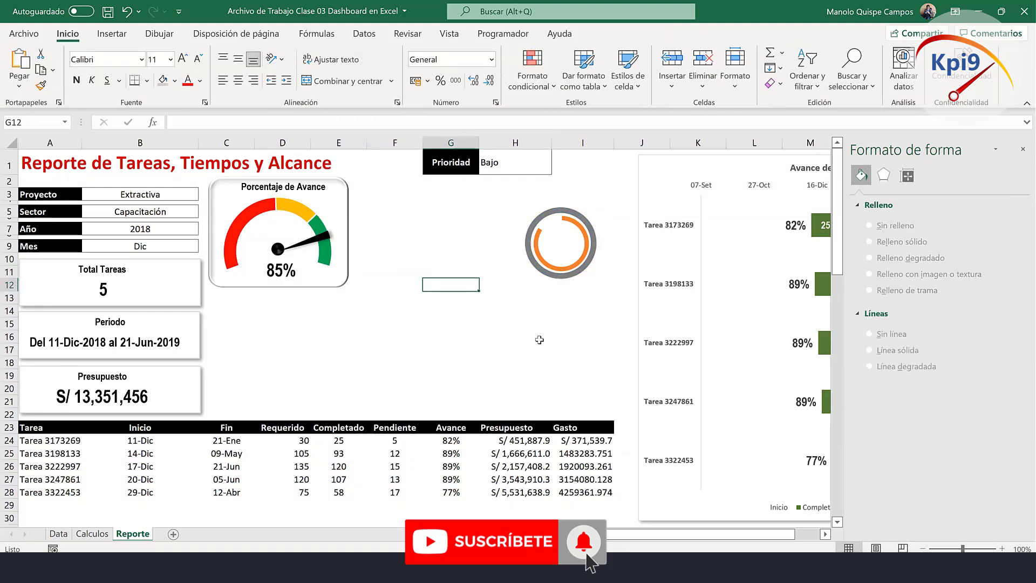
# Copy the gauge's 85% label into the centre of the doughnut ring.
pyautogui.click(286, 275)
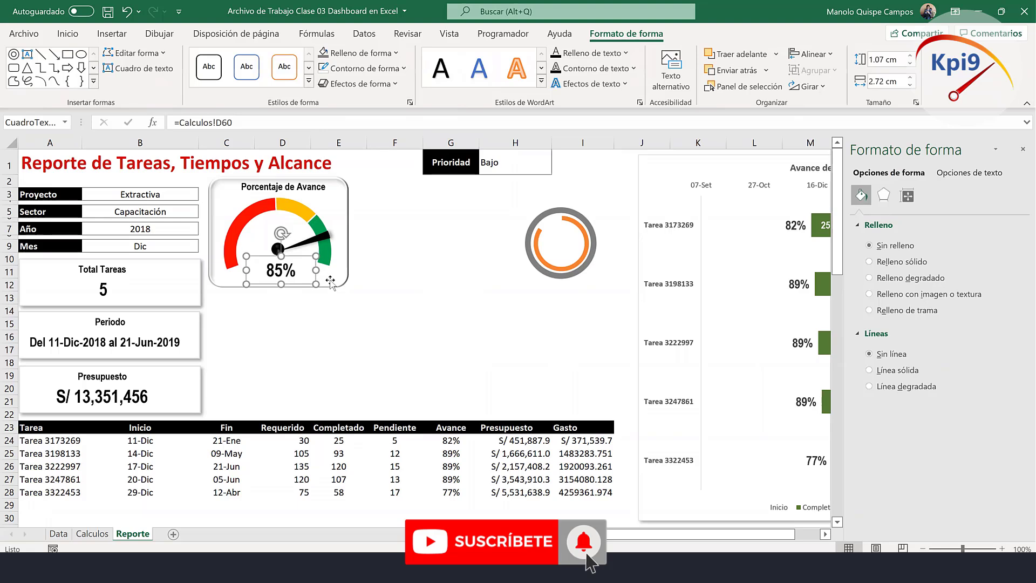
pyautogui.moveTo(330, 281); pyautogui.dragTo(582, 232)
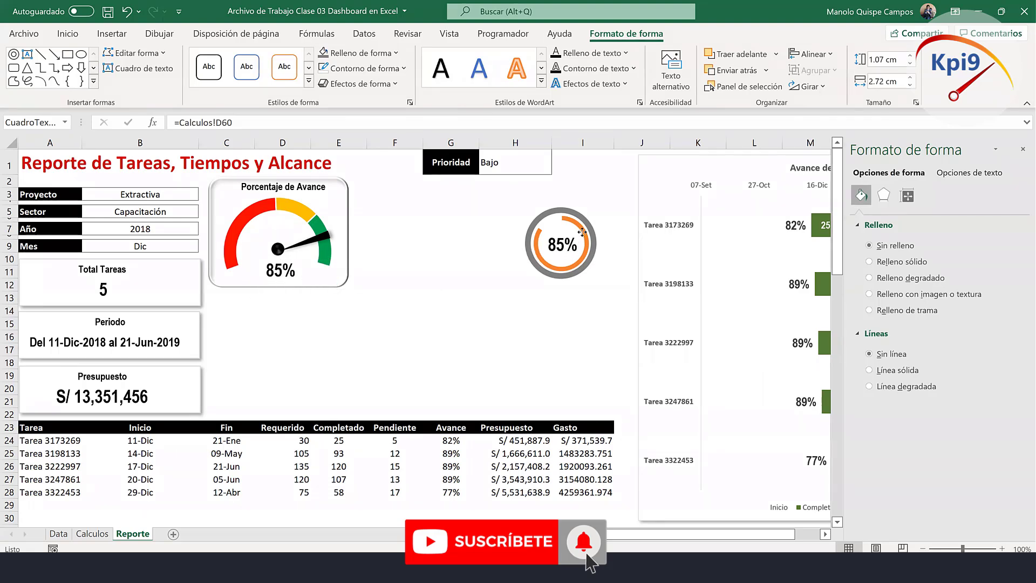
pyautogui.press('Left')
pyautogui.press('Left')
pyautogui.press('Down')
pyautogui.press('Left')
pyautogui.press('Down')
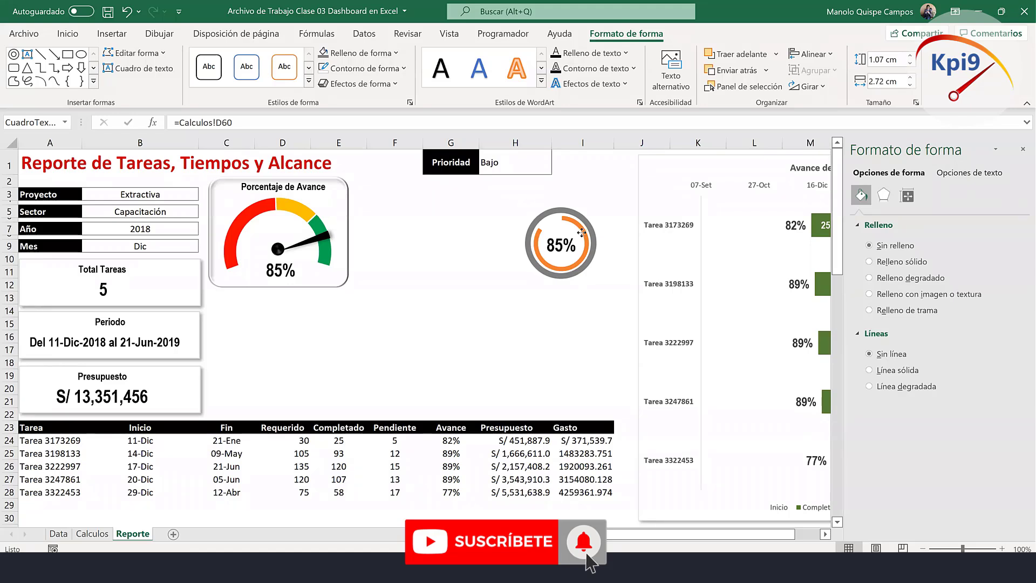
# Link the copied label to =Calculos!L3.
pyautogui.moveTo(295, 123); pyautogui.dragTo(174, 123)
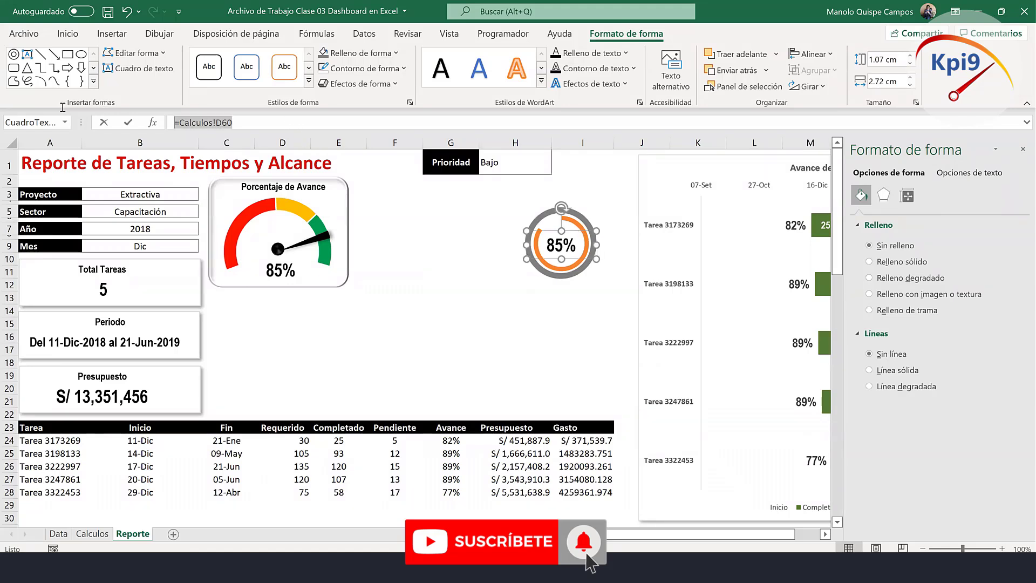
pyautogui.write('=')
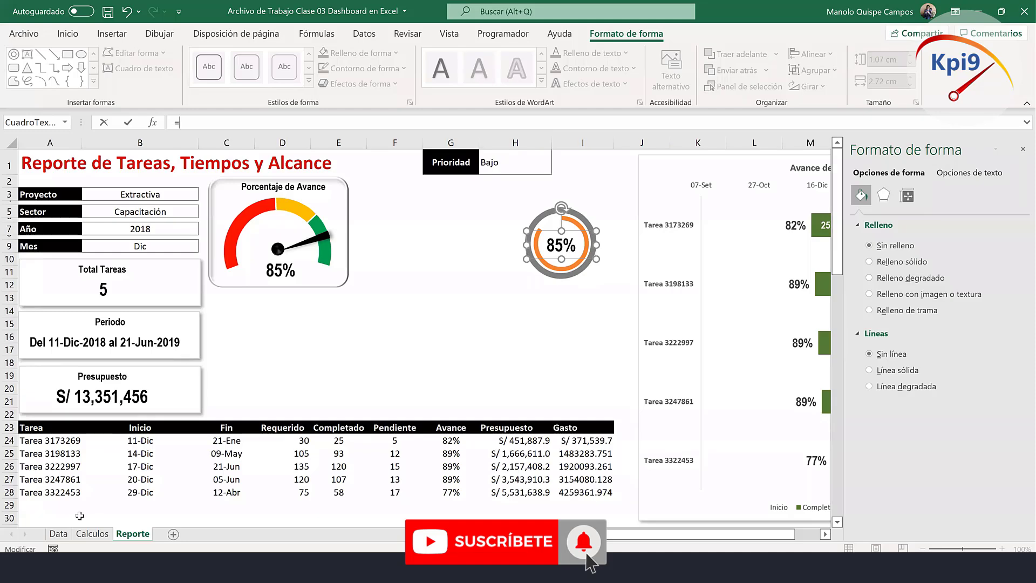
pyautogui.click(93, 534)
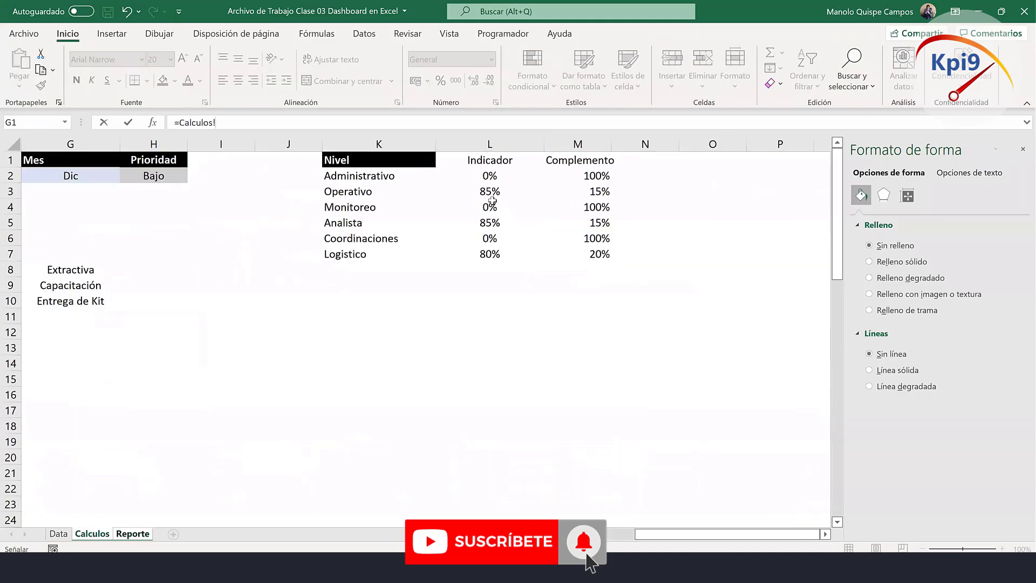
pyautogui.click(489, 192)
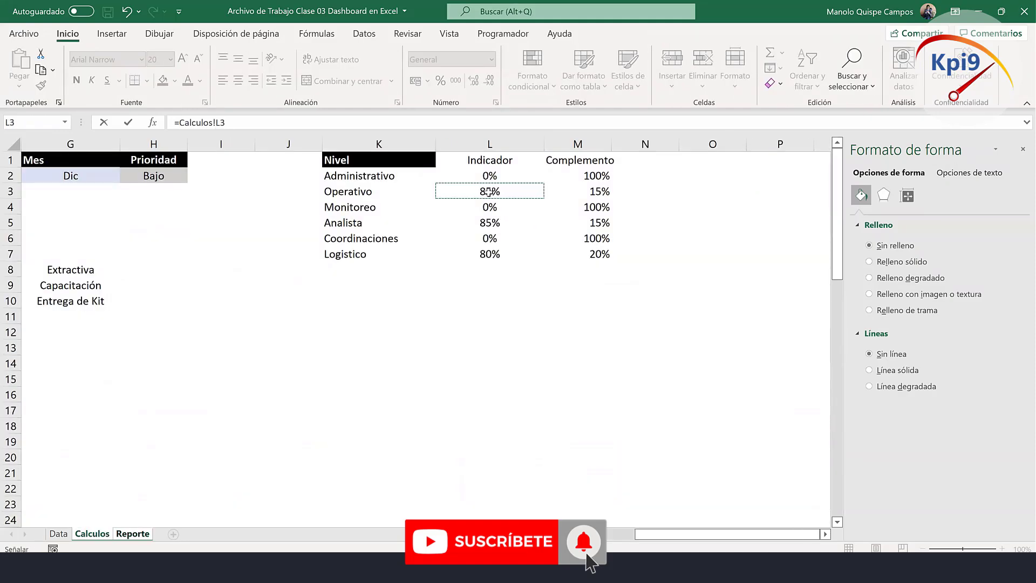
pyautogui.press('Return')
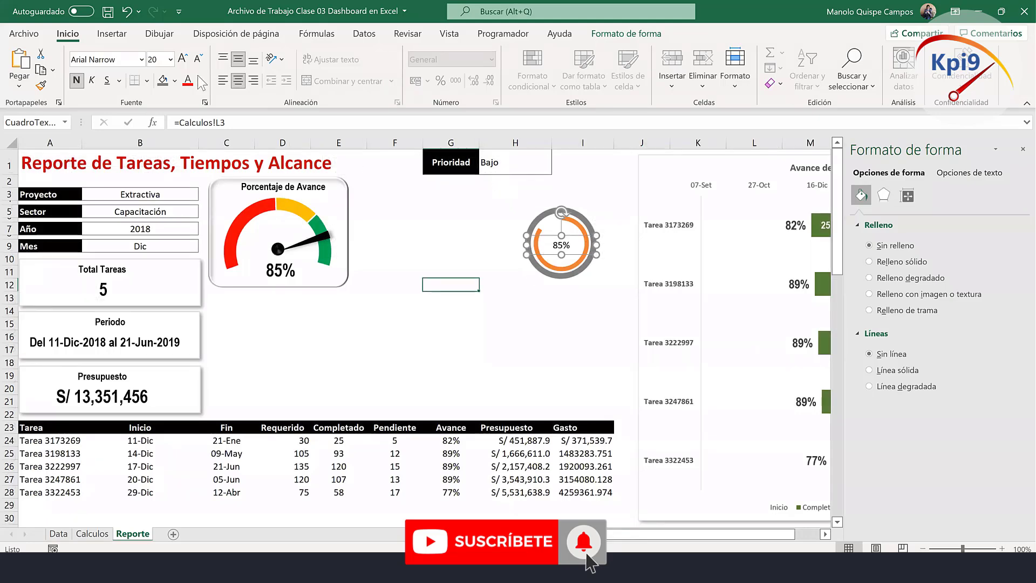
# Copy the Total Tareas label's Arial Narrow 20 bold formatting onto the ring's 85% label.
pyautogui.click(380, 322)
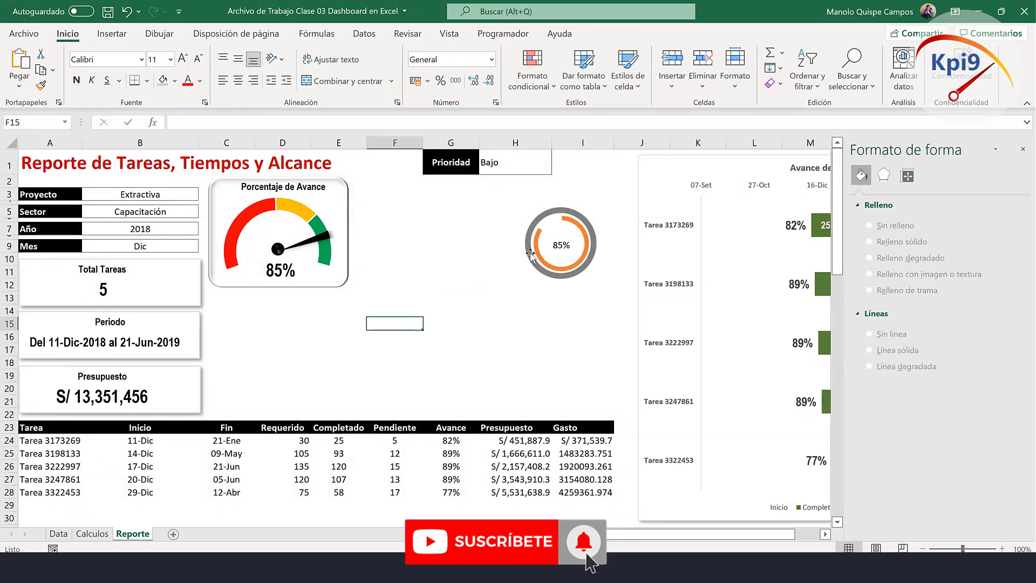
pyautogui.click(566, 250)
pyautogui.click(104, 291)
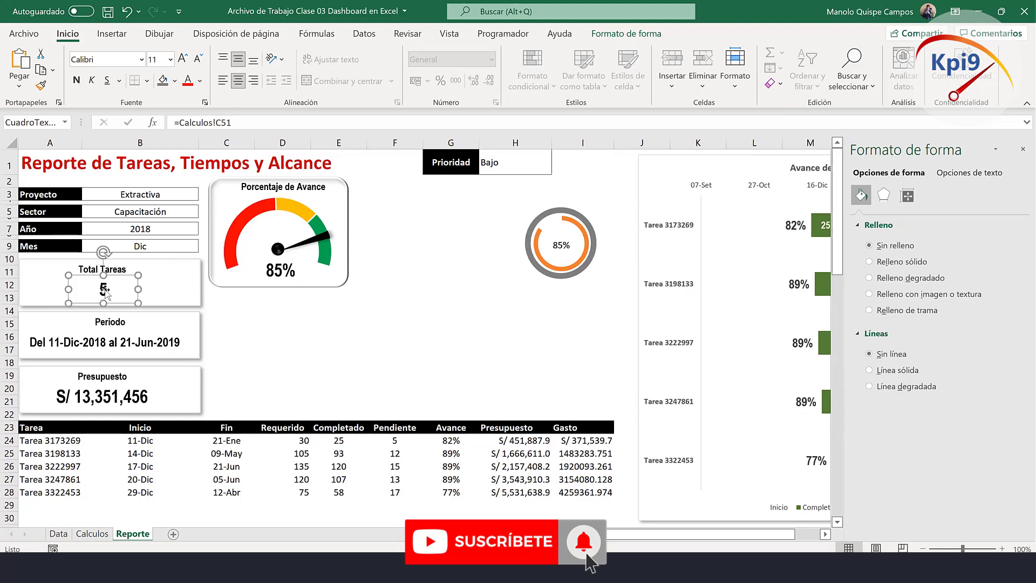
pyautogui.click(41, 86)
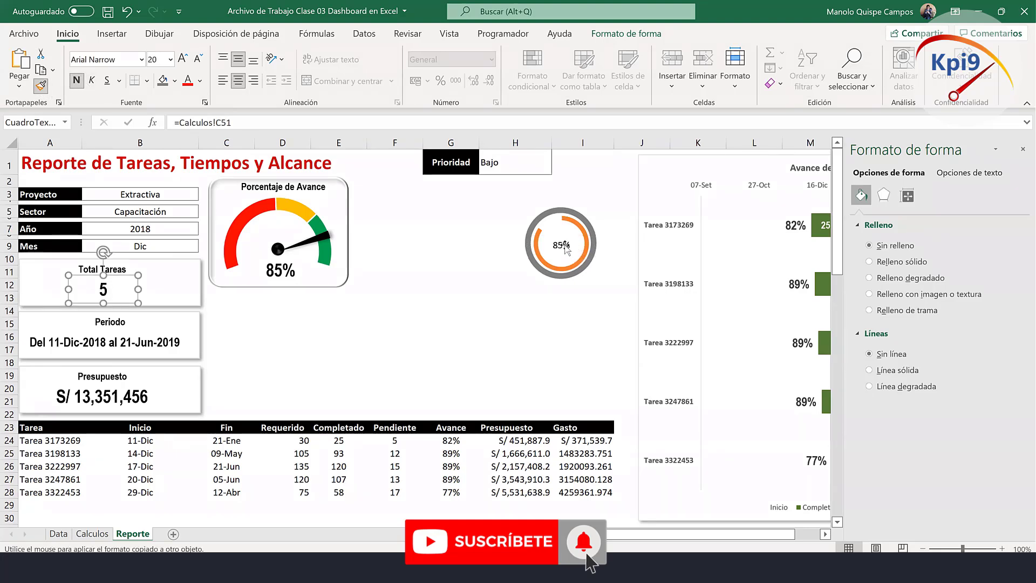
pyautogui.click(566, 249)
# Narrow the 85% label box and center it inside the ring.
pyautogui.moveTo(594, 244); pyautogui.dragTo(581, 245)
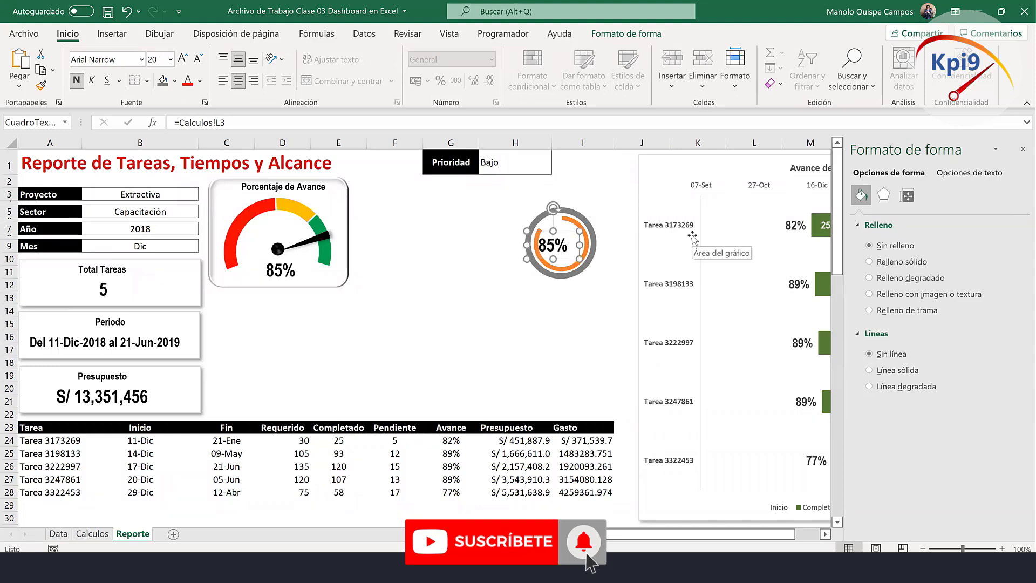
pyautogui.press('Right')
pyautogui.press('Right')
pyautogui.press('Right')
pyautogui.press('Right')
pyautogui.press('Right')
pyautogui.press('Right')
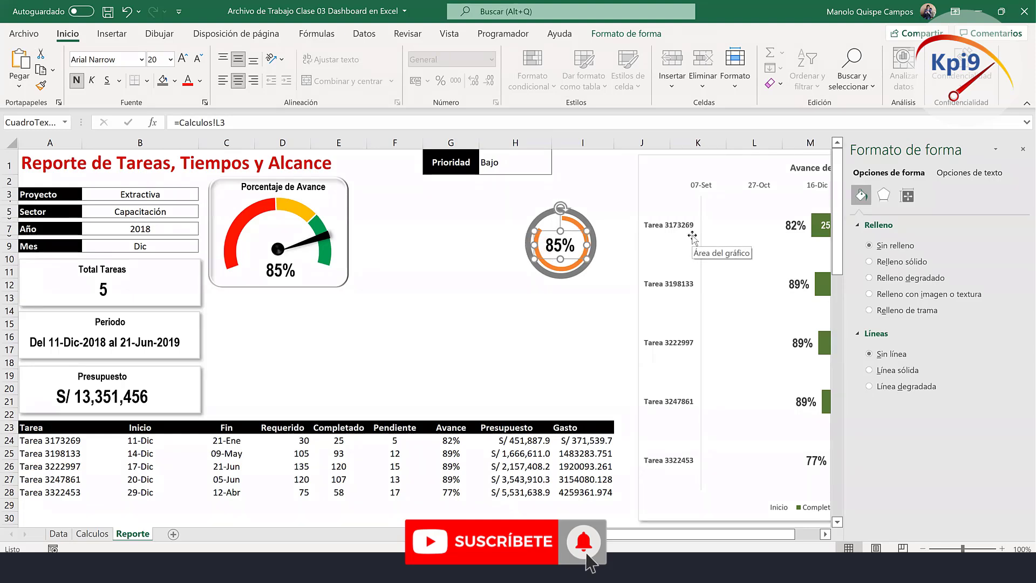
pyautogui.press('Right')
pyautogui.press('Right')
pyautogui.press('Right')
pyautogui.press('Right')
pyautogui.press('Right')
pyautogui.press('Right')
pyautogui.press('Right')
pyautogui.press('Right')
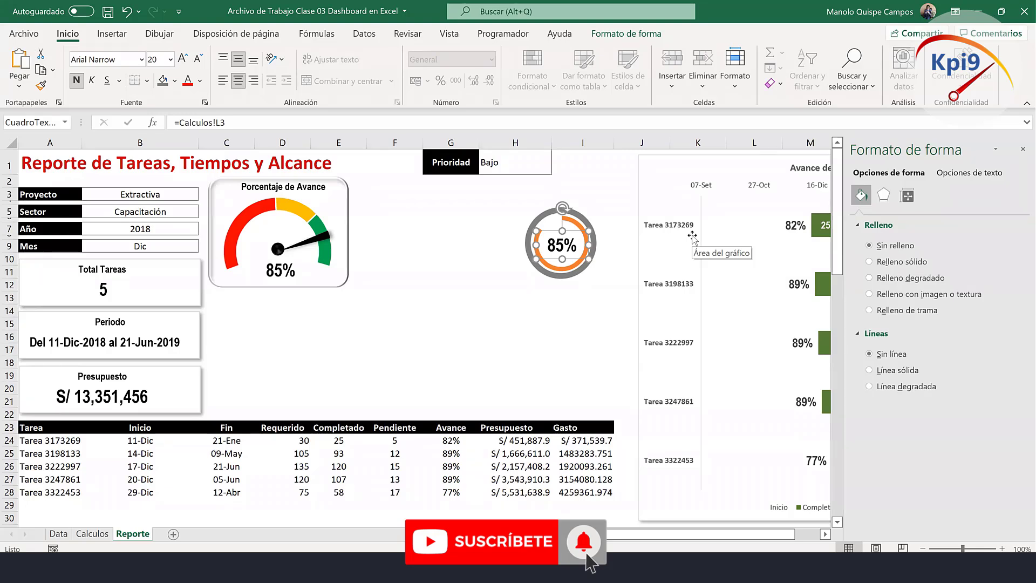
pyautogui.click(559, 336)
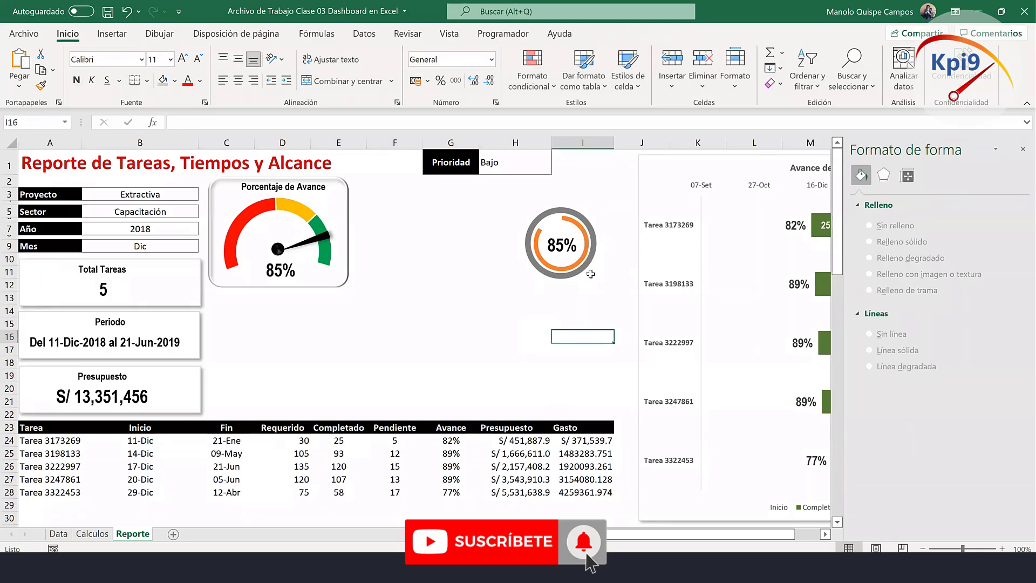
# Duplicate the 85% ring with its label and place the copy just left of the original.
pyautogui.click(579, 260)
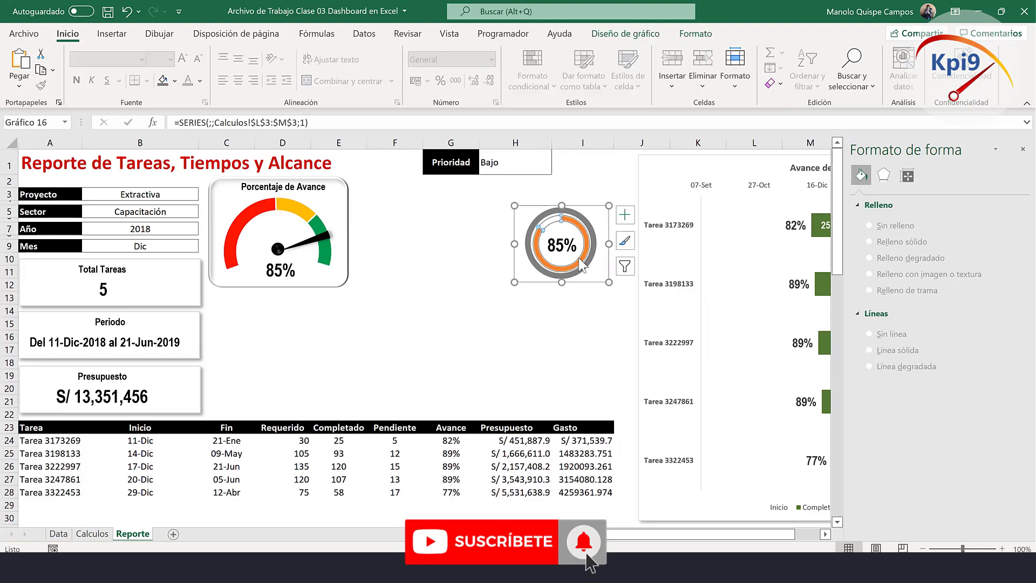
pyautogui.click(583, 221)
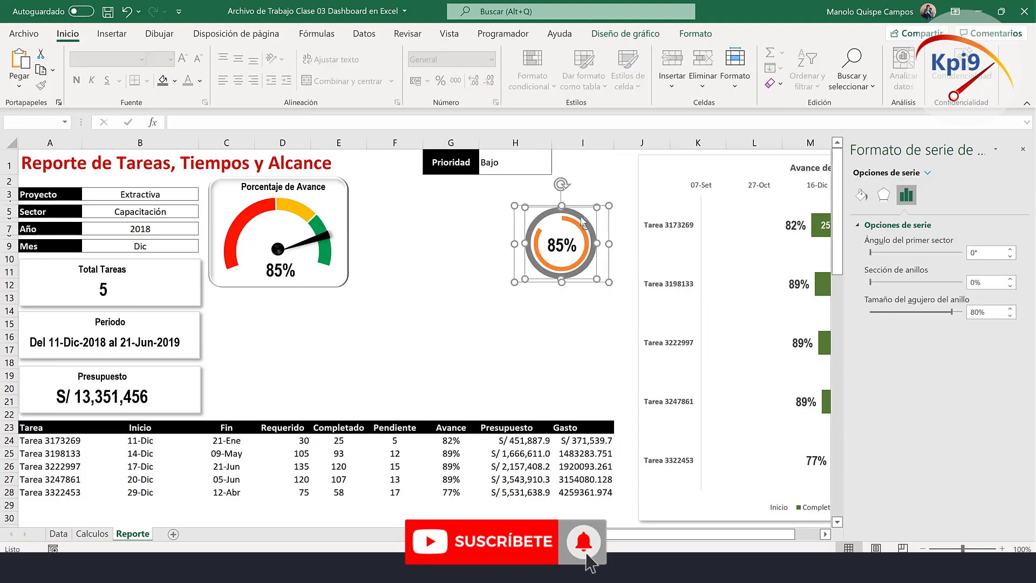
pyautogui.click(565, 240)
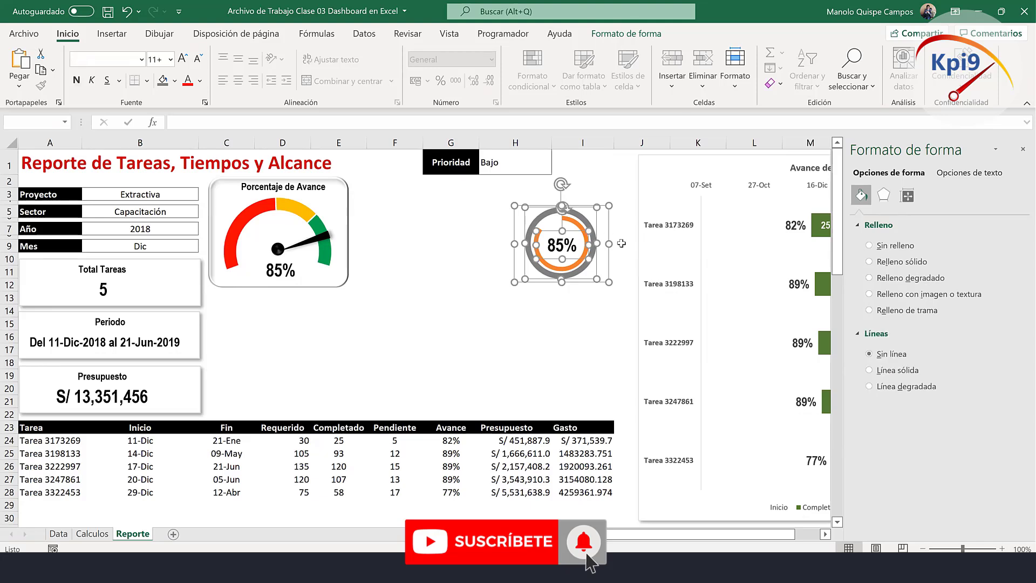
pyautogui.hotkey('ctrl', 'd')
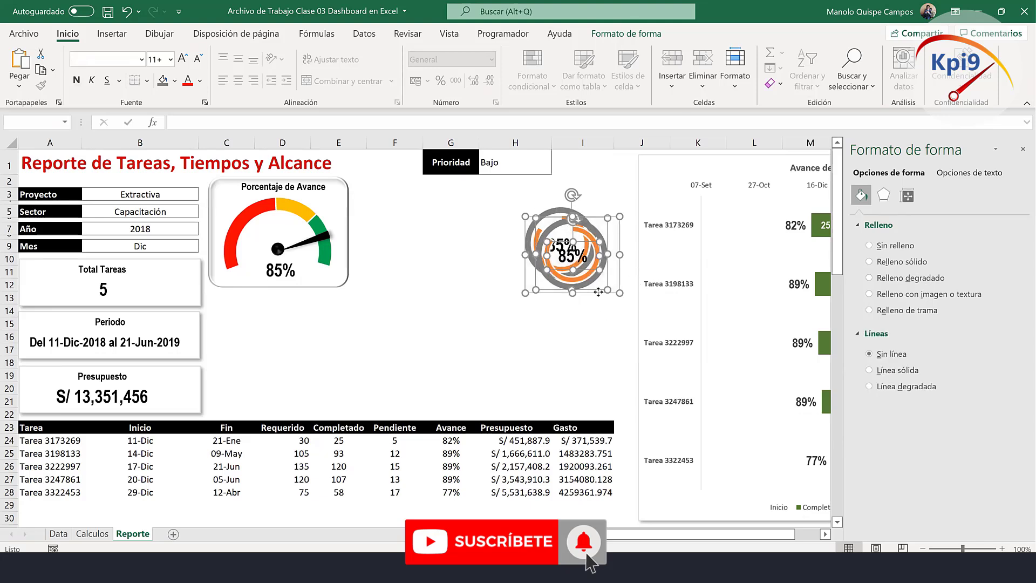
pyautogui.moveTo(598, 292); pyautogui.dragTo(468, 282)
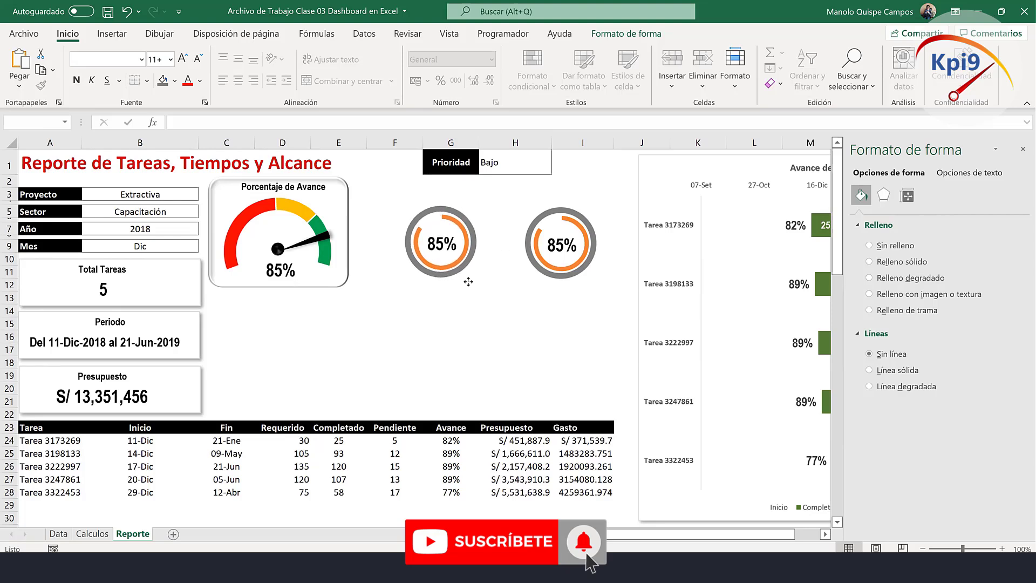
pyautogui.moveTo(468, 281); pyautogui.dragTo(463, 284)
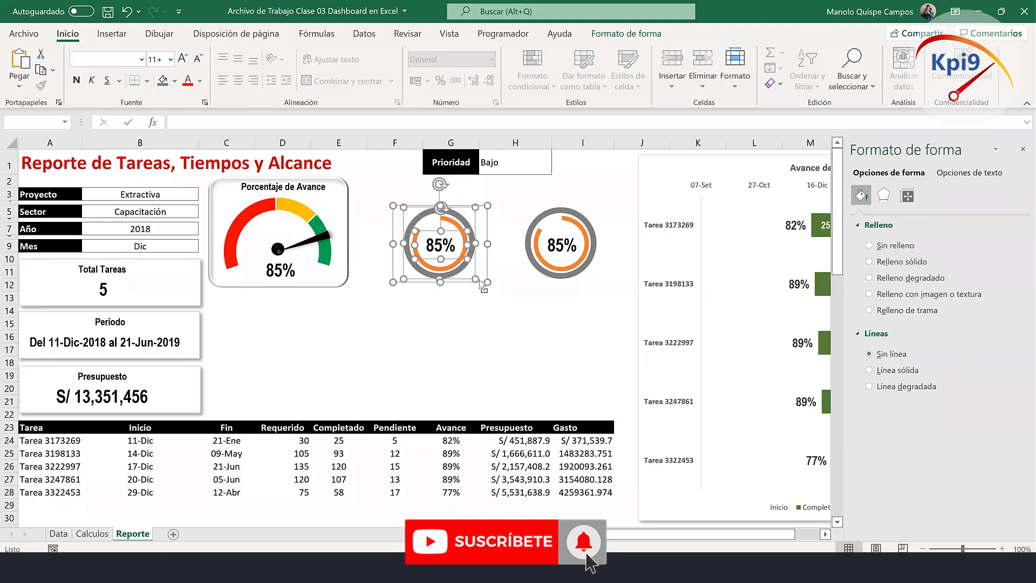
# Make two more ring copies and place them in the lower row below the gauge.
pyautogui.hotkey('ctrl', 'd')
pyautogui.moveTo(480, 291)
pyautogui.mouseDown()
pyautogui.moveTo(321, 388)
pyautogui.moveTo(585, 387)
pyautogui.mouseUp()
pyautogui.hotkey('ctrl', 'd')
pyautogui.hotkey('ctrl', 'd')
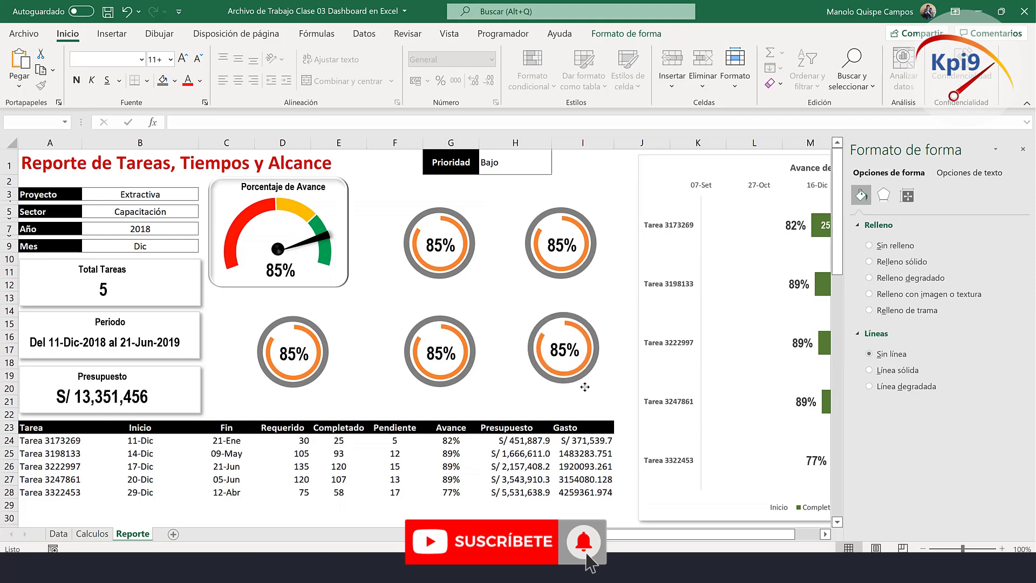
pyautogui.moveTo(585, 387); pyautogui.dragTo(586, 396)
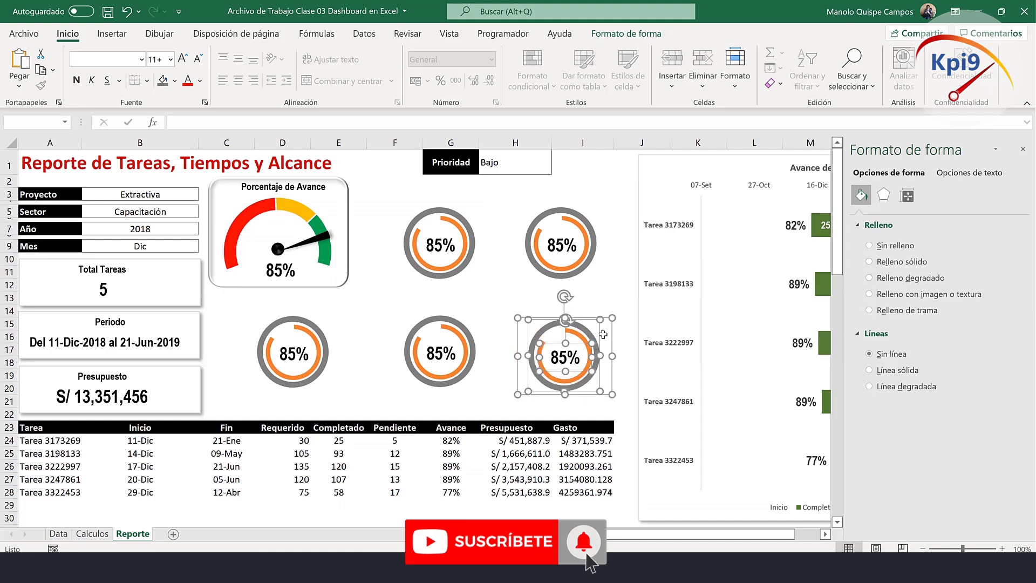
# Change the first ring's series values to Calculos!$L$2:$M$2 via Seleccionar datos.
pyautogui.click(509, 301)
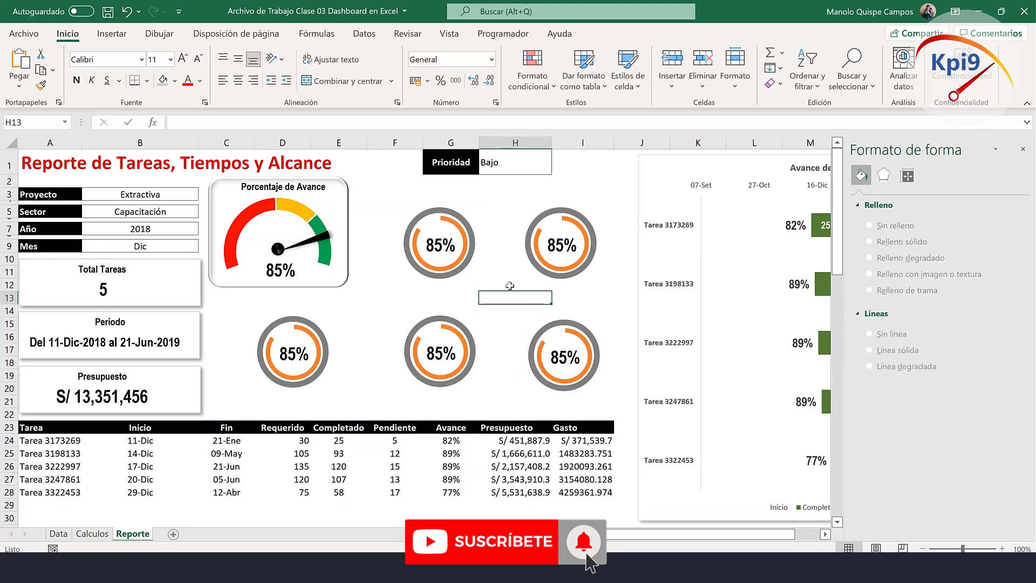
pyautogui.click(460, 266)
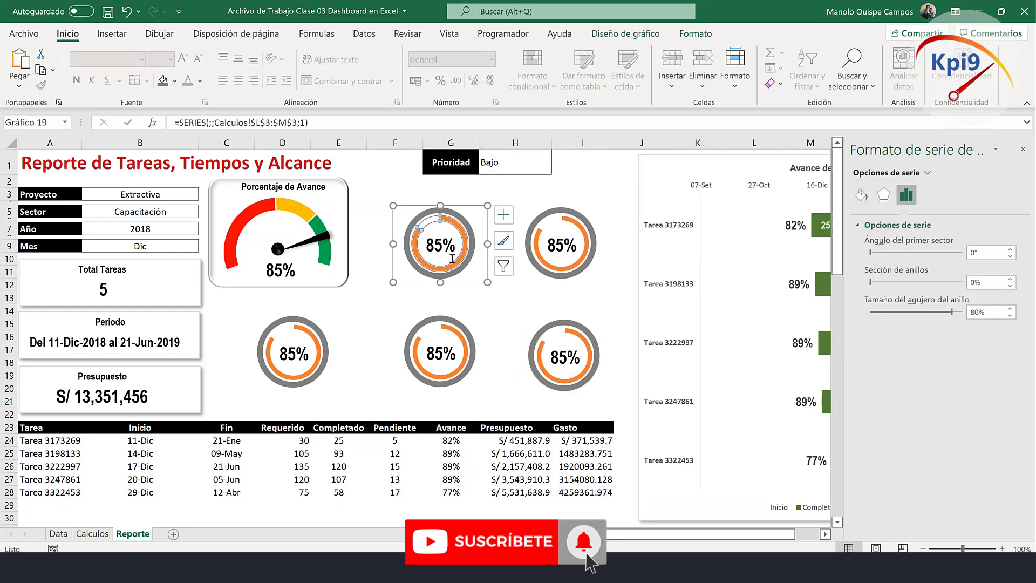
pyautogui.rightClick(452, 264)
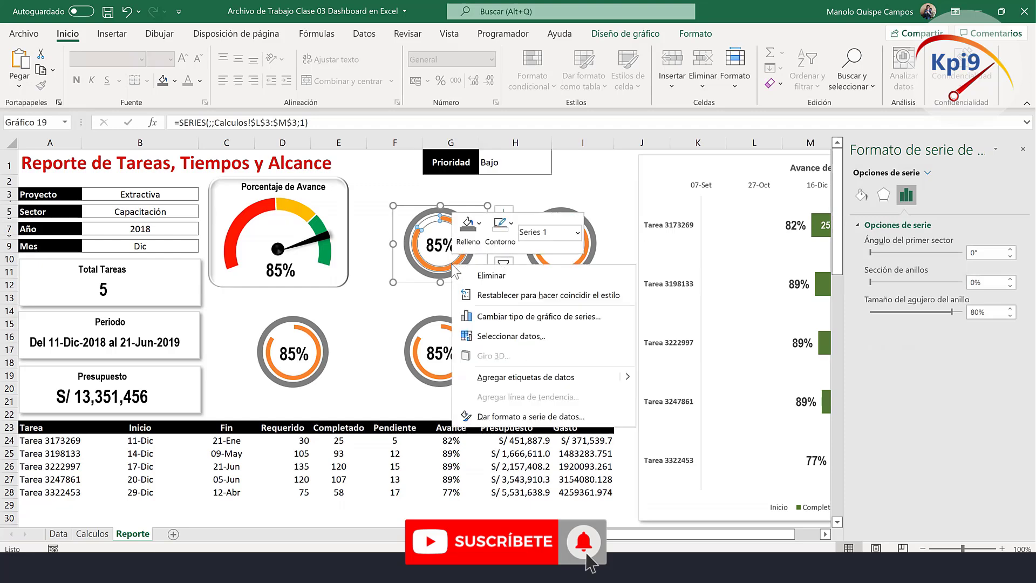
pyautogui.click(530, 328)
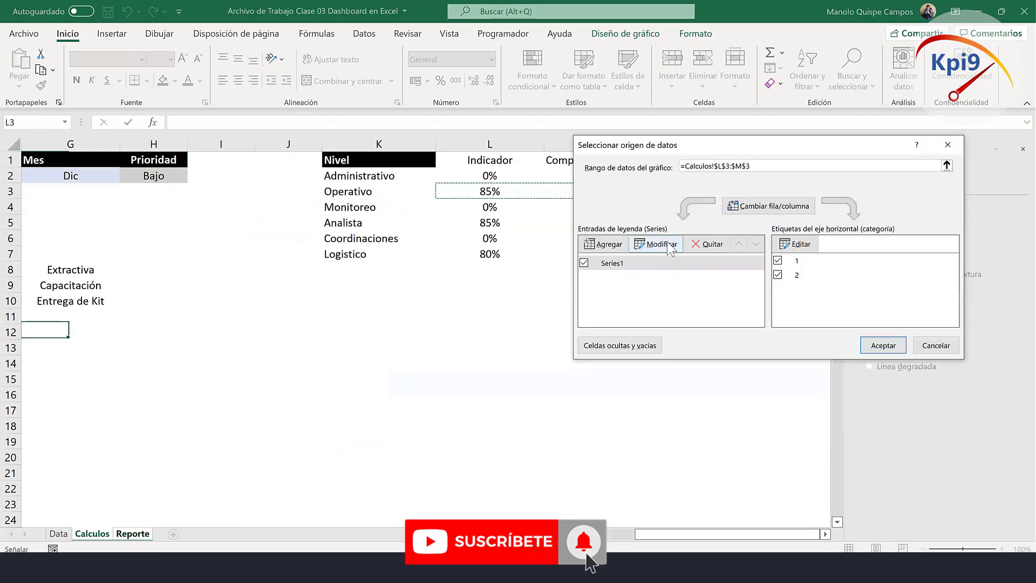
pyautogui.click(661, 307)
pyautogui.click(798, 265)
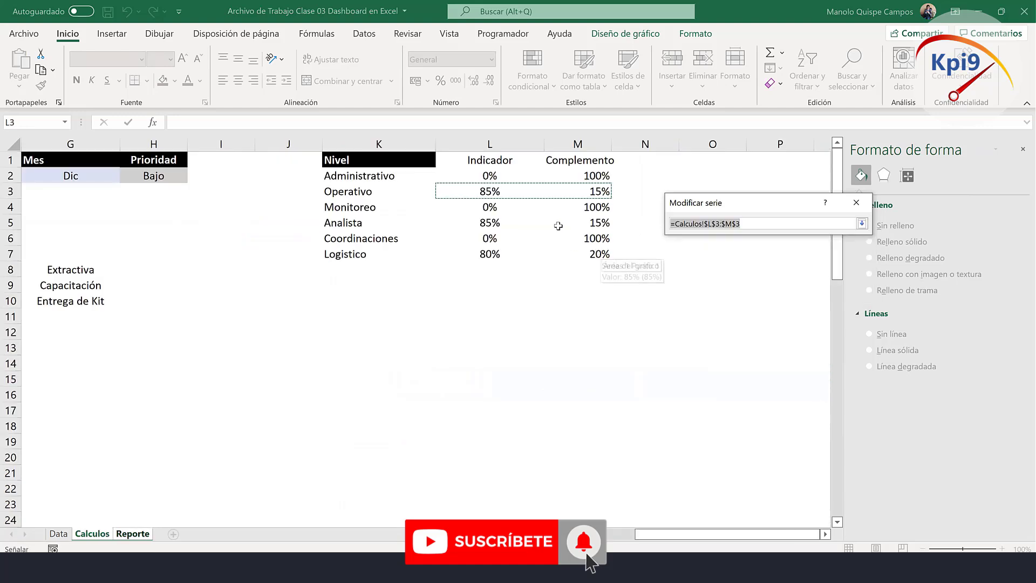
pyautogui.moveTo(486, 176); pyautogui.dragTo(596, 176)
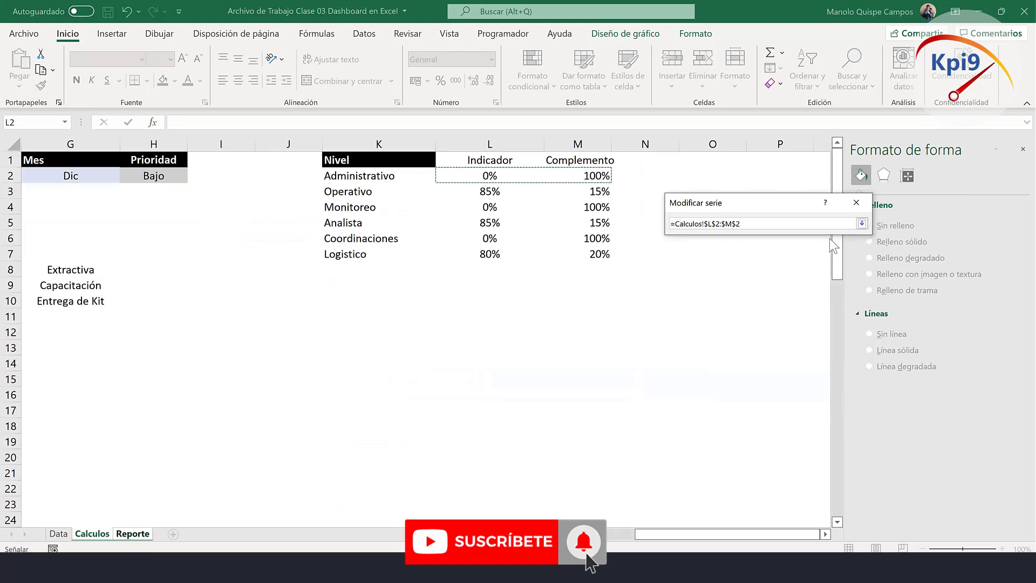
pyautogui.click(862, 224)
pyautogui.click(791, 288)
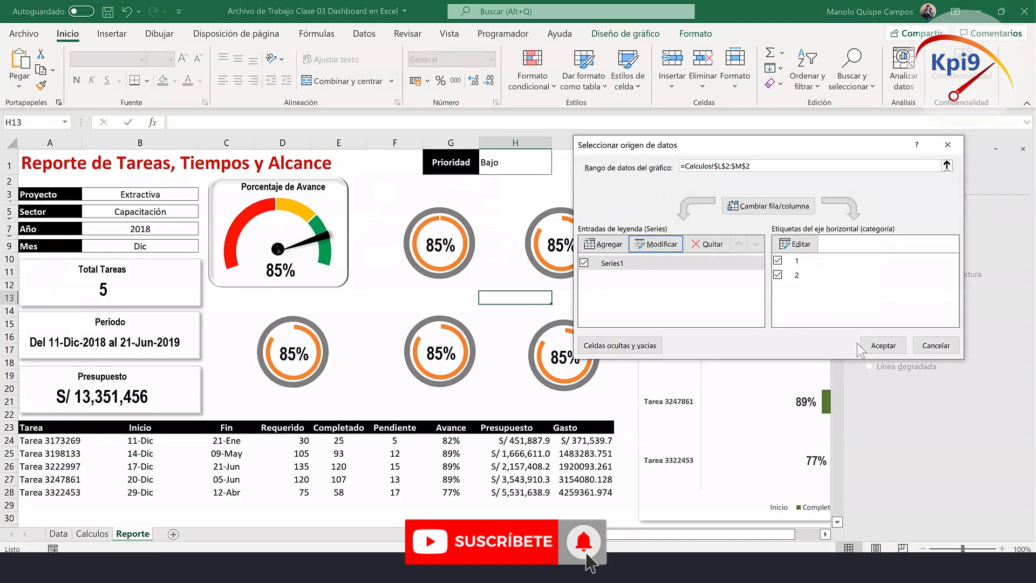
pyautogui.click(879, 346)
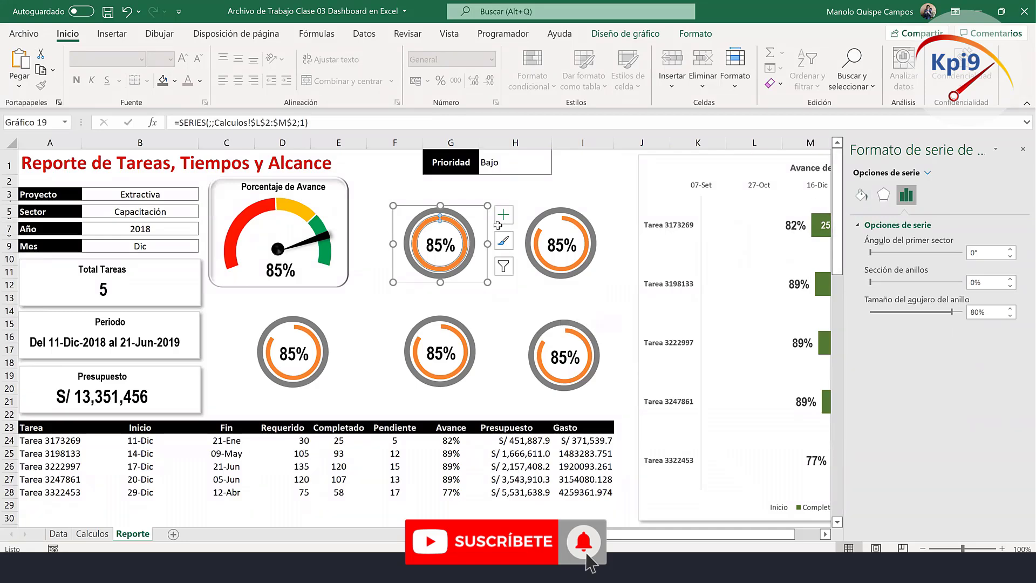
# Re-enter Calculos cell L2 so Administrativo shows 50% as a test, then return to Reporte.
pyautogui.click(92, 534)
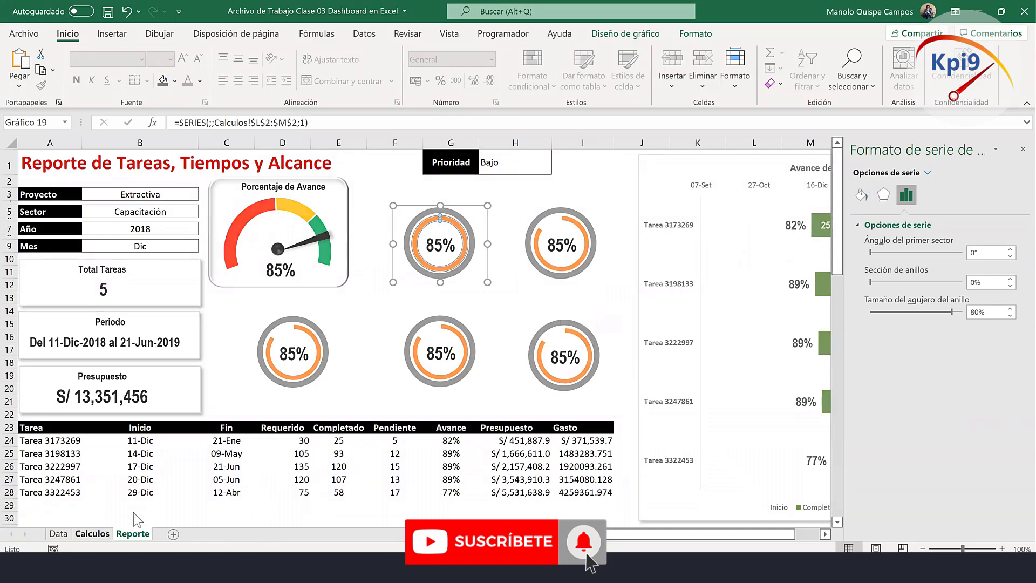
pyautogui.click(488, 176)
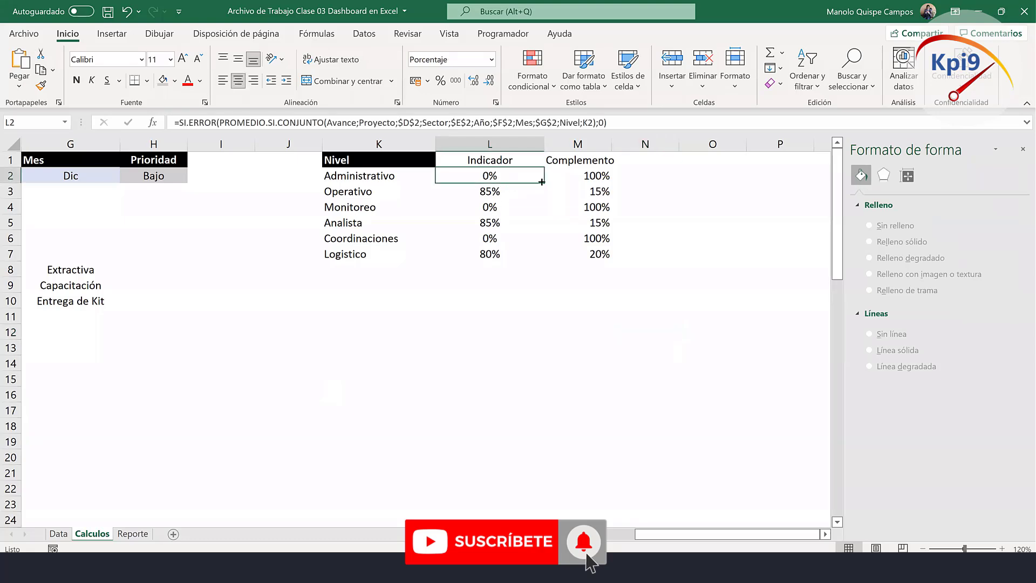
pyautogui.press('F2')
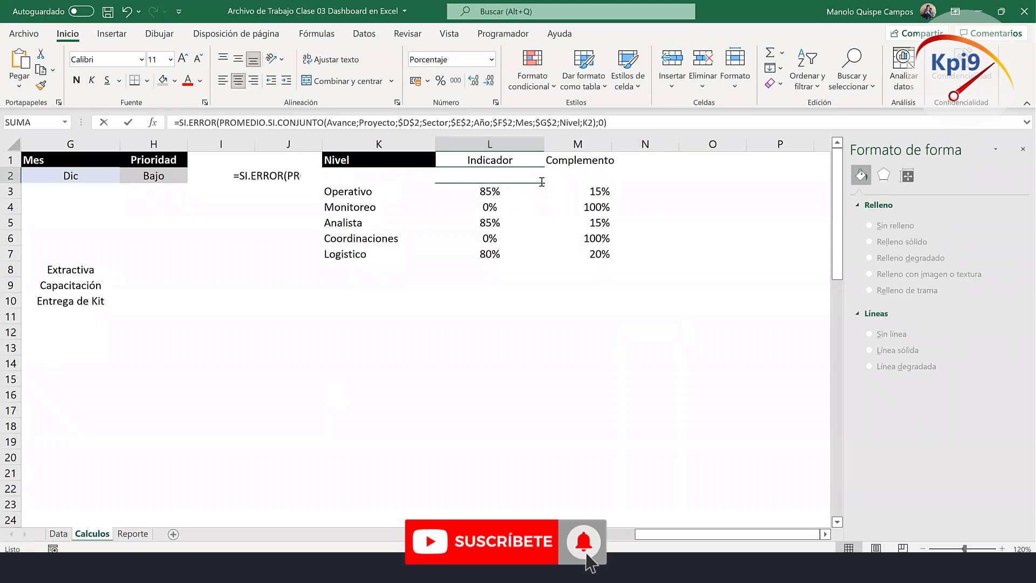
pyautogui.press('Return')
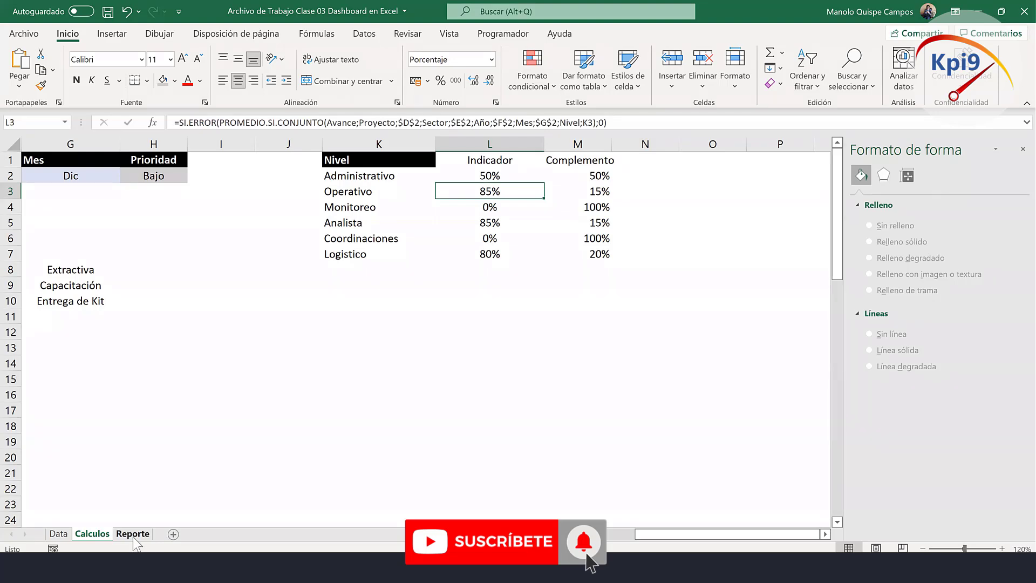
pyautogui.click(133, 534)
# Colour the first ring's progress segment green.
pyautogui.click(493, 330)
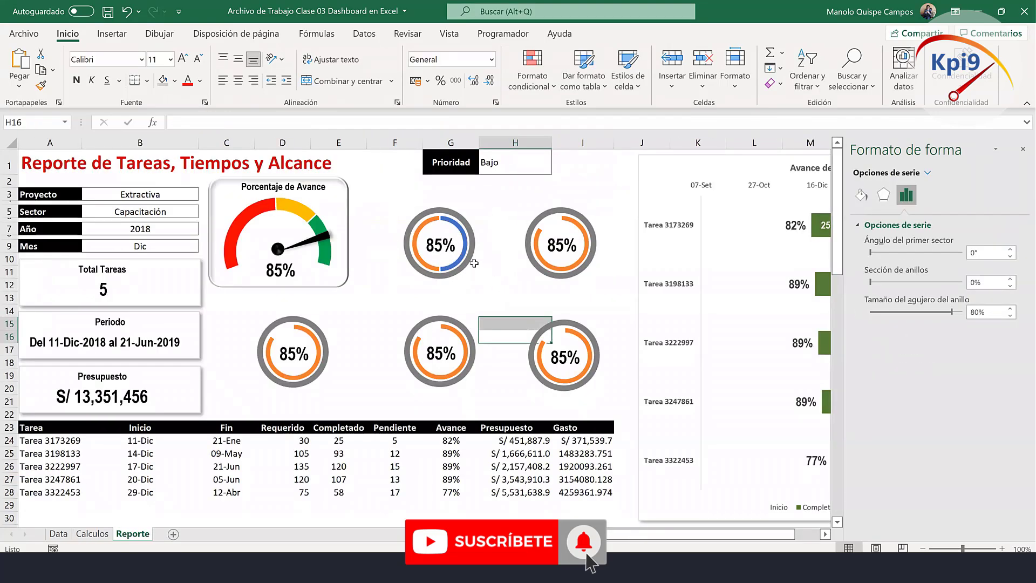
pyautogui.click(462, 256)
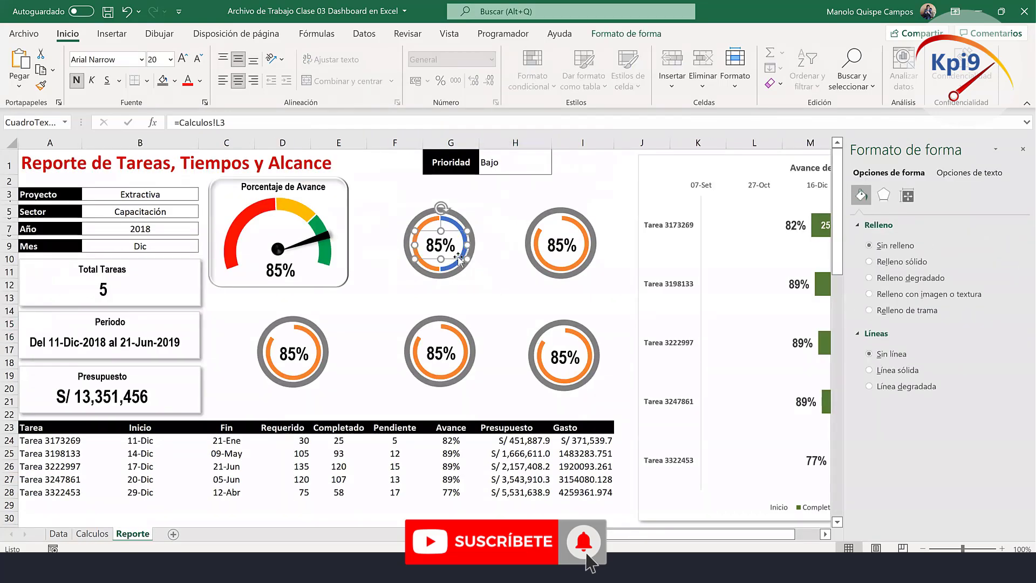
pyautogui.click(453, 264)
pyautogui.click(453, 265)
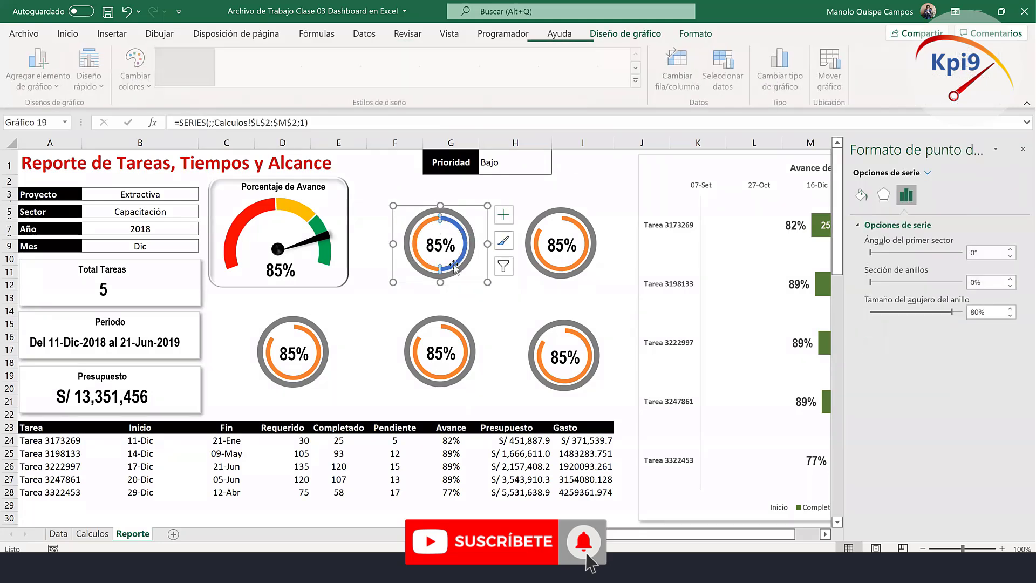
pyautogui.click(861, 194)
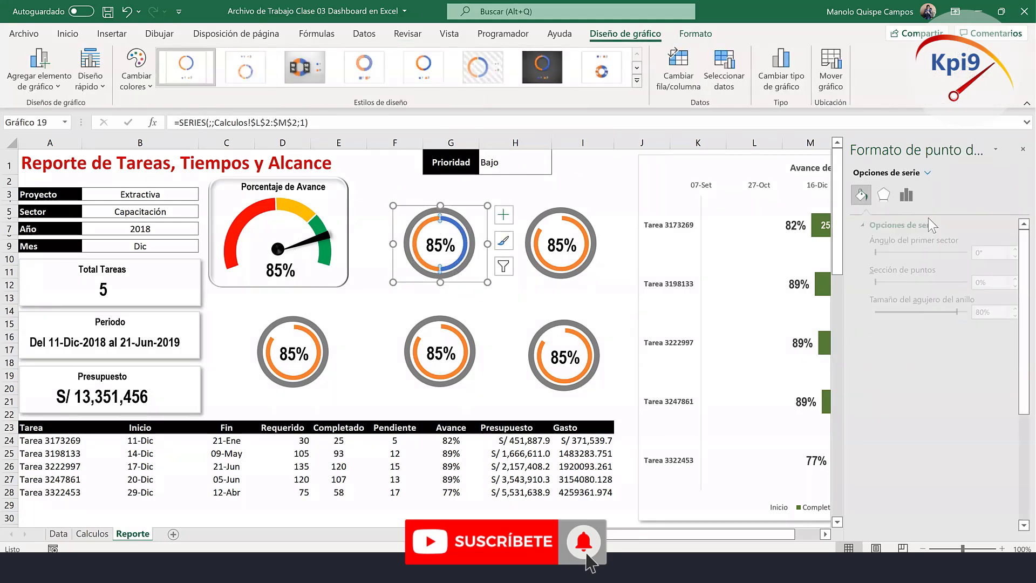
pyautogui.click(1007, 370)
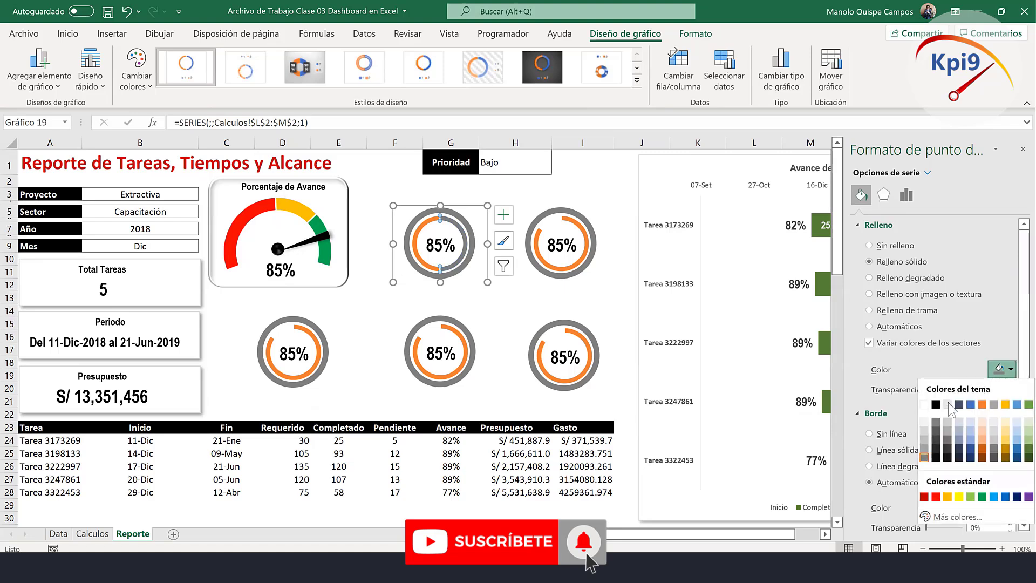
pyautogui.click(1026, 404)
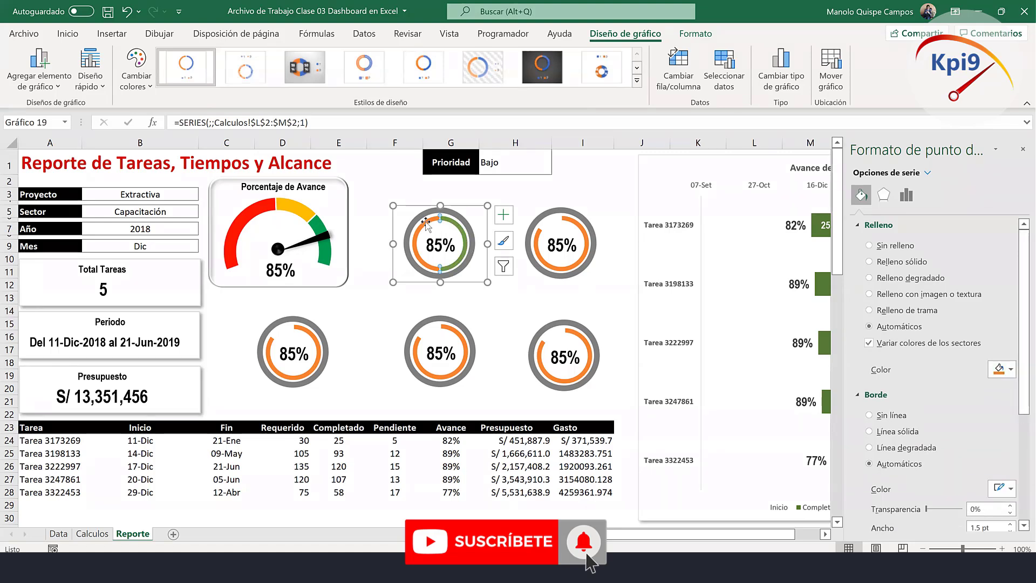
# Give the first ring's remaining segment no fill and no border.
pyautogui.click(426, 221)
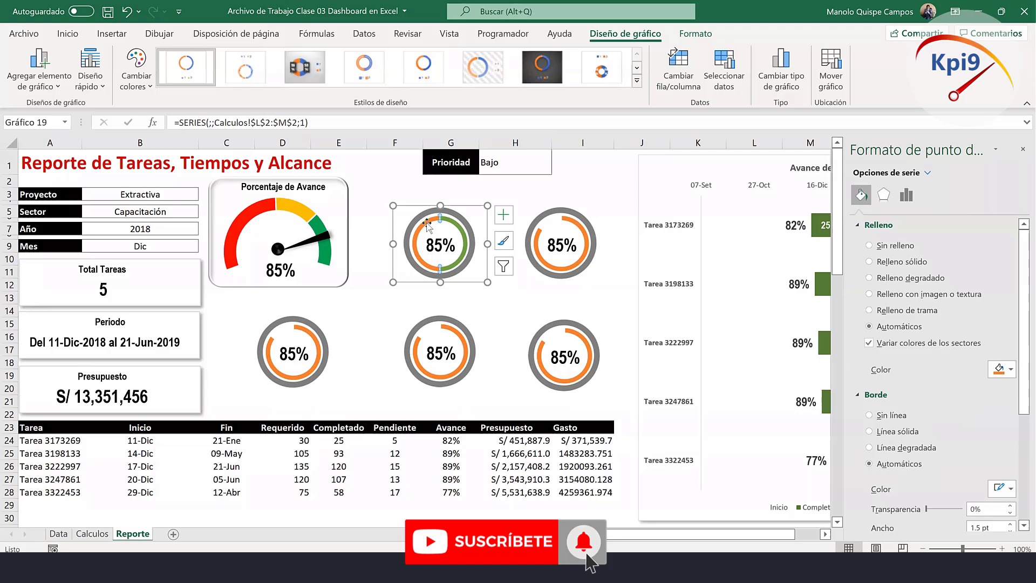
pyautogui.click(895, 246)
pyautogui.click(892, 387)
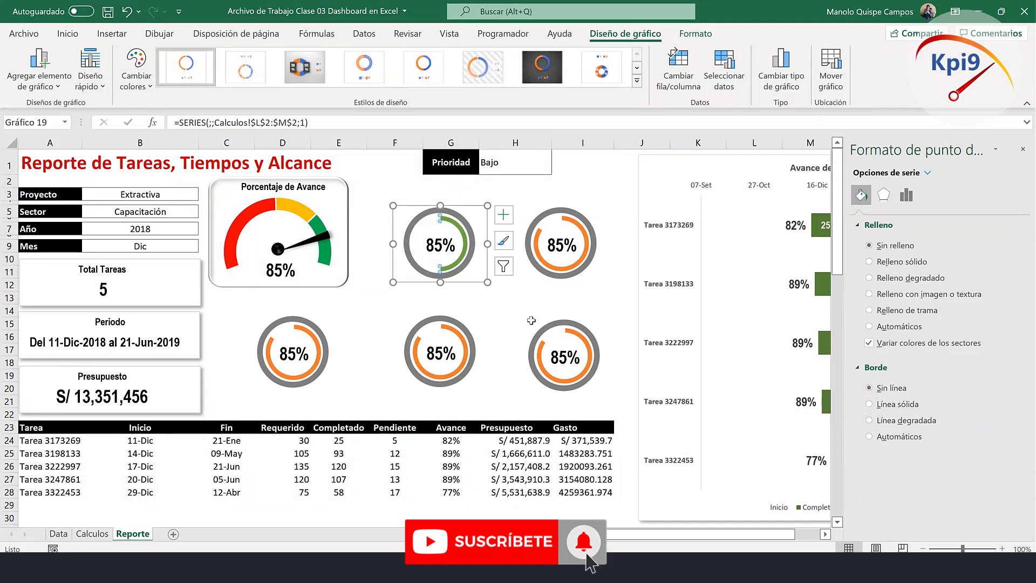
pyautogui.click(506, 305)
# Link the first ring's percentage label to Calculos!L2 so it reads 50%.
pyautogui.click(443, 246)
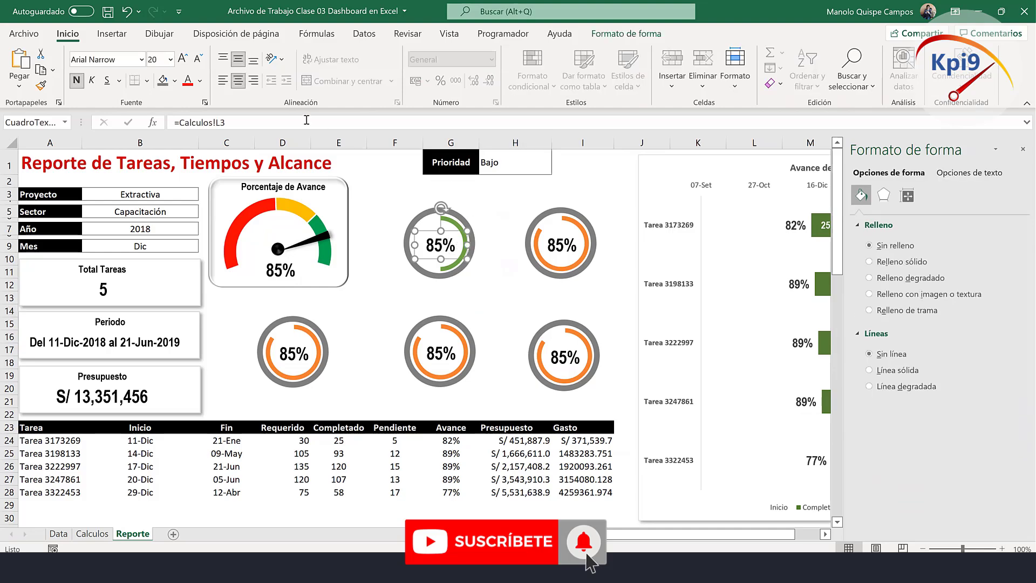
pyautogui.tripleClick(198, 122)
pyautogui.write('=')
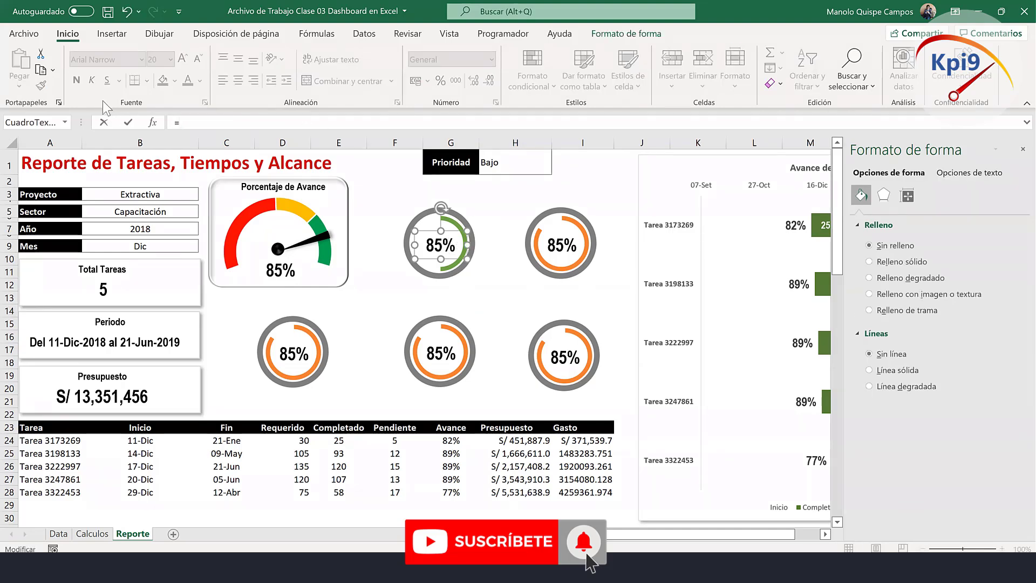
pyautogui.hotkey('ctrl', 'pageup')
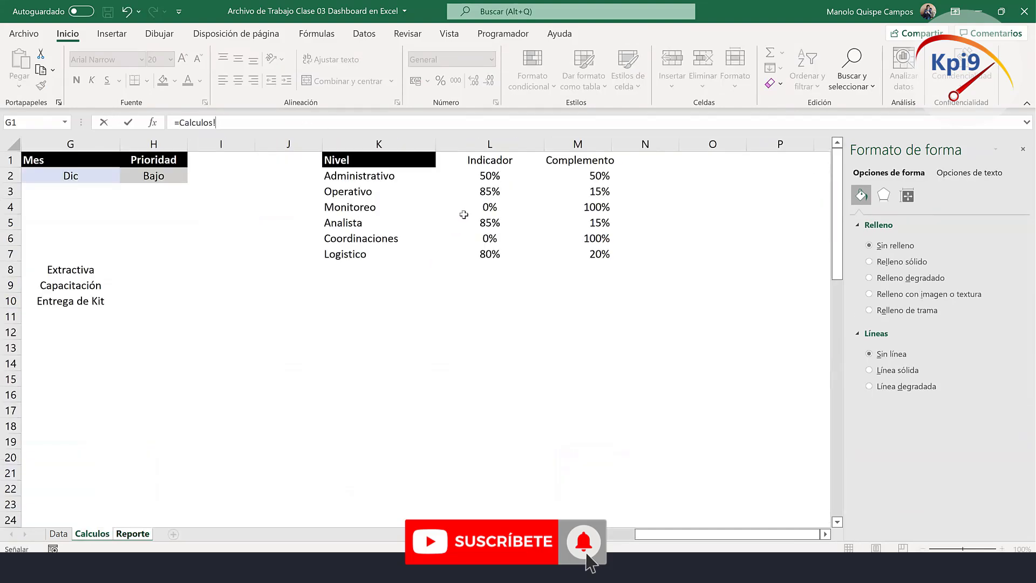
pyautogui.click(487, 174)
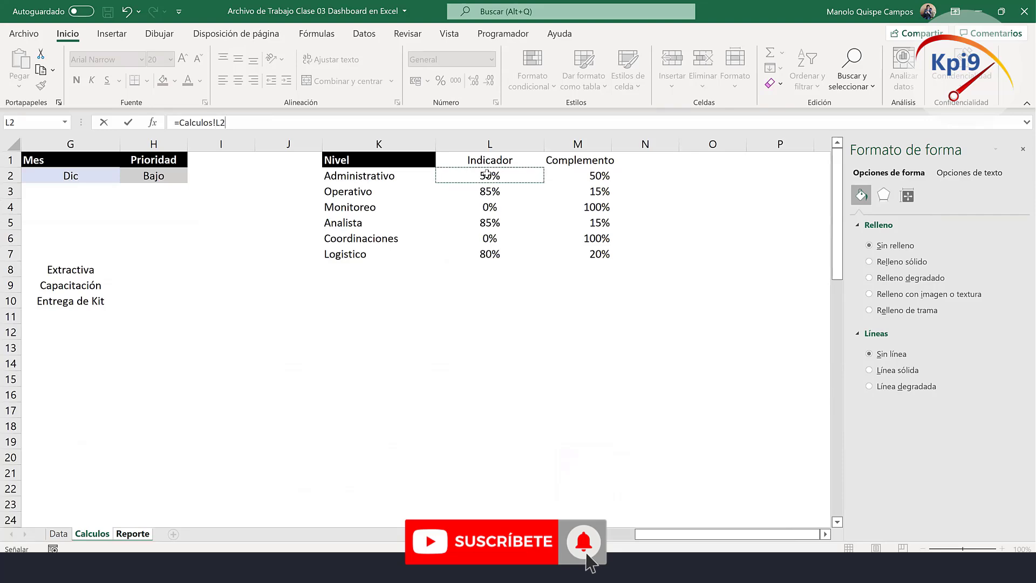
pyautogui.press('Return')
# Copy the 85% label's large bold formatting onto the 50% label with Copiar formato.
pyautogui.click(561, 245)
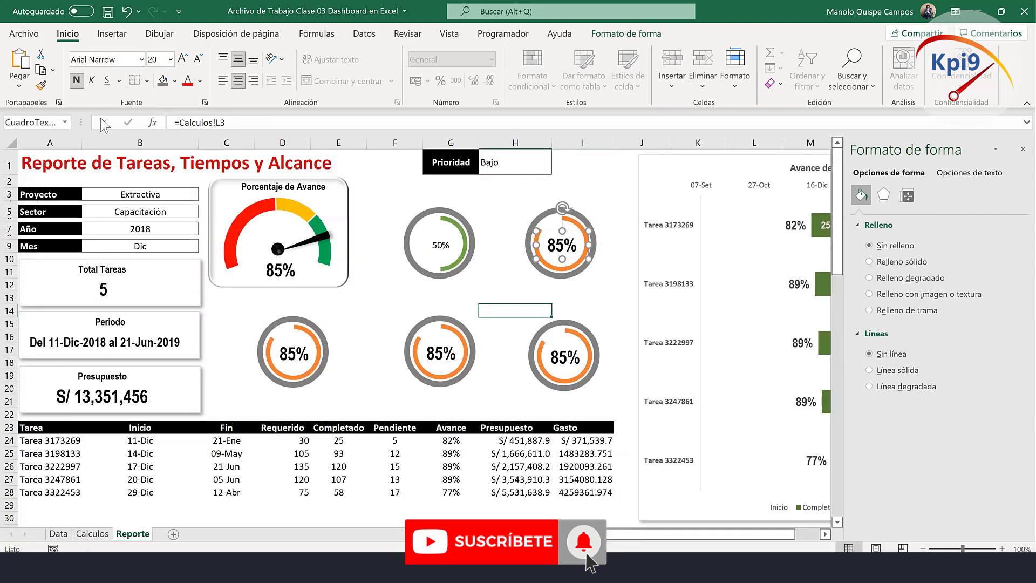
pyautogui.click(41, 86)
pyautogui.click(443, 247)
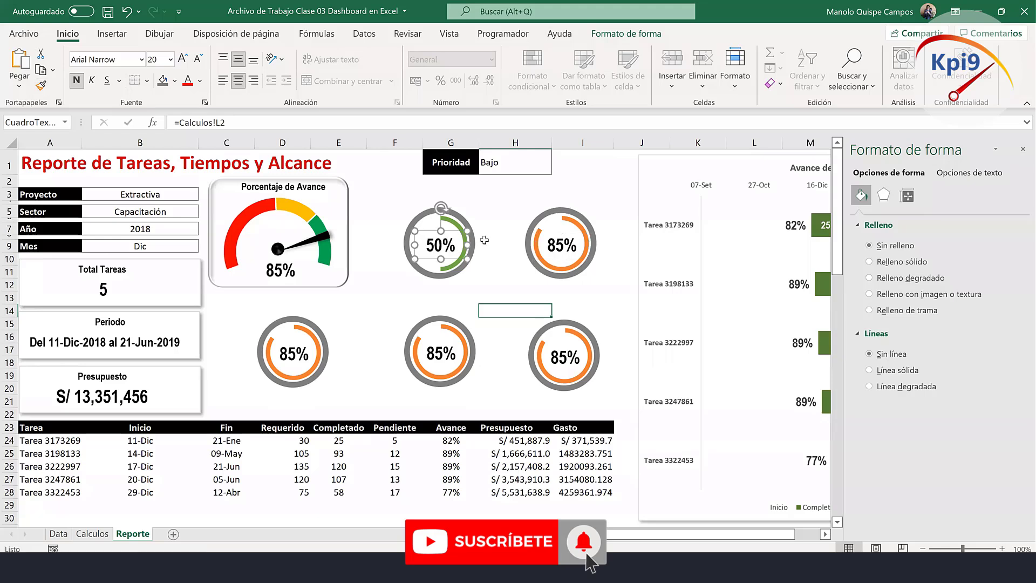
pyautogui.click(523, 311)
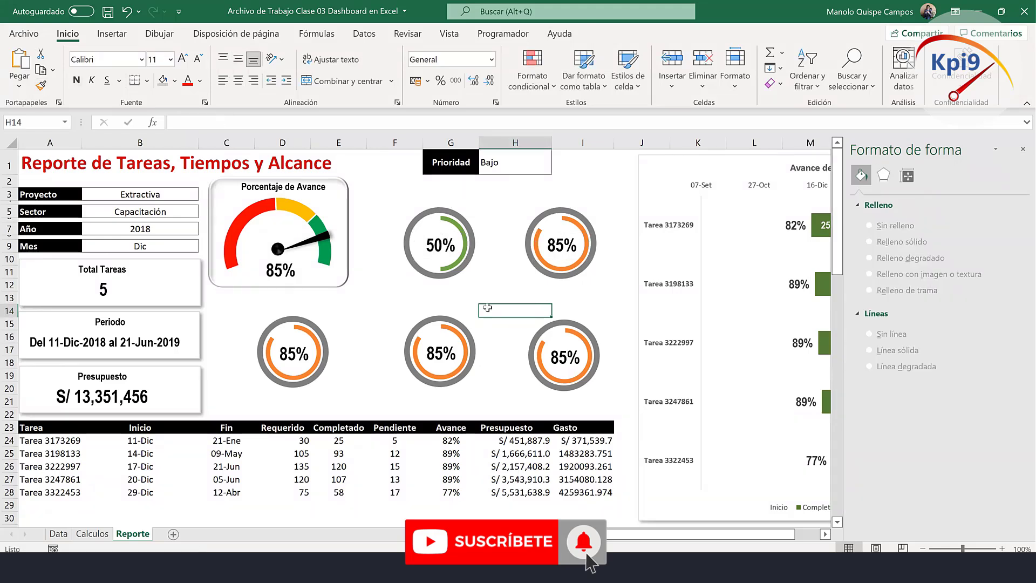
# Open Seleccionar datos for the bottom-left ring chart.
pyautogui.click(310, 334)
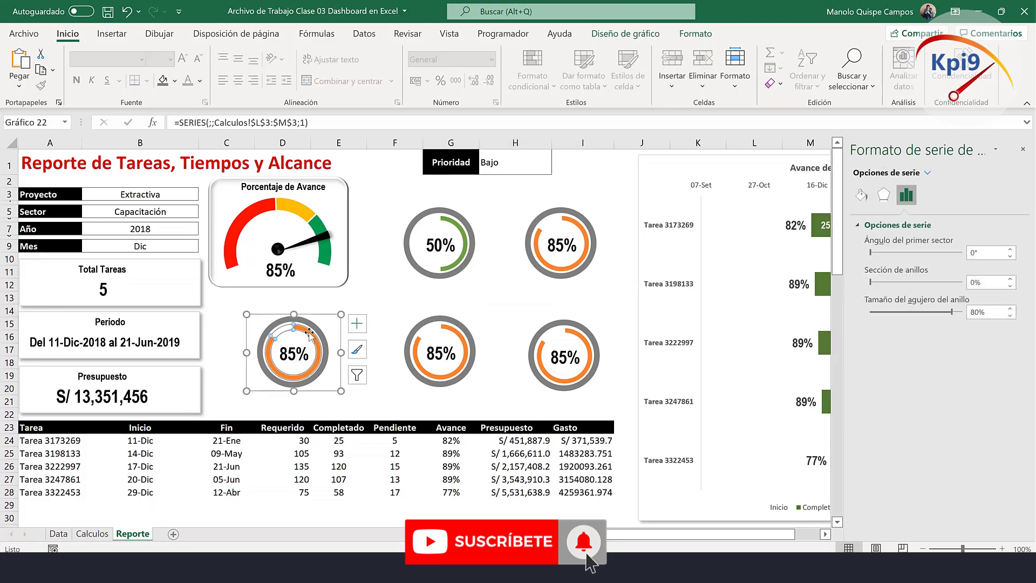
pyautogui.rightClick(311, 338)
pyautogui.click(368, 403)
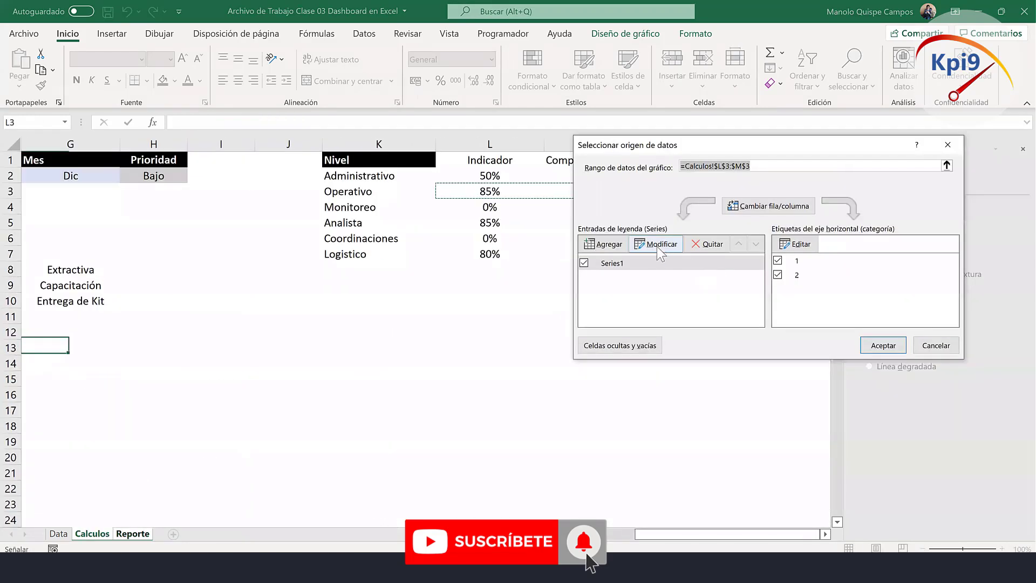
# Set the bottom-left ring's series values to the Monitoreo row Calculos!L4:M4.
pyautogui.click(656, 244)
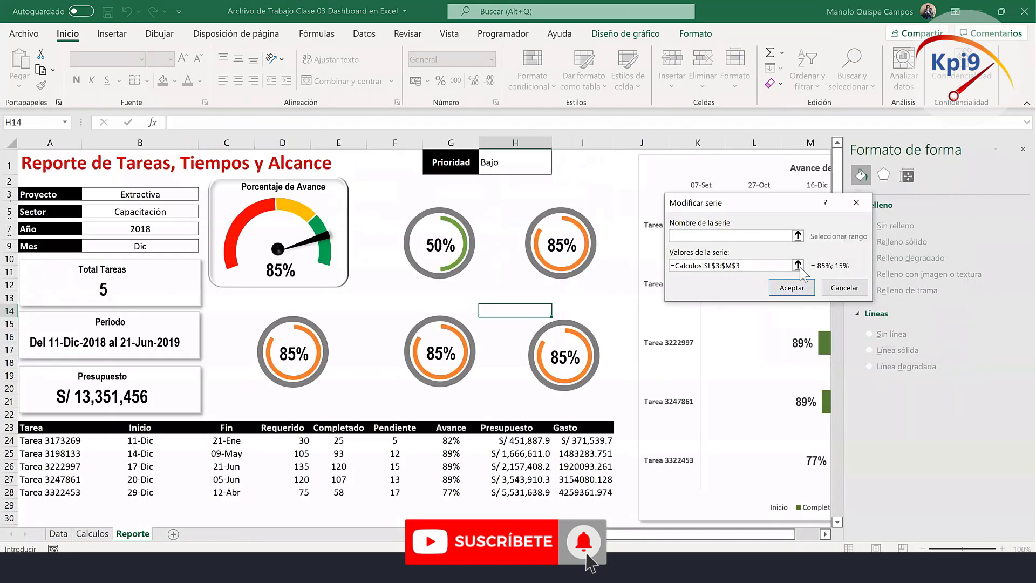
pyautogui.click(798, 263)
pyautogui.moveTo(475, 208); pyautogui.dragTo(589, 208)
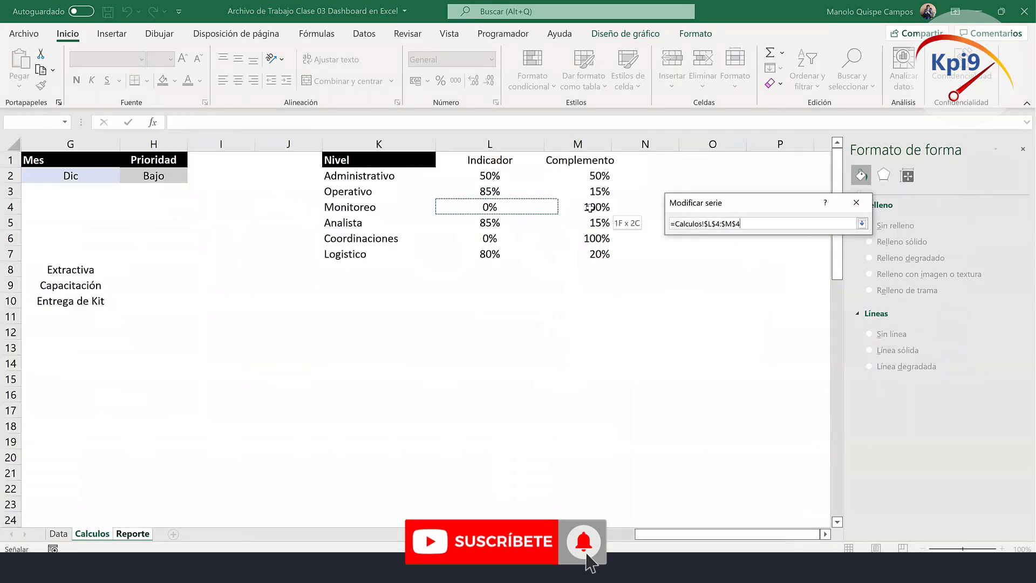
pyautogui.press('Return')
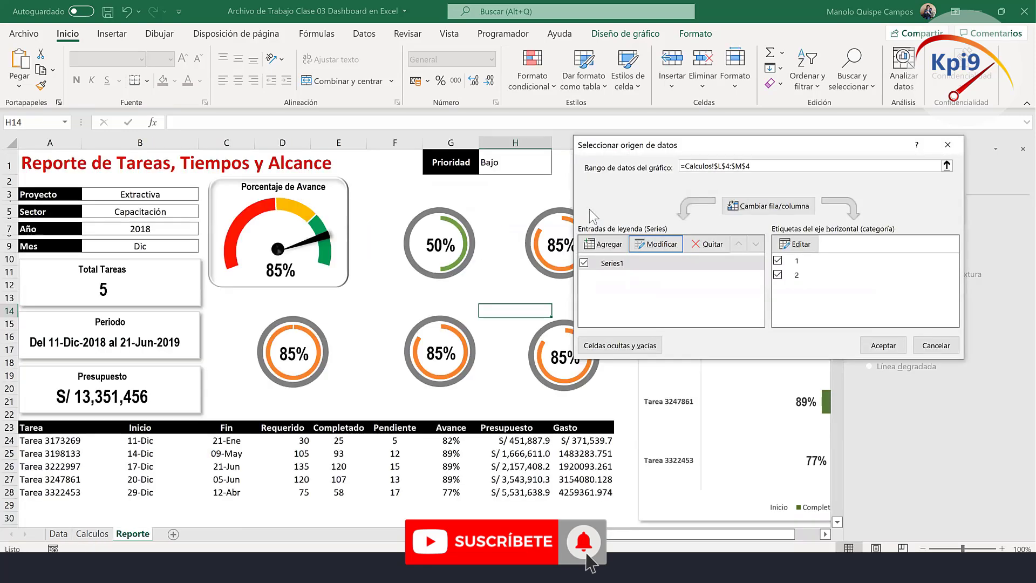
pyautogui.click(876, 344)
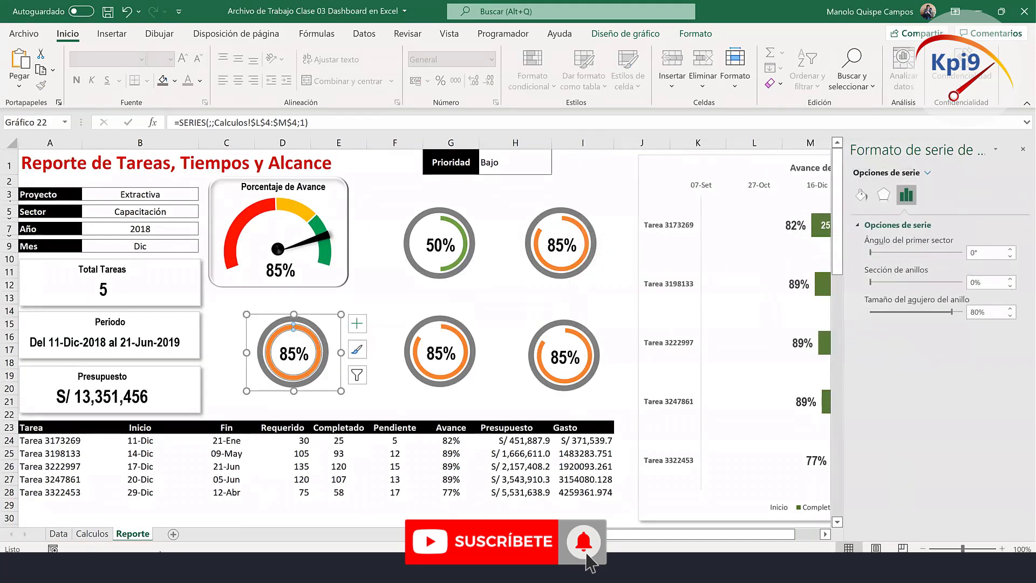
# Recommit Calculos cell L4 so Monitoreo shows 50%, then return to Reporte.
pyautogui.click(107, 537)
pyautogui.click(485, 207)
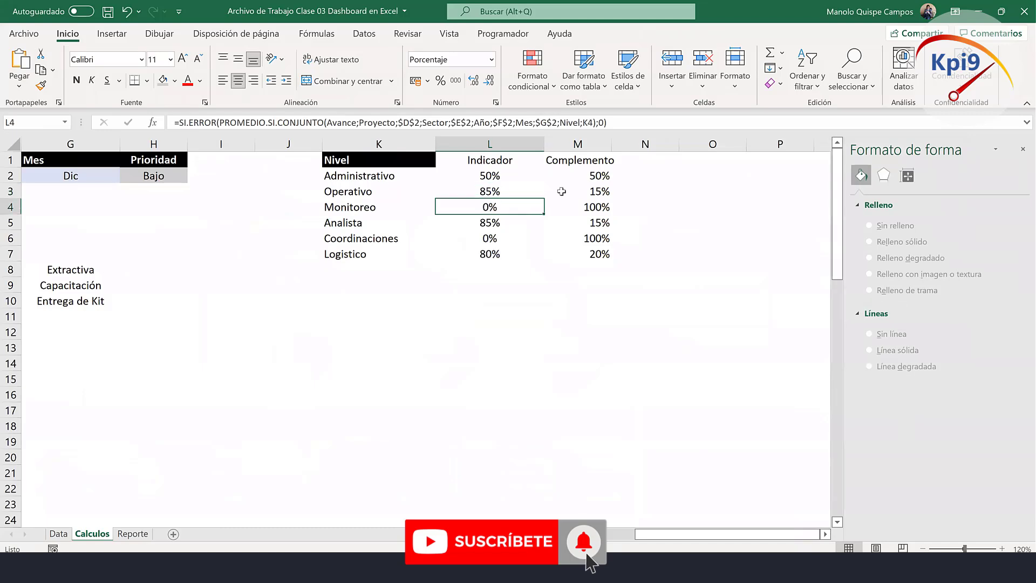
pyautogui.press('F2')
pyautogui.press('Return')
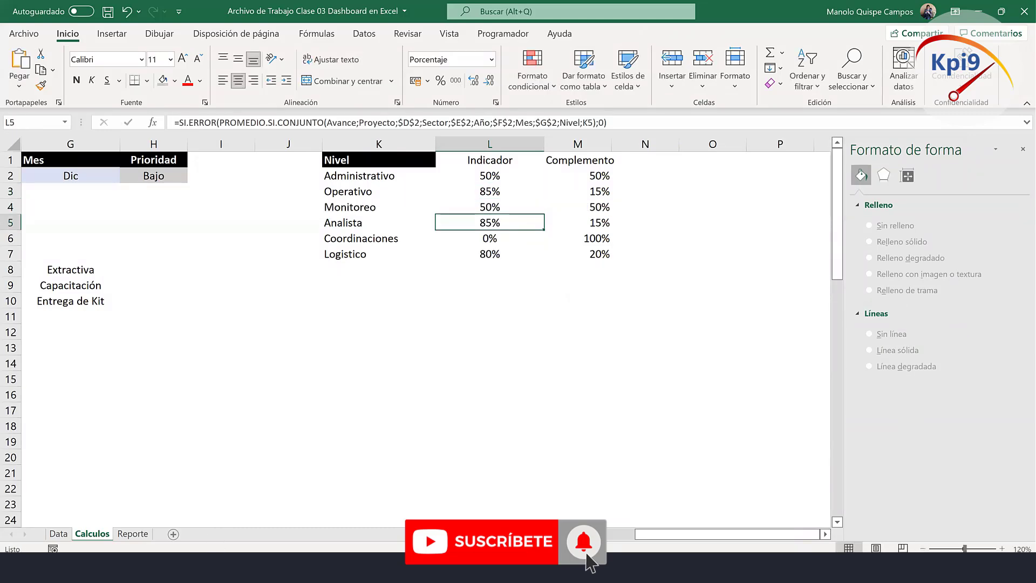
pyautogui.click(132, 533)
# Give the bottom-left ring a solid red progress arc and an unfilled remainder.
pyautogui.click(300, 330)
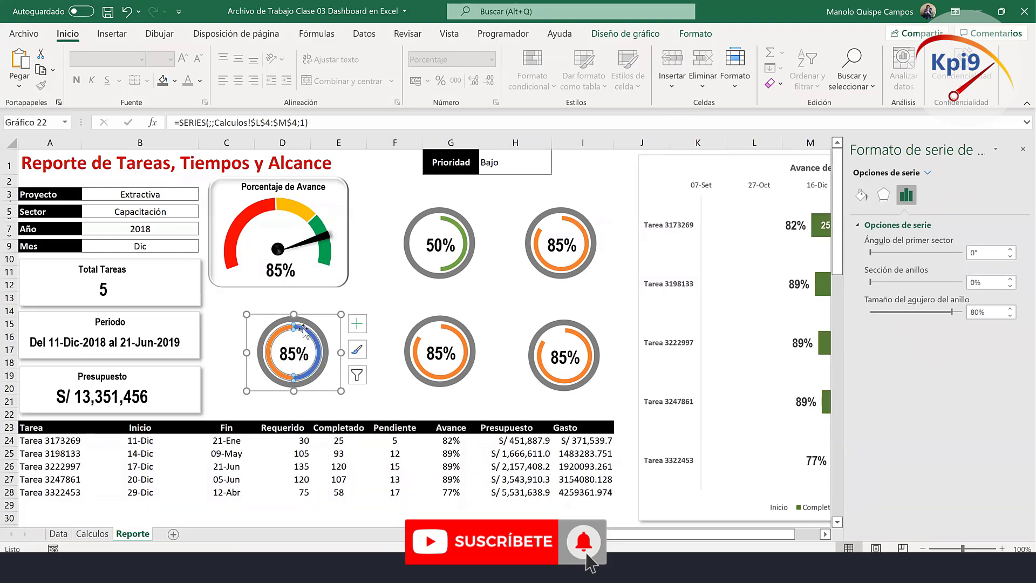
pyautogui.click(303, 332)
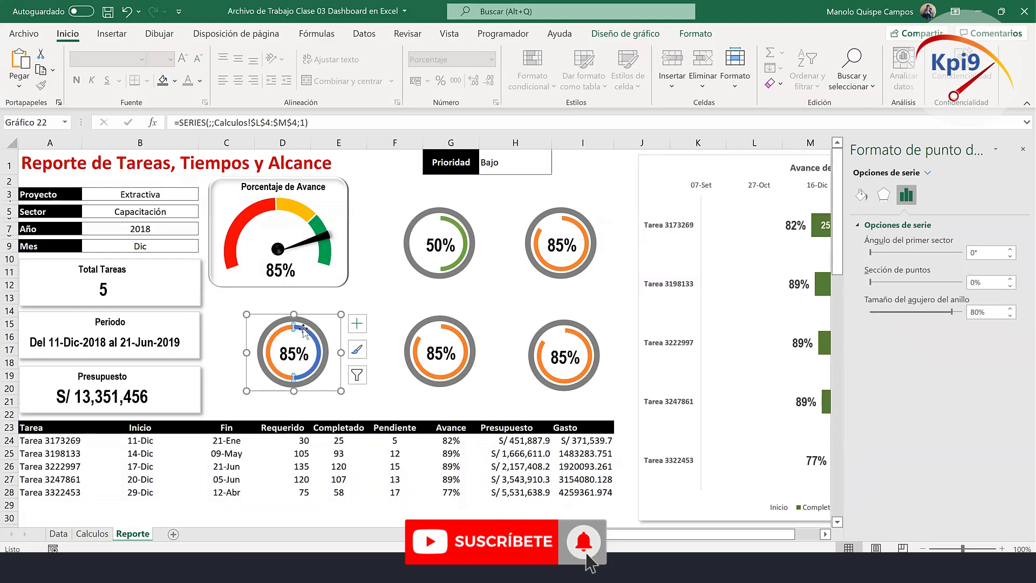
pyautogui.click(861, 195)
pyautogui.click(869, 262)
pyautogui.click(1003, 369)
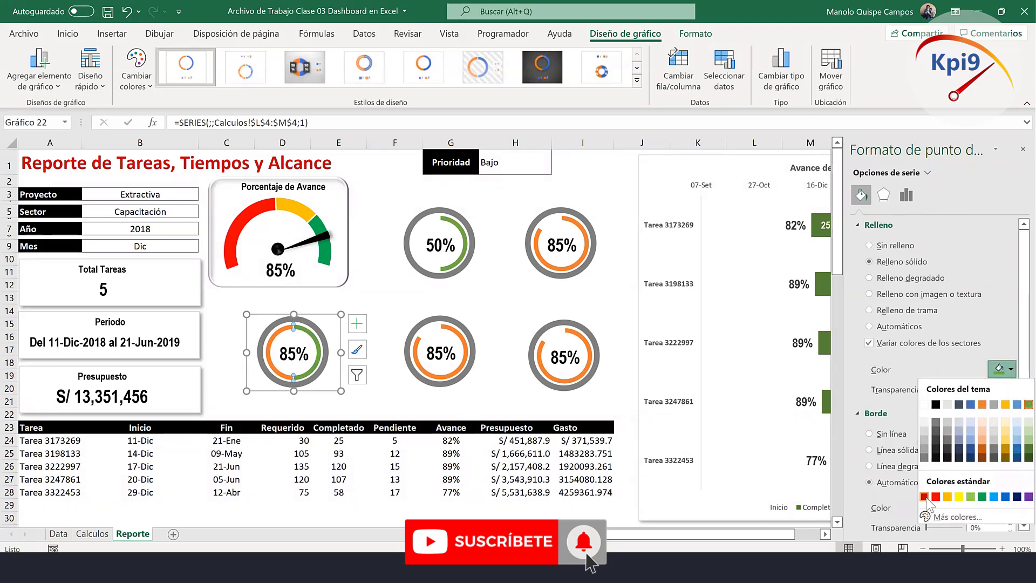
pyautogui.click(924, 497)
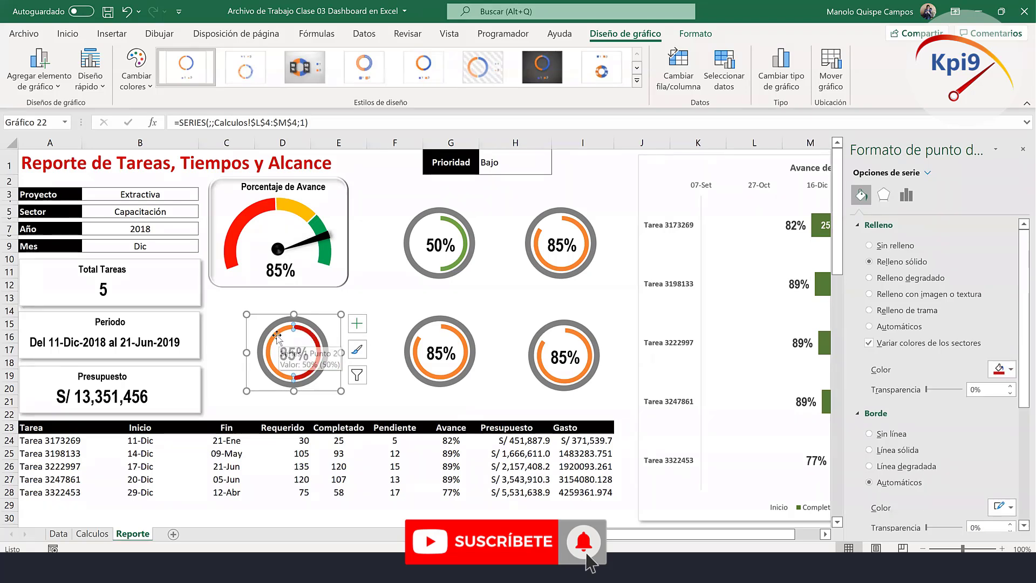
pyautogui.click(277, 337)
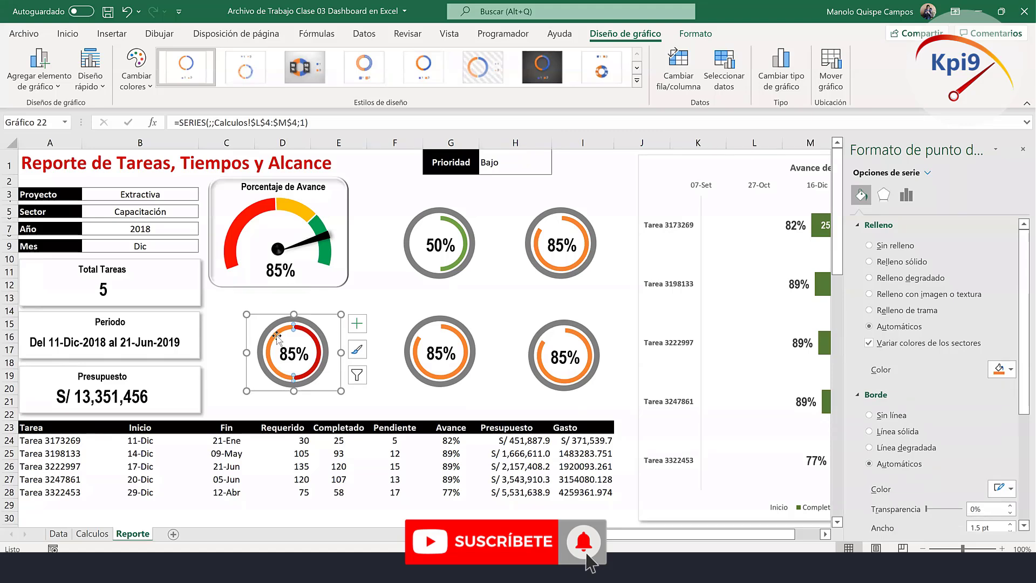
pyautogui.click(889, 247)
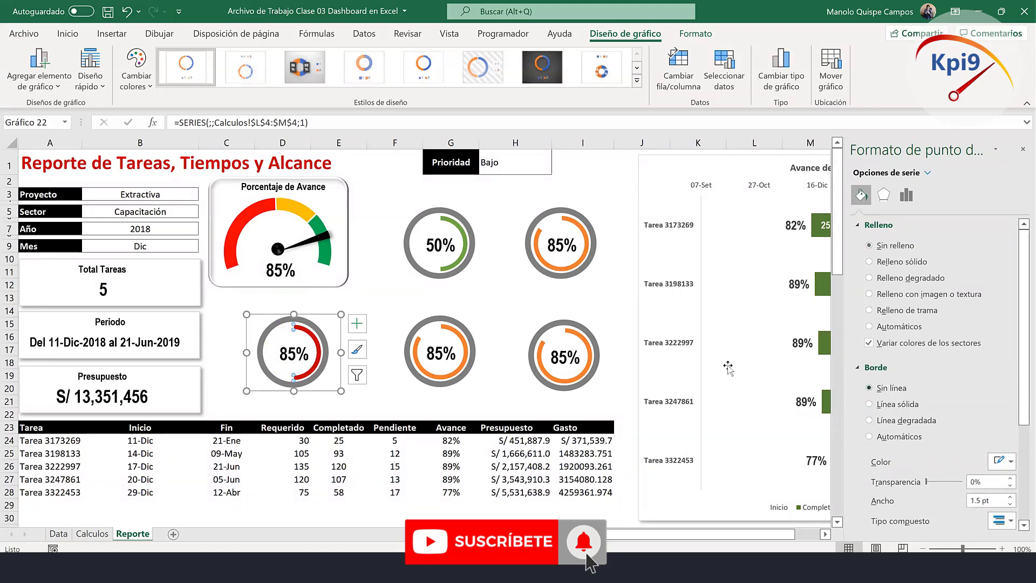
pyautogui.click(299, 354)
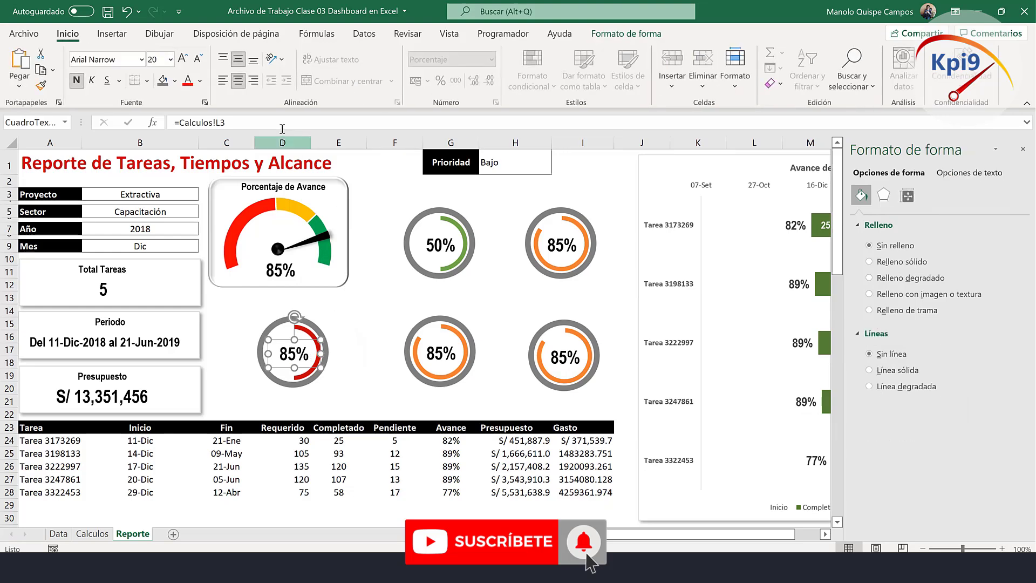
# Link the bottom-left label to Calculos!L4 and copy the 50% label's large bold style onto it.
pyautogui.write('=')
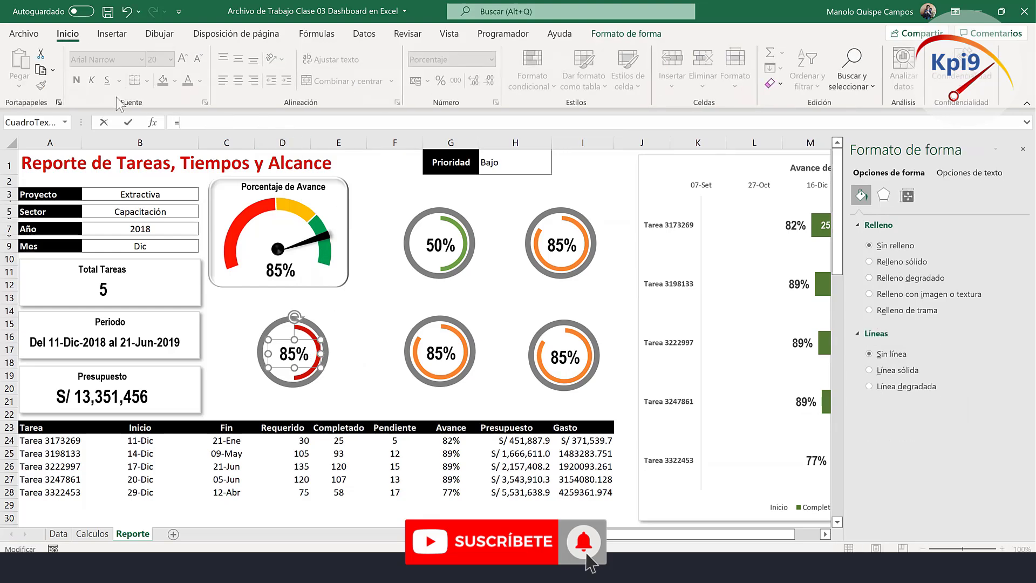
pyautogui.click(92, 533)
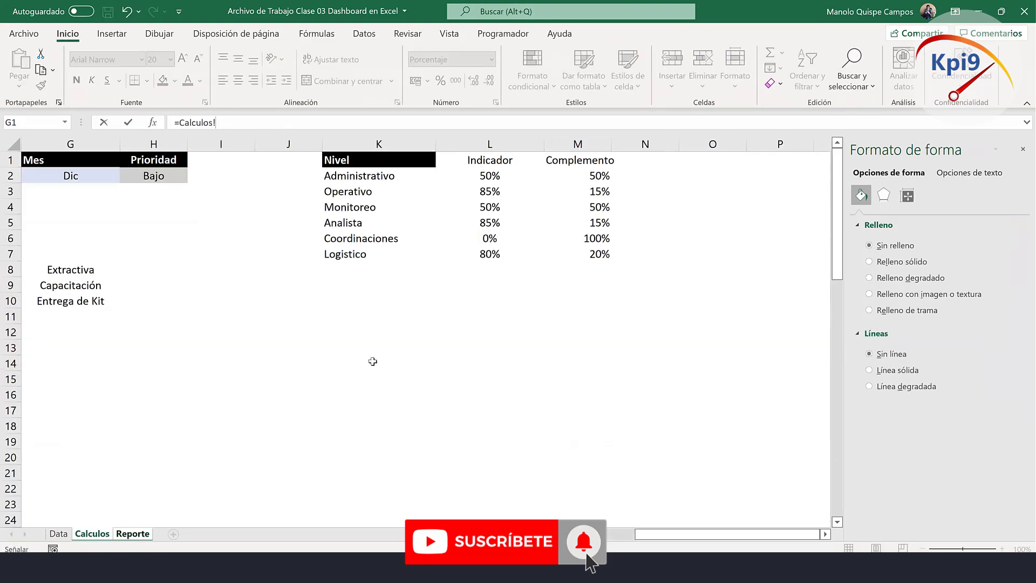
pyautogui.click(483, 205)
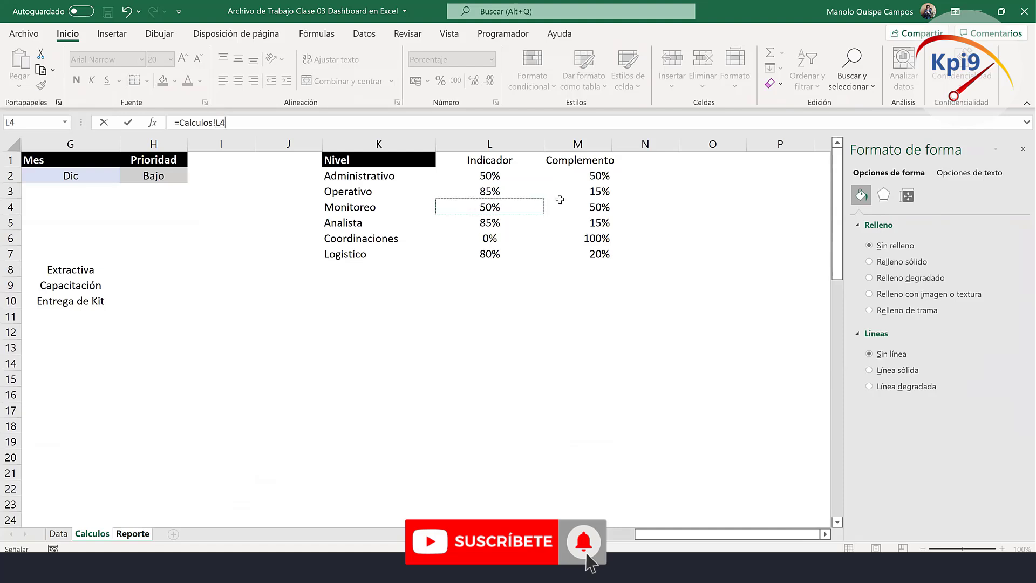
pyautogui.press('Return')
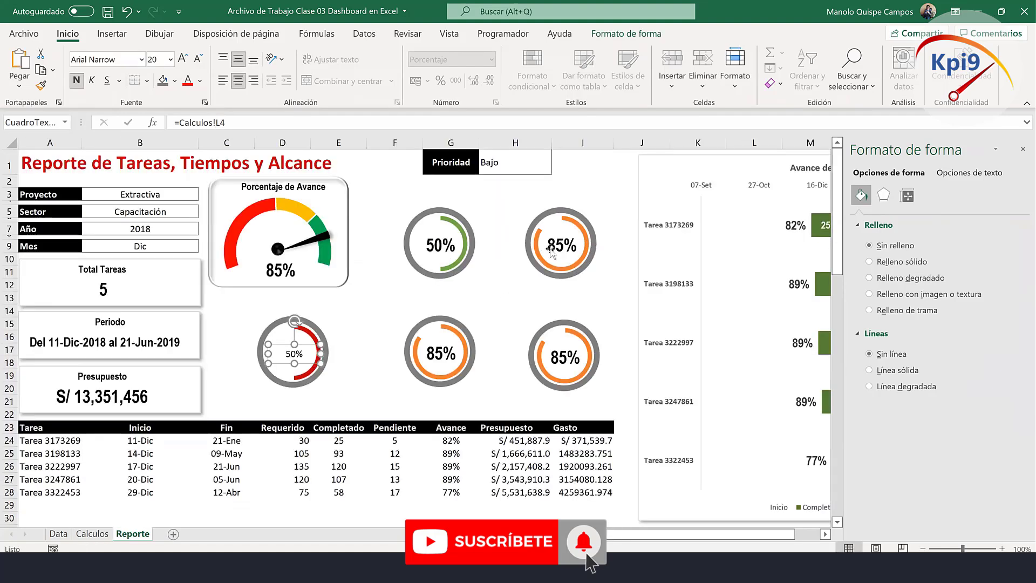
pyautogui.click(441, 246)
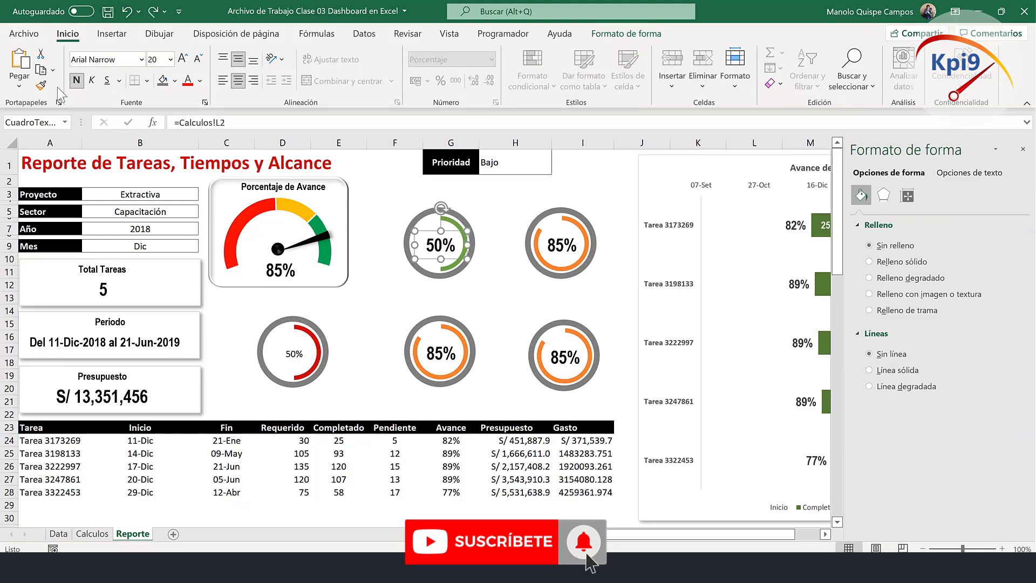
pyautogui.click(41, 86)
pyautogui.click(292, 356)
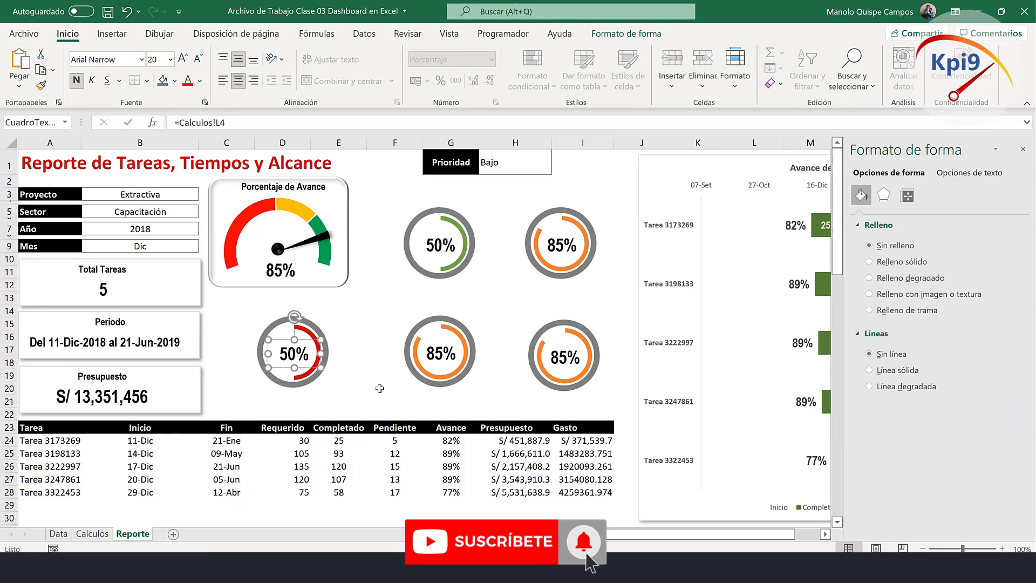
# Set the bottom-middle ring's series values to the Analista row Calculos!L5:M5.
pyautogui.click(458, 336)
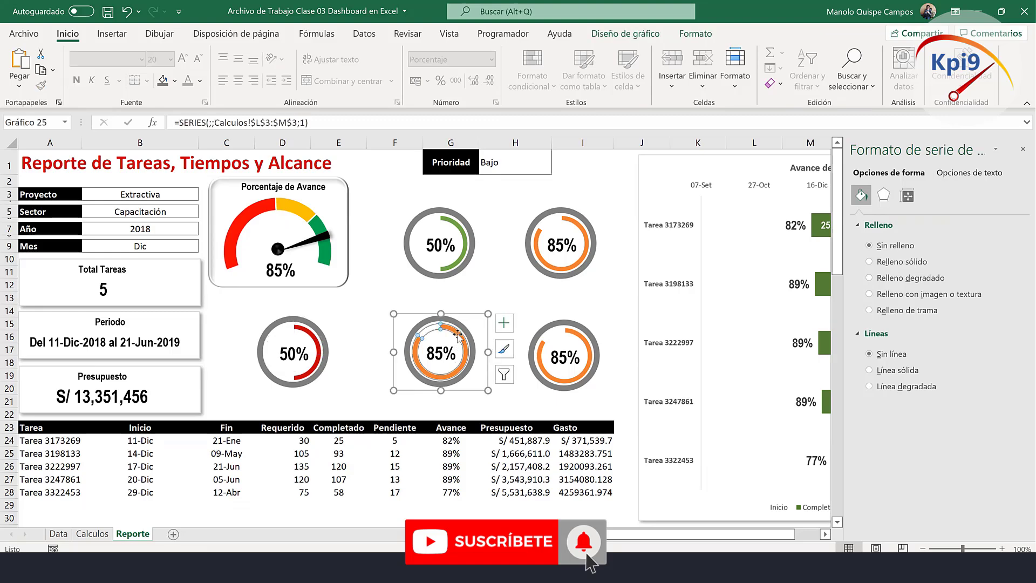
pyautogui.rightClick(458, 336)
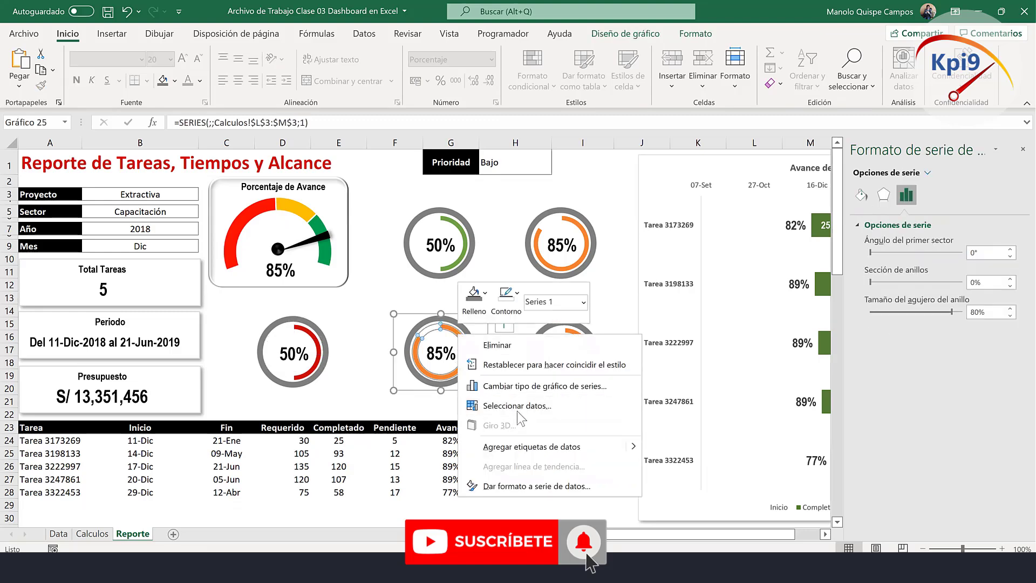
pyautogui.click(502, 406)
pyautogui.click(670, 248)
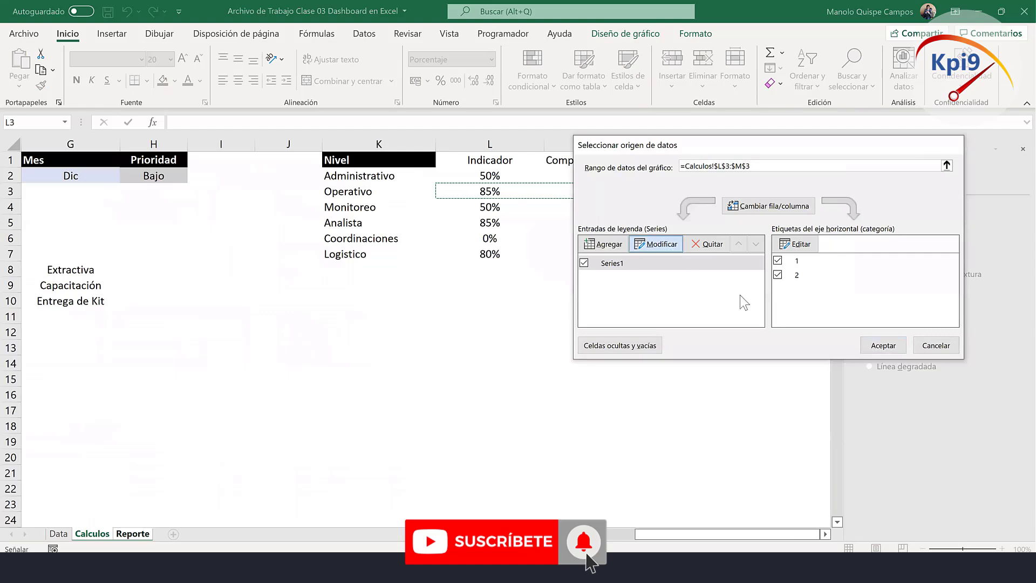
pyautogui.click(798, 265)
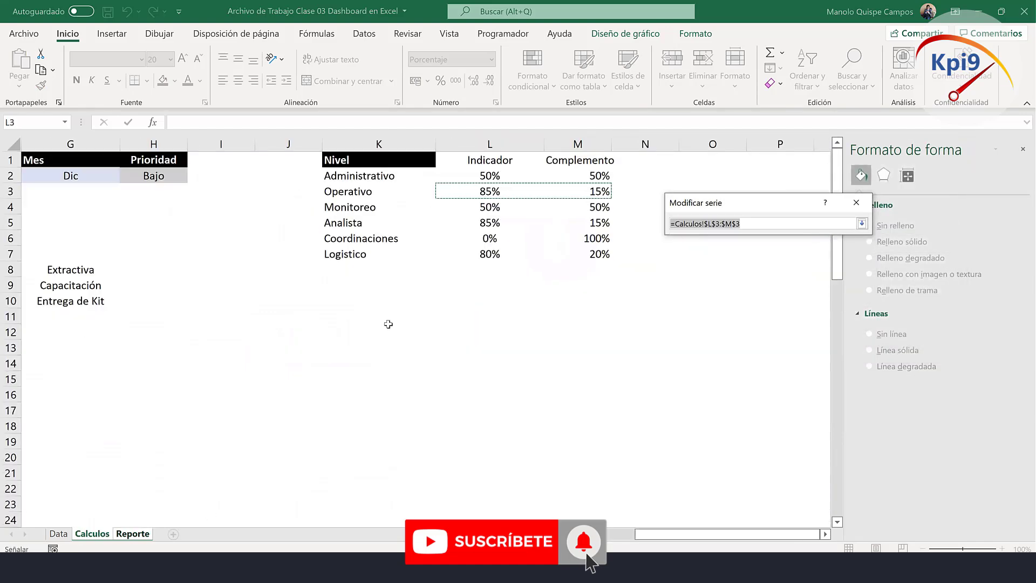
pyautogui.moveTo(479, 226); pyautogui.dragTo(601, 223)
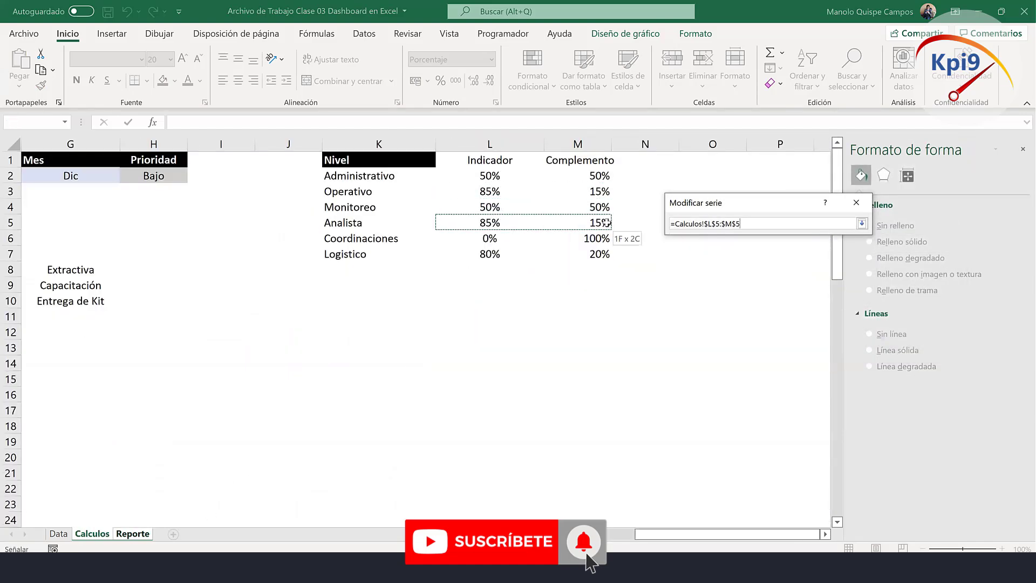
pyautogui.click(863, 223)
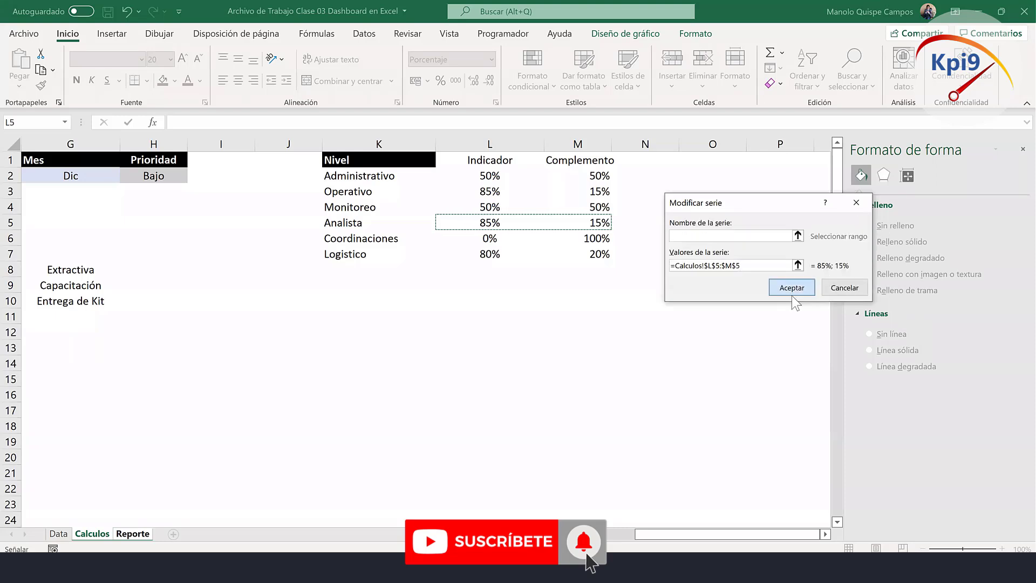
pyautogui.click(793, 295)
pyautogui.click(875, 347)
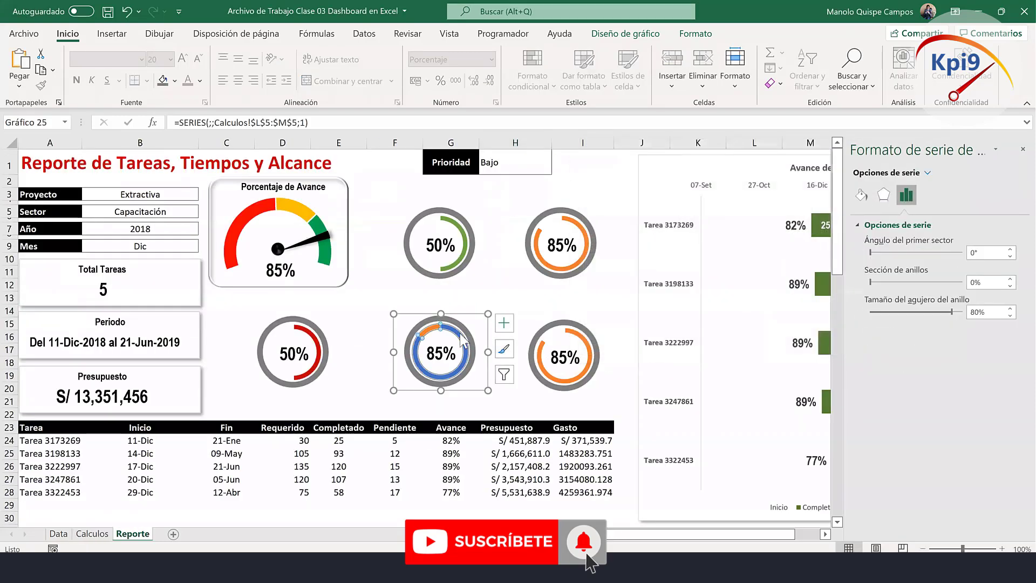
# Give the bottom-middle ring a solid navy arc and a complement with no fill or outline.
pyautogui.click(457, 340)
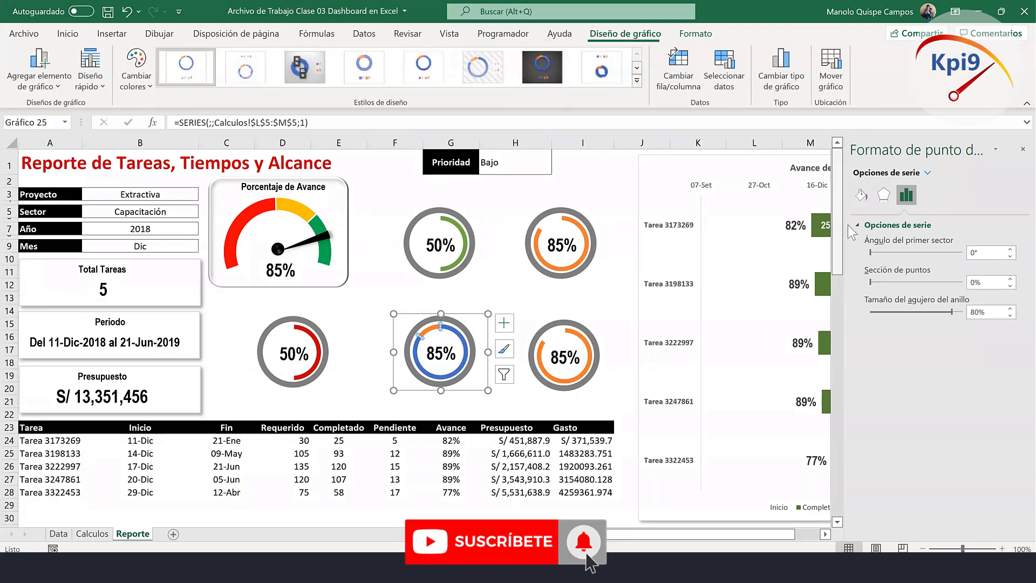
pyautogui.click(860, 195)
pyautogui.click(896, 262)
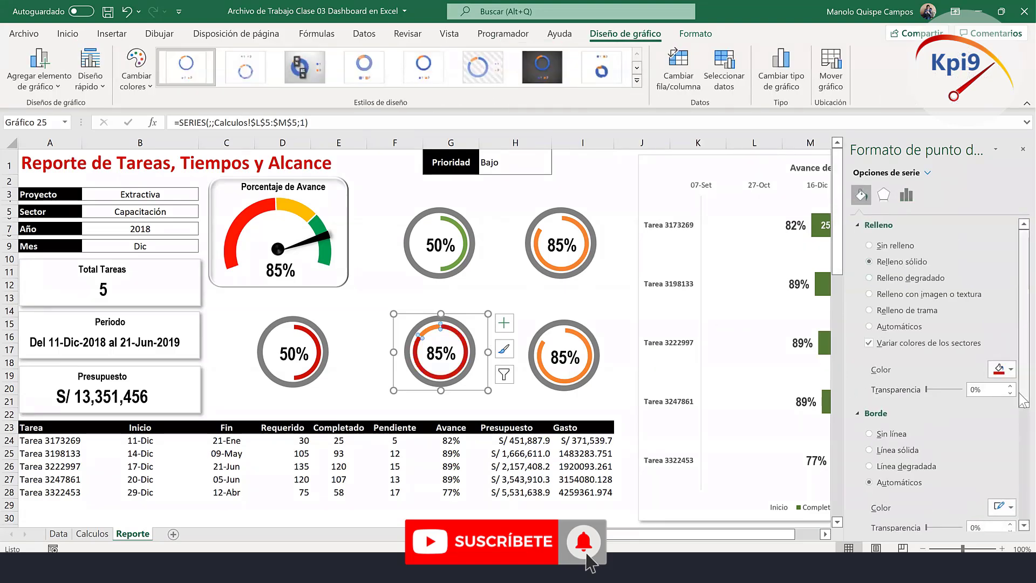
pyautogui.click(1004, 369)
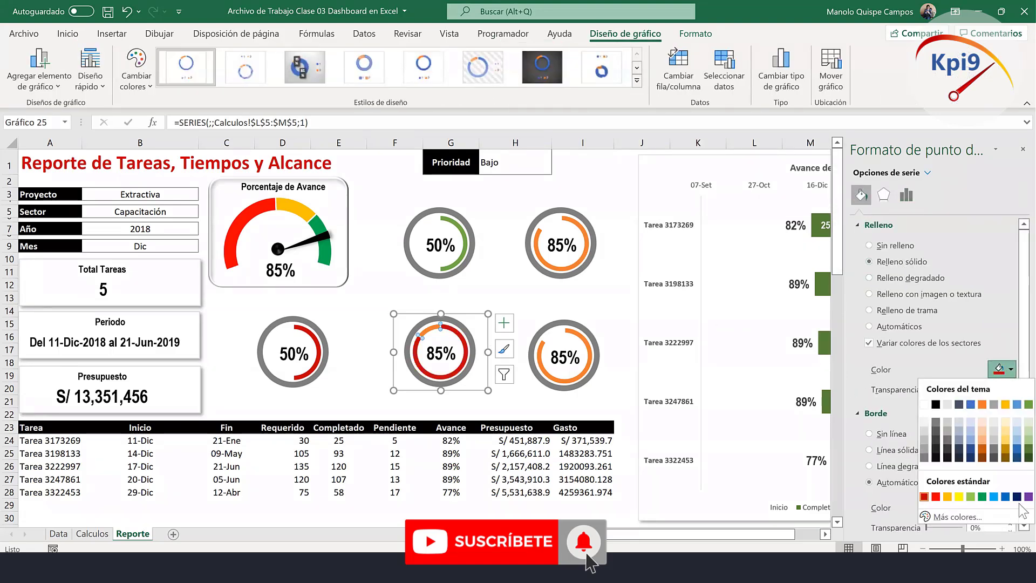
pyautogui.click(1016, 497)
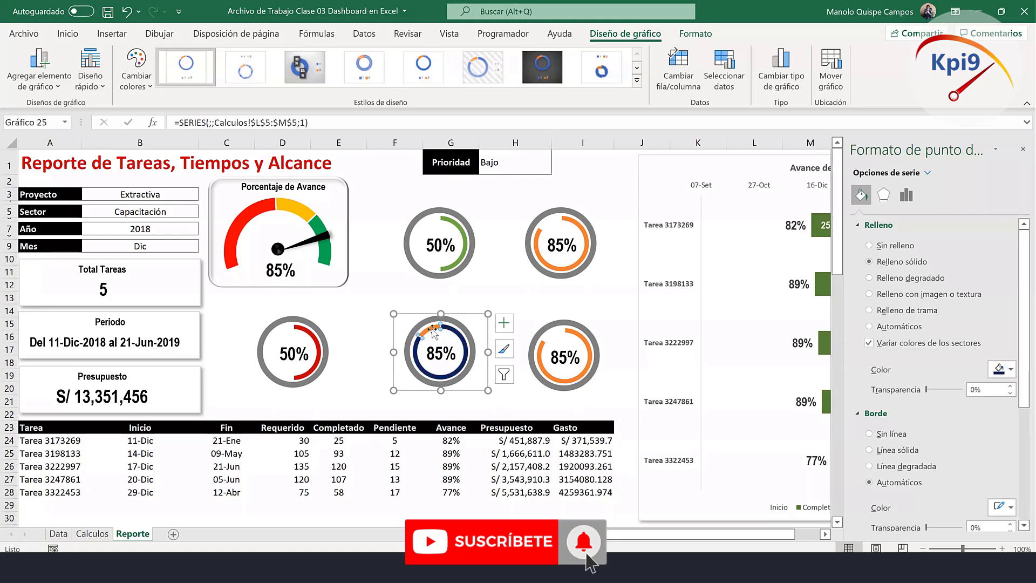
pyautogui.click(433, 332)
pyautogui.click(907, 246)
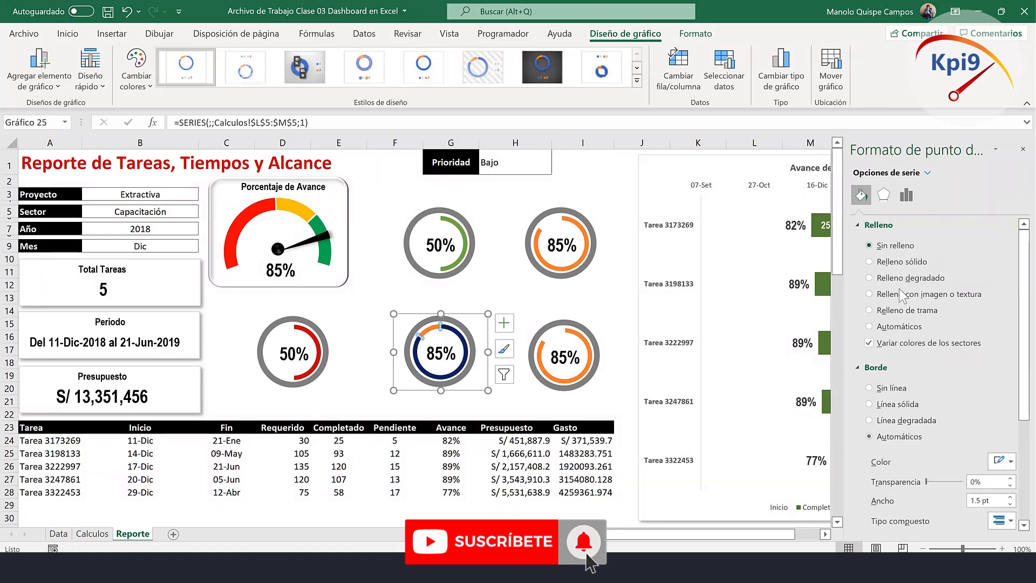
pyautogui.click(893, 388)
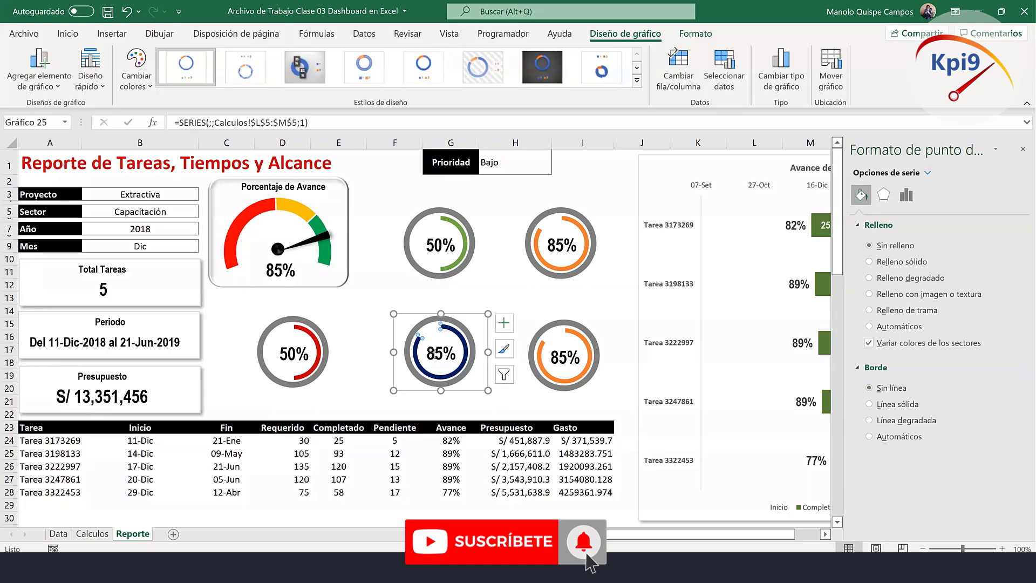
pyautogui.click(434, 354)
# Link the navy ring's percentage label to Calculos cell L5.
pyautogui.write('=')
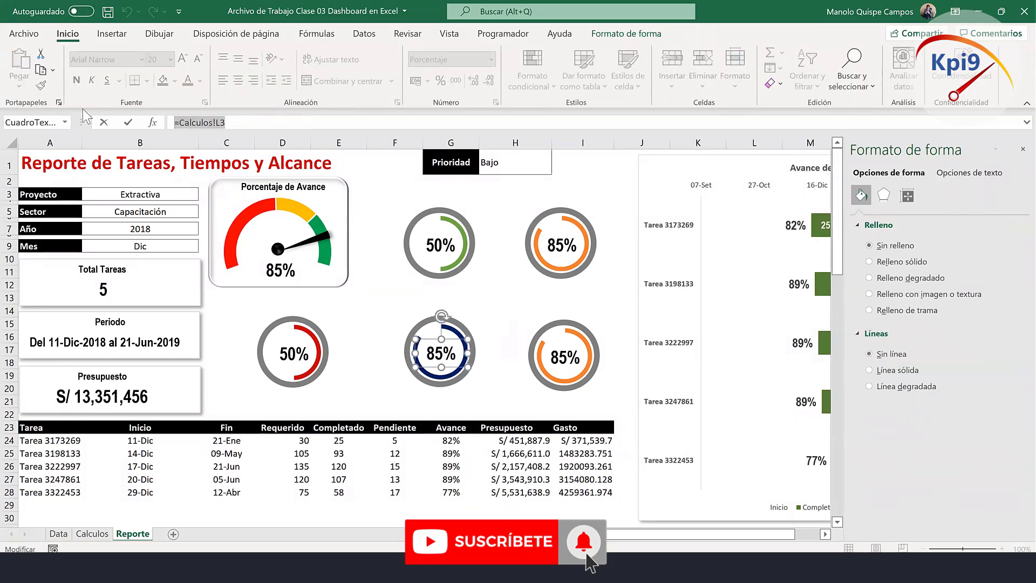
pyautogui.click(105, 537)
pyautogui.click(492, 224)
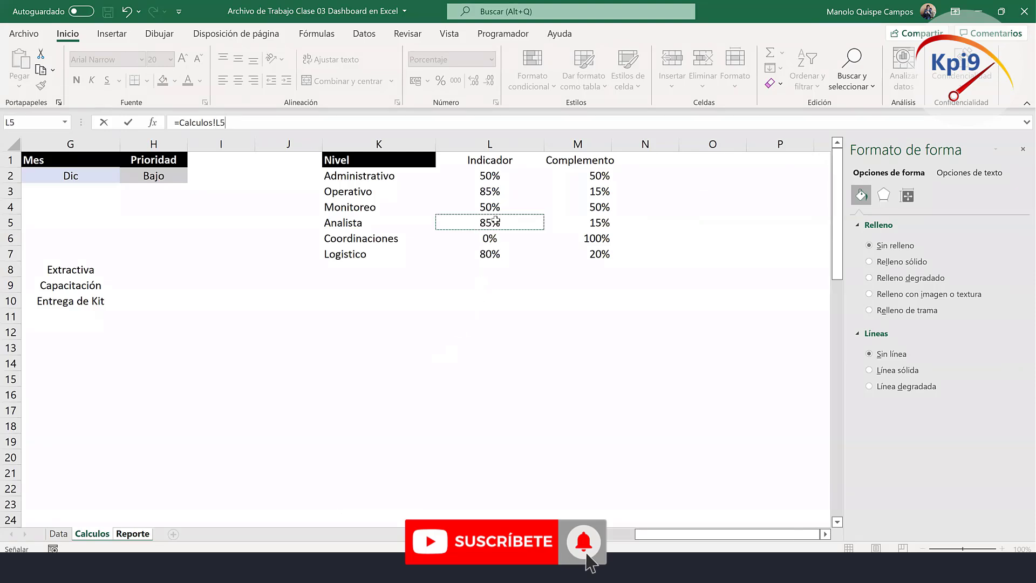
pyautogui.press('Return')
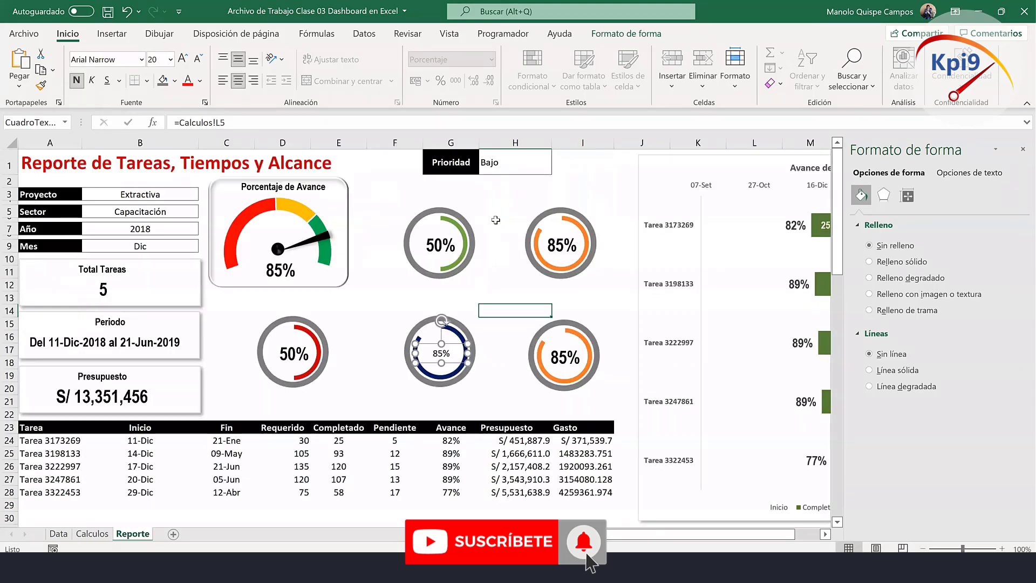
# Apply the 50% label's large font to the 85% label with Format Painter.
pyautogui.click(512, 319)
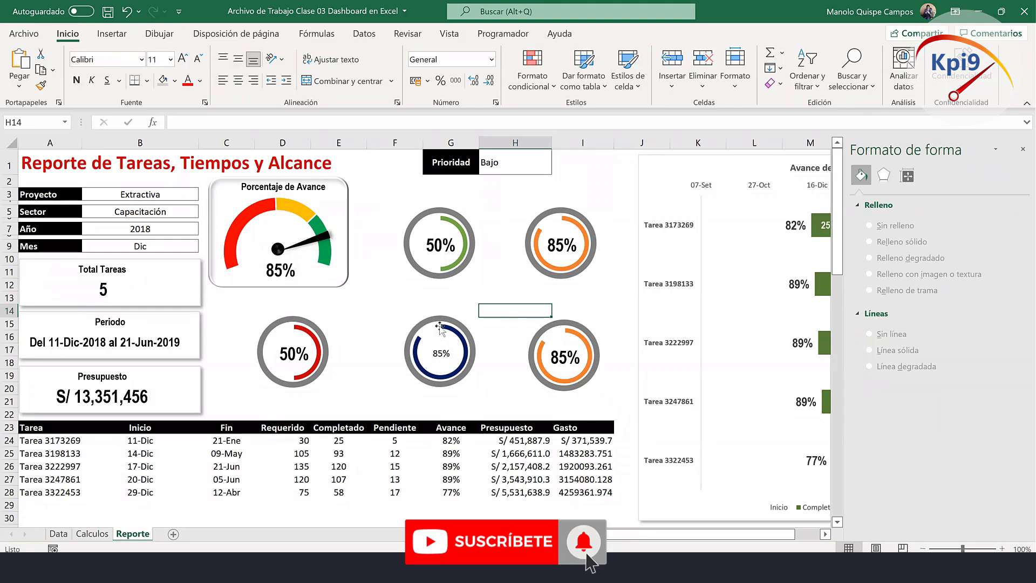
pyautogui.click(294, 358)
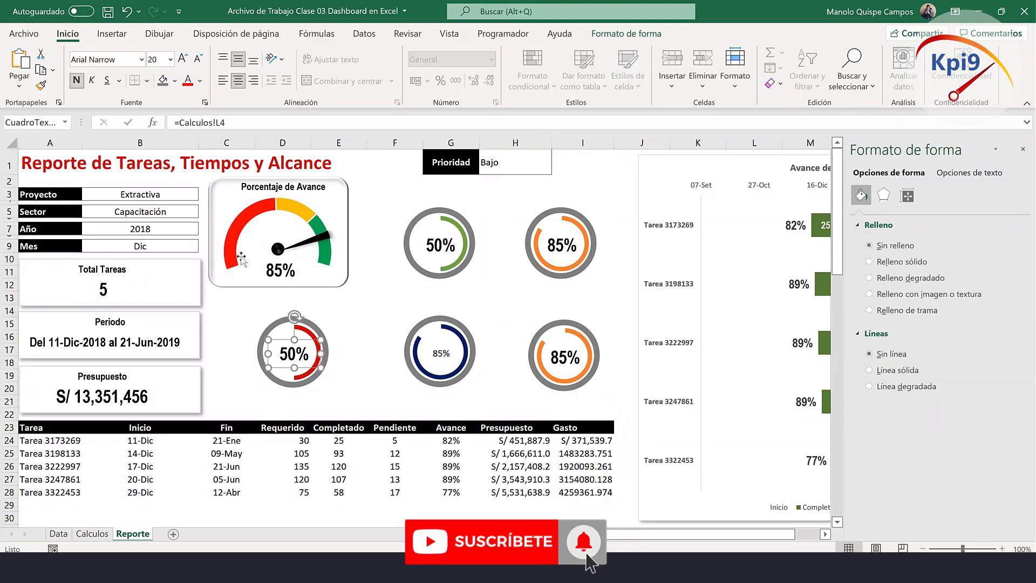
pyautogui.click(41, 86)
pyautogui.click(444, 356)
pyautogui.click(514, 309)
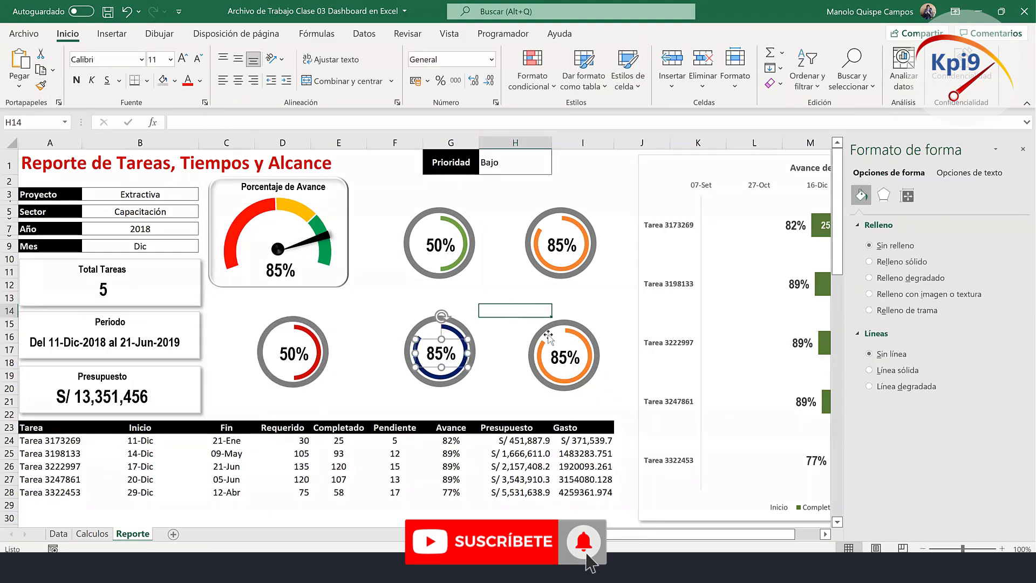
# Check the Logistico indicator in Calculos L7, then return to the orange ring on Reporte.
pyautogui.click(91, 535)
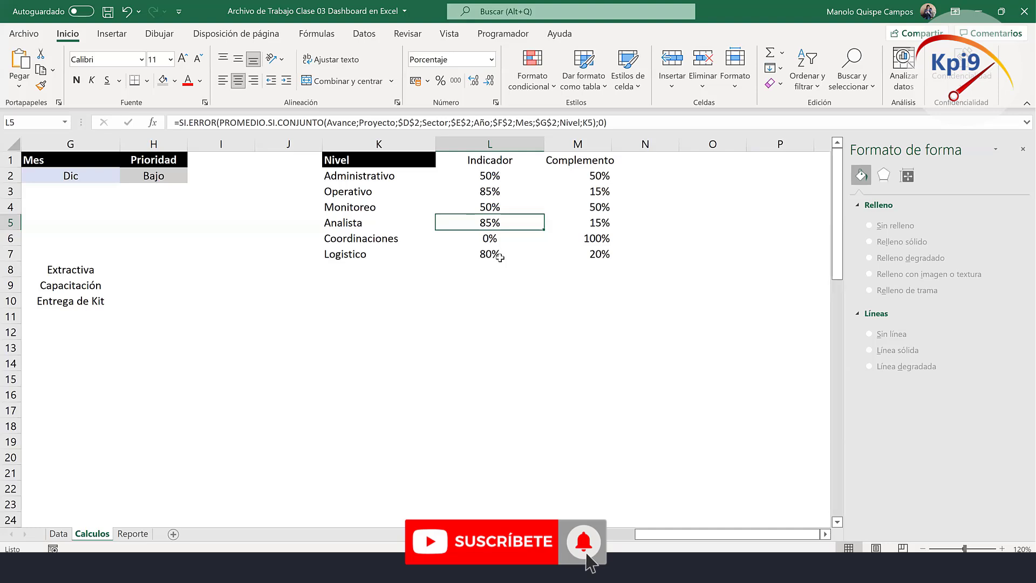
pyautogui.press('Down')
pyautogui.press('Down')
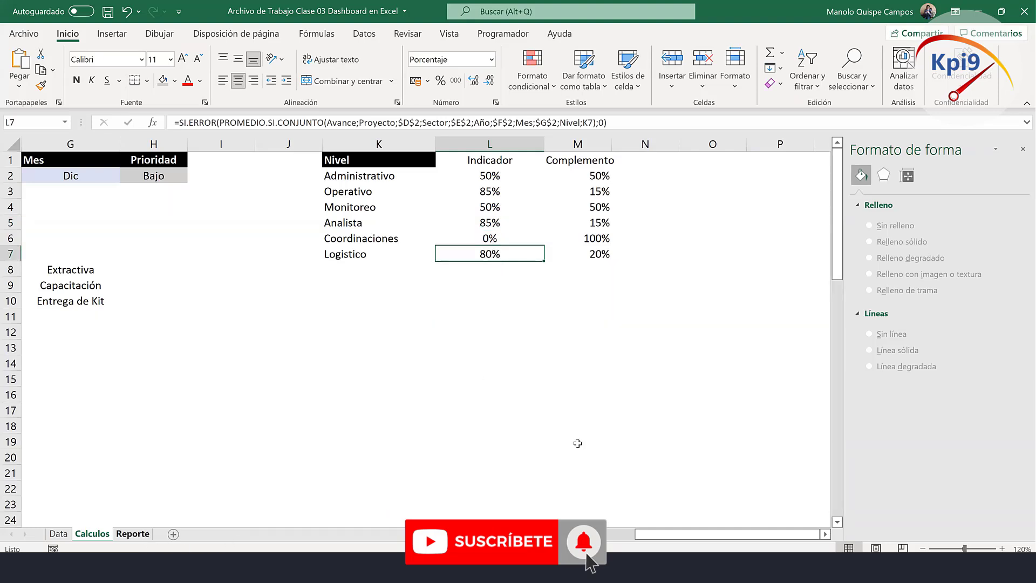
pyautogui.hotkey('ctrl', 'pagedown')
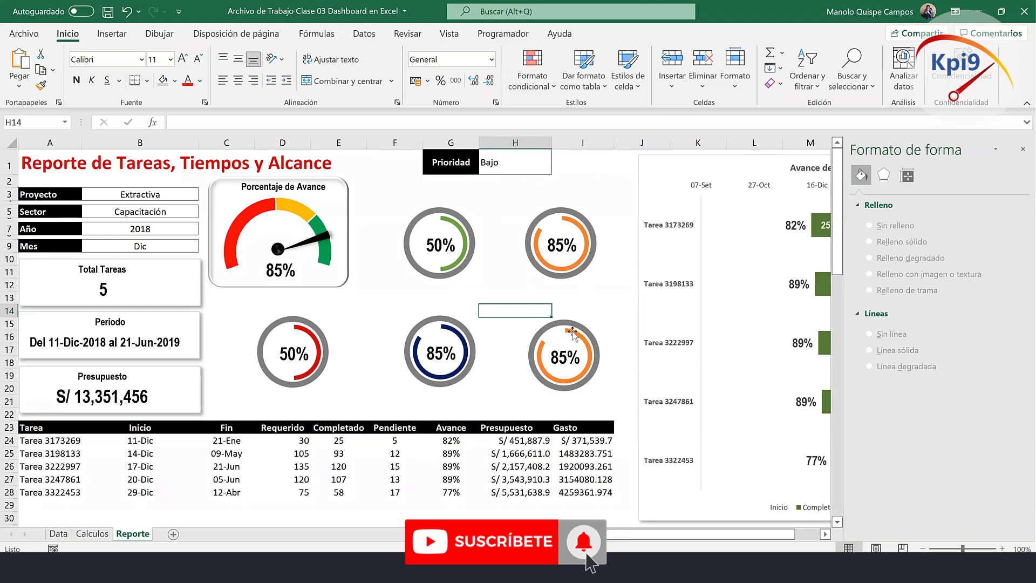
pyautogui.rightClick(573, 333)
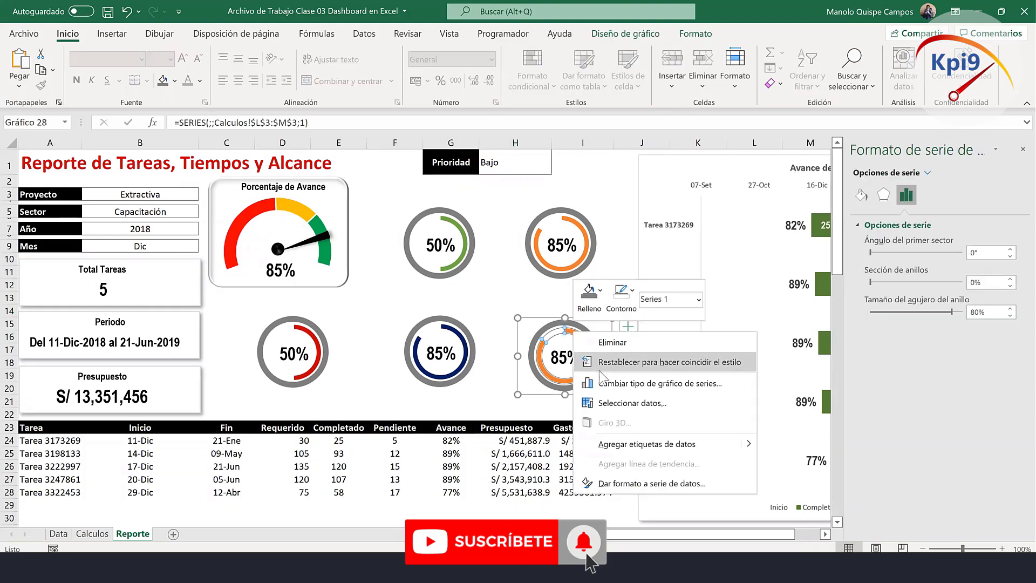
# Move the red 50% ring further left.
pyautogui.click(489, 305)
pyautogui.click(382, 306)
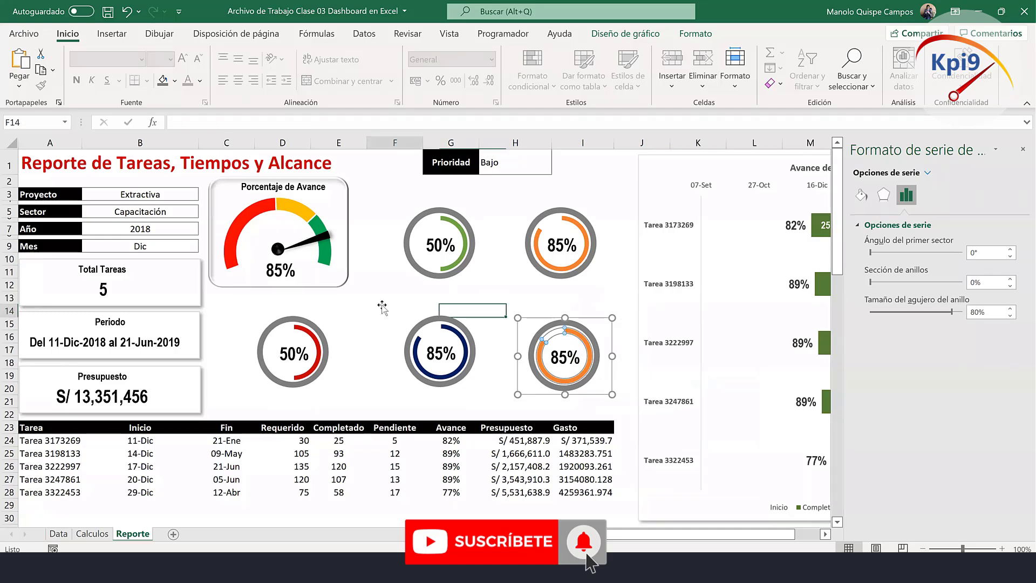
pyautogui.click(298, 351)
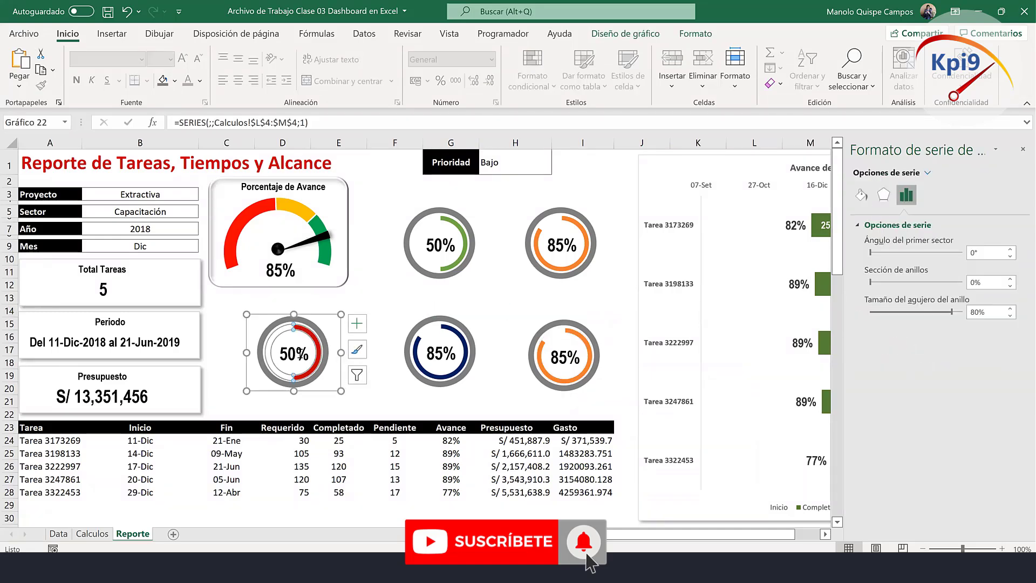
pyautogui.click(299, 355)
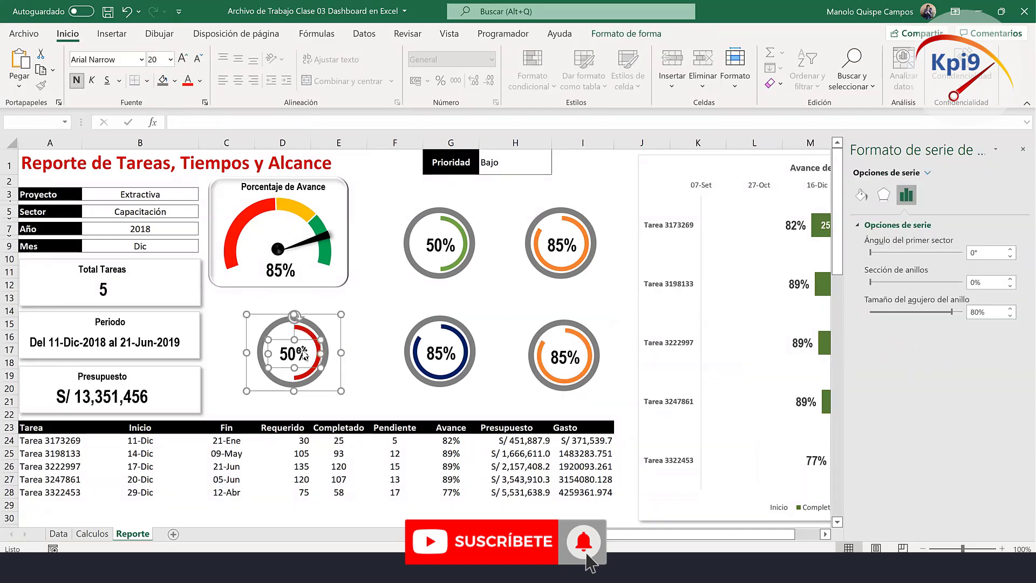
pyautogui.moveTo(319, 317); pyautogui.dragTo(291, 322)
pyautogui.rightClick(291, 321)
pyautogui.moveTo(331, 147)
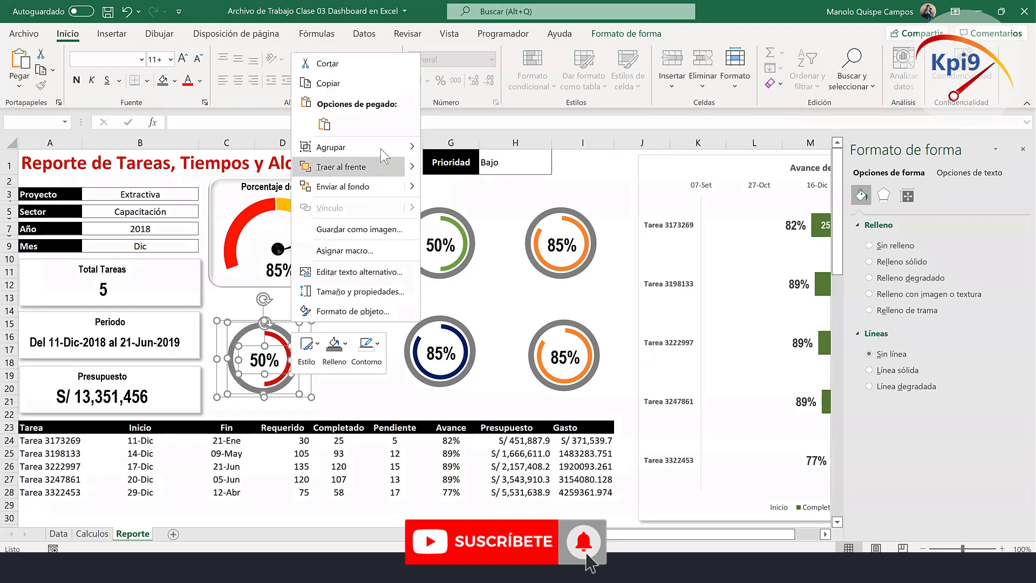
pyautogui.press('Escape')
pyautogui.click(345, 372)
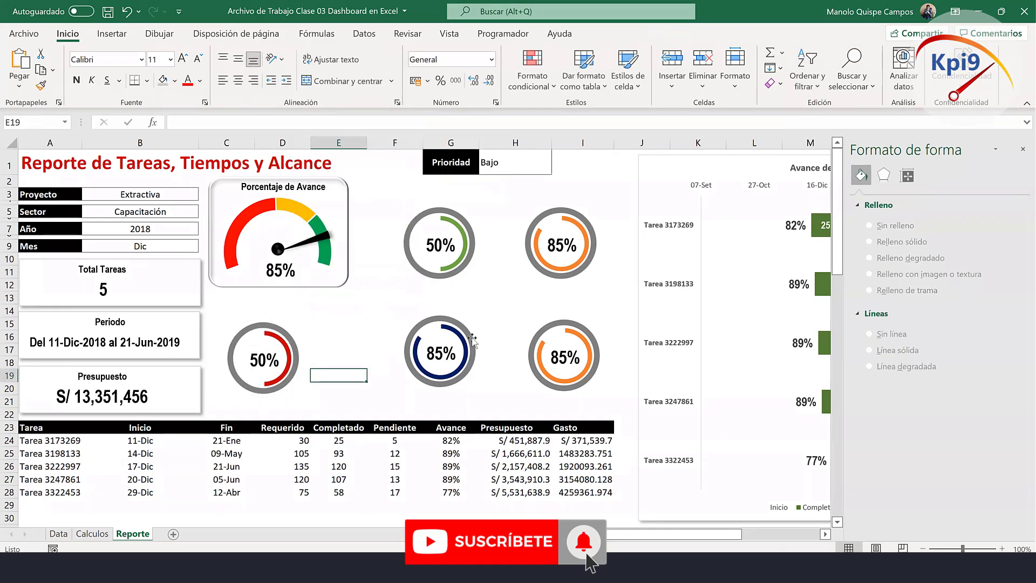
# Group the navy 85% ring with its label and shift the group left toward the 50% ring.
pyautogui.click(455, 333)
pyautogui.click(424, 328)
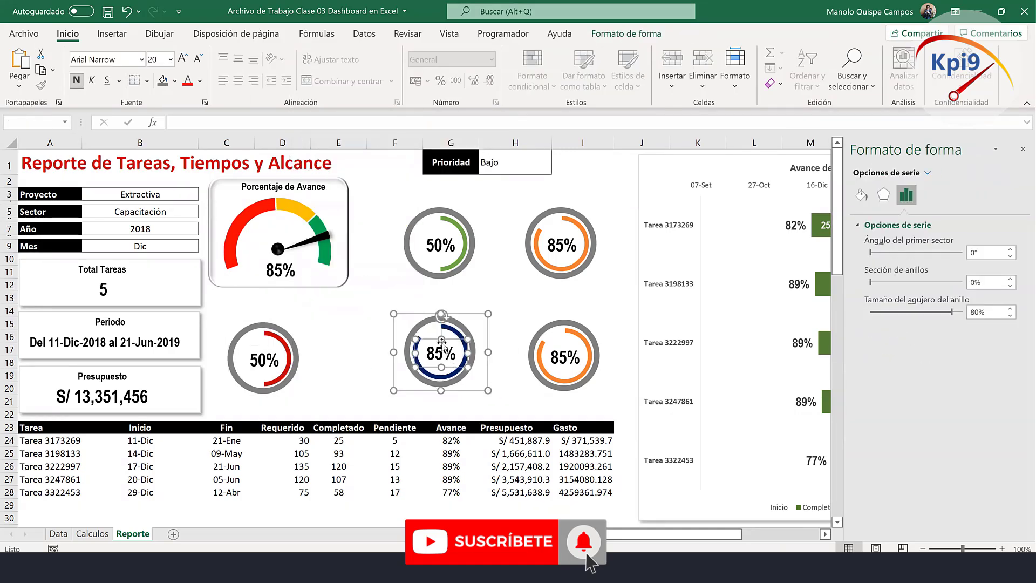
pyautogui.keyDown('ctrl'); pyautogui.click(429, 325); pyautogui.keyUp('ctrl')
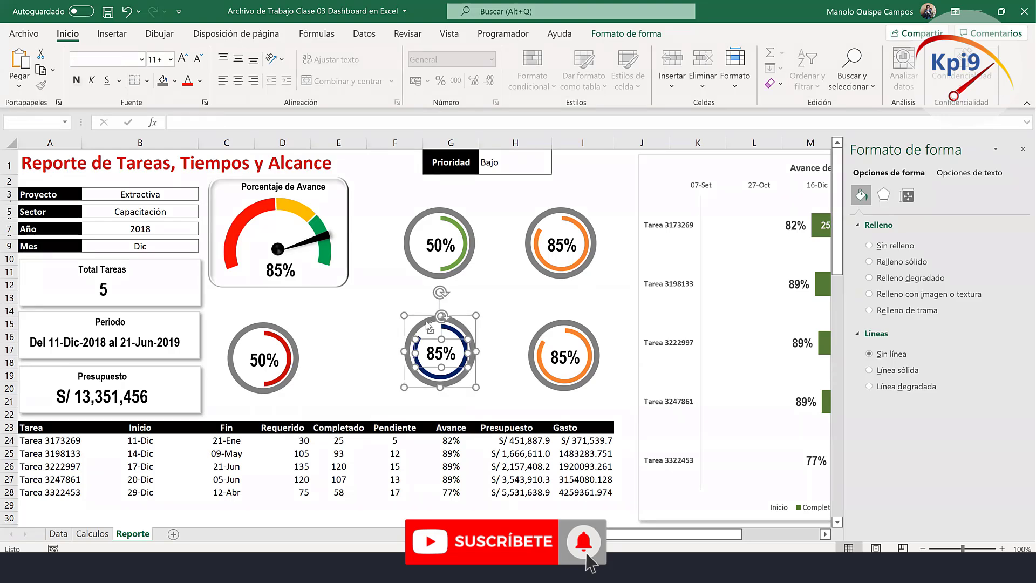
pyautogui.keyDown('ctrl'); pyautogui.click(454, 329); pyautogui.keyUp('ctrl')
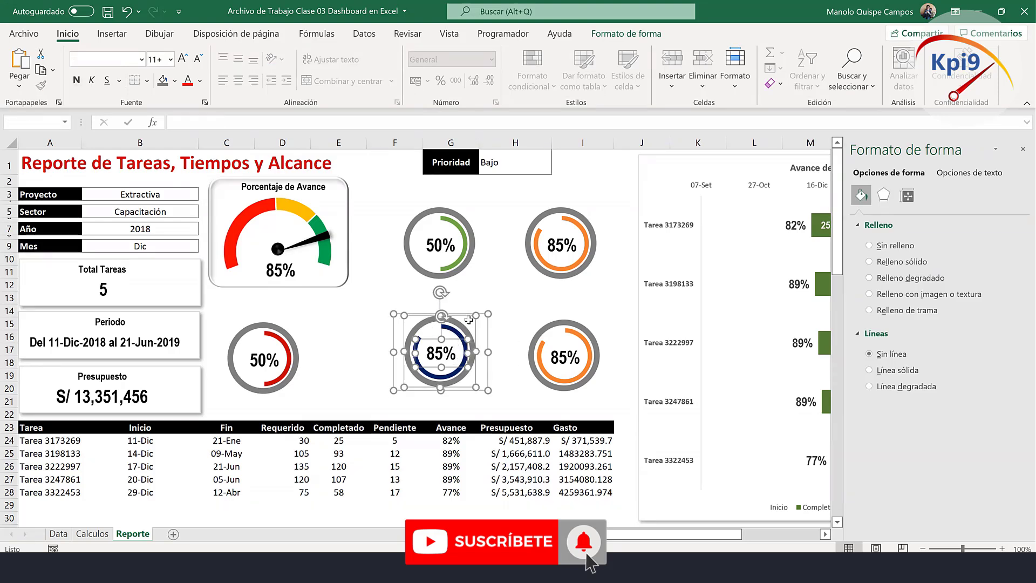
pyautogui.rightClick(465, 315)
pyautogui.moveTo(526, 141)
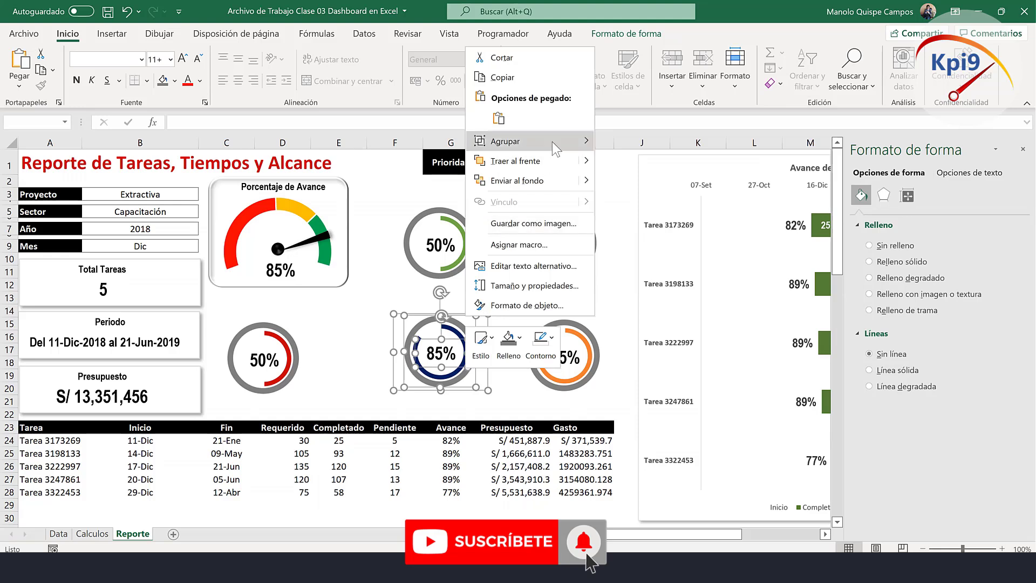
pyautogui.click(631, 142)
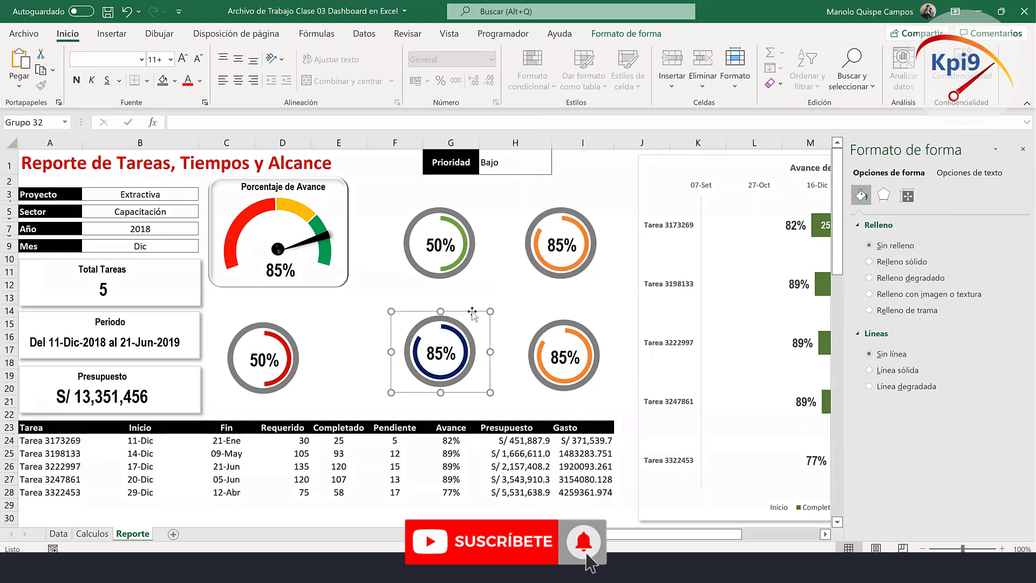
pyautogui.moveTo(472, 313); pyautogui.dragTo(414, 319)
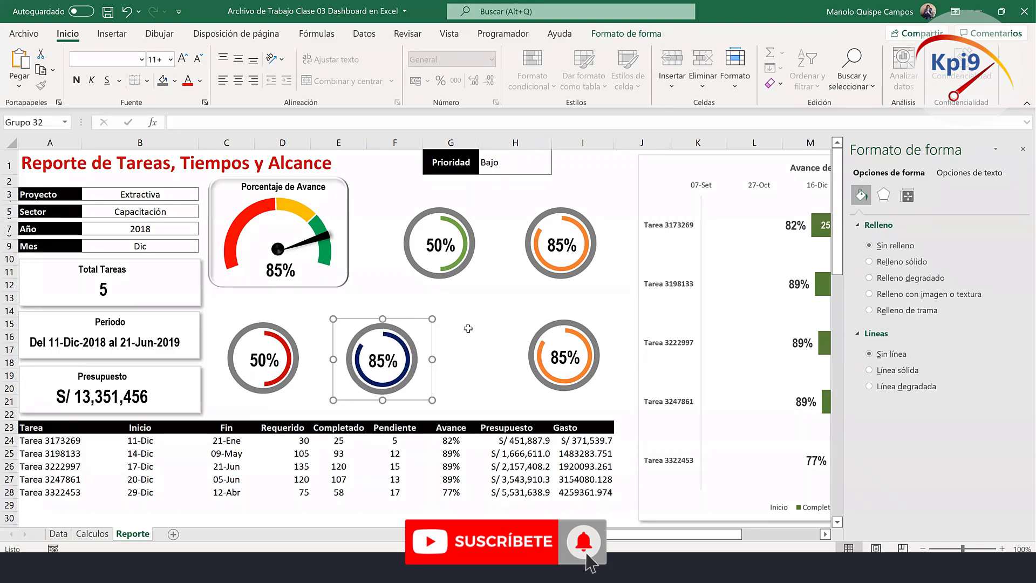
# Copy the orange 85% ring group to its left.
pyautogui.click(567, 332)
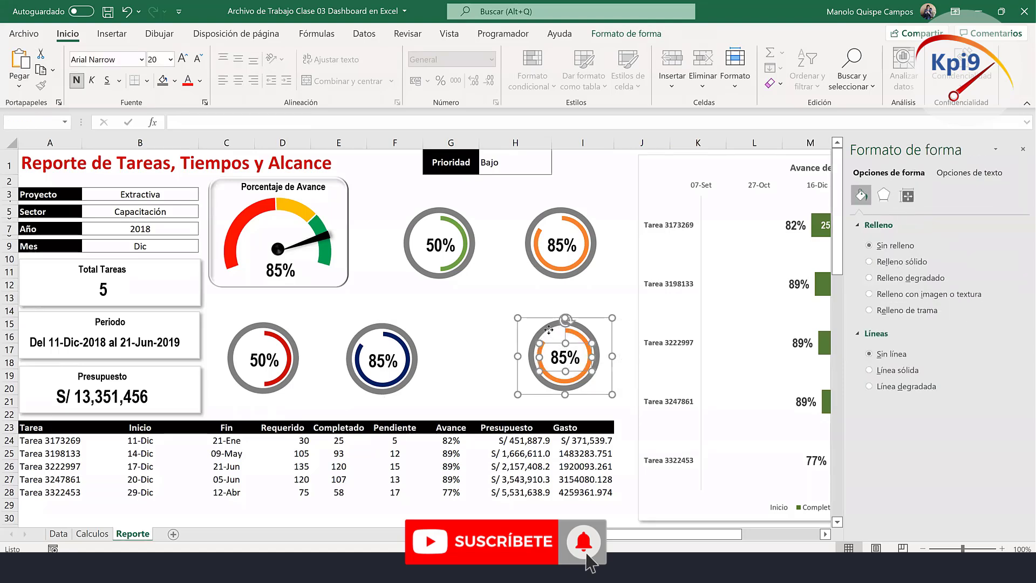
pyautogui.click(548, 329)
pyautogui.click(550, 331)
pyautogui.click(574, 335)
pyautogui.click(576, 334)
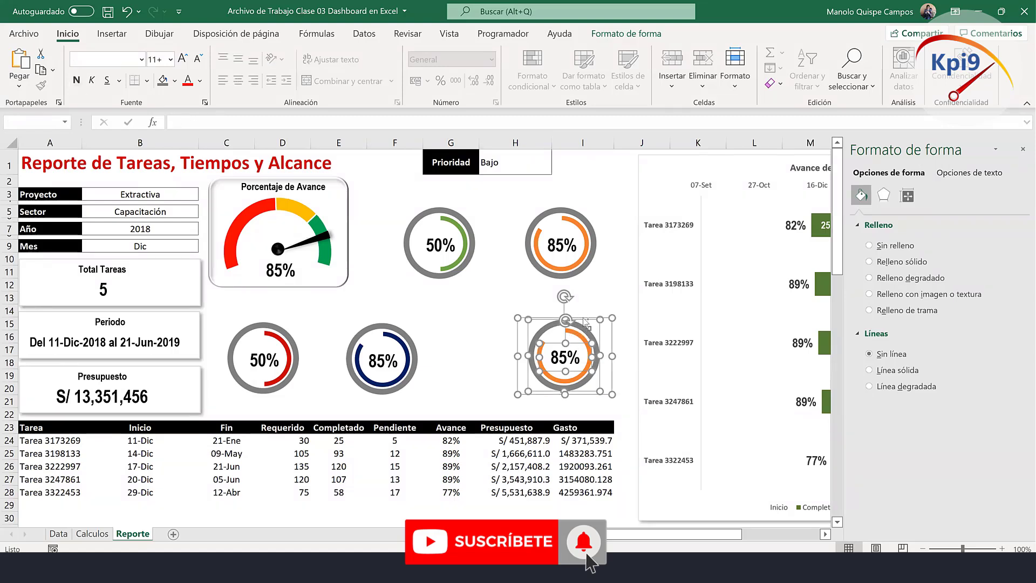
pyautogui.moveTo(582, 320)
pyautogui.mouseDown()
pyautogui.moveTo(594, 333)
pyautogui.moveTo(496, 322)
pyautogui.mouseUp()
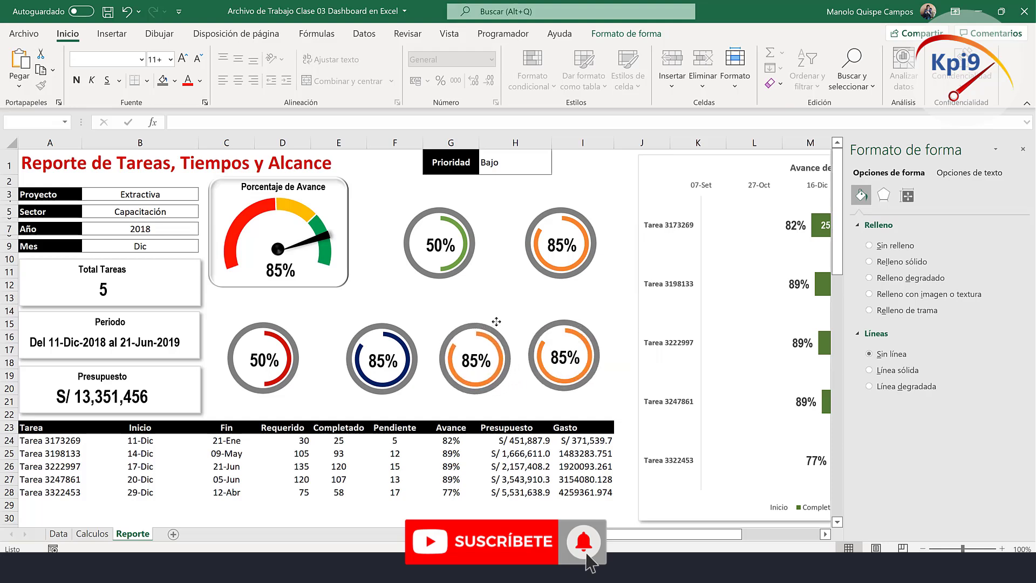
pyautogui.click(505, 297)
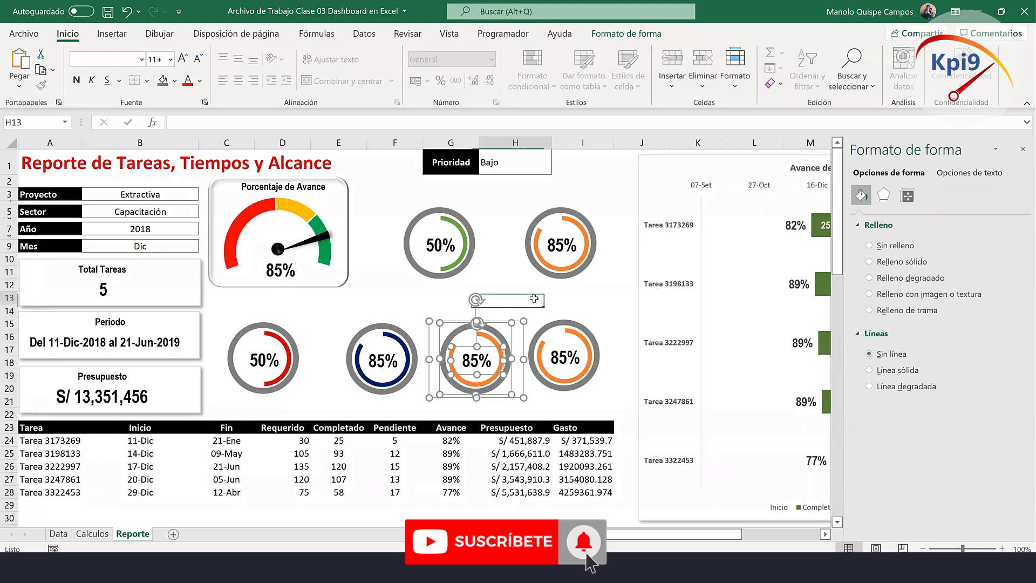
# Set the copied ring's series values to the Coordinaciones row Calculos!L6:M6.
pyautogui.click(489, 339)
pyautogui.rightClick(504, 339)
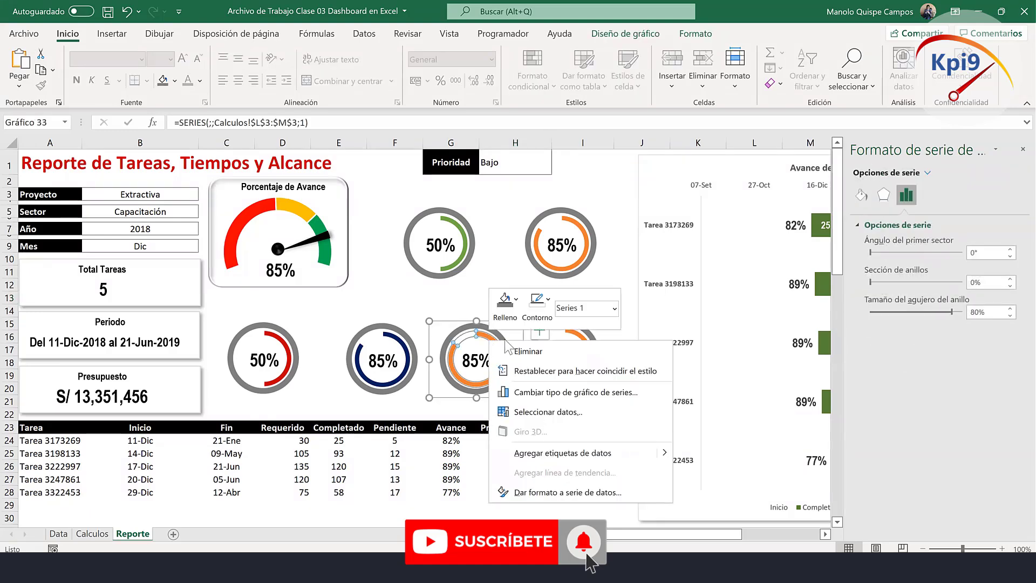
pyautogui.click(537, 407)
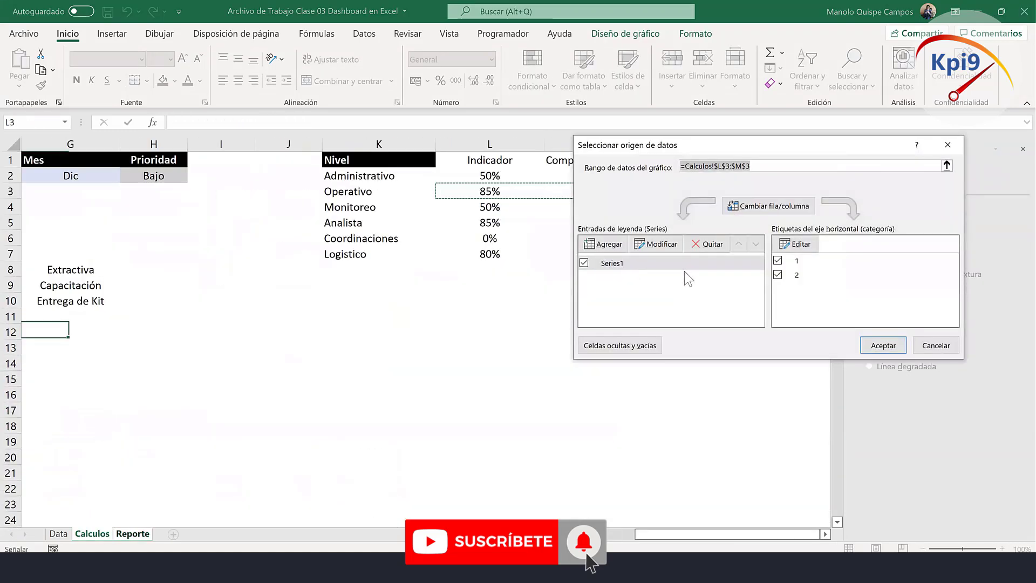
pyautogui.click(669, 246)
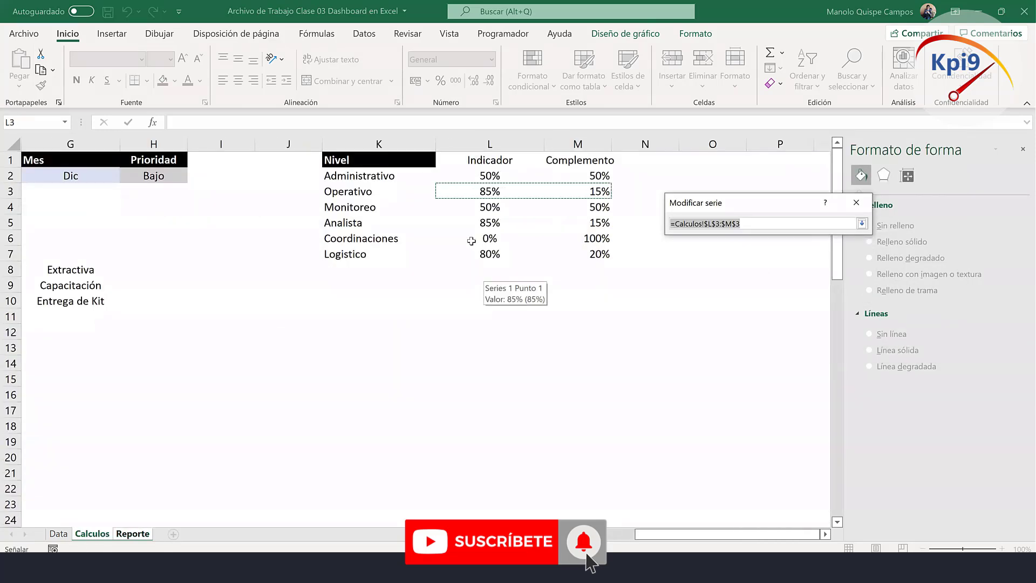
pyautogui.moveTo(473, 239); pyautogui.dragTo(563, 239)
pyautogui.press('Return')
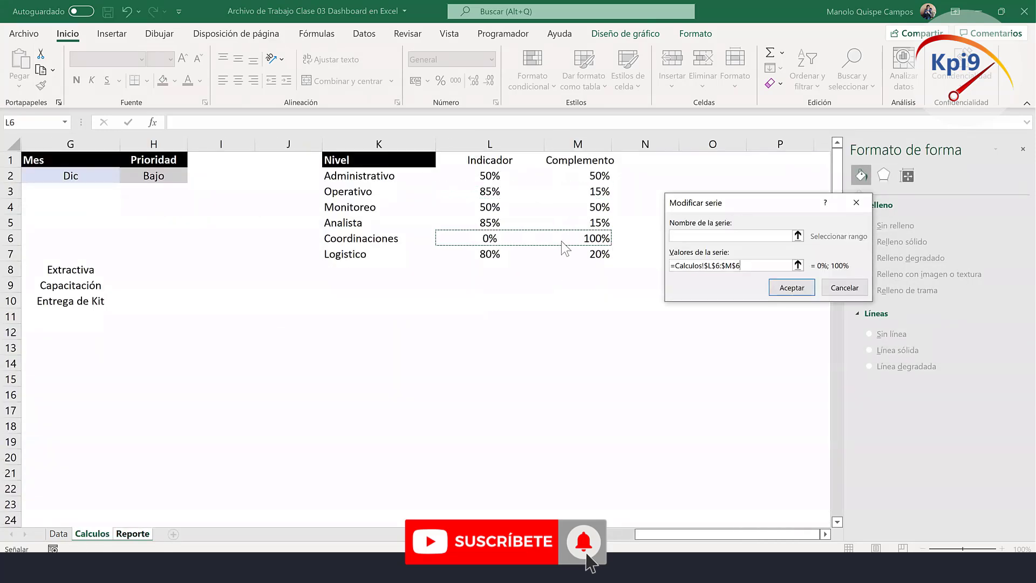
pyautogui.press('Return')
pyautogui.click(882, 346)
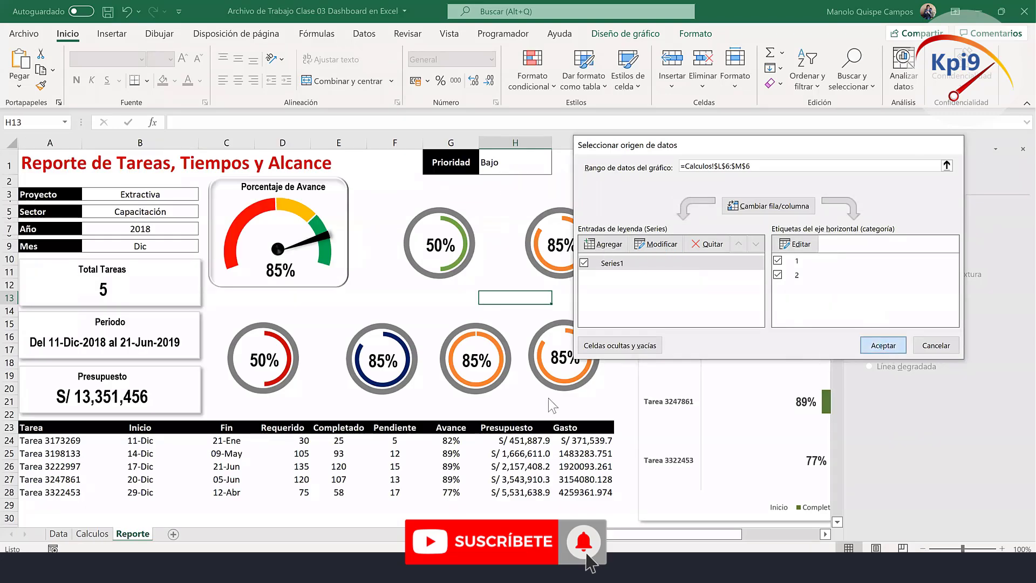
# Enter 50 in Calculos cell L6 as the Coordinaciones indicator, then return to Reporte.
pyautogui.hotkey('ctrl', 'pageup')
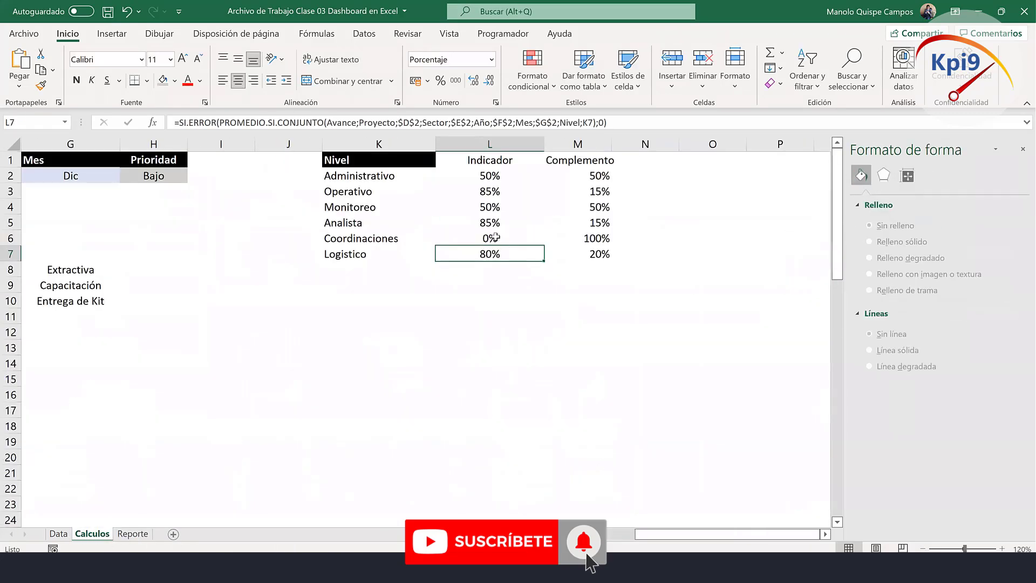
pyautogui.write('50')
pyautogui.press('Return')
pyautogui.click(132, 533)
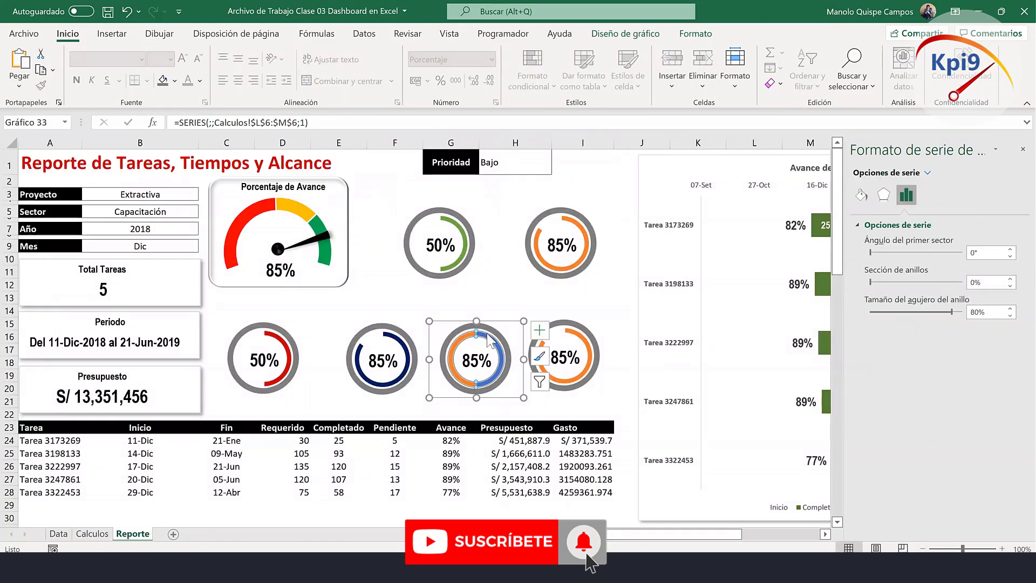
# Color the new ring's arc purple and give the remaining point no fill and no line.
pyautogui.click(487, 332)
pyautogui.click(861, 194)
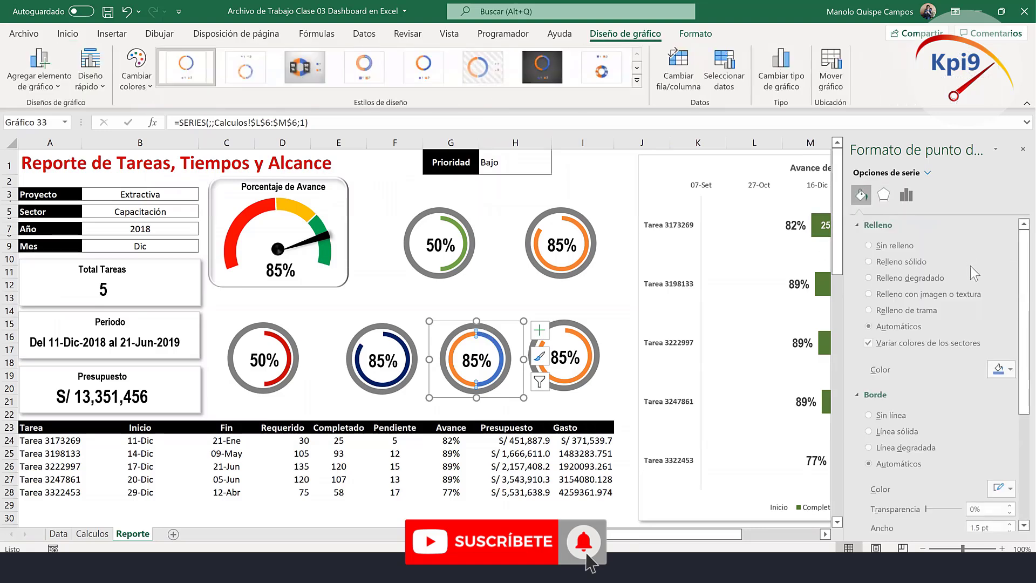
pyautogui.click(1010, 369)
pyautogui.click(994, 432)
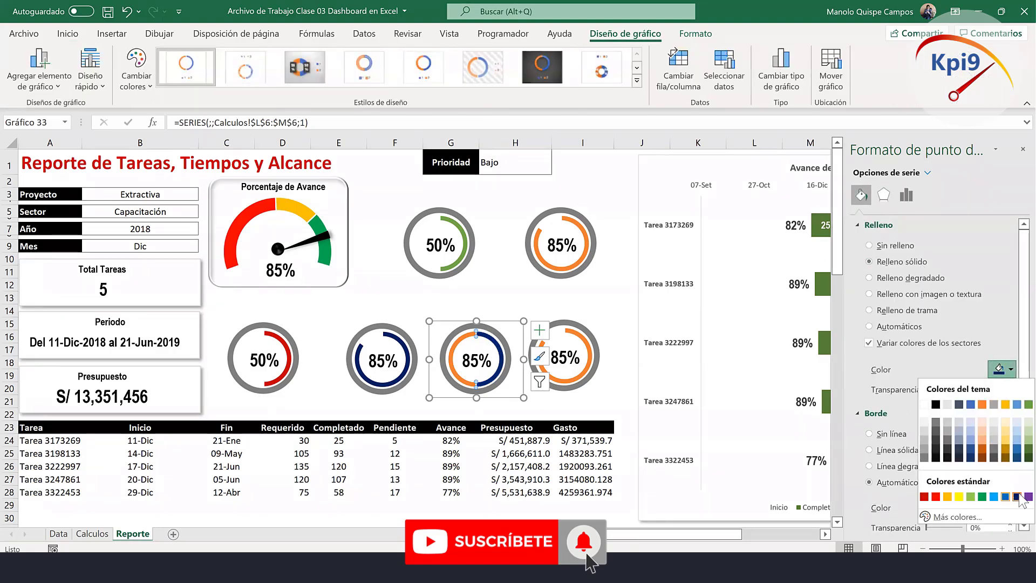
pyautogui.click(1024, 496)
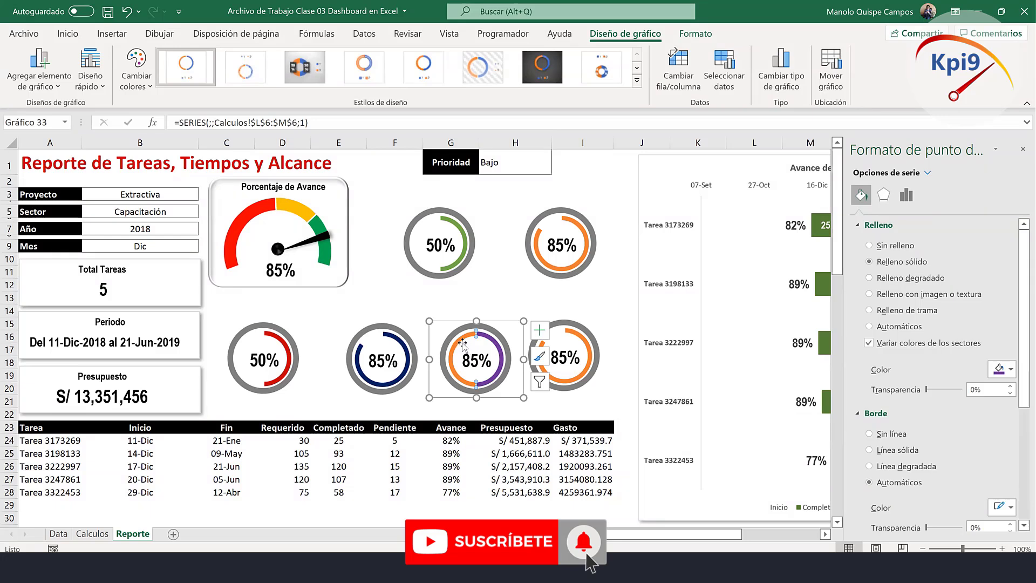
pyautogui.click(896, 245)
pyautogui.click(896, 388)
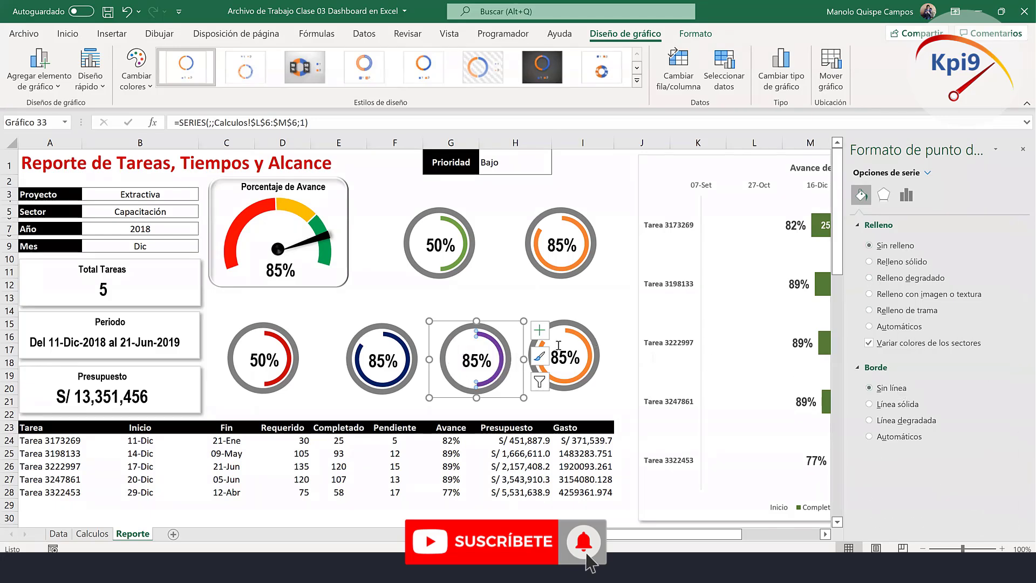
# Link the ring's centre label to =Calculos!L6 so it shows the Coordinaciones 50%.
pyautogui.click(477, 360)
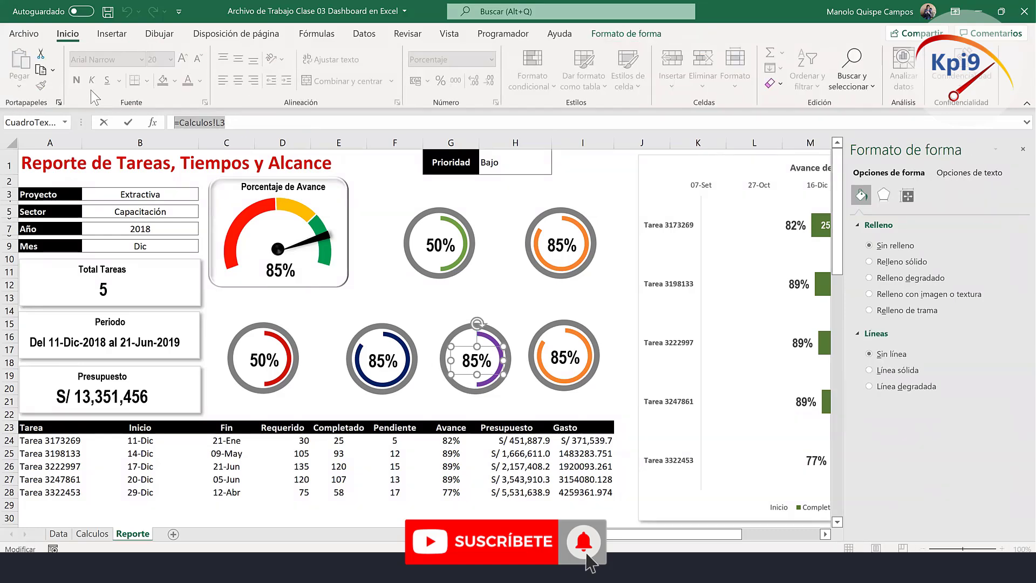
pyautogui.write('=')
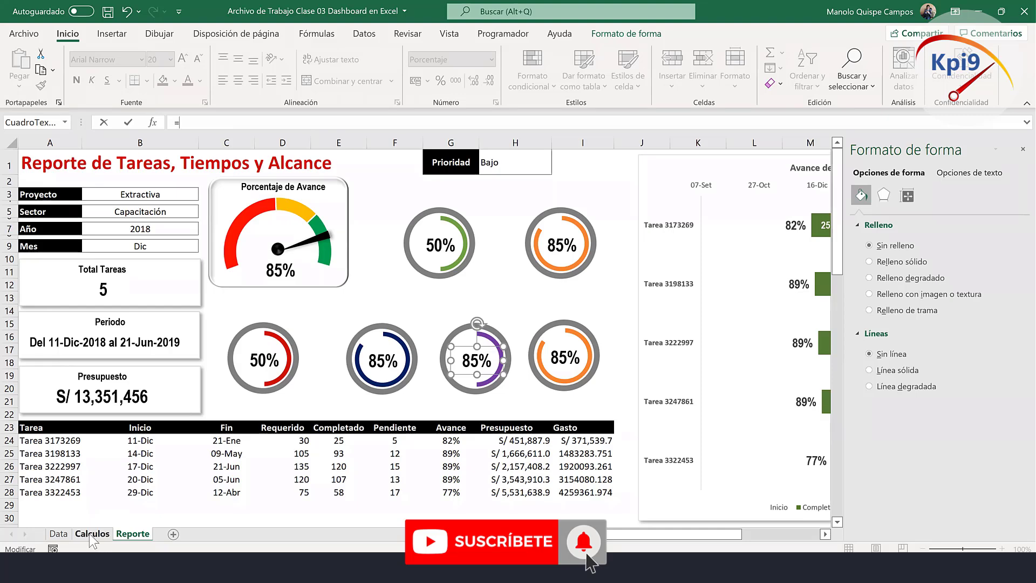
pyautogui.click(92, 533)
pyautogui.click(486, 241)
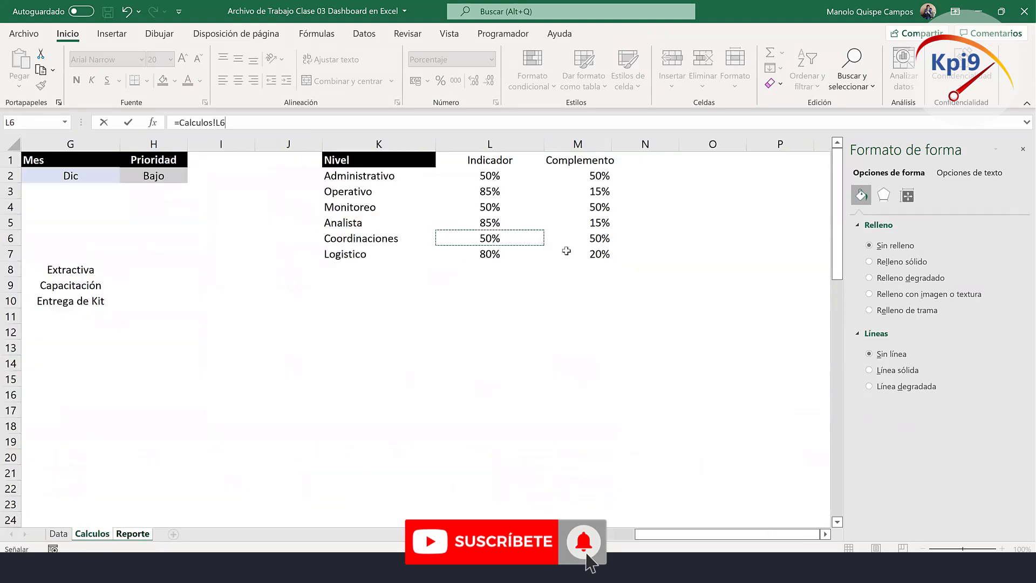
pyautogui.press('Return')
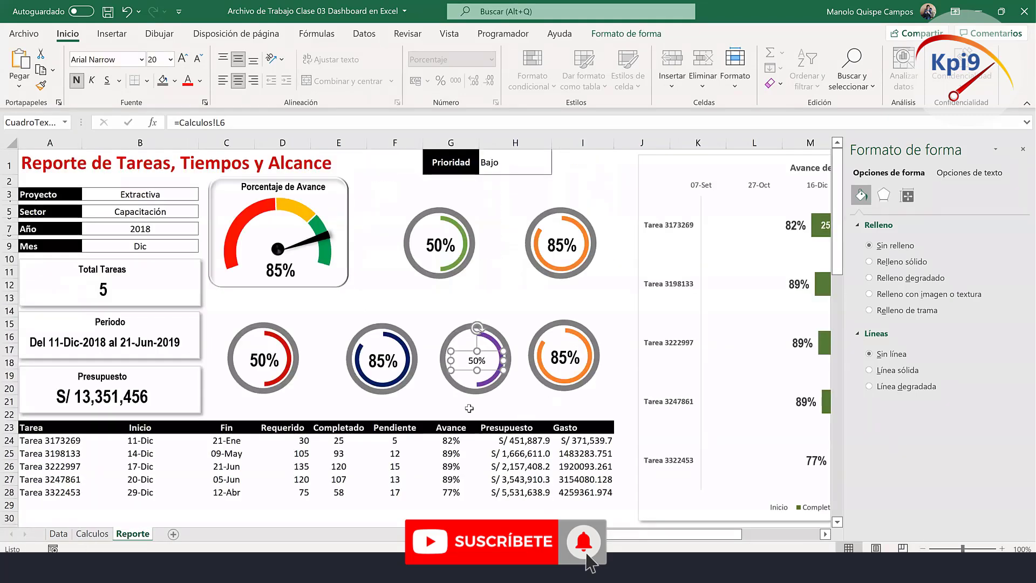
# Copy the other 50% label's large bold format onto the purple ring's label.
pyautogui.click(389, 363)
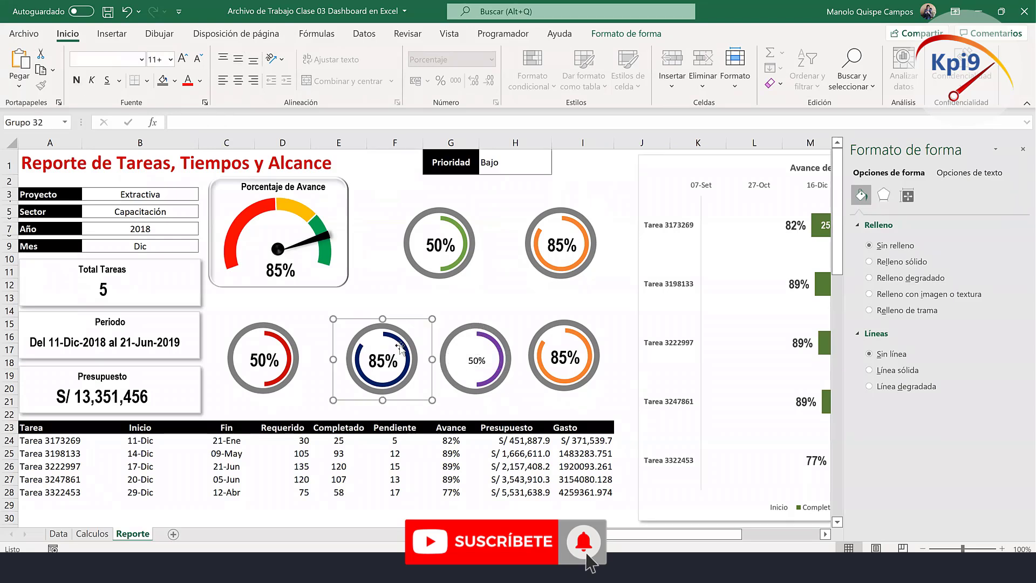
pyautogui.click(434, 236)
pyautogui.click(40, 85)
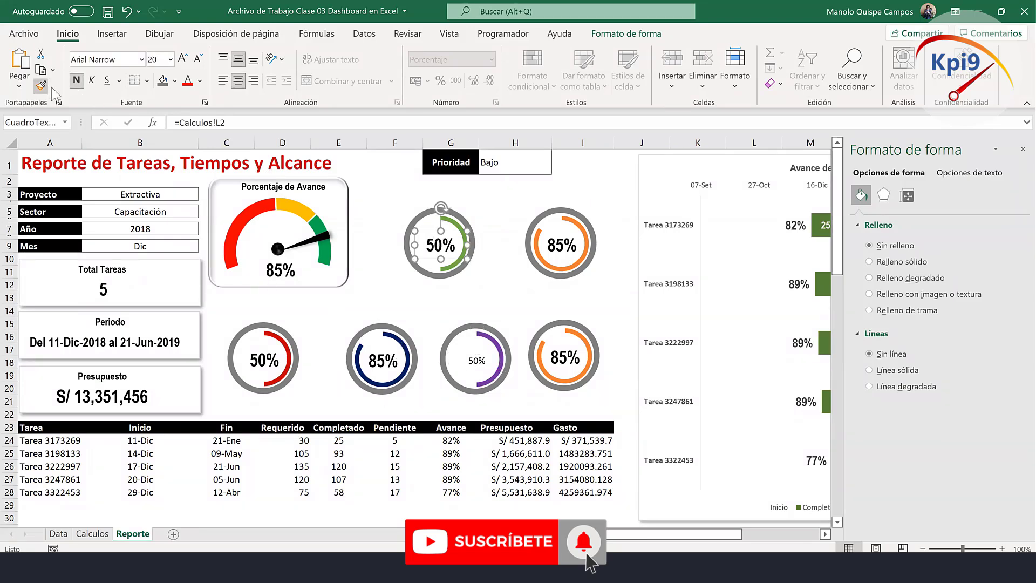
pyautogui.click(474, 366)
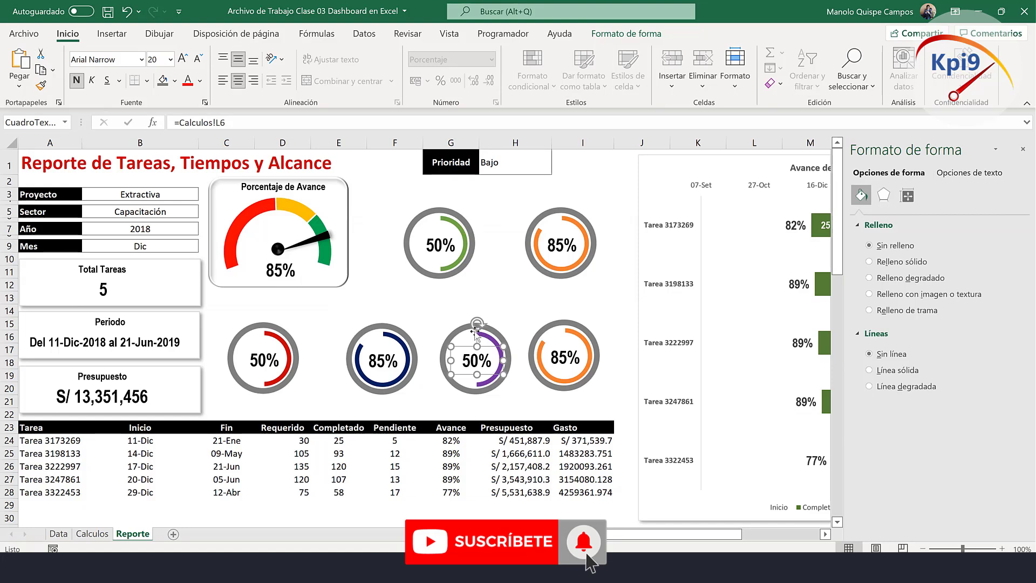
# Group the purple ring's background circle, chart and label together.
pyautogui.click(489, 329)
pyautogui.keyDown('shift'); pyautogui.click(487, 338); pyautogui.keyUp('shift')
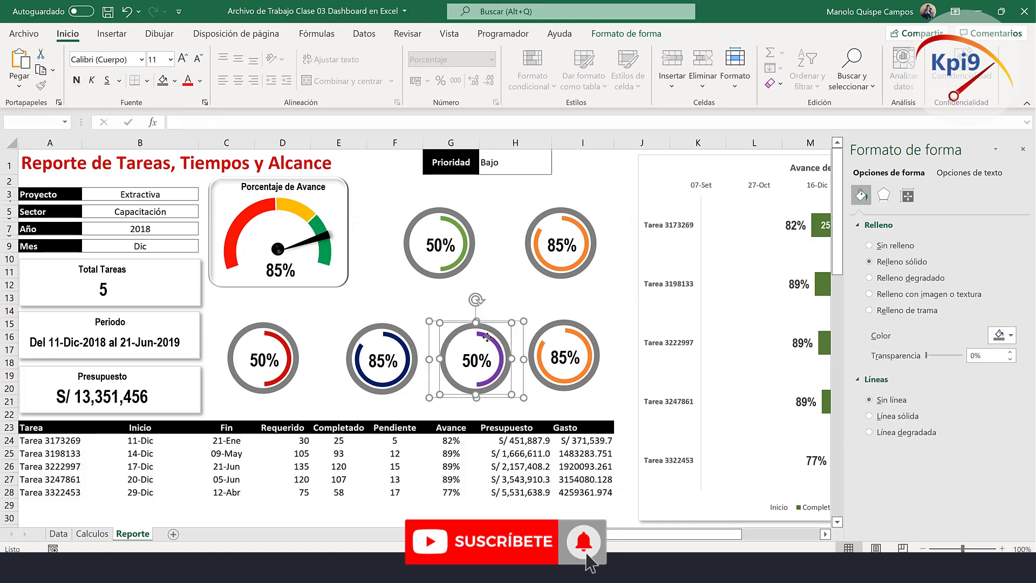
pyautogui.rightClick(483, 357)
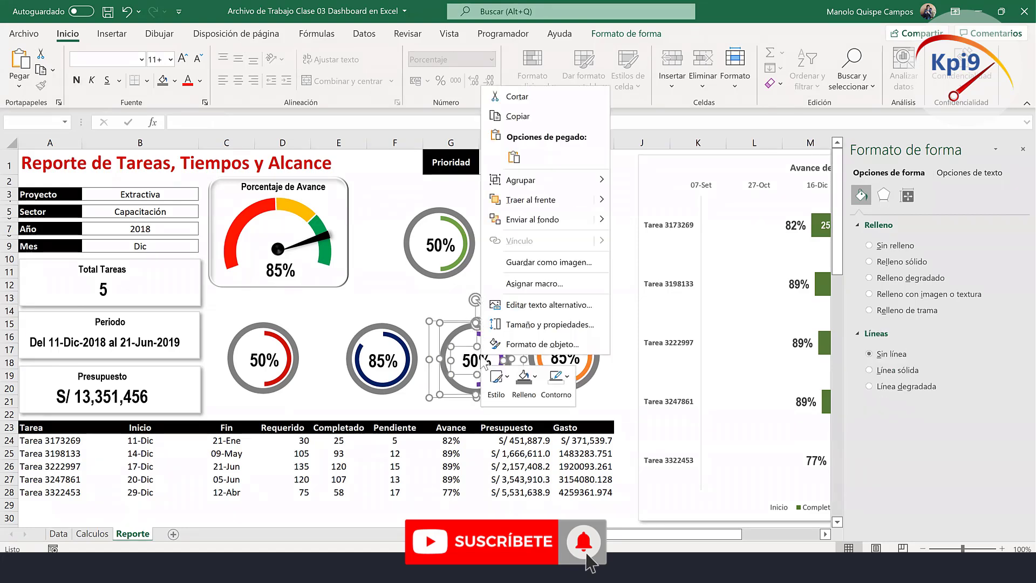
pyautogui.moveTo(521, 179)
pyautogui.click(642, 186)
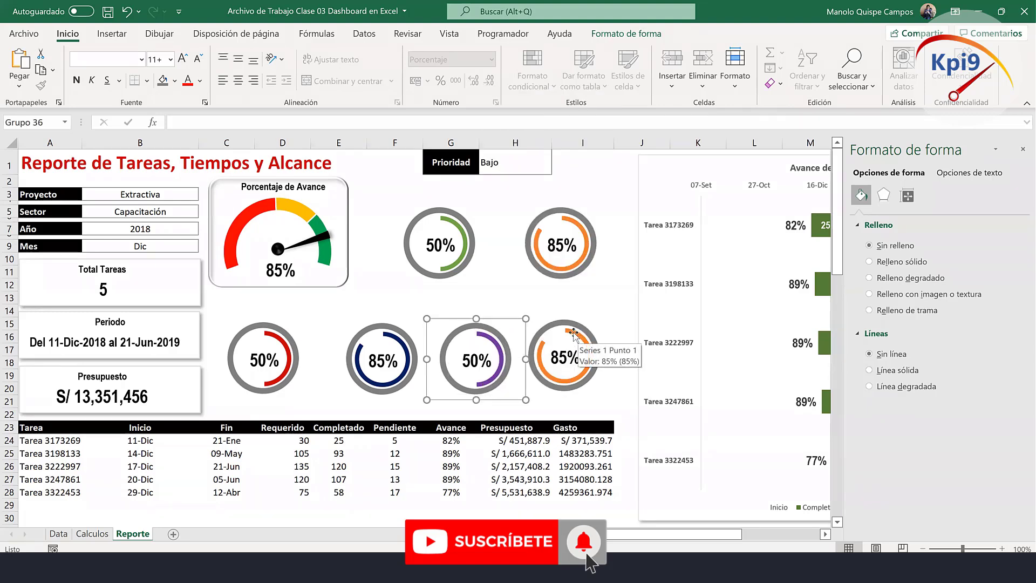
# Point the bottom-right ring's series at the Logistico row Calculos!$L$7:$M$7.
pyautogui.click(577, 332)
pyautogui.rightClick(575, 333)
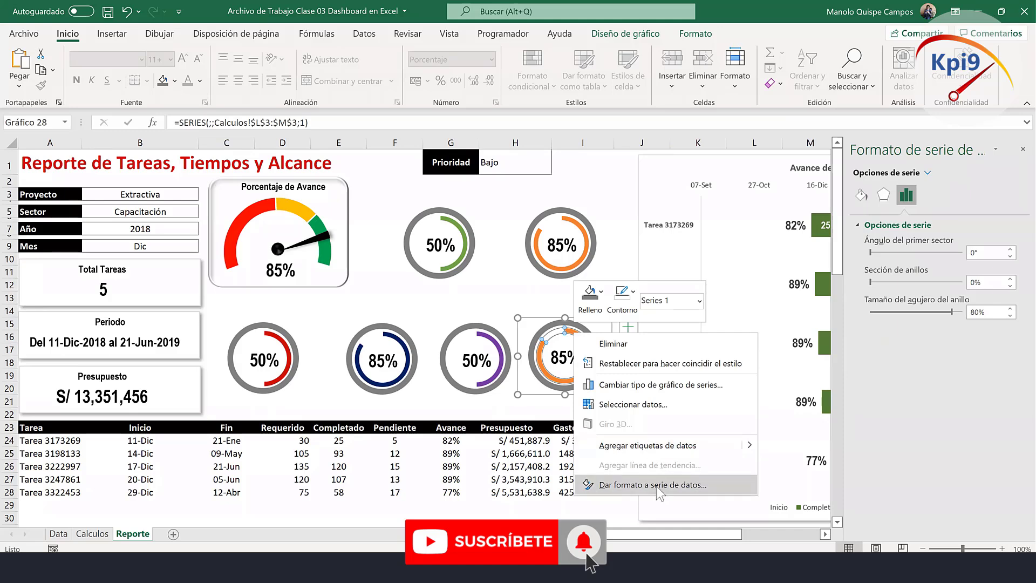
pyautogui.click(672, 404)
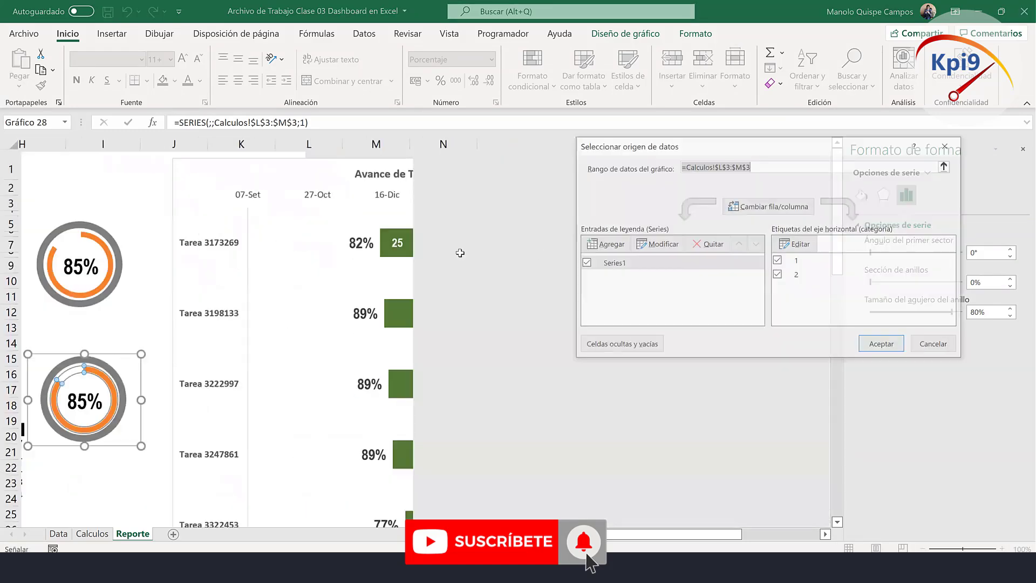
pyautogui.click(669, 240)
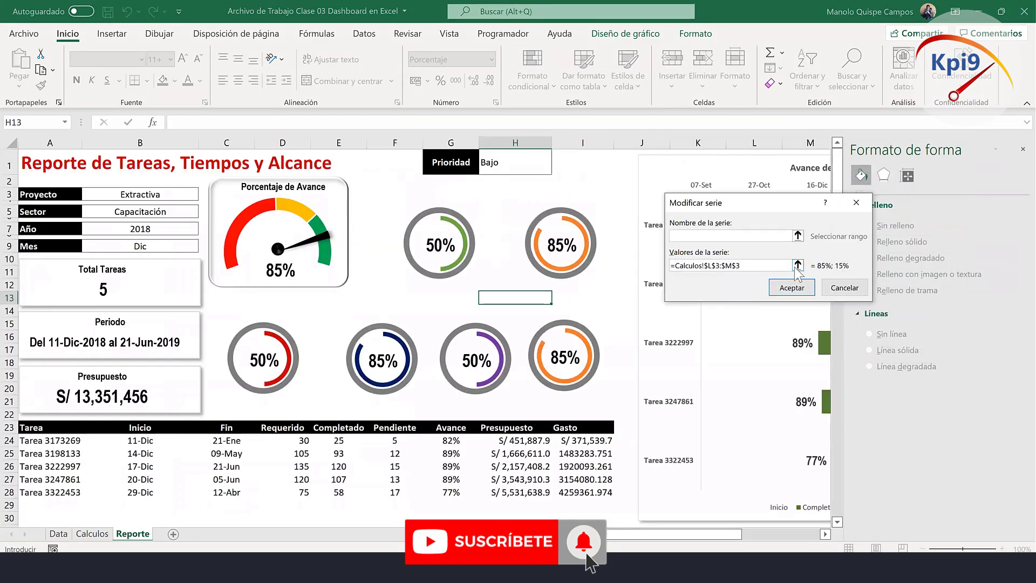
pyautogui.click(797, 265)
pyautogui.moveTo(489, 254); pyautogui.dragTo(579, 255)
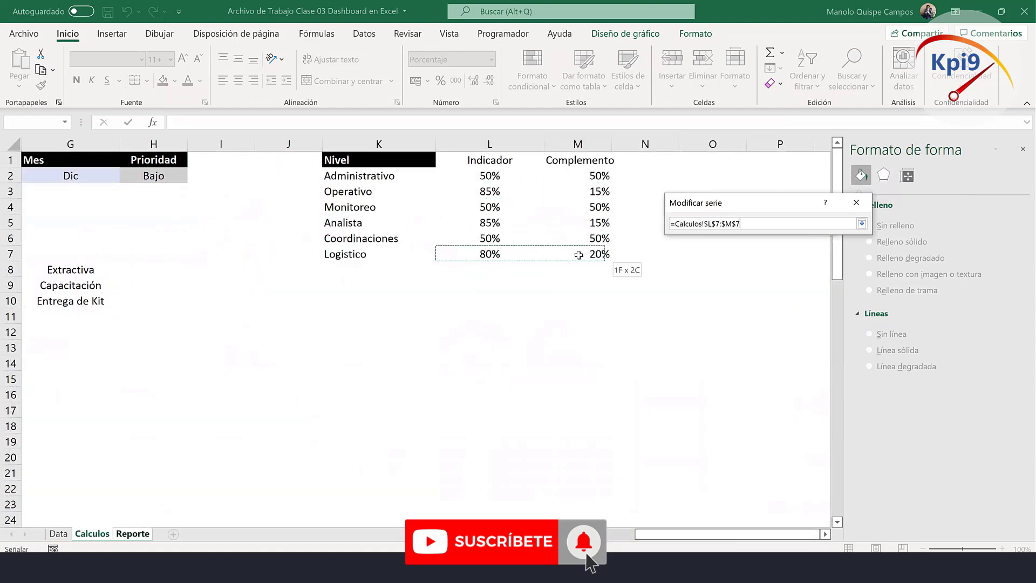
pyautogui.click(862, 224)
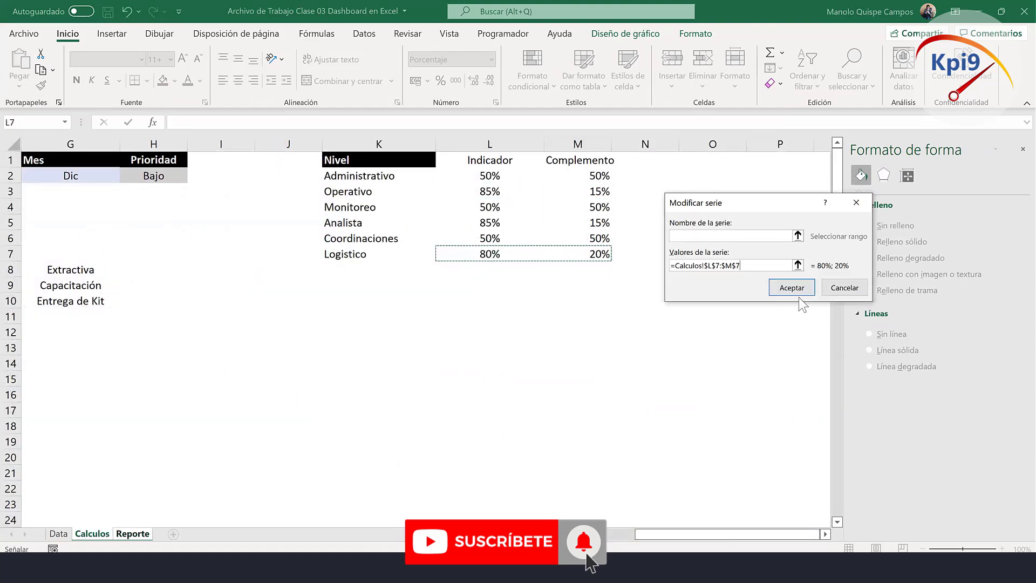
pyautogui.click(791, 287)
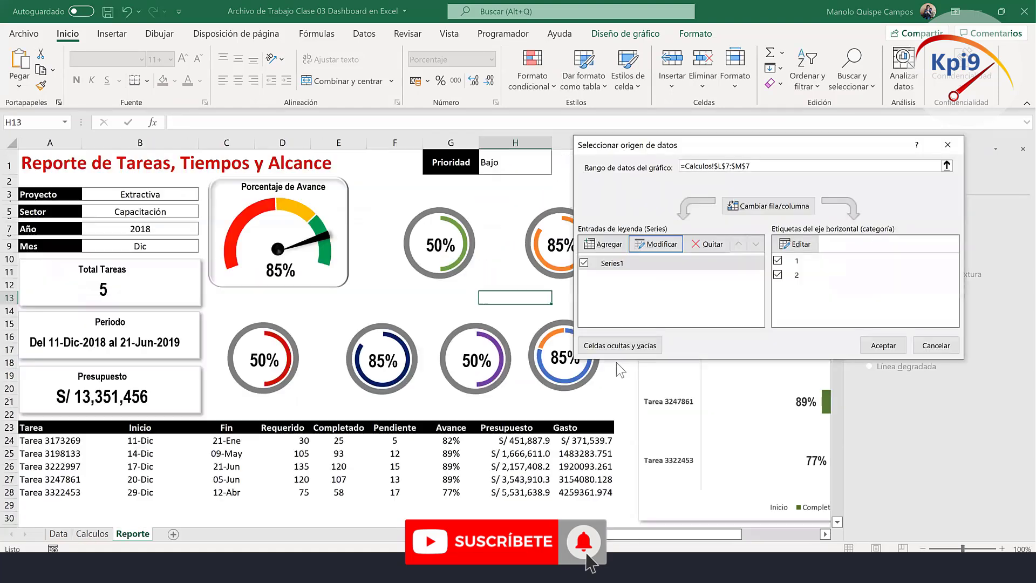
pyautogui.click(868, 347)
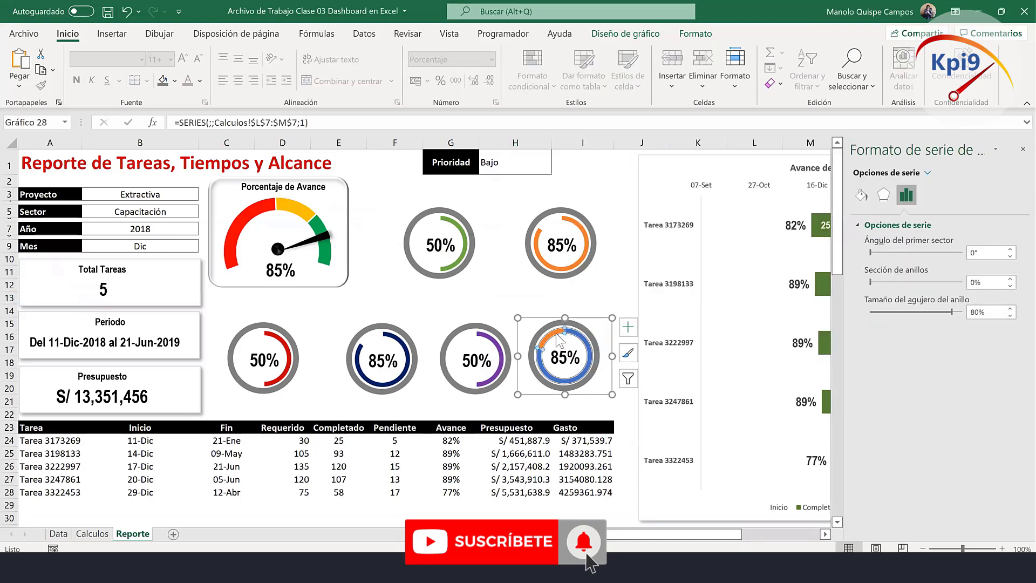
# Check one ring slice's fill and border settings, then select the ring's percentage label.
pyautogui.click(557, 336)
pyautogui.click(864, 195)
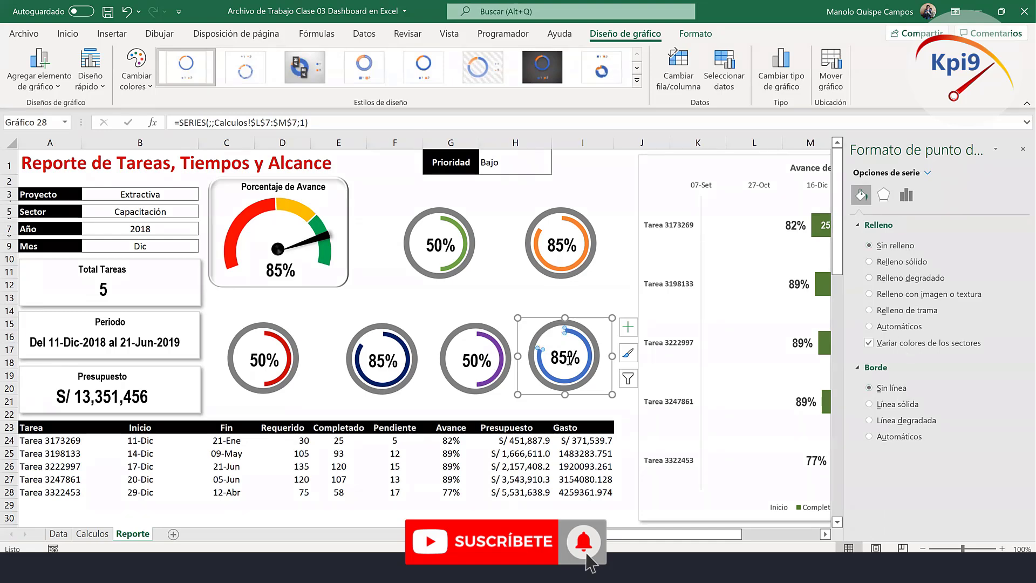
pyautogui.click(565, 357)
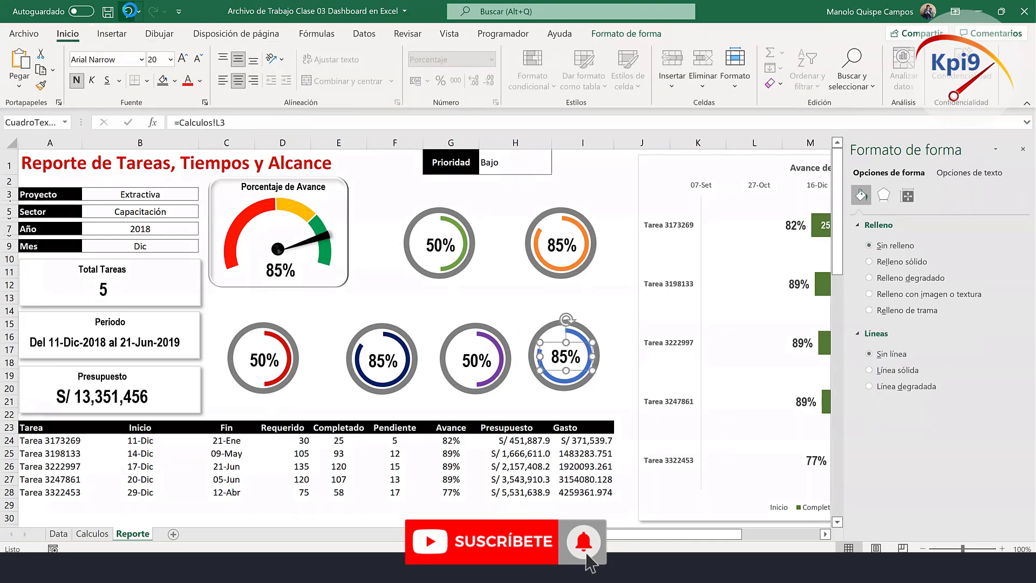
# Undo the label's accidental shift and link it to =Calculos!L7 so it reads 80%.
pyautogui.hotkey('ctrl', 'z')
pyautogui.moveTo(313, 120); pyautogui.dragTo(99, 110)
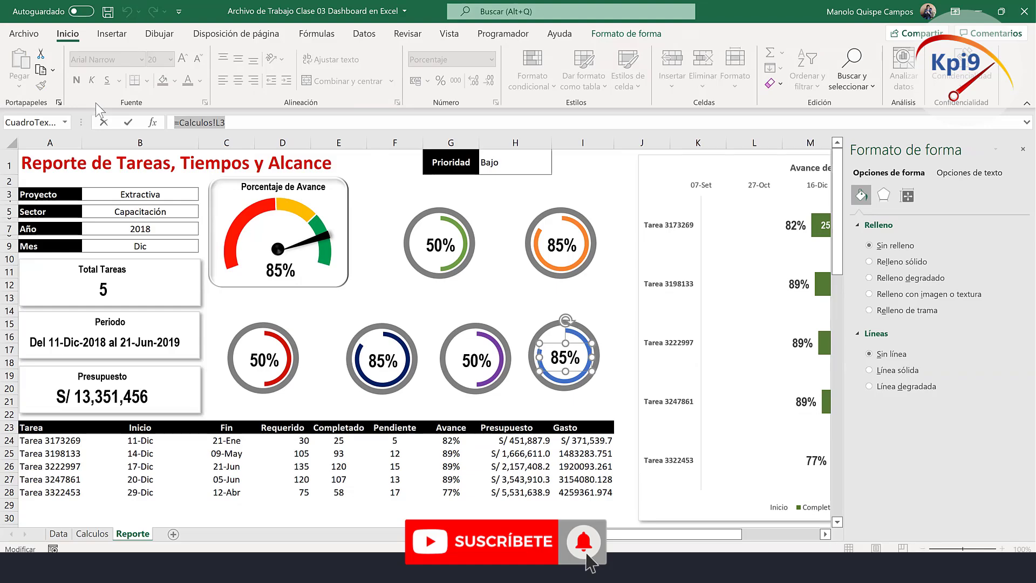
pyautogui.write('=')
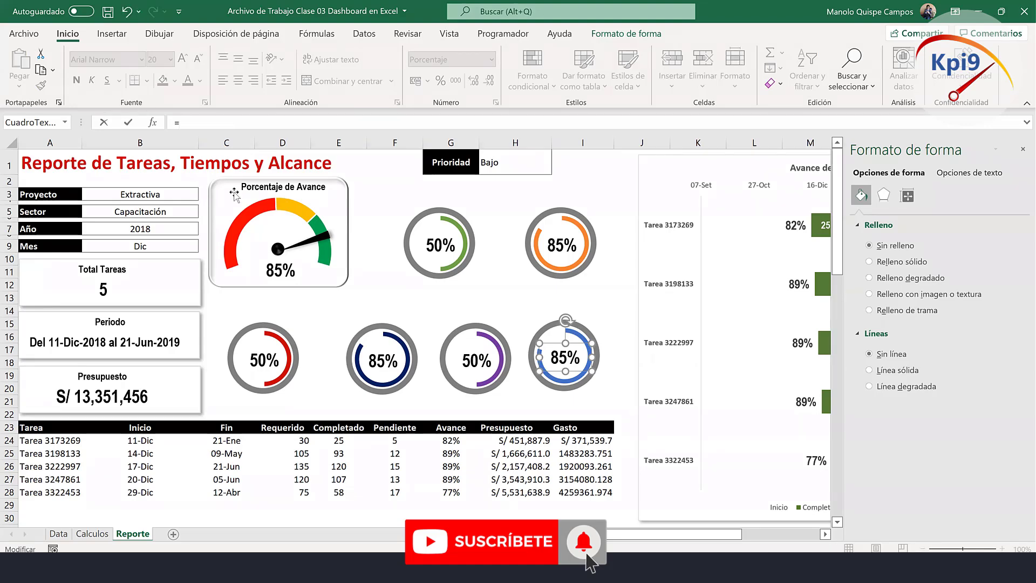
pyautogui.click(93, 534)
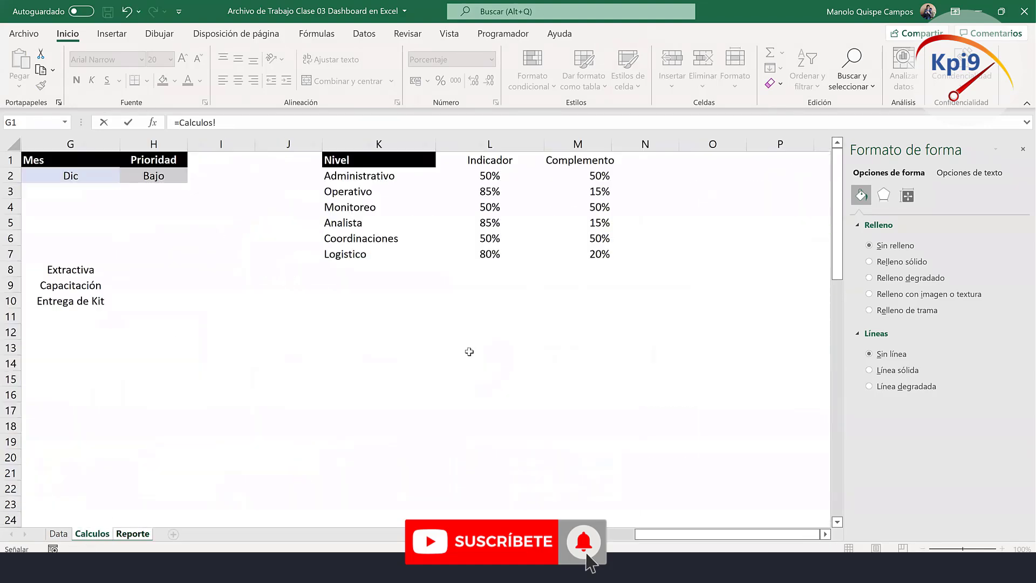
pyautogui.click(497, 258)
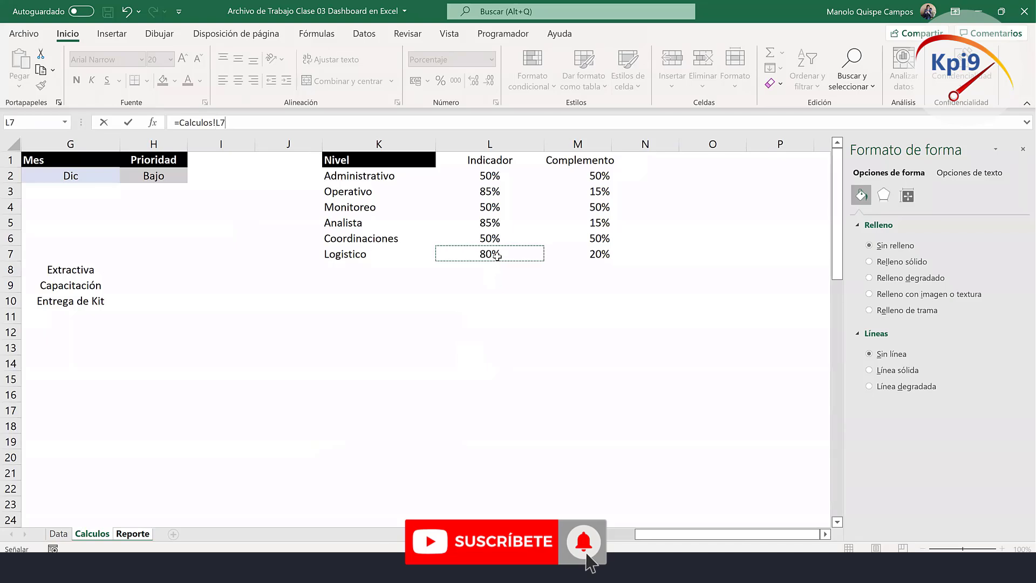
pyautogui.press('Return')
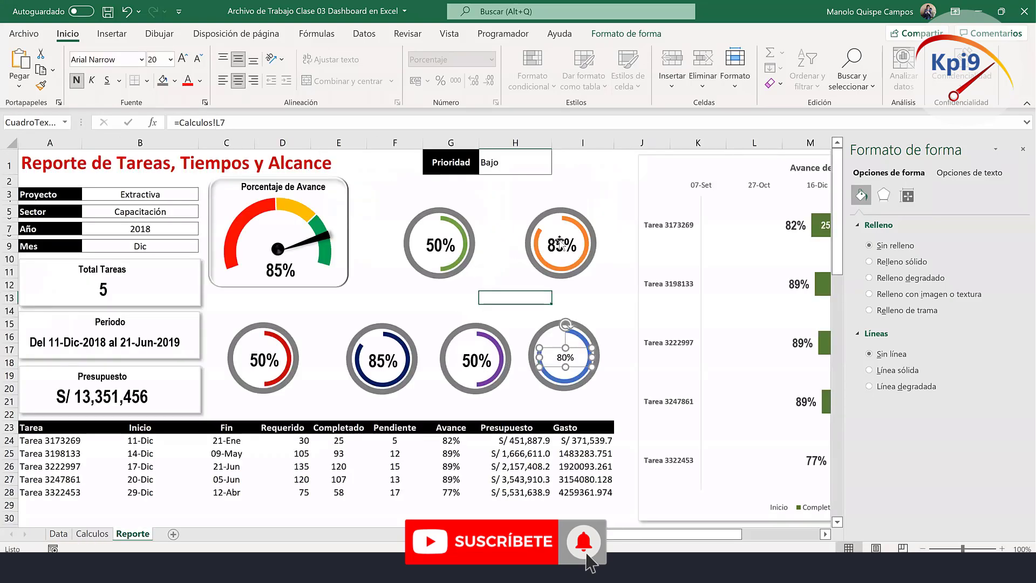
# Apply the 85% label's large bold formatting to the 80% label with Format Painter.
pyautogui.click(561, 244)
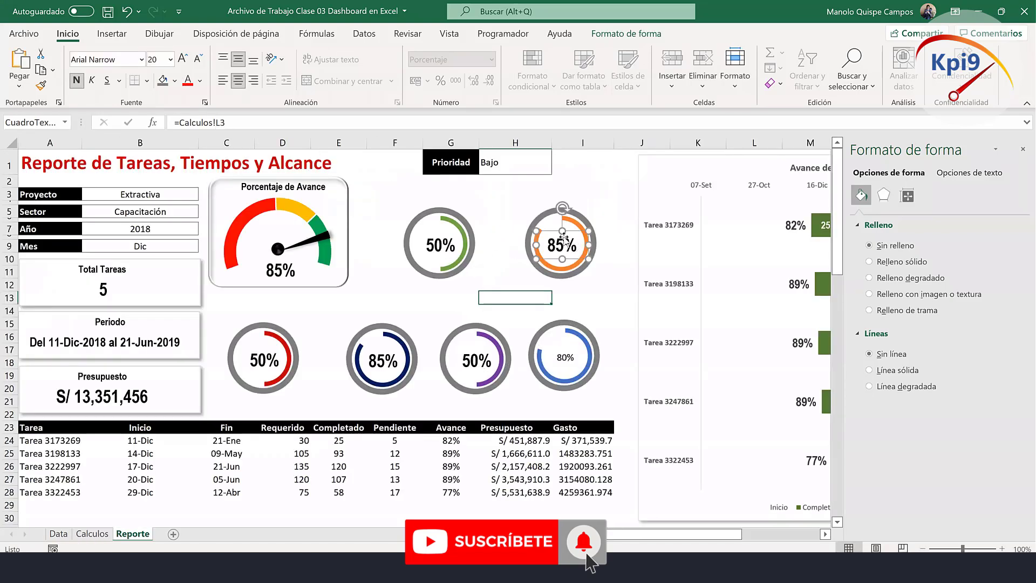
pyautogui.click(569, 359)
pyautogui.click(561, 244)
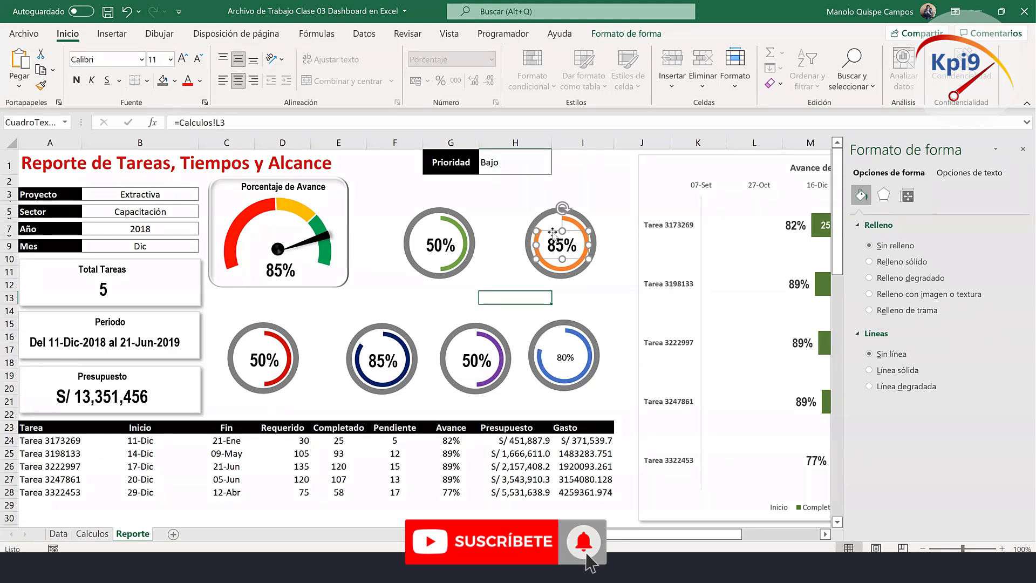
pyautogui.click(41, 86)
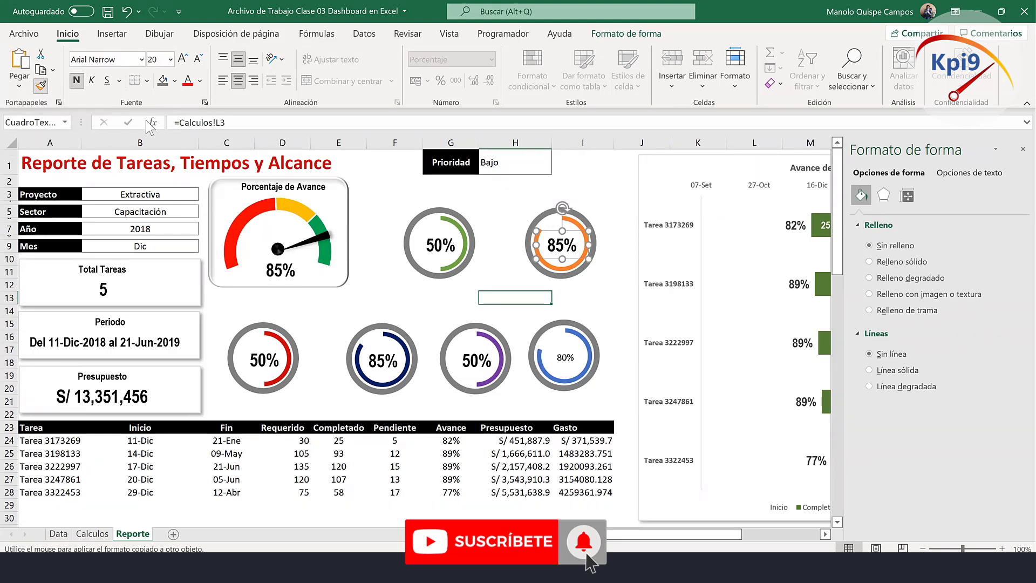
pyautogui.click(556, 355)
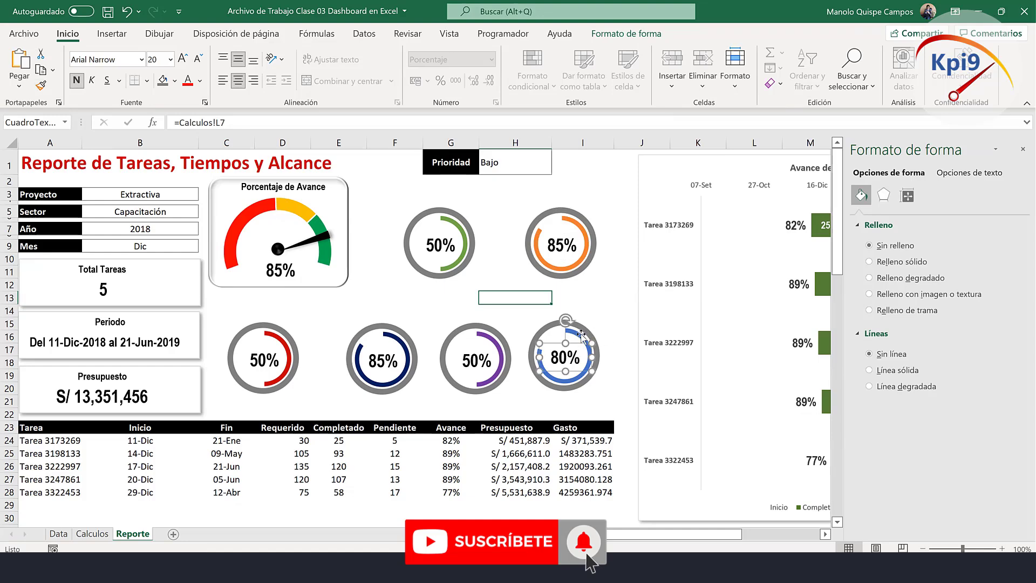
pyautogui.keyDown('shift'); pyautogui.click(585, 333); pyautogui.keyUp('shift')
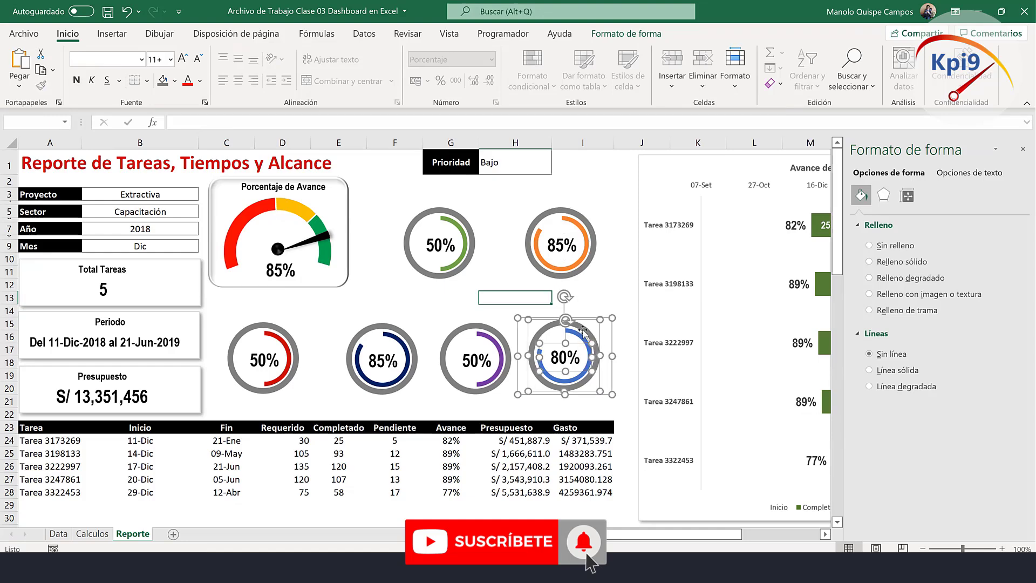
# Group the 80% ring with its label, then align the four lower rings vertically and distribute them horizontally.
pyautogui.rightClick(584, 331)
pyautogui.moveTo(636, 155)
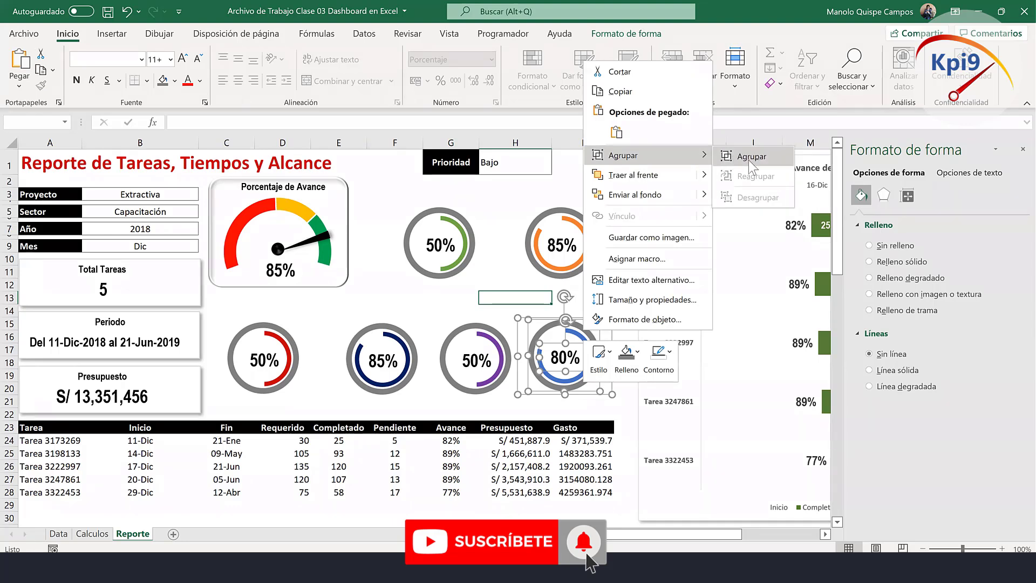
pyautogui.click(751, 156)
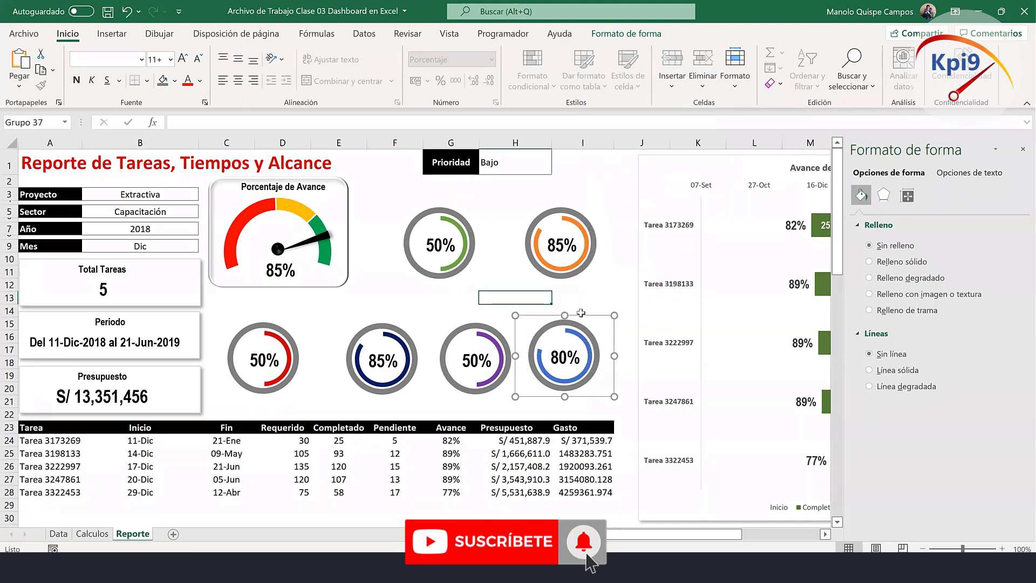
pyautogui.keyDown('shift'); pyautogui.click(499, 346); pyautogui.keyUp('shift')
pyautogui.keyDown('shift'); pyautogui.click(395, 357); pyautogui.keyUp('shift')
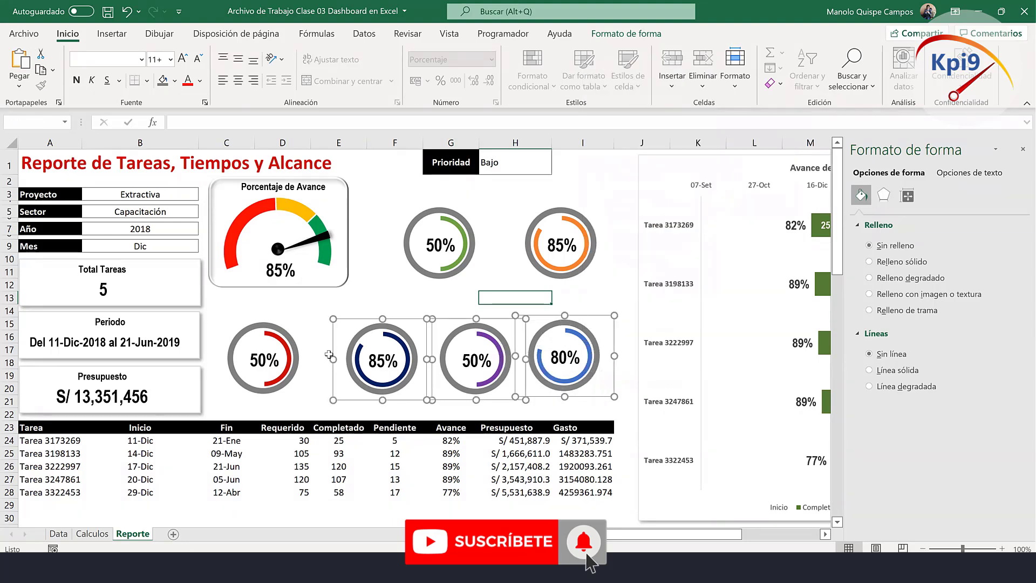
pyautogui.keyDown('shift'); pyautogui.click(282, 359); pyautogui.keyUp('shift')
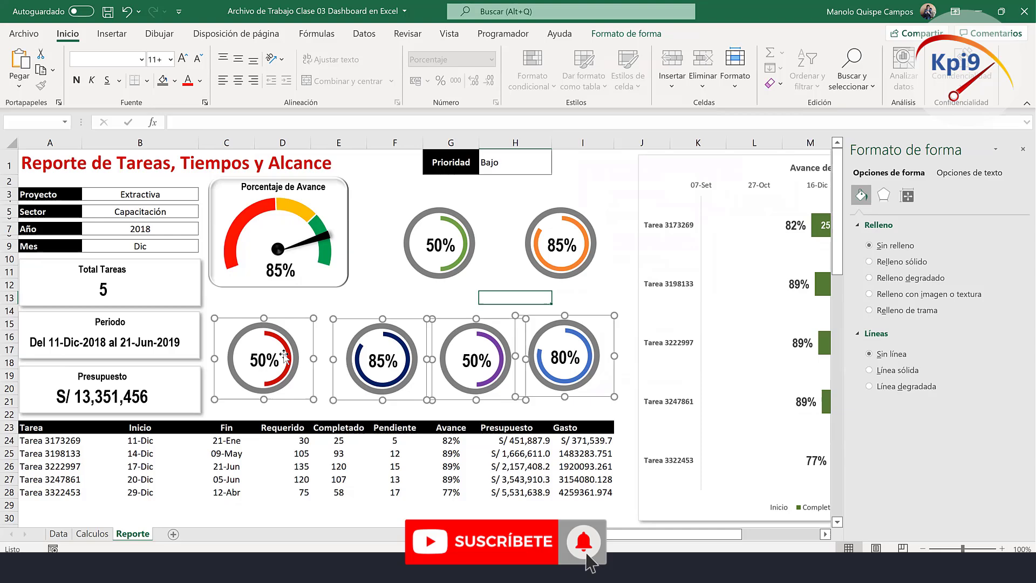
pyautogui.click(635, 39)
pyautogui.click(812, 54)
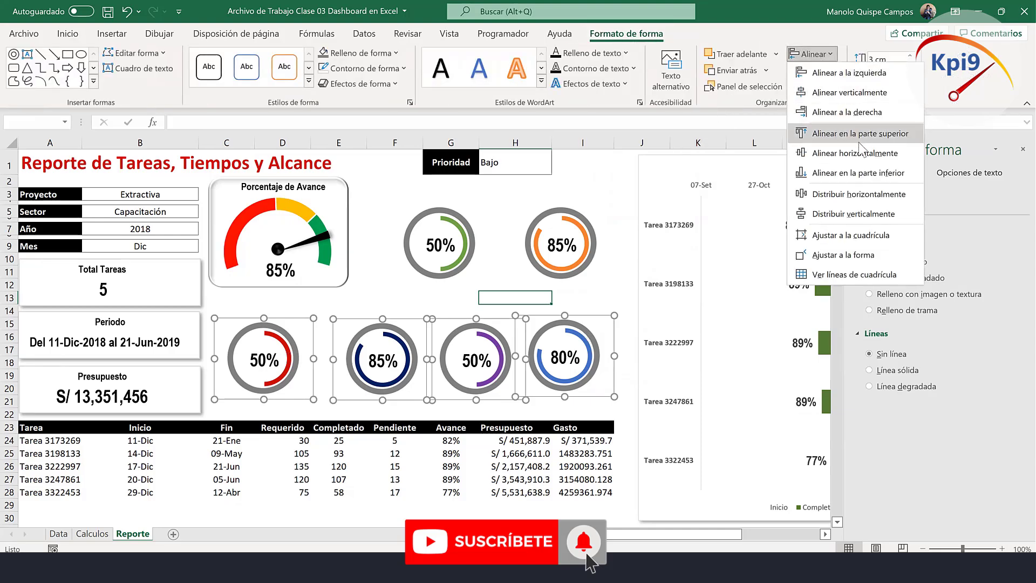
pyautogui.click(860, 153)
pyautogui.click(812, 54)
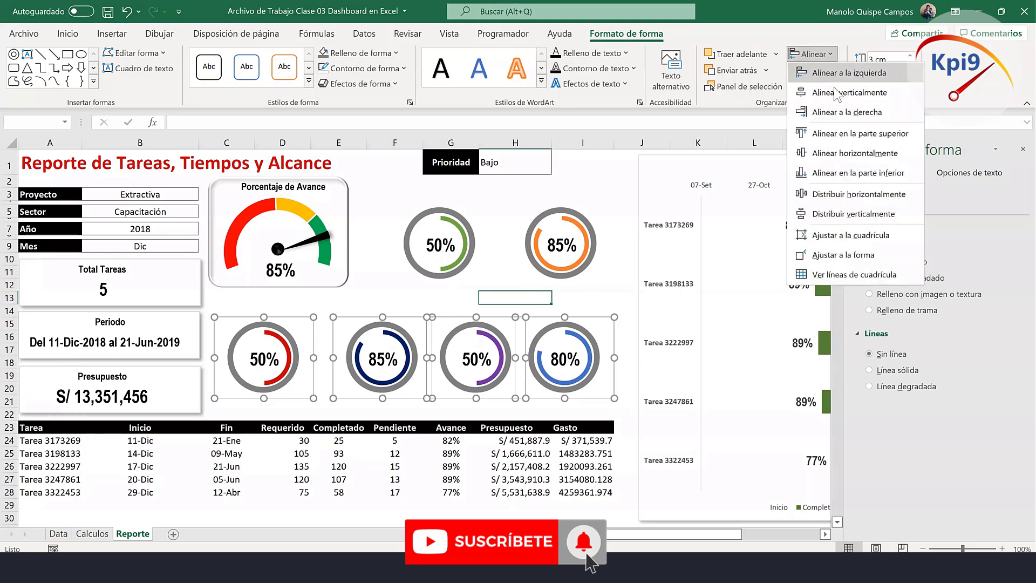
pyautogui.click(854, 190)
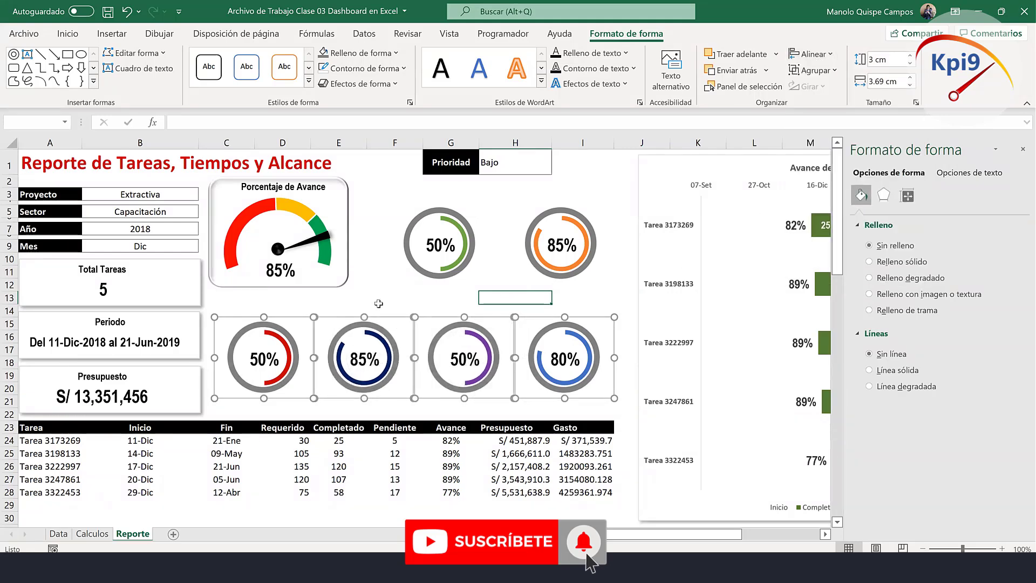
pyautogui.click(410, 296)
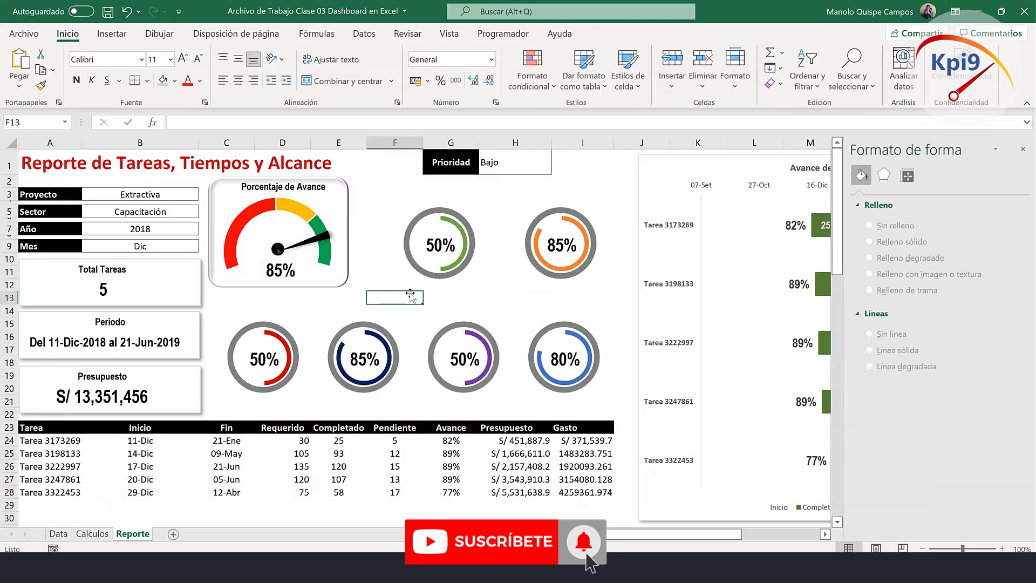
# Group the green 50% ring's circle, arc and label into one shape.
pyautogui.click(442, 250)
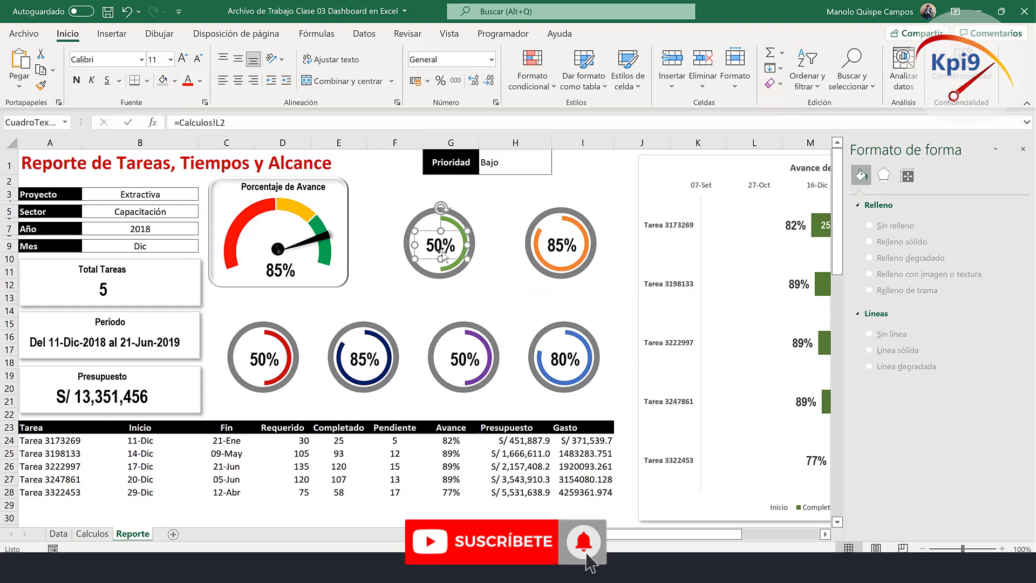
pyautogui.keyDown('ctrl'); pyautogui.click(453, 222); pyautogui.keyUp('ctrl')
pyautogui.keyDown('ctrl'); pyautogui.click(451, 224); pyautogui.keyUp('ctrl')
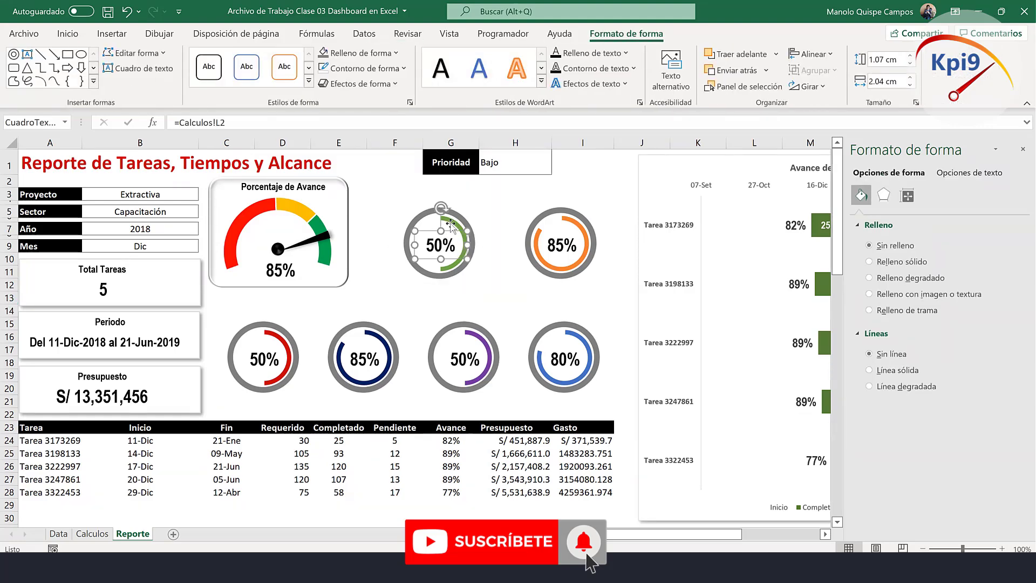
pyautogui.keyDown('ctrl'); pyautogui.click(452, 221); pyautogui.keyUp('ctrl')
pyautogui.keyDown('ctrl'); pyautogui.click(456, 222); pyautogui.keyUp('ctrl')
pyautogui.keyDown('ctrl'); pyautogui.click(452, 222); pyautogui.keyUp('ctrl')
pyautogui.keyDown('ctrl'); pyautogui.click(449, 221); pyautogui.keyUp('ctrl')
pyautogui.rightClick(450, 221)
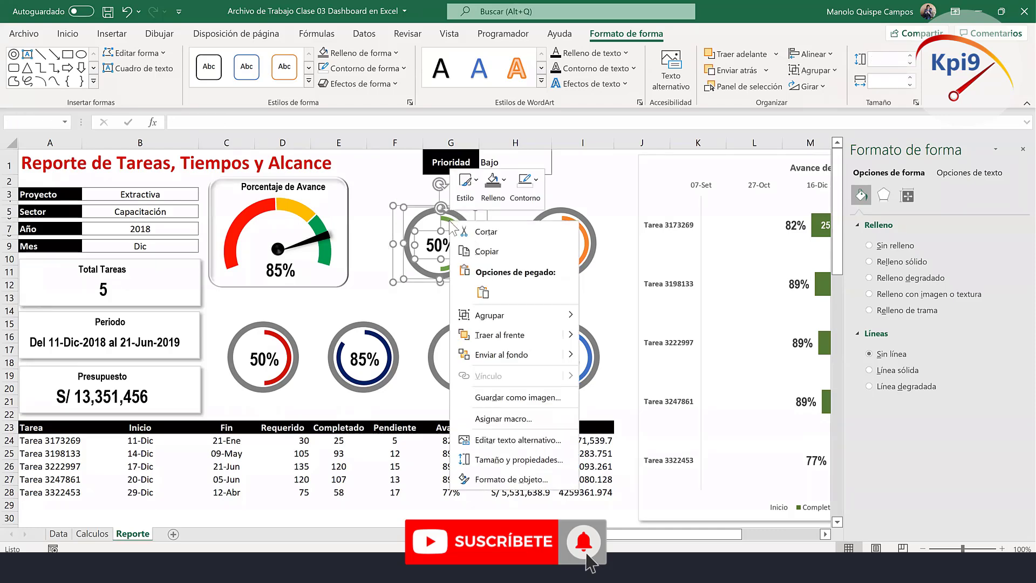
pyautogui.click(597, 317)
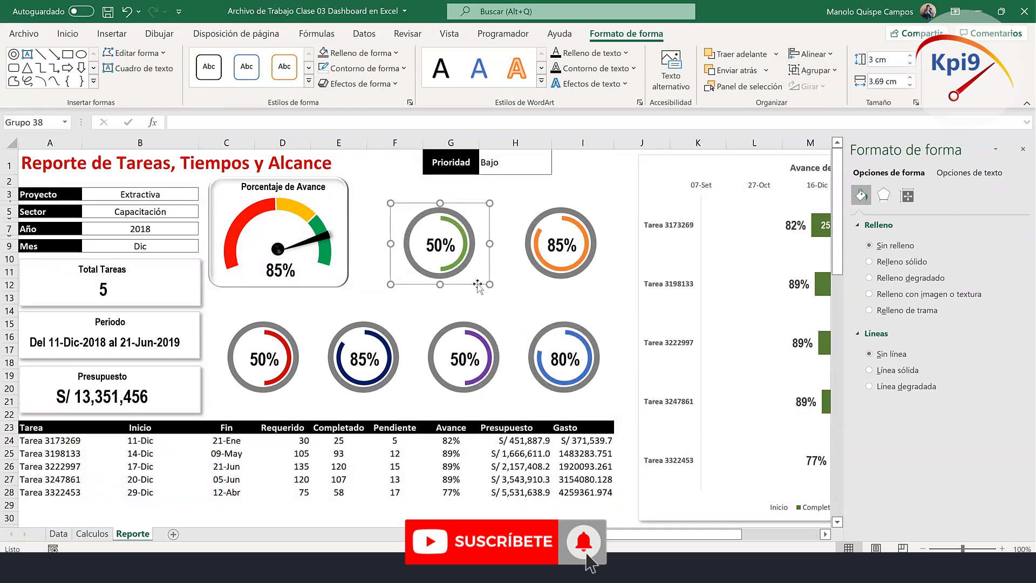
# Group the orange 85% ring's circle, arc and label into one shape.
pyautogui.click(577, 246)
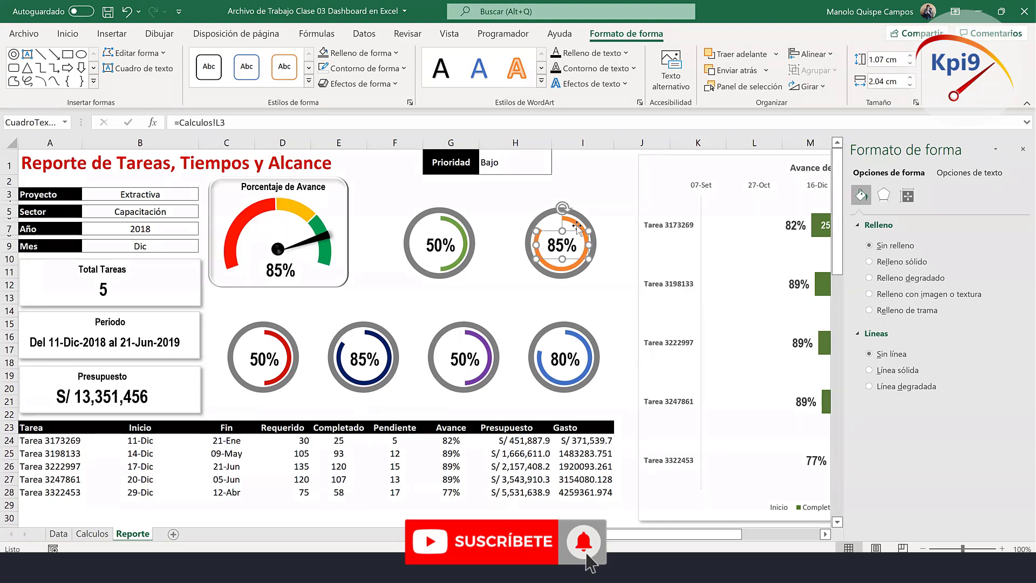
pyautogui.keyDown('ctrl'); pyautogui.click(577, 223); pyautogui.keyUp('ctrl')
pyautogui.keyDown('ctrl'); pyautogui.click(576, 218); pyautogui.keyUp('ctrl')
pyautogui.keyDown('ctrl'); pyautogui.click(573, 221); pyautogui.keyUp('ctrl')
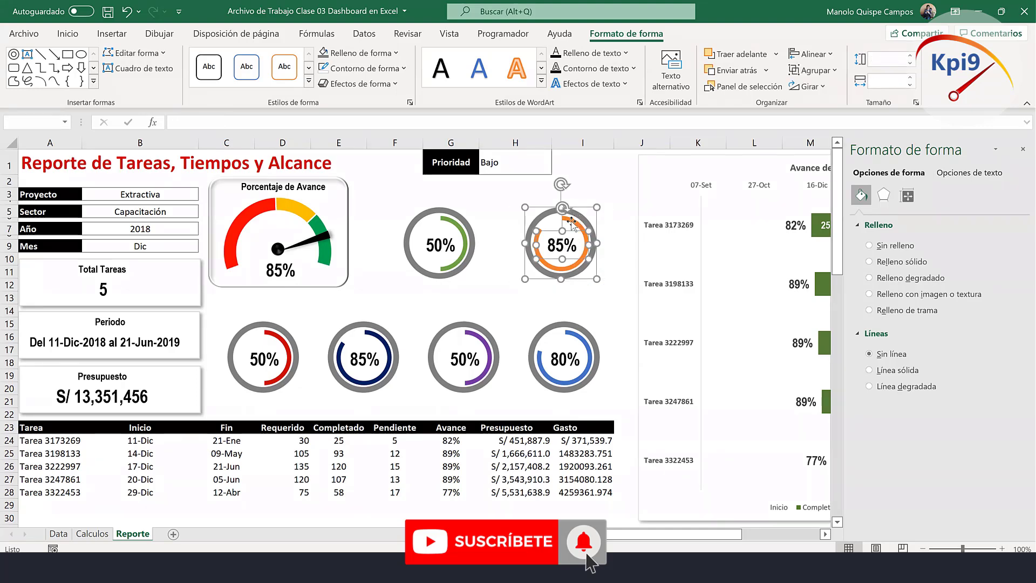
pyautogui.keyDown('ctrl'); pyautogui.click(571, 222); pyautogui.keyUp('ctrl')
pyautogui.rightClick(571, 221)
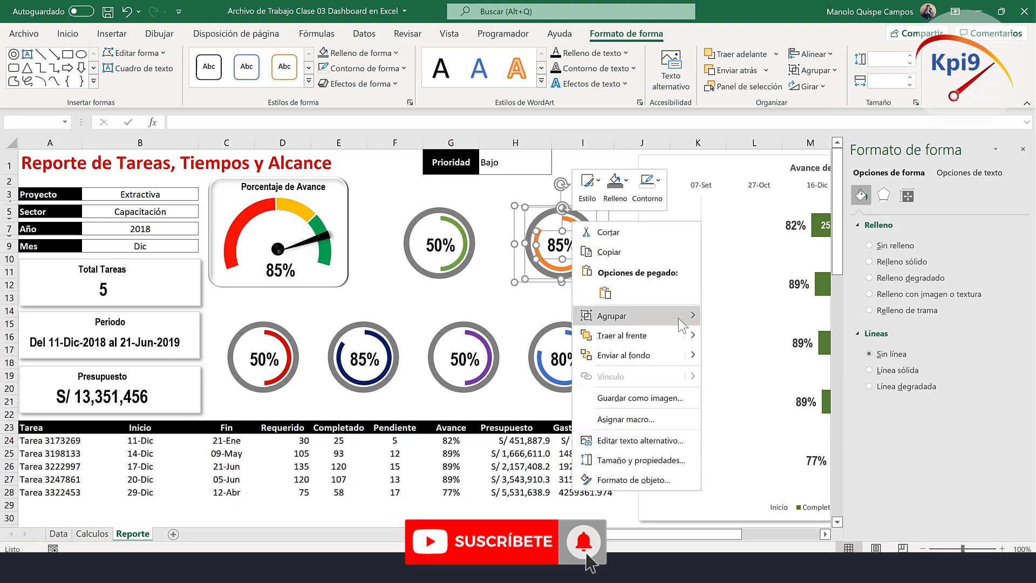
pyautogui.click(731, 319)
# Nudge both upper rings, align them horizontally, and close the Formato de forma pane.
pyautogui.moveTo(589, 286); pyautogui.dragTo(592, 284)
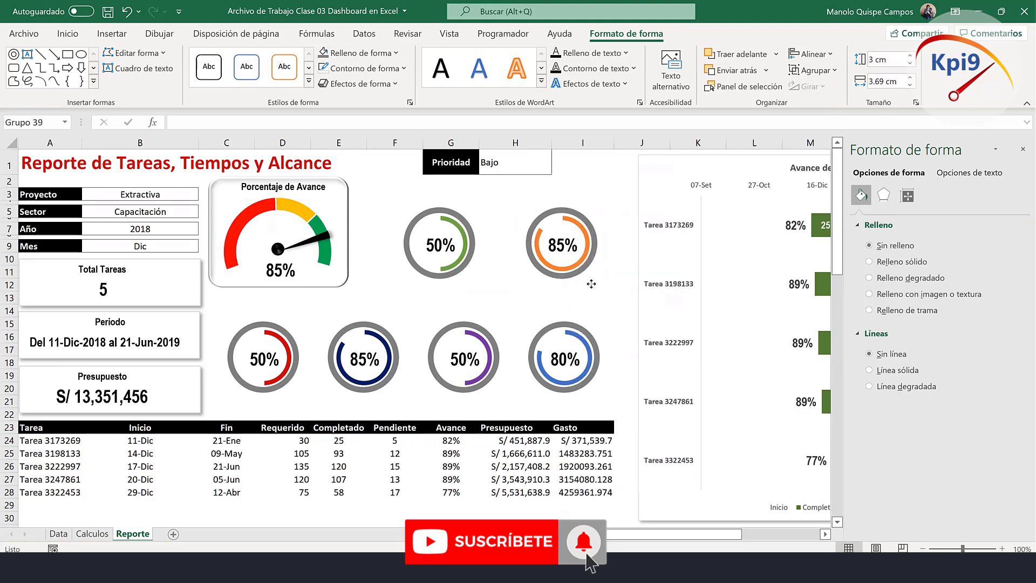
pyautogui.click(453, 275)
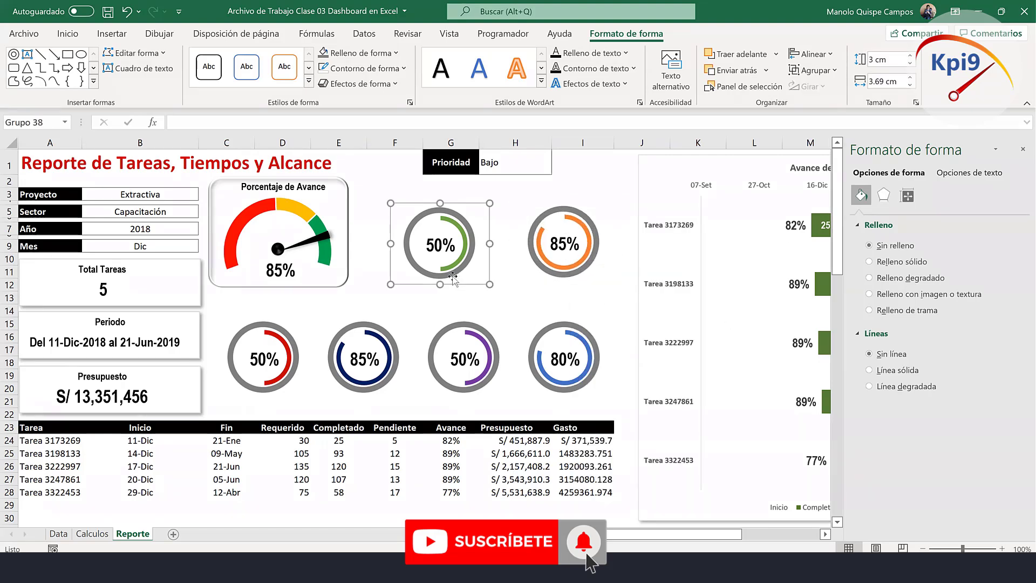
pyautogui.moveTo(453, 276); pyautogui.dragTo(450, 273)
pyautogui.click(577, 272)
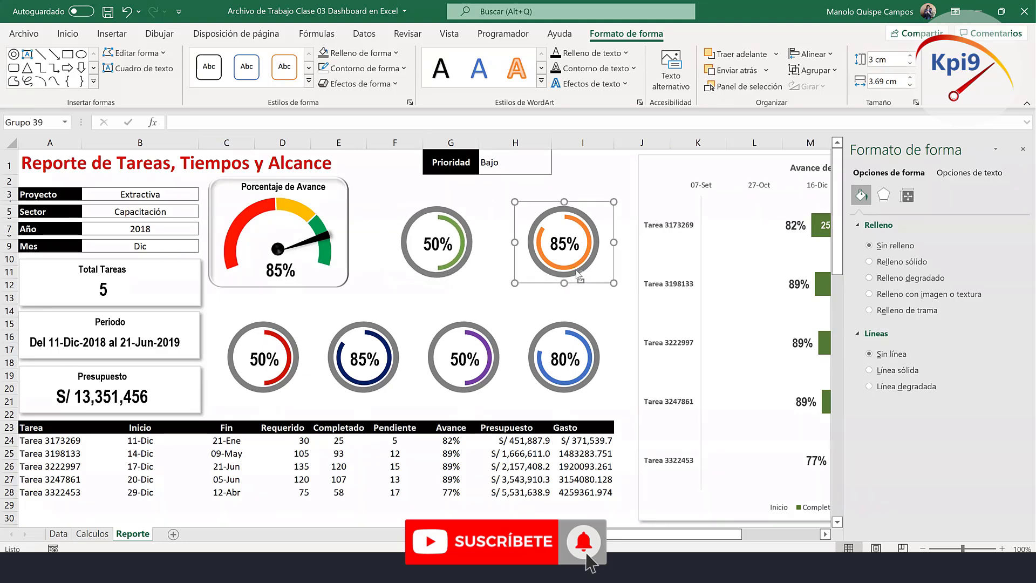
pyautogui.keyDown('shift'); pyautogui.click(437, 269); pyautogui.keyUp('shift')
pyautogui.click(812, 54)
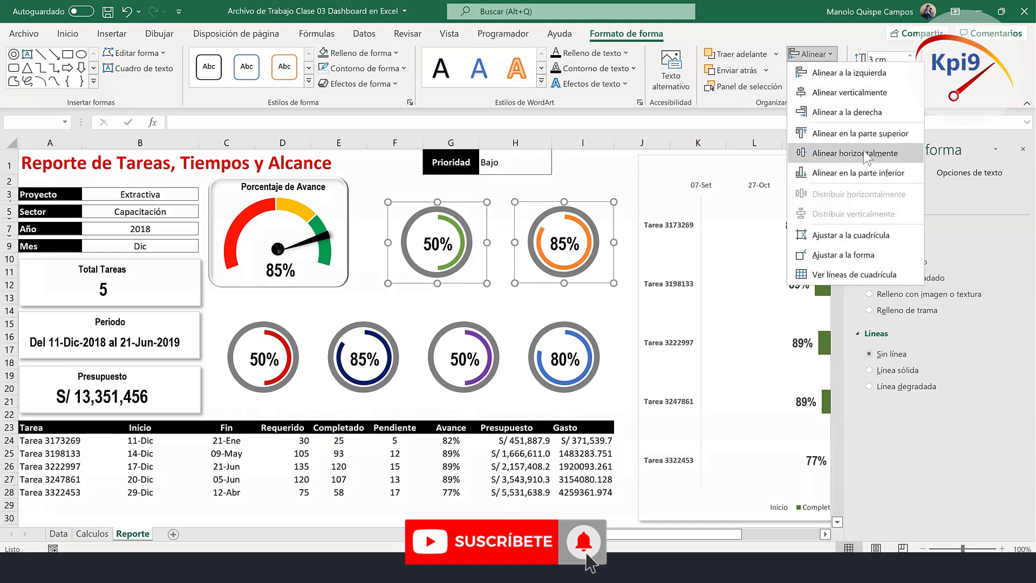
pyautogui.click(864, 154)
pyautogui.click(597, 167)
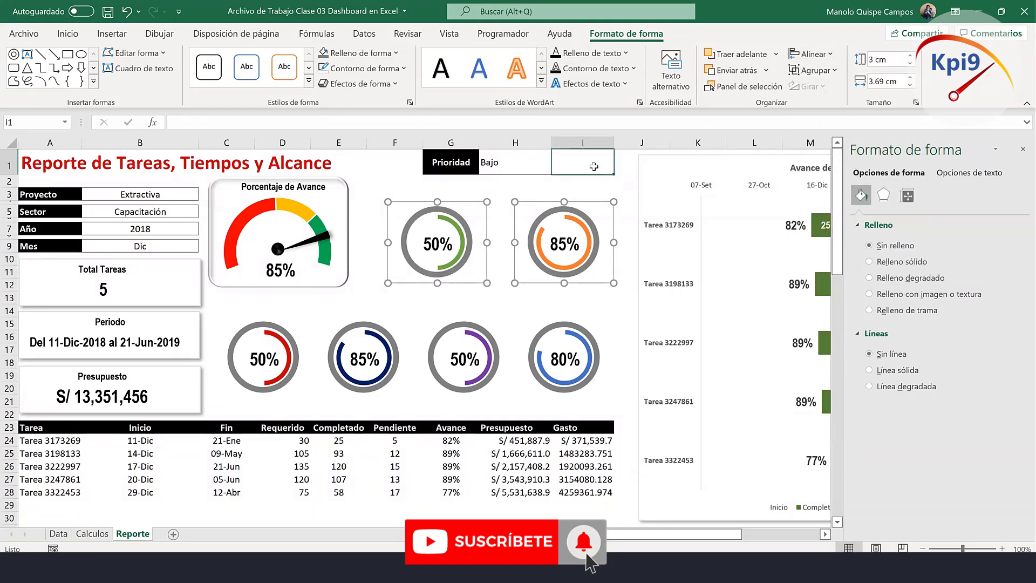
pyautogui.click(1022, 149)
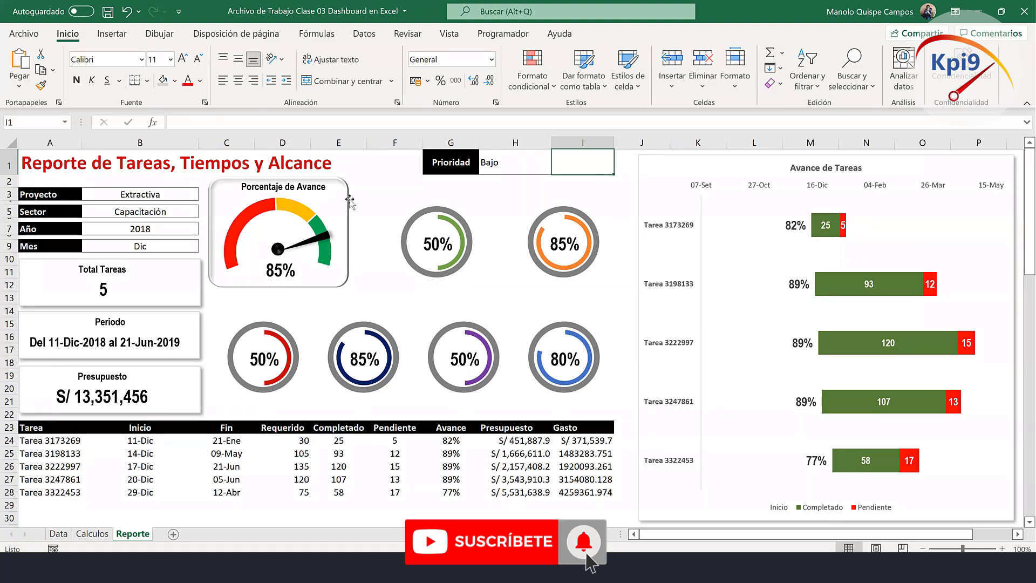
# Copy the title box above the green ring and link it to =Calculos!K2 (Administrativo).
pyautogui.click(310, 187)
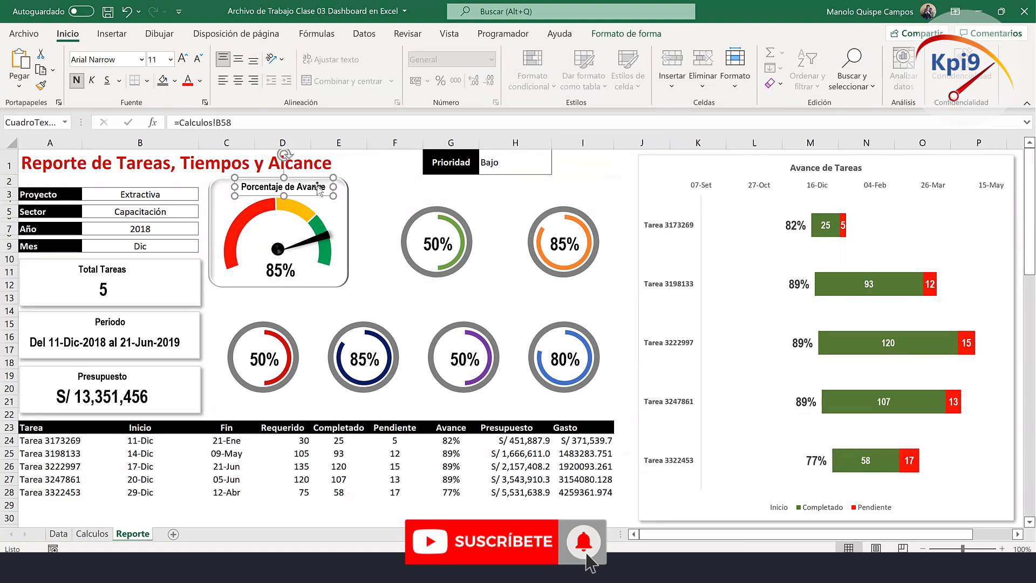
pyautogui.moveTo(321, 191)
pyautogui.mouseDown()
pyautogui.moveTo(327, 207)
pyautogui.moveTo(475, 206)
pyautogui.mouseUp()
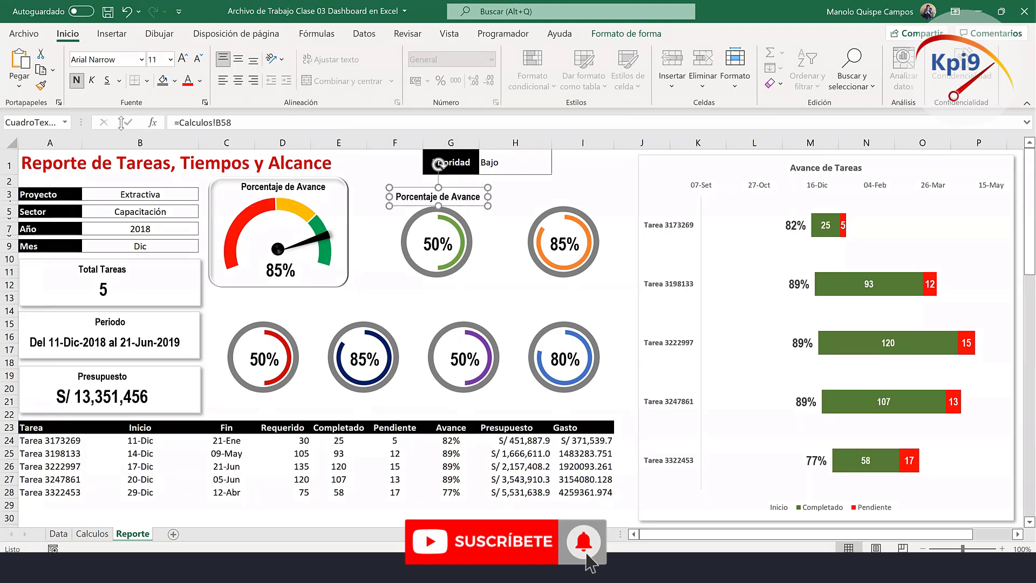
pyautogui.moveTo(231, 123); pyautogui.dragTo(174, 122)
pyautogui.write('=')
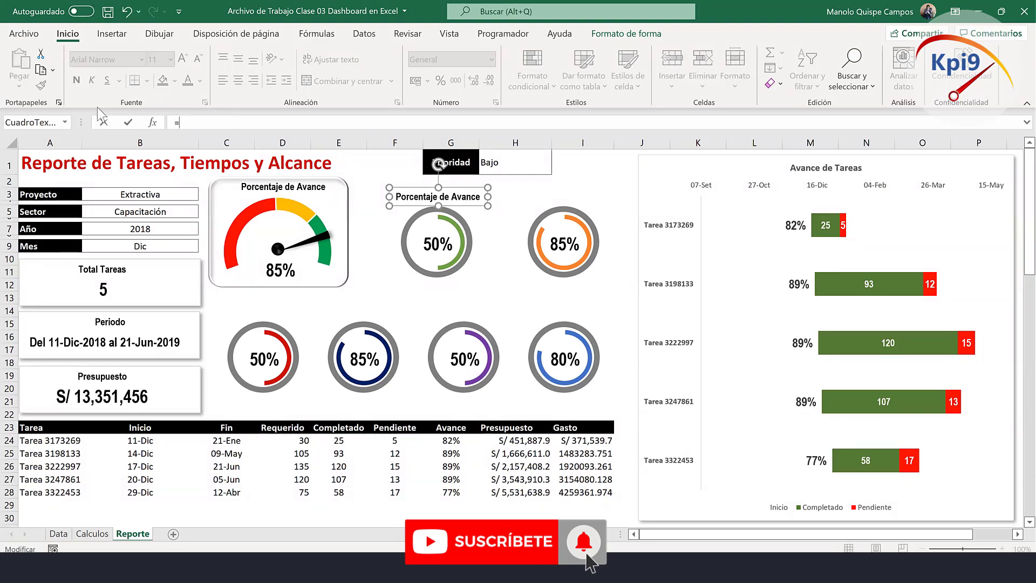
pyautogui.click(92, 534)
pyautogui.click(398, 179)
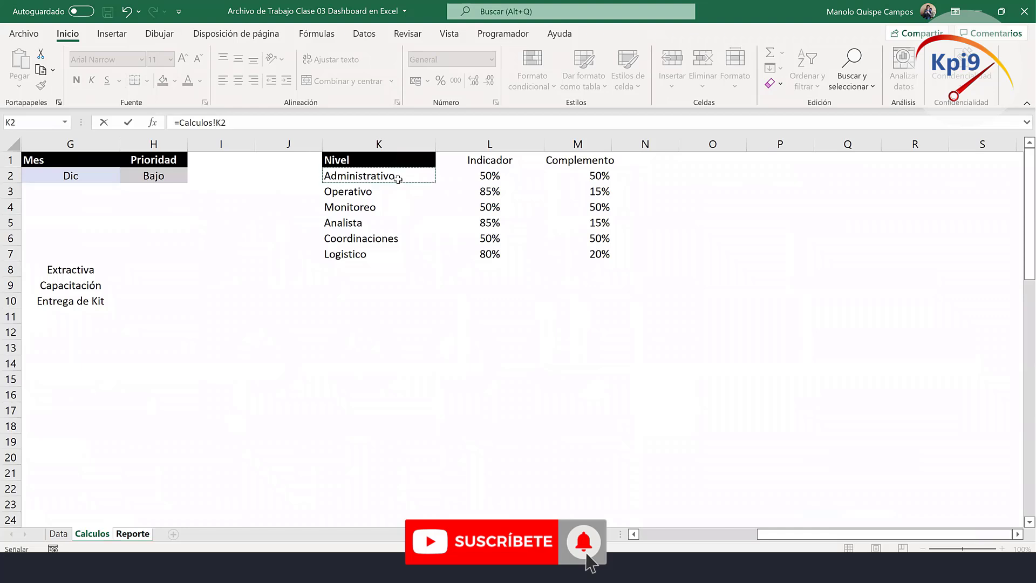
pyautogui.press('Return')
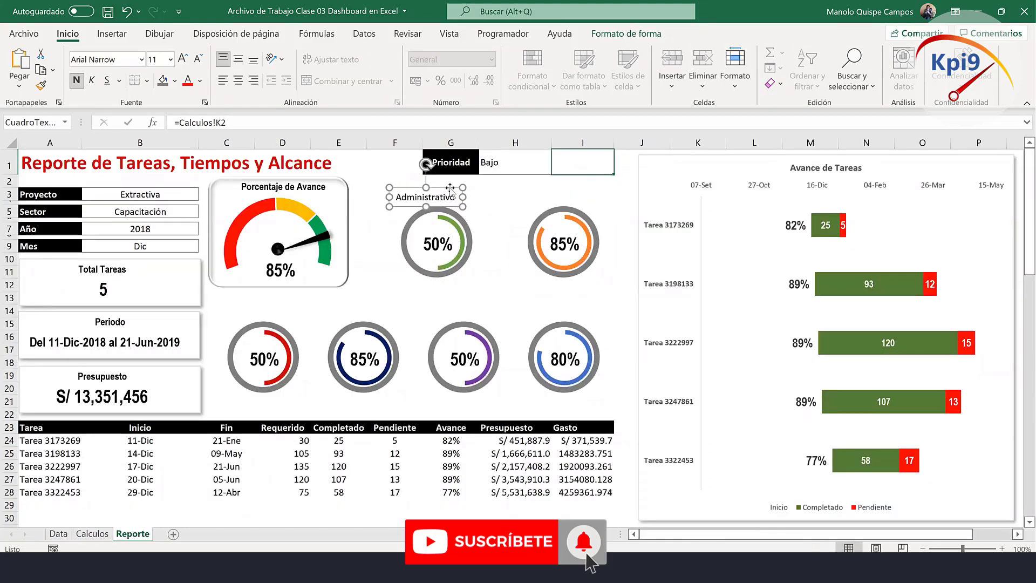
# Duplicate the title above the other five rings and review the level names in Calculos column K.
pyautogui.moveTo(458, 185)
pyautogui.mouseDown()
pyautogui.moveTo(471, 219)
pyautogui.moveTo(593, 204)
pyautogui.mouseUp()
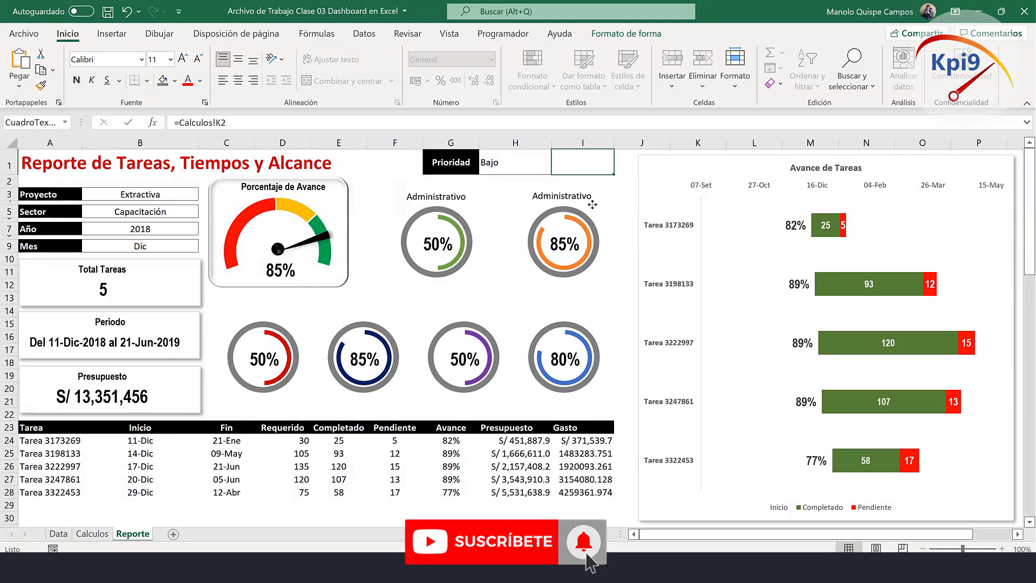
pyautogui.click(594, 204)
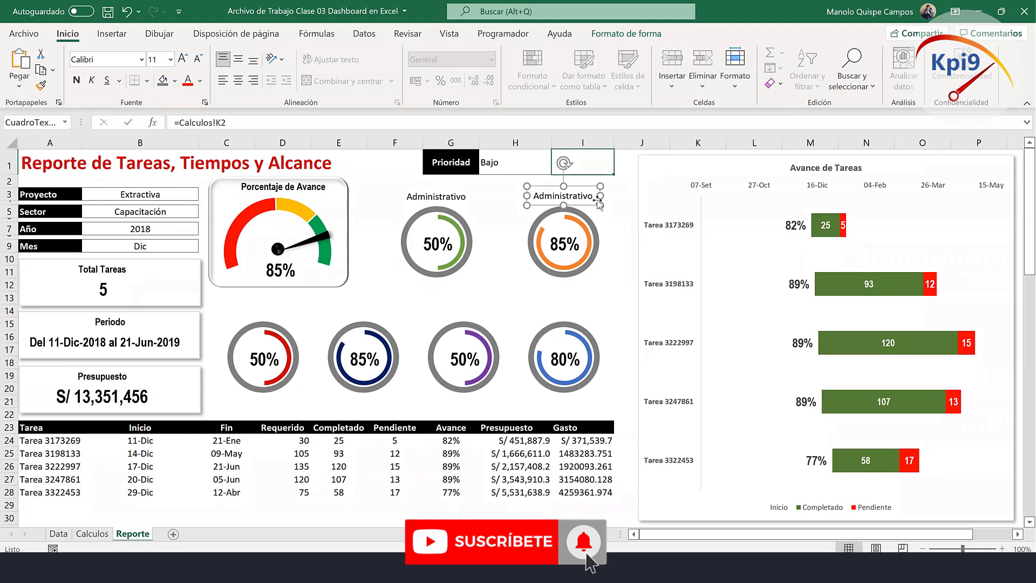
pyautogui.moveTo(598, 203); pyautogui.dragTo(599, 216)
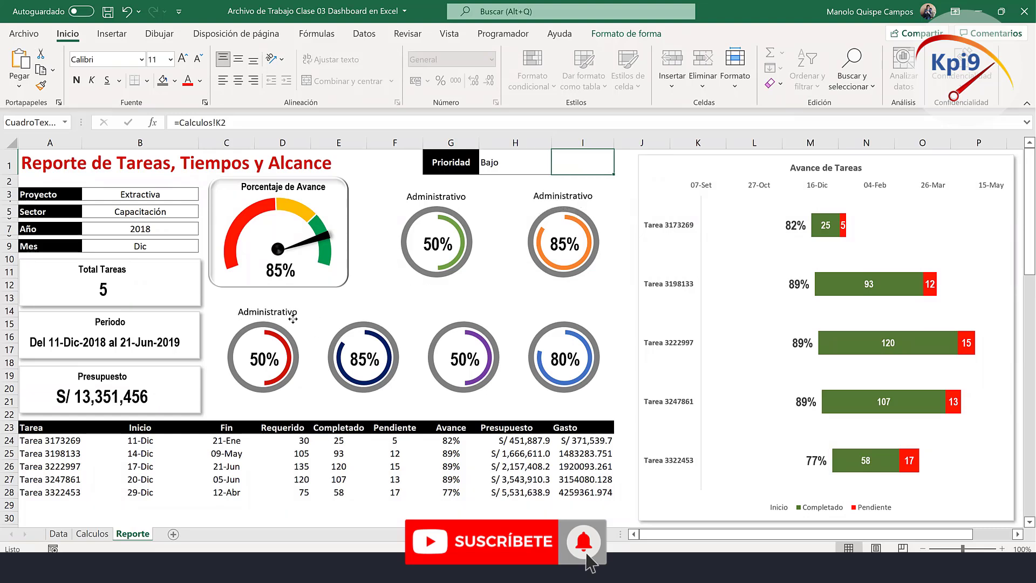
pyautogui.moveTo(535, 261)
pyautogui.mouseDown()
pyautogui.moveTo(302, 312)
pyautogui.moveTo(390, 320)
pyautogui.mouseUp()
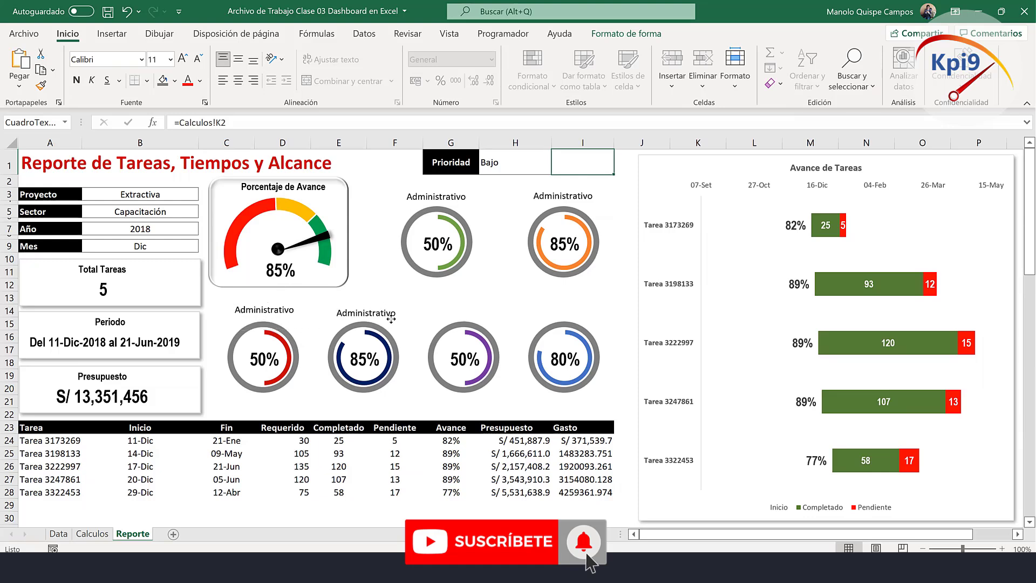
pyautogui.moveTo(391, 320); pyautogui.dragTo(592, 321)
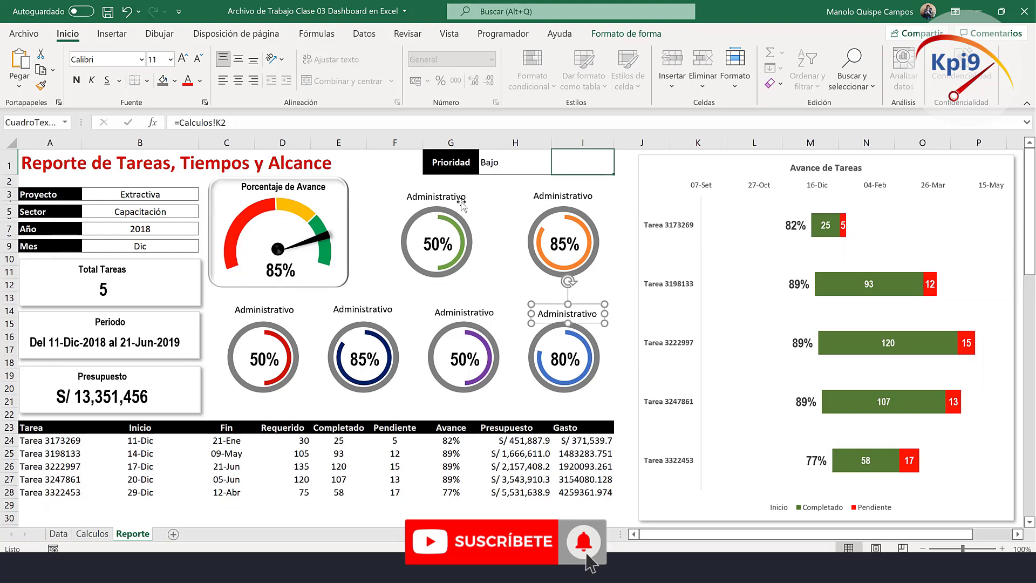
pyautogui.click(92, 533)
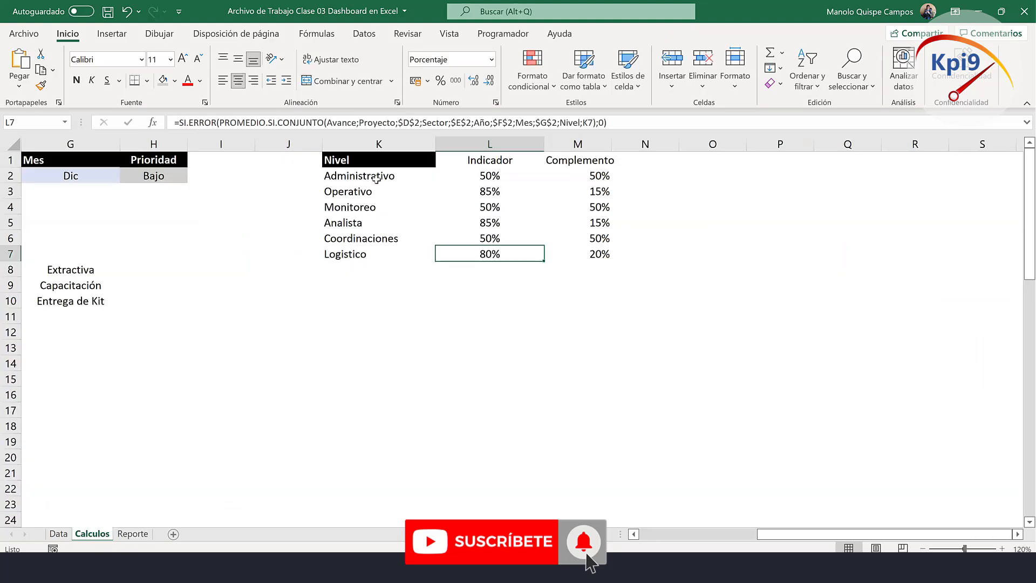
pyautogui.moveTo(377, 180); pyautogui.dragTo(363, 268)
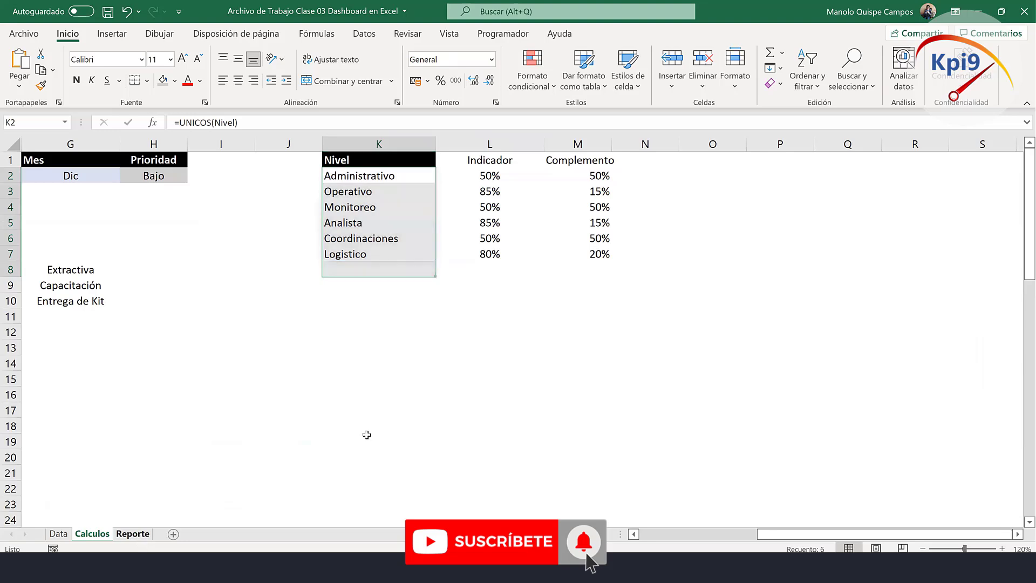
pyautogui.press('Return')
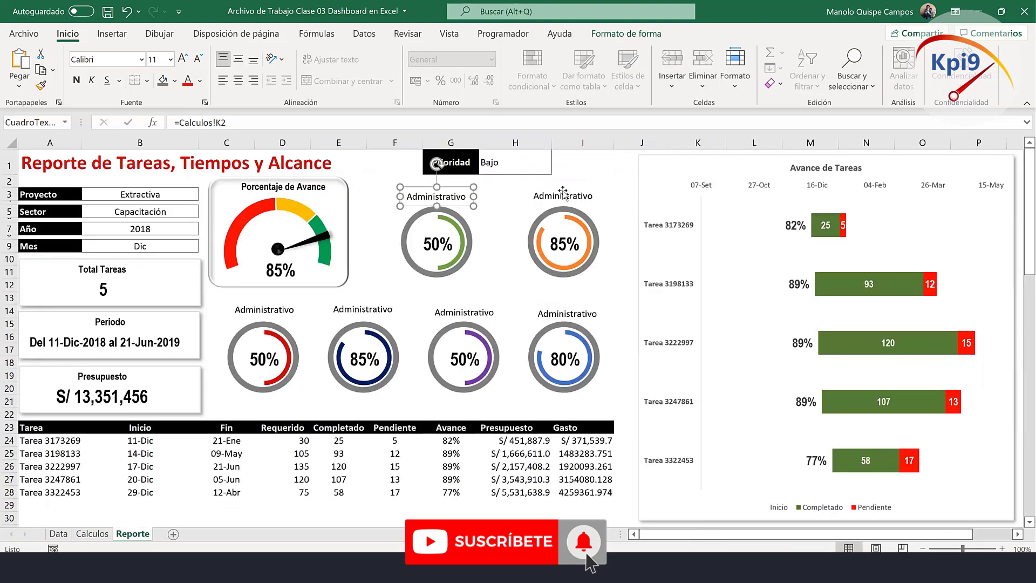
# Relink three titles to K3, K4 and K5: Operativo, Monitoreo and Analista.
pyautogui.click(565, 195)
pyautogui.click(238, 122)
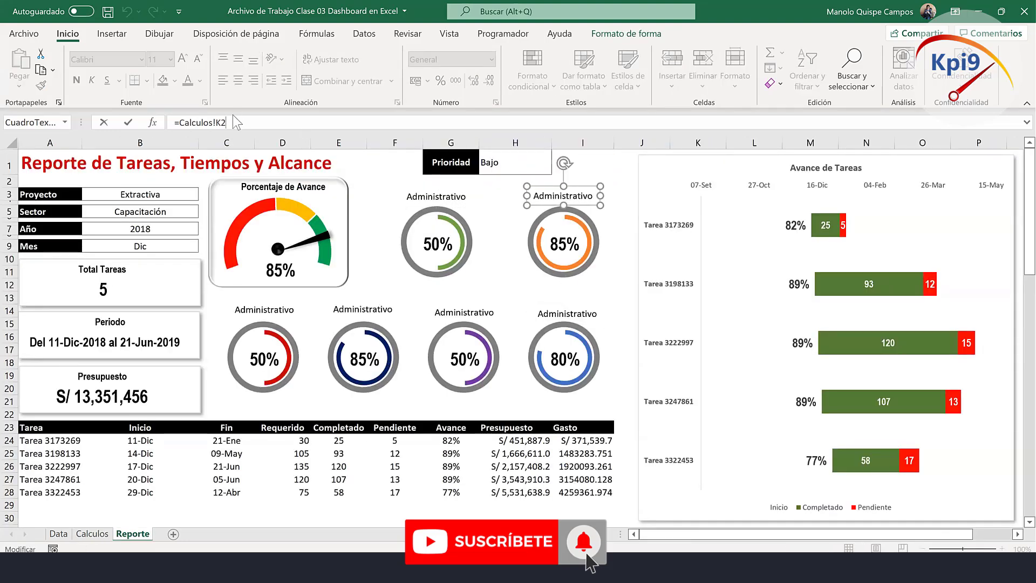
pyautogui.press('BackSpace')
pyautogui.write('3')
pyautogui.press('Return')
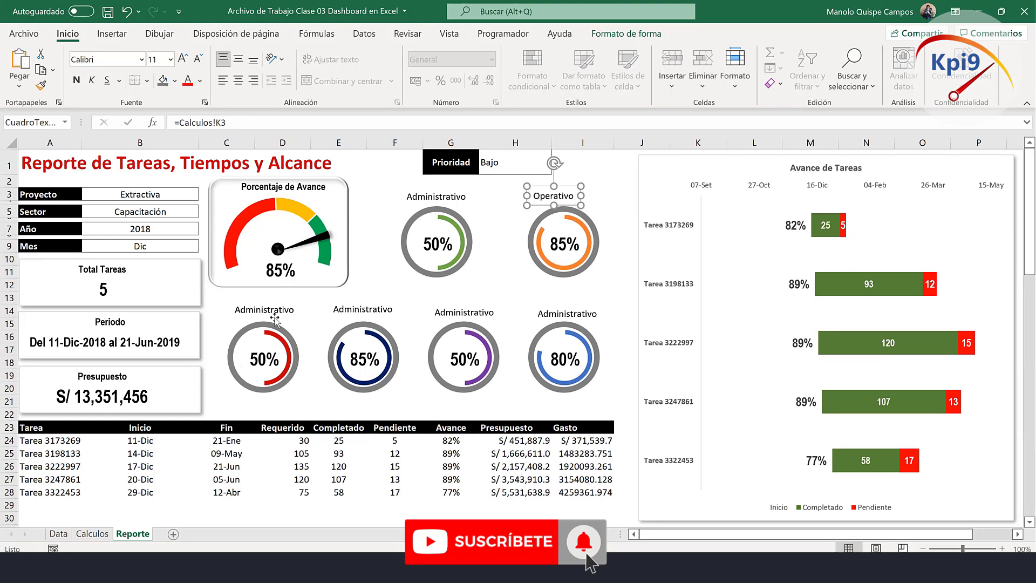
pyautogui.click(285, 310)
pyautogui.click(270, 117)
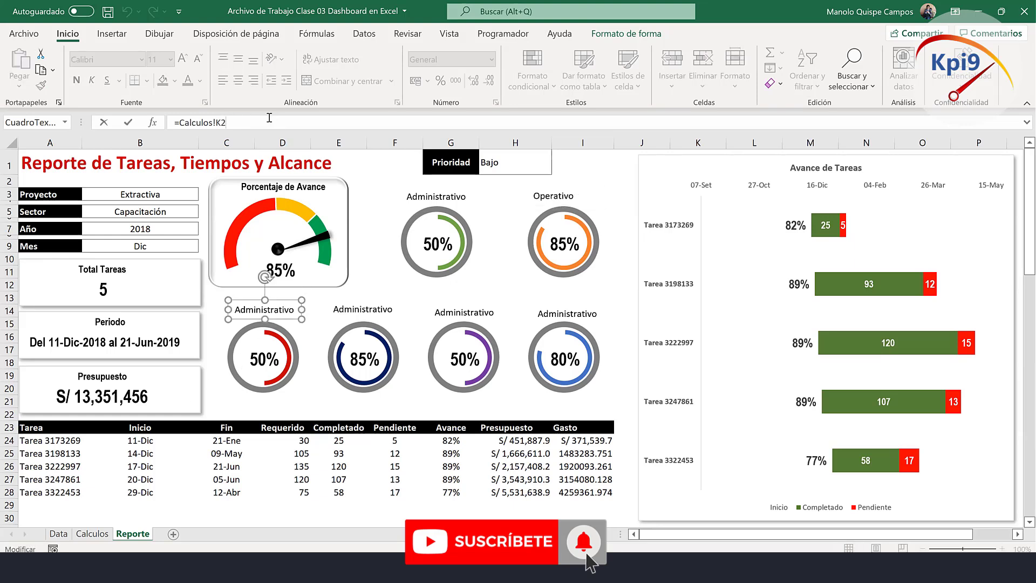
pyautogui.write('4')
pyautogui.press('Return')
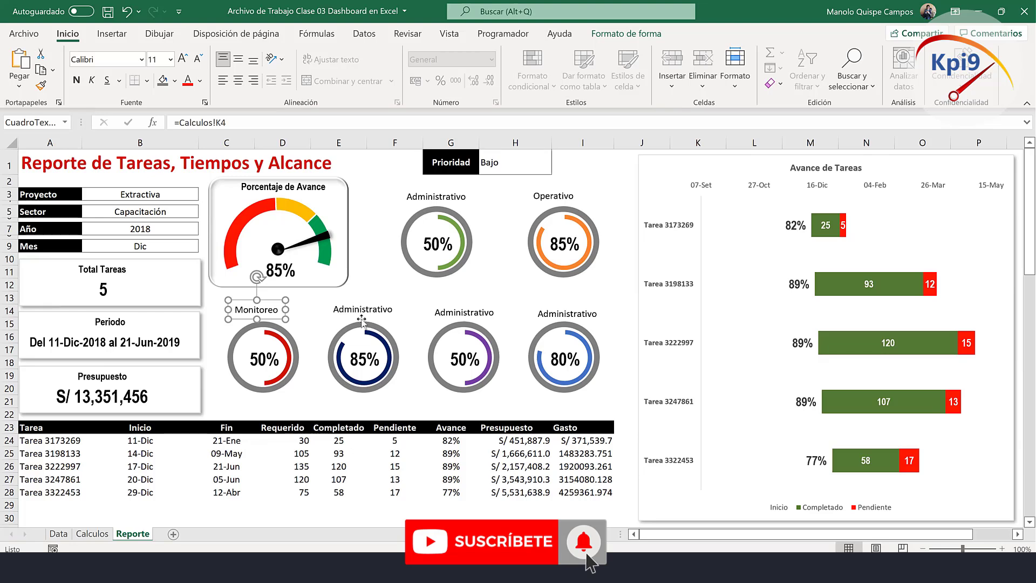
pyautogui.click(367, 303)
pyautogui.click(251, 121)
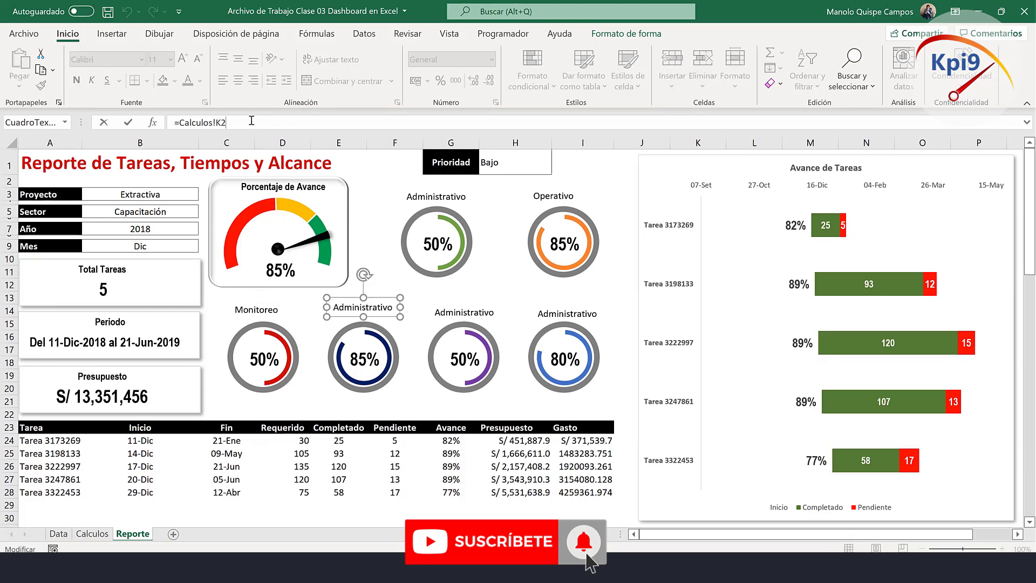
pyautogui.write('5')
pyautogui.press('Return')
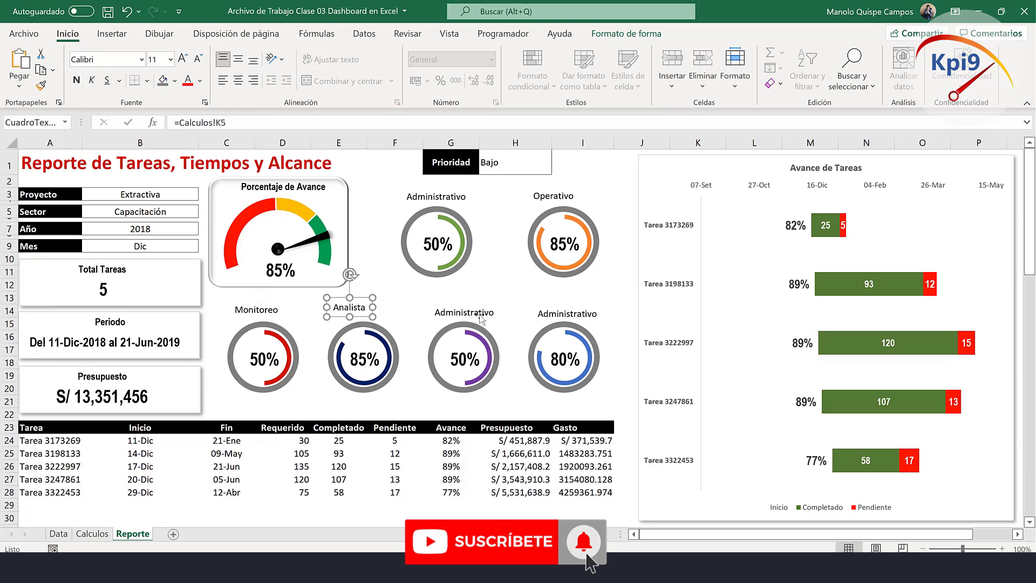
# Set the last titles to Coordinaciones (K6) and Logistico (K7), and nudge the Operativo label into place.
pyautogui.click(481, 314)
pyautogui.click(269, 124)
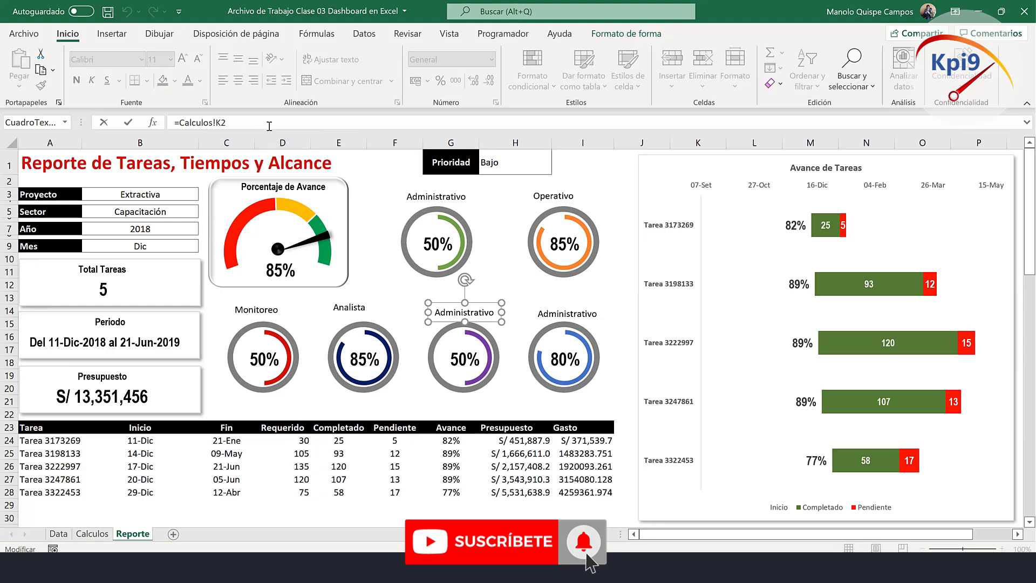
pyautogui.write('6')
pyautogui.press('Return')
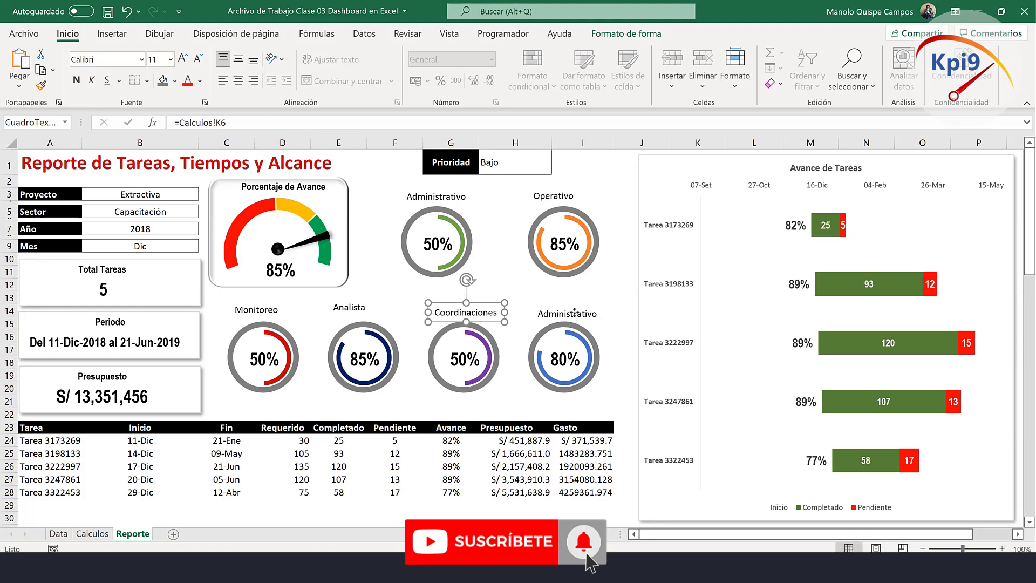
pyautogui.click(574, 312)
pyautogui.click(269, 122)
pyautogui.press('BackSpace')
pyautogui.write('7')
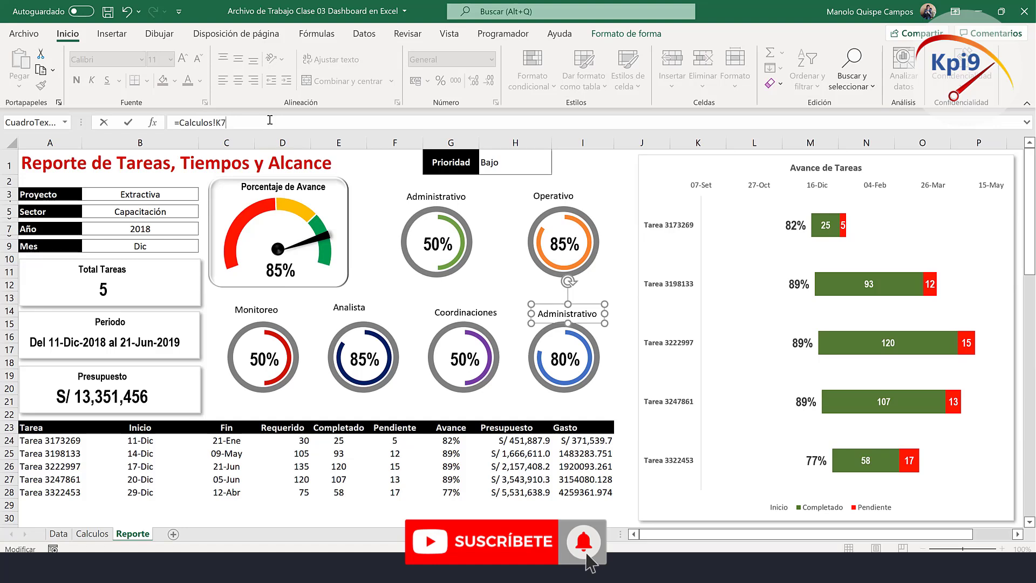
pyautogui.press('Return')
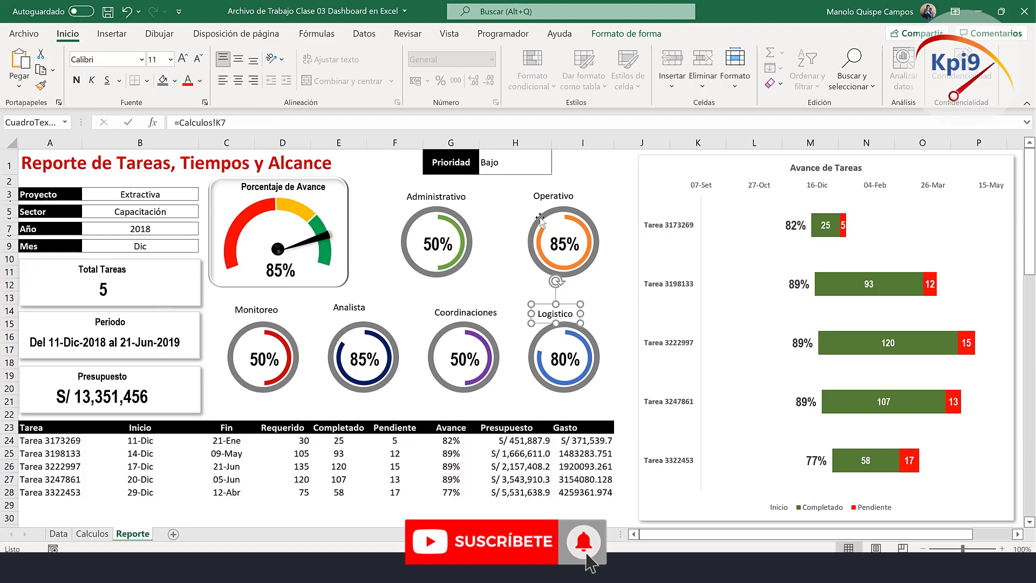
pyautogui.moveTo(555, 195); pyautogui.dragTo(580, 187)
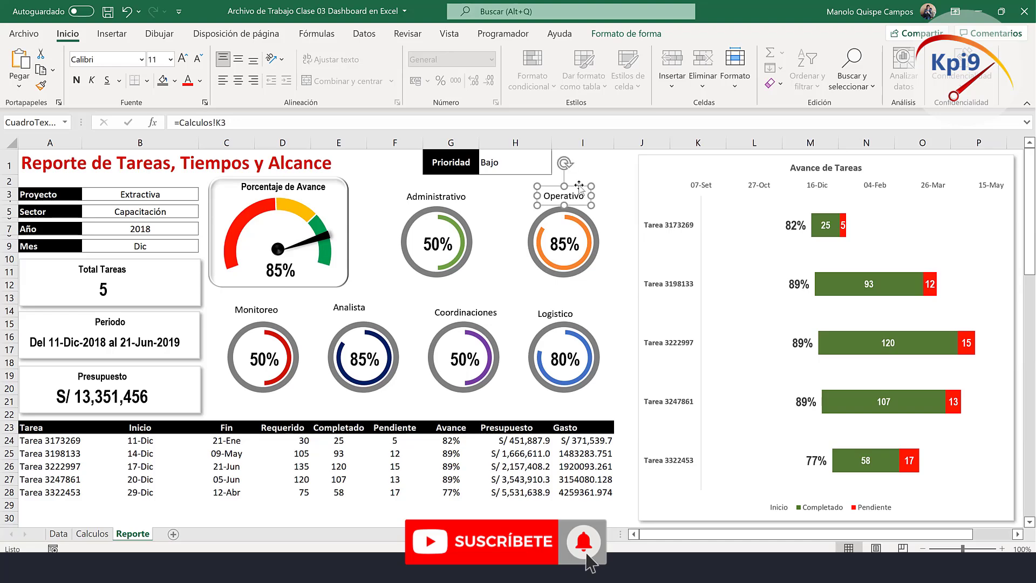
# Align the Administrativo and Operativo labels at the same height.
pyautogui.keyDown('shift'); pyautogui.click(444, 199); pyautogui.keyUp('shift')
pyautogui.click(640, 31)
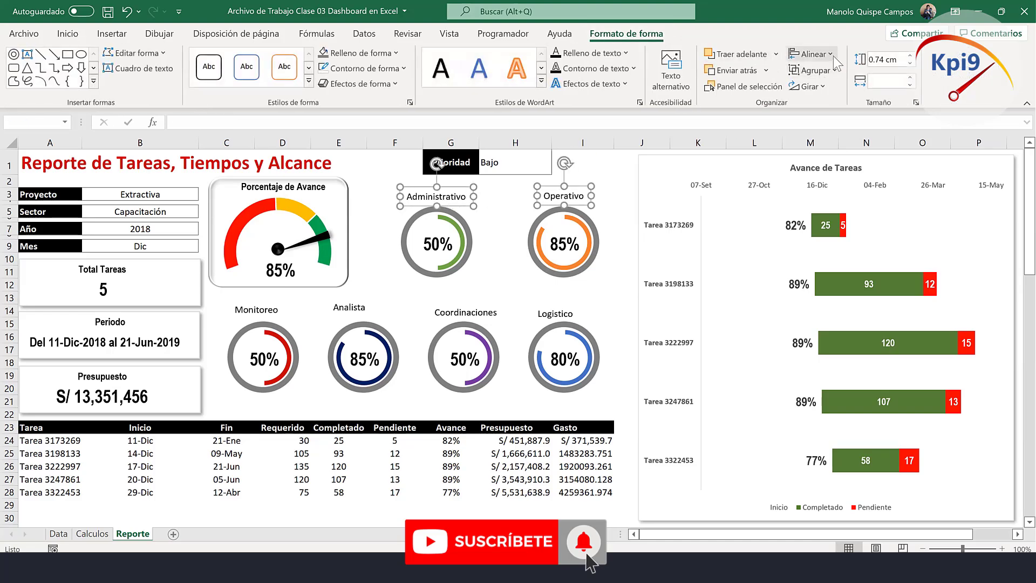
pyautogui.click(833, 56)
pyautogui.click(877, 133)
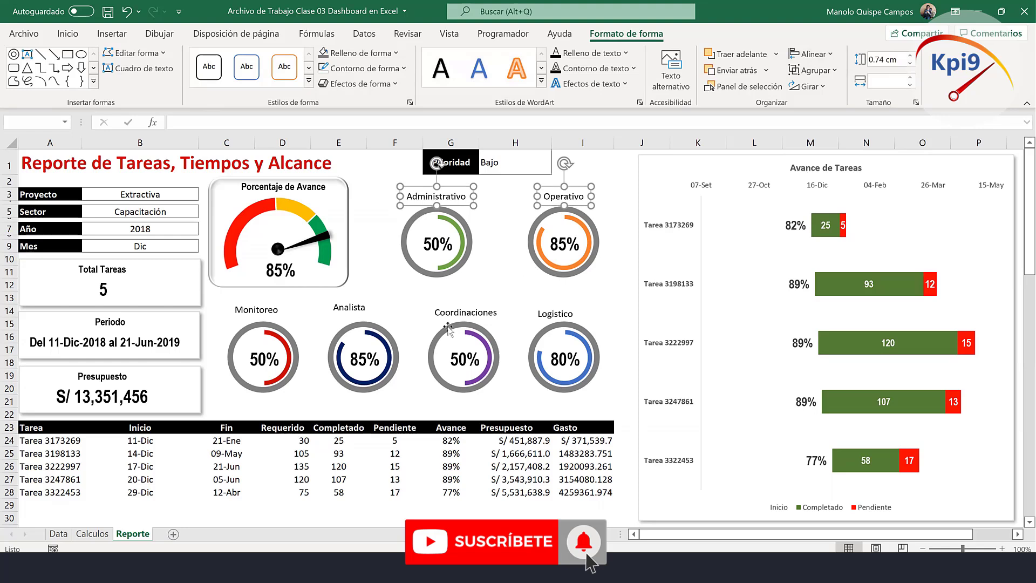
# Centre the Analista, Monitoreo, Coordinaciones and Logistico labels over their rings.
pyautogui.click(359, 314)
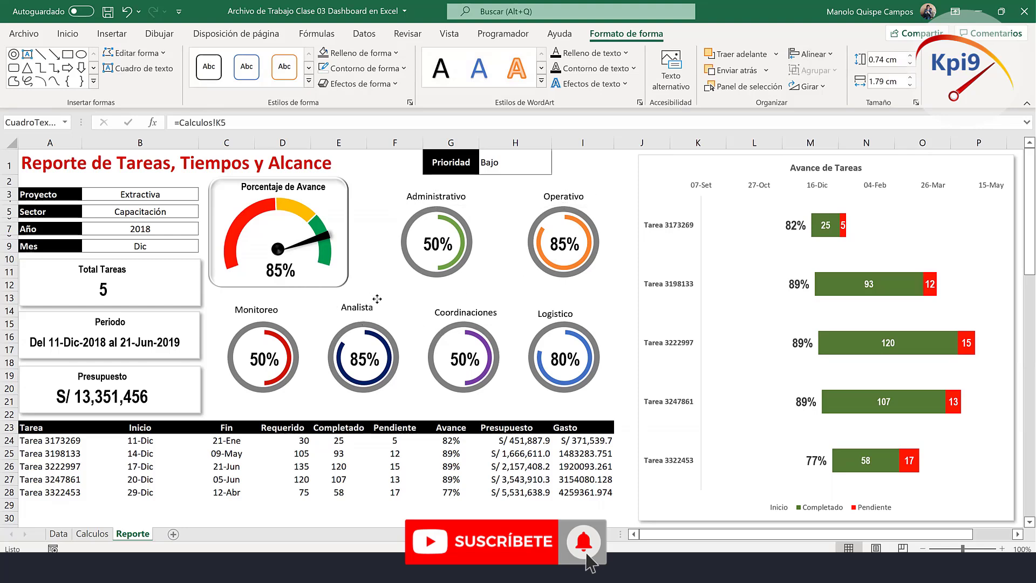
pyautogui.moveTo(364, 299); pyautogui.dragTo(380, 298)
pyautogui.click(276, 316)
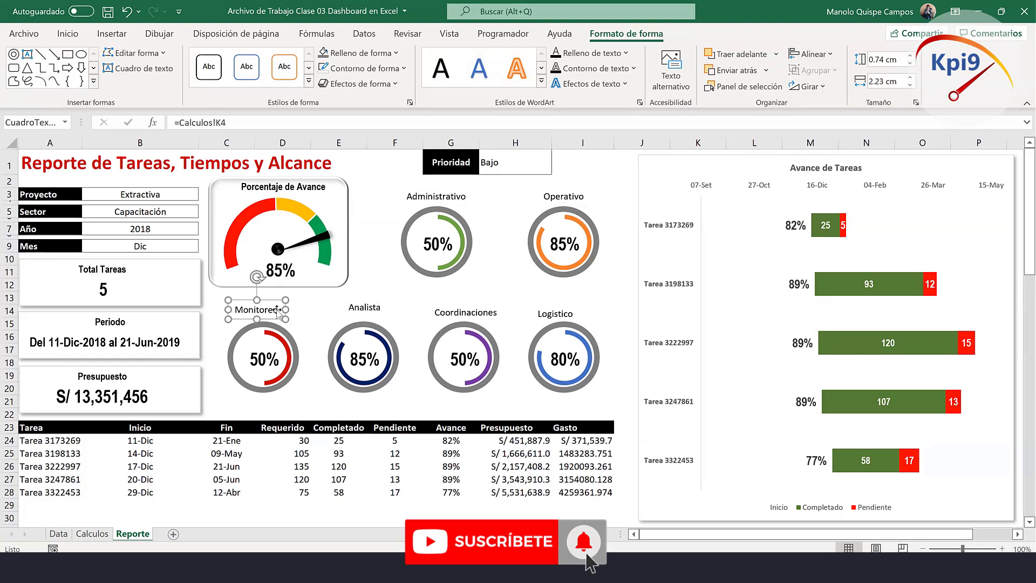
pyautogui.moveTo(276, 315); pyautogui.dragTo(283, 299)
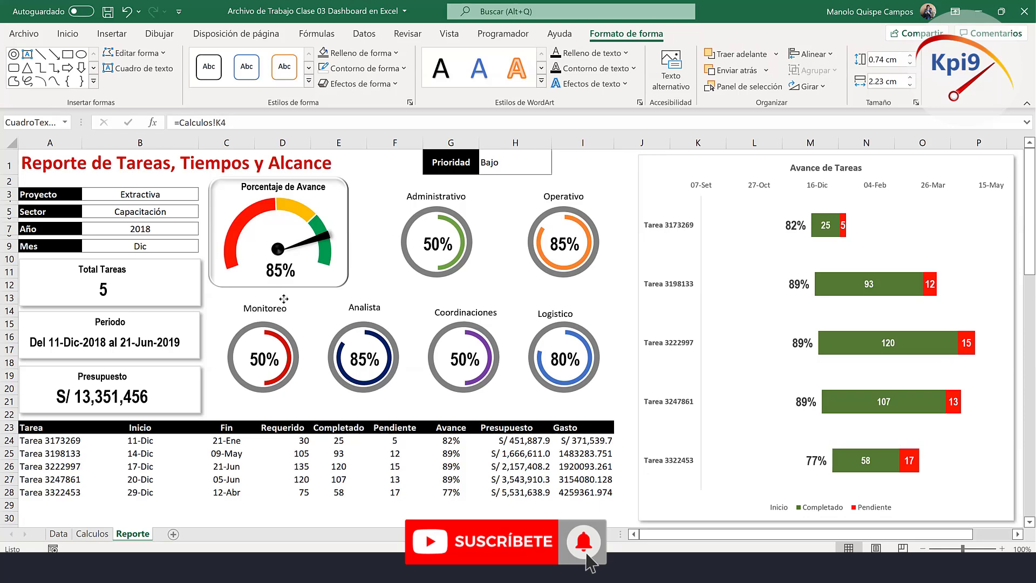
pyautogui.moveTo(477, 303); pyautogui.dragTo(478, 299)
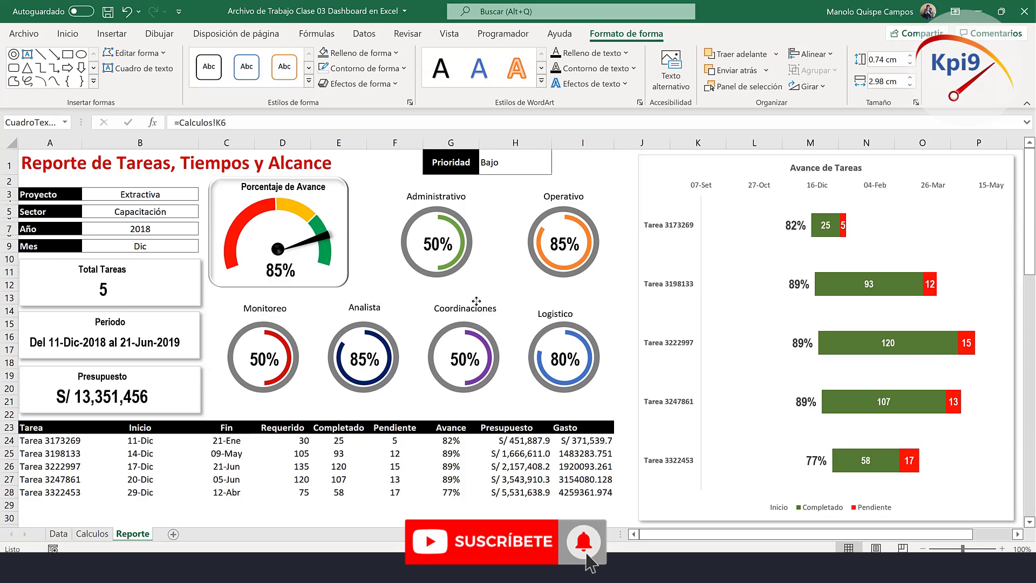
pyautogui.moveTo(561, 305); pyautogui.dragTo(572, 298)
# Align the four lower labels along their tops and make them bold.
pyautogui.keyDown('shift'); pyautogui.click(468, 309); pyautogui.keyUp('shift')
pyautogui.keyDown('shift'); pyautogui.click(372, 308); pyautogui.keyUp('shift')
pyautogui.keyDown('shift'); pyautogui.click(275, 310); pyautogui.keyUp('shift')
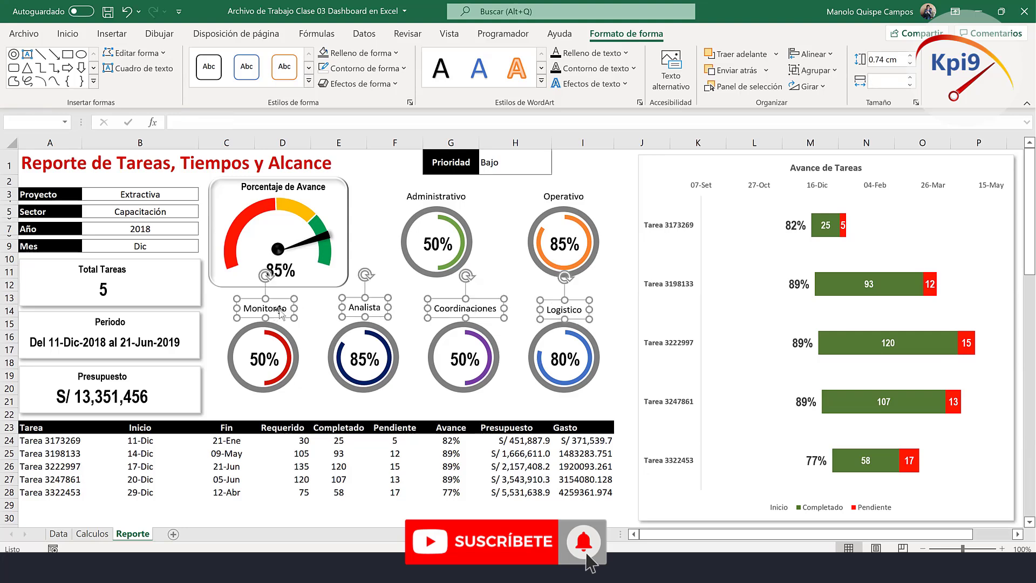
pyautogui.click(813, 54)
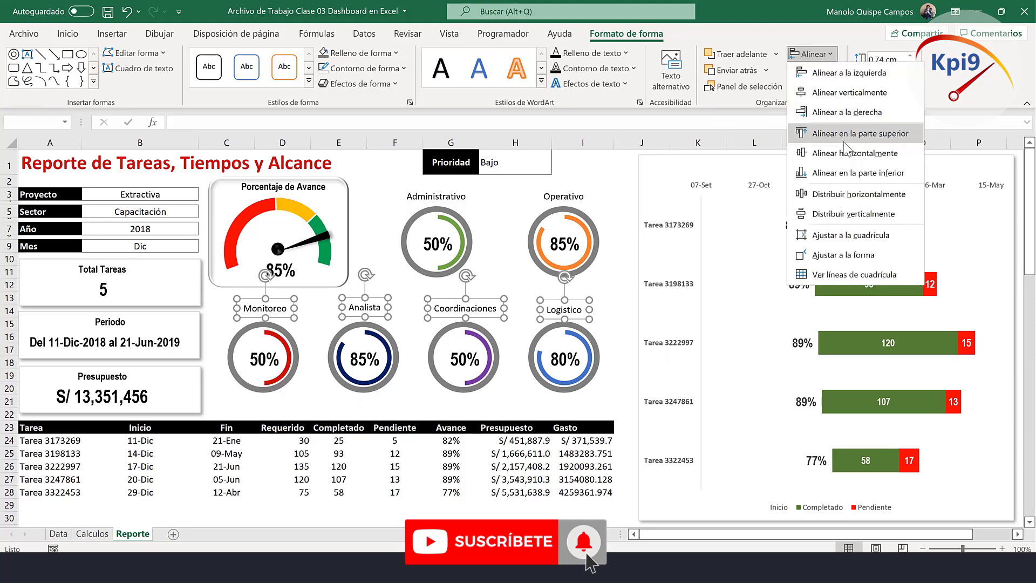
pyautogui.click(880, 150)
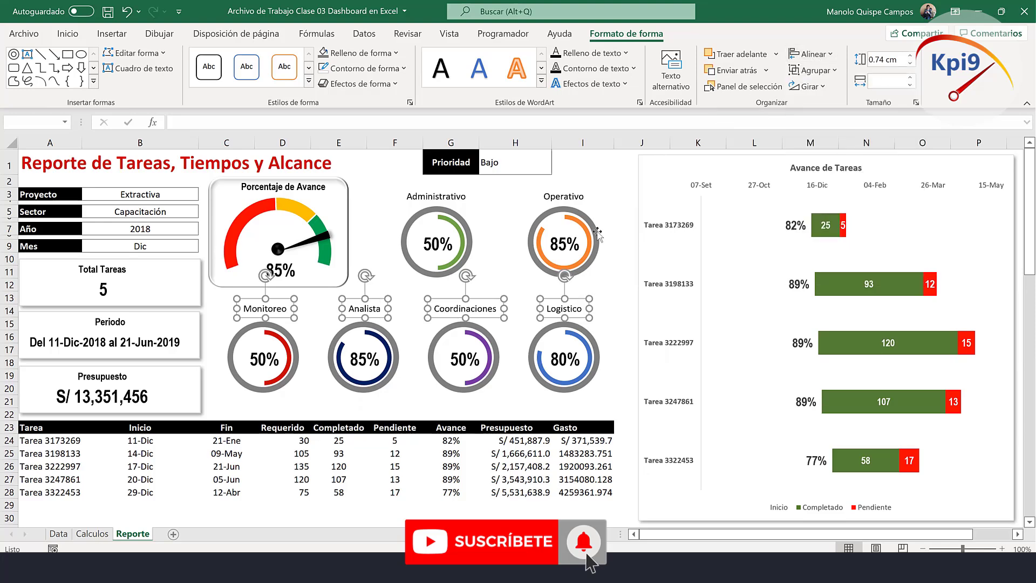
pyautogui.click(78, 34)
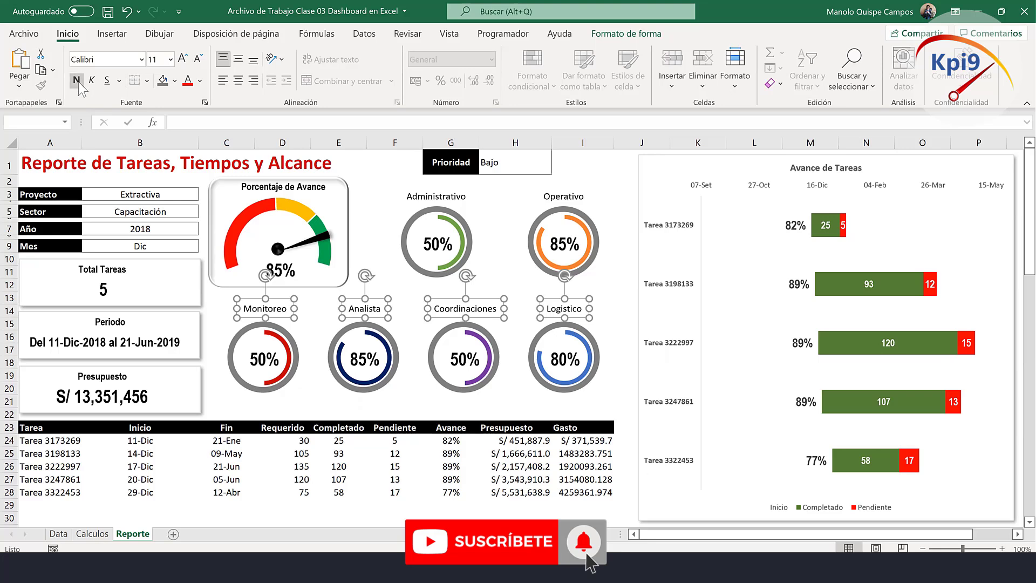
pyautogui.click(78, 81)
# Make the Administrativo and Operativo labels bold.
pyautogui.click(458, 200)
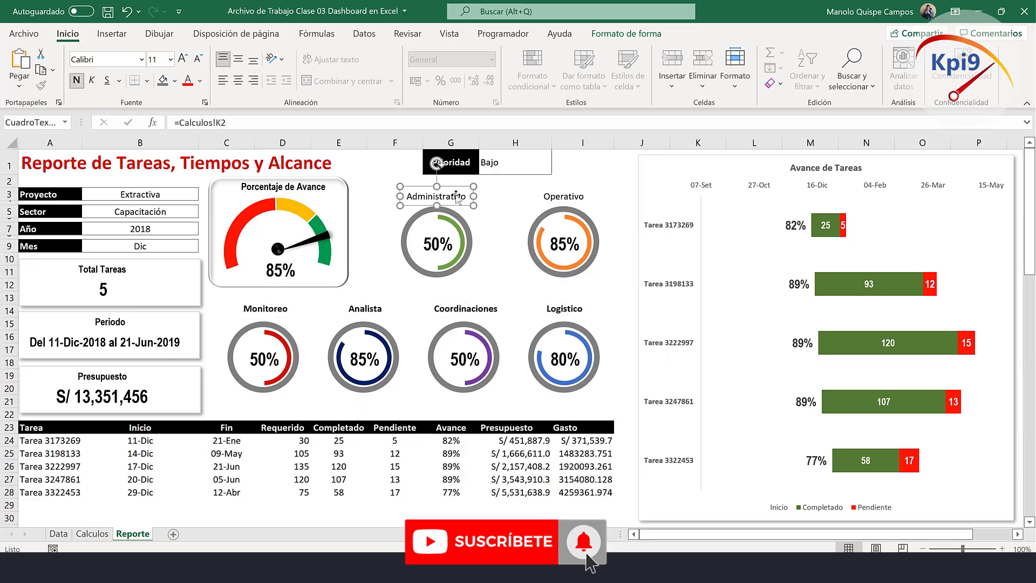
pyautogui.keyDown('shift'); pyautogui.click(546, 197); pyautogui.keyUp('shift')
pyautogui.click(78, 81)
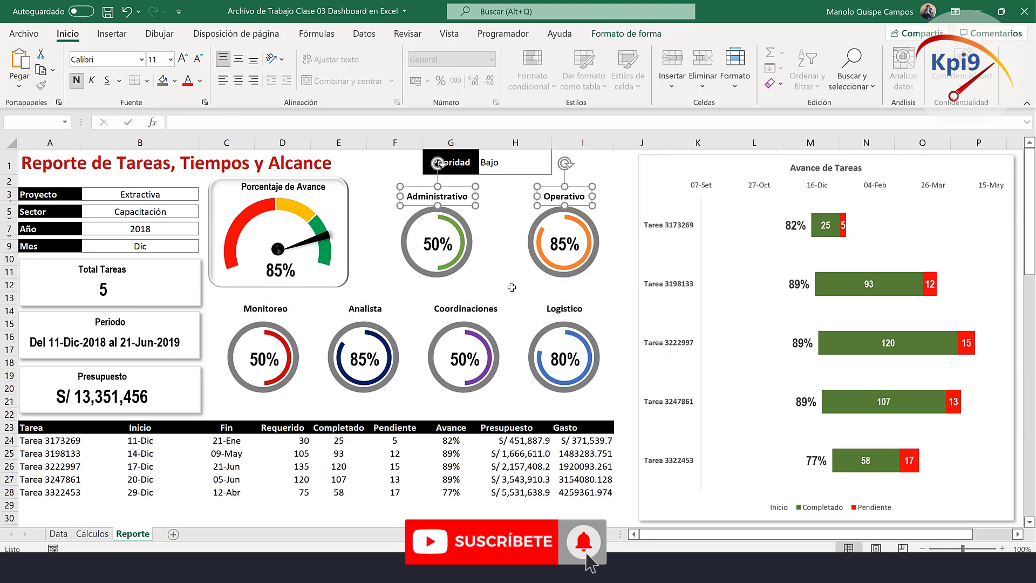
pyautogui.click(513, 287)
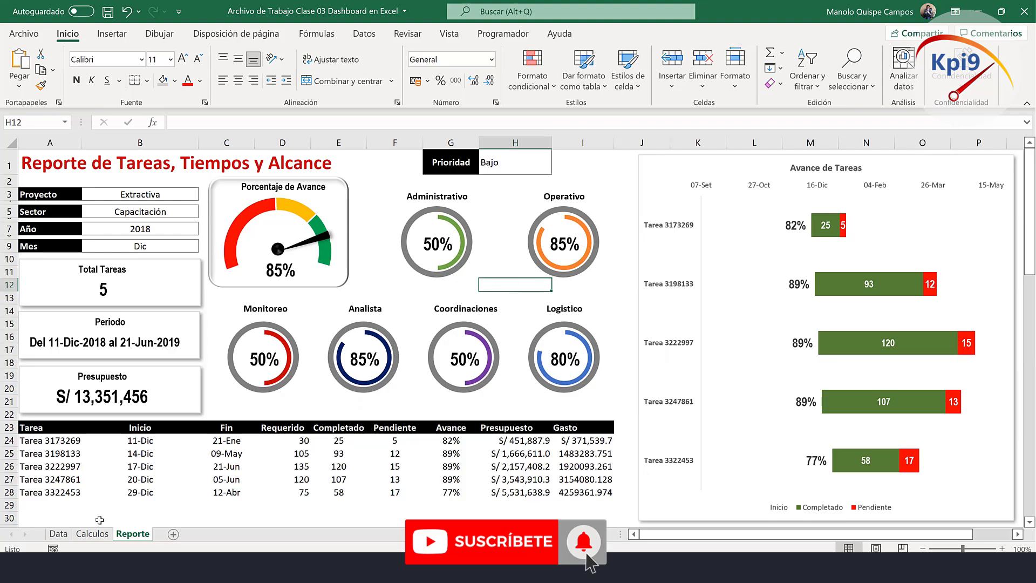
# On the Calculos sheet, copy the Operativo formula from L3 up into the Administrativo cell L2.
pyautogui.click(93, 534)
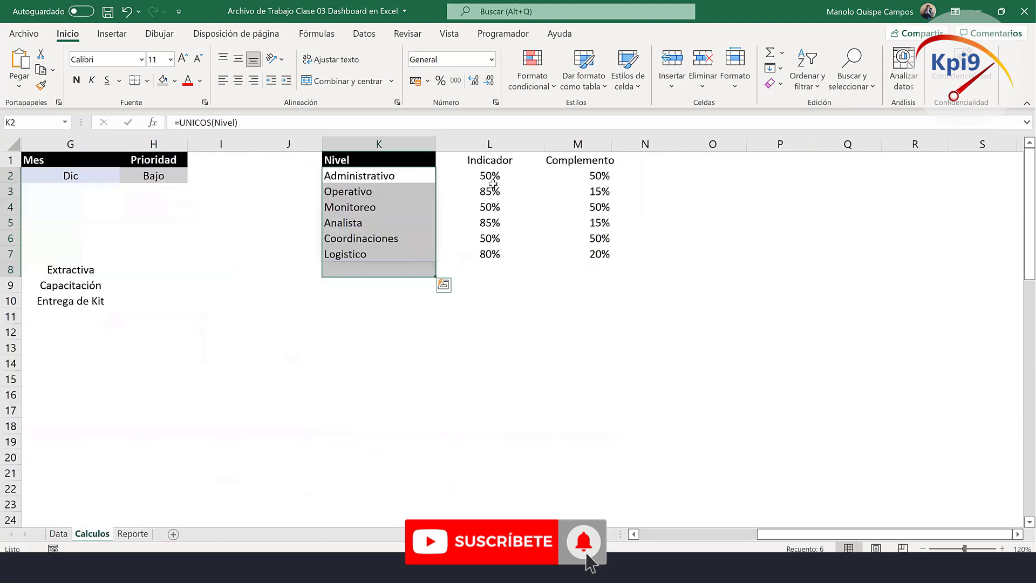
pyautogui.click(492, 182)
pyautogui.press('Down')
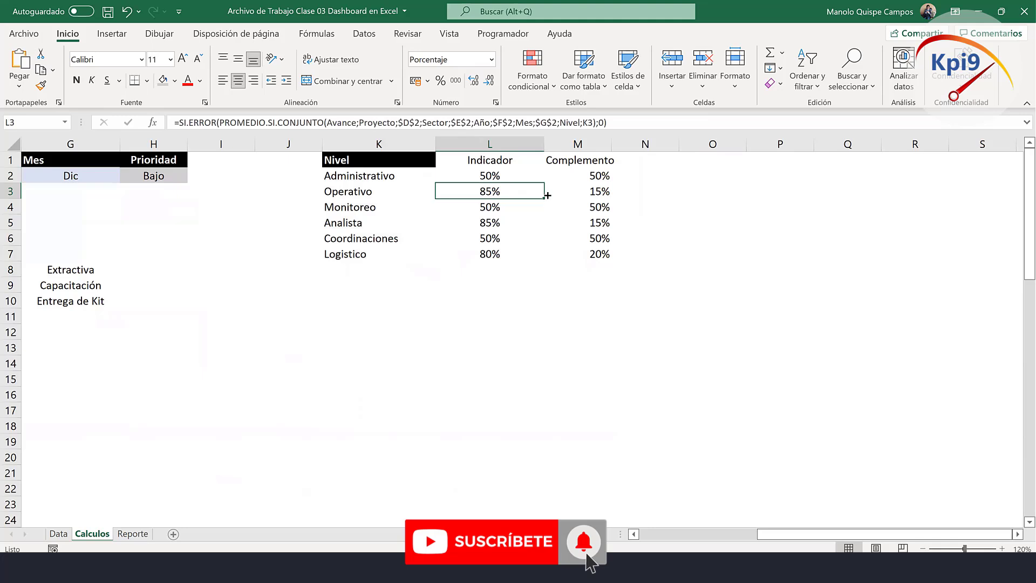
pyautogui.moveTo(547, 196)
pyautogui.mouseDown()
pyautogui.moveTo(540, 177)
pyautogui.moveTo(546, 259)
pyautogui.mouseUp()
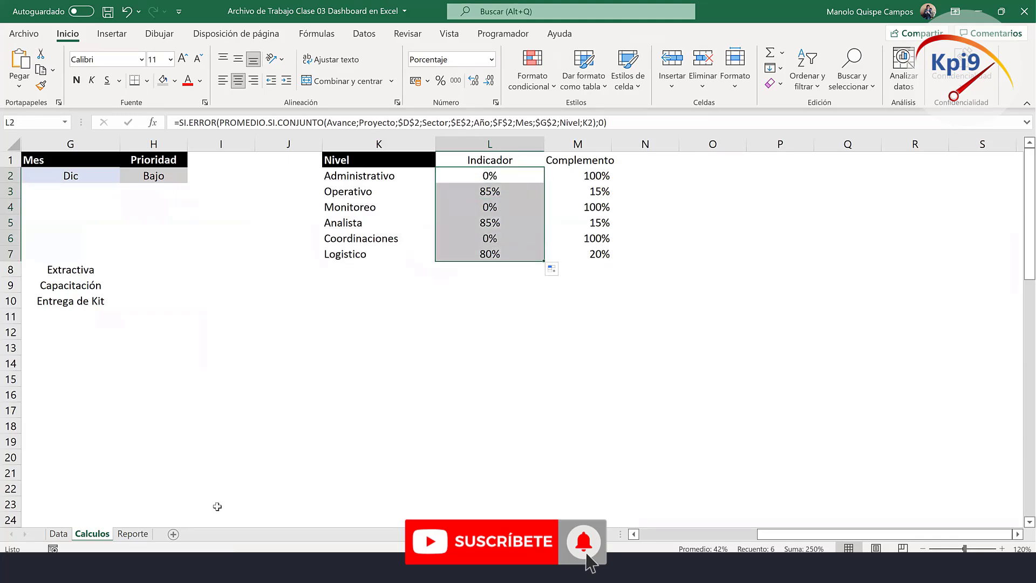
# On the Reporte dashboard, set the Proyecto filter to Salud and the Año filter to 2019.
pyautogui.click(132, 534)
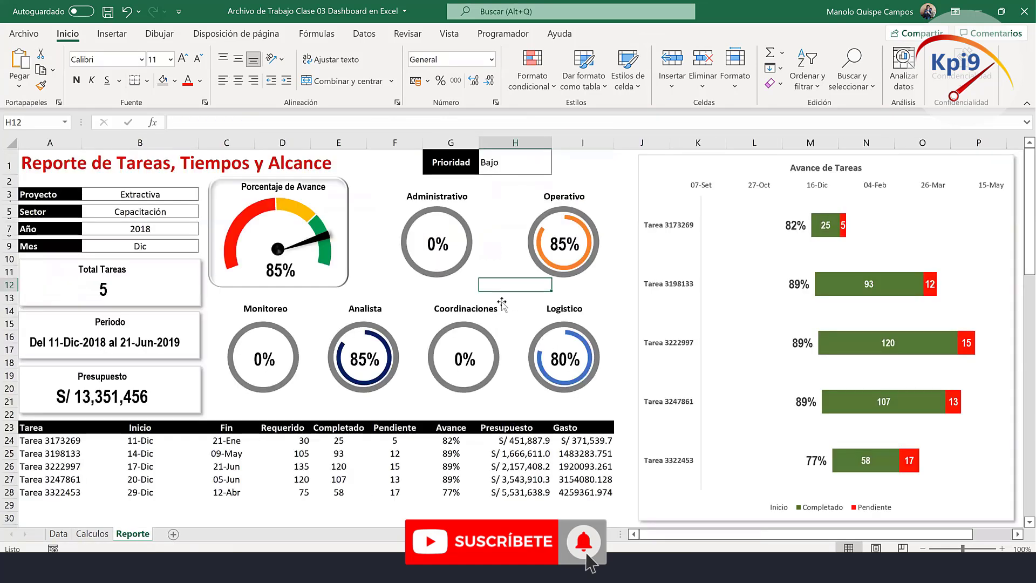
pyautogui.click(502, 303)
pyautogui.click(516, 162)
pyautogui.click(583, 161)
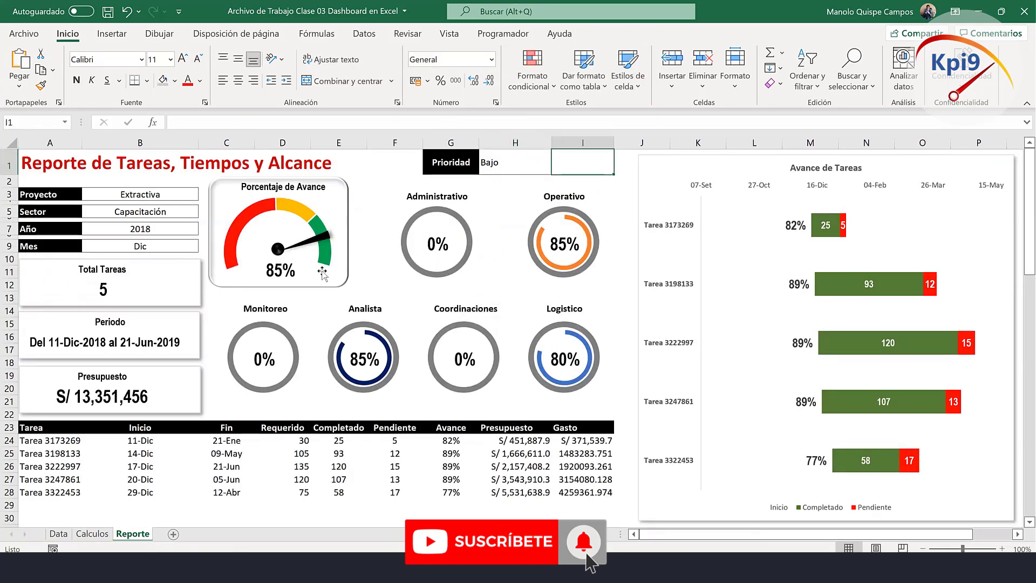
pyautogui.click(178, 195)
pyautogui.click(204, 194)
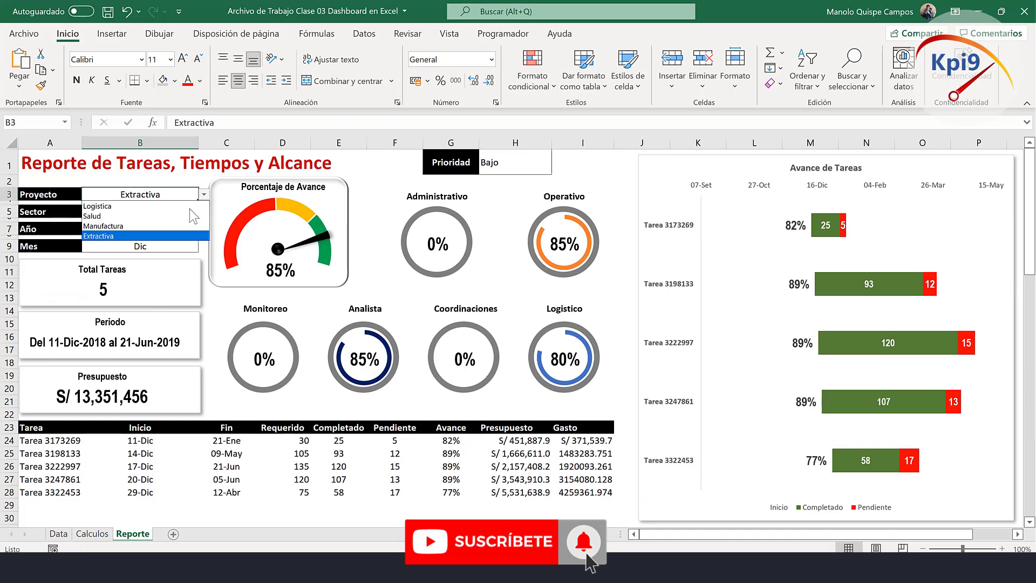
pyautogui.click(186, 237)
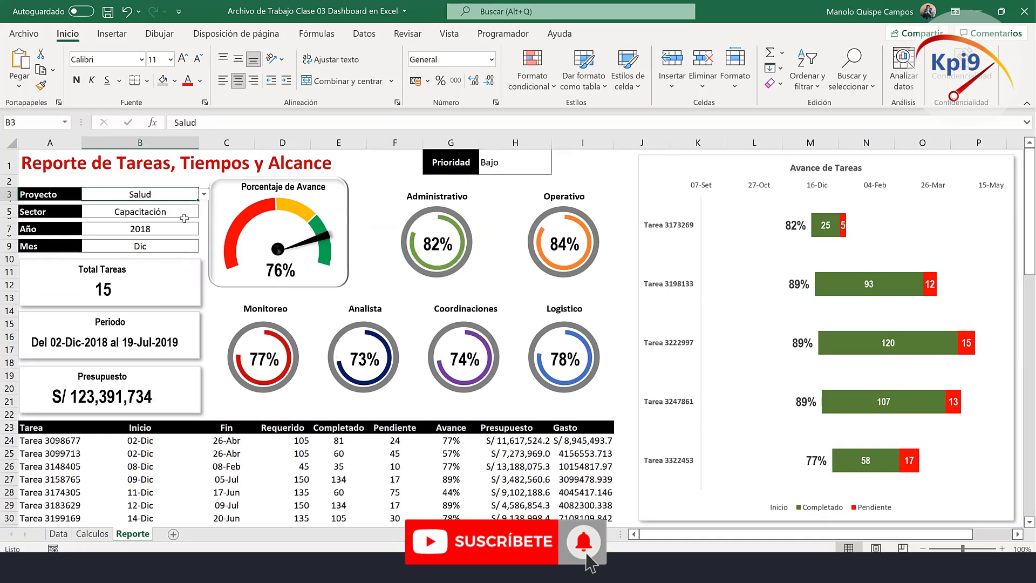
pyautogui.click(183, 229)
pyautogui.click(204, 228)
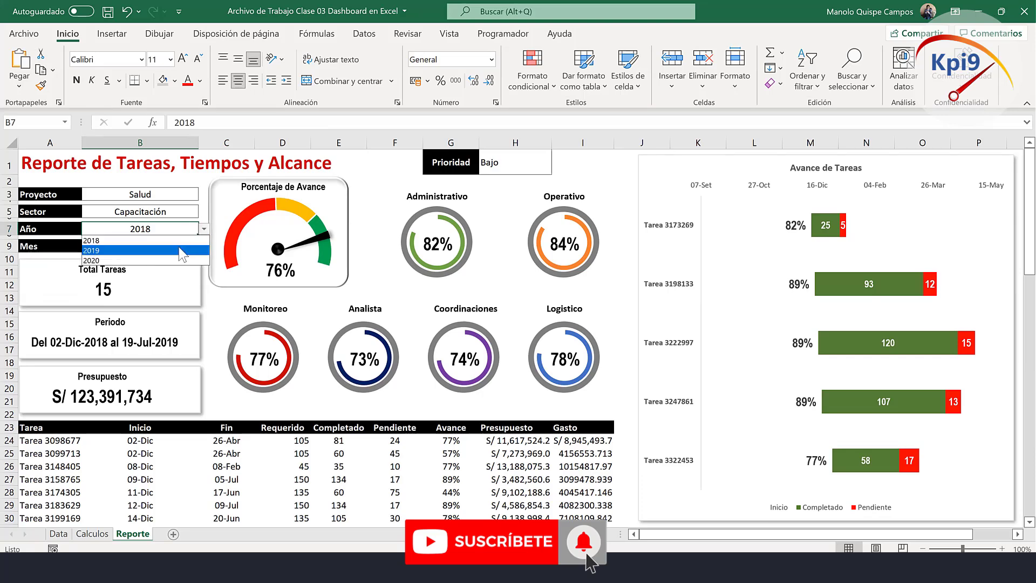
pyautogui.click(184, 250)
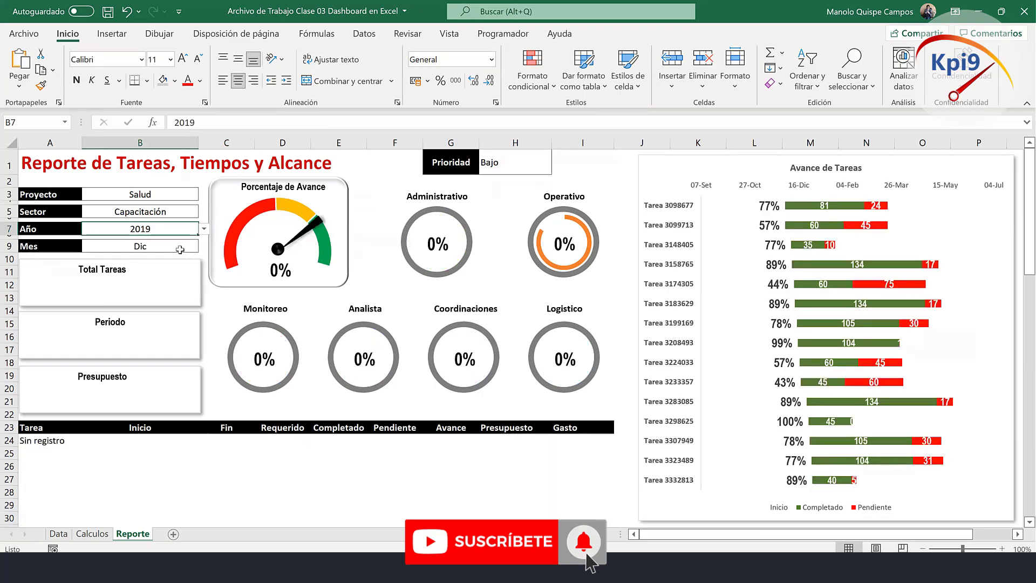
pyautogui.click(179, 249)
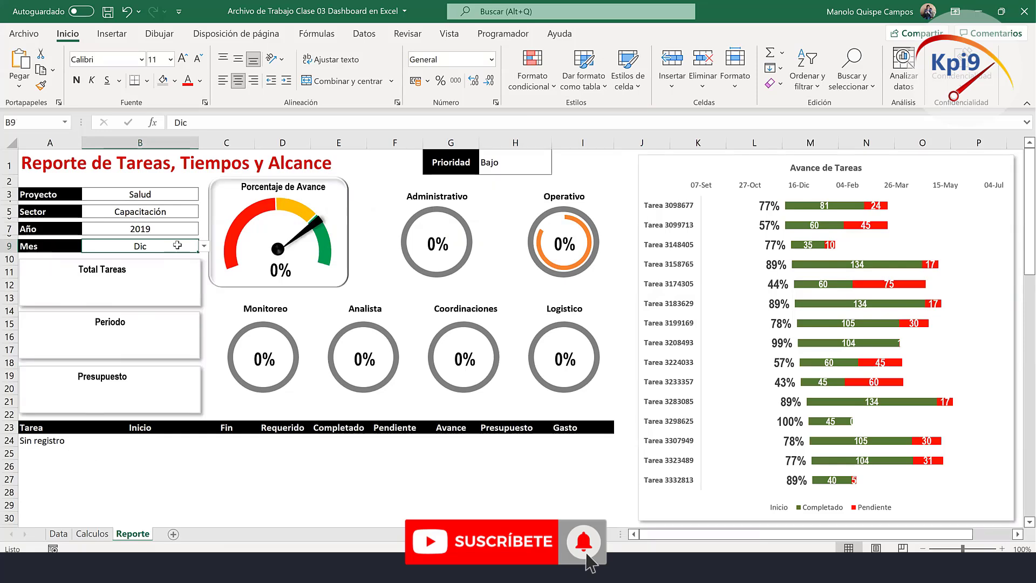
# Filter the dashboard to Mes Feb and set the Prioridad filter to Alto.
pyautogui.click(204, 247)
pyautogui.click(183, 268)
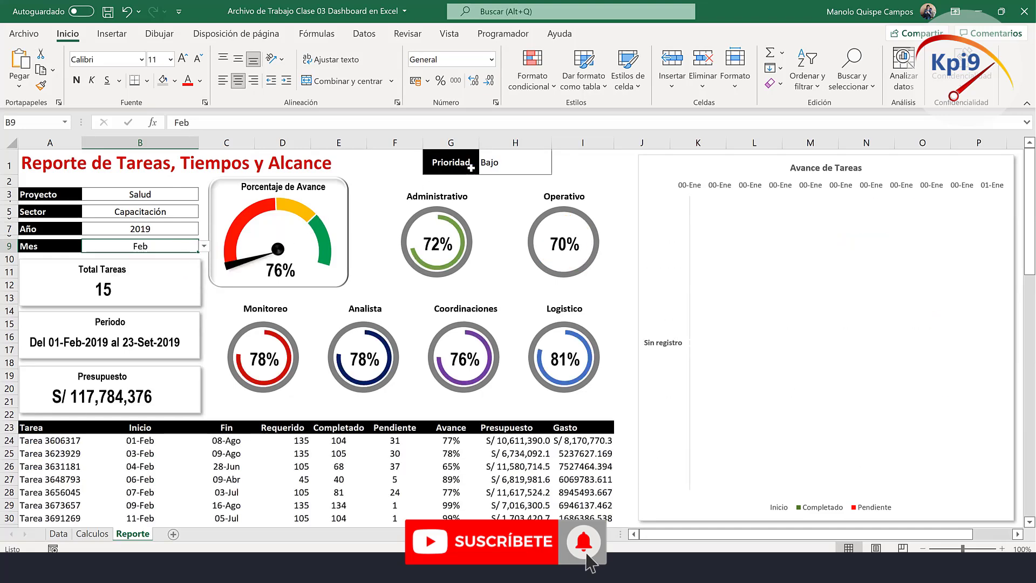
pyautogui.click(515, 167)
pyautogui.click(557, 168)
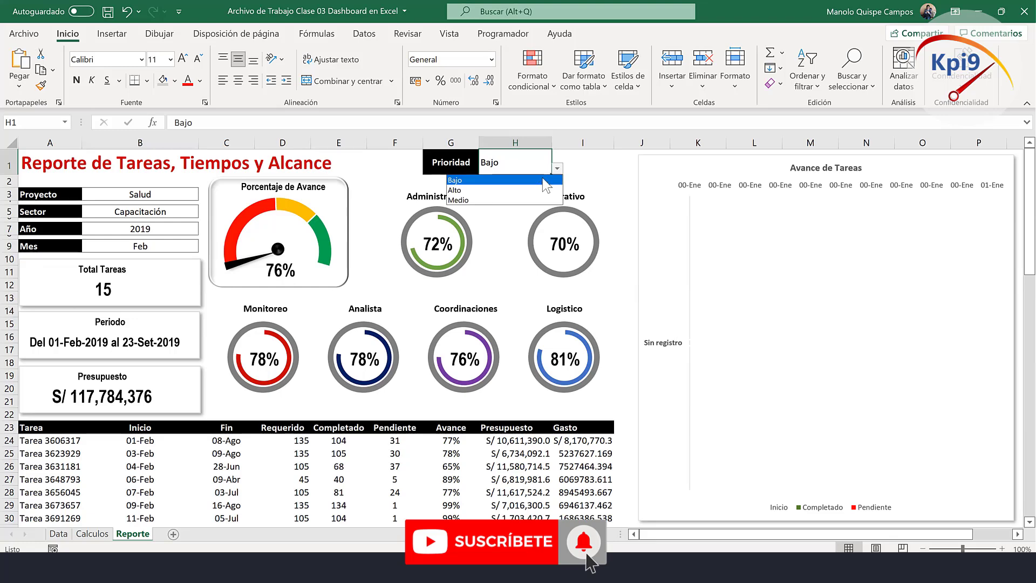
pyautogui.click(523, 190)
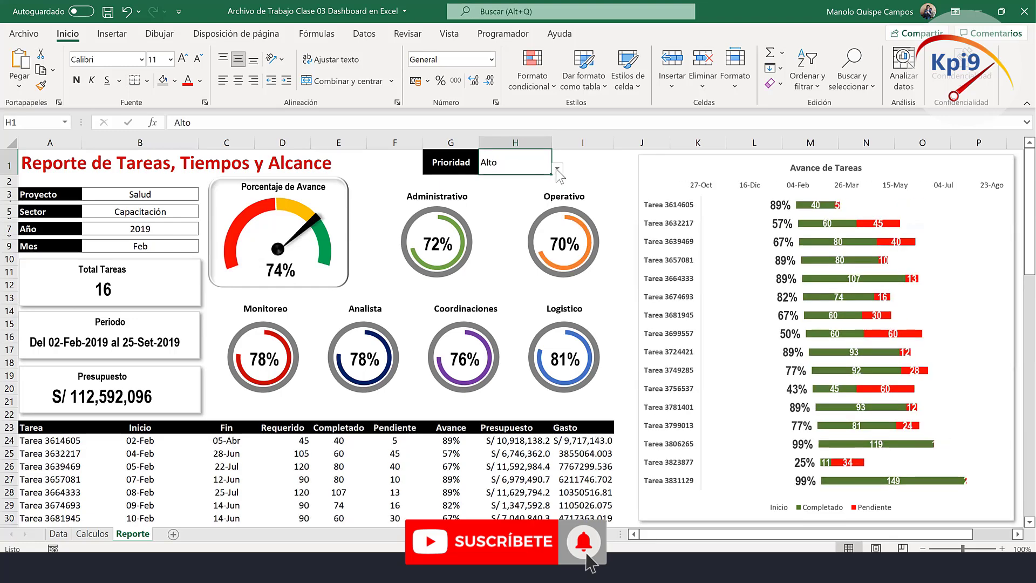
# Switch Prioridad to Medio, then back to Bajo.
pyautogui.click(556, 169)
pyautogui.click(537, 202)
pyautogui.click(557, 169)
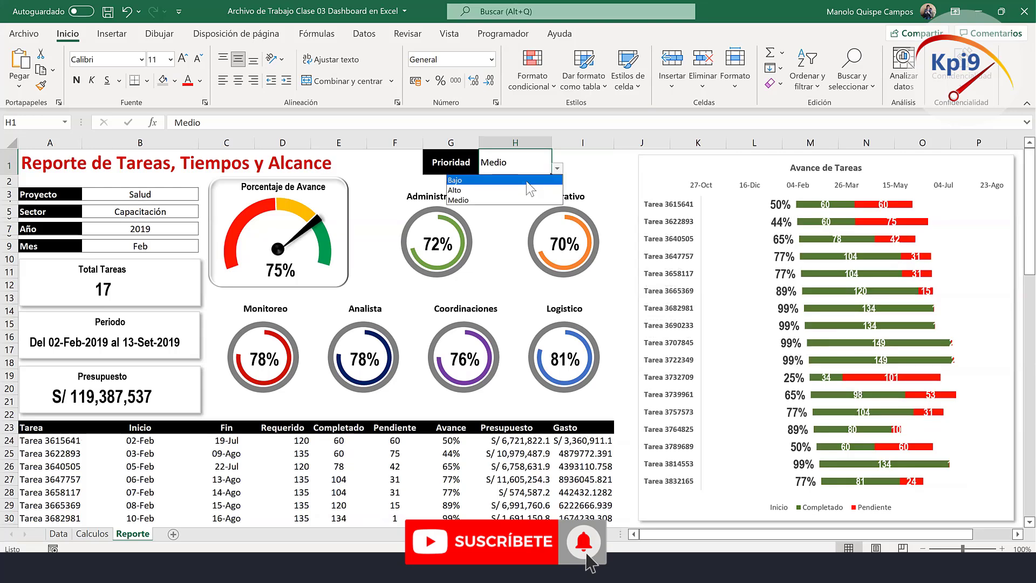
pyautogui.click(526, 180)
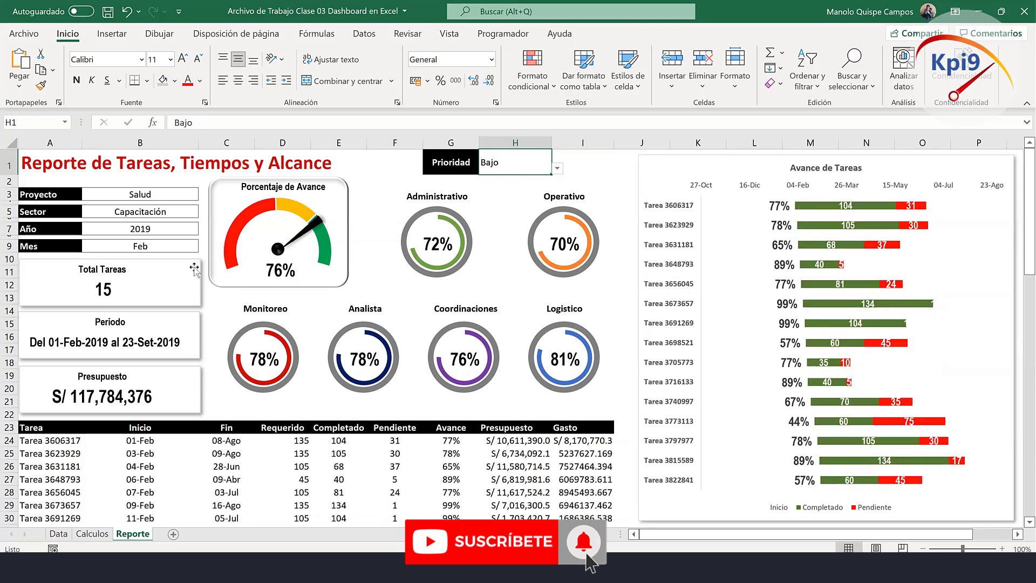
pyautogui.click(180, 214)
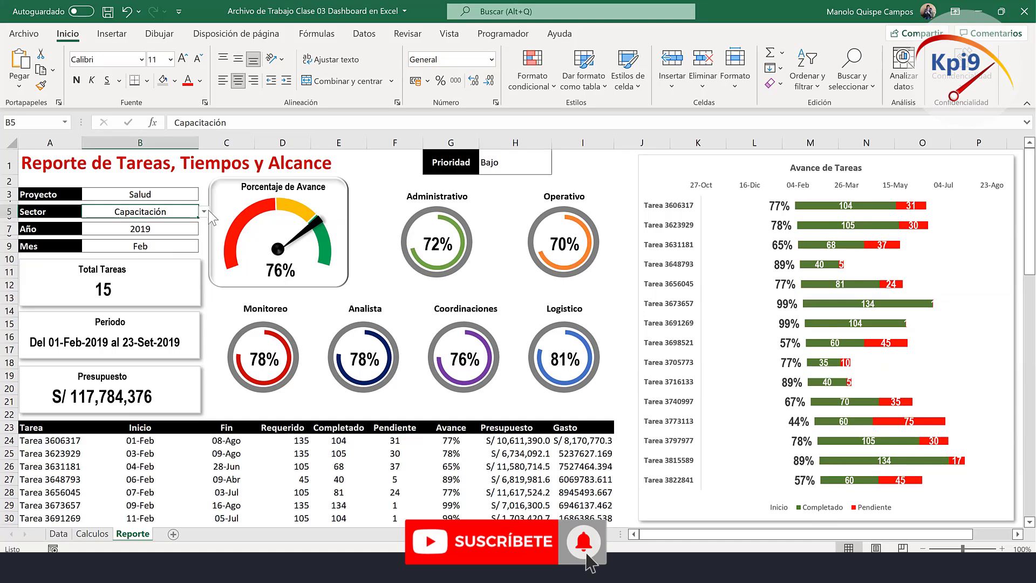
# Set the Año filter to 2018 and the Mes filter to Jun.
pyautogui.click(181, 228)
pyautogui.click(204, 228)
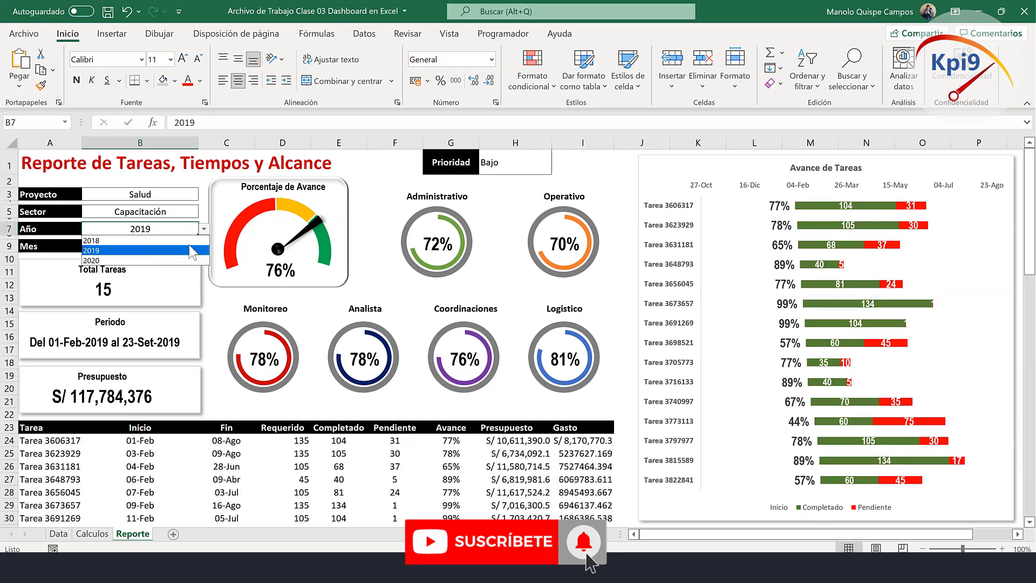
pyautogui.click(189, 241)
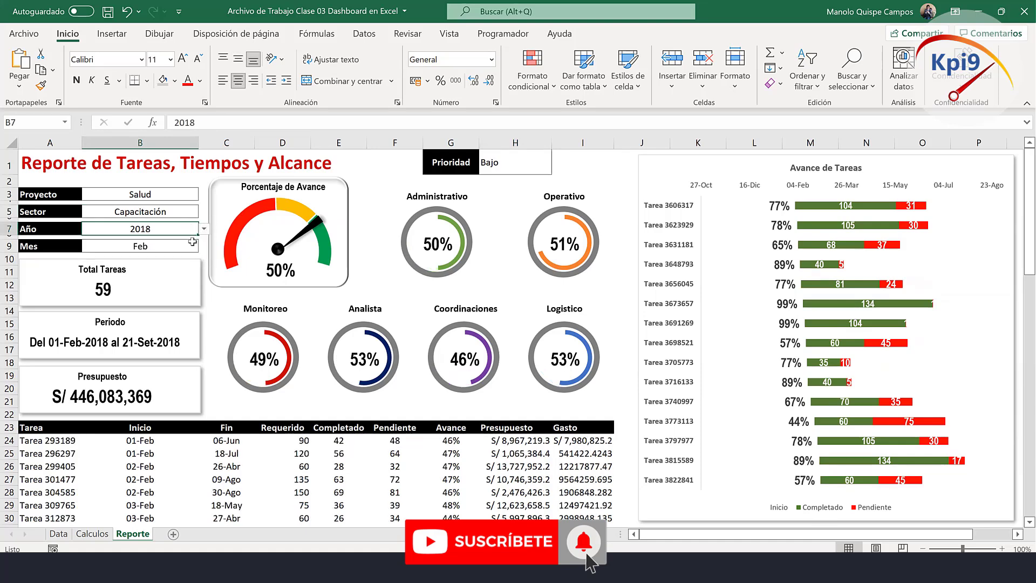
pyautogui.click(190, 245)
pyautogui.click(204, 246)
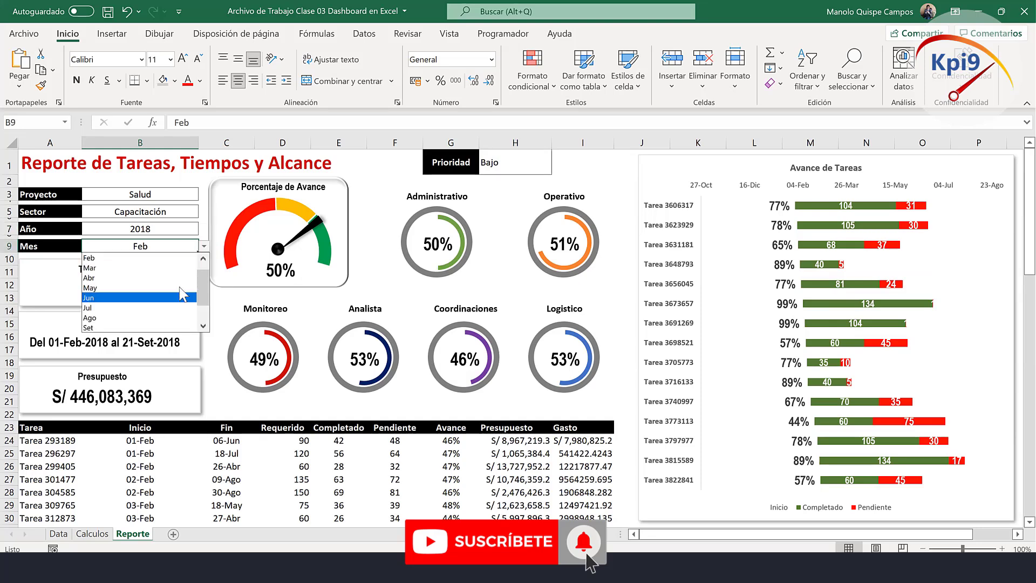
pyautogui.click(183, 298)
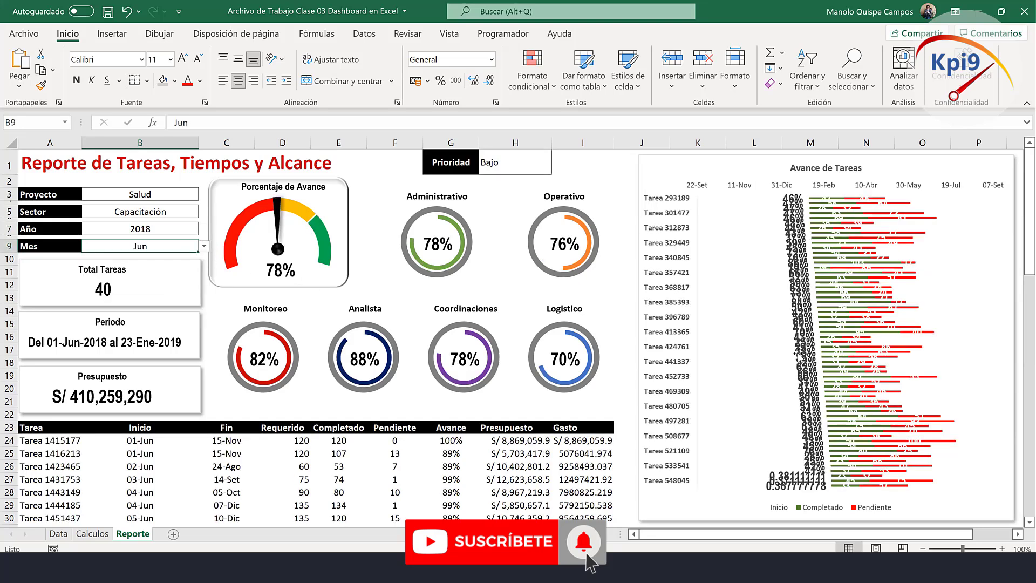
pyautogui.scroll(-2, 753, 360)
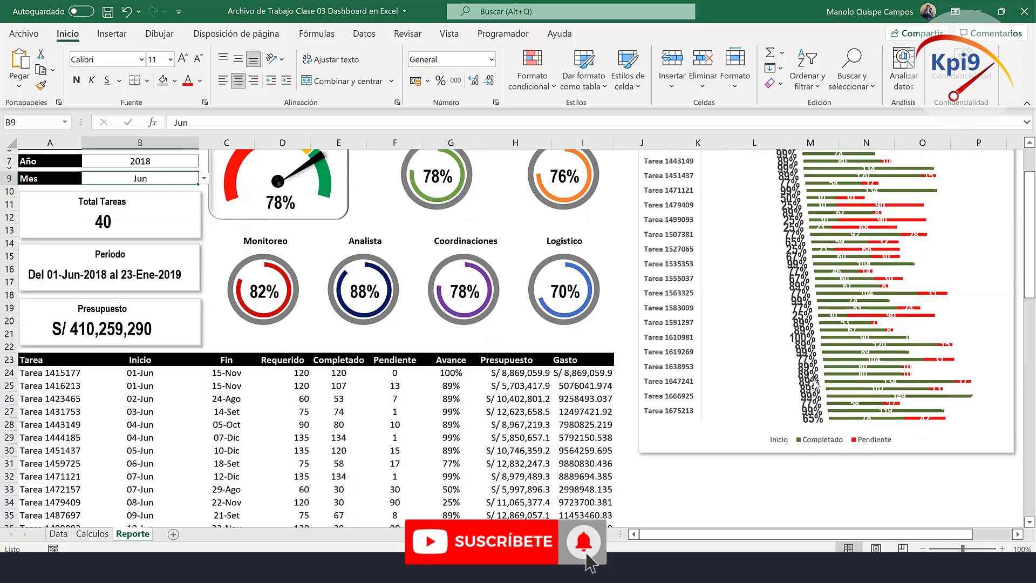
pyautogui.scroll(2, 315, 390)
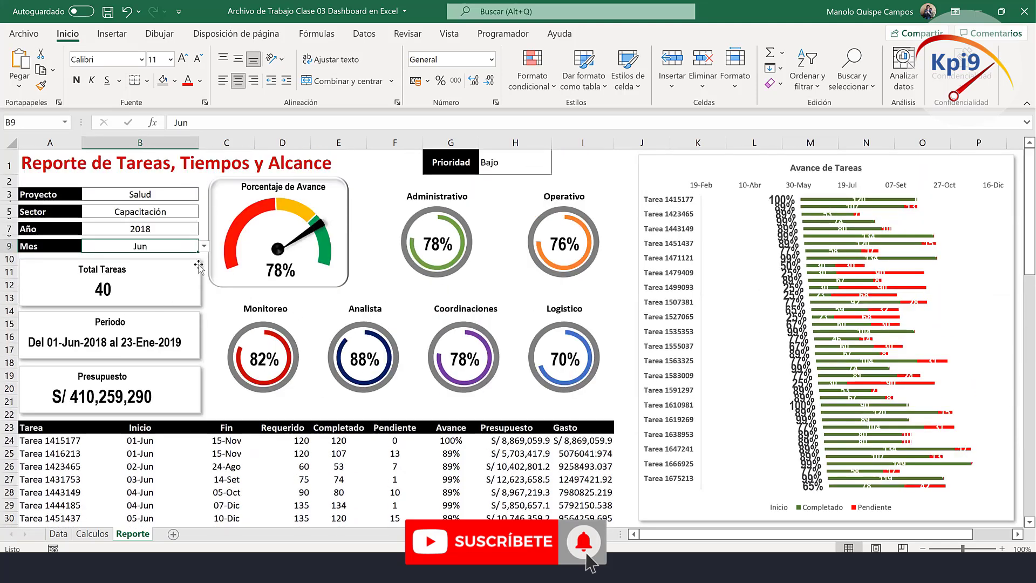
# Review the Prioridad and Año dropdowns, leaving priority unchanged and the year at 2018.
pyautogui.click(513, 163)
pyautogui.click(557, 168)
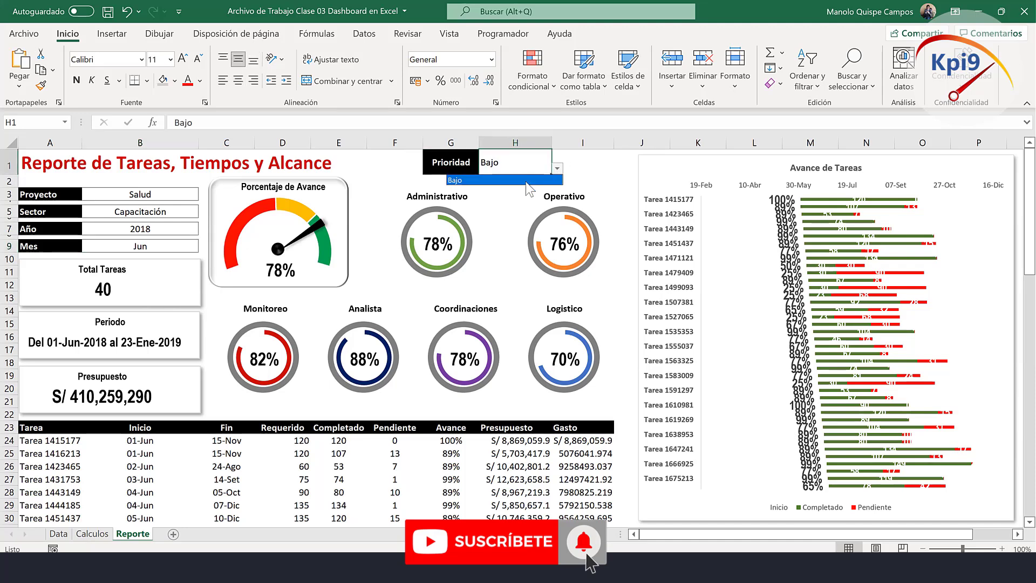
pyautogui.click(156, 237)
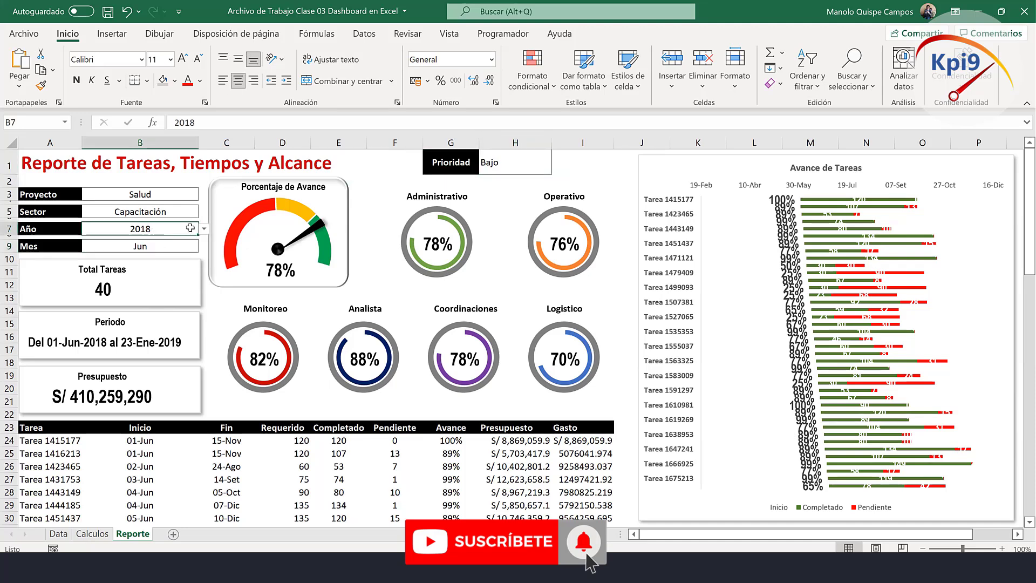
pyautogui.click(162, 229)
pyautogui.click(204, 229)
pyautogui.click(204, 229)
# Change the Mes filter to Set, then to Dic.
pyautogui.click(189, 246)
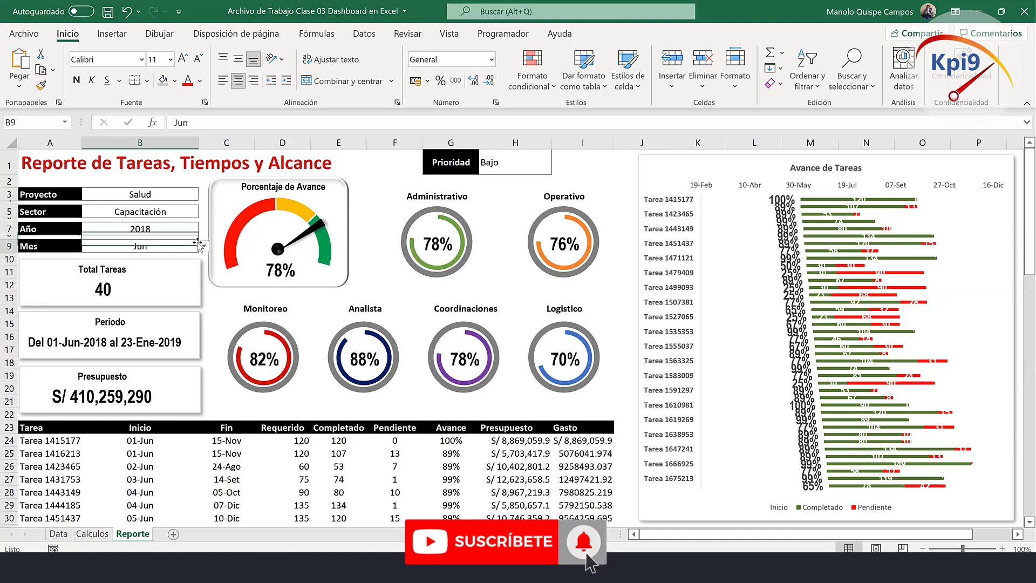
pyautogui.click(204, 247)
pyautogui.click(168, 297)
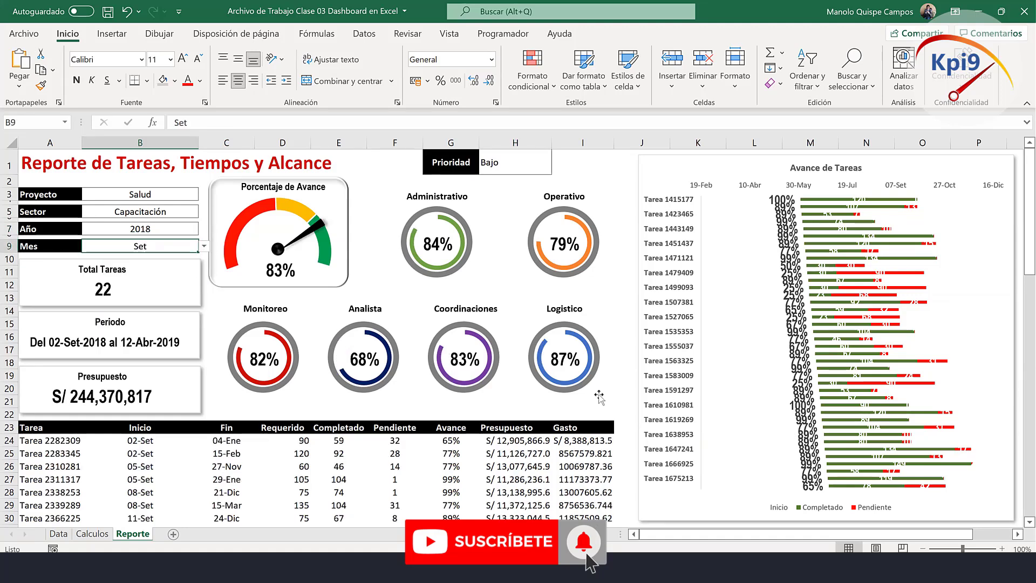
pyautogui.click(204, 246)
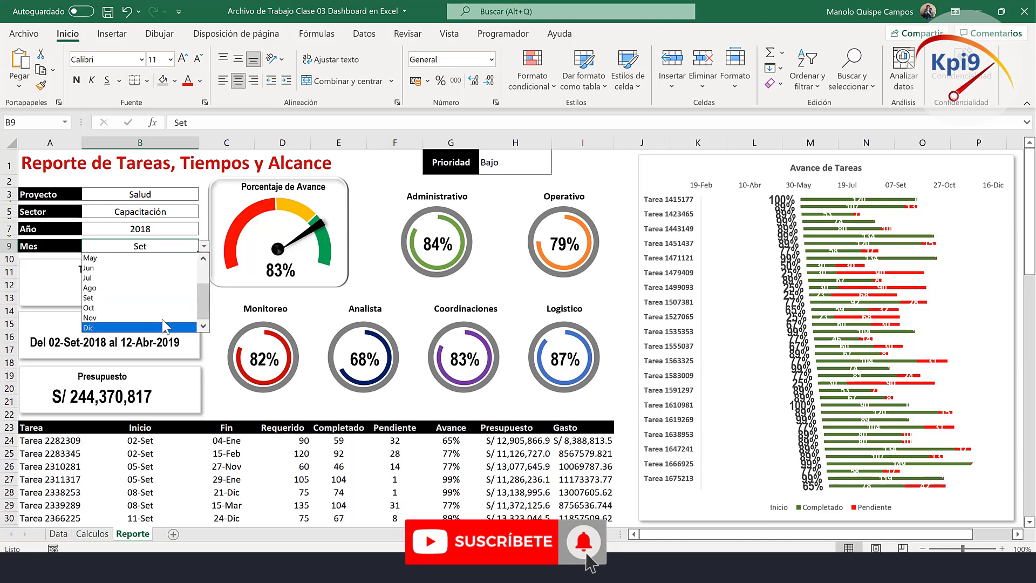
pyautogui.click(164, 327)
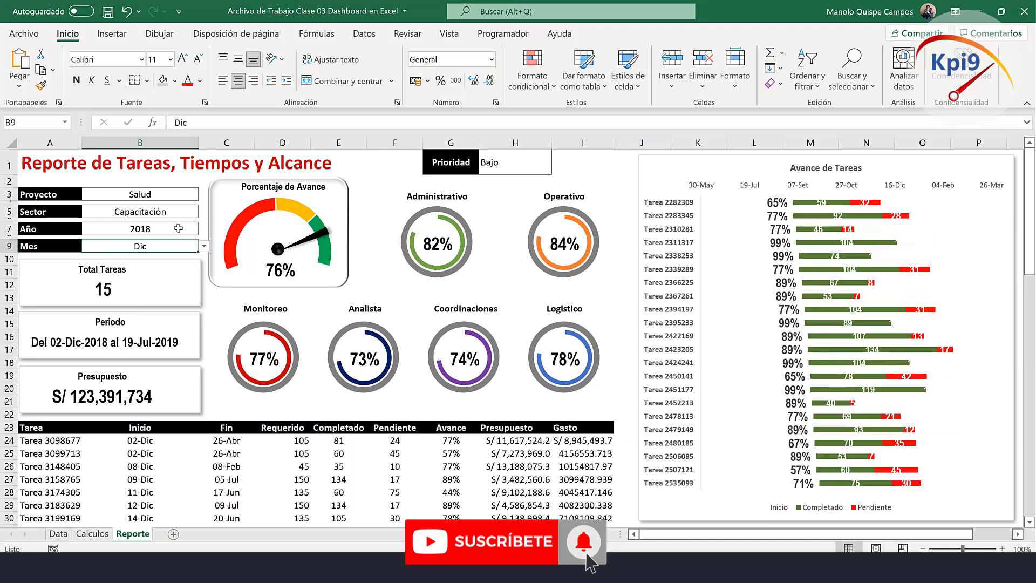
# Switch the Año filter to 2020, then expand the Proyecto dropdown.
pyautogui.click(192, 229)
pyautogui.click(204, 228)
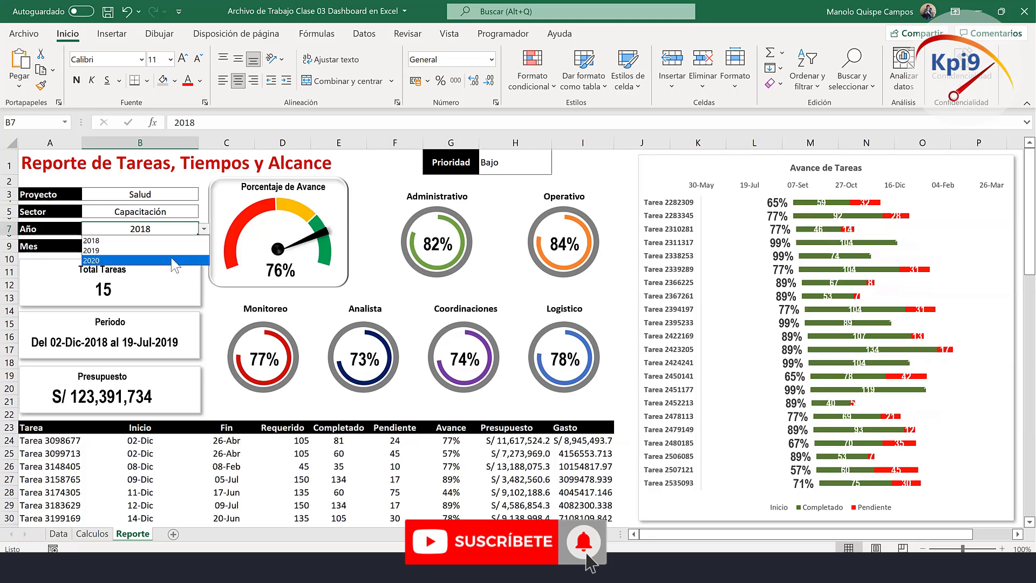
pyautogui.click(173, 260)
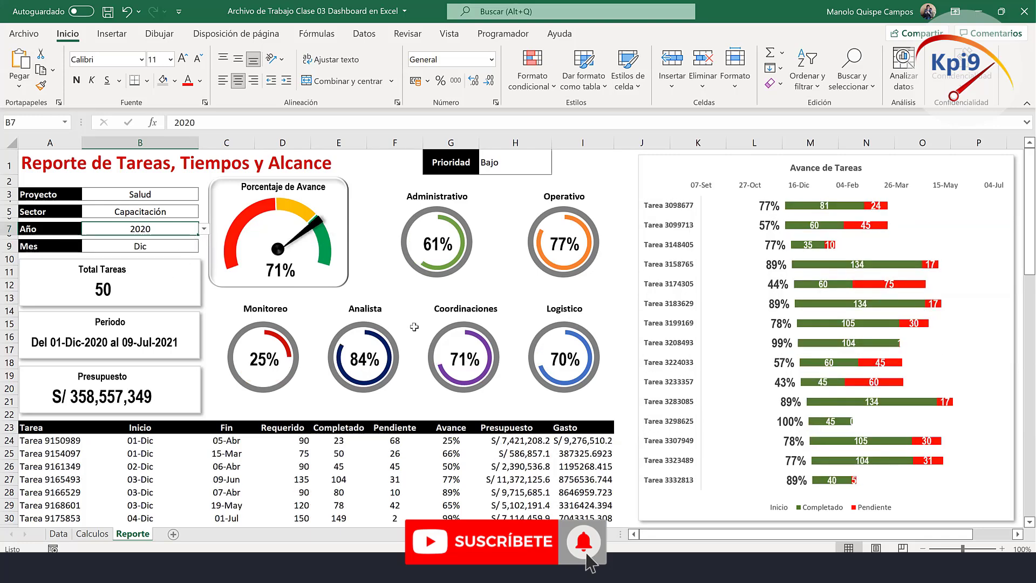
pyautogui.click(399, 273)
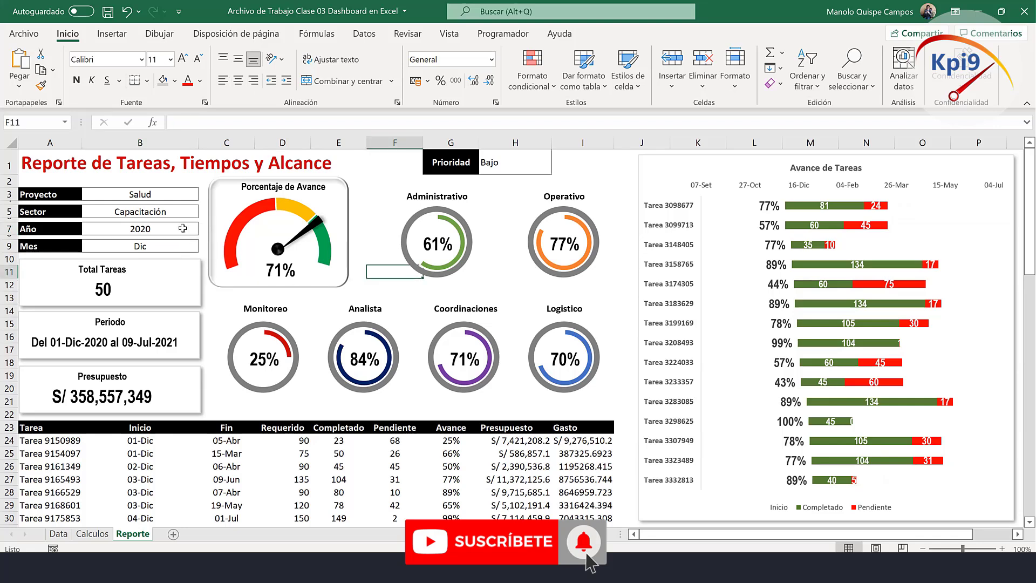
pyautogui.click(184, 196)
pyautogui.click(204, 194)
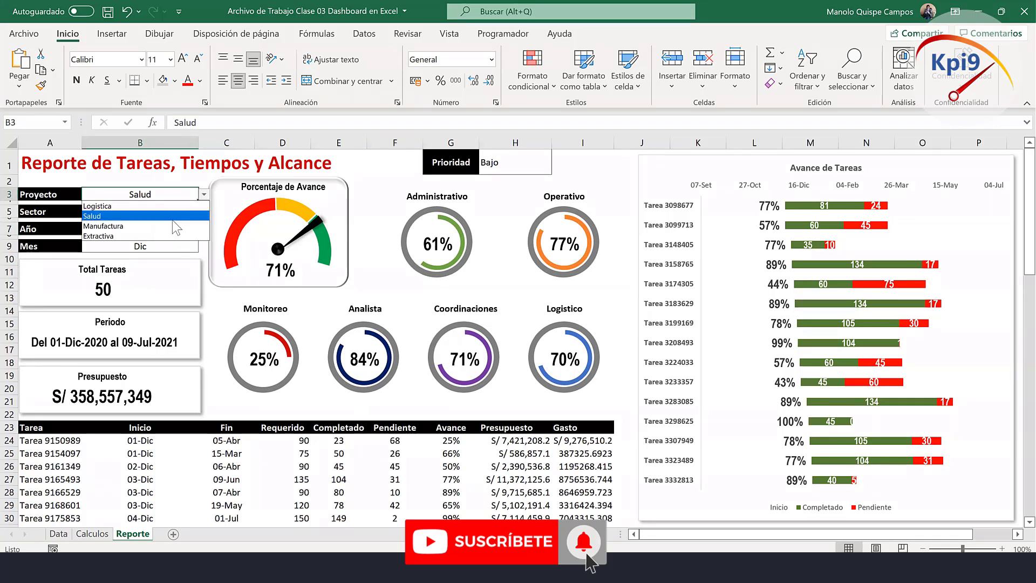